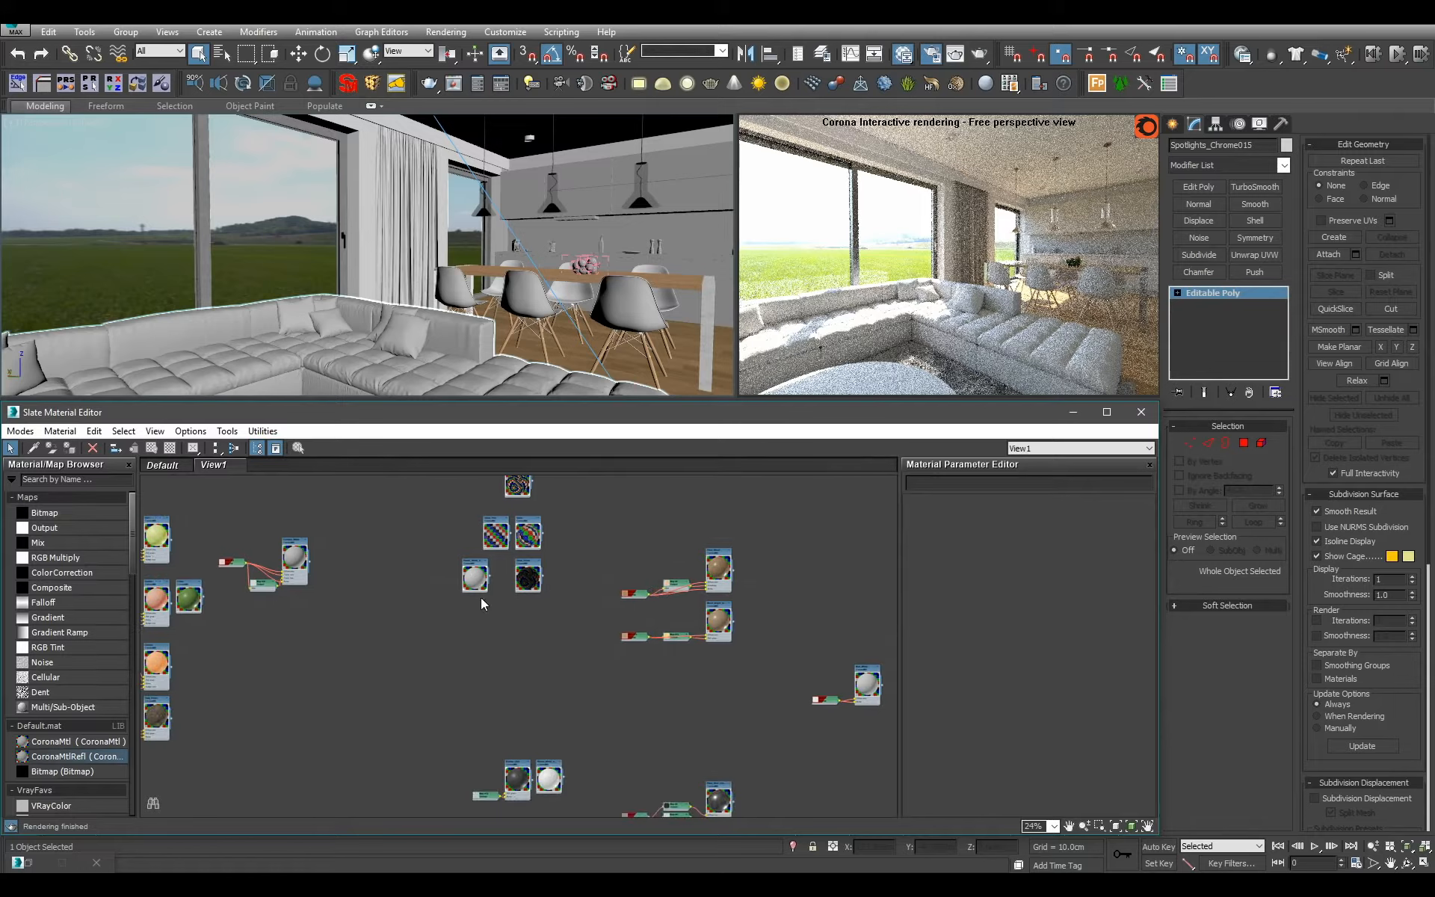
Move the light grey material node out of the glass group and place it beside the dark and white materials.
drag(479, 589, 511, 661)
scroll(511, 660, up, 4)
scroll(505, 655, down, 3)
middle_drag(501, 654, 465, 581)
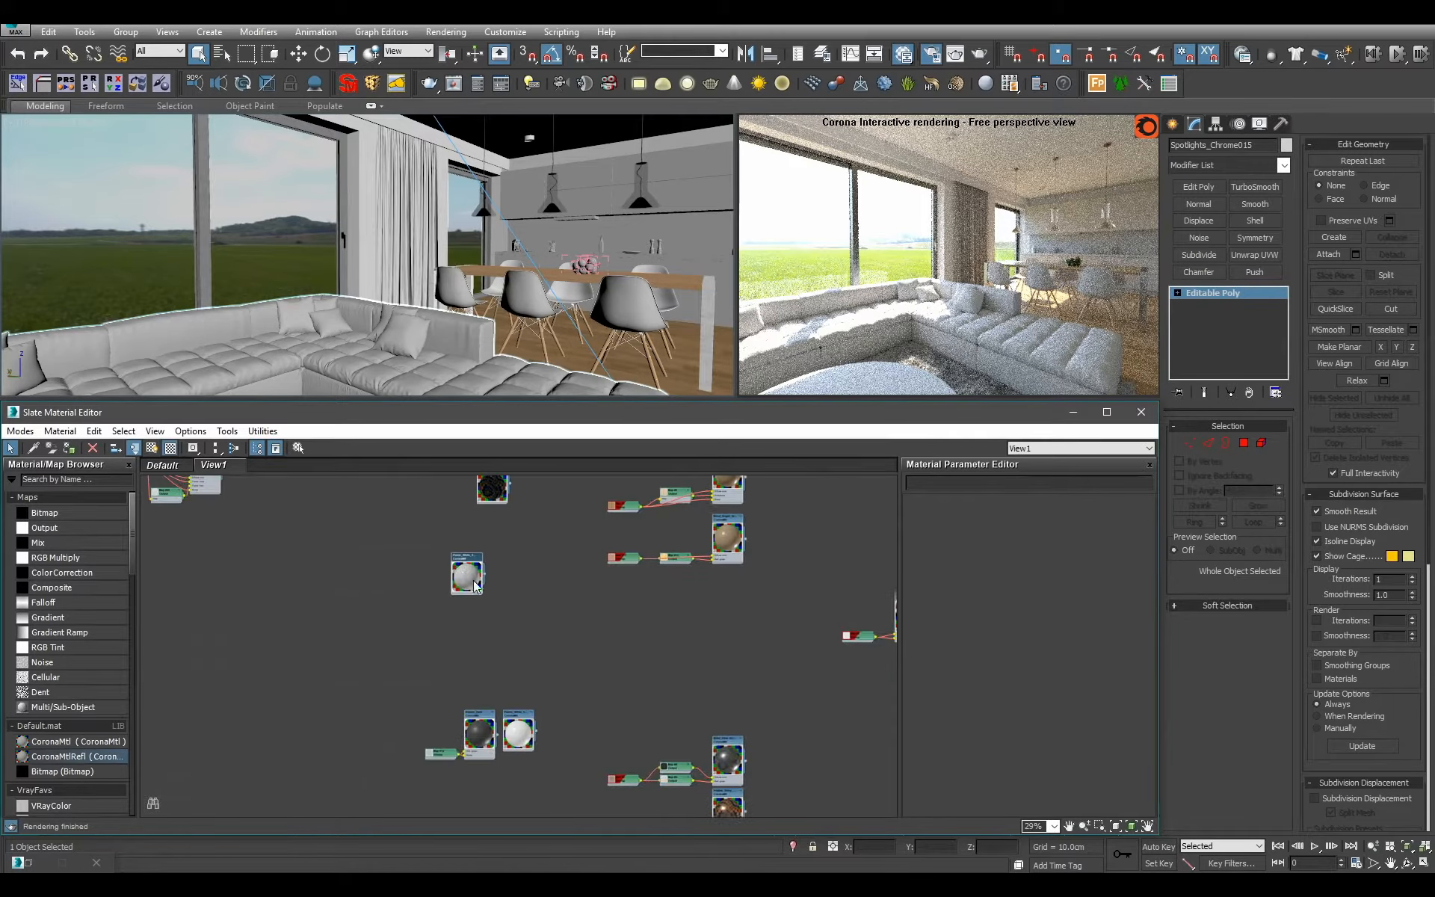
drag(467, 582, 563, 737)
middle_drag(500, 593, 581, 631)
Open the Glass_Green material's parameters and move the reflective material node above the glass materials onto the metal materials column.
scroll(581, 632, up, 2)
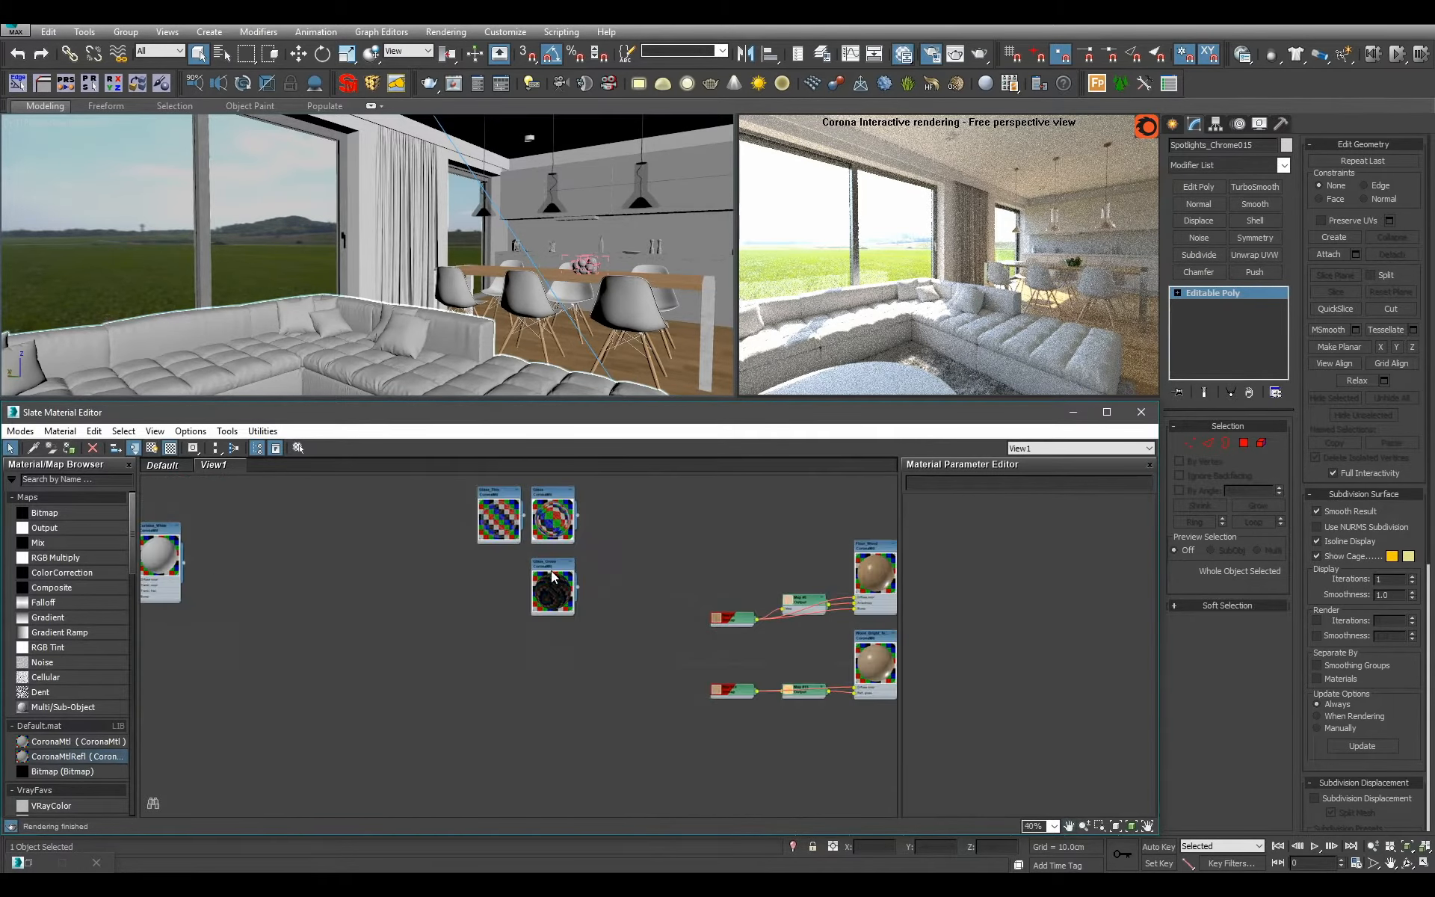
double_click(551, 574)
scroll(551, 574, down, 3)
scroll(455, 574, down, 2)
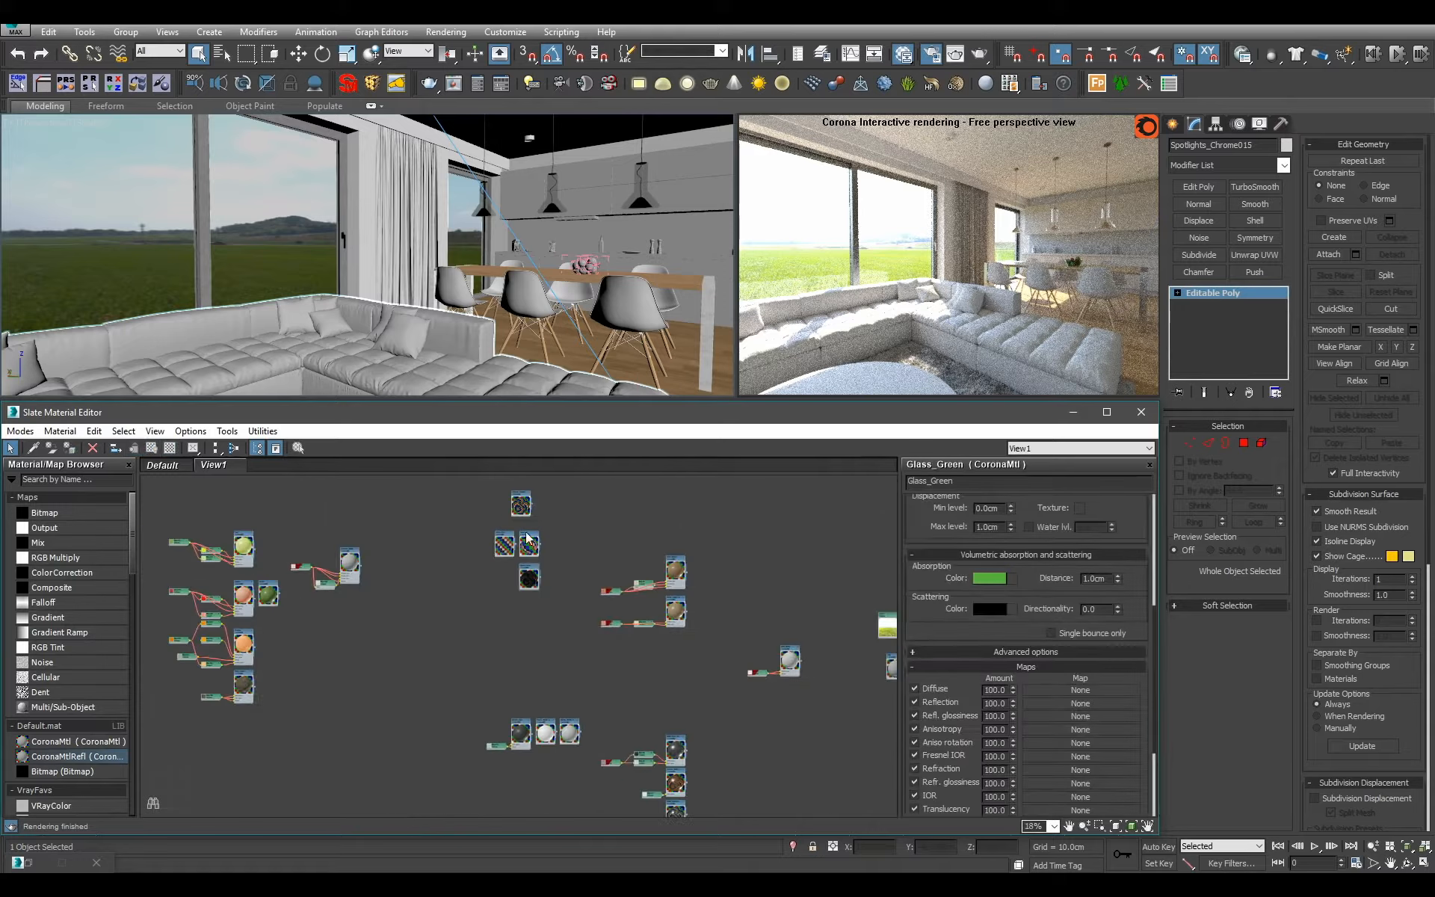
scroll(528, 538, up, 3)
drag(517, 491, 633, 736)
middle_drag(633, 736, 548, 491)
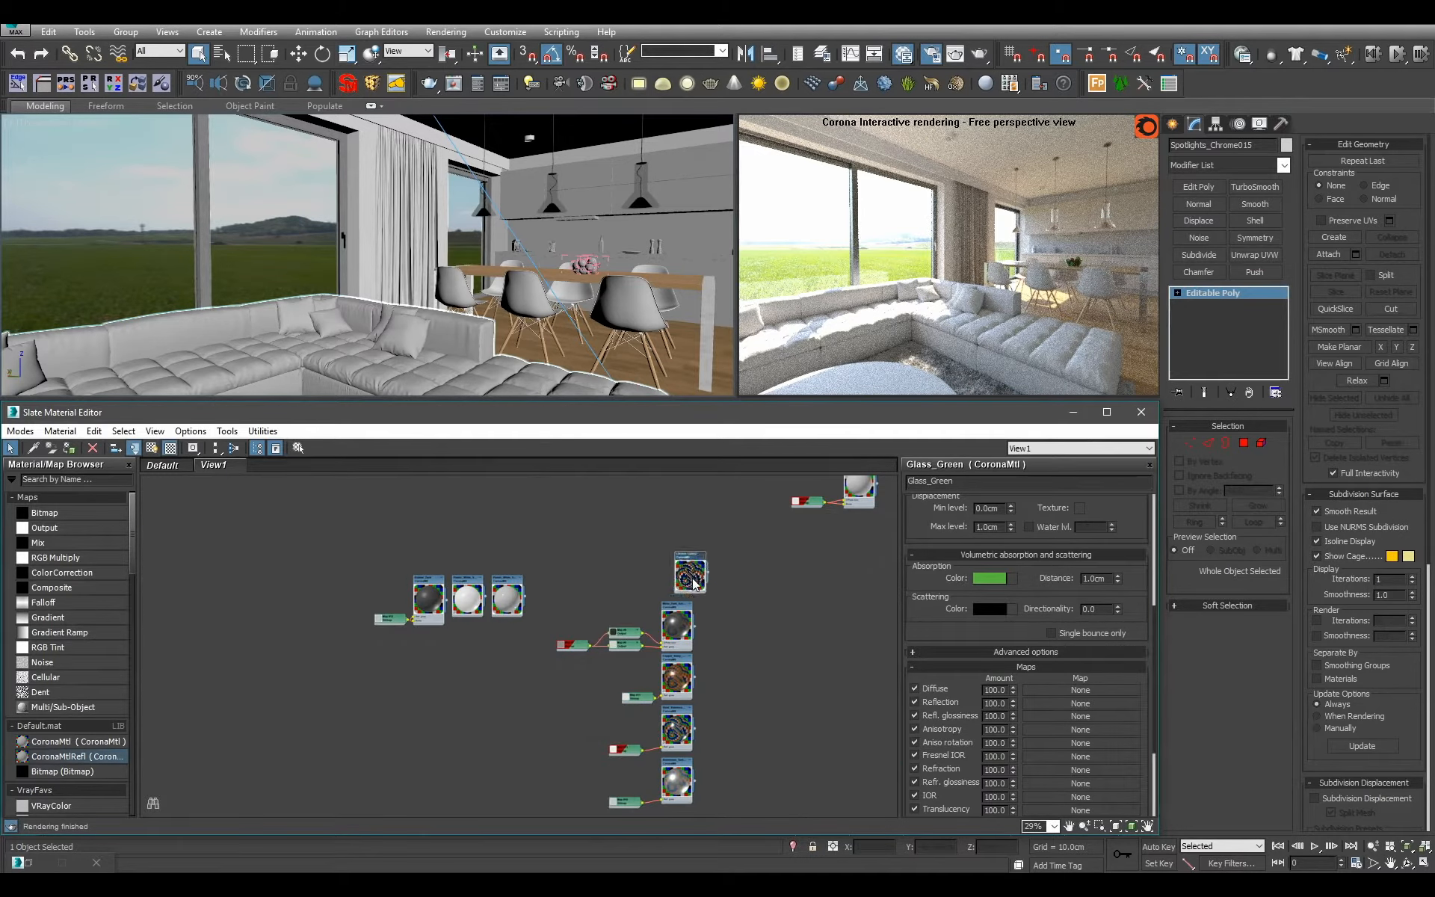
Move the white material with its bitmap and output maps away from the fruit materials to the empty area below.
click(564, 566)
scroll(574, 574, down, 4)
middle_drag(509, 548, 471, 615)
scroll(407, 552, up, 6)
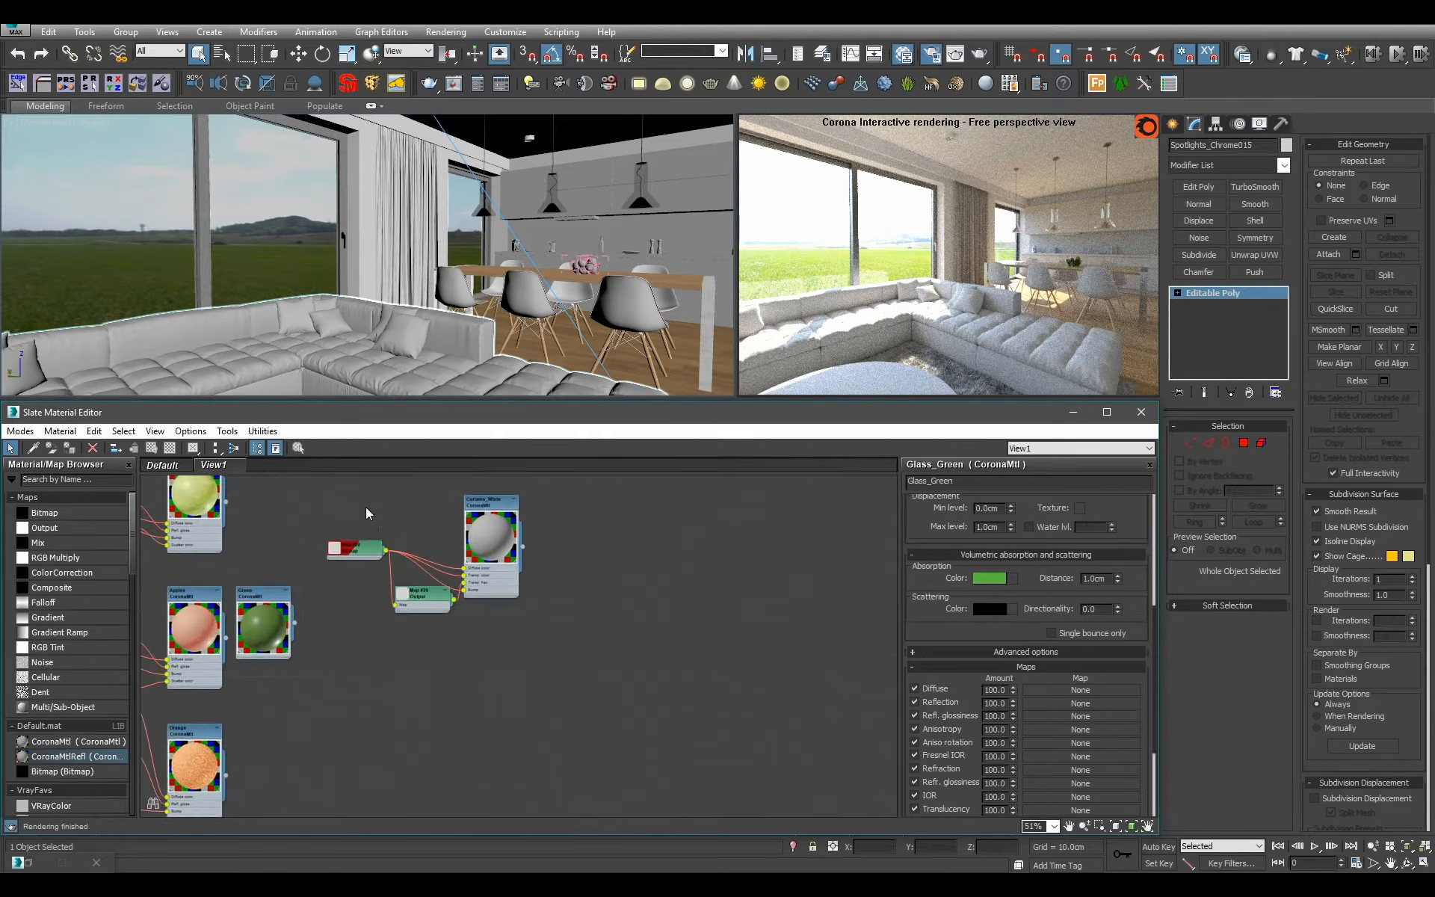
scroll(367, 513, down, 6)
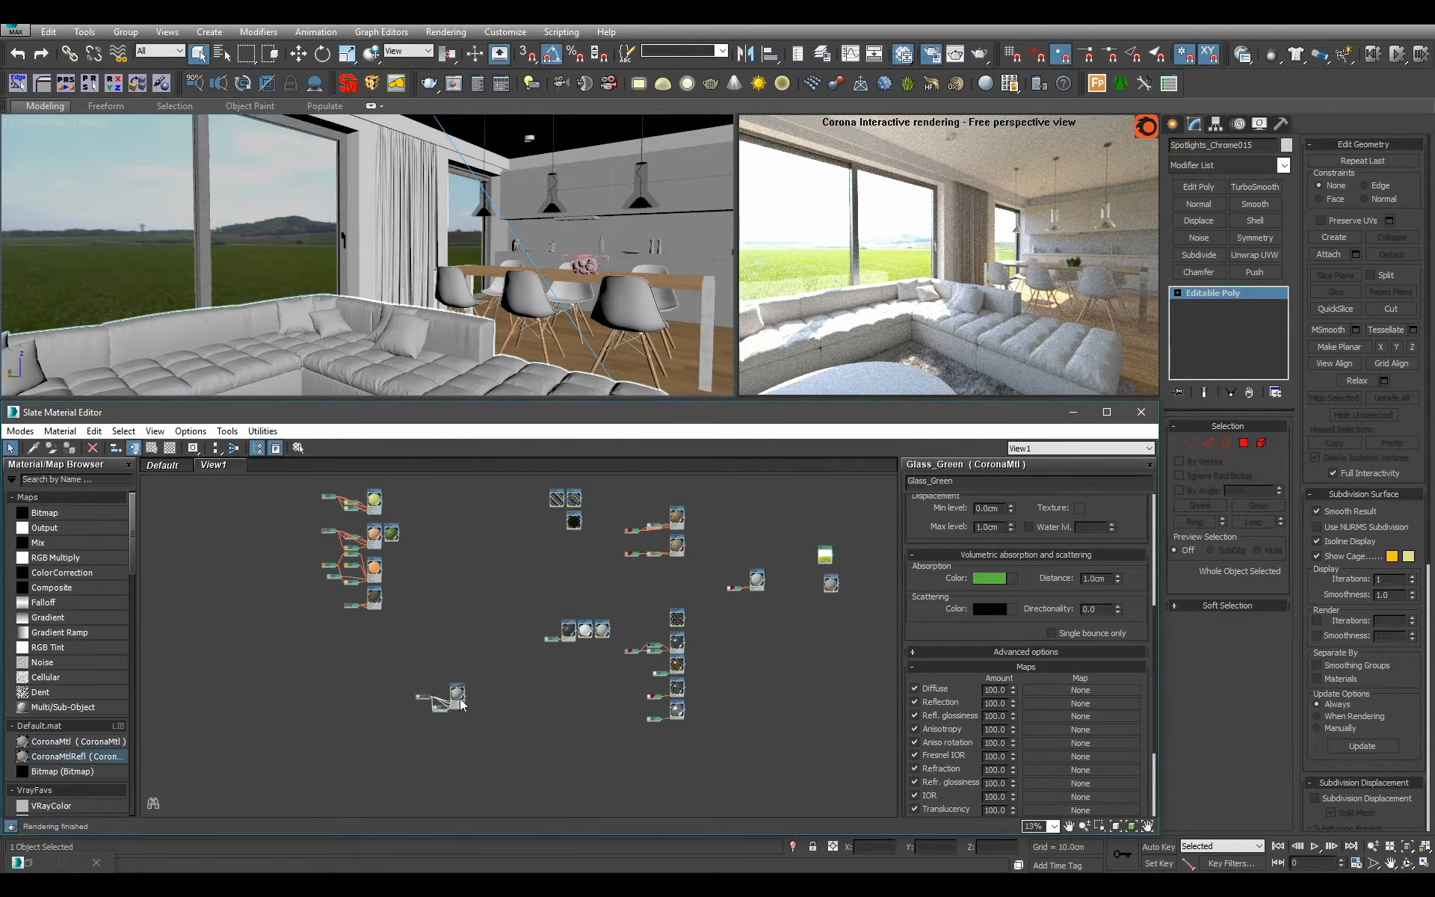
scroll(493, 699, up, 5)
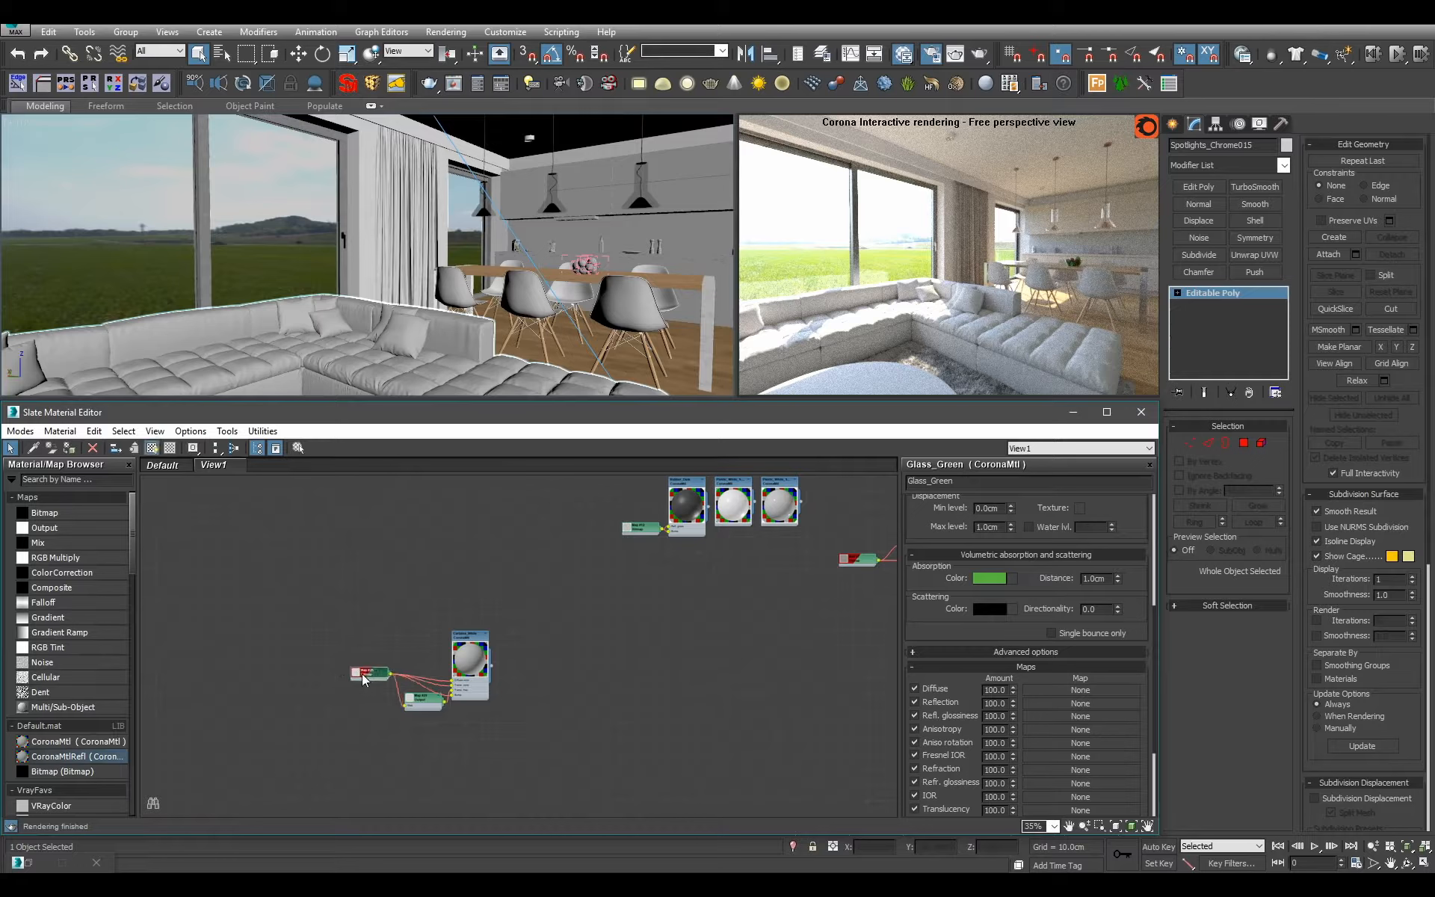
middle_drag(628, 677, 326, 721)
scroll(729, 581, down, 1)
middle_drag(730, 580, 610, 721)
scroll(712, 644, down, 4)
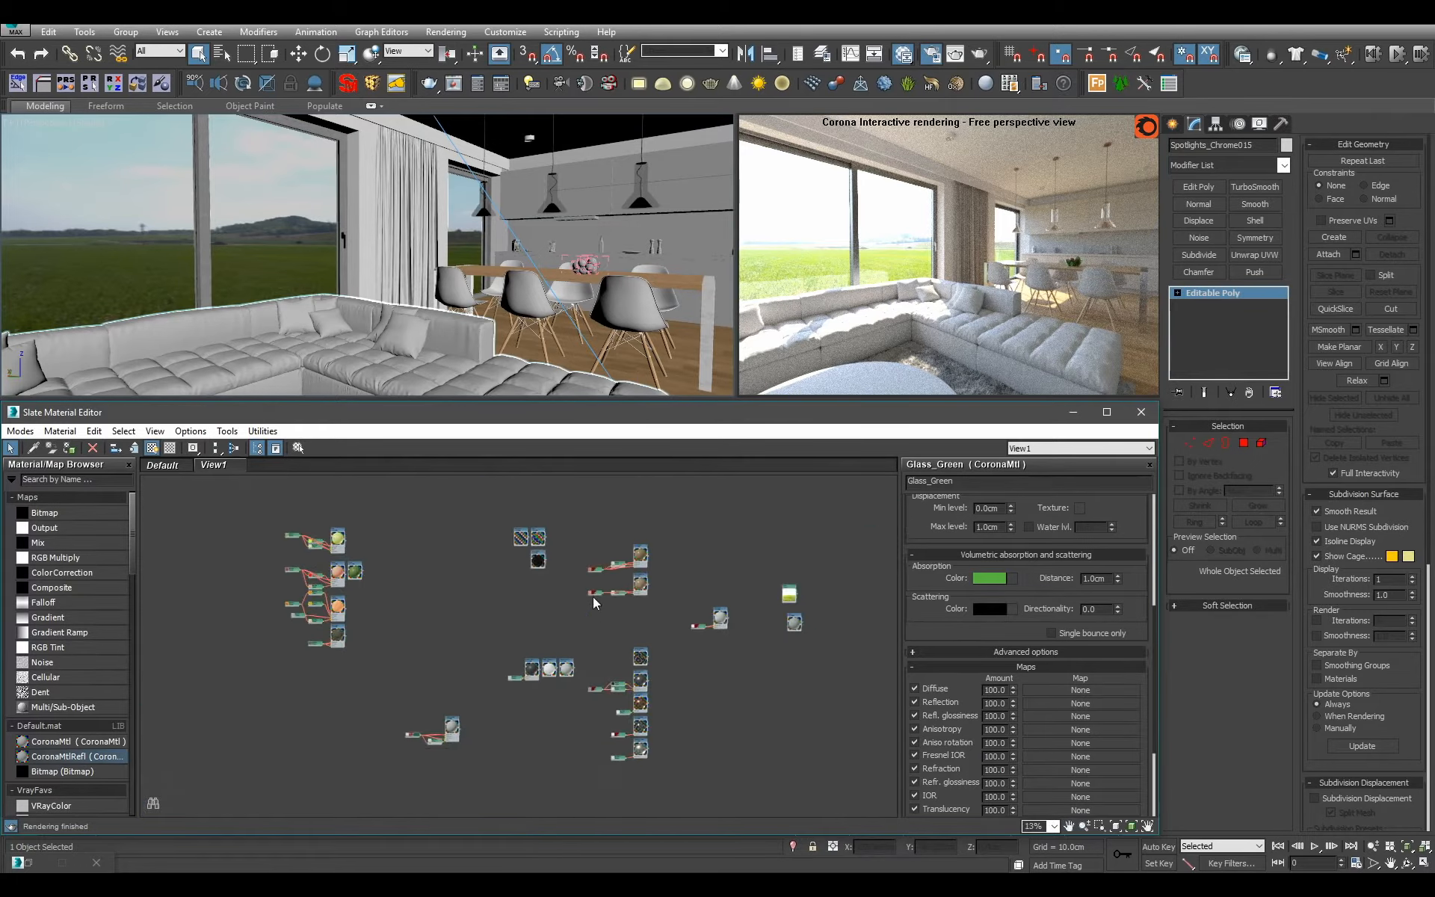
Open the Clay material's parameters, select all objects that use it and isolate them.
scroll(604, 587, up, 4)
middle_drag(605, 585, 402, 582)
middle_drag(570, 711, 552, 645)
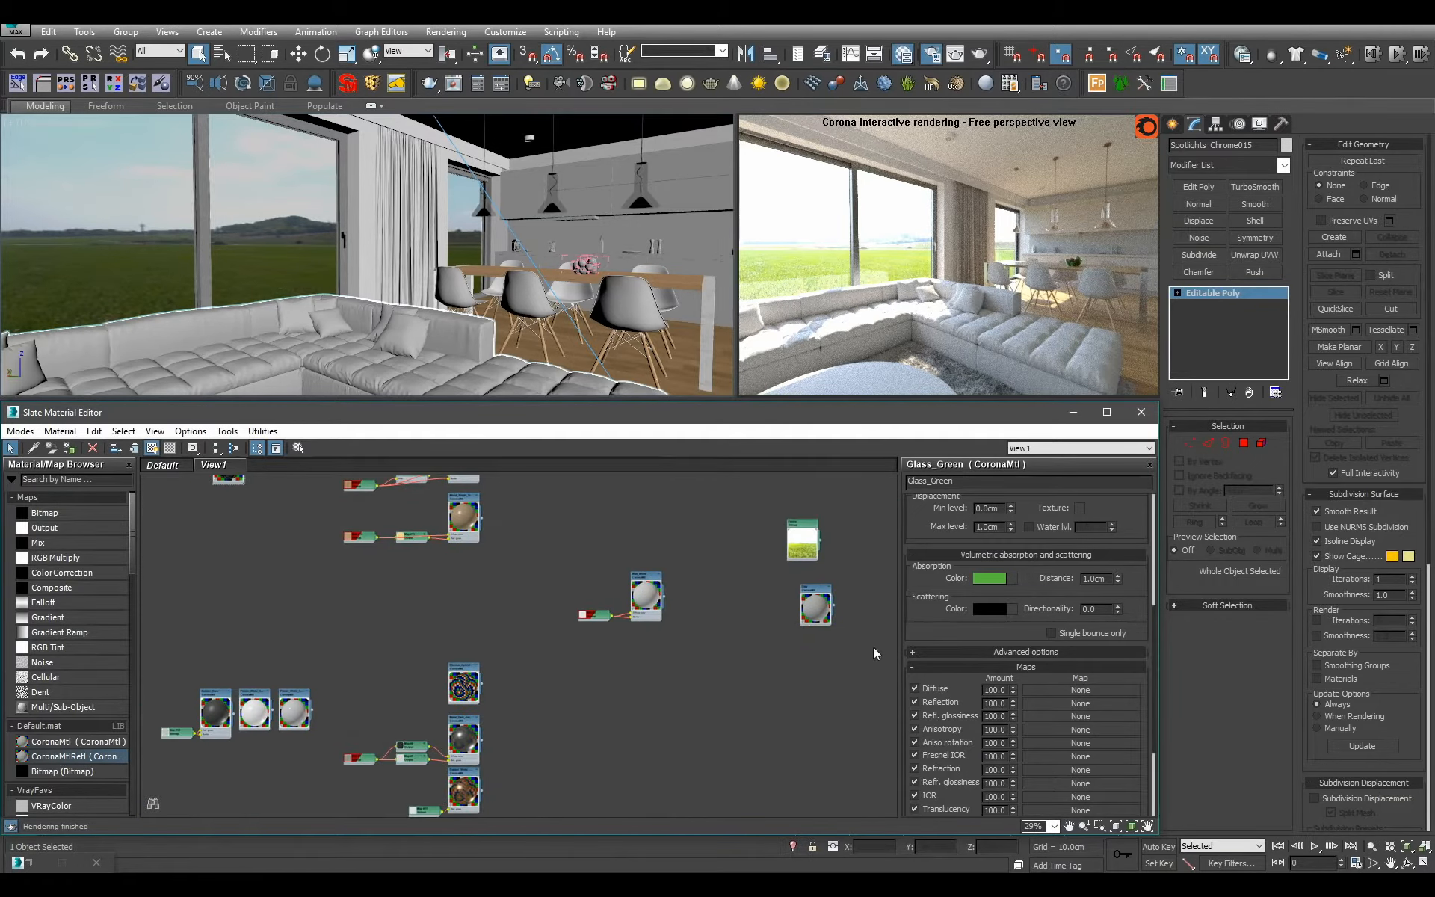
double_click(812, 592)
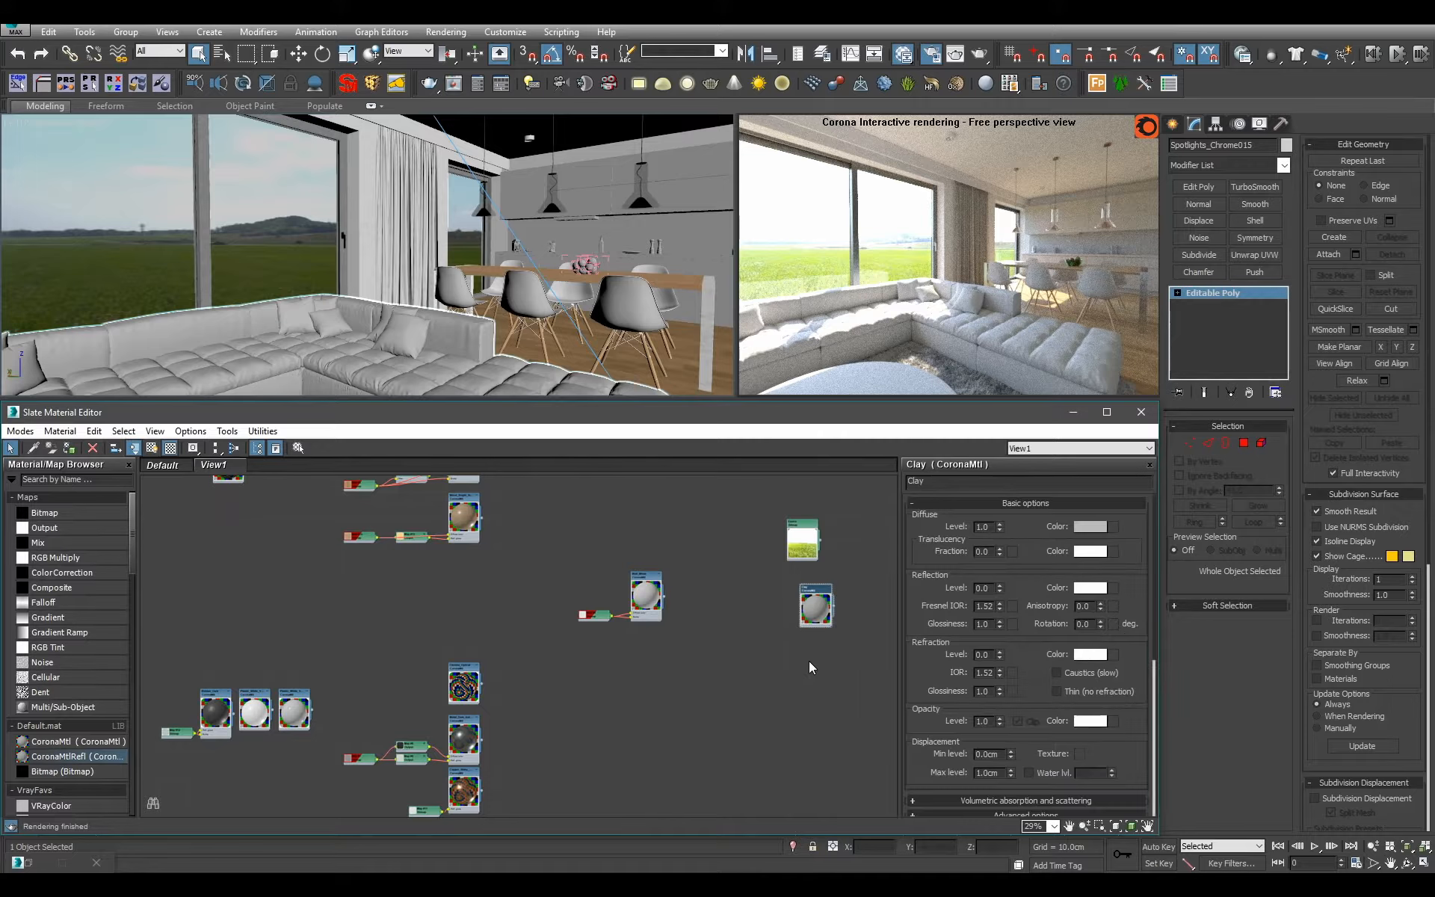
click(459, 293)
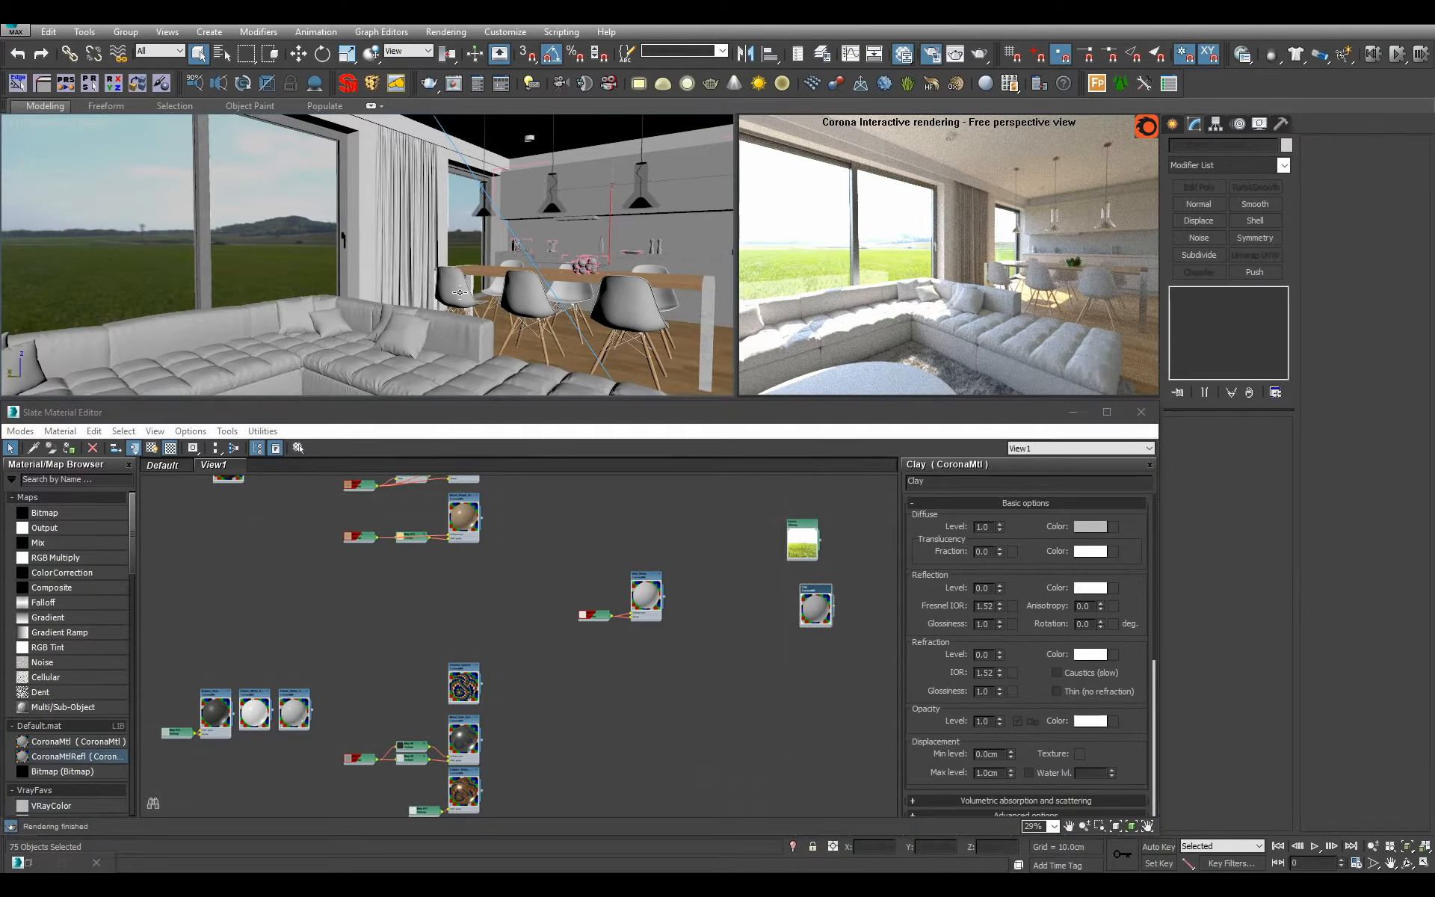
key(alt+q)
Select the skirting board Shape001 among the isolated objects and assign the Floor_Wood material to it.
alt+middle_drag(460, 292, 531, 323)
scroll(503, 311, up, 3)
scroll(531, 323, up, 2)
alt+middle_drag(405, 304, 474, 303)
click(539, 331)
scroll(435, 307, up, 3)
middle_drag(512, 563, 476, 749)
scroll(424, 717, up, 3)
scroll(457, 691, up, 3)
scroll(458, 691, up, 2)
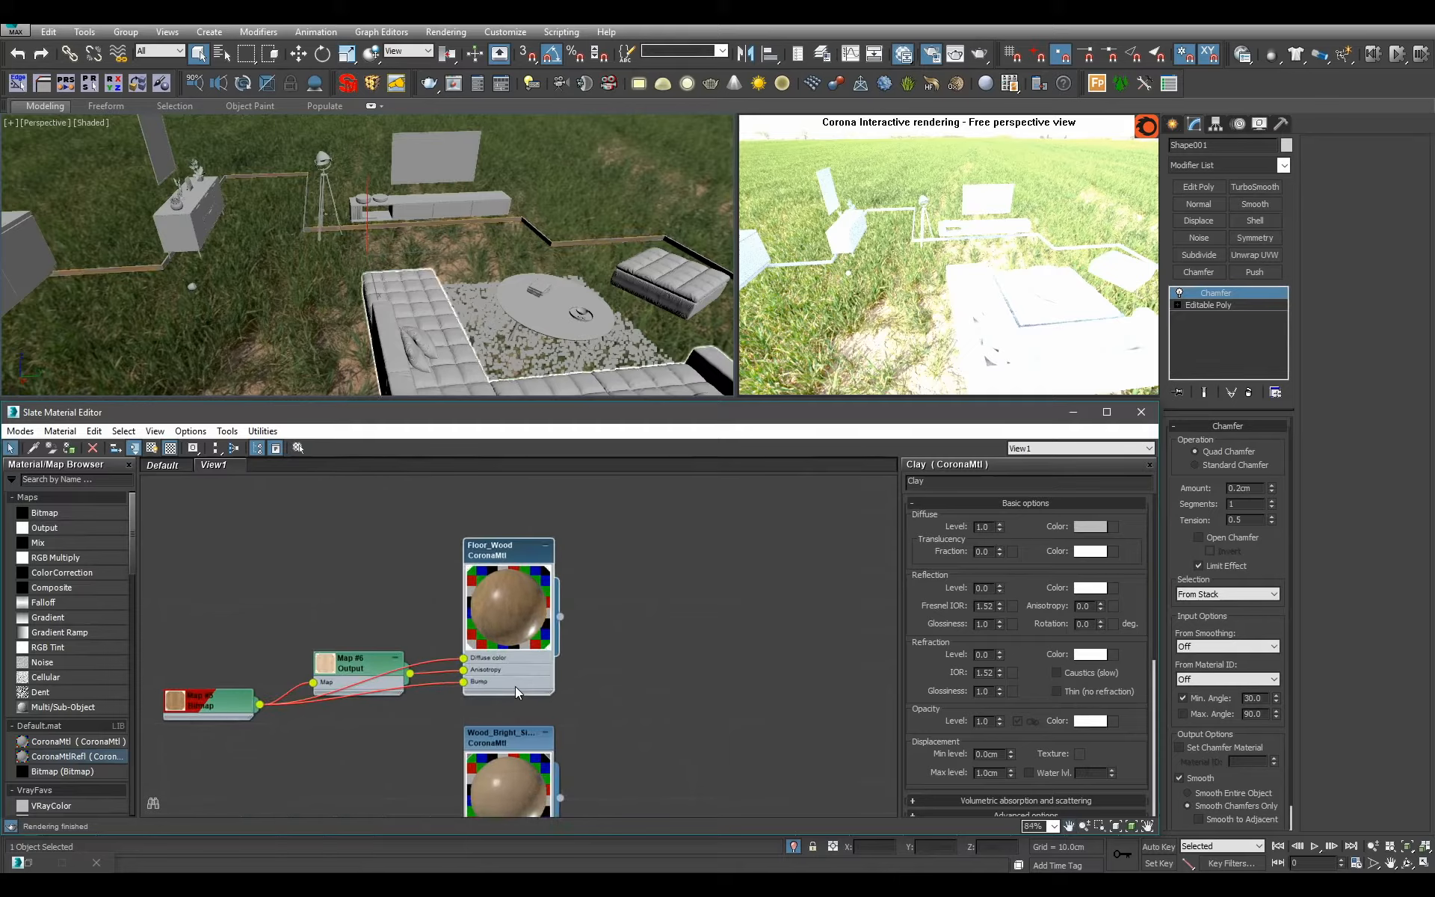
scroll(473, 246, down, 4)
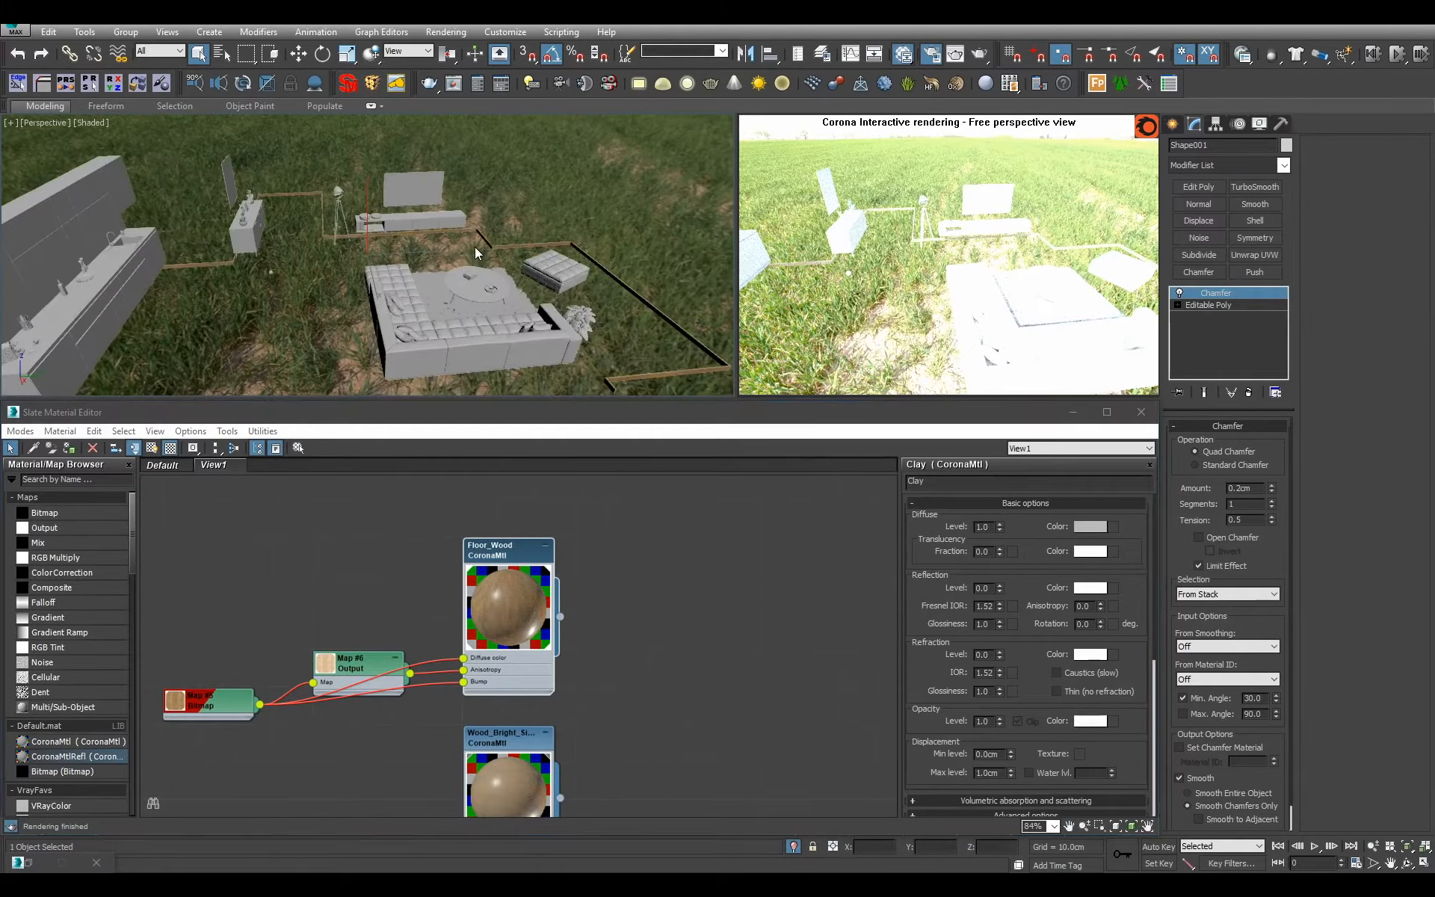
Reselect the objects still using the Clay material, isolate them again and clear the selection.
alt+middle_drag(458, 246, 426, 329)
scroll(359, 269, up, 4)
scroll(388, 307, down, 3)
scroll(441, 291, down, 4)
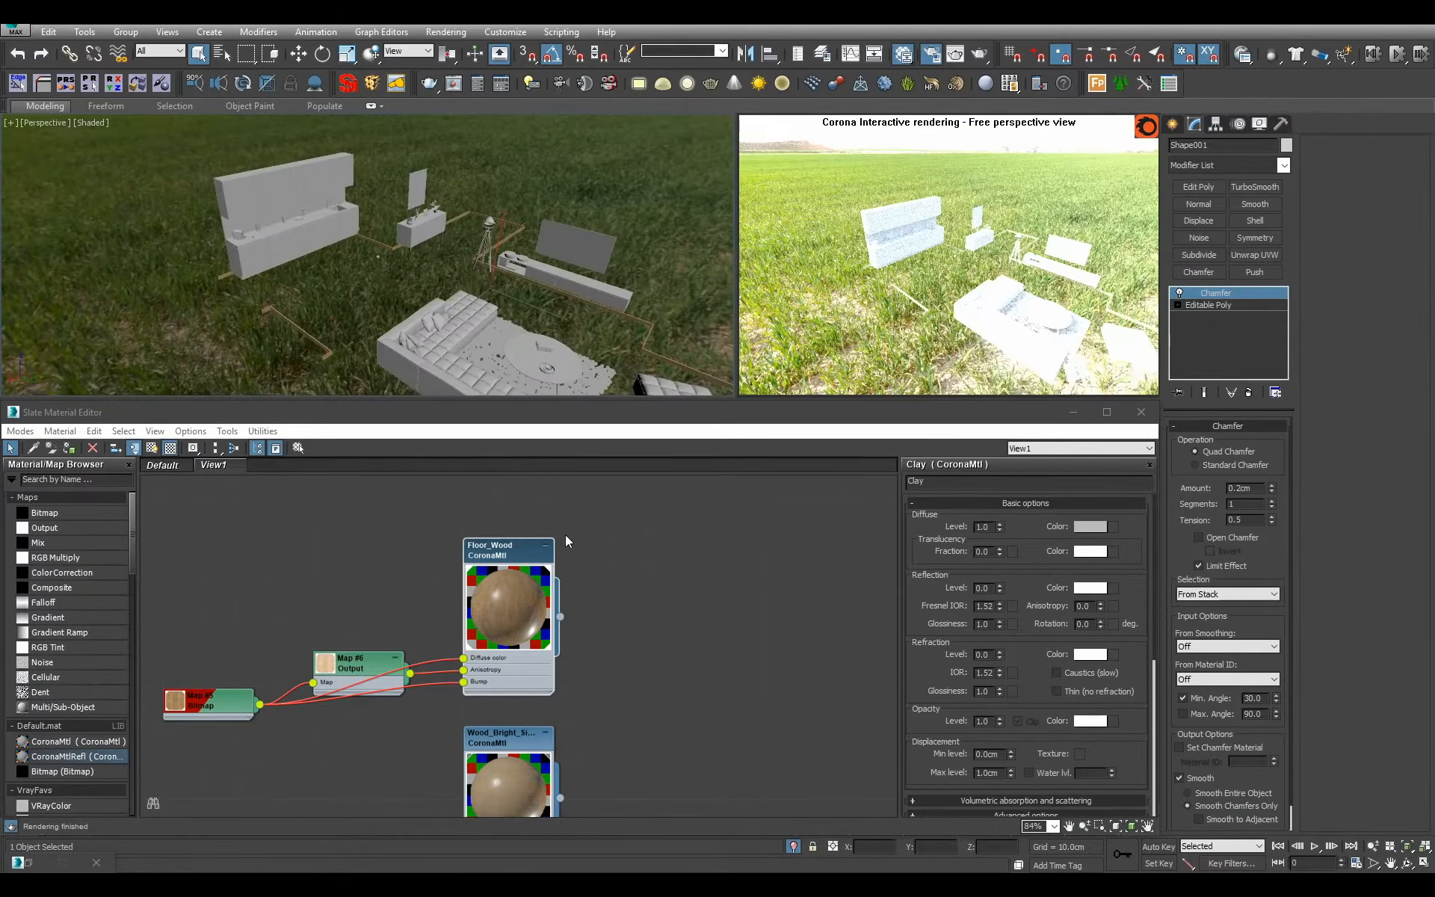
key(ctrl+i)
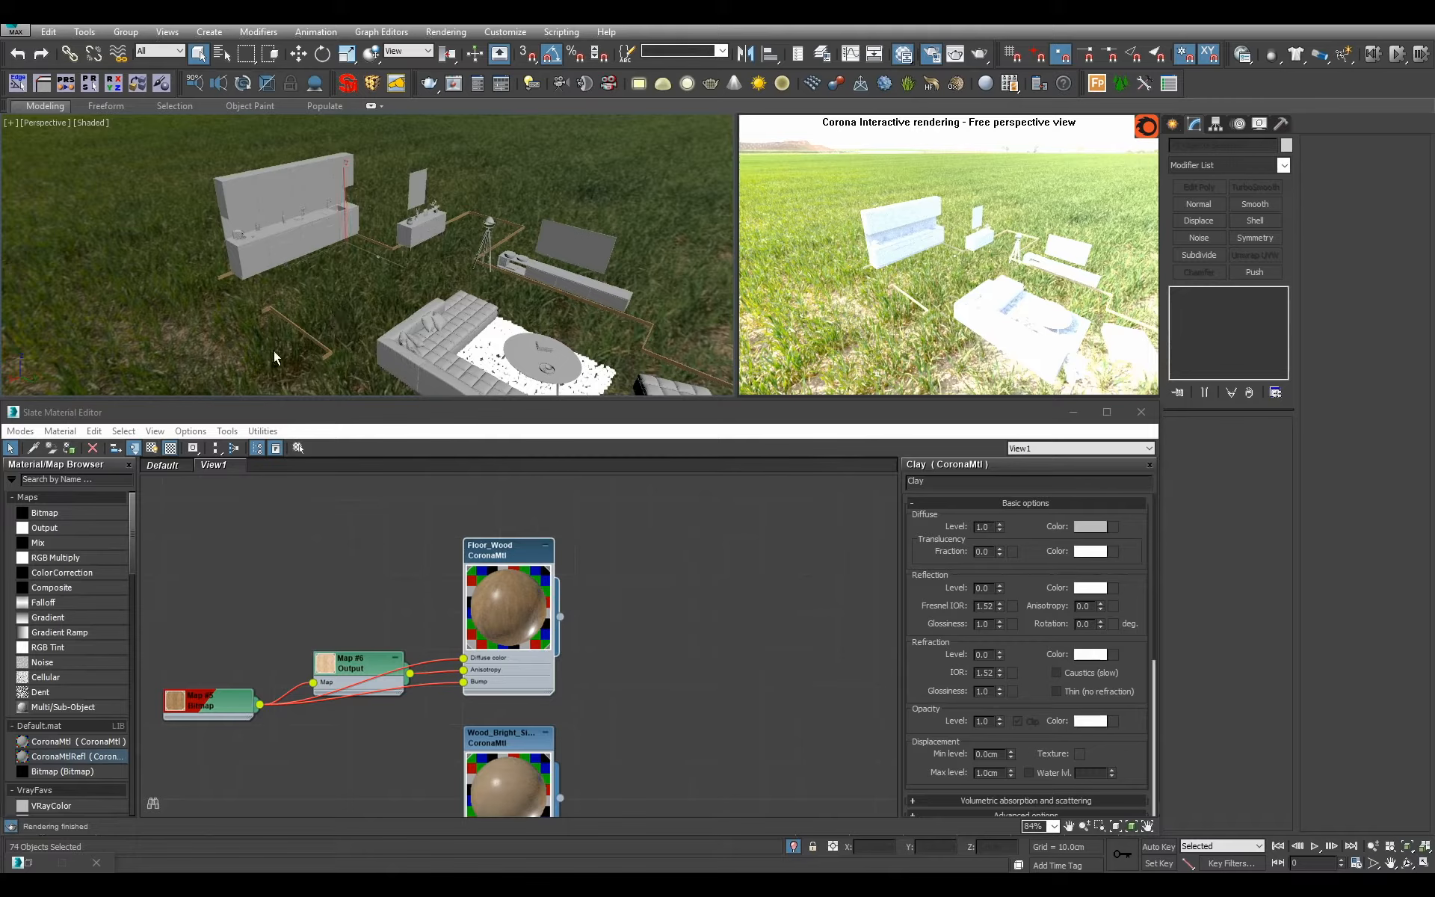
key(alt+q)
key(alt+q)
alt+middle_drag(273, 351, 273, 315)
scroll(434, 333, up, 2)
click(478, 342)
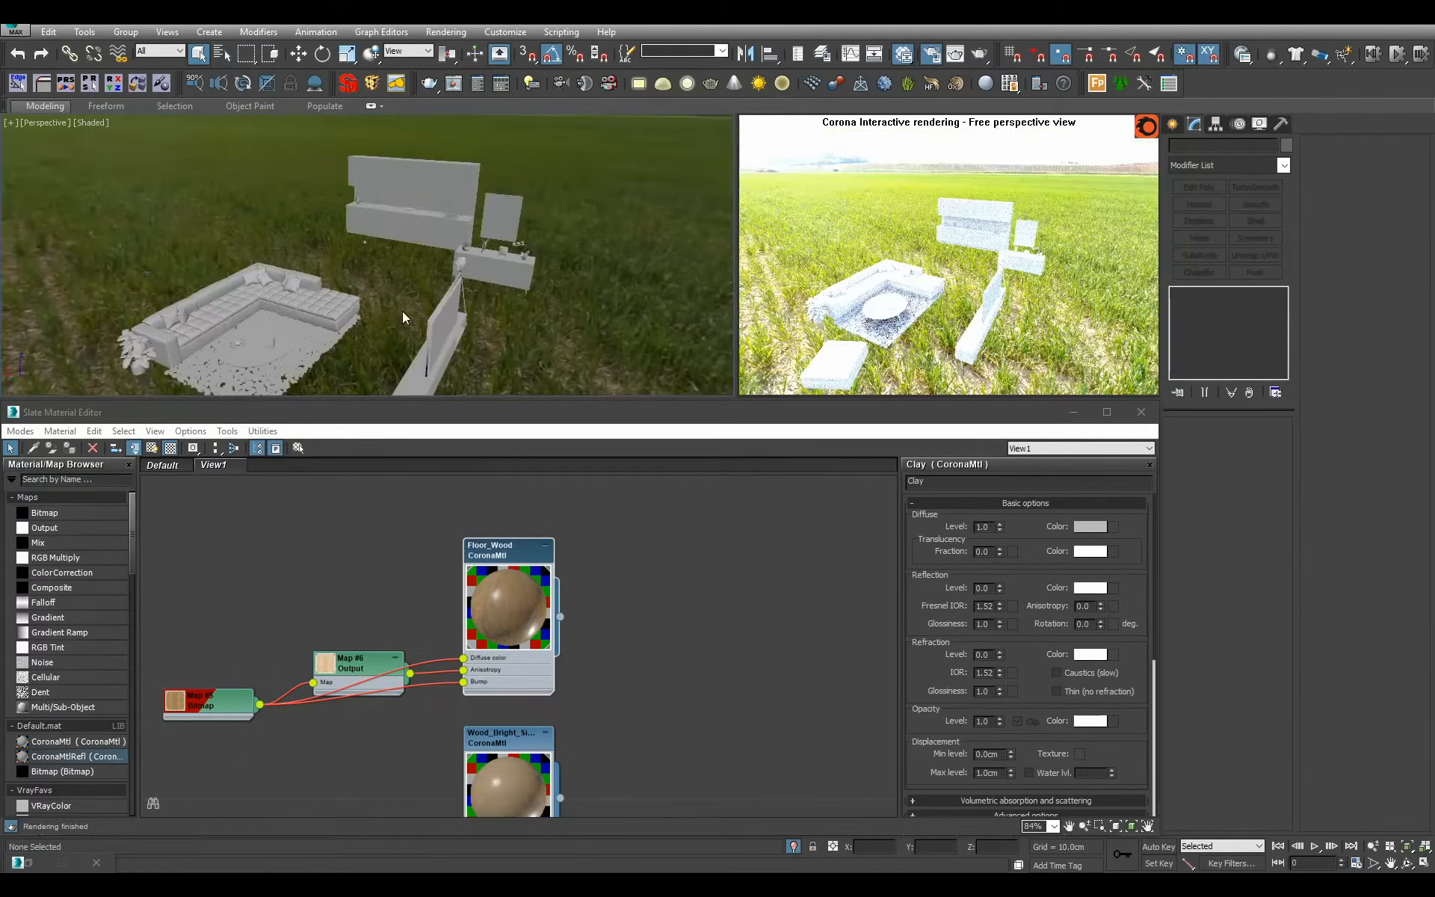
Select the apple Sphere057, check it within the full scene and isolate it.
mouse_move(402, 311)
alt+middle_down()
mouse_move(609, 310)
mouse_move(451, 342)
mouse_move(464, 227)
mouse_move(486, 241)
mouse_move(309, 282)
mouse_move(404, 232)
mouse_move(402, 292)
alt+middle_up()
scroll(405, 232, down, 2)
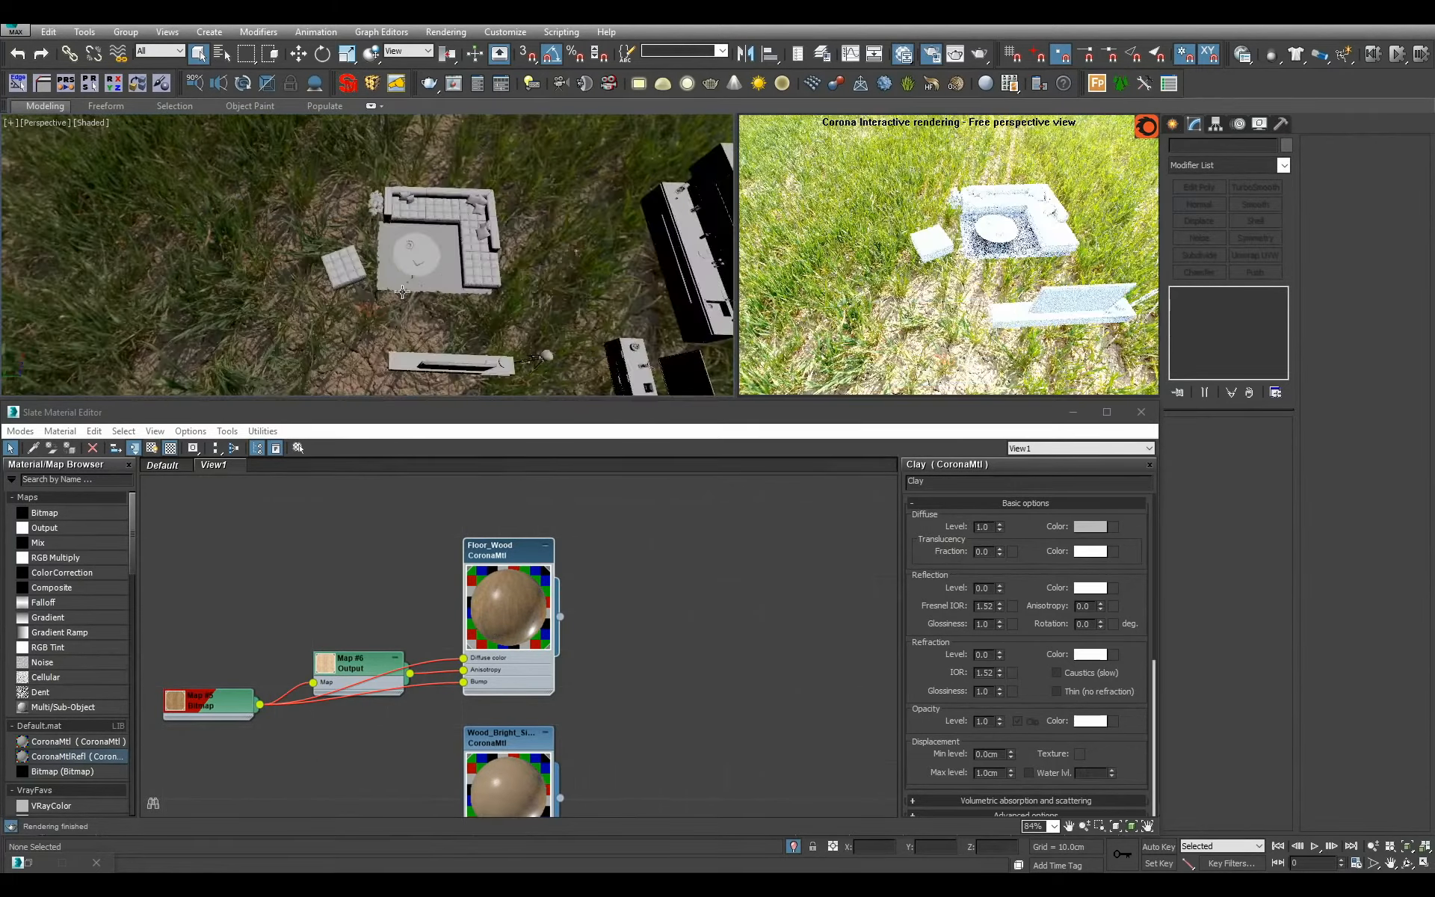
click(403, 286)
click(415, 258)
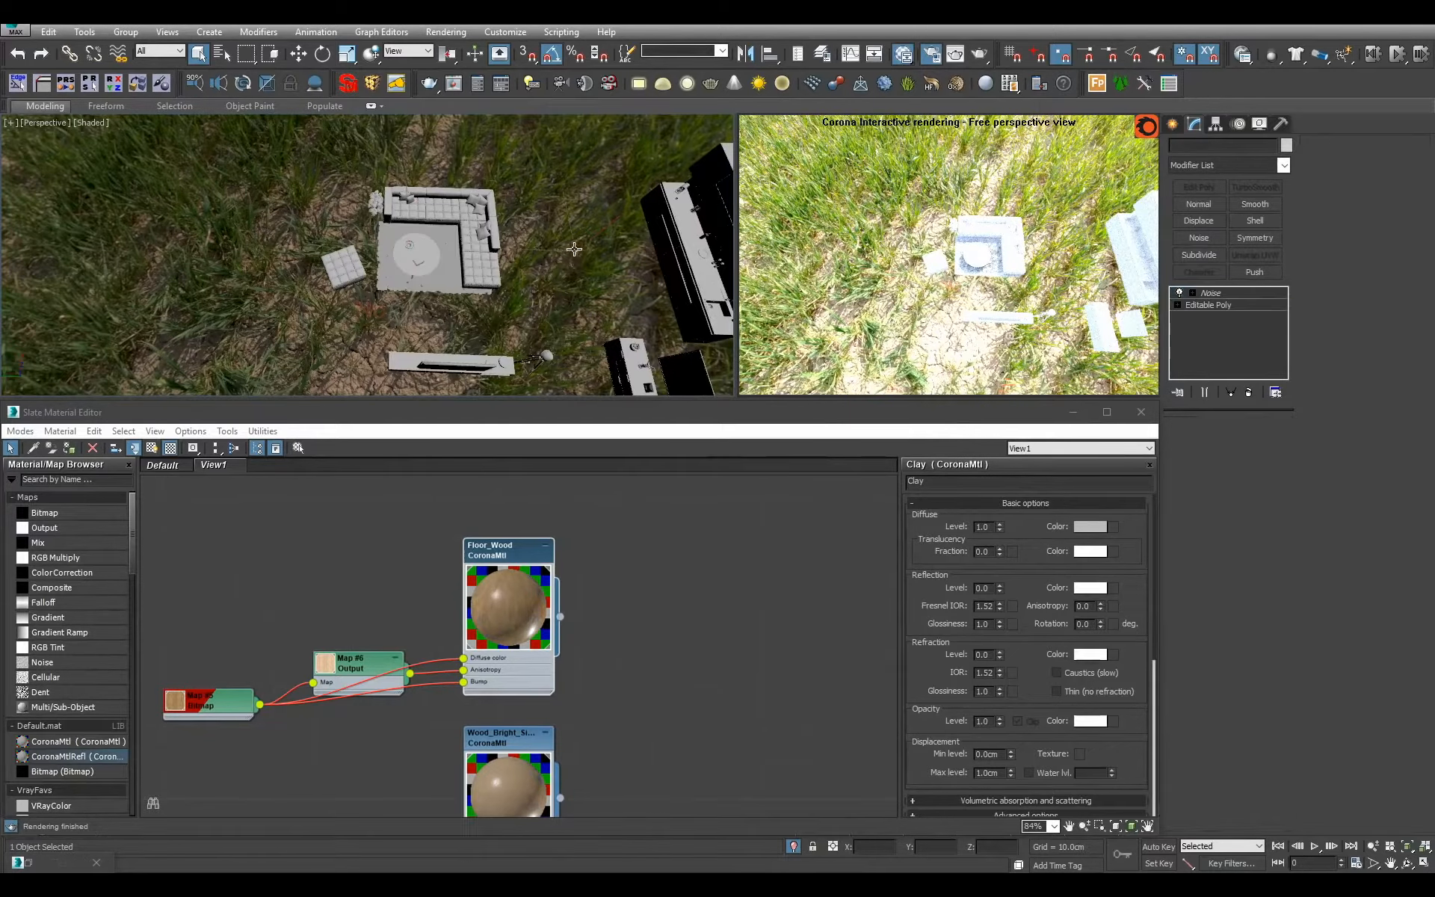
key(z)
alt+middle_drag(548, 275, 614, 222)
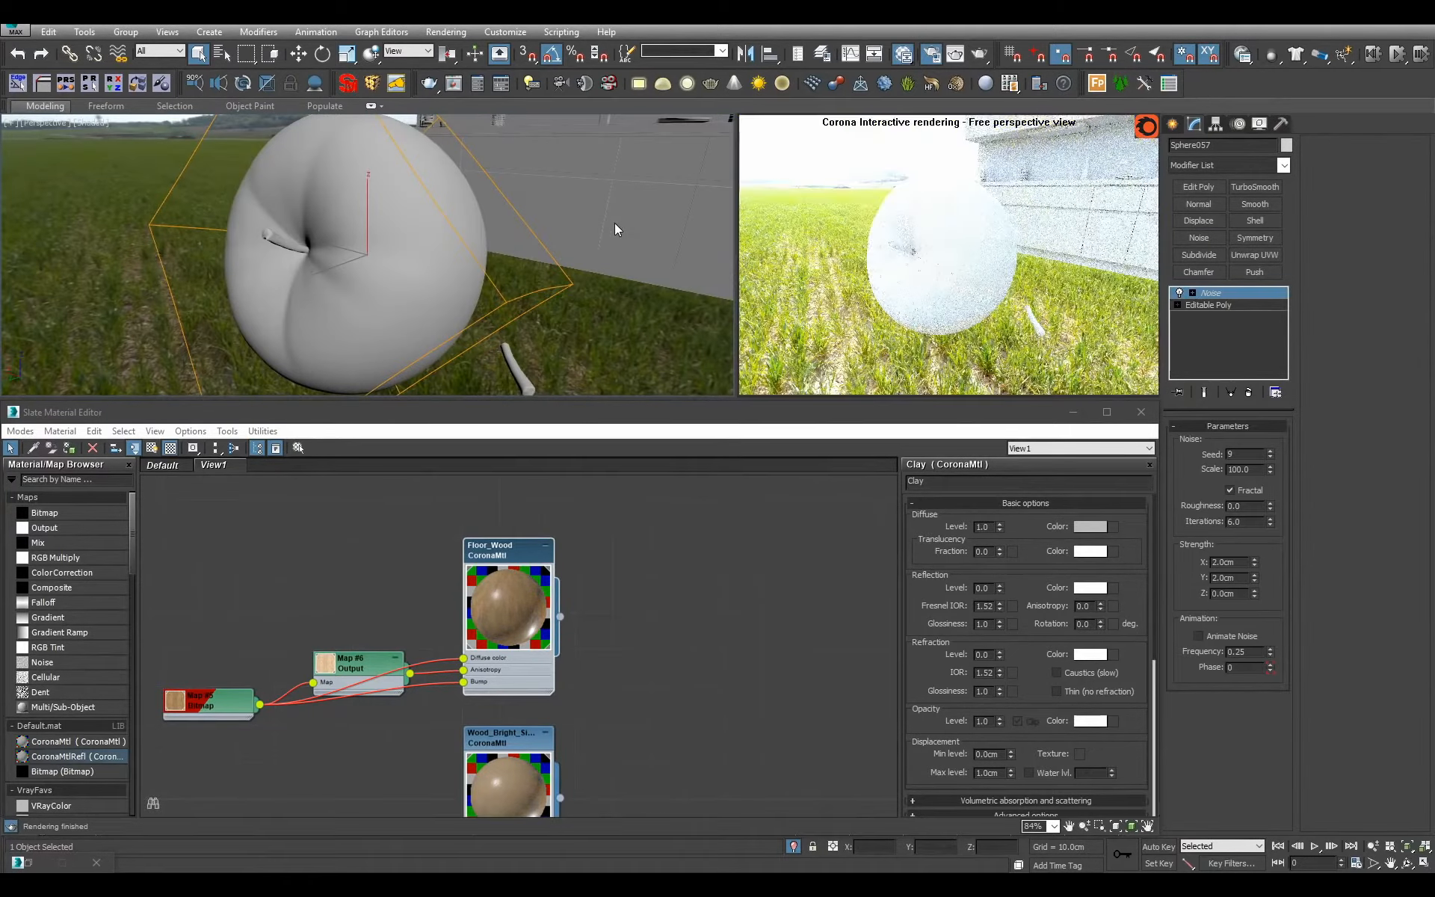
click(793, 845)
key(z)
alt+middle_drag(499, 305, 501, 328)
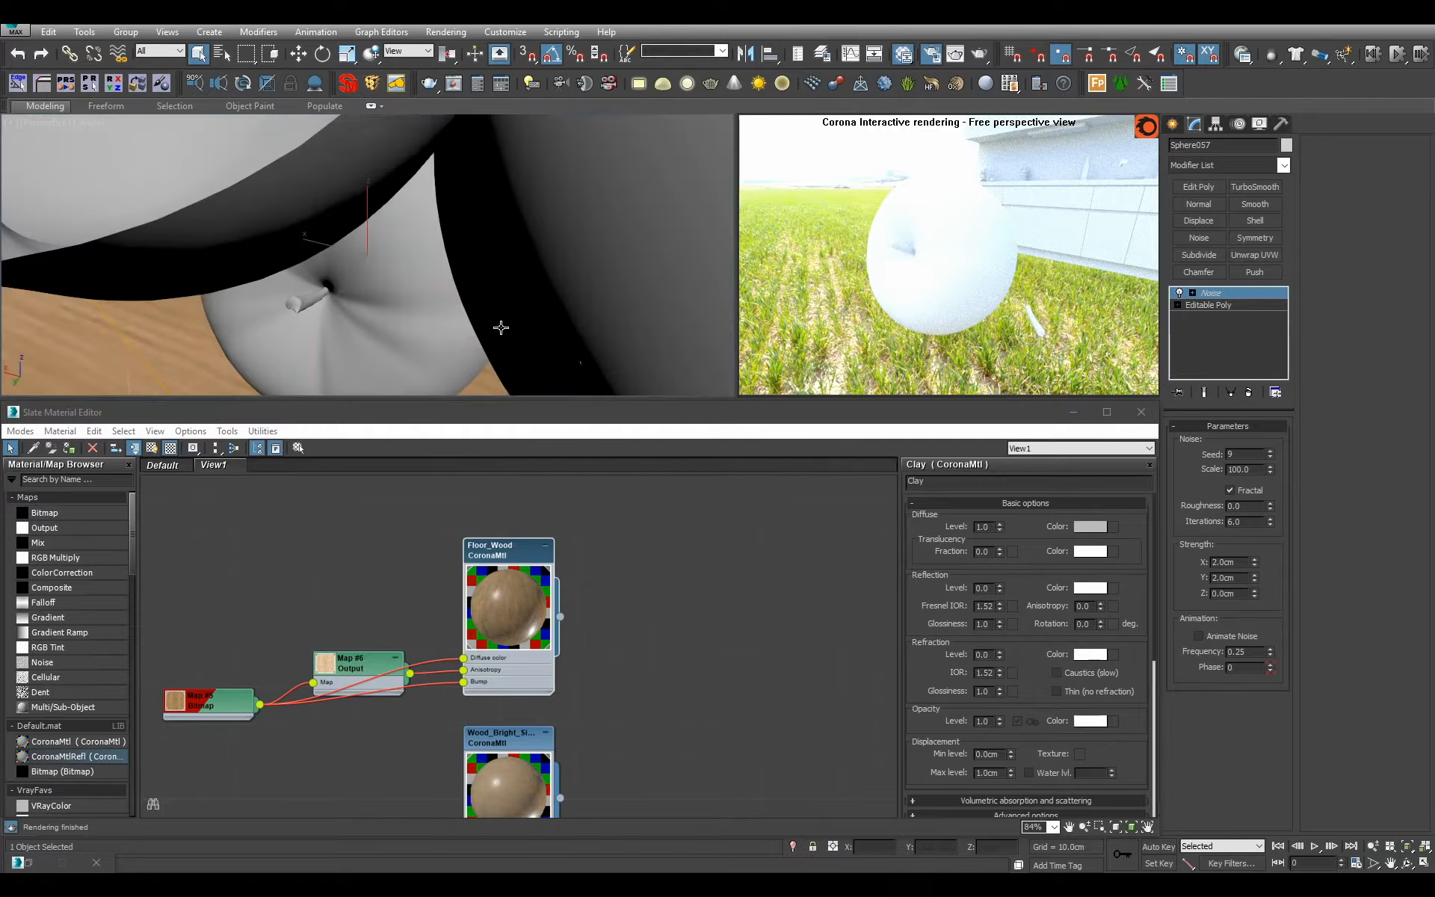
scroll(500, 327, down, 4)
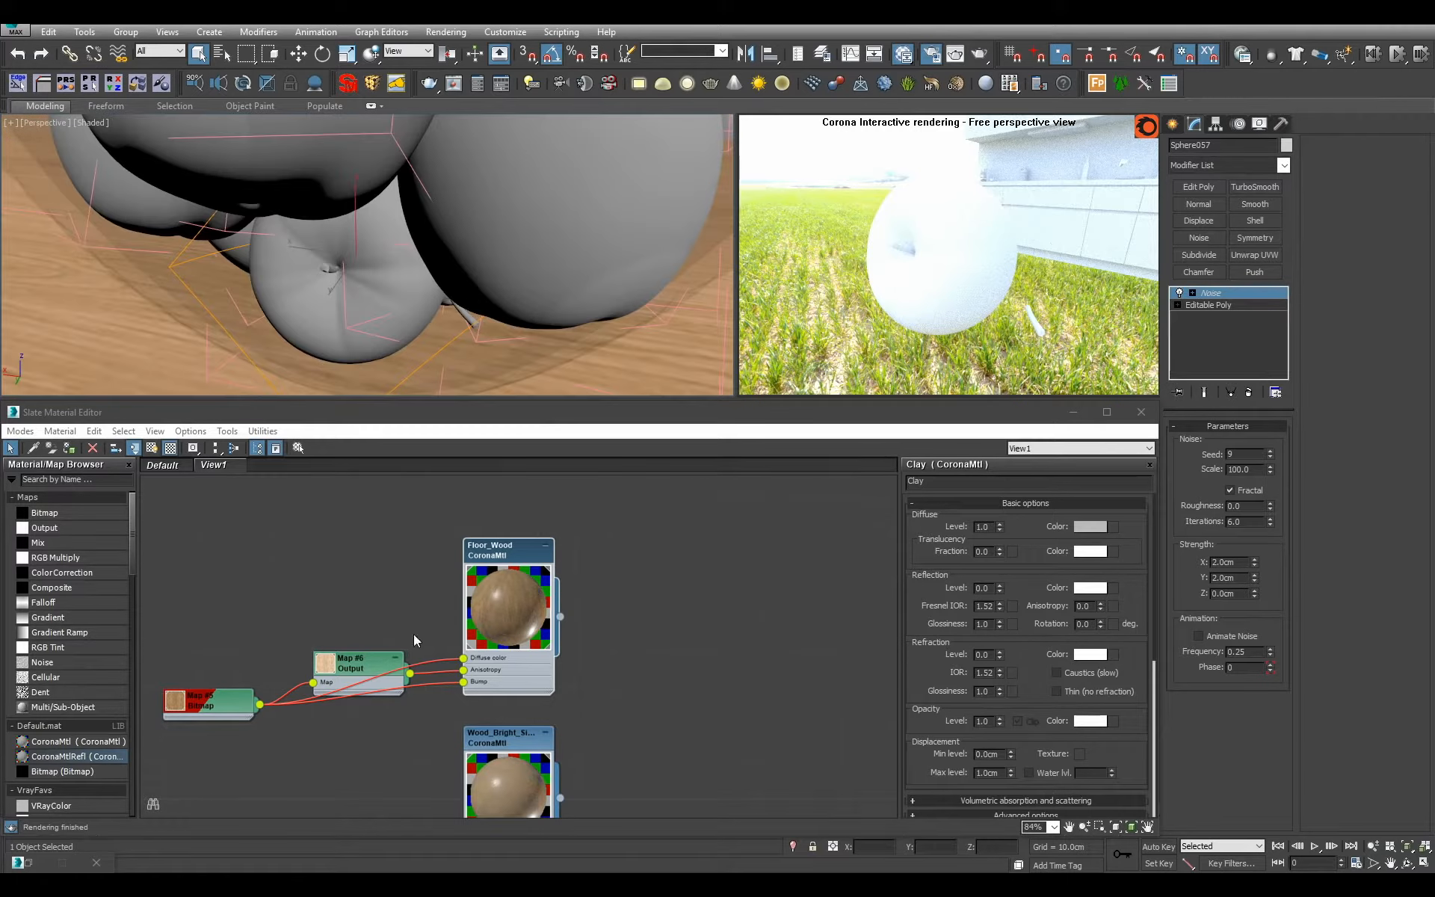
key(alt+q)
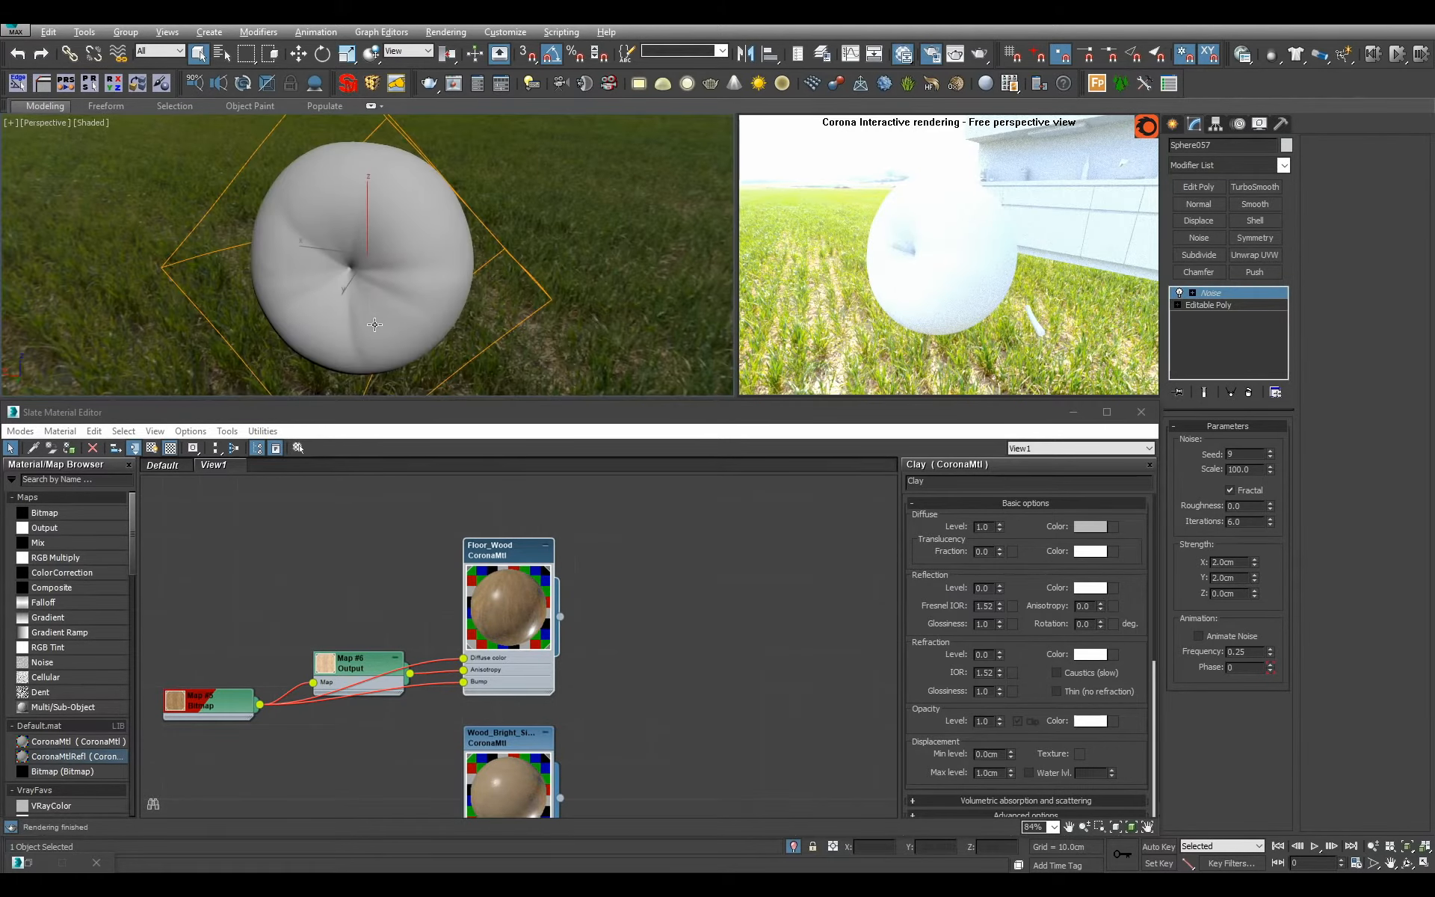
Assign the Apples material to the isolated apple.
scroll(478, 607, down, 6)
middle_drag(419, 688, 550, 486)
middle_drag(291, 651, 500, 647)
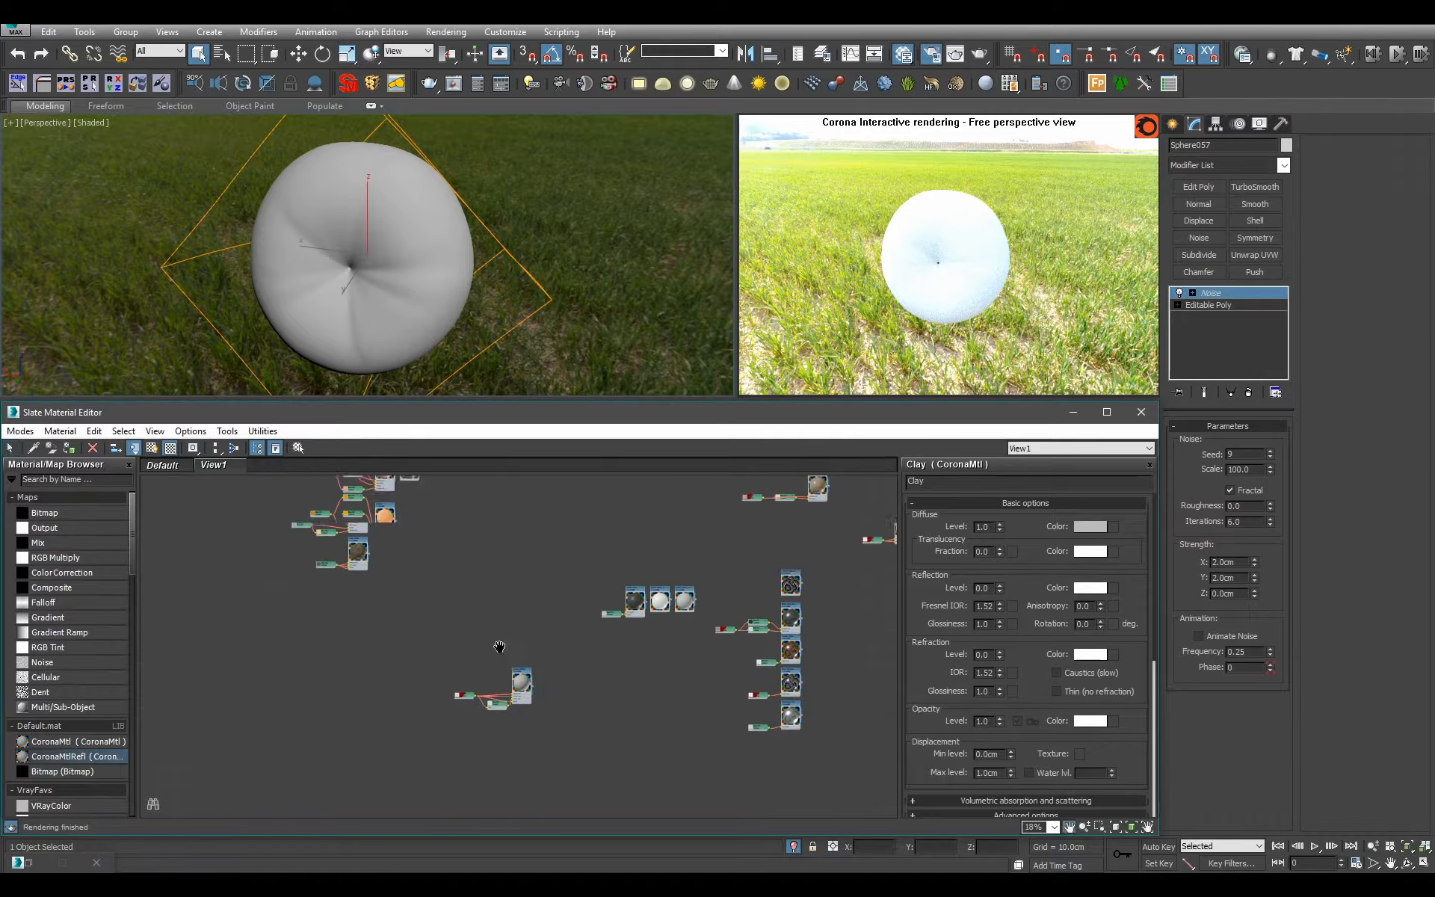
scroll(407, 581, up, 3)
middle_drag(408, 582, 546, 807)
scroll(456, 645, up, 4)
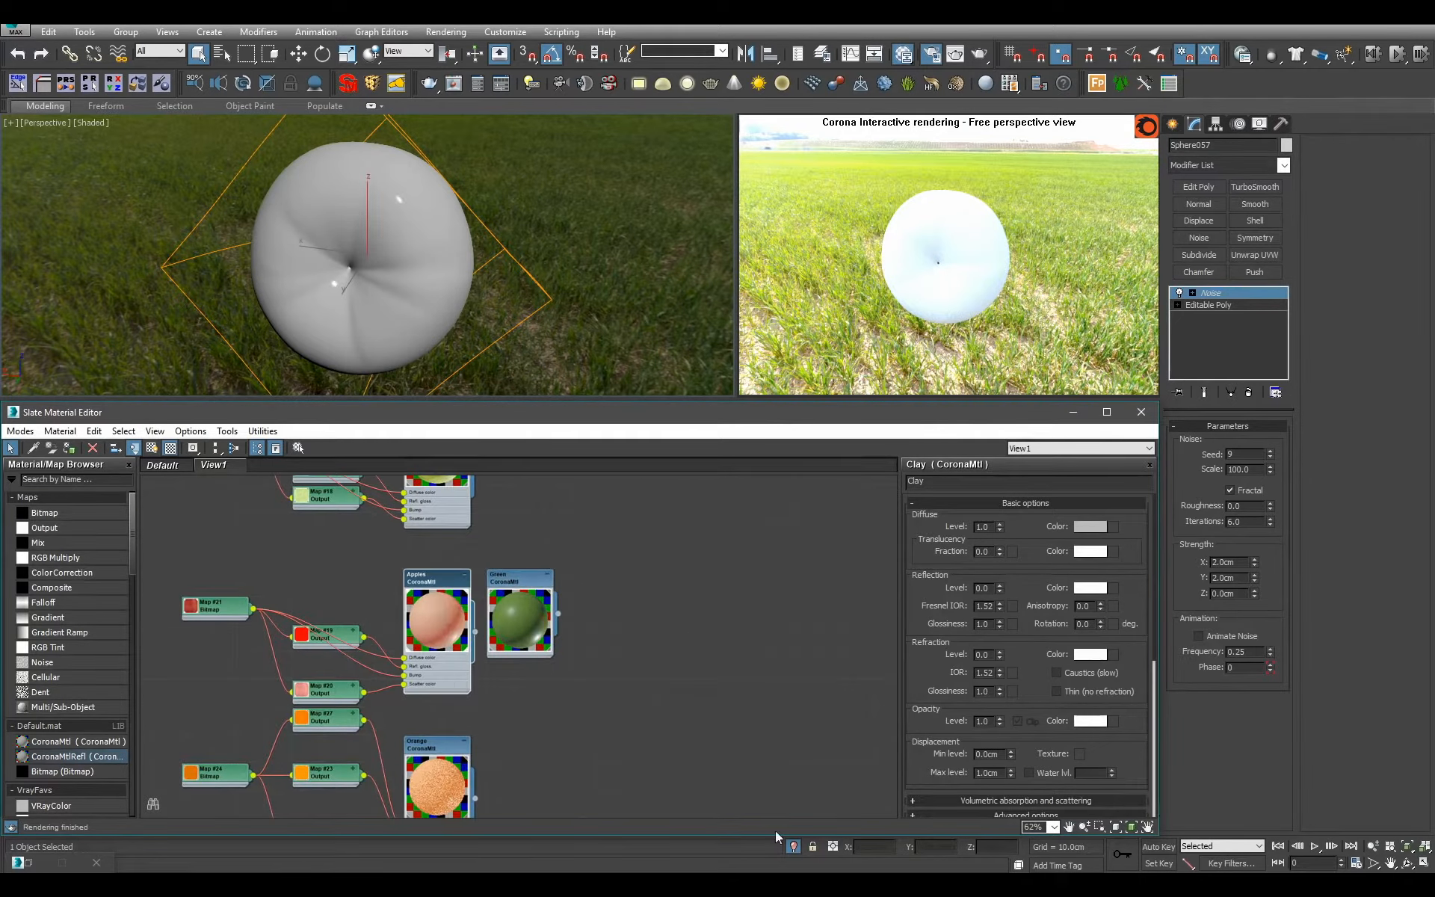
drag(475, 632, 385, 305)
Exit isolation, select the apple's stem Box199 and assign the dark bark material to it.
click(793, 846)
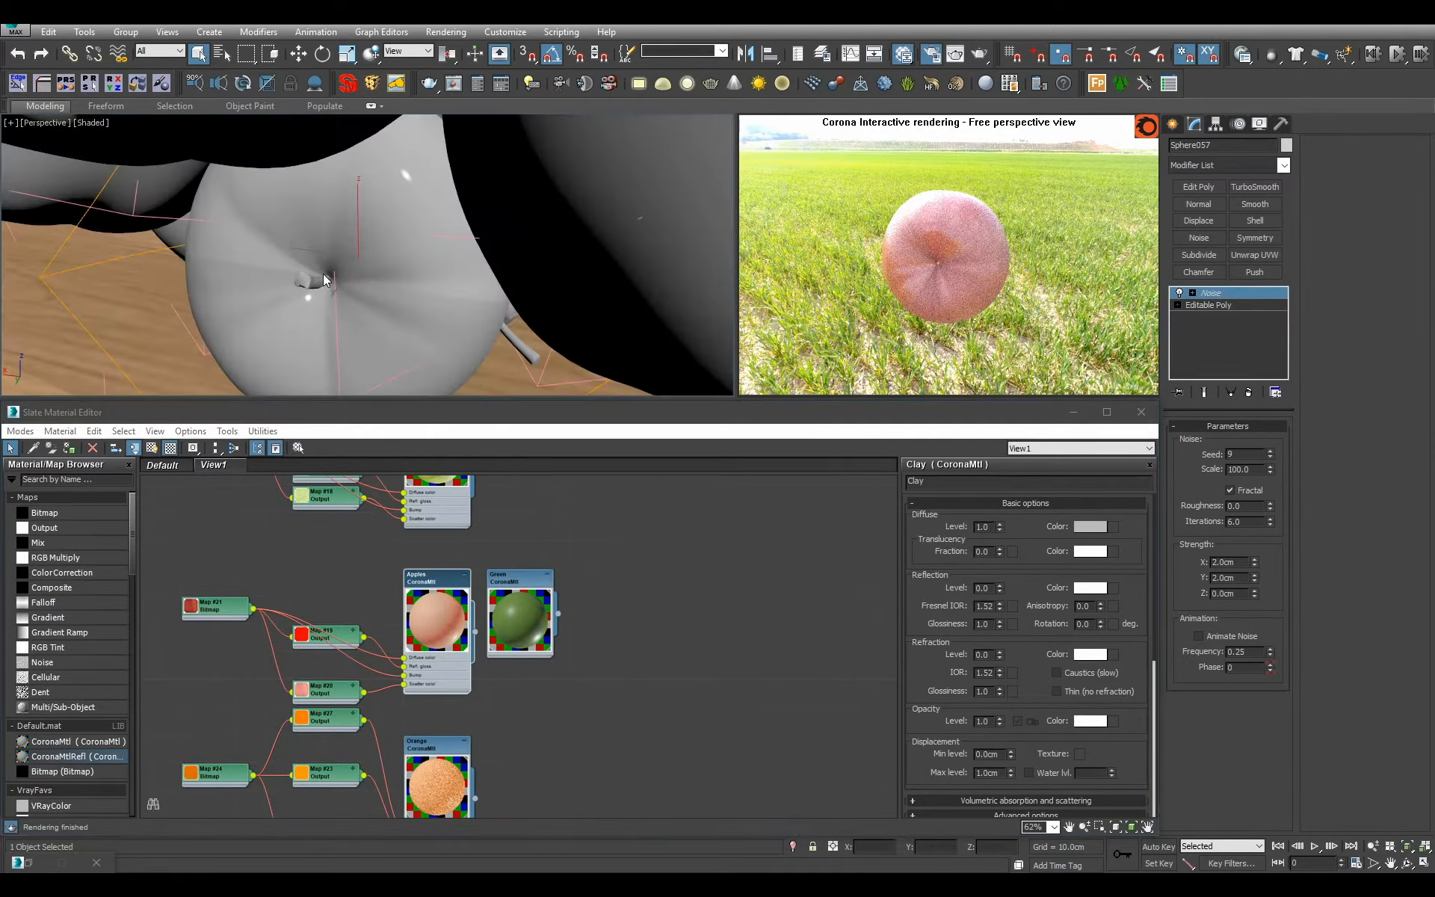
alt+middle_drag(322, 278, 316, 280)
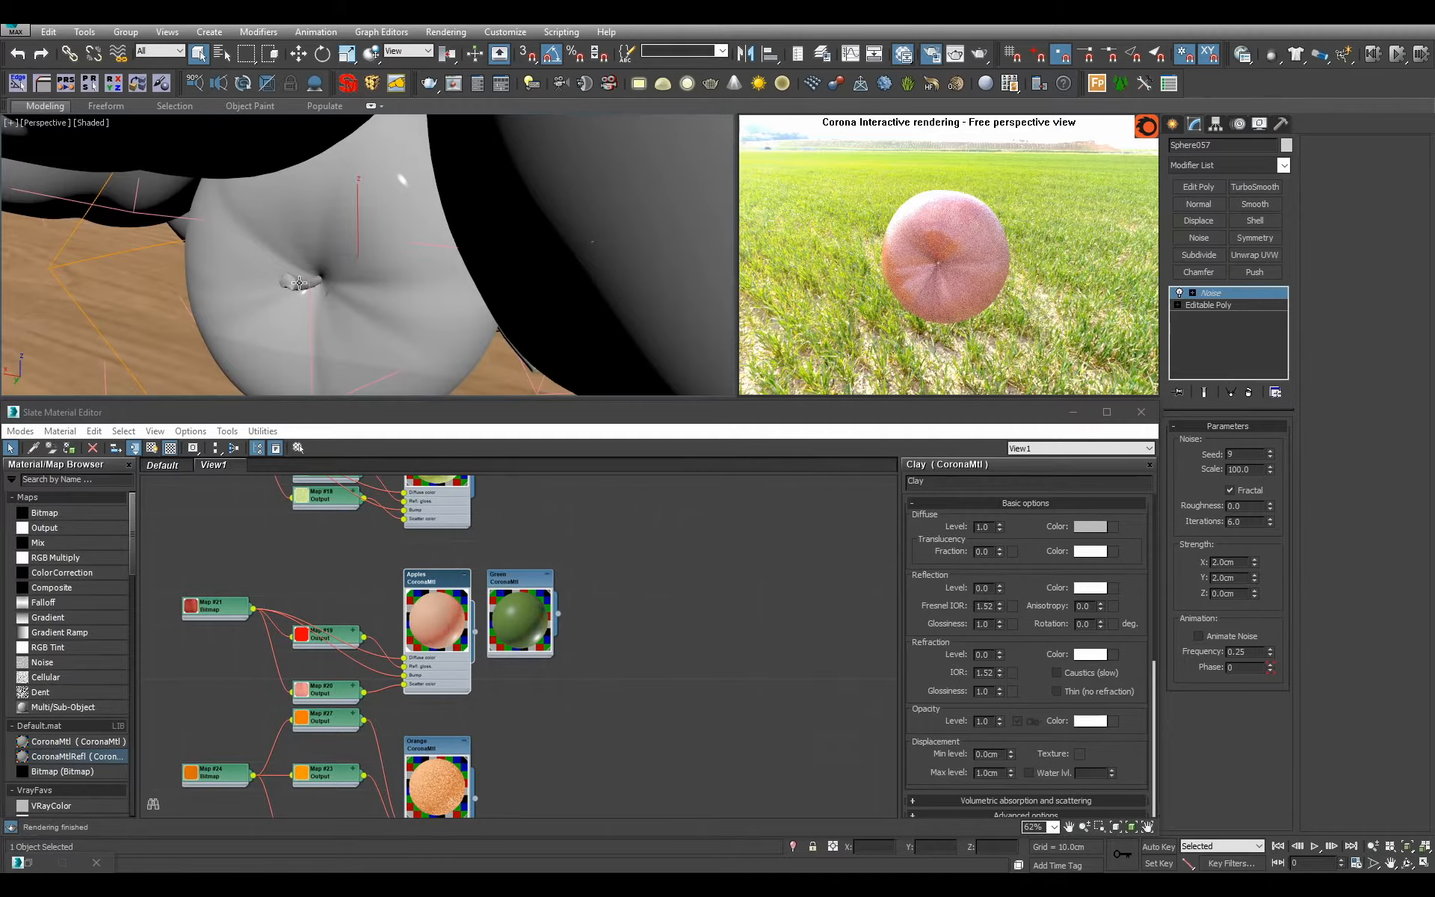
click(299, 282)
scroll(493, 635, down, 6)
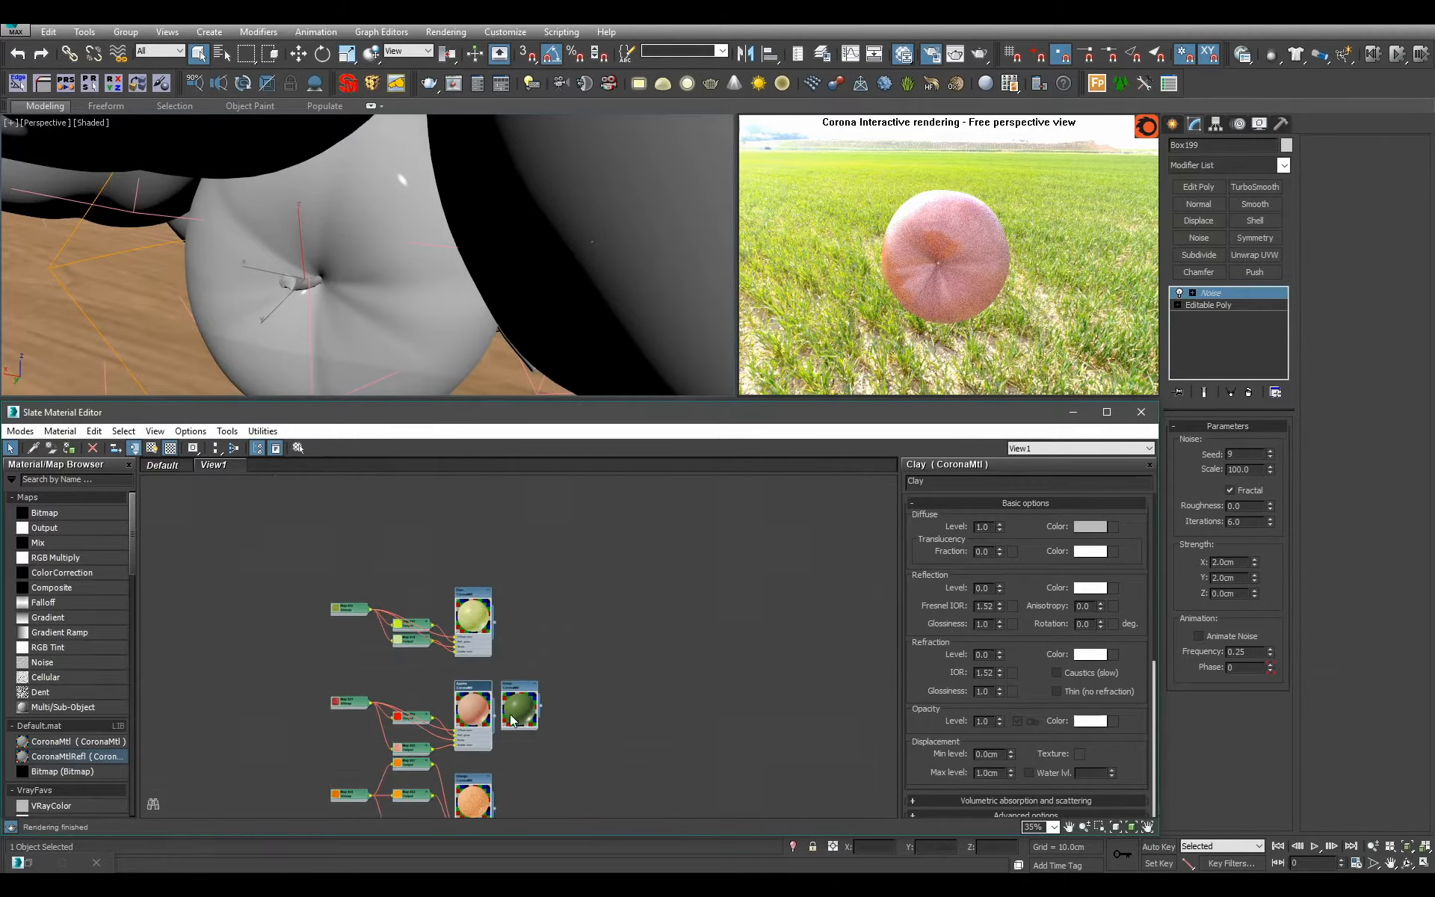
click(469, 733)
Select the small piece Plane054 at the apple's dimple and assign the Green material to it.
alt+middle_drag(457, 298, 175, 241)
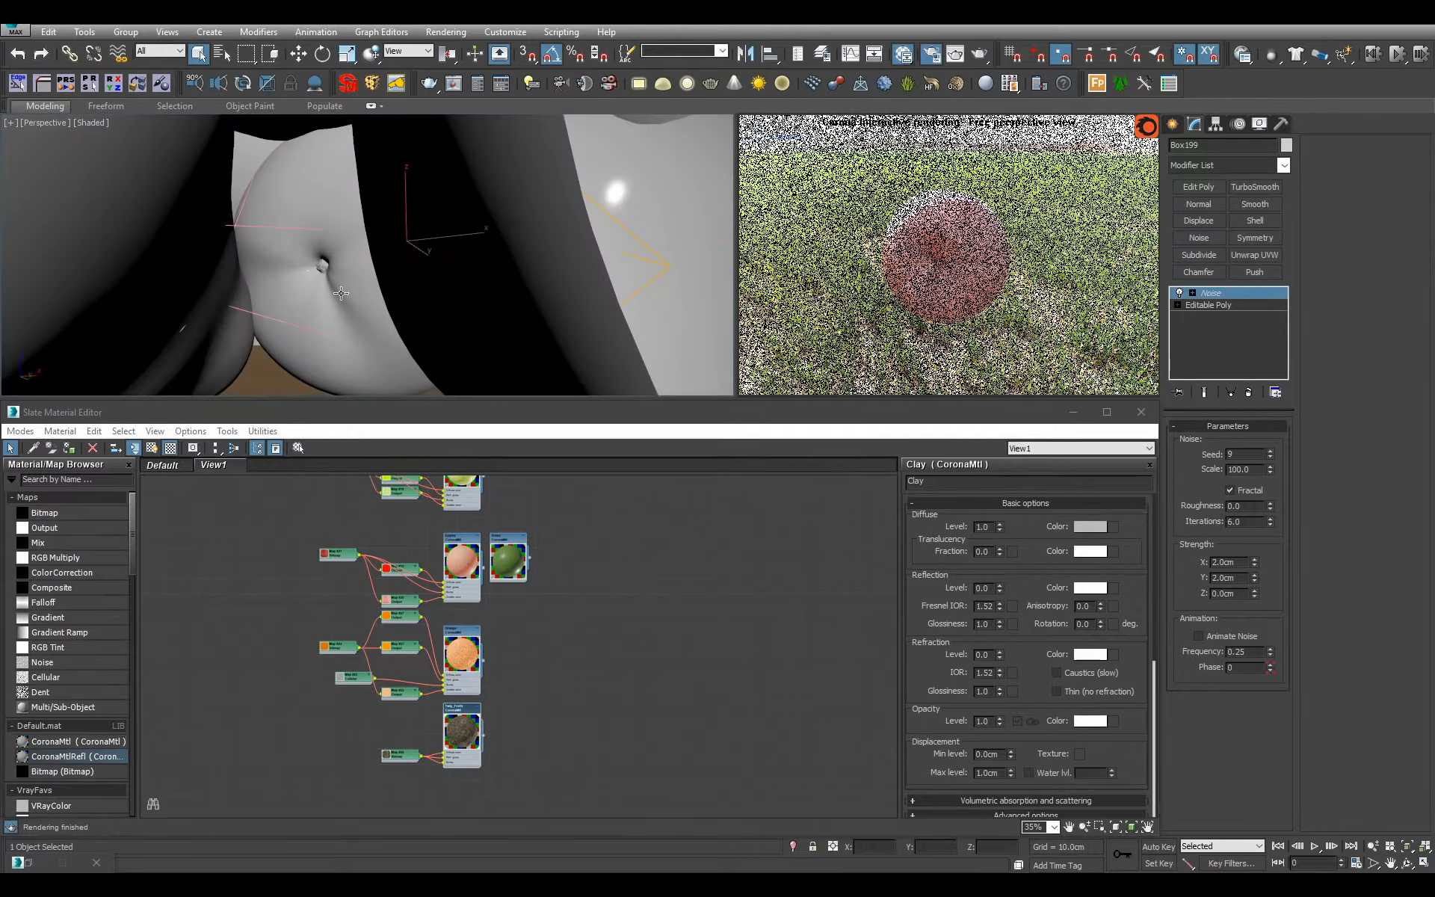
click(324, 271)
middle_drag(516, 506, 519, 567)
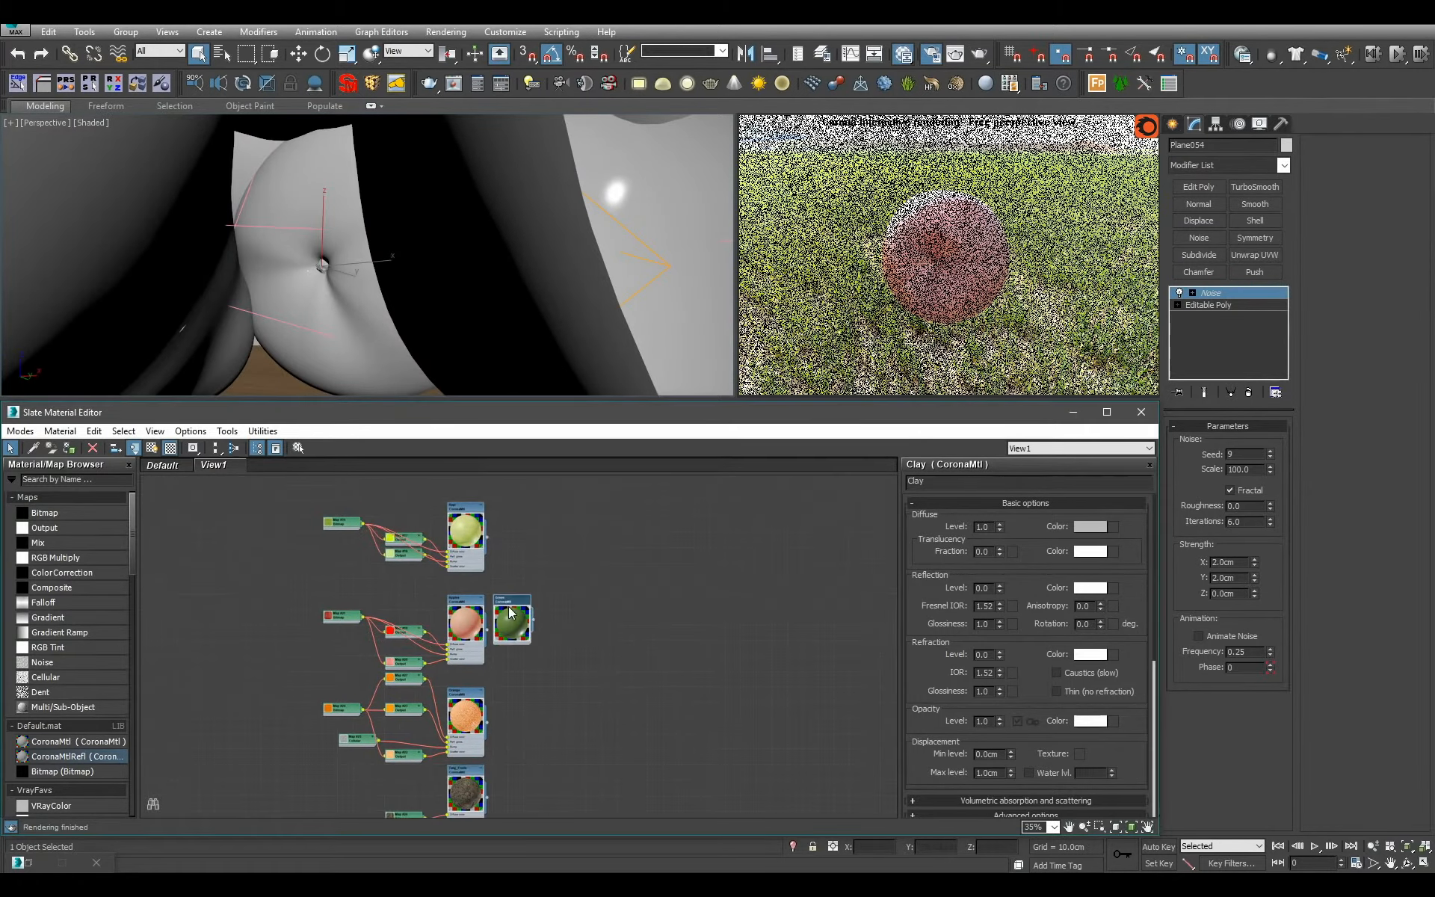
scroll(439, 291, down, 6)
Select the objects that still use Clay, isolate them and clear the selection.
alt+middle_drag(438, 292, 624, 331)
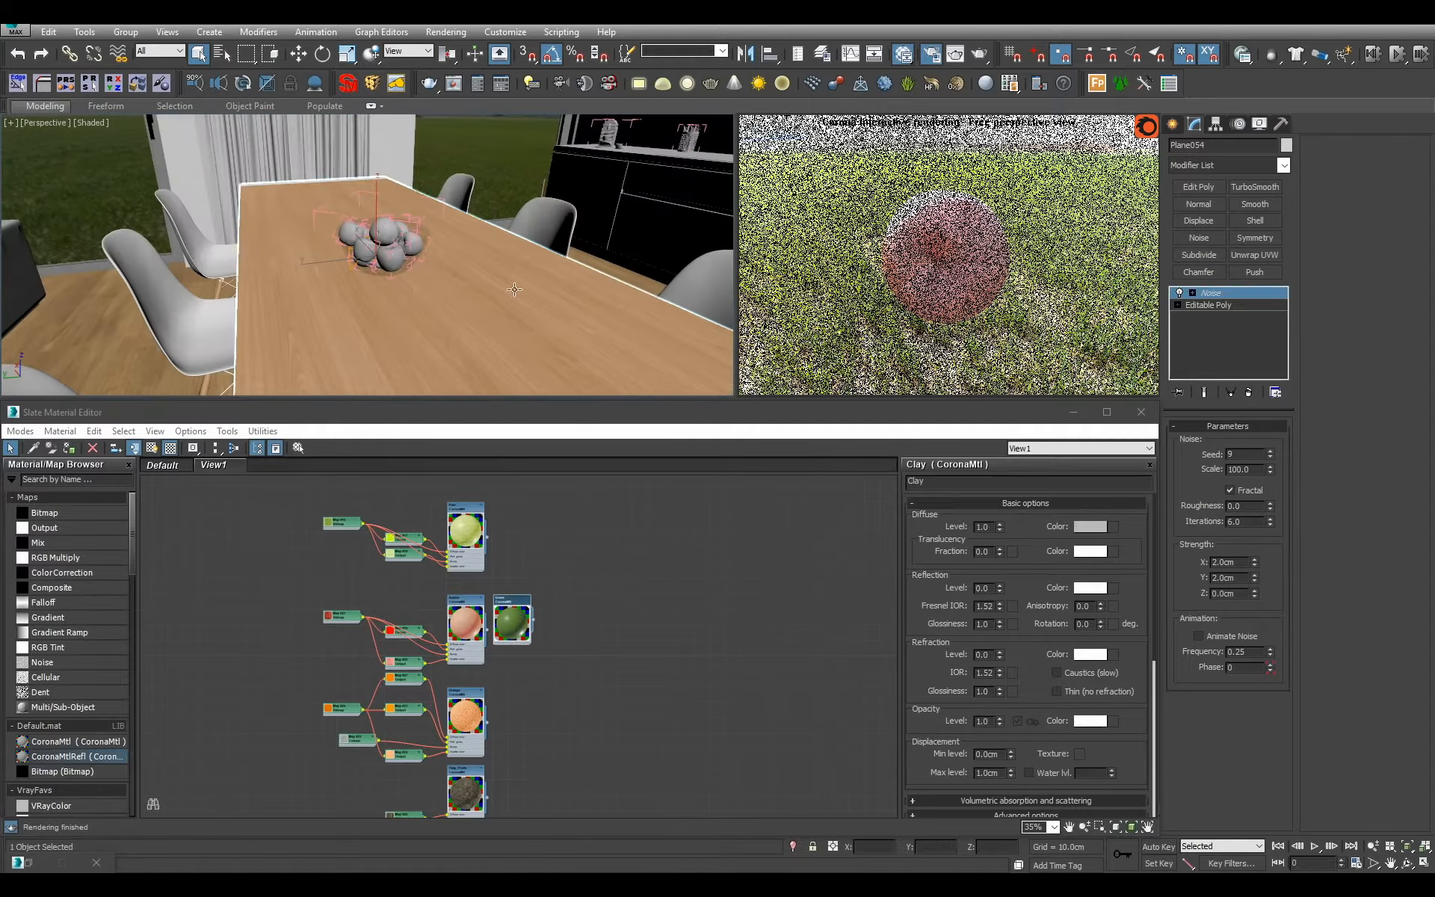
scroll(514, 289, down, 4)
alt+middle_drag(514, 289, 642, 325)
middle_drag(837, 616, 404, 662)
scroll(418, 665, down, 2)
middle_drag(746, 639, 504, 614)
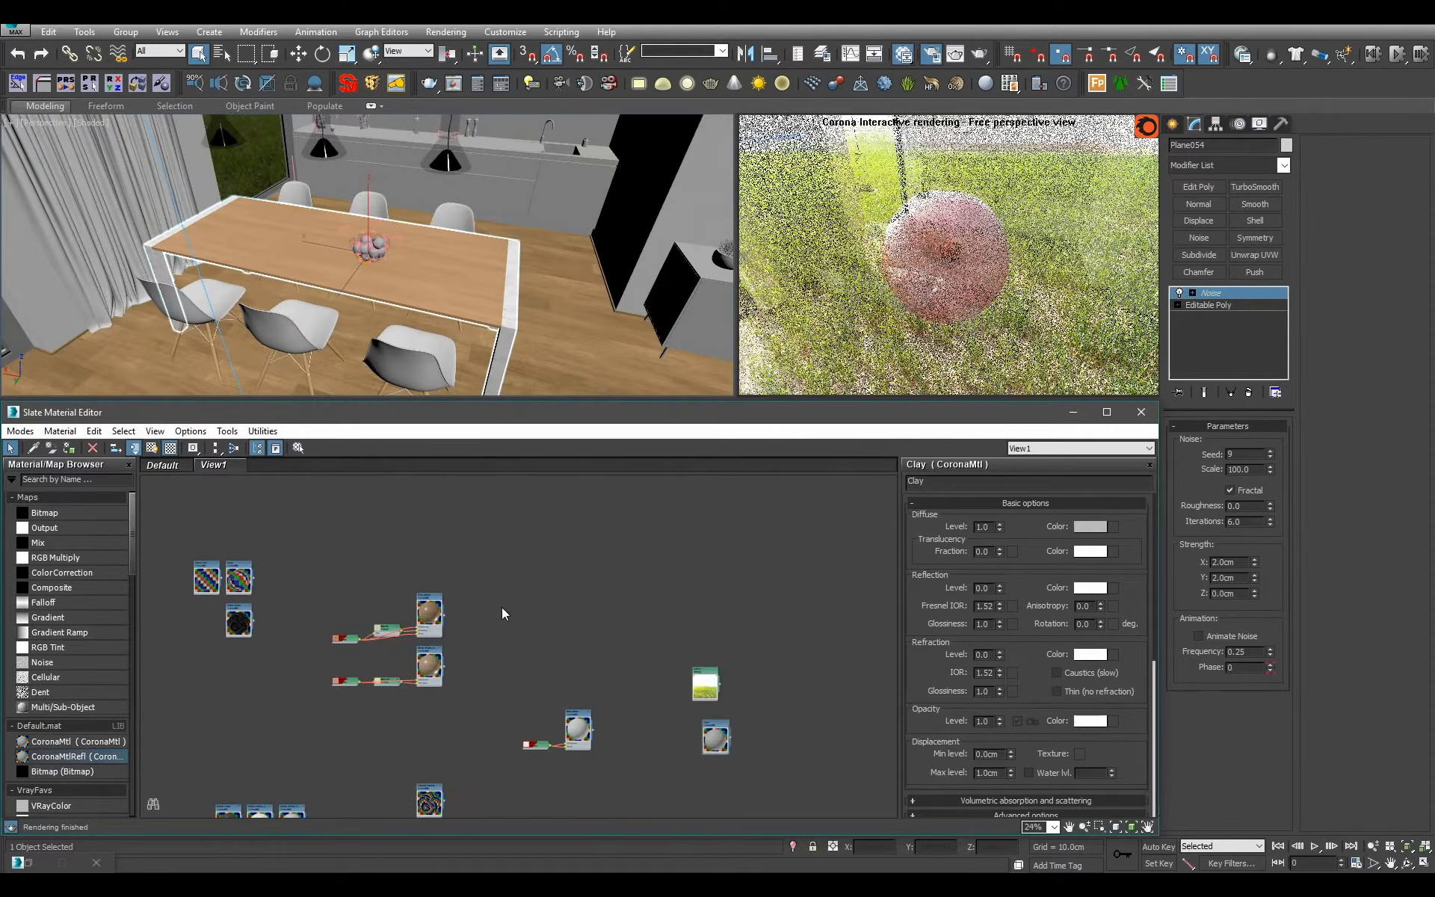
click(347, 82)
key(alt+q)
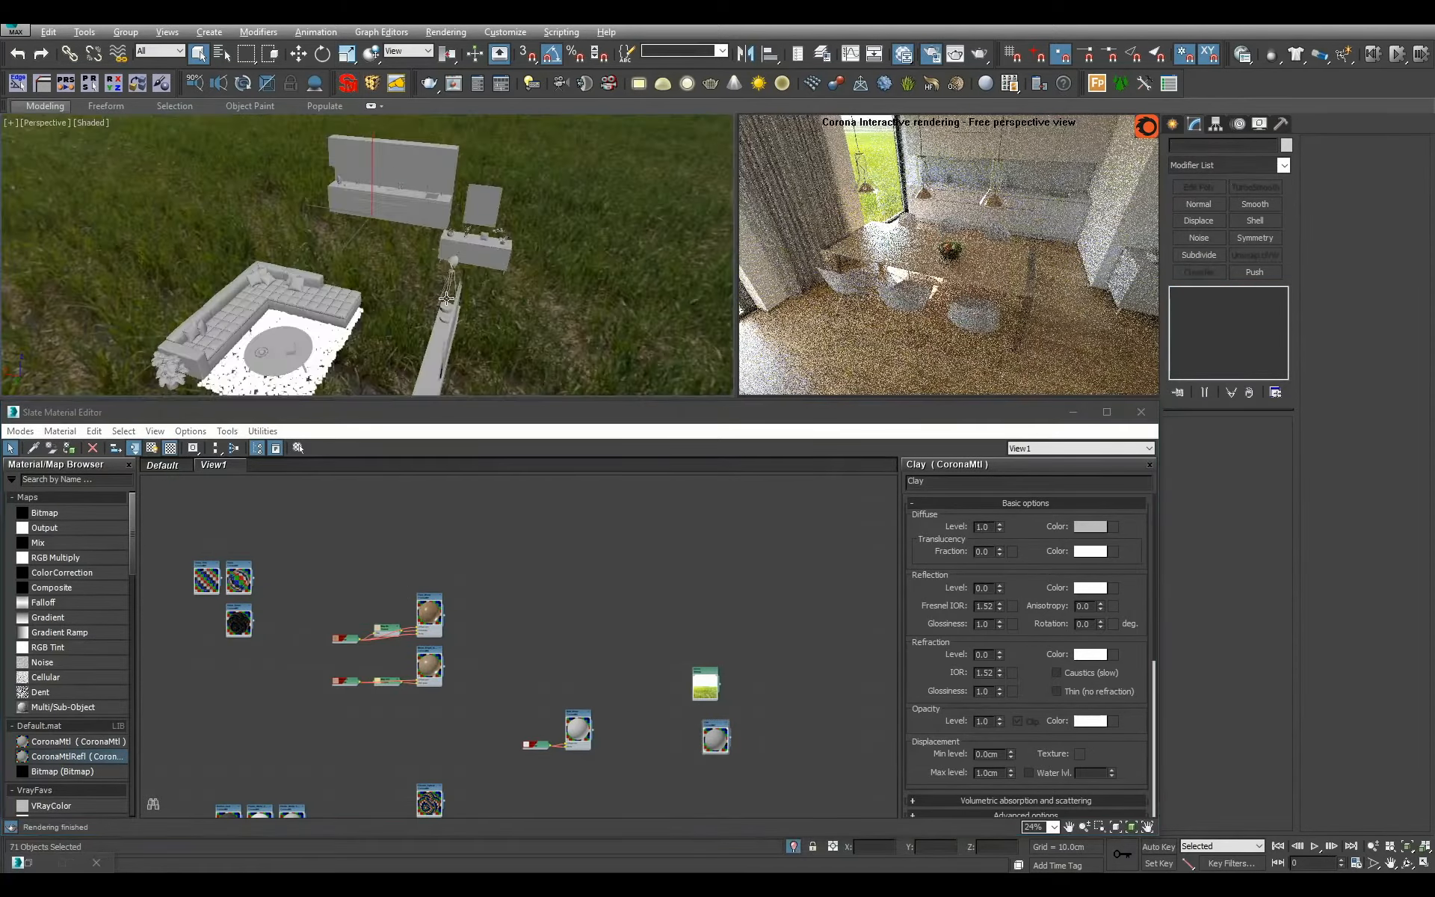
alt+middle_drag(446, 298, 391, 328)
click(366, 267)
Select the two small apple dimple pieces among the isolated clay objects and assign the Green material to them.
scroll(391, 327, up, 4)
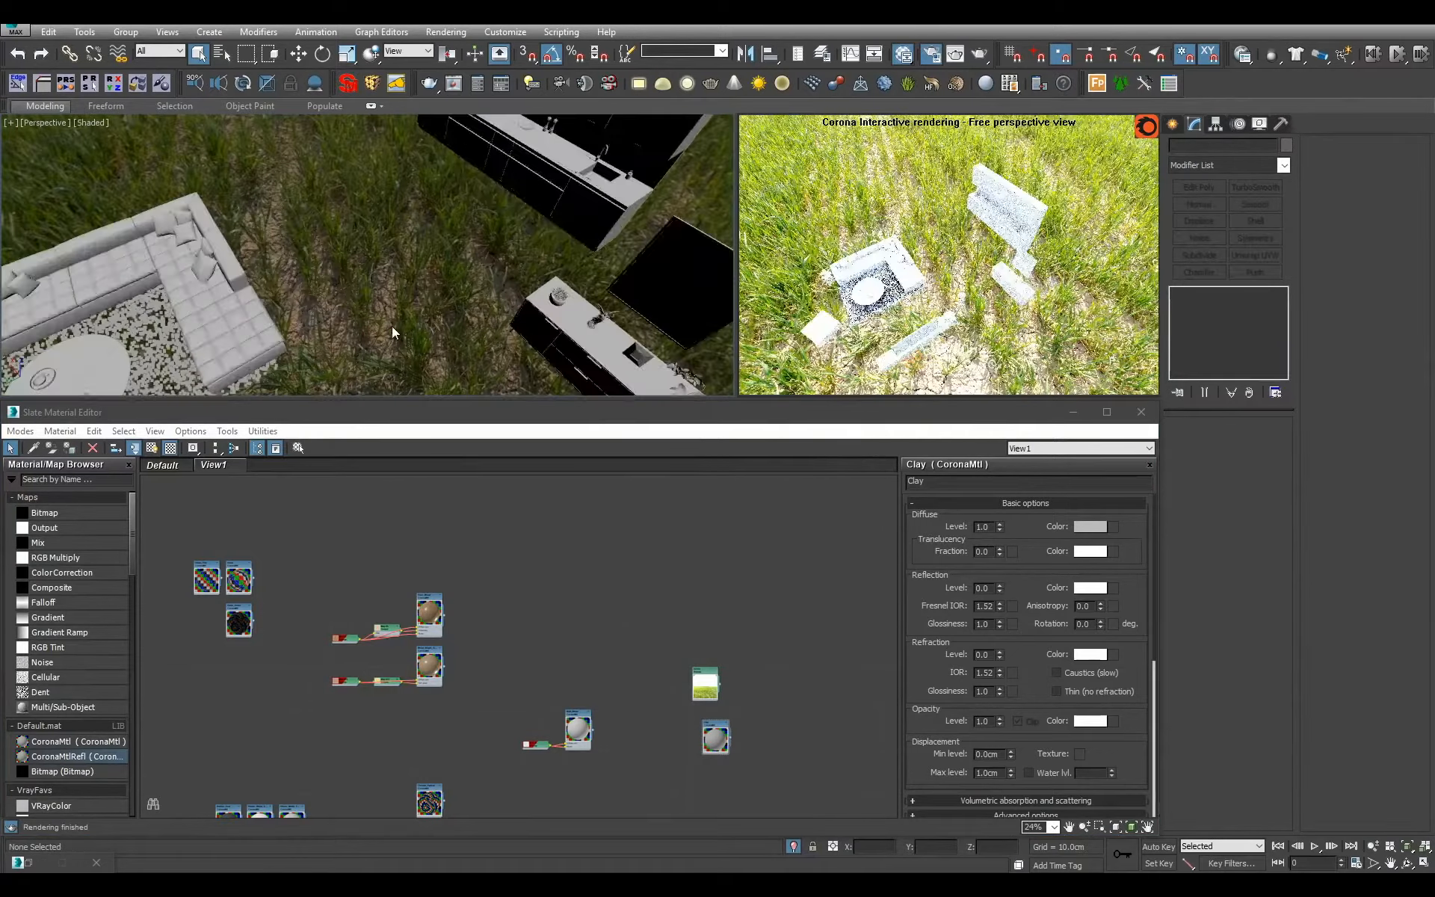
scroll(391, 326, up, 3)
drag(346, 298, 360, 317)
key(z)
key(F4)
alt+middle_drag(360, 317, 392, 299)
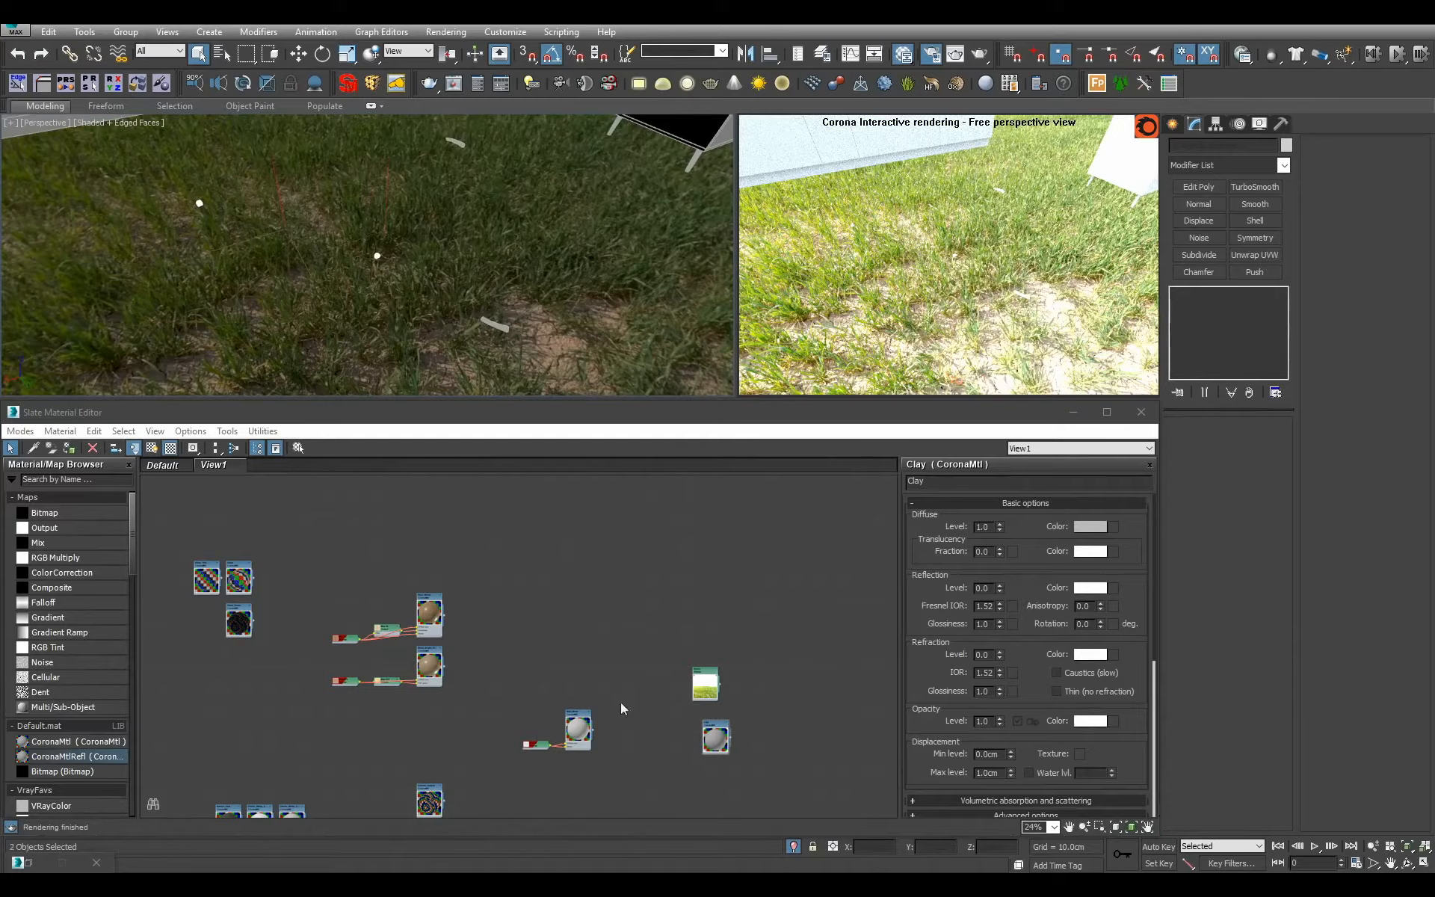
middle_drag(510, 687, 738, 581)
middle_drag(222, 675, 601, 673)
scroll(553, 648, up, 1)
Select the two apple stems, assign the dark bark material to them and clear the selection.
middle_drag(438, 309, 406, 356)
middle_drag(452, 578, 457, 589)
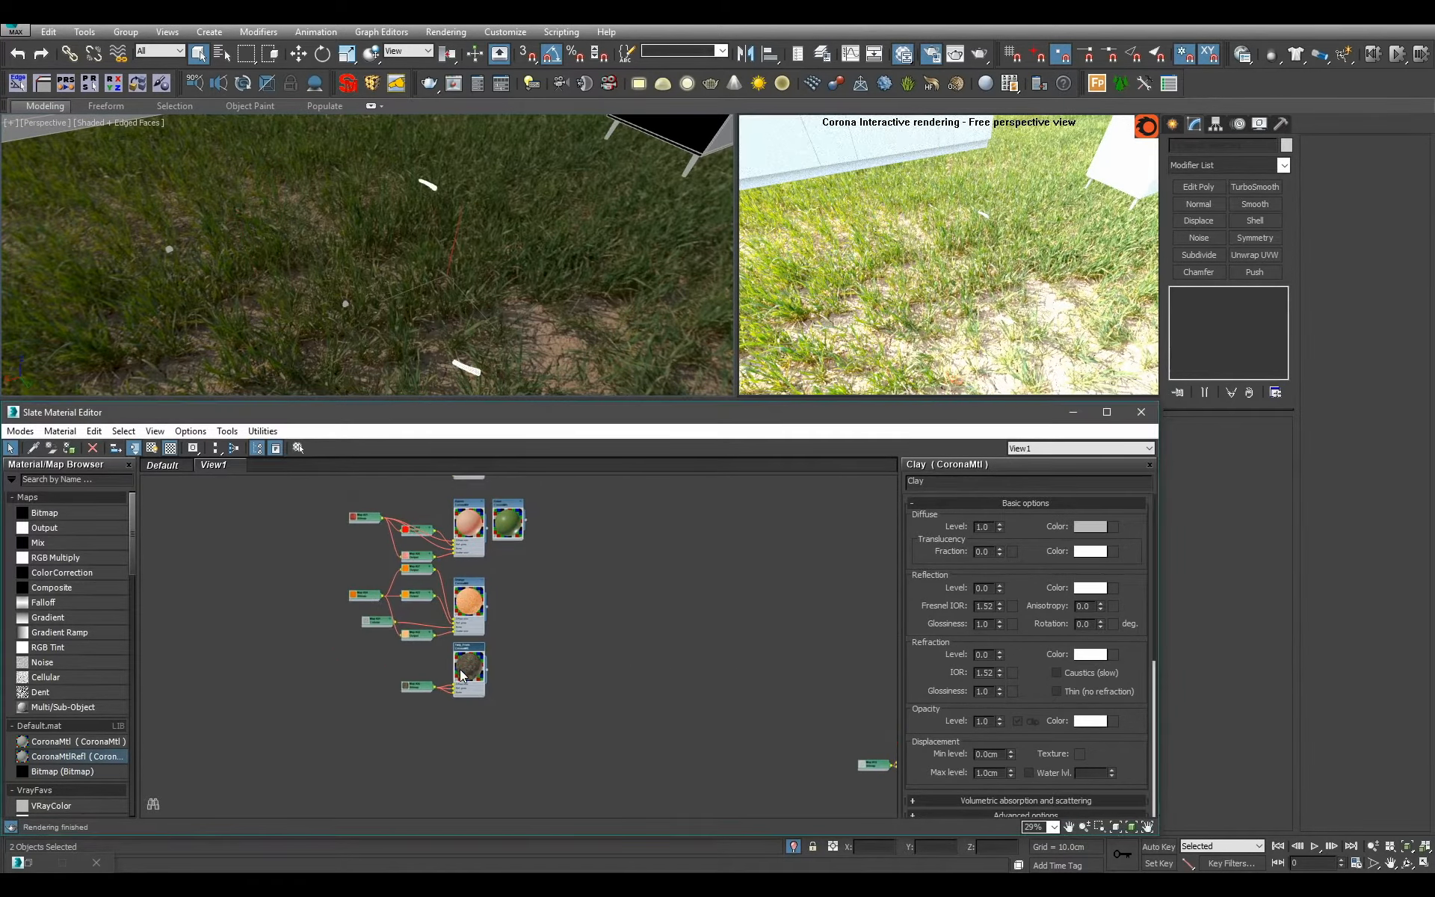
click(613, 269)
Exit isolation, isolate only the objects that still use the Clay material and clear the selection.
scroll(613, 269, down, 1)
scroll(625, 299, down, 2)
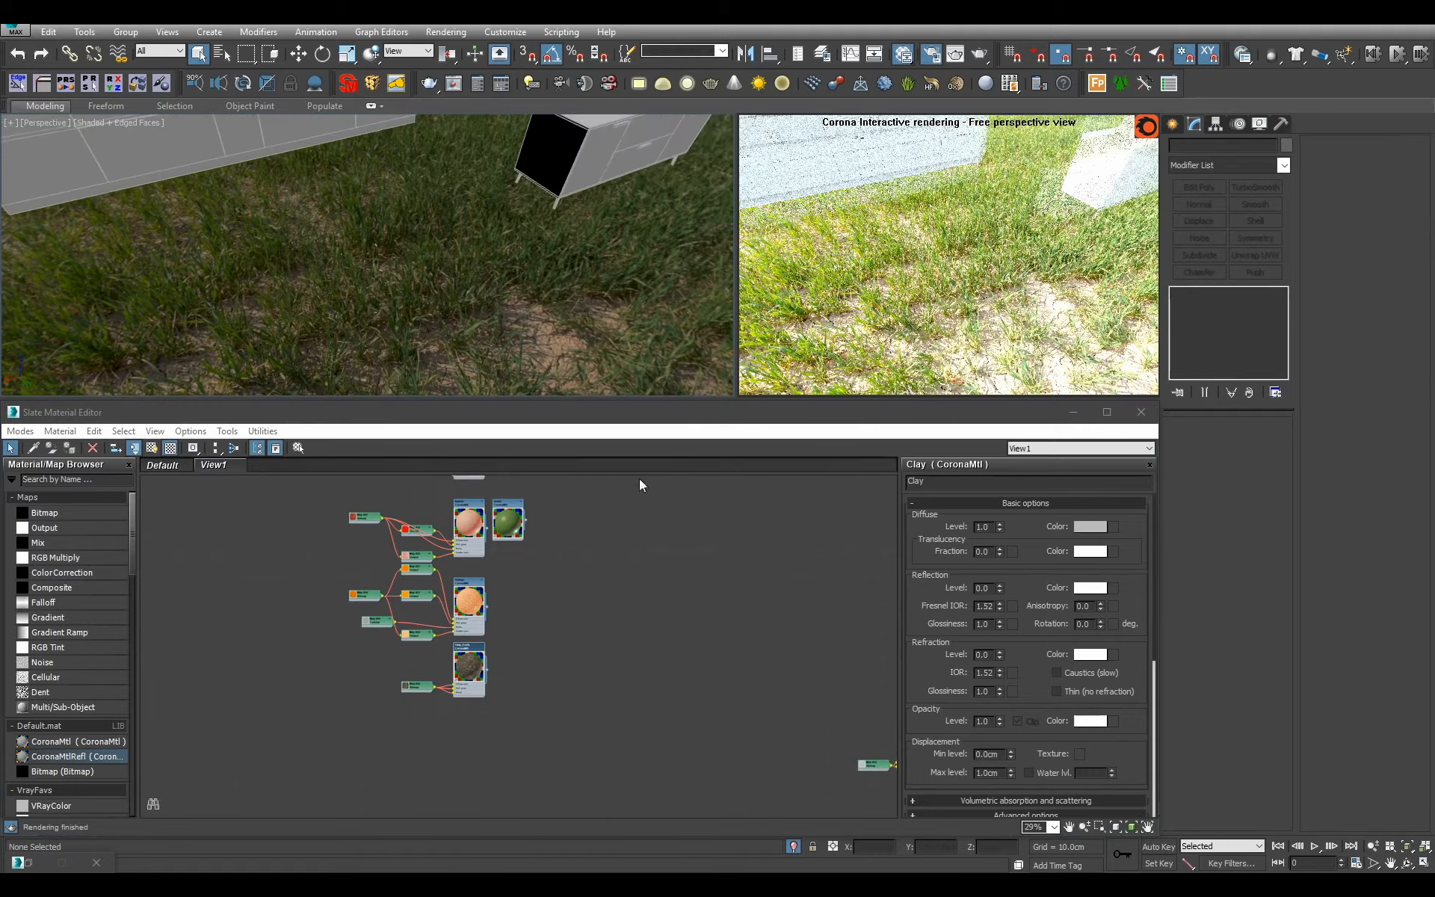
middle_drag(733, 553, 512, 548)
click(357, 82)
key(alt+q)
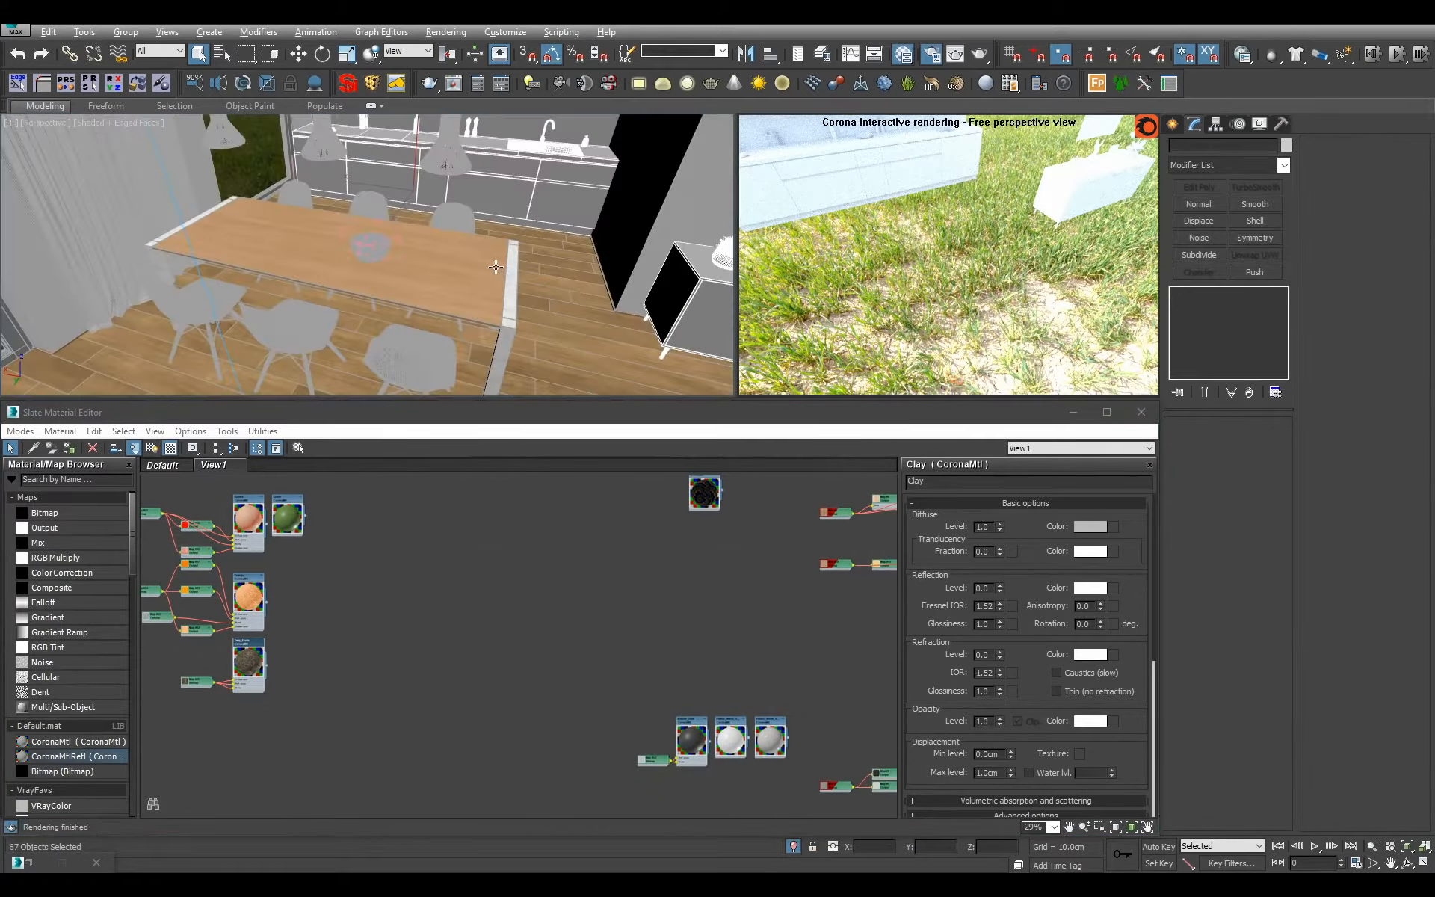
key(alt+q)
mouse_move(490, 262)
alt+middle_down()
mouse_move(384, 249)
mouse_move(224, 265)
mouse_move(370, 289)
mouse_move(557, 214)
mouse_move(495, 271)
mouse_move(413, 282)
mouse_move(573, 275)
mouse_move(388, 326)
mouse_move(475, 385)
alt+middle_up()
click(384, 250)
Turn off the edged-face display and examine the isolated clay furniture from several angles.
scroll(371, 288, up, 3)
key(F4)
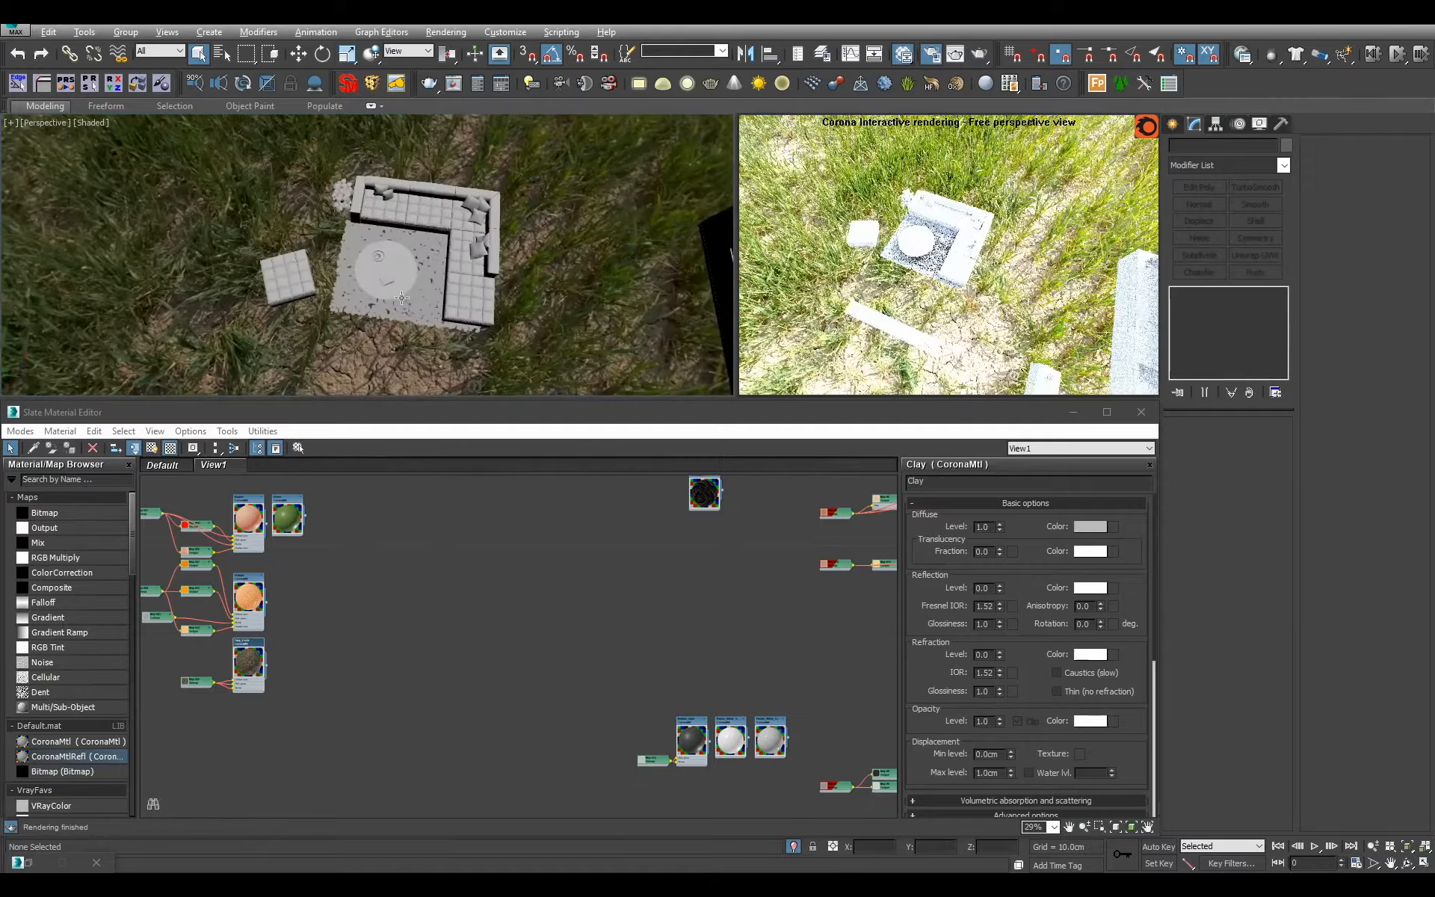
key(ctrl+z)
click(580, 333)
alt+middle_drag(580, 334, 398, 369)
alt+middle_drag(271, 150, 447, 268)
scroll(447, 267, up, 2)
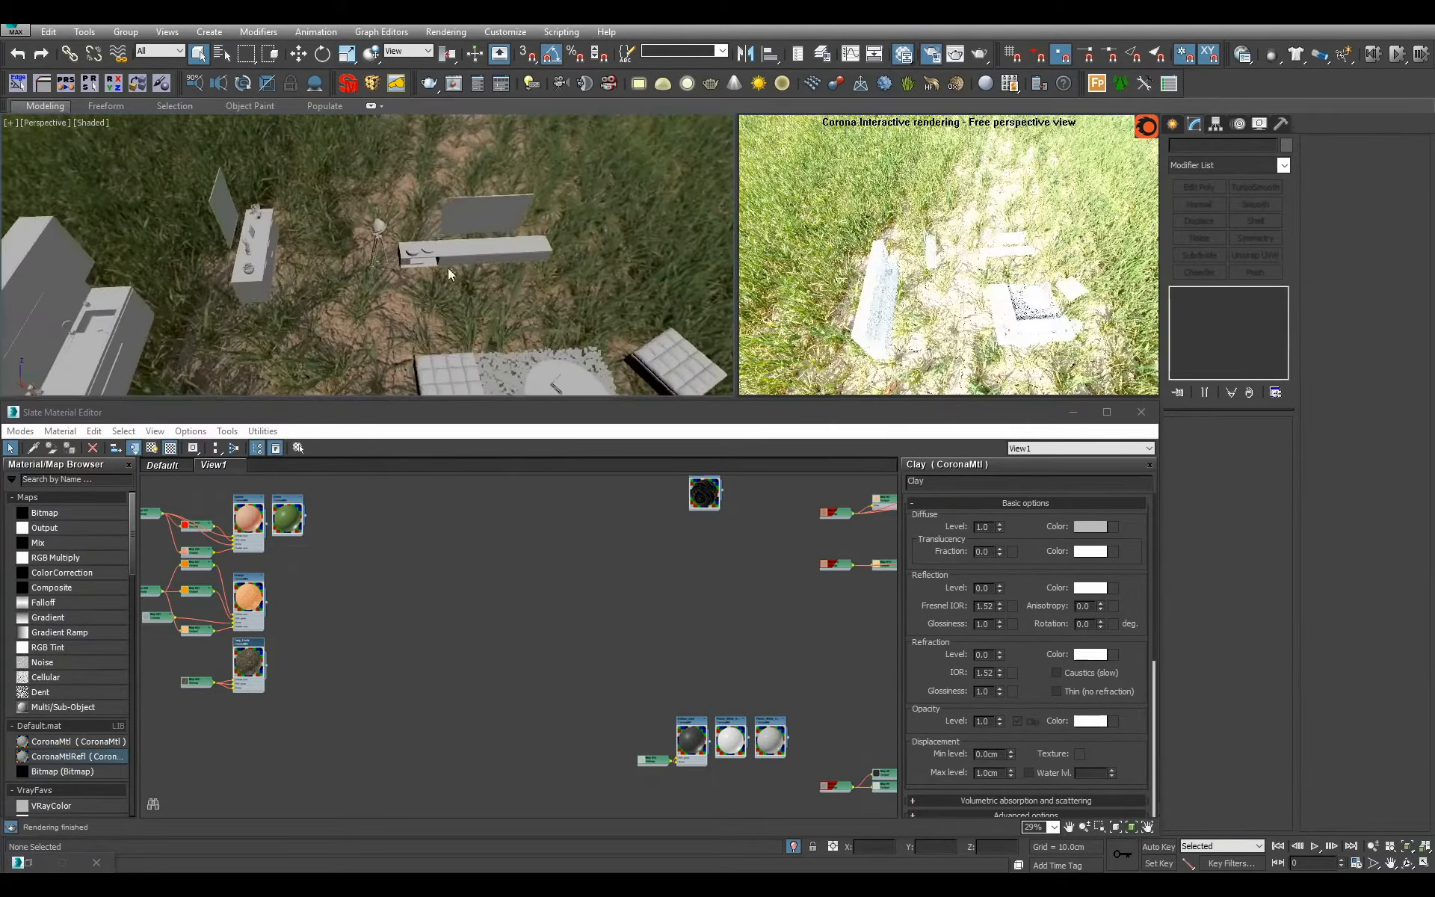
scroll(446, 267, down, 1)
drag(326, 178, 513, 304)
alt+middle_drag(512, 303, 375, 204)
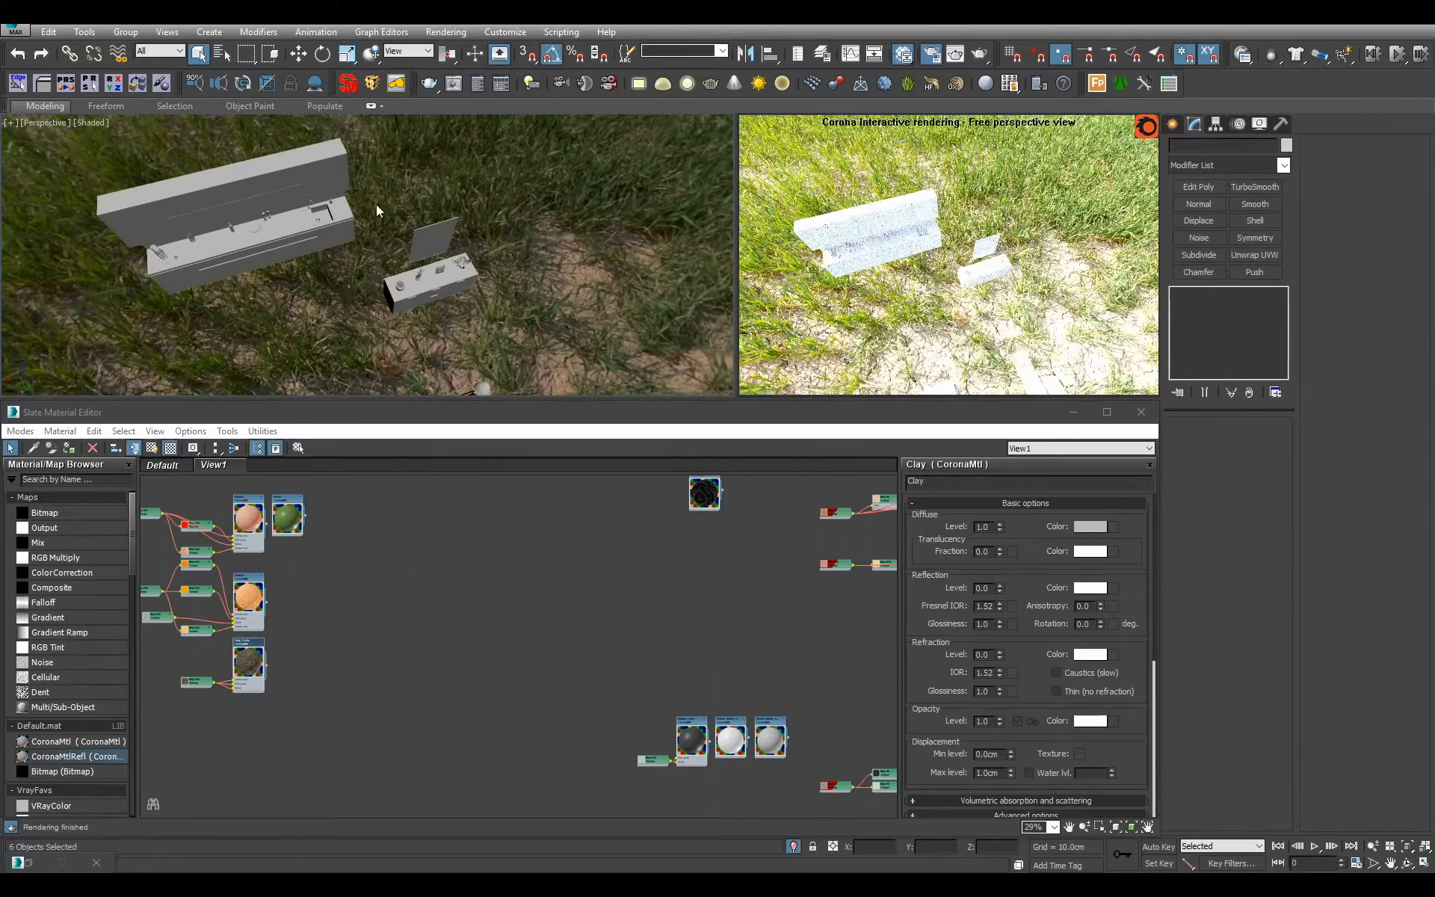
alt+middle_drag(588, 335, 469, 288)
click(438, 303)
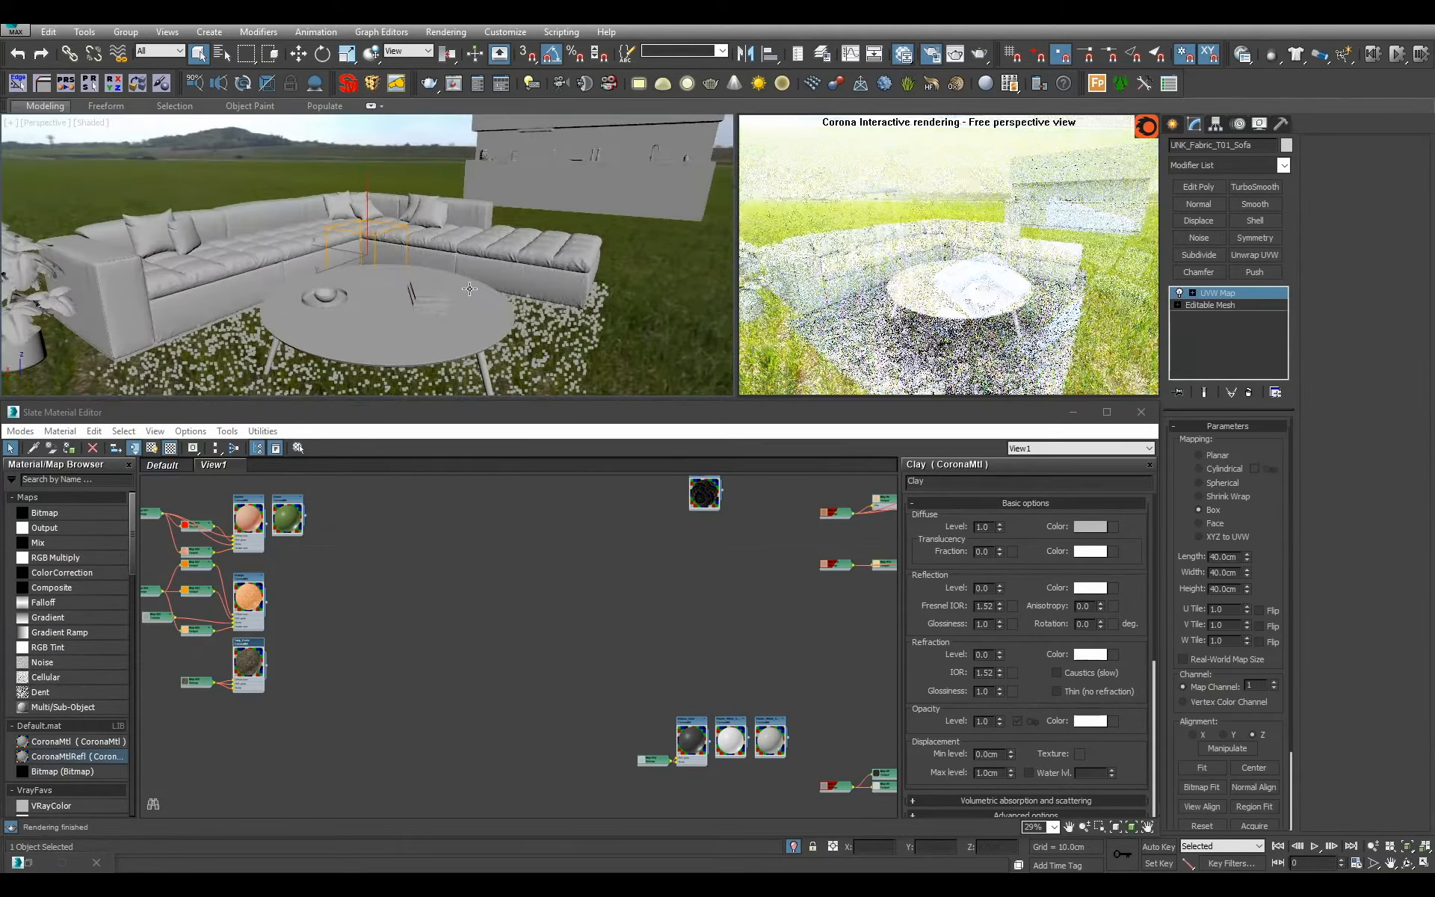
Select the carpet proxy under the coffee table and keep the viewport in perspective view.
alt+middle_drag(399, 382, 462, 396)
click(457, 352)
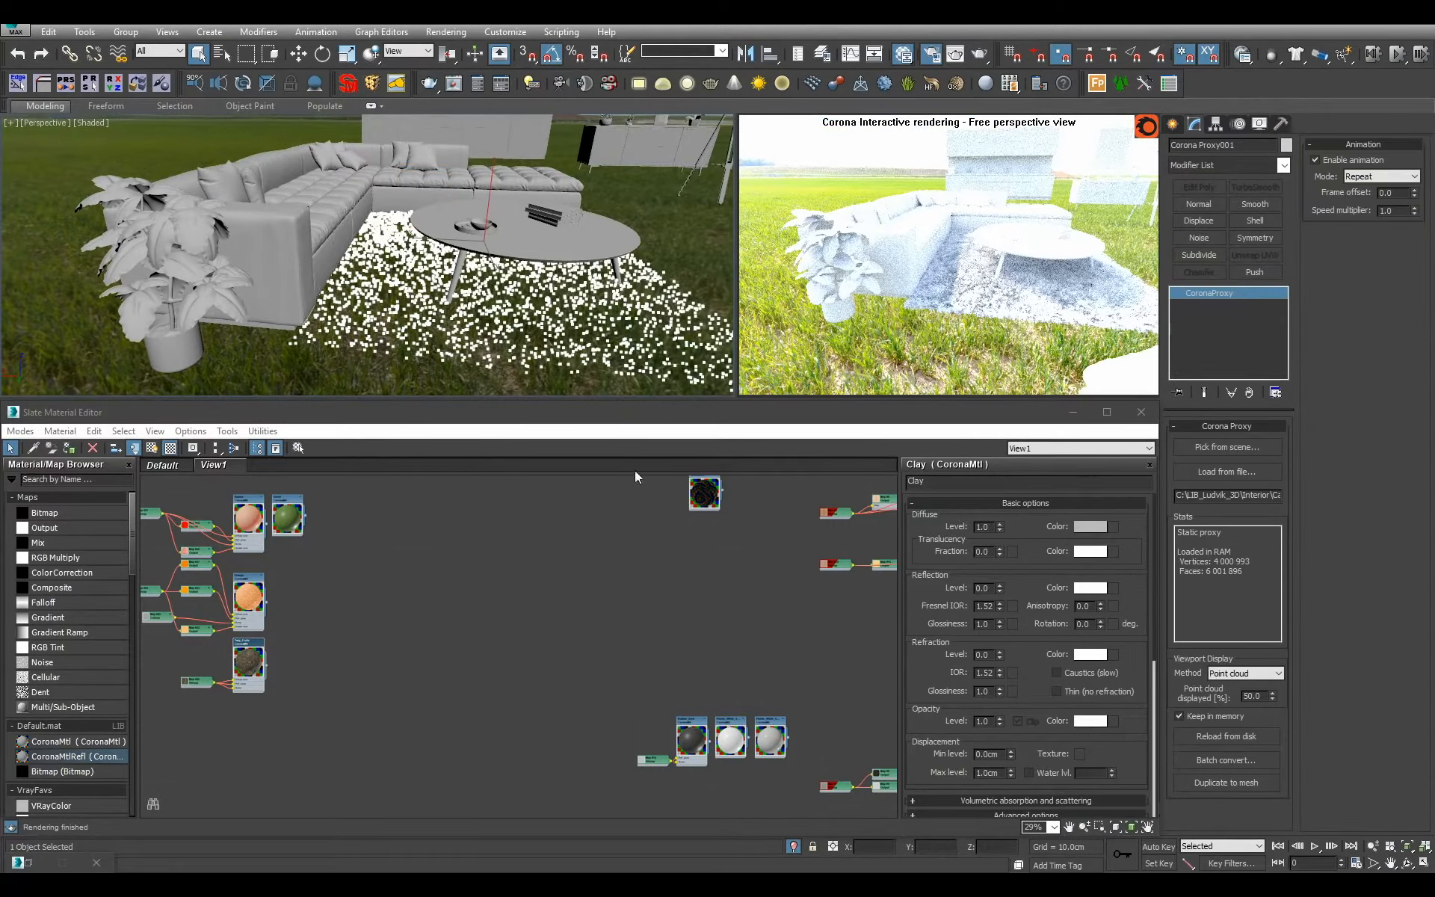
key(c)
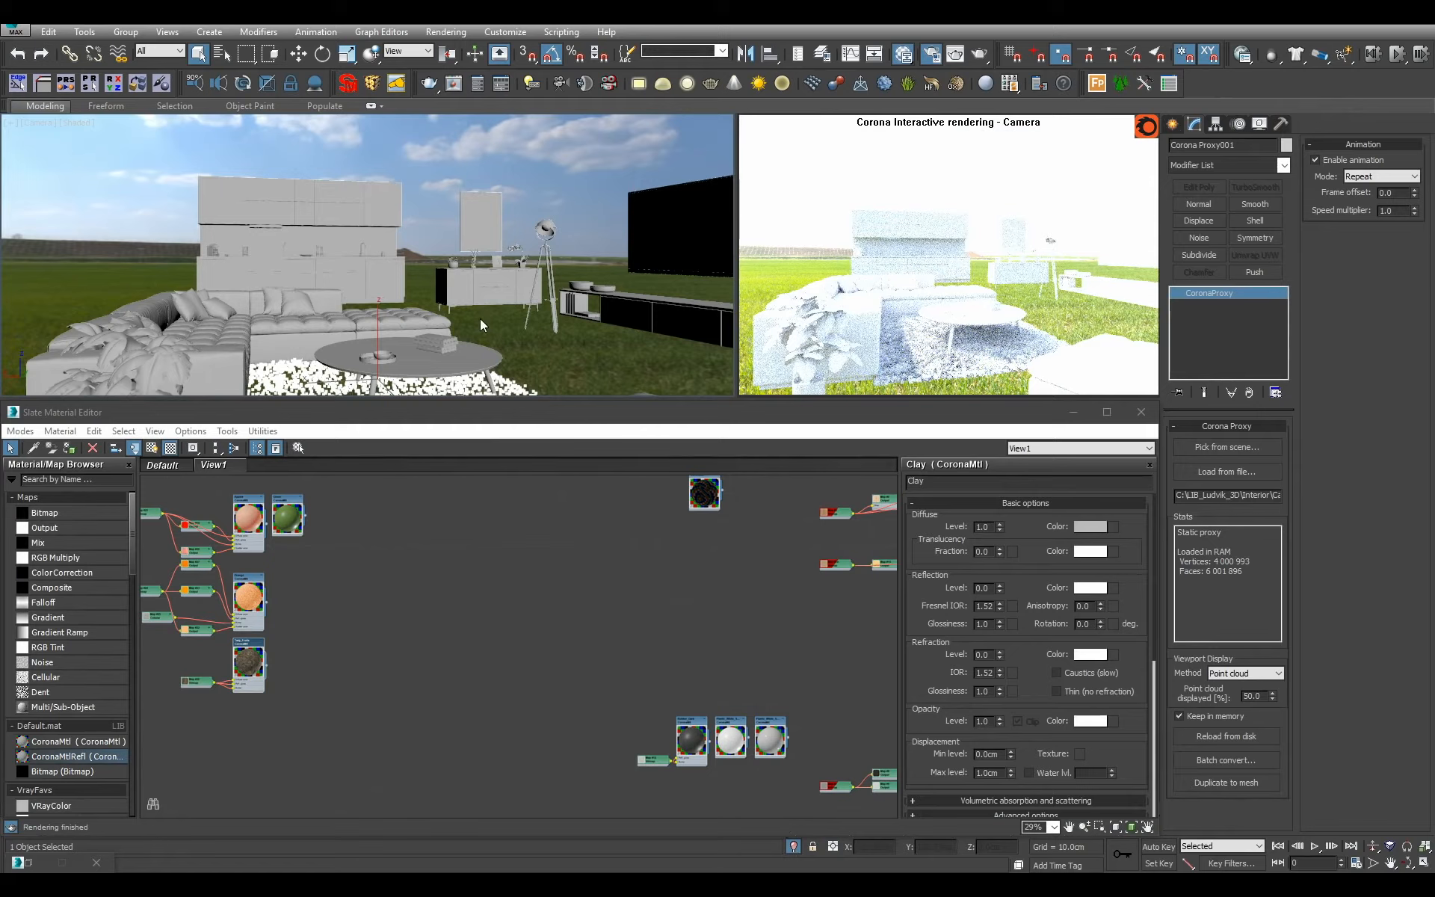
key(p)
alt+middle_drag(479, 320, 484, 355)
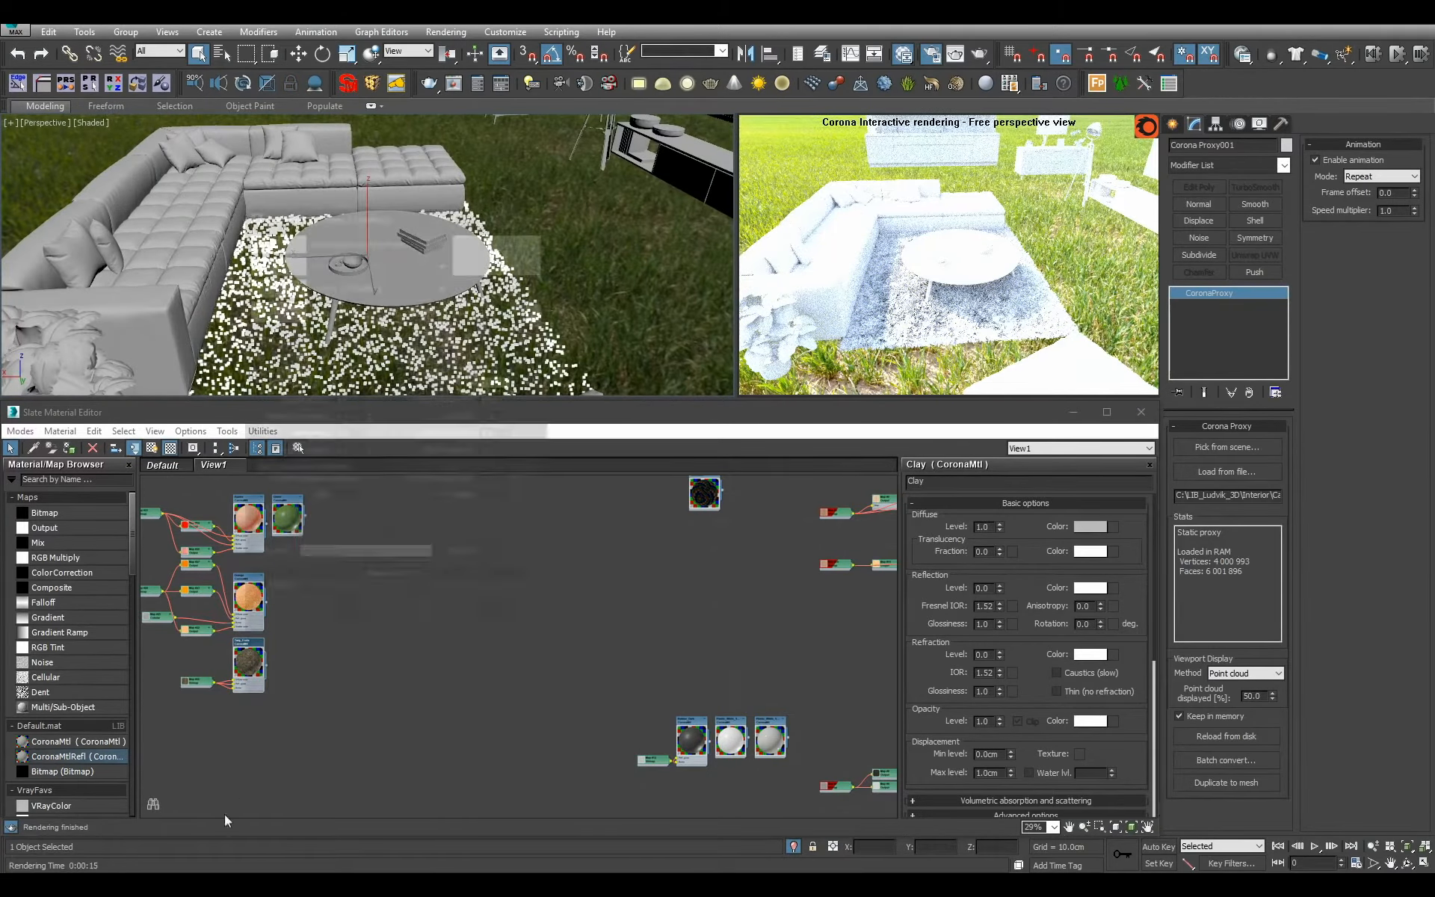
Set the simple exposure in the Corona render settings to -2.5 EV and close the settings.
key(F10)
text(-)
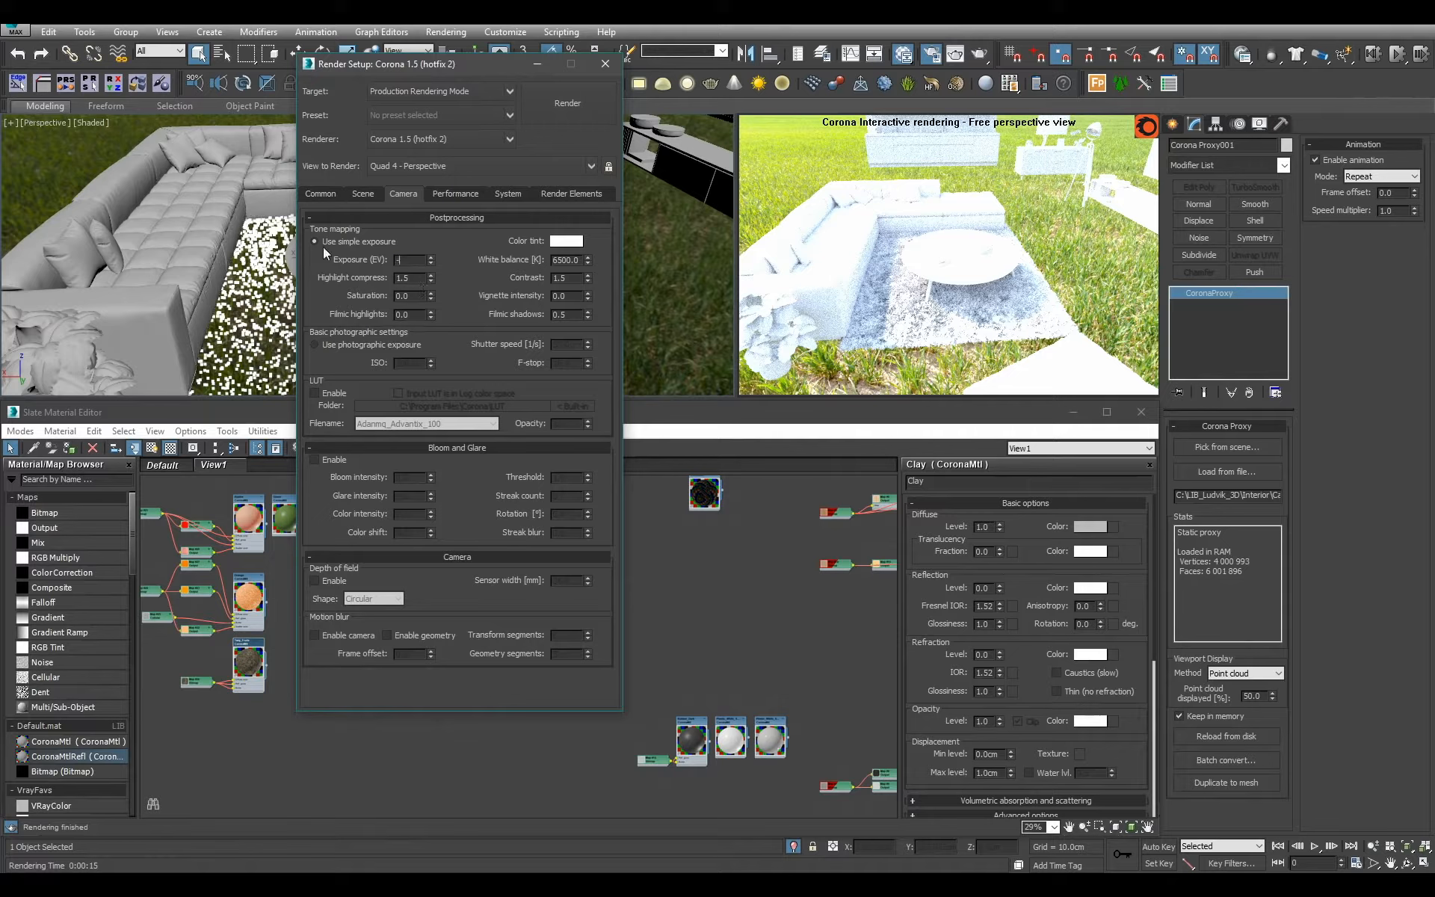
text(2.5)
key(Return)
click(605, 63)
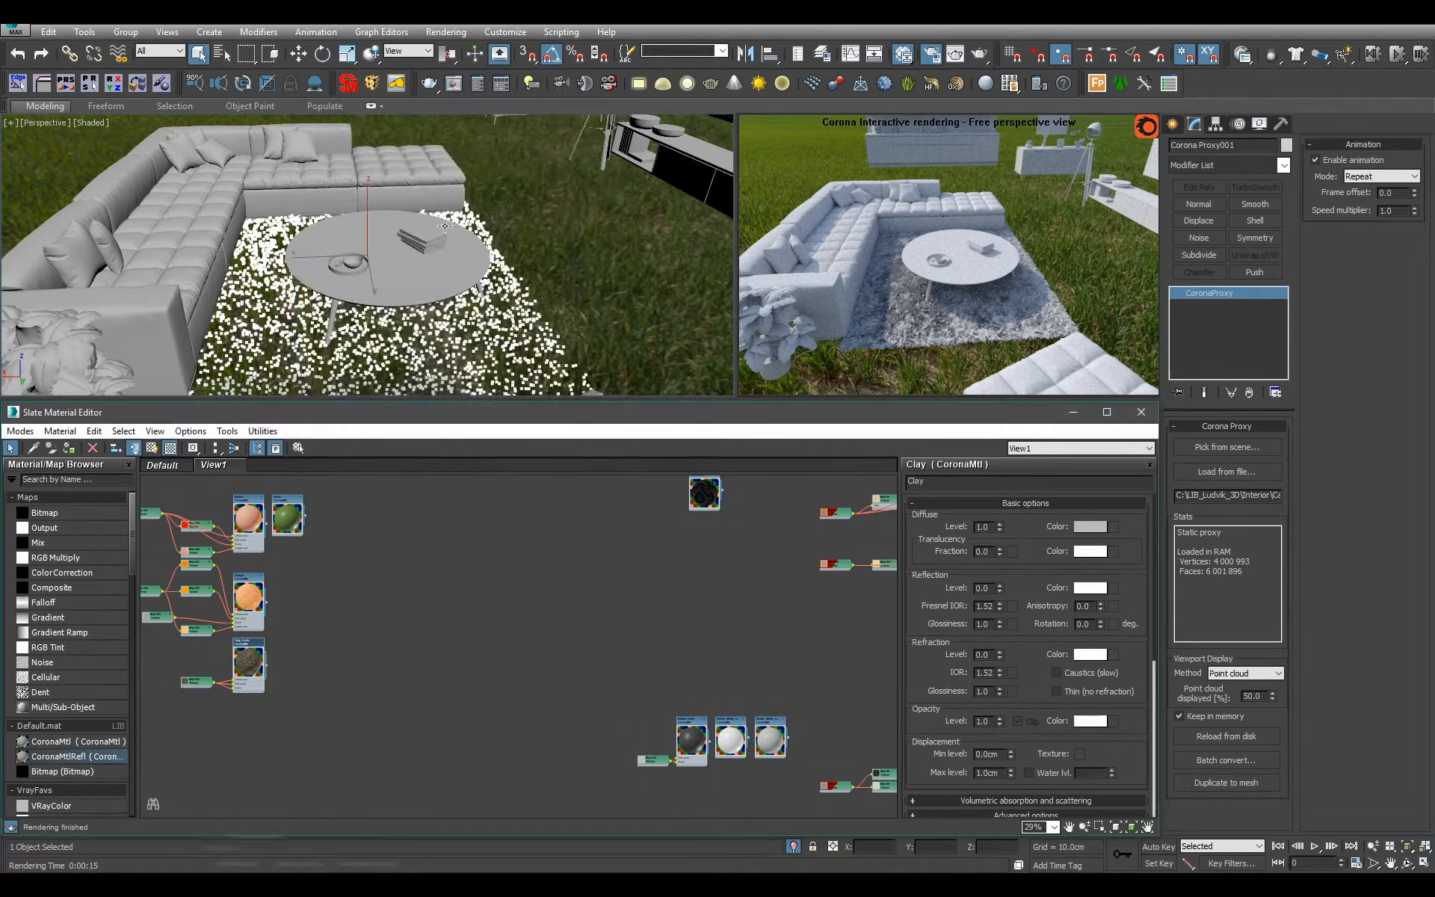
Add a new CoronaMtl to an empty area of the material view and name it Carpet.
scroll(640, 335, up, 6)
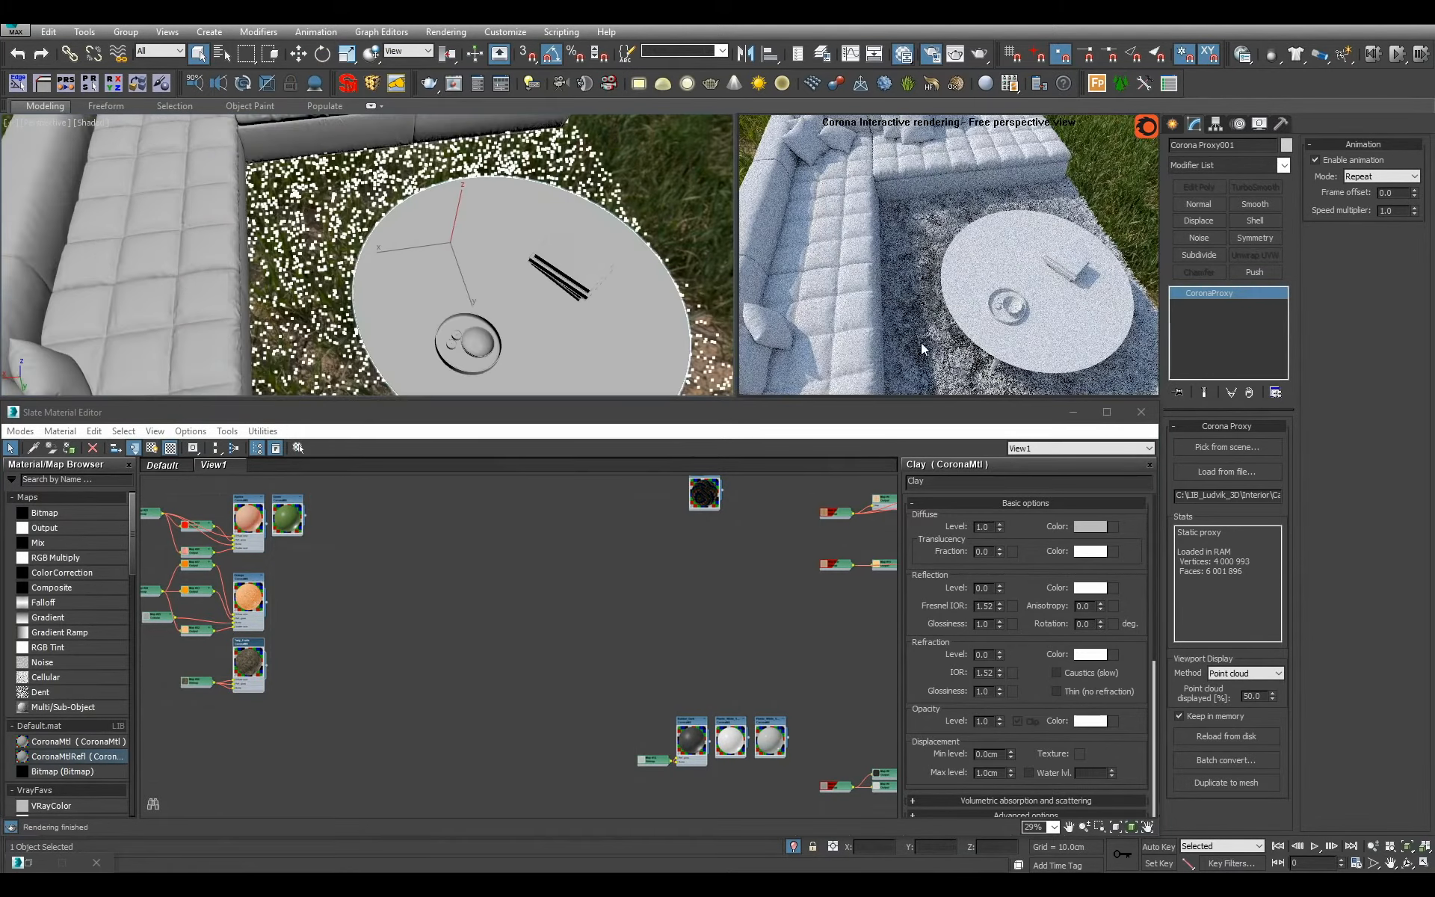
middle_drag(674, 586, 547, 597)
scroll(596, 657, down, 2)
scroll(600, 657, up, 1)
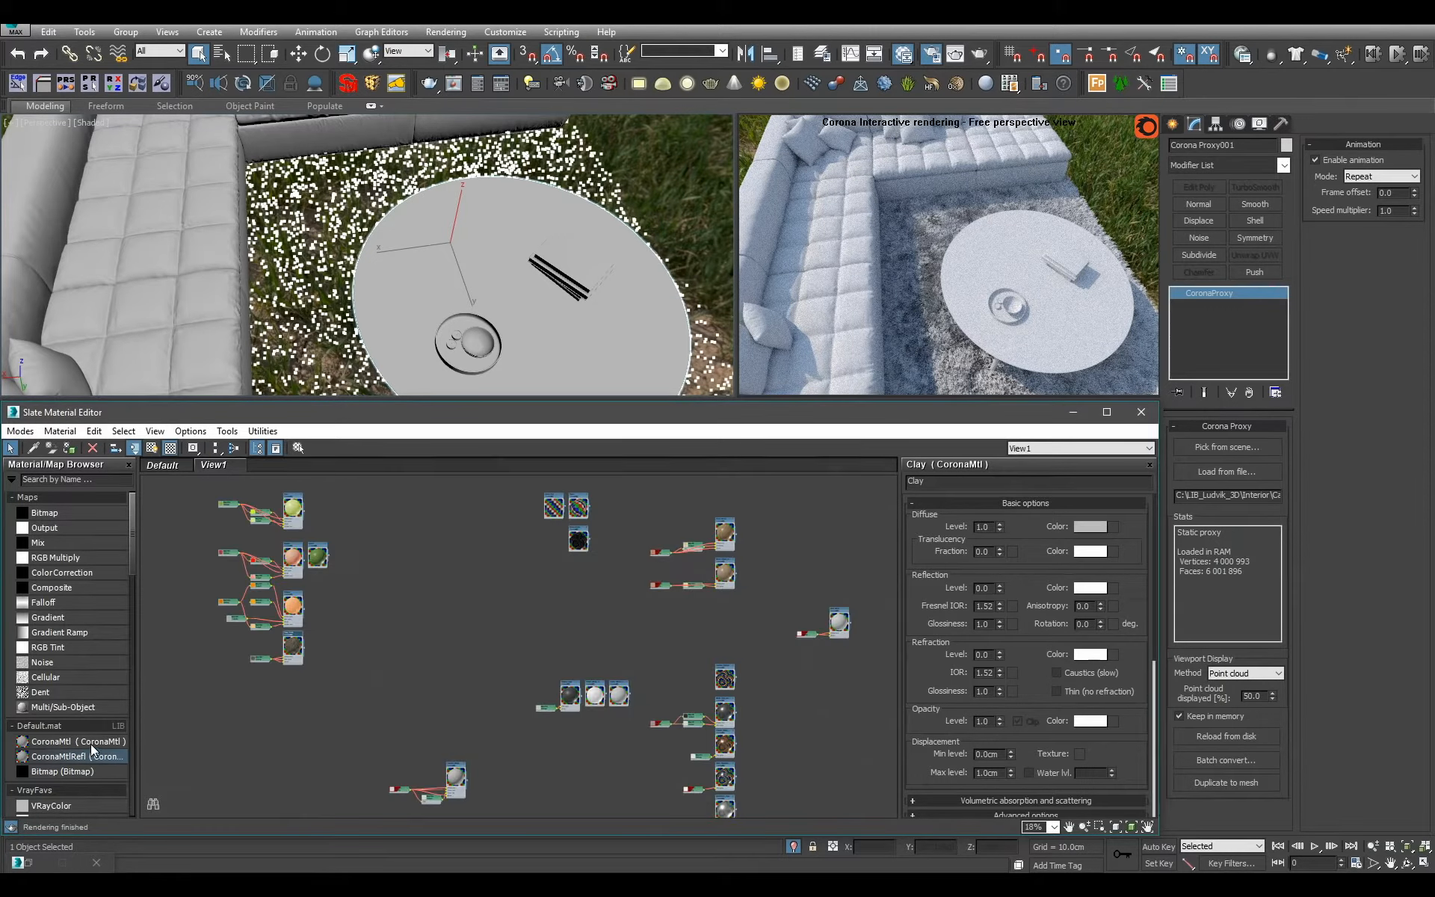
drag(92, 742, 465, 580)
scroll(465, 579, up, 3)
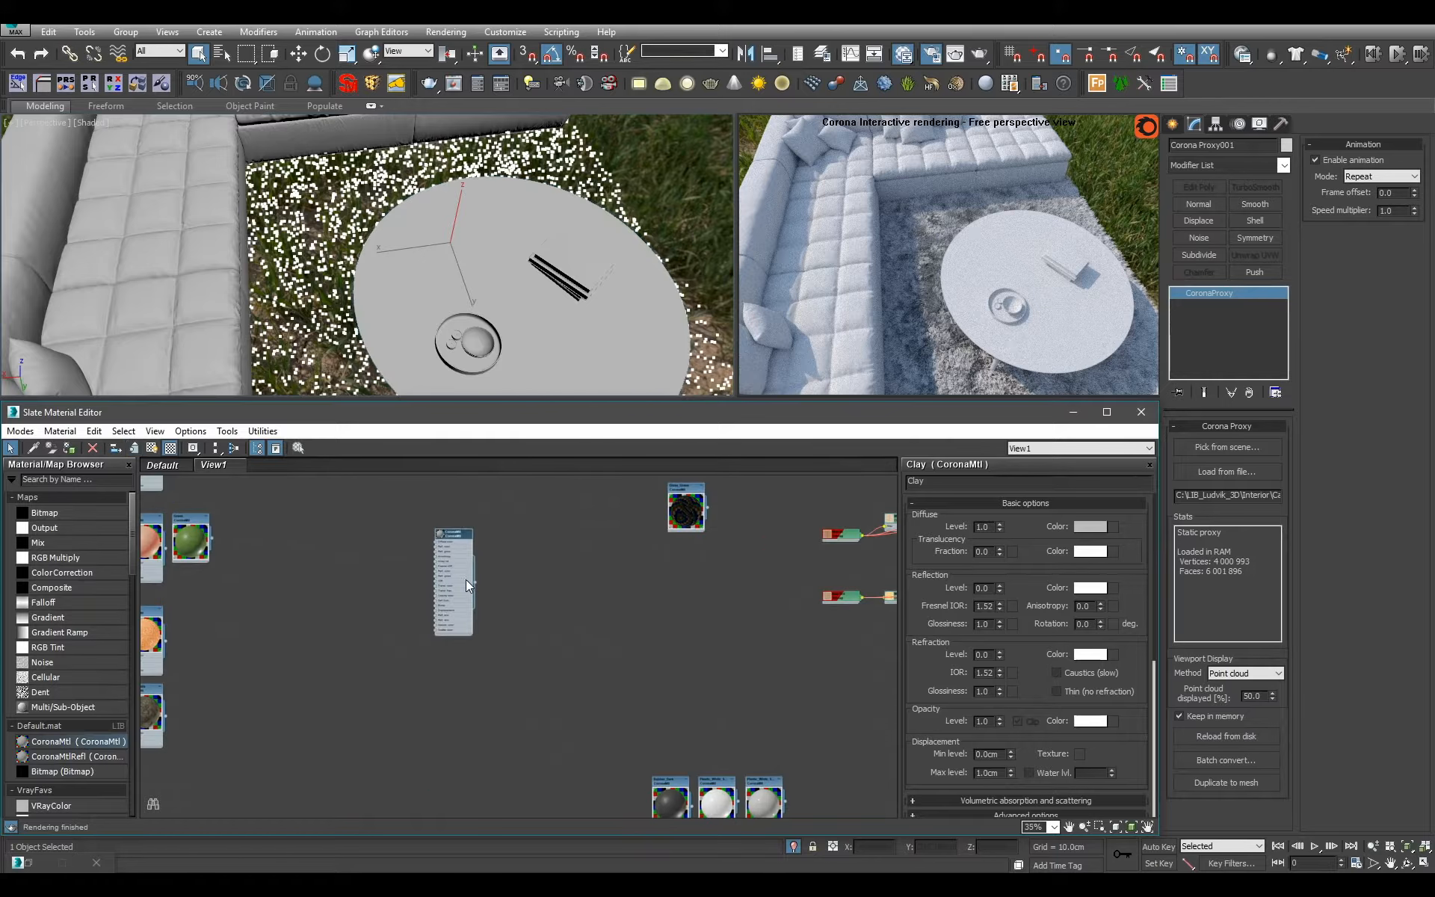
double_click(465, 580)
double_click(976, 481)
text(C)
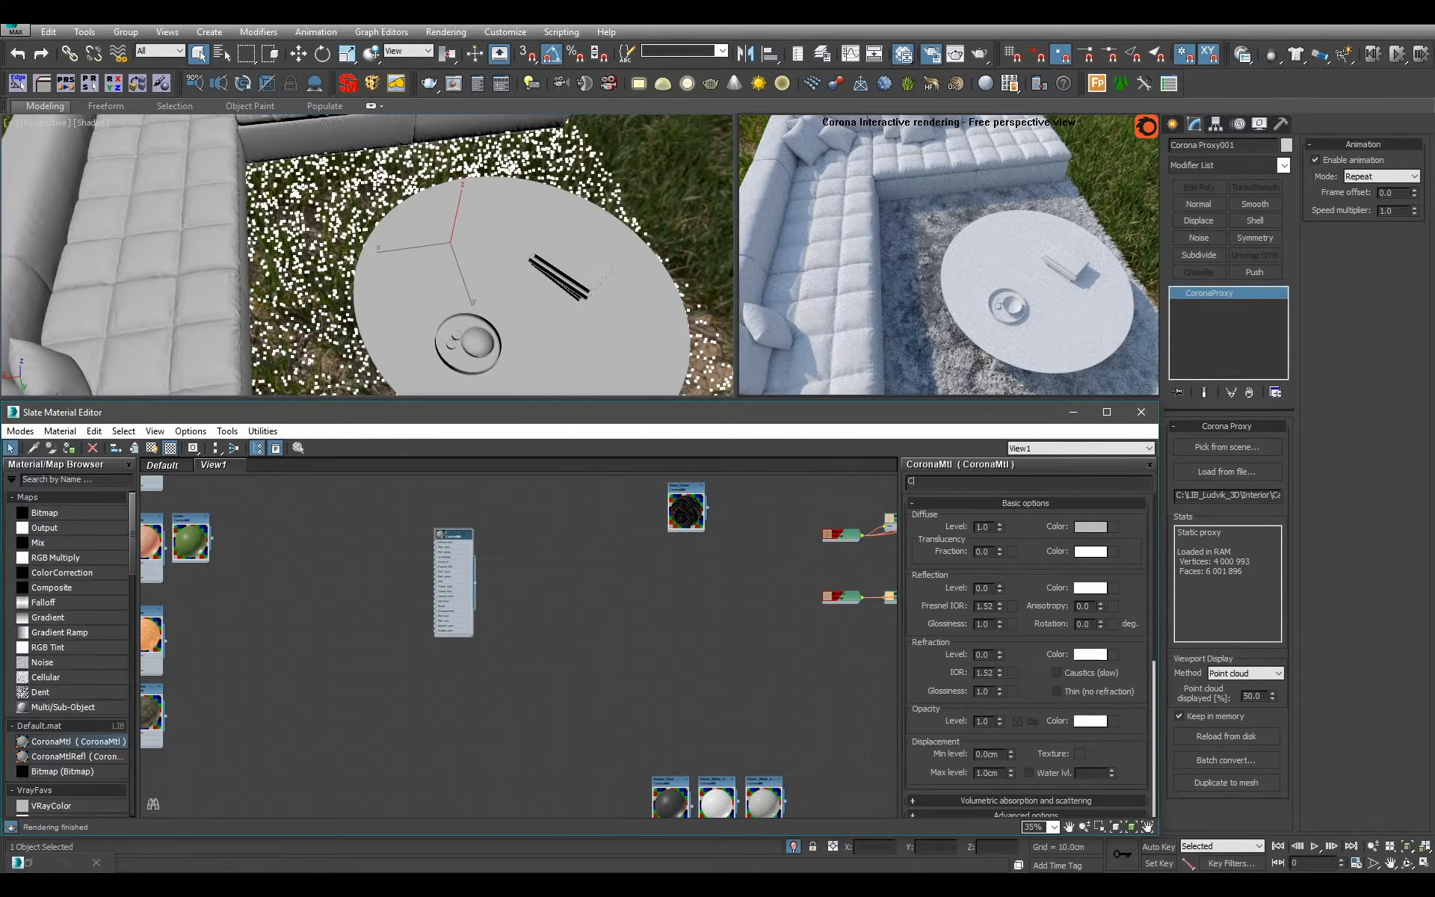
Give the Carpet material a light grey diffuse colour, reflection level 1.0, Fresnel IOR 1.6 and glossiness 0.2.
click(1091, 527)
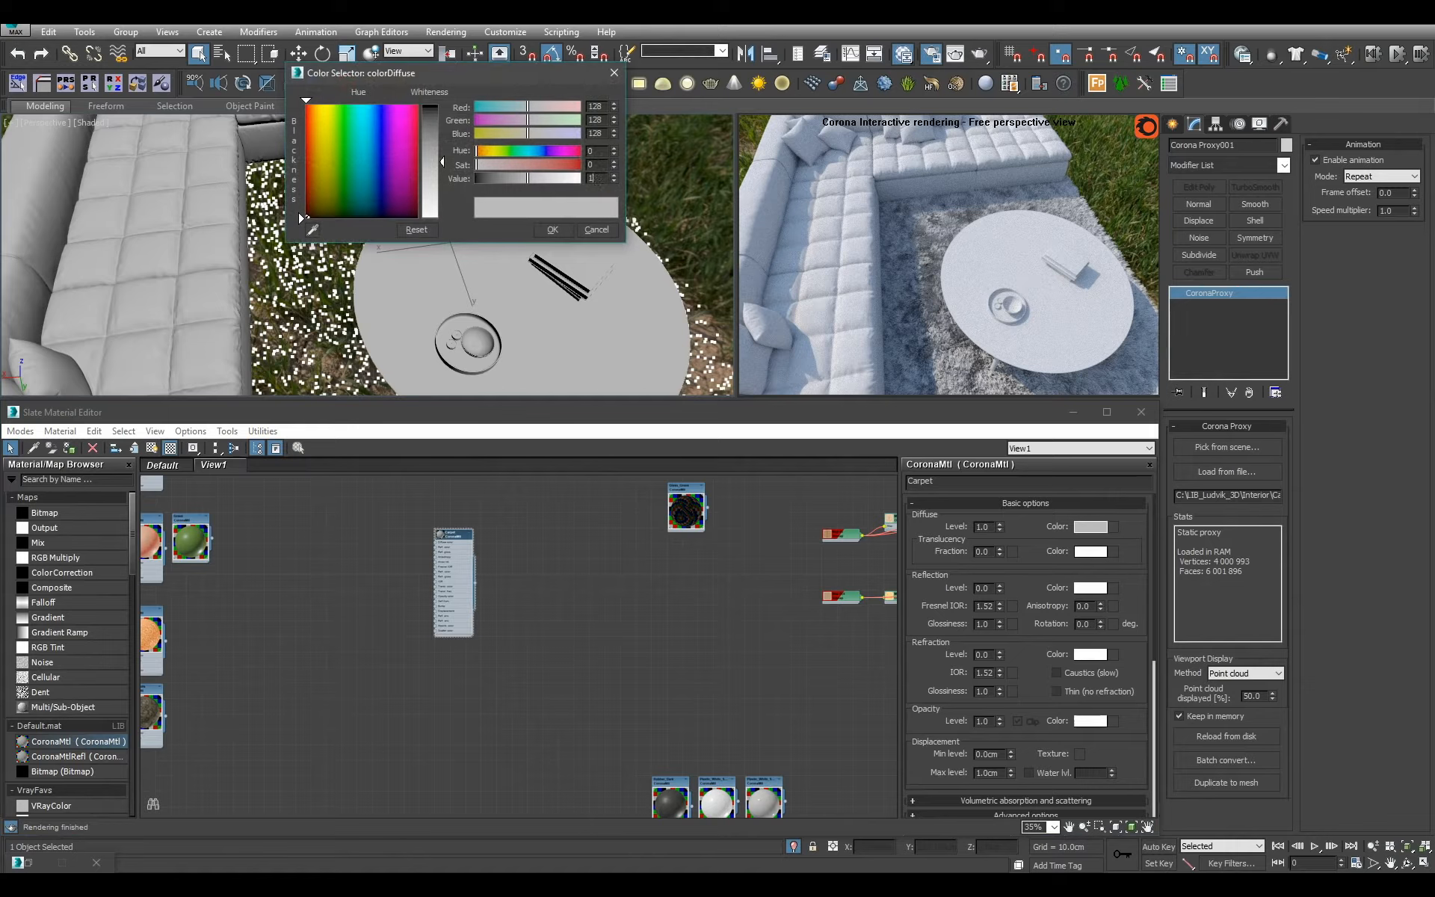
click(559, 230)
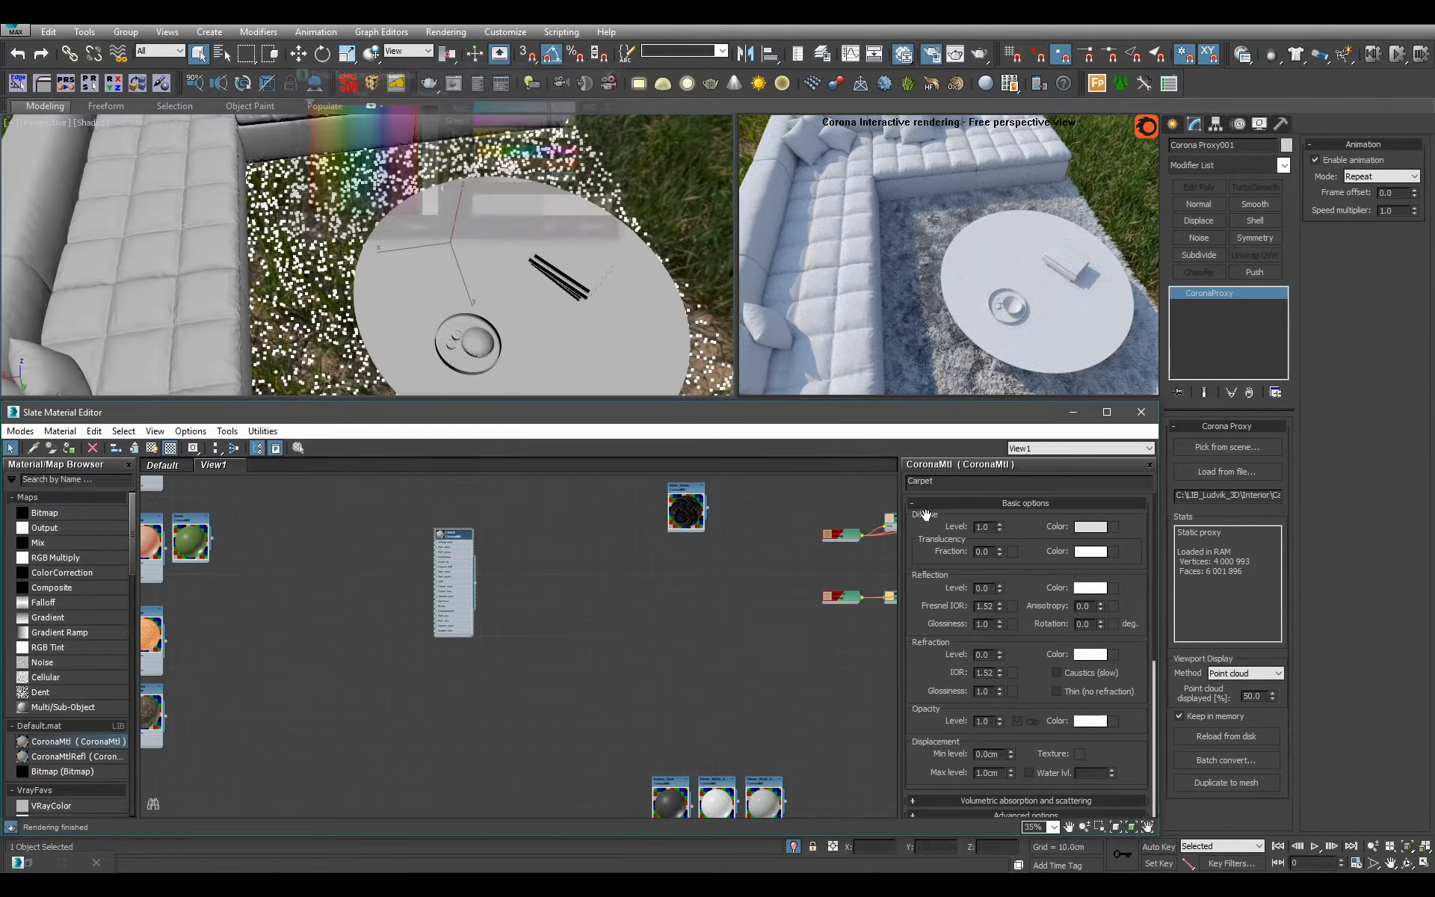
double_click(987, 606)
text(1.)
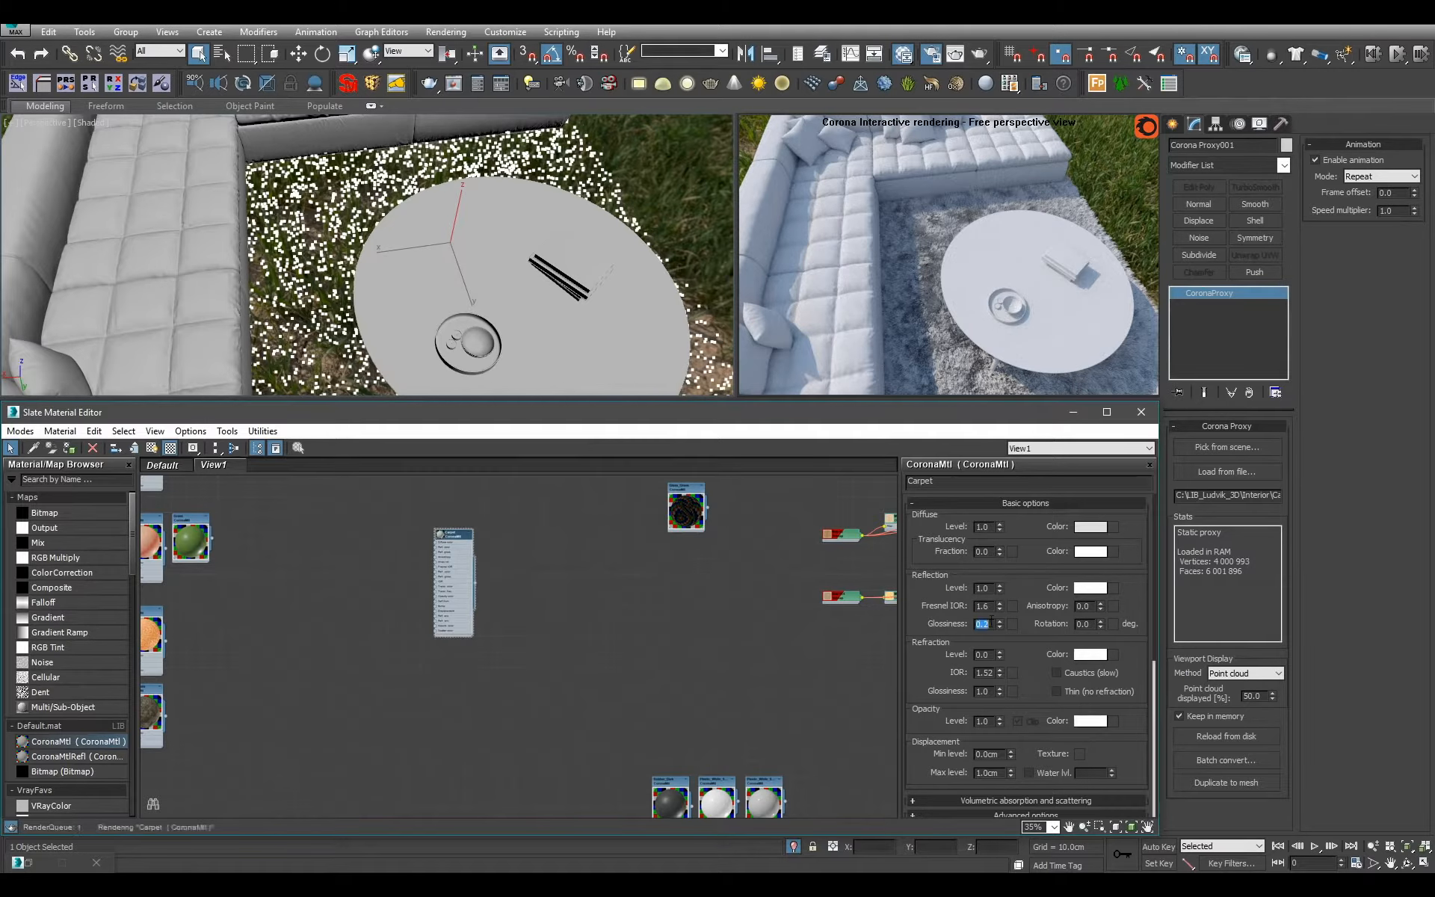
scroll(500, 571, up, 3)
double_click(447, 555)
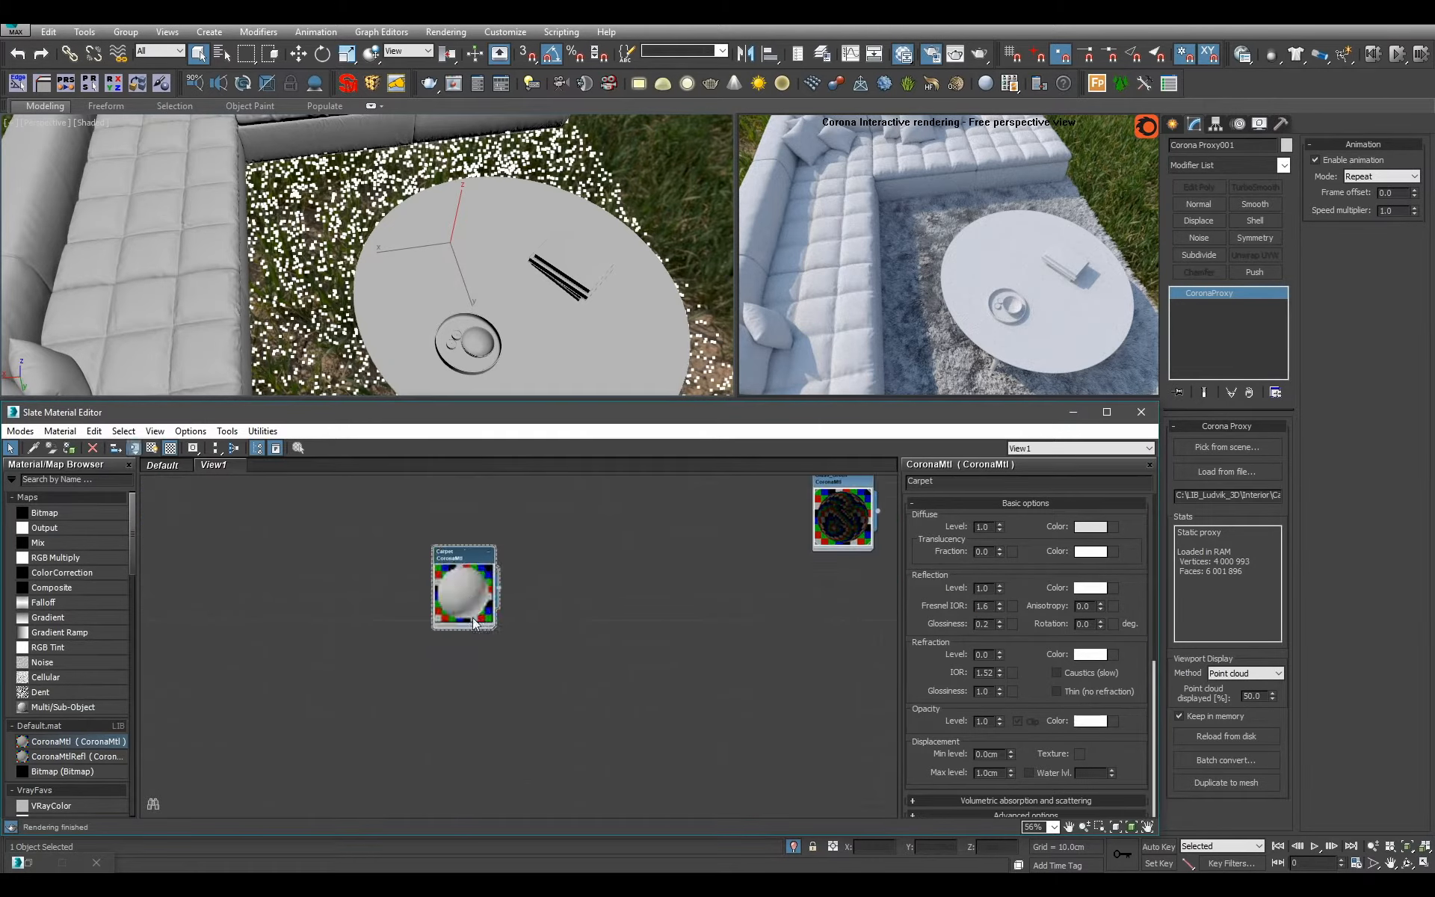
Assign the Carpet material to the selected carpet proxy and place its node beside the white curtains material.
scroll(471, 576, up, 2)
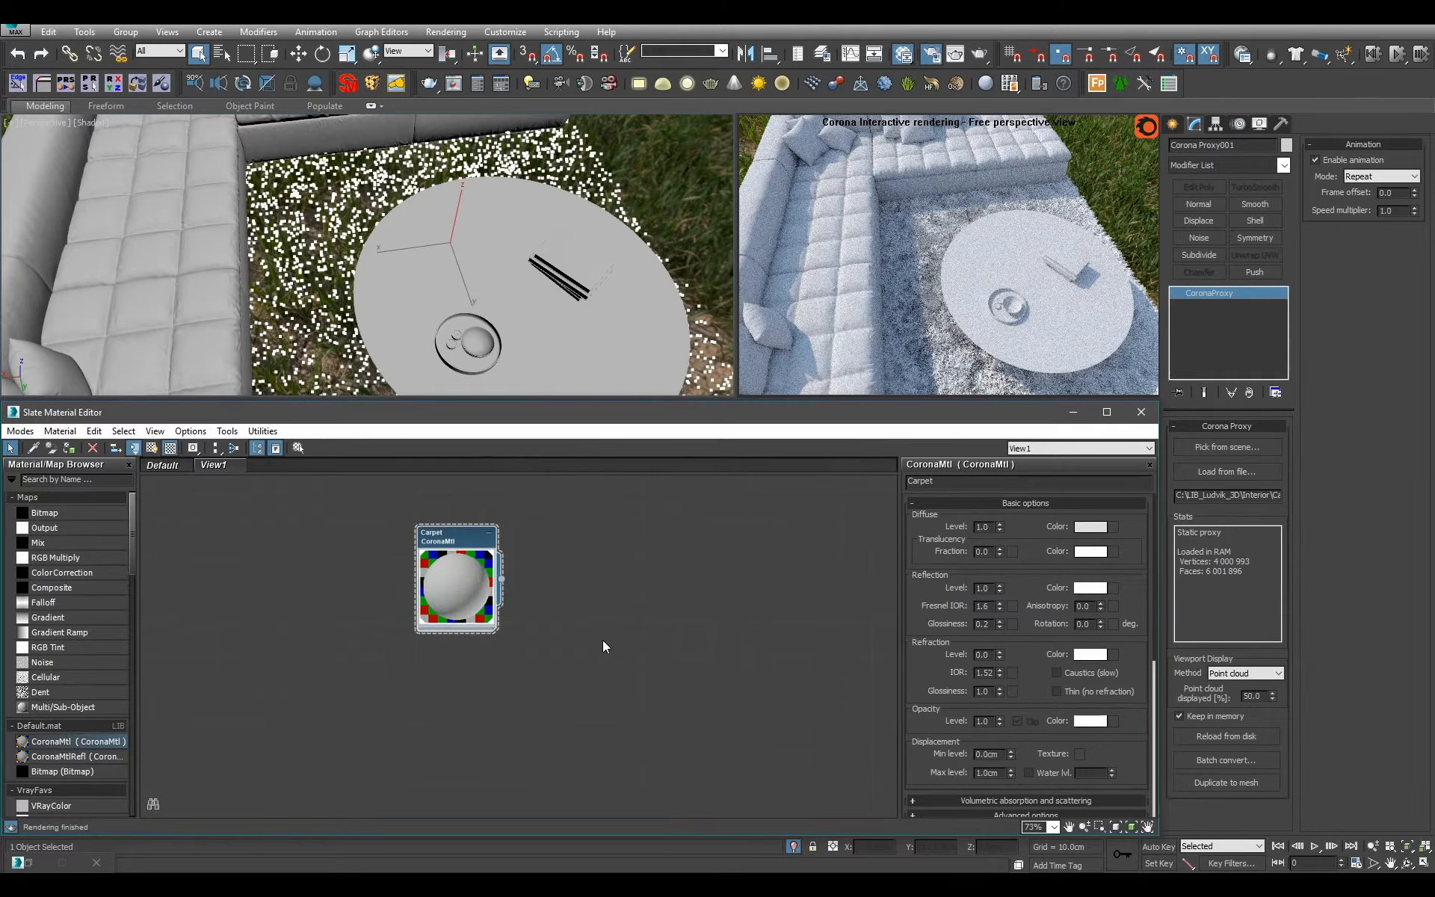
scroll(584, 627, down, 9)
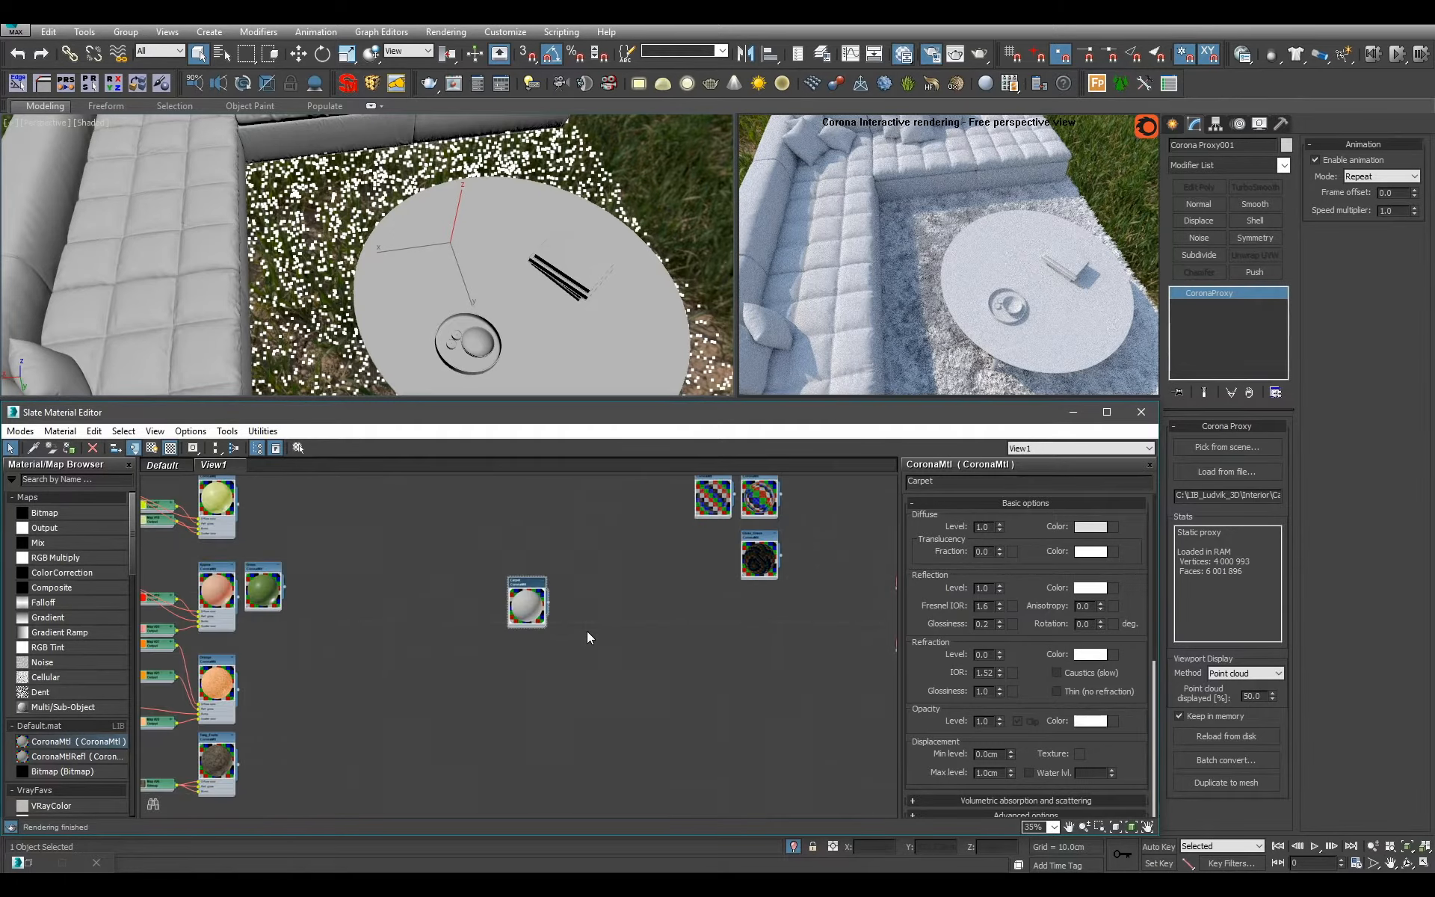
middle_drag(603, 652, 551, 565)
scroll(579, 750, up, 7)
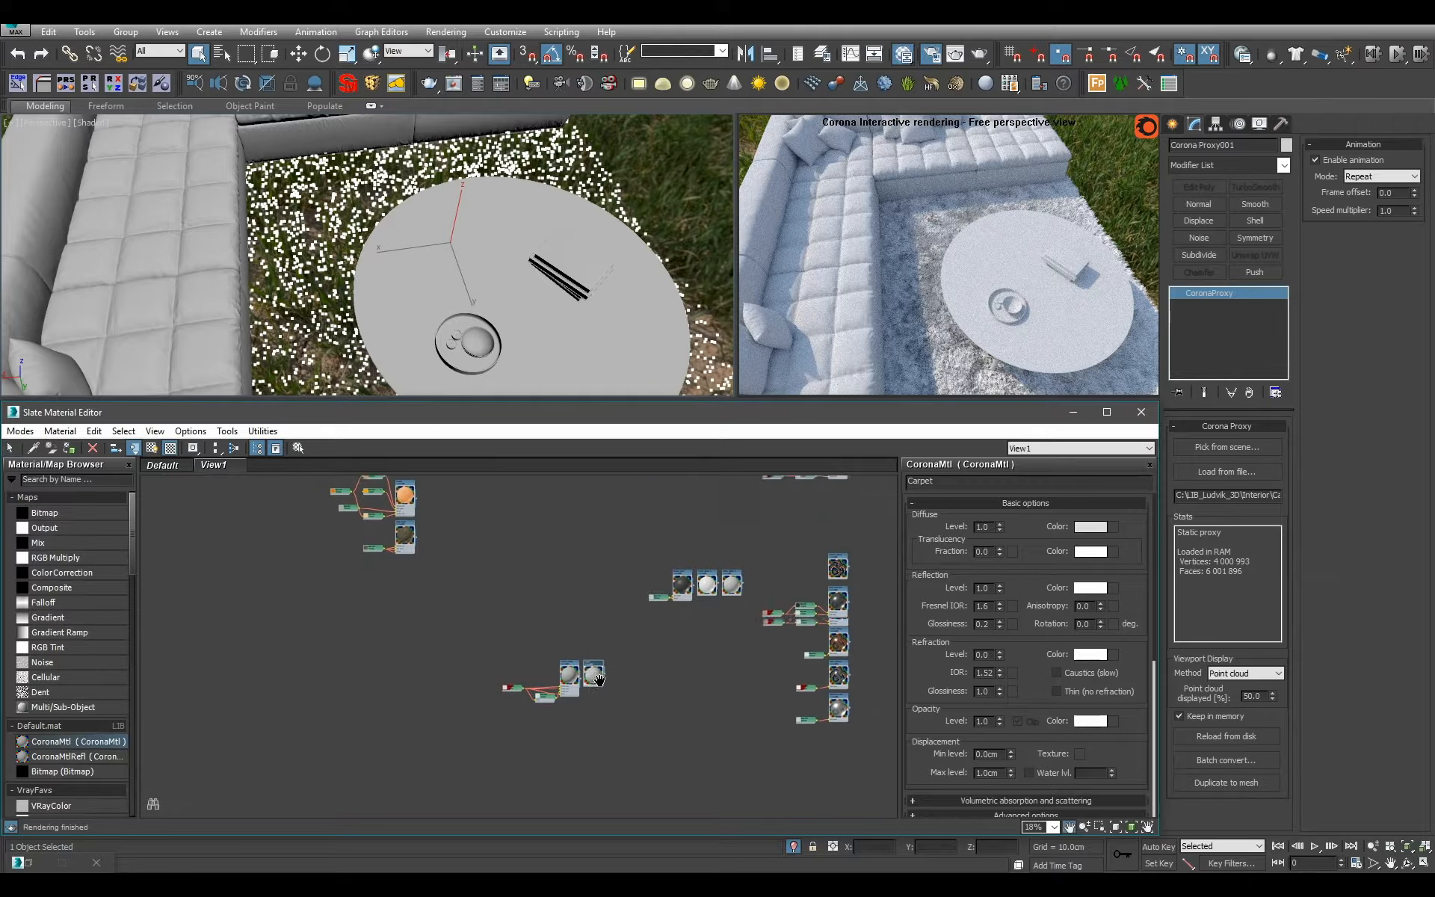
middle_drag(656, 600, 729, 769)
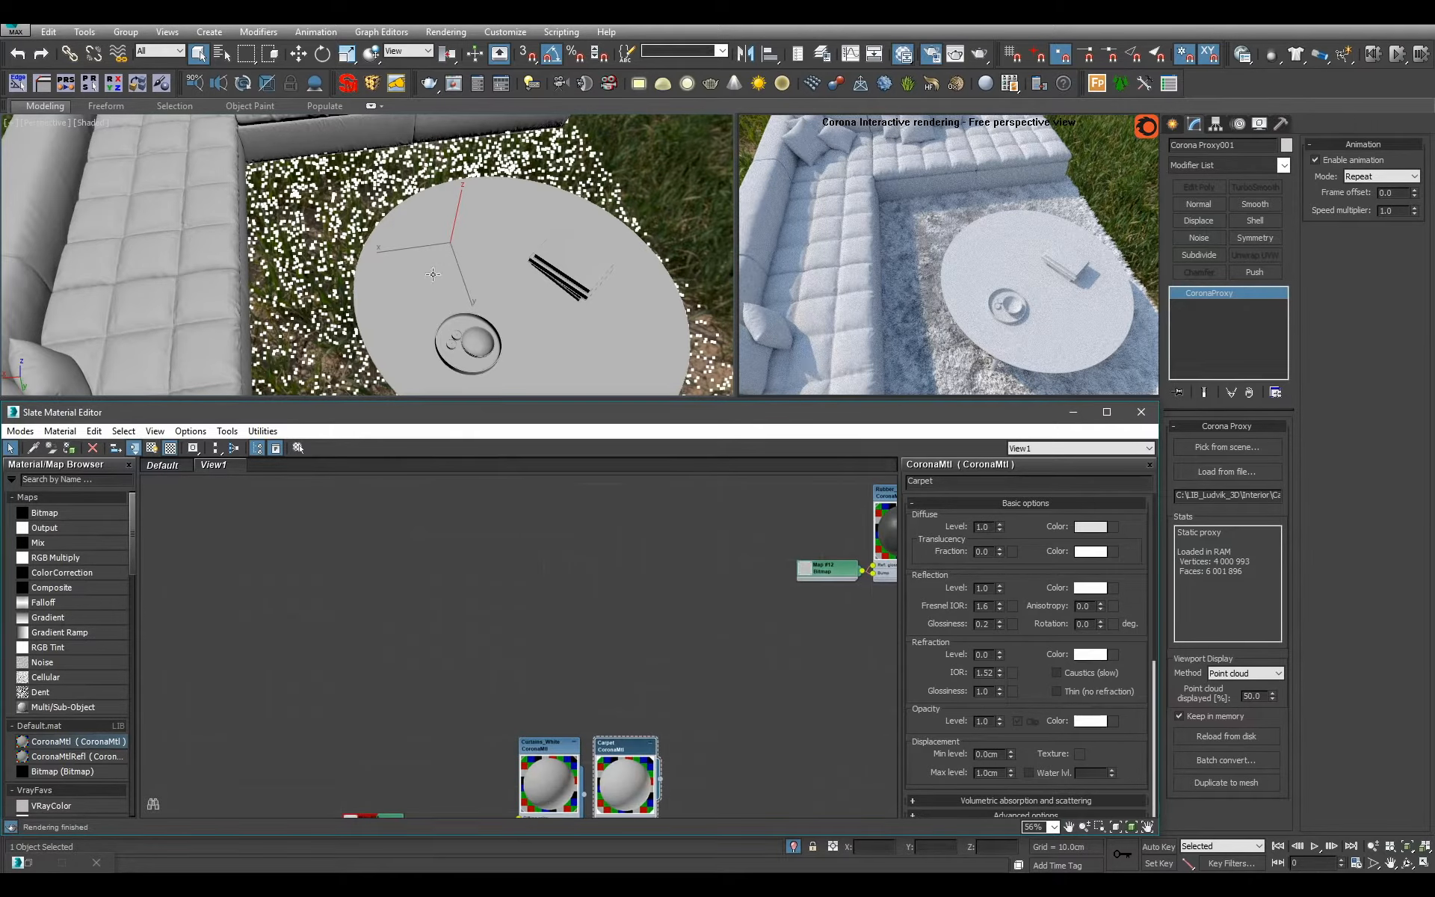
Select the corner sofa and convert it to an Editable Poly.
middle_drag(450, 263, 399, 179)
scroll(478, 305, down, 3)
click(337, 208)
alt+middle_drag(401, 320, 452, 326)
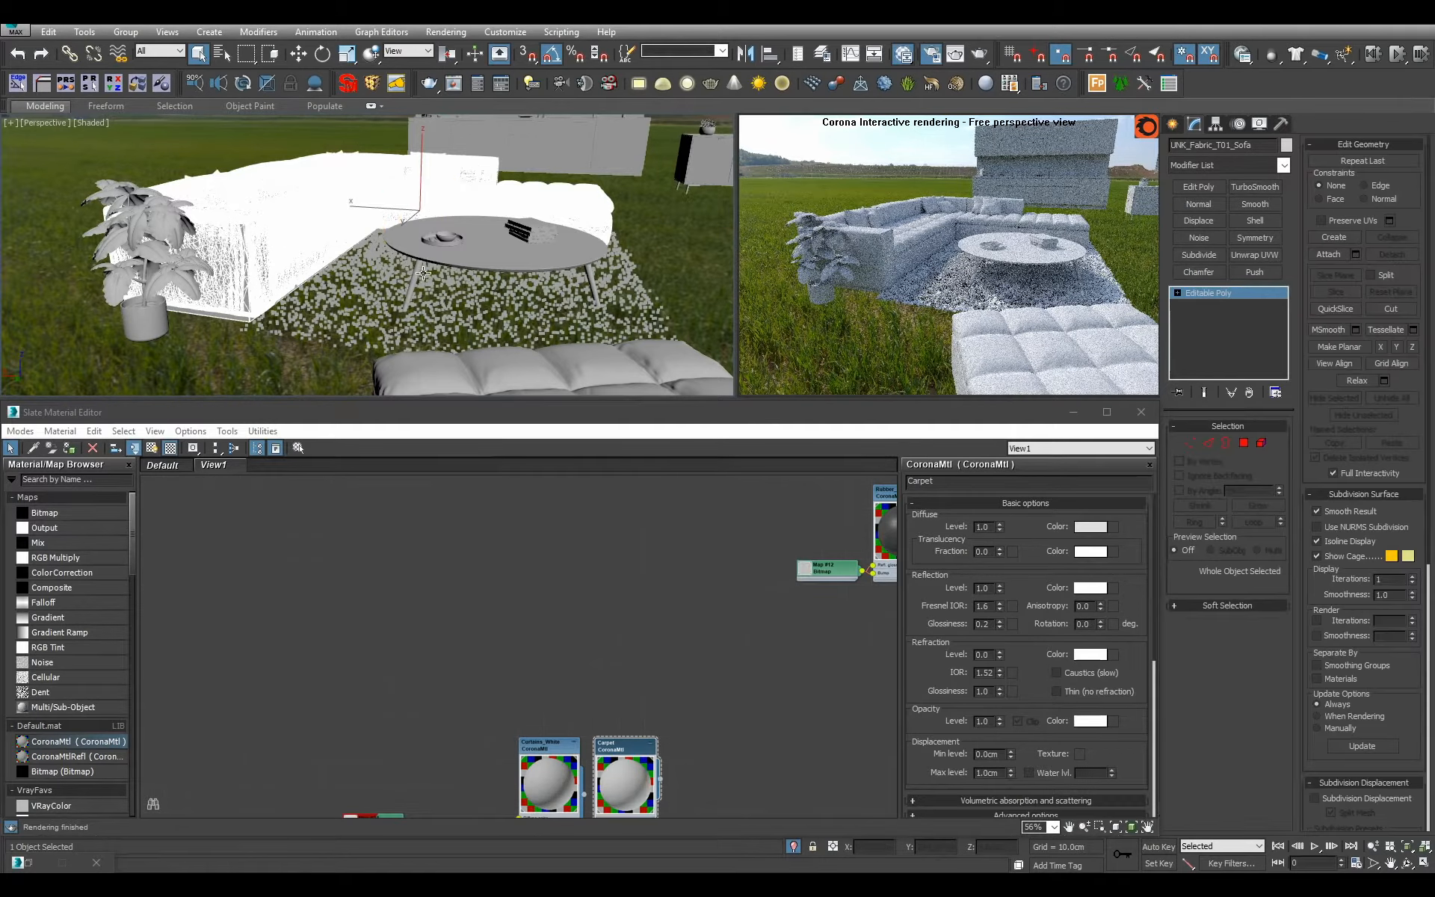
Examine the sofa's underside at element level, then return to object level.
alt+middle_drag(385, 306, 302, 244)
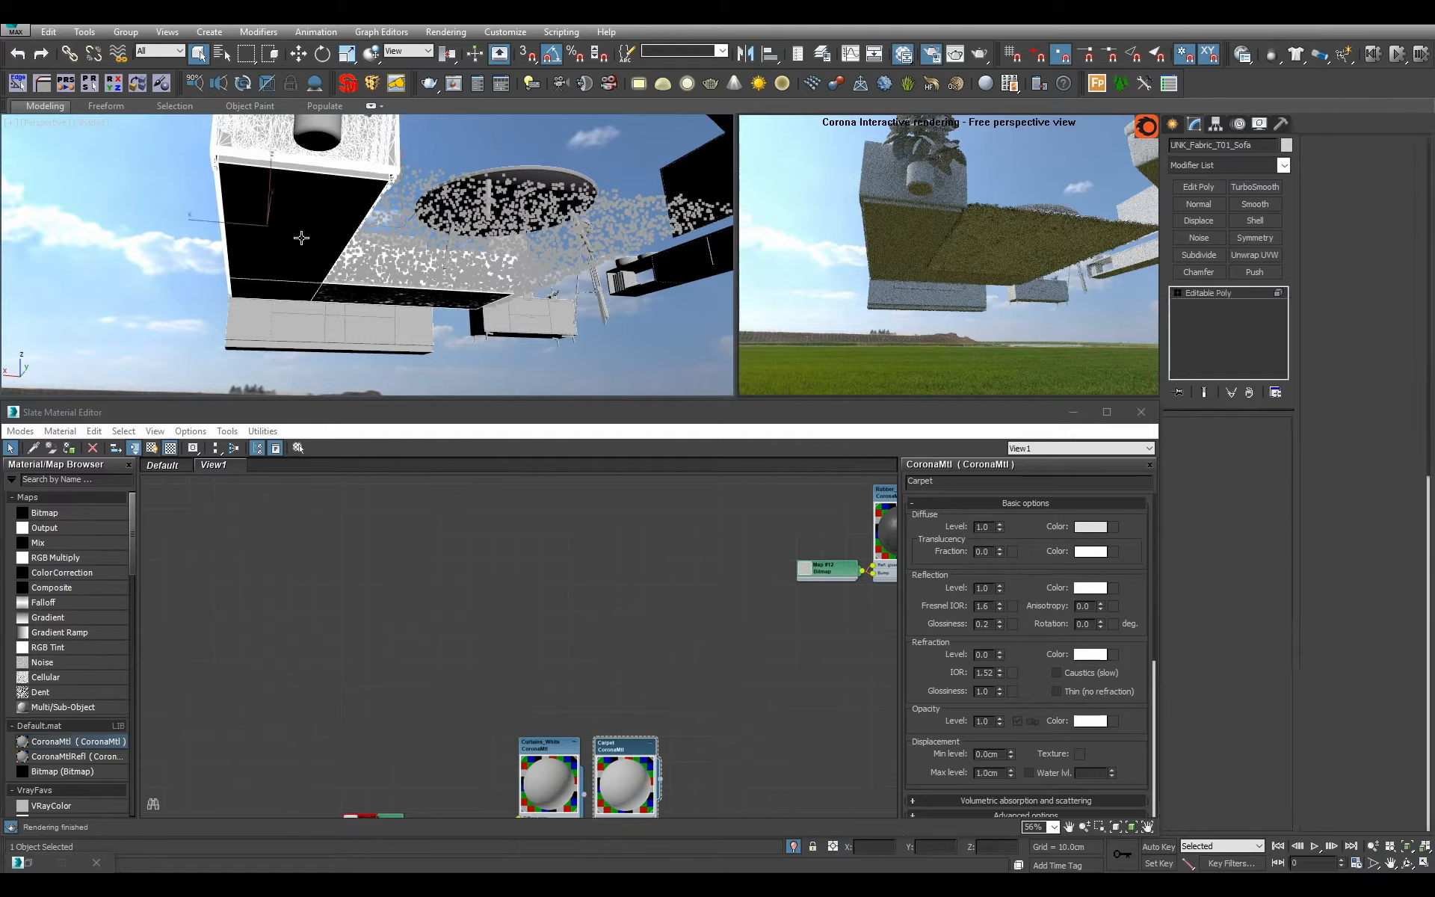
key(5)
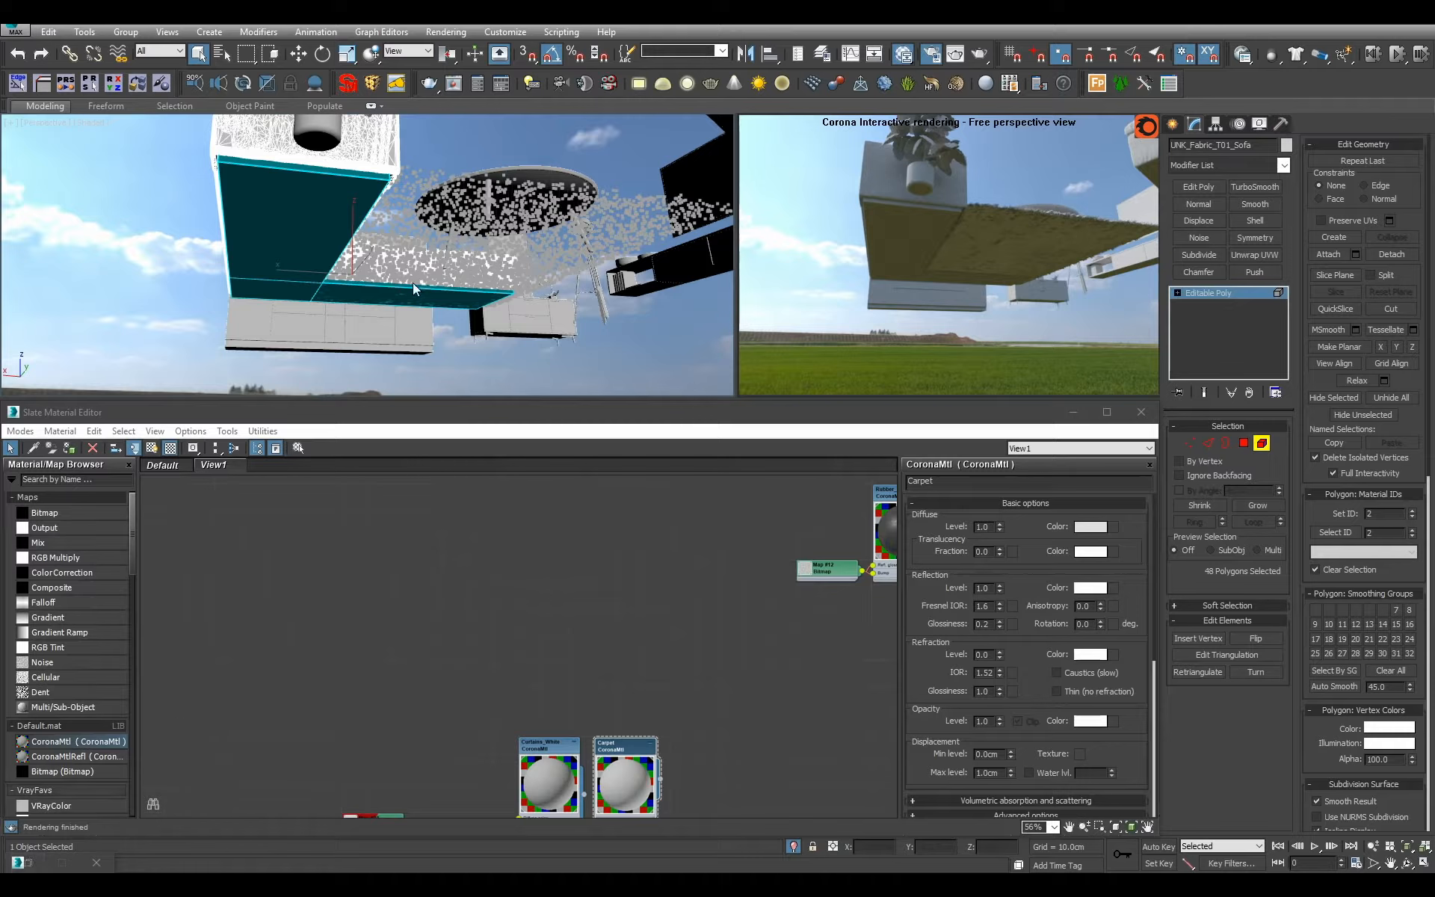
key(4)
scroll(503, 244, up, 3)
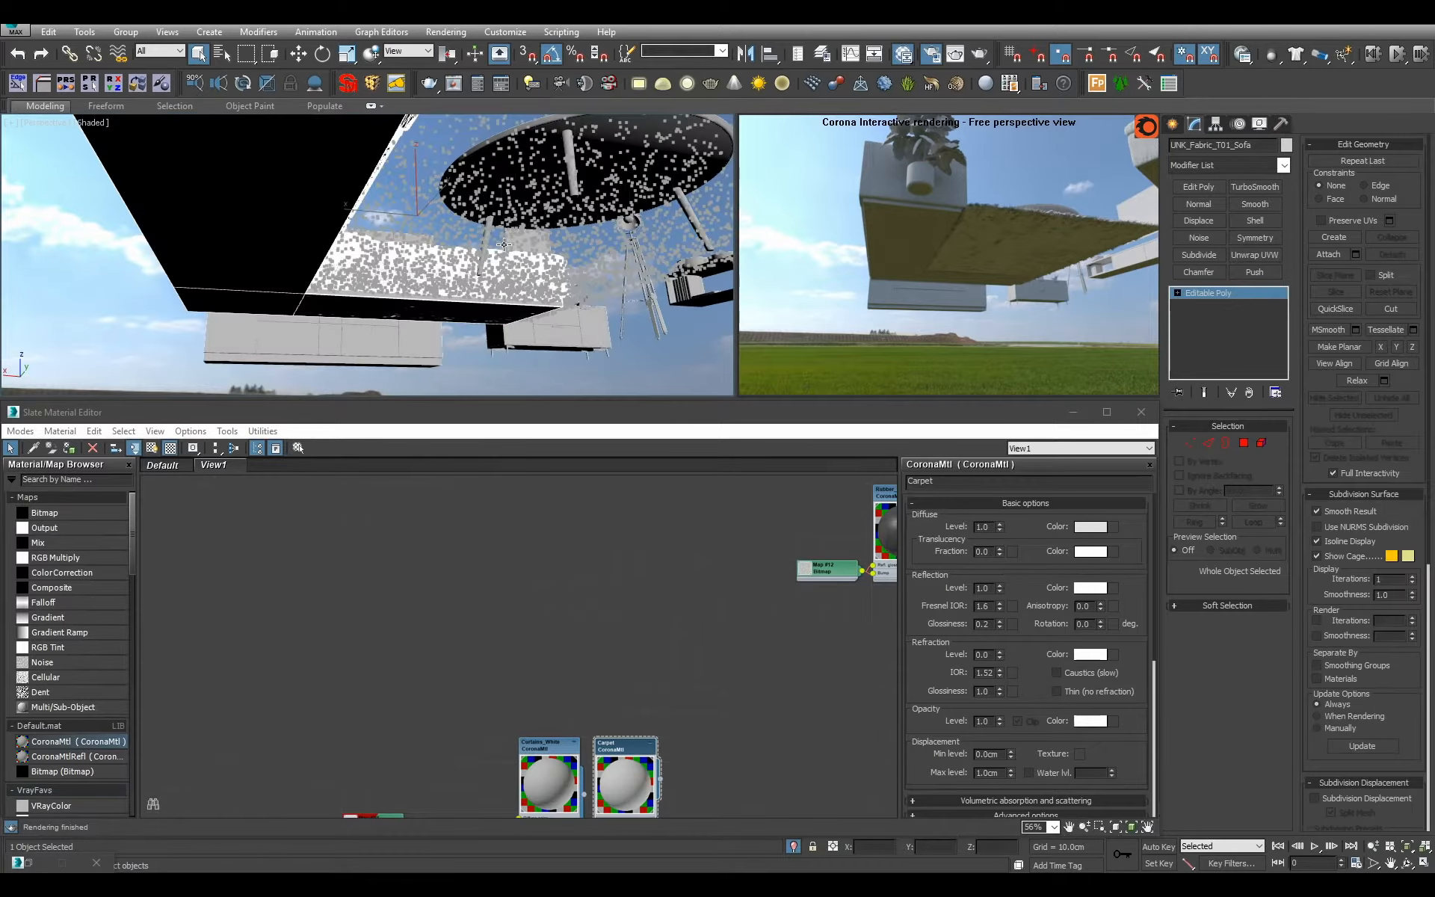
scroll(462, 296, down, 2)
alt+middle_drag(464, 296, 420, 346)
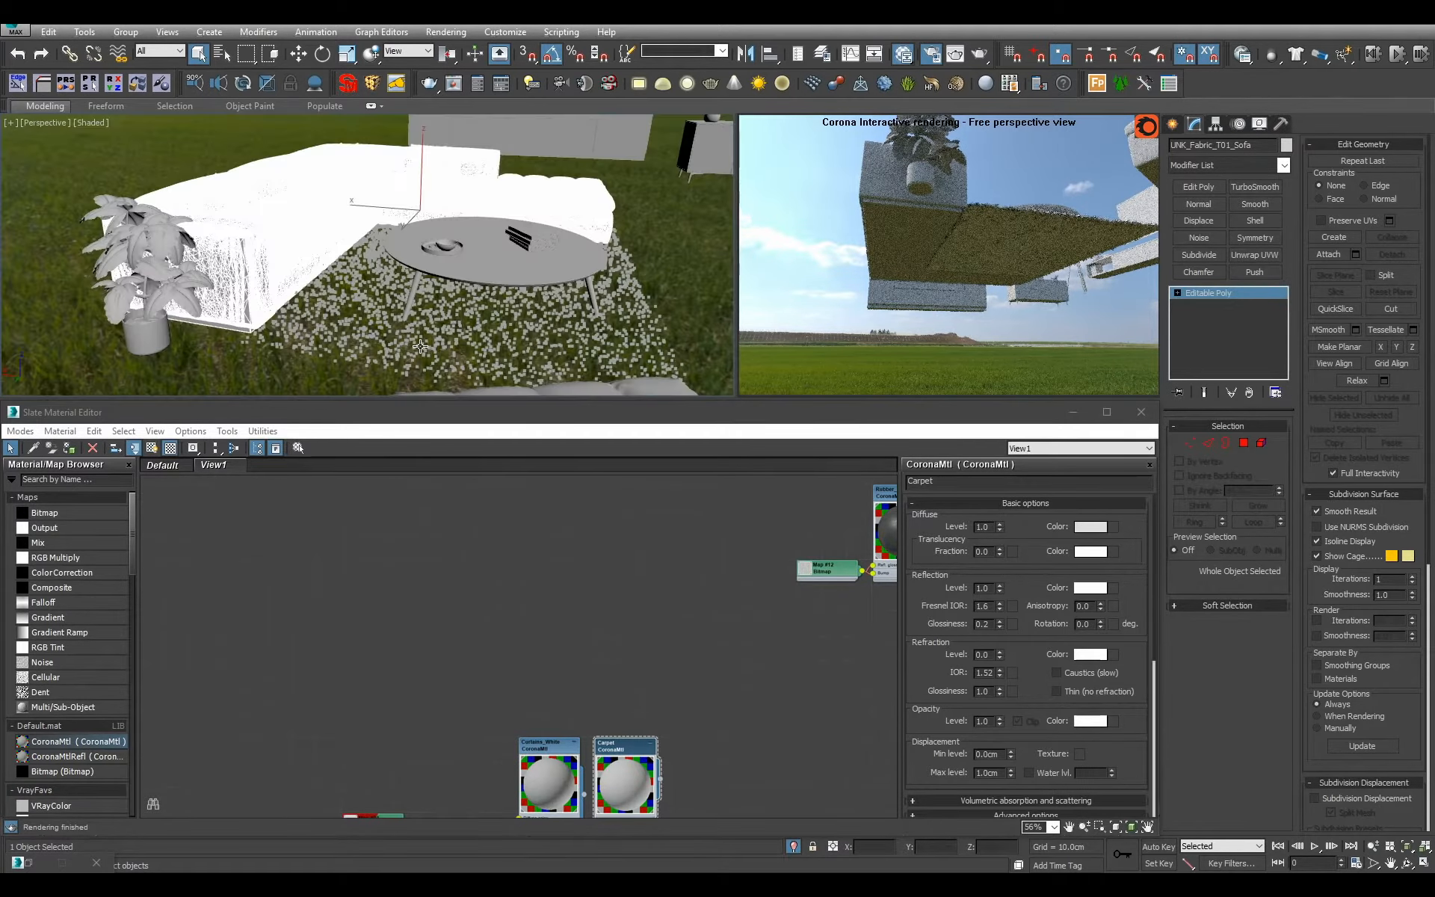
Switch the interactive rendering viewport back to Perspective and check the sofa's underside at polygon level.
right_click(931, 284)
click(985, 337)
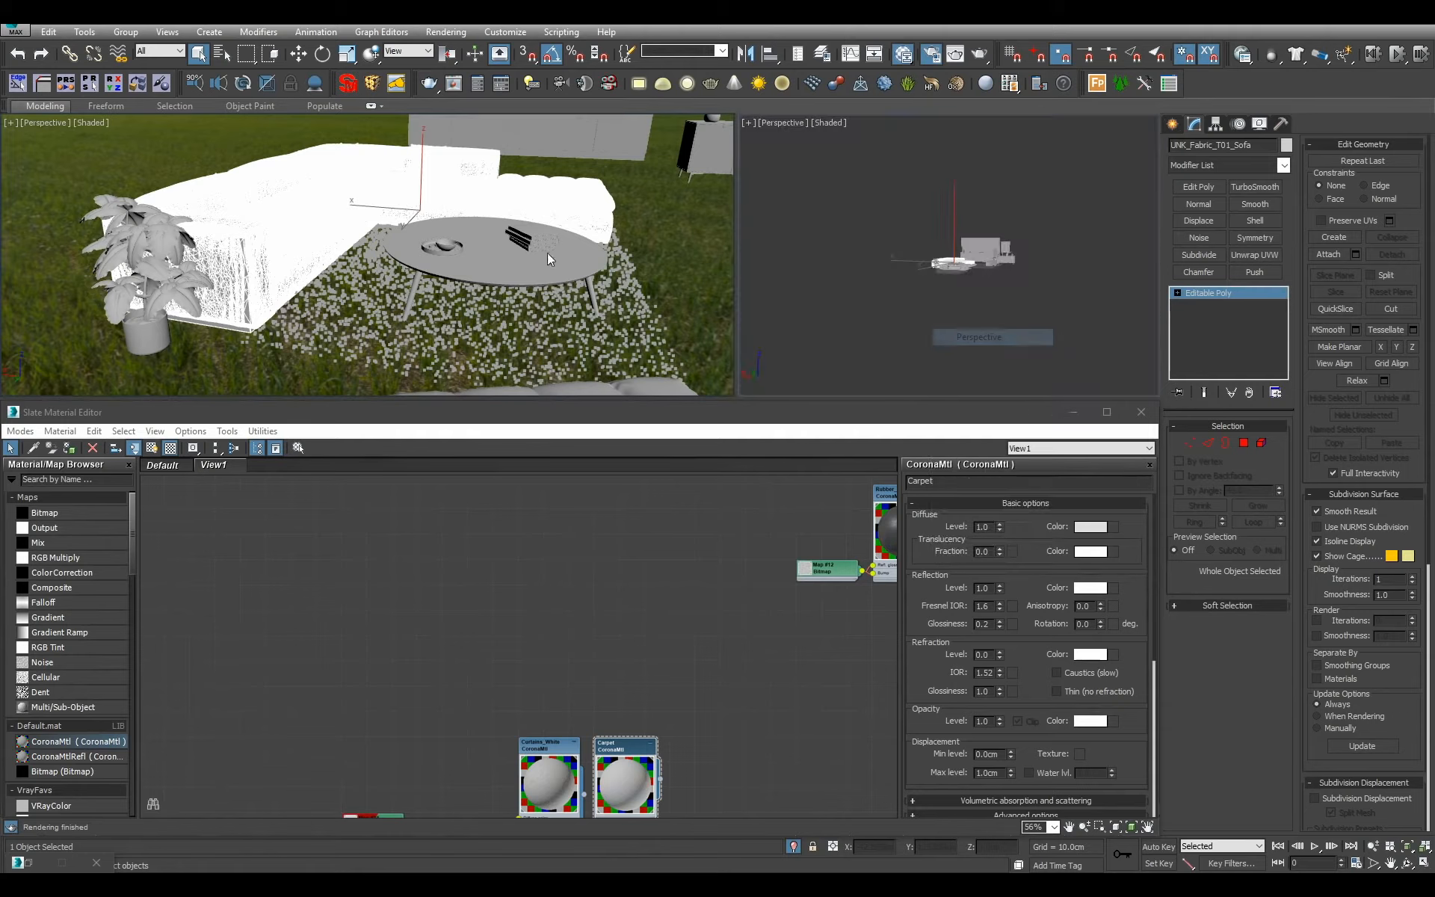
alt+middle_drag(458, 293, 523, 148)
click(1244, 444)
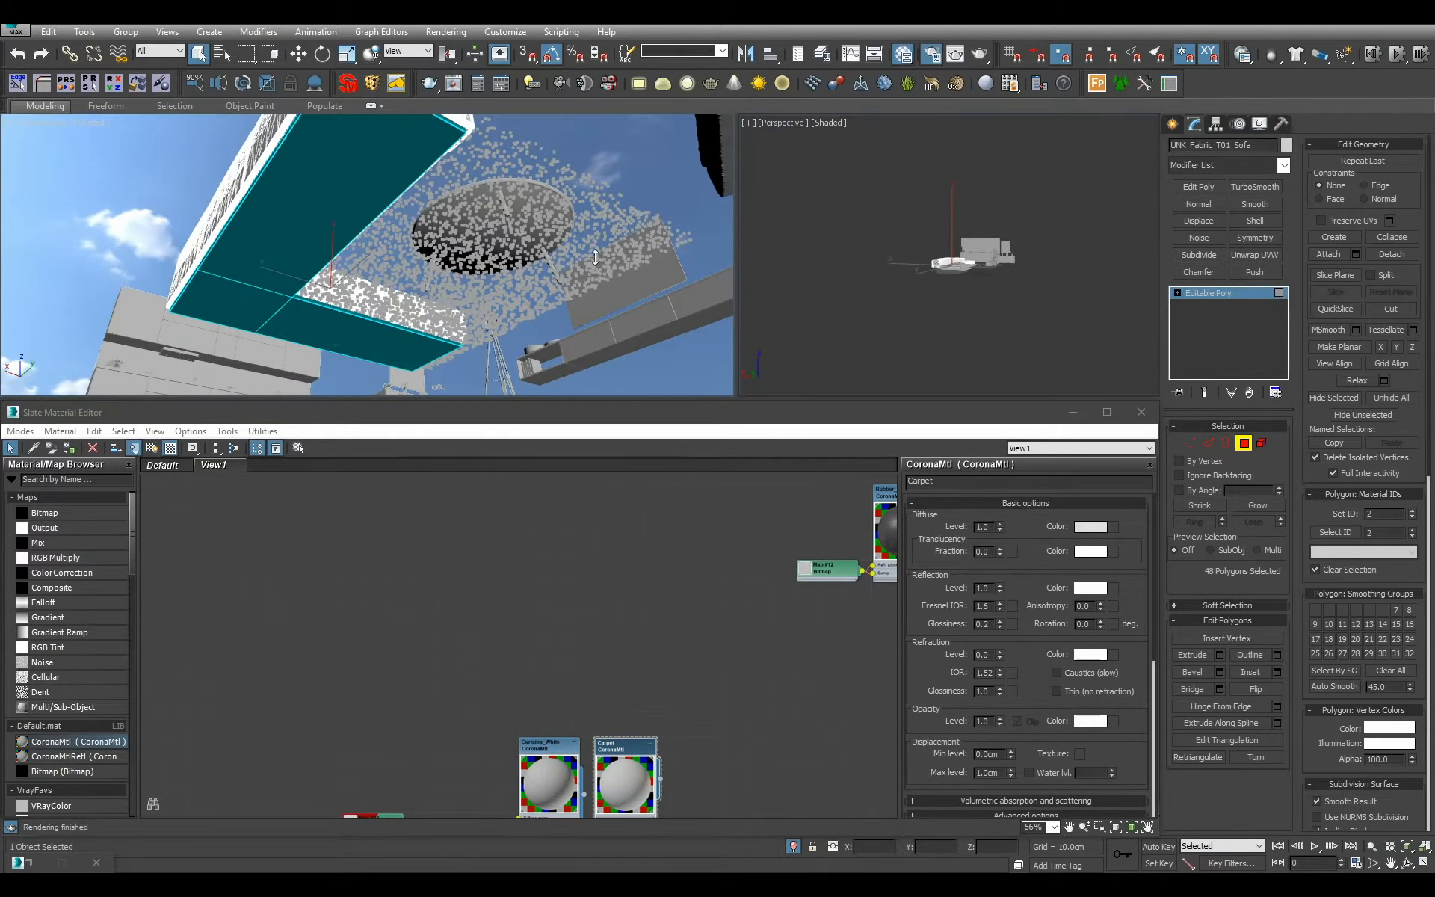
middle_drag(616, 284, 607, 281)
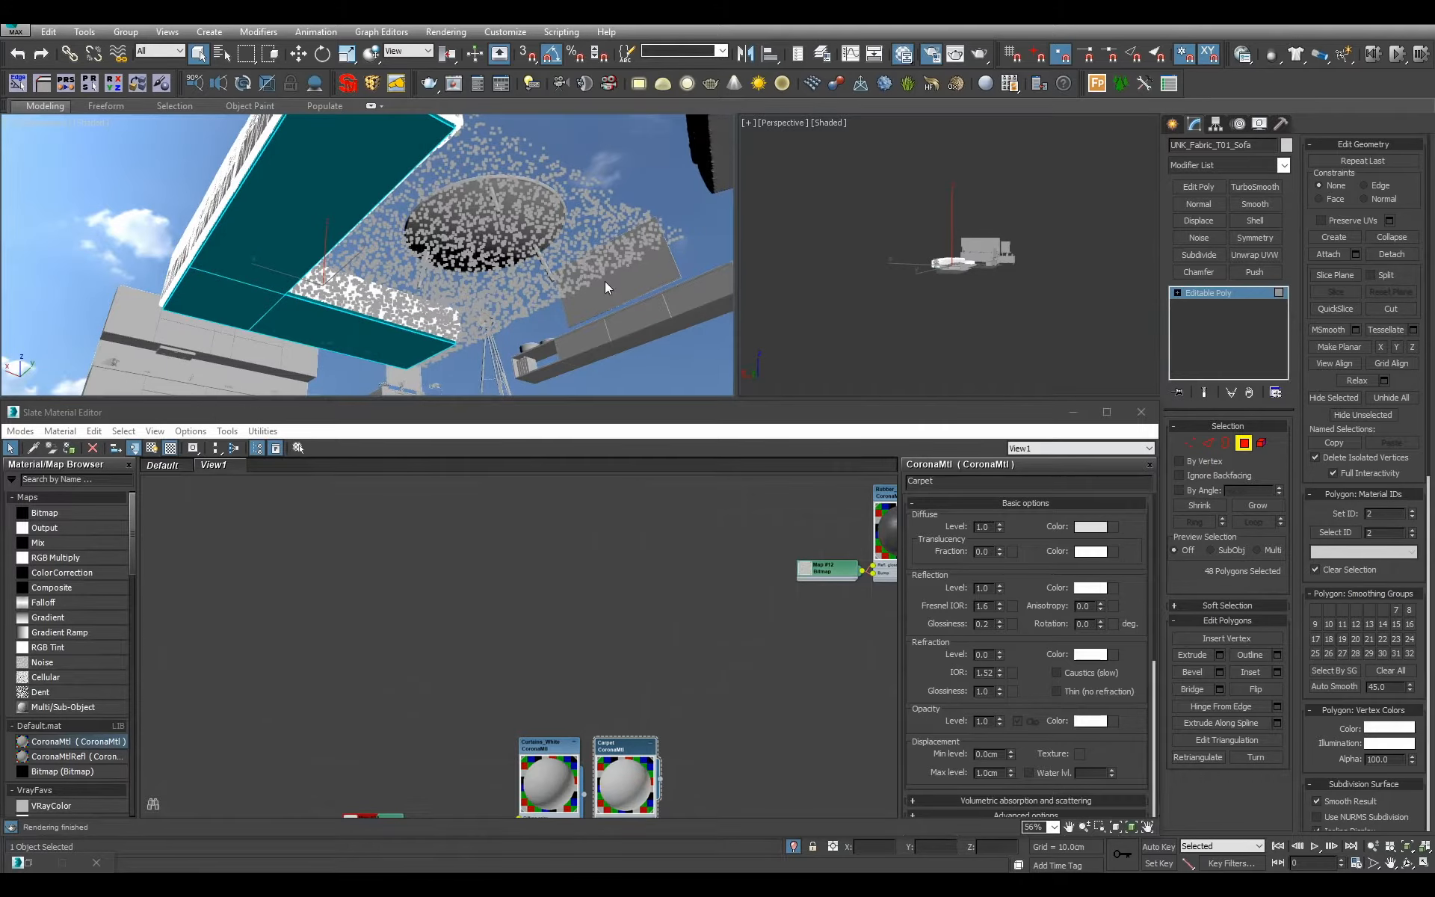
key(4)
Convert the sofa to an Editable Mesh.
right_click(1228, 335)
click(1309, 414)
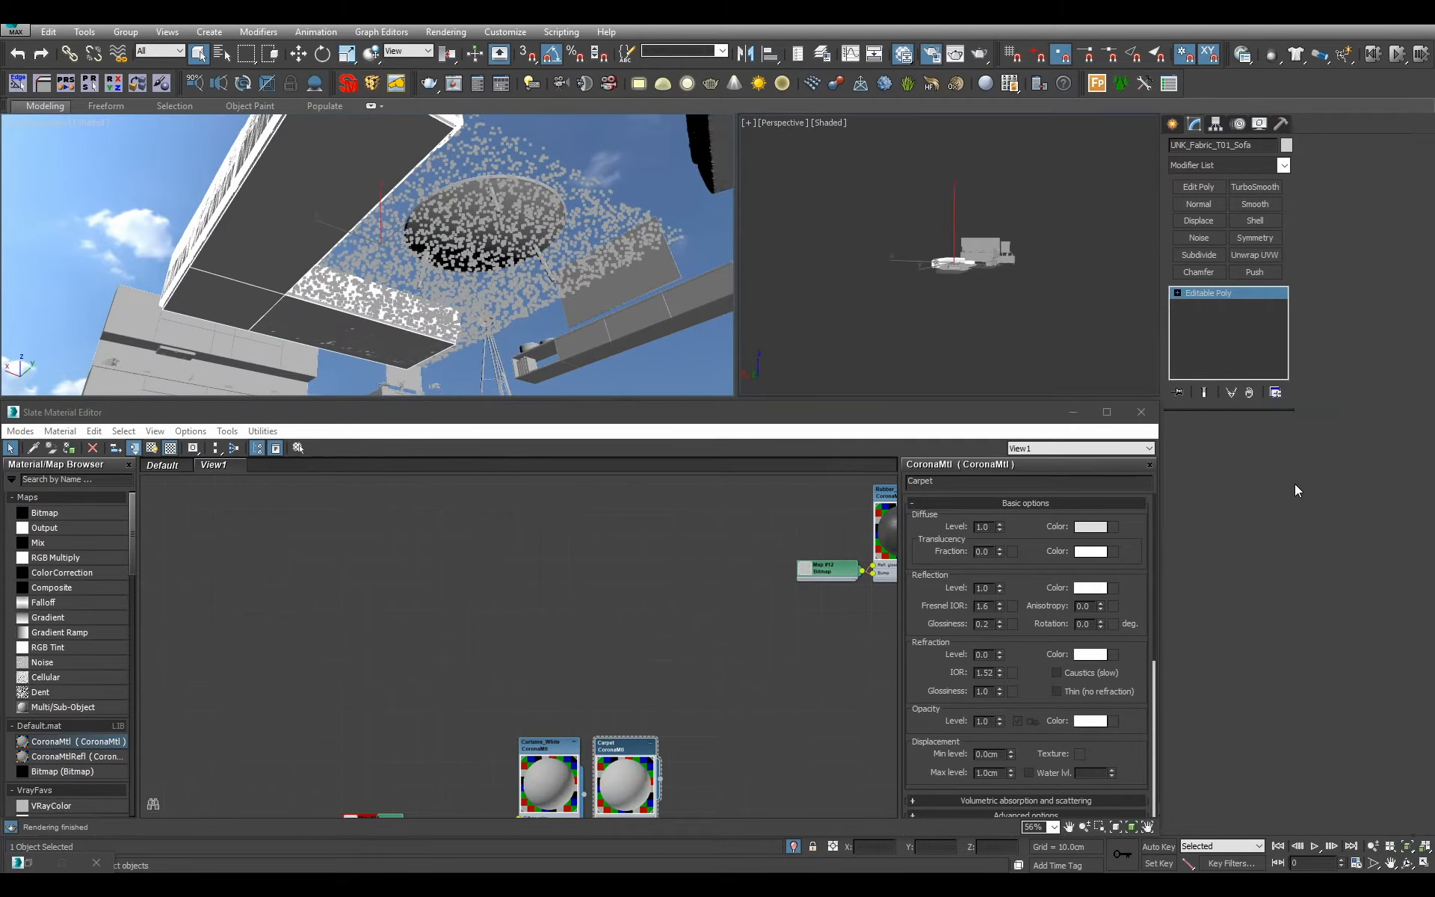
alt+middle_drag(502, 253, 489, 293)
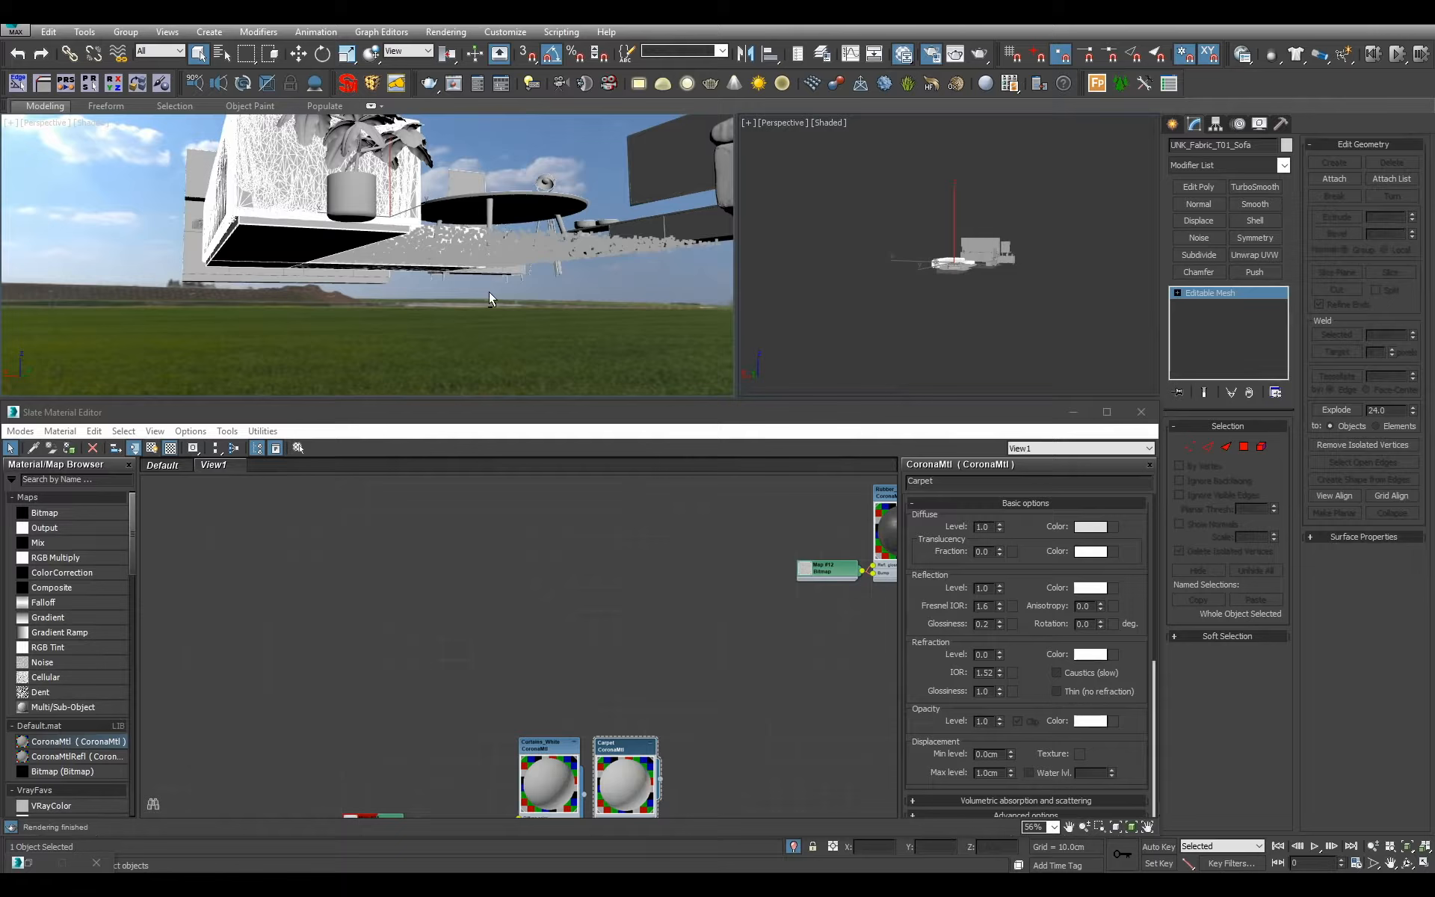
Switch the sofa mesh to polygon level and check its underside faces and the whole corner sofa.
click(1247, 449)
click(626, 267)
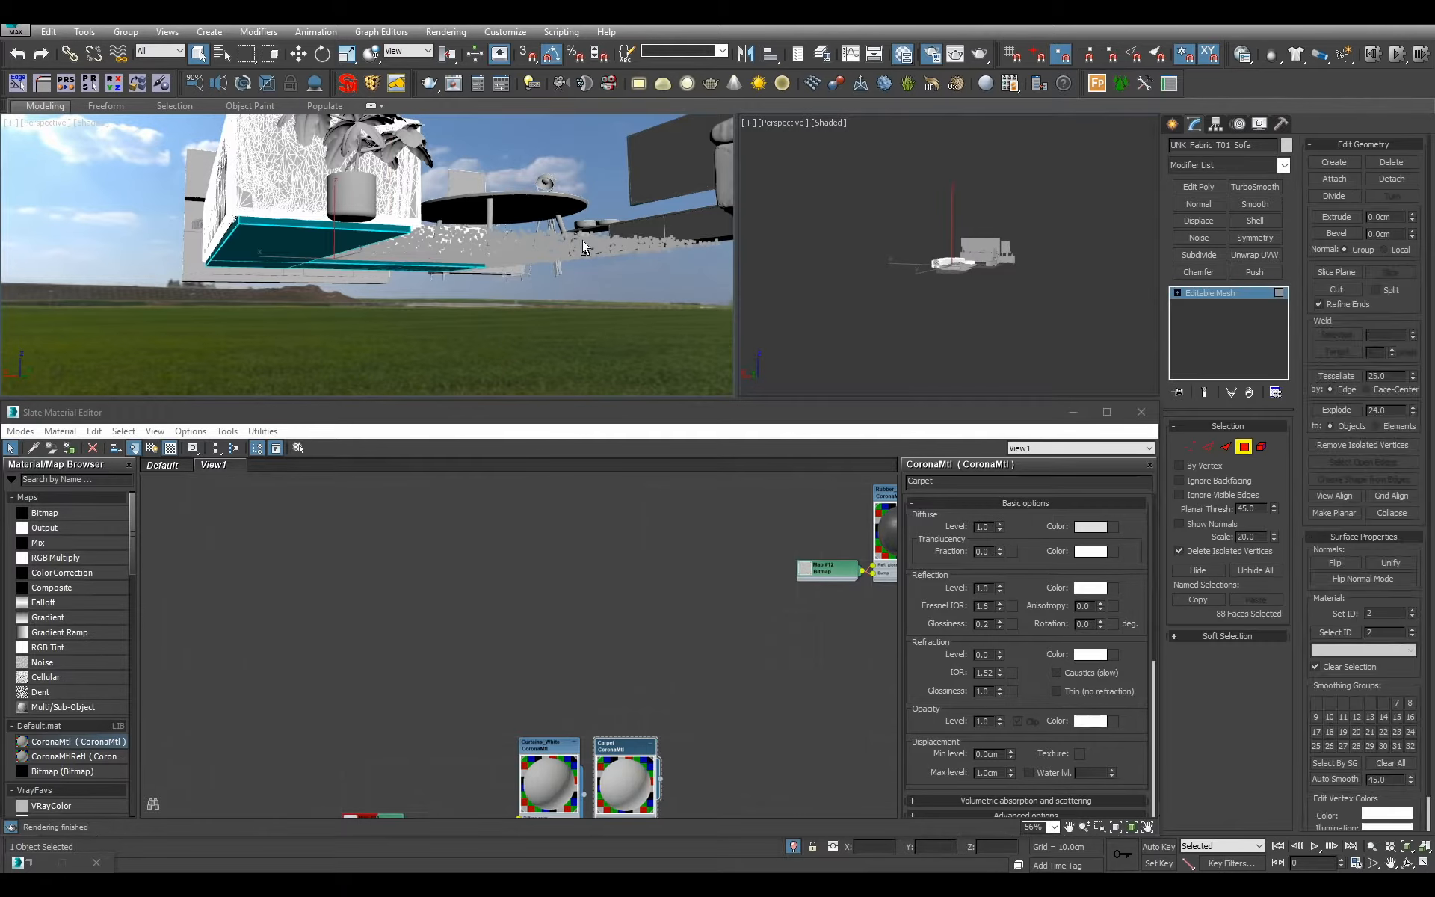
alt+middle_drag(581, 240, 591, 201)
alt+middle_drag(508, 177, 461, 267)
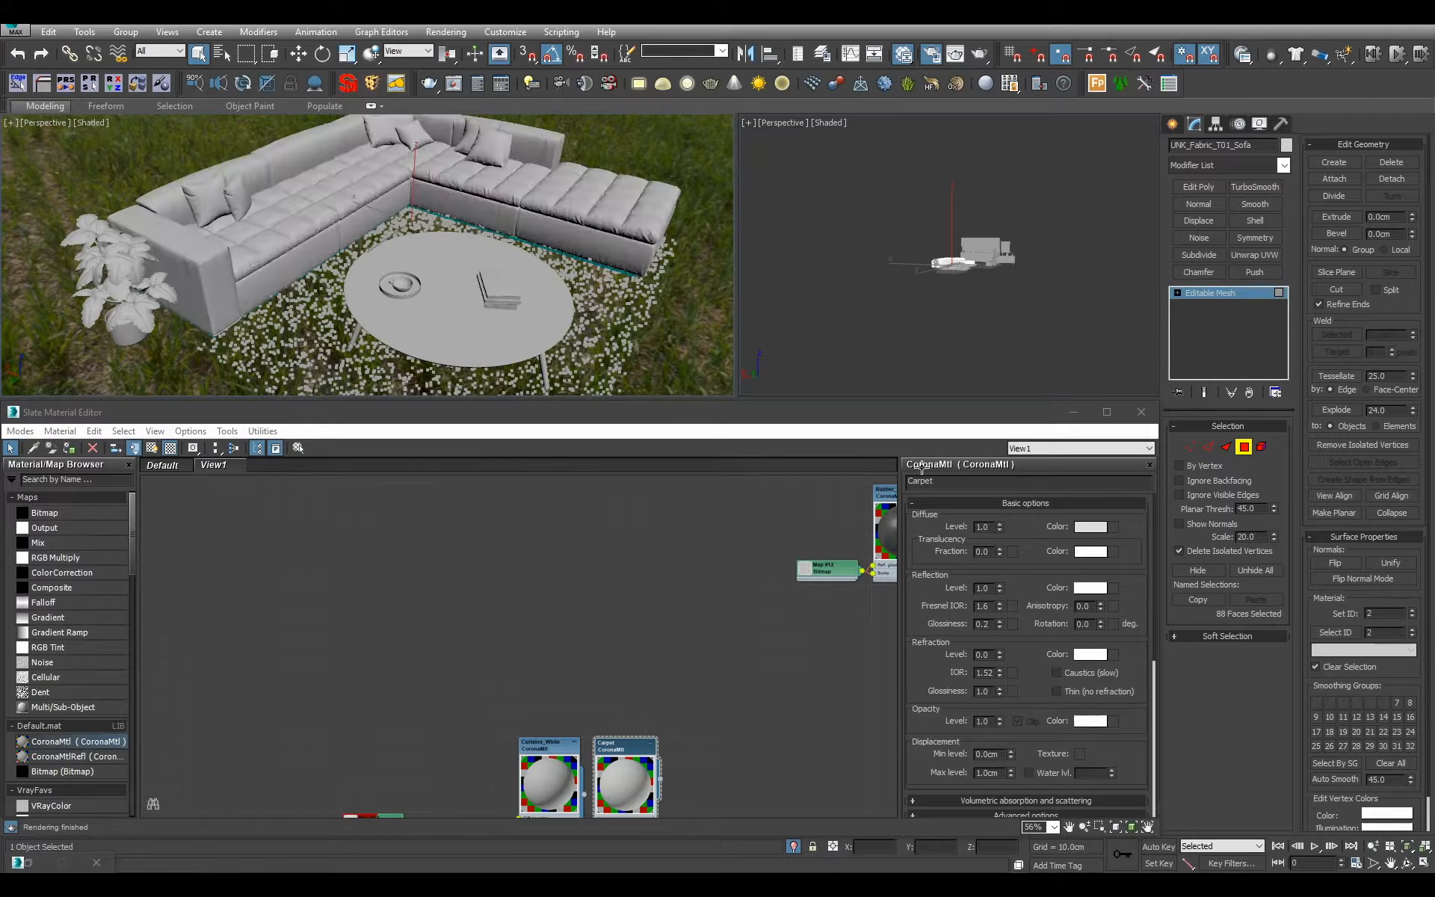
Select the sofa's faces by material ID, working from 1 up to 6, to see which parts each ID covers.
double_click(1386, 634)
text(1)
click(1338, 632)
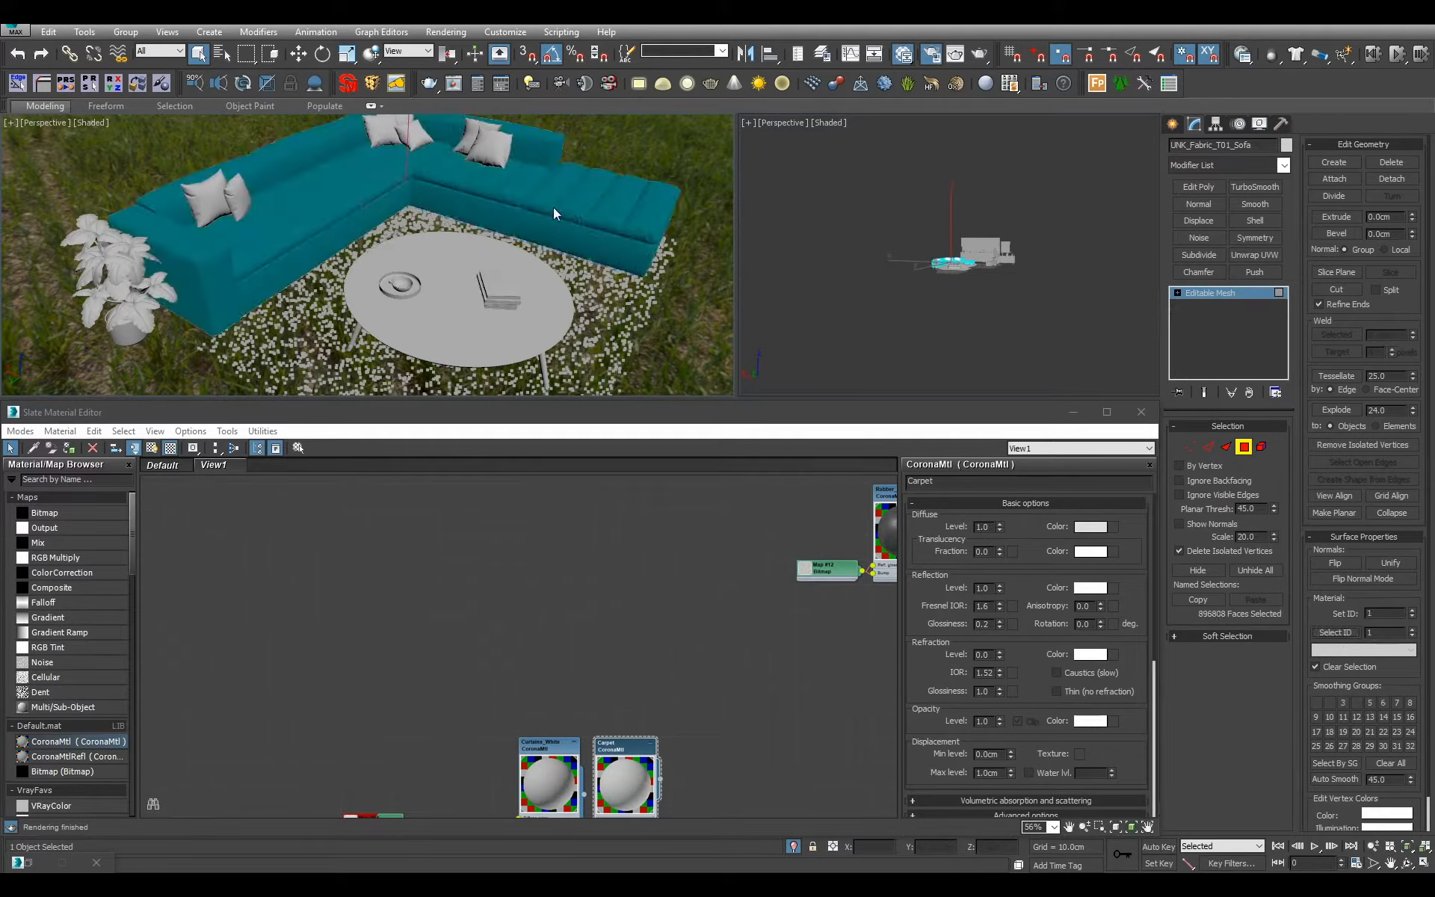
click(1344, 632)
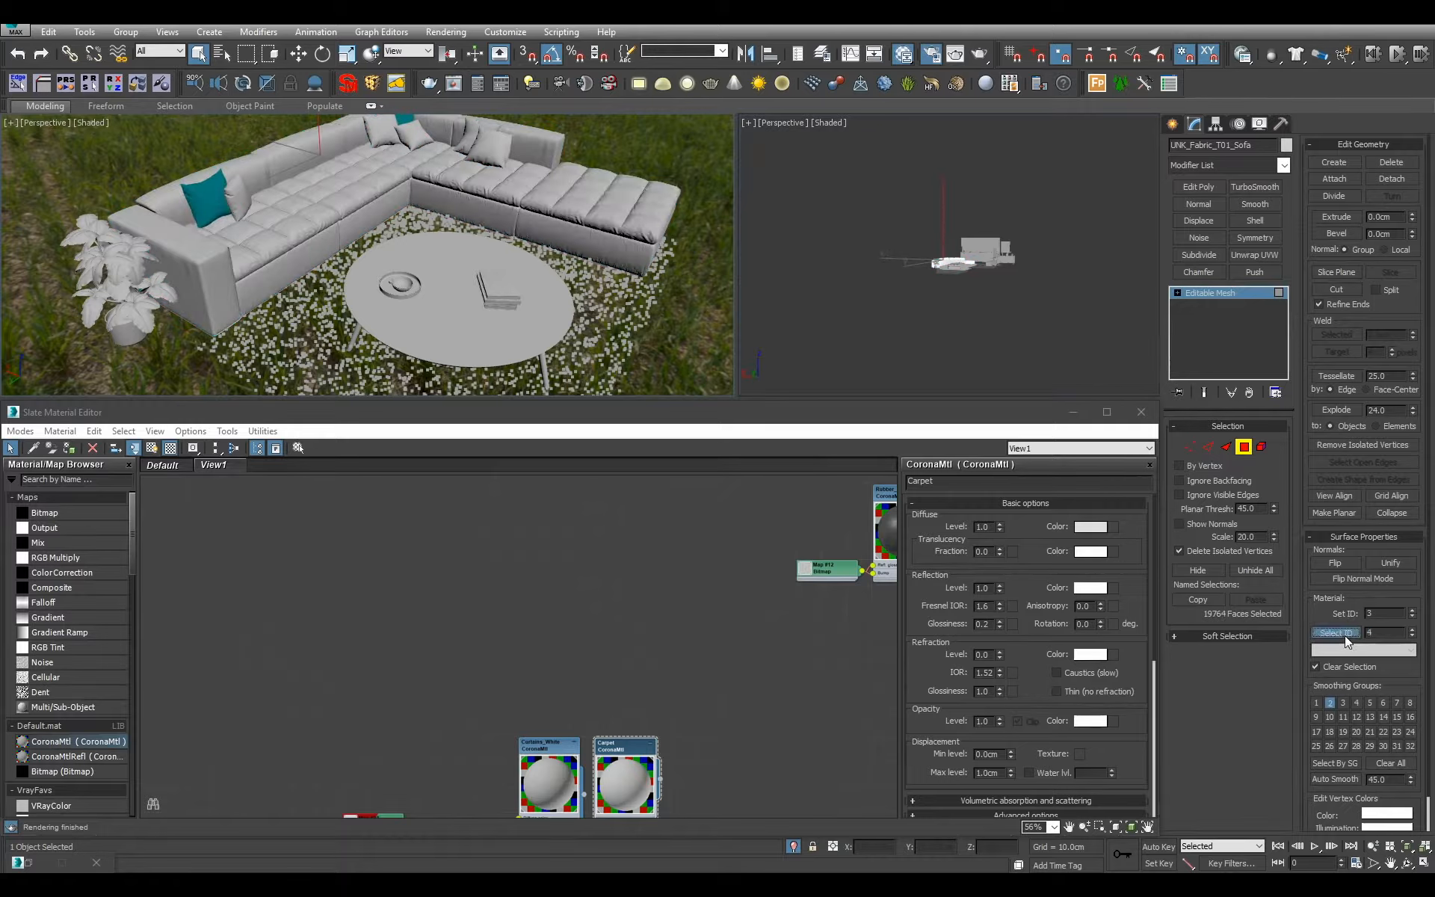
click(1345, 637)
drag(1392, 636, 1351, 631)
click(1336, 635)
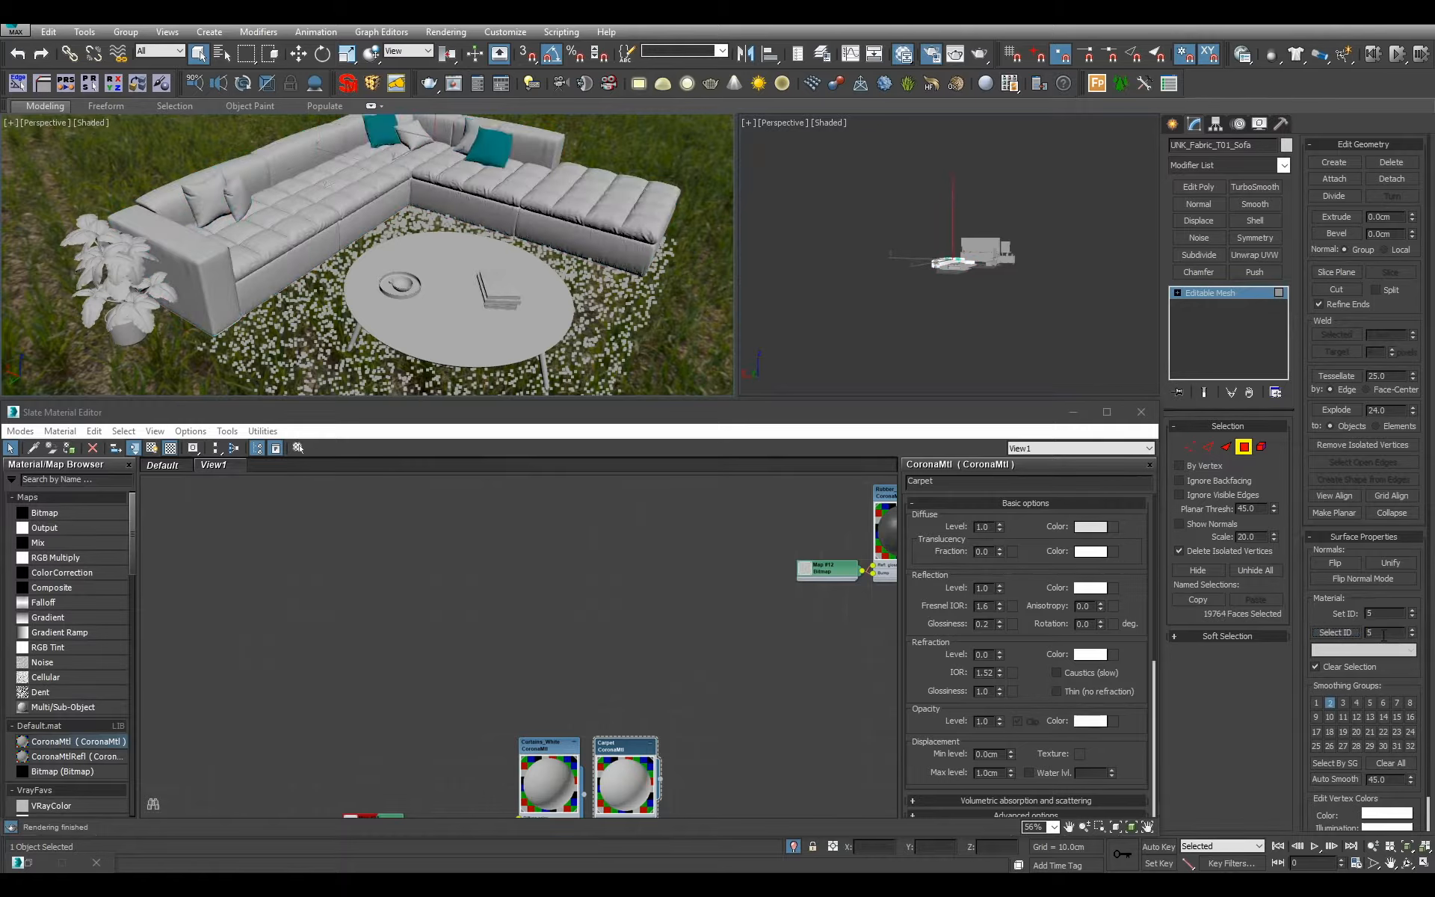
text(6)
click(1334, 634)
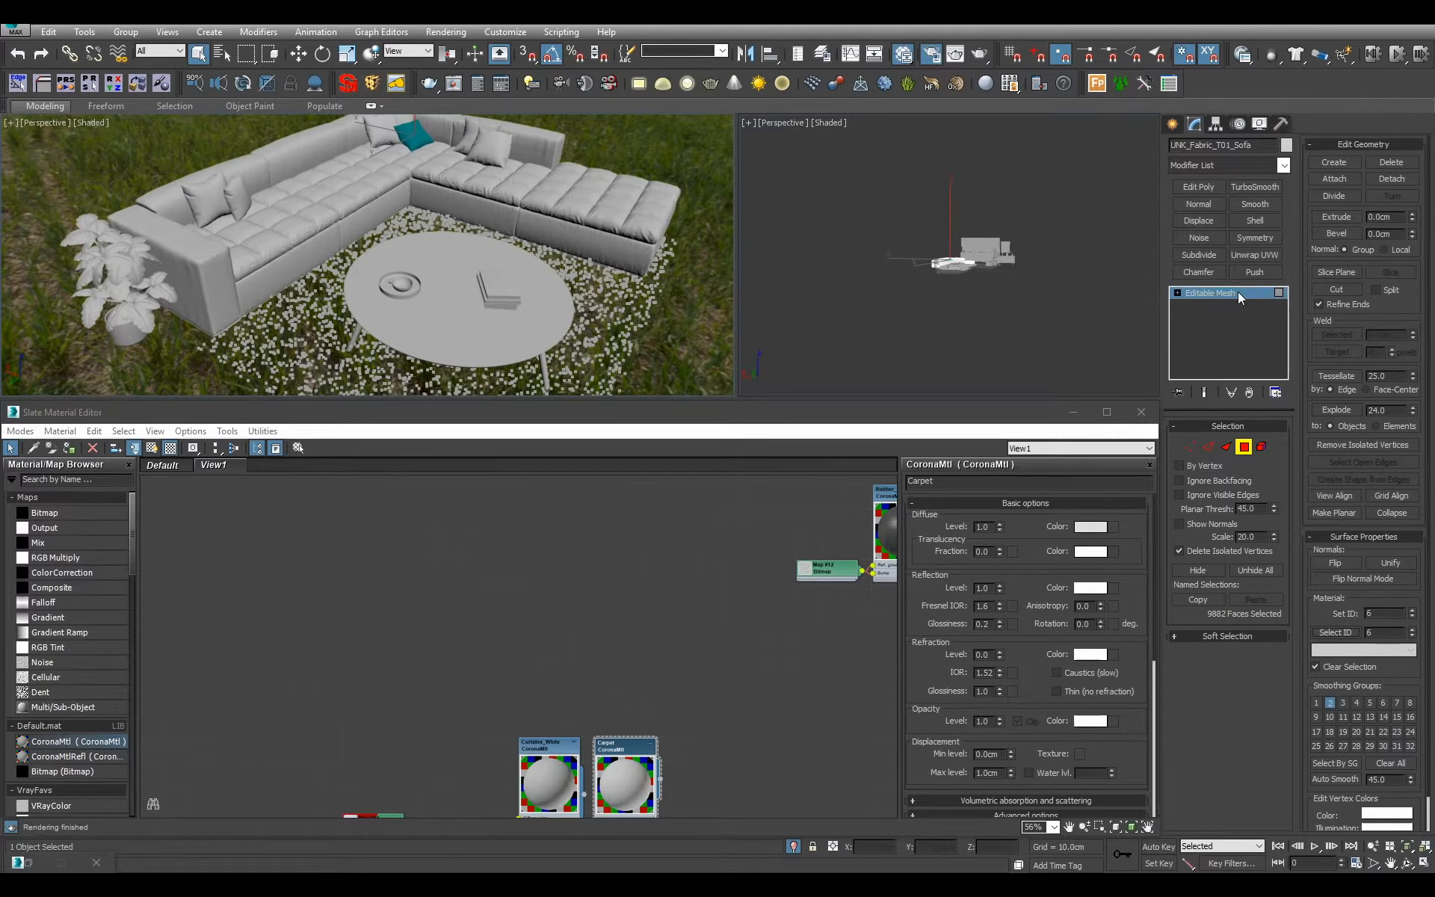
click(864, 221)
click(781, 123)
mouse_move(916, 353)
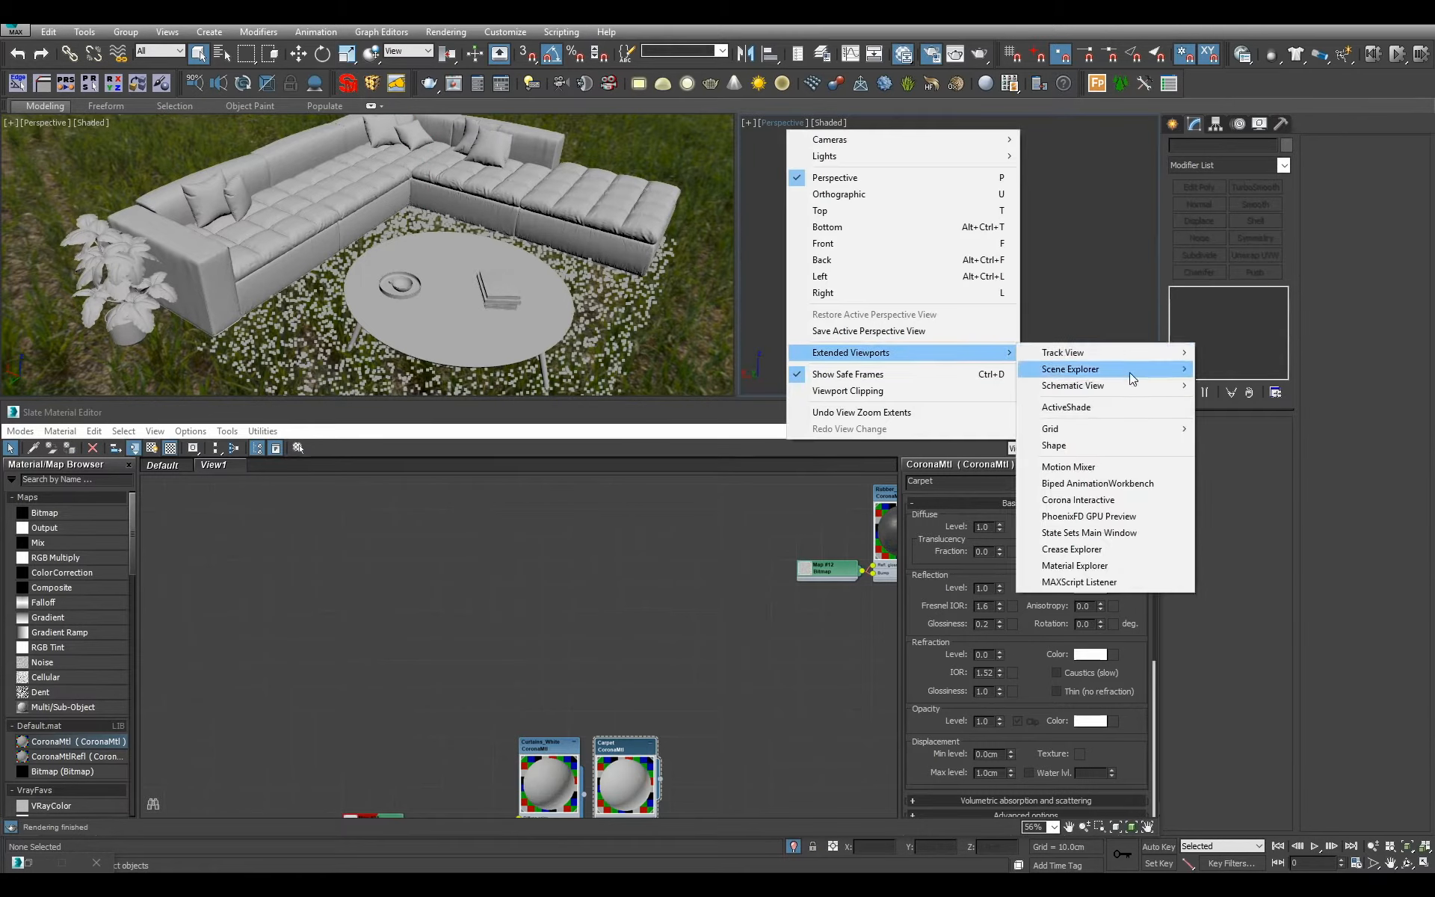
click(1075, 408)
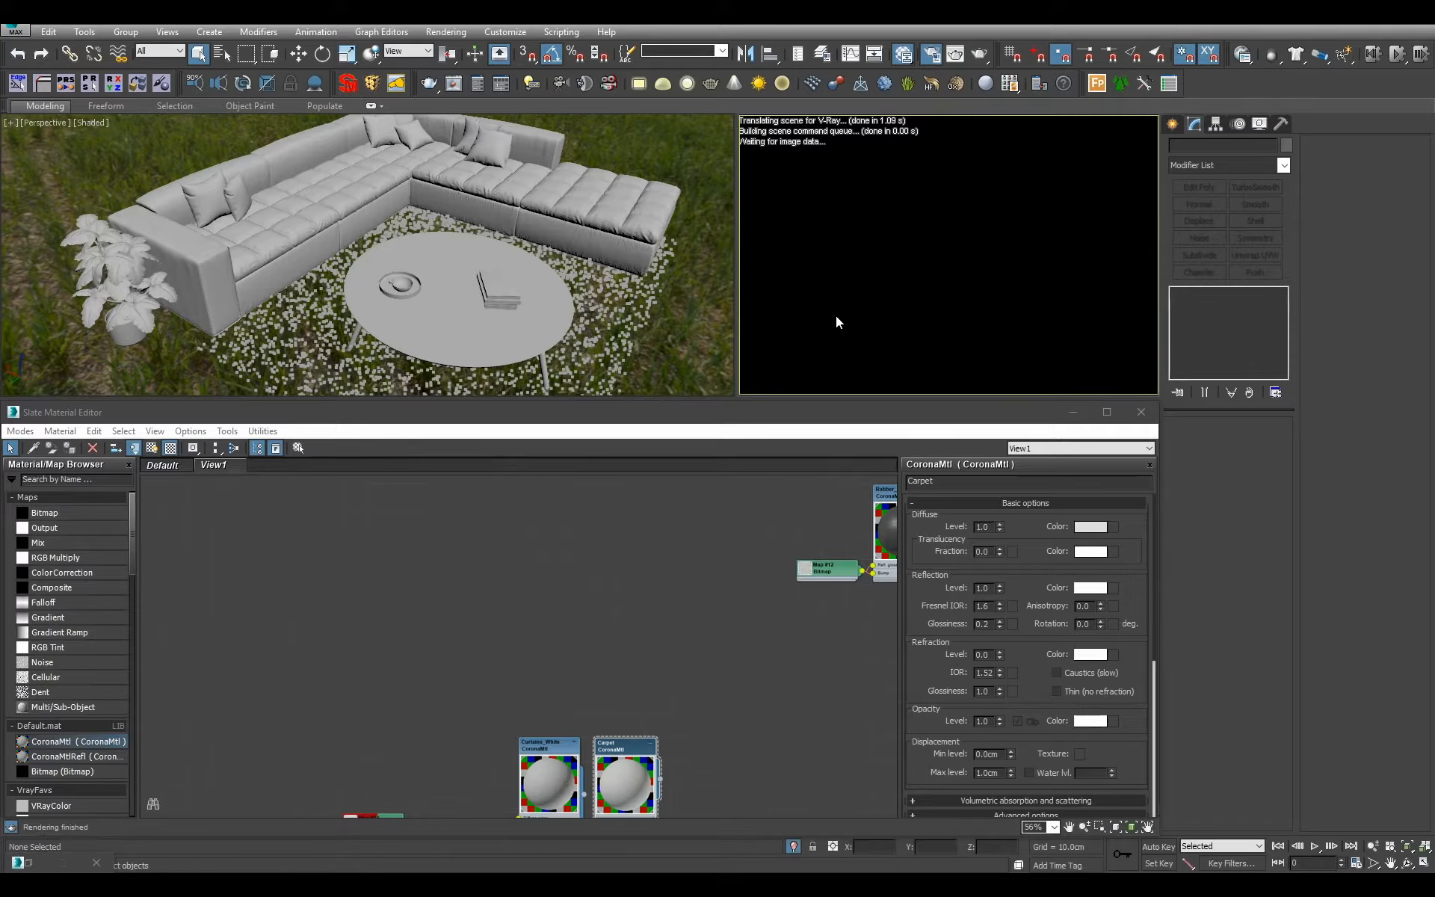
right_click(812, 275)
click(802, 263)
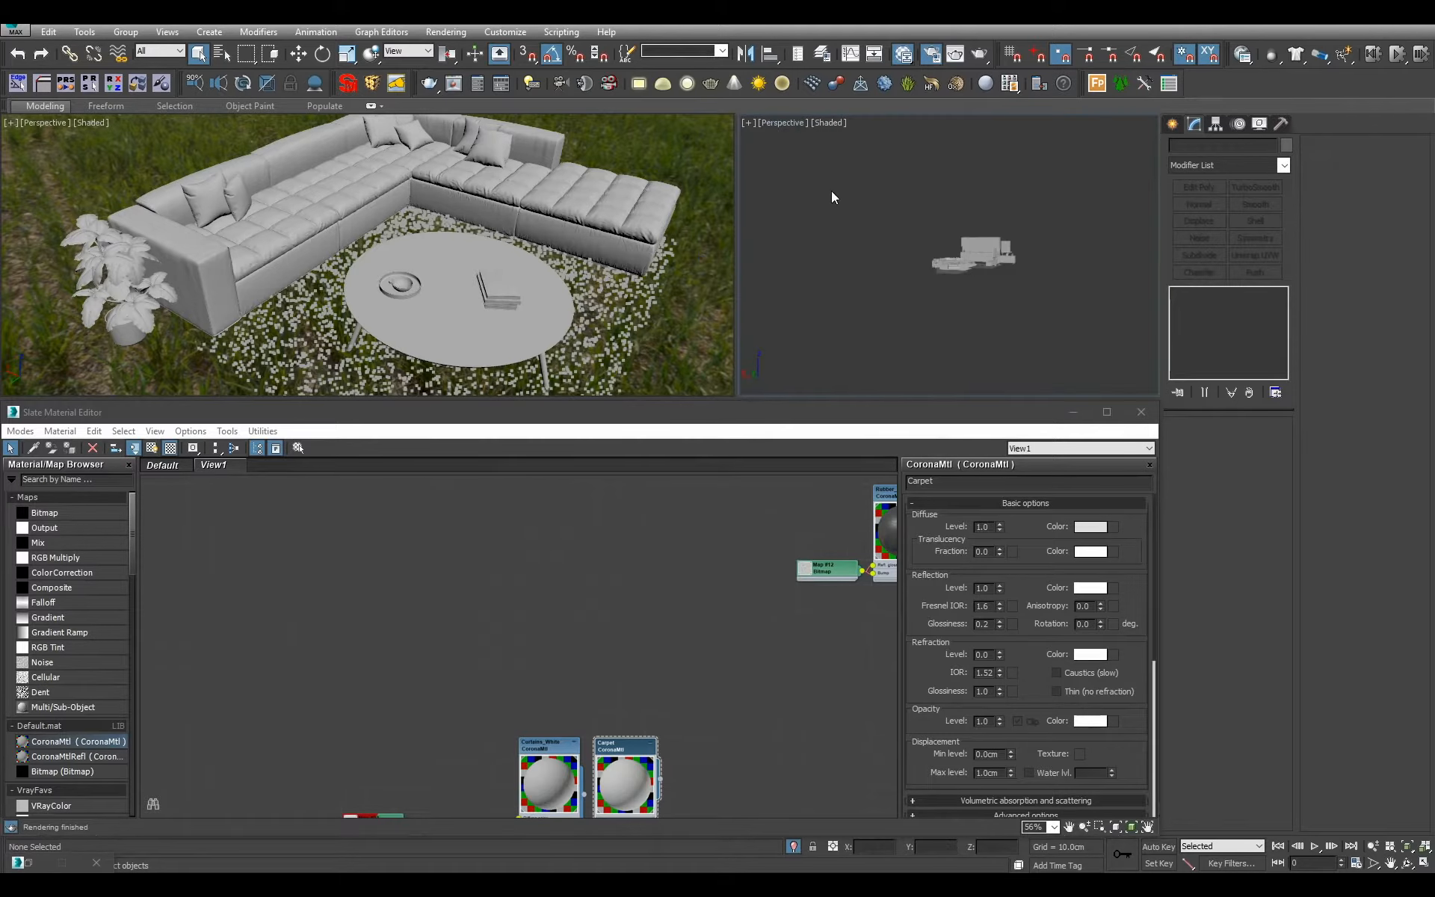
Set the second viewport to Corona Interactive rendering and frame the corner sofa and coffee table.
click(785, 123)
mouse_move(900, 353)
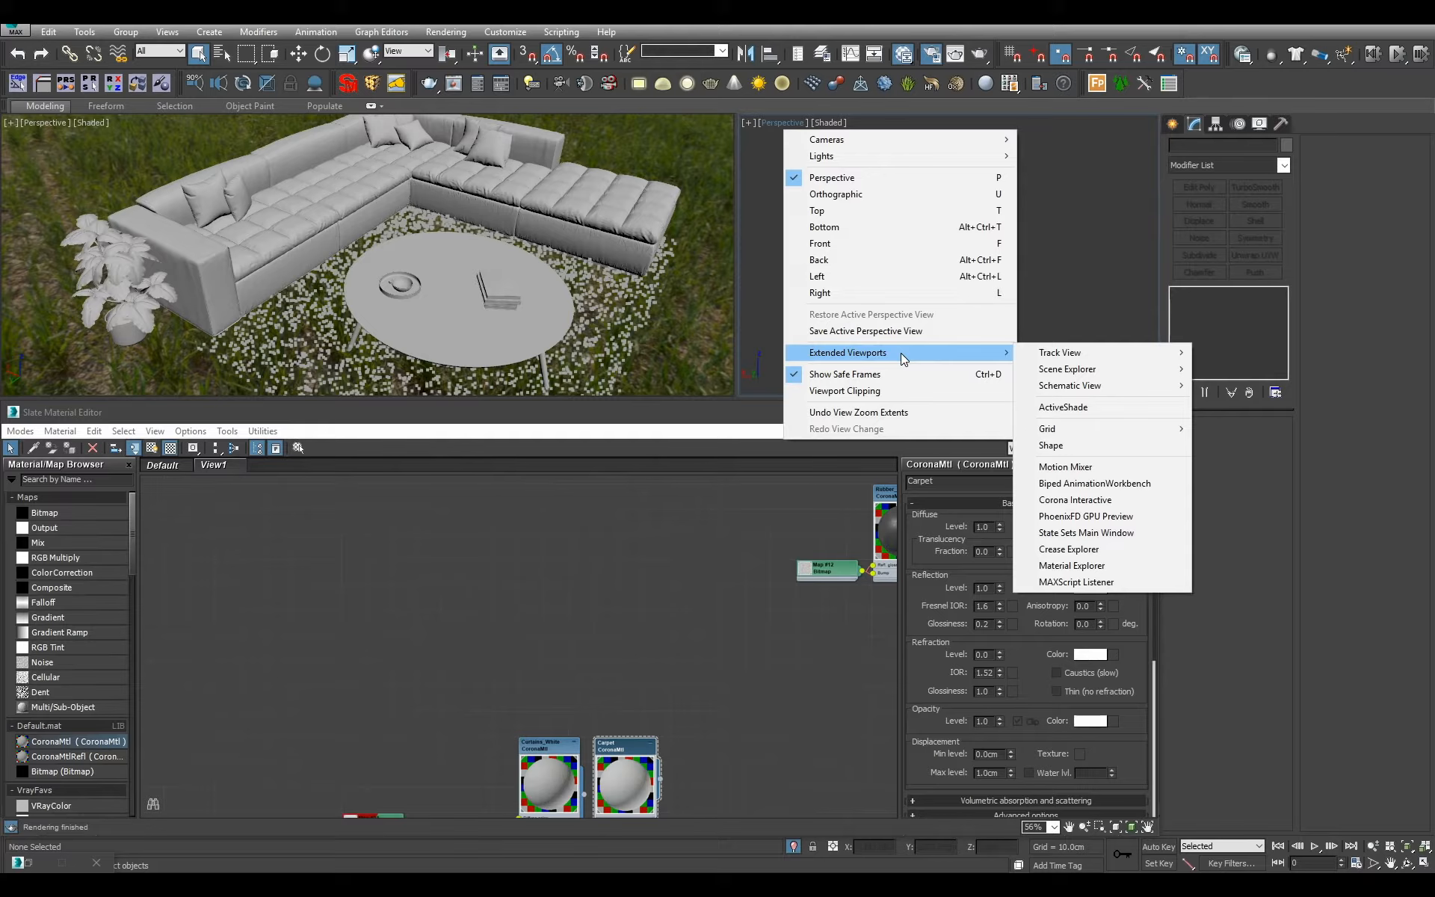
click(1131, 500)
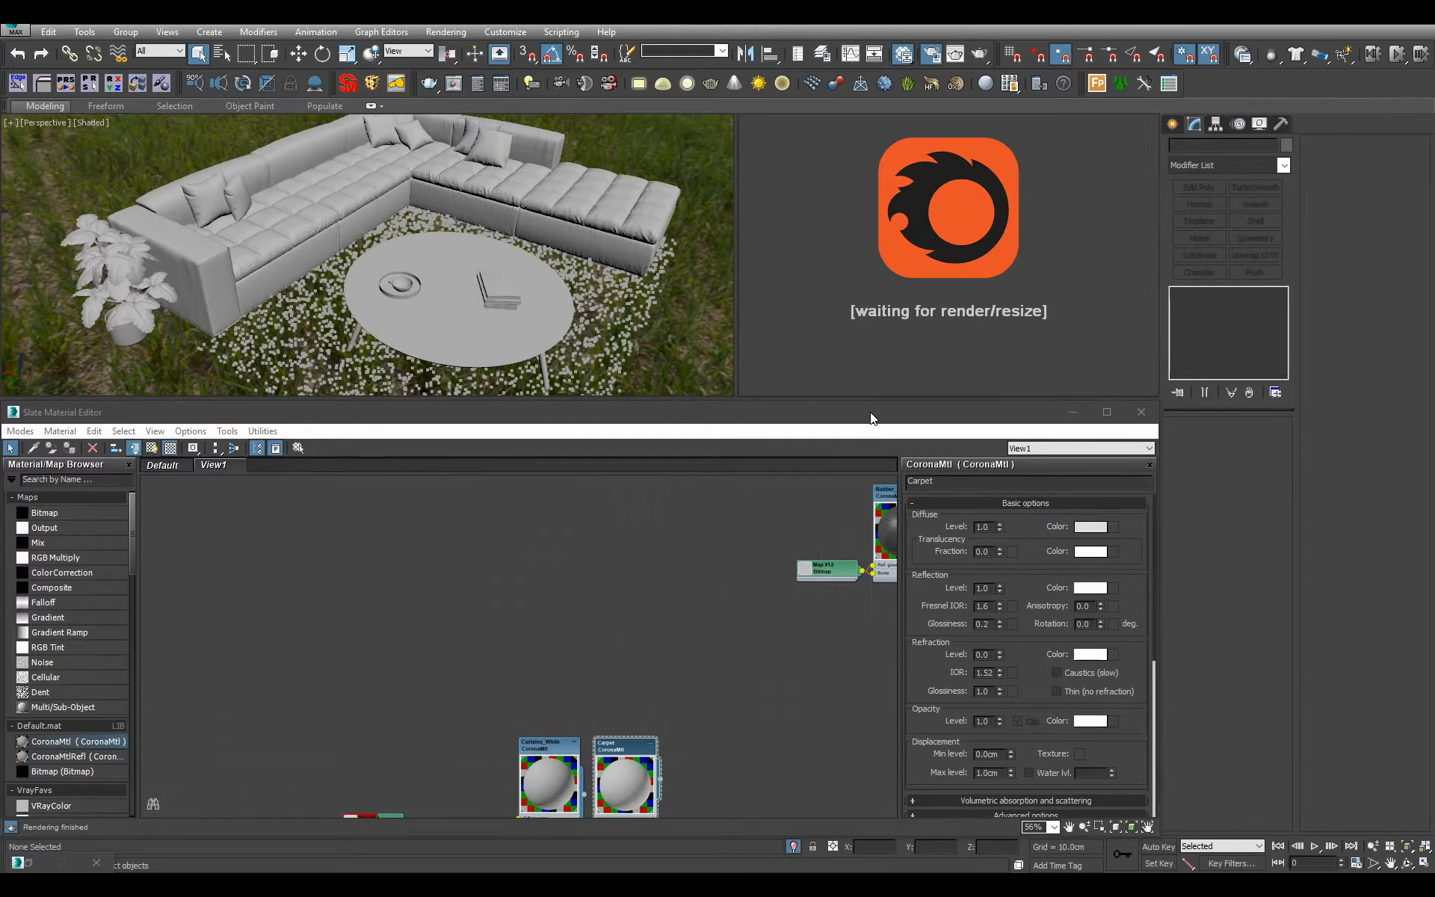
scroll(604, 244, down, 4)
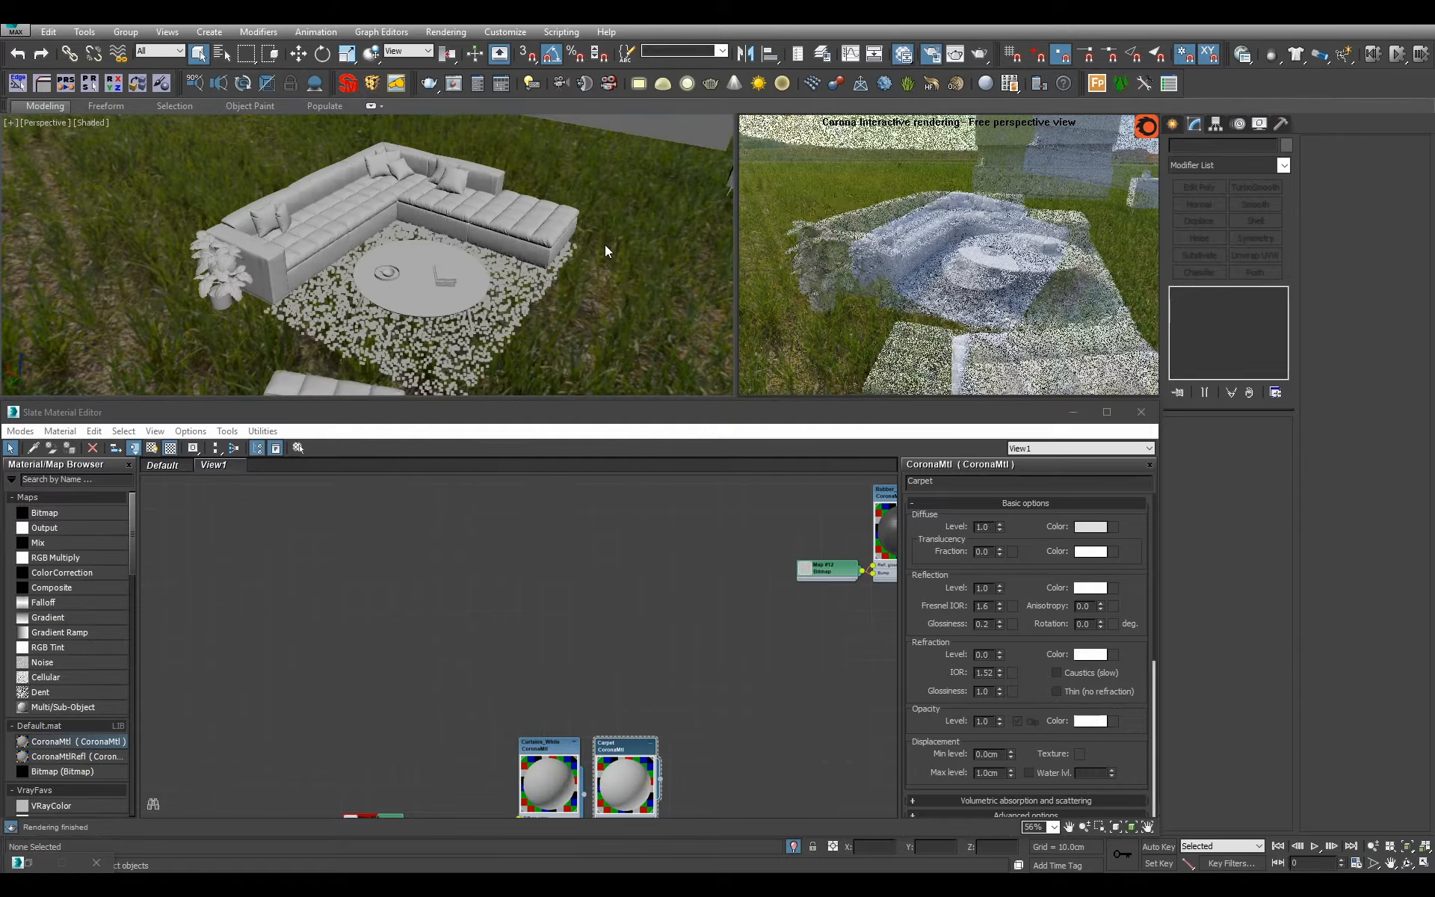
alt+middle_drag(604, 245, 616, 287)
scroll(605, 245, up, 4)
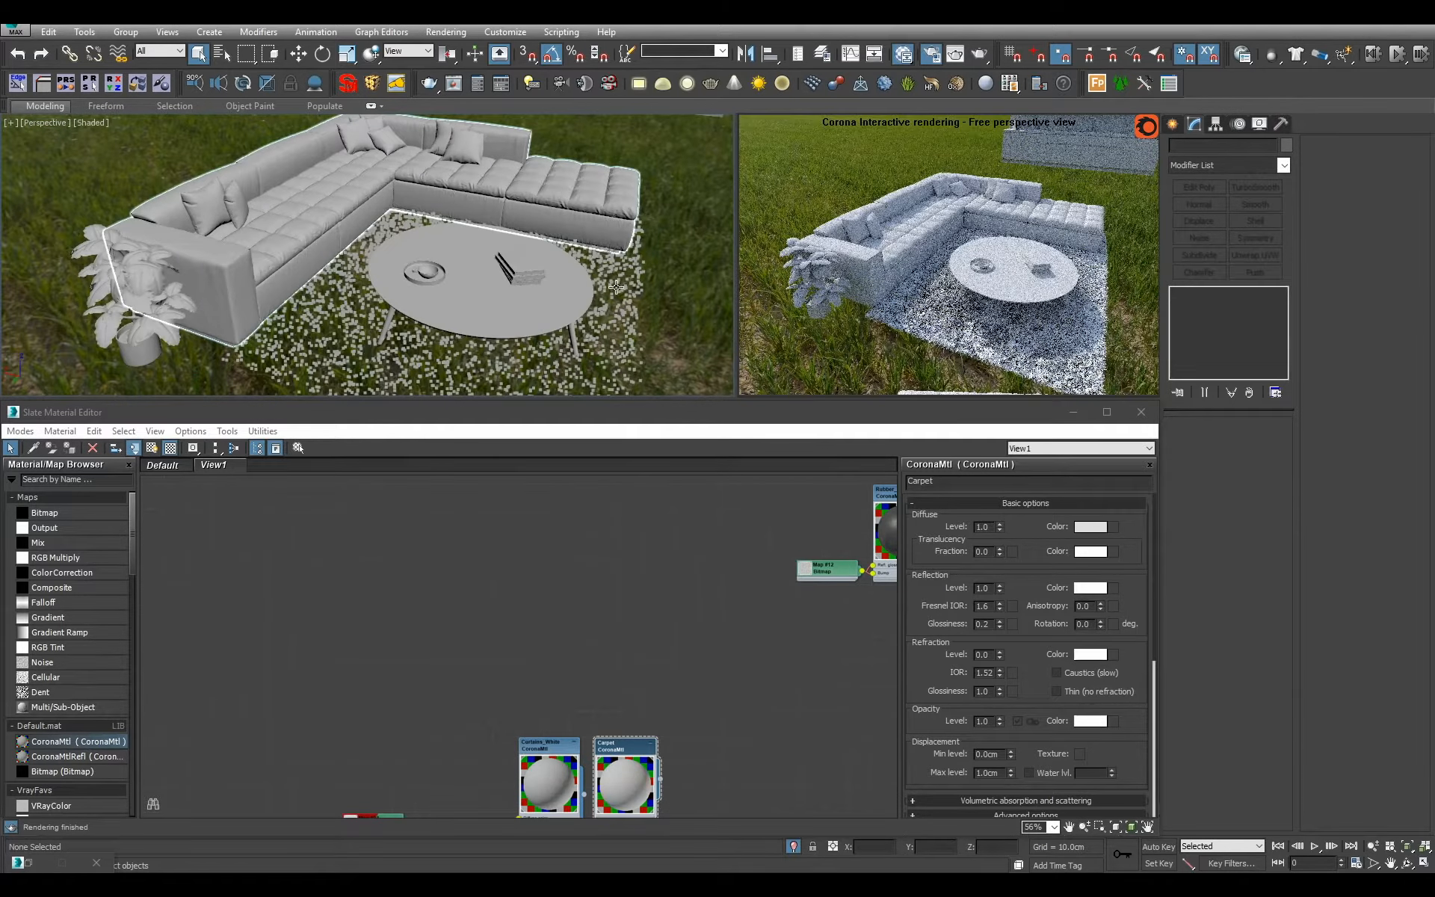
With the sofa selected, create a Multi/Sub-Object material with 6 sub-materials and name it Sofa.
click(551, 211)
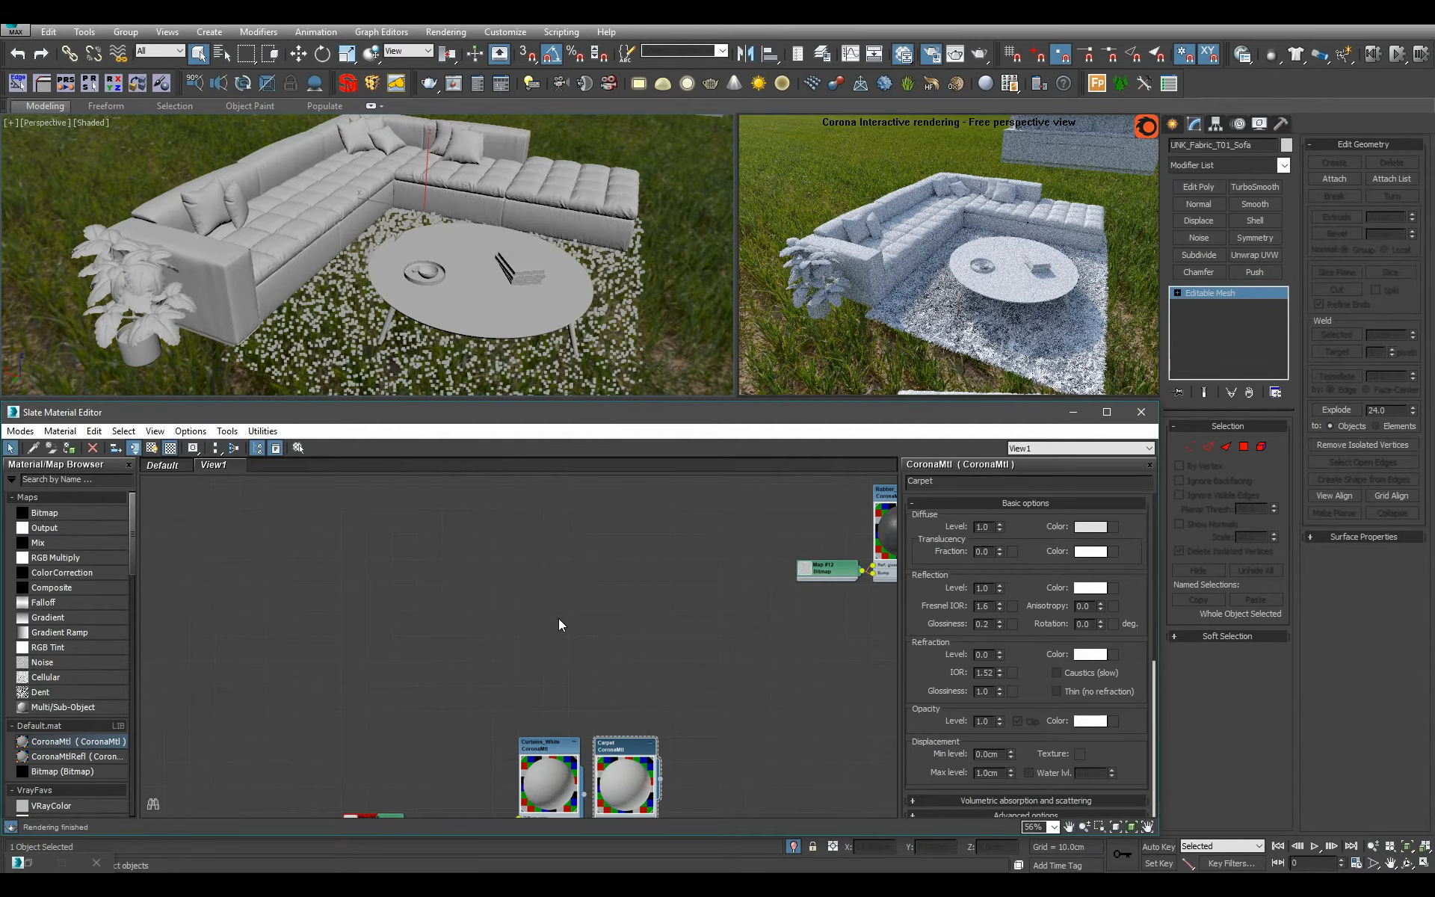
middle_drag(553, 599, 541, 641)
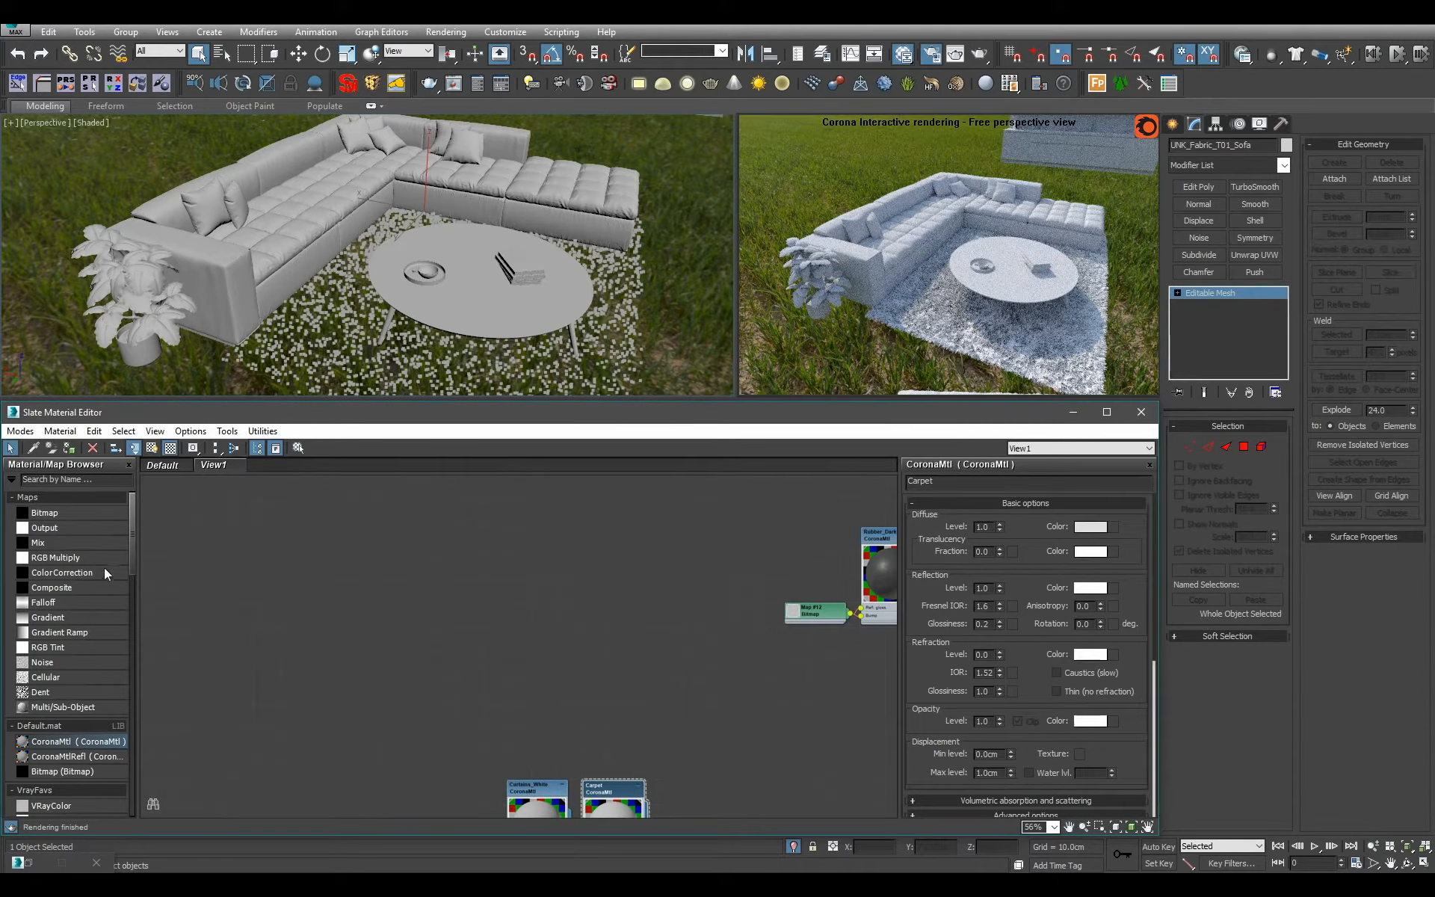
drag(90, 706, 487, 541)
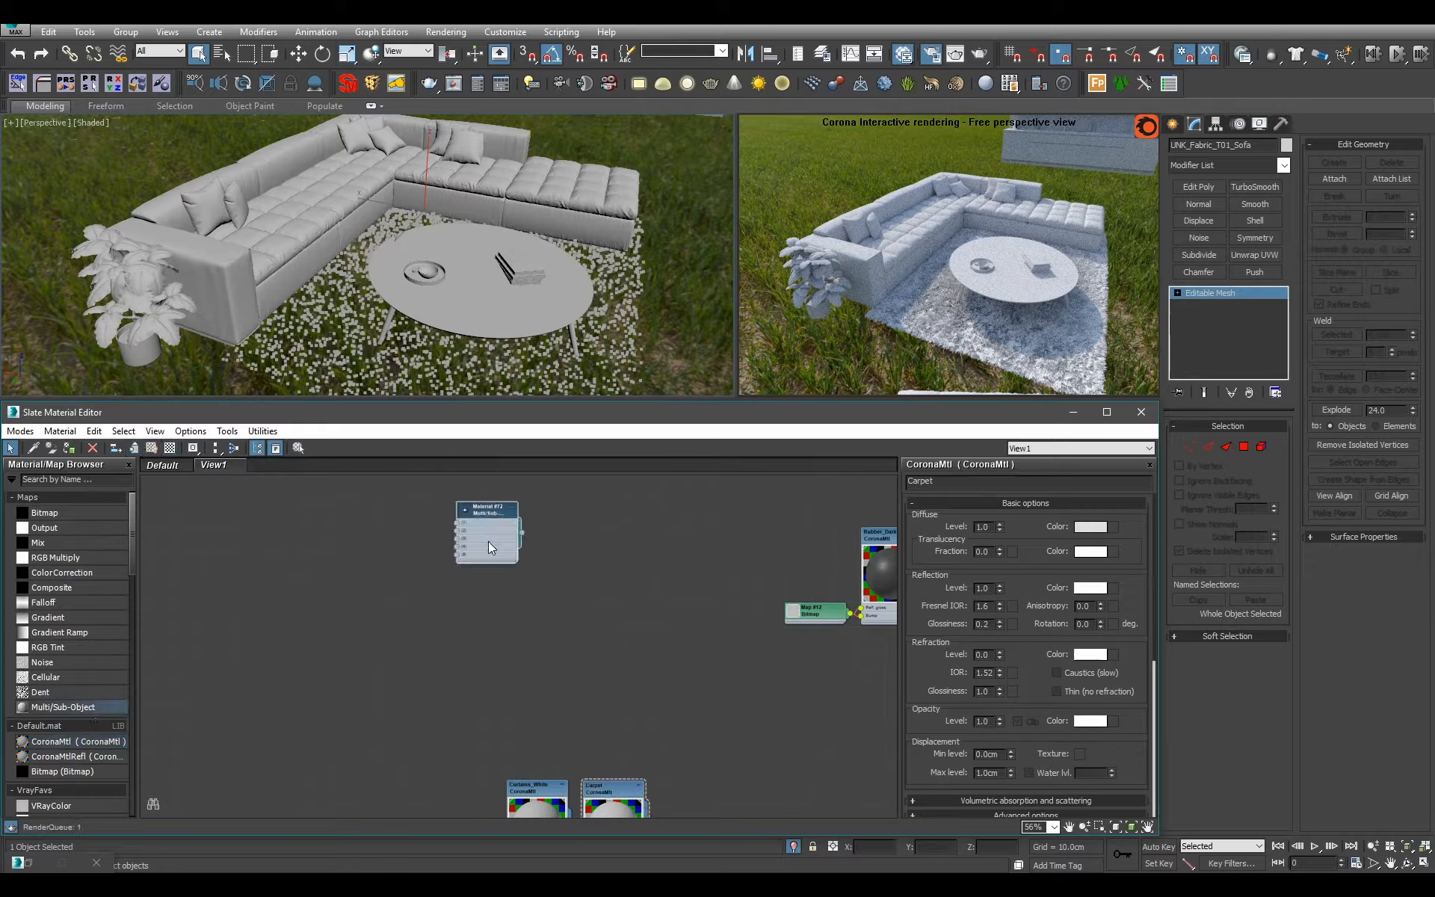
double_click(487, 541)
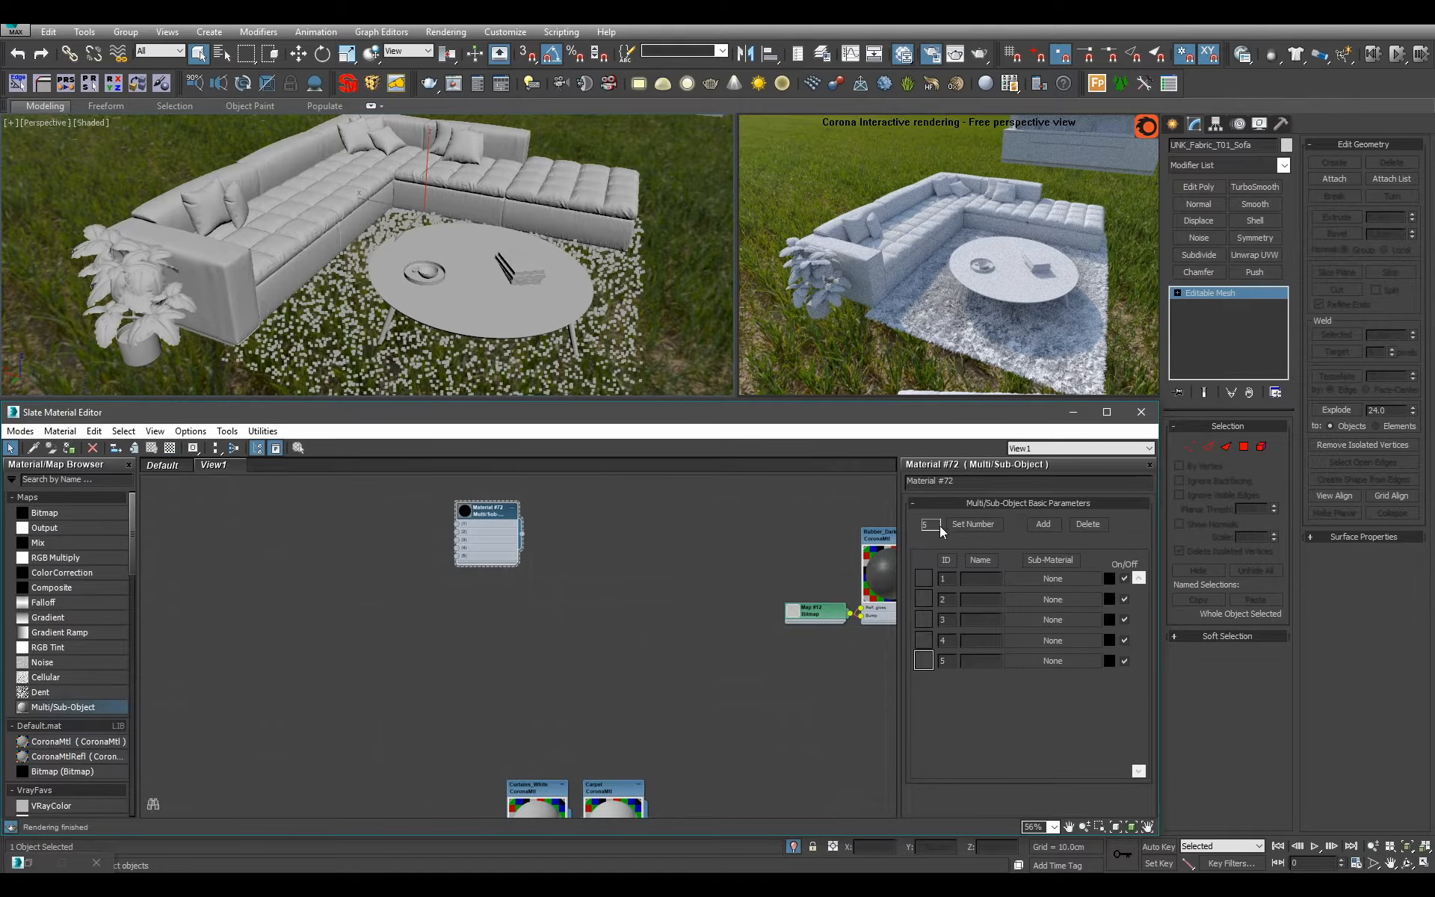
click(983, 525)
click(648, 617)
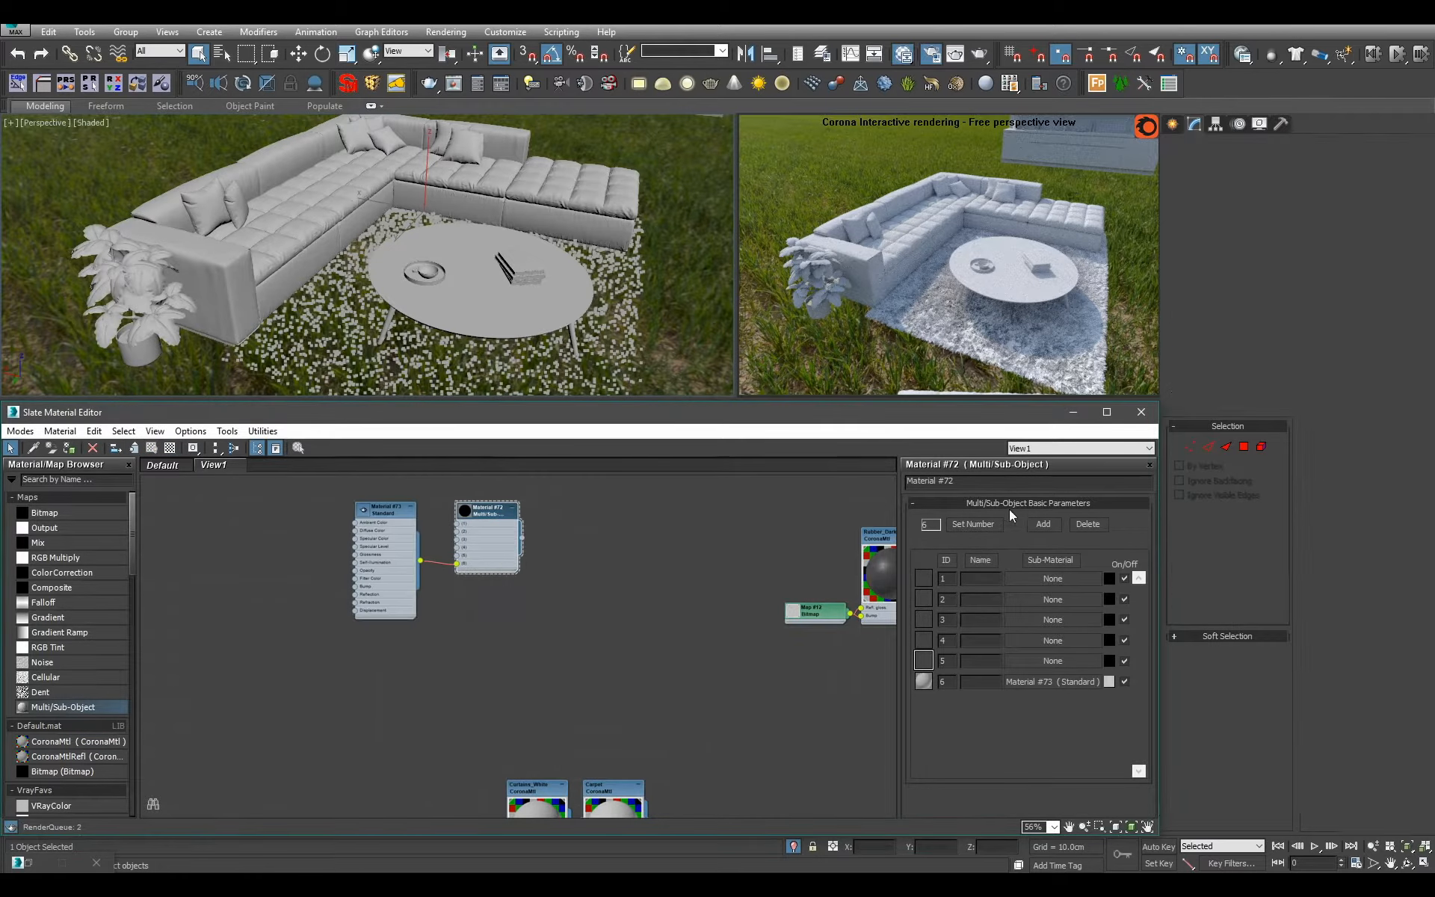
click(1027, 481)
text(Sofa)
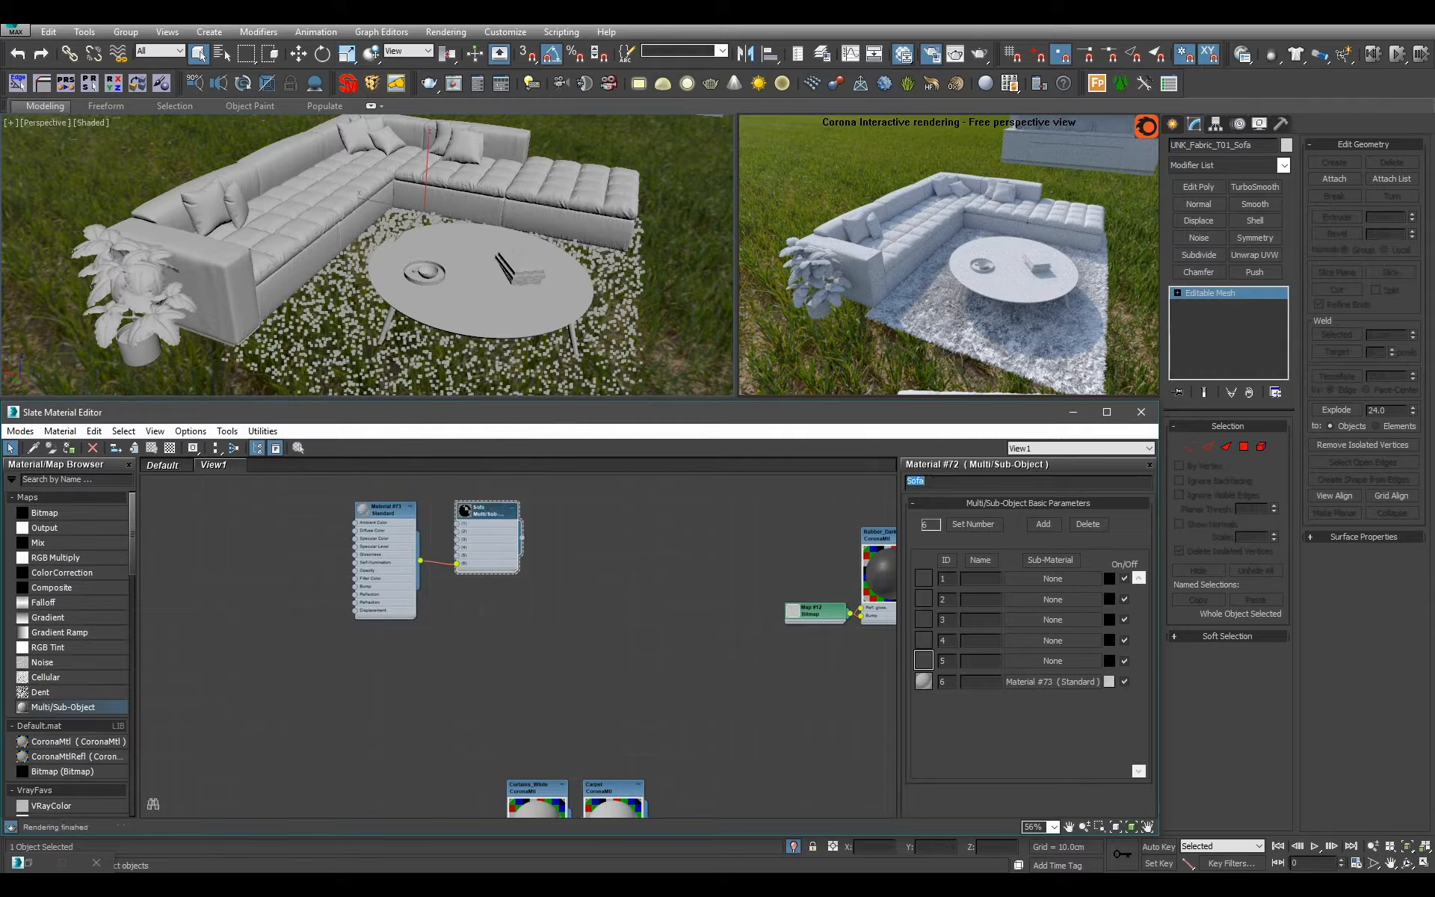
Delete the Standard material feeding slot 6 of the Sofa material and move the Sofa node near the metal materials.
click(403, 571)
key(Delete)
drag(497, 530, 599, 655)
scroll(599, 655, down, 2)
middle_drag(600, 655, 459, 673)
drag(460, 672, 728, 760)
scroll(728, 760, down, 2)
middle_drag(728, 761, 397, 603)
scroll(471, 590, up, 2)
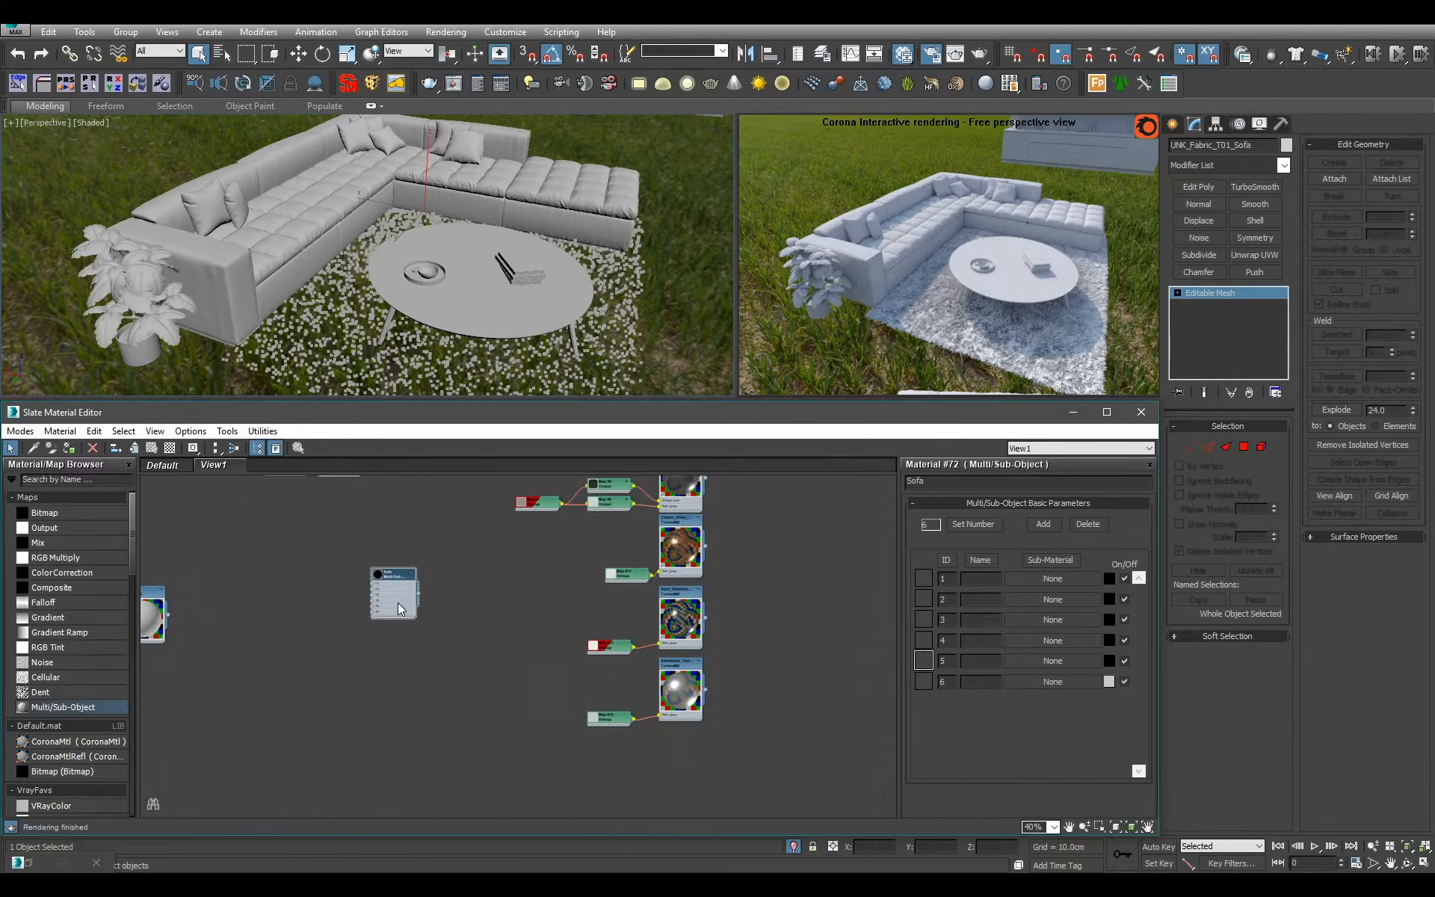
Connect the textured stainless steel Corona material to slot 2 of the Sofa material and assign Sofa to the selected sofa.
scroll(758, 617, up, 3)
middle_drag(725, 616, 676, 692)
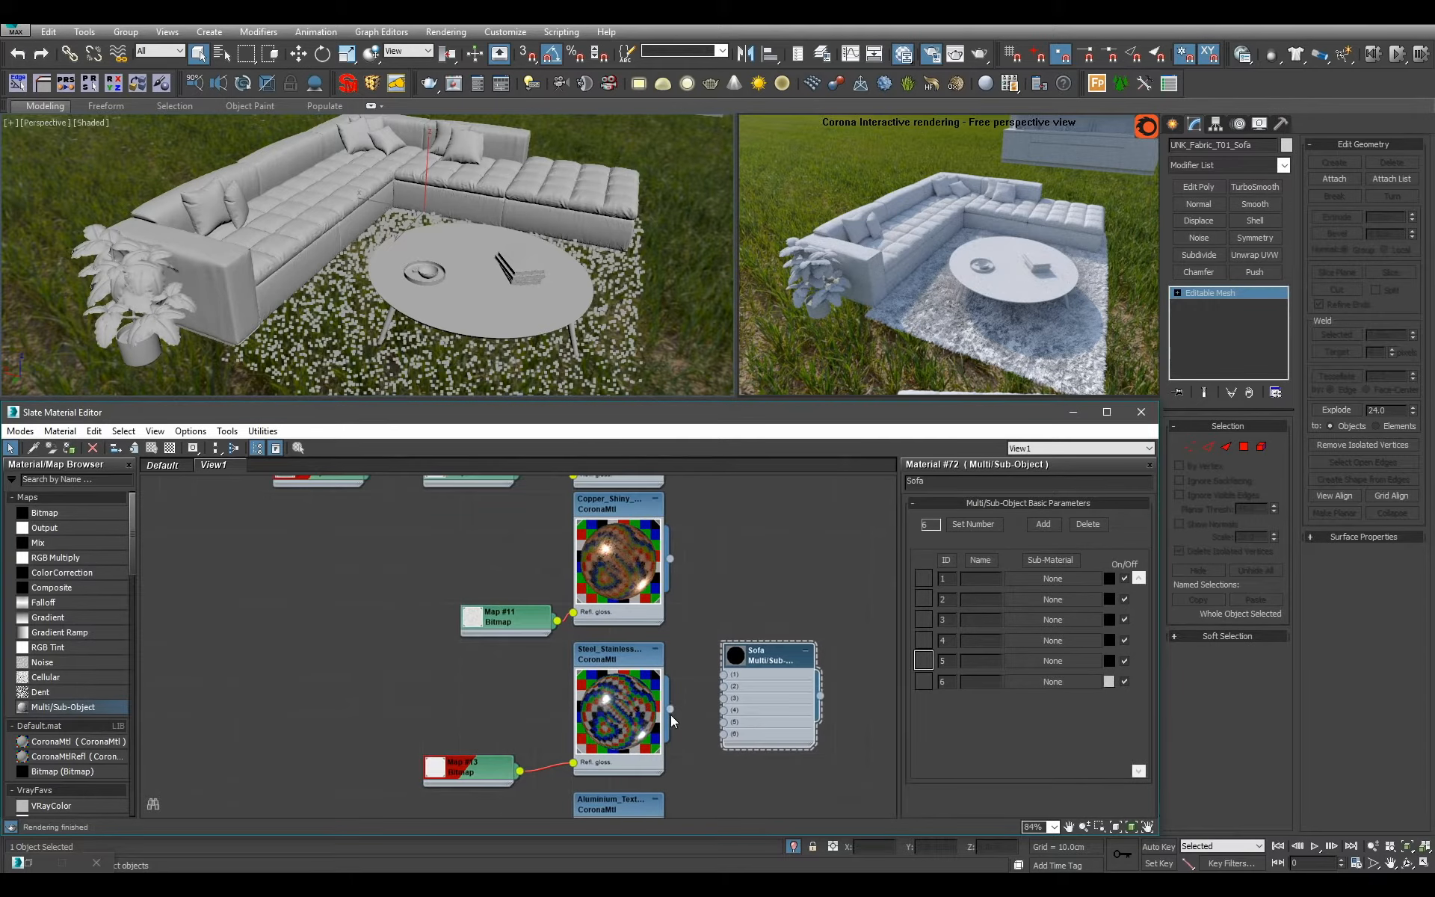
drag(719, 683, 723, 686)
alt+middle_drag(425, 196, 515, 142)
click(790, 691)
key(a)
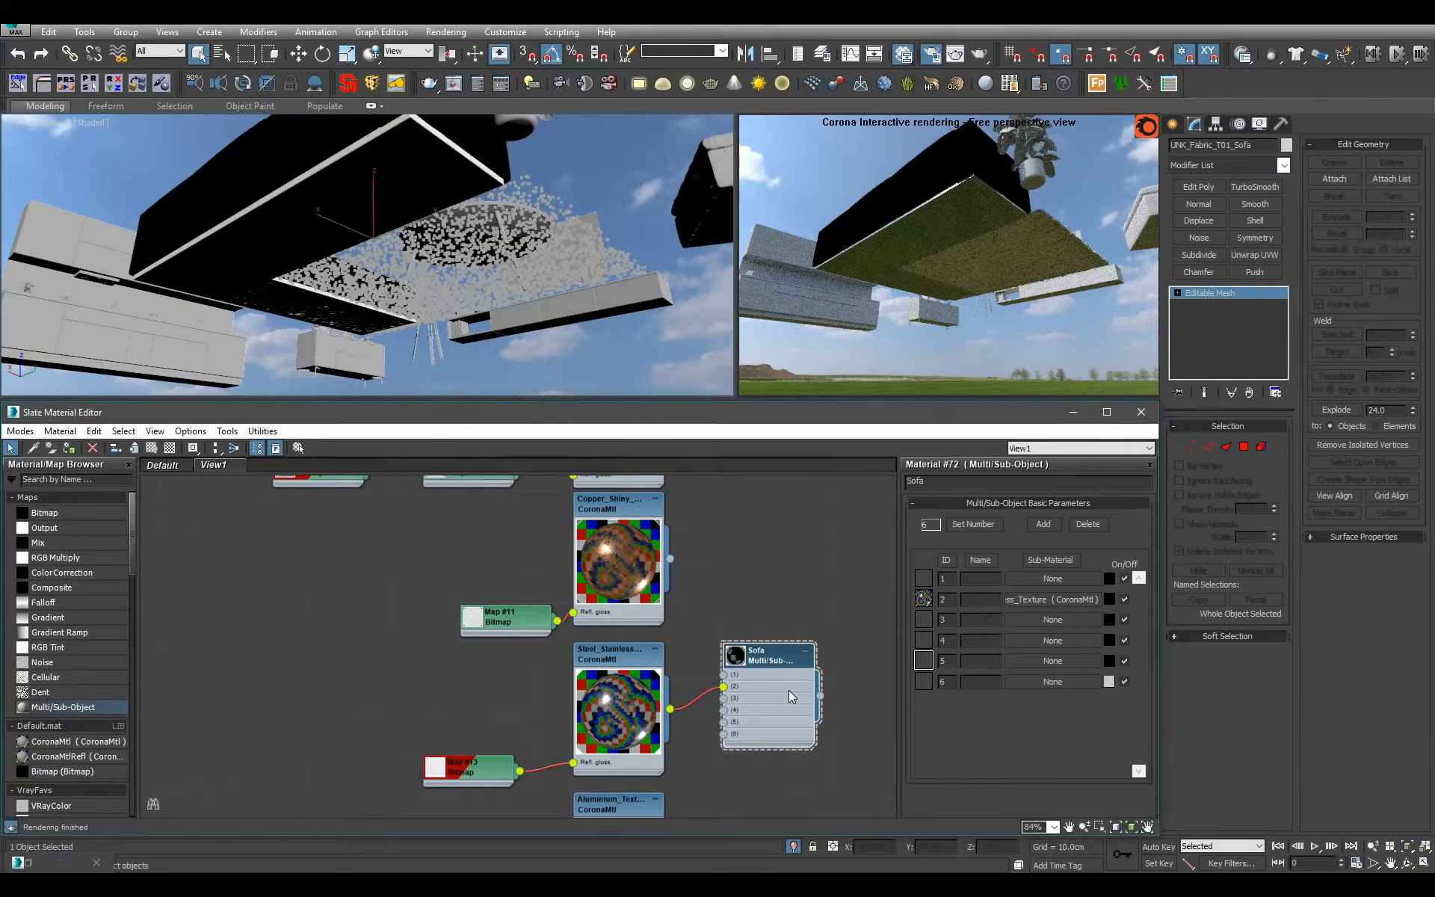
alt+middle_drag(525, 207, 482, 310)
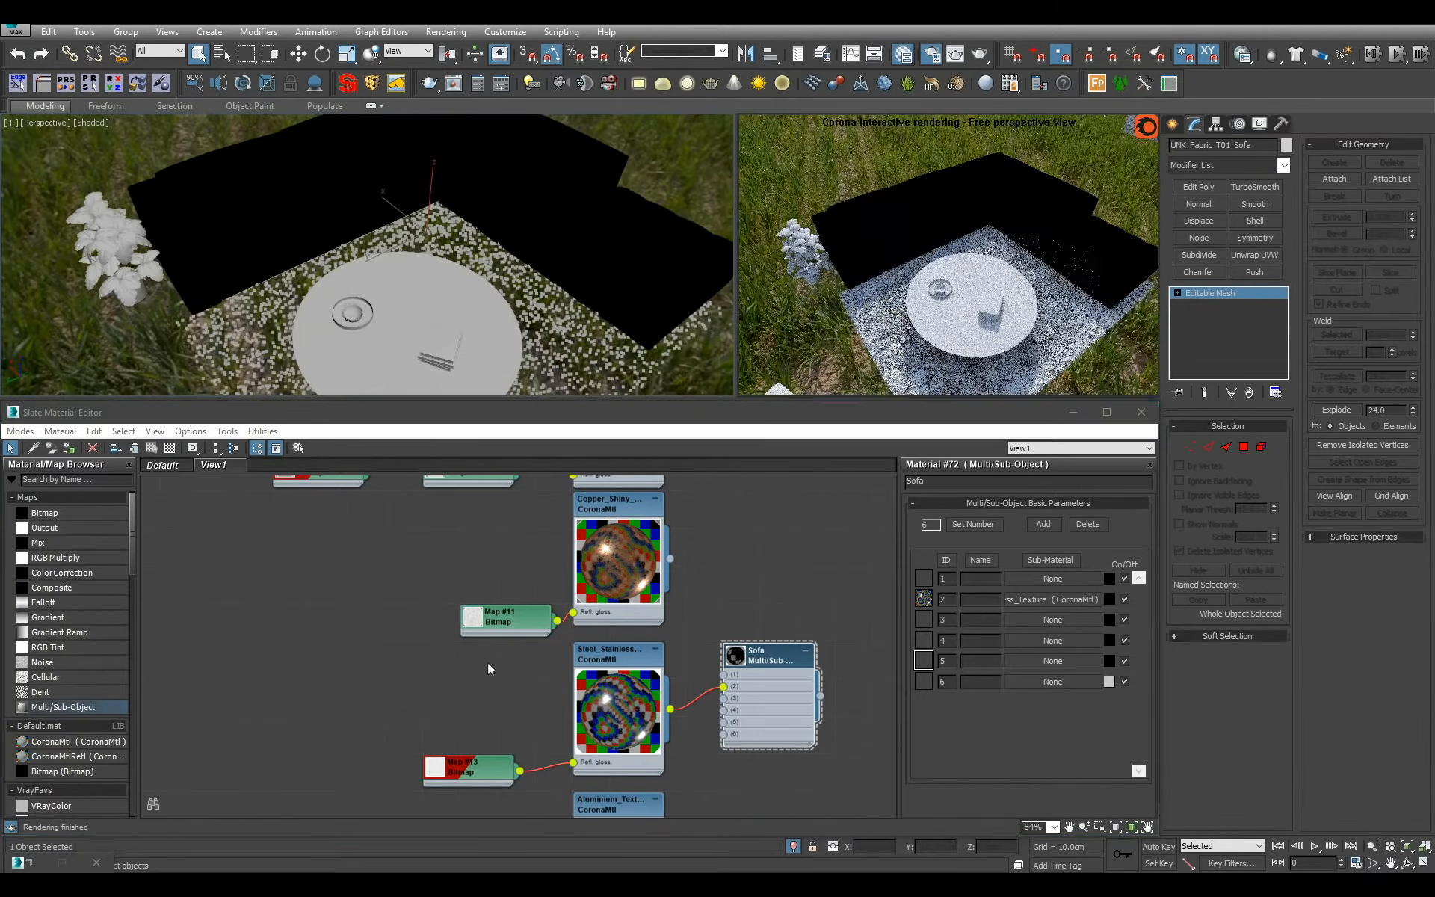
Move the Sofa node to an empty area of the graph and add a CoronaMtl named Fabric_Sofa beside it.
scroll(667, 695, down, 6)
drag(706, 684, 271, 555)
middle_drag(311, 566, 598, 636)
scroll(448, 642, up, 3)
scroll(370, 676, up, 3)
drag(110, 746, 457, 586)
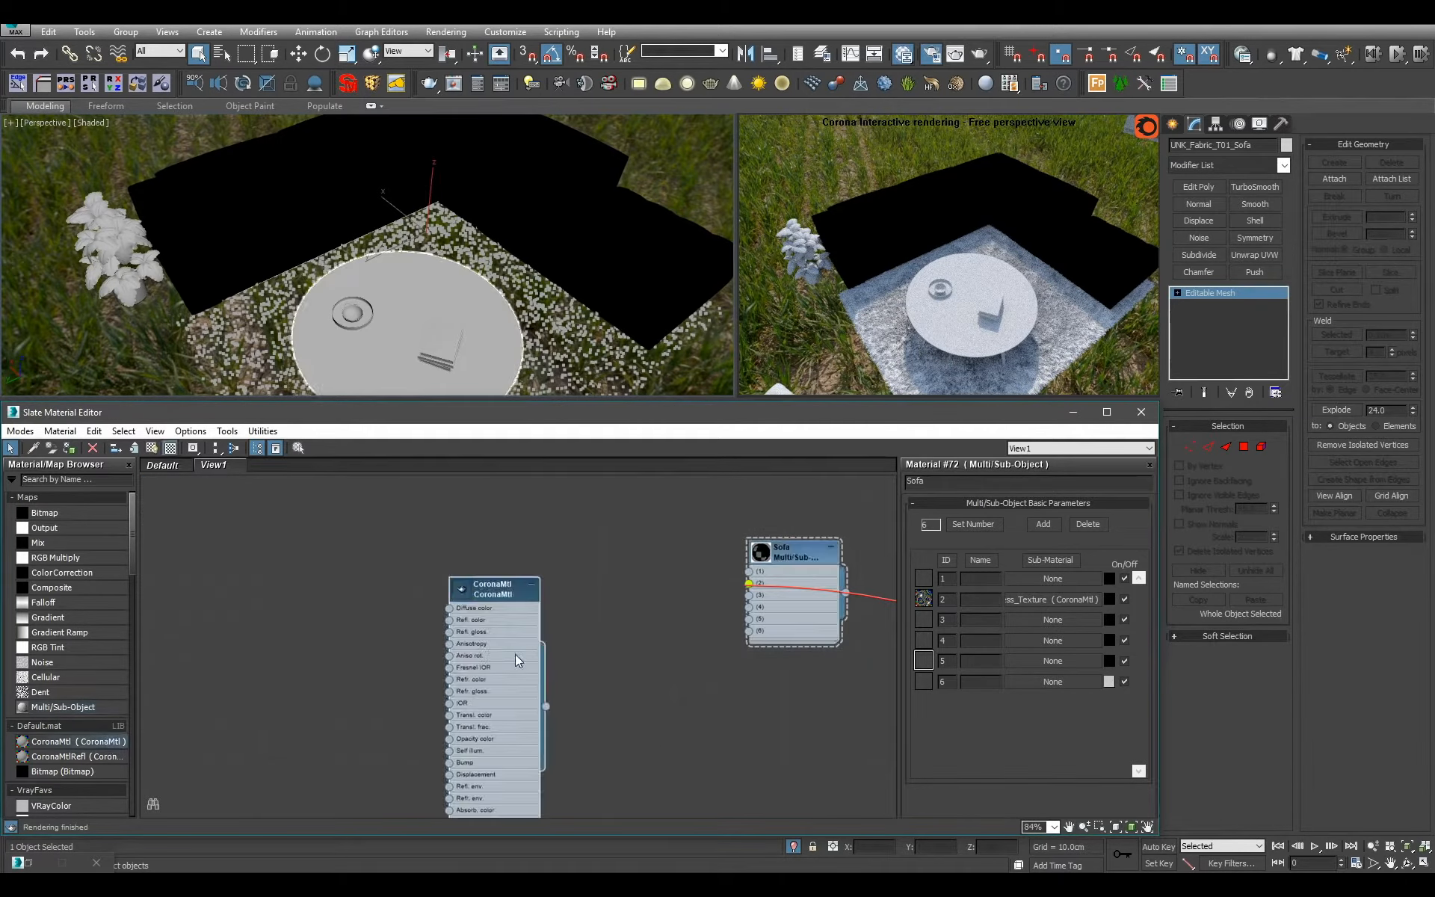
double_click(1003, 480)
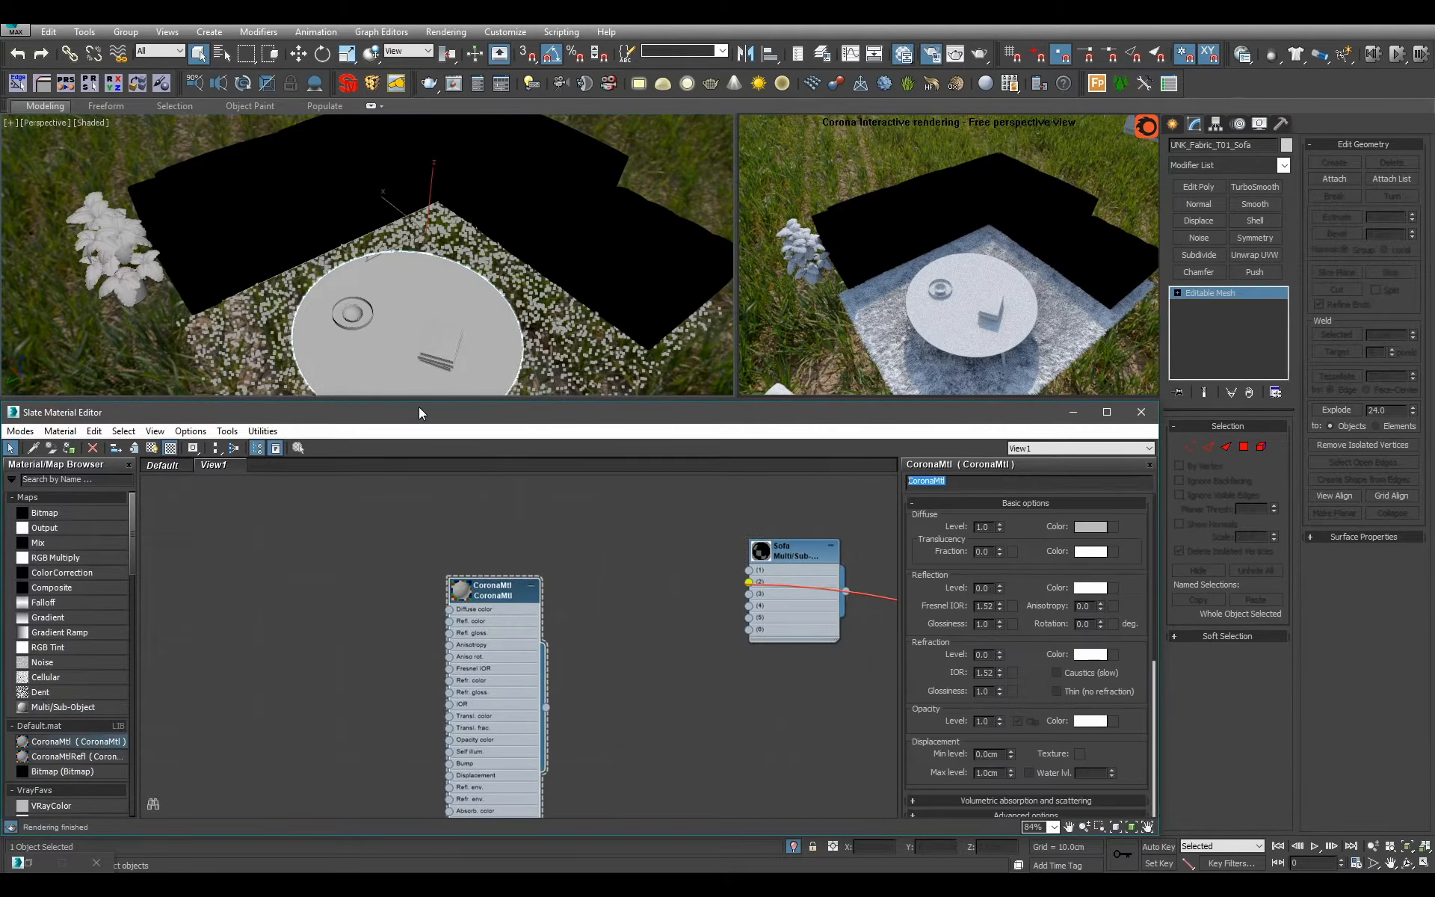
text(Fabric_Sofa)
key(Return)
Enlarge the Fabric_Sofa preview, hide its unused slots and connect it to slot 1 of the Sofa material.
middle_drag(488, 648, 482, 645)
double_click(455, 589)
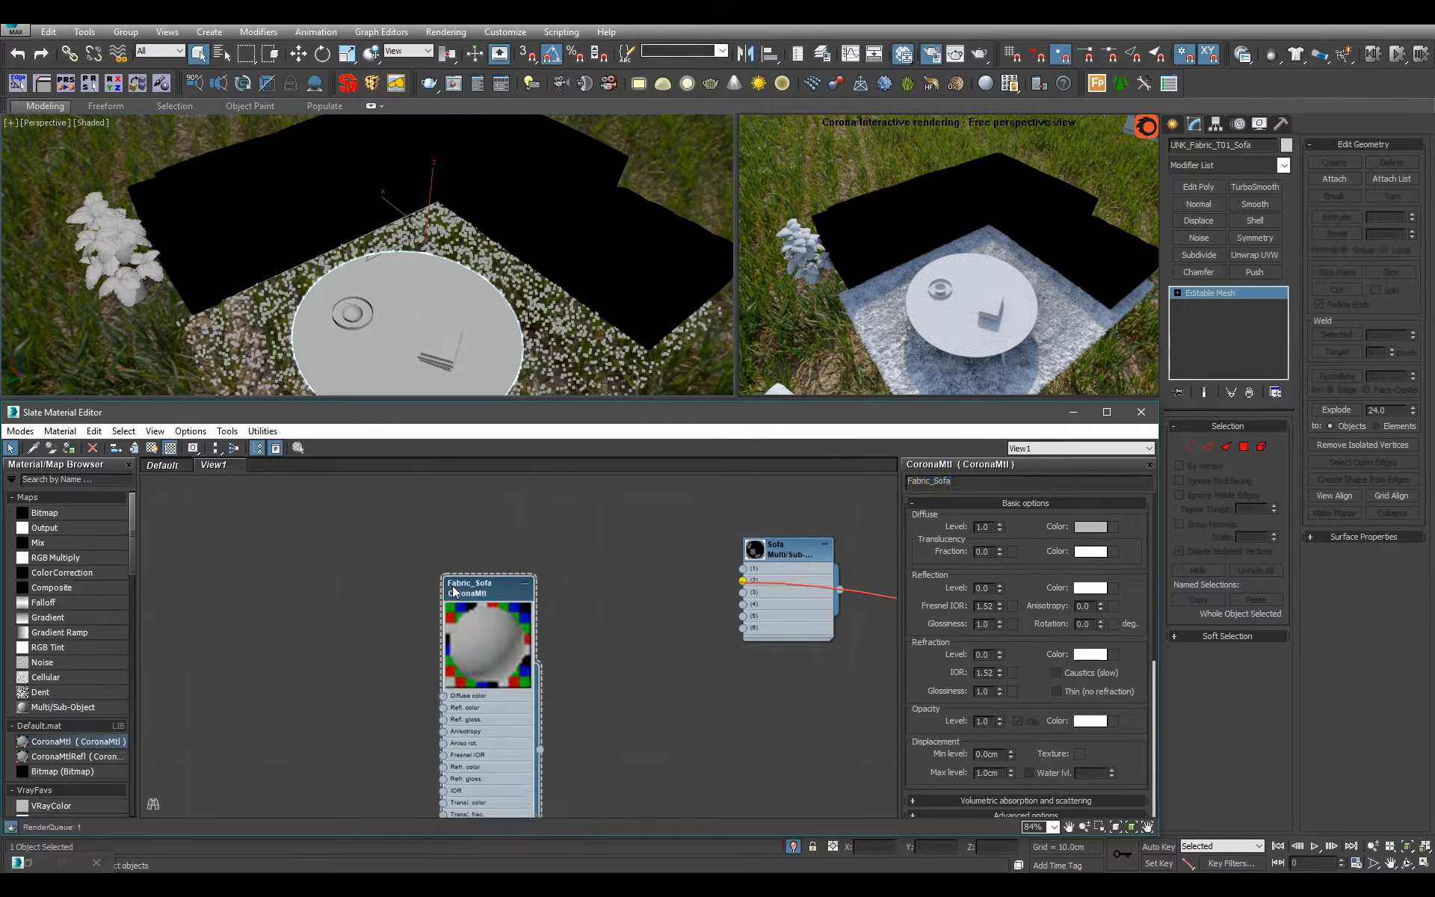
click(525, 583)
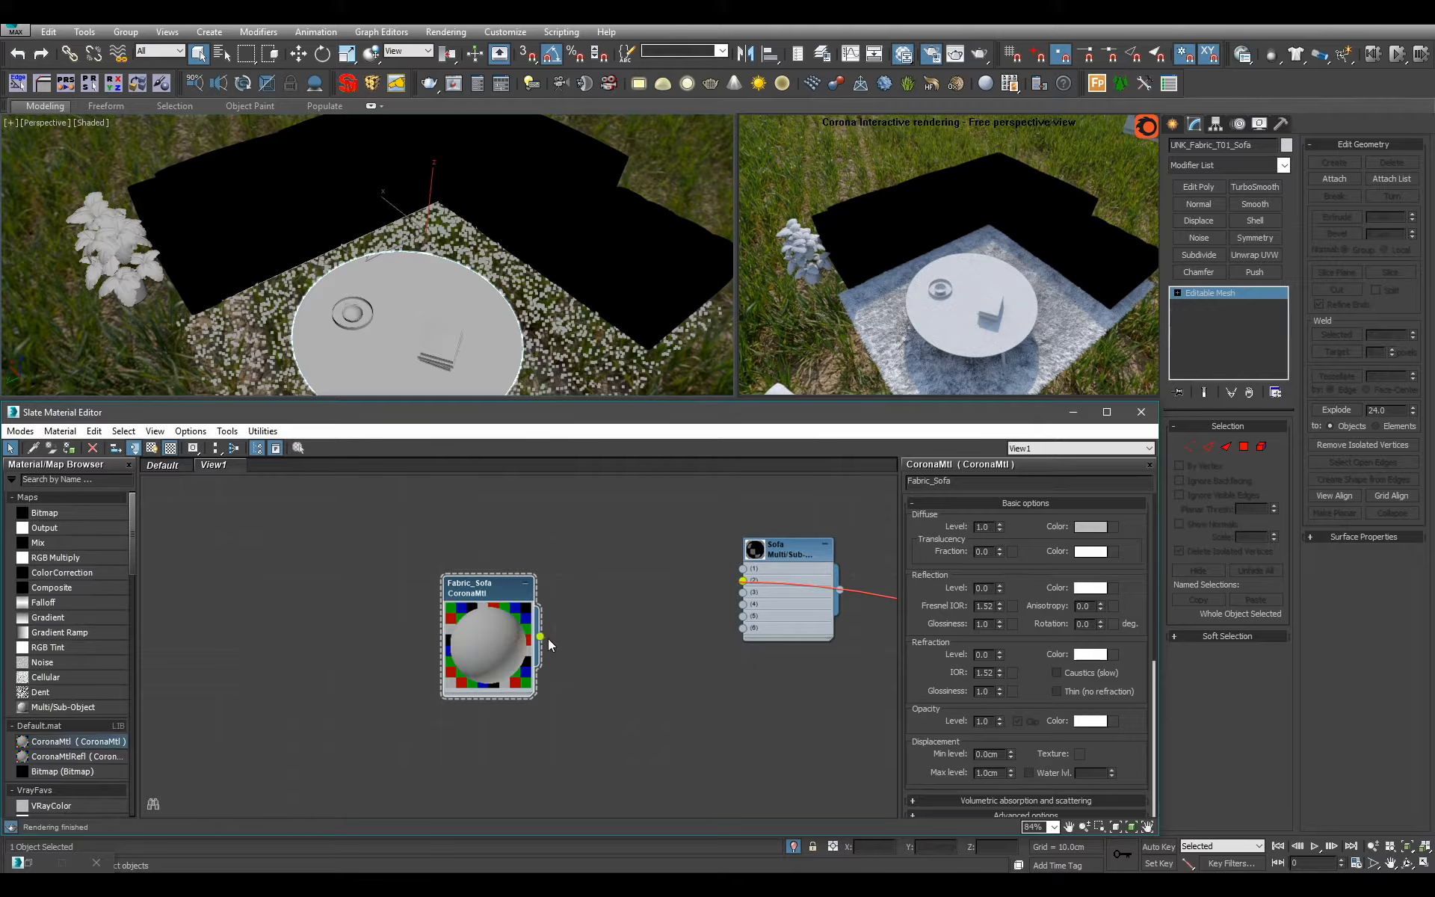
drag(541, 637, 743, 569)
drag(501, 582, 604, 572)
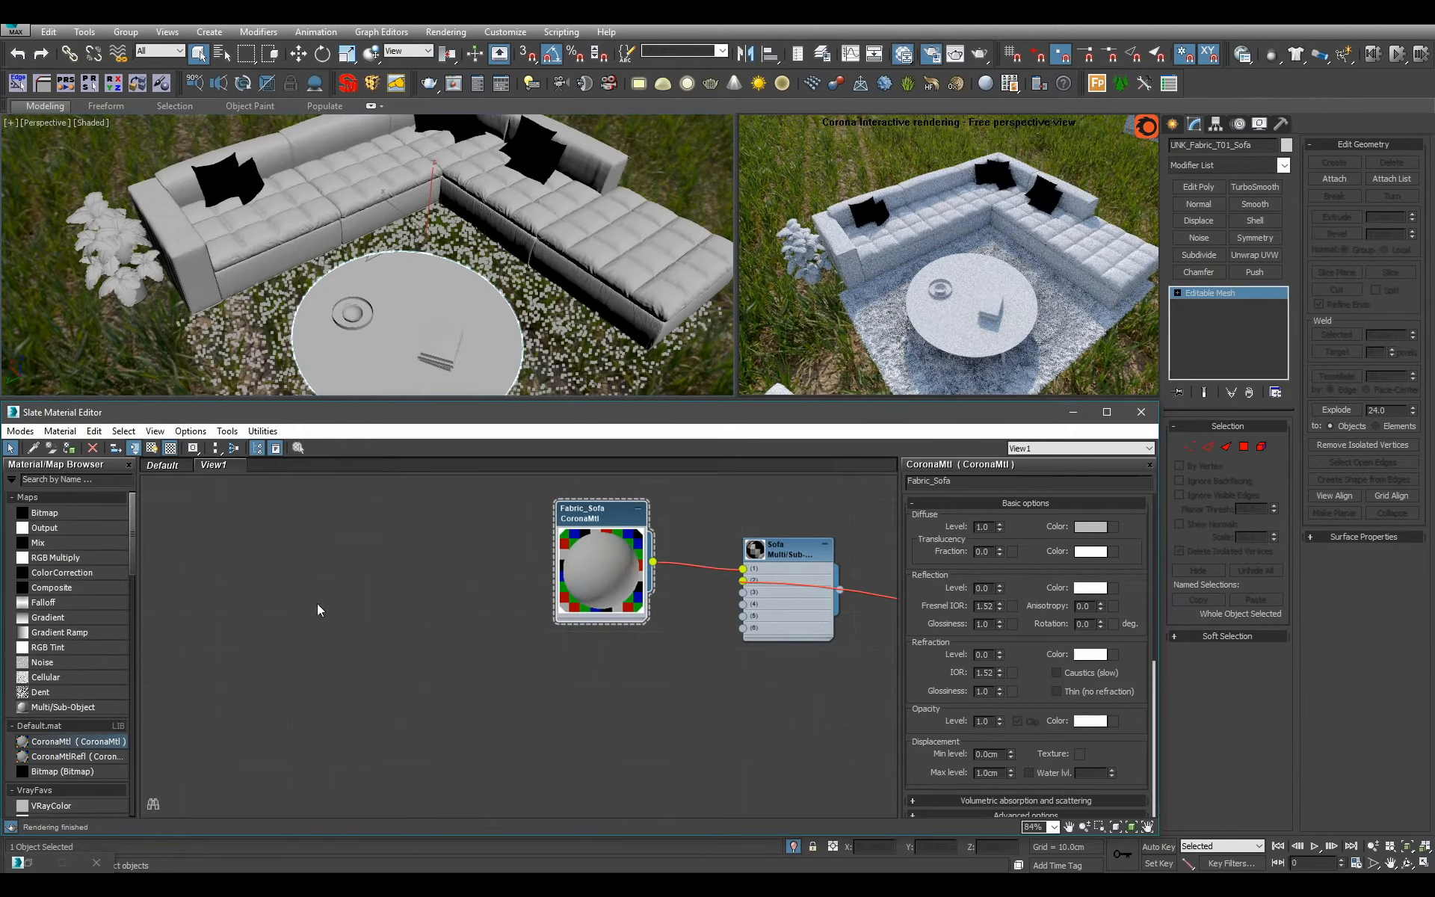
Add a Falloff map and connect it to the diffuse color of Fabric_Sofa.
middle_drag(317, 609, 410, 637)
drag(88, 602, 438, 588)
scroll(514, 647, up, 1)
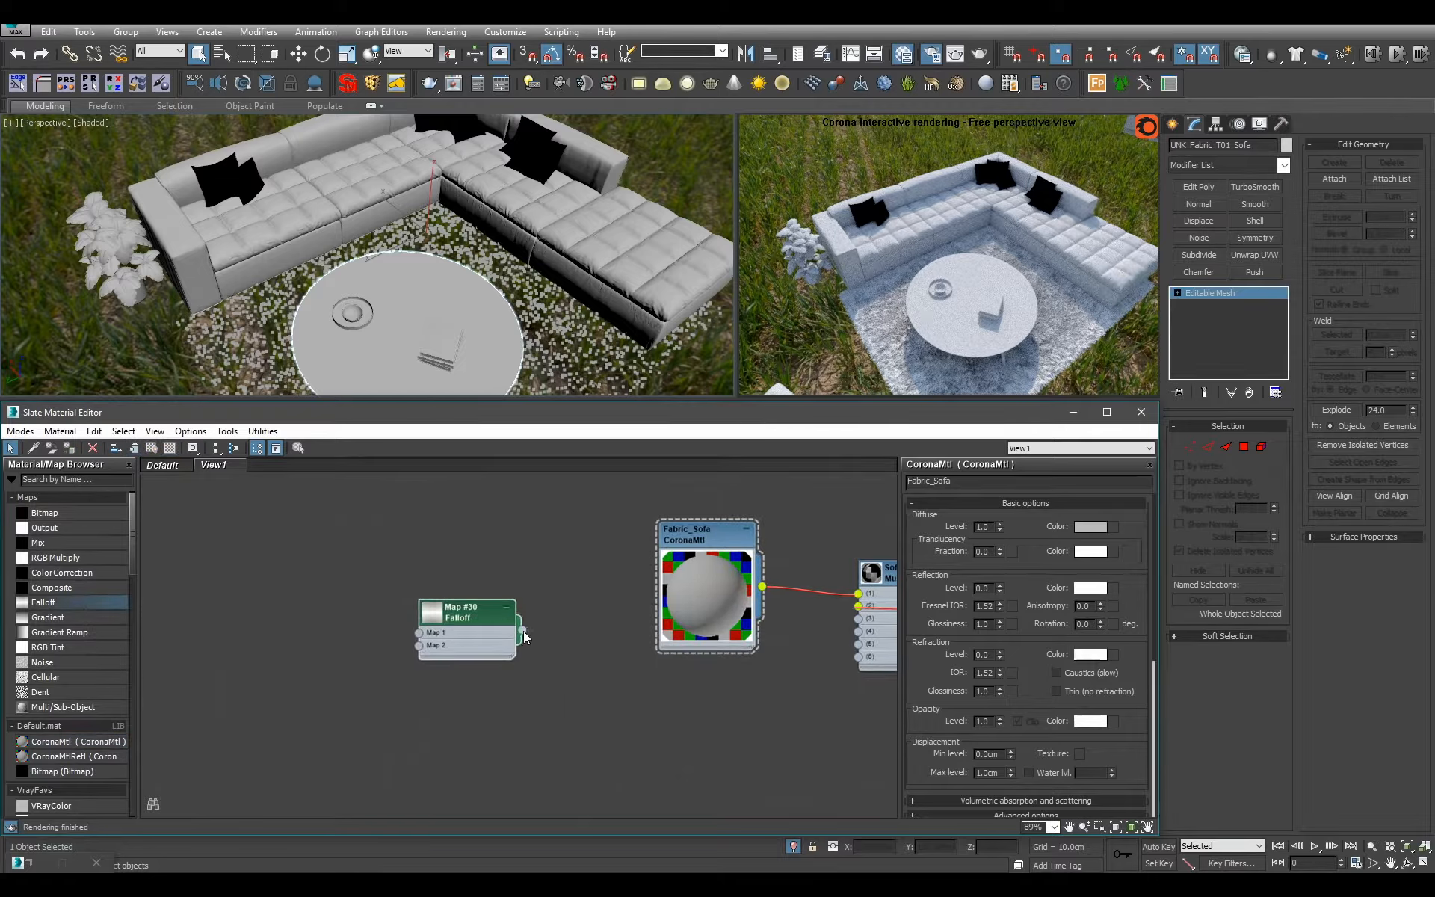
drag(523, 630, 660, 648)
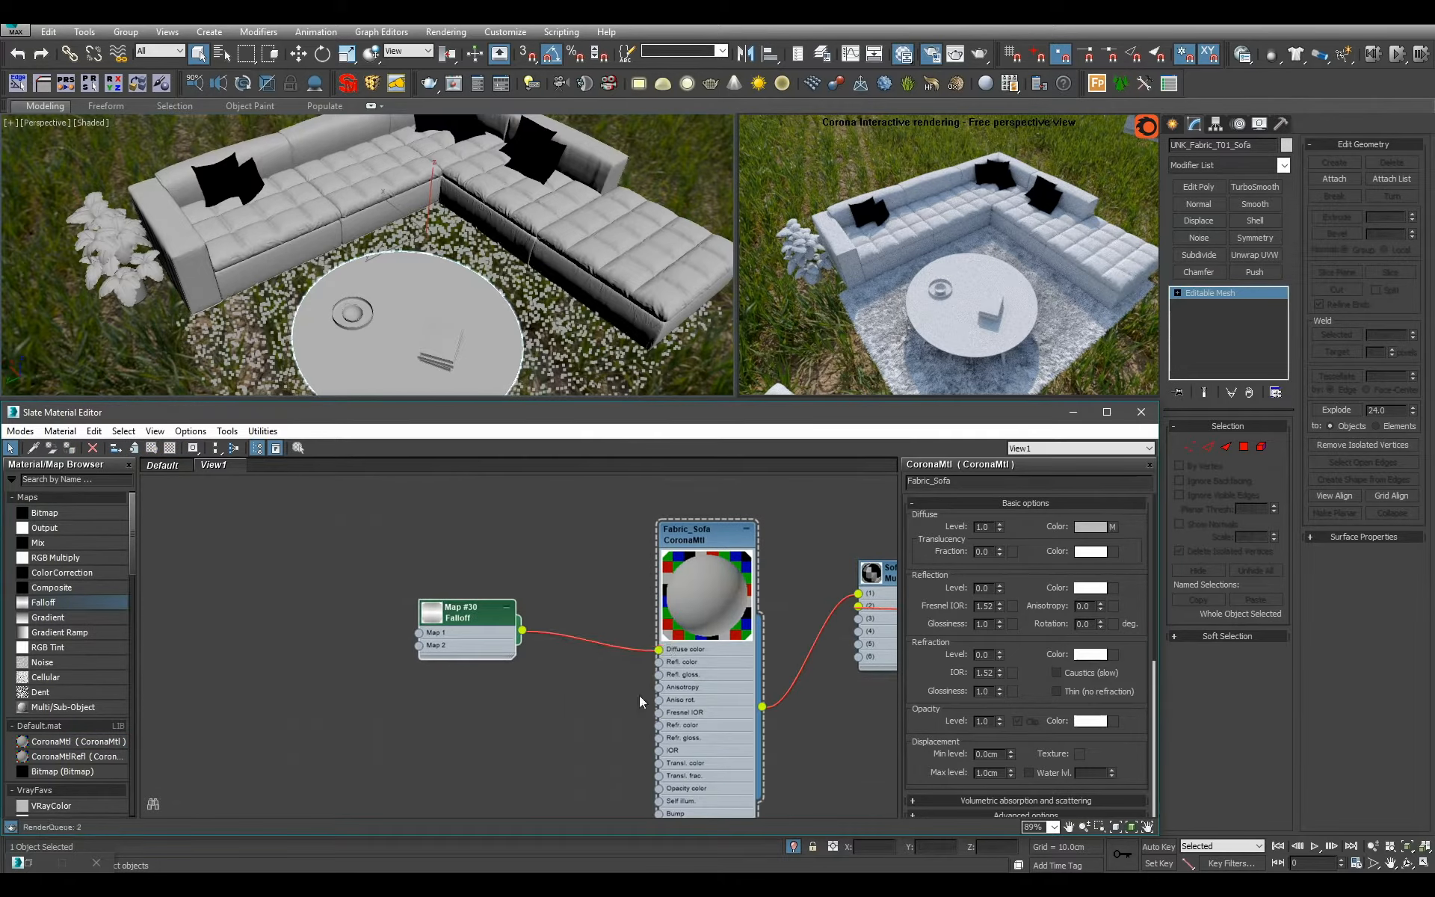
Set the Falloff map's type to Fresnel with an index of refraction of 1.8.
double_click(489, 642)
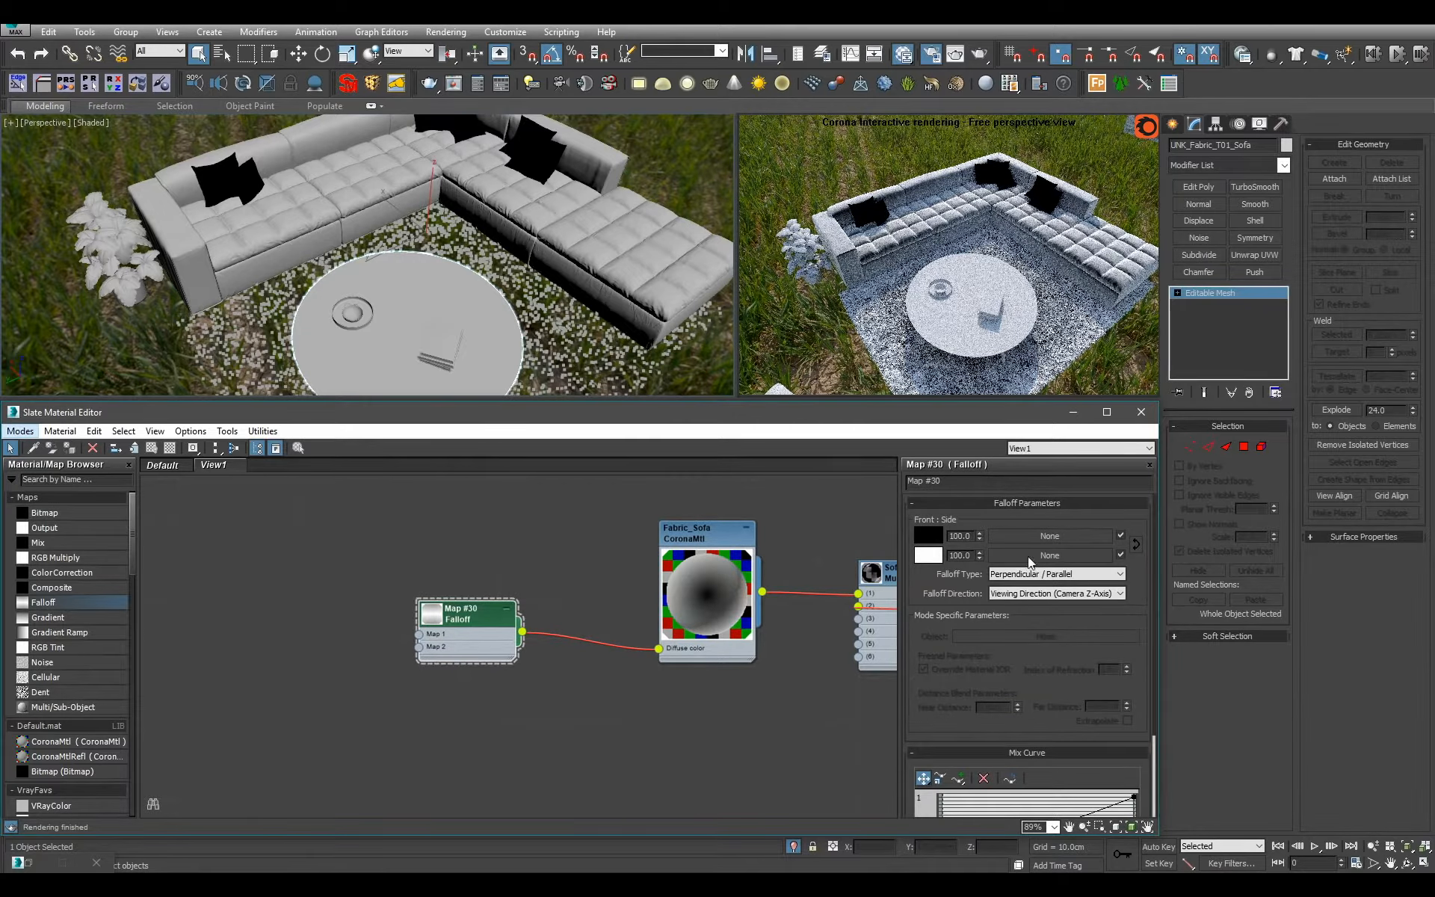
alt+middle_drag(533, 288, 498, 304)
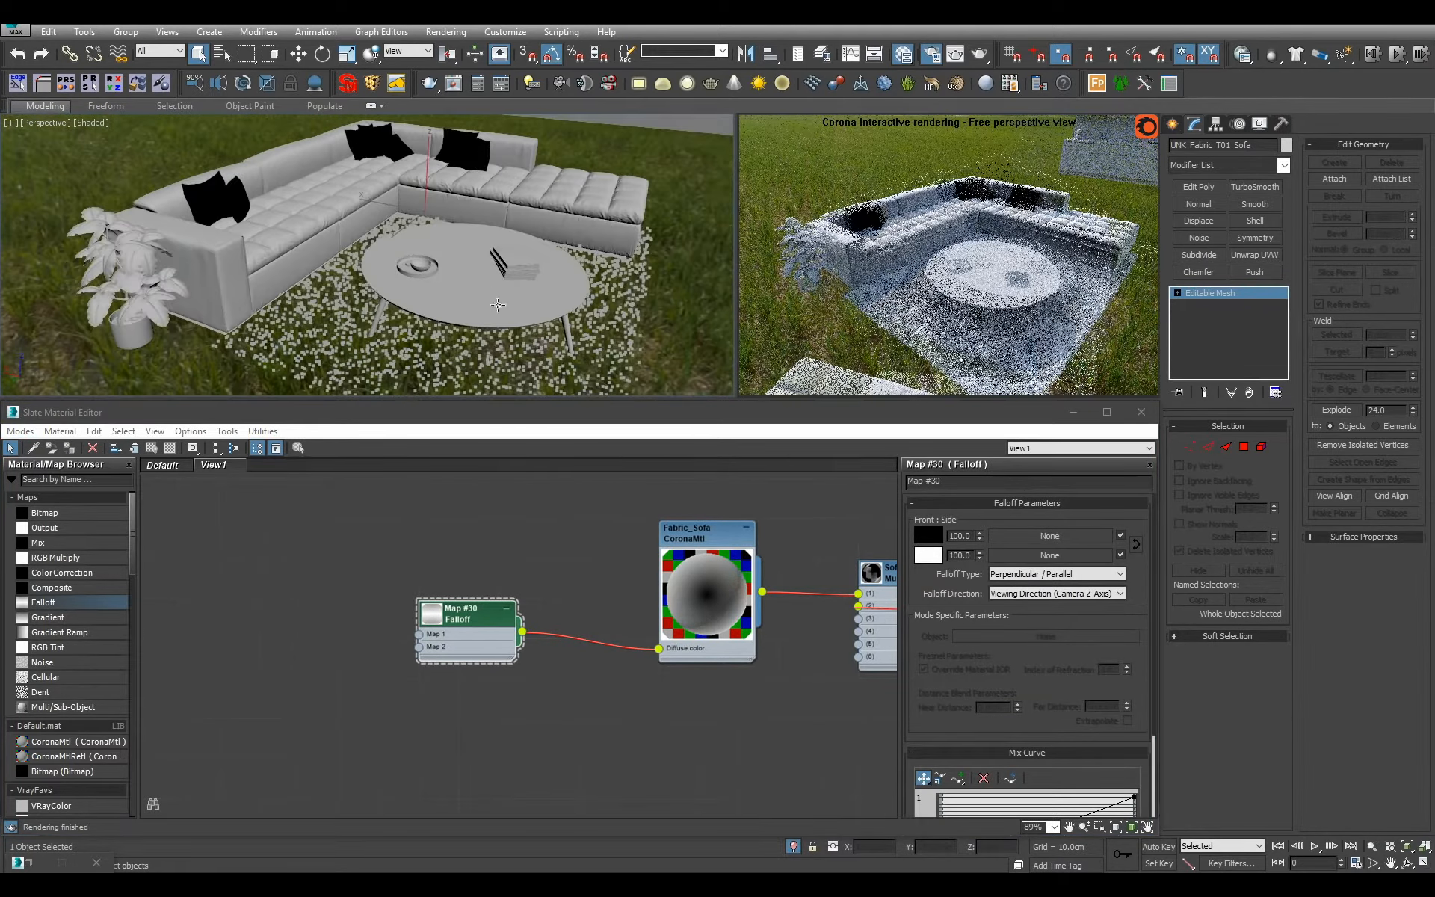
alt+middle_drag(429, 220, 411, 195)
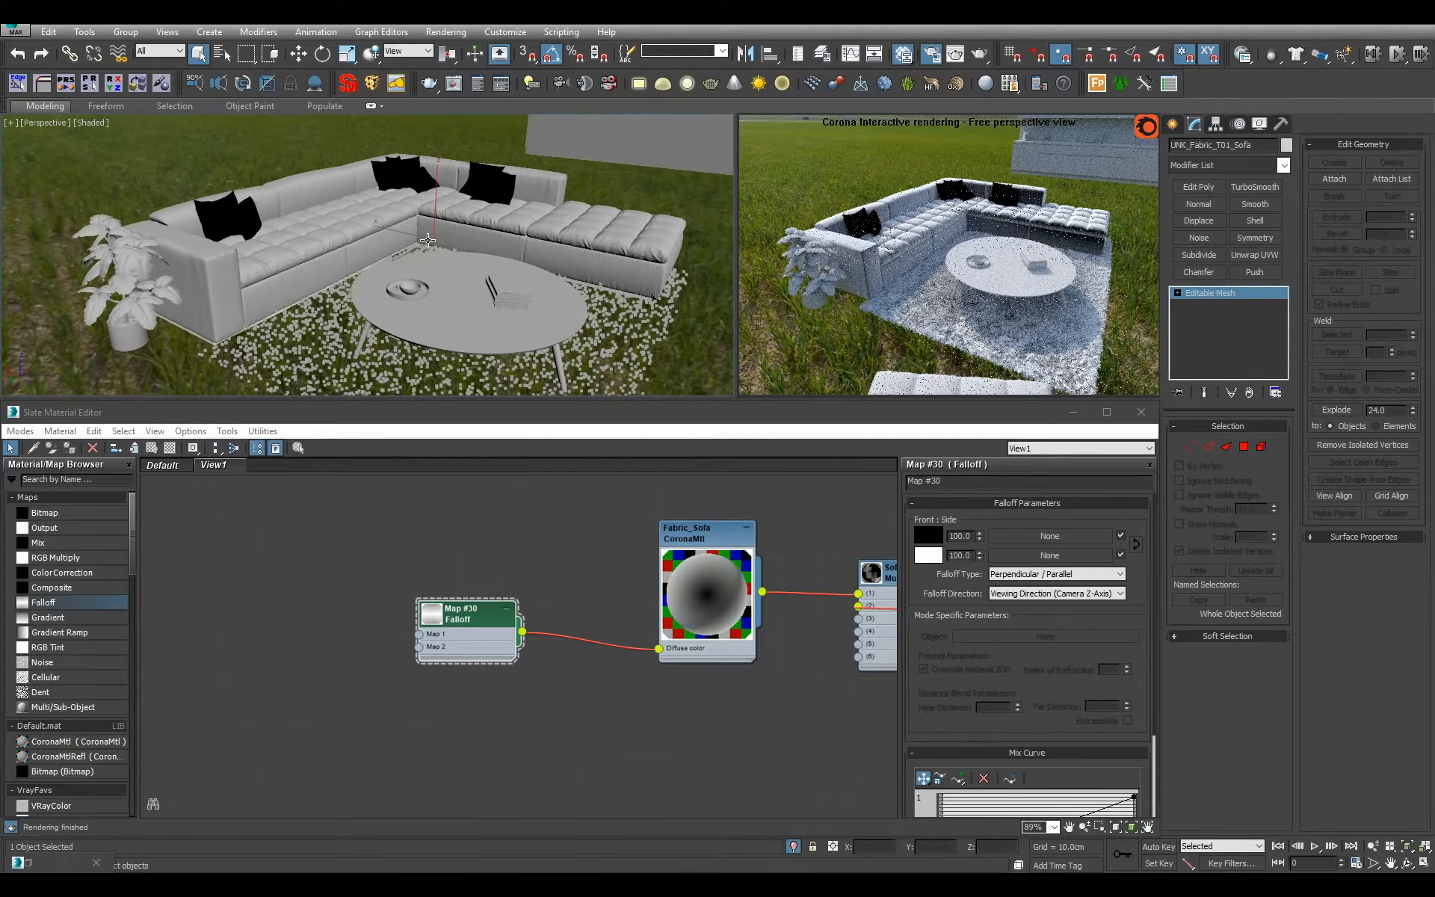
click(1021, 575)
click(1078, 607)
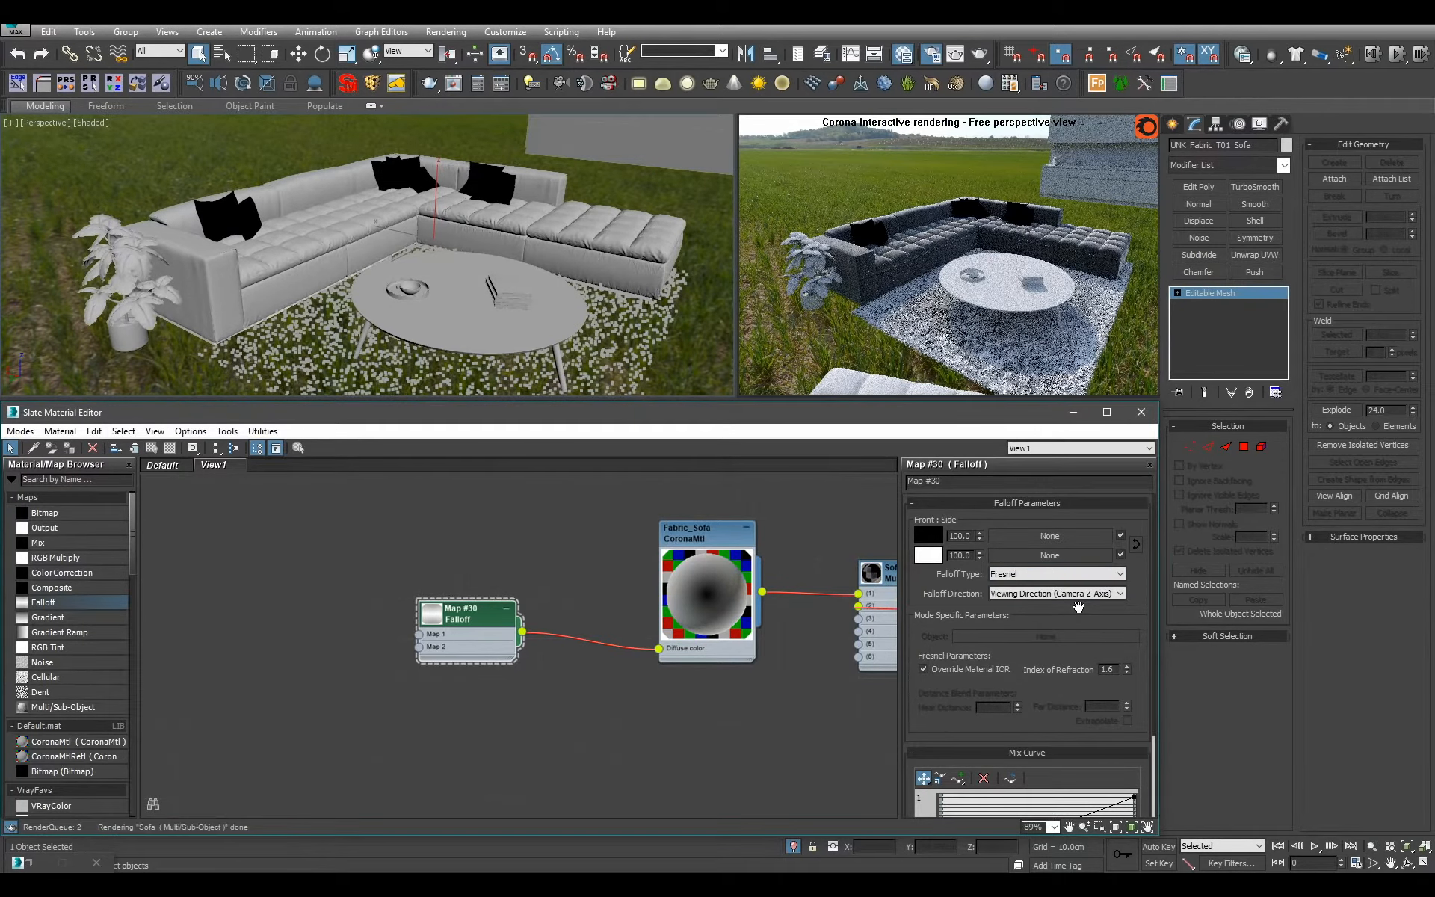
text(9)
key(Return)
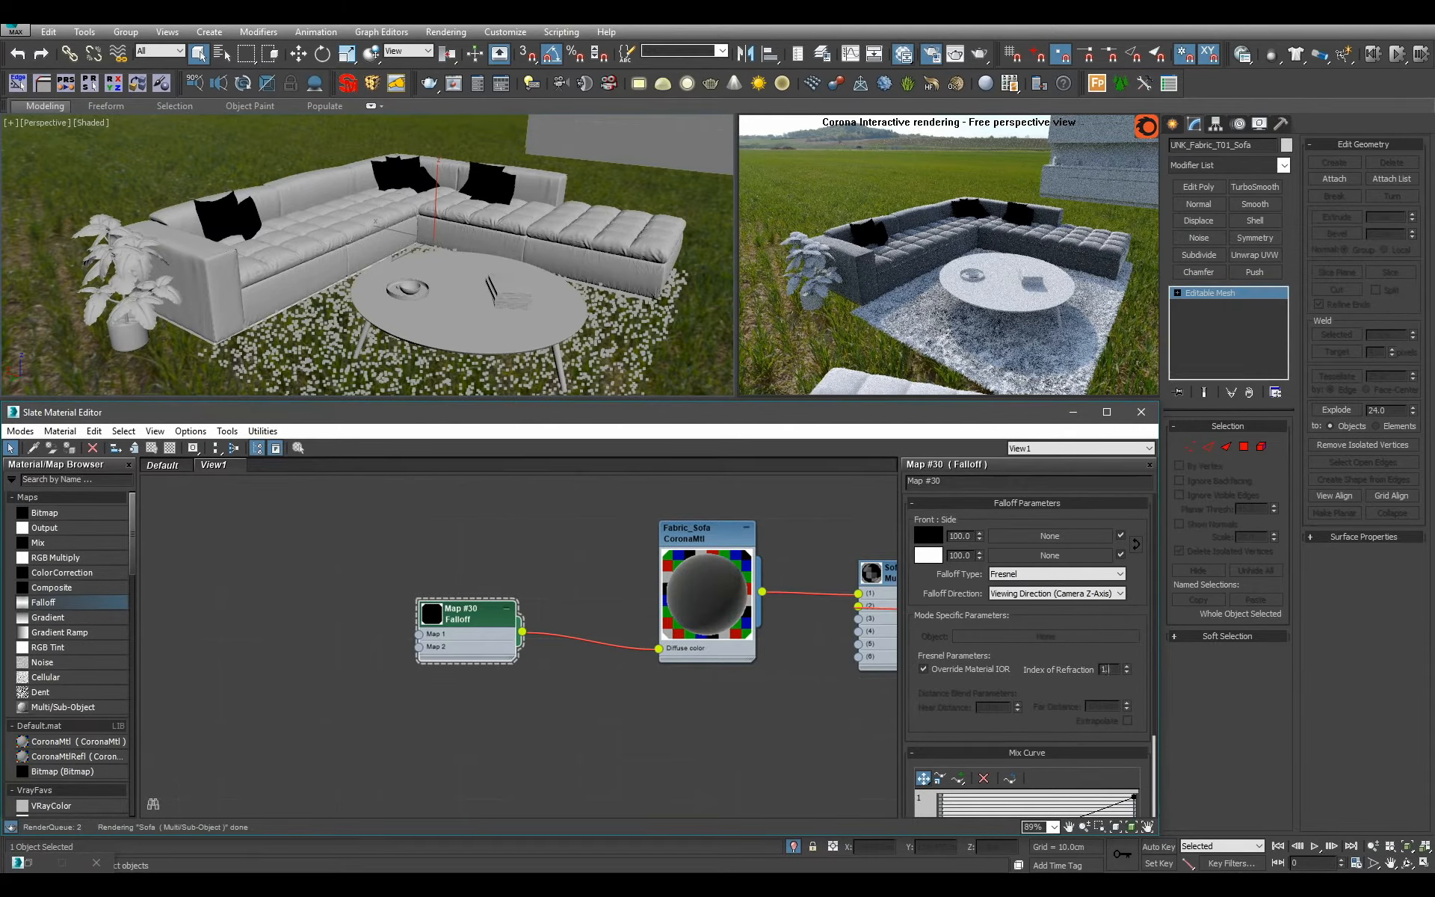
mouse_move(470, 224)
alt+middle_down()
mouse_move(472, 179)
mouse_move(474, 252)
alt+middle_up()
Make room beside the Falloff node and add a Bitmap map loading LargeSeamles_Shell_Minotti.jpg from the Fabric folder.
drag(500, 632, 540, 631)
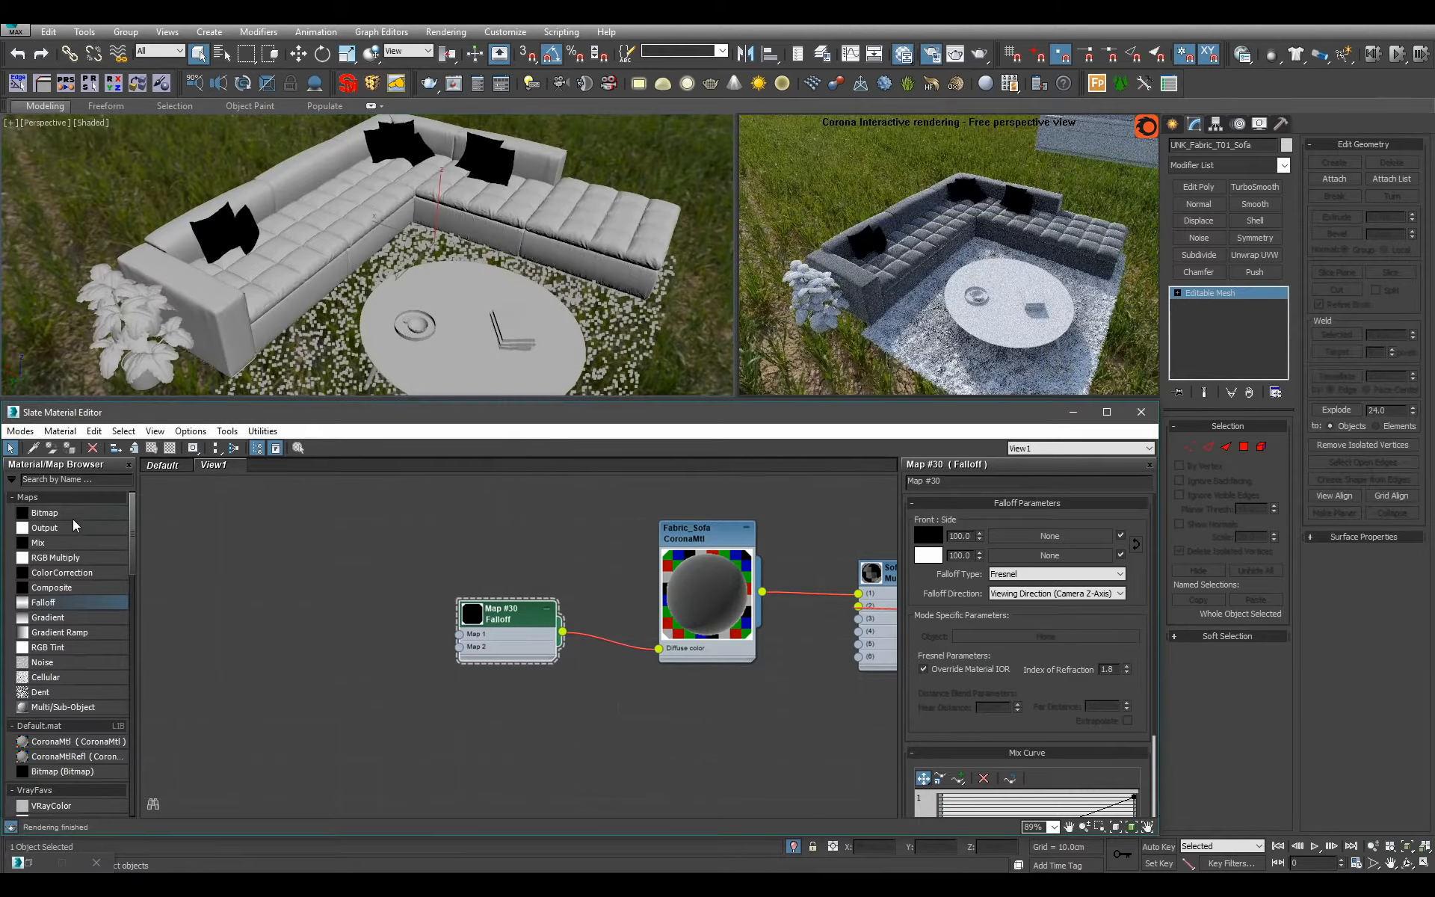
drag(70, 516, 344, 608)
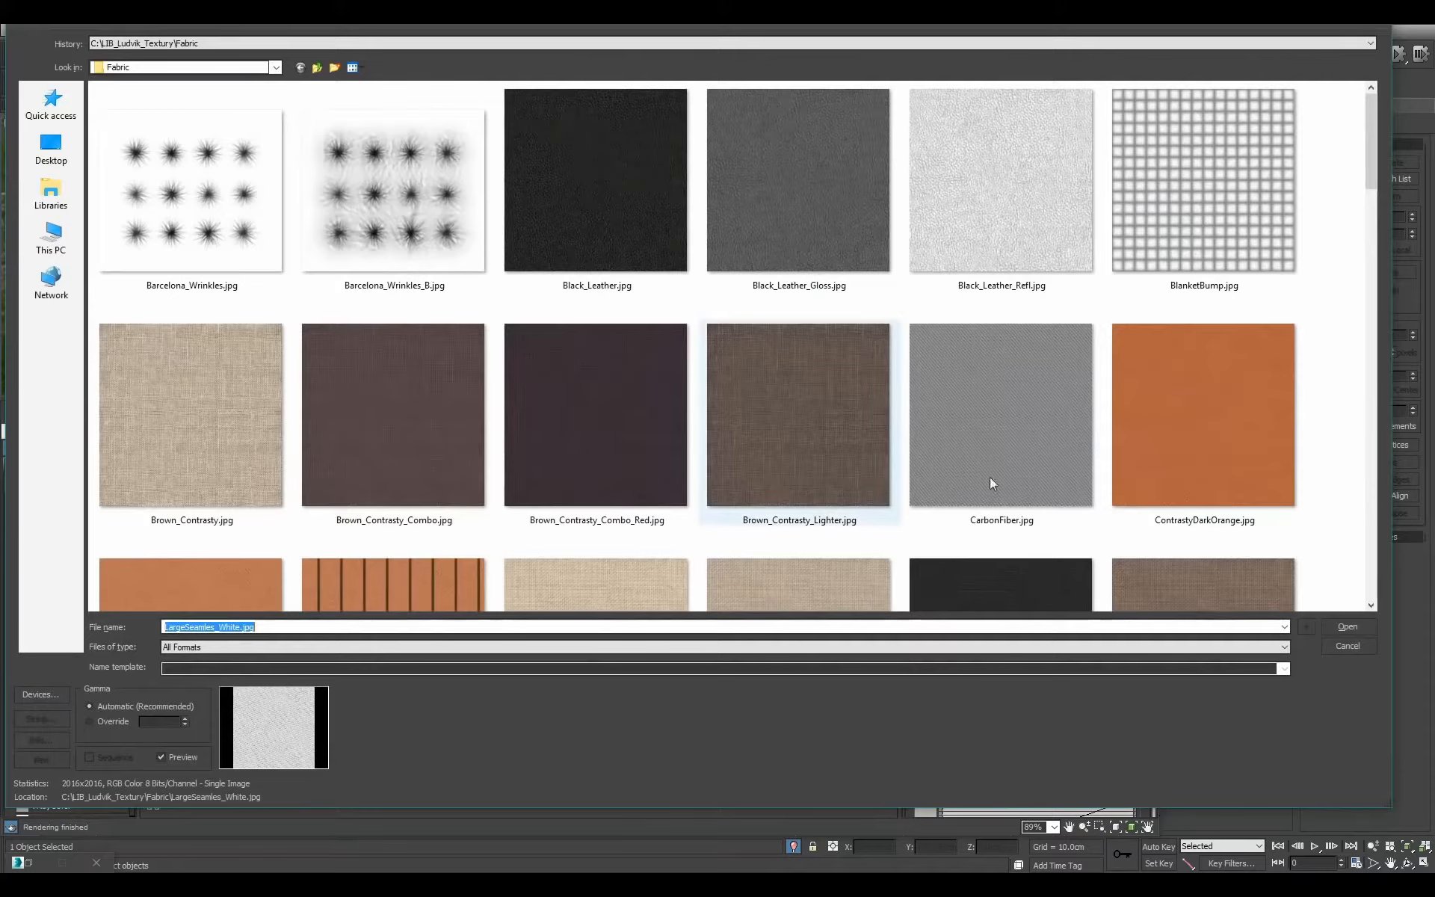
drag(1371, 172, 1370, 515)
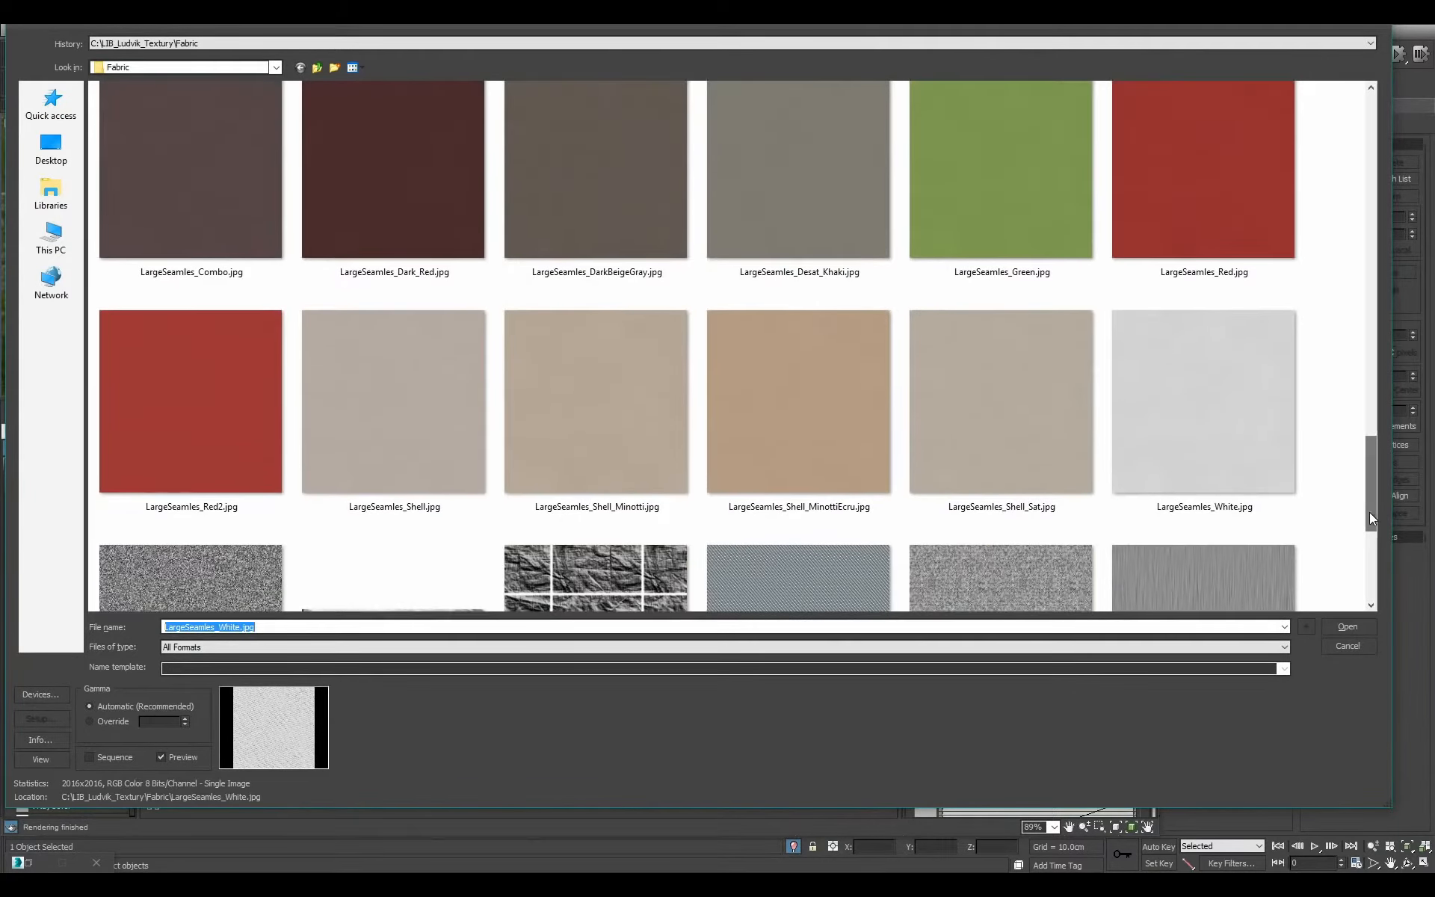
click(580, 425)
double_click(580, 424)
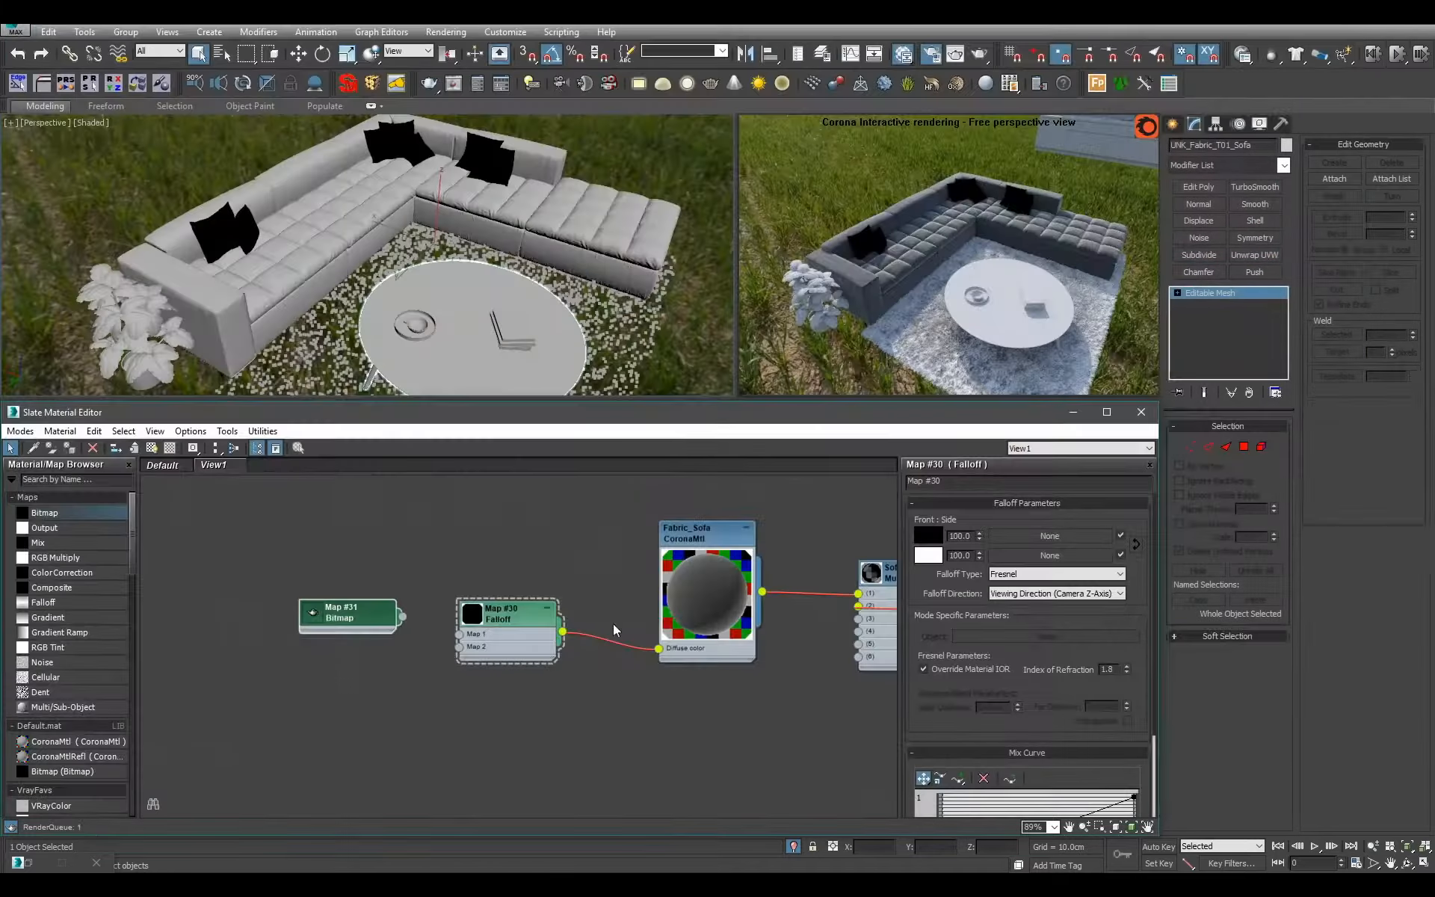
Feed the fabric bitmap into two new Output maps and connect the lower one to Map 2 of the Falloff.
middle_drag(371, 622, 617, 579)
scroll(617, 579, up, 1)
drag(616, 579, 517, 565)
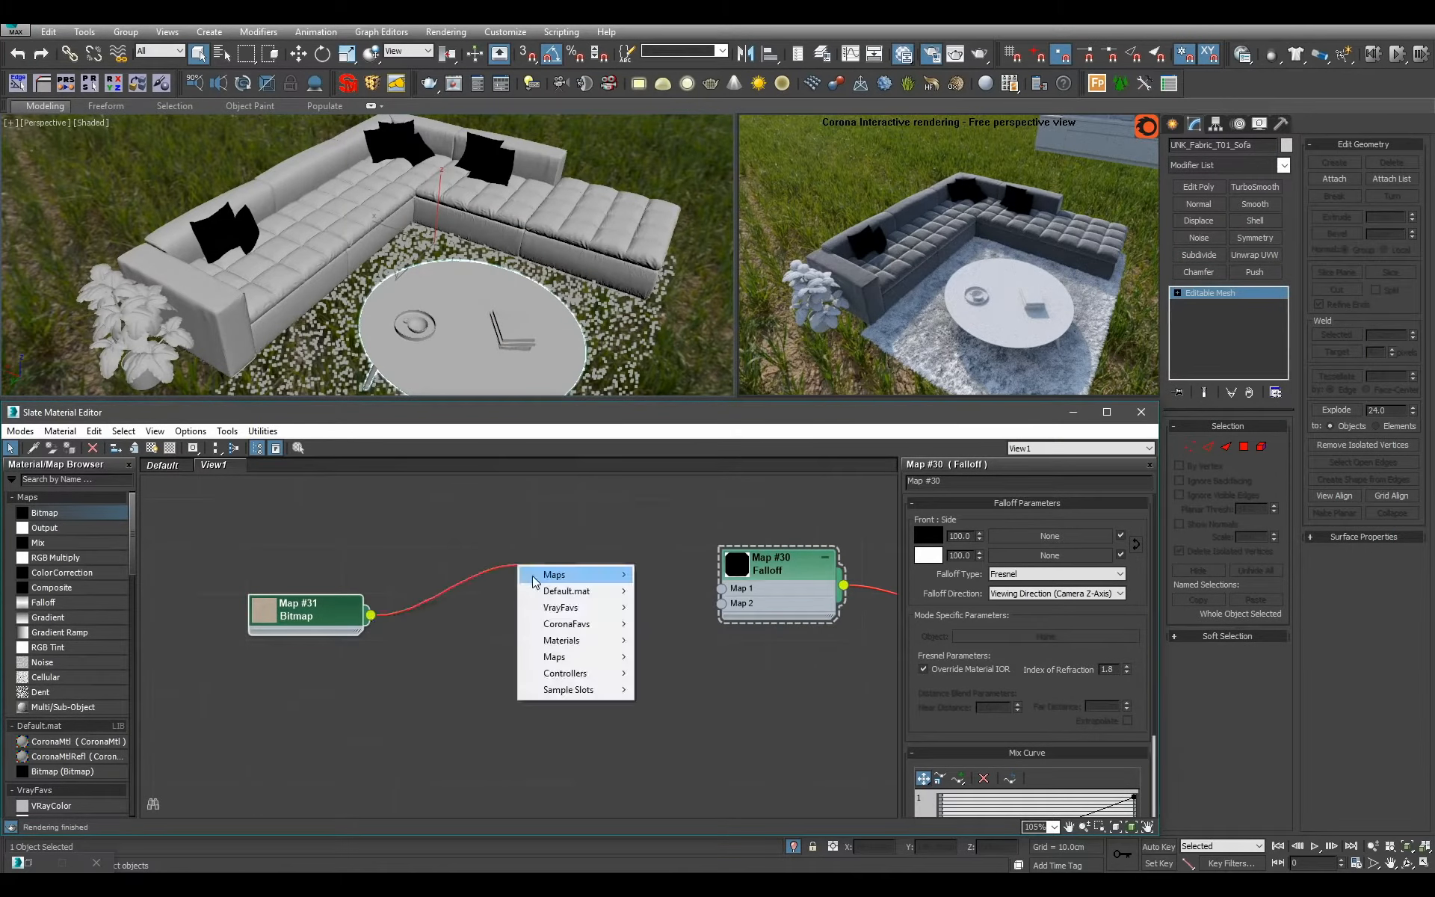
mouse_move(533, 581)
click(662, 591)
drag(371, 614, 430, 638)
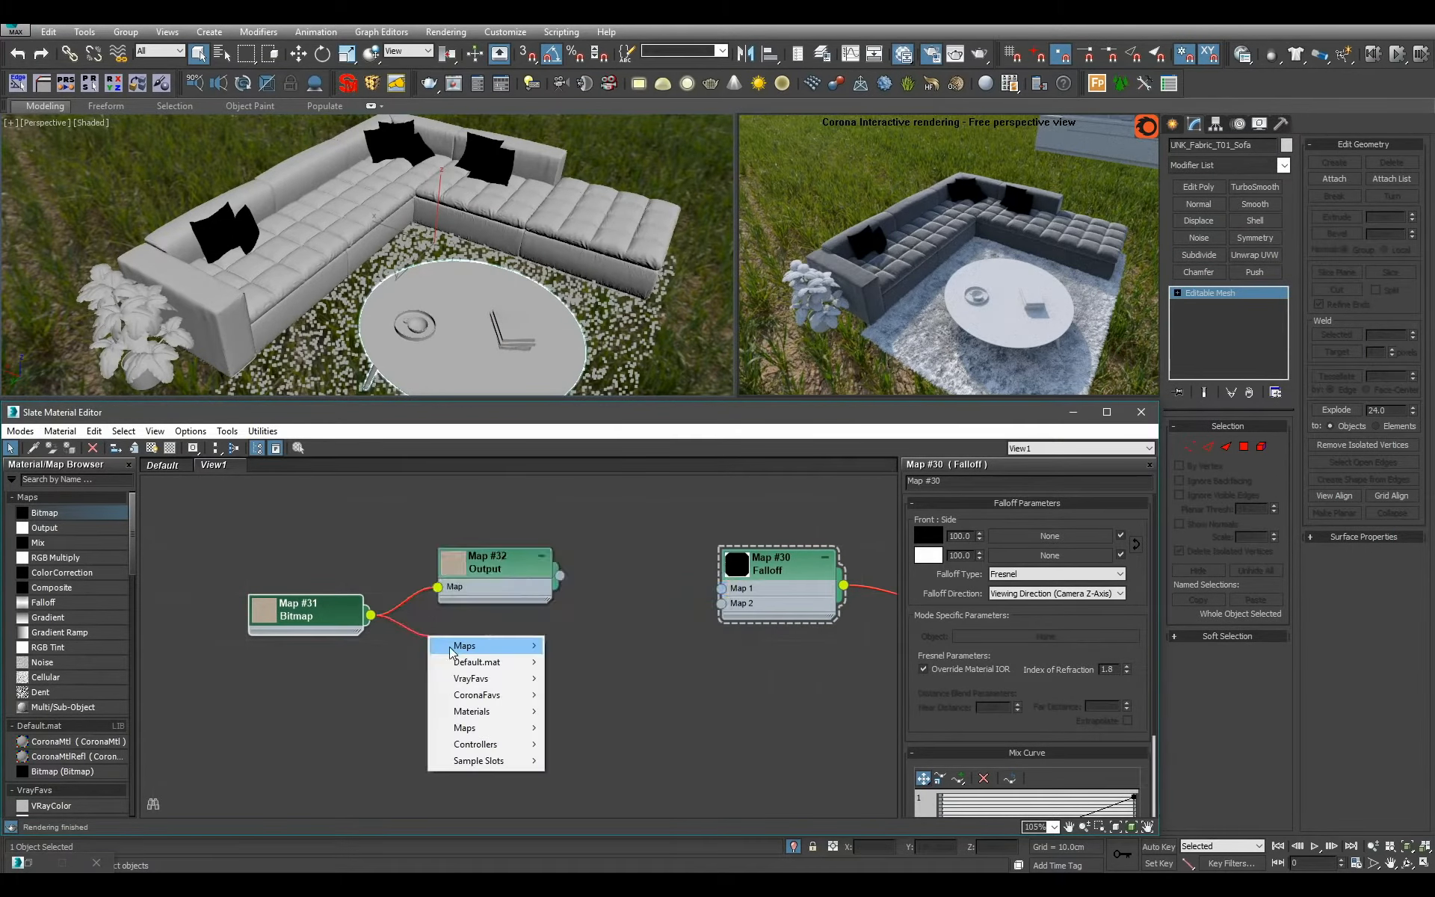
mouse_move(451, 653)
click(579, 661)
drag(513, 669, 722, 604)
Enable the color map on the lower Output map and bow its curve upward with a Bezier-Corner end point to brighten the fabric.
click(423, 674)
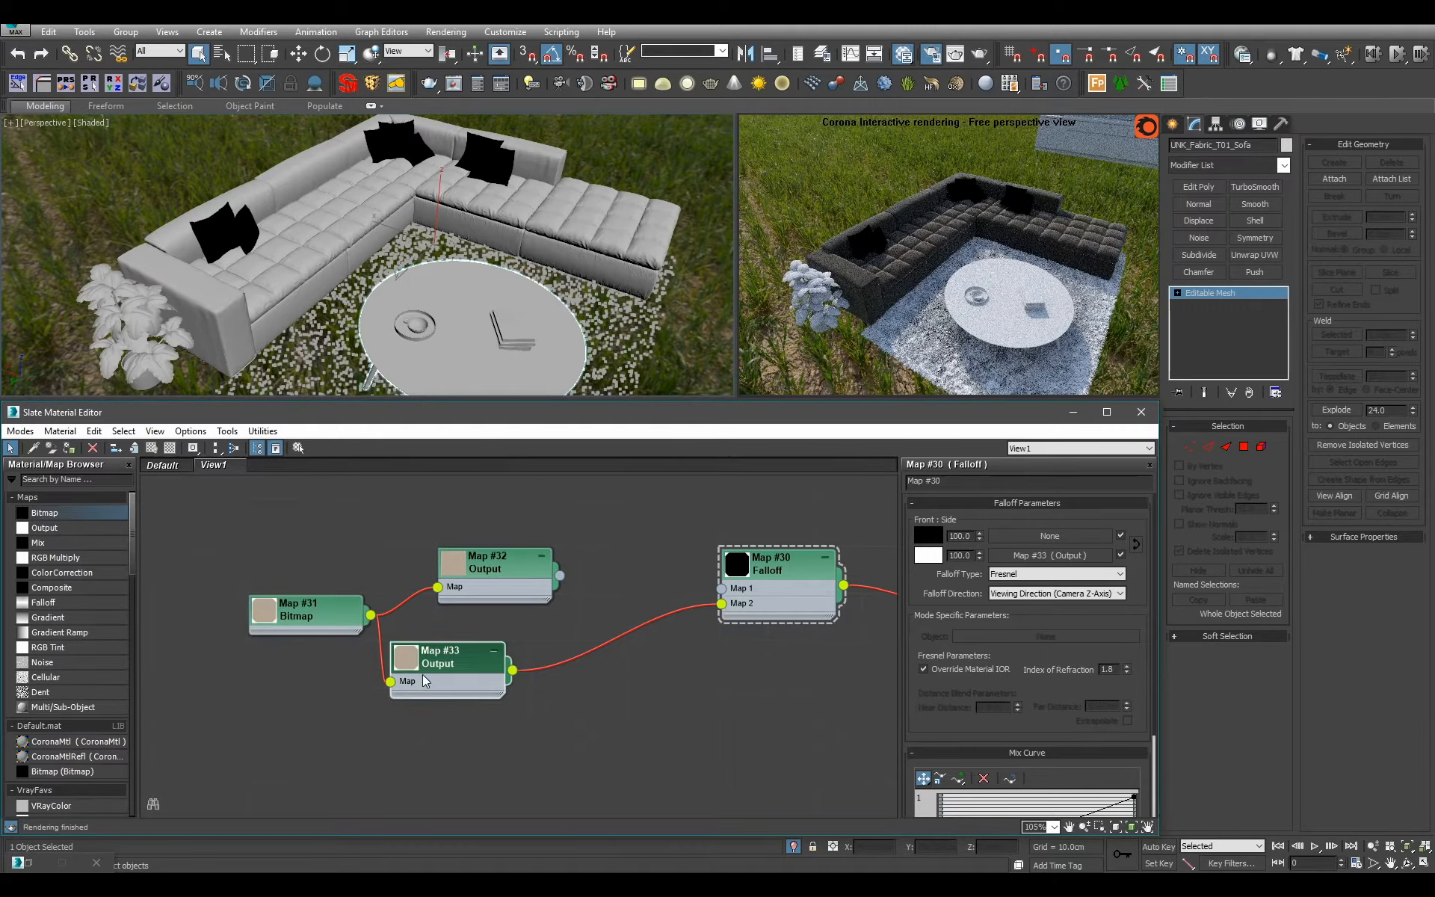
double_click(423, 674)
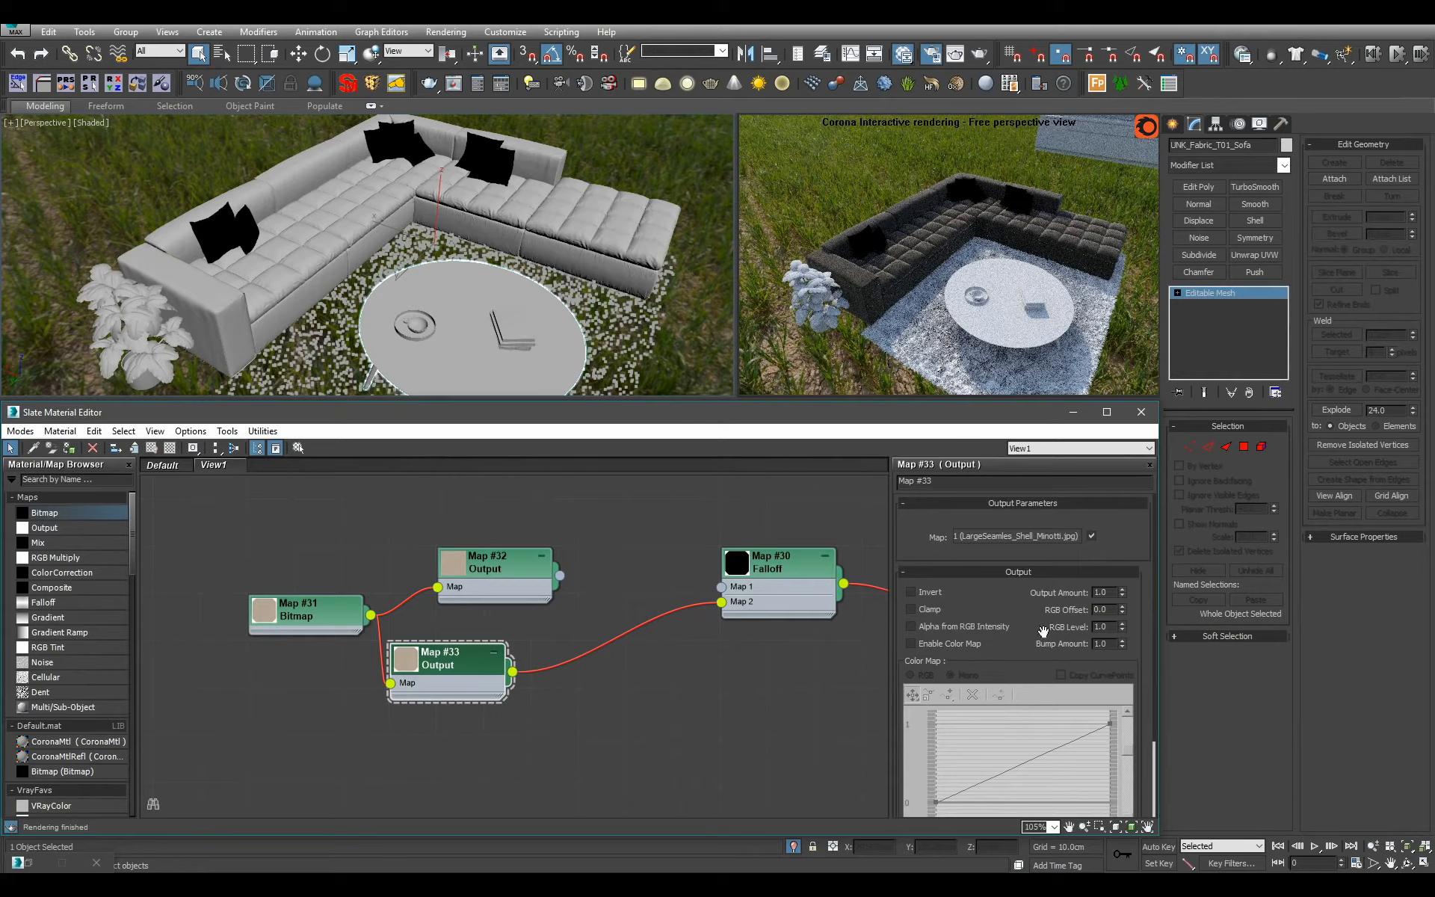
click(948, 643)
right_click(1106, 724)
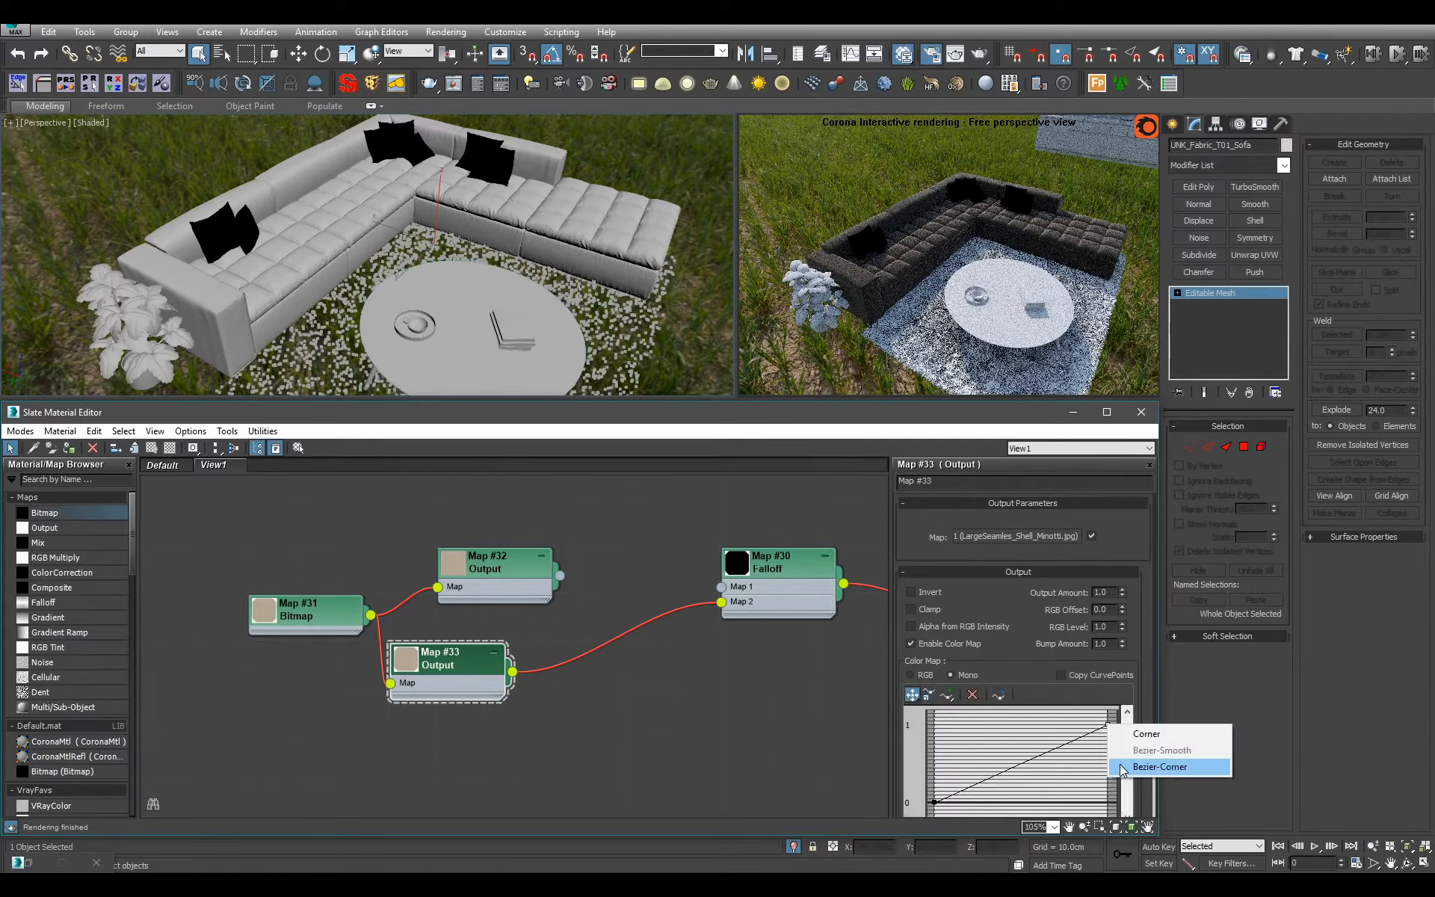
click(1128, 766)
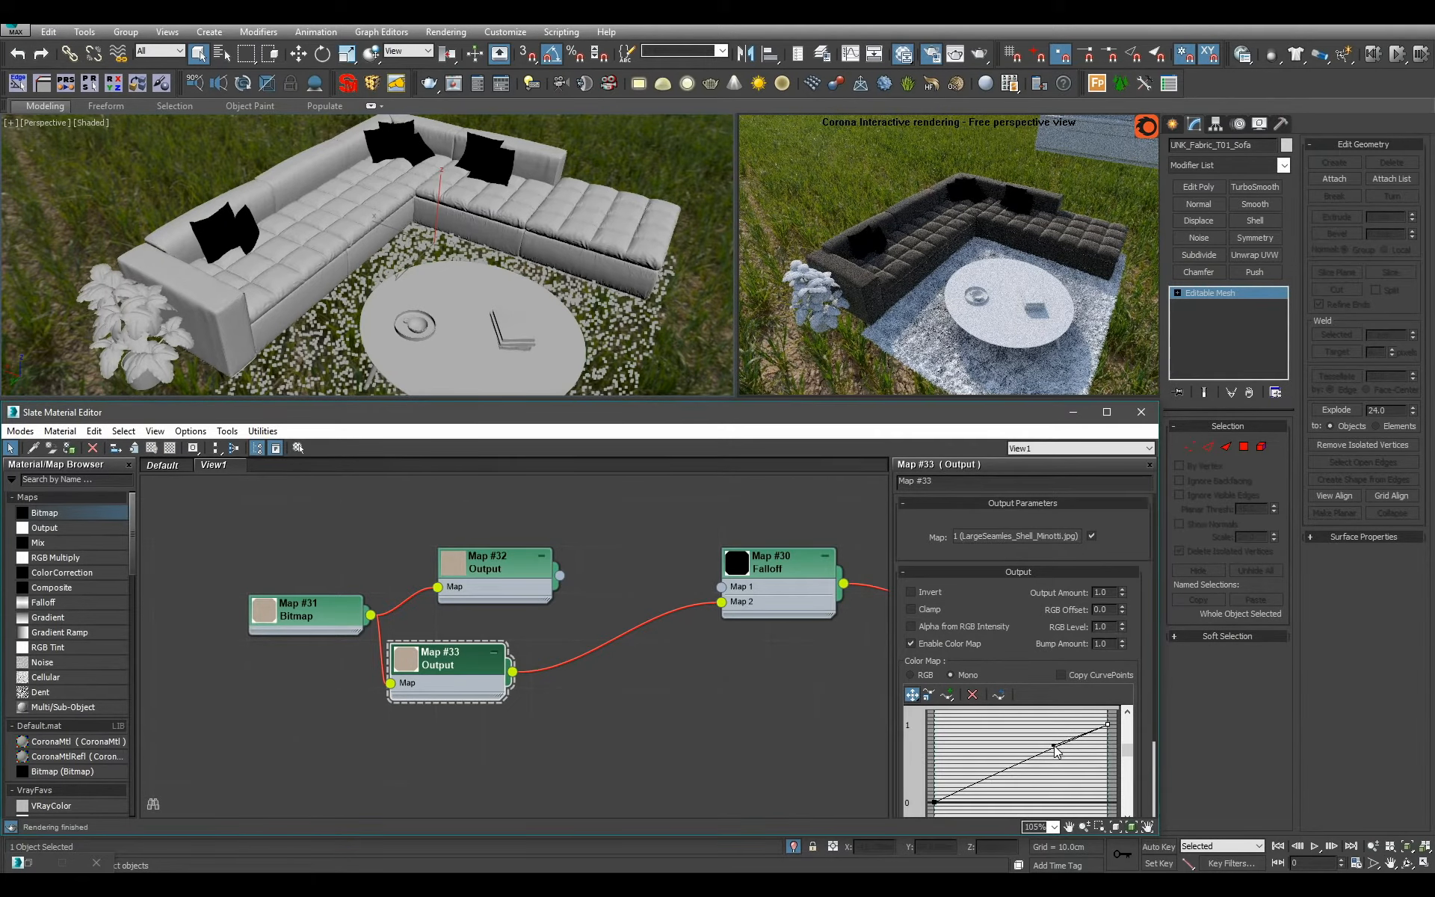
drag(1064, 744, 963, 733)
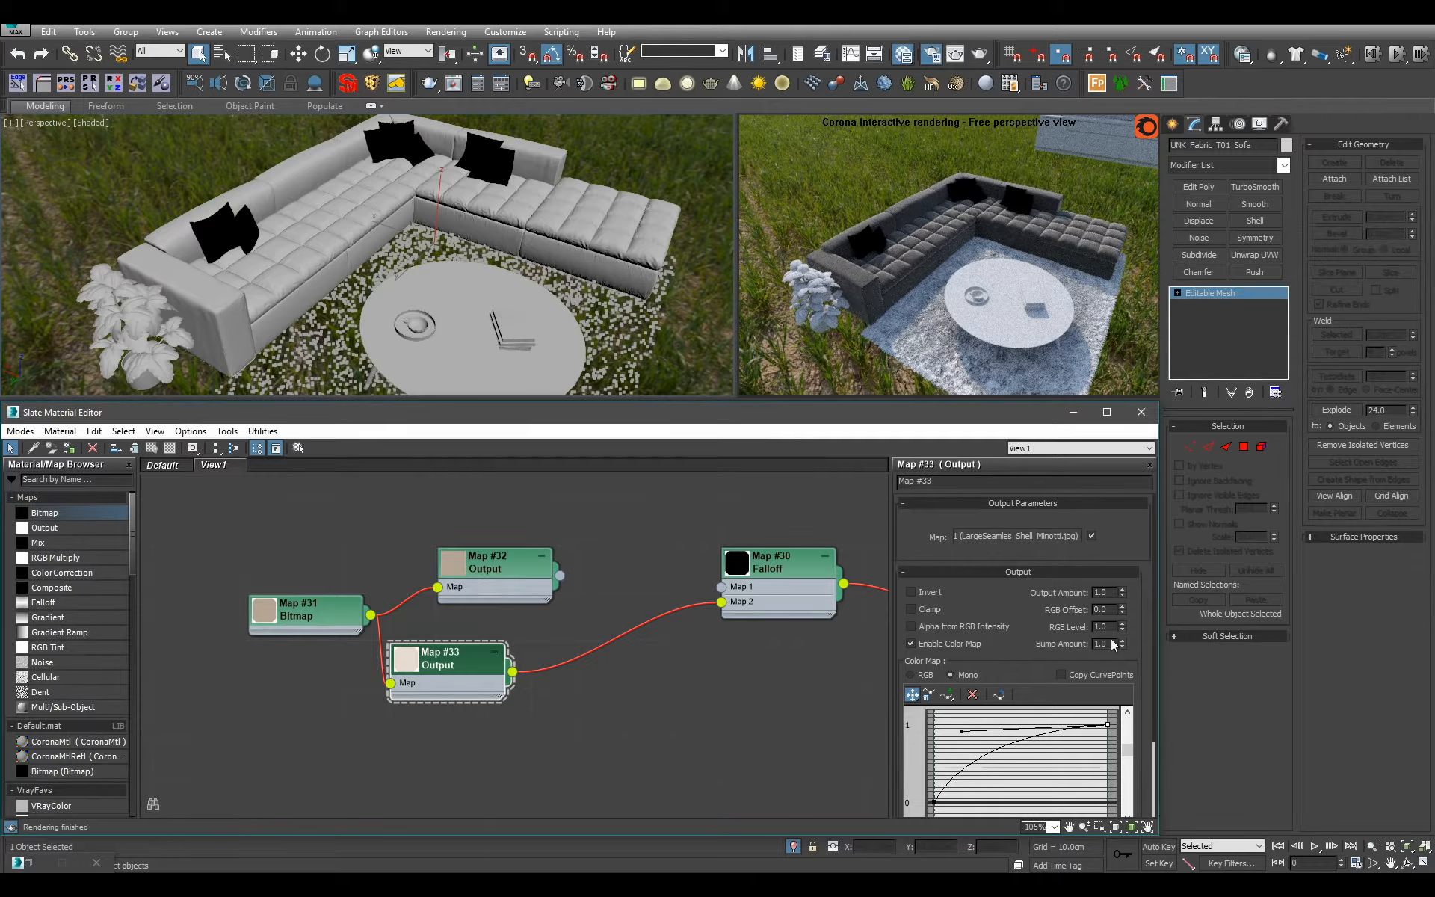
Darken the upper Output map with a downward-bowed Bezier-Corner color curve and connect it to Map 1 of the Falloff.
click(513, 580)
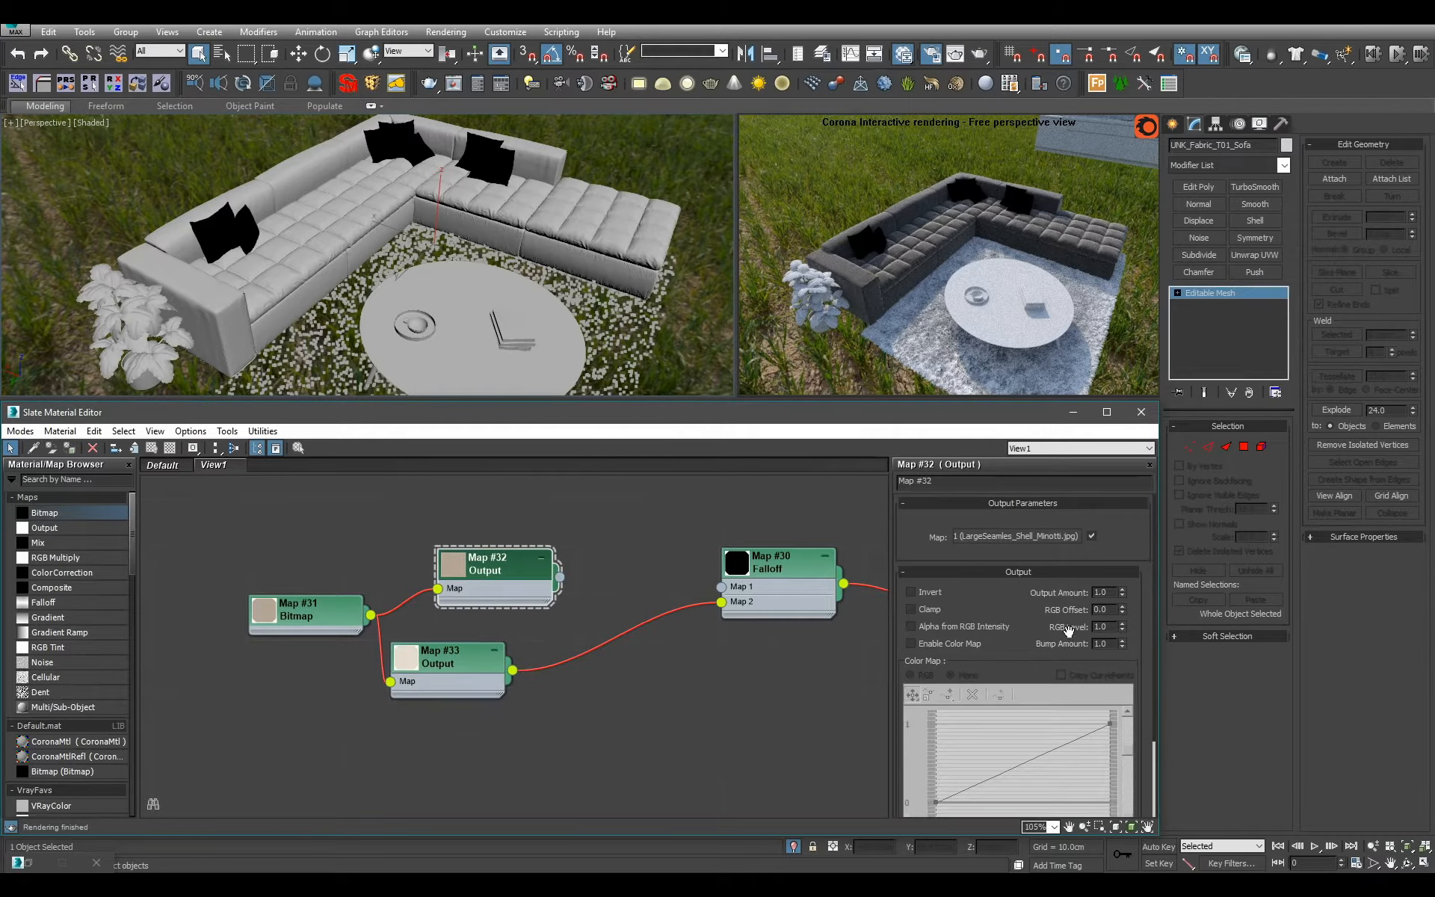
click(974, 647)
right_click(1107, 725)
click(1158, 768)
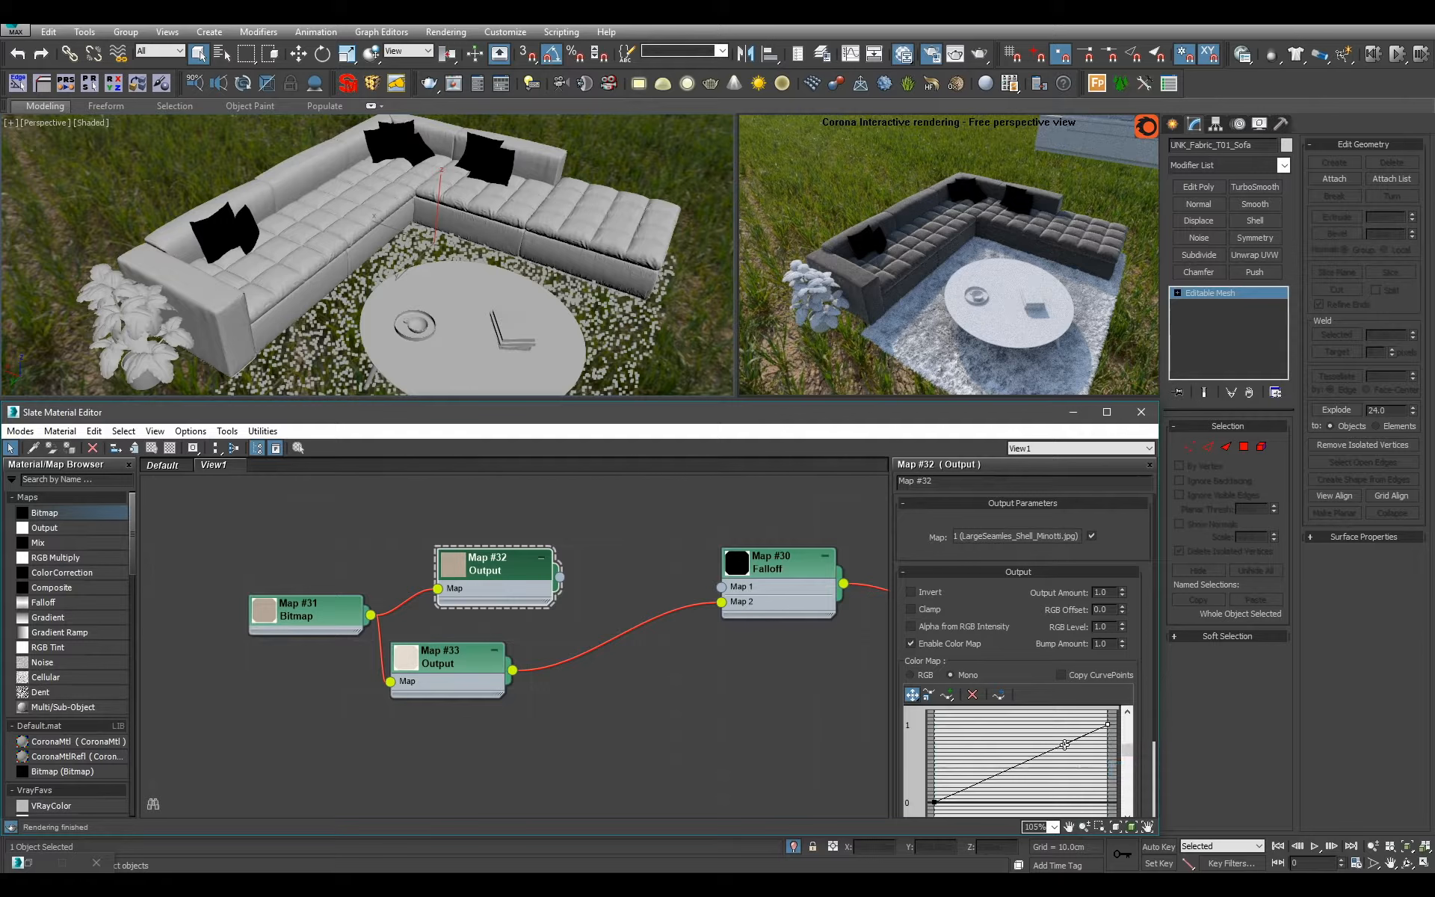
mouse_move(1065, 749)
mouse_down()
mouse_move(1086, 785)
mouse_move(1070, 776)
mouse_up()
drag(560, 577, 722, 587)
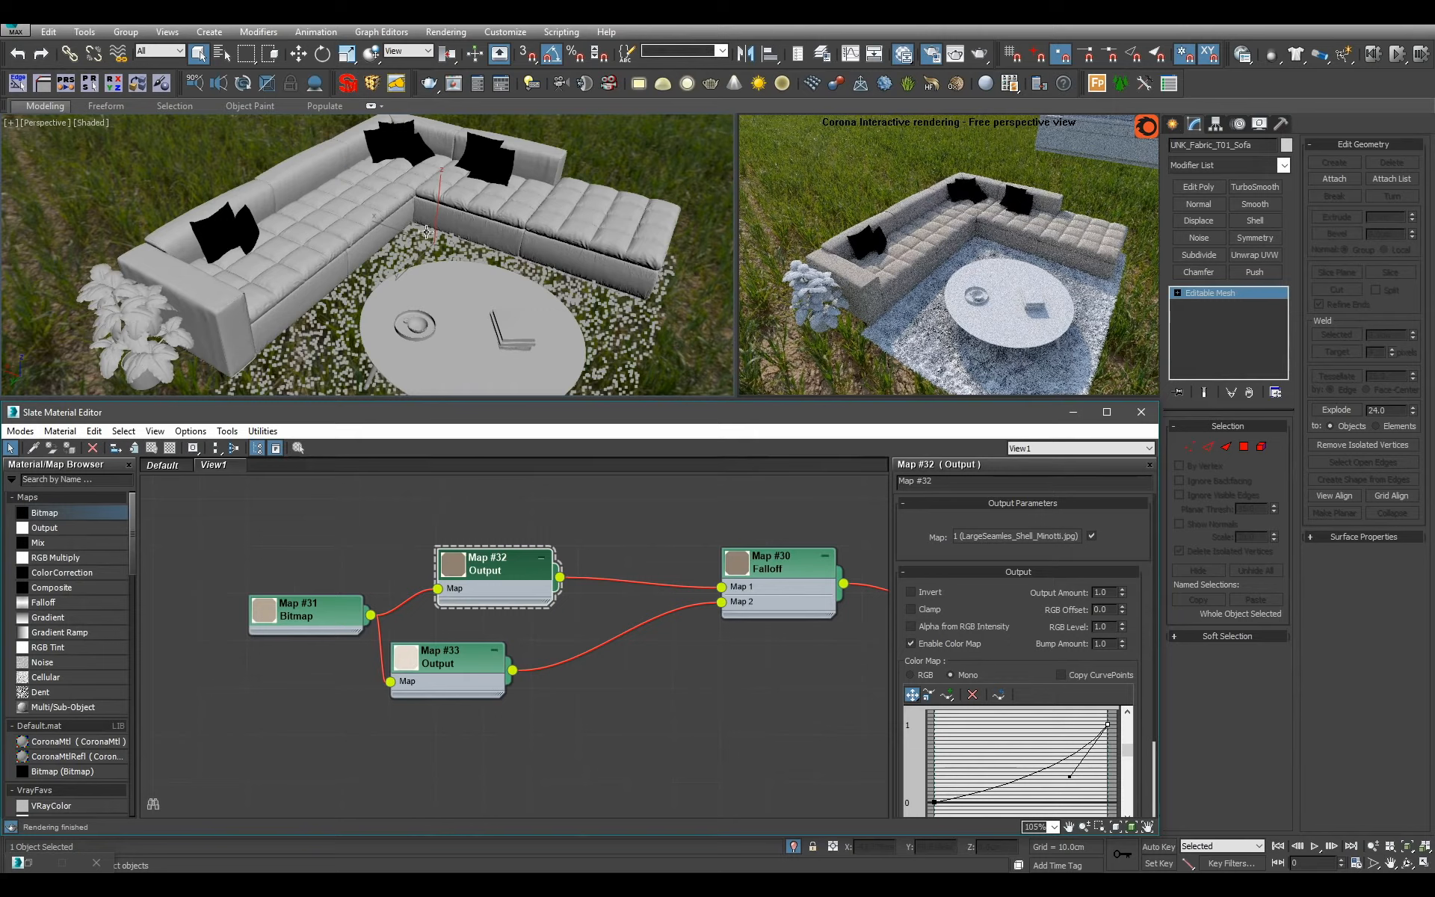
alt+middle_drag(439, 239, 440, 287)
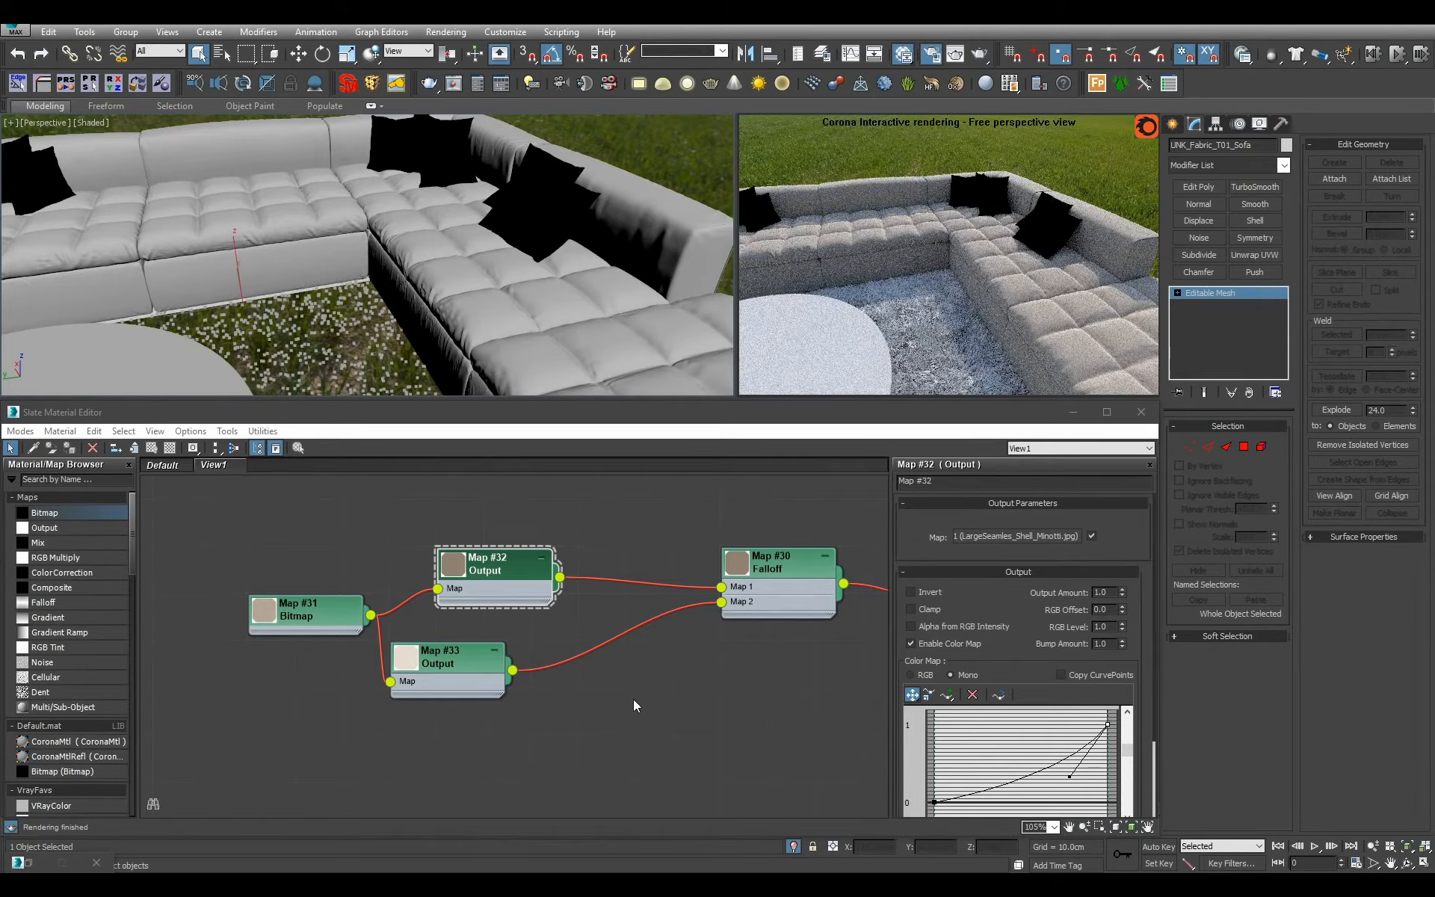
Align the lower Output node under the upper one and set the fabric bitmap's blur to 0.1.
drag(466, 662, 514, 661)
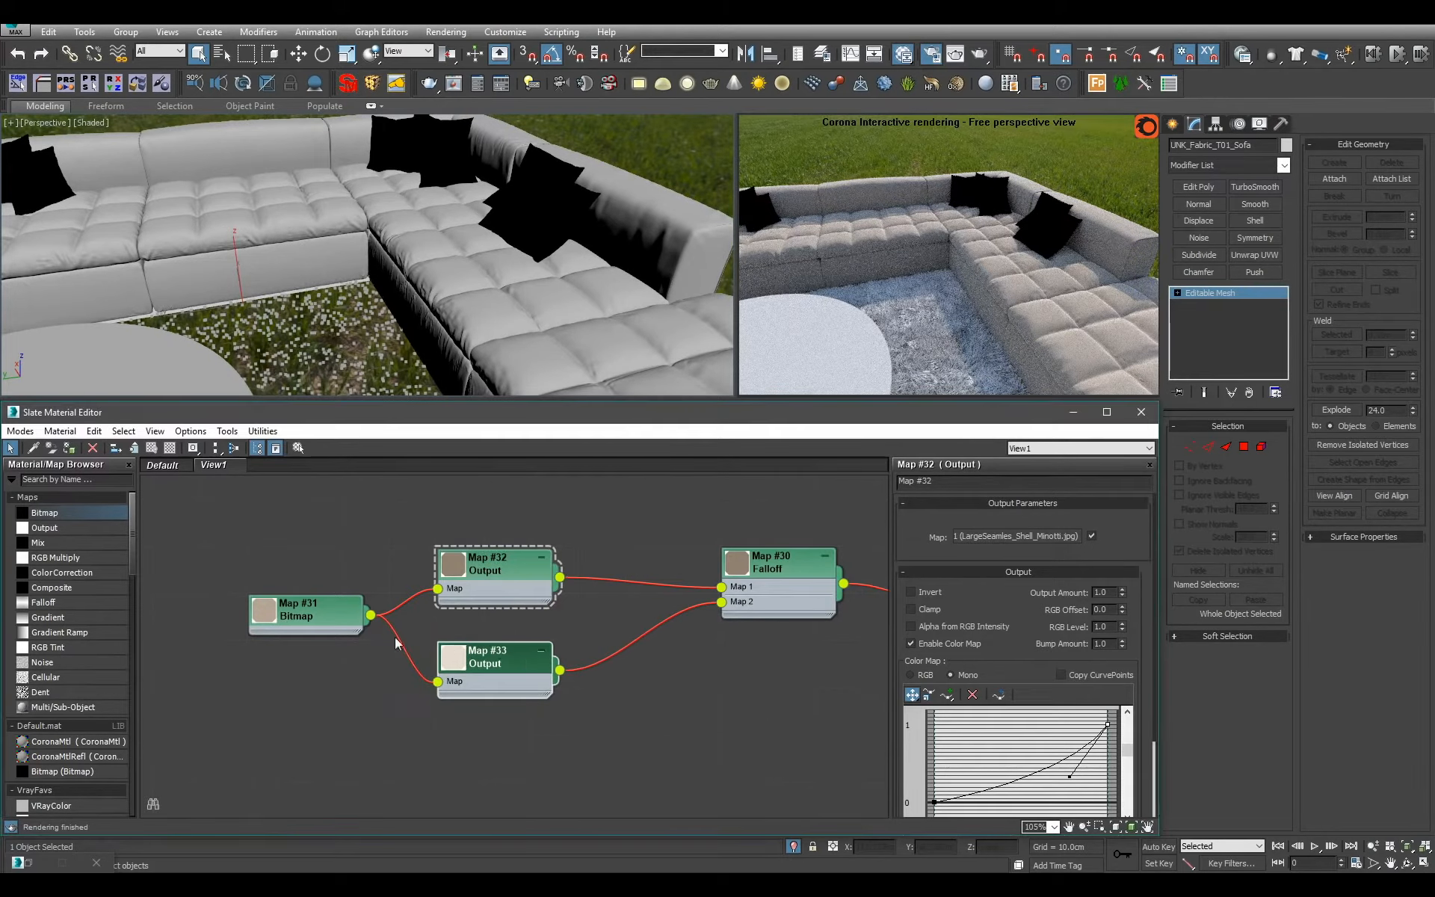
double_click(345, 620)
double_click(957, 626)
text(0.1)
key(Return)
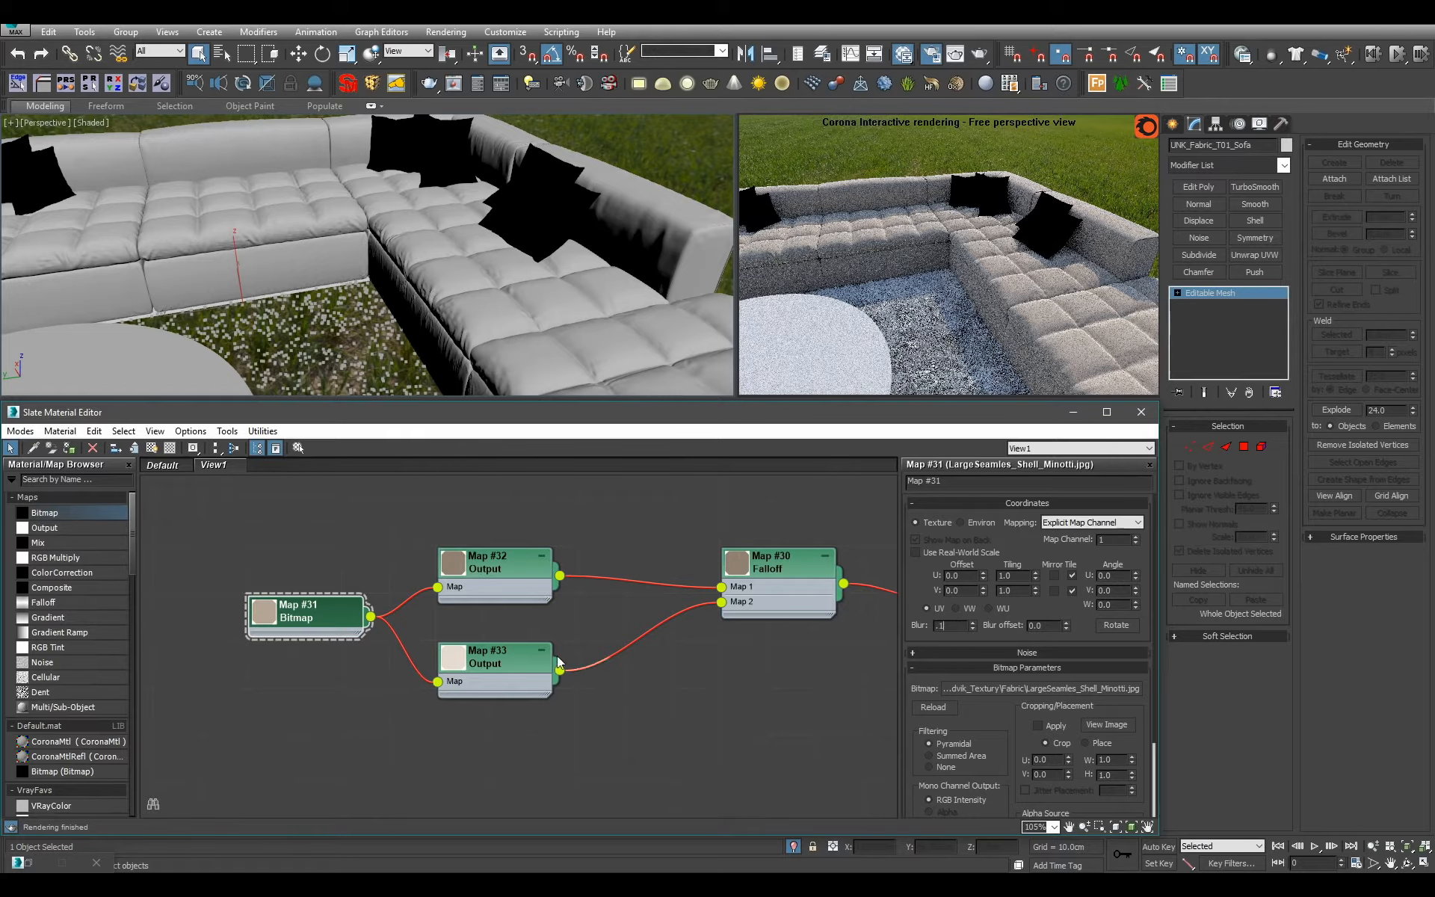
Show the fabric bitmap on Fabric_Sofa in the viewport and inspect the weave on the seat cushions up close.
click(152, 450)
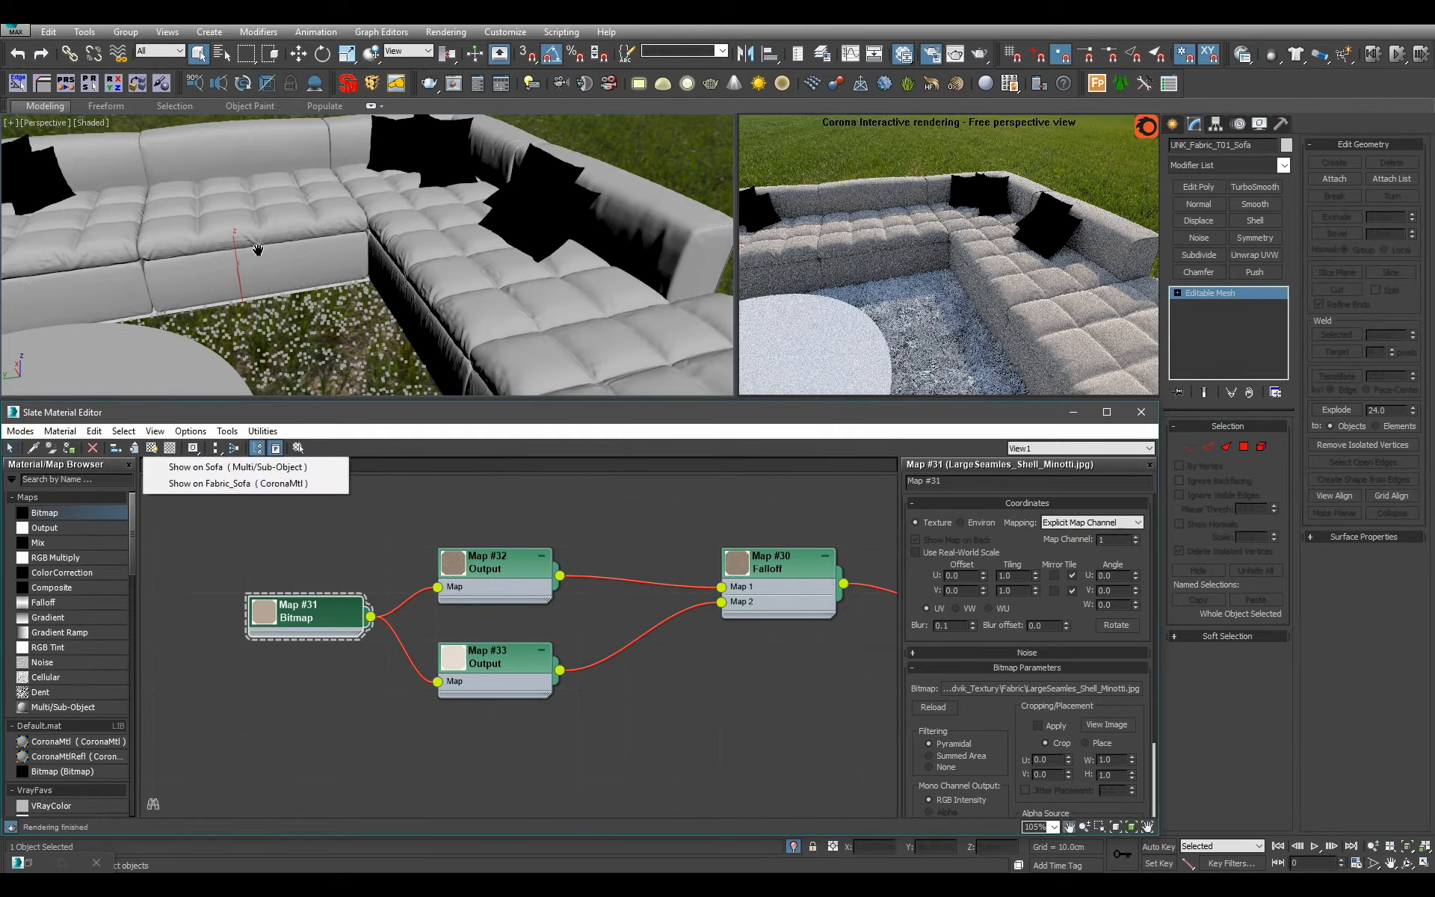
click(292, 482)
alt+middle_drag(310, 295, 491, 302)
scroll(491, 302, up, 3)
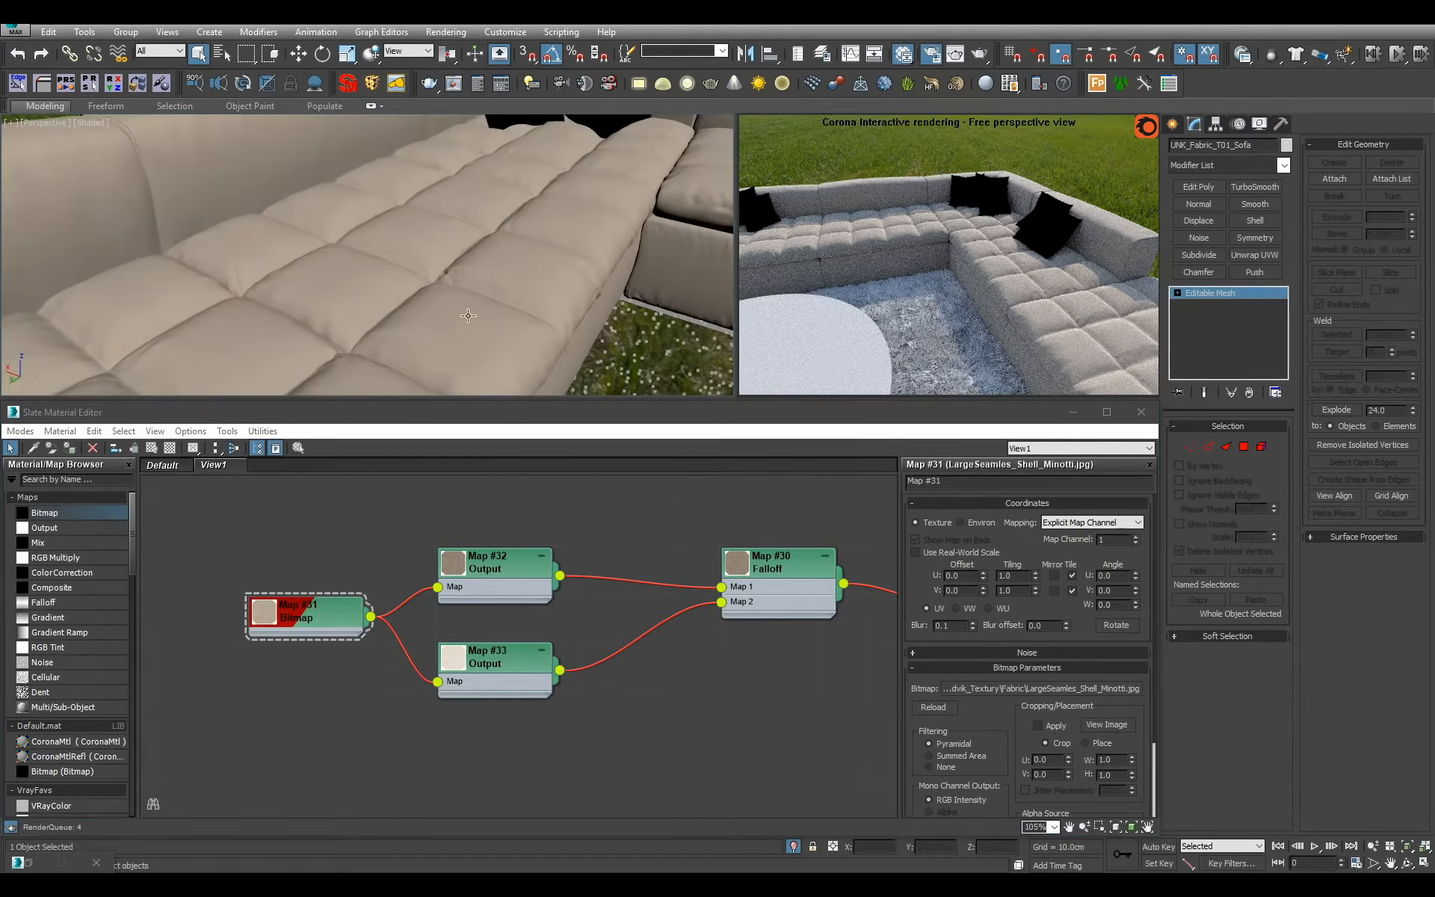
scroll(468, 316, up, 5)
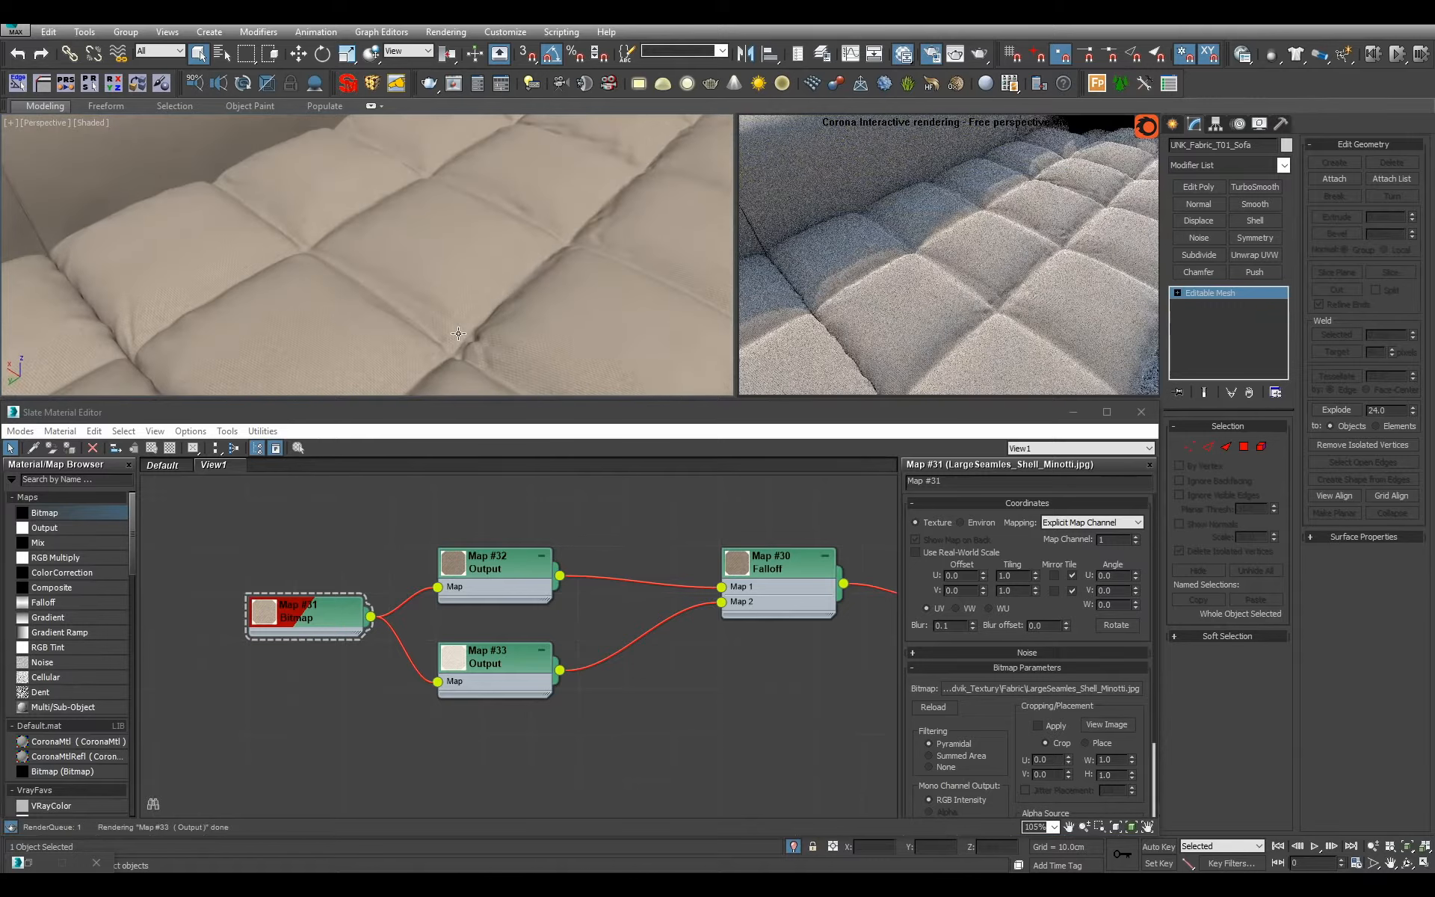
alt+middle_drag(451, 334, 449, 249)
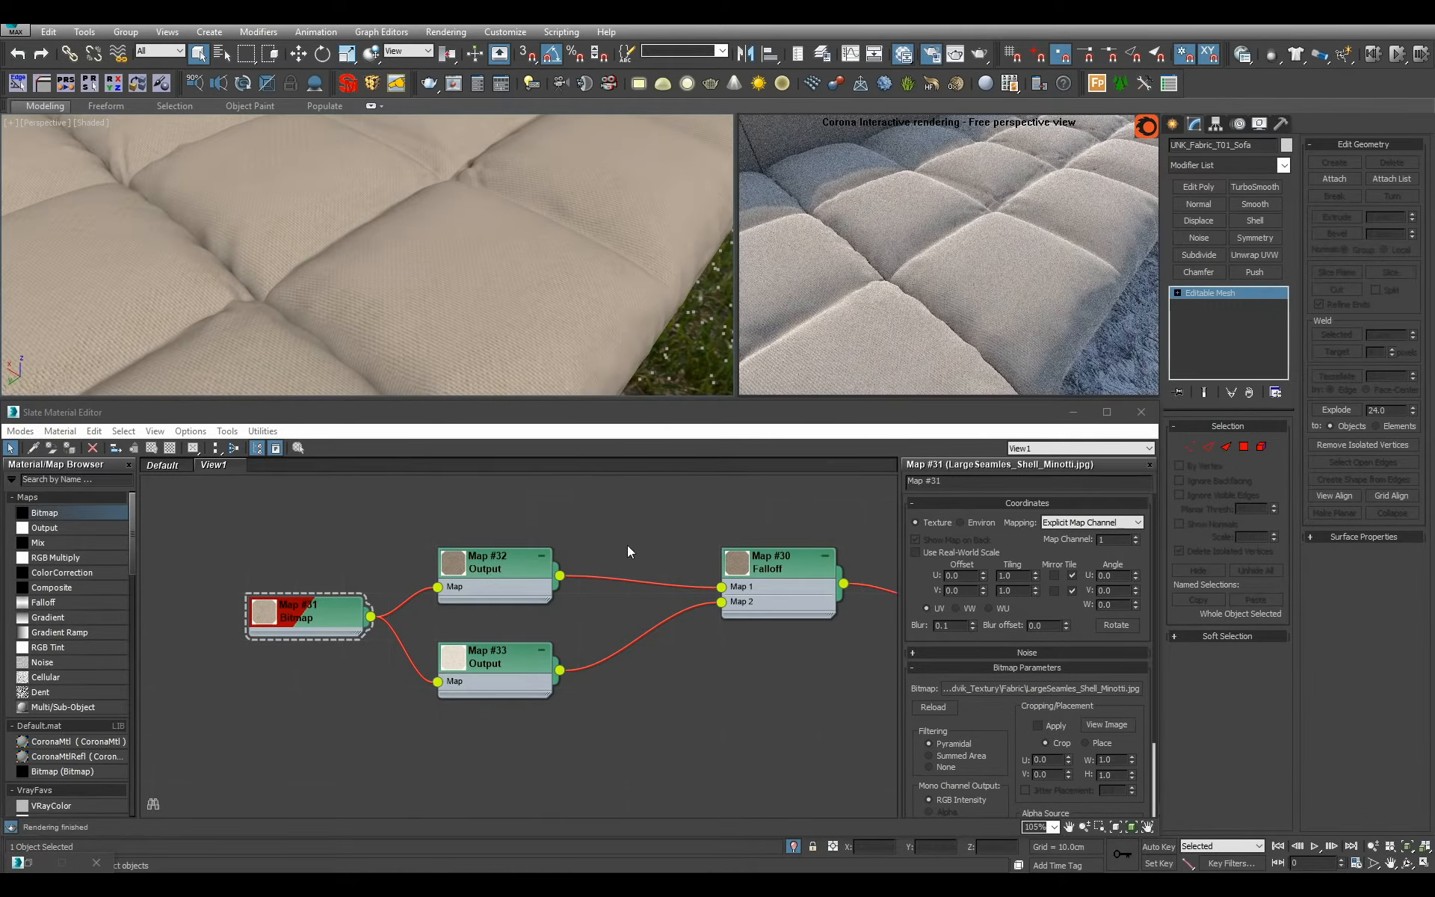
Connect the fabric bitmap directly to the Bump slot of Fabric_Sofa.
scroll(626, 545, down, 2)
middle_drag(627, 545, 469, 599)
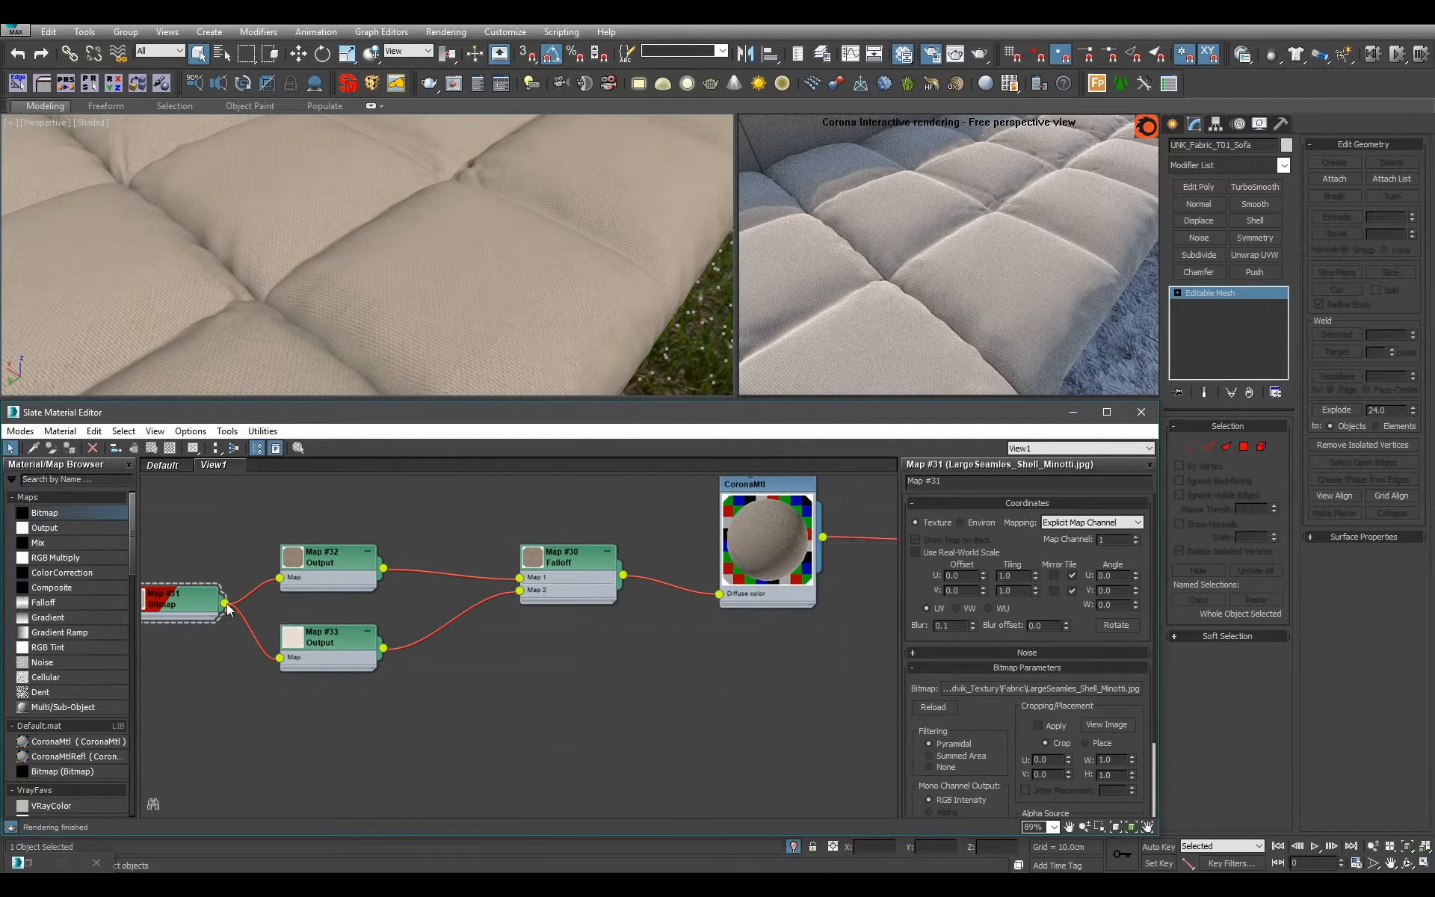
drag(226, 603, 724, 760)
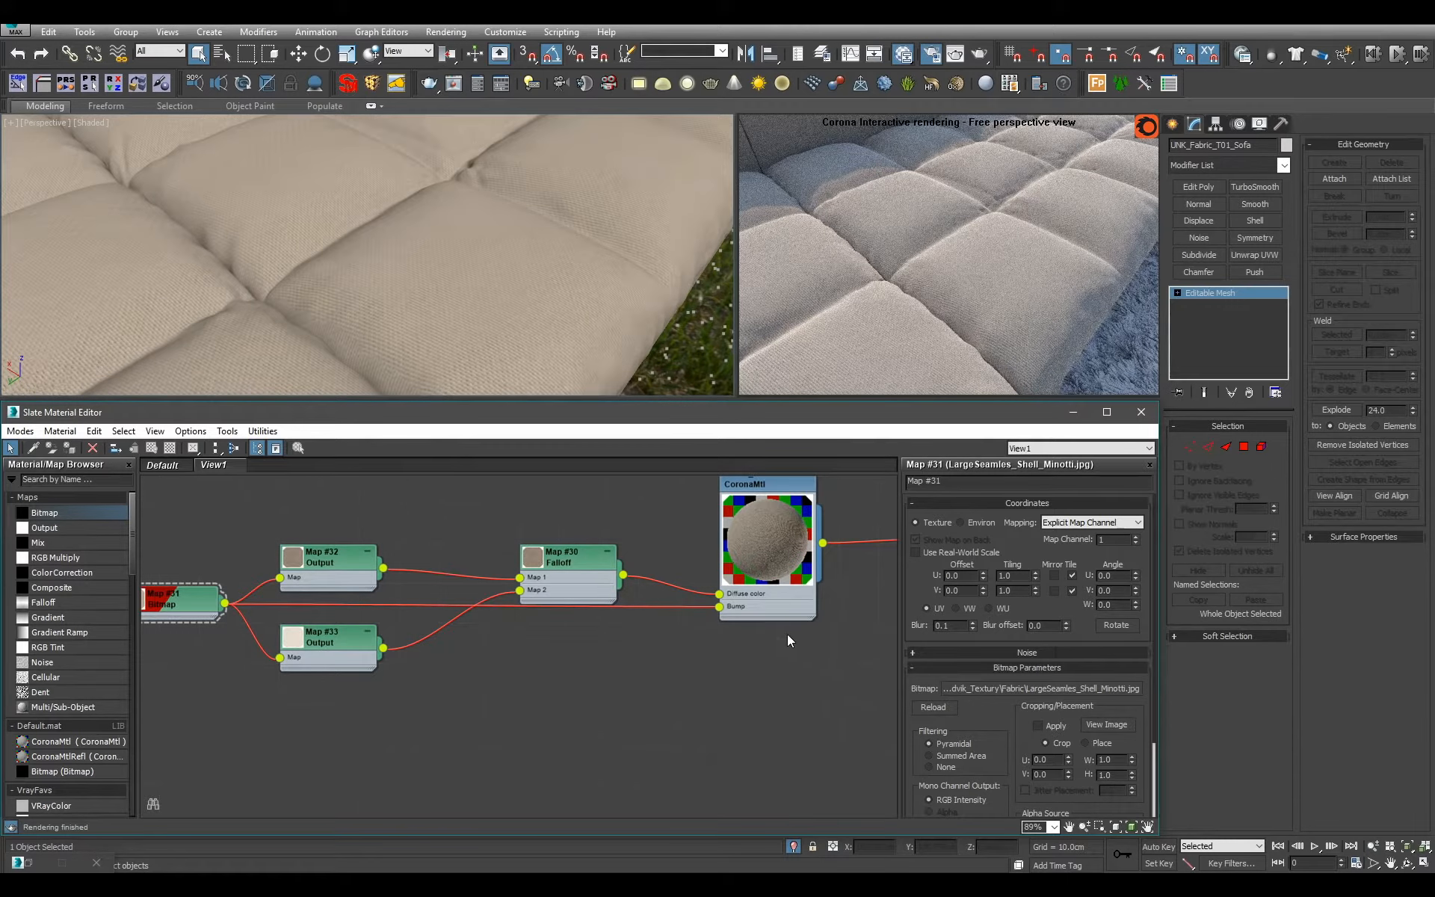
Set the reflection level of Fabric_Sofa to 1.0 and its reflection glossiness to 0.3.
double_click(786, 605)
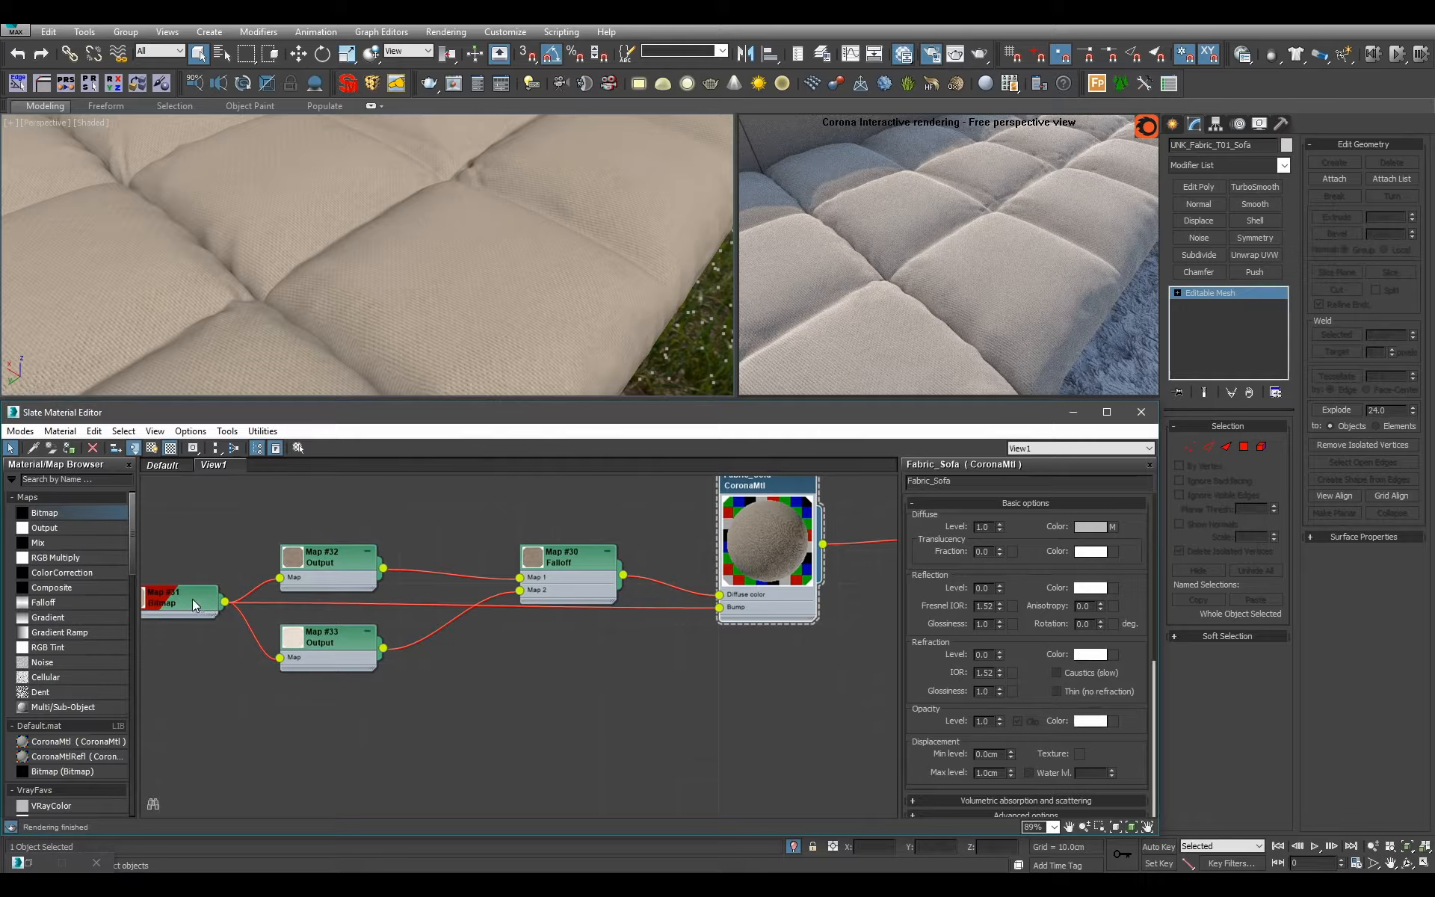
text(1)
key(Return)
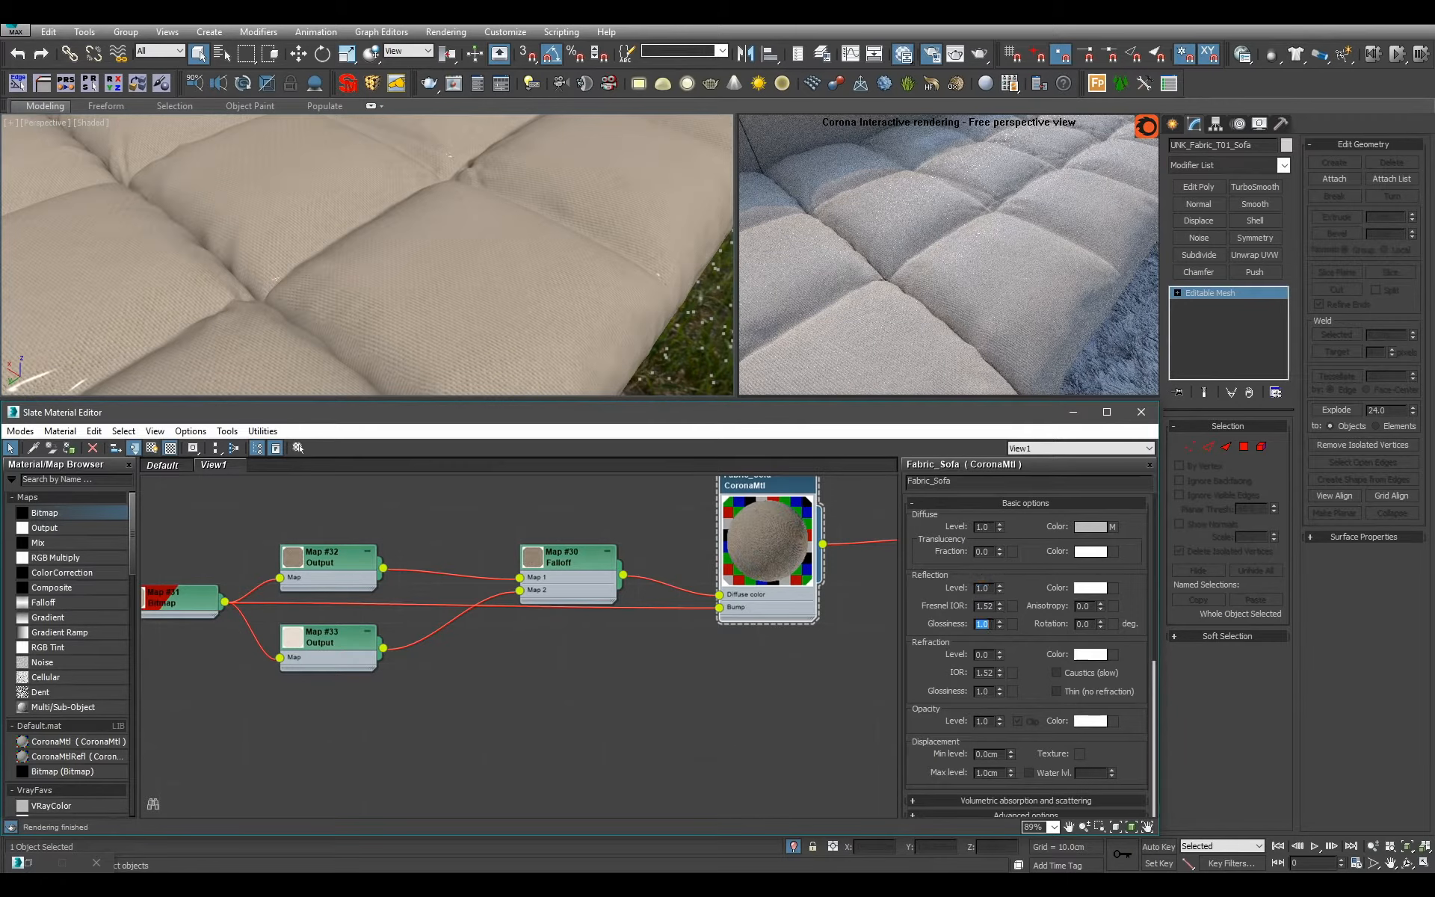
text(0.3)
key(Return)
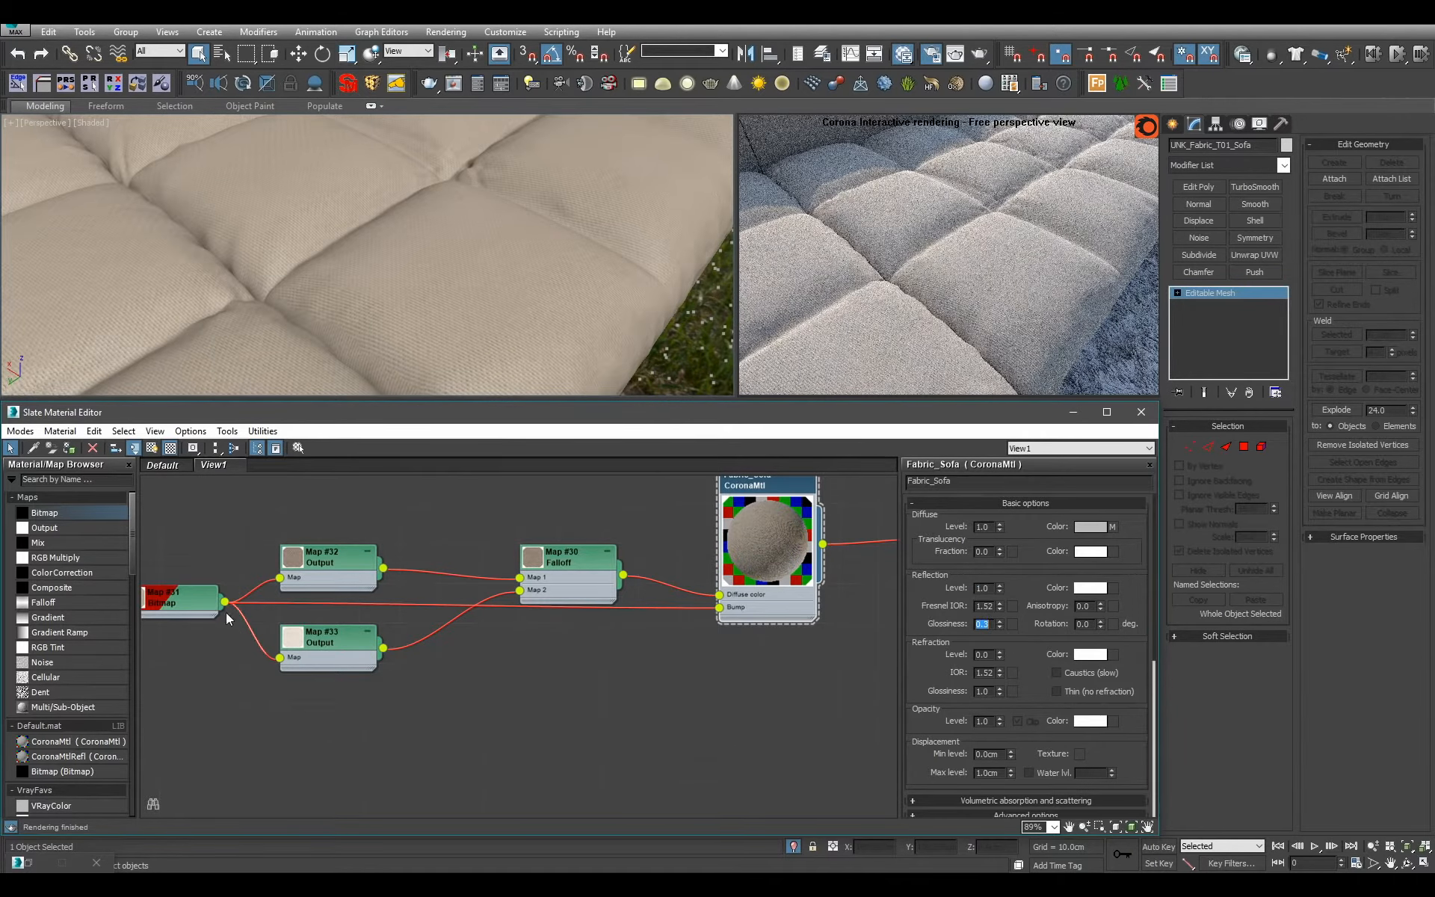
Branch a third Output map off the fabric bitmap and connect it to the reflection glossiness slot of Fabric_Sofa.
drag(225, 601, 608, 720)
mouse_move(608, 721)
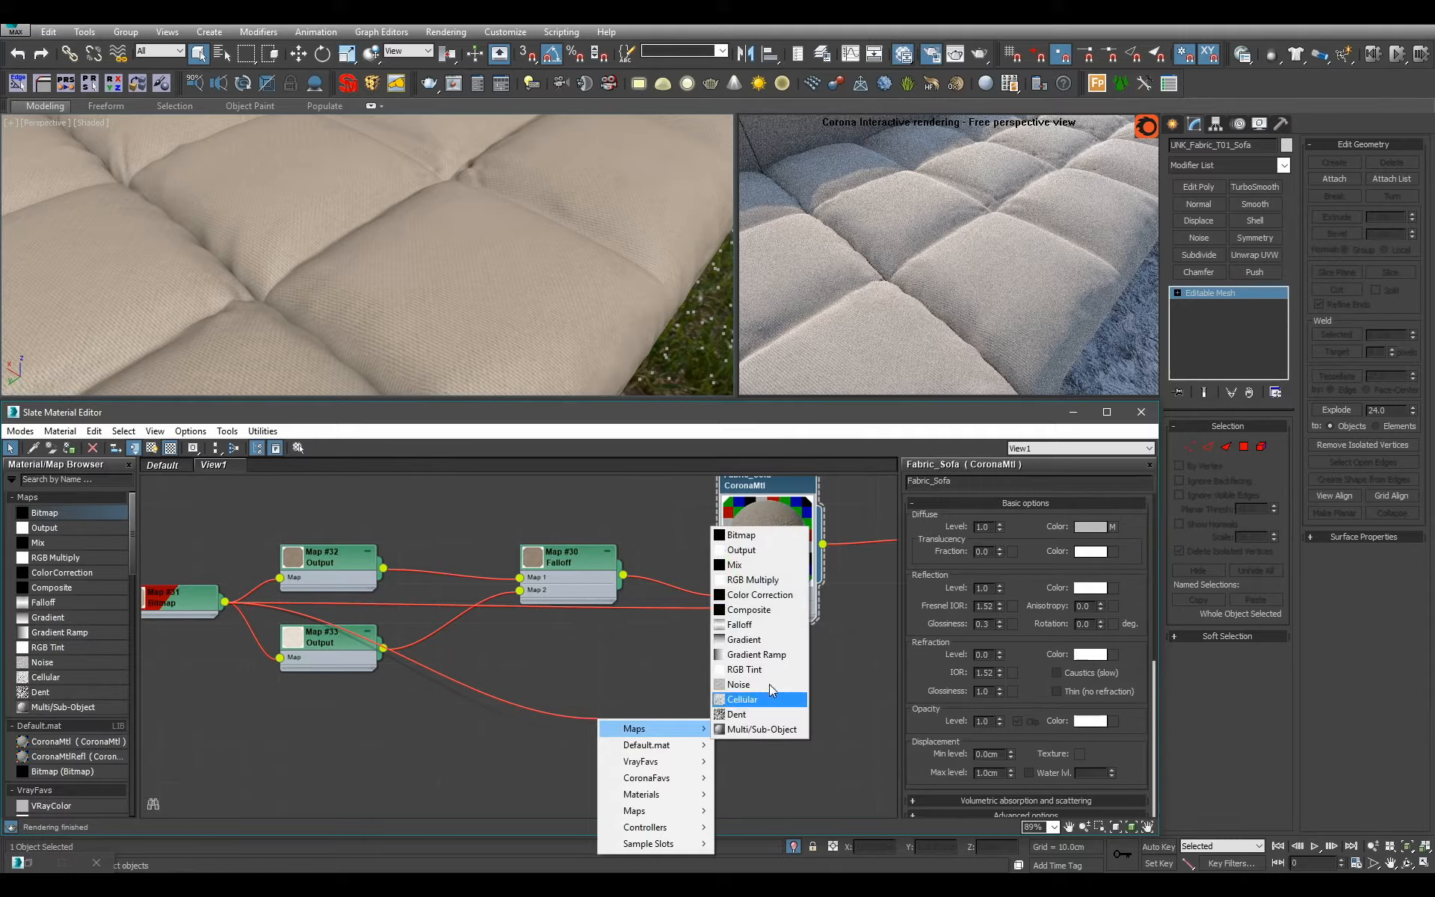
click(742, 552)
scroll(677, 726, up, 2)
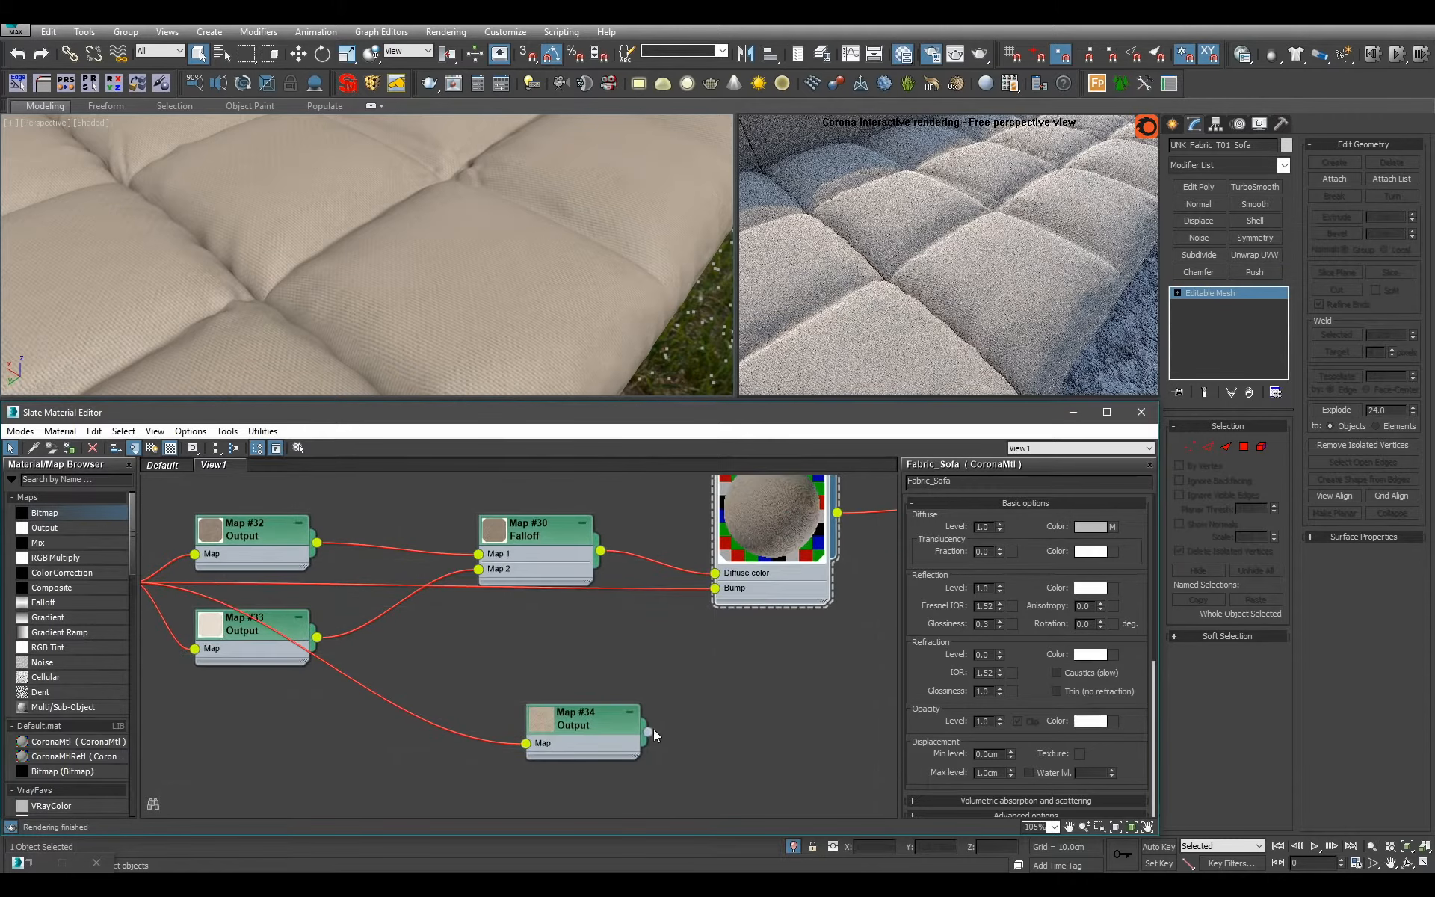
drag(648, 731, 715, 607)
Set the RGB level of the glossiness Output map to 0.7.
double_click(595, 725)
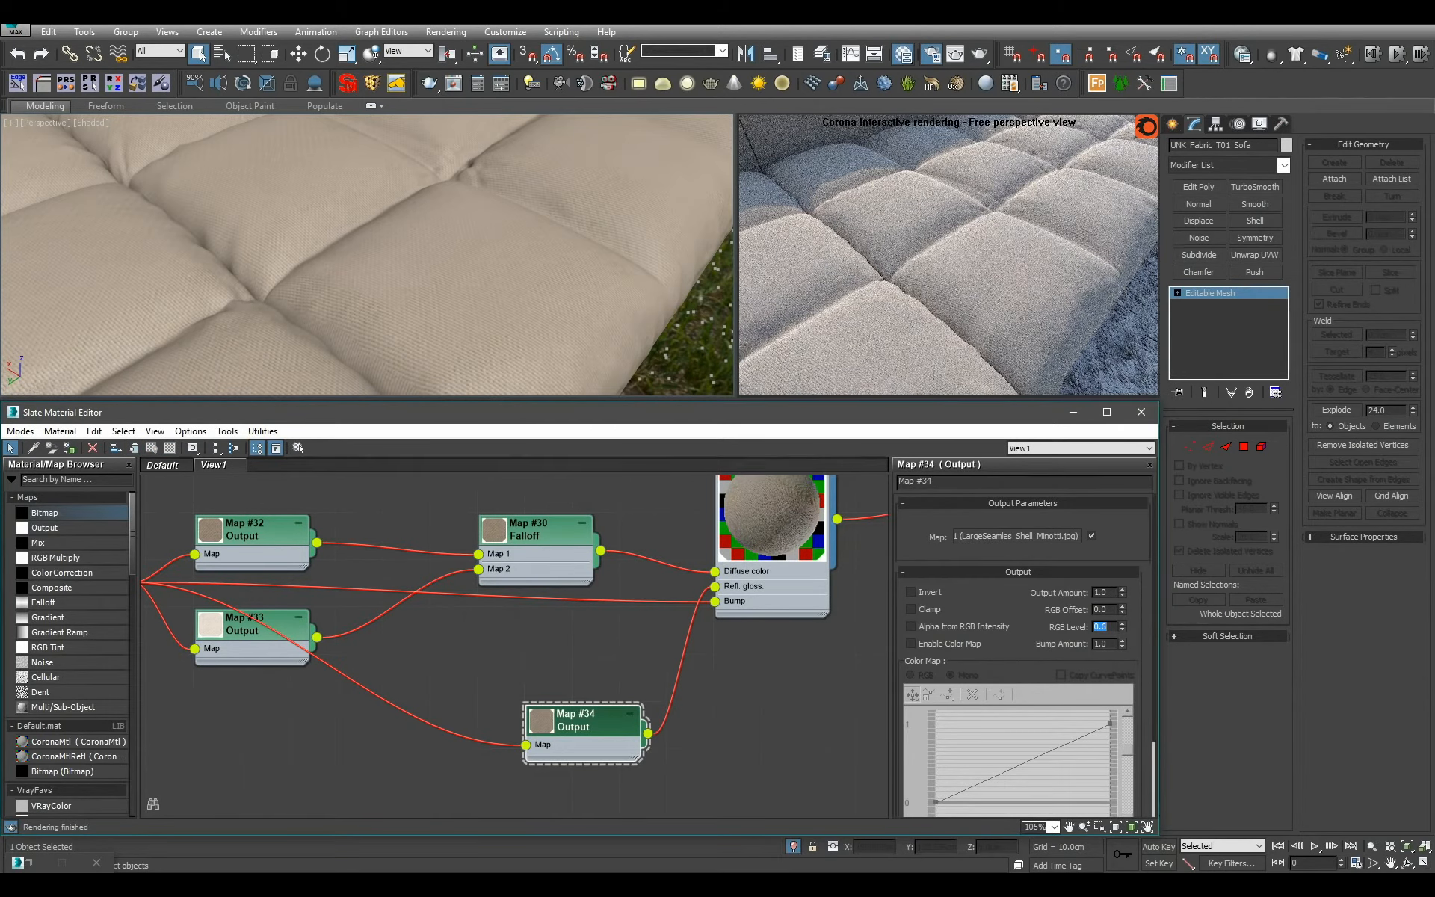
click(1098, 626)
text(.7)
key(Return)
scroll(618, 324, down, 10)
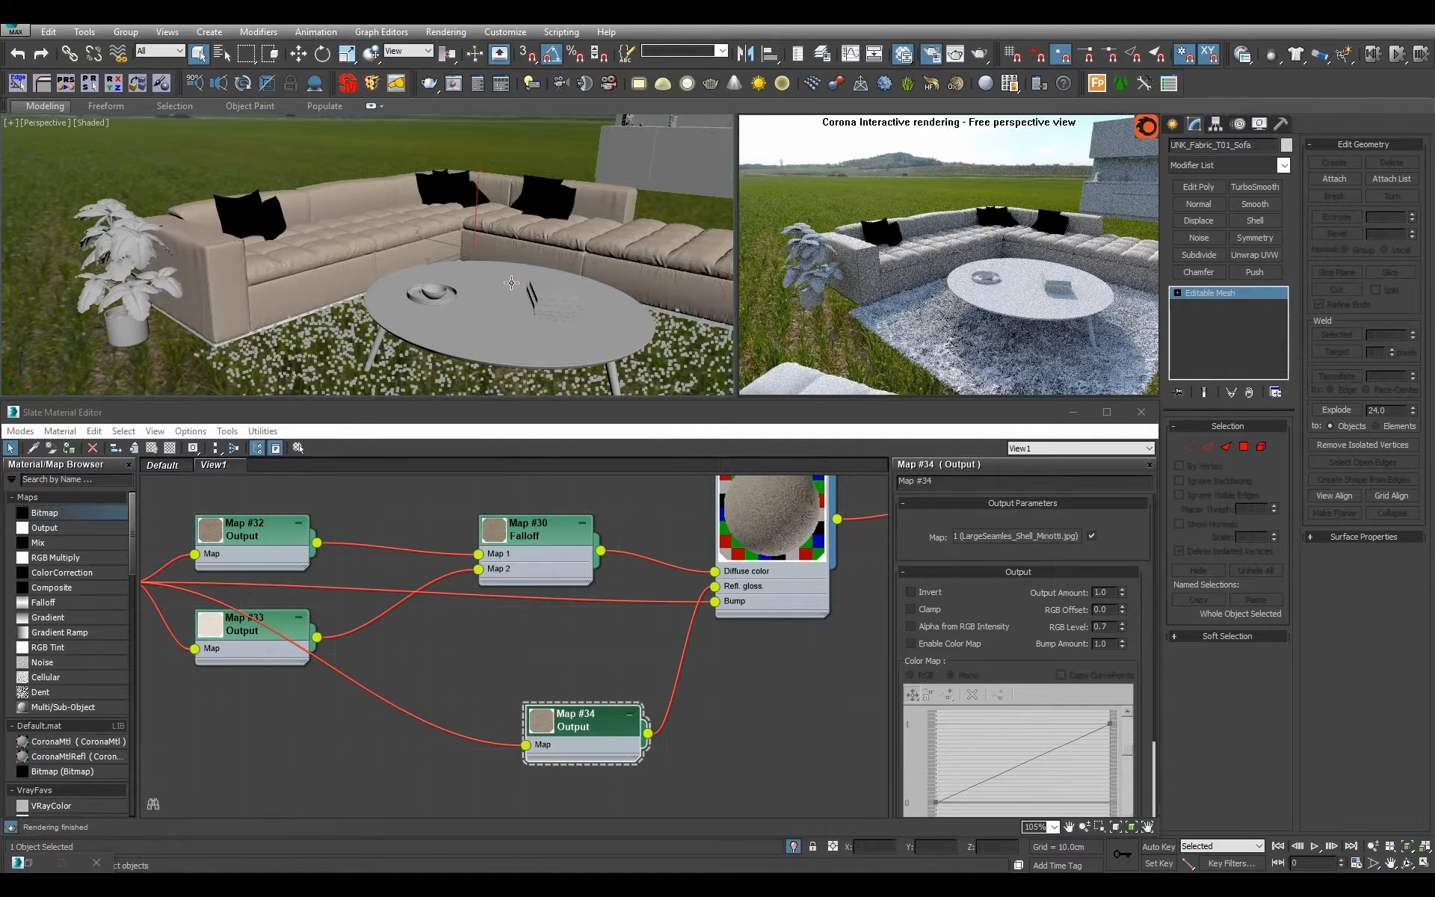
Set the simple exposure to 0.5 EV in the Corona render setup and switch the view to the camera.
alt+middle_drag(512, 283, 434, 329)
click(28, 862)
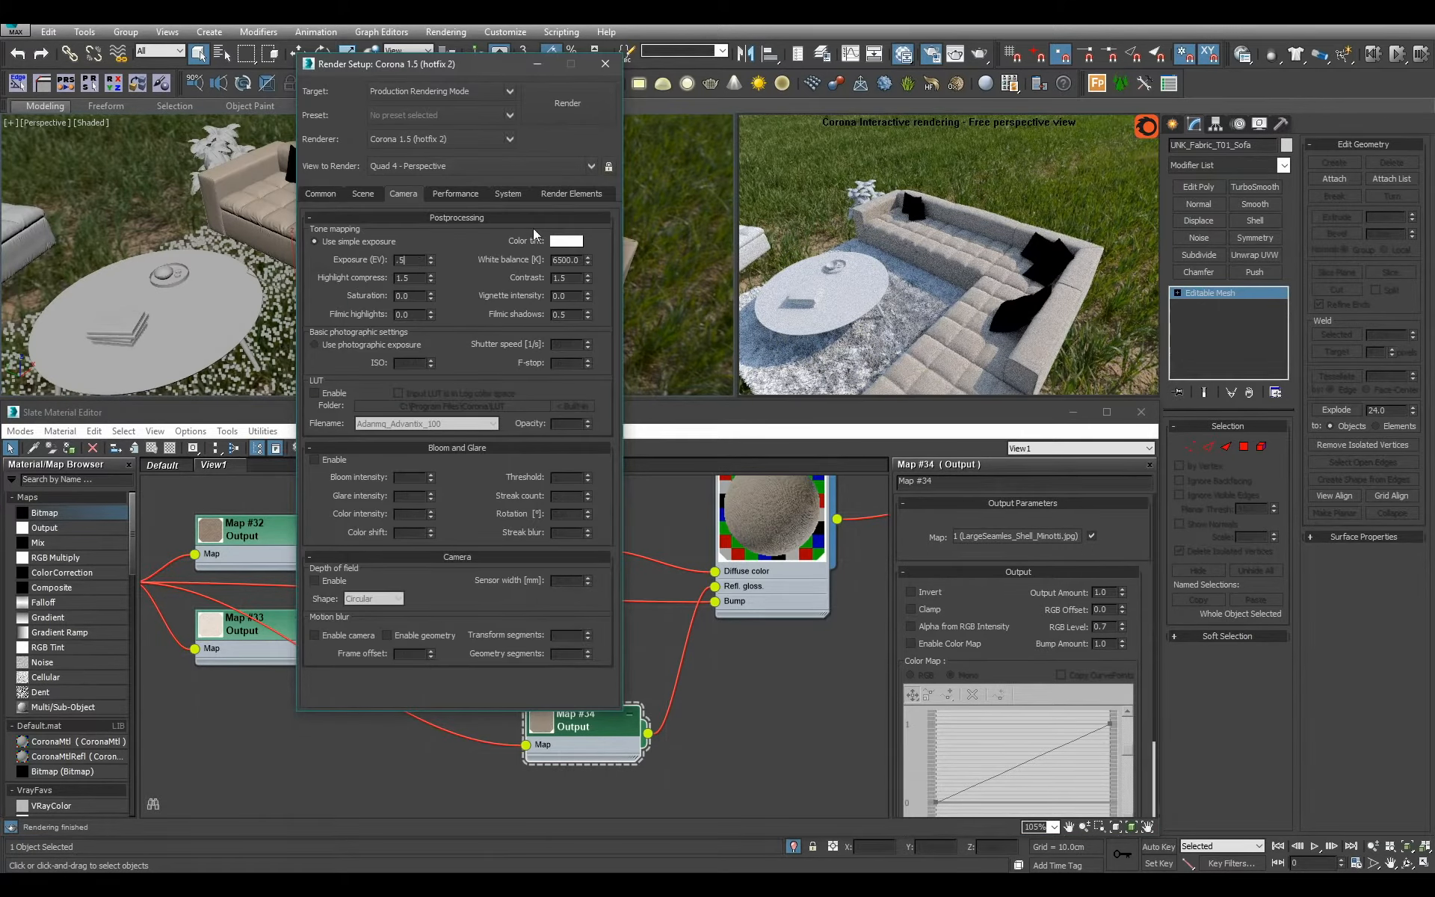
click(536, 64)
key(c)
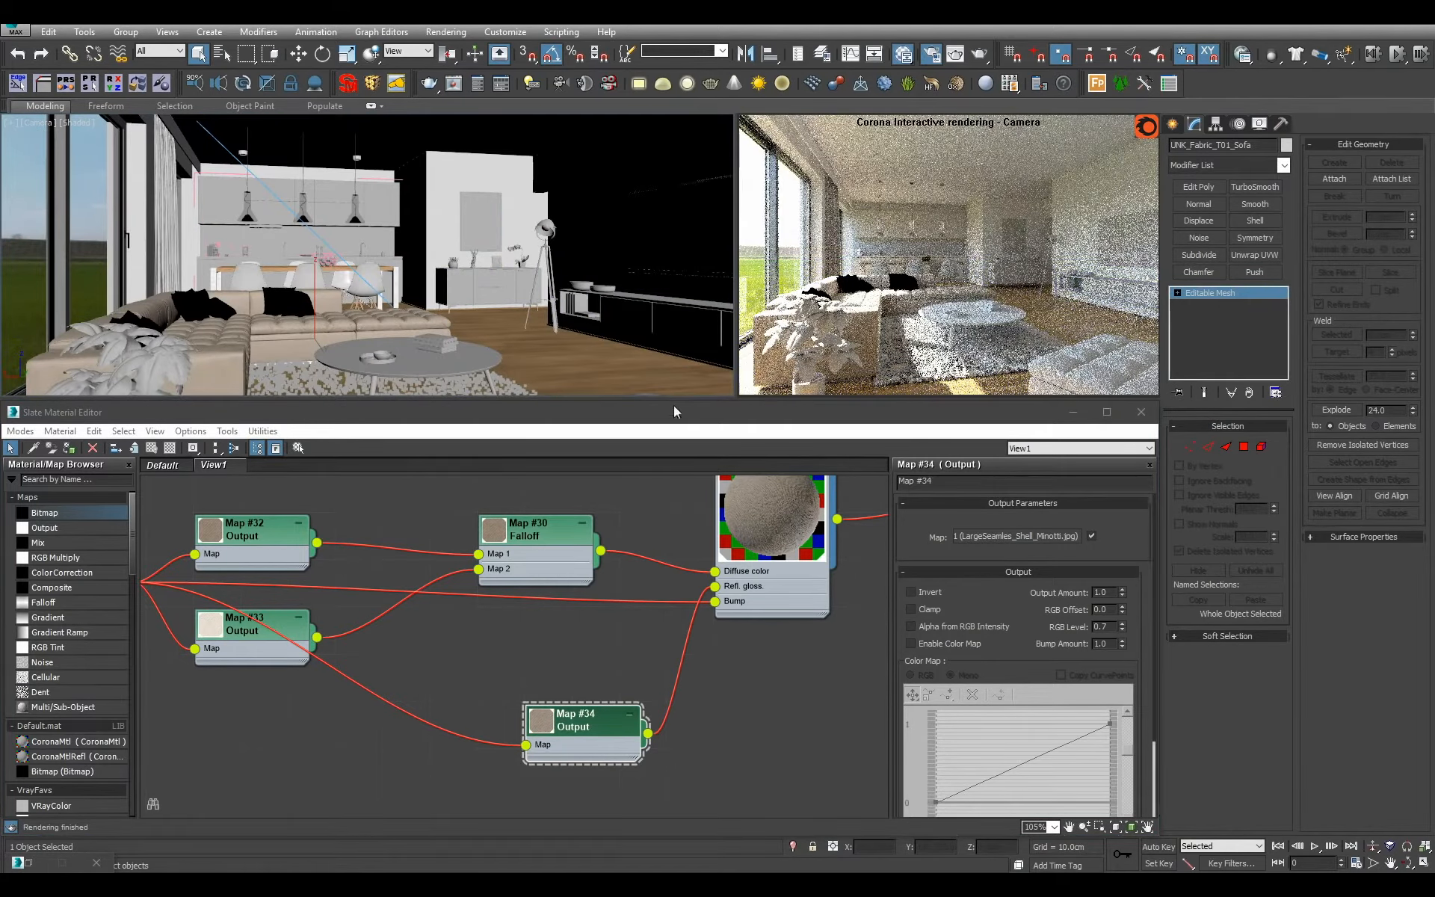
Set the RGB level of the glossiness Output map to 0.5 and move its node beneath the Falloff map.
key(p)
scroll(351, 313, up, 3)
alt+middle_drag(404, 314, 432, 240)
scroll(432, 241, up, 3)
scroll(447, 258, down, 2)
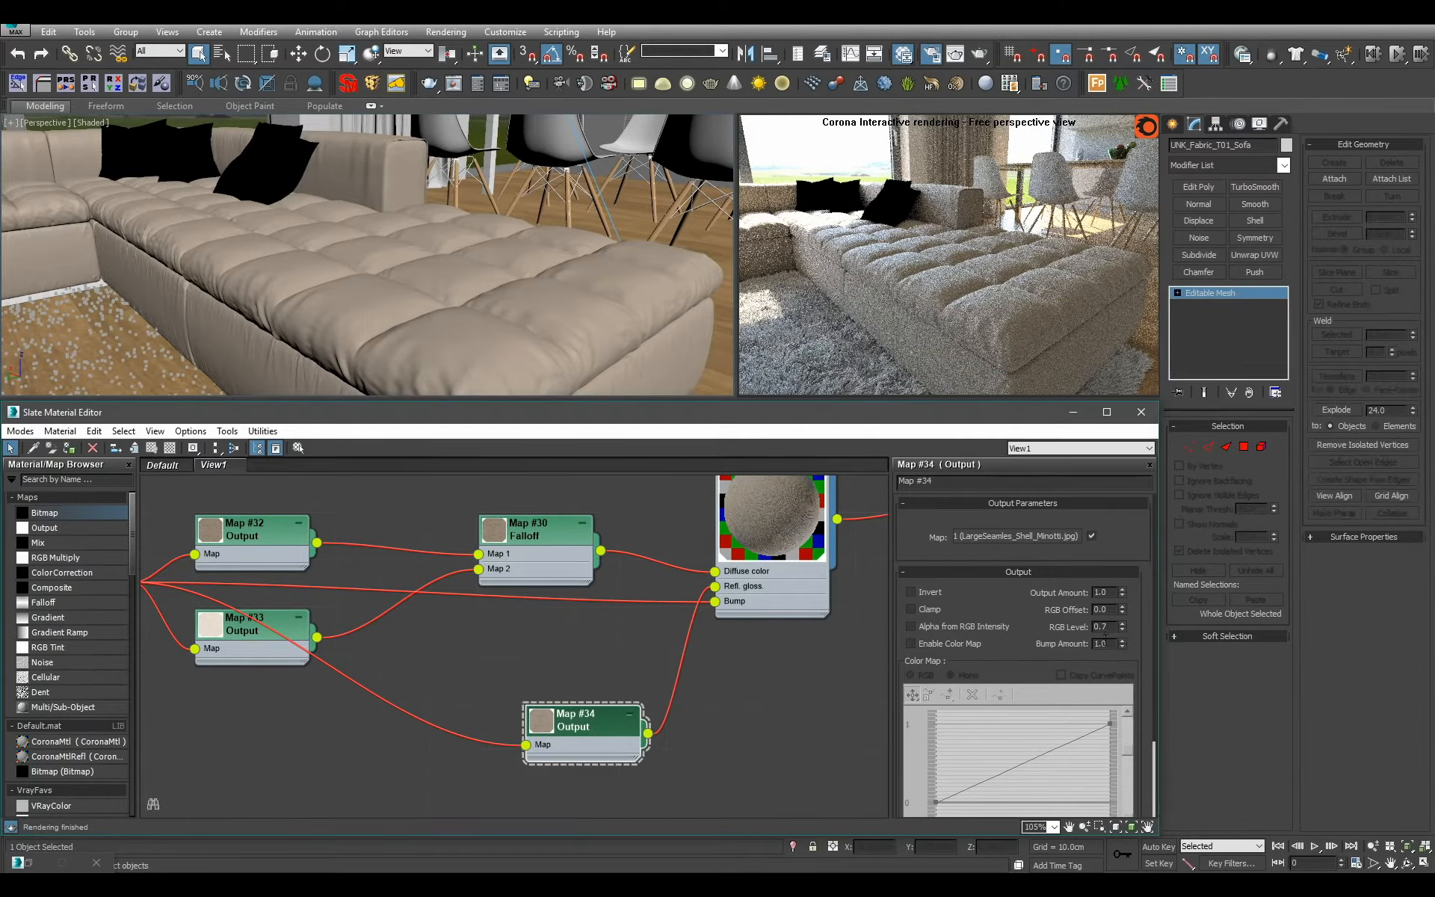
key(Return)
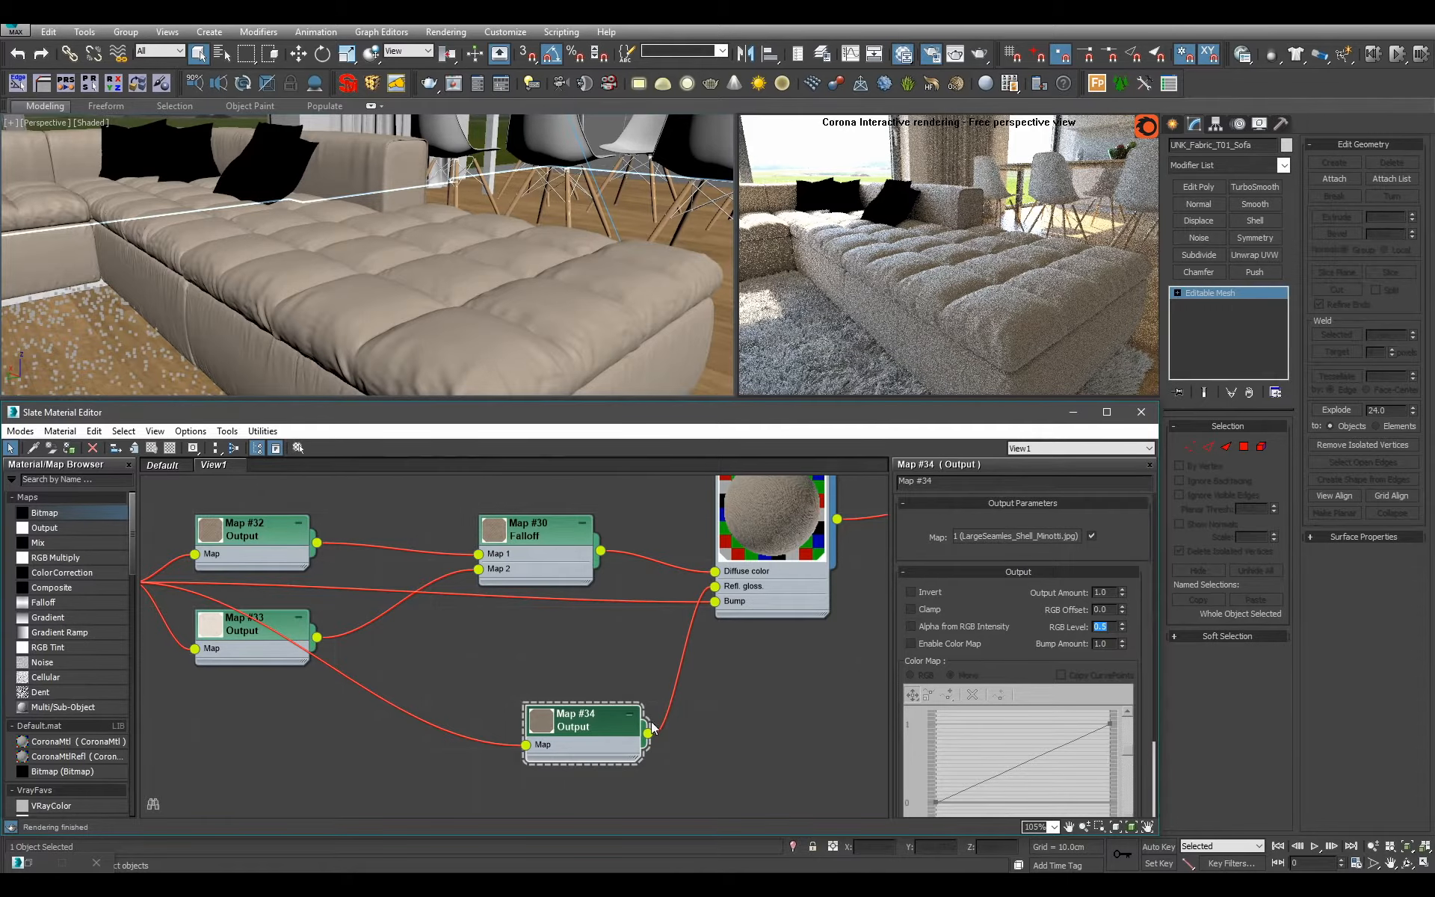
drag(591, 735, 544, 641)
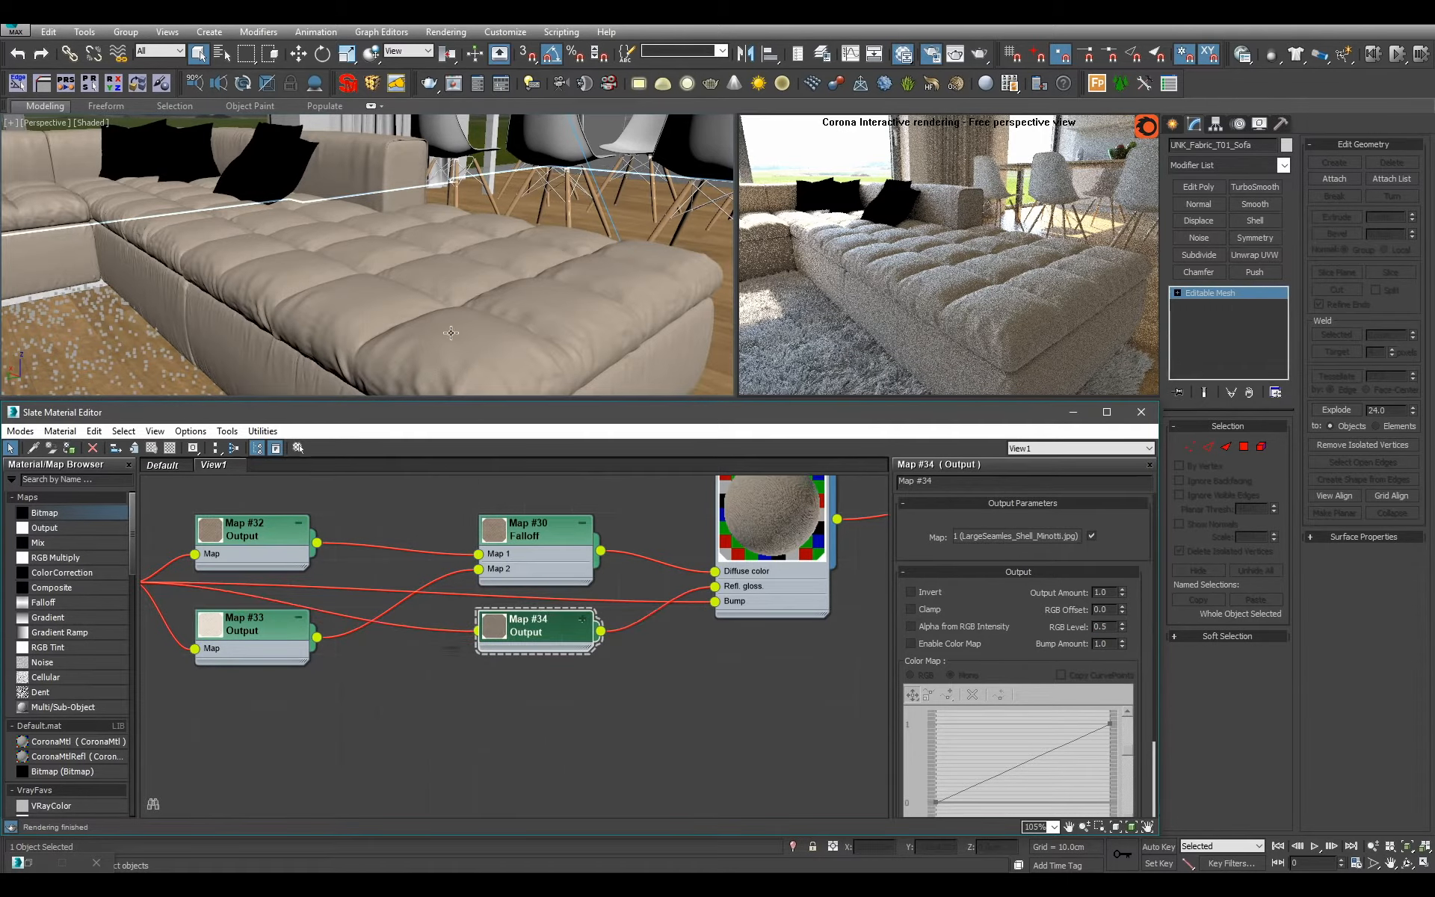
Duplicate the Fabric_Sofa material together with its Falloff map and place the copies below the originals.
scroll(450, 333, down, 6)
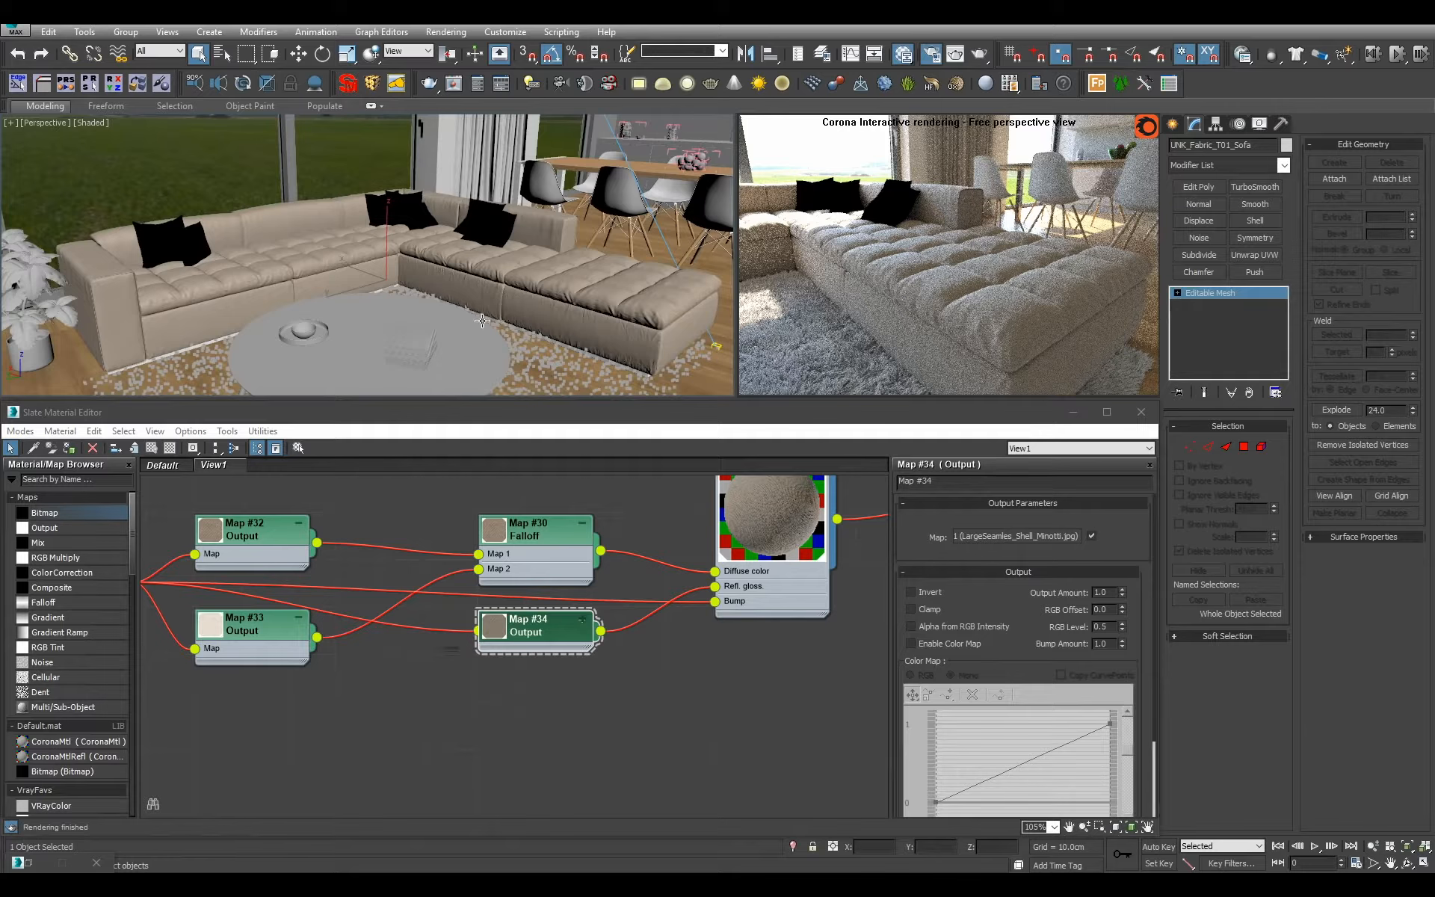
alt+middle_drag(482, 321, 453, 297)
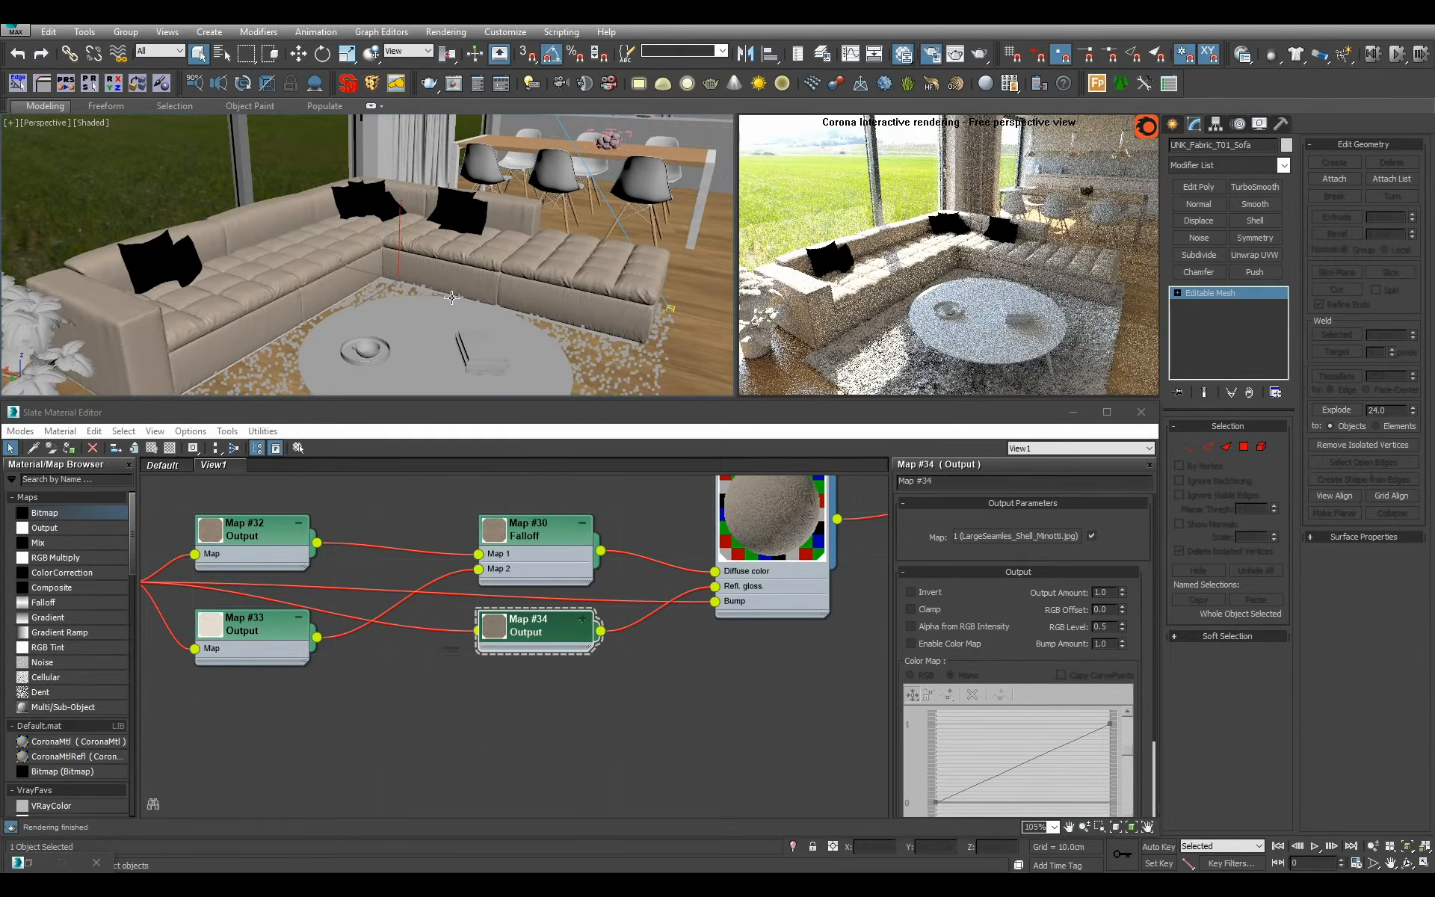
scroll(807, 593, down, 2)
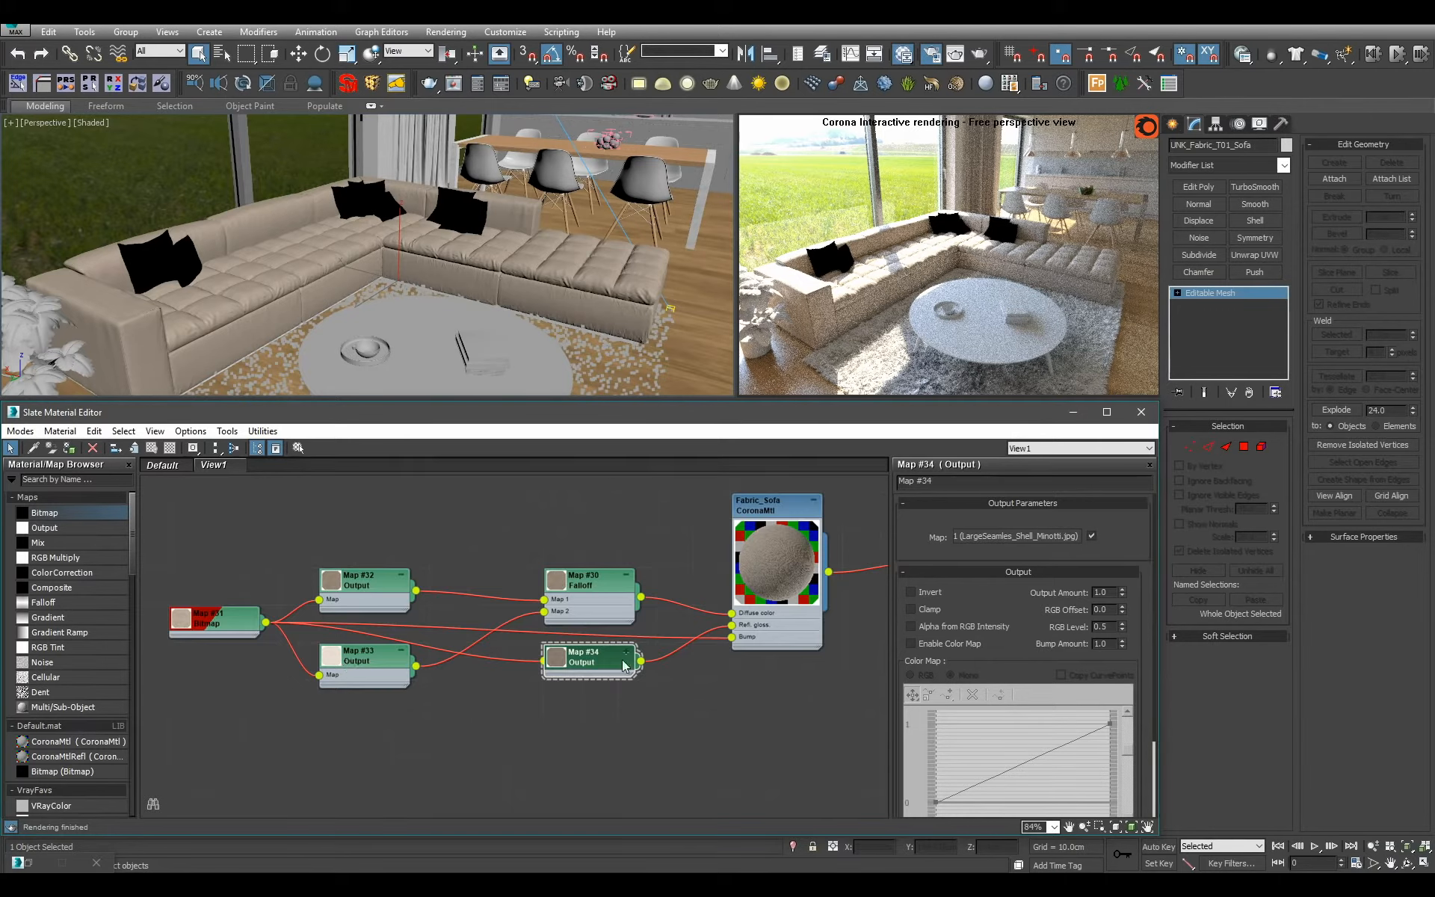
scroll(624, 665, down, 2)
middle_drag(541, 637, 669, 609)
scroll(668, 610, down, 1)
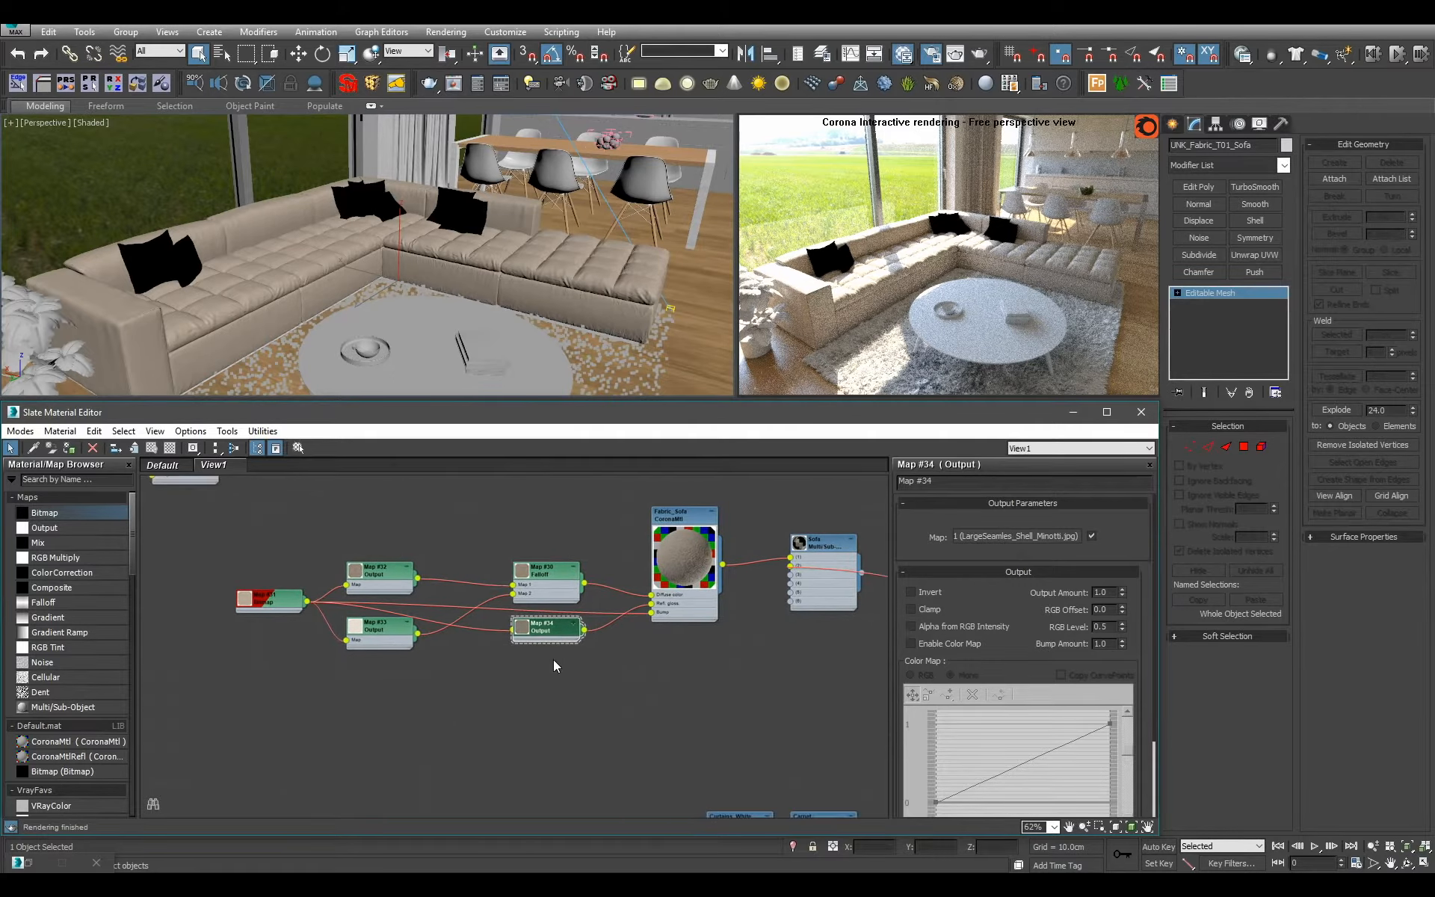
scroll(622, 681, up, 1)
middle_drag(622, 681, 506, 662)
click(601, 582)
middle_drag(556, 613, 507, 634)
scroll(506, 634, up, 1)
ctrl+click(401, 529)
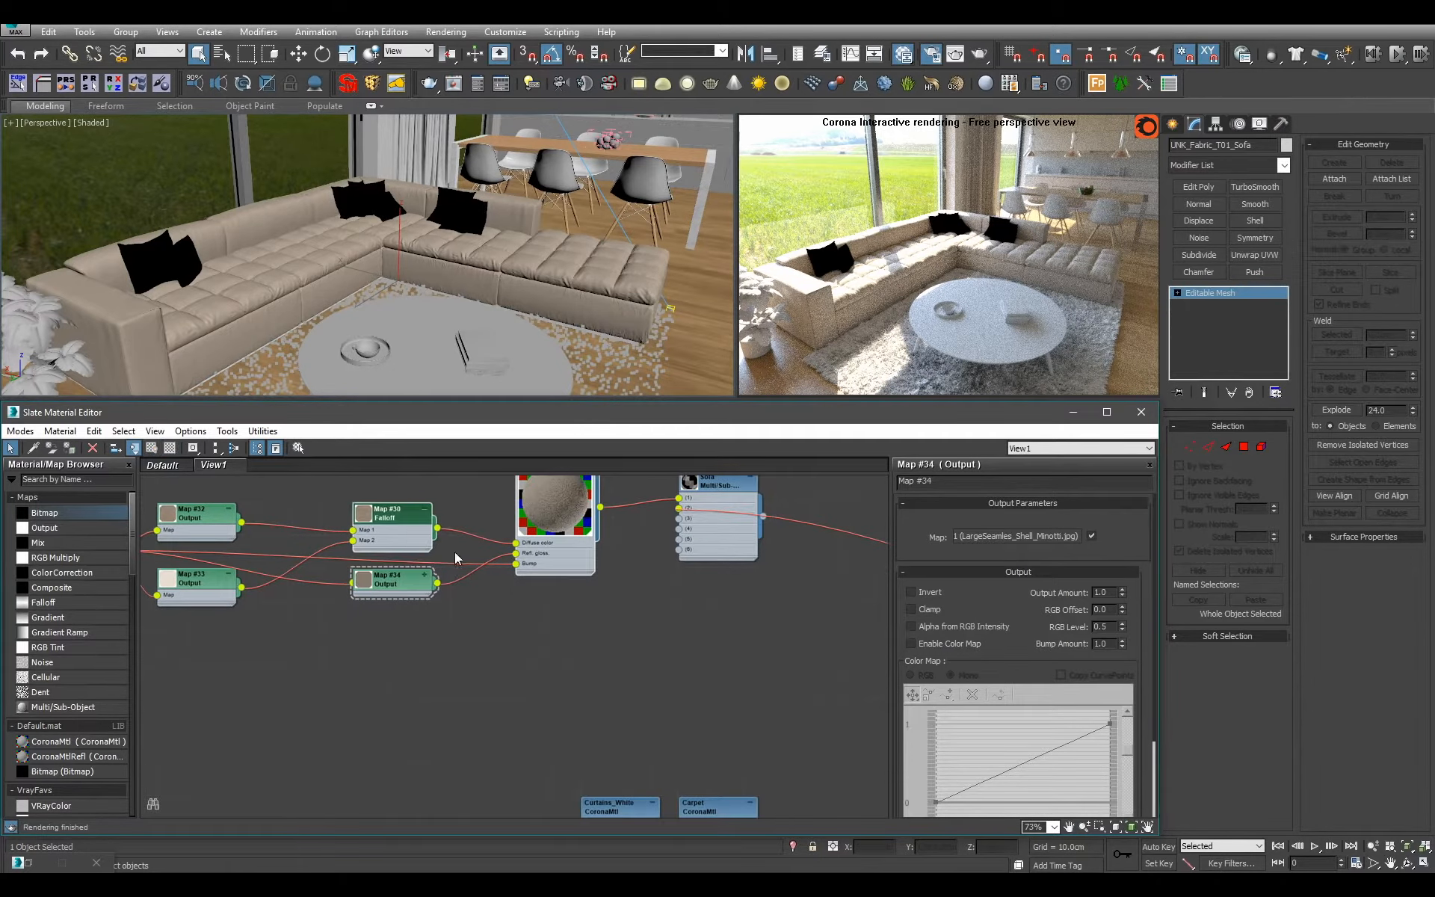
middle_drag(491, 560, 601, 618)
shift+drag(603, 594, 602, 757)
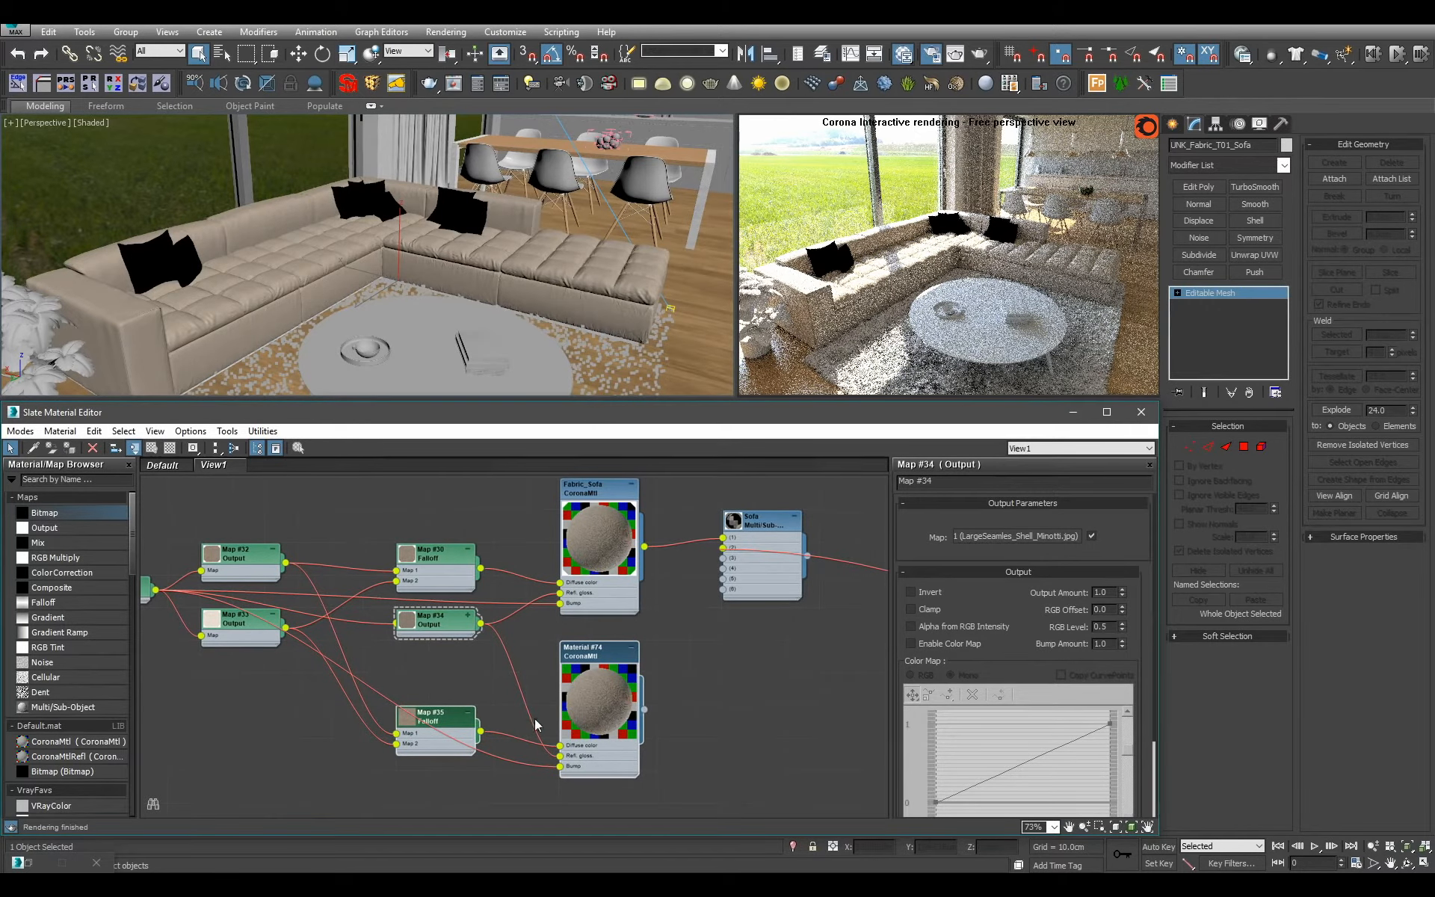
Disconnect both Output maps from the duplicated Falloff map.
middle_drag(376, 742, 484, 672)
scroll(485, 672, up, 2)
drag(509, 661, 446, 683)
scroll(457, 686, down, 2)
Connect the duplicated fabric material to the remaining sub-material slots of the Sofa Multi/Sub-Object material.
middle_drag(764, 567, 608, 657)
scroll(608, 657, up, 1)
drag(589, 737, 676, 575)
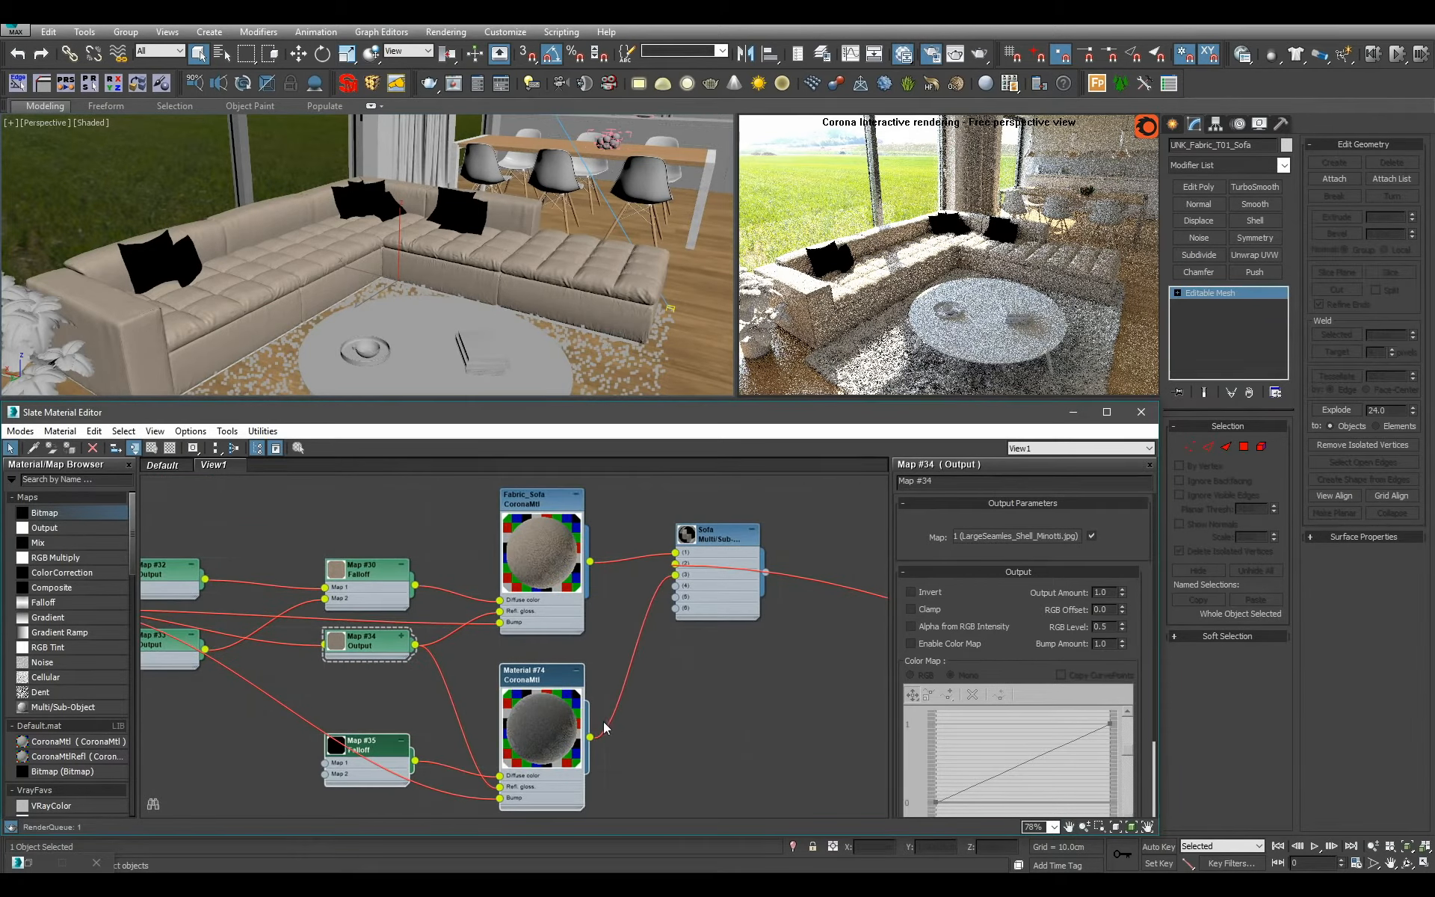
drag(590, 737, 676, 598)
drag(590, 737, 679, 609)
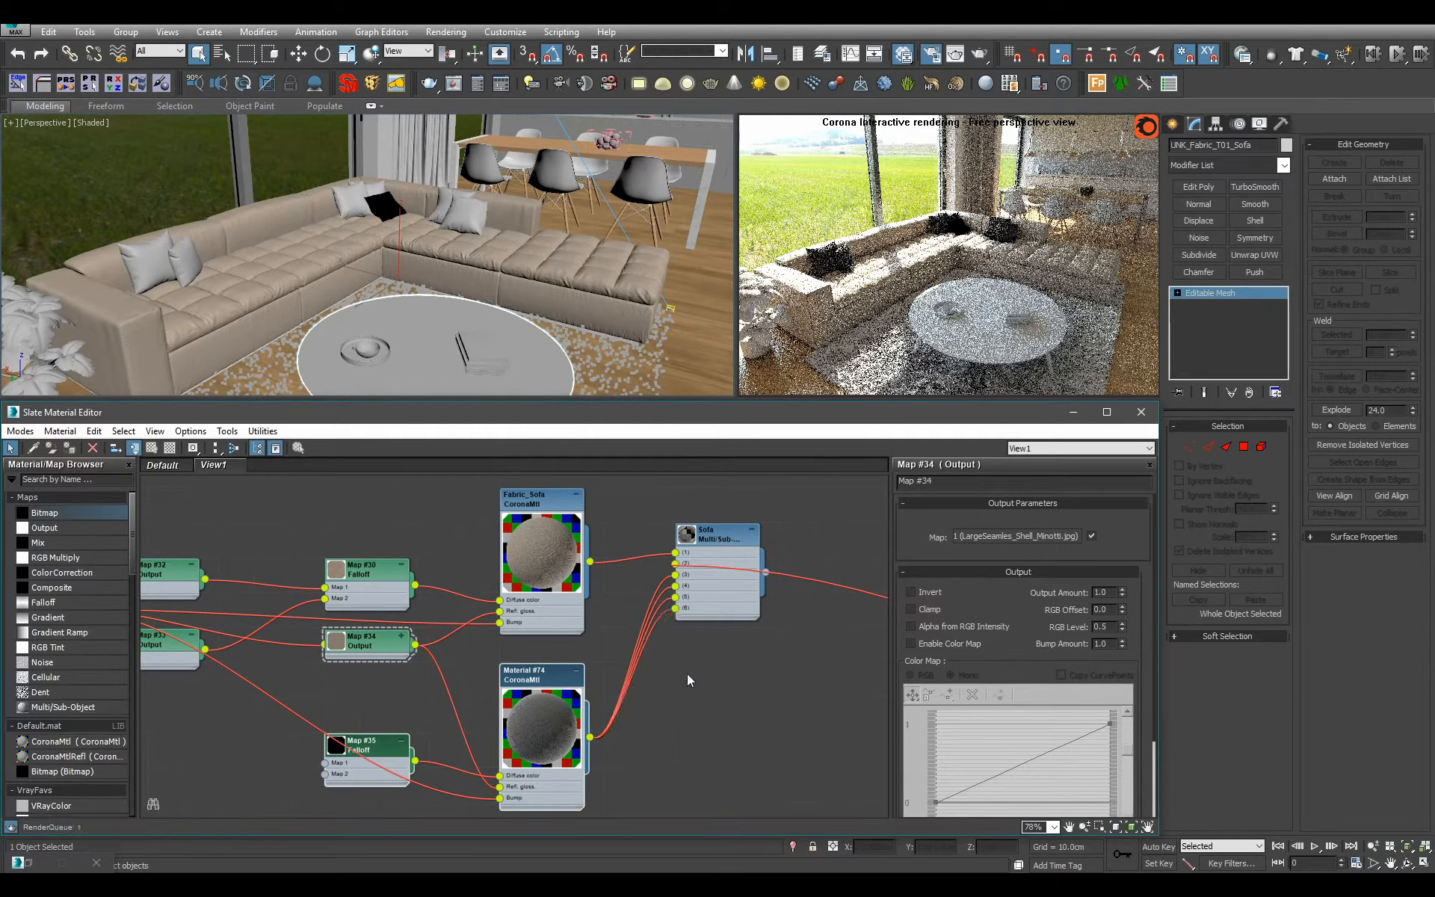
Find and add a CoronaMultiMap, show its parameters, and place its collapsed node below the fabric bitmap.
middle_drag(376, 692, 610, 580)
scroll(607, 580, up, 2)
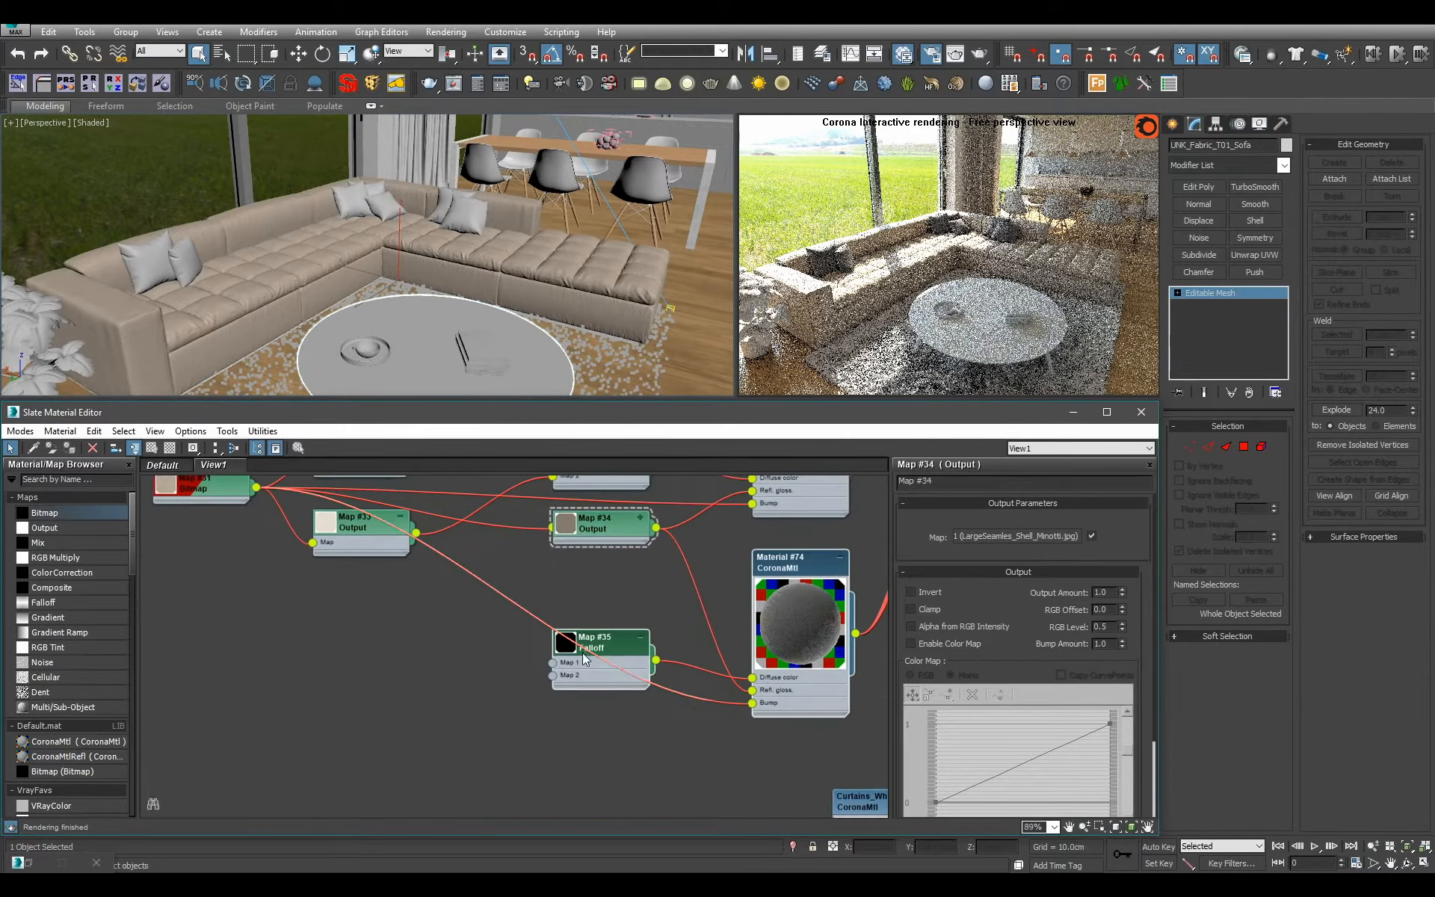
mouse_move(585, 680)
mouse_down()
mouse_move(556, 708)
mouse_move(584, 679)
mouse_up()
click(325, 686)
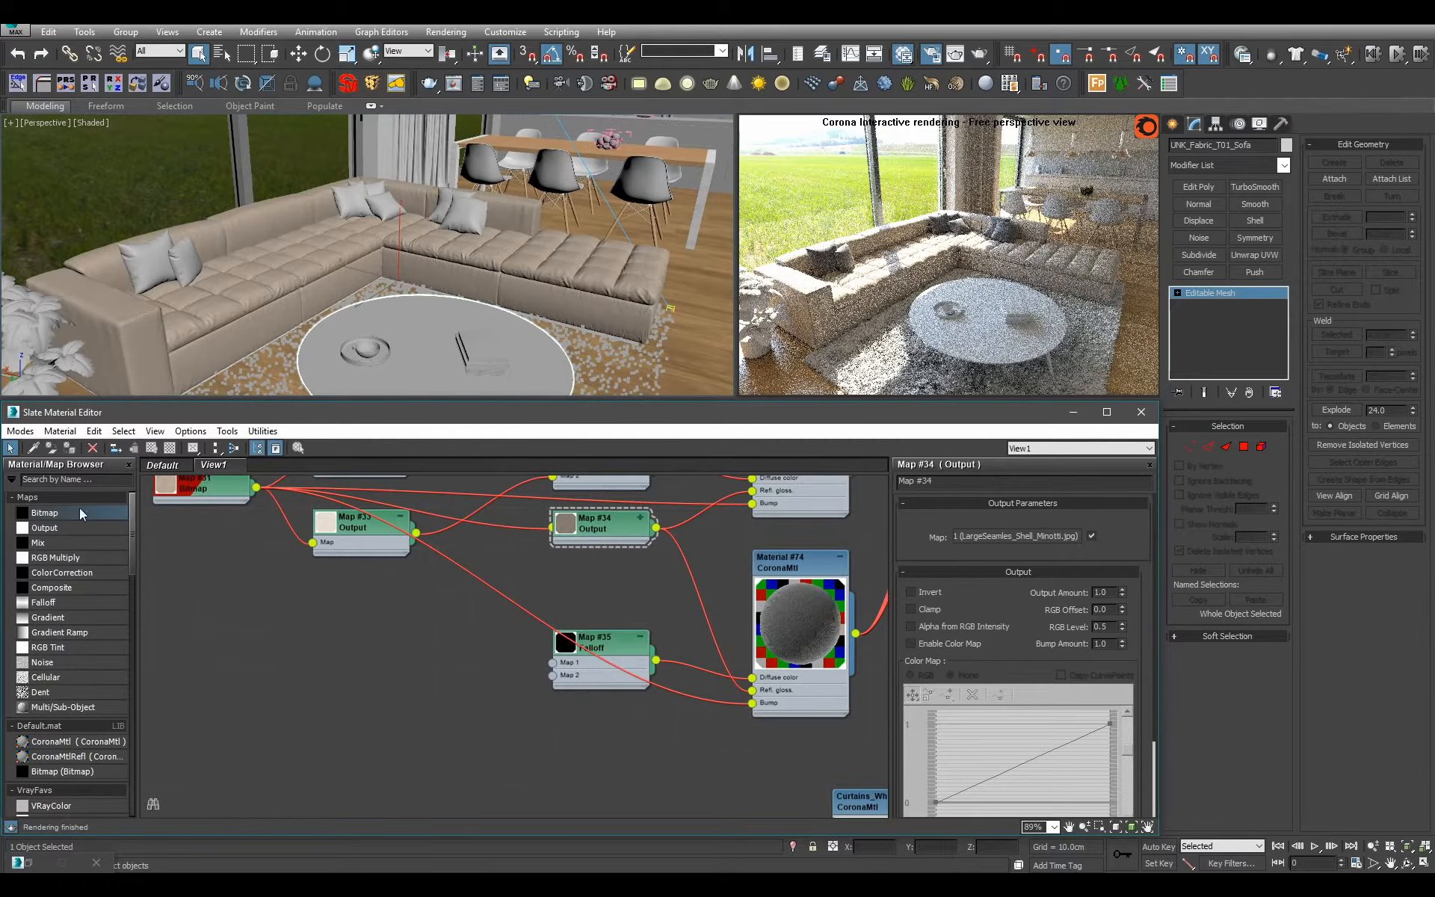
text(coronamu)
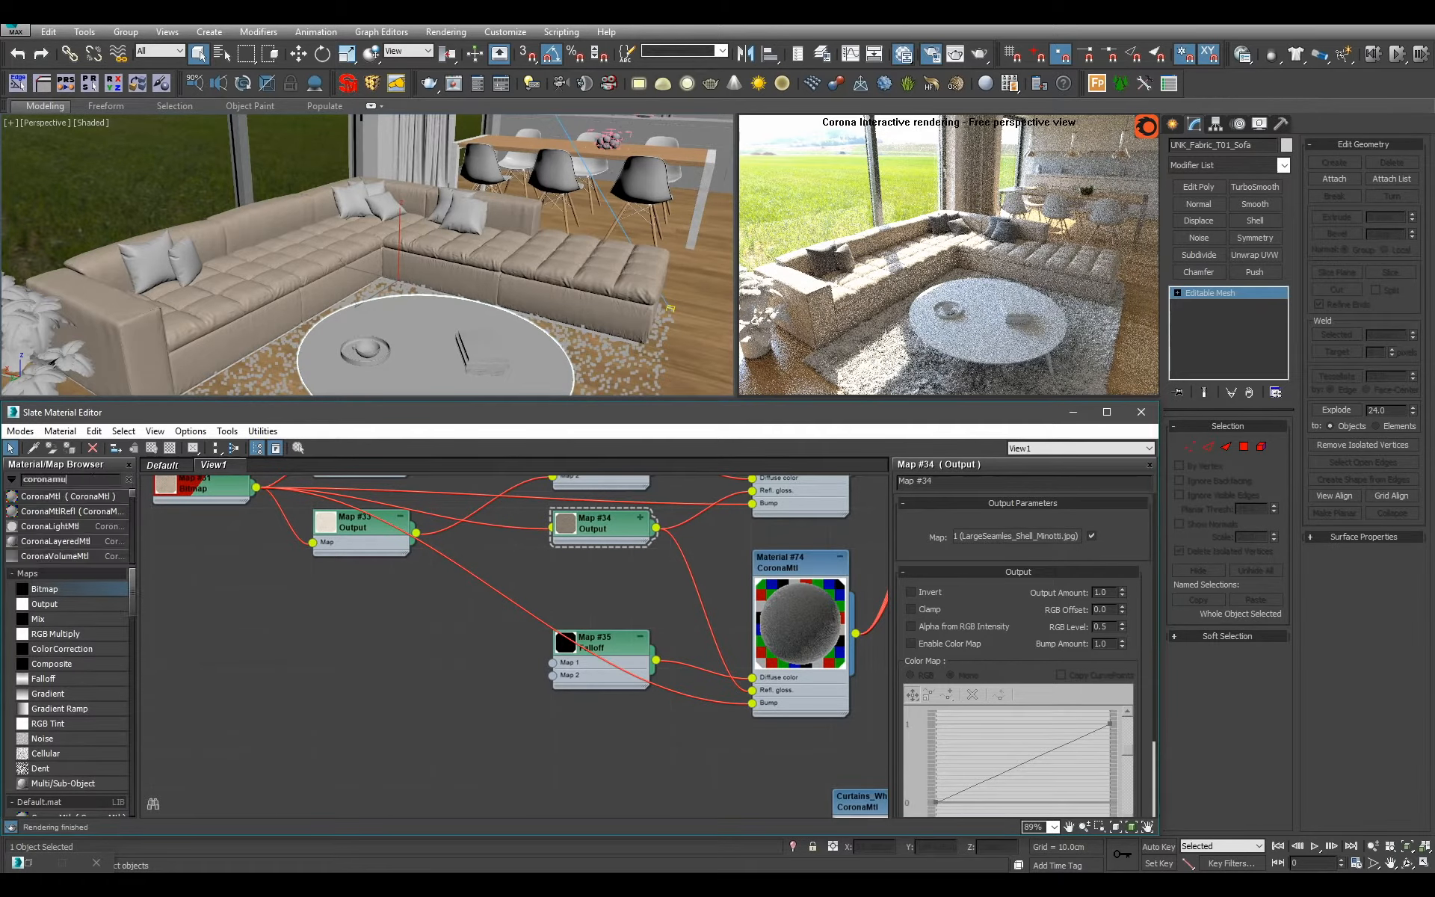
drag(51, 496, 402, 706)
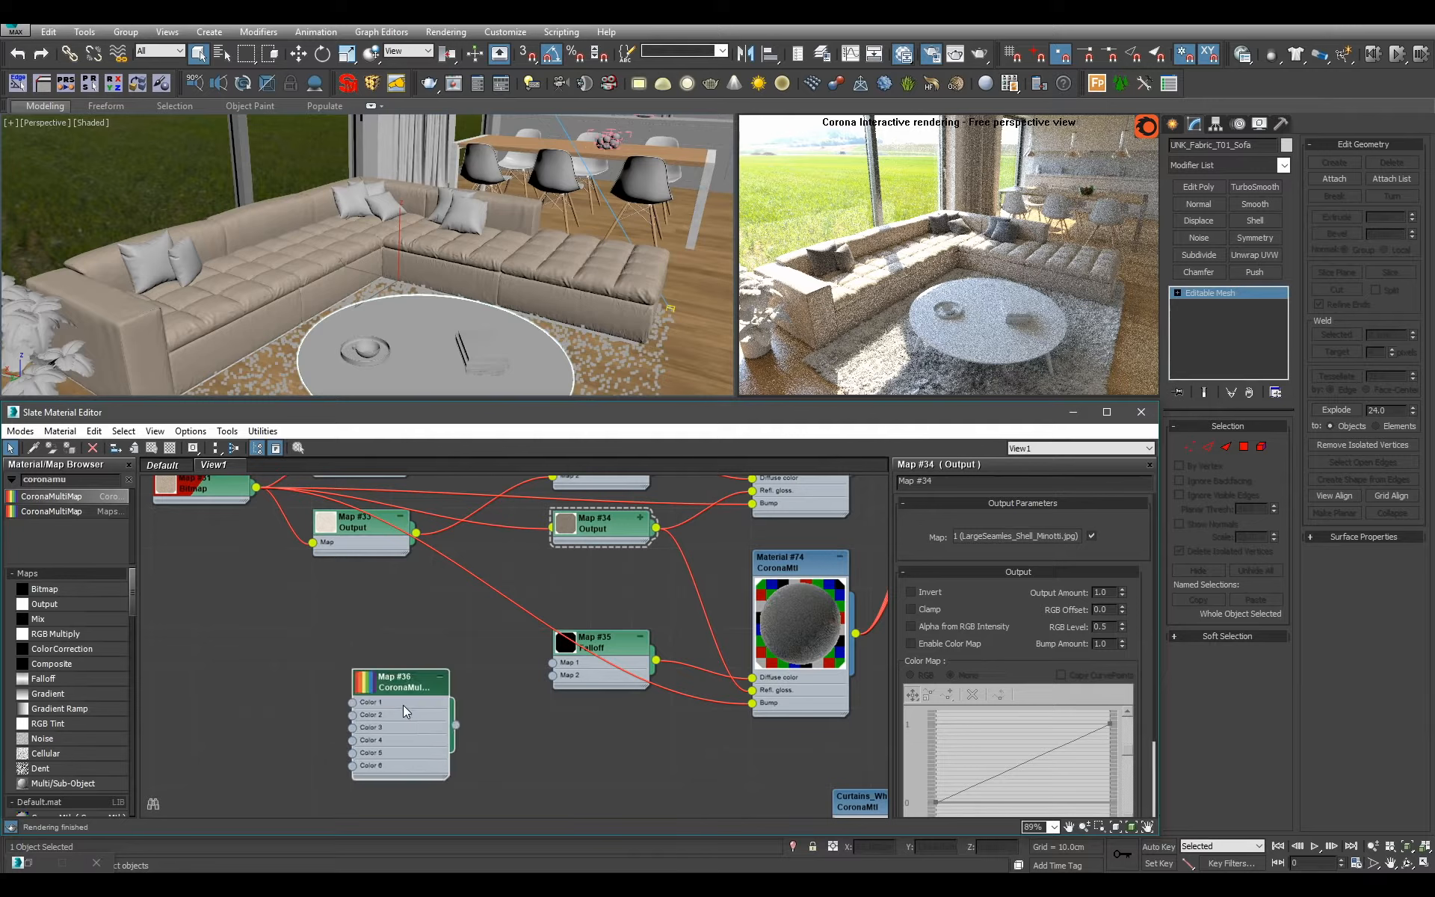
double_click(402, 706)
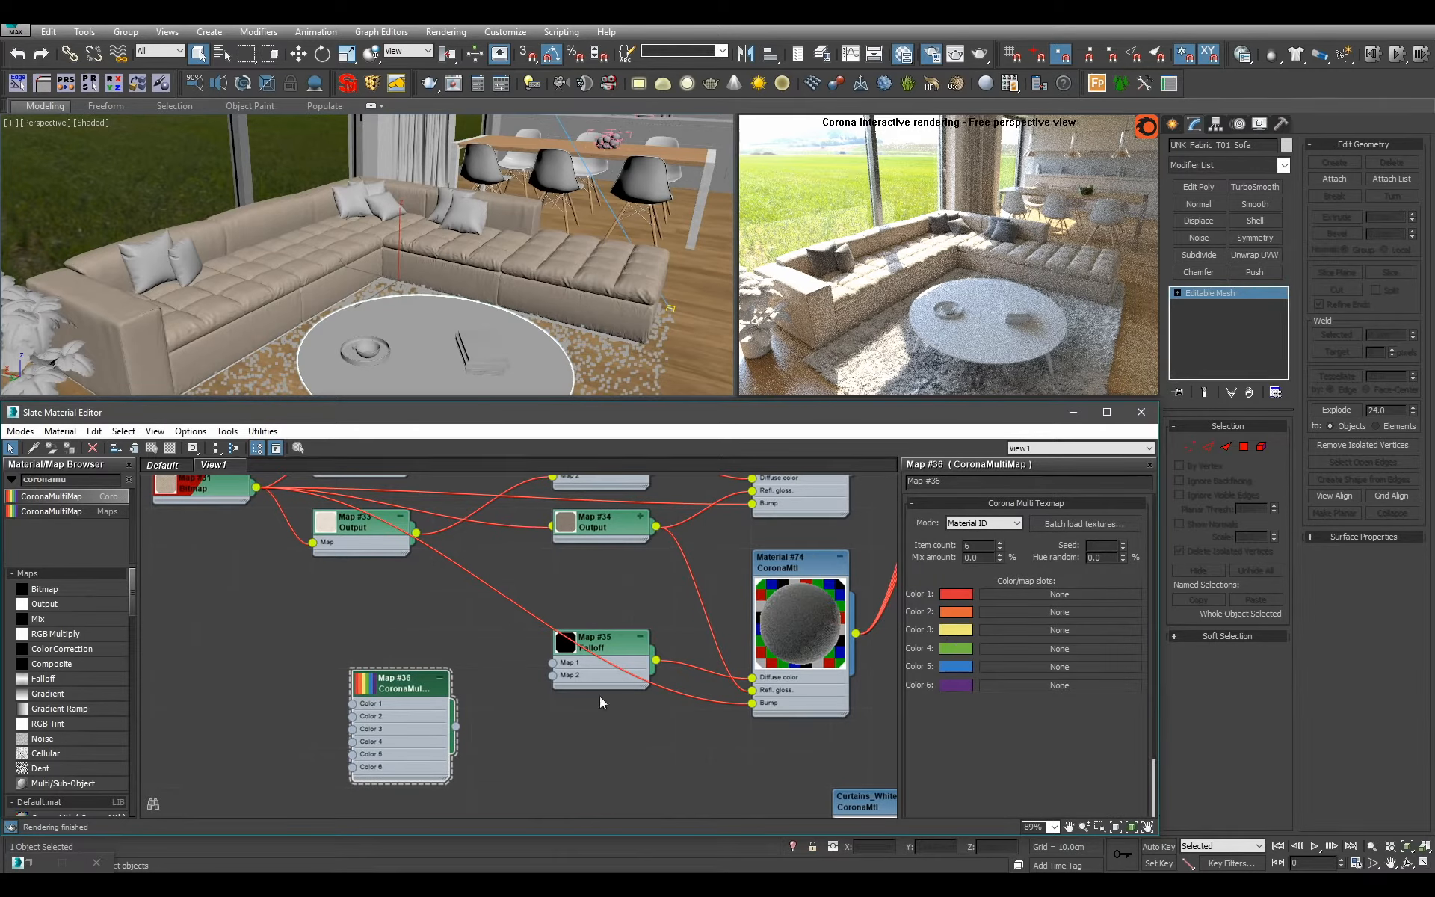
drag(393, 693, 193, 654)
middle_drag(229, 668, 287, 671)
scroll(288, 671, down, 1)
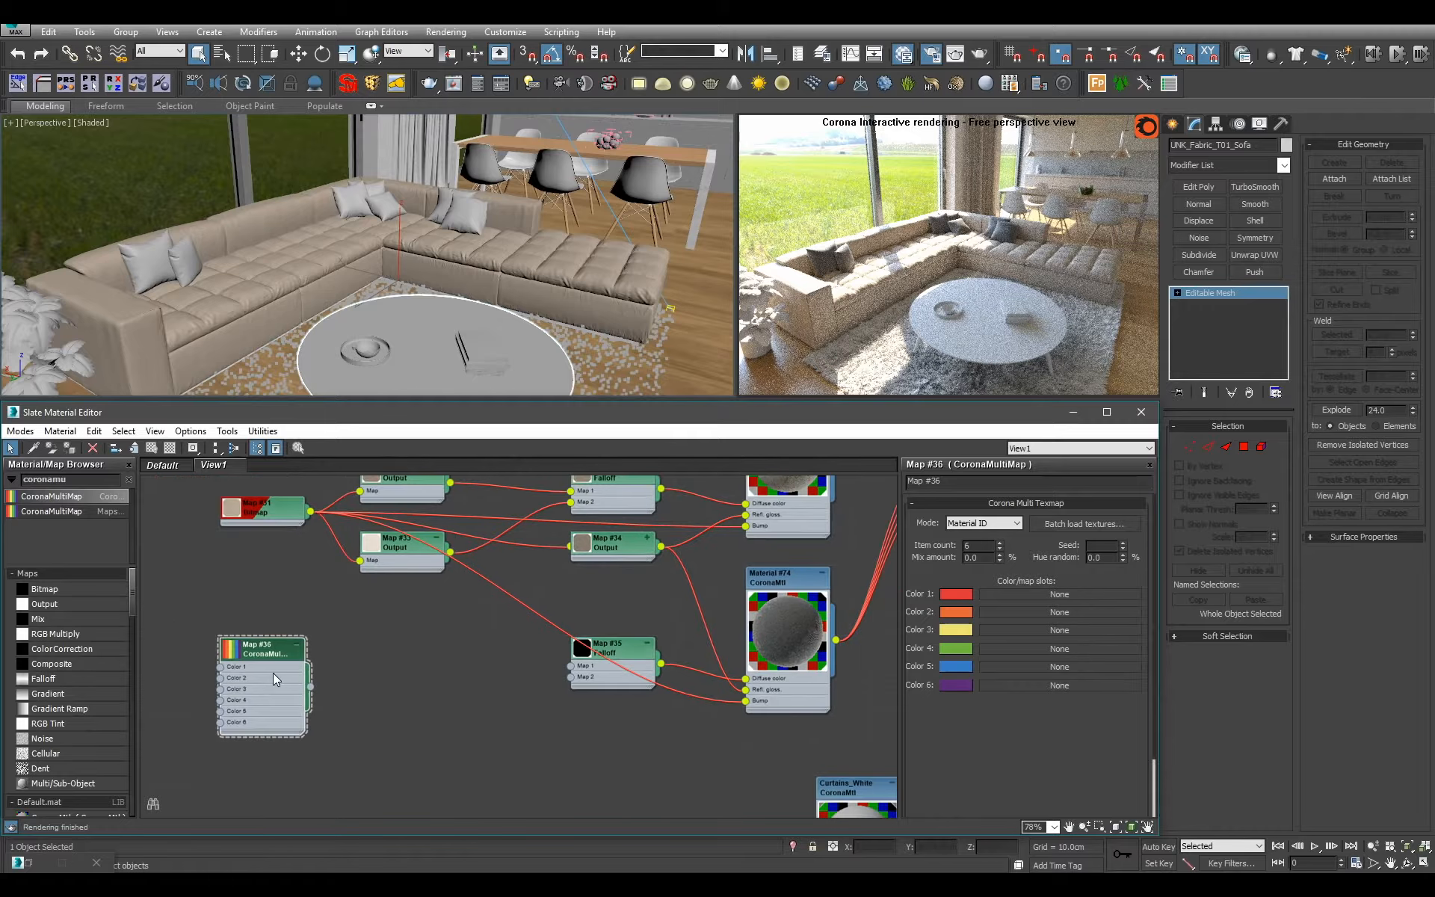
click(297, 645)
Add an RGB Multiply map and connect the CoronaMultiMap to its Color 1 input.
drag(82, 634, 447, 673)
scroll(448, 674, up, 1)
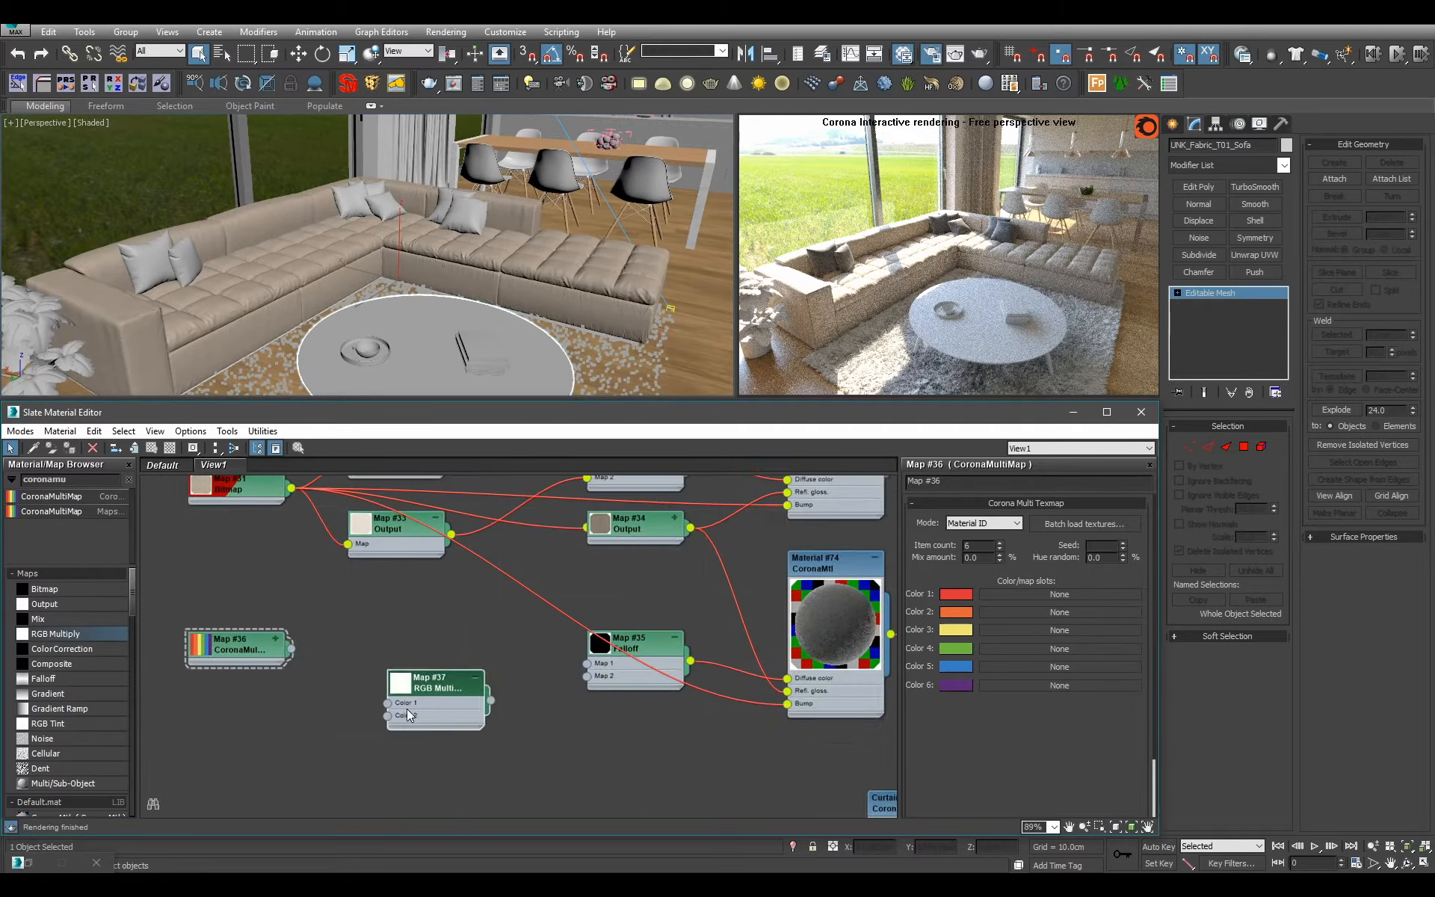
middle_drag(404, 709, 484, 693)
drag(480, 694, 469, 688)
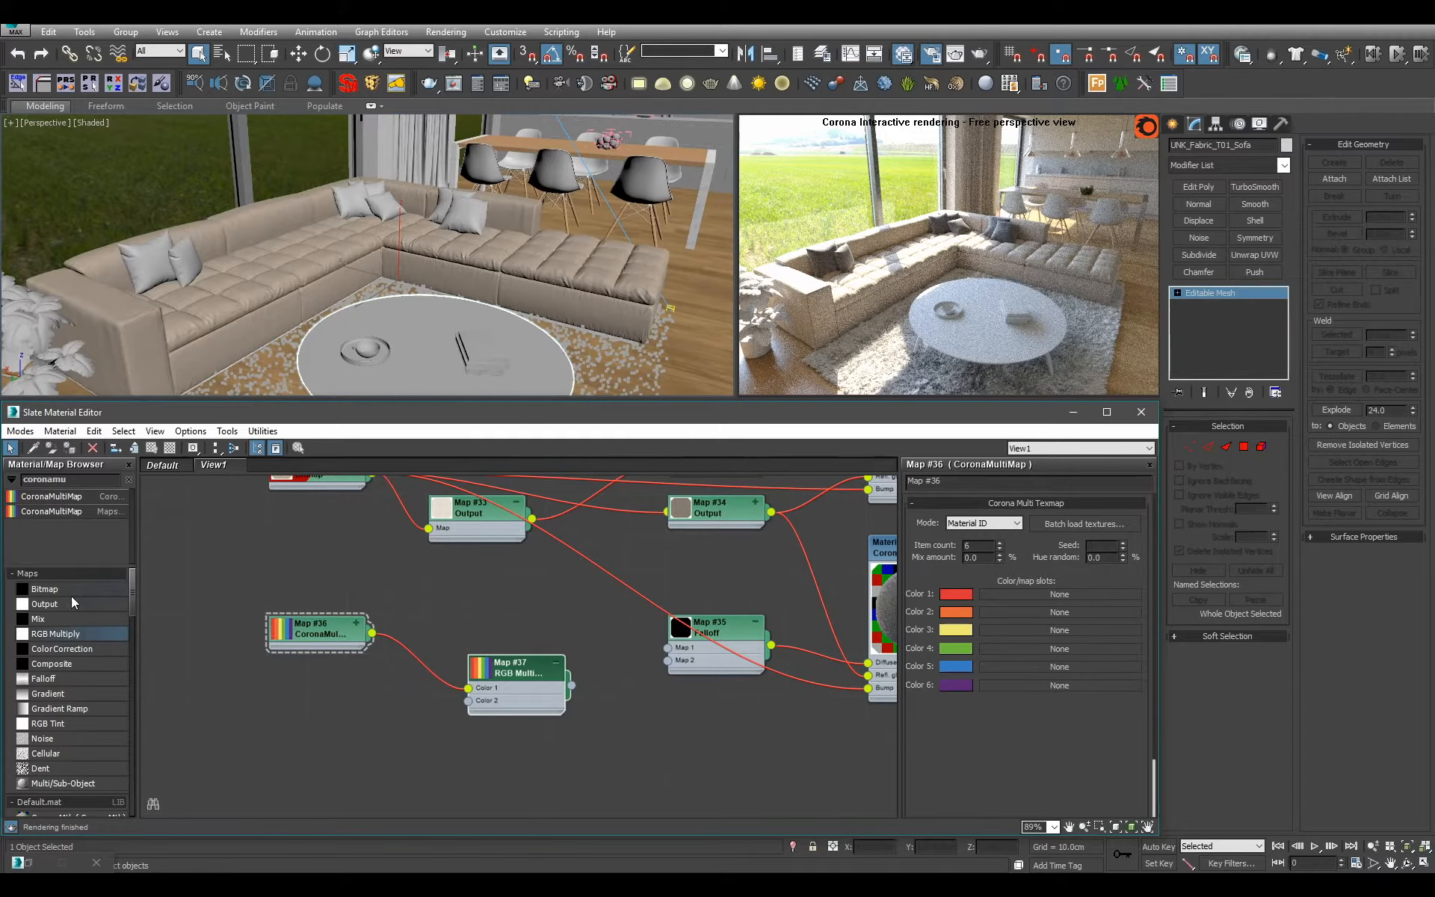
Load LargeSeamles_BW.jpg as a Bitmap map and connect it to Color 2 of the RGB Multiply map.
drag(71, 590, 338, 713)
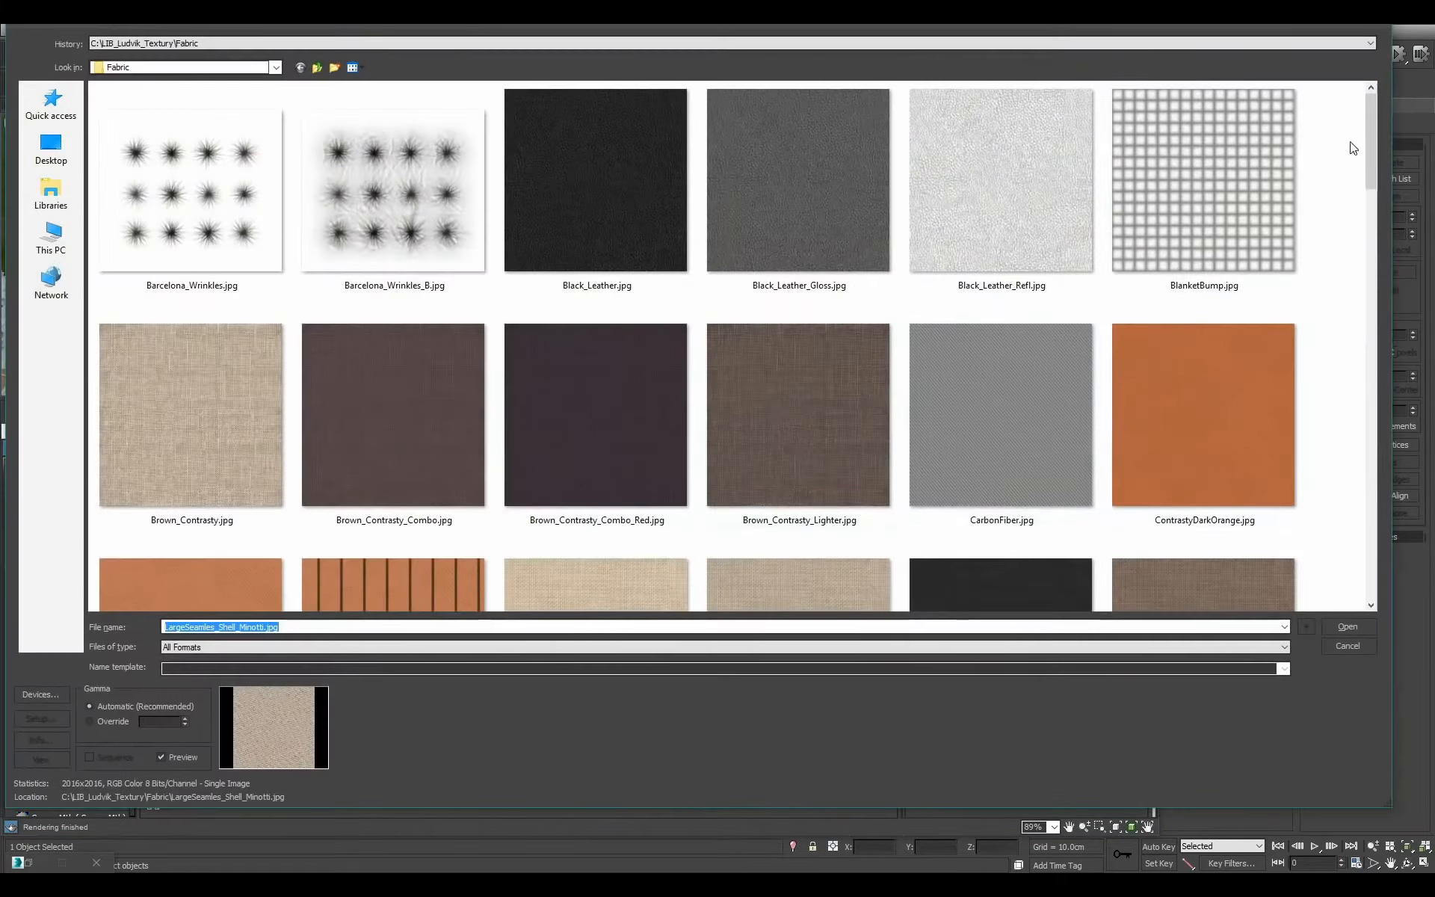
drag(1370, 139, 1339, 426)
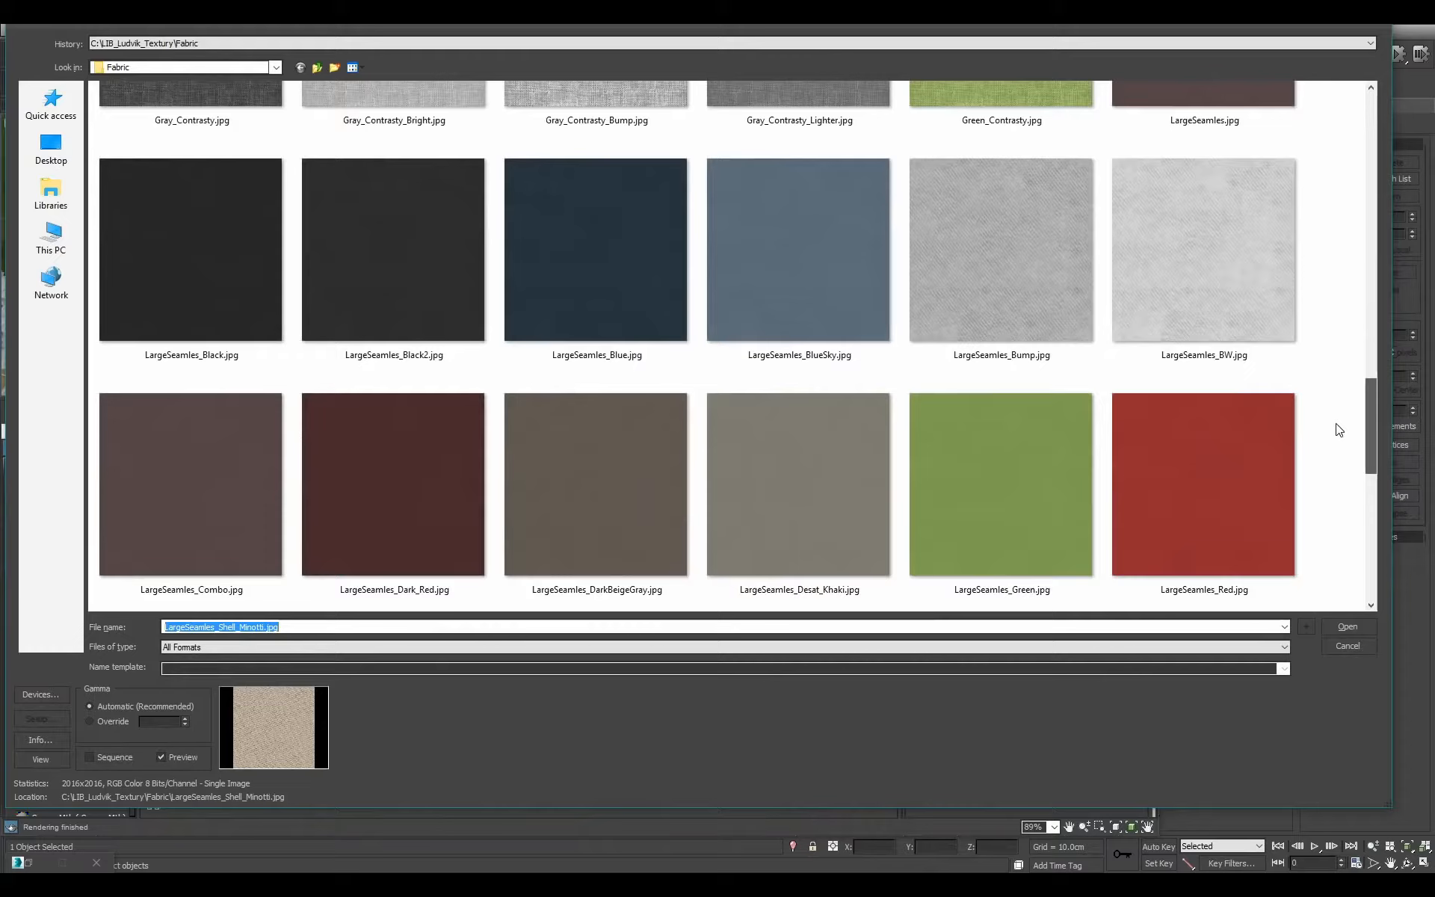
double_click(1190, 285)
drag(361, 713, 321, 713)
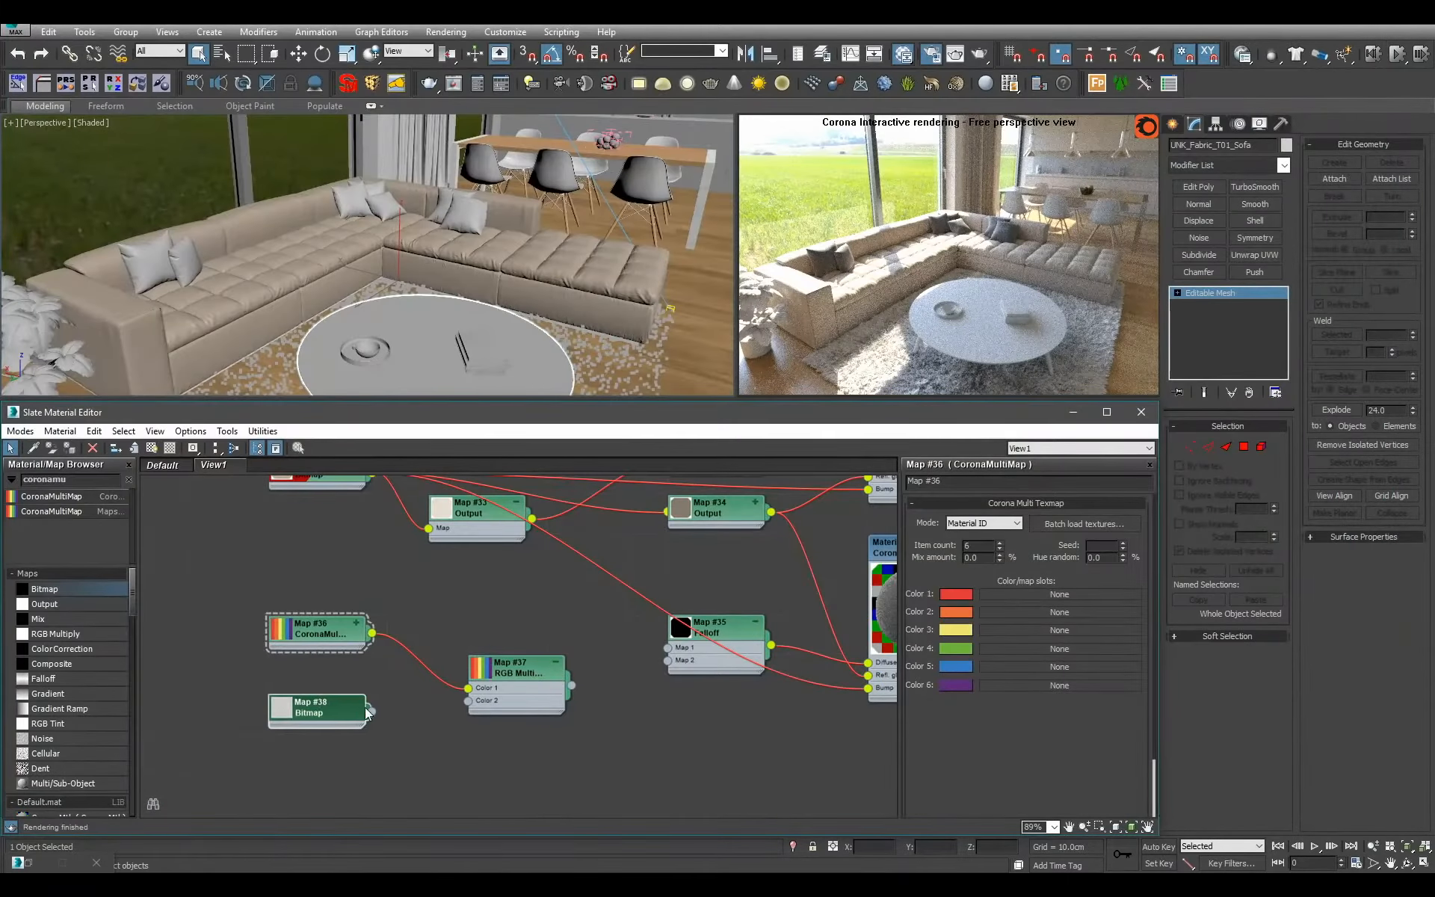
middle_drag(397, 595, 358, 645)
drag(336, 761, 432, 751)
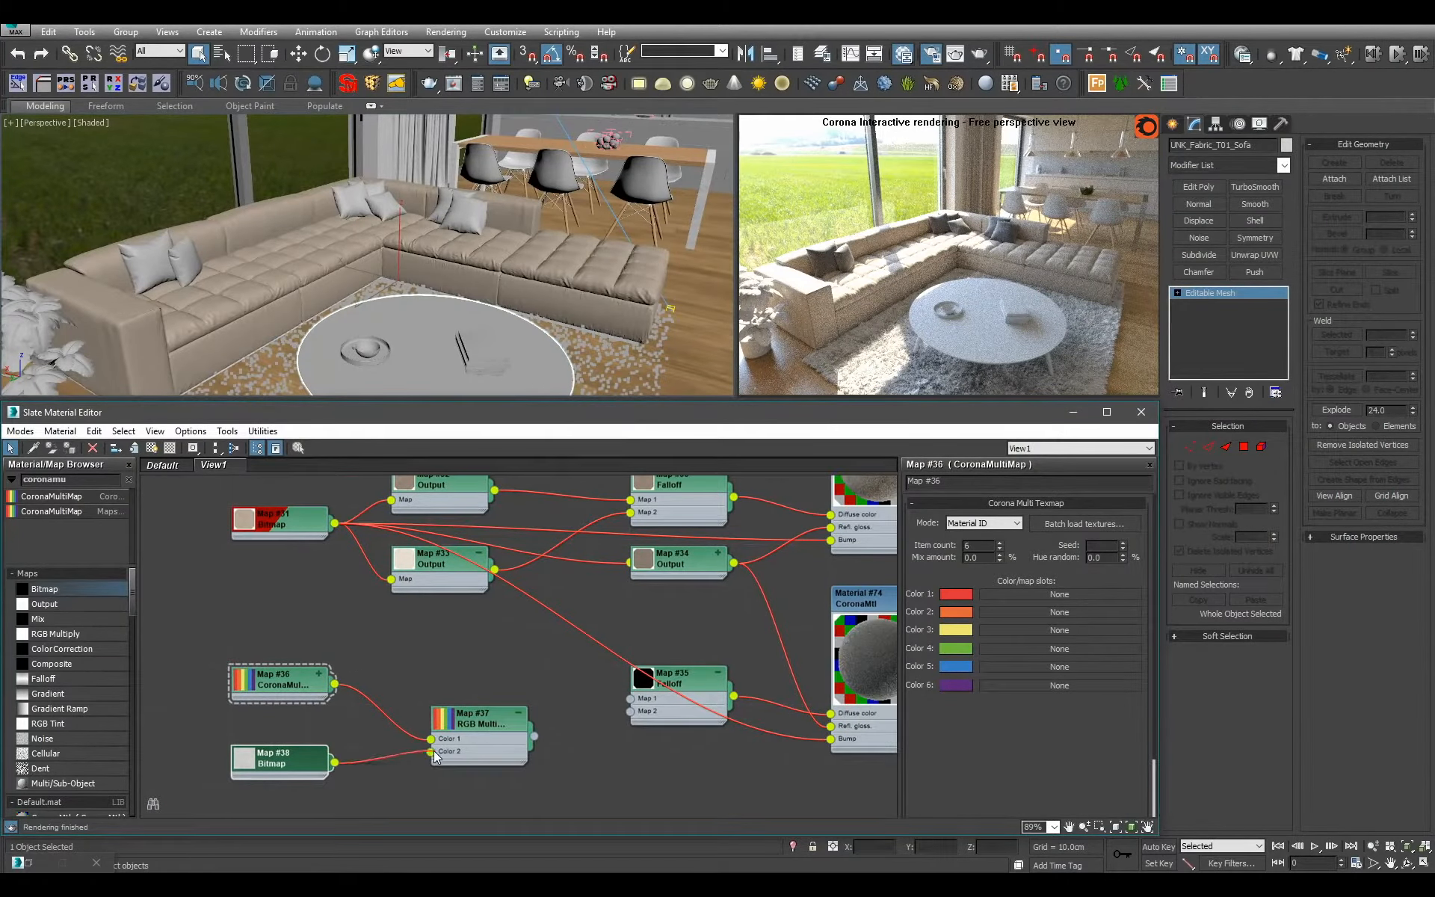
Reposition the RGB Multiply node beside the CoronaMultiMap and its bitmap.
middle_drag(561, 727, 465, 715)
scroll(465, 716, up, 1)
drag(411, 716, 331, 708)
middle_drag(331, 713, 600, 672)
scroll(600, 672, down, 2)
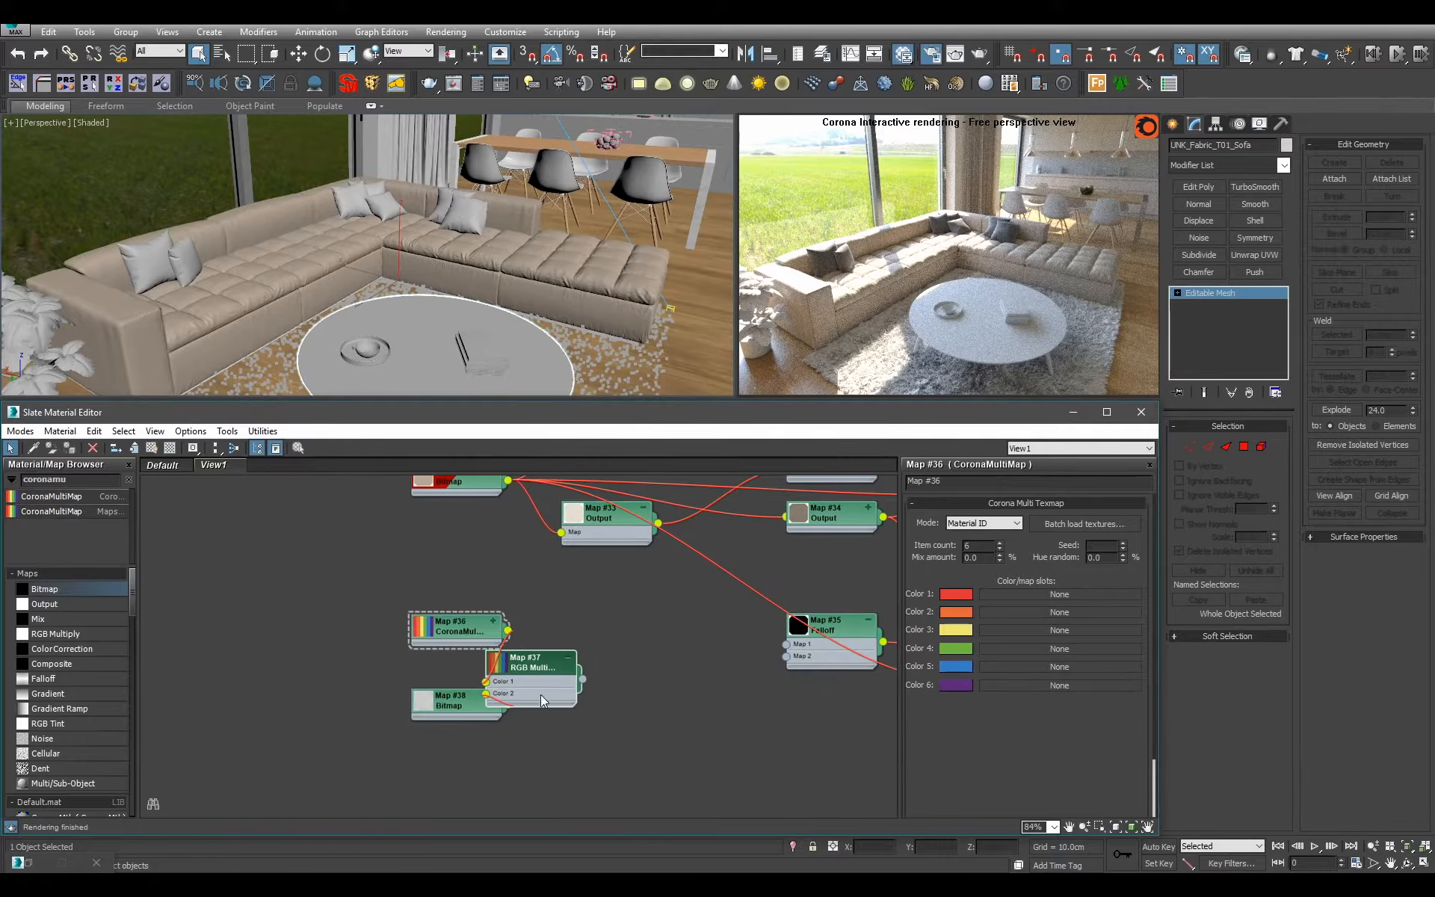
mouse_move(541, 669)
mouse_down()
mouse_move(616, 669)
mouse_move(542, 670)
mouse_up()
Duplicate the two Output maps that feed the sofa's Falloff and leave the copies disconnected before the duplicated Falloff.
key(c)
middle_drag(593, 550, 450, 592)
scroll(451, 592, down, 1)
click(451, 587)
ctrl+click(471, 502)
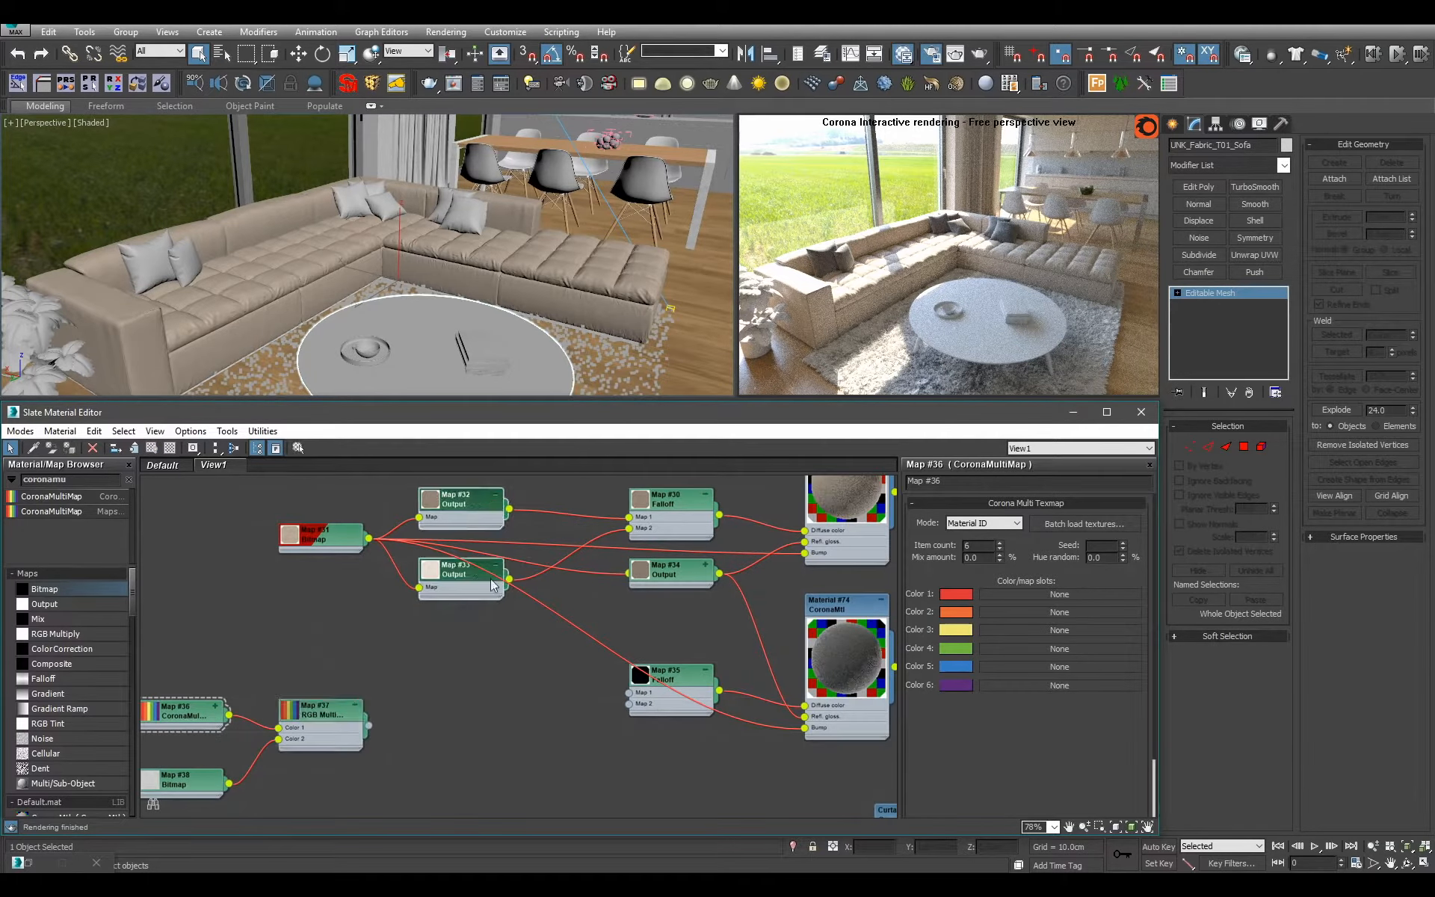
shift+drag(477, 563, 473, 653)
drag(441, 743, 438, 744)
key(Delete)
middle_drag(440, 743, 450, 673)
scroll(450, 673, up, 2)
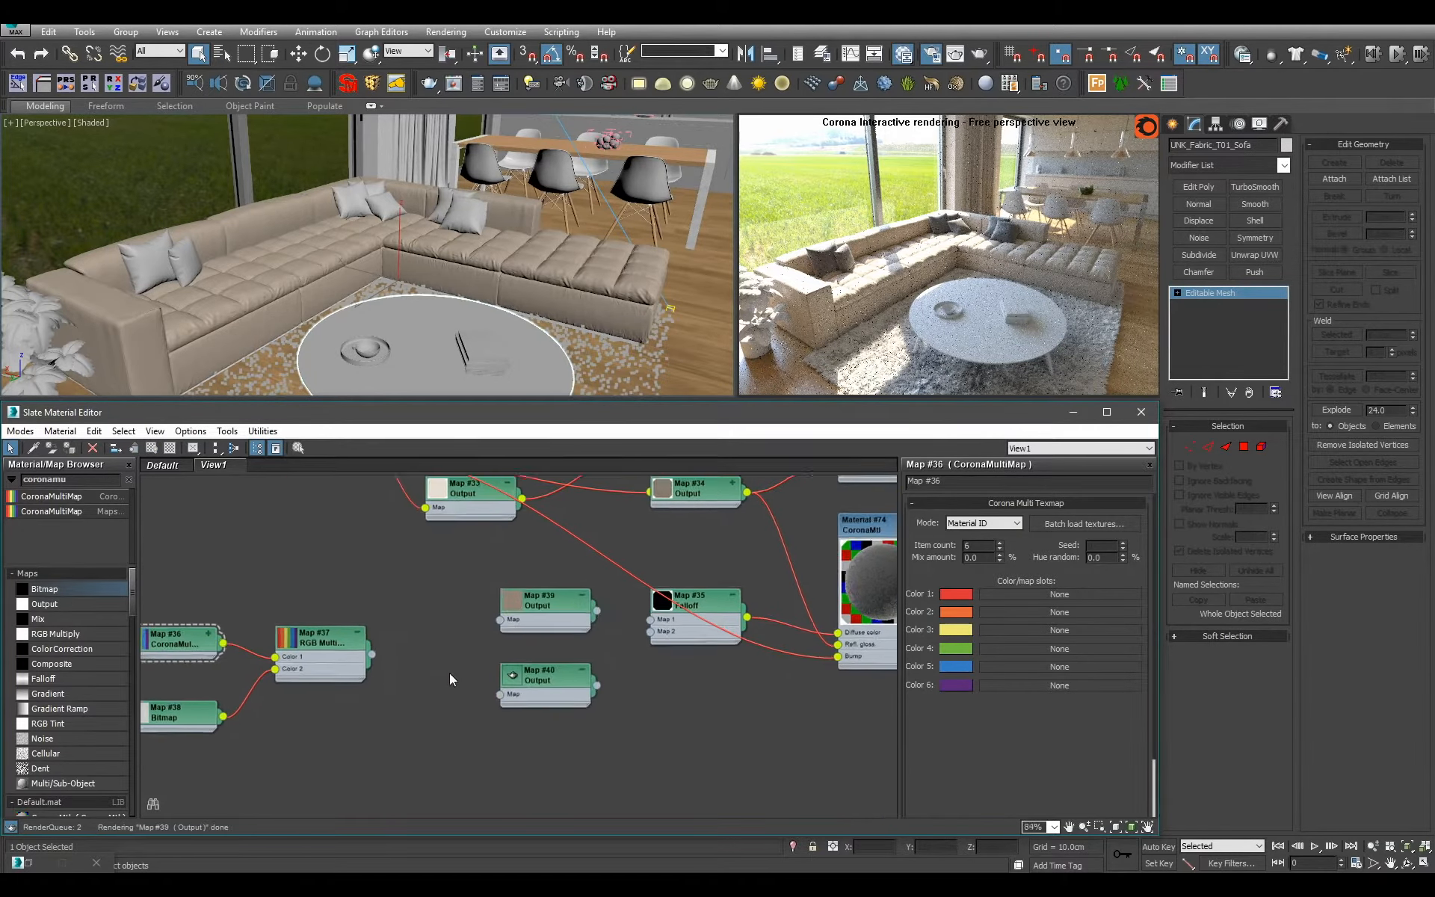
Connect the RGB Multiply map to both copied Output maps, and those to Map 1 and Map 2 of the duplicated Falloff.
drag(366, 654, 503, 615)
middle_drag(482, 612, 455, 702)
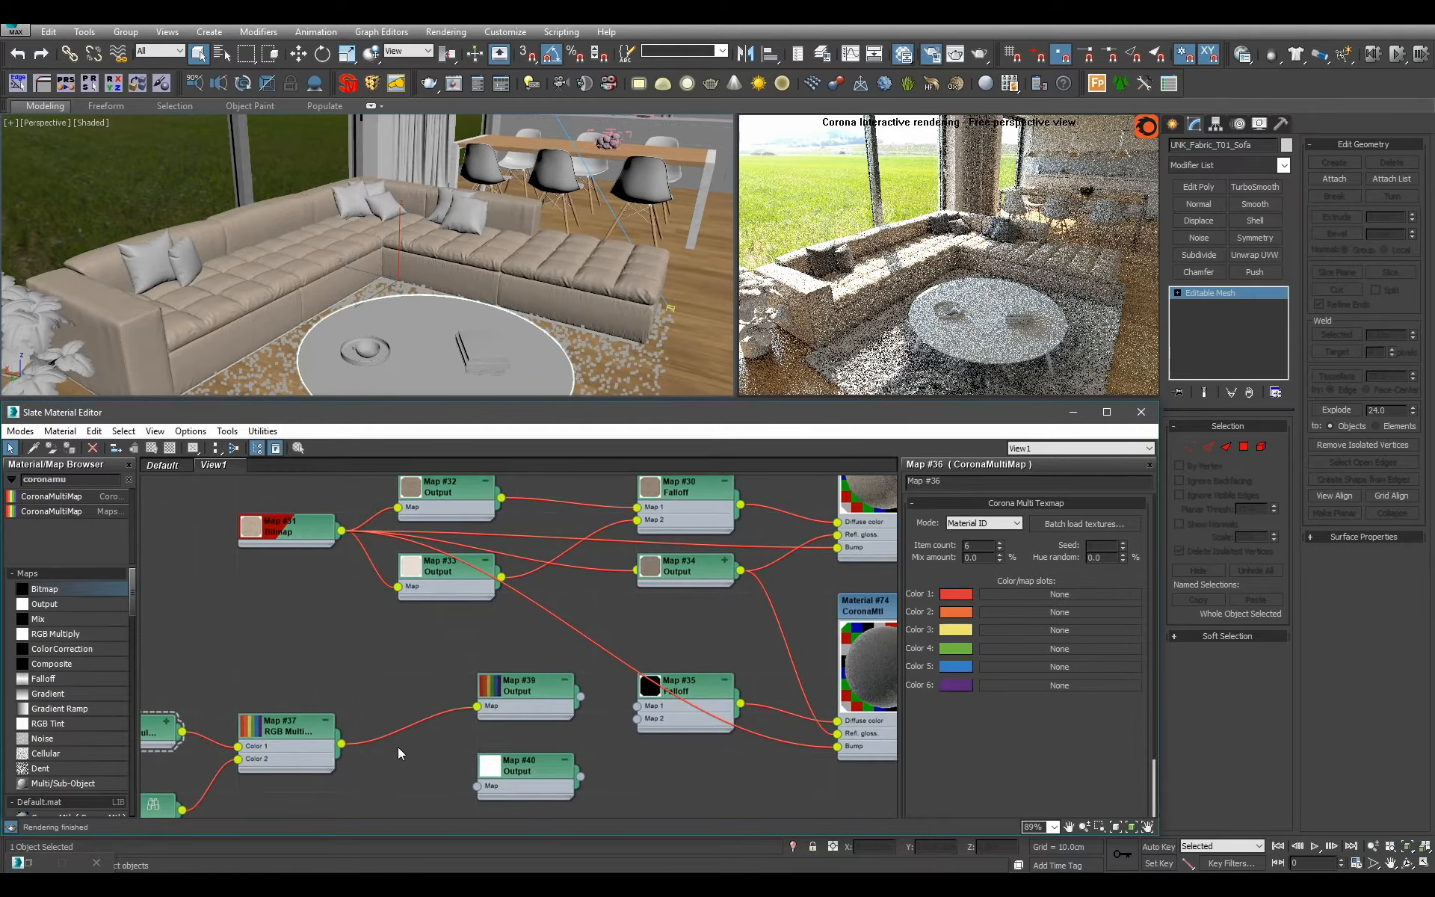
drag(341, 744, 479, 788)
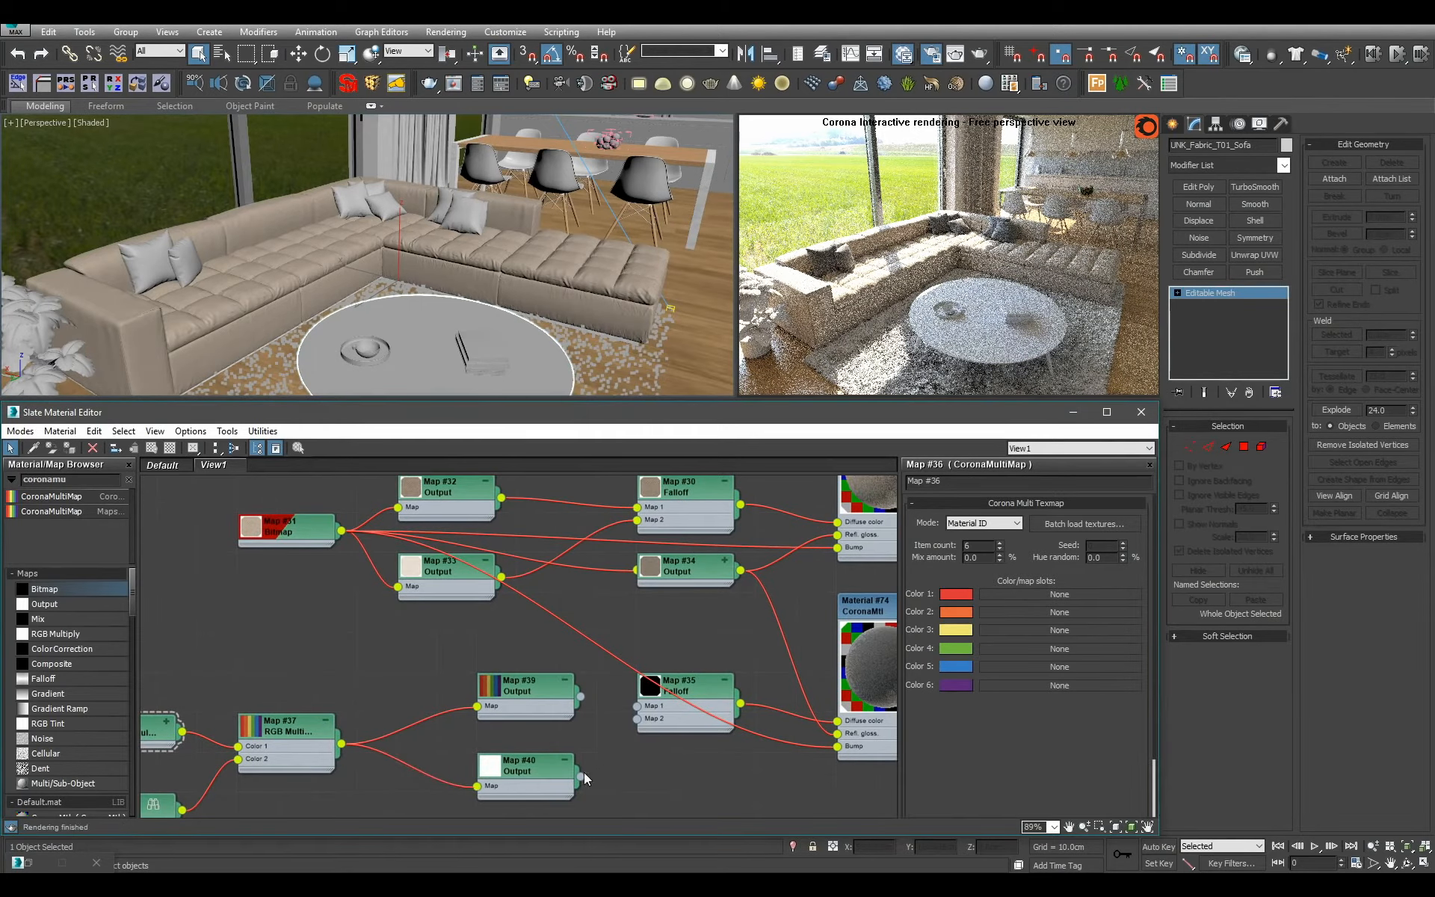
drag(582, 777, 636, 706)
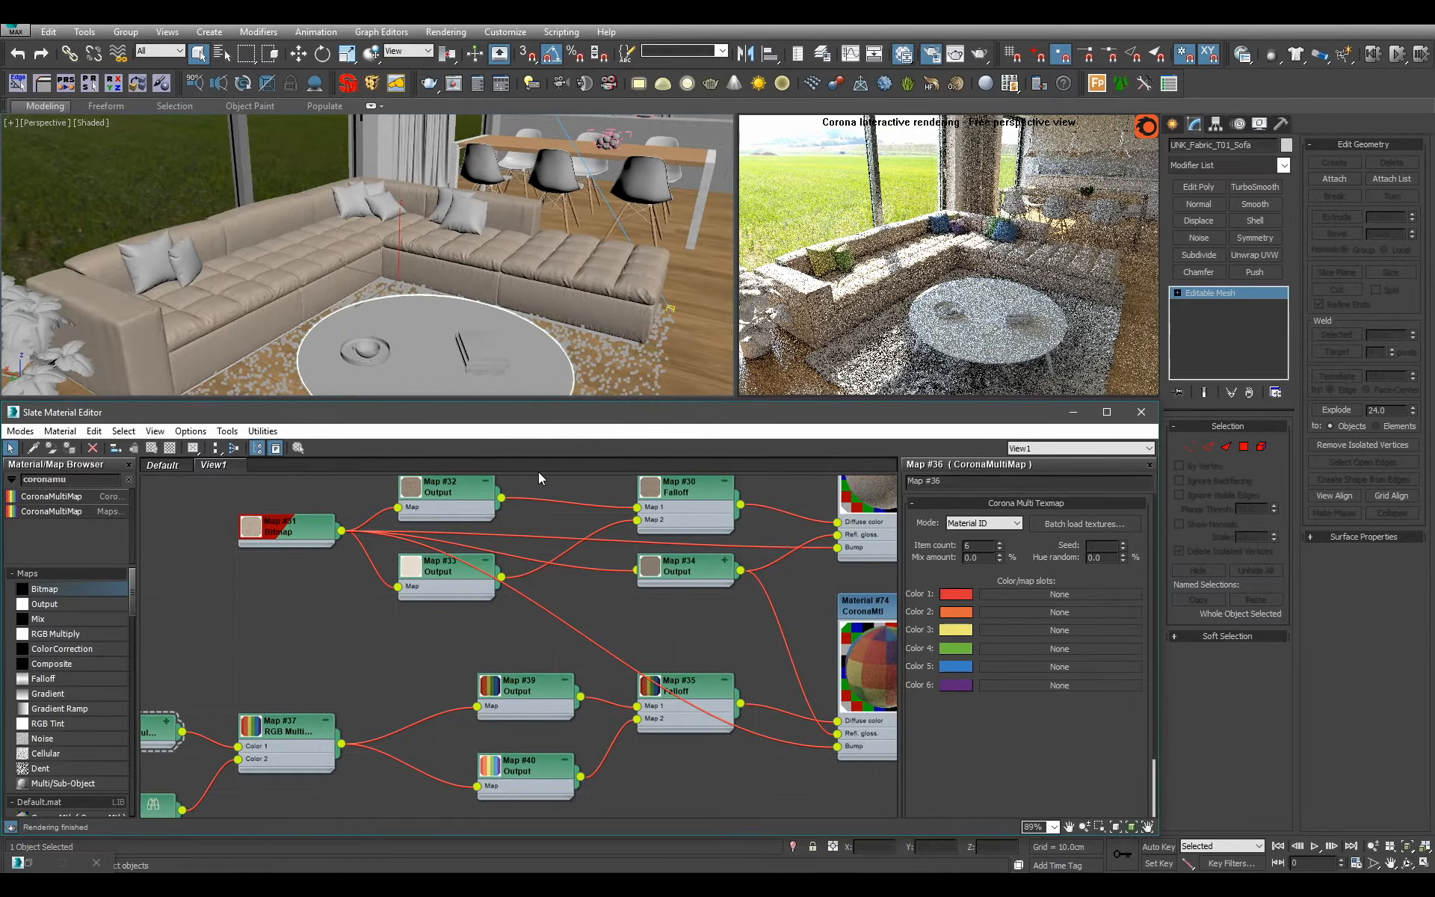
Collapse the two copied Output nodes and stack them closely before the duplicated Falloff.
scroll(525, 634, down, 3)
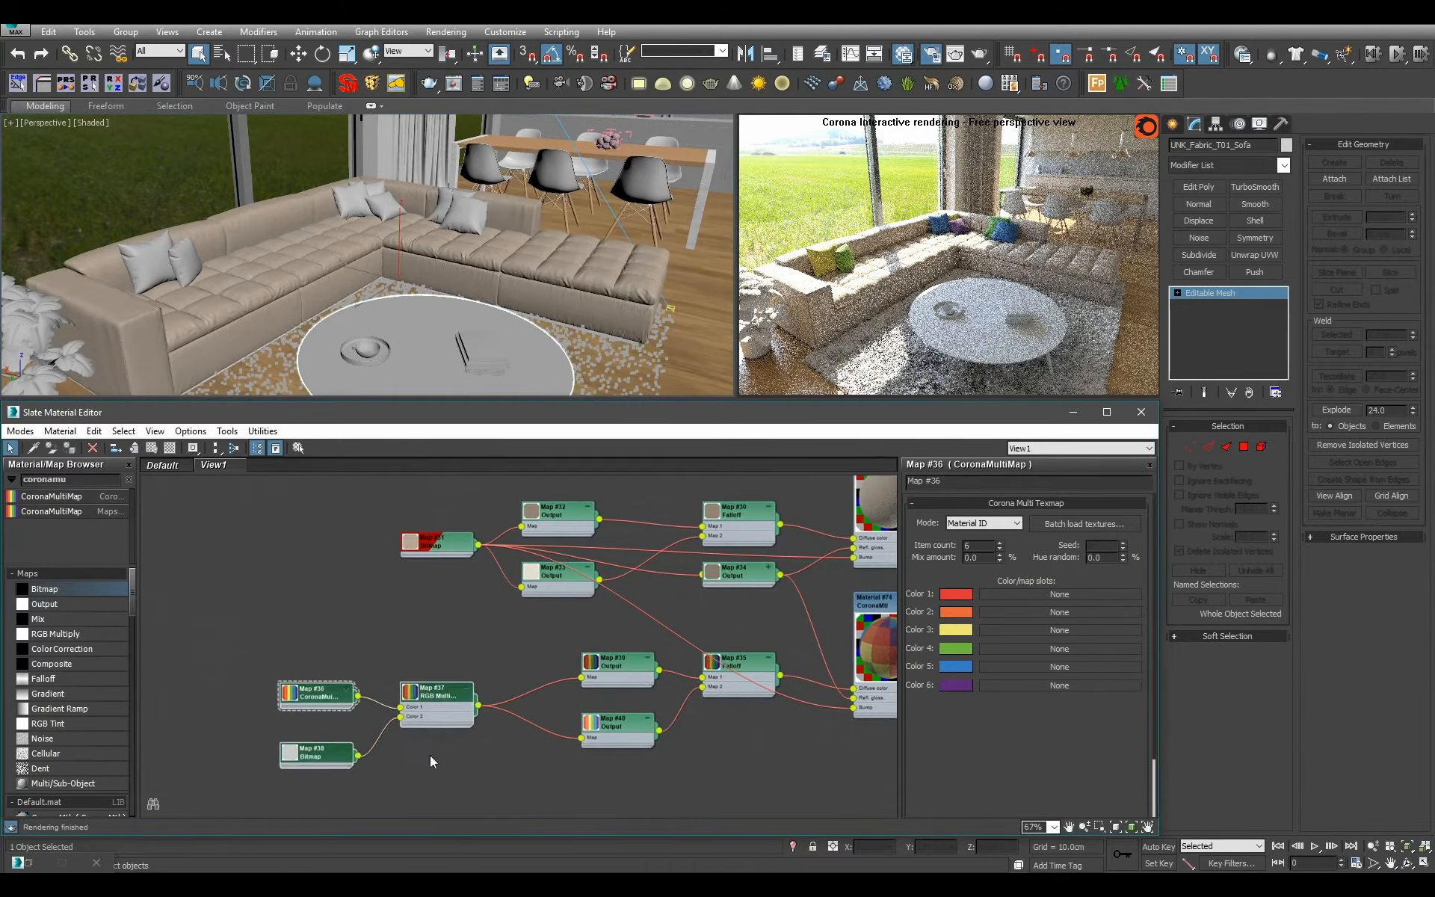
drag(425, 709, 487, 703)
middle_drag(716, 719, 536, 705)
scroll(531, 713, down, 2)
scroll(520, 728, up, 2)
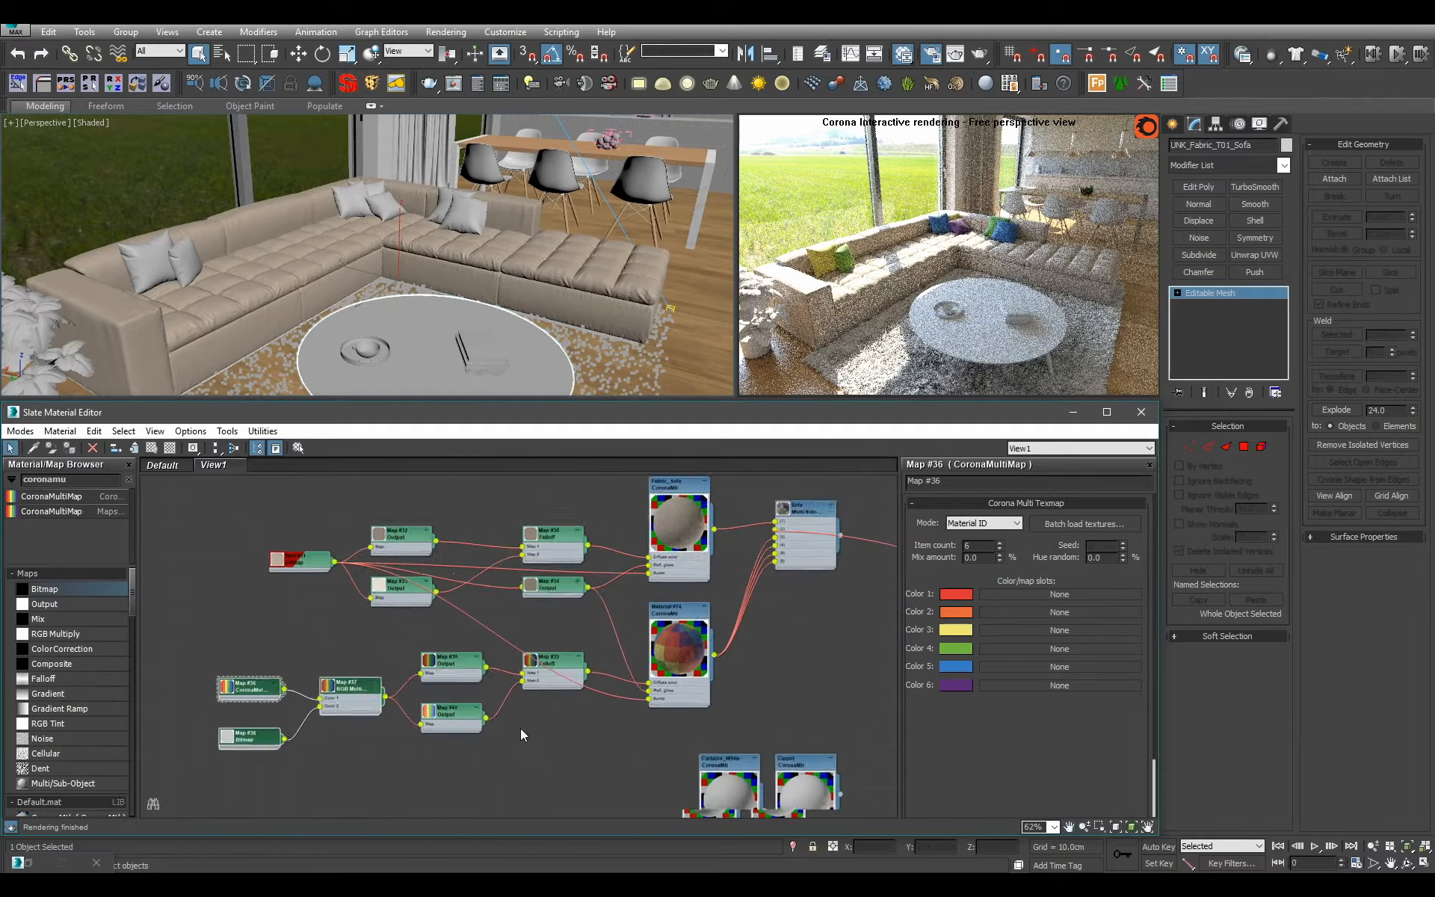
click(485, 741)
click(466, 704)
click(467, 644)
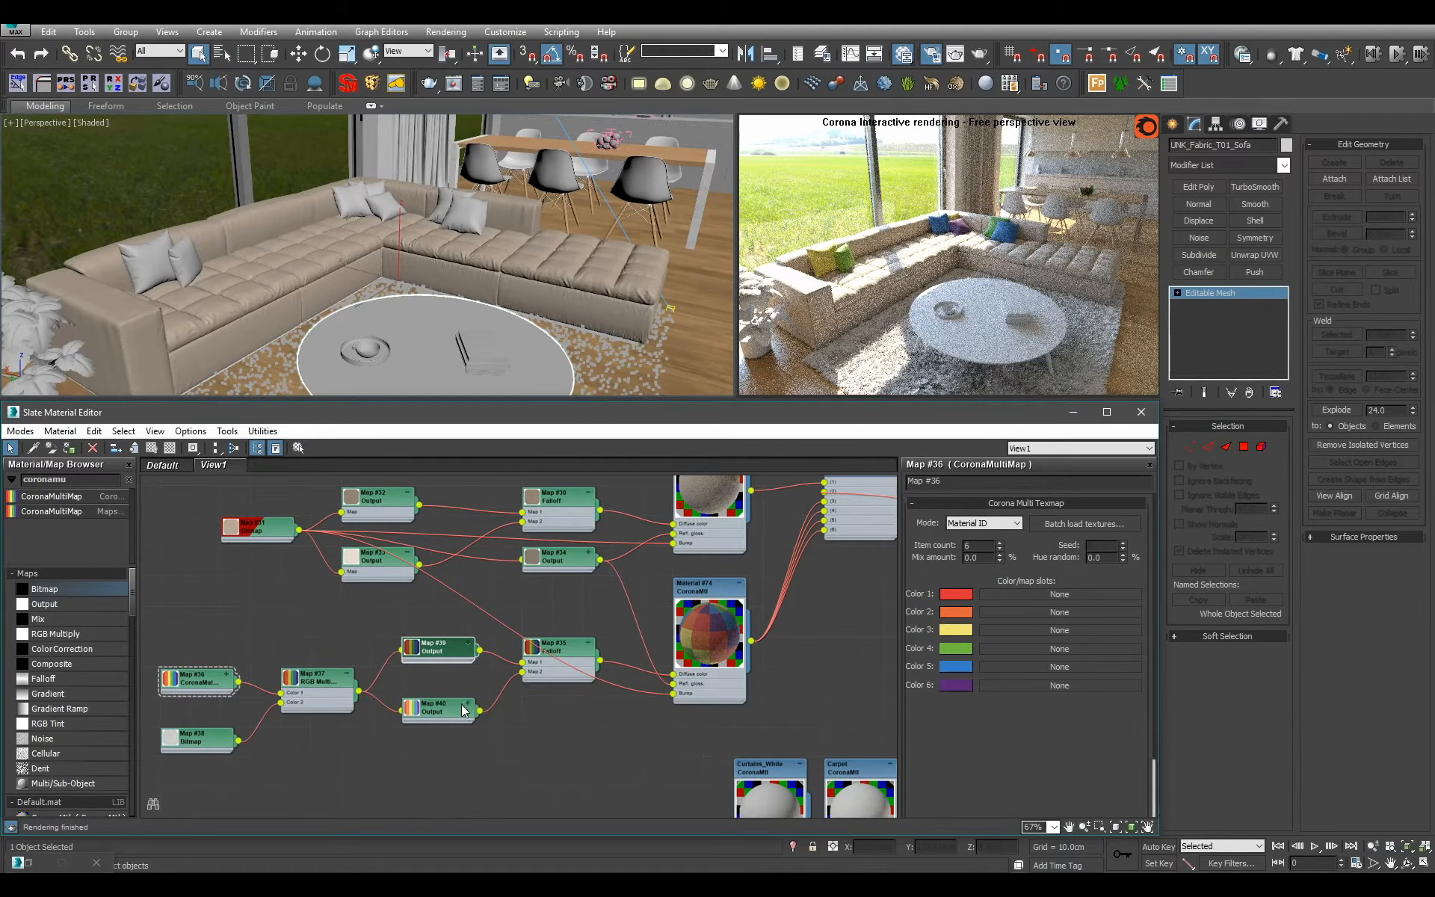
drag(459, 716, 460, 686)
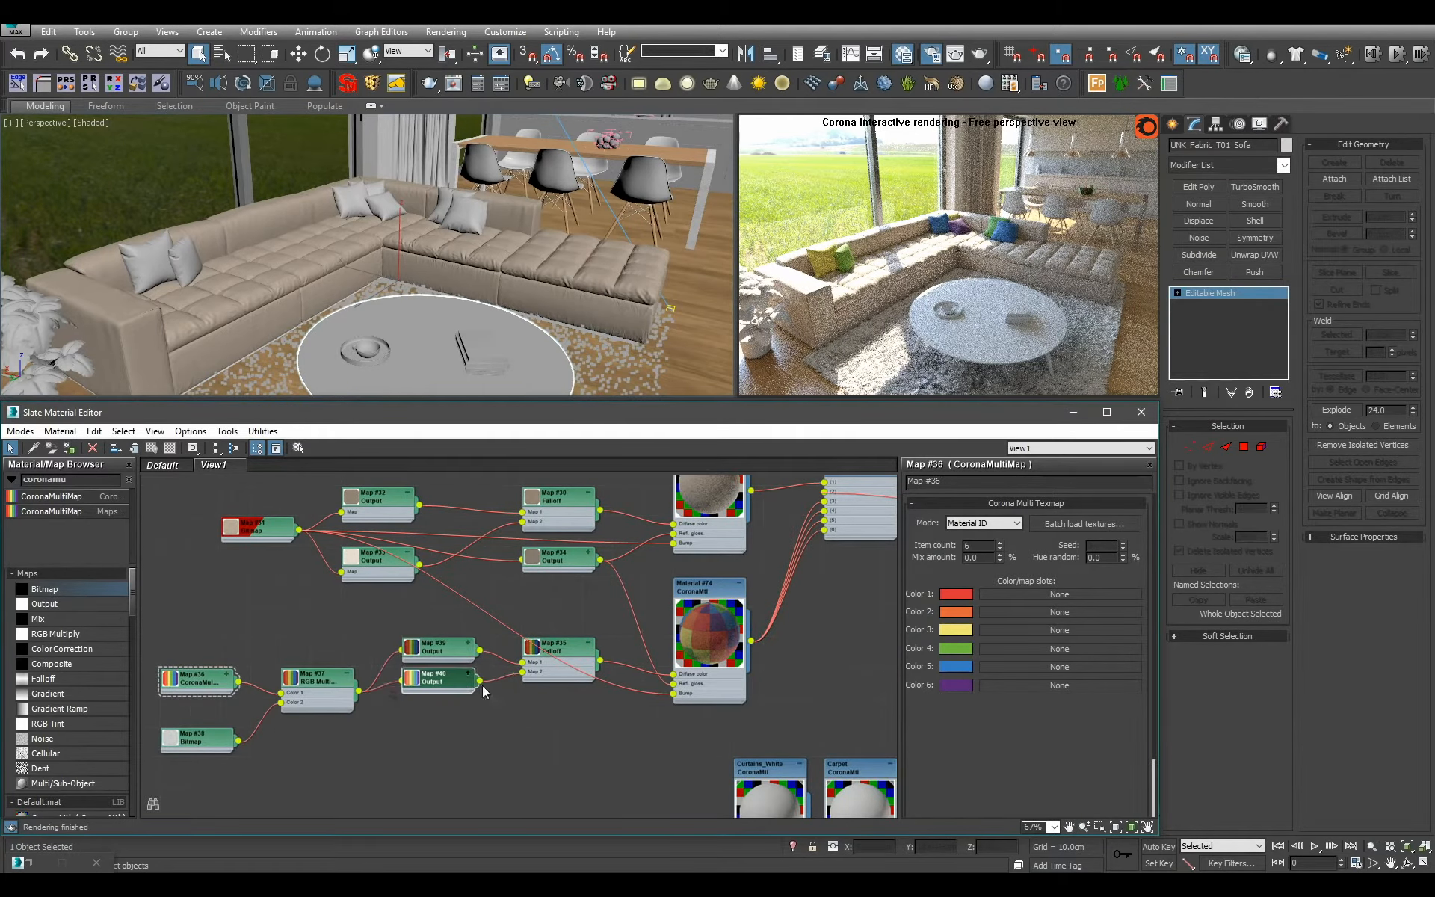
Set Color 3 of the CoronaMultiMap to a green with RGB 14, 148, 39.
click(955, 632)
drag(492, 152, 570, 165)
click(553, 229)
click(955, 631)
click(555, 230)
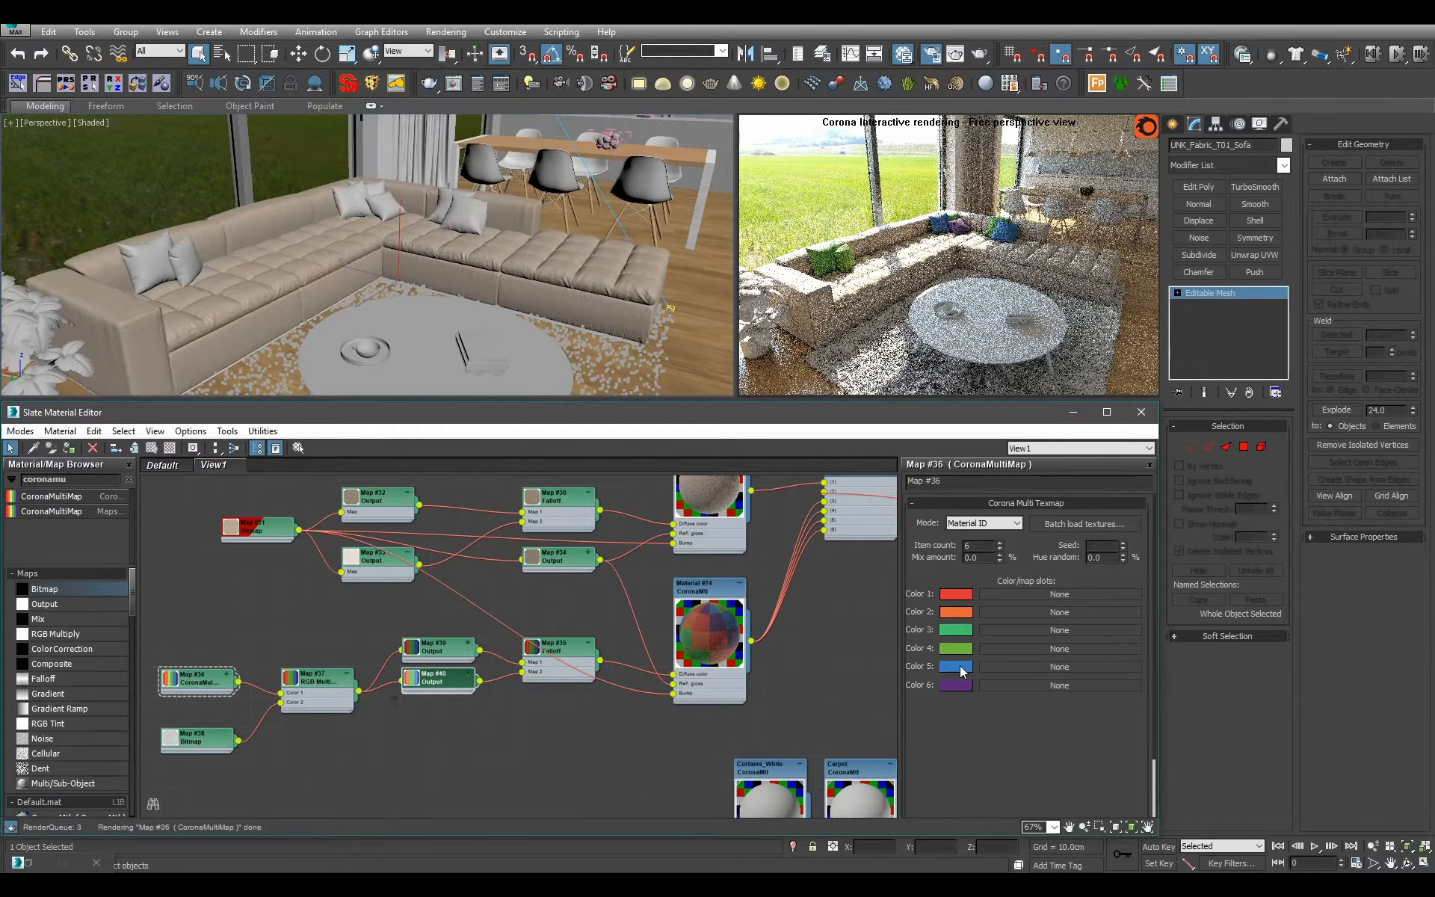
Change Color 5 of the CoronaMultiMap to teal.
click(960, 665)
mouse_move(539, 152)
mouse_down()
mouse_move(521, 152)
mouse_move(541, 181)
mouse_up()
click(552, 229)
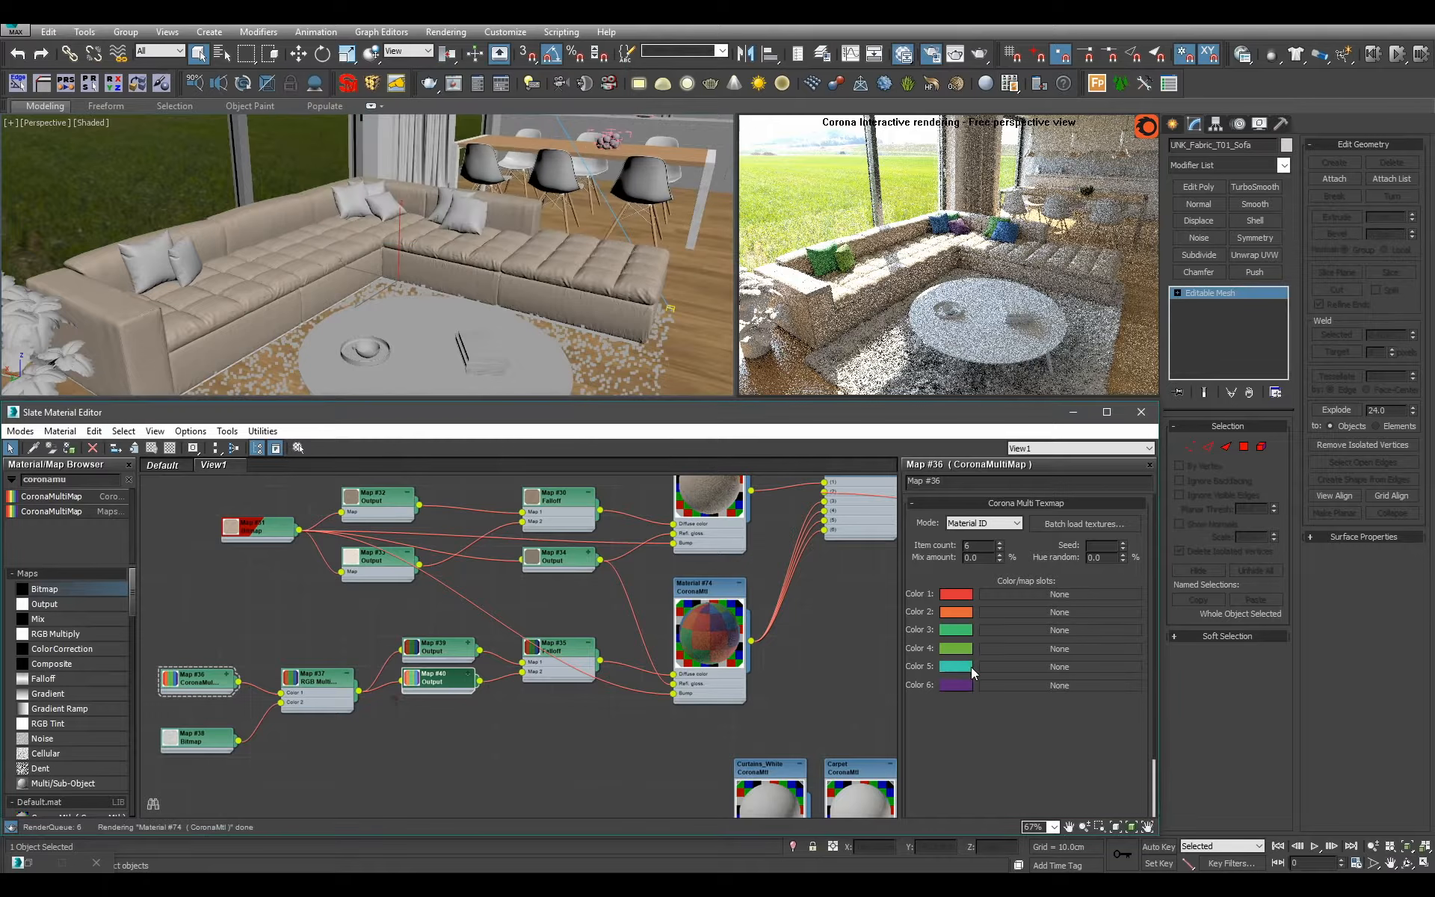
Copy the teal of Color 5 to Color 6, and adjust Color 6 to a light green with hue 89 and value 216.
drag(956, 666, 962, 683)
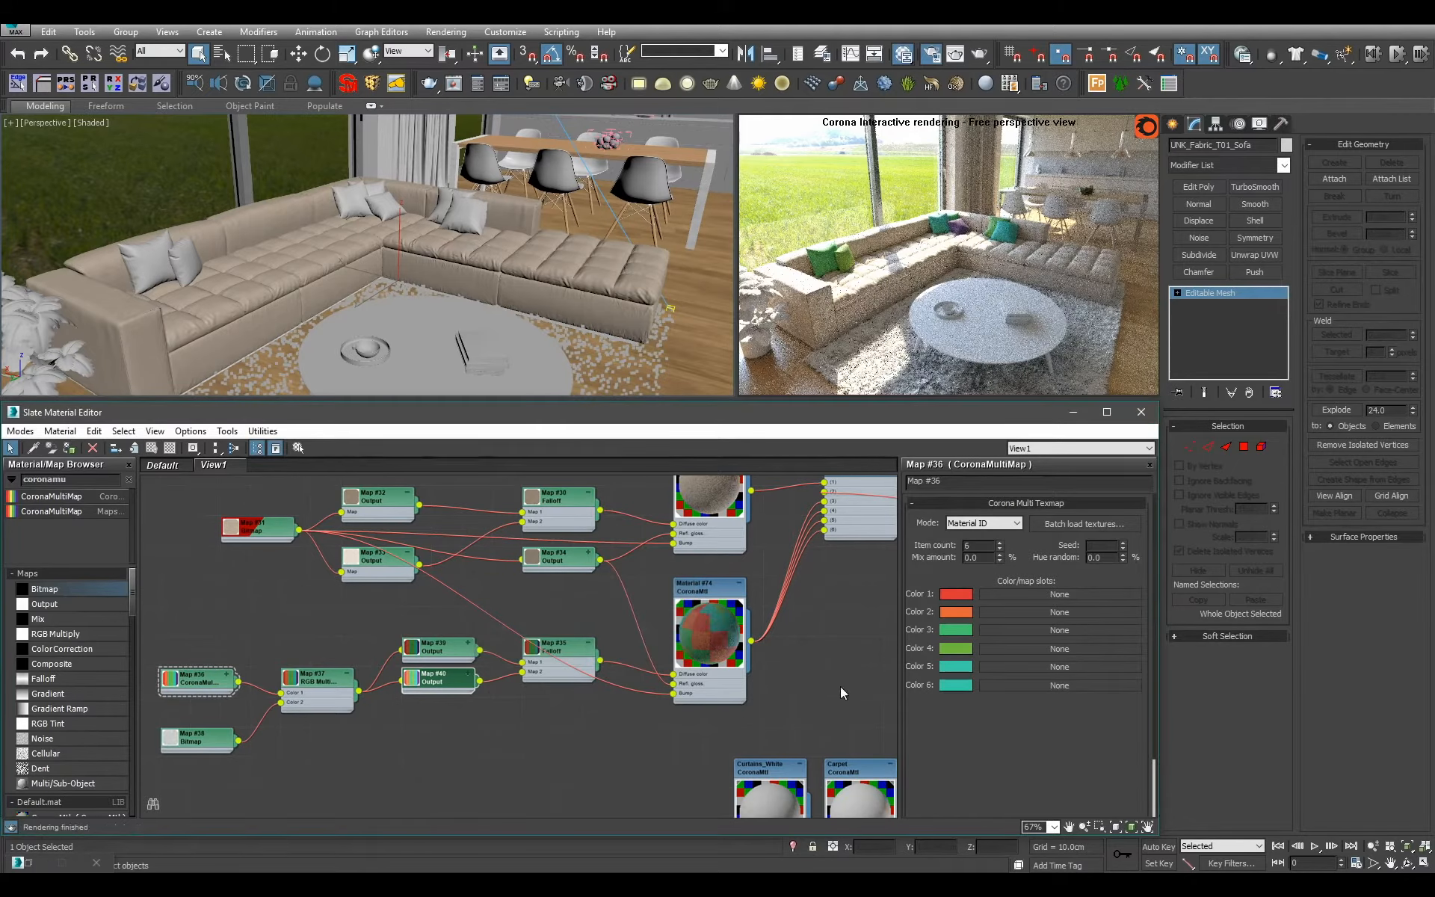
click(954, 686)
mouse_move(536, 152)
mouse_down()
mouse_move(513, 149)
mouse_move(563, 178)
mouse_move(551, 166)
mouse_up()
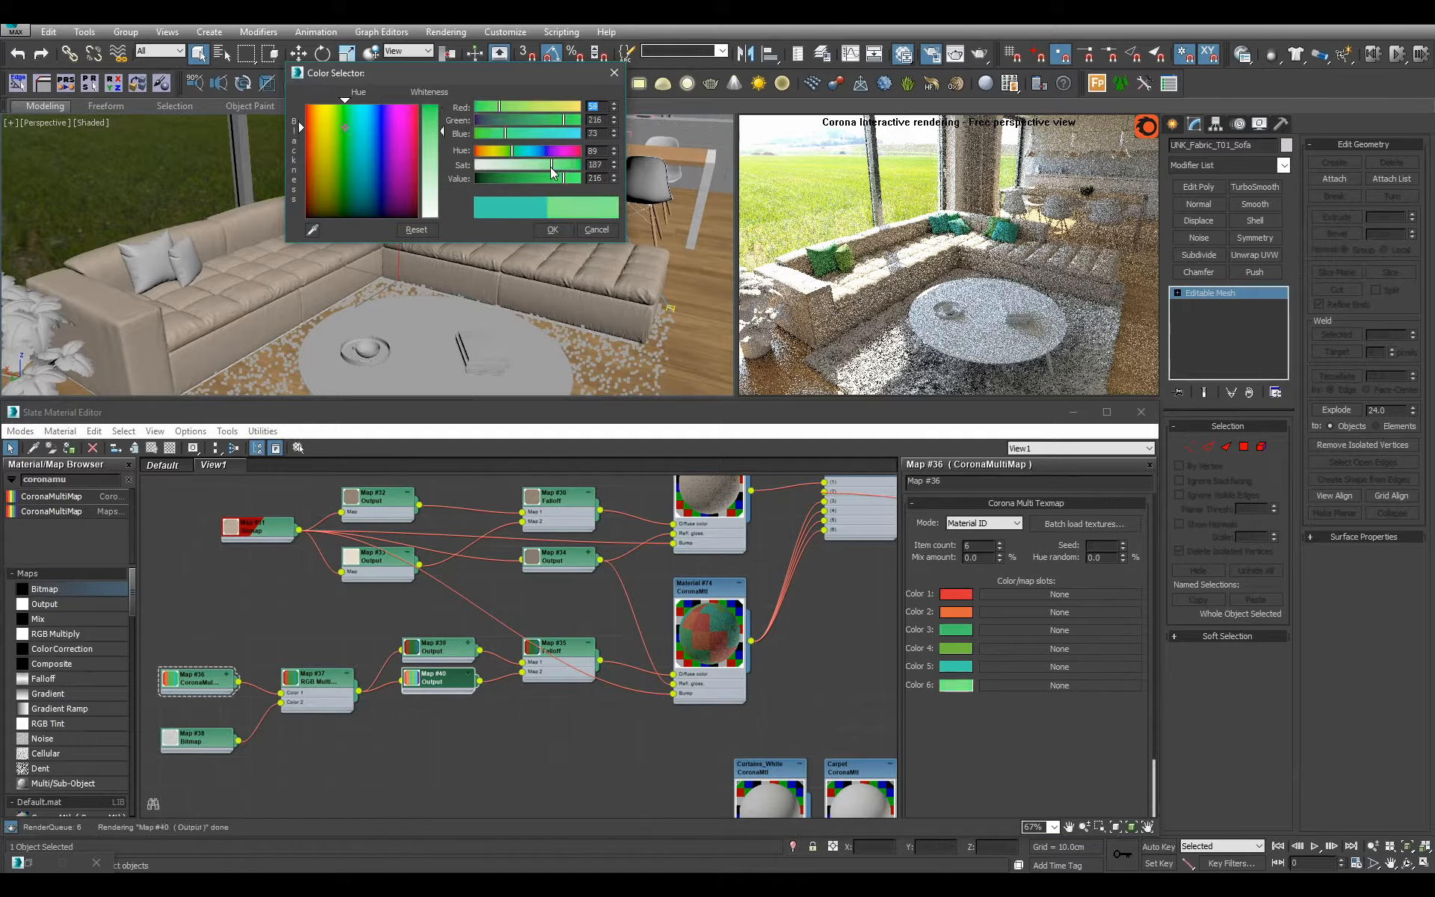
click(555, 229)
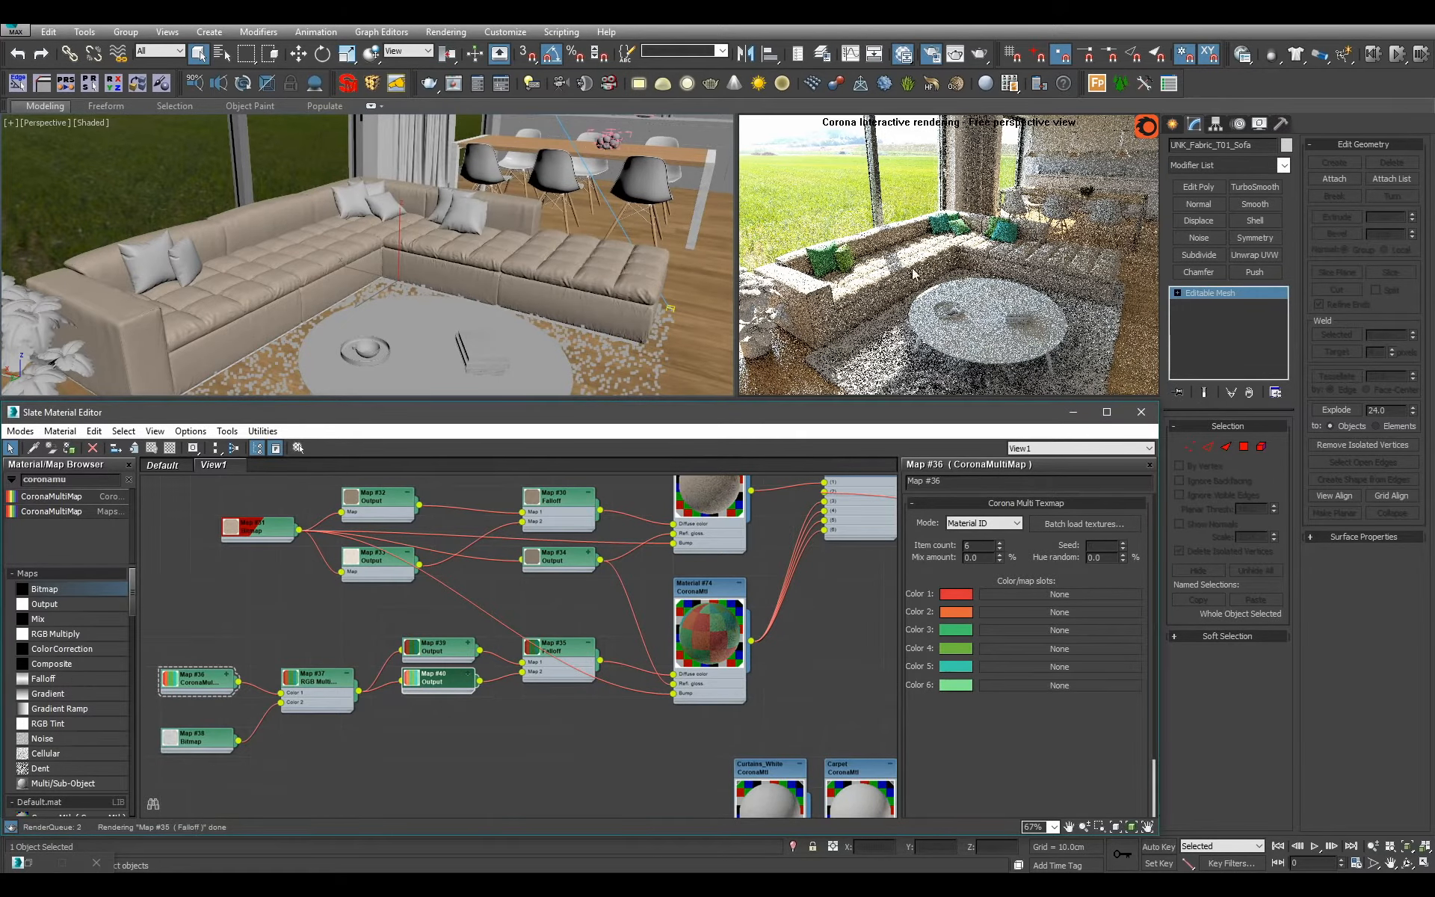
Slightly reduce the saturation of the greens in Color 4 and Color 3 of the CoronaMultiMap.
click(955, 648)
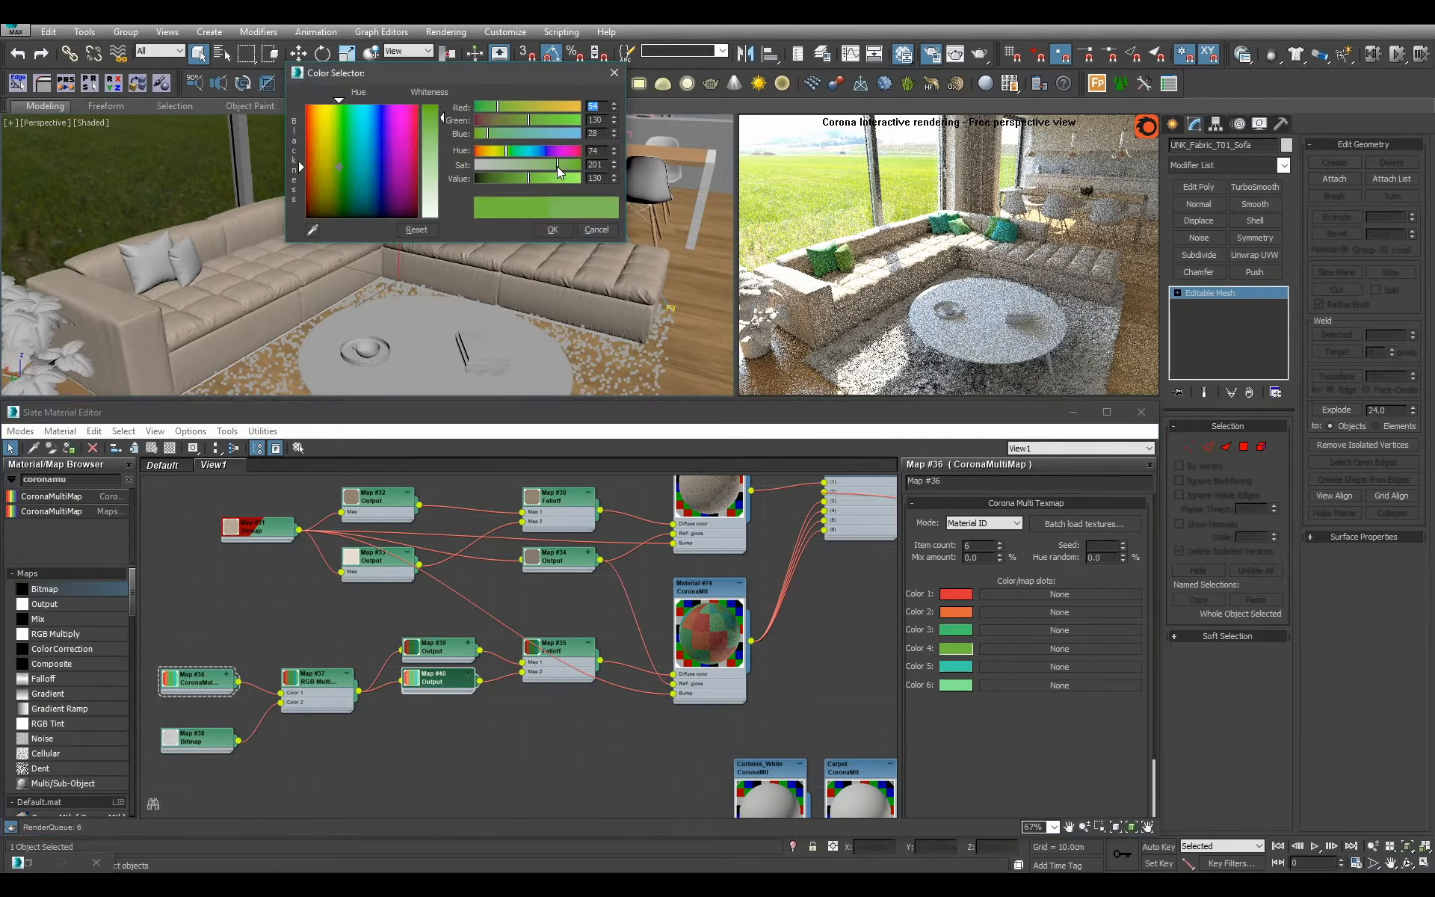
click(552, 229)
click(956, 630)
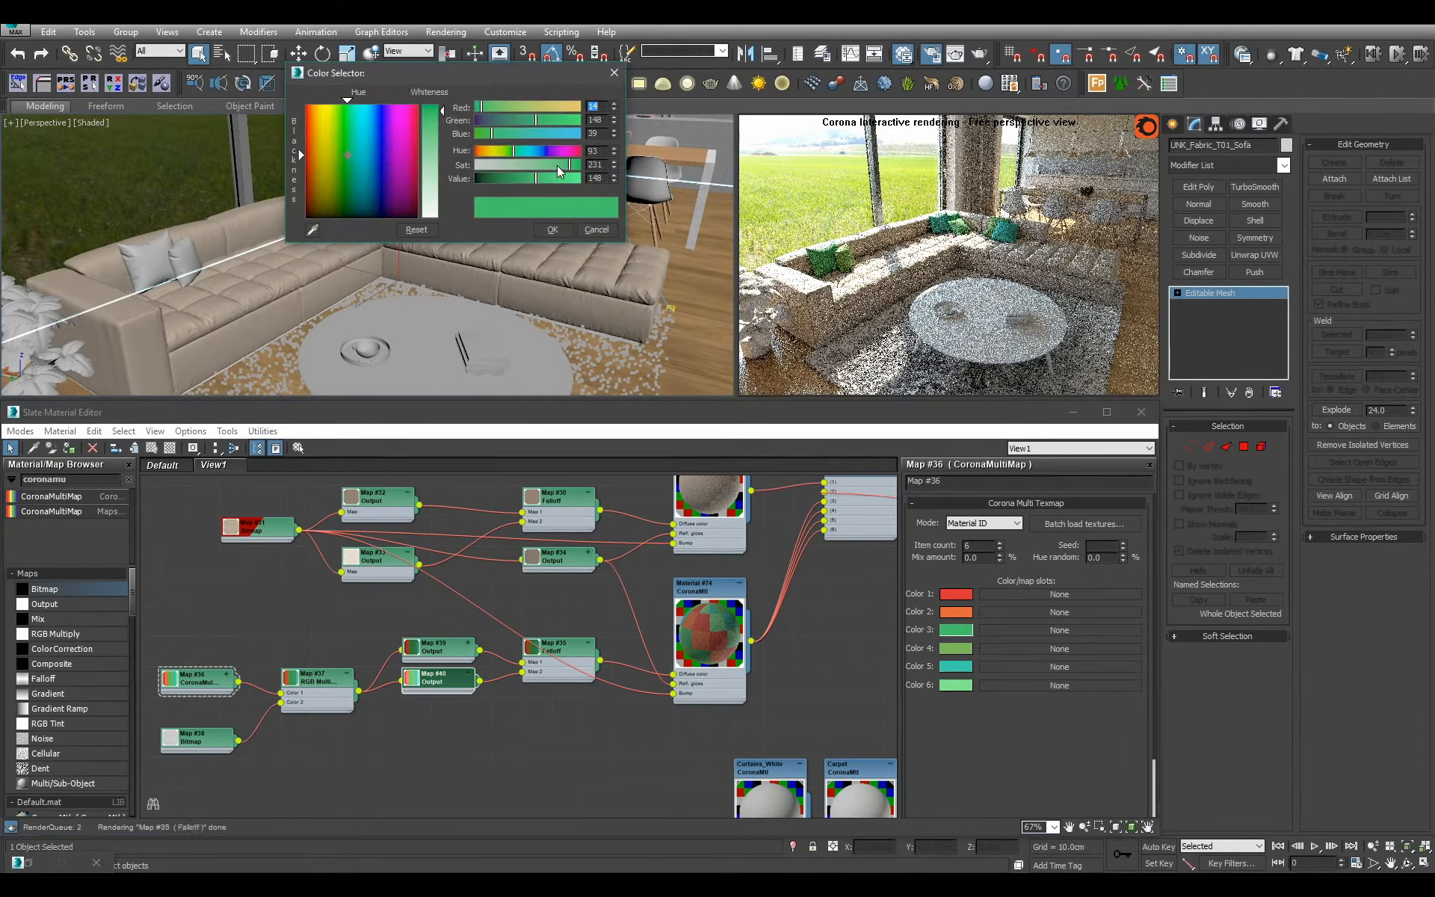
click(552, 229)
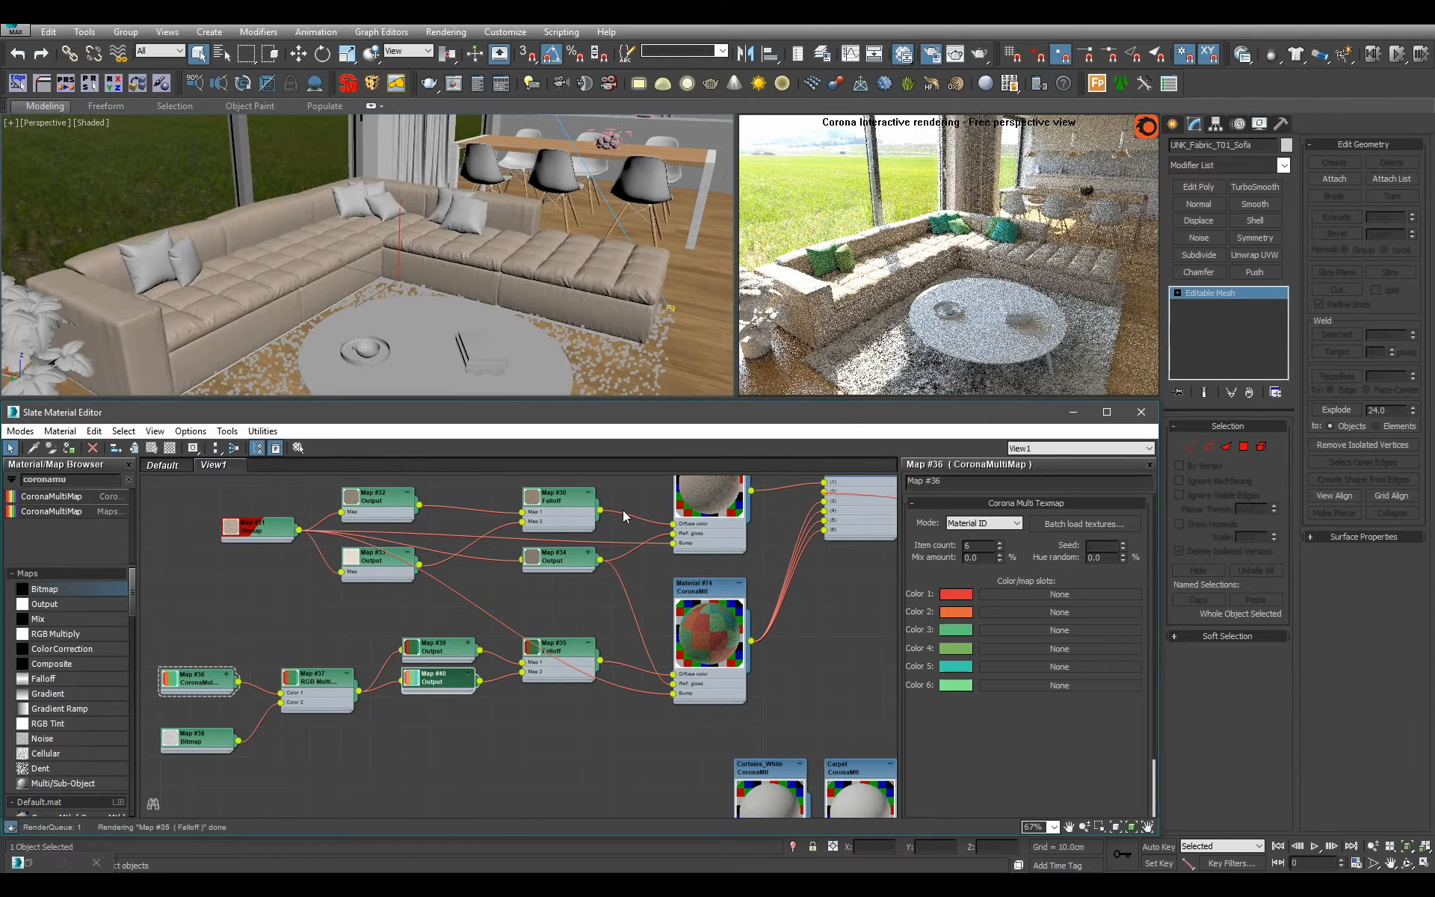
Stack the cushion bitmap node directly beneath the CoronaMultiMap node.
scroll(636, 622, down, 1)
middle_drag(306, 714, 457, 671)
scroll(457, 671, up, 2)
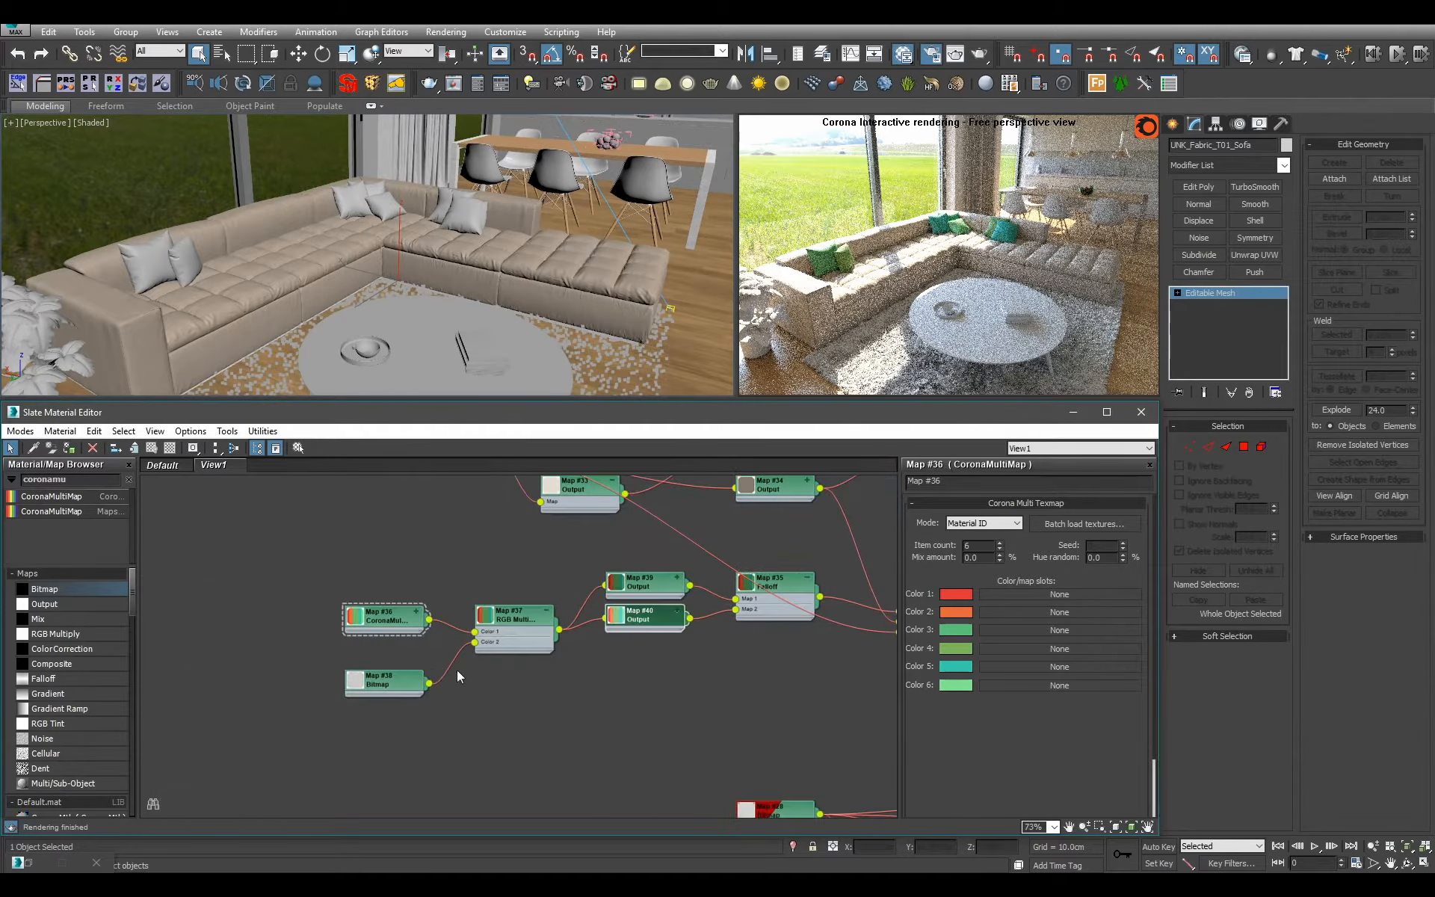
drag(398, 677, 397, 645)
drag(306, 547, 404, 618)
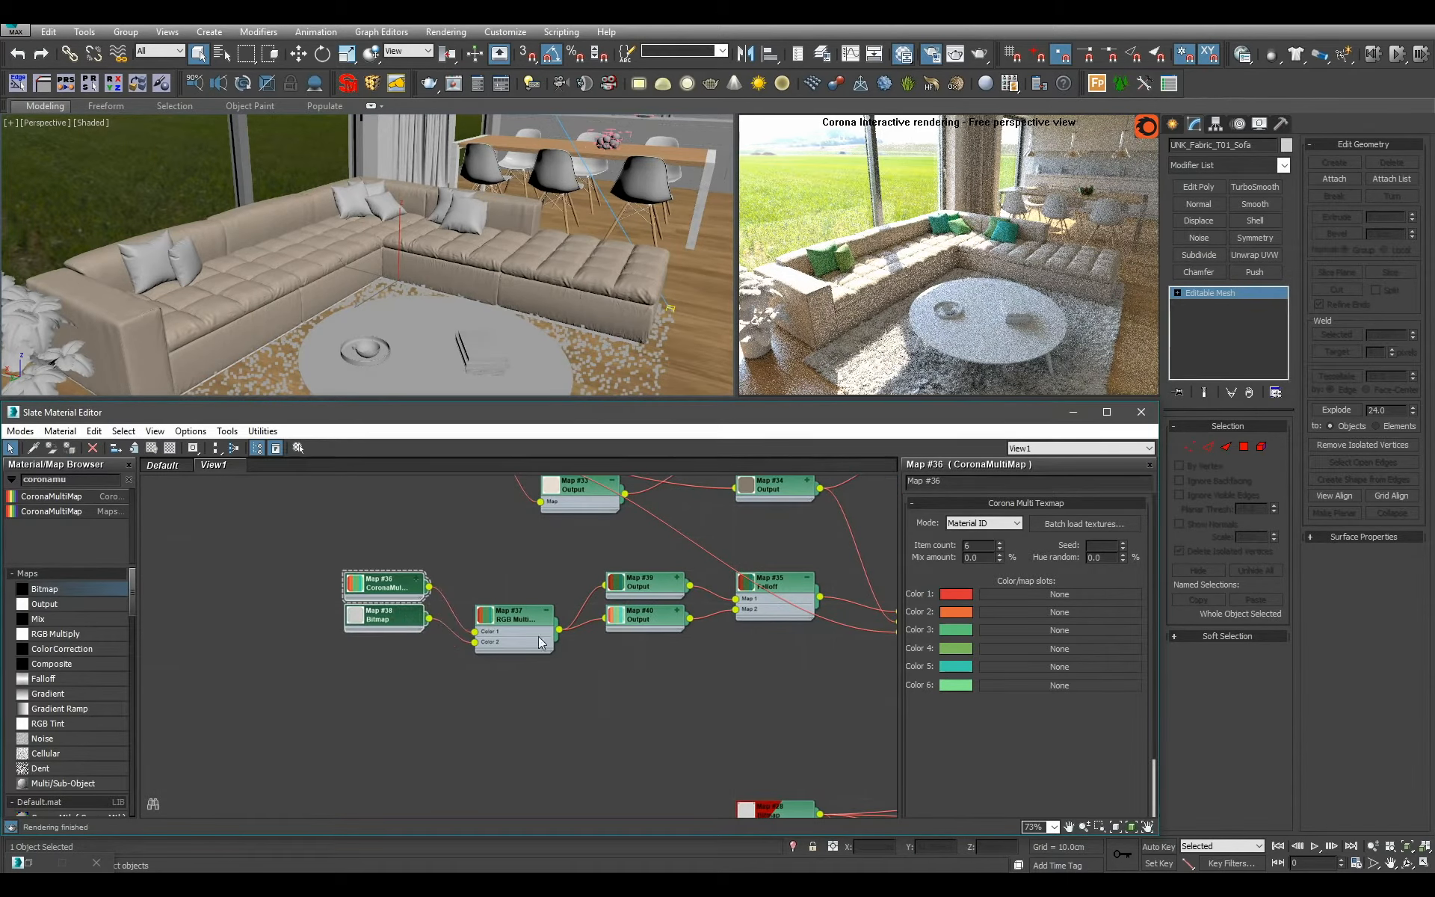
Align the RGB Multiply node with its inputs and move the cushion map nodes closer together before the duplicated Falloff.
drag(537, 633, 528, 598)
drag(337, 536, 490, 632)
drag(505, 596, 538, 596)
click(380, 562)
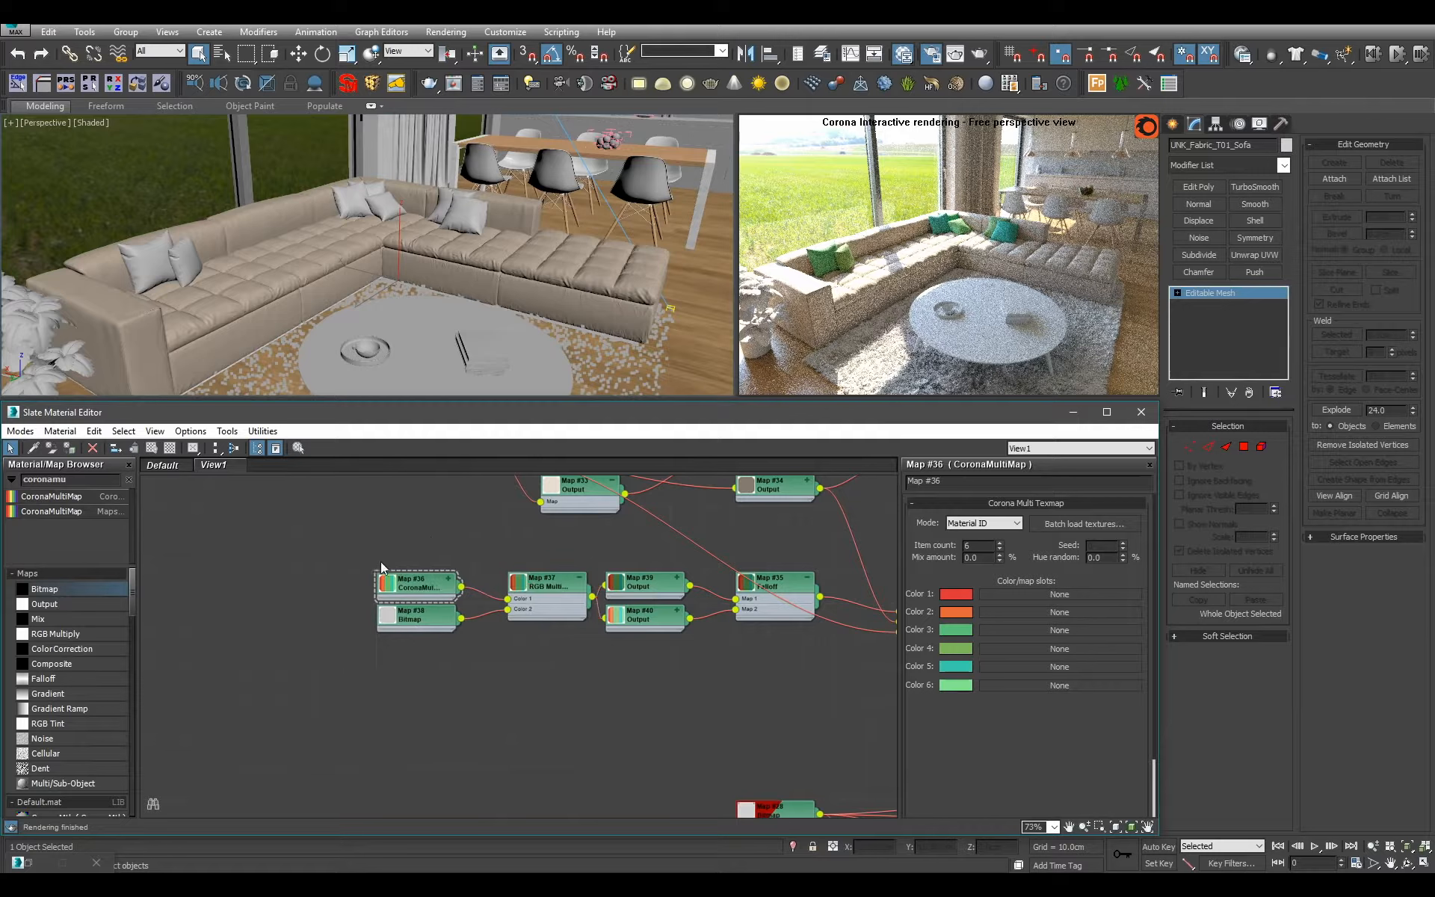
drag(379, 562, 422, 626)
drag(423, 627, 455, 627)
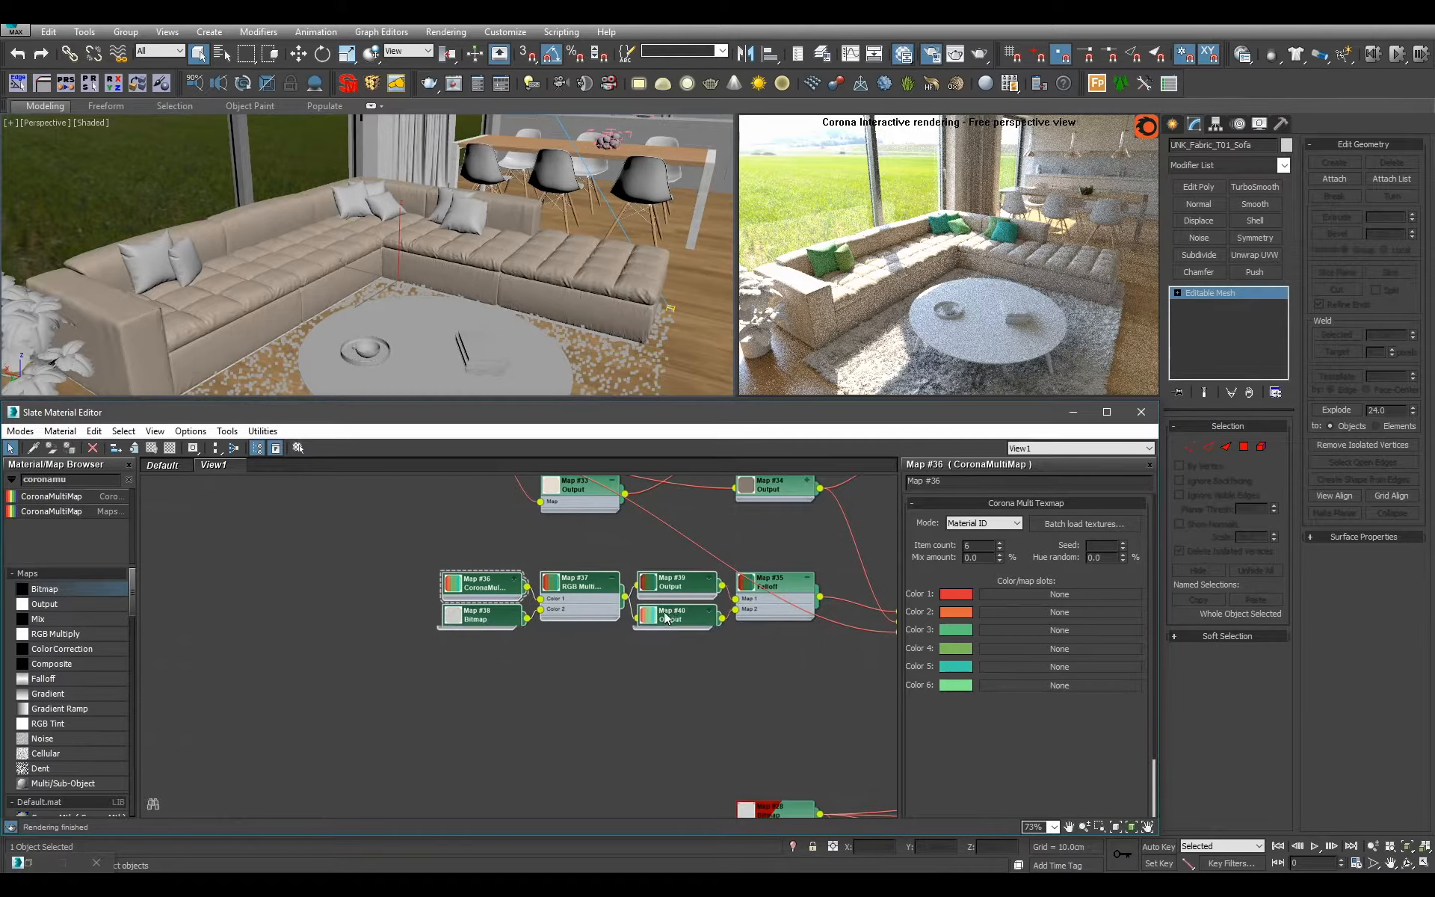
Raise the sofa's Falloff node, collapse its two Output nodes and stack them closely before it.
scroll(624, 641, down, 4)
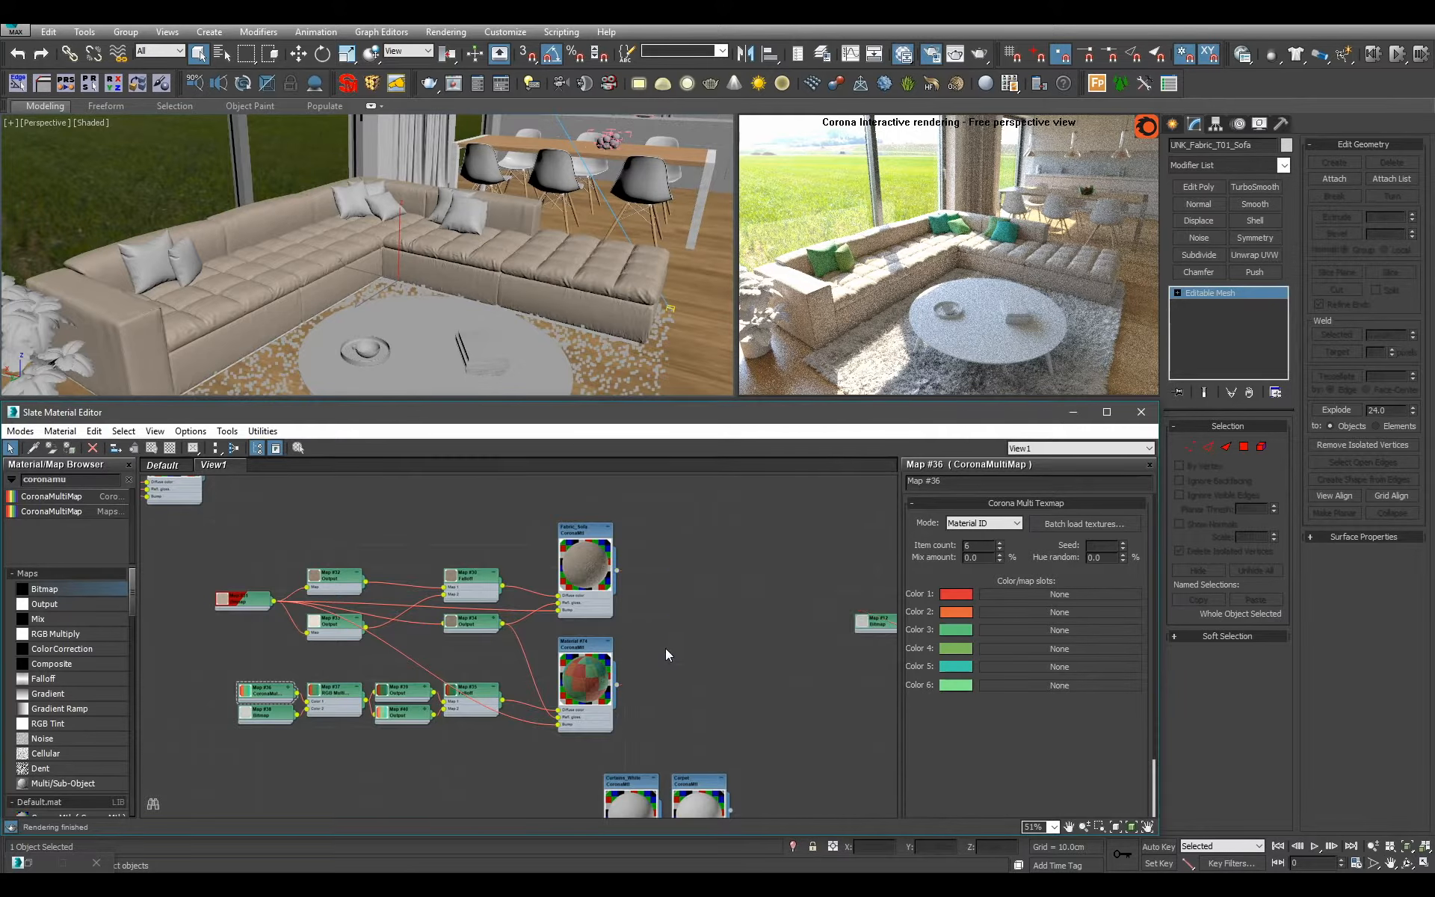
scroll(606, 639, up, 5)
middle_drag(540, 636, 564, 704)
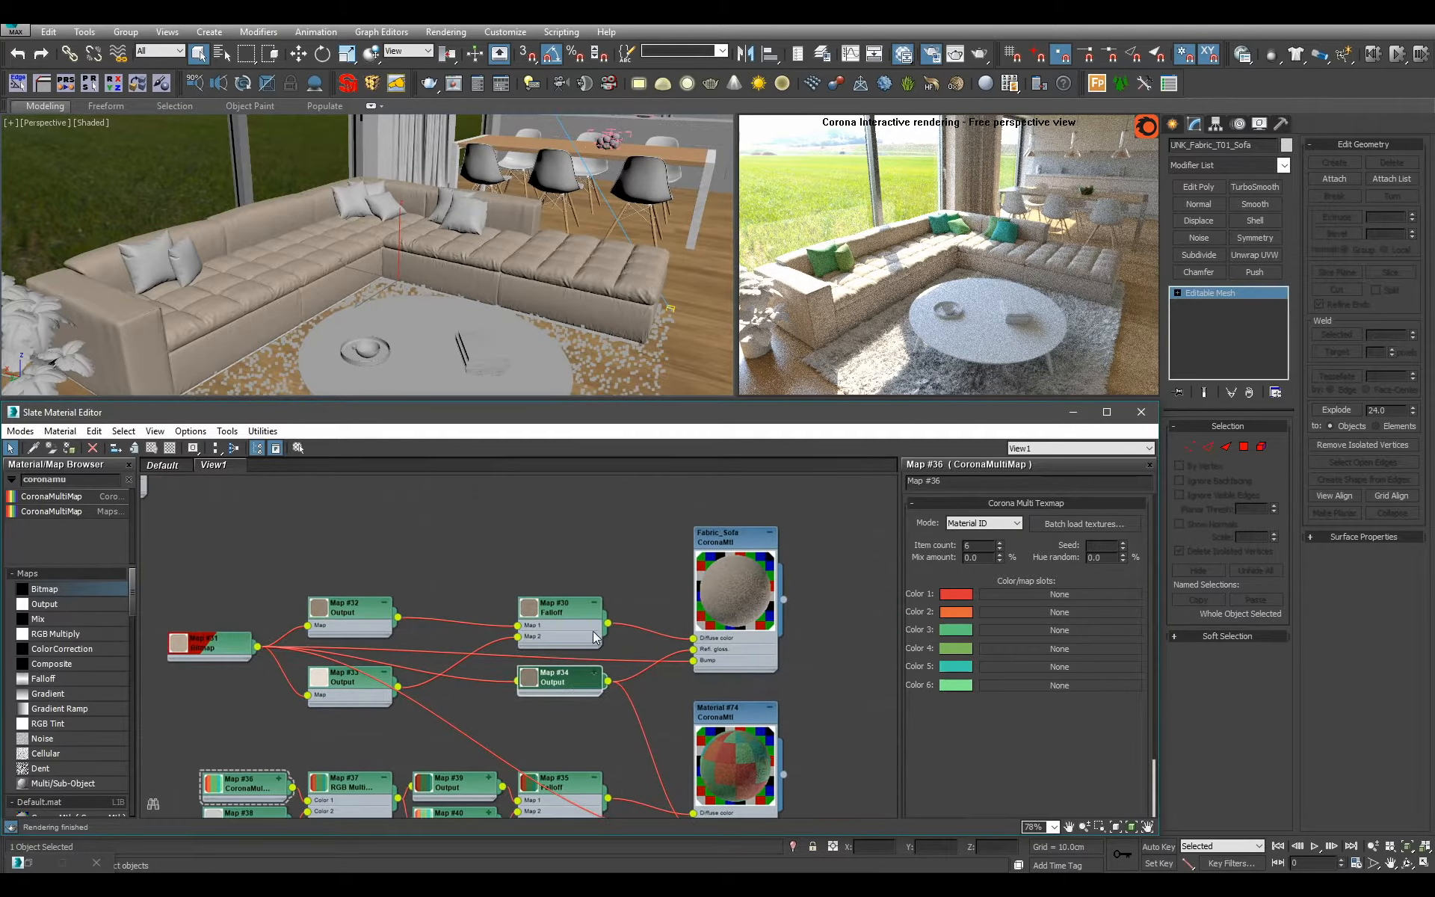
drag(561, 609, 561, 575)
click(388, 675)
click(384, 603)
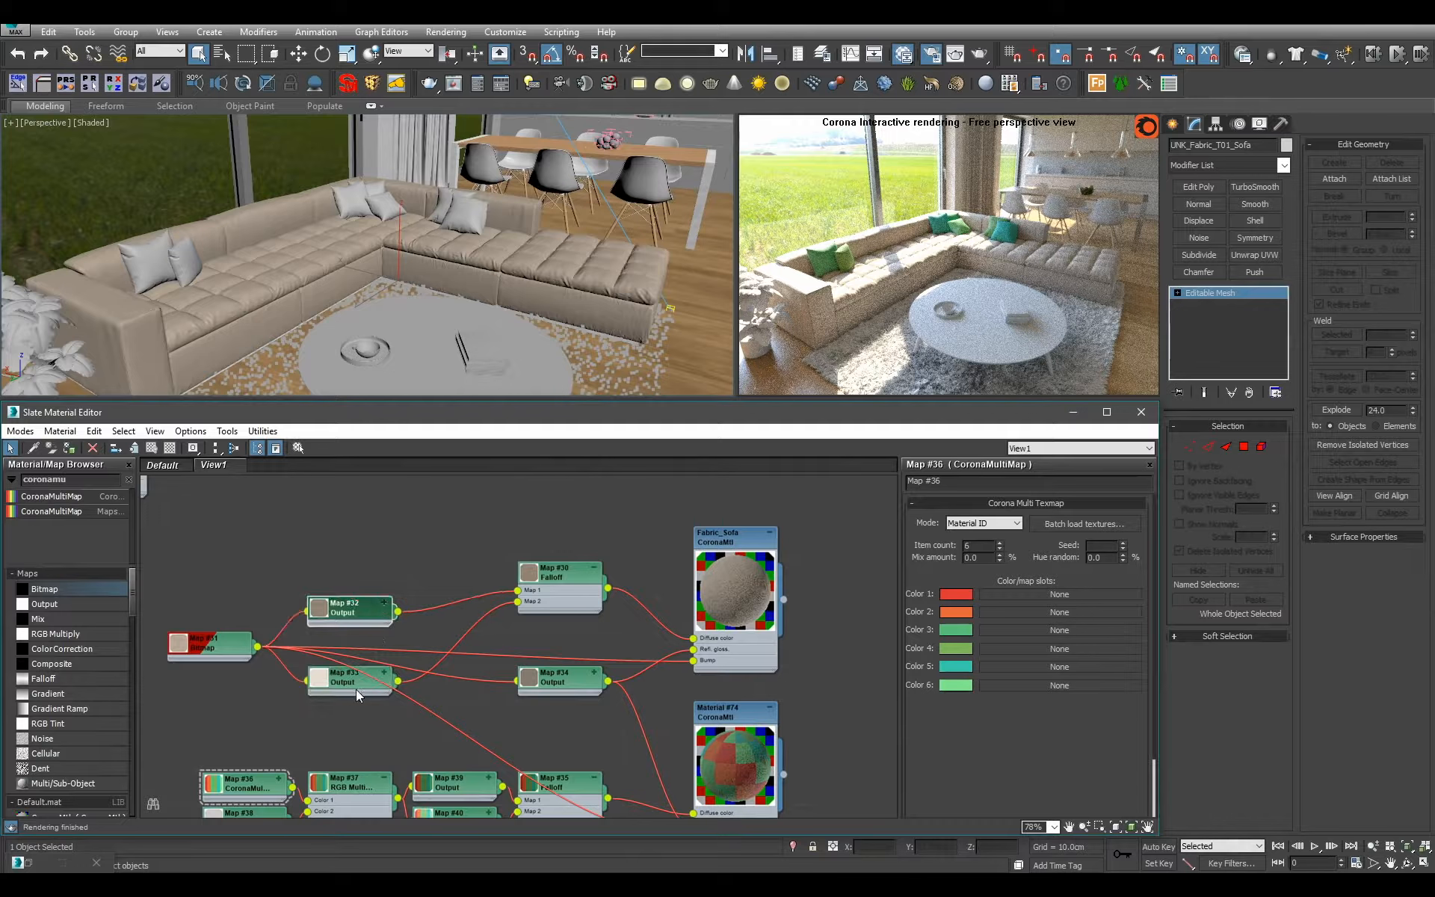
drag(356, 687, 356, 653)
drag(324, 583, 464, 582)
Move the shared glossiness Output node up and place the cushion material closely below Fabric_Sofa.
middle_drag(601, 694, 593, 641)
scroll(593, 641, down, 1)
drag(710, 751, 710, 719)
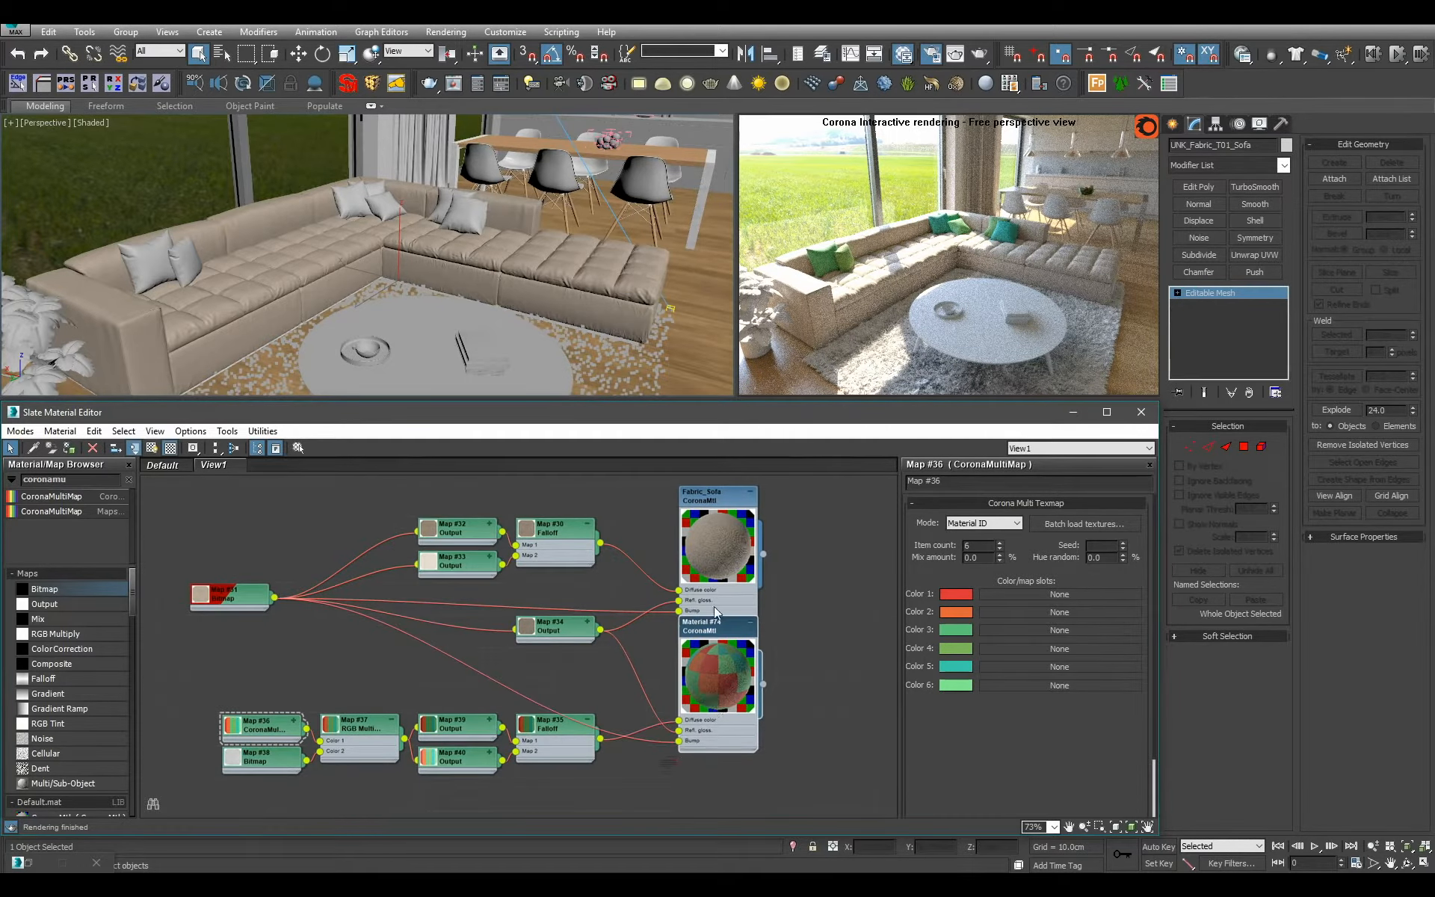
drag(715, 605, 714, 571)
middle_drag(651, 608, 685, 595)
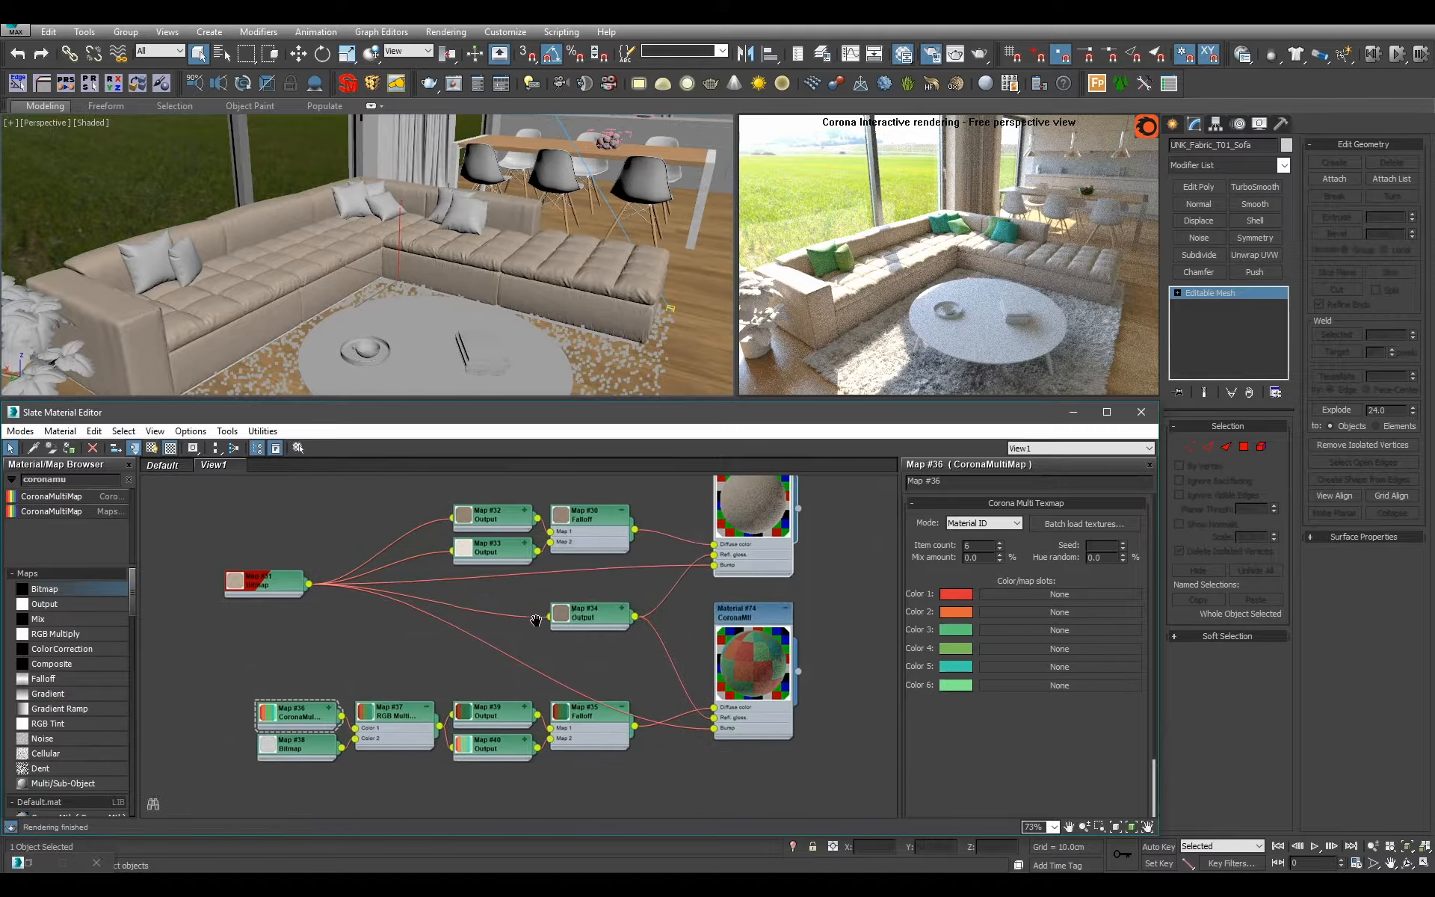
Move the cushion and sofa map nodes, the shared Output and the source bitmap closer to the two fabric materials.
drag(256, 680, 555, 809)
drag(591, 734, 623, 705)
click(642, 792)
drag(598, 617, 631, 617)
middle_drag(589, 590, 589, 657)
drag(431, 532, 637, 602)
click(441, 556)
drag(268, 652, 435, 583)
Move the complete sofa and cushion material network below the Curtains_White and Carpet materials.
scroll(495, 677, down, 2)
middle_drag(495, 678, 463, 657)
scroll(451, 619, down, 3)
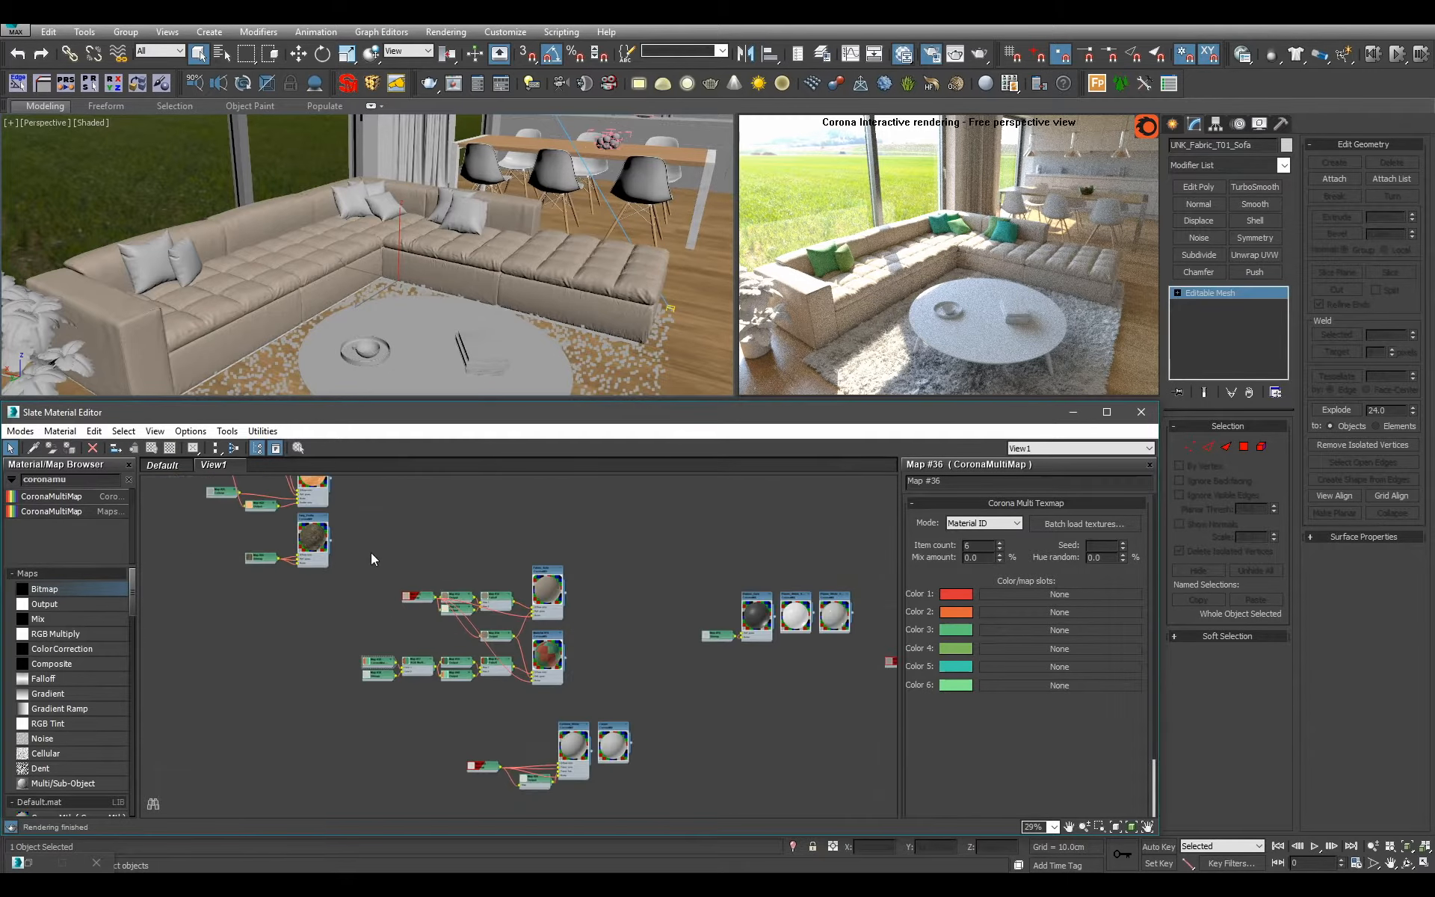
drag(370, 553, 567, 684)
middle_drag(593, 723, 556, 612)
scroll(557, 607, up, 2)
scroll(560, 612, down, 3)
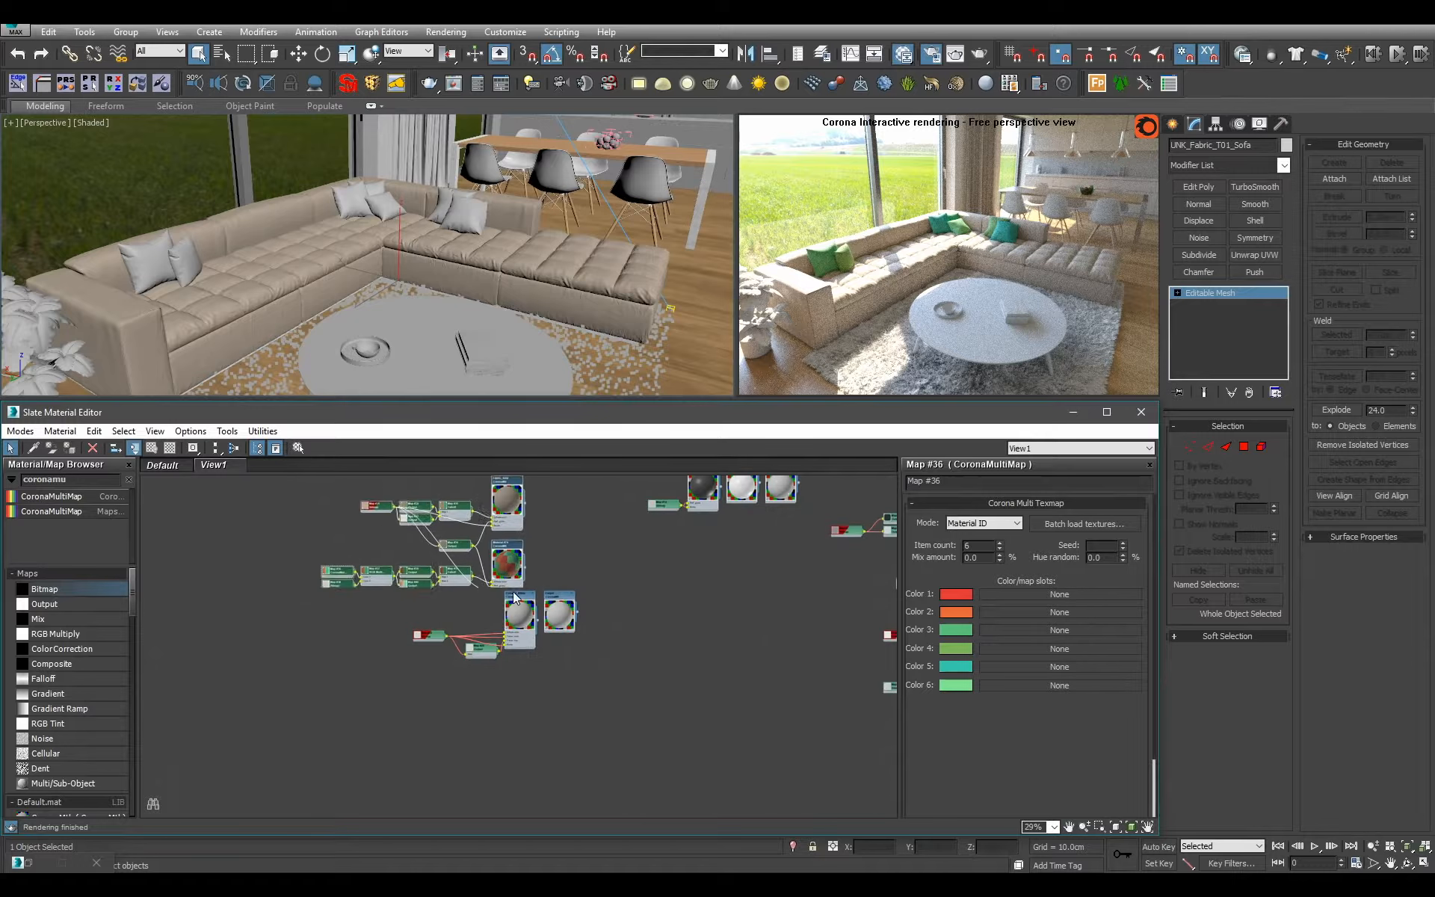
drag(525, 563, 560, 757)
click(637, 719)
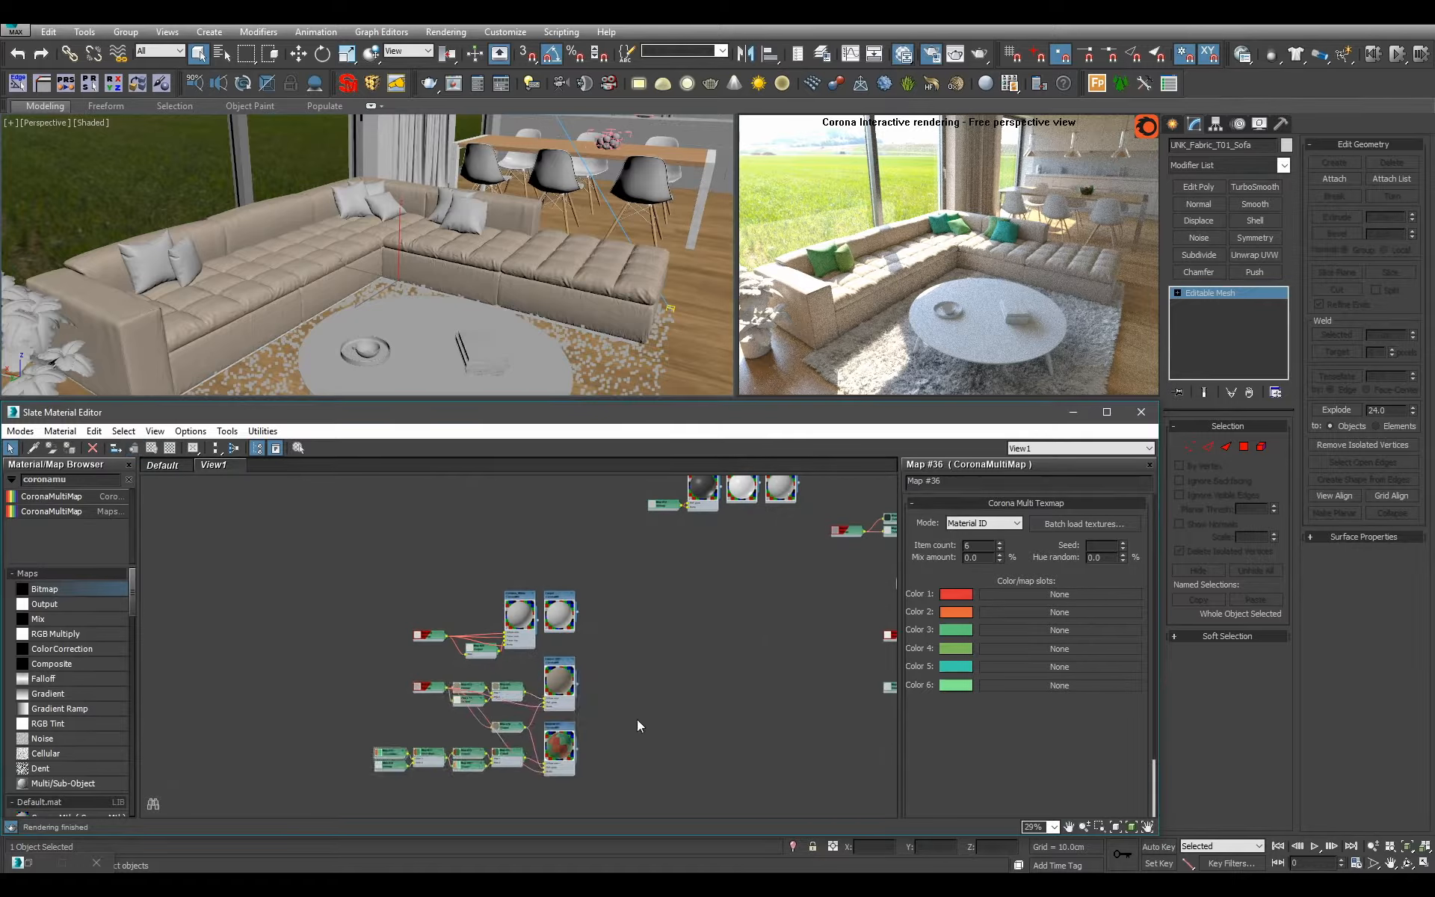
scroll(637, 719, down, 2)
middle_drag(635, 688, 485, 667)
middle_drag(521, 614, 462, 685)
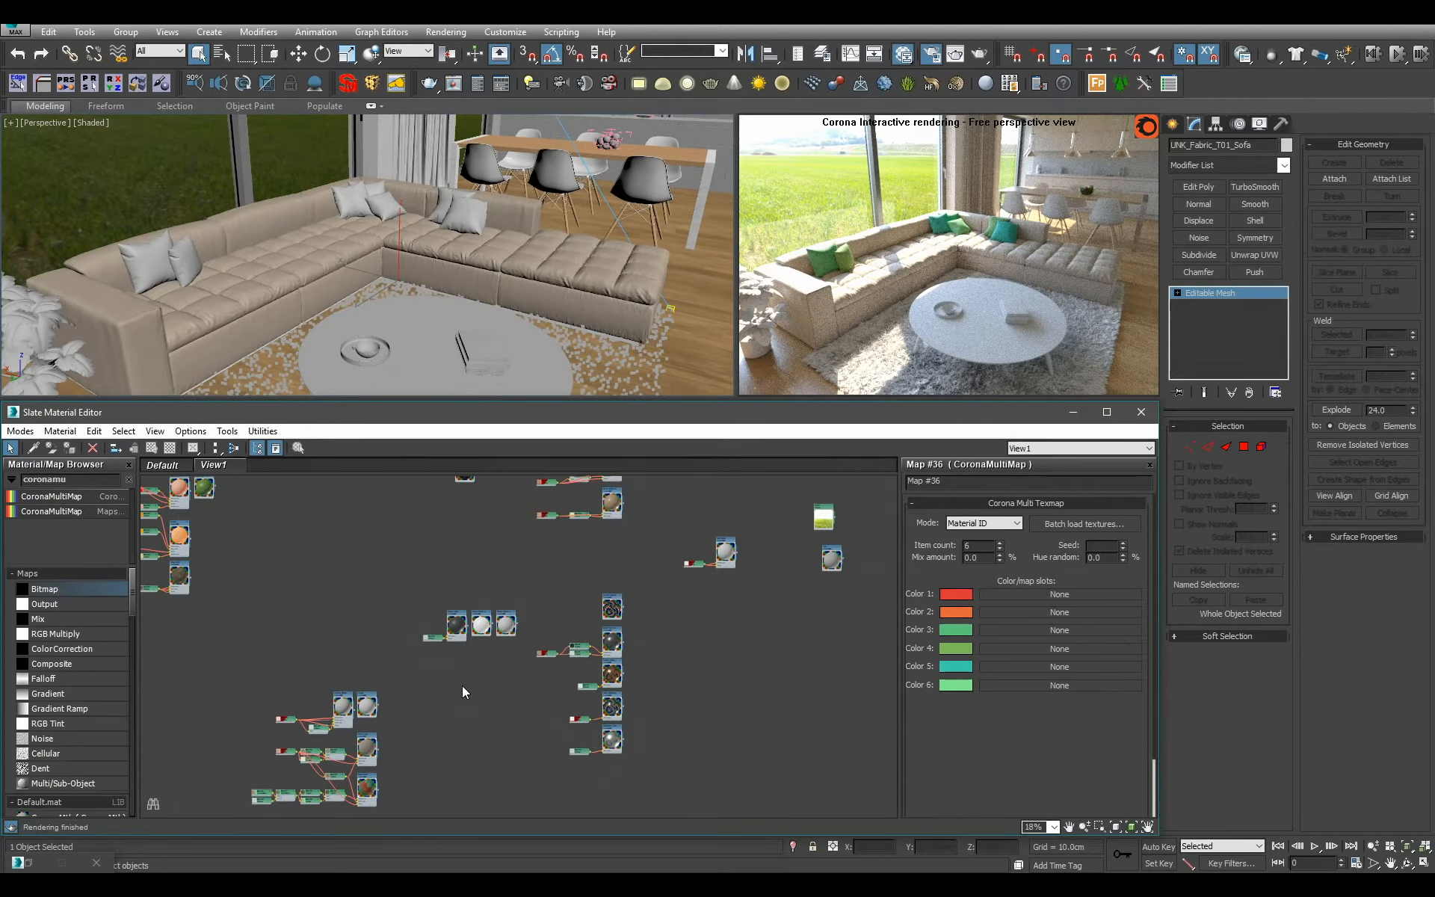
Select the potted plant beside the sofa and frame it in the perspective viewport.
click(462, 289)
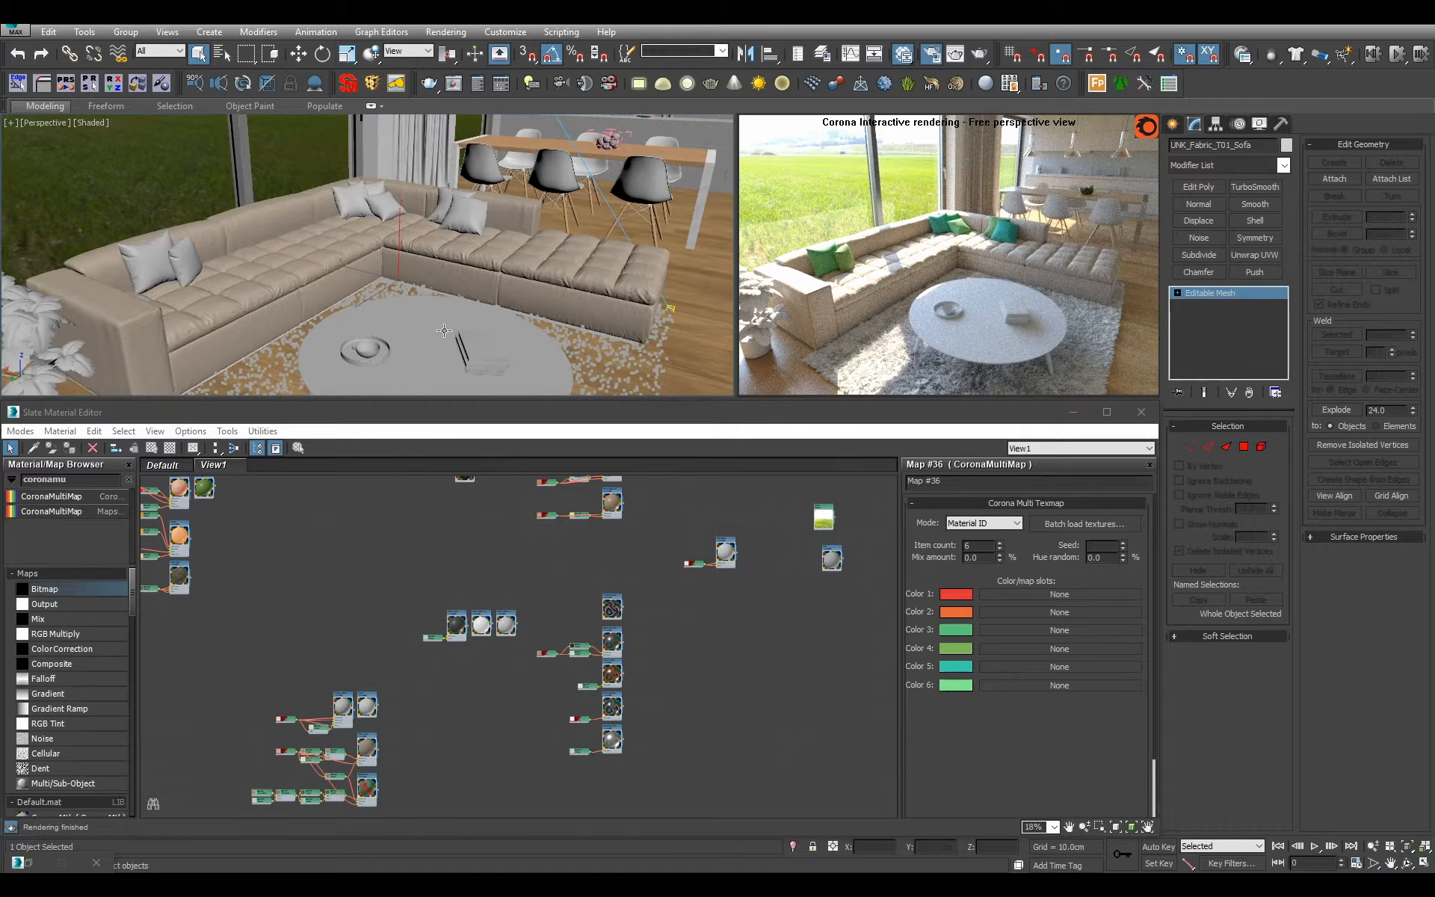
middle_drag(444, 331, 461, 292)
click(77, 321)
key(z)
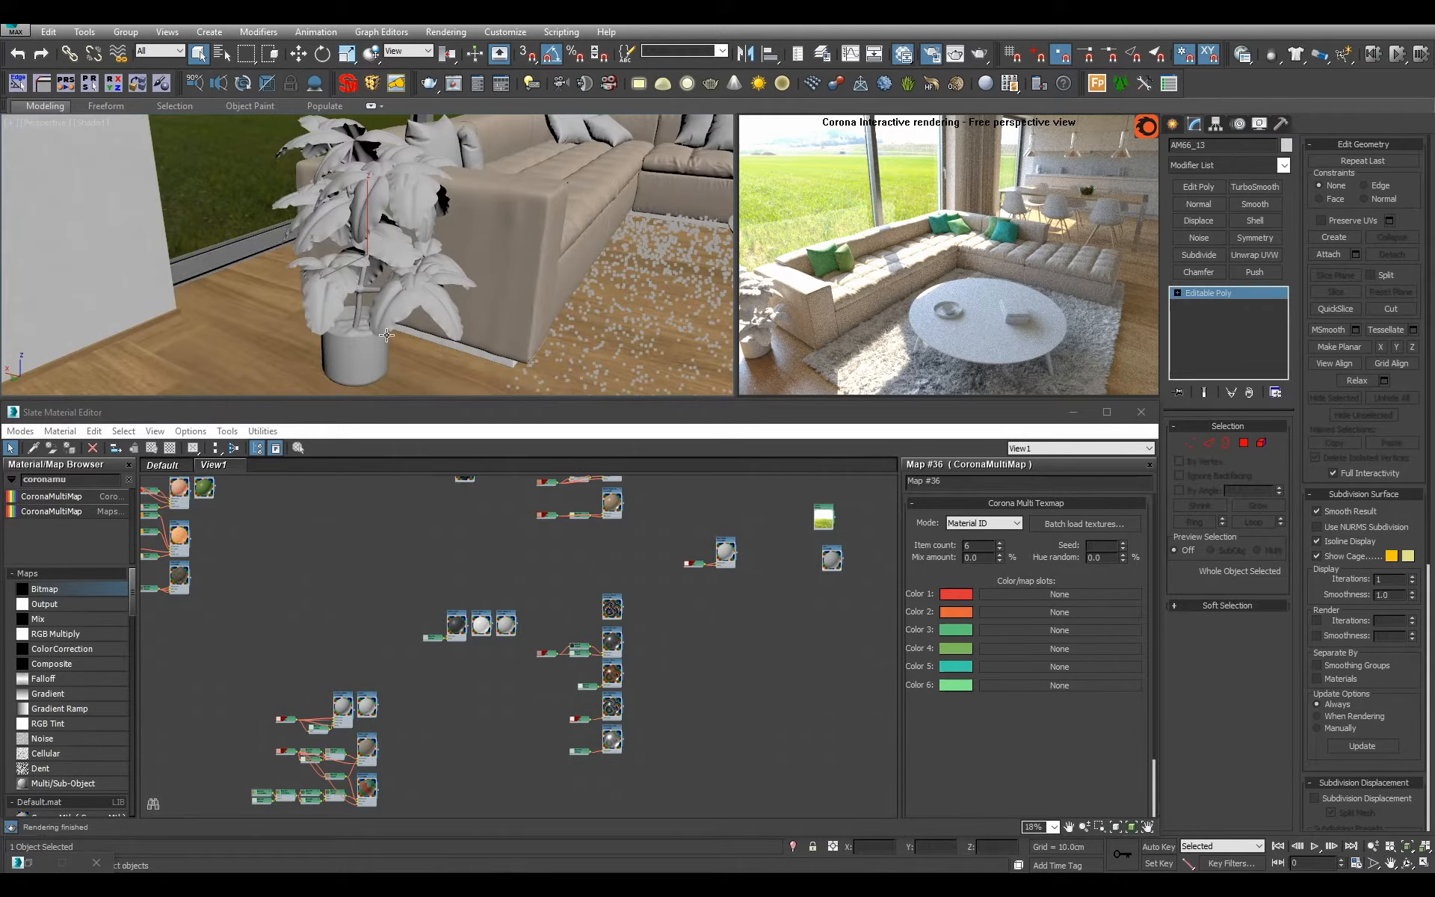
mouse_move(379, 335)
alt+middle_down()
mouse_move(382, 299)
mouse_move(383, 318)
alt+middle_up()
scroll(382, 299, up, 4)
scroll(382, 299, down, 3)
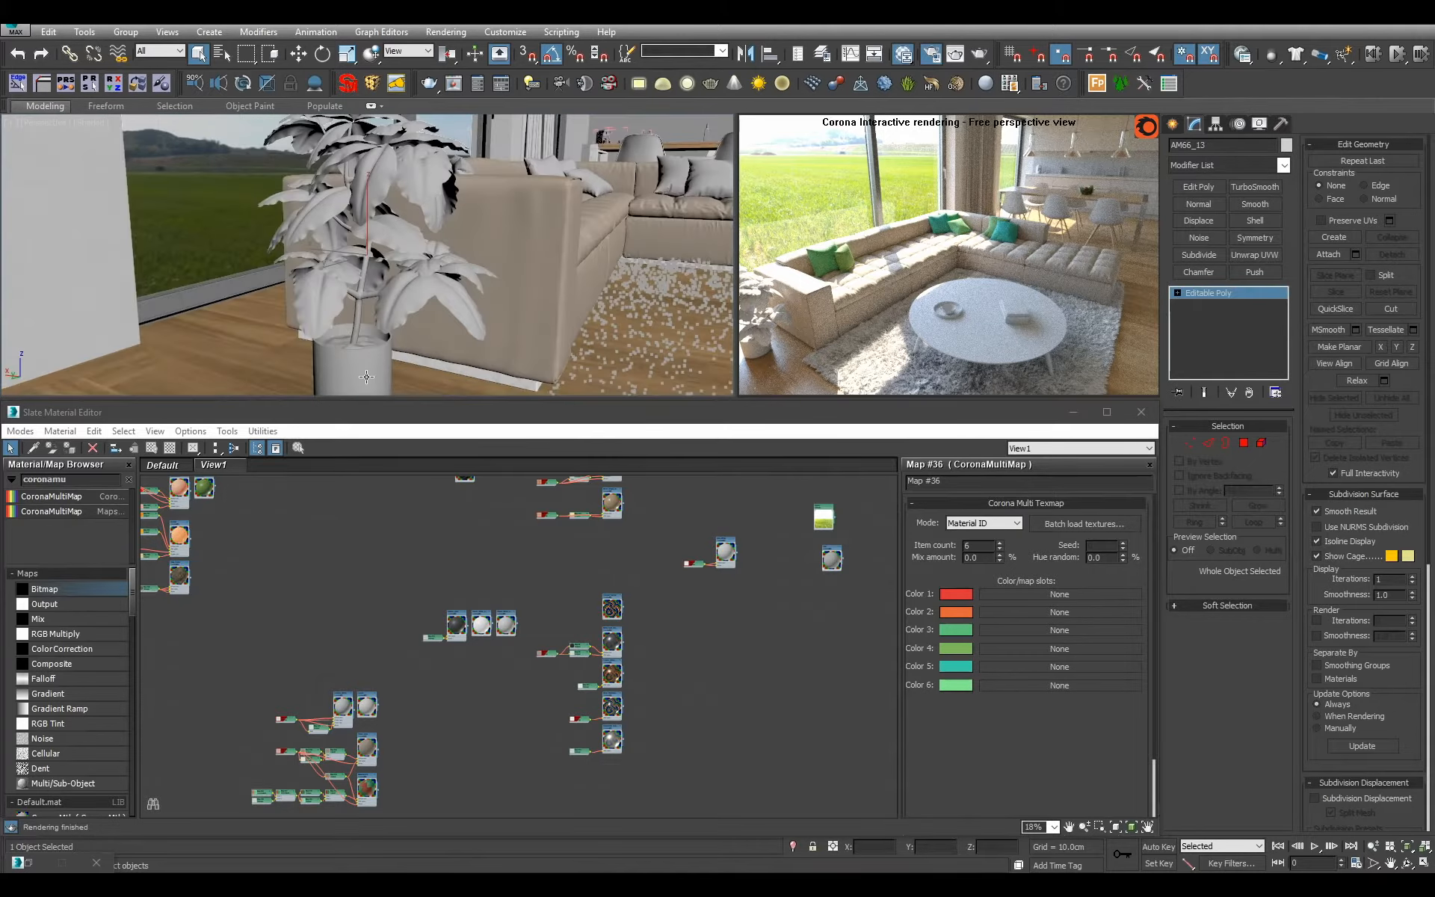
key(alt+q)
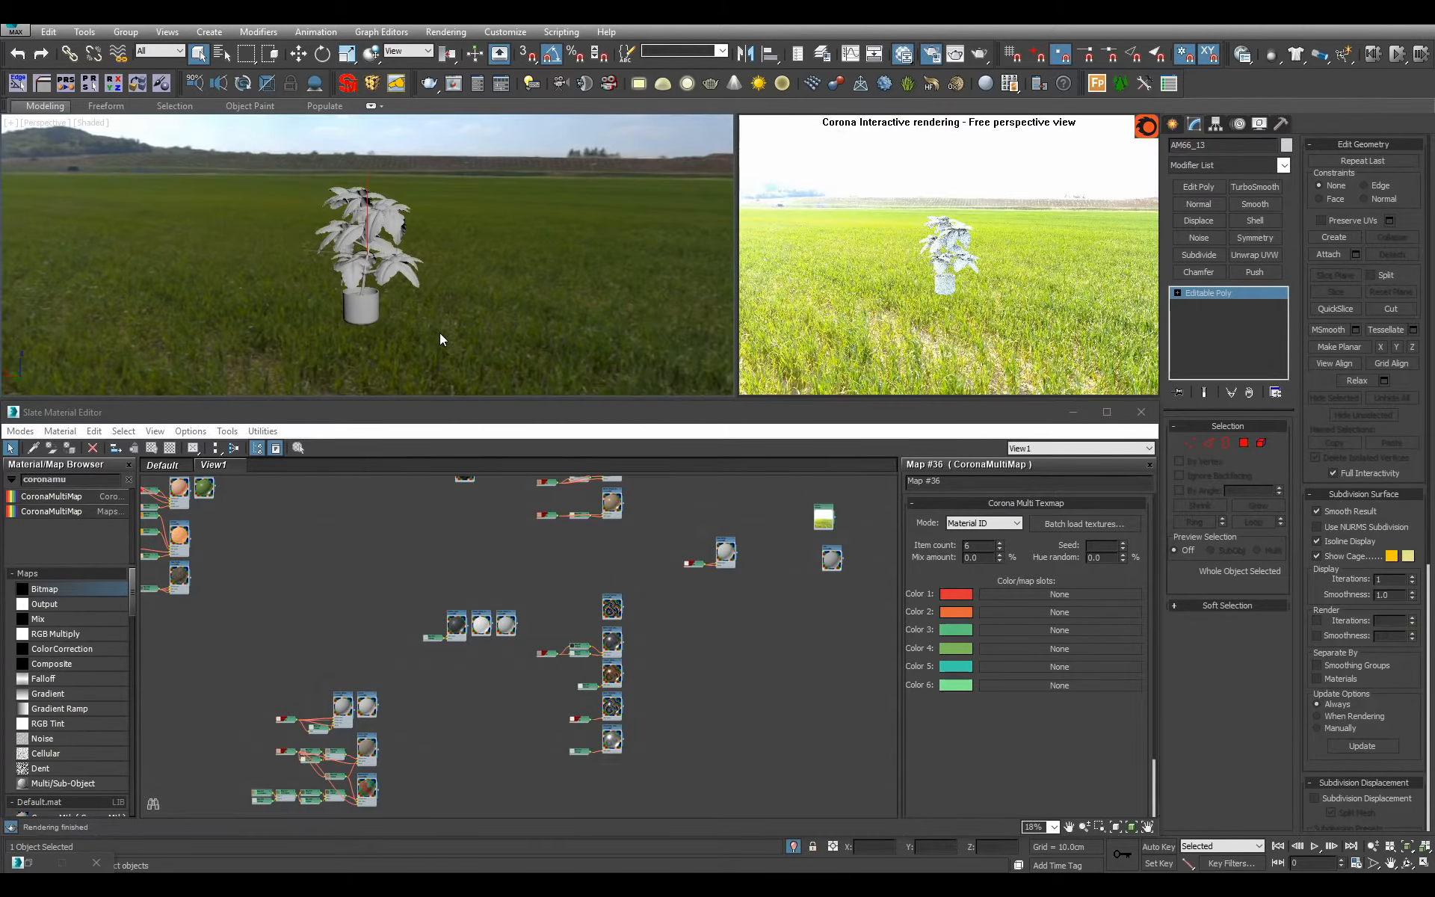
click(793, 846)
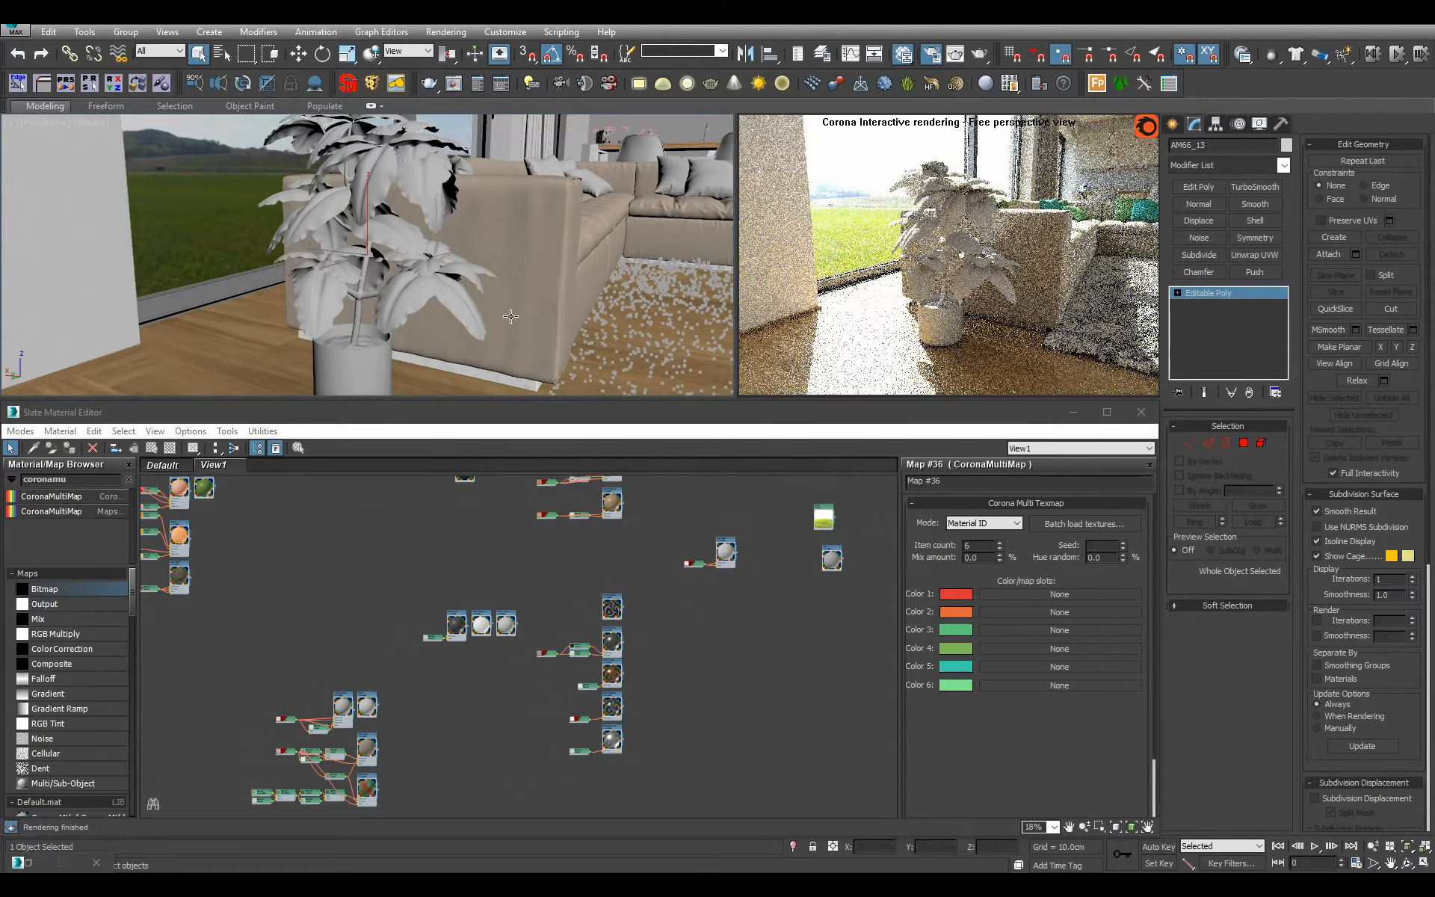
alt+middle_drag(515, 351, 480, 316)
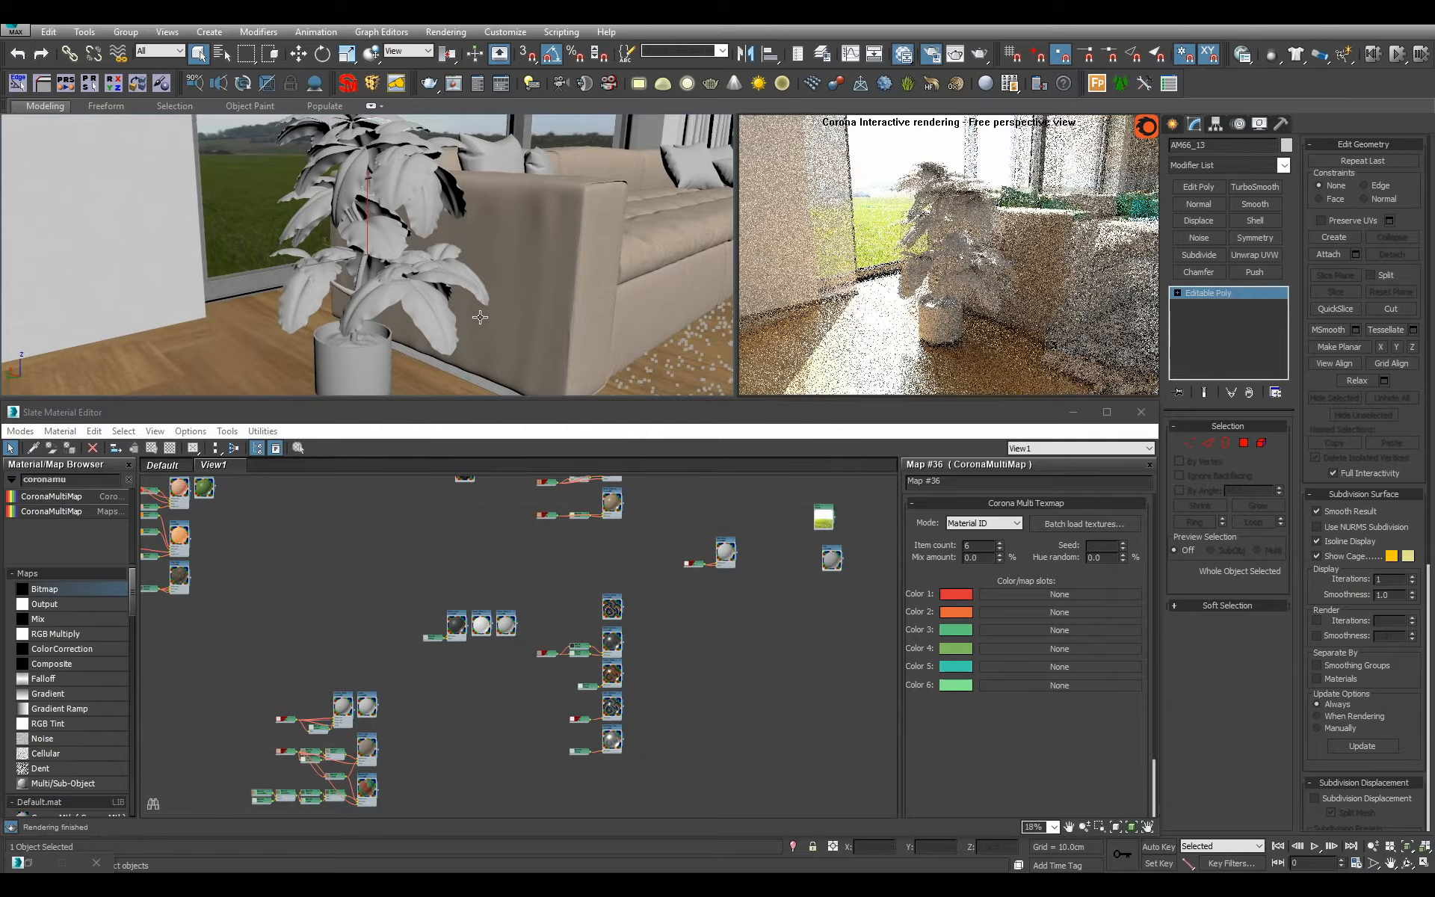
scroll(396, 669, down, 9)
middle_drag(396, 668, 498, 568)
scroll(438, 634, up, 8)
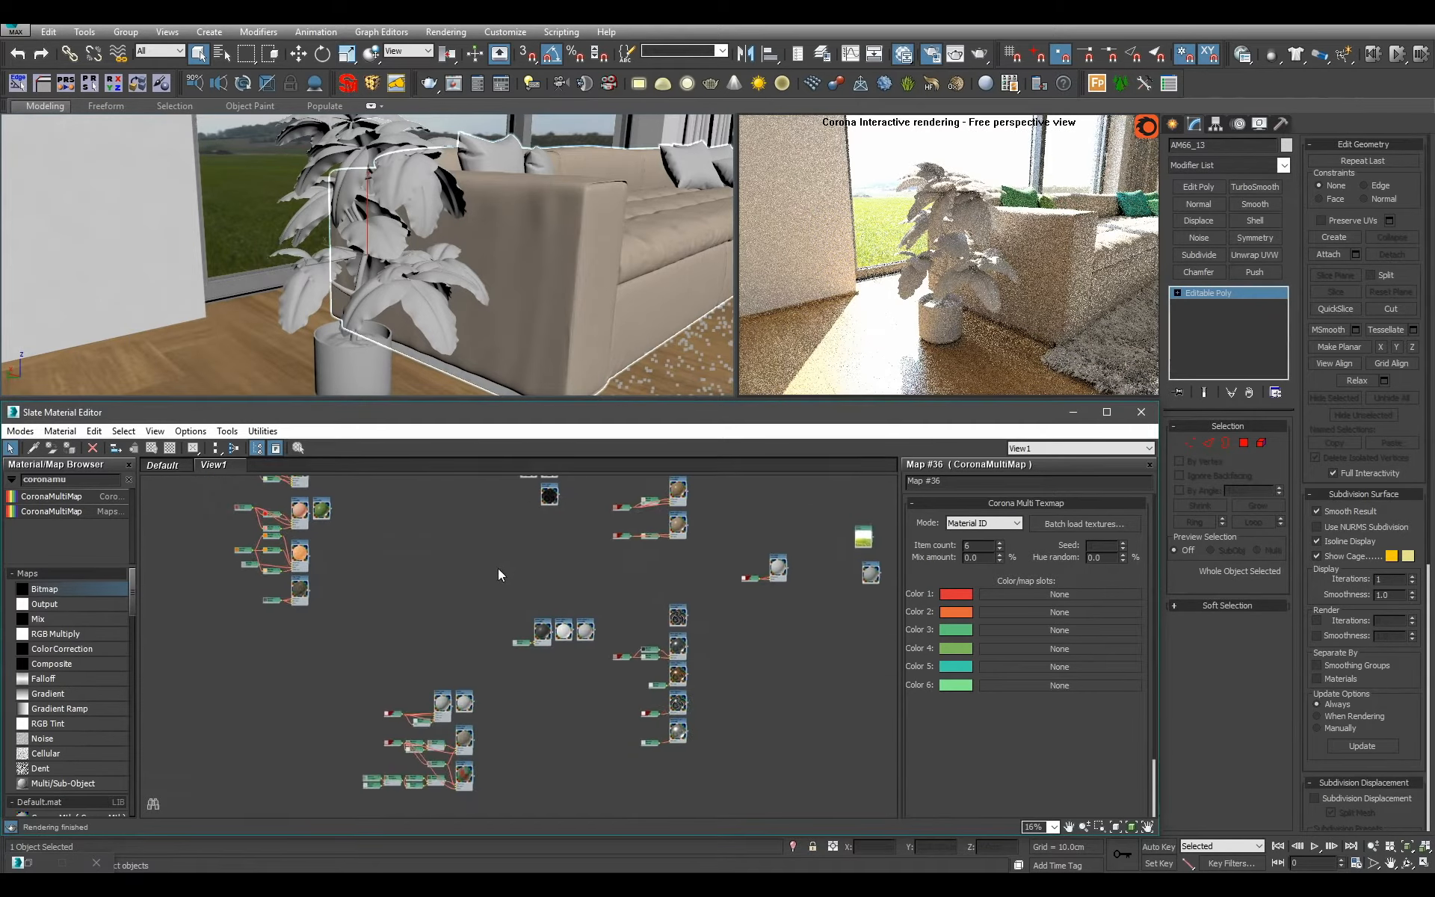
scroll(502, 579, up, 2)
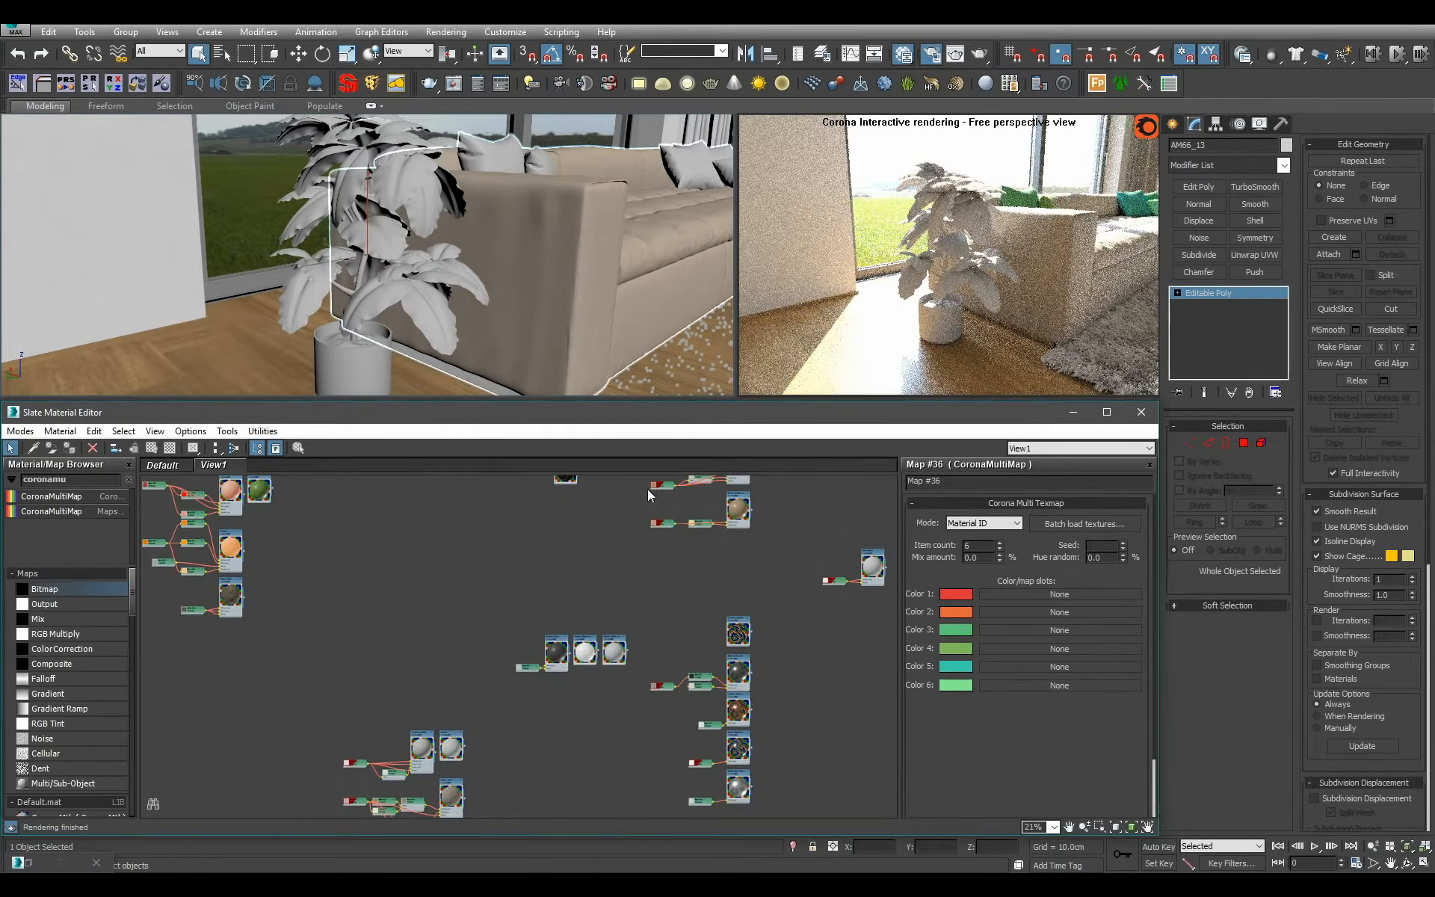
scroll(694, 541, up, 2)
right_click(705, 873)
click(736, 808)
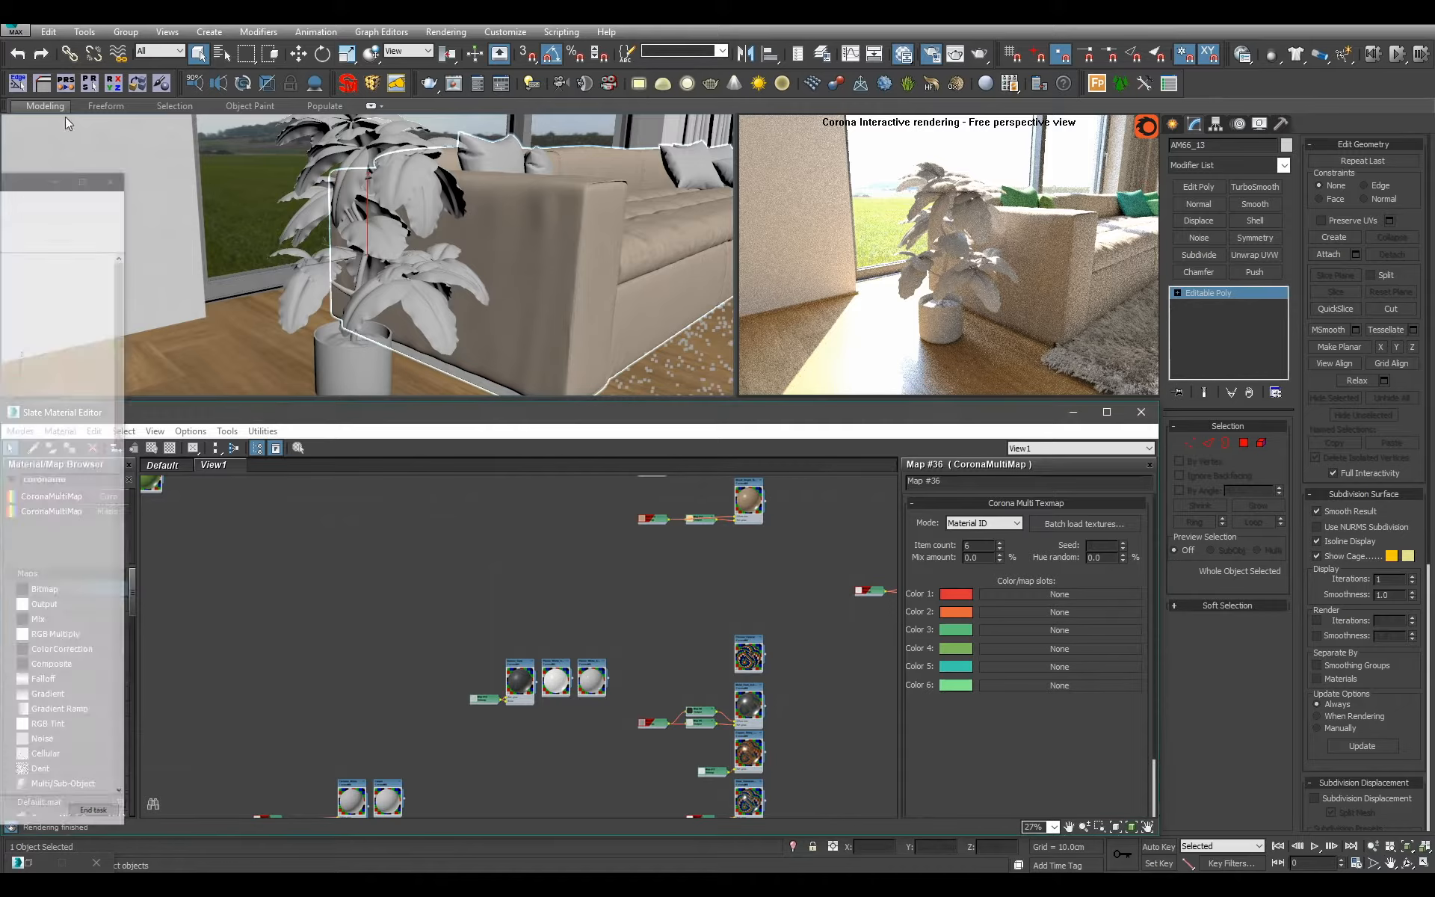
Isolate the selected potted plant so it is shown without the sofa and room around it.
scroll(511, 234, down, 3)
alt+middle_drag(512, 233, 441, 256)
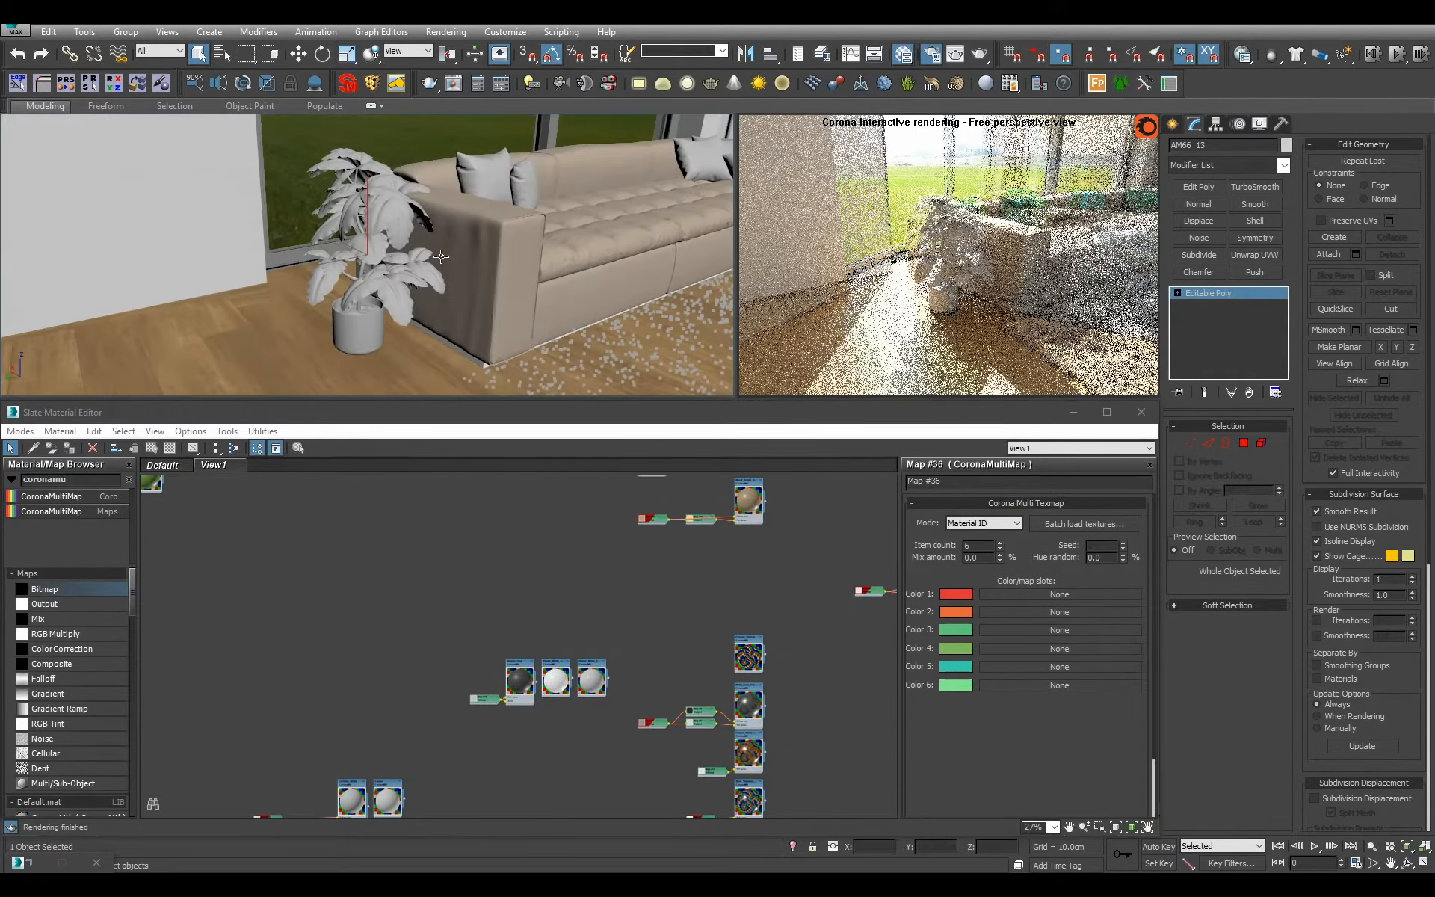
scroll(441, 256, up, 3)
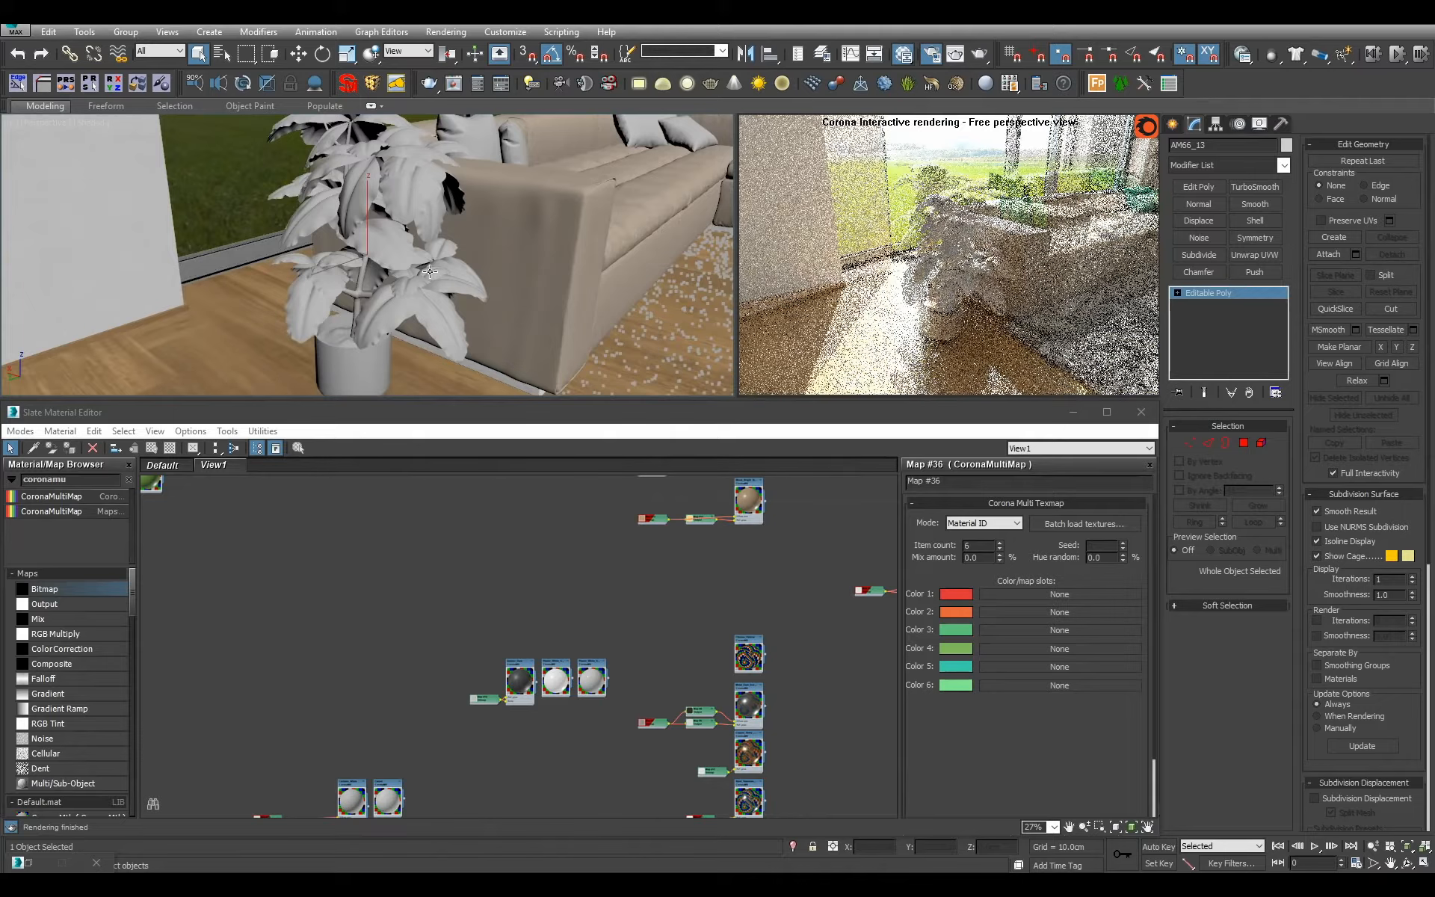
middle_drag(523, 667, 471, 727)
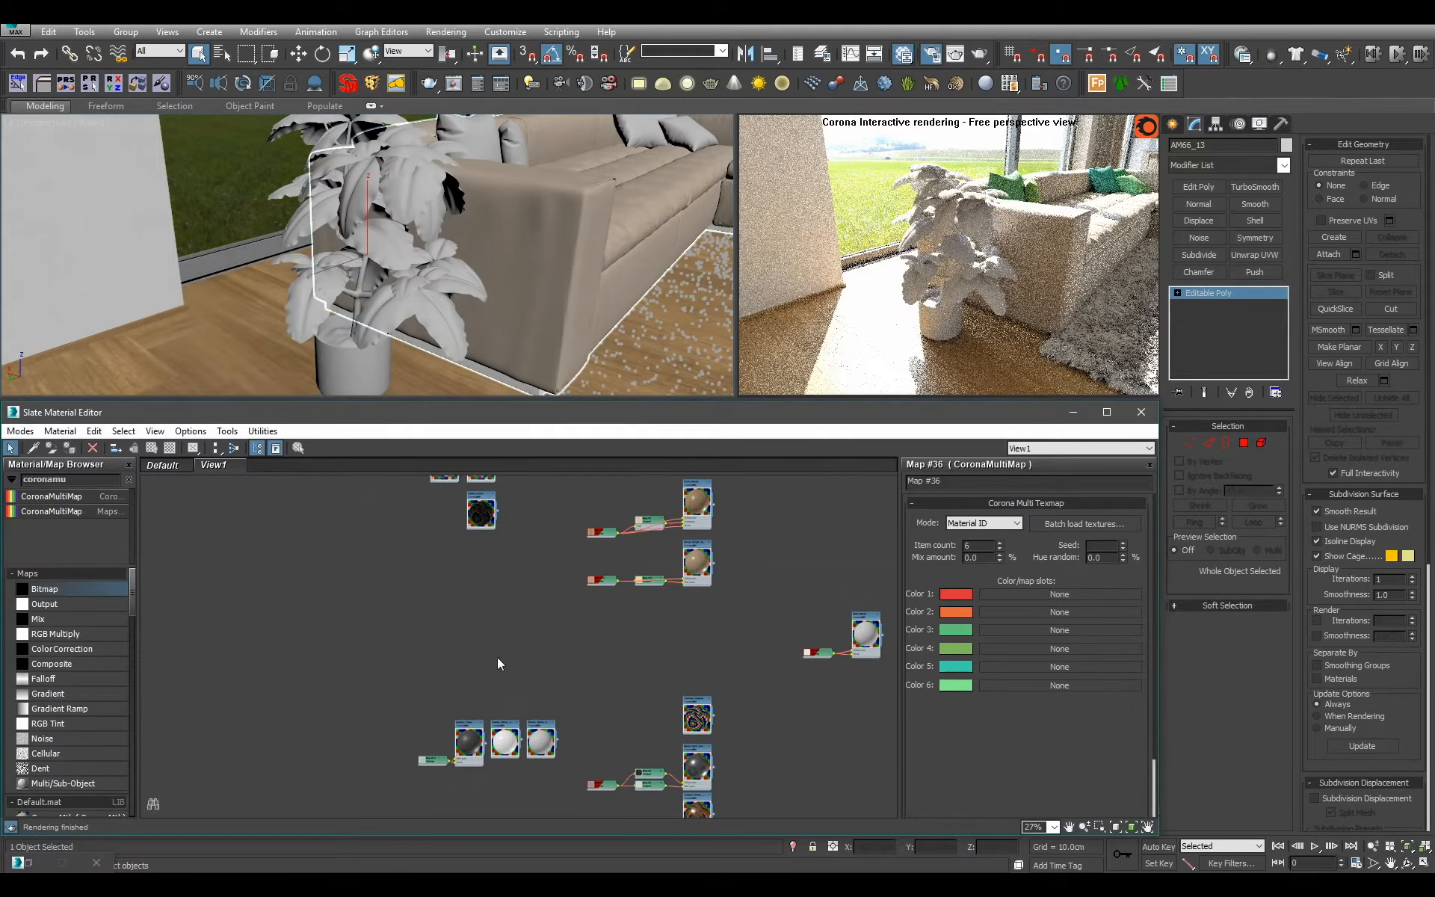
key(alt+q)
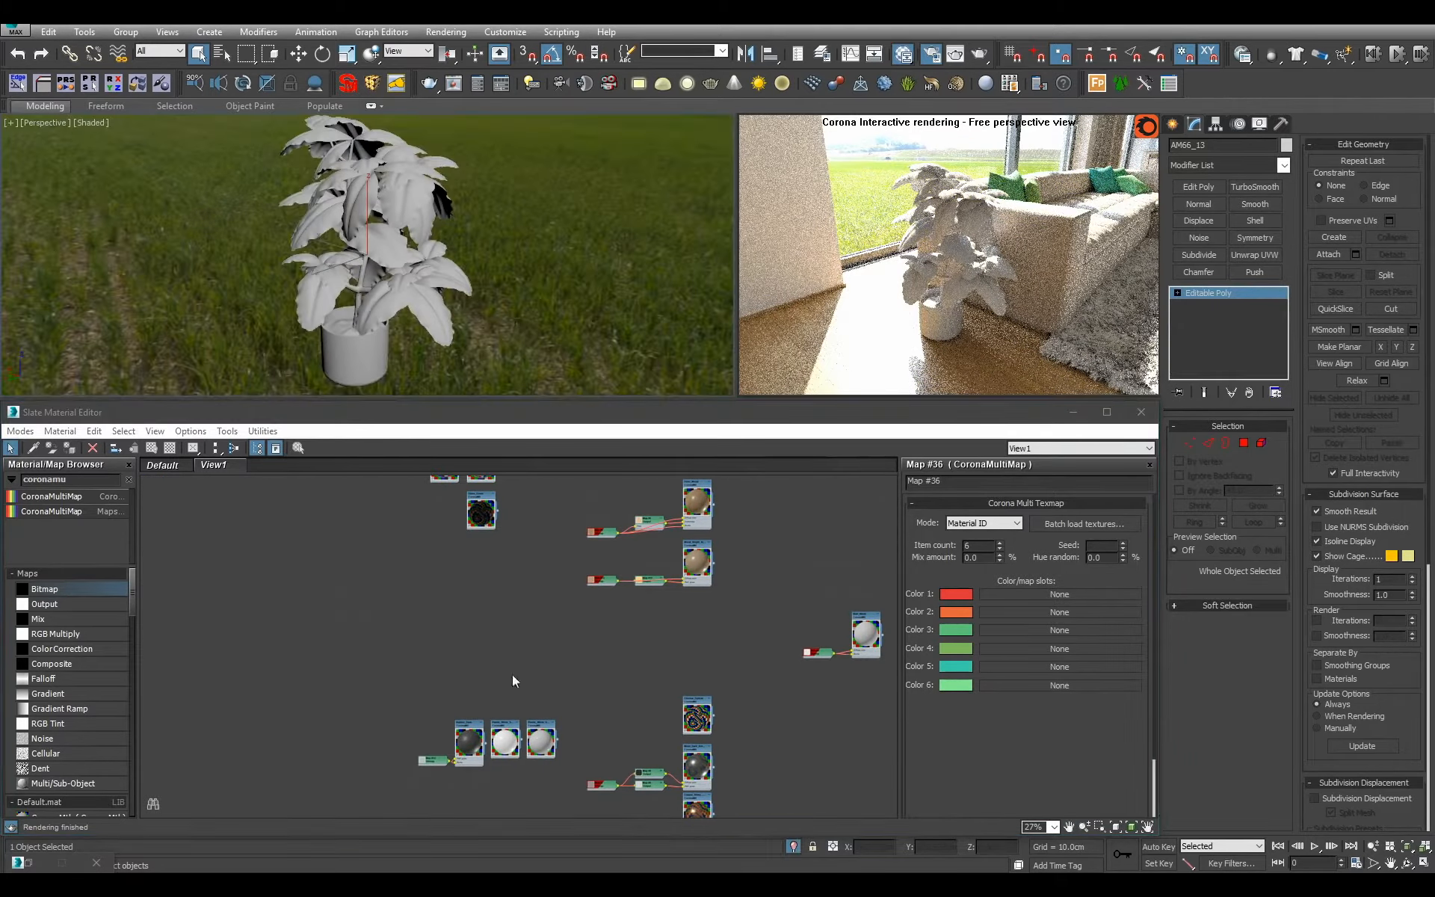
Set the Corona render's simple exposure to -1 EV in the render setup's camera settings.
key(F10)
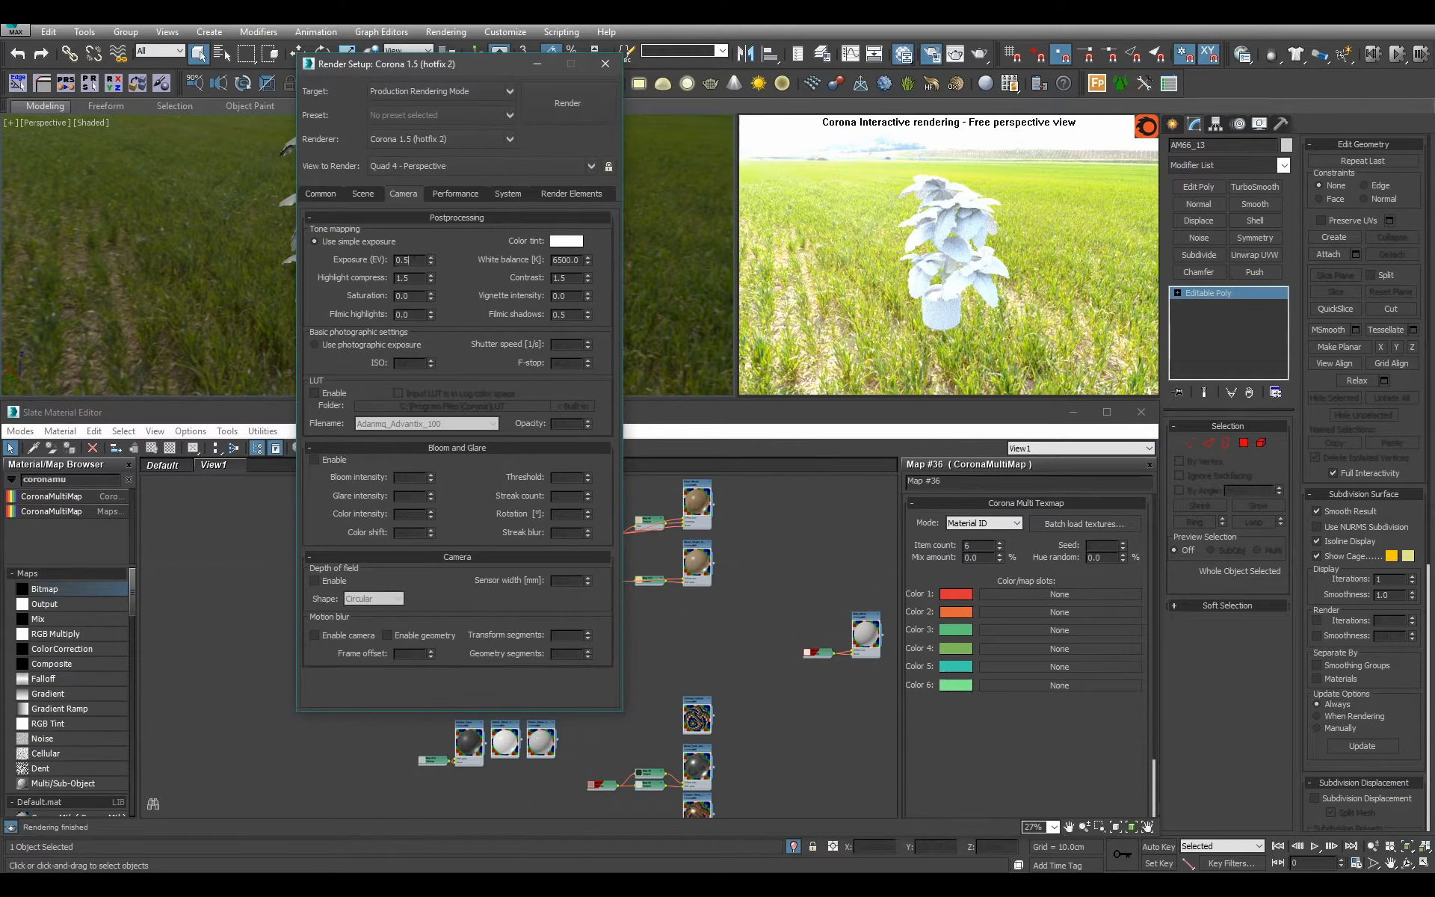
text(-1)
key(Return)
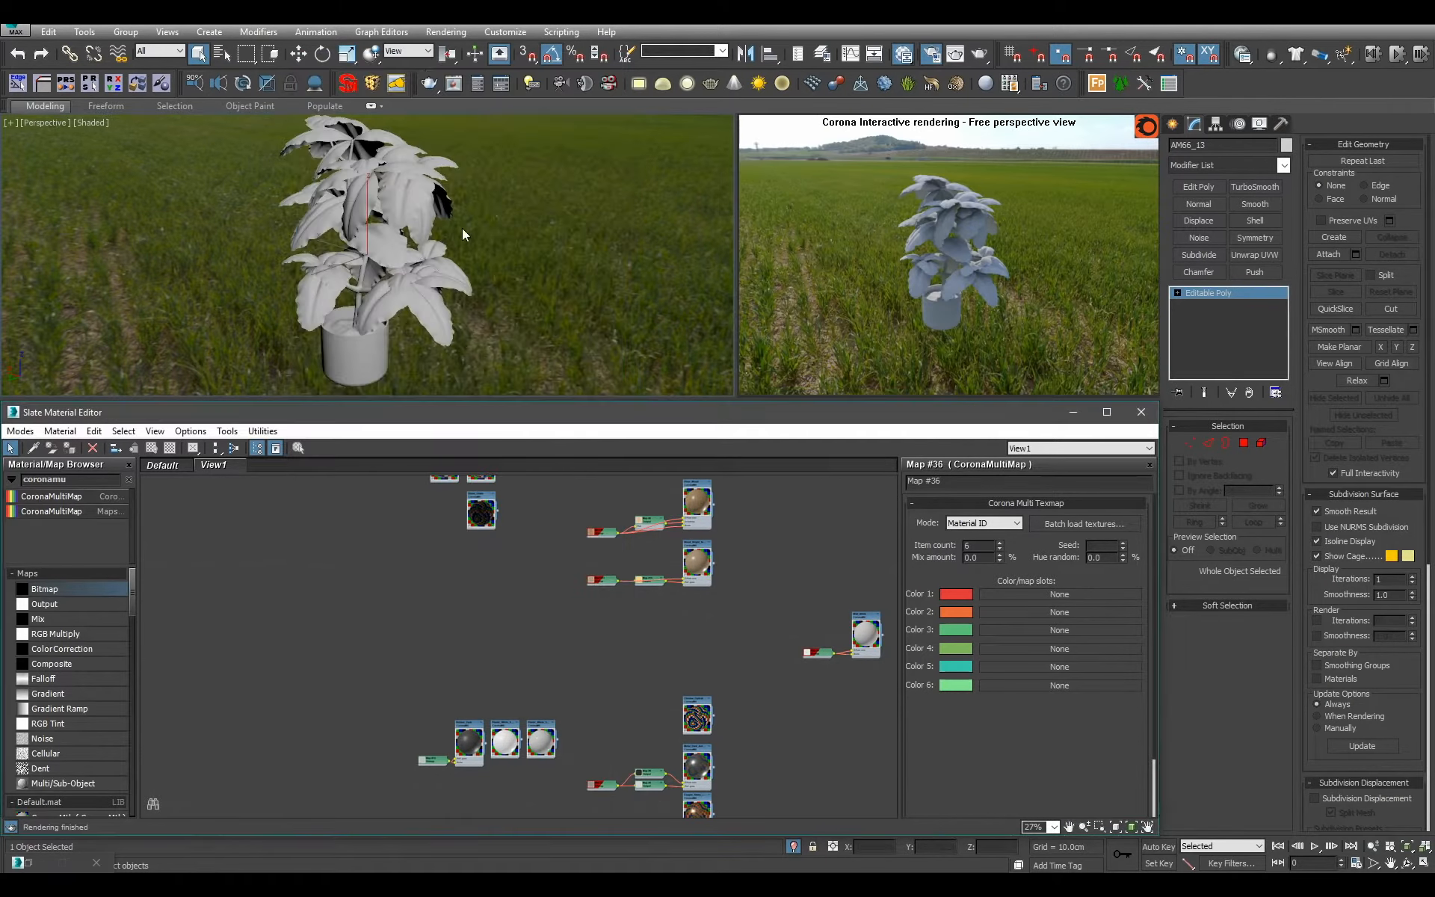
Select the plant's polygons by material IDs 3, 2 and 1 in turn to check which parts each covers.
click(1244, 444)
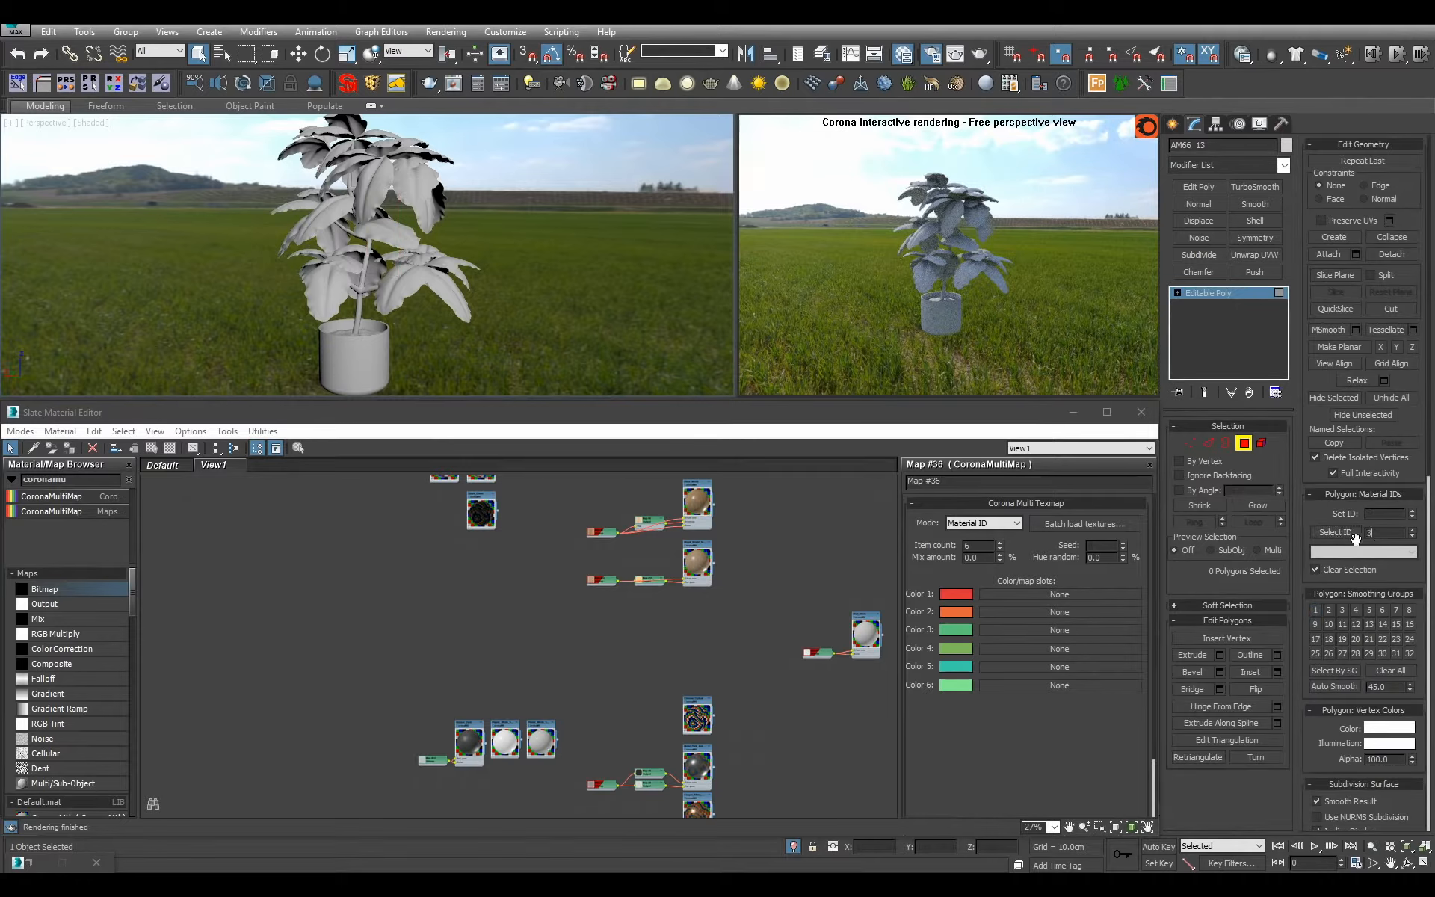
click(1346, 535)
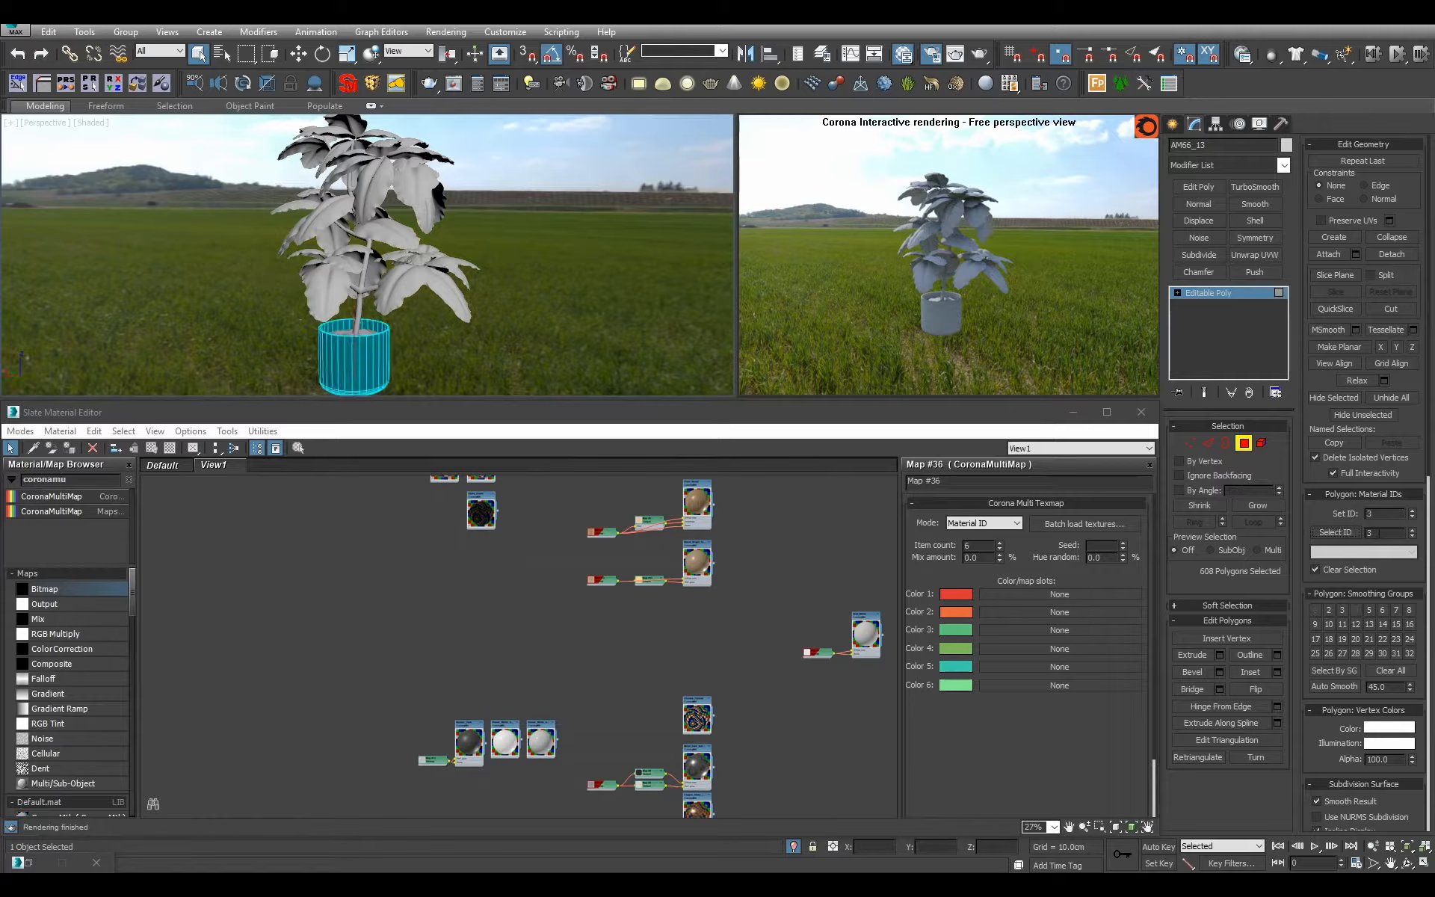
double_click(1380, 533)
text(2)
click(1338, 531)
double_click(1371, 534)
text(1)
click(1342, 533)
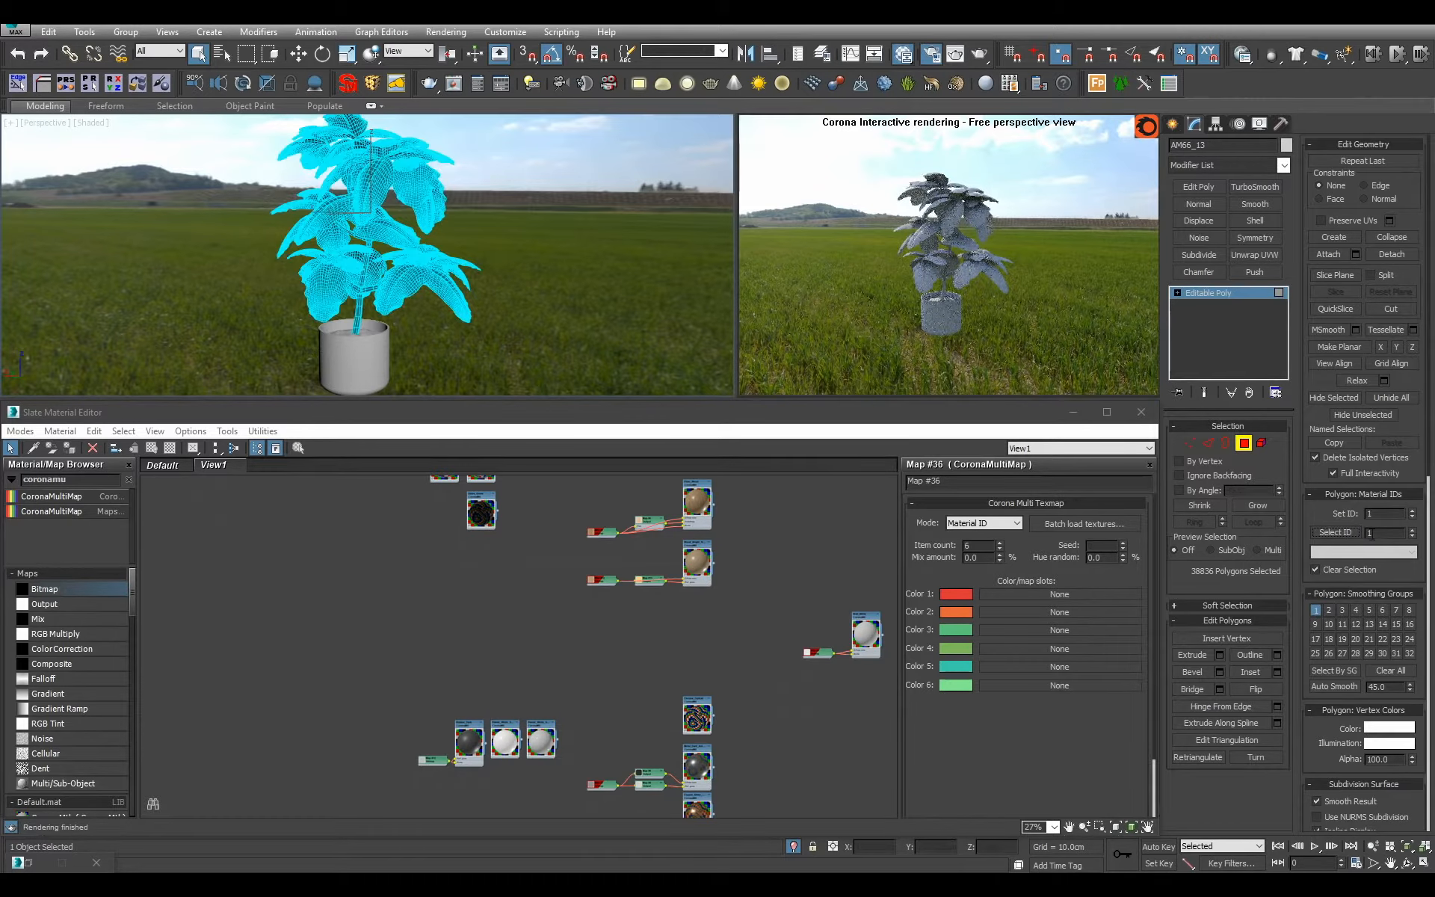
click(1245, 295)
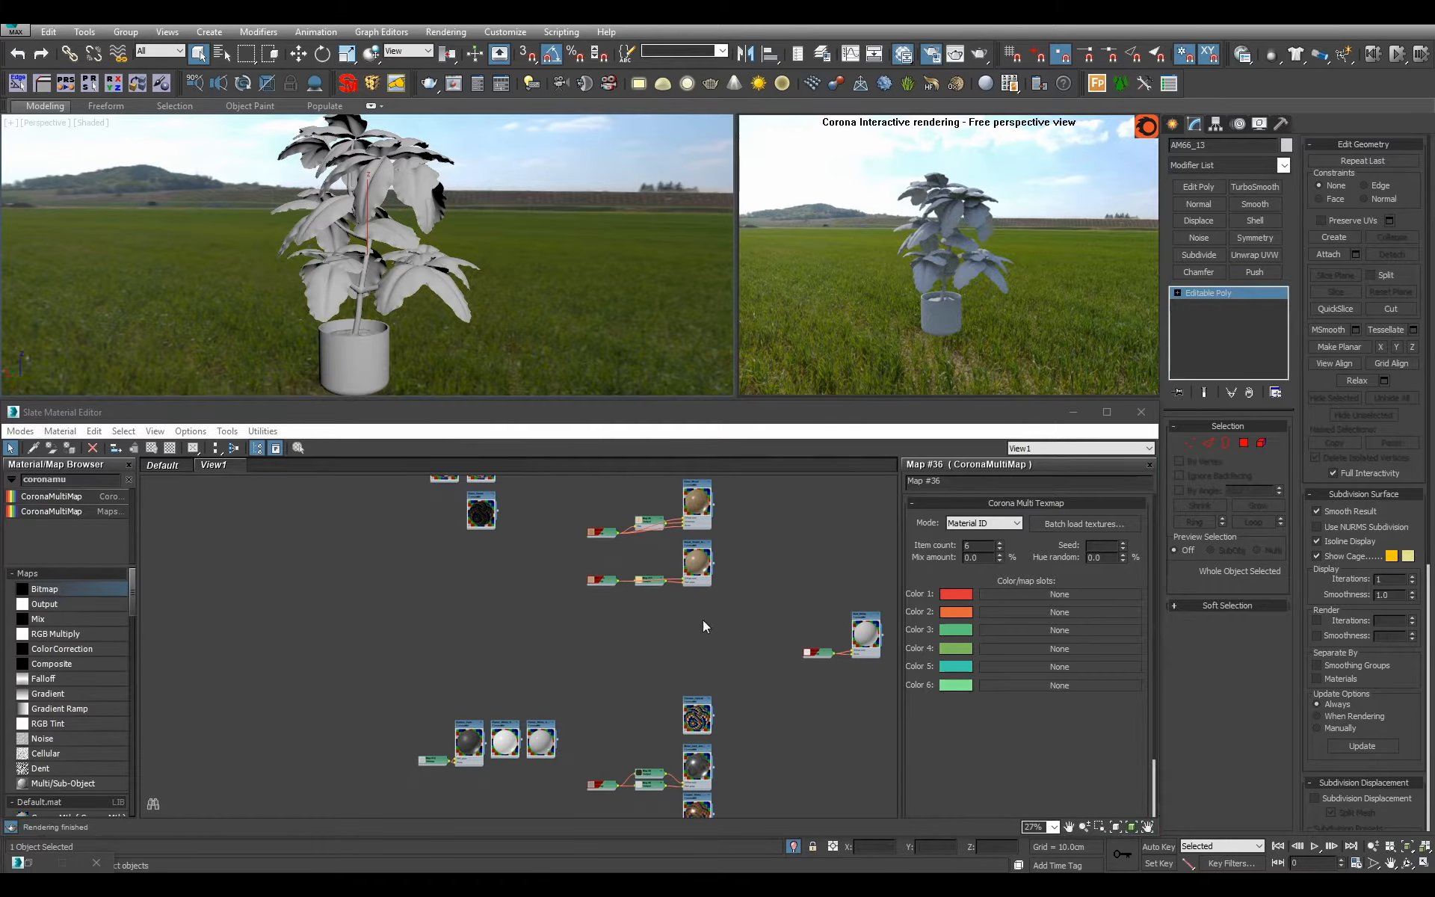
Add a Multi/Sub-Object material in the empty node area below the small group of materials and name it Plant.
middle_drag(566, 622, 448, 694)
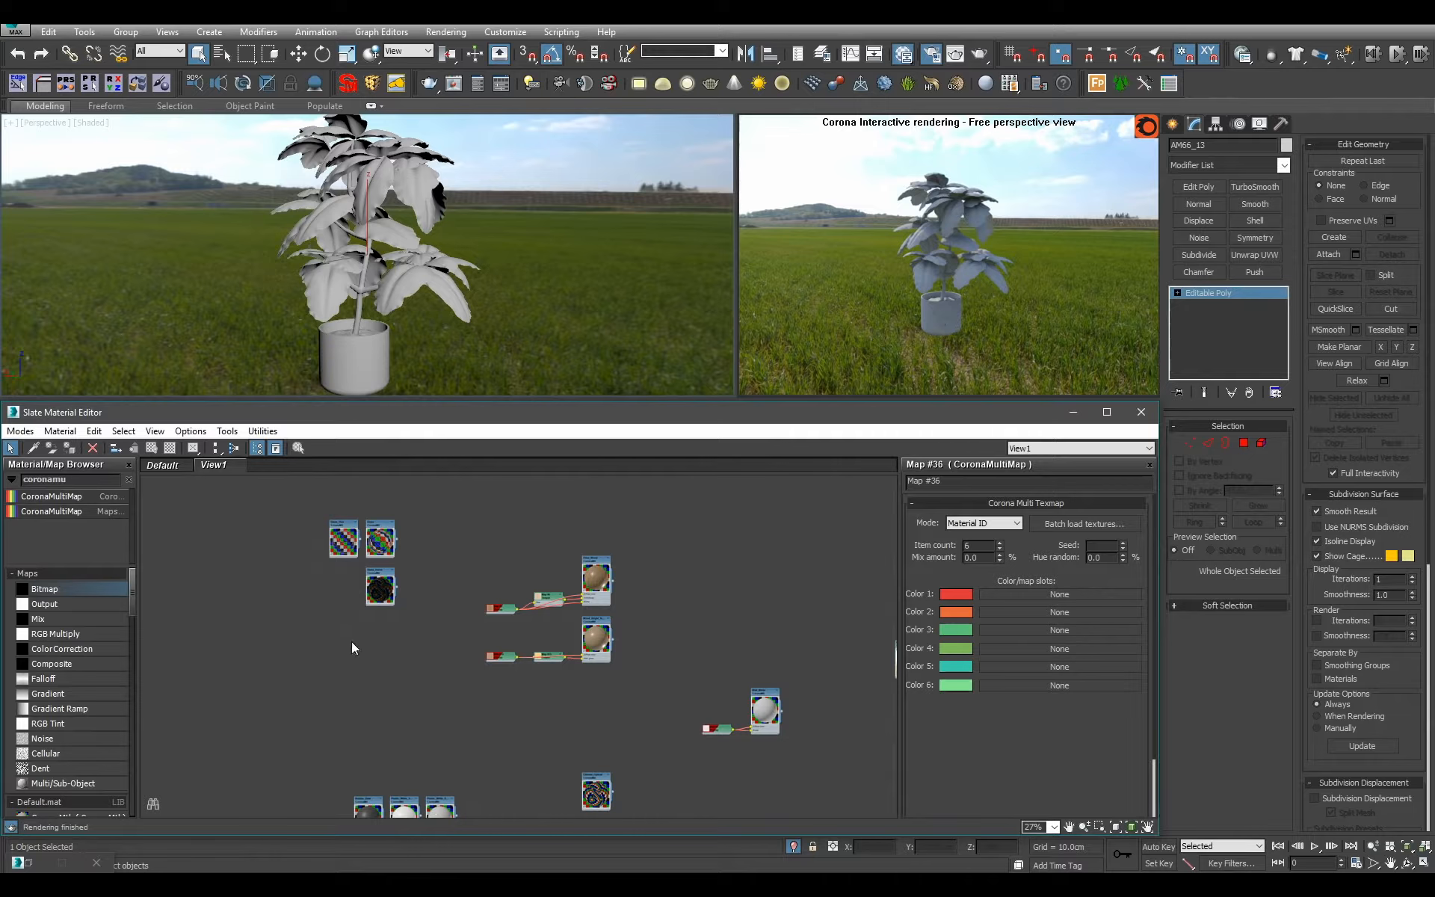
drag(131, 598, 133, 615)
drag(66, 695, 430, 647)
scroll(428, 648, up, 2)
double_click(424, 649)
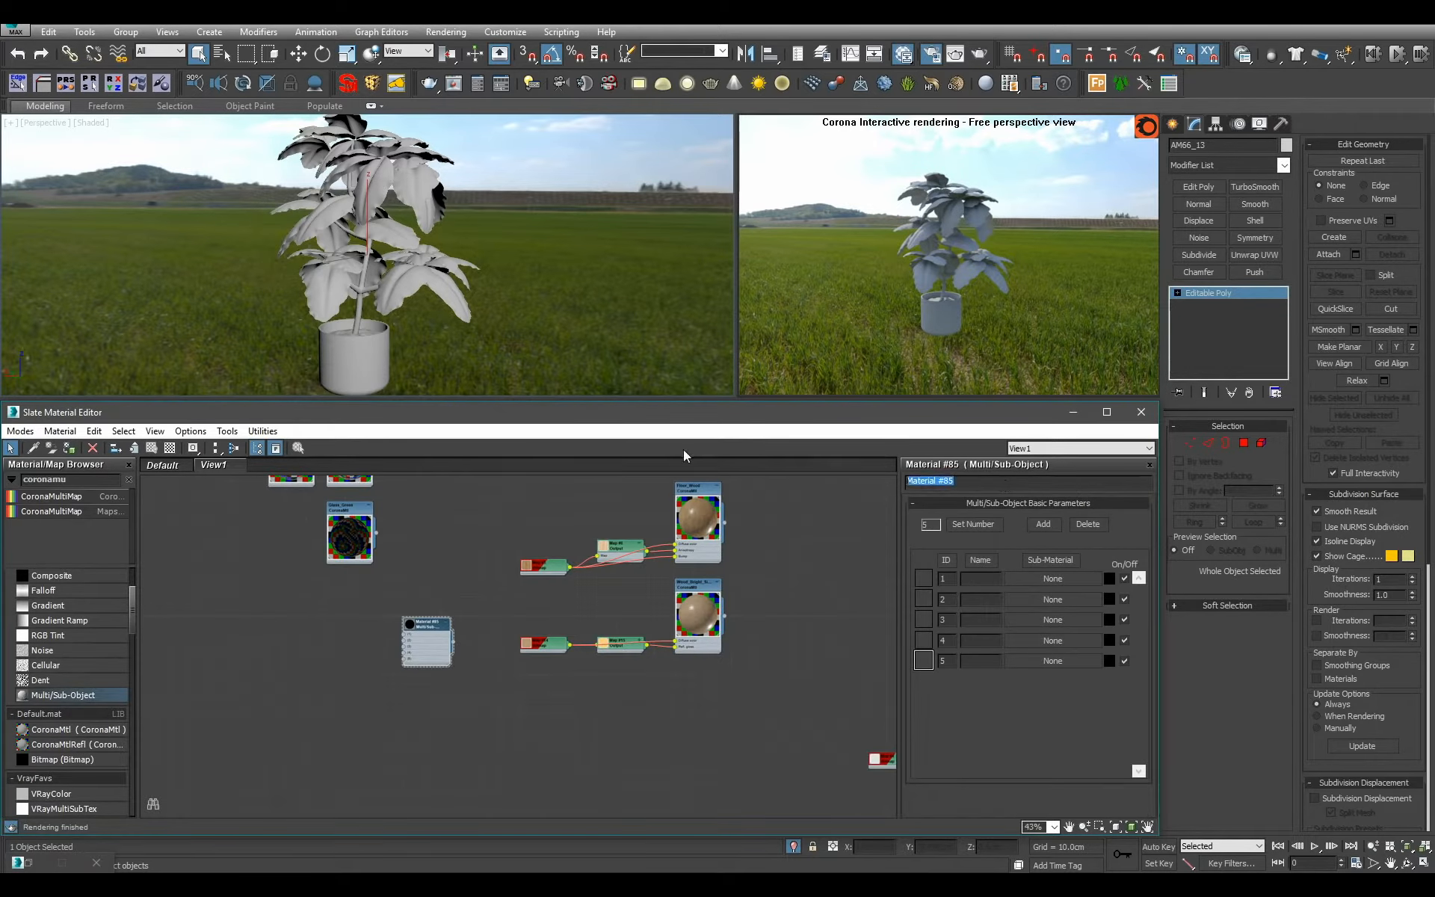
text(Plant)
Limit the Plant material to 3 sub-materials and assign it to the potted plant.
click(982, 526)
text(3)
key(Return)
key(a)
Move the Plant node beside the metal materials and connect the stainless steel texture material to its third slot.
middle_drag(459, 622, 408, 639)
scroll(392, 653, down, 3)
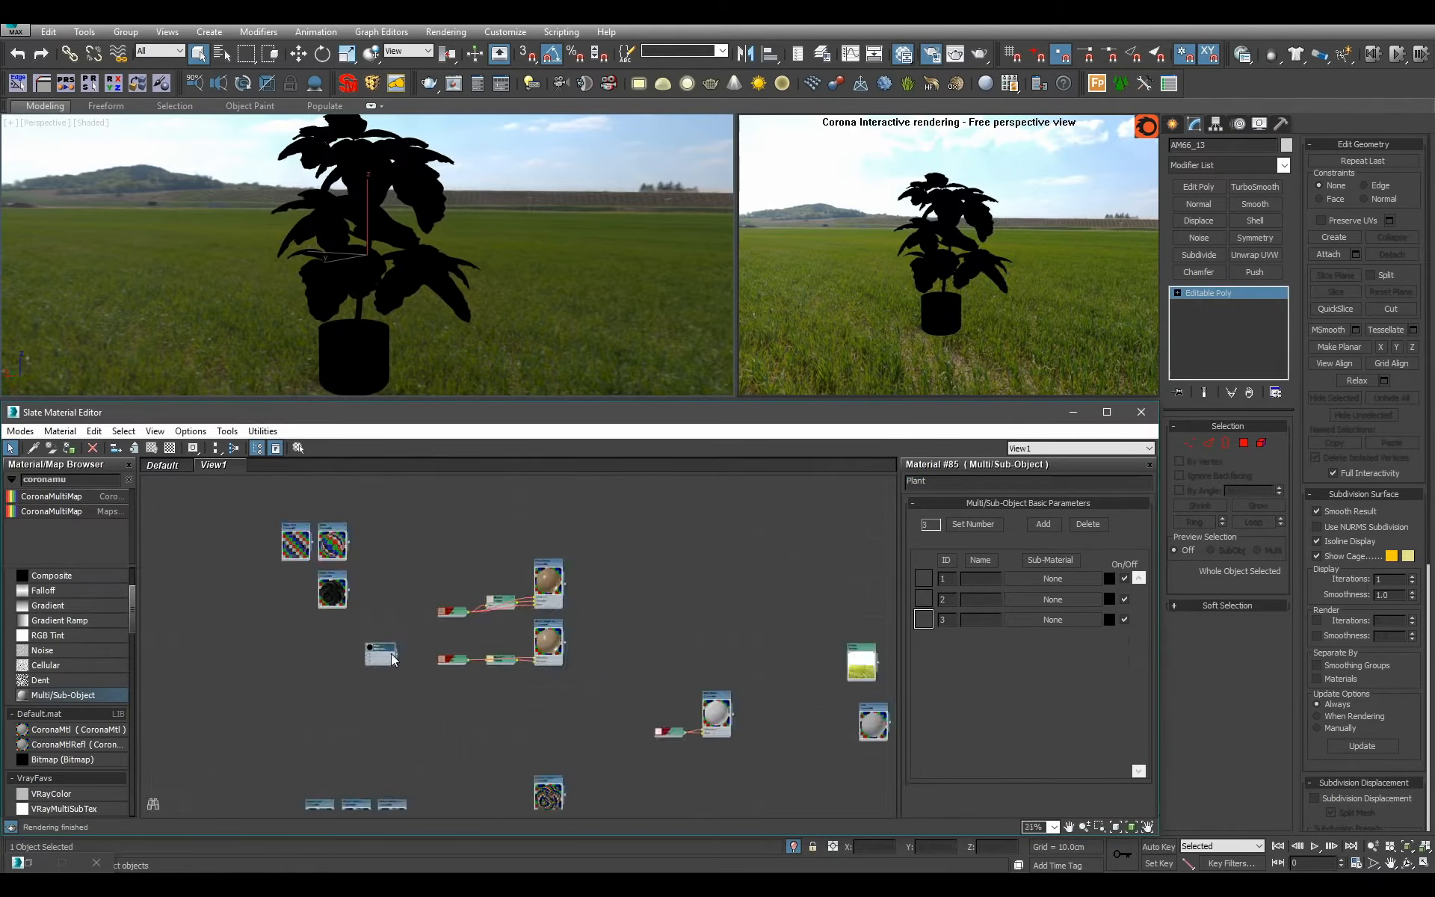
scroll(392, 653, down, 1)
middle_drag(529, 740, 643, 562)
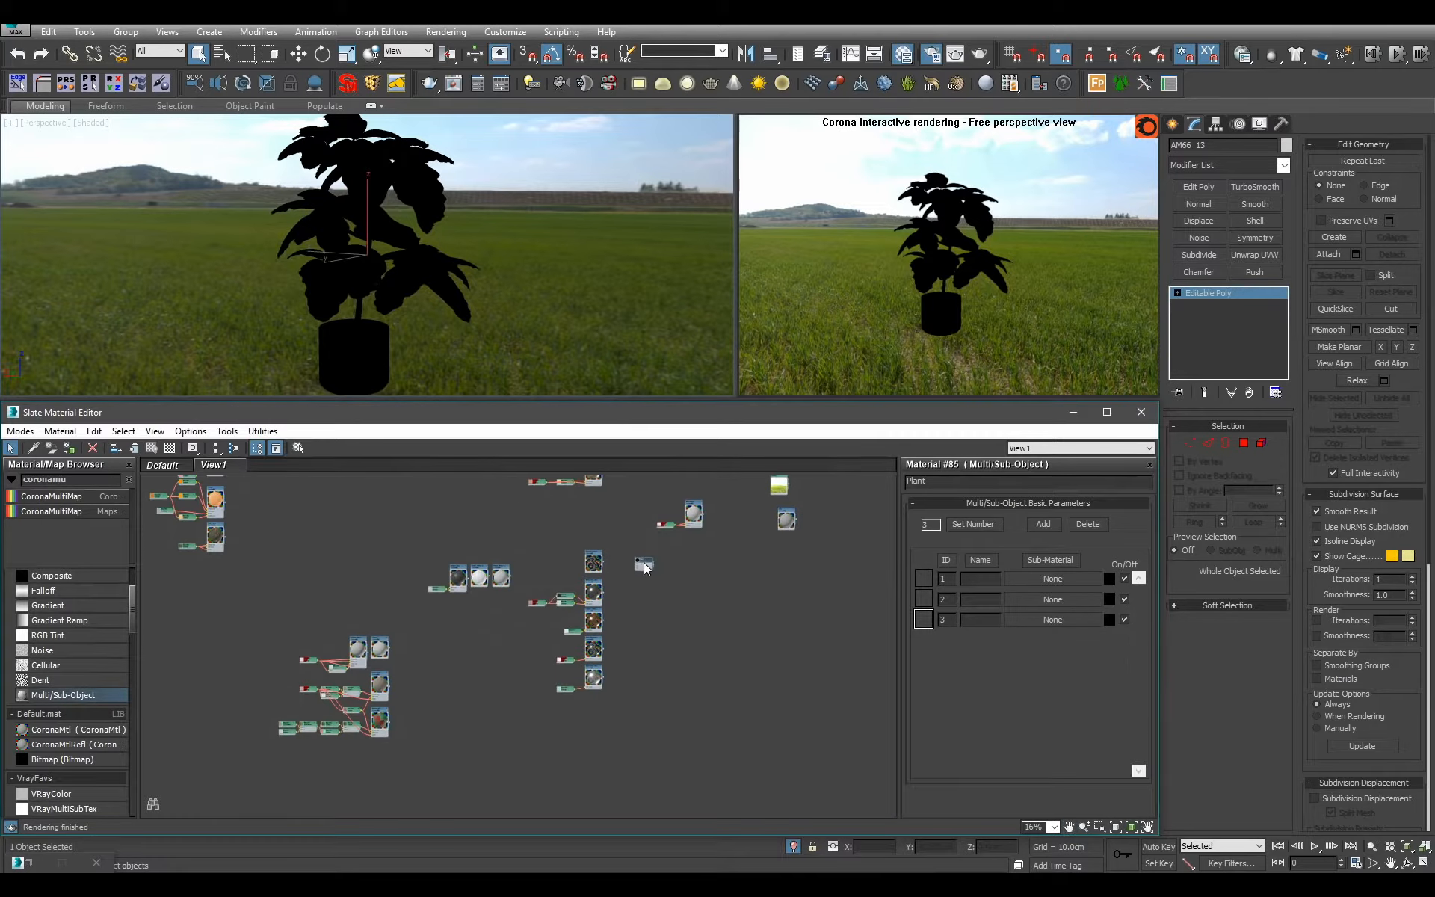
scroll(644, 562, up, 6)
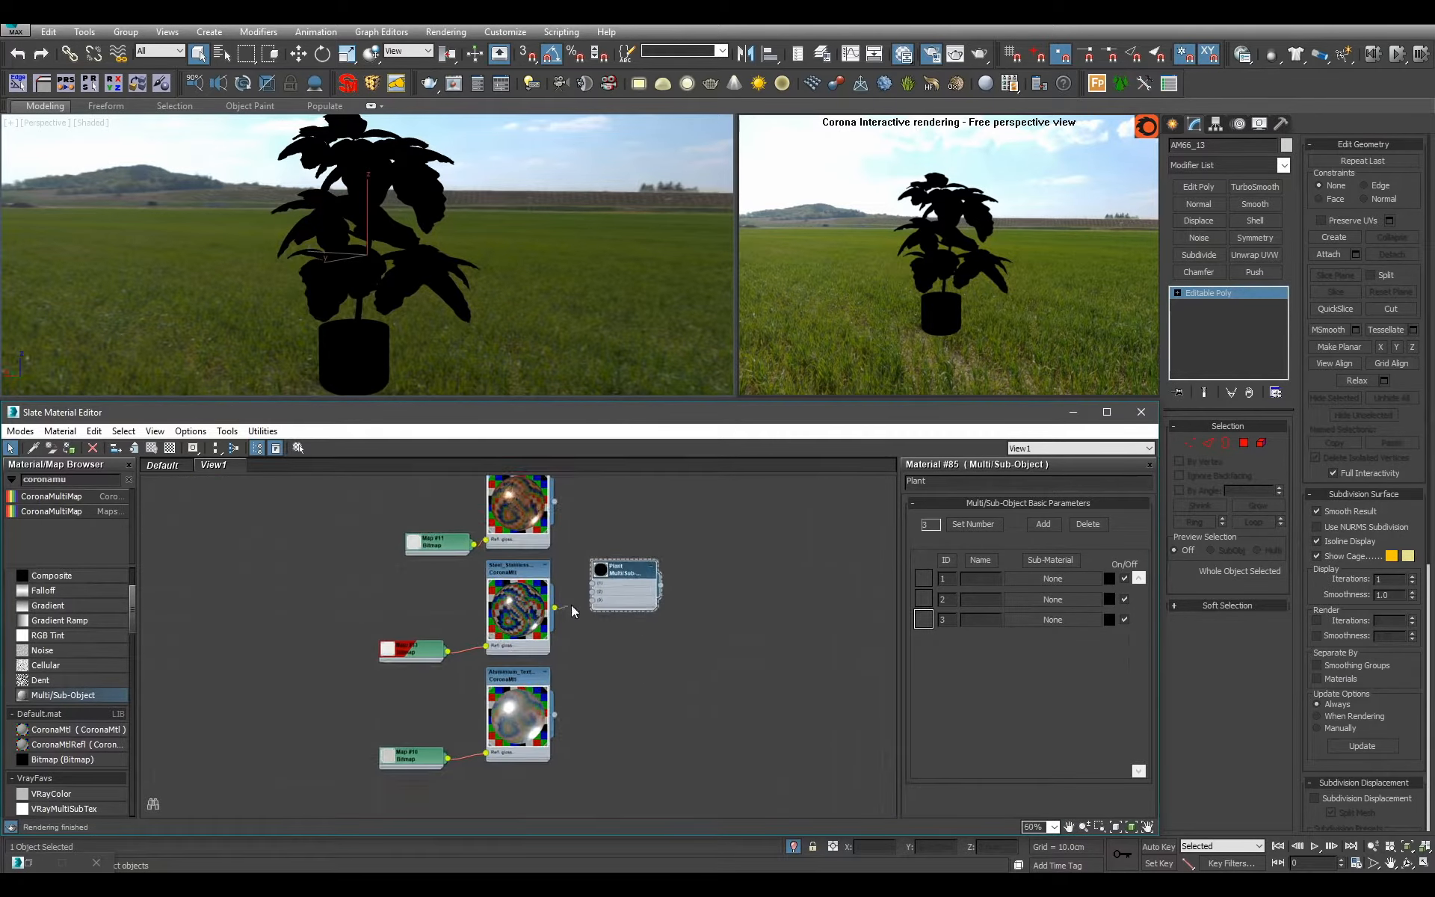
drag(571, 604, 595, 603)
Examine the steel material on the pot up close and from a distance in the viewport and interactive render.
scroll(497, 322, up, 4)
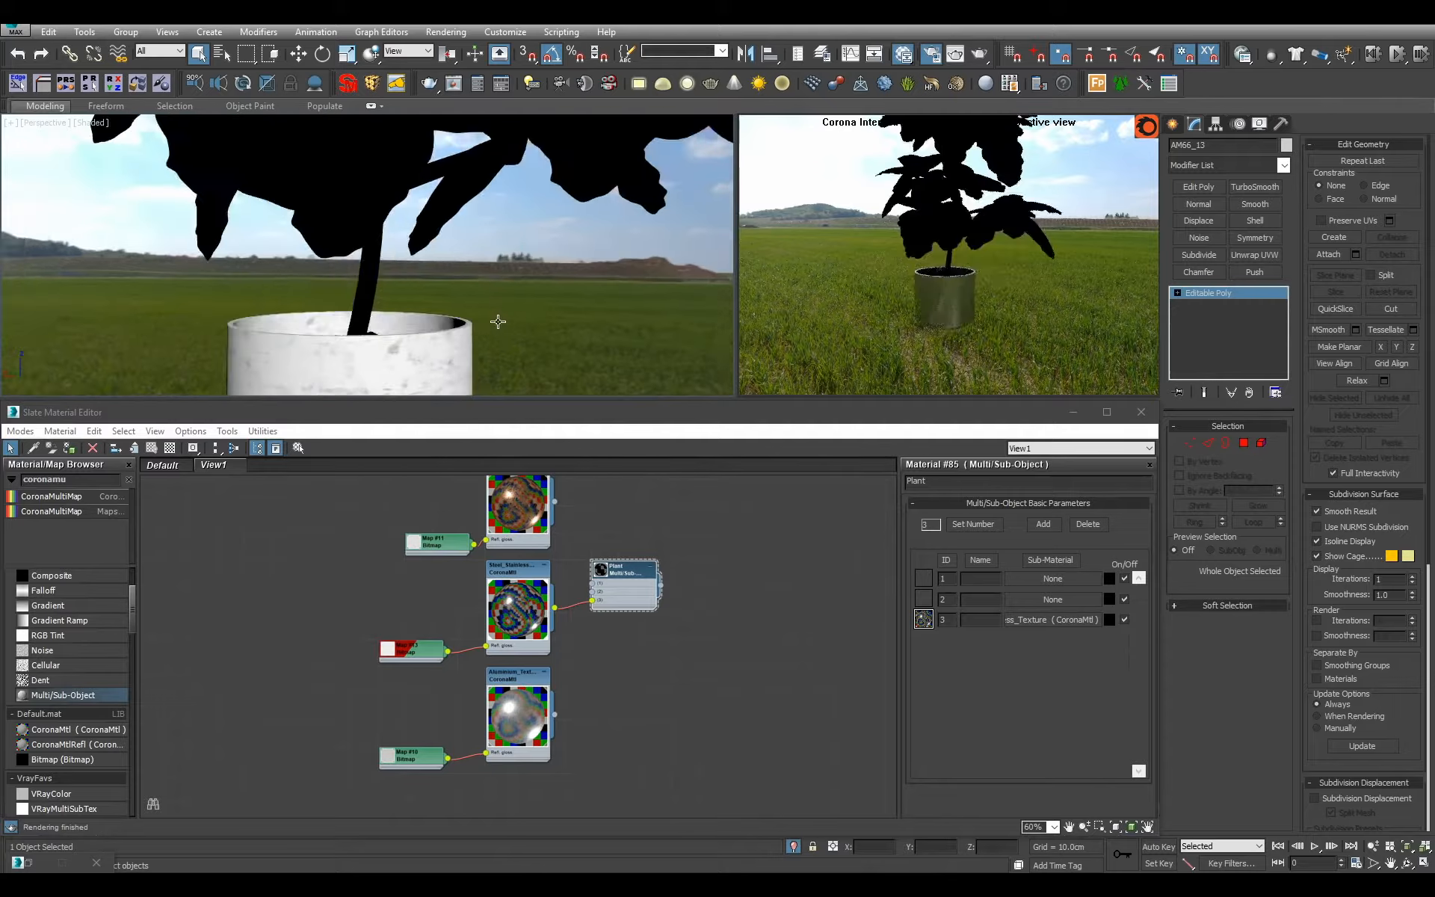
middle_drag(498, 321, 513, 165)
mouse_move(513, 164)
alt+middle_down()
mouse_move(558, 165)
mouse_move(532, 187)
alt+middle_up()
scroll(528, 187, down, 4)
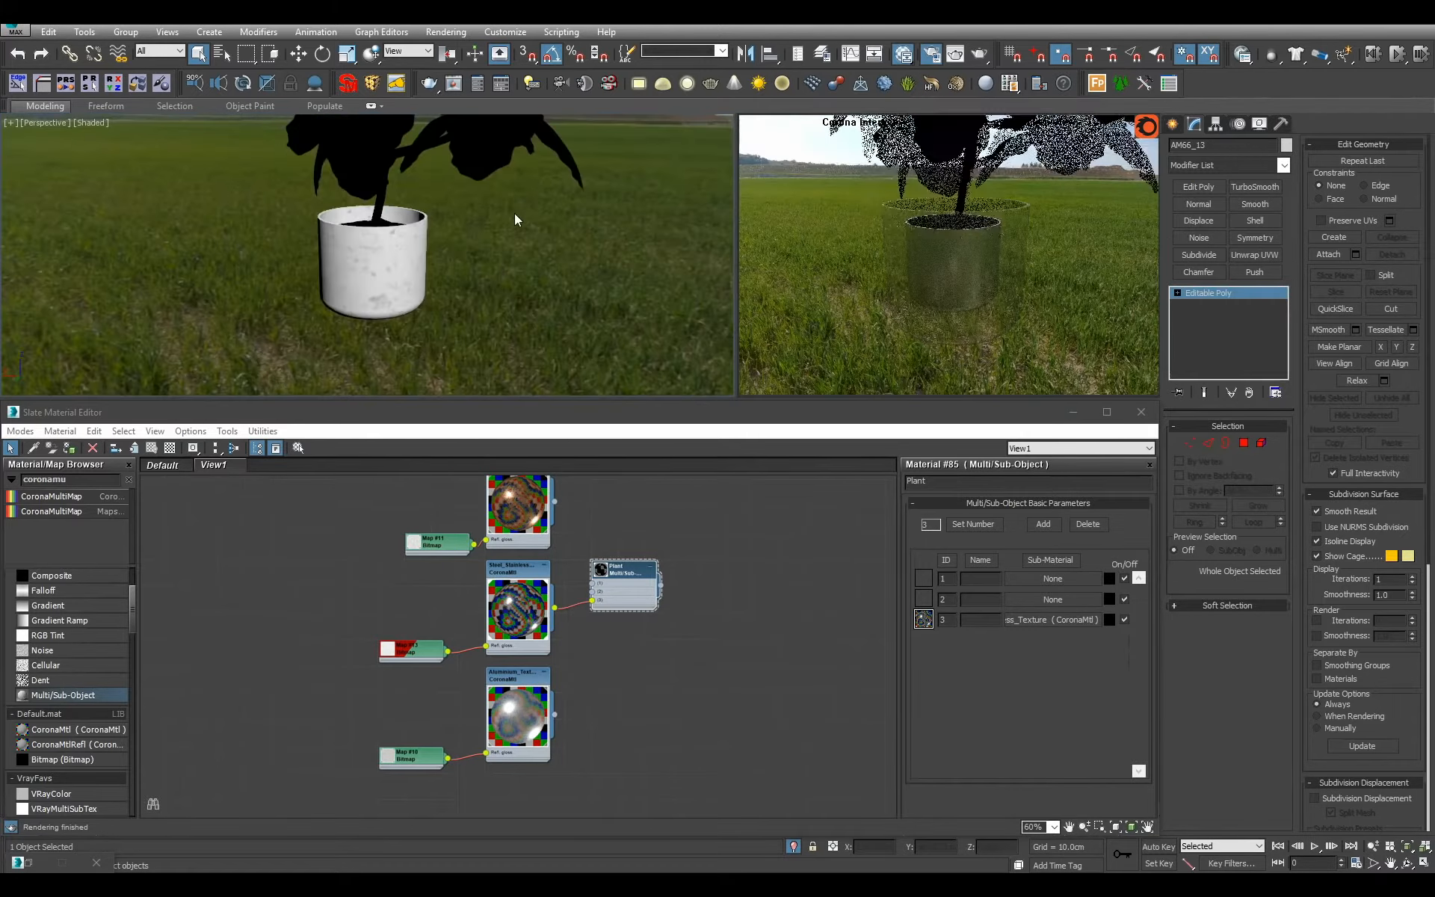
scroll(437, 254, down, 10)
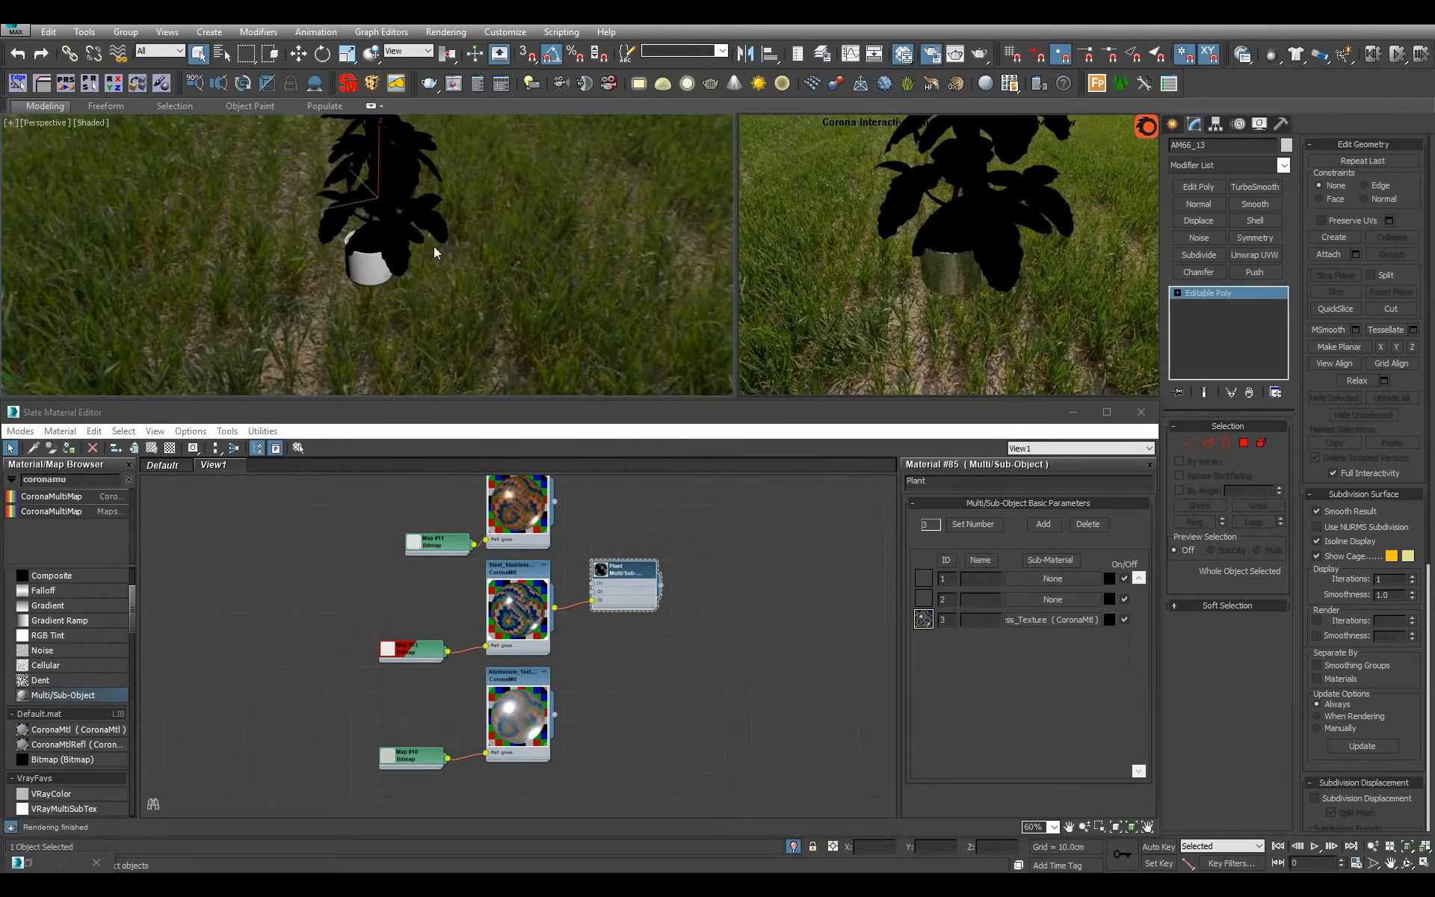
click(619, 604)
scroll(451, 336, up, 8)
alt+middle_drag(452, 325, 453, 261)
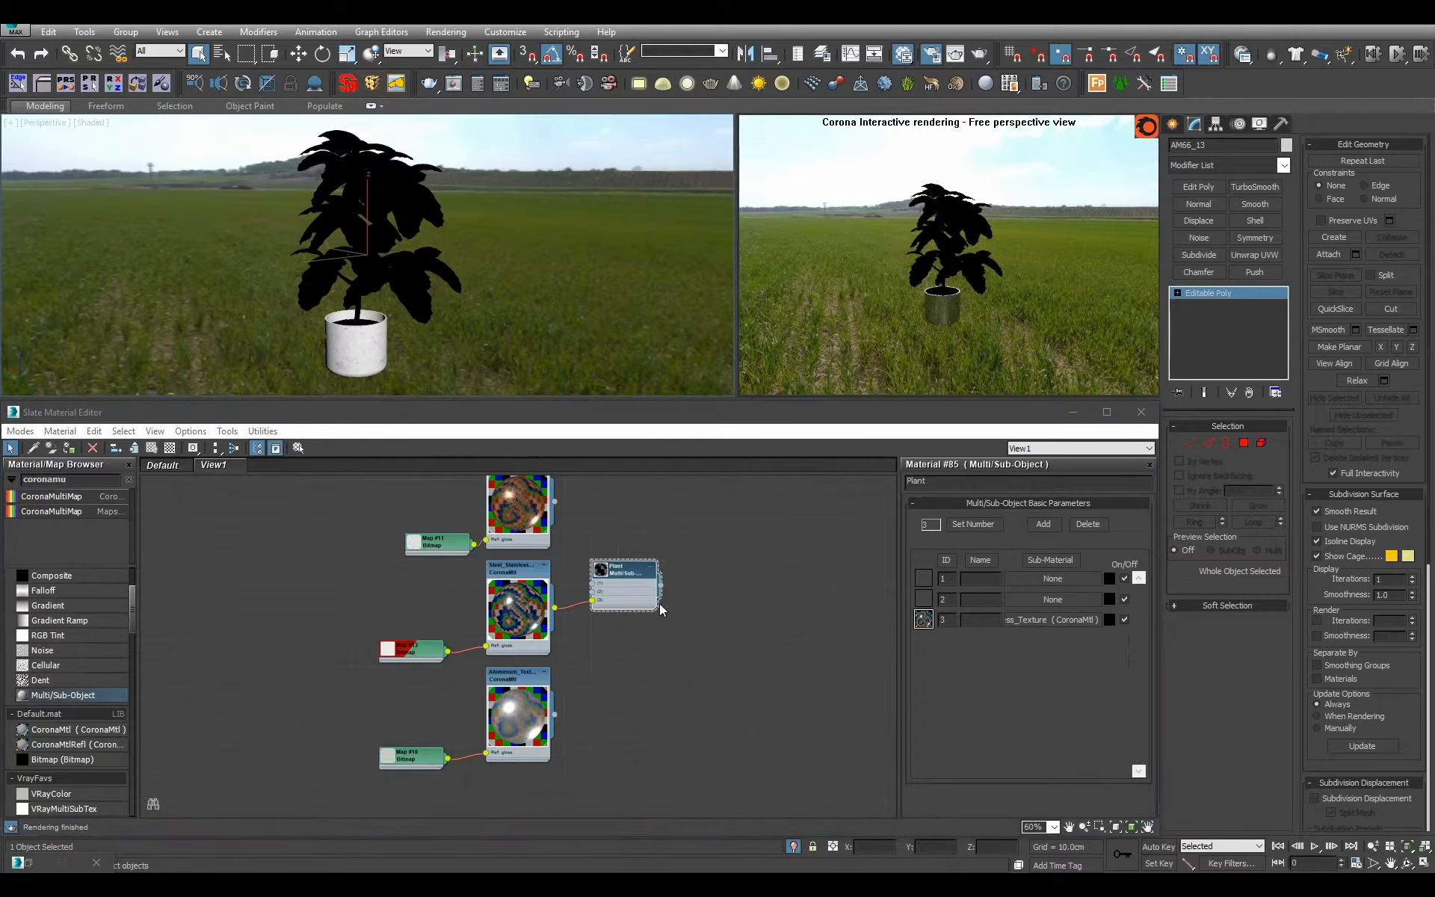
Move the Plant material node into the free area between the metal materials and the Carpet material.
drag(622, 596, 249, 647)
scroll(253, 644, down, 3)
middle_drag(253, 645, 613, 664)
scroll(613, 658, up, 1)
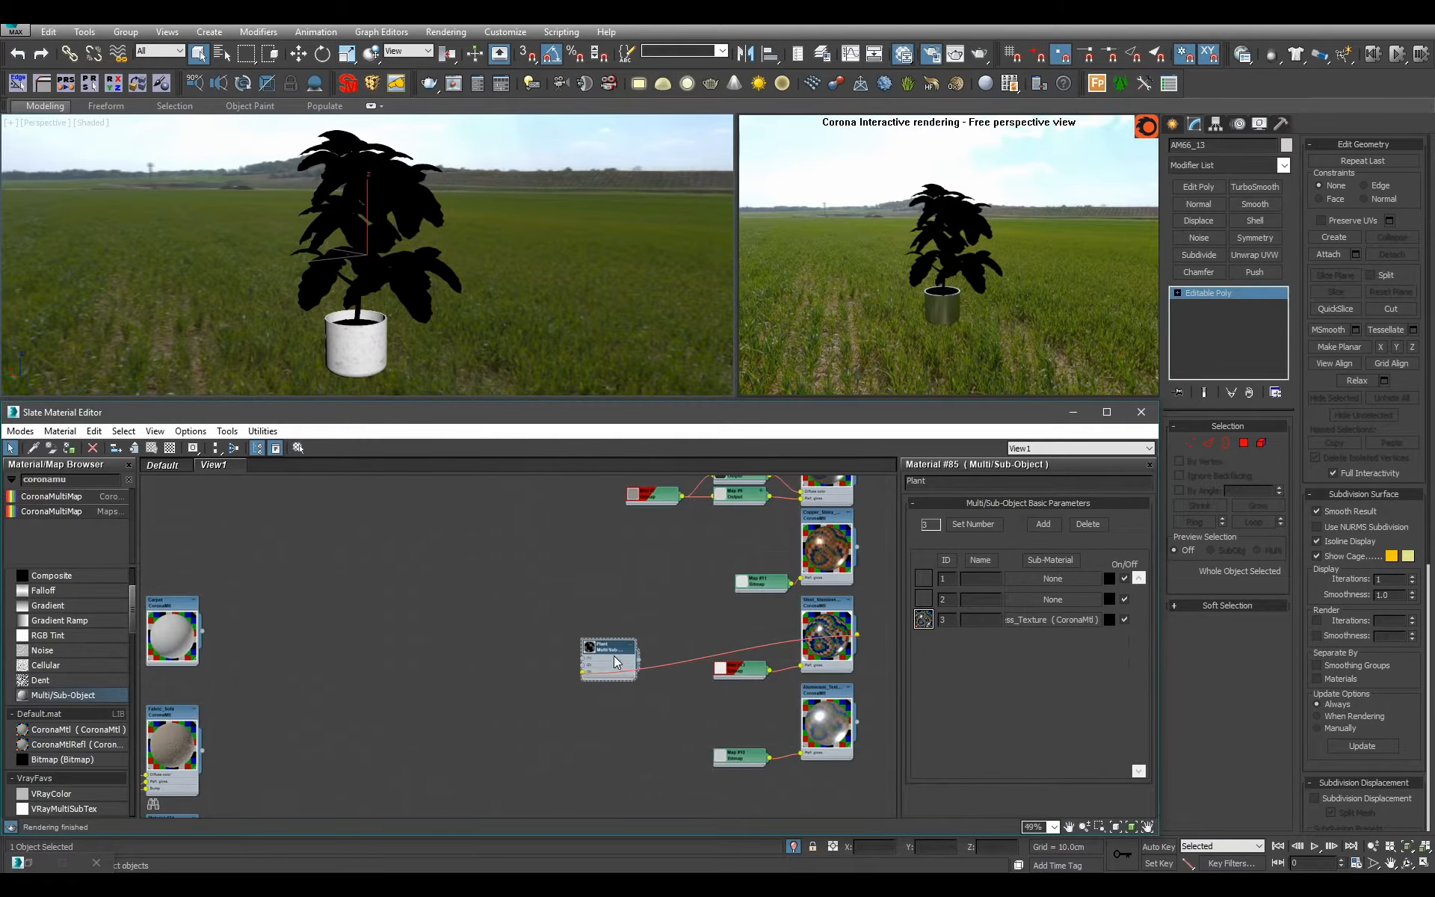
drag(612, 656, 501, 576)
scroll(448, 587, up, 1)
middle_drag(426, 585, 489, 630)
scroll(488, 628, up, 1)
Add a CoronaMtl beside the Plant node and name it Dirt.
click(95, 727)
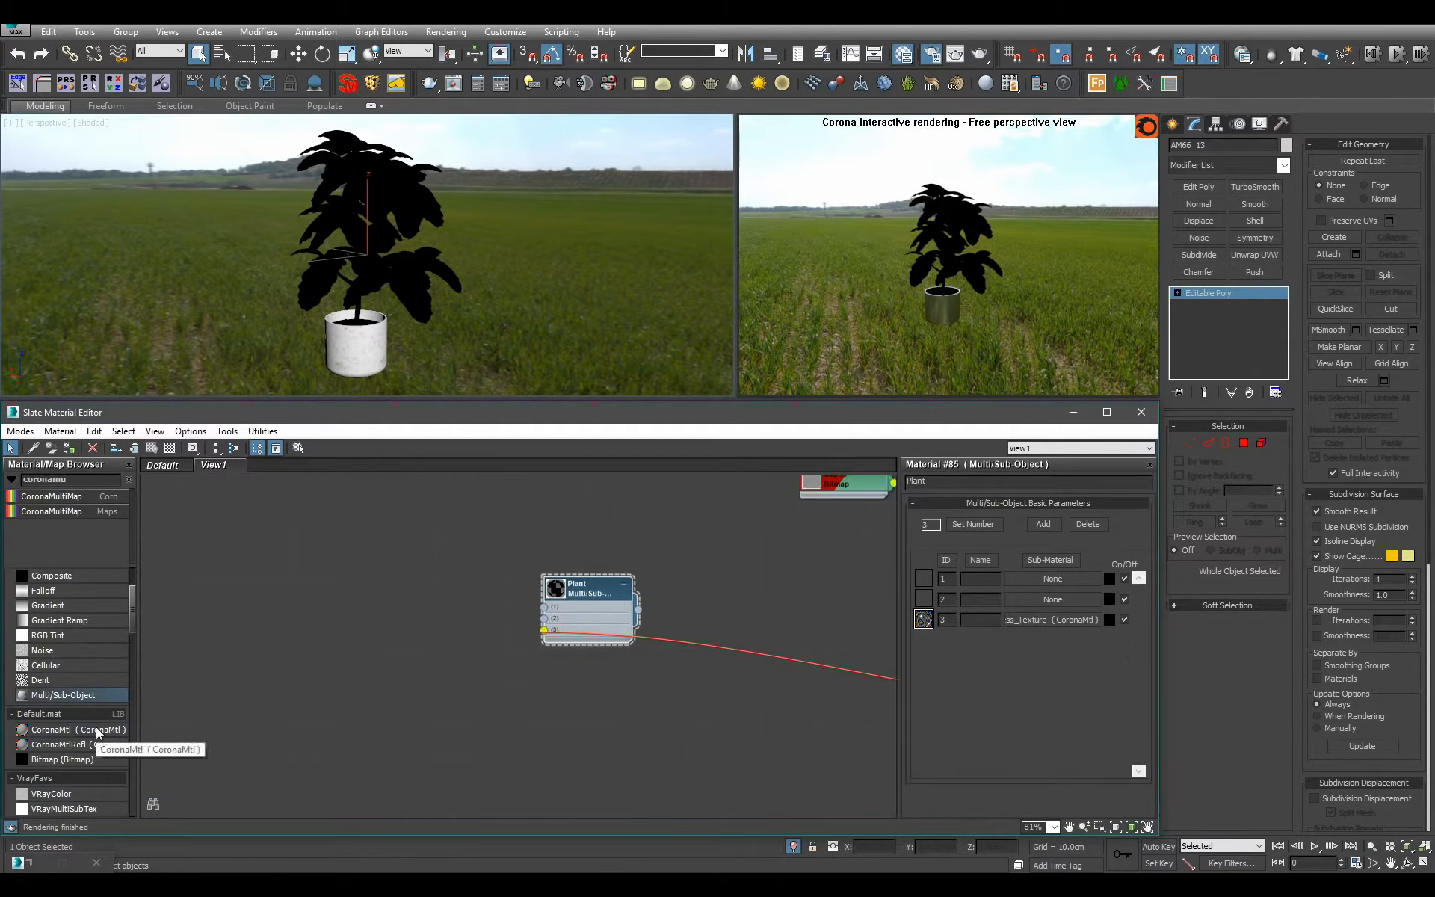
click(470, 574)
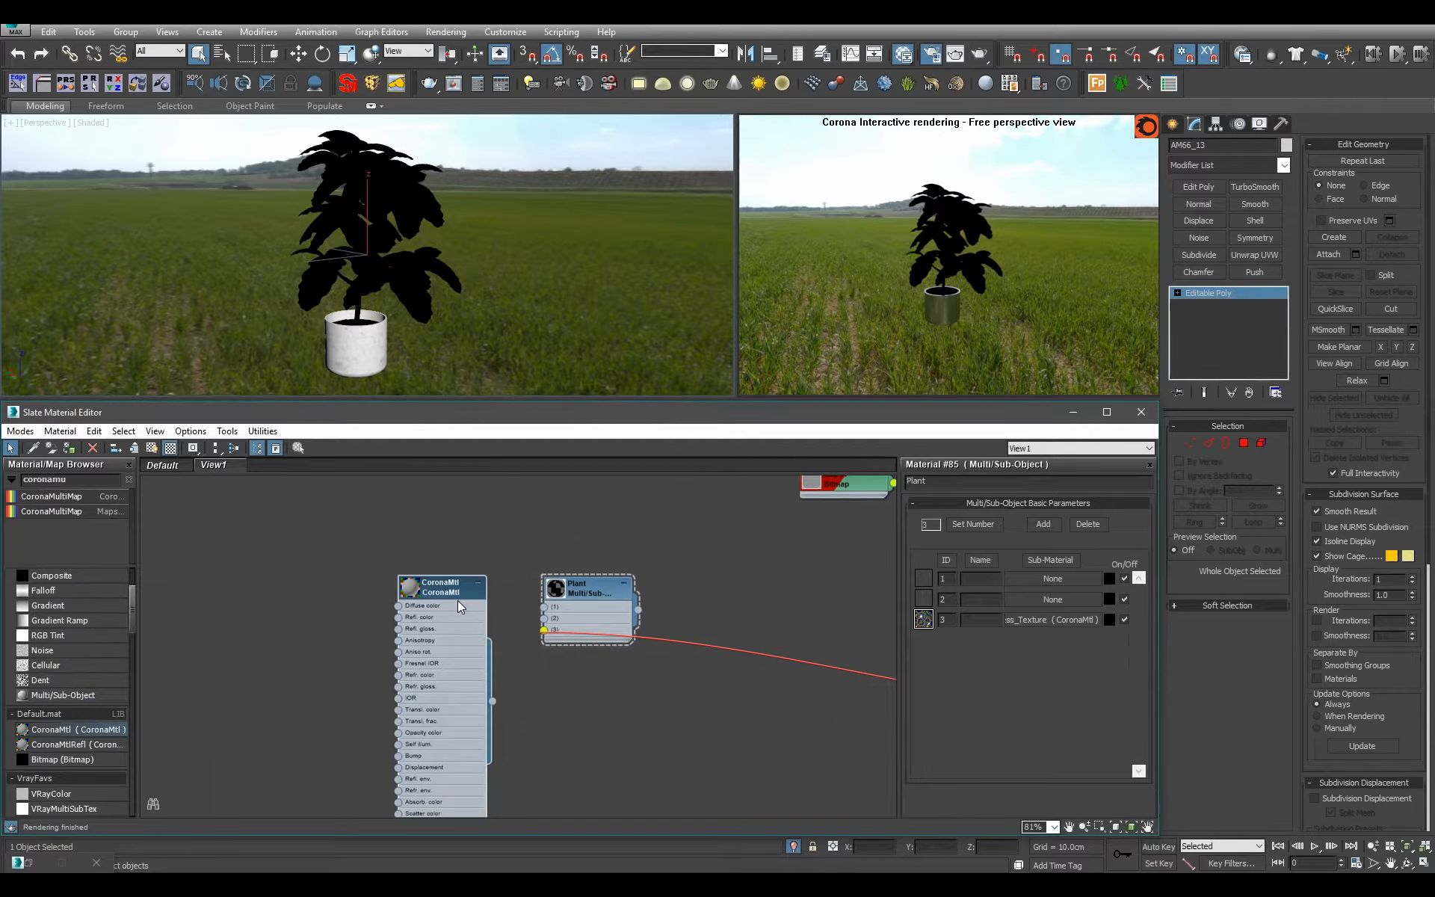
double_click(964, 481)
text(Dirt)
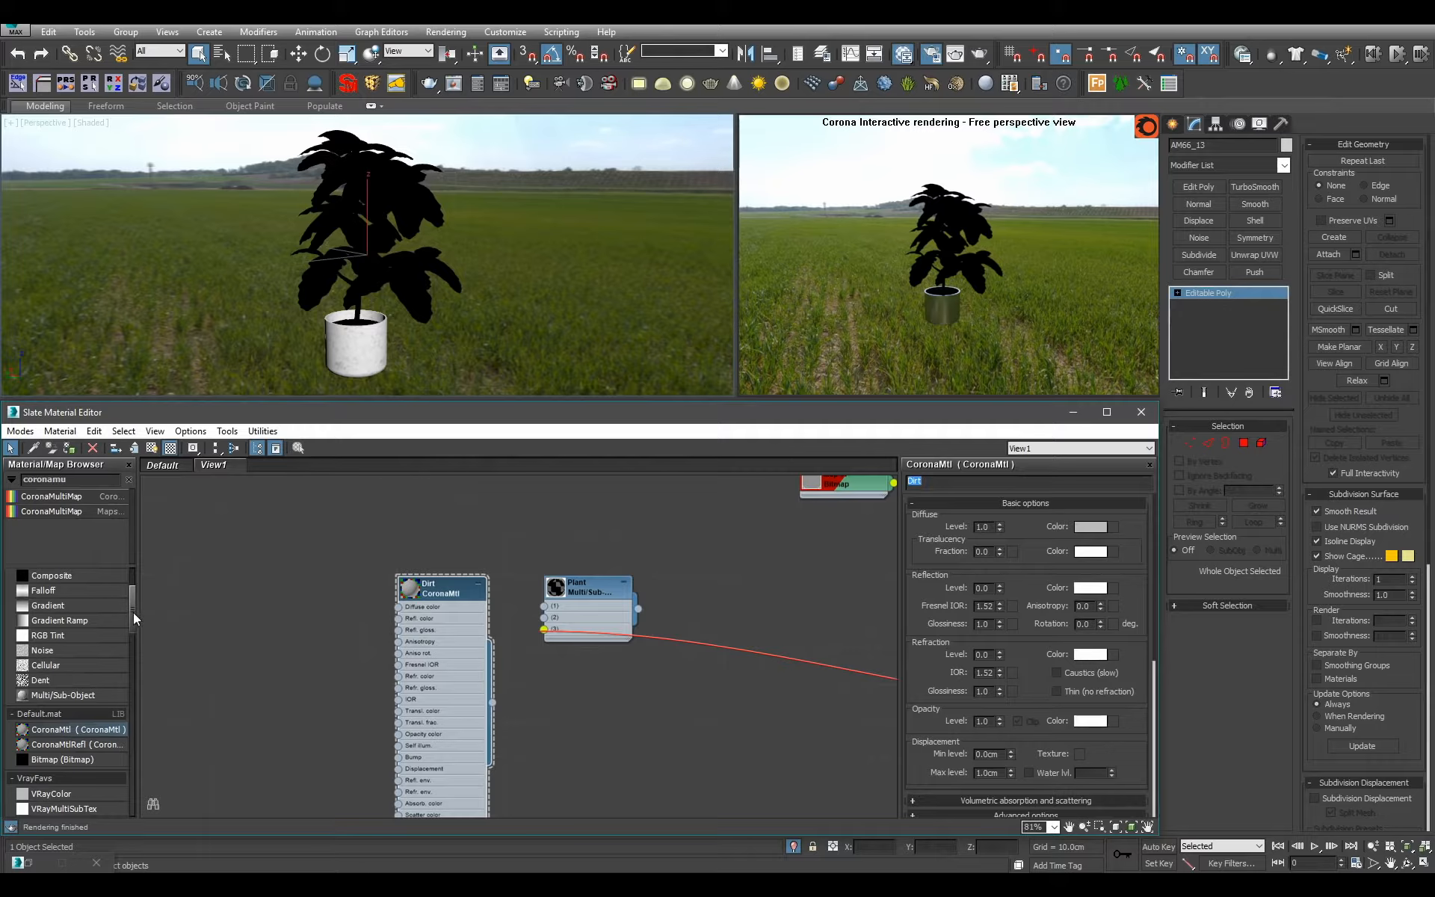
Add a Bitmap map that loads Archmodels66_dirt_1.jpg from the texture library's Plants\Evermotion folder.
drag(134, 613, 132, 587)
click(130, 481)
drag(85, 515, 245, 545)
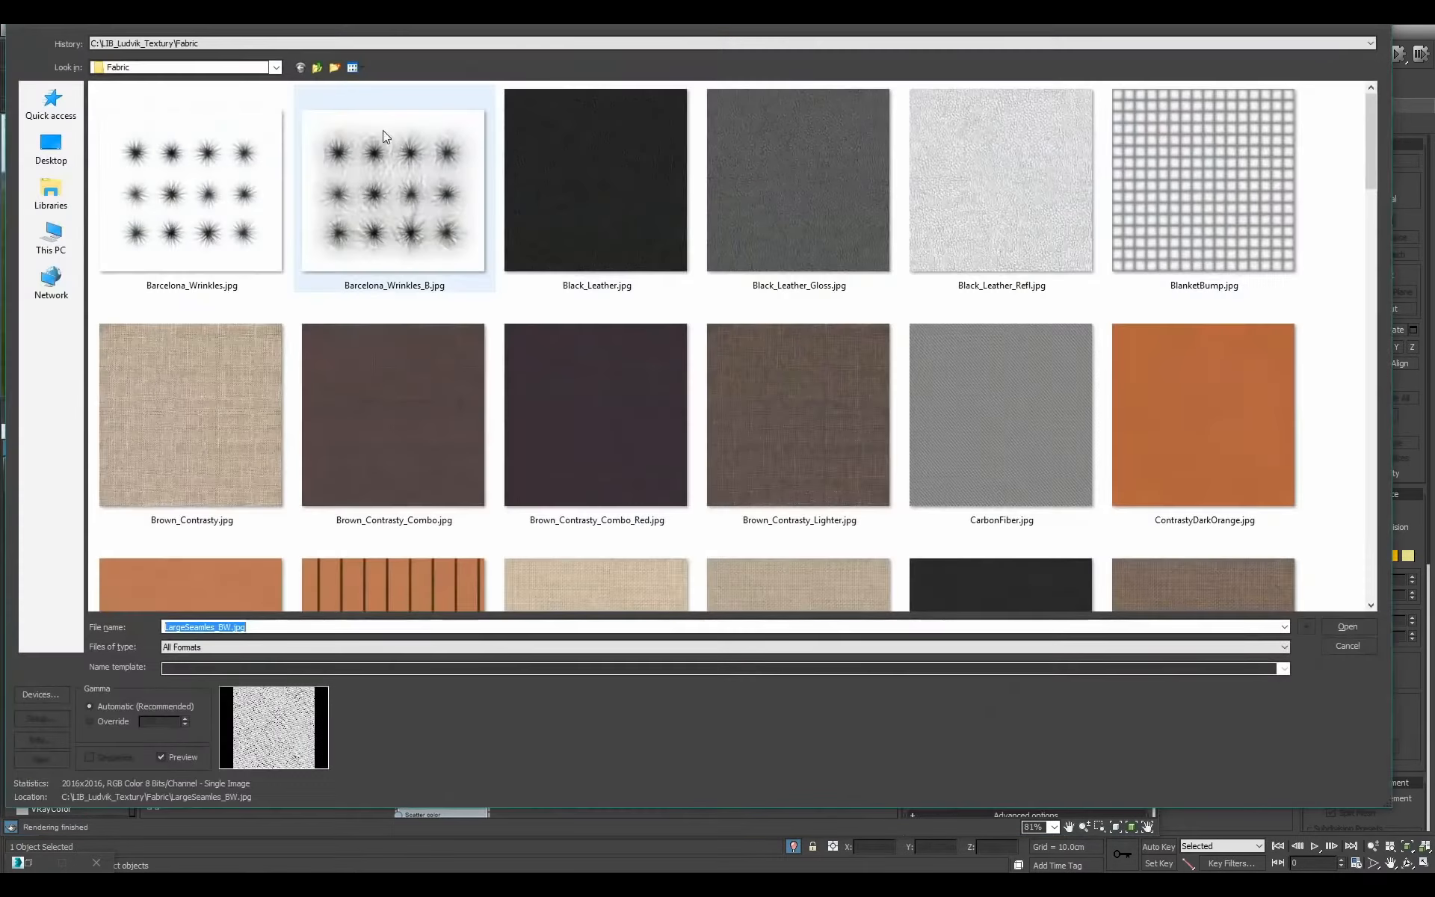
double_click(317, 68)
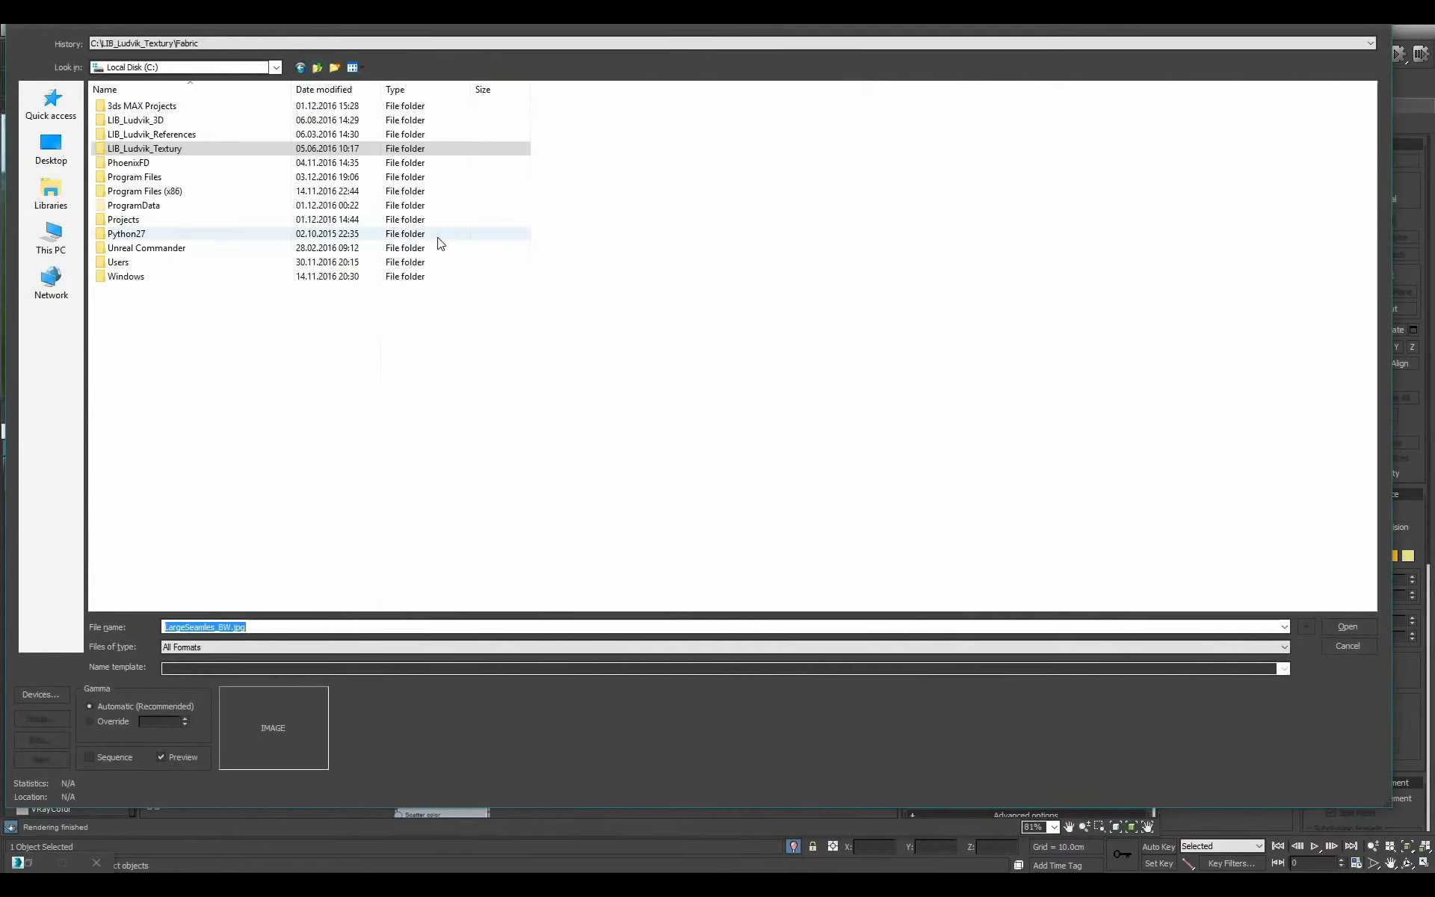
click(302, 68)
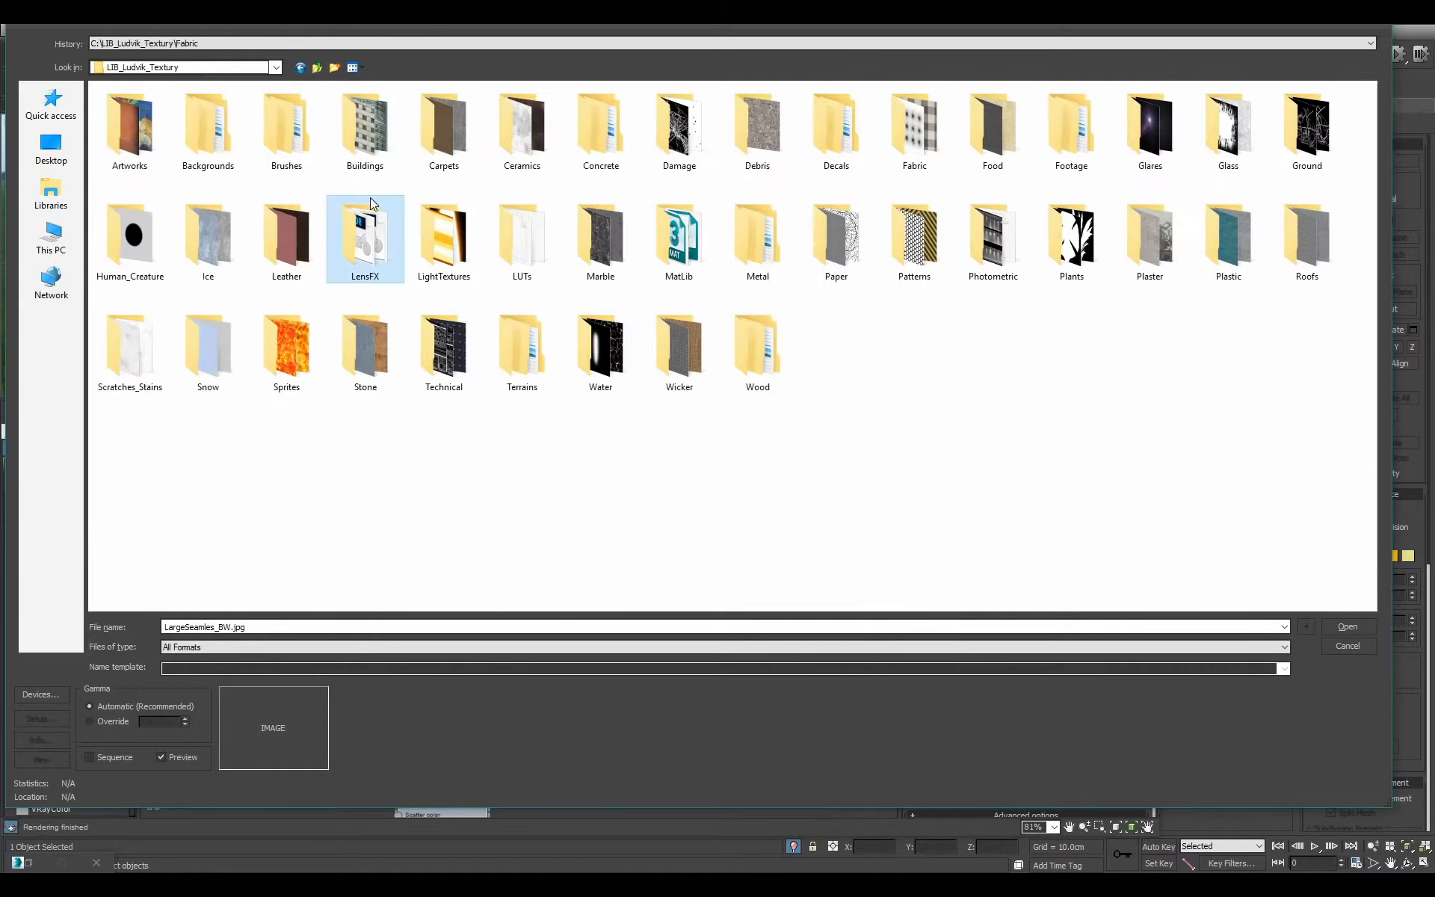
double_click(1066, 272)
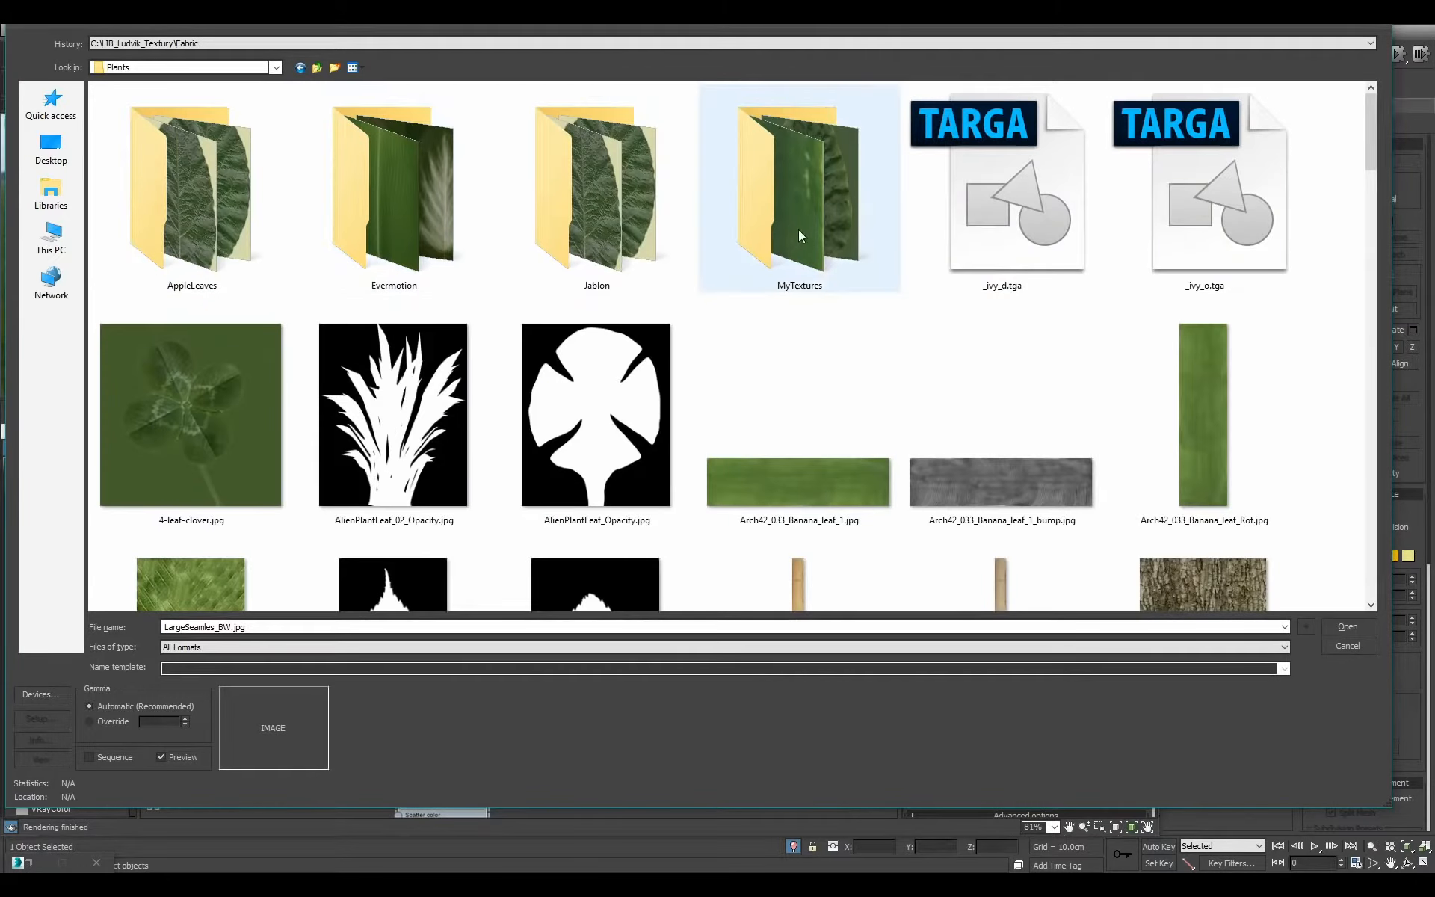
double_click(416, 223)
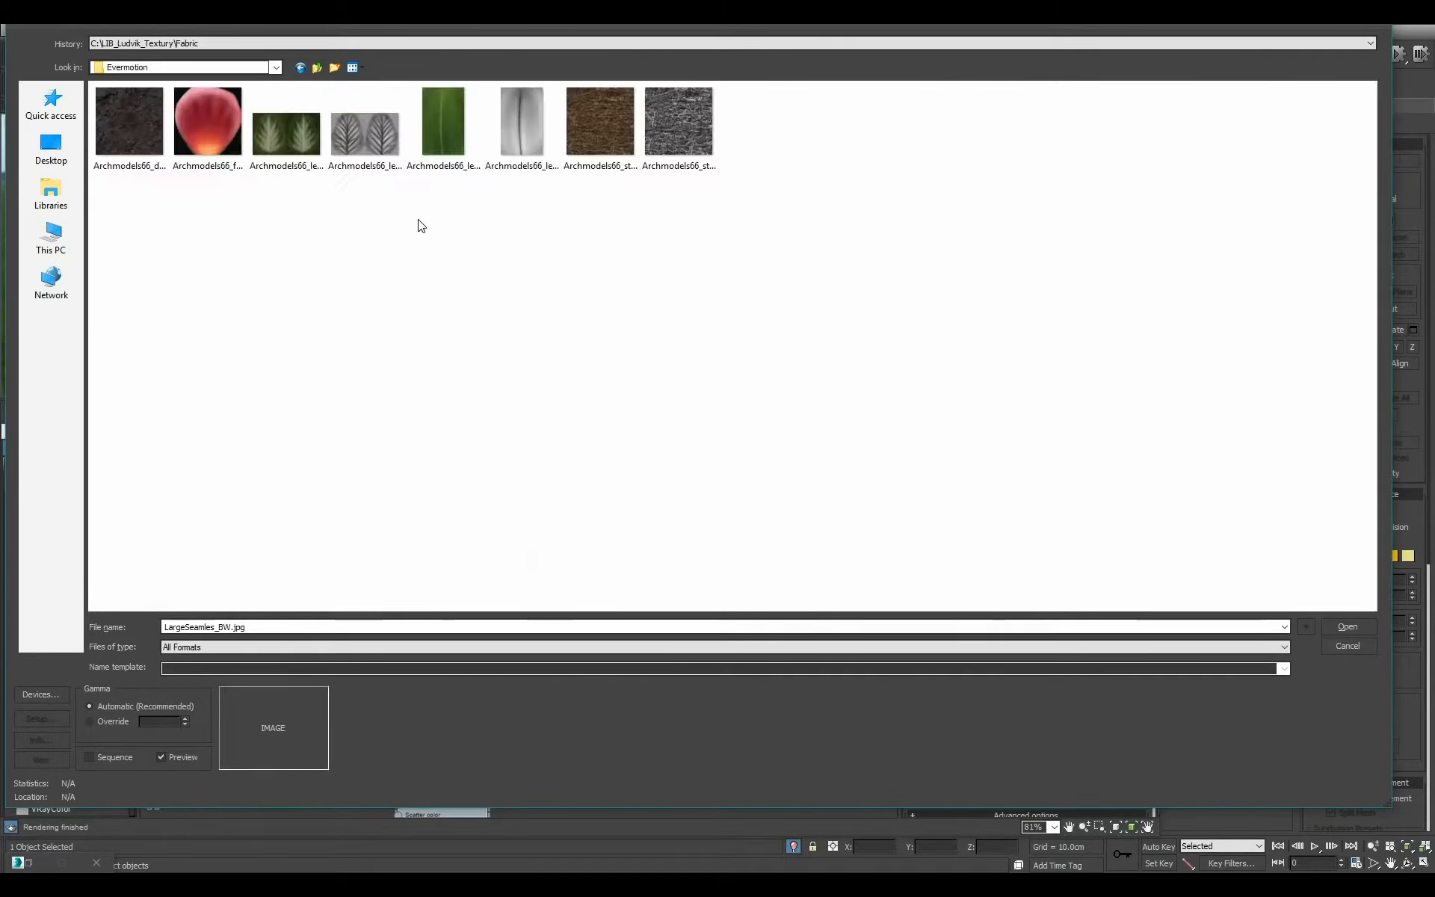
double_click(177, 153)
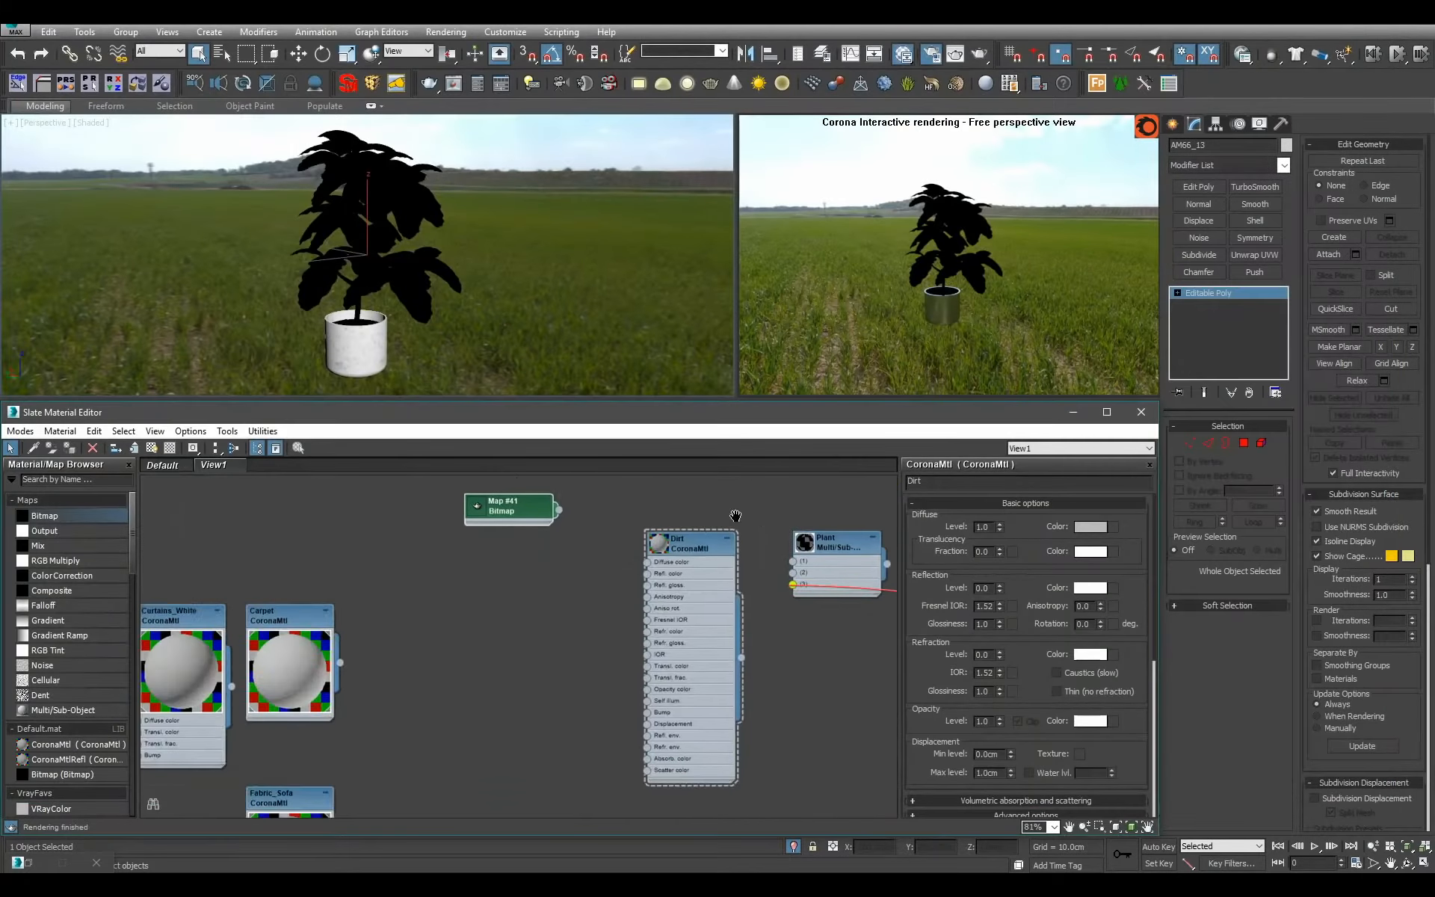
Set the dirt bitmap's blur to 0.1 and connect it to the Dirt material's diffuse color.
drag(486, 505, 425, 553)
double_click(425, 553)
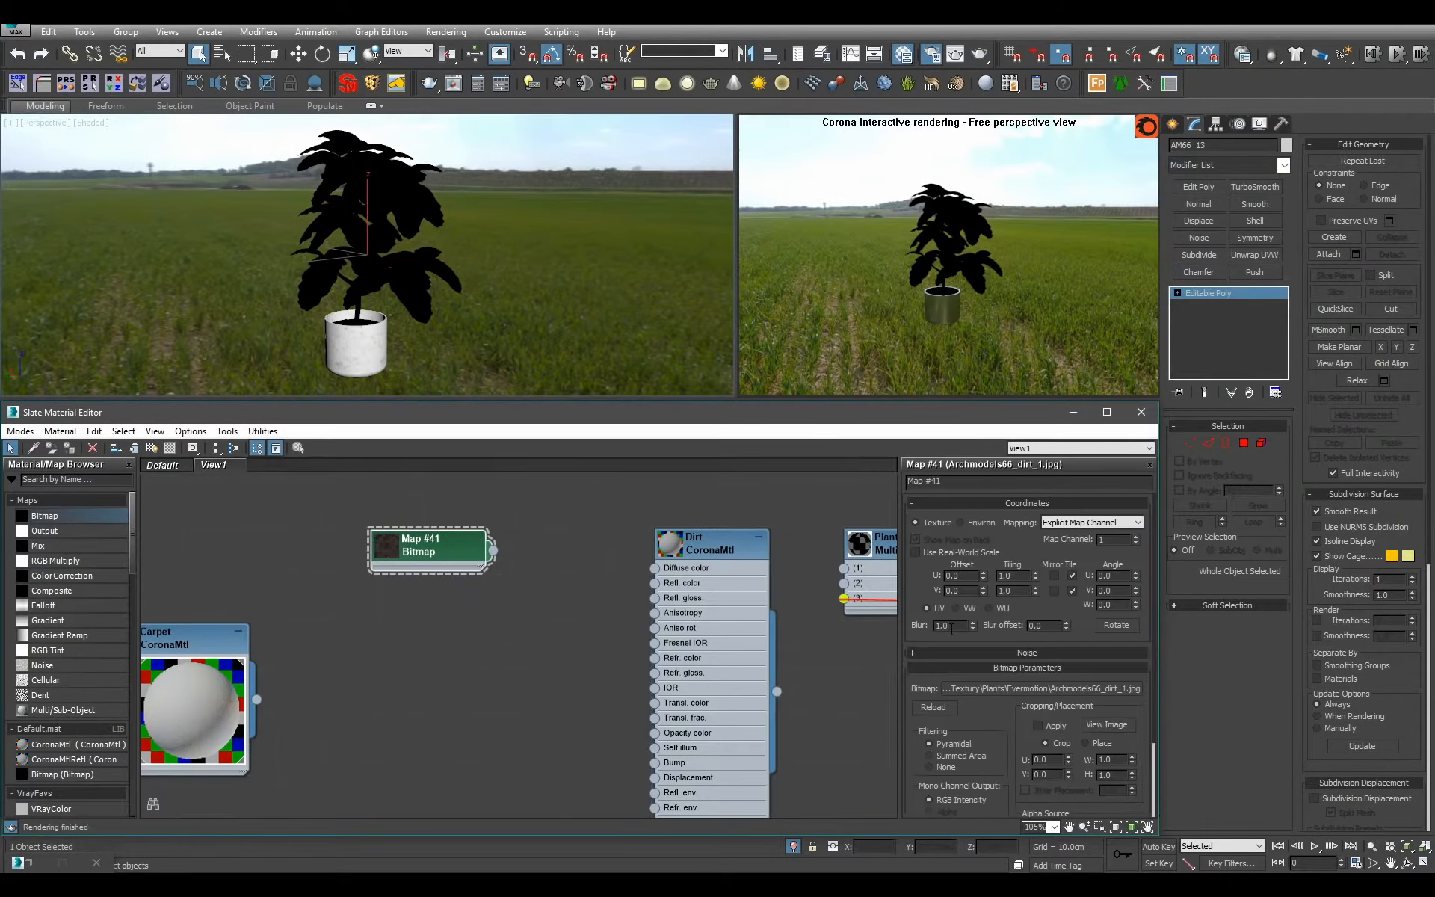
drag(566, 559, 655, 568)
Connect the Dirt material to the second slot of the Plant material for the soil in the pot.
middle_drag(799, 692, 656, 680)
drag(709, 597, 702, 571)
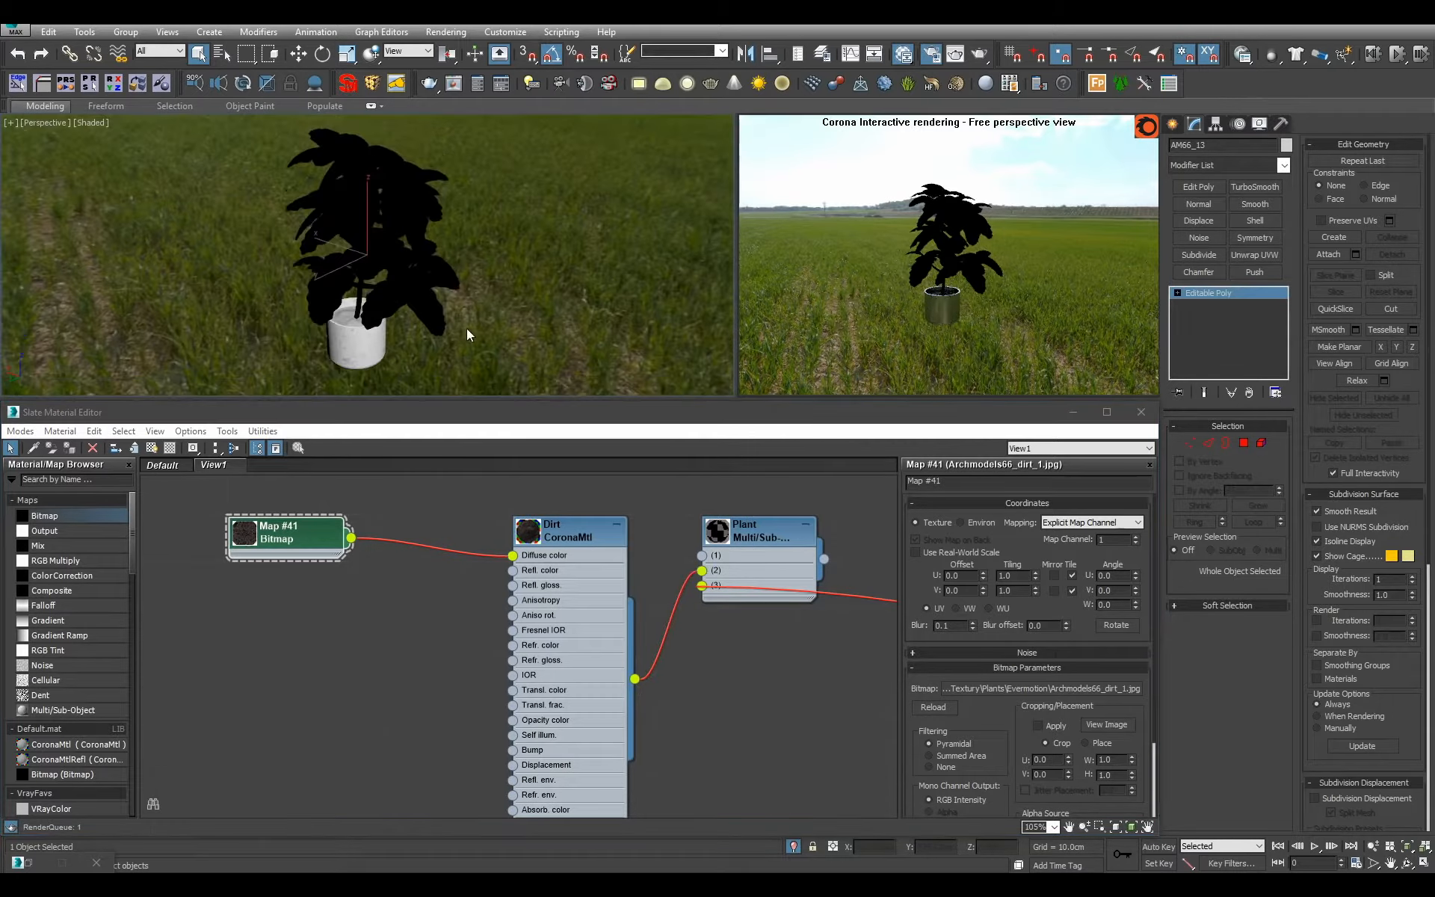
scroll(462, 306, up, 8)
scroll(457, 293, up, 4)
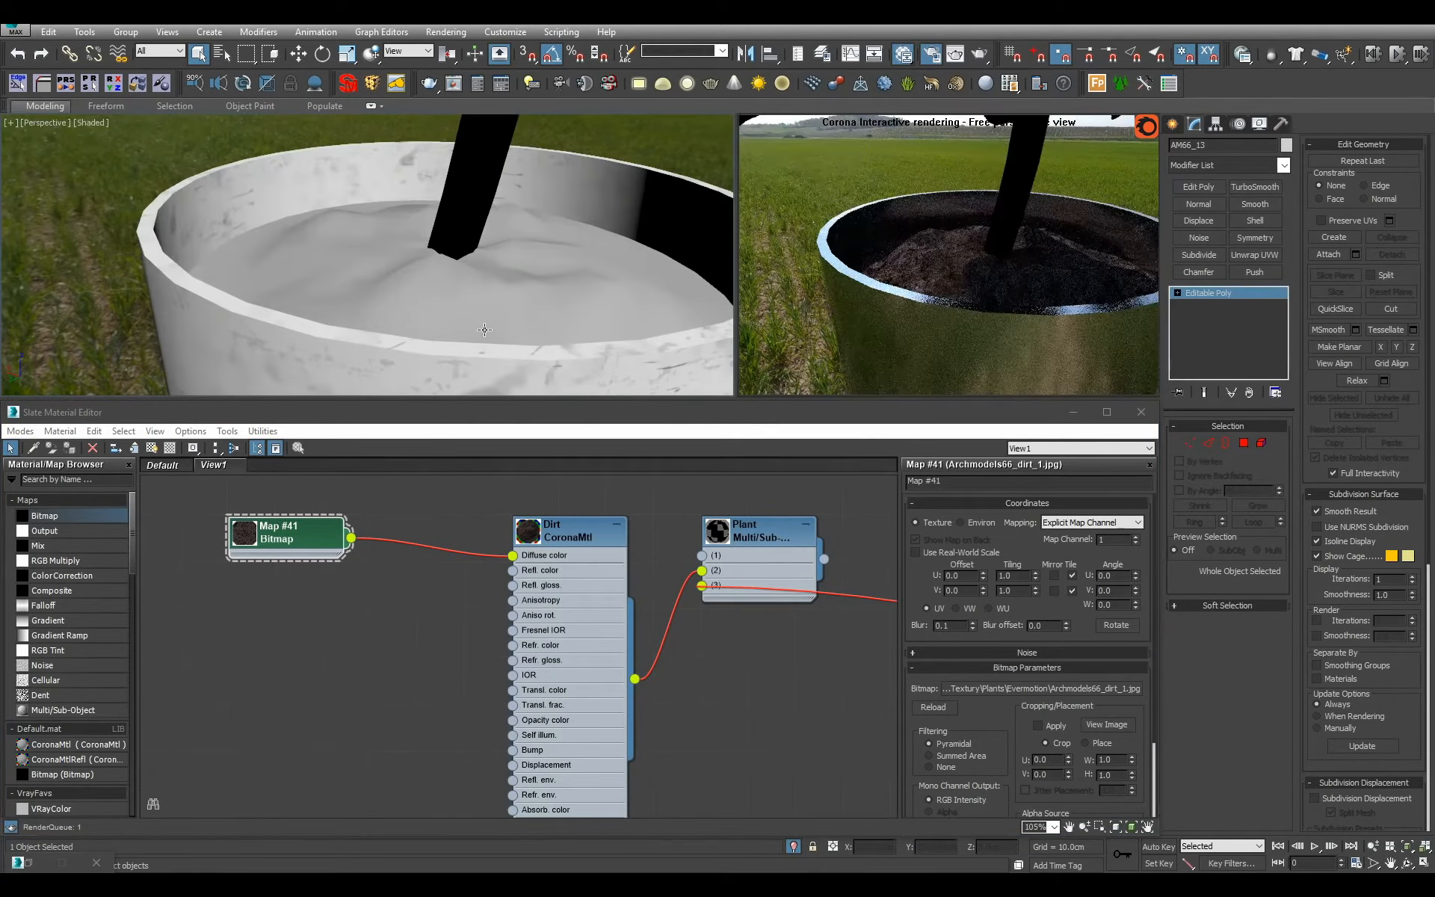
Connect the dirt bitmap to the Dirt material's bump as well and set the bump amount to 10.
drag(278, 554, 233, 556)
scroll(299, 559, down, 1)
middle_drag(314, 559, 432, 517)
drag(421, 495, 617, 699)
double_click(680, 697)
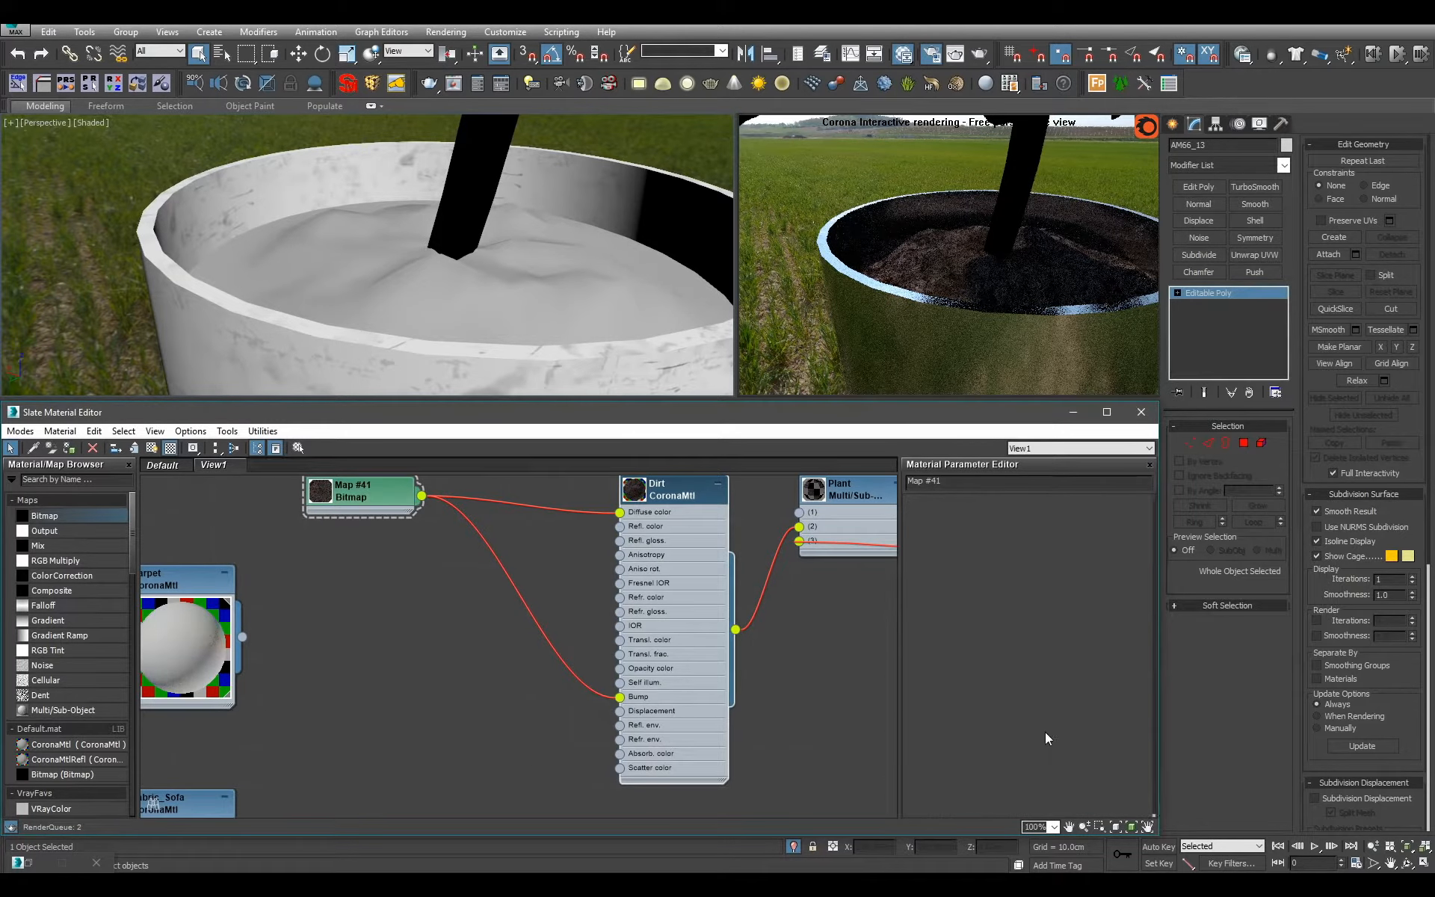
drag(1023, 759, 1019, 510)
double_click(993, 805)
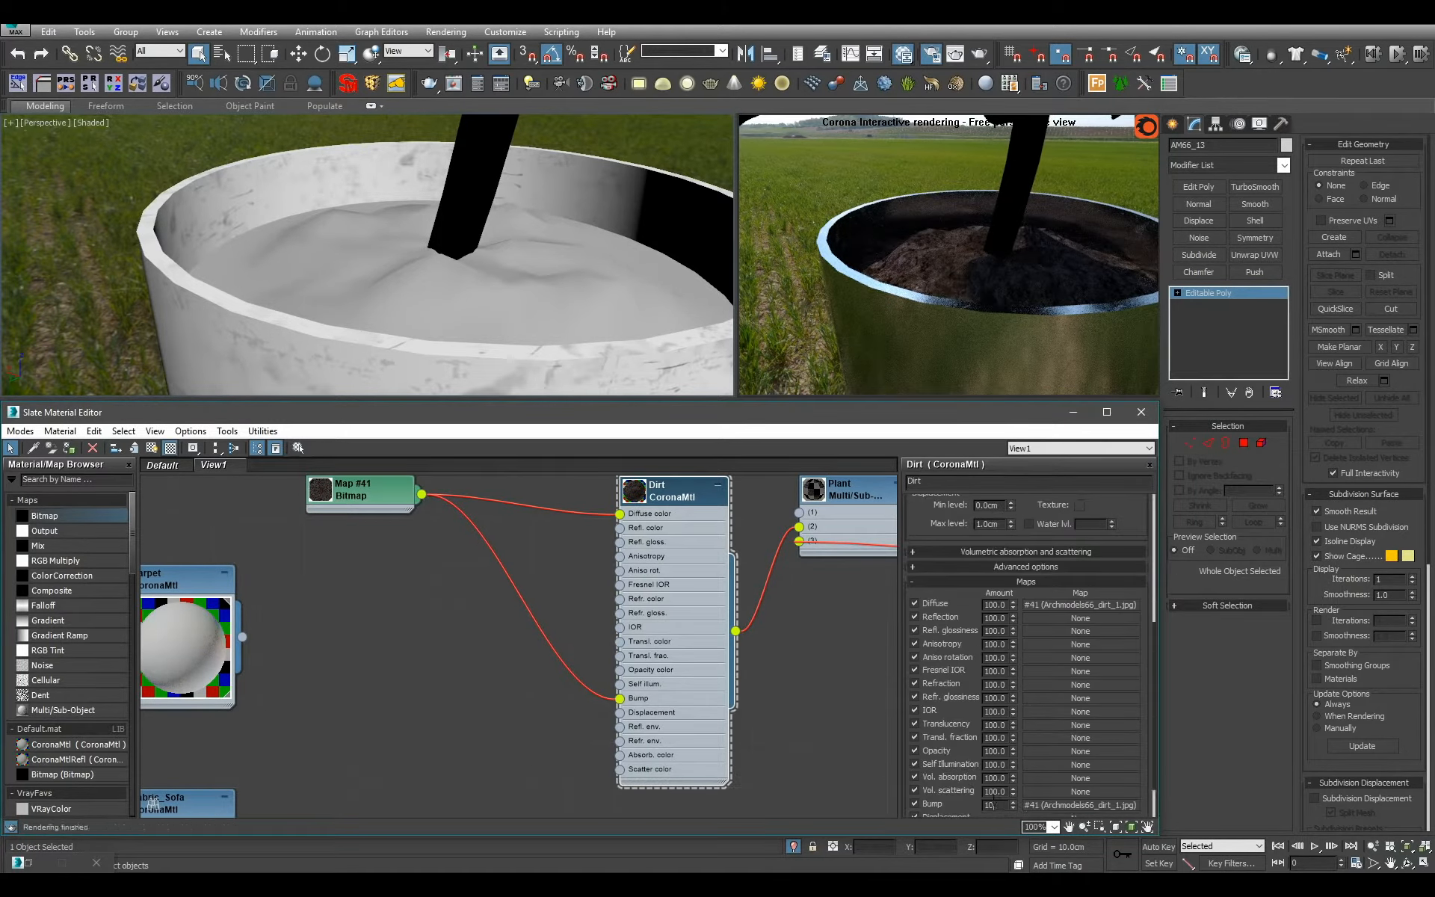
text(10)
key(Return)
middle_drag(679, 546, 669, 655)
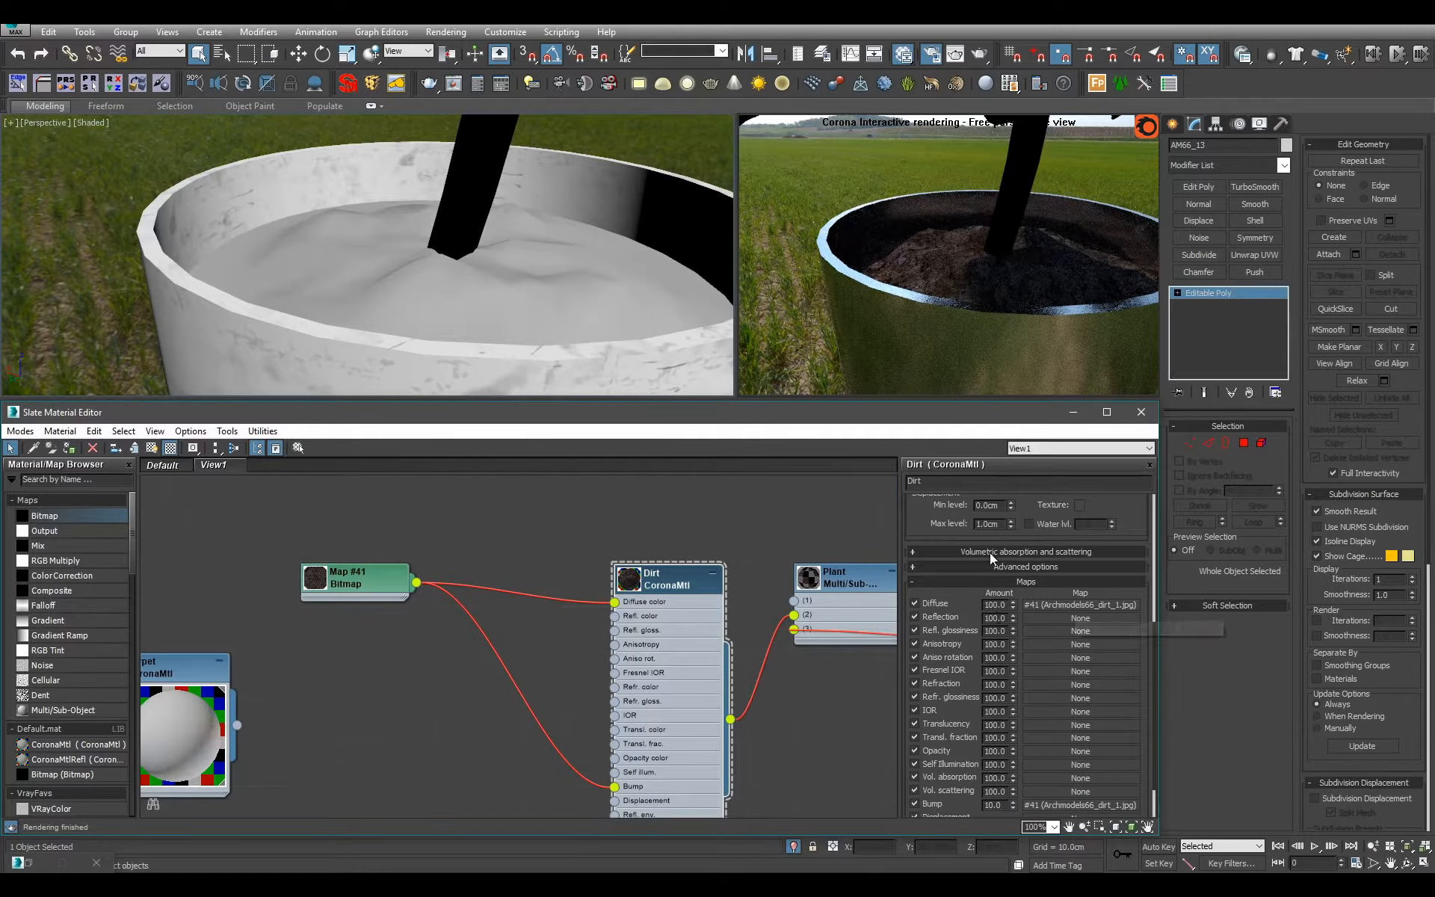
Connect the dirt bitmap to the Dirt material's reflection glossiness and set its reflection level to 1.
scroll(989, 553, up, 5)
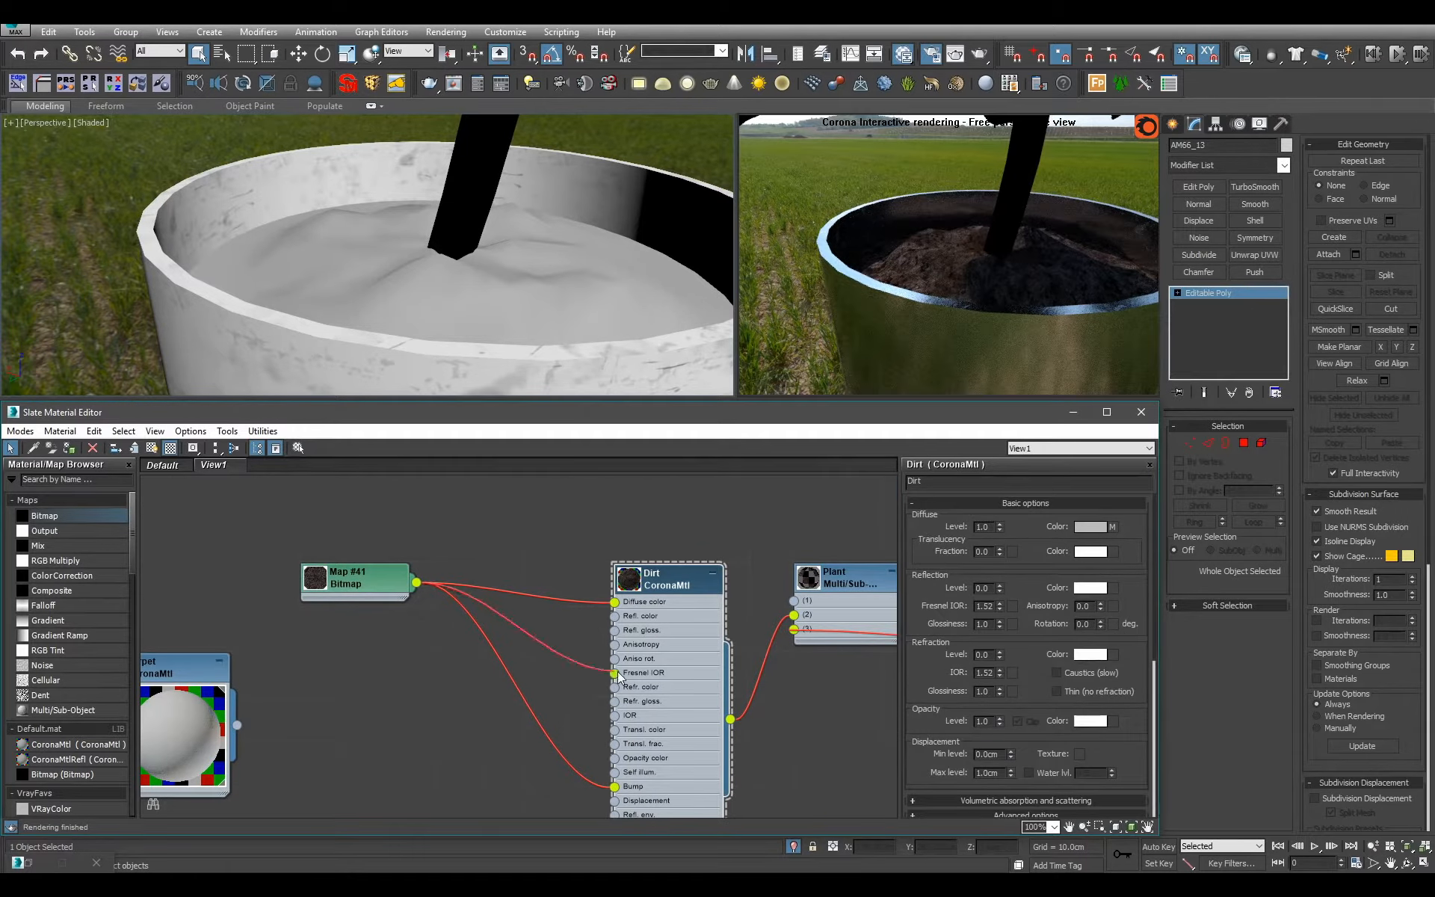
scroll(613, 630, up, 1)
drag(619, 676, 613, 629)
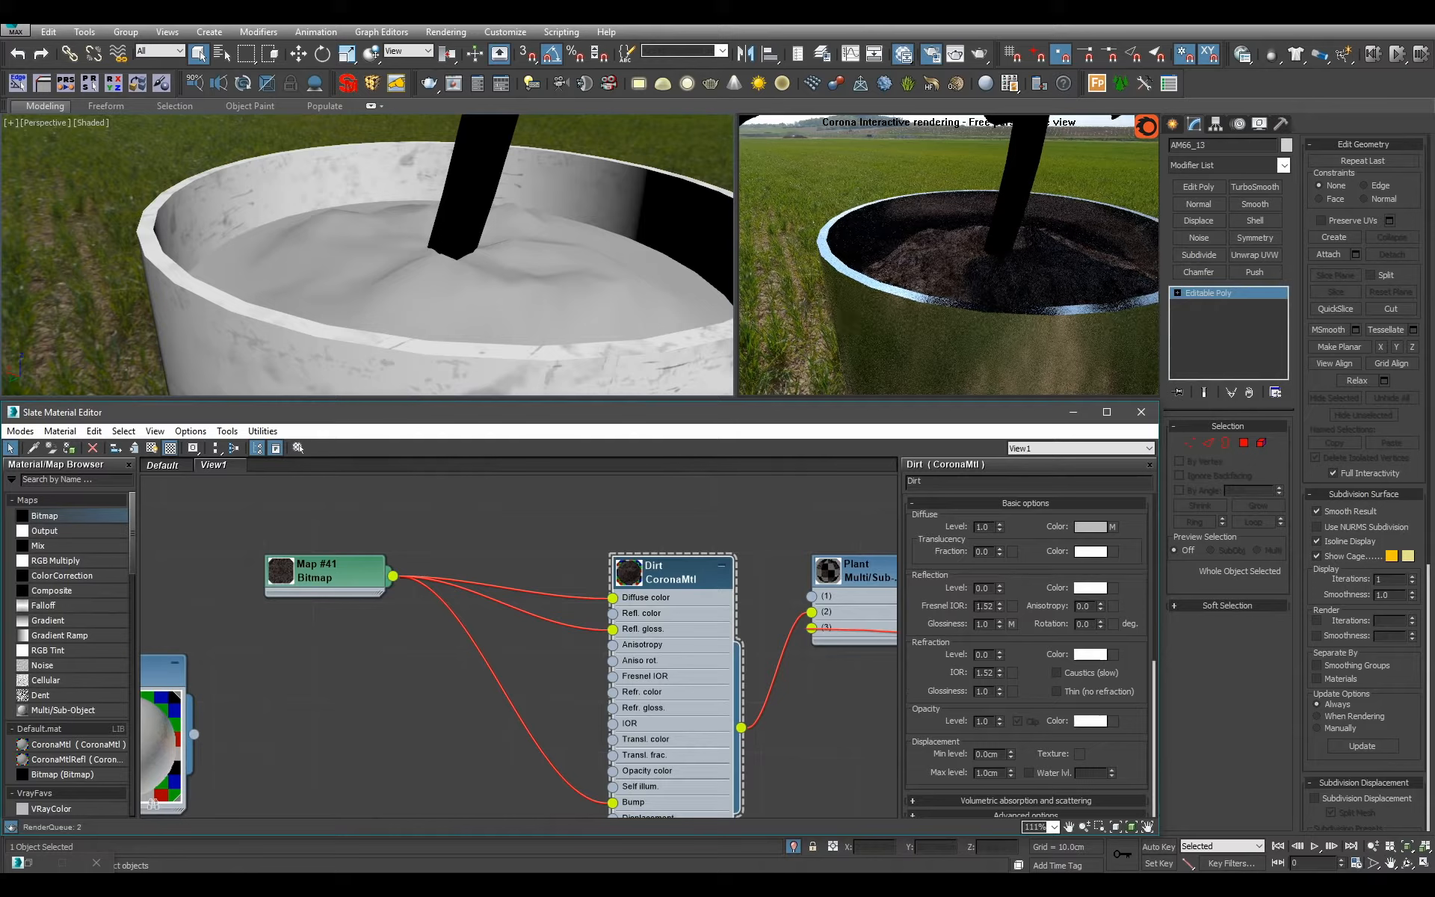
double_click(982, 588)
text(1)
key(Return)
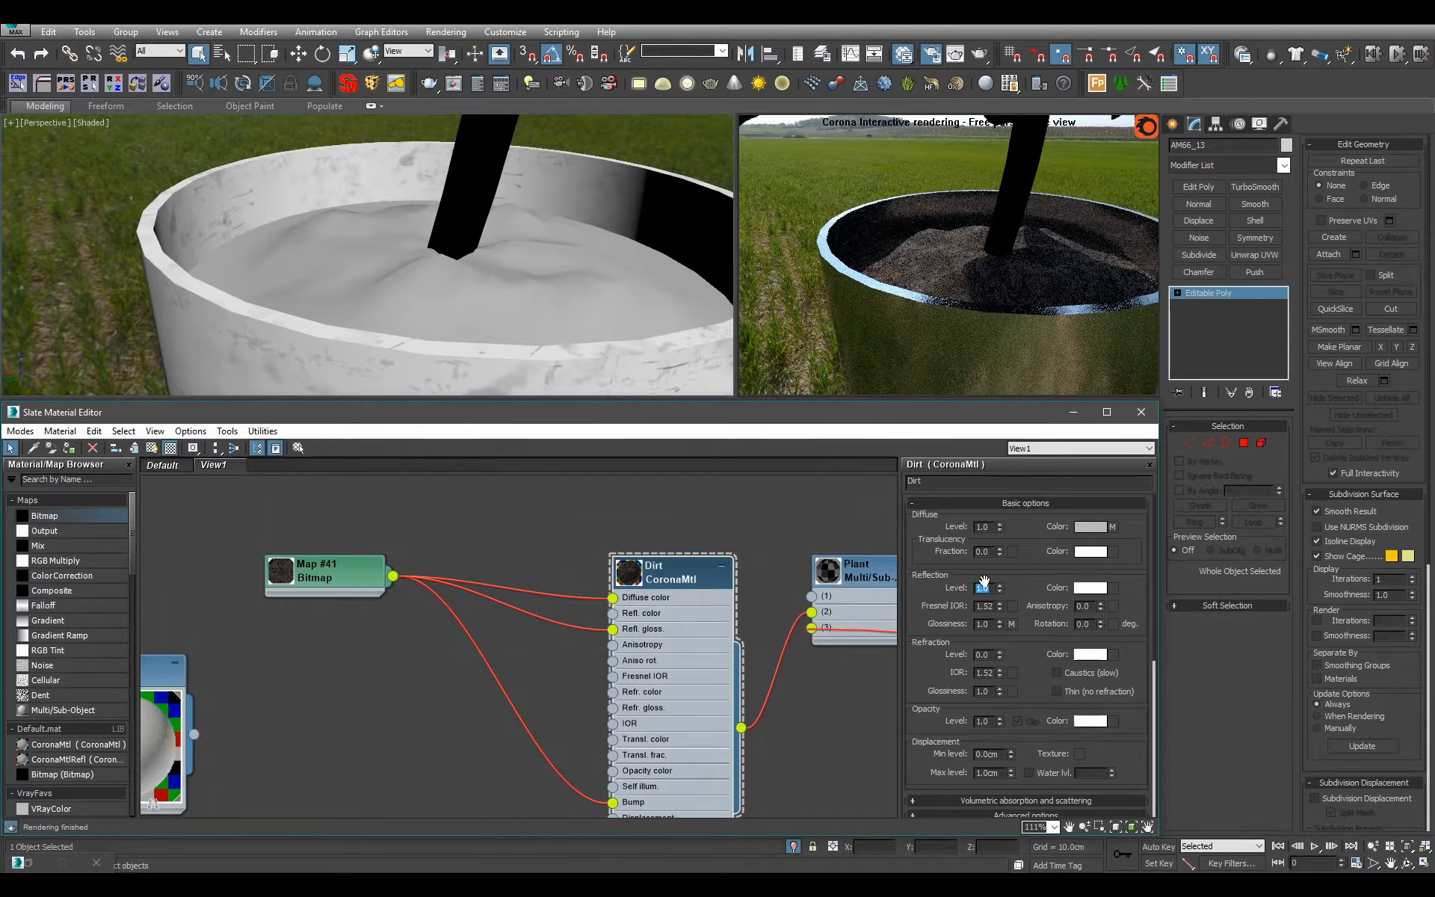
Examine the dirt's reflections inside the pot from different angles and distances.
mouse_move(527, 264)
alt+middle_down()
mouse_move(564, 280)
mouse_move(551, 280)
alt+middle_up()
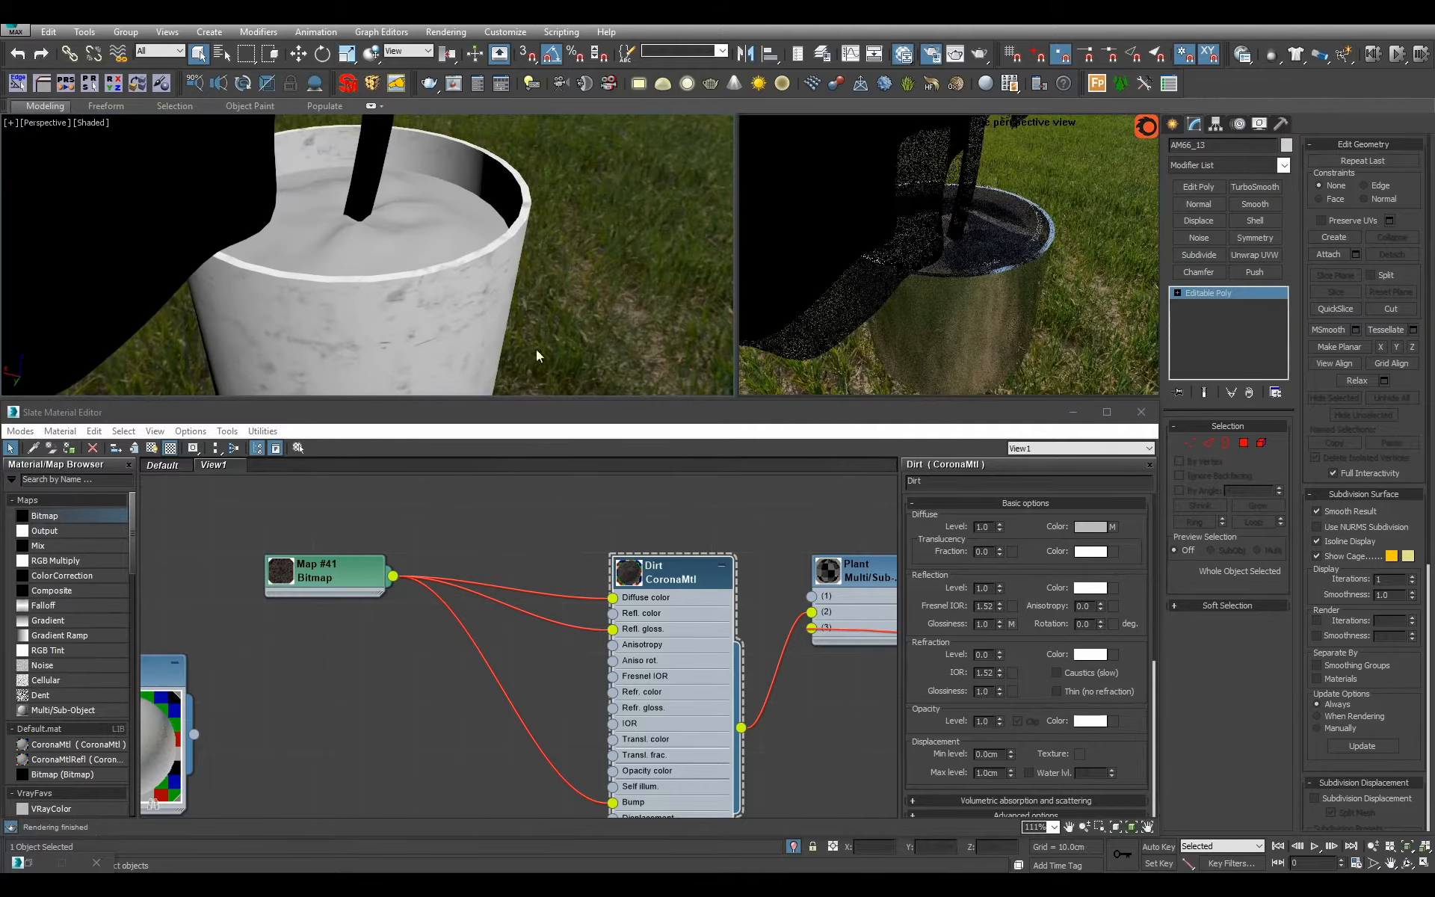
scroll(516, 290, down, 6)
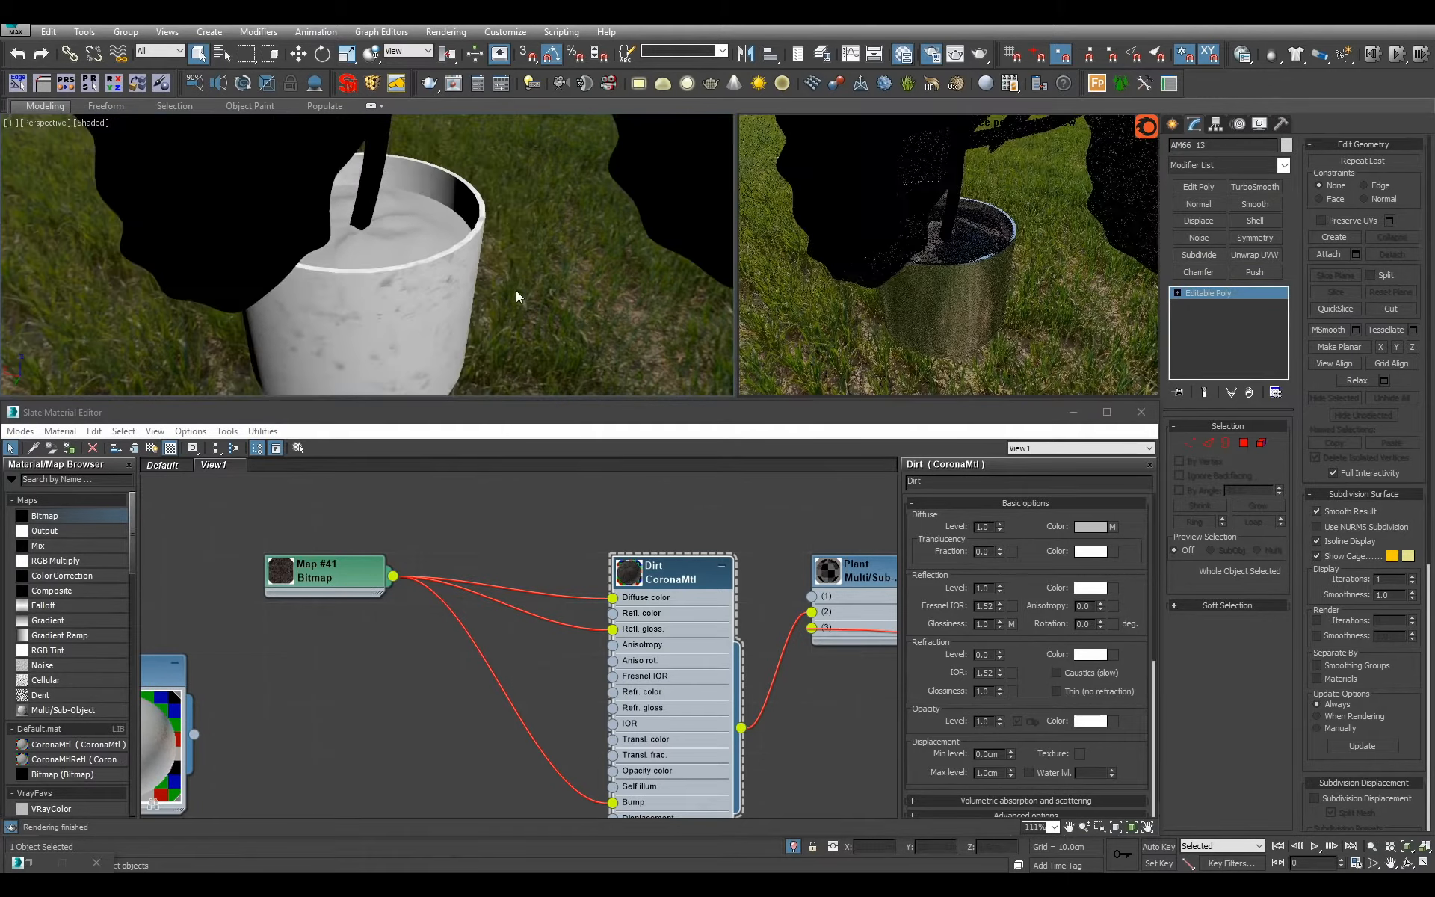
alt+middle_drag(516, 292, 450, 332)
scroll(476, 275, up, 2)
scroll(468, 350, down, 3)
scroll(512, 607, down, 1)
scroll(420, 562, up, 1)
scroll(450, 330, up, 5)
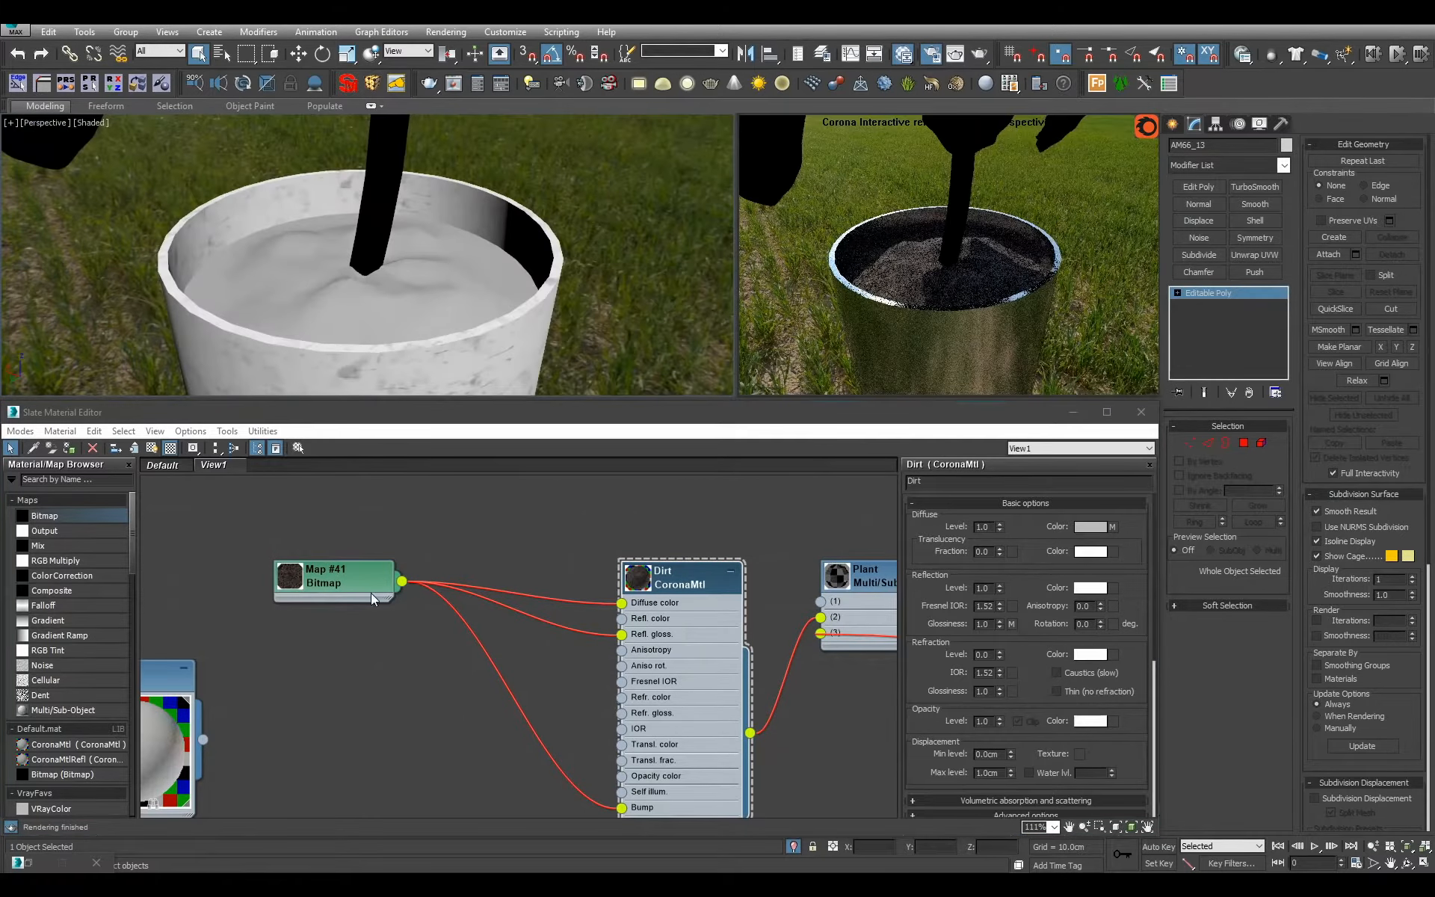
Add a Mix map with the dirt bitmap as its mix amount and connect it to the Dirt material's reflection color.
click(348, 568)
drag(393, 568, 407, 536)
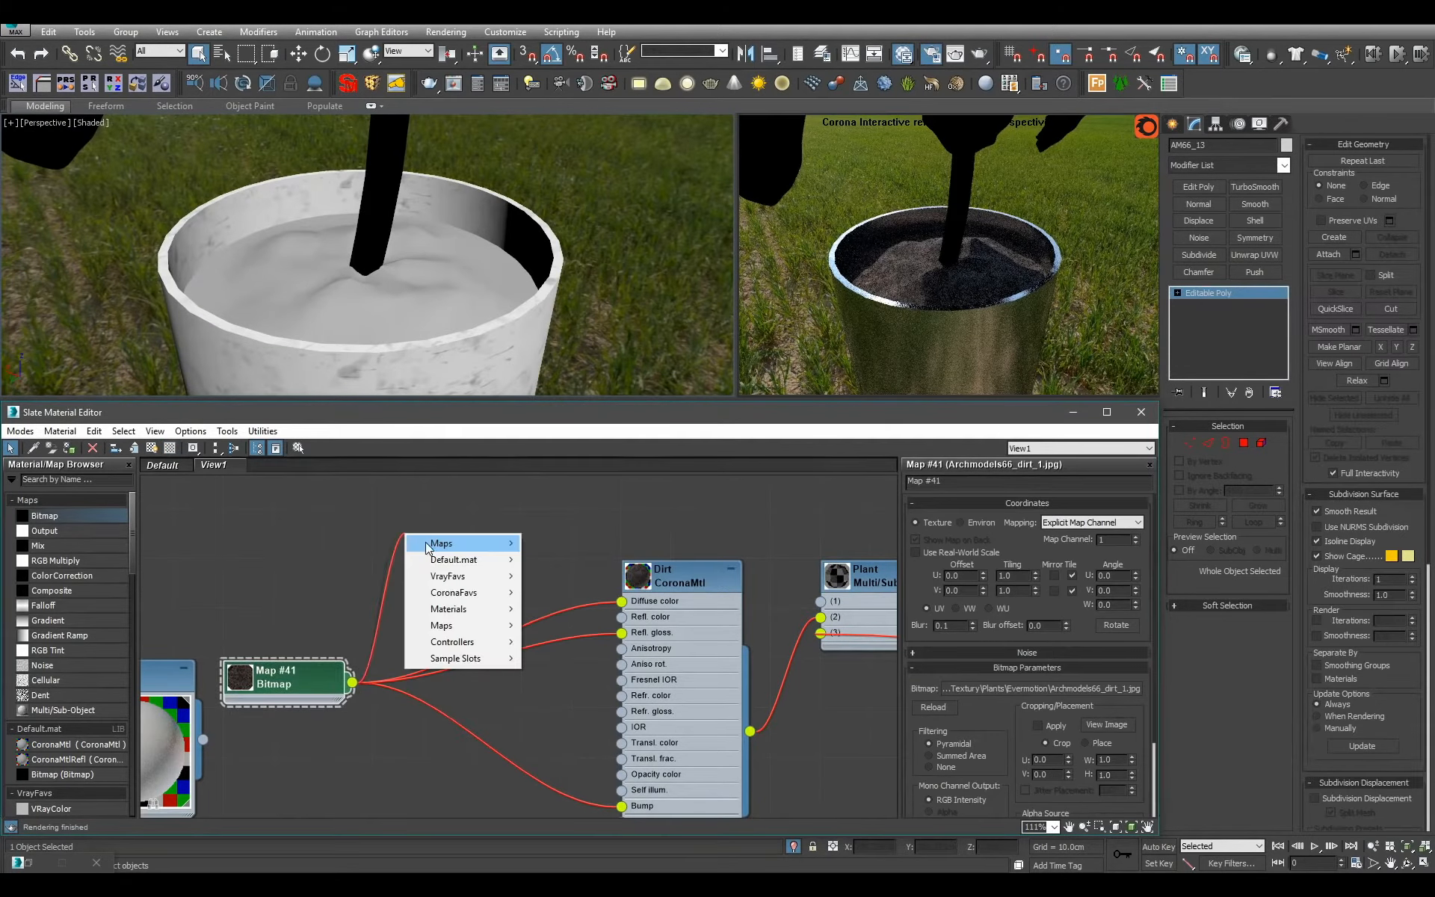
mouse_move(424, 541)
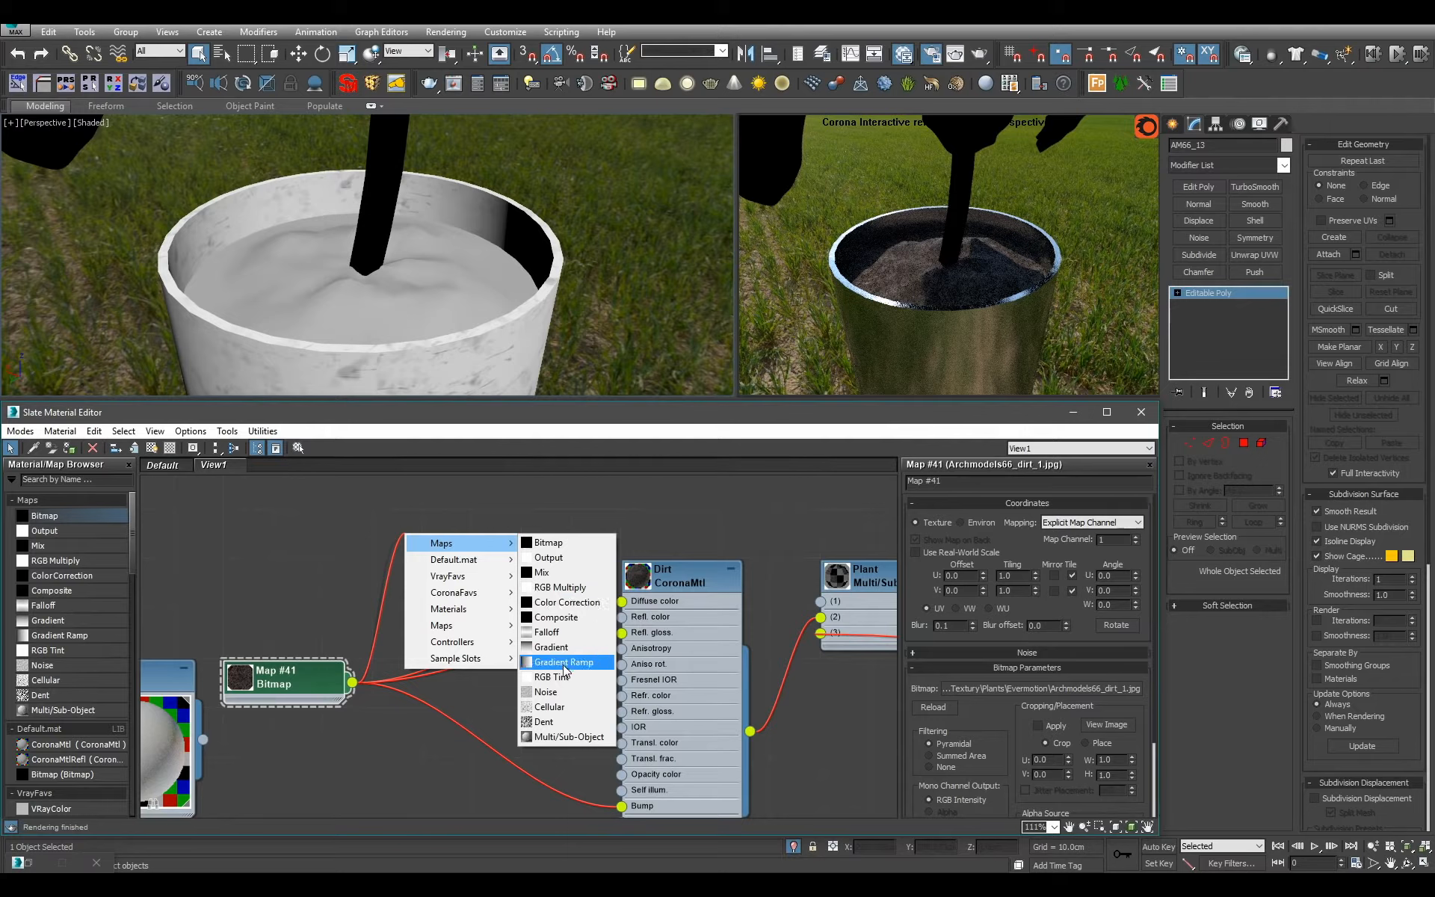
click(557, 573)
click(451, 589)
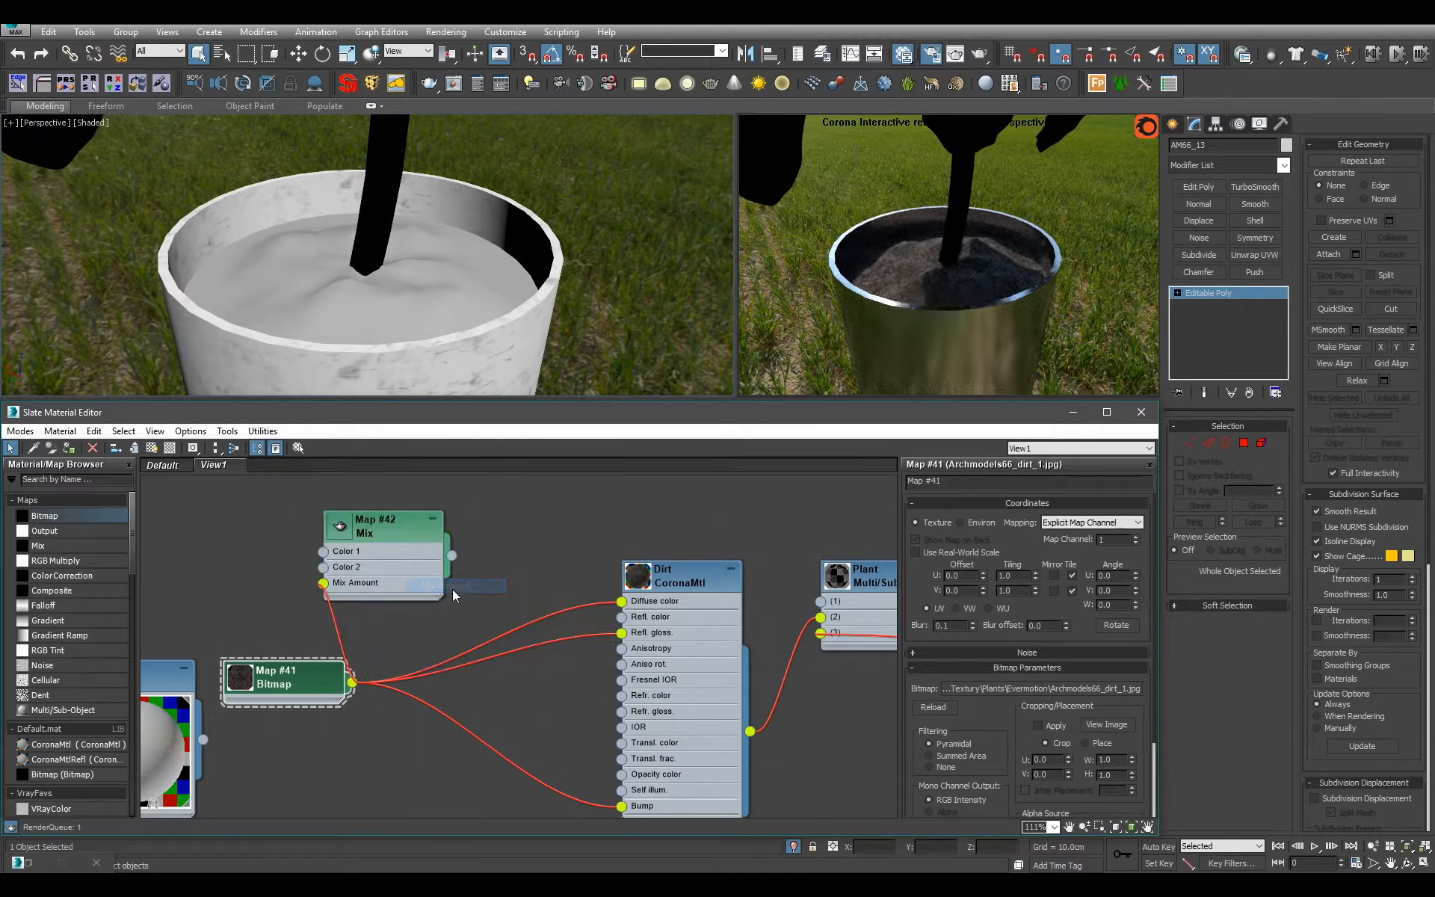
drag(451, 556, 620, 616)
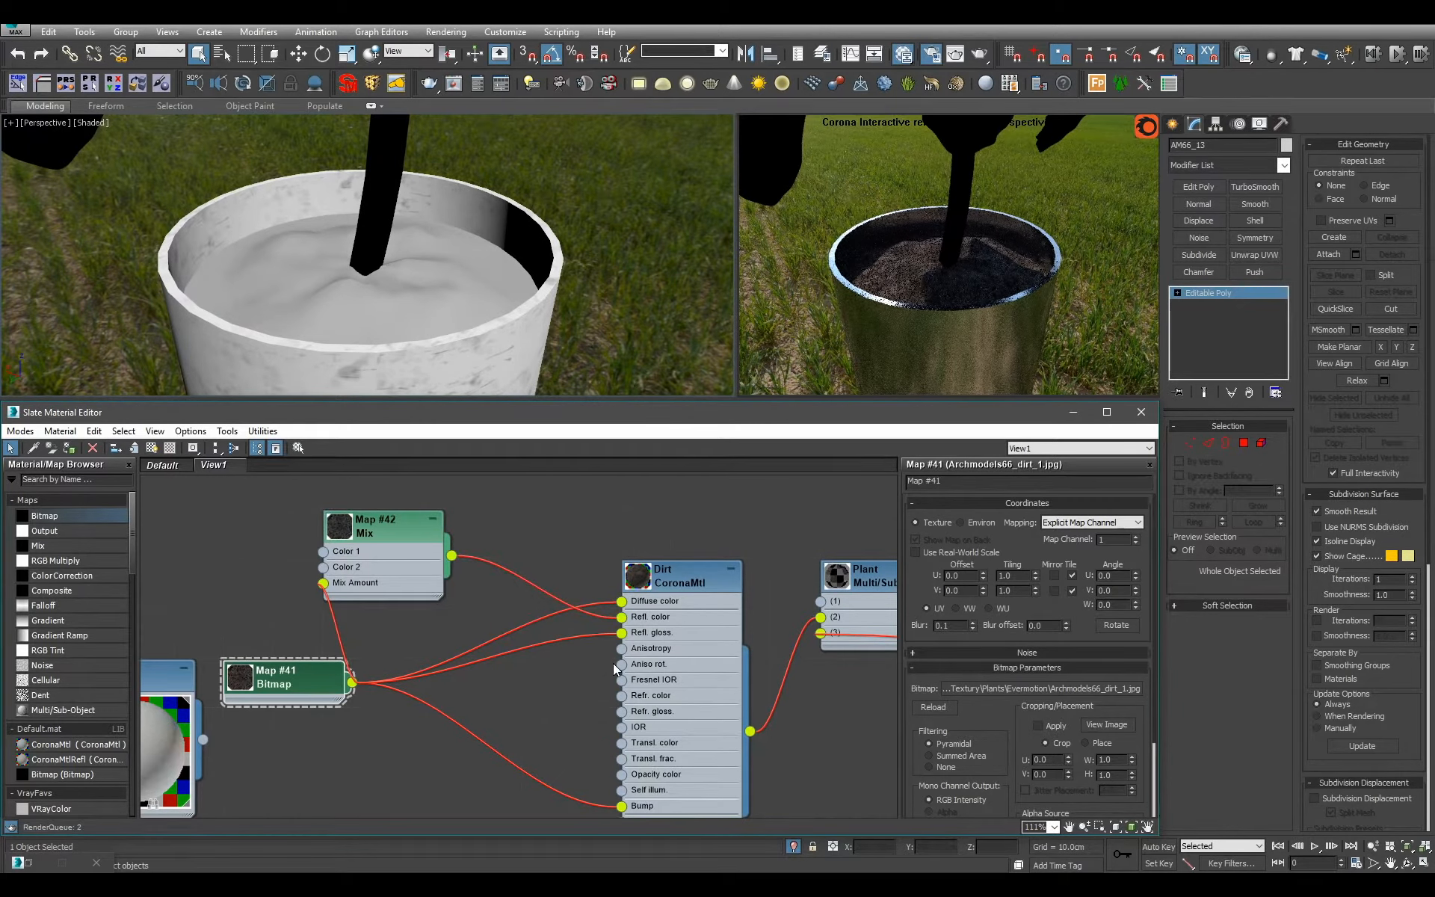
Try an output RGB level of 3 on the Mix map, and settle on 5.
click(416, 581)
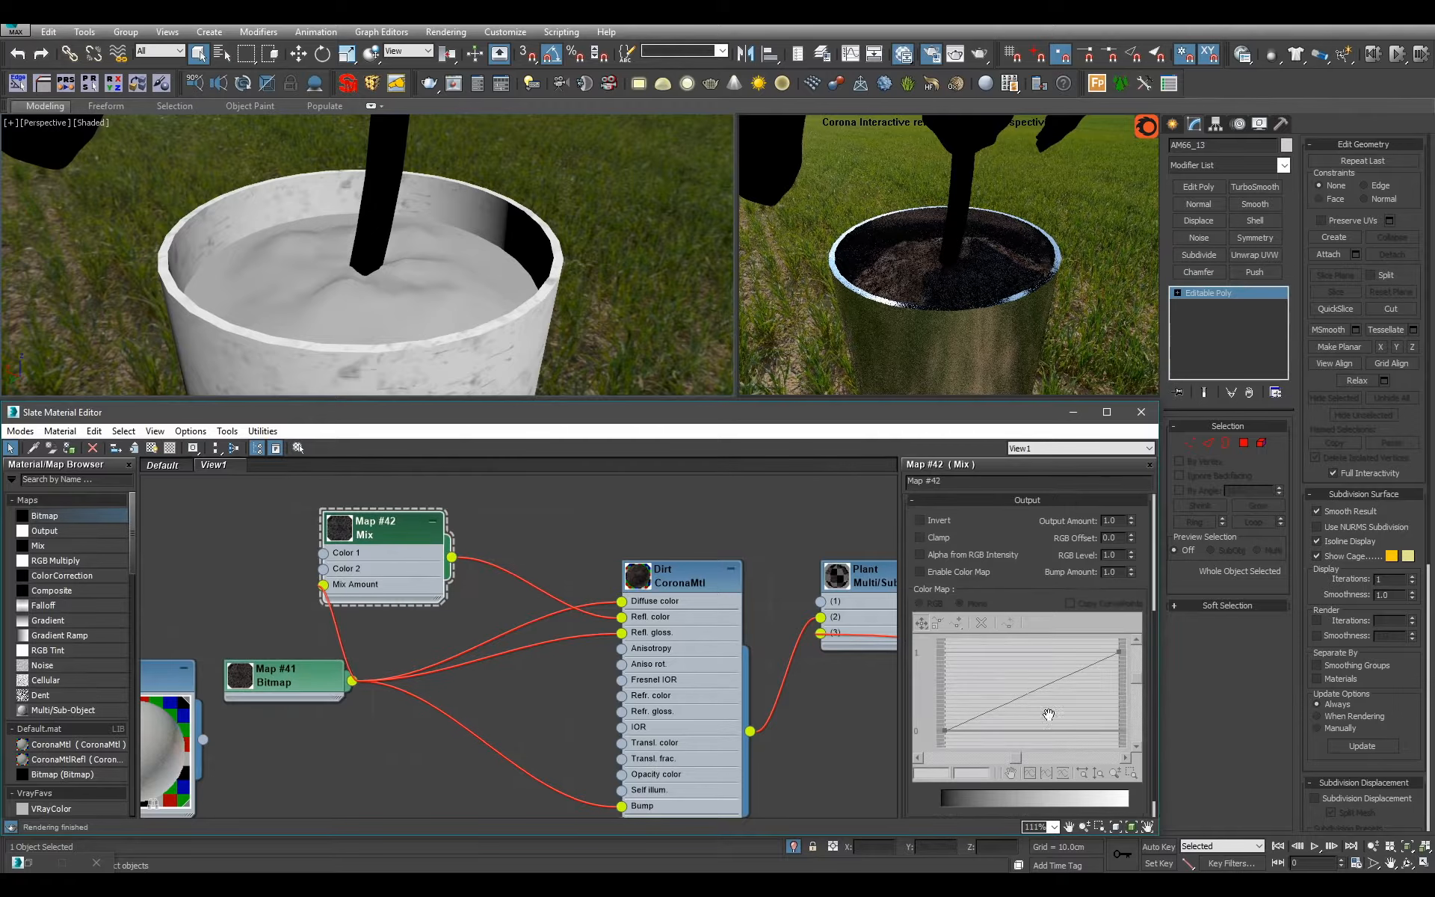
double_click(1123, 556)
text(3)
key(Return)
text(5)
key(Return)
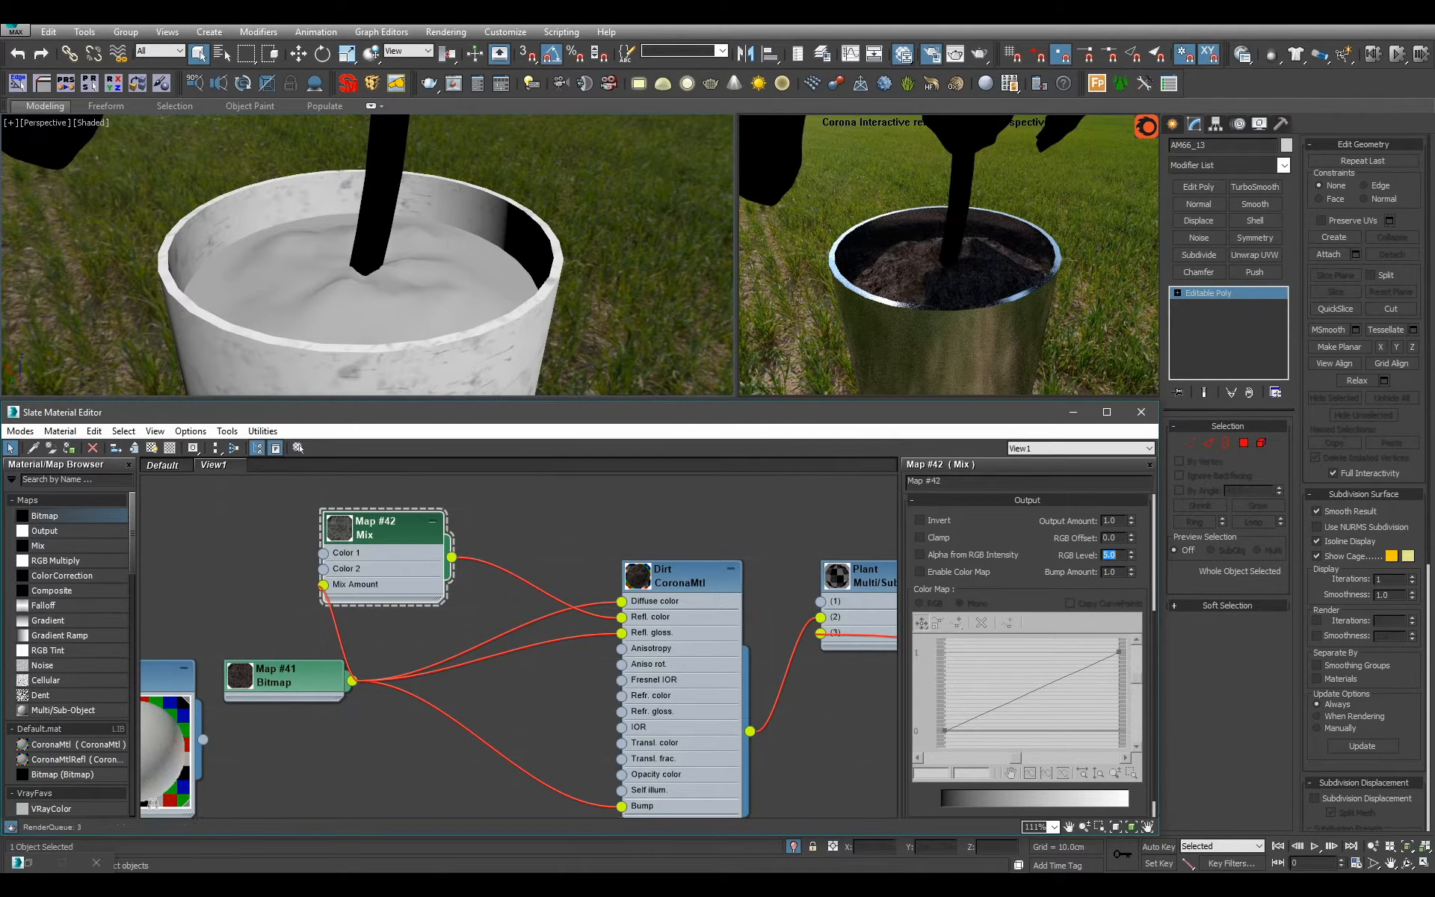
Collapse the Mix node, line up both maps beside the Dirt material, enlarge its preview and hide its unused slots.
click(432, 521)
drag(382, 527, 530, 576)
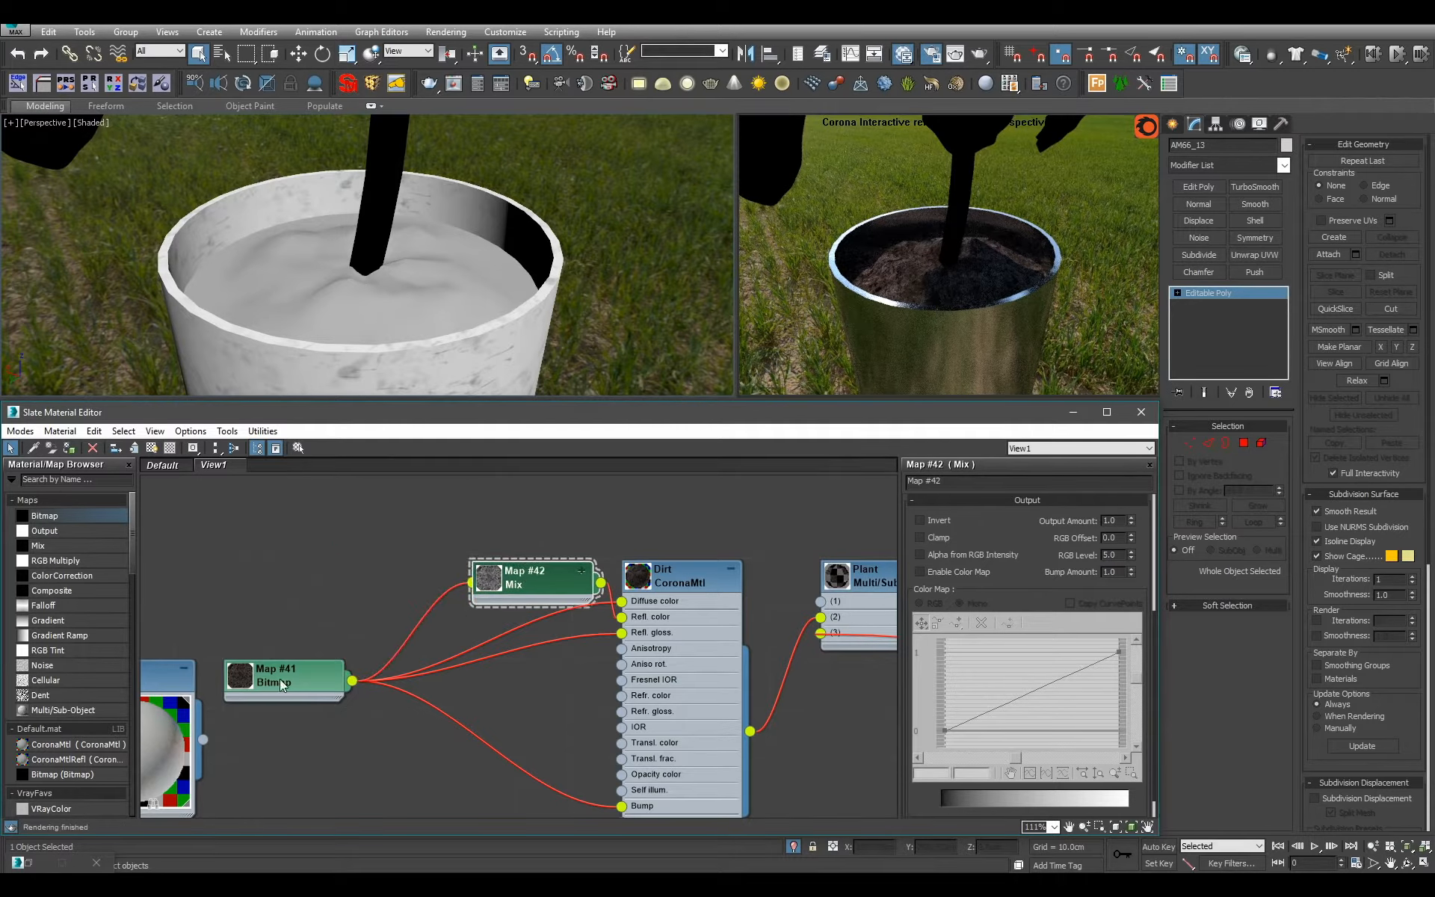
drag(302, 670, 351, 571)
double_click(640, 575)
key(h)
scroll(666, 626, down, 1)
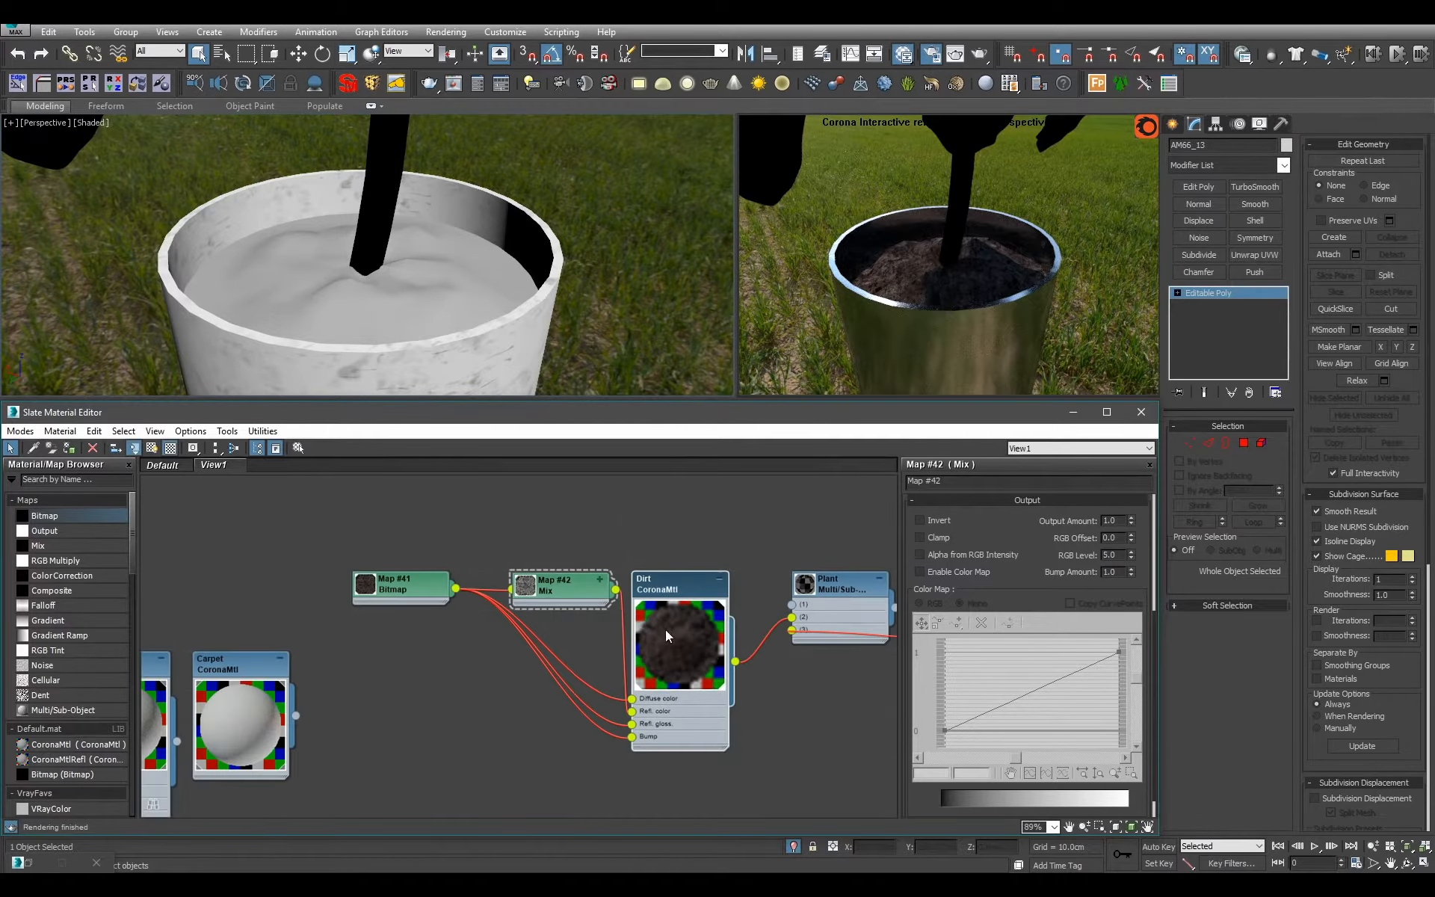
Align the bitmap and Mix nodes with the Dirt material's slots and move the dirt node group below the Plant multi-material.
click(568, 583)
key(ctrl+c)
drag(586, 604, 546, 703)
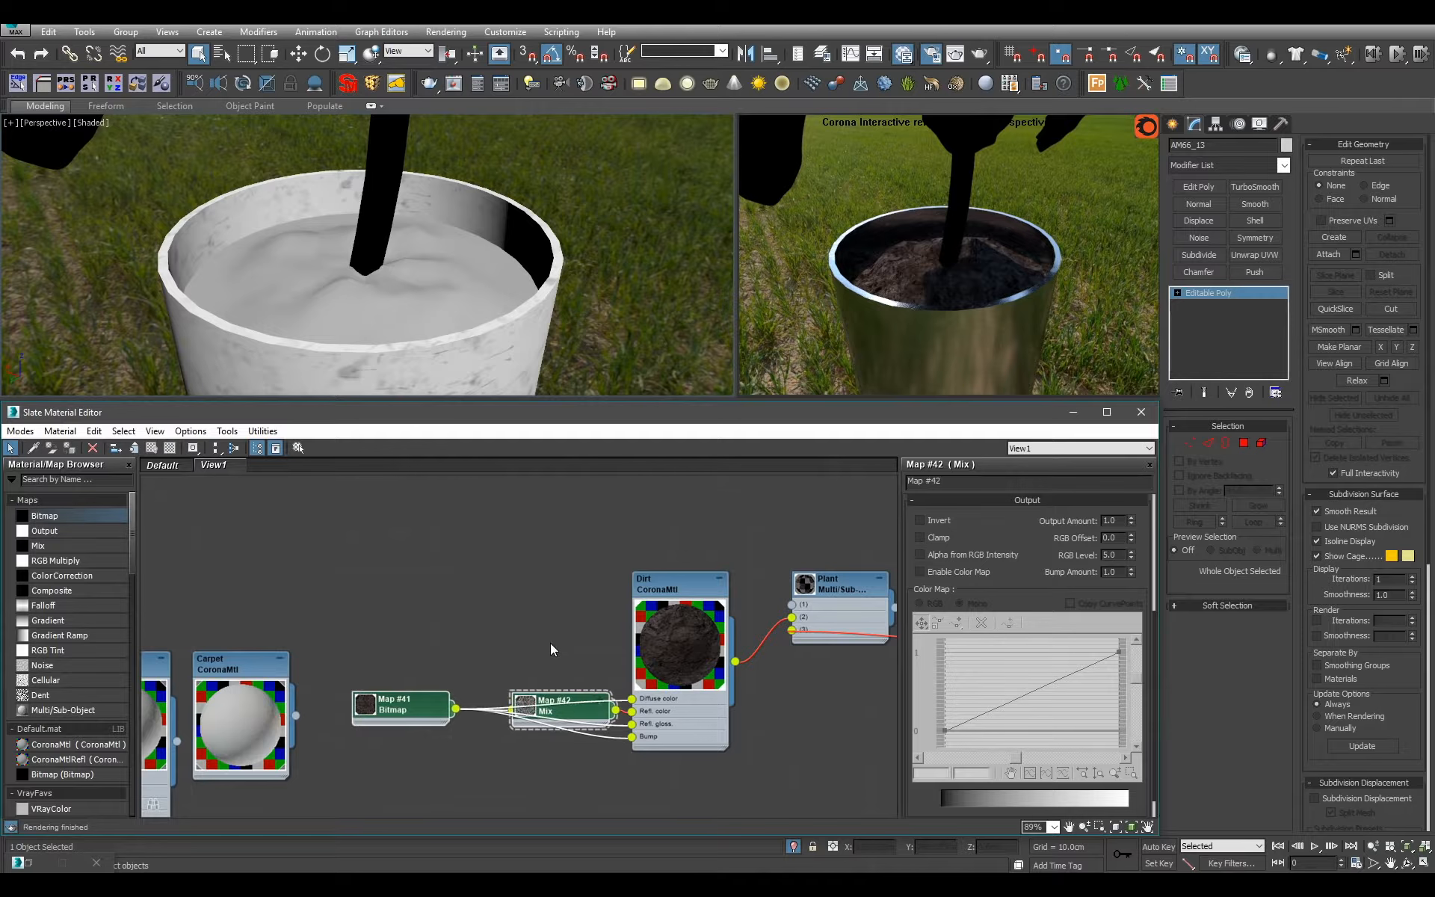
scroll(550, 643, down, 1)
drag(442, 693, 468, 696)
click(437, 764)
scroll(514, 600, down, 2)
scroll(558, 589, down, 3)
scroll(562, 613, up, 1)
mouse_move(562, 613)
middle_down()
mouse_move(564, 666)
mouse_move(548, 614)
middle_up()
scroll(548, 614, up, 1)
drag(472, 583, 616, 781)
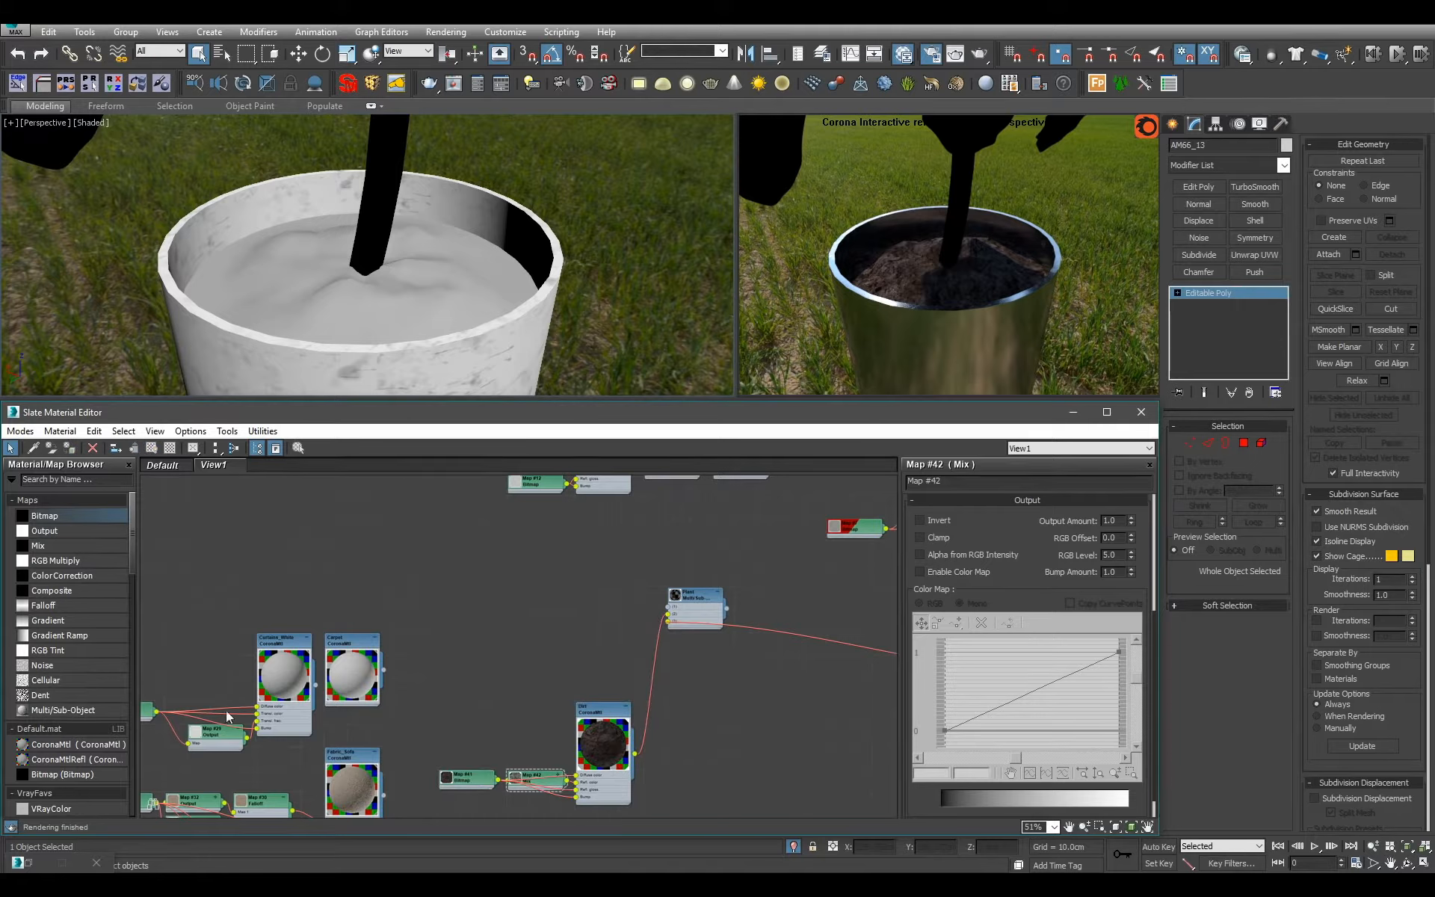
Add a CoronaMtlRefl material beside the Plant multi-material and name it Plant.
drag(106, 742, 559, 598)
scroll(563, 612, up, 3)
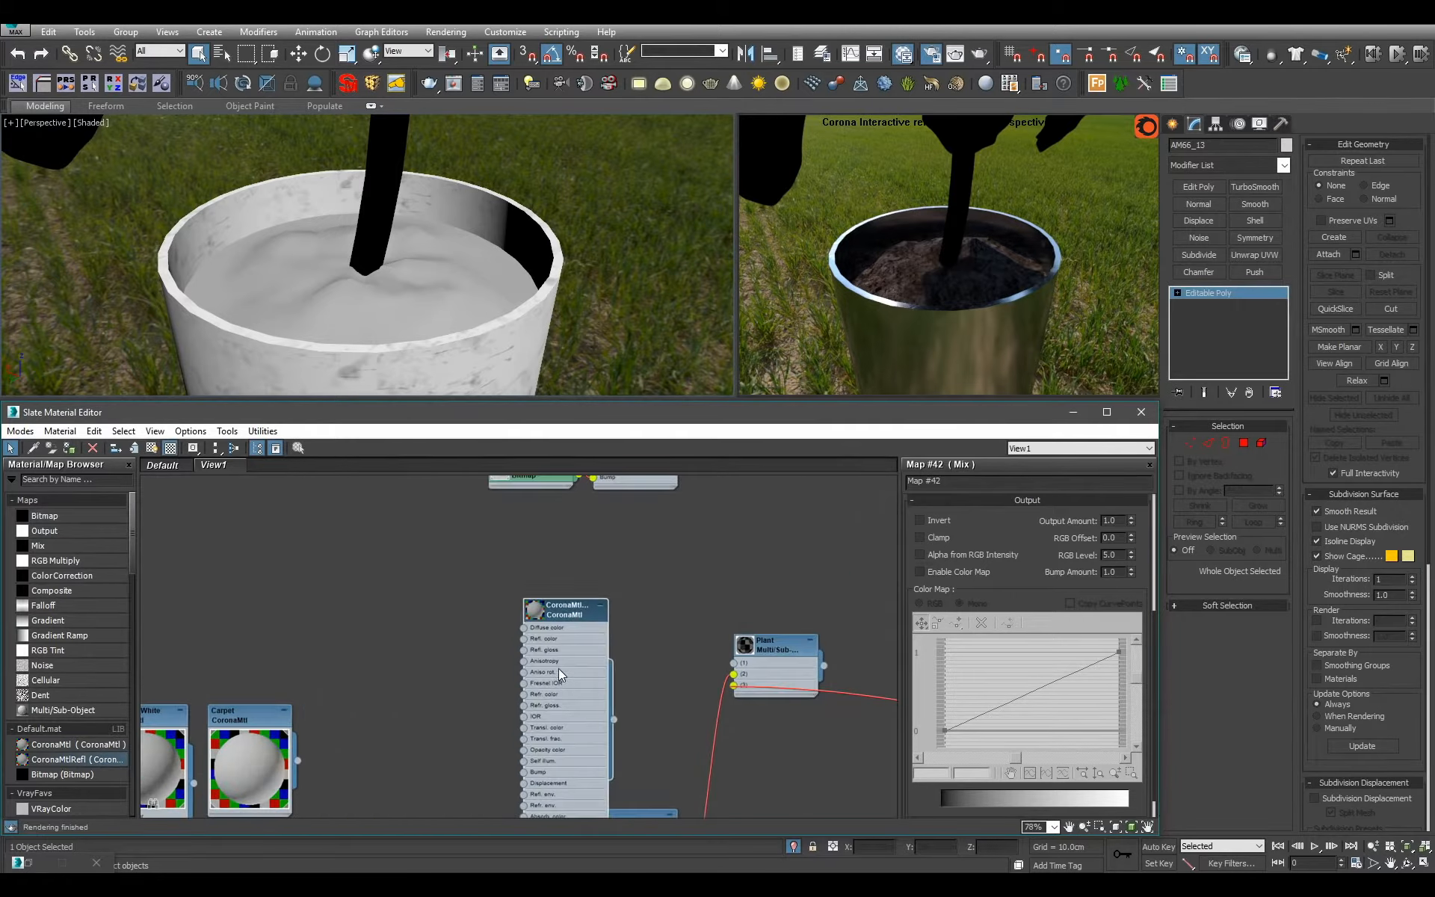
double_click(554, 715)
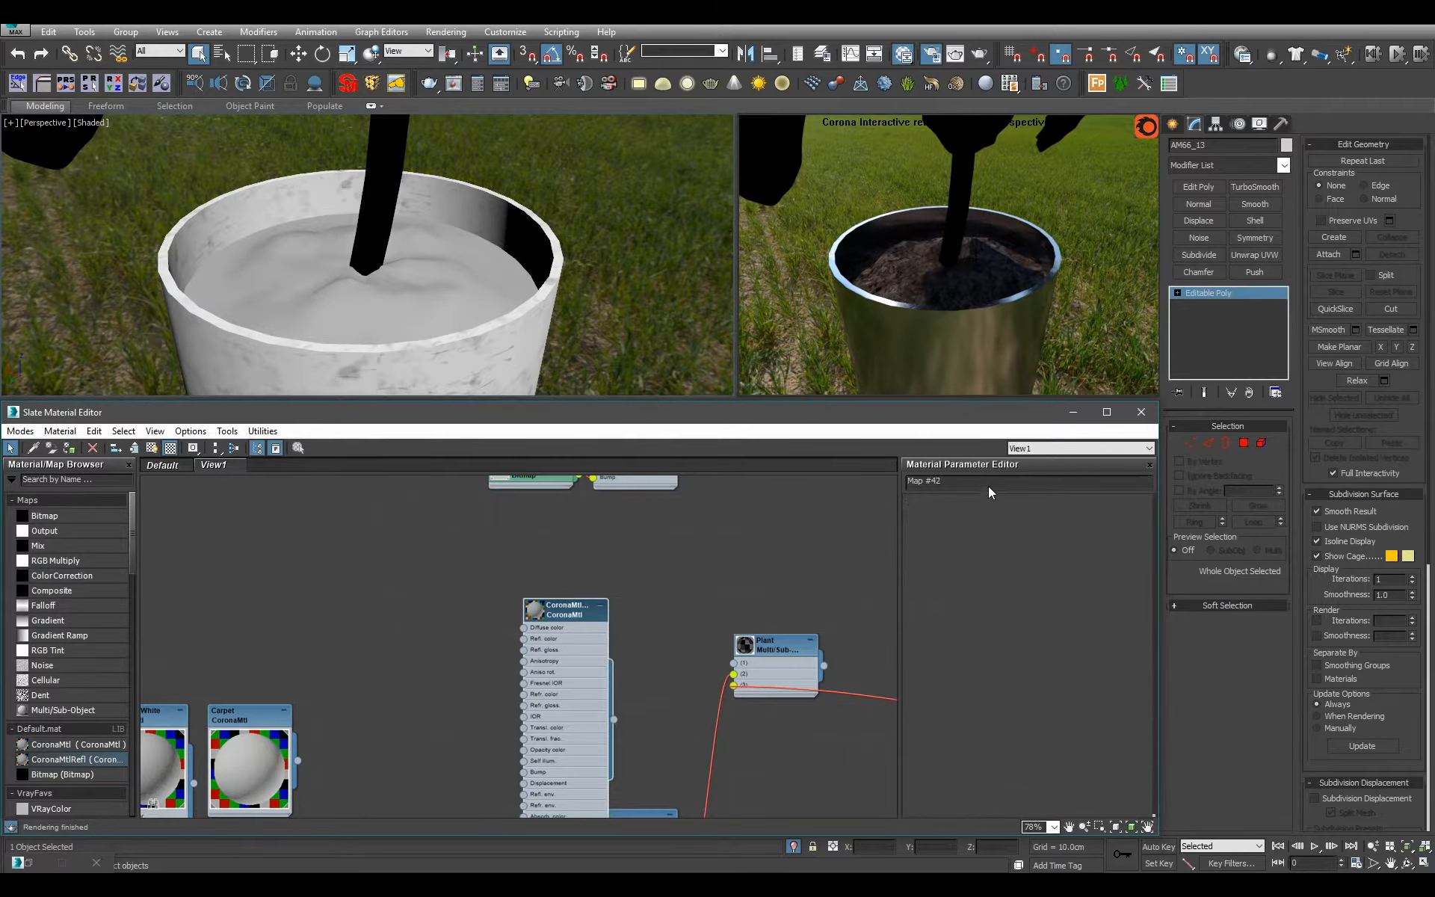
text(Plant_Leaves)
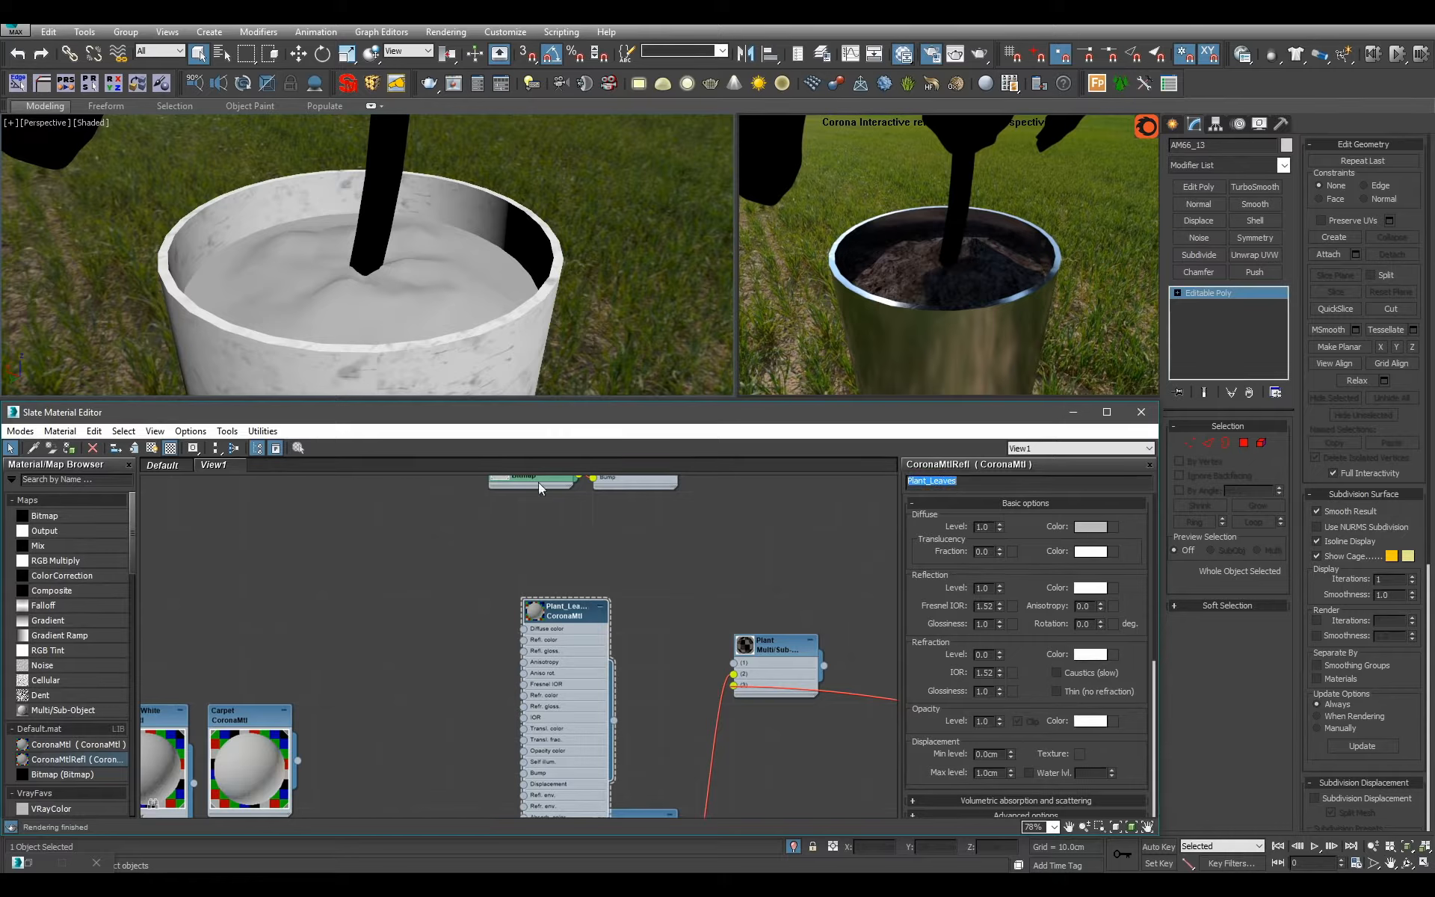
Add the Archmodels66_leaf_12.jpg bitmap beside the Plant_Leaves material, plus a copy of it loading Archmodels66_leaf_12_bump.jpg.
middle_drag(550, 632, 563, 579)
drag(80, 517, 426, 556)
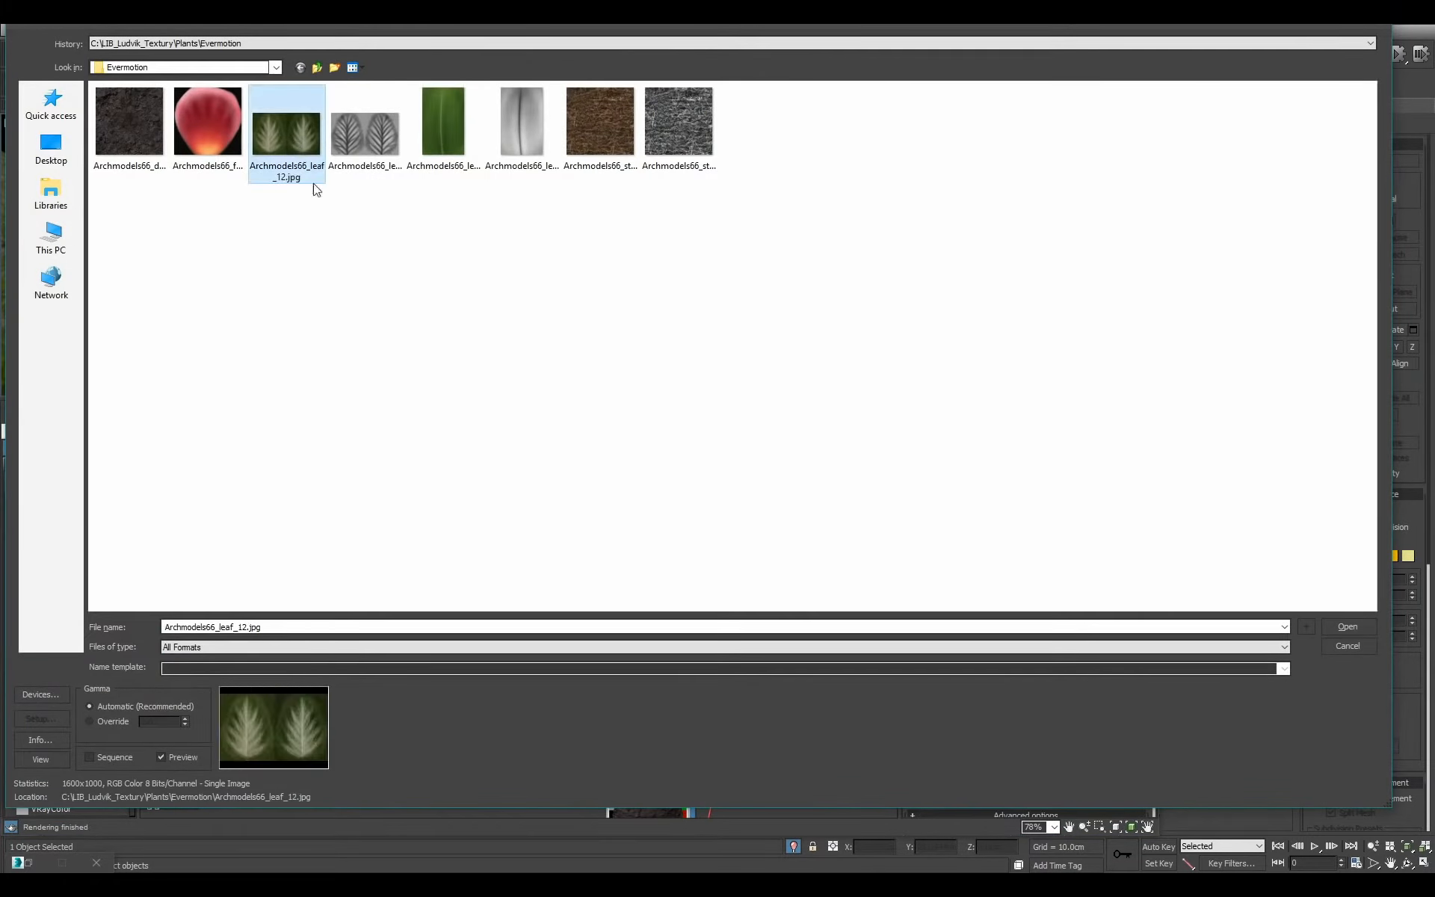
double_click(299, 176)
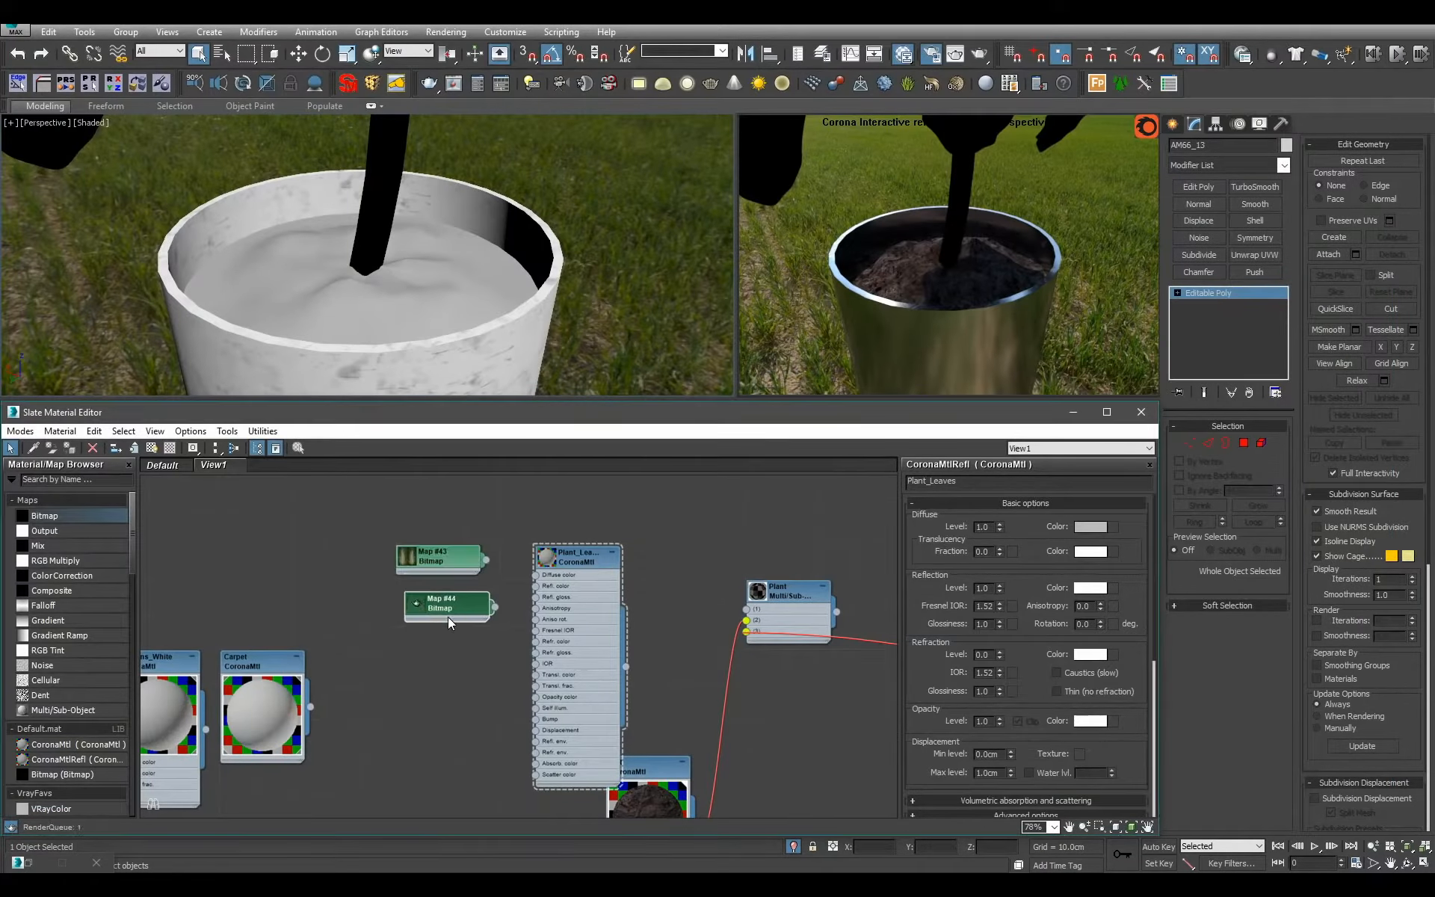
double_click(447, 634)
click(1039, 689)
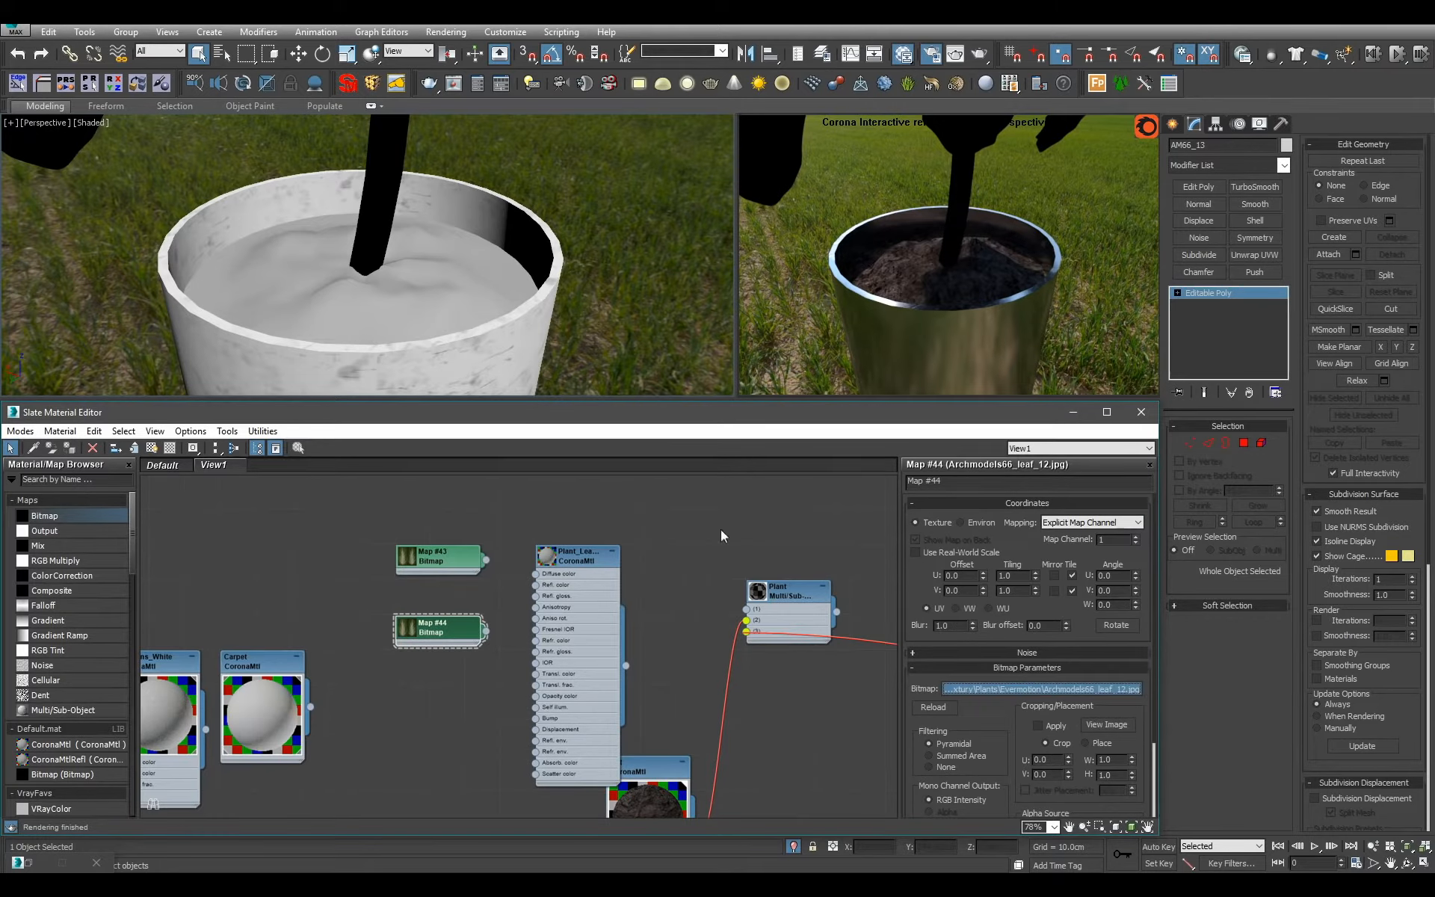
double_click(371, 191)
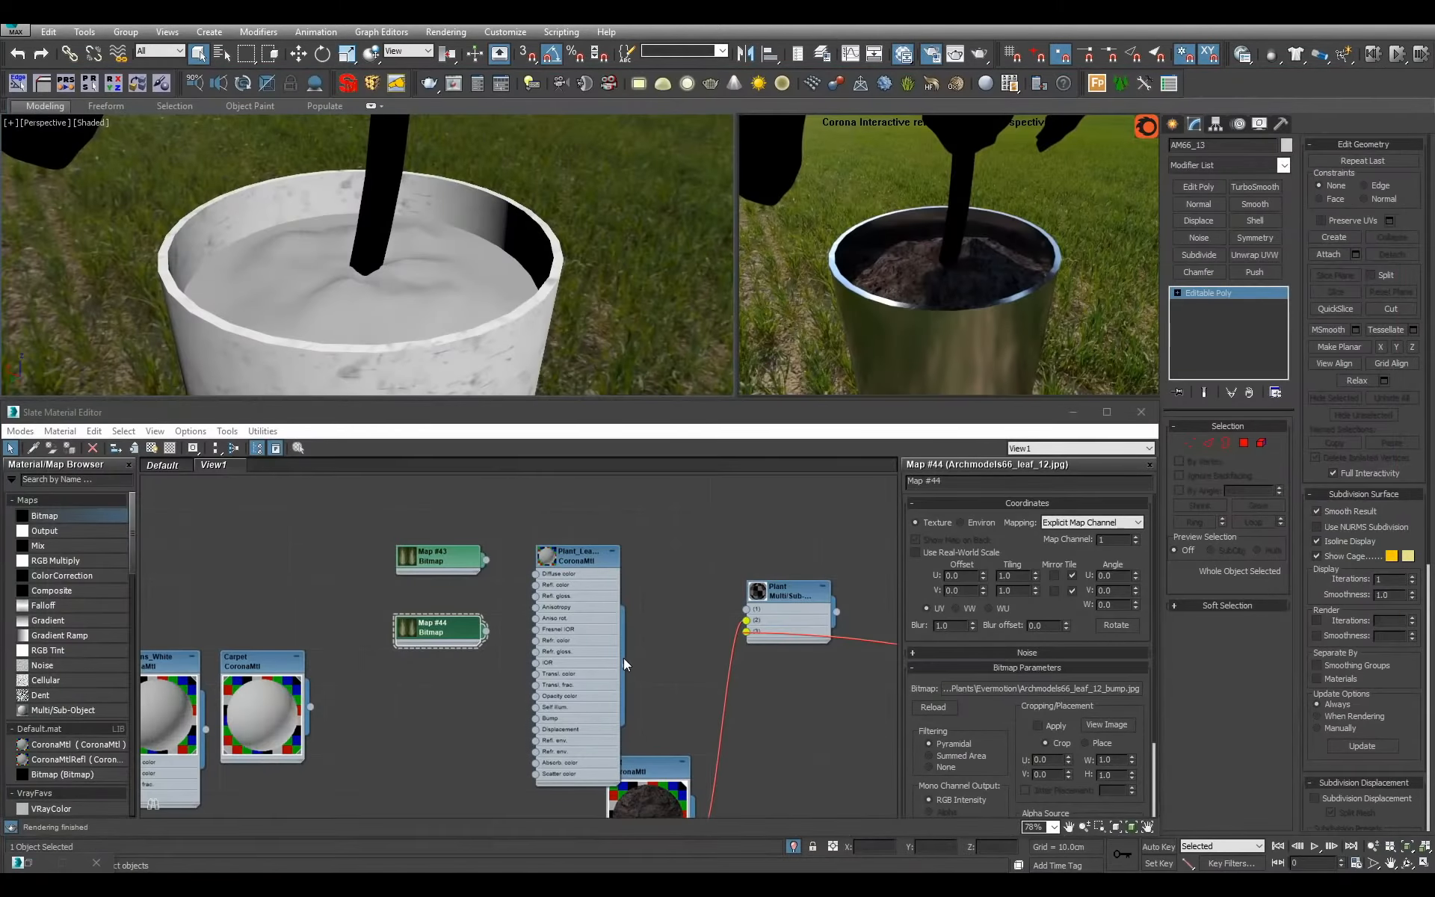
Connect the Plant_Leaves material to slot 1 of the Plant multi-material and open its parameters.
middle_drag(623, 658, 597, 632)
scroll(544, 585, down, 1)
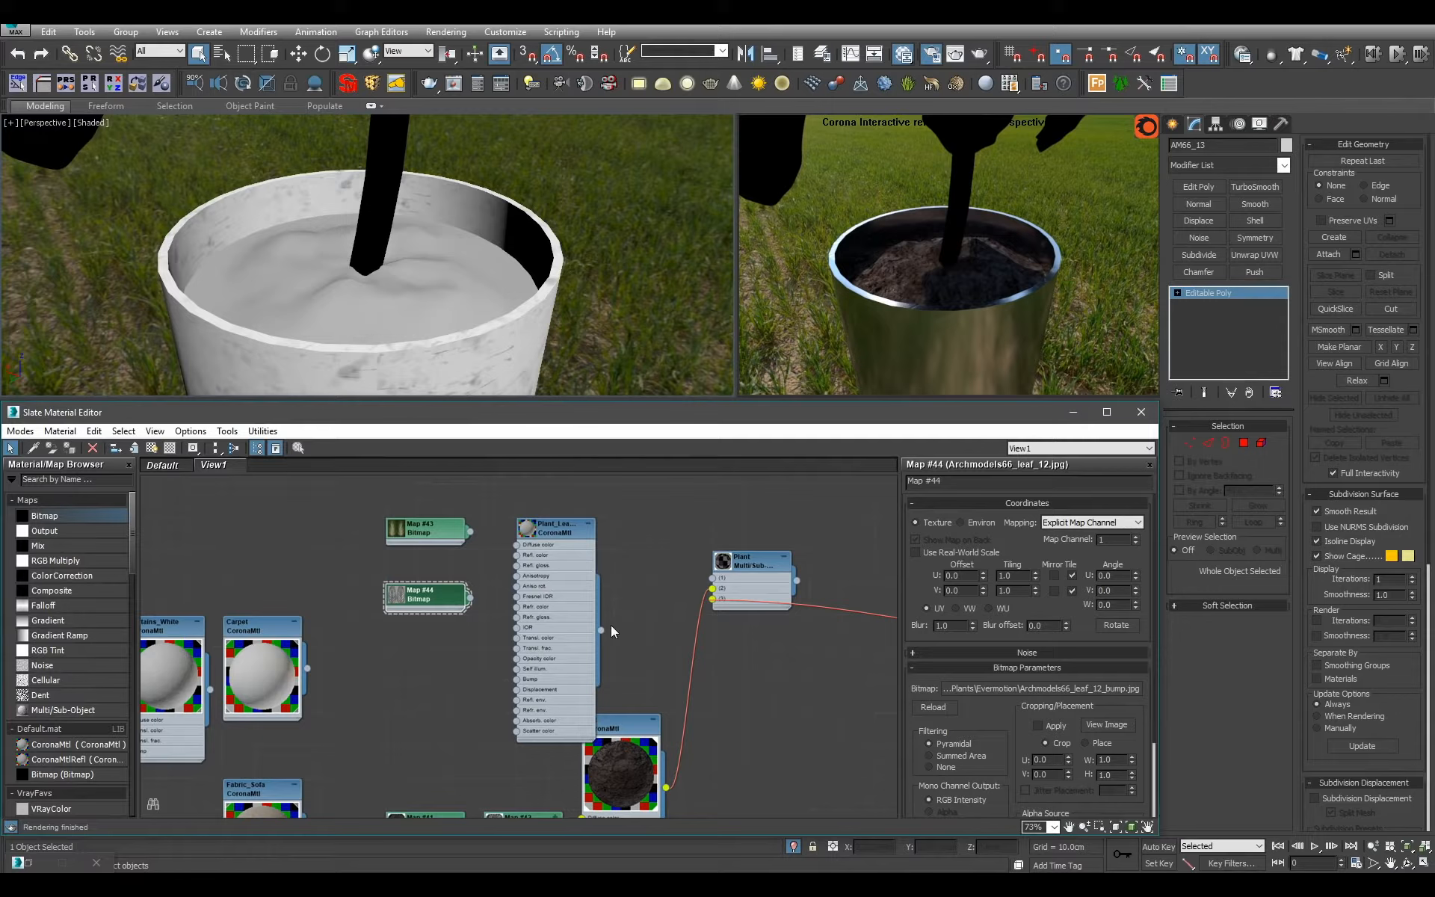
drag(601, 631, 712, 578)
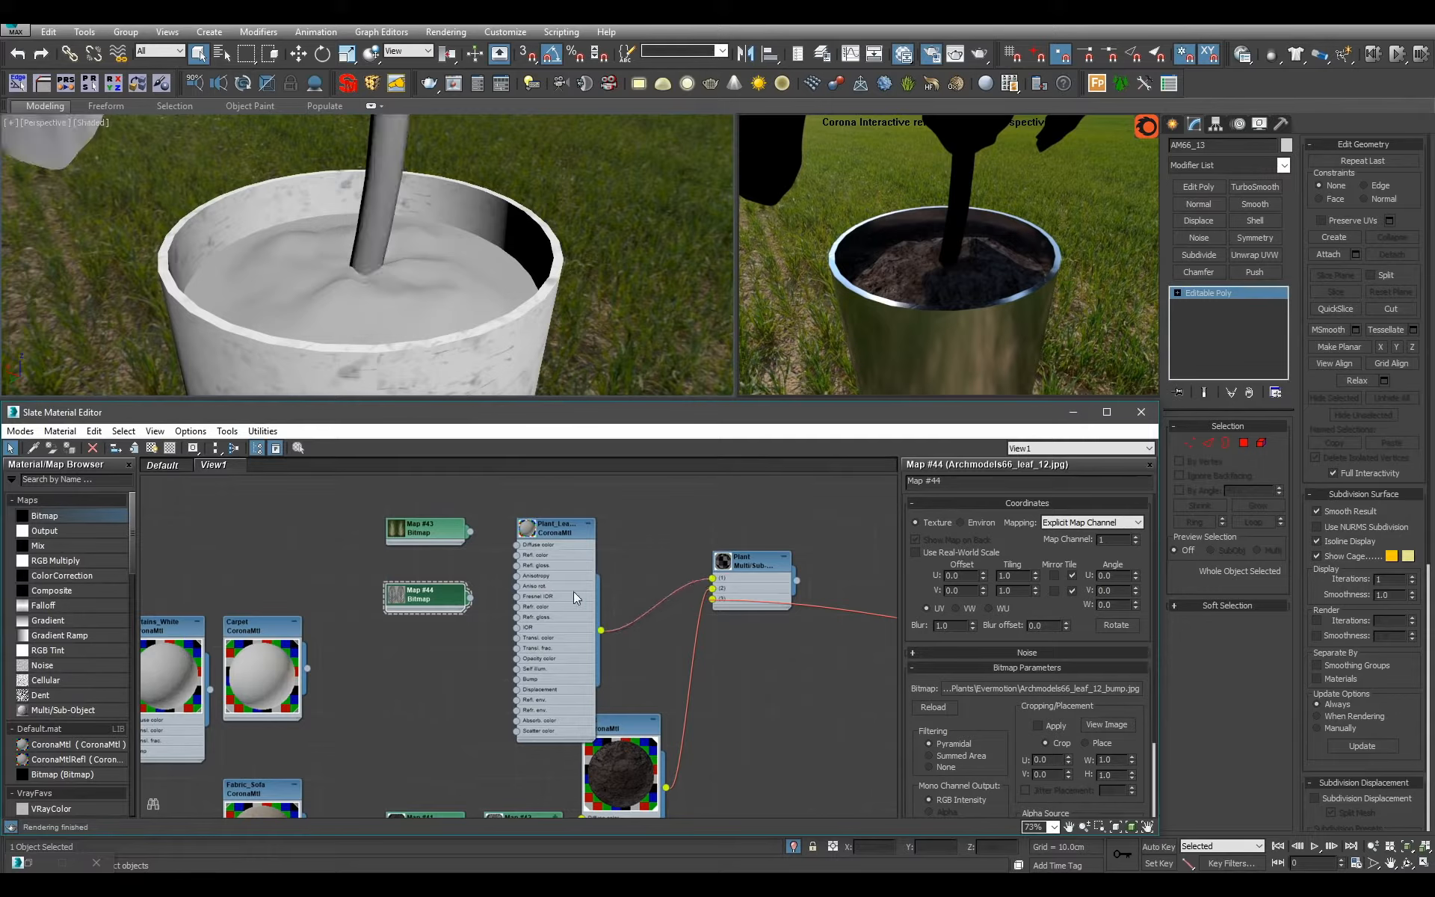
double_click(557, 528)
scroll(512, 305, down, 4)
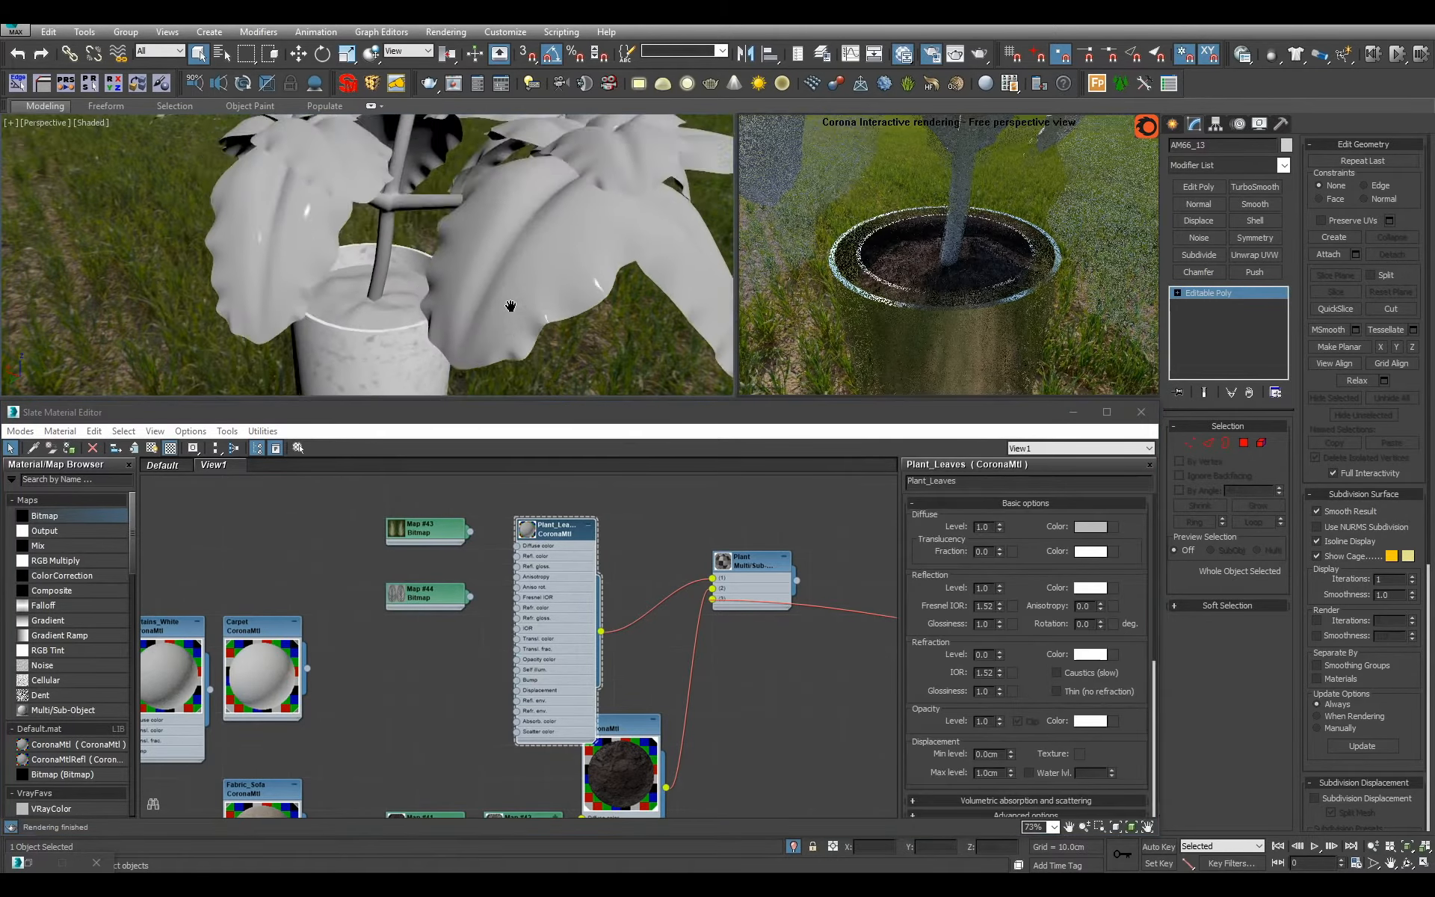
middle_drag(510, 308, 504, 353)
scroll(497, 357, up, 4)
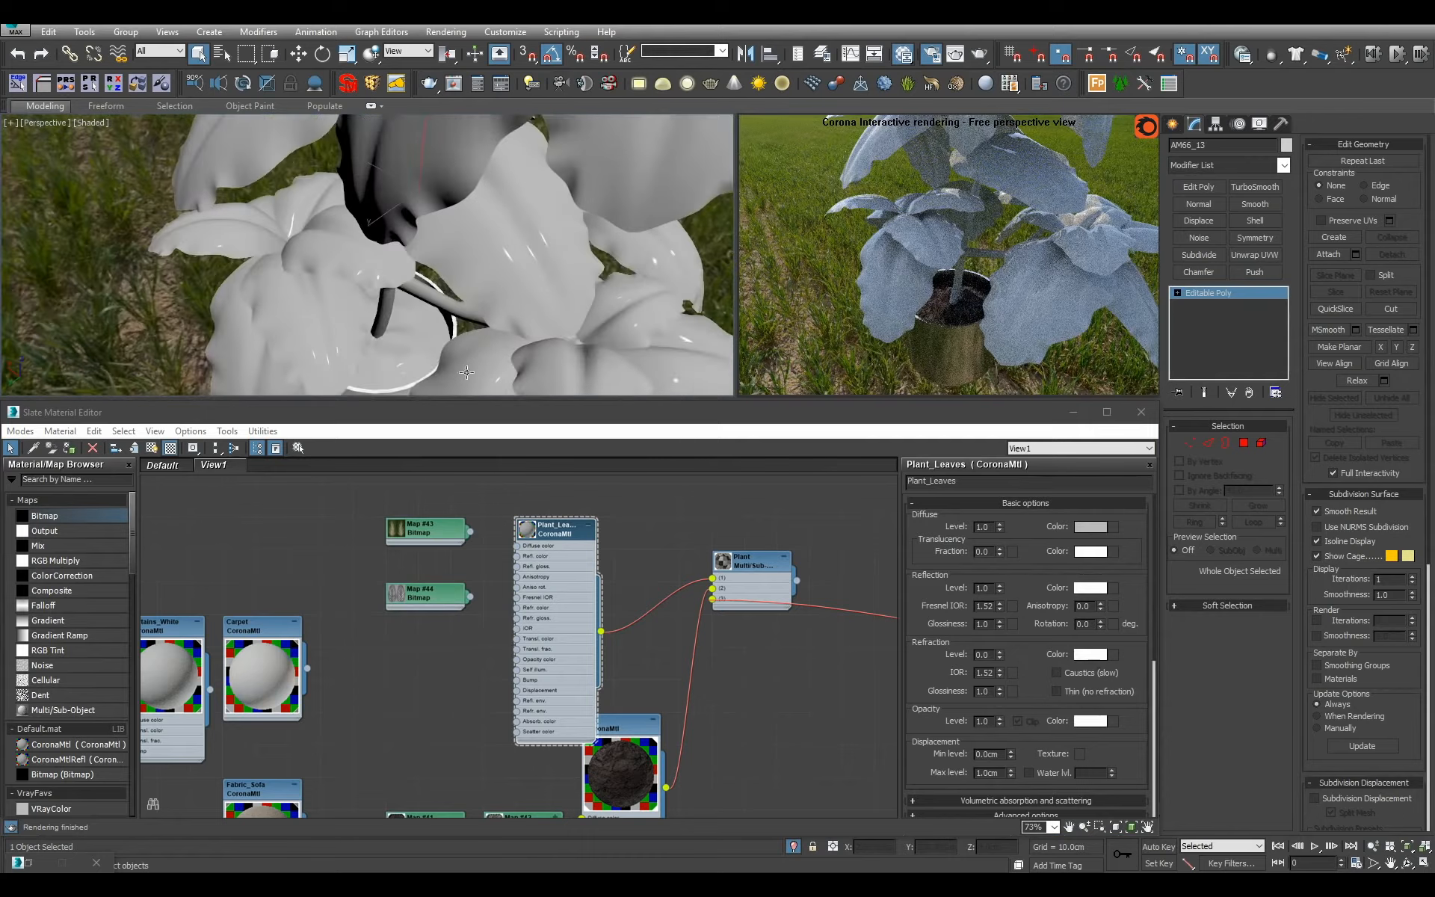
Connect the leaf colour bitmap to the diffuse colour of Plant_Leaves and set its blur to 0.1.
scroll(457, 577, up, 3)
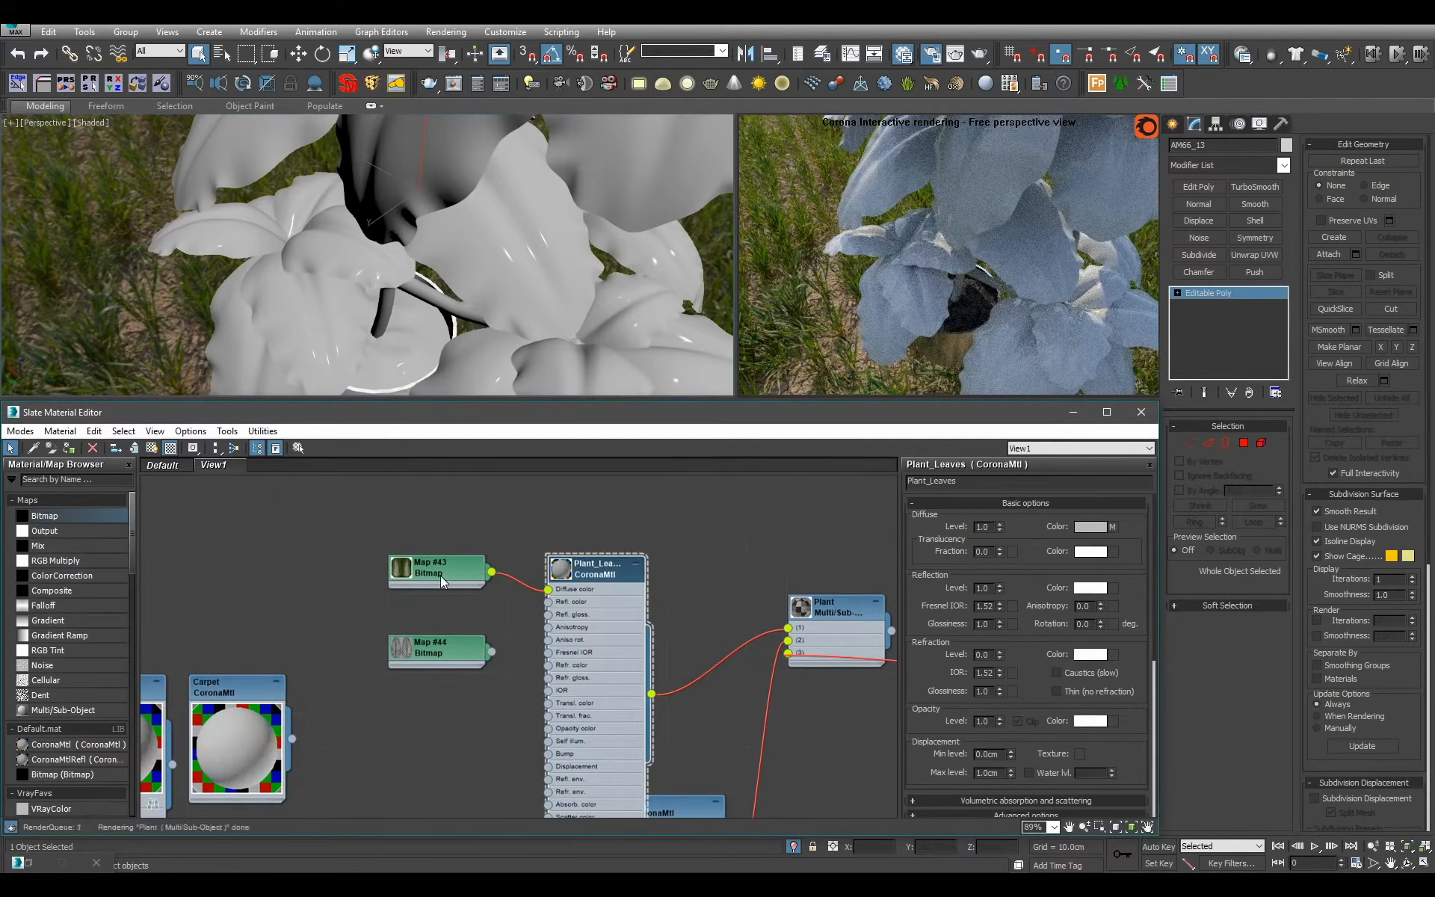
drag(441, 575, 352, 580)
double_click(352, 580)
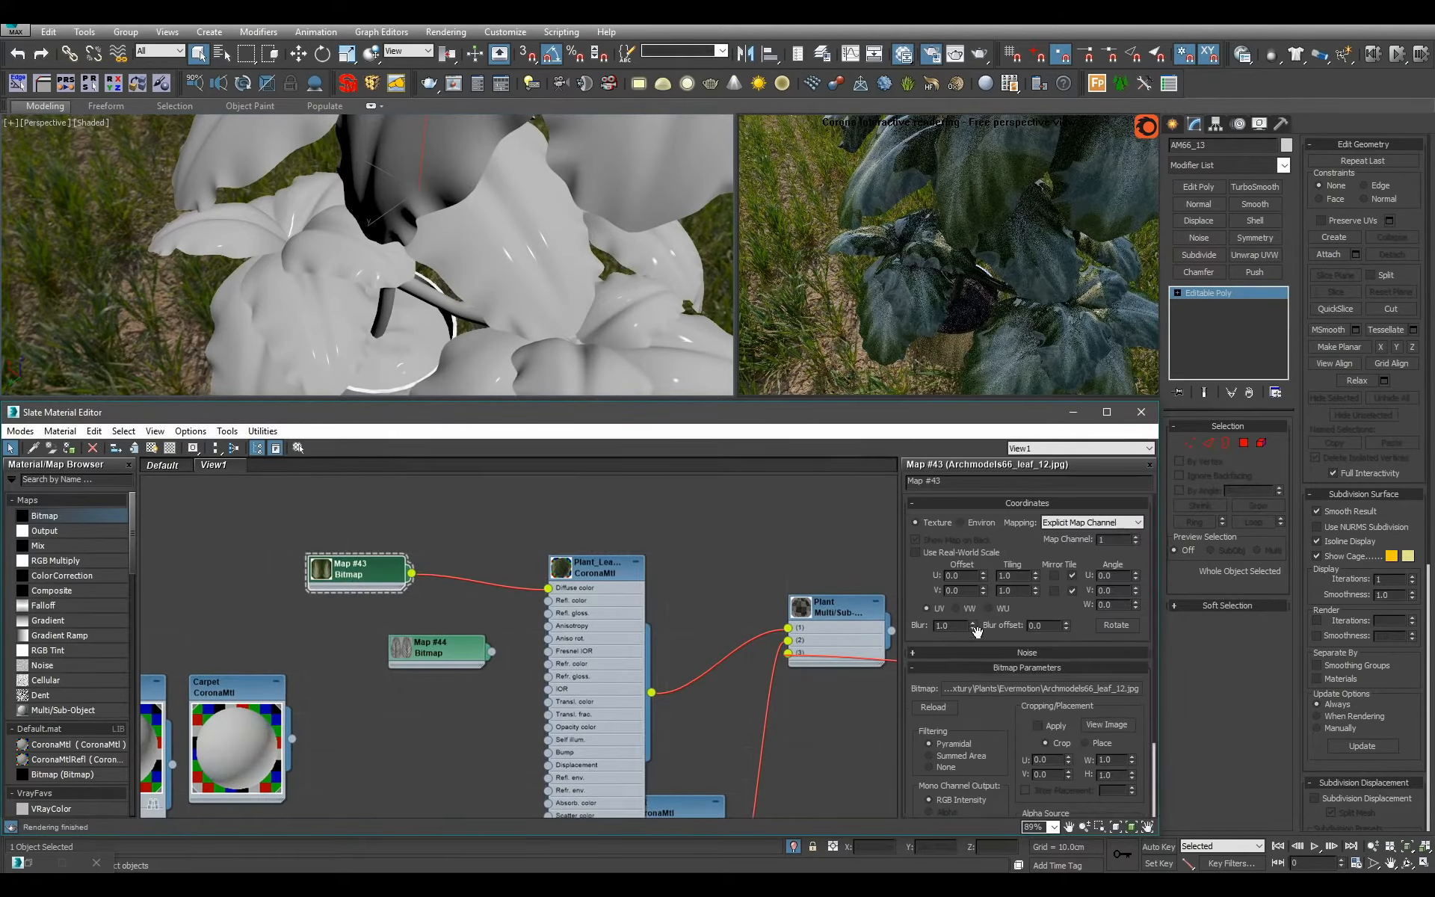
text(1)
key(Return)
Set the leaf colour bitmap's output RGB level to 1.5 and connect it to the translucency colour of Plant_Leaves too.
drag(986, 628, 940, 469)
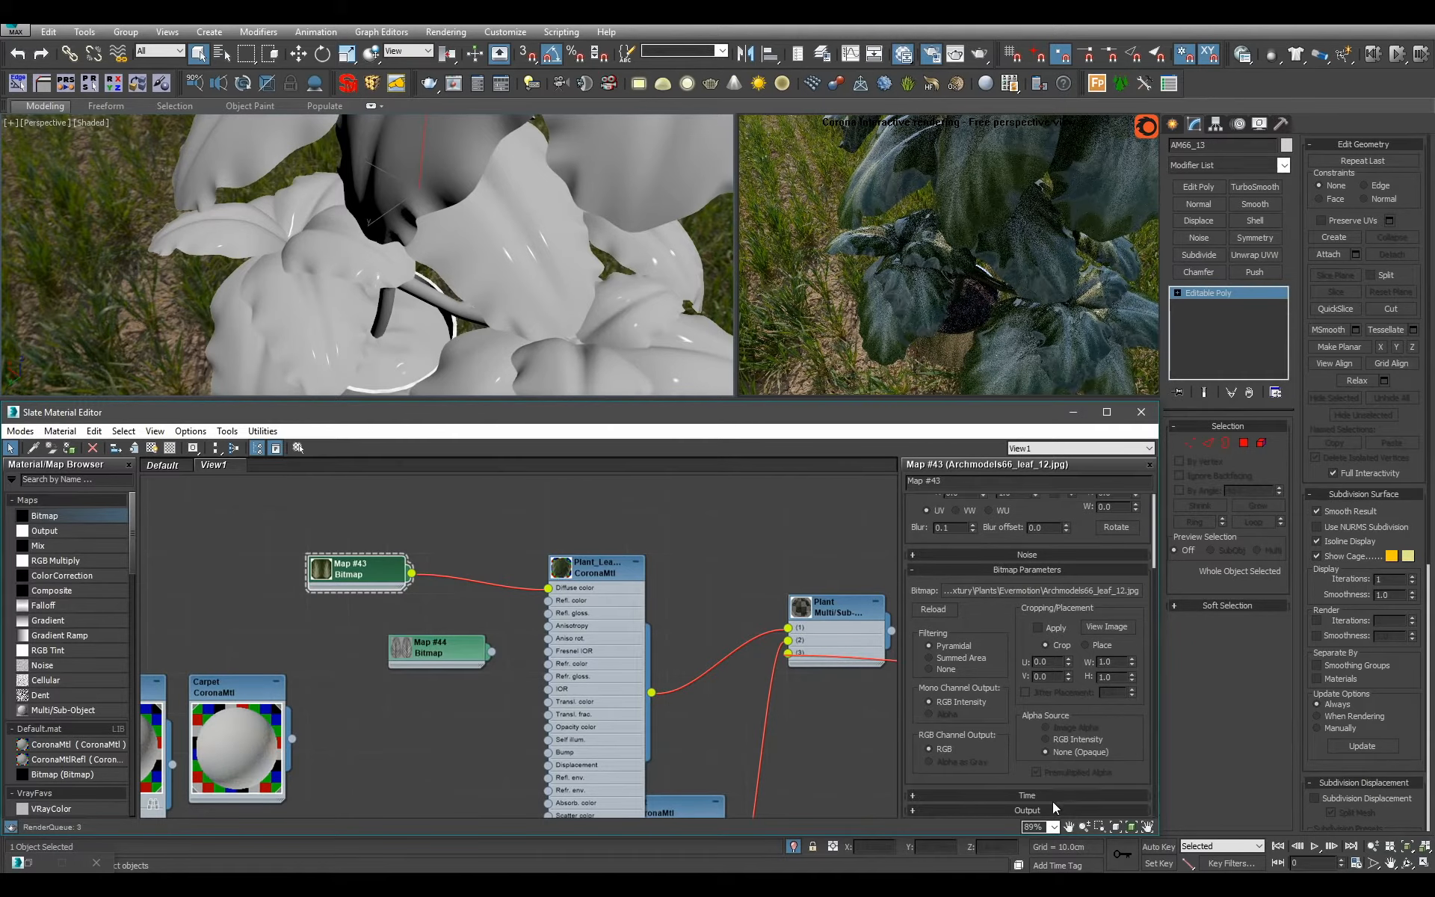
click(1054, 807)
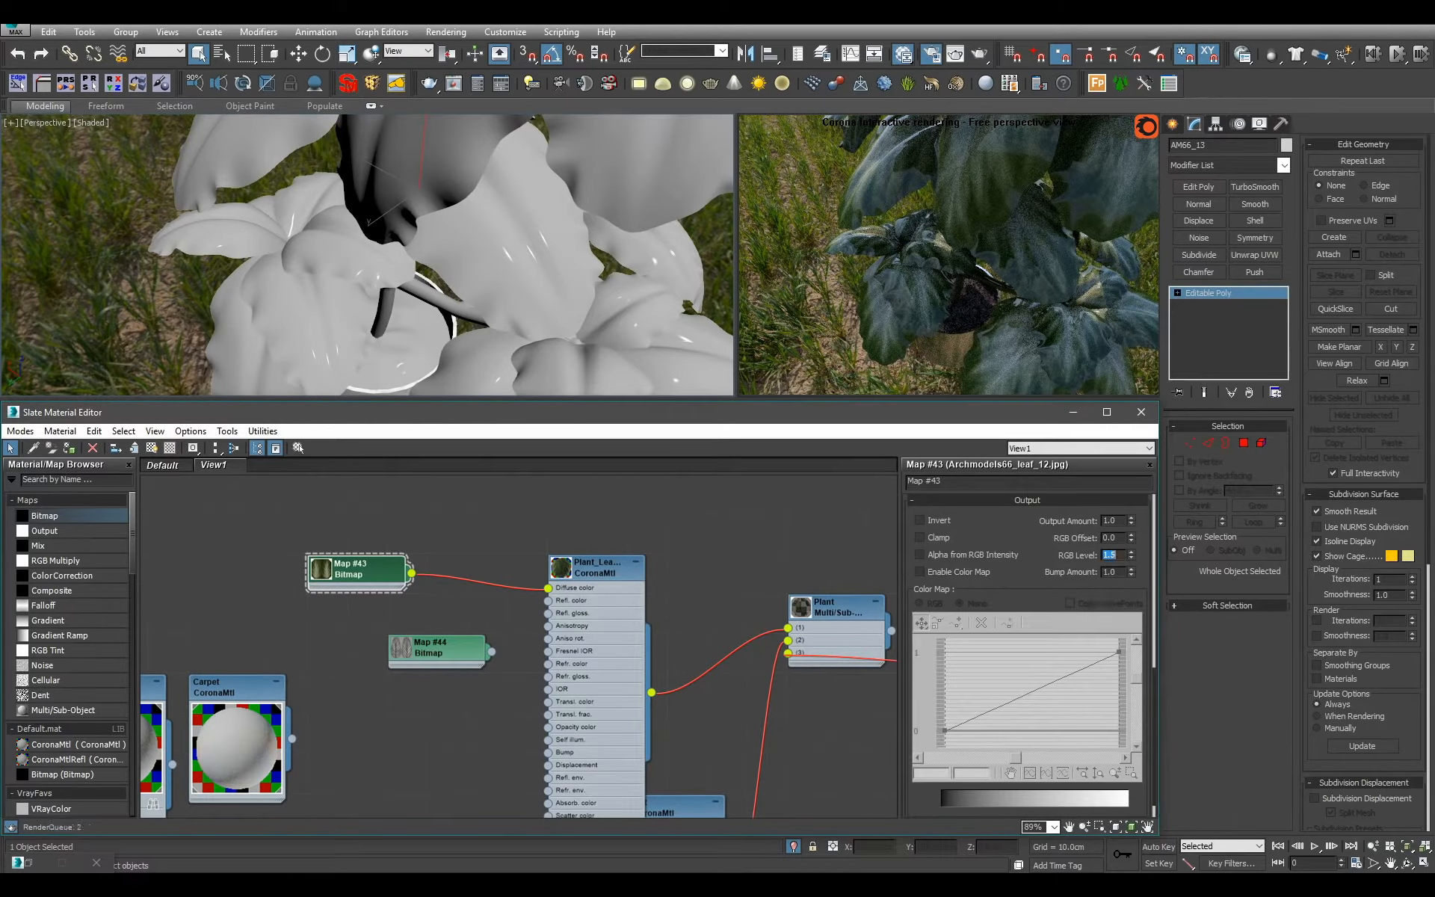
scroll(303, 565, up, 1)
drag(441, 652, 352, 704)
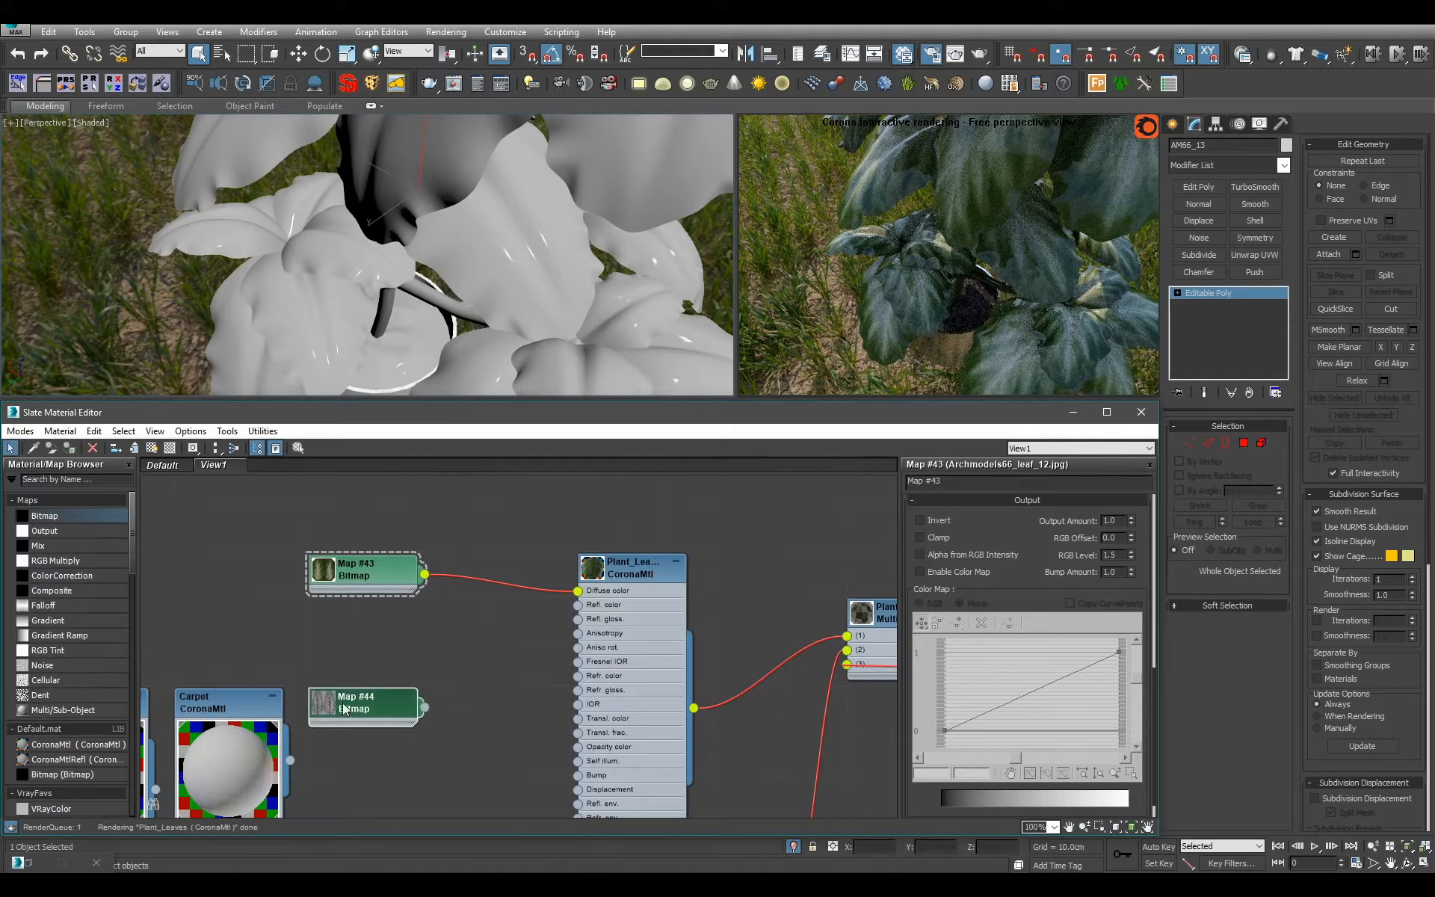
drag(389, 587, 582, 722)
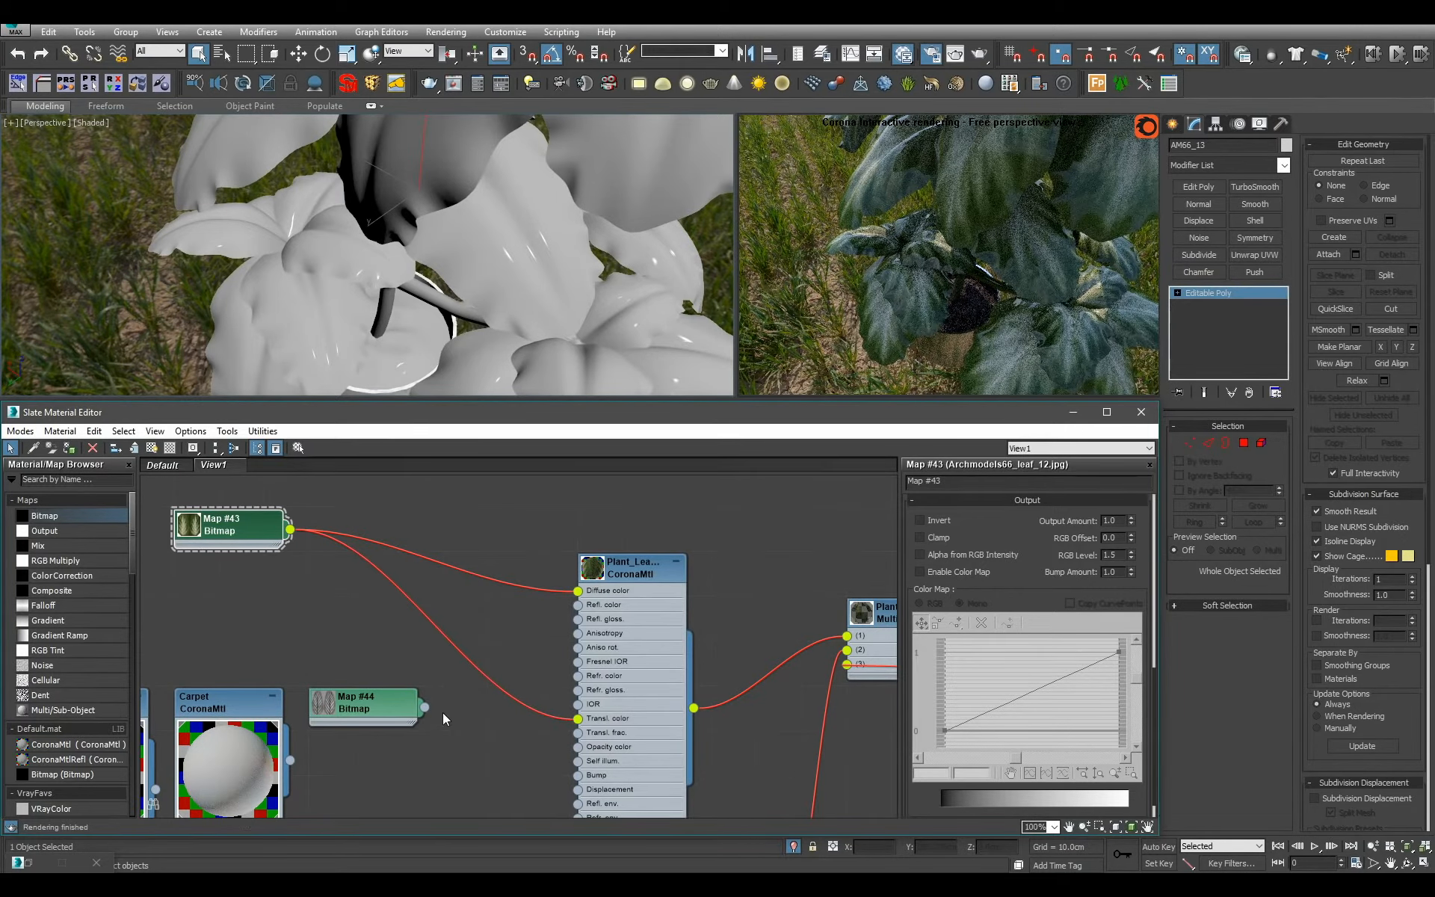
Feed the leaf bump bitmap through an Output map into the translucency fraction of Plant_Leaves.
drag(424, 707, 407, 640)
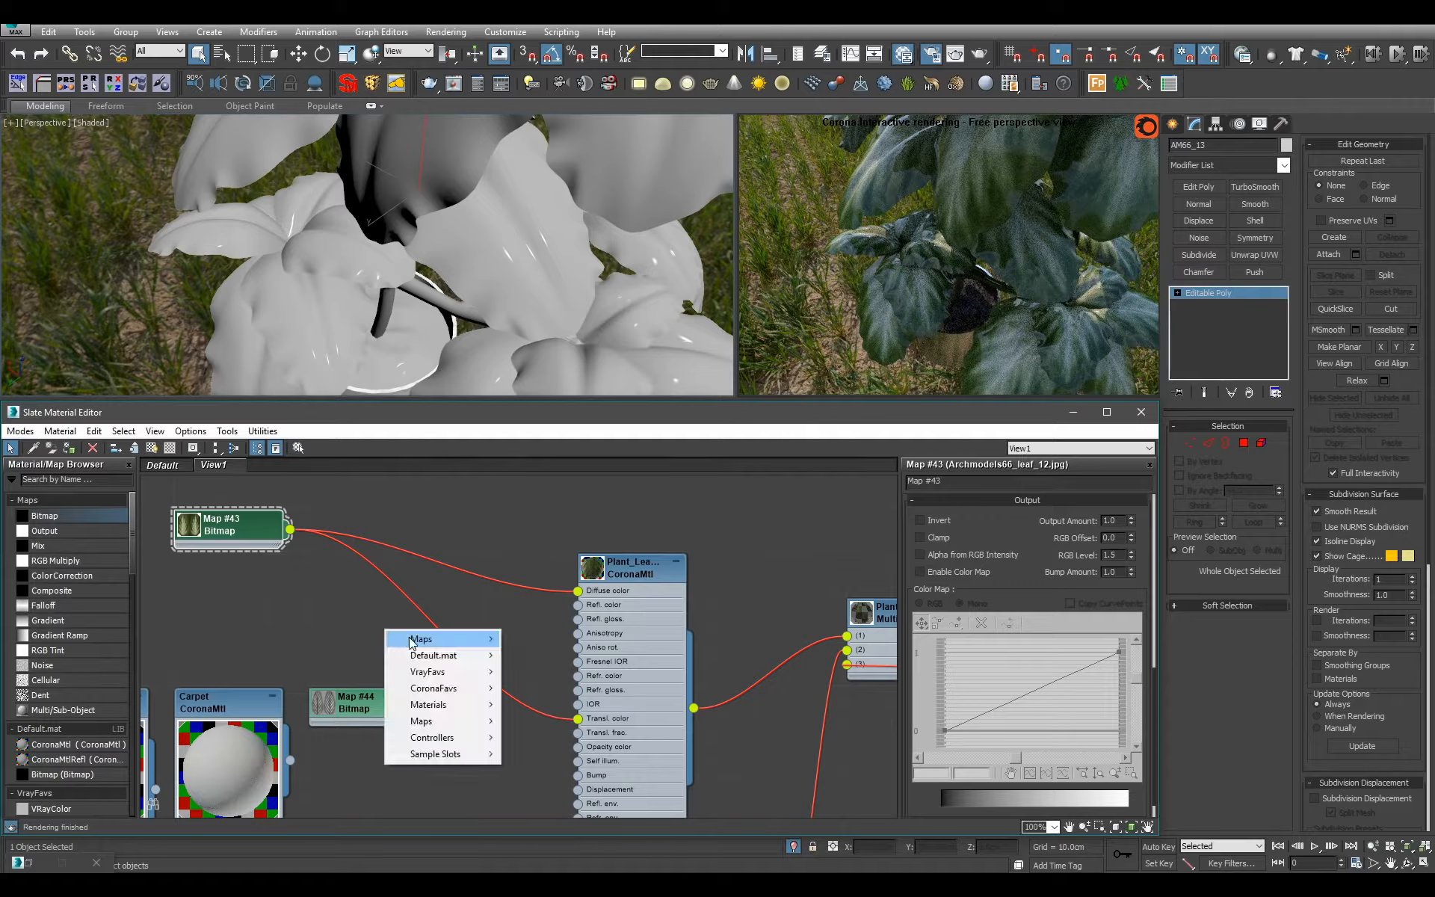
mouse_move(410, 637)
click(528, 653)
scroll(404, 638, up, 2)
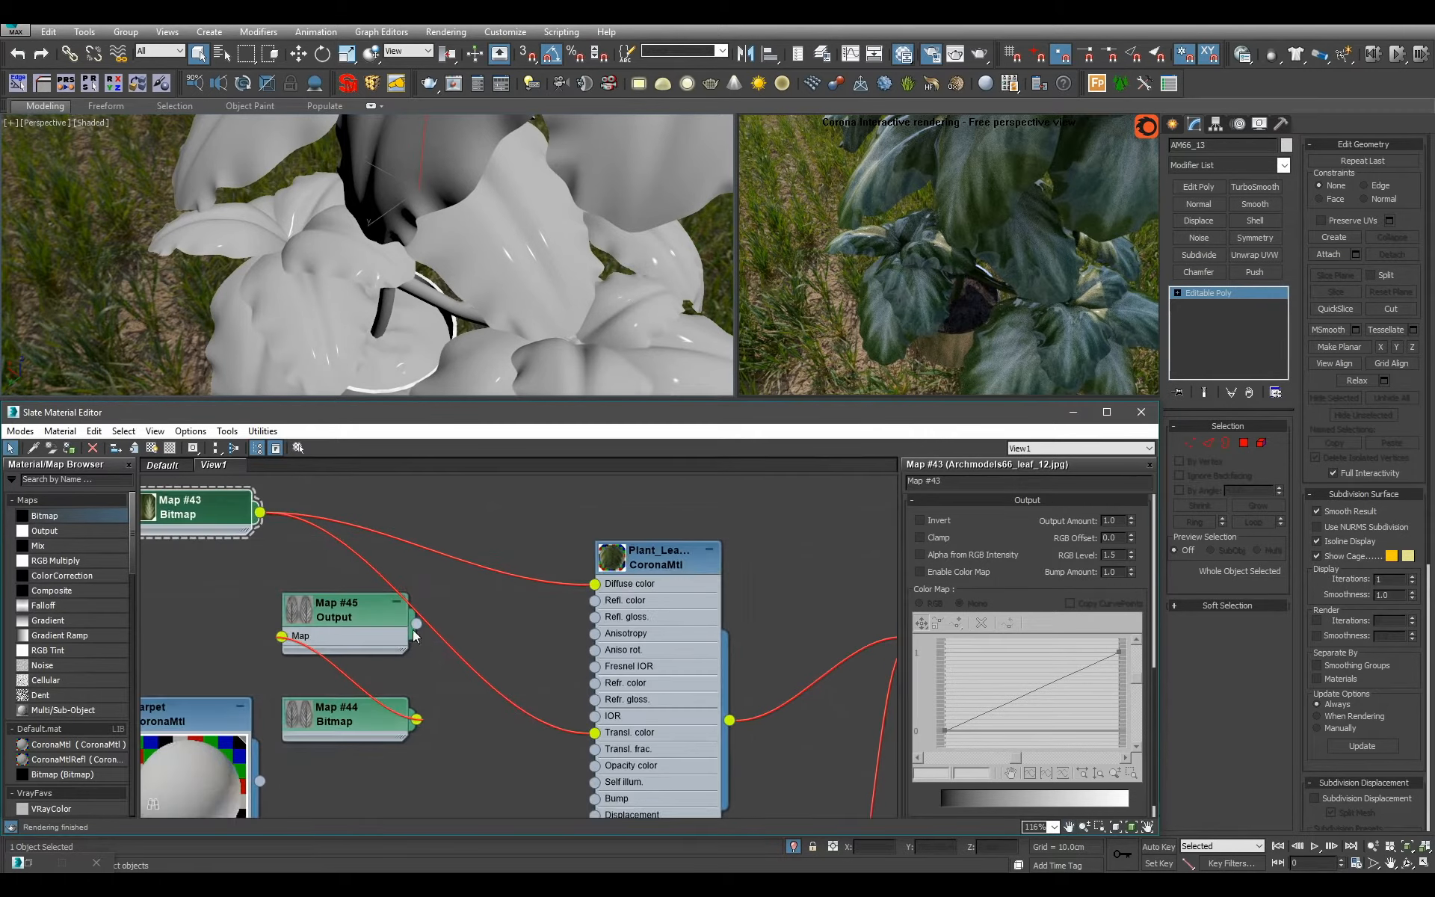
drag(579, 615, 595, 748)
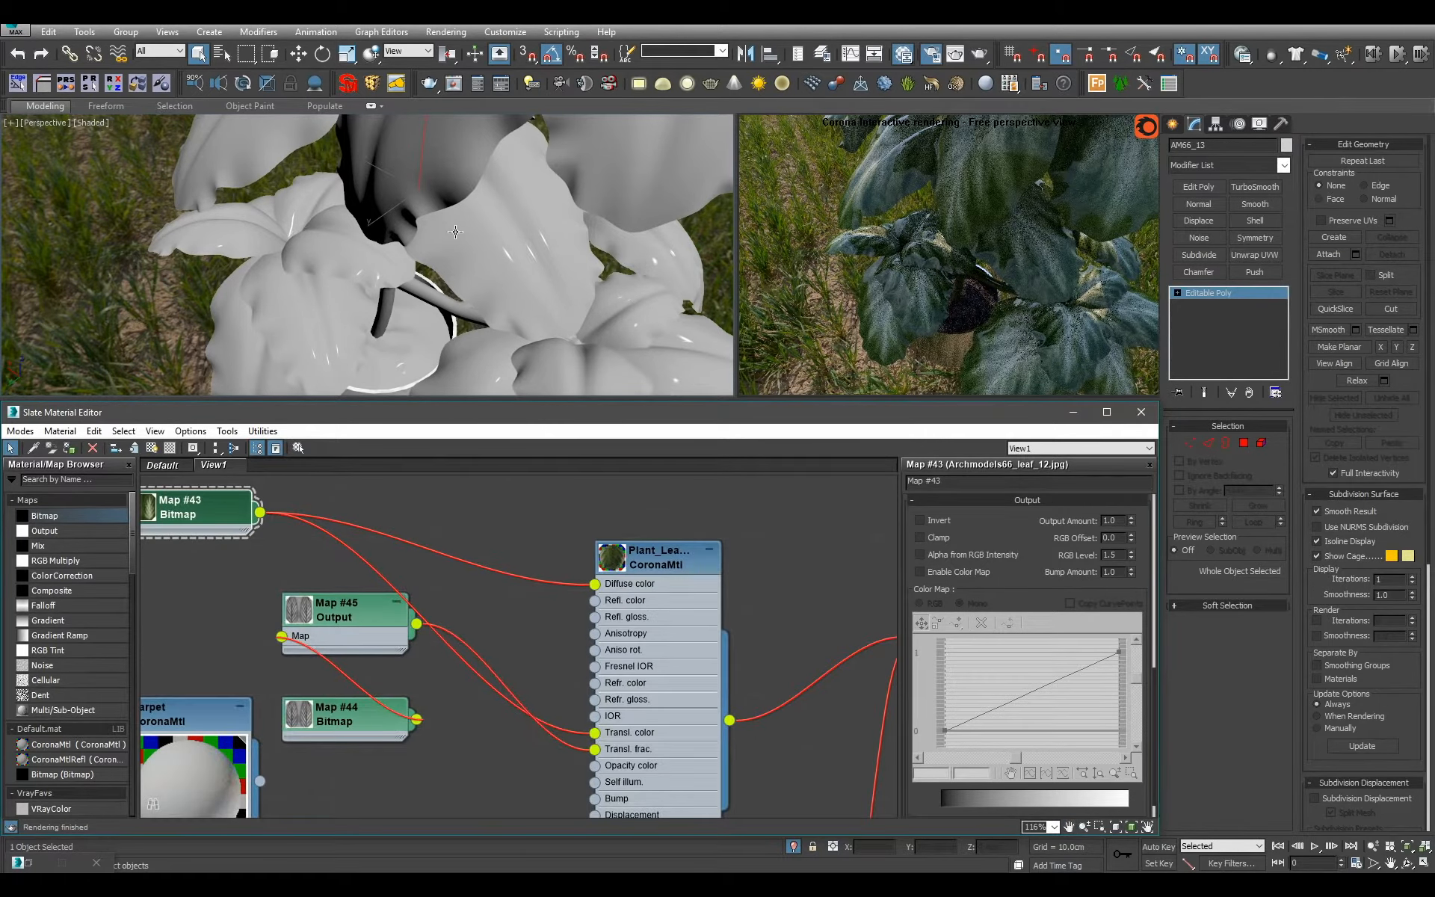
scroll(455, 231, down, 10)
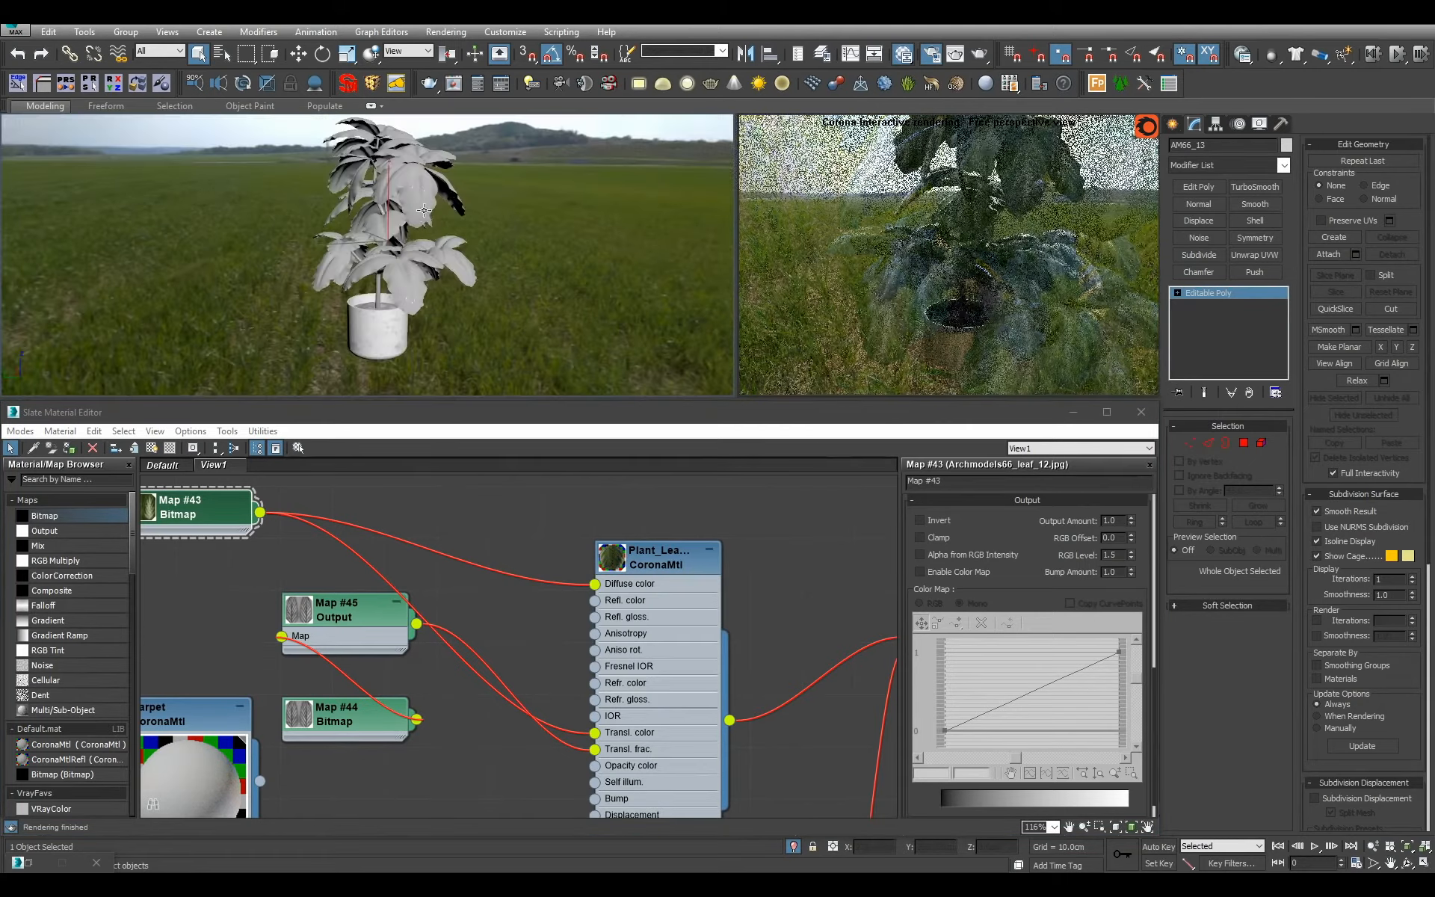
scroll(415, 236, up, 4)
alt+middle_drag(419, 237, 428, 212)
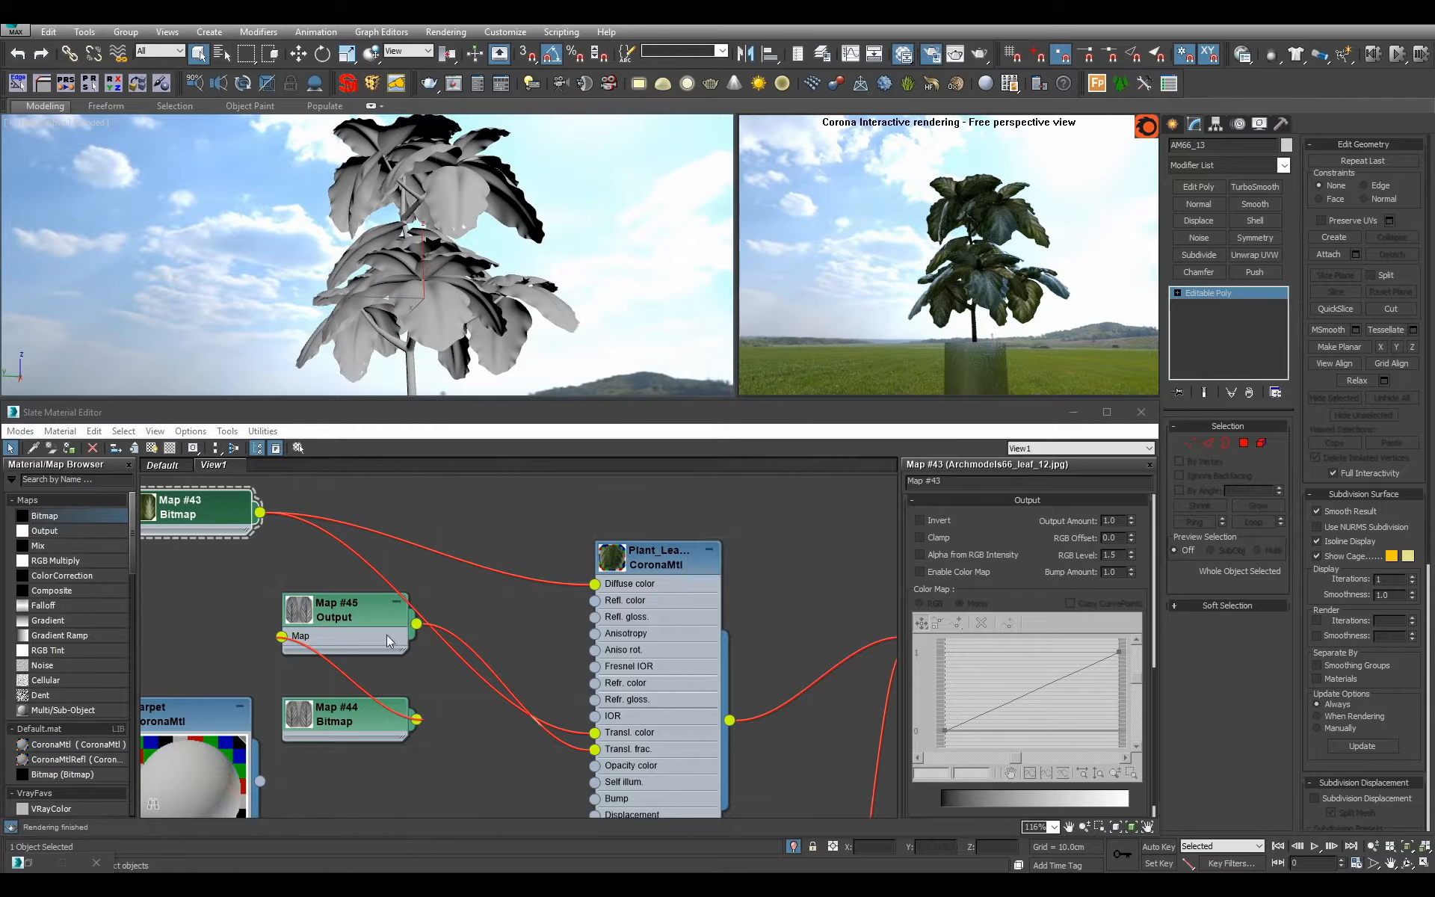
Move the bump bitmap away from its Output map and branch a second Output map from it.
drag(344, 708, 388, 716)
mouse_move(403, 716)
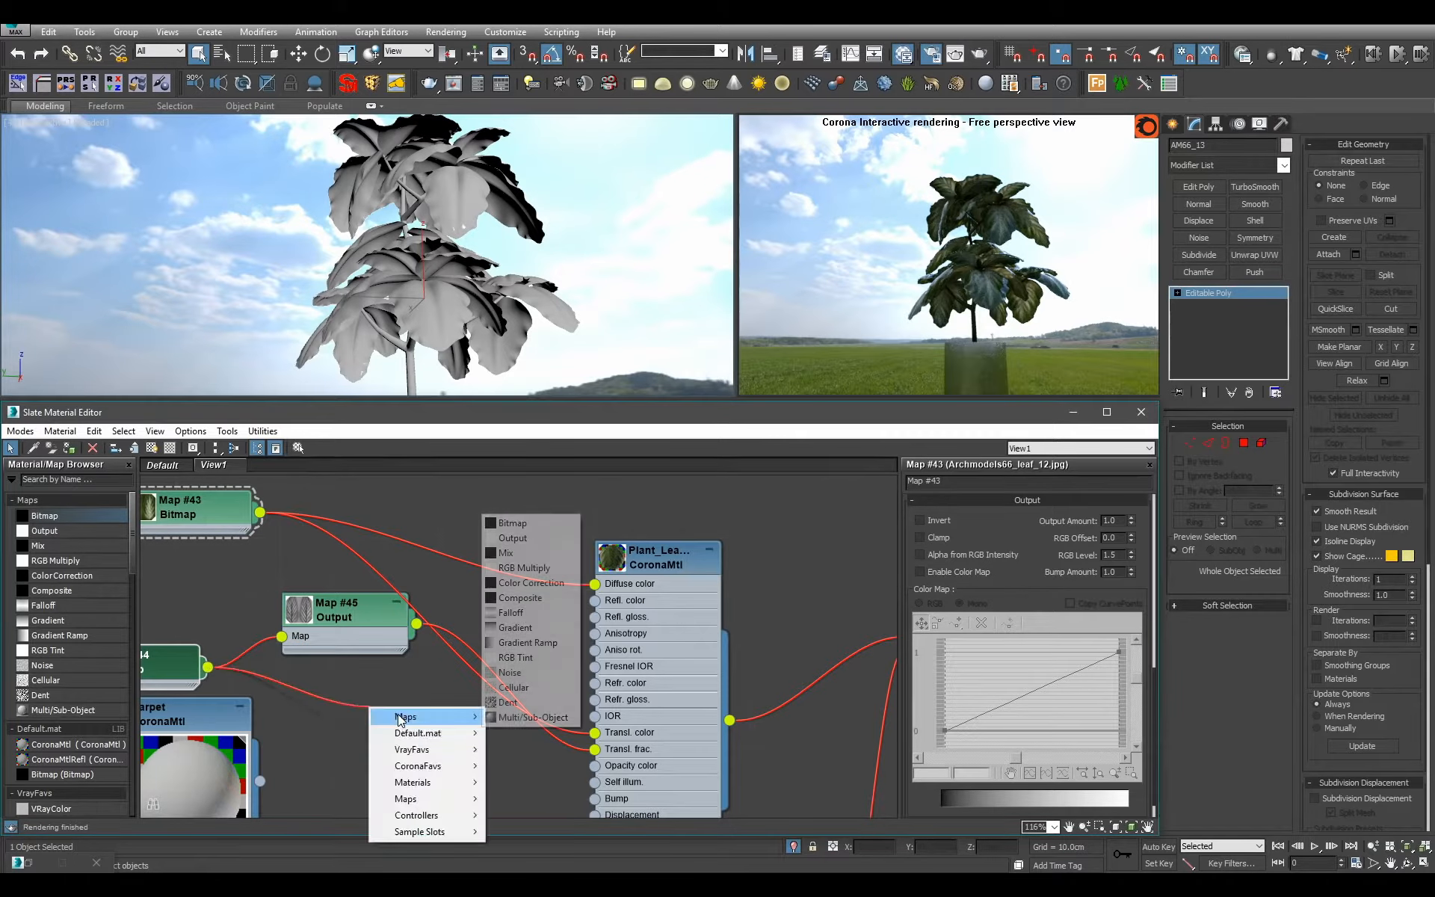
click(516, 538)
scroll(411, 650, down, 1)
scroll(410, 650, down, 10)
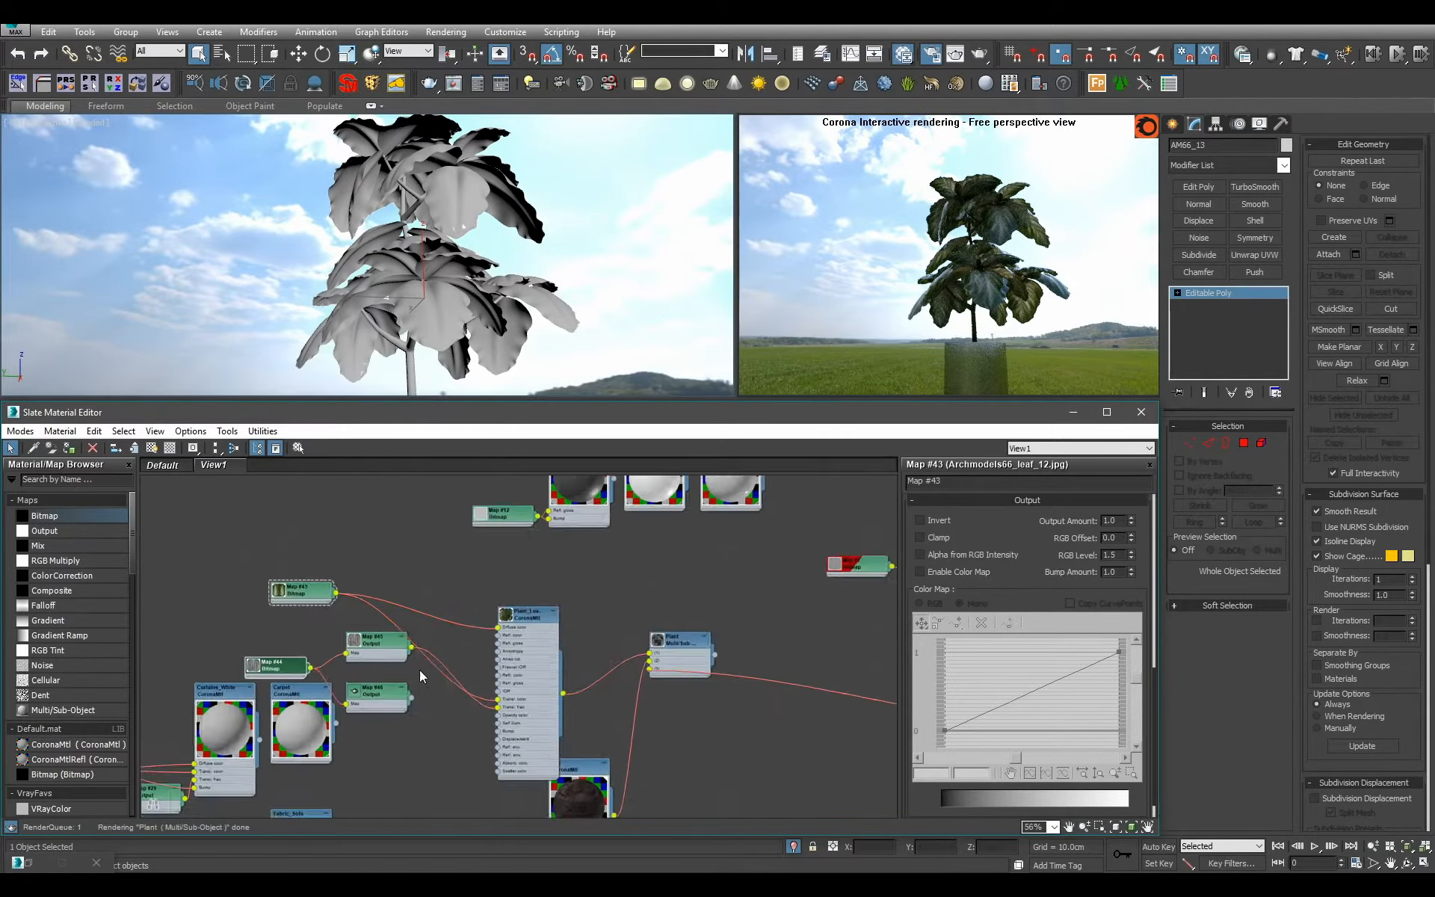
Move the Plant_Leaves nodes to free space, enlarge the material's preview and hide its unused slots.
key(c)
middle_drag(412, 641, 601, 605)
scroll(494, 621, up, 4)
double_click(458, 574)
key(h)
scroll(602, 605, up, 4)
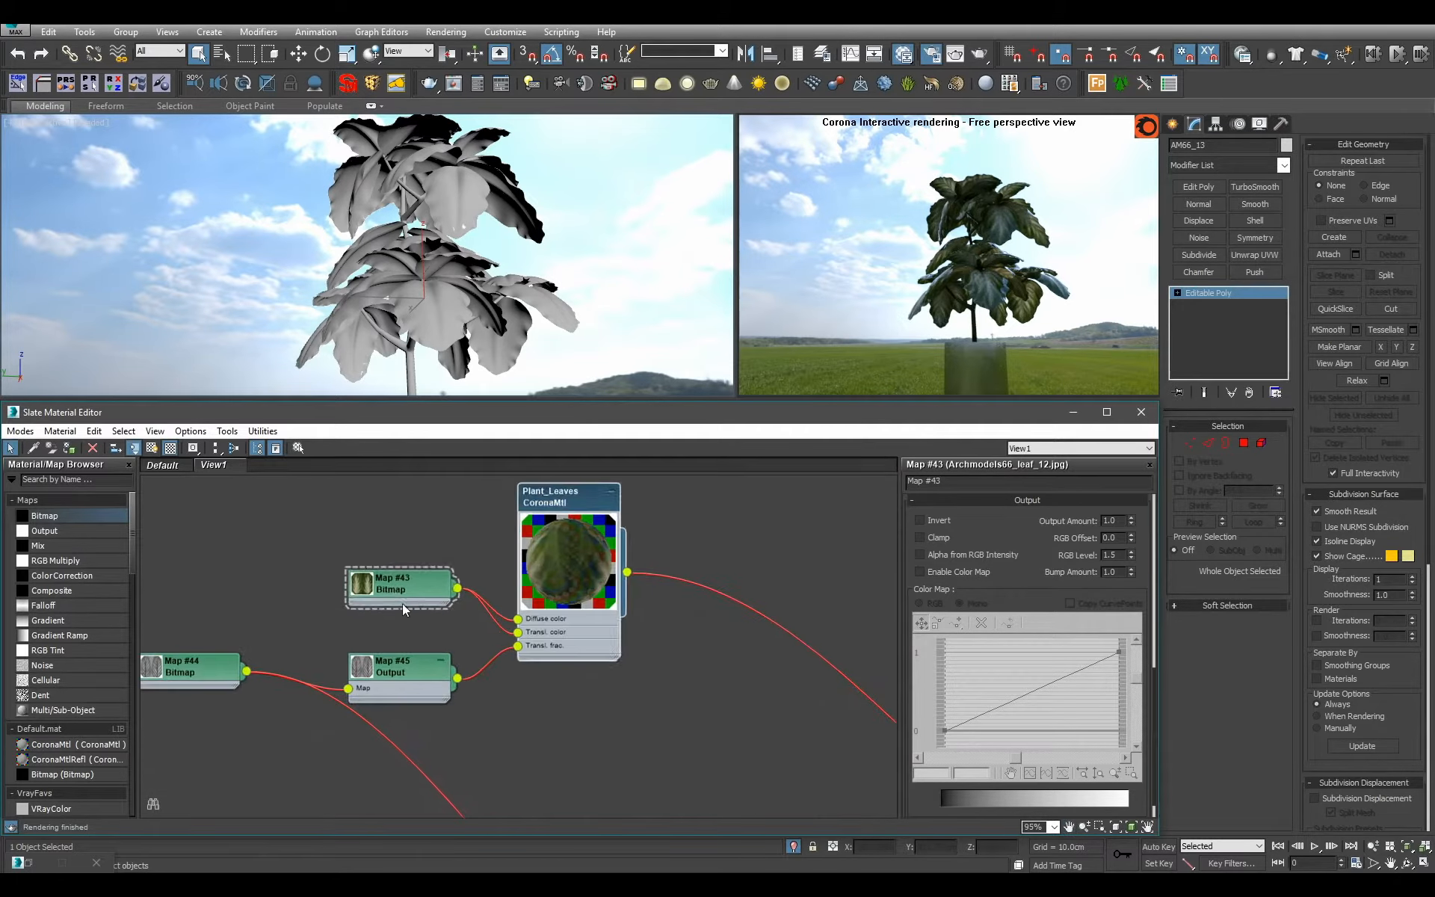
Line up the leaf colour bitmap and first Output map beside Plant_Leaves and collapse the Output node.
drag(398, 595, 400, 553)
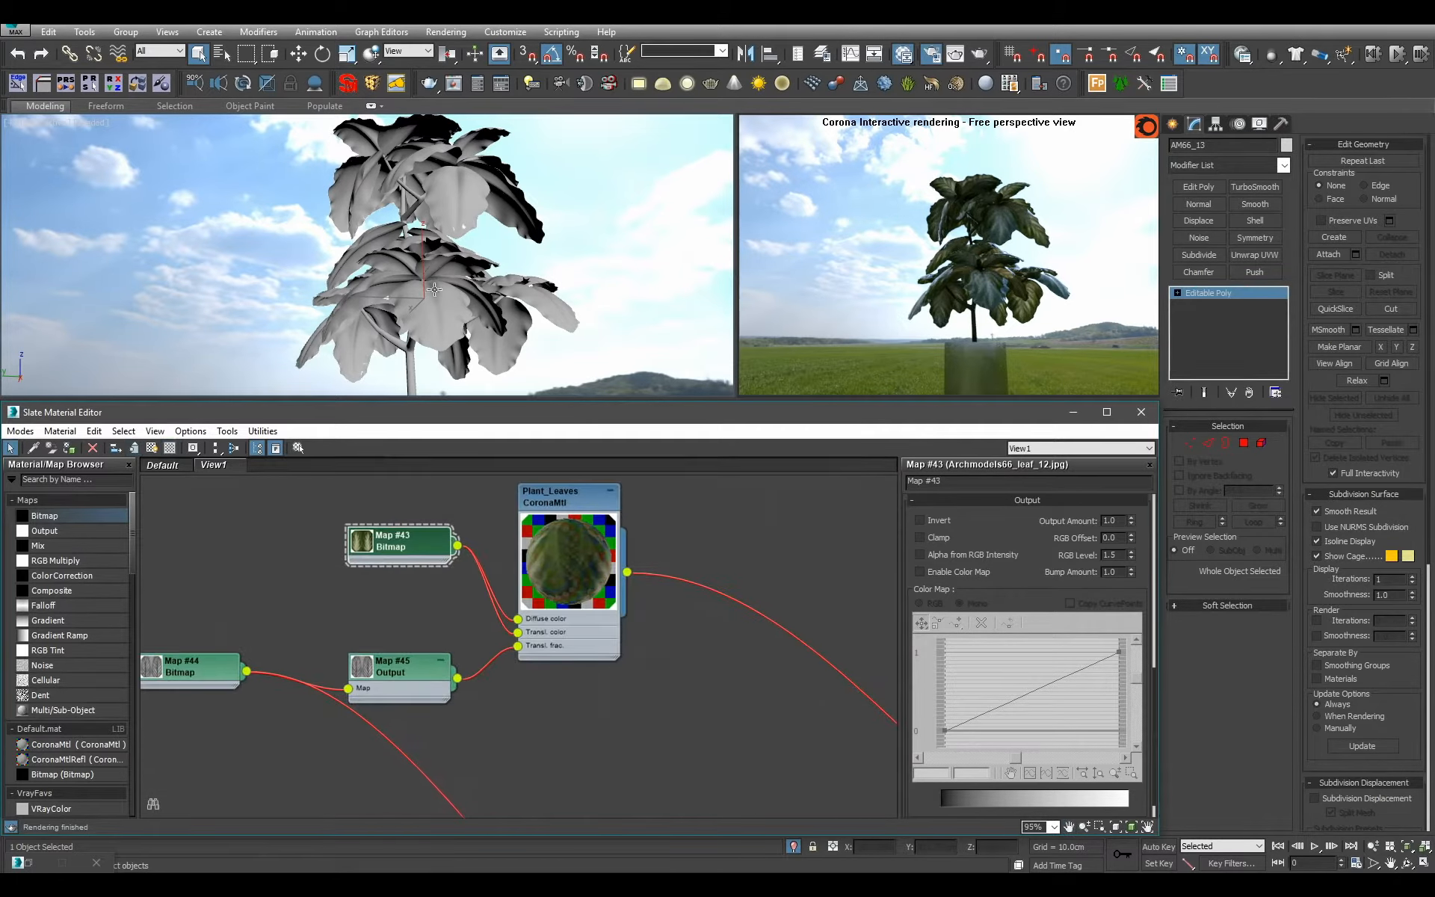
middle_drag(408, 558, 464, 565)
scroll(495, 629, up, 1)
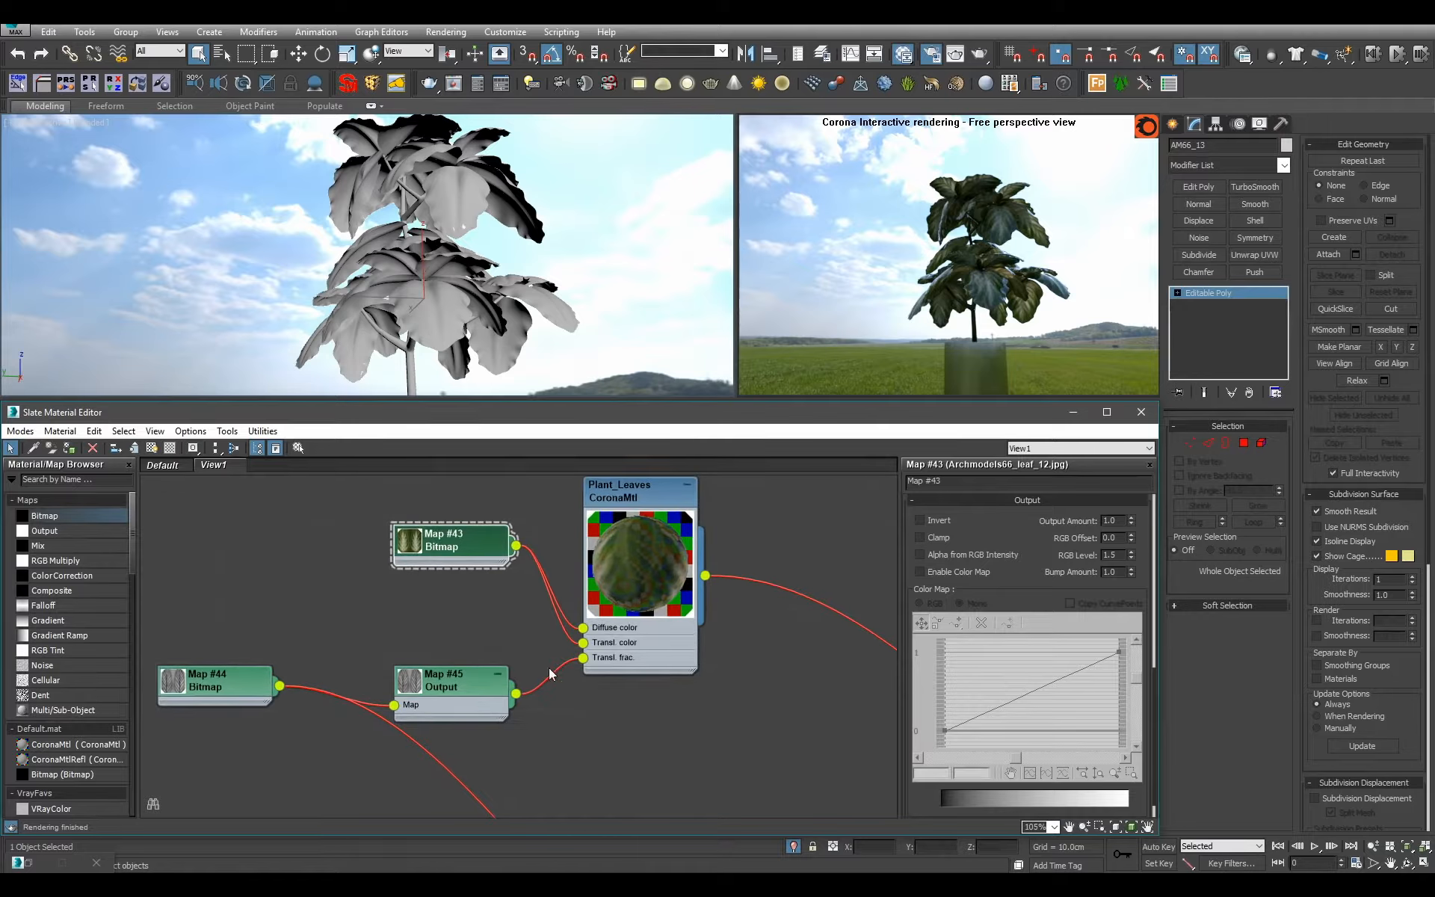
drag(463, 683, 463, 635)
click(498, 626)
Move the second Output map up to the Plant_Leaves group, below the first Output map.
middle_drag(512, 796, 541, 647)
scroll(541, 647, down, 1)
scroll(541, 648, down, 5)
middle_drag(694, 757, 441, 595)
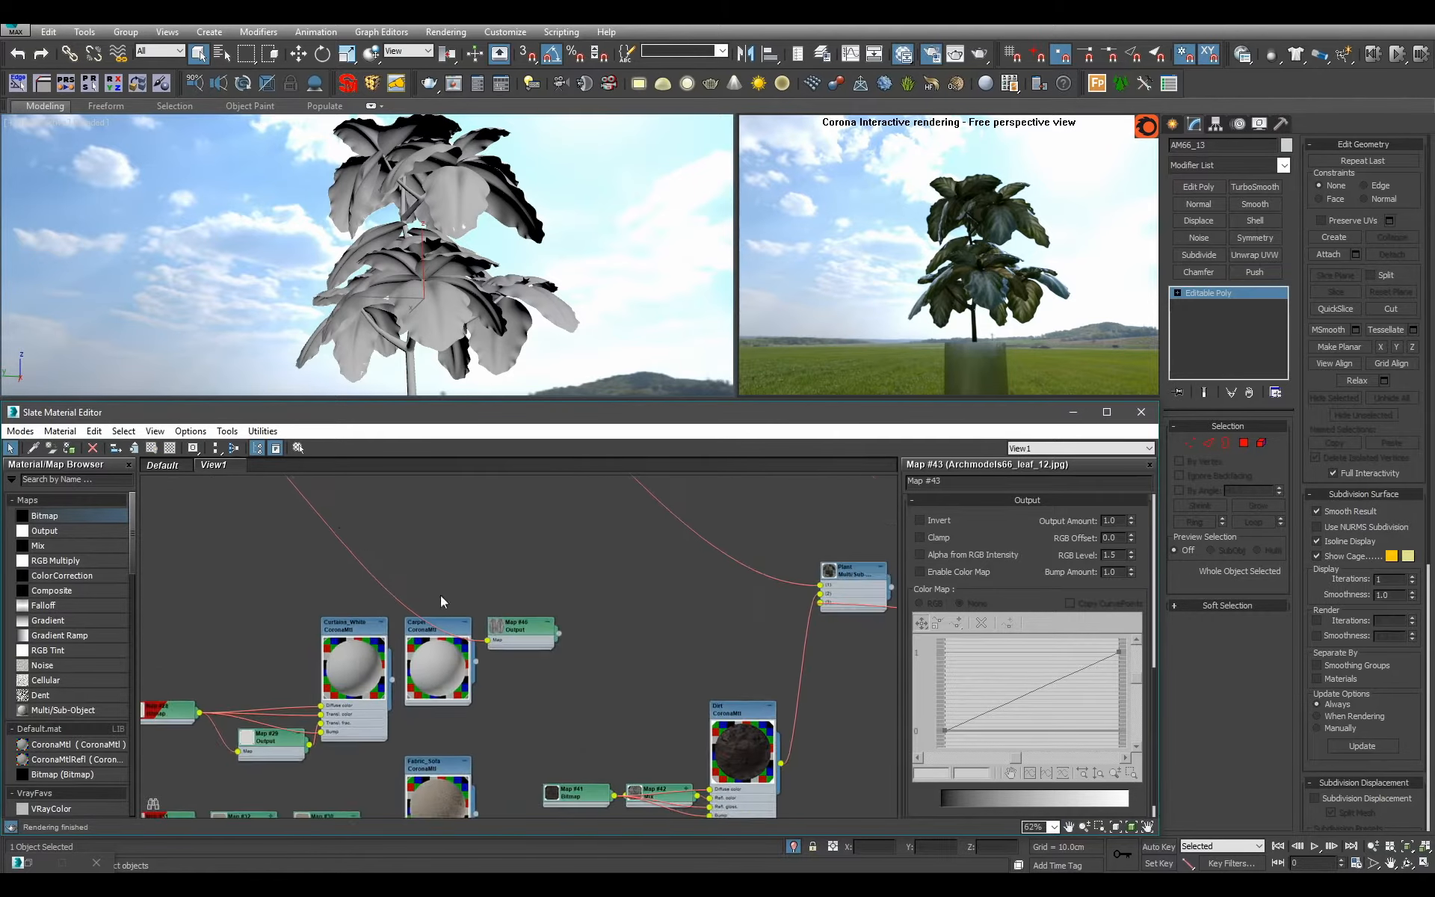
scroll(441, 595, down, 2)
drag(508, 631, 296, 468)
middle_drag(332, 505, 517, 748)
Connect the second Output map to the reflection glossiness of Plant_Leaves.
scroll(517, 748, up, 2)
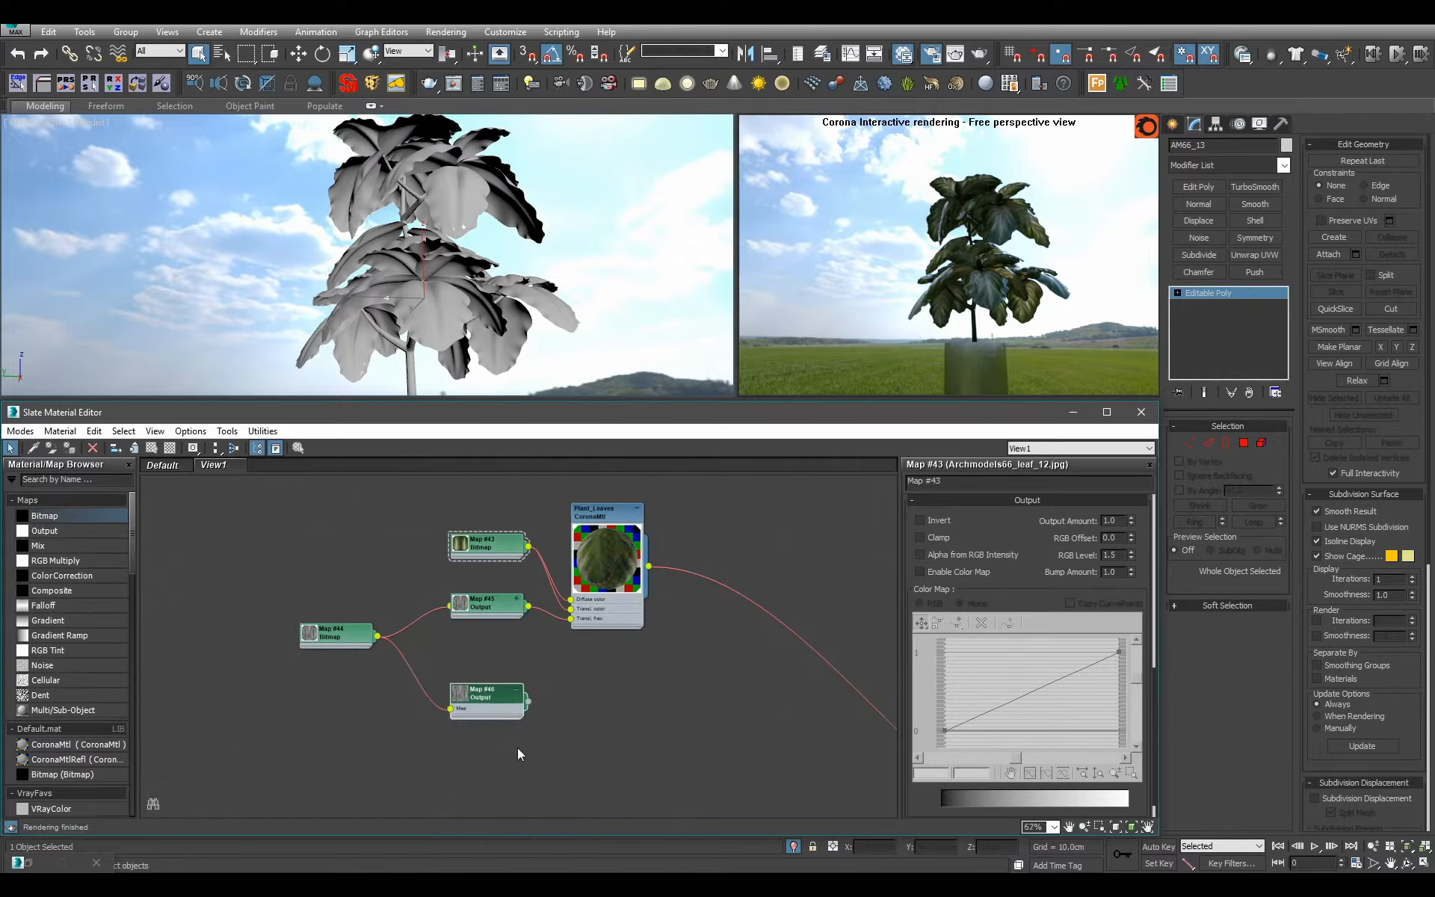
scroll(509, 657, up, 4)
mouse_move(618, 602)
mouse_down()
mouse_move(648, 579)
mouse_move(616, 599)
mouse_up()
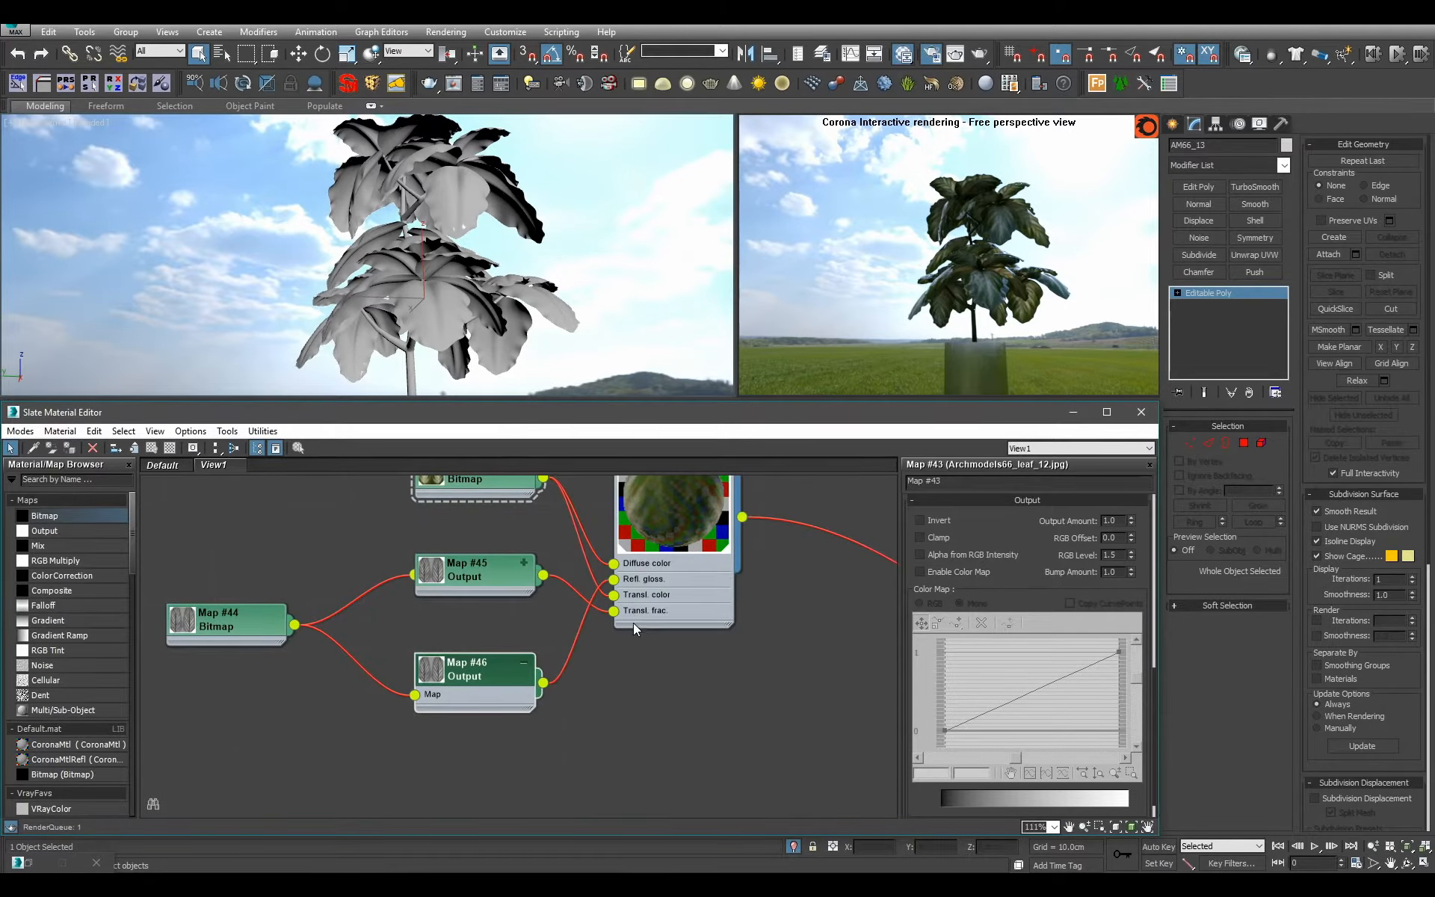
alt+middle_drag(441, 196, 415, 288)
scroll(414, 289, up, 10)
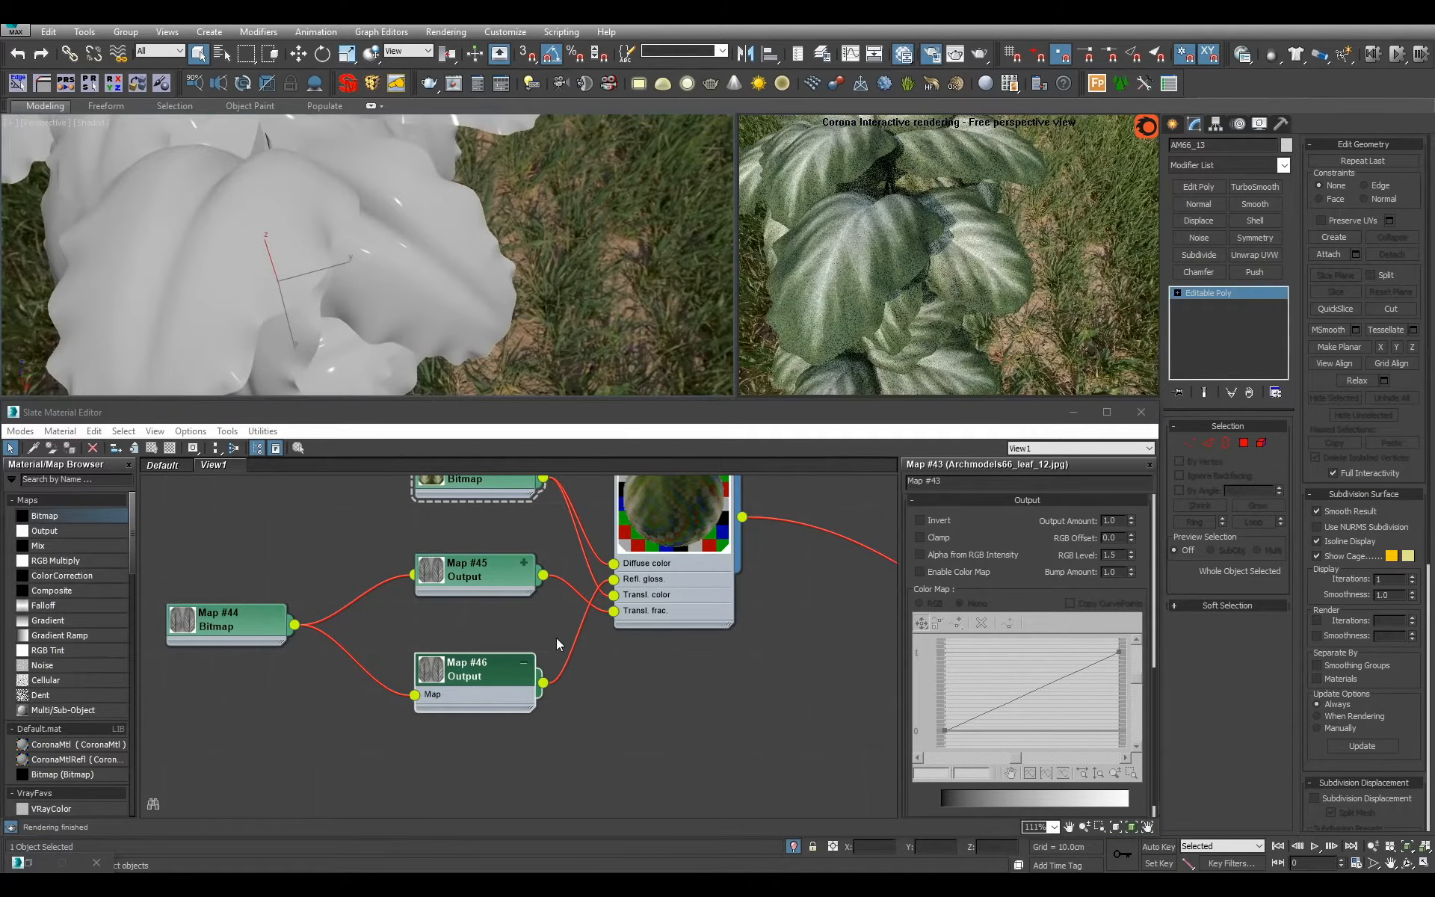
Set the second Output map's RGB offset to 0.1 and its RGB level to 2.
double_click(482, 669)
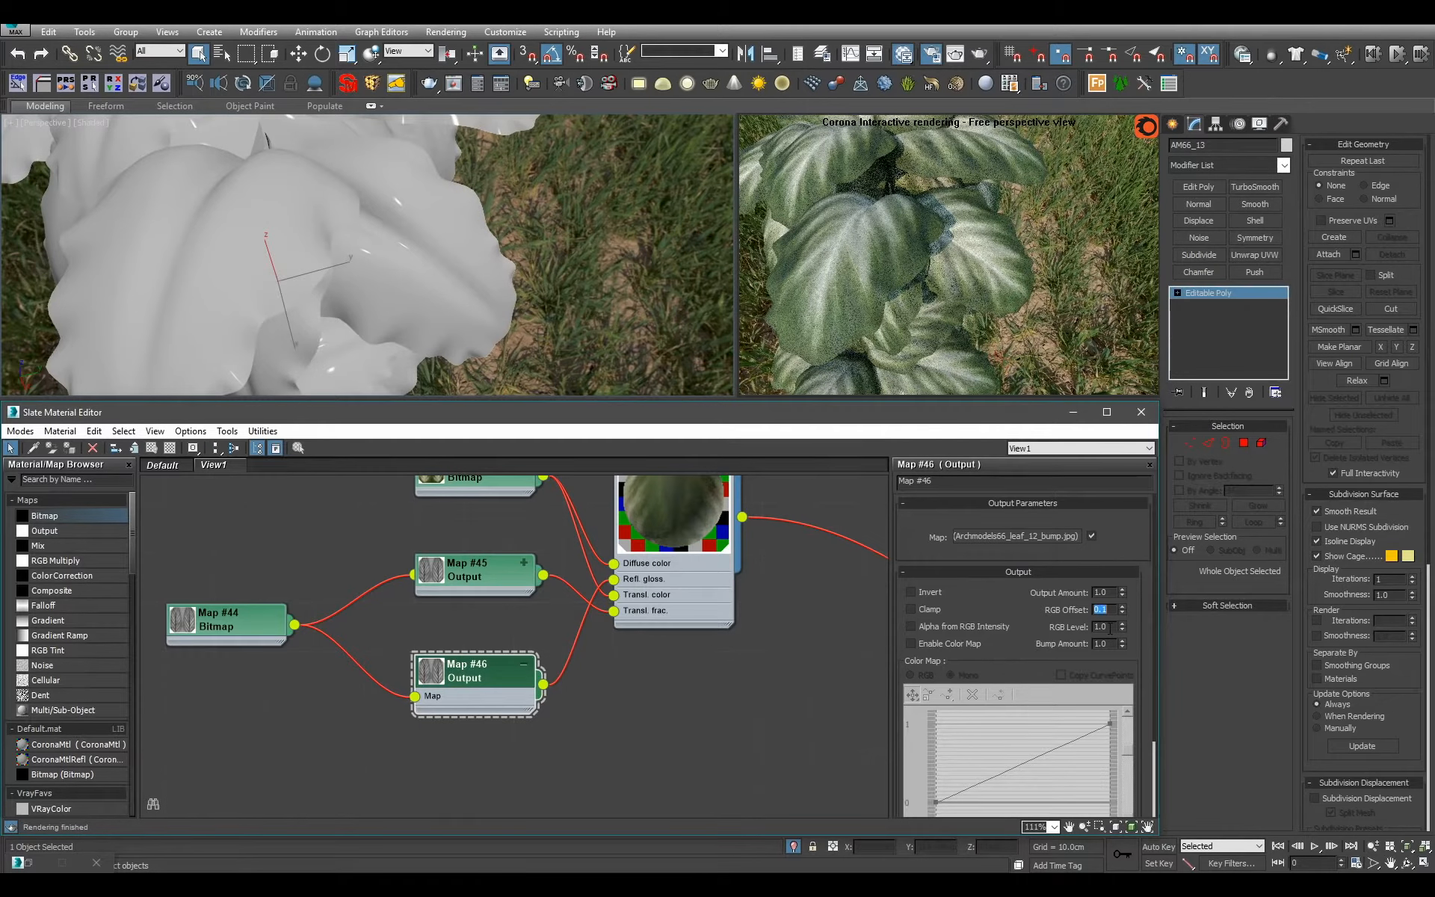
click(1109, 628)
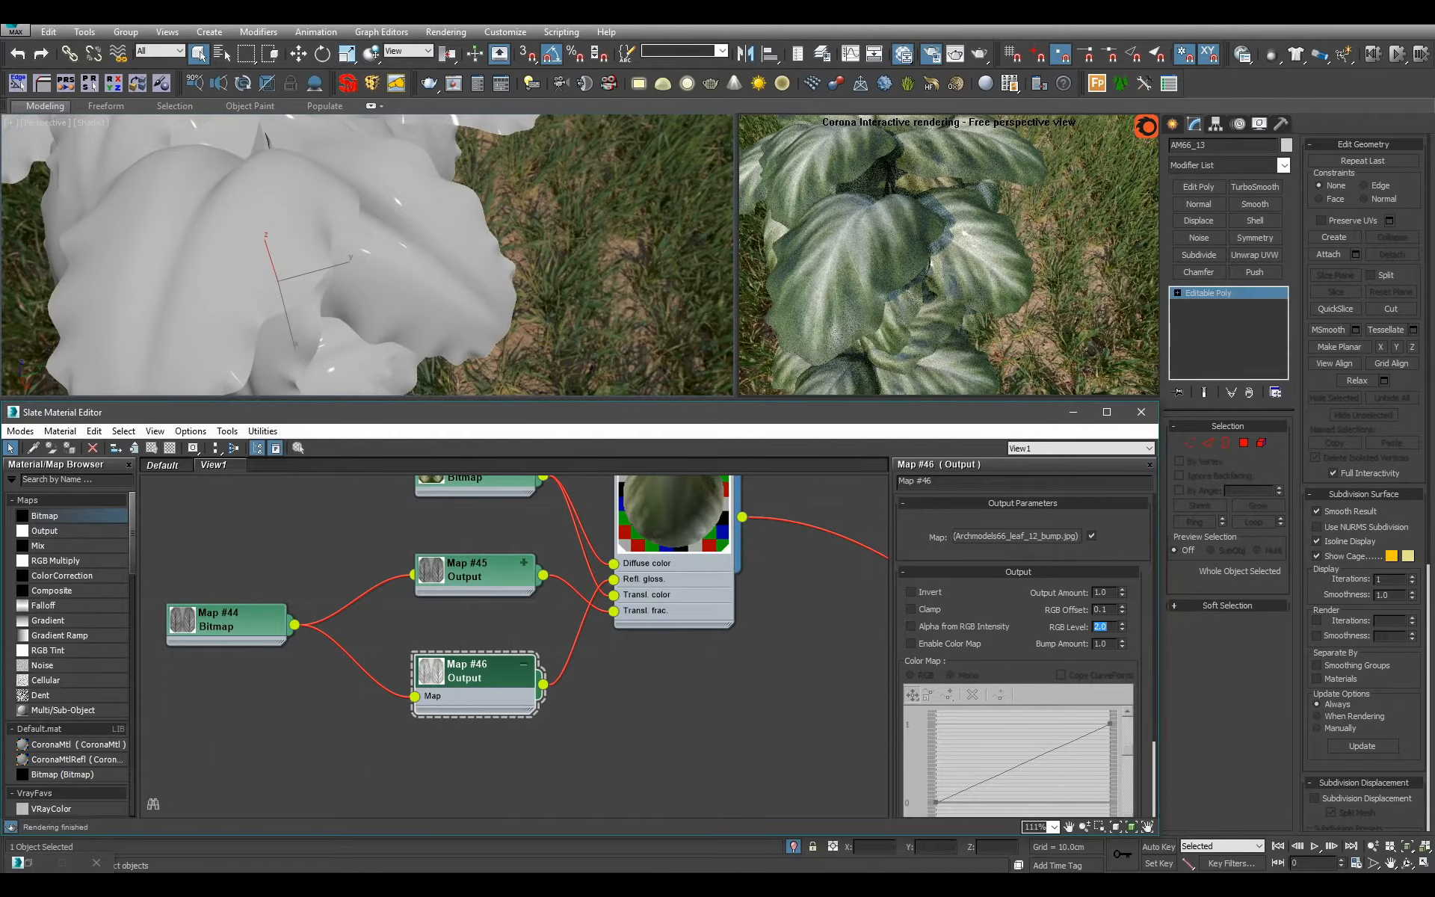
scroll(478, 263, down, 4)
mouse_move(479, 263)
alt+middle_down()
mouse_move(487, 271)
mouse_move(469, 251)
alt+middle_up()
scroll(469, 250, up, 6)
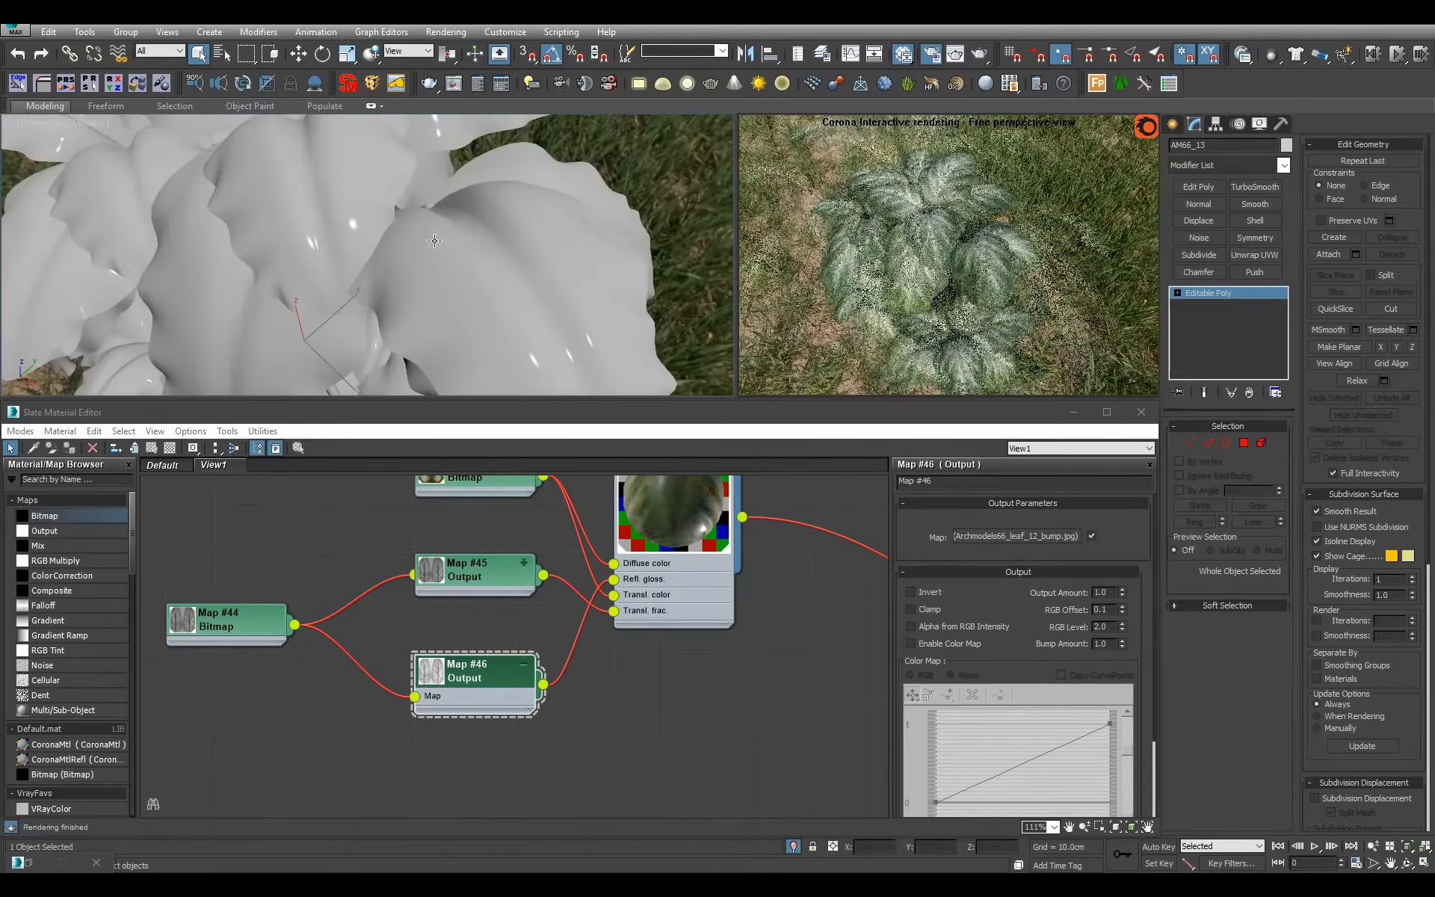
Try RGB levels of 1.4 and 1 on the glossiness Output map, and settle on 1.2.
double_click(1104, 626)
text(1.4)
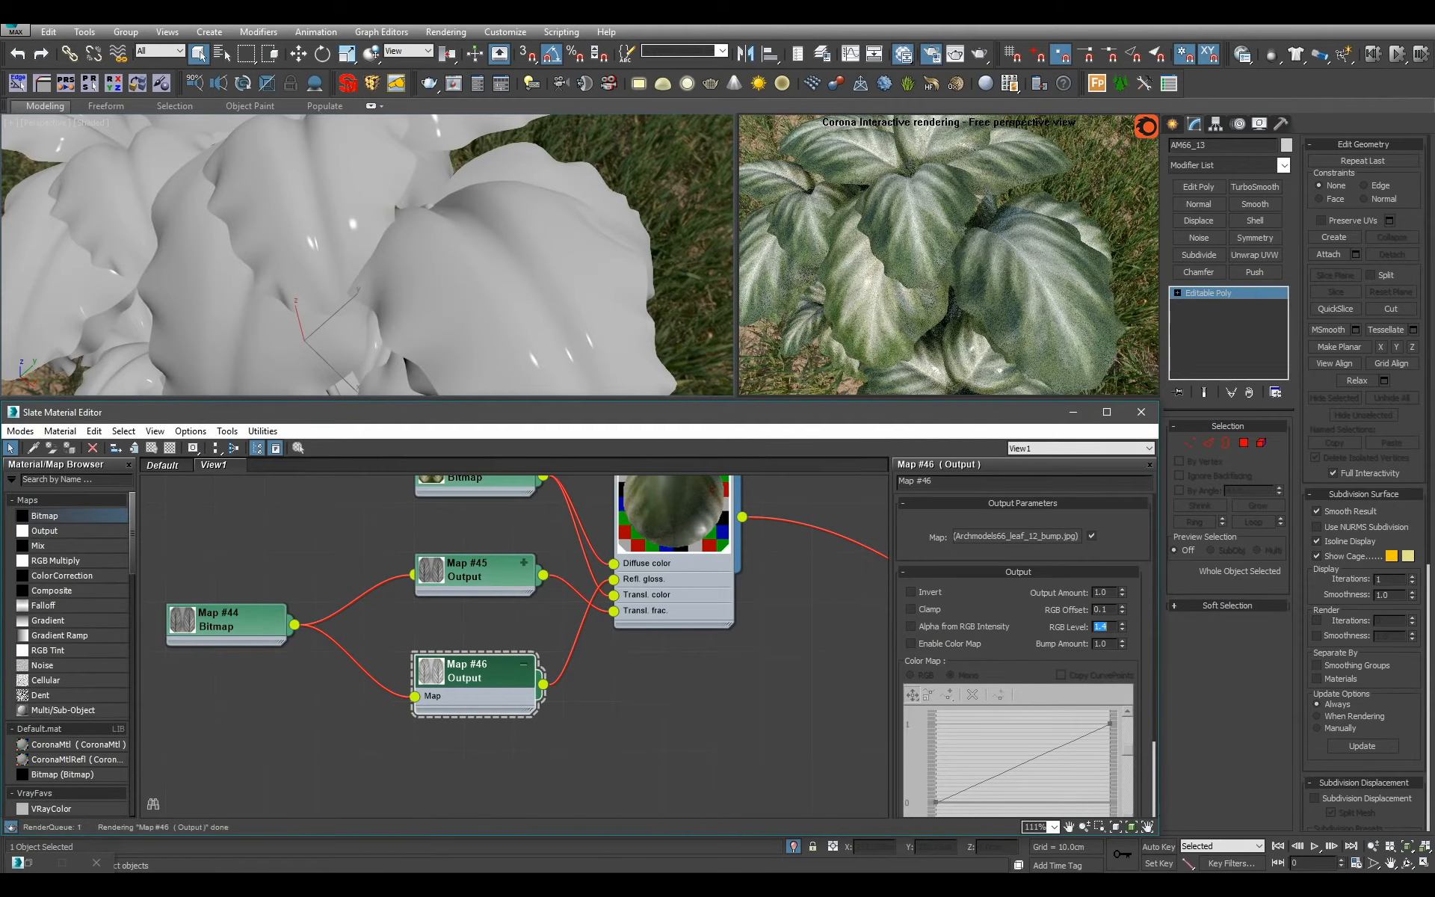
text(11)
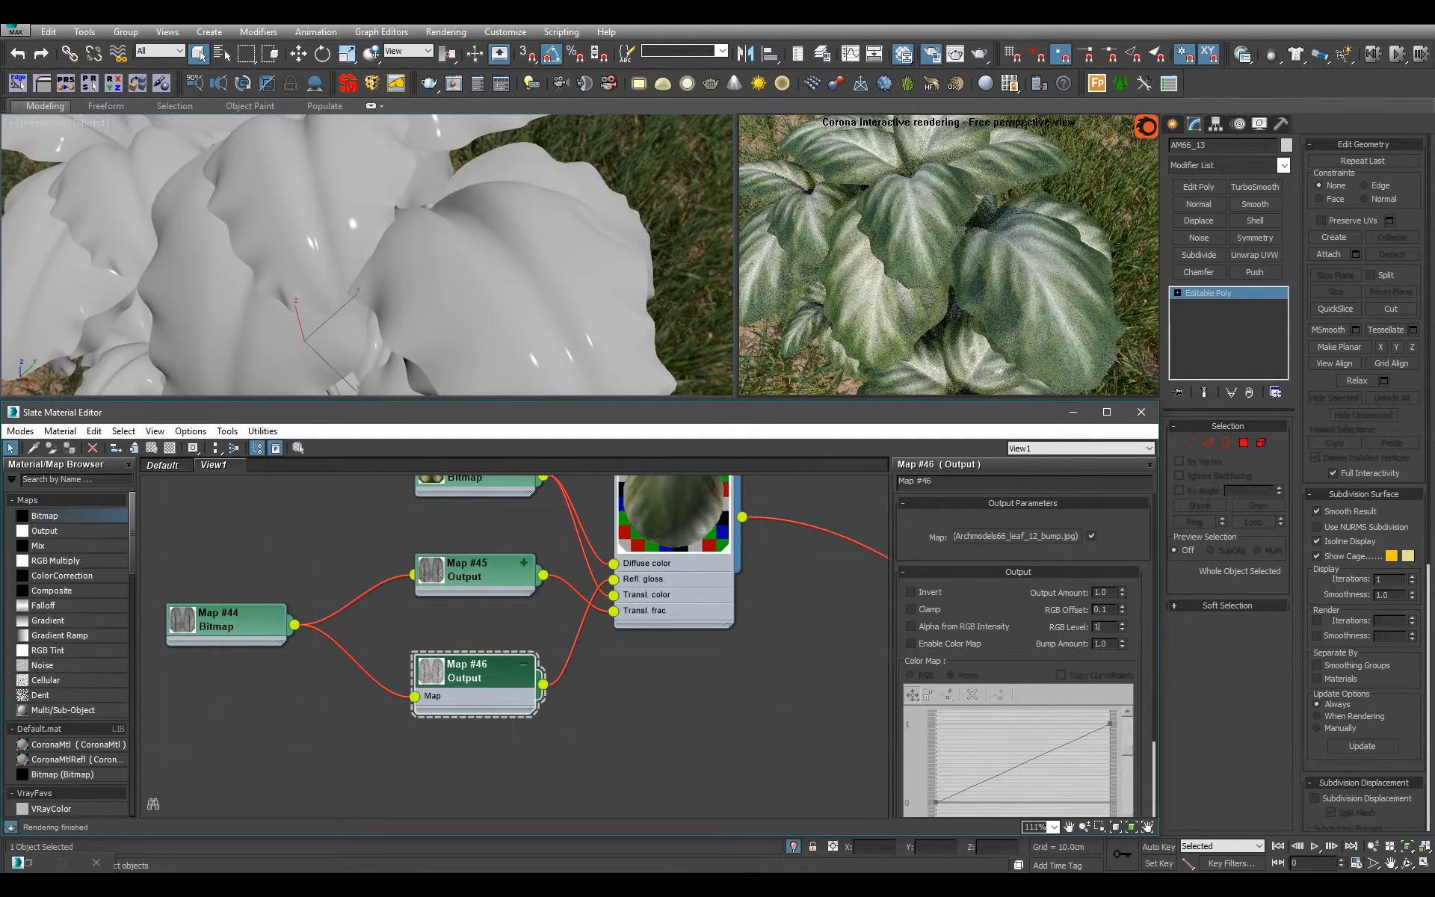
key(Return)
middle_drag(684, 595, 680, 673)
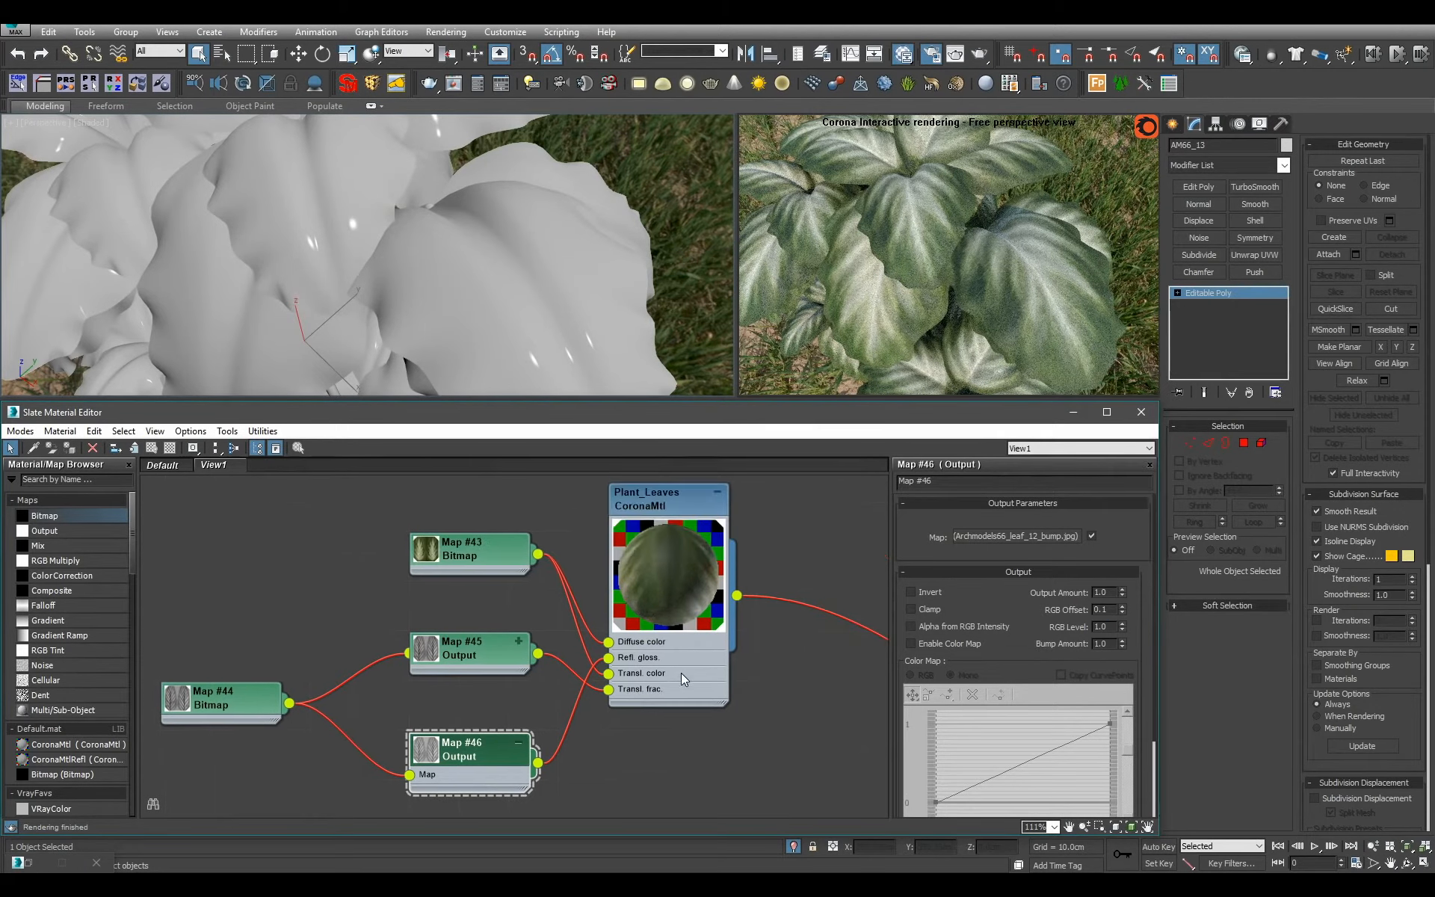
double_click(1100, 626)
text(1.2)
scroll(337, 292, down, 8)
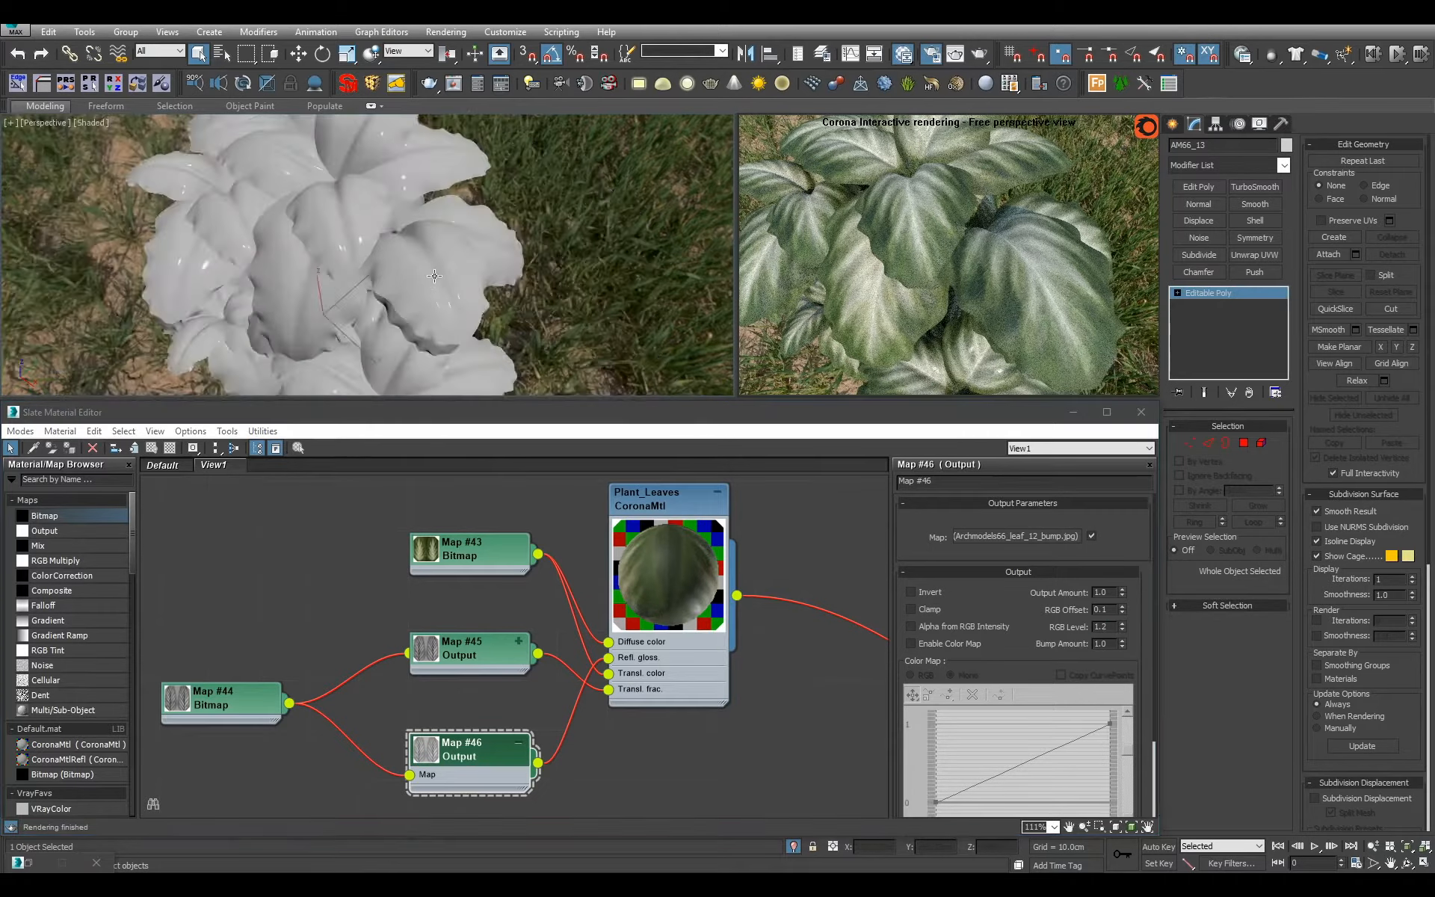
Set the RGB offset of the glossiness Output map (Map #46) to 0.2 and check the leaves from several angles.
alt+middle_drag(340, 322, 423, 293)
click(1106, 610)
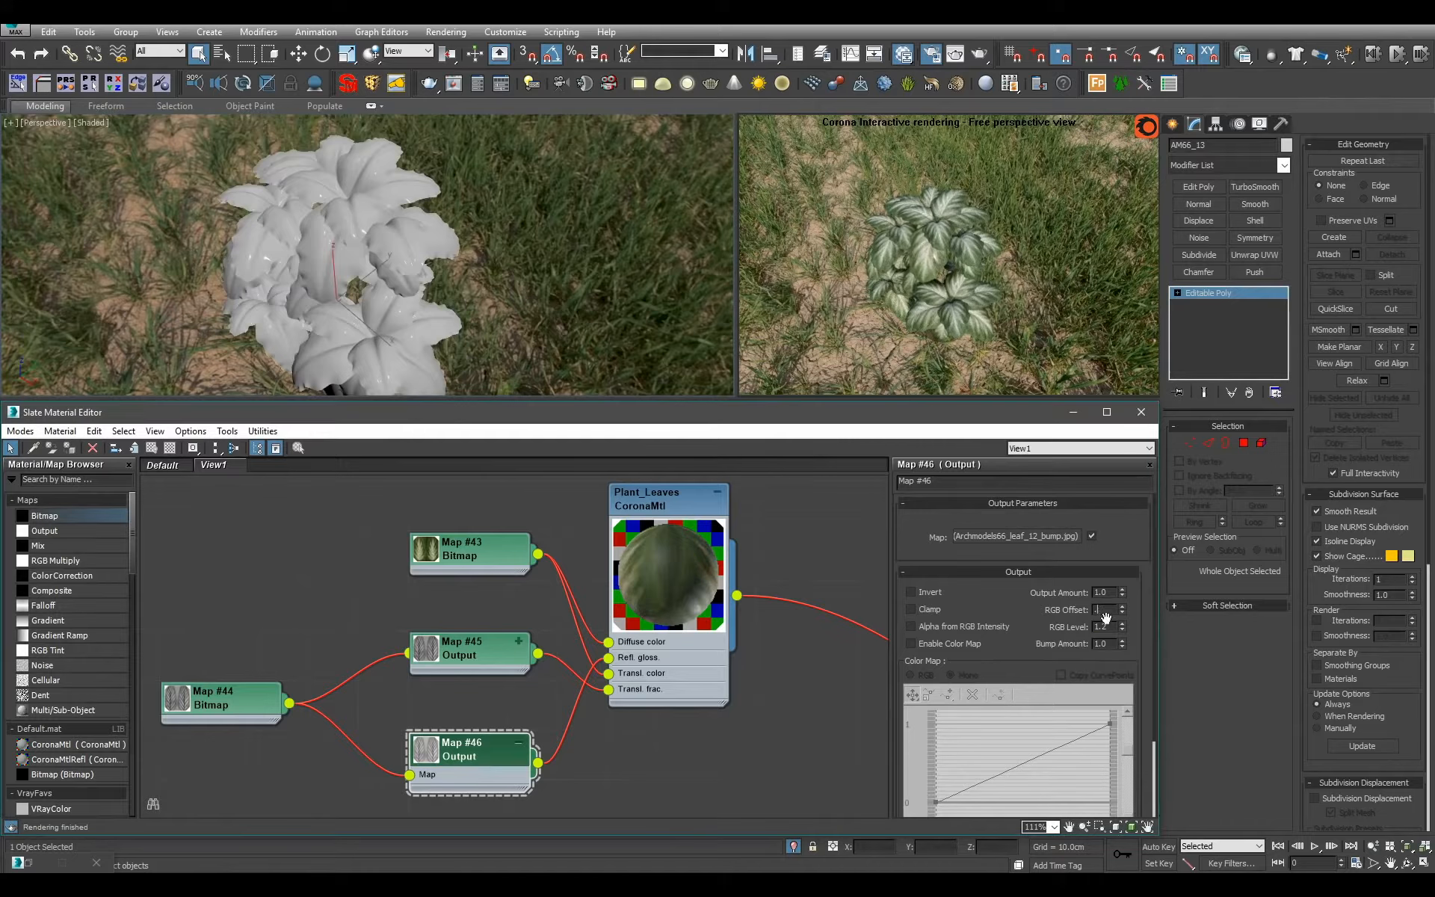
scroll(465, 308, up, 5)
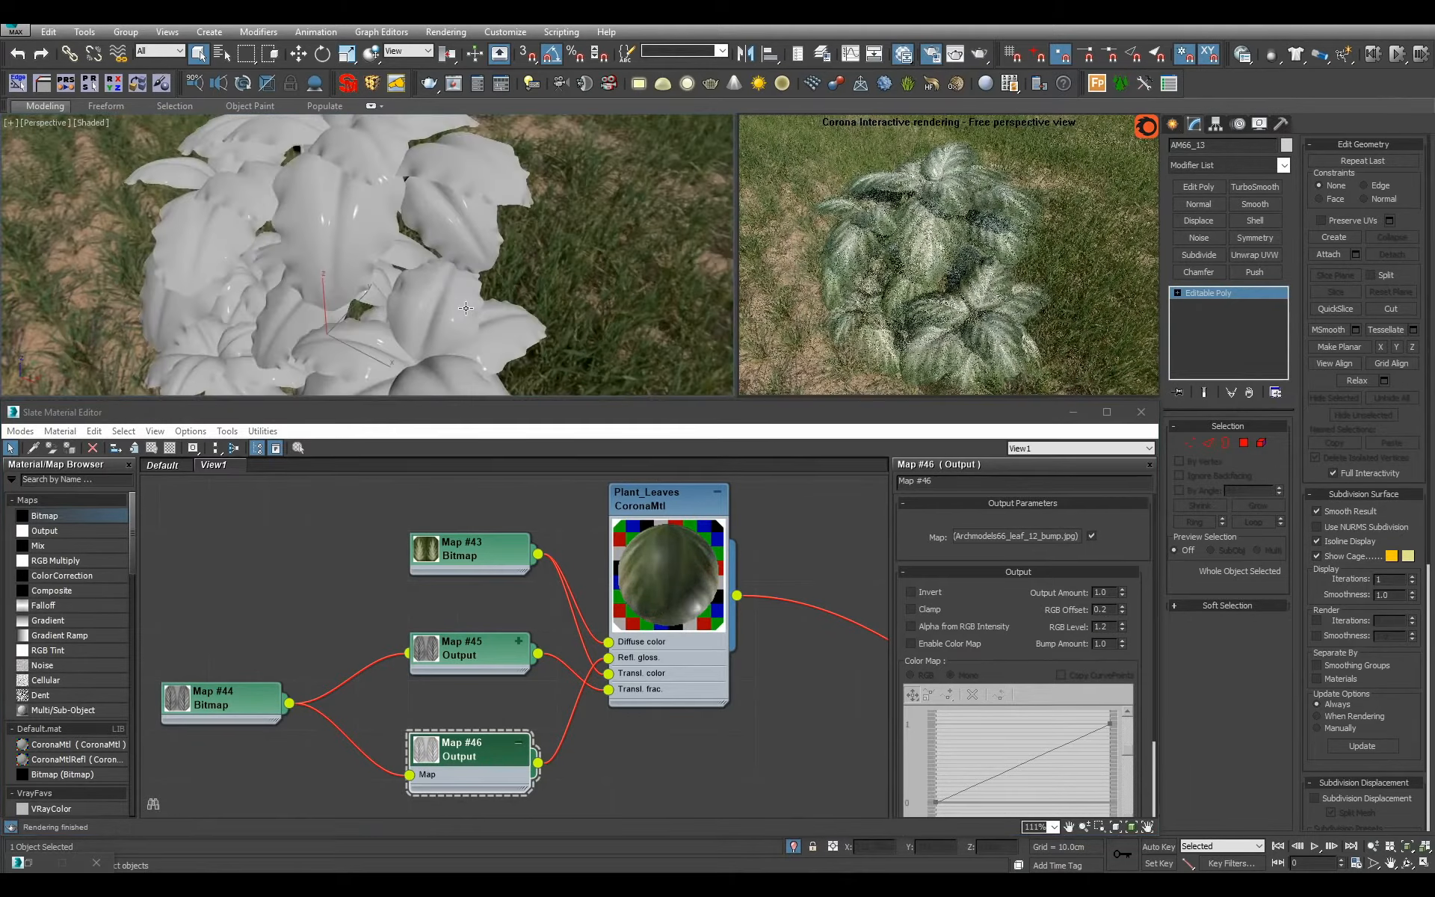
alt+middle_drag(465, 308, 361, 276)
scroll(359, 299, down, 3)
Place the glossiness Output map above the translucency-fraction Output map, and try RGB level 2 on the latter before settling on 1.5.
double_click(485, 656)
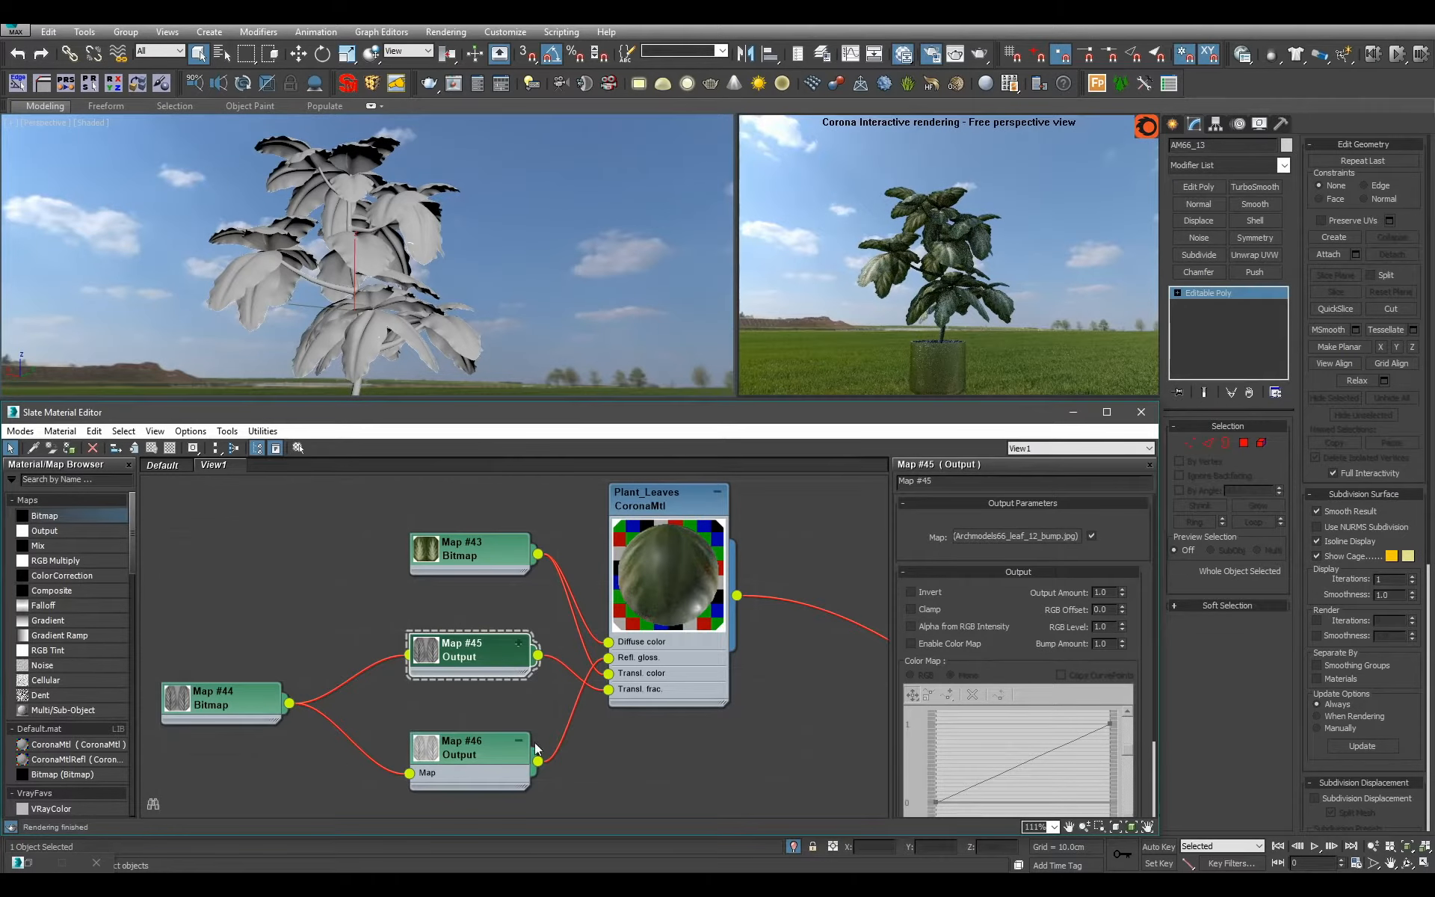
drag(521, 756, 491, 706)
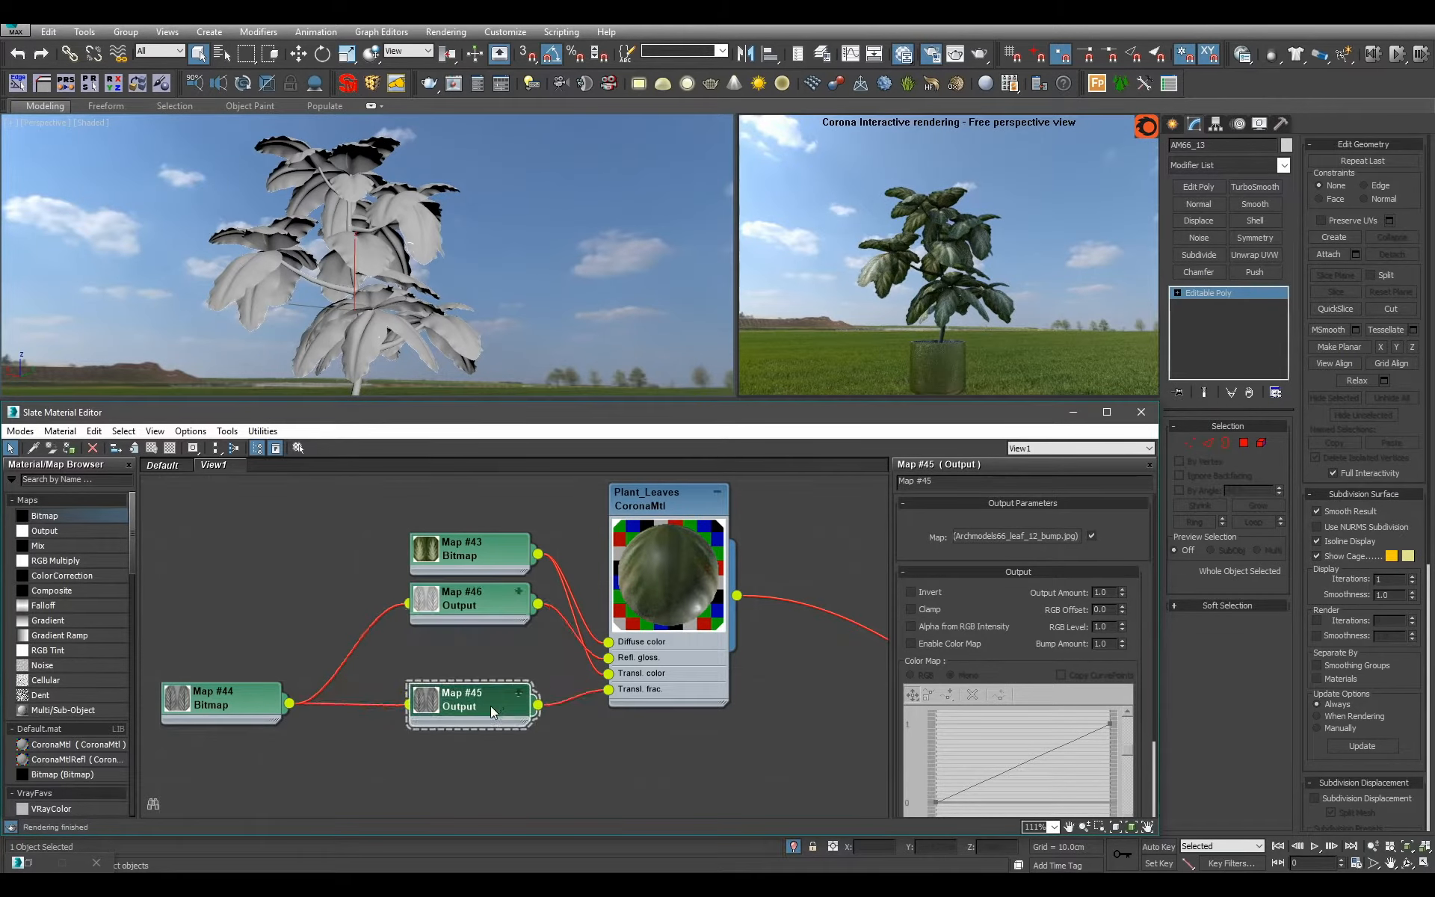
key(Return)
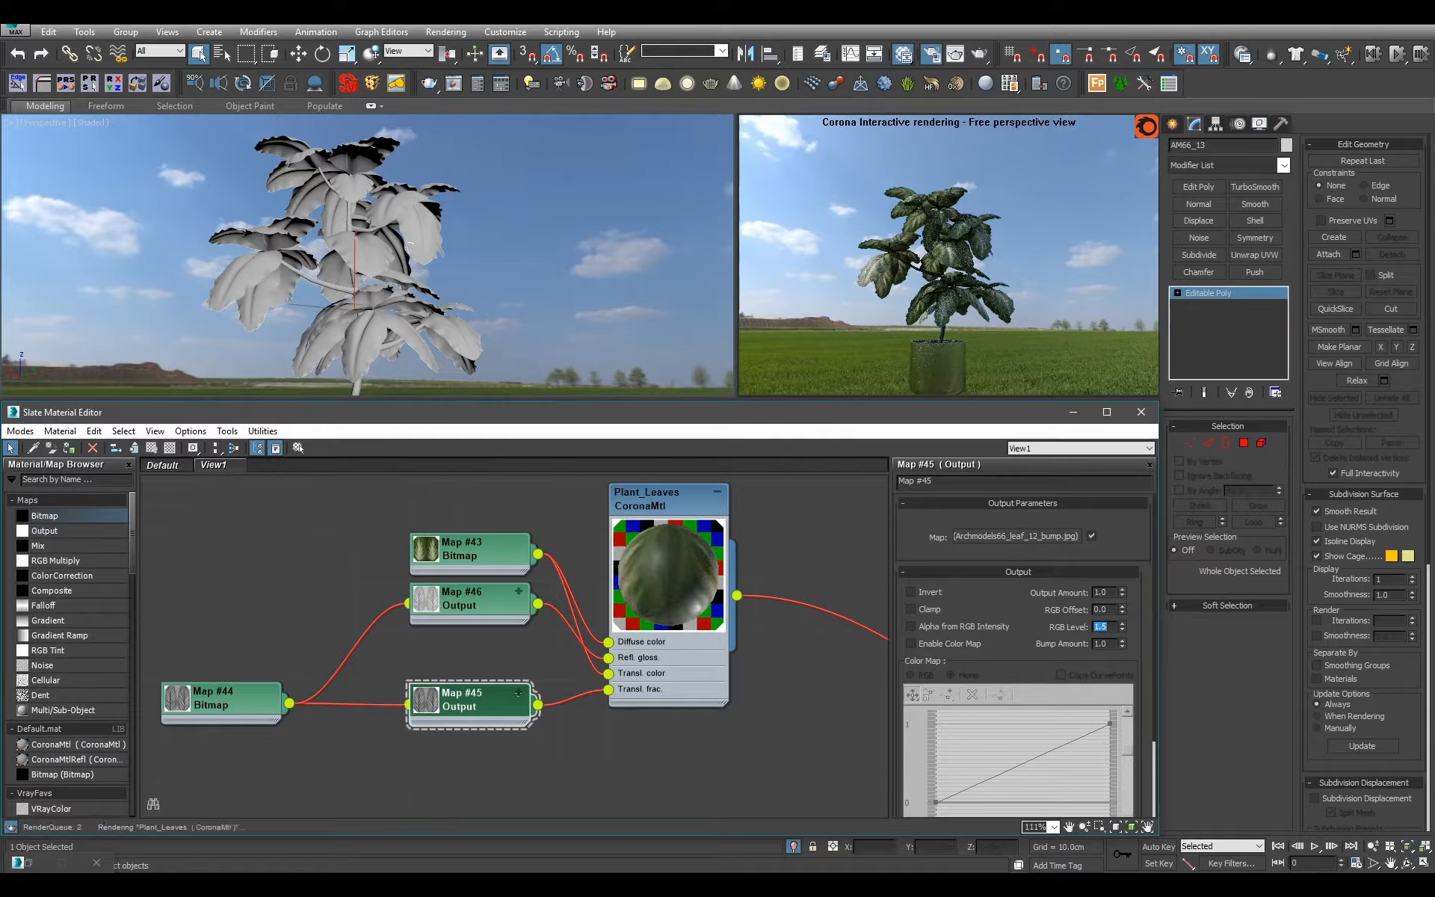
text(2)
key(Return)
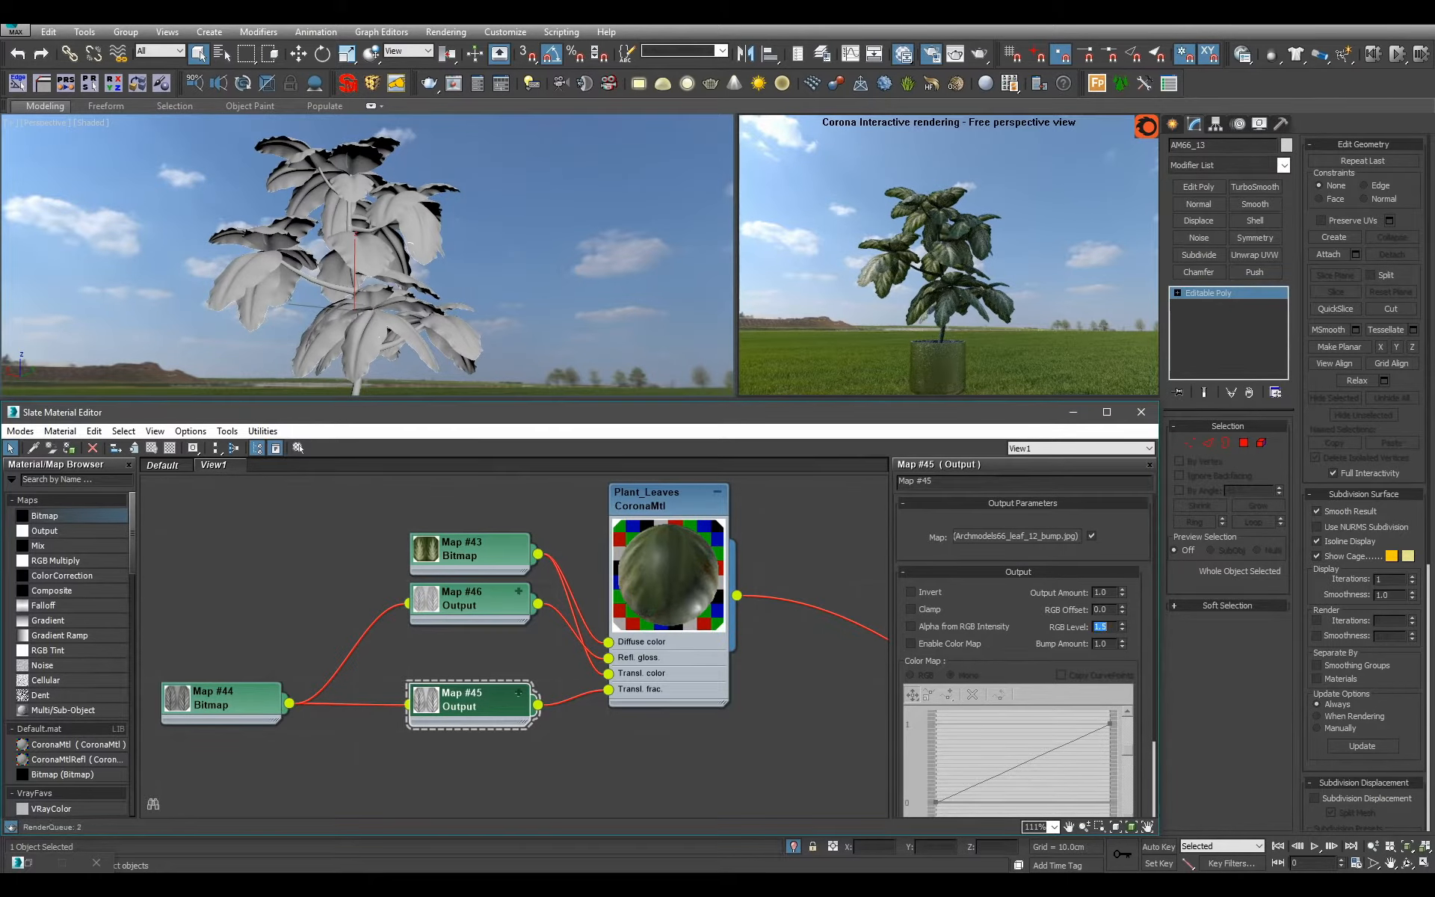
alt+middle_drag(491, 252, 307, 216)
scroll(417, 239, down, 3)
scroll(417, 239, up, 4)
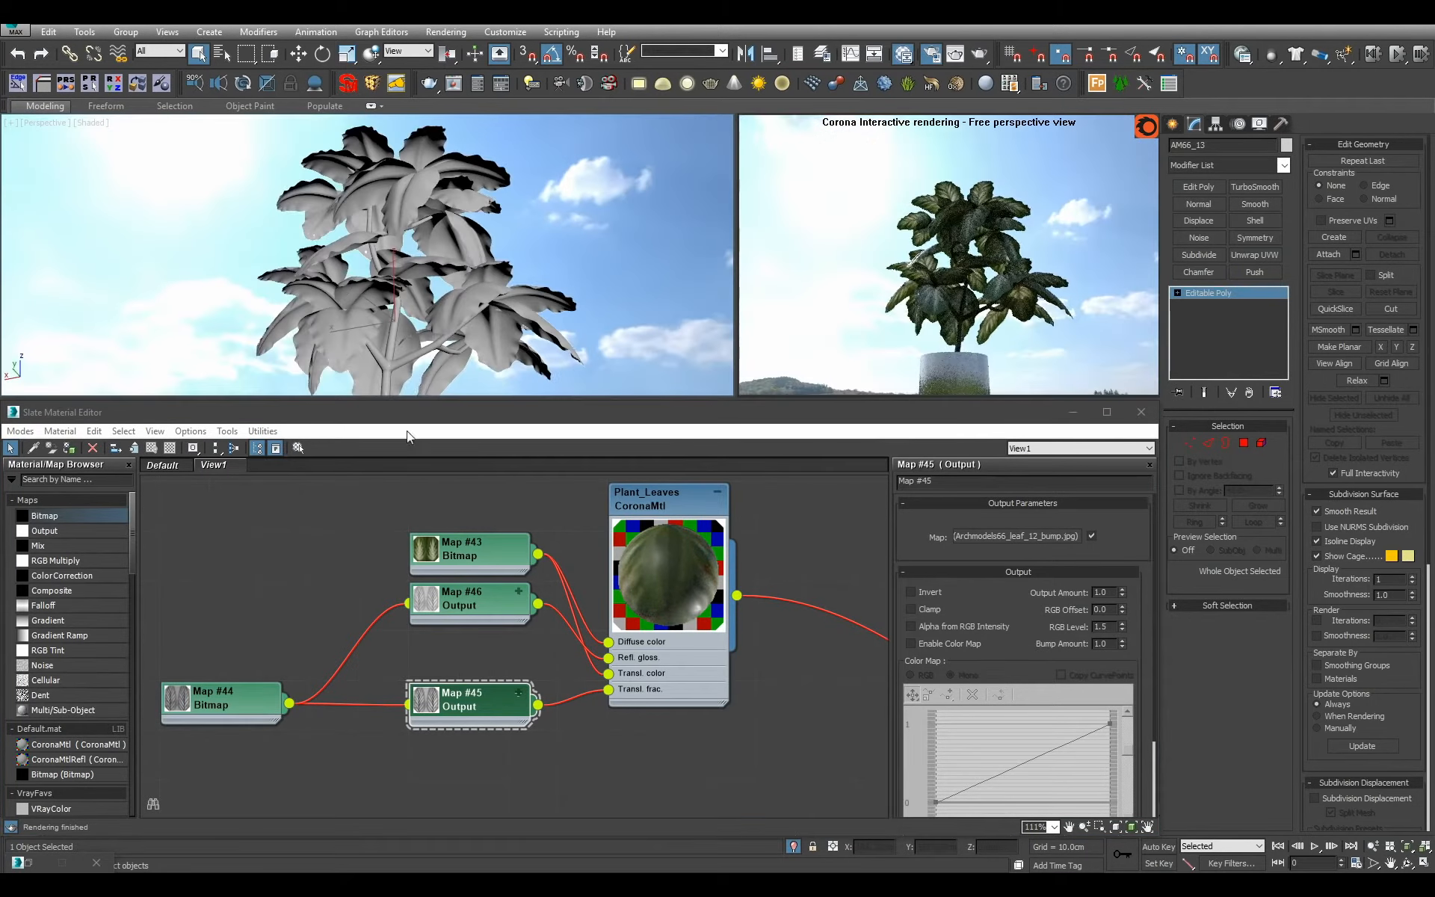
Move the leaf color bitmap away from Plant_Leaves so it sits above the bump bitmap, keeping its preview collapsed.
drag(503, 533, 353, 534)
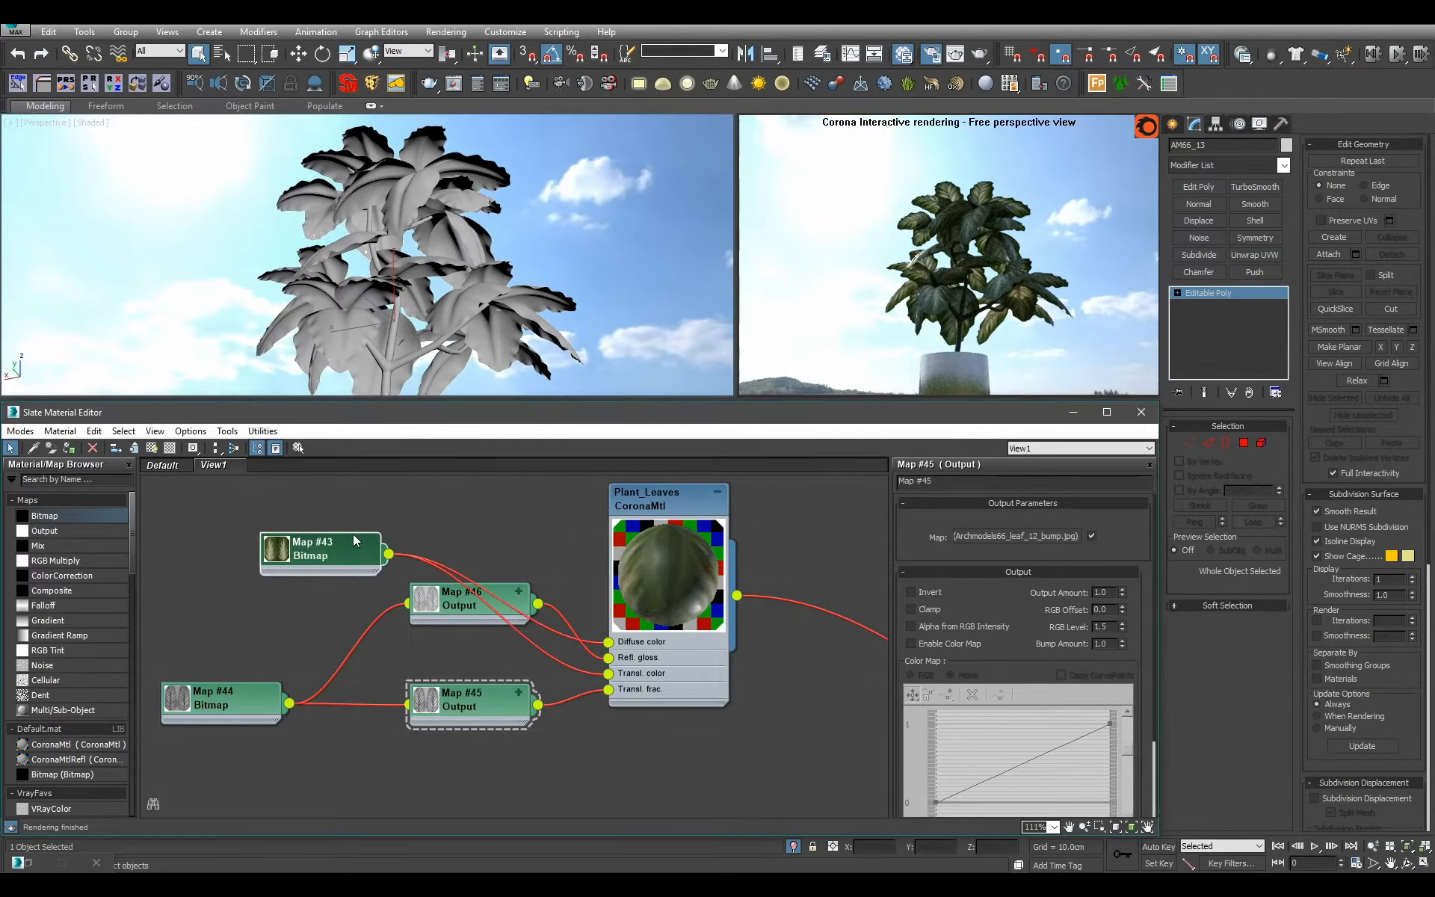
double_click(276, 551)
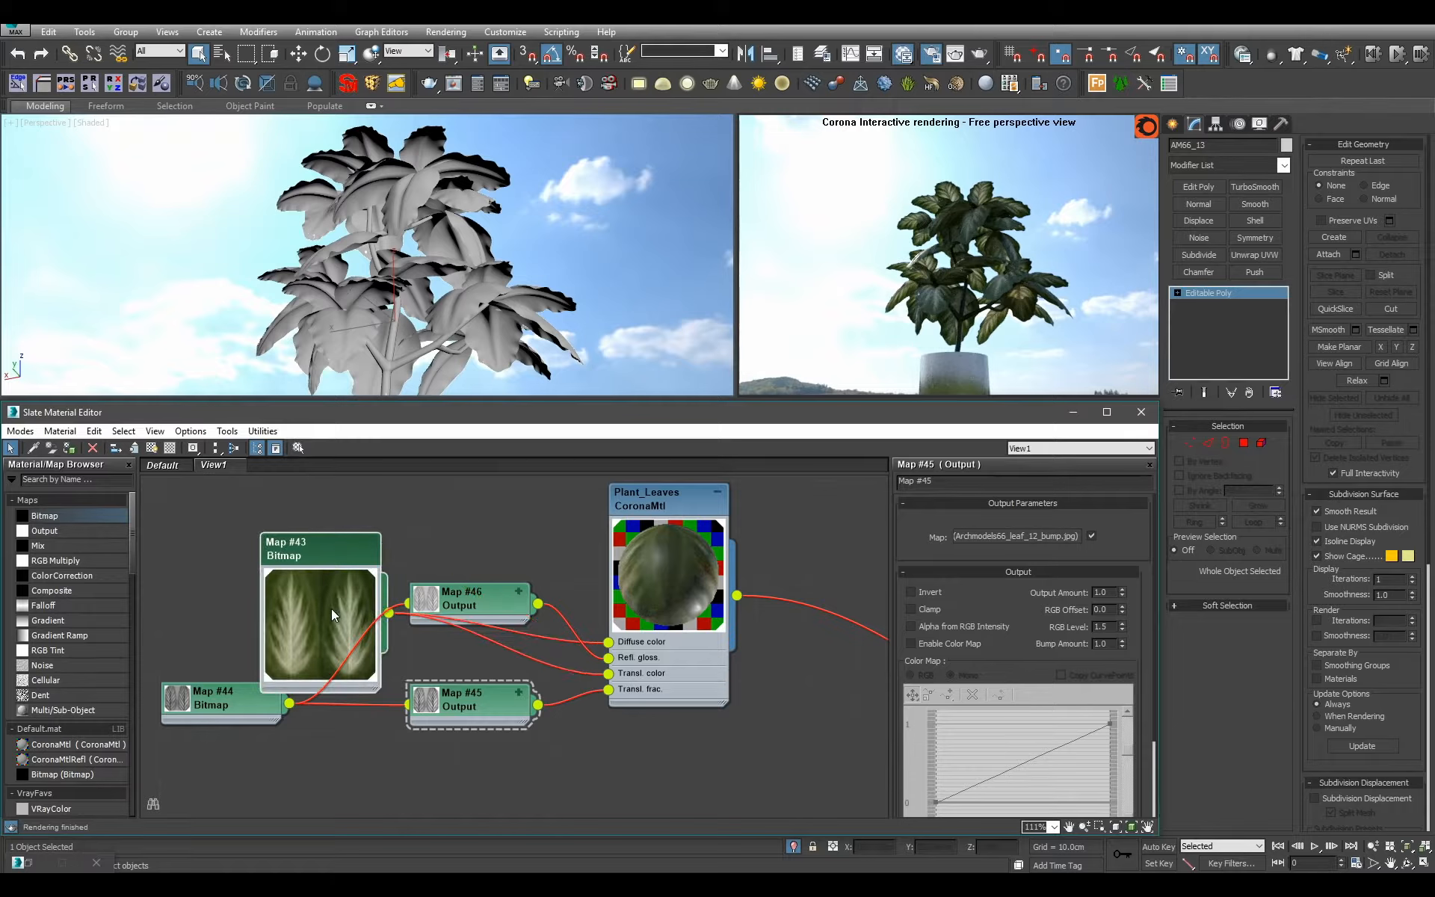
double_click(330, 608)
drag(325, 564, 229, 563)
Insert an RGB Multiply map with the leaf bitmap as Color 2, feeding the diffuse and translucency colors of Plant_Leaves.
drag(56, 560, 422, 500)
drag(289, 554, 416, 537)
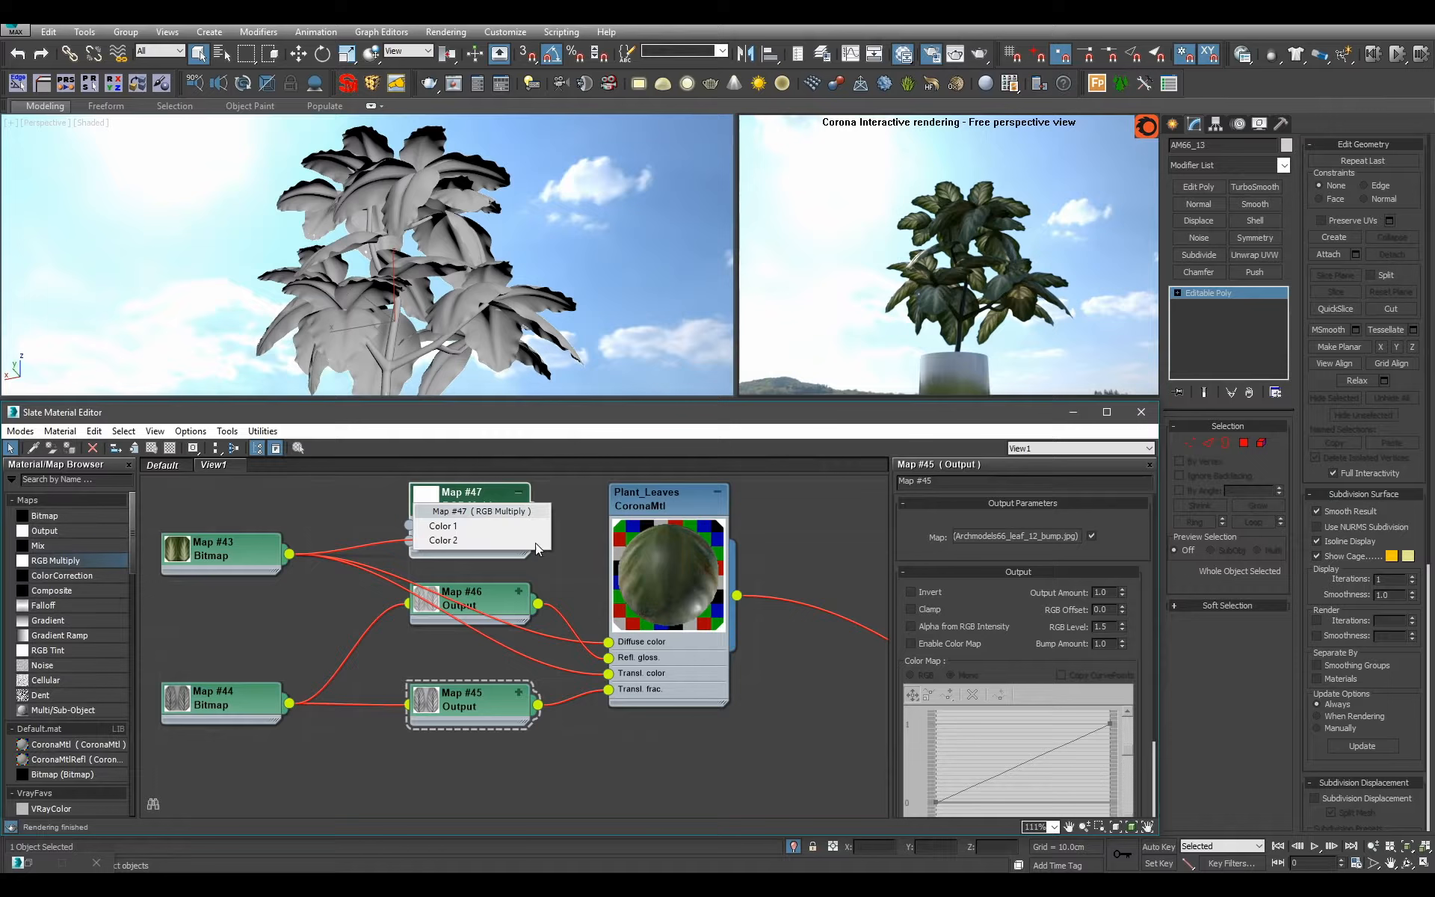
click(447, 544)
drag(538, 520, 610, 783)
Set Color 1 of the RGB Multiply map to a pale yellow-green tint.
double_click(472, 542)
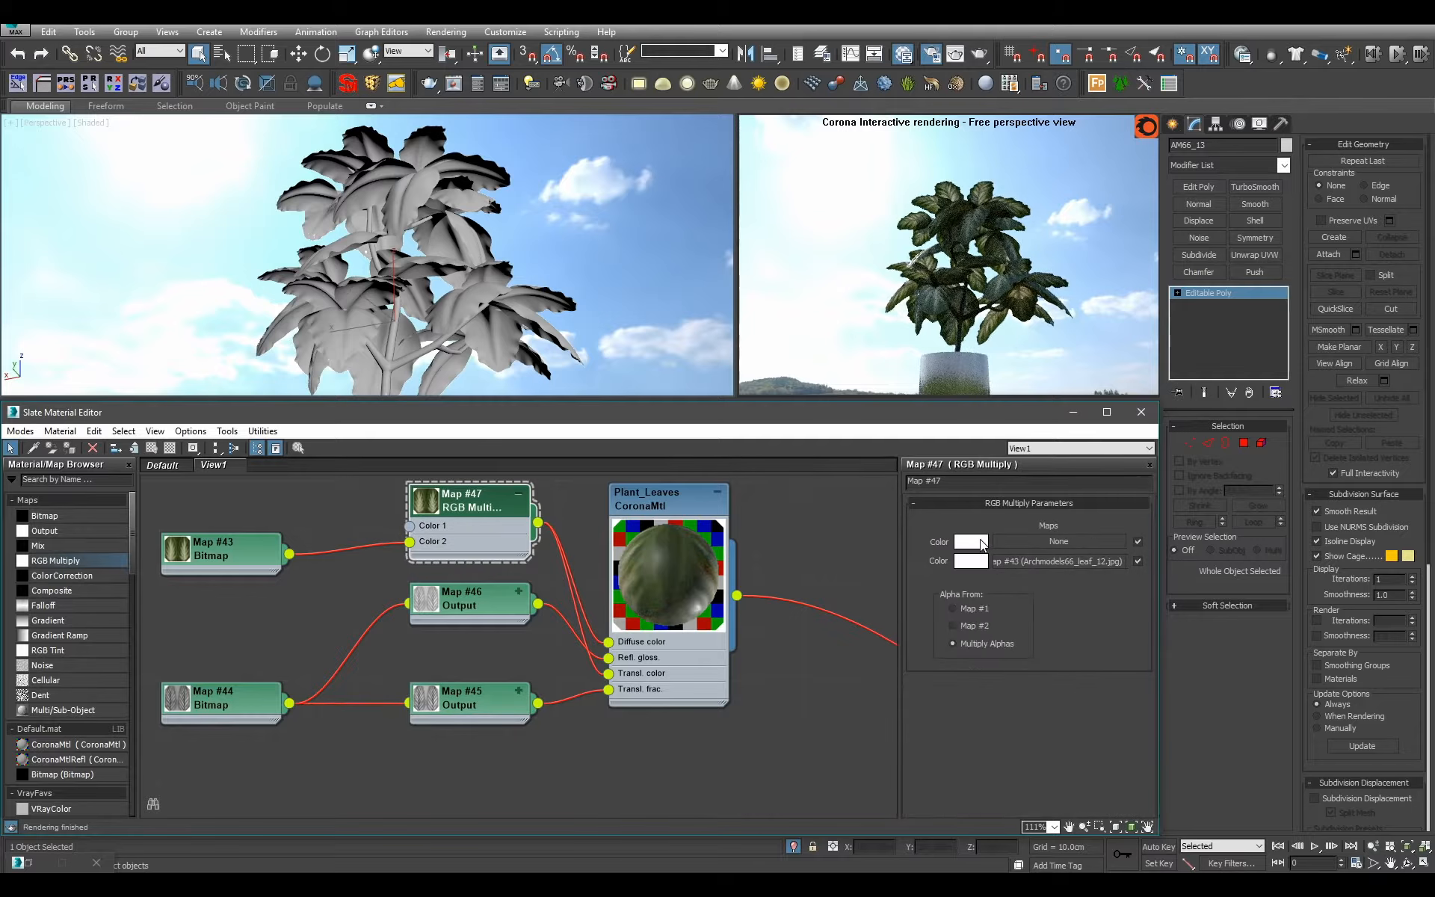
click(972, 542)
drag(493, 150, 517, 165)
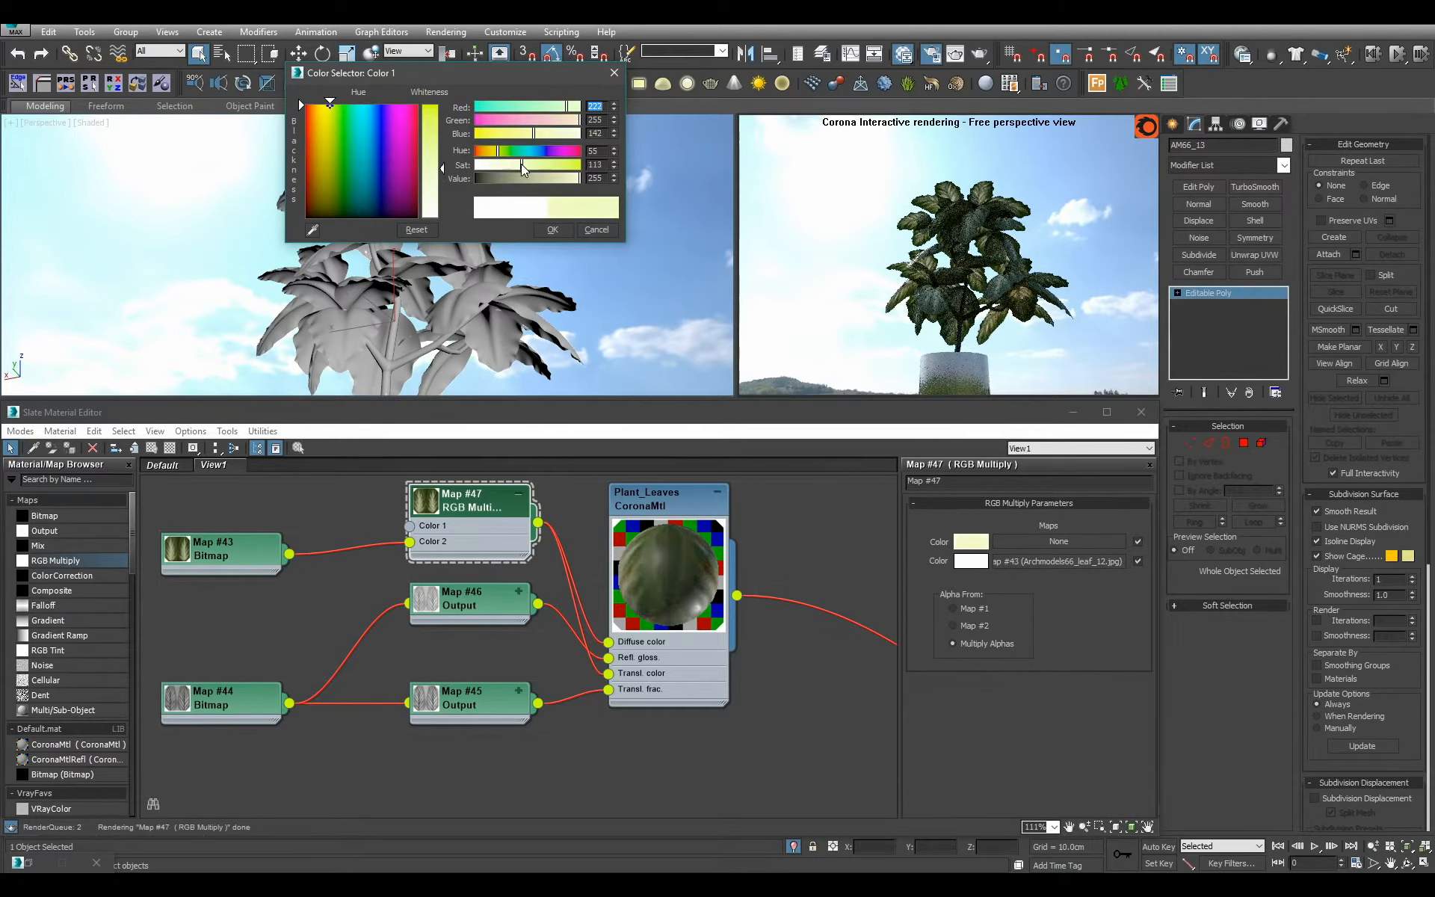
click(553, 230)
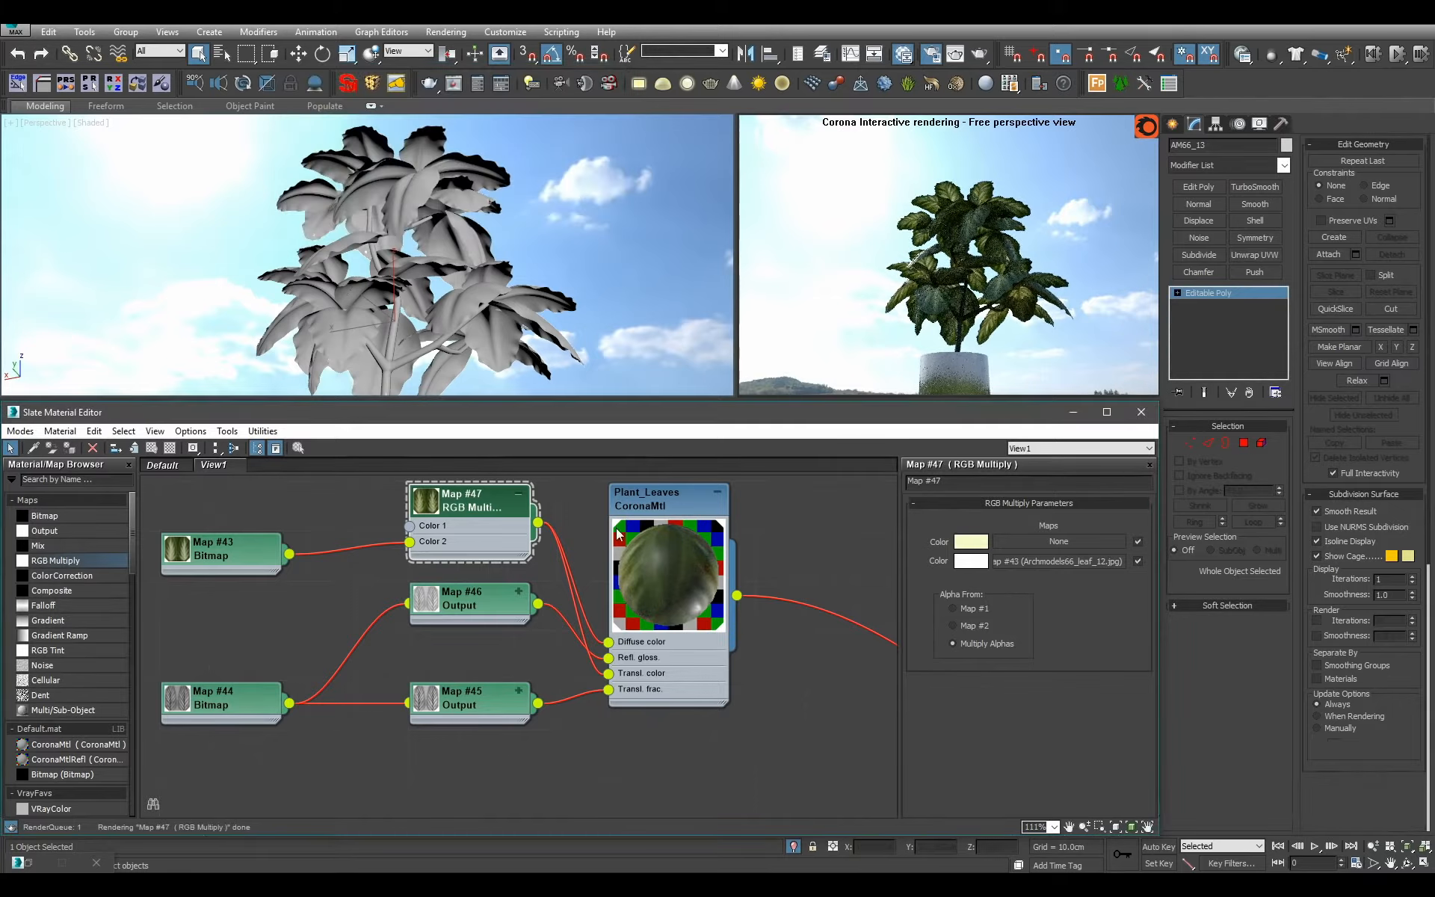
alt+middle_drag(547, 258, 406, 268)
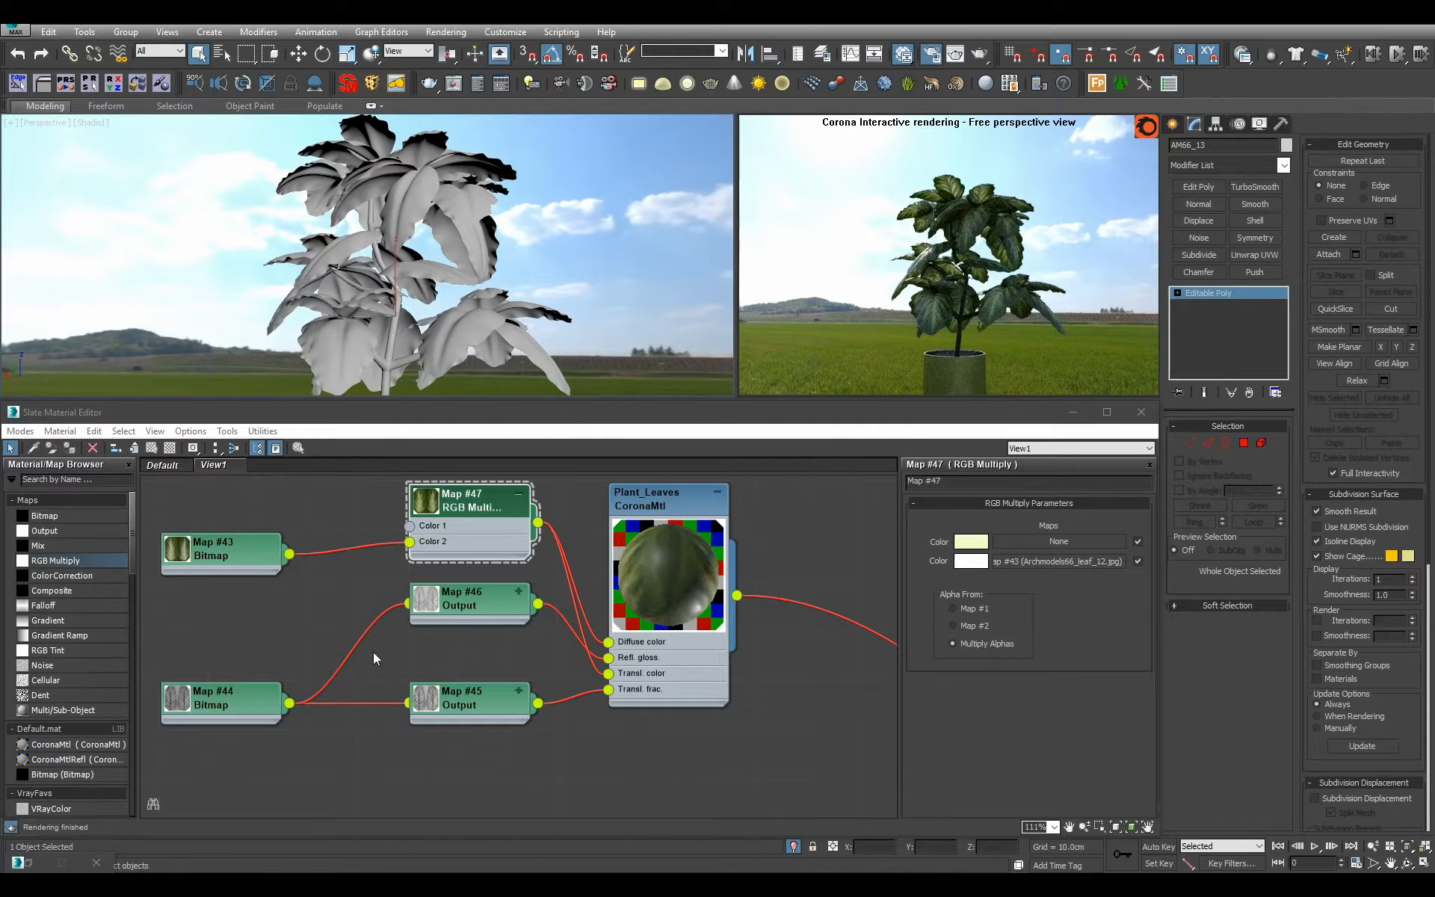
Set the RGB level of the leaf color bitmap (Map #43) to 2 in its output settings.
click(239, 553)
alt+middle_drag(531, 222, 613, 276)
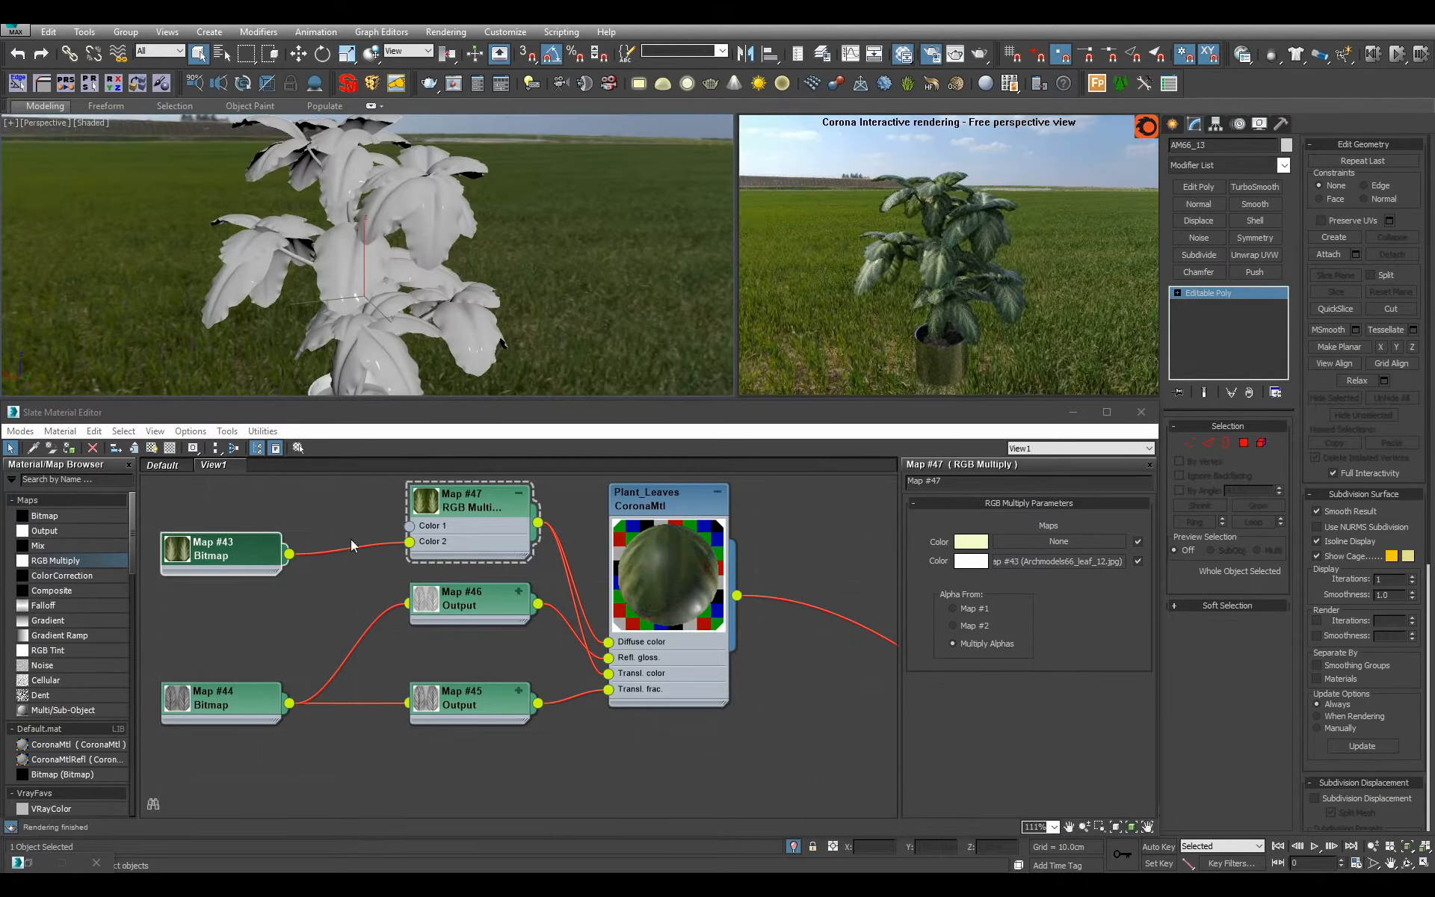
double_click(241, 555)
drag(1076, 747, 916, 362)
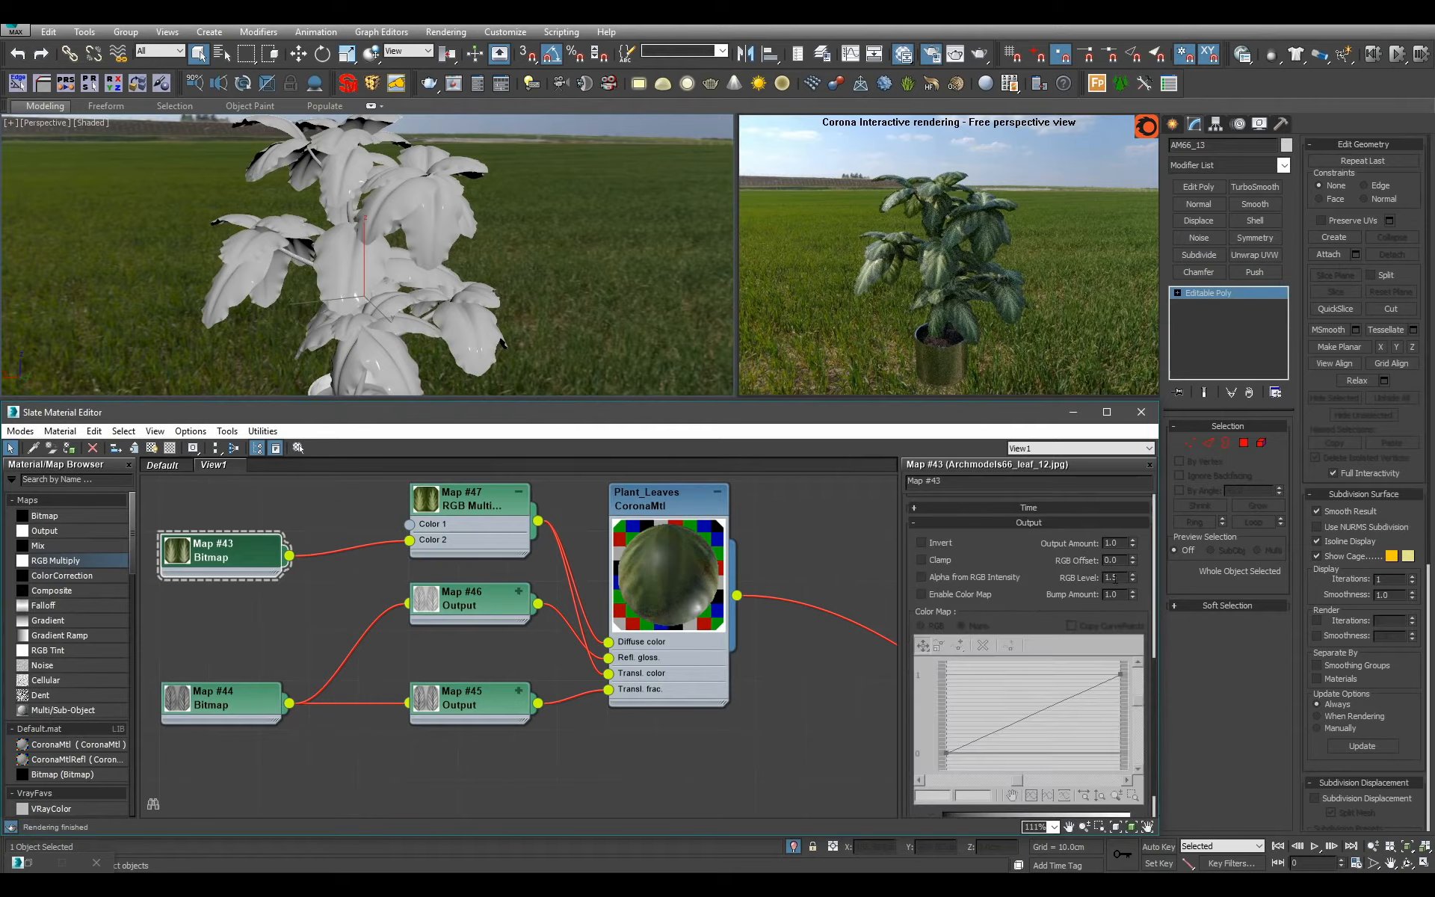
key(Return)
alt+middle_drag(522, 262, 482, 255)
scroll(478, 258, down, 5)
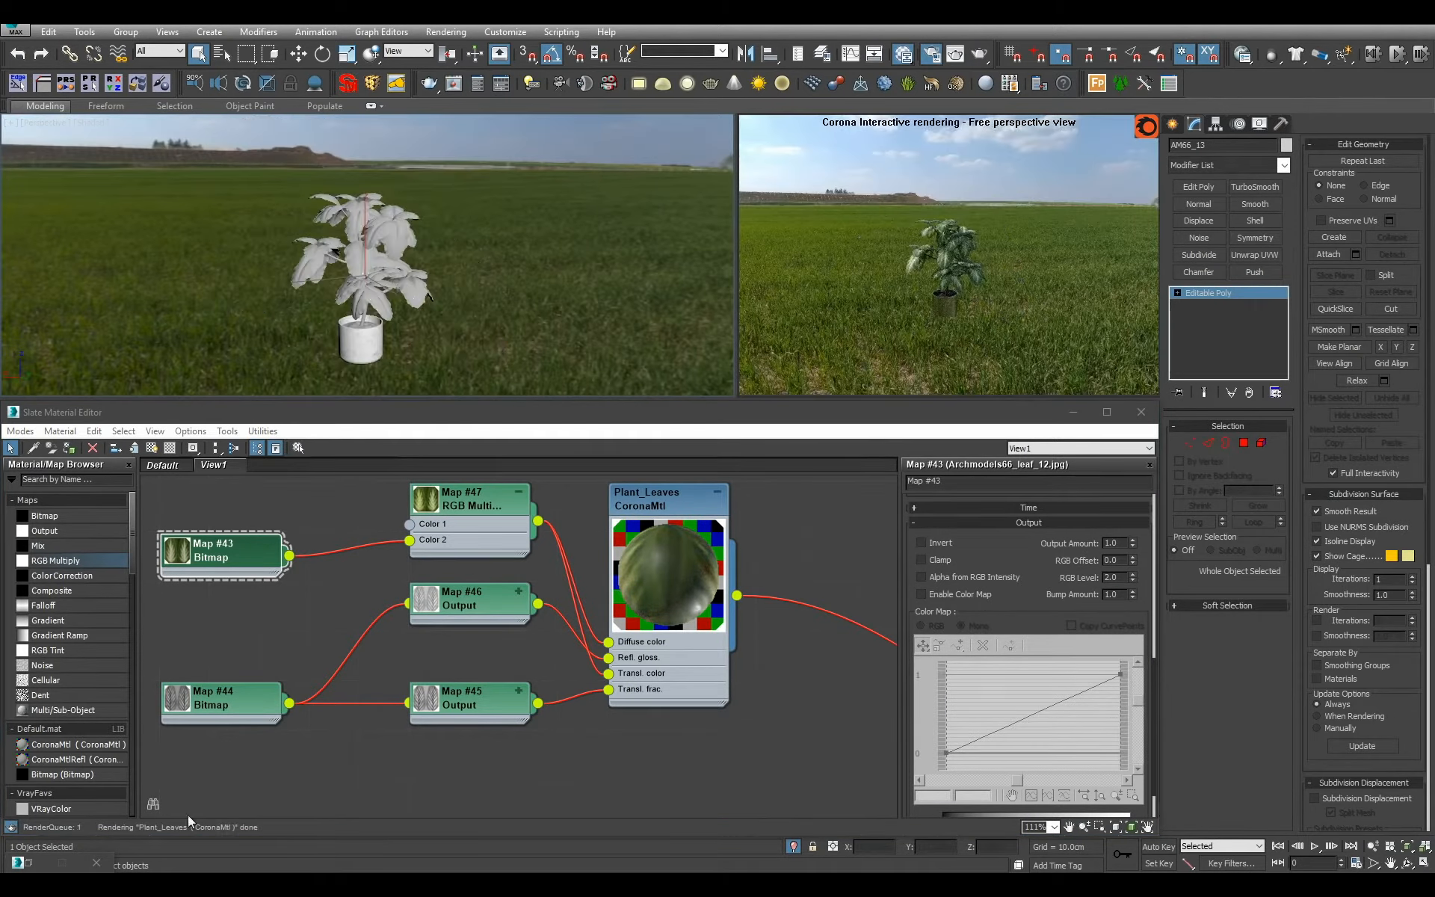
Set the render's simple exposure to 0.35 EV and minimize the render settings.
click(28, 862)
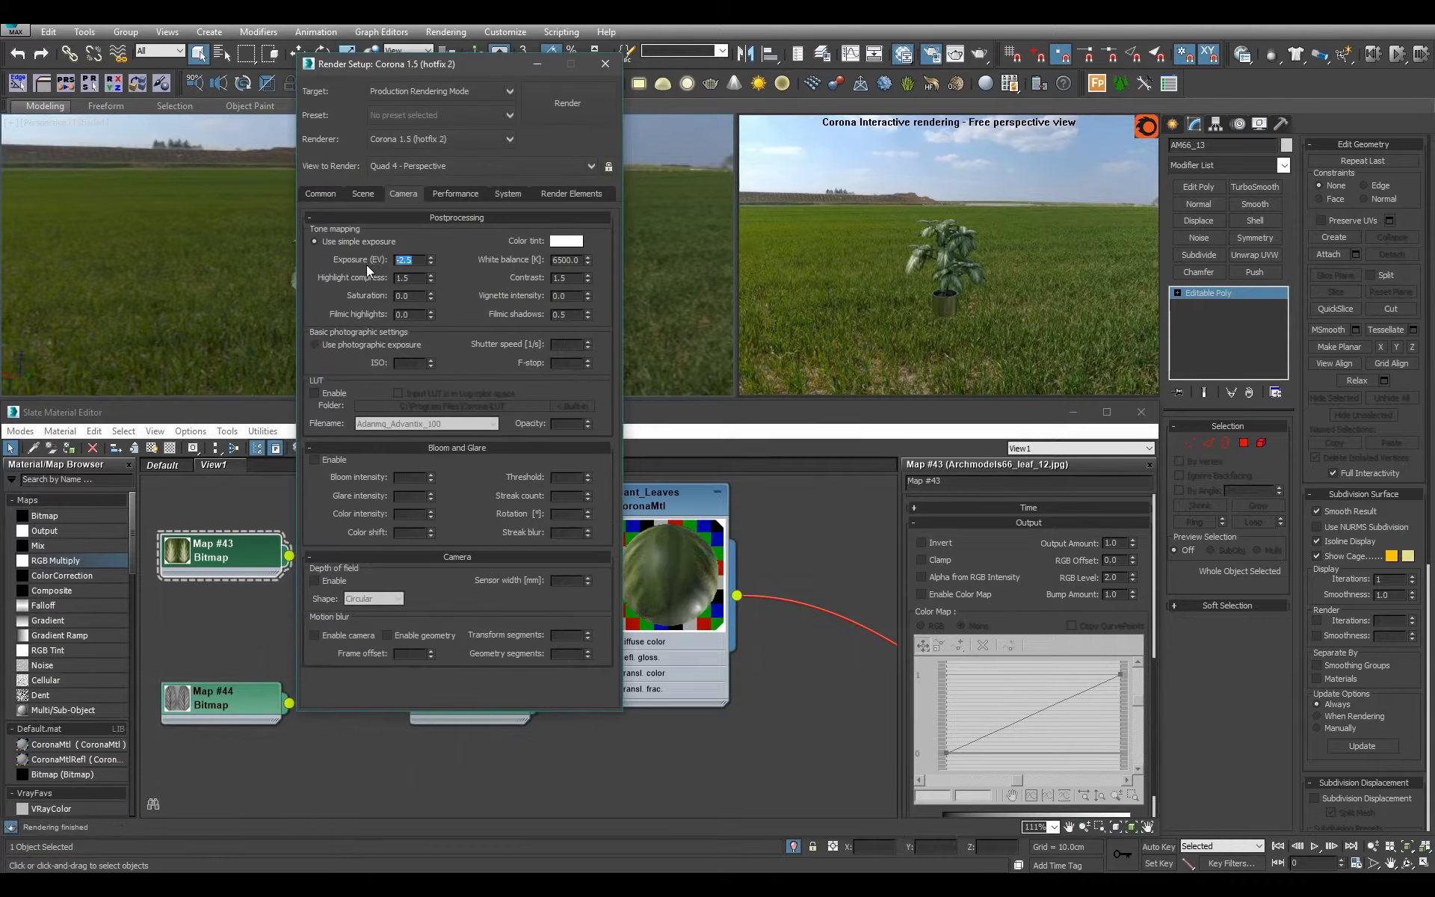
text(0)
key(Return)
click(537, 65)
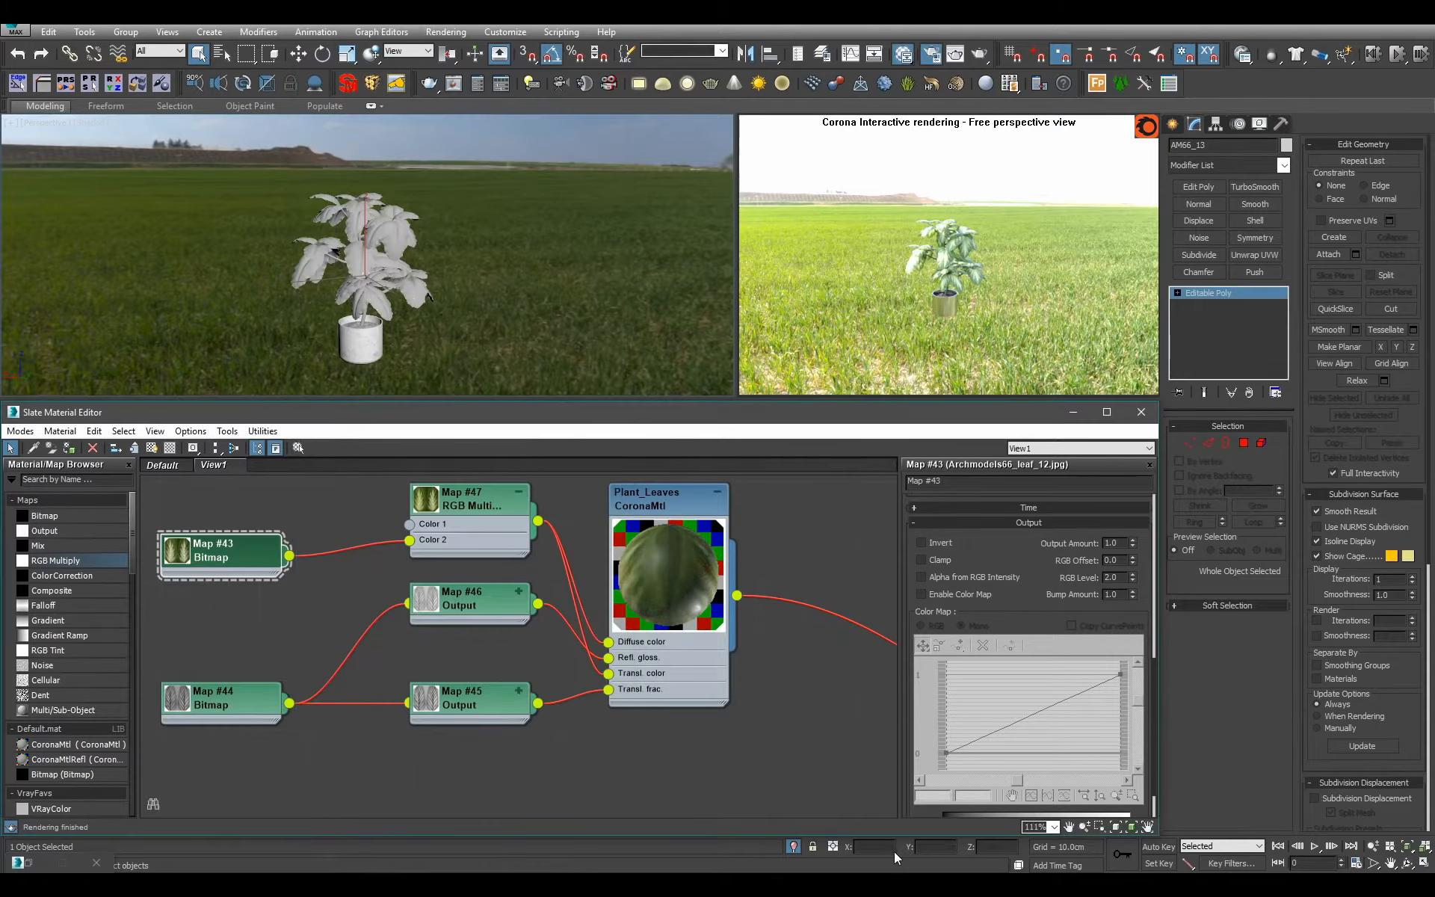
Exit isolation of the plant, inspect it in the room, and switch the viewport to the scene camera.
click(793, 847)
alt+middle_drag(456, 311, 396, 258)
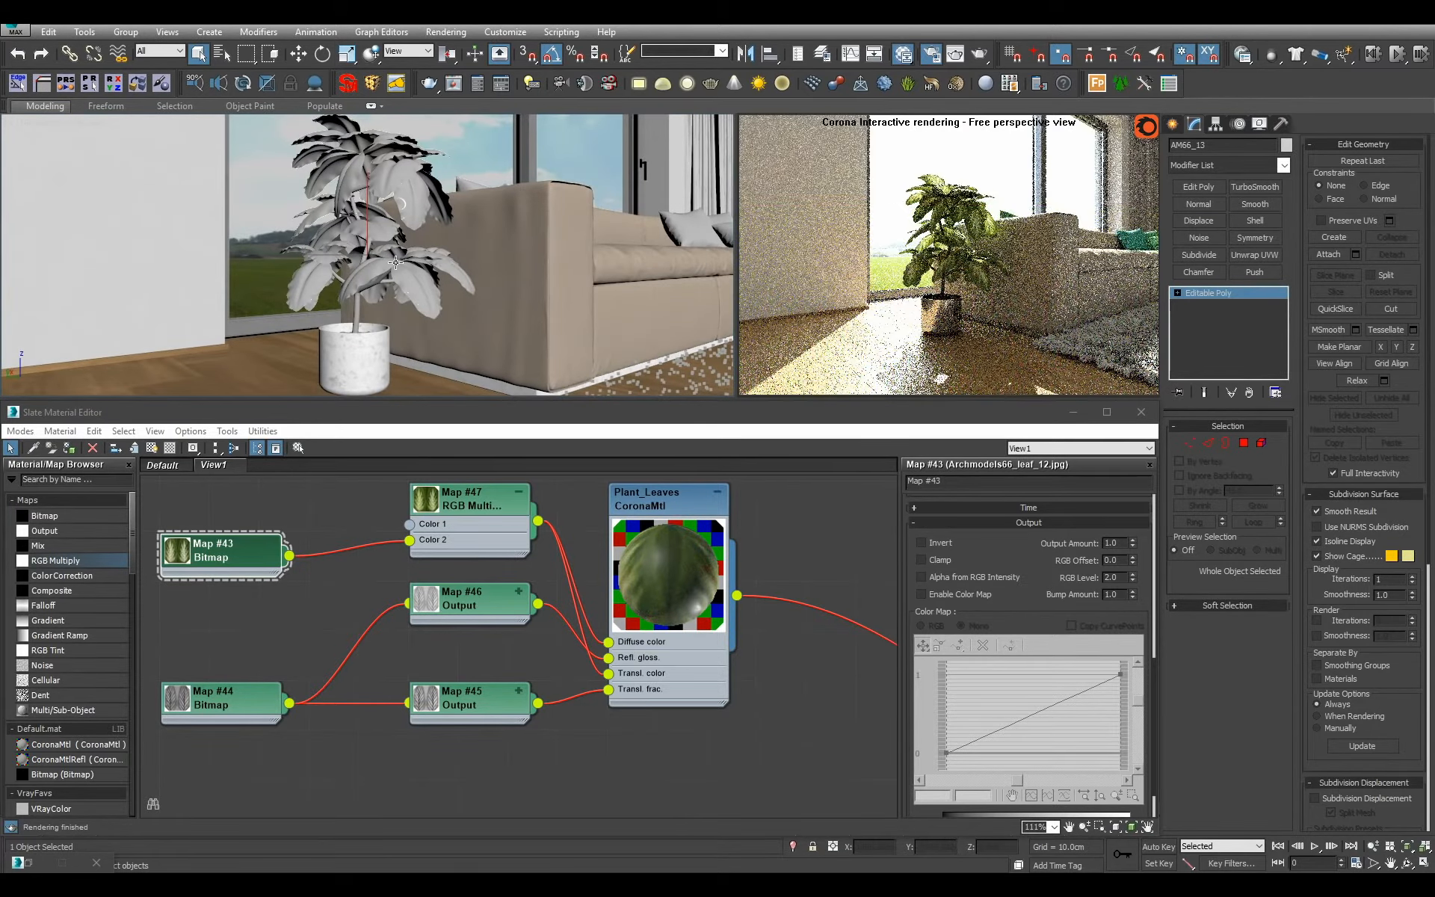
key(c)
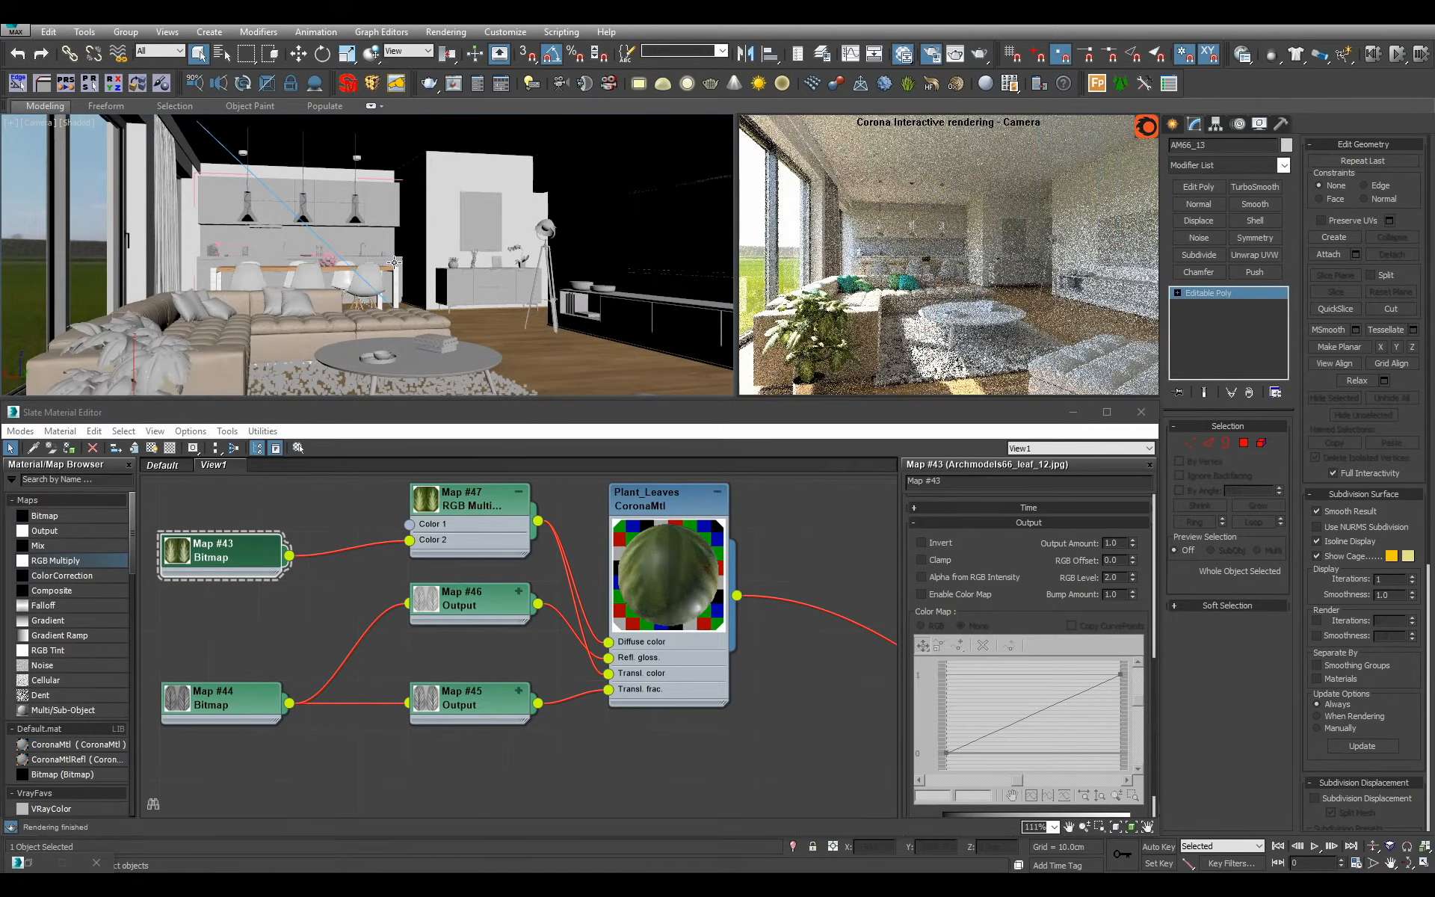
Render a region around the potted plant from the camera, and stop and close the render after checking it.
key(shift+q)
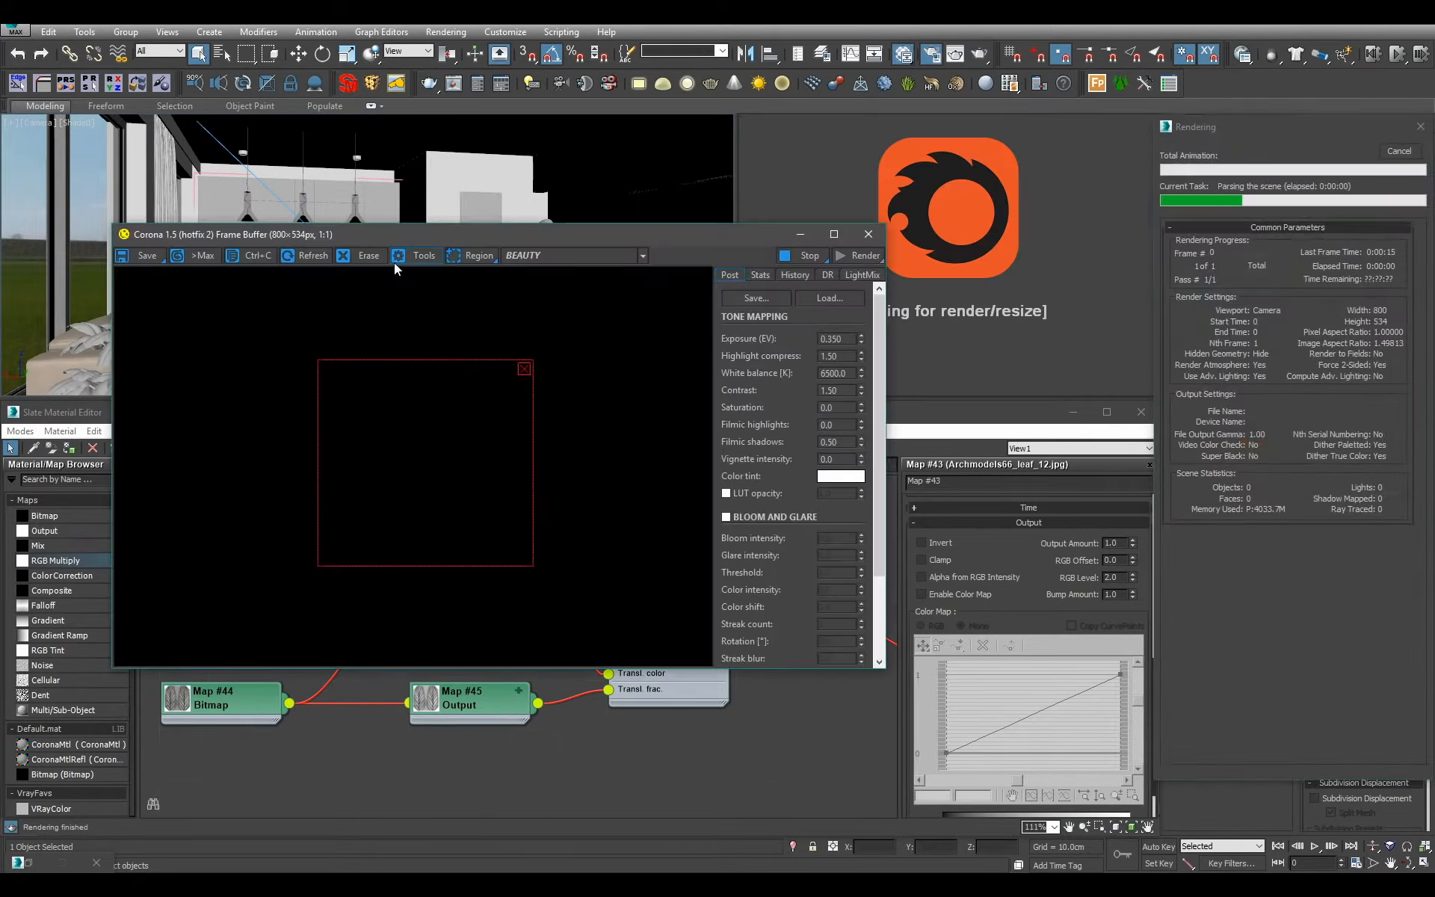
drag(533, 361, 299, 506)
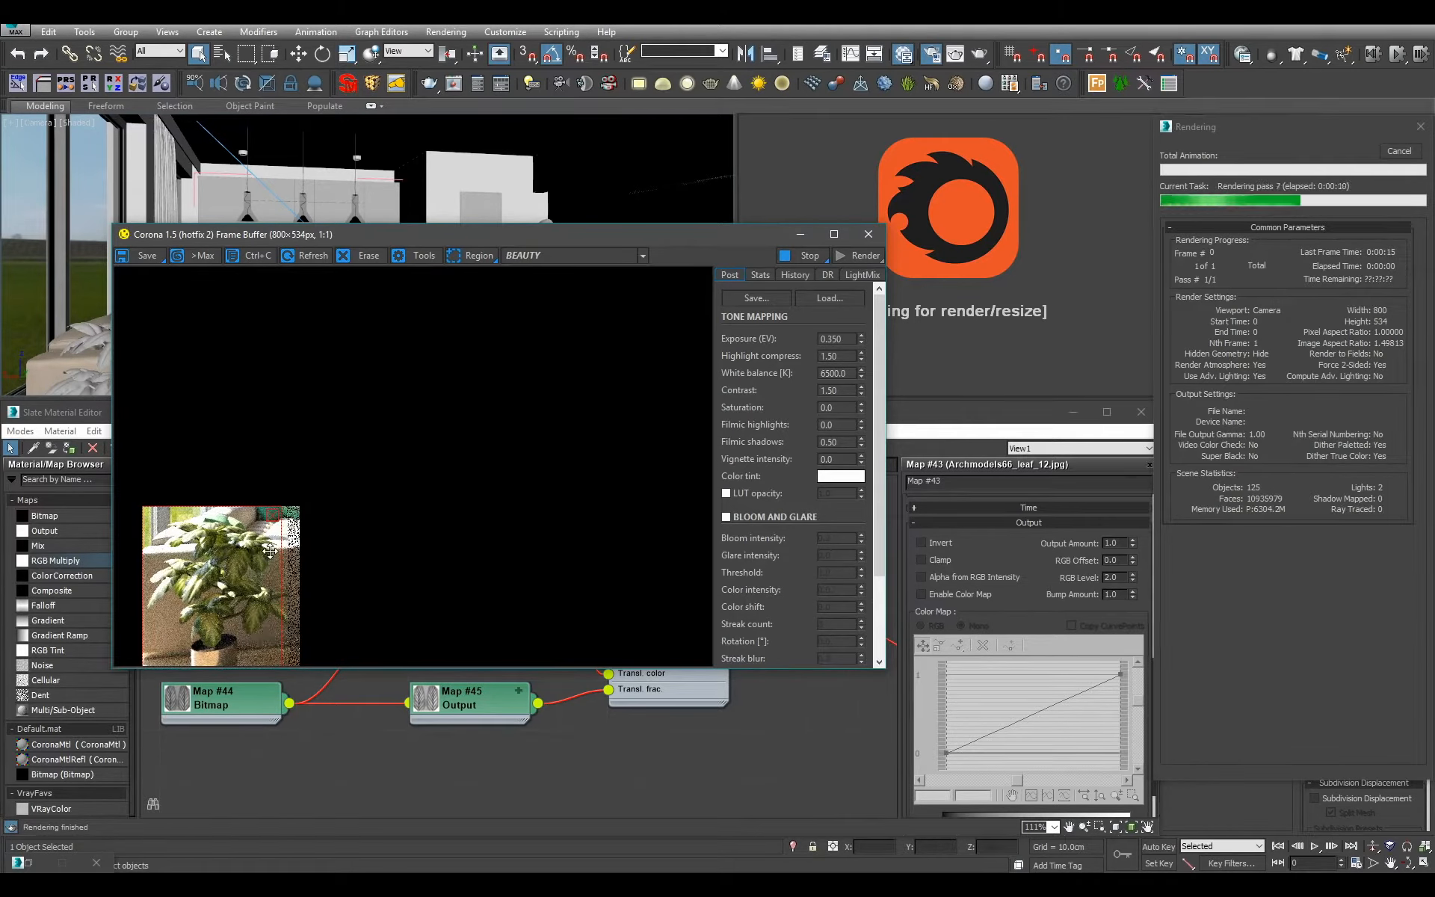
click(1402, 152)
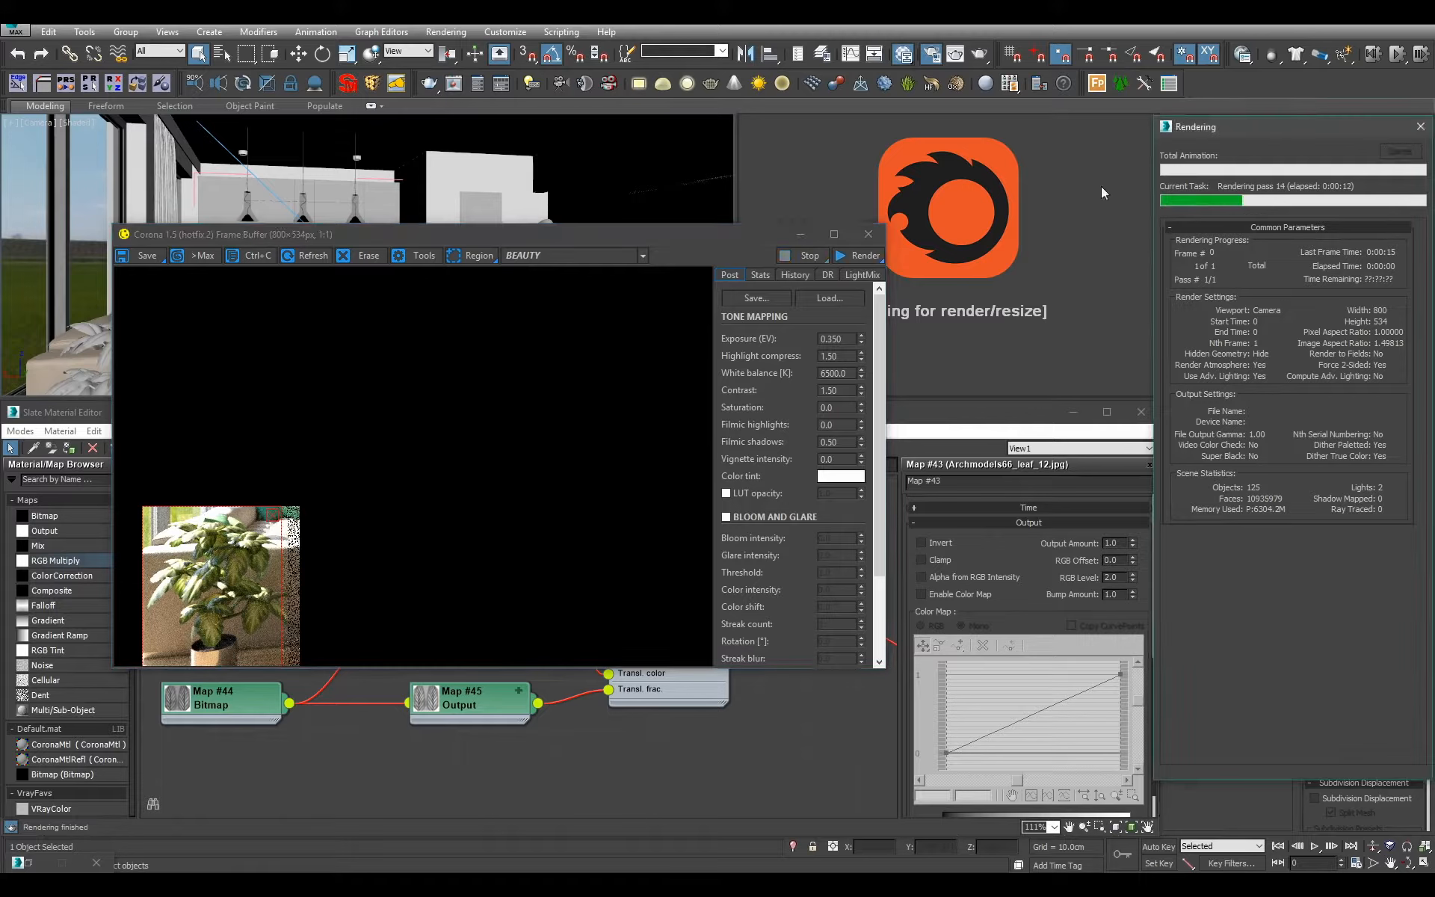
click(869, 234)
click(925, 224)
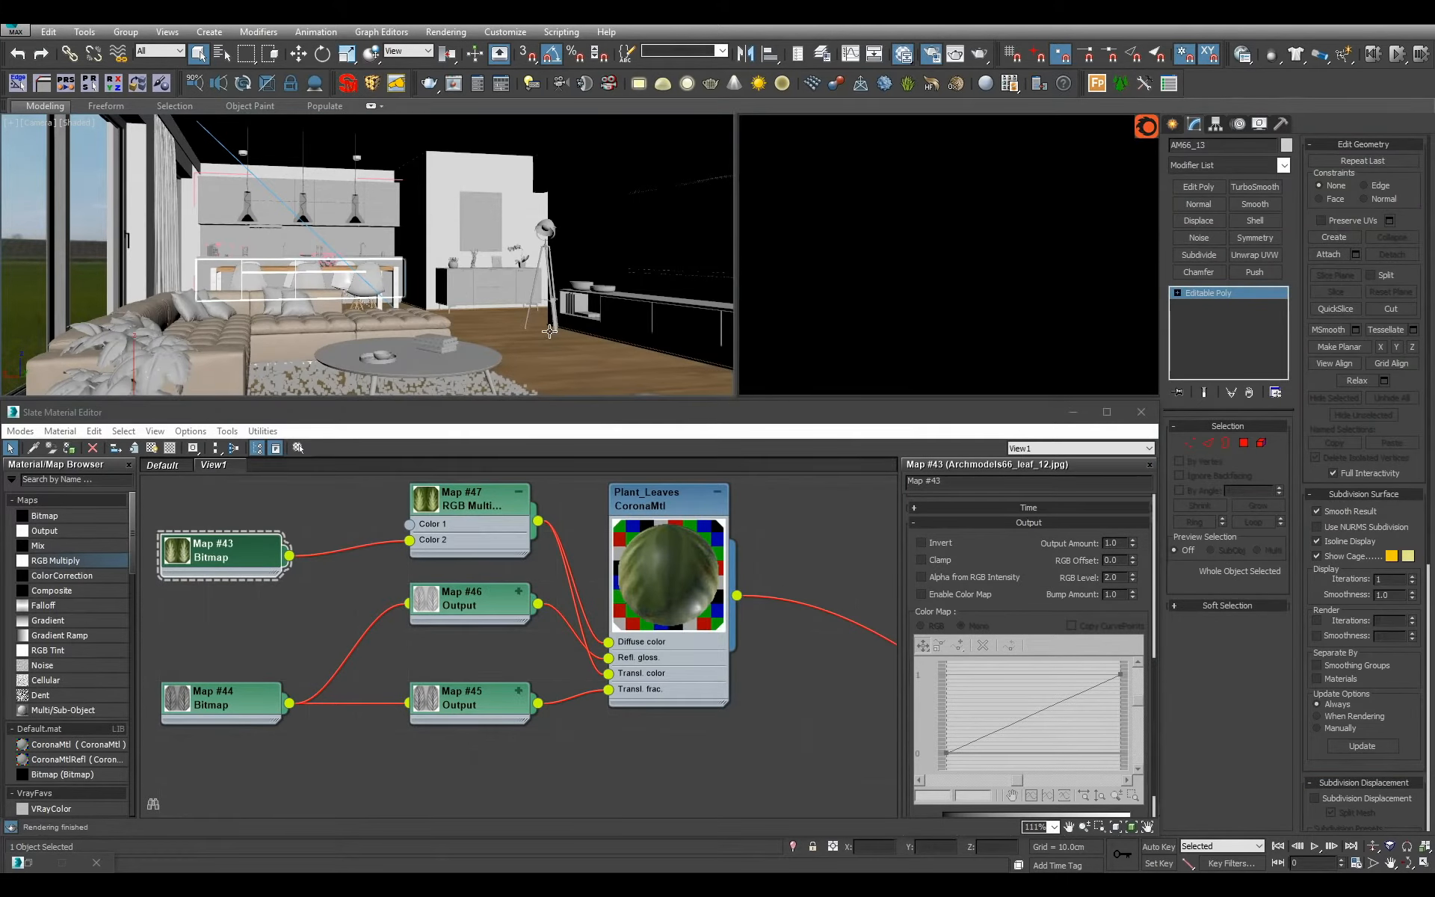
Tidy the Plant_Leaves maps by collapsing the RGB Multiply node and lining up bitmaps and Output maps in compact rows.
drag(490, 603, 490, 652)
drag(246, 710, 295, 660)
drag(225, 552, 324, 551)
click(519, 494)
drag(498, 509, 505, 559)
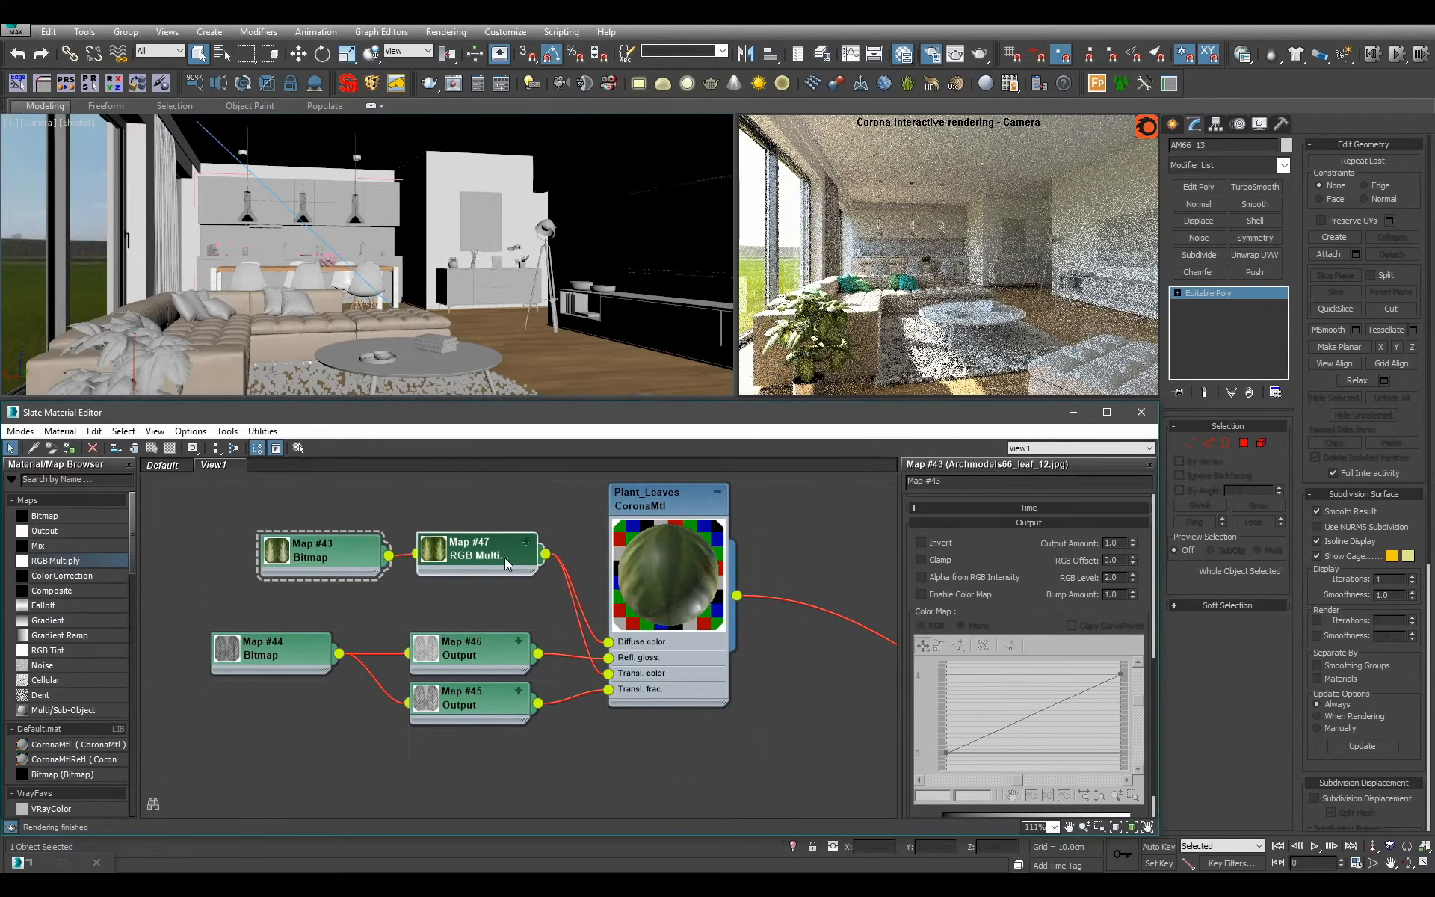
Move the plant's dark second material below Plant_Leaves in the node view to group the plant materials.
scroll(505, 562, down, 10)
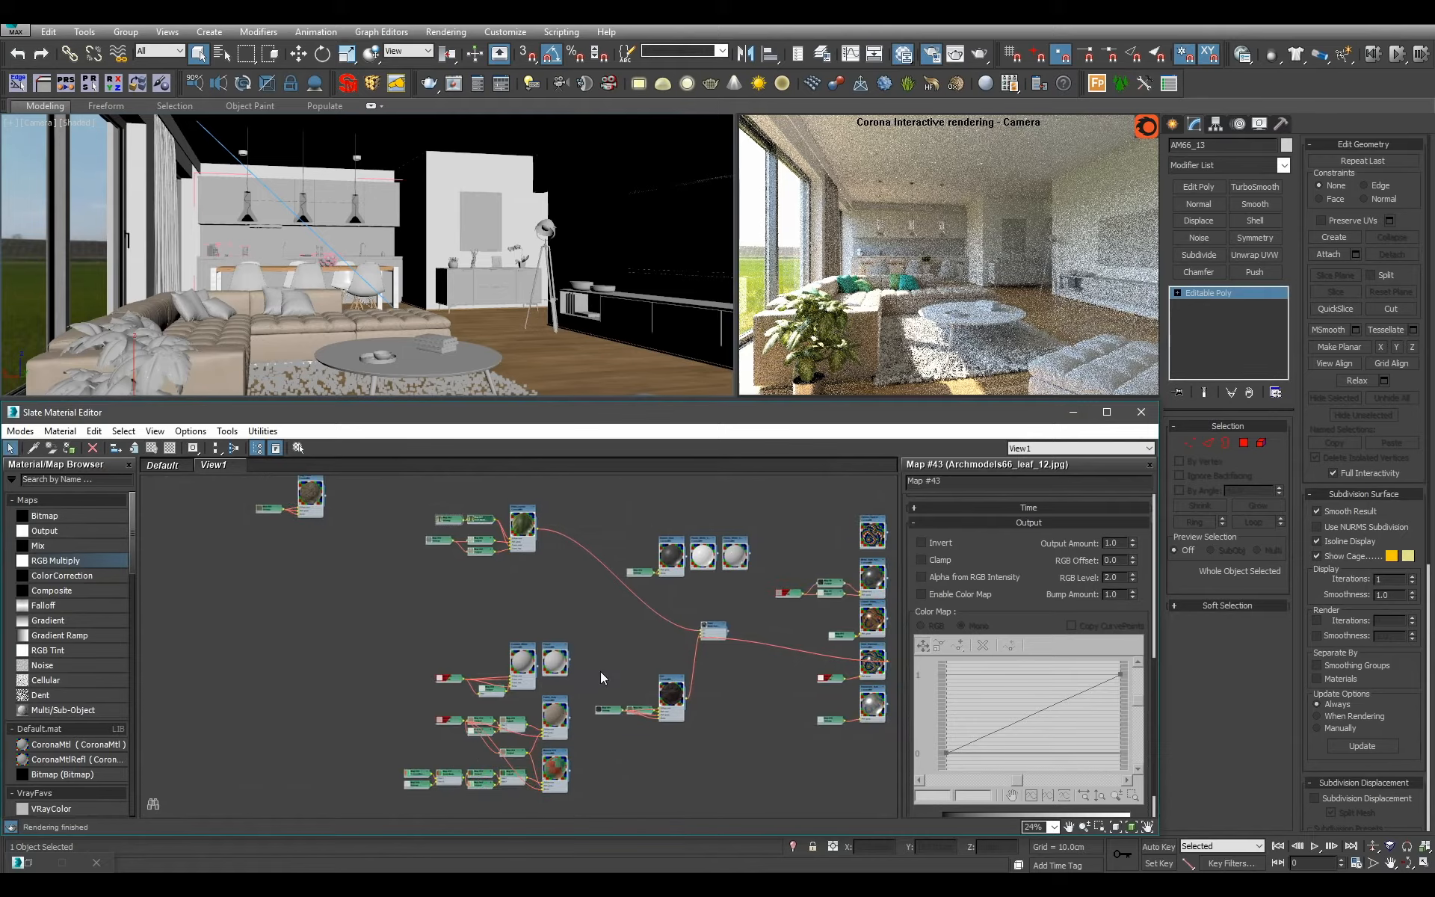
drag(611, 676, 521, 565)
middle_drag(475, 545, 484, 626)
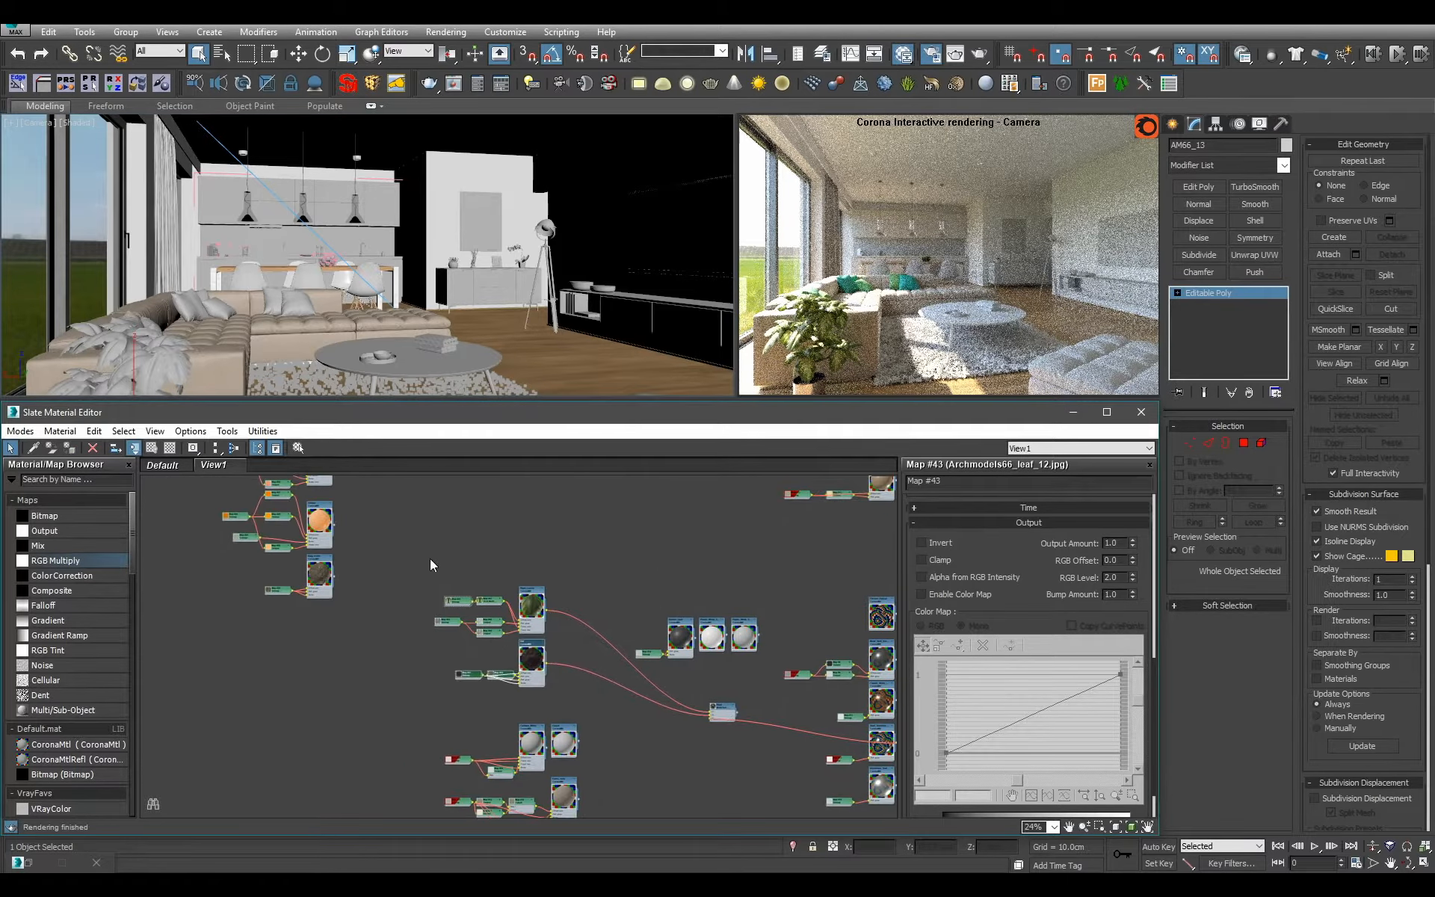
drag(430, 566, 320, 668)
middle_drag(661, 770, 449, 725)
Remove the Plant Multi/Sub-Object node from the material view.
click(526, 728)
scroll(528, 727, up, 4)
click(437, 604)
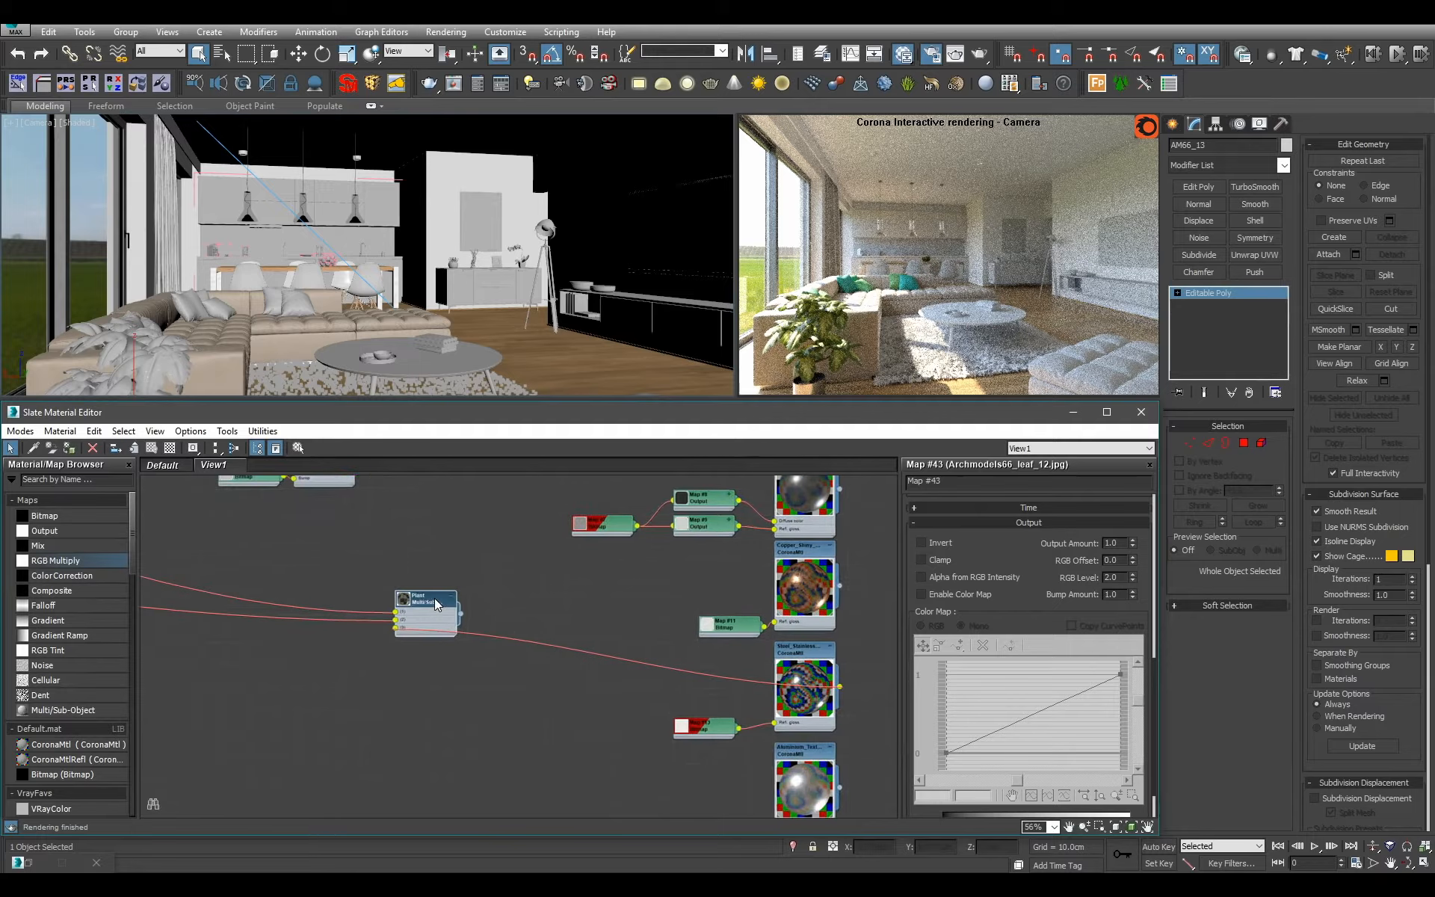
key(Delete)
Select the bowl on the coffee table's tray and frame it in a perspective view.
click(475, 321)
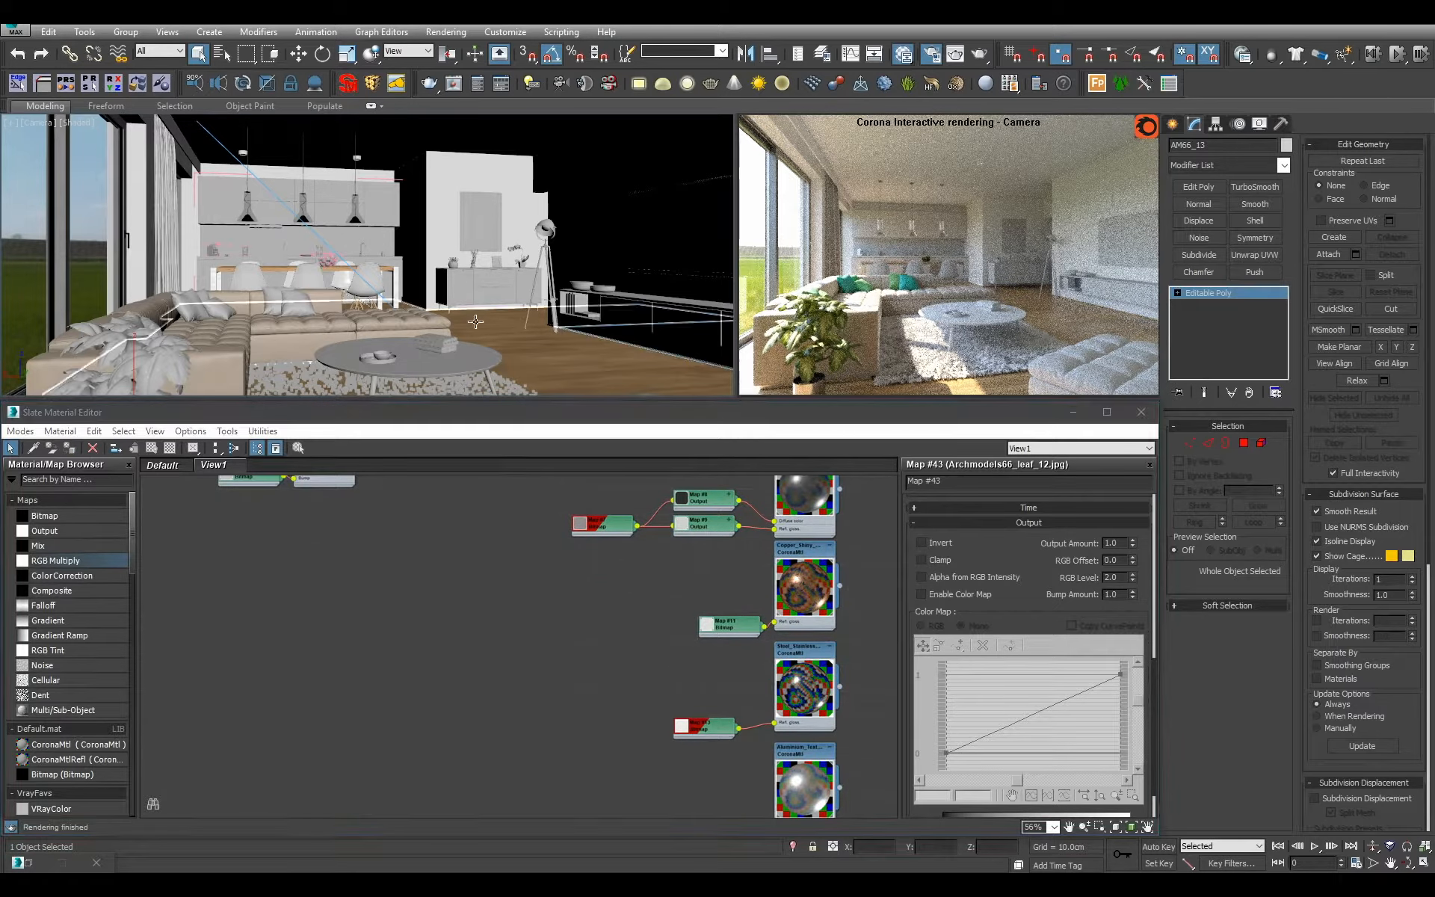
click(462, 375)
key(z)
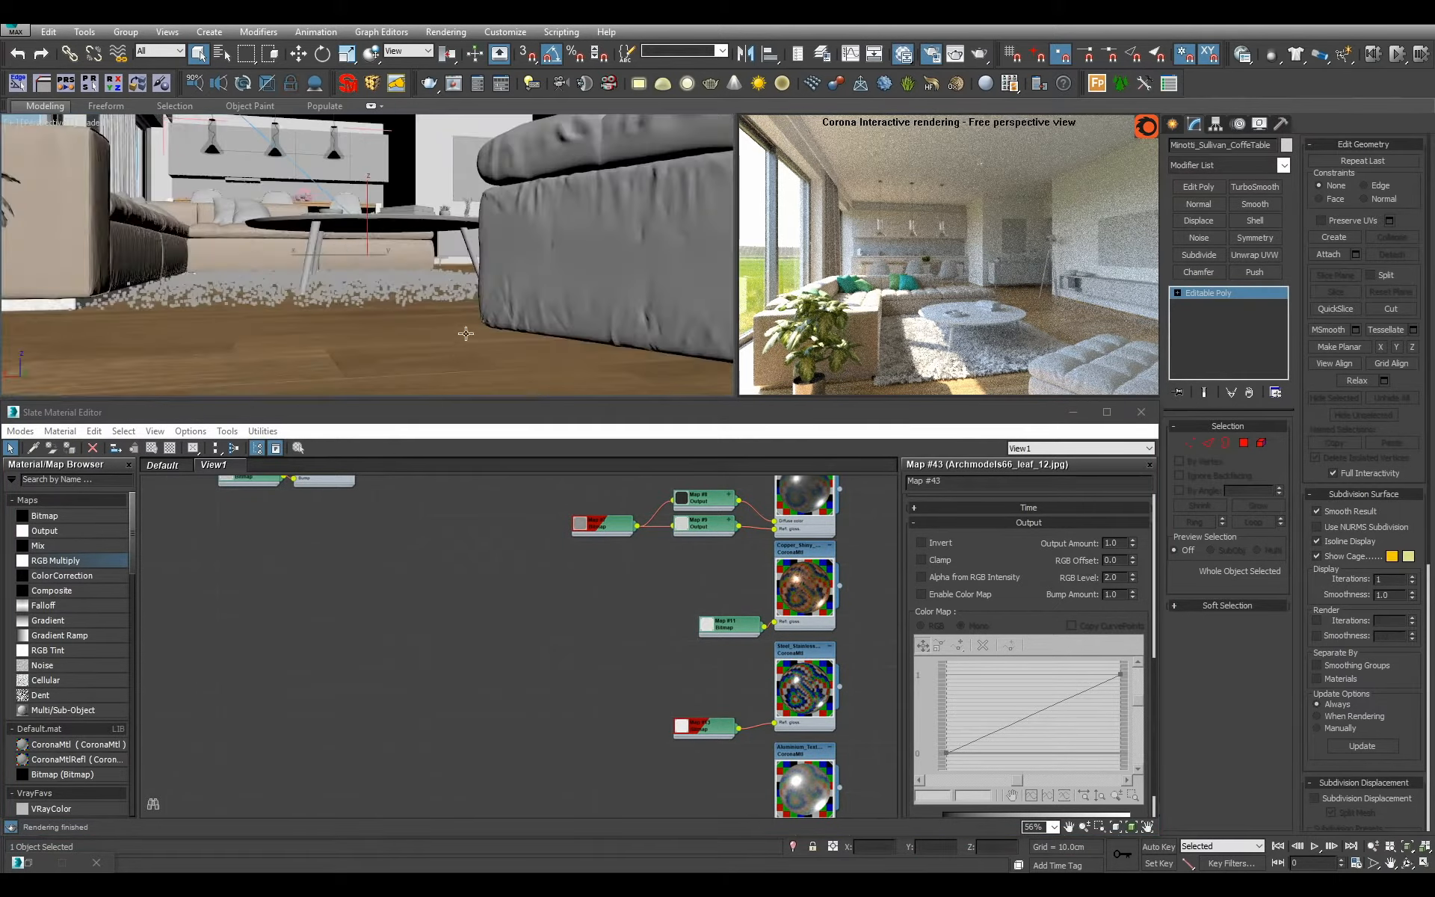
alt+middle_drag(466, 334, 442, 326)
scroll(442, 326, up, 5)
click(240, 239)
key(z)
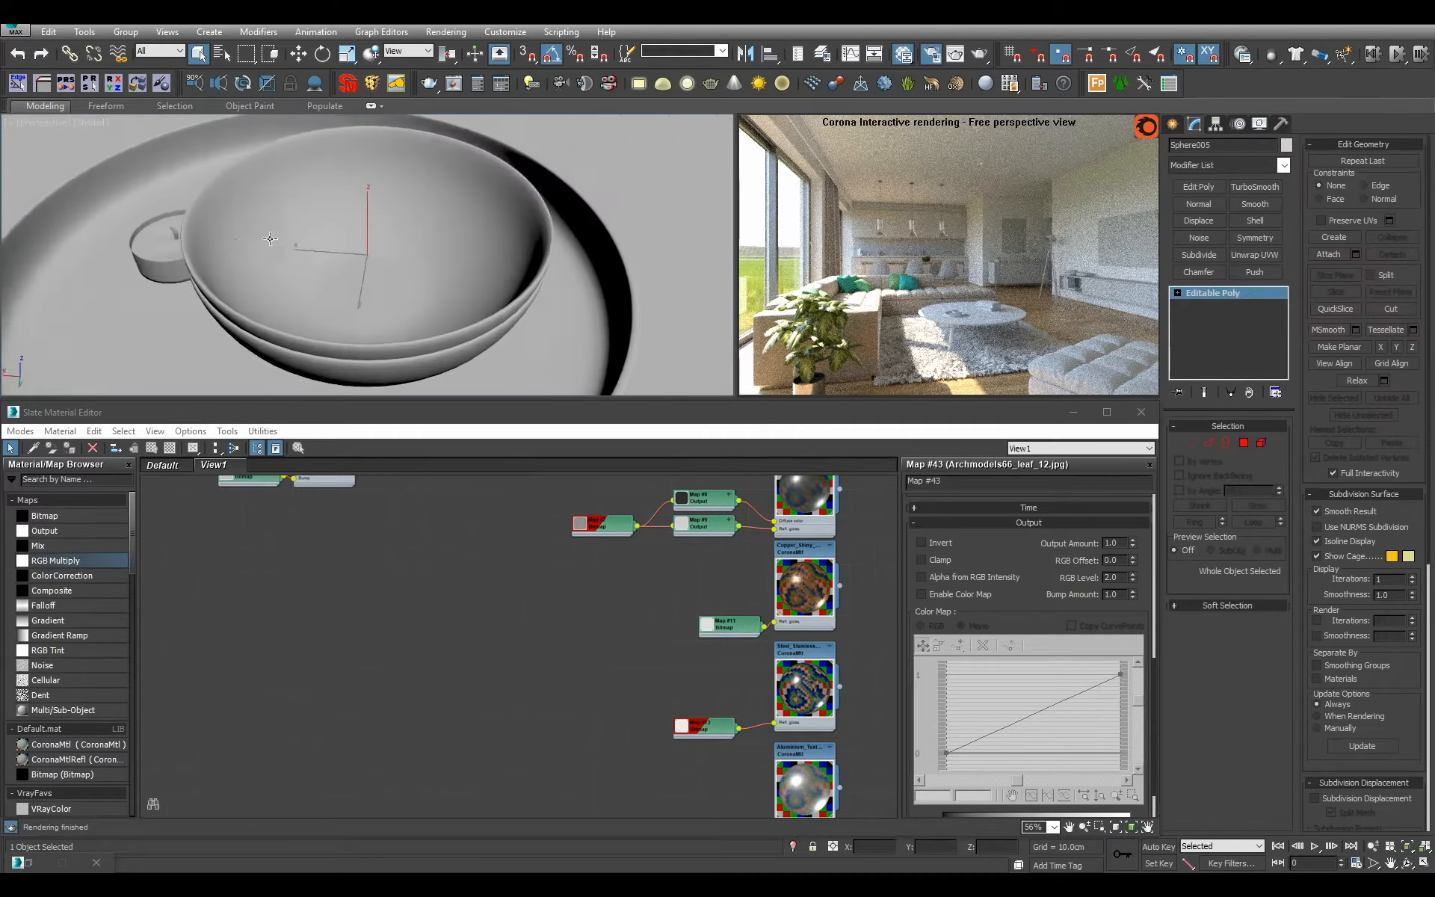
Select the tray, bowls and candles on the coffee table, isolate them, and clear the selection.
scroll(270, 238, down, 5)
key(F4)
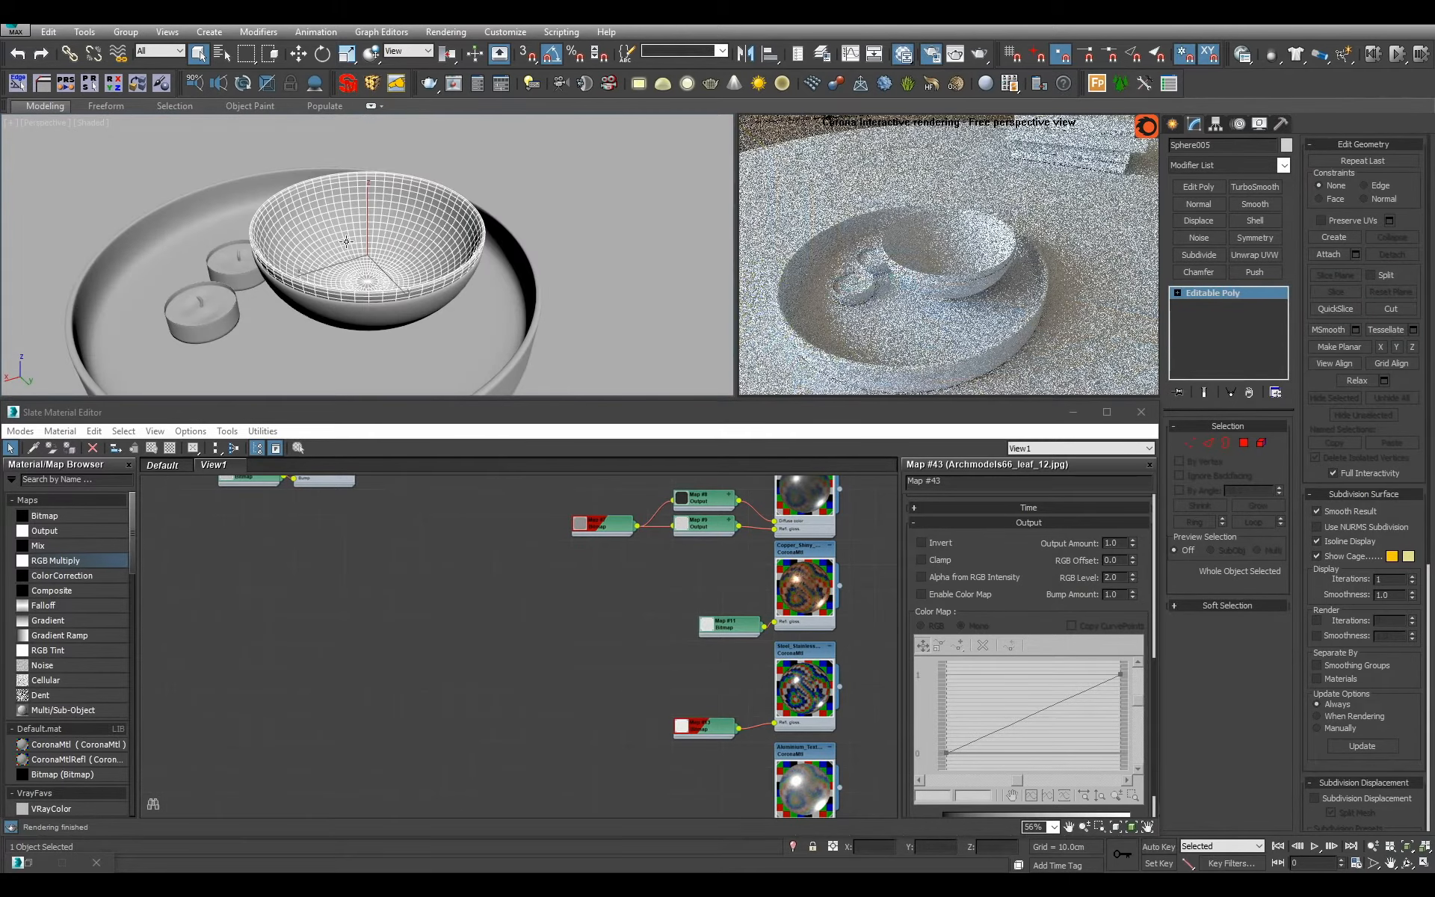
key(ctrl+a)
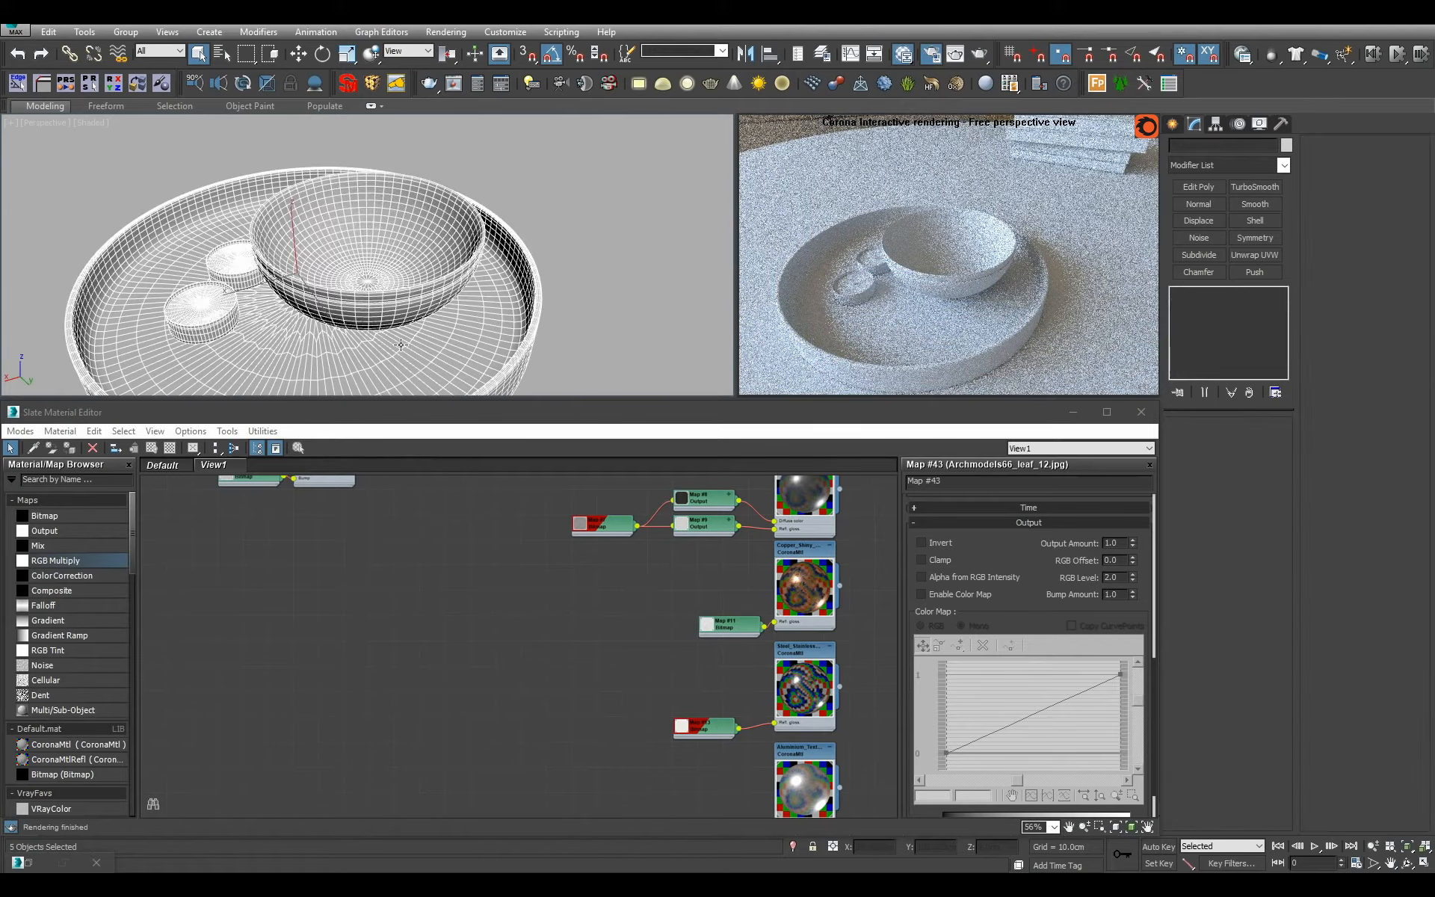
key(alt+q)
click(645, 327)
scroll(644, 324, down, 2)
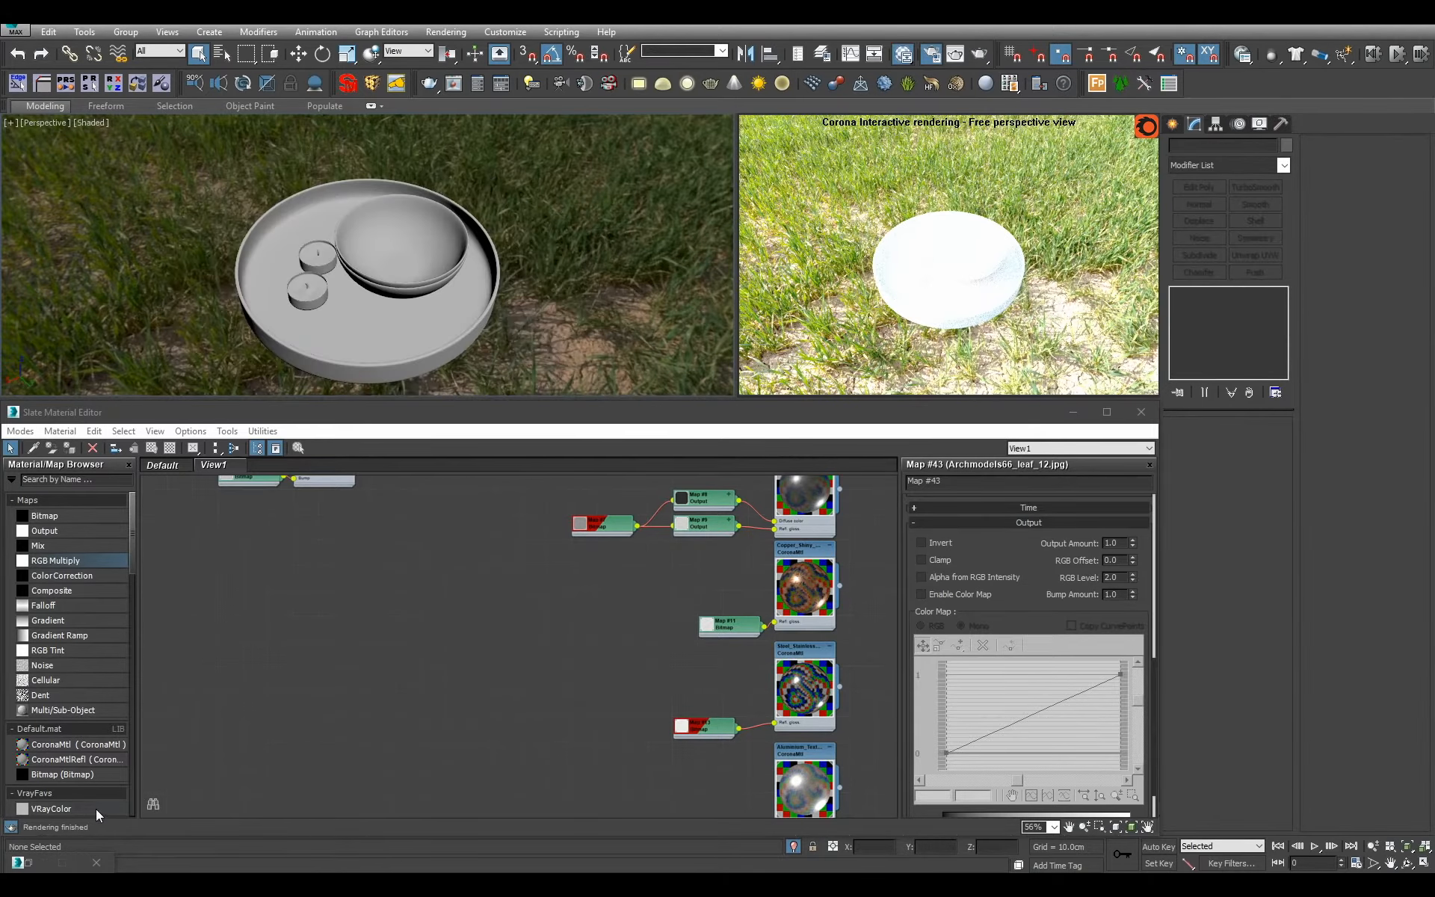
Set the Corona simple exposure to -2.5 EV in the render setup and put the window away.
key(F10)
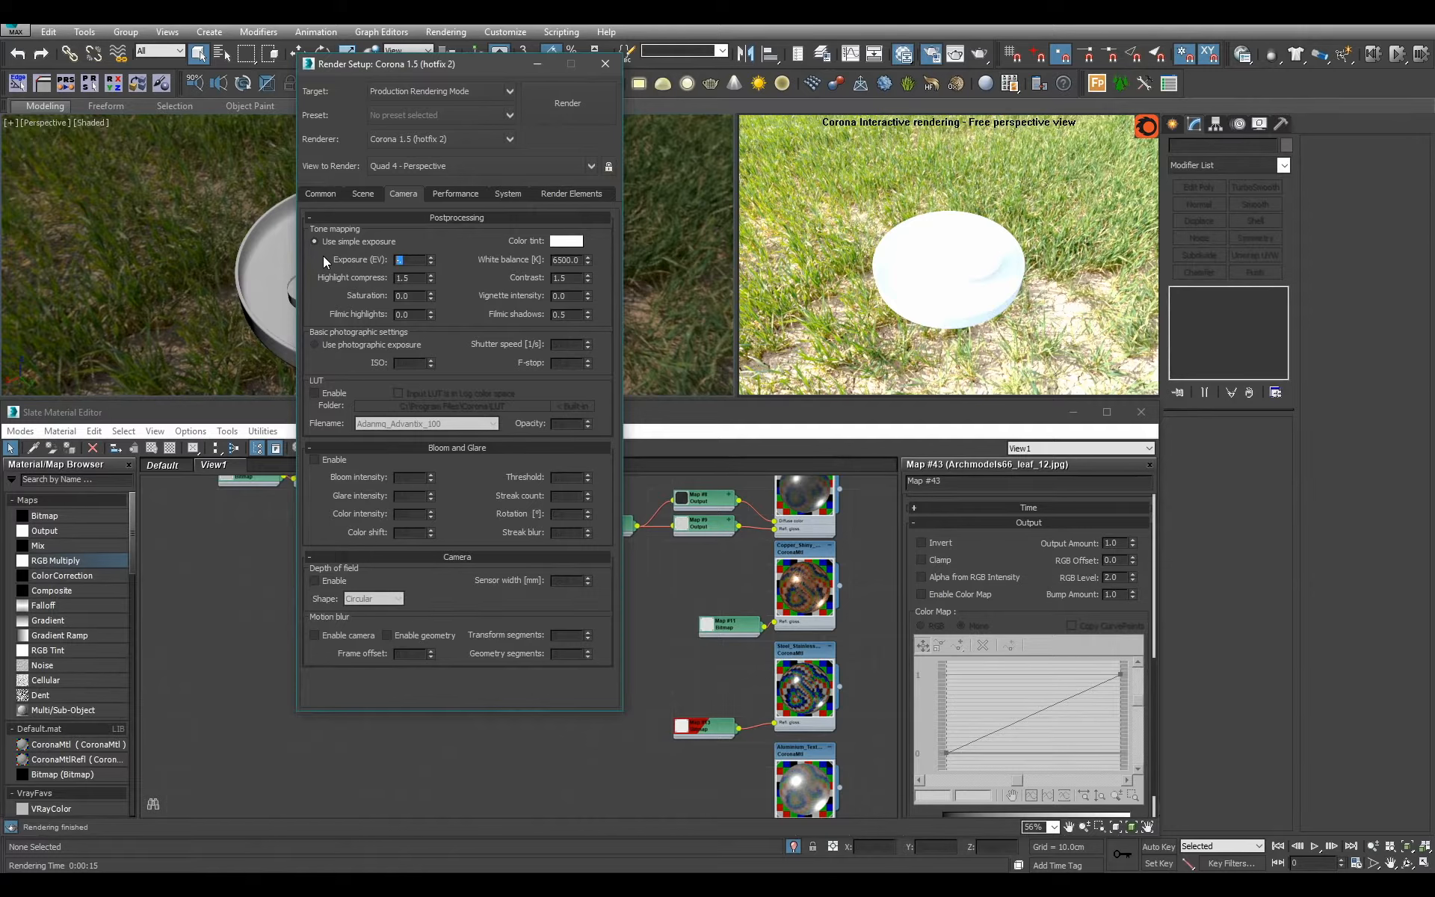
text(2.5)
key(Return)
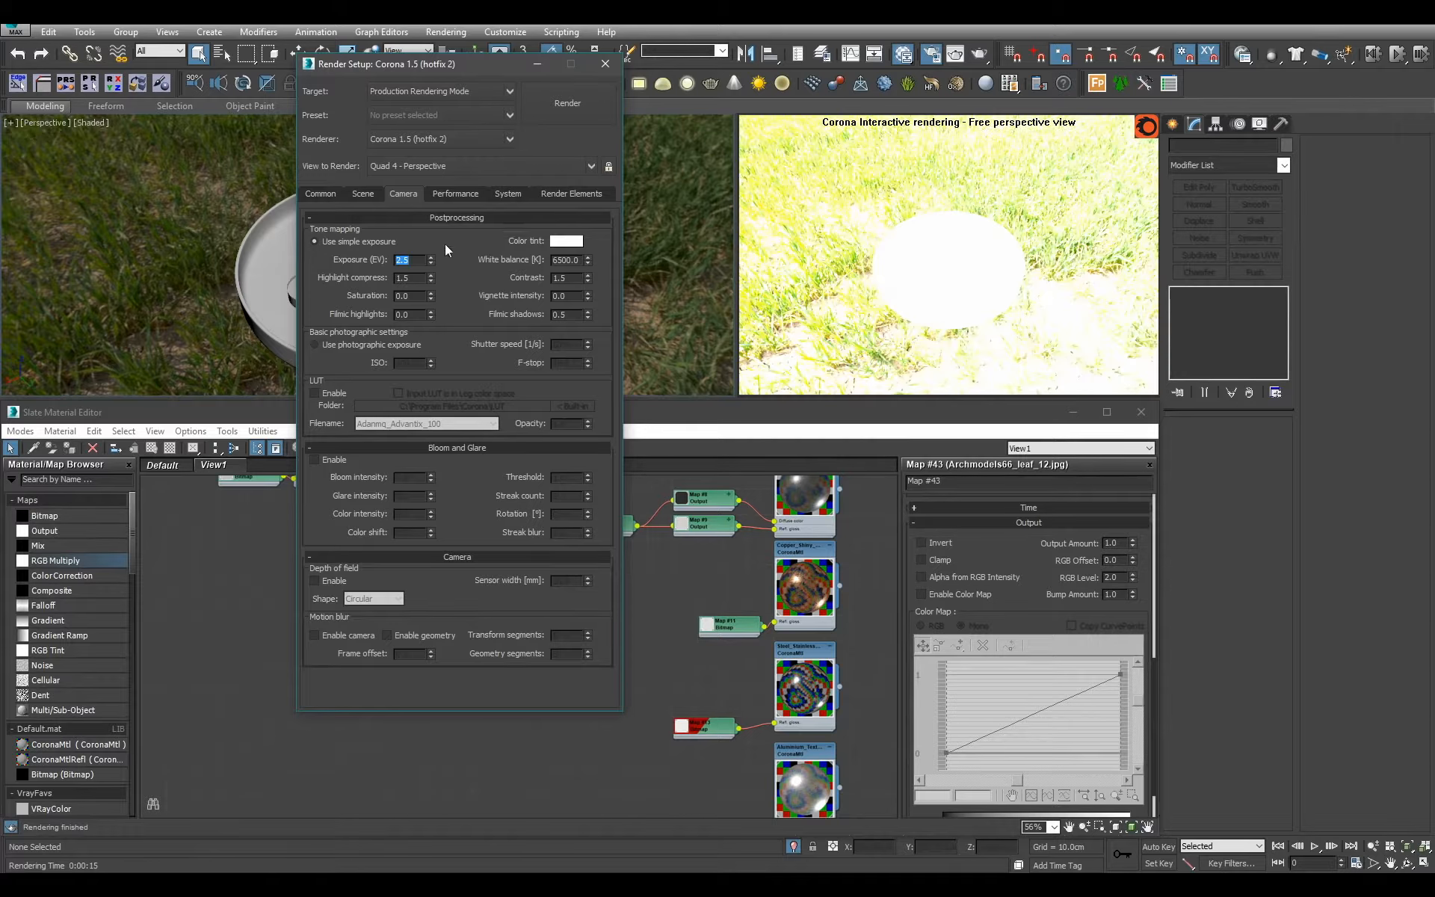
text(-2.5)
key(Return)
click(537, 65)
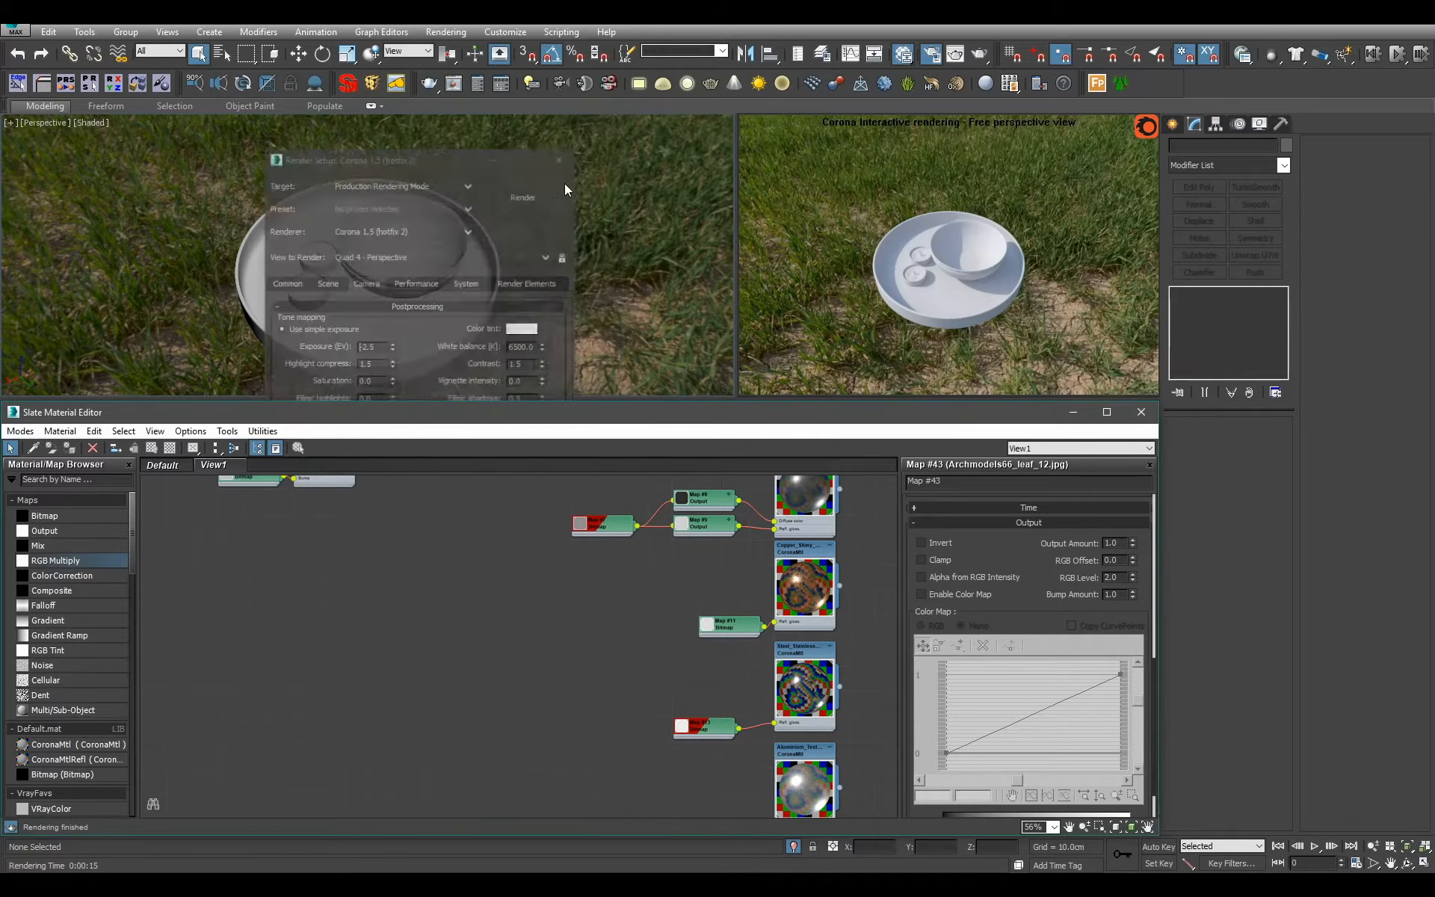
Select the inner bowl on the tray and assign the copper CoronaMtl to it.
middle_drag(567, 543, 528, 629)
click(421, 256)
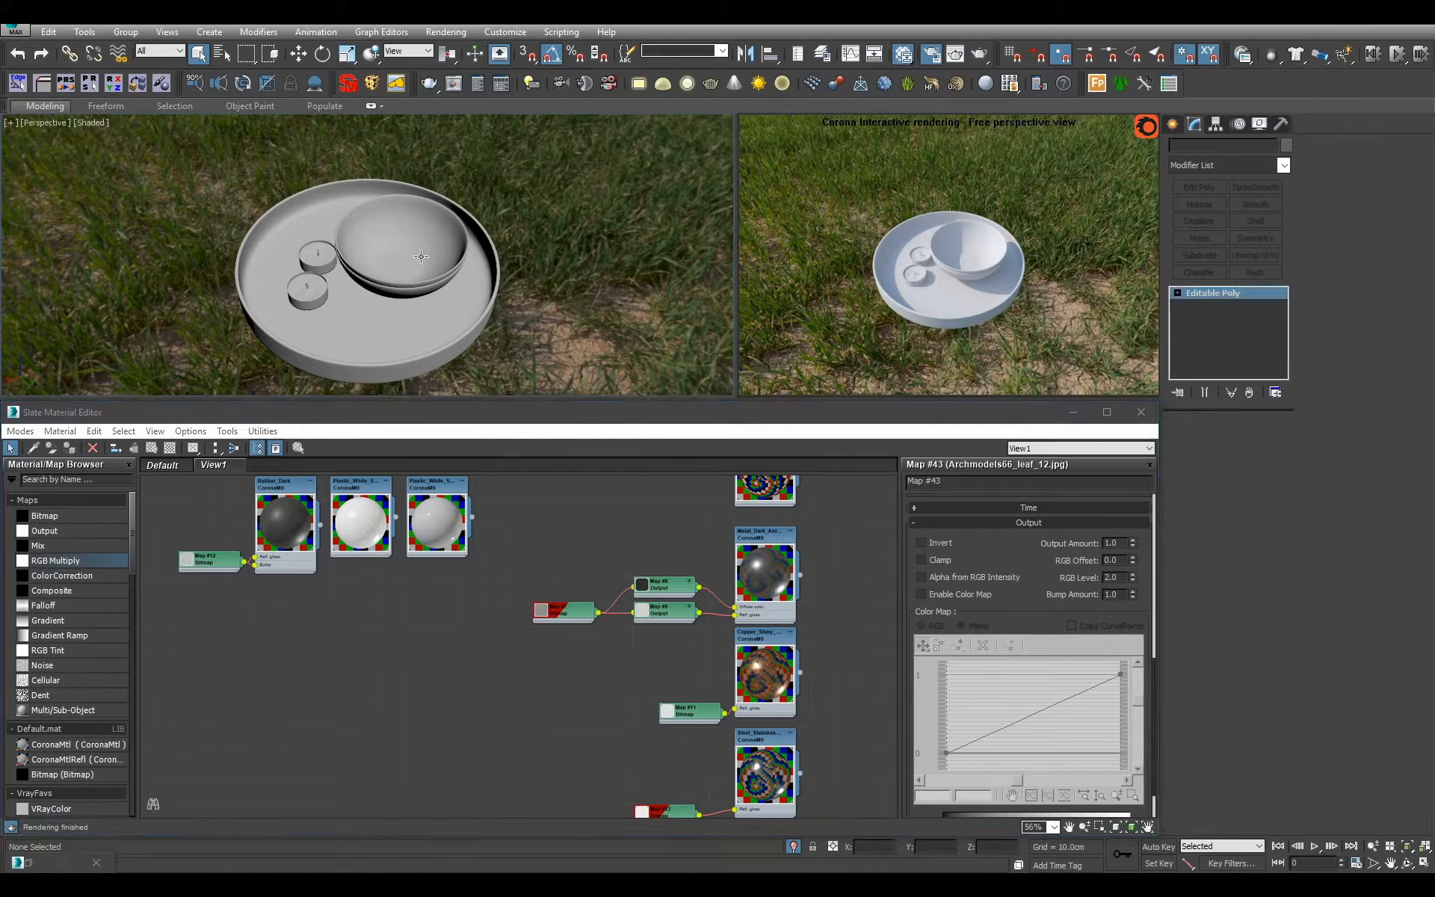
click(769, 707)
key(a)
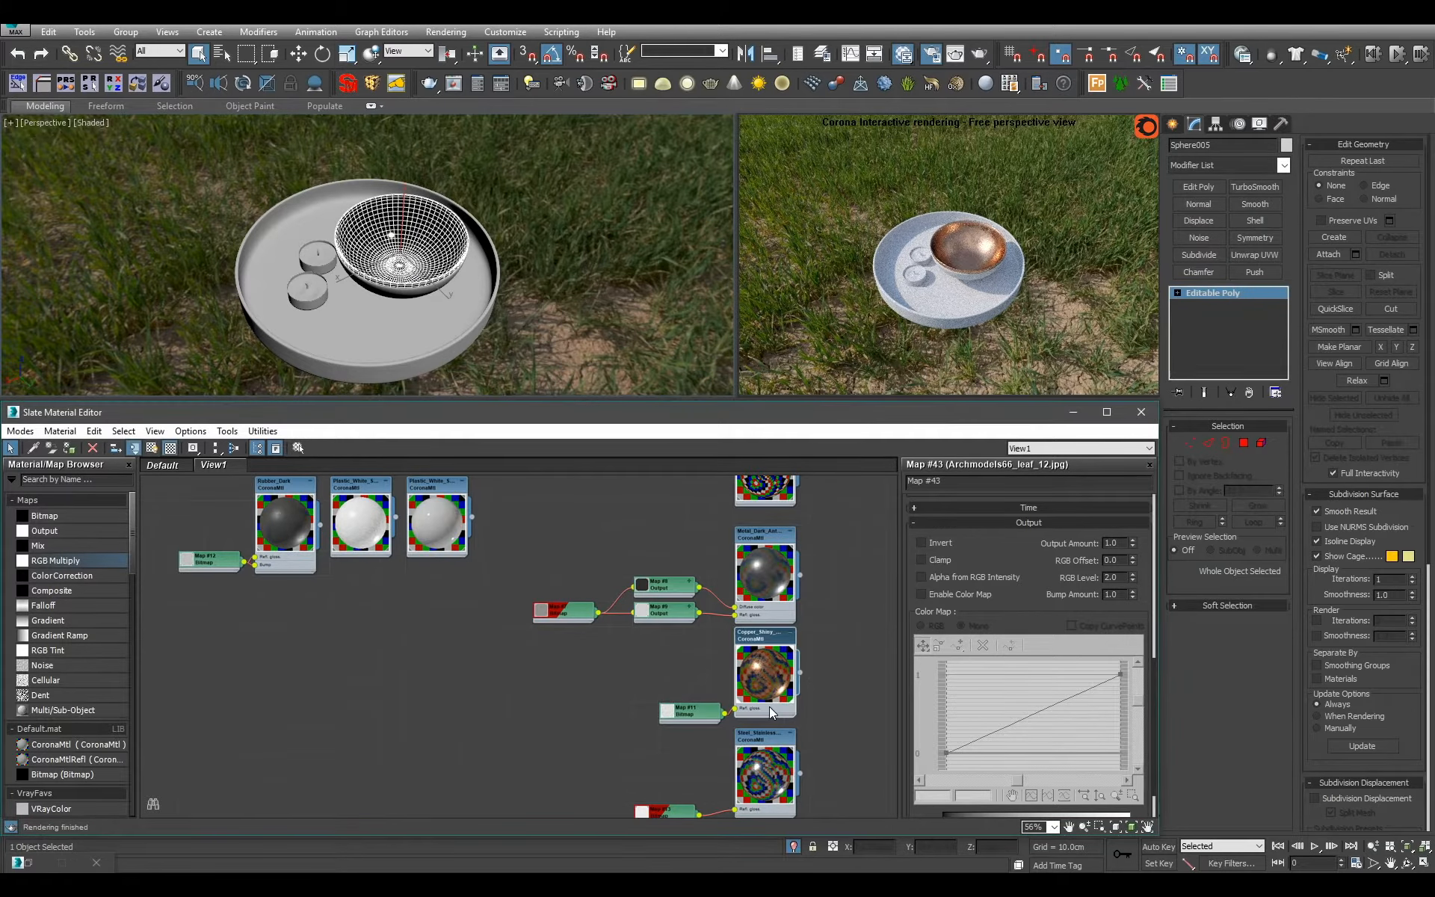
Select the tray together with the outer bowl and create a CoronaMtl named Marble_Black.
ctrl+click(385, 347)
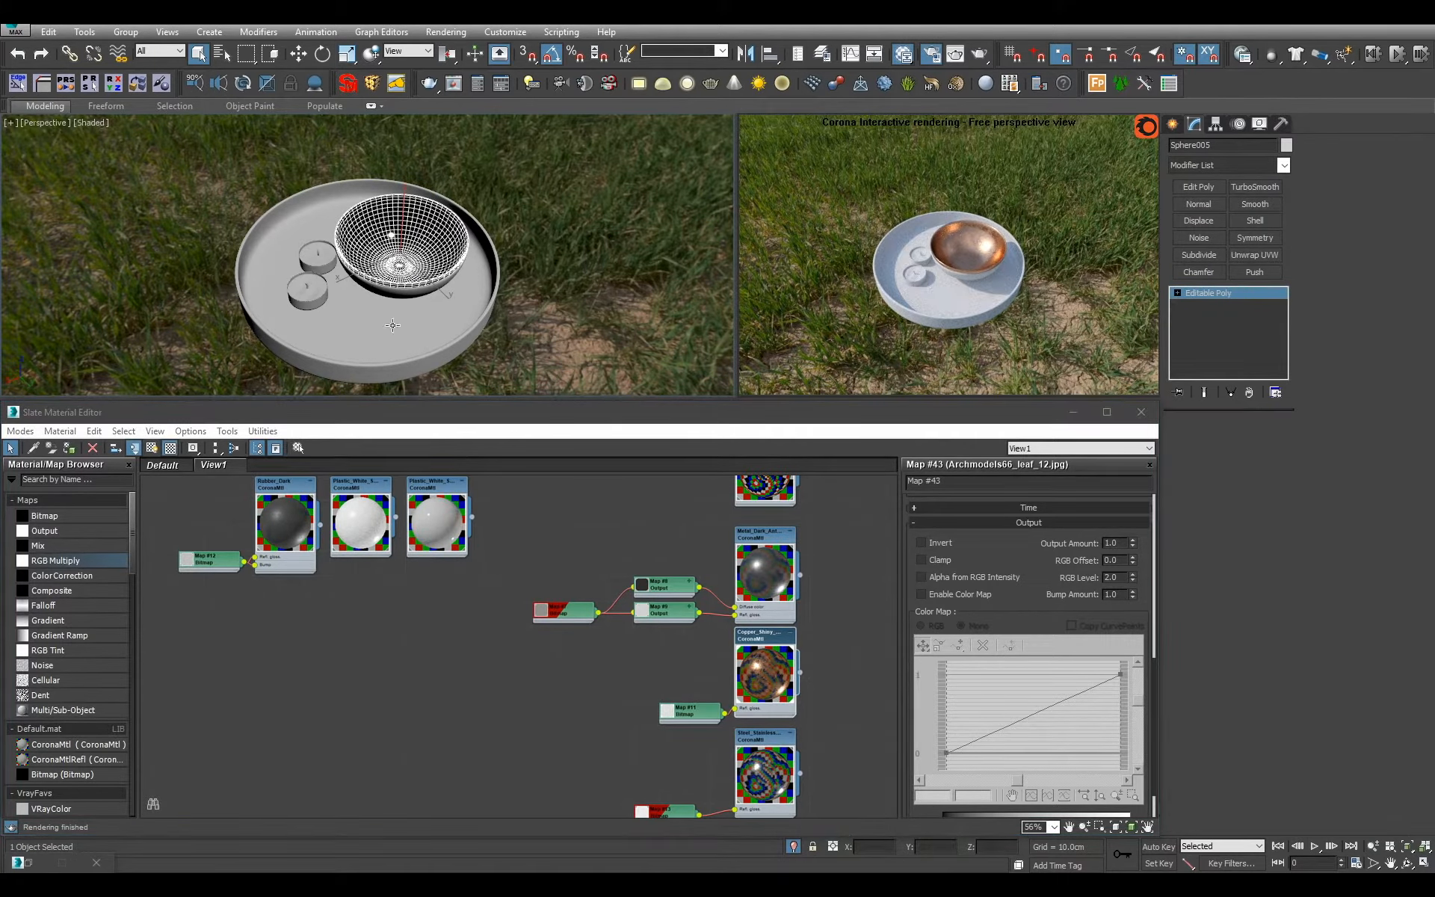
click(434, 528)
scroll(329, 647, down, 5)
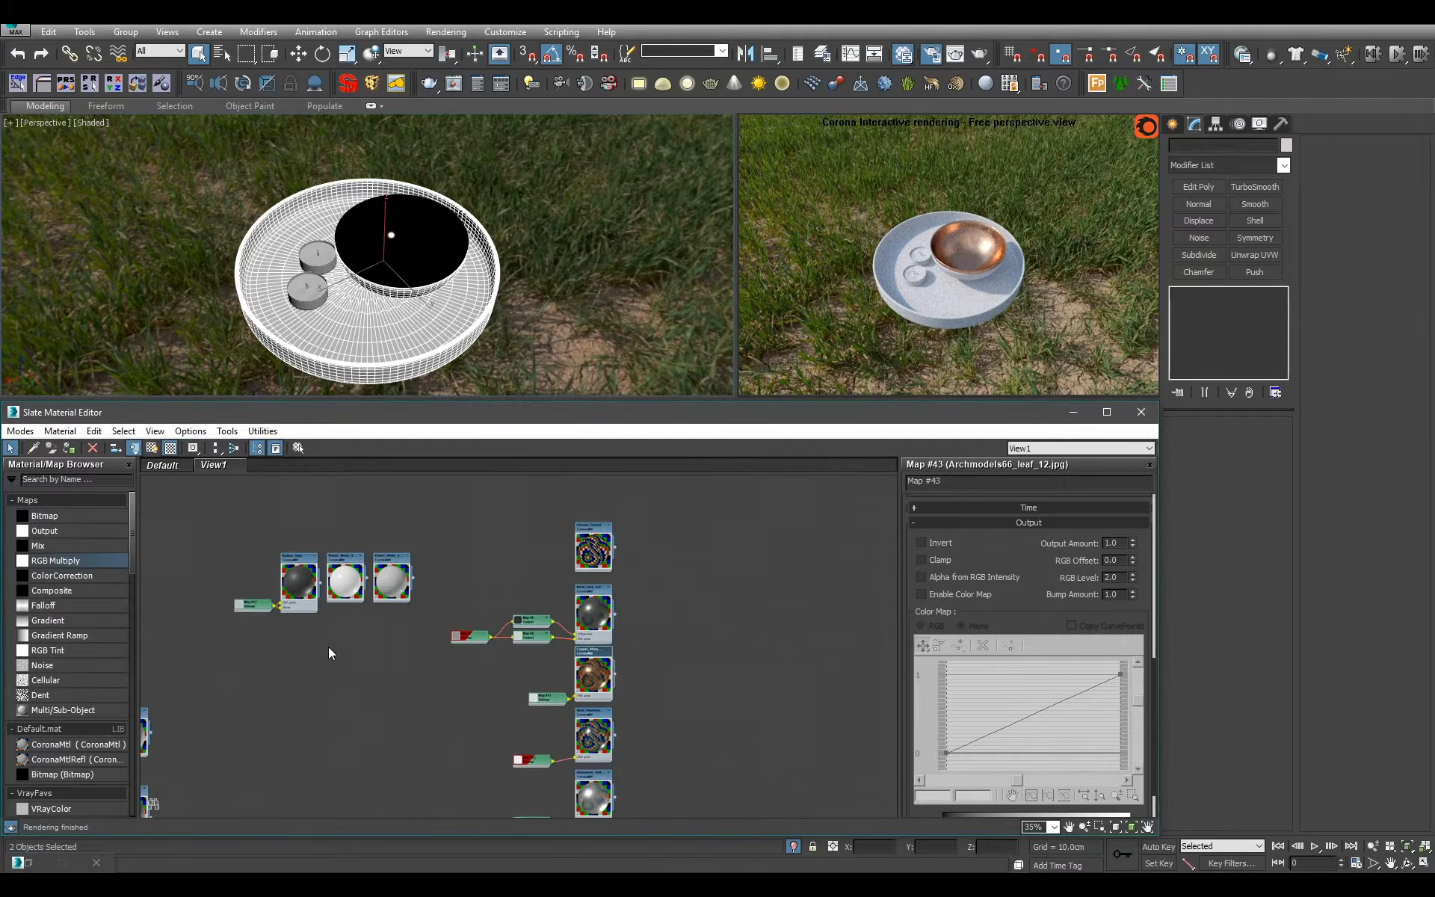
scroll(509, 631, up, 7)
middle_drag(329, 647, 453, 592)
middle_drag(417, 677, 420, 590)
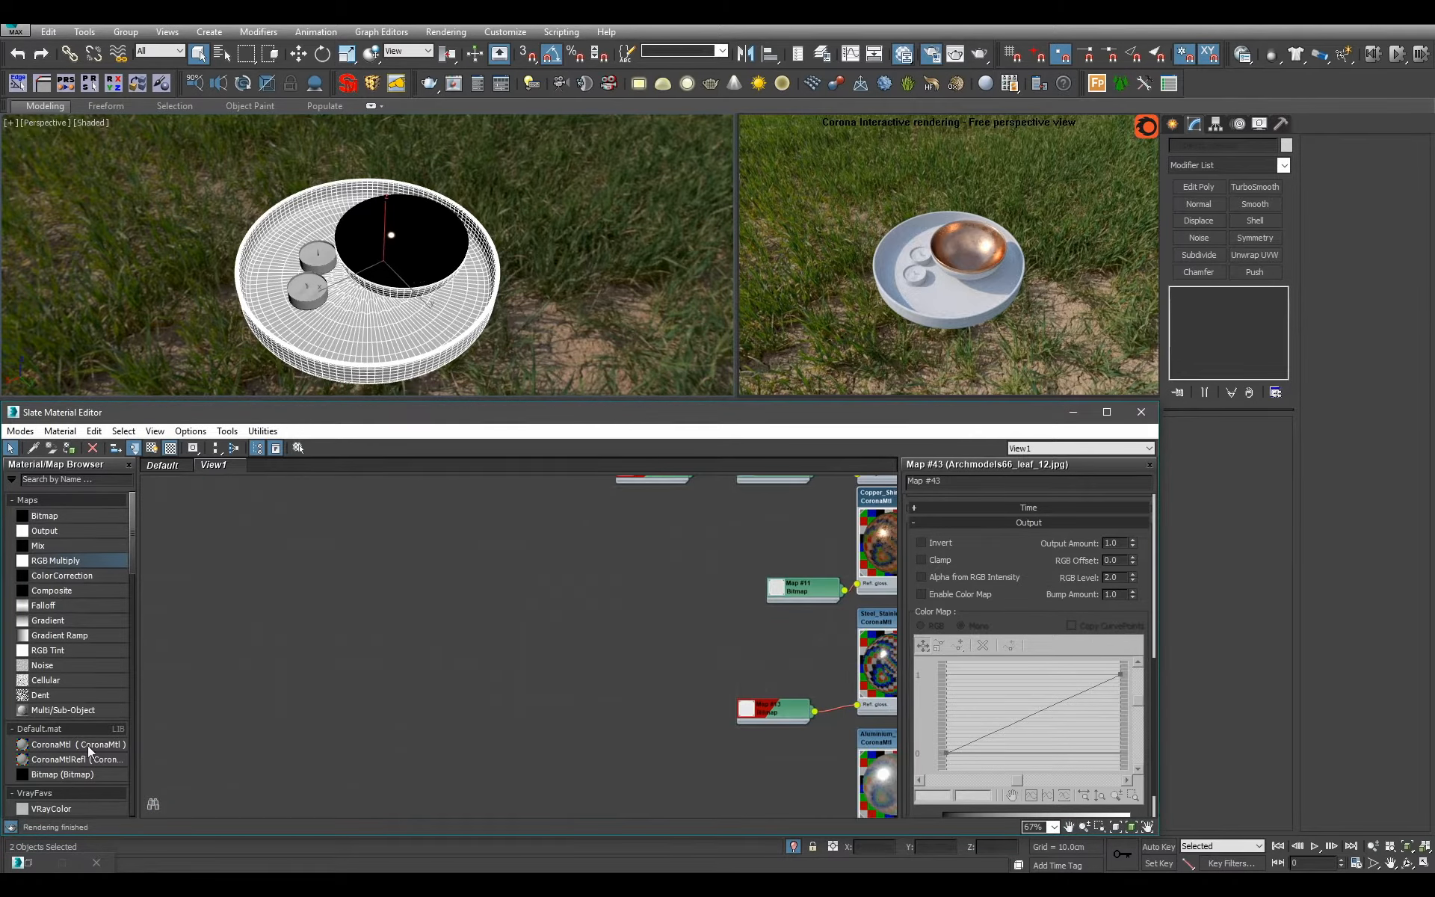
drag(87, 743, 514, 609)
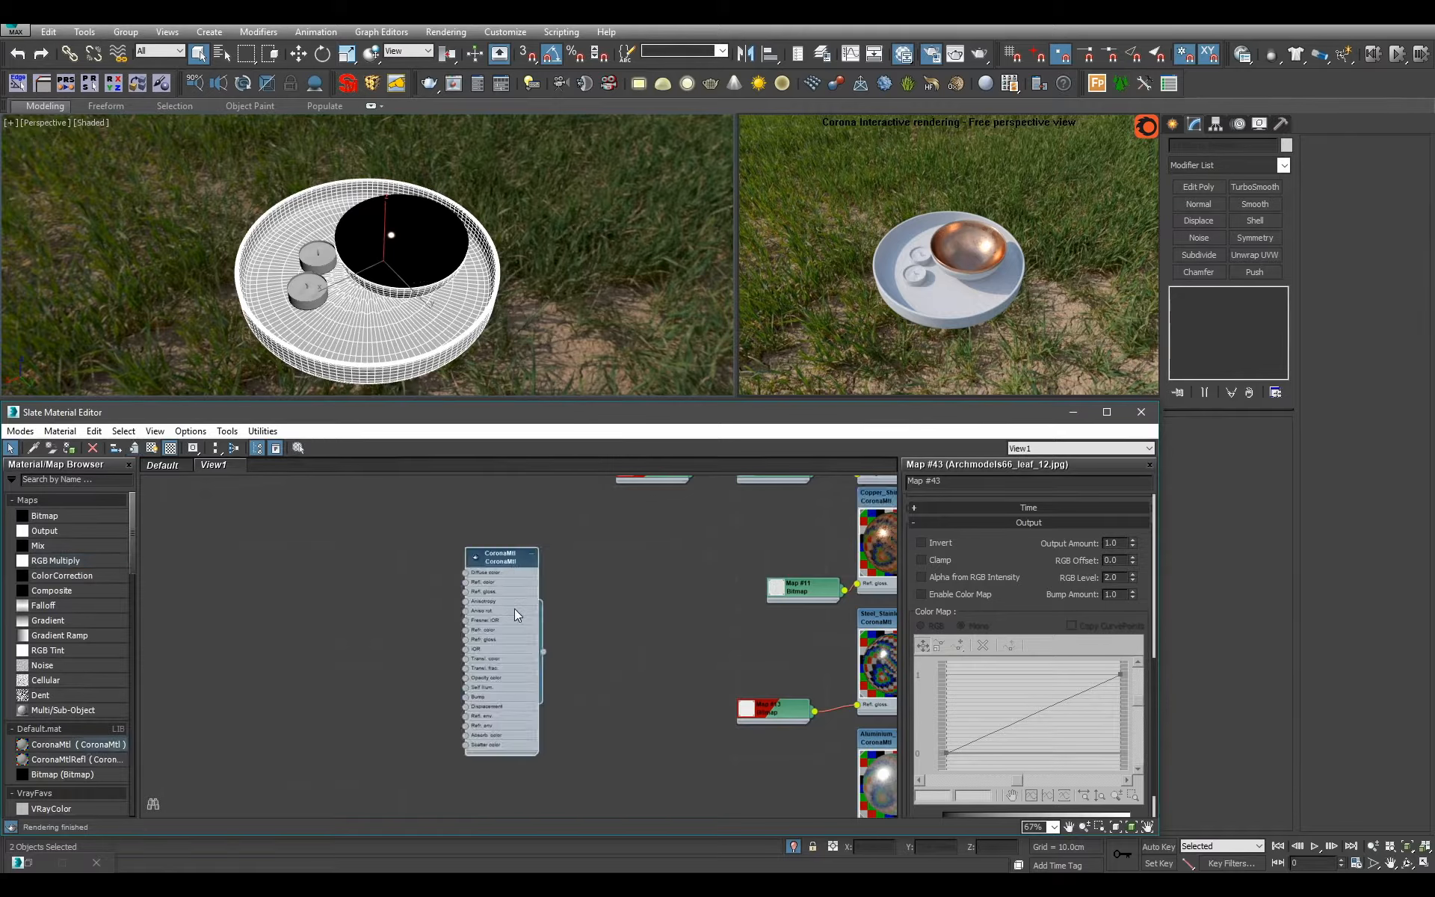
click(1002, 482)
text(Marble)
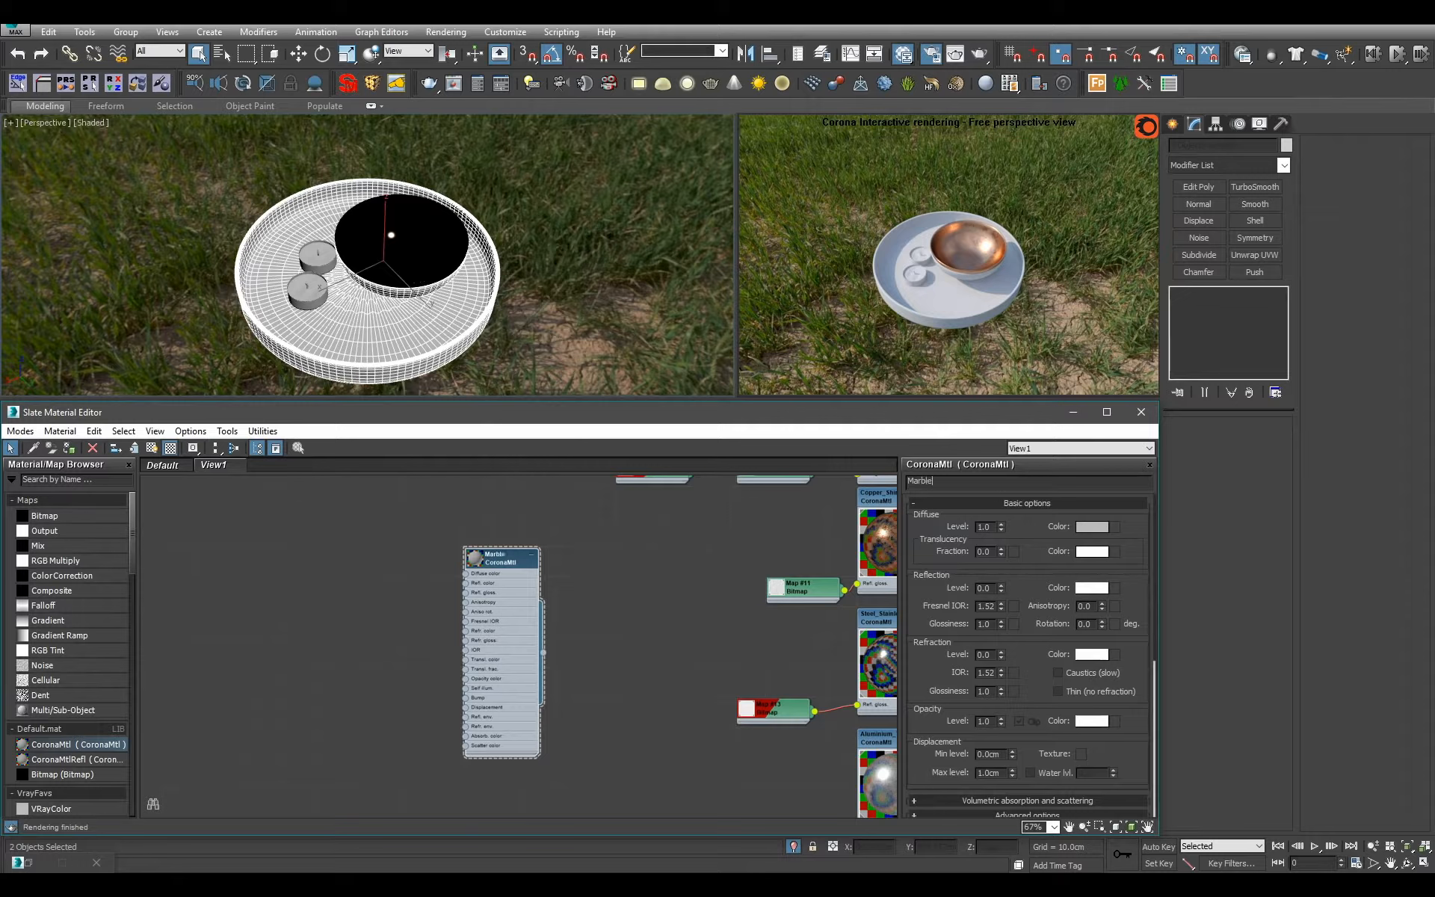
text(_Black)
key(Return)
click(481, 562)
Add a Bitmap map that loads Marble_Black_Tiled_Square.jpg from the Marble texture folder.
drag(109, 517, 397, 533)
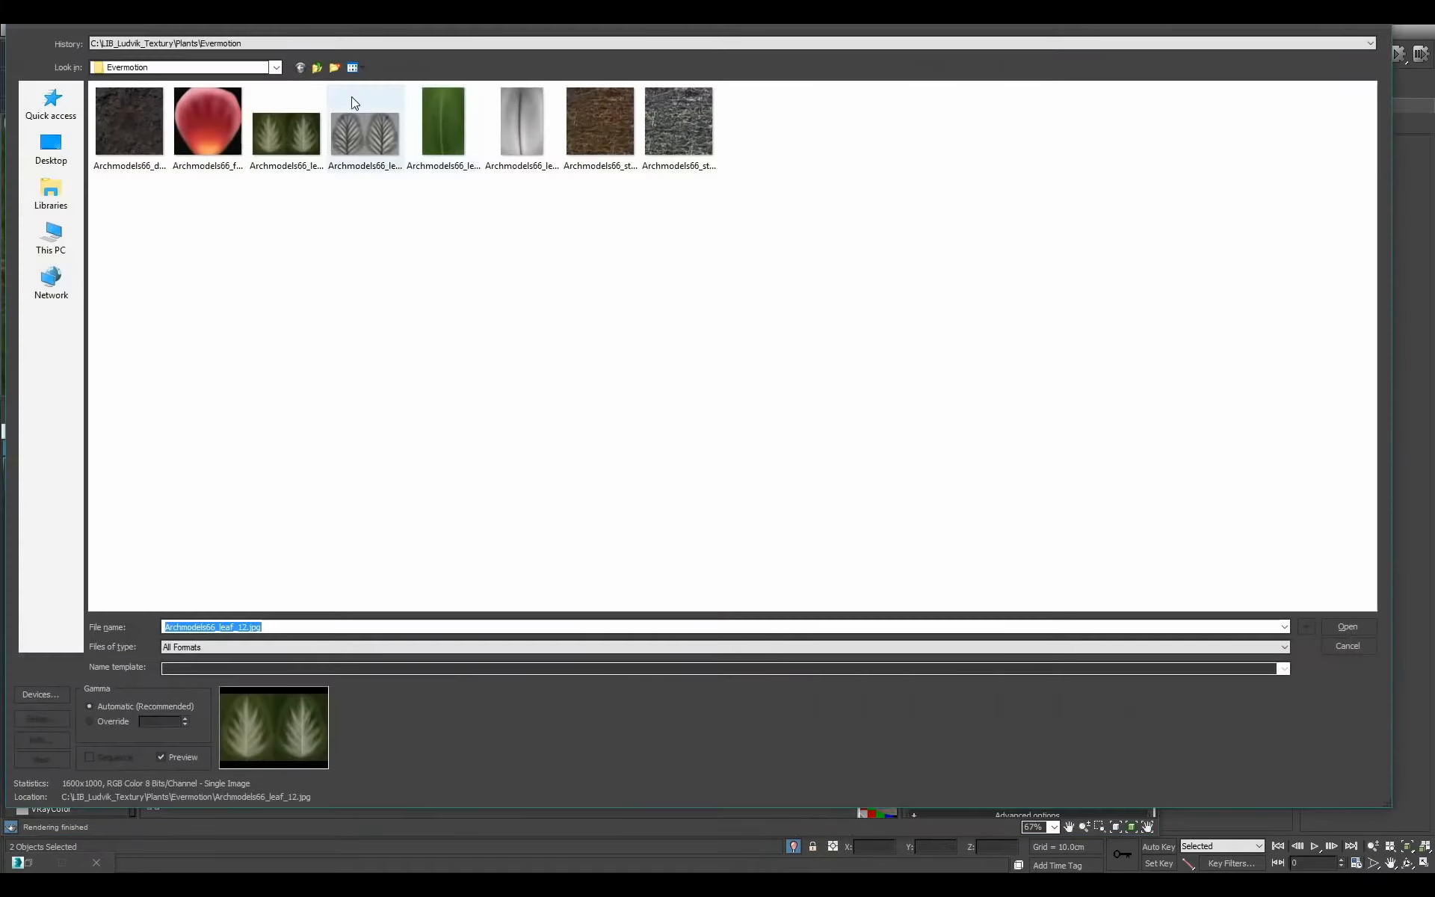
click(314, 68)
click(313, 68)
click(300, 68)
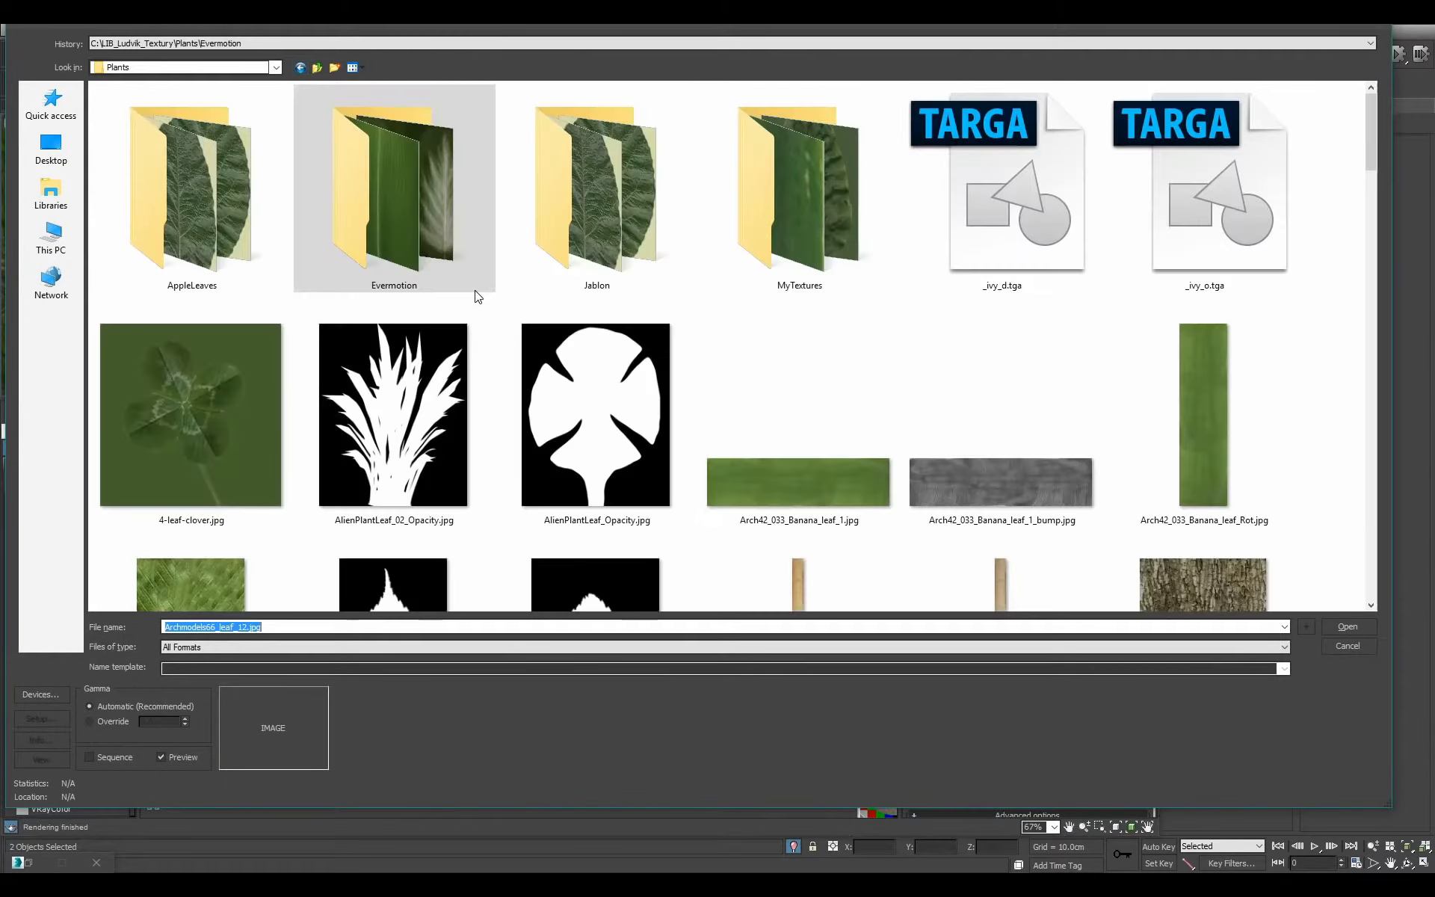
click(316, 71)
double_click(602, 239)
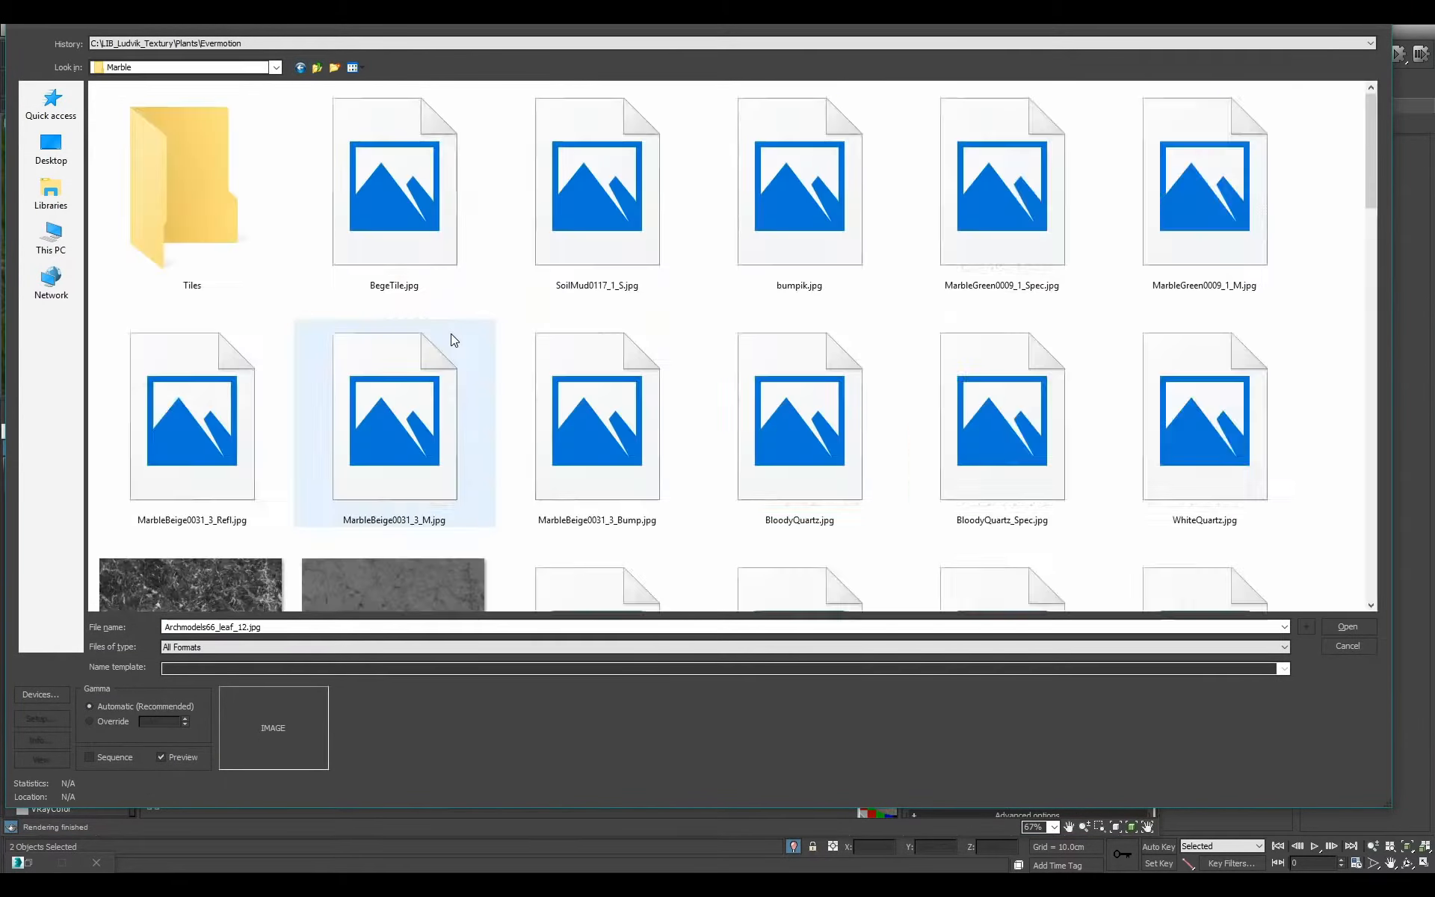
drag(1370, 186, 1089, 311)
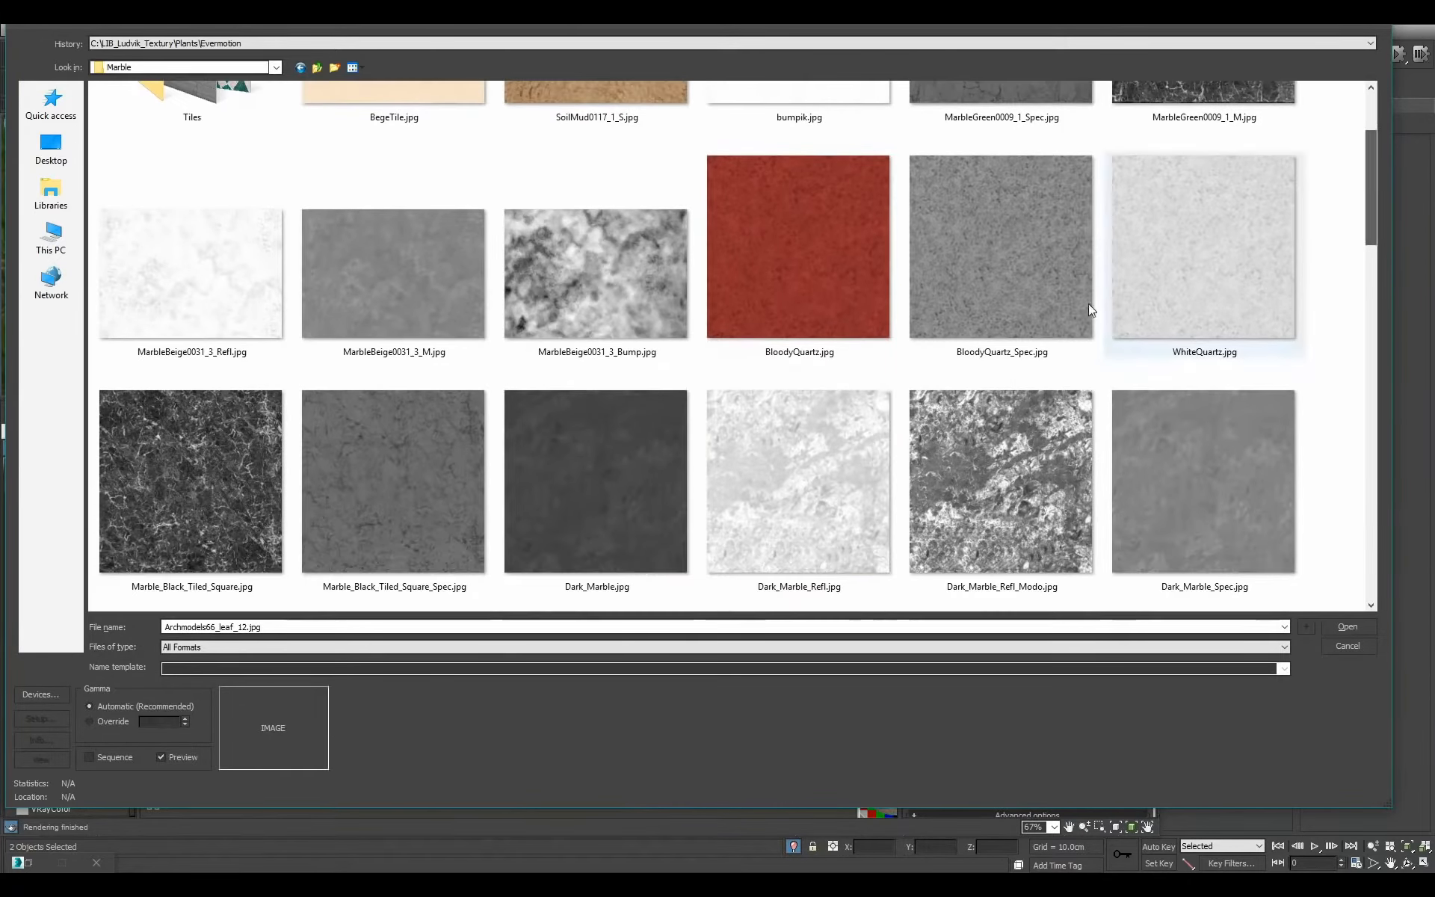
drag(1379, 239, 1313, 262)
double_click(250, 396)
Connect the marble bitmap to the Diffuse color of Marble_Black and assign the material to the tray and outer bowl.
middle_drag(448, 607, 681, 631)
scroll(681, 631, up, 4)
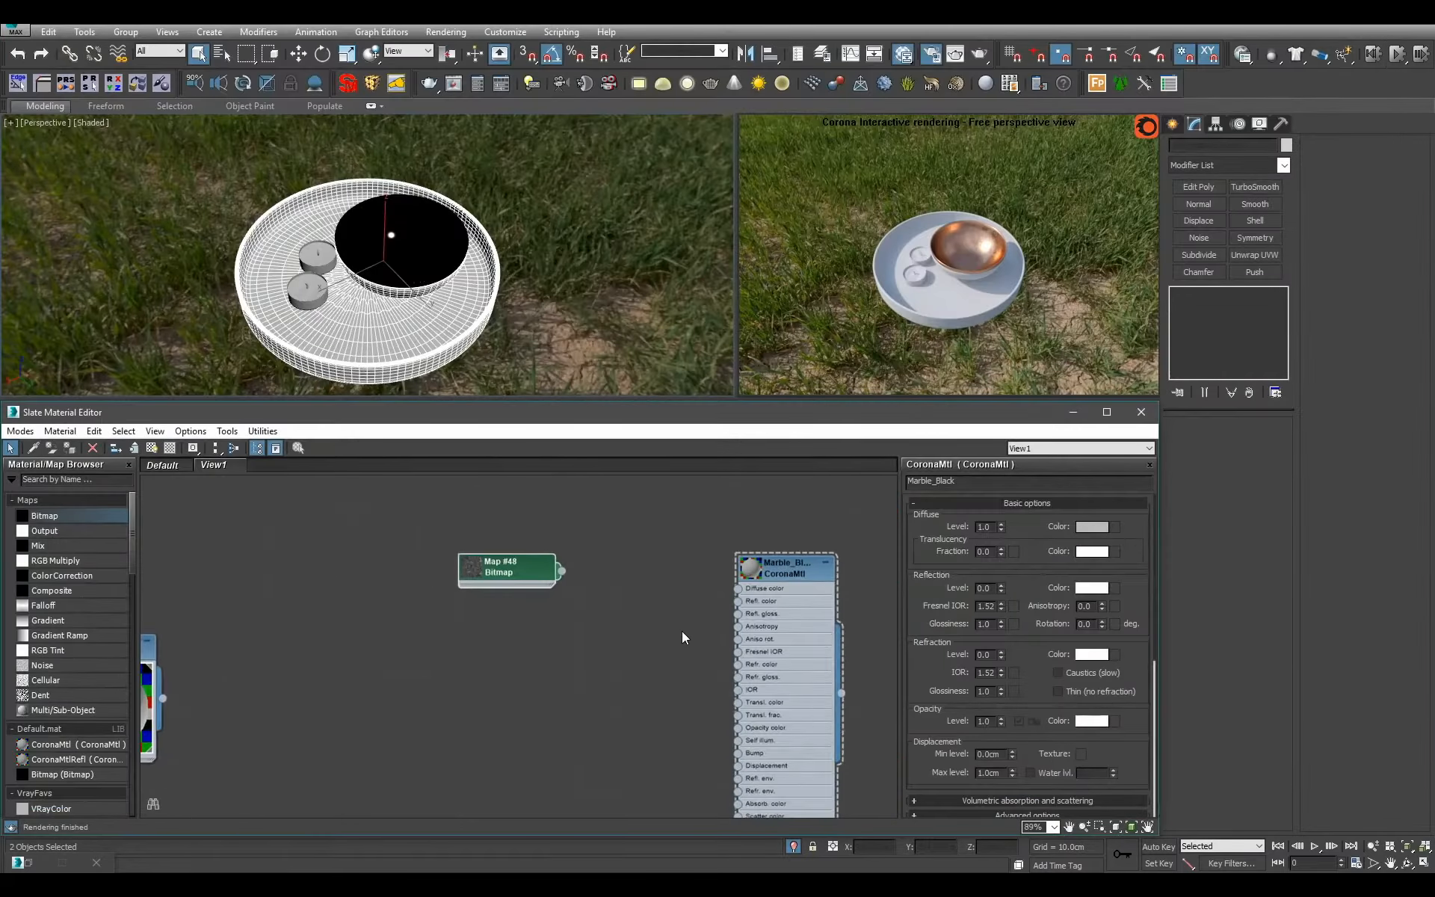
click(512, 595)
drag(512, 595, 766, 589)
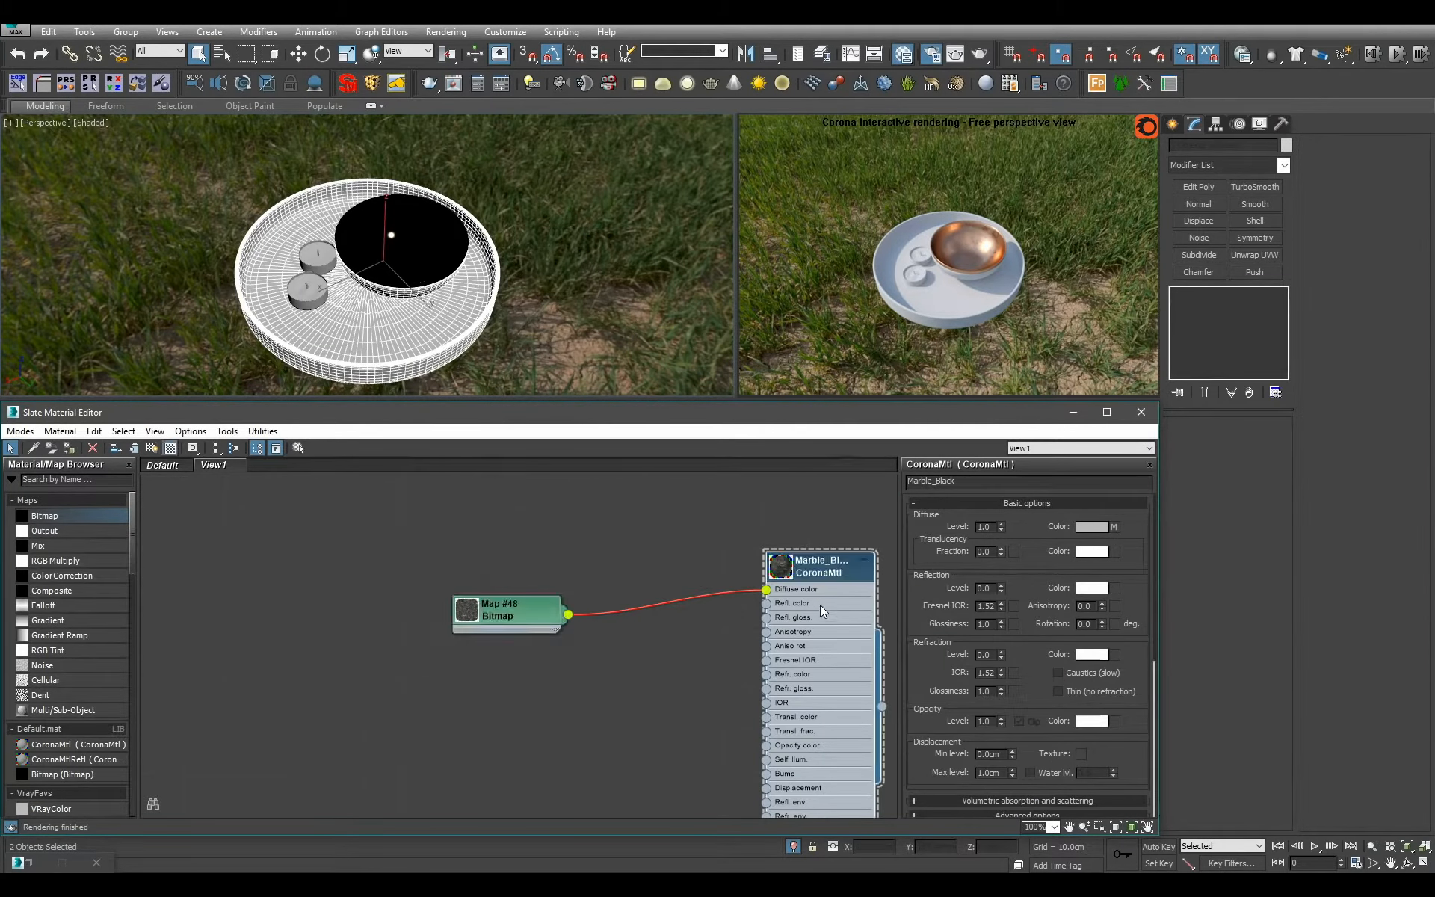
middle_drag(819, 608, 724, 579)
scroll(724, 579, up, 1)
Change the marble bitmap's blur and insert an Output map with its color map enabled between the bitmap and the diffuse color.
double_click(414, 584)
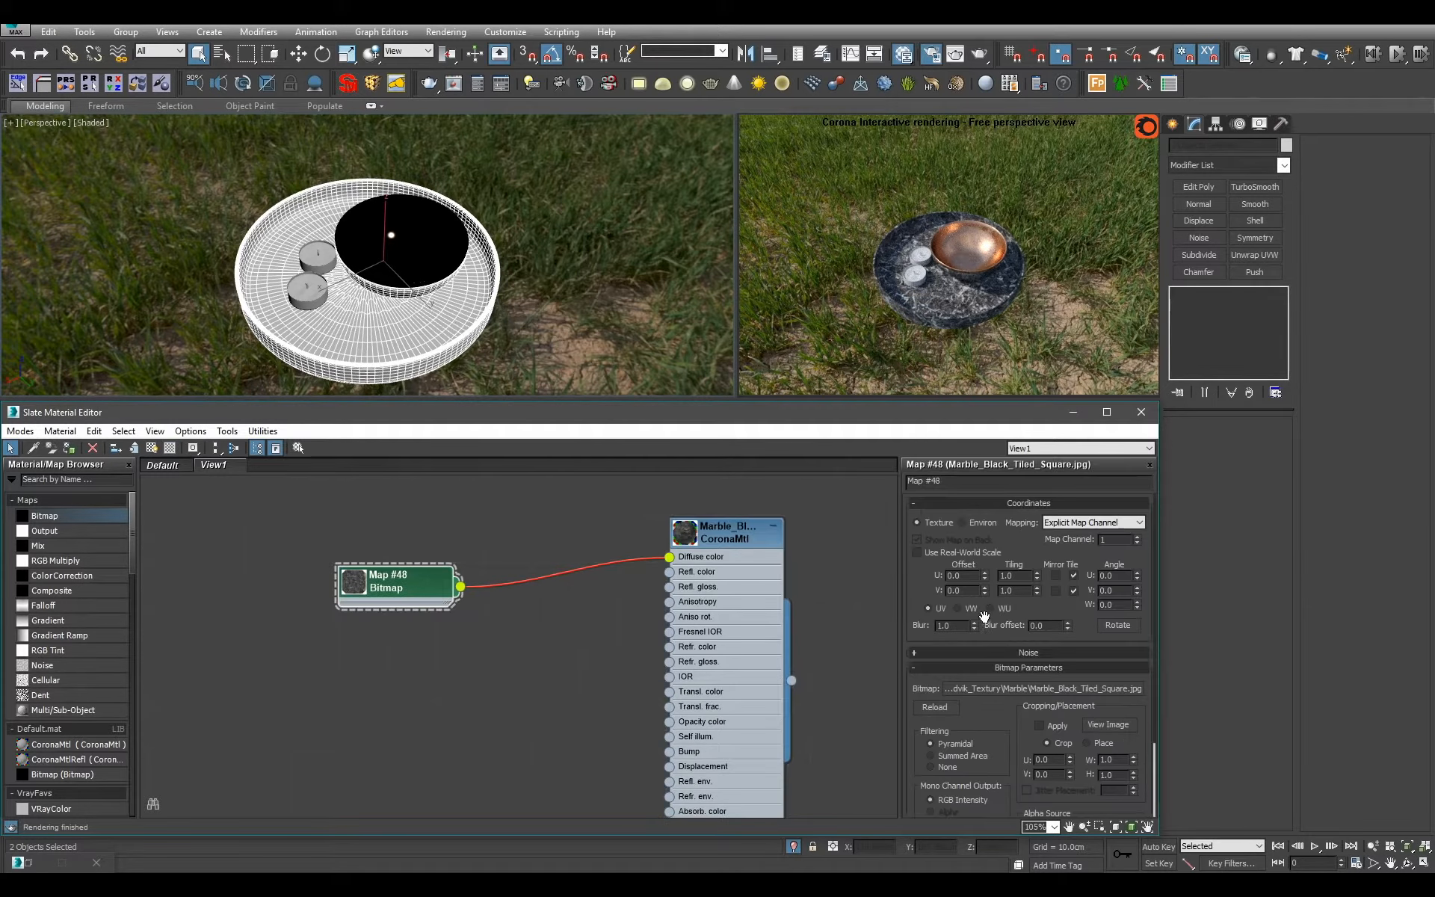
key(Return)
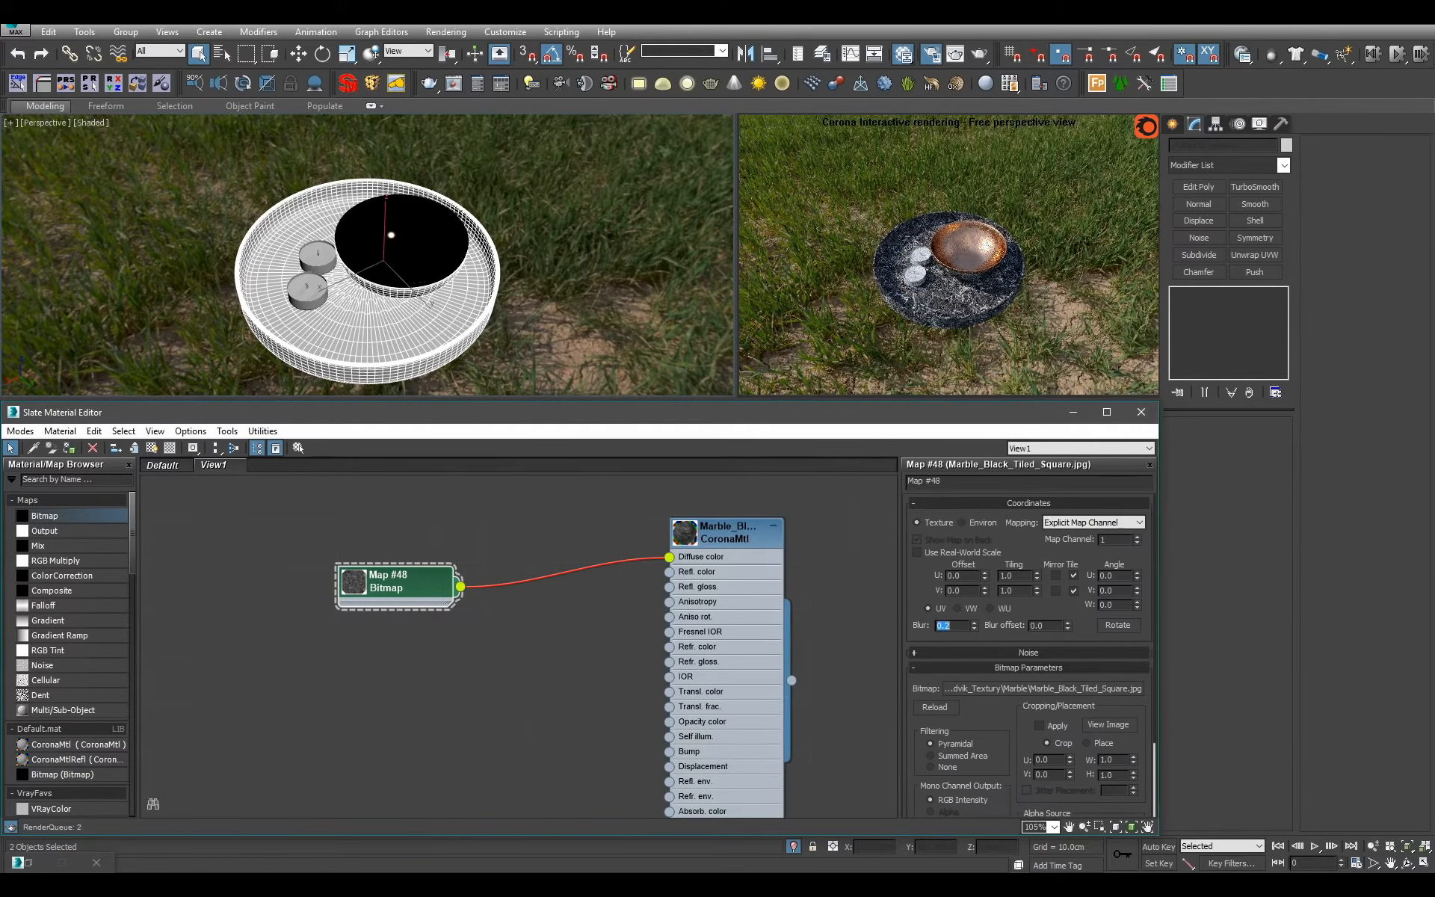
drag(103, 532, 568, 579)
double_click(557, 596)
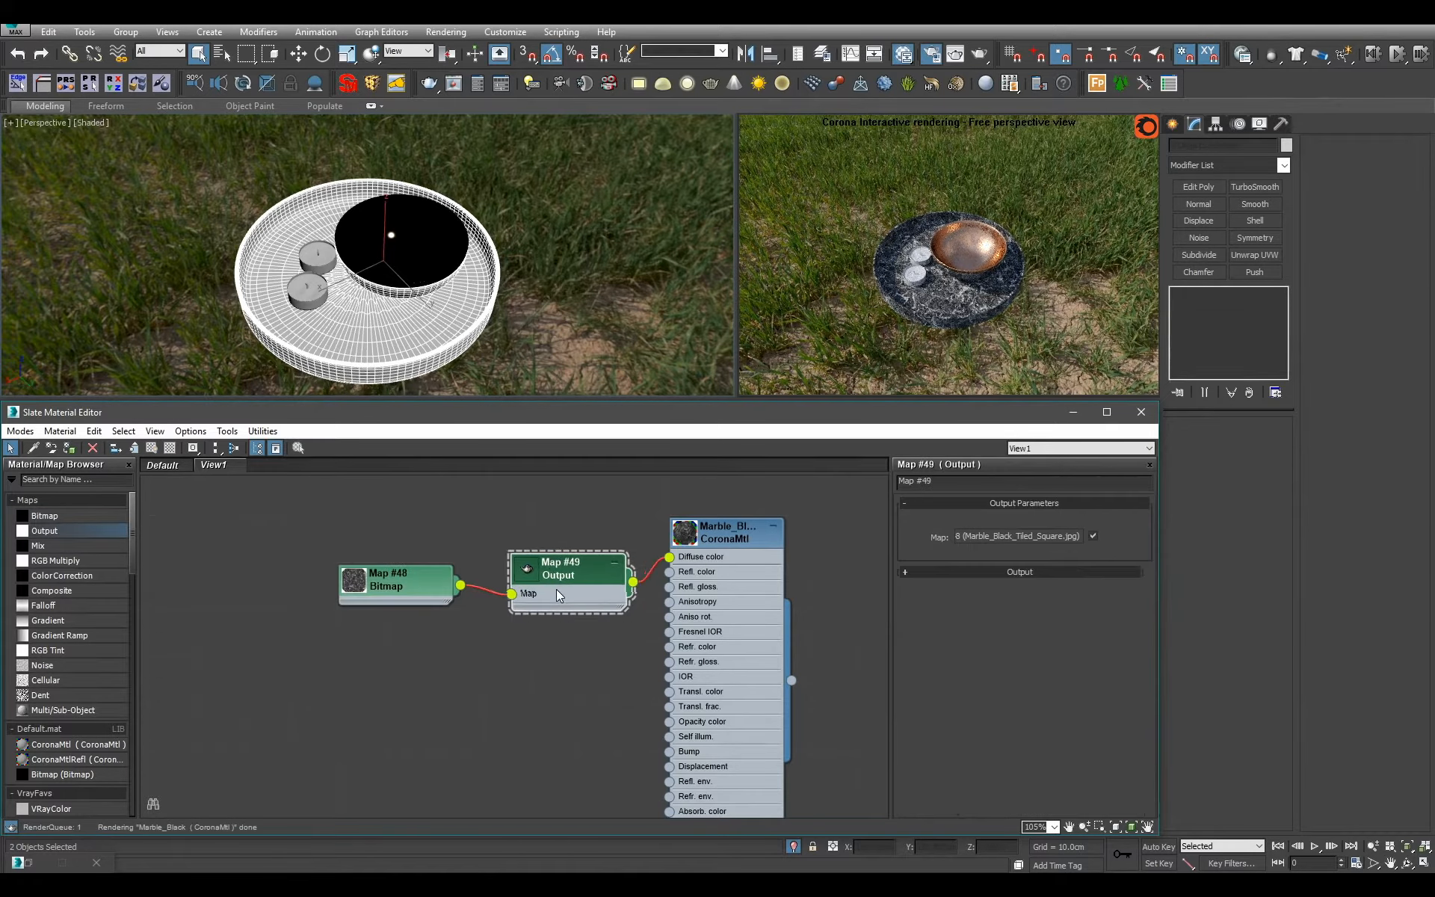
click(998, 572)
click(938, 573)
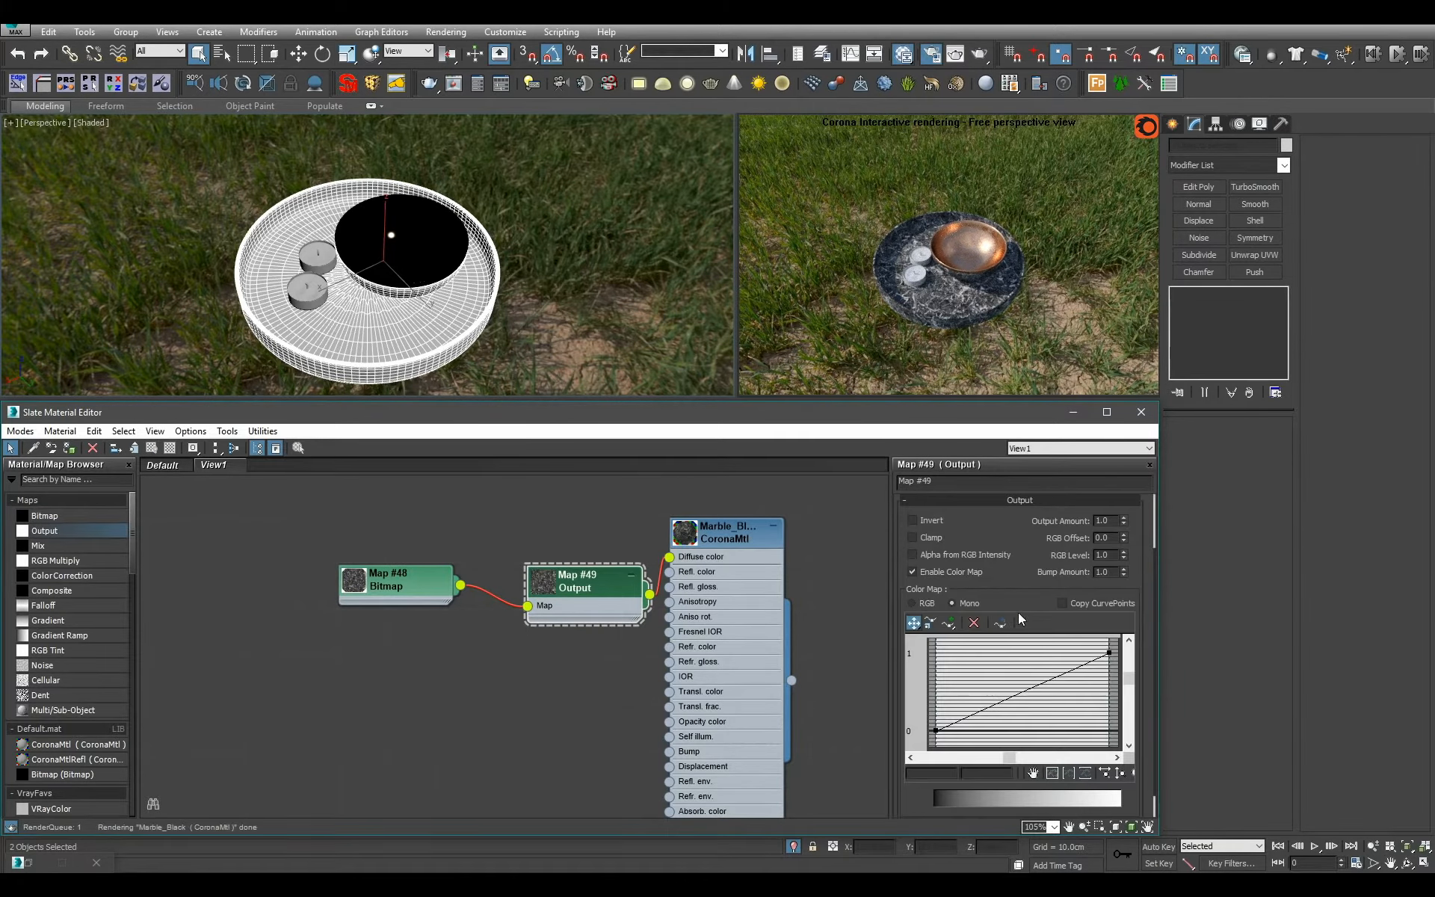
Darken the Output map by bending its color curve downward from the upper point and set its RGB offset to 0.01.
right_click(1109, 653)
click(1166, 697)
drag(1066, 672, 1110, 725)
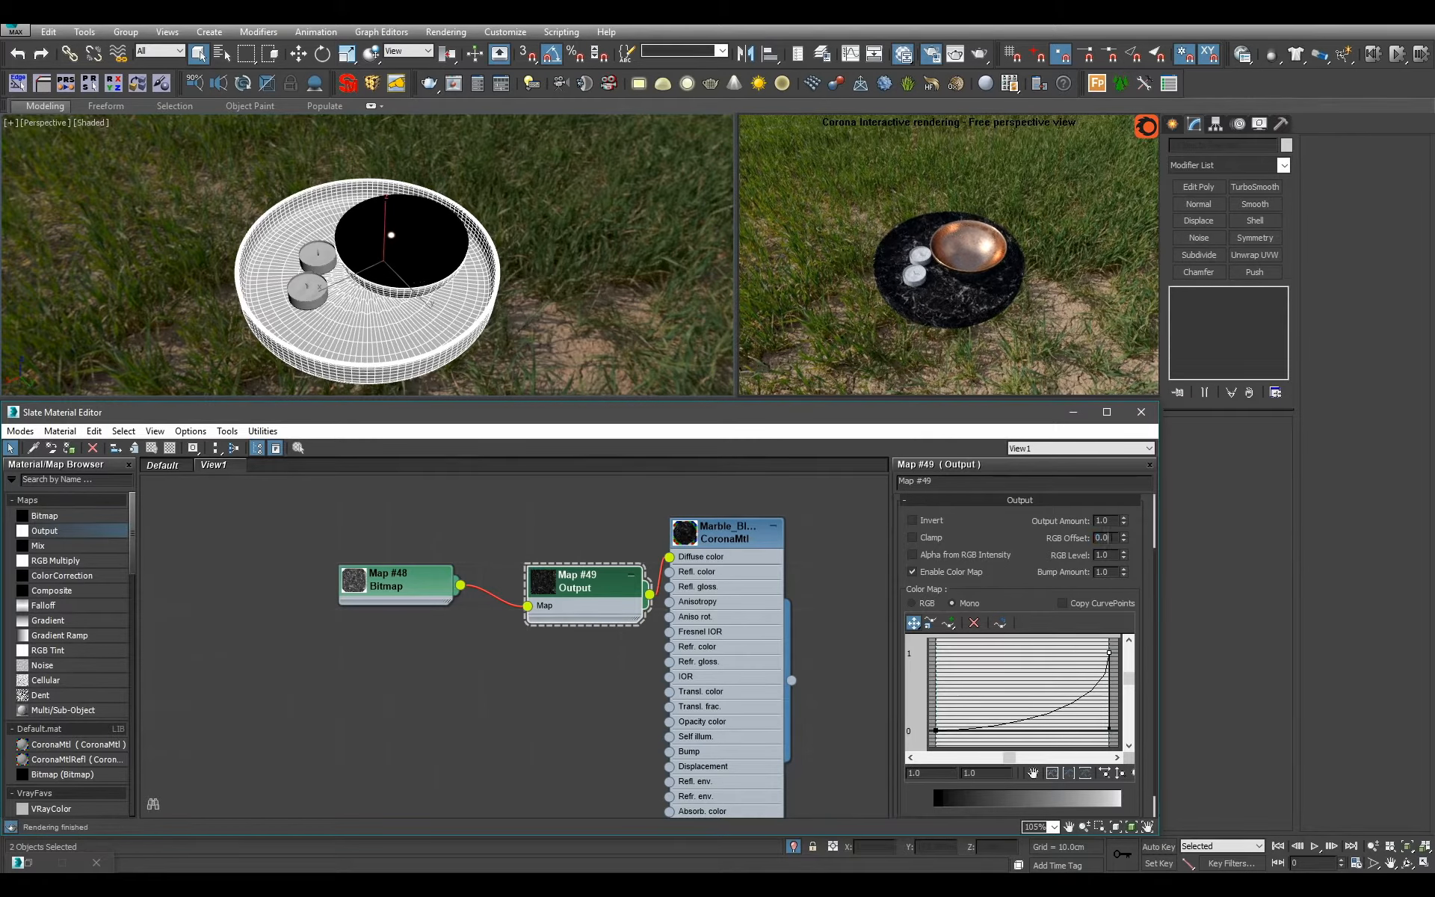
text(1)
key(Return)
drag(609, 595, 560, 546)
drag(389, 580, 697, 589)
mouse_move(524, 642)
click(598, 652)
scroll(438, 637, up, 2)
click(411, 564)
double_click(509, 633)
double_click(559, 635)
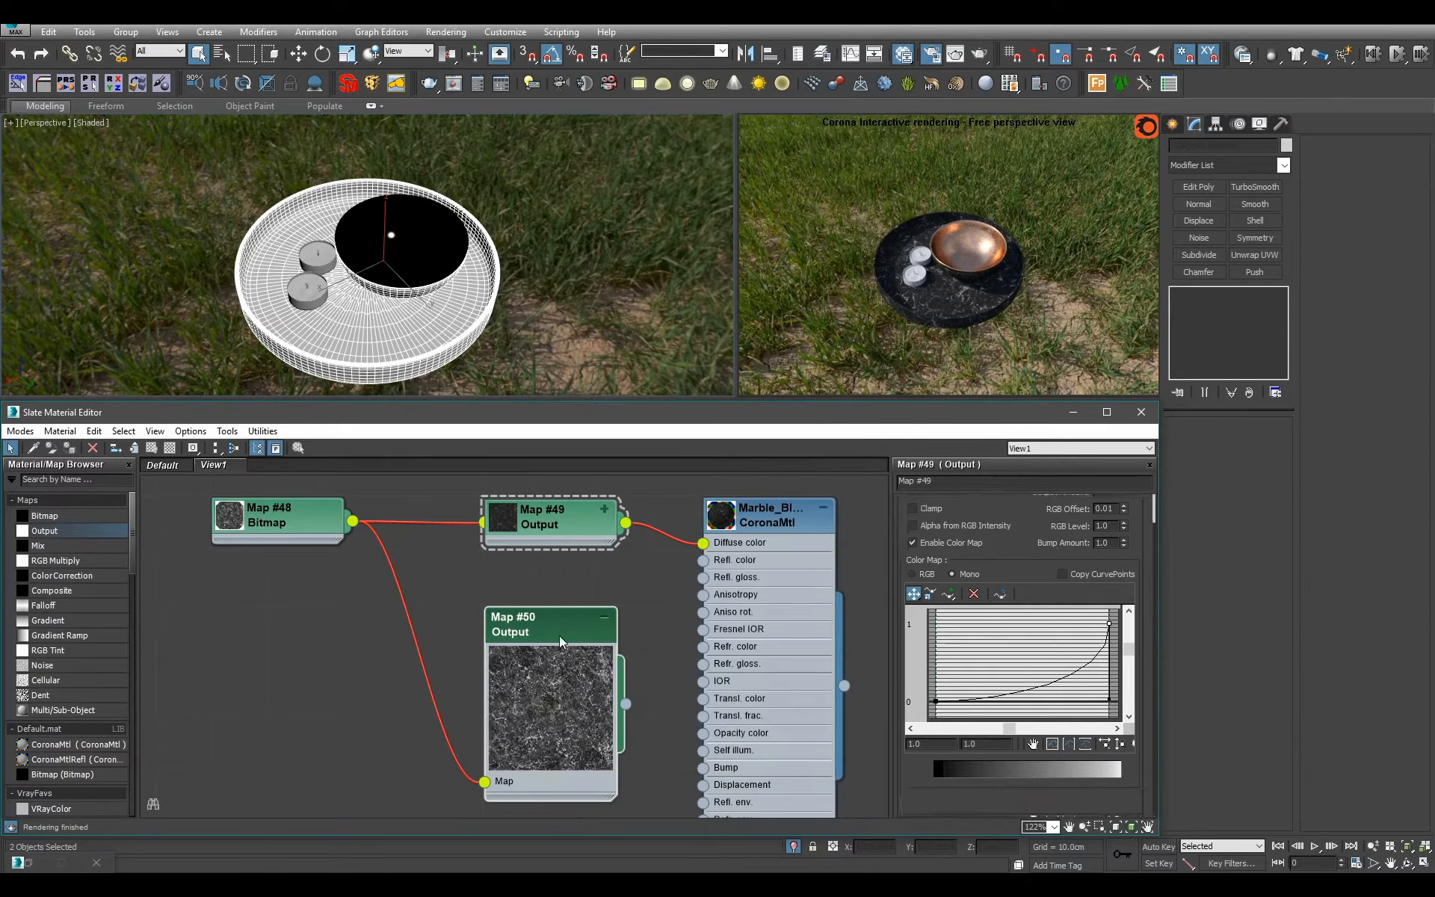
double_click(559, 635)
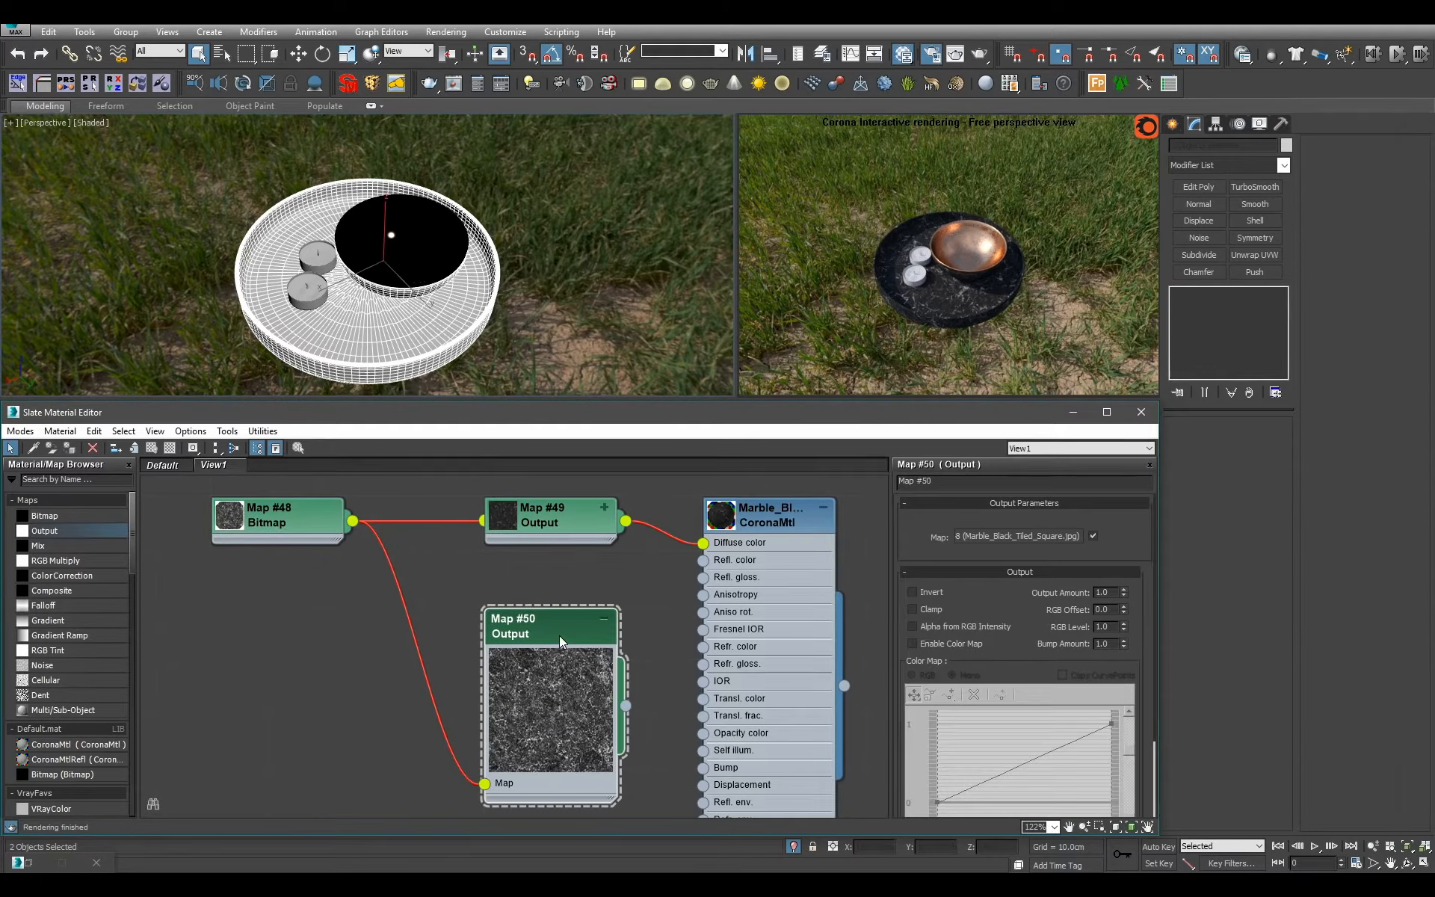
key(Delete)
Add a Mix map driven by the marble bitmap as Mix Amount, swap its two colors, and connect it to Refl. gloss.
drag(83, 545, 378, 609)
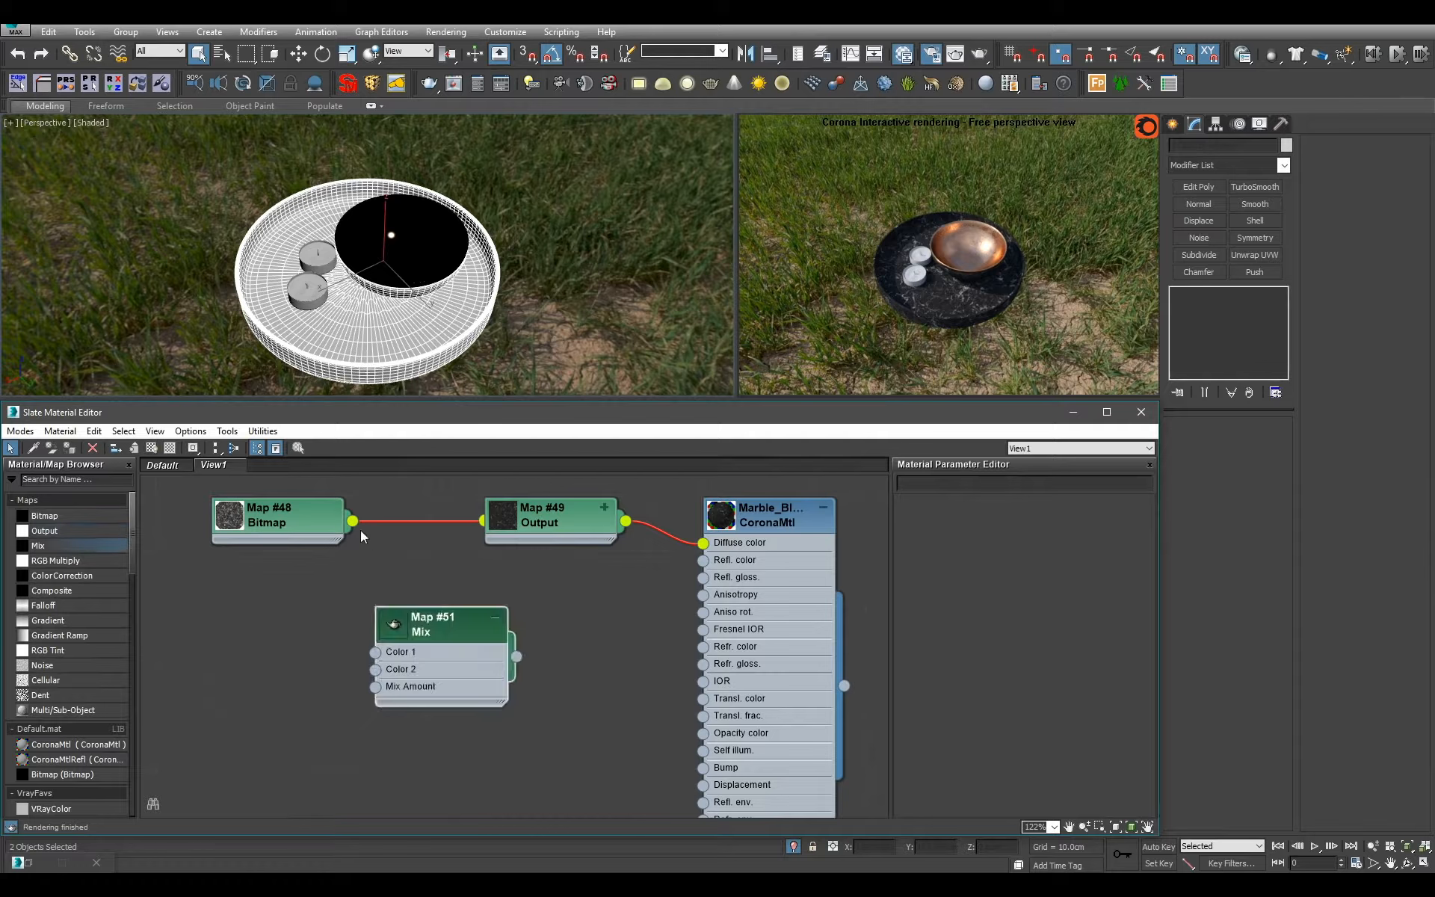
drag(352, 521, 541, 639)
double_click(542, 639)
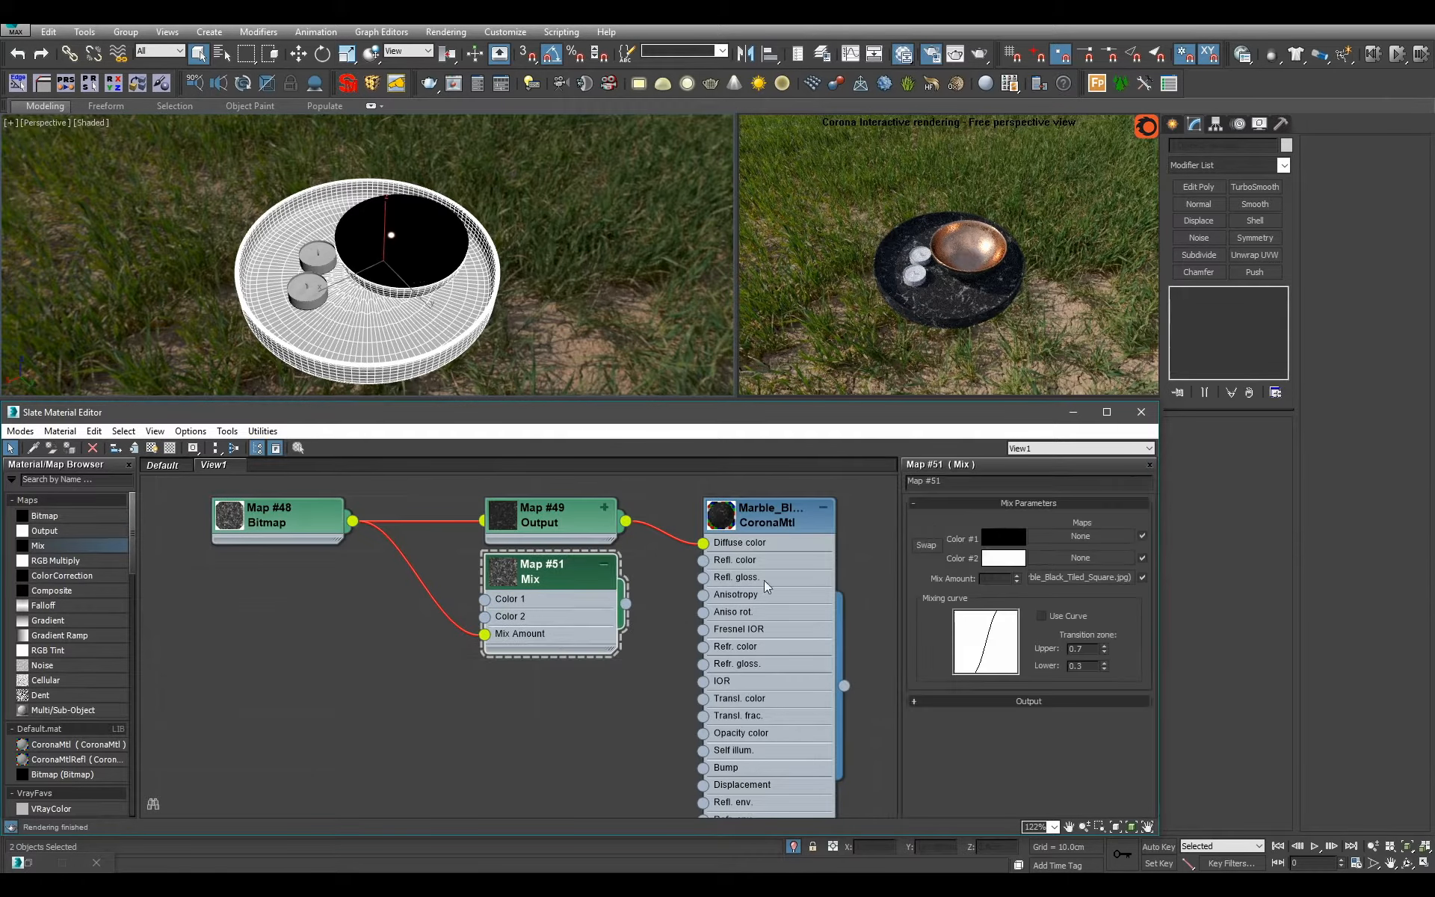
click(927, 545)
drag(627, 604, 708, 581)
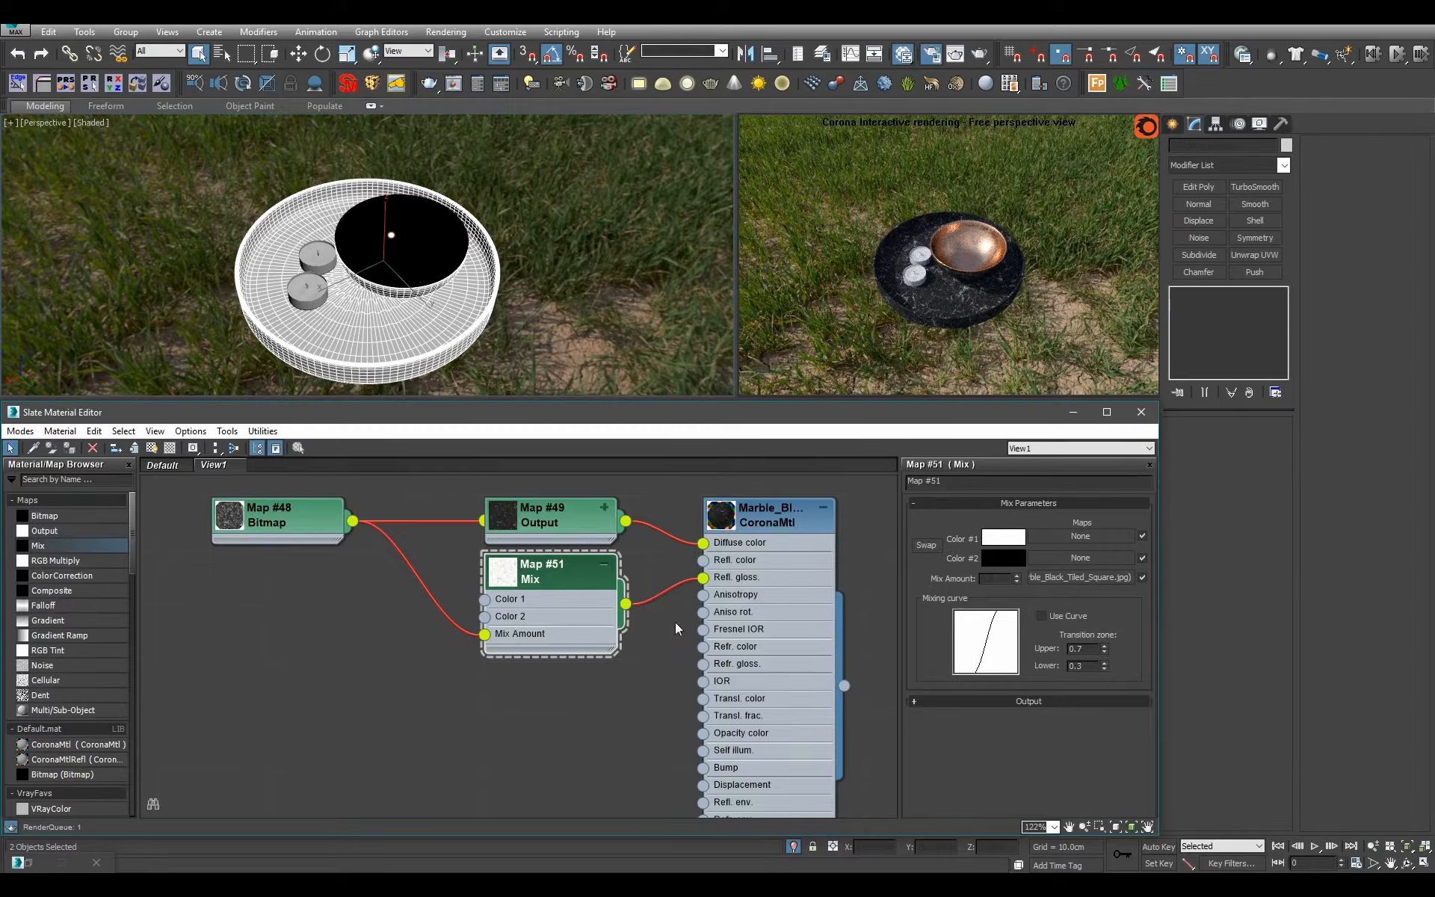
Set the reflection level of the Marble_Black material to 1.0 and frame the tray more closely.
double_click(751, 622)
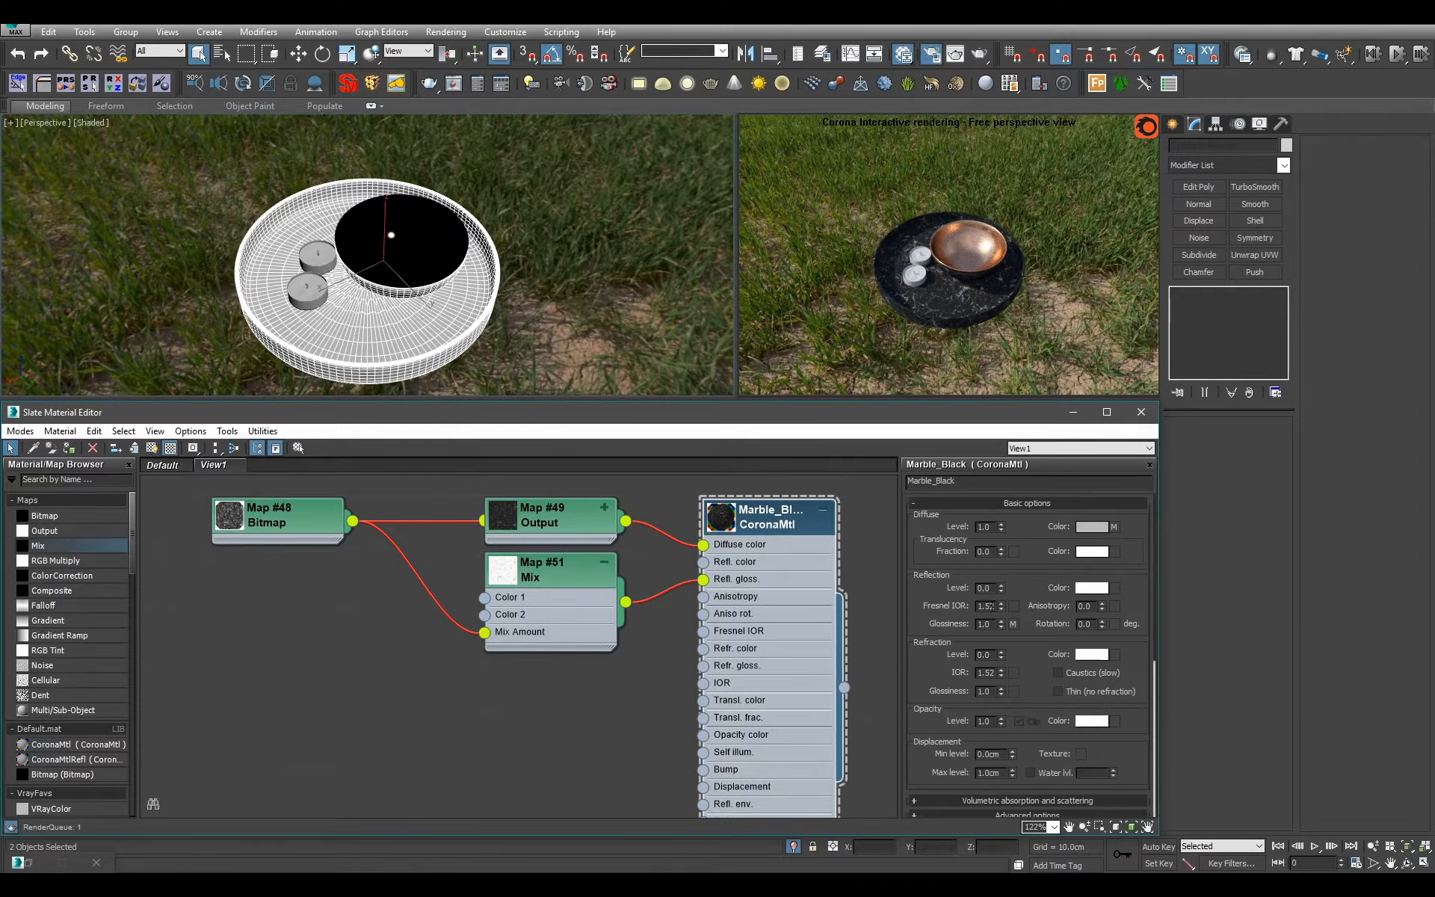
text(1)
key(Return)
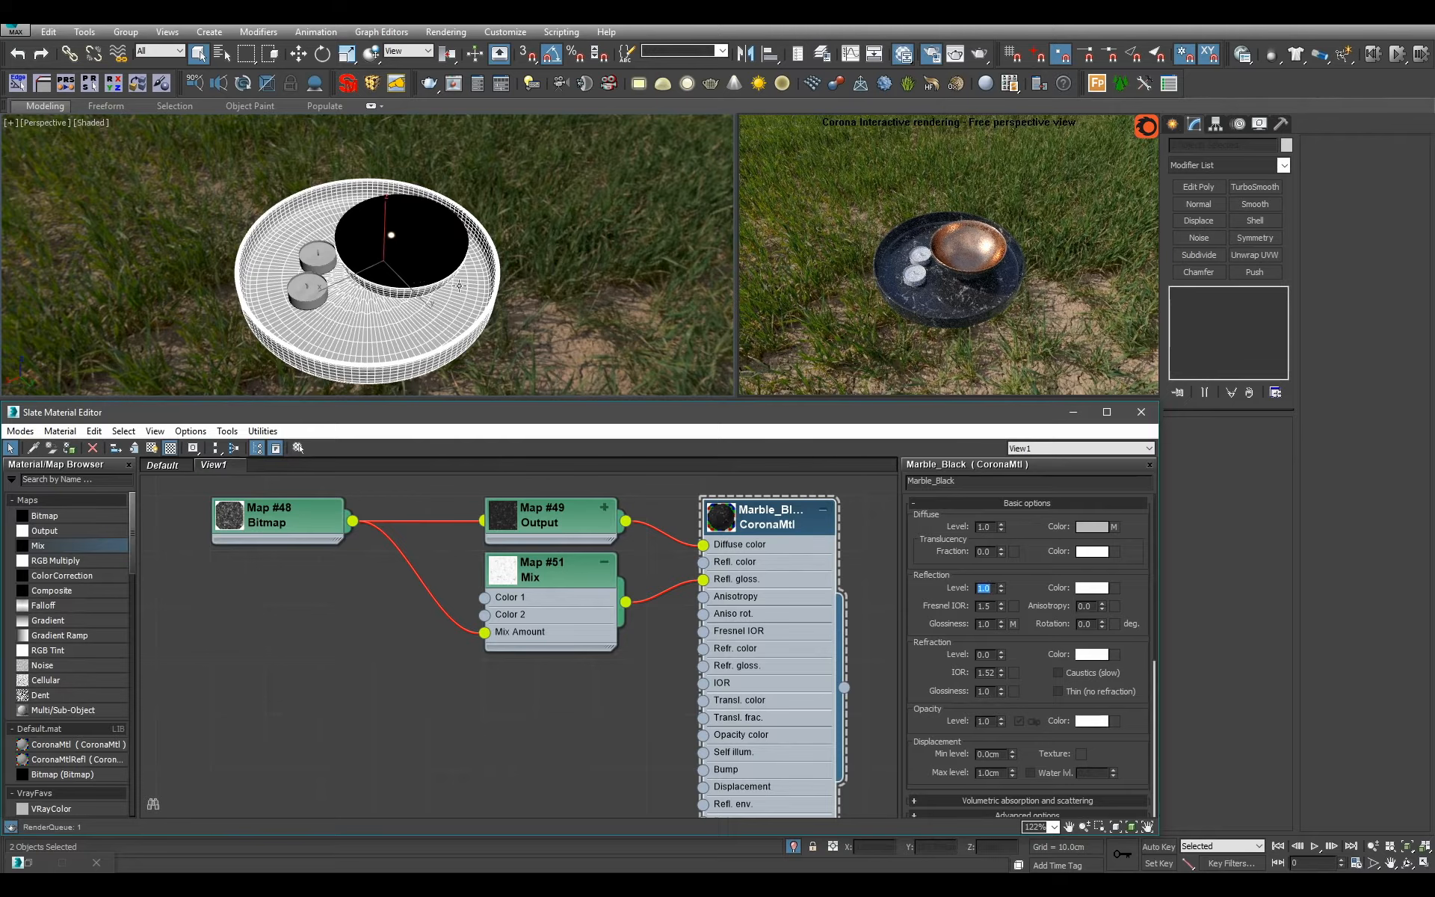
scroll(412, 248, up, 5)
Enlarge the Mix map's preview and set its output RGB level to 0.8.
double_click(548, 617)
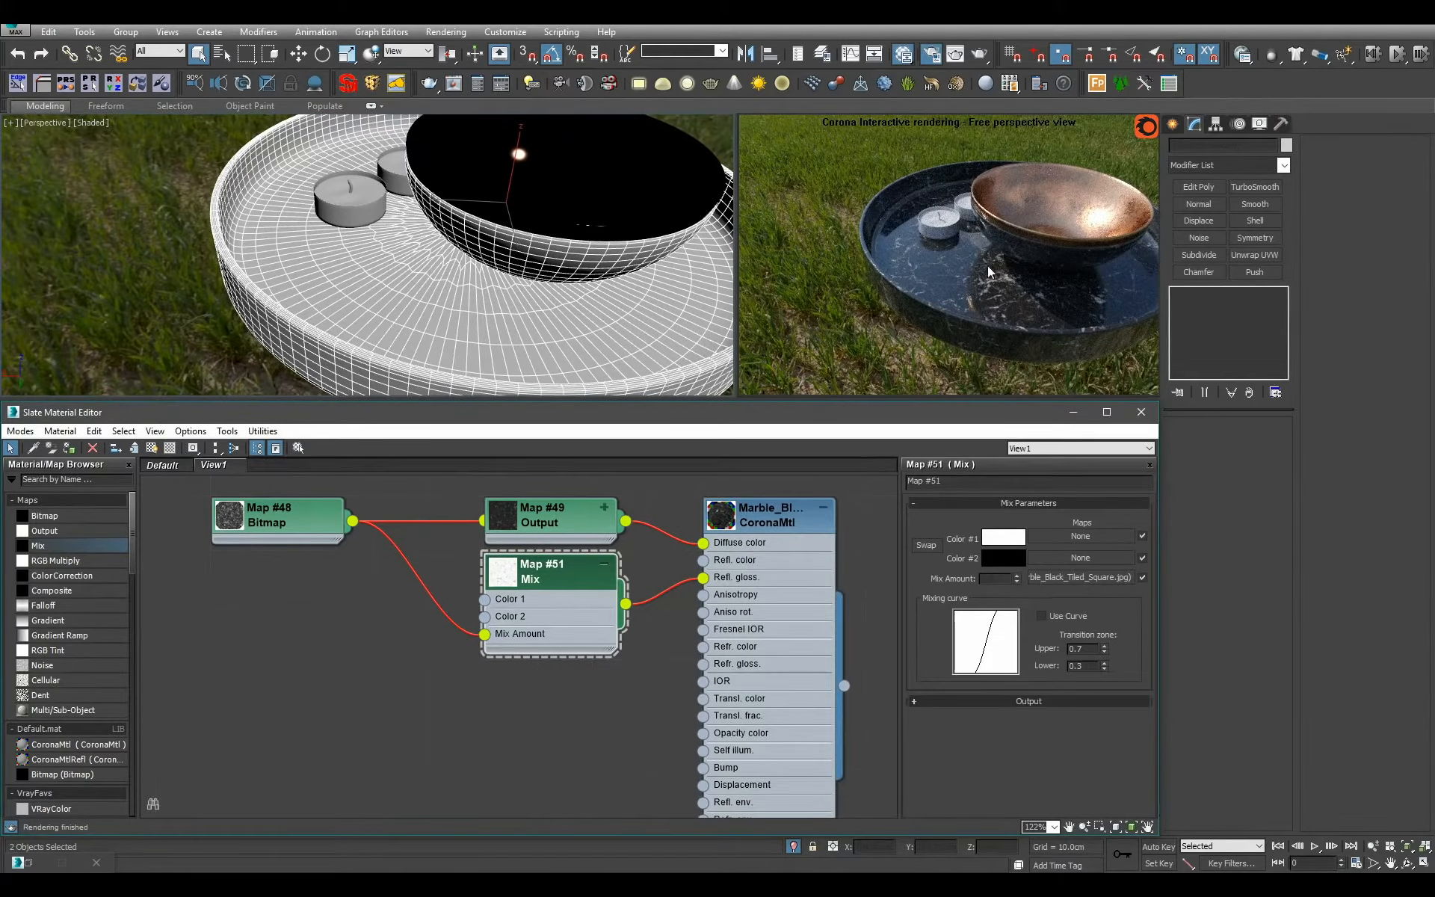
click(1040, 701)
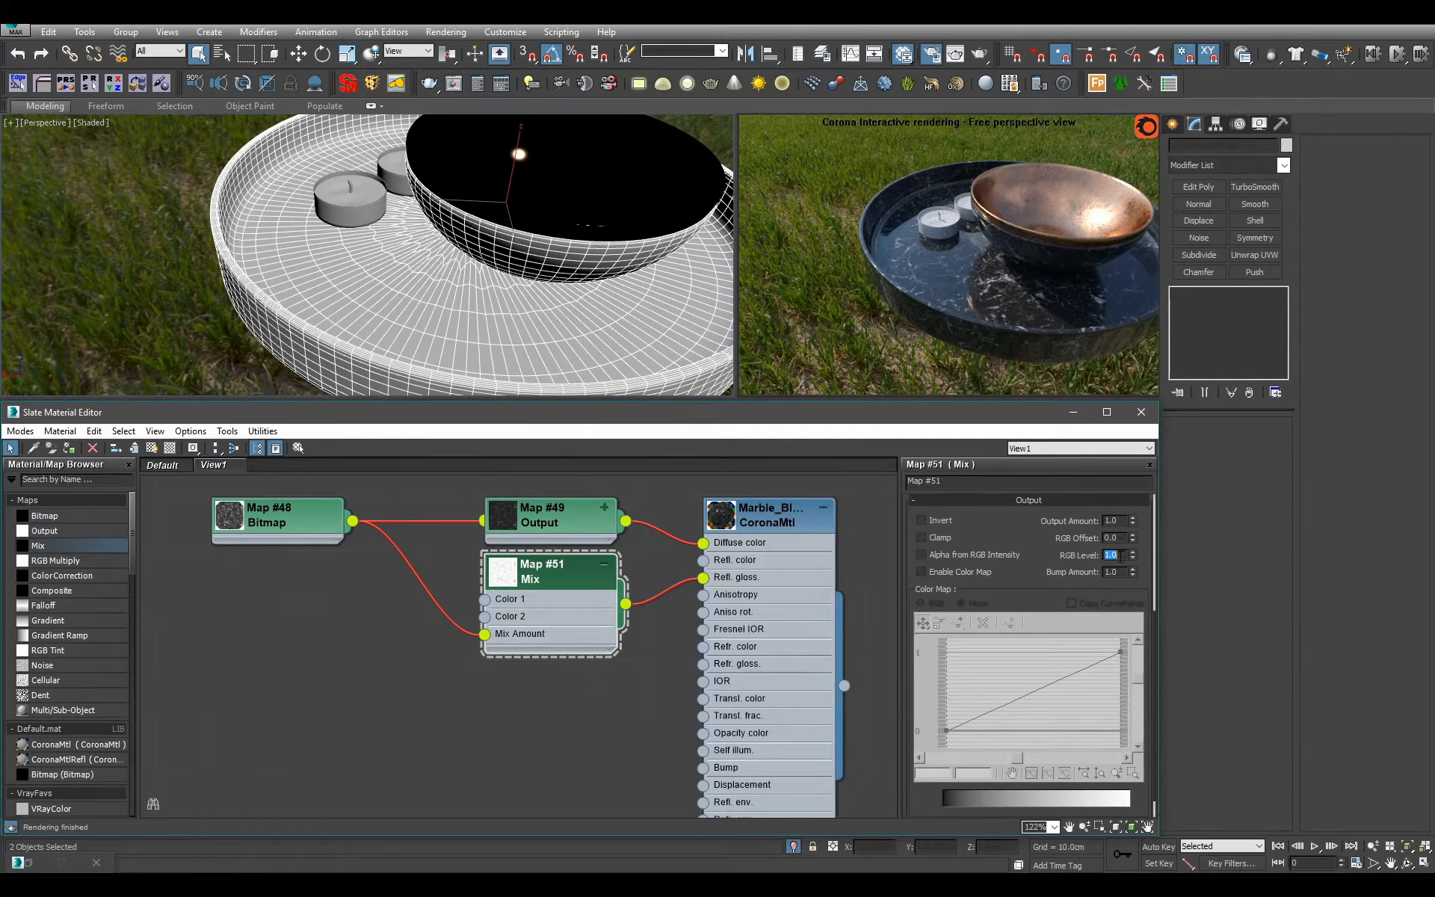
key(Return)
double_click(503, 573)
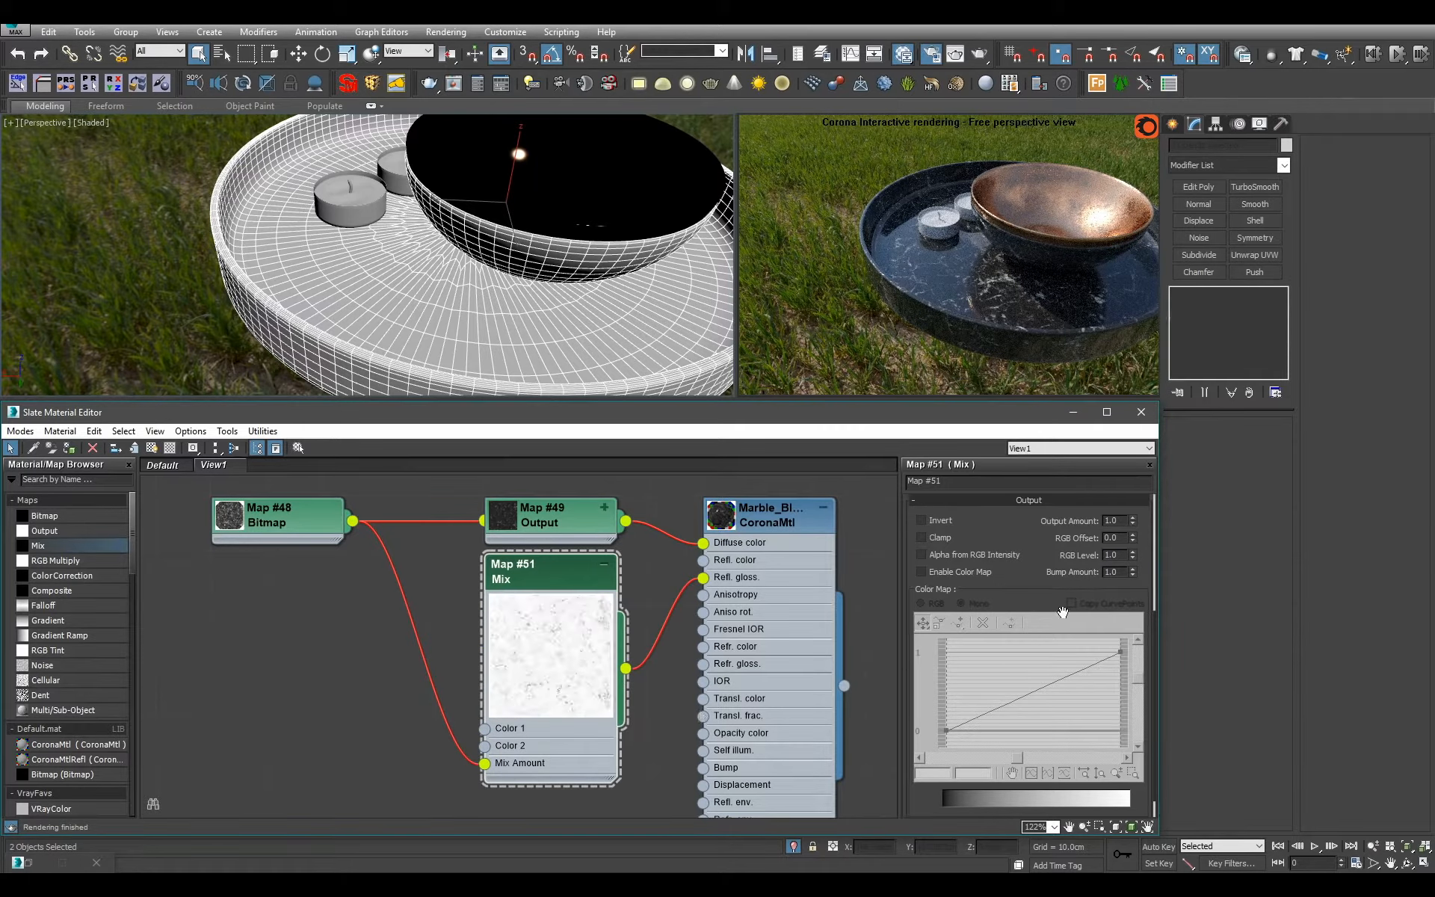
text(.8)
key(Return)
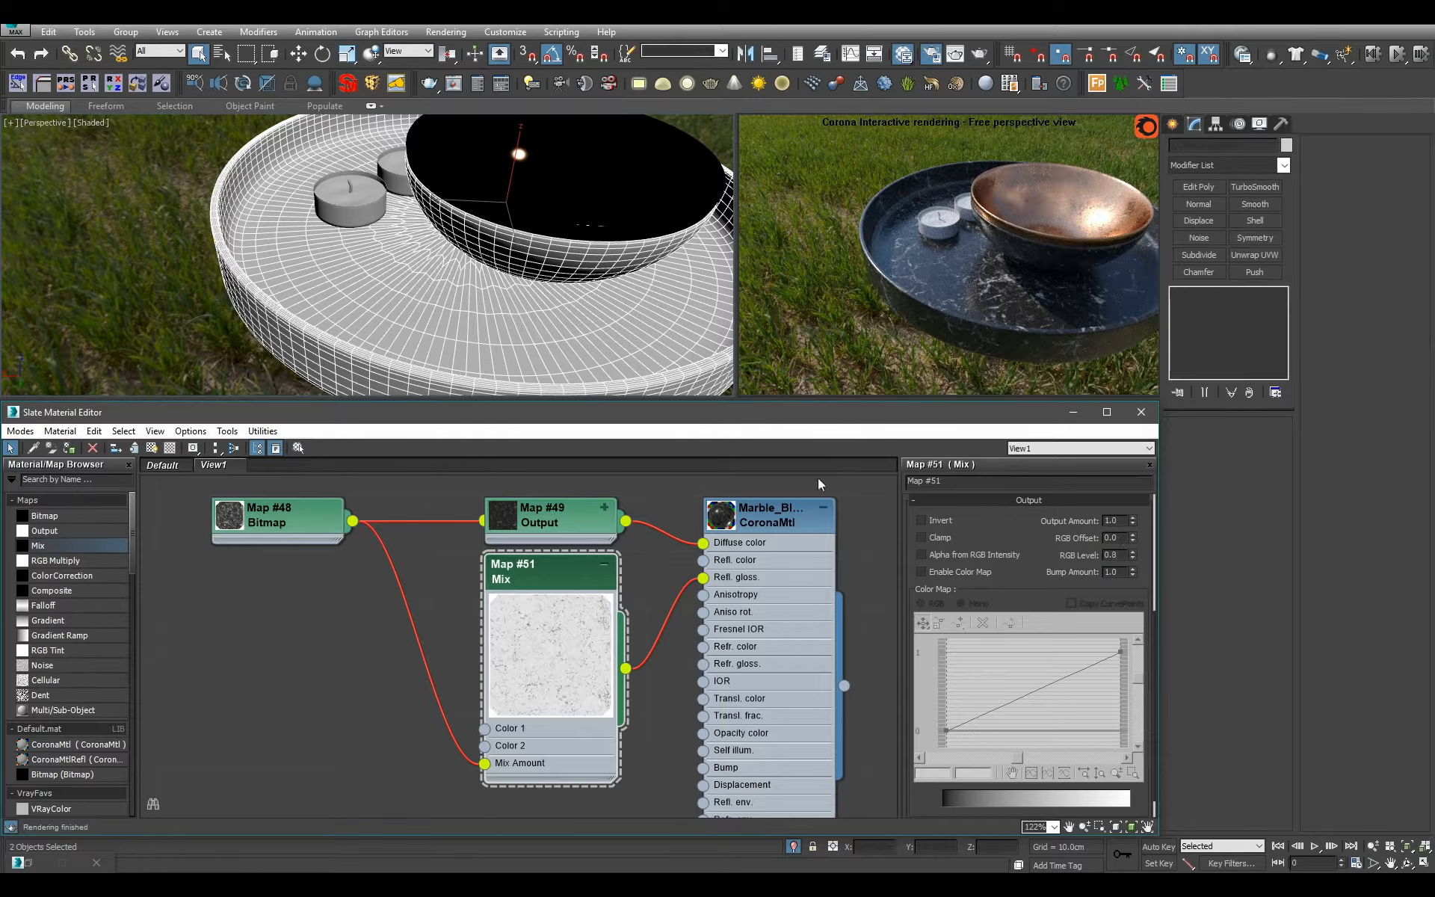
View the tray from a lower angle, then shrink the Mix map's preview and collapse its node.
scroll(478, 276, down, 2)
alt+middle_drag(512, 301, 476, 270)
scroll(476, 270, down, 1)
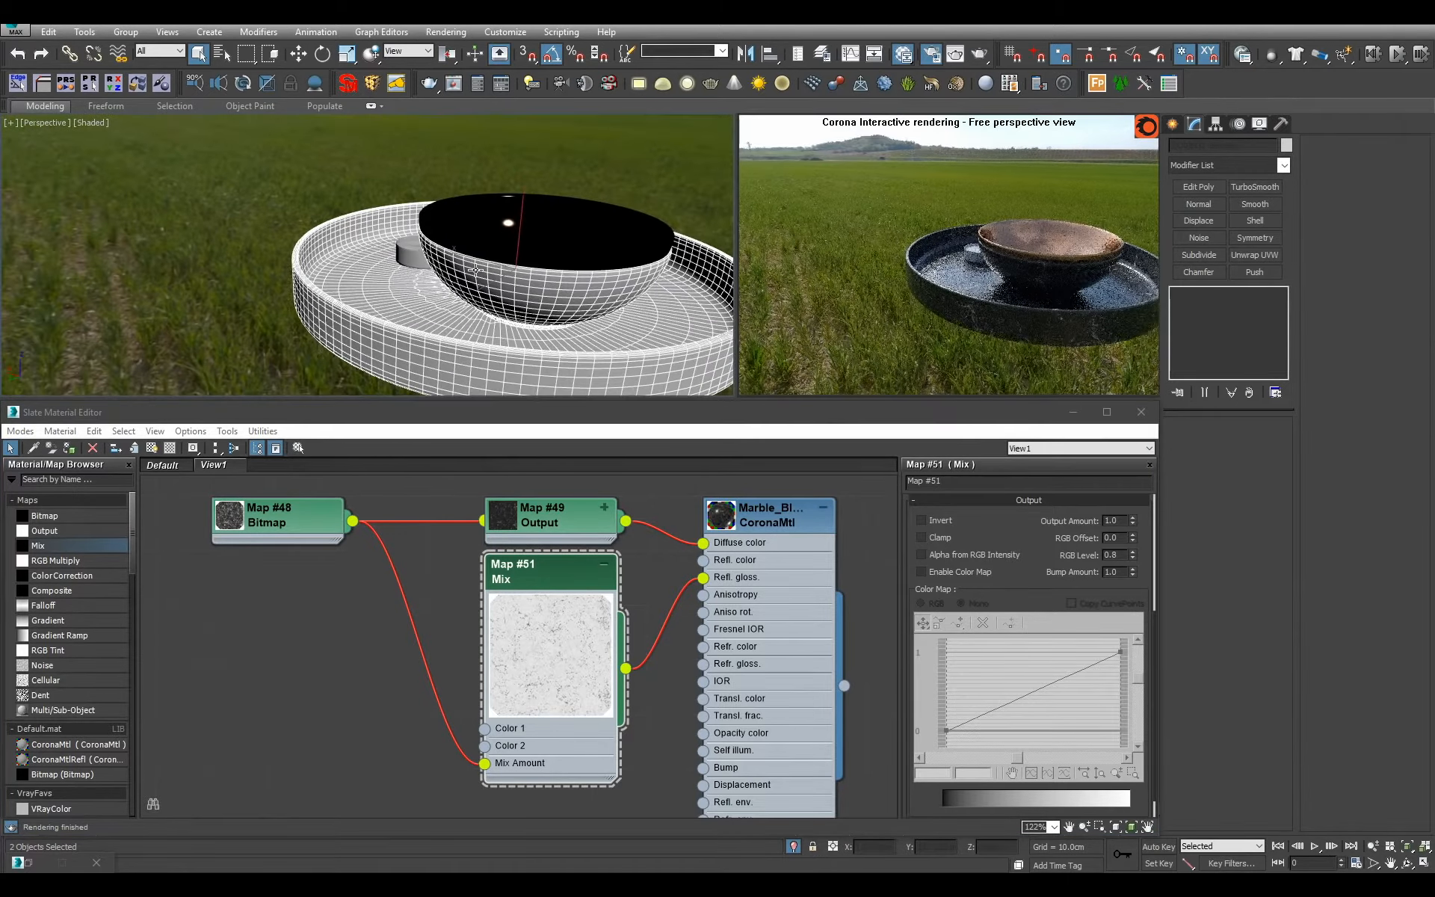
double_click(564, 695)
click(604, 566)
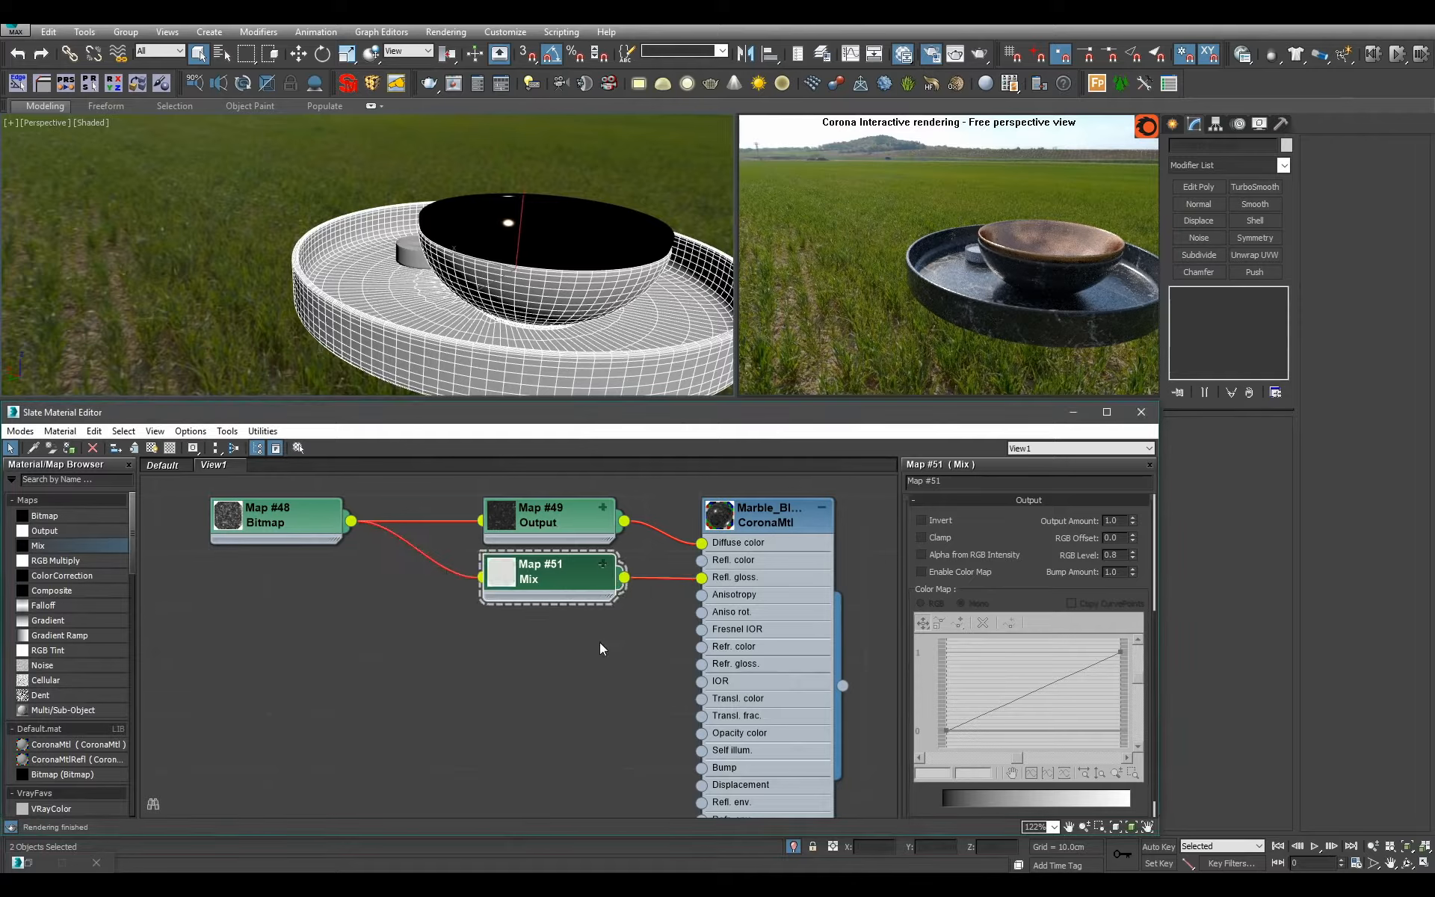
Create another Output map fed by the marble bitmap, below the Mix map.
drag(350, 521, 446, 659)
mouse_move(475, 667)
click(607, 684)
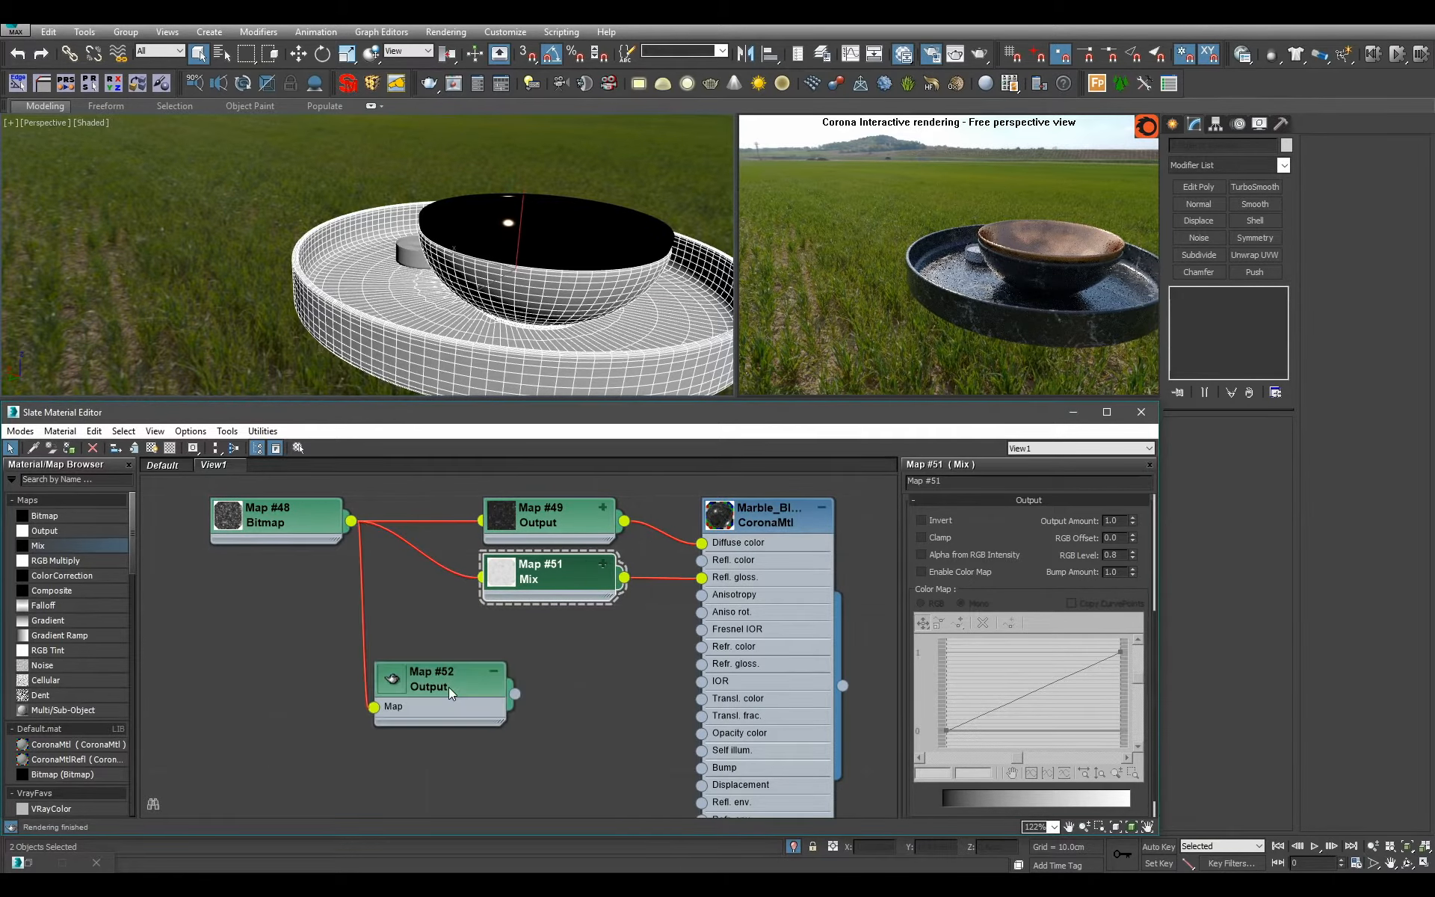
Invert the lower Output map, connect it to the Bump slot of Marble_Black and set the bump amount to 0.1.
click(910, 592)
drag(515, 695, 713, 768)
double_click(771, 731)
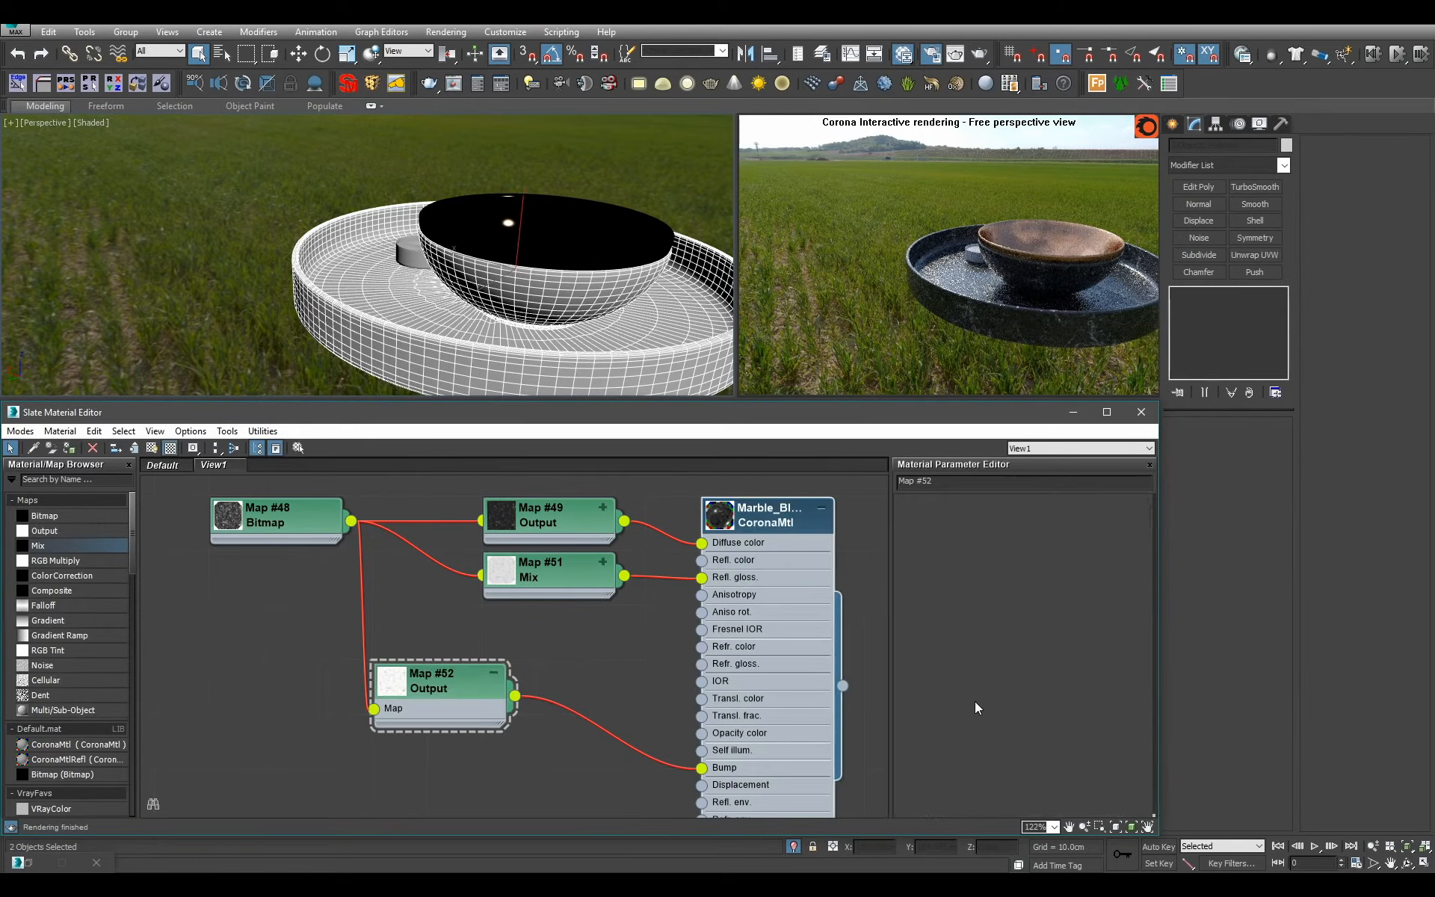
drag(970, 694, 1000, 403)
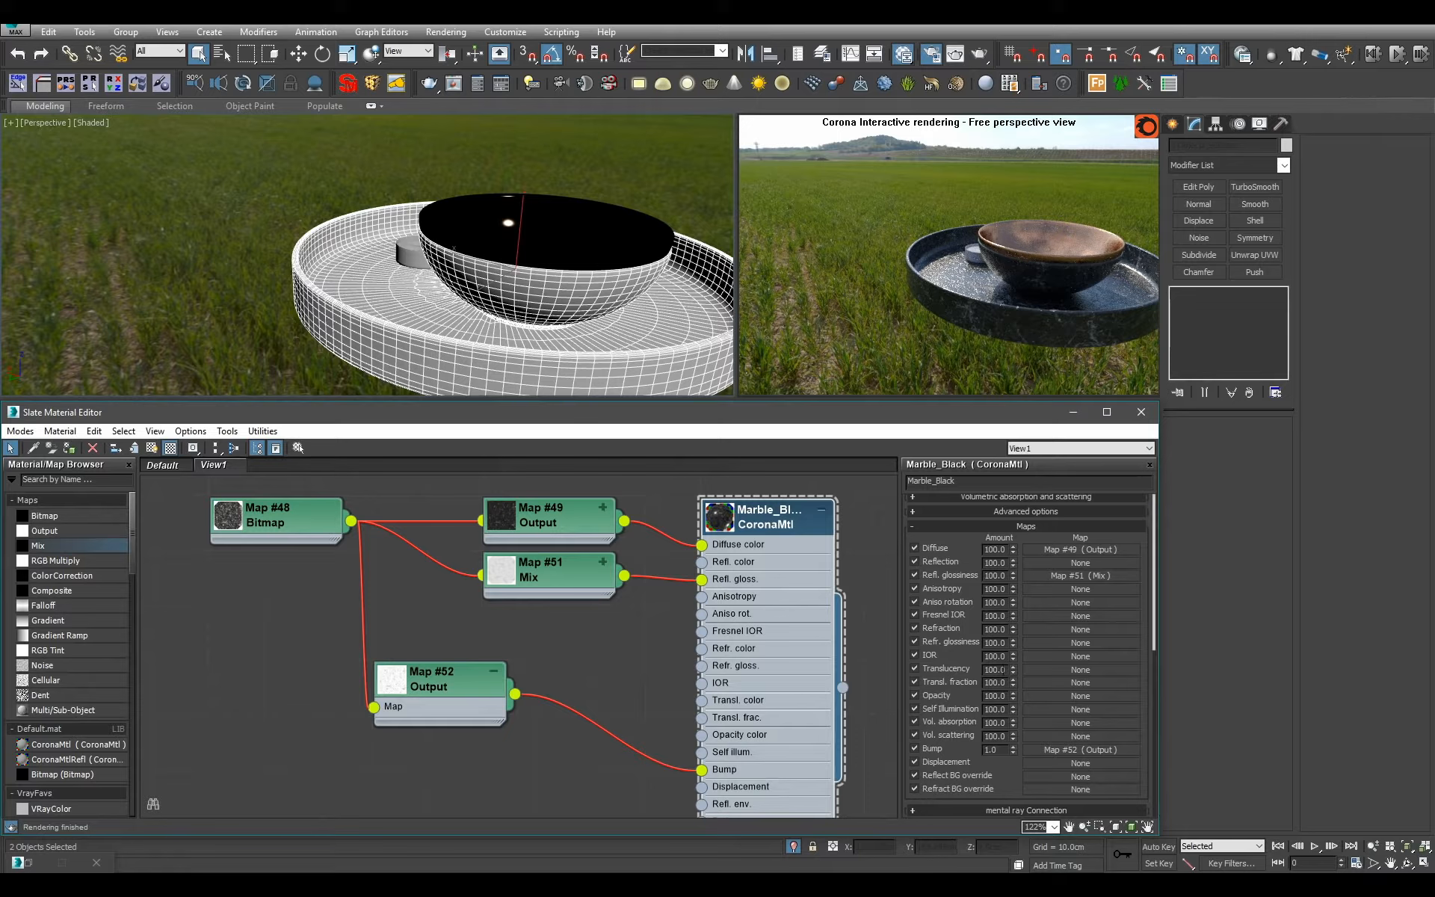
key(Return)
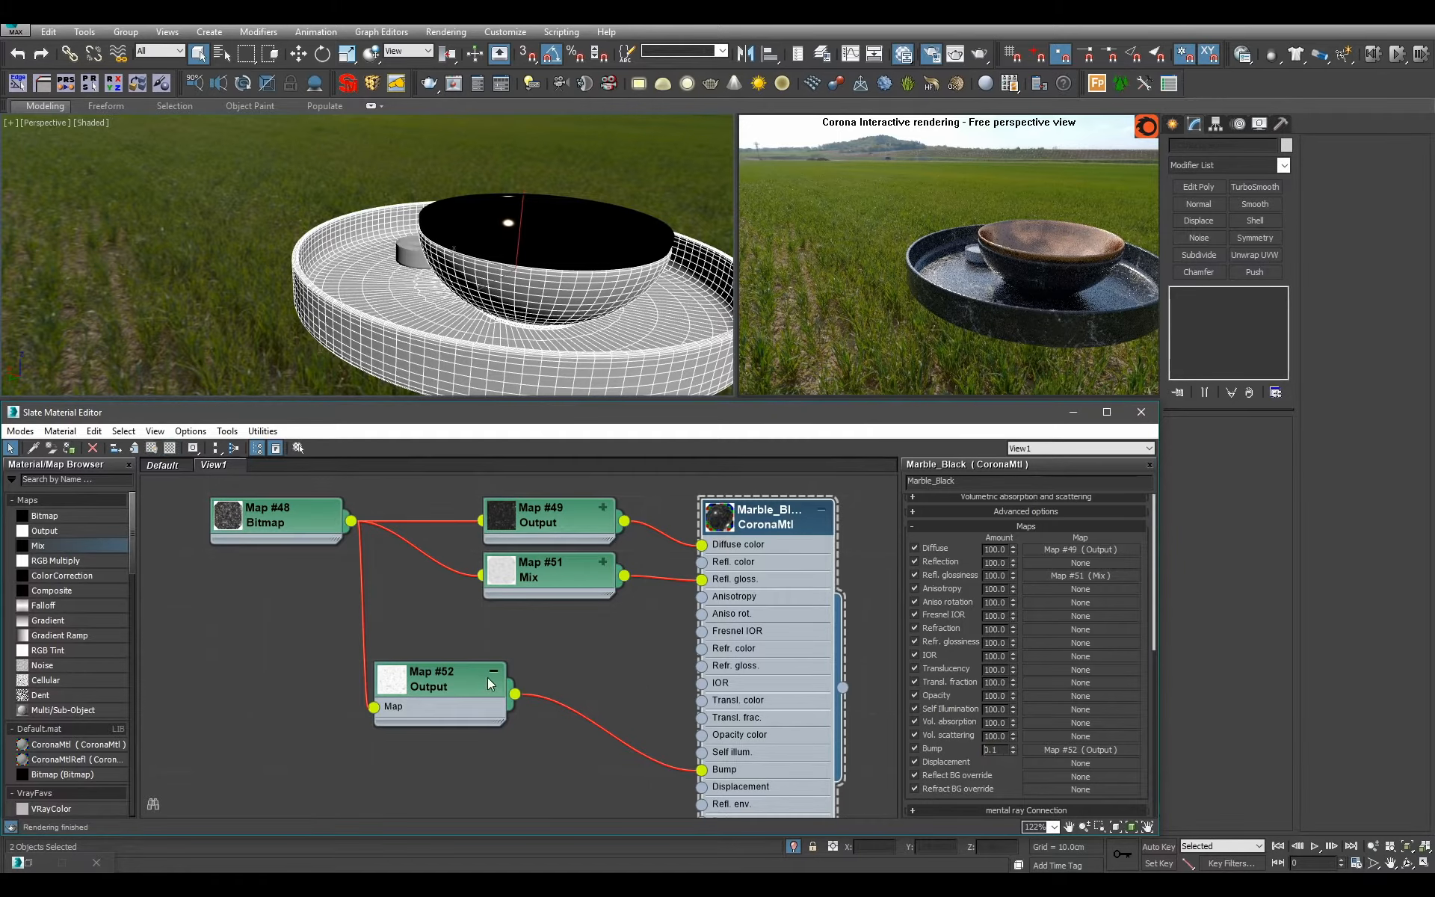
Collapse the bump Output map's node, select the front candle on the tray, and place the node directly below the Mix map.
click(492, 673)
drag(460, 681, 515, 736)
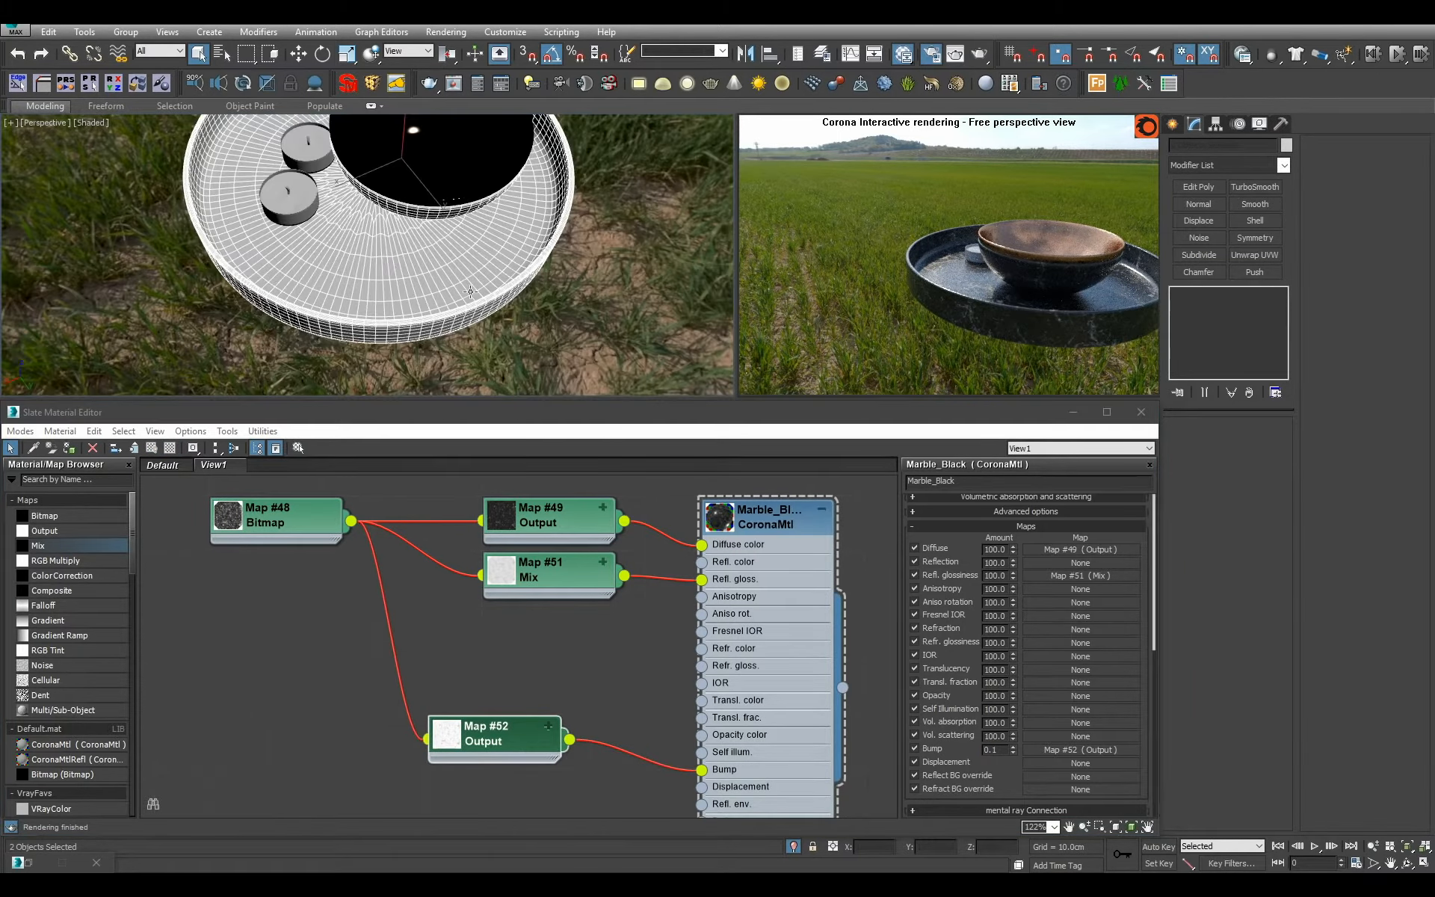
click(290, 202)
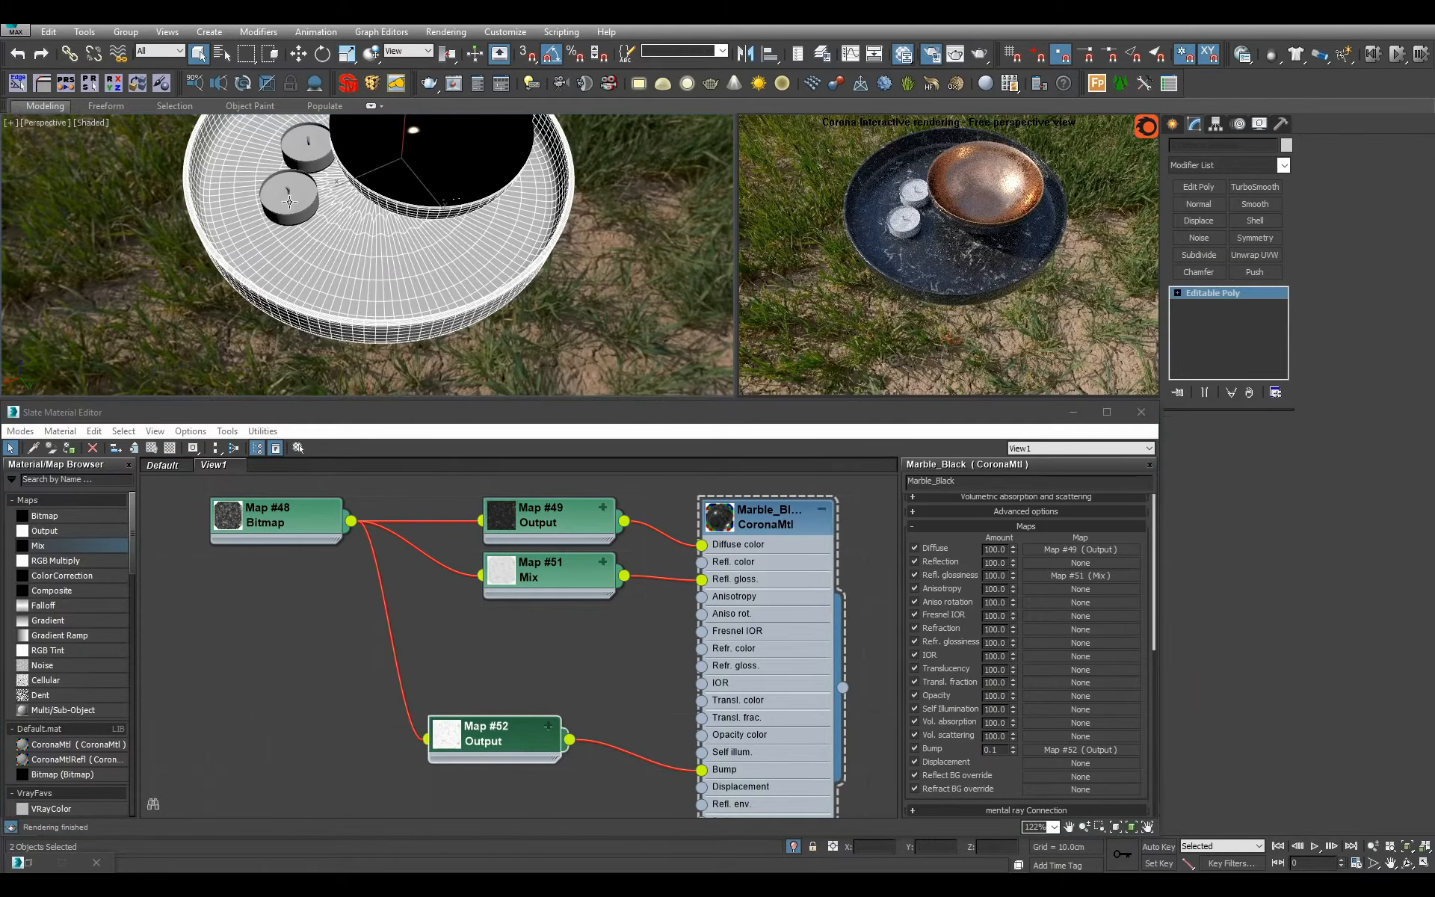
middle_drag(290, 202, 359, 290)
scroll(379, 257, up, 3)
alt+middle_drag(359, 290, 382, 247)
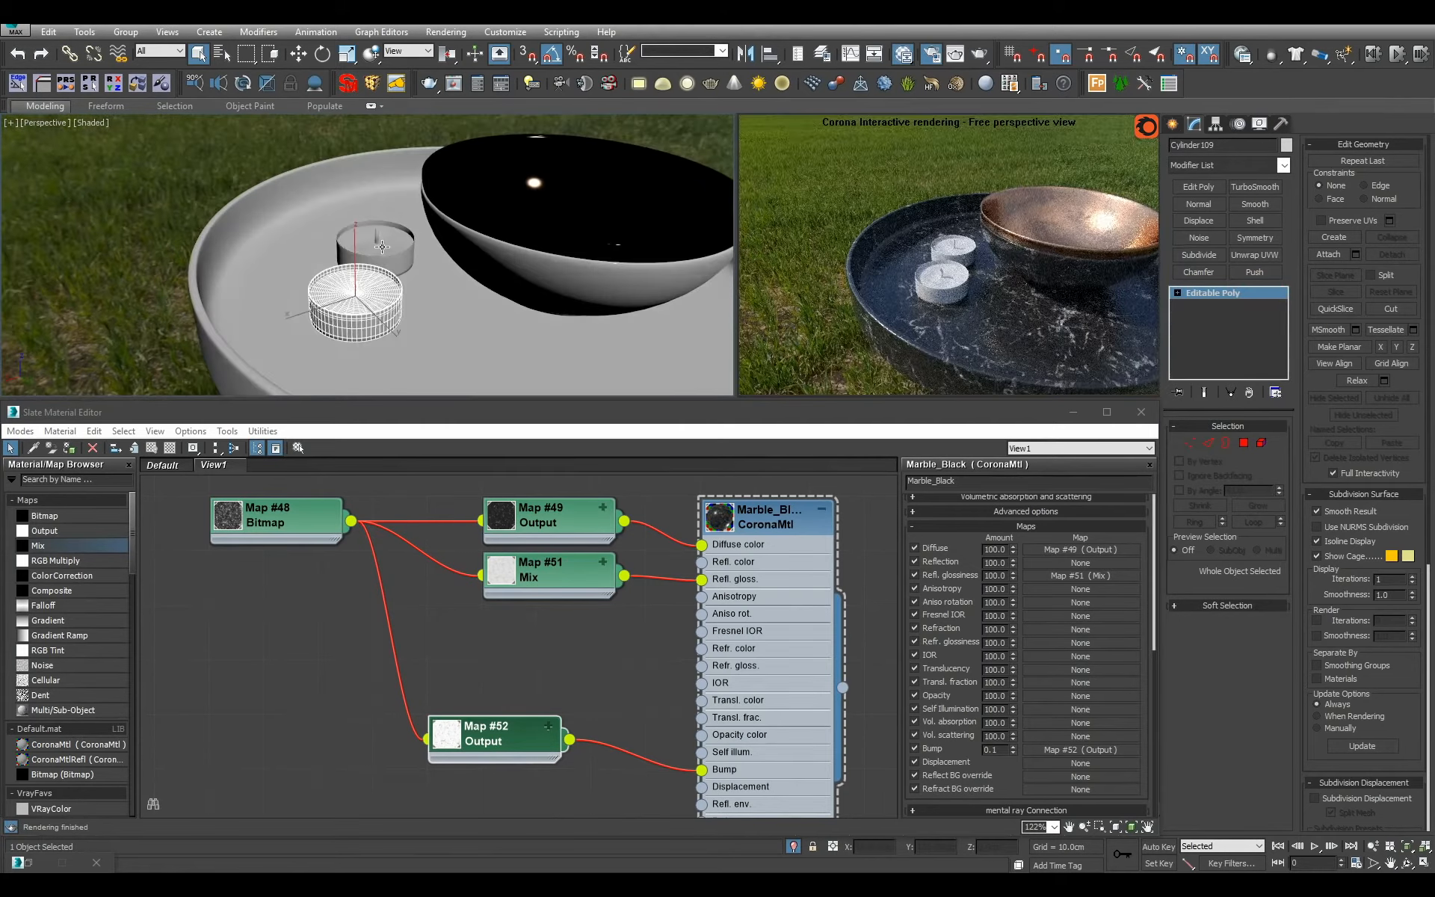
scroll(501, 742, down, 1)
drag(501, 743, 539, 643)
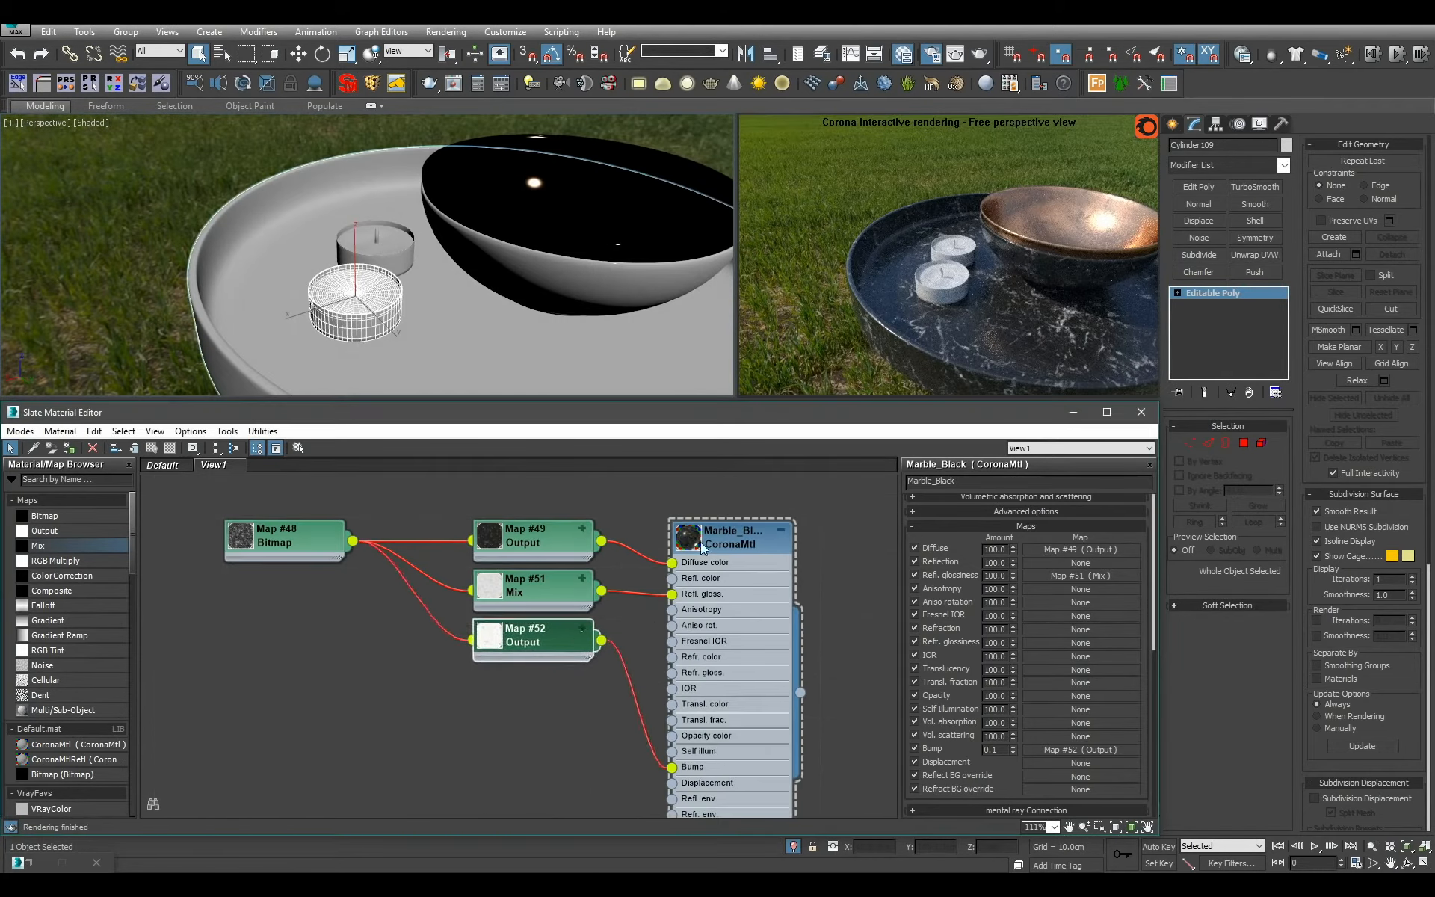
Enlarge the preview of the Marble_Black material, hide its unused slots and lay out its map nodes automatically.
double_click(704, 549)
scroll(706, 565, down, 12)
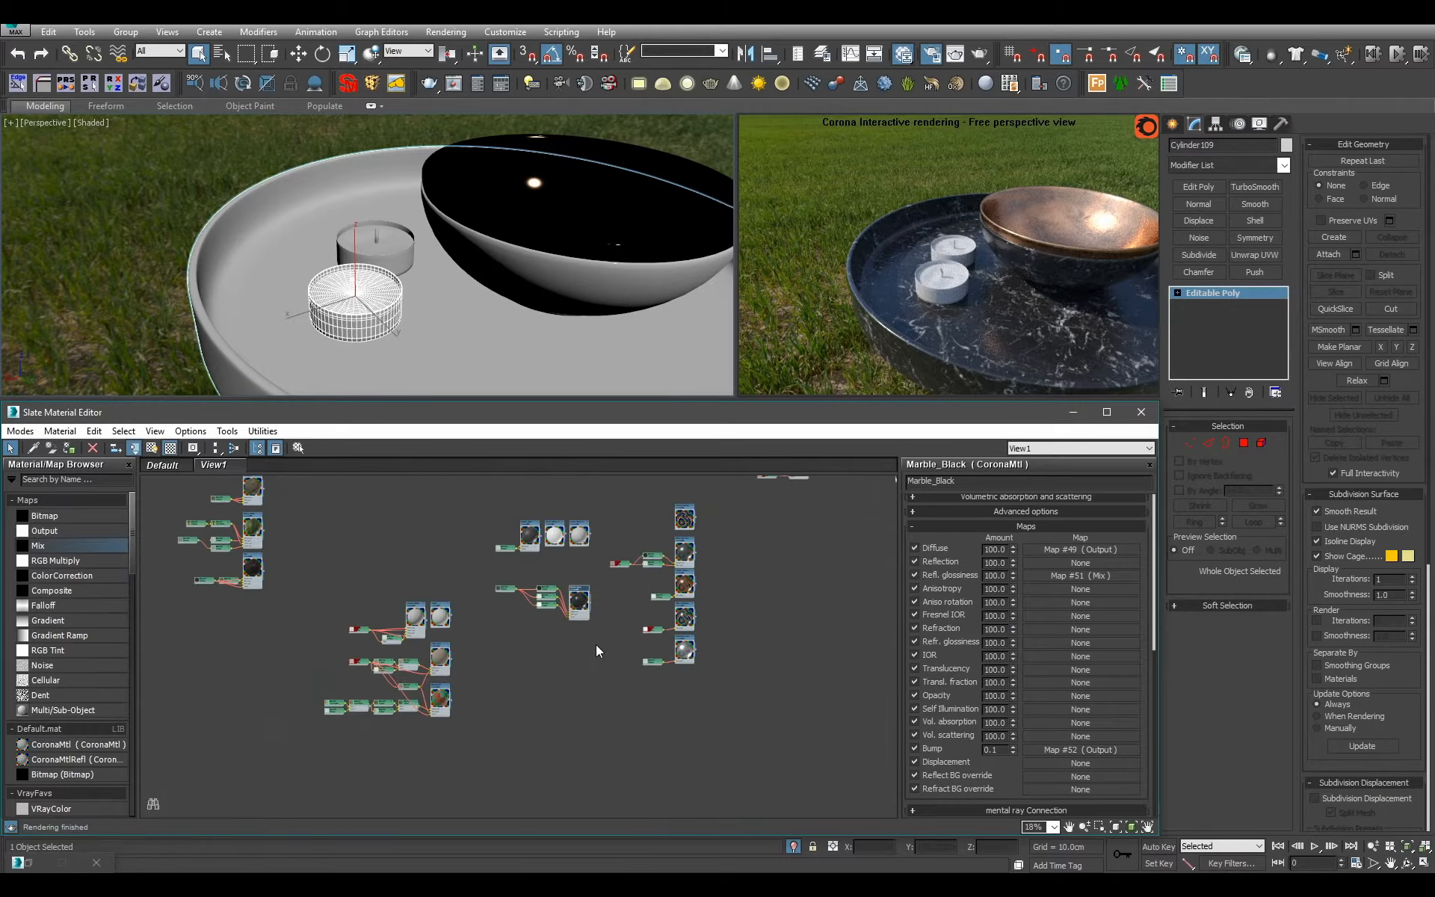
drag(574, 610, 607, 695)
key(c)
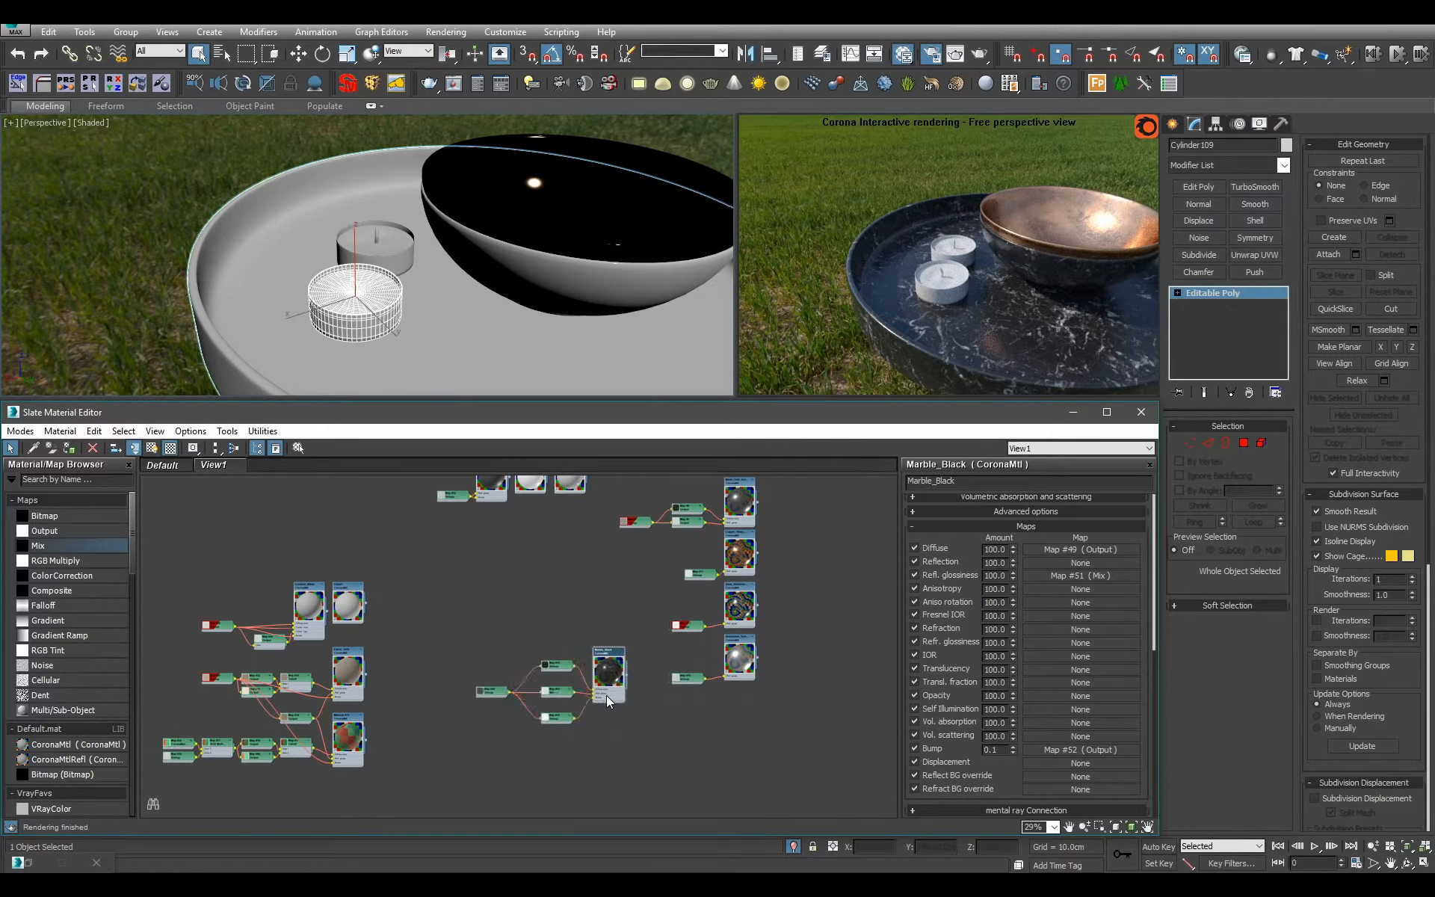
scroll(607, 695, down, 2)
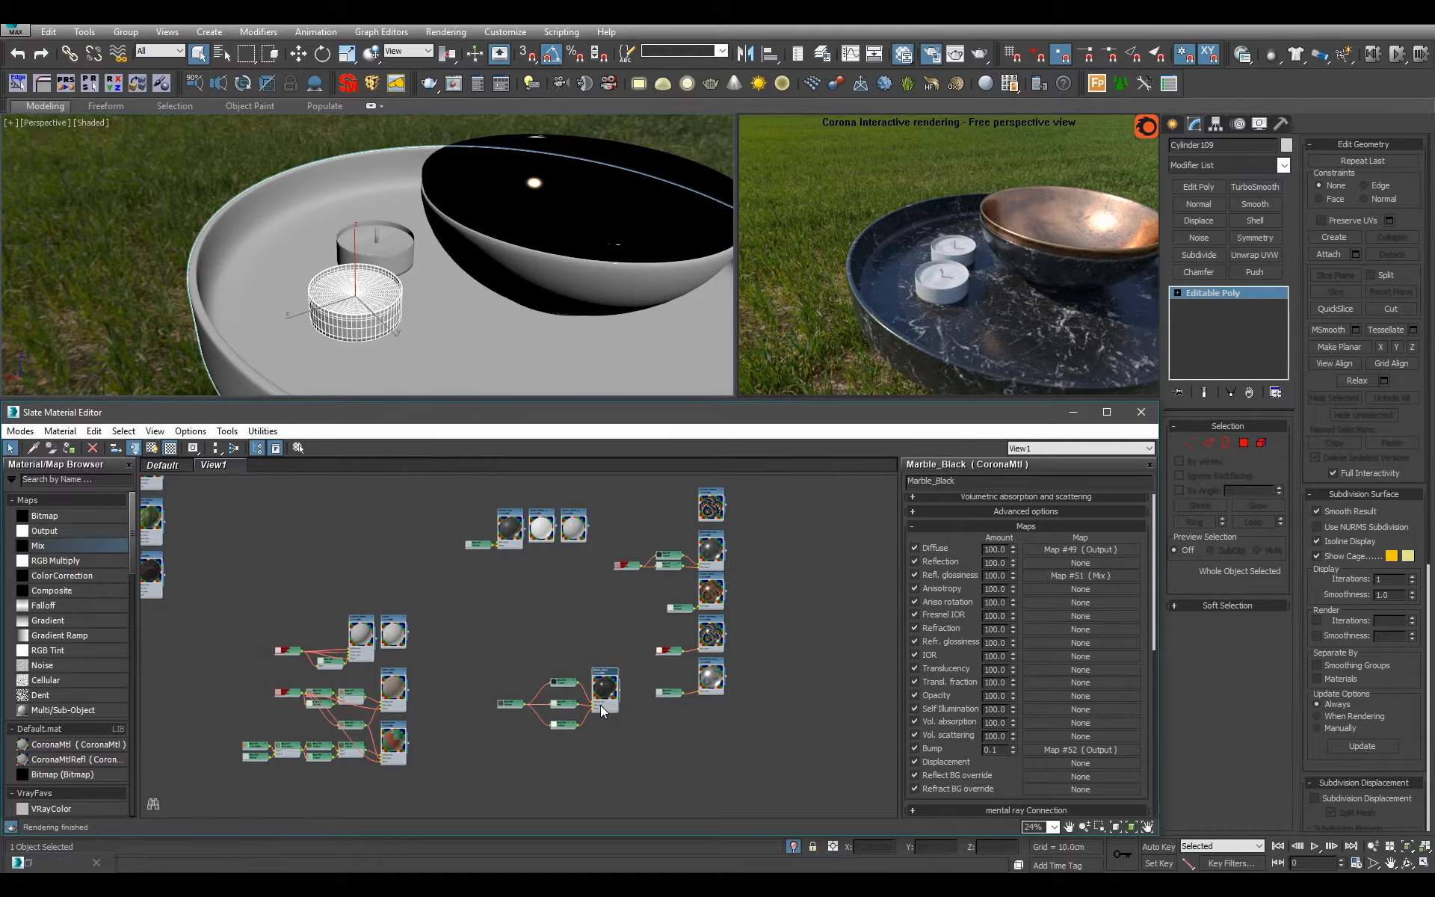
Move the Marble_Black node tree into an empty area near the other materials and tighten the spacing between its three maps.
scroll(602, 710, down, 2)
middle_drag(599, 706, 583, 785)
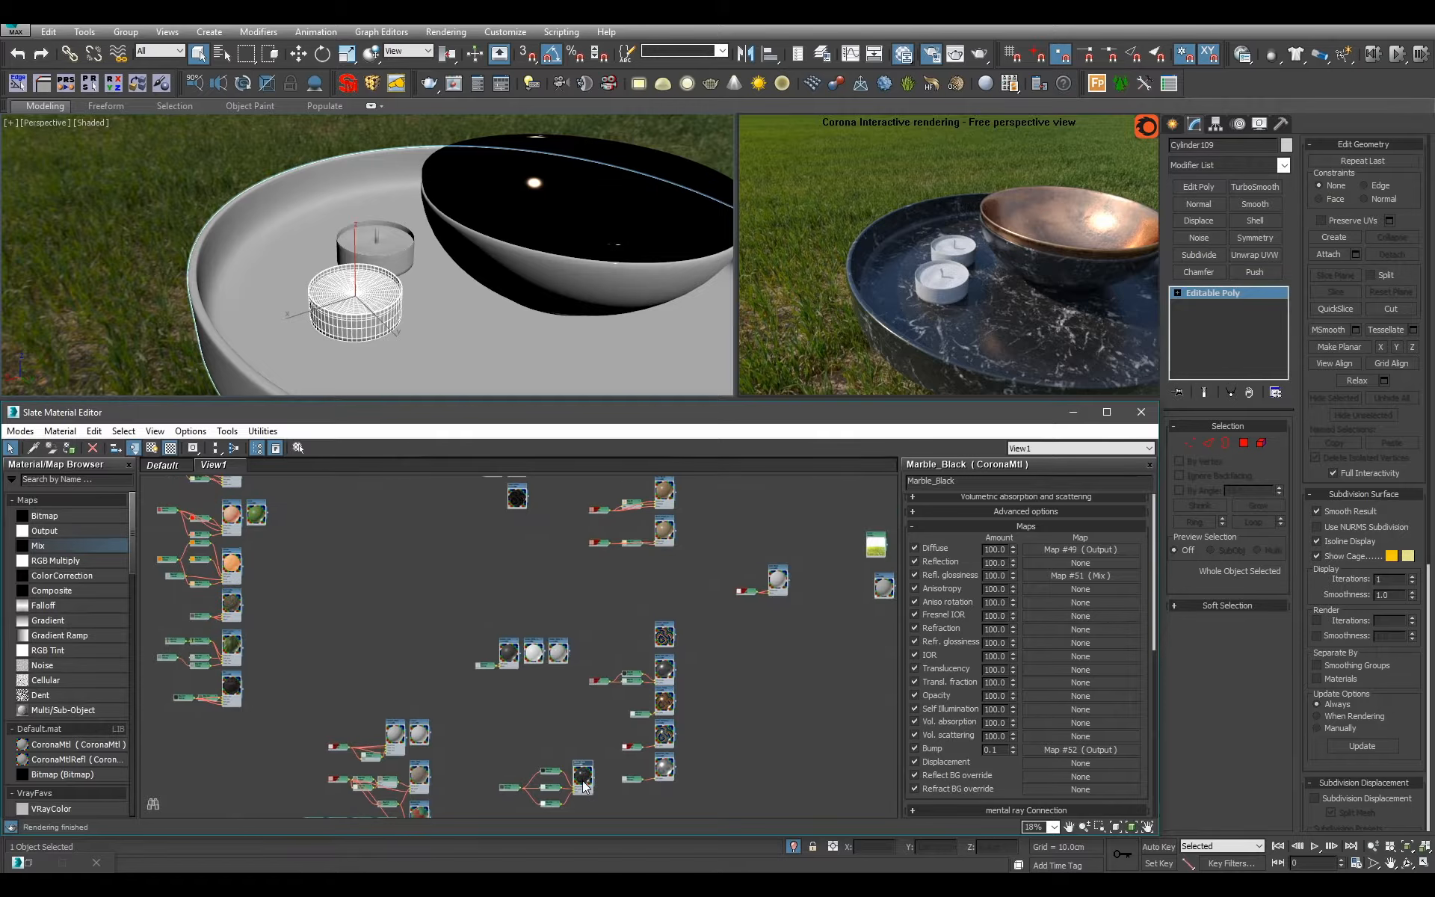
drag(583, 782, 443, 544)
scroll(464, 556, up, 3)
middle_drag(464, 556, 618, 618)
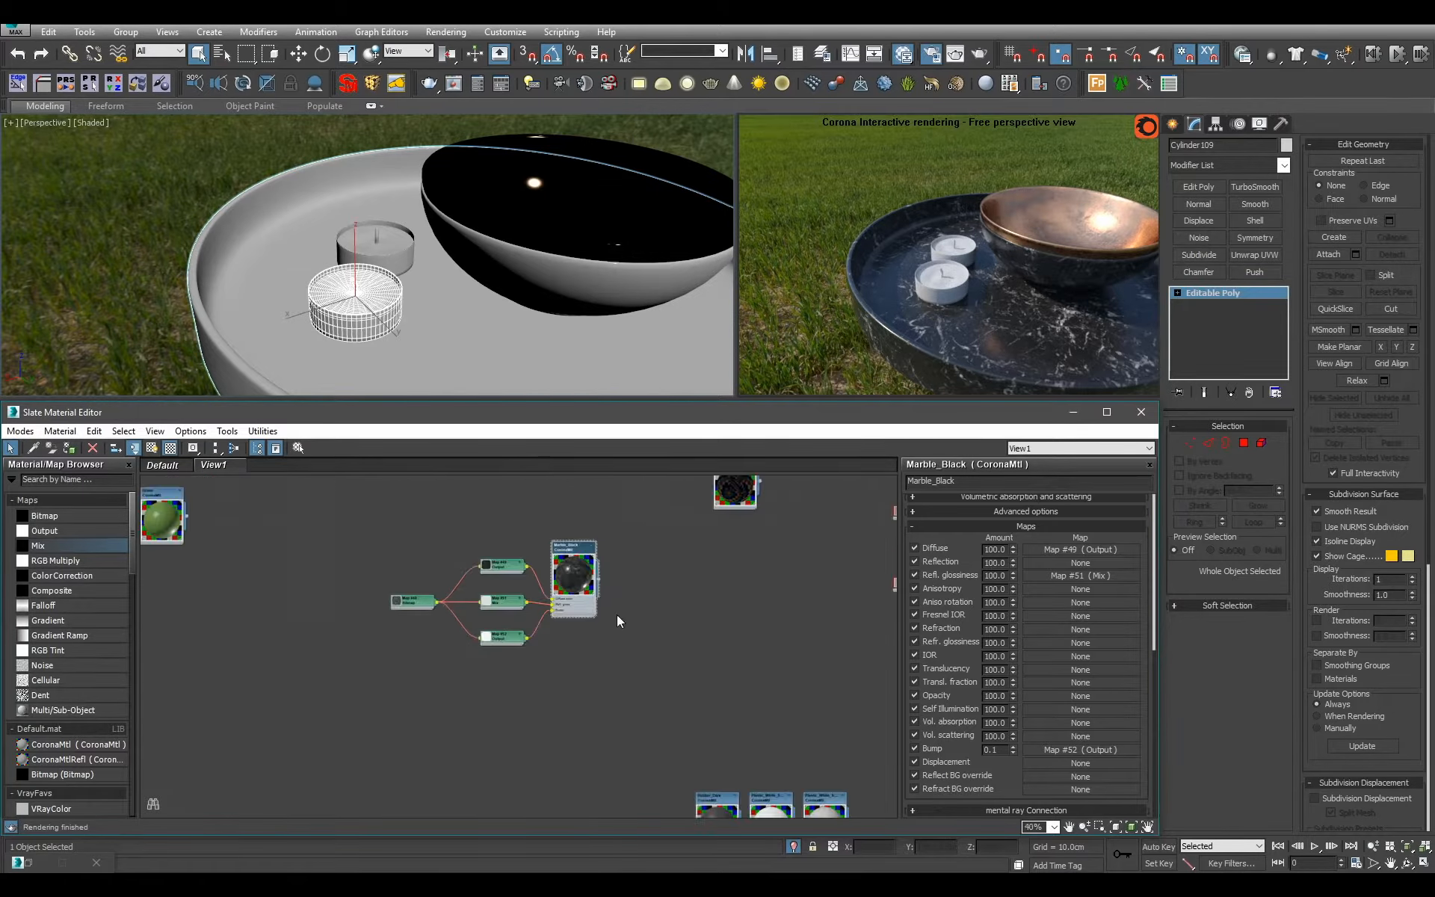
scroll(628, 615, up, 1)
drag(492, 630, 492, 606)
drag(490, 531, 490, 556)
scroll(680, 714, down, 1)
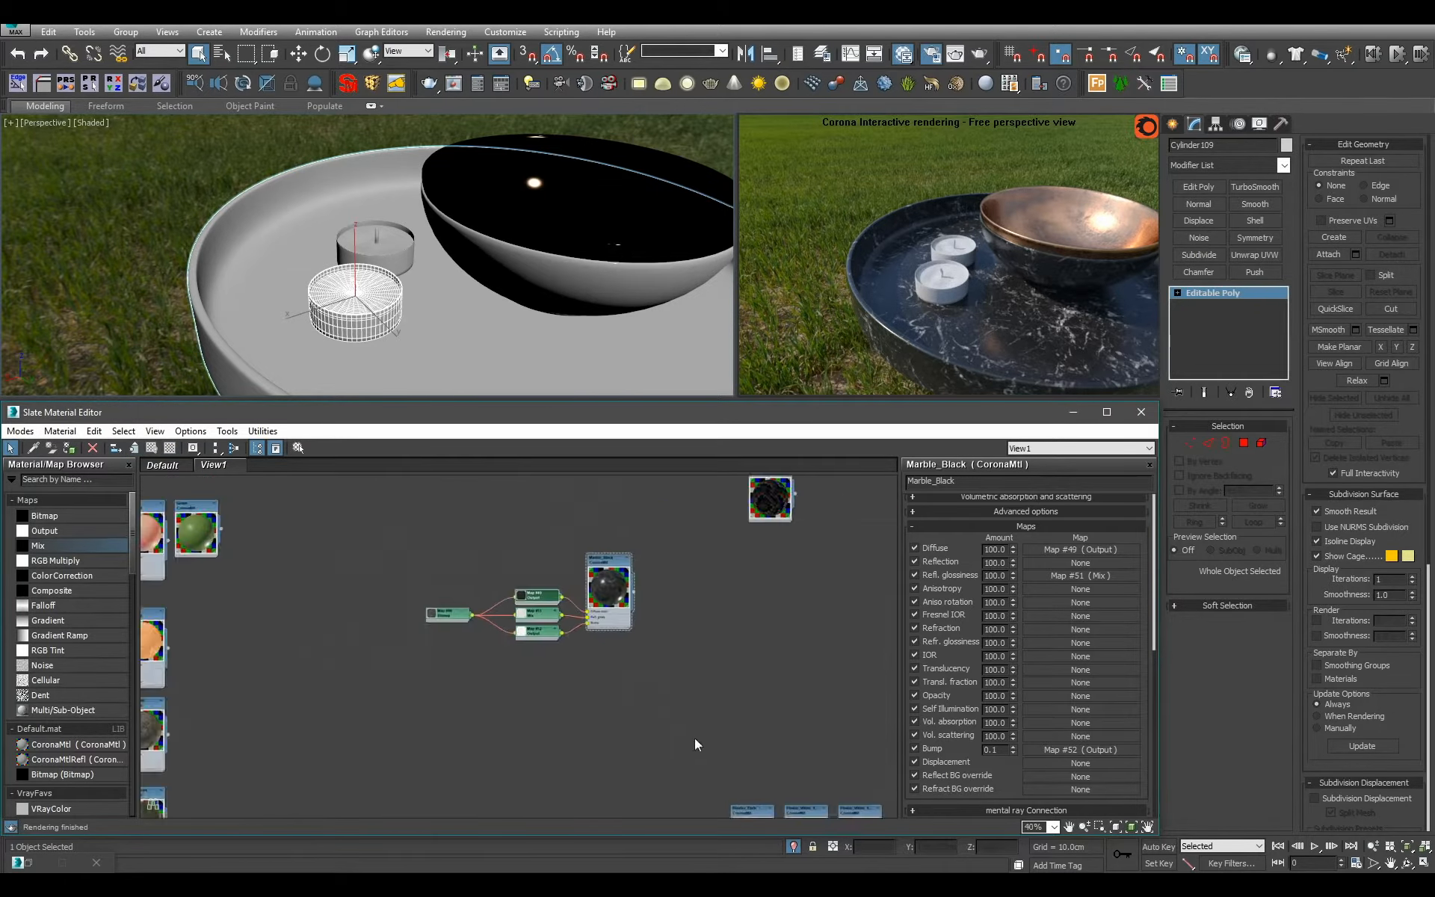
Examine the front candle's parts by selecting its polygons by material ID, up to ID 3, then leave polygon editing.
middle_drag(695, 743, 422, 517)
middle_drag(549, 661, 620, 624)
click(1243, 442)
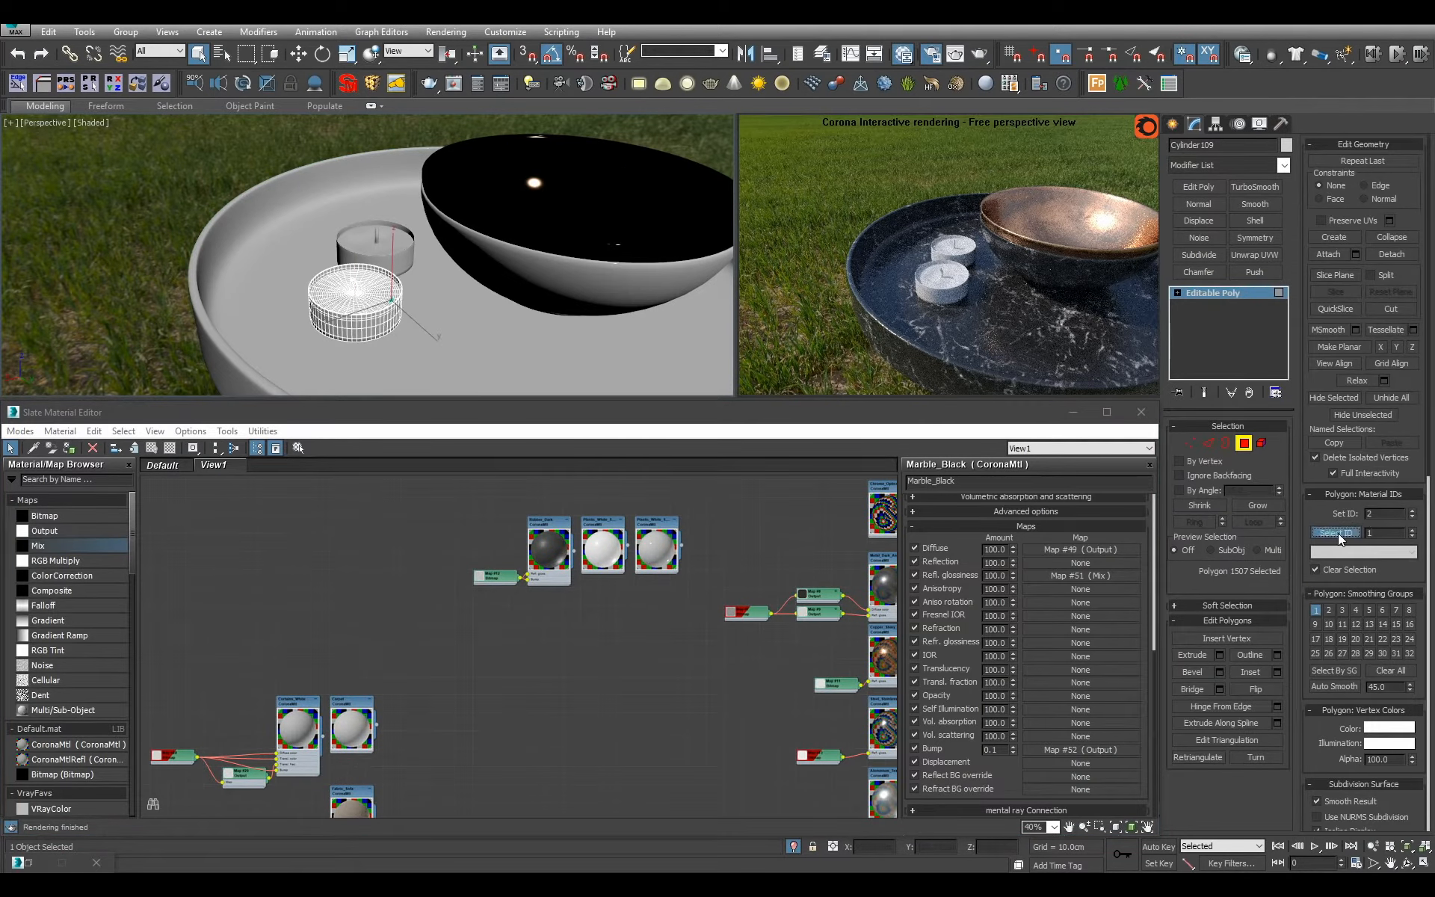
click(1338, 533)
text(3)
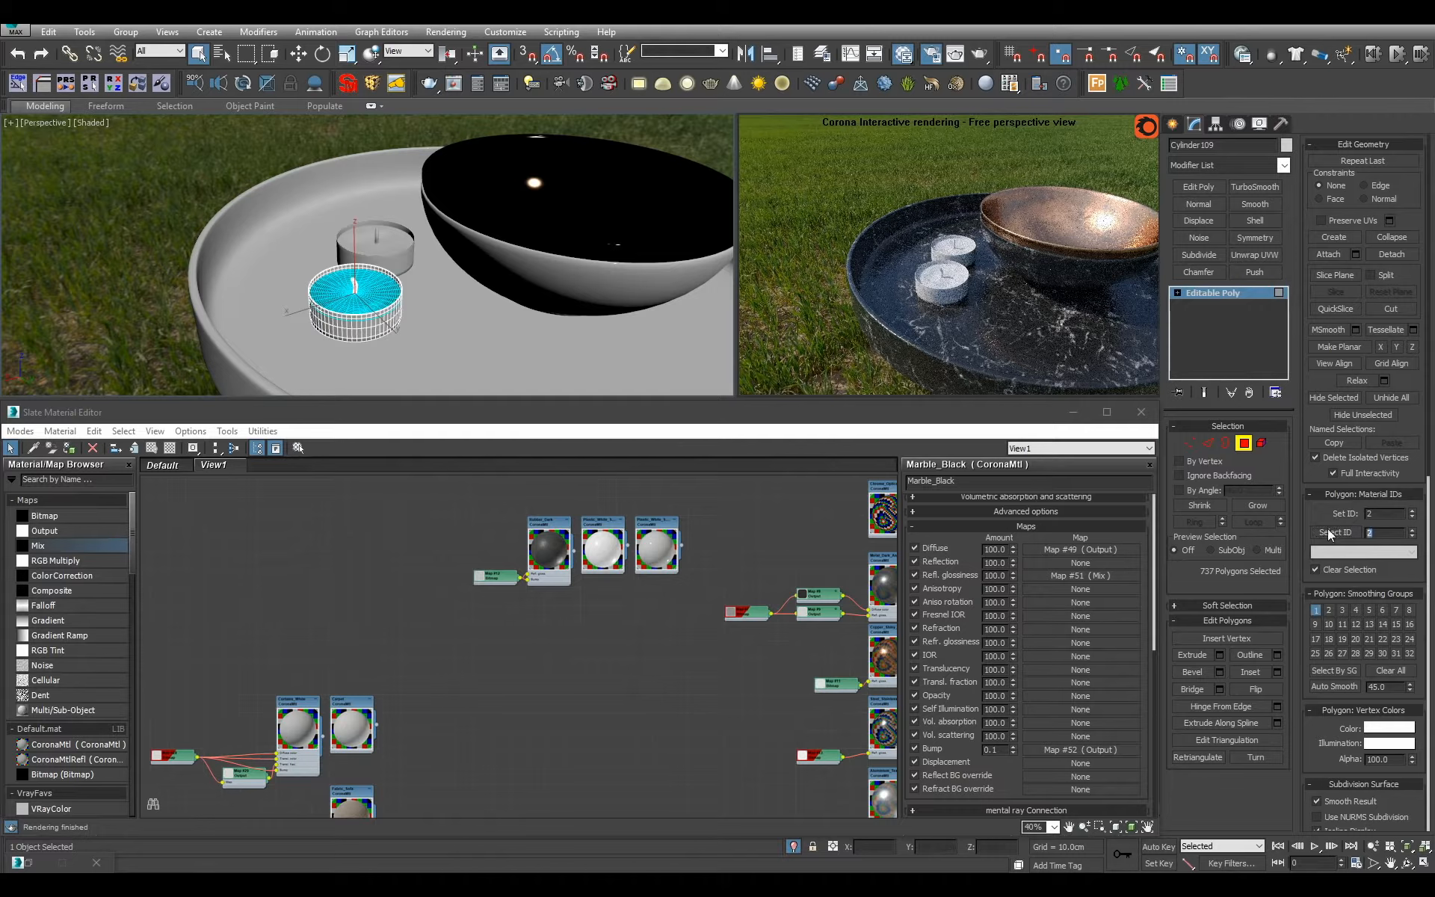
click(1335, 532)
click(1234, 297)
Create a Multi/Sub-Object material named Candles in an empty area and set its number of materials to 3.
middle_drag(634, 637, 361, 547)
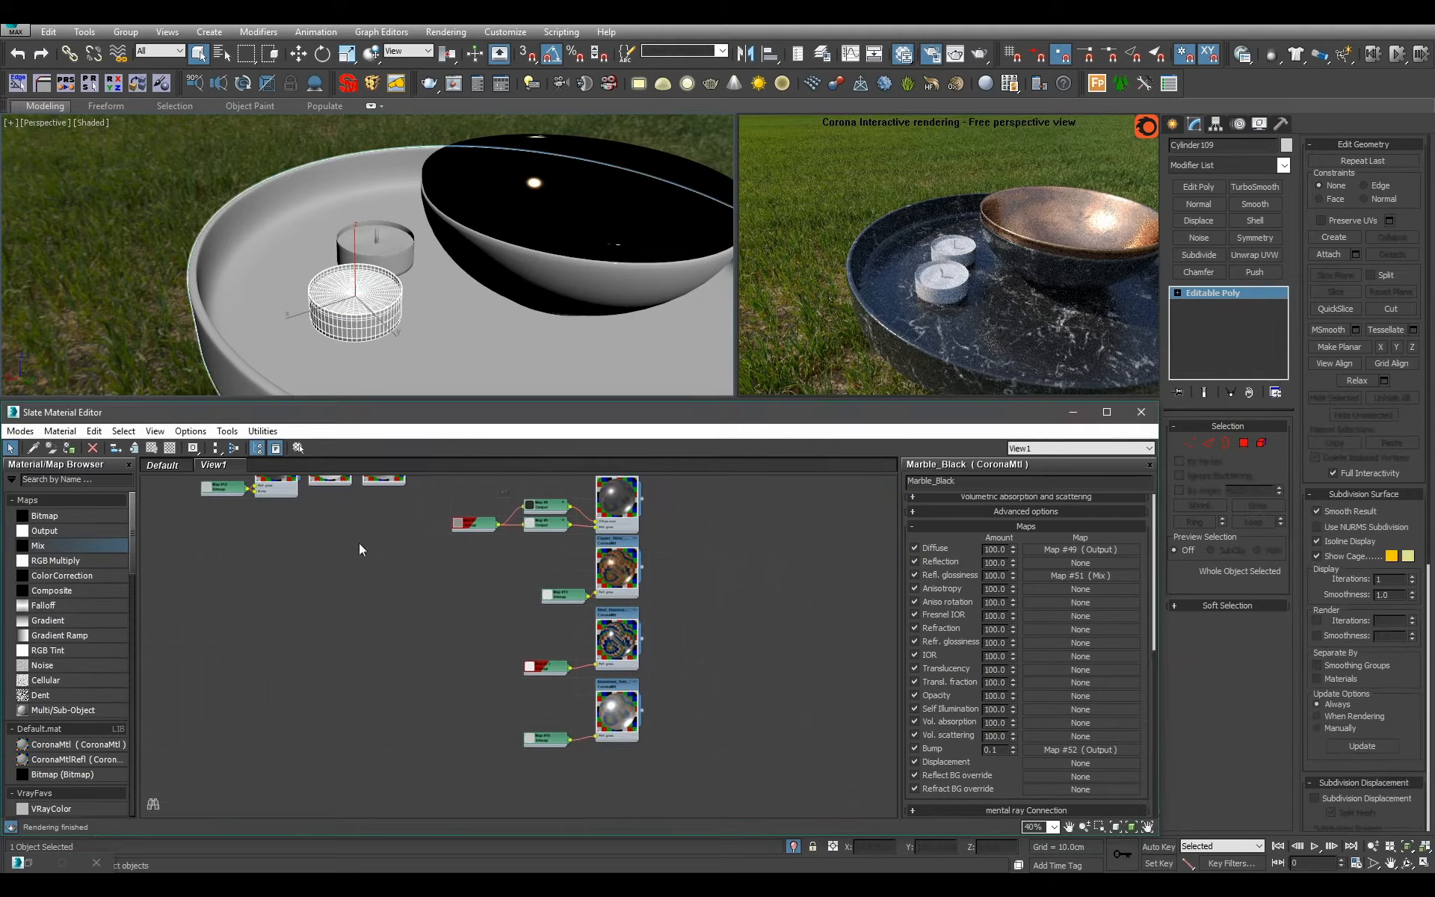
middle_drag(445, 588, 444, 450)
middle_drag(169, 567, 291, 568)
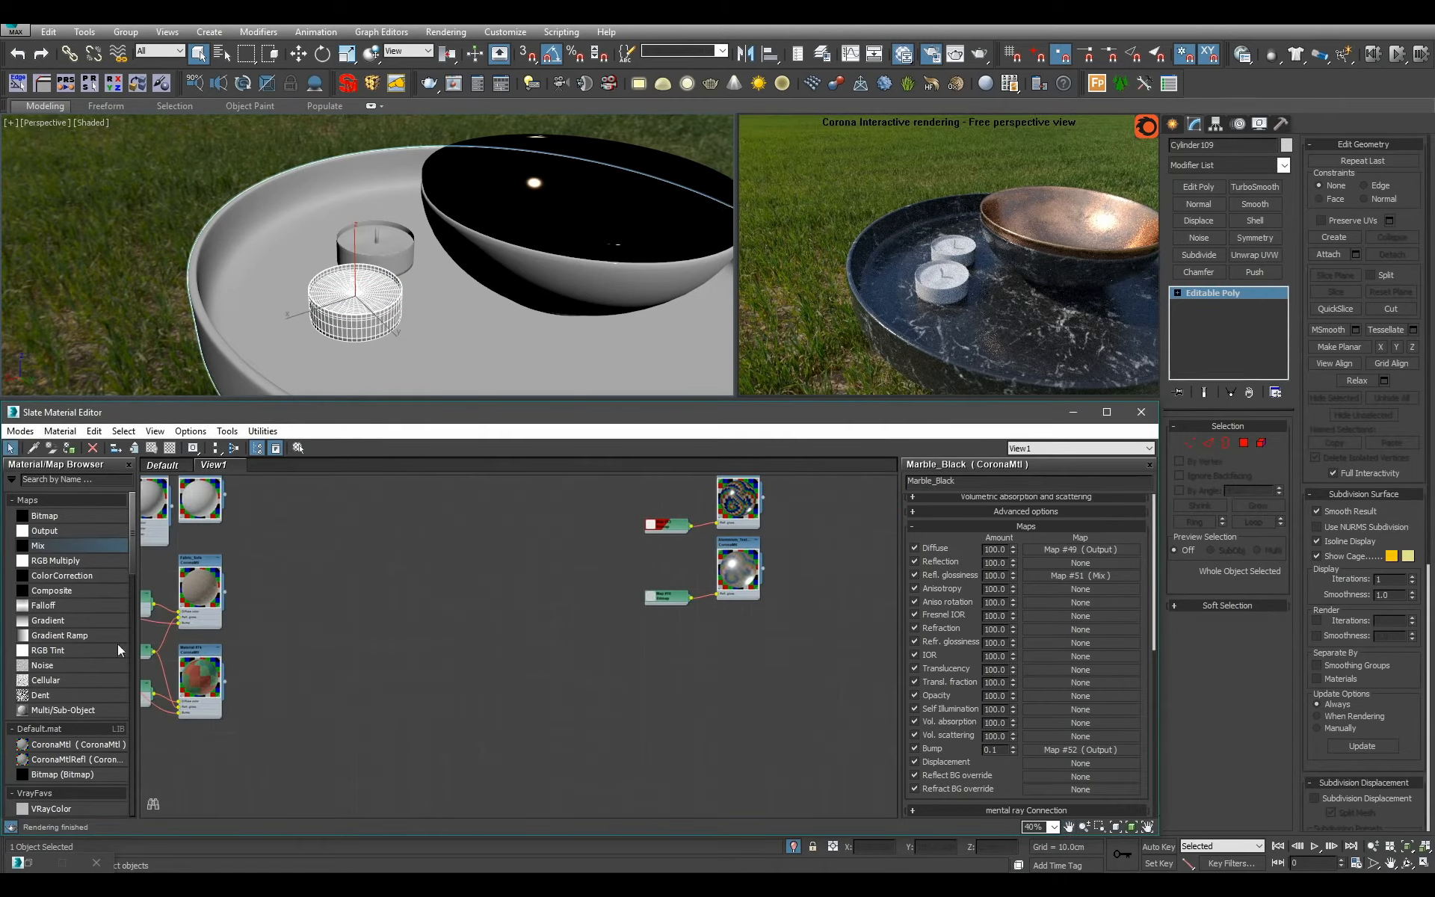
middle_drag(112, 508, 107, 518)
drag(75, 710, 540, 631)
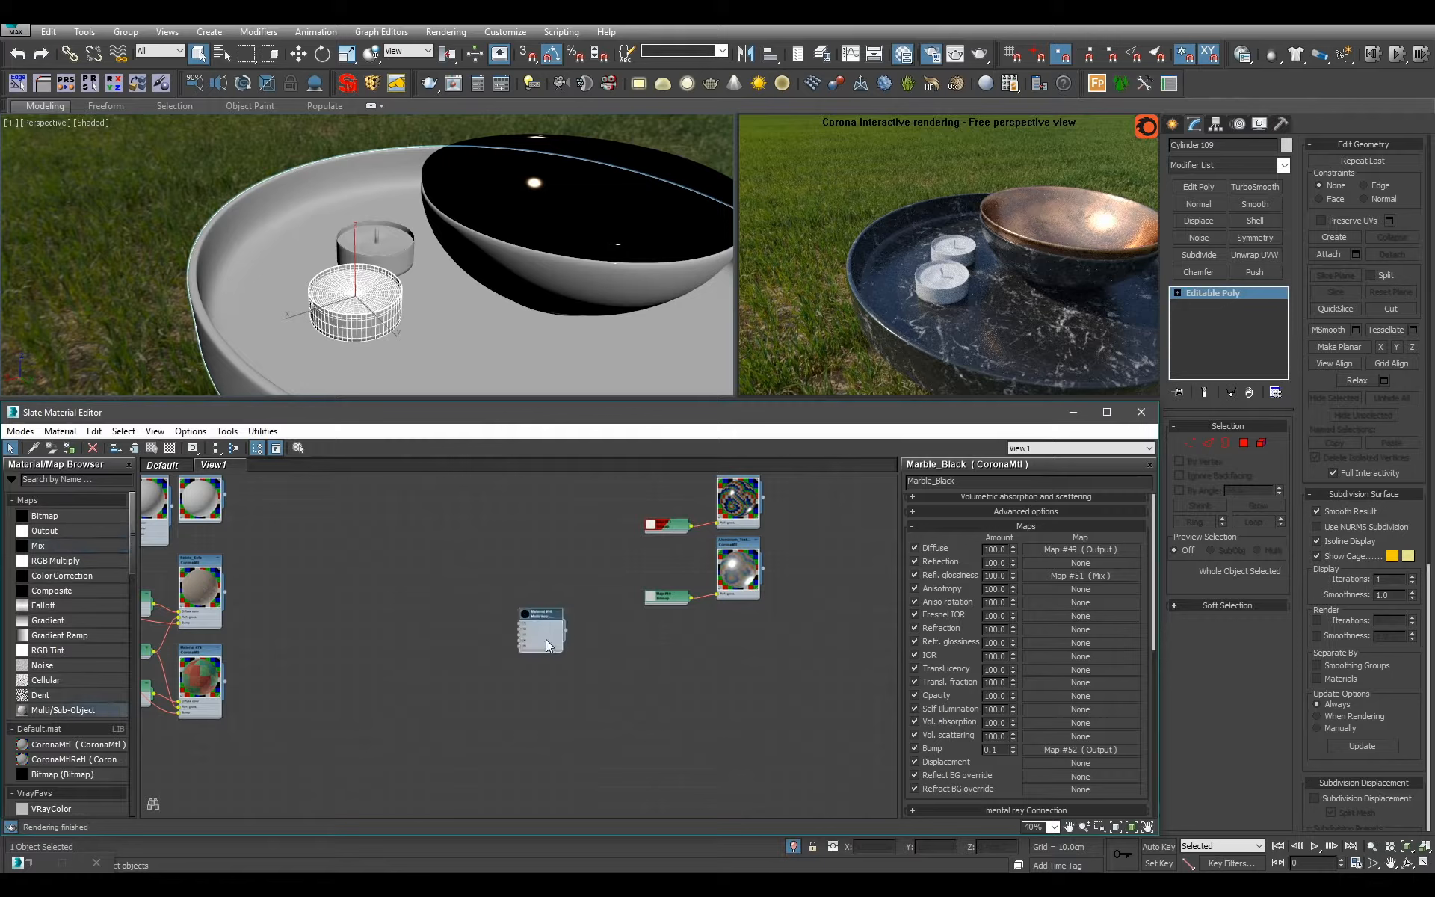
double_click(541, 631)
text(Candles)
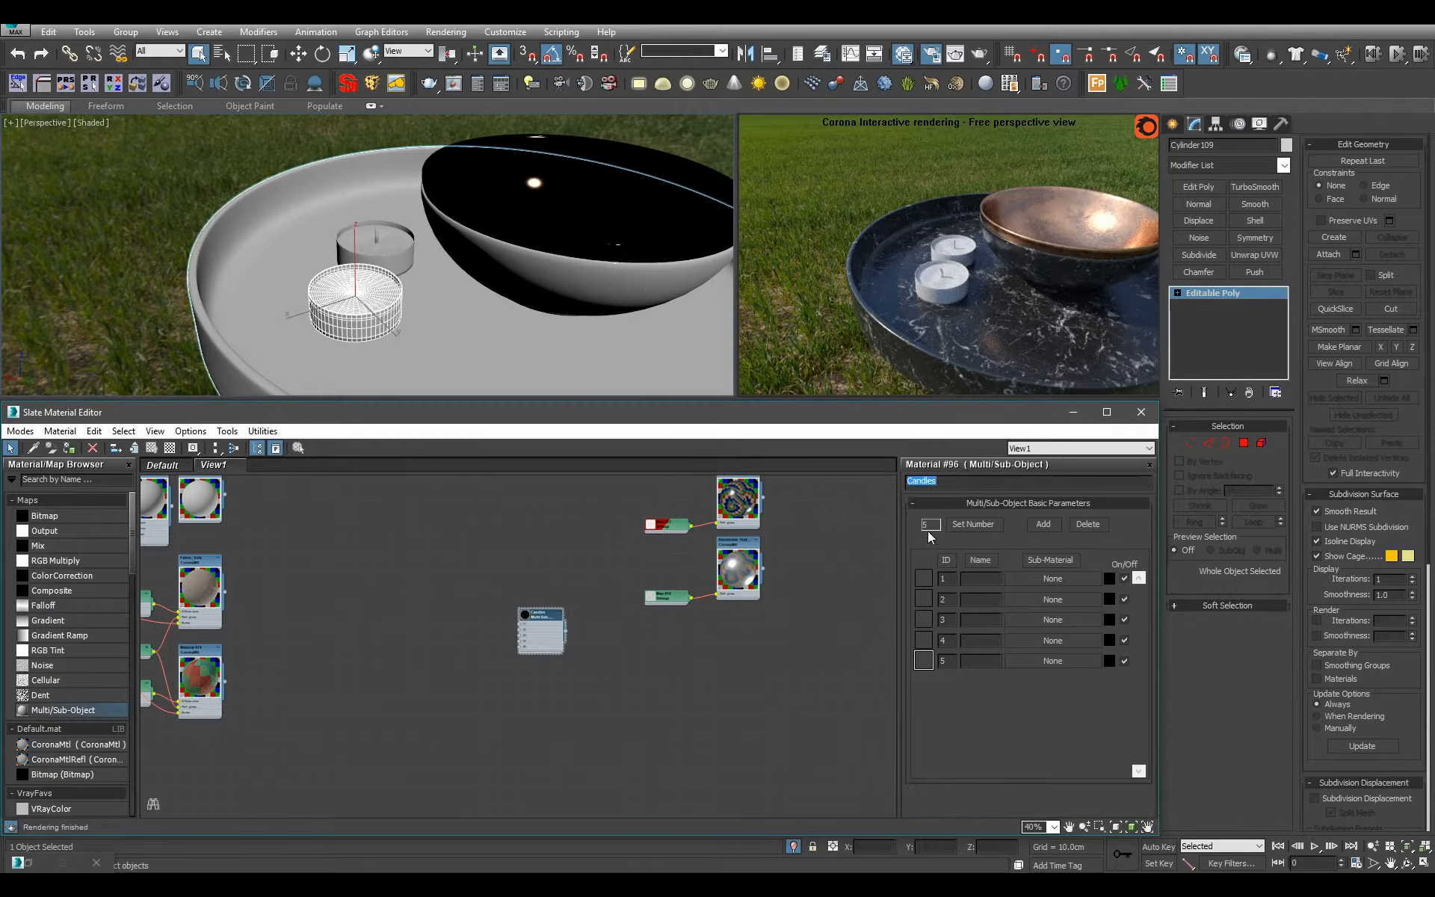
click(973, 524)
text(3)
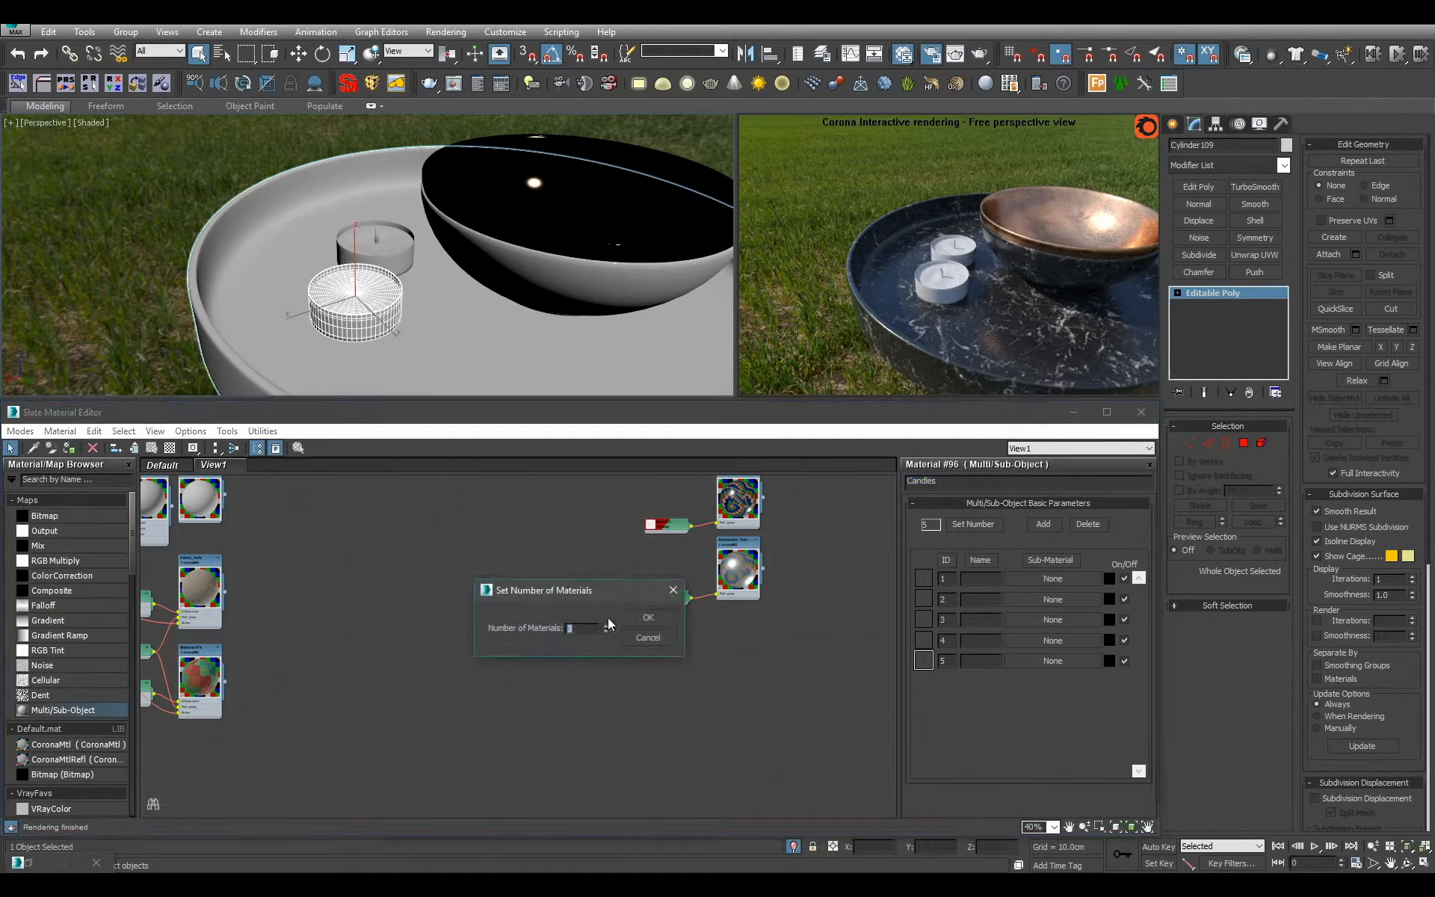
click(664, 626)
Move the Candles material beside the textured aluminium material and connect the aluminium as sub-material 1.
scroll(673, 575, up, 2)
drag(502, 670, 828, 669)
middle_drag(828, 669, 662, 707)
scroll(663, 702, up, 2)
drag(649, 675, 695, 635)
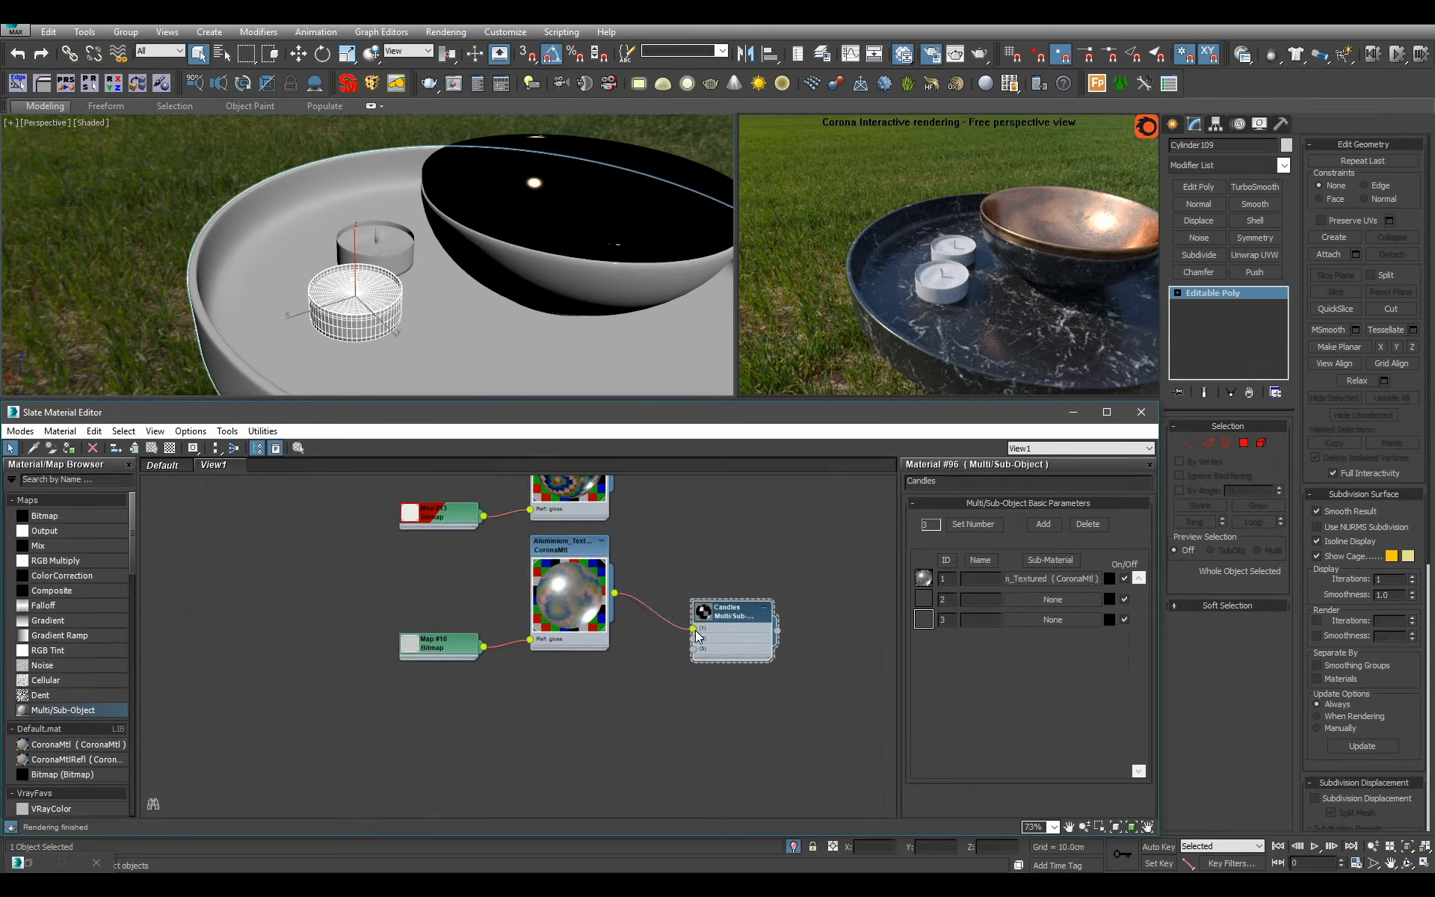
Assign the Candles material to the front candle and the rear candle on the tray.
key(a)
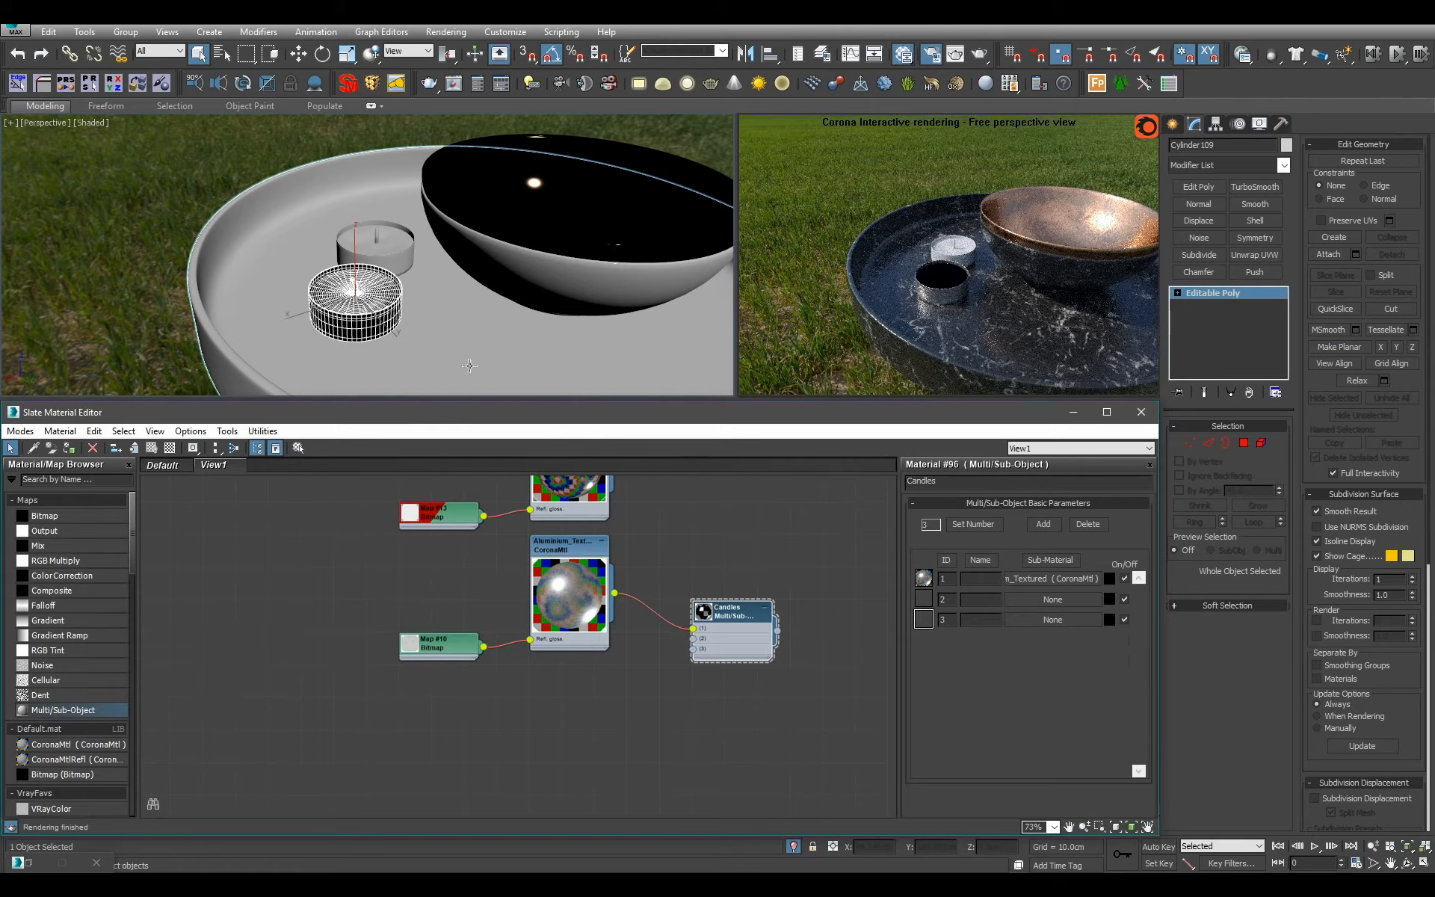
click(364, 231)
click(729, 638)
key(a)
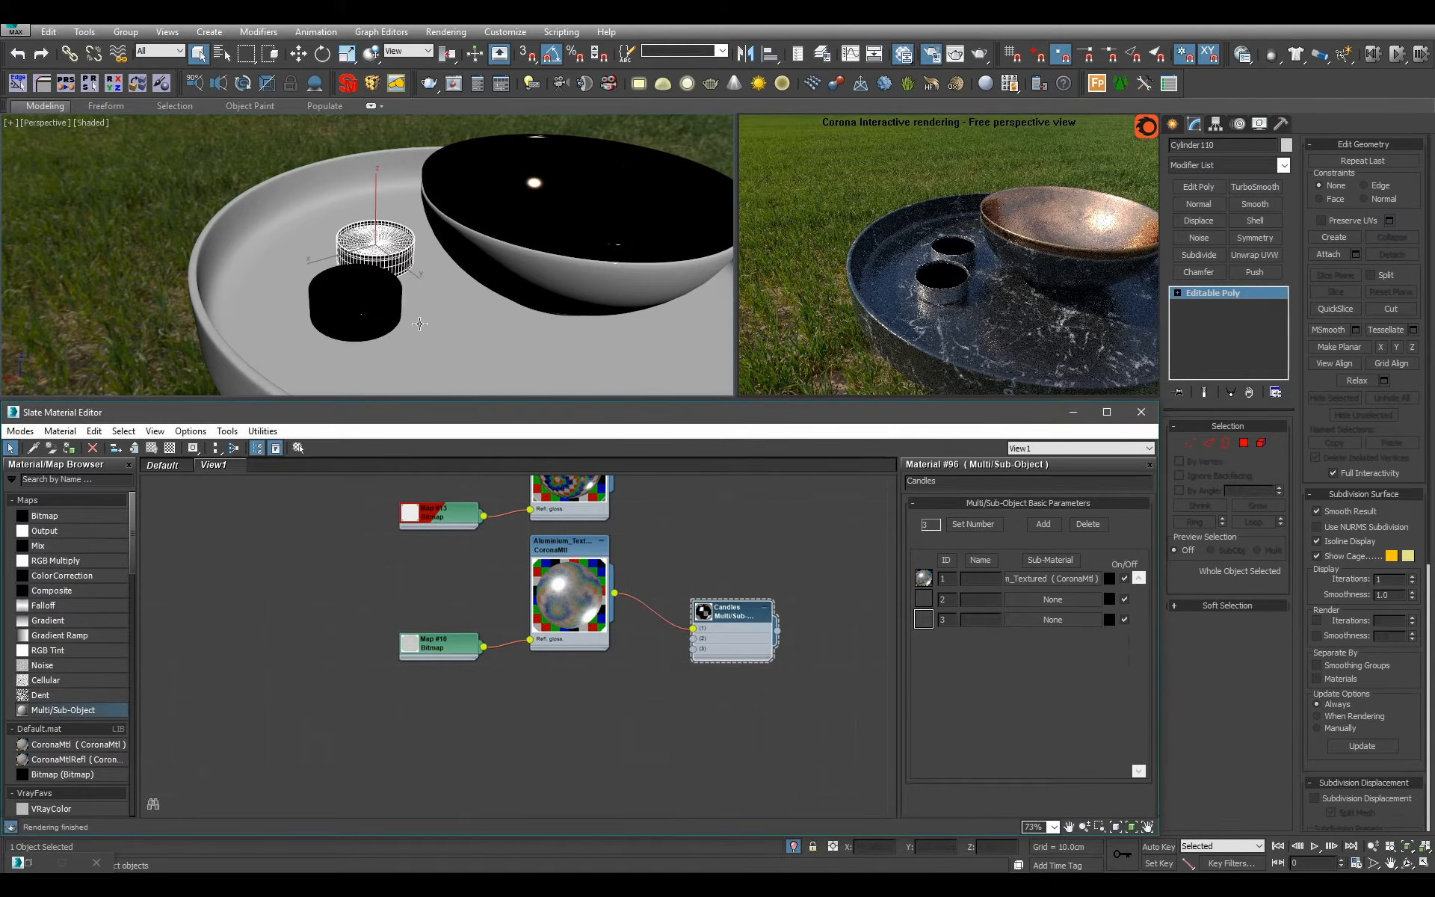
Move the Candles node next to the Carpet material and connect Carpet as sub-material 3.
scroll(748, 658, down, 10)
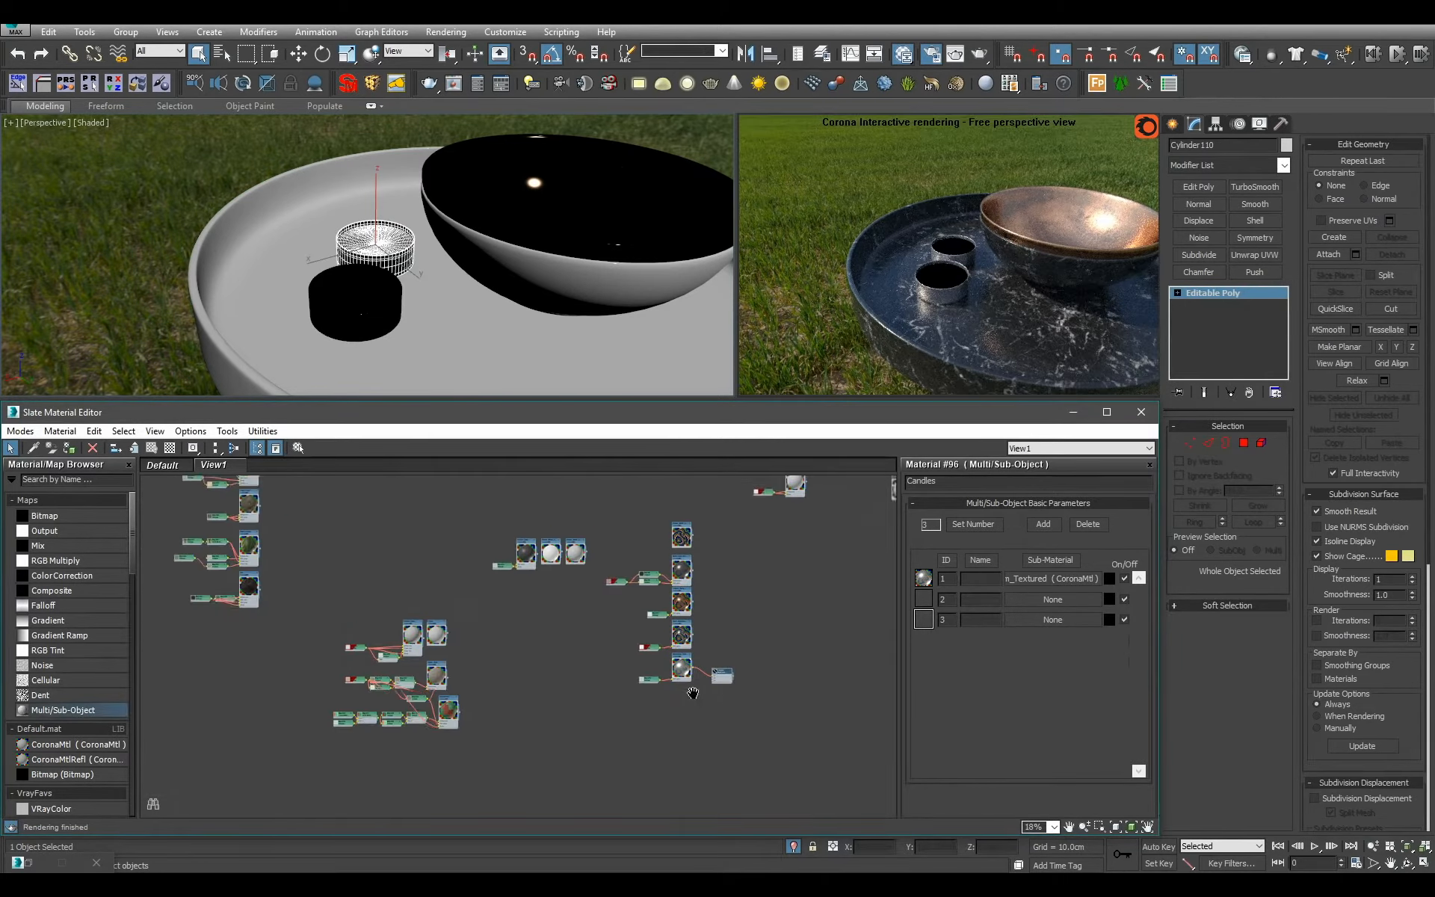
drag(677, 563, 656, 531)
middle_drag(656, 531, 742, 537)
scroll(632, 623, up, 2)
scroll(703, 521, down, 1)
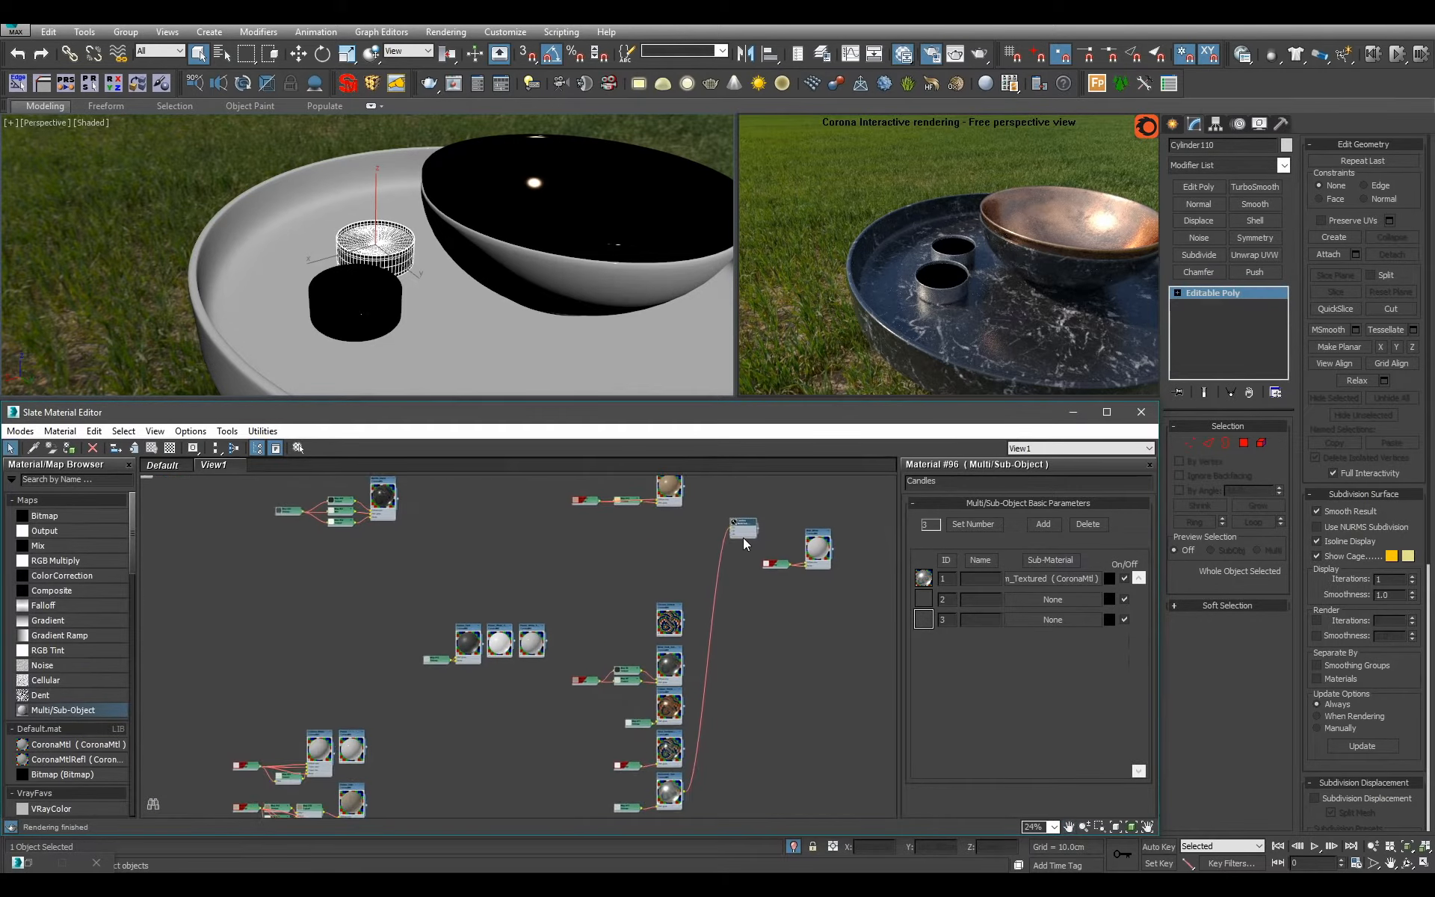
drag(737, 531, 463, 763)
middle_drag(460, 762, 658, 557)
scroll(658, 557, up, 5)
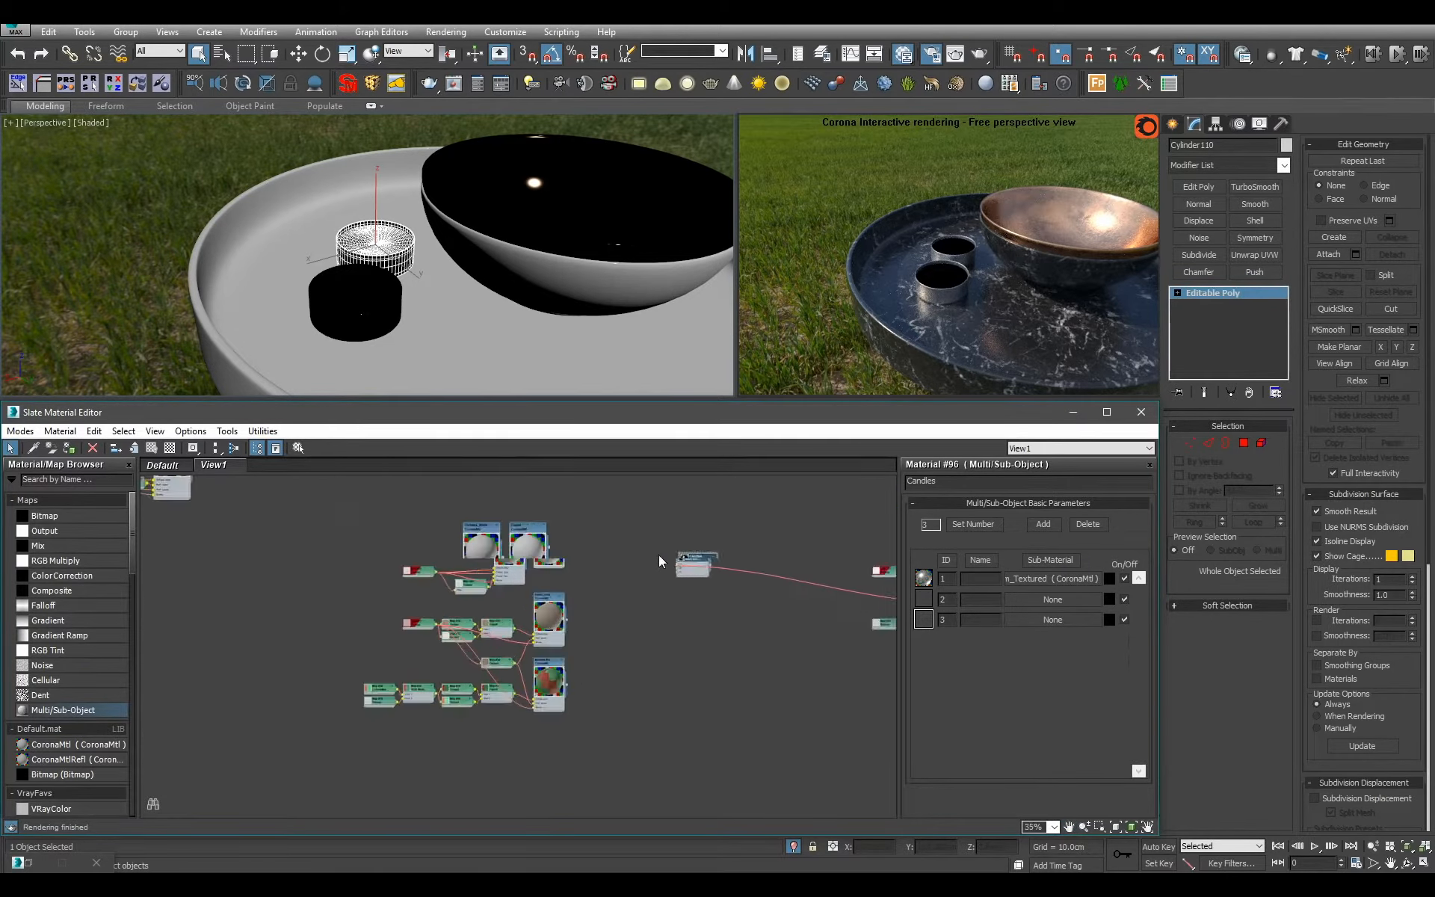
drag(476, 539, 709, 593)
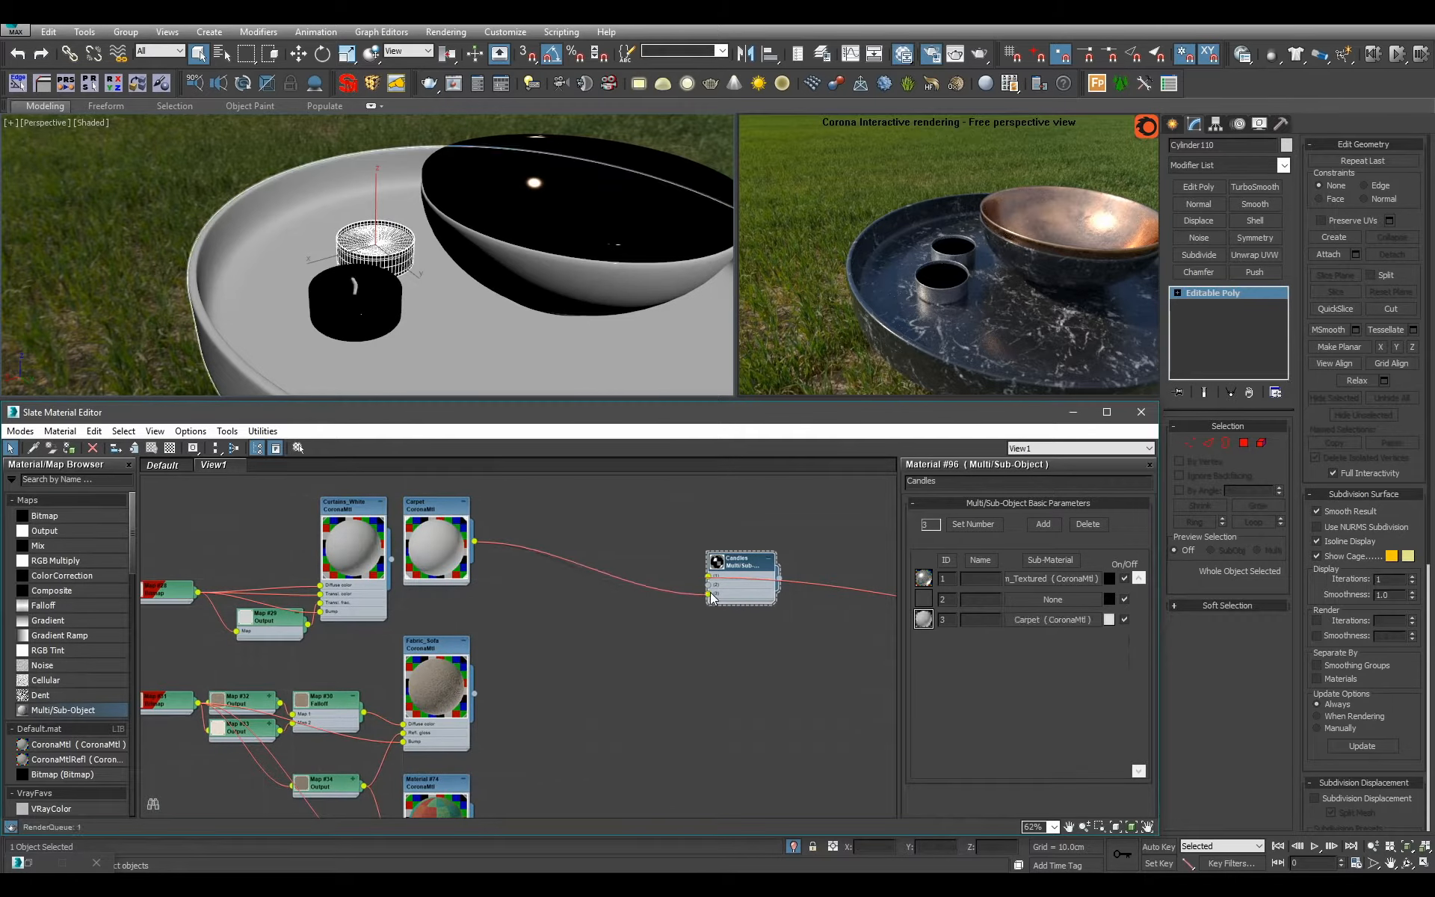
Frame the candles closely, add a CoronaMtlRefl material near the Candles node and assign it to the front candle.
middle_drag(701, 587, 575, 644)
scroll(576, 645, up, 1)
scroll(575, 644, up, 1)
scroll(408, 284, up, 3)
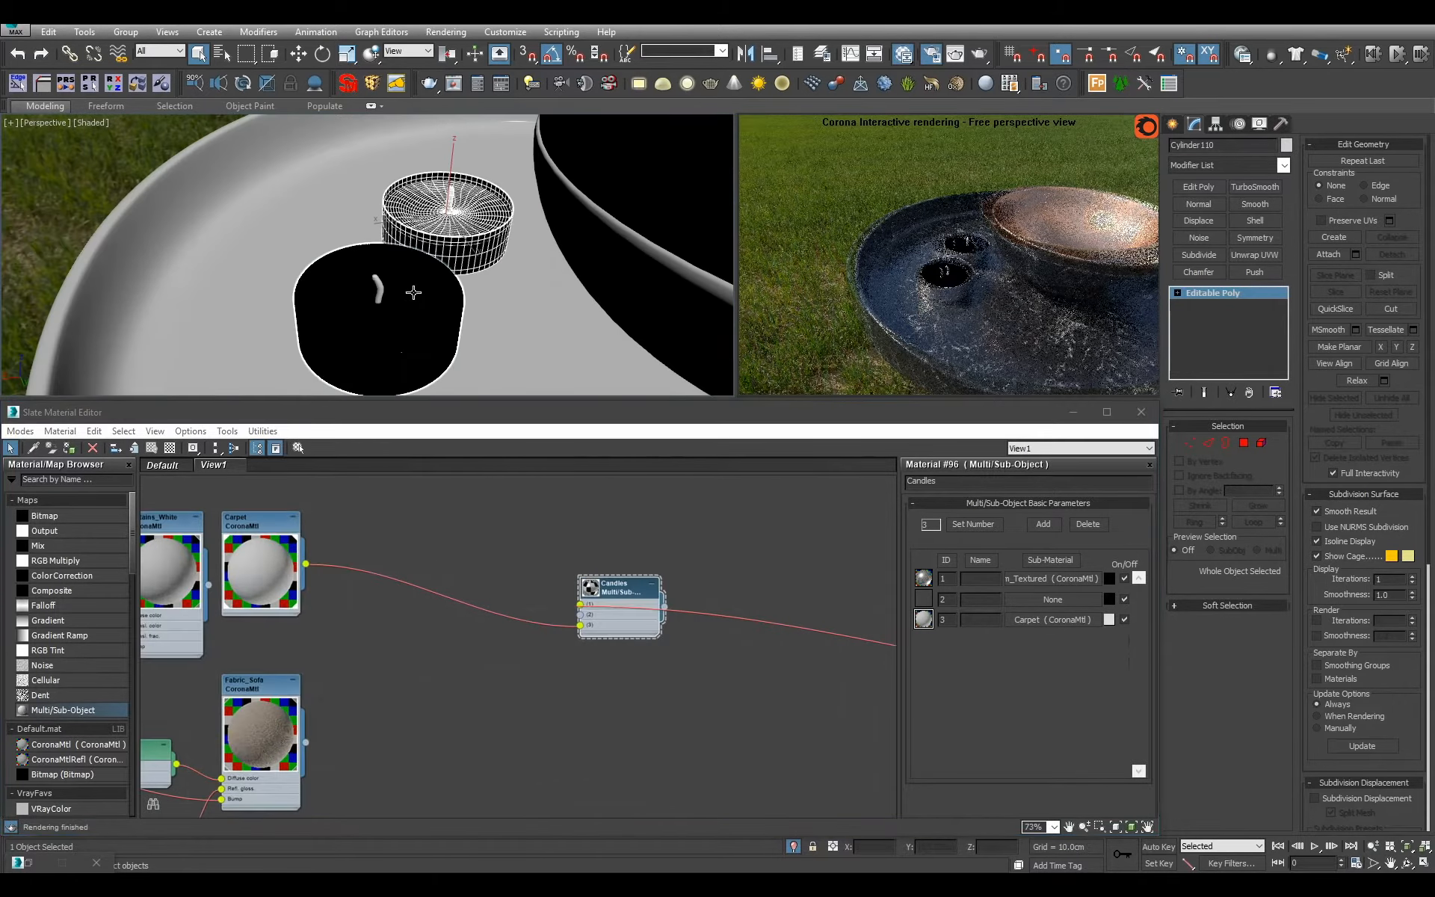
scroll(500, 687, down, 2)
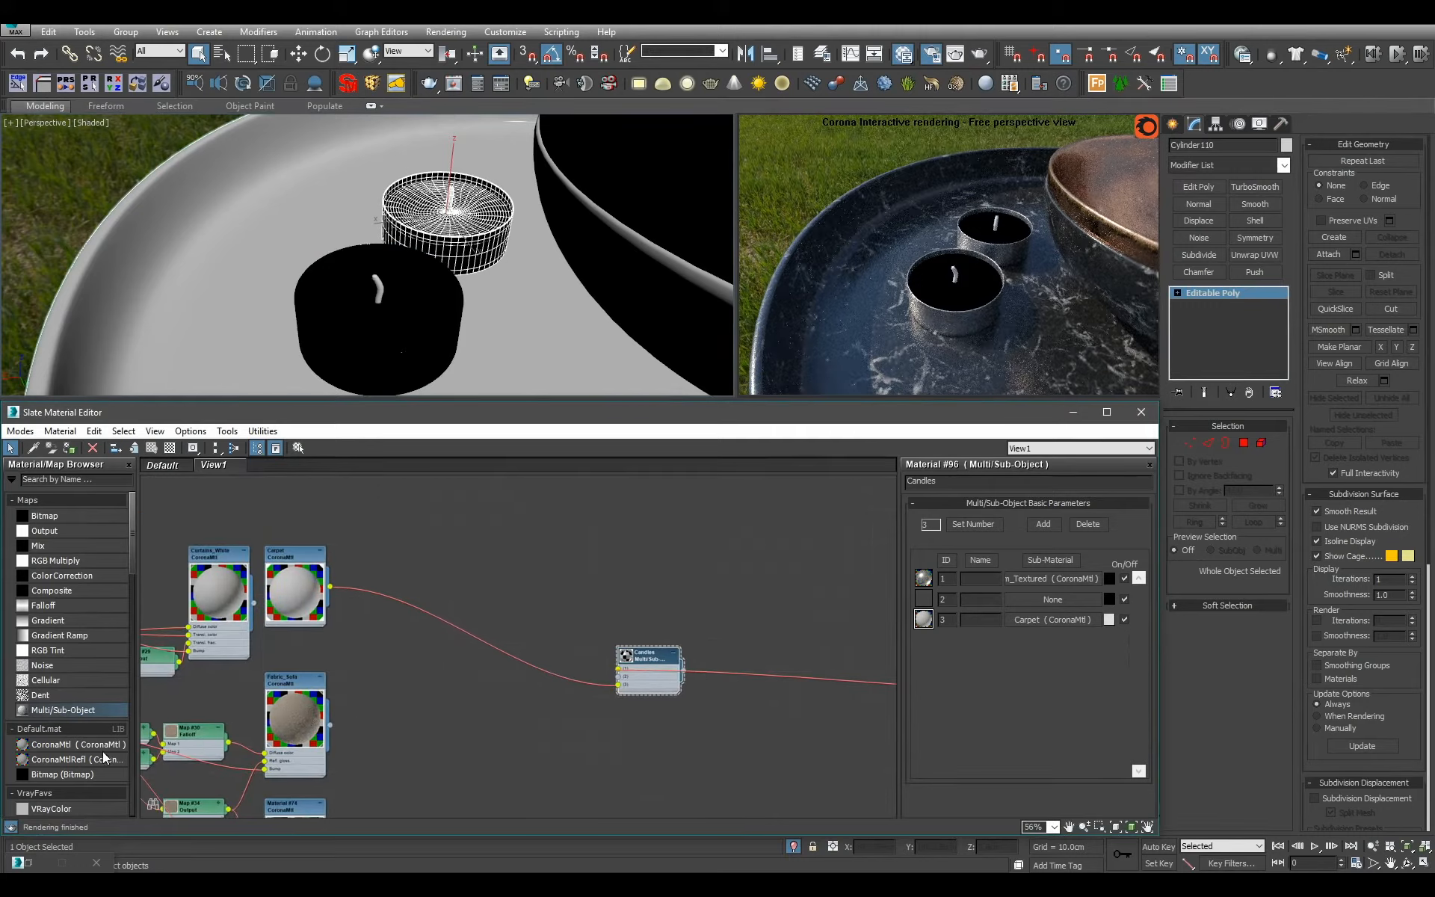
drag(87, 760, 484, 565)
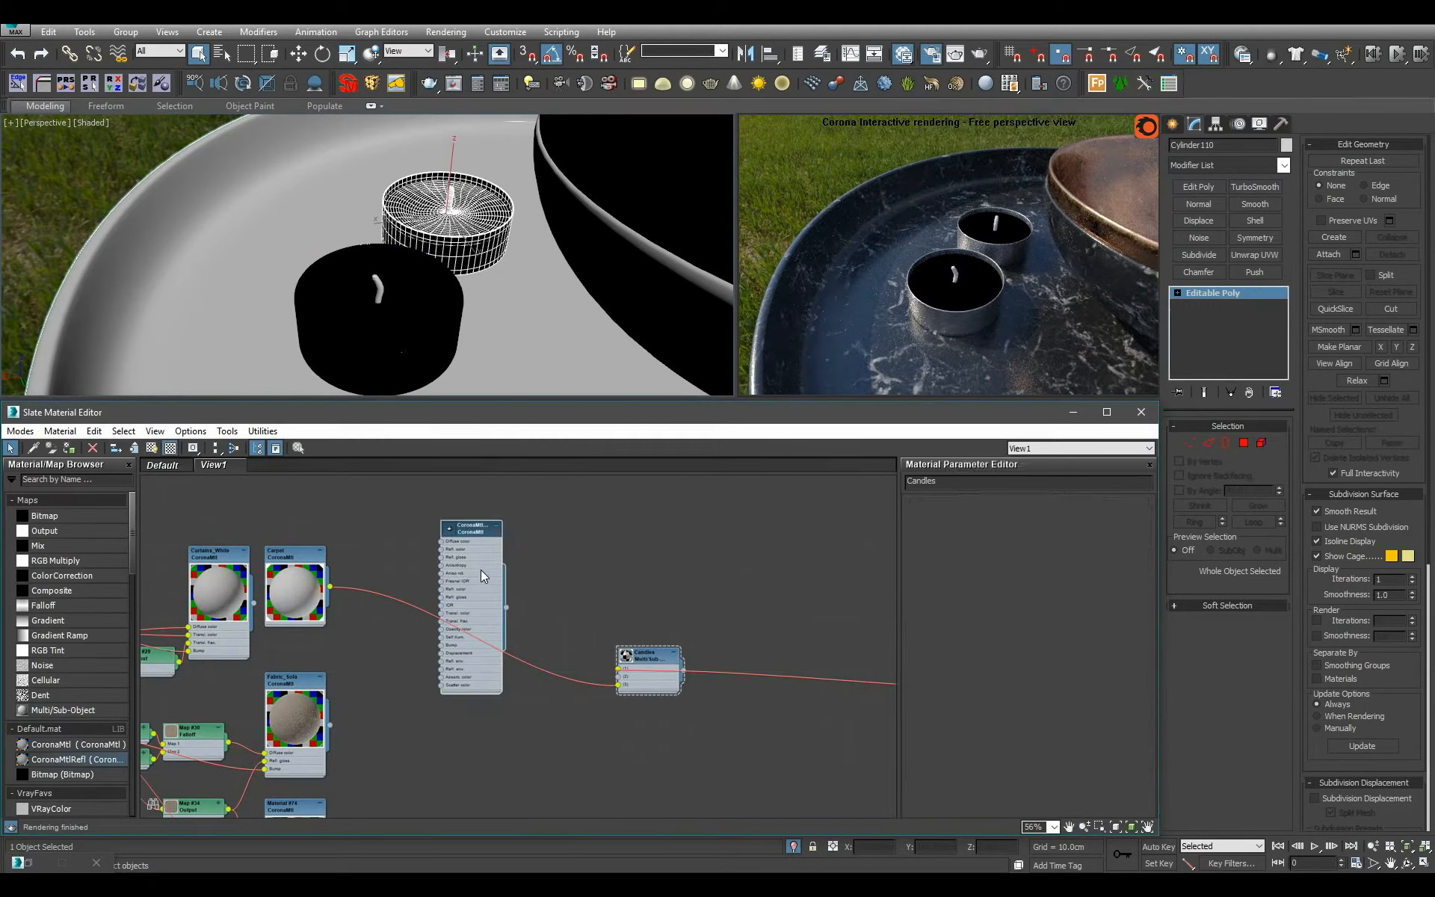
double_click(482, 571)
click(426, 340)
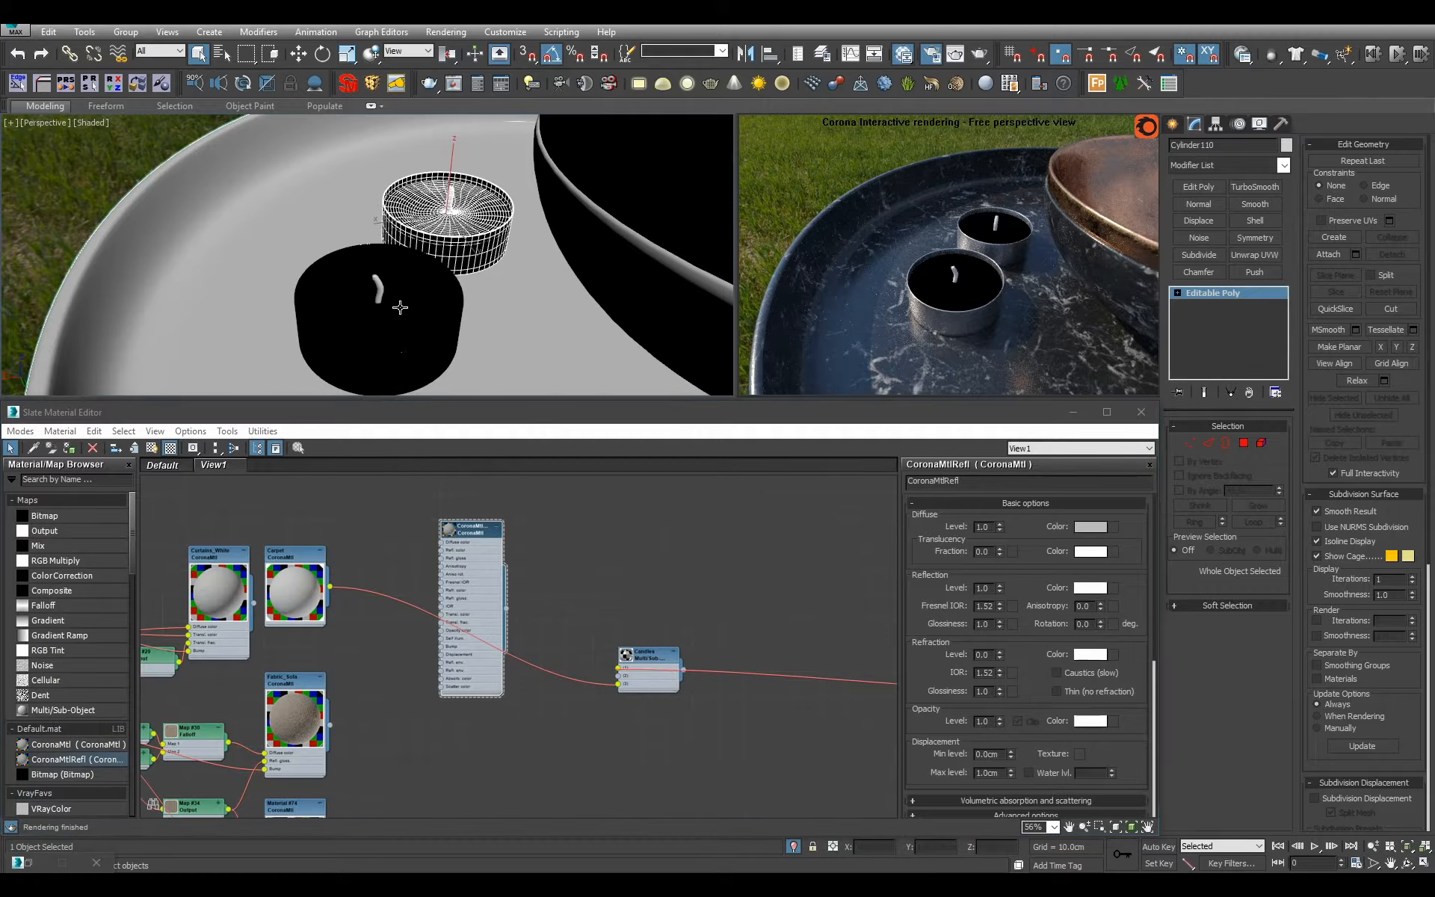
click(469, 577)
key(a)
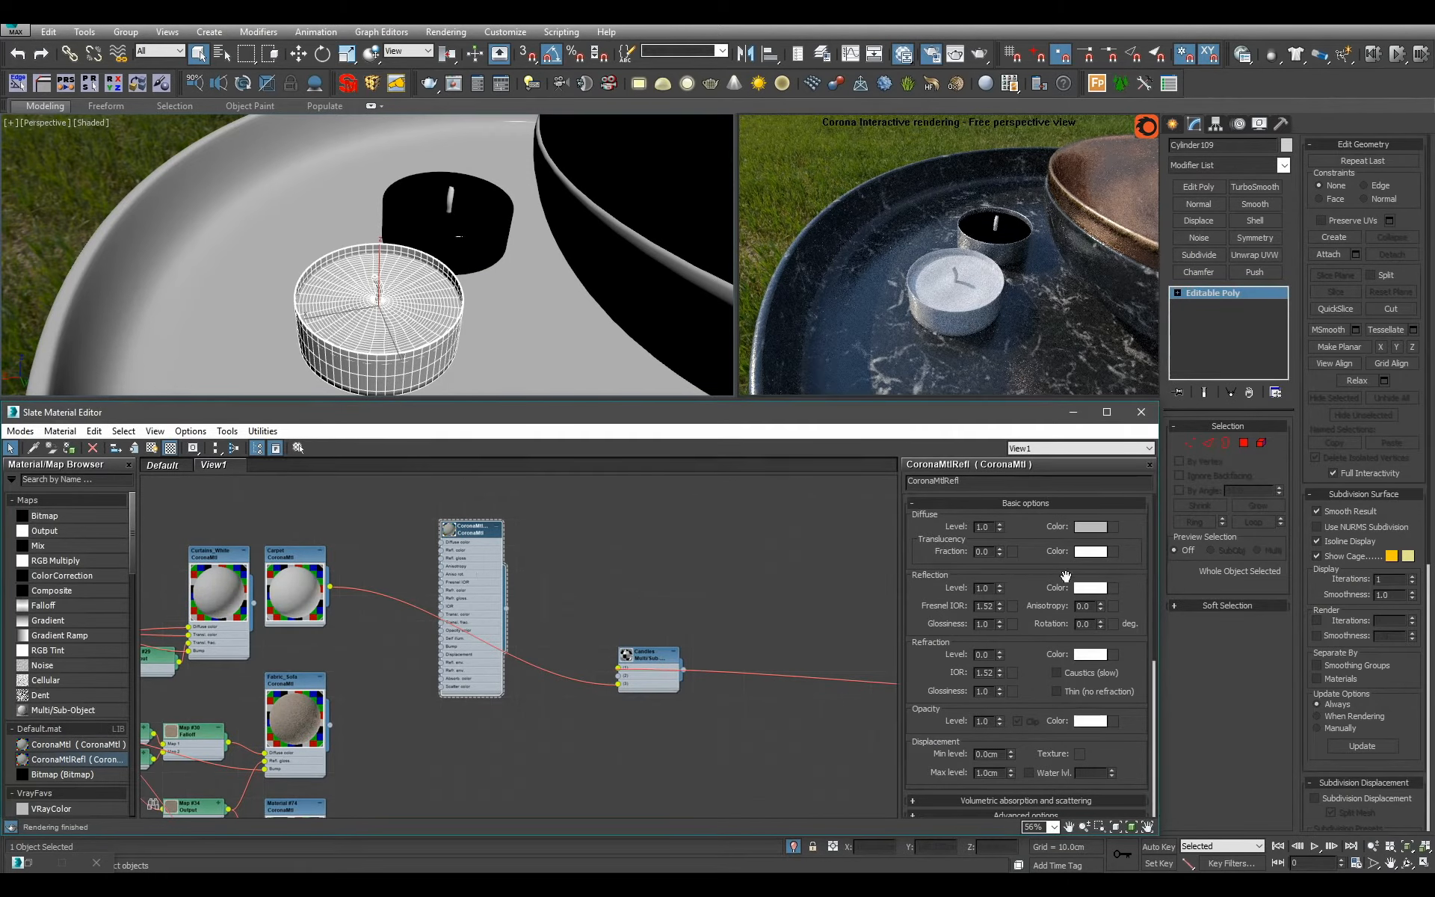
Set the CoronaMtlRefl material's opacity level to 0.0 and its volumetric absorption distance to 0.2 cm.
right_click(1000, 721)
drag(1040, 632, 997, 534)
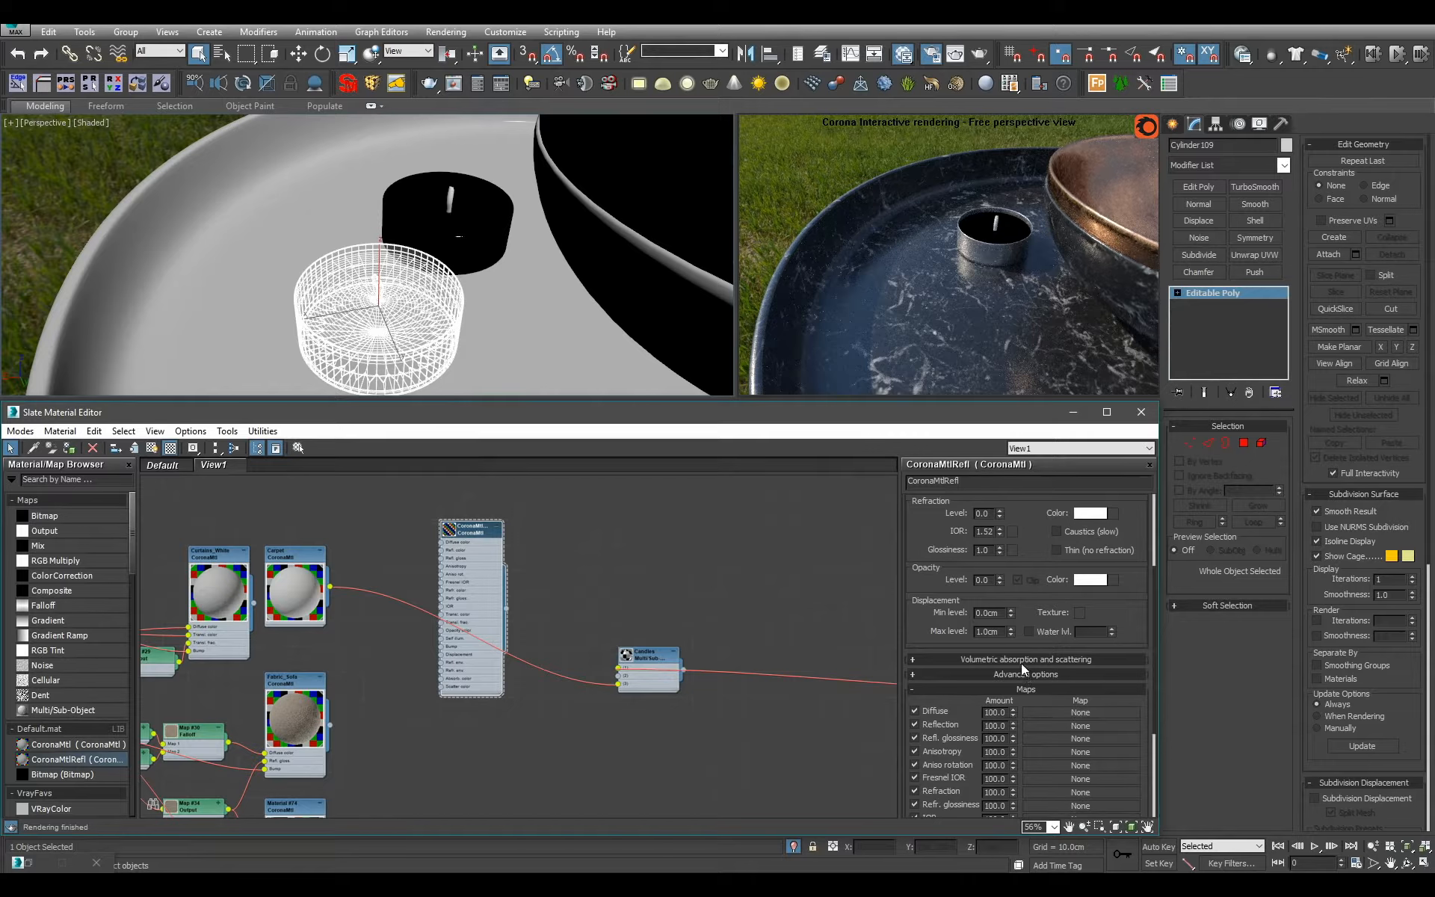
click(1021, 660)
double_click(1103, 683)
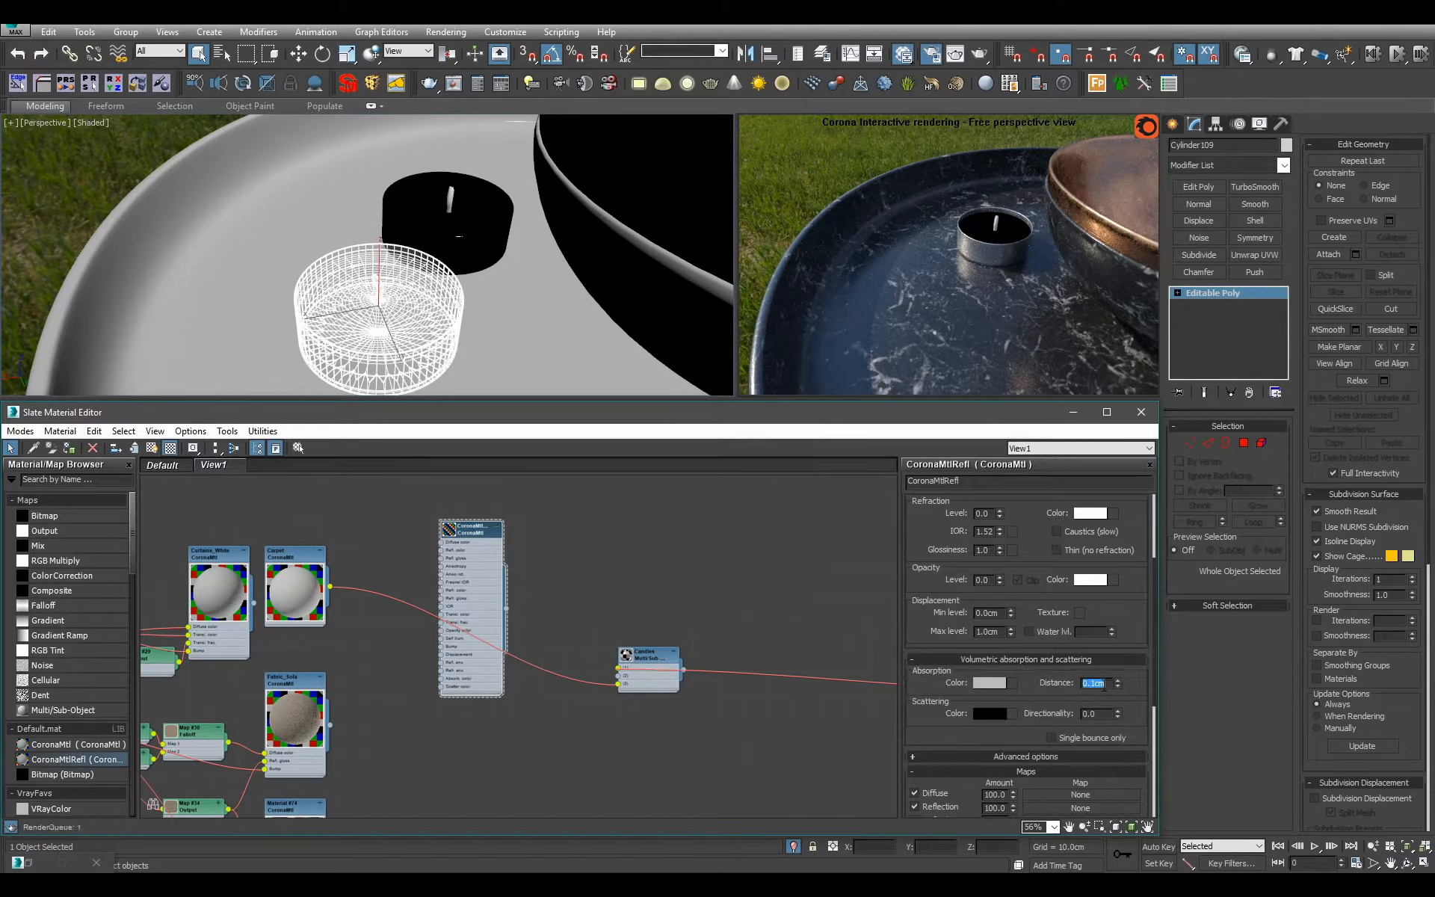
text(0.2)
key(Return)
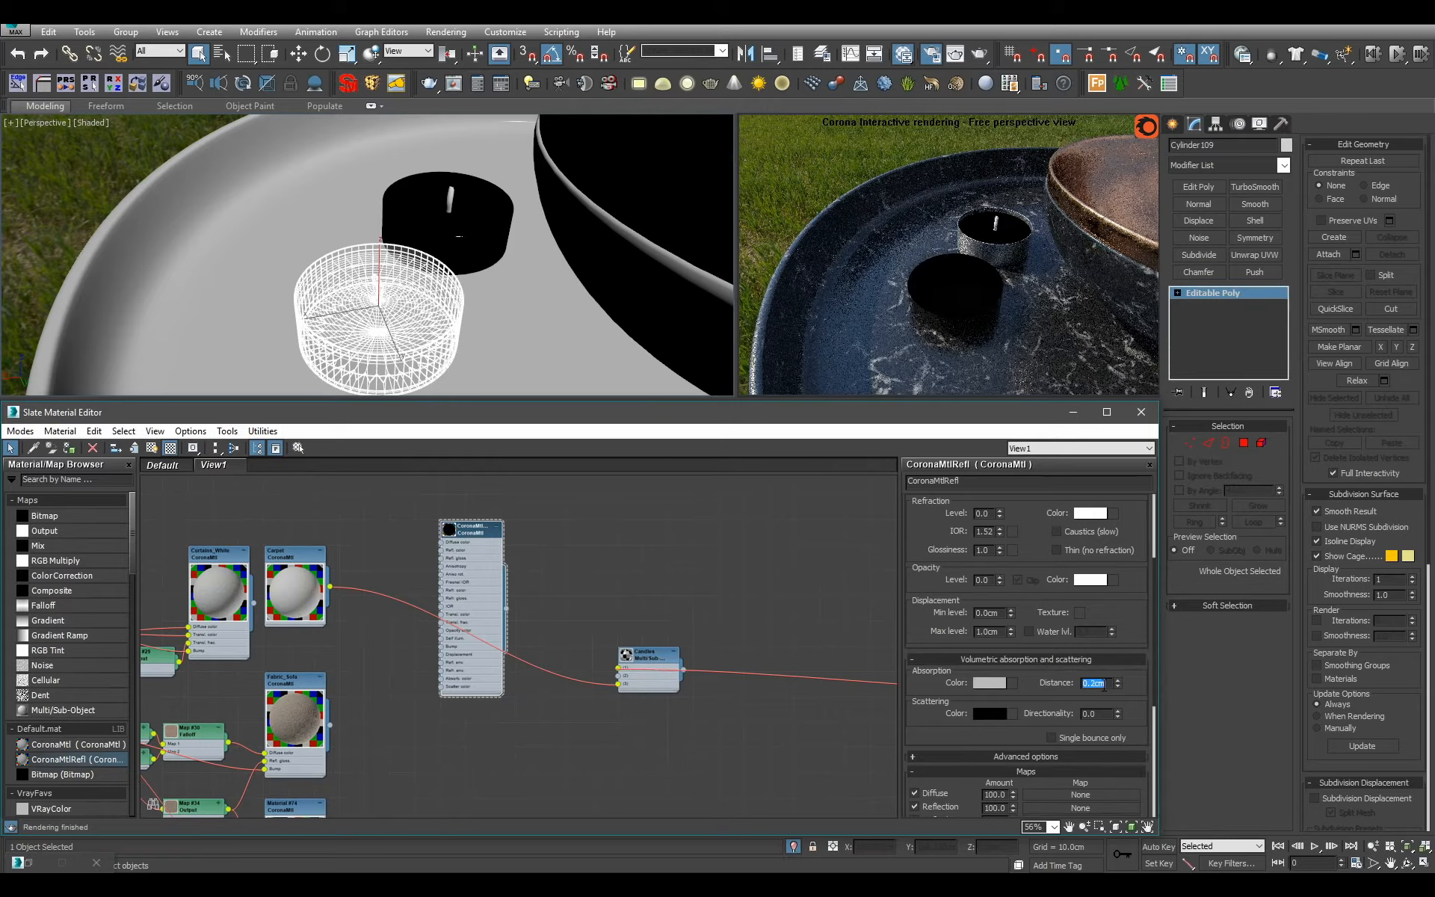
Try absorption distances of 0.3 cm and 1 cm, and settle on 0.5 cm.
text(0.3)
key(Return)
text(1)
key(Return)
text(0.5)
key(Return)
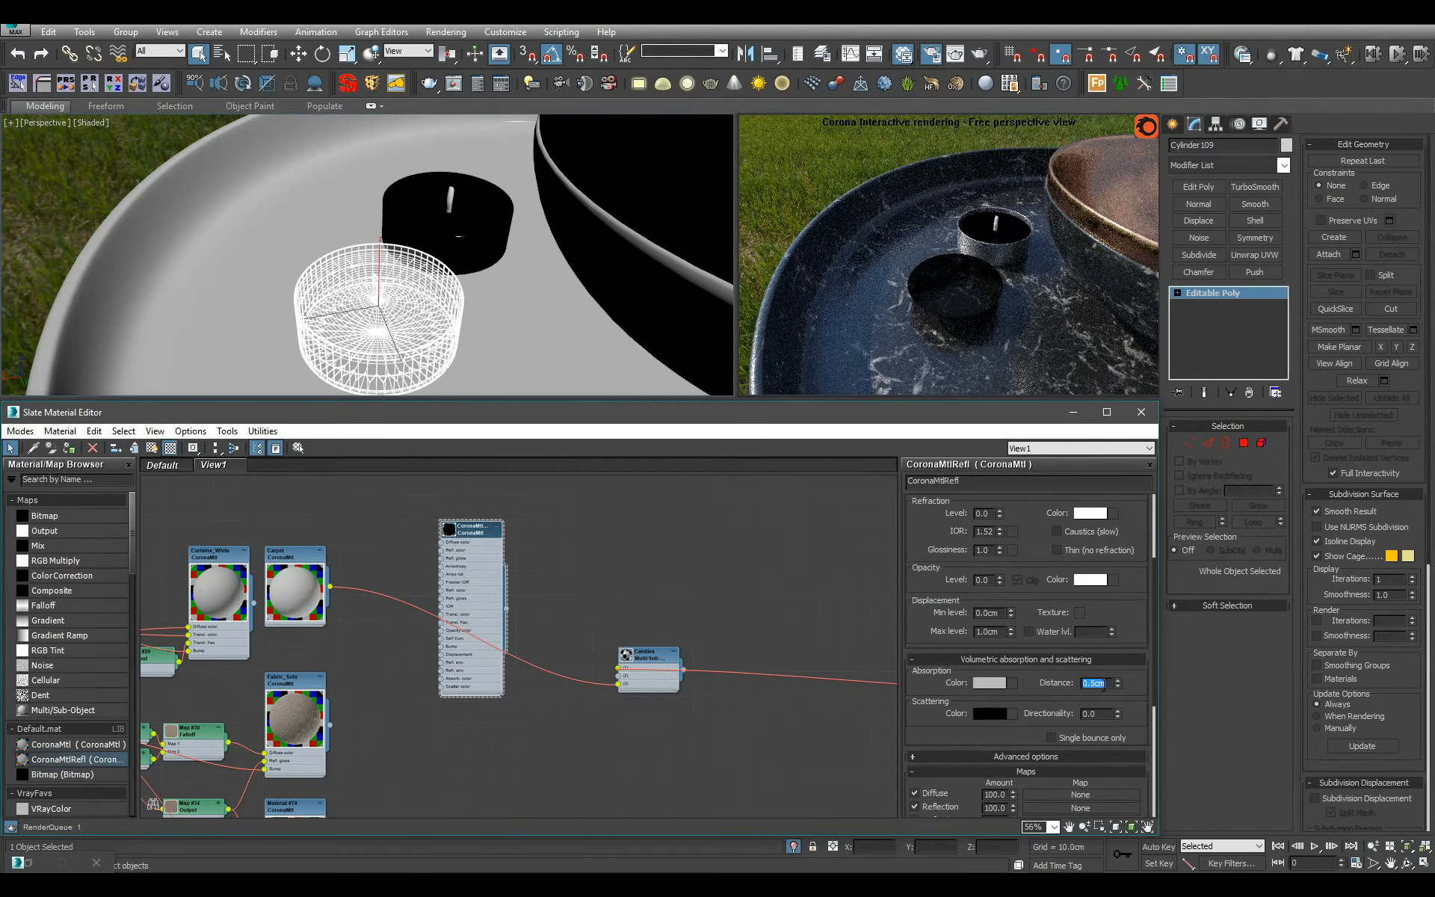
Set the CoronaMtlRefl material's volumetric scattering color to a value of 200.
click(988, 710)
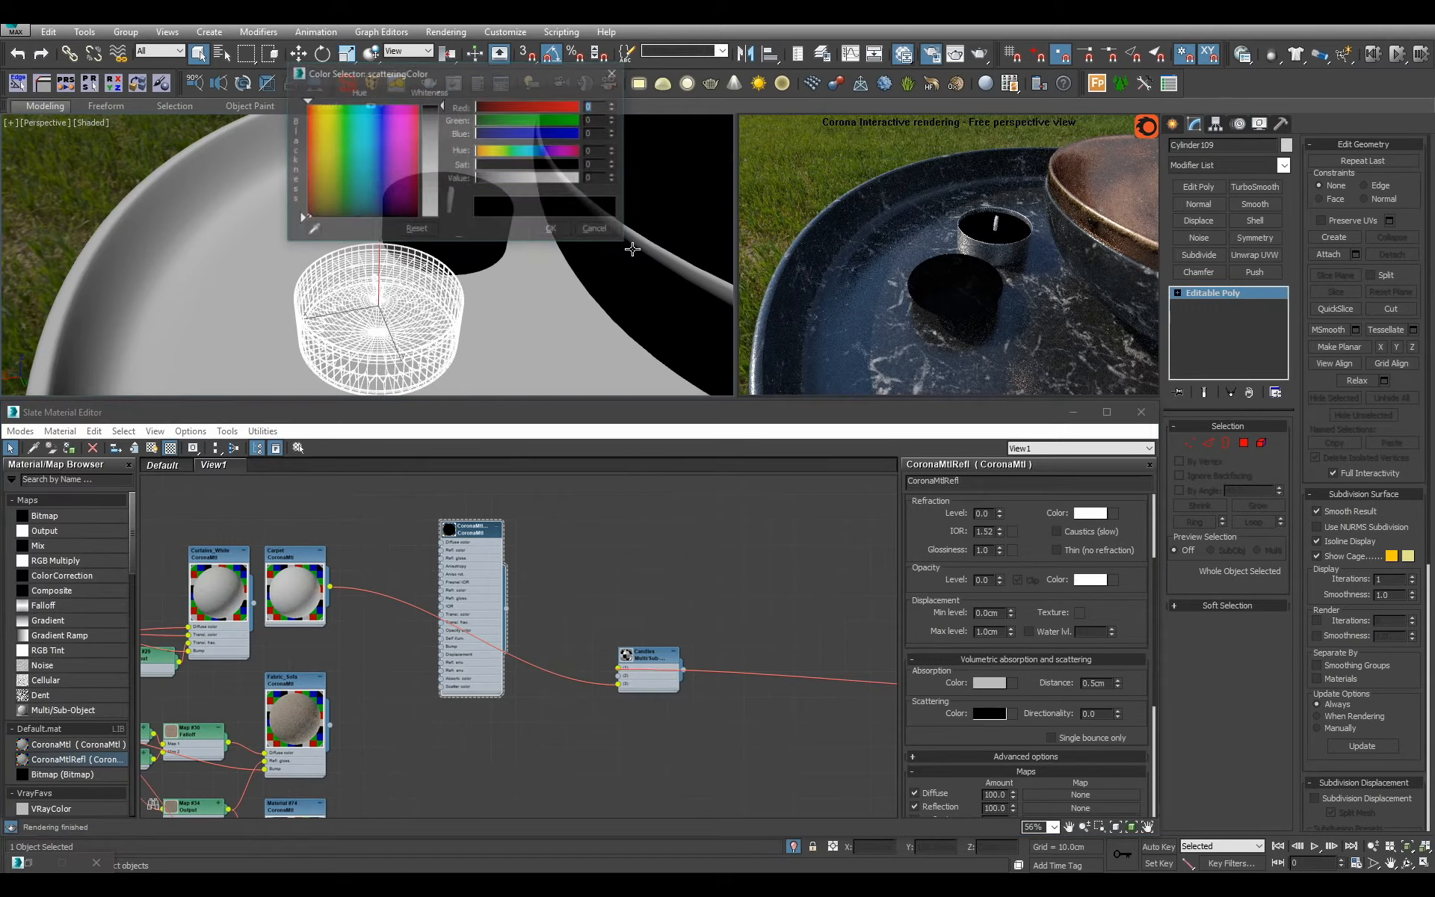
double_click(595, 178)
text(200)
key(Return)
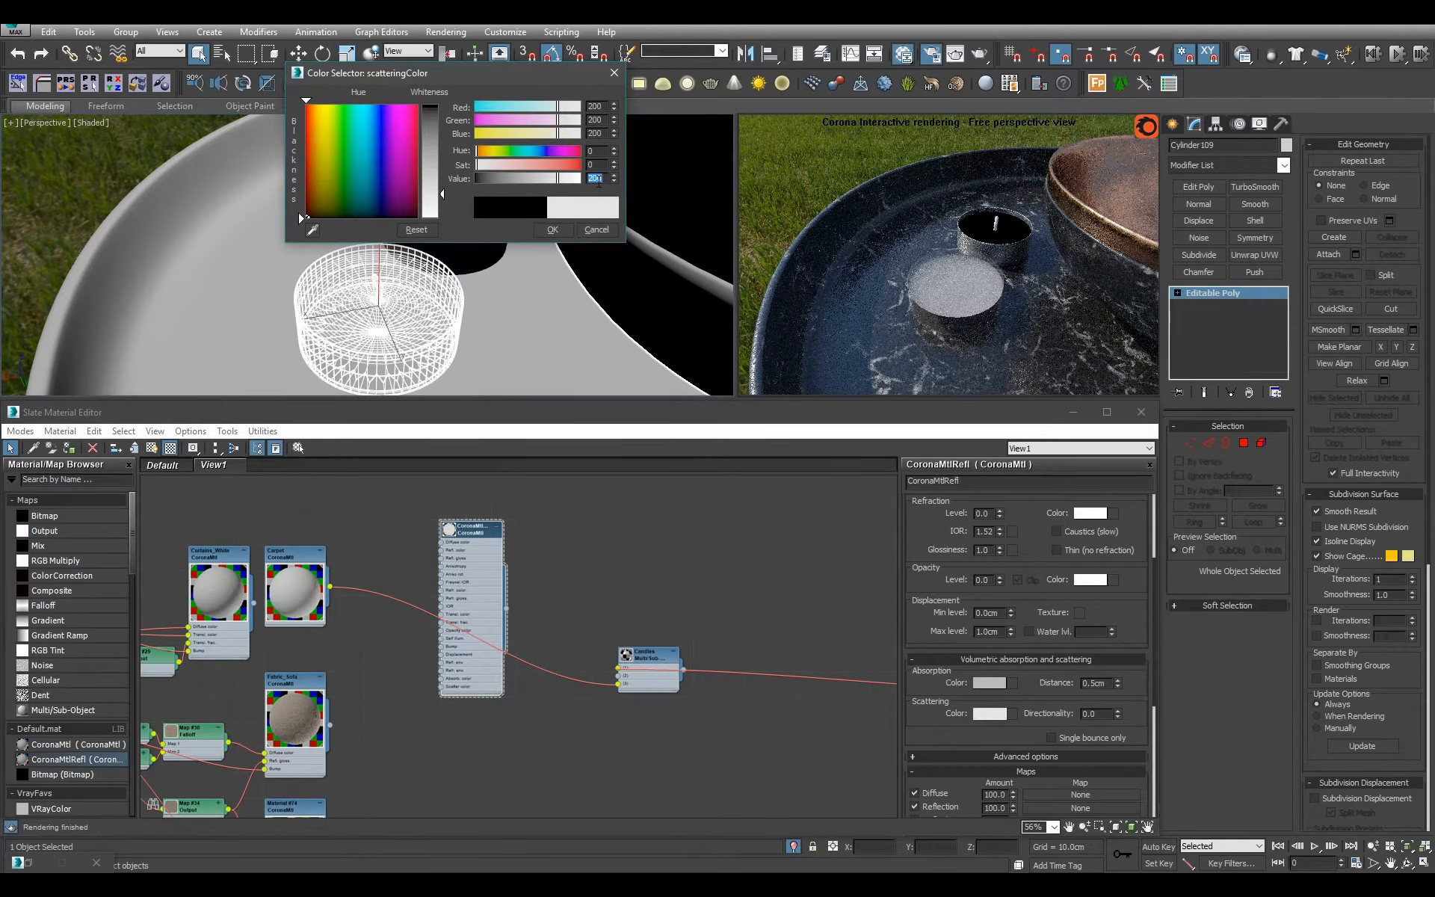
click(554, 230)
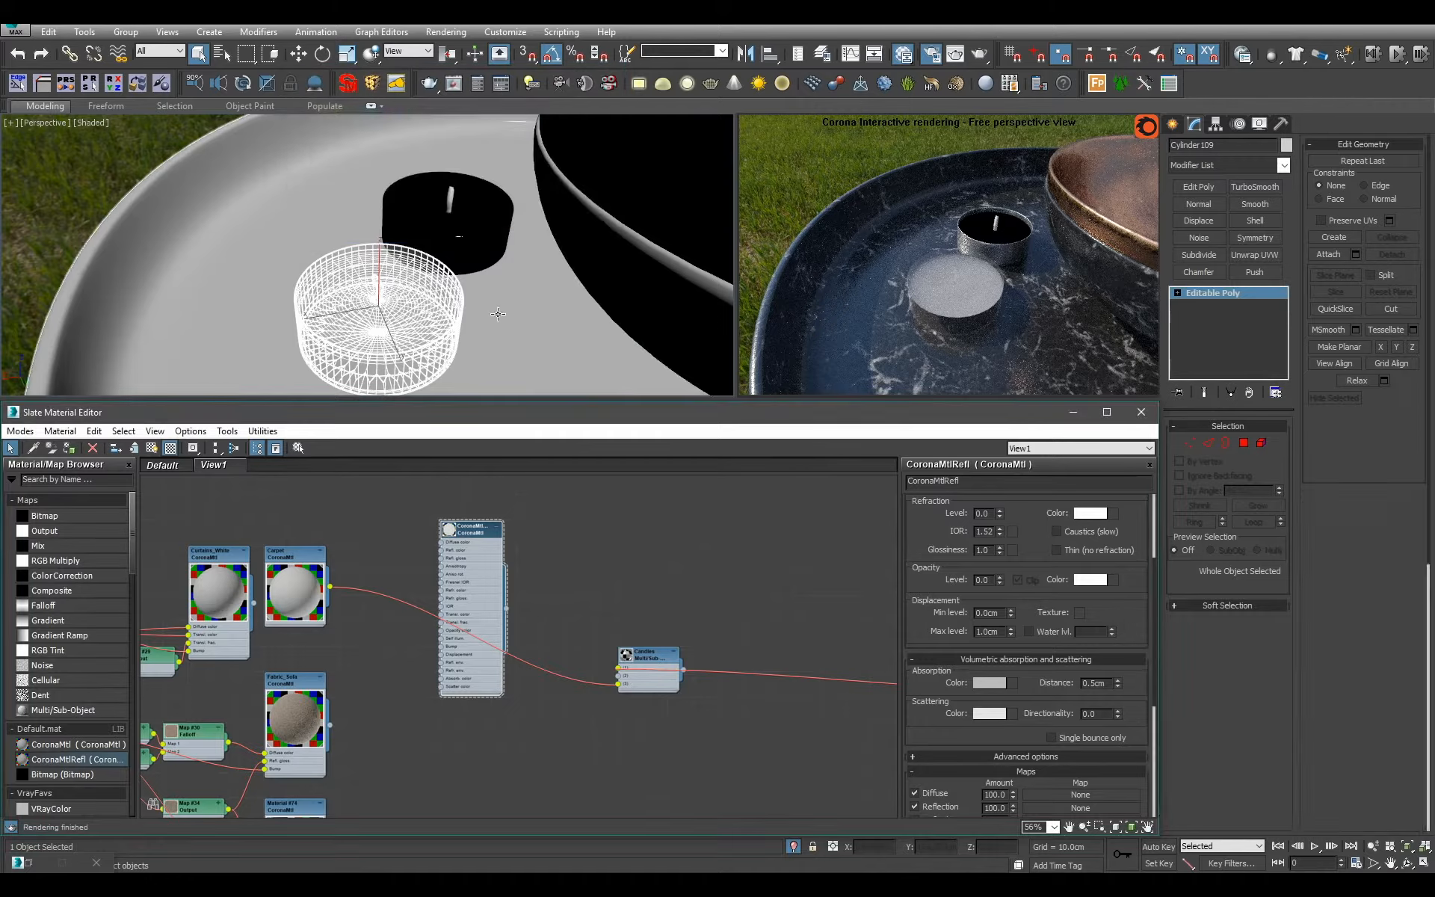
alt+middle_drag(497, 314, 497, 255)
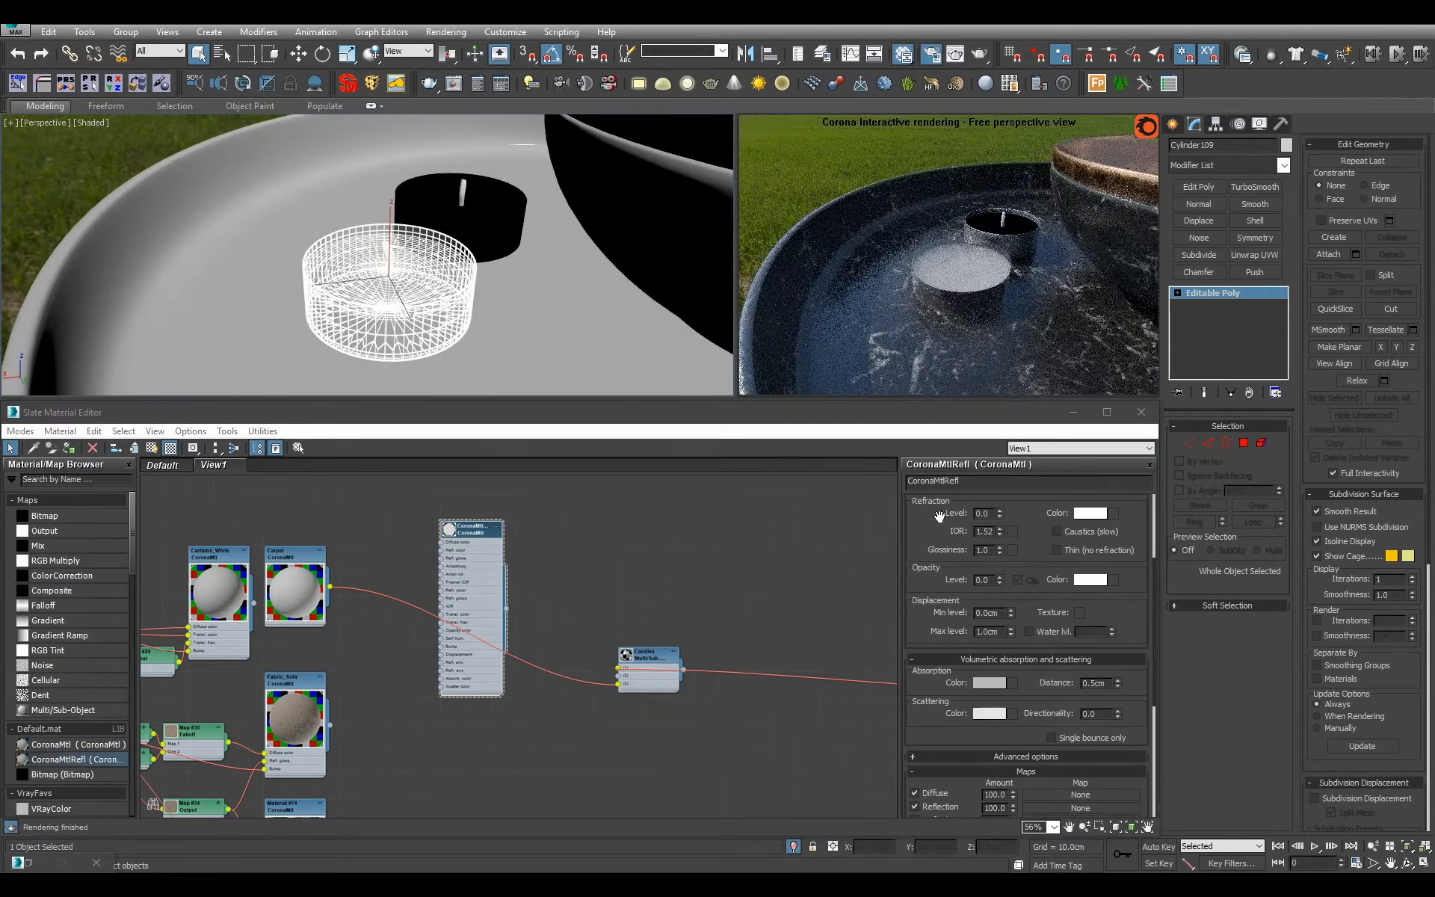
scroll(1023, 777, up, 3)
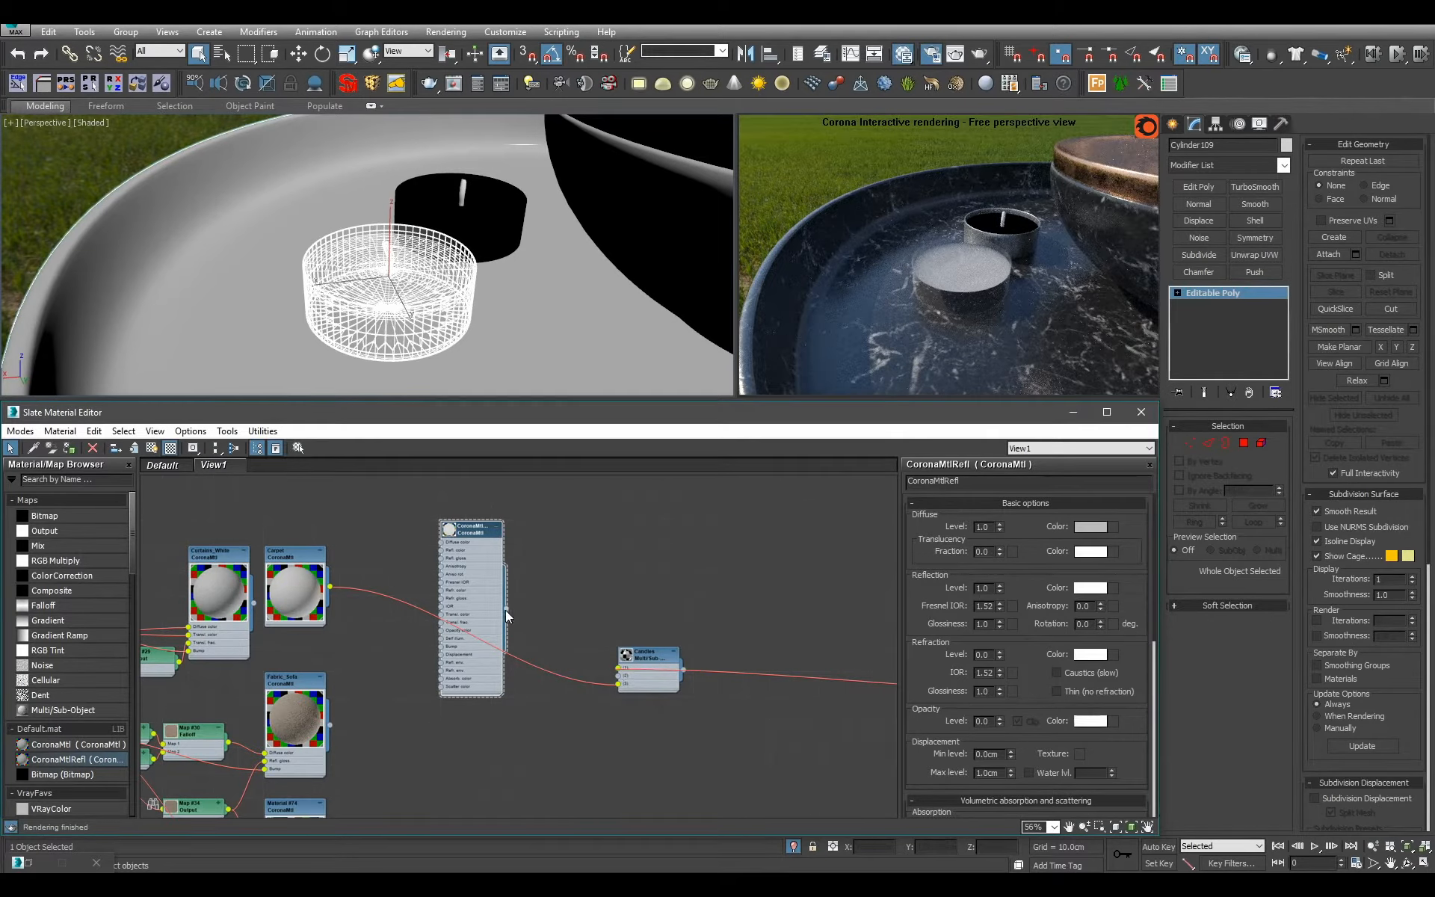
Connect the CoronaMtlRefl material to the Candles node as sub-material 2 and view both candles closely.
drag(506, 609, 634, 677)
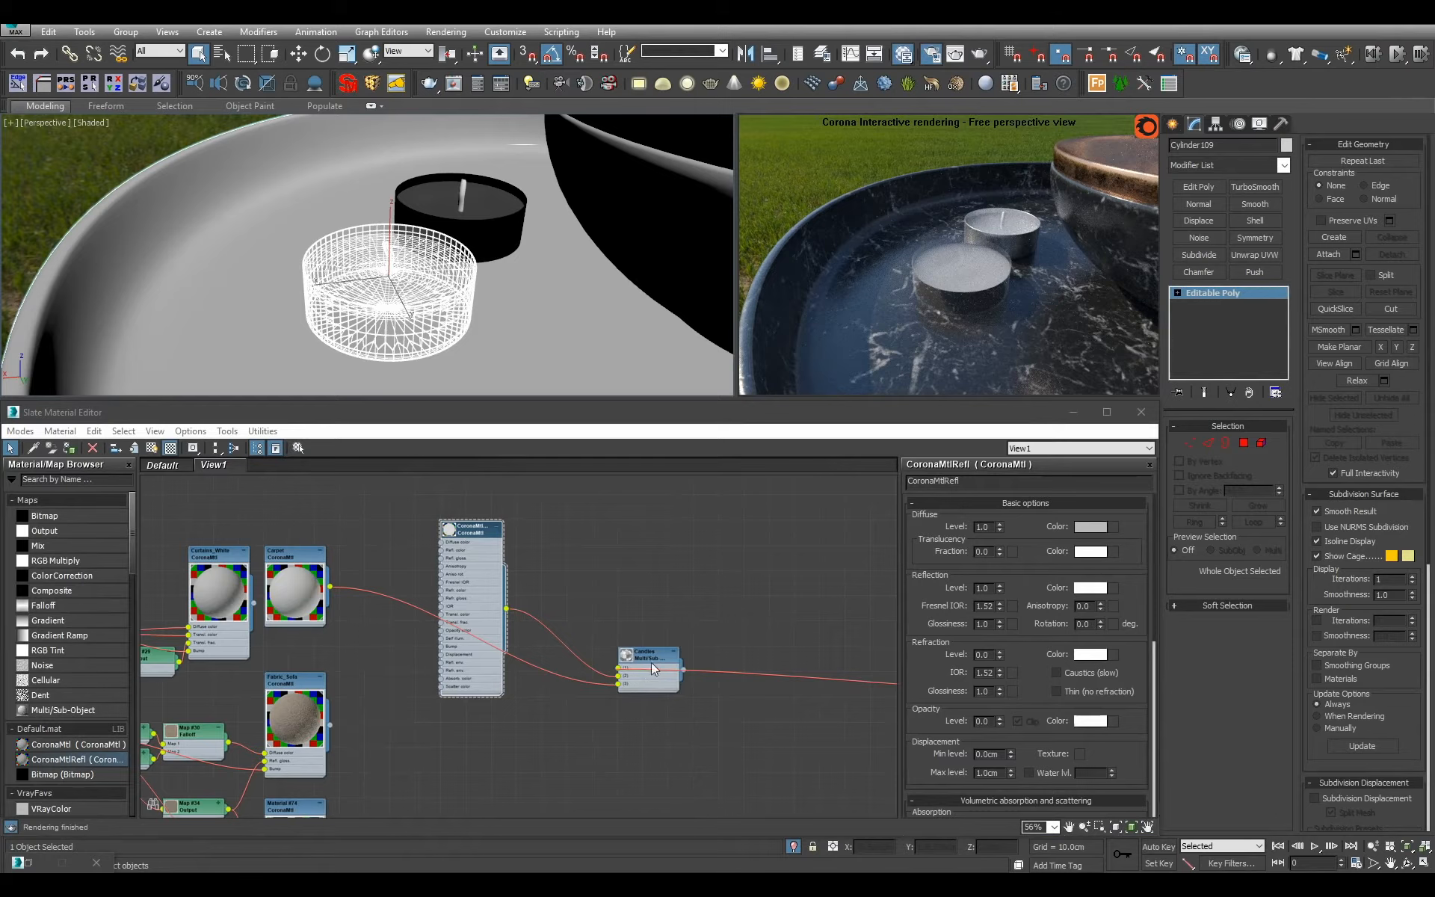
double_click(656, 674)
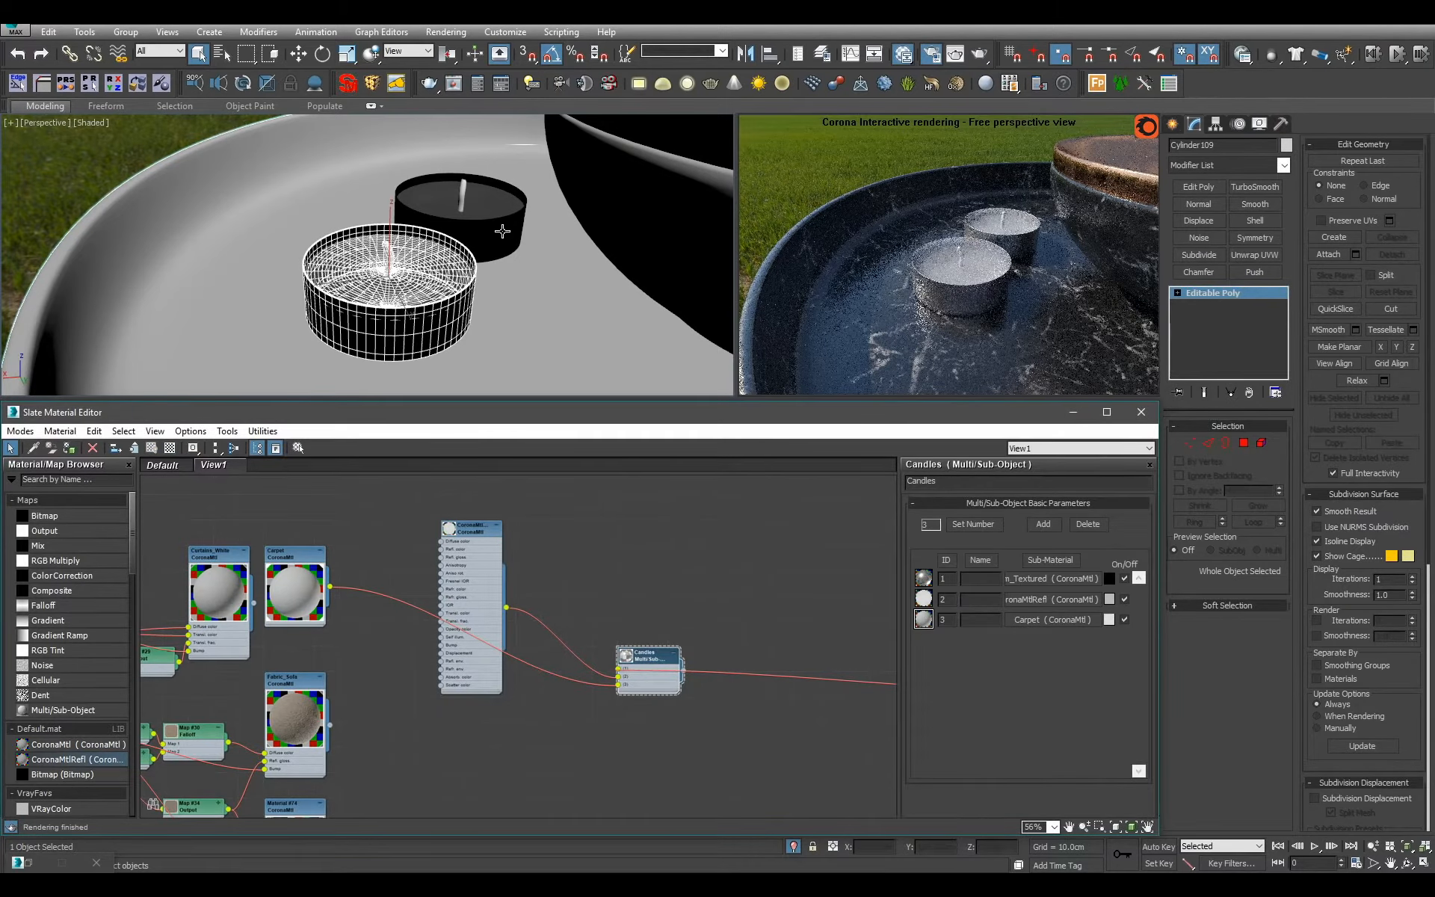
alt+middle_drag(511, 255, 482, 282)
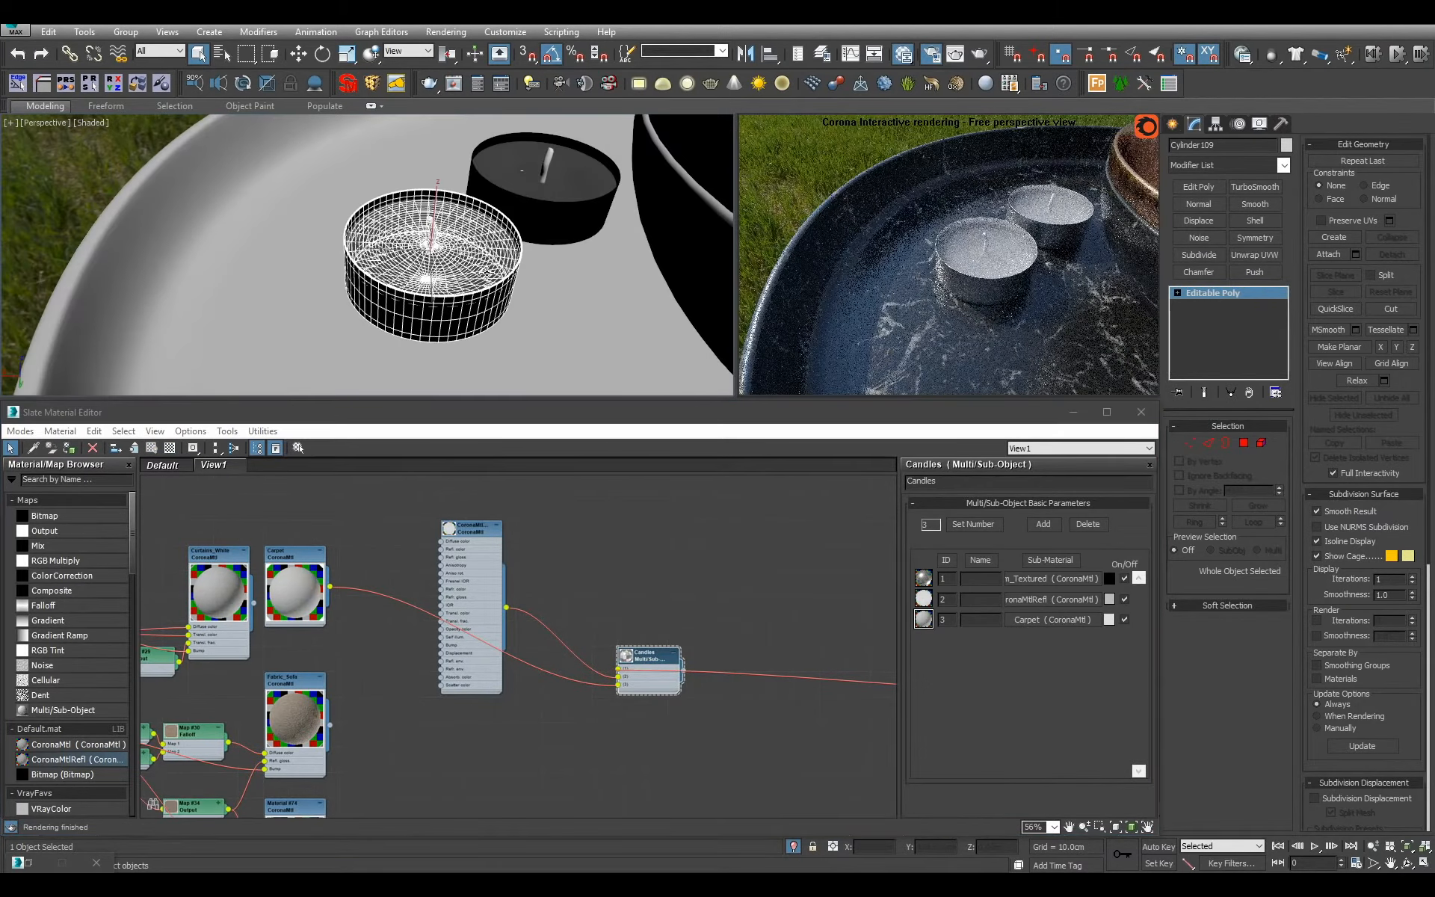
Reopen the CoronaMtlRefl material's parameters and set its opacity level to 1.0.
double_click(482, 572)
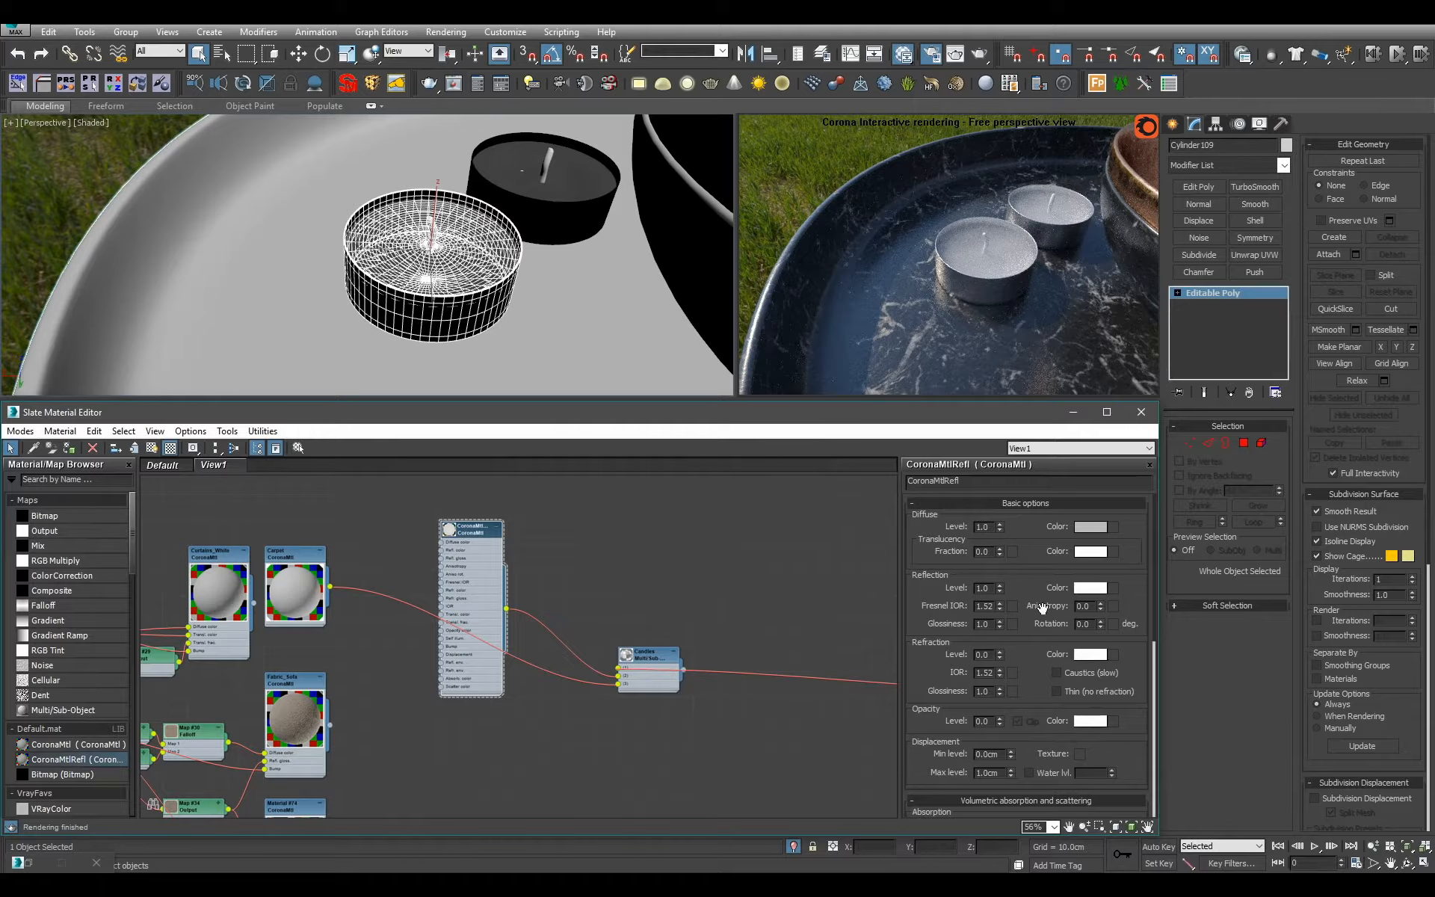
drag(1034, 655, 1032, 536)
scroll(1032, 537, up, 2)
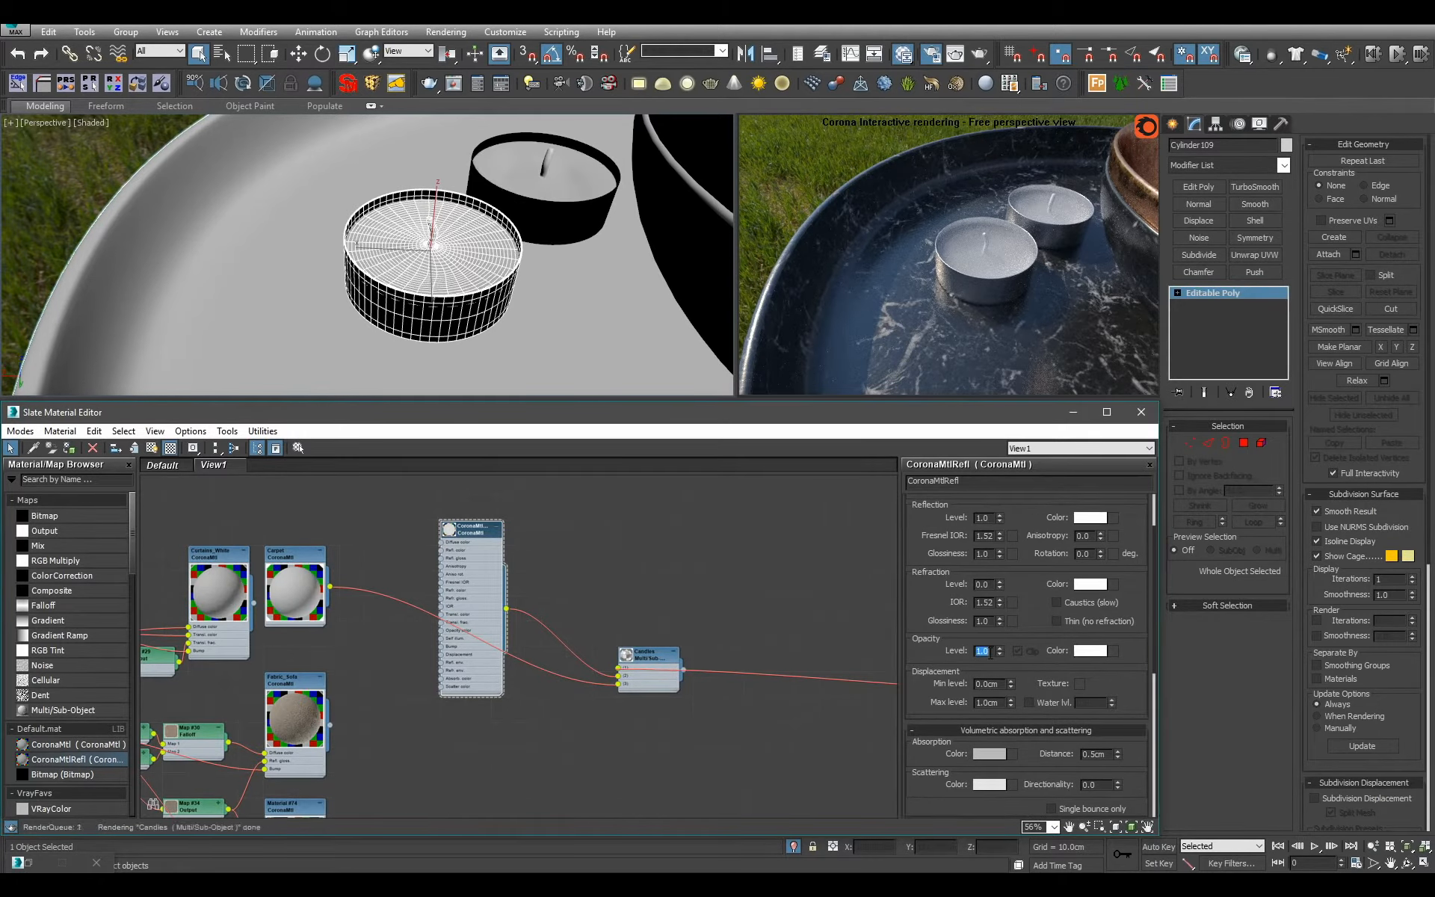
scroll(1020, 729, up, 3)
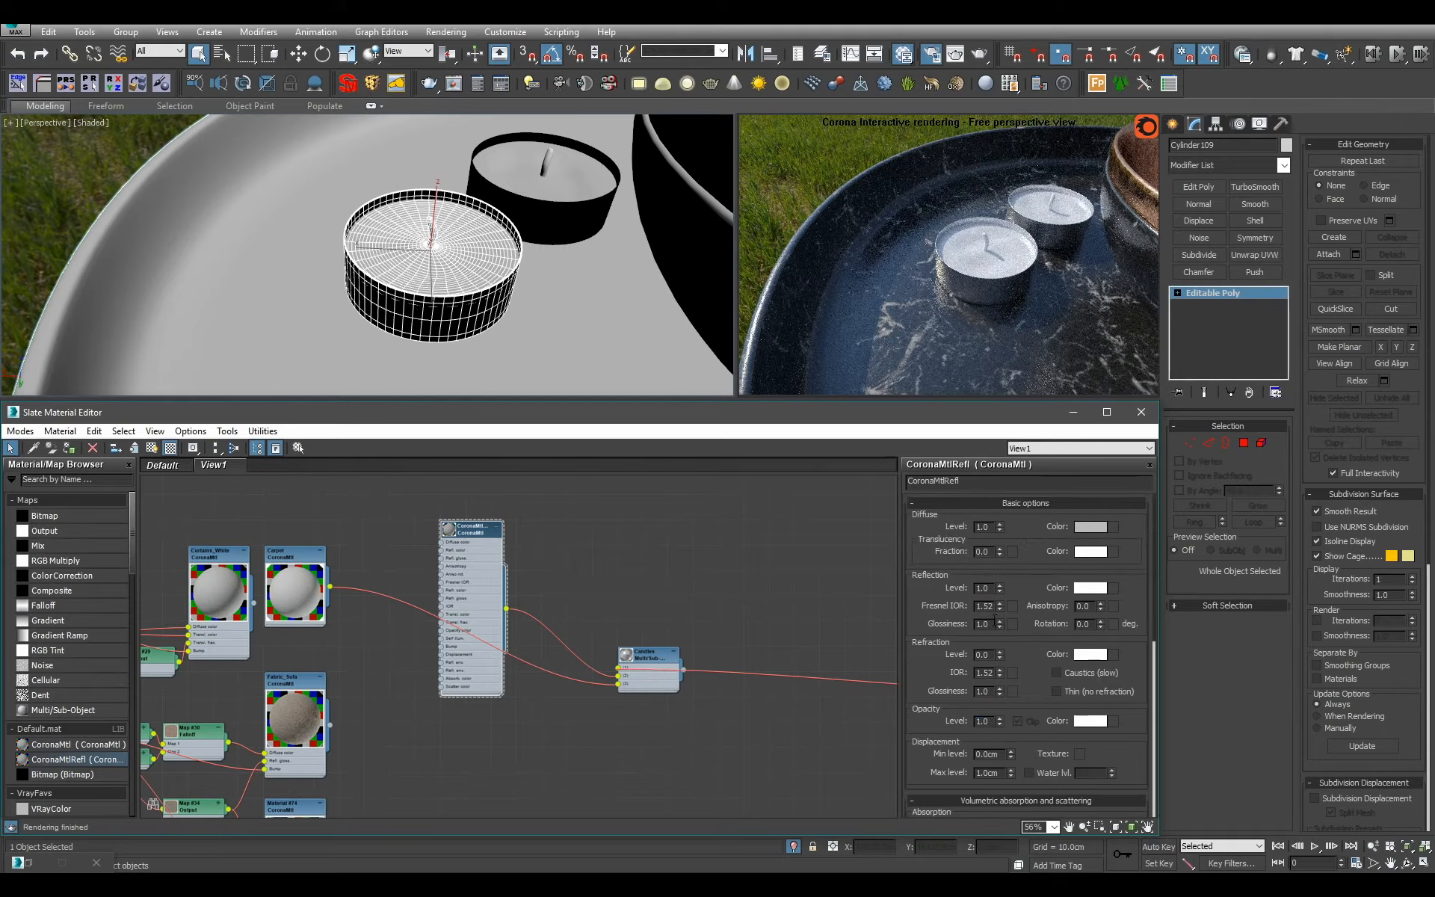
Try a reflection glossiness of 0.5 on the CoronaMtlRefl material and settle on 0.7.
click(991, 624)
text(.5)
key(Return)
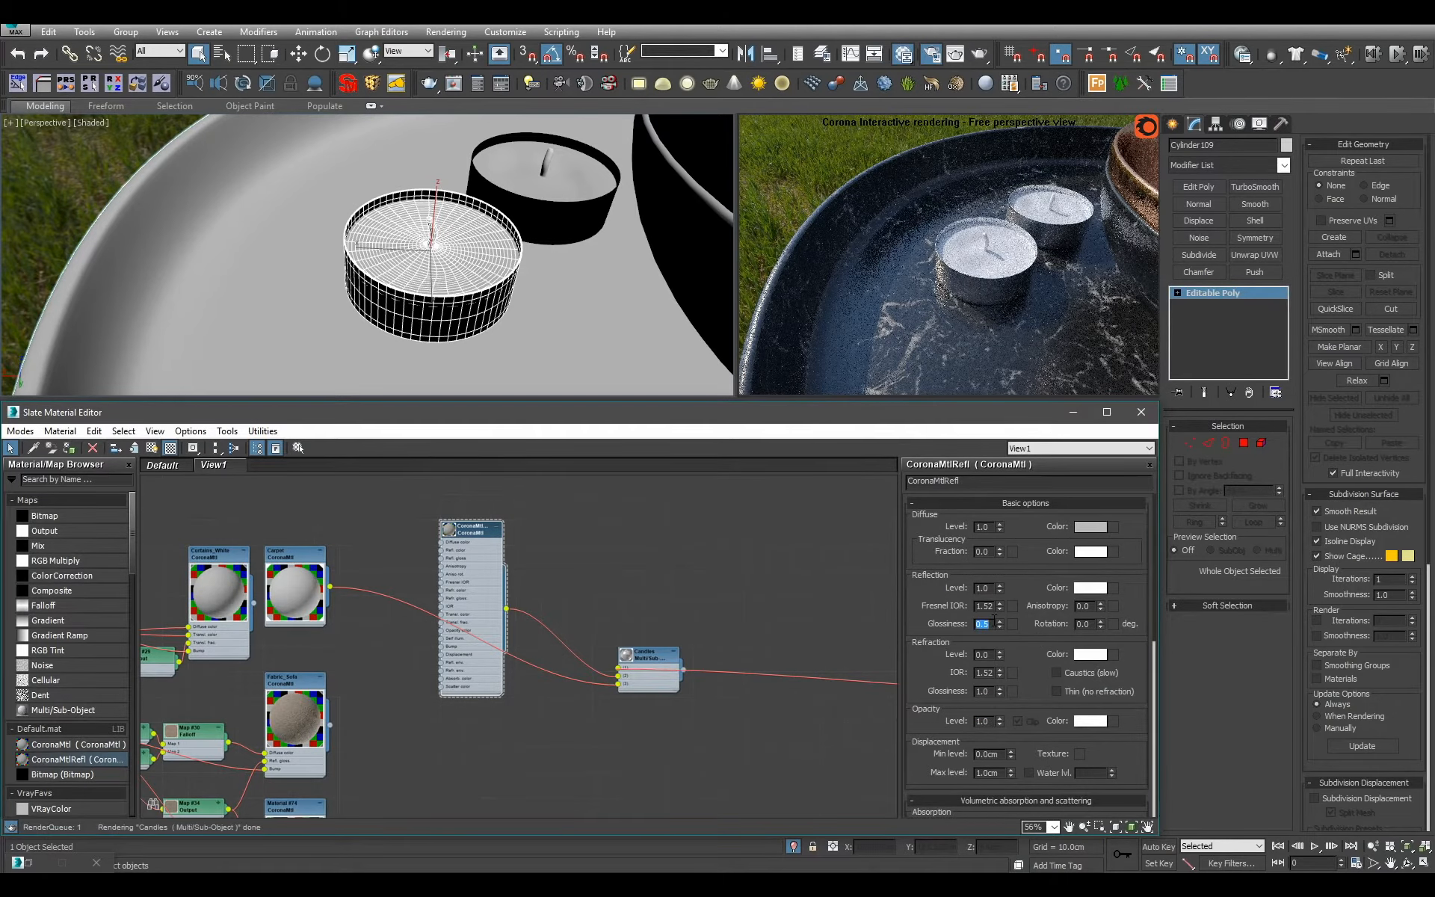
text(.7)
key(Return)
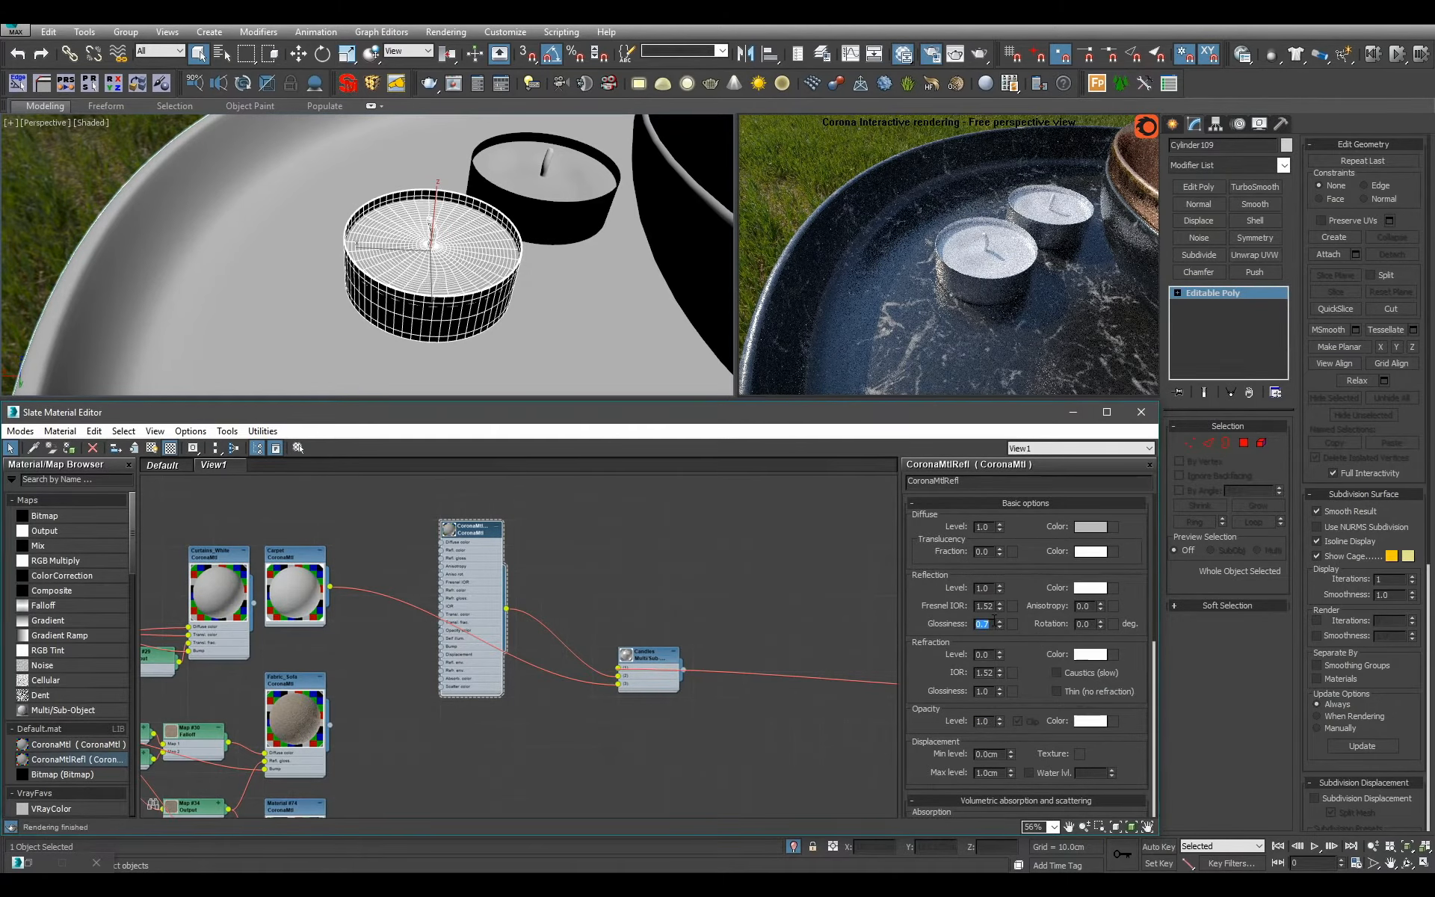
alt+middle_drag(468, 241, 537, 253)
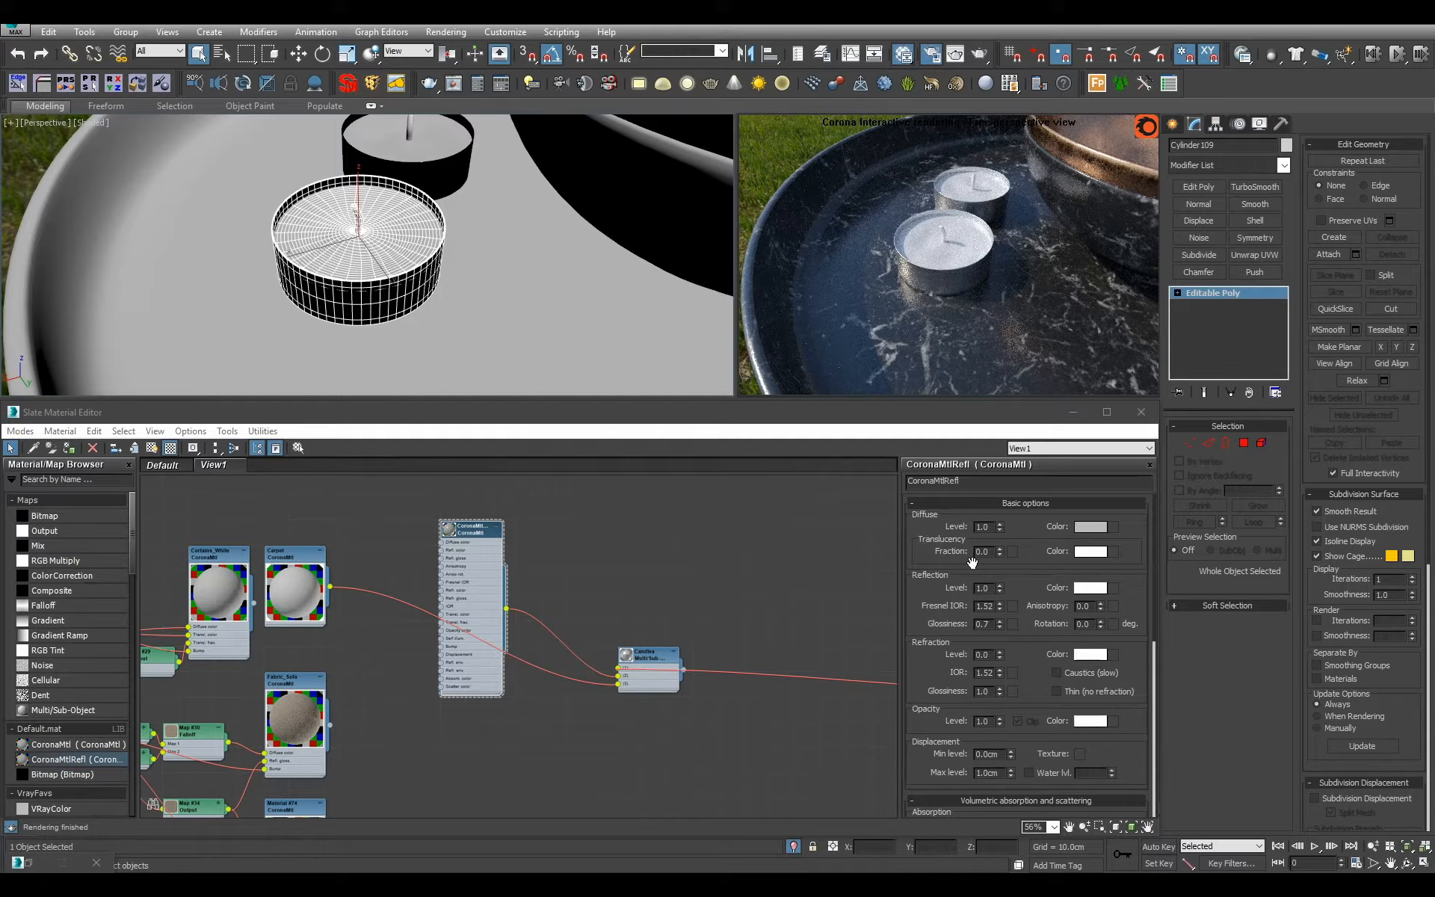
Set the CoronaMtlRefl material's refraction level to 0.5 and refraction glossiness to 0.5, and frame the front candle closely.
click(992, 654)
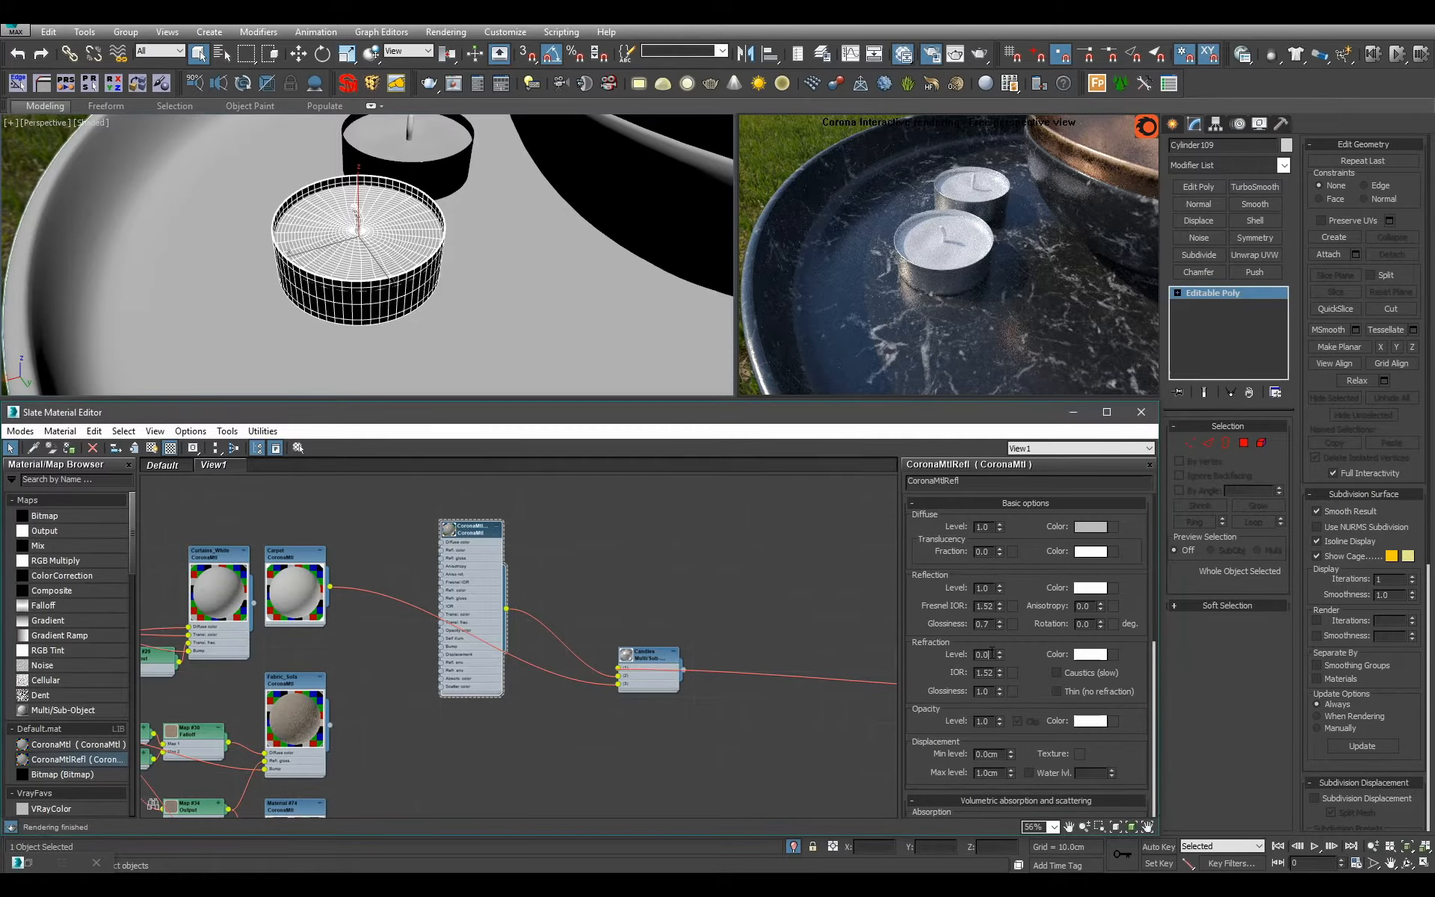
text(0.5)
key(Return)
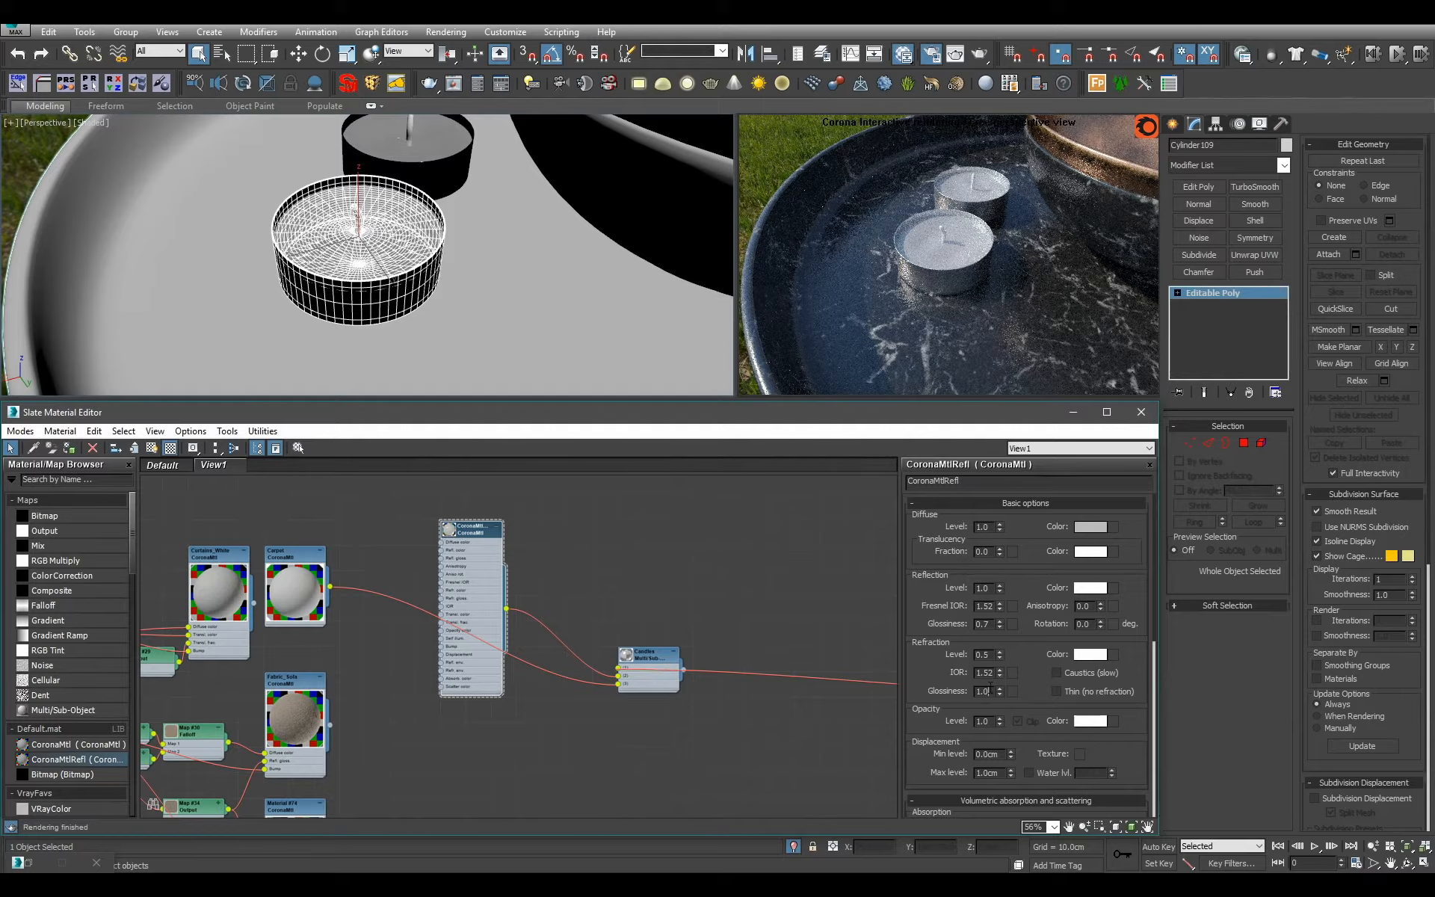
double_click(990, 689)
text(0.5)
key(Return)
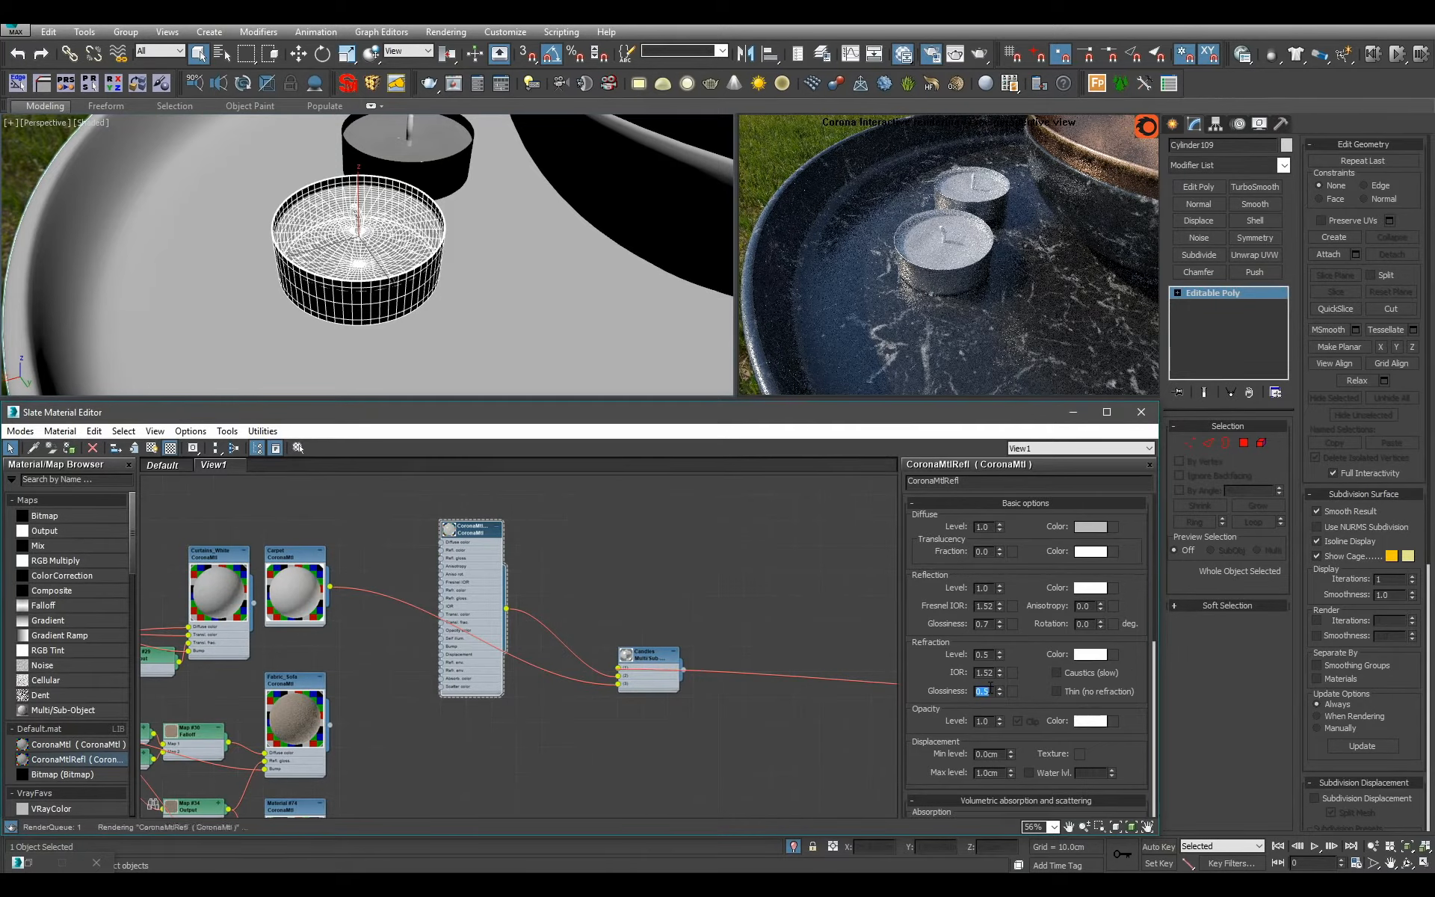
scroll(366, 243, up, 3)
alt+middle_drag(419, 251, 307, 250)
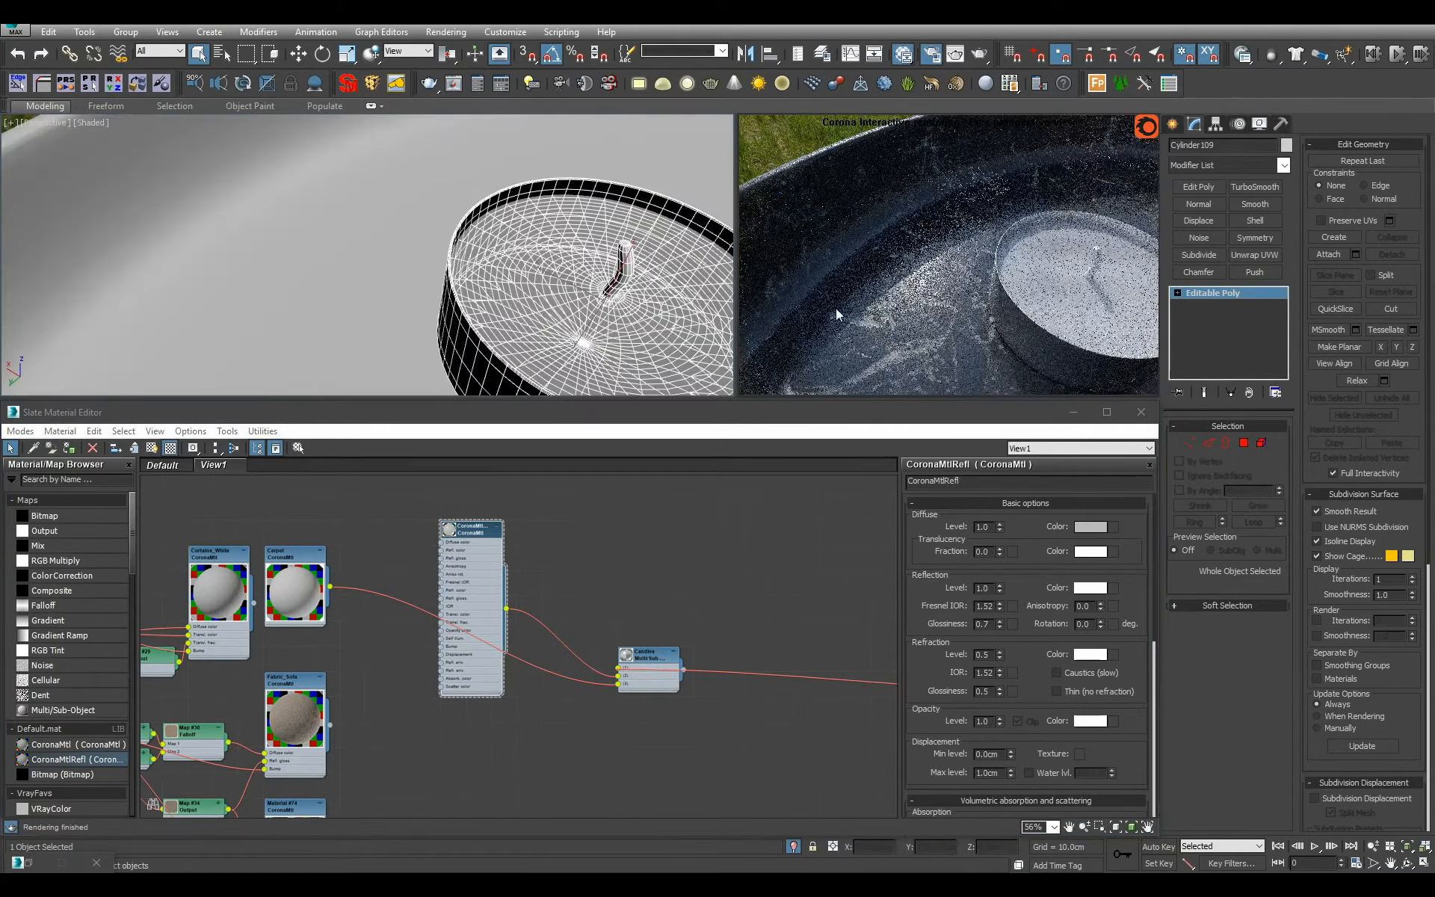
alt+middle_drag(587, 258, 635, 259)
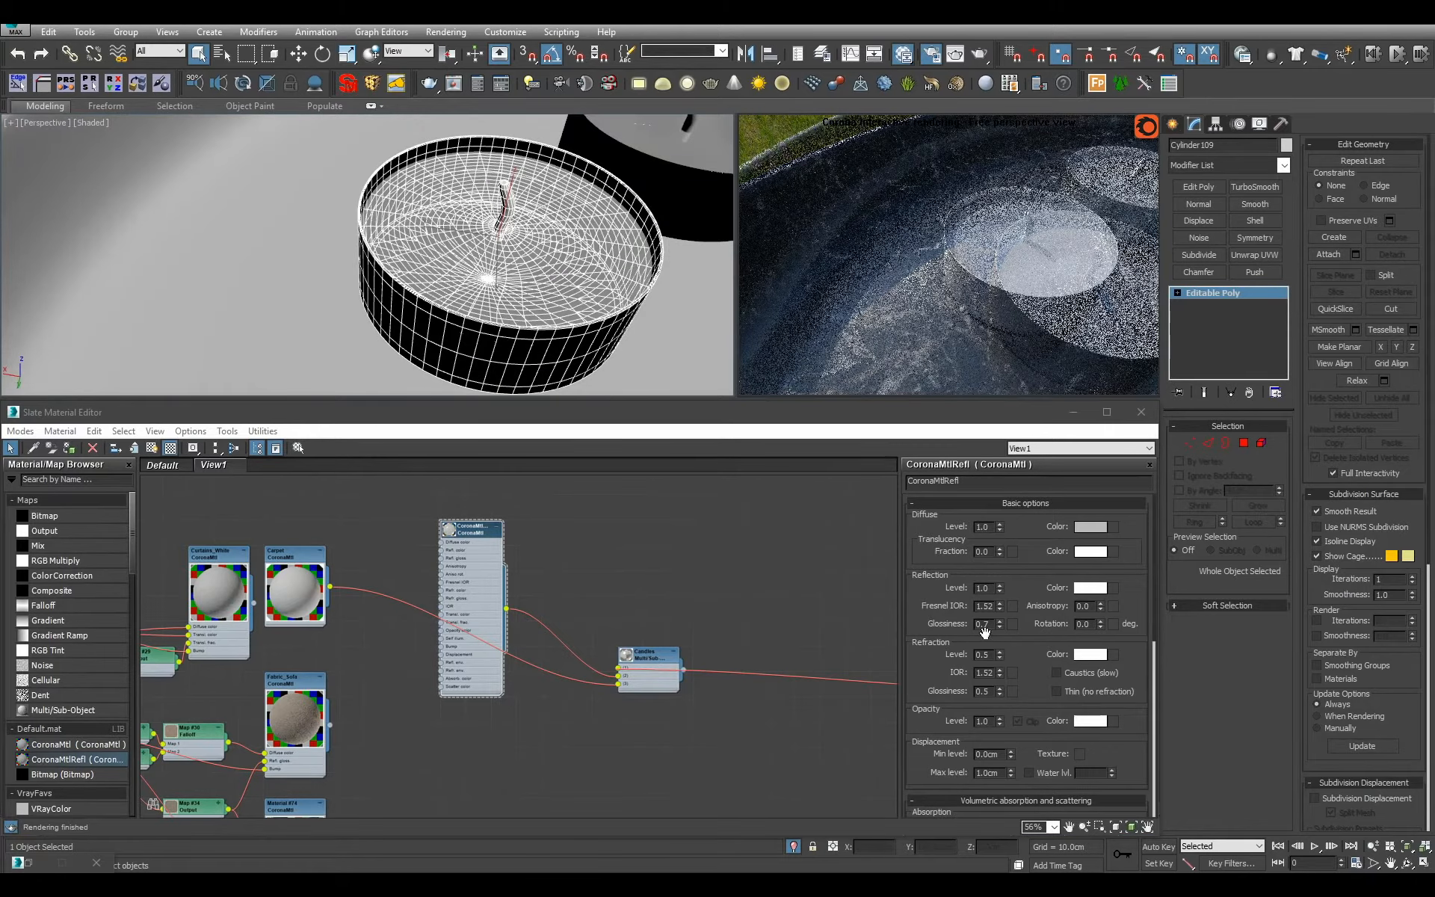
Raise the CoronaMtlRefl material's refraction level to 0.8 and pull the view back over the tray.
double_click(983, 655)
text(.8)
key(Return)
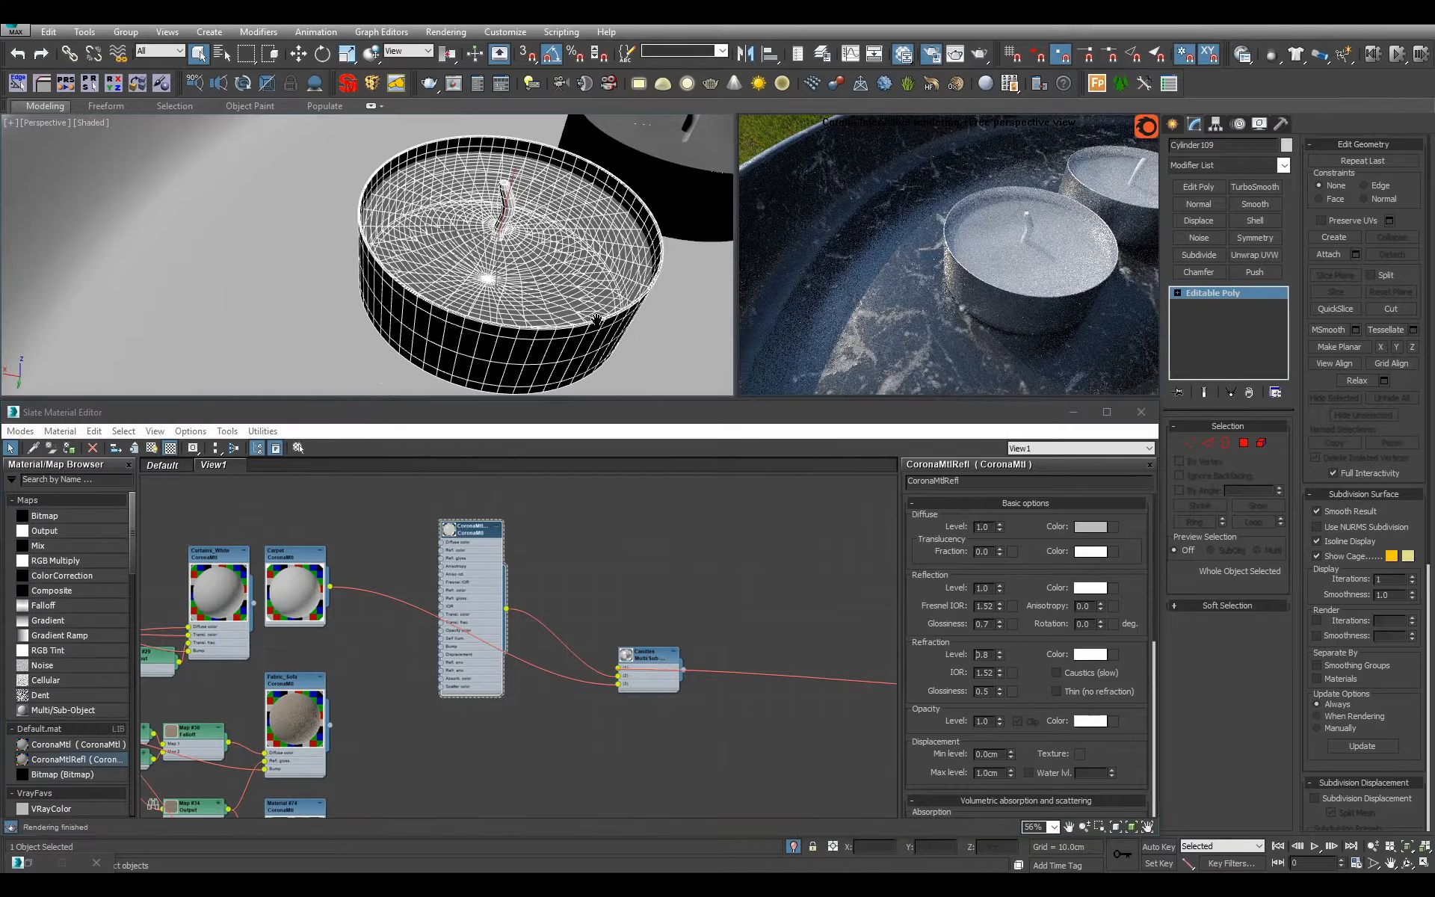
alt+middle_drag(641, 326, 454, 343)
scroll(489, 316, down, 5)
Create a test cylinder with 32 sides on the tray beside the candles, about 1.2 cm in radius and 5 cm high.
key(c)
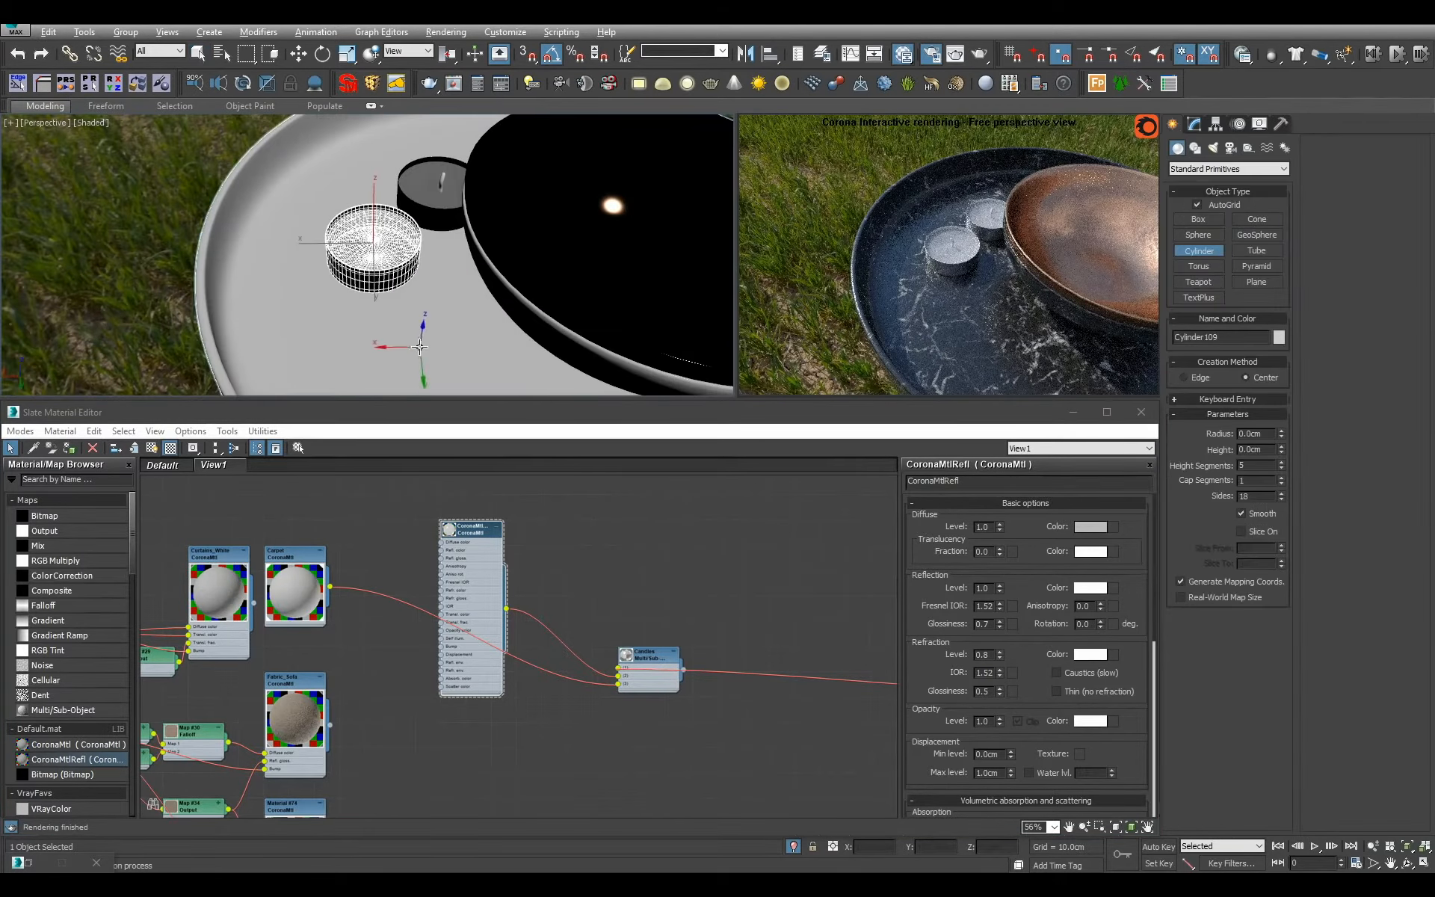
drag(420, 341, 429, 377)
click(428, 209)
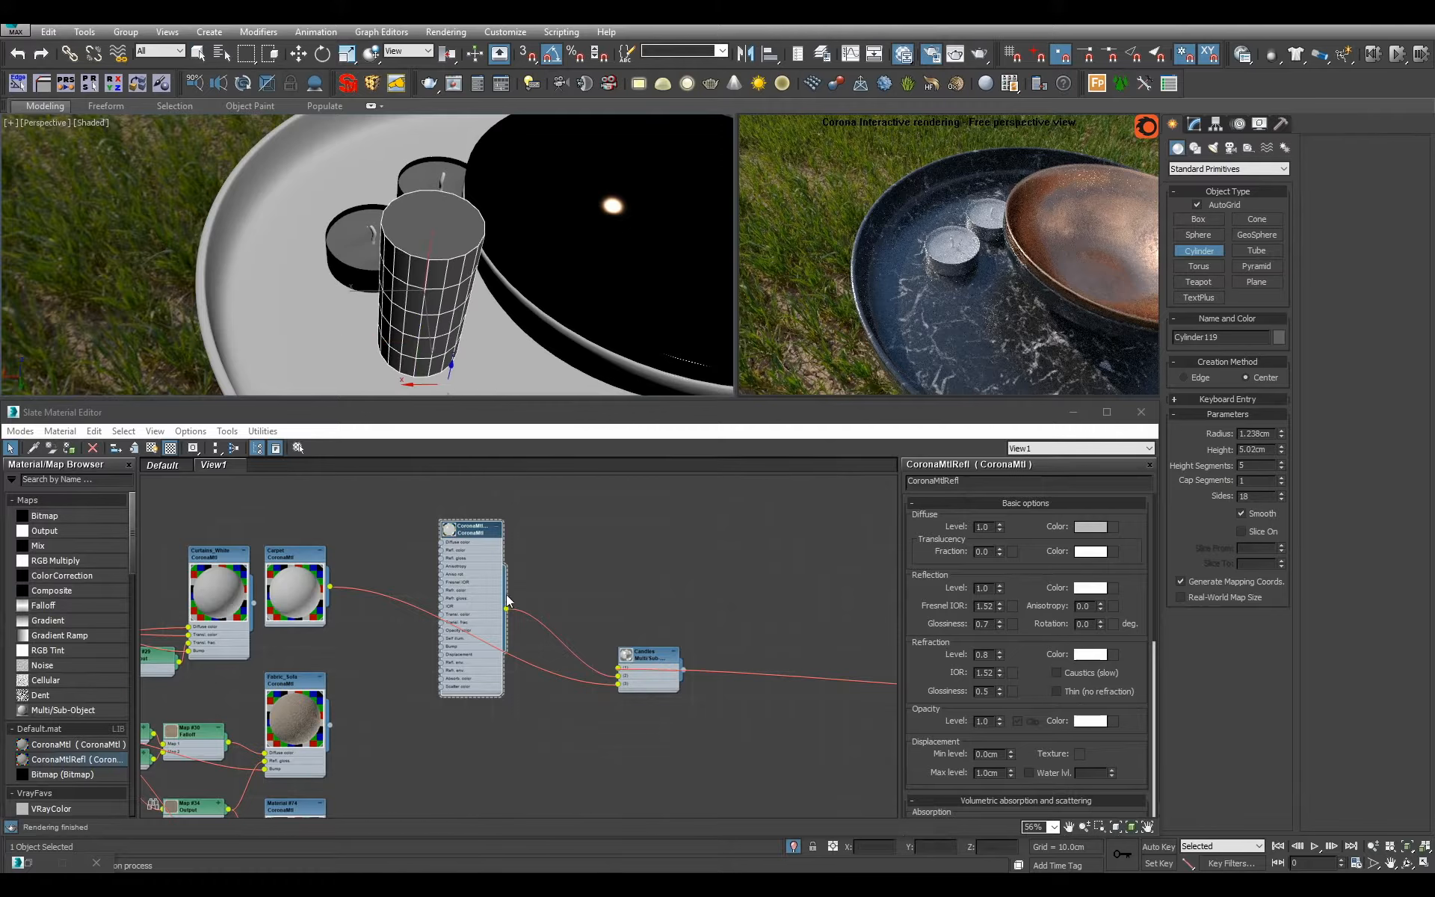
text(32)
key(Return)
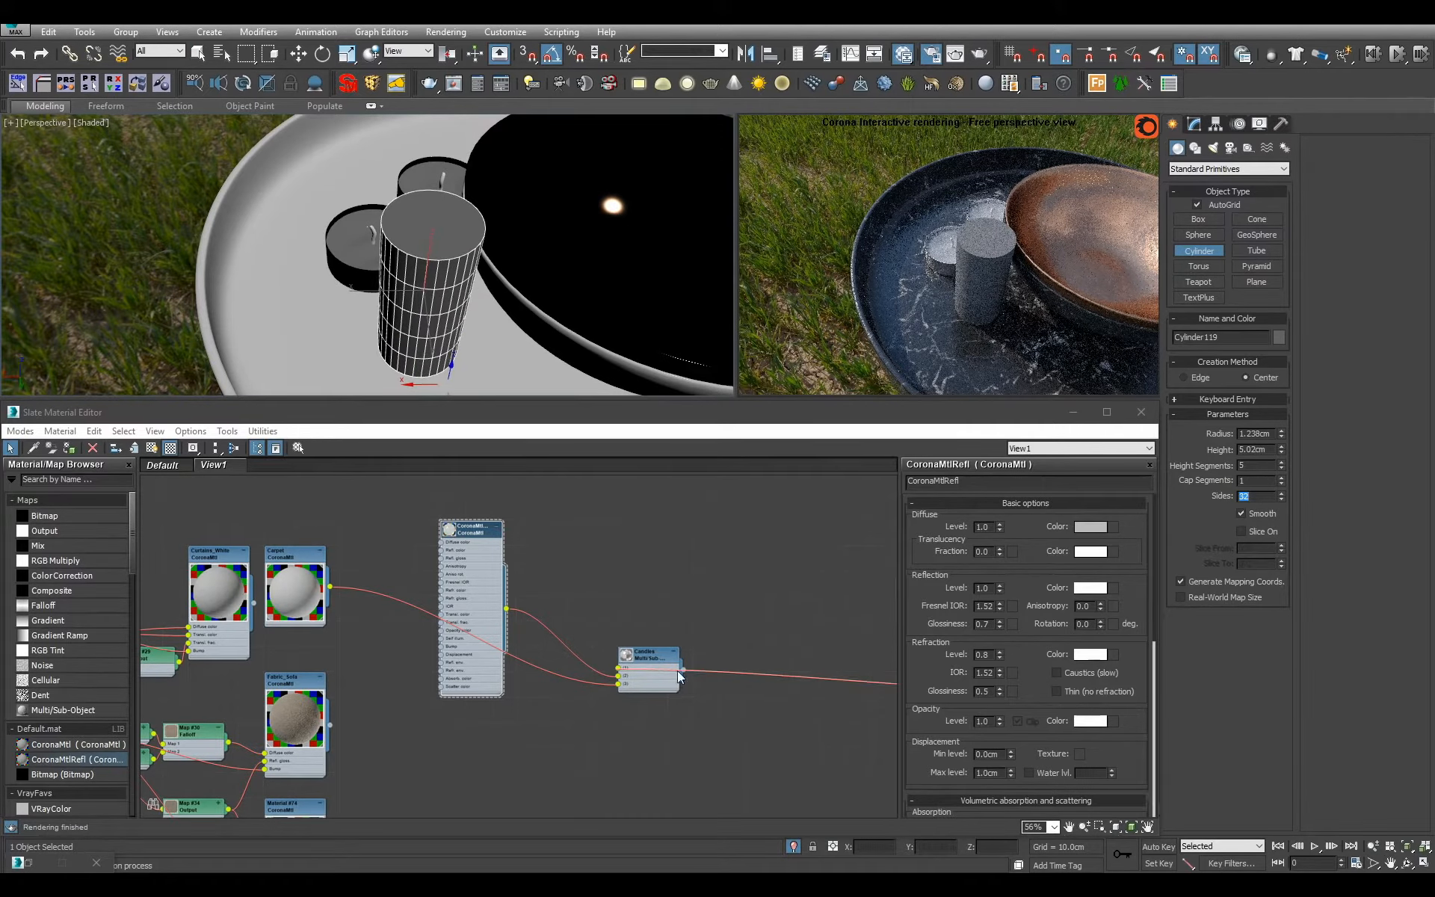
Assign the CoronaMtlRefl material to the test cylinder, finish creating cylinders and frame it closely.
click(496, 599)
key(a)
alt+middle_drag(485, 343, 461, 380)
right_click(524, 327)
scroll(409, 359, up, 3)
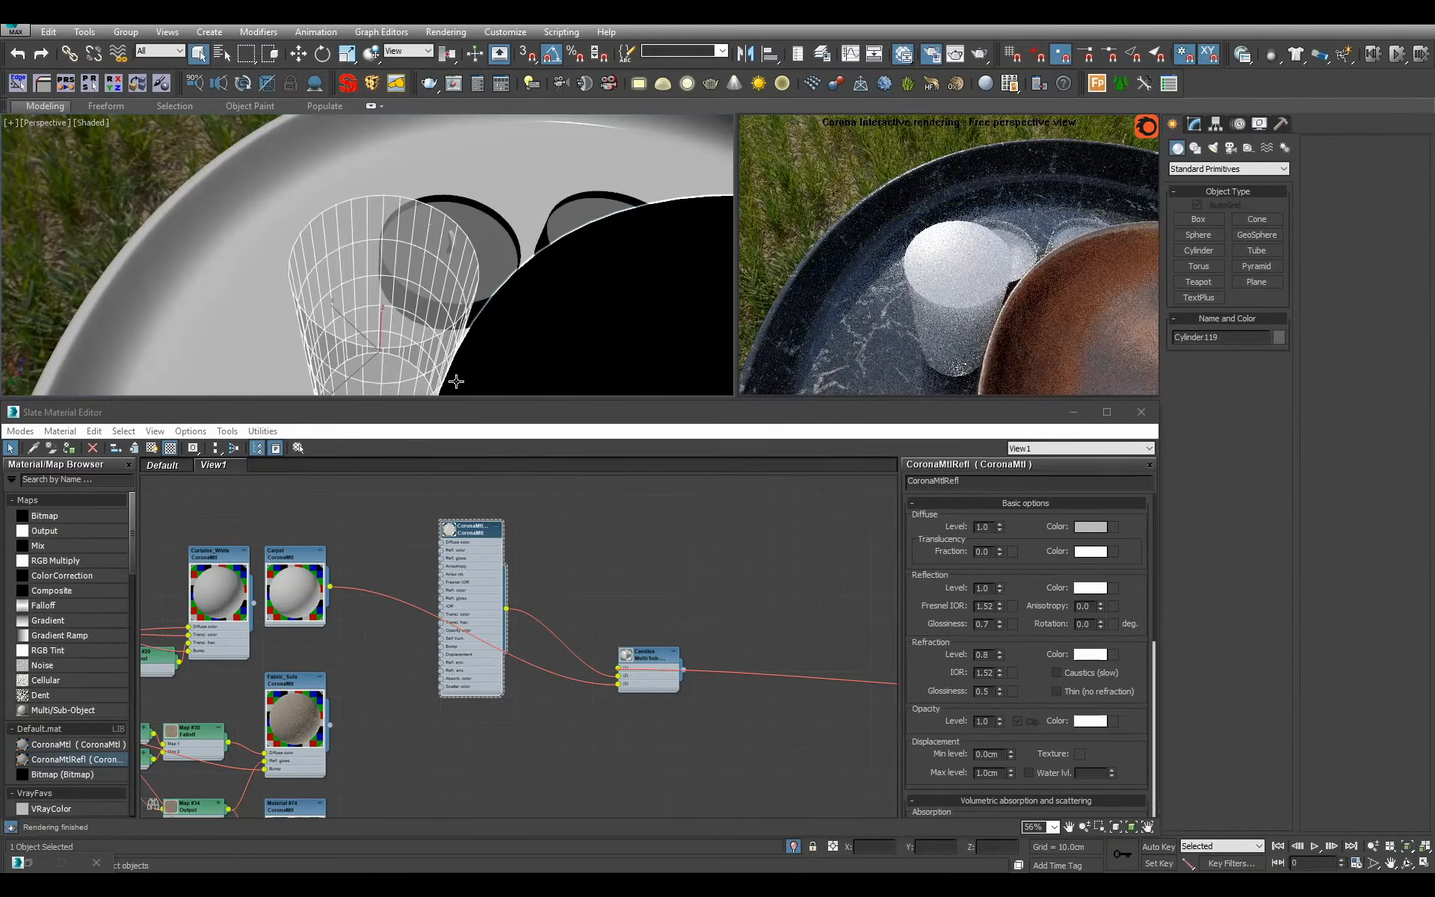
Delete the test cylinder and frame the whole tray.
key(Delete)
scroll(456, 381, down, 5)
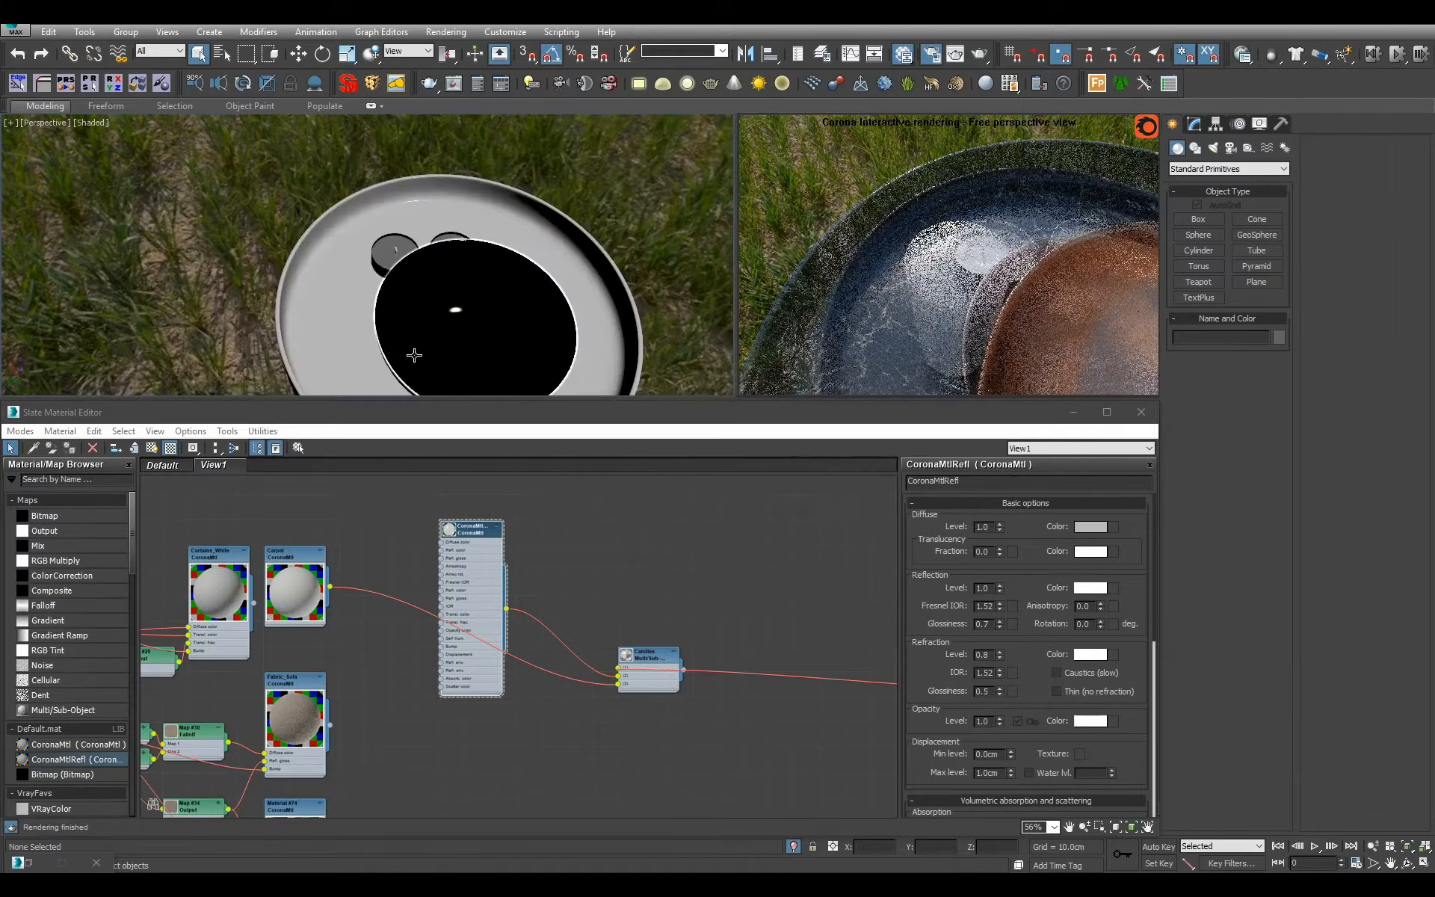
alt+middle_drag(413, 356, 483, 312)
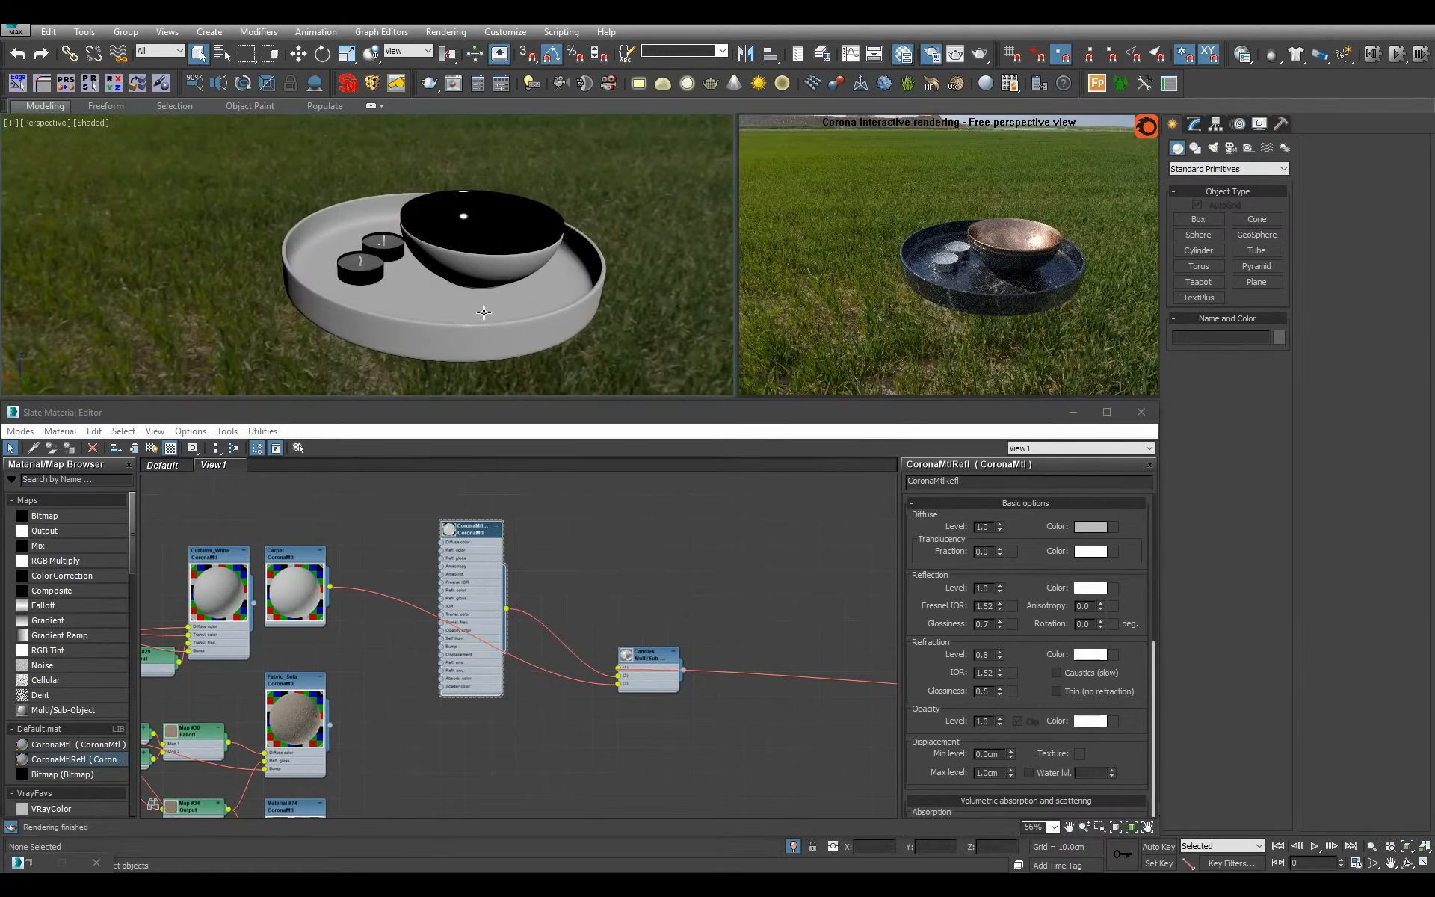
Remove the Candles node from the material view and enlarge the CoronaMtlRefl node's preview.
click(659, 720)
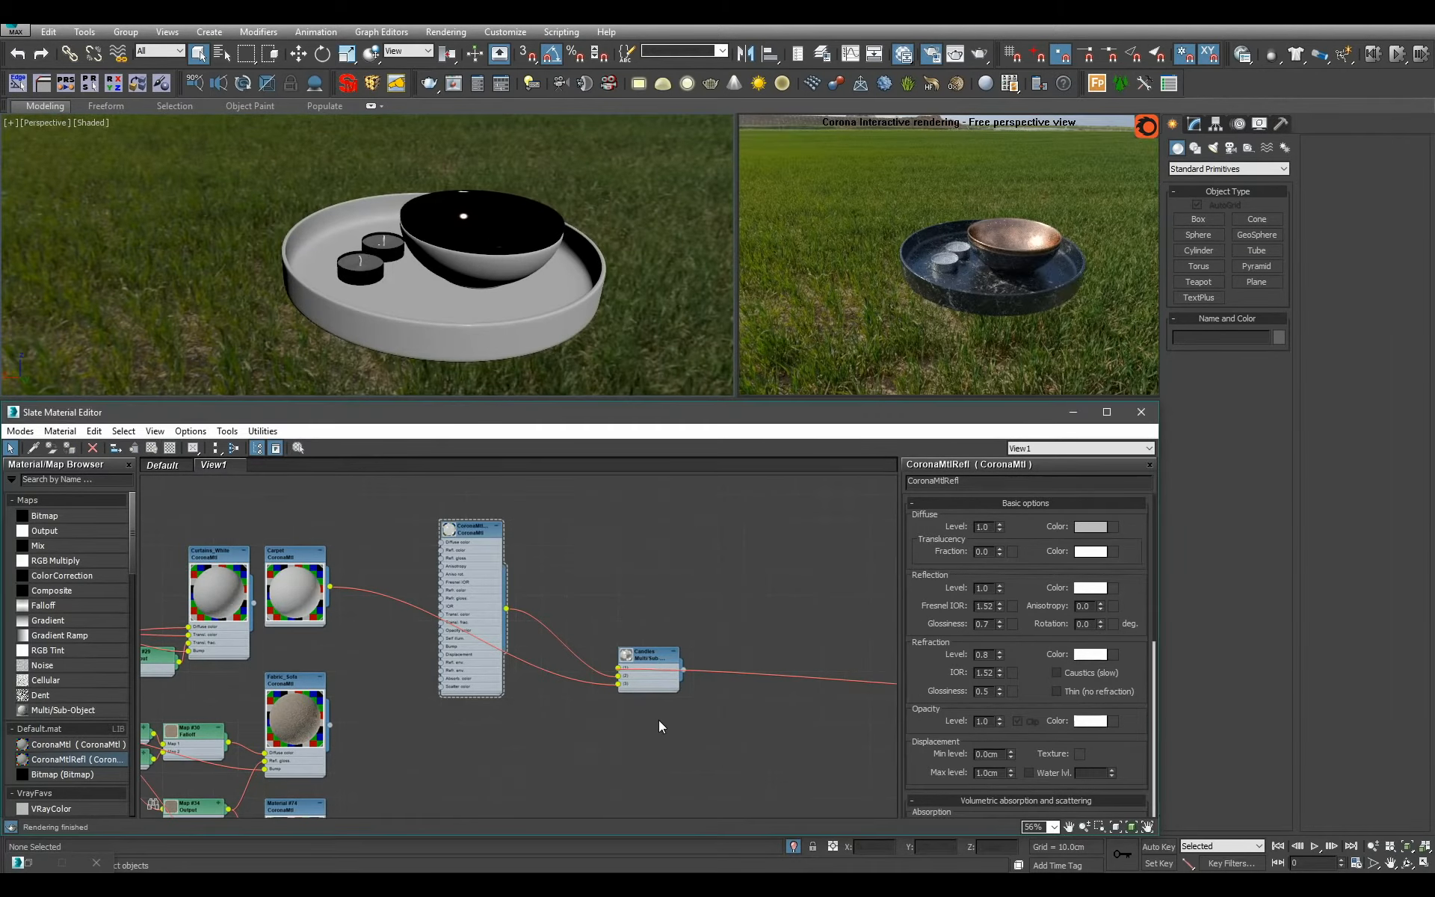
click(652, 680)
key(Delete)
double_click(450, 527)
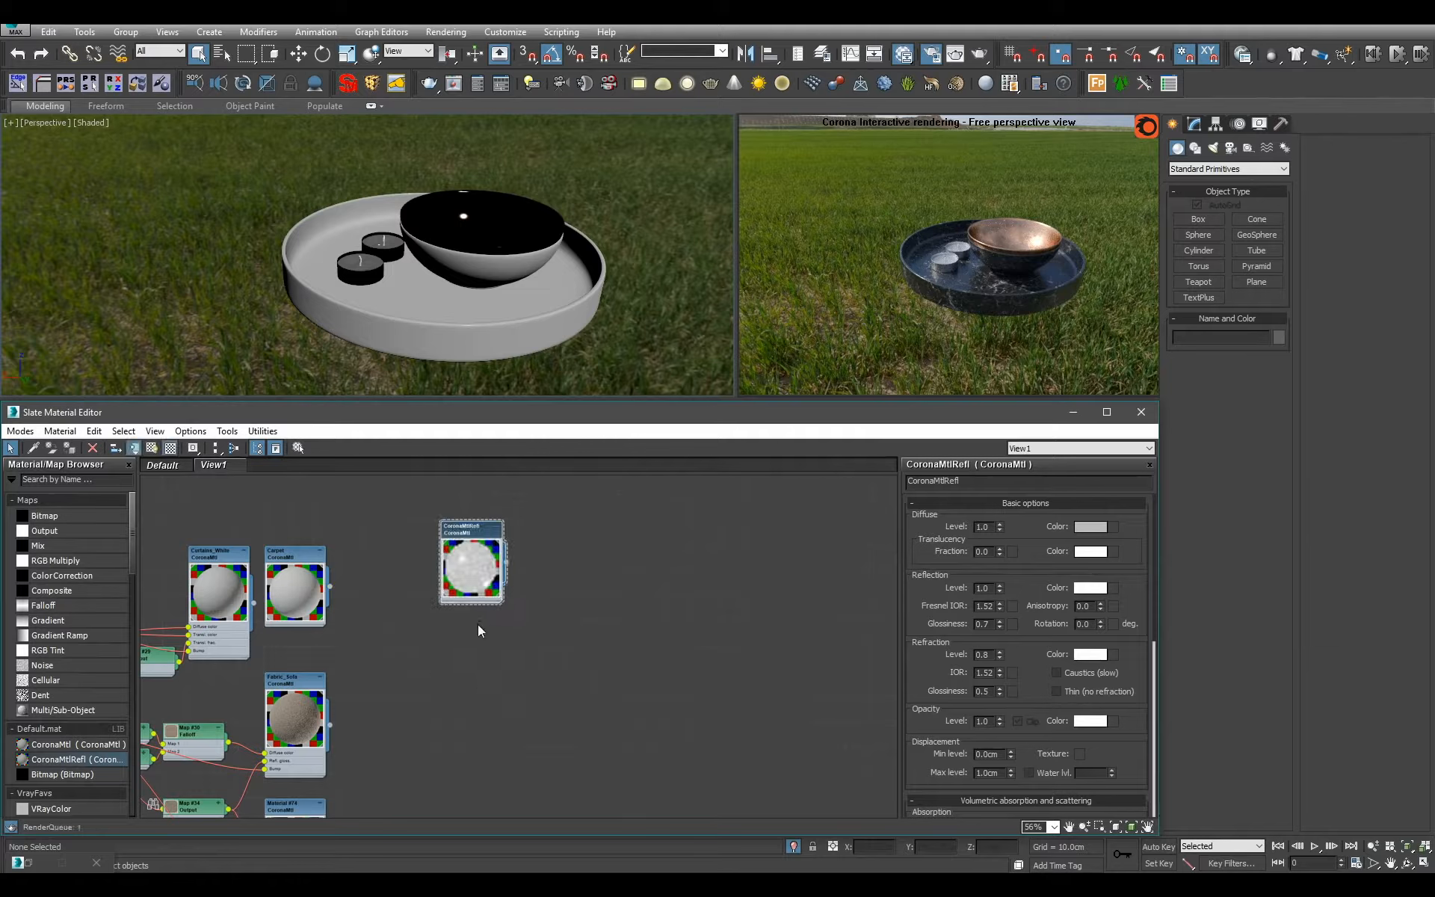
Rename the CoronaMtlRefl material as Wax and place its node directly below the dark material fed by a bitmap.
double_click(1047, 480)
text(Wax)
scroll(625, 699, down, 5)
middle_drag(625, 698, 521, 737)
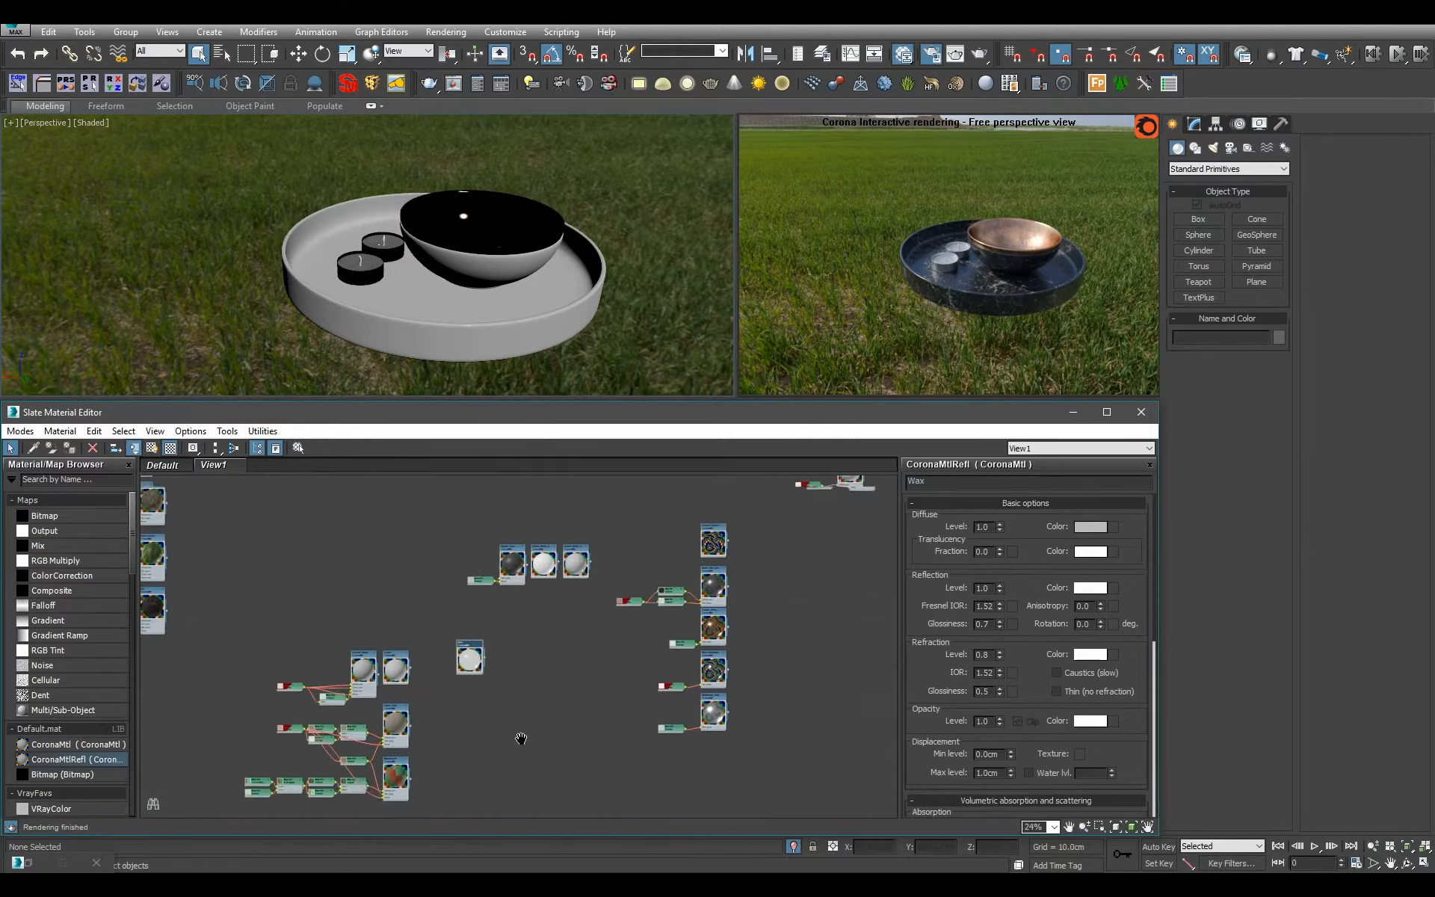
scroll(486, 699, up, 3)
middle_drag(426, 676, 465, 755)
drag(465, 755, 556, 663)
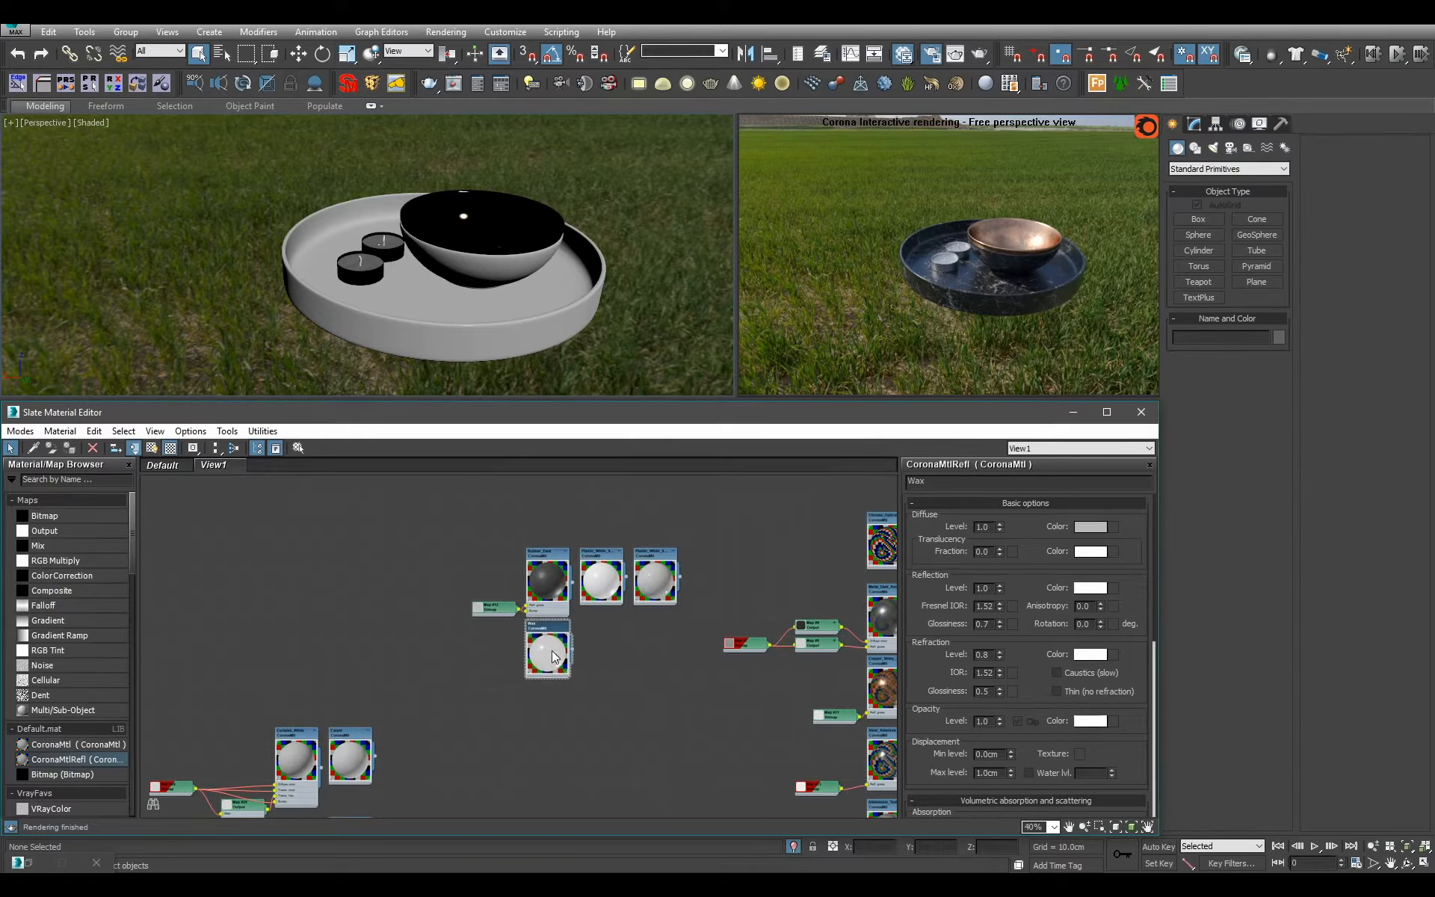
End the tray's isolation and frame the coffee table within the full room.
scroll(500, 332, down, 6)
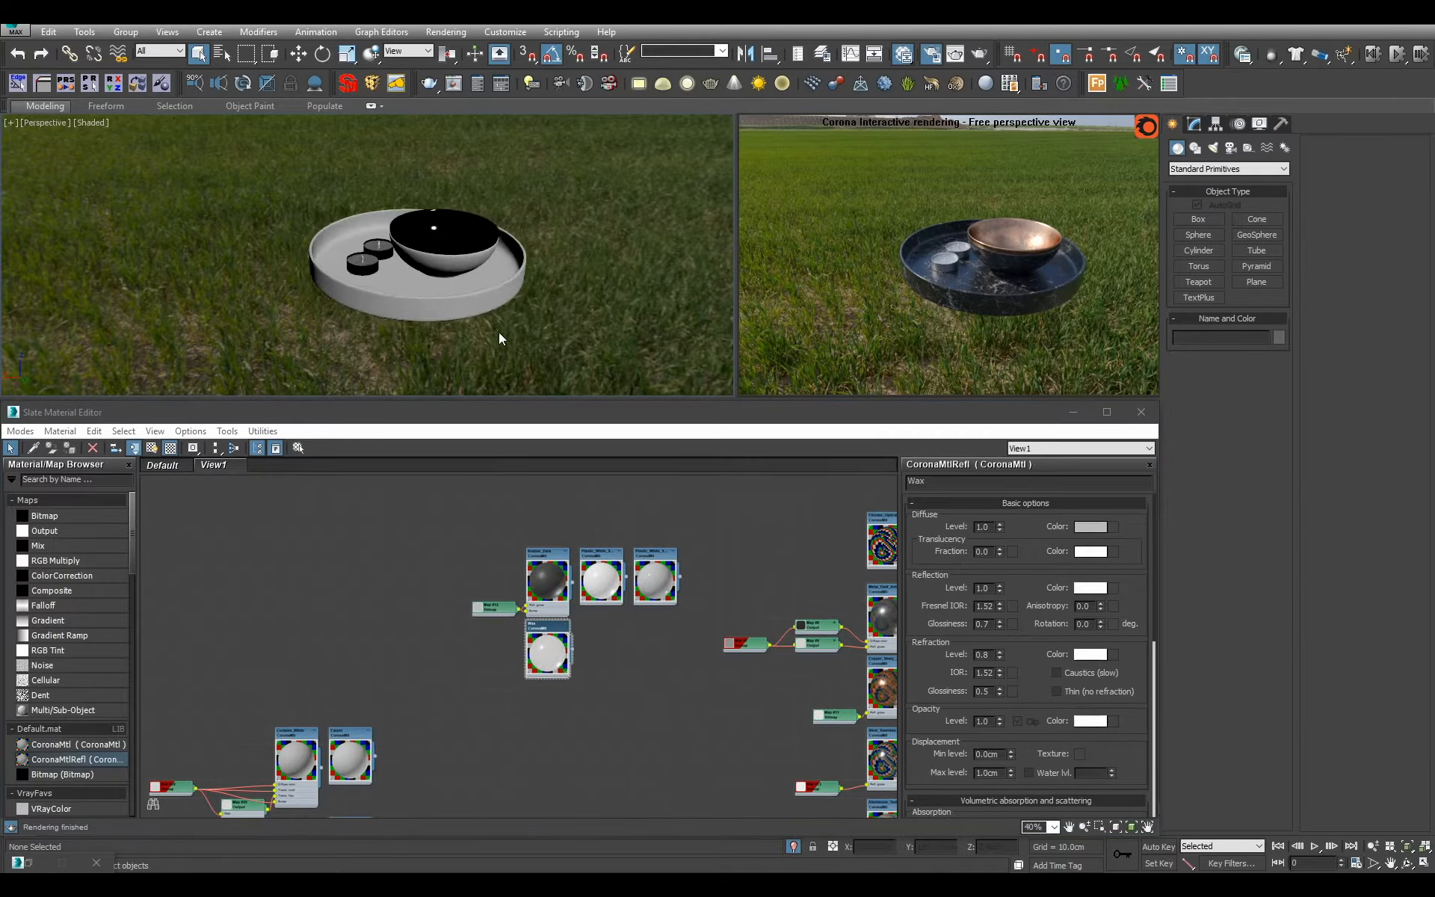
click(791, 844)
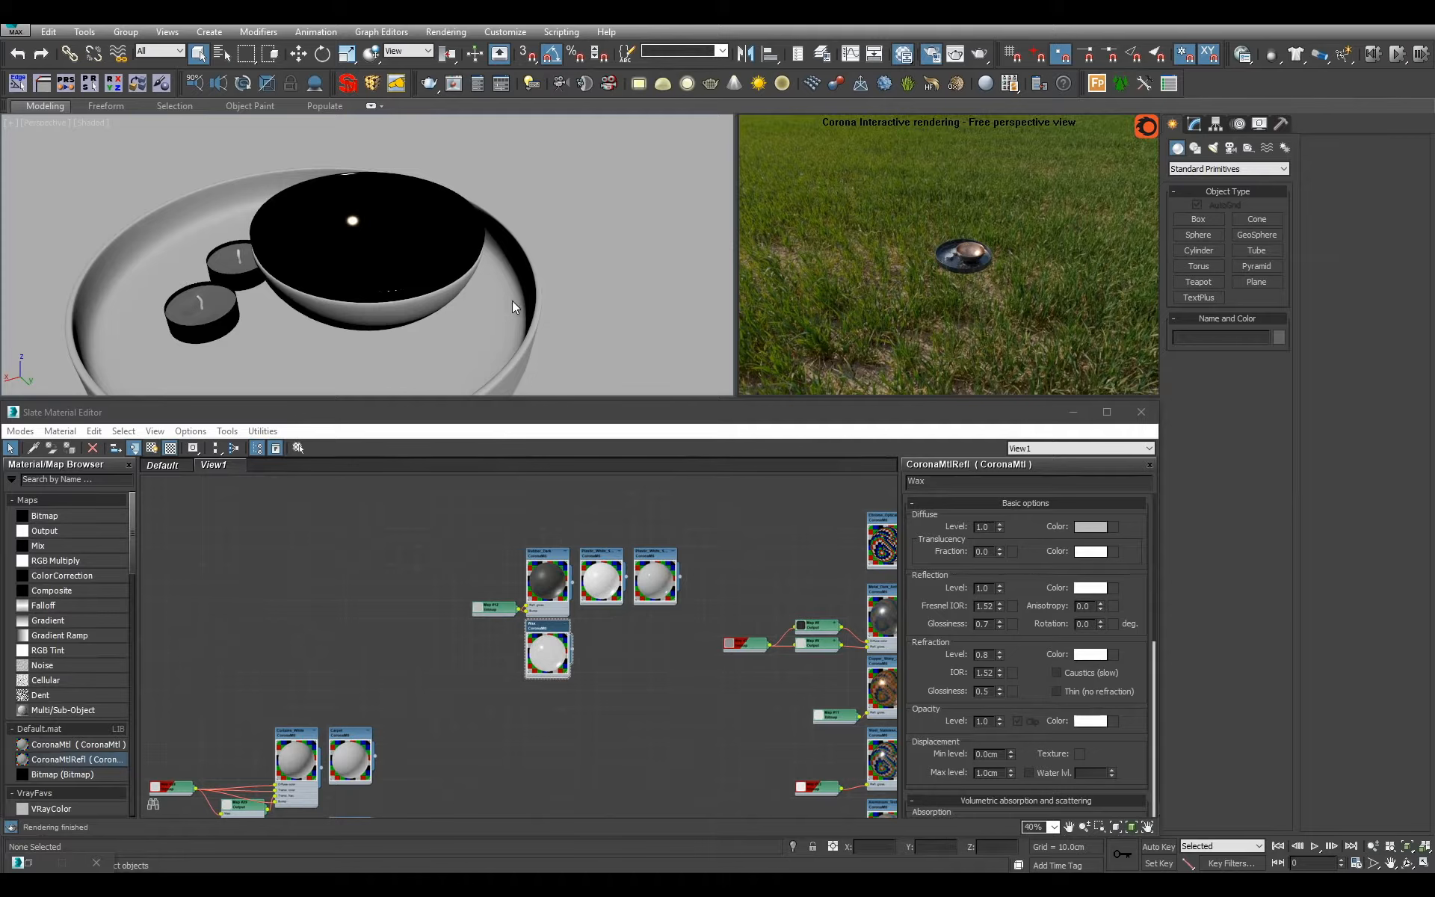
scroll(513, 300, down, 2)
scroll(464, 277, down, 4)
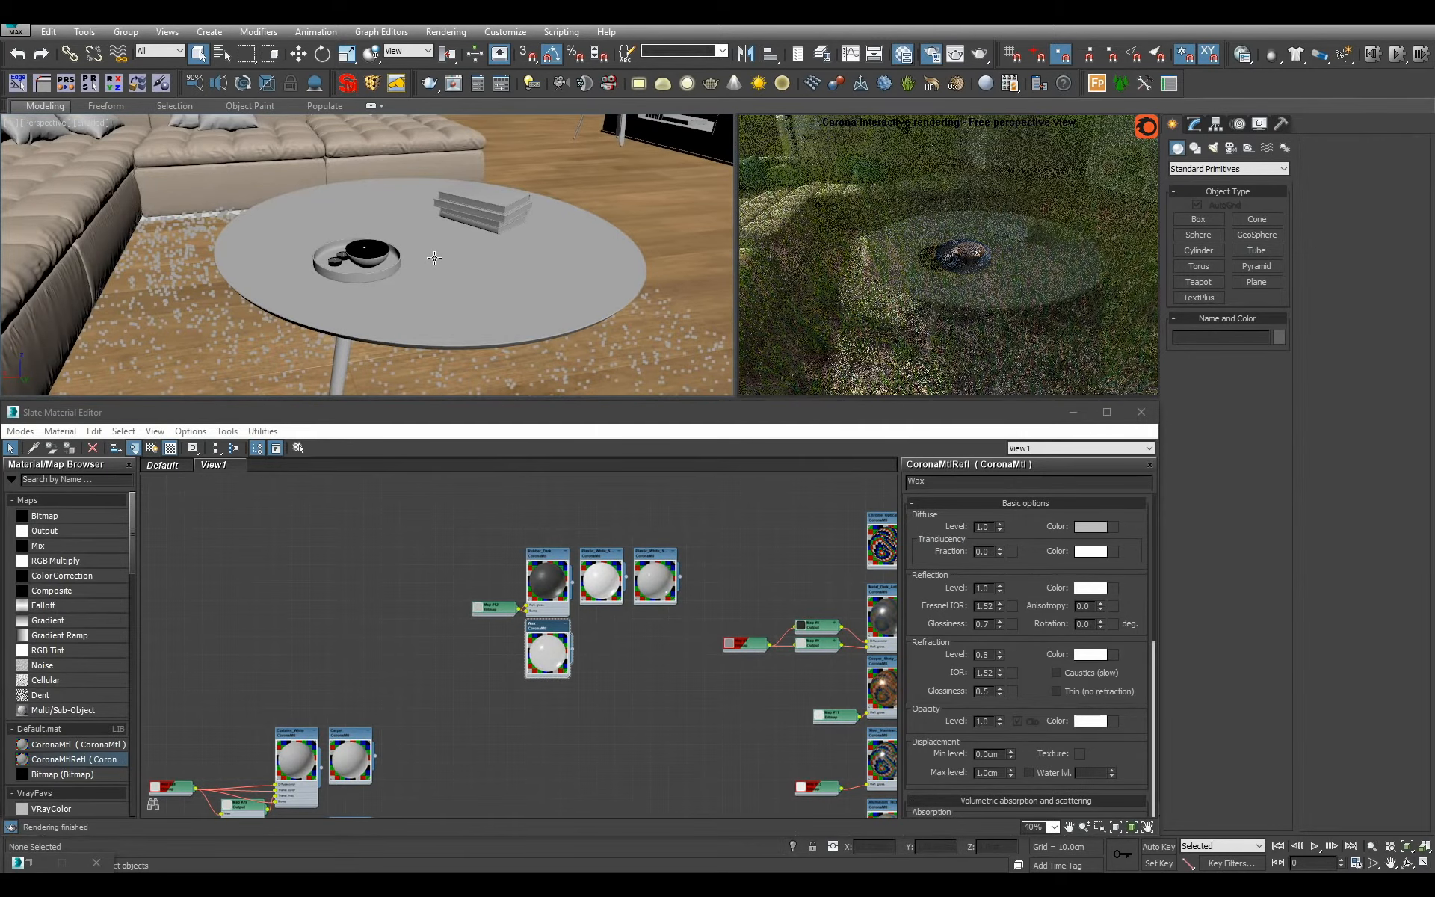
Select the stack of books on the coffee table and view it from a lower angle.
click(471, 195)
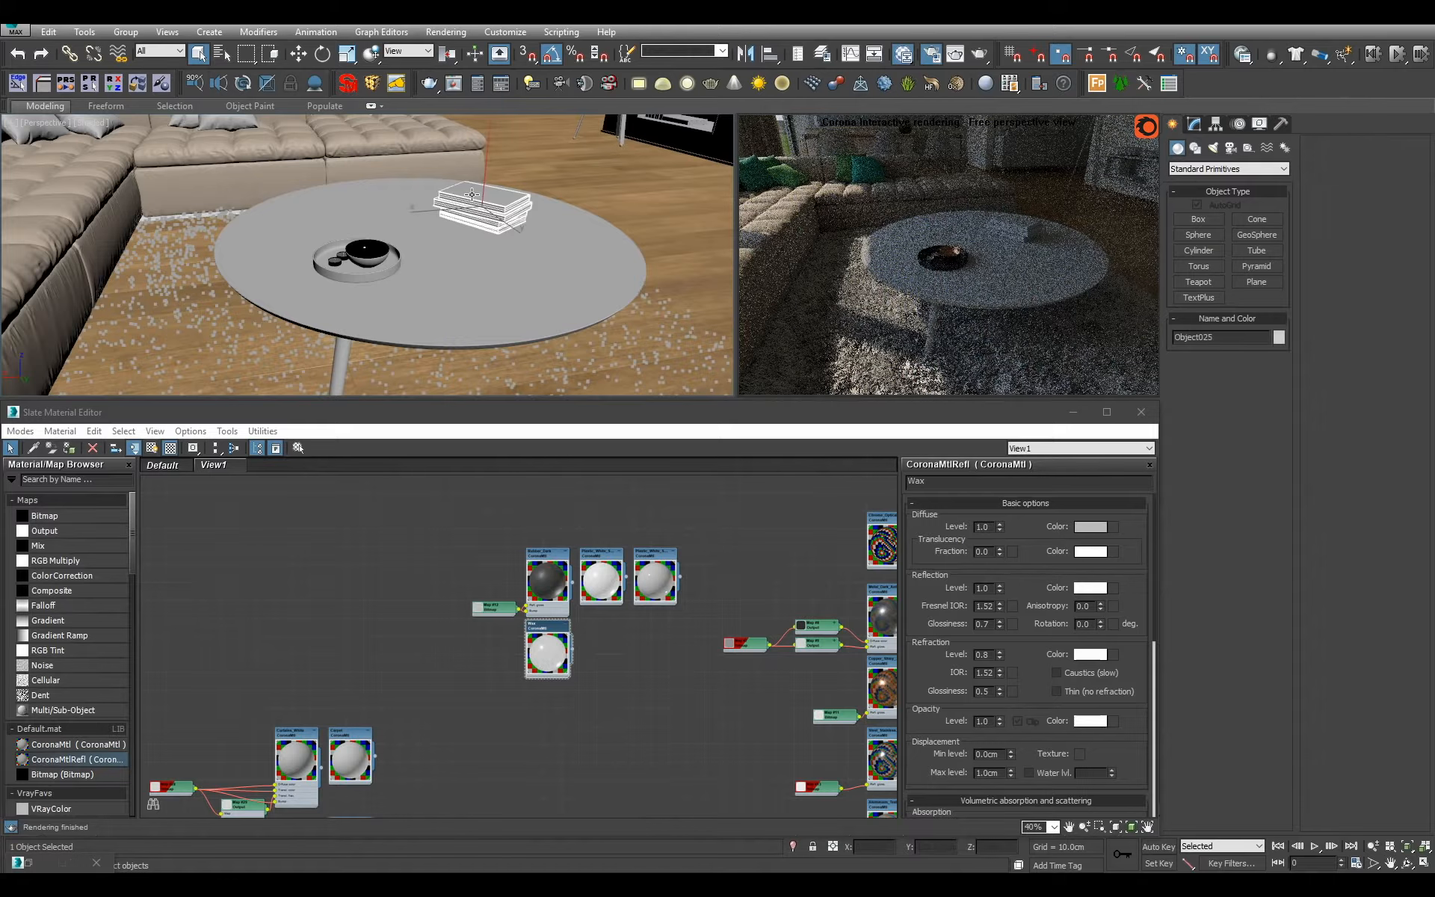
scroll(508, 222, up, 1)
middle_drag(509, 222, 456, 263)
scroll(459, 258, down, 4)
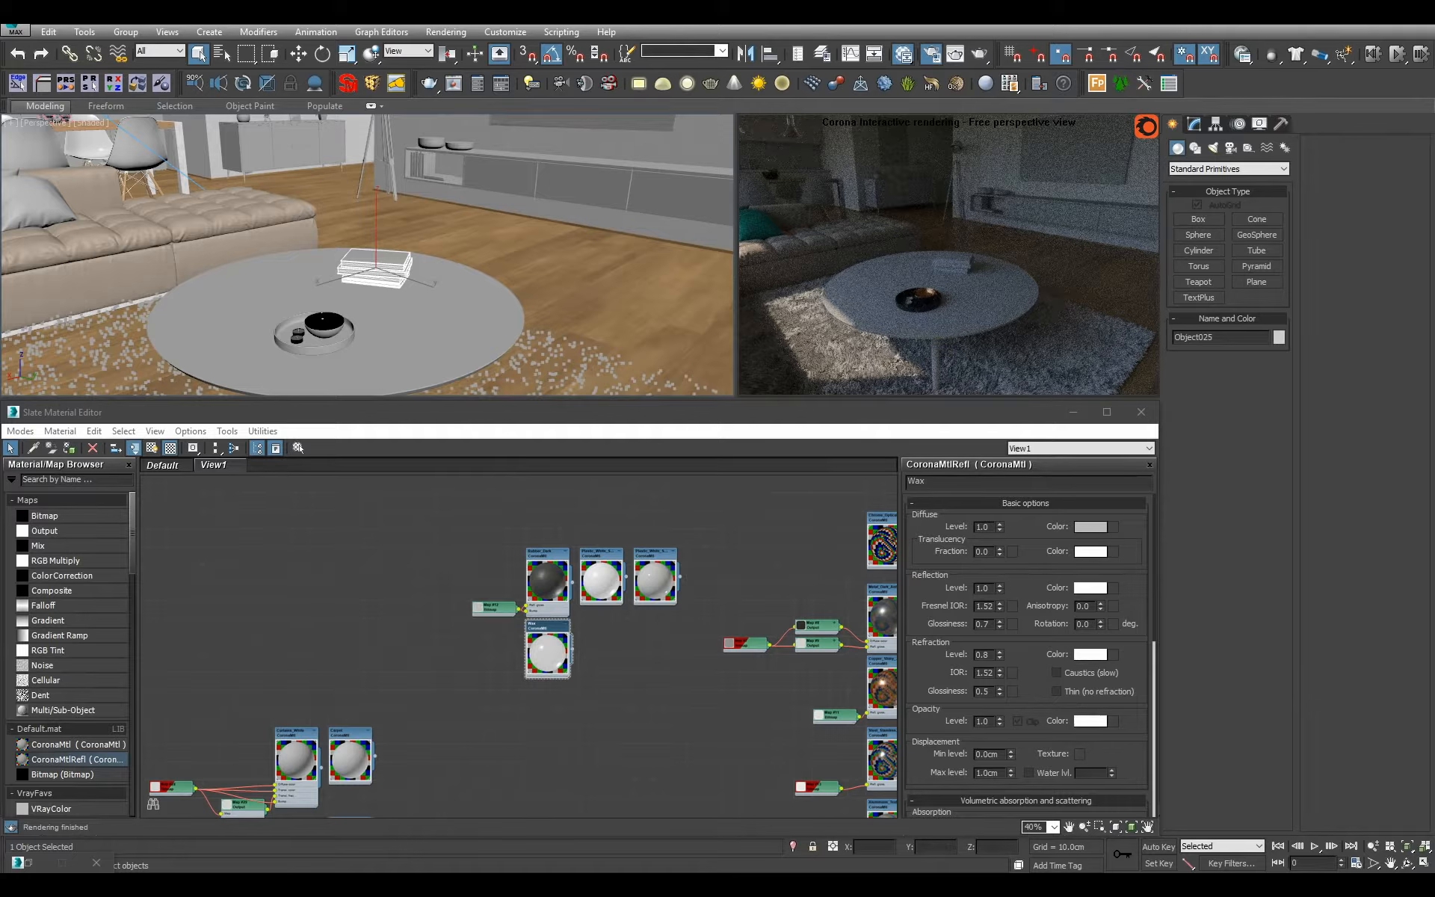
Select the round coffee table and isolate it from the rest of the room.
key(F10)
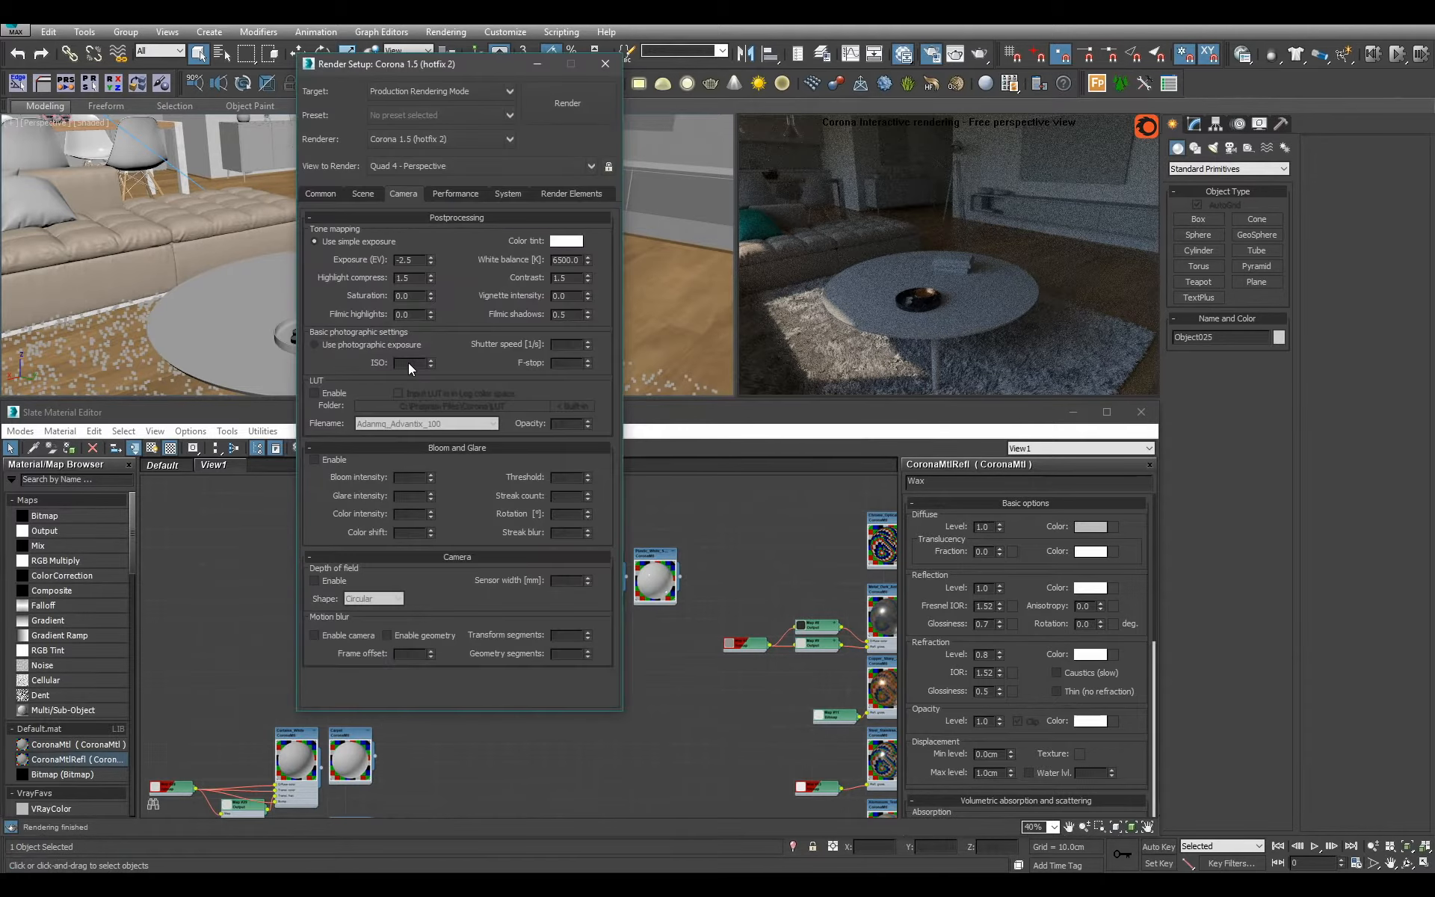
click(605, 64)
click(461, 333)
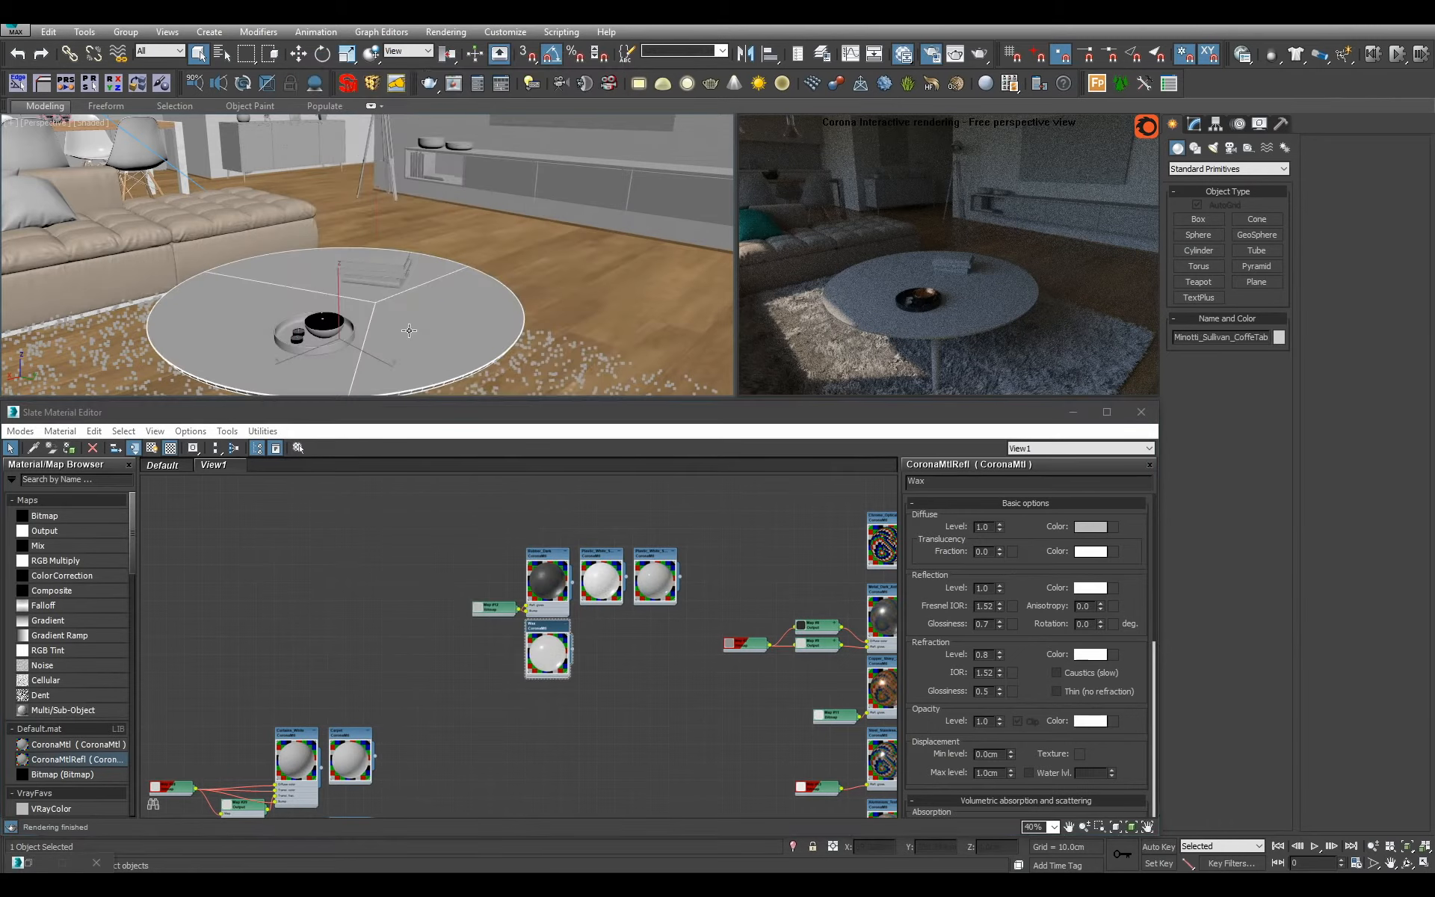
alt+middle_drag(461, 332, 522, 381)
key(alt+q)
middle_drag(549, 587, 622, 595)
scroll(465, 697, down, 6)
scroll(465, 696, up, 4)
scroll(518, 616, up, 2)
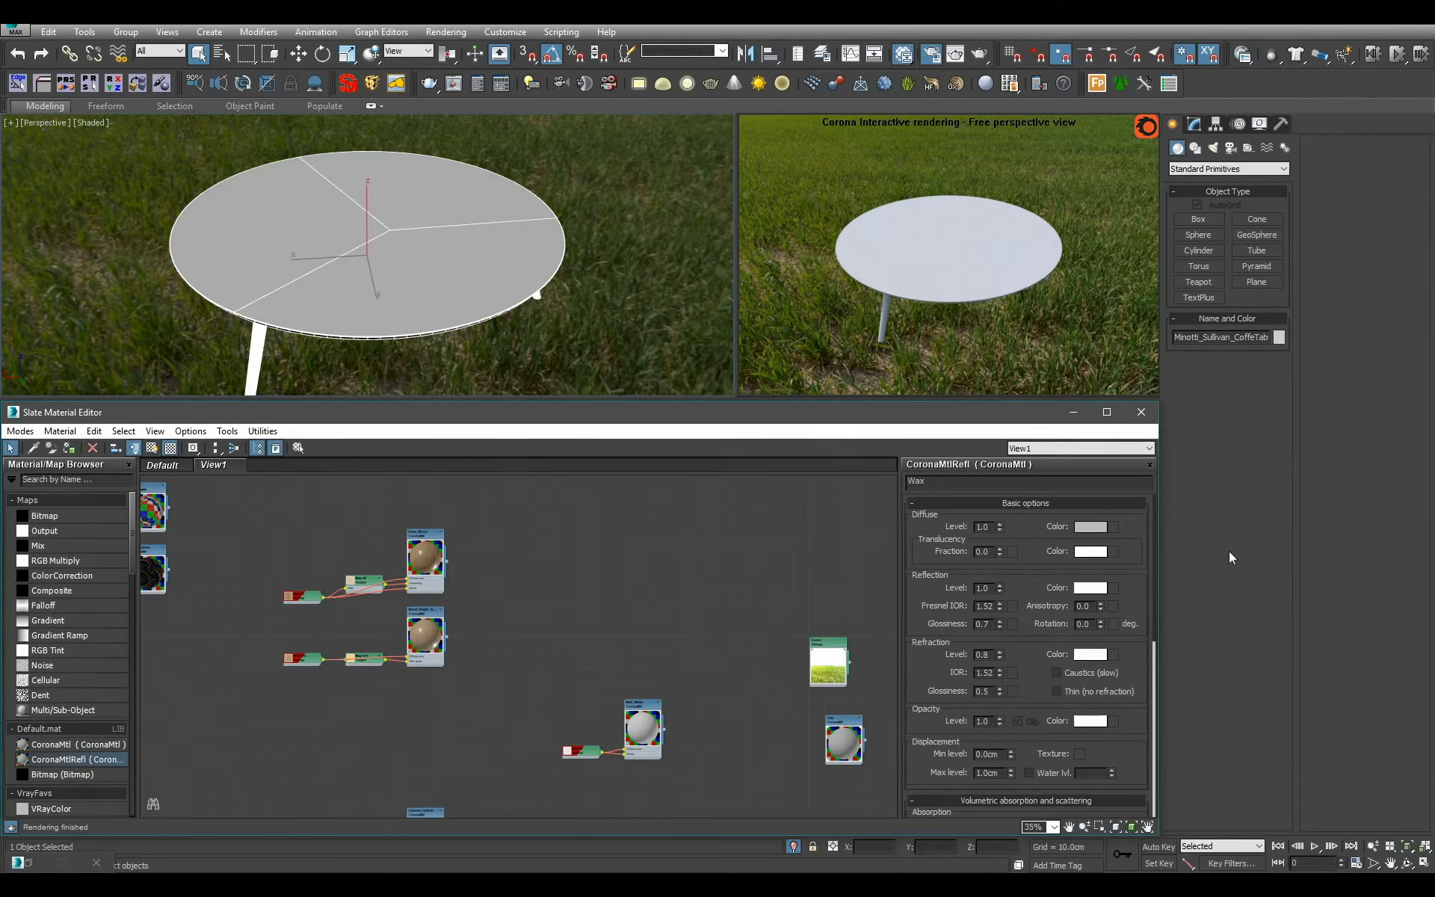
Inspect which coffee table polygons use which material by selecting them by material IDs 2 and 3.
click(1194, 123)
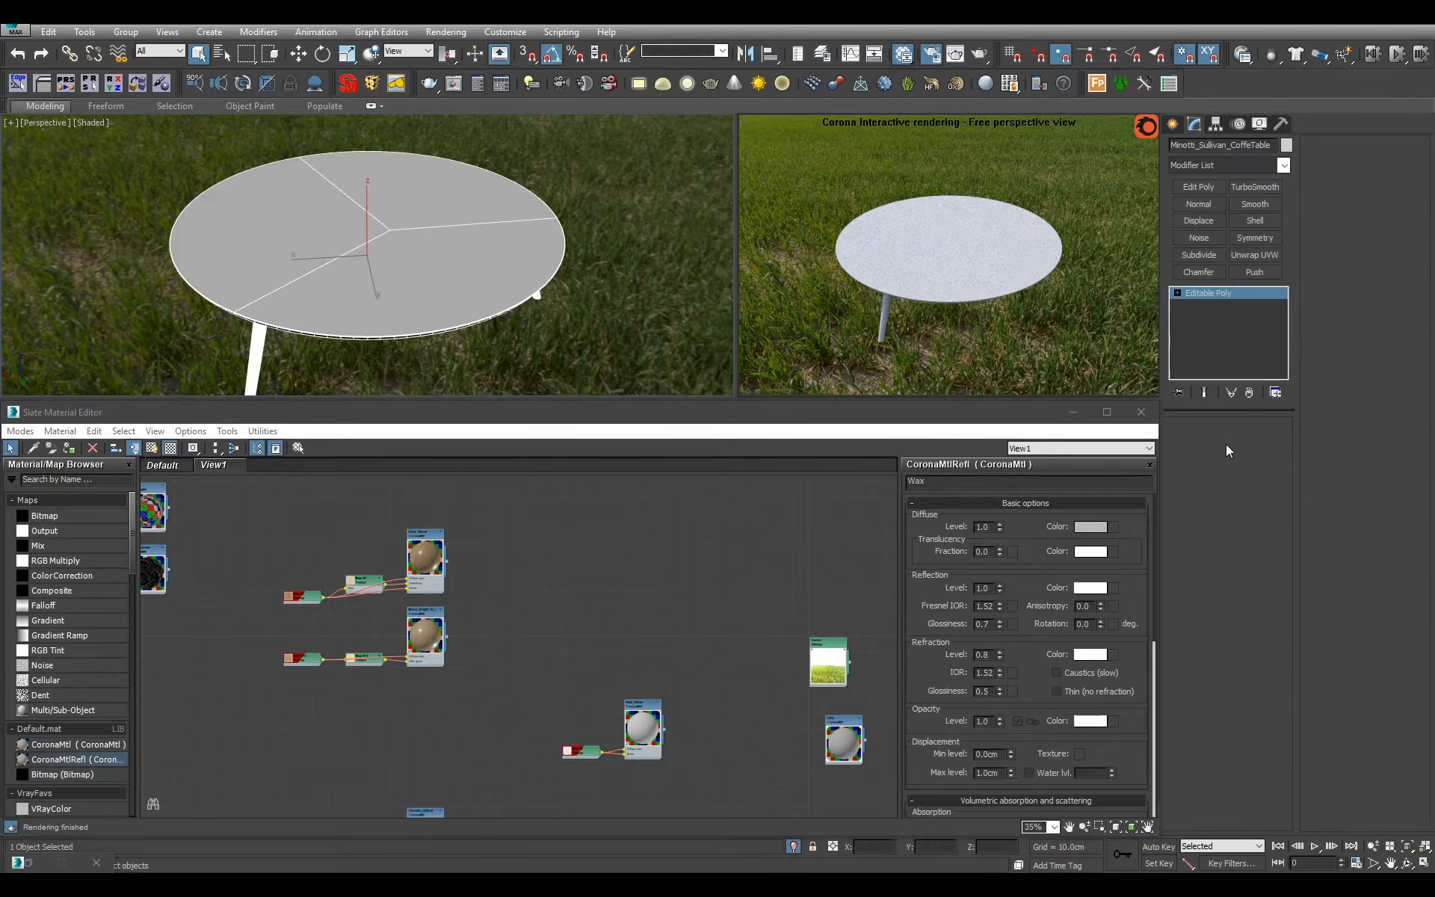
key(4)
click(539, 279)
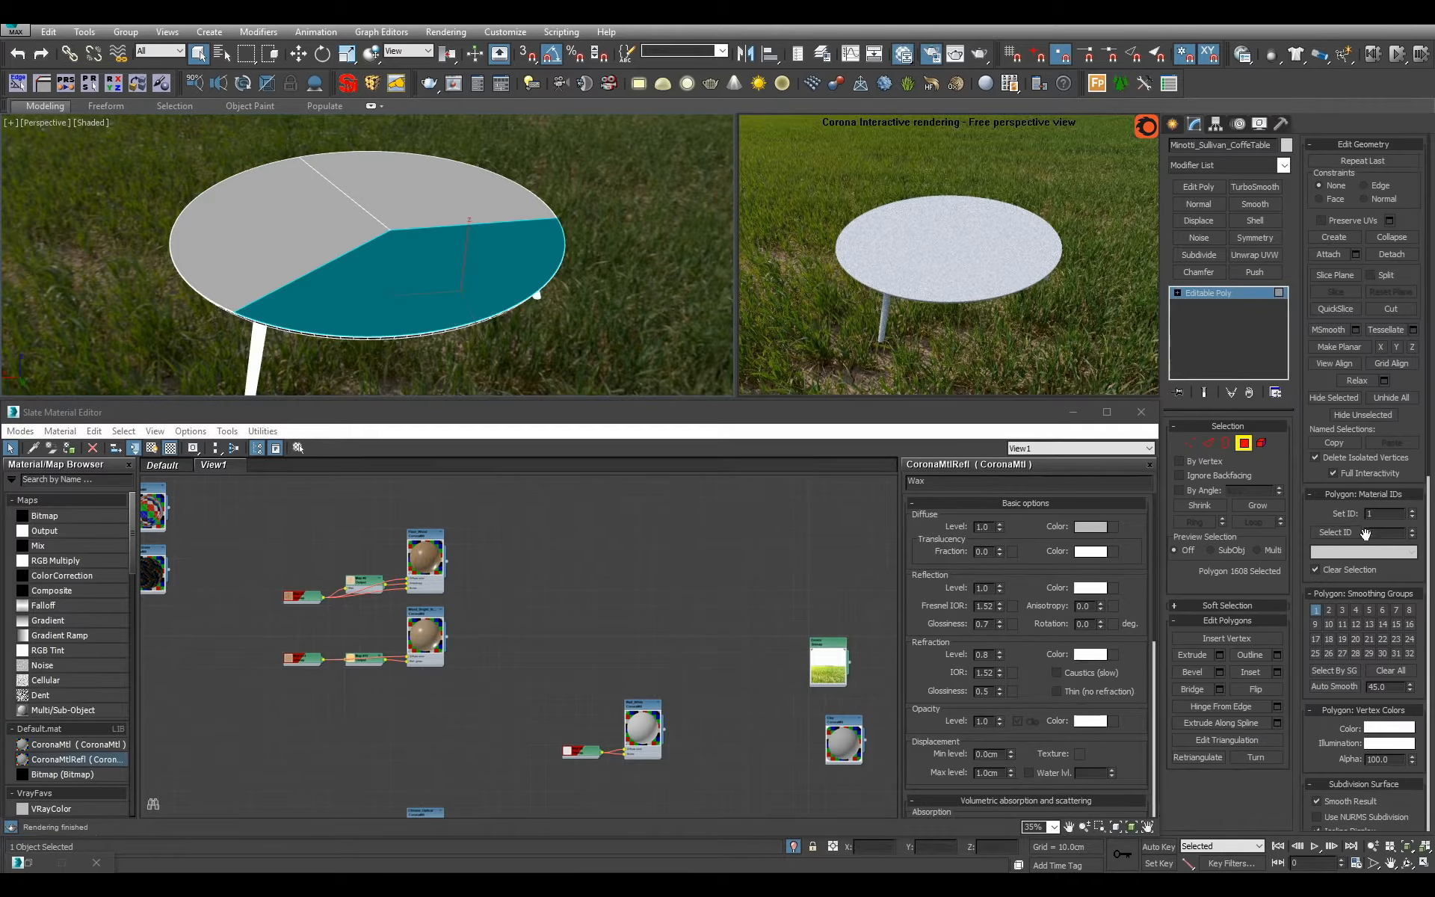
click(1321, 532)
double_click(1375, 532)
text(3)
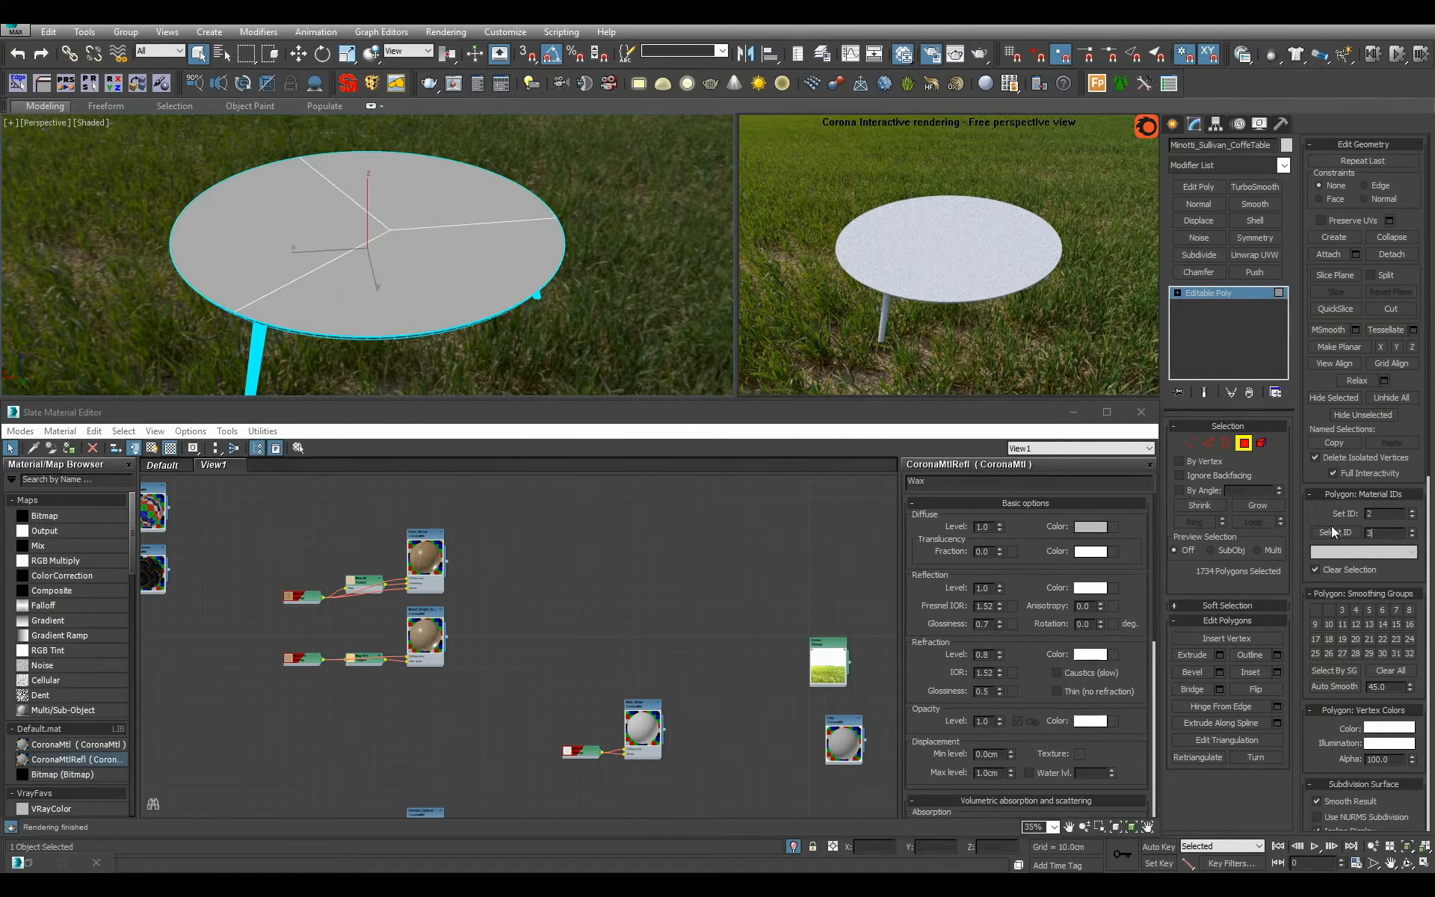
click(1333, 530)
click(1341, 534)
click(1219, 310)
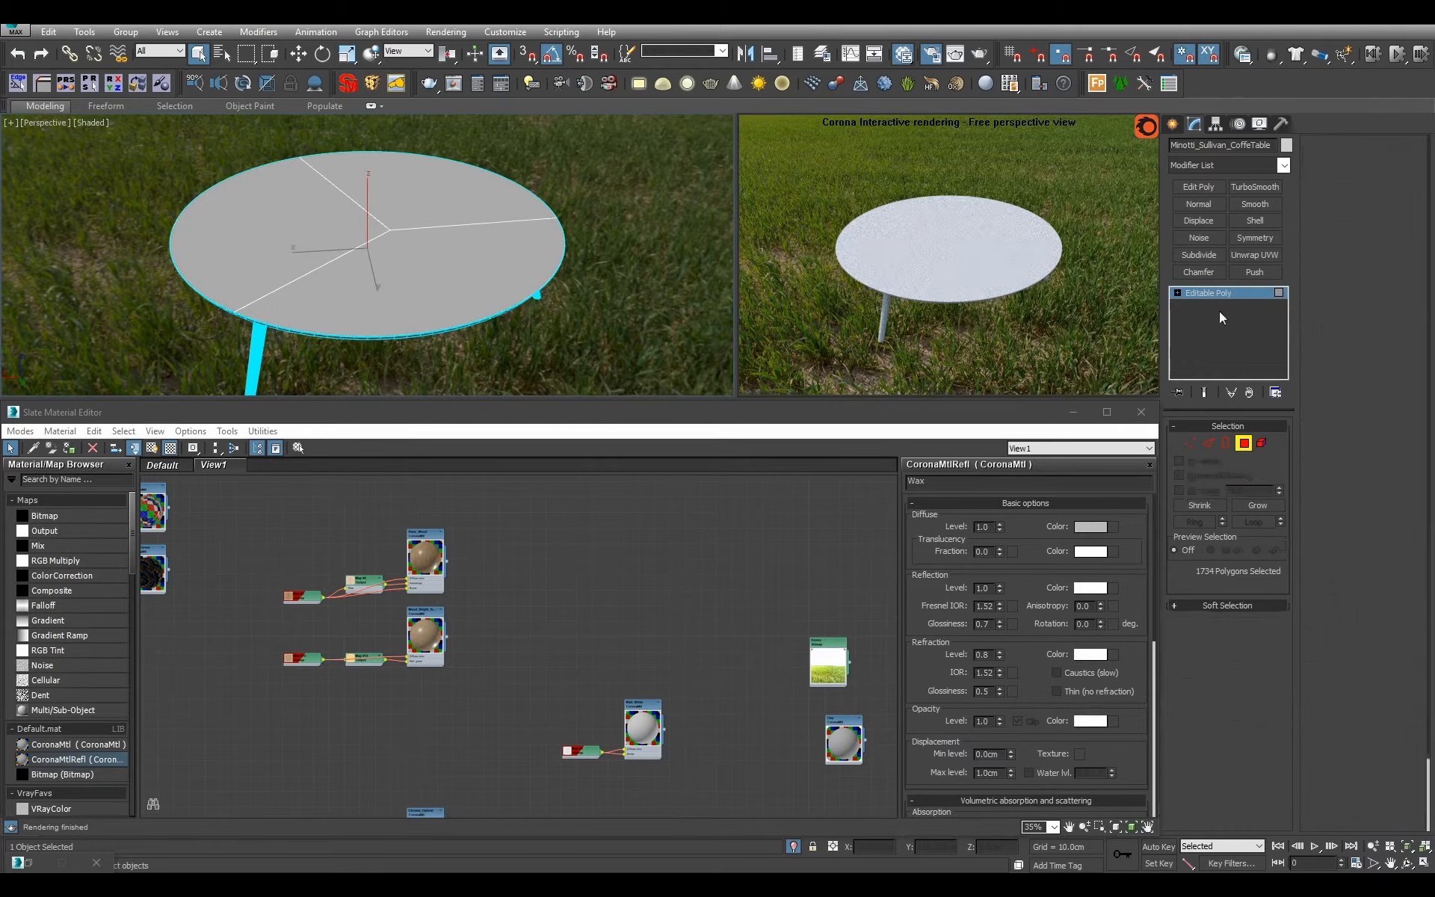
Add a Multi/Sub-Object material to the material view and name it Table_Coffee.
middle_drag(606, 530, 607, 558)
drag(73, 710, 609, 604)
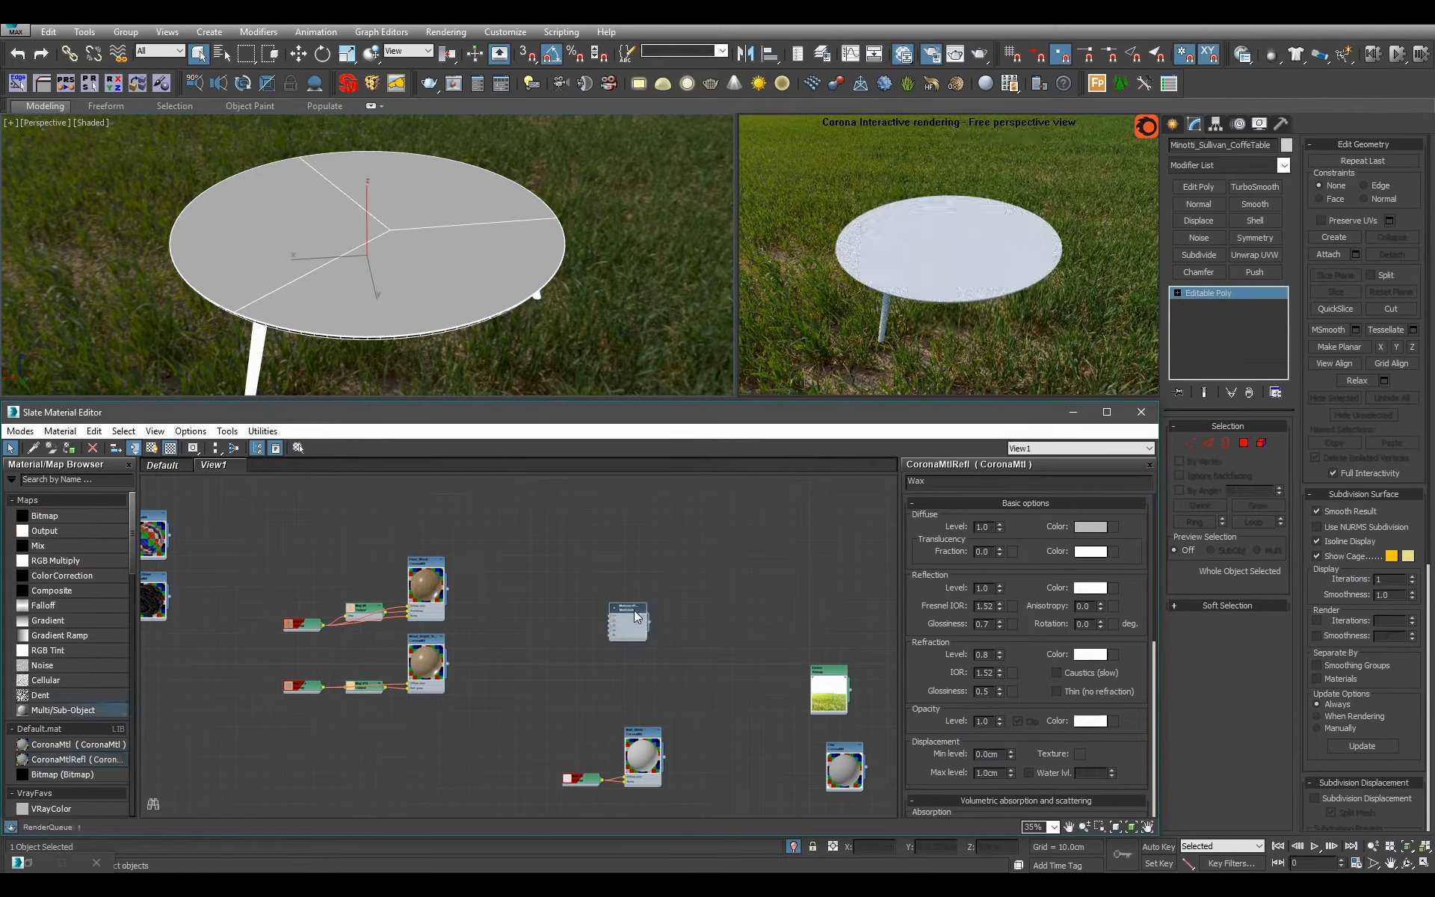
double_click(626, 609)
double_click(935, 482)
text(Table_Coffee)
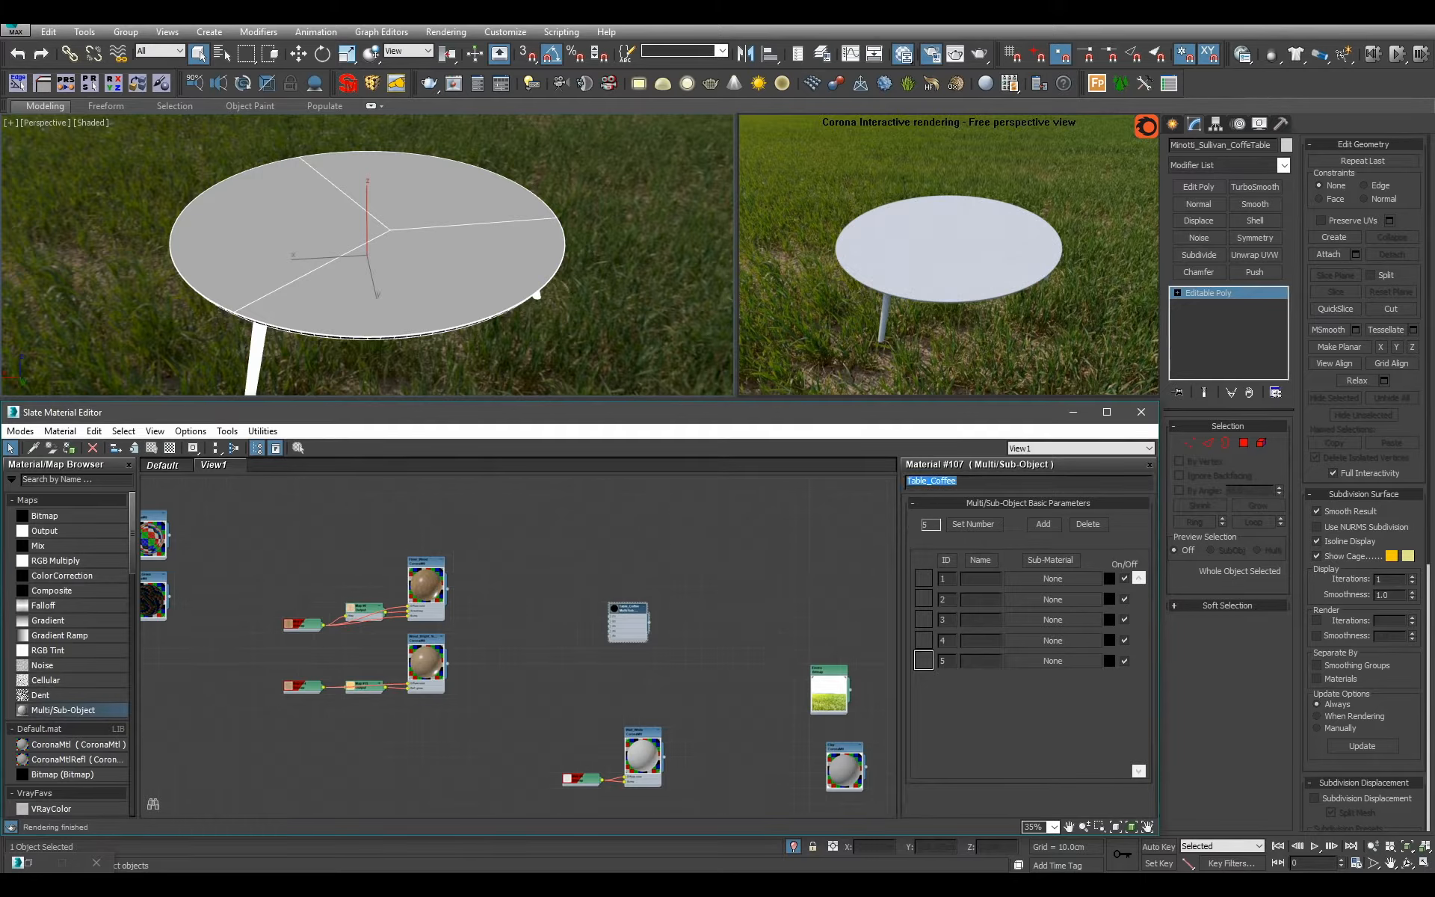
Reduce the Table_Coffee material to 2 sub-materials and leave free space beside its node.
scroll(628, 627, up, 5)
click(978, 529)
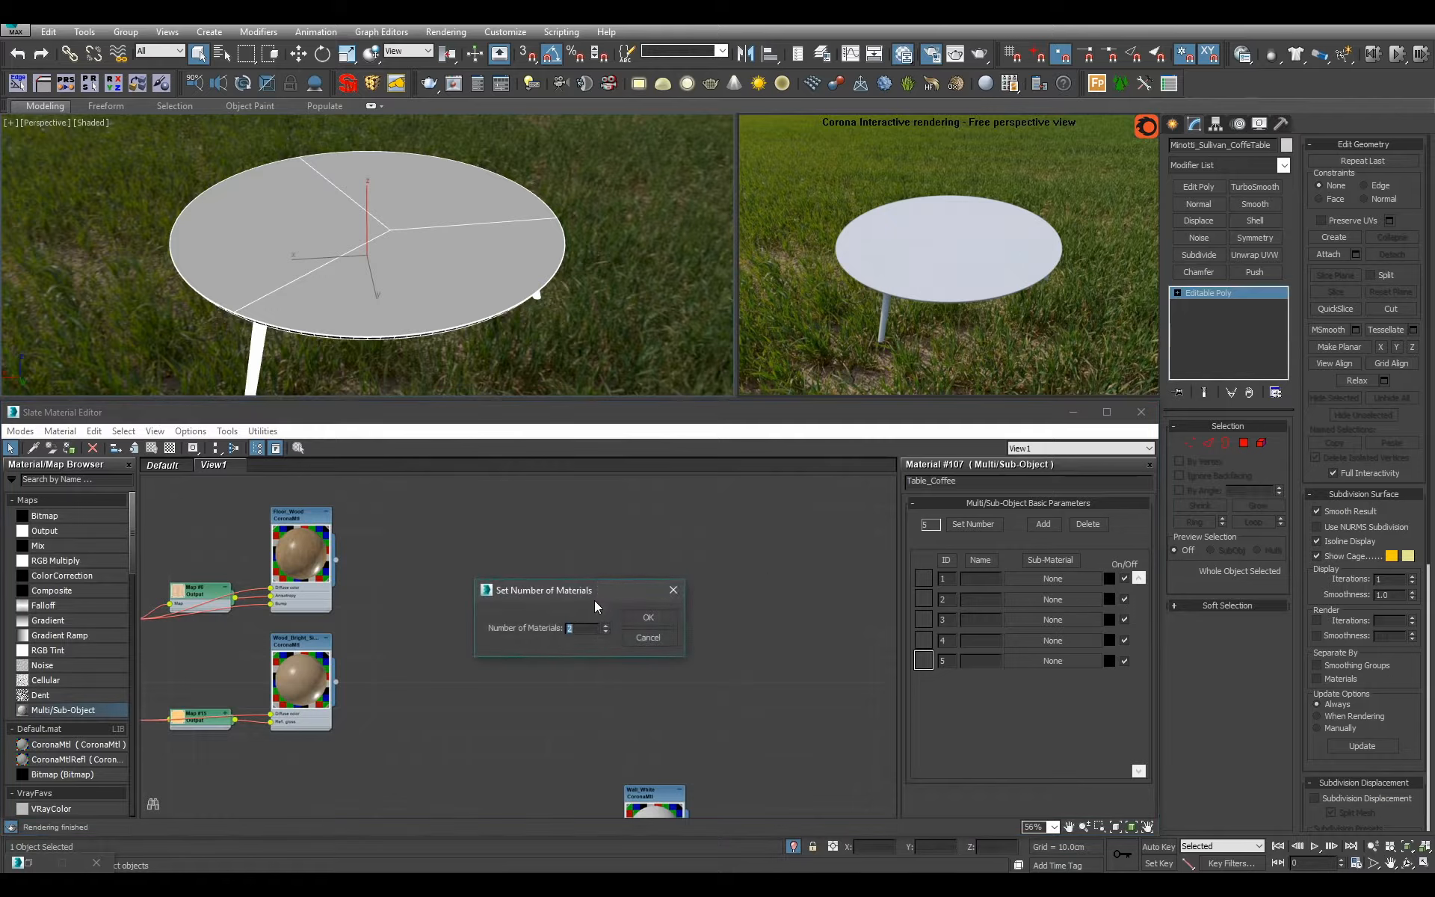
text(2)
click(658, 613)
scroll(665, 609, up, 3)
drag(597, 593, 695, 593)
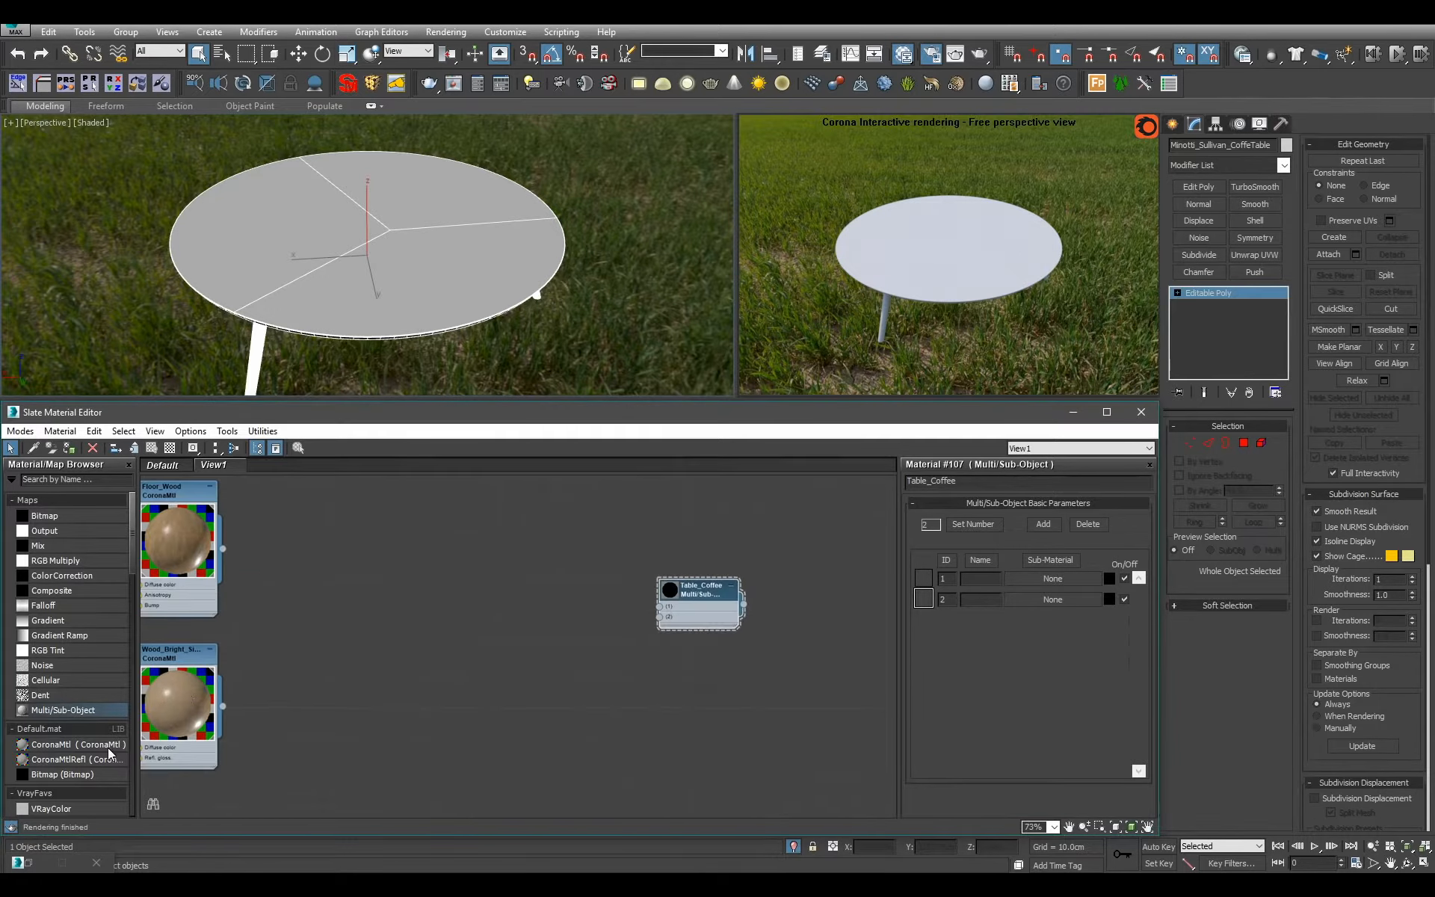
Add a CoronaMtl node beside Table_Coffee, start a new Bitmap map and go to the texture library's Wood > Fine folder.
drag(109, 753, 562, 612)
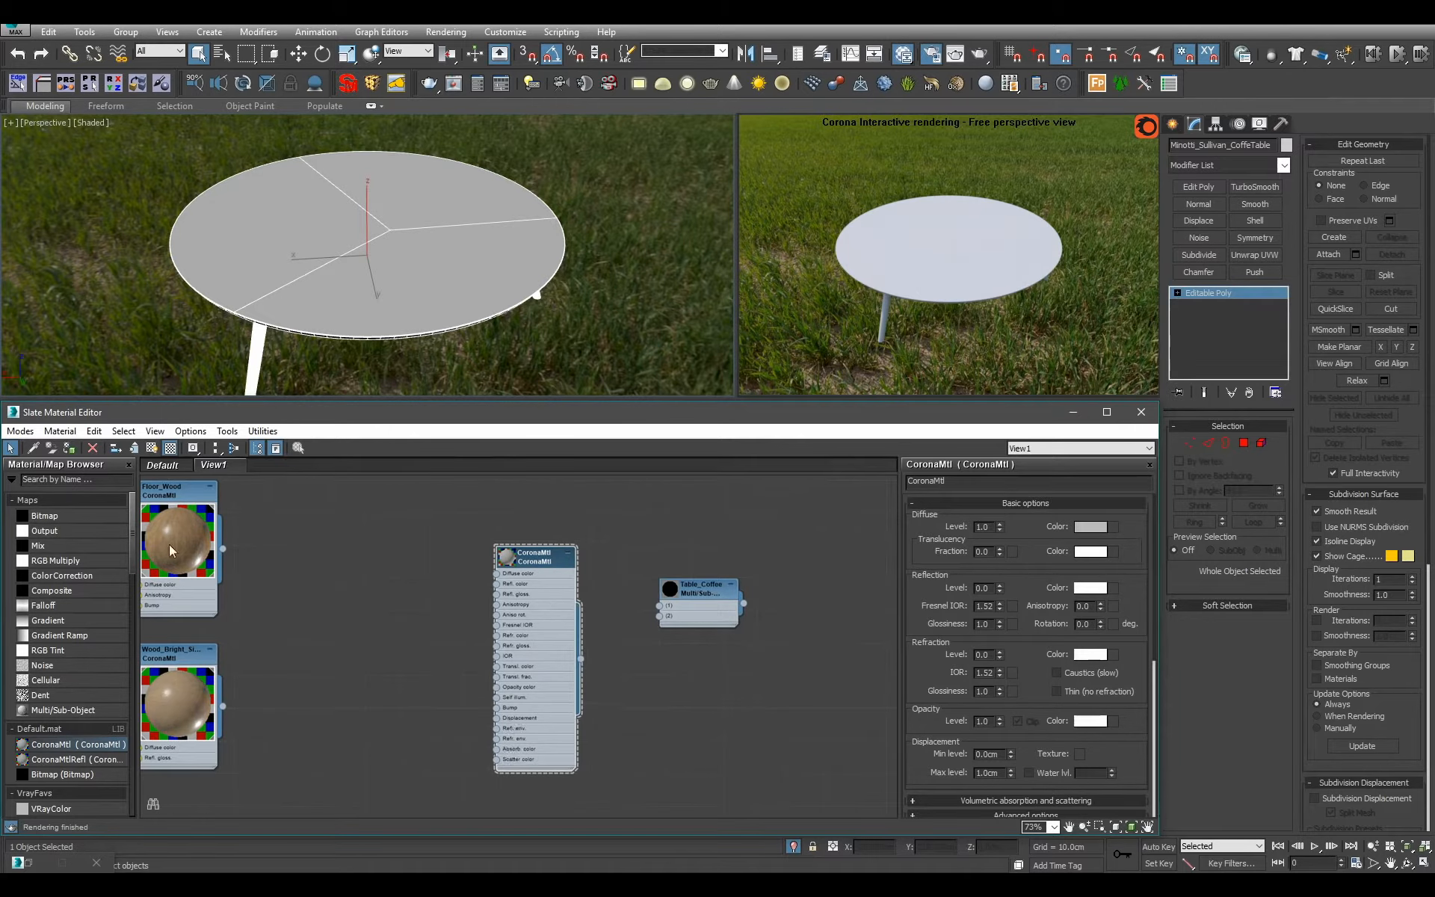
drag(45, 516, 801, 502)
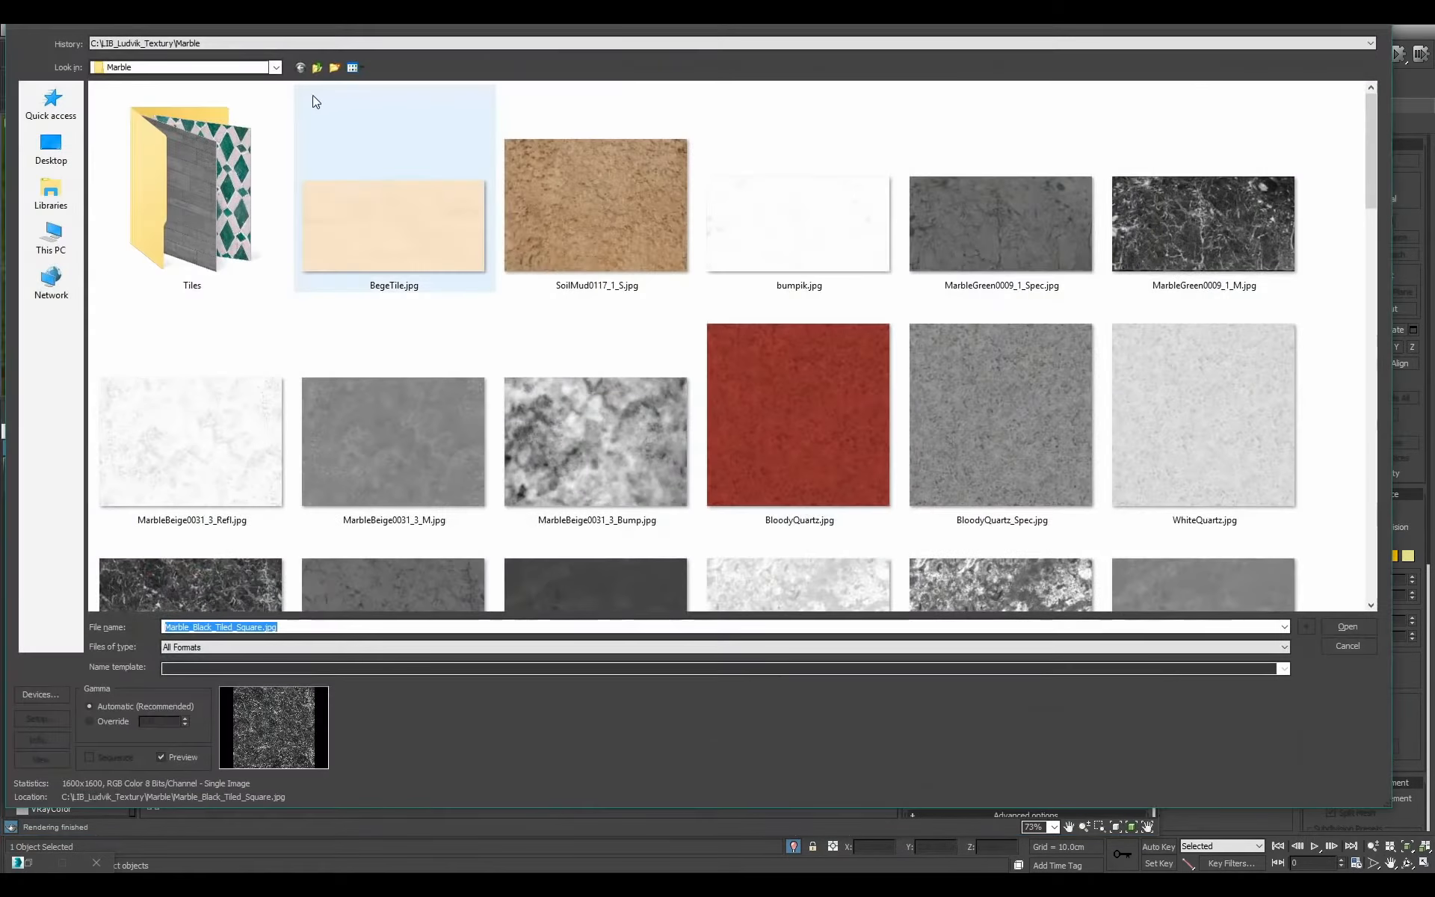
click(317, 67)
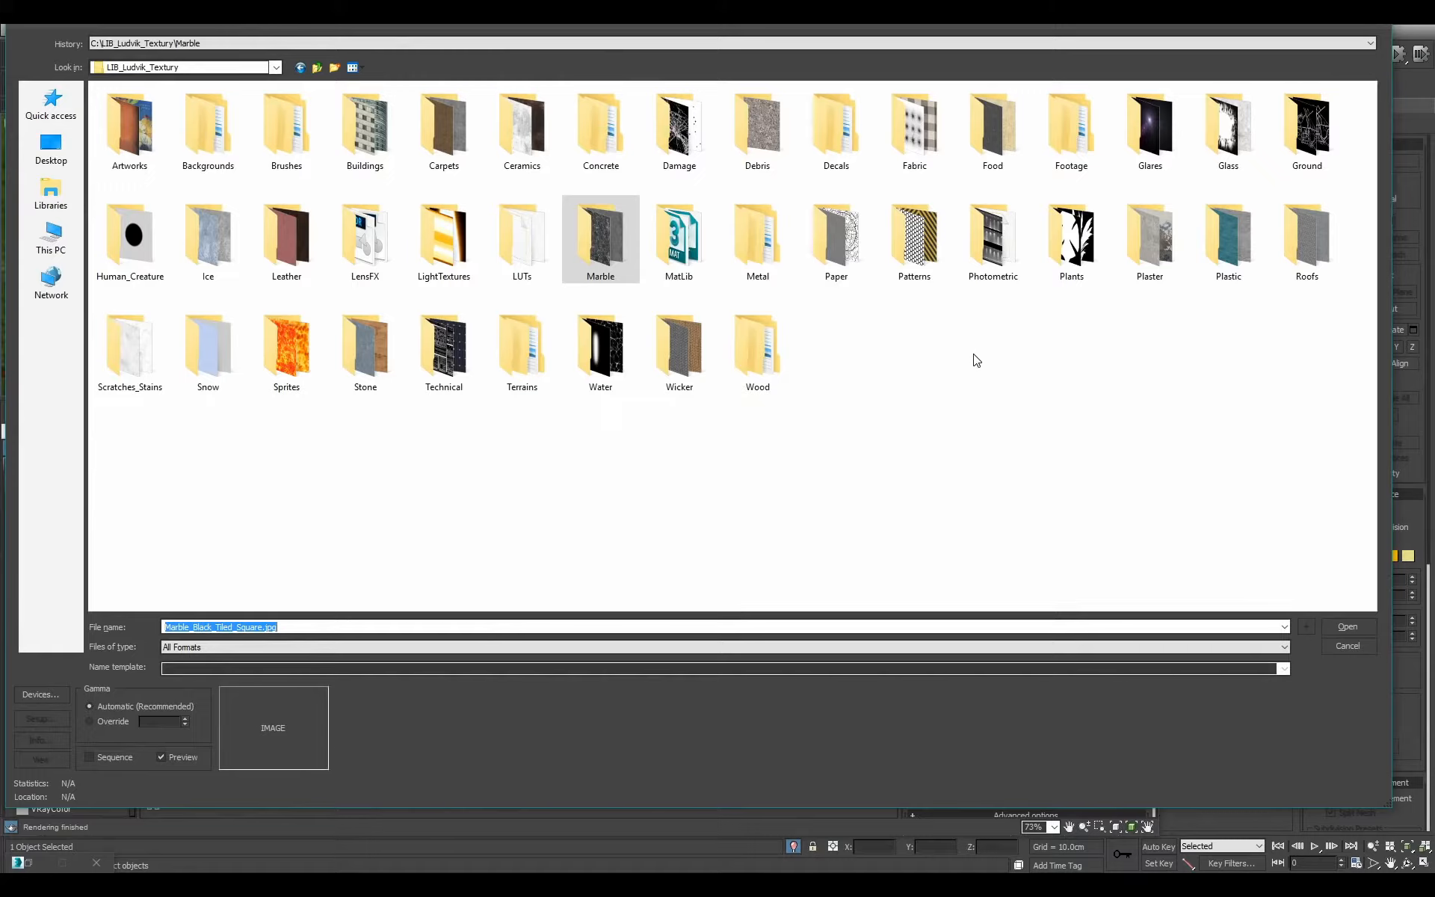
double_click(774, 348)
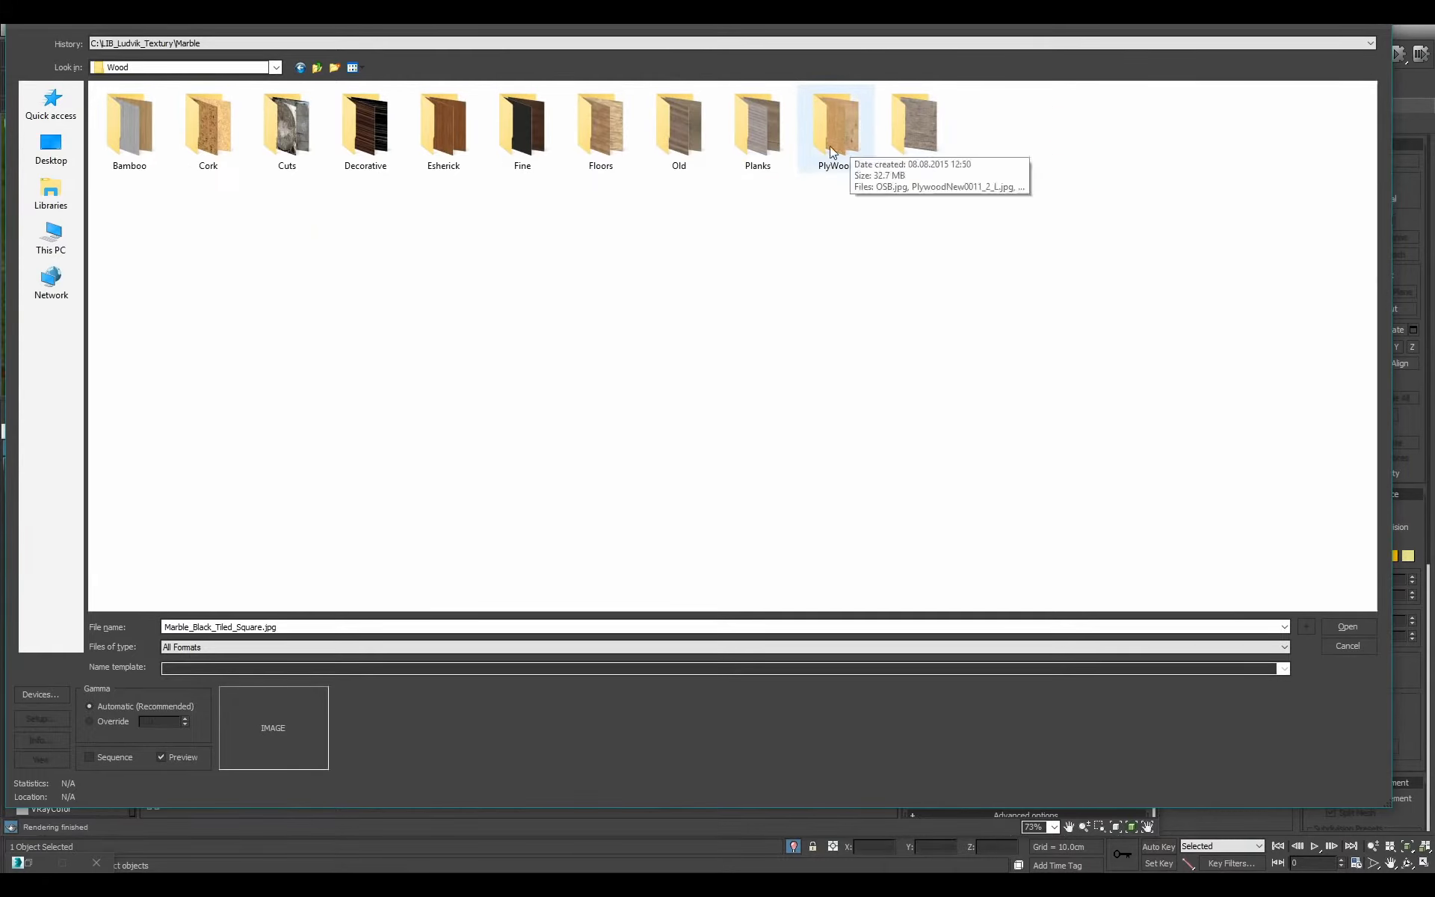
double_click(523, 131)
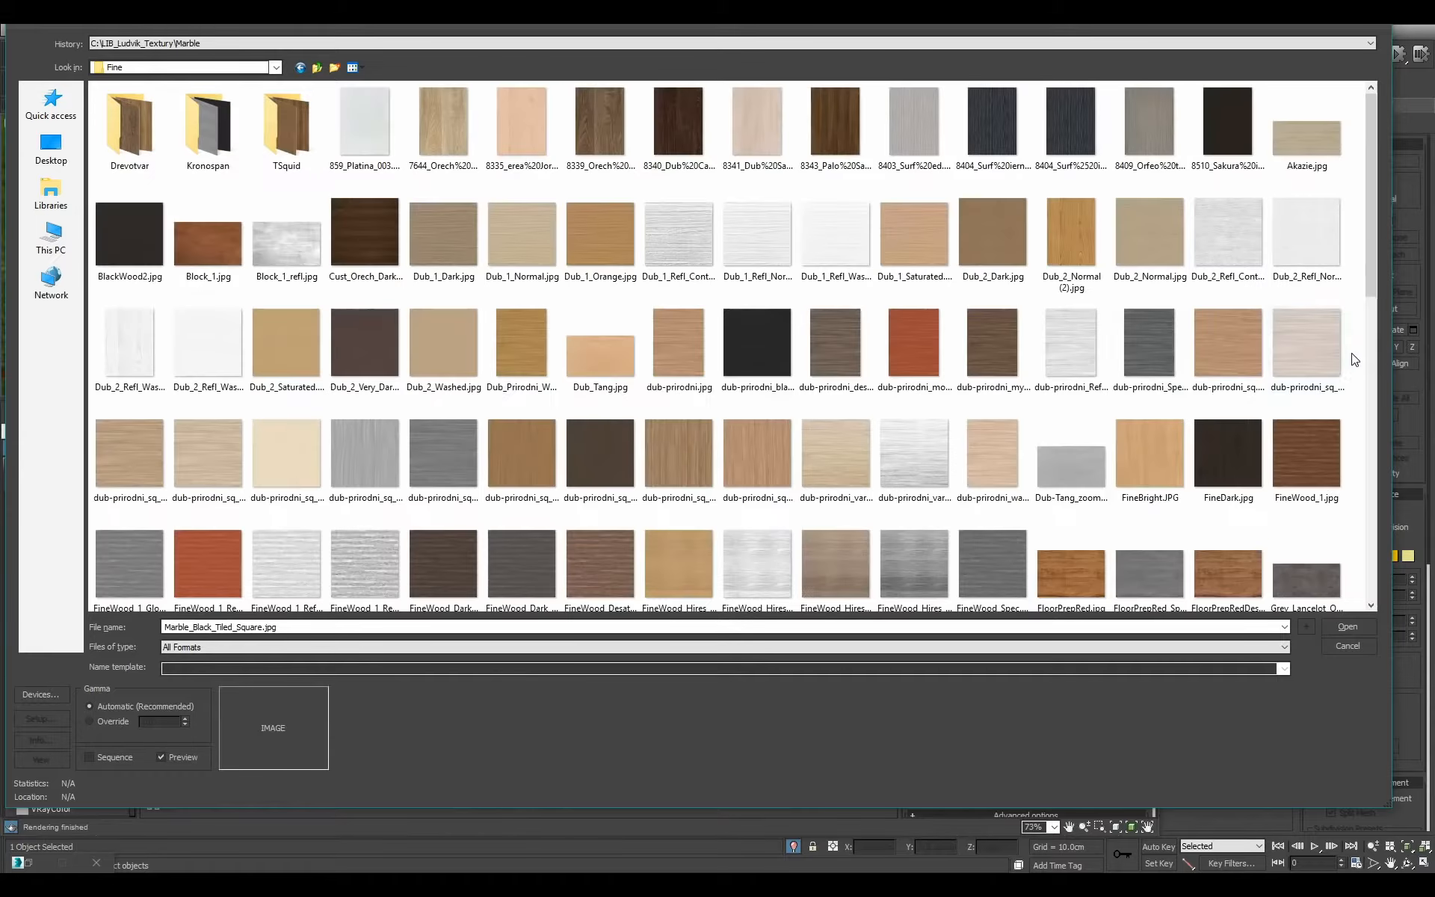
Look through the wood textures in the Fine folder for one that suits the tabletop.
drag(1369, 187, 1354, 384)
scroll(1331, 469, down, 3)
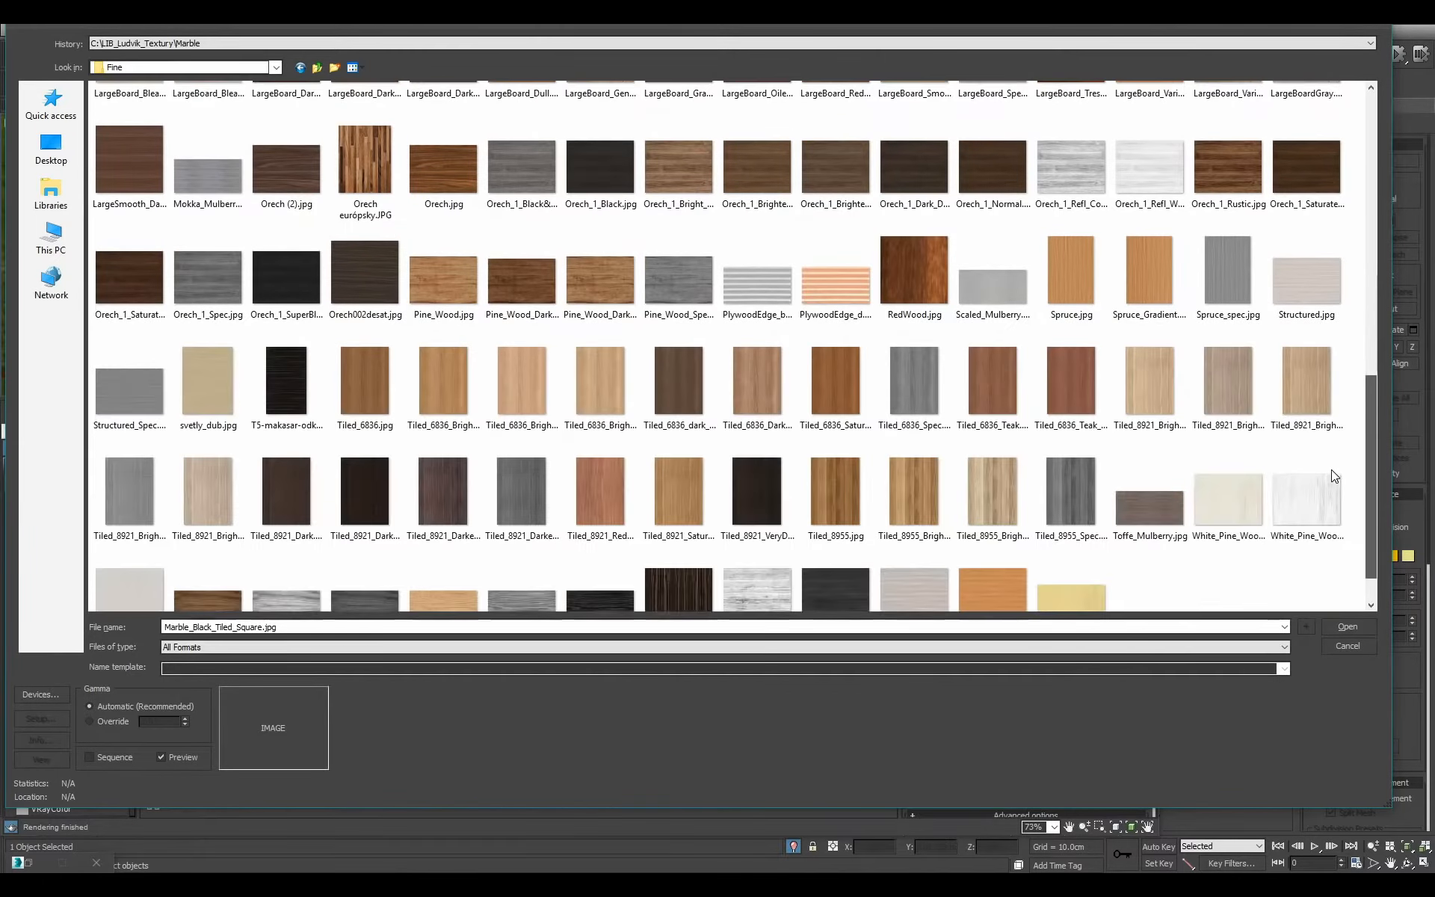
scroll(1330, 469, down, 1)
scroll(1330, 441, up, 3)
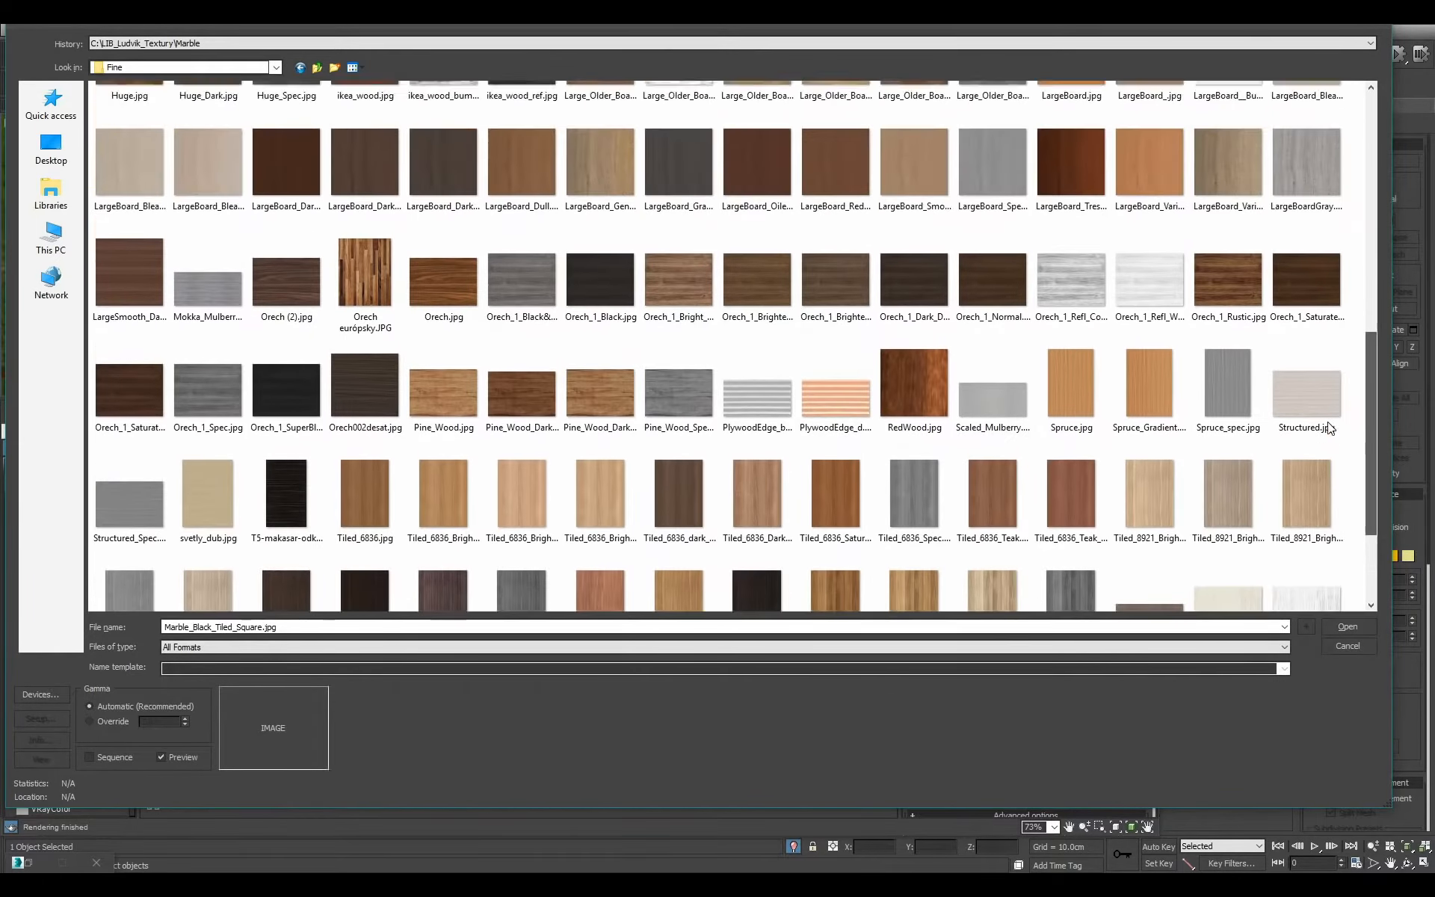
scroll(1326, 378, up, 2)
scroll(1320, 448, down, 3)
scroll(1319, 462, down, 2)
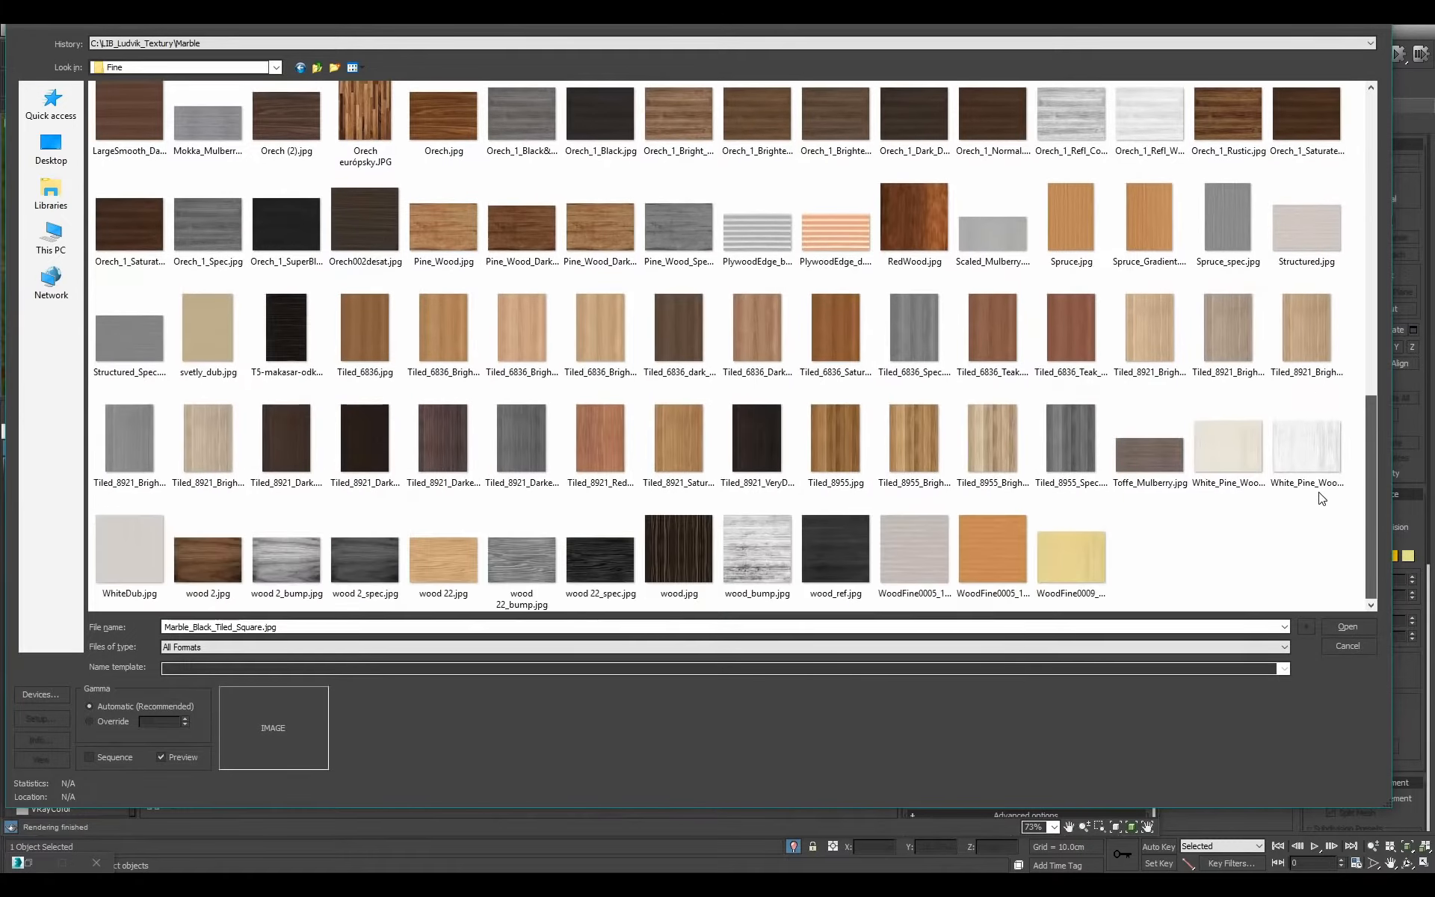
scroll(1320, 456, up, 2)
scroll(1320, 455, up, 5)
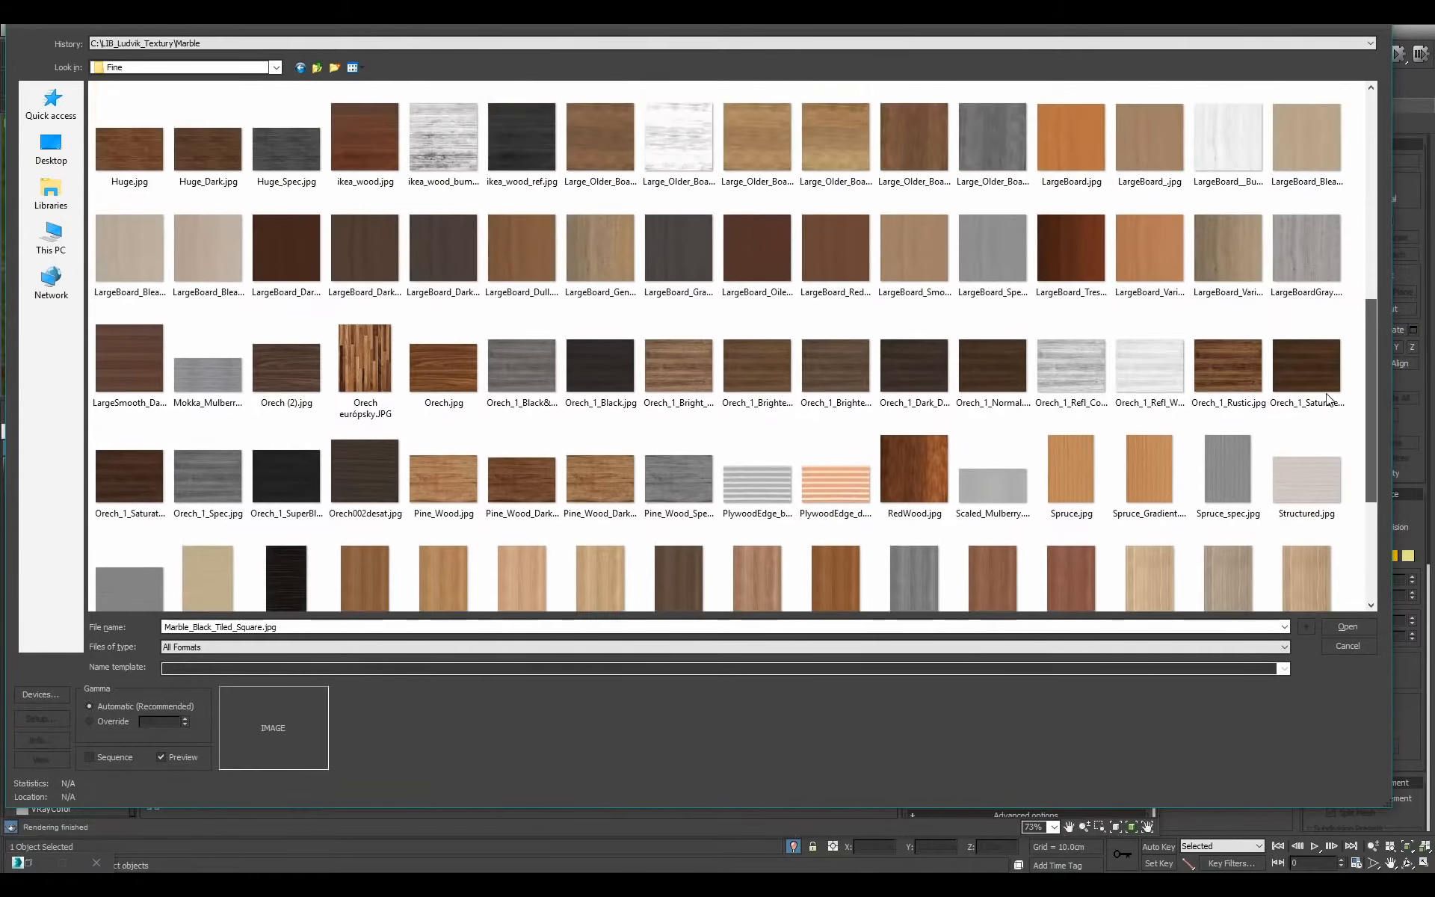
scroll(1330, 290, up, 3)
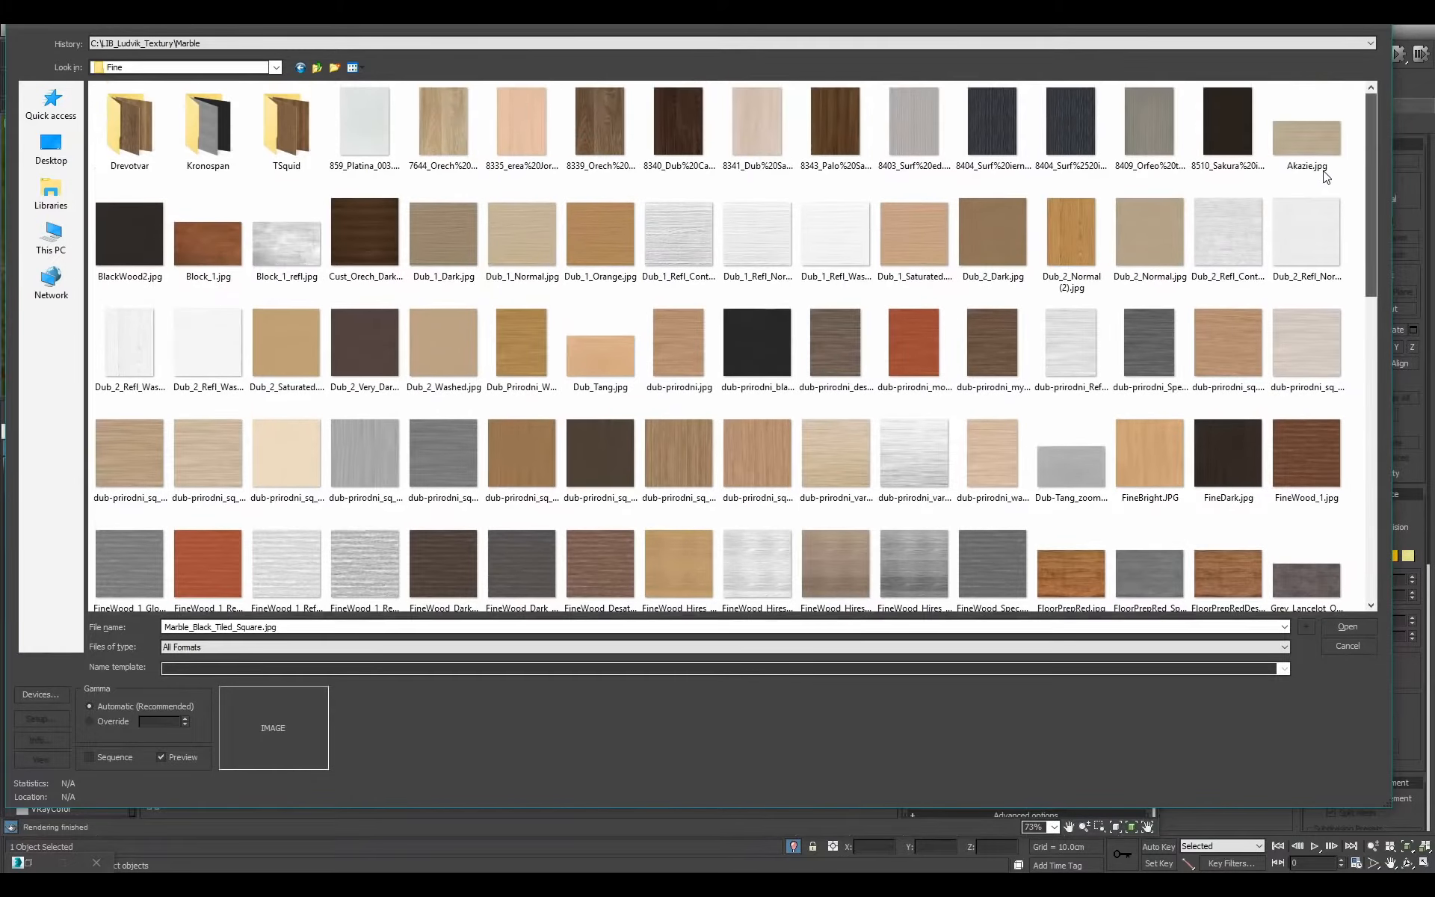
scroll(1329, 299, down, 6)
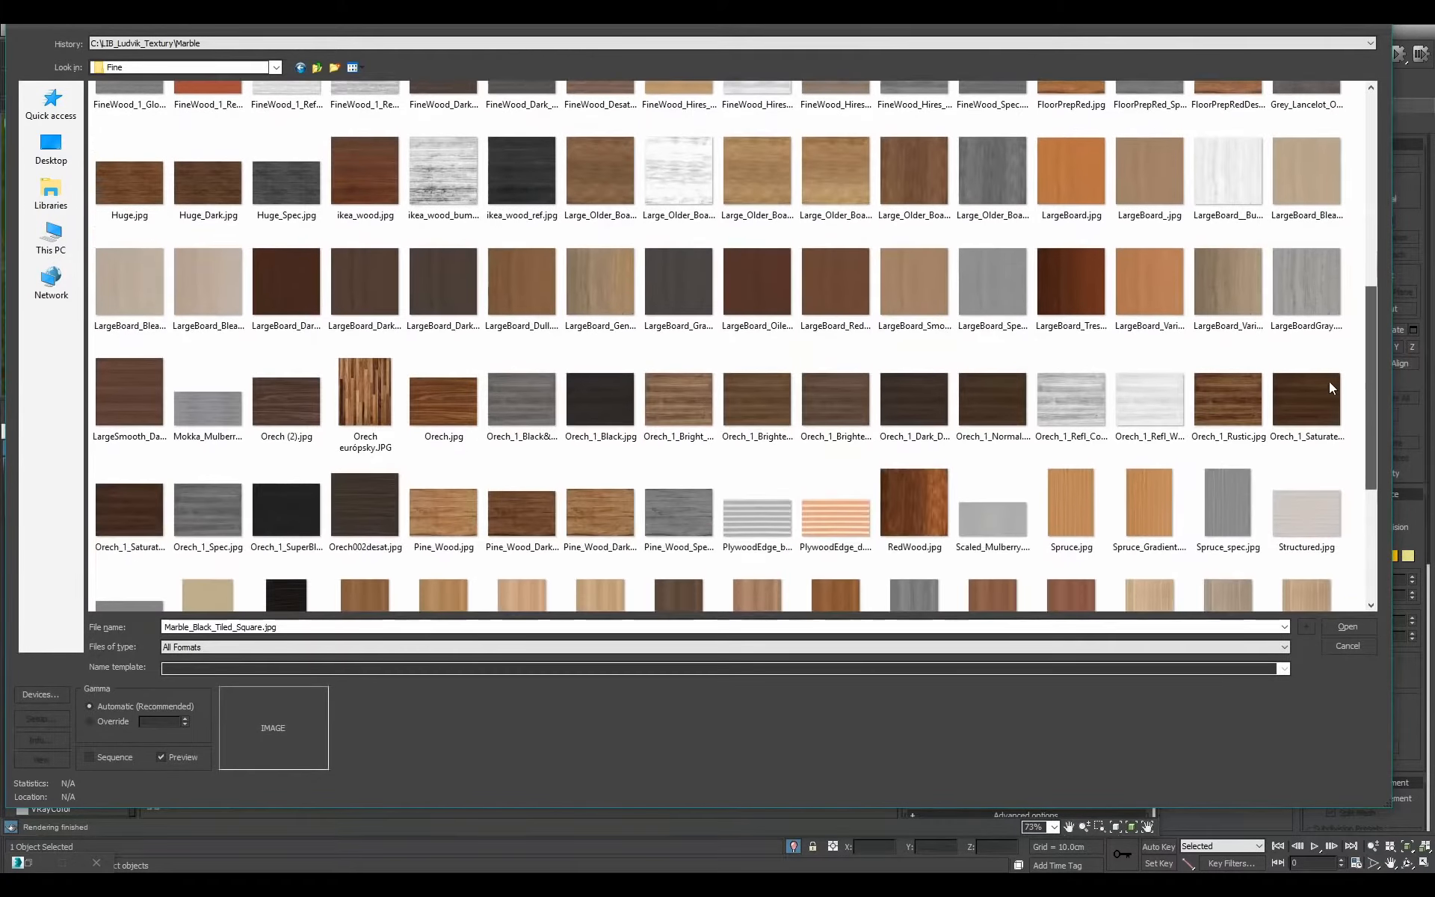
scroll(1329, 389, down, 3)
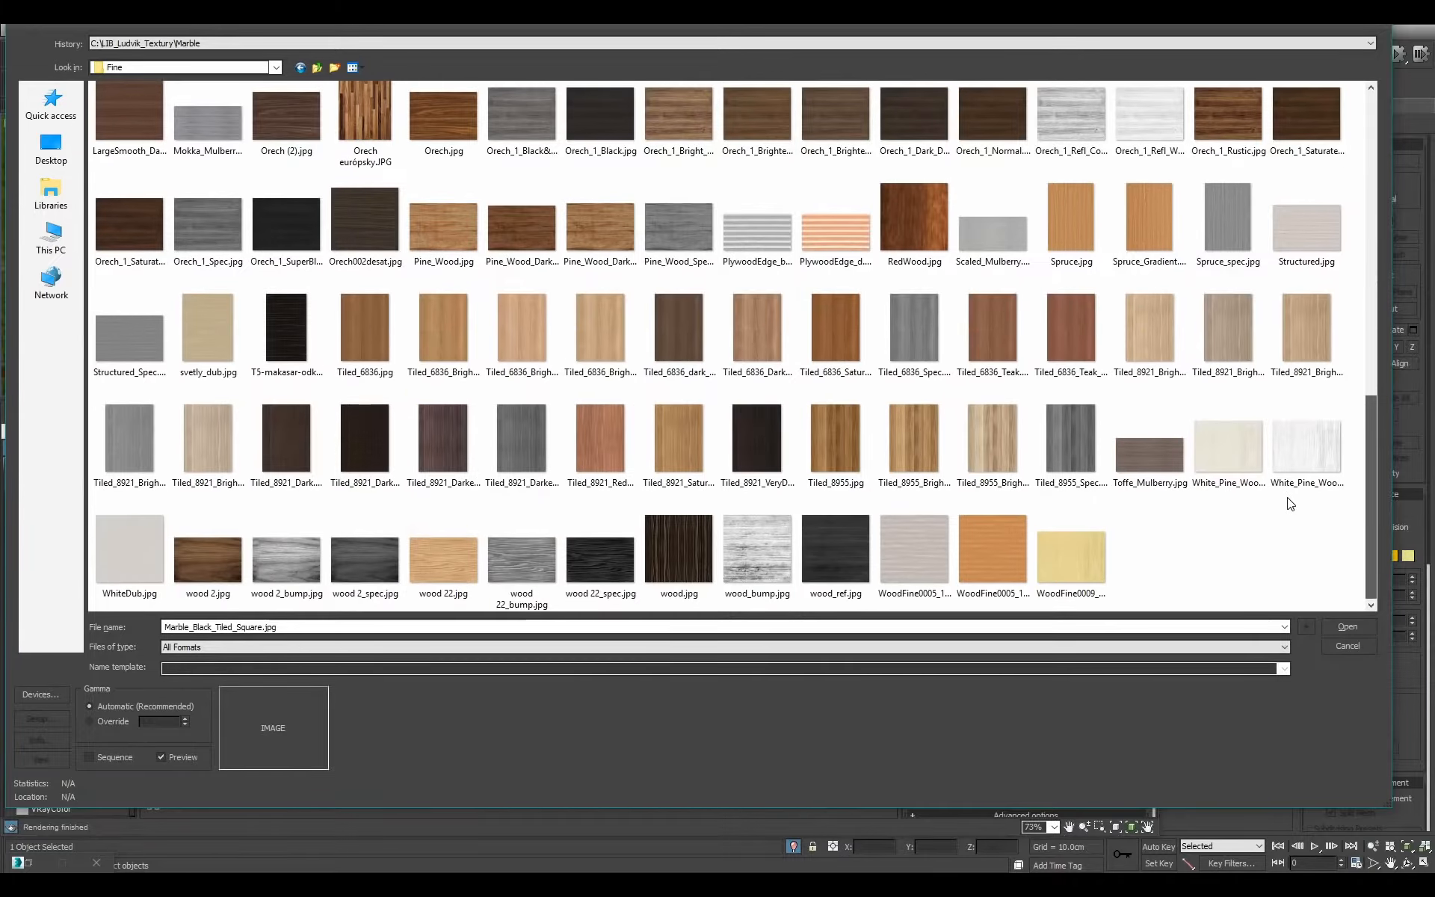
scroll(1270, 374, up, 10)
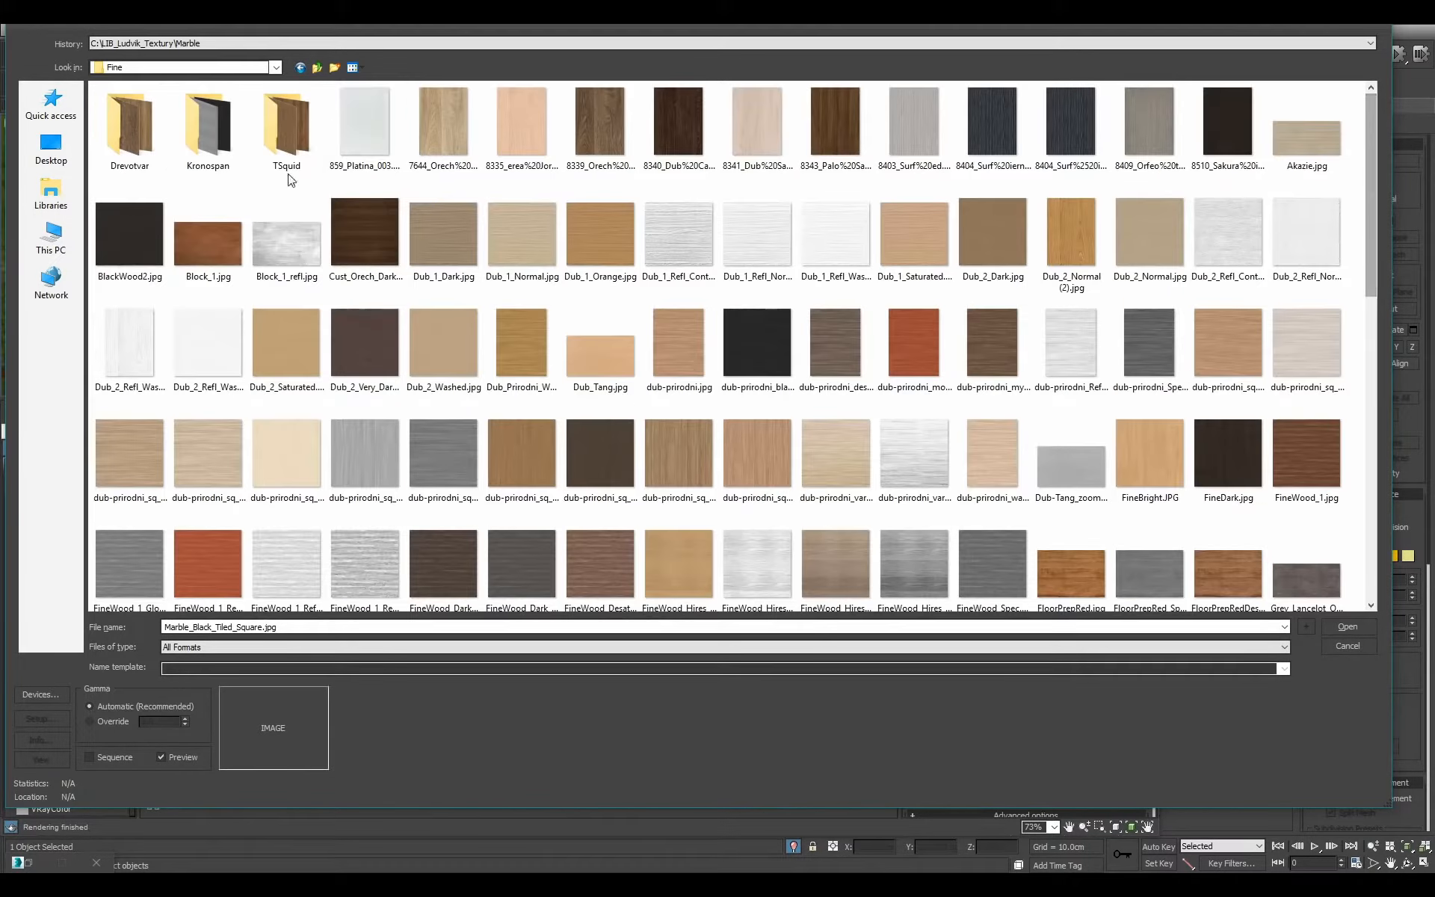
Check the TSquid and Kronospan subfolders for a suitable wood texture.
double_click(303, 127)
click(316, 67)
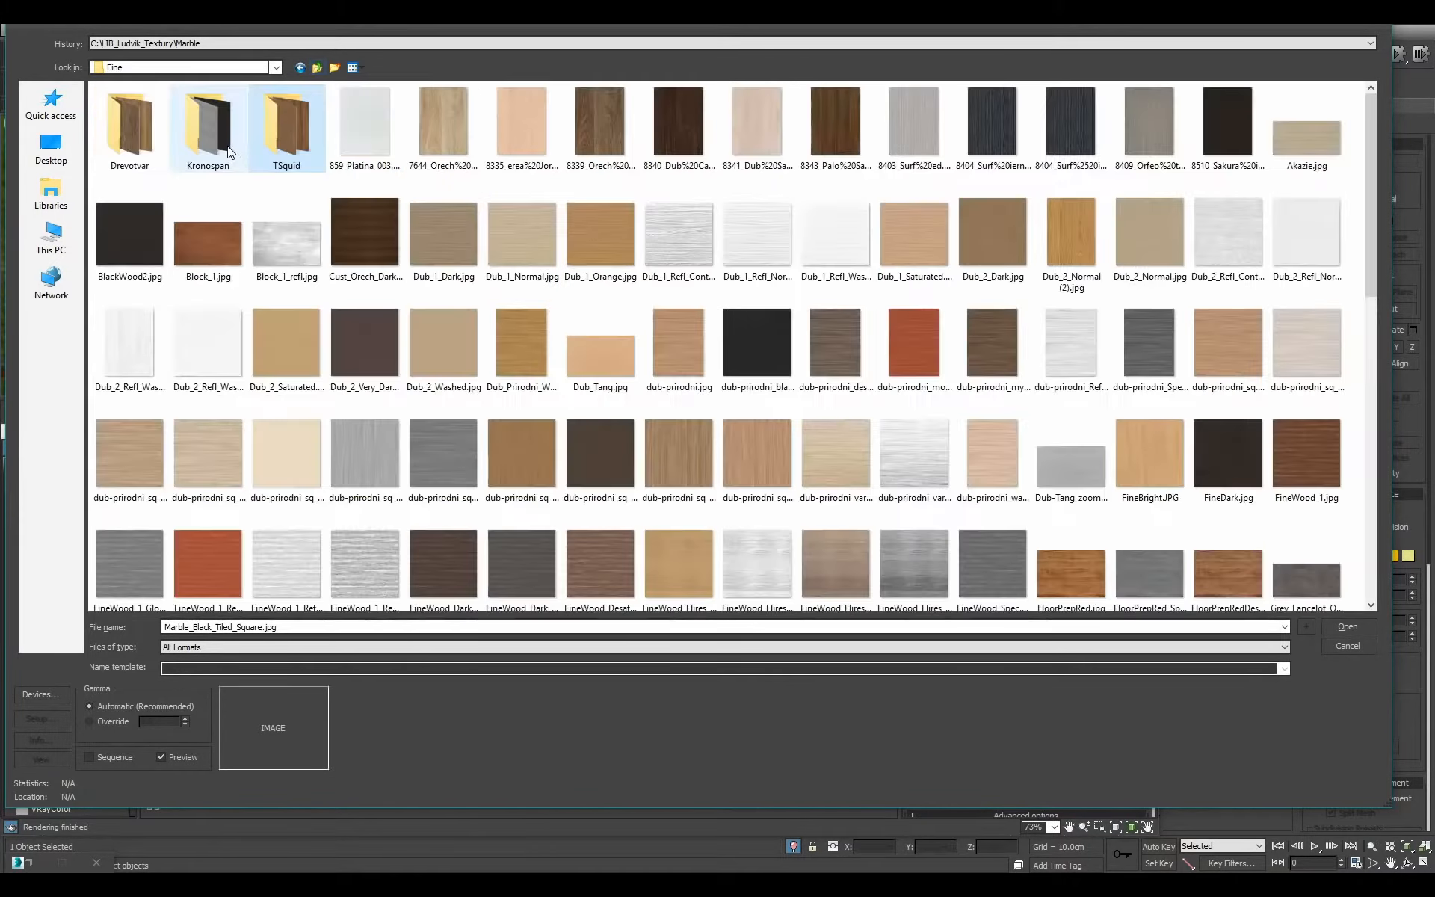
double_click(209, 124)
scroll(401, 237, down, 3)
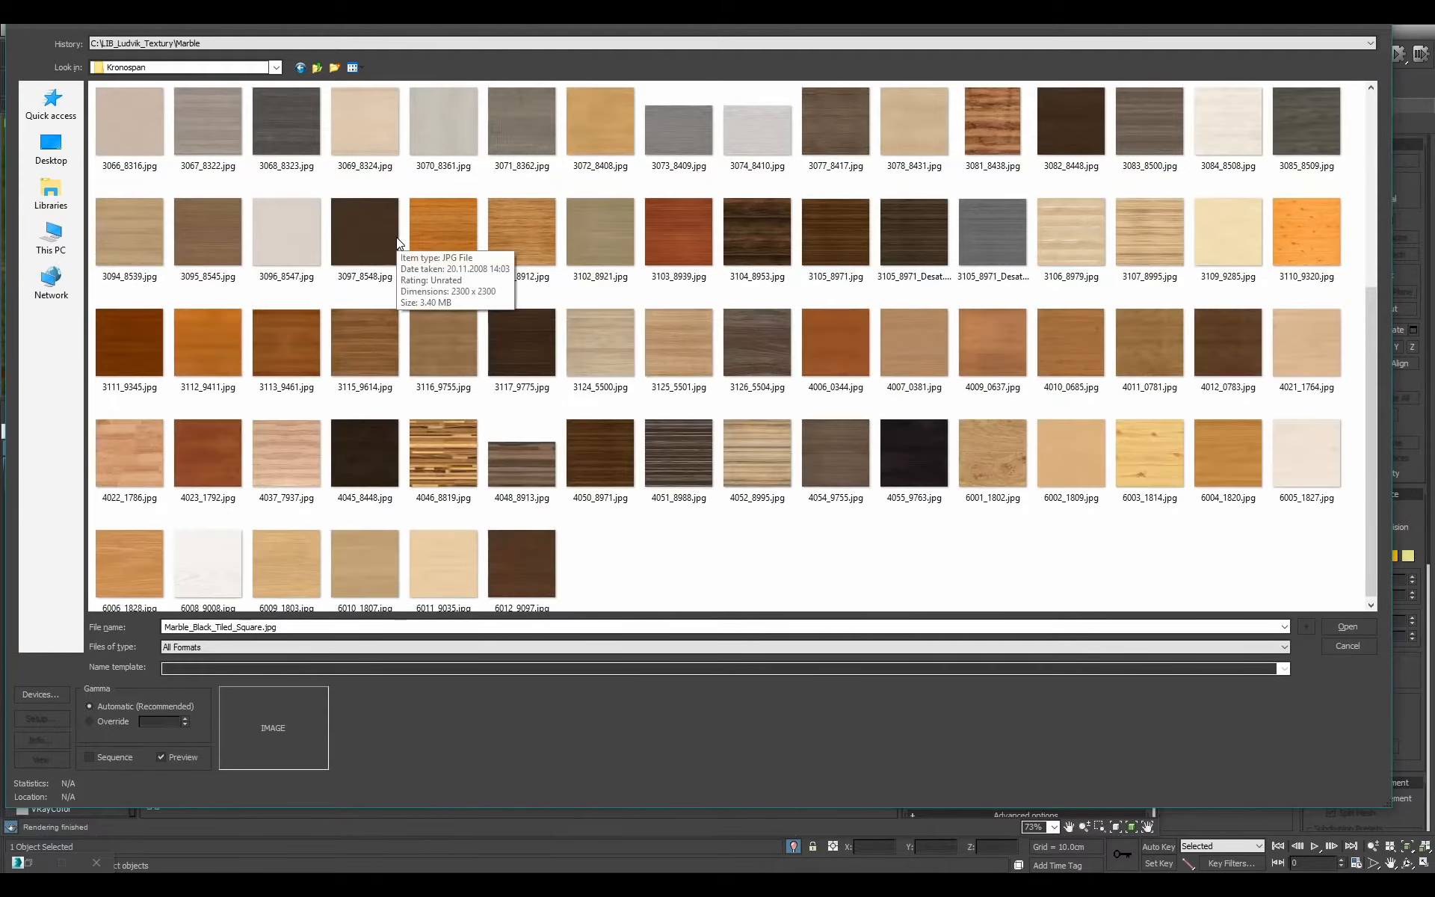
scroll(728, 537, up, 3)
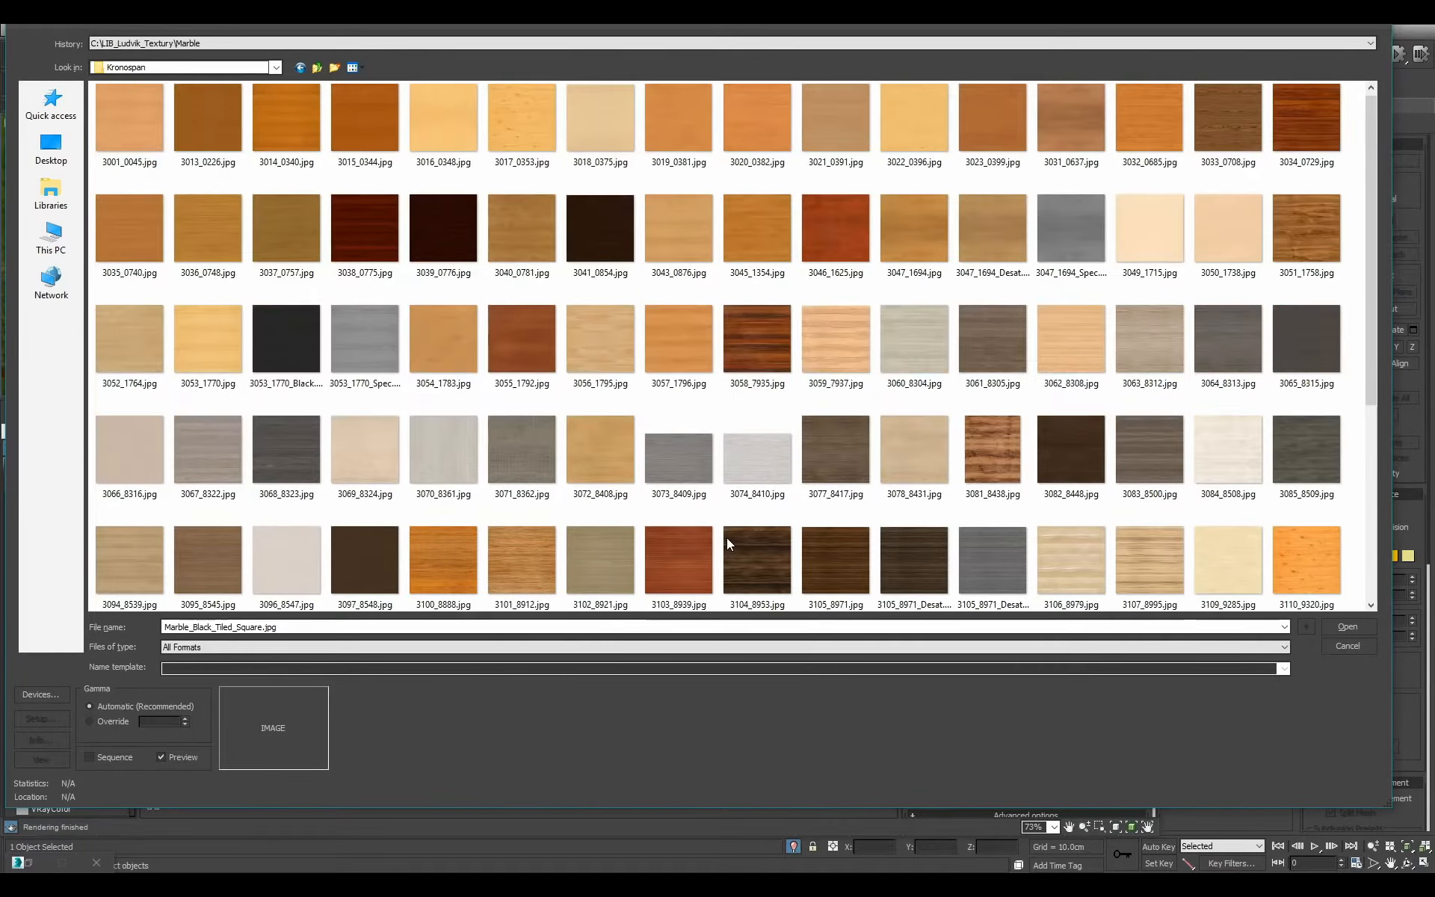
Load the dark wood texture 8601.jpg from the Drevotvar folder as the bitmap.
click(317, 67)
double_click(130, 130)
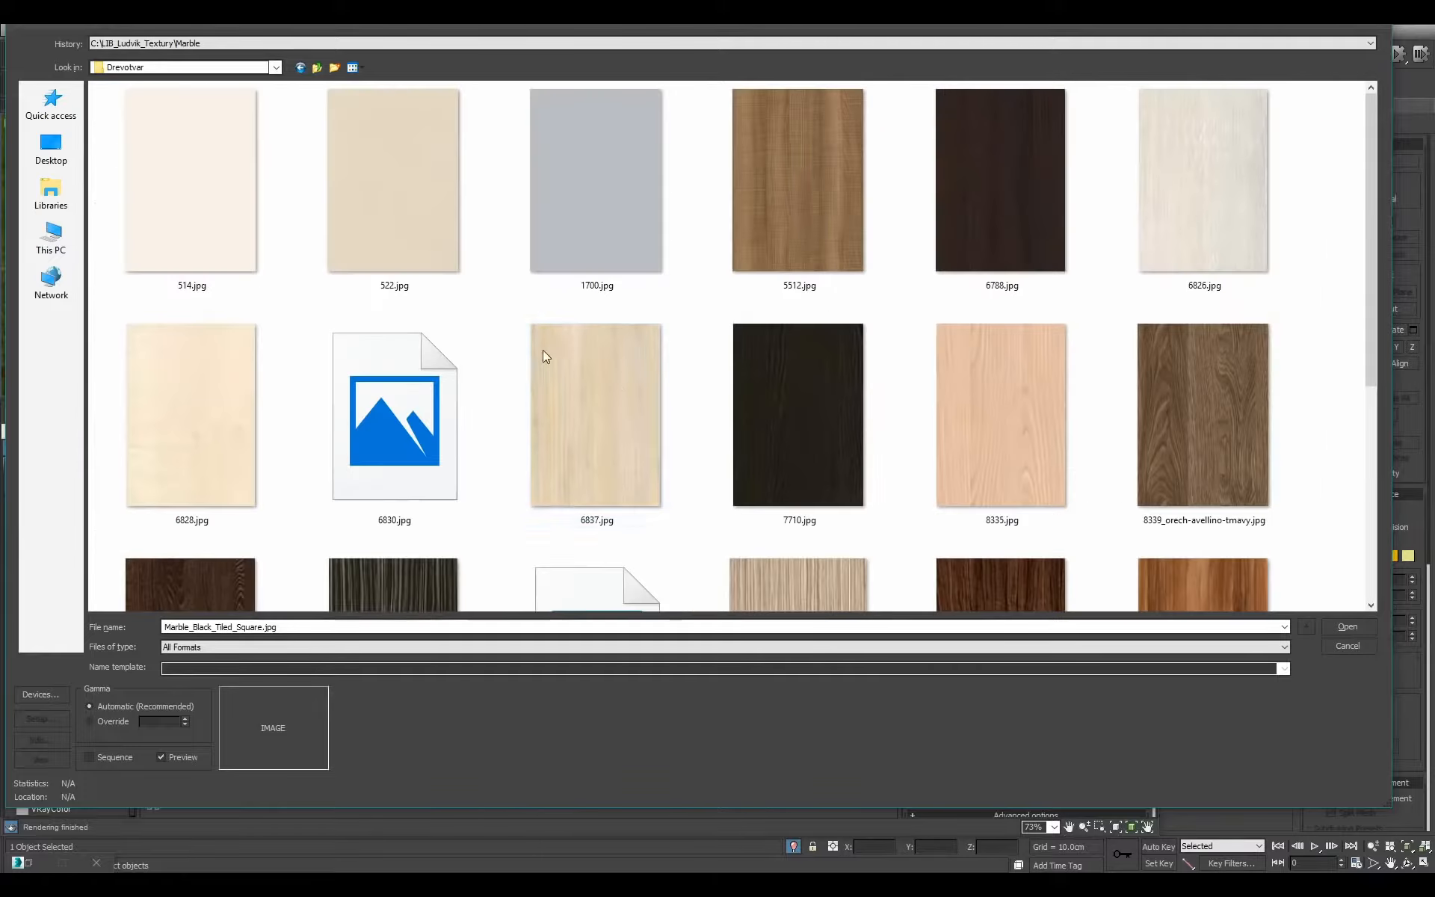
scroll(1271, 366, down, 4)
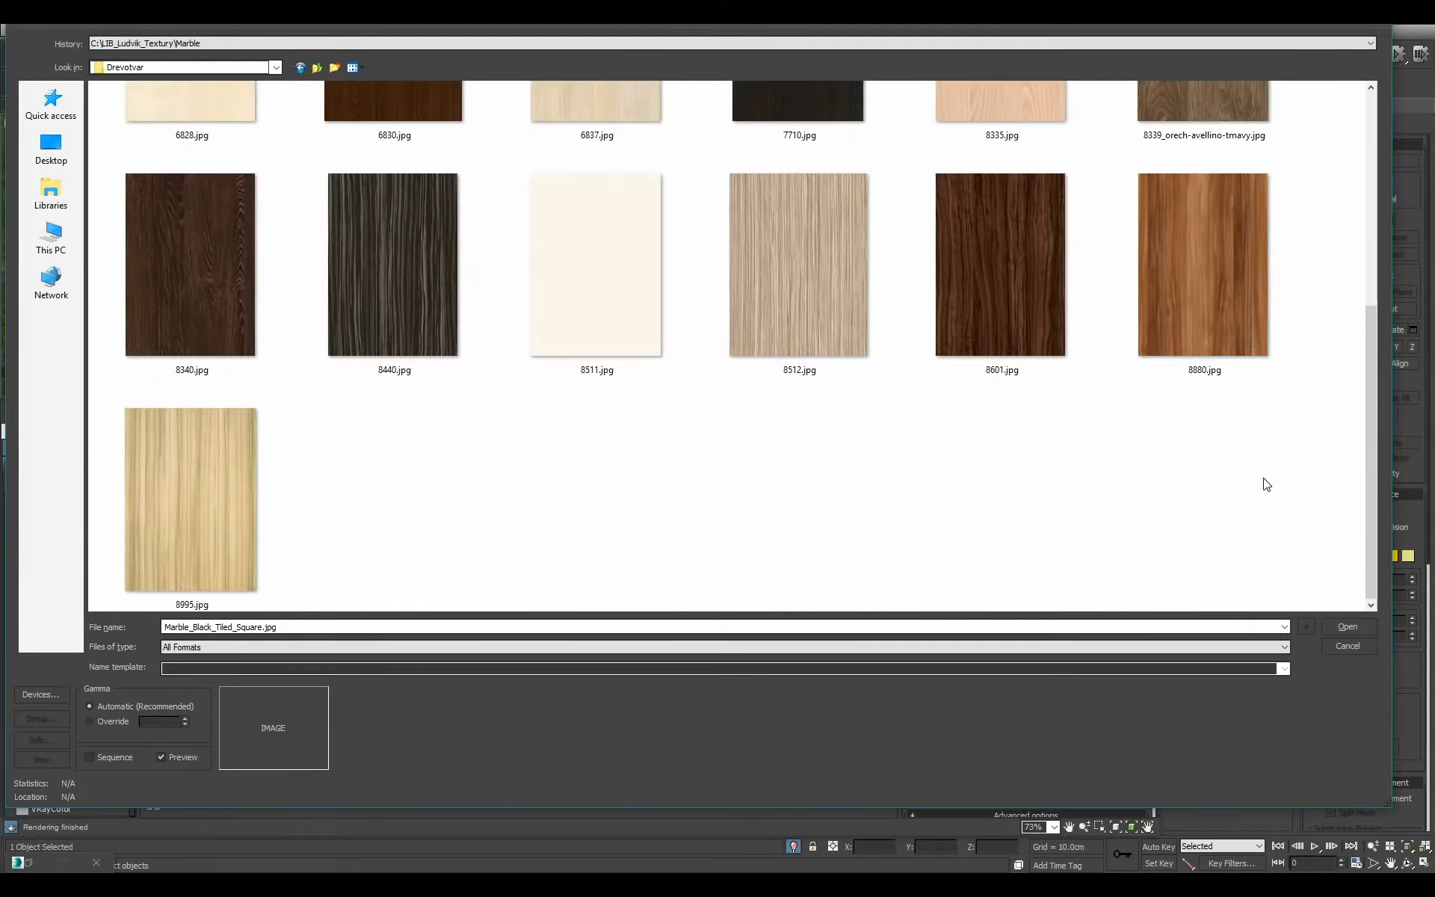
scroll(1263, 486, up, 3)
scroll(1261, 489, down, 3)
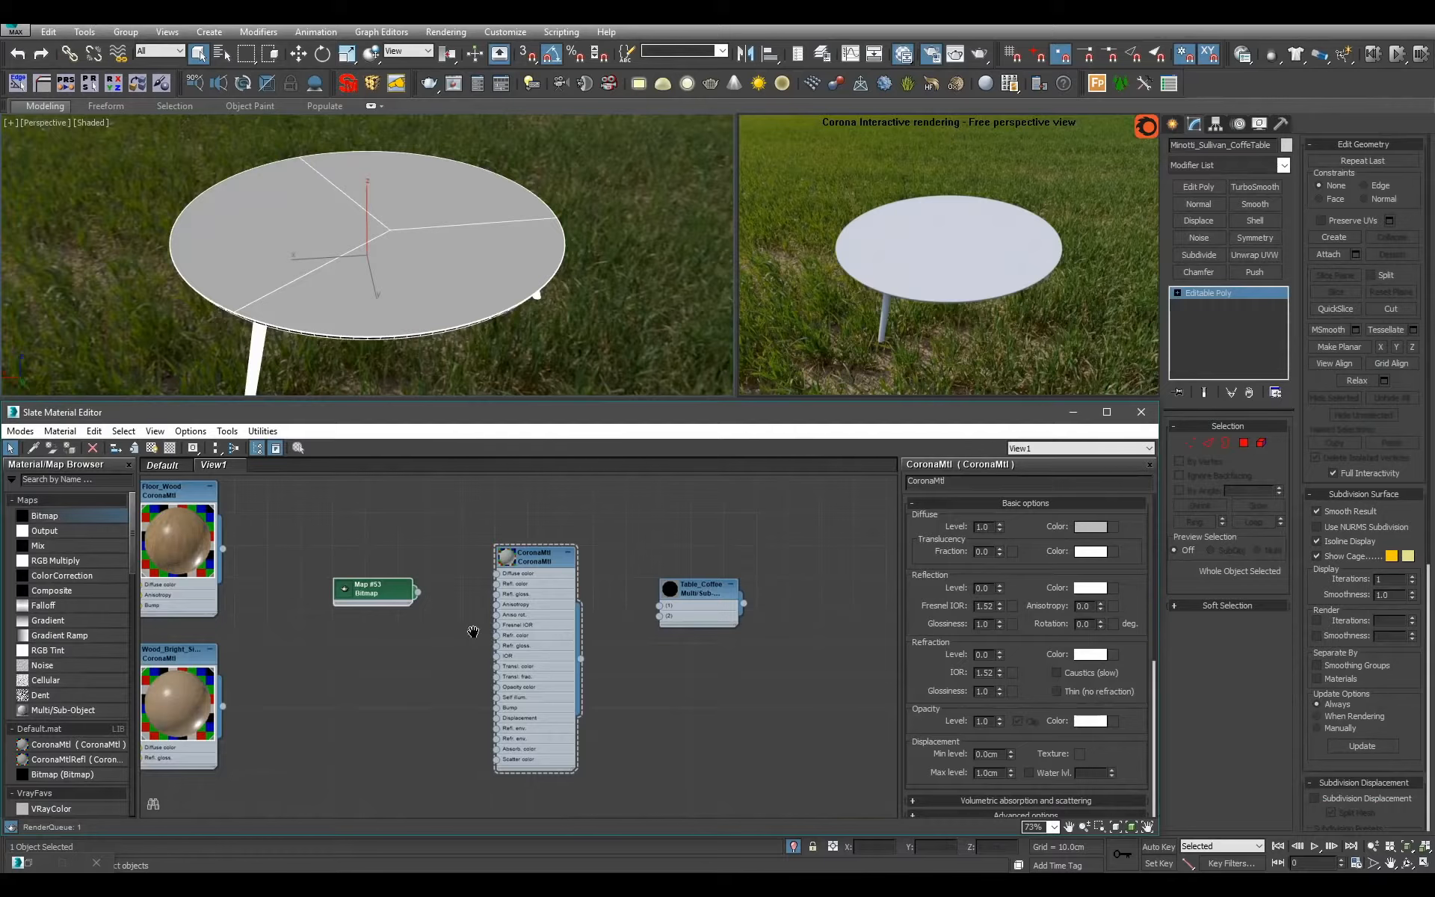
Connect the dark wood bitmap to the Diffuse color input of the new CoronaMtl.
middle_drag(473, 631, 660, 594)
scroll(661, 595, up, 3)
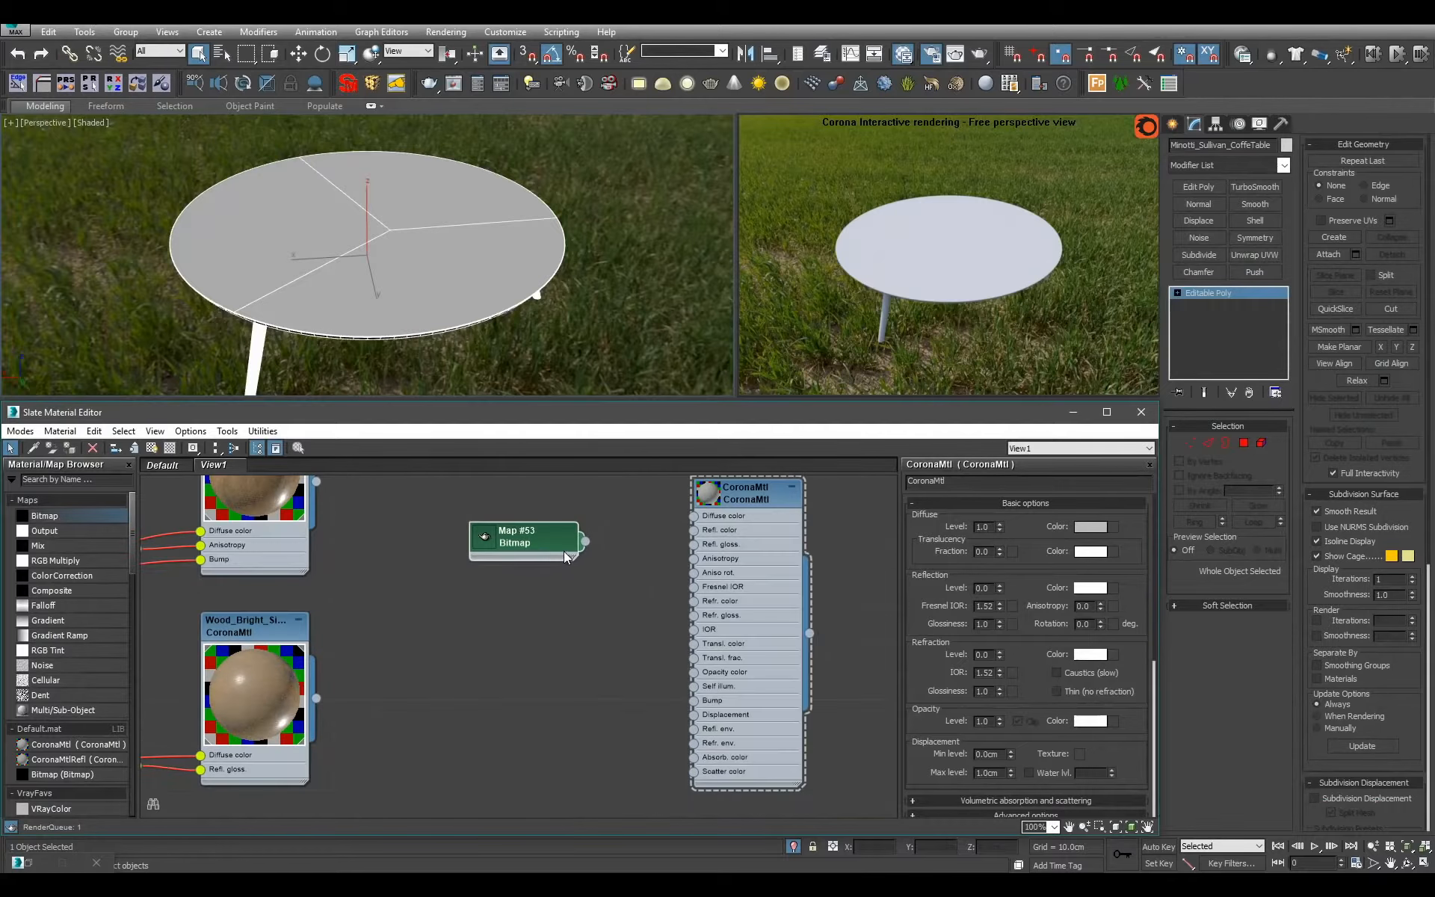
double_click(491, 540)
drag(585, 594, 689, 531)
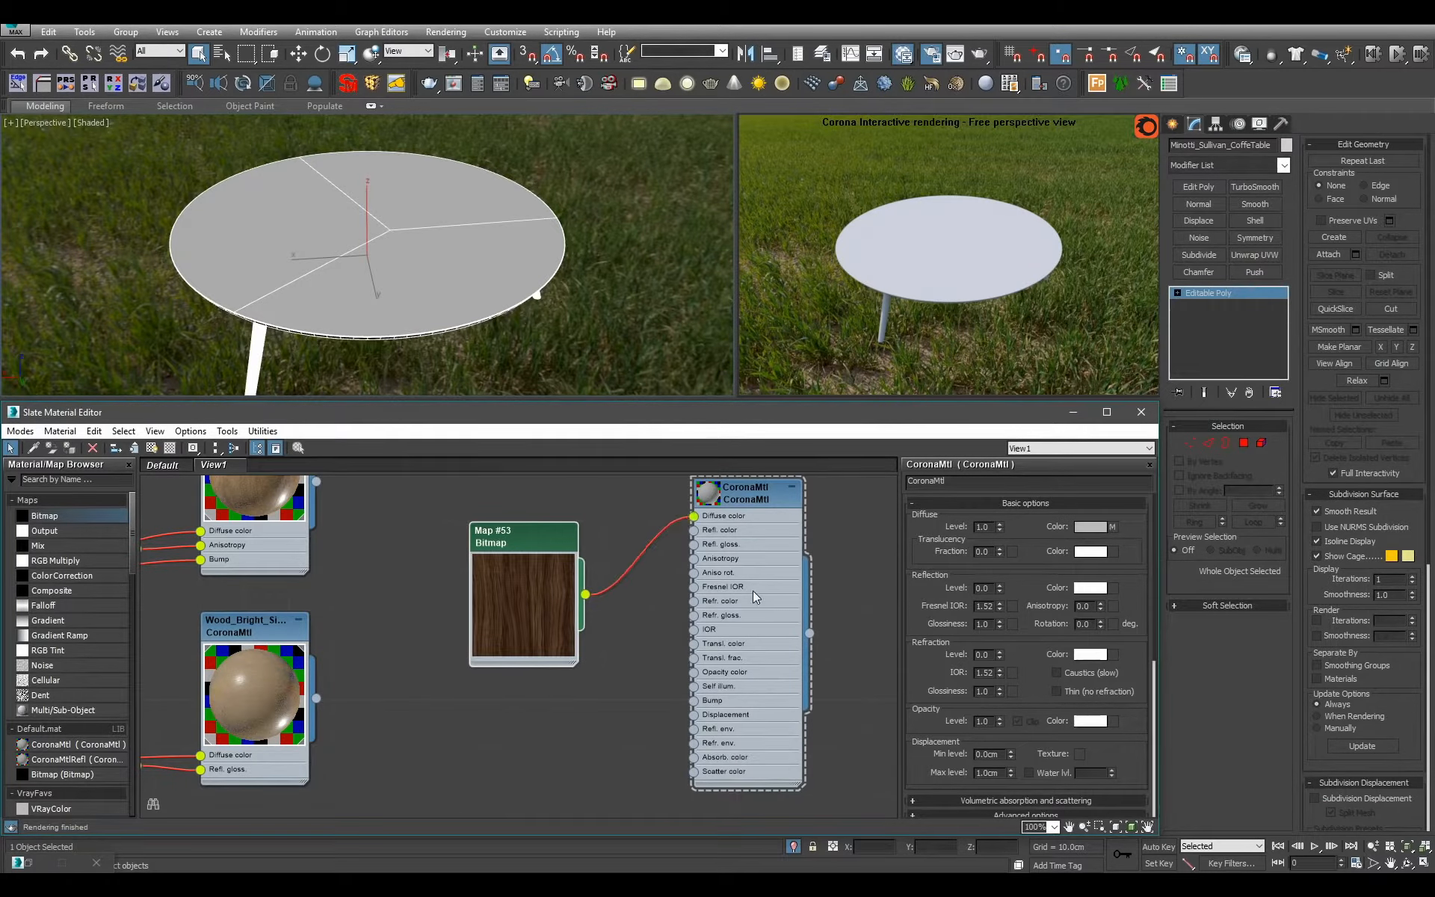
Connect the wood CoronaMtl to the first slot of Table_Coffee and apply the multi-material to the coffee table.
middle_drag(734, 590, 584, 636)
scroll(584, 636, down, 3)
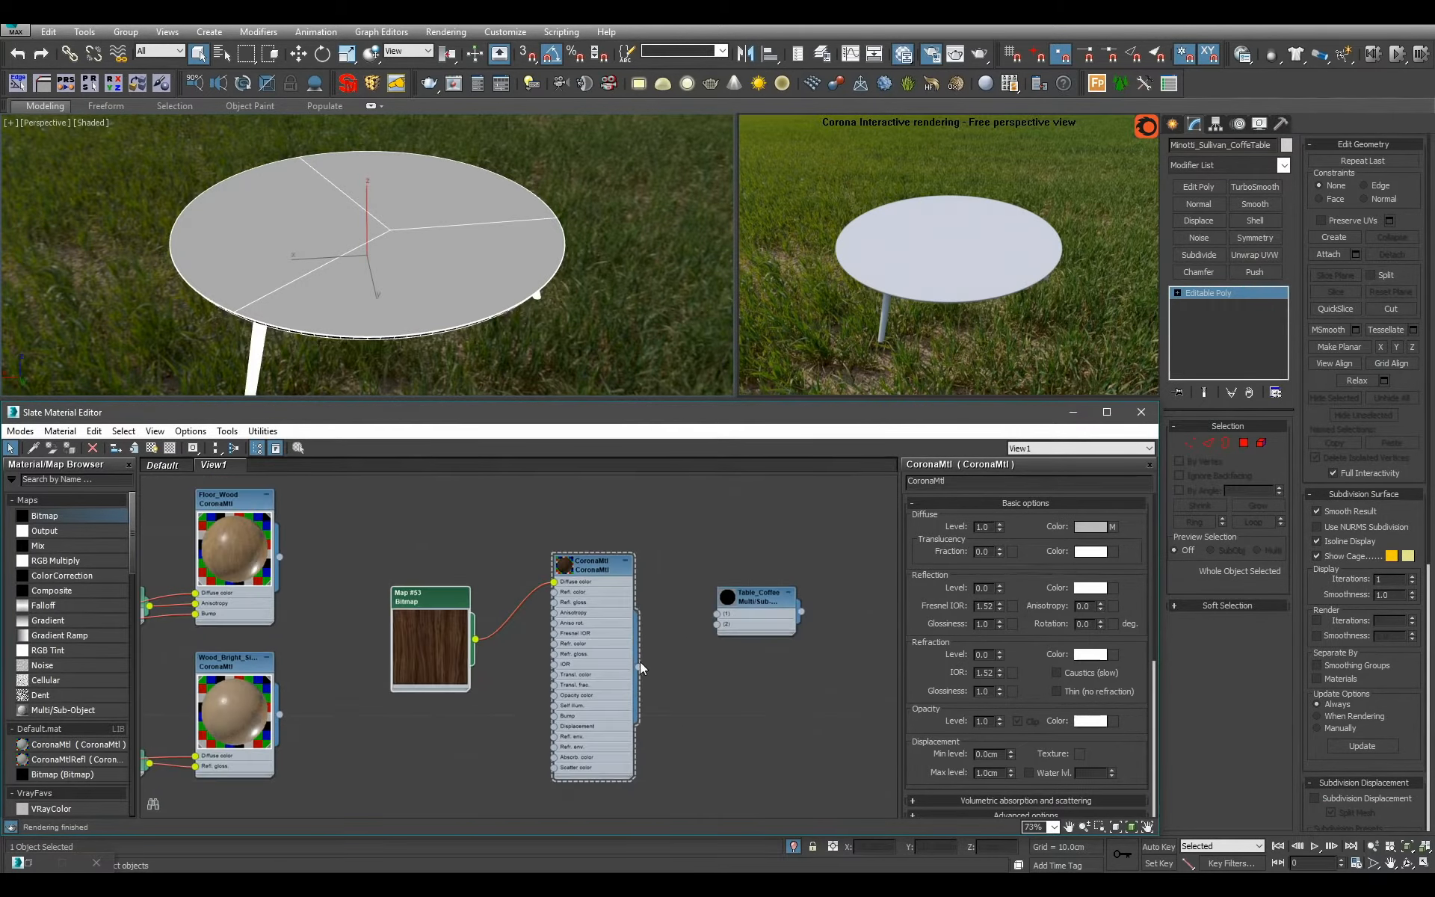
drag(637, 666, 717, 614)
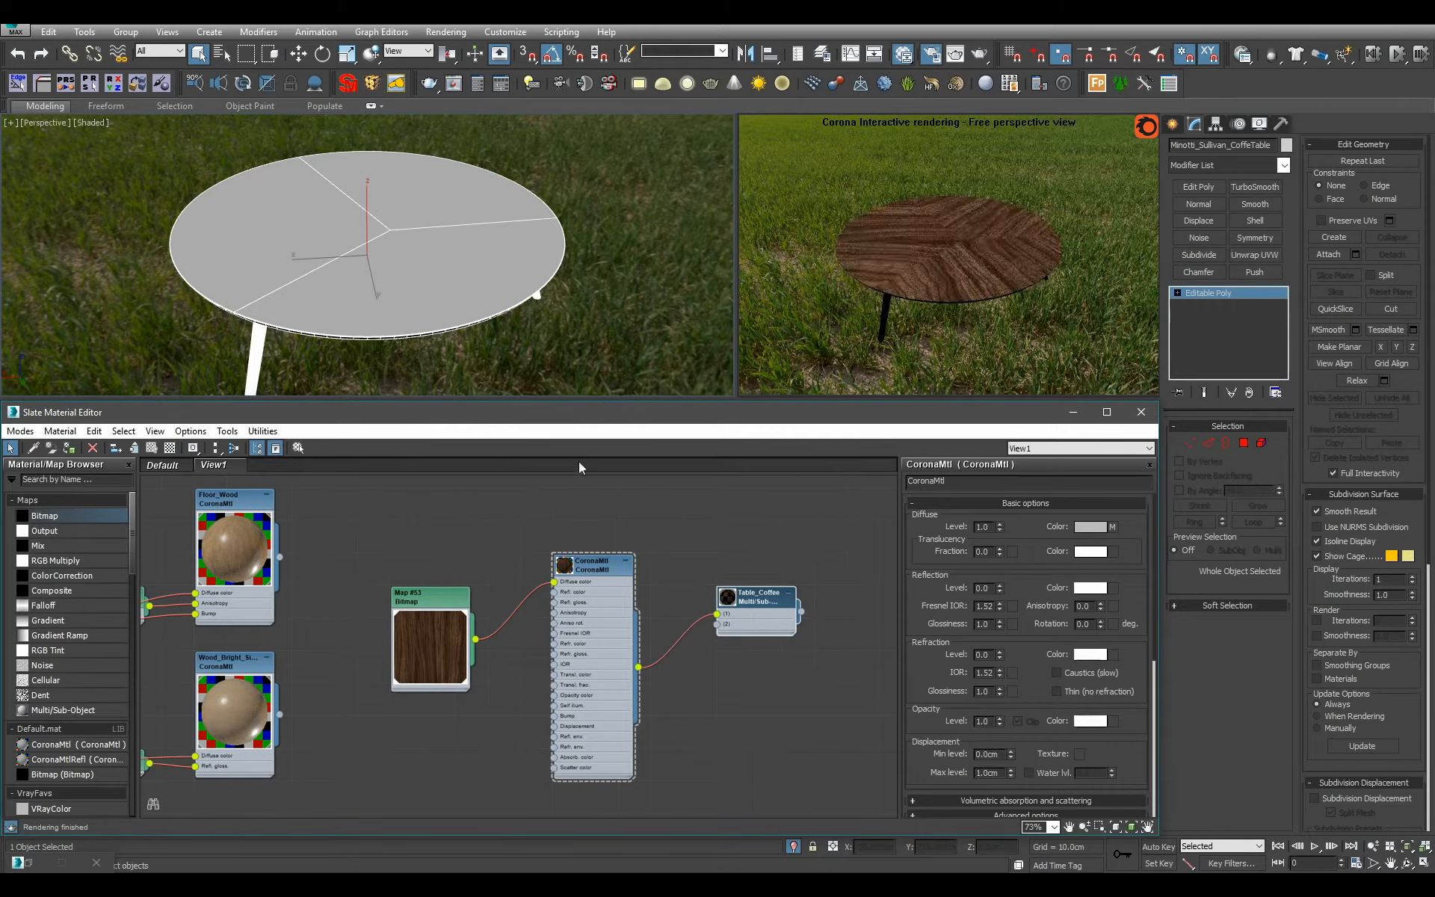
scroll(461, 276, up, 5)
double_click(430, 622)
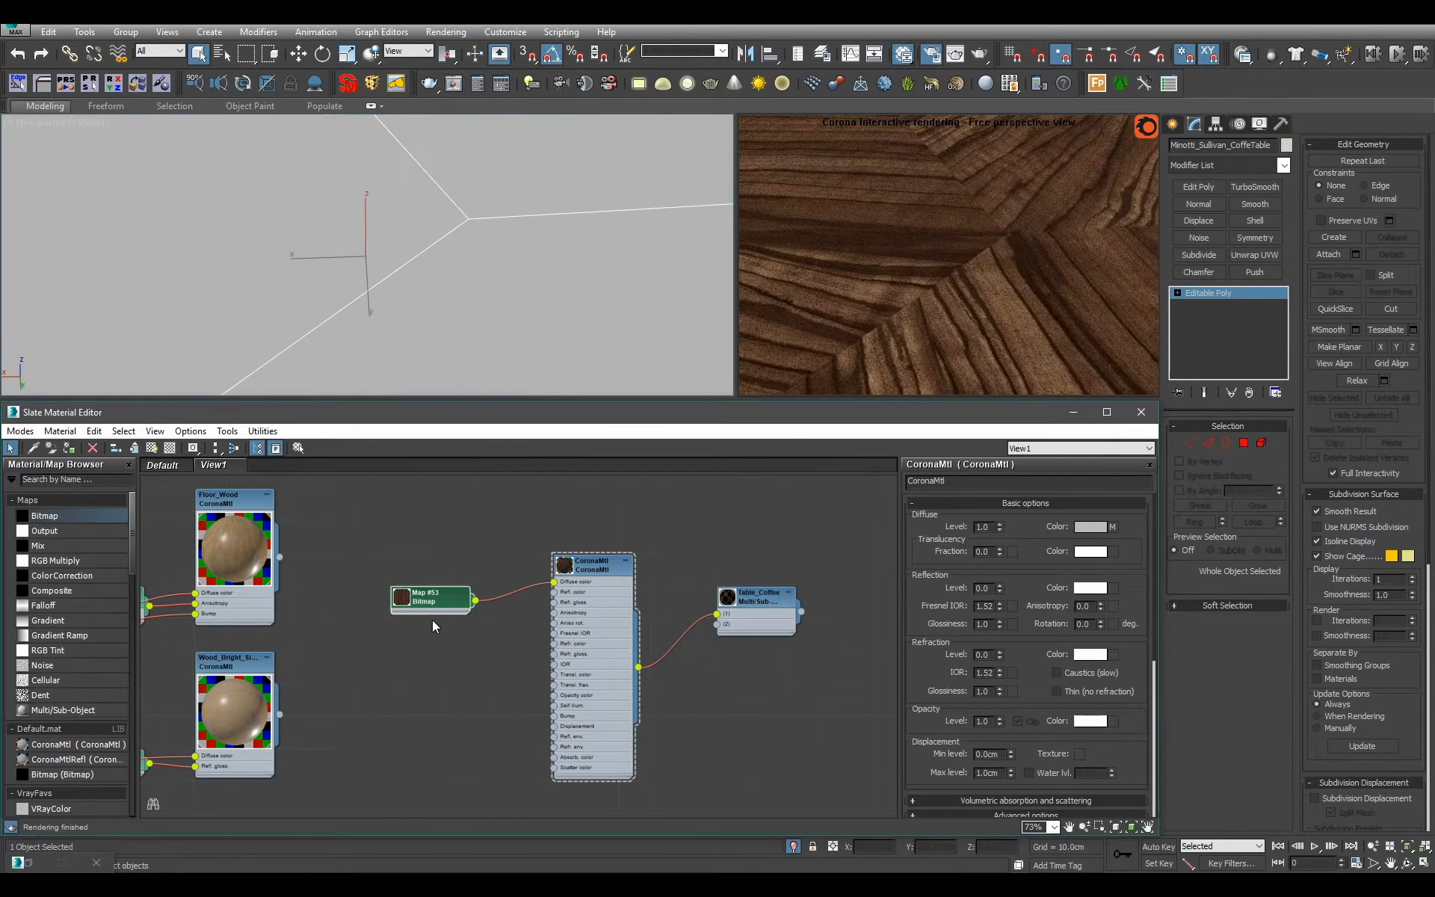
Set the wood CoronaMtl's reflection level to 1.0 and its reflection glossiness to 0.6.
alt+middle_drag(423, 299, 428, 258)
scroll(426, 318, down, 5)
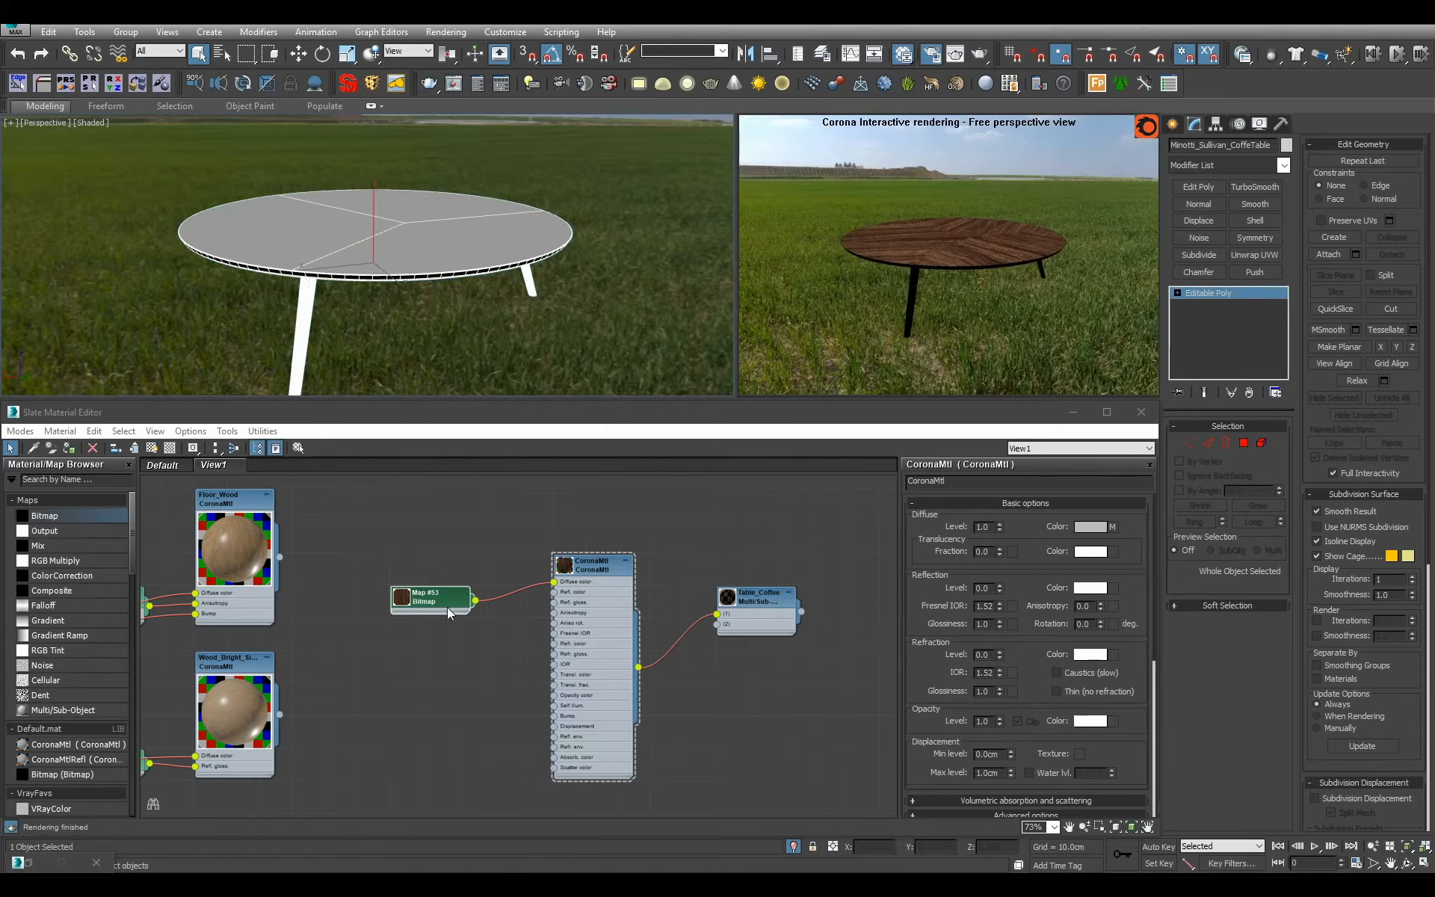
click(620, 639)
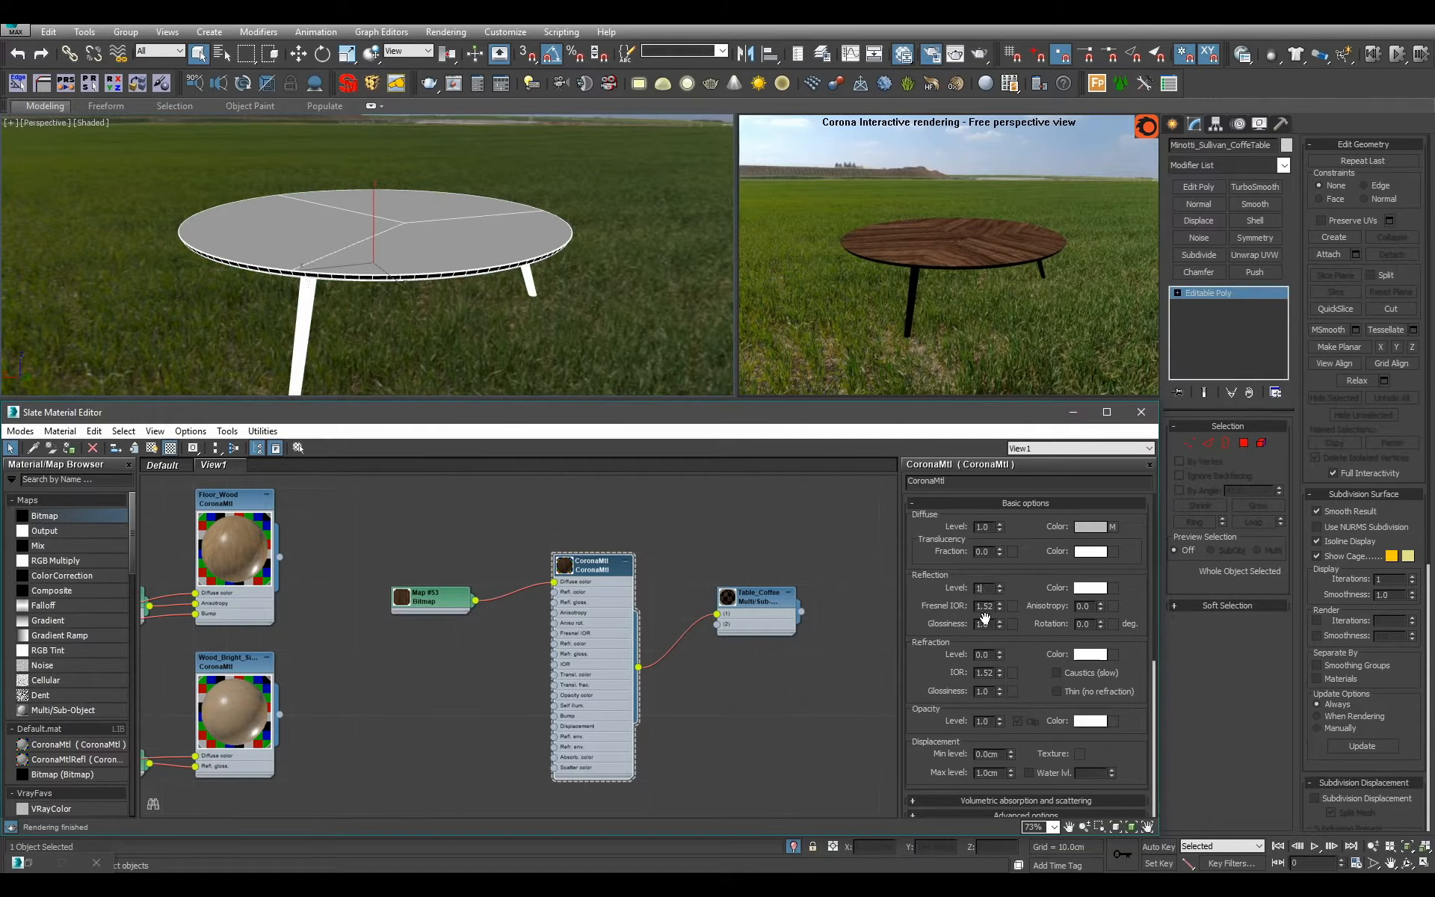
key(Return)
alt+middle_drag(479, 319, 466, 327)
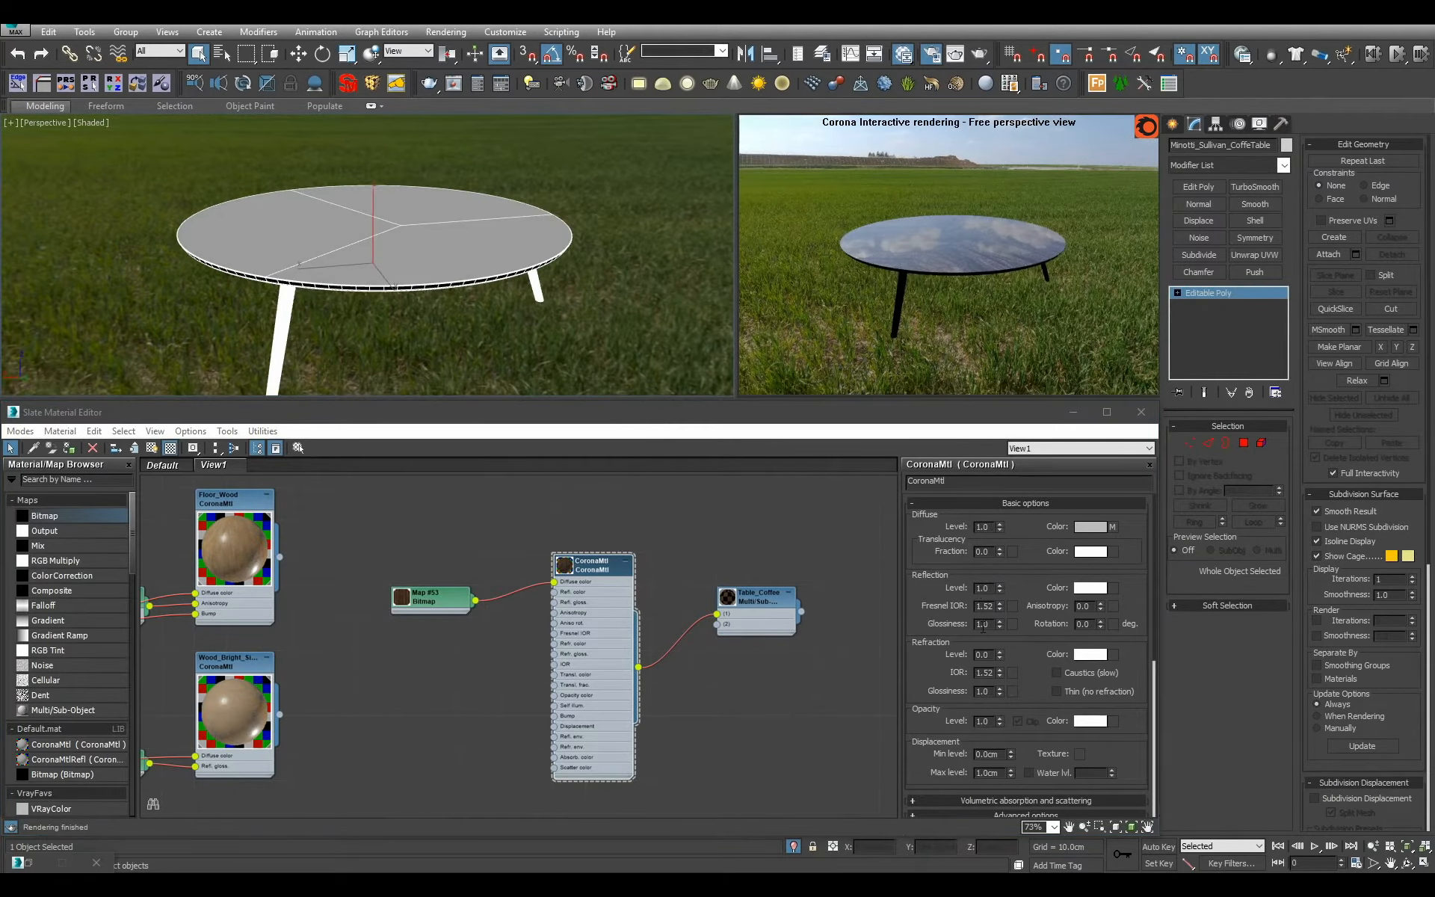
double_click(983, 624)
text(0.5)
key(Return)
text(.)
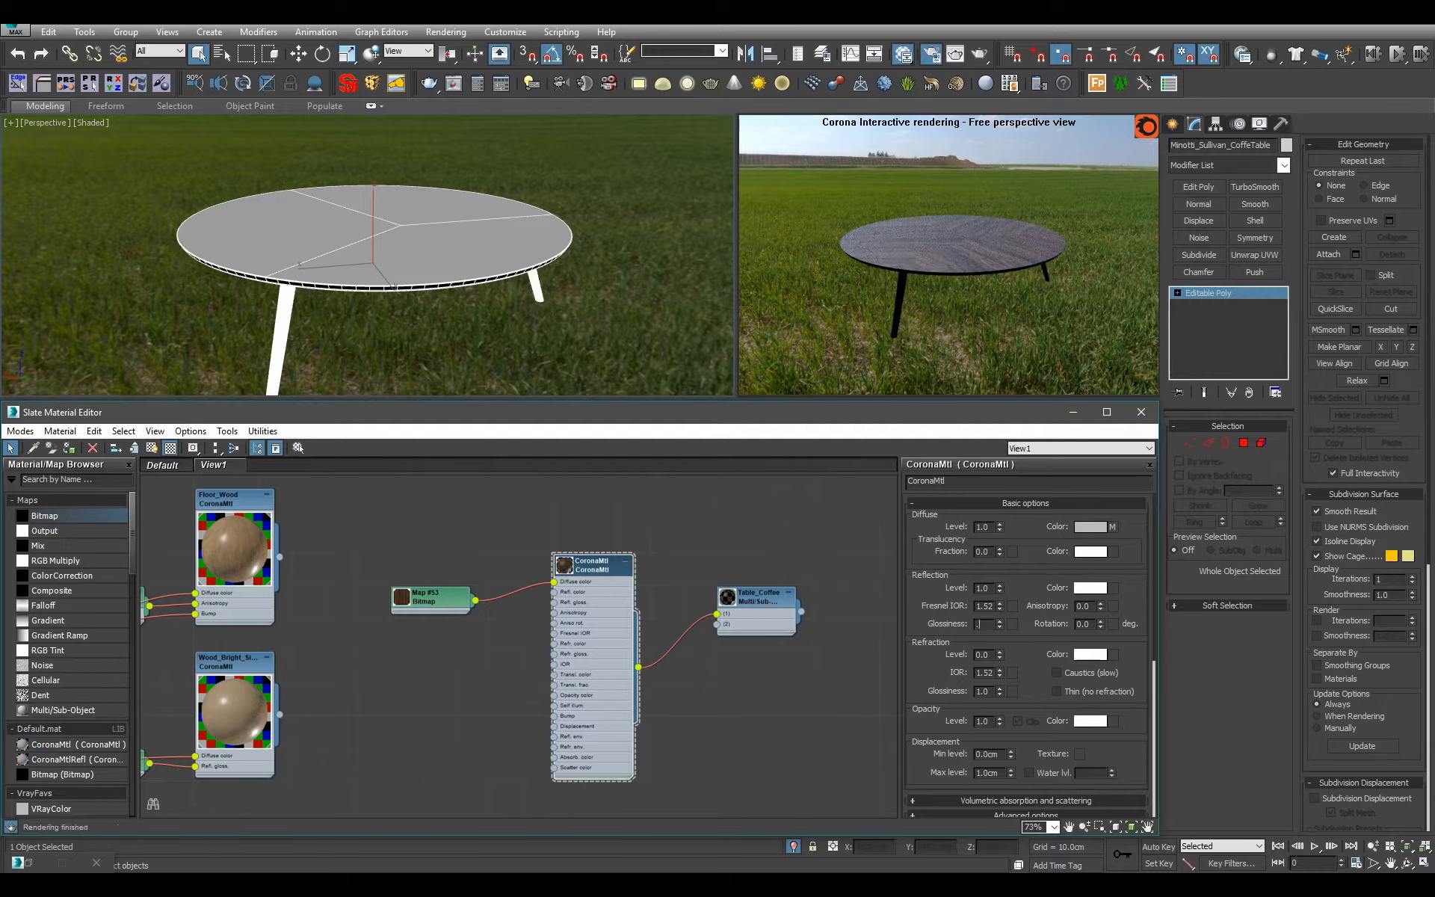
text(6)
key(Return)
alt+middle_drag(523, 312, 540, 491)
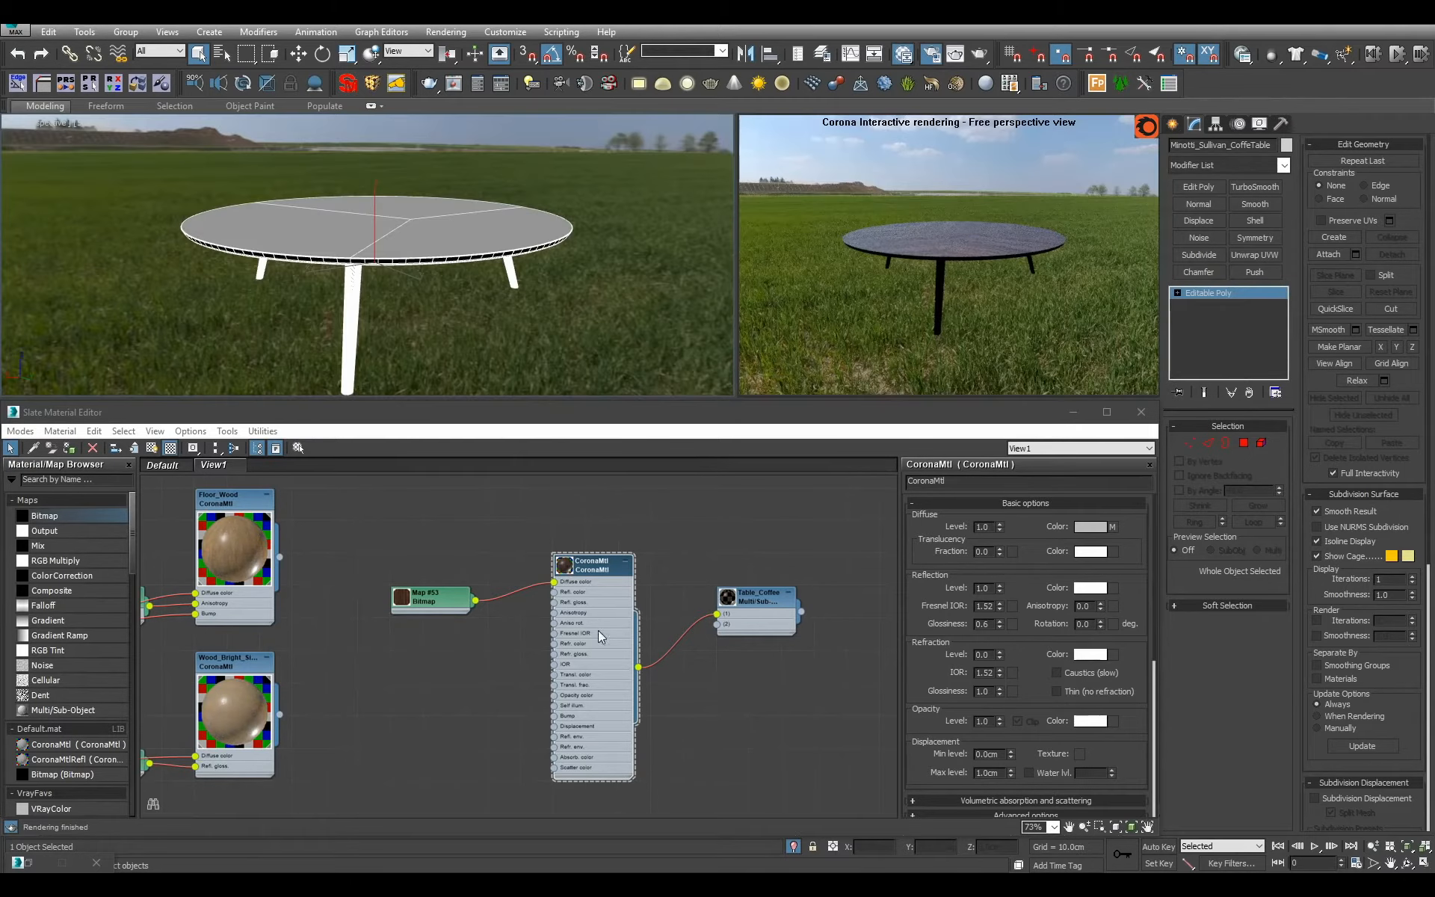
Compact the wood CoronaMtl node by hiding unused inputs and its large preview, and rename the material as Wood_Structured.
scroll(598, 630, up, 2)
double_click(493, 605)
key(h)
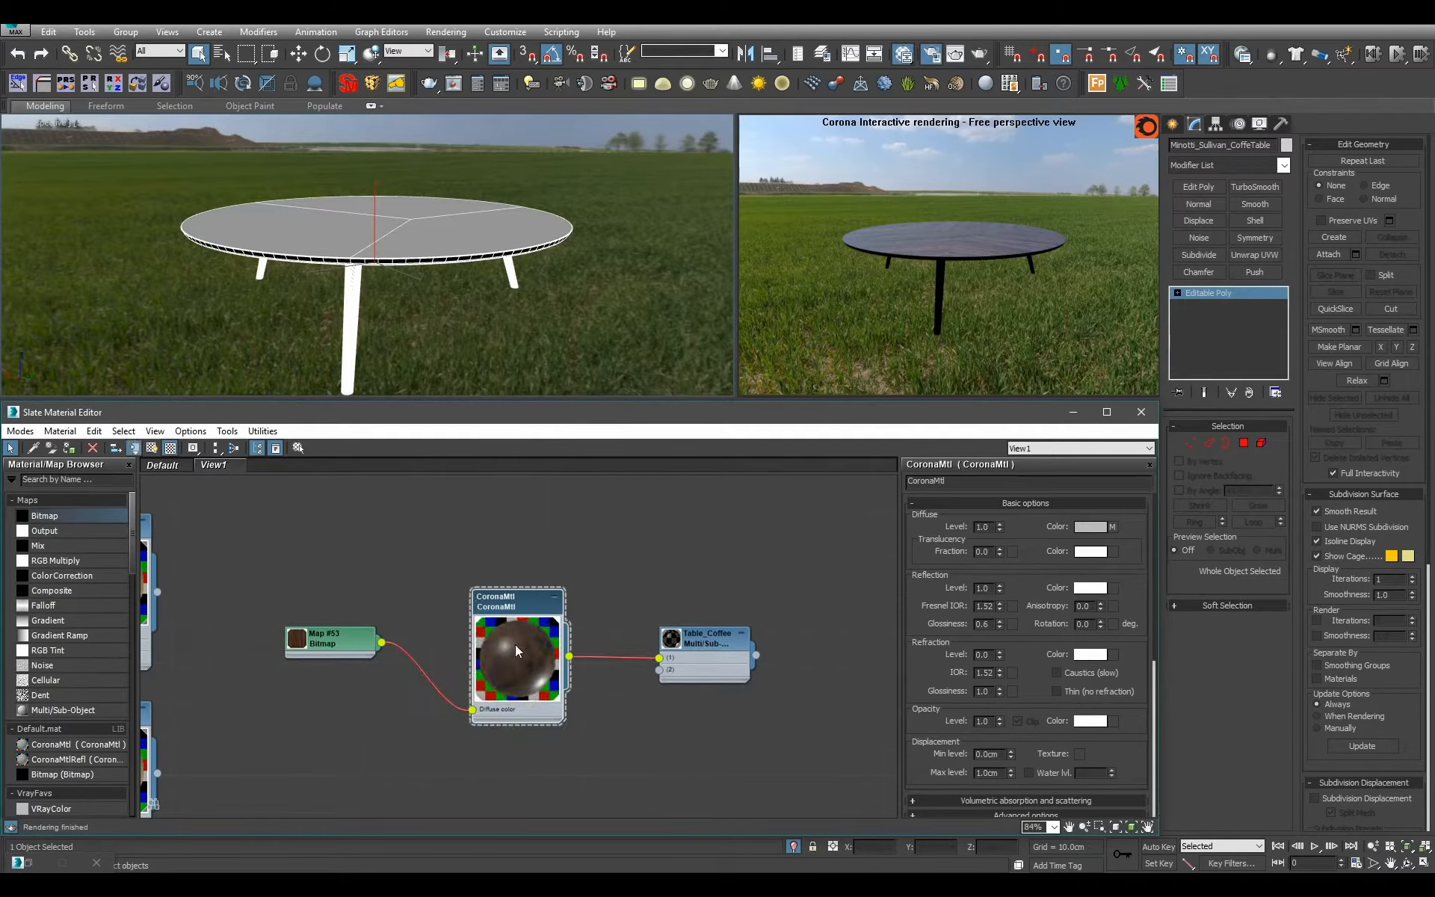
double_click(519, 649)
click(554, 597)
middle_drag(491, 638, 547, 688)
drag(393, 686, 393, 648)
middle_drag(548, 689, 434, 631)
click(476, 600)
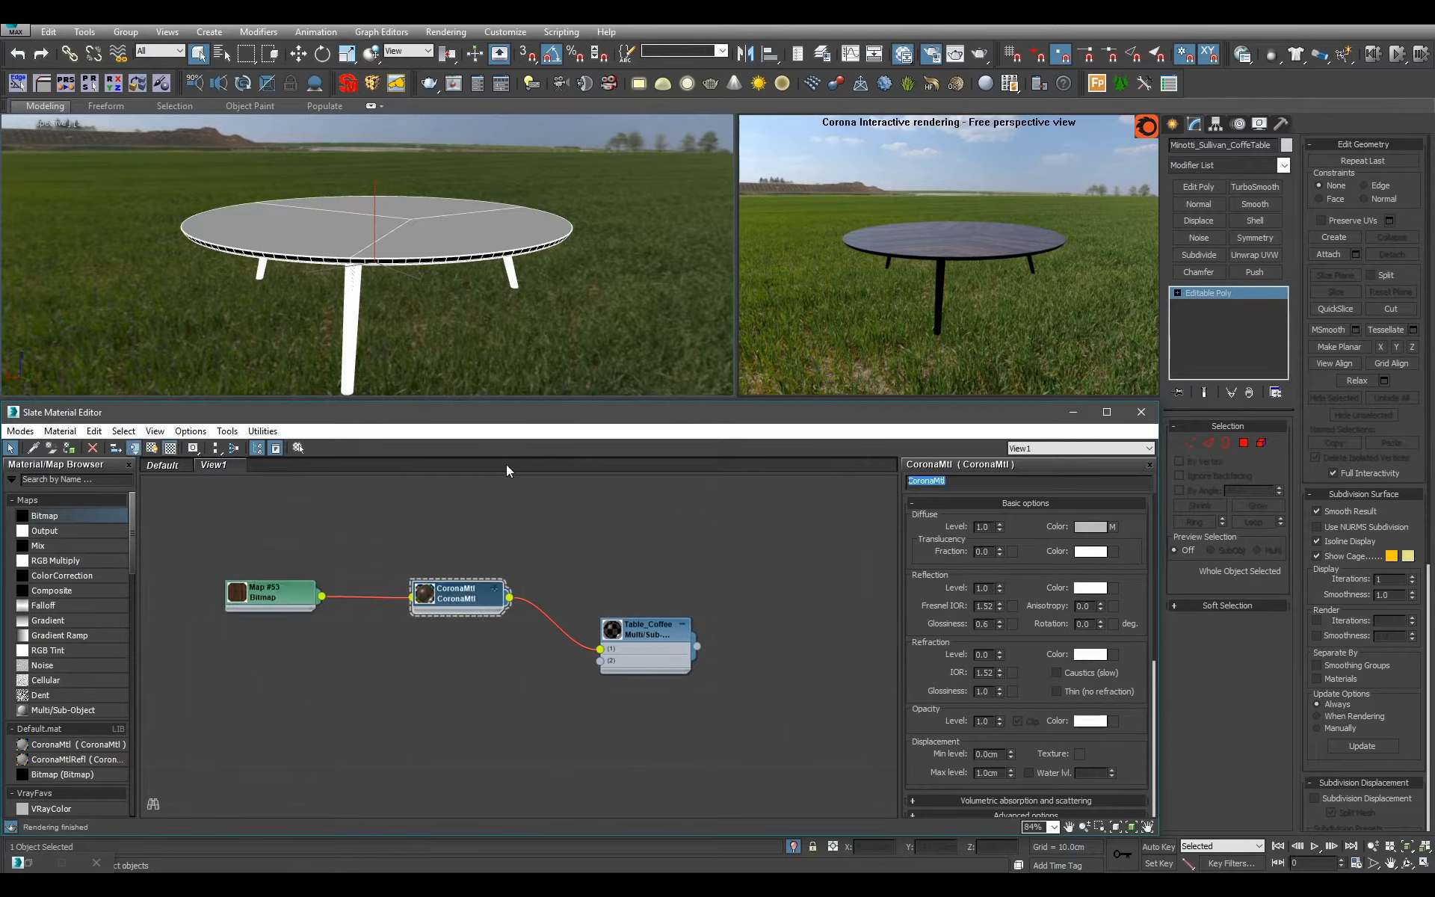
text(Wood_Structured)
scroll(385, 553, down, 1)
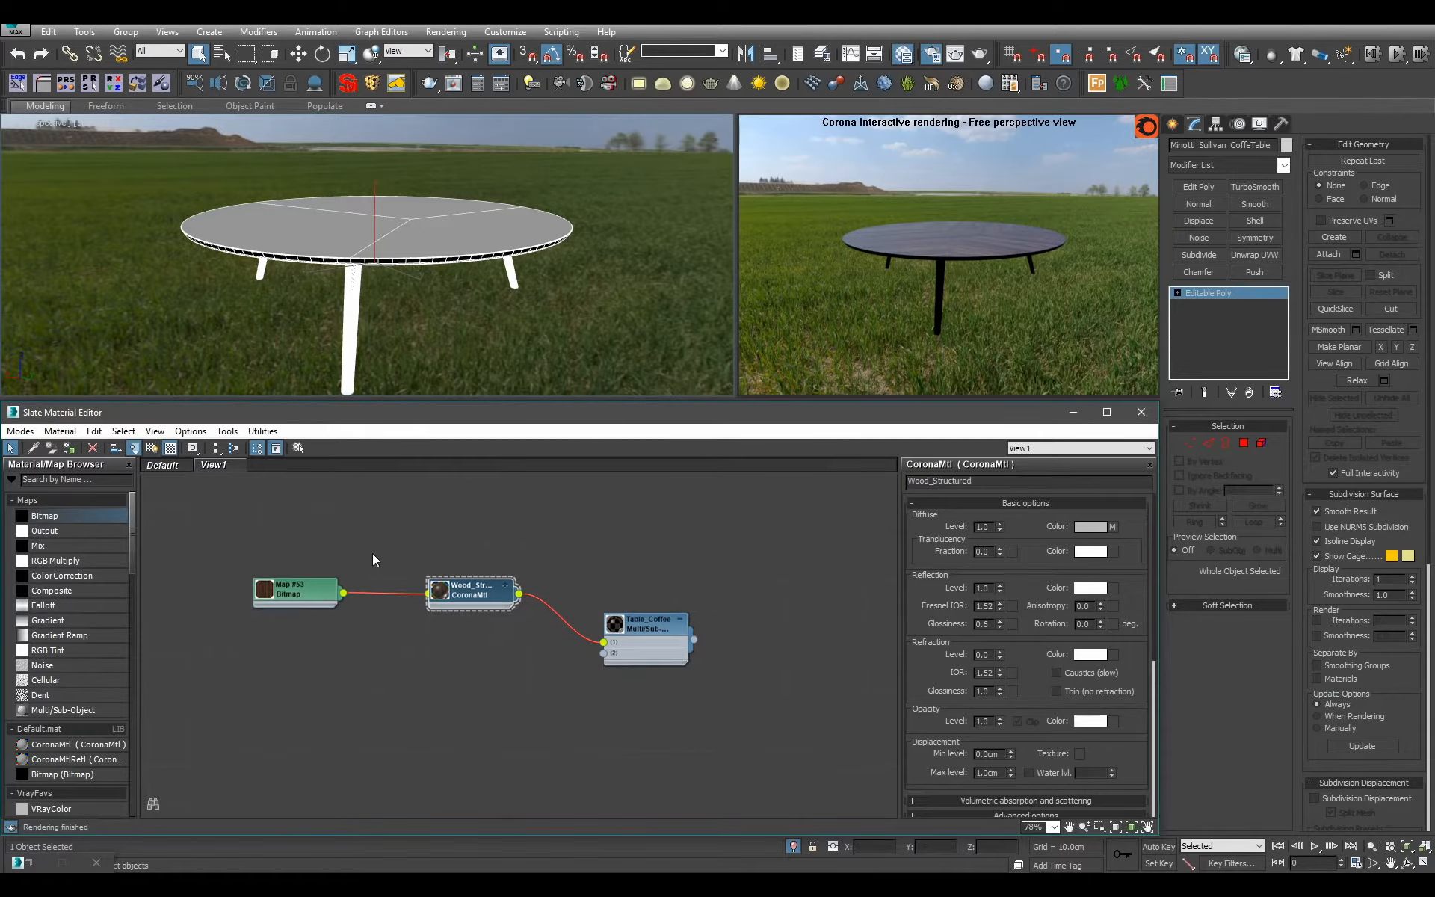
Duplicate Wood_Structured together with its bitmap below the original and name the copied material Wood_Black.
shift+drag(479, 598, 479, 736)
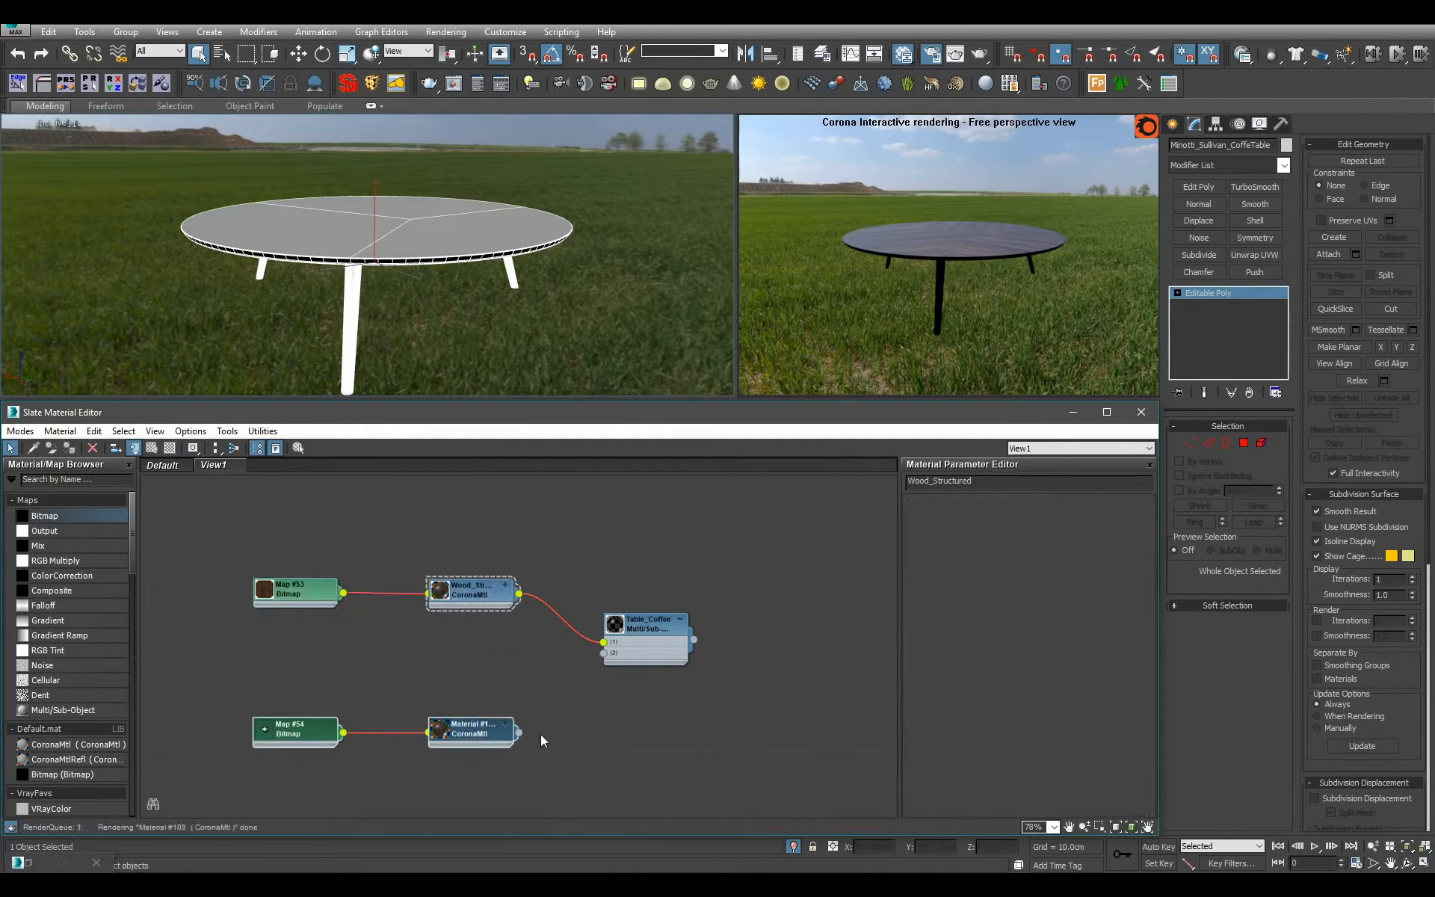
click(1007, 483)
text(Wood_Black)
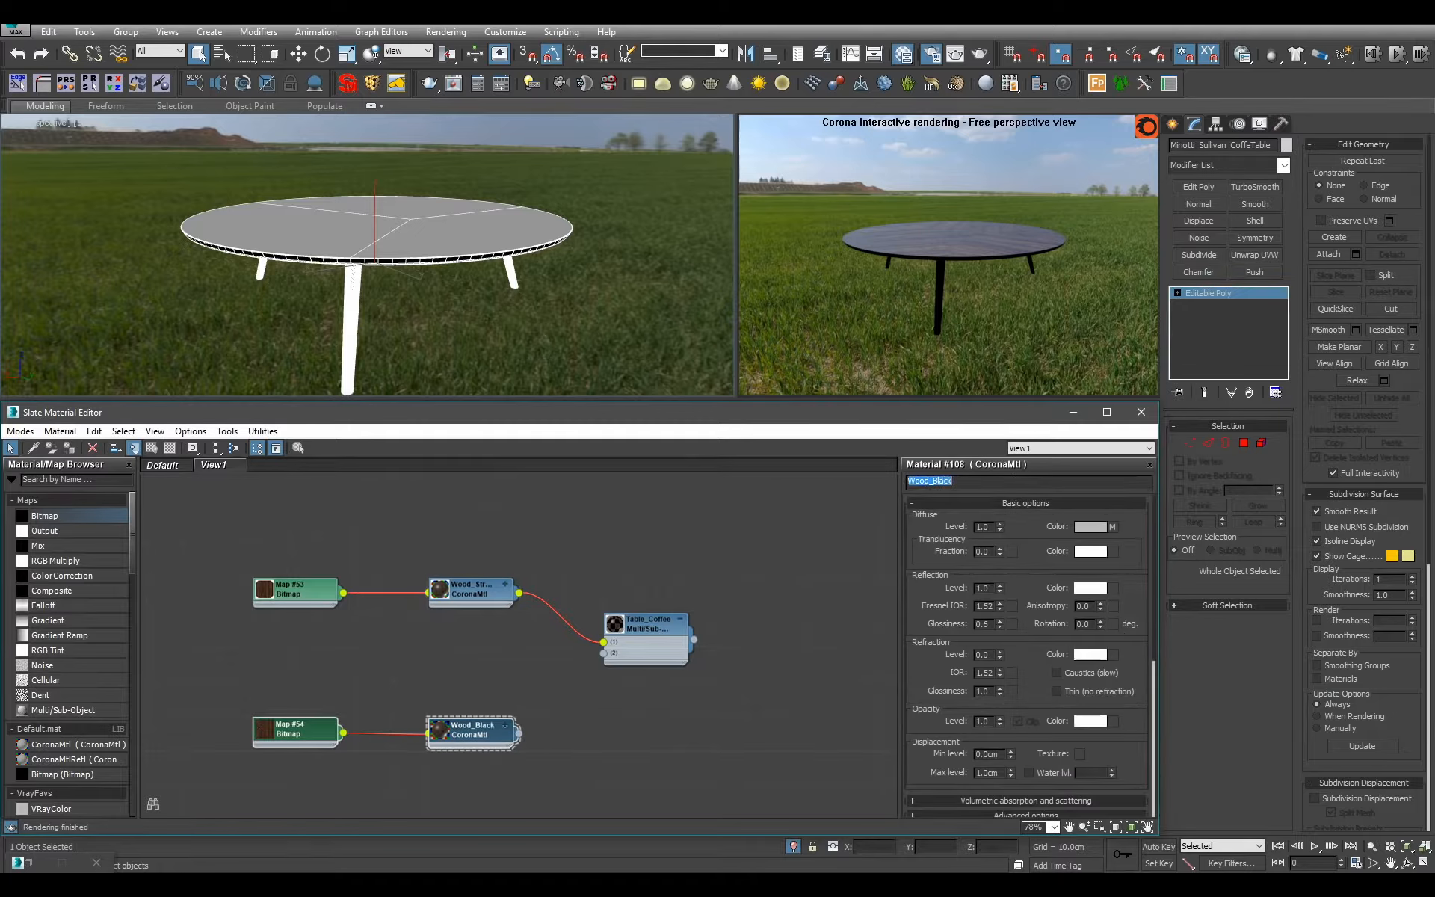
middle_drag(450, 626, 544, 546)
scroll(545, 546, up, 2)
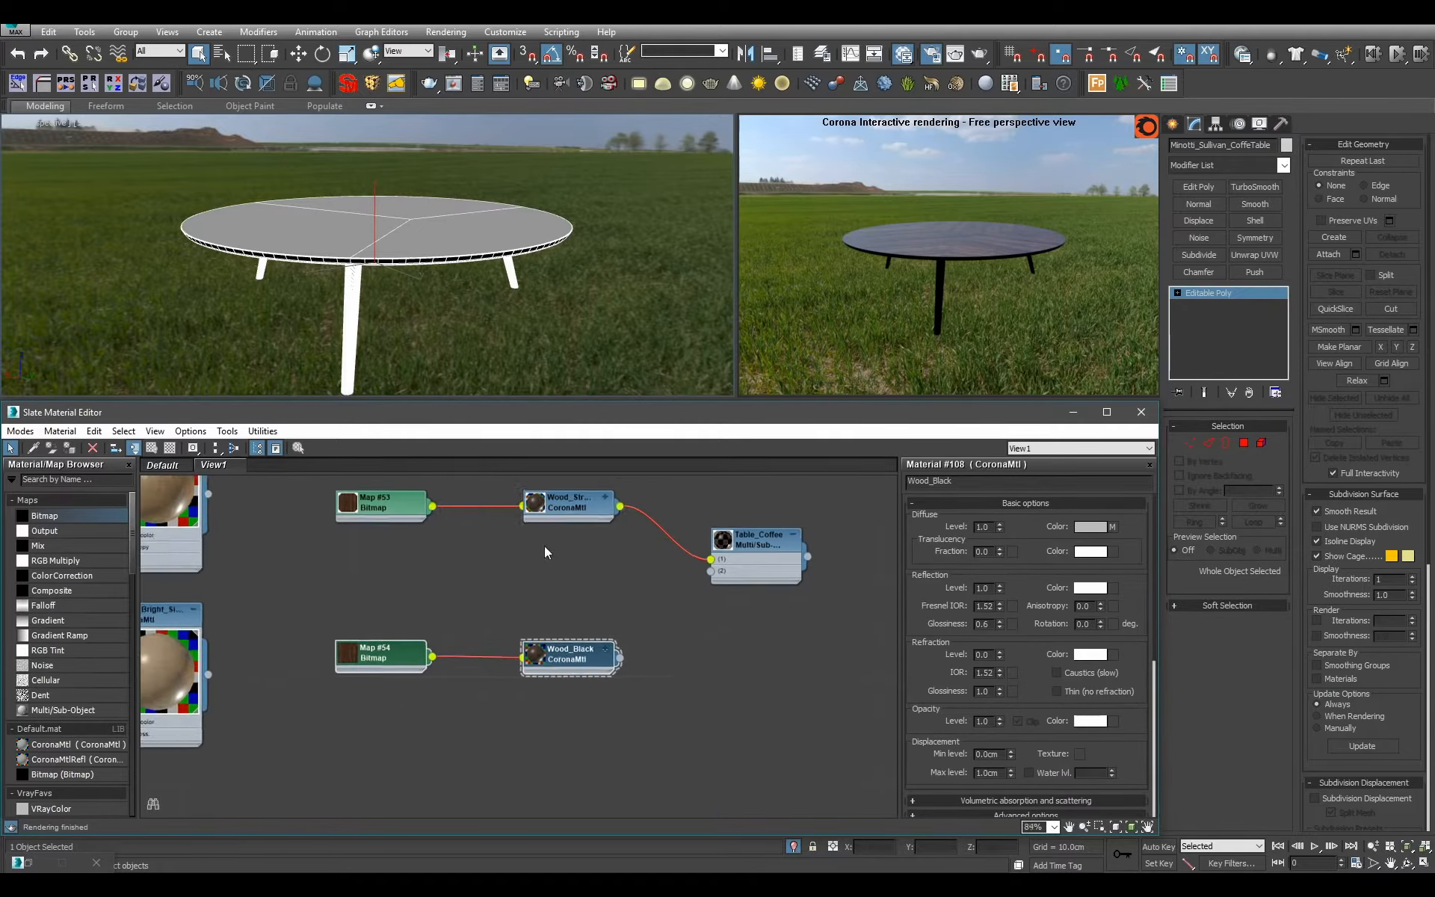
Replace the Wood_Black bitmap's image with dub-prirodni_sq_brighter.jpg from the Fine texture folder.
double_click(376, 664)
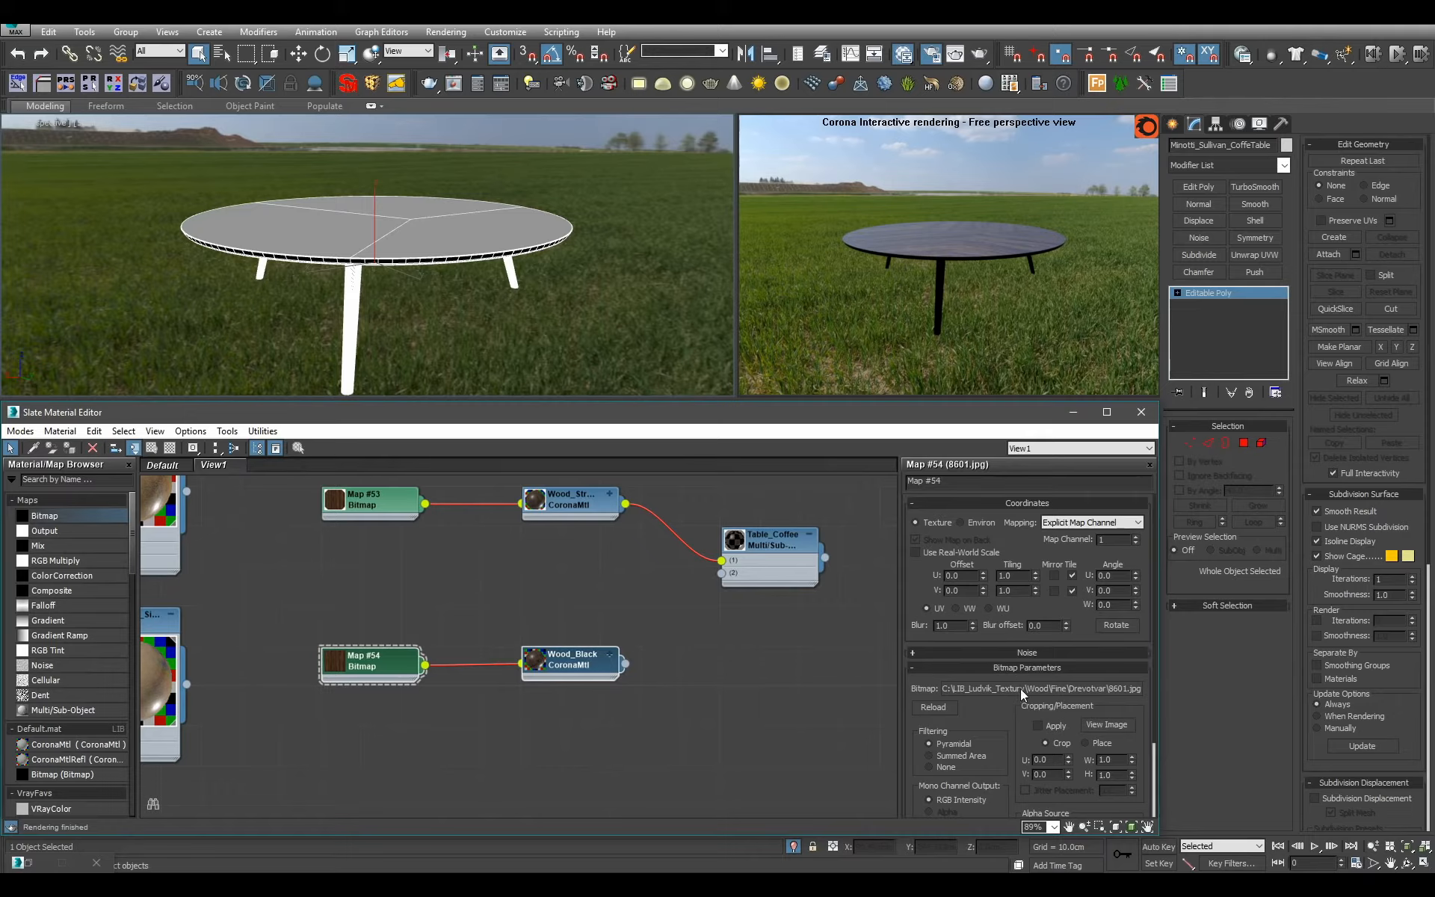
click(1020, 689)
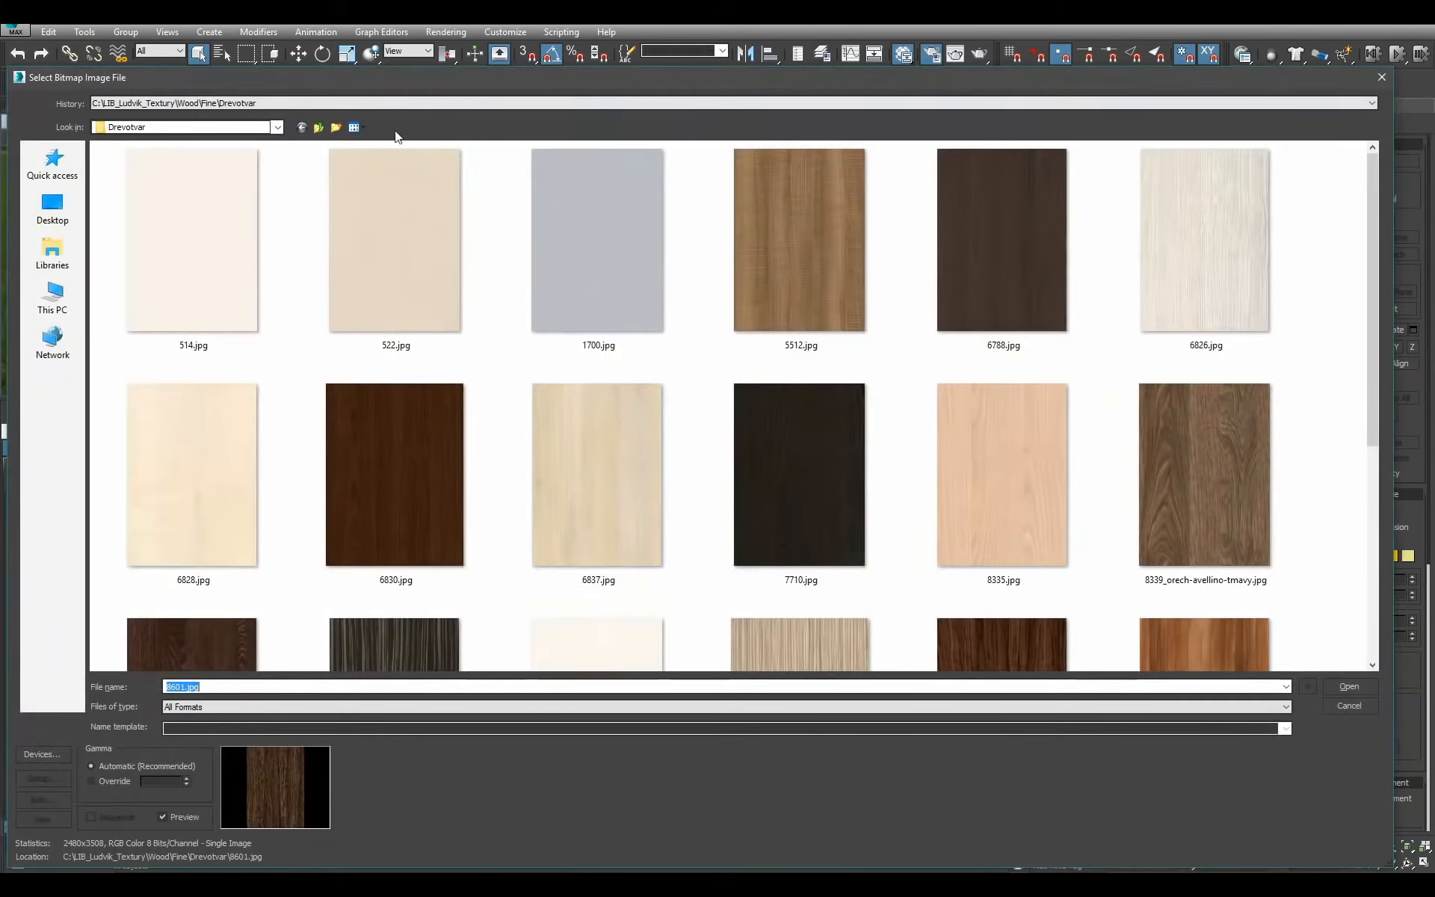
click(319, 128)
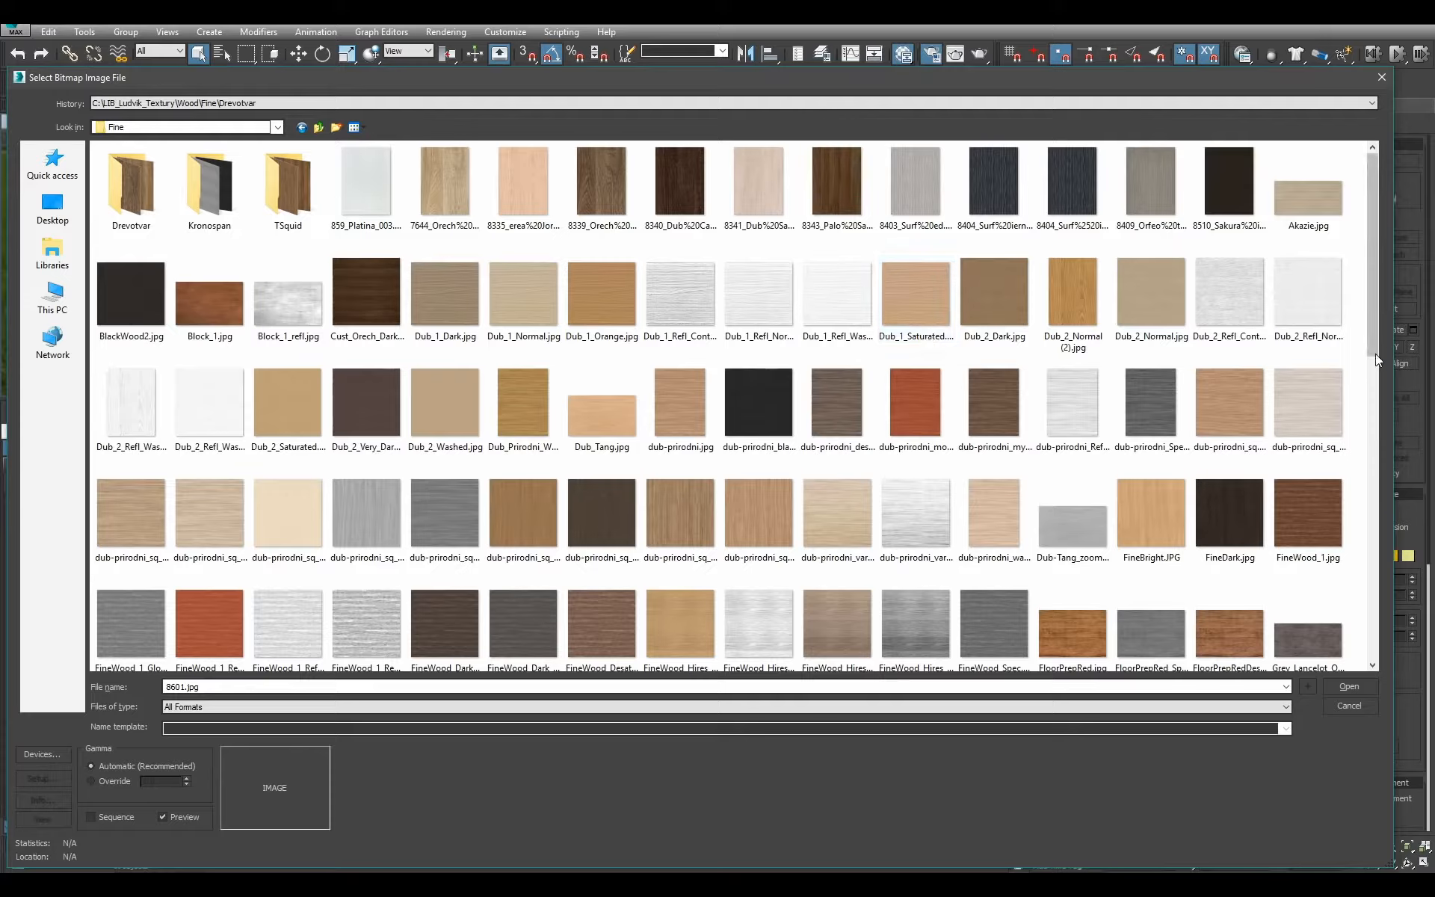
drag(1375, 353, 1355, 429)
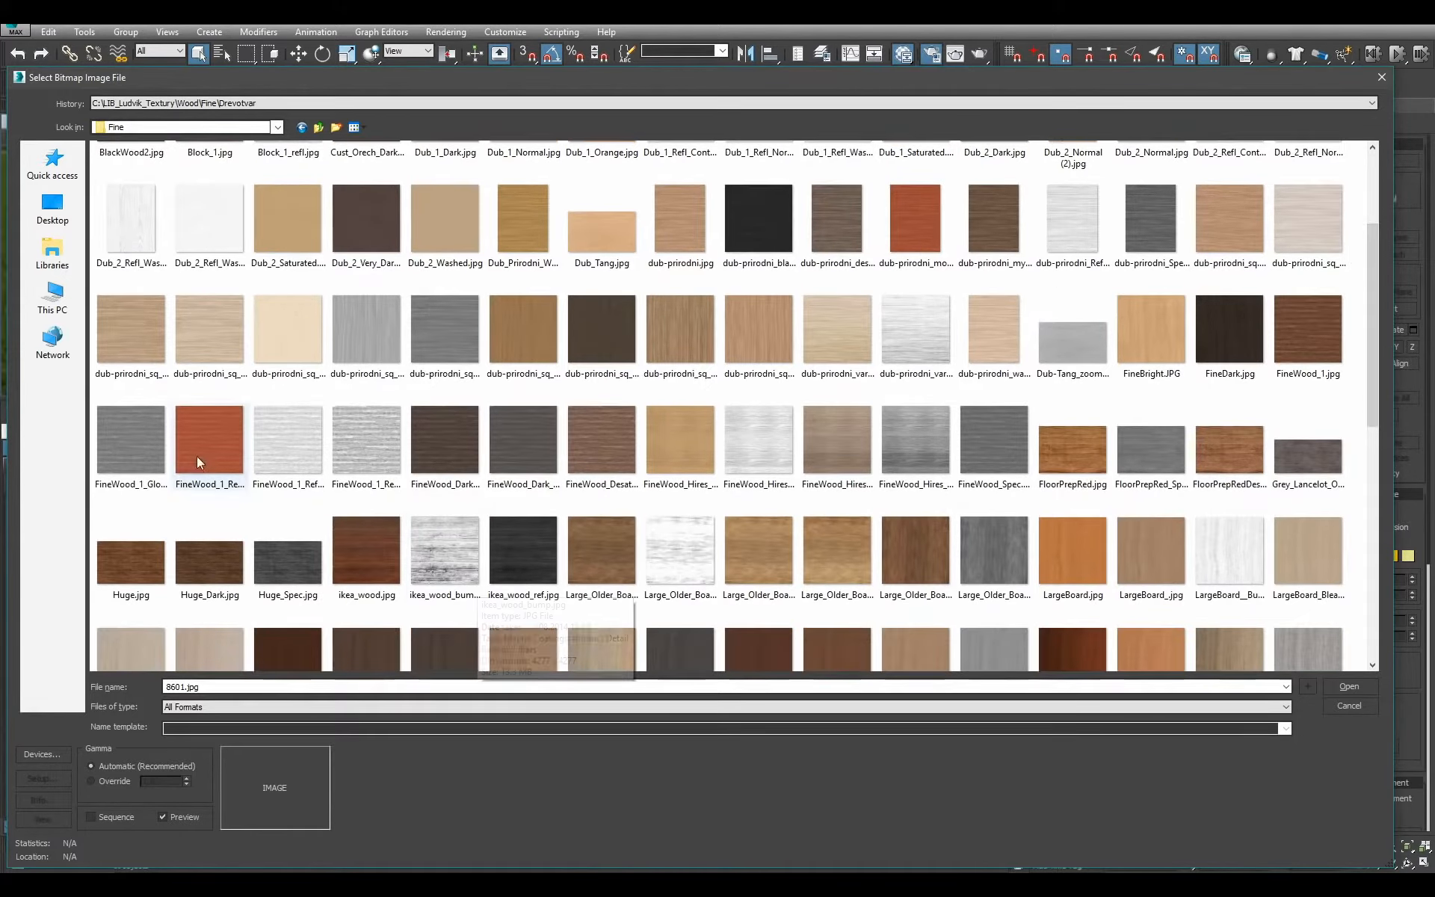
double_click(138, 330)
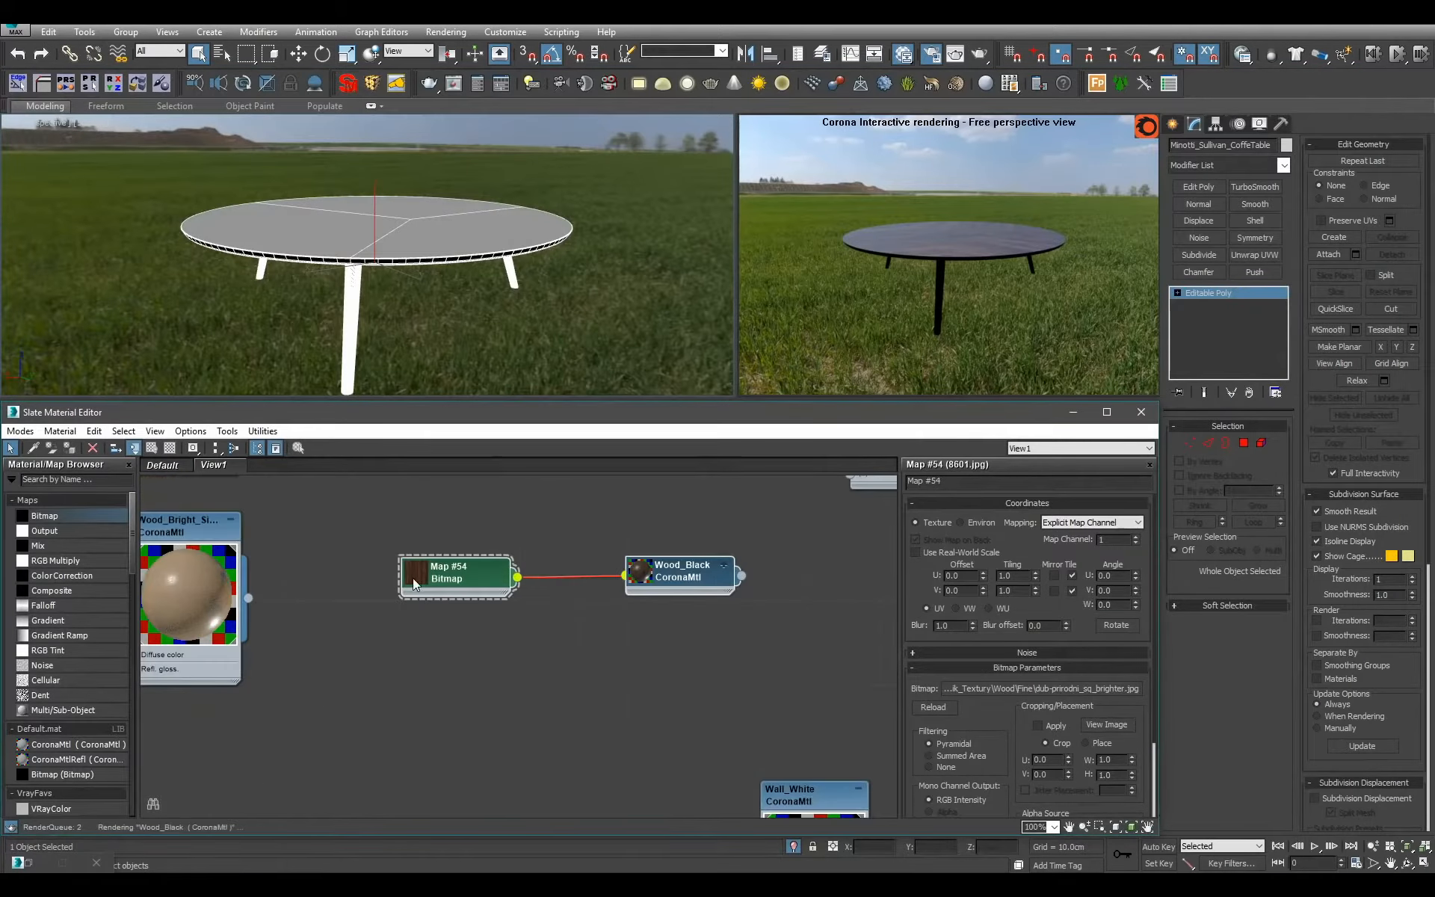
Enlarge the previews of the new bitmap, Wood_Black and Wood_Structured nodes, and expand Wood_Black's unused input slots.
double_click(413, 576)
double_click(642, 573)
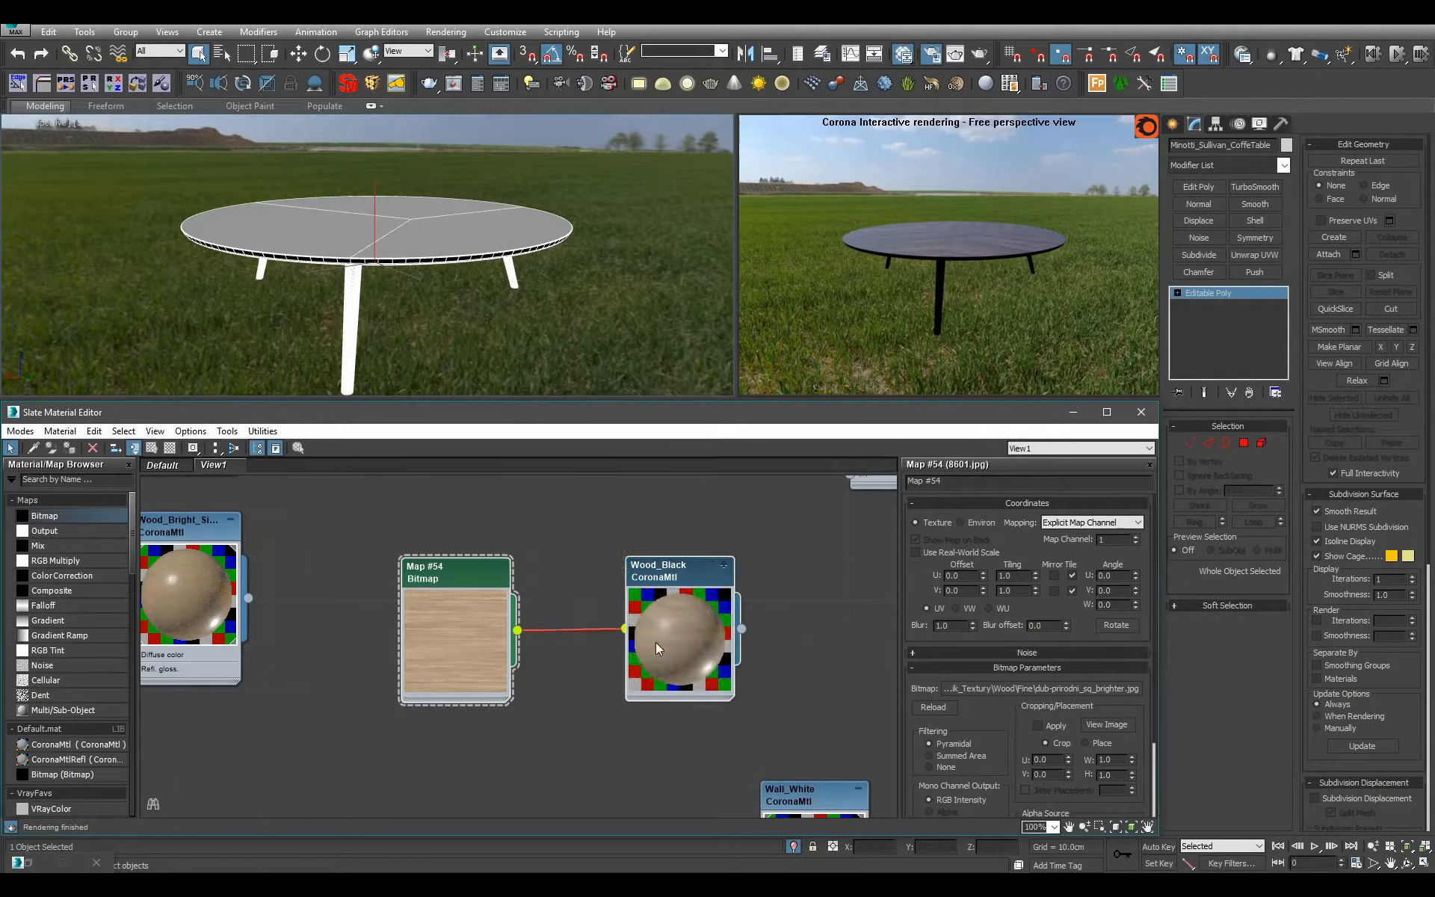
click(717, 568)
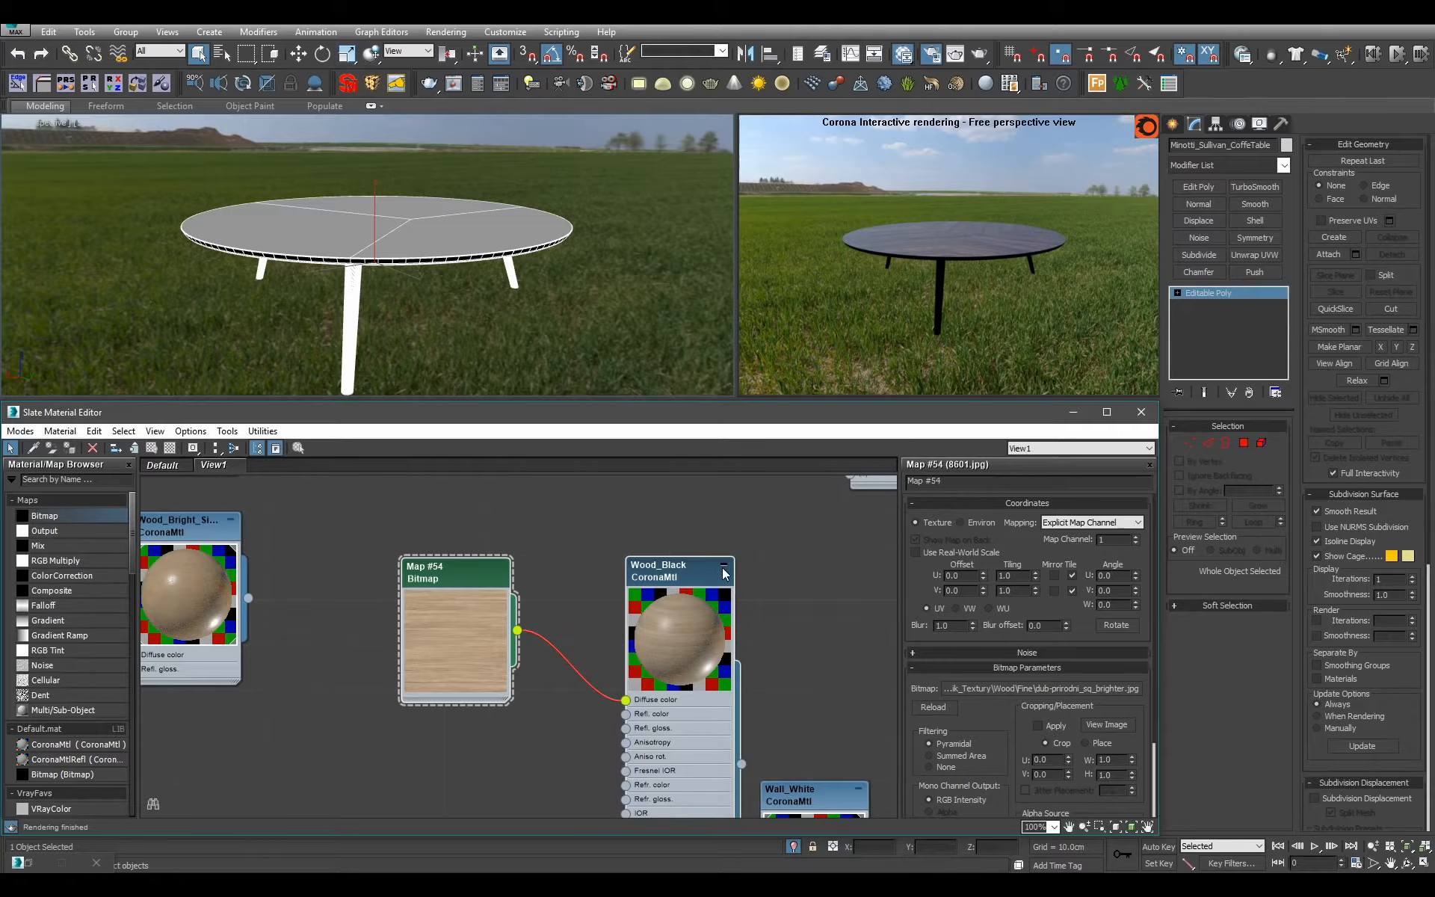
scroll(676, 622, down, 4)
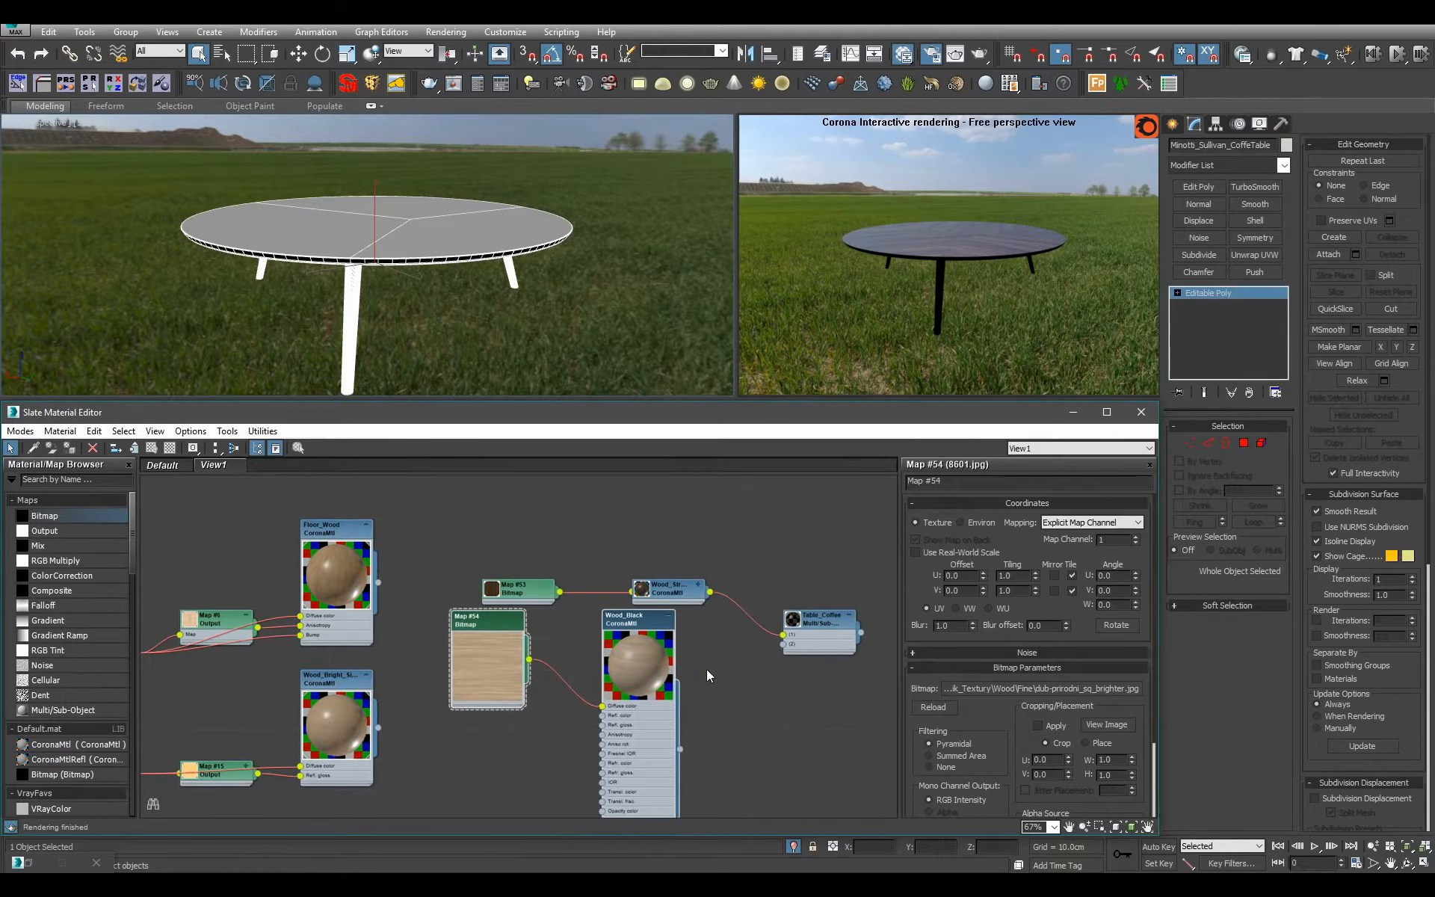
click(697, 586)
drag(666, 563, 666, 504)
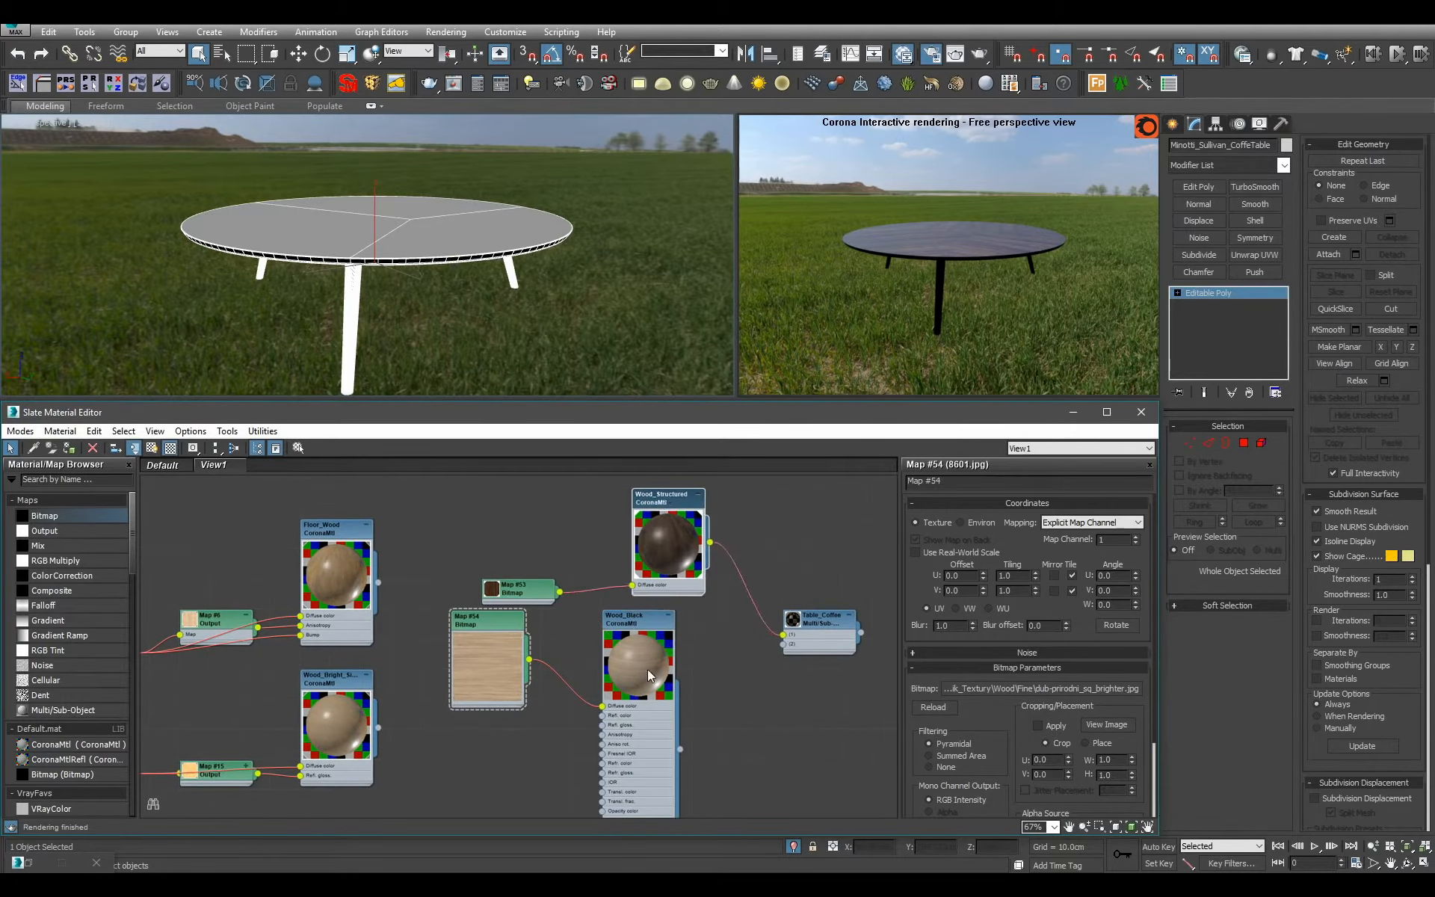
Move the bitmap's connection on Wood_Black from Diffuse color to the reflection glossiness input.
scroll(647, 670, up, 1)
middle_drag(579, 722, 576, 656)
scroll(598, 658, up, 1)
mouse_move(625, 647)
mouse_down()
mouse_move(614, 737)
mouse_move(631, 712)
mouse_move(624, 661)
mouse_up()
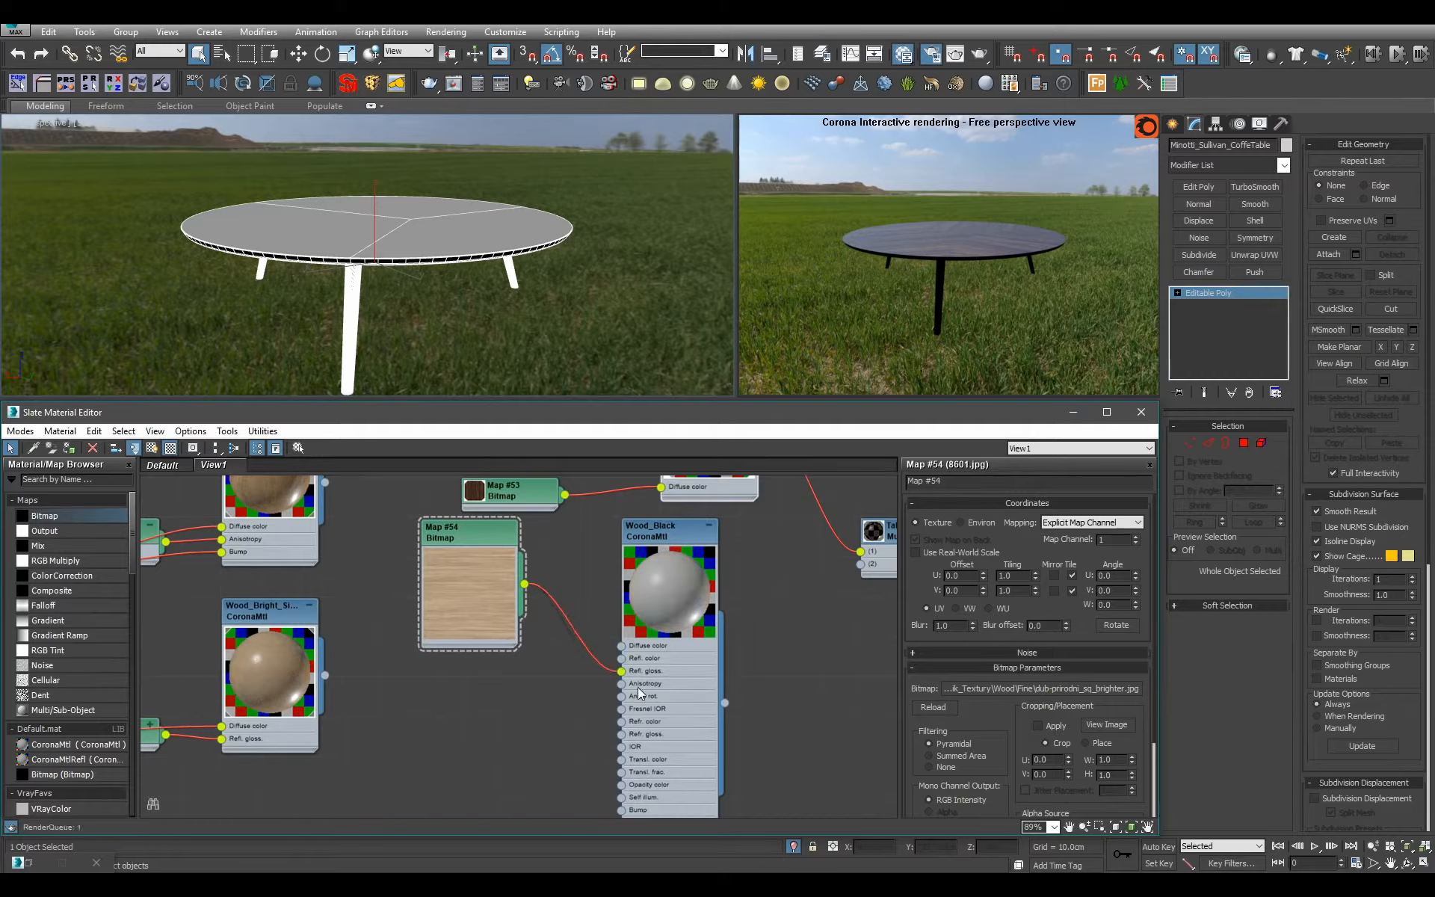
scroll(638, 692, up, 1)
drag(482, 509, 479, 604)
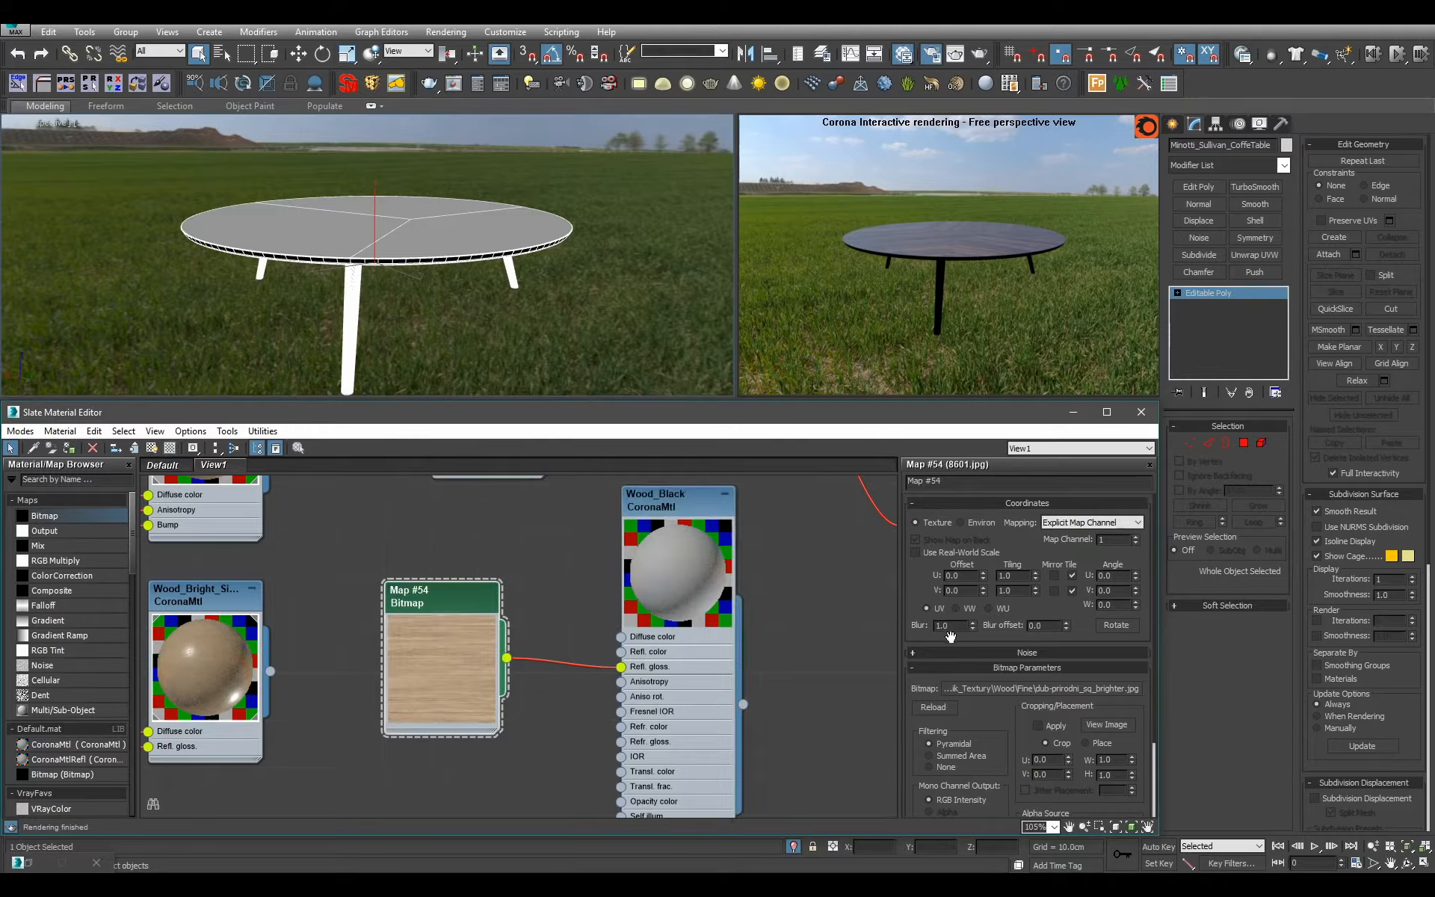
Set the glossiness bitmap's output to an RGB Offset of -0.1 and an RGB Level of 1.8.
scroll(984, 695, down, 10)
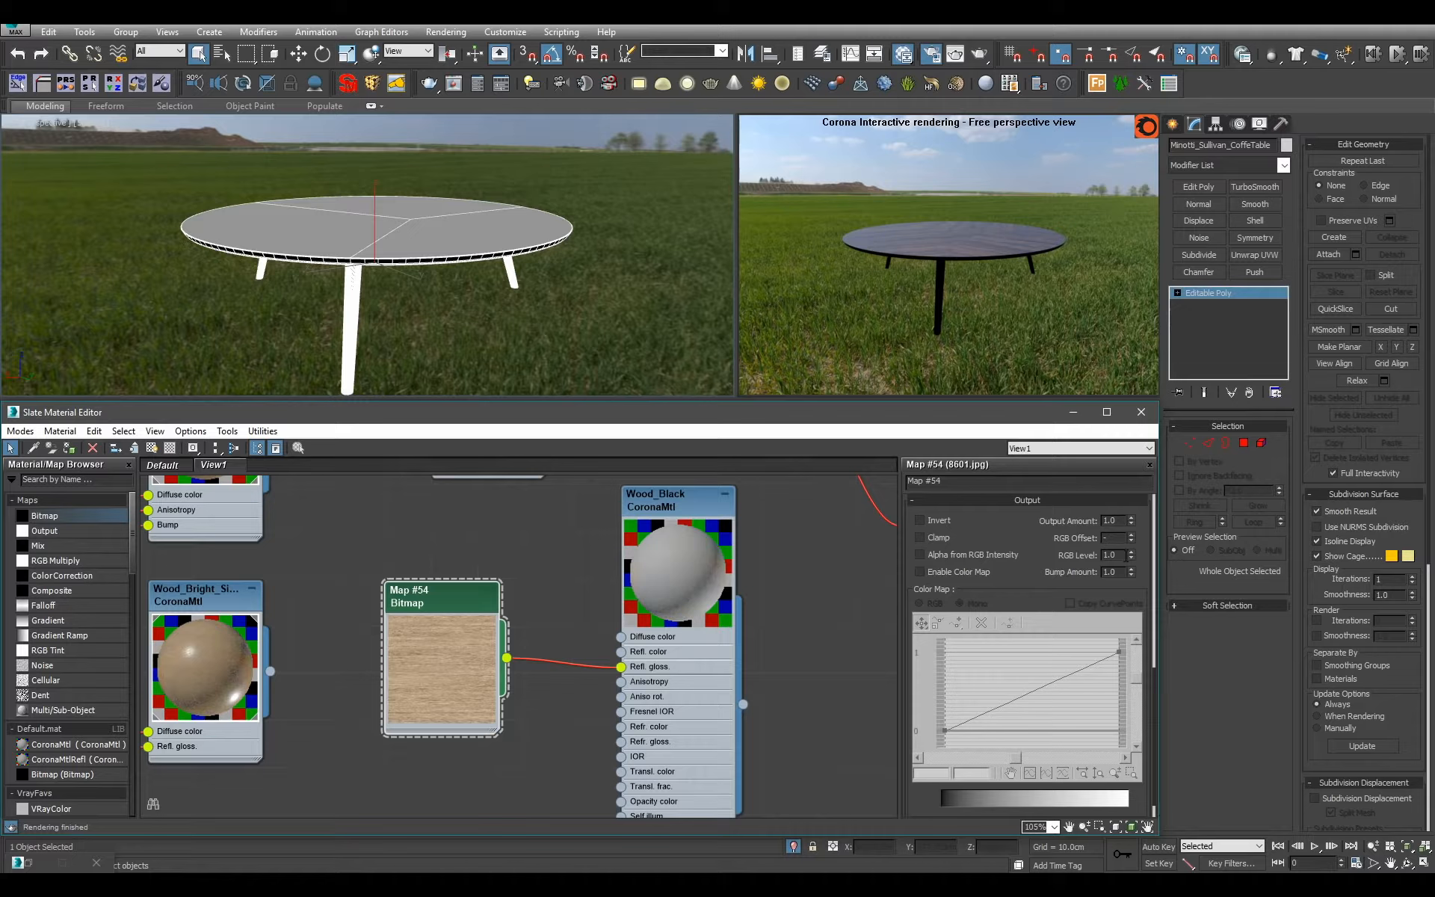
double_click(1115, 557)
text(2)
key(Return)
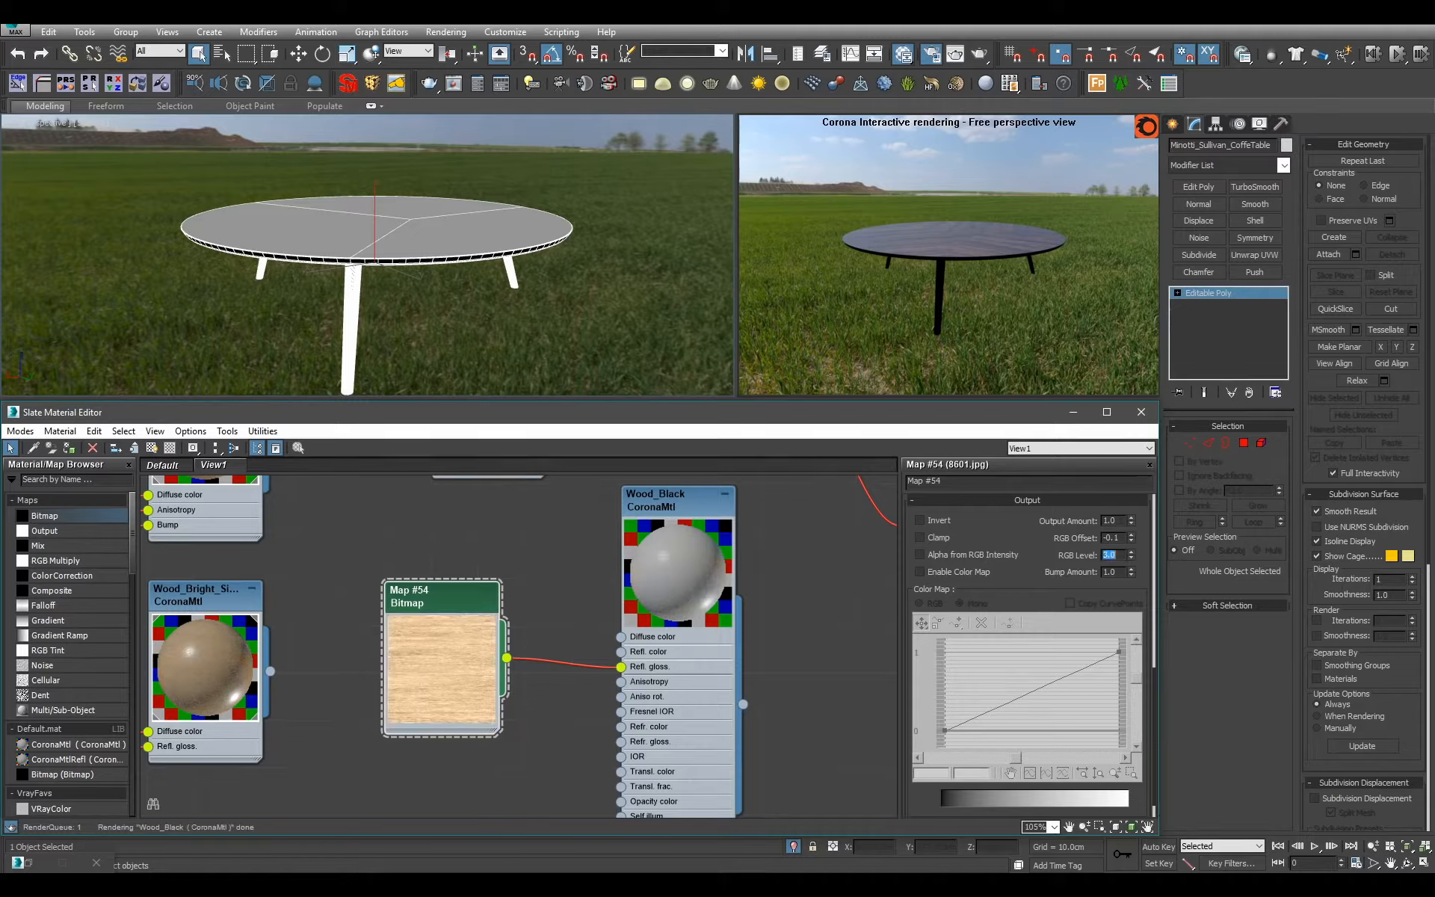
text(3)
key(Return)
key(Return)
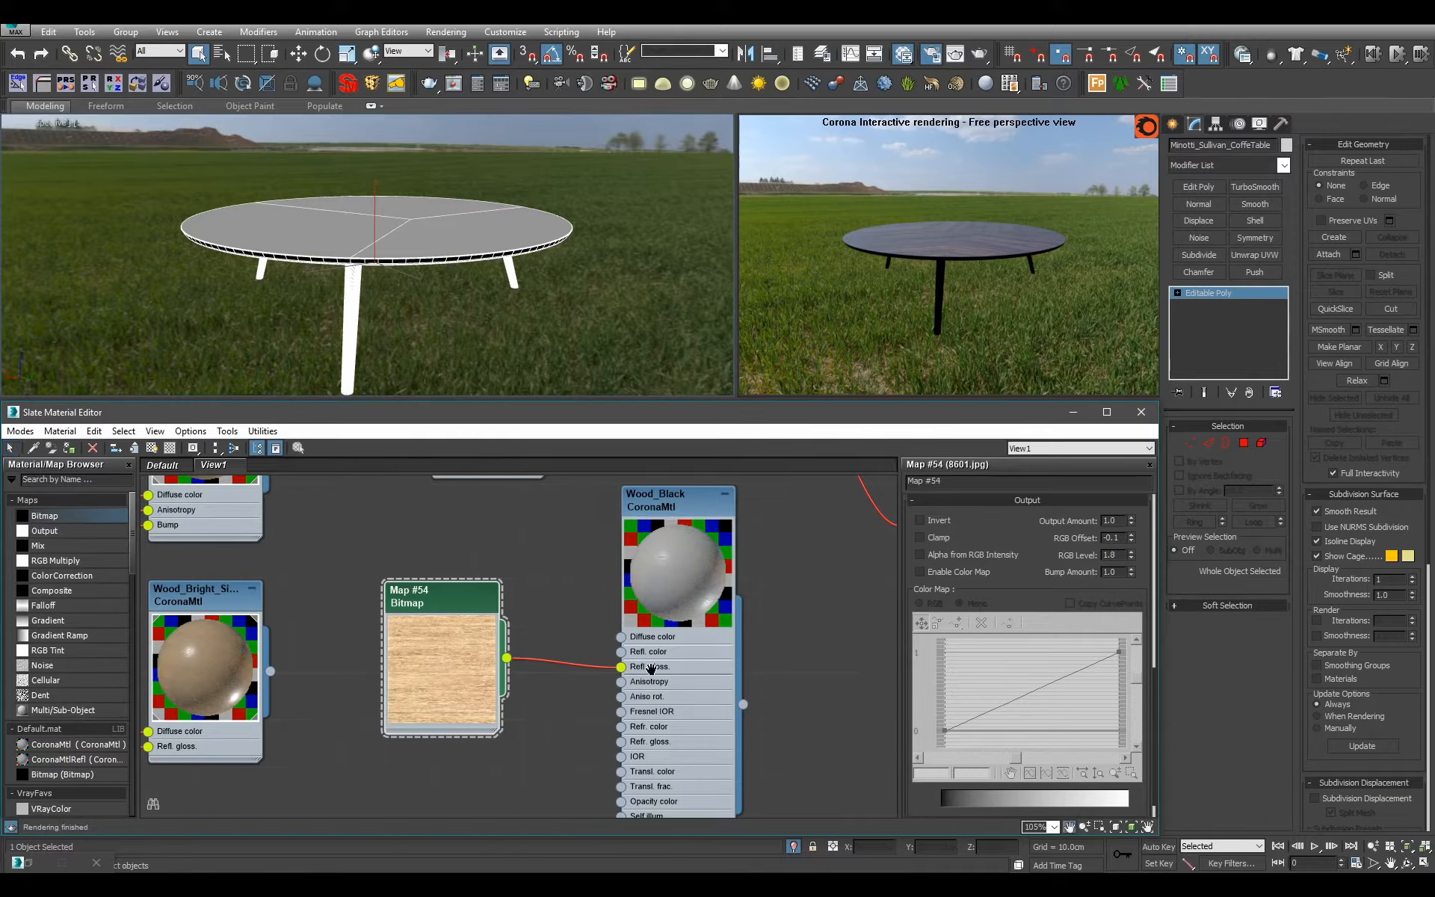
Connect the same bitmap to Wood_Black's Bump input and set the bump amount to 0.1.
scroll(651, 668, down, 1)
drag(538, 612, 647, 777)
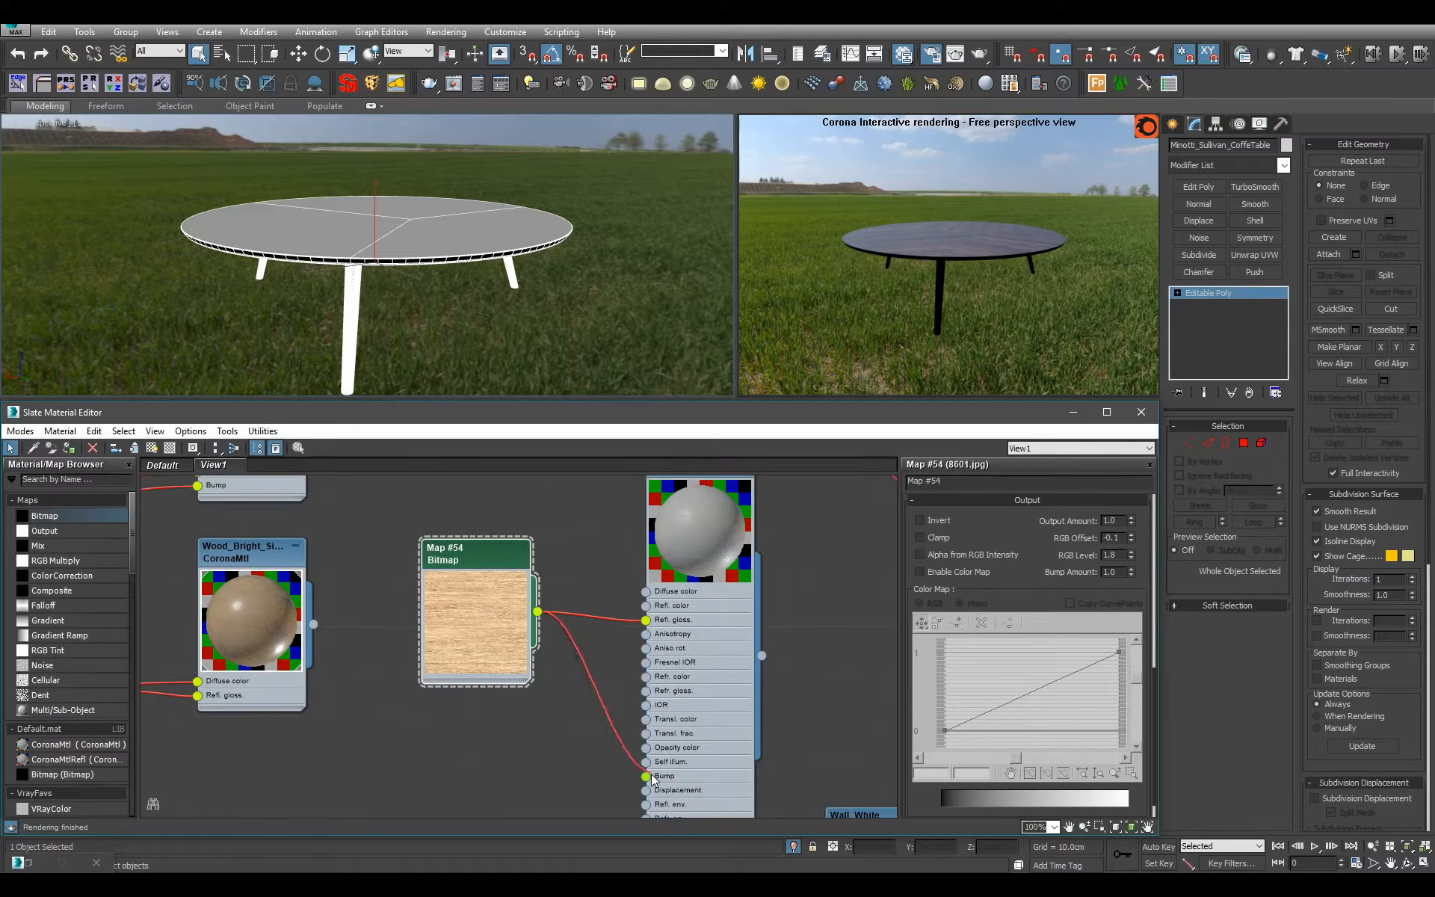
double_click(697, 736)
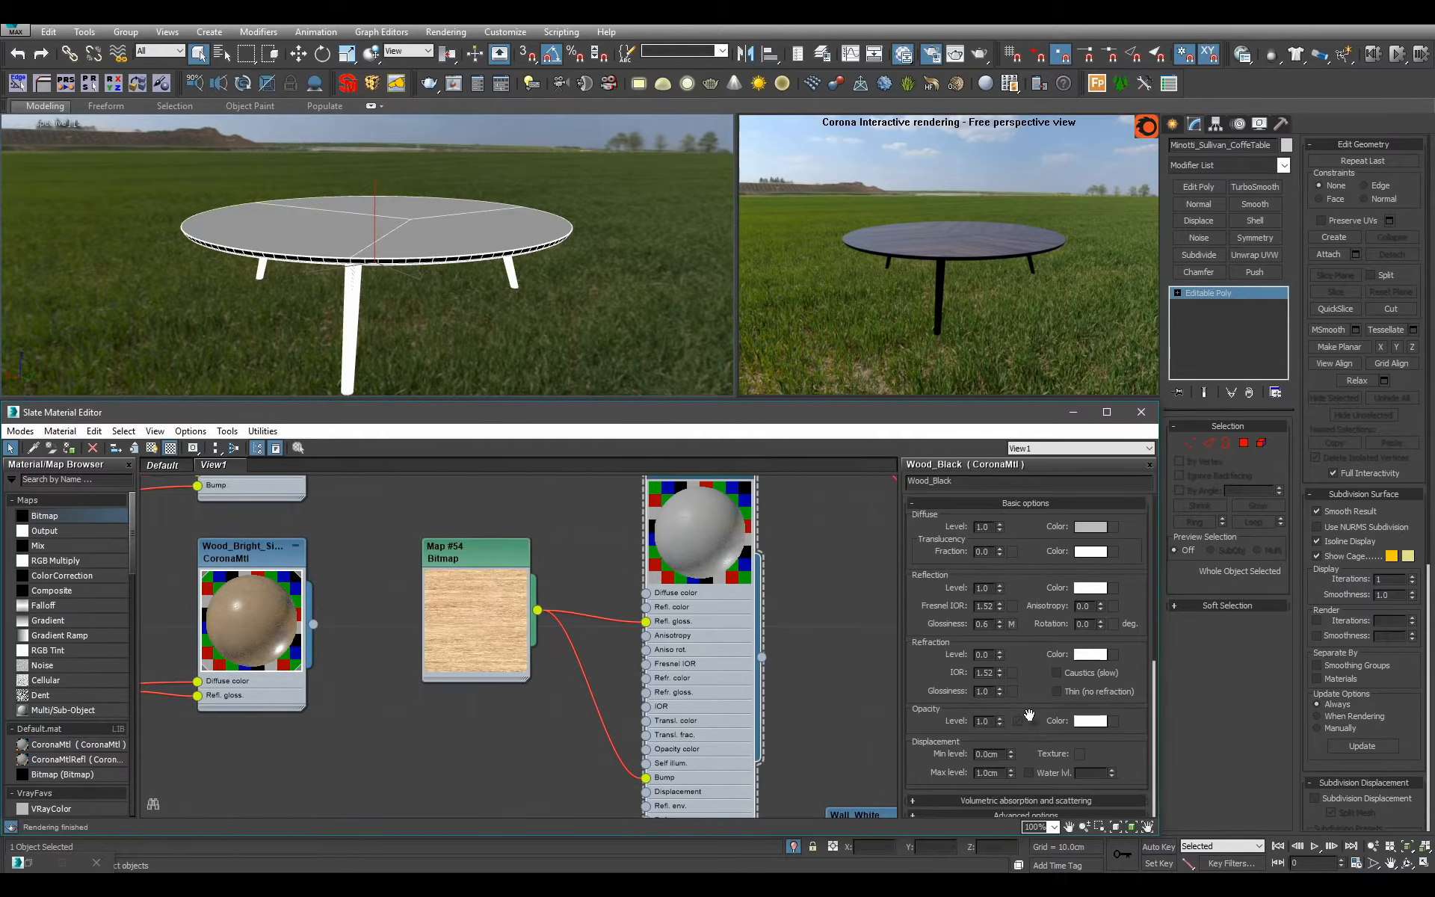
scroll(997, 774, down, 5)
text(.)
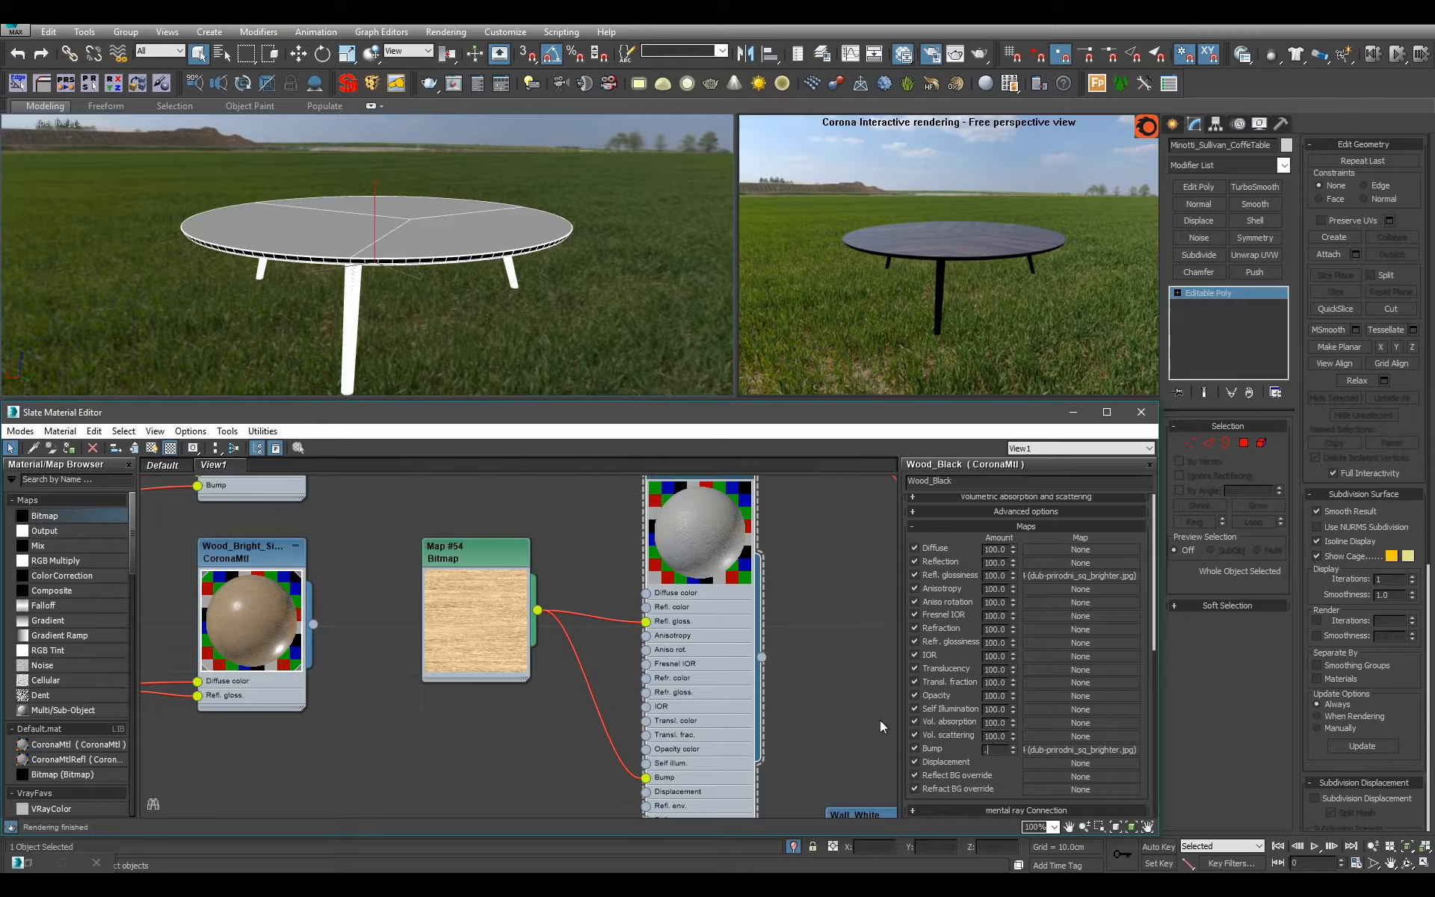
text(1)
key(Return)
middle_drag(707, 609, 697, 725)
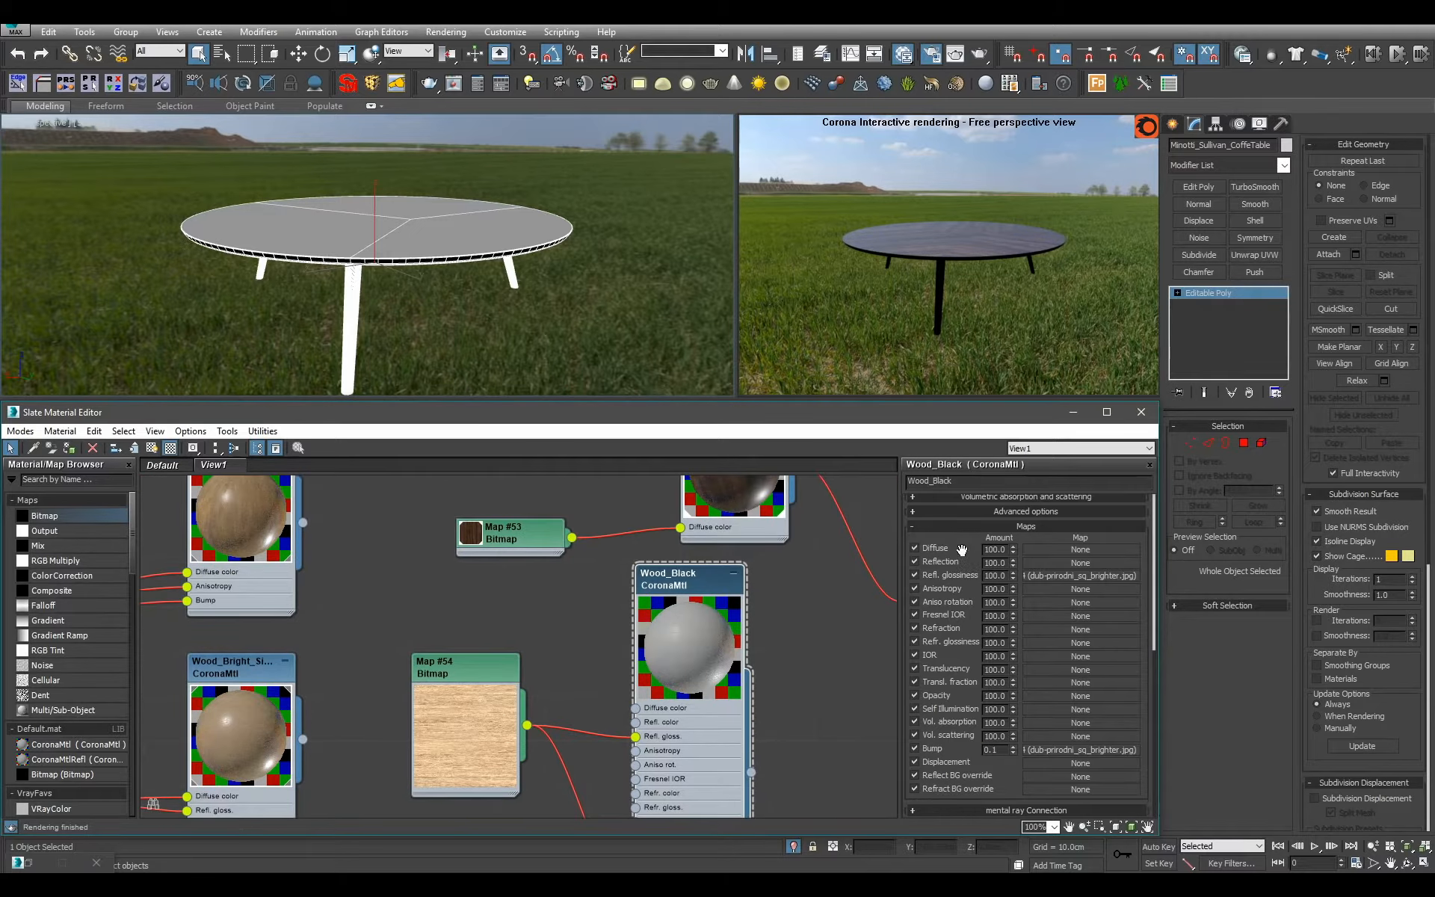
Set Wood_Black's diffuse color to a near-black grey with a value of 6.
scroll(962, 550, up, 5)
click(1090, 526)
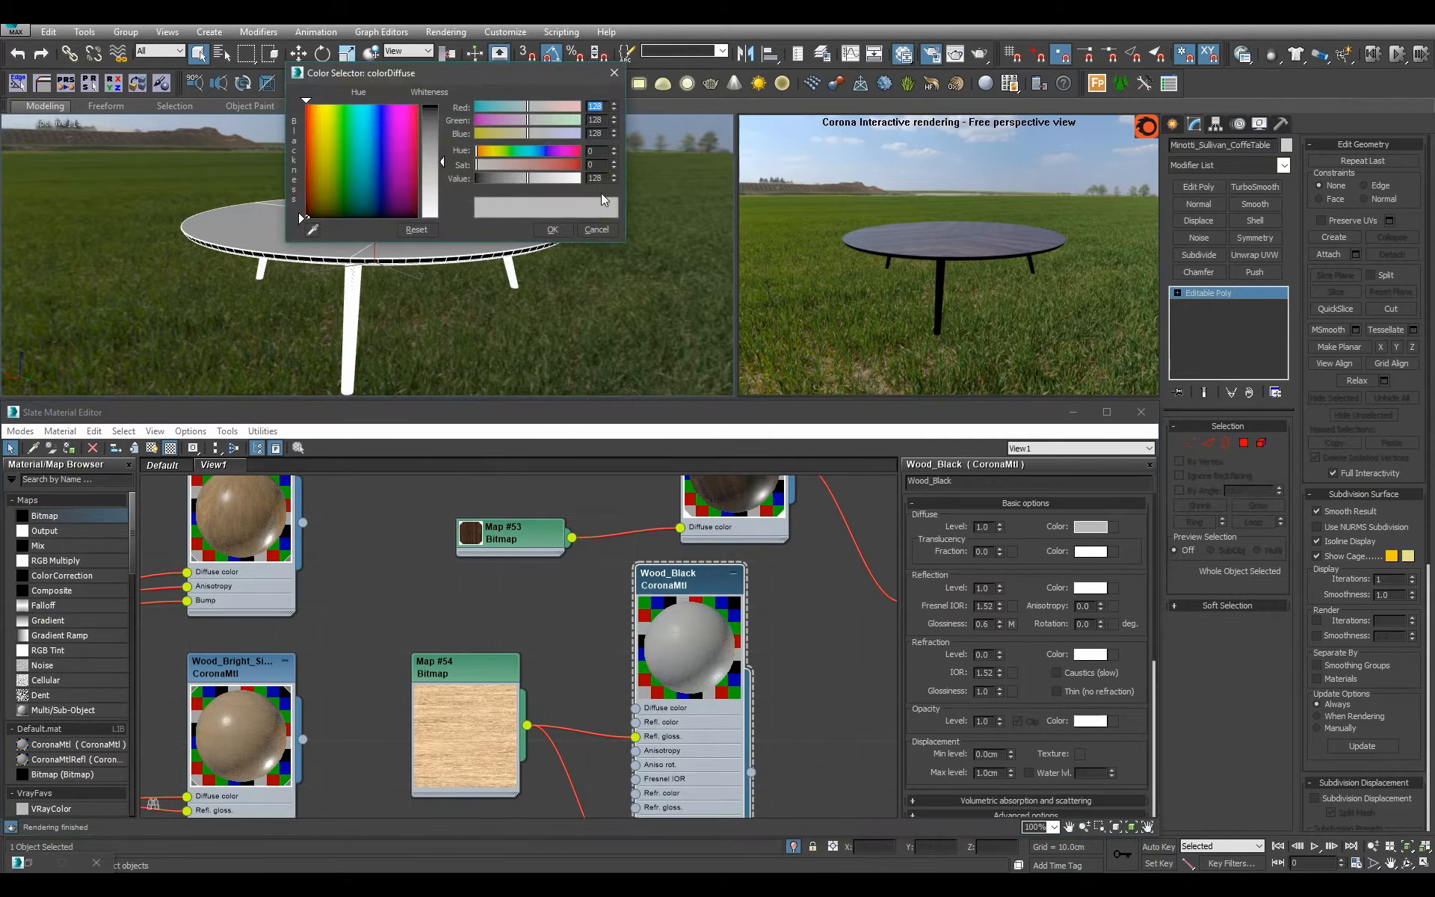
text(8)
key(Return)
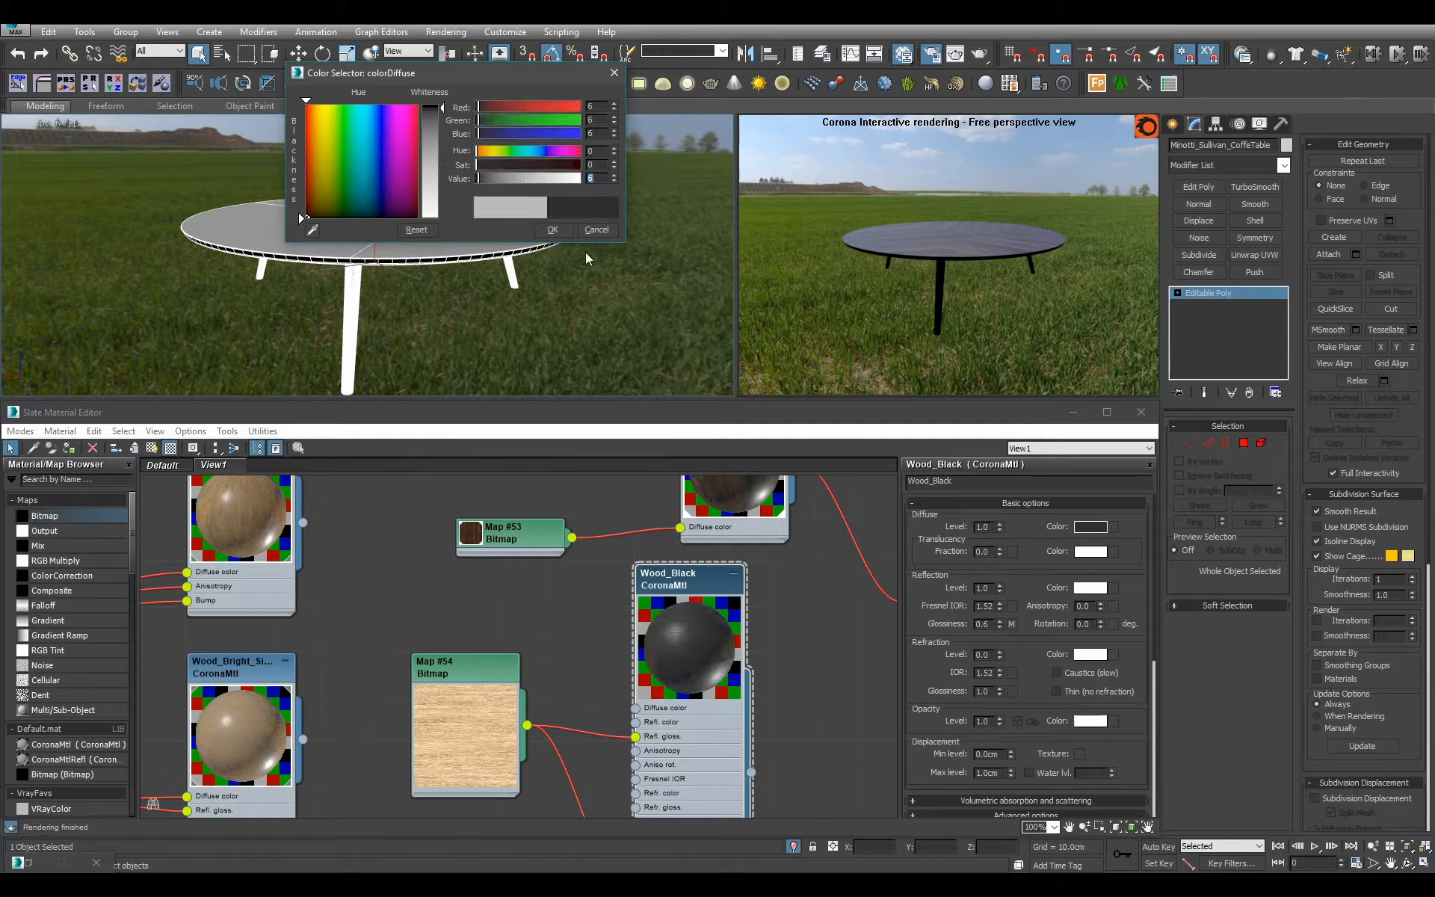
click(562, 233)
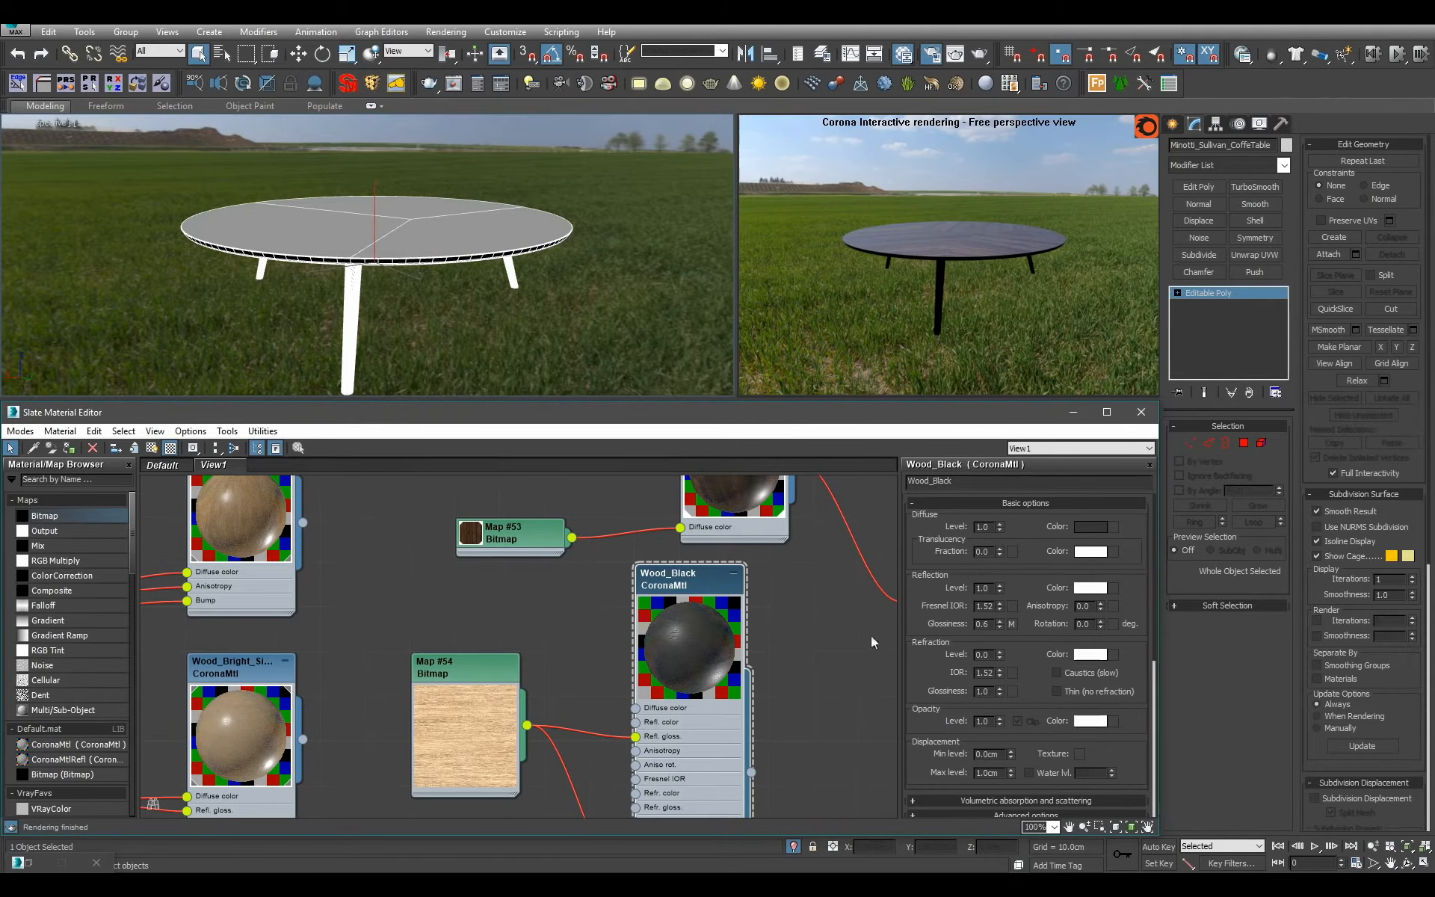
Hide Wood_Black's unused inputs and connect the material to the second slot of Table_Coffee.
key(h)
scroll(722, 688, down, 3)
middle_drag(744, 673, 583, 675)
scroll(583, 674, up, 2)
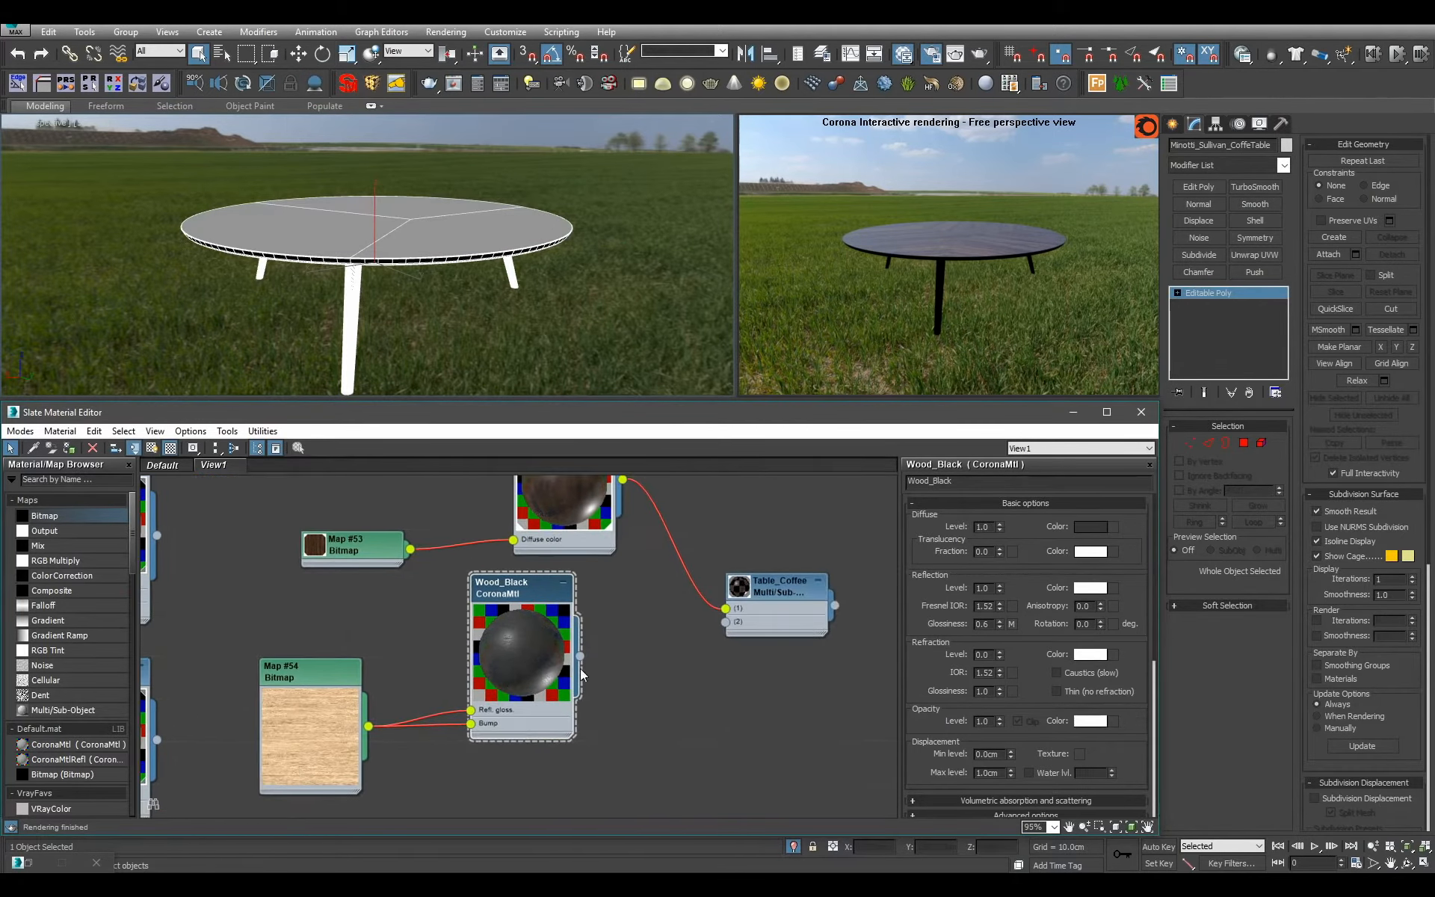
drag(725, 636, 726, 622)
Set the Wood_Black bitmap's blur to 0.25 and display its texture on the table's legs in the viewport.
double_click(333, 675)
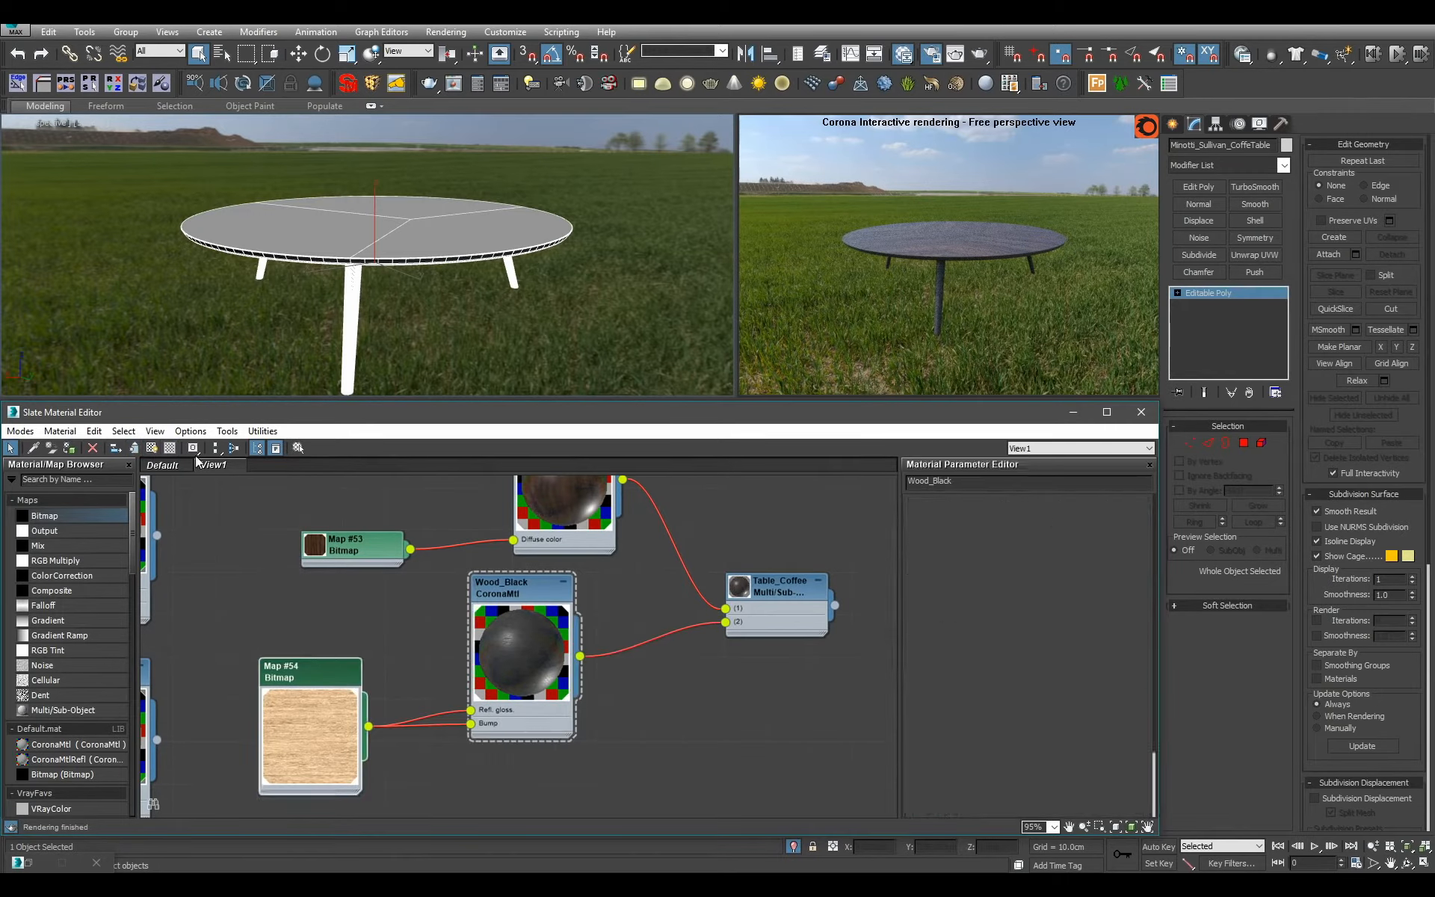
click(153, 451)
click(443, 328)
mouse_move(441, 343)
alt+middle_down()
mouse_move(464, 299)
mouse_move(407, 524)
mouse_move(374, 375)
mouse_move(334, 631)
alt+middle_up()
click(316, 661)
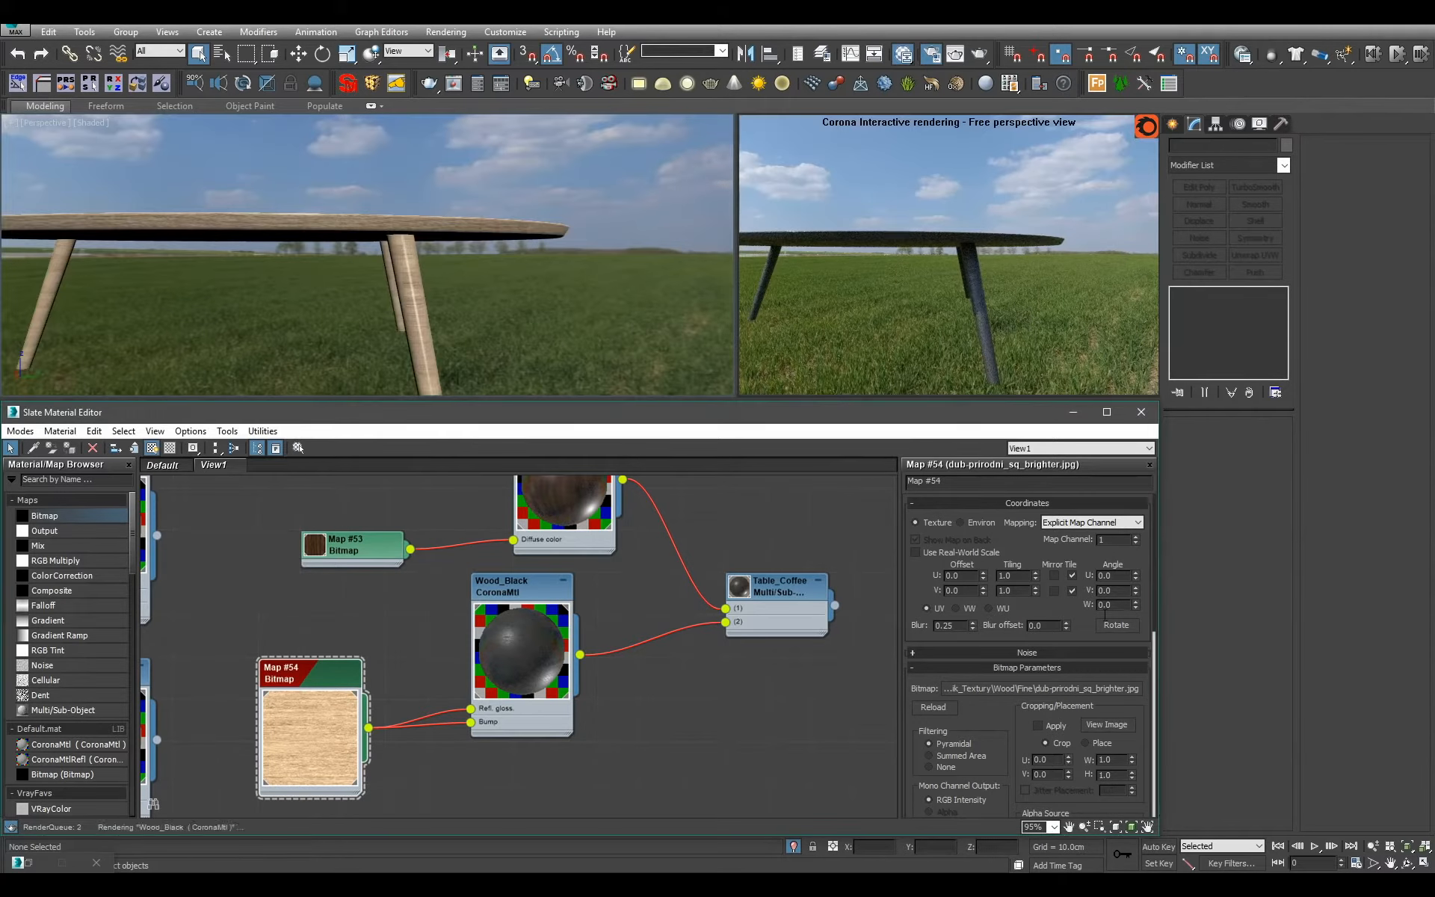
Set the Wood_Black bitmap's W angle to 90 and collapse its enlarged node preview.
key(Return)
alt+middle_drag(521, 287, 460, 254)
double_click(323, 705)
Align the Wood_Black node directly beneath Wood_Structured and move the Table_Coffee node beside the two materials.
scroll(465, 677, down, 2)
middle_drag(464, 677, 420, 746)
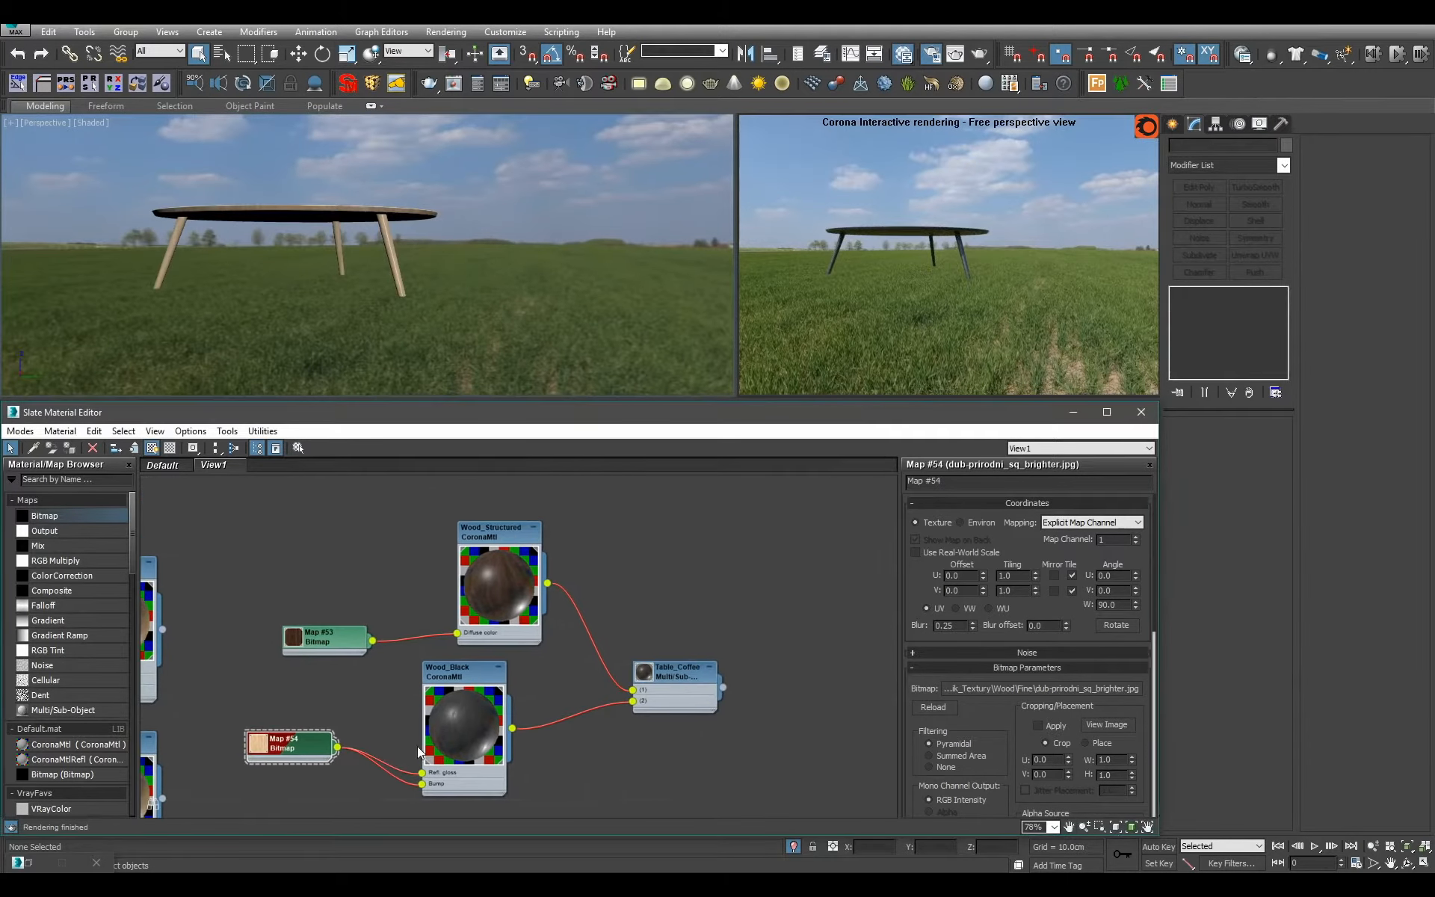
drag(463, 737, 497, 736)
drag(672, 678, 635, 645)
Remove the Table_Coffee node from the material view and lay out the child nodes of Wood_Black.
scroll(637, 647, down, 3)
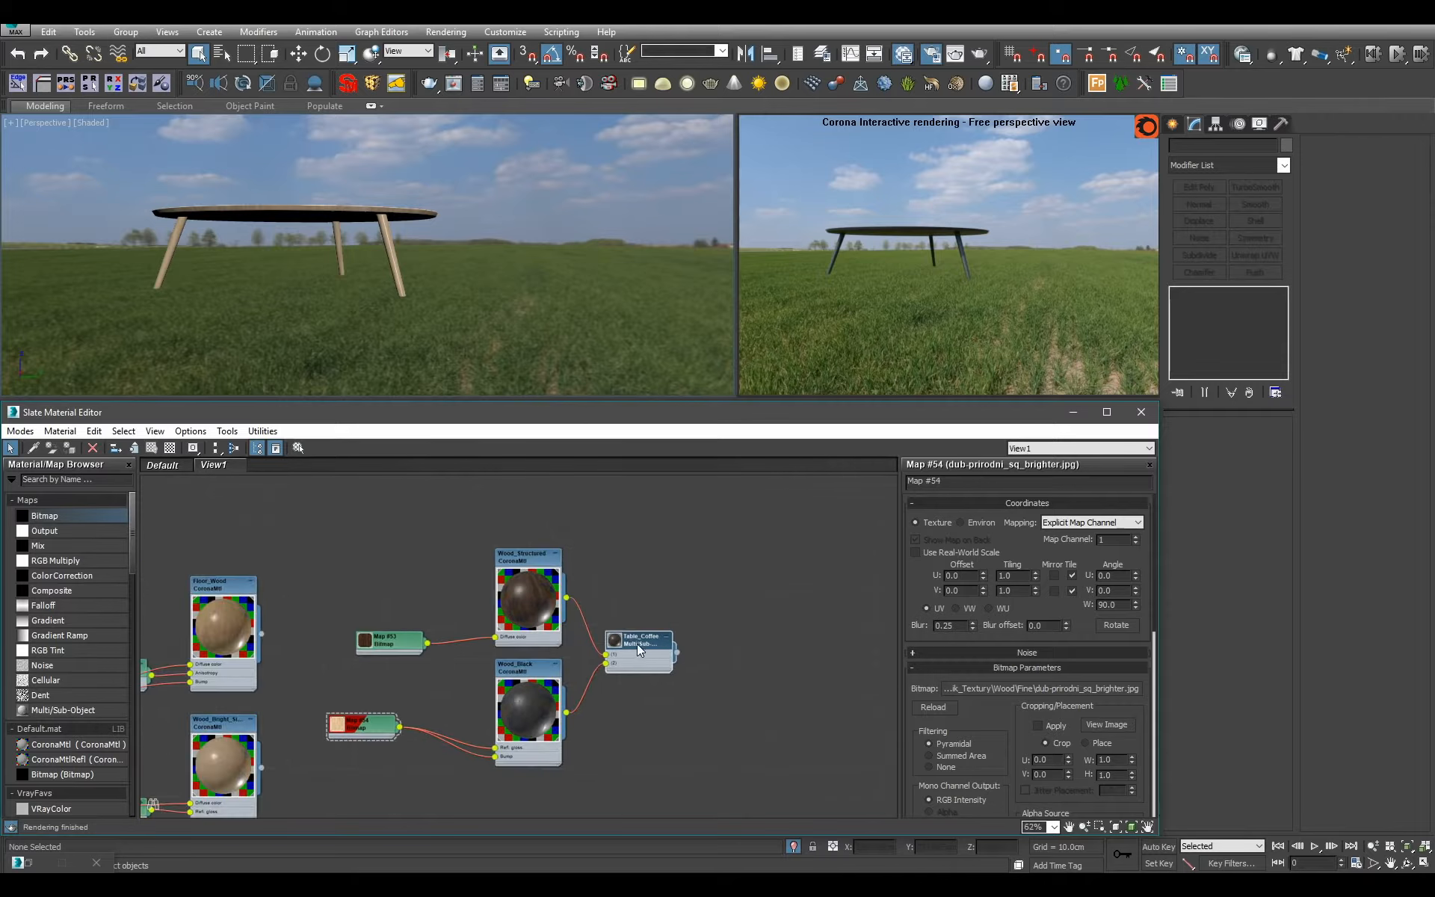
scroll(650, 713, up, 1)
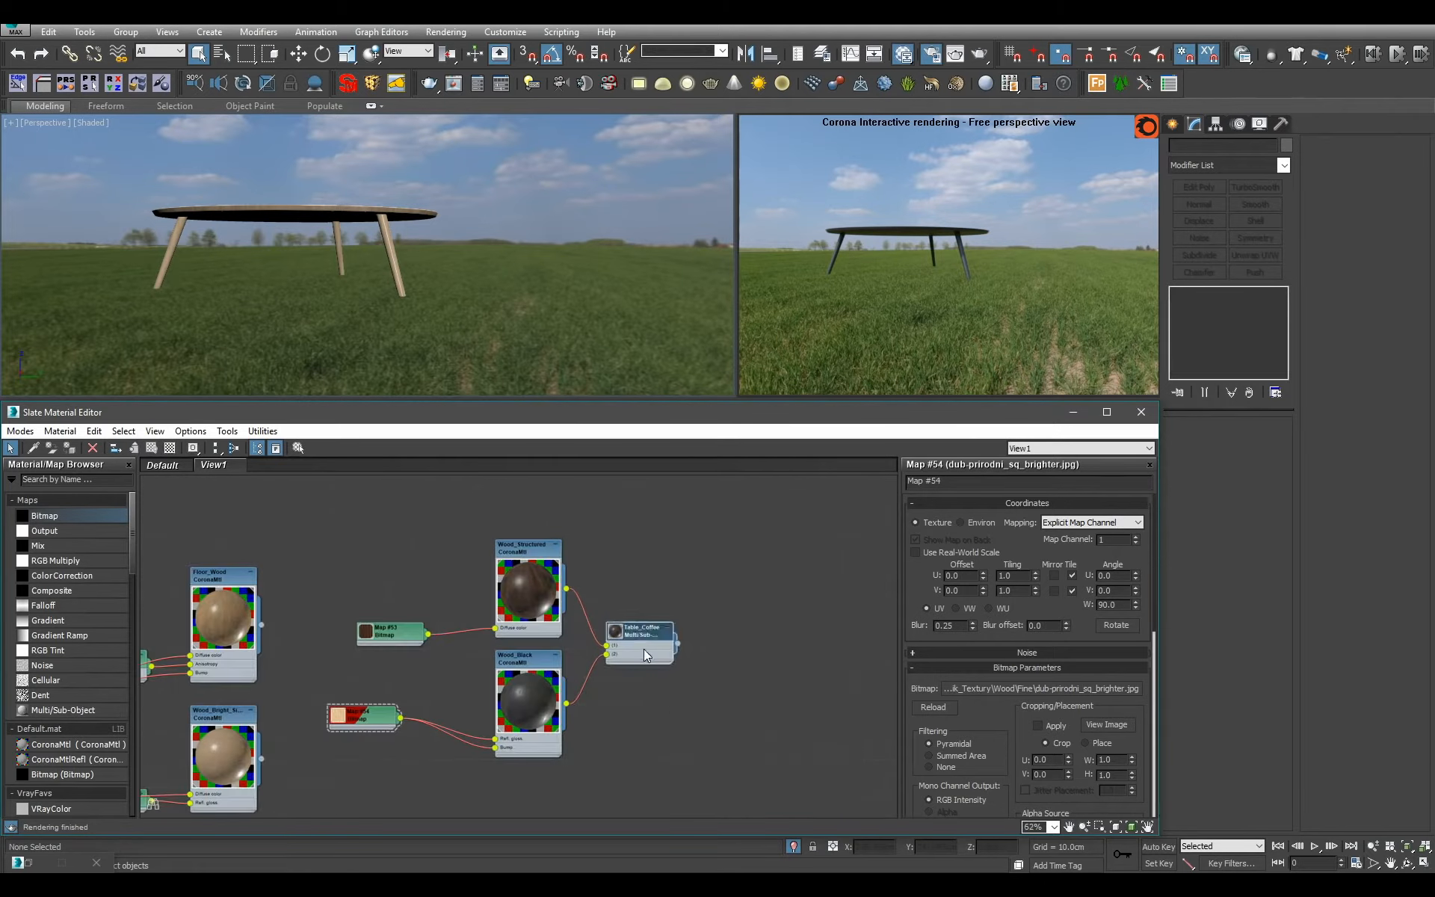
key(Delete)
scroll(614, 666, down, 1)
click(535, 719)
key(c)
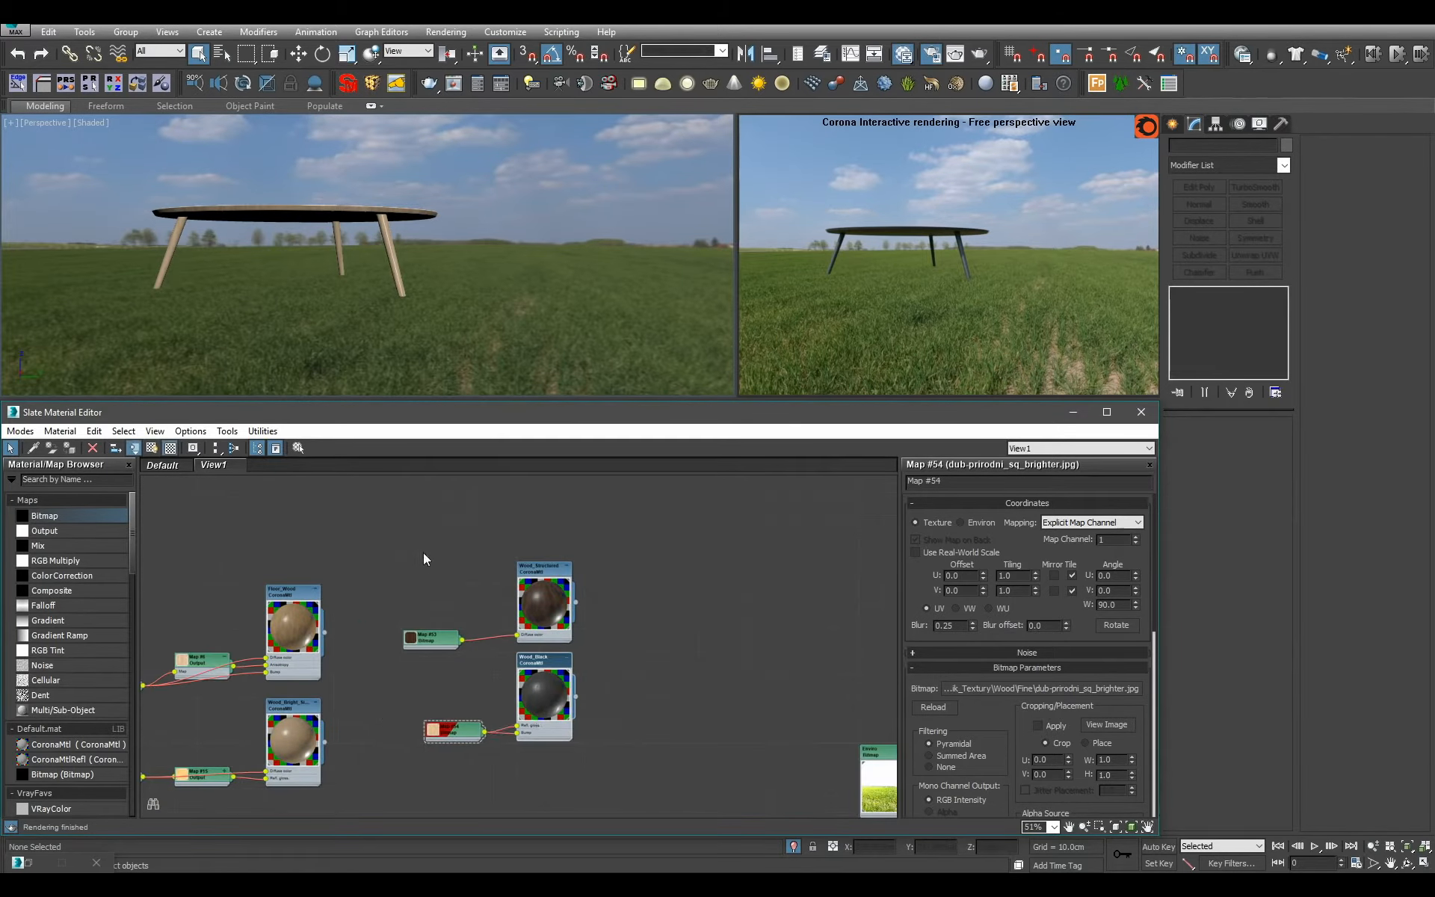
Move Wood_Structured and Wood_Black above the other wood materials in their column and lay out their child maps.
scroll(549, 597, down, 5)
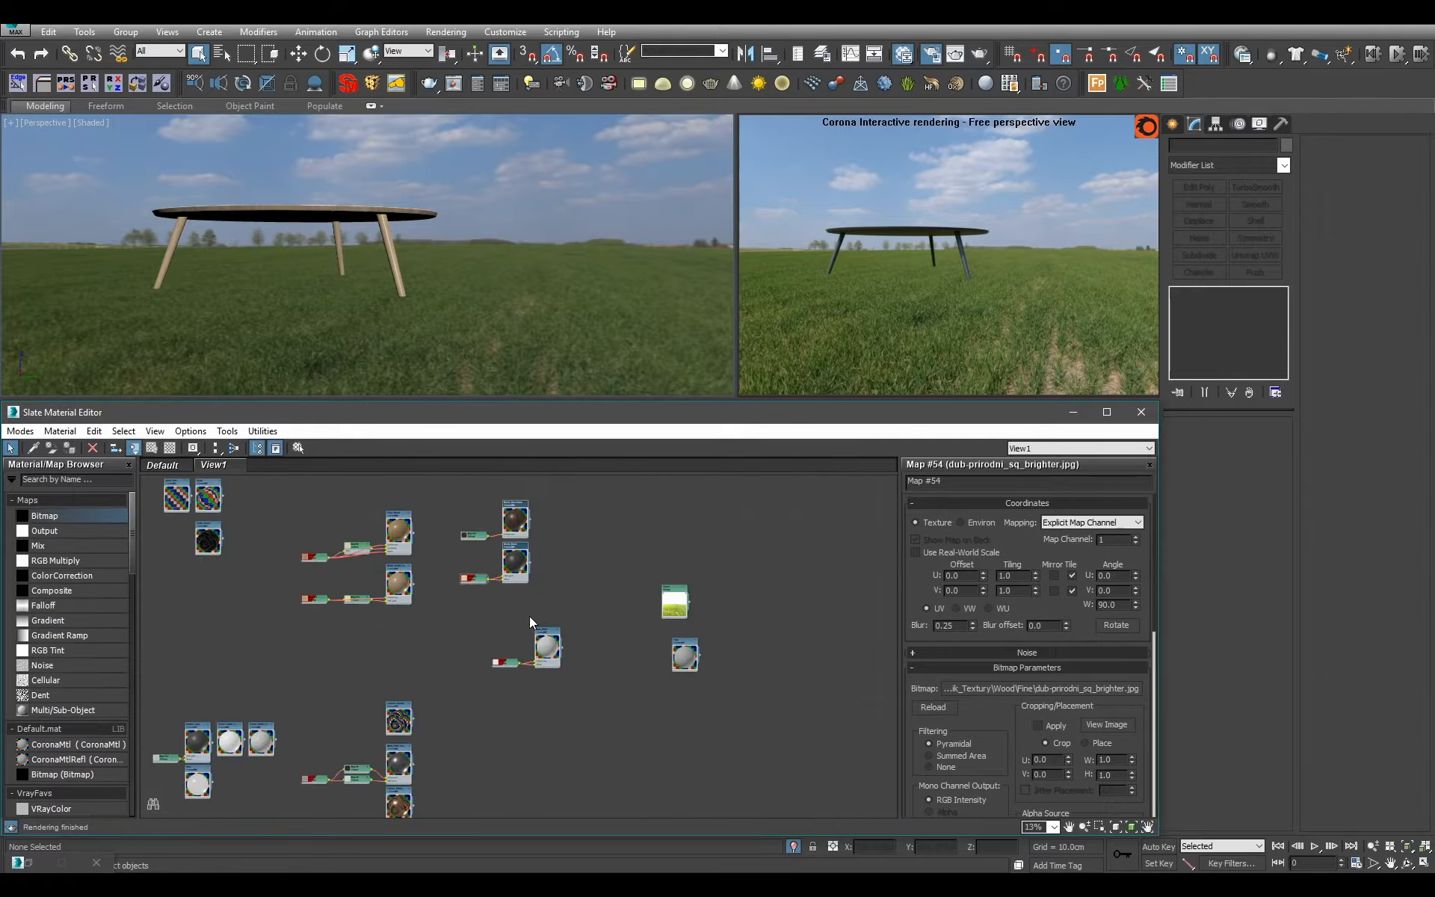
scroll(529, 616, down, 2)
drag(511, 644, 458, 546)
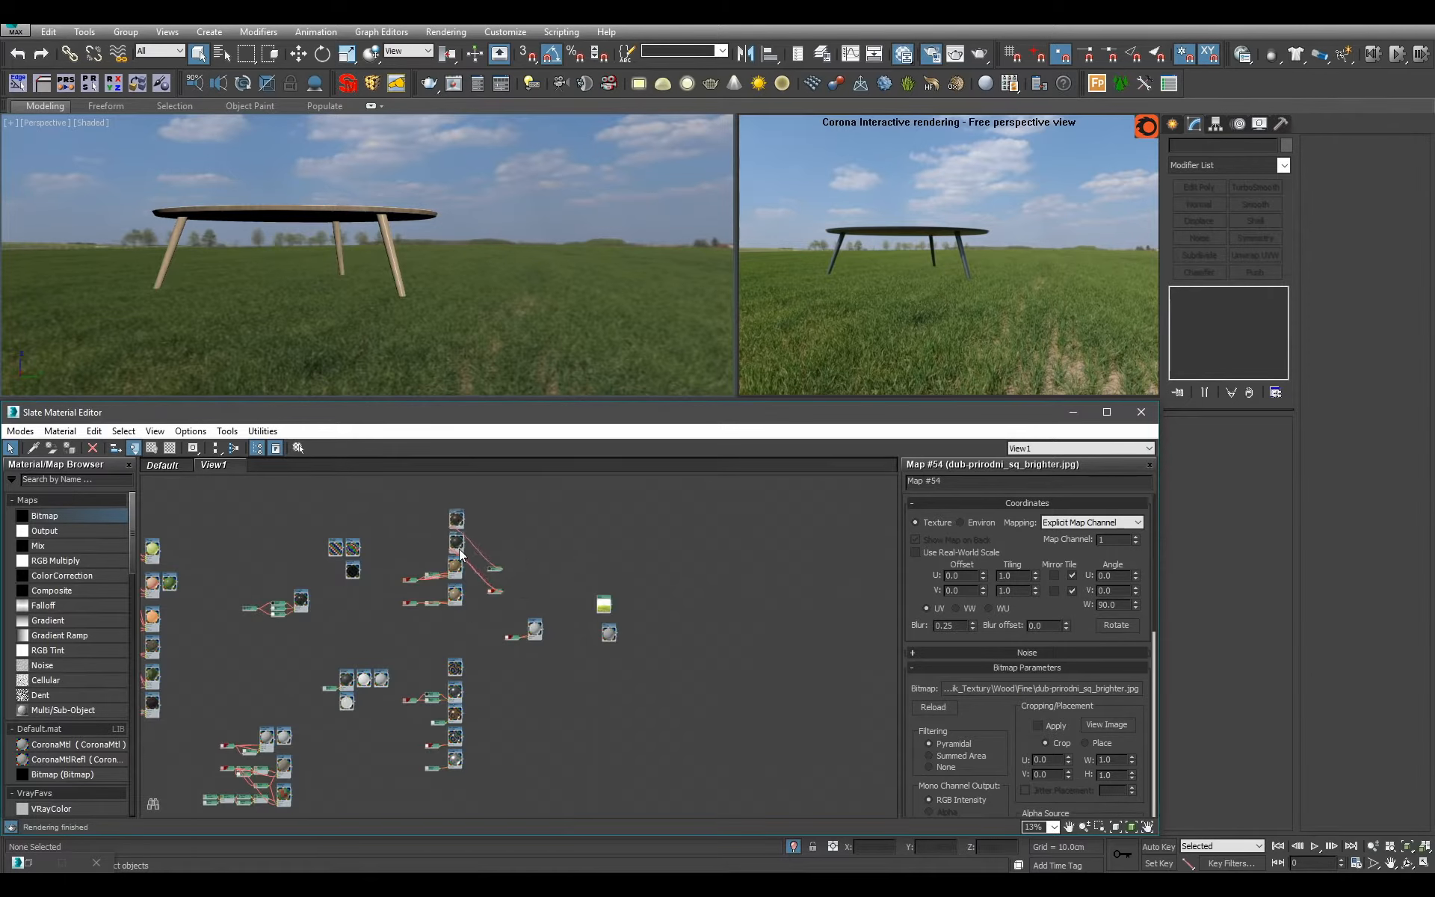
key(c)
scroll(463, 587, up, 4)
middle_drag(479, 585, 696, 586)
scroll(693, 669, down, 6)
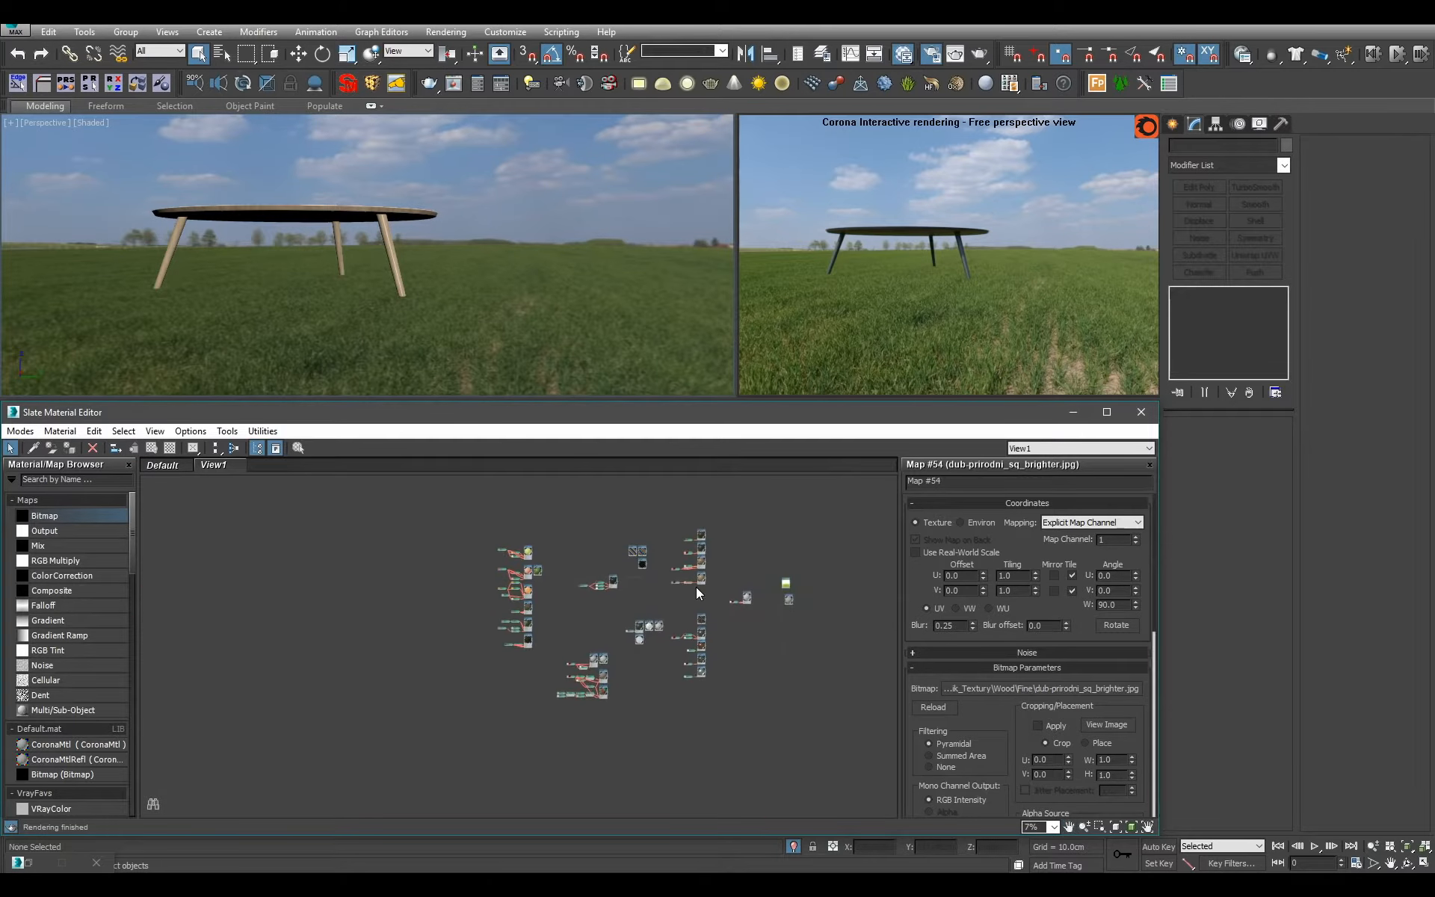
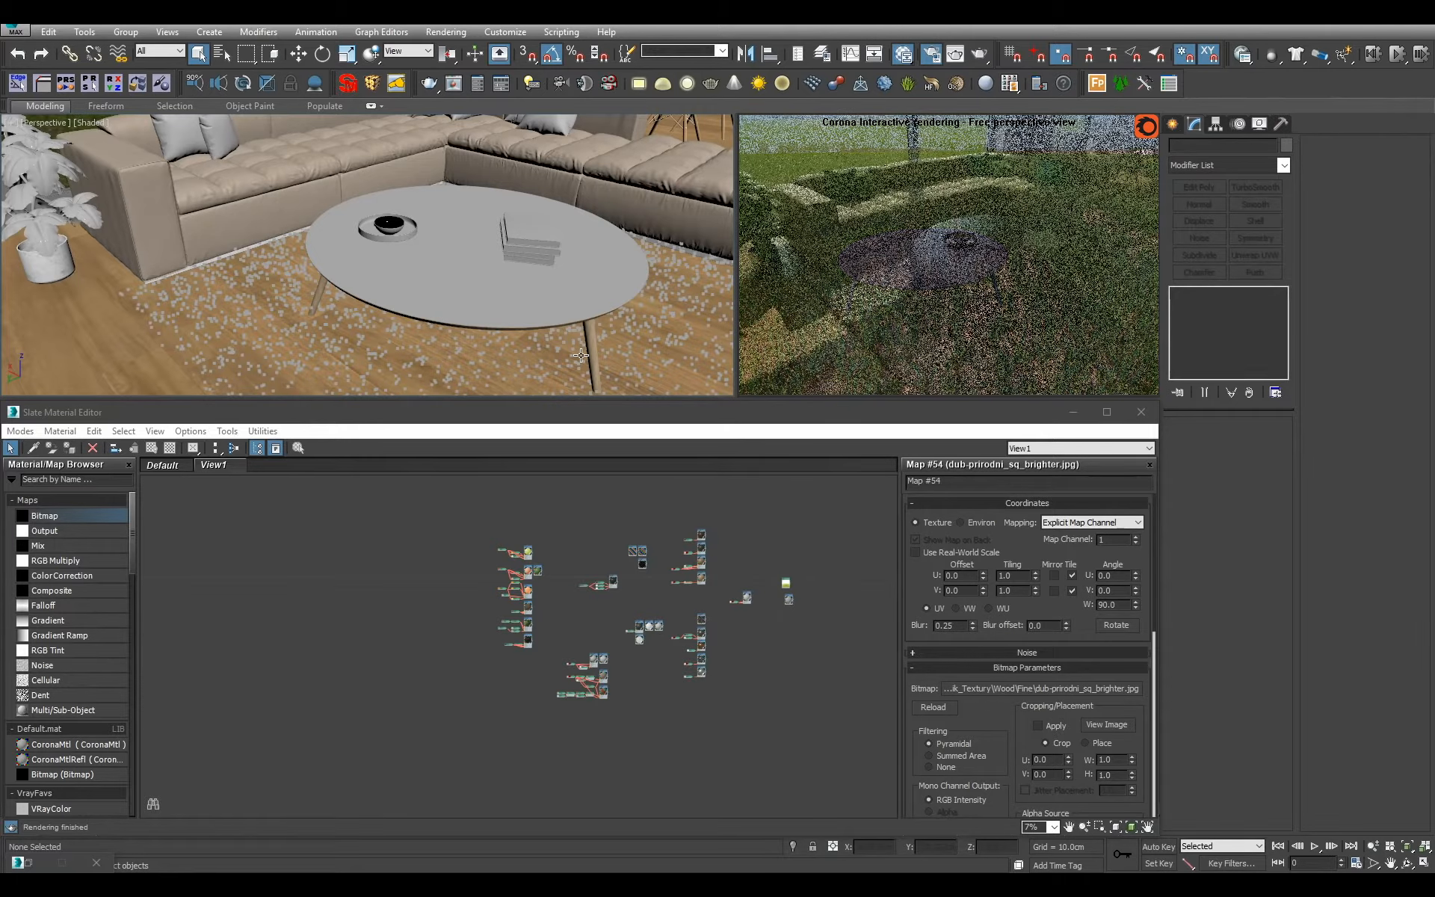
Select the book objects on the coffee table and the TV cabinet and isolate them in the viewport.
mouse_move(631, 324)
middle_down()
mouse_move(503, 284)
mouse_move(414, 291)
mouse_move(568, 270)
mouse_move(536, 263)
mouse_move(580, 251)
mouse_move(635, 288)
mouse_move(425, 318)
mouse_move(608, 325)
middle_up()
click(444, 226)
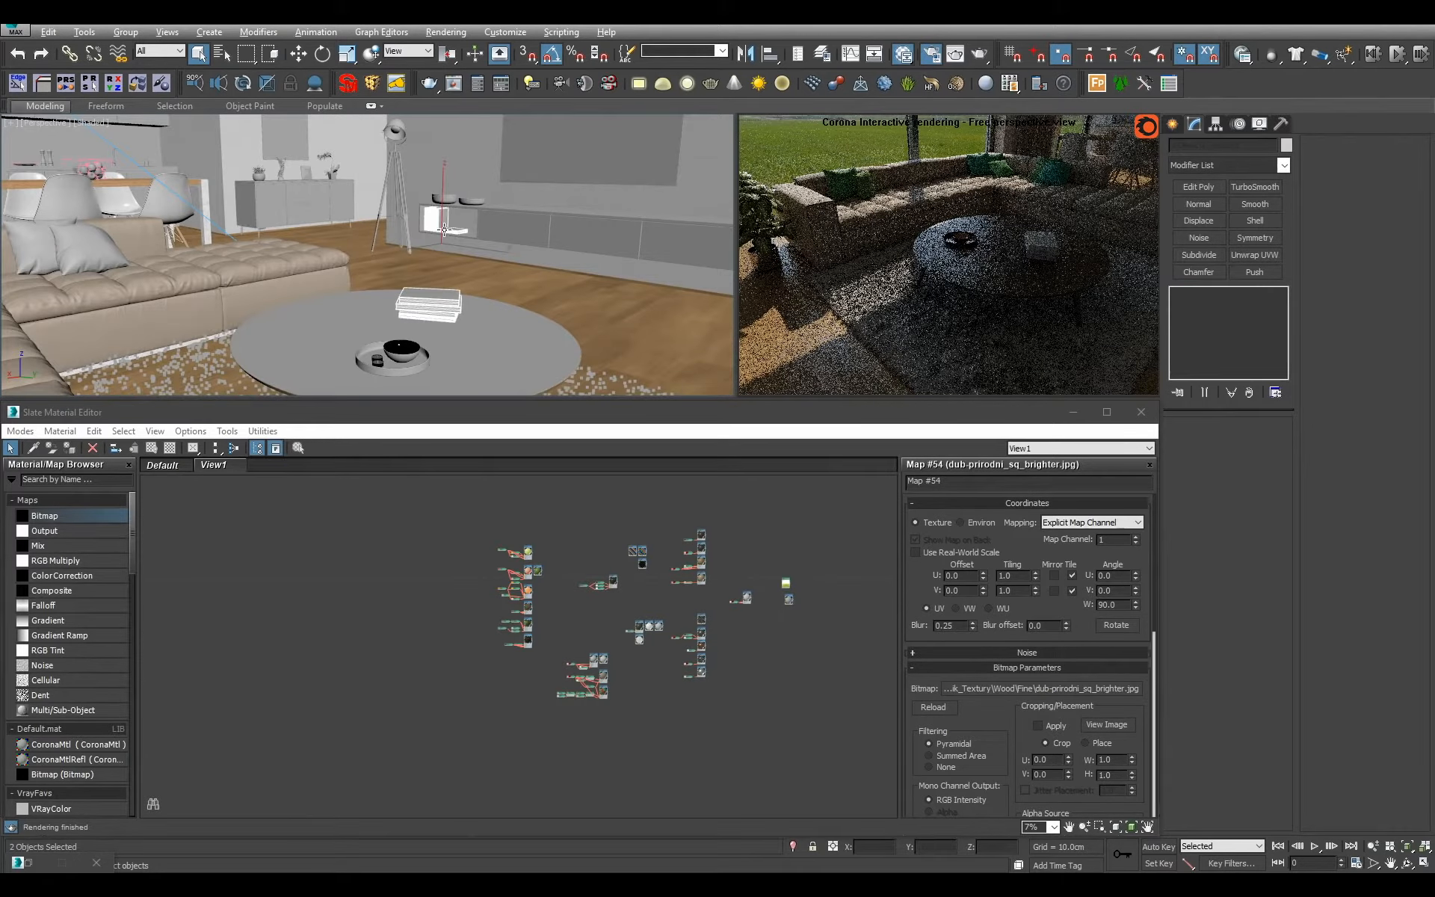
alt+middle_drag(444, 229, 583, 338)
key(alt+q)
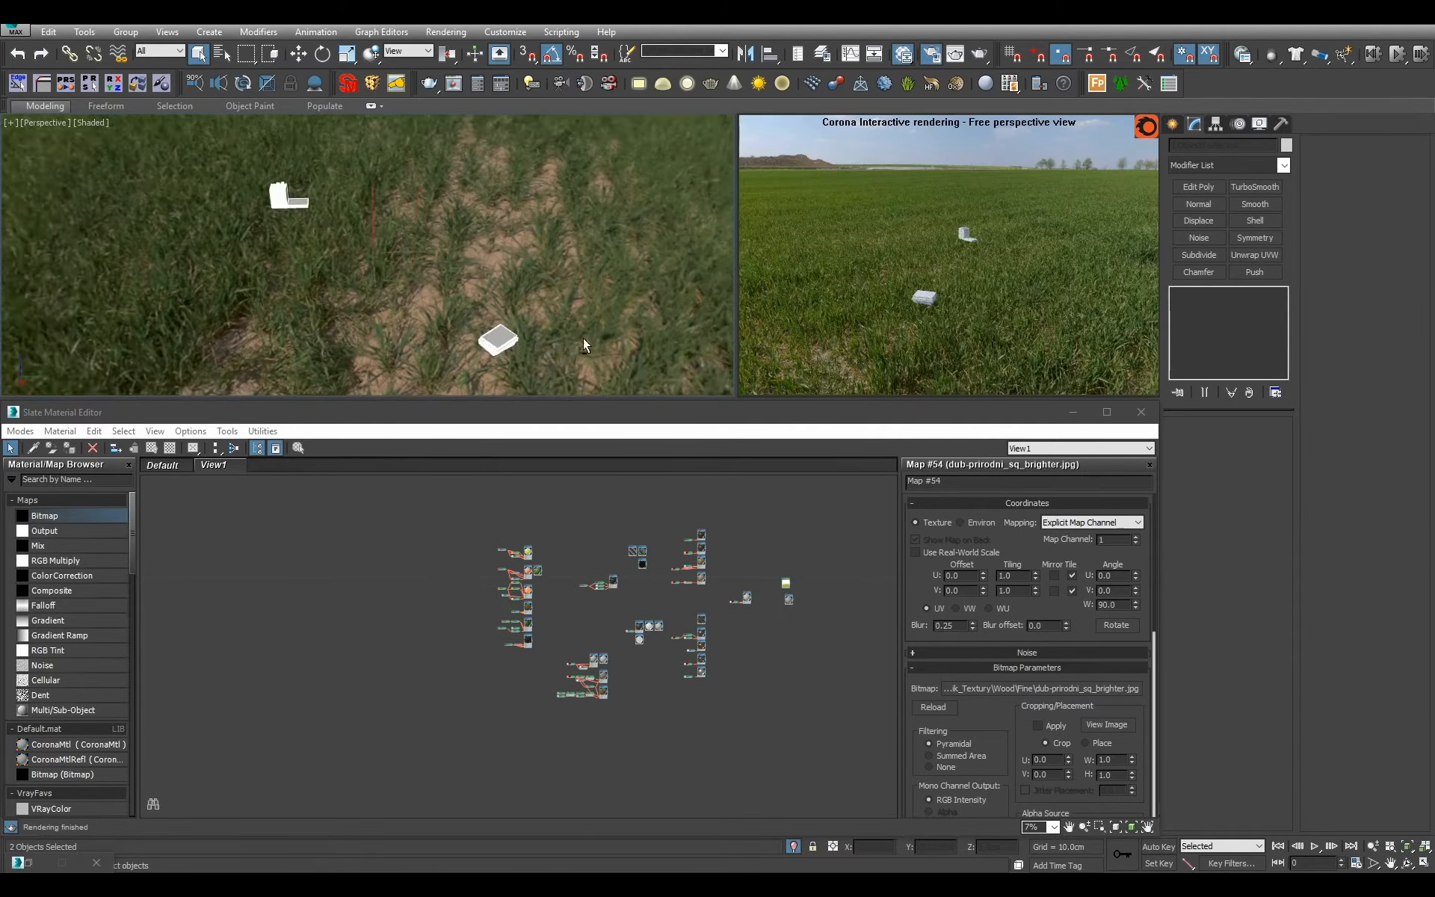
Examine the polygons of the lying book stack by selecting faces on its covers and pages.
click(512, 331)
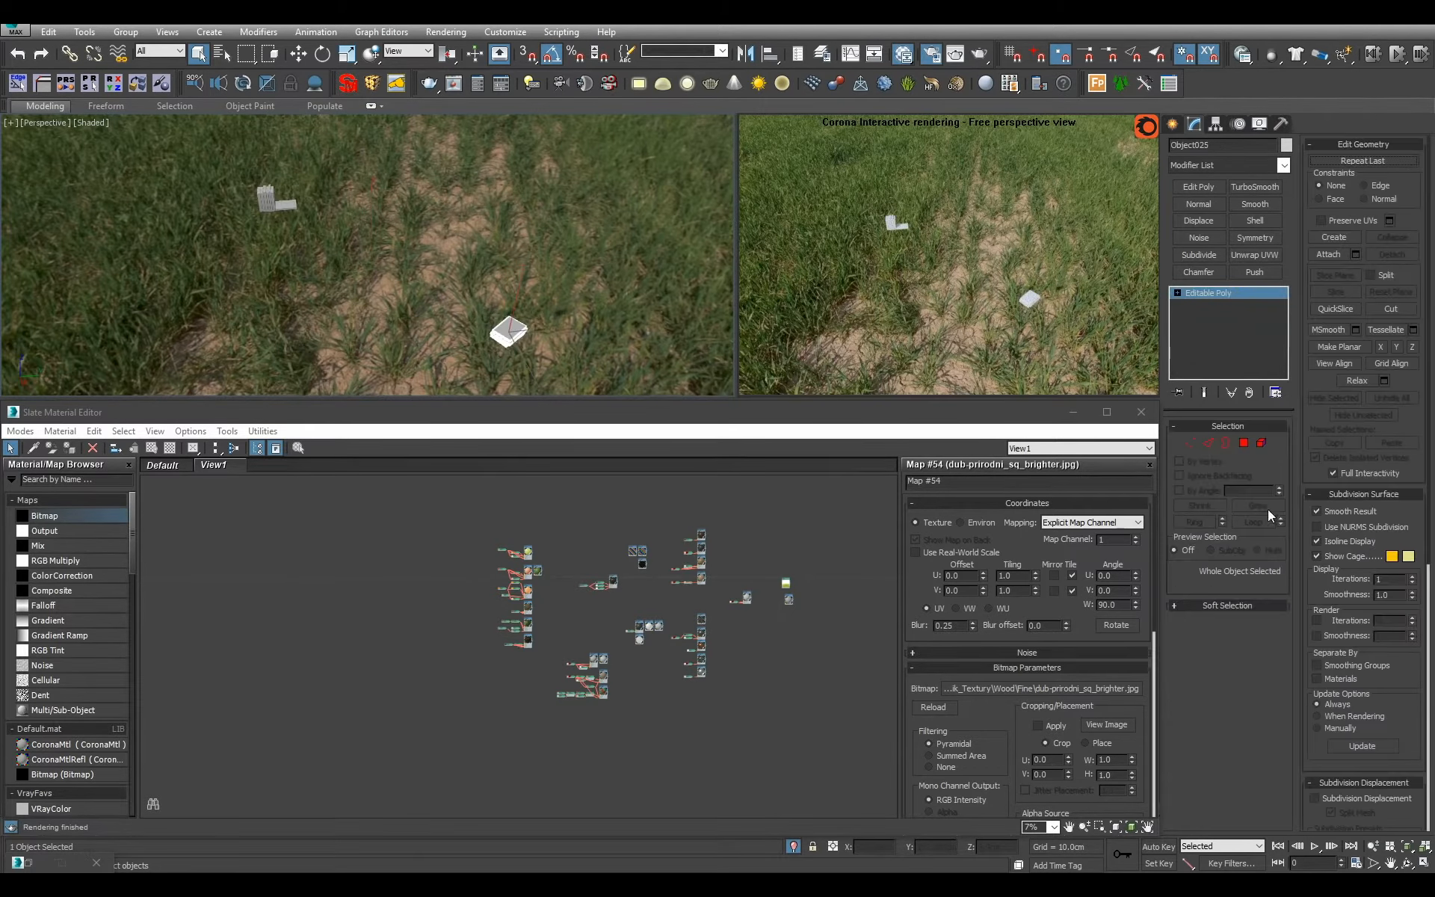
key(z)
key(4)
alt+middle_drag(636, 302, 557, 235)
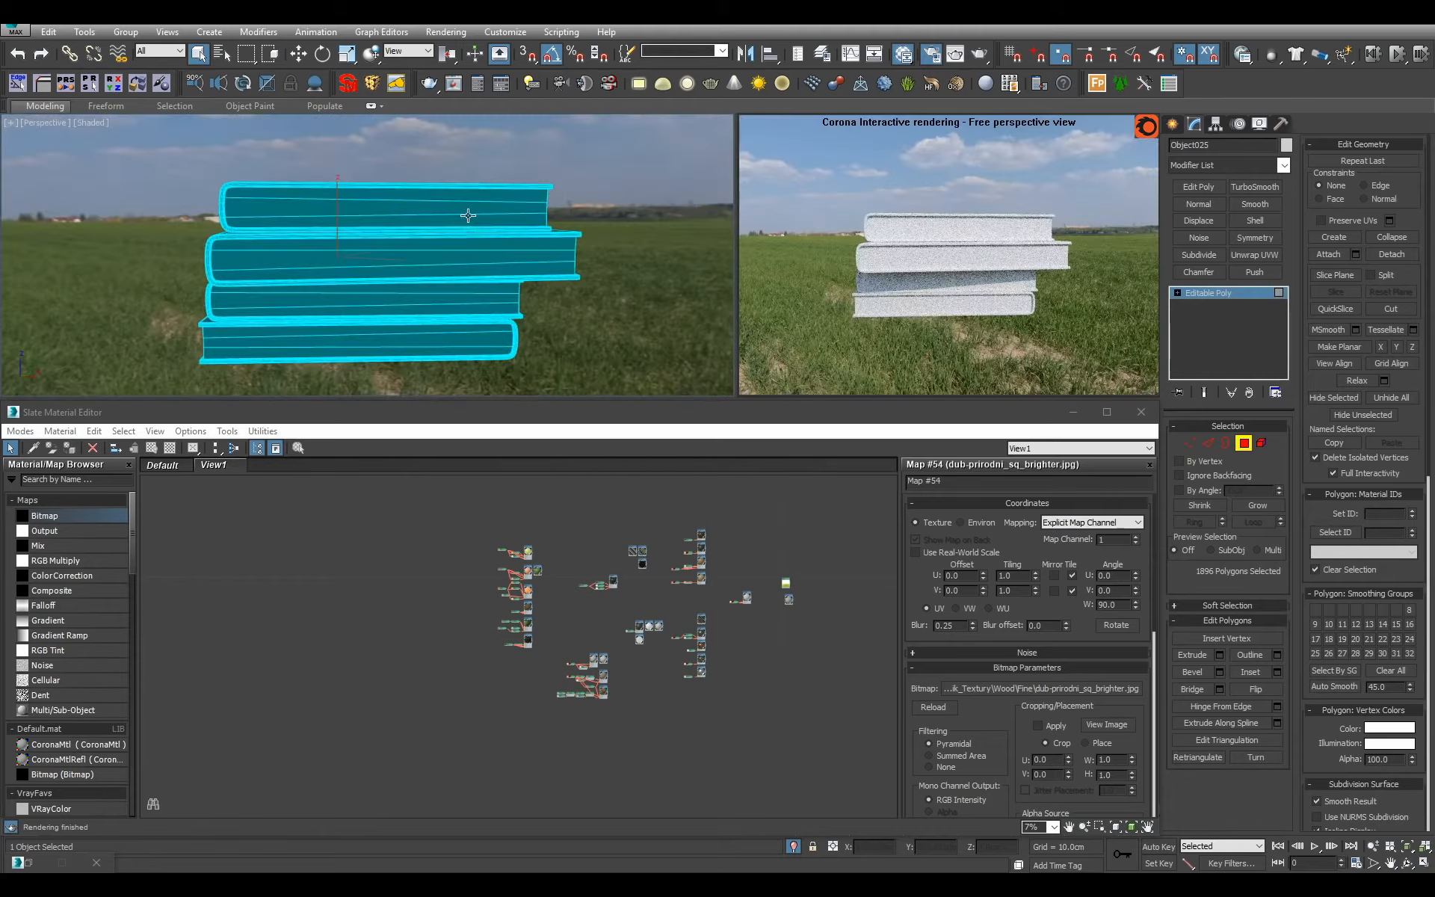
click(468, 217)
alt+middle_drag(473, 159, 407, 248)
click(455, 196)
click(442, 288)
click(436, 199)
scroll(470, 218, down, 5)
key(4)
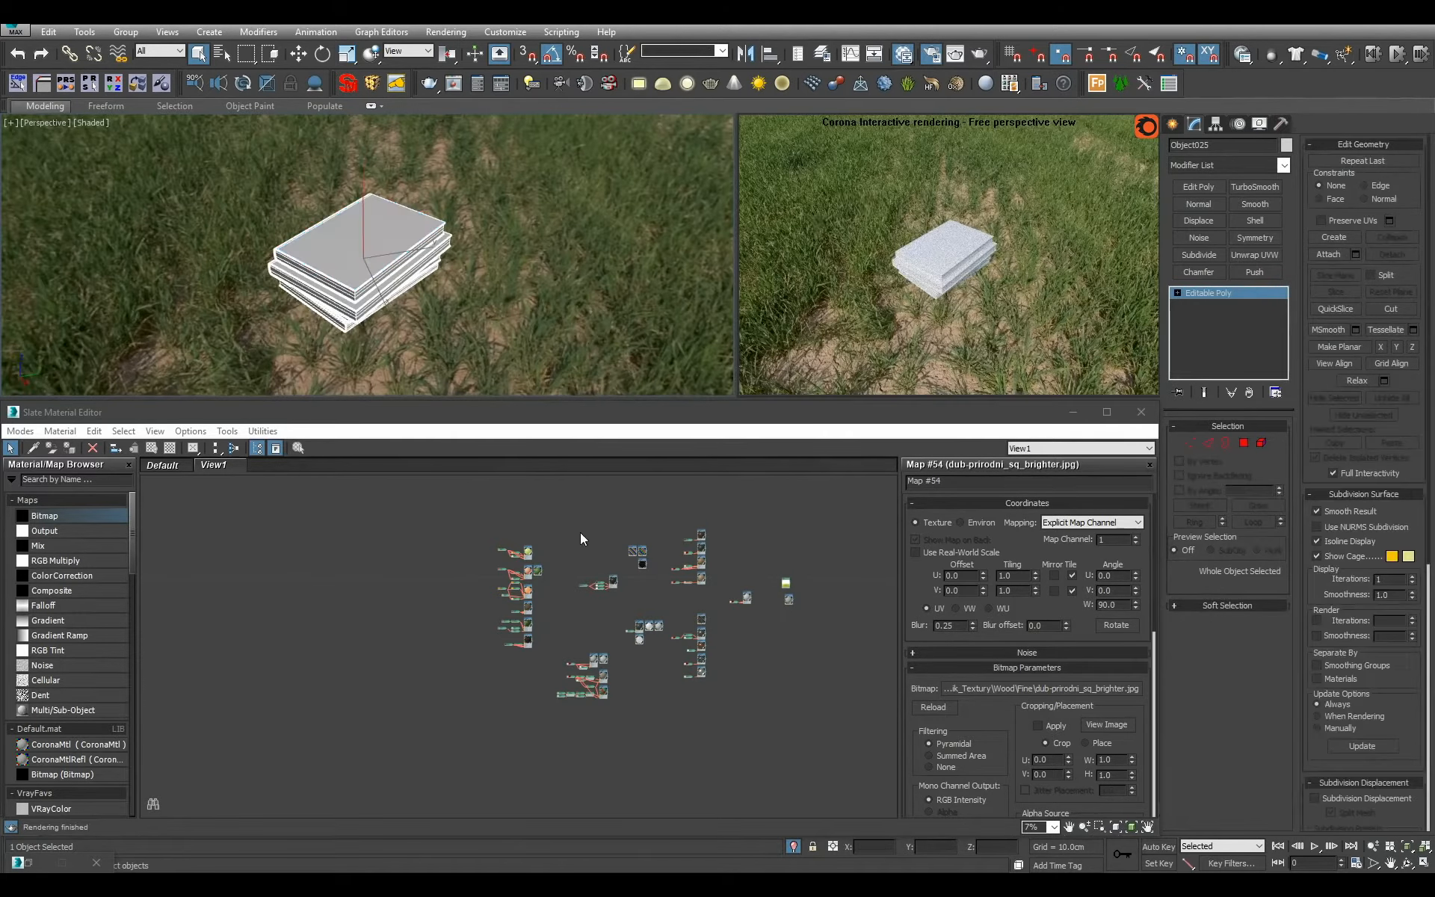
Add a Multi/Sub-Object material in the empty area above the existing materials and open its parameters.
middle_drag(552, 545, 503, 668)
scroll(503, 668, up, 3)
scroll(331, 729, up, 2)
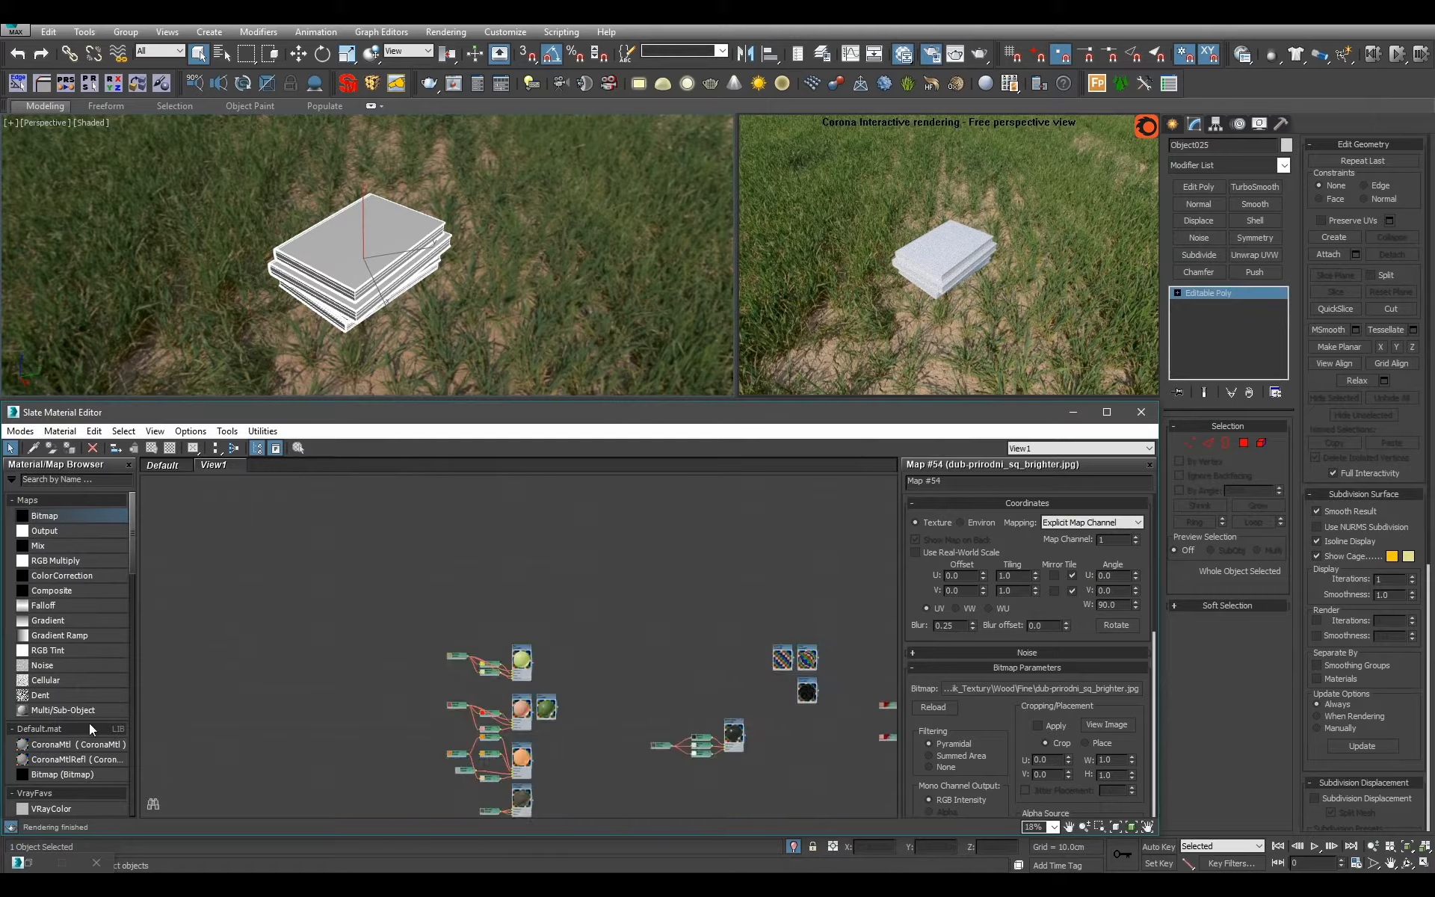
drag(89, 710, 197, 694)
drag(612, 562, 613, 562)
scroll(615, 576, up, 5)
double_click(617, 541)
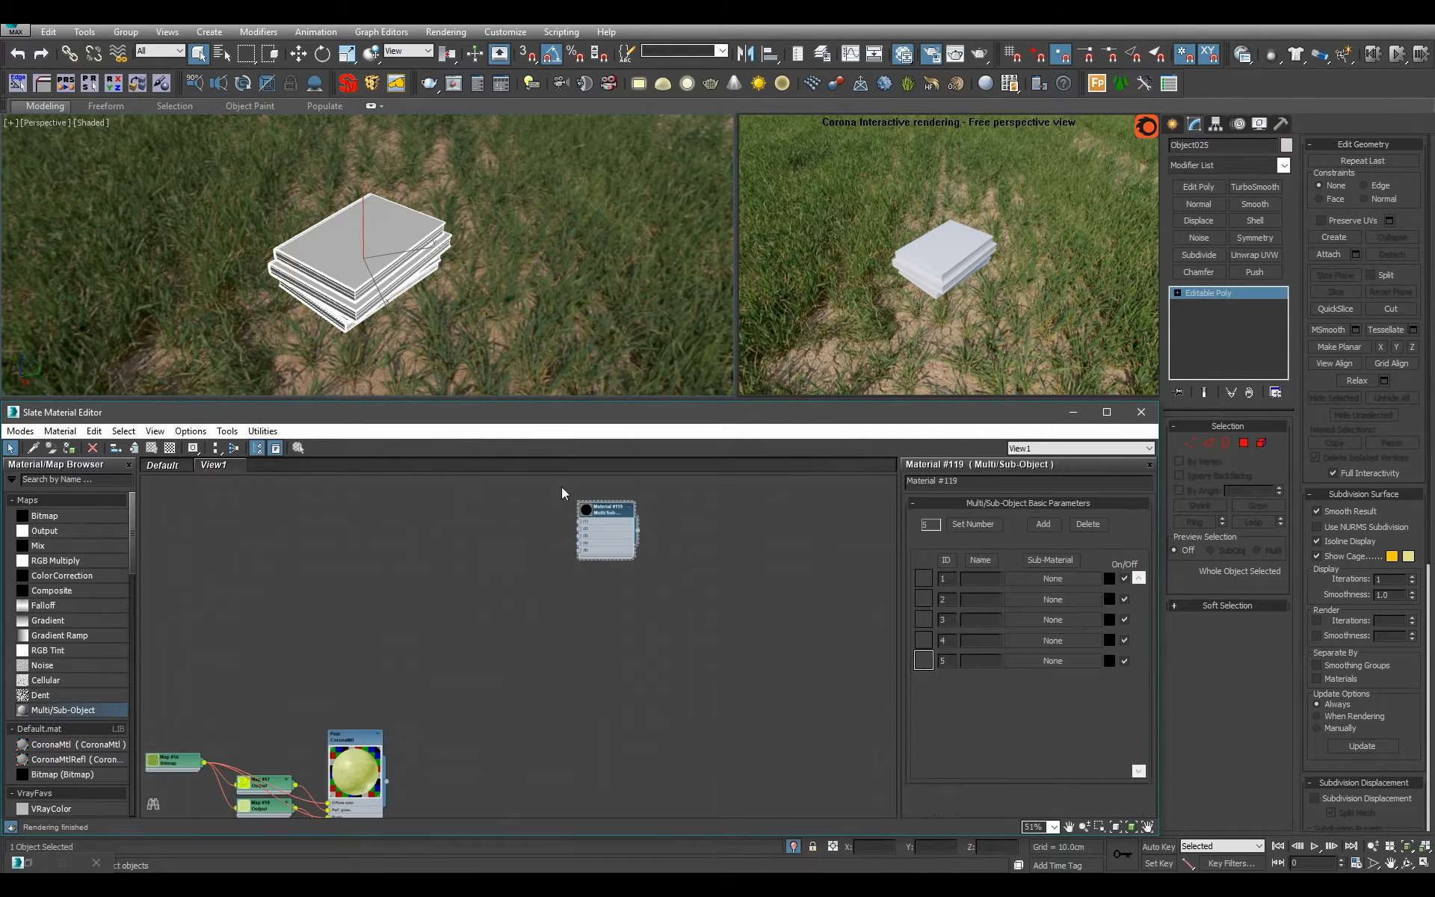
Name the Multi/Sub-Object material Books and set its number of materials to 2.
click(973, 484)
text(Books)
click(974, 523)
text(2)
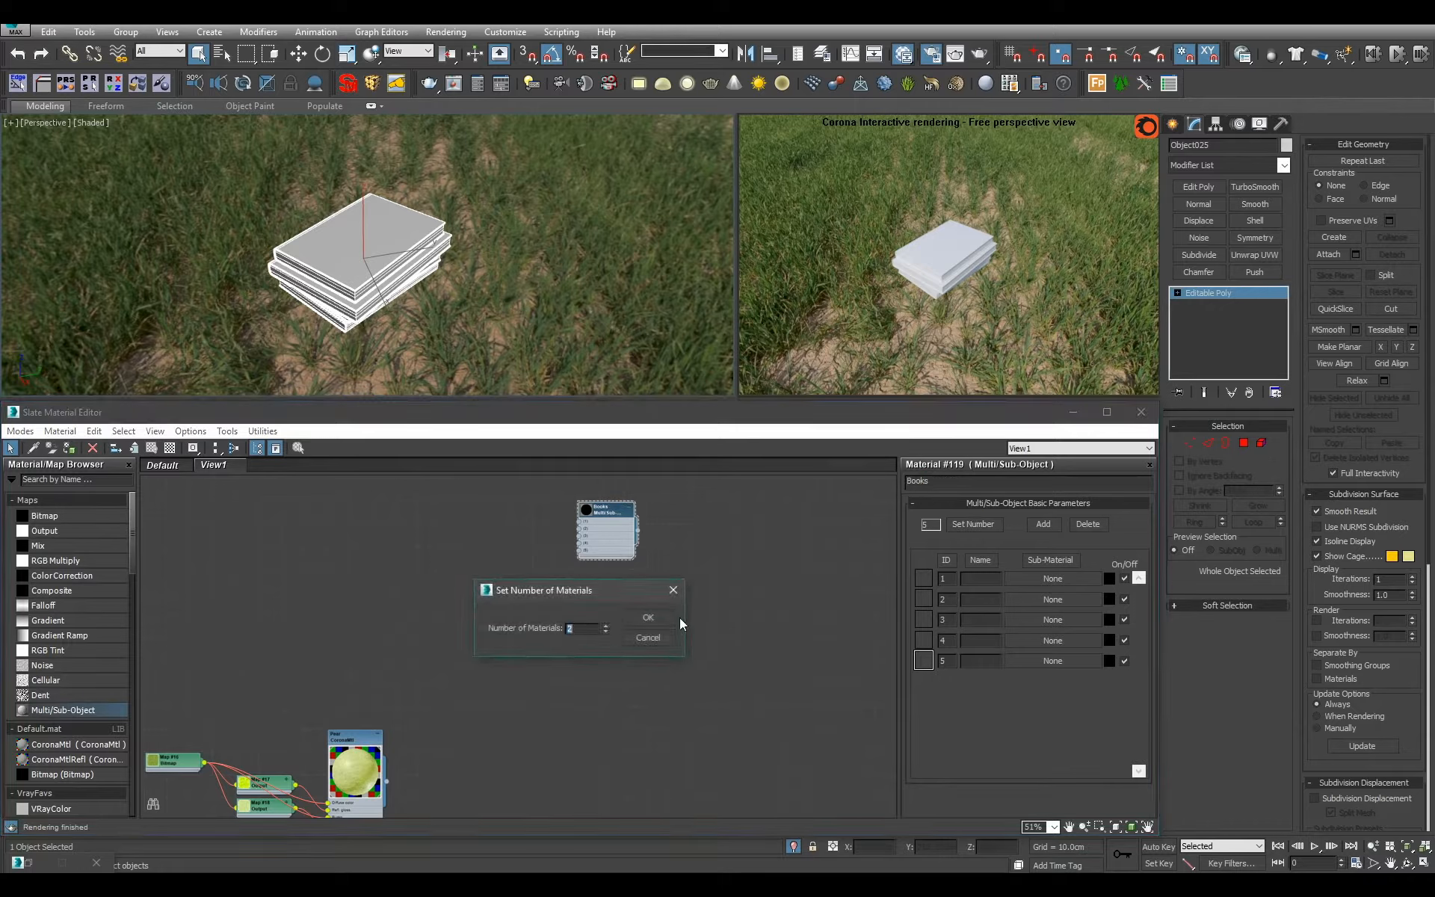
key(Return)
Add a CoronaMtl beside the Books node and name it Books_Pages.
scroll(593, 669, up, 1)
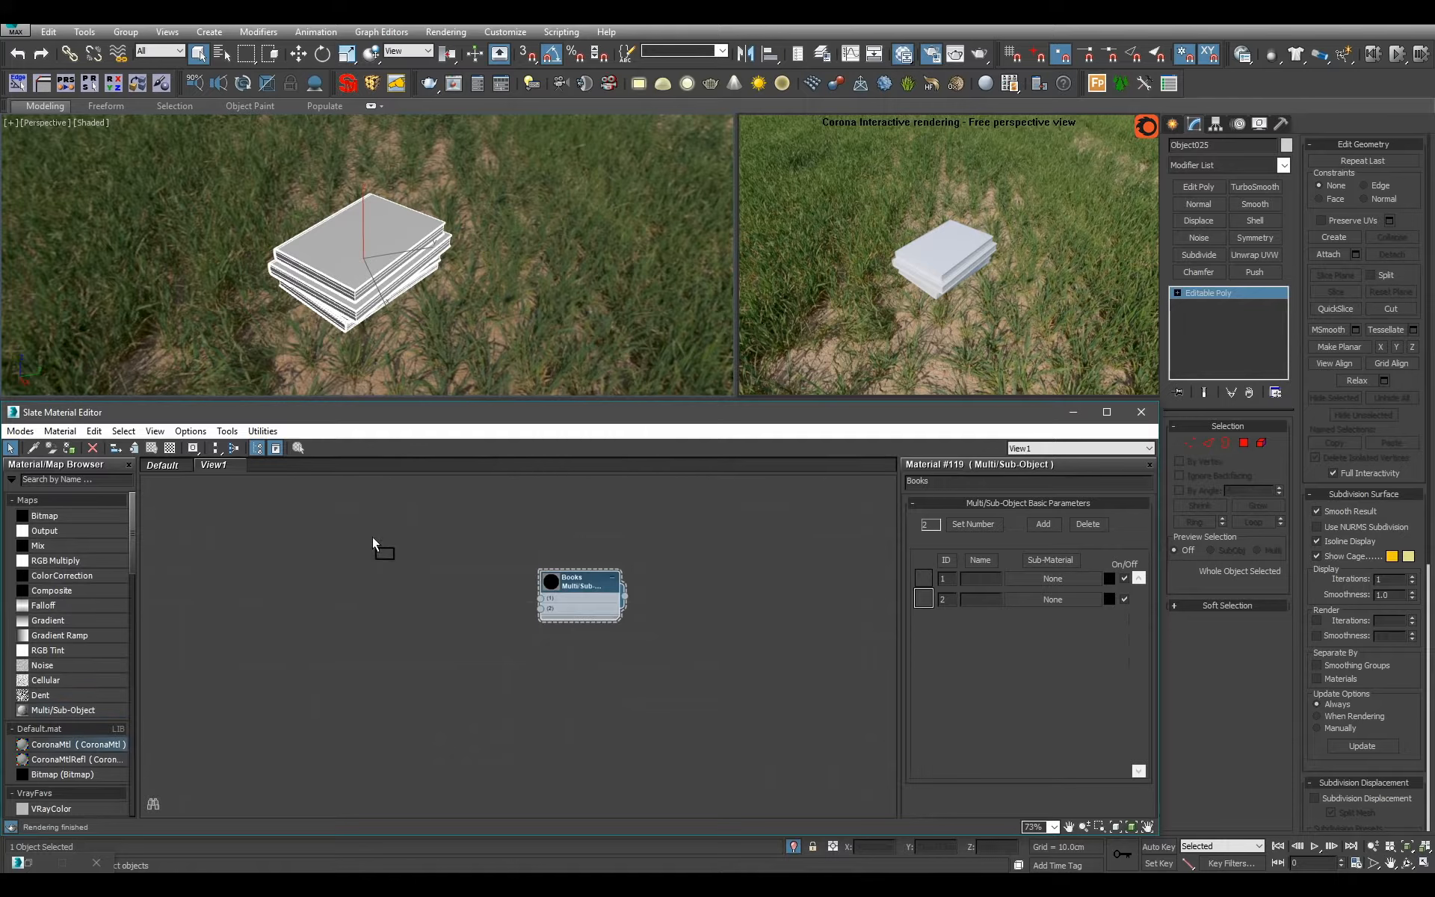
drag(372, 536, 373, 540)
double_click(387, 580)
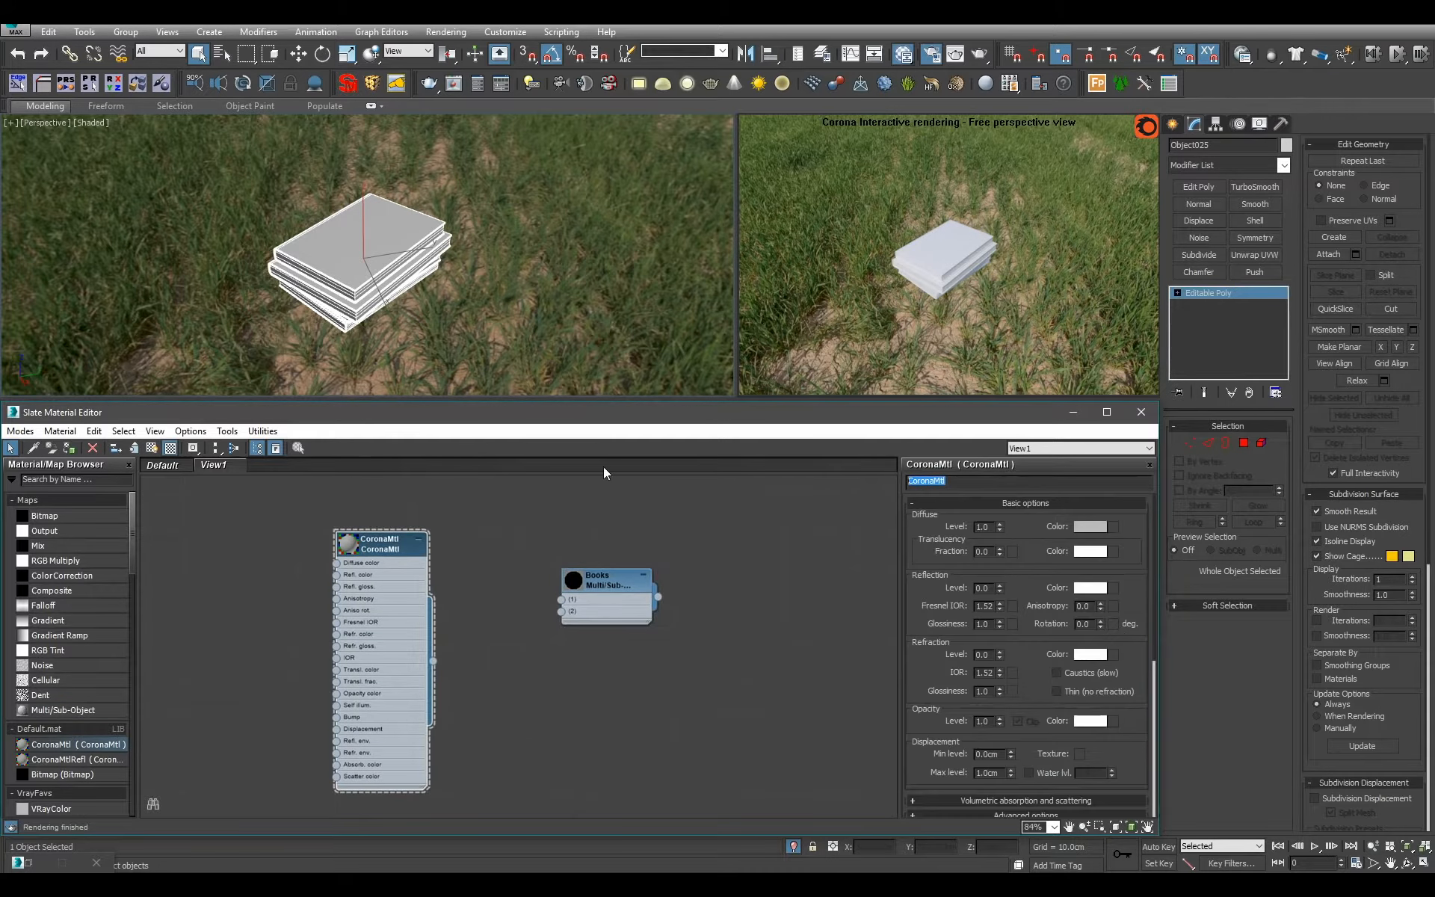
text(Bo)
middle_drag(457, 668, 704, 632)
scroll(704, 632, up, 1)
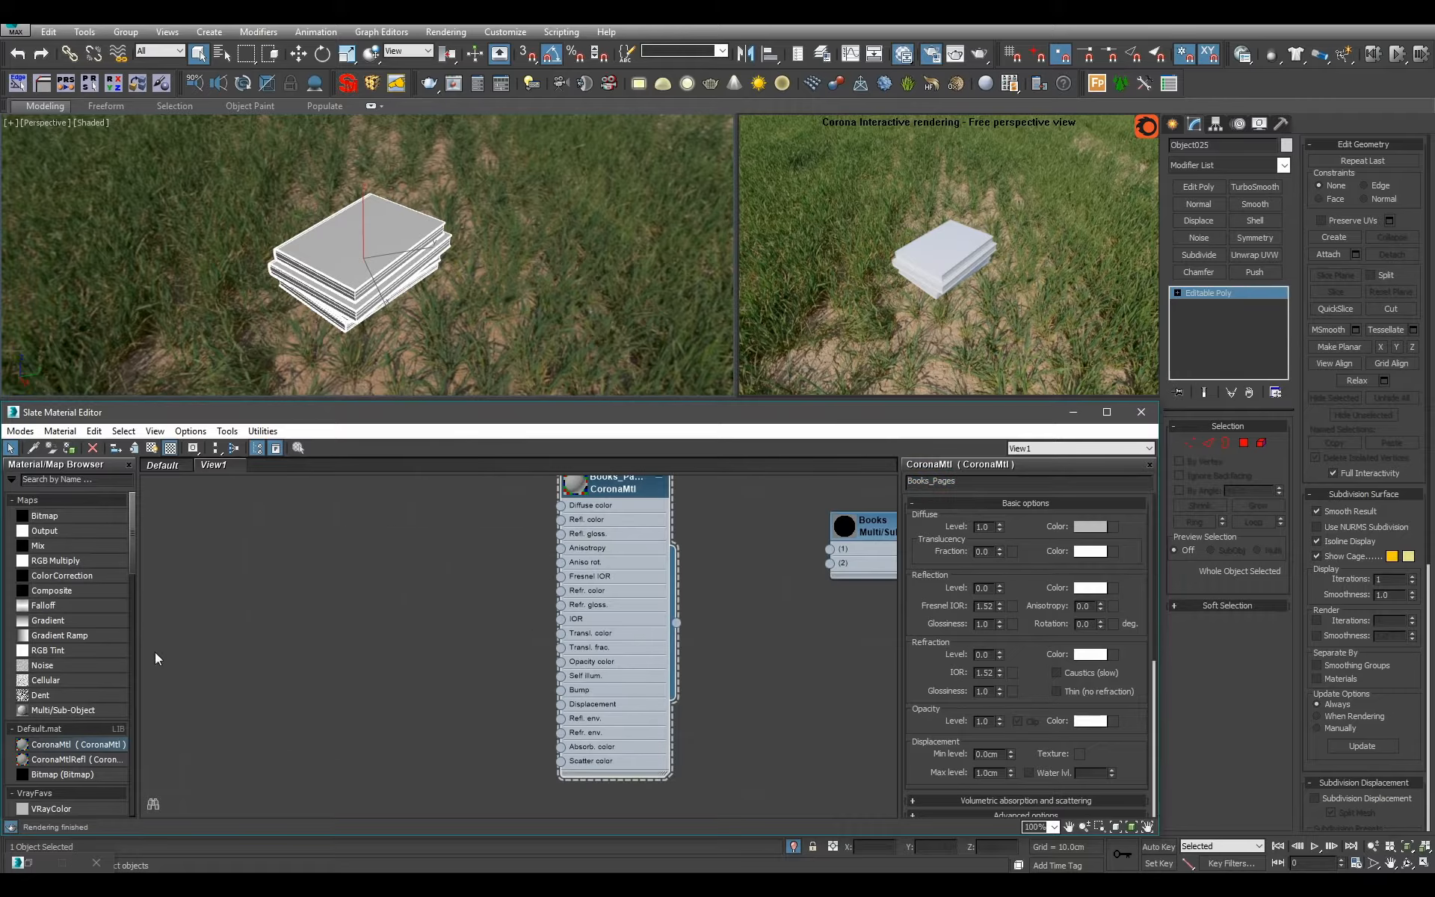
Load BookSide.png from Decals/Books_Magazines/BookSides as a bitmap with blur 0.1 and connect it to the Books_Pages diffuse color.
drag(92, 519, 641, 563)
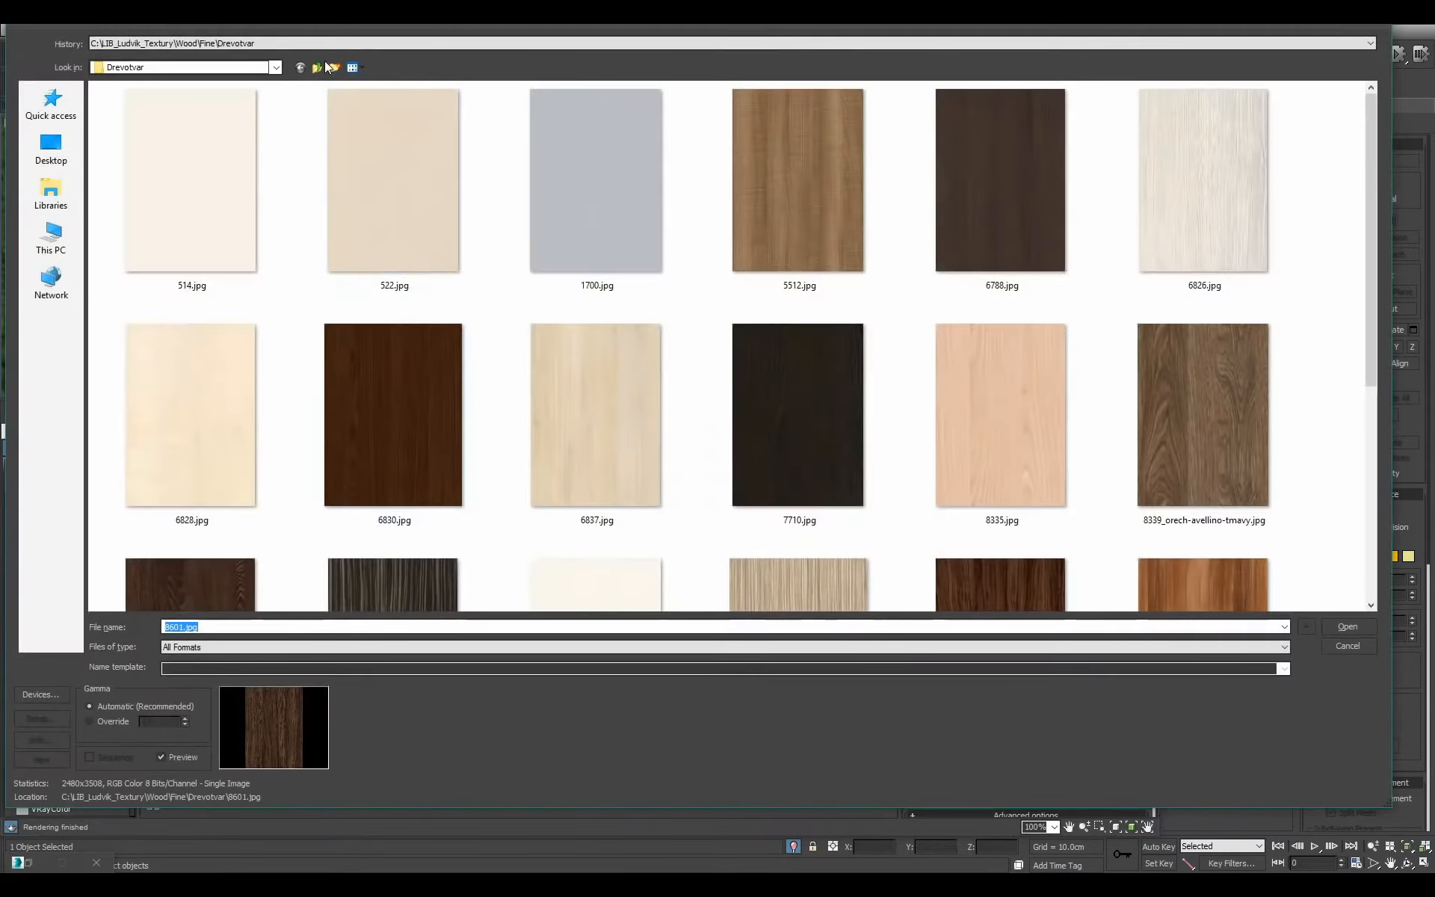
click(319, 67)
click(319, 66)
click(318, 67)
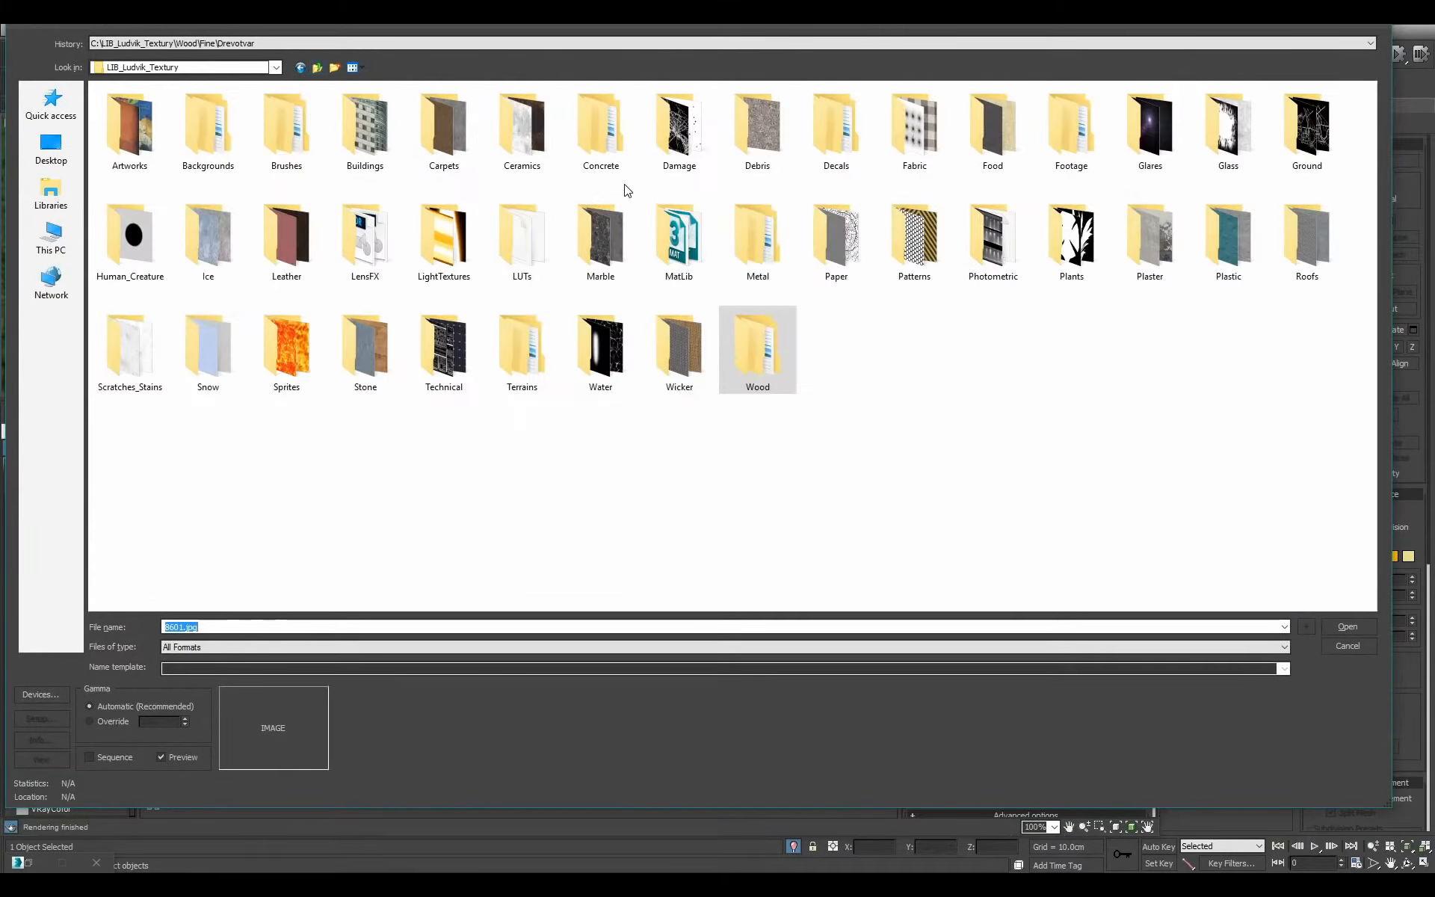
double_click(825, 136)
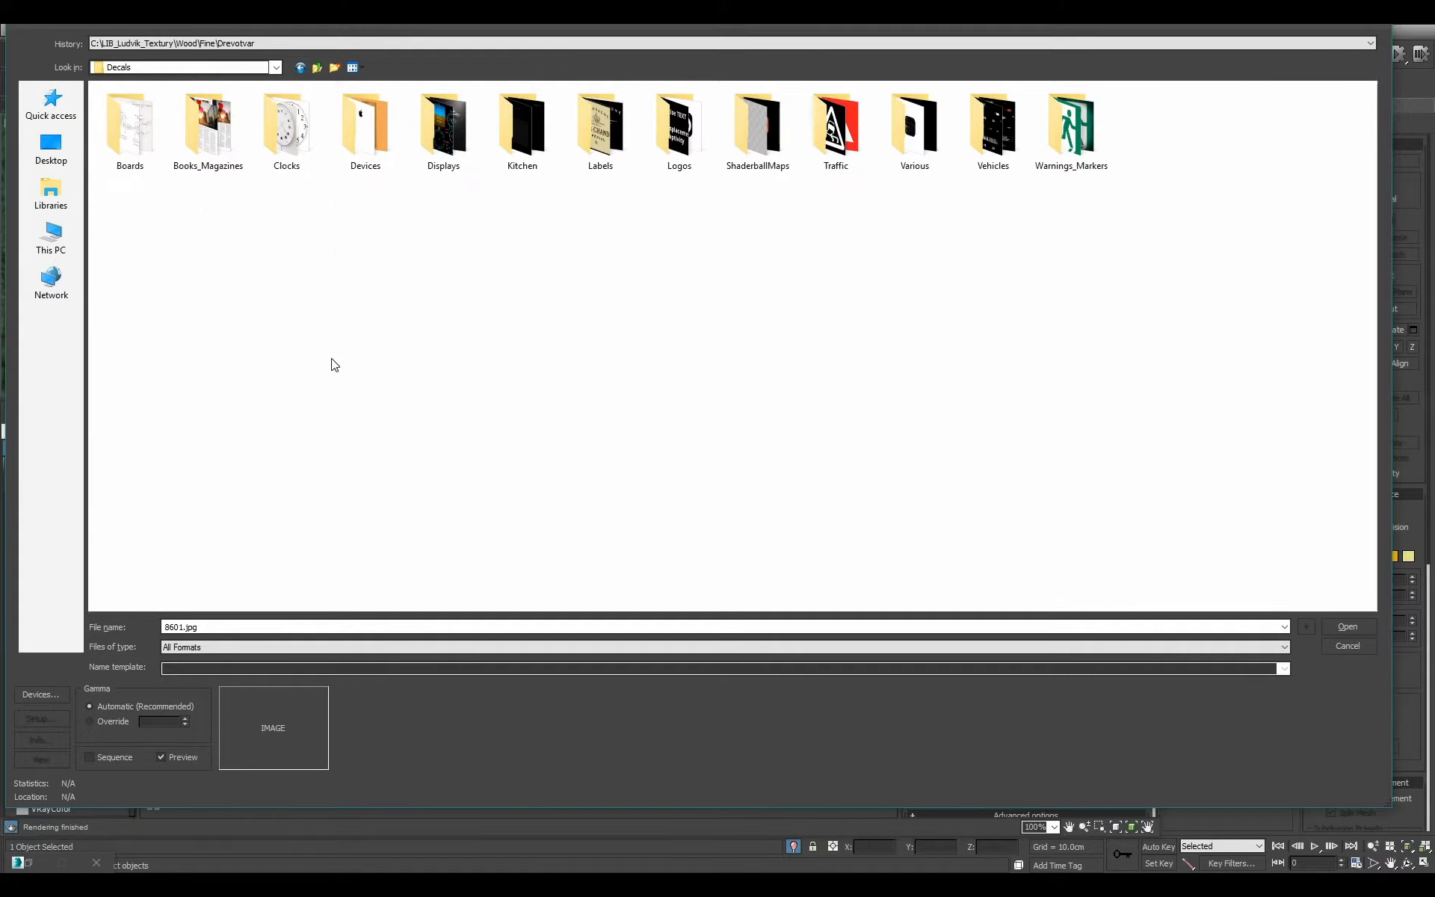
double_click(225, 166)
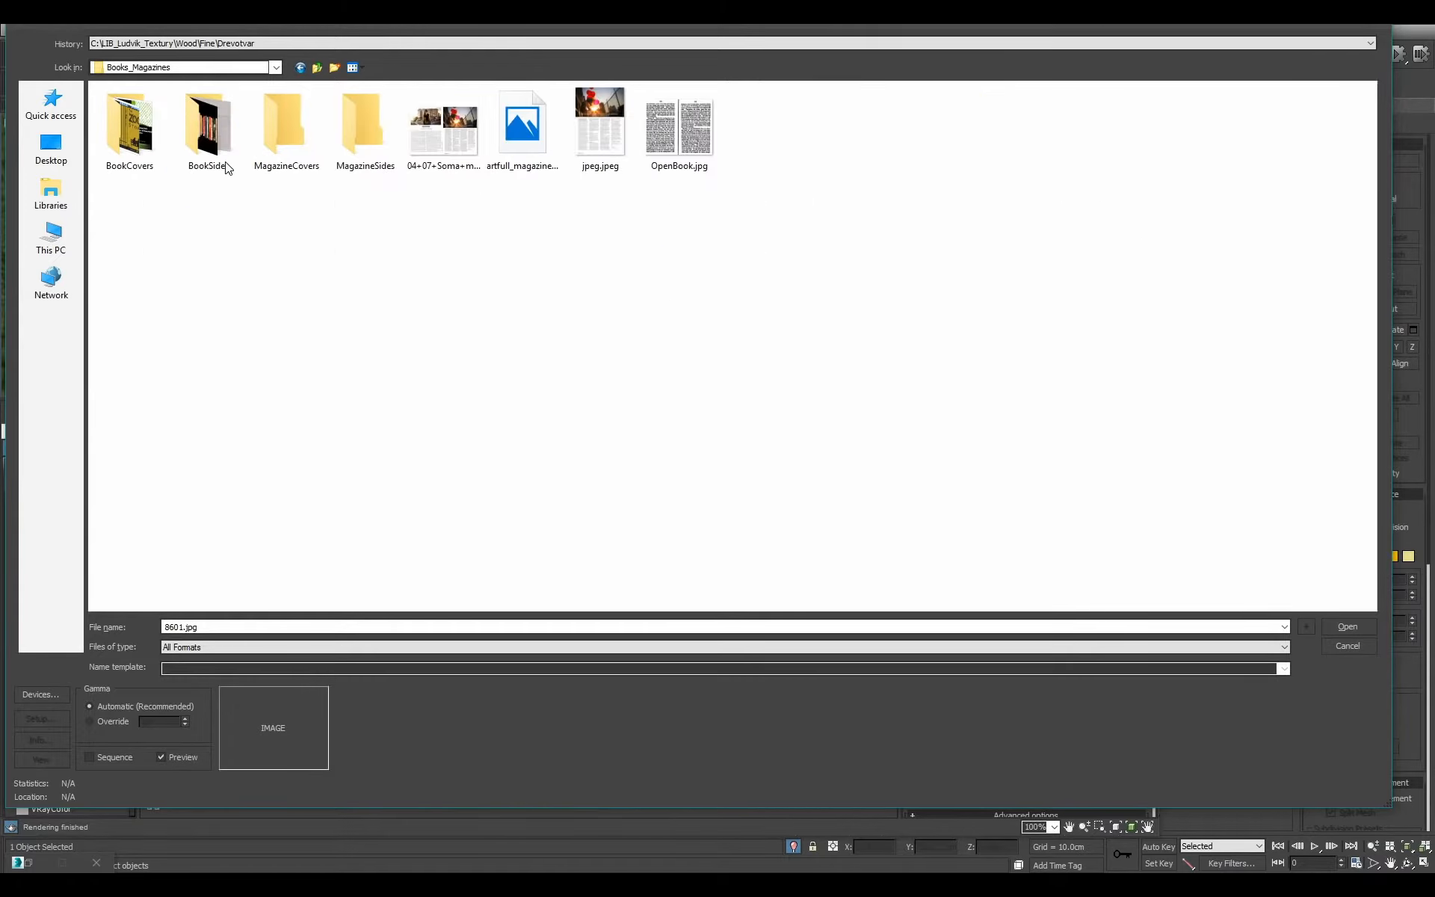
double_click(226, 166)
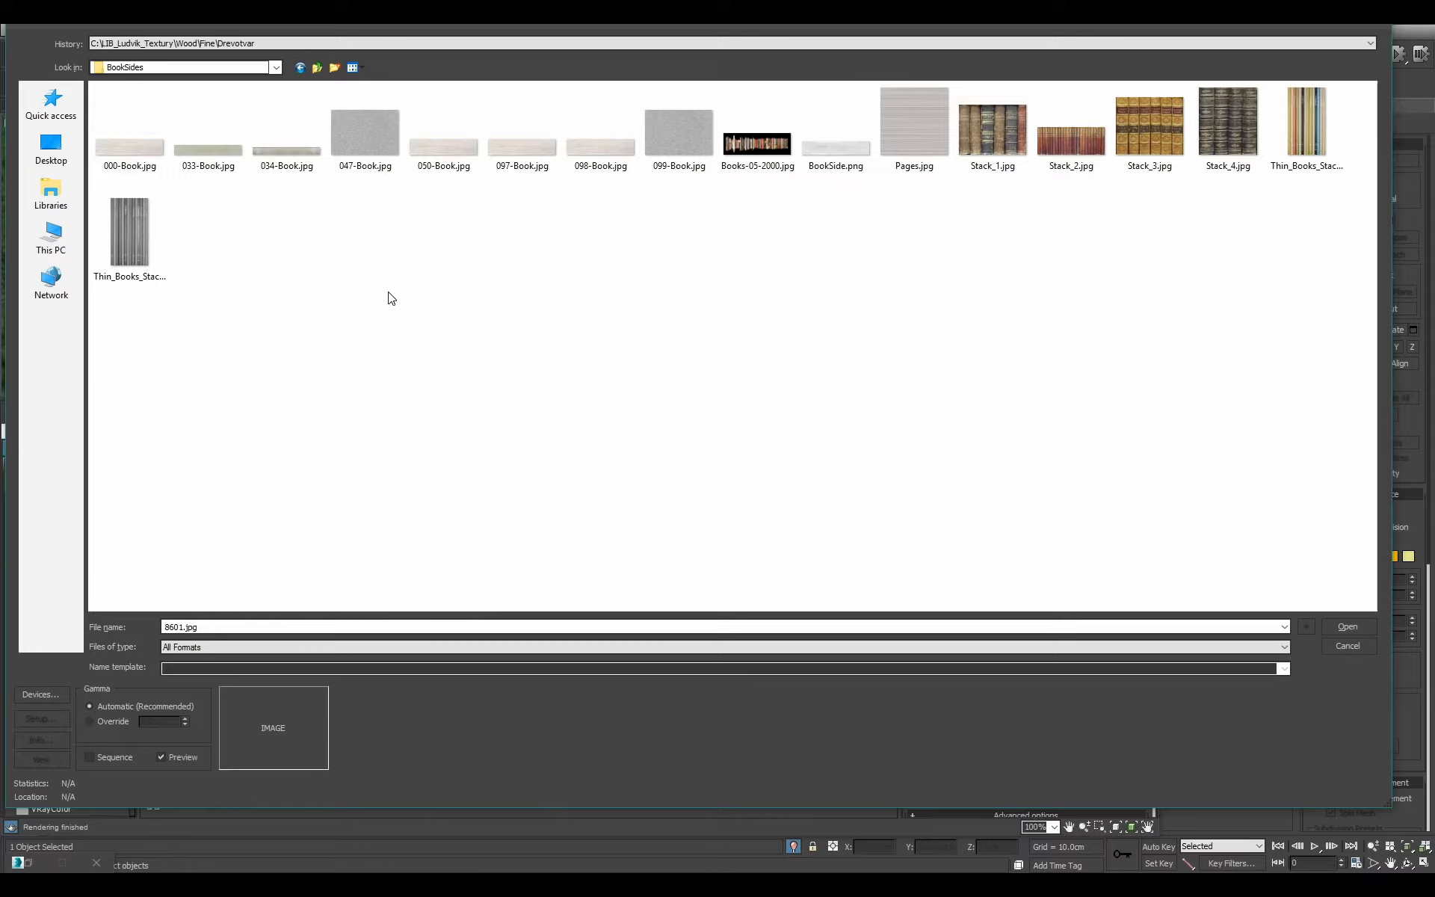
double_click(836, 142)
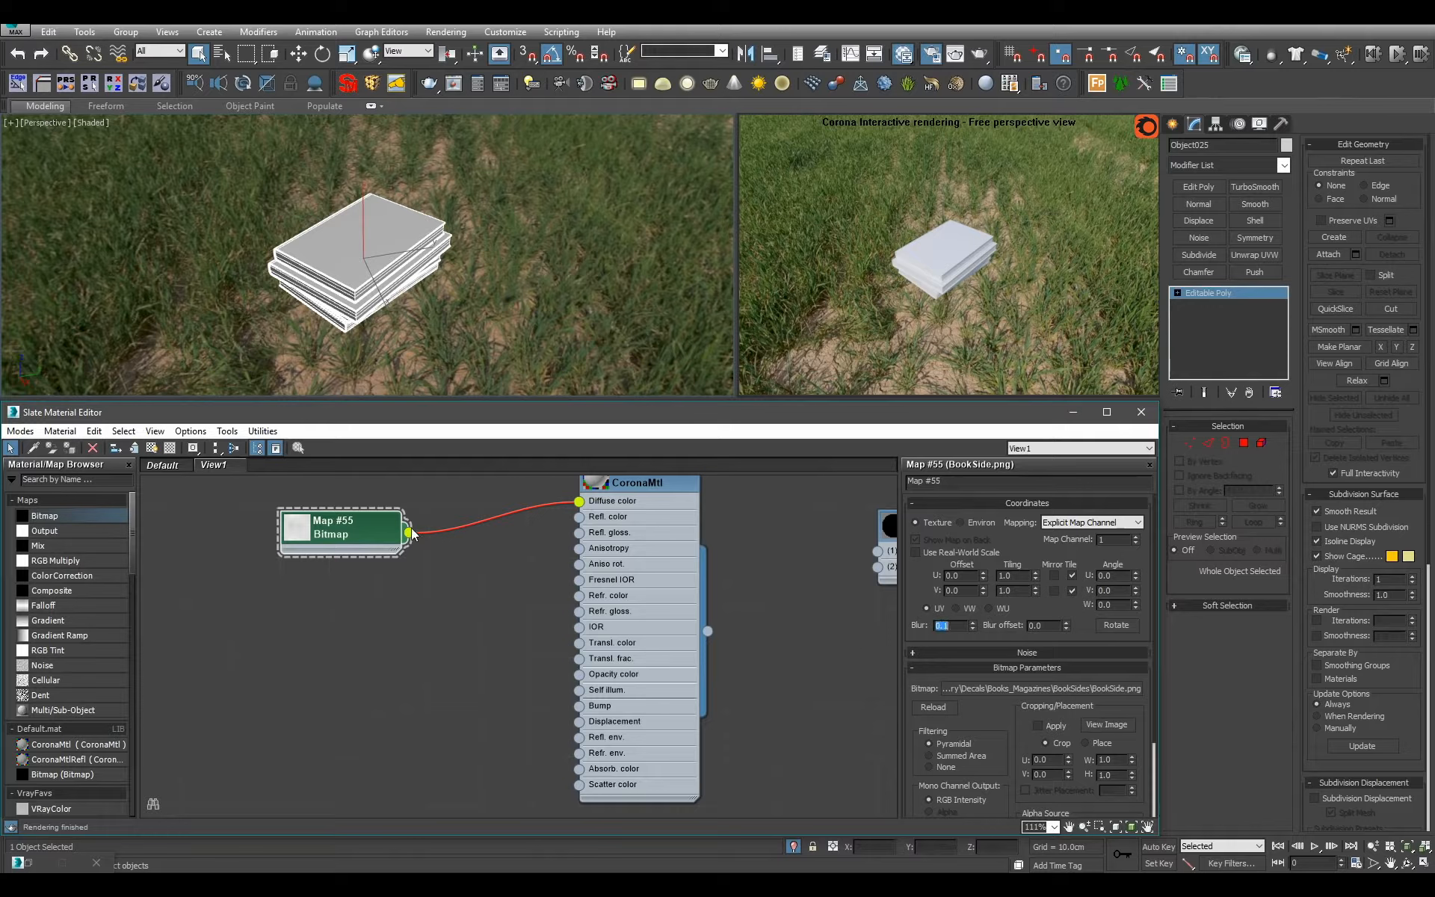
Connect the BookSide.png bitmap to the Books_Pages bump input and wire Books_Pages into slot 1 of Books.
drag(412, 532, 639, 703)
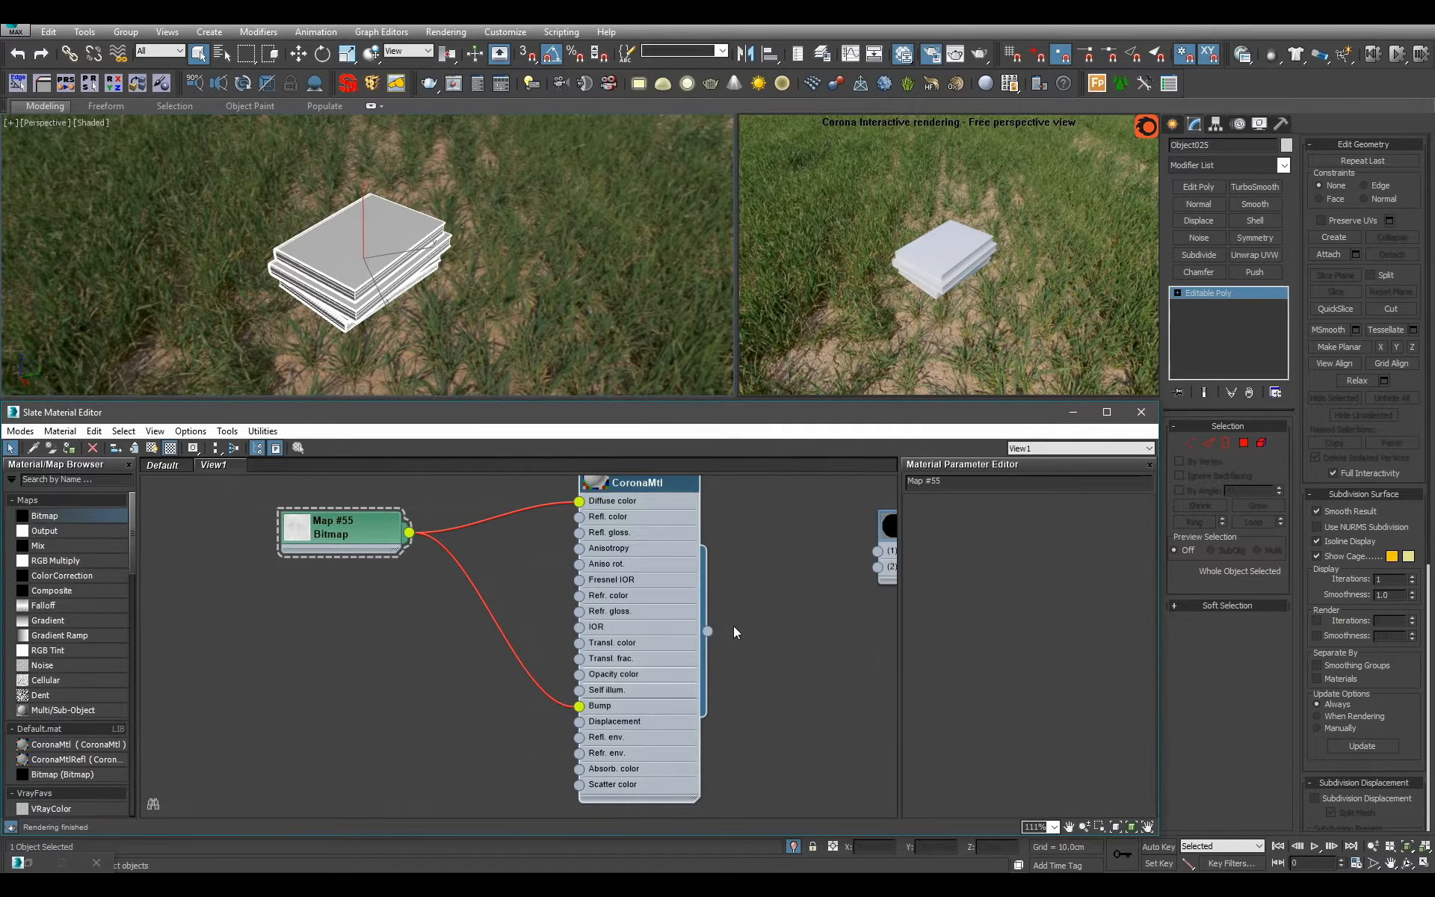
double_click(656, 649)
middle_drag(756, 636, 586, 658)
drag(602, 633, 707, 574)
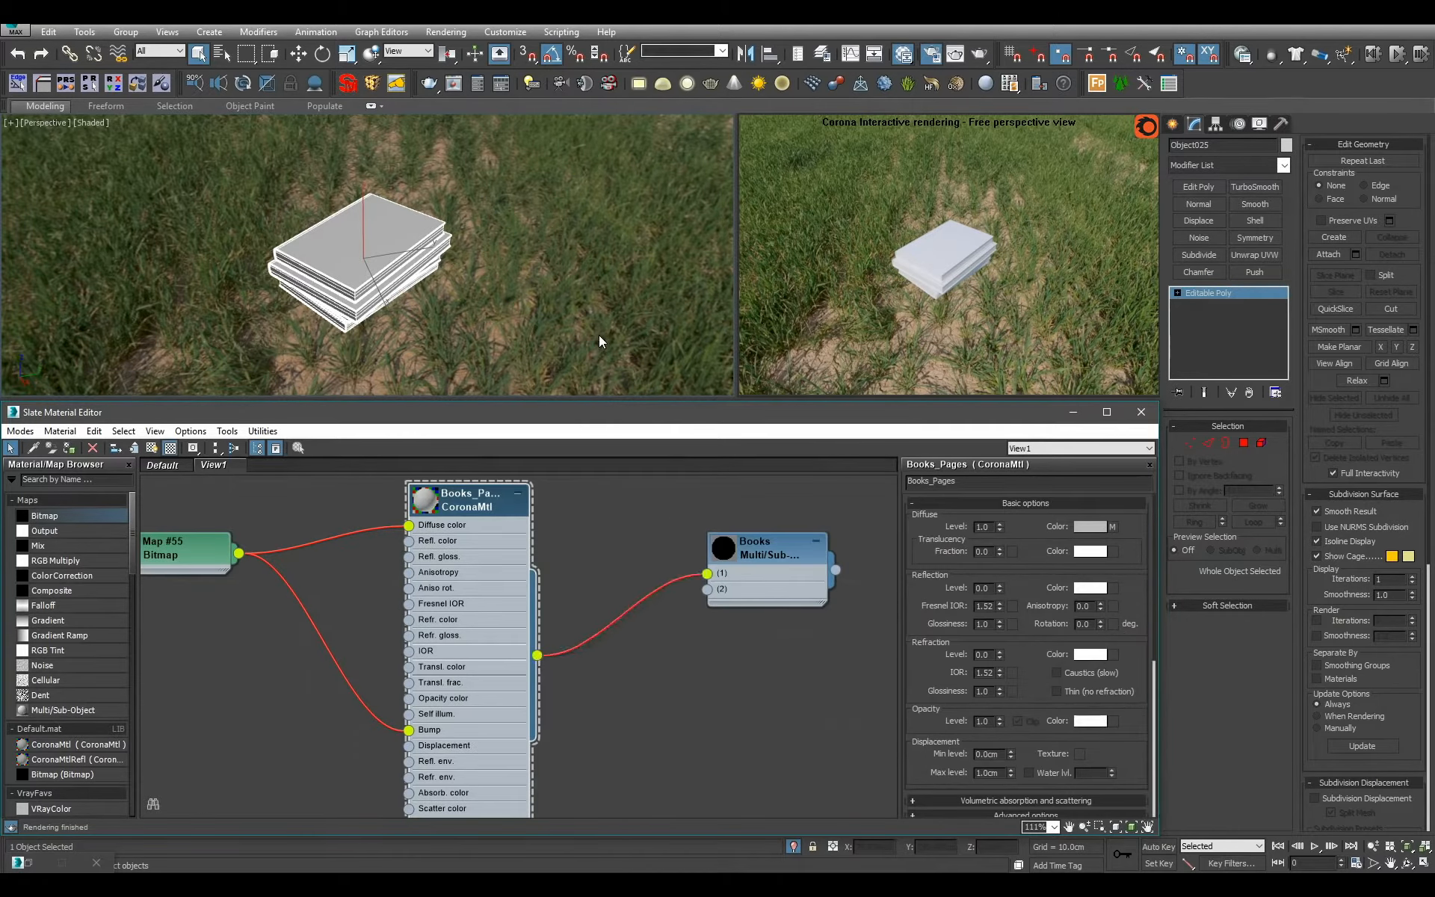
Deselect the book stack and turn on viewport display of the Books_Pages material's texture.
click(598, 335)
alt+middle_drag(411, 299, 411, 266)
scroll(411, 265, up, 4)
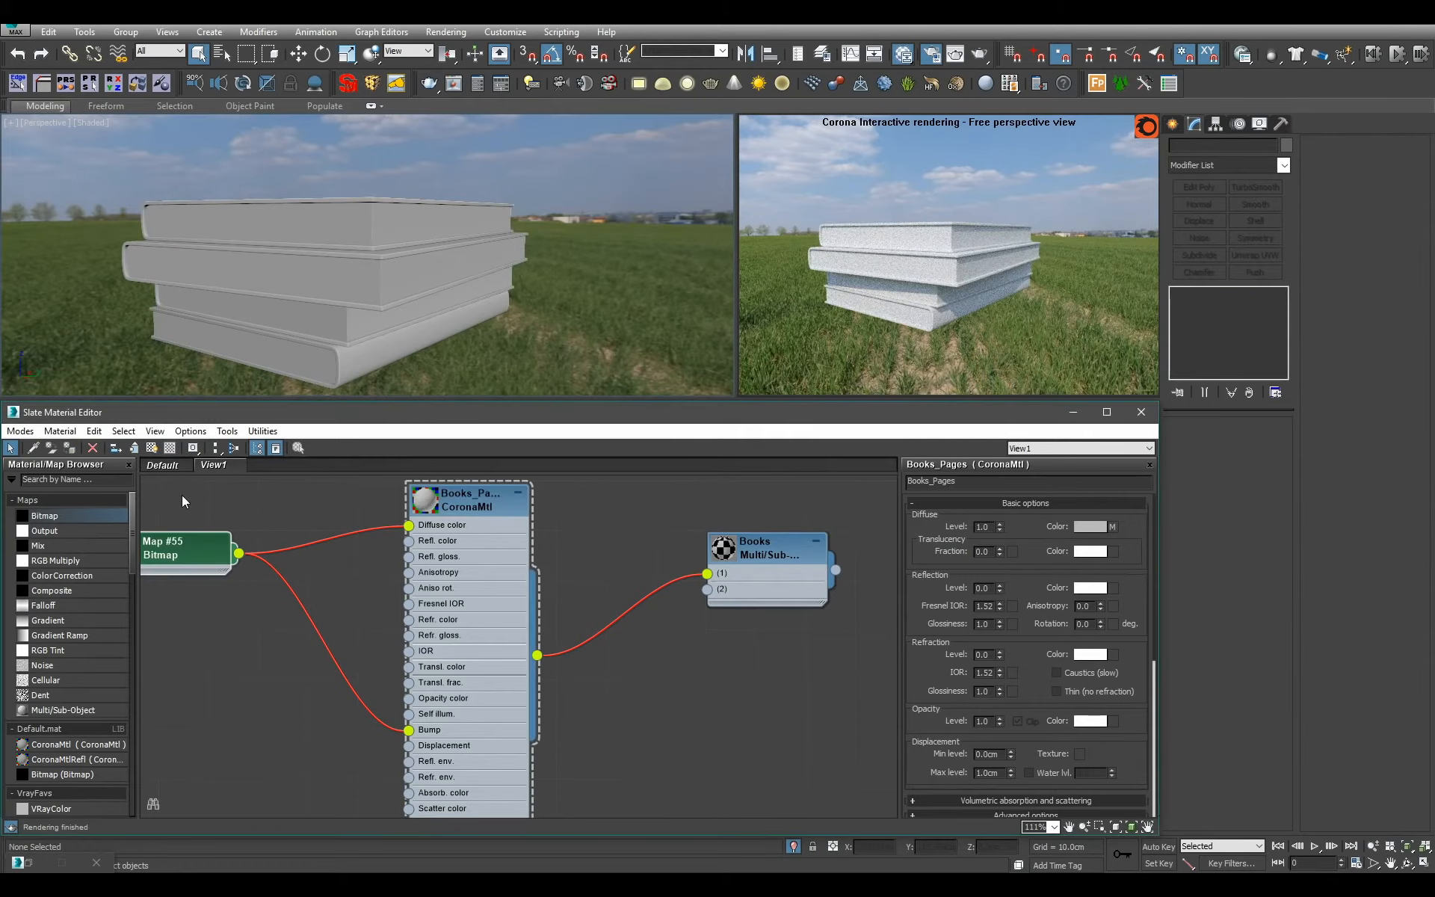
click(154, 449)
click(196, 468)
alt+middle_drag(510, 371, 487, 360)
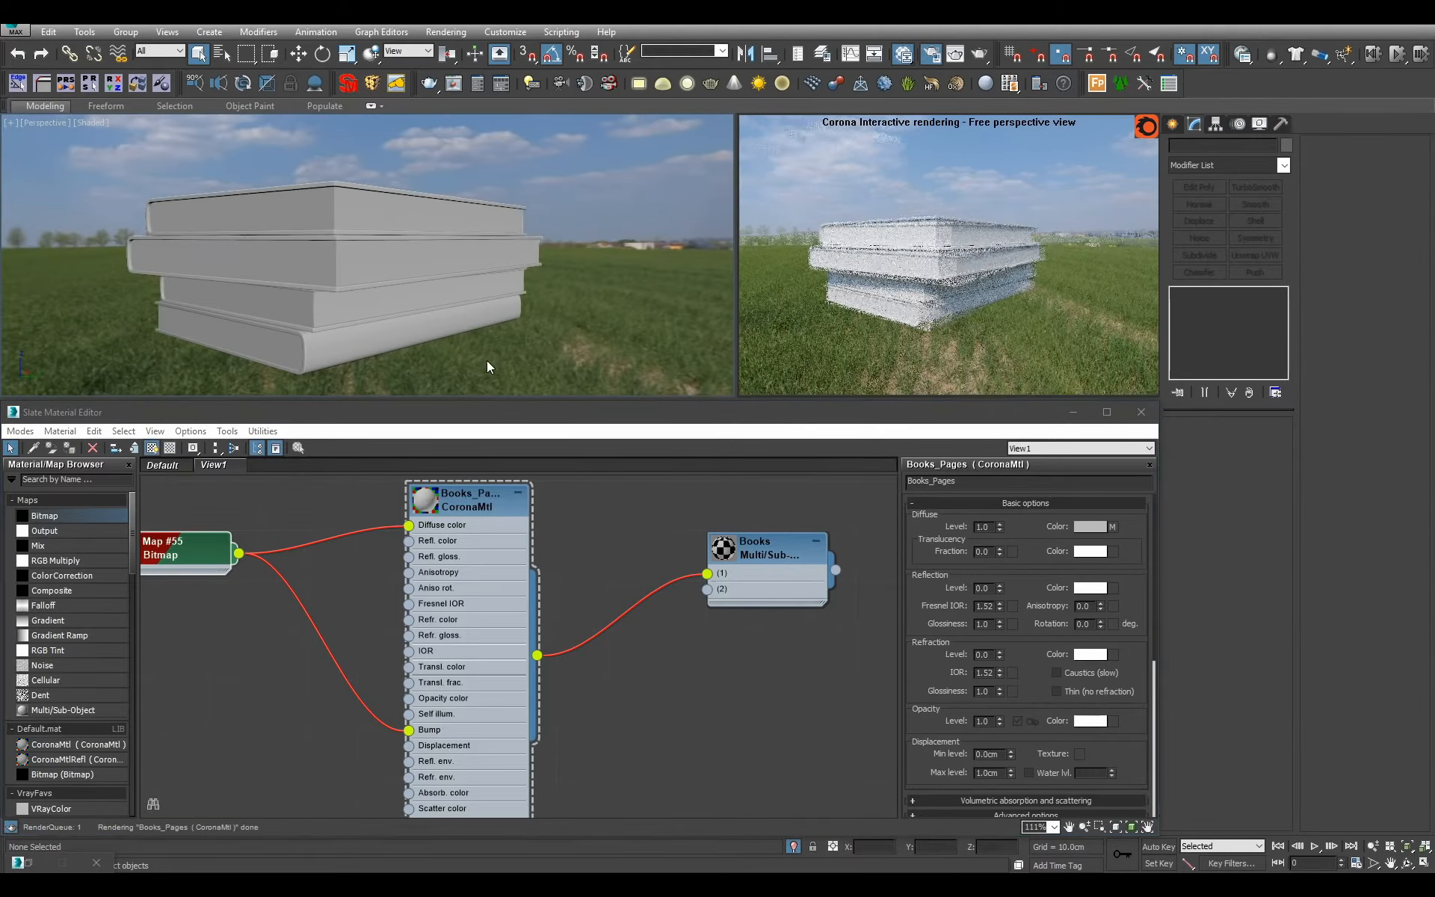
Assign the Books Multi/Sub-Object material to the lying book stack.
middle_drag(471, 547, 514, 586)
alt+middle_drag(521, 365, 529, 390)
click(463, 299)
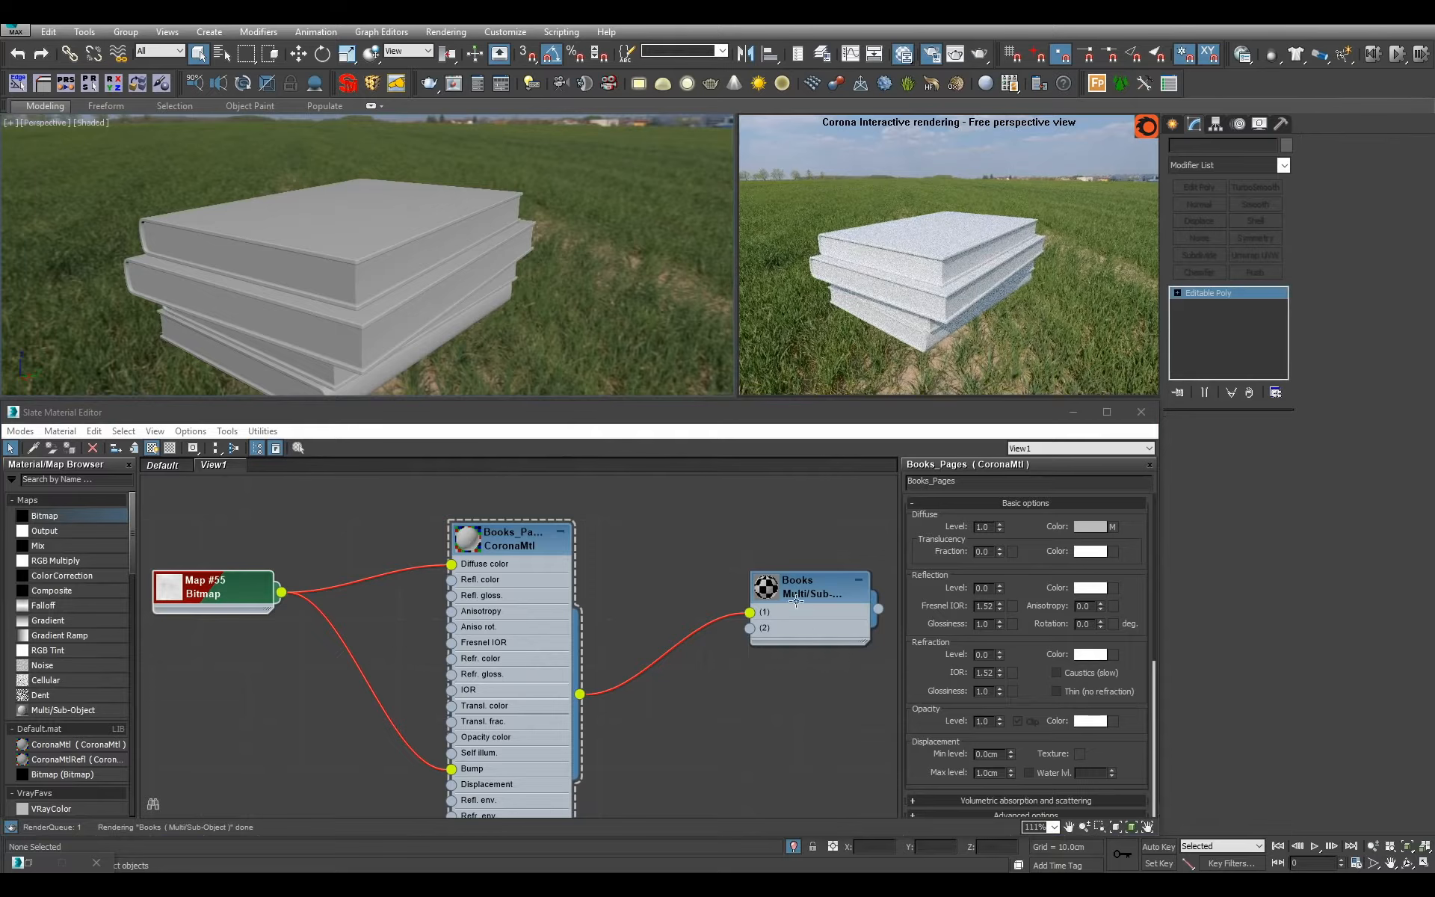
click(796, 601)
alt+middle_drag(658, 359, 571, 365)
click(580, 330)
Collapse the Books_Pages material node to its header.
middle_click(642, 608)
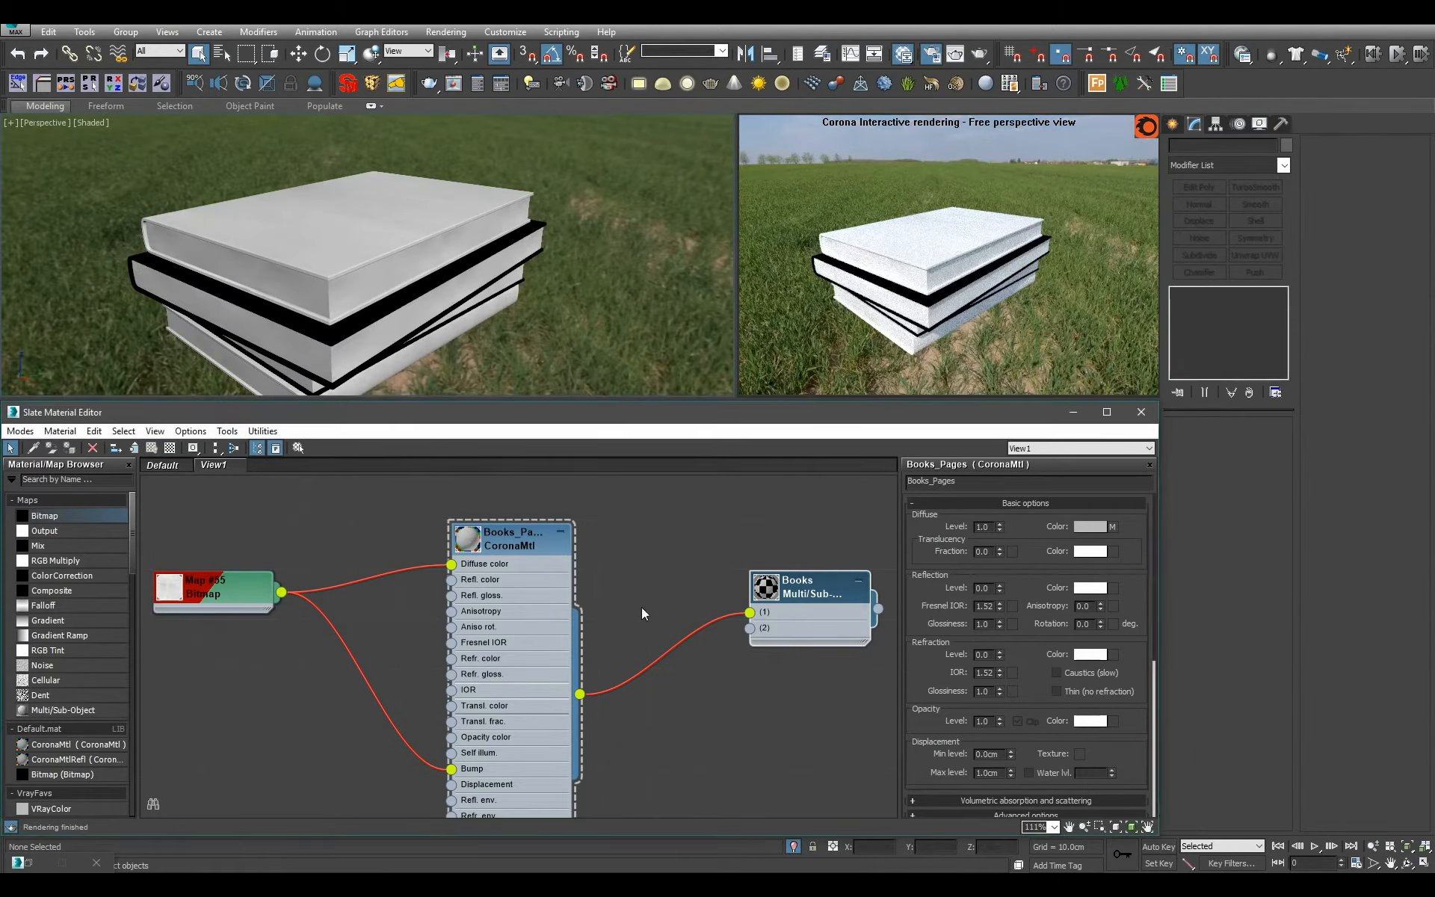
click(558, 546)
click(560, 532)
Check the material IDs of individual cover and page polygons on the book stack.
scroll(476, 284, down, 3)
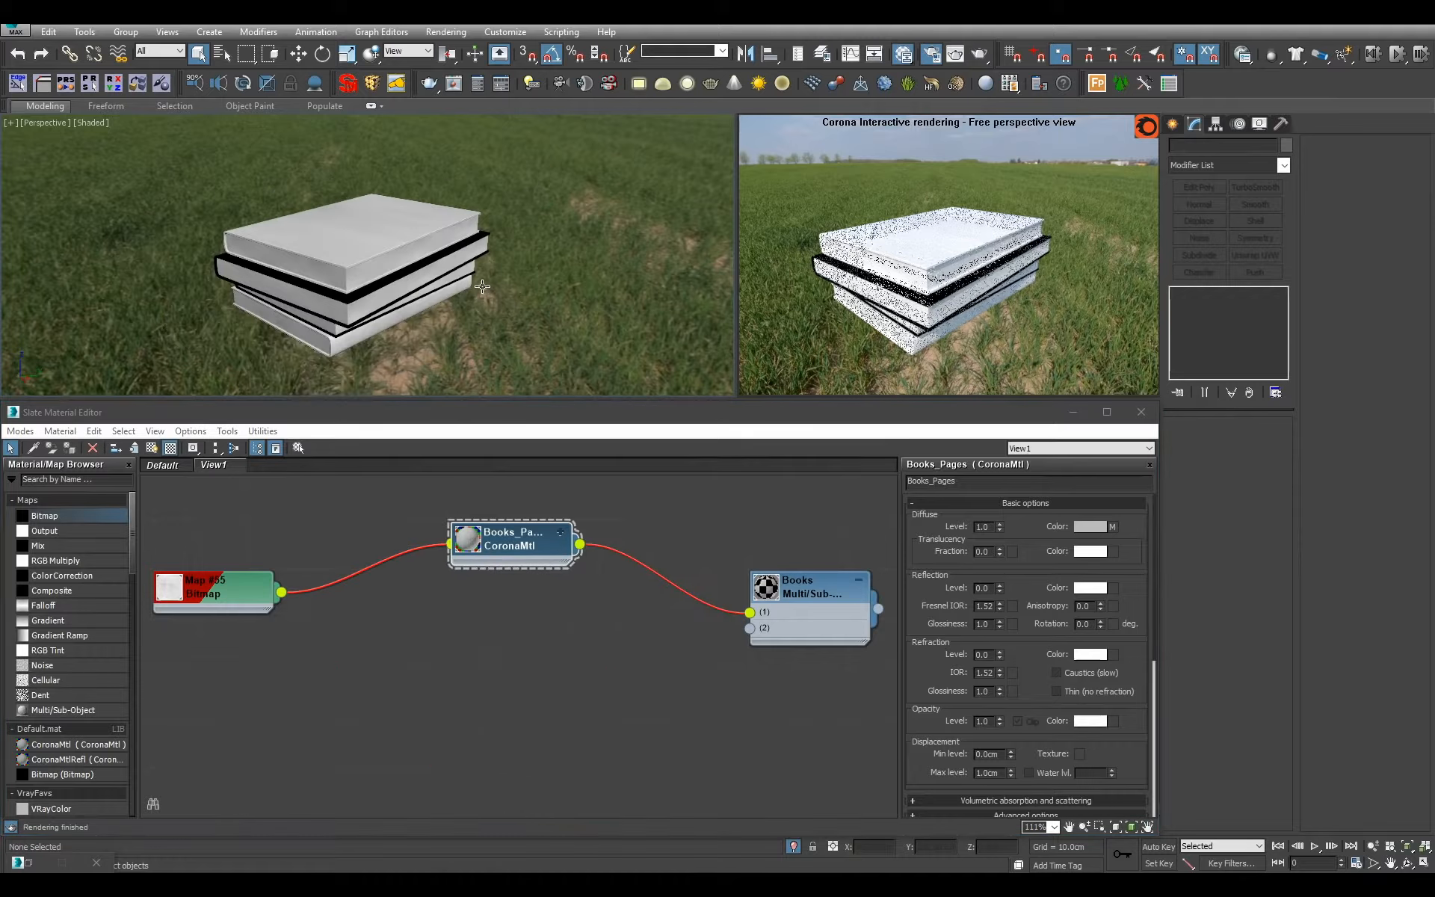
scroll(506, 339, up, 3)
mouse_move(476, 284)
alt+middle_down()
mouse_move(507, 340)
mouse_move(486, 285)
alt+middle_up()
click(521, 311)
click(521, 312)
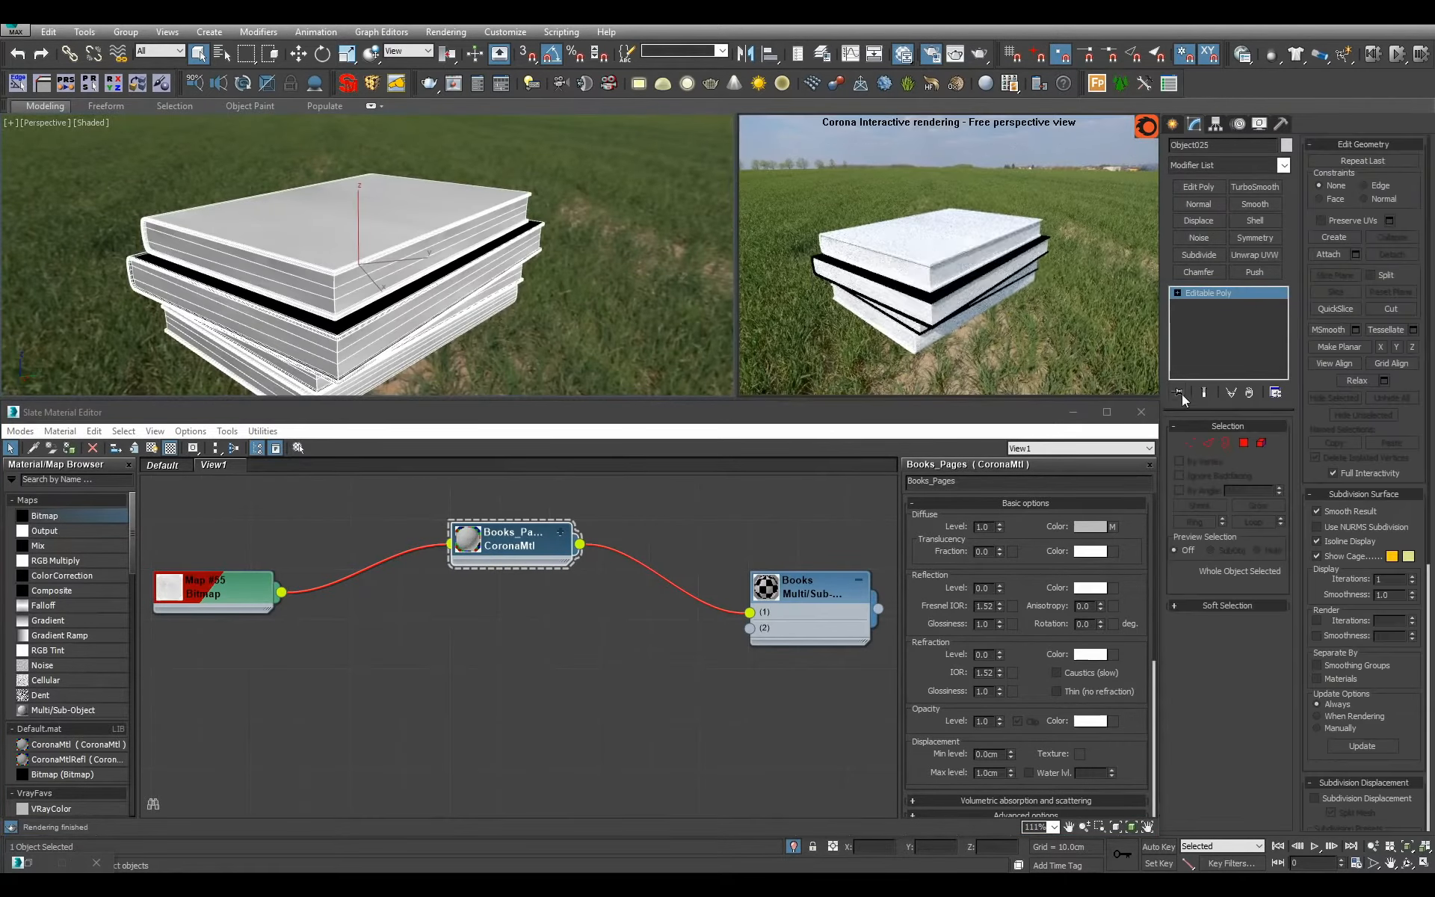
click(1240, 455)
click(369, 277)
click(370, 277)
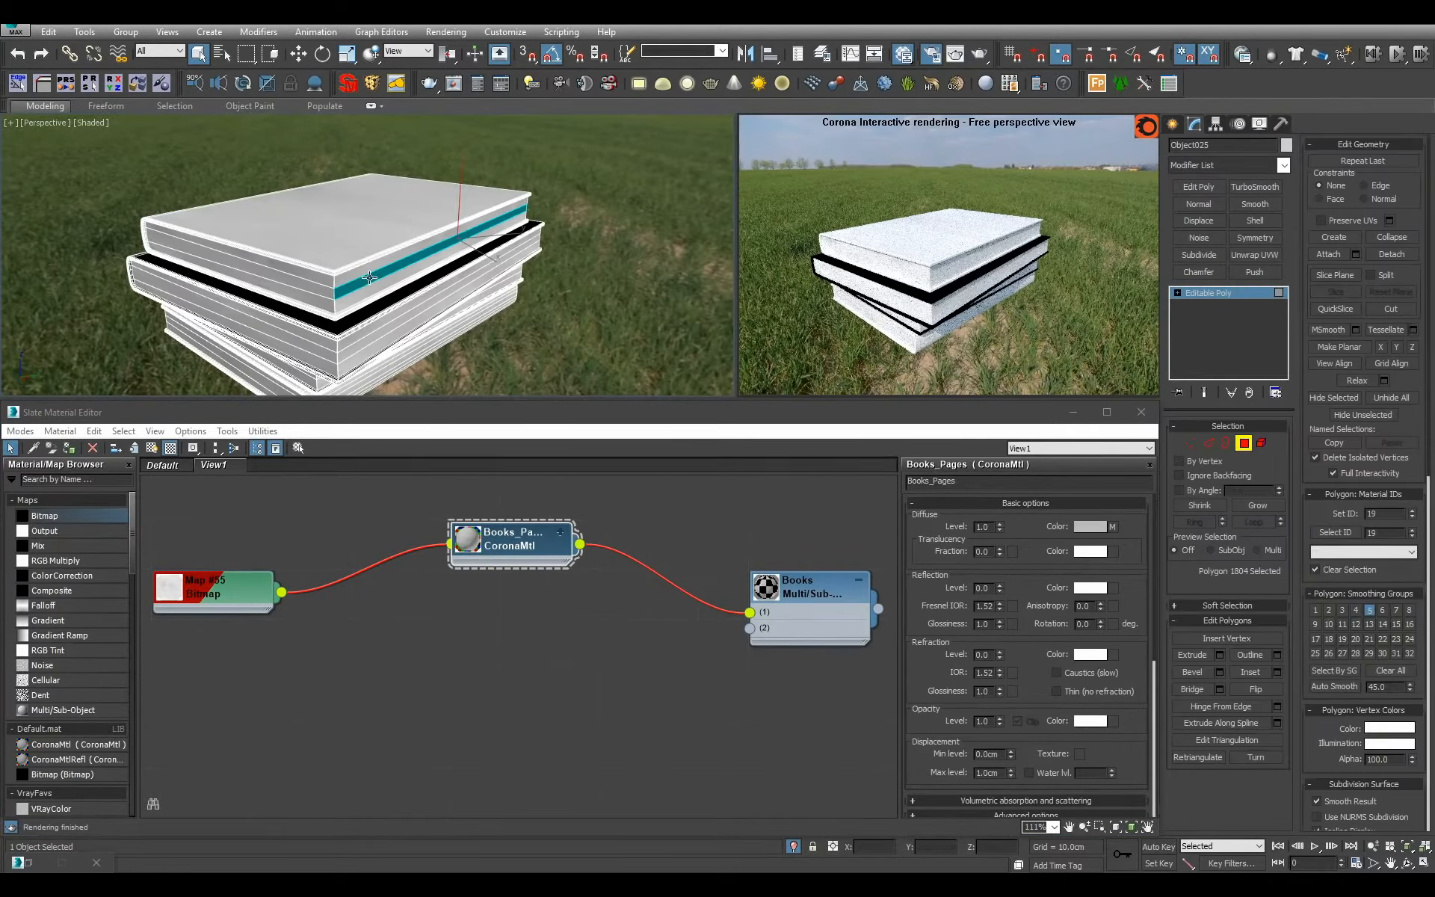
click(356, 240)
click(357, 292)
alt+middle_drag(357, 291, 342, 255)
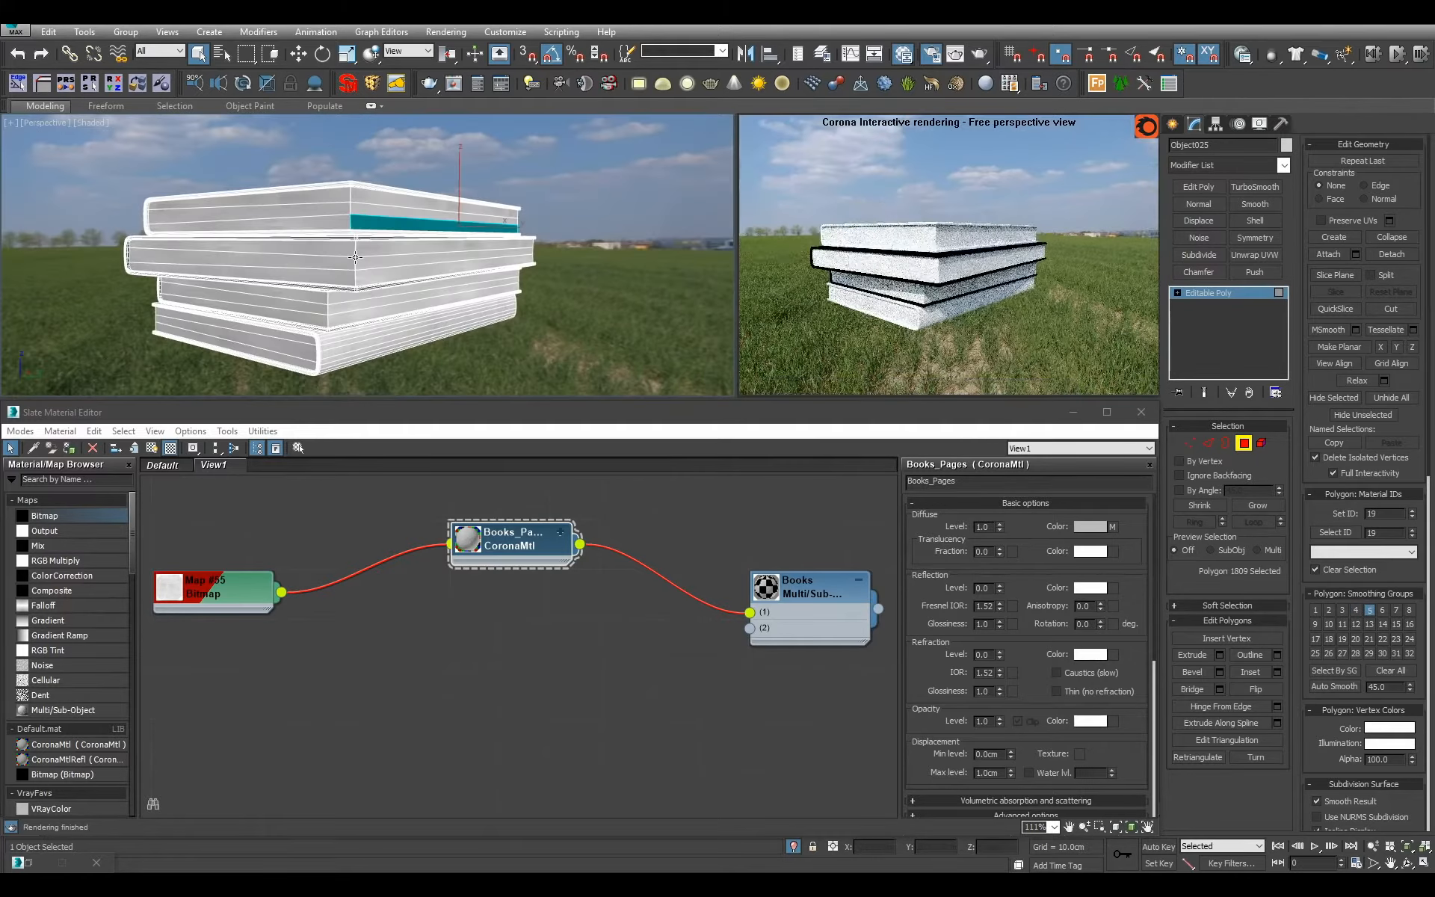
click(338, 256)
click(406, 214)
click(406, 223)
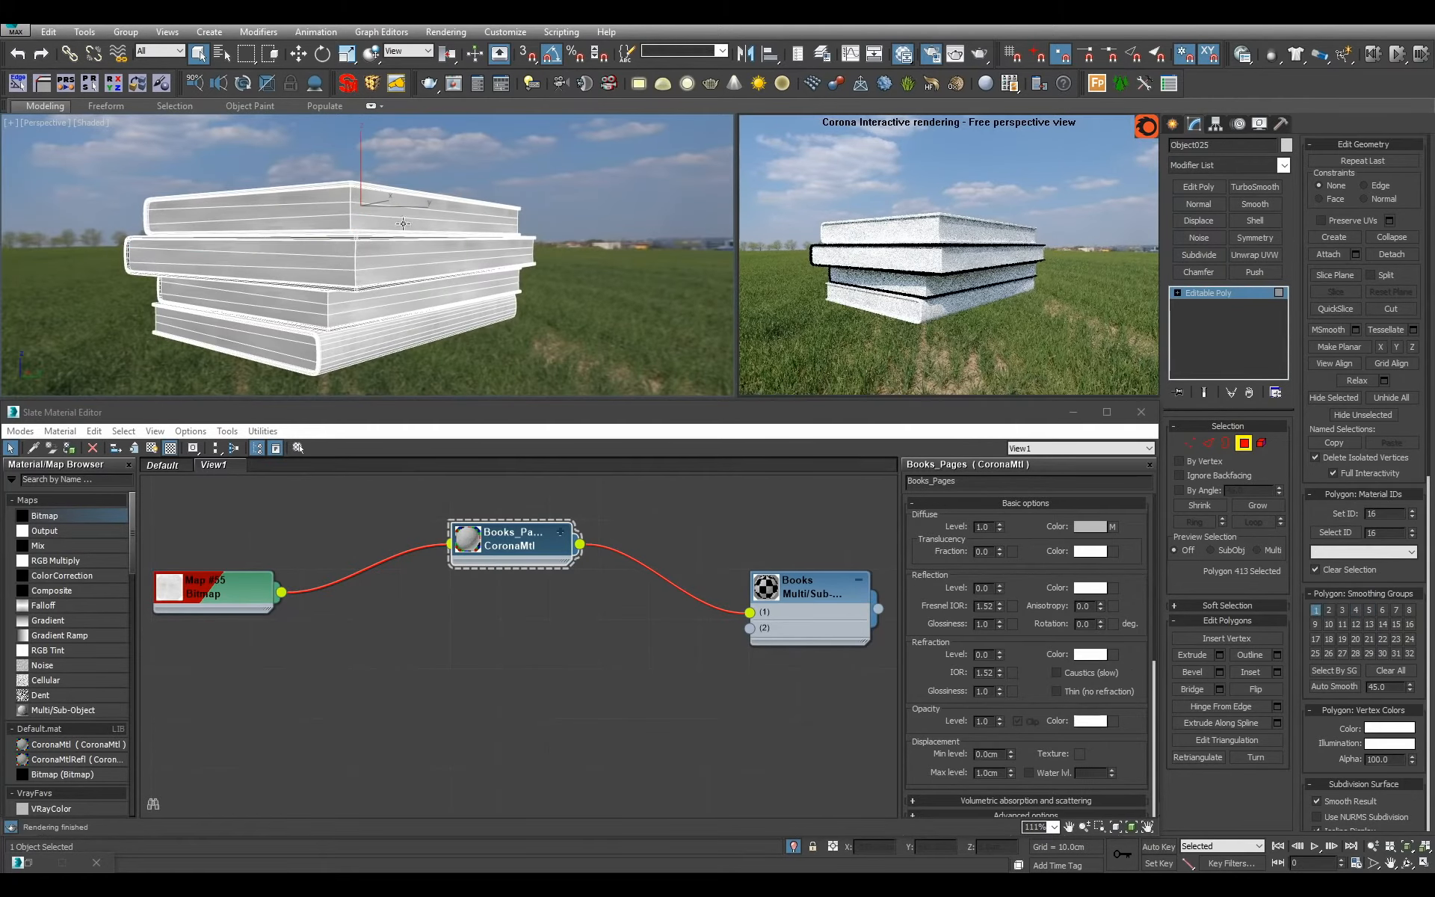
click(383, 251)
click(367, 262)
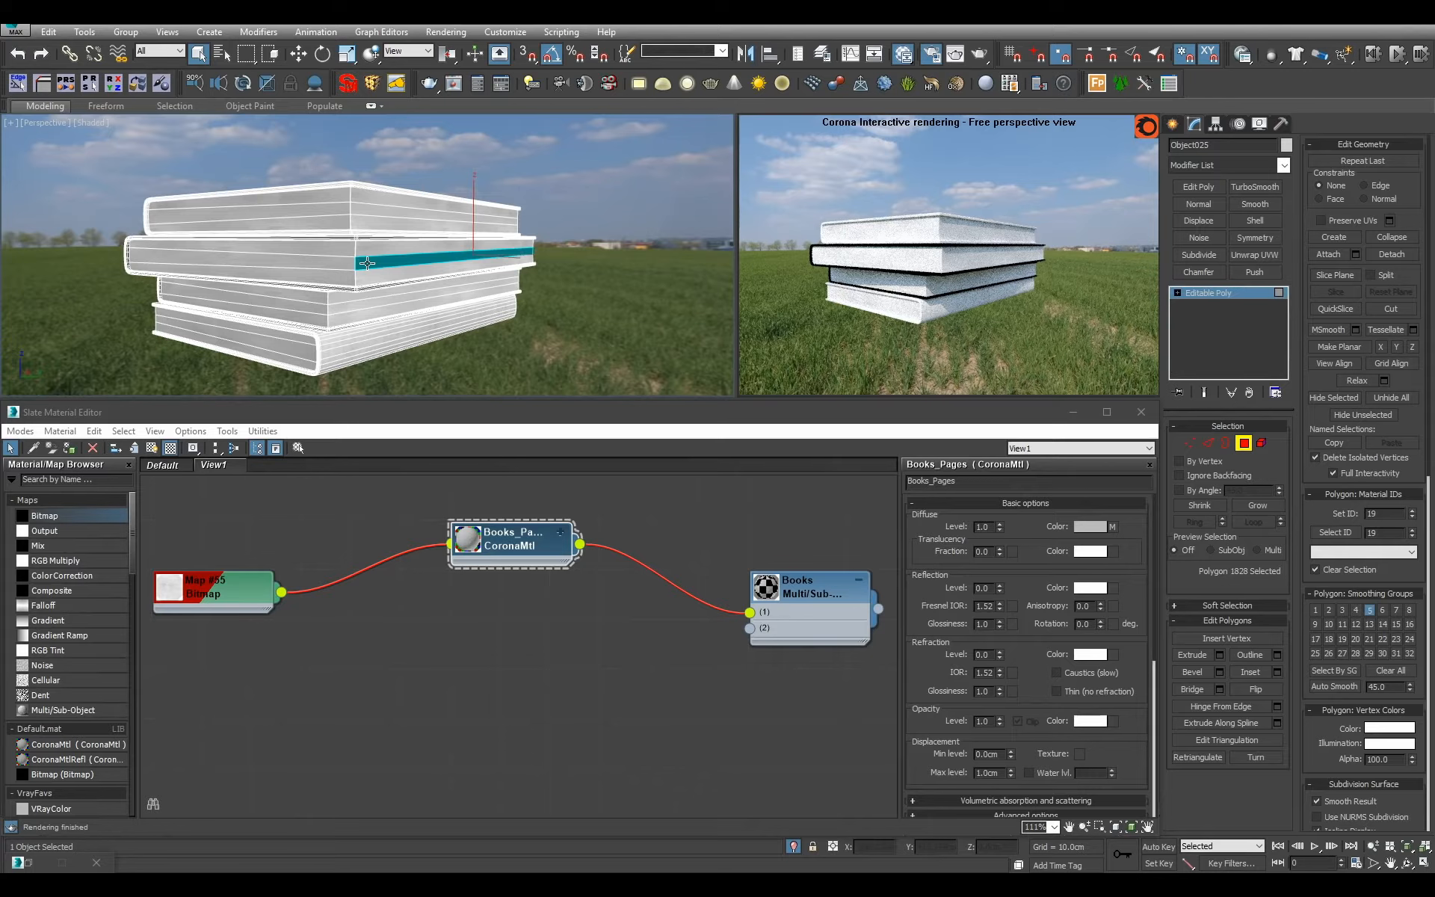
Select the page block elements of all four books in Element mode and set their material ID to 1.
click(1261, 442)
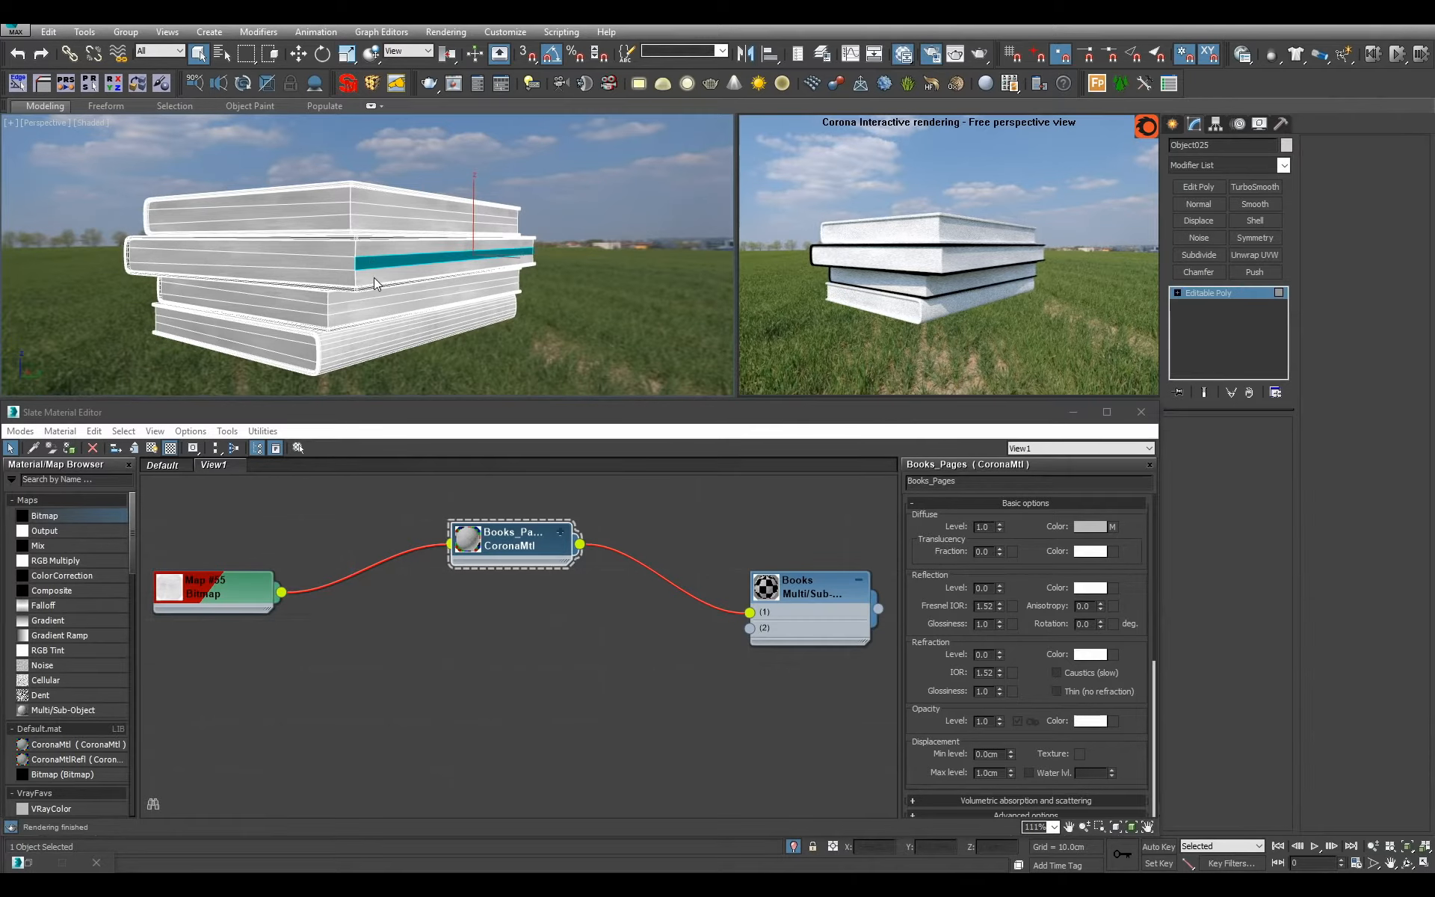
click(368, 258)
ctrl+click(329, 216)
ctrl+click(325, 301)
ctrl+click(268, 346)
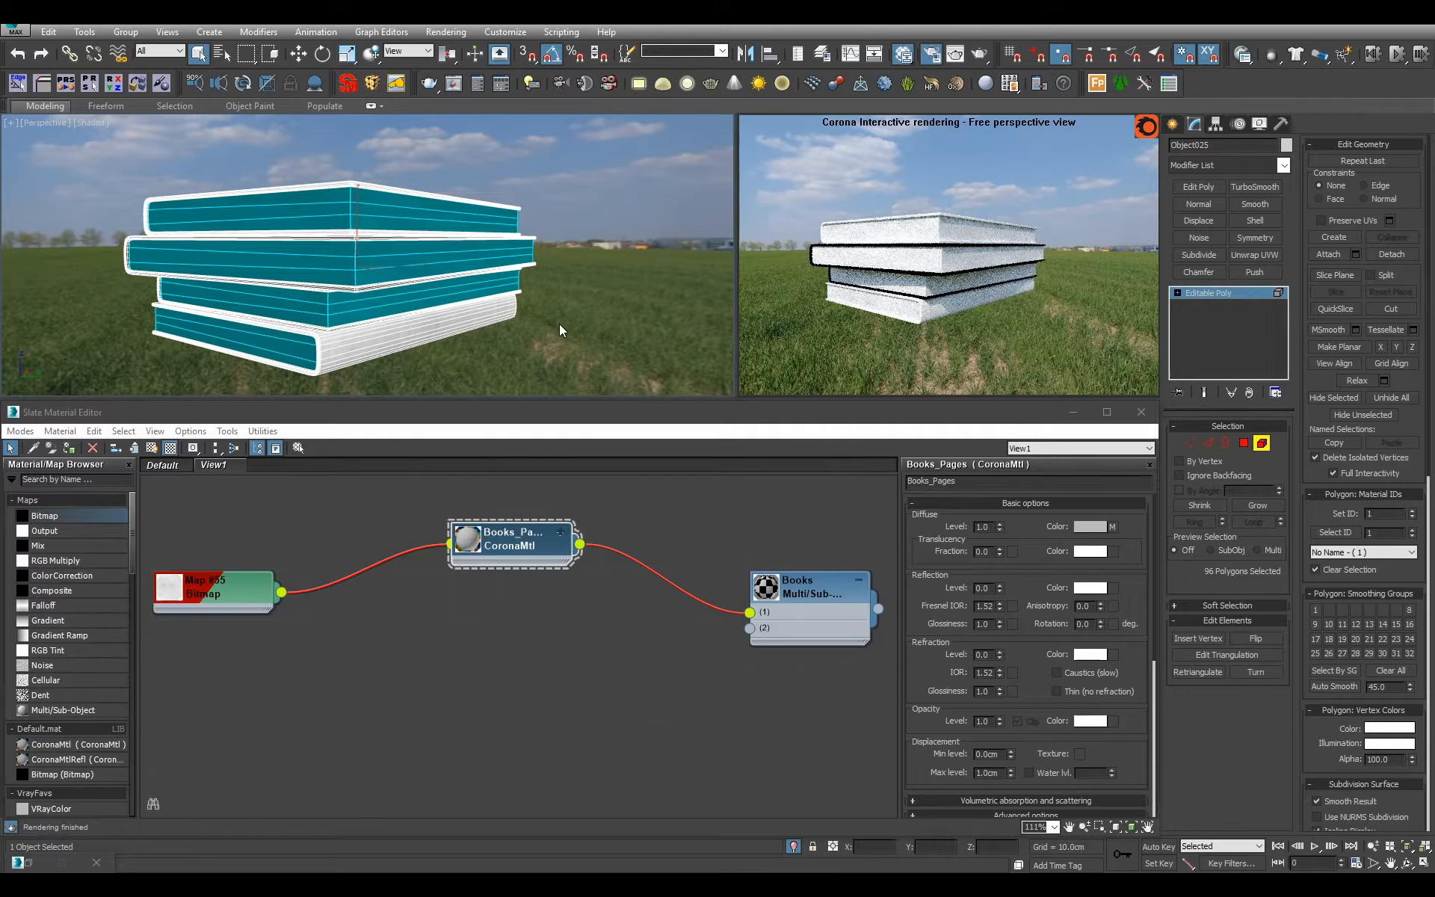
Invert the element selection to the book covers and assign them the material ID of Books' empty second slot.
key(ctrl+i)
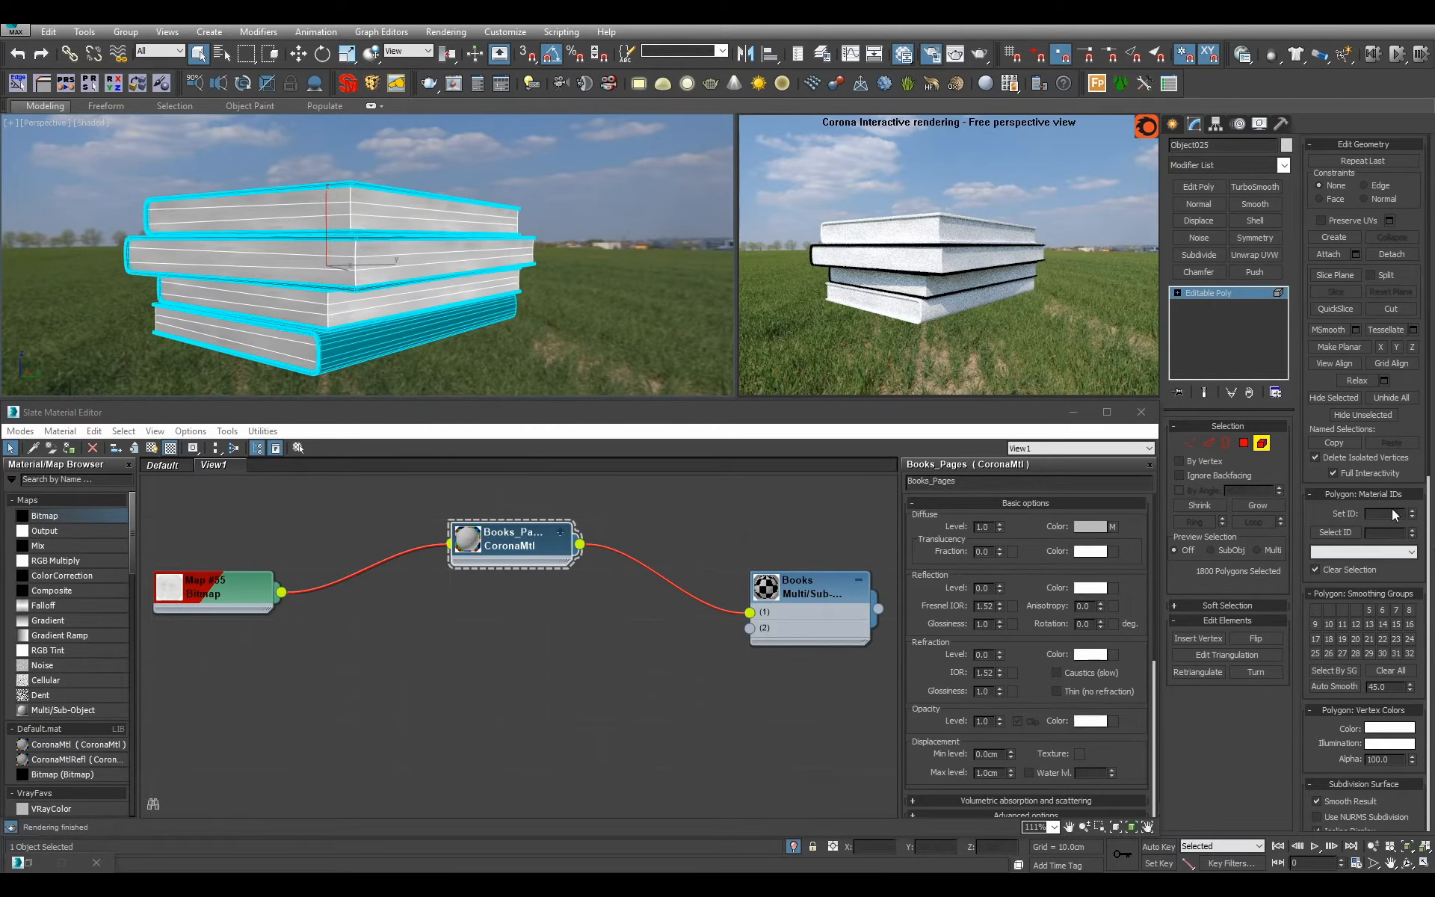
key(Return)
click(1222, 290)
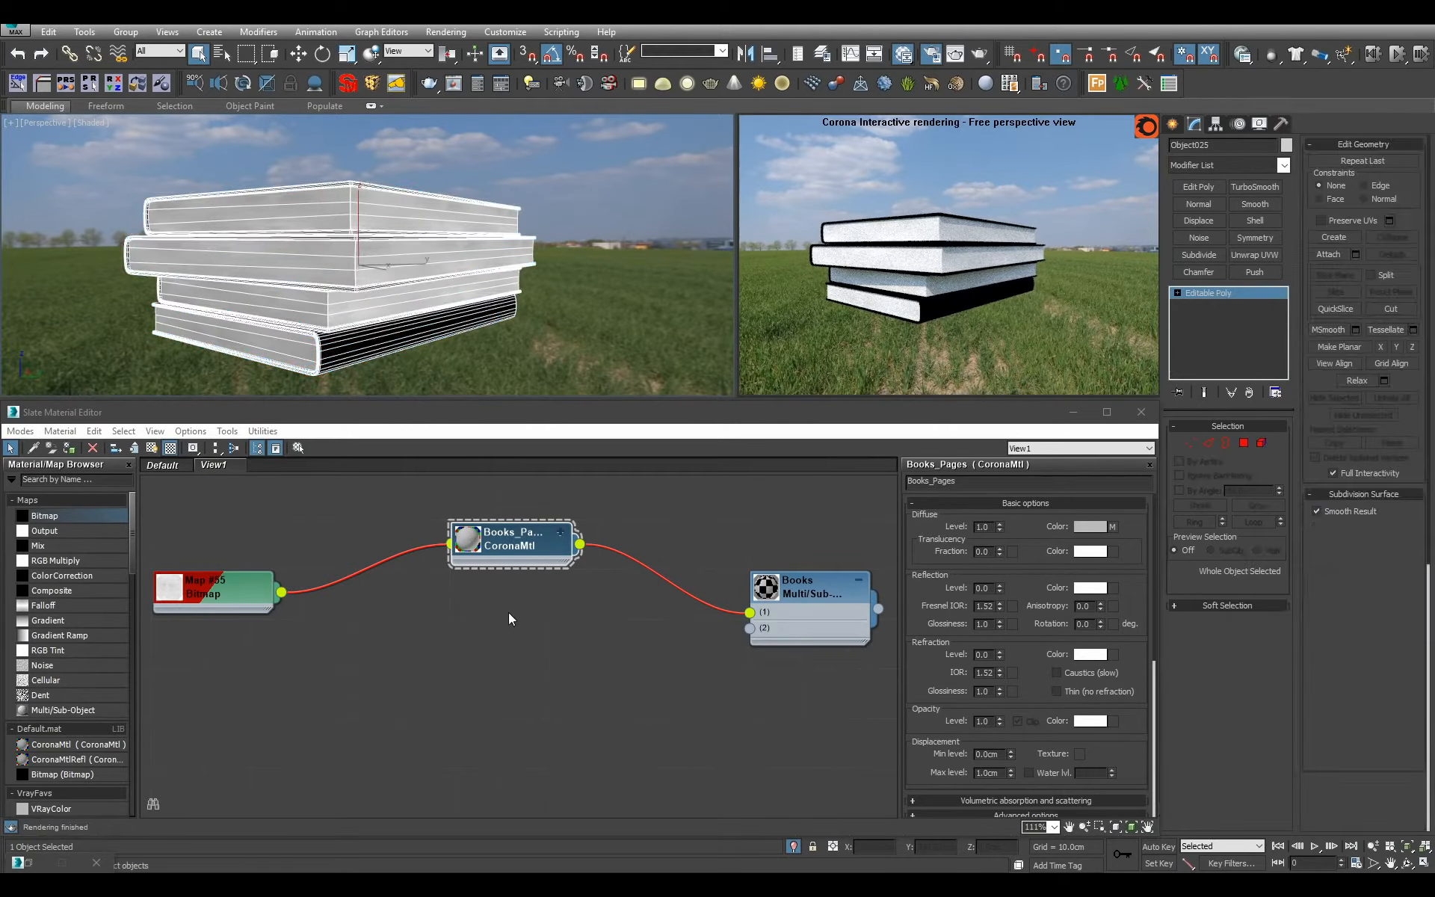
Move the BookSide.png bitmap node next to Books_Pages and add a new CoronaMtl node beneath them.
drag(224, 592, 373, 542)
scroll(508, 710, down, 1)
middle_drag(511, 641, 481, 698)
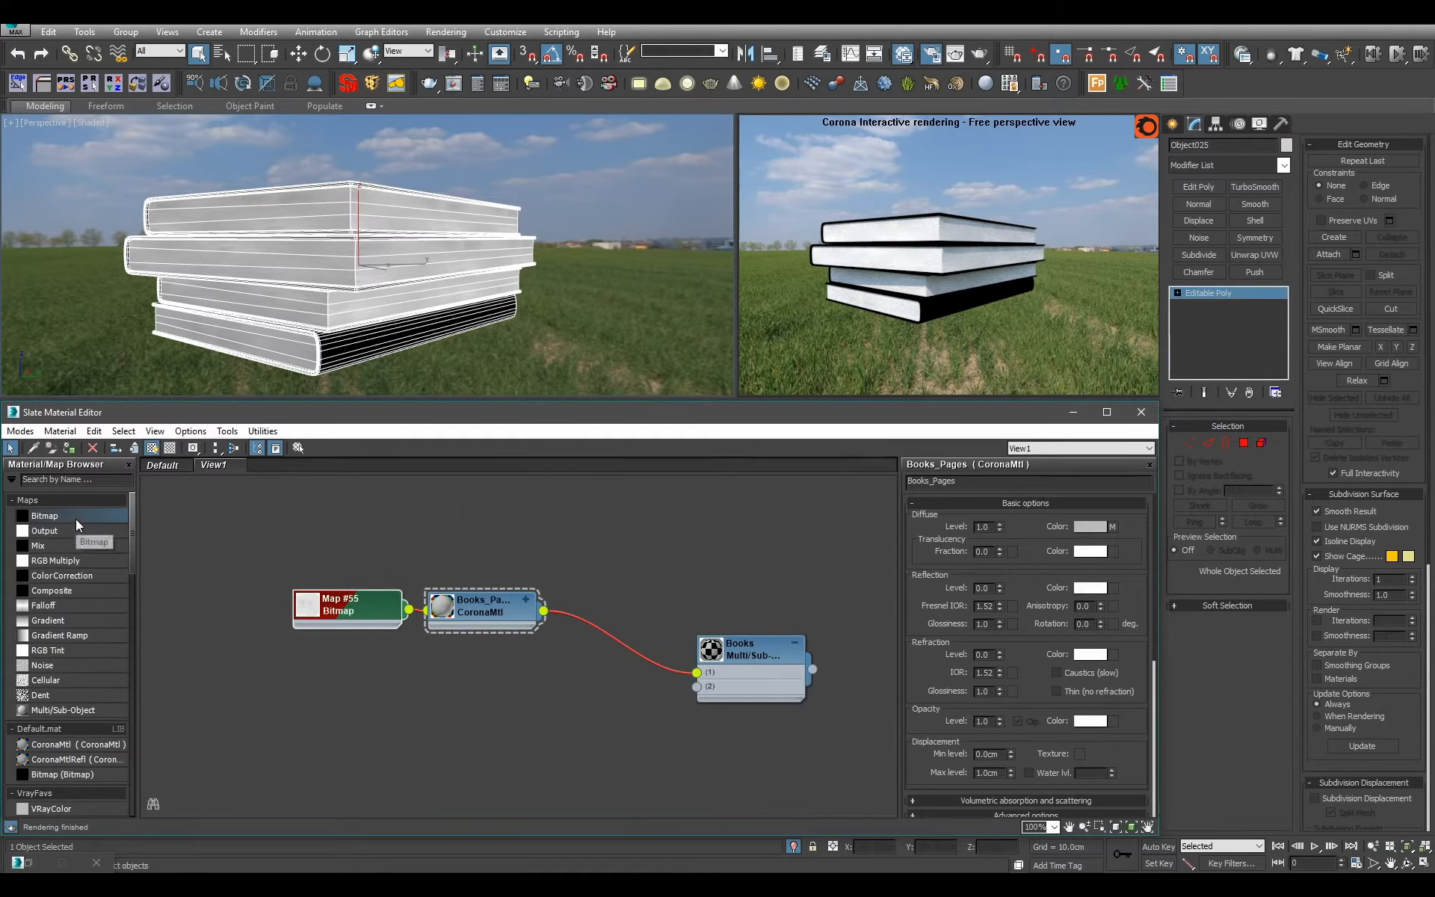
drag(75, 745, 486, 645)
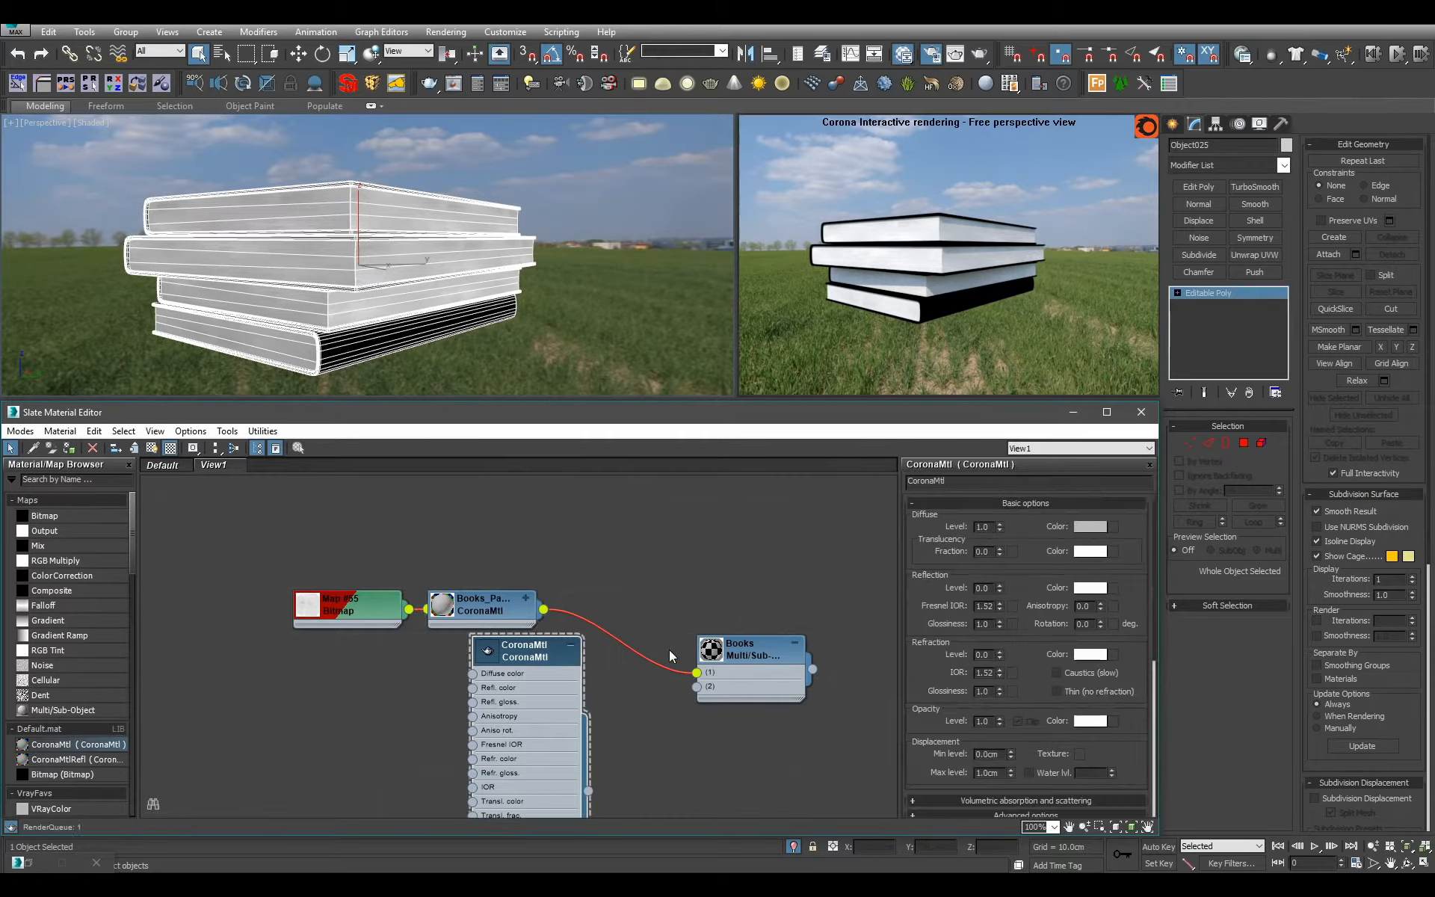
Name the new CoronaMtl Books_Leather and set its Fresnel IOR to 1.6.
text(Books_Leather)
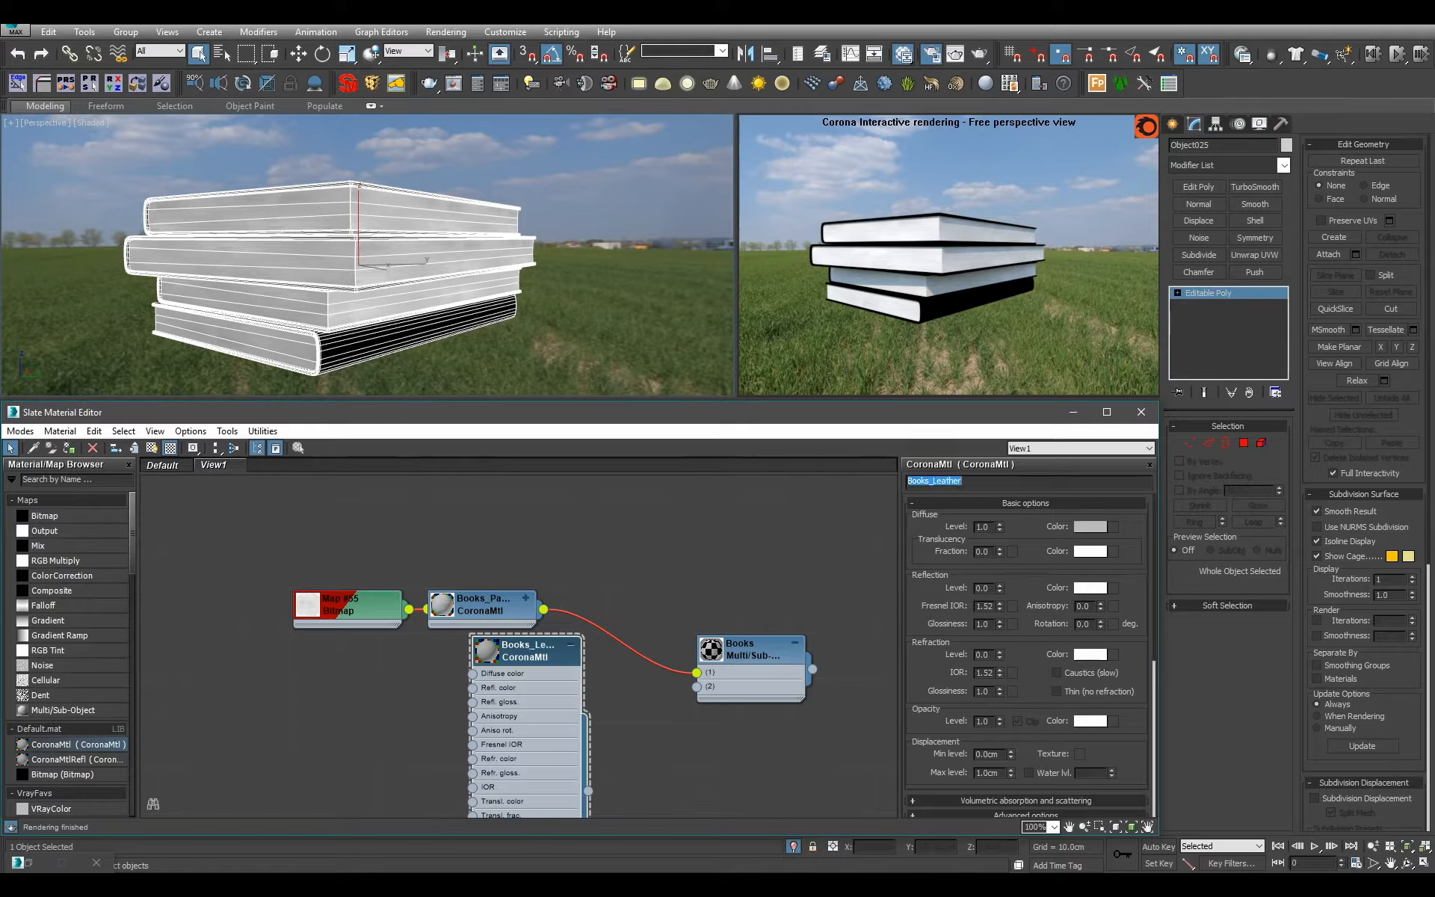
double_click(985, 606)
middle_drag(609, 638, 652, 595)
Add a Bitmap node that loads Leather_Dark_Smooth.jpg from the Leather texture folder.
drag(66, 515, 401, 697)
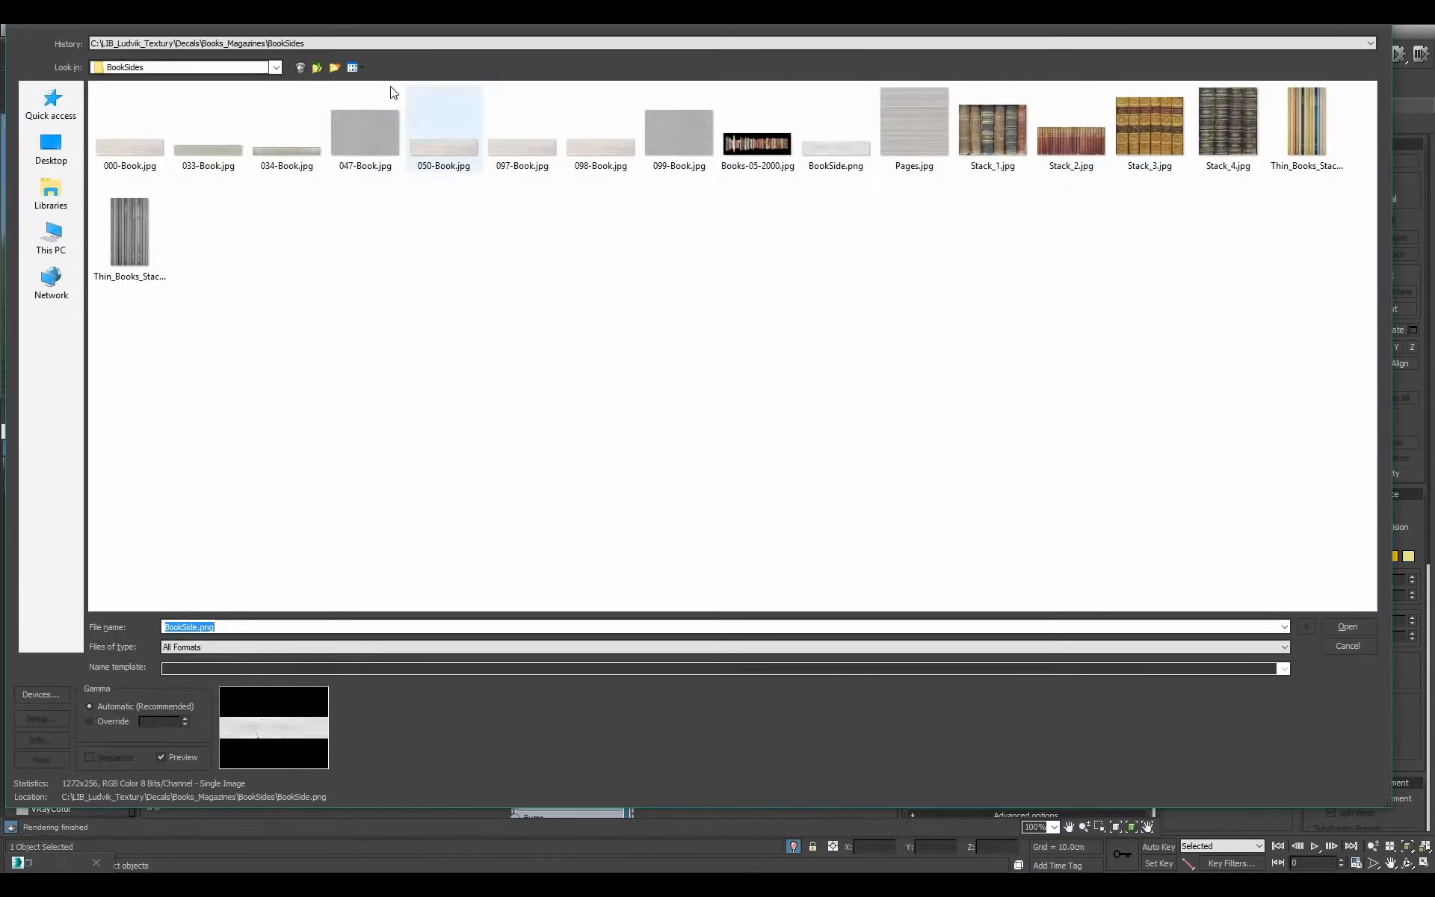
click(318, 67)
click(318, 67)
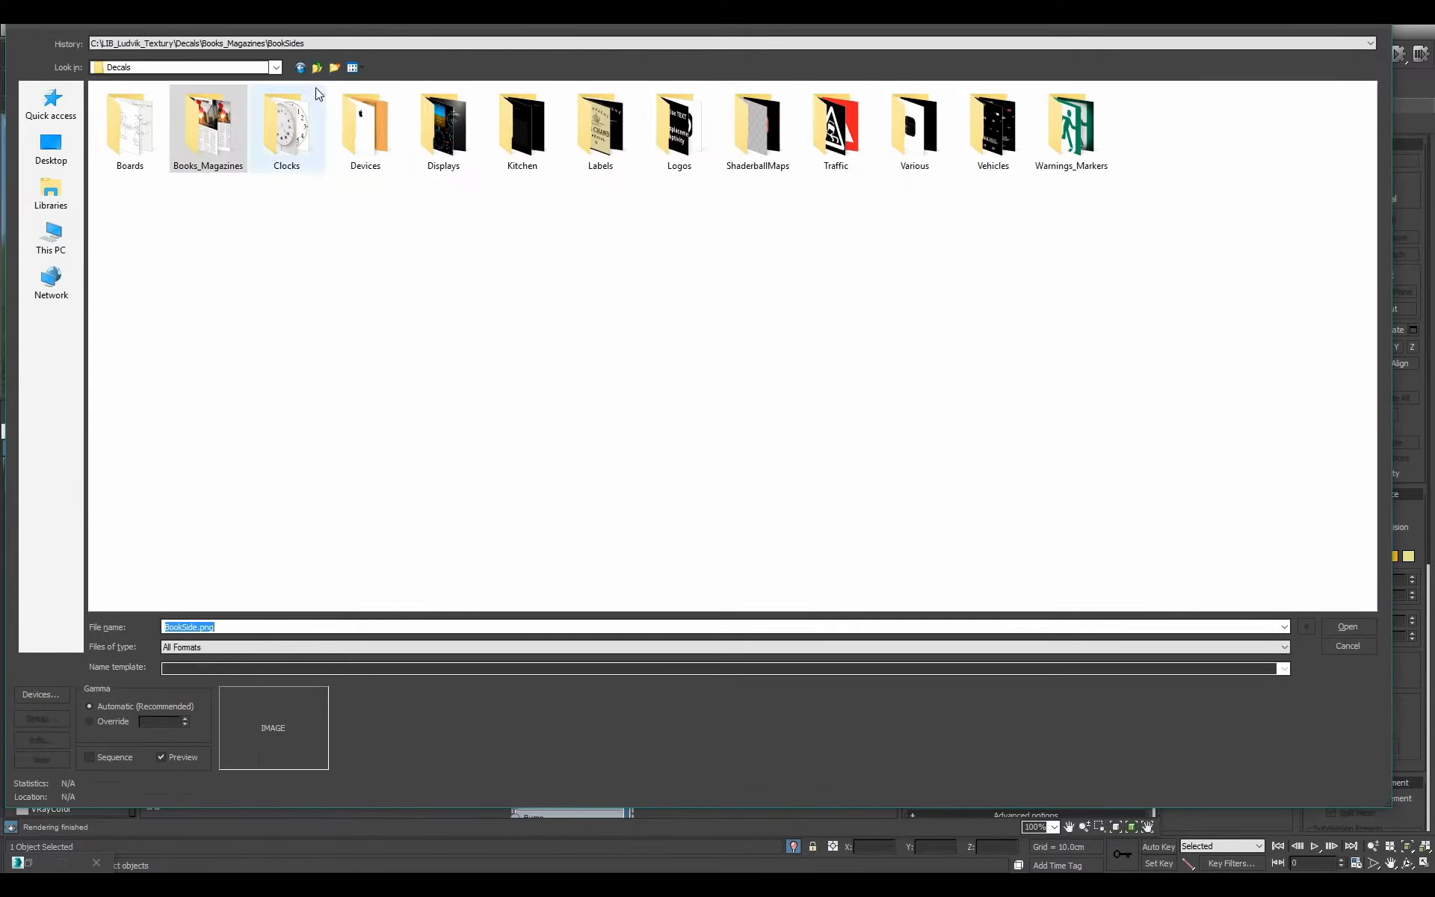
click(318, 68)
click(287, 236)
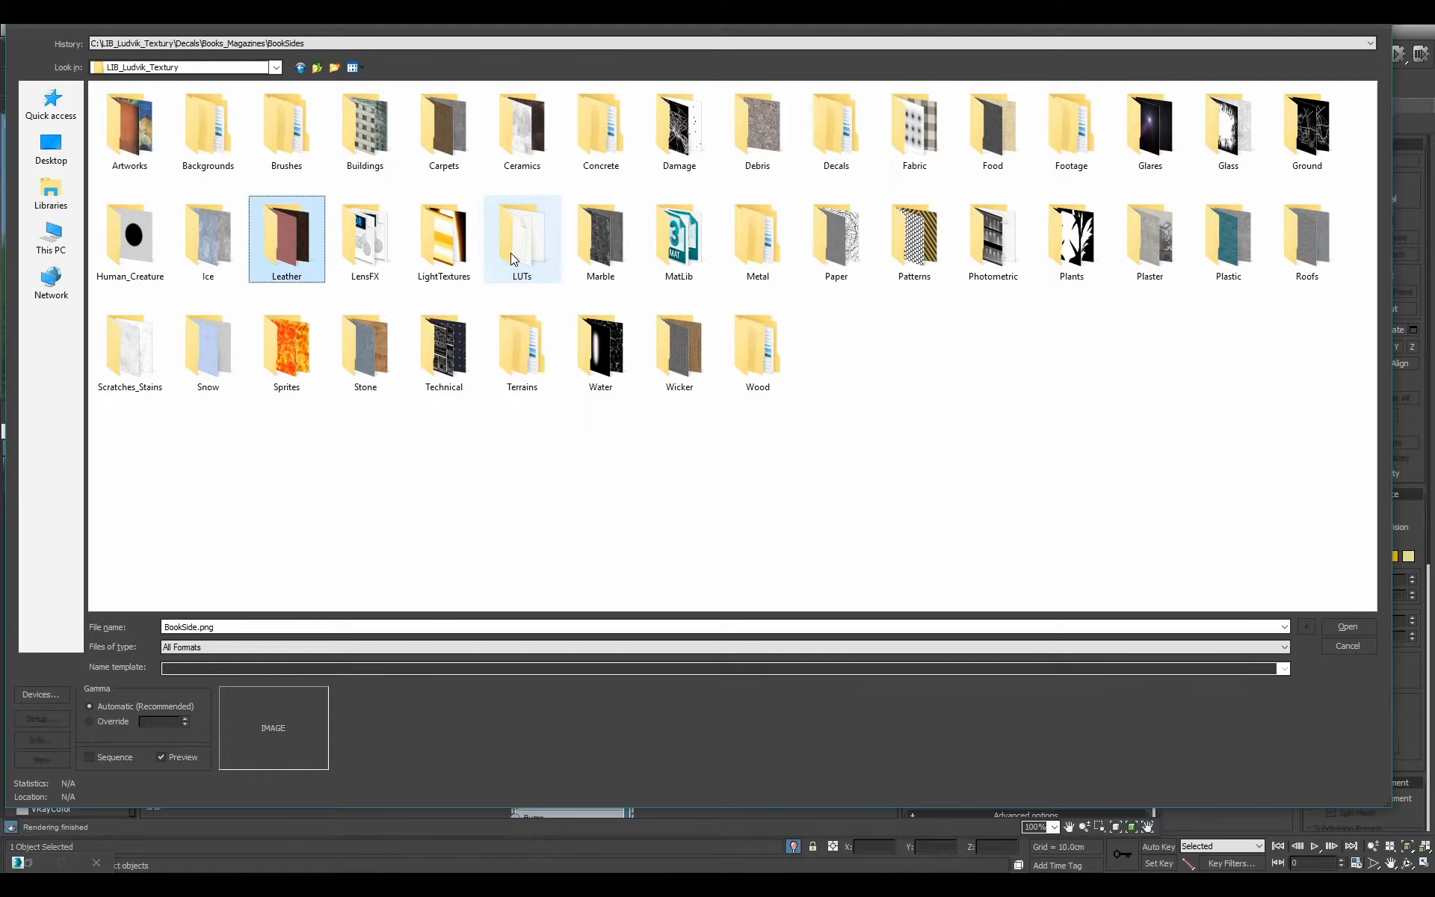
double_click(287, 236)
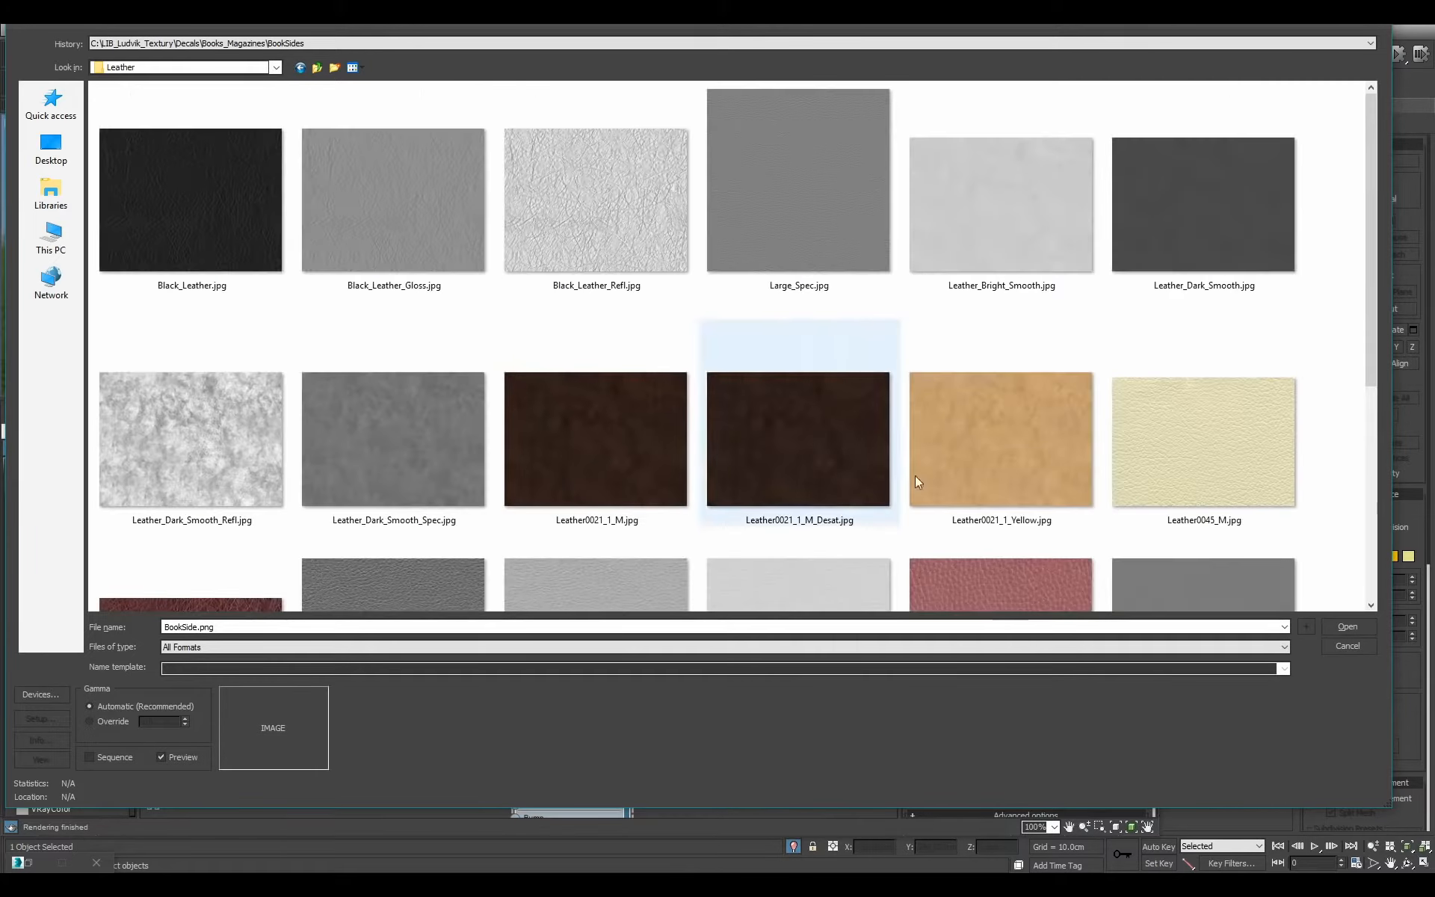
double_click(1222, 230)
Position the leather bitmap node away from Books_Leather and connect it to the material's Diffuse color.
scroll(429, 641, up, 1)
middle_drag(429, 640, 515, 516)
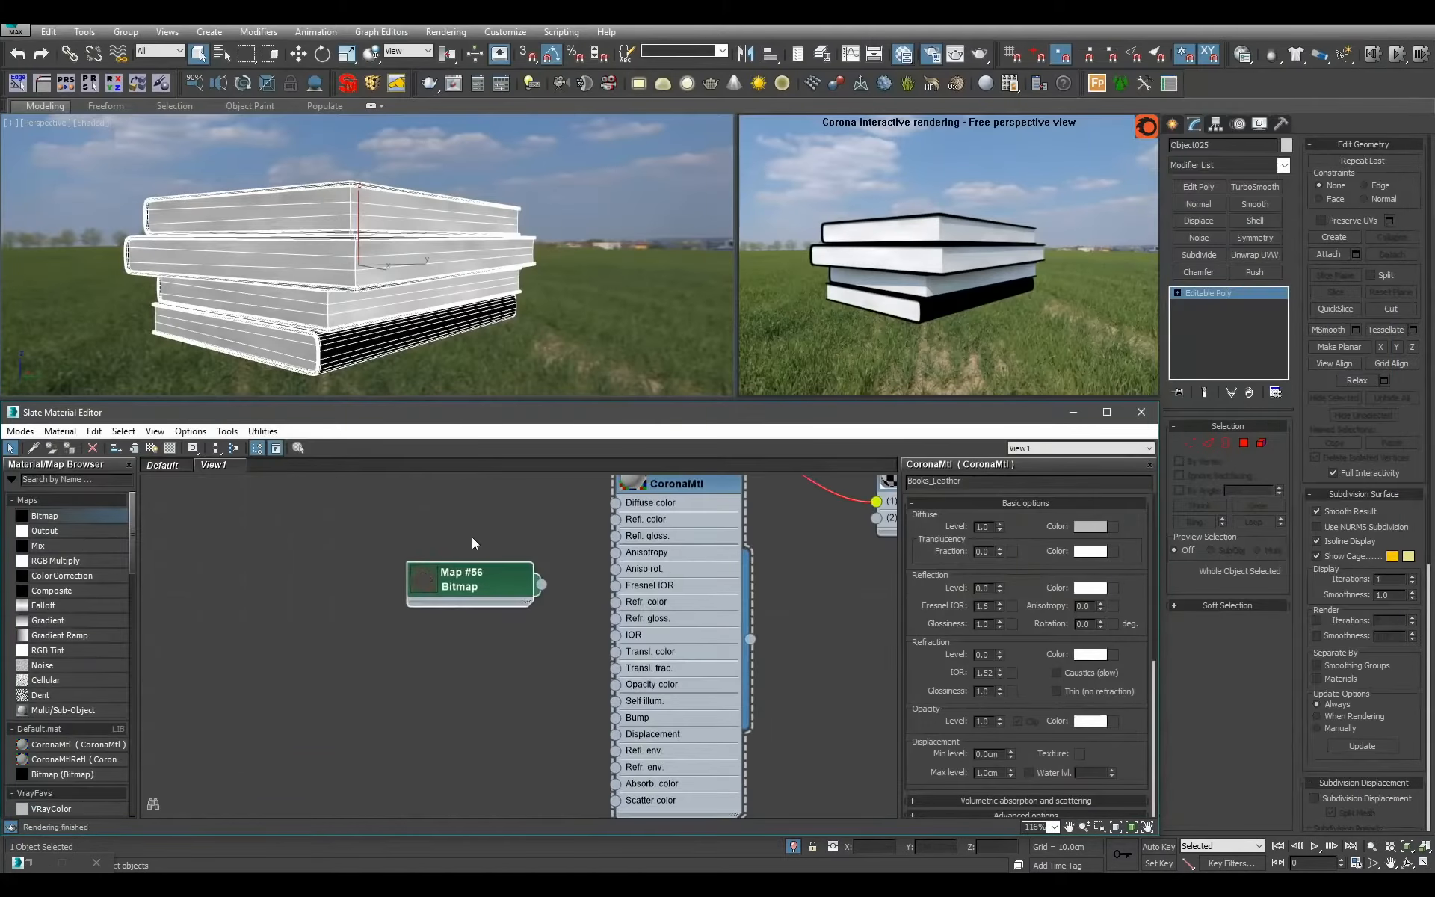
drag(521, 587, 260, 587)
drag(376, 544, 378, 540)
key(Escape)
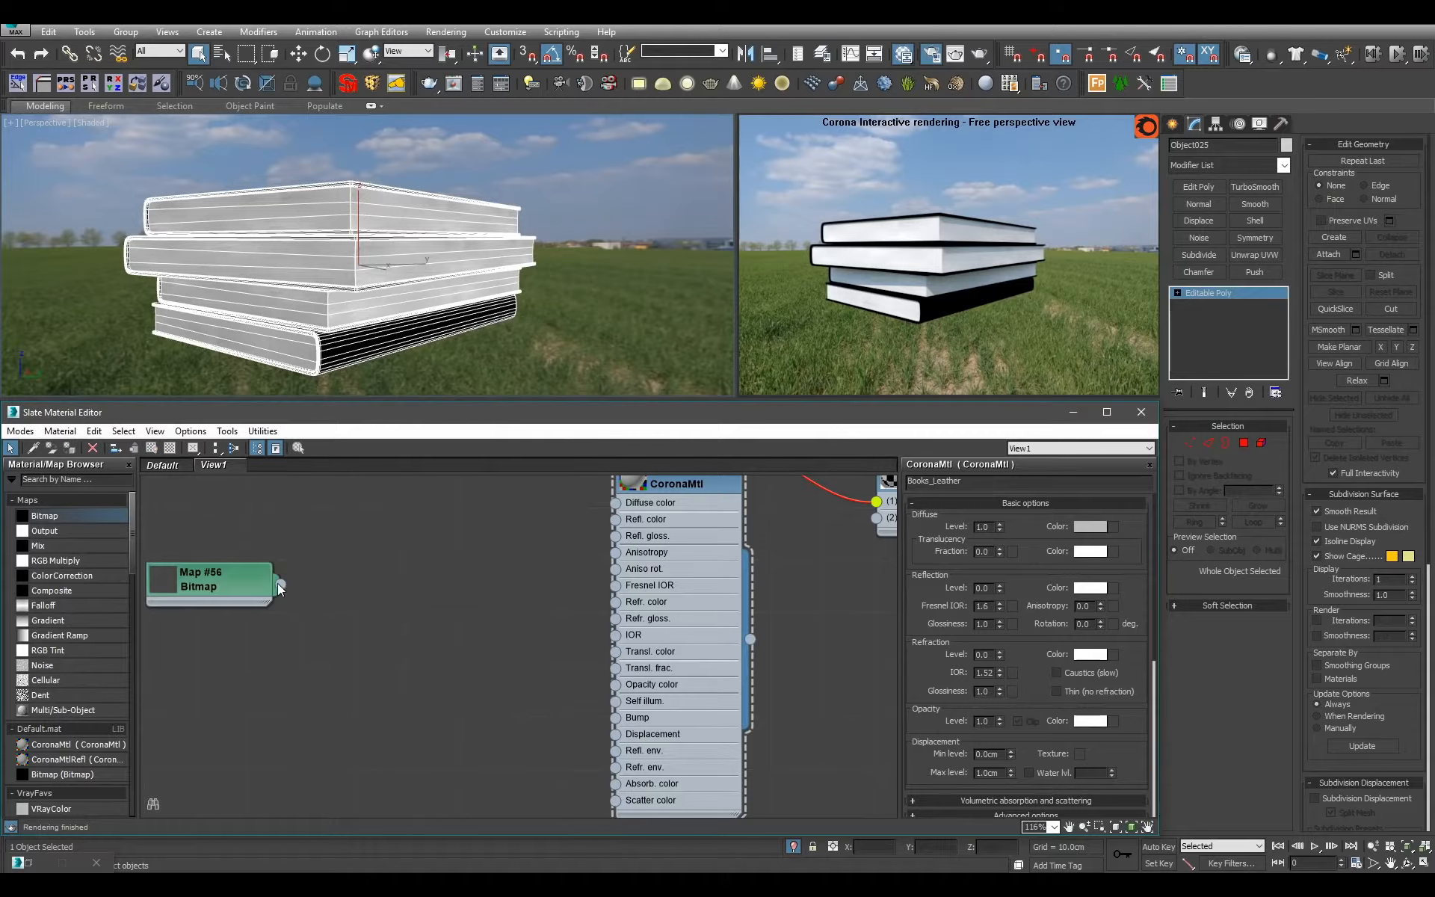
drag(280, 584, 615, 502)
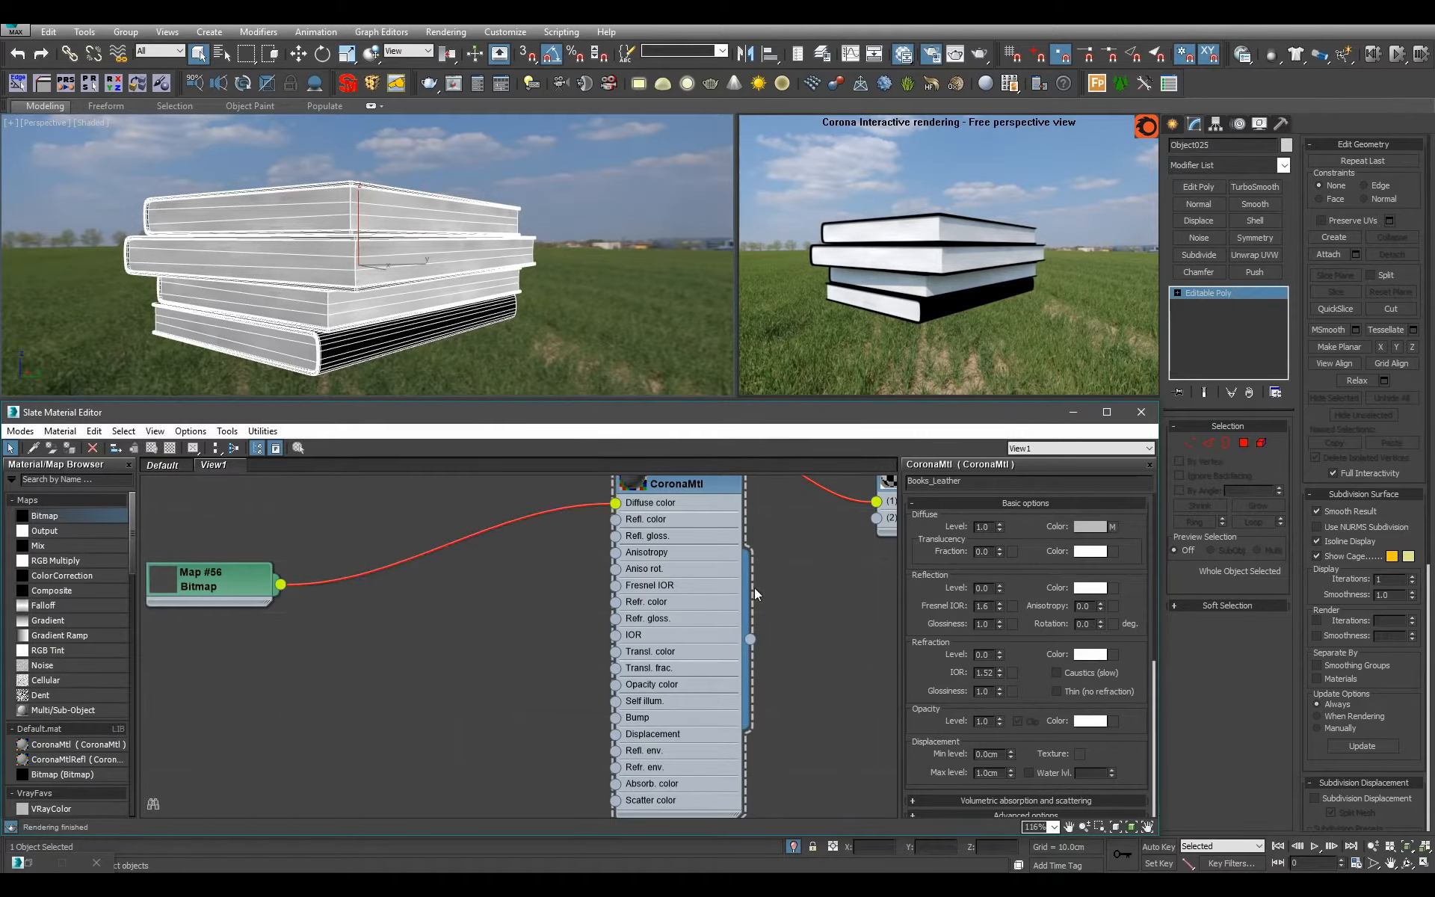
Connect Books_Leather to slot 2 of the Books Multi/Sub-Object material and enlarge its node preview.
middle_drag(755, 588, 602, 640)
scroll(604, 715, down, 1)
drag(732, 603, 719, 575)
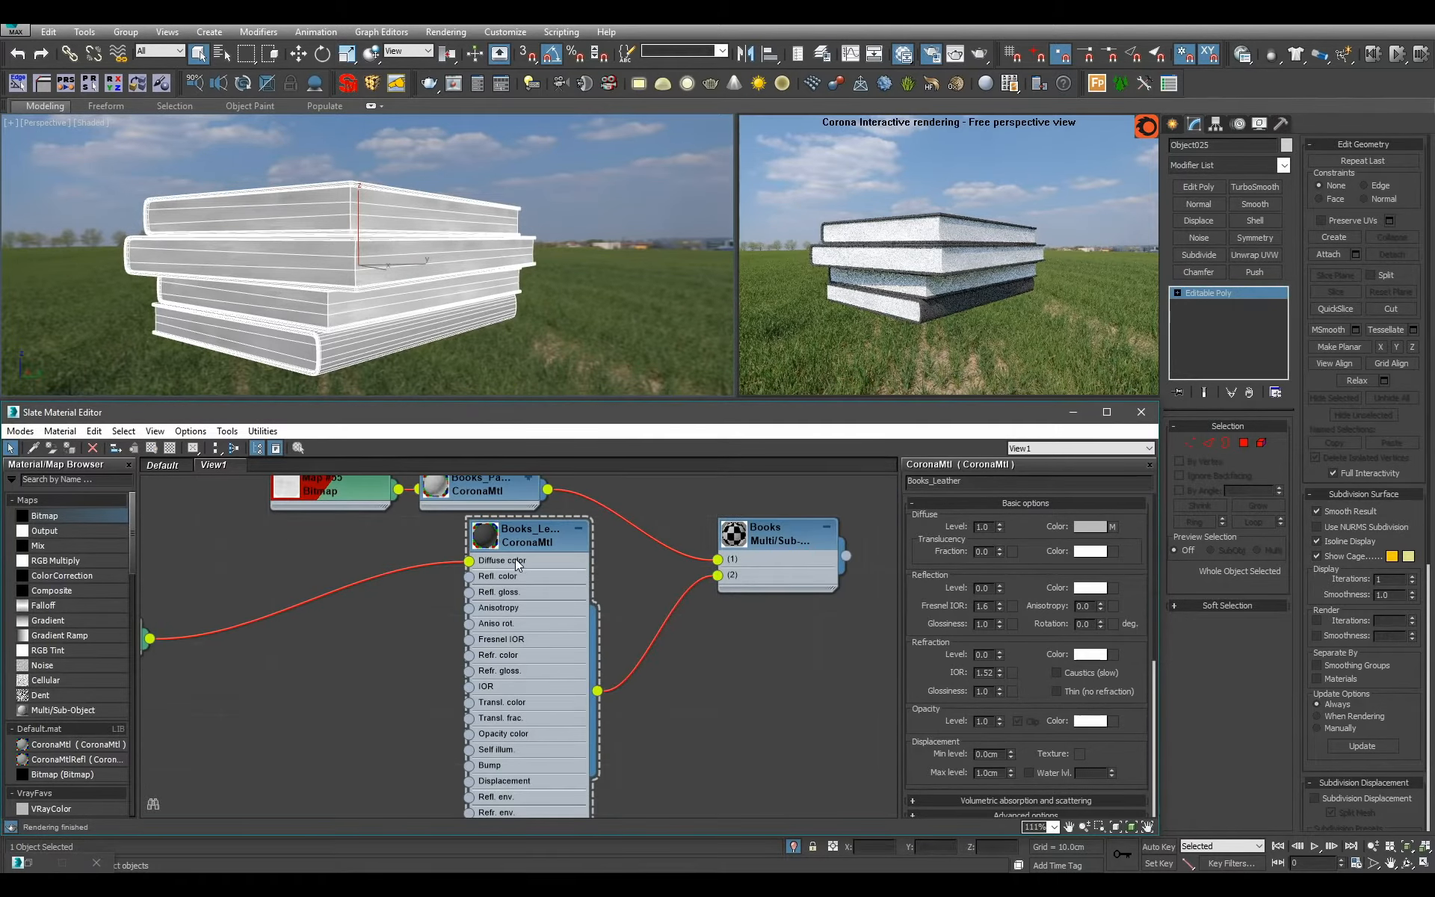
double_click(515, 535)
scroll(563, 365, up, 5)
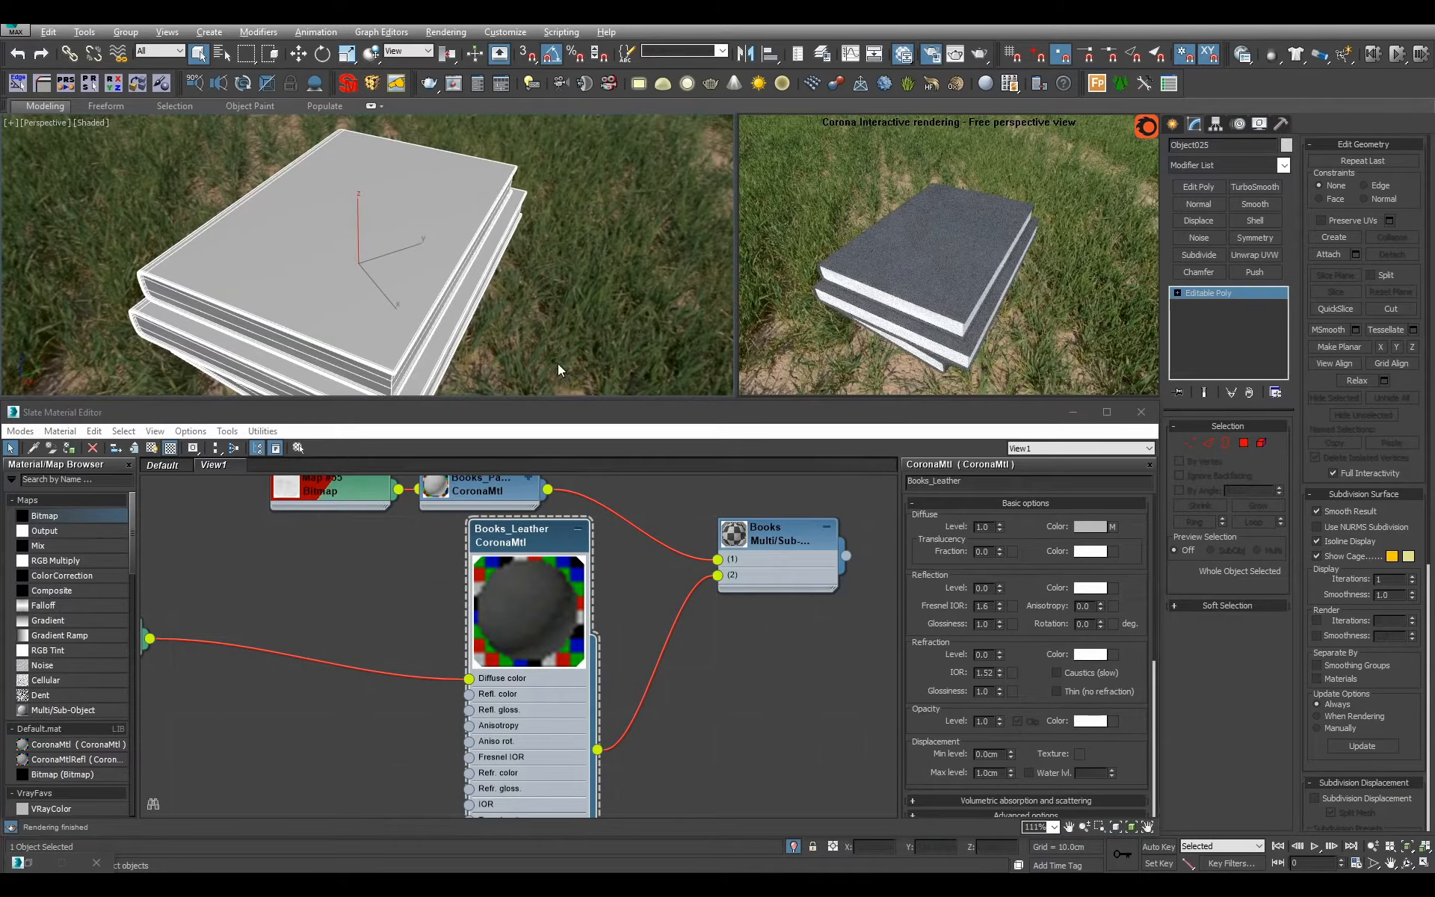
Set Books_Leather's reflection level to 1.0 and feed its Refl. gloss from the leather bitmap through a new Output map.
middle_drag(389, 558, 622, 529)
scroll(557, 562, down, 1)
drag(399, 606, 408, 609)
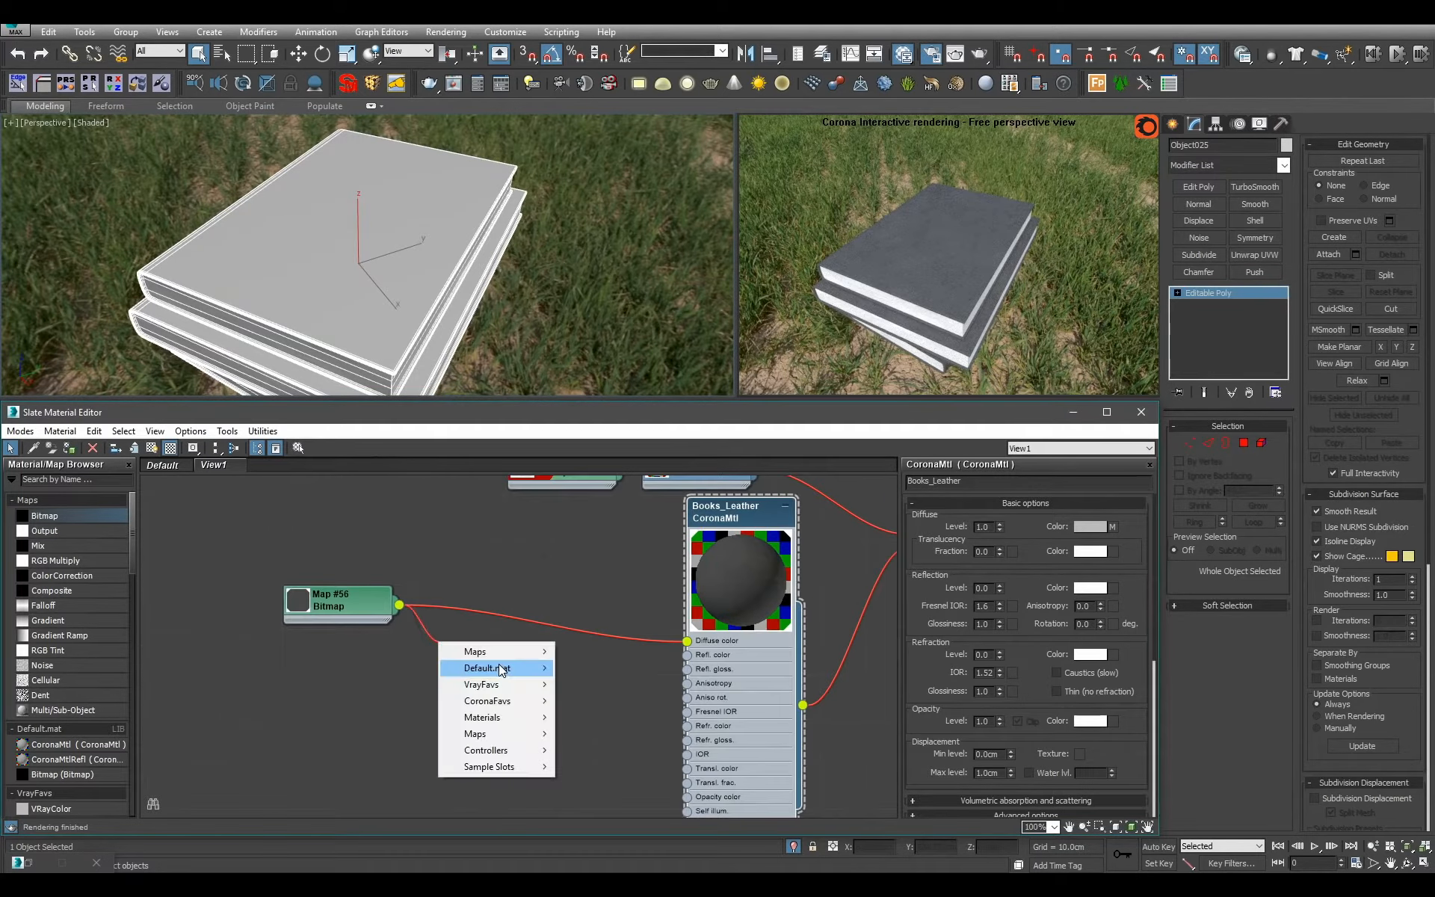
mouse_move(449, 614)
click(589, 666)
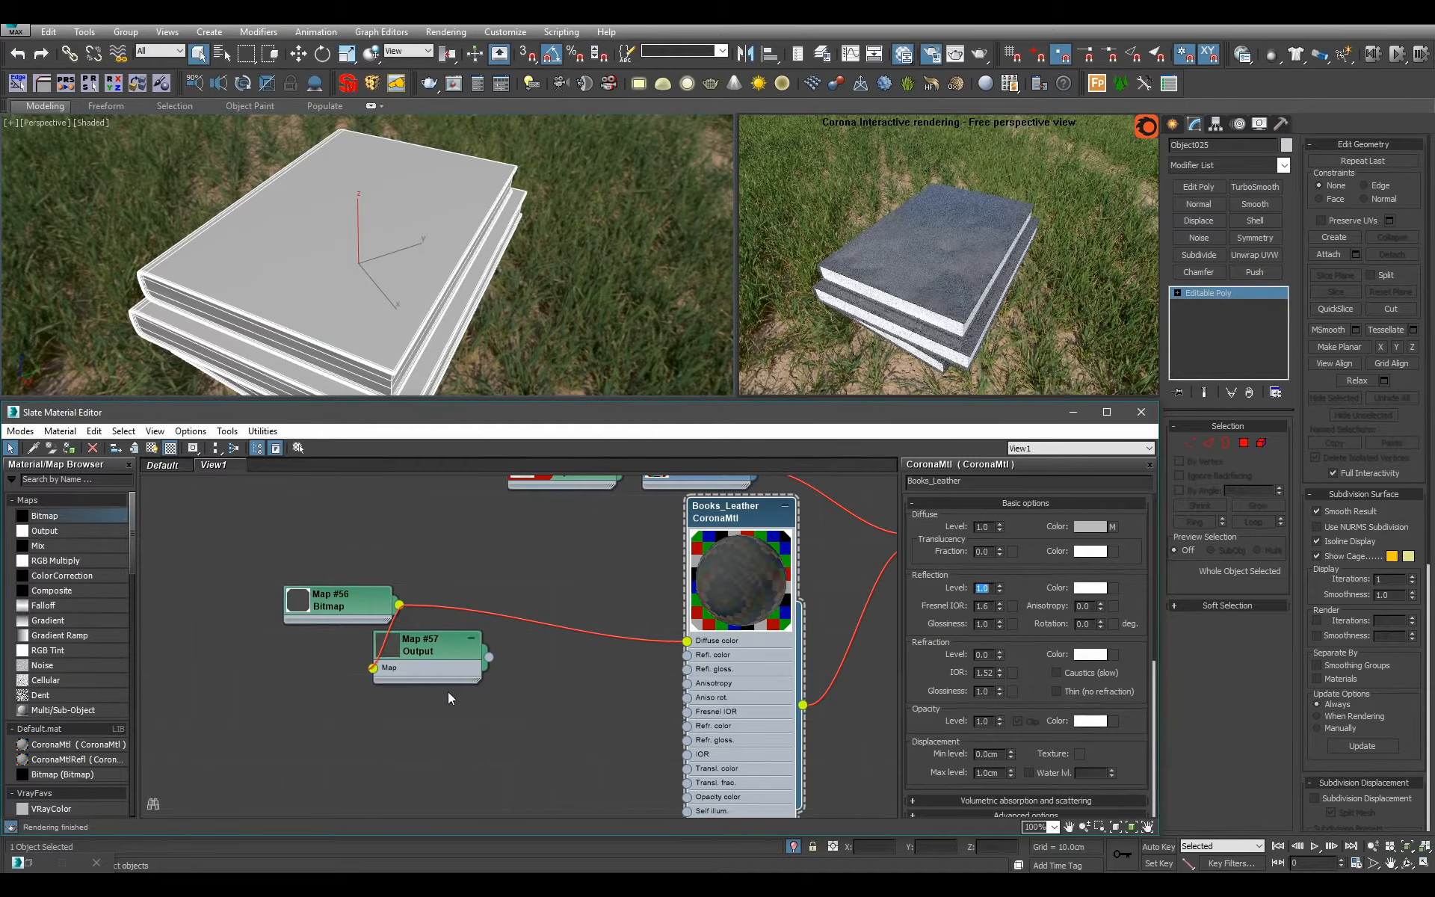
drag(424, 674, 514, 719)
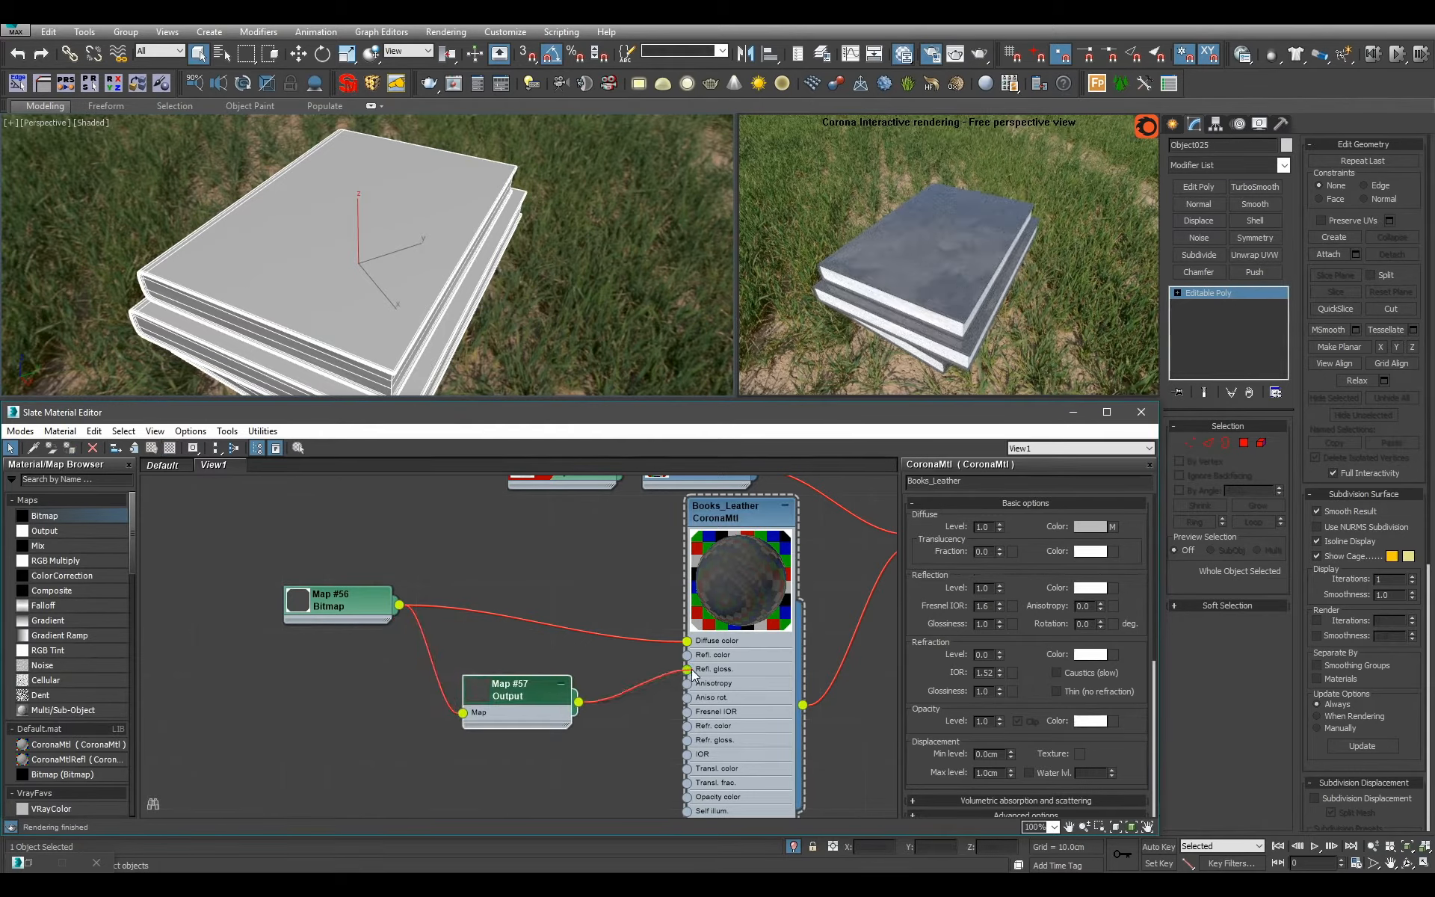
Set the glossiness Output map's RGB Offset to -0.5 and its RGB Level to 17.
double_click(530, 706)
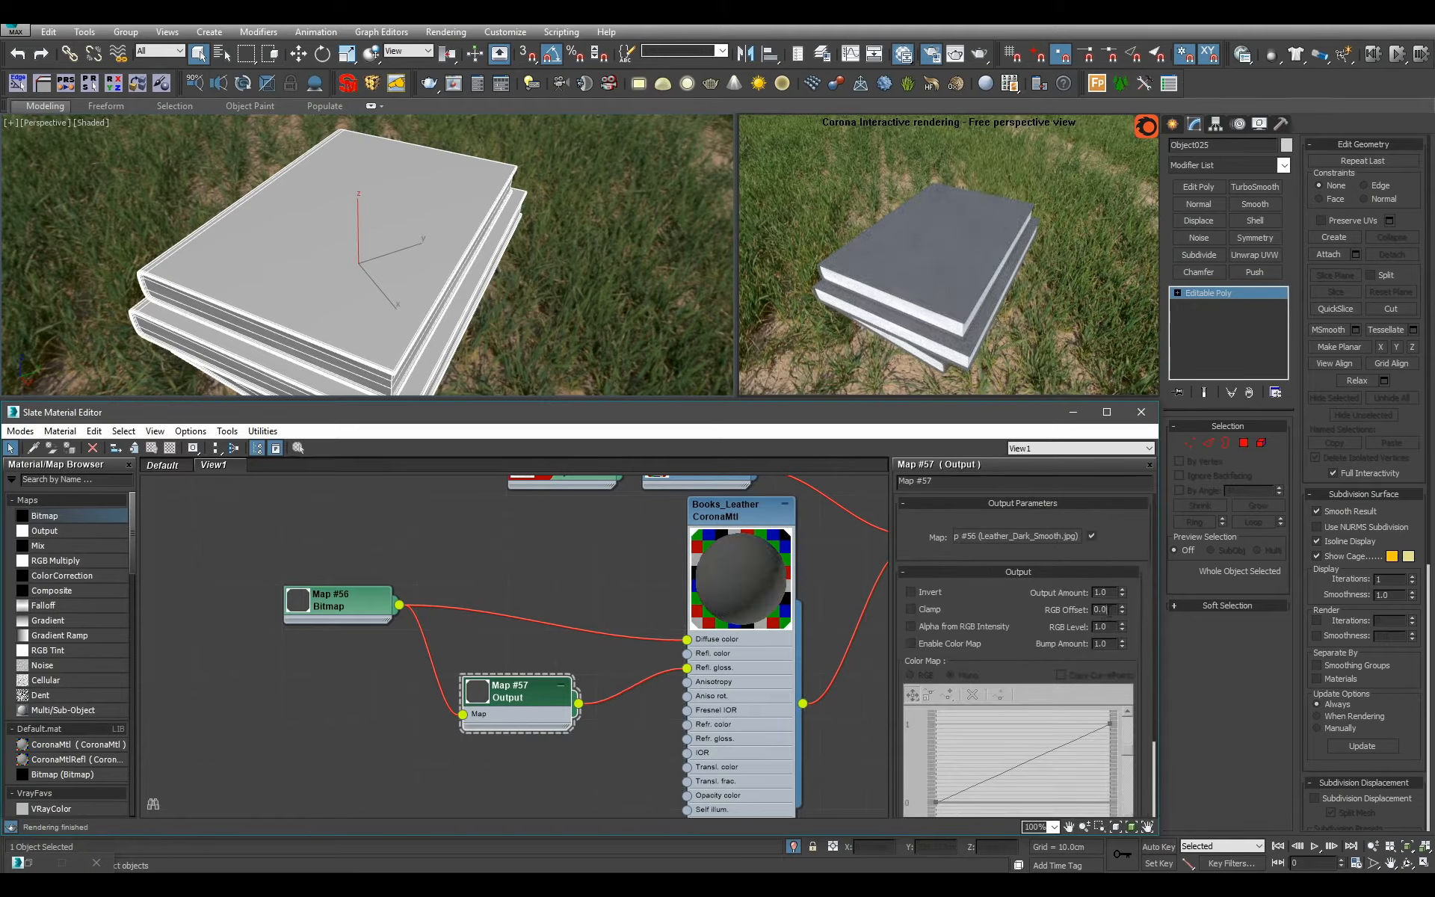
text(-.5)
key(Tab)
text(3)
key(Return)
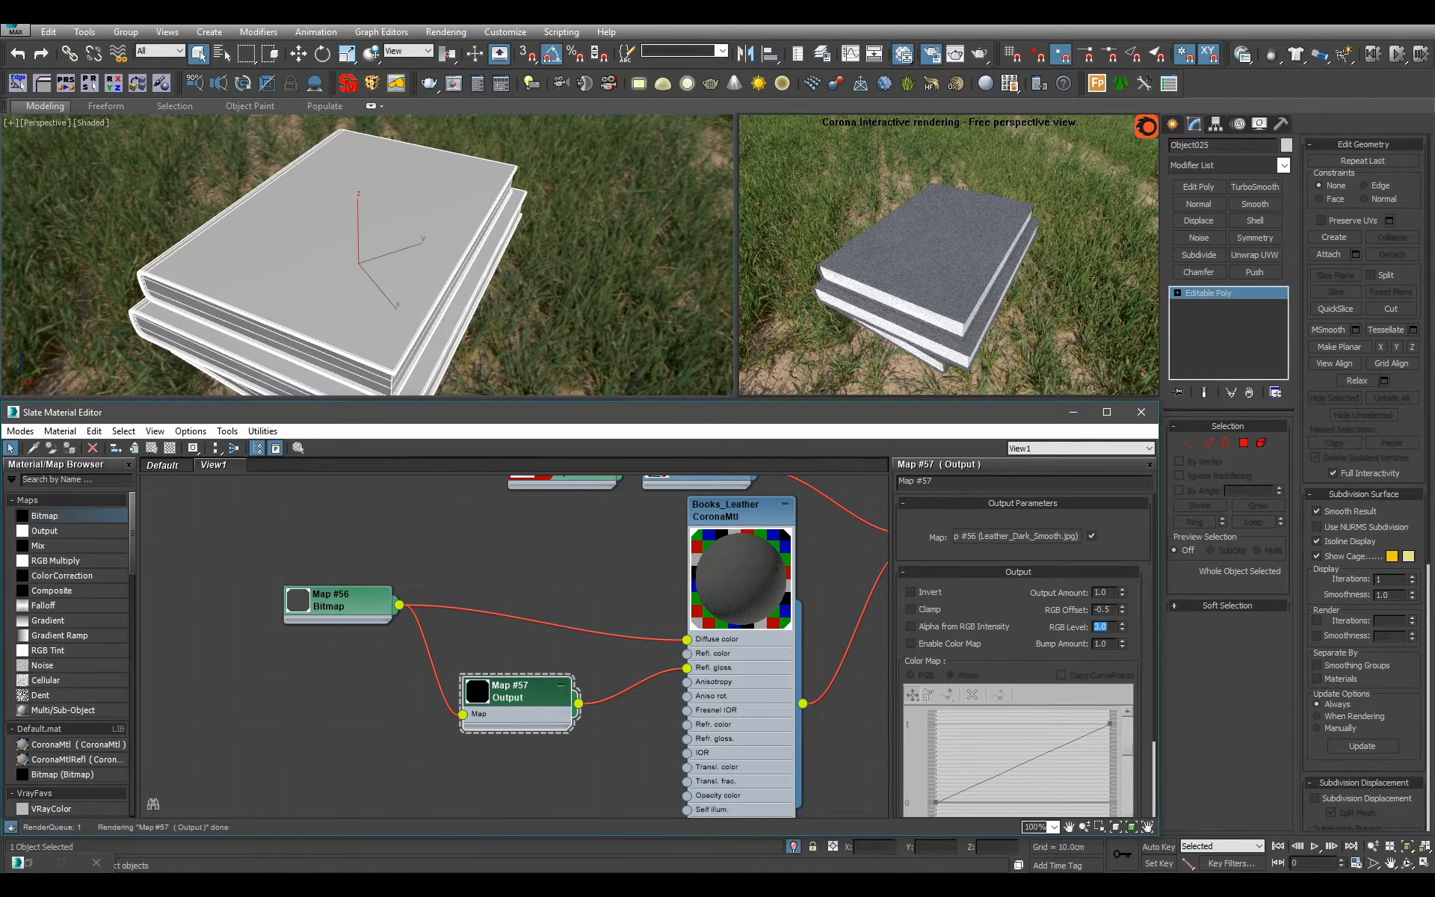
text(20)
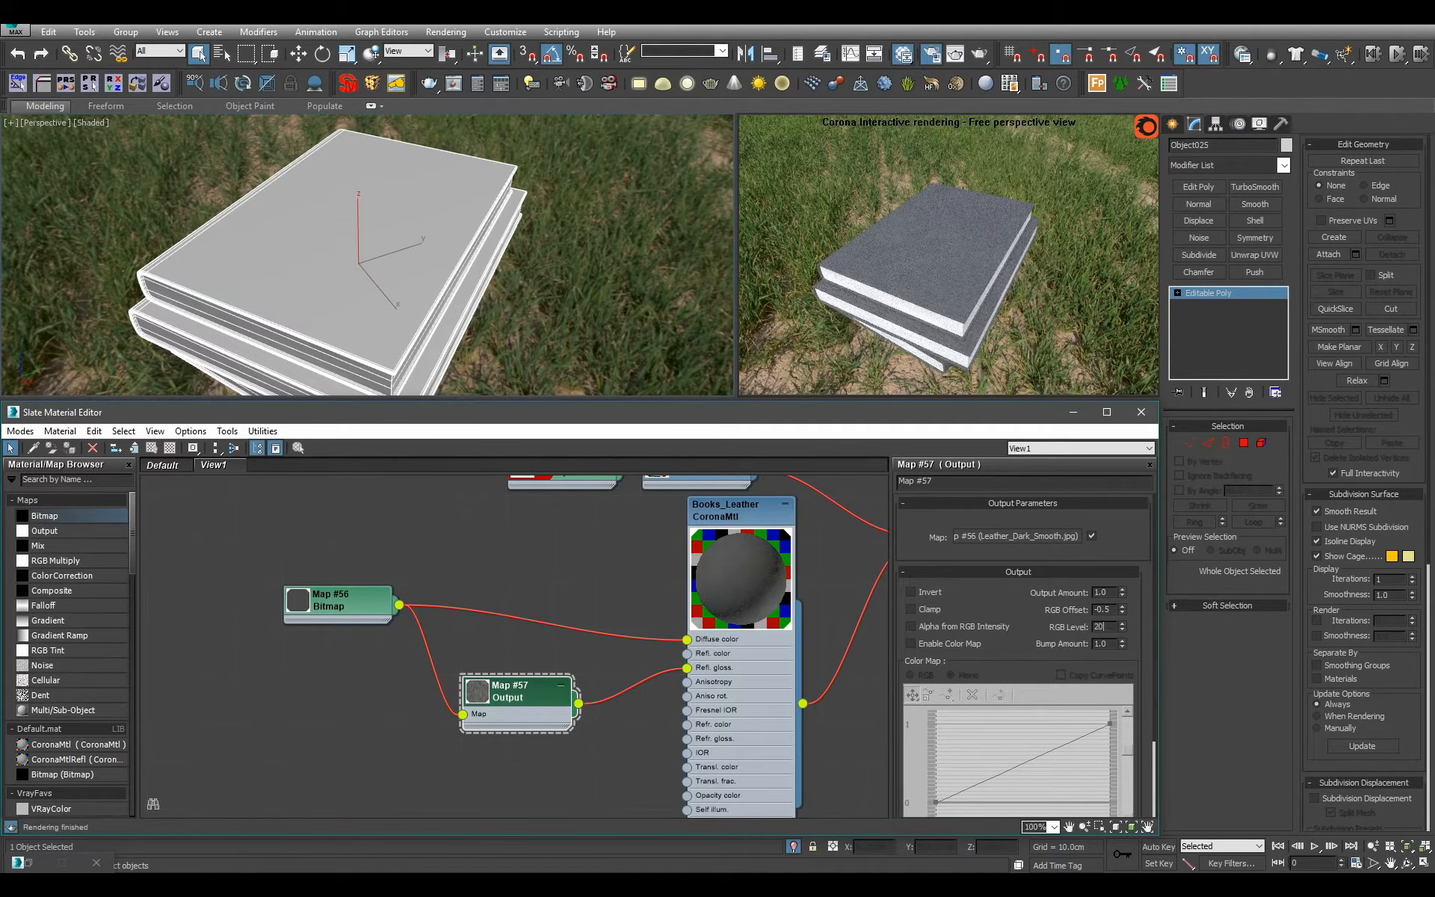
key(Return)
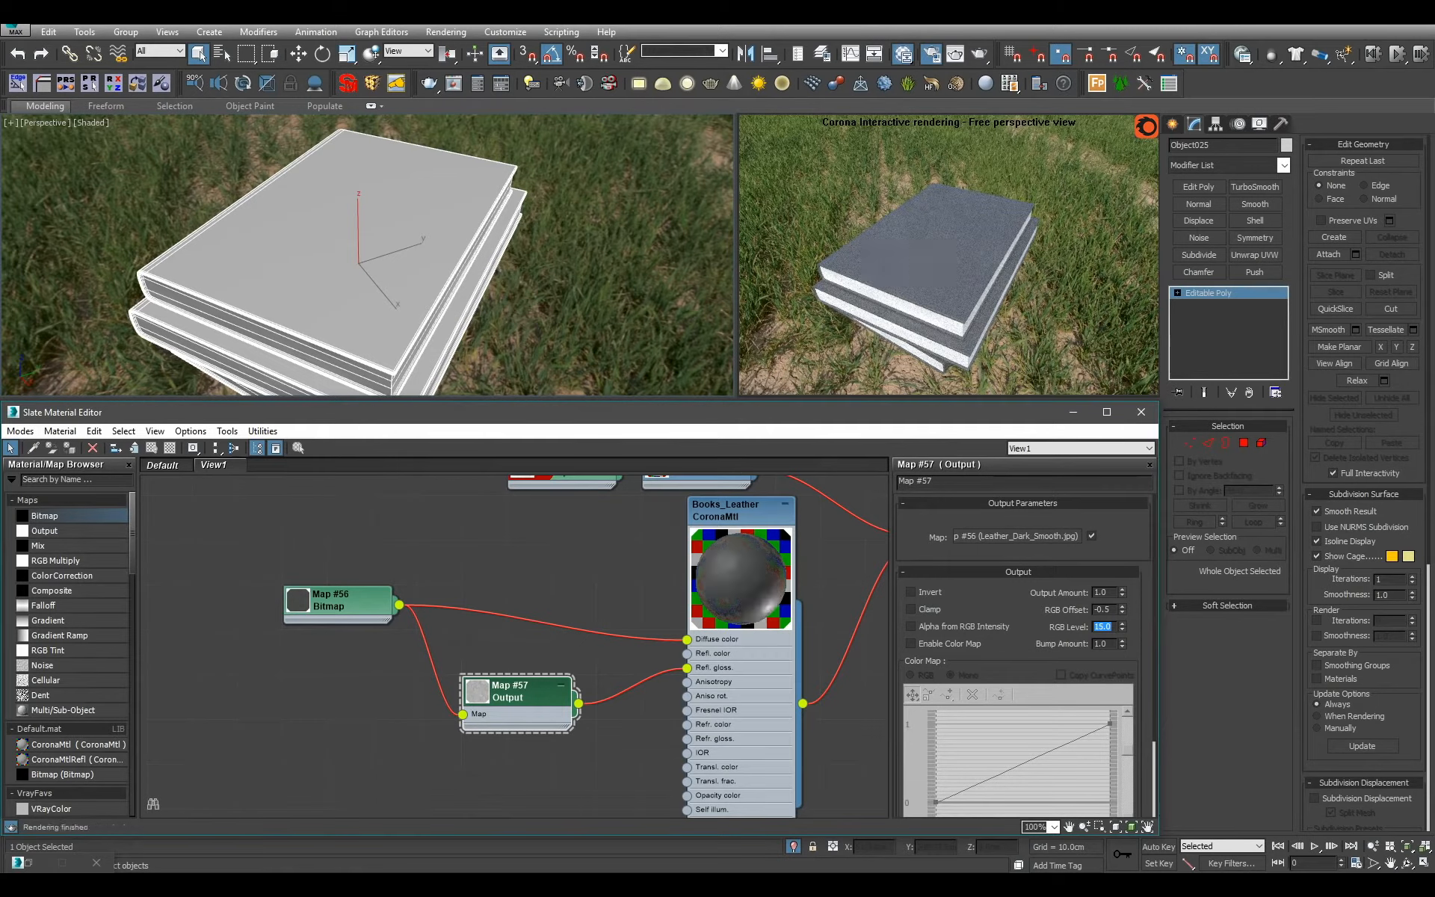
text(16)
key(Return)
Insert an Output map before Books_Leather's Diffuse color, enable its color map and bend the curve downward with a Bezier end point.
drag(83, 529, 519, 572)
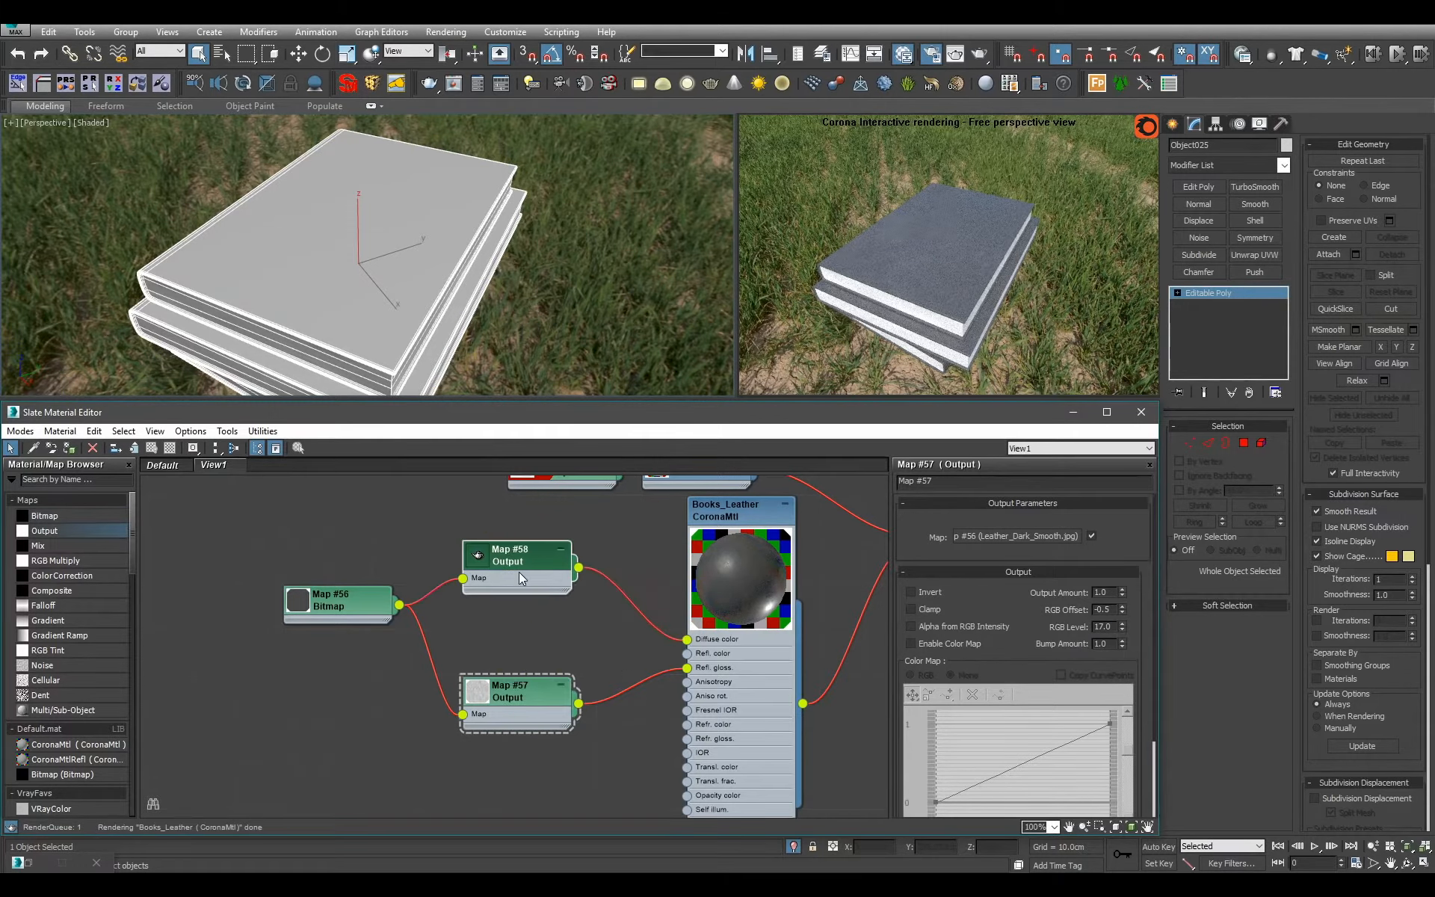
click(945, 572)
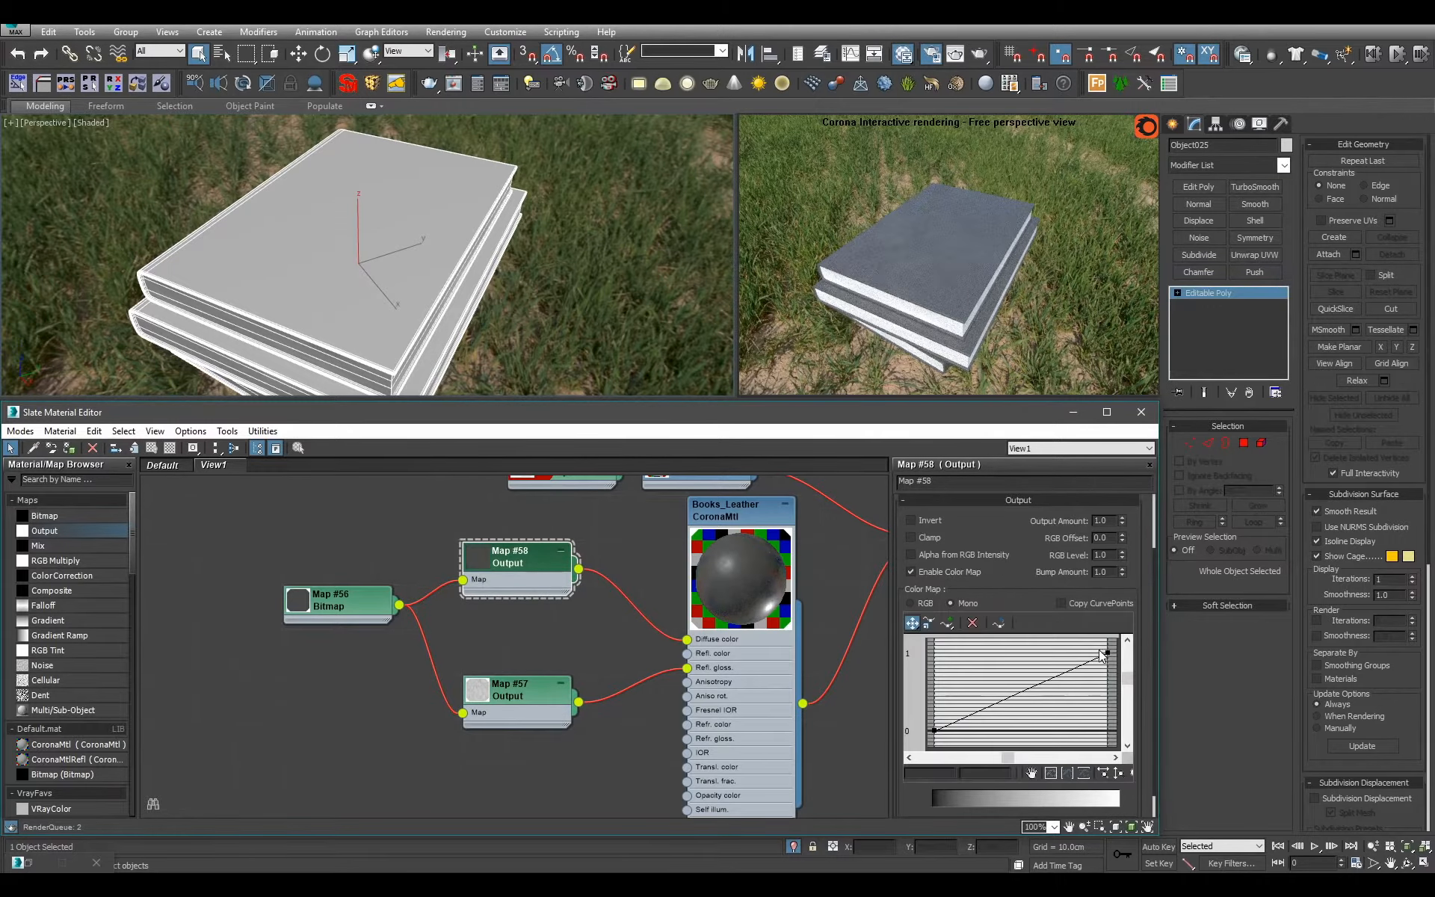
right_click(1109, 654)
click(1131, 697)
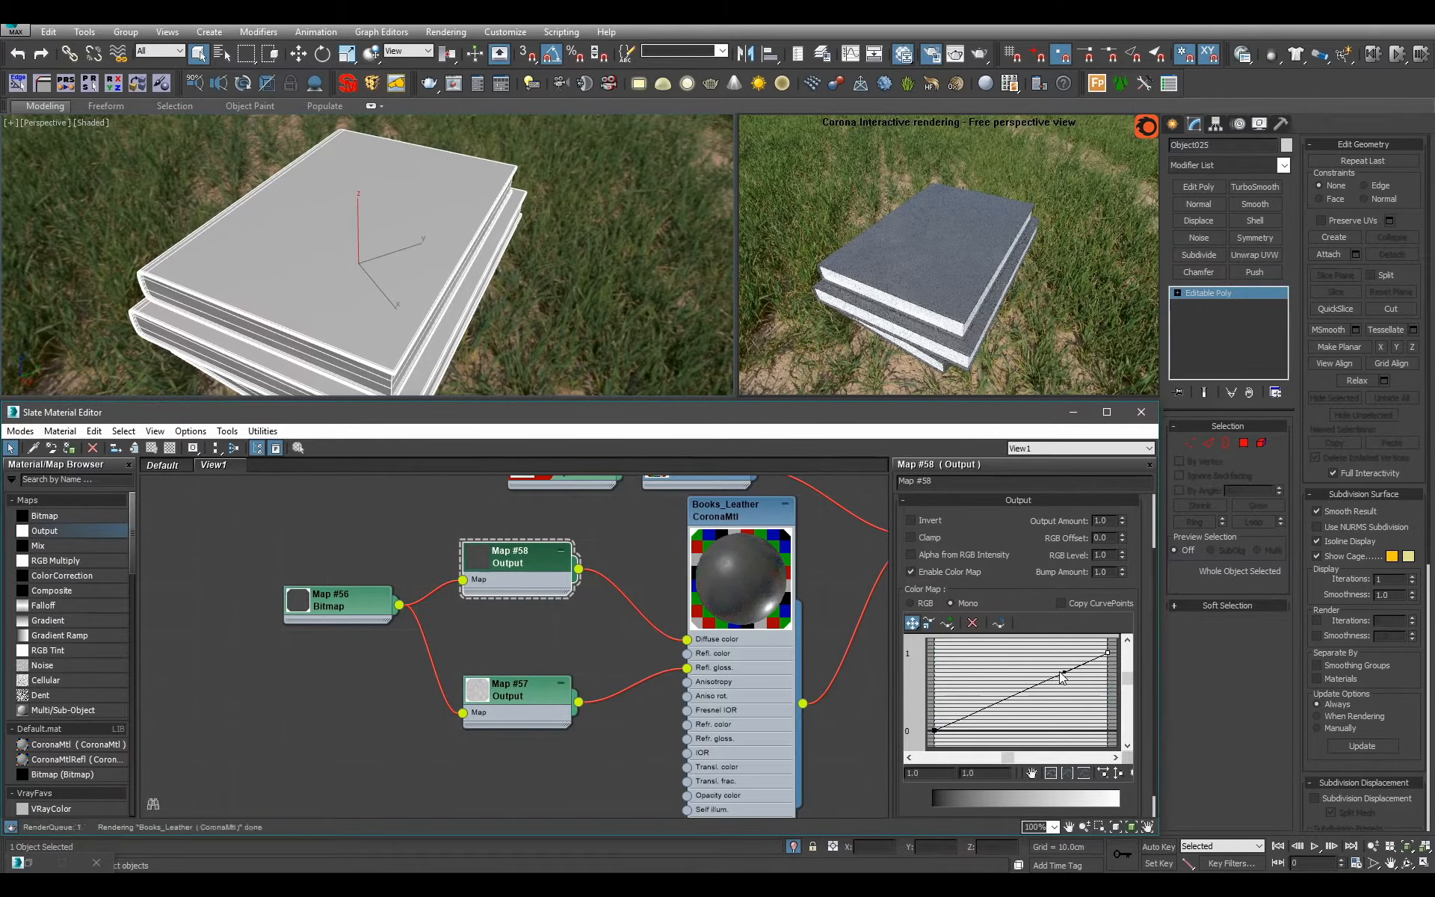
drag(1066, 672, 1081, 715)
Select the separate group of upright books and assign it the Books material.
click(616, 239)
scroll(619, 251, down, 4)
alt+middle_drag(621, 258, 544, 258)
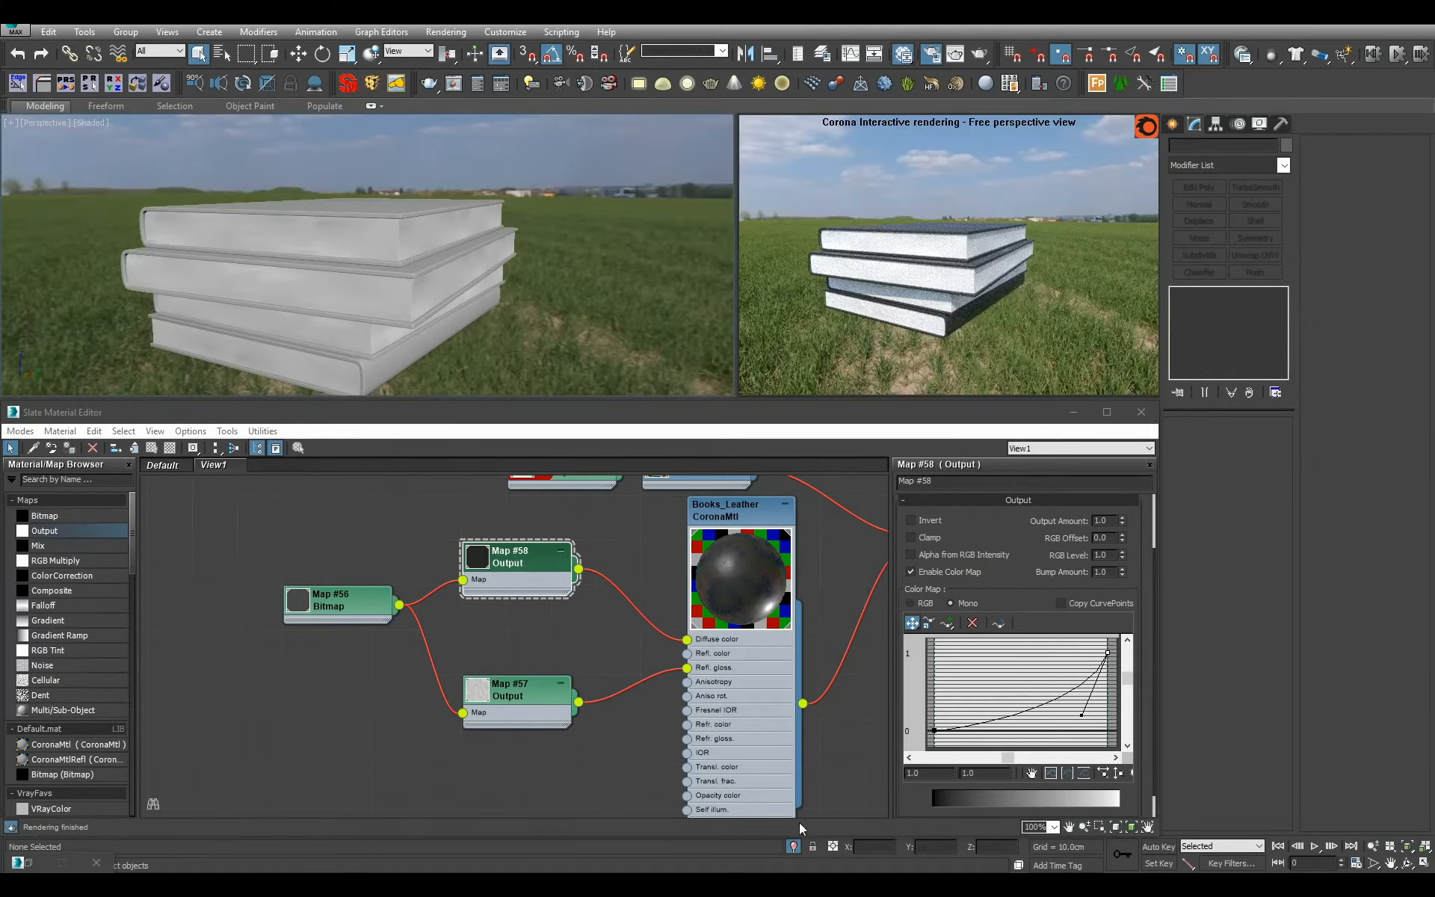
scroll(508, 302, down, 7)
alt+middle_drag(510, 302, 558, 308)
scroll(557, 308, down, 6)
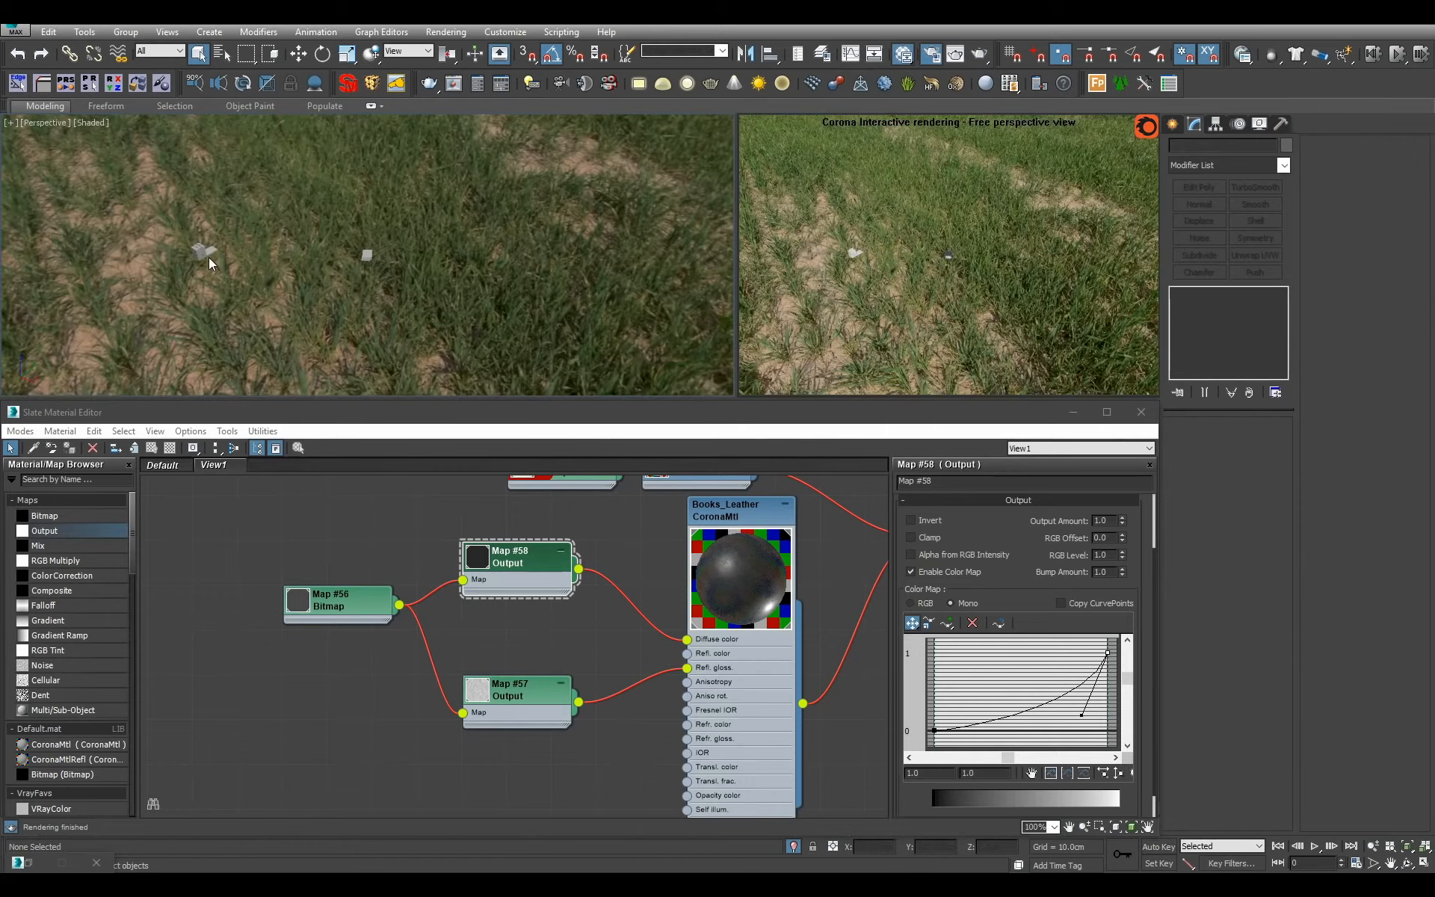
click(208, 257)
key(z)
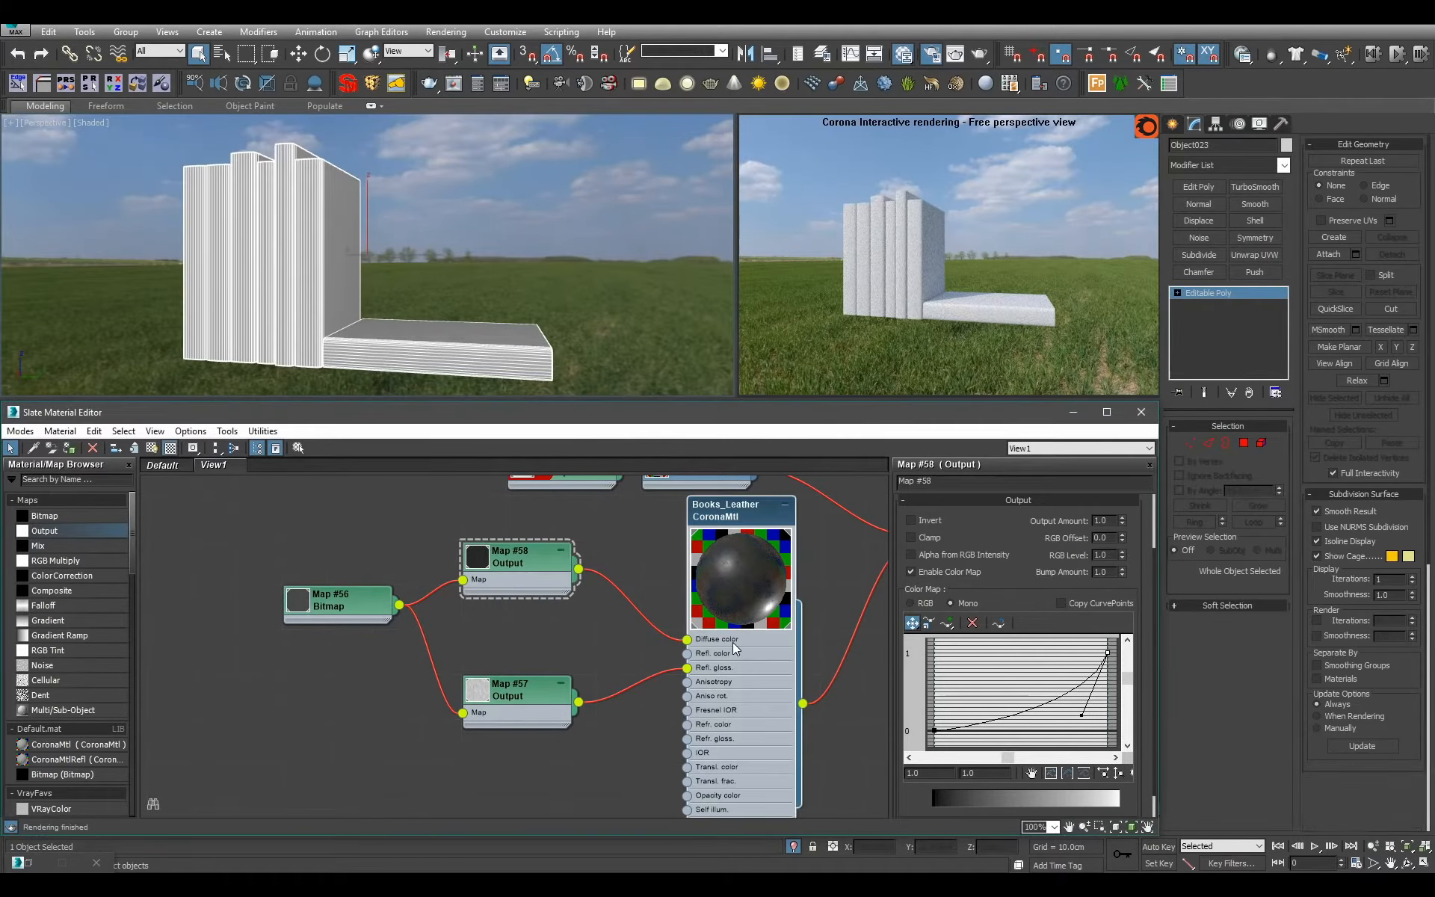
middle_drag(736, 649, 423, 649)
click(684, 543)
key(a)
Select the page block elements of all upright and lying books in Element mode and assign them the pages slot's material ID.
alt+middle_drag(478, 209, 243, 248)
click(1261, 443)
key(ctrl+a)
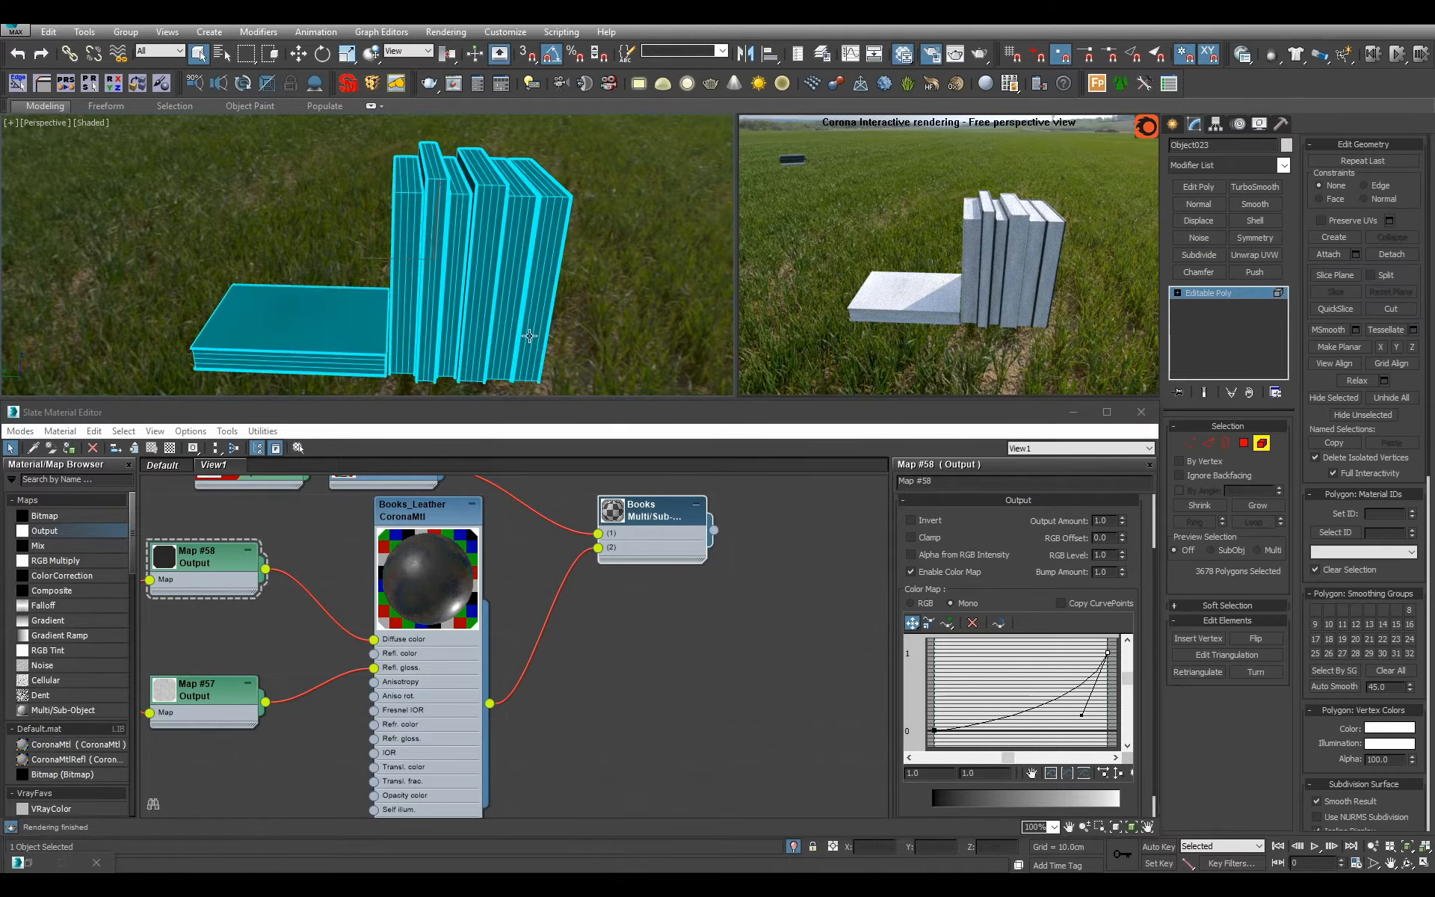
click(538, 321)
ctrl+click(505, 329)
ctrl+click(479, 325)
ctrl+click(455, 323)
ctrl+click(424, 321)
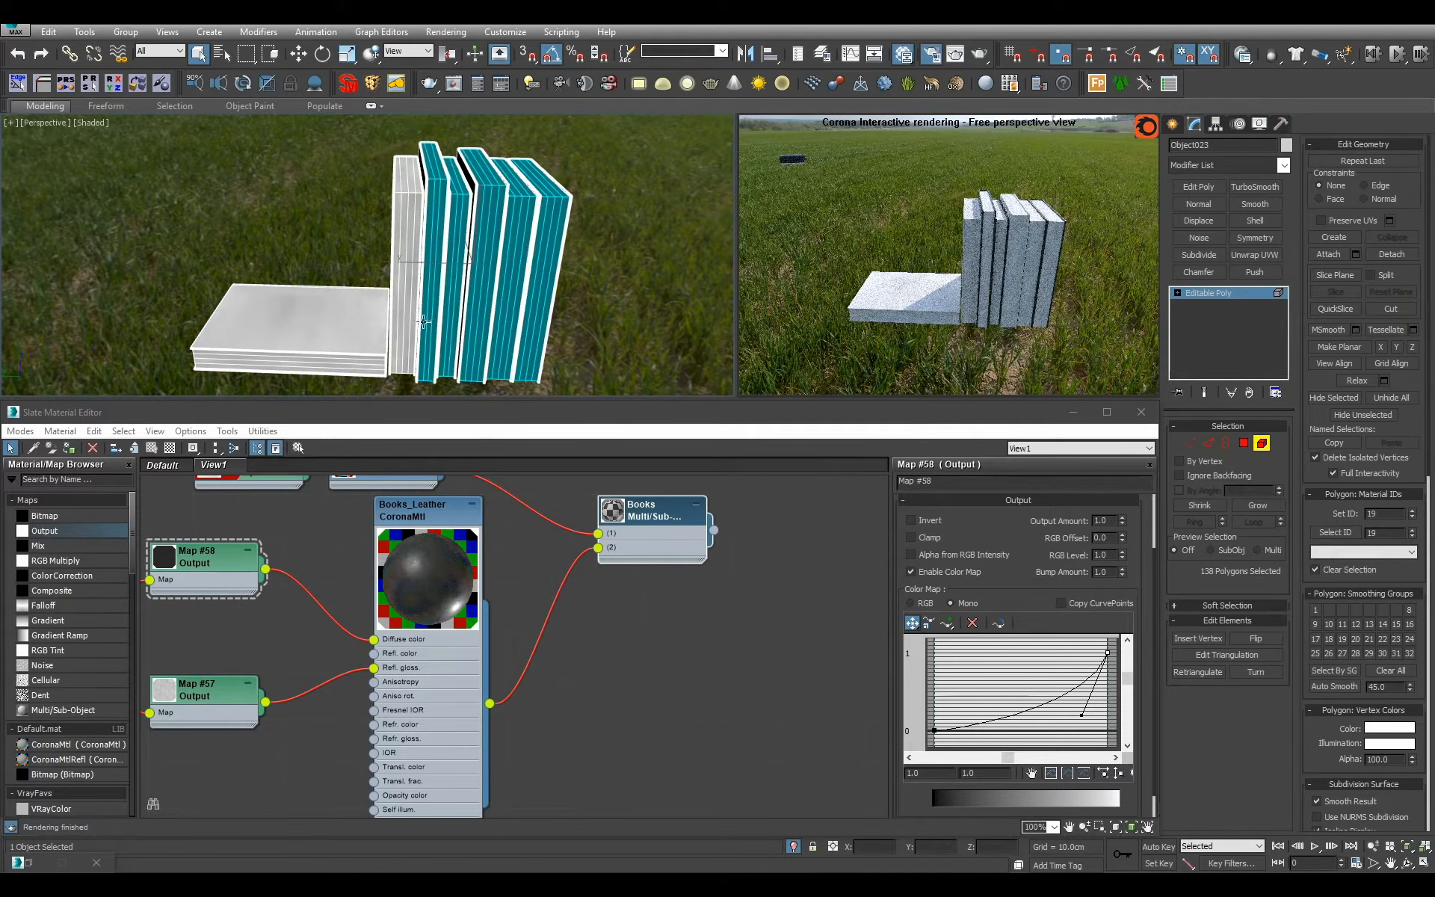
ctrl+click(400, 318)
ctrl+click(373, 368)
drag(1387, 515, 1214, 513)
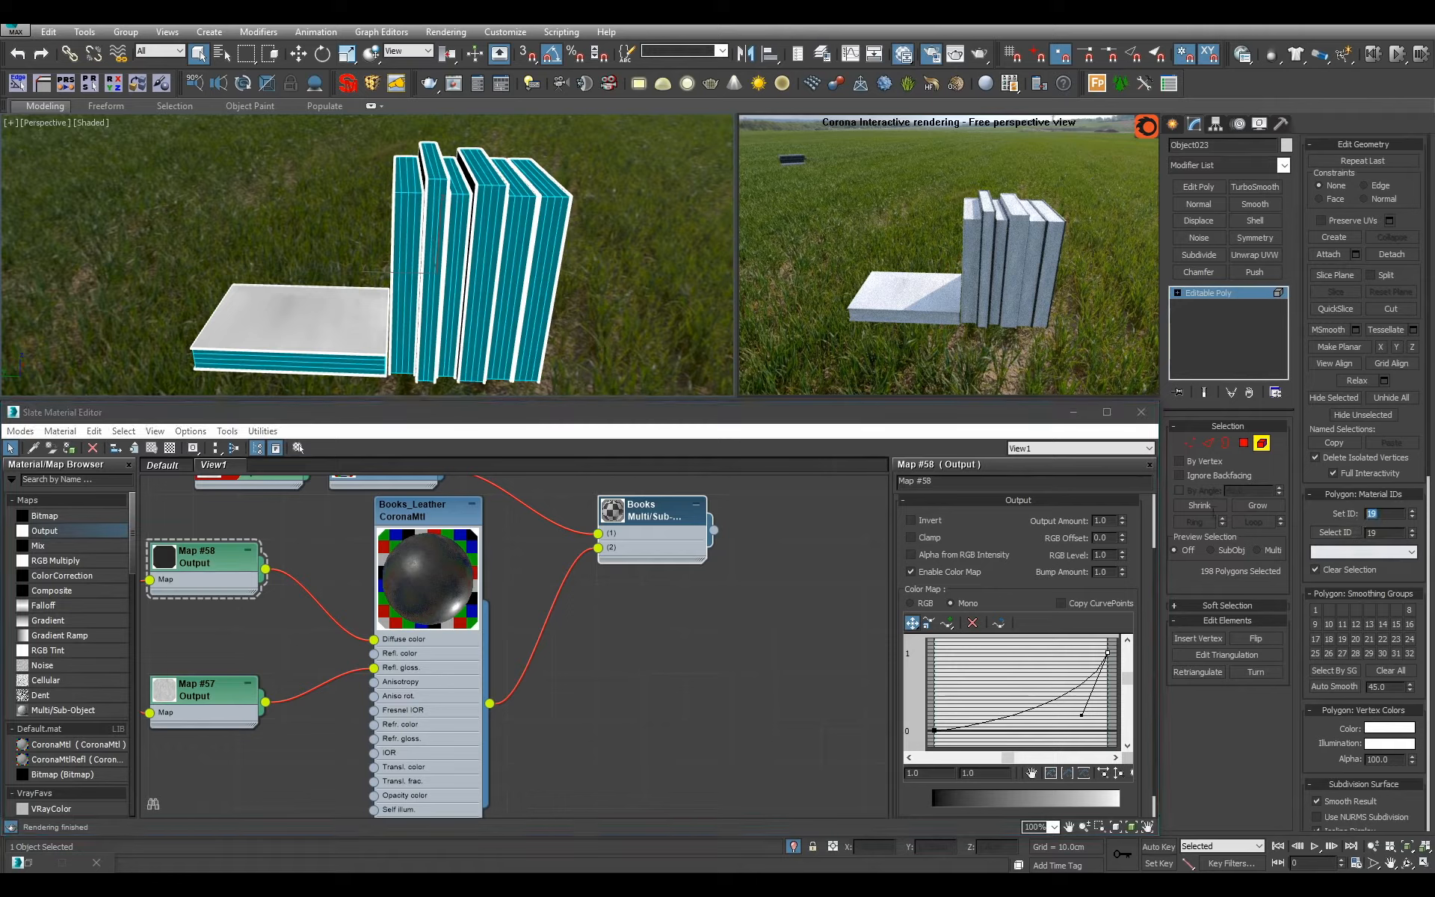
Invert the element selection to the book covers, set their material ID to 2, then leave Element mode and deselect the books.
alt+middle_drag(436, 251, 550, 311)
key(ctrl+a)
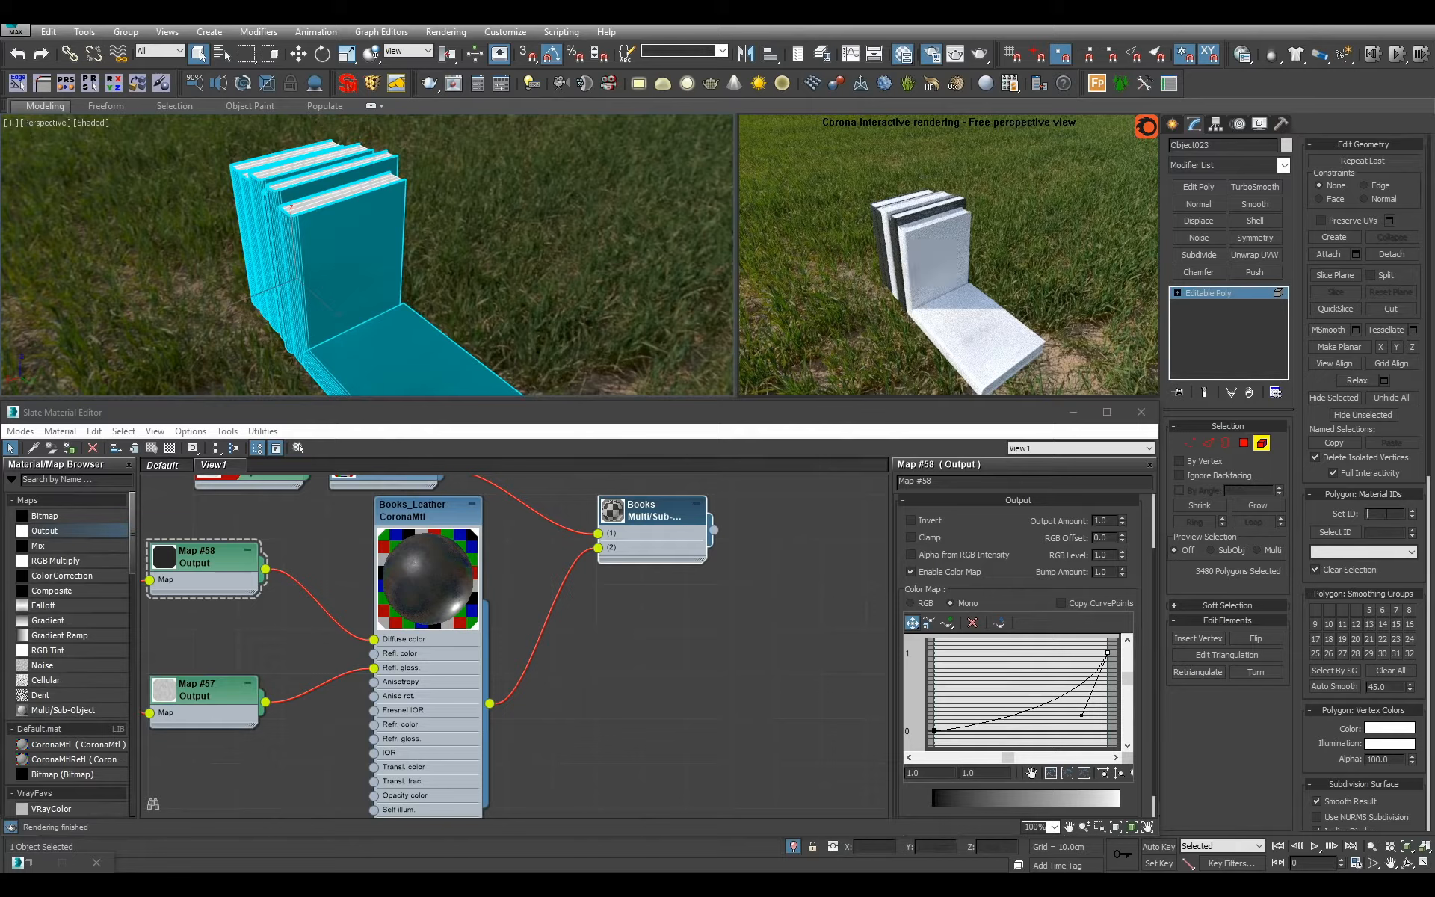
text(2)
key(Return)
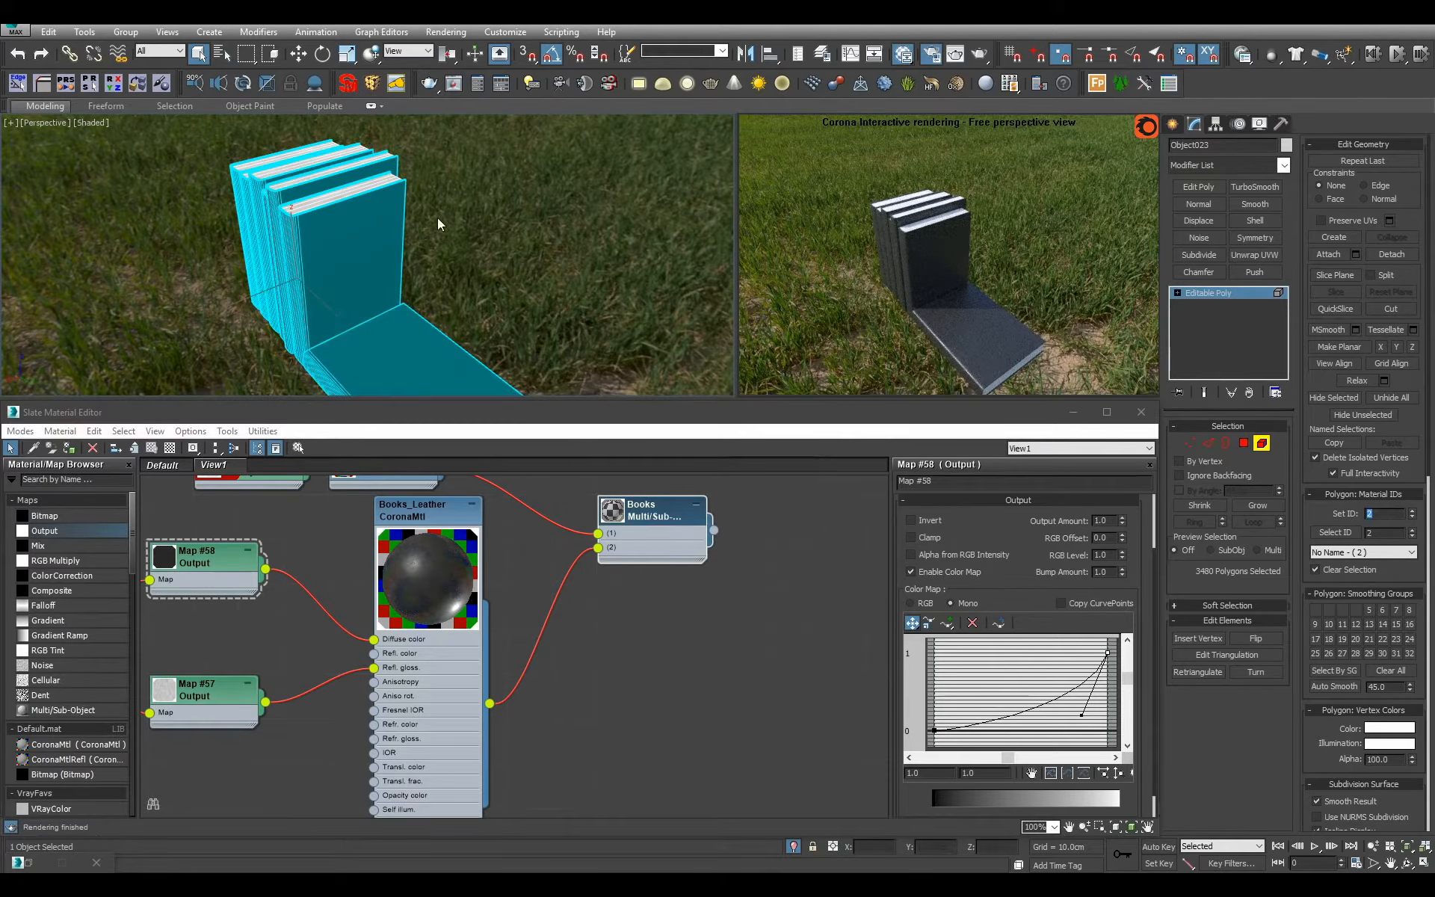
alt+middle_drag(437, 217, 368, 199)
key(5)
scroll(368, 199, up, 3)
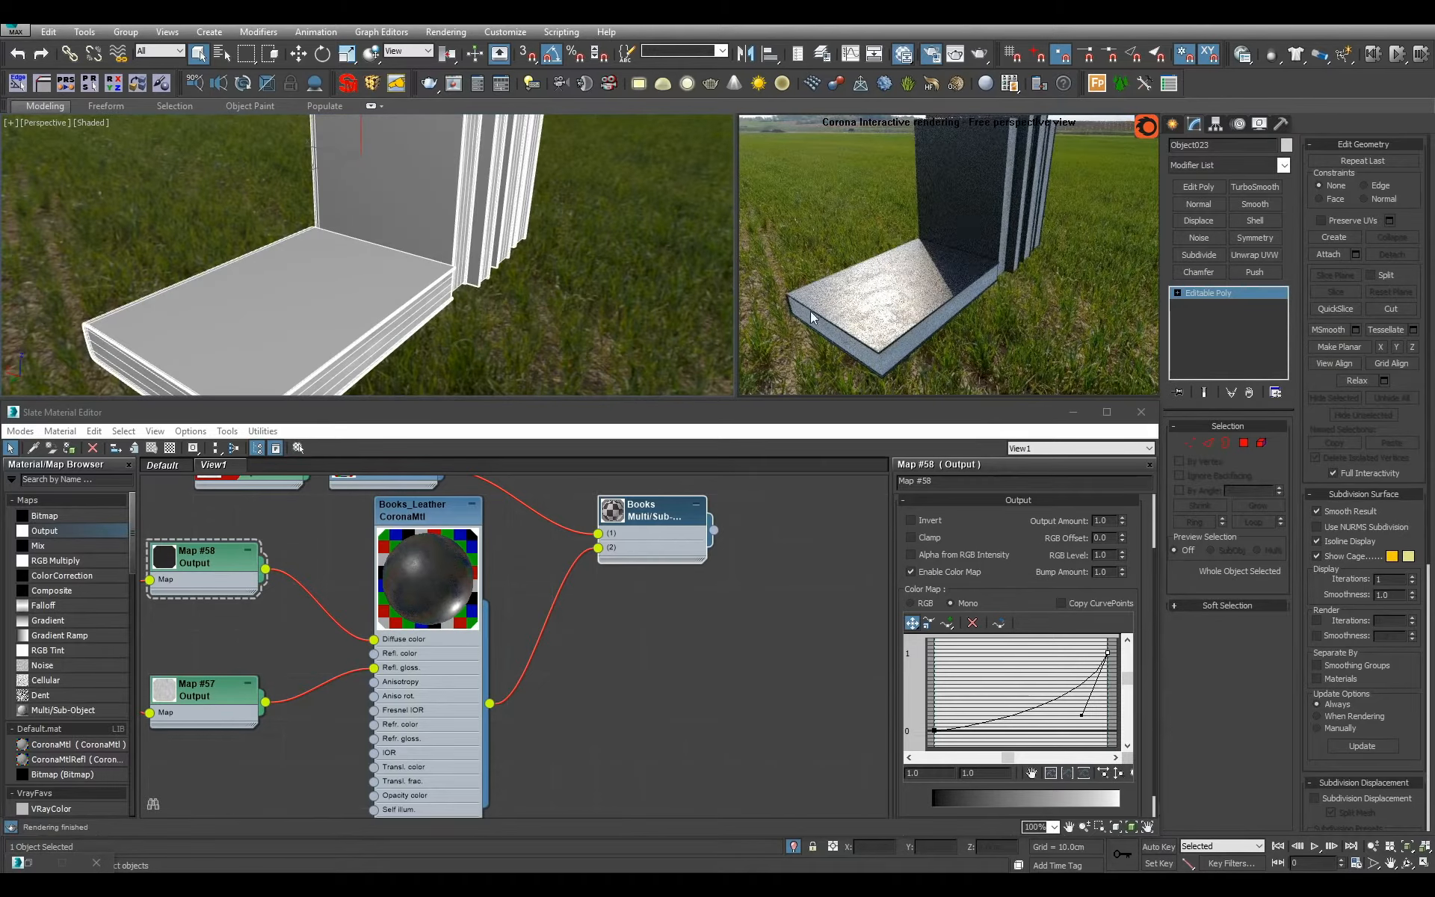
scroll(402, 249, down, 6)
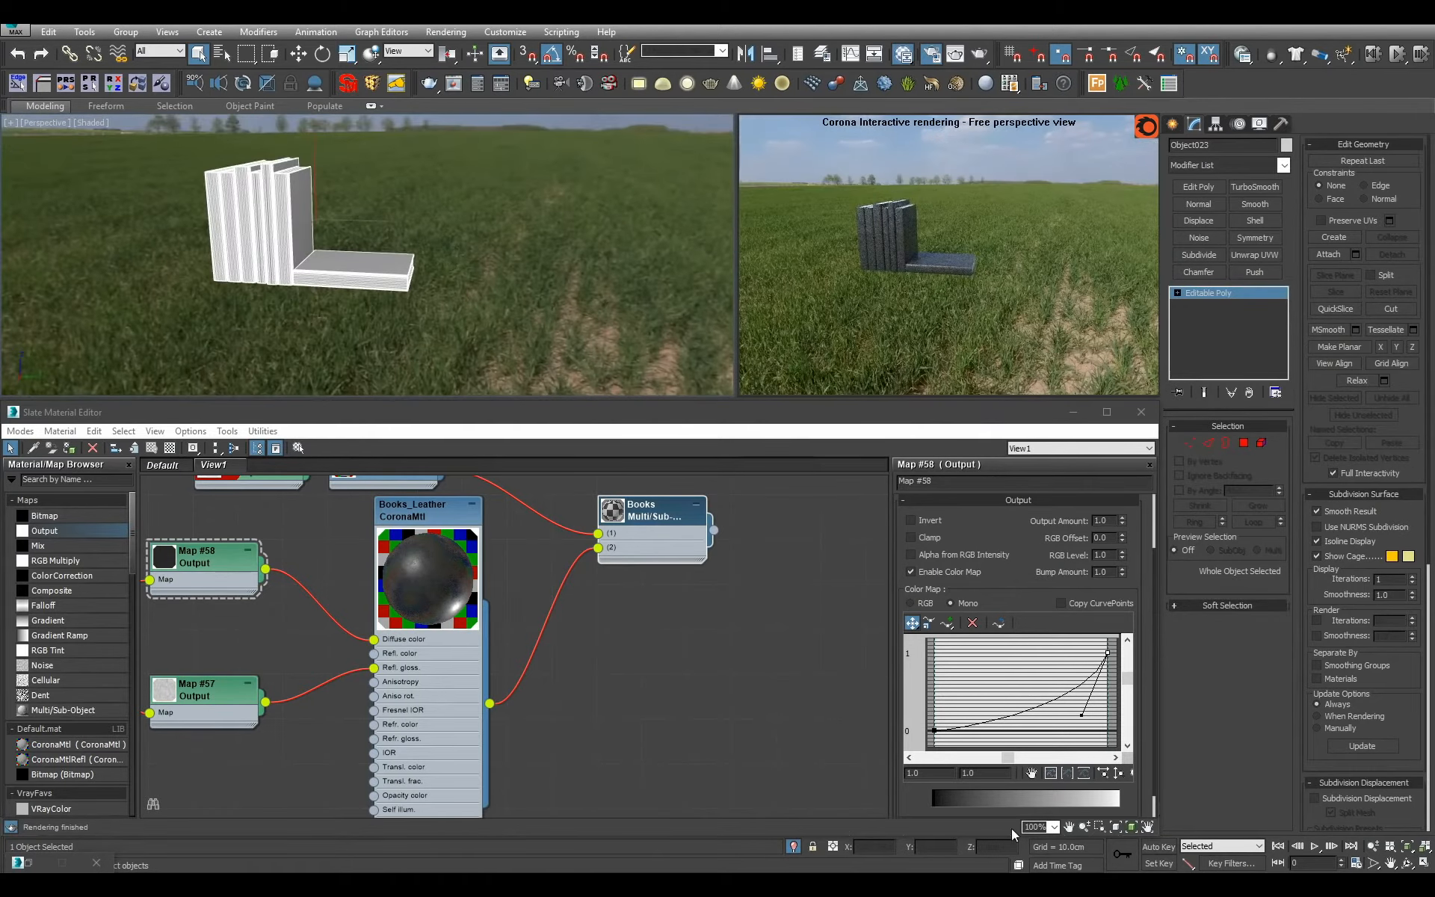
click(578, 285)
Remove the Books Multi/Sub-Object node from the material view and hide the unused slots of Books_Leather.
scroll(717, 643, down, 5)
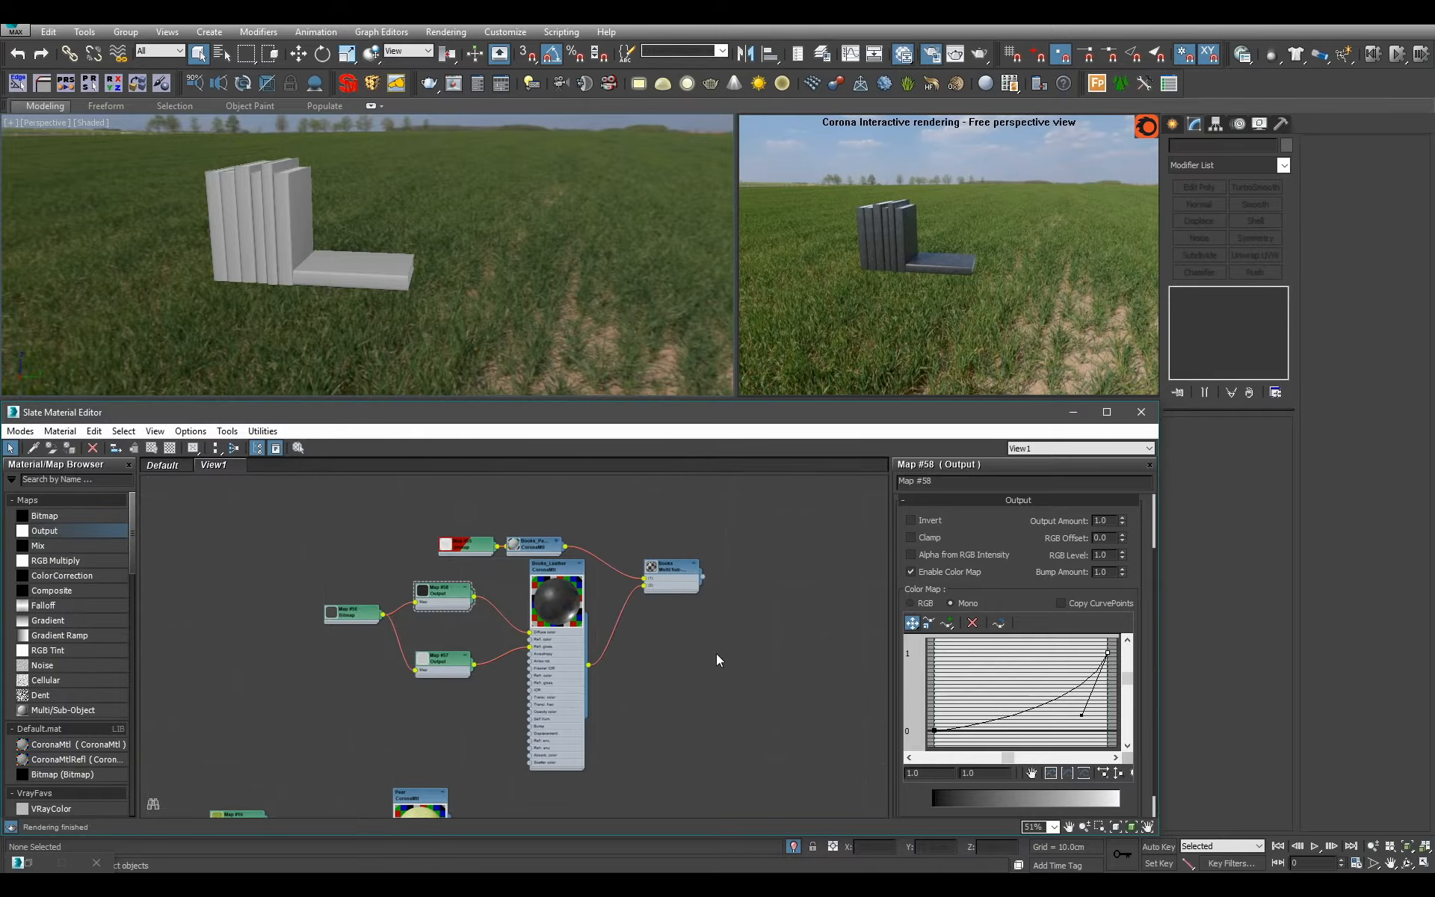
scroll(627, 636, down, 8)
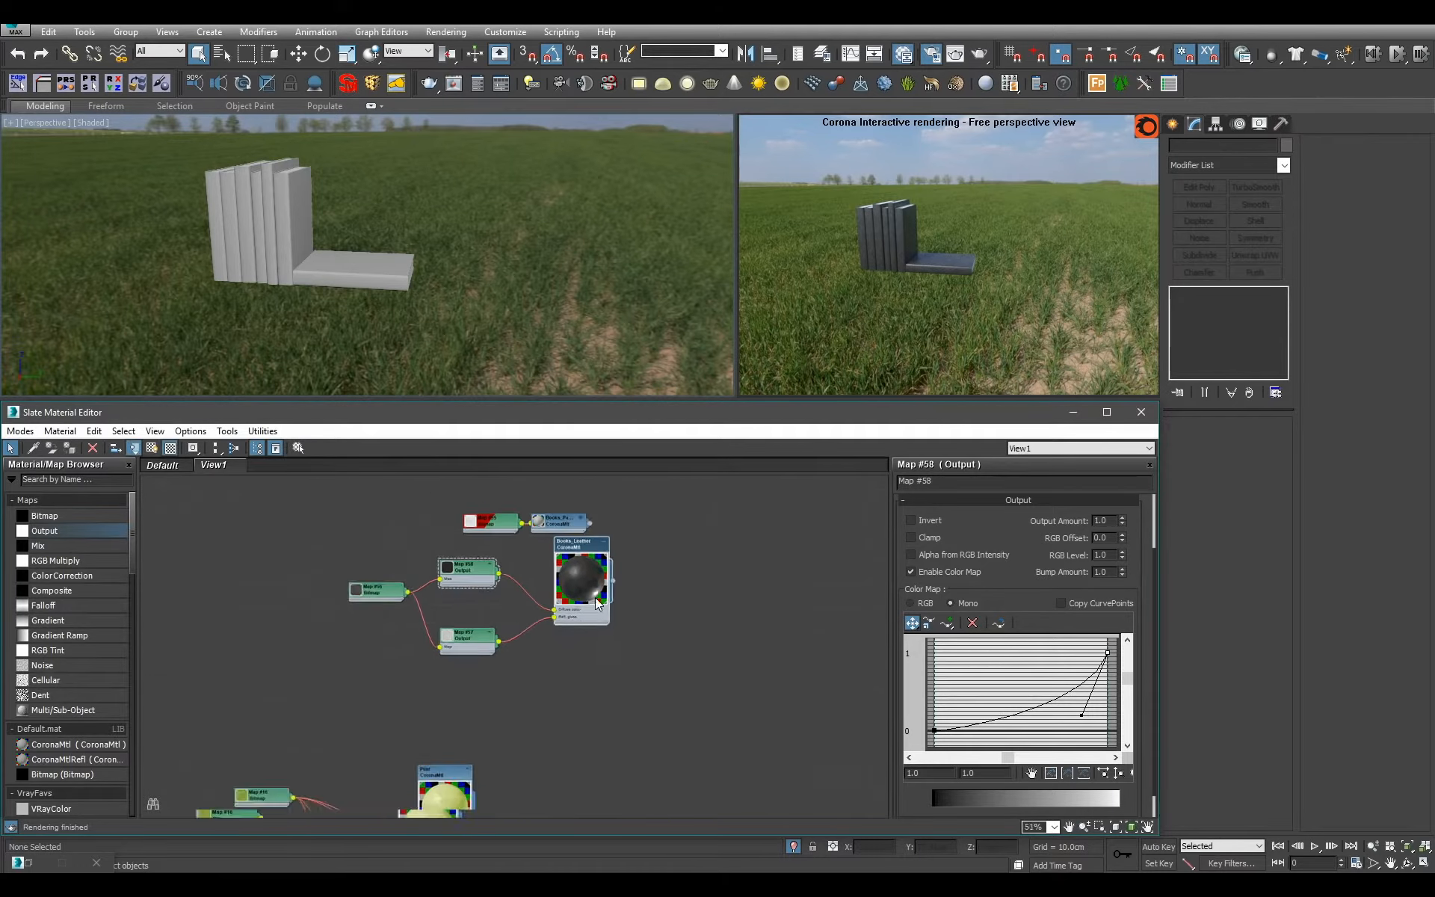
Move Books_Leather down among the finished materials and lay out its child map nodes beside it.
drag(601, 603, 608, 716)
middle_drag(607, 716, 422, 531)
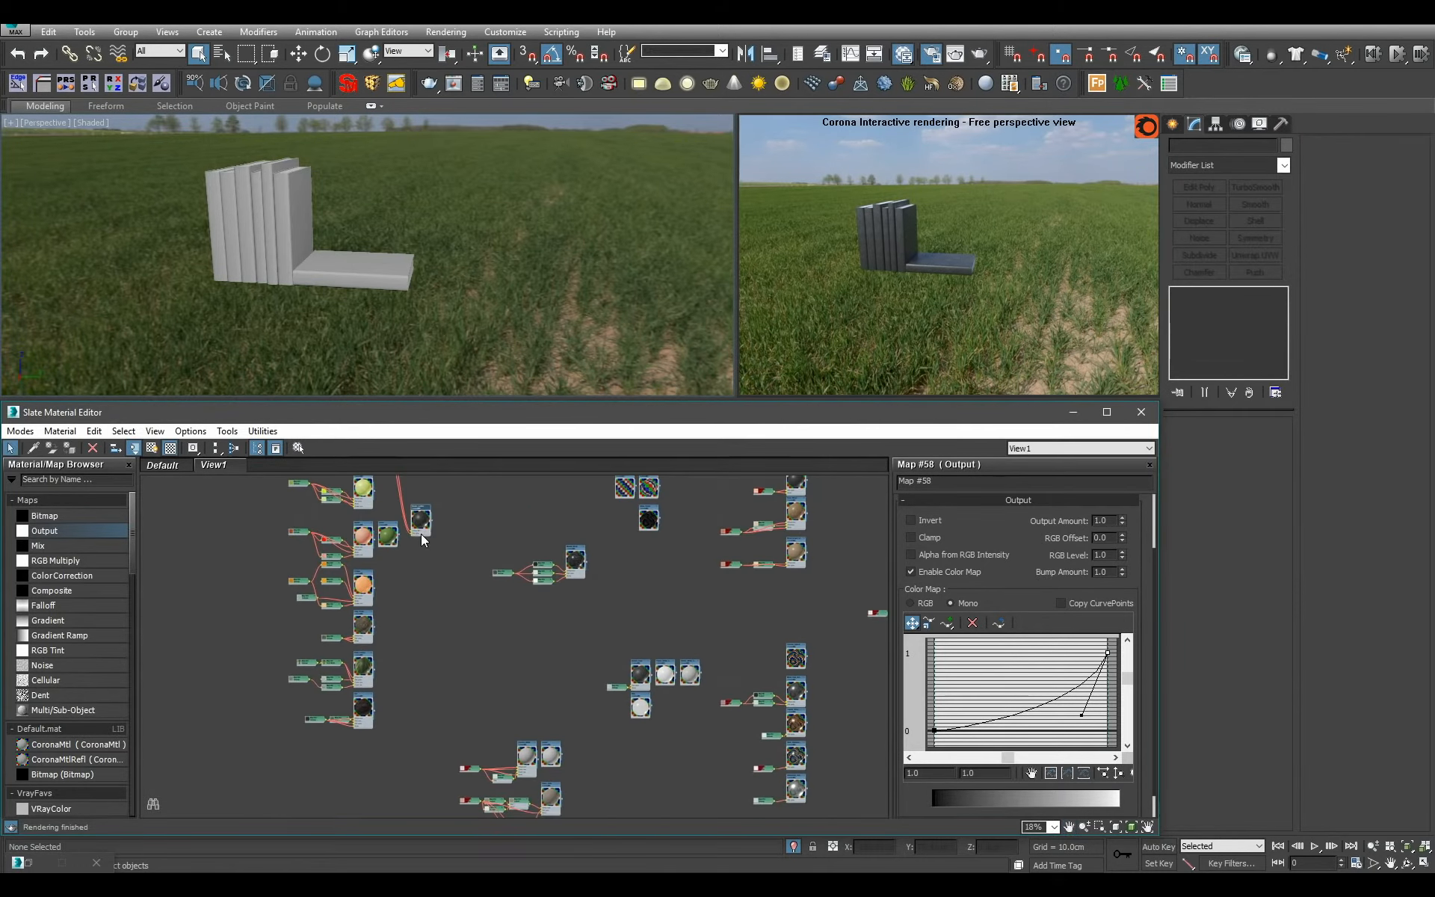
drag(421, 536, 439, 717)
middle_drag(441, 722, 450, 586)
drag(450, 586, 565, 751)
key(c)
Enlarge the node preview of the Books_Pages material.
scroll(501, 695, up, 3)
middle_drag(522, 589, 527, 739)
scroll(527, 740, up, 5)
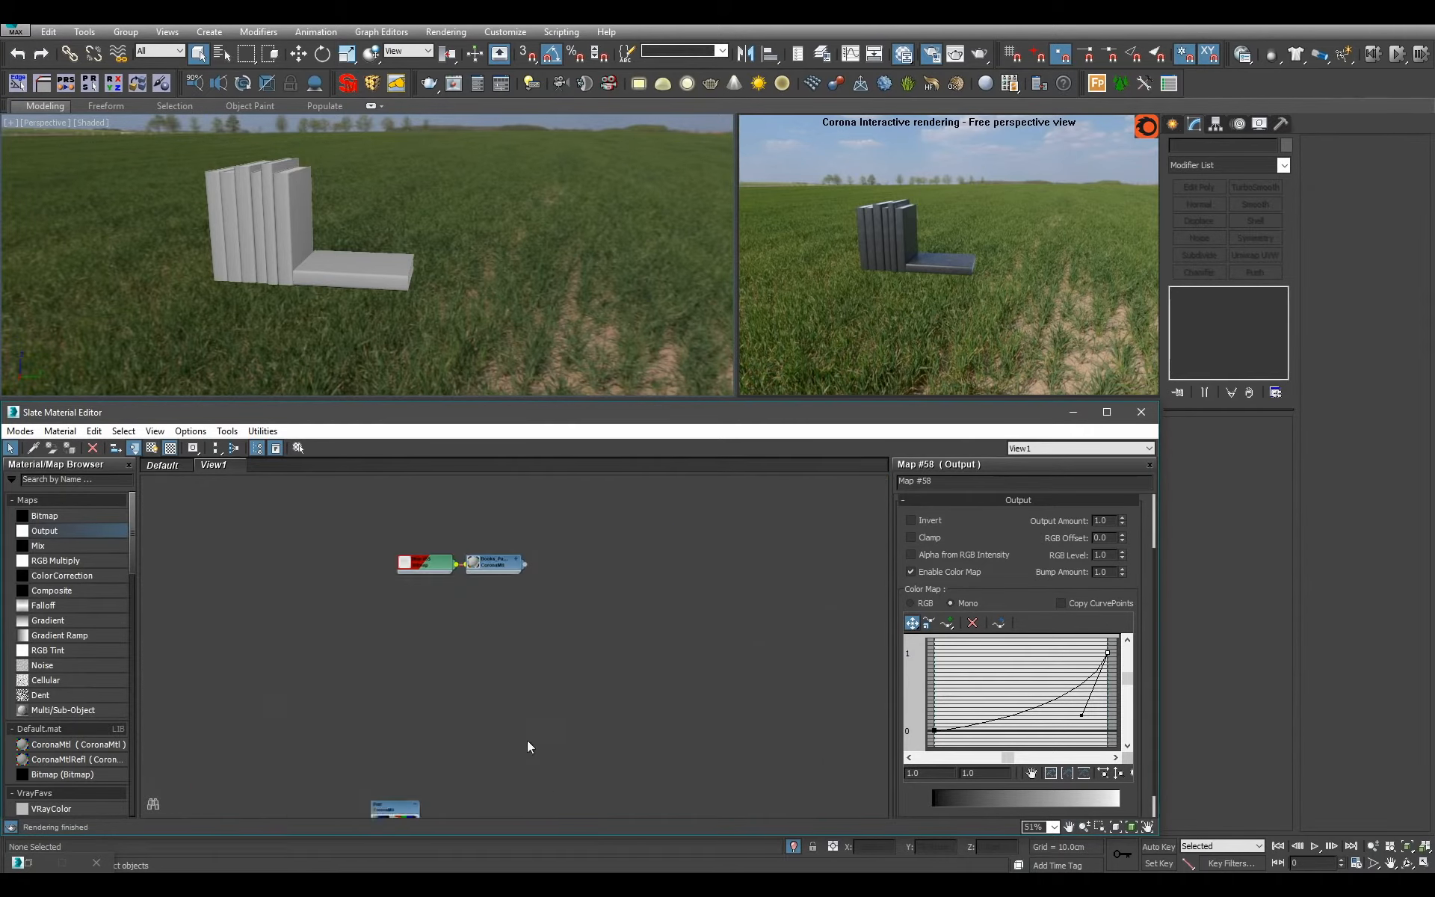
drag(390, 520, 484, 576)
scroll(483, 575, up, 1)
double_click(468, 558)
click(573, 595)
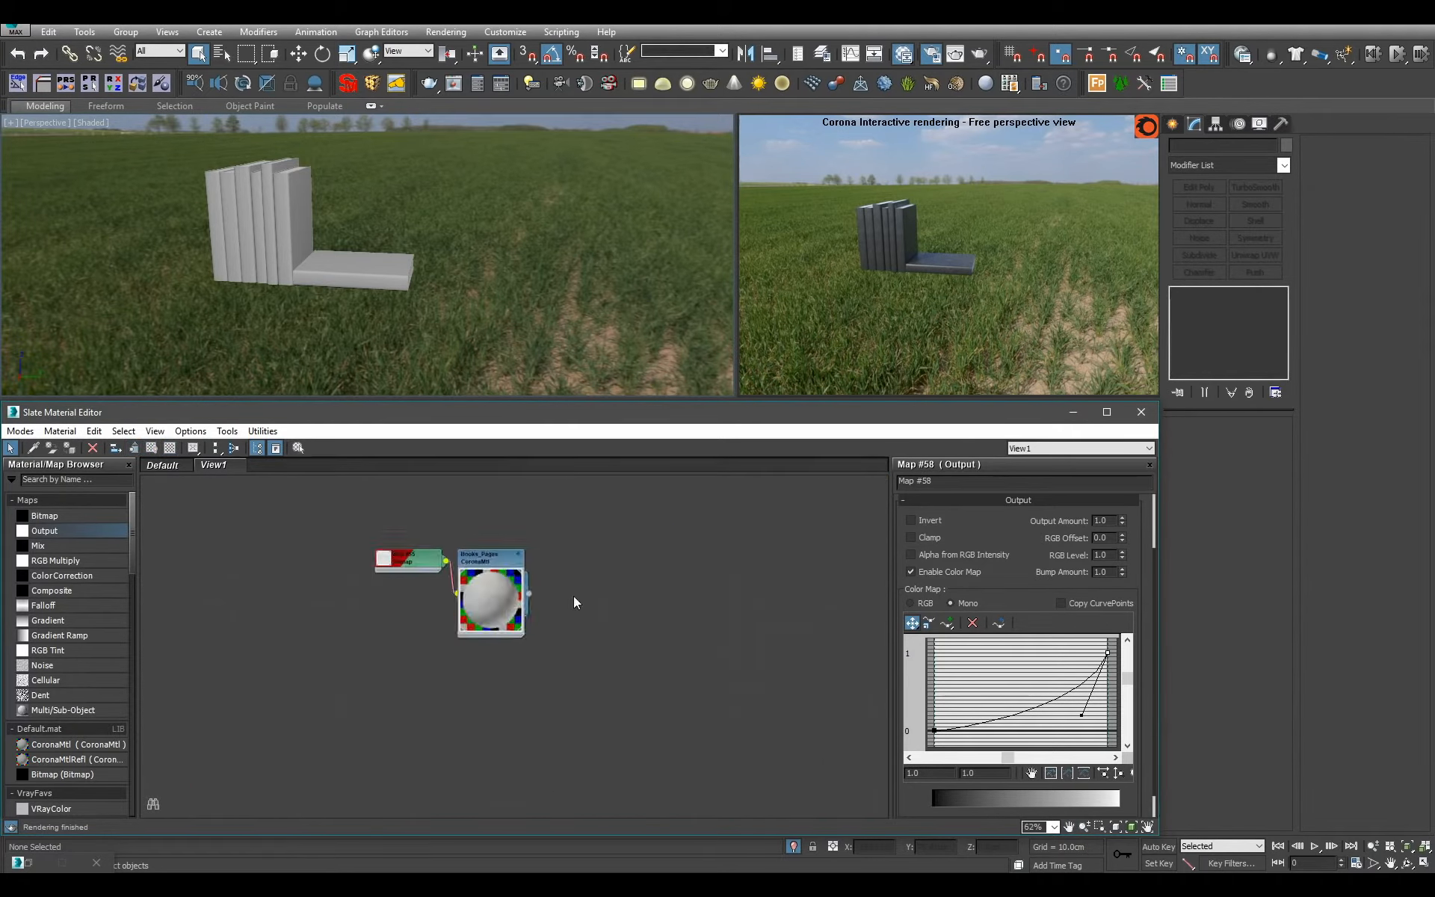
Move the Books_Pages material down among the finished materials and end the isolation of the books.
scroll(588, 632, down, 5)
scroll(611, 683, down, 5)
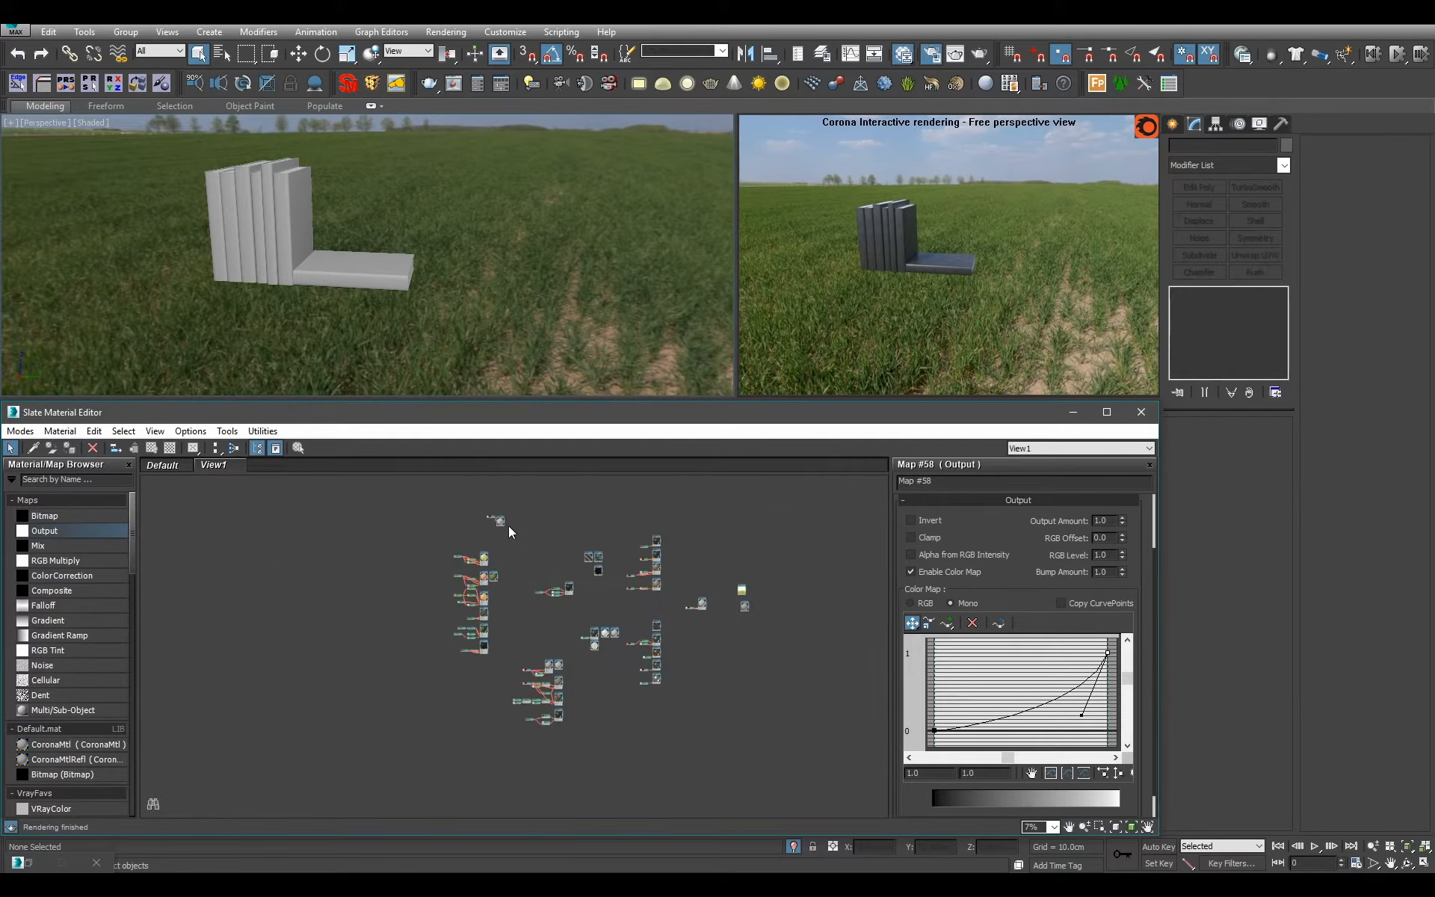
drag(508, 526, 562, 734)
middle_drag(592, 317, 508, 333)
alt+middle_drag(508, 333, 651, 288)
scroll(451, 332, down, 3)
click(794, 846)
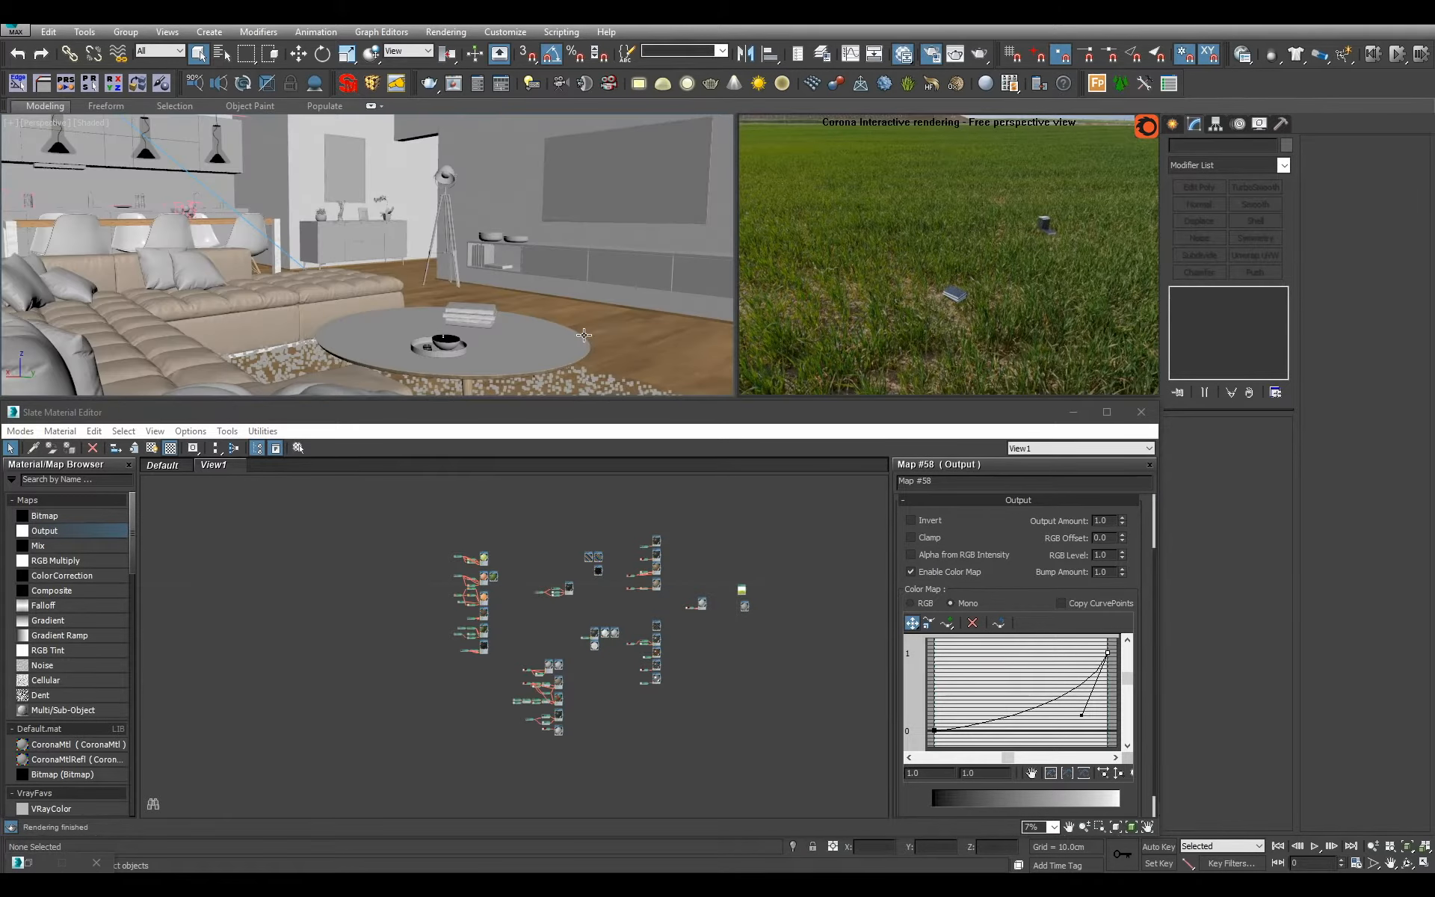
Select the tufted ottoman beside the sofa and isolate it.
mouse_move(597, 294)
alt+middle_down()
mouse_move(307, 300)
mouse_move(590, 272)
alt+middle_up()
click(291, 308)
scroll(259, 298, down, 2)
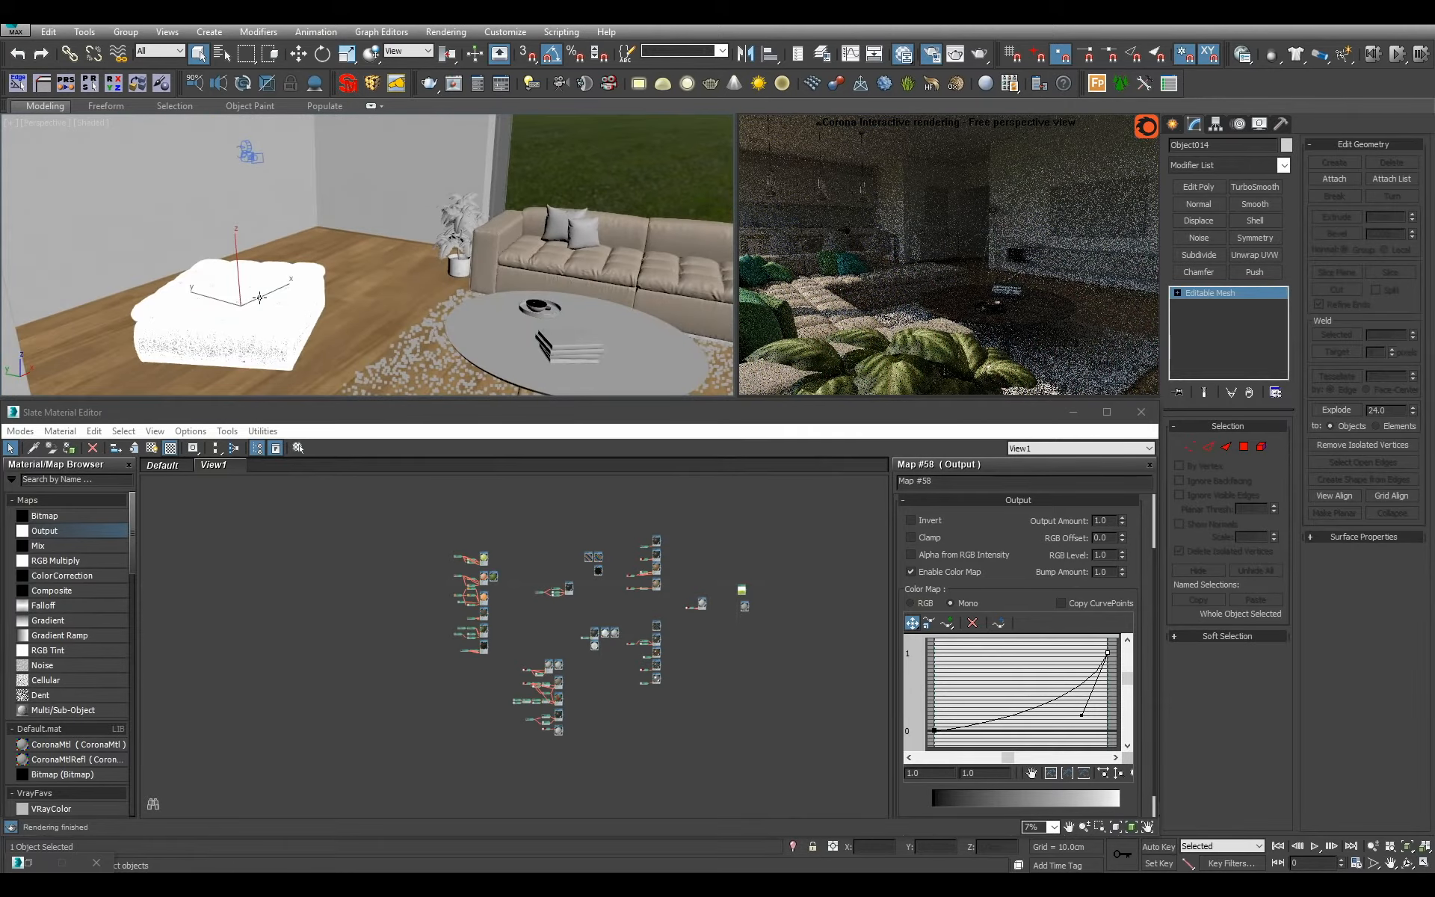
key(alt+q)
scroll(348, 193, up, 3)
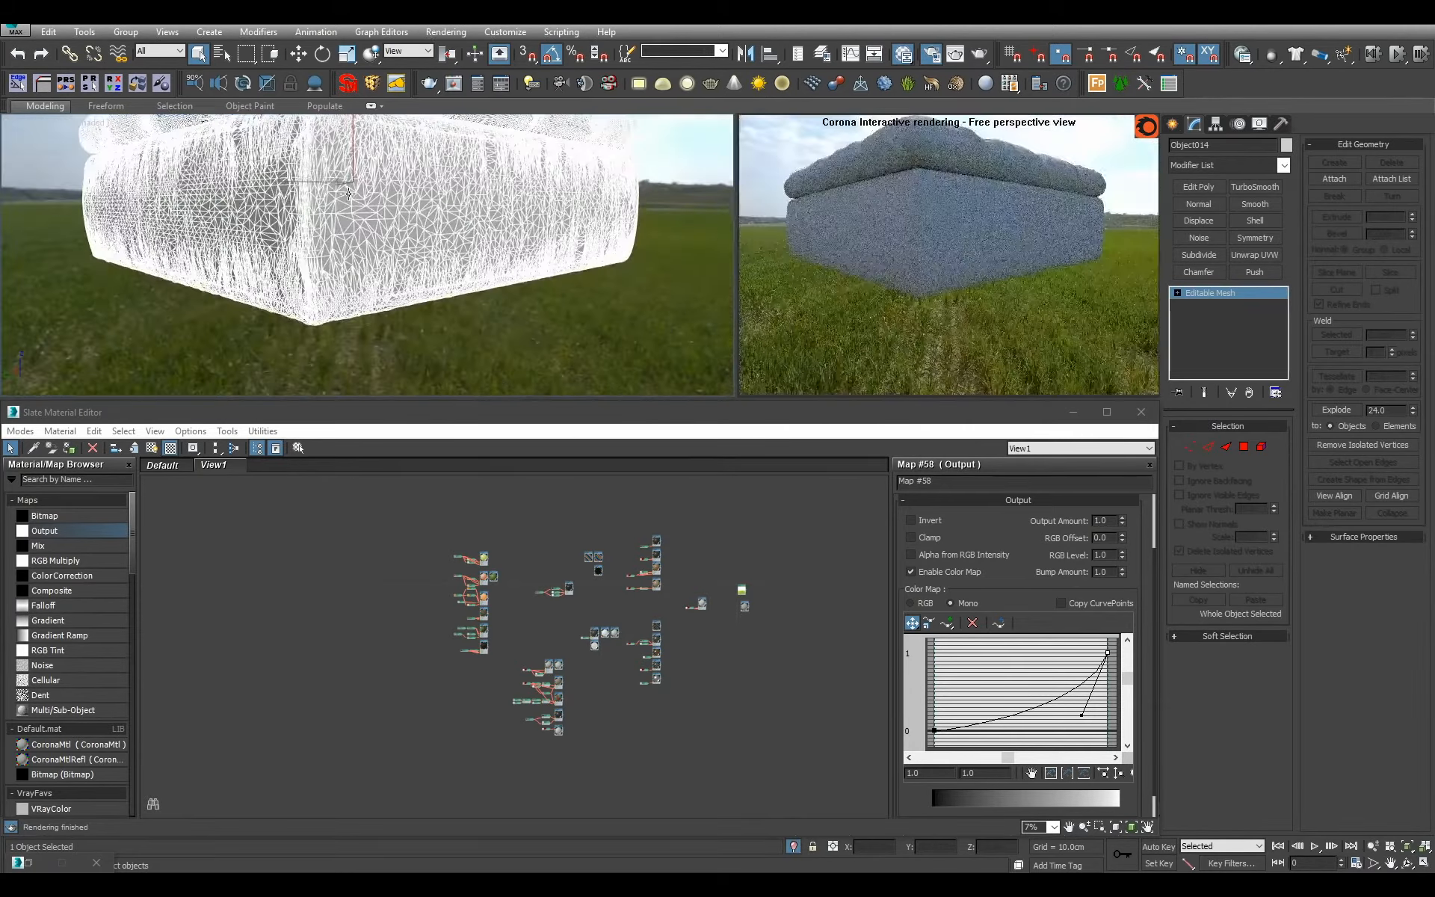
scroll(349, 193, down, 5)
scroll(540, 631, up, 6)
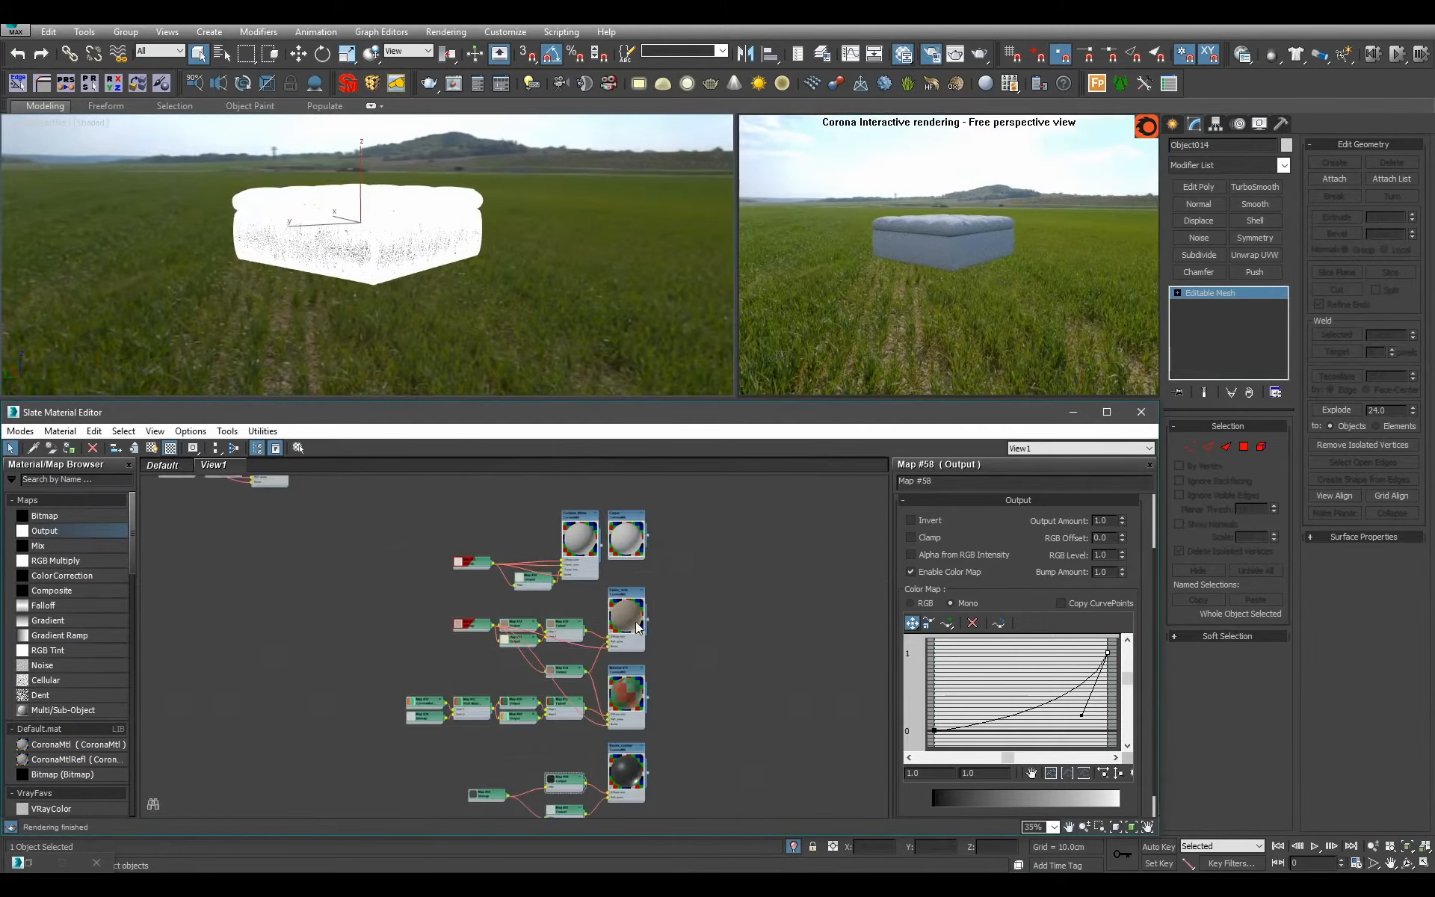
Assign the Fabric_Sofa material to the ottoman, deselect it and exit isolation.
scroll(636, 621, up, 2)
click(628, 634)
key(a)
click(572, 305)
alt+middle_drag(572, 306, 564, 340)
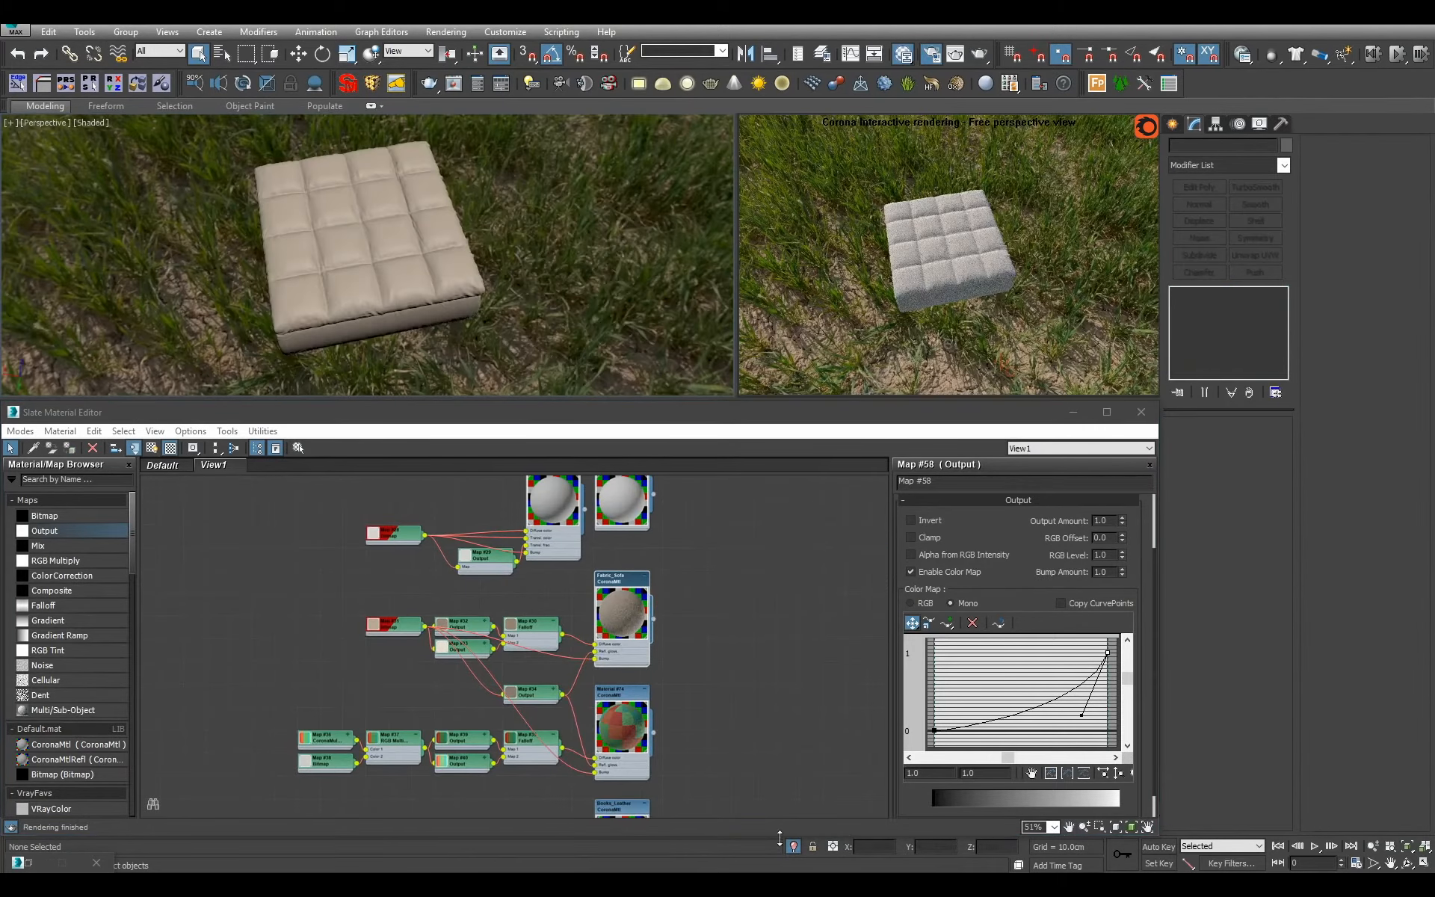
click(793, 847)
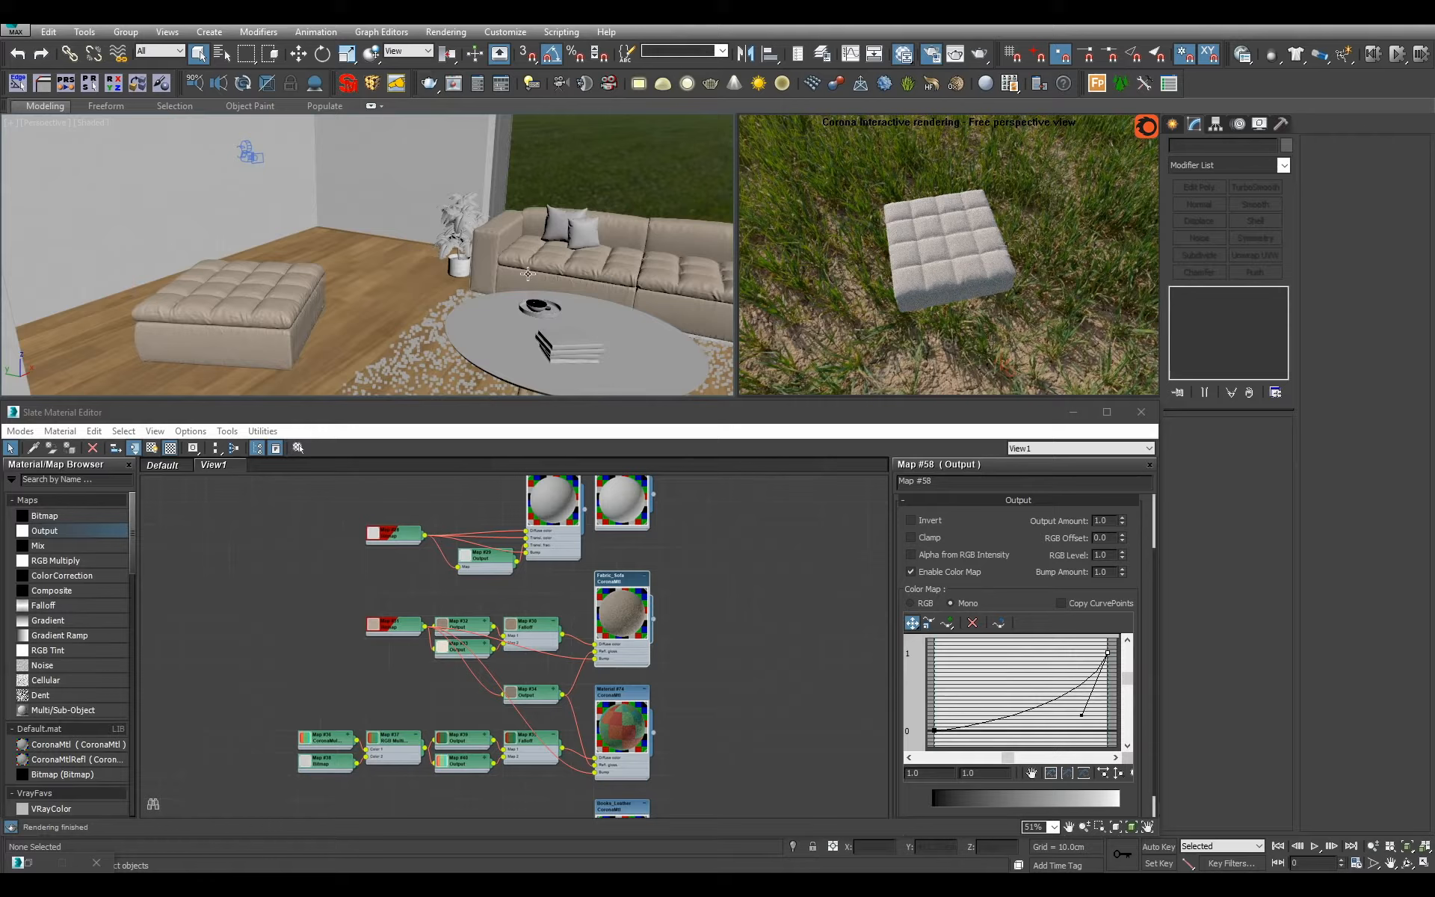
Open the Clay material's parameters and select all scene objects that still use it.
scroll(550, 607, down, 5)
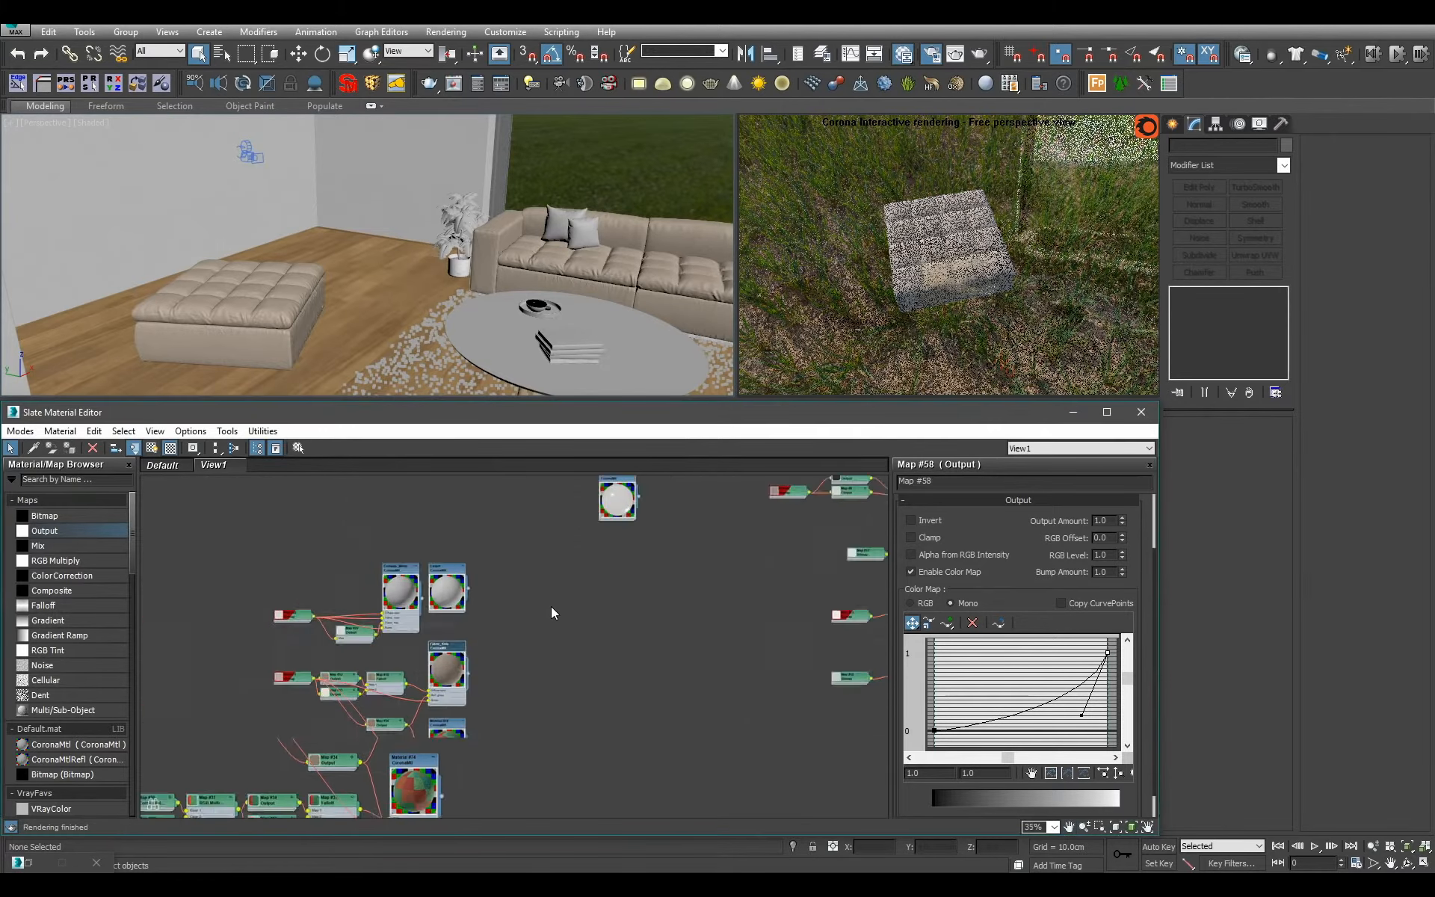
middle_drag(583, 582, 542, 711)
scroll(543, 712, up, 2)
middle_drag(746, 508, 579, 739)
middle_drag(346, 739, 525, 631)
middle_drag(874, 713, 716, 668)
scroll(673, 590, up, 4)
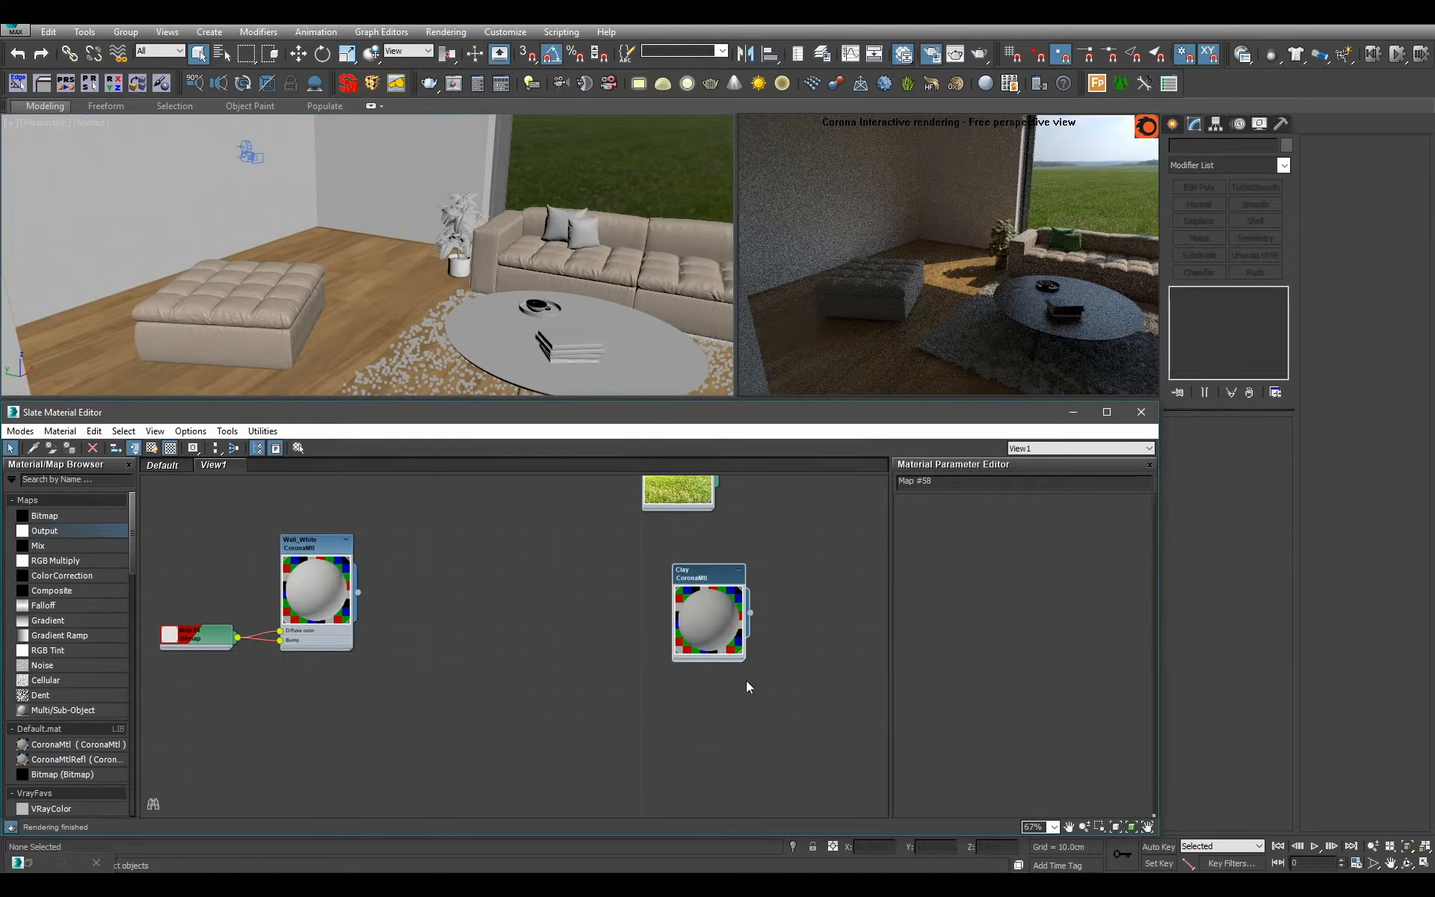
double_click(722, 609)
key(ctrl+a)
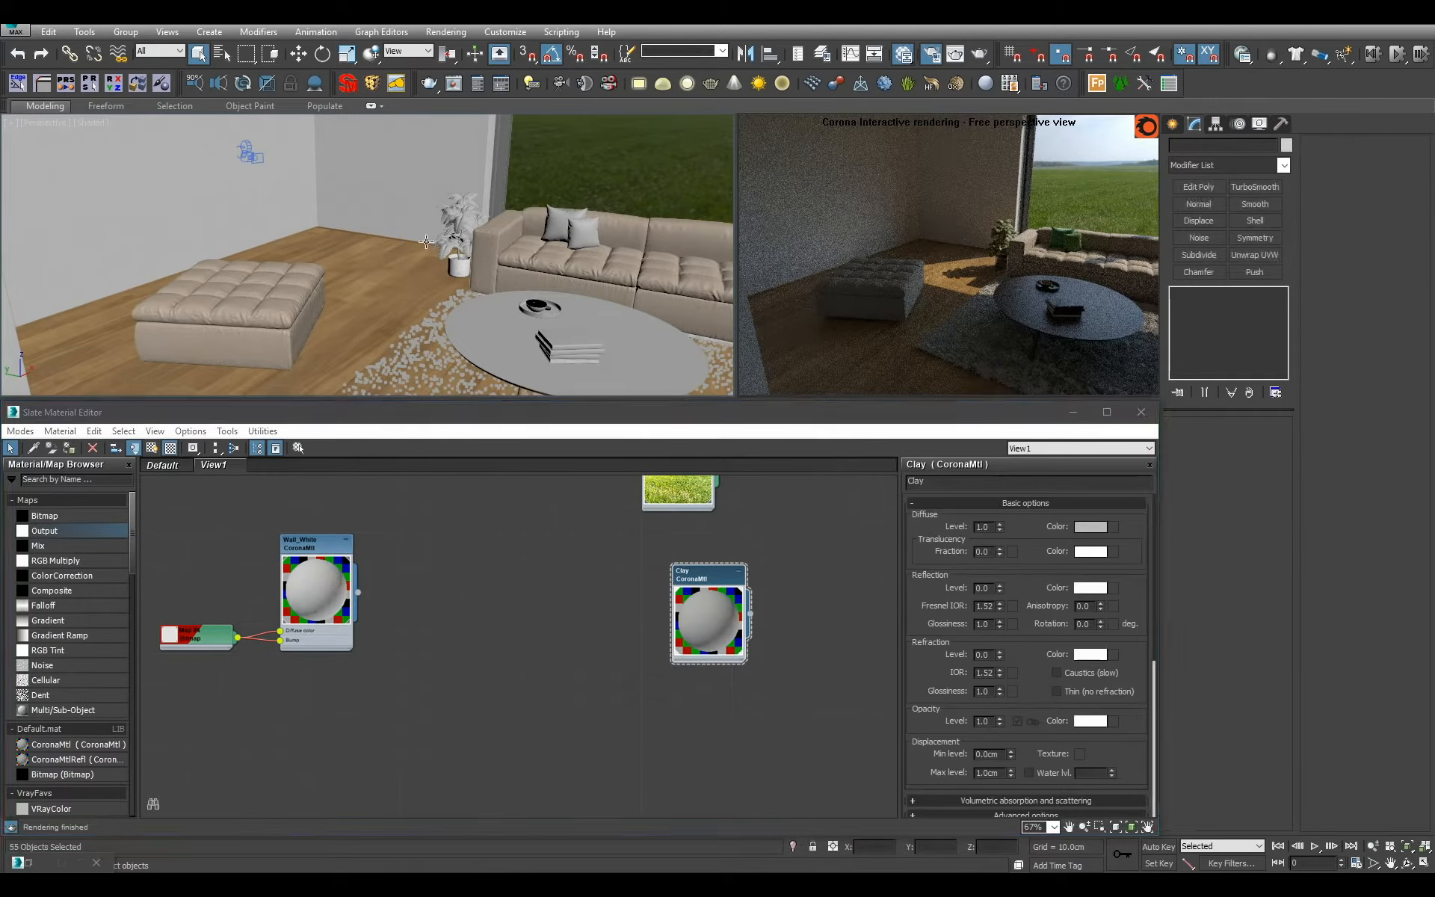
Isolate the selected Clay objects and clear the selection.
key(alt+q)
alt+middle_drag(401, 258, 634, 279)
click(410, 276)
mouse_move(410, 277)
alt+middle_down()
mouse_move(411, 248)
mouse_move(391, 272)
mouse_move(412, 276)
alt+middle_up()
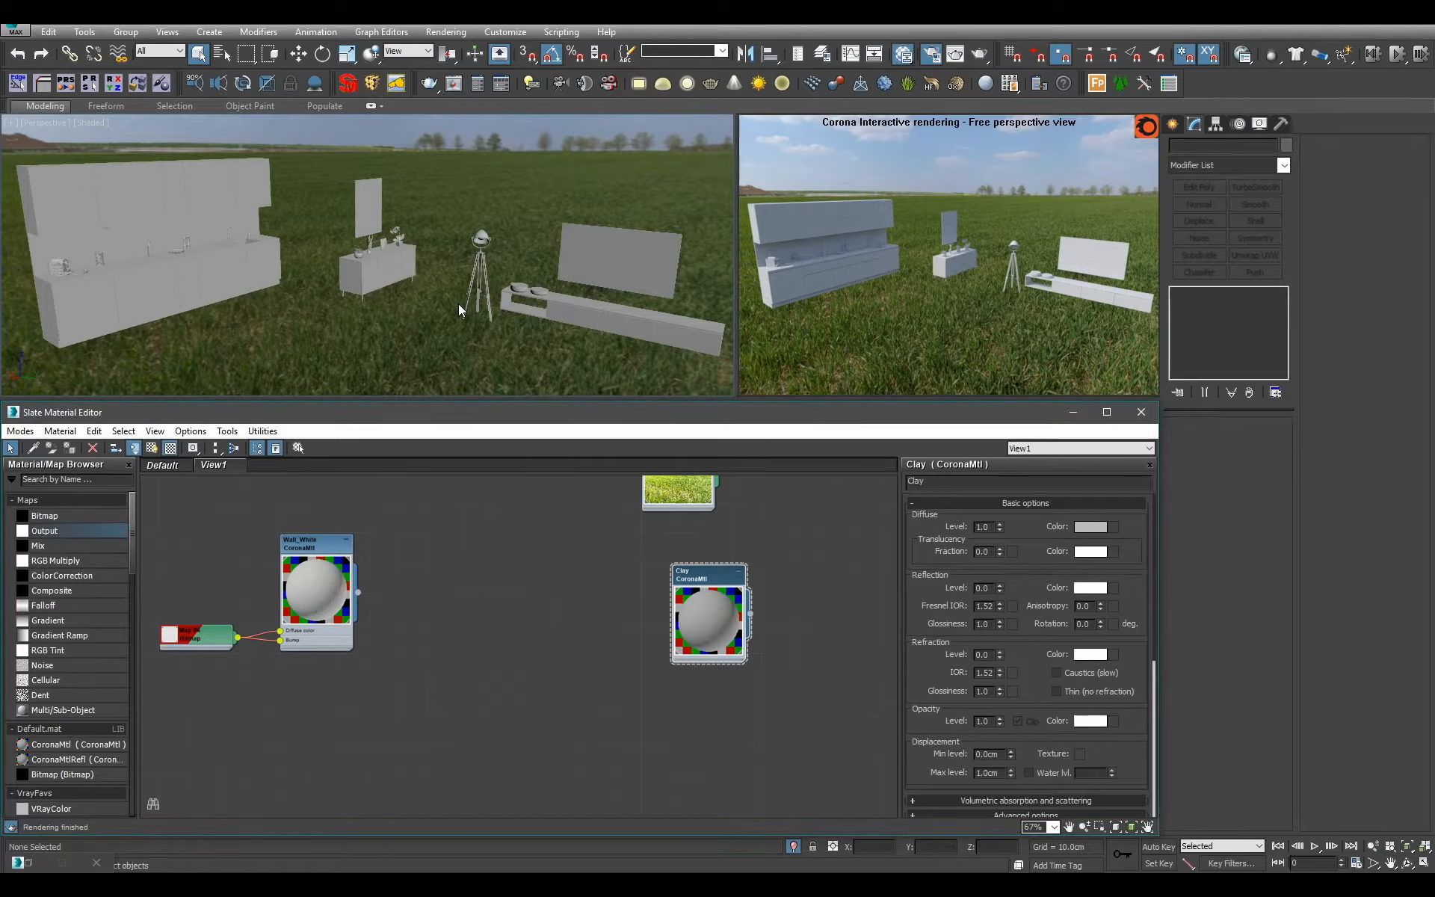
Select the TV shelf and frame it in the perspective viewport.
click(571, 314)
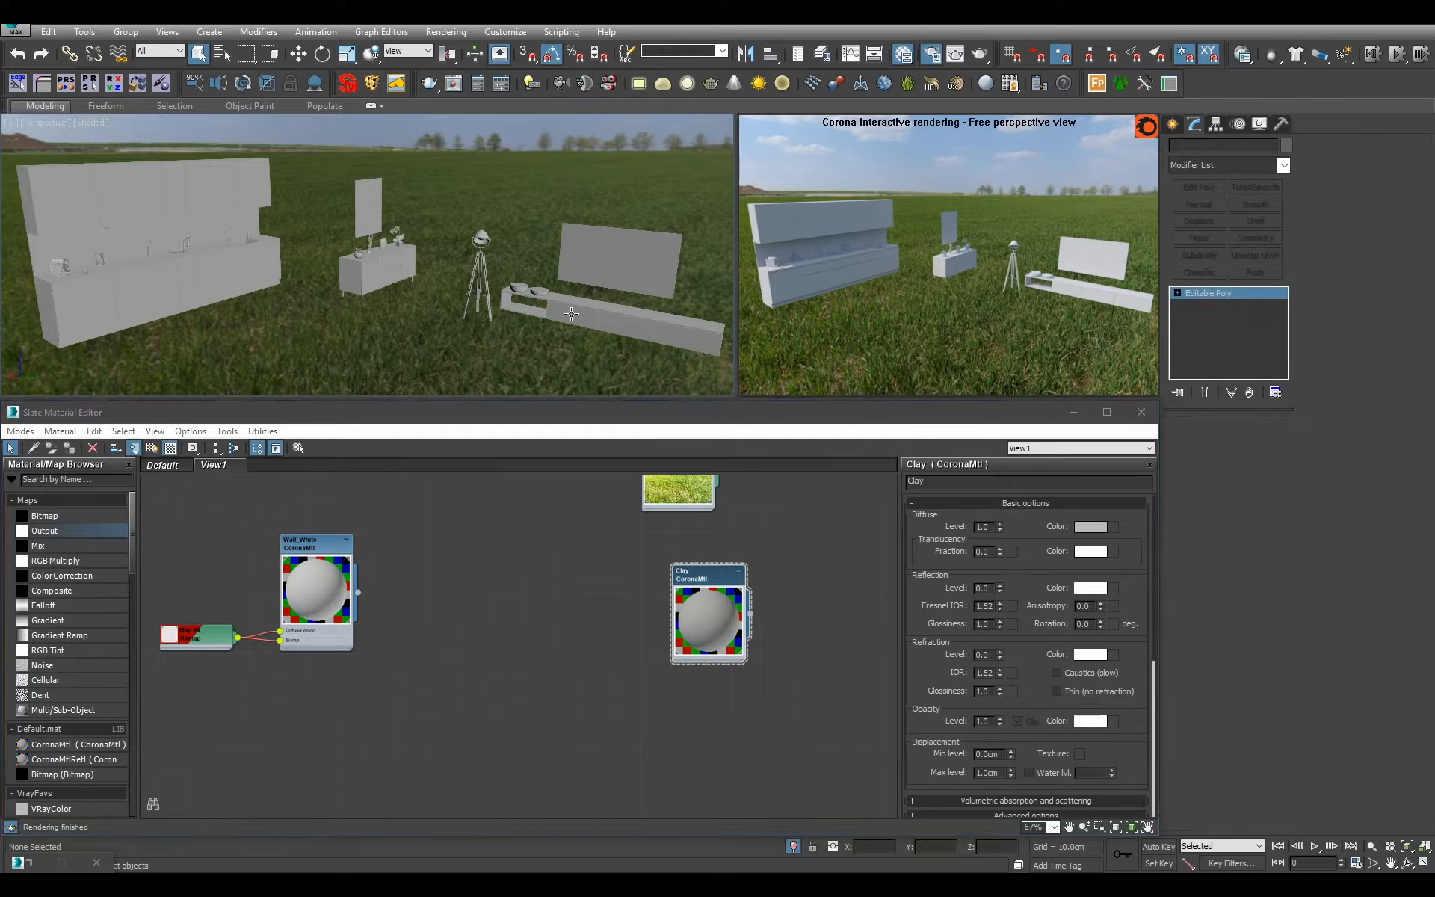
key(z)
alt+middle_drag(571, 313, 508, 310)
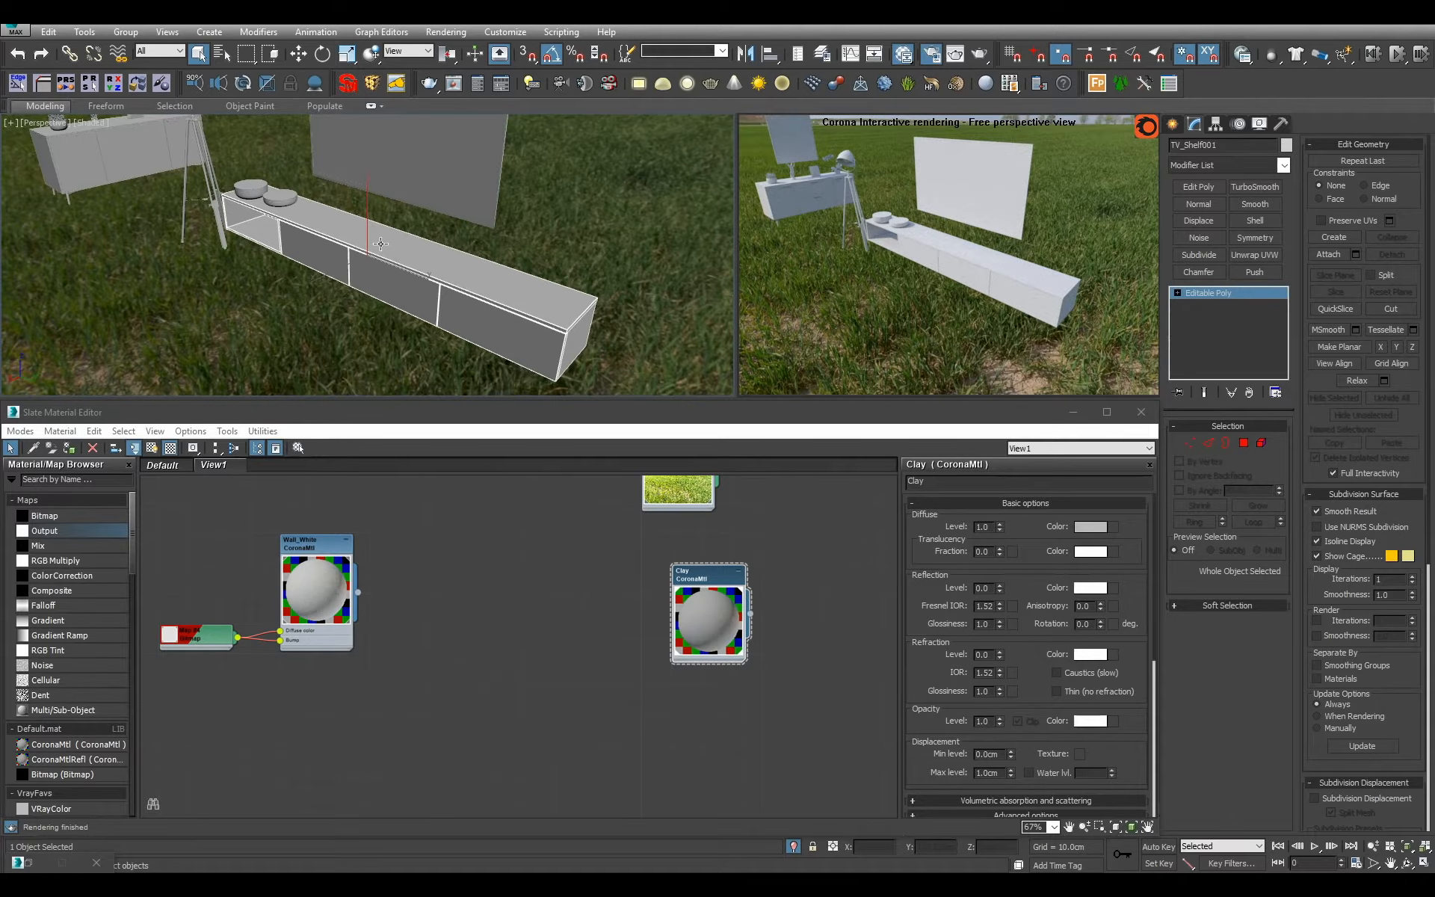
alt+middle_drag(412, 246, 288, 277)
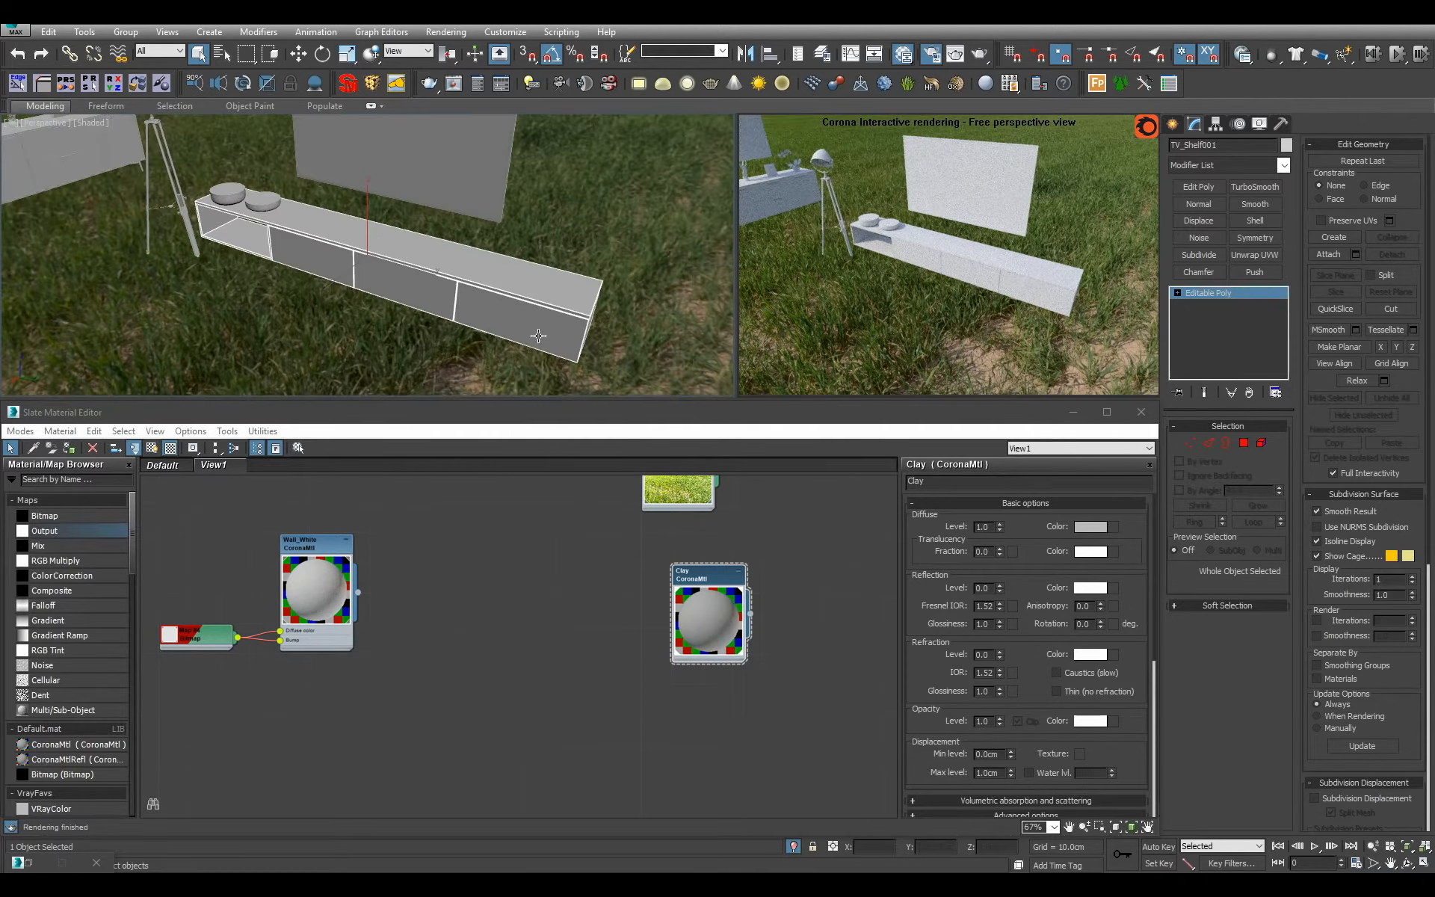
alt+middle_drag(538, 336, 474, 309)
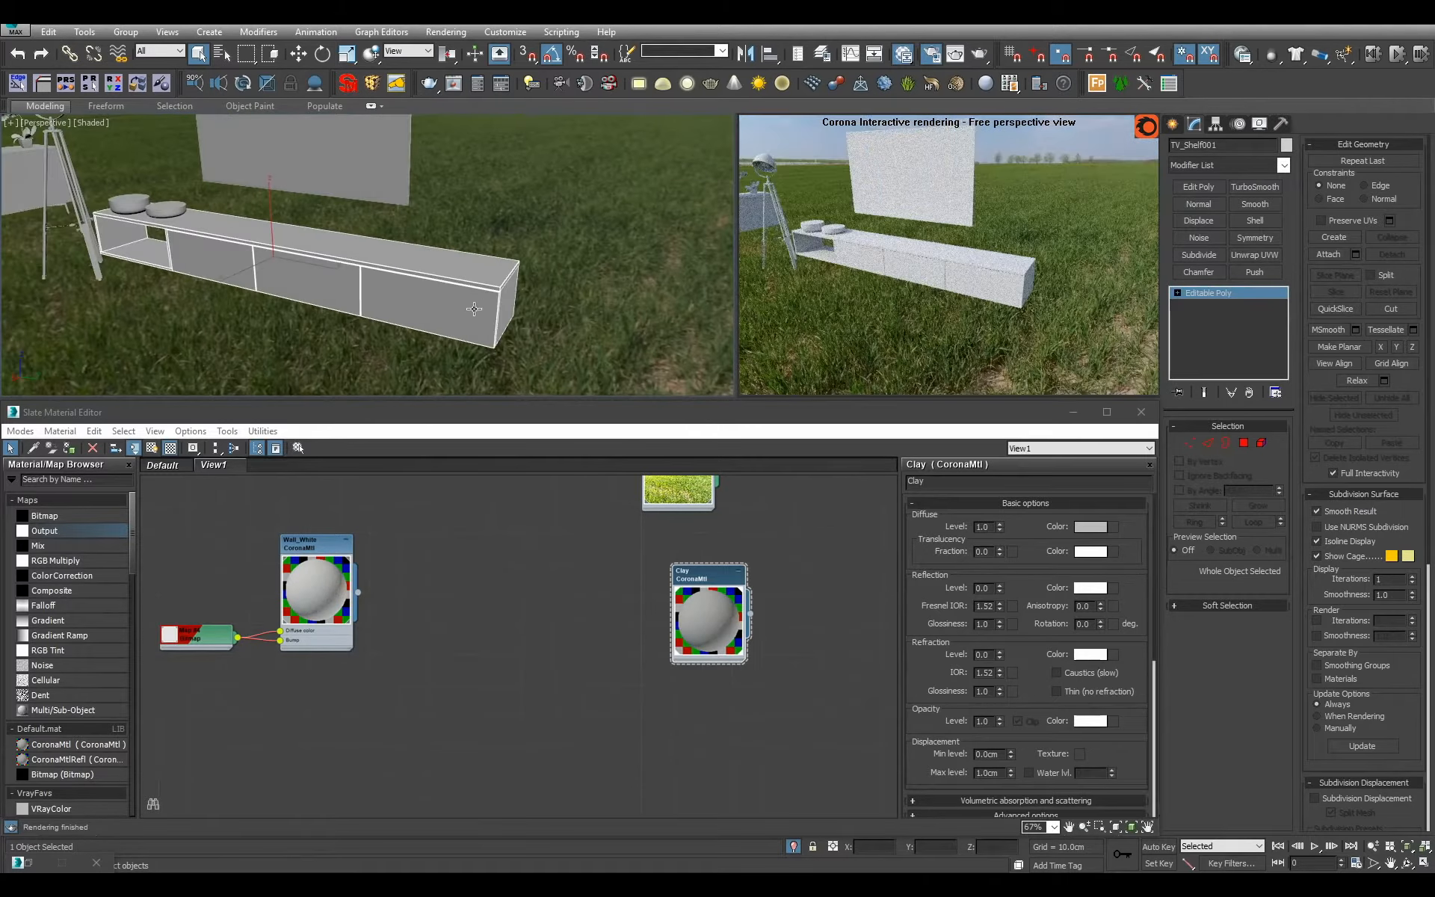
alt+middle_drag(302, 281, 419, 314)
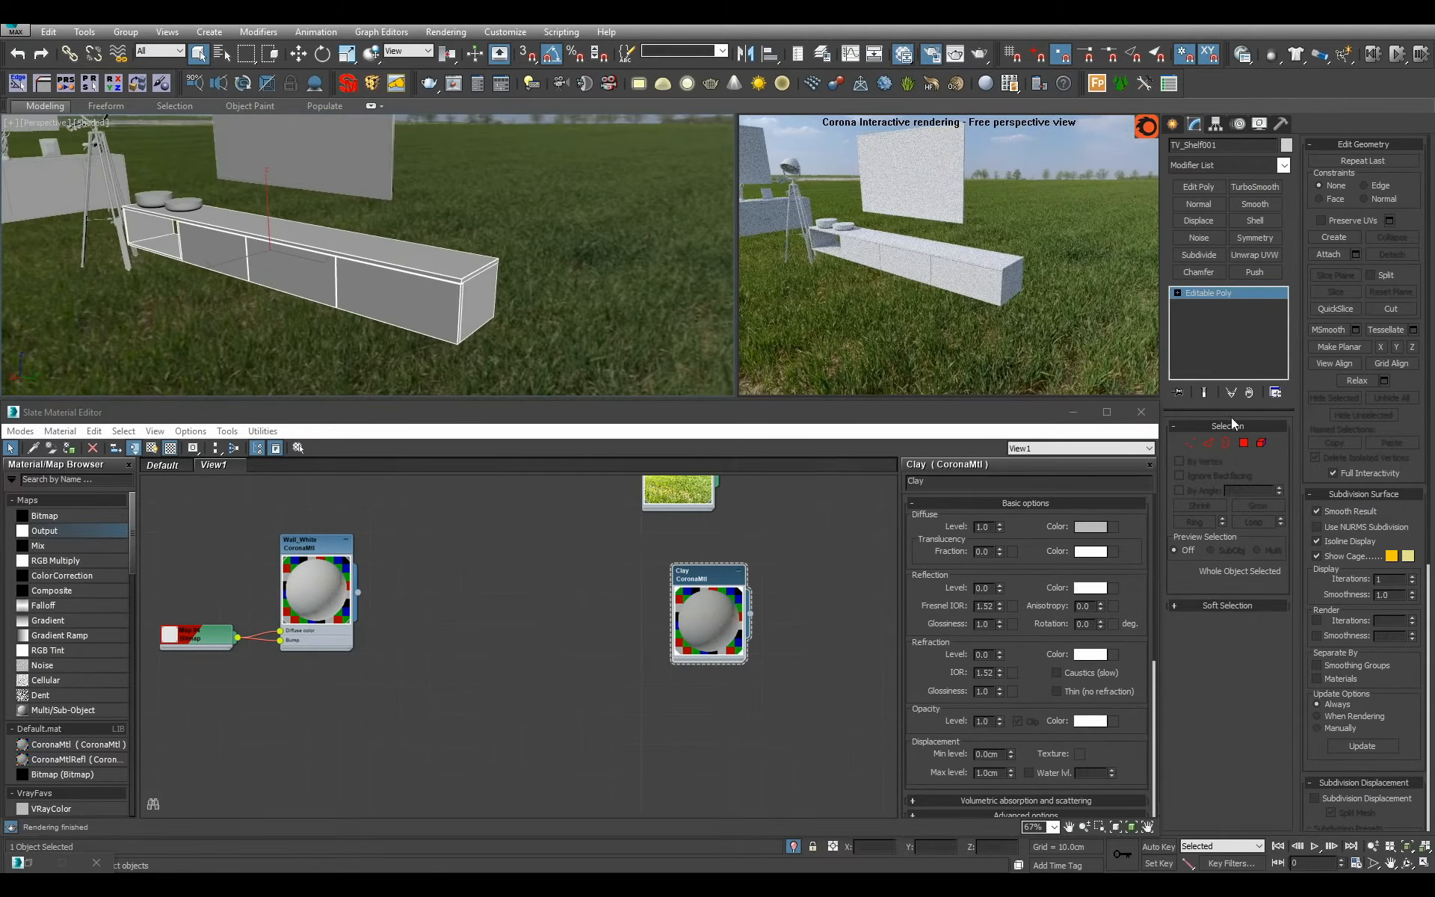
Check the material IDs of the TV shelf's front polygons, then leave Polygon mode.
key(4)
click(418, 307)
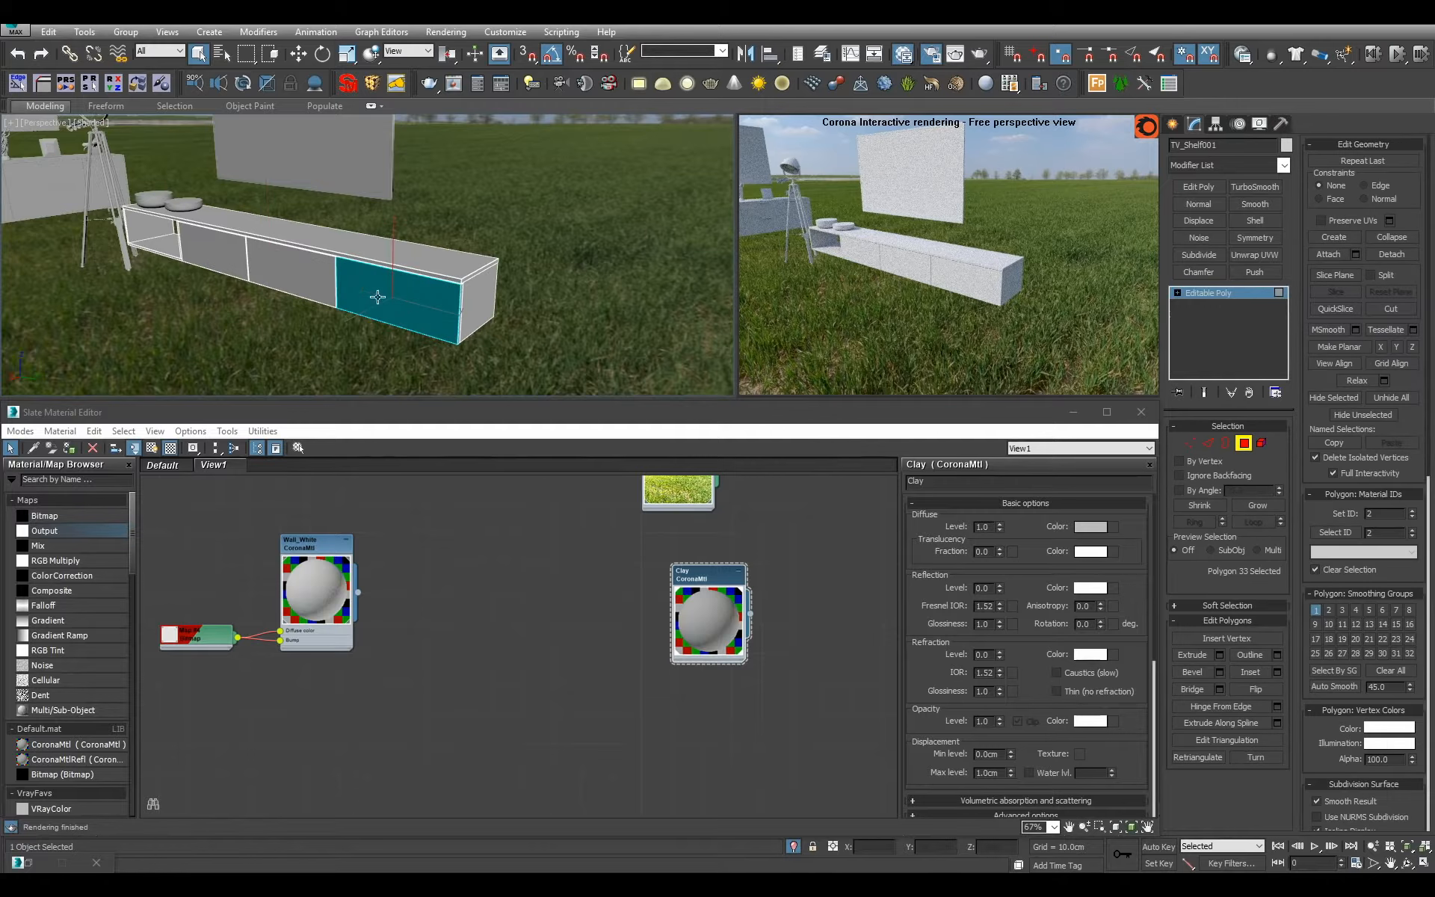
click(320, 285)
click(1202, 296)
Create a Multi/Sub-Object material named TV_Shelf with 2 sub-materials and assign it to the TV shelf.
scroll(747, 563, down, 10)
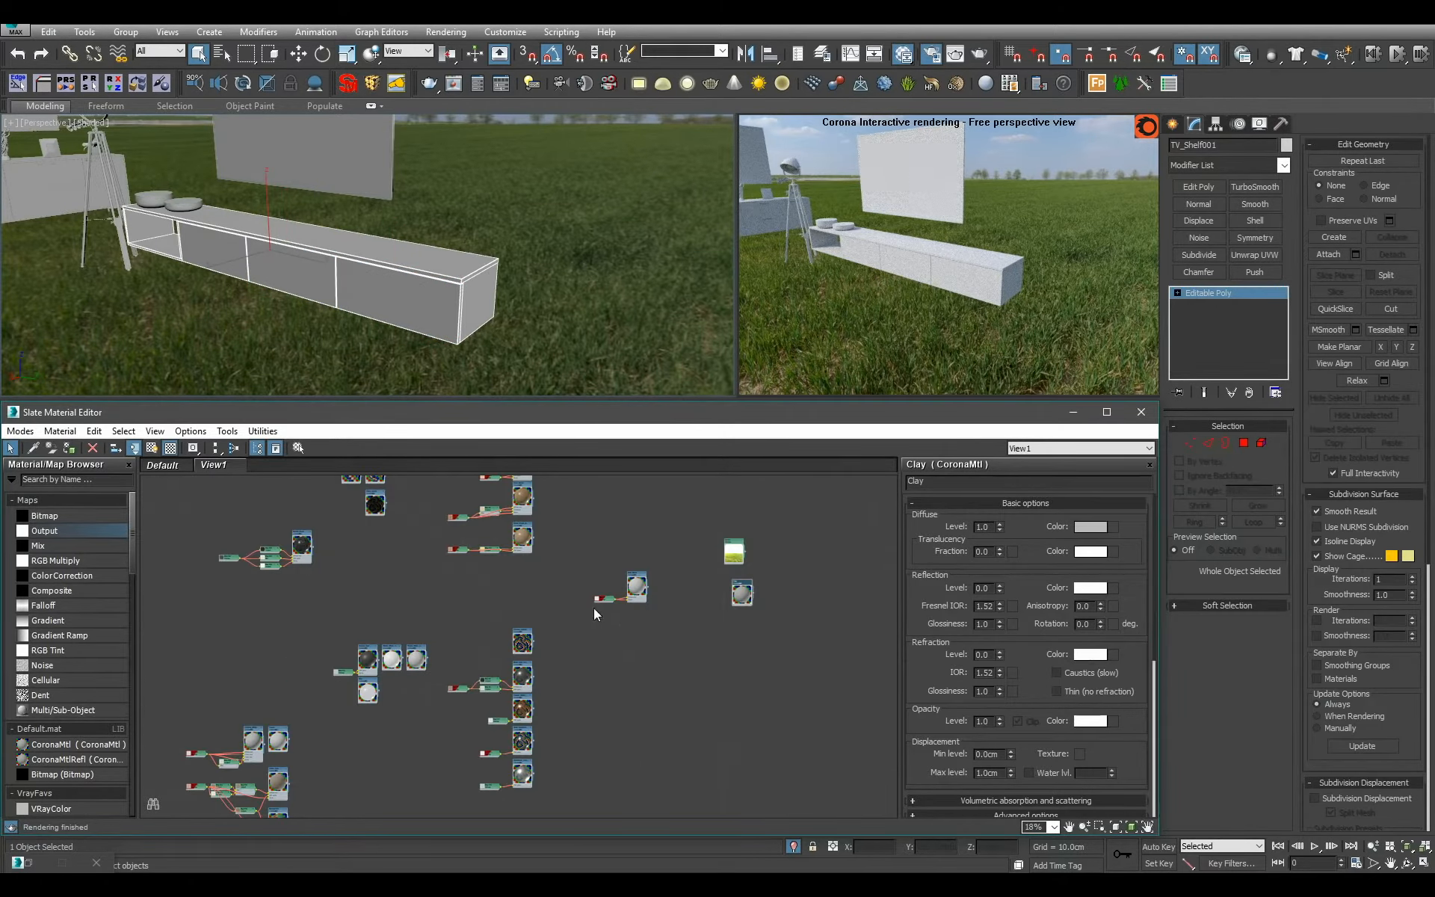
scroll(640, 666, up, 5)
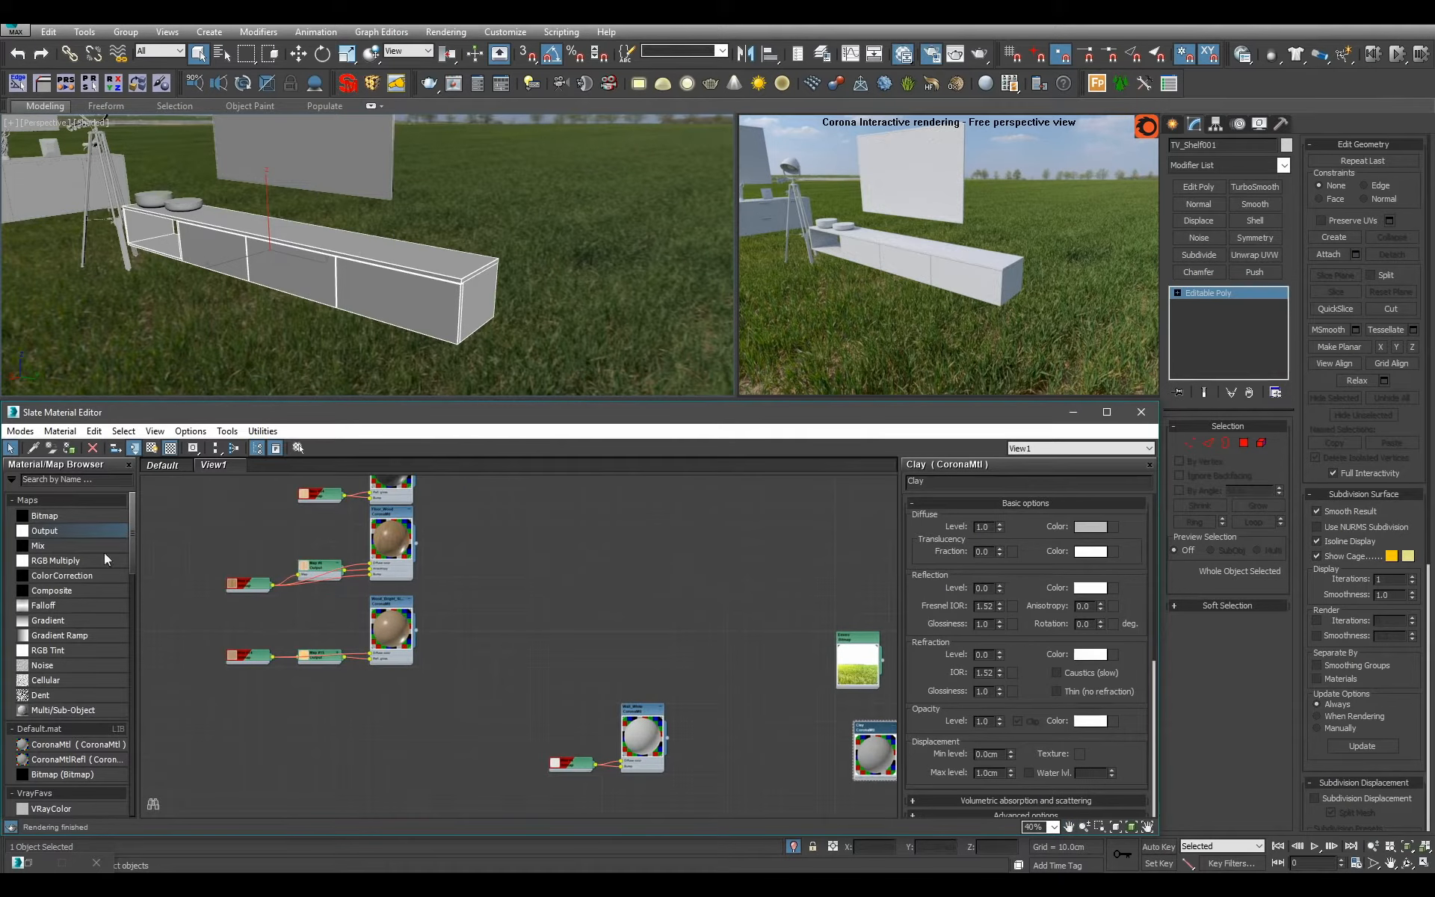
drag(72, 711, 517, 579)
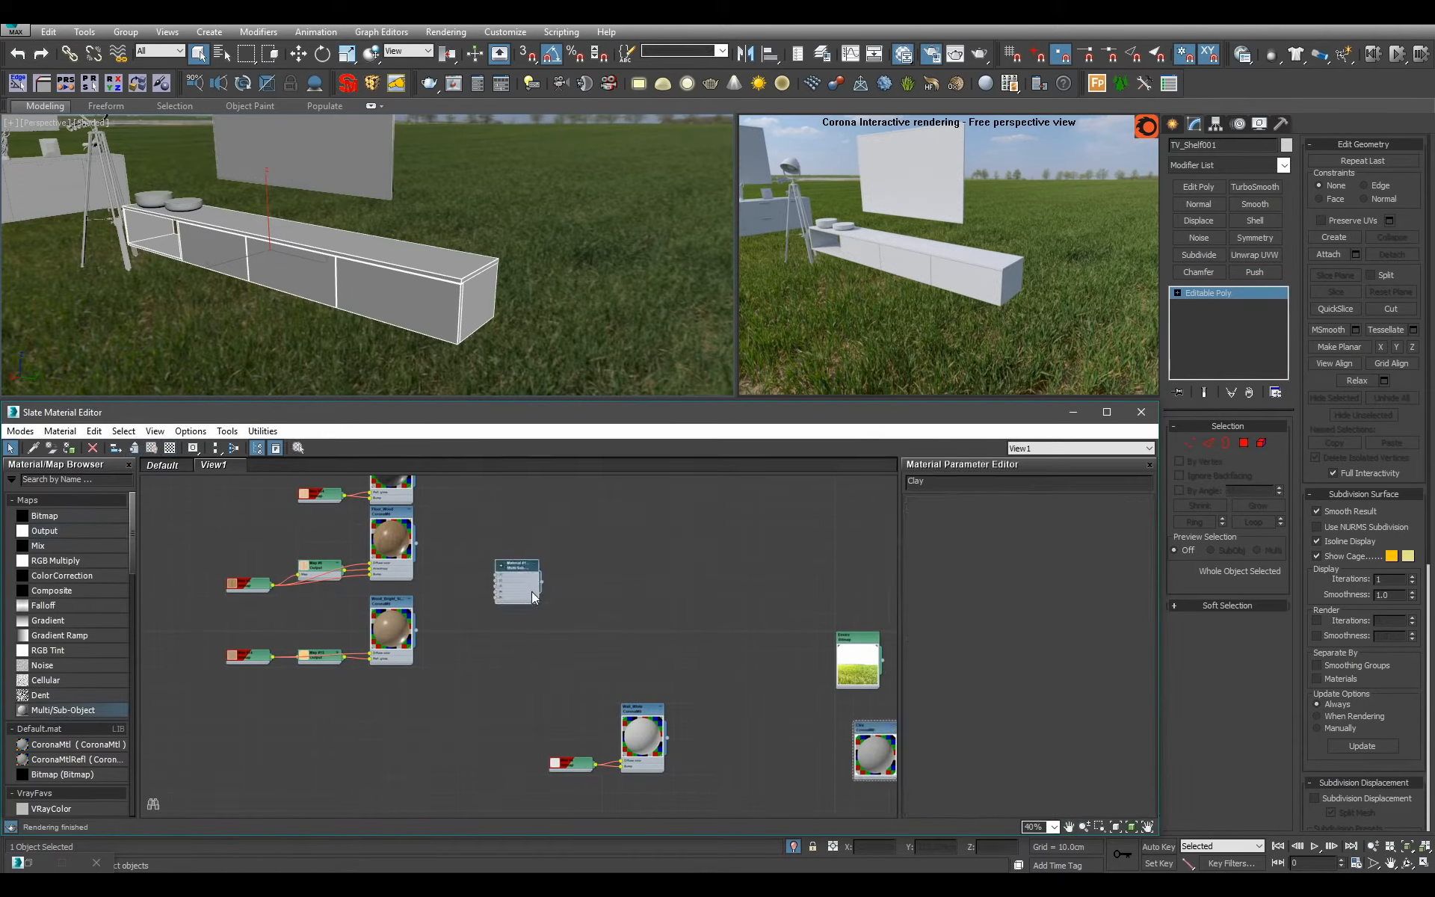
text(TV_Shelf)
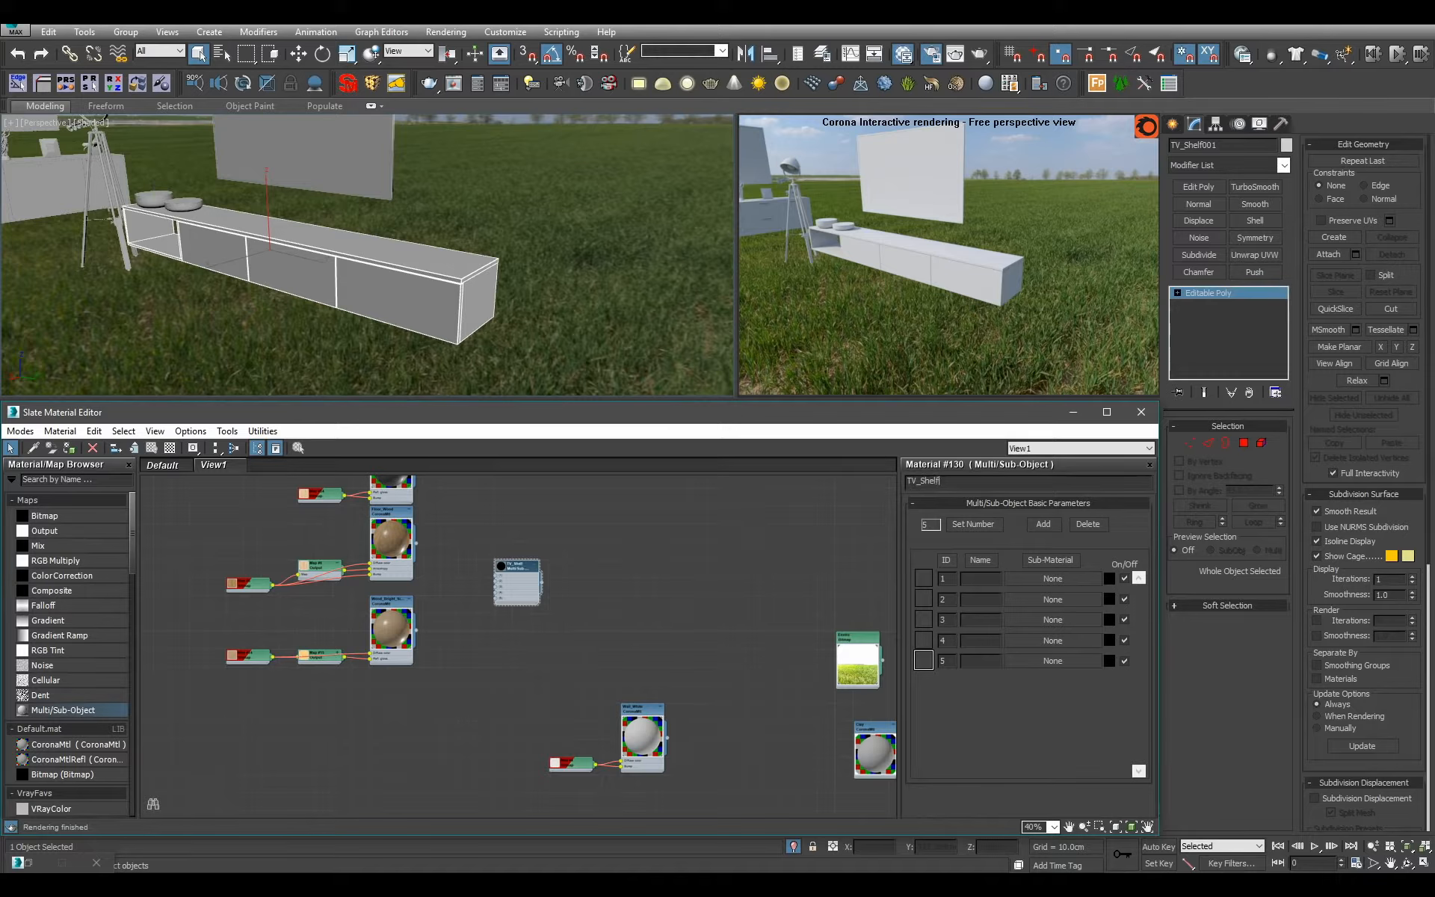
key(Return)
click(997, 522)
text(2)
click(646, 618)
key(a)
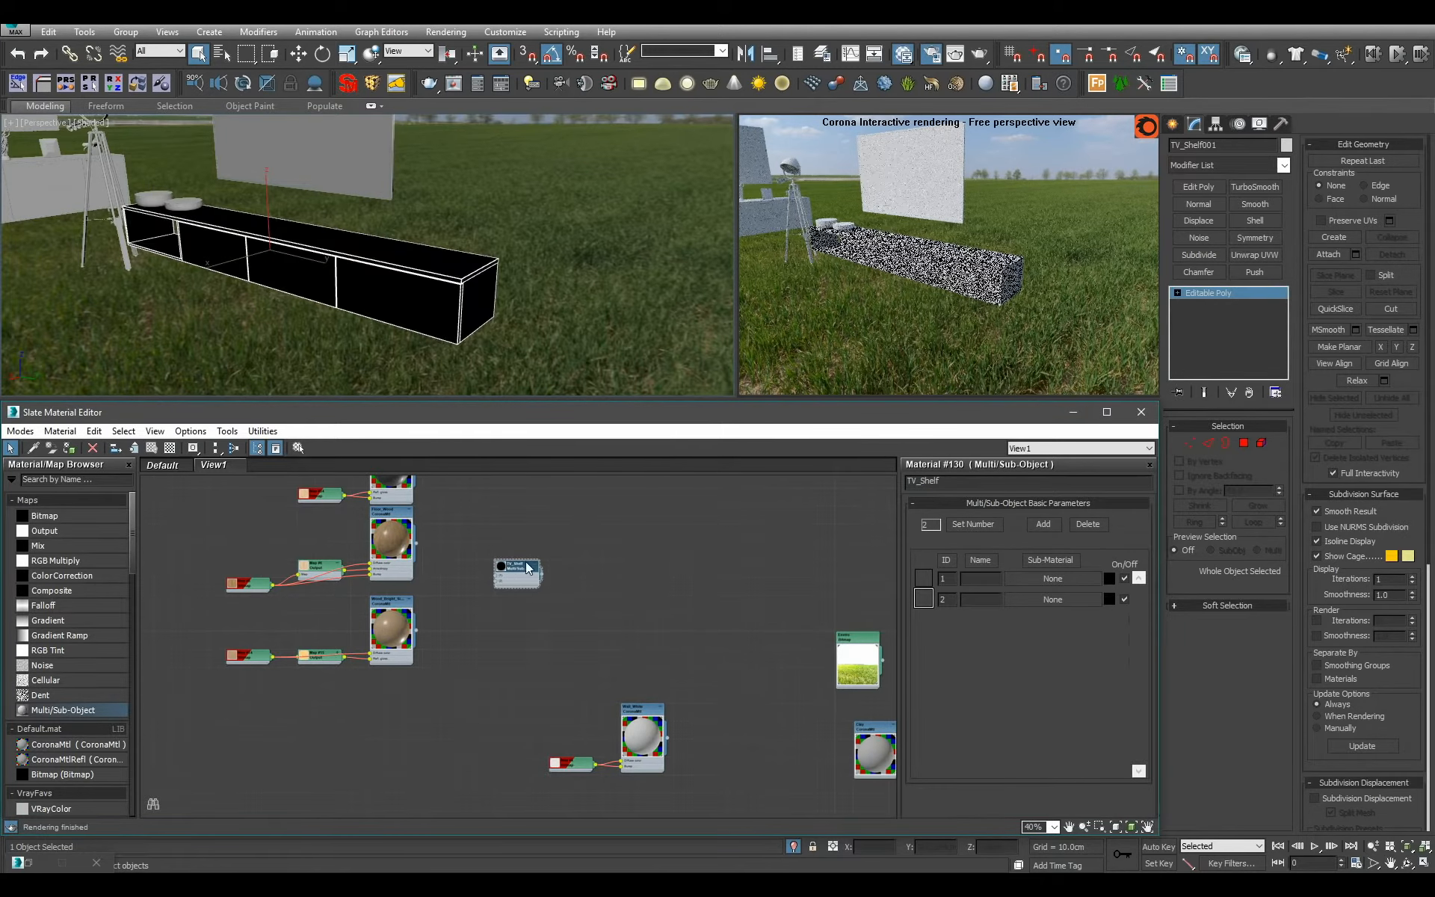
Connect the Wood_Bright_Simple material to slot 1 of TV_Shelf.
scroll(302, 535, up, 3)
middle_drag(637, 608, 640, 751)
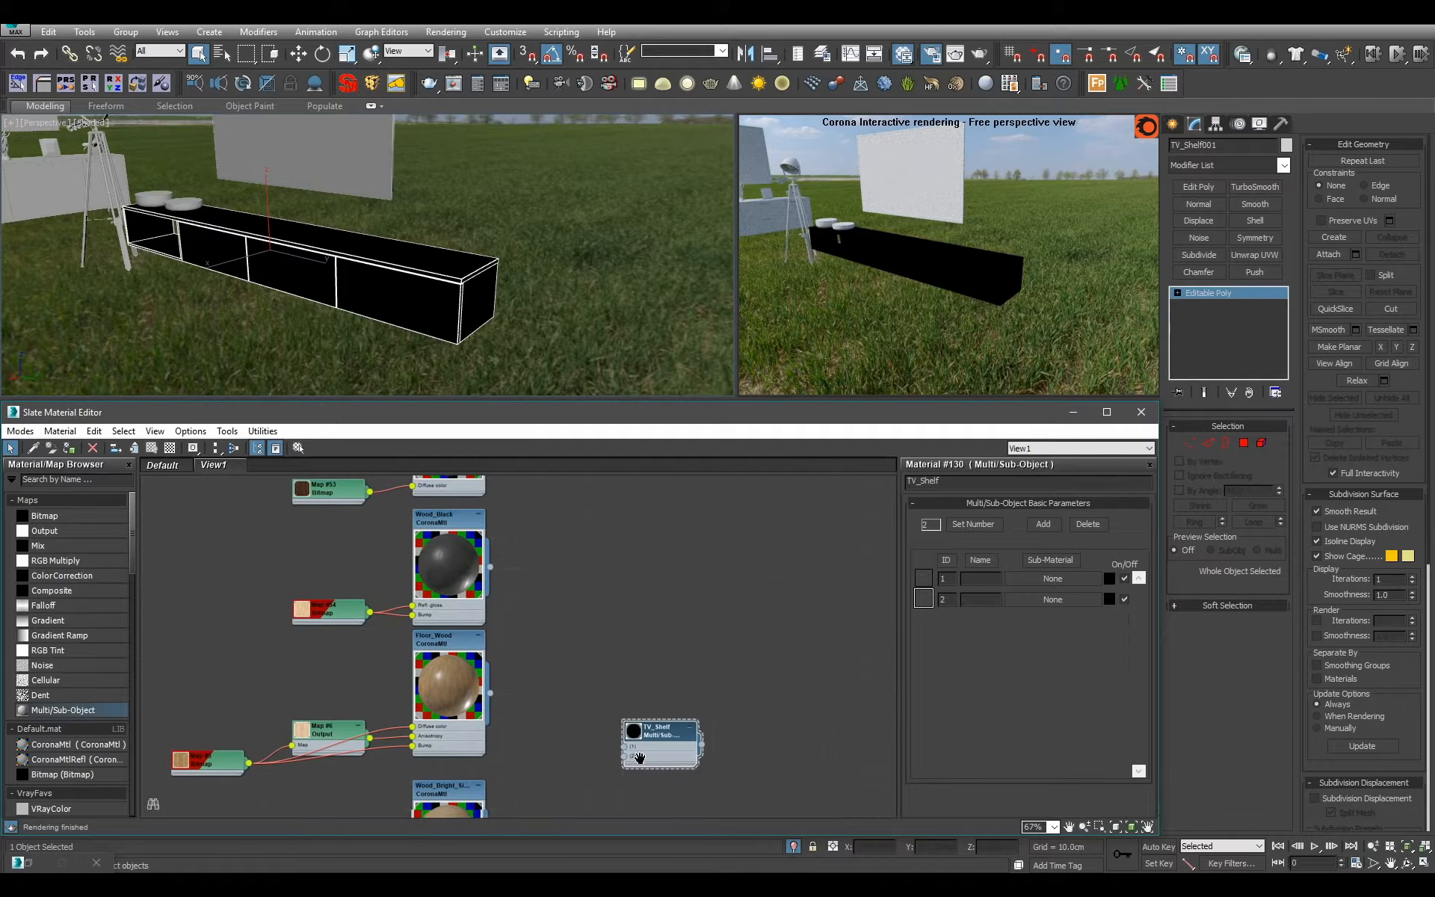
drag(669, 750, 639, 659)
middle_drag(639, 659, 679, 571)
drag(681, 583, 651, 708)
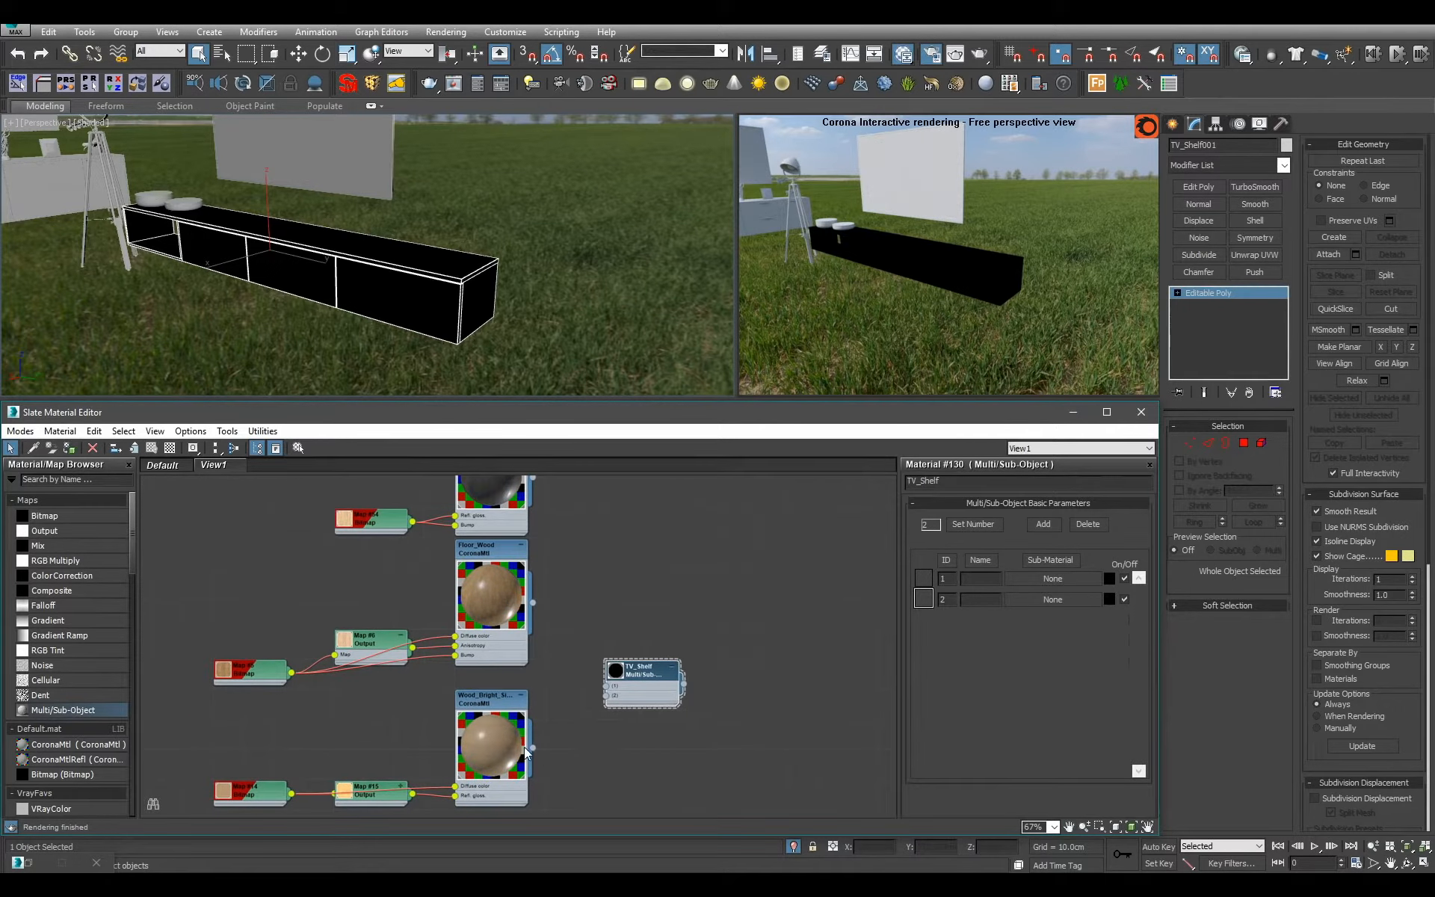
drag(533, 747, 606, 686)
alt+middle_drag(376, 314, 428, 263)
scroll(464, 289, up, 3)
Move the TV_Shelf node beside the white plastic materials and connect Plastic_White_Shiny_Simple to its slot 2.
scroll(353, 288, down, 5)
scroll(638, 591, down, 5)
scroll(640, 627, down, 1)
middle_drag(658, 665, 678, 544)
scroll(675, 492, up, 2)
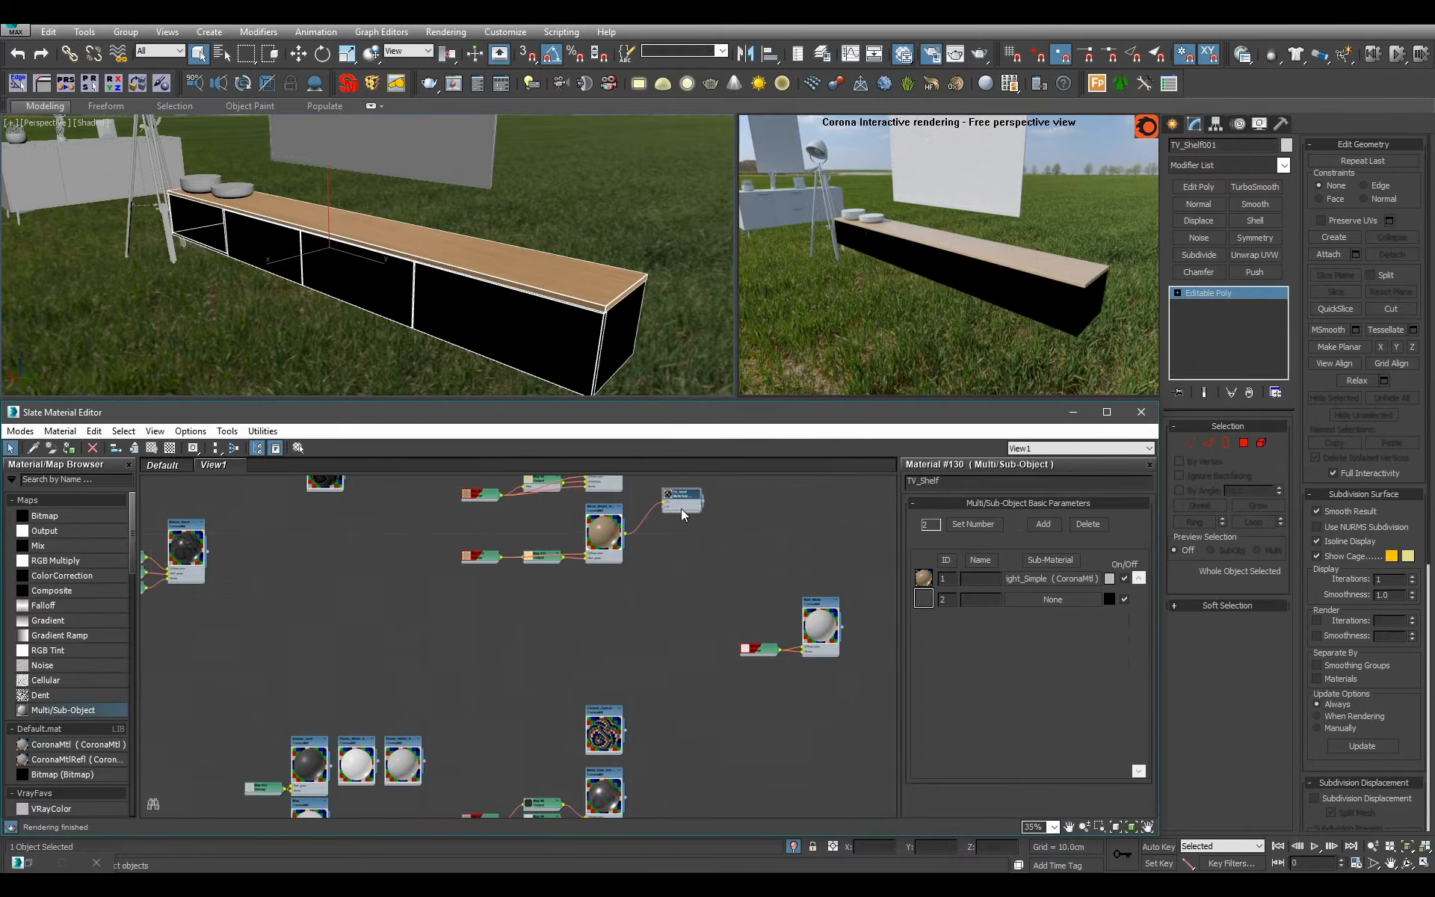
drag(680, 495, 525, 716)
middle_drag(474, 721, 579, 589)
scroll(578, 589, up, 4)
scroll(500, 691, up, 1)
drag(701, 602, 582, 656)
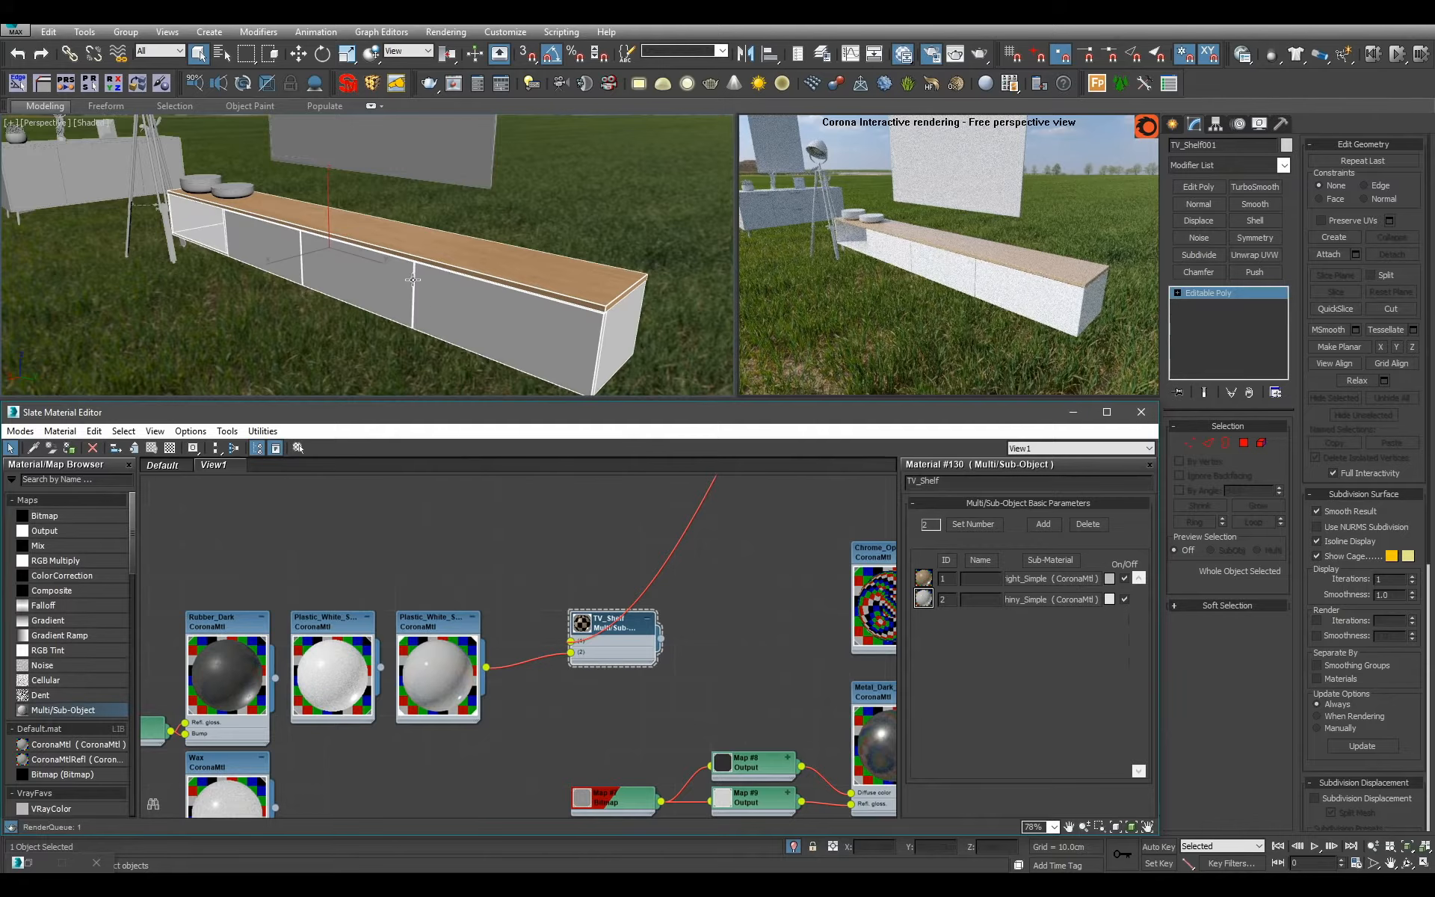
Select both round bowls on top of the TV shelf and assign the TV_Shelf material to them.
alt+middle_drag(413, 279, 469, 291)
click(226, 225)
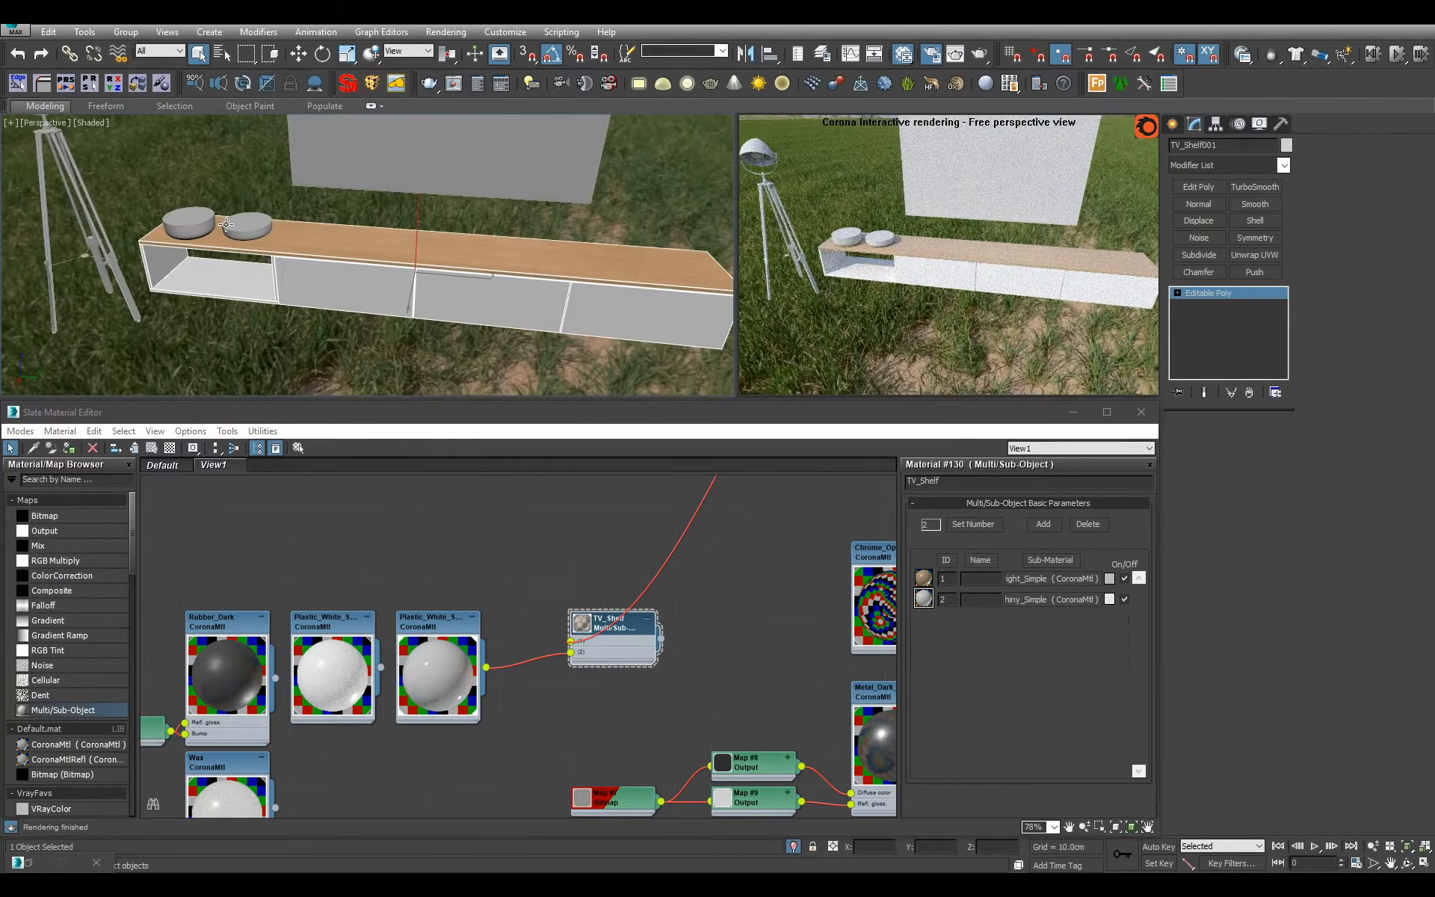
key(z)
scroll(299, 239, down, 5)
alt+middle_drag(314, 247, 269, 228)
ctrl+click(269, 225)
middle_drag(627, 645, 626, 645)
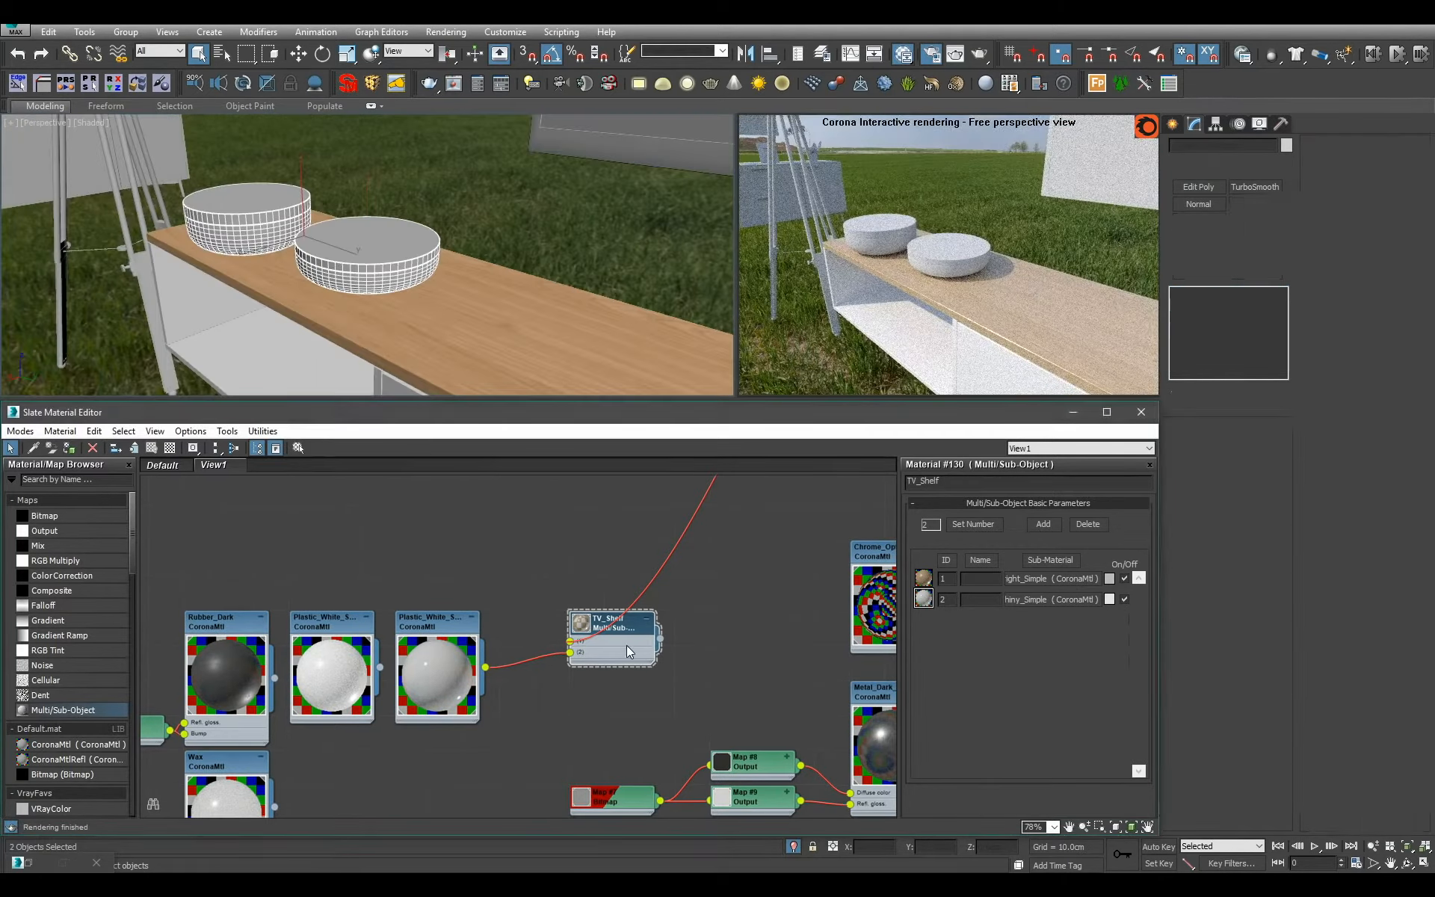
key(a)
Select the TV above the shelf and frame it in the viewport.
alt+middle_drag(430, 310, 493, 420)
scroll(500, 250, down, 5)
click(410, 311)
key(z)
mouse_move(486, 247)
alt+middle_down()
mouse_move(363, 284)
mouse_move(509, 237)
mouse_move(485, 253)
alt+middle_up()
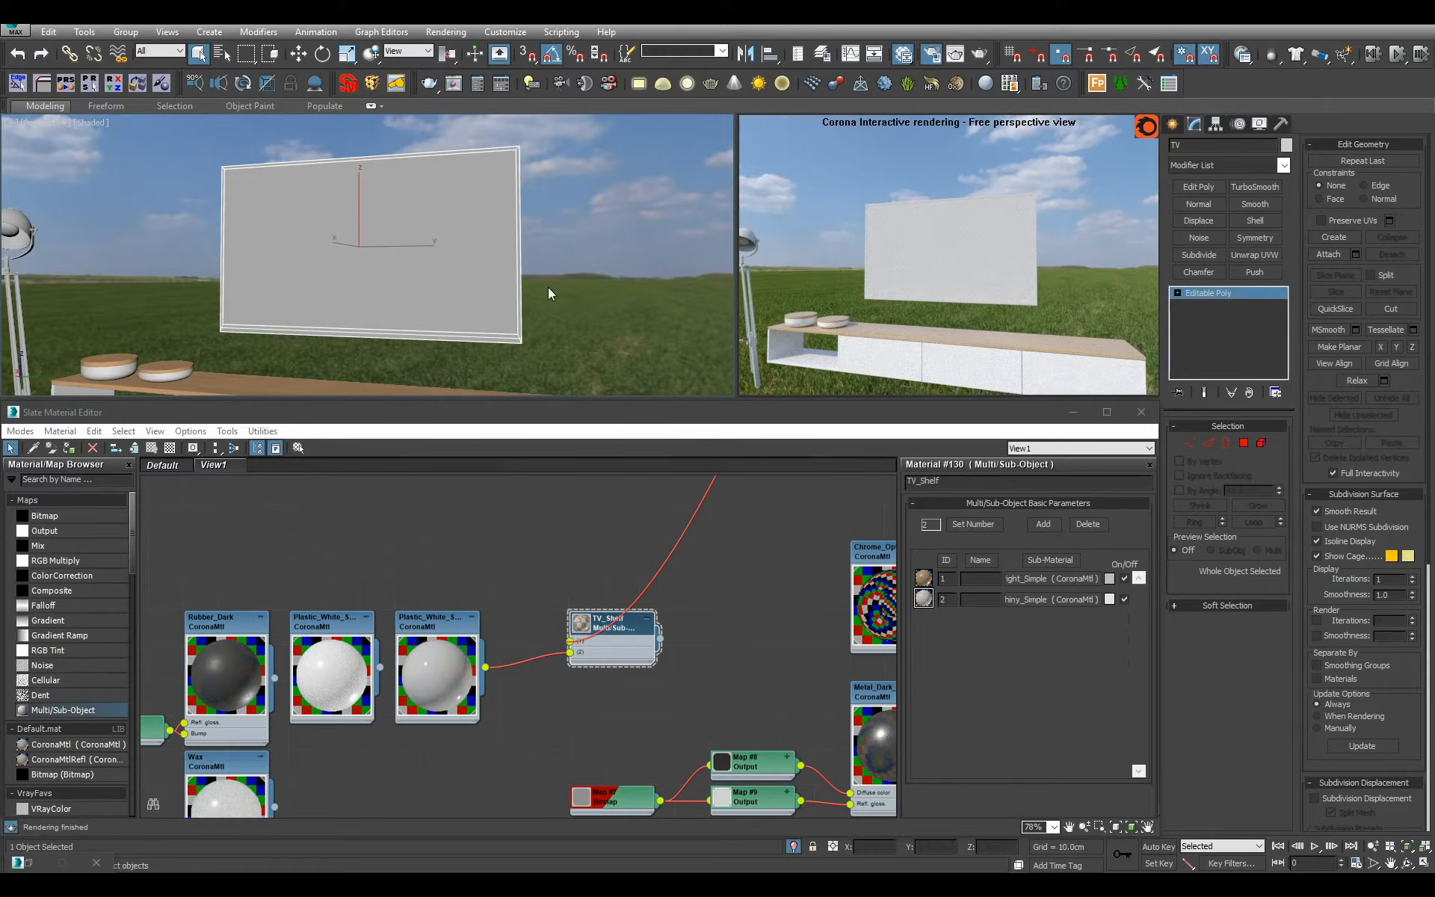
alt+middle_drag(548, 293, 502, 279)
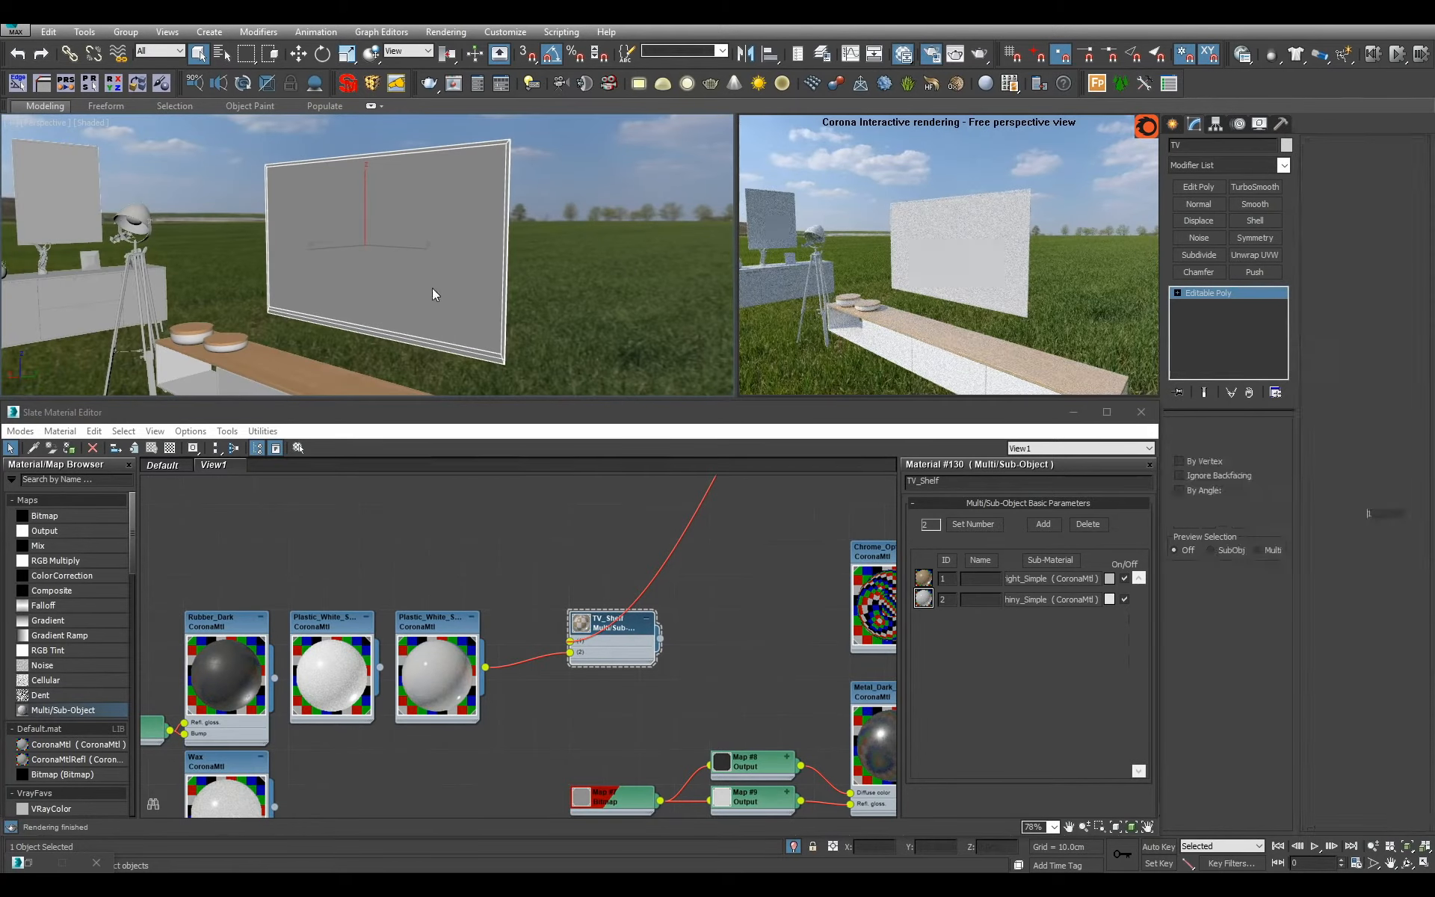
Check which of the TV's polygons use material IDs 3, 2 and 1, then leave Polygon mode.
key(4)
click(445, 298)
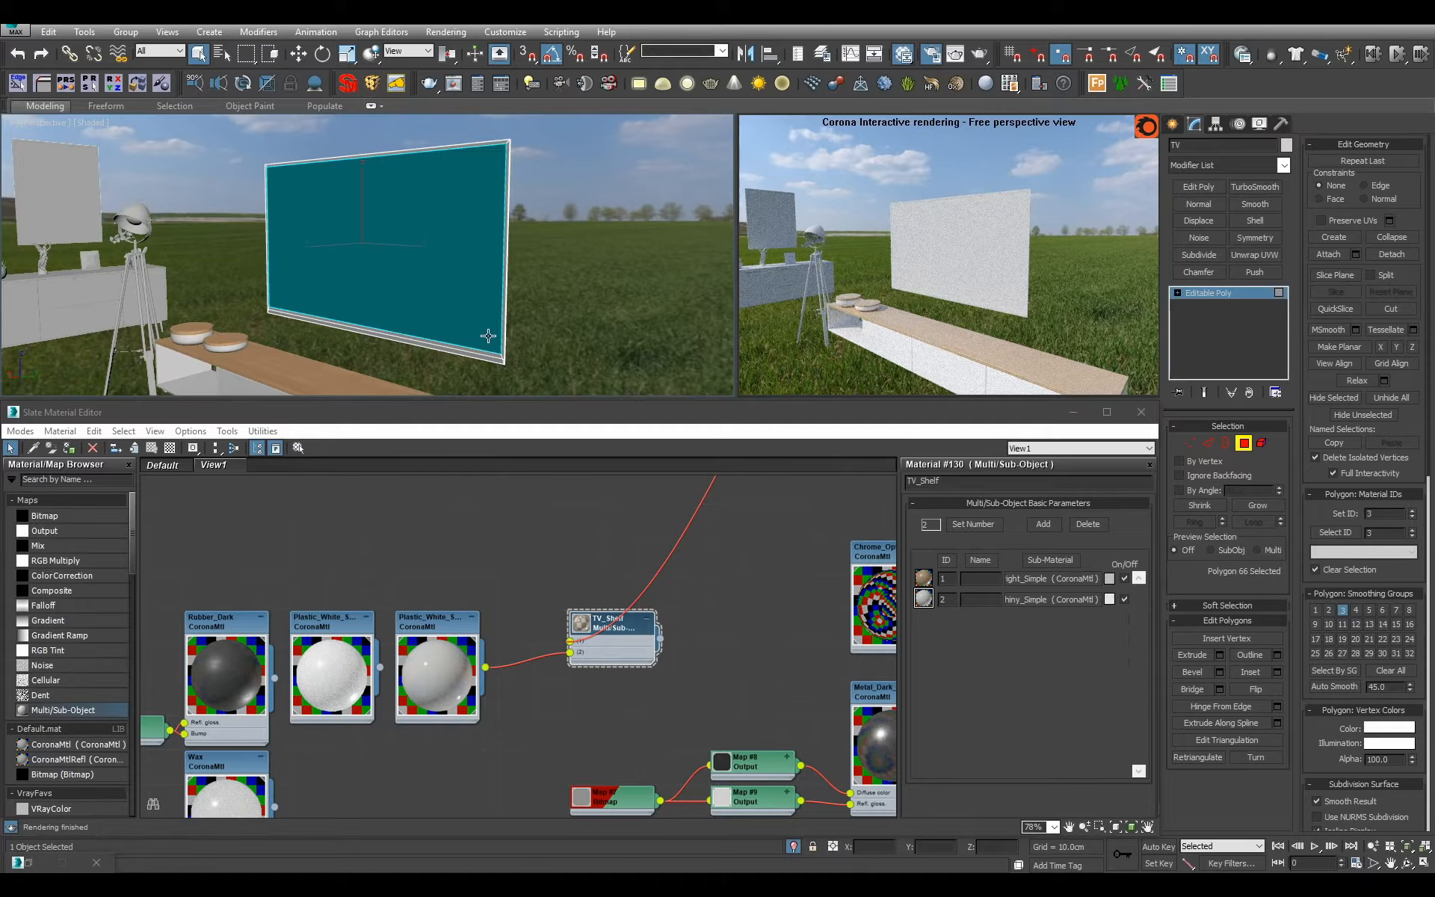
click(488, 336)
mouse_move(489, 326)
alt+middle_down()
mouse_move(380, 320)
mouse_move(494, 323)
alt+middle_up()
text(3)
click(1337, 533)
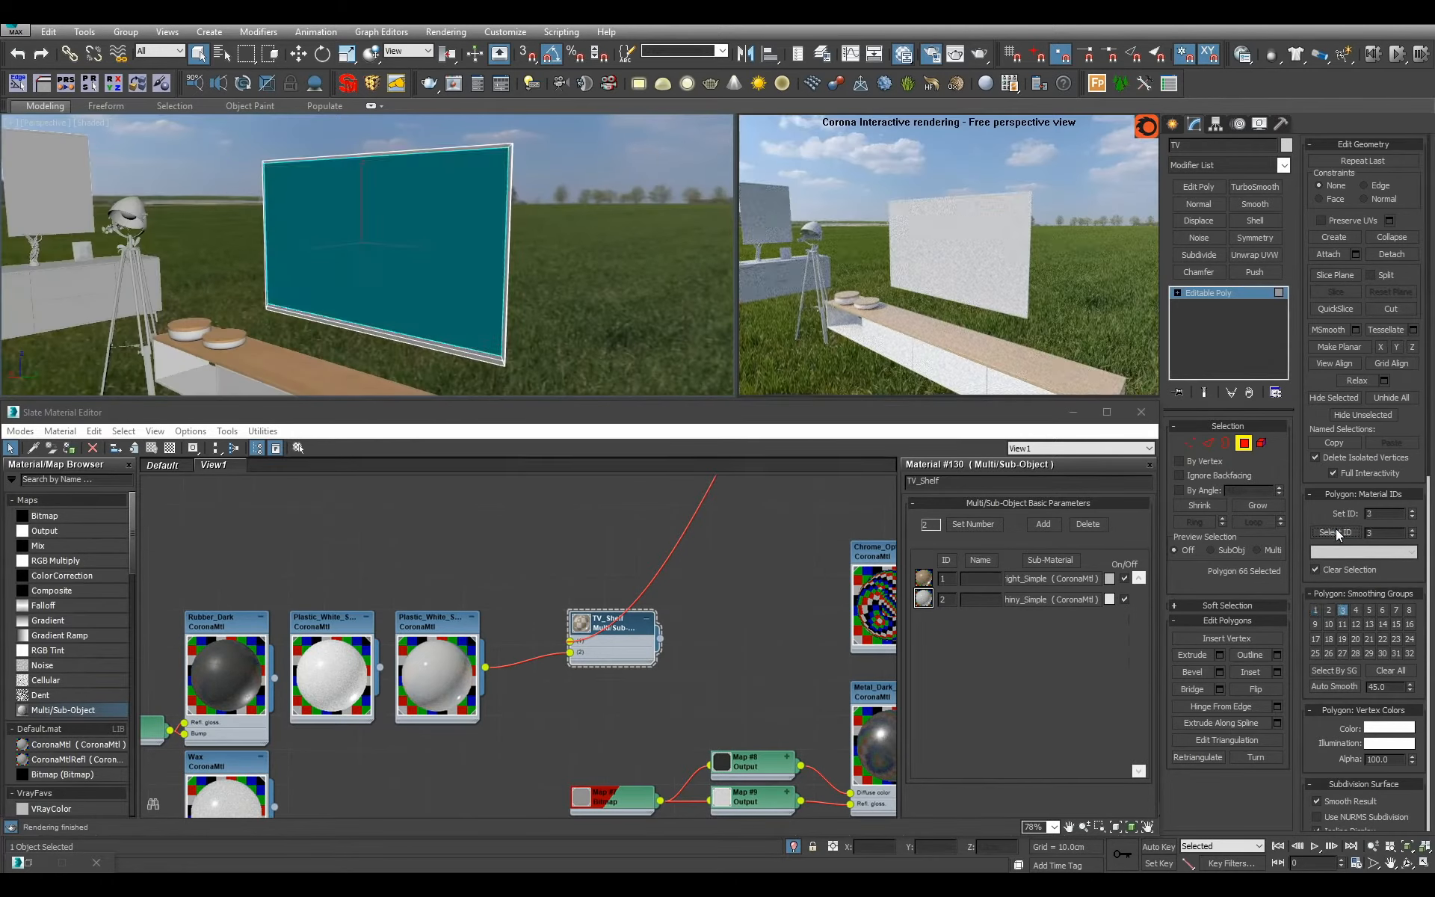
click(1337, 532)
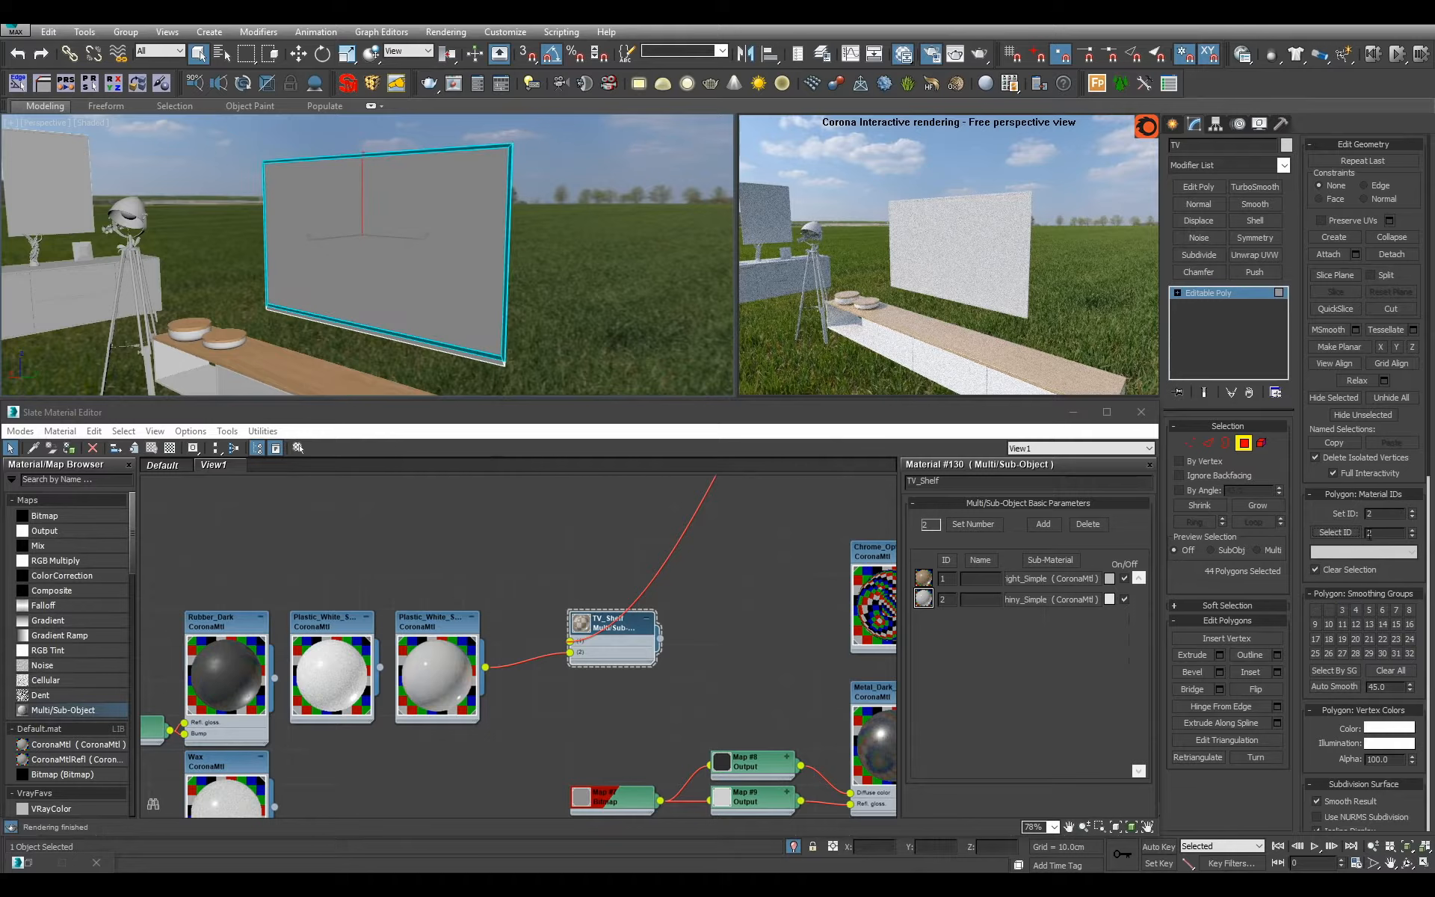
click(1342, 535)
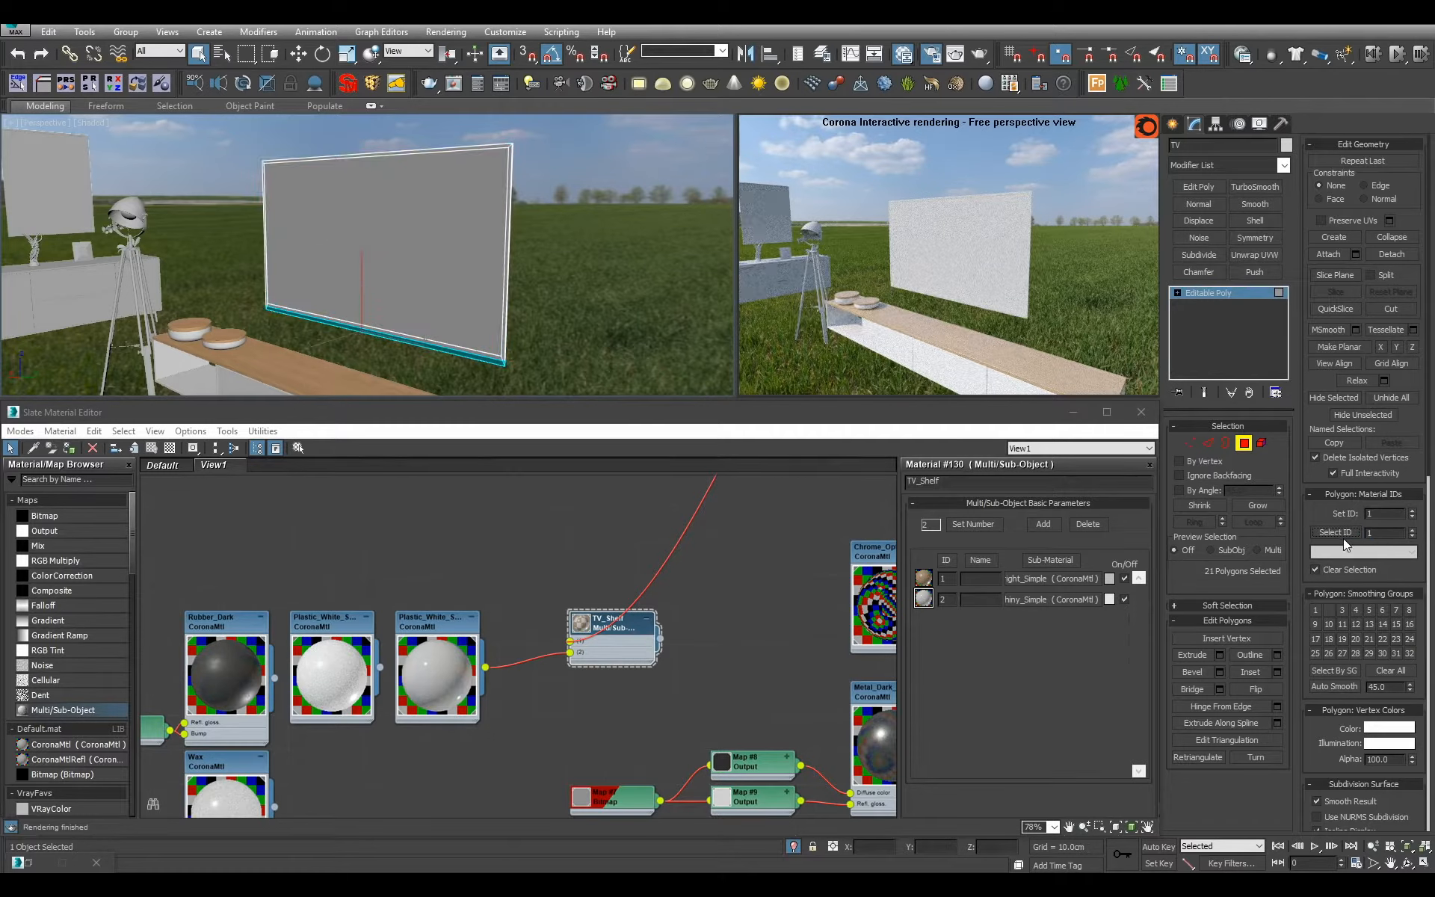
click(1236, 299)
scroll(741, 625, down, 5)
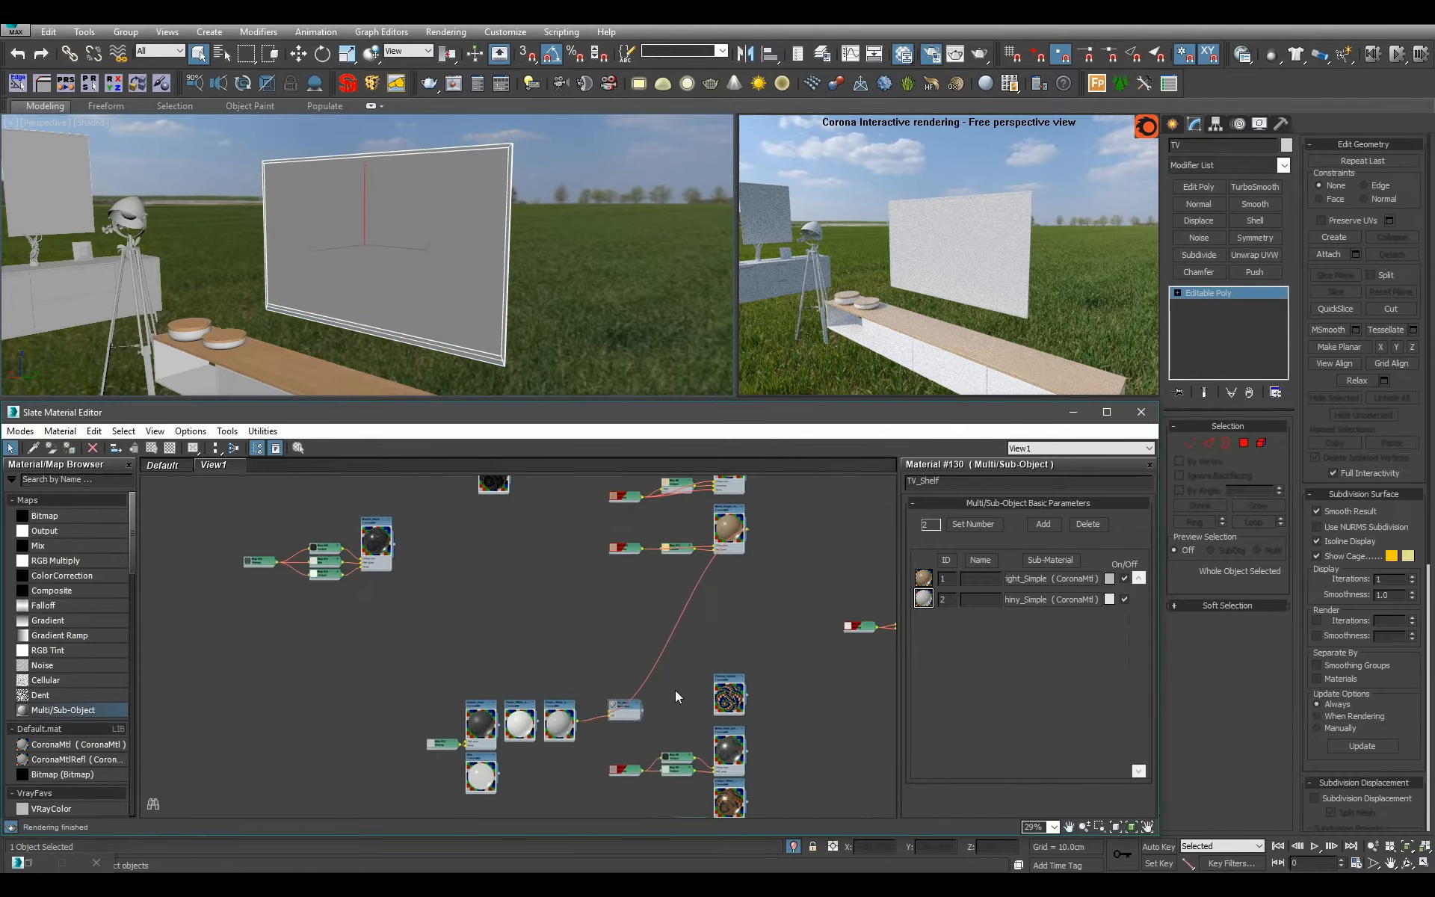
Remove the TV_Shelf Multi/Sub-Object node from the material view and move to an empty area.
scroll(675, 689, up, 3)
key(Delete)
middle_drag(623, 669, 607, 800)
scroll(447, 693, up, 3)
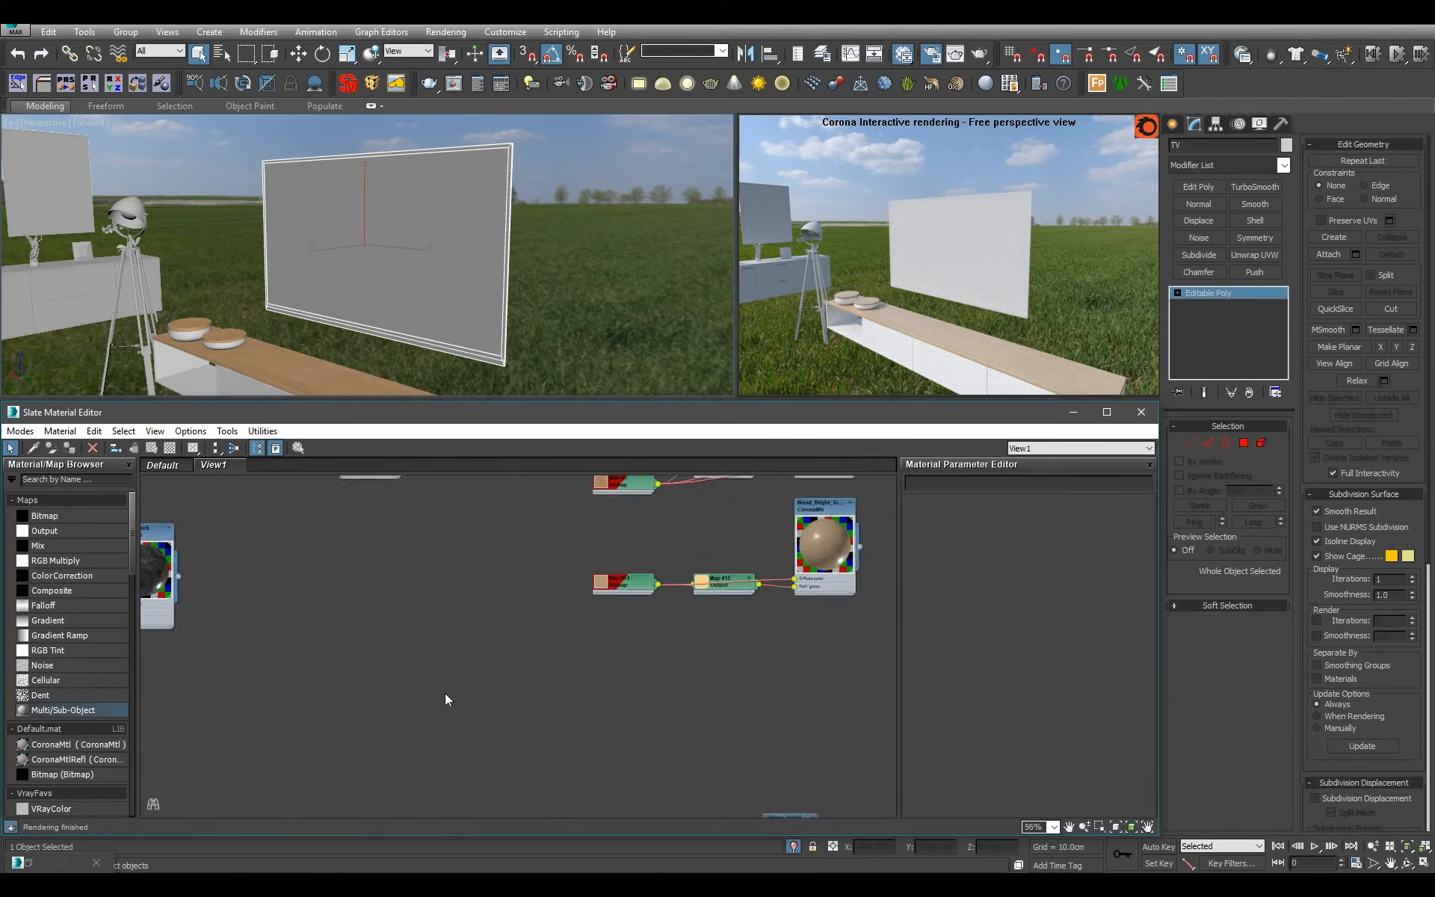
Create a Multi/Sub-Object material named TV and set its number of materials to 3.
drag(92, 706, 586, 670)
double_click(586, 675)
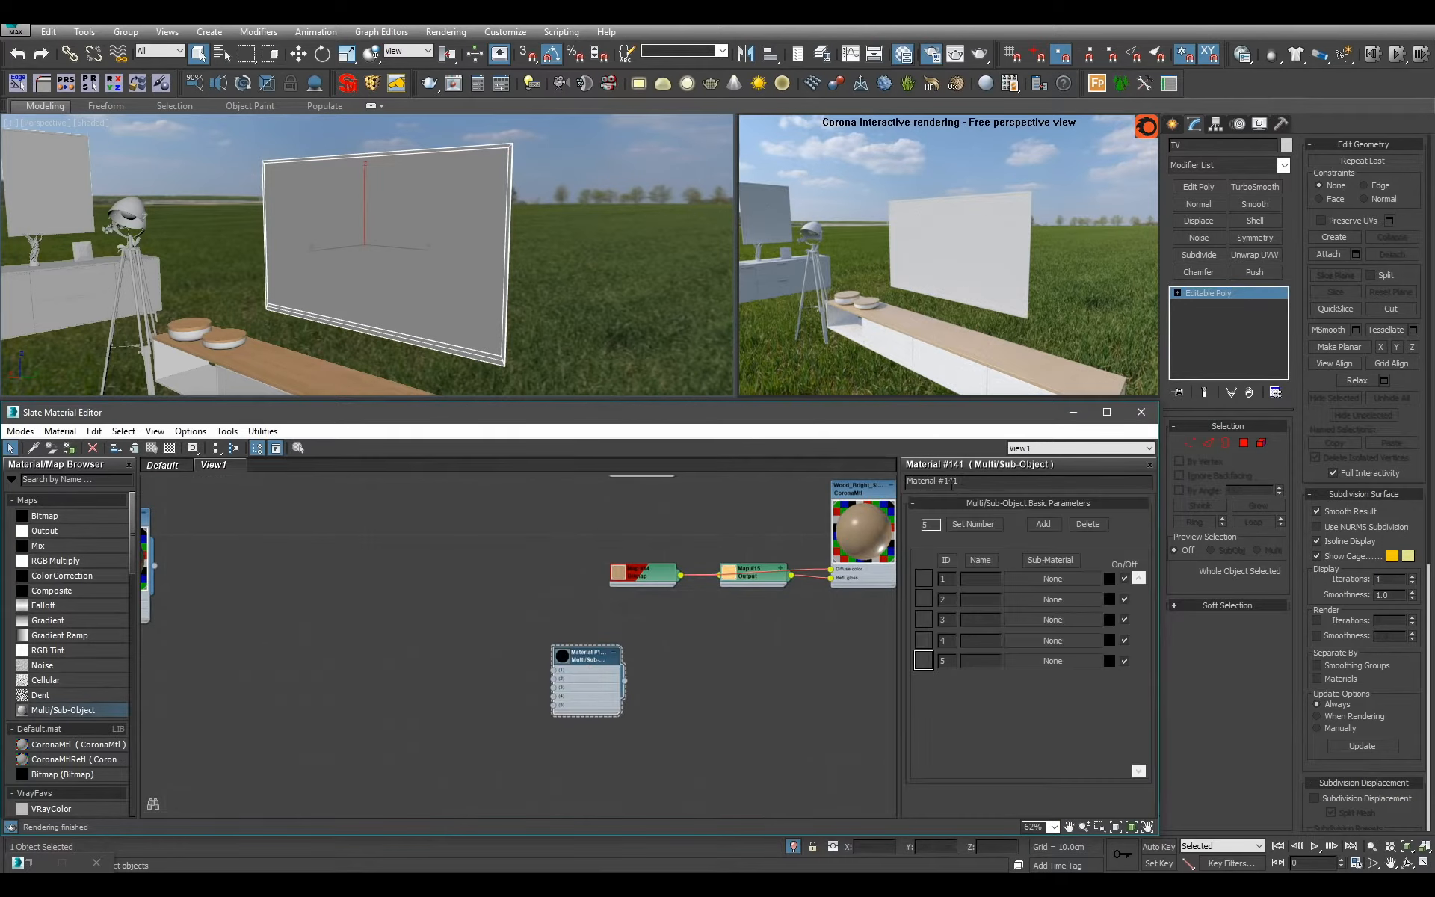
double_click(969, 481)
text(TV)
click(972, 524)
text(3)
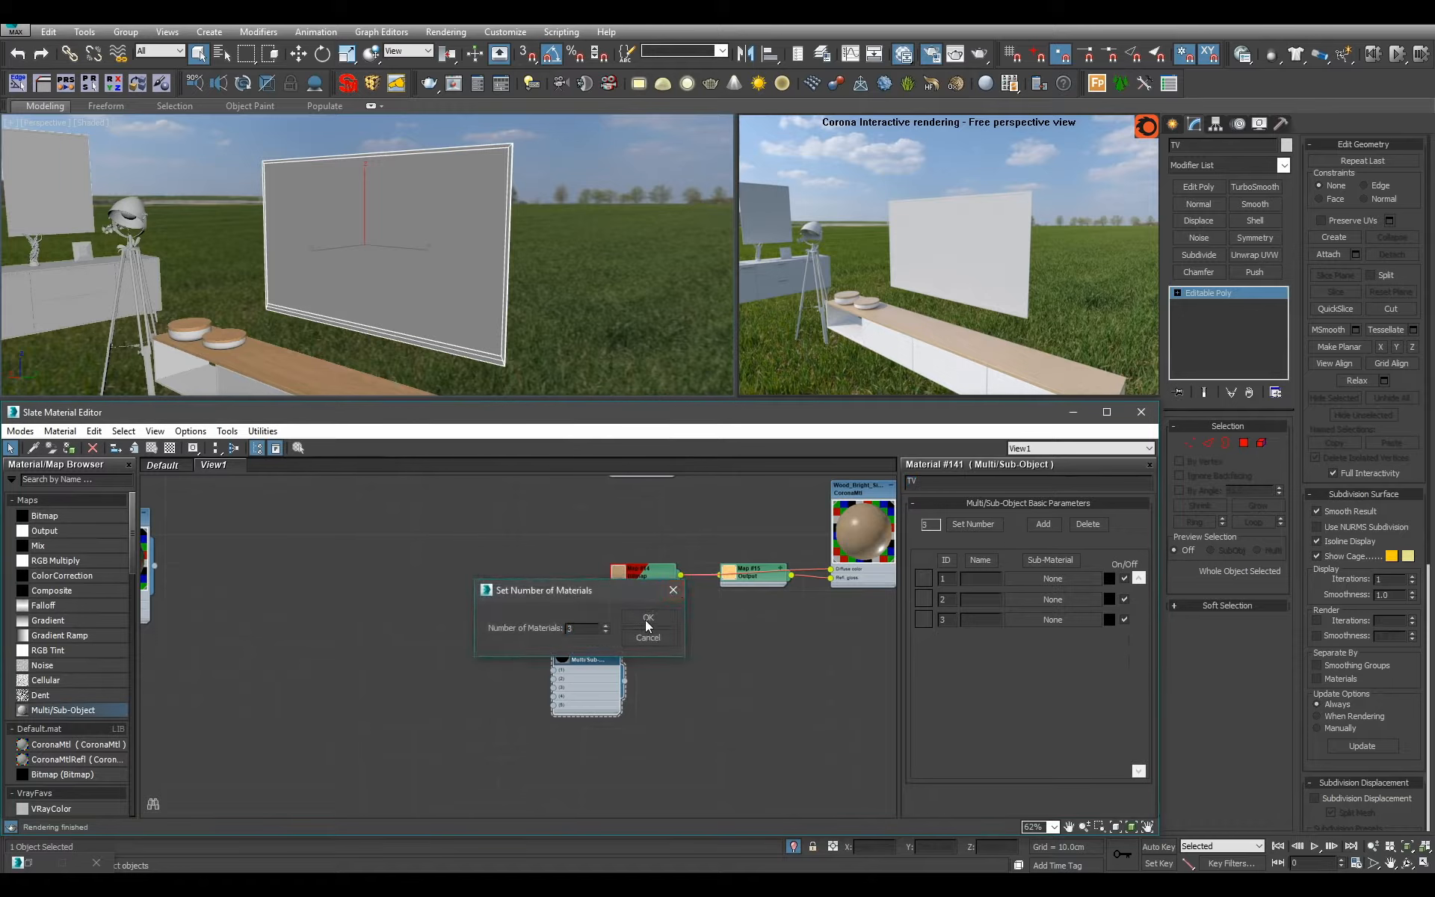
click(644, 620)
Recheck the TV's polygon selection, leave Polygon mode and frame the TV material node.
click(1244, 443)
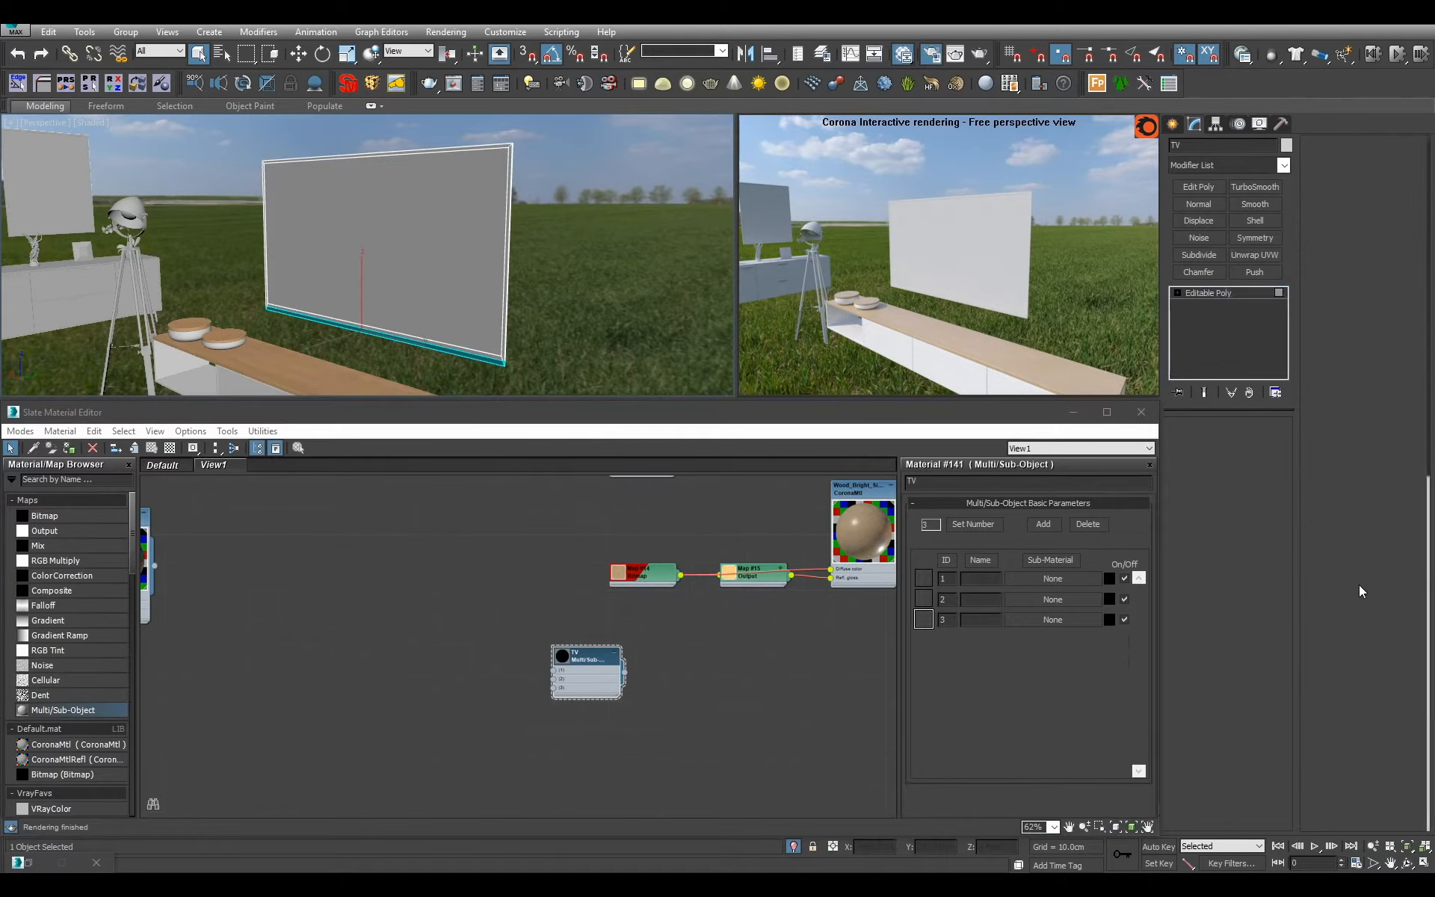
click(1257, 294)
scroll(647, 662, down, 5)
middle_drag(648, 661, 522, 608)
scroll(502, 560, up, 1)
scroll(502, 559, up, 2)
scroll(602, 716, up, 3)
middle_drag(355, 657, 511, 657)
scroll(511, 658, up, 2)
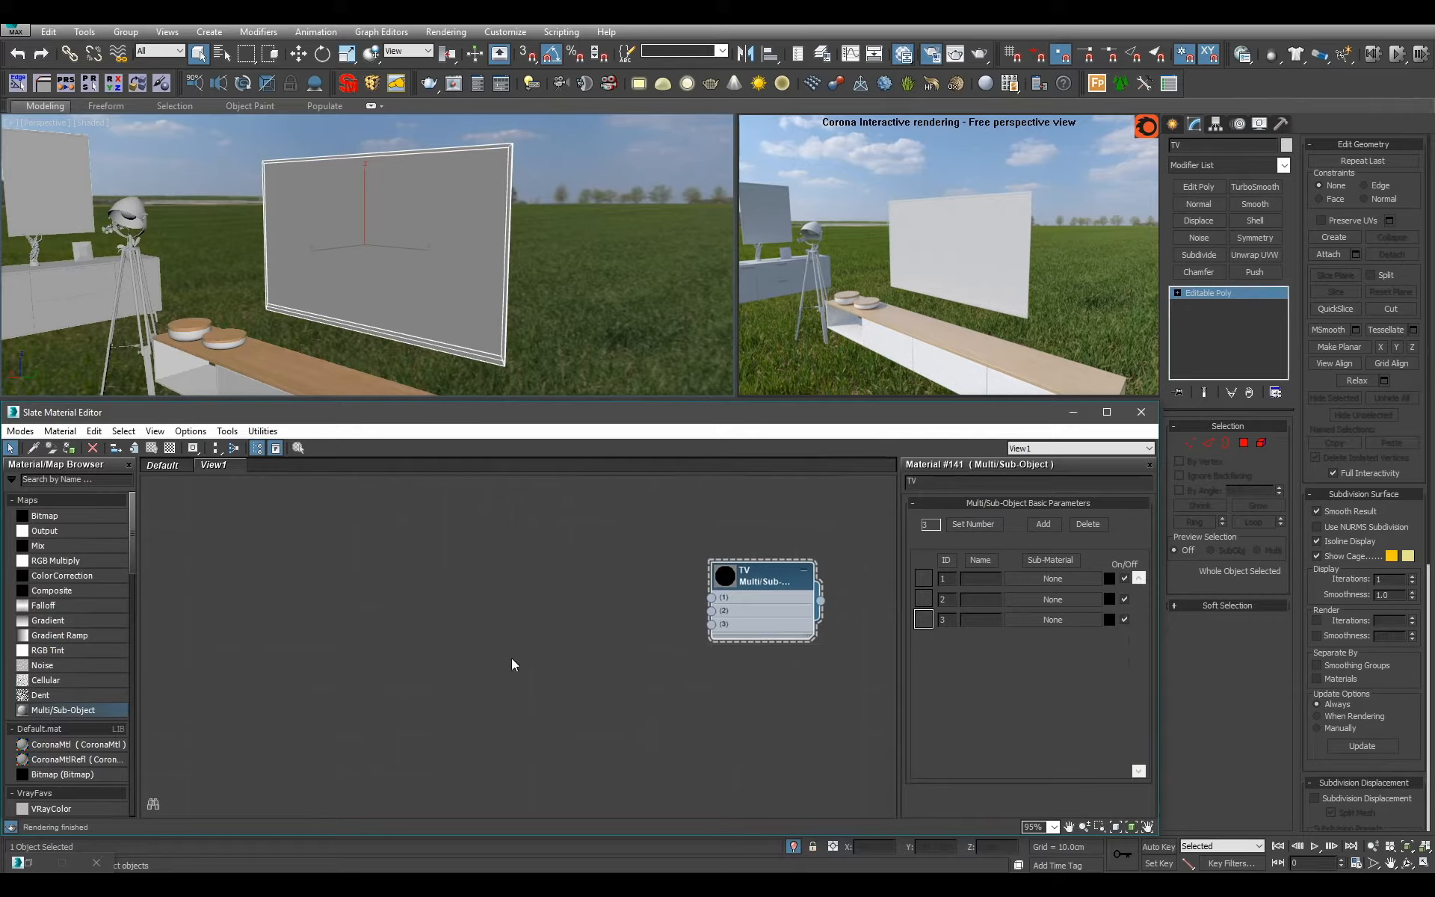
middle_drag(661, 645, 571, 692)
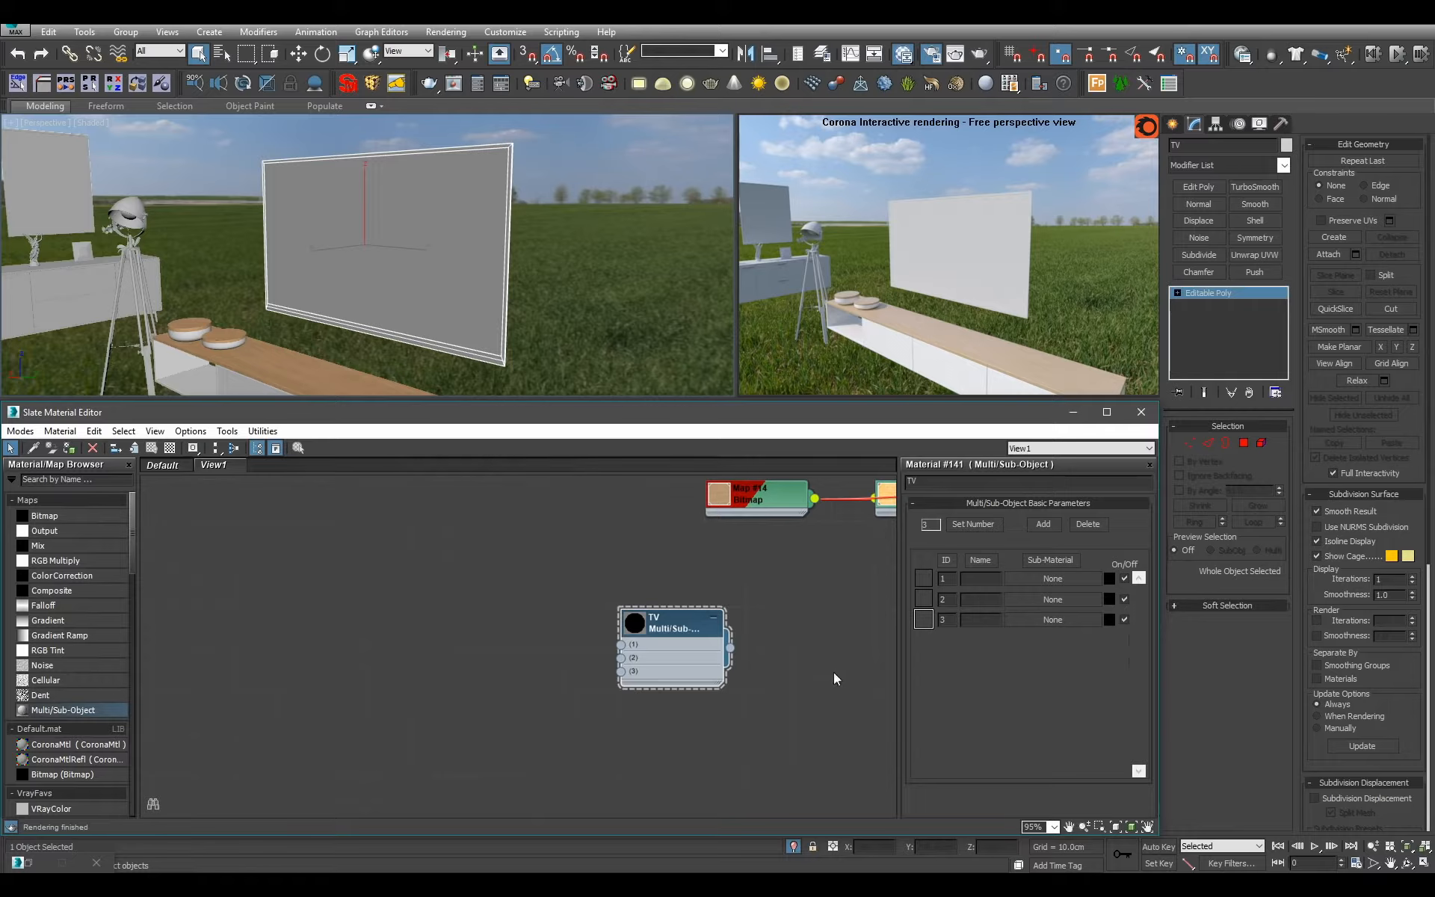
scroll(634, 684, down, 1)
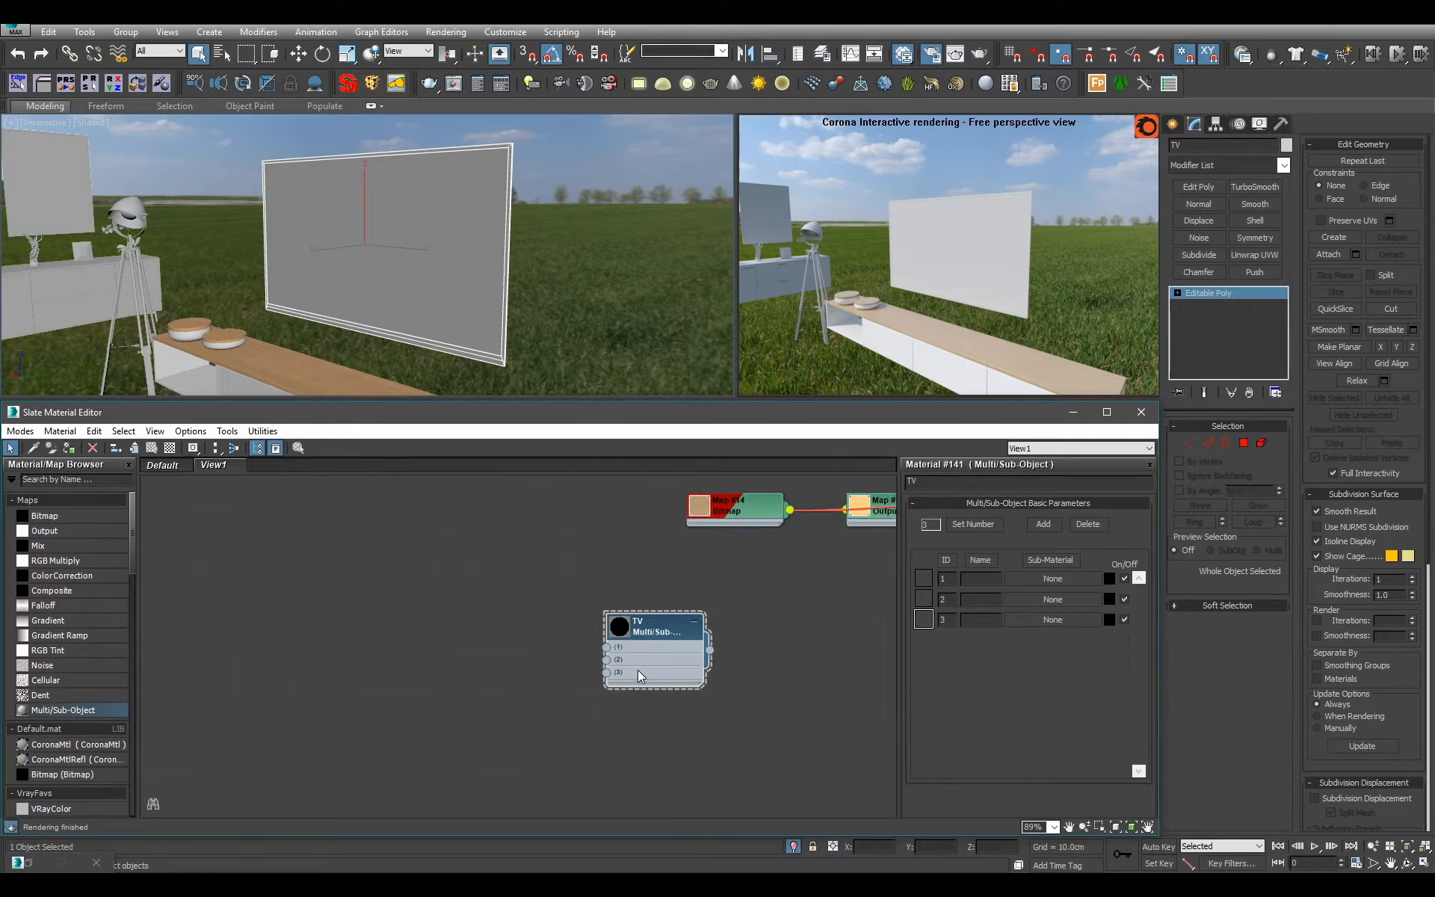
Add a CoronaMtl beside the TV material node and name it Chrome.
drag(92, 747, 423, 616)
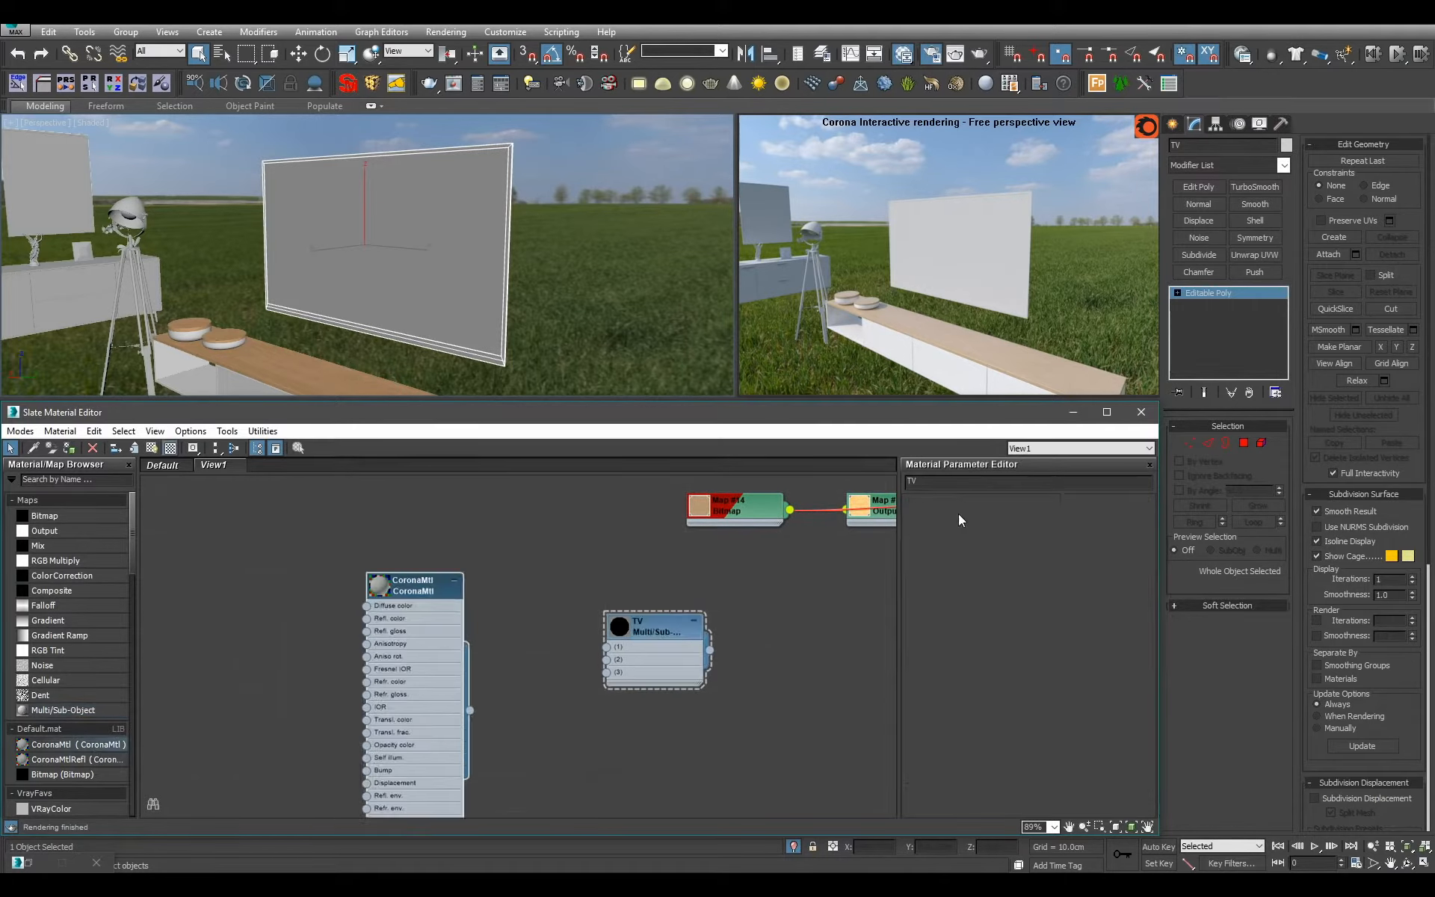
drag(969, 482, 540, 429)
text(Ch)
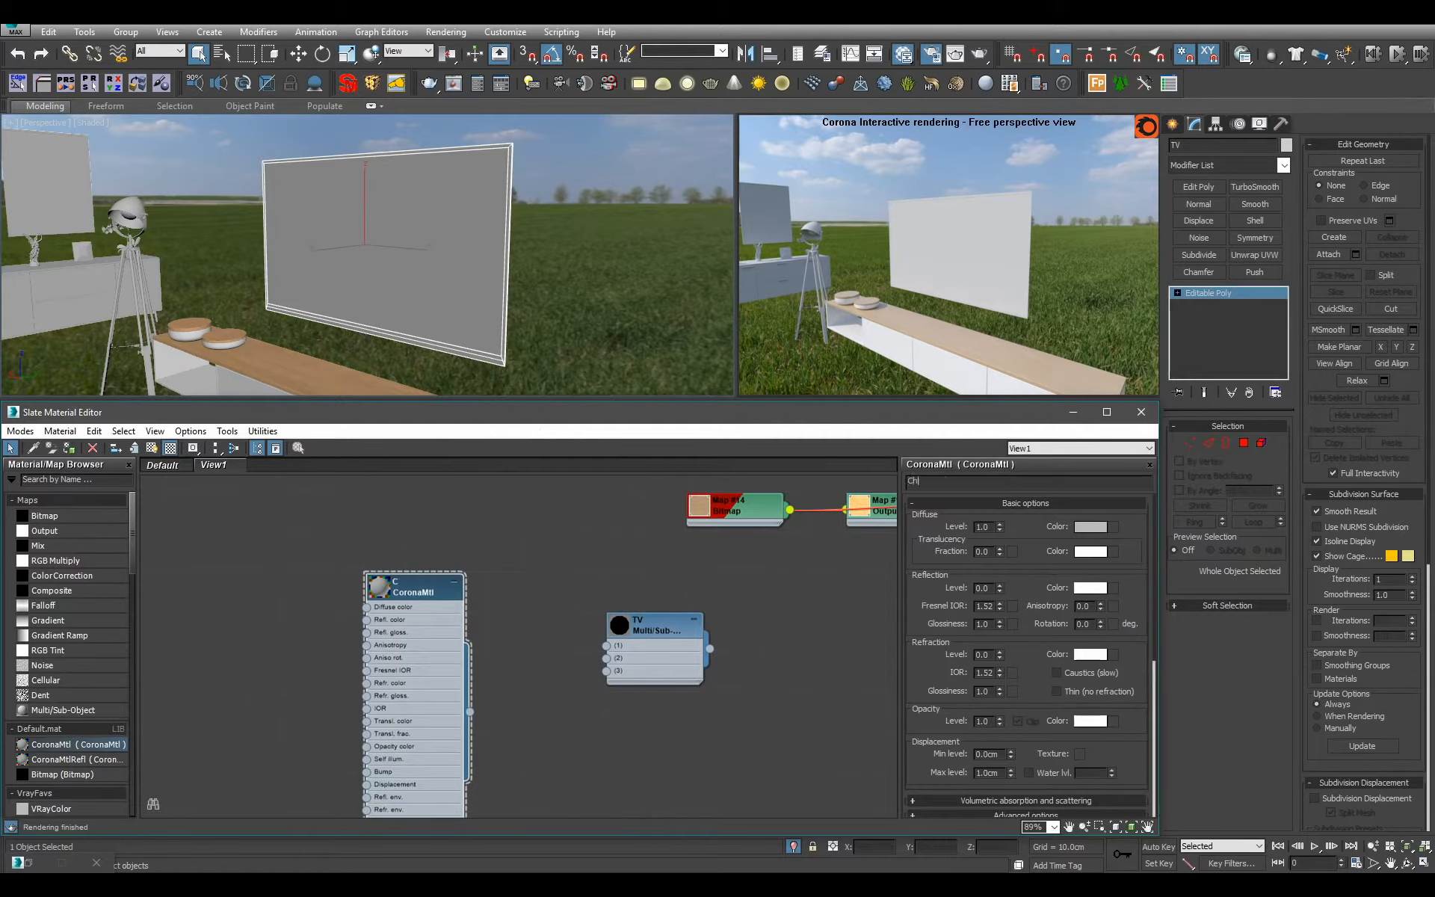
text(rome)
key(Return)
Set Chrome's diffuse level to 0, reflection level to 1, Fresnel IOR to 10 and reflection glossiness to 0.9.
double_click(983, 588)
text(1)
key(Return)
double_click(984, 607)
text(10)
key(Return)
double_click(984, 624)
text(0.9)
key(Return)
Enlarge the Chrome node's preview, hide its unused slots and connect it to slot 1 of the TV material.
double_click(379, 587)
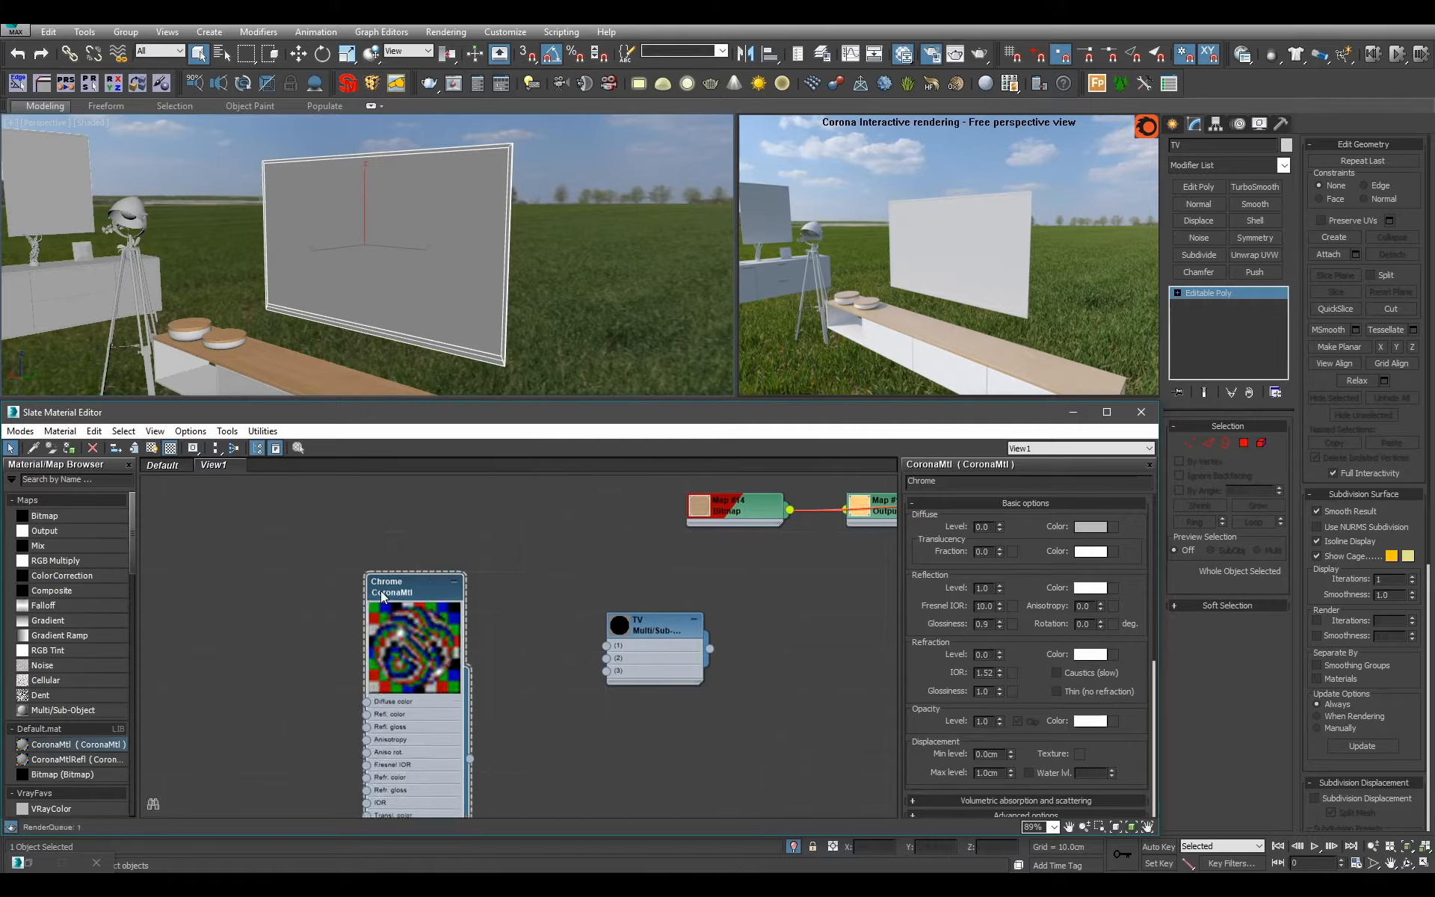
key(h)
drag(612, 679, 606, 646)
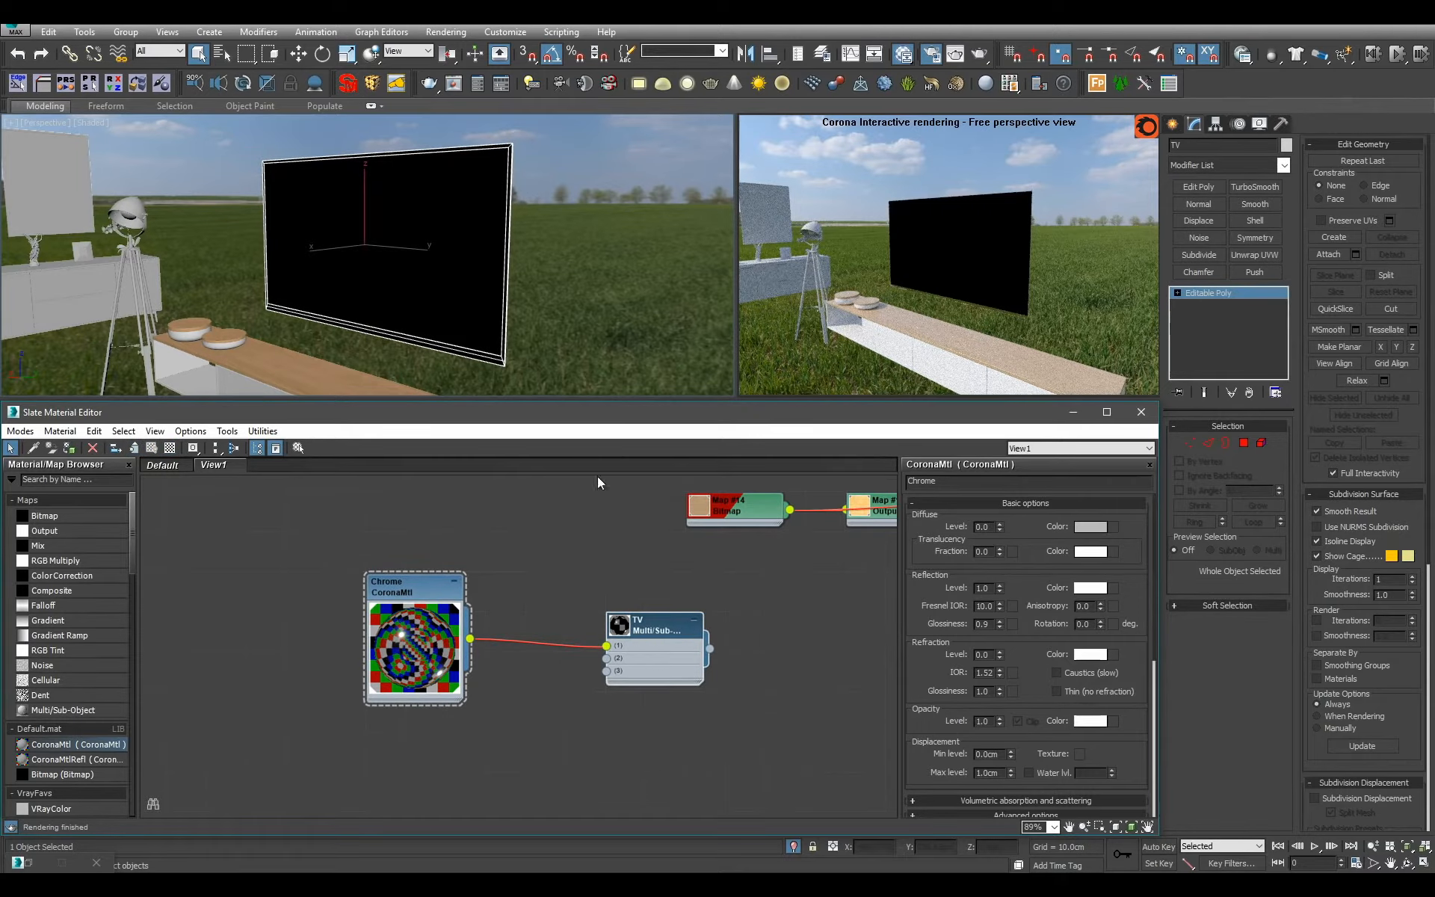
scroll(593, 660, down, 7)
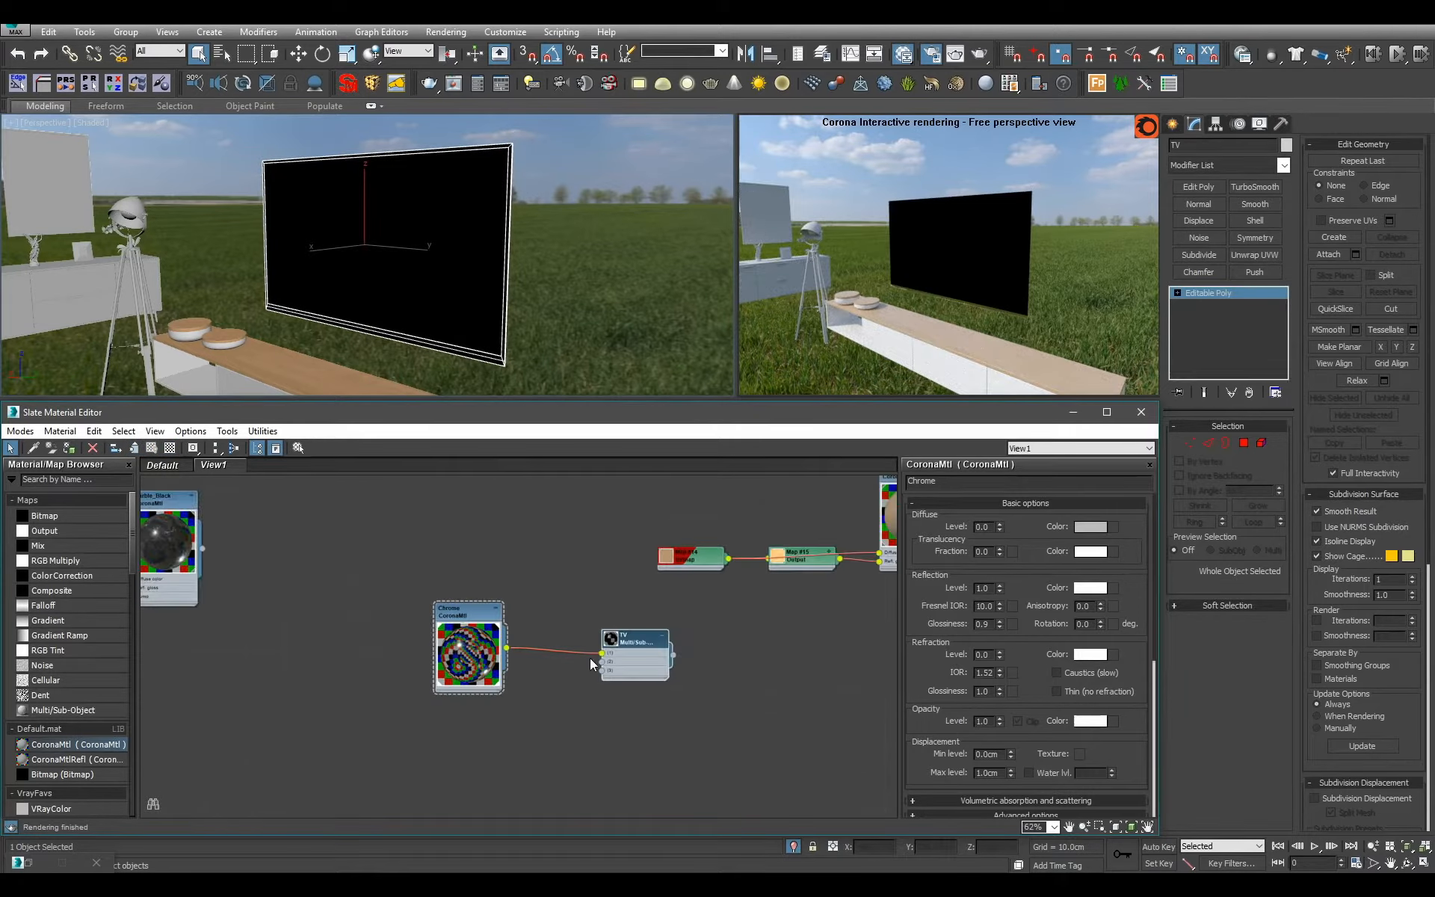
Duplicate the Plastic_White_Shiny_Simple material and name the copy Plastic_Black_Shiny_Simple.
scroll(527, 661, up, 2)
middle_drag(581, 788, 647, 653)
scroll(631, 589, up, 3)
drag(76, 744, 631, 537)
double_click(640, 539)
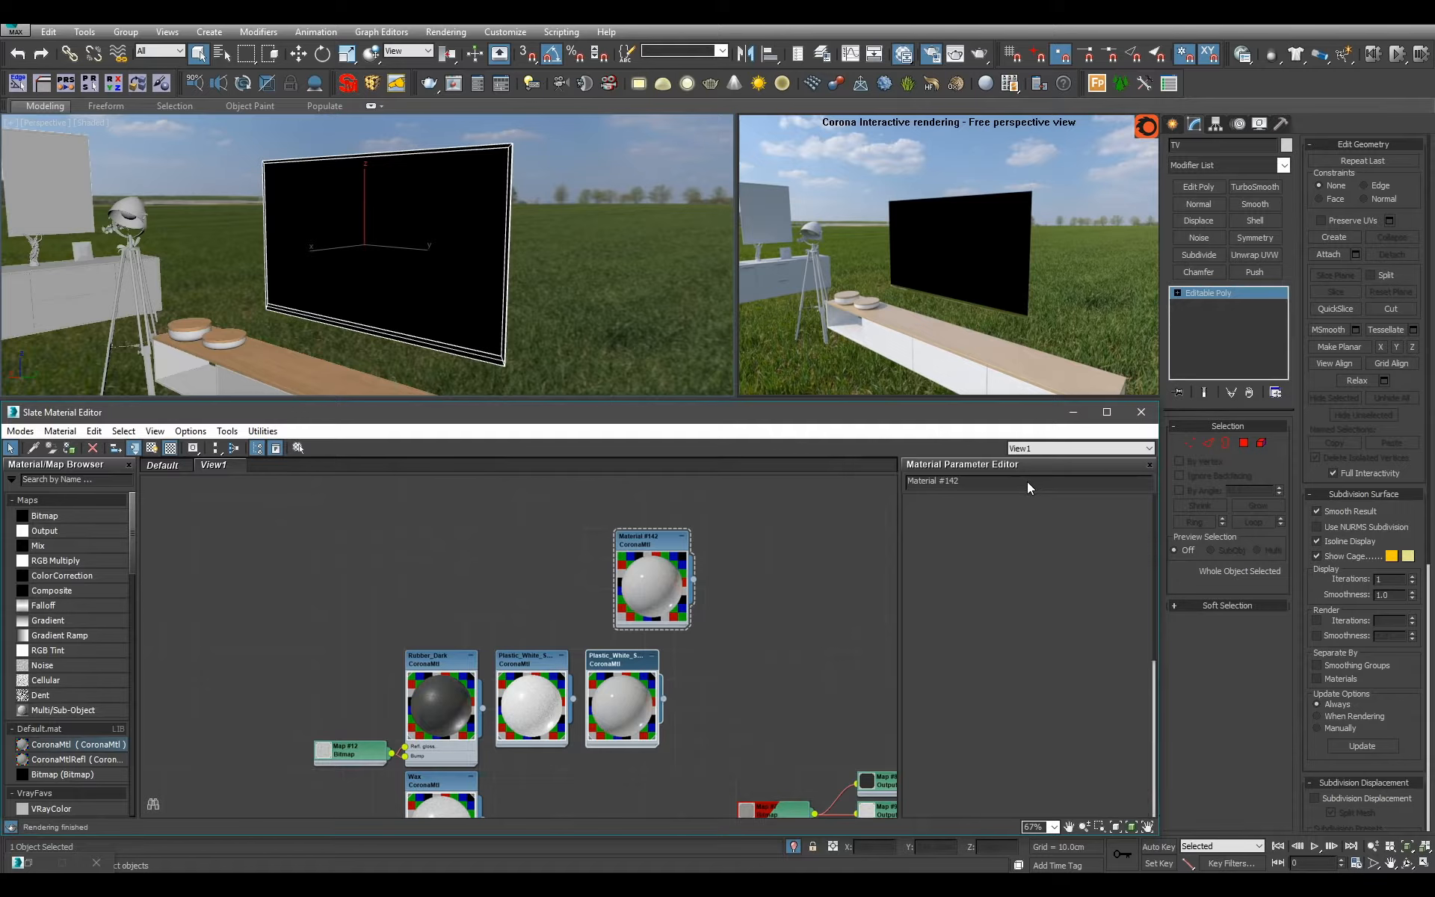
double_click(618, 661)
key(ctrl+c)
double_click(660, 538)
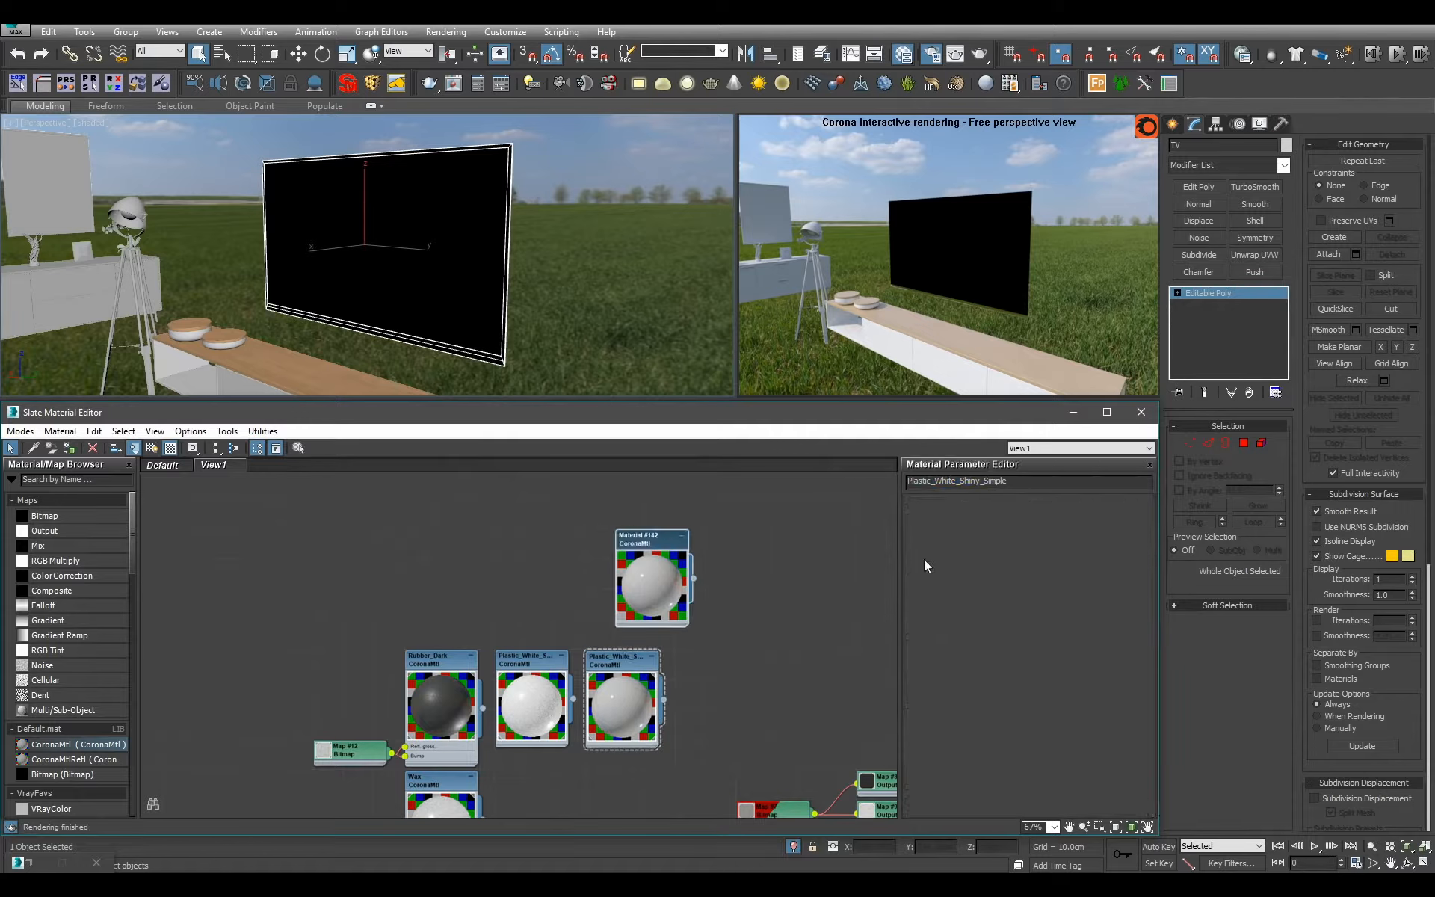
triple_click(953, 484)
key(ctrl+v)
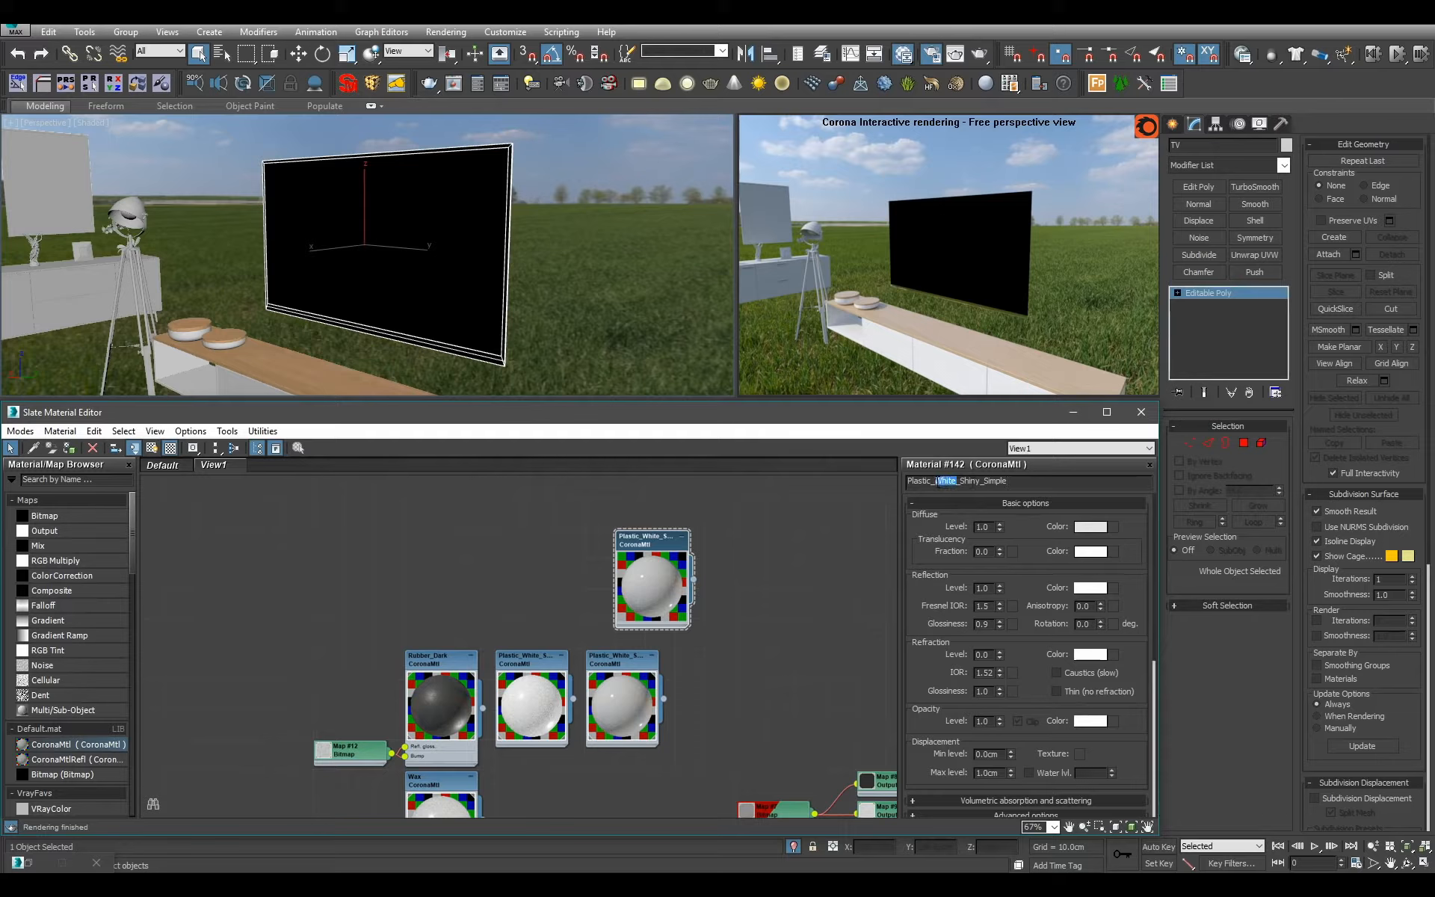
key(BackSpace)
text(Black)
key(Return)
Set the diffuse colour of Plastic_Black_Shiny_Simple to dark grey with a Value of 30.
click(1091, 527)
double_click(595, 179)
text(30)
key(Return)
click(553, 230)
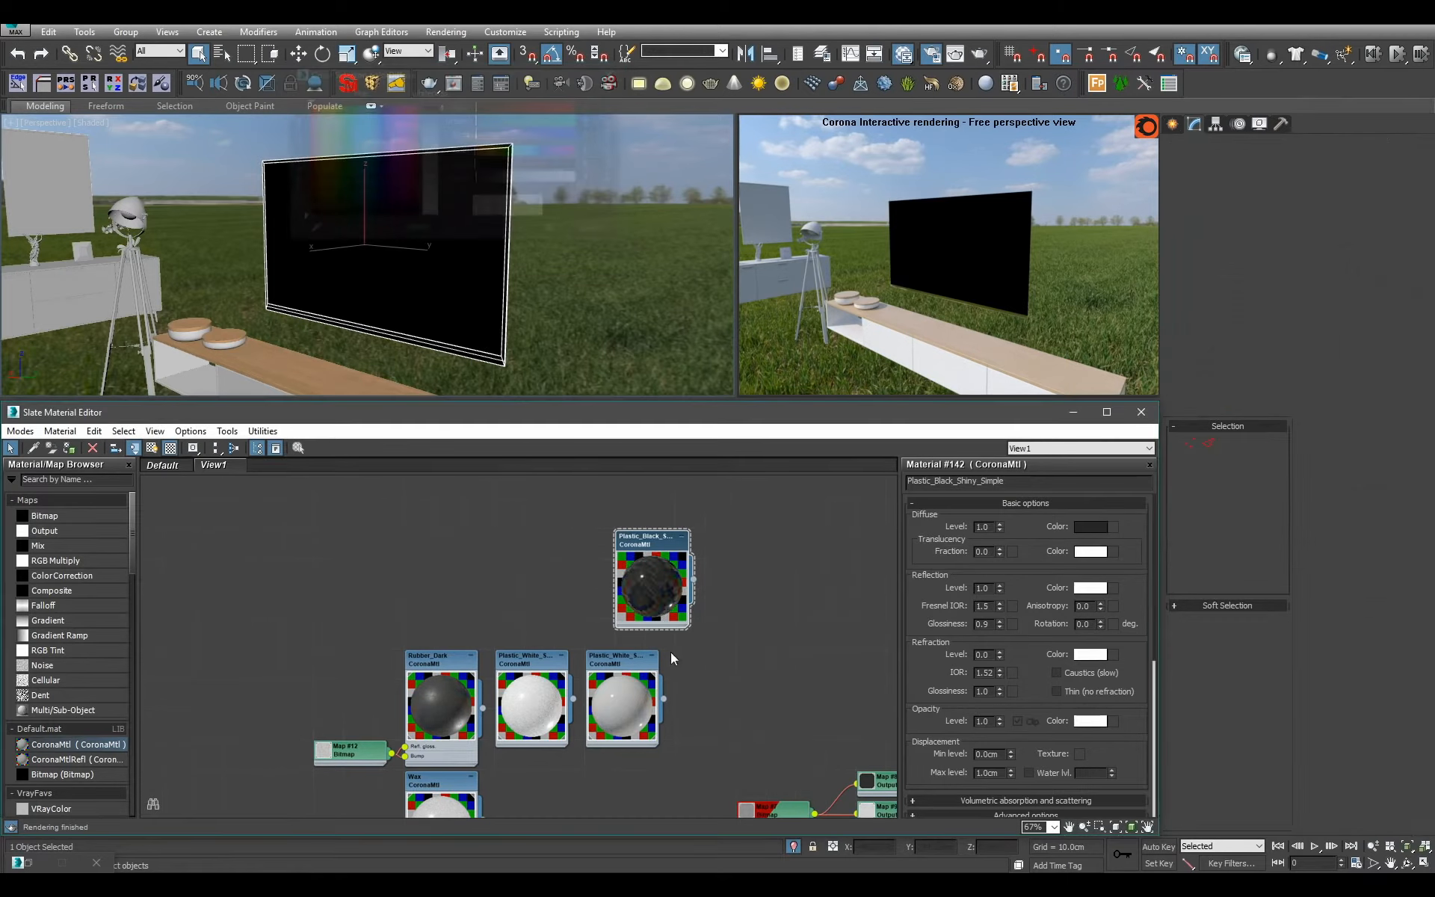
Place Plastic_Black_Shiny_Simple below Chrome, connect it to slot 2 of the TV material and view the TV from a new angle.
scroll(670, 653, down, 4)
drag(650, 617, 626, 574)
scroll(625, 574, up, 3)
middle_drag(626, 574, 636, 682)
scroll(642, 679, up, 2)
drag(658, 684, 551, 649)
drag(712, 572, 712, 573)
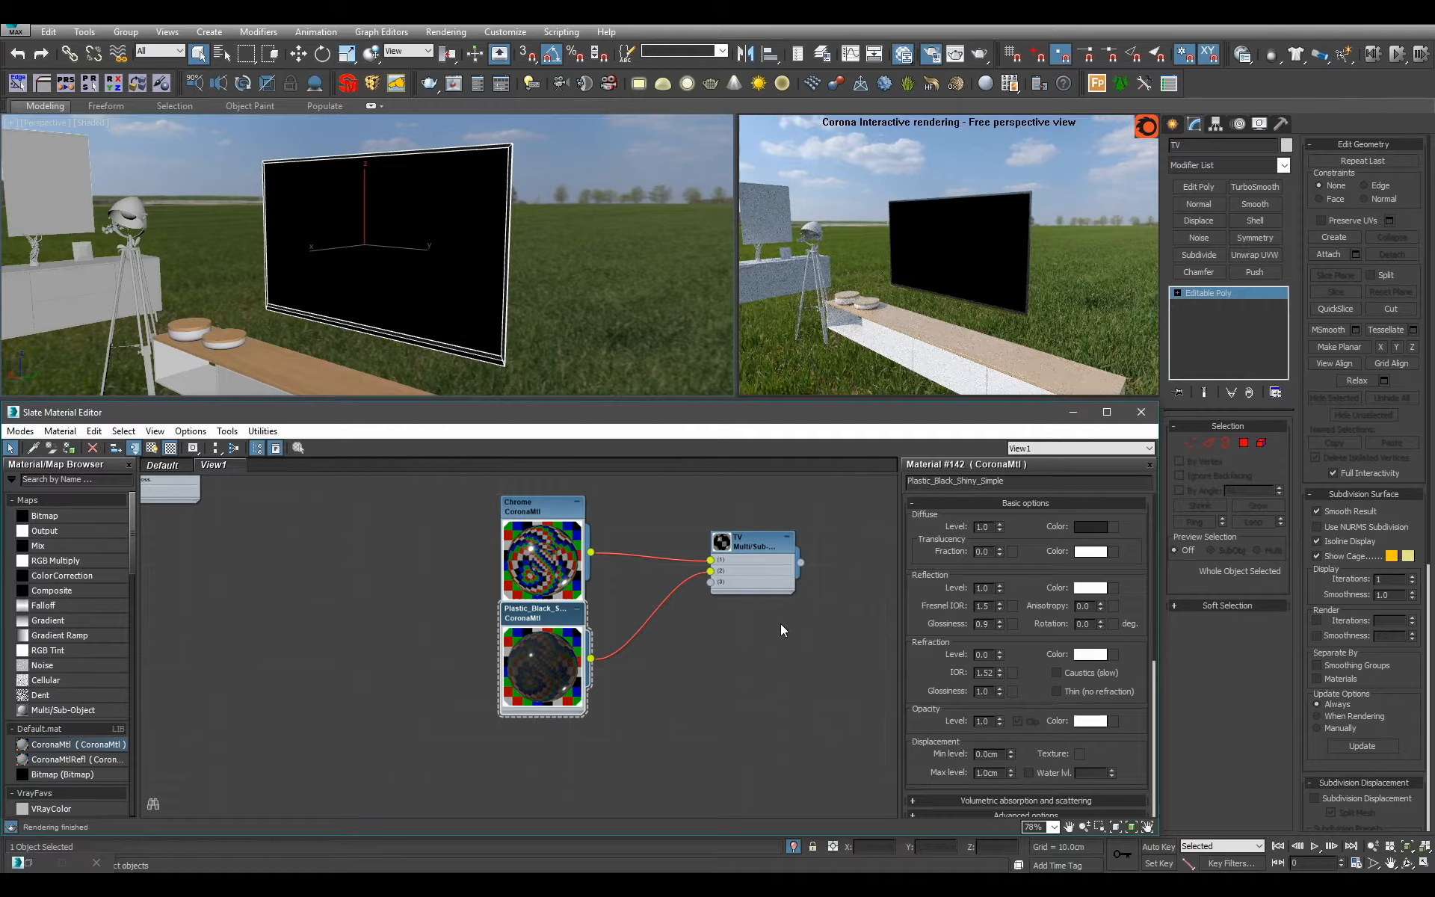
alt+middle_drag(506, 301, 531, 286)
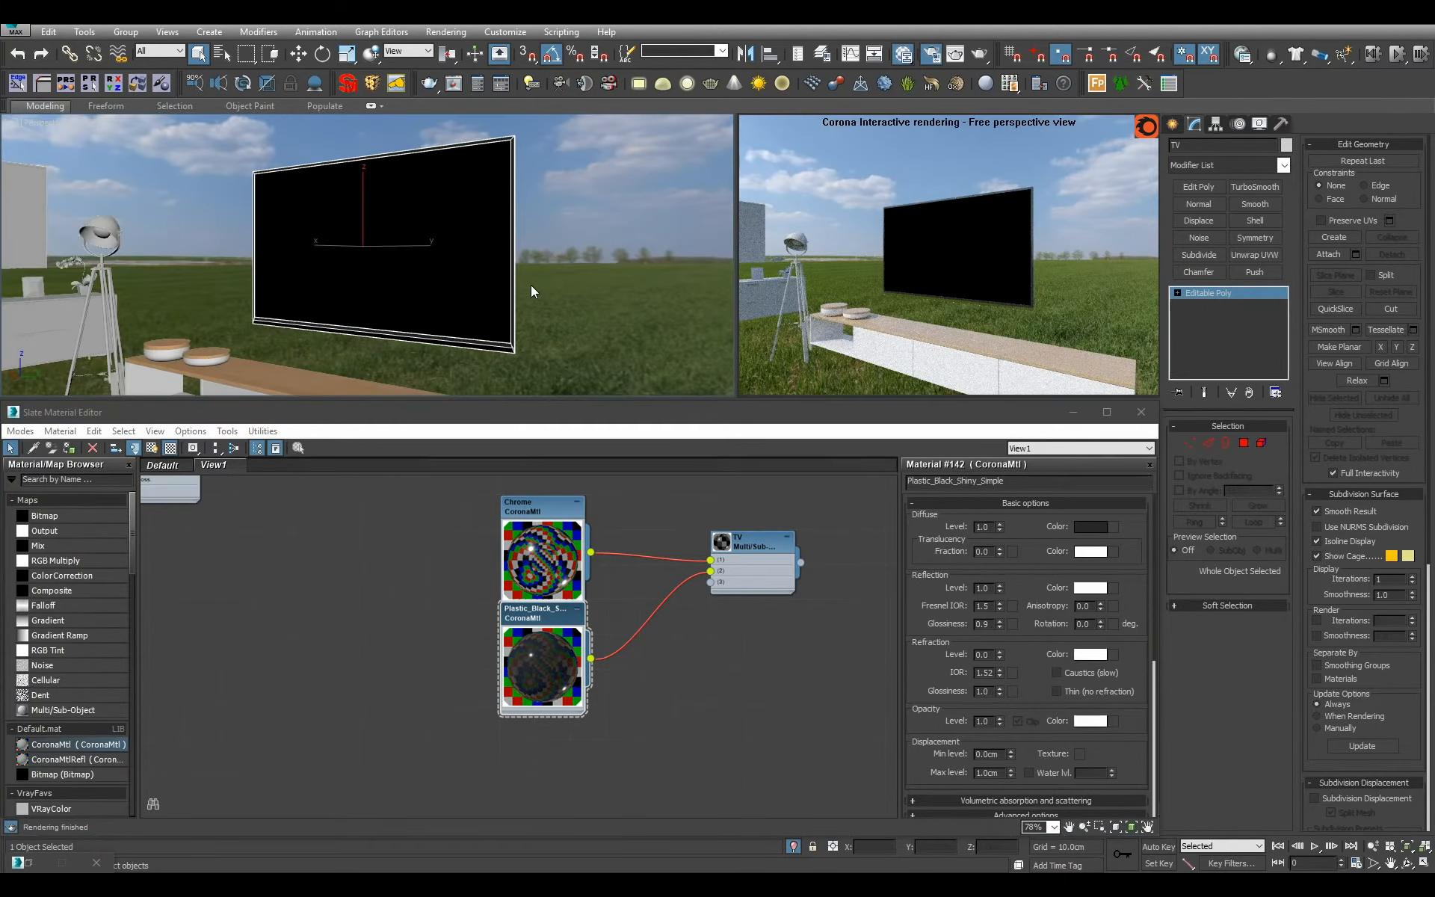
Move the TV material together with its connected child nodes to an empty area of the material view.
drag(738, 541, 738, 645)
scroll(701, 691, down, 2)
middle_drag(702, 692, 628, 721)
scroll(672, 706, down, 5)
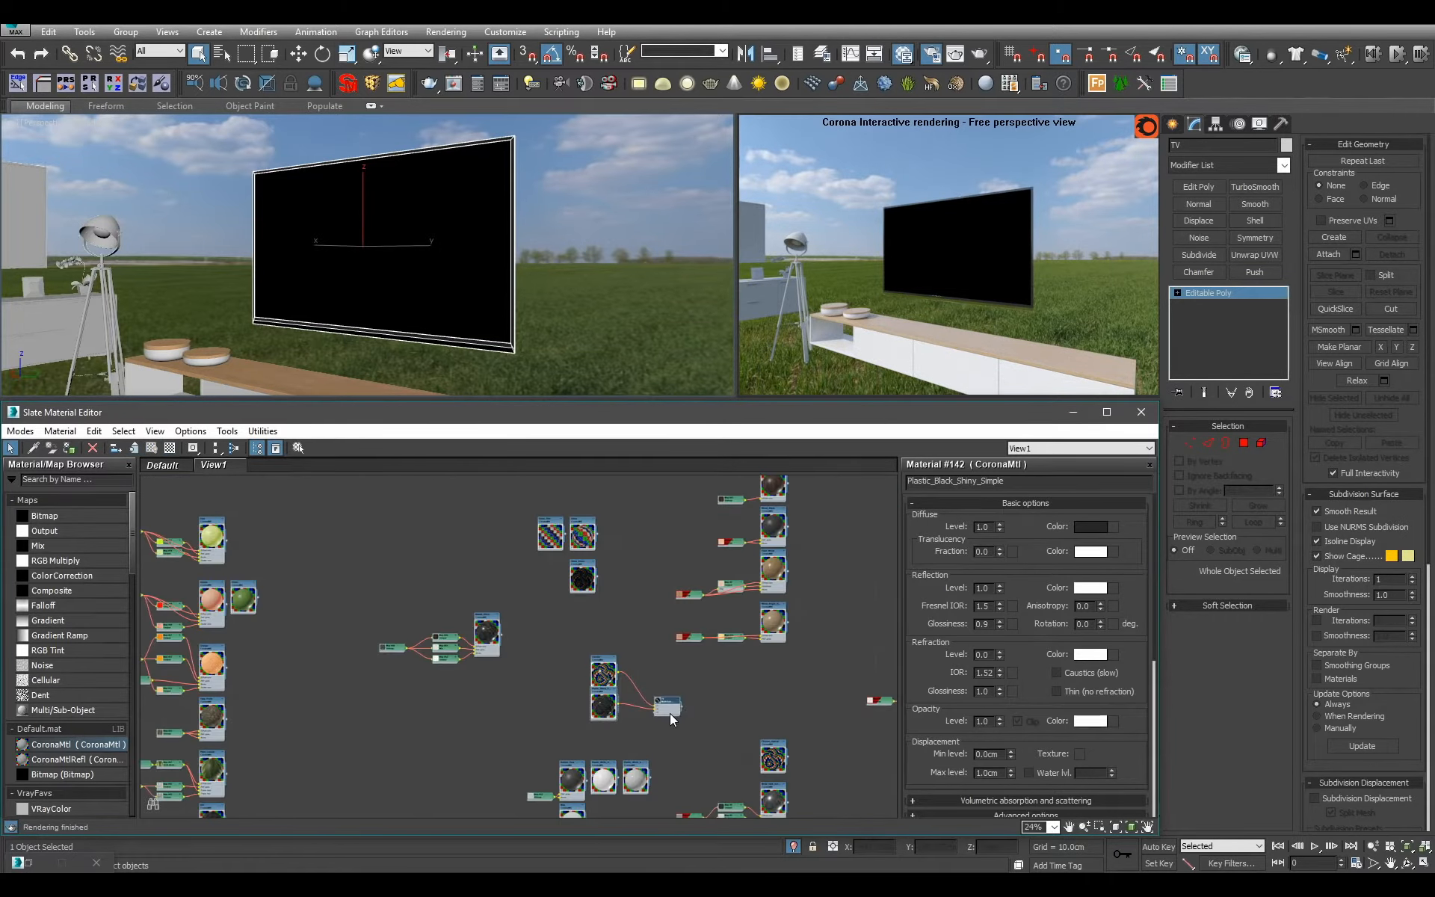
drag(670, 713, 378, 521)
key(c)
middle_drag(378, 521, 583, 743)
scroll(583, 743, up, 2)
drag(583, 743, 383, 556)
middle_drag(393, 562, 604, 643)
scroll(604, 643, up, 4)
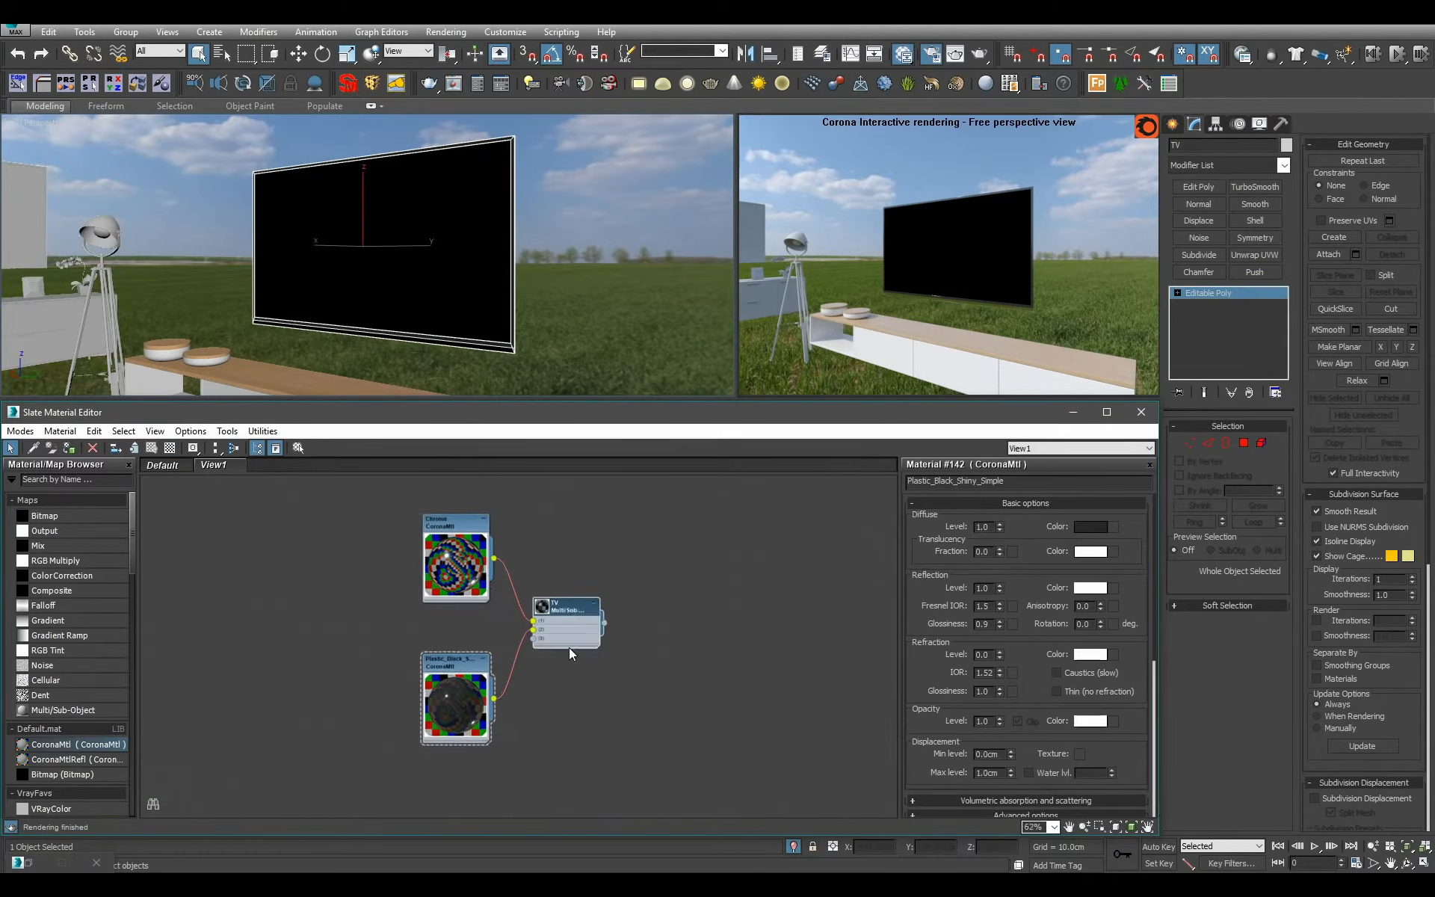
Move the Plastic_Black_Shiny_Simple node closer beneath the Chrome node.
drag(456, 699, 456, 634)
scroll(537, 656, down, 1)
drag(567, 630, 551, 540)
key(c)
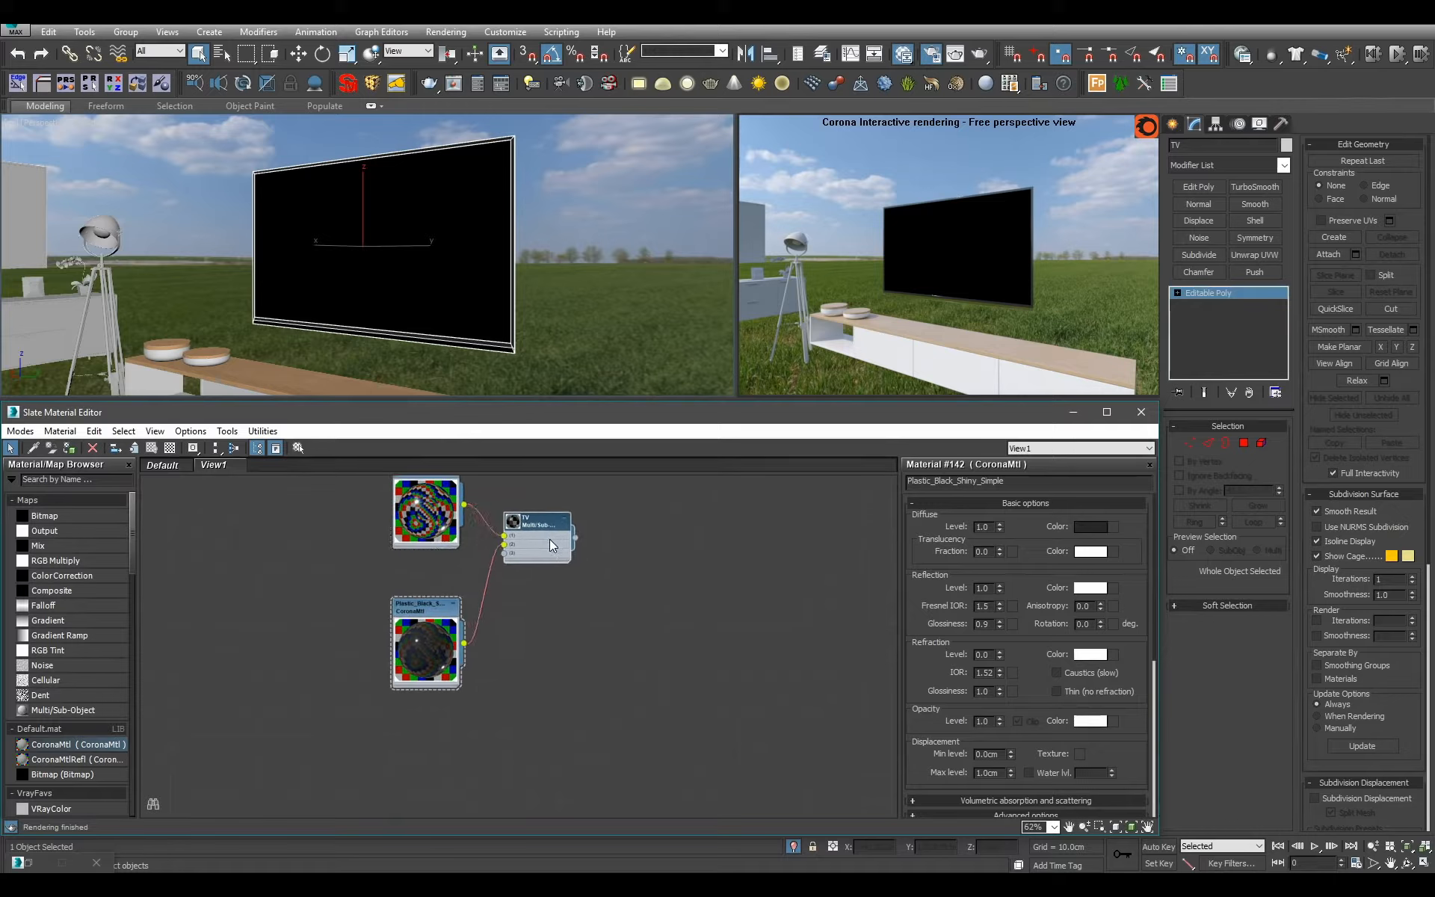
drag(435, 610, 435, 583)
middle_drag(528, 631, 518, 585)
scroll(518, 585, down, 1)
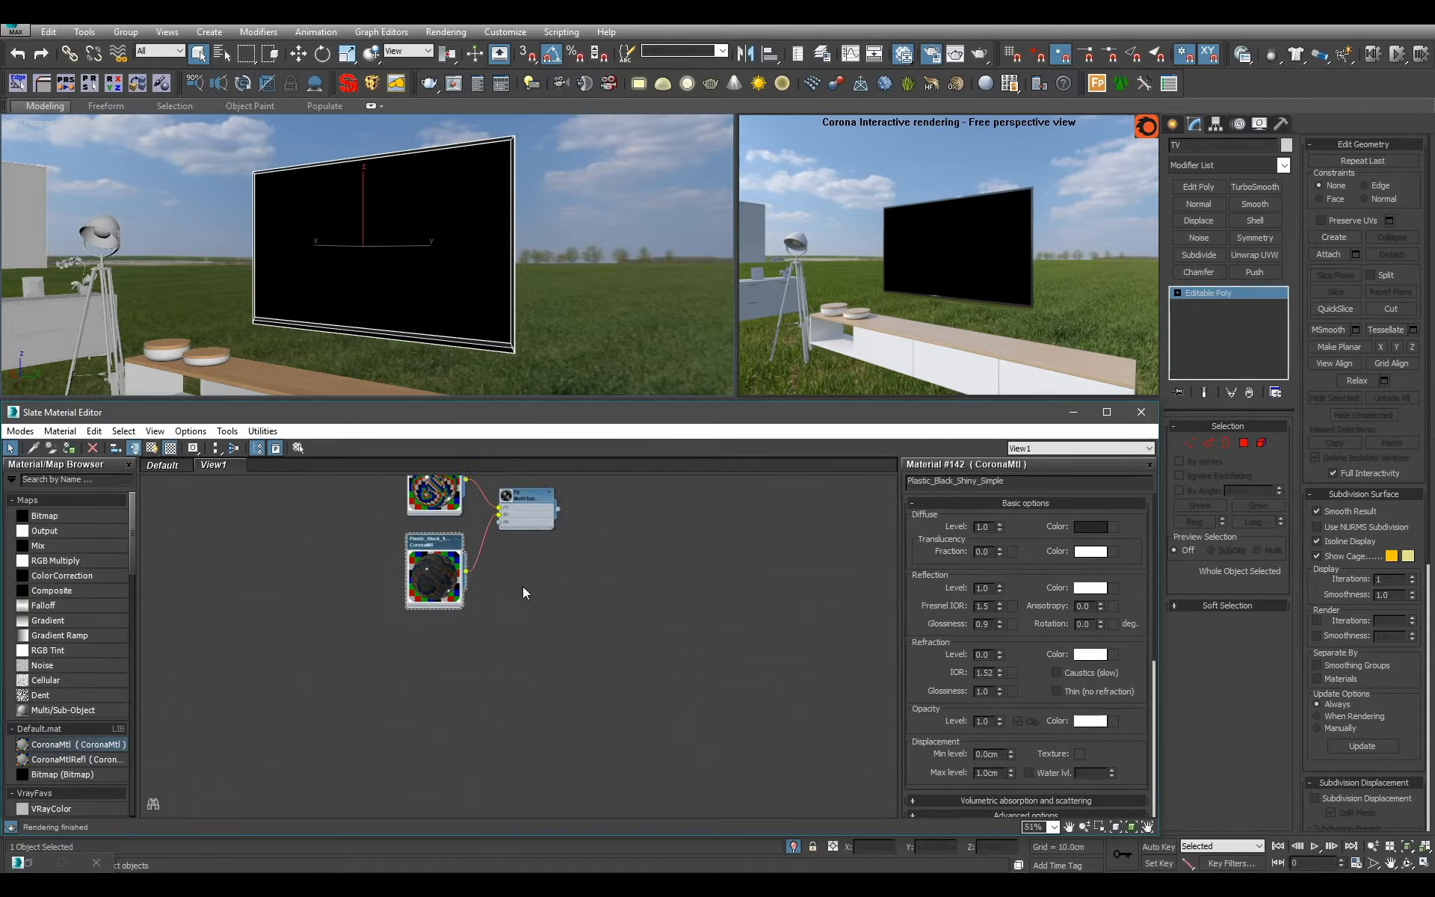
Find CoronaLayeredMtl and add it to the material view near the TV node, without its default base material.
click(98, 478)
text(coronalya)
drag(56, 497, 644, 625)
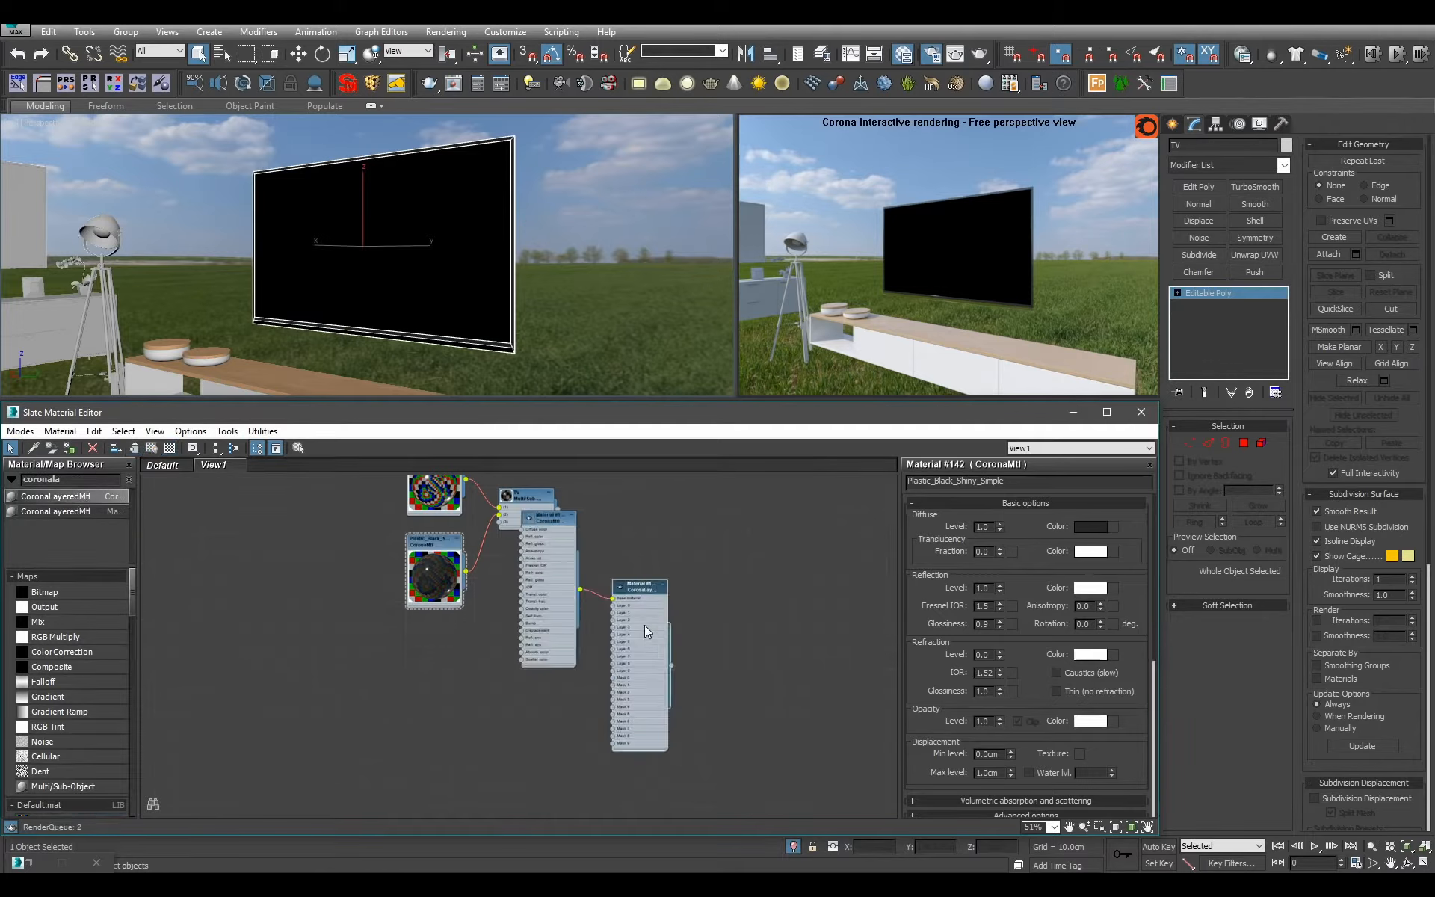
scroll(661, 627, down, 6)
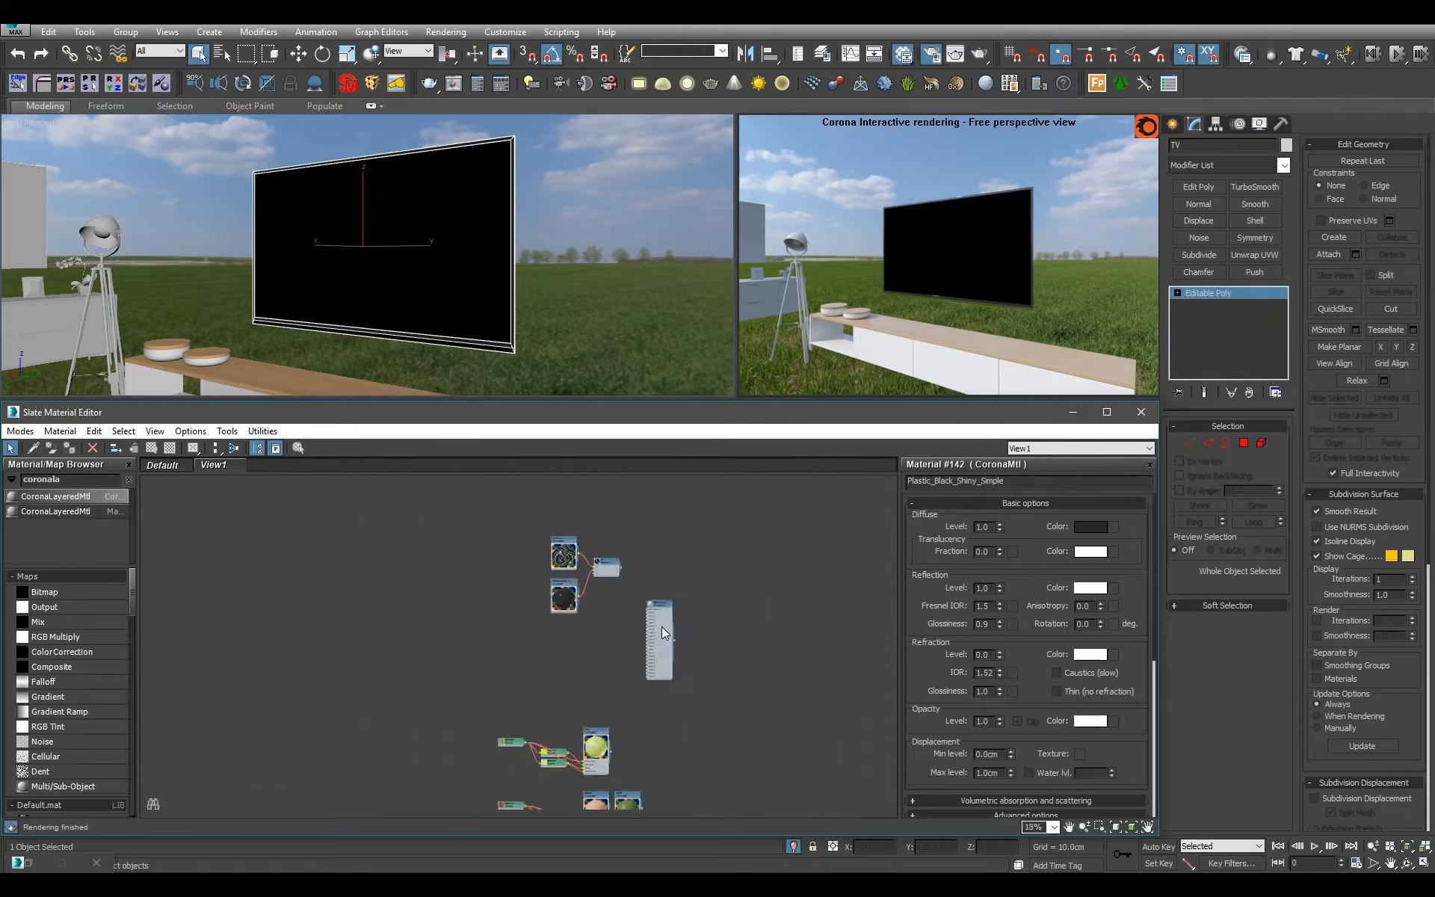
scroll(661, 643, down, 4)
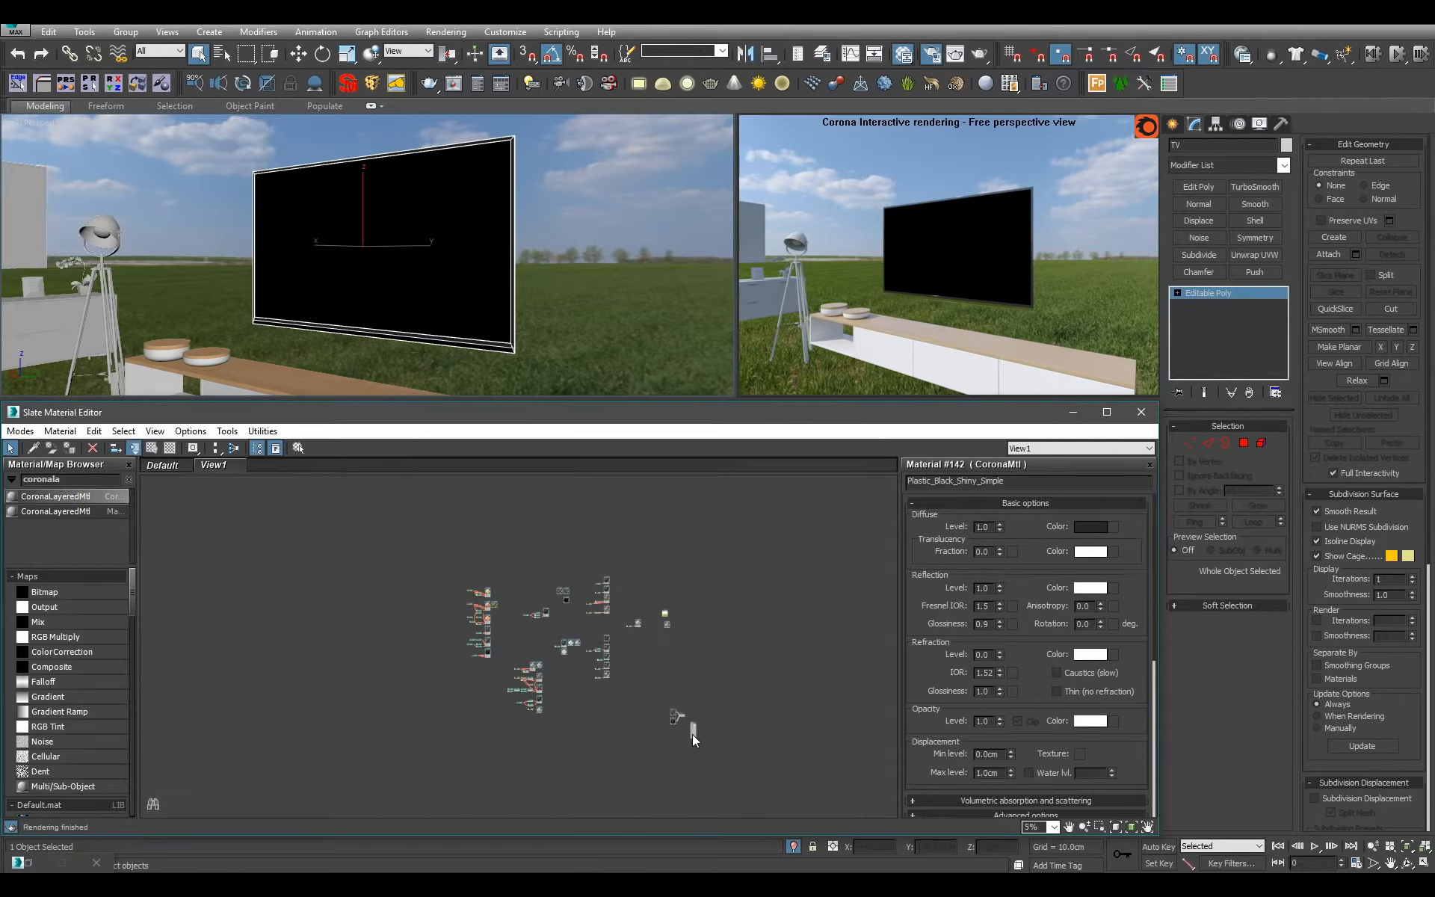
scroll(625, 709, up, 12)
double_click(598, 688)
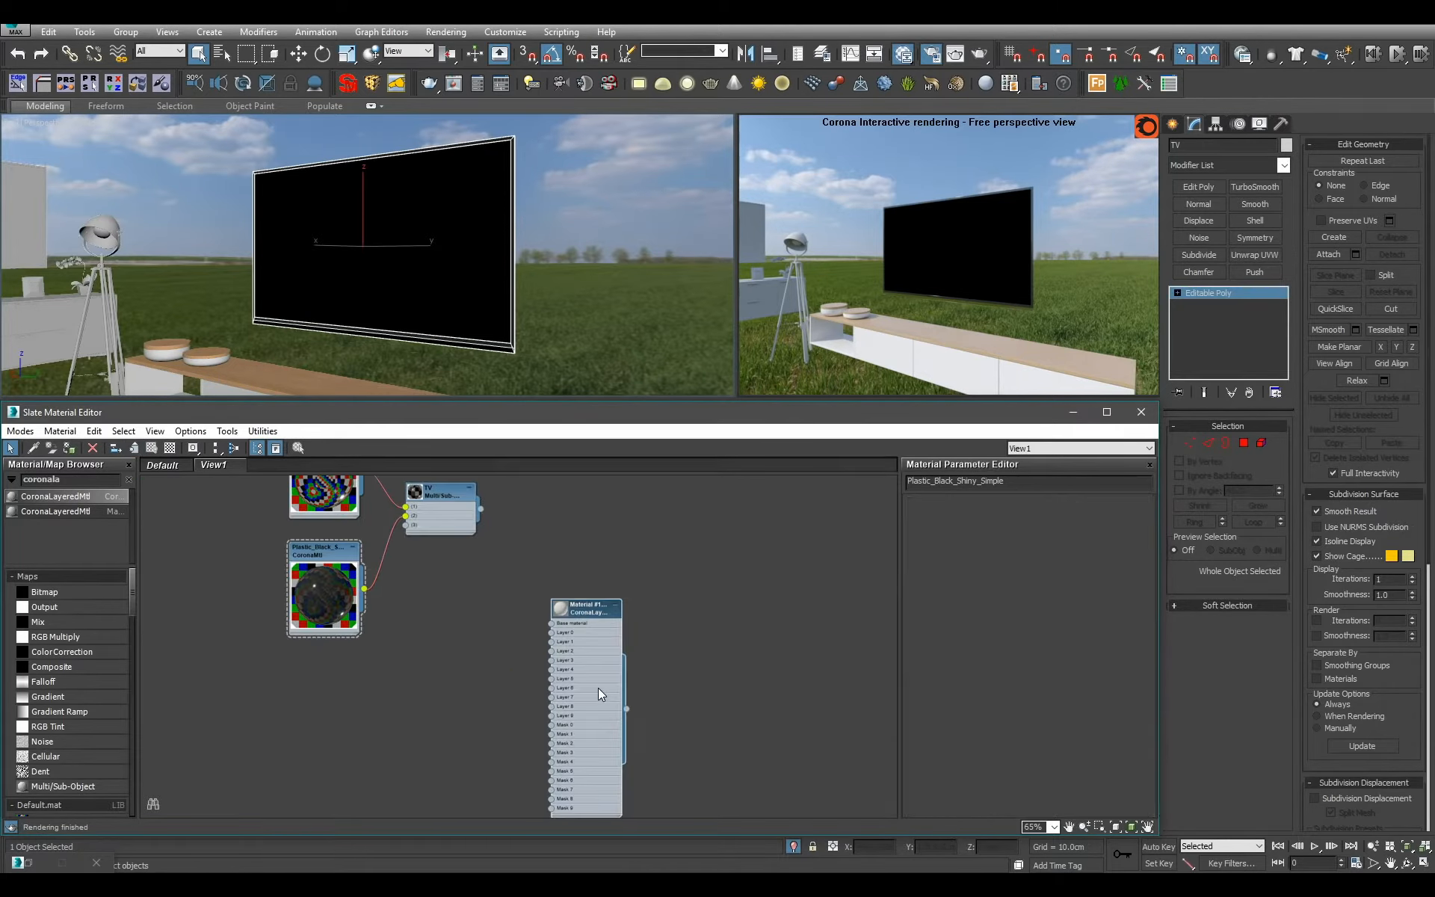
Move the layered material node up so it sits level with the TV node.
middle_drag(556, 622, 572, 687)
drag(623, 728, 622, 613)
scroll(653, 667, up, 3)
middle_drag(564, 594, 494, 615)
scroll(695, 659, down, 1)
scroll(686, 674, down, 4)
scroll(490, 616, up, 3)
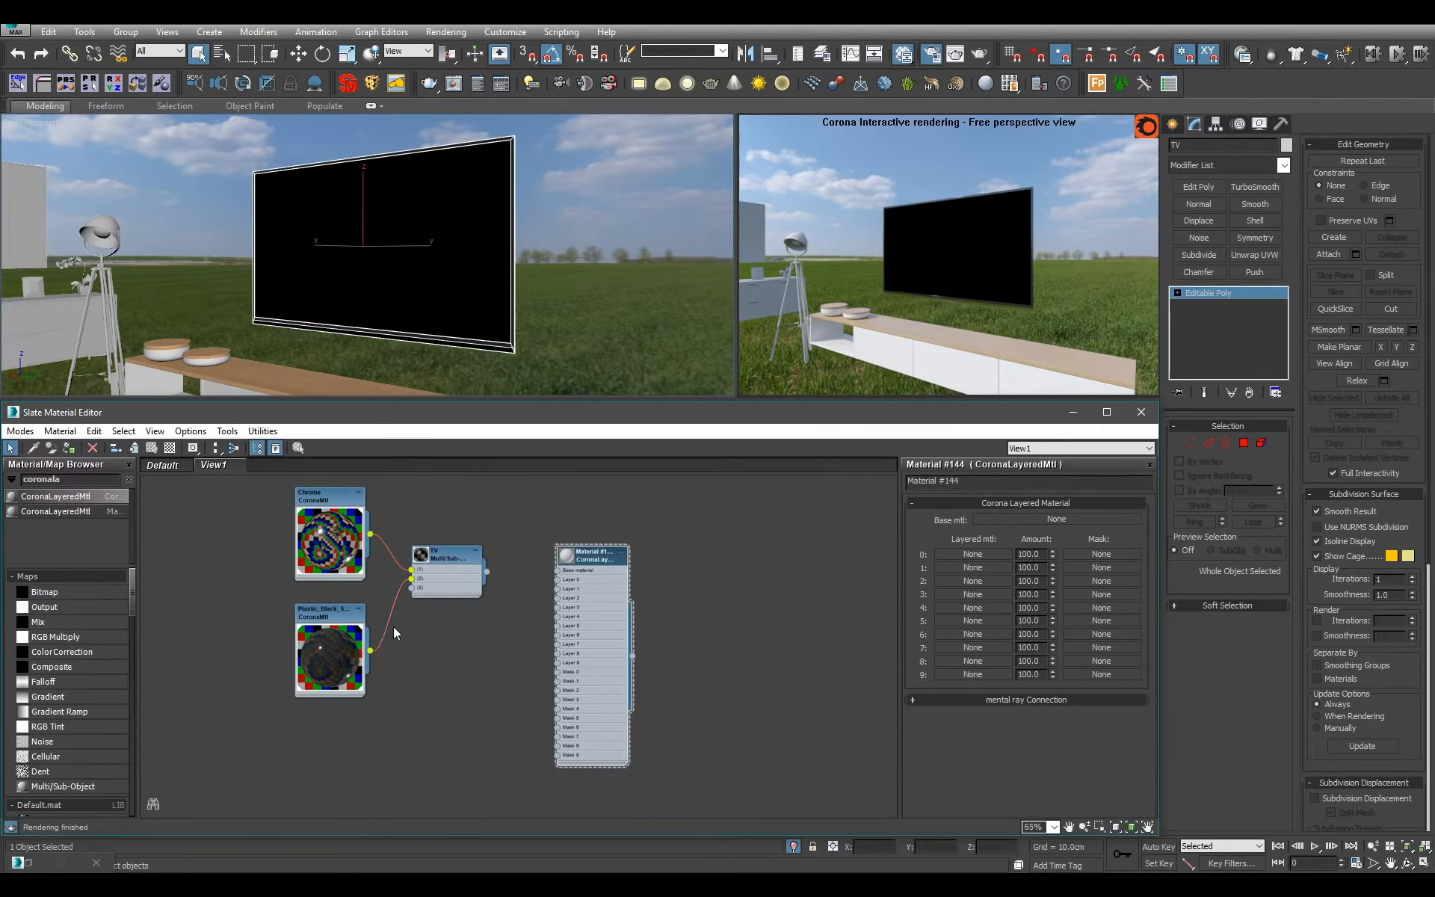
Add a new CoronaMtl below the TV node and connect it to slot 3 of the TV material.
mouse_move(133, 608)
mouse_down()
mouse_move(141, 641)
mouse_move(138, 622)
mouse_up()
drag(83, 766, 473, 670)
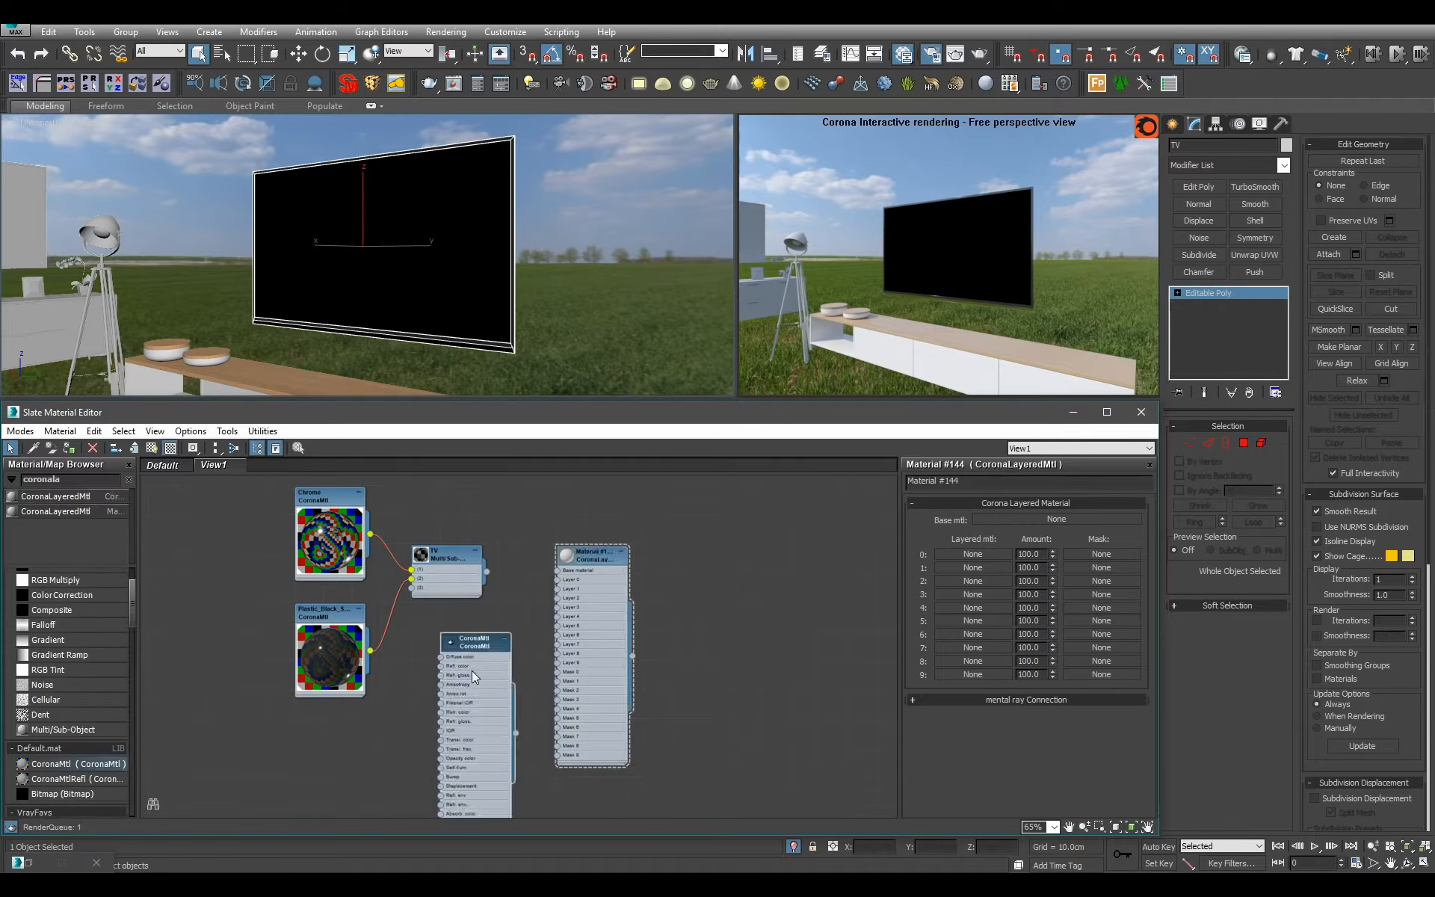
double_click(509, 698)
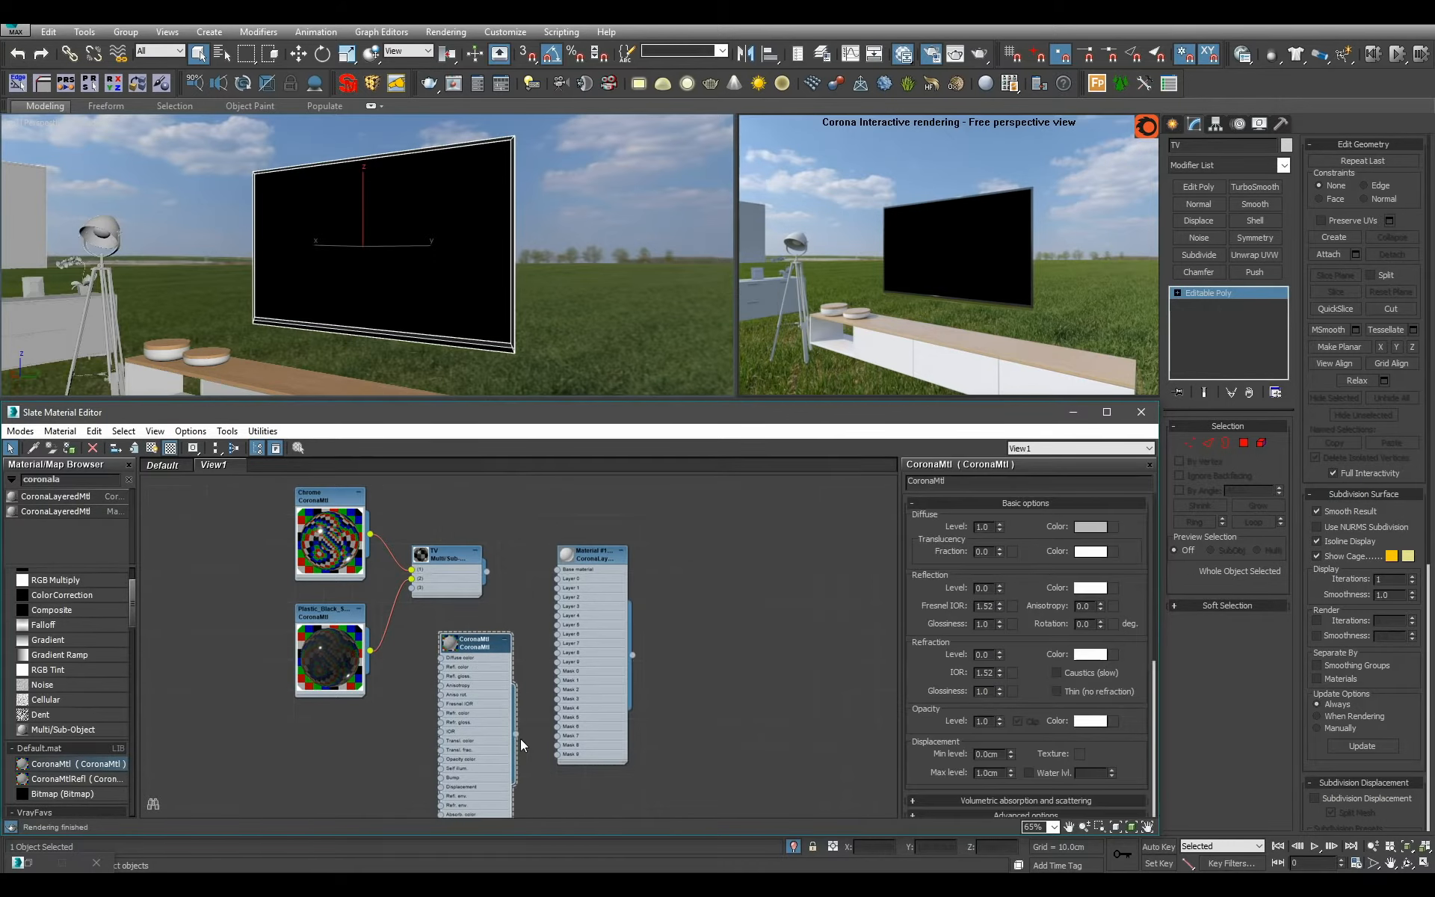
drag(516, 734, 412, 587)
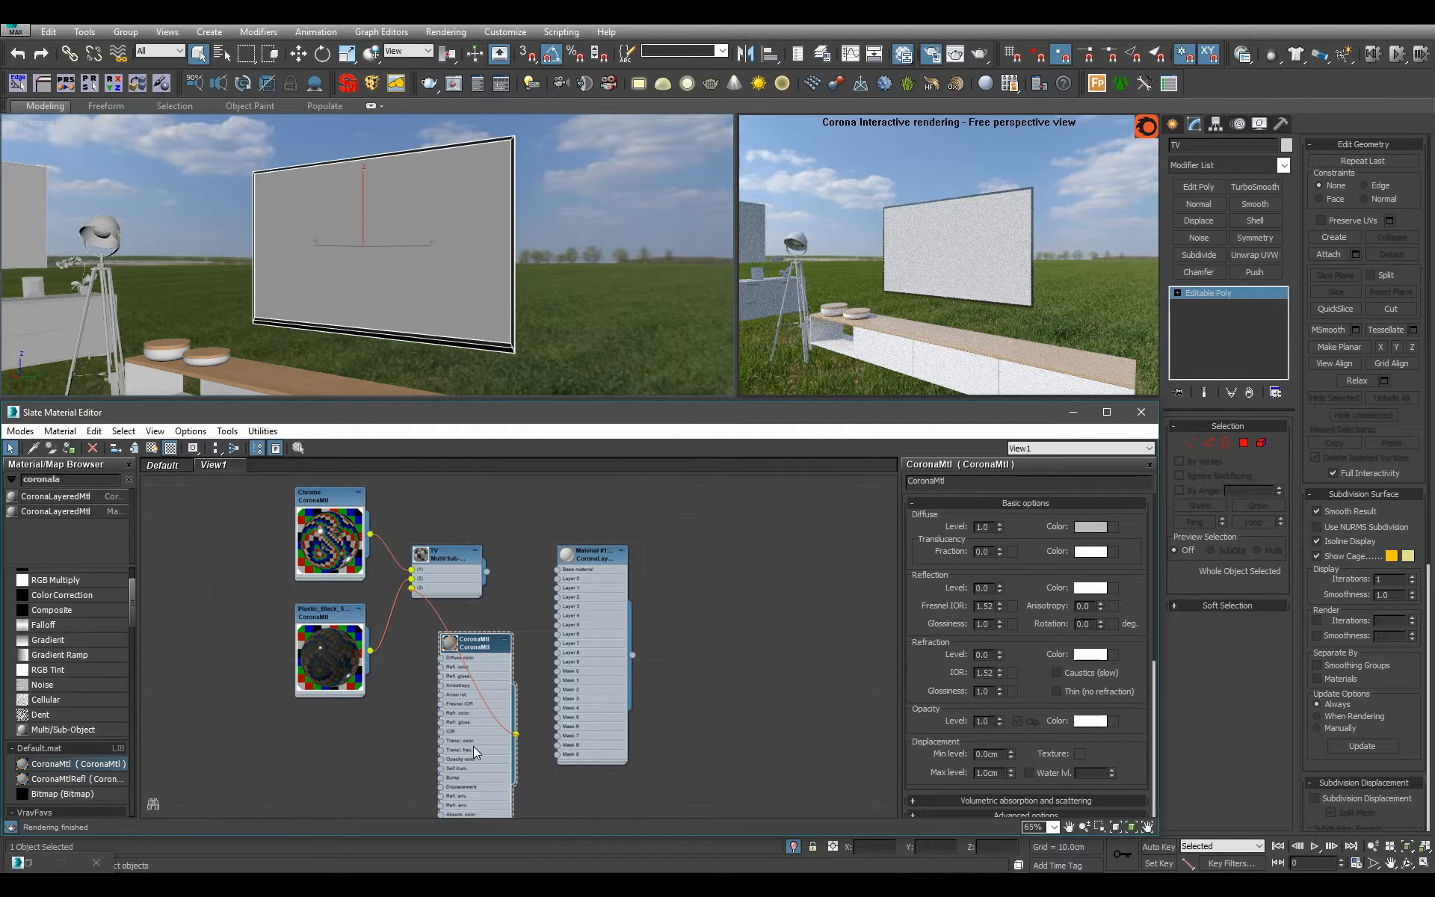
Set the new CoronaMtl's diffuse level to 0 and its reflection colour to pale green (173, 255, 223).
right_click(999, 530)
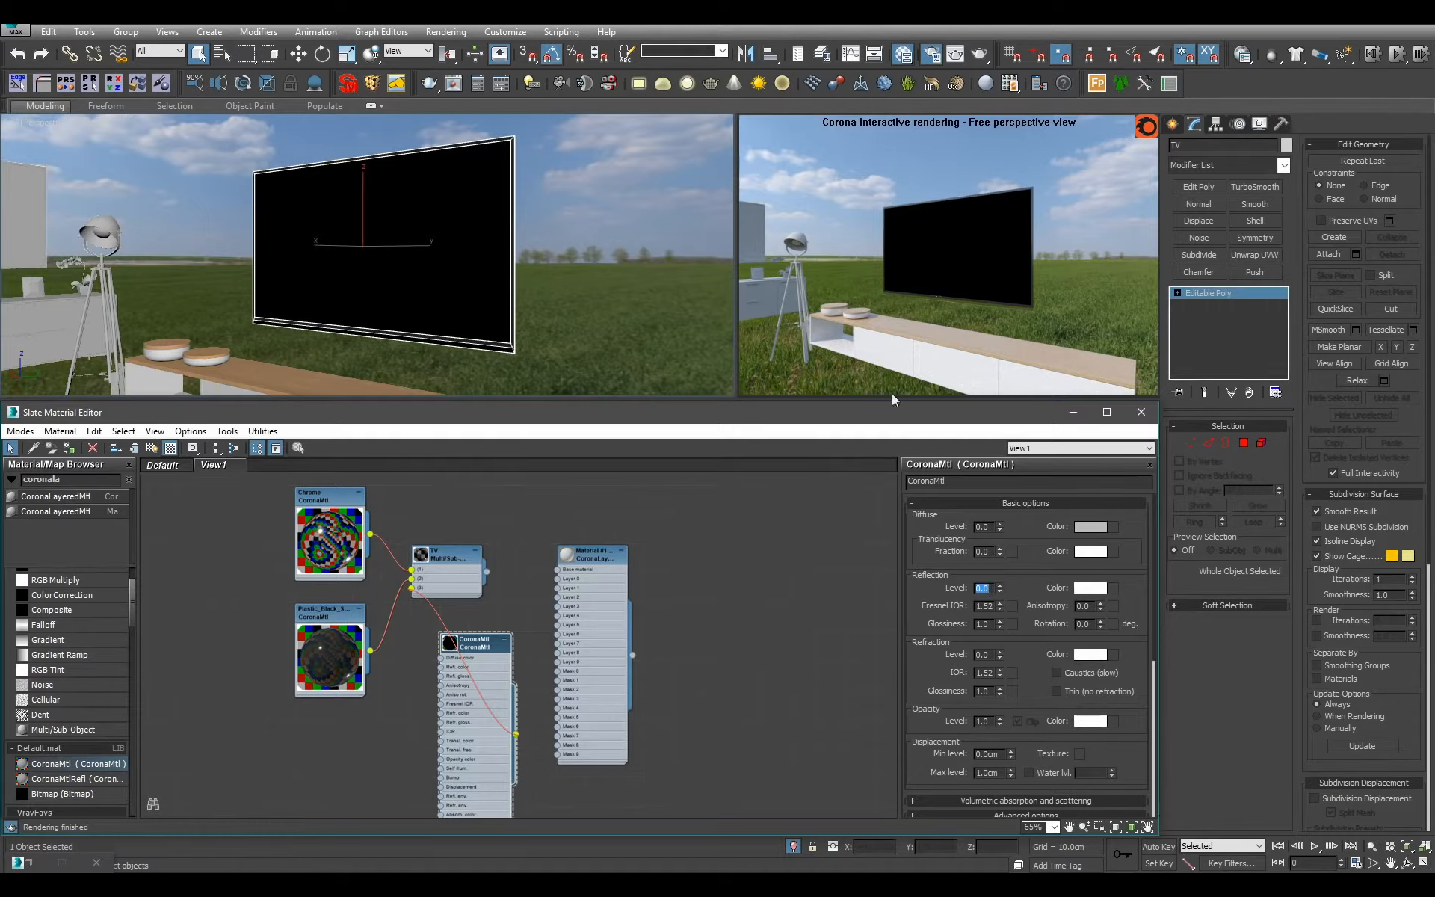
drag(524, 154, 520, 154)
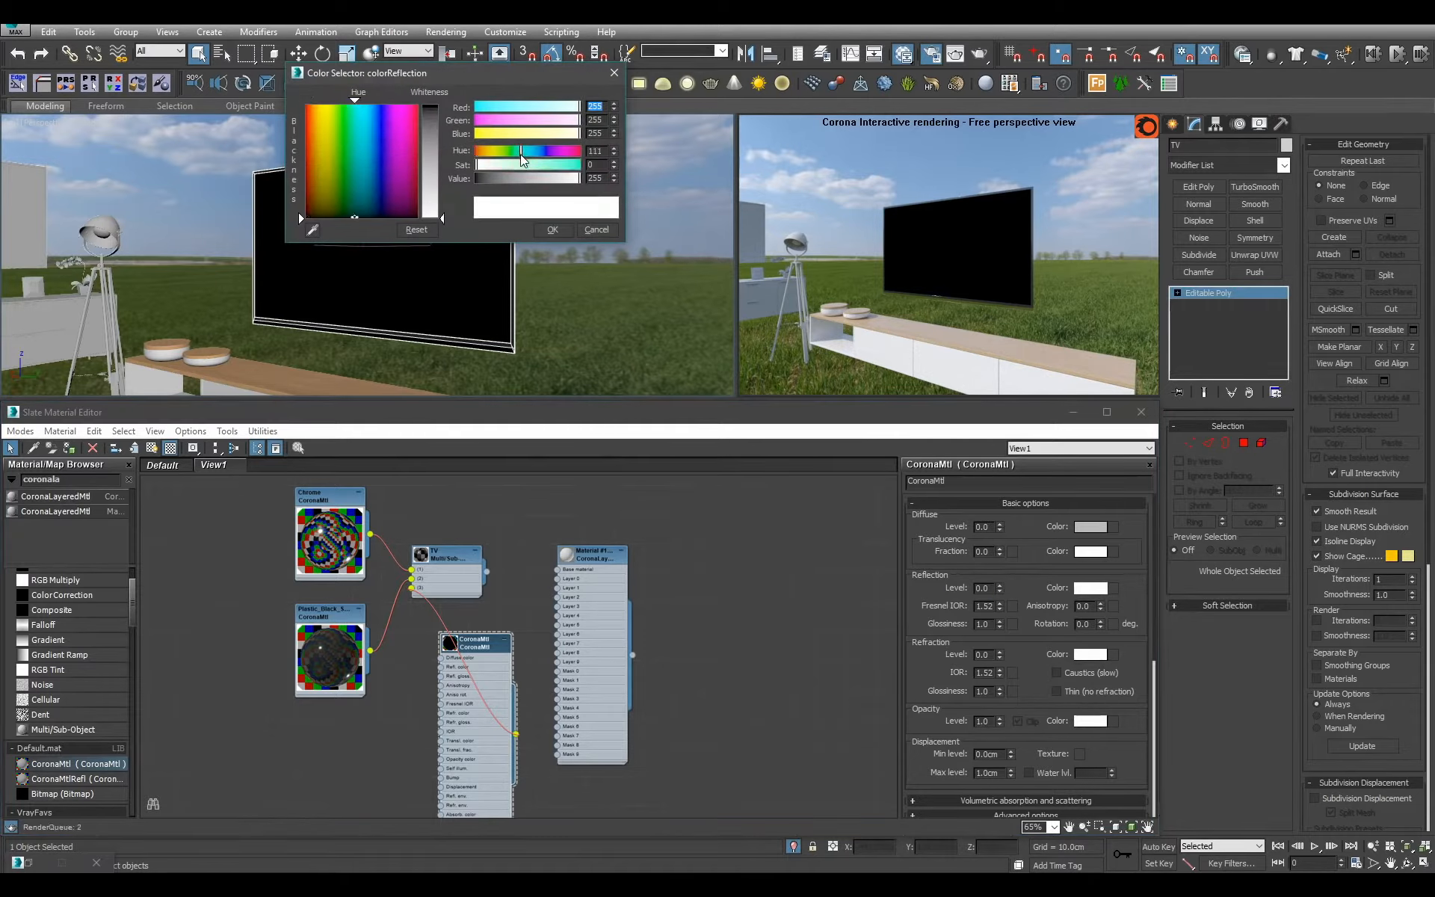
click(510, 164)
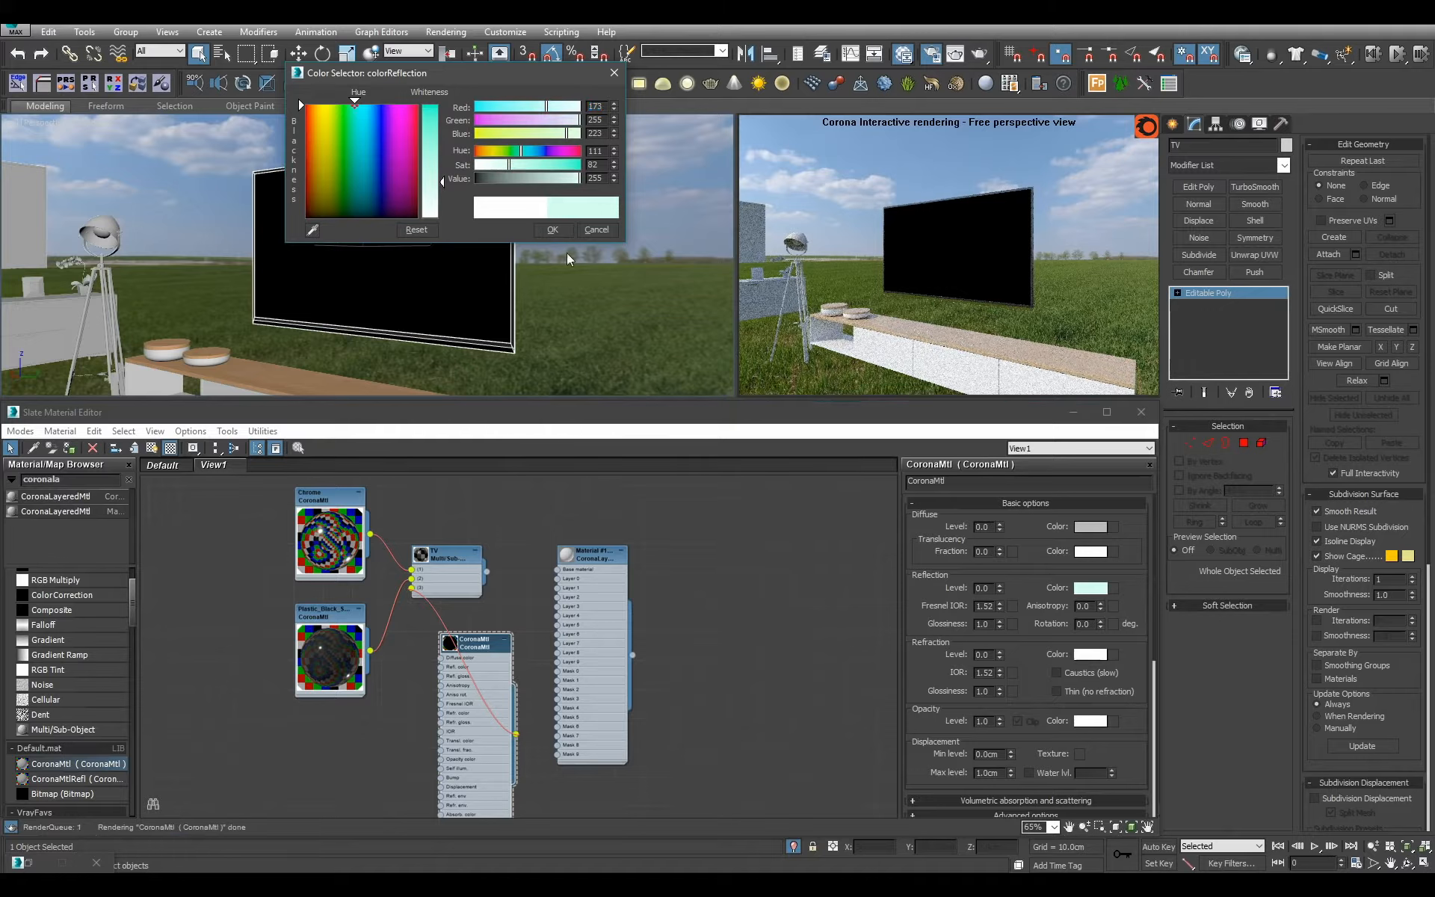
click(552, 229)
Set the new CoronaMtl's reflection level to 1 and its reflection glossiness to 0.5.
click(980, 588)
text(1)
key(Return)
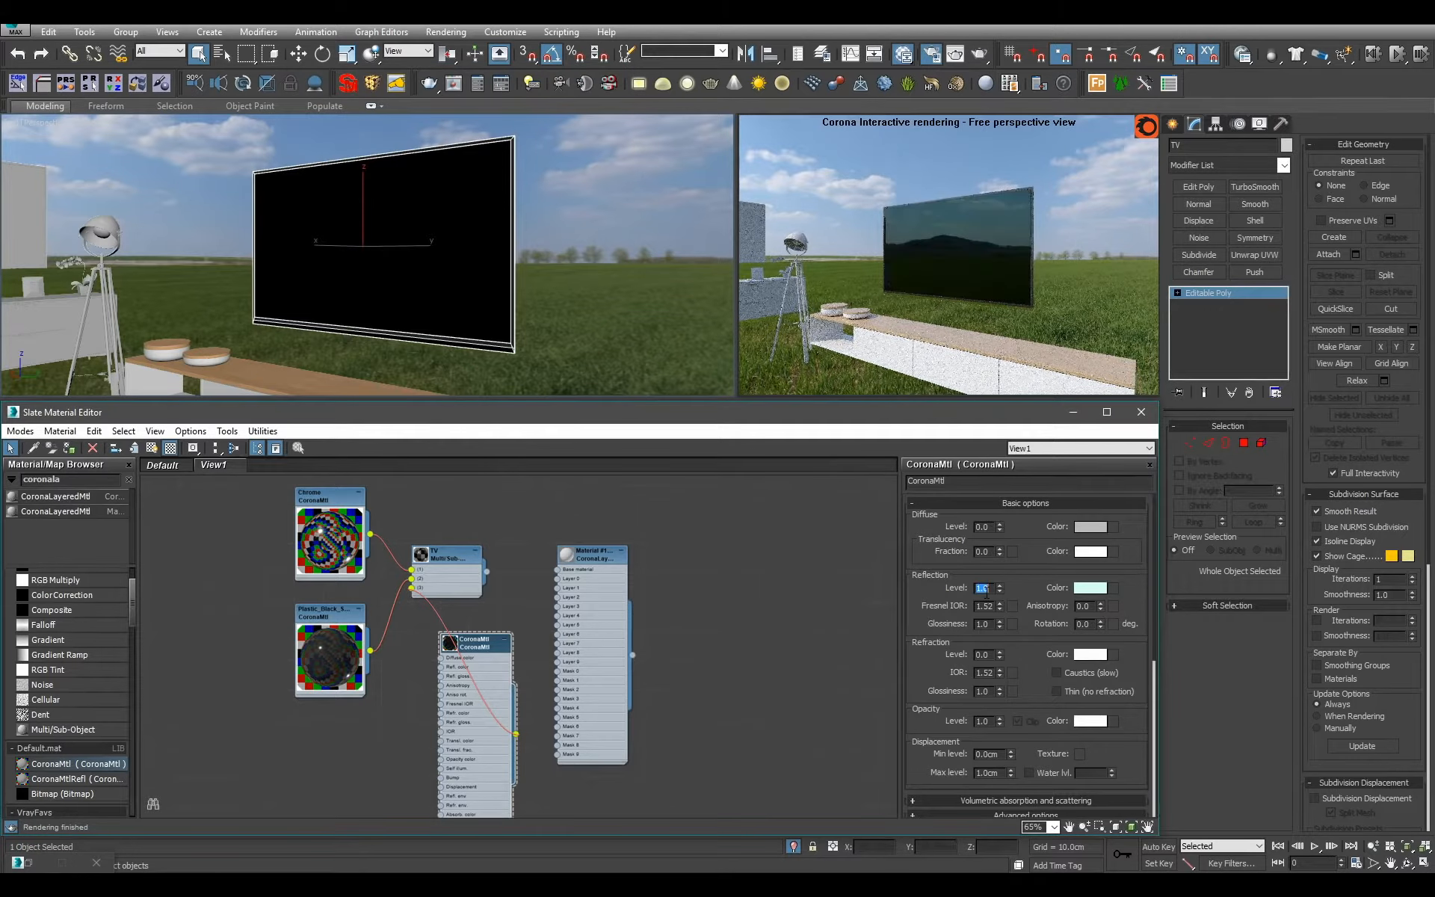
double_click(989, 626)
text(.5)
key(Return)
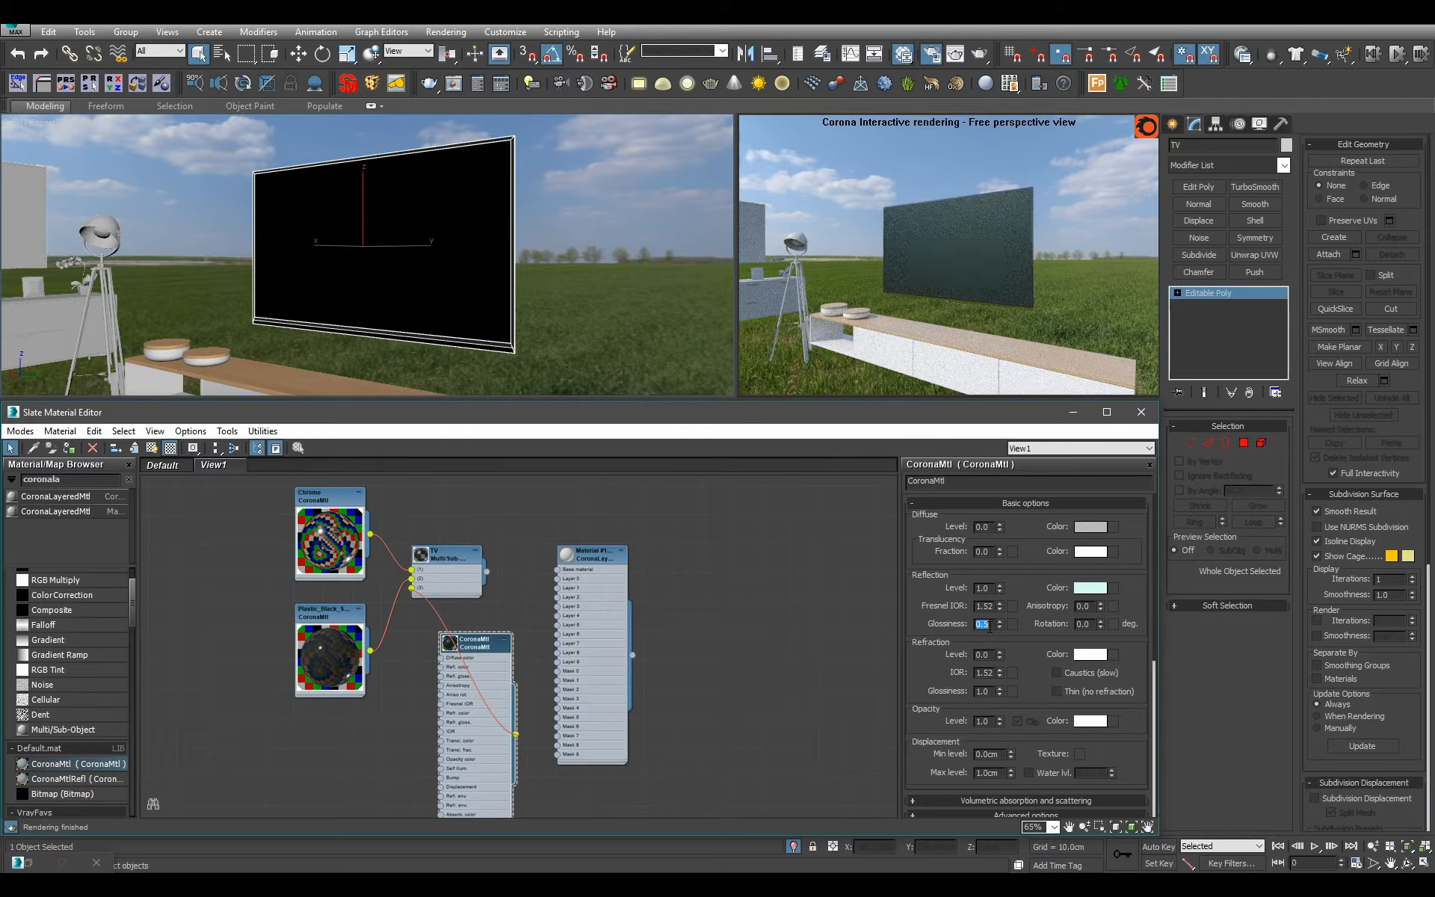
Connect the new CoronaMtl to the layered material's Base material and name it TV_Screen_Base.
alt+middle_drag(485, 270, 471, 262)
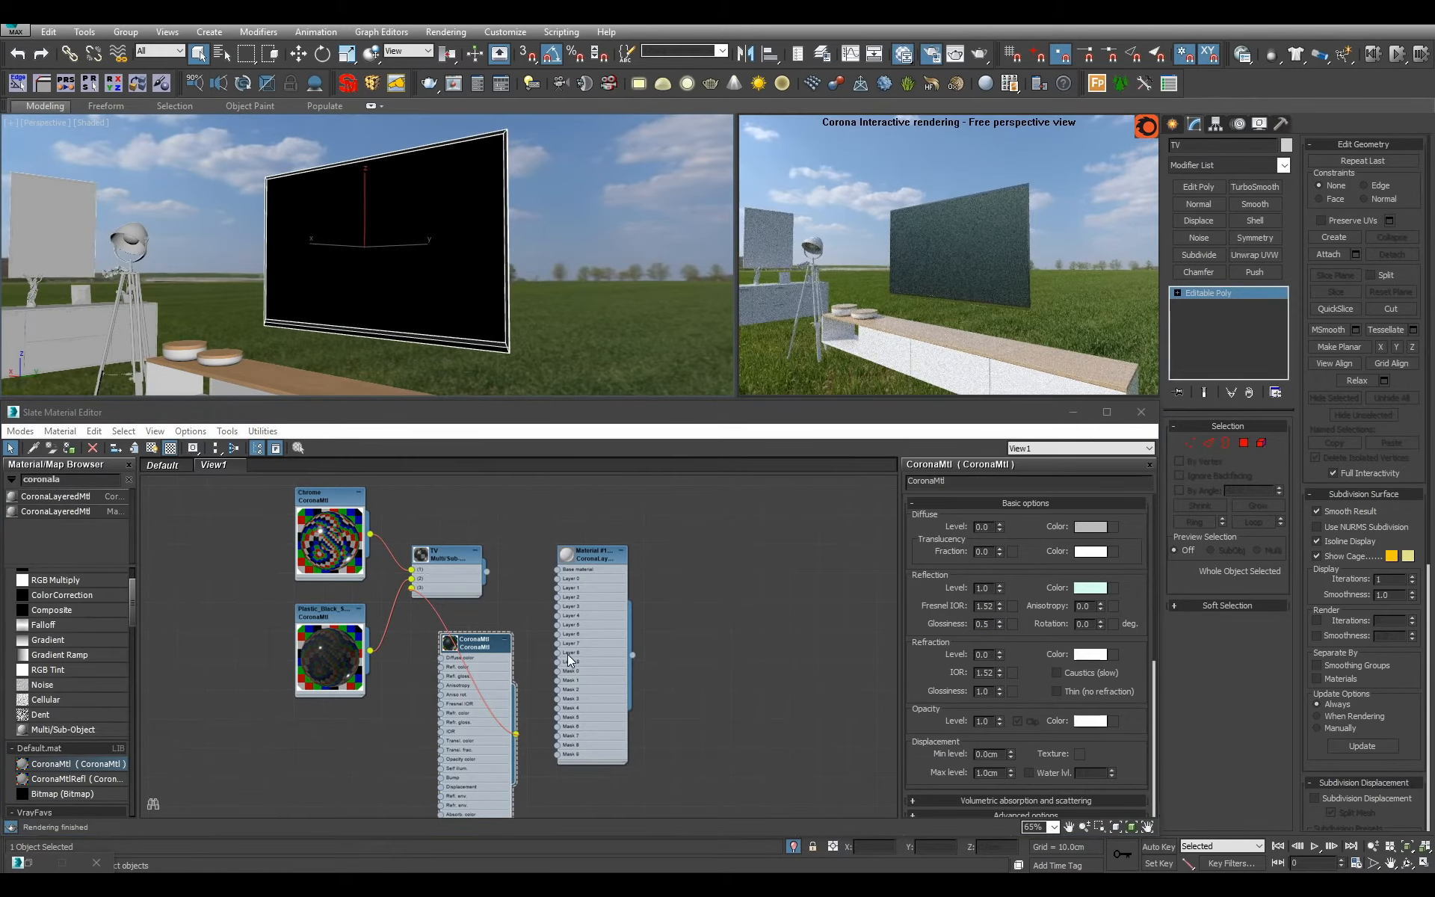
drag(516, 733, 559, 569)
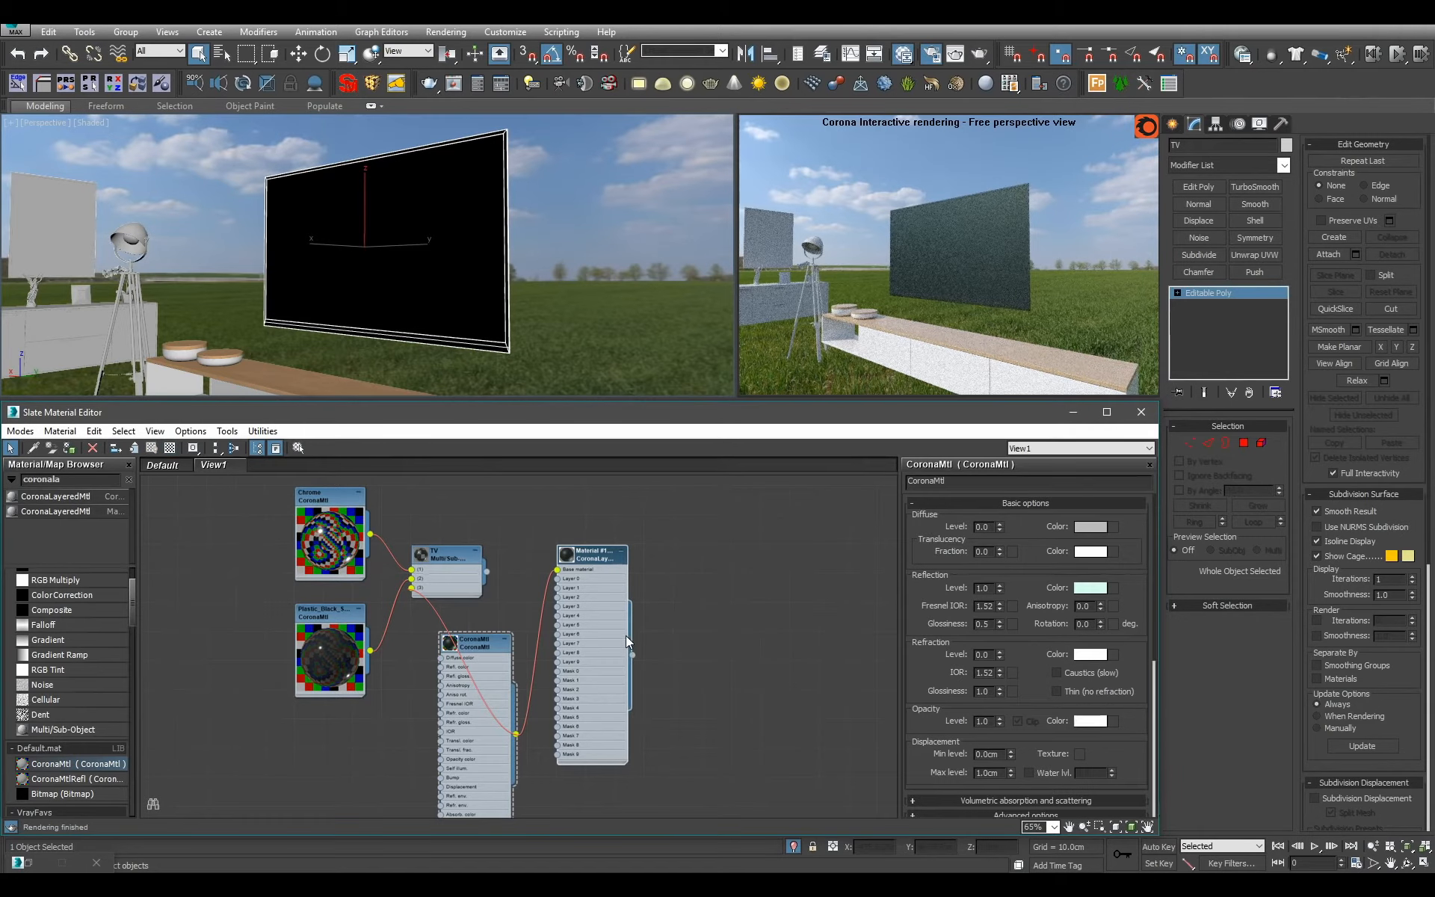
double_click(1016, 480)
text(TV)
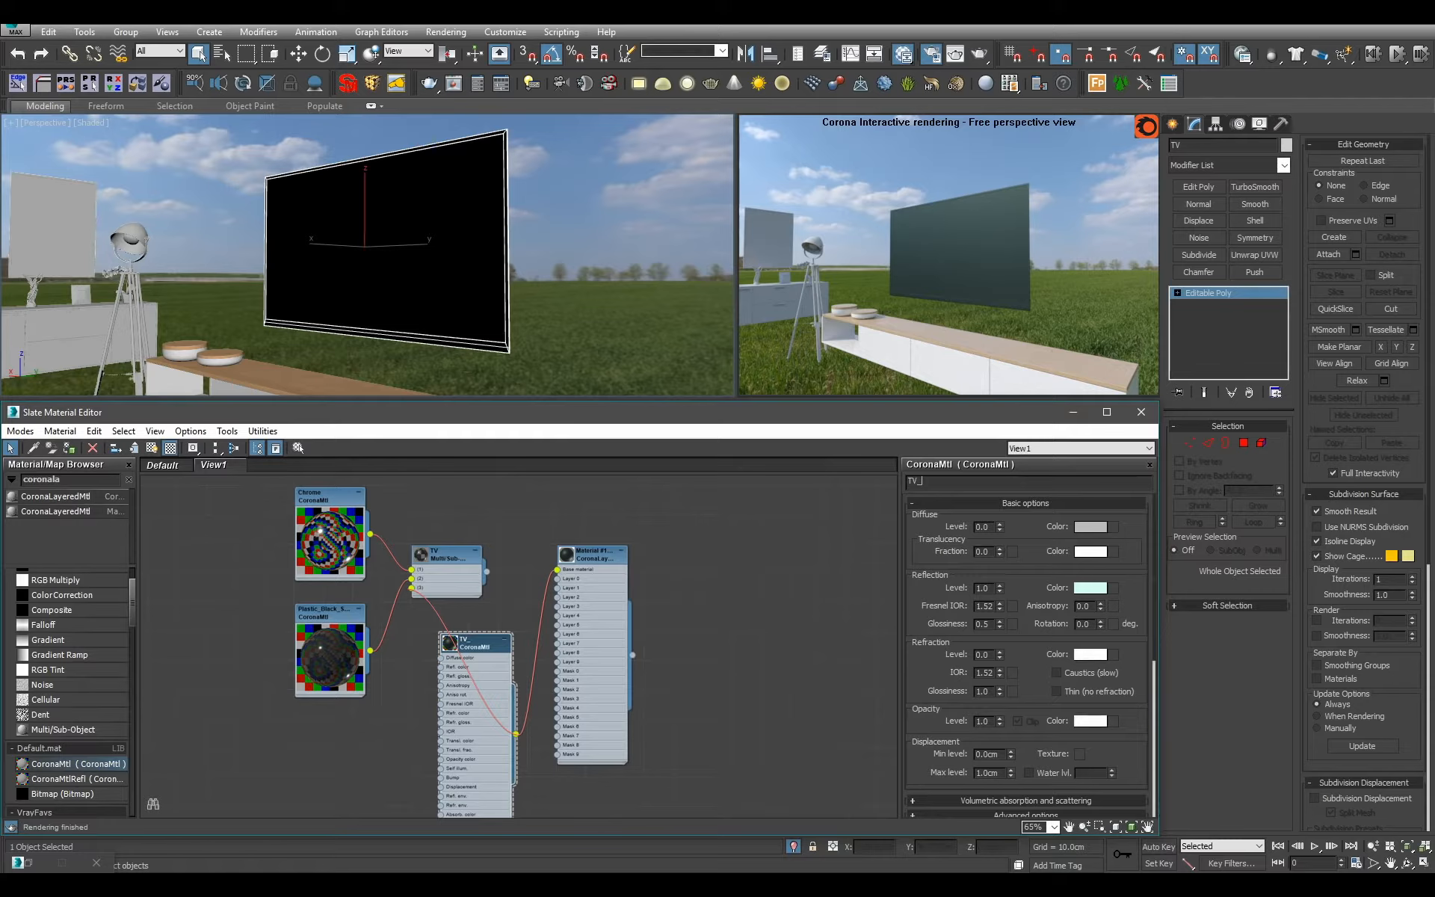
text(_Screen_Base)
key(Return)
Connect the existing Chrome_Optical material to Layer 0 of the layered material and shift the layered node up and to the right.
scroll(453, 595, down, 6)
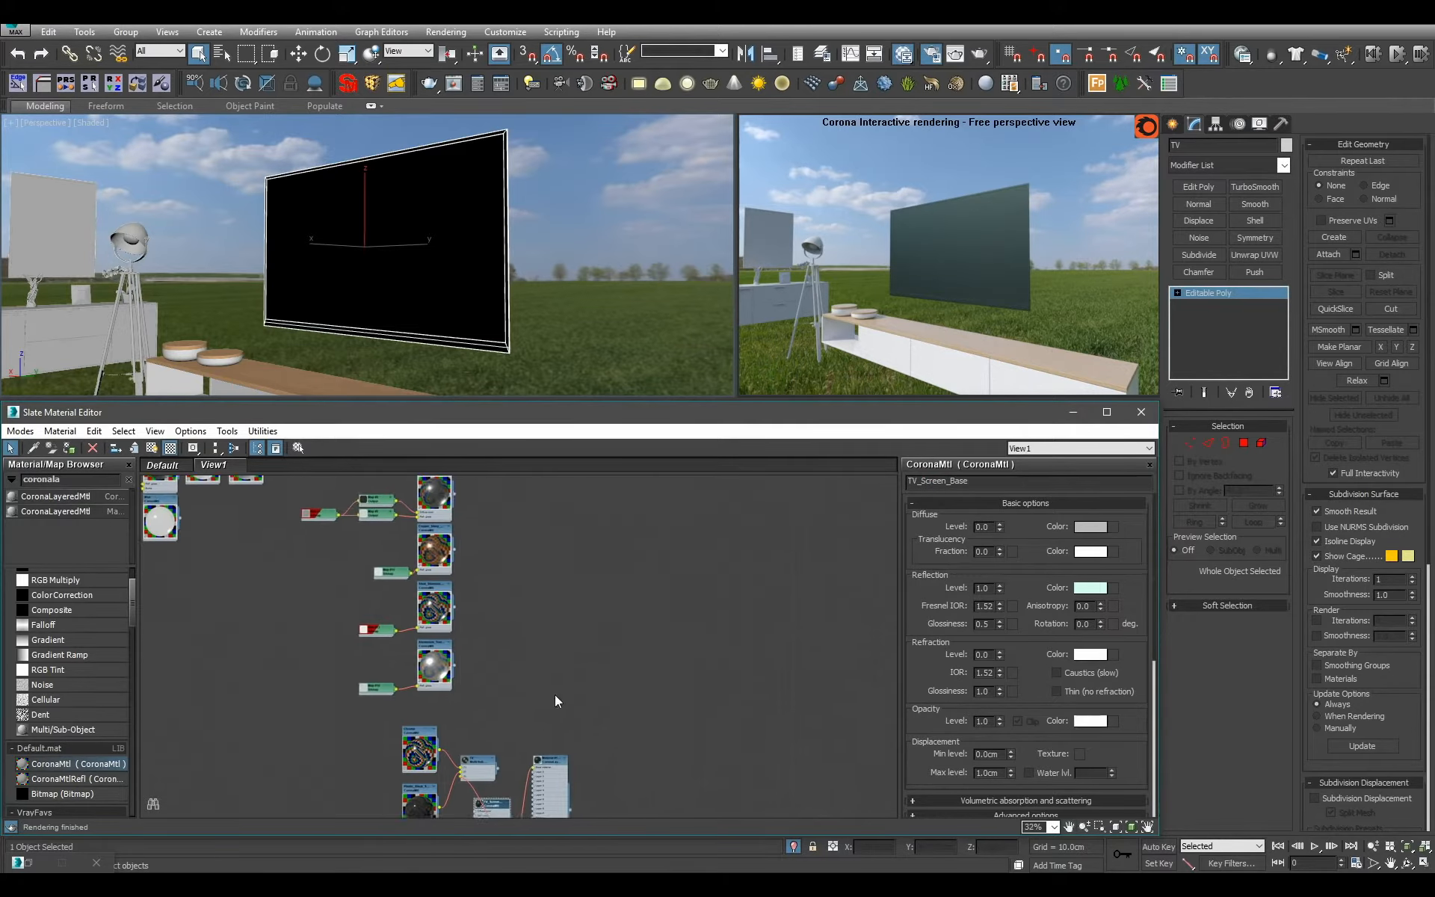
scroll(556, 734, down, 1)
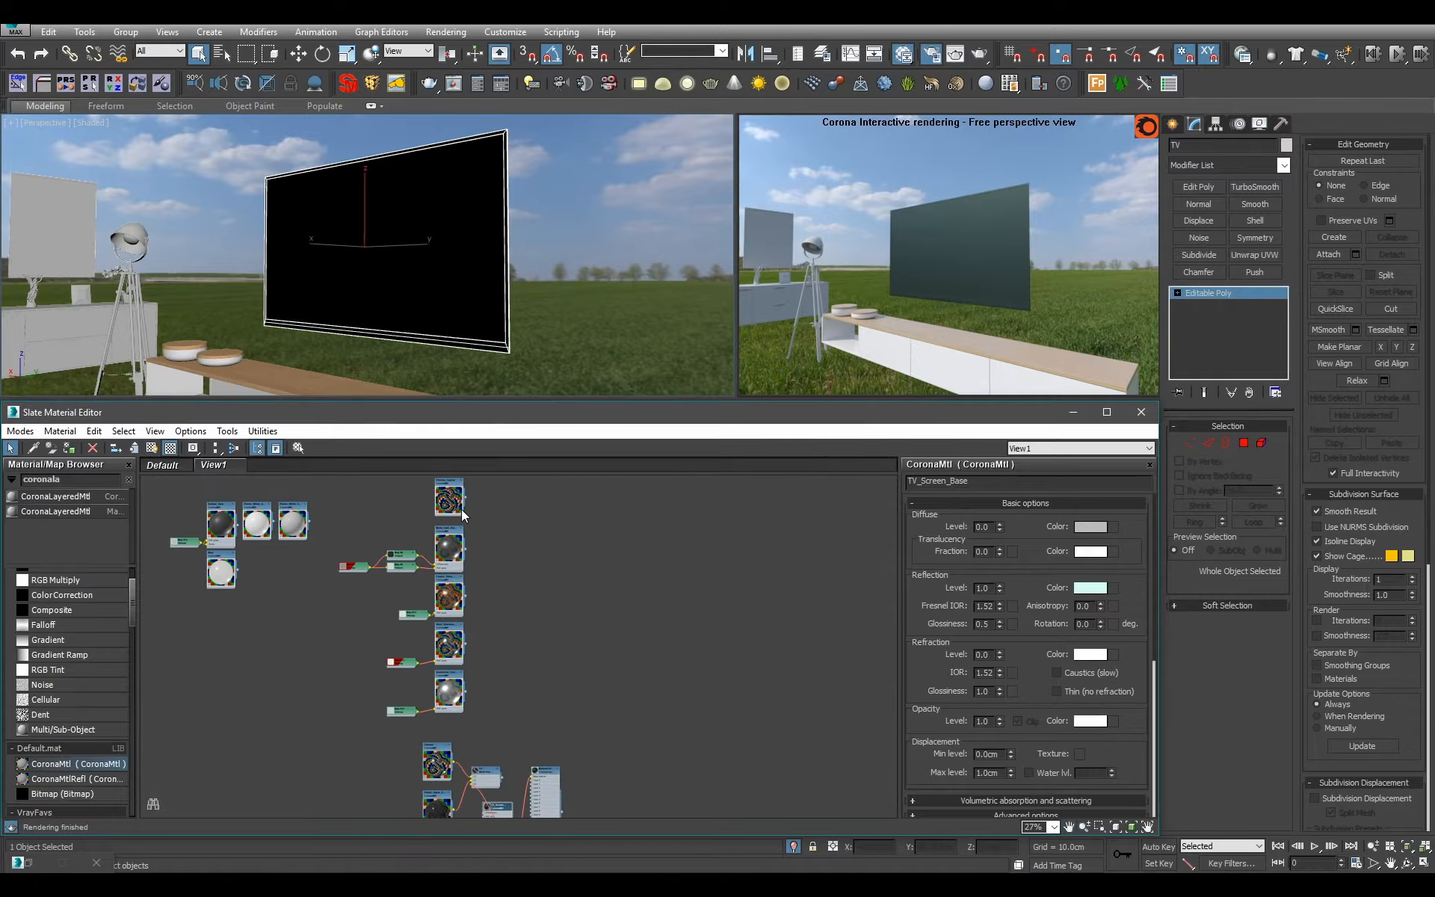
drag(461, 509, 528, 753)
scroll(530, 770, up, 5)
scroll(609, 707, down, 2)
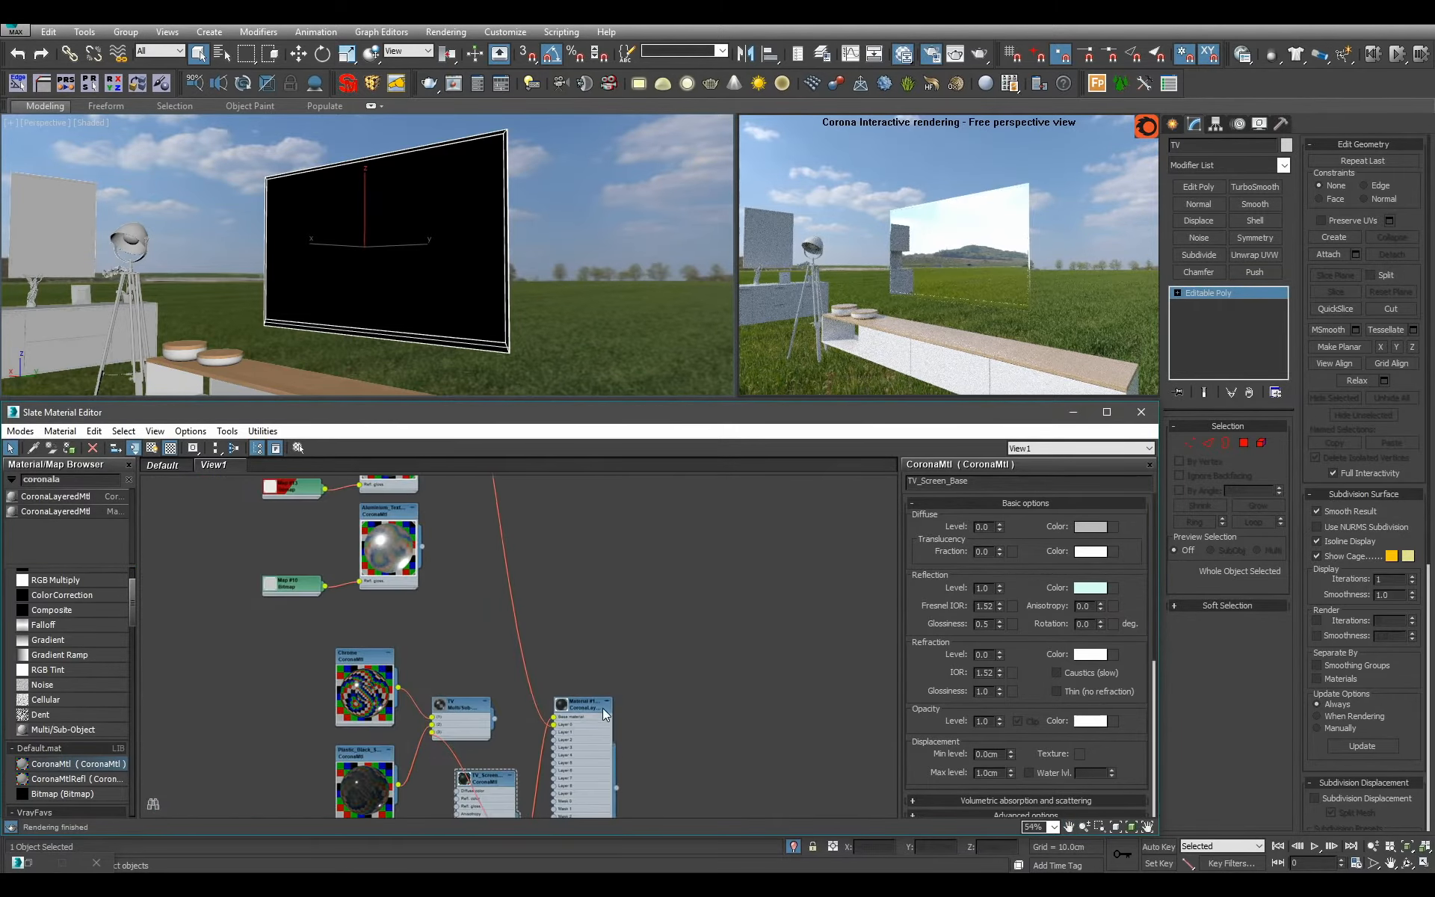
drag(603, 711, 650, 662)
Add a Falloff map above the TV node and set its falloff type to Fresnel.
double_click(45, 479)
text(fa)
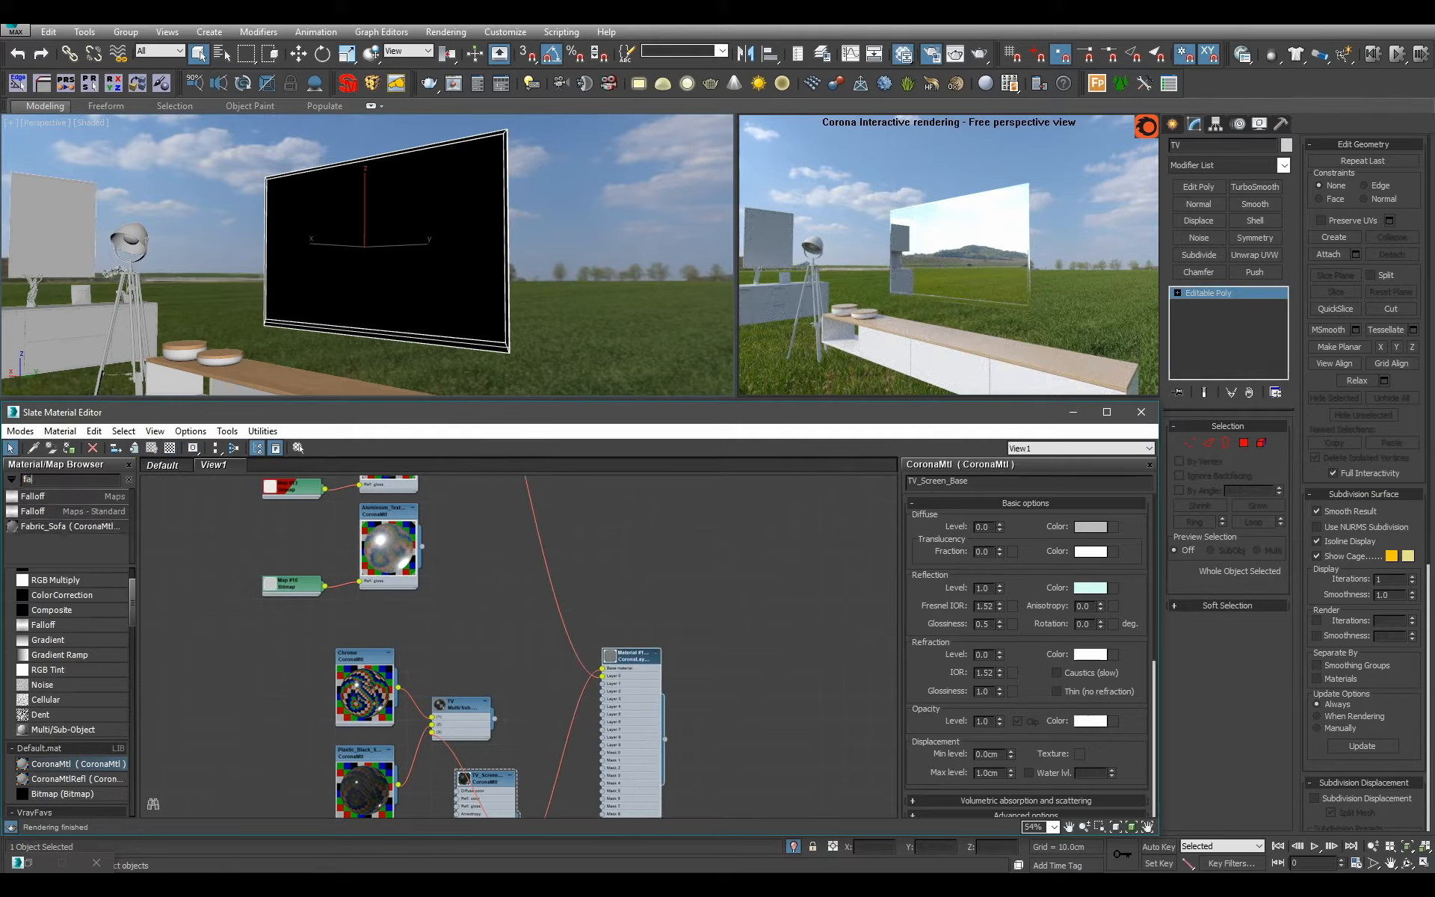
text(ll)
drag(57, 494, 527, 640)
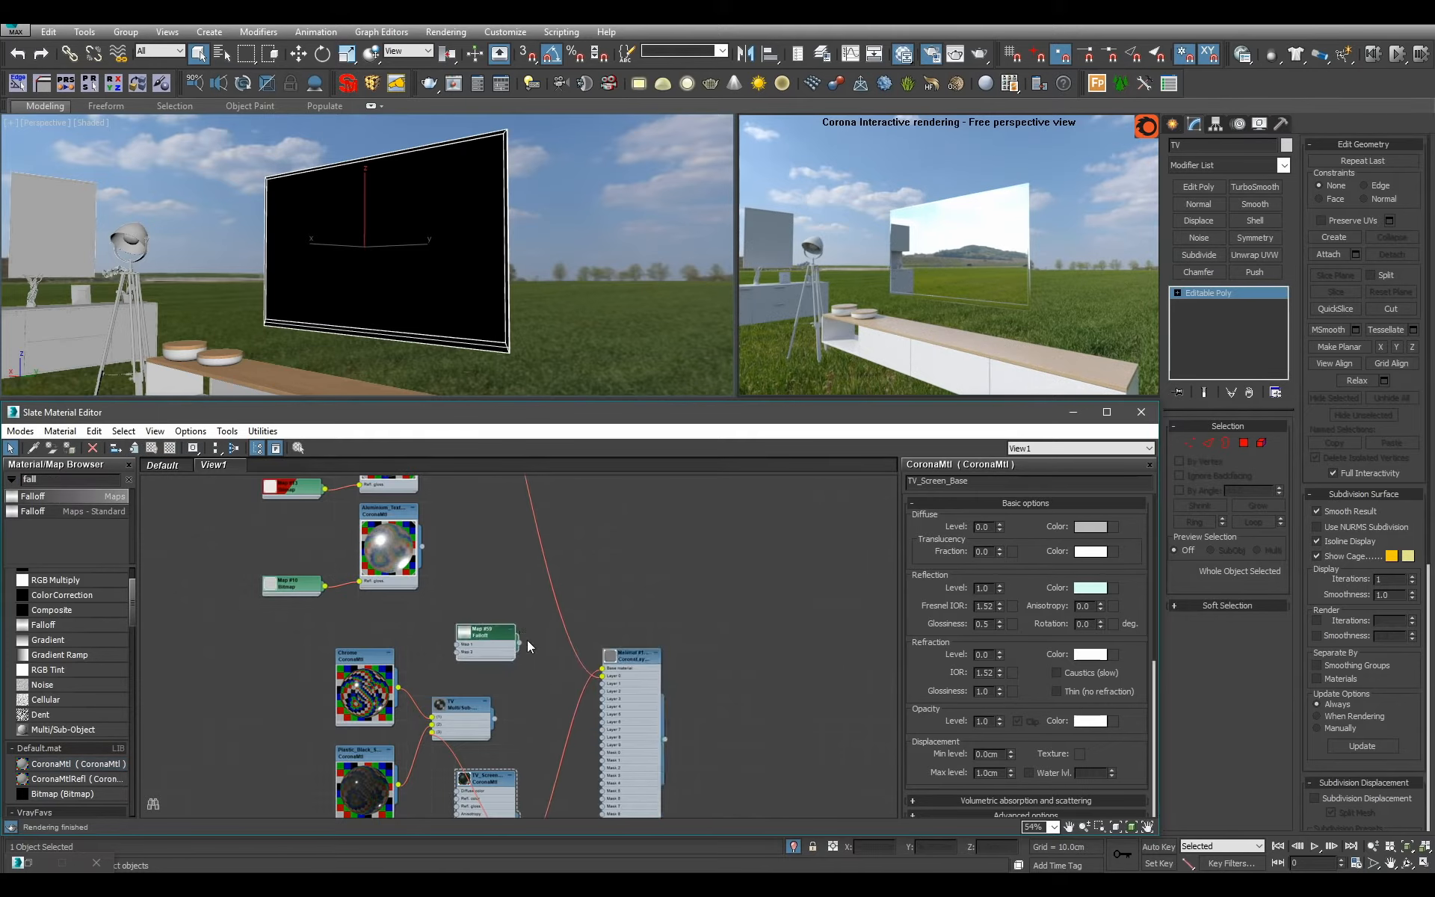
scroll(475, 643, up, 2)
double_click(476, 644)
click(1077, 573)
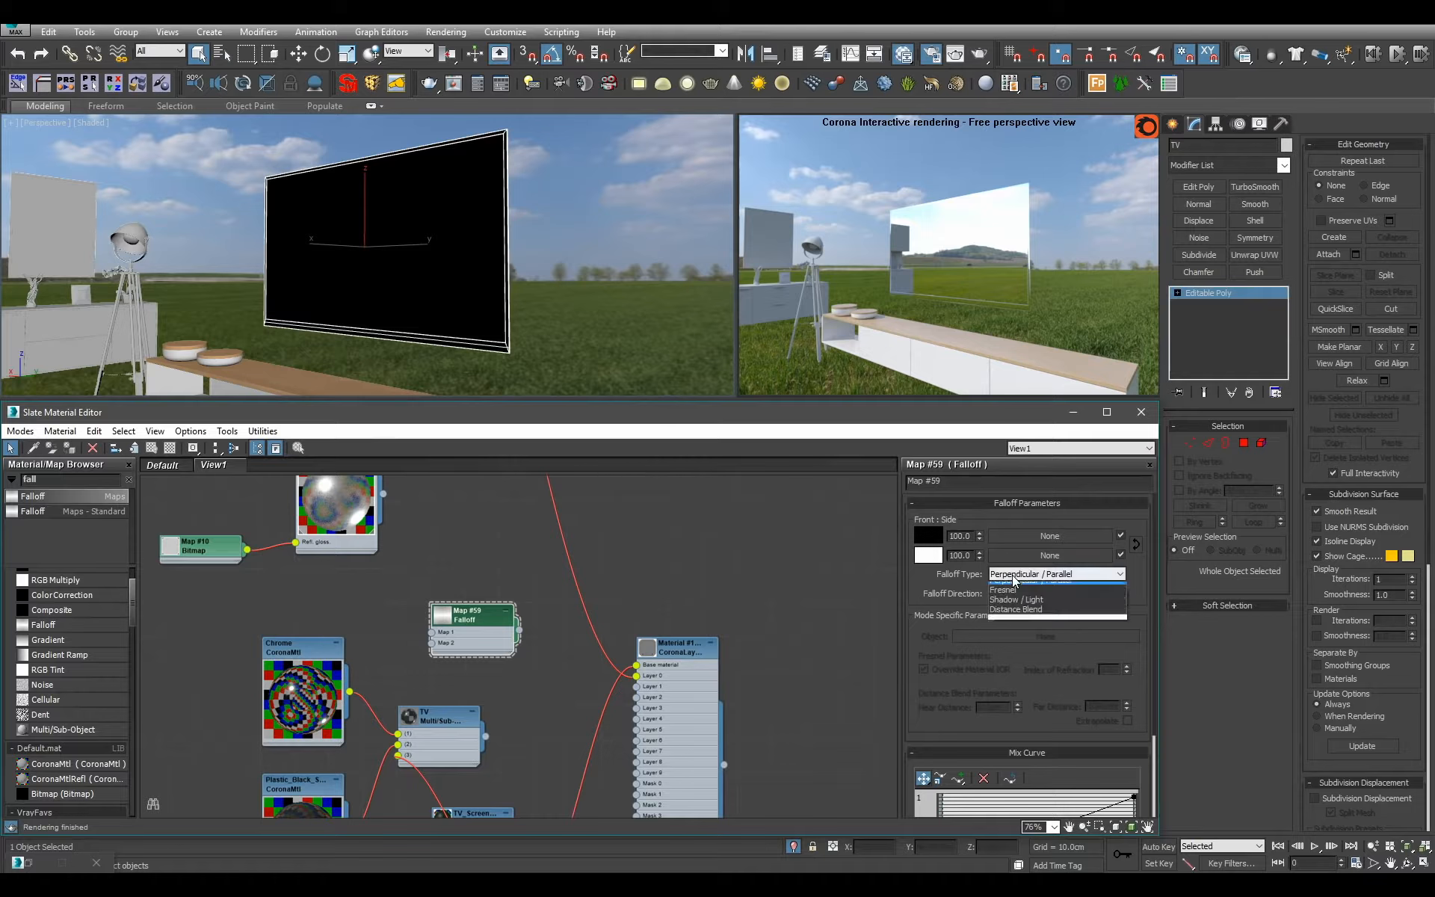
click(1031, 606)
Name the Falloff map "Frensnel 1.5" and set its index of refraction to 1.5.
click(972, 481)
text(Frens)
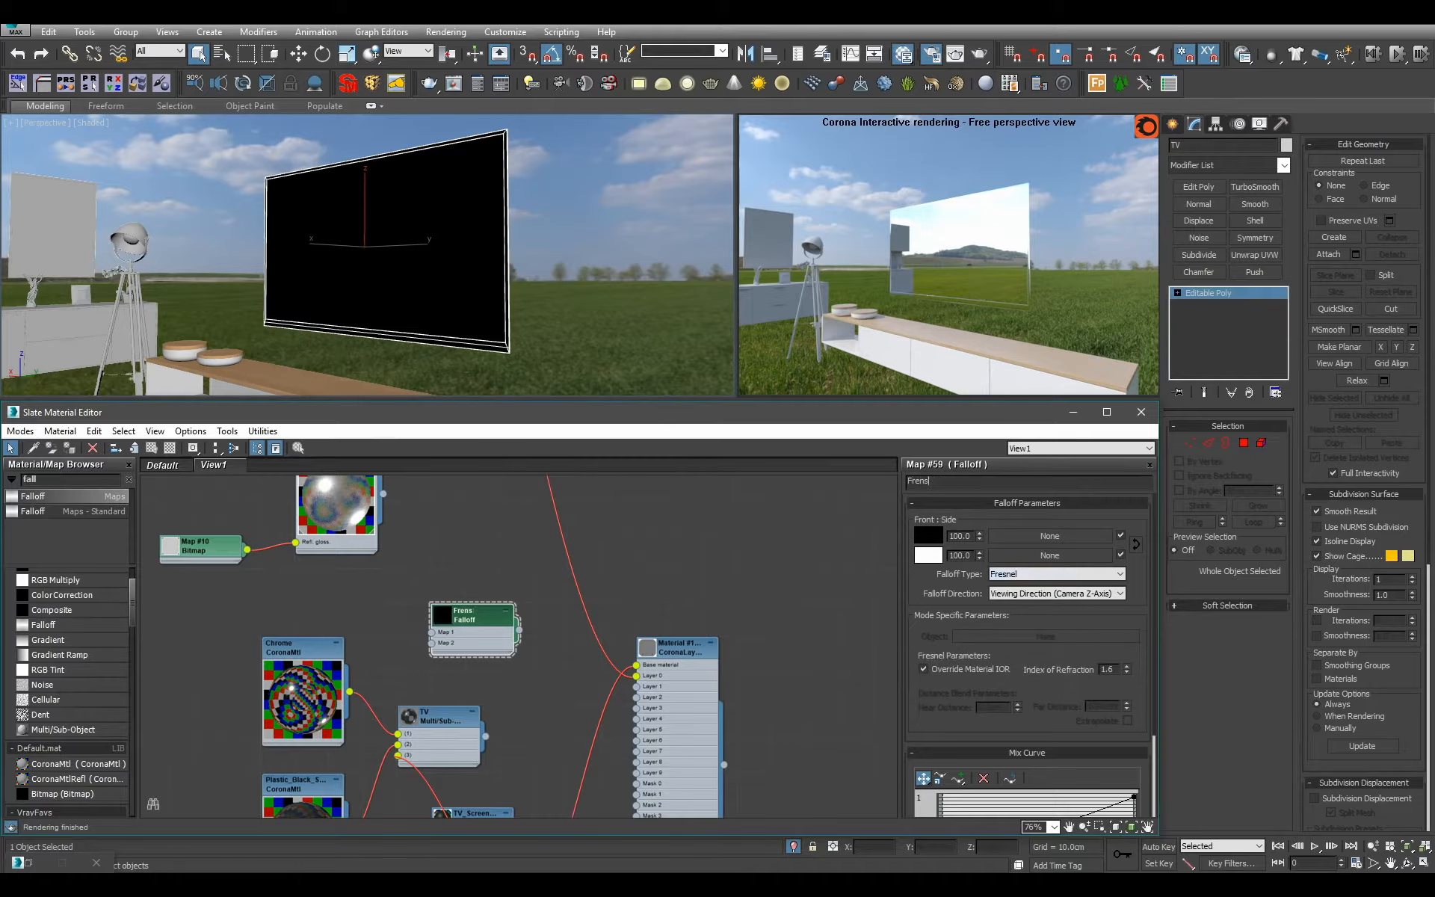
text(nel 1.51.5)
key(Return)
Connect the Fresnel falloff map to Mask 0 of the layered material.
scroll(644, 631, down, 1)
middle_drag(610, 659, 615, 571)
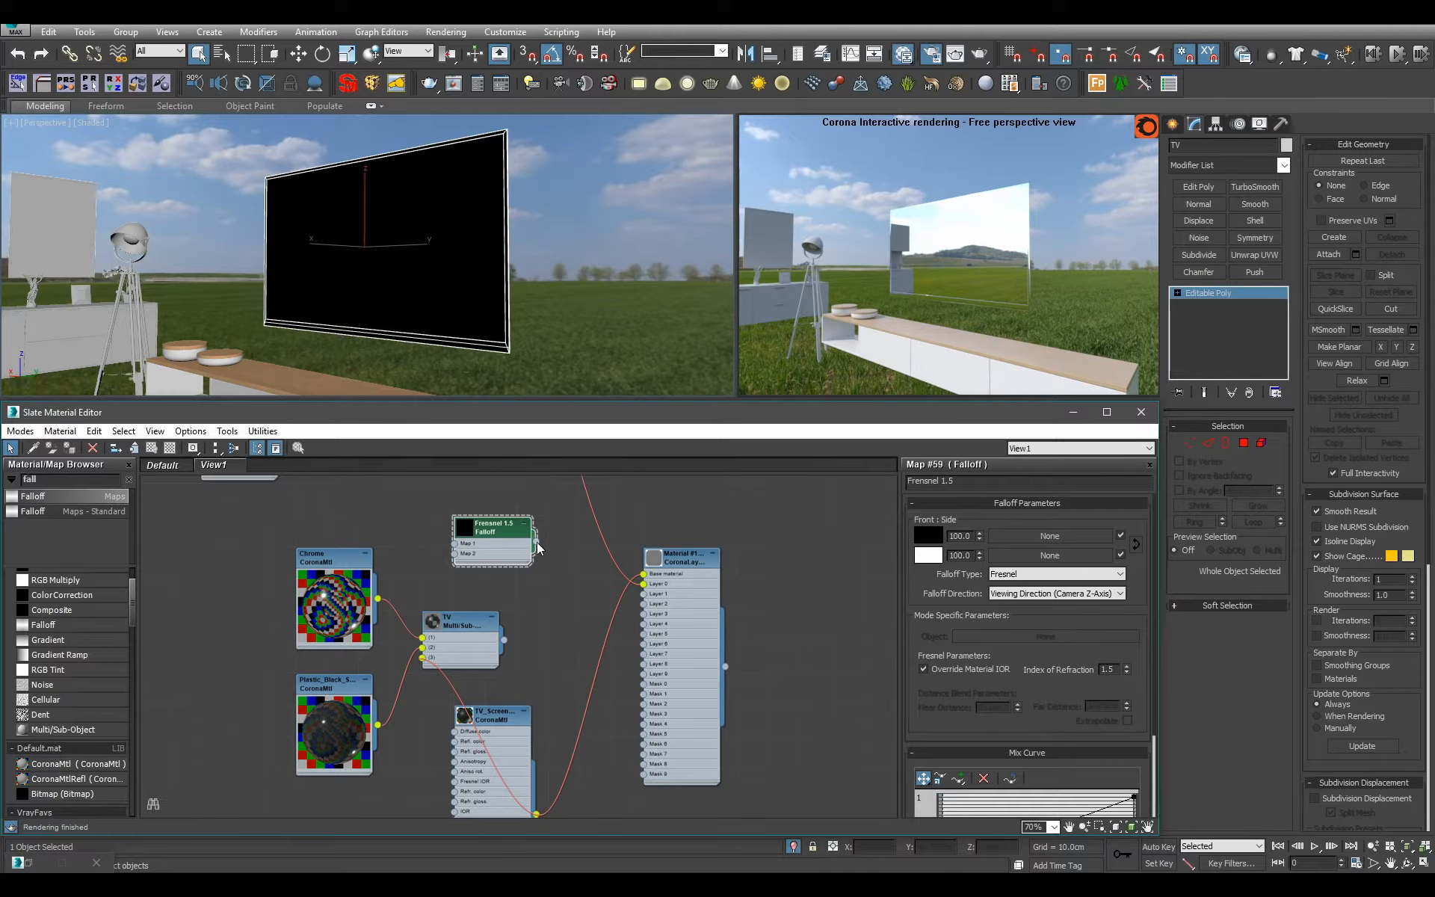
drag(536, 540, 643, 683)
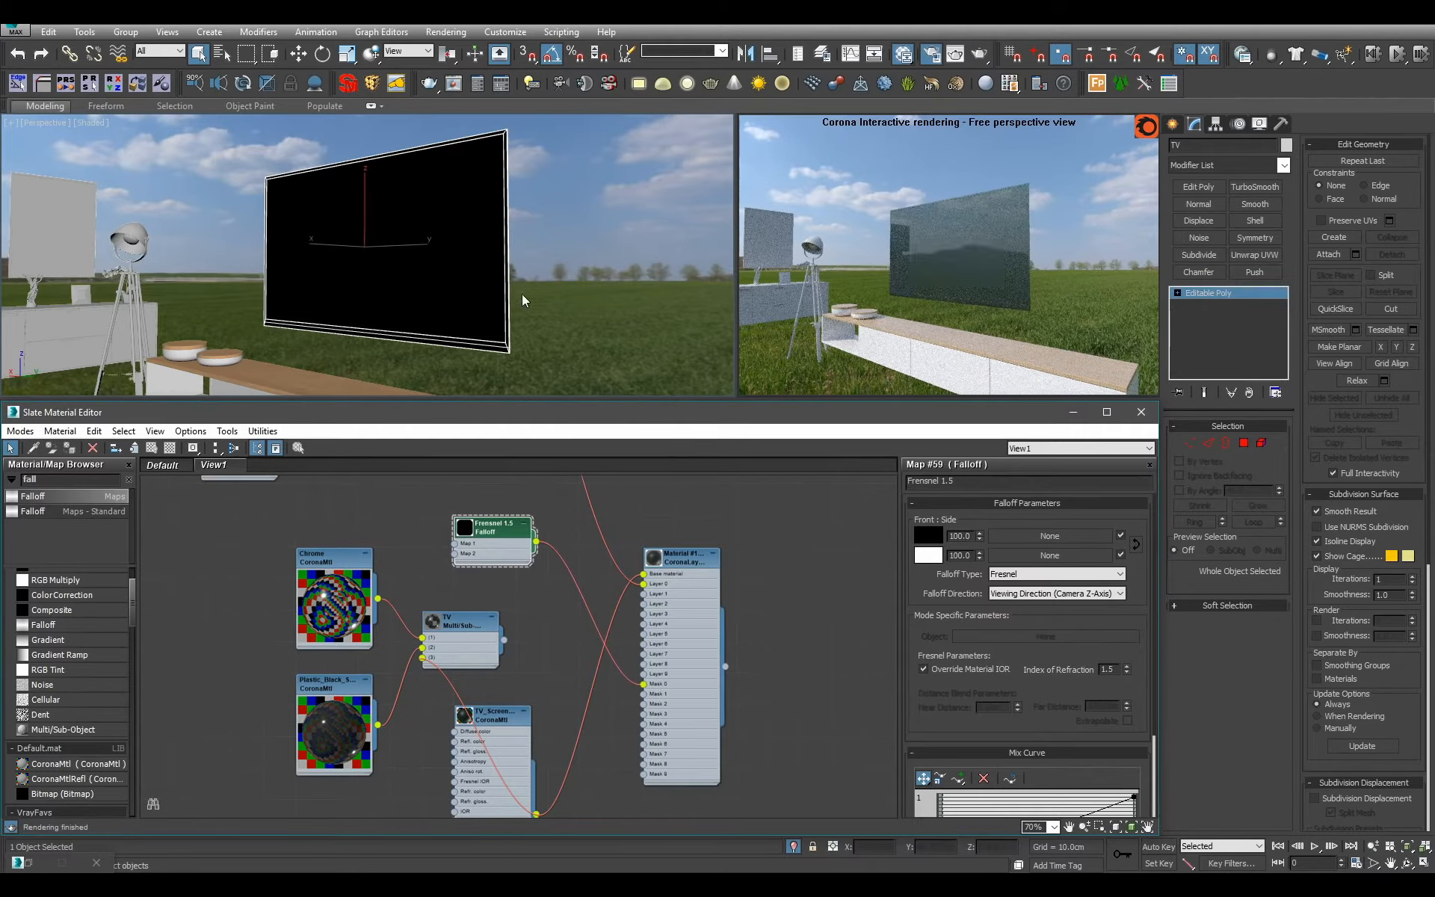
Set TV_Screen_Base's Fresnel IOR to 1.3 and its reflection glossiness to 0.55.
double_click(506, 714)
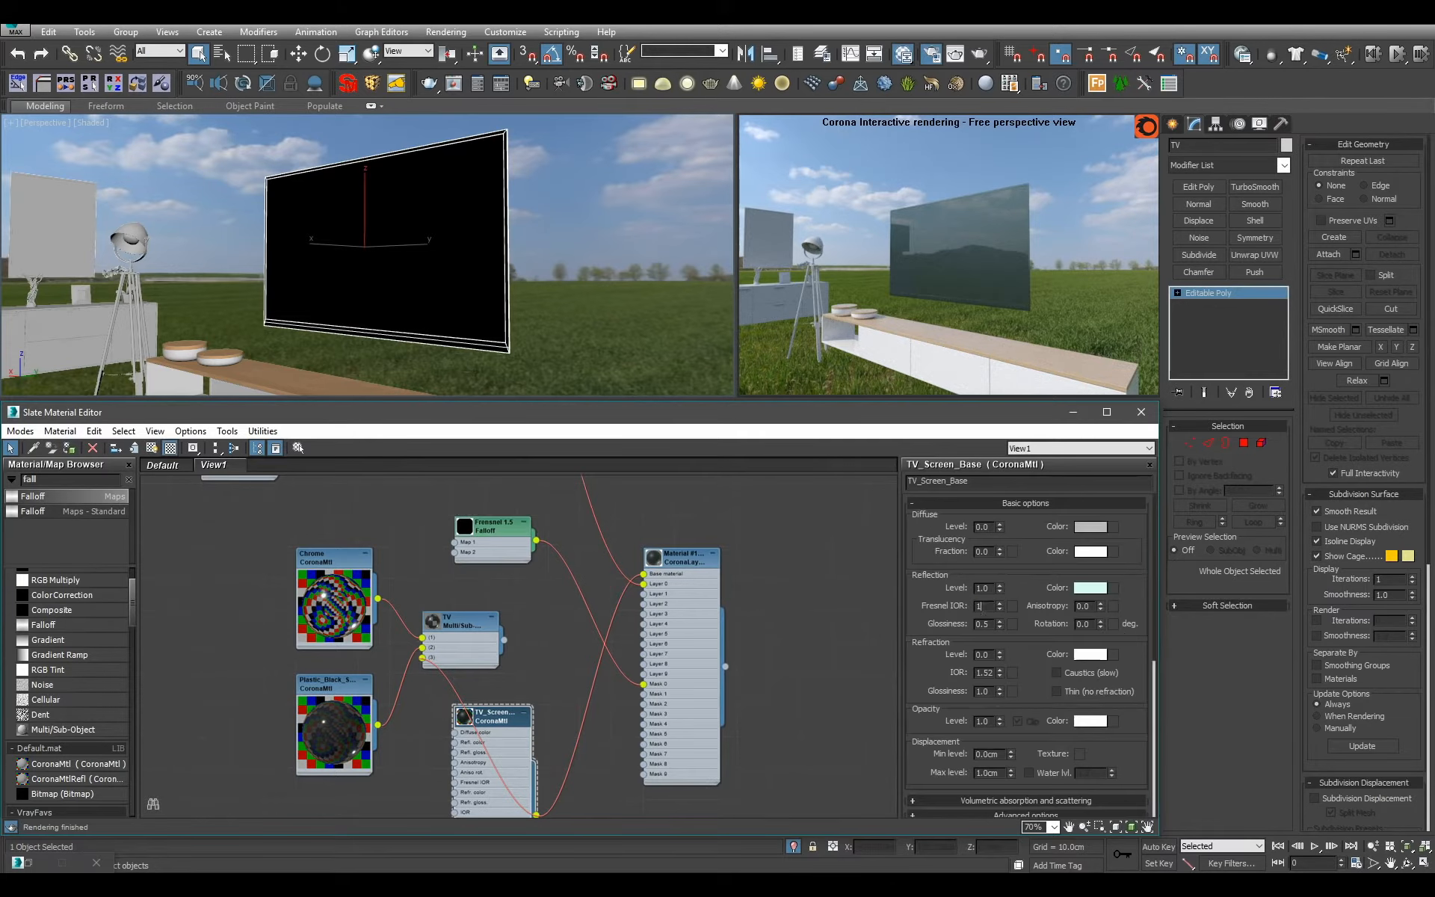
key(Return)
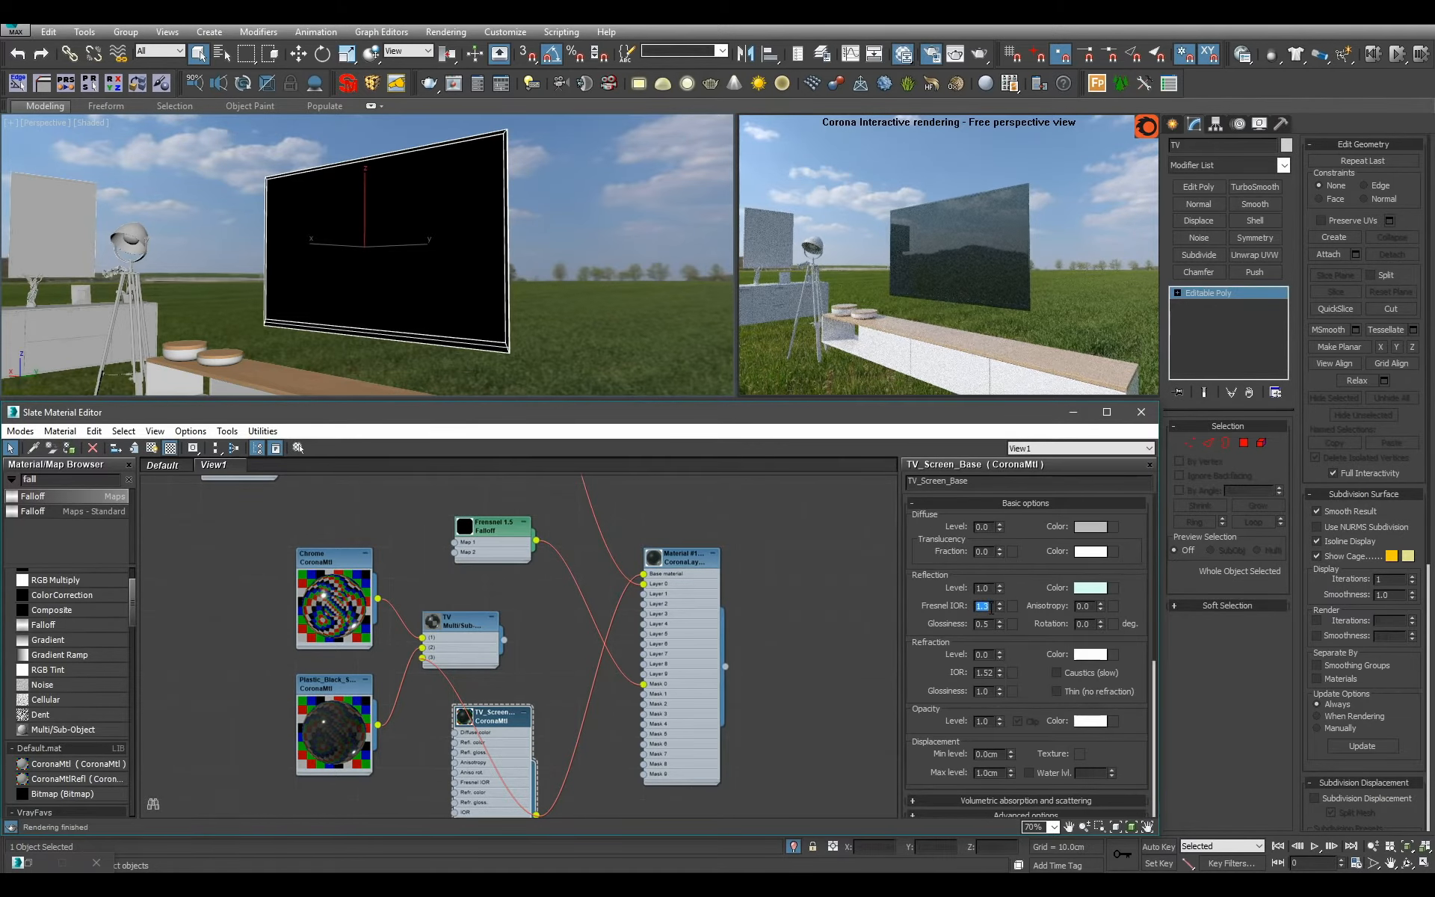
double_click(988, 625)
text(.55)
key(Return)
Connect the layered material's output to slot 3 of the TV Multi/Sub-Object material.
middle_drag(734, 613, 784, 663)
middle_drag(623, 704, 597, 687)
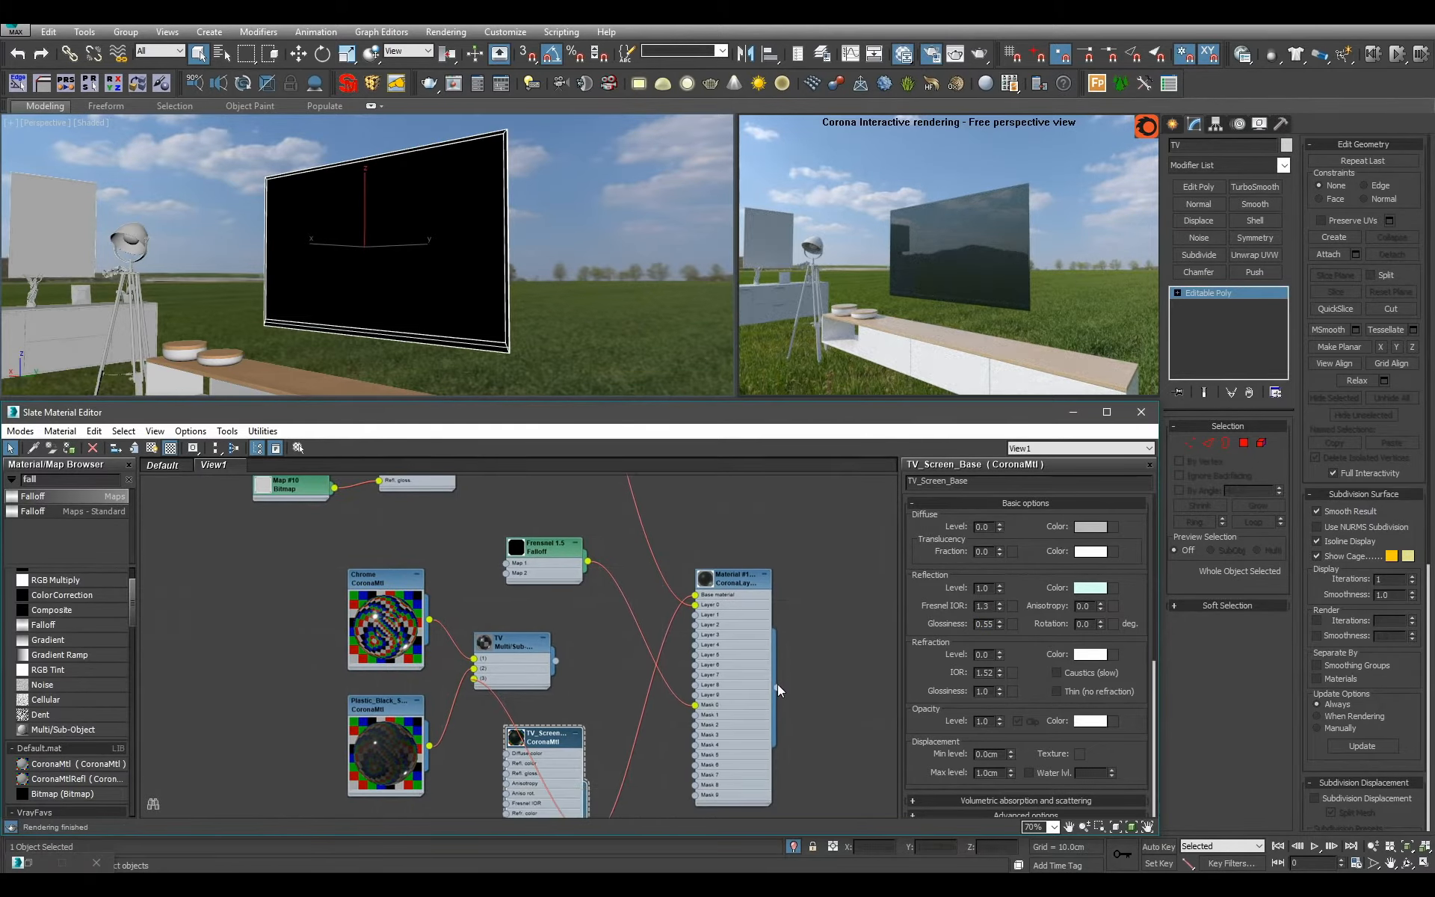
drag(778, 688, 474, 678)
Hide the unused slots of the layered material and TV_Screen_Base, and arrange them with the falloff map left of the chrome and black plastic nodes.
scroll(755, 620, down, 6)
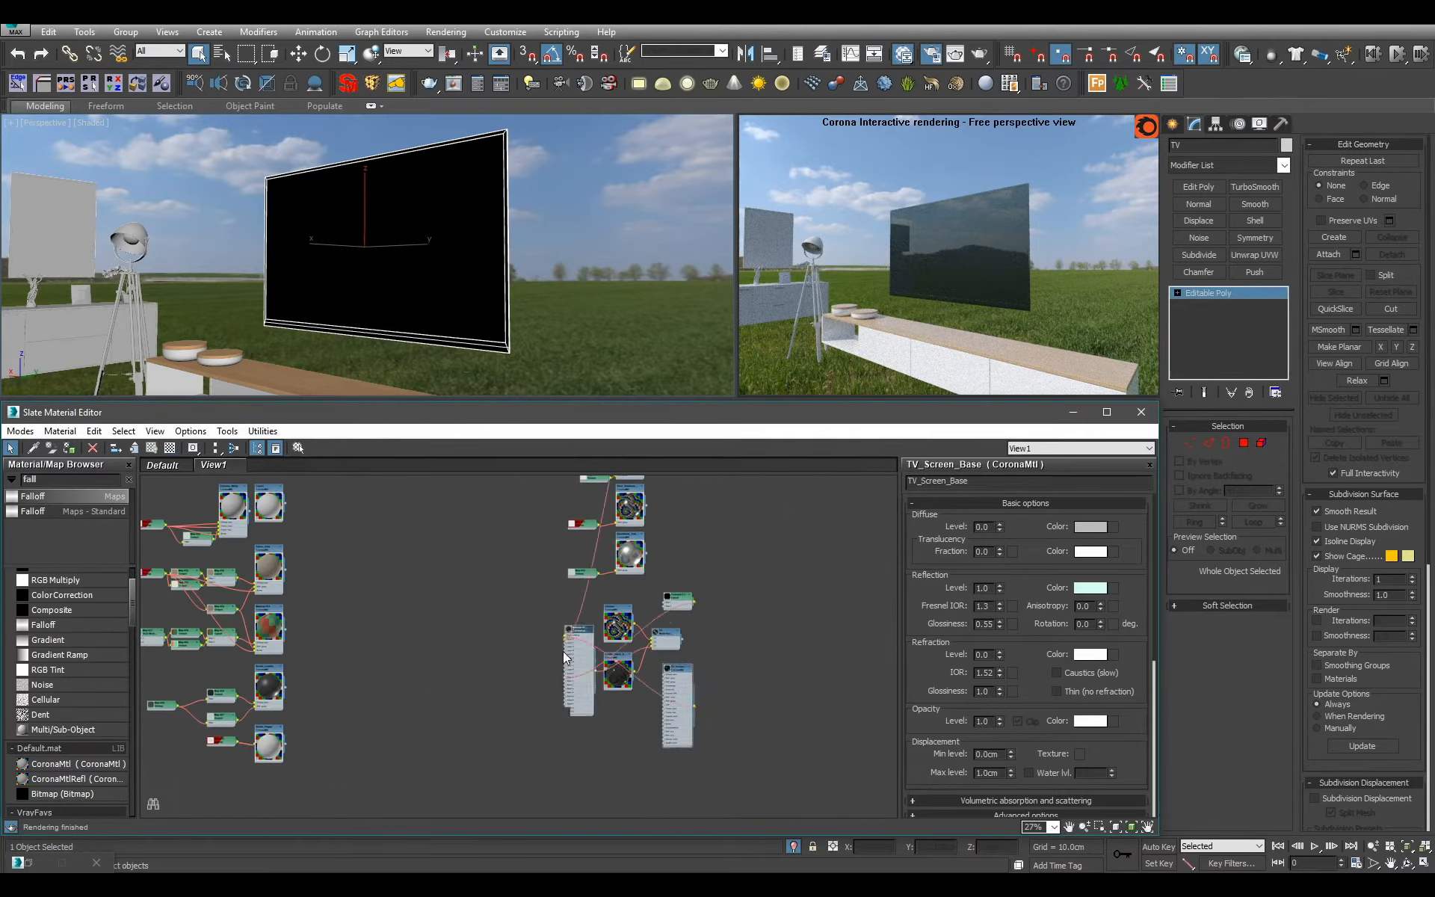
scroll(623, 681, up, 3)
key(h)
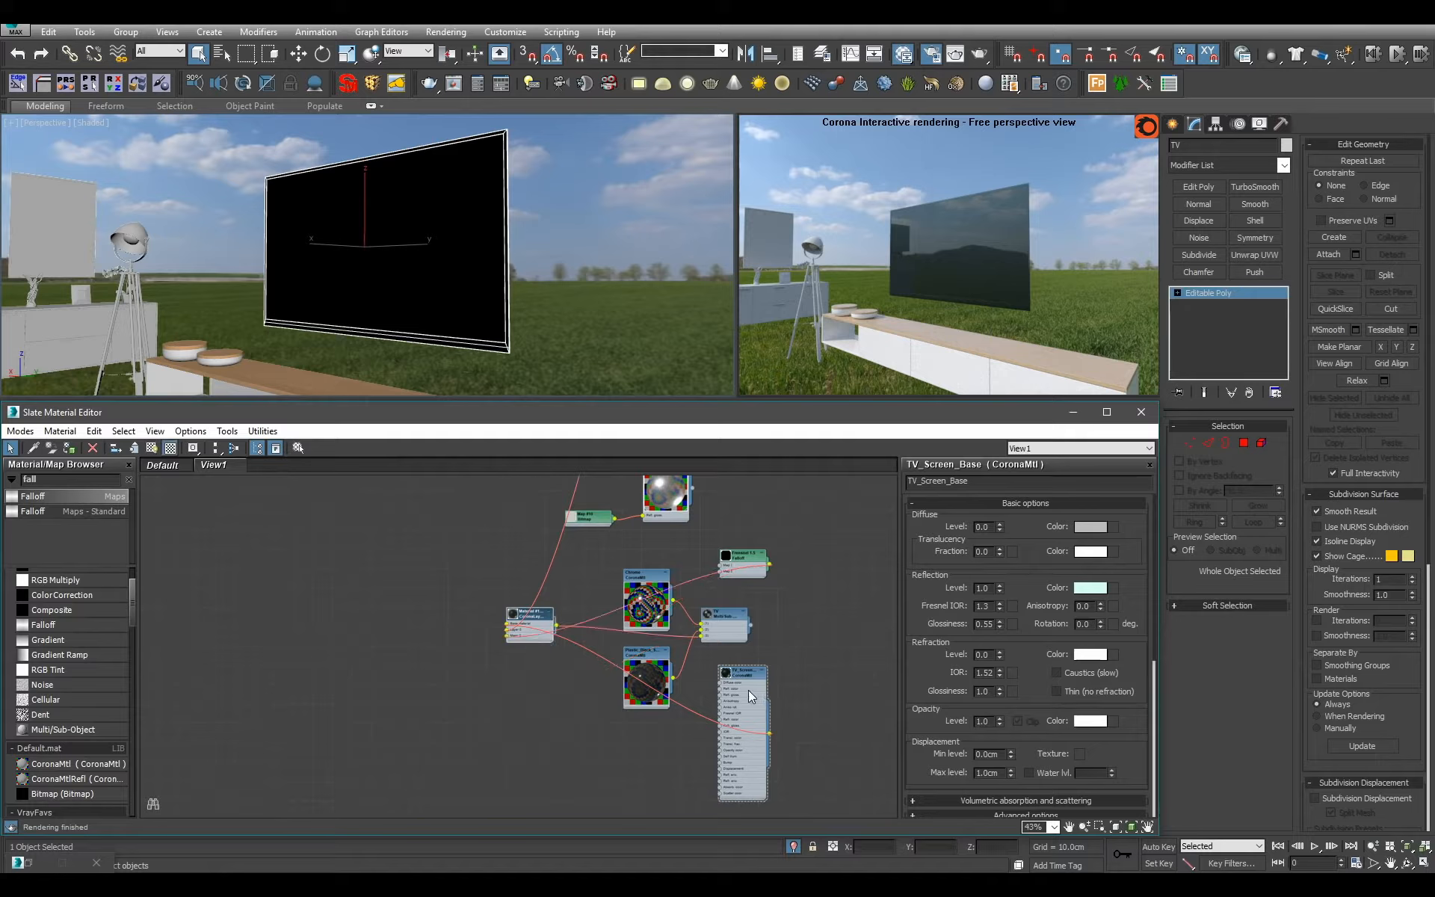
drag(748, 689, 445, 649)
key(h)
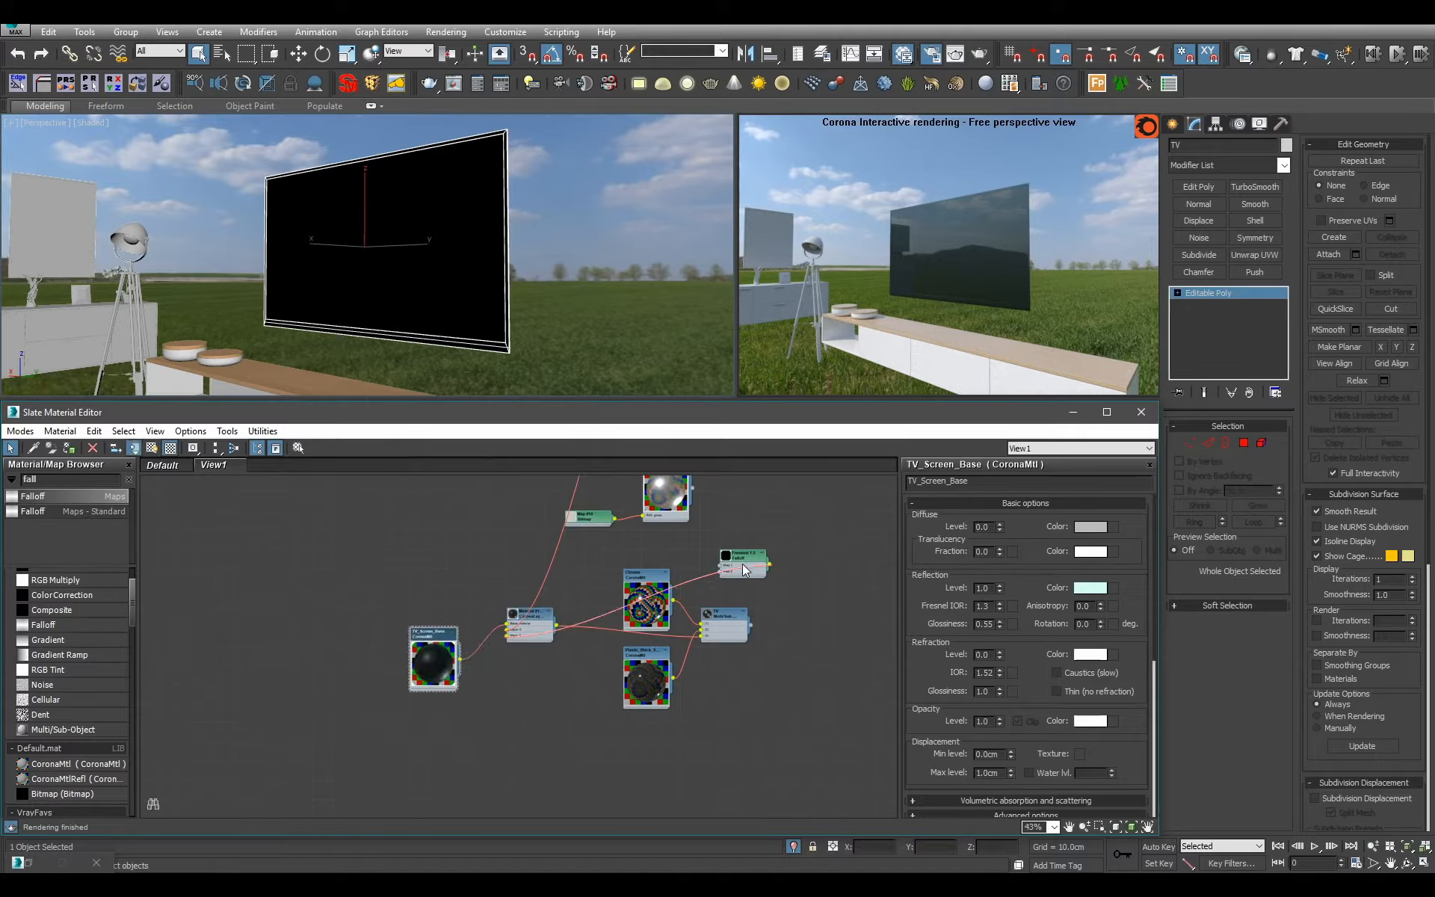
drag(742, 563, 452, 715)
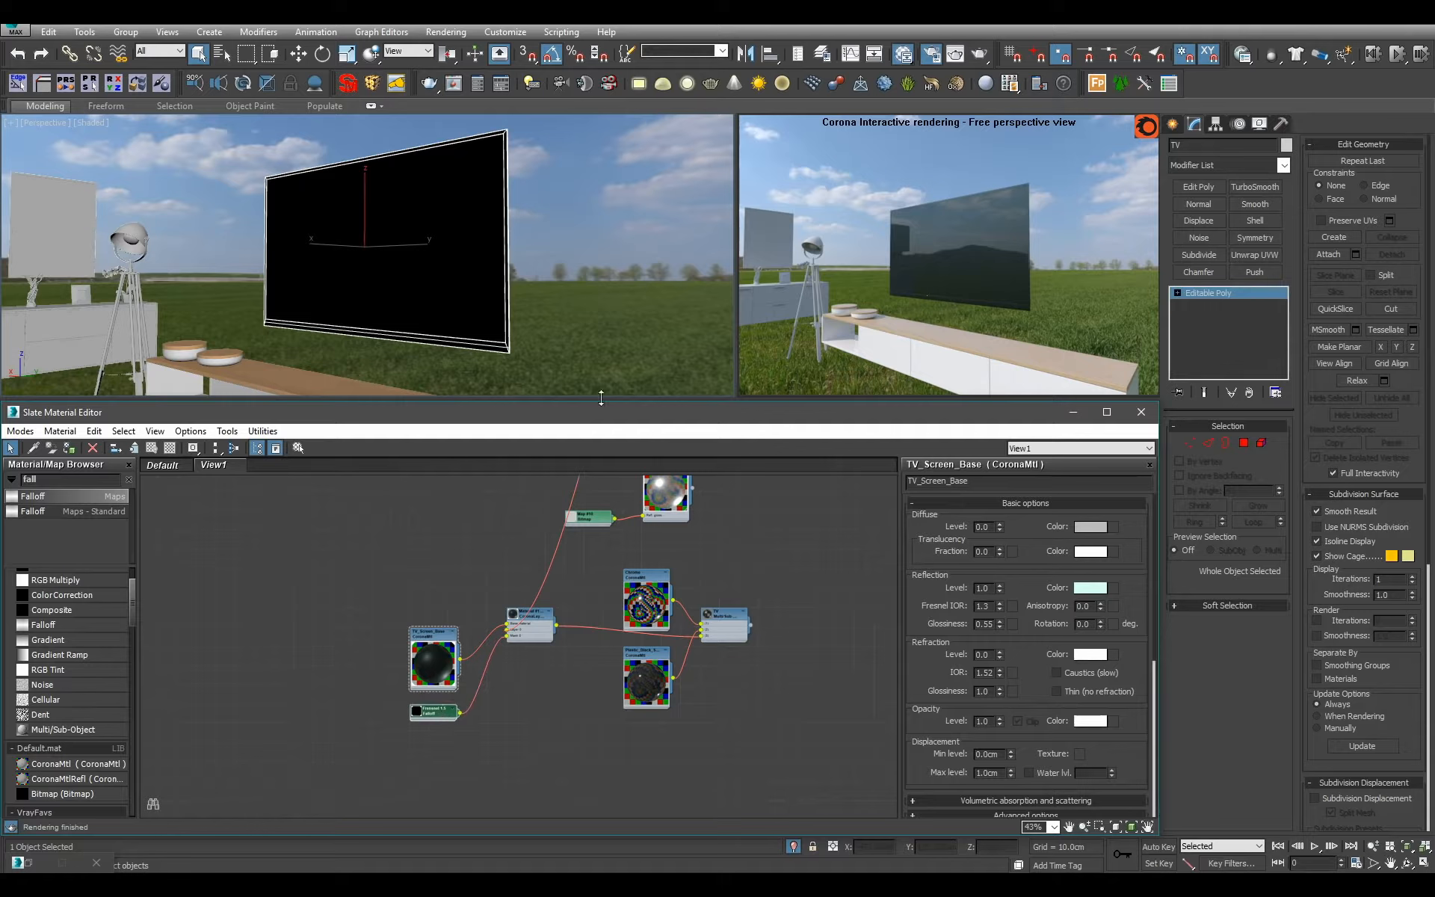
Delete the TV Multi/Sub-Object node from the material graph.
alt+middle_drag(550, 346, 562, 330)
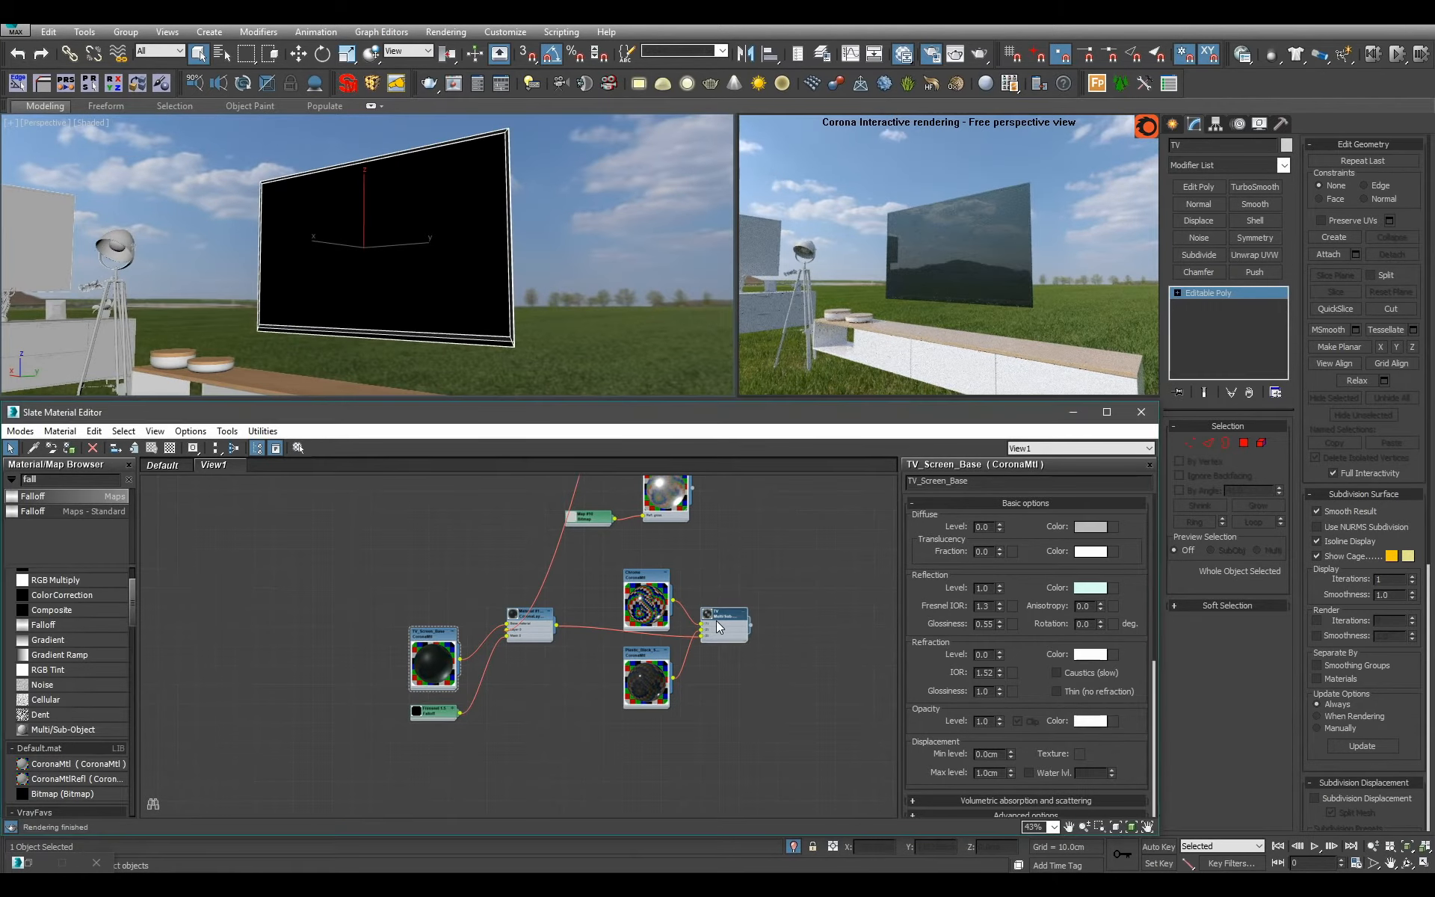
middle_drag(734, 652, 710, 645)
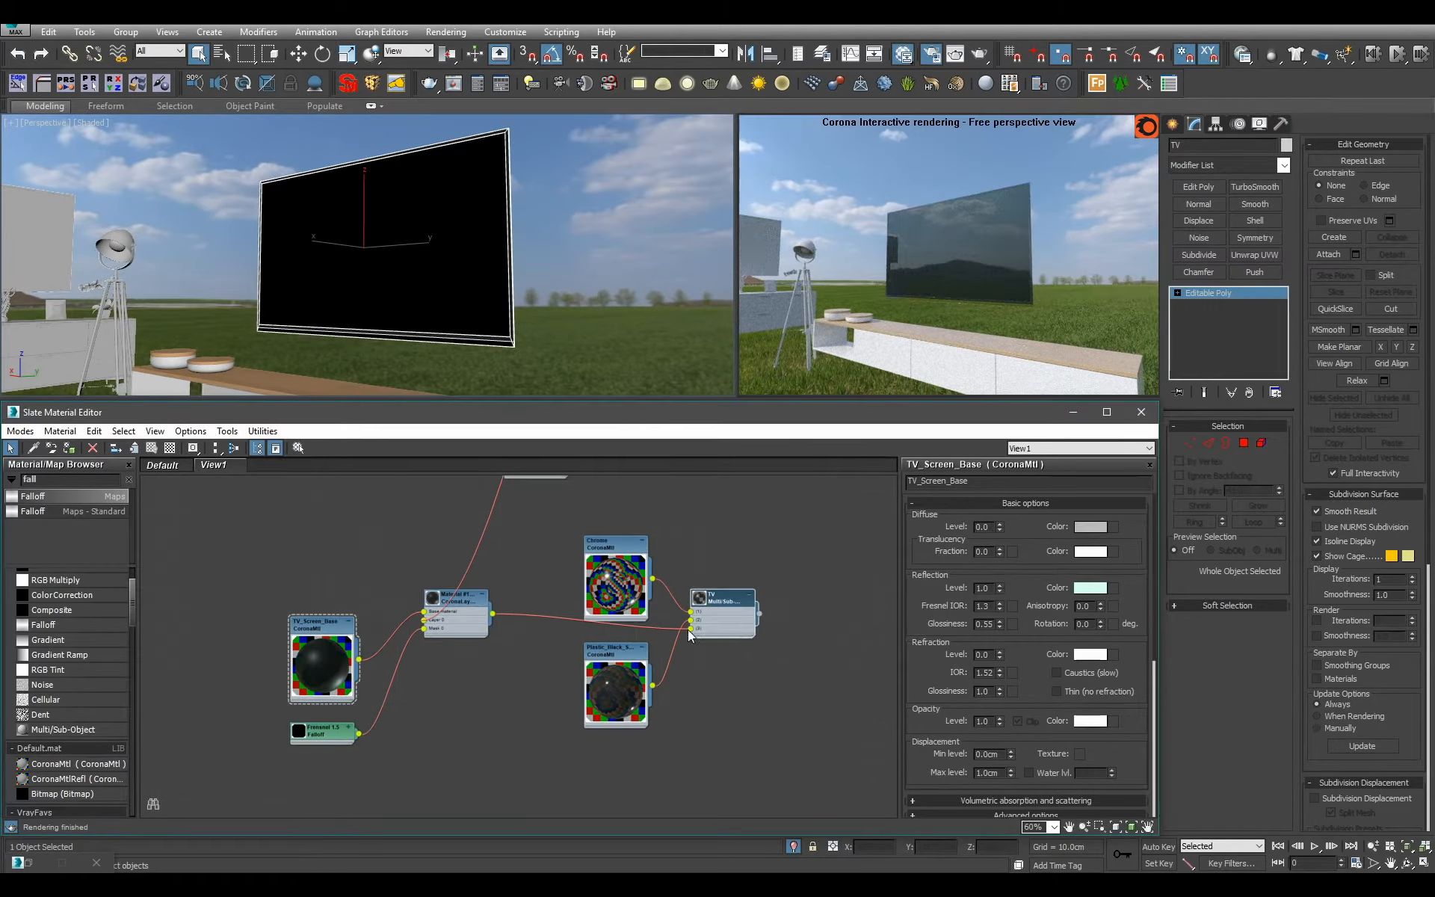
middle_drag(624, 615, 602, 642)
scroll(602, 641, up, 1)
drag(730, 710, 694, 655)
key(Delete)
Move the layered screen material with its TV_Screen_Base and falloff nodes beside the Chrome_Optical and dark metal materials.
scroll(659, 674, down, 3)
drag(467, 643, 561, 723)
drag(557, 663, 762, 633)
scroll(762, 639, up, 1)
scroll(722, 734, down, 1)
middle_drag(762, 639, 728, 696)
scroll(722, 734, down, 1)
scroll(721, 703, up, 1)
drag(710, 716, 698, 499)
click(725, 590)
scroll(725, 588, up, 1)
middle_drag(701, 494, 725, 626)
drag(721, 612, 704, 647)
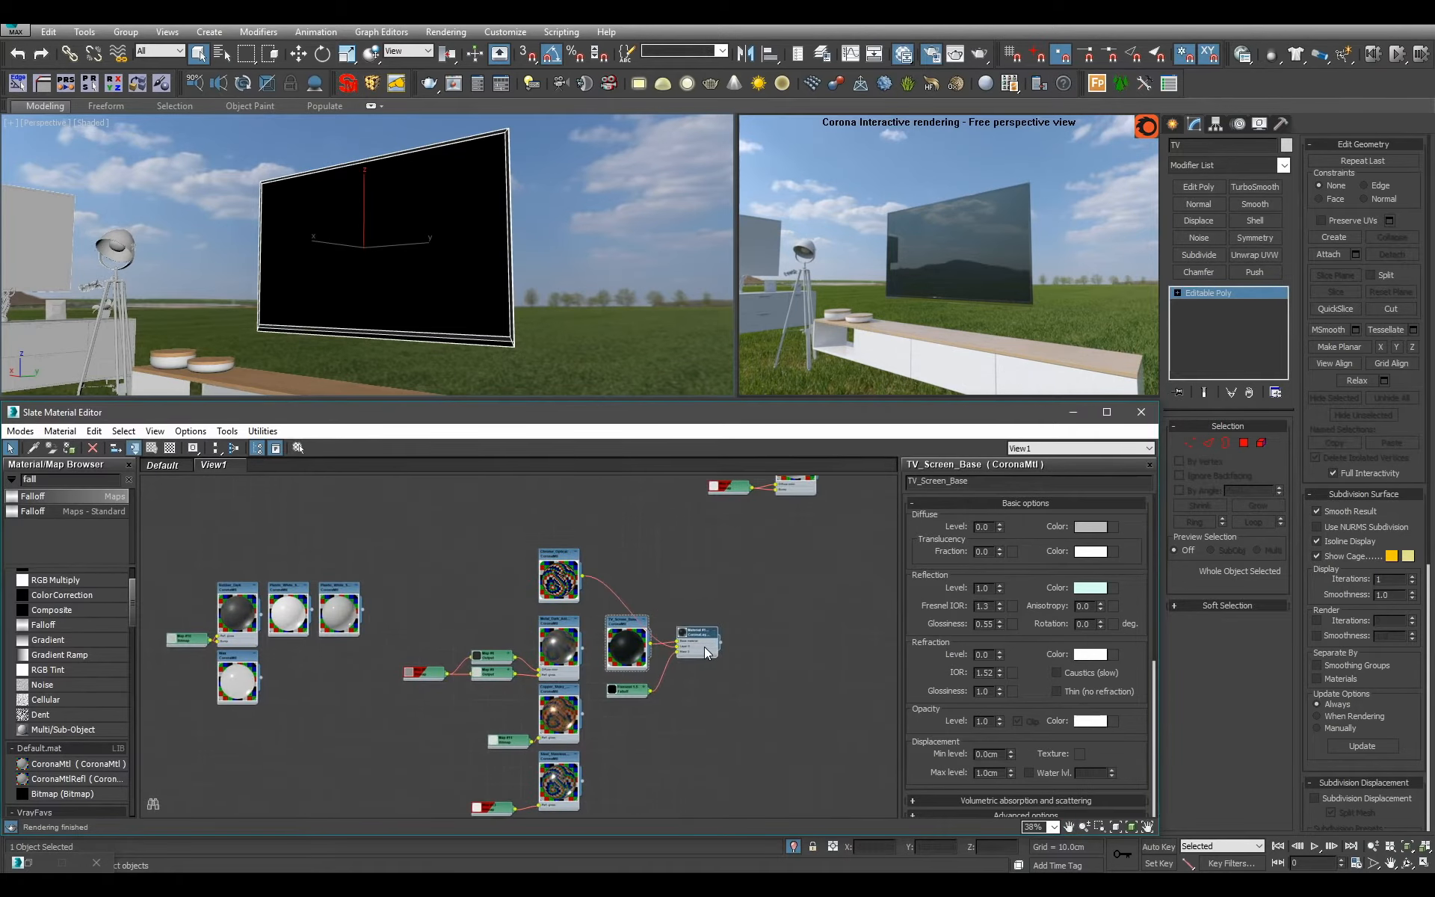
Move the Chrome node to the bottom of the metals column and the black plastic node into the plastics group.
middle_drag(648, 810, 705, 639)
scroll(705, 642, down, 1)
middle_drag(611, 745, 616, 727)
drag(616, 727, 630, 698)
scroll(642, 733, down, 2)
drag(631, 778, 516, 604)
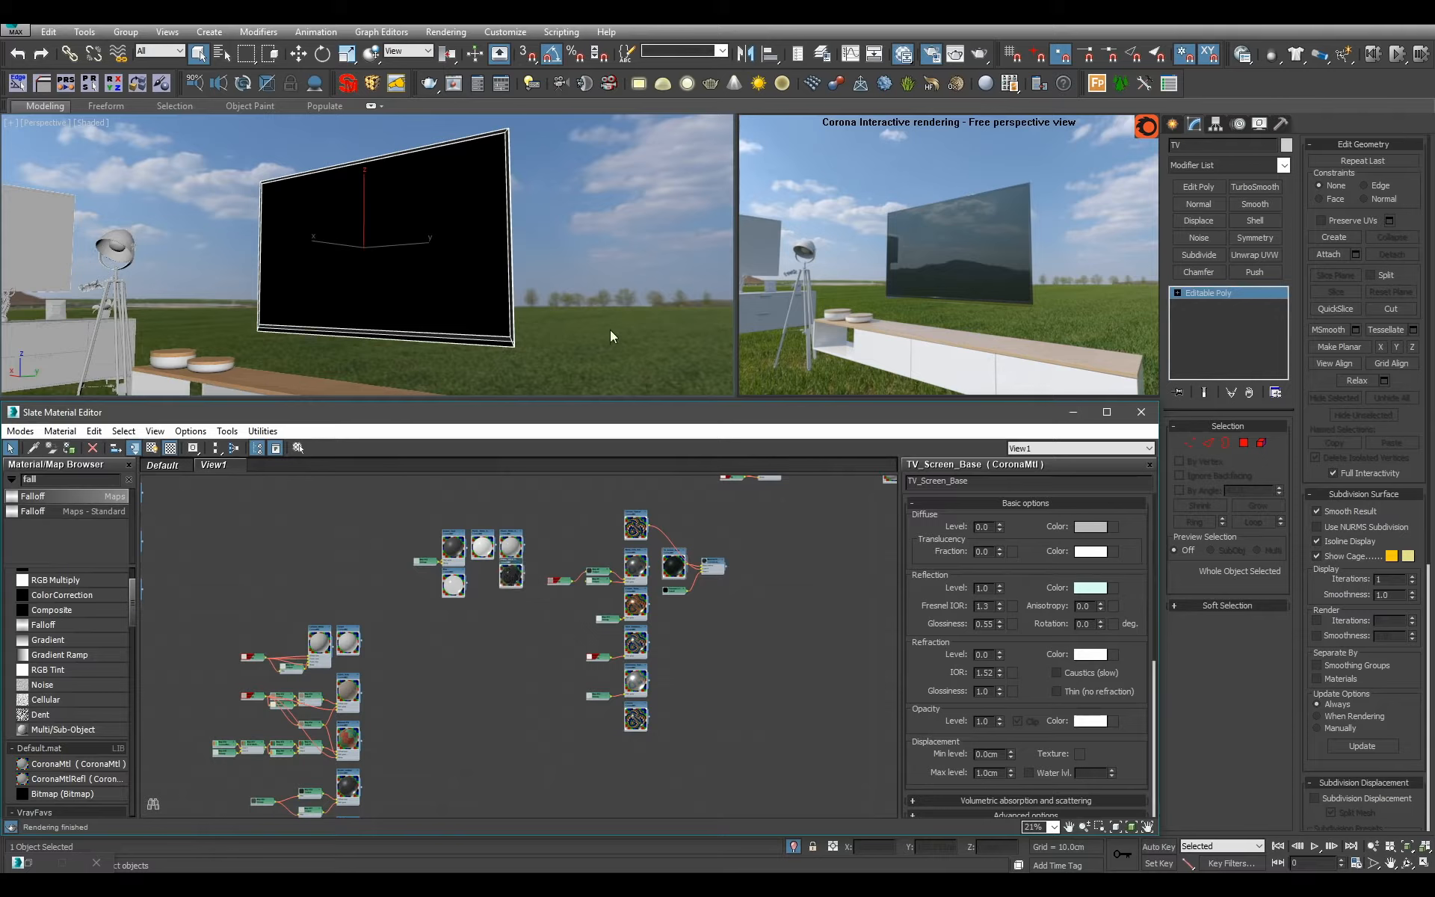
Examine the TV from another angle and review the settings of the Metal_Dark_Anthracite and Copper_Shiny_Textured materials.
scroll(513, 594, up, 3)
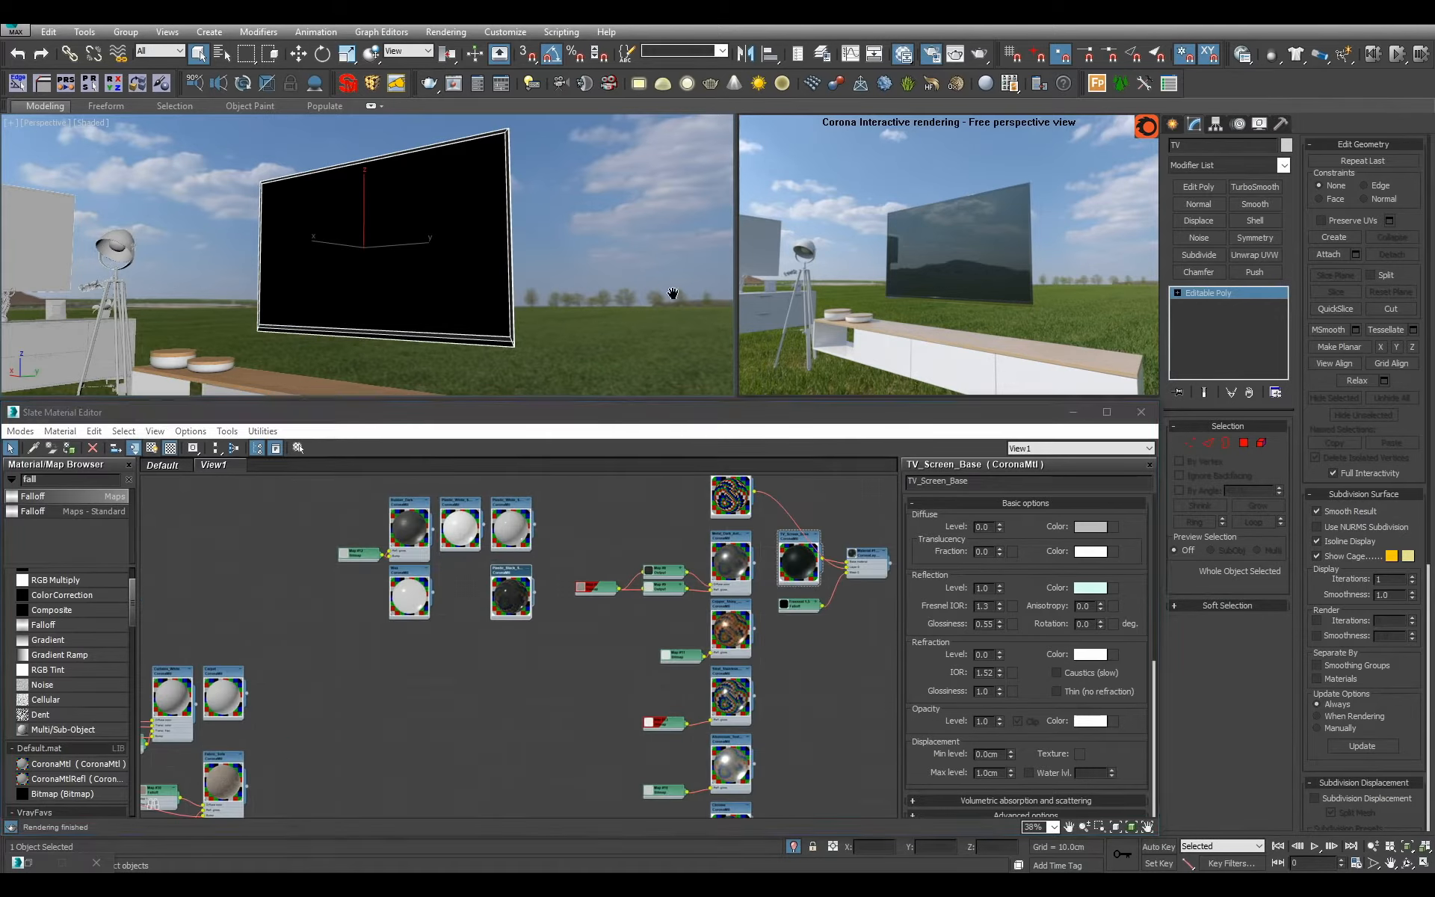
alt+middle_drag(617, 347, 636, 297)
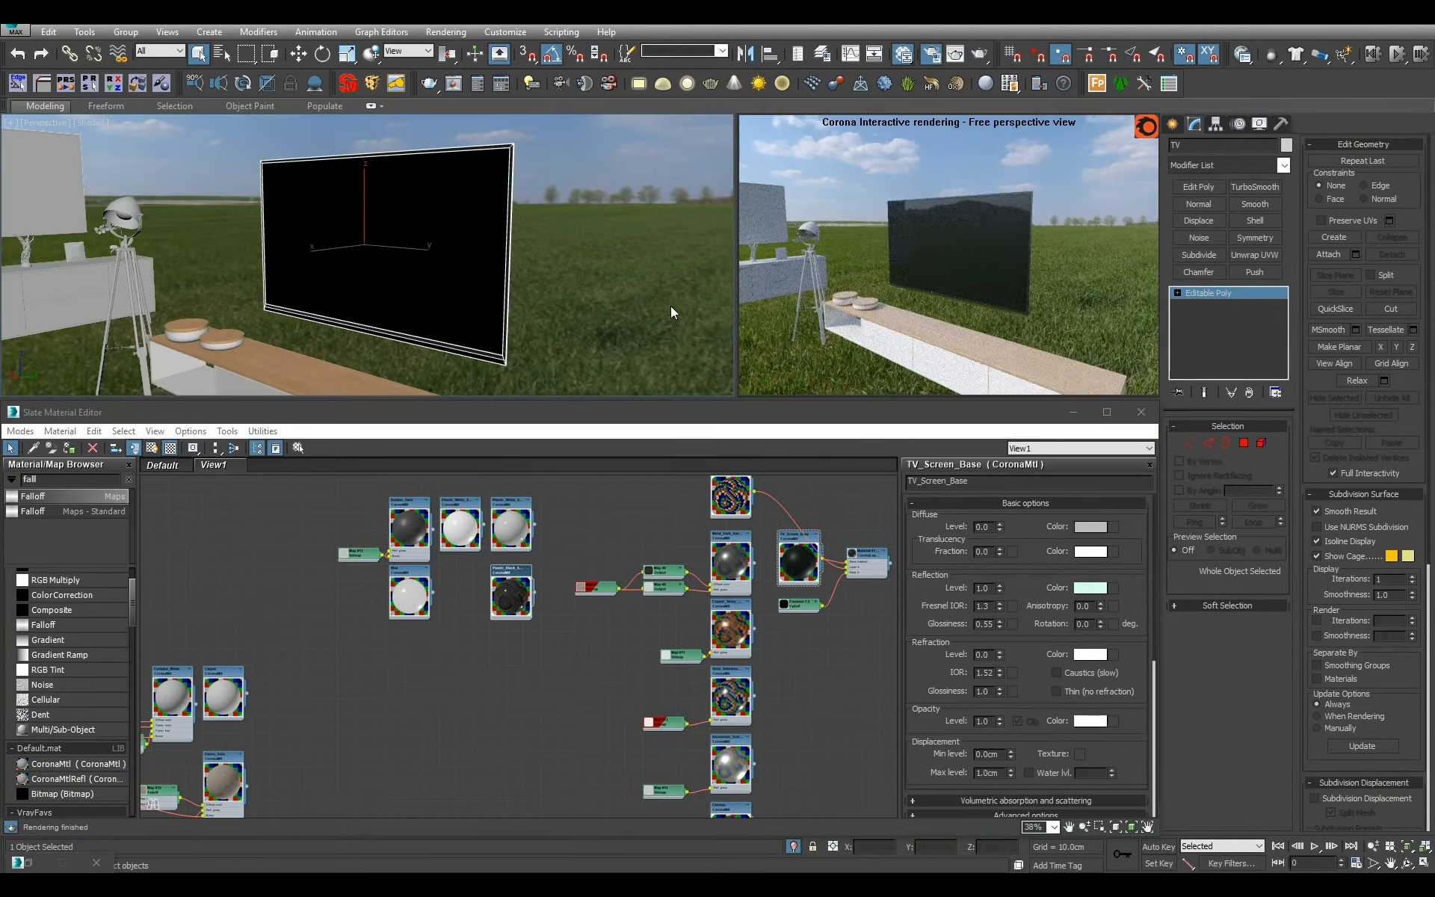
middle_drag(787, 642, 632, 740)
scroll(632, 737, up, 1)
double_click(561, 607)
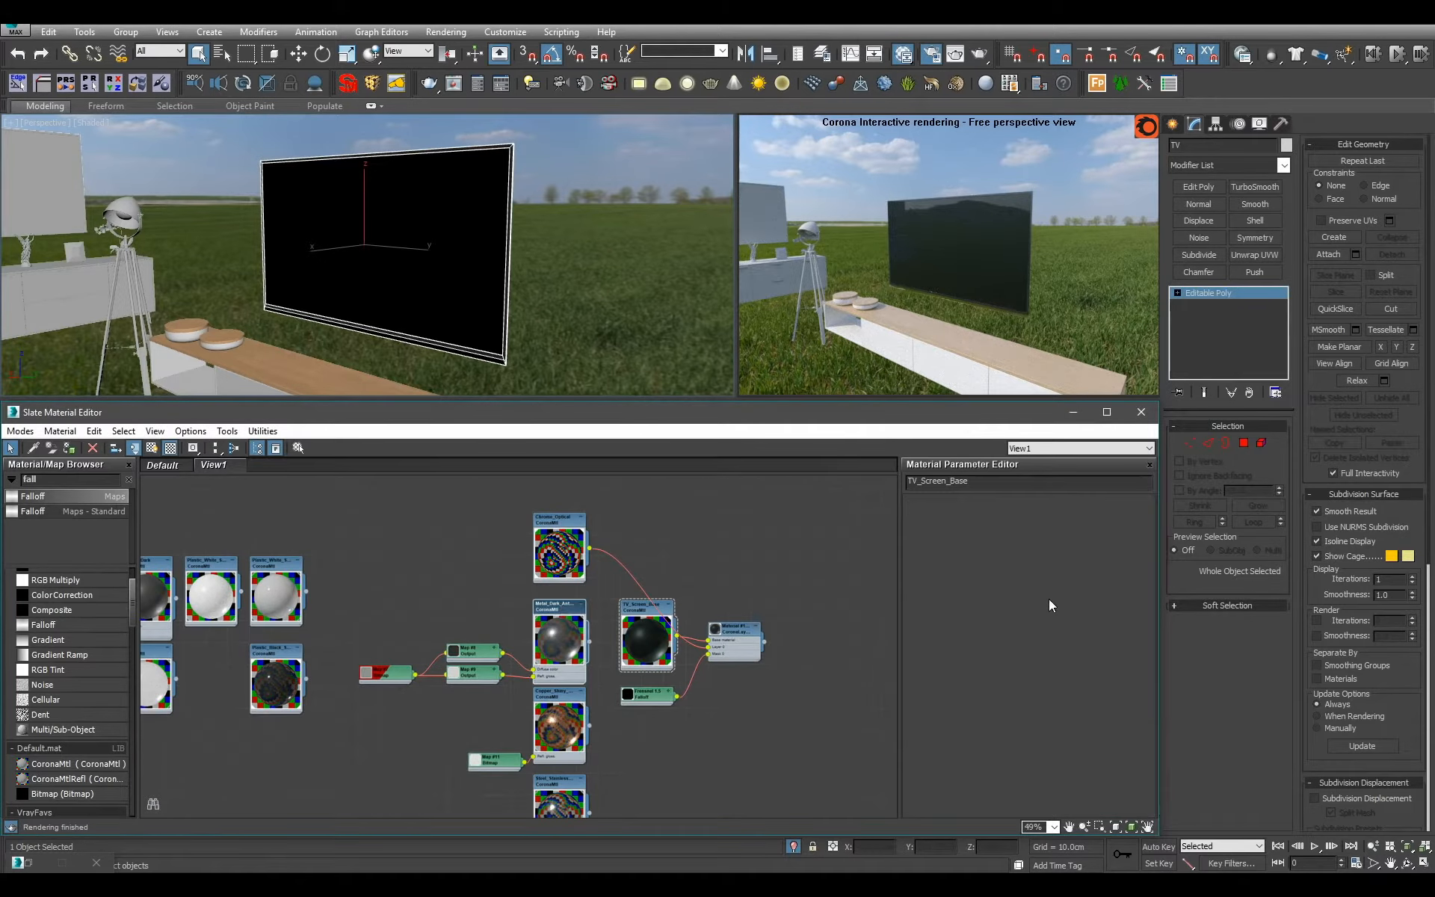
scroll(1037, 609, up, 1)
middle_drag(520, 704, 583, 623)
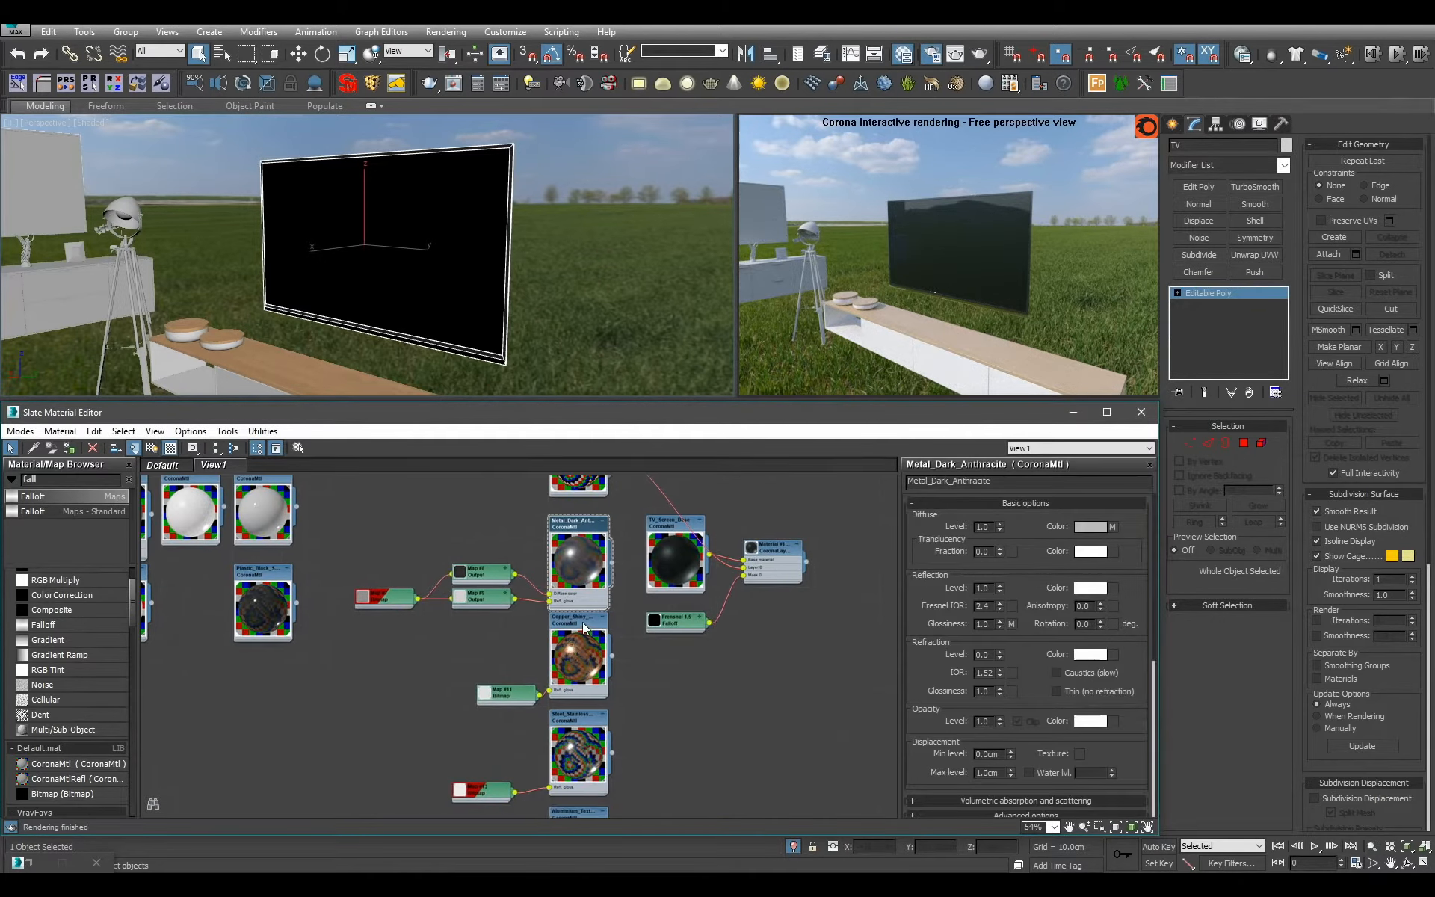
double_click(581, 622)
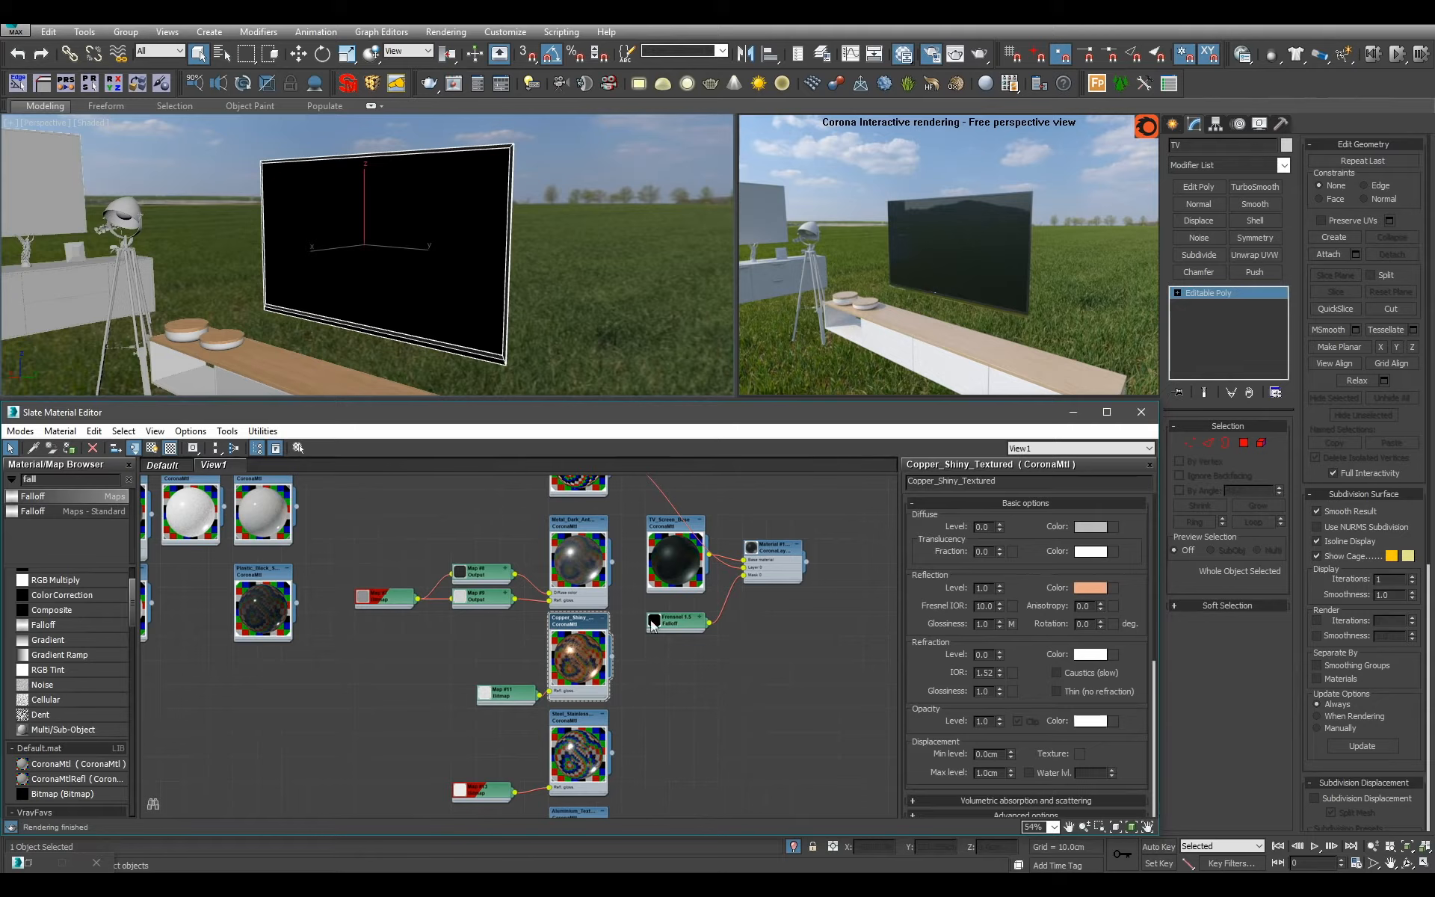
click(585, 340)
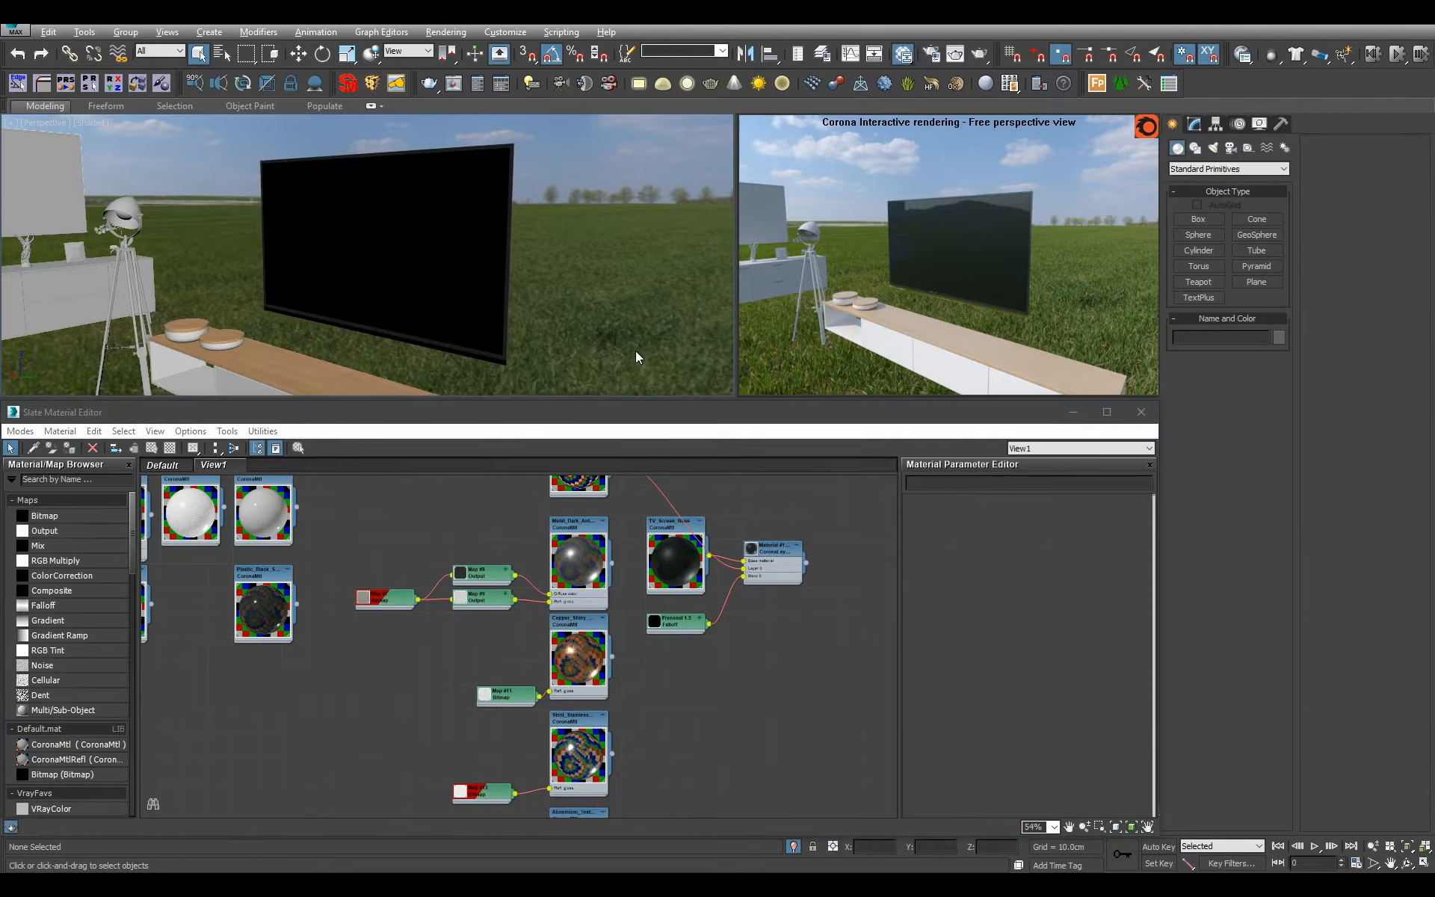
scroll(554, 574, up, 2)
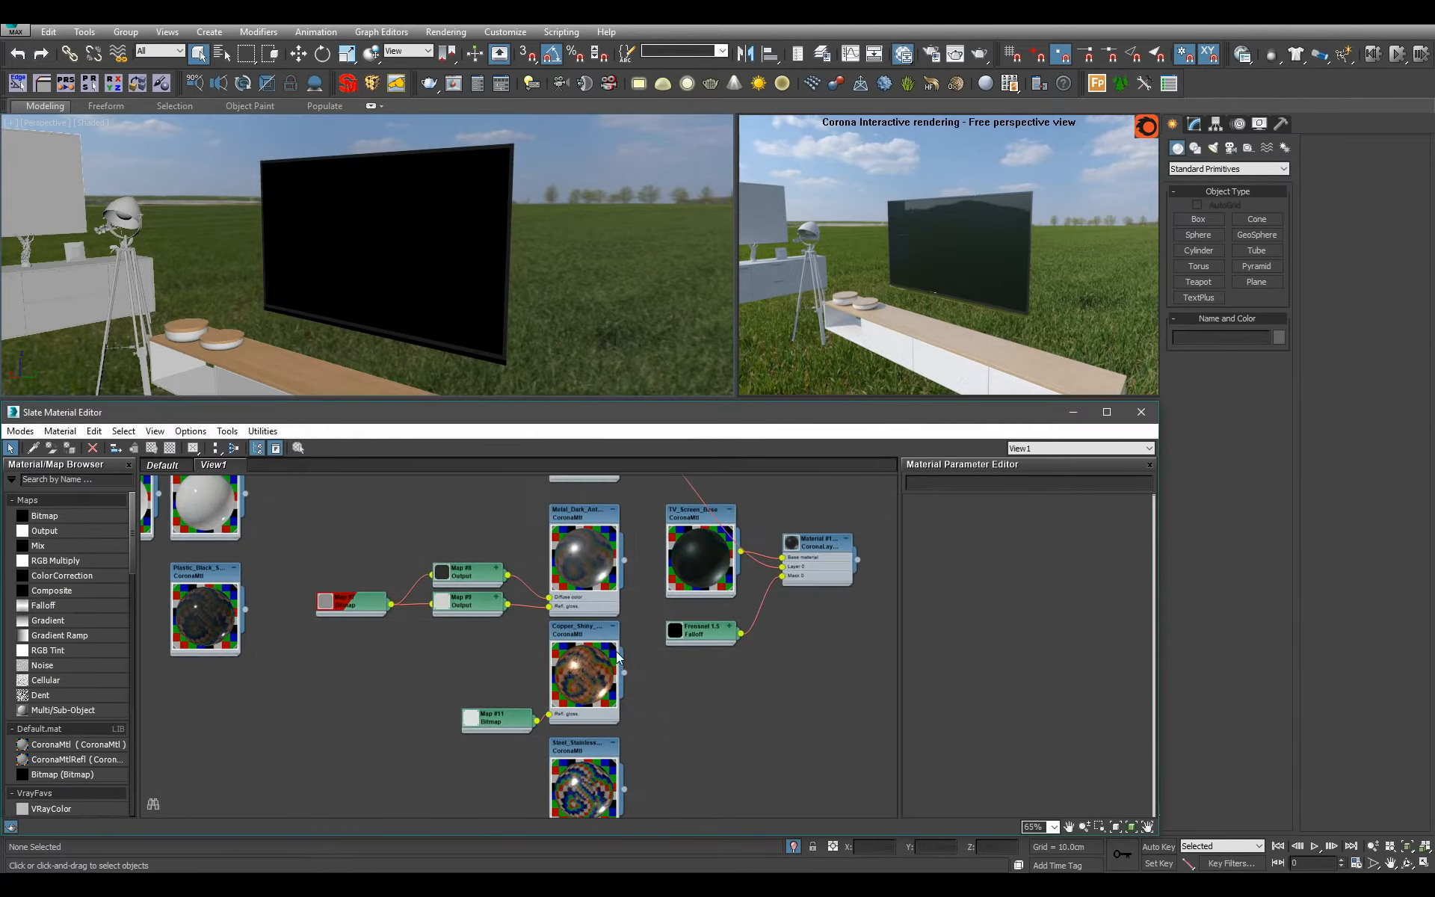
double_click(590, 635)
double_click(586, 513)
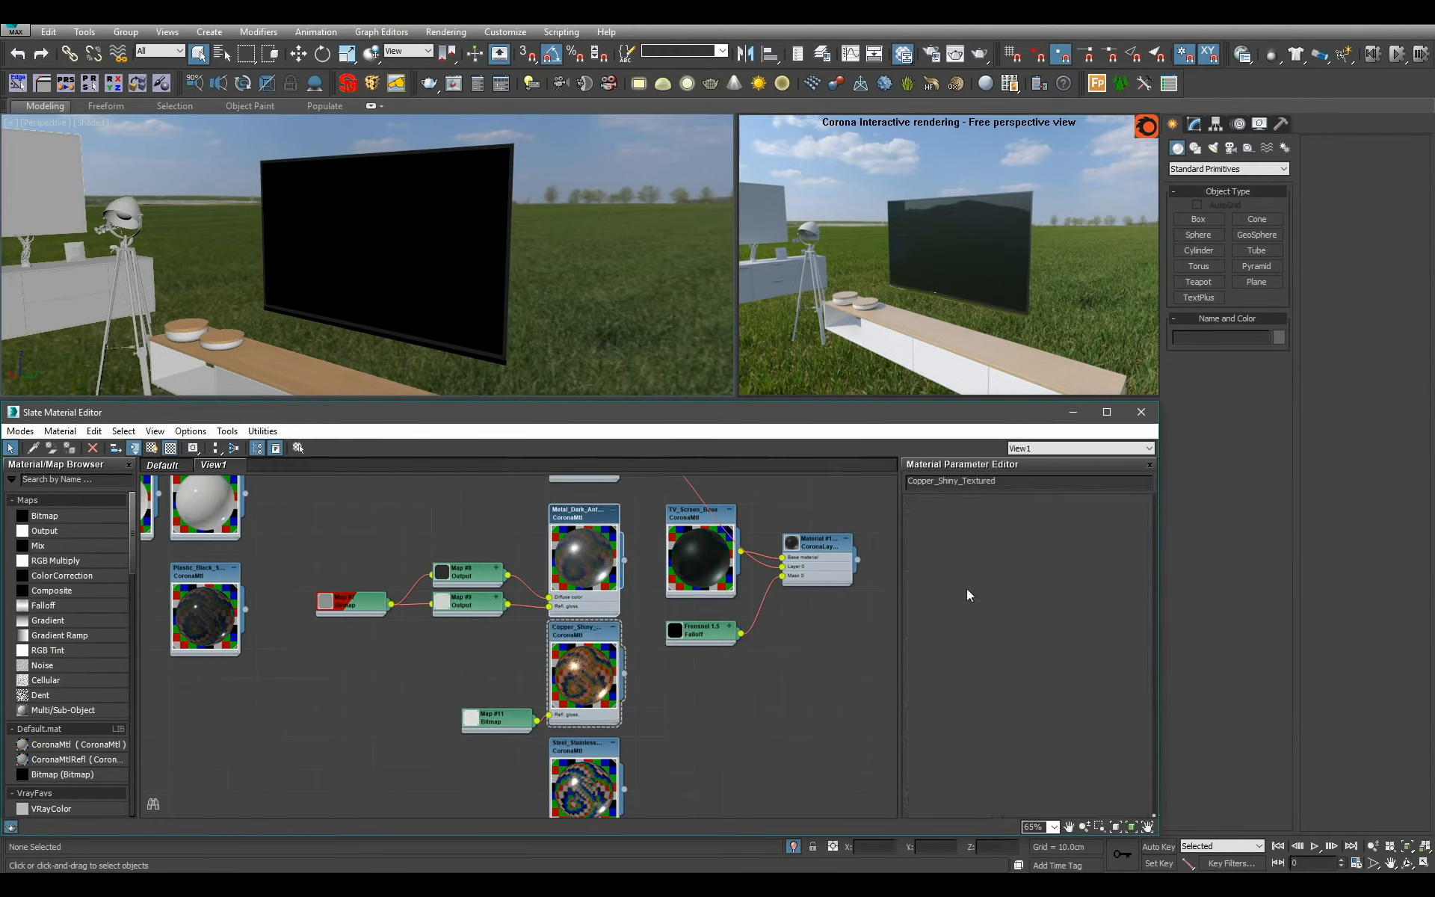
Select the floor lamp beside the sideboard and isolate it in the perspective view.
scroll(501, 233, down, 5)
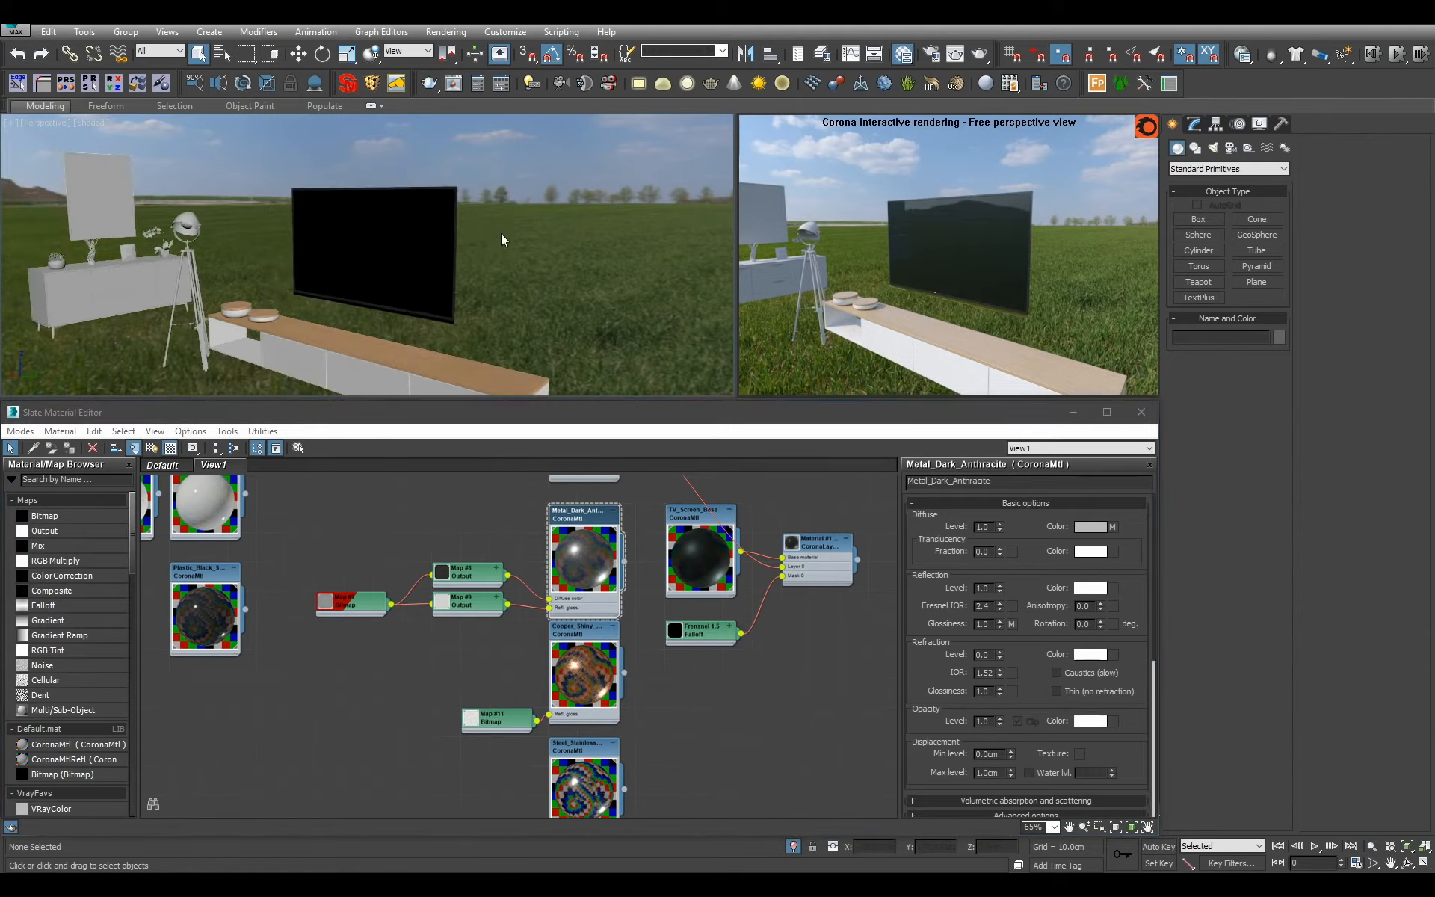
alt+middle_drag(500, 233, 468, 268)
scroll(539, 259, up, 5)
click(302, 263)
scroll(302, 264, up, 5)
scroll(468, 267, up, 3)
middle_drag(443, 145, 438, 259)
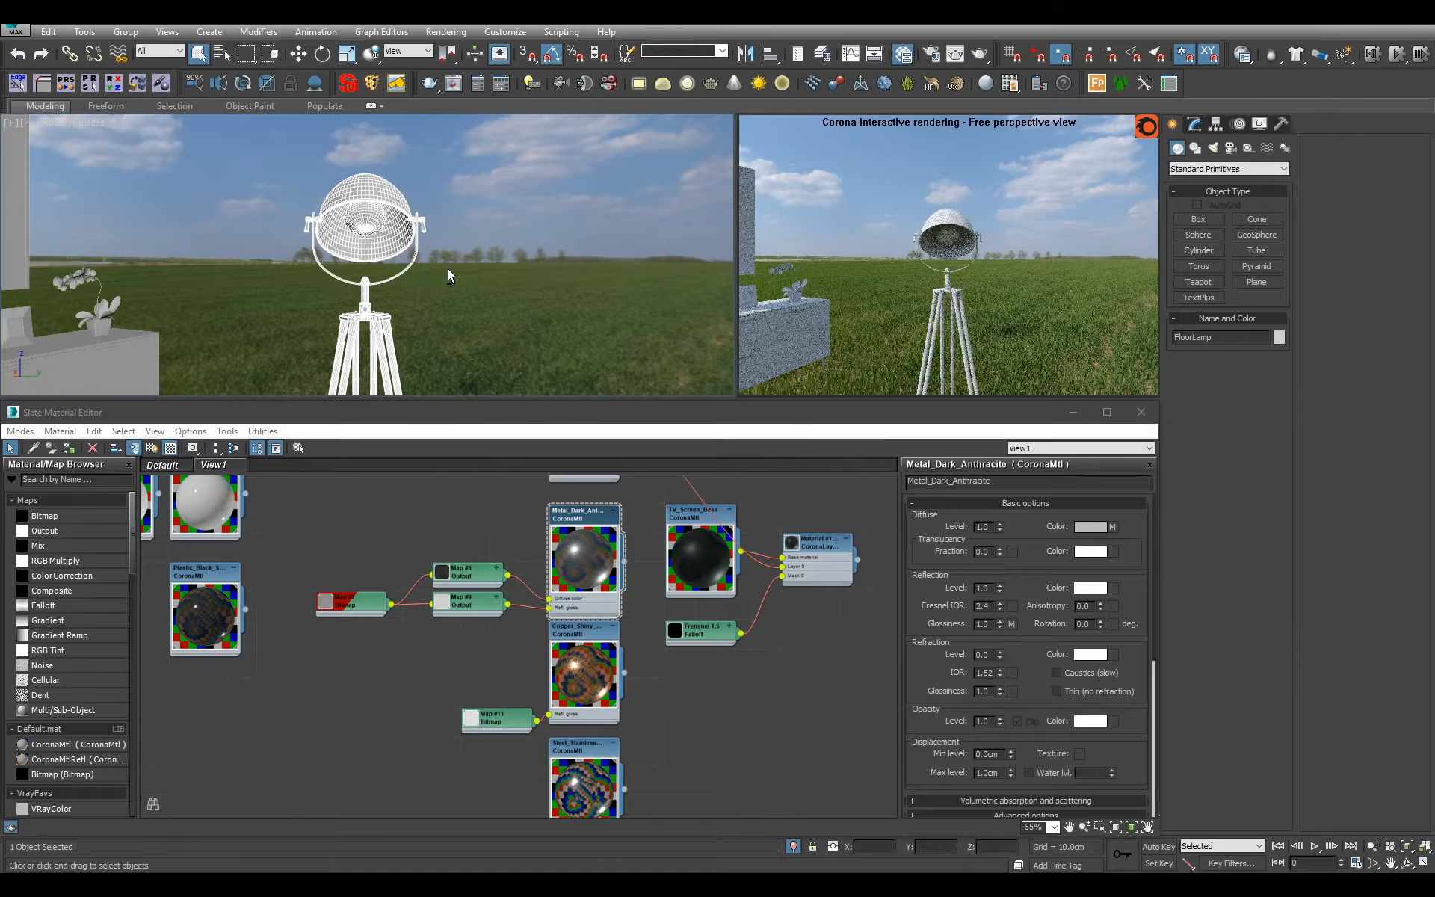
key(m)
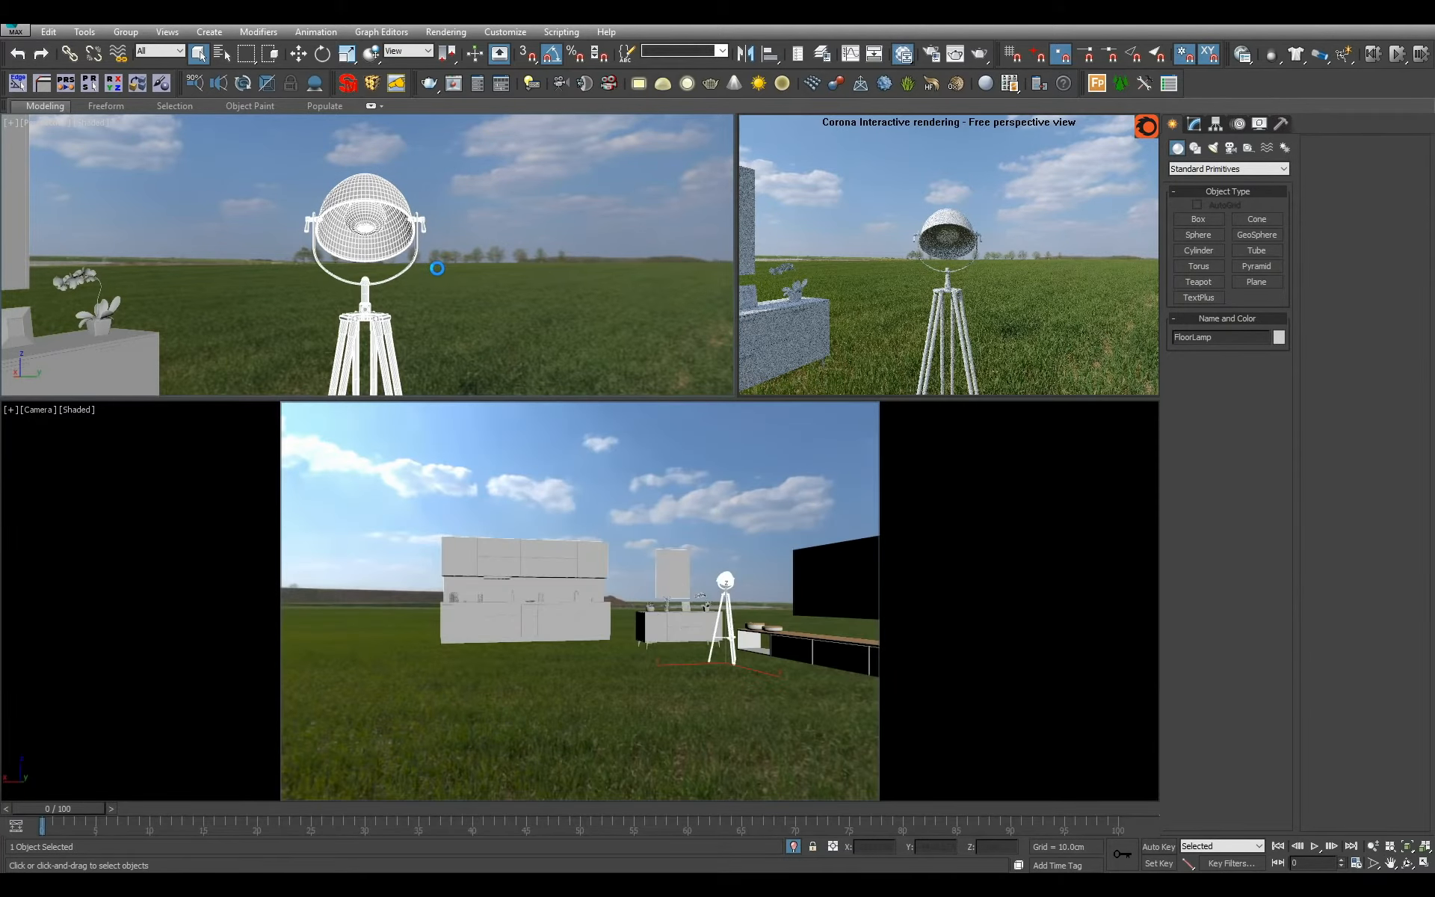
key(m)
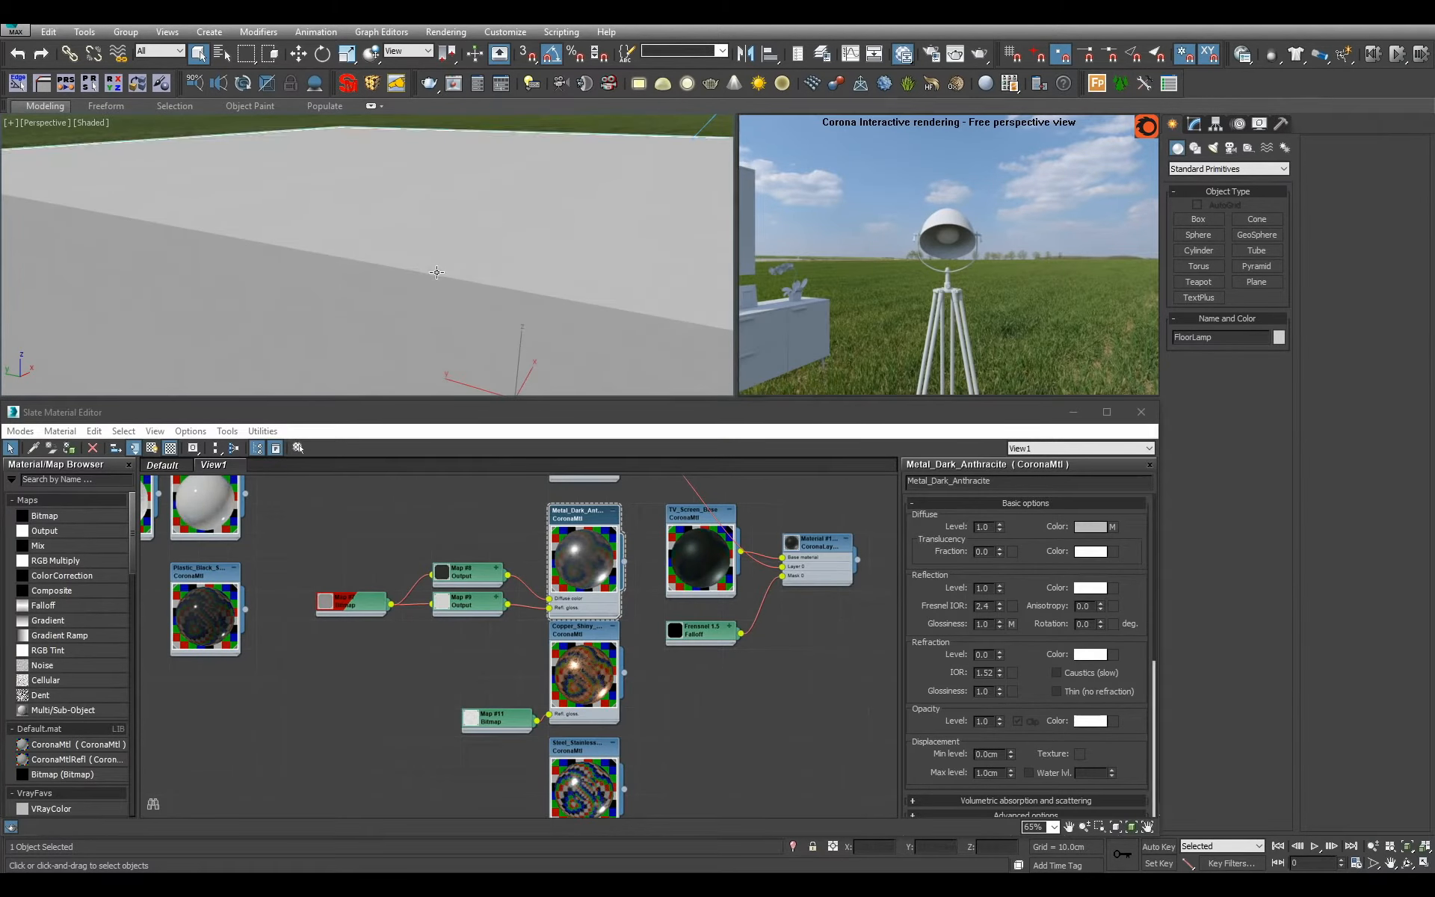
alt+middle_drag(435, 266, 482, 288)
key(alt+q)
Check which of the floor lamp's polygons carry material ID 5, then leave polygon editing.
click(1194, 123)
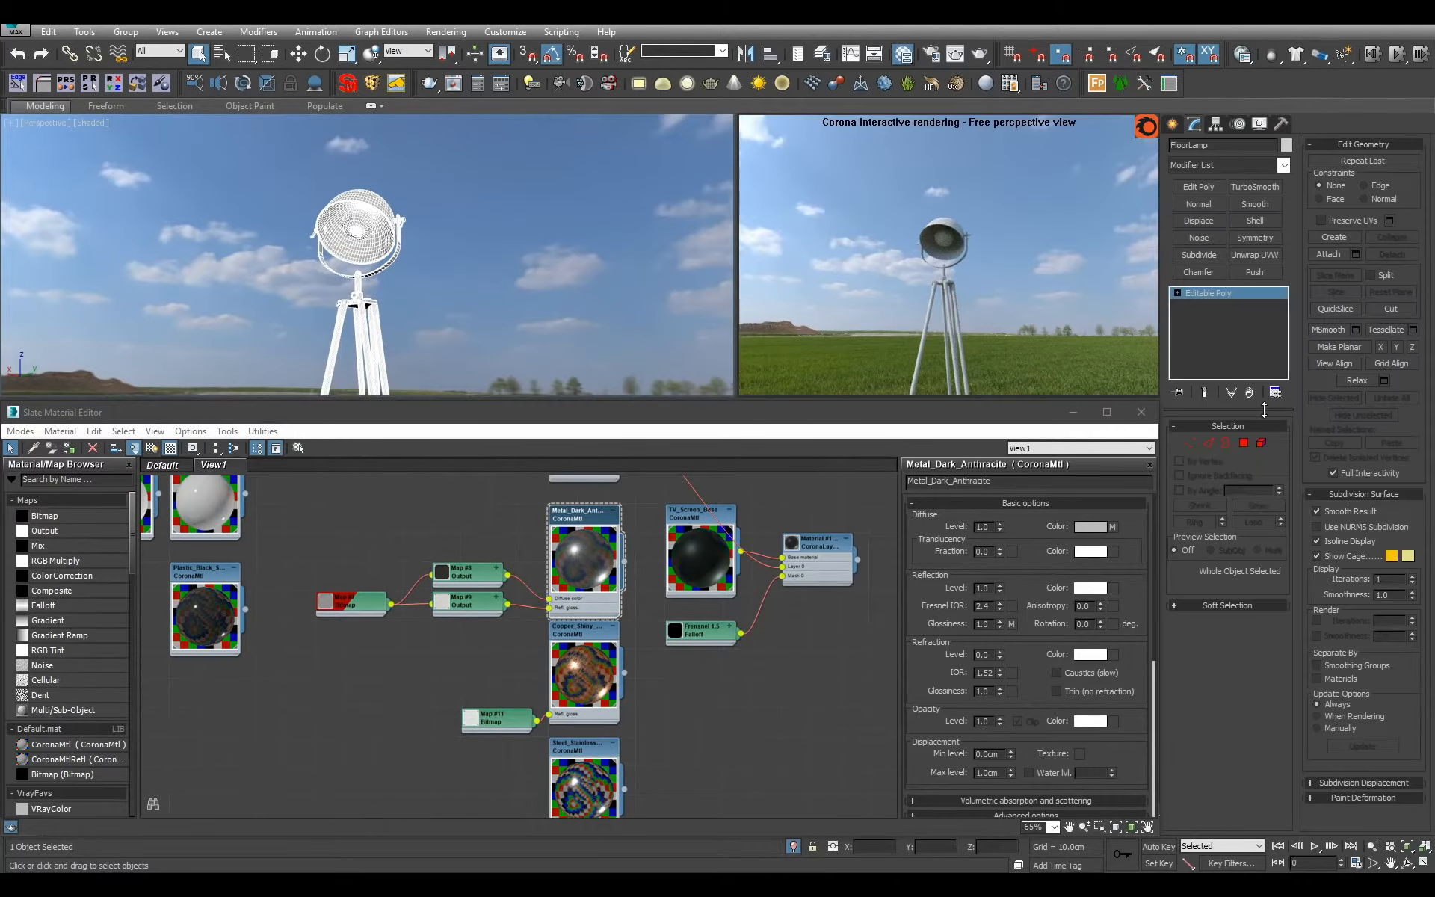
click(1244, 443)
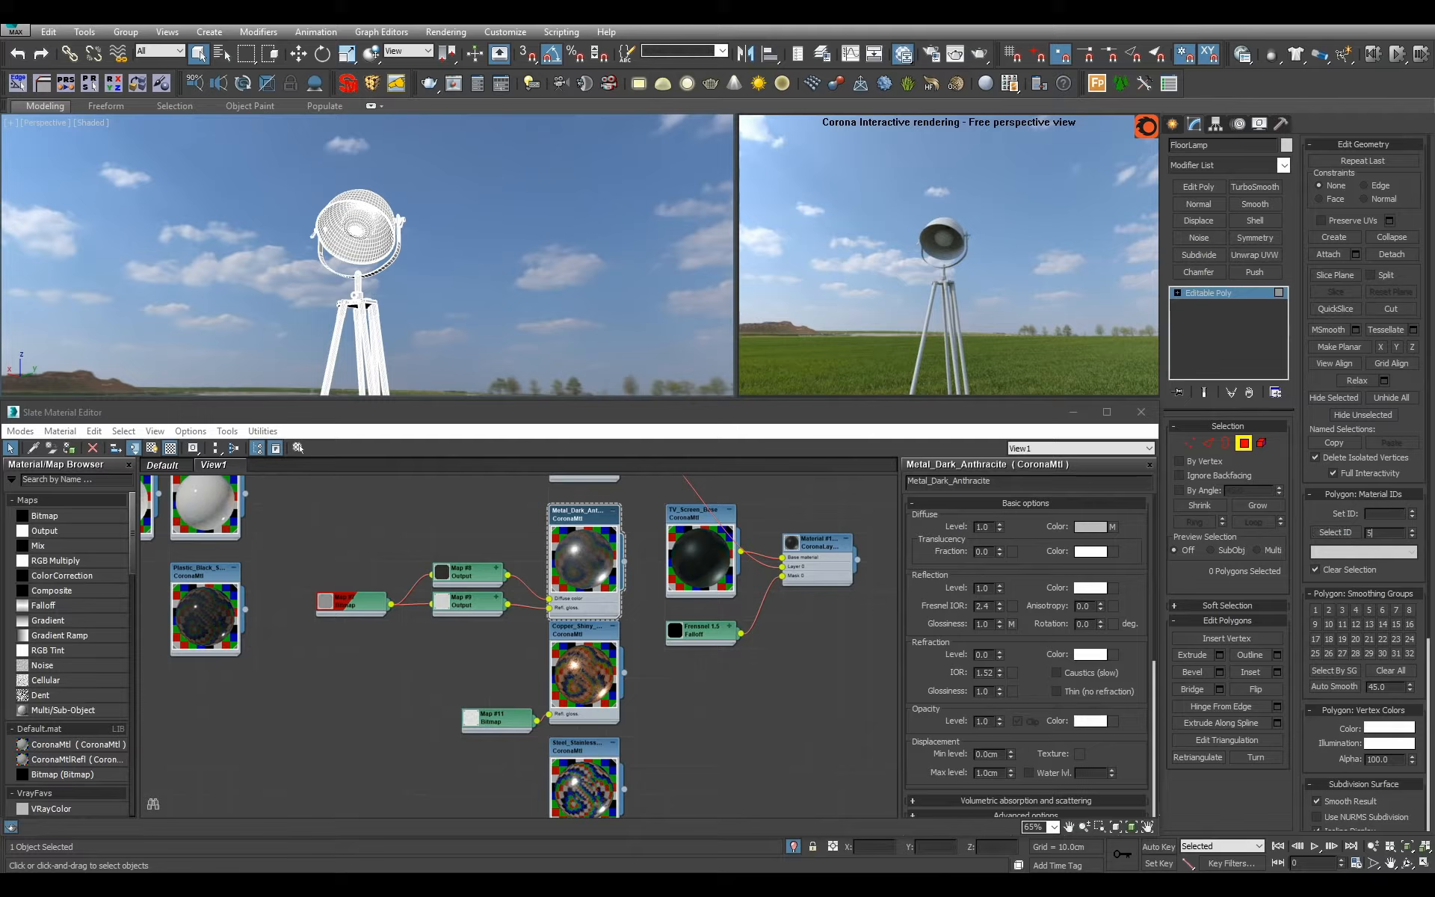
click(1336, 532)
click(1230, 293)
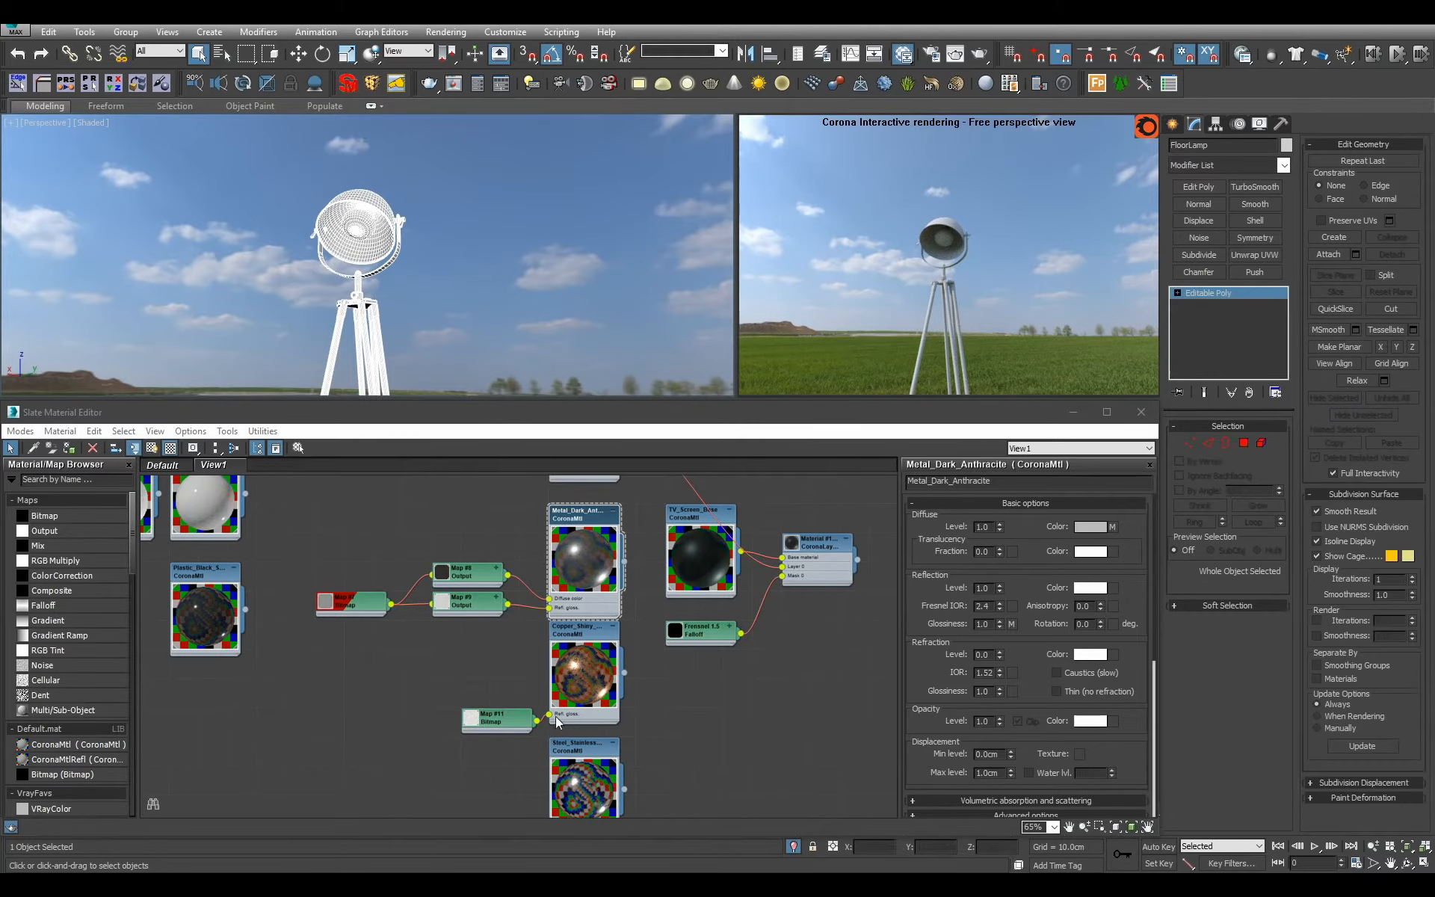
Add a Multi/Sub-Object material to the graph and name it Floor_Lamp.
scroll(640, 631, down, 10)
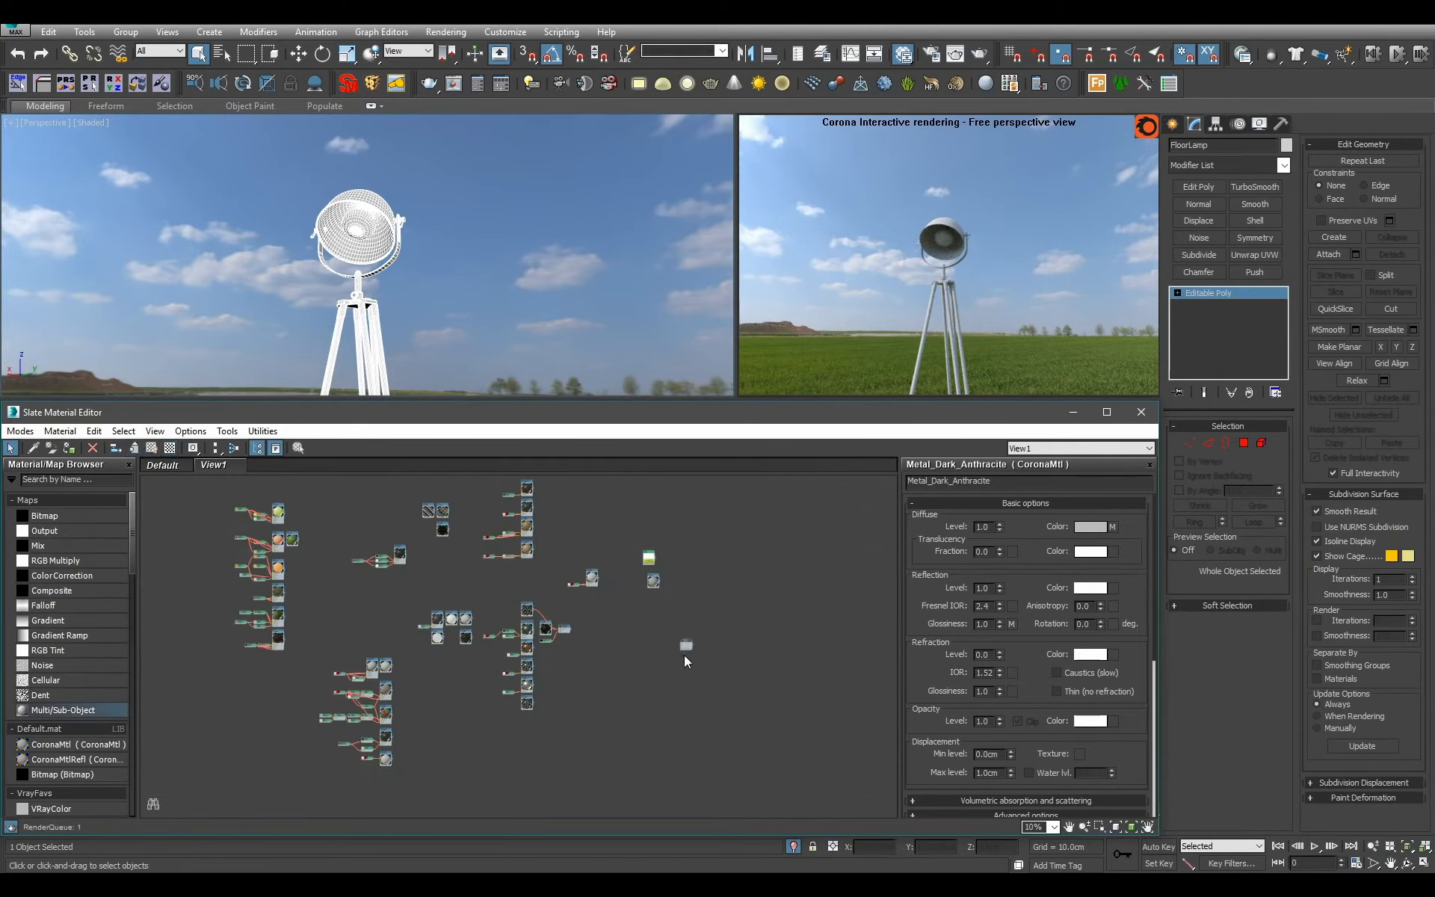
scroll(687, 660, up, 5)
double_click(669, 574)
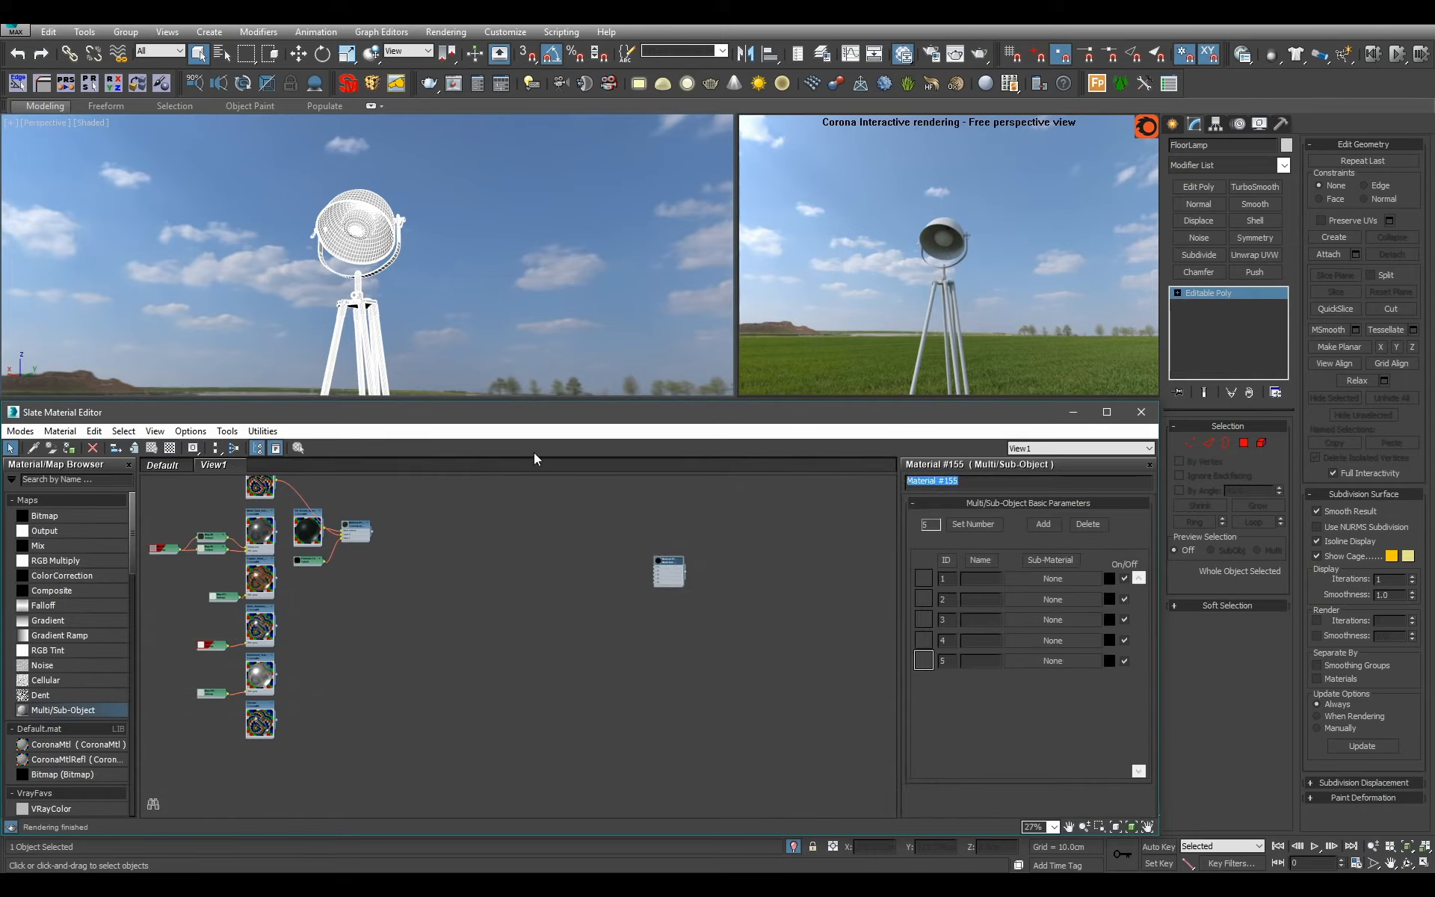
text(Floor_Lamp)
key(Return)
Move the Floor_Lamp node out of the empty area and closer to the other material nodes.
scroll(665, 564, up, 2)
middle_drag(676, 565, 689, 628)
drag(689, 628, 408, 544)
scroll(593, 648, down, 2)
scroll(441, 568, up, 3)
middle_drag(441, 569, 619, 754)
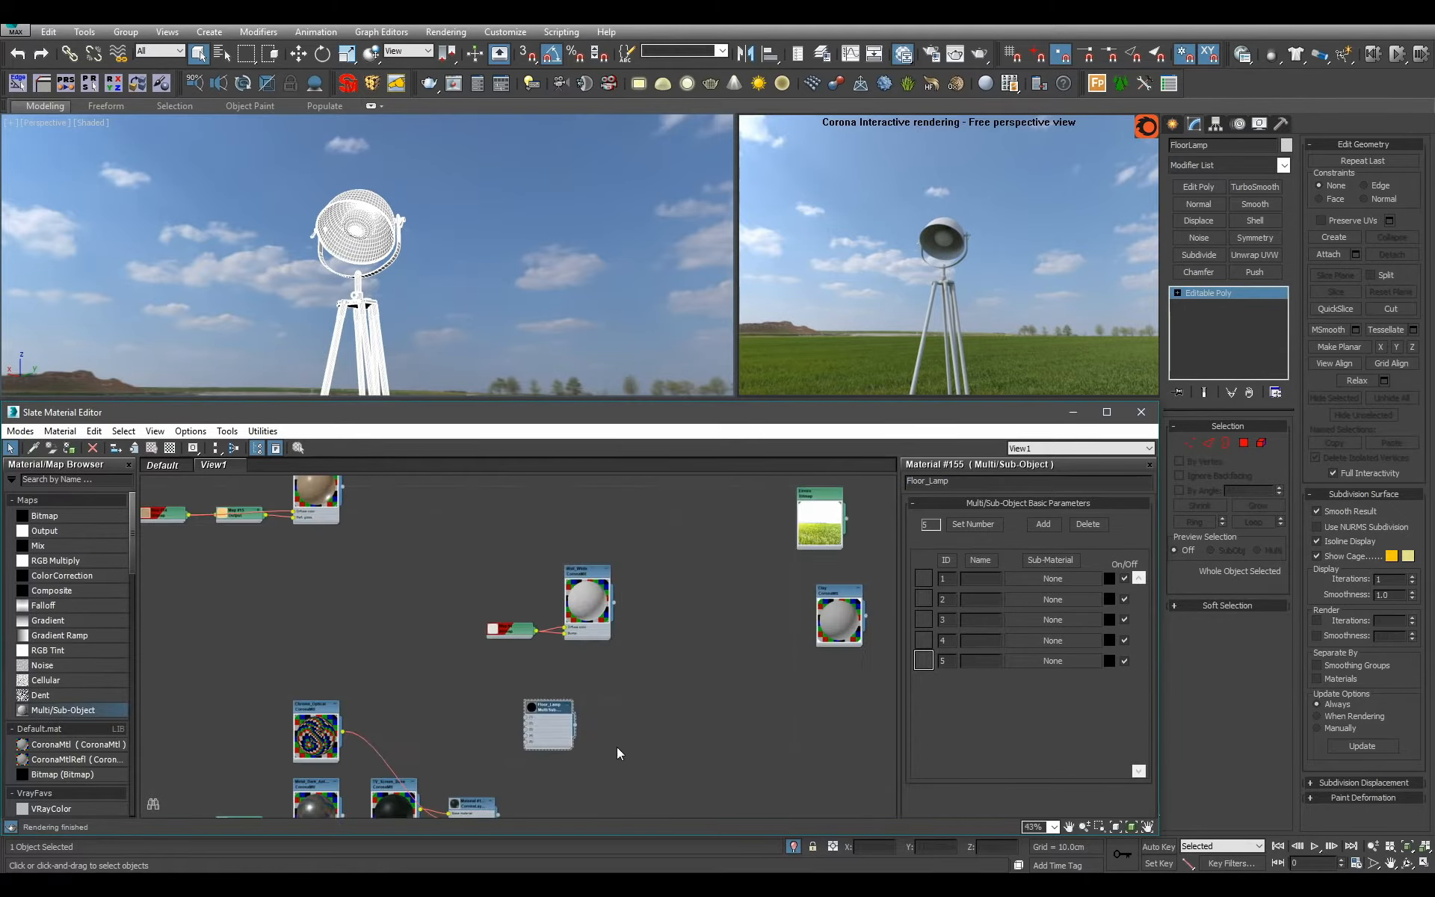
drag(555, 728, 339, 612)
scroll(329, 613, up, 1)
middle_drag(326, 613, 556, 657)
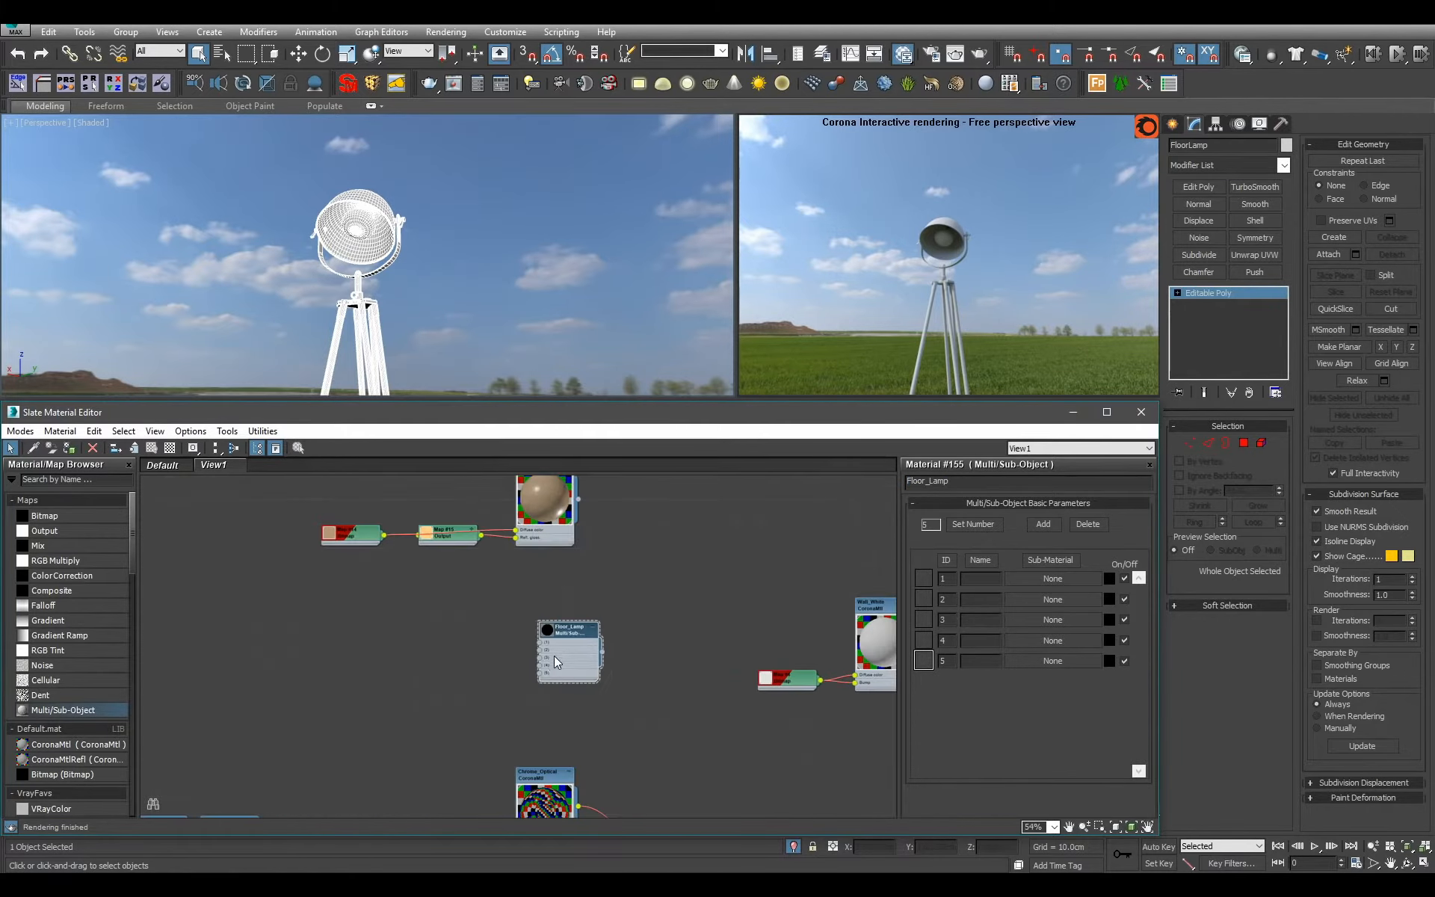
Apply Floor_Lamp to the lampshade polygons with material ID 5 and place its node beside the metals column.
click(1250, 442)
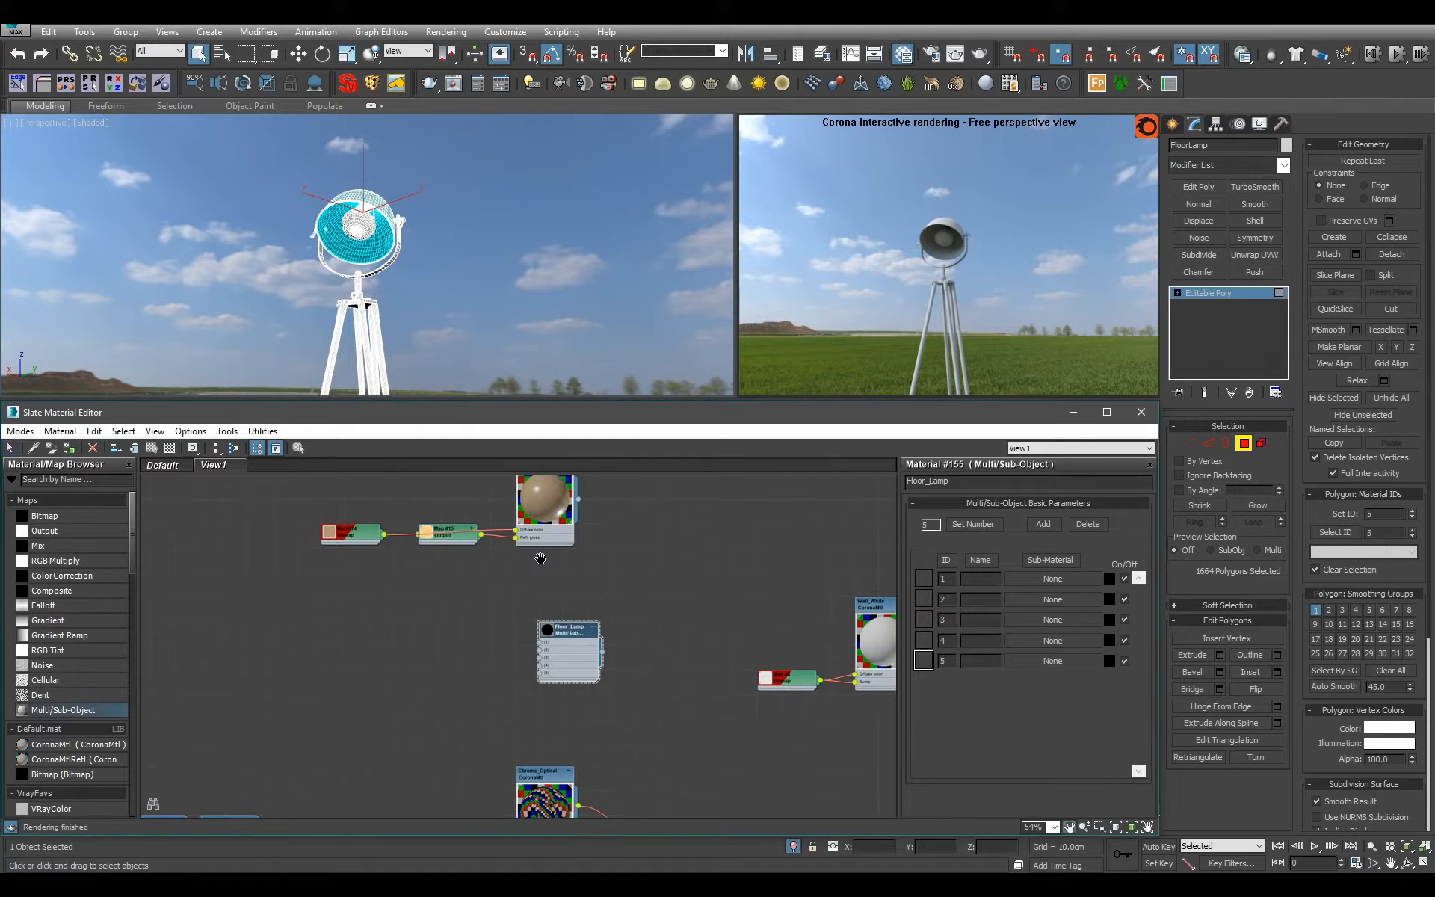
scroll(538, 558, down, 3)
middle_drag(539, 557, 483, 592)
drag(493, 640, 638, 761)
middle_drag(641, 767, 709, 559)
scroll(709, 559, up, 2)
drag(714, 549, 655, 661)
scroll(496, 753, up, 1)
middle_drag(496, 753, 565, 701)
scroll(737, 660, up, 1)
Assign Floor_Lamp to the whole lamp and connect the textured aluminium material to its slot 5.
click(1246, 295)
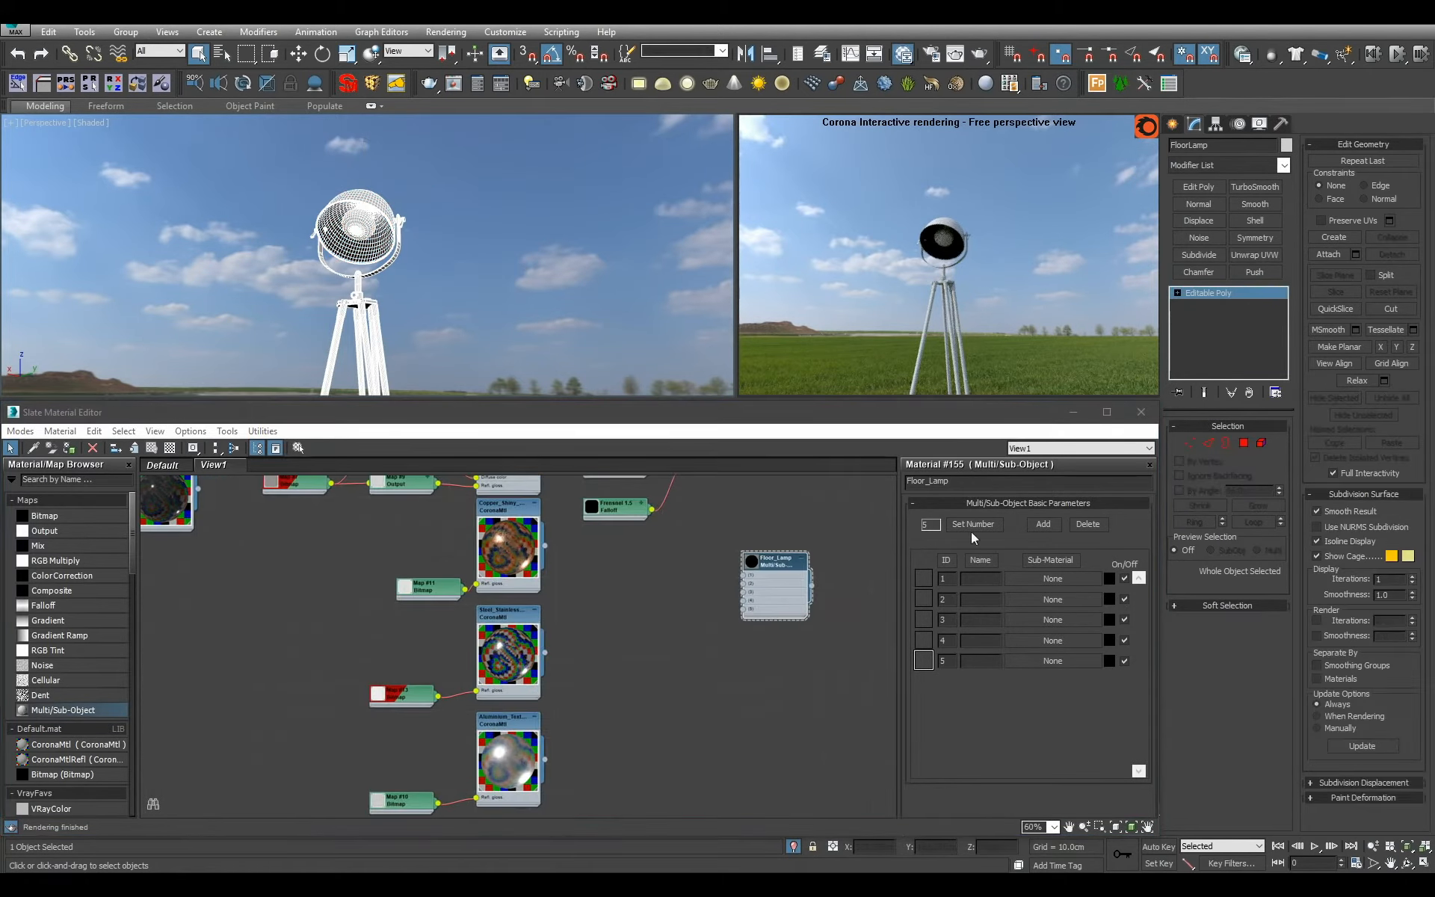
click(793, 609)
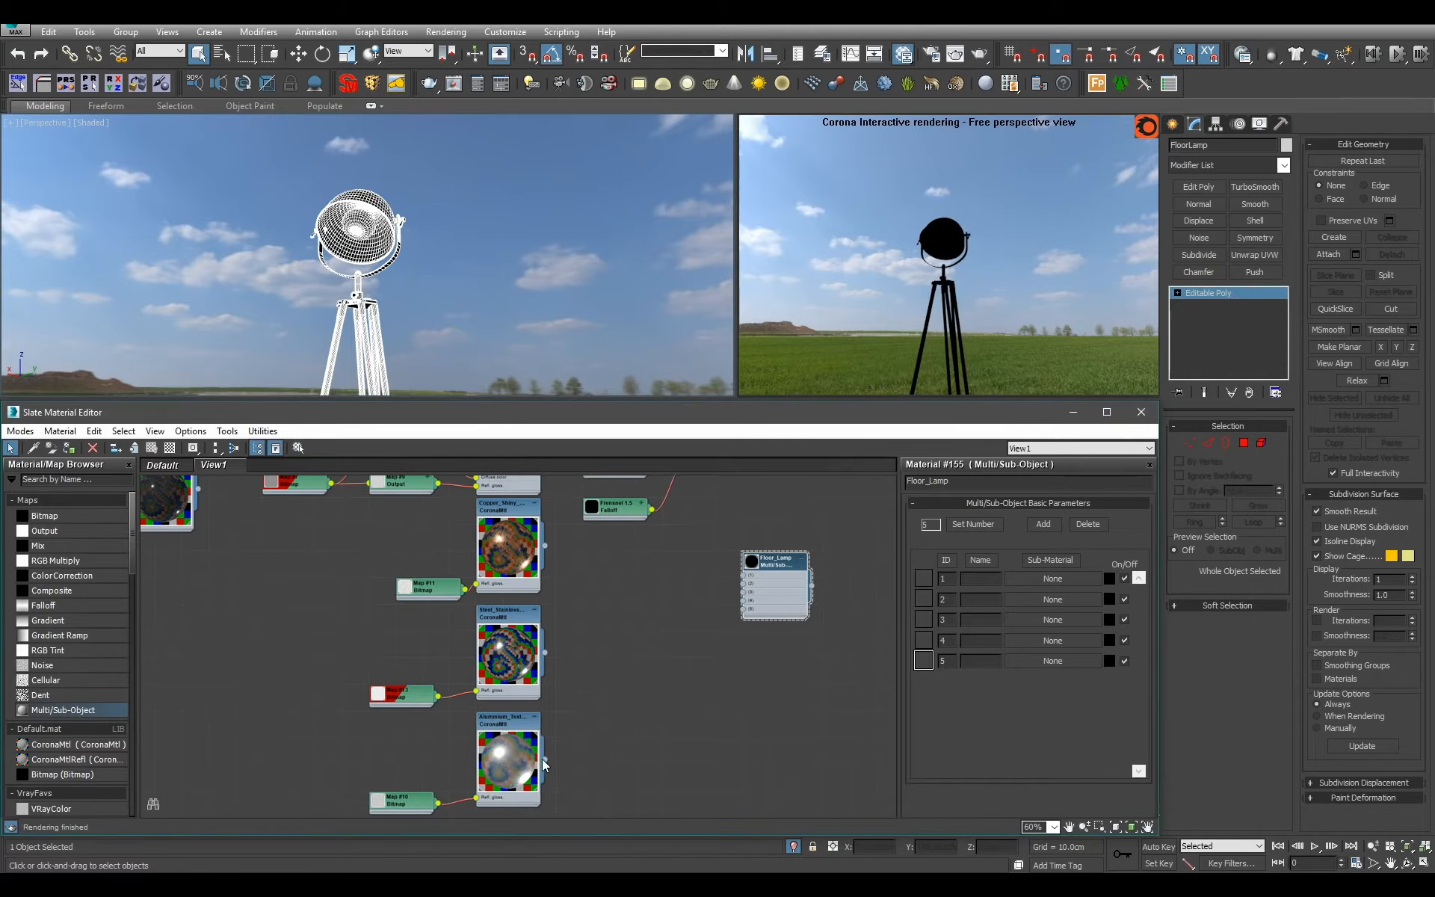
drag(545, 759, 760, 627)
Check the lamp's polygons by material ID, including ID 2, then leave polygon editing.
click(1244, 443)
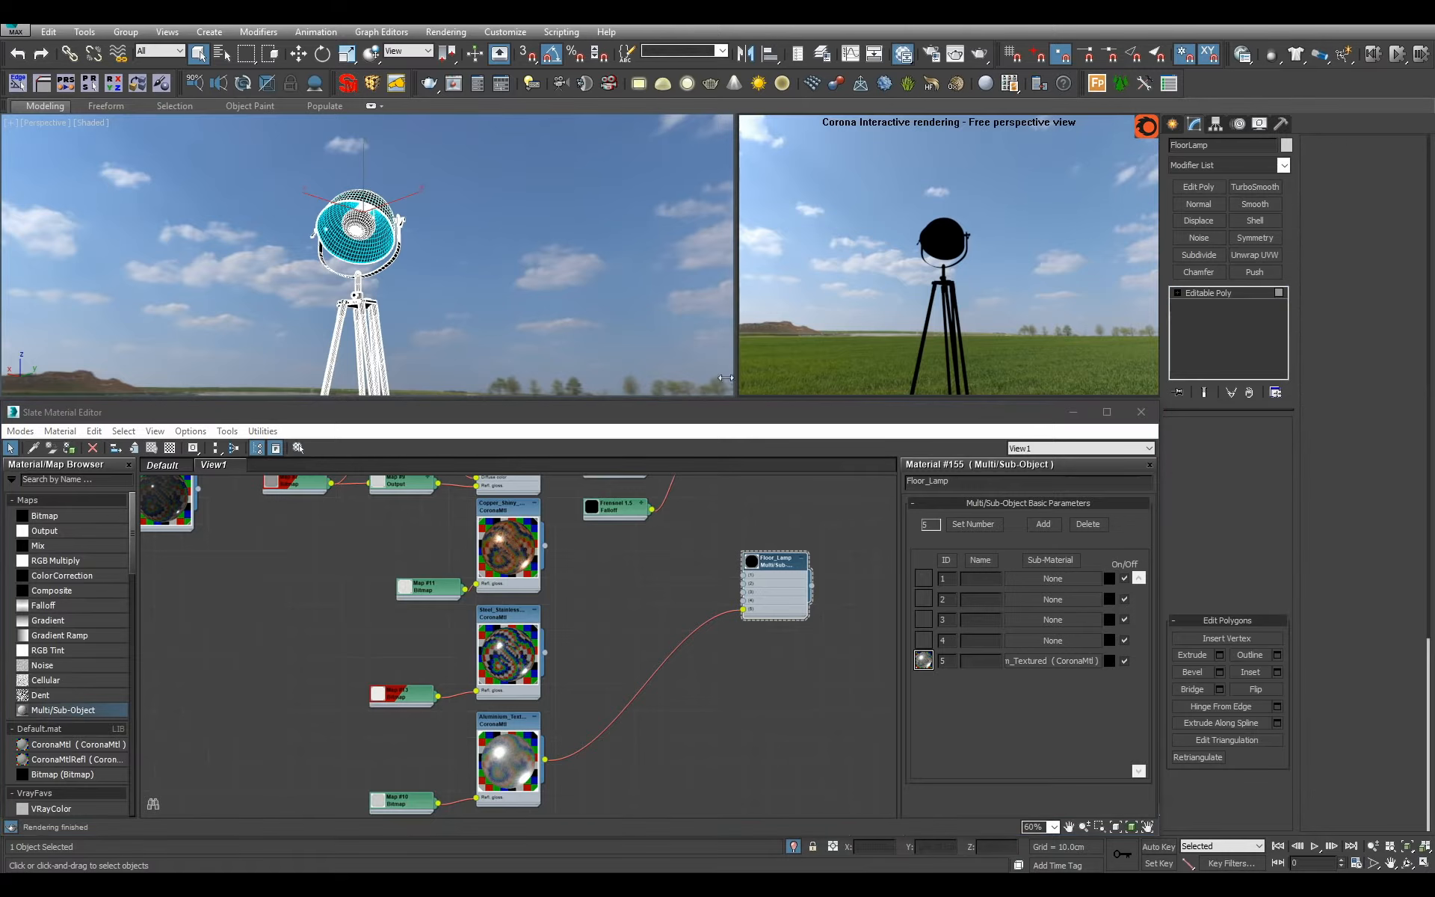
click(343, 246)
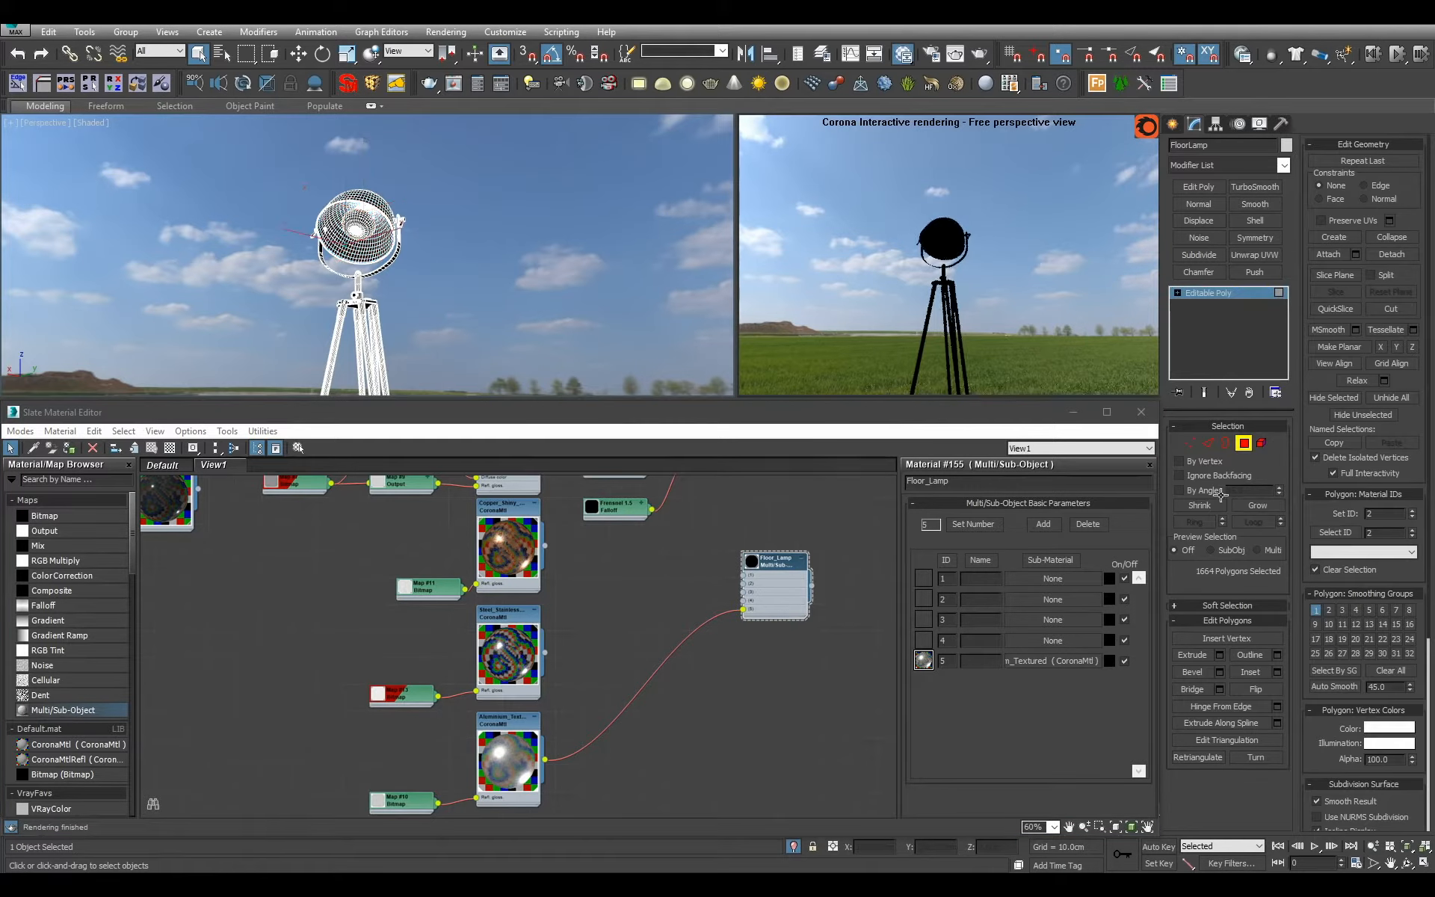
click(1337, 533)
click(1219, 293)
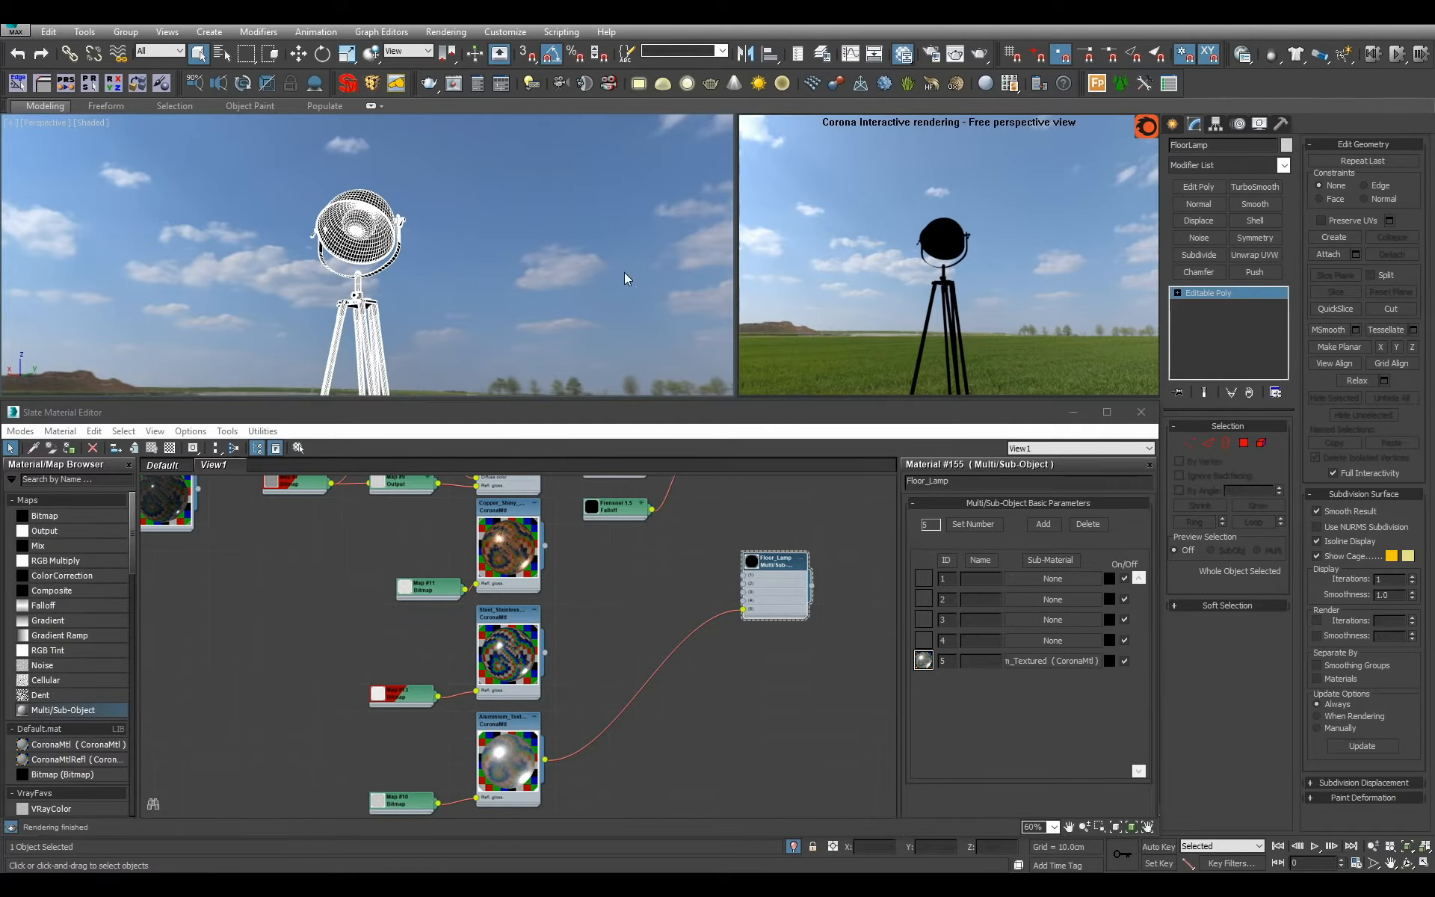
Undo the lamp's material assignment and the creation of the Floor_Lamp node.
scroll(616, 280, down, 2)
key(ctrl+z)
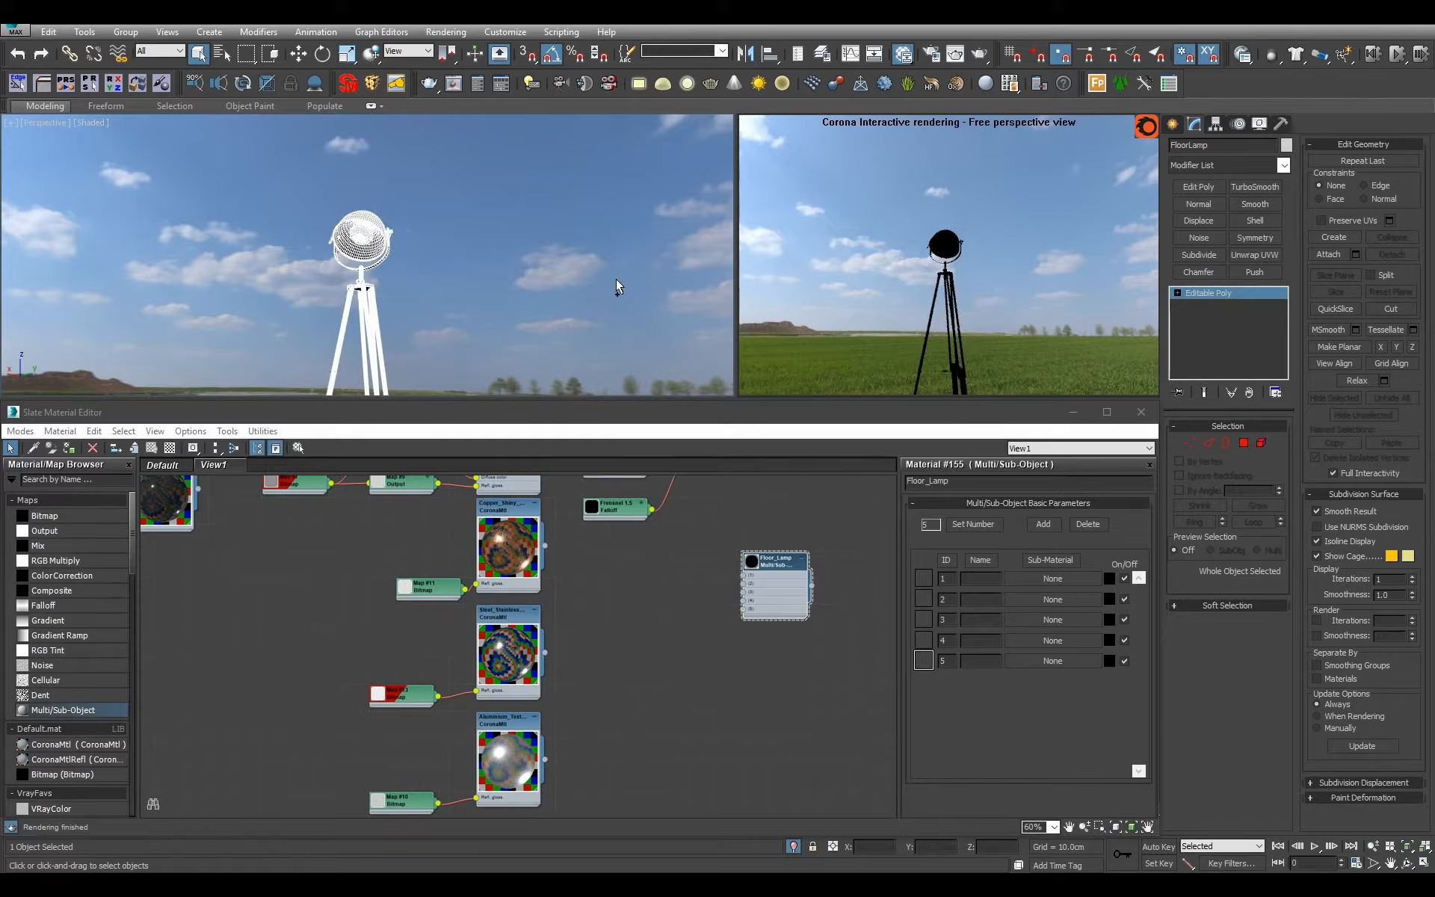
key(ctrl+z)
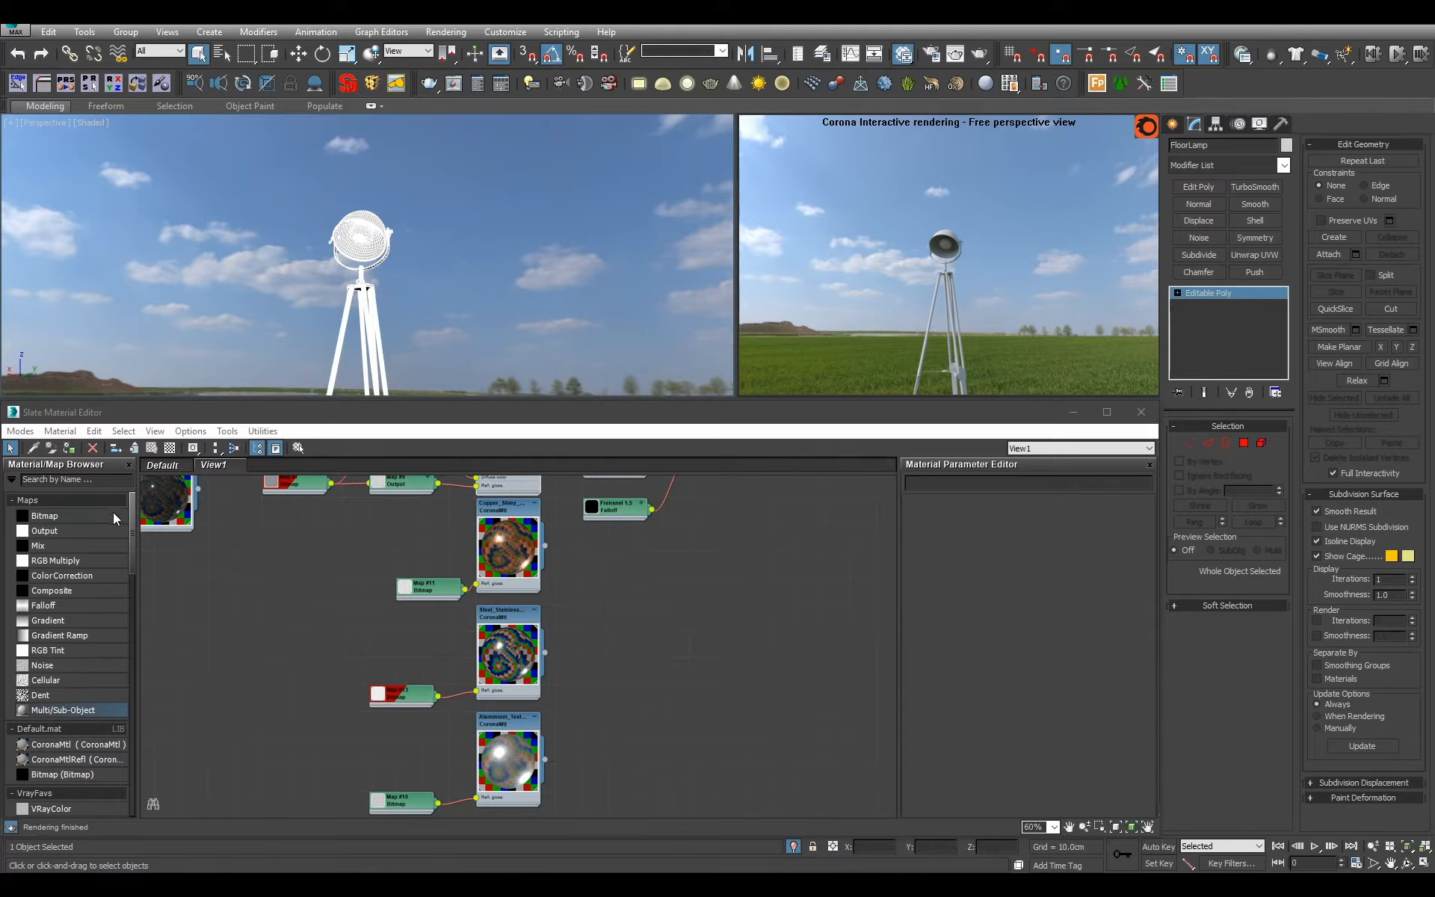
Add a new Multi/Sub-Object material beside the metals and name it FloorLamp, reusing the lamp object's name.
drag(88, 709, 652, 584)
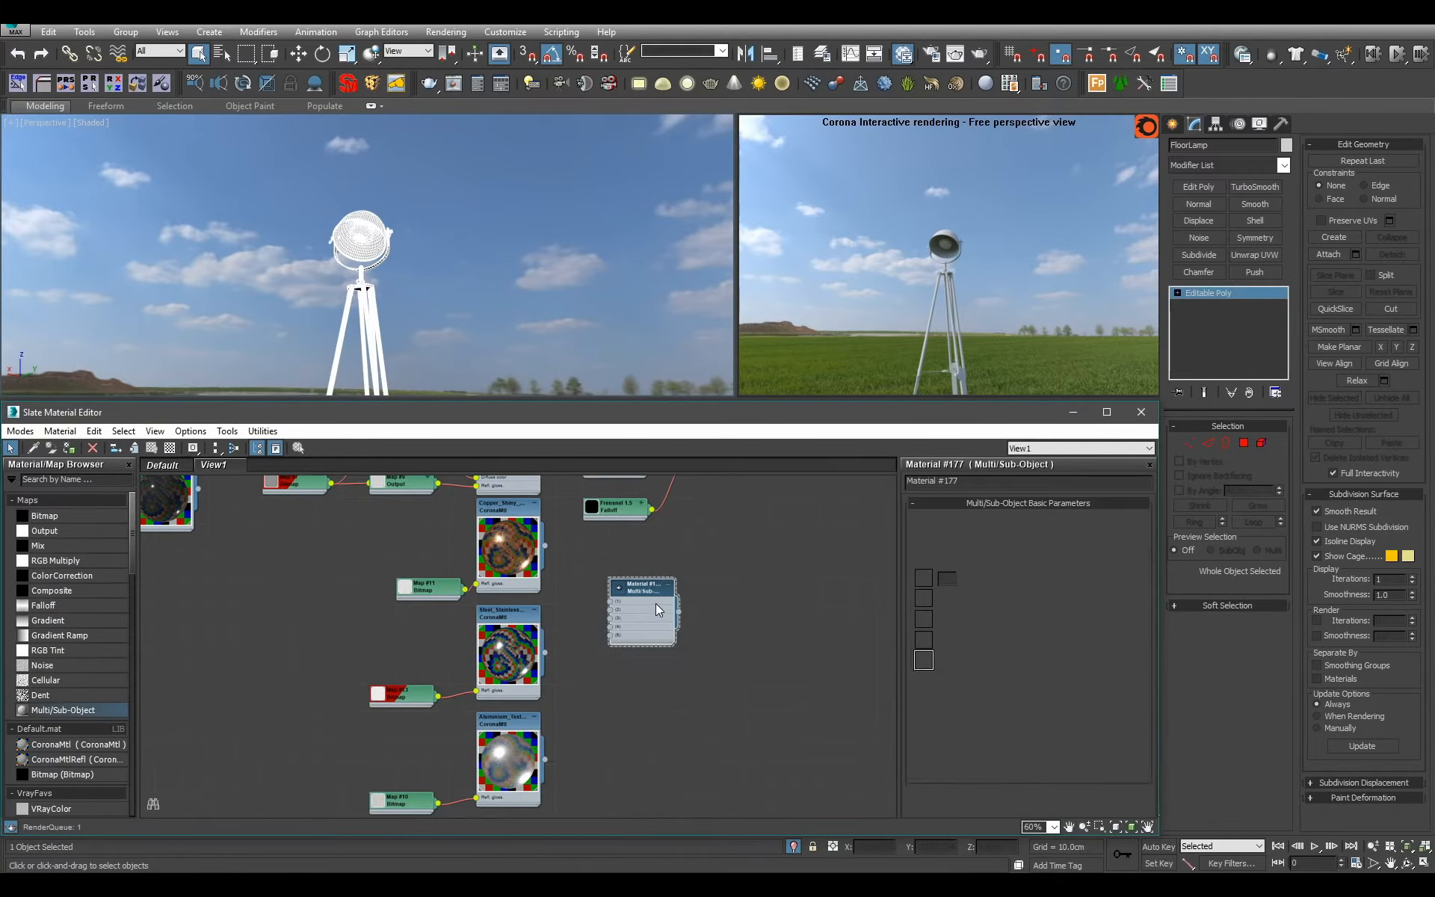
drag(1215, 146, 898, 203)
key(ctrl+c)
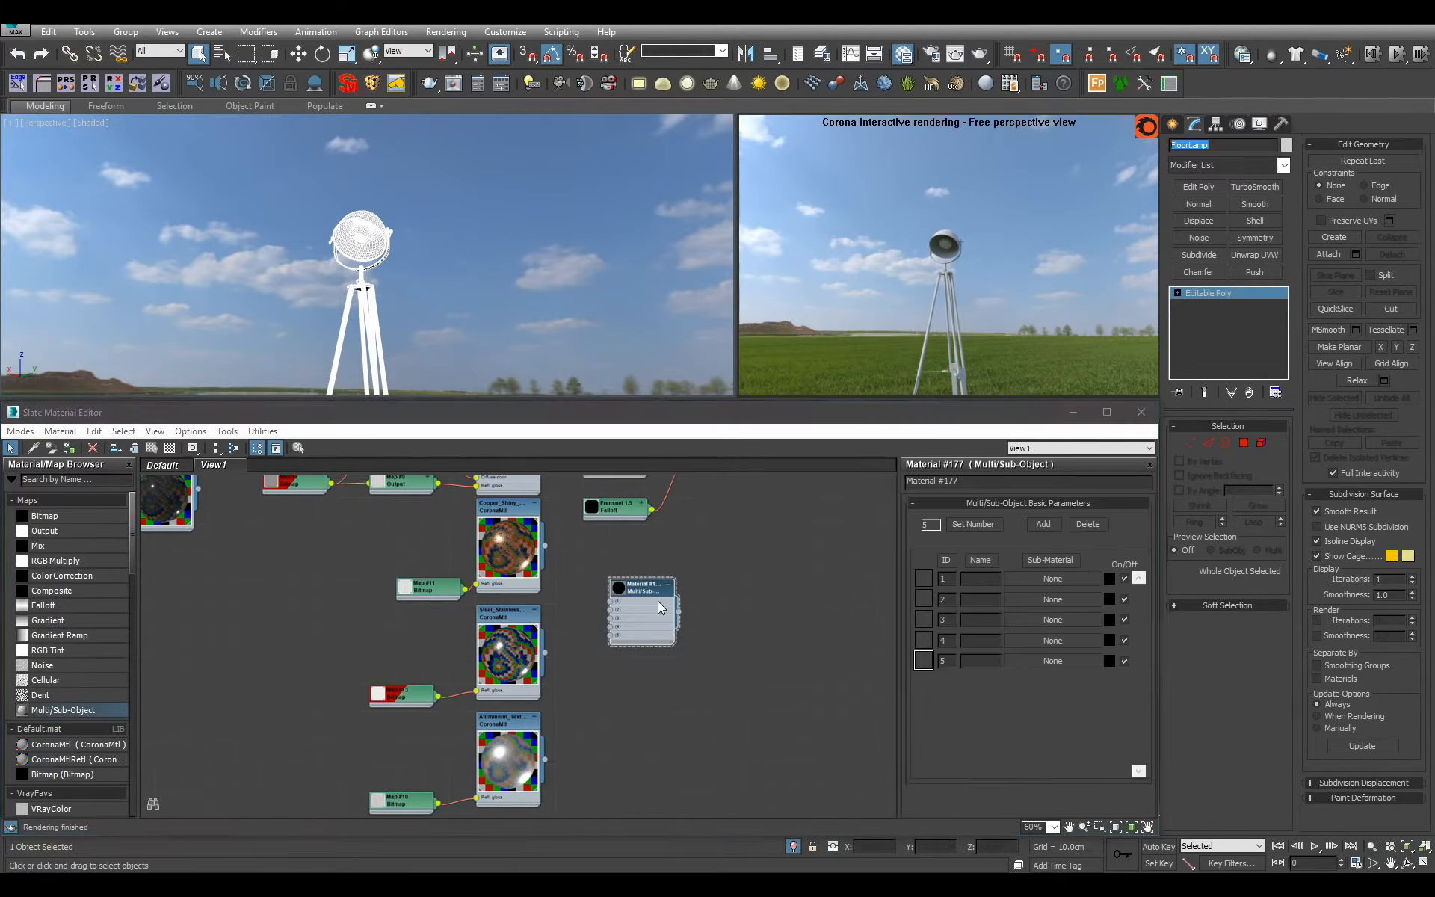
click(655, 607)
drag(990, 484, 734, 490)
key(ctrl+v)
key(Return)
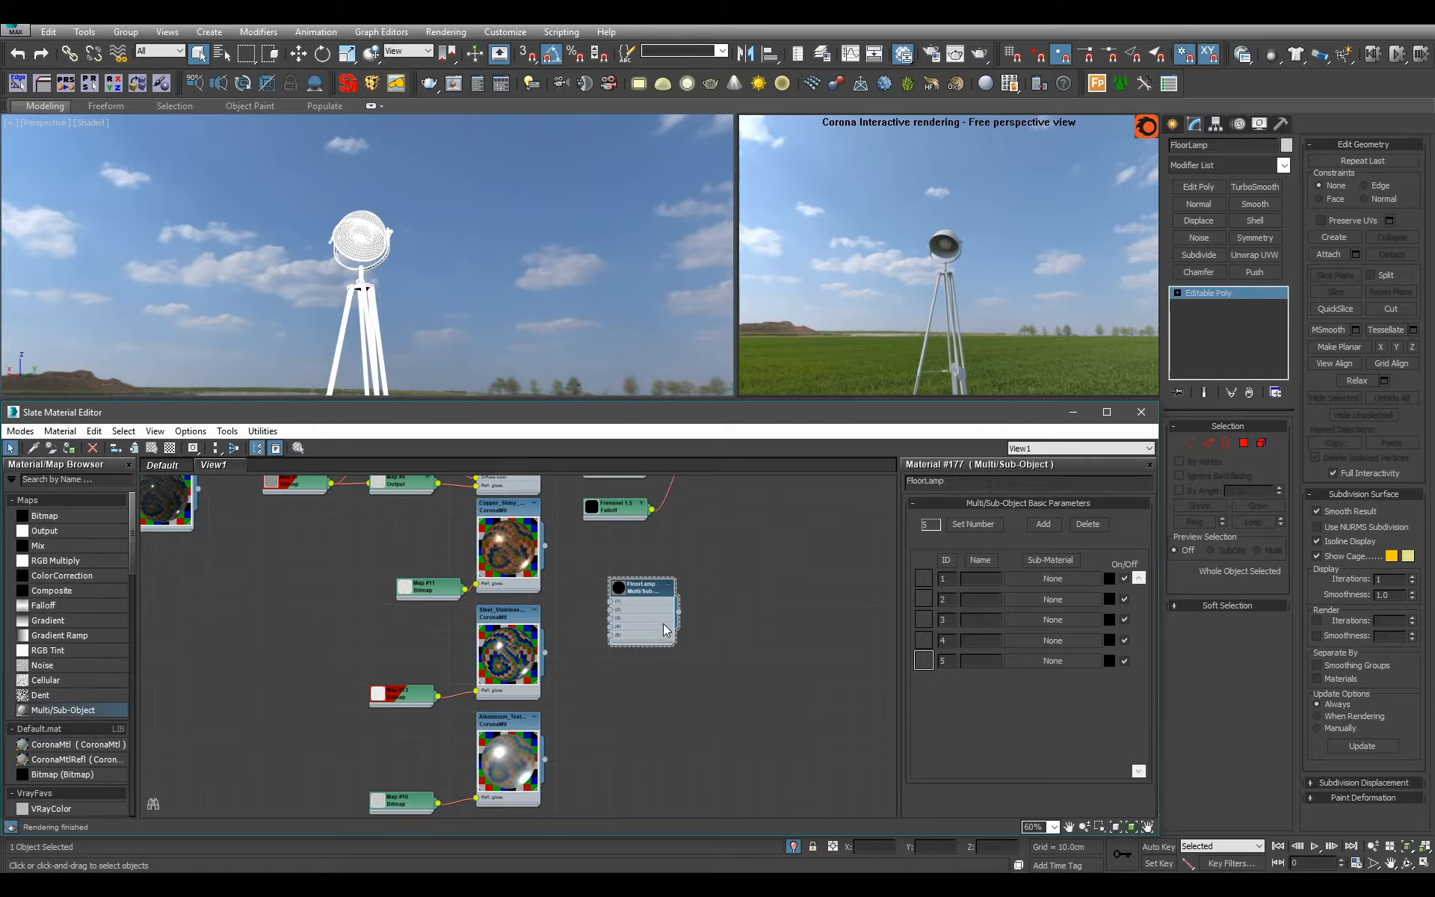
Assign FloorLamp to the lamp and connect the textured aluminium material to its slot 5.
key(a)
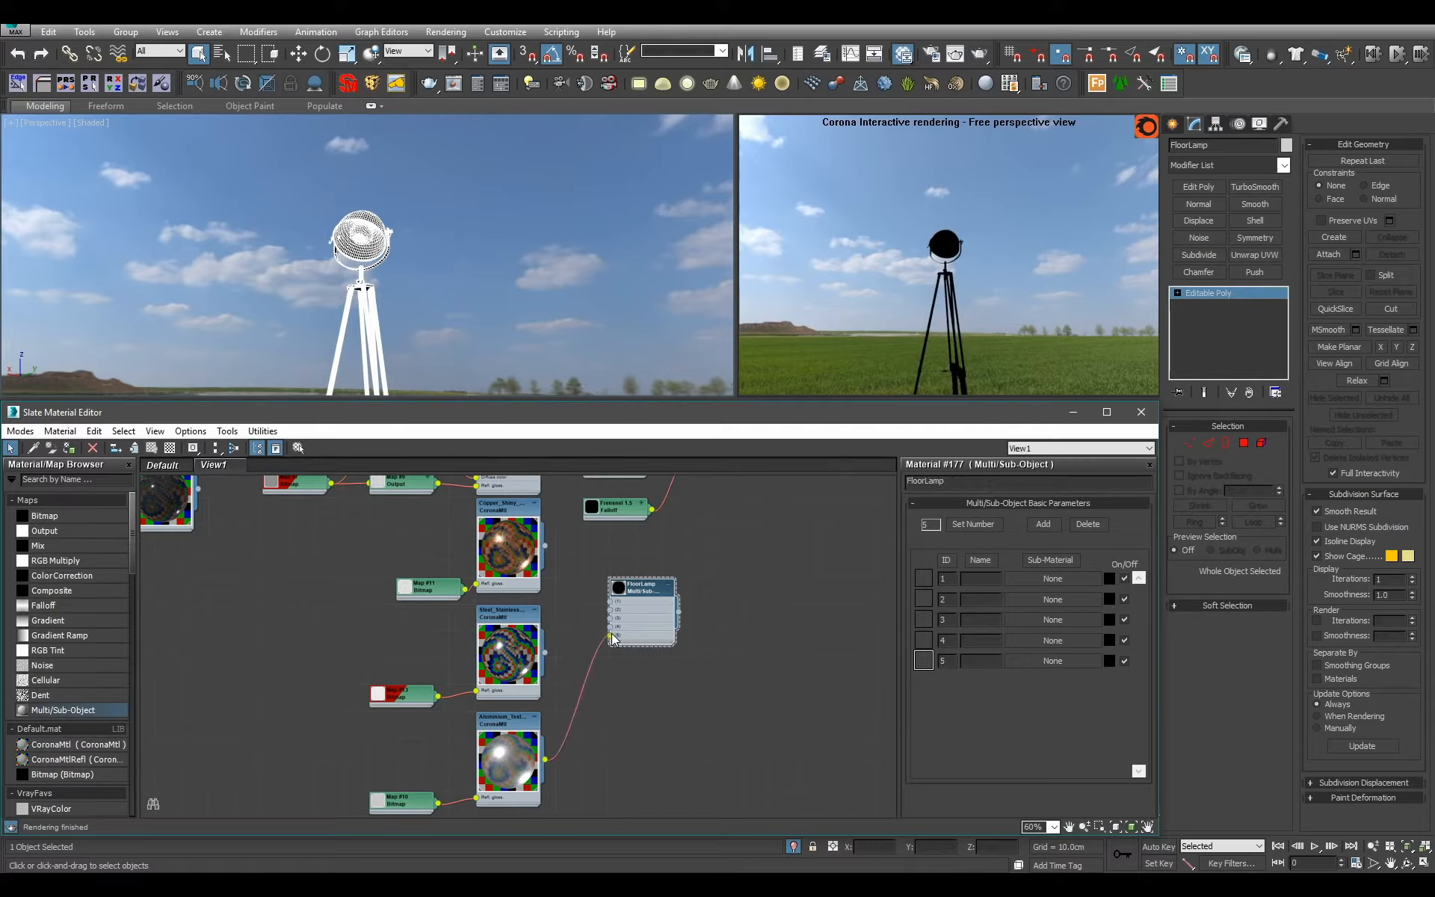
drag(611, 634, 612, 634)
scroll(499, 235, up, 4)
alt+middle_drag(499, 236, 538, 235)
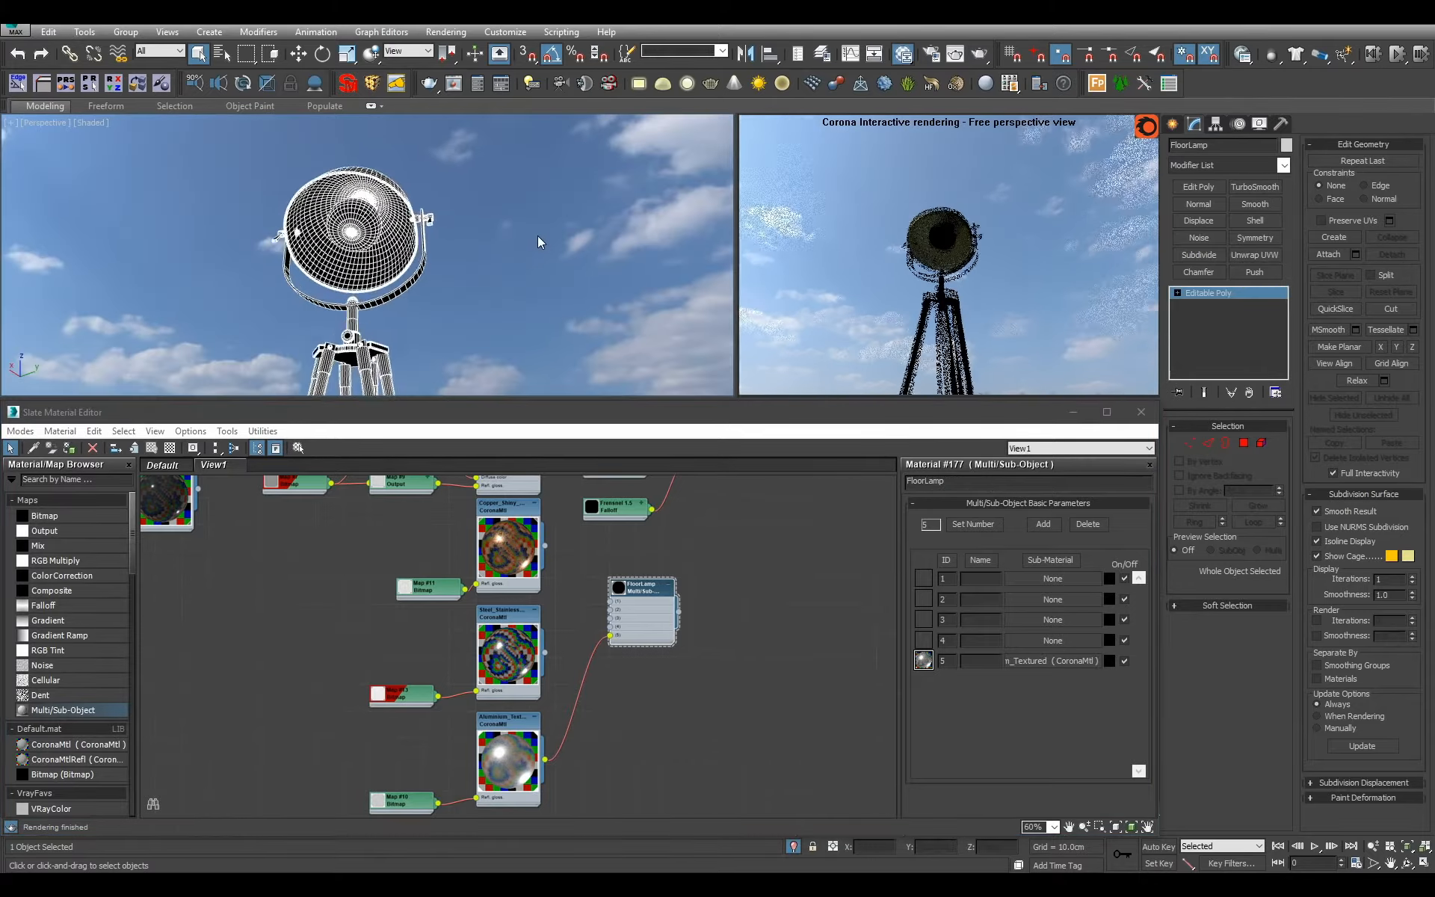
scroll(539, 237, up, 3)
Inspect the lamp's polygon groups by material ID, including IDs 5 and 3, from several angles.
click(1244, 443)
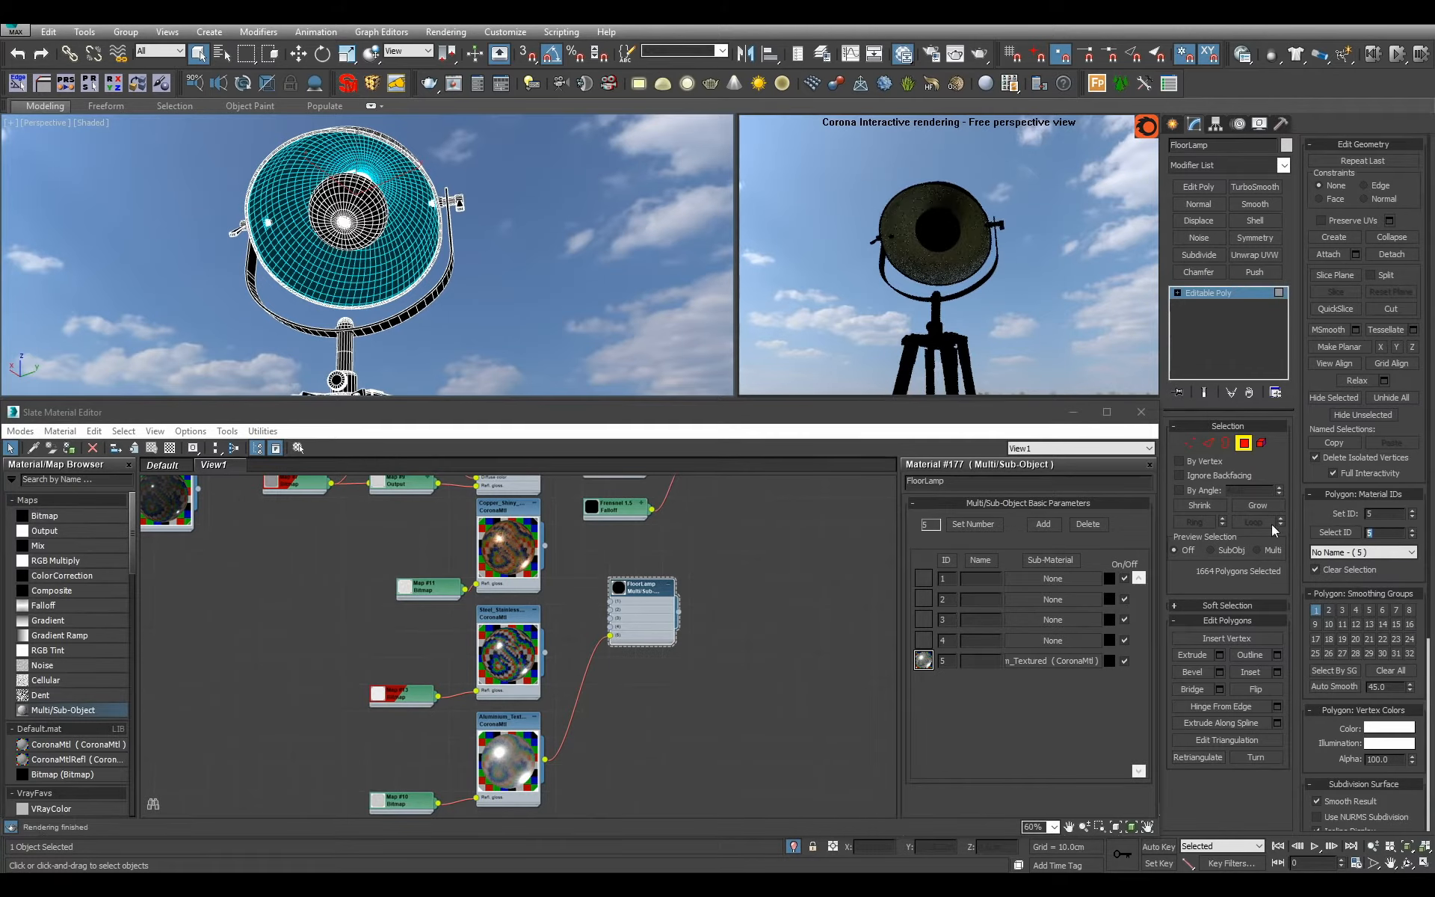
click(1334, 532)
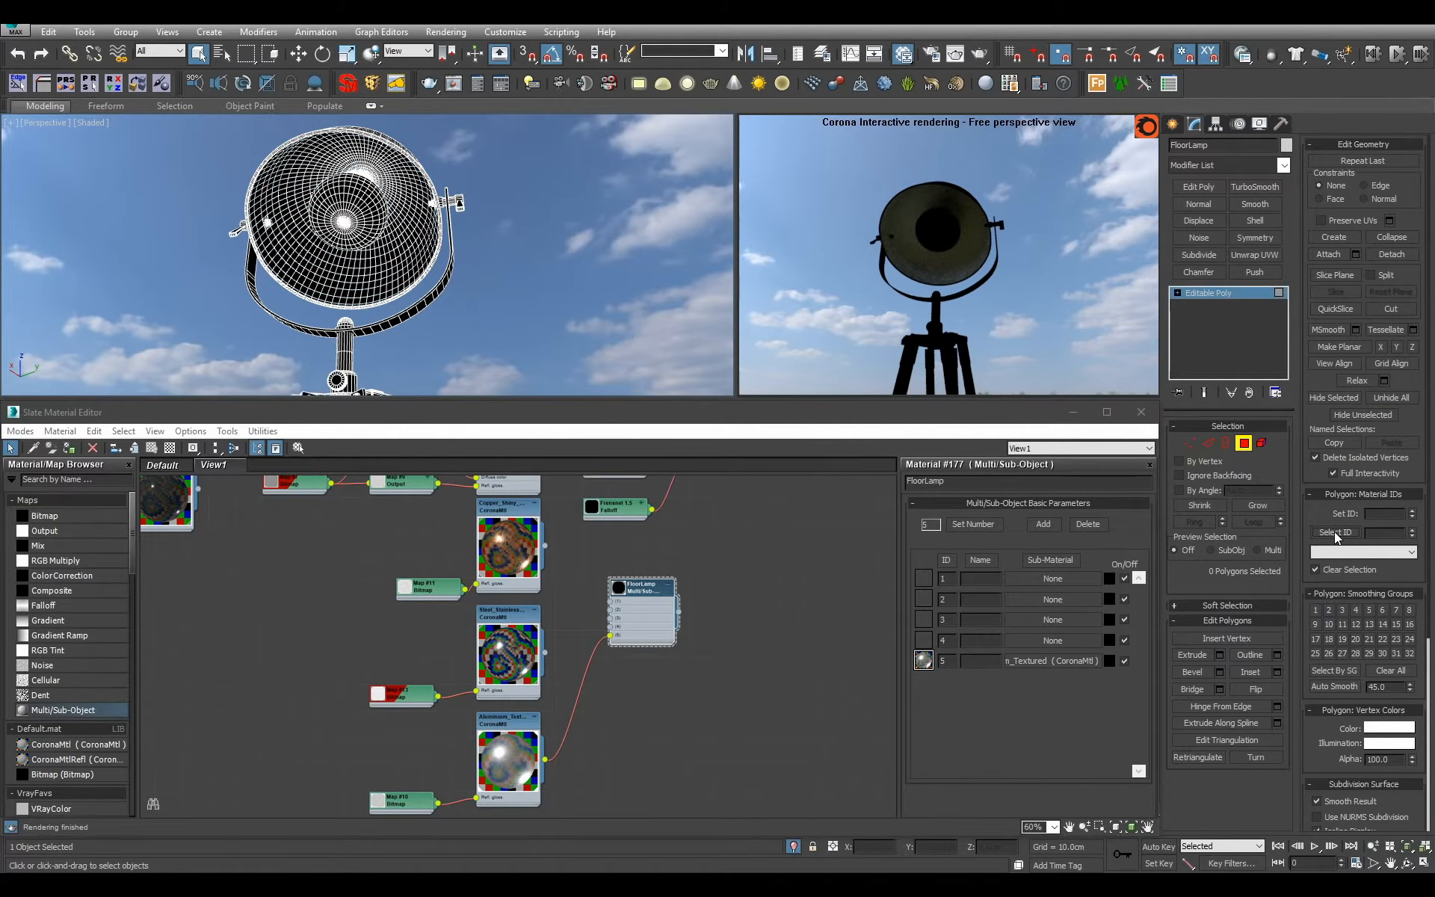
scroll(411, 260, down, 5)
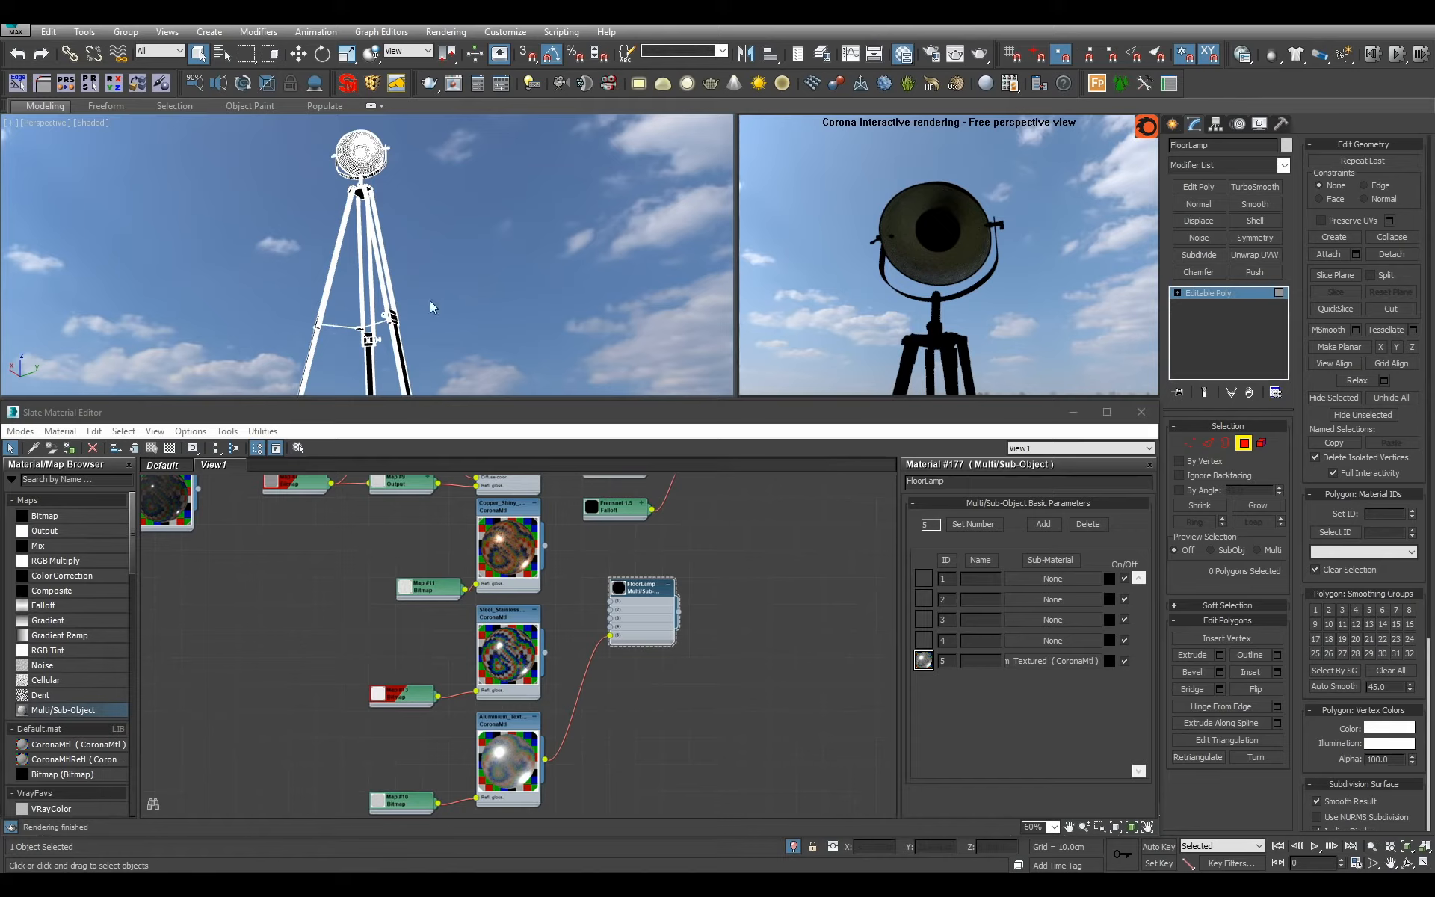
scroll(481, 286, down, 1)
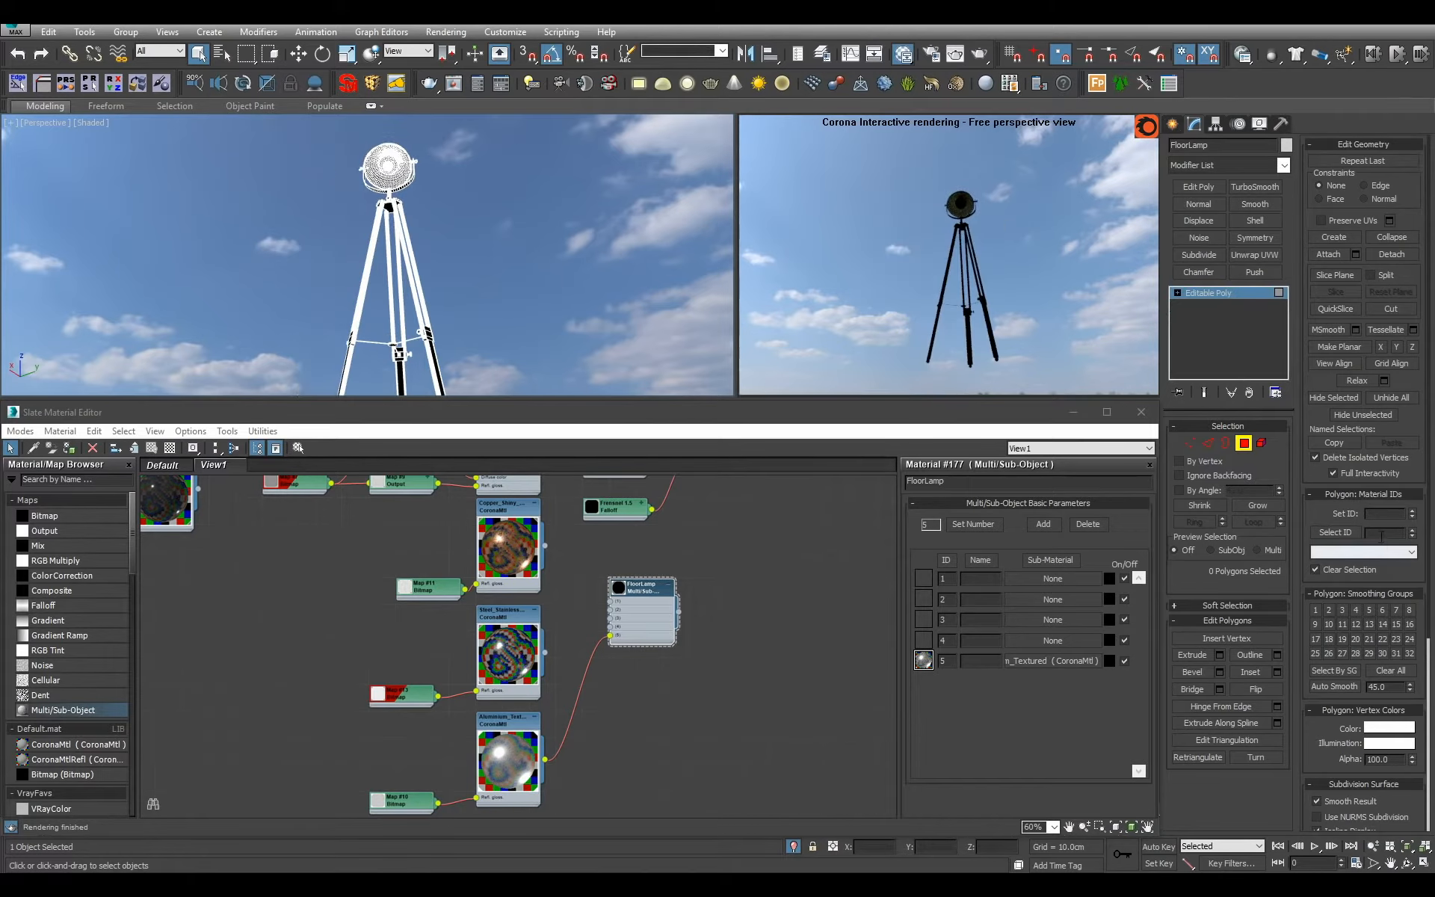
click(1353, 534)
alt+middle_drag(495, 295, 521, 341)
scroll(522, 342, up, 1)
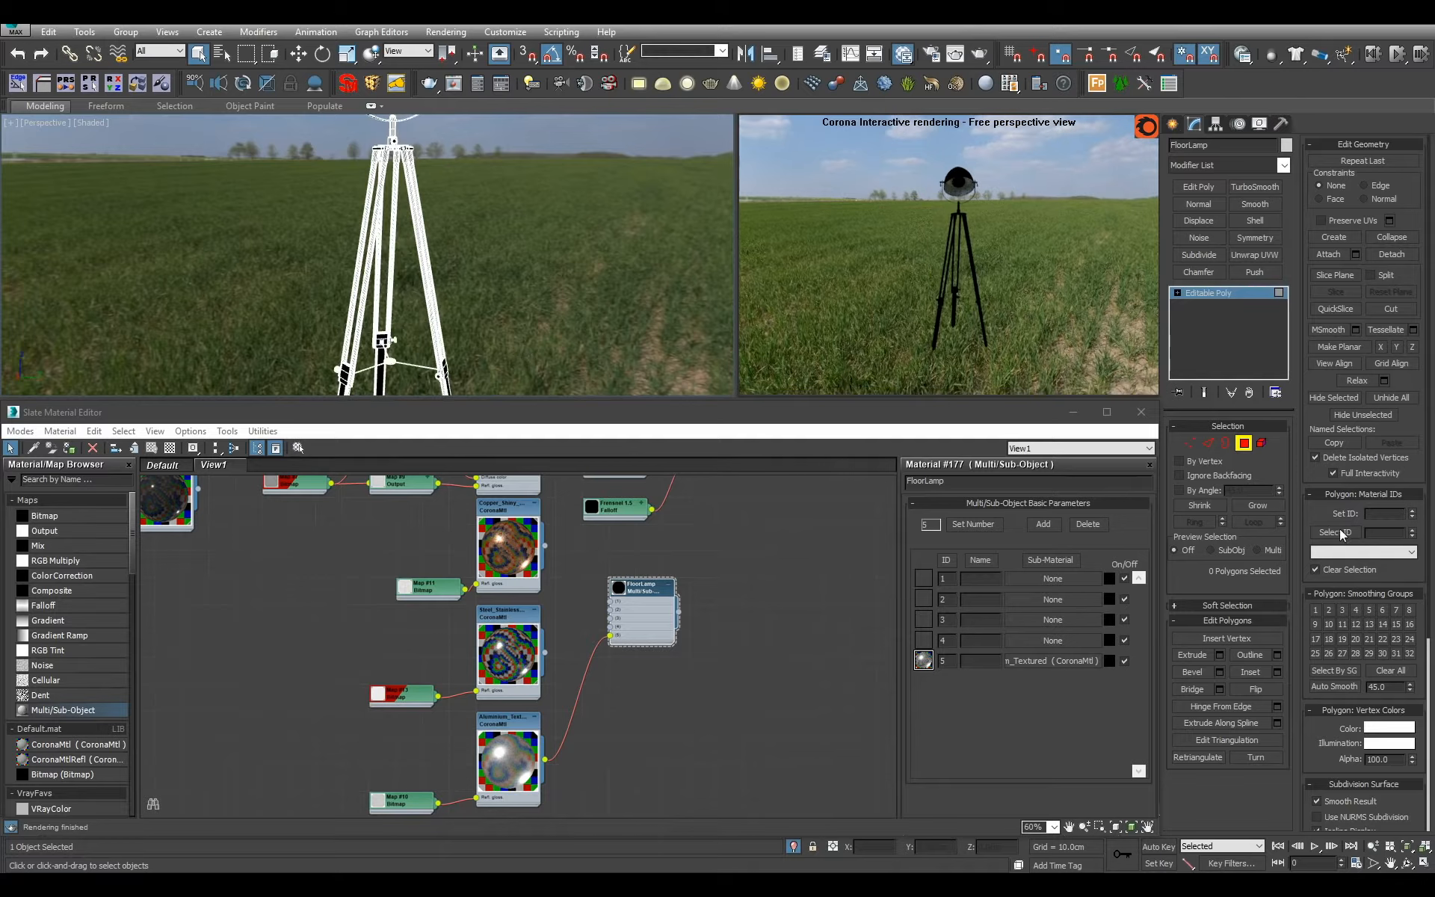
click(1354, 533)
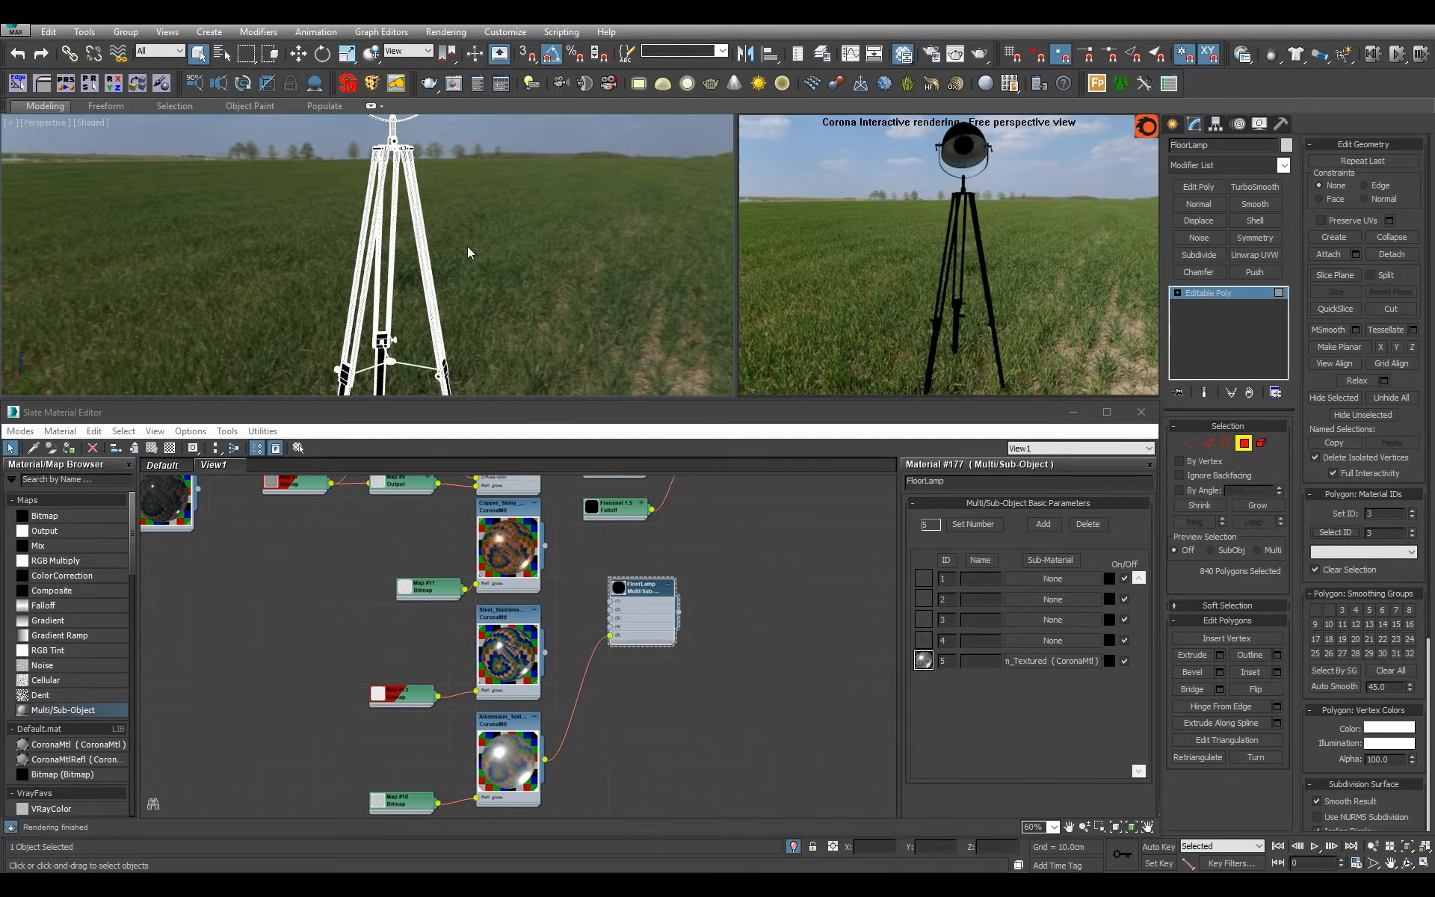
alt+middle_drag(468, 247, 414, 331)
scroll(439, 291, up, 1)
click(1194, 301)
alt+middle_drag(602, 227, 551, 266)
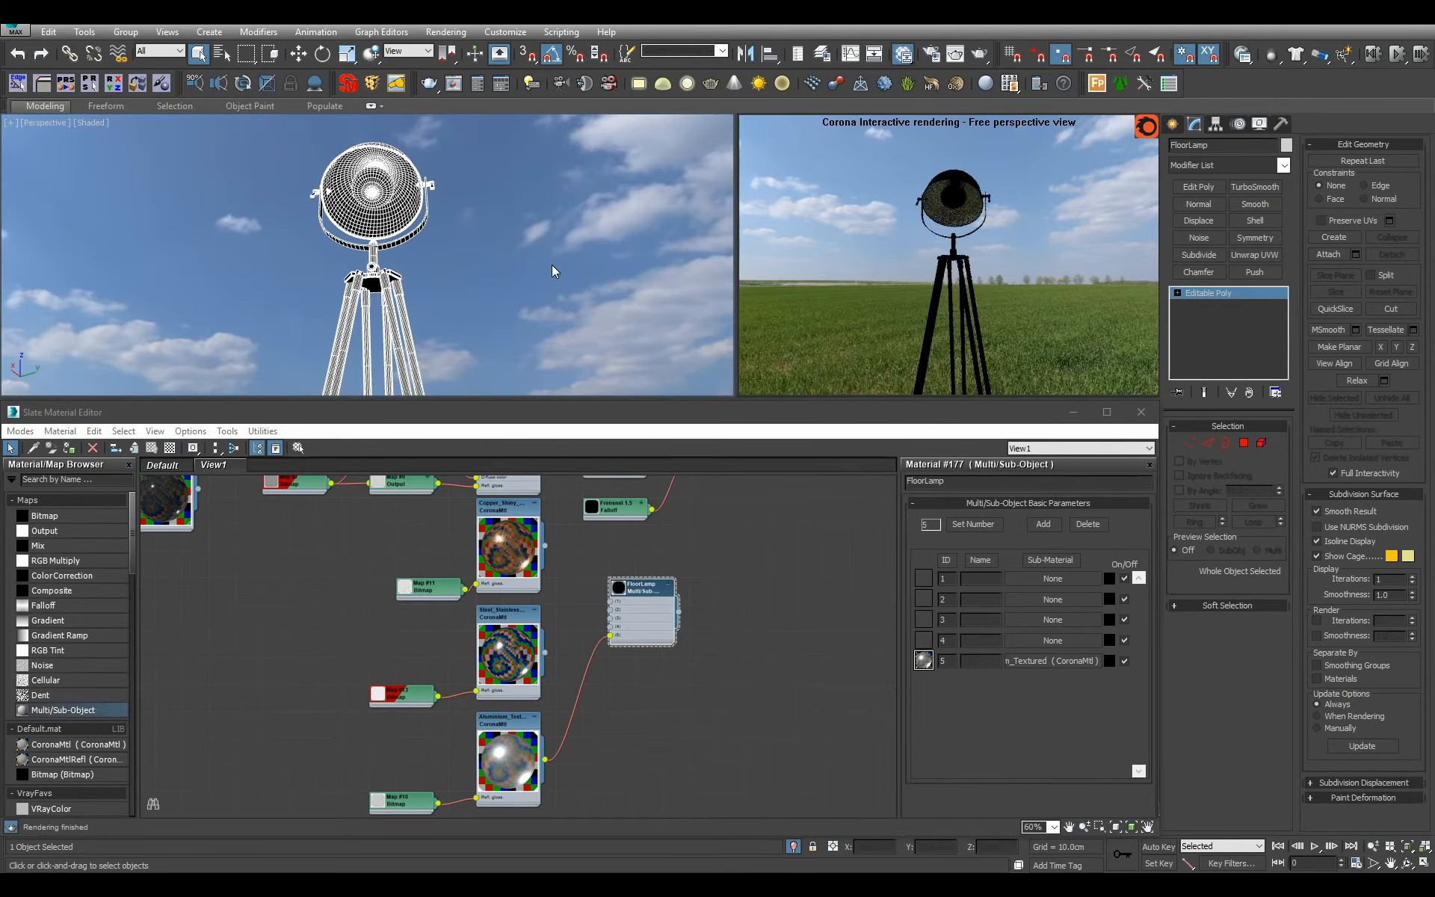
Convert the lamp to an Editable Mesh and check the faces with material ID 3.
right_click(1241, 340)
click(1317, 421)
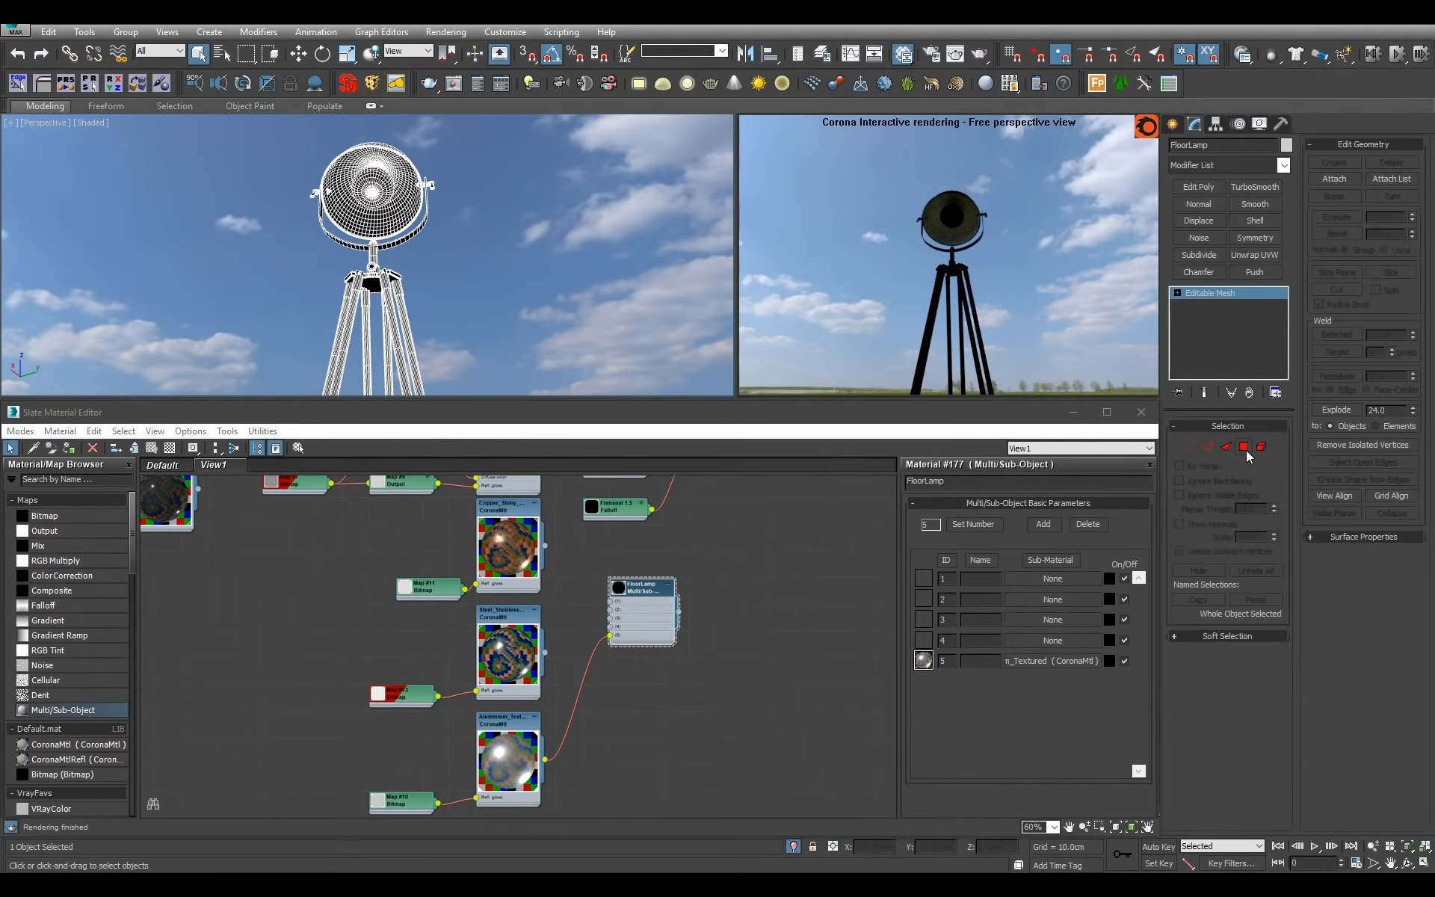
key(4)
scroll(583, 231, down, 3)
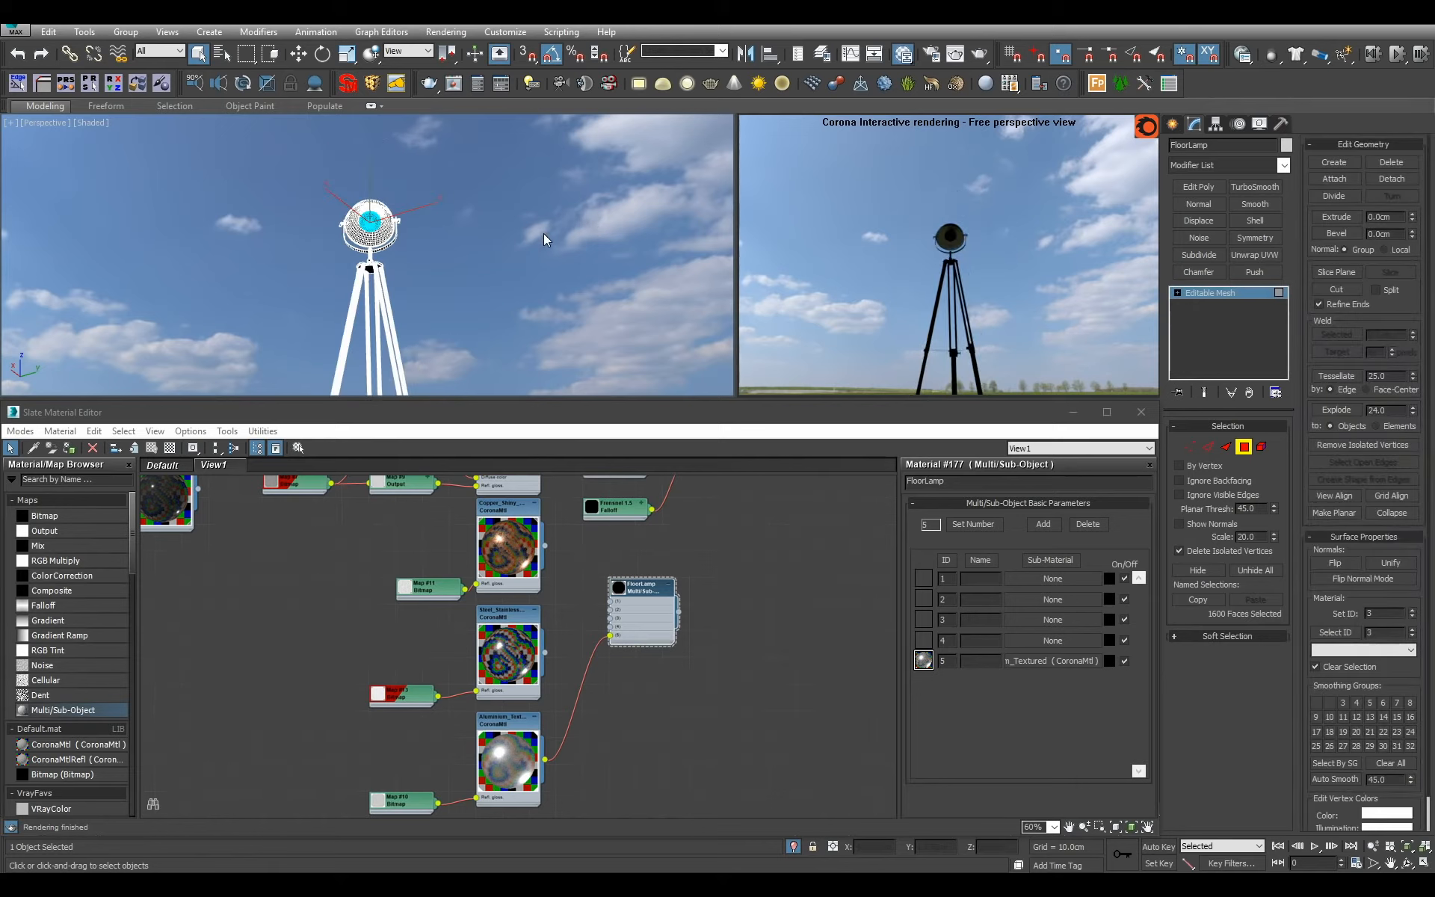
key(4)
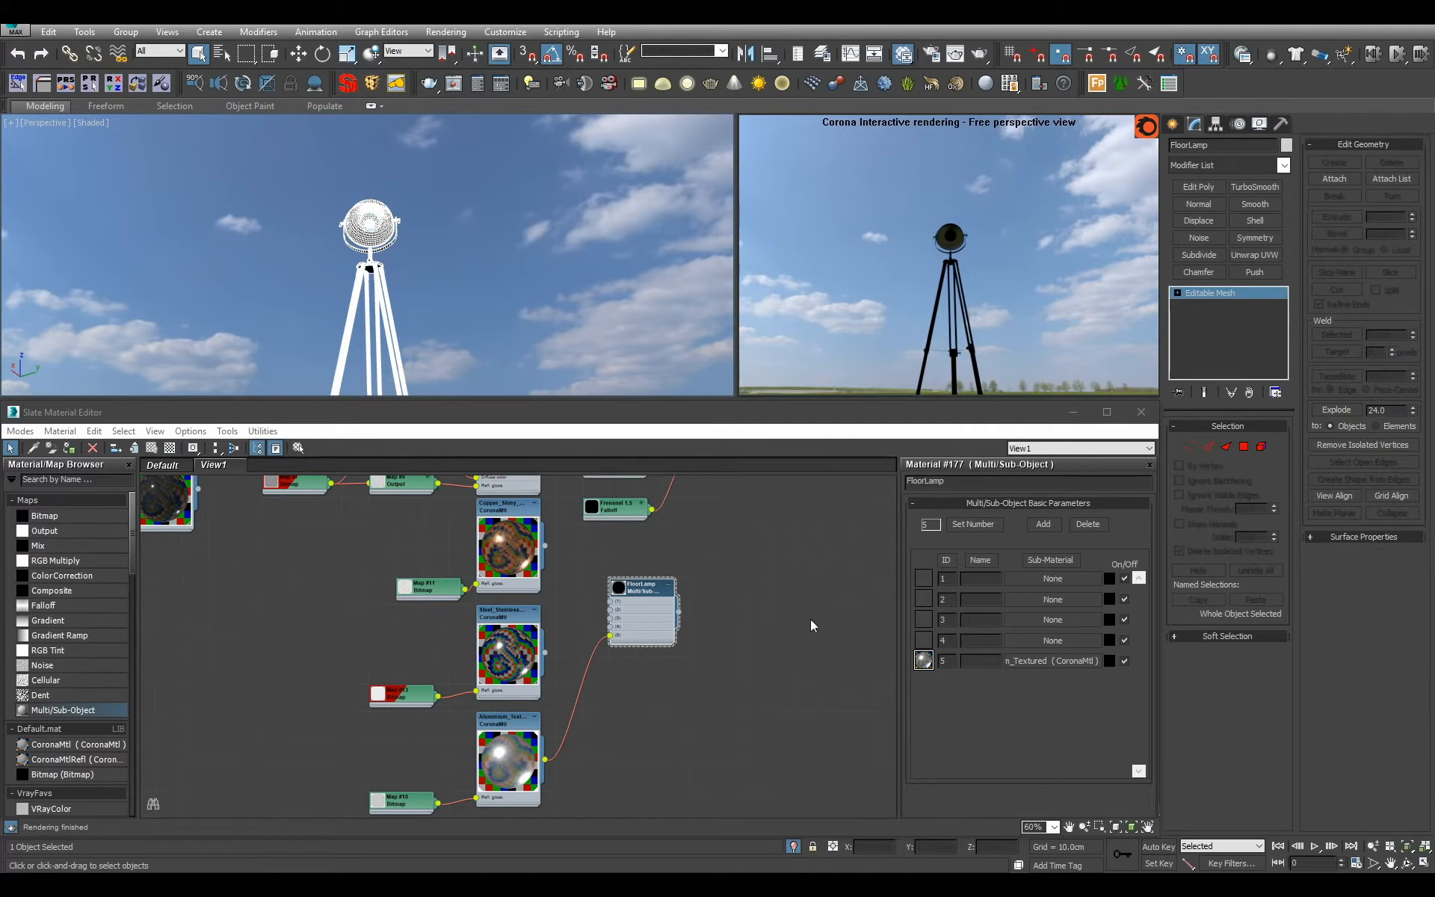
alt+middle_drag(504, 262, 500, 320)
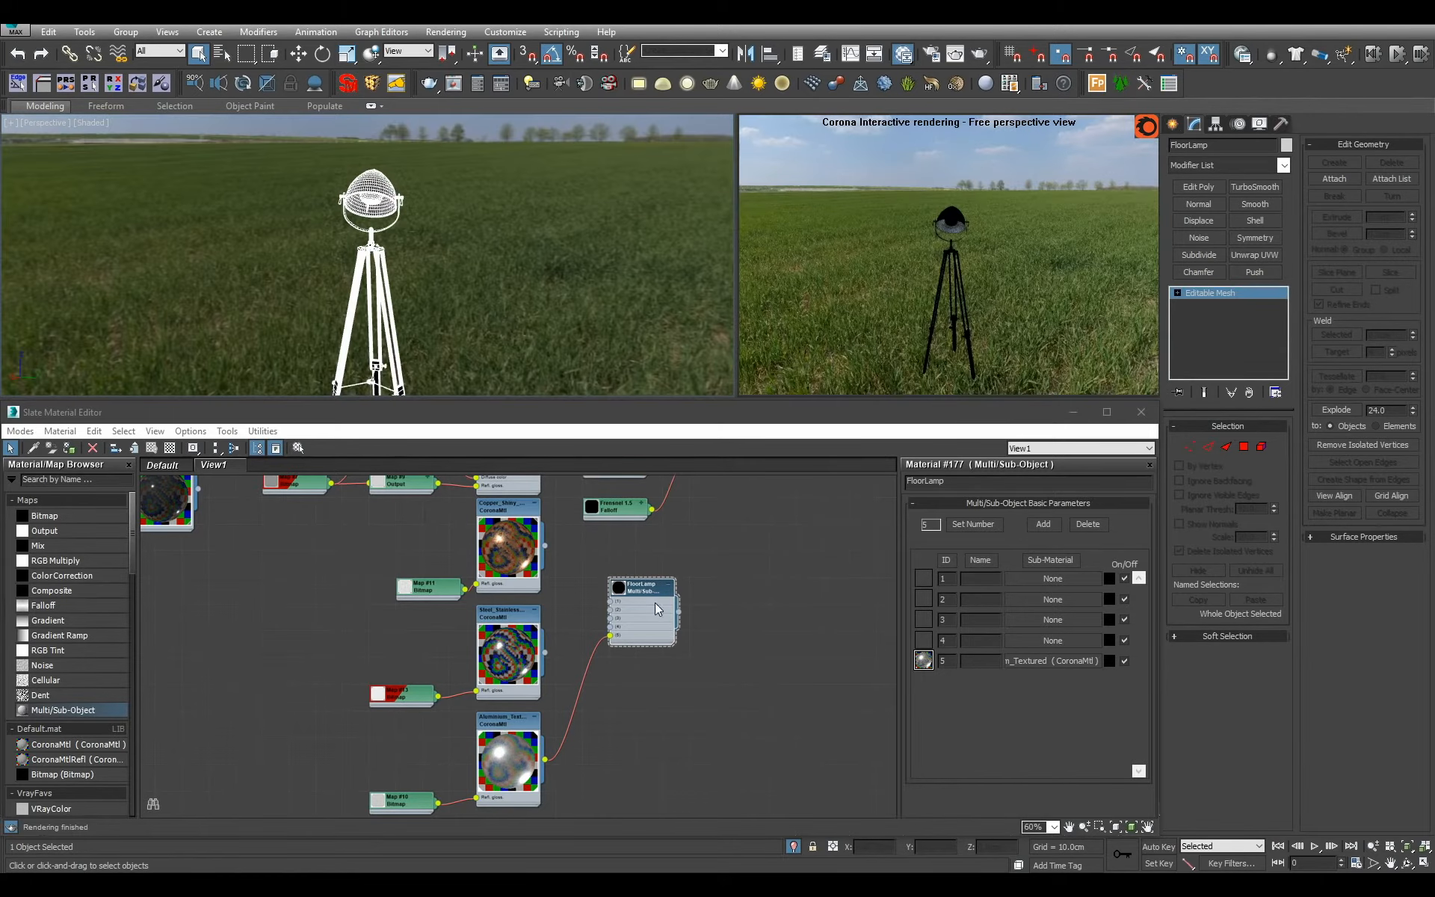
Add a new CoronaMtl beside the FloorLamp material and name it LightBulb_Foggy.
middle_drag(672, 562, 652, 633)
scroll(652, 635, down, 3)
scroll(664, 671, up, 3)
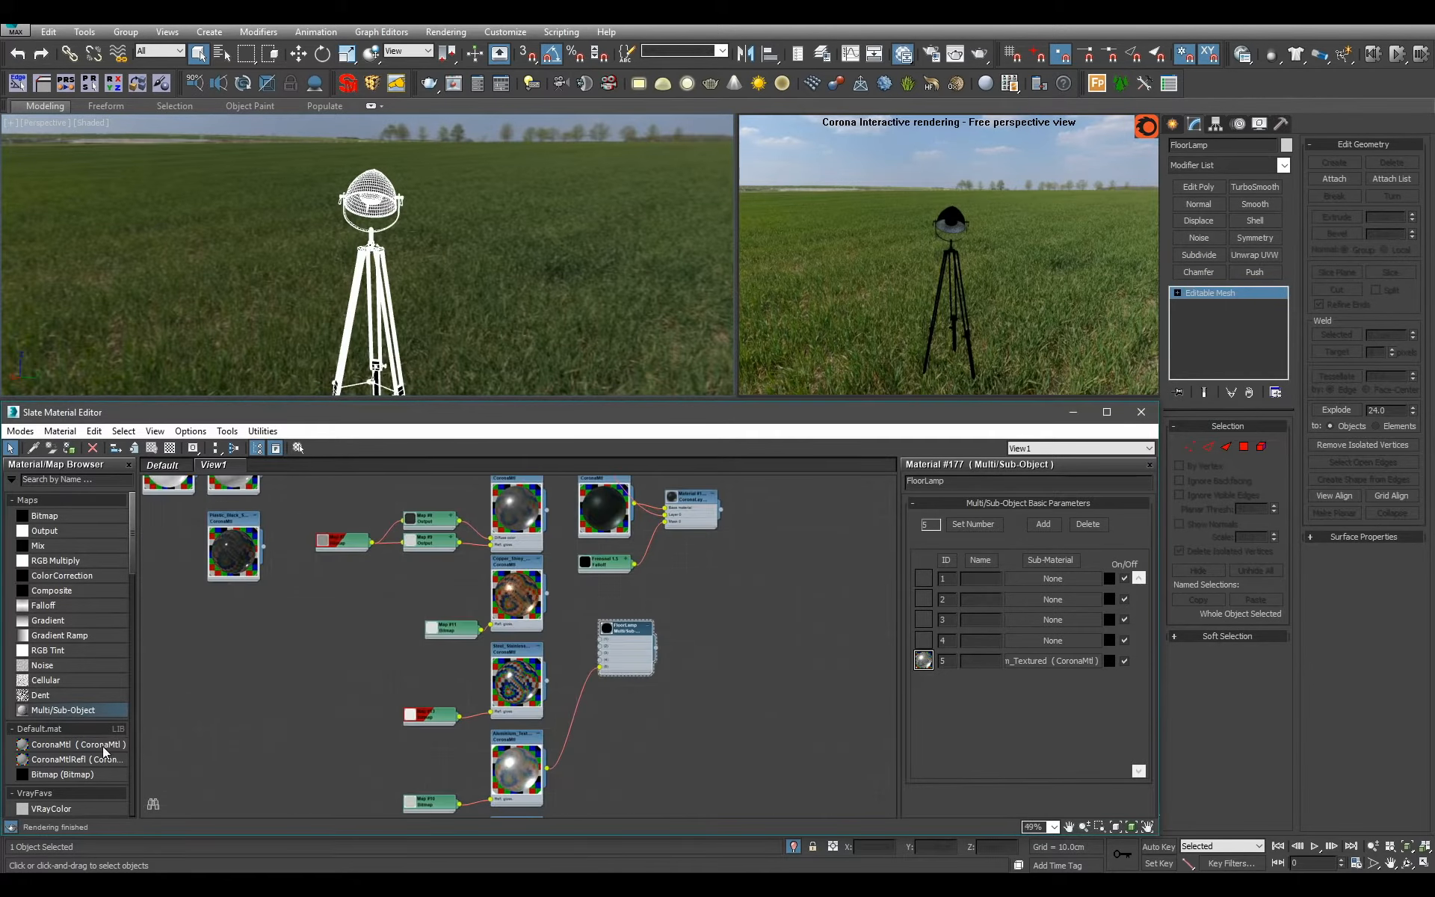
drag(102, 746, 757, 629)
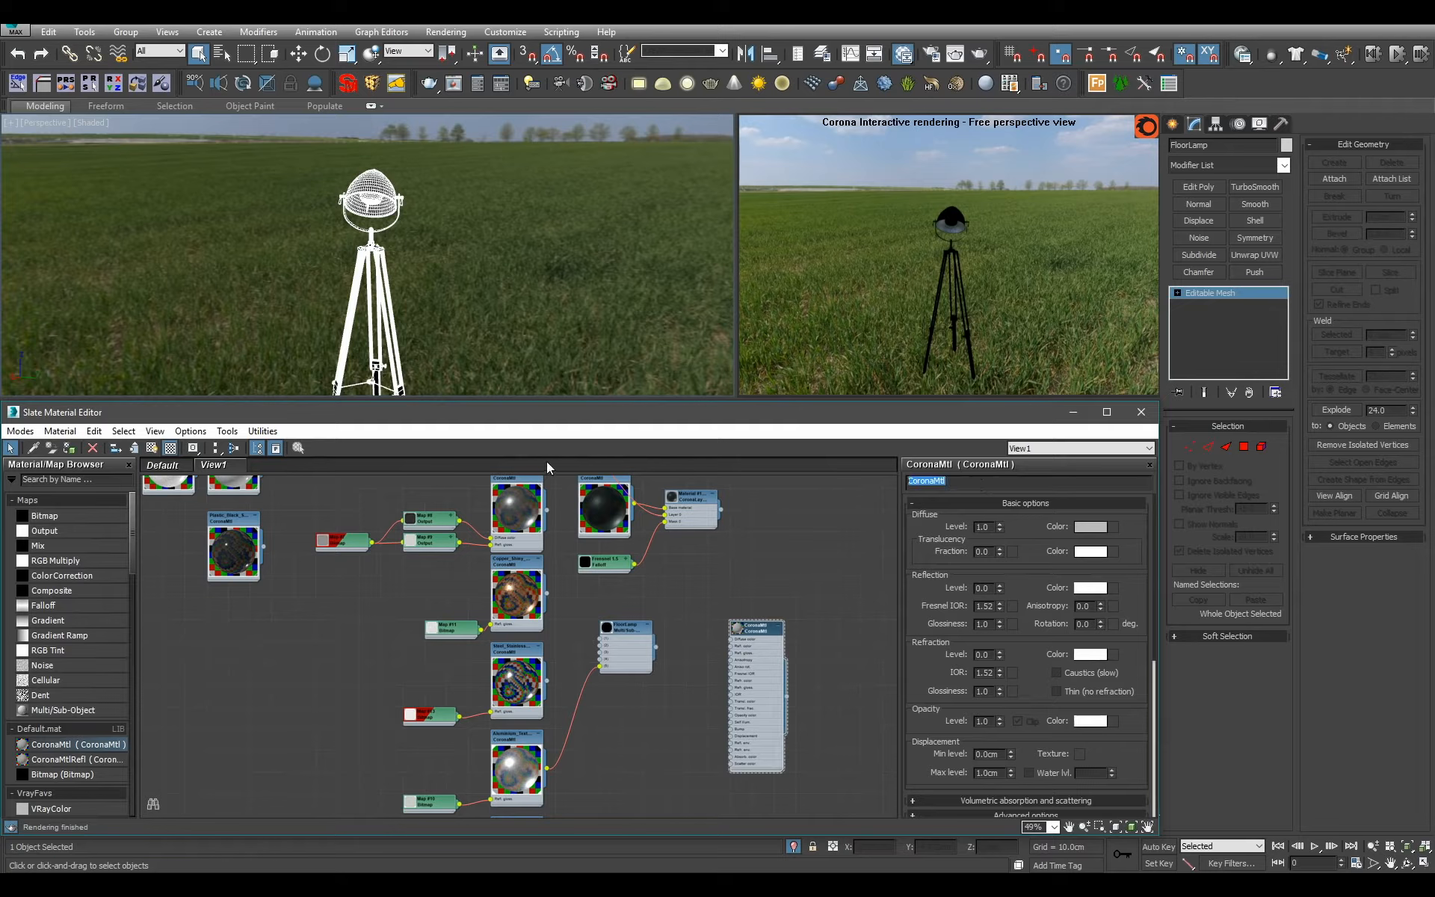
text(LightBulb_Foggy)
key(Return)
Connect the LightBulb_Foggy material to slots 3 and 4 of FloorLamp.
alt+middle_drag(450, 243, 492, 310)
scroll(452, 236, up, 5)
scroll(370, 298, up, 3)
scroll(424, 310, up, 4)
scroll(377, 250, up, 2)
scroll(616, 271, down, 5)
scroll(492, 311, down, 3)
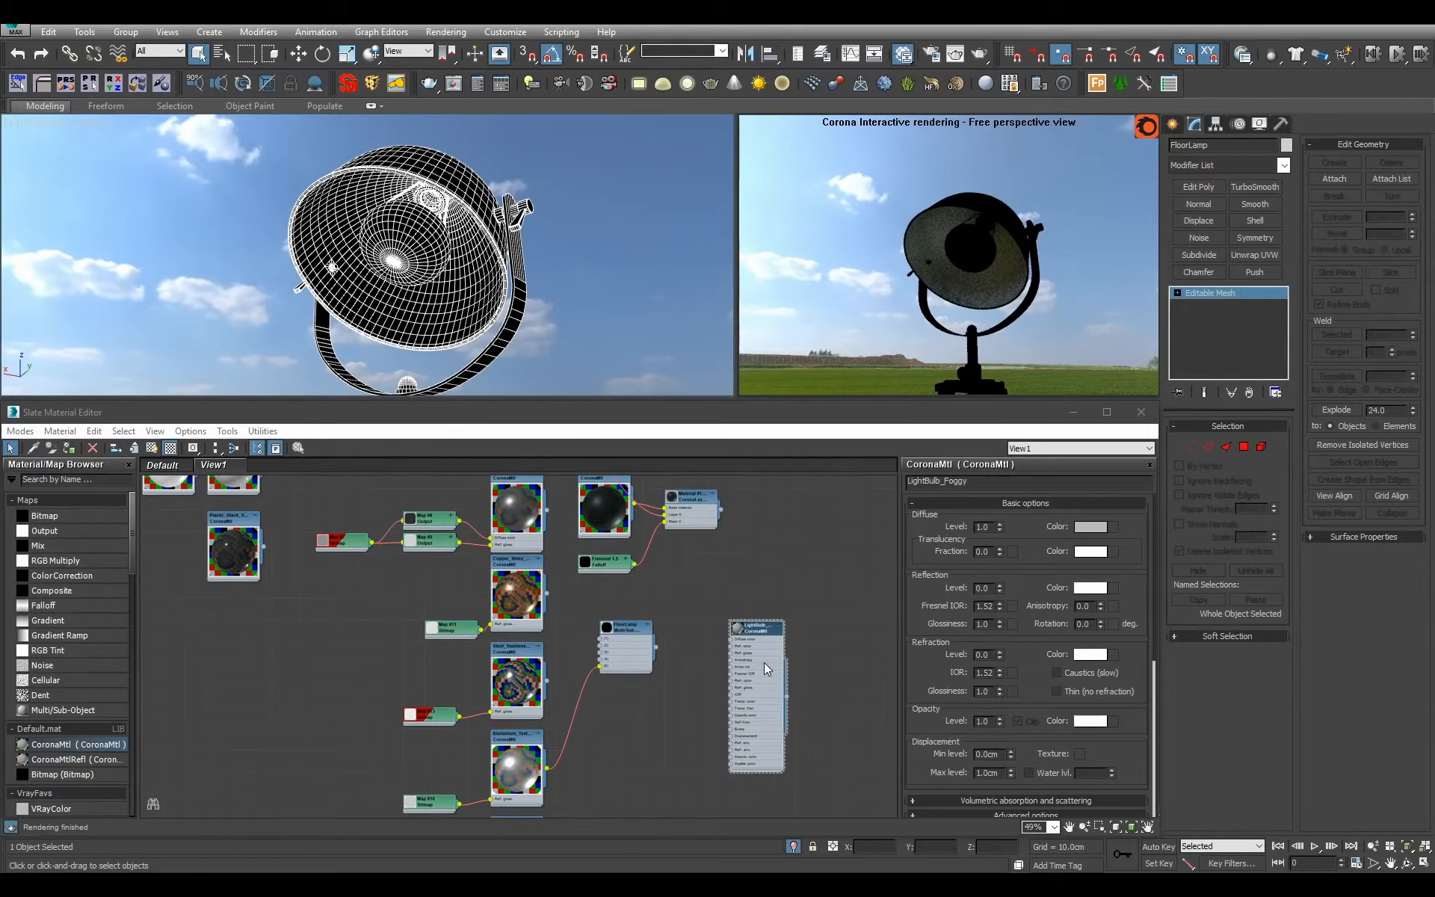
scroll(764, 662, up, 4)
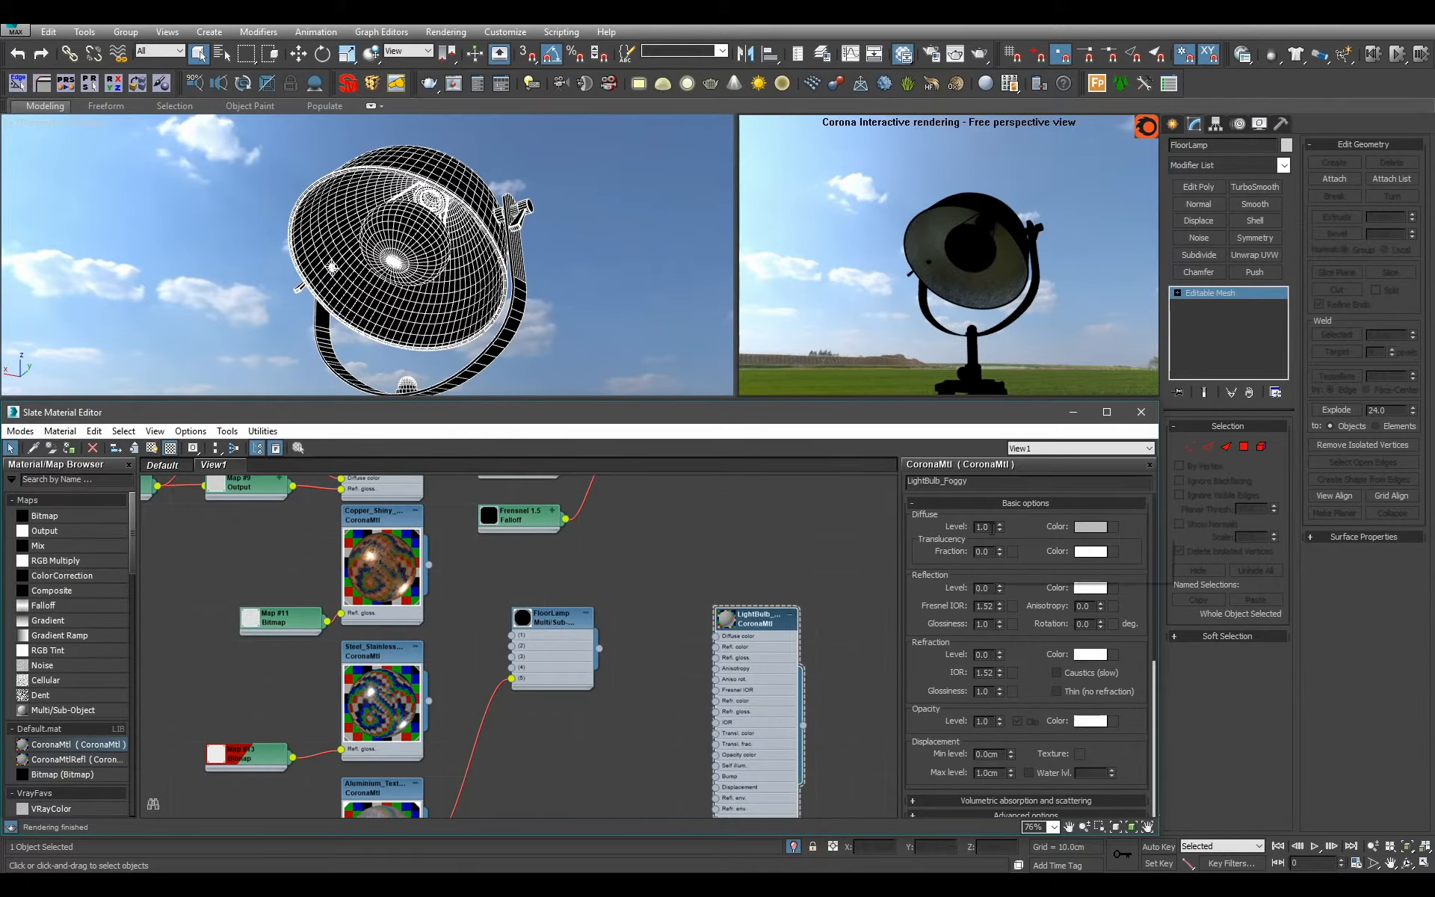
middle_drag(802, 739, 819, 672)
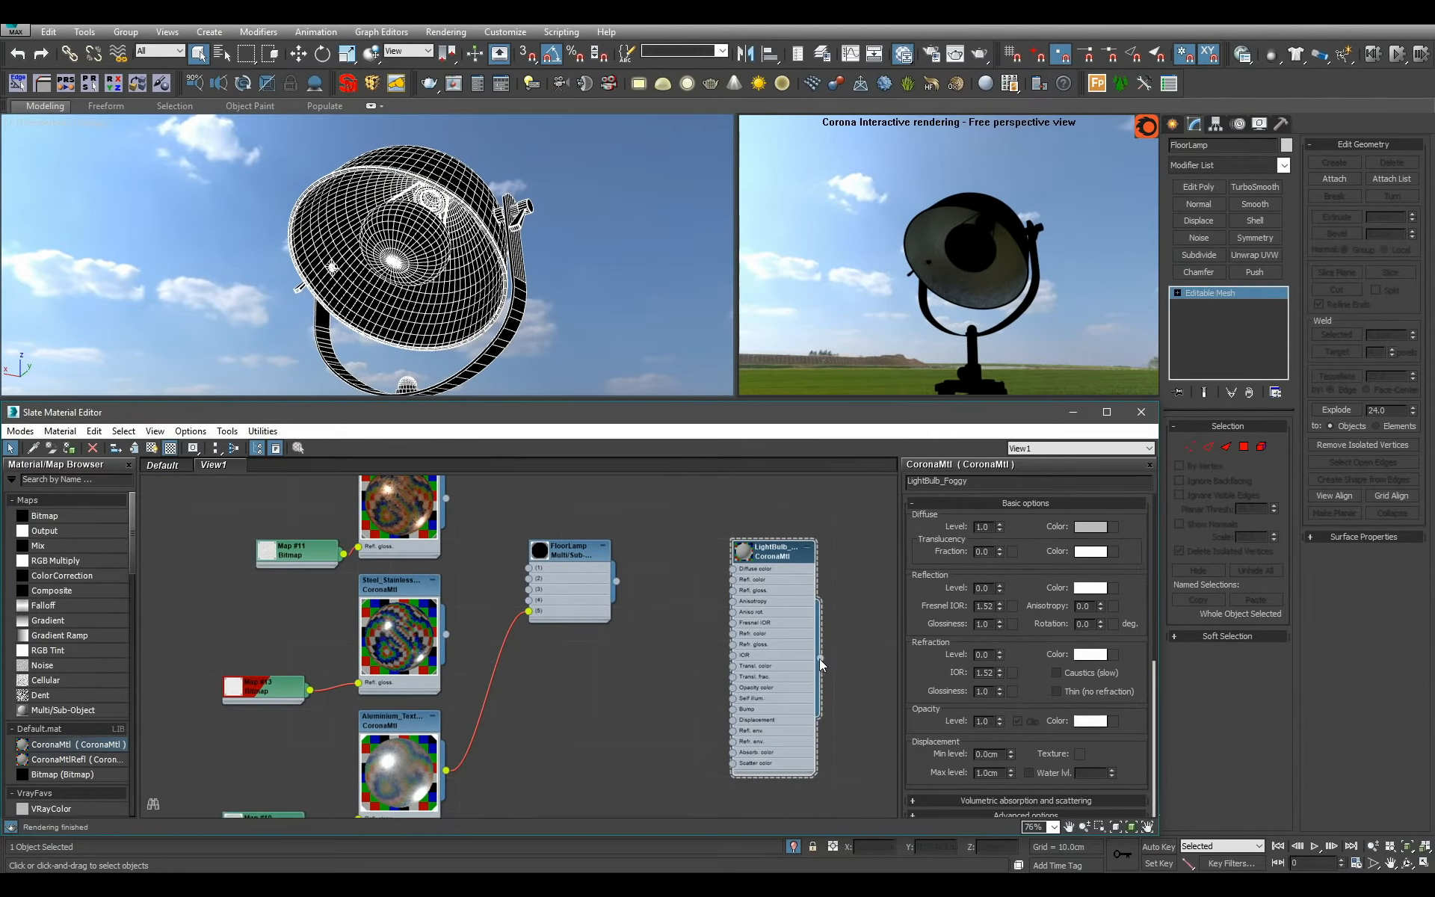
drag(595, 622, 530, 599)
drag(821, 659, 529, 589)
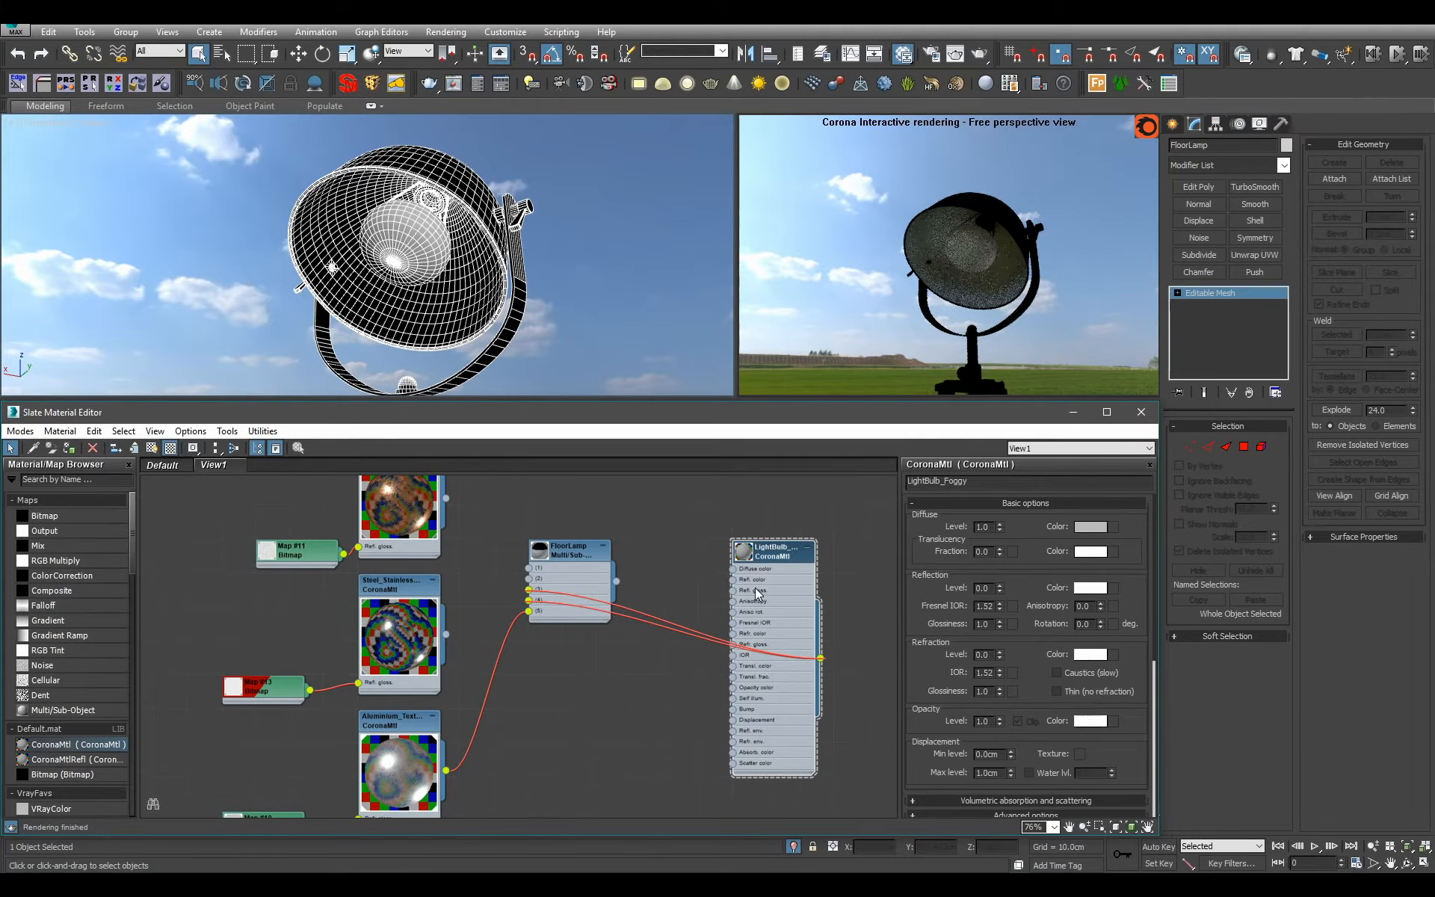
Give LightBulb_Foggy a near-white diffuse colour, a reflection level of 1.0 and a refraction level of 0.5.
click(1091, 526)
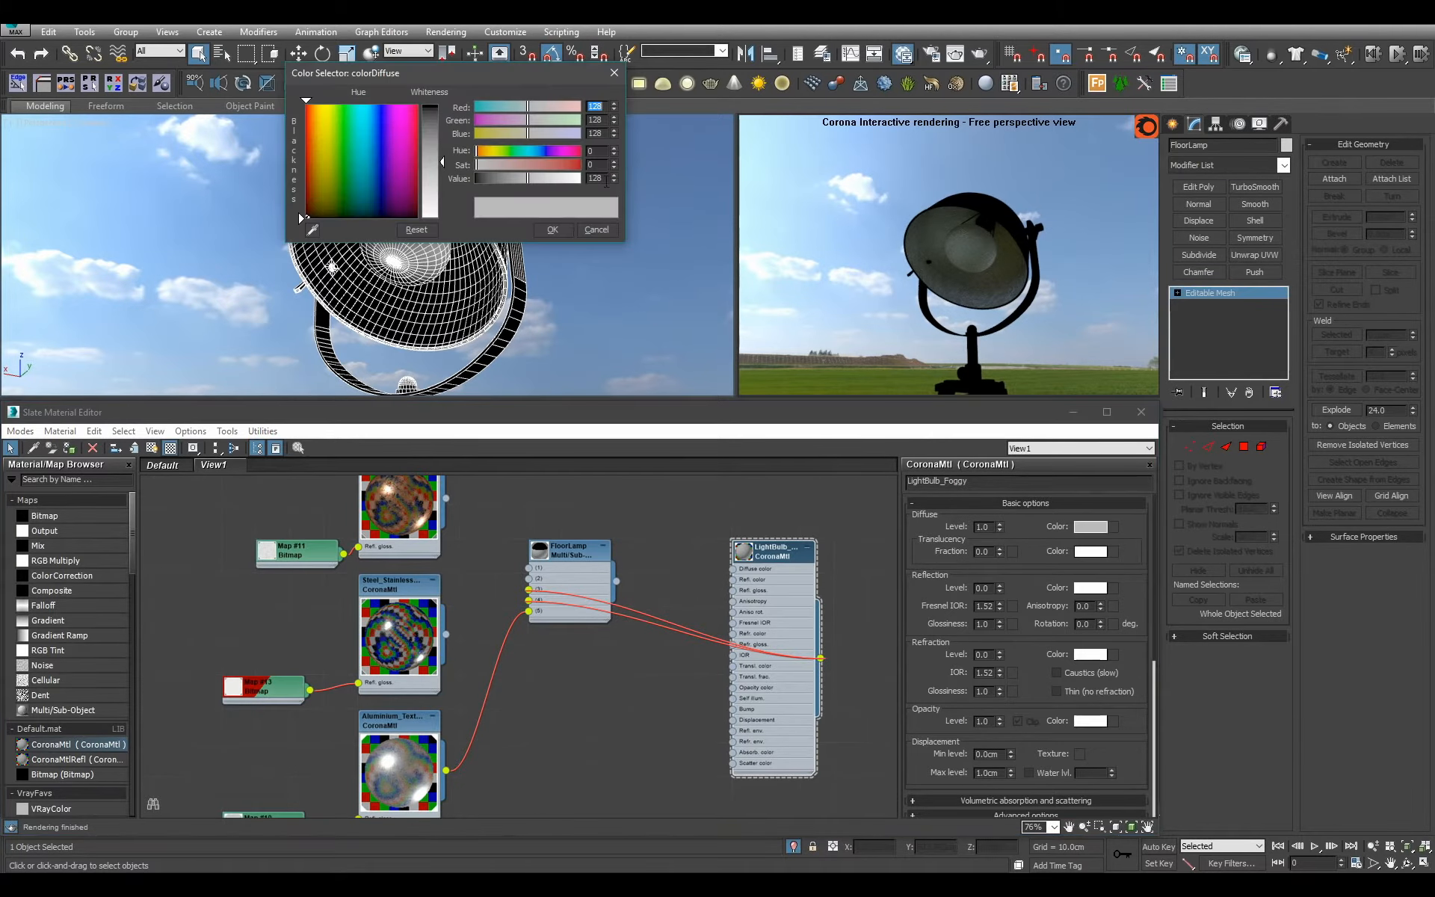
click(553, 230)
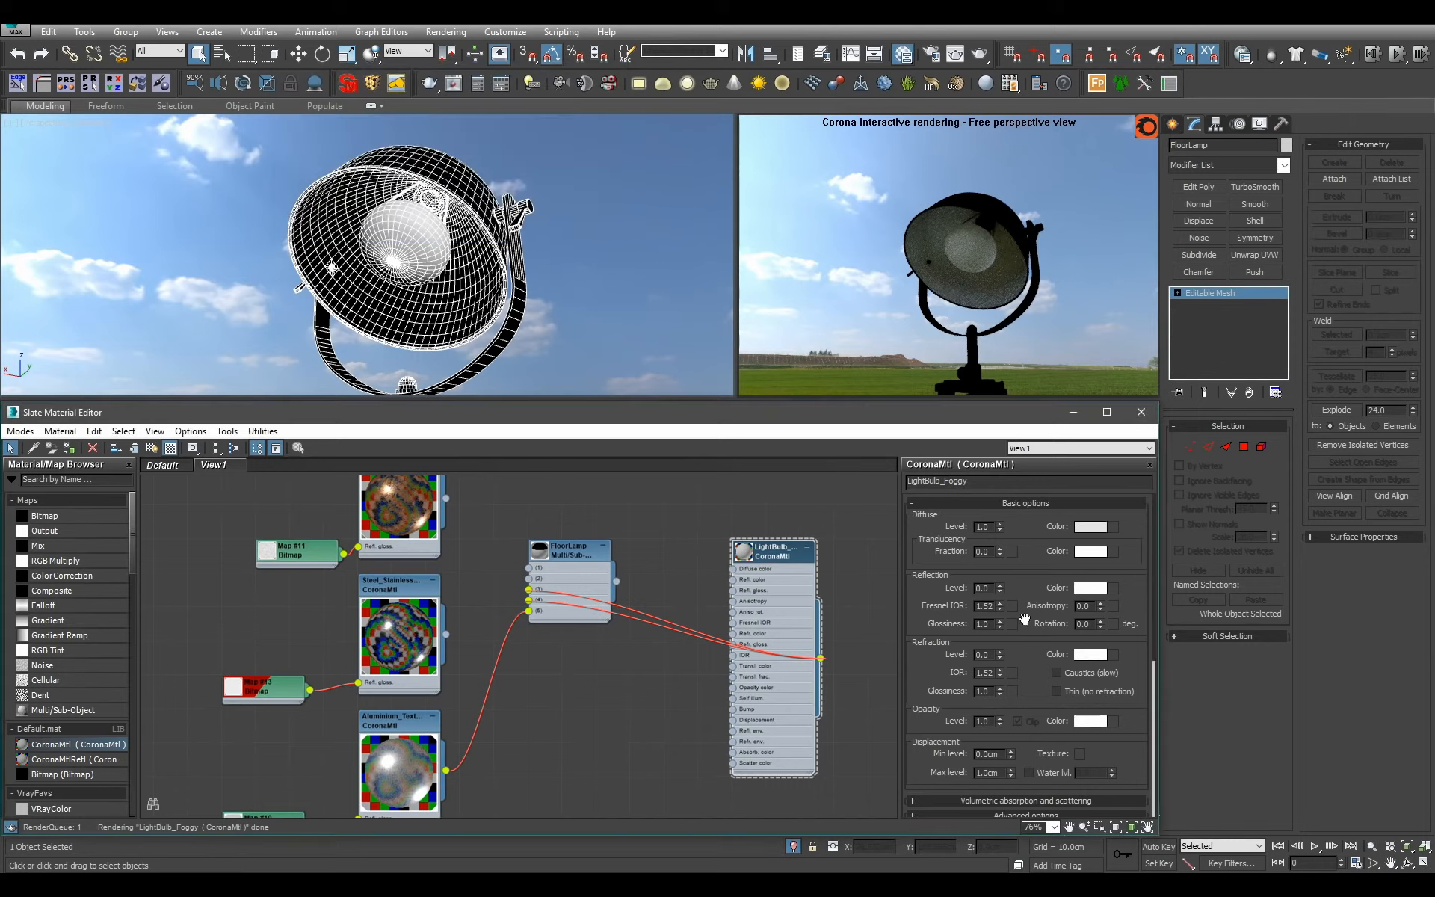
text(1)
key(Return)
double_click(988, 657)
text(.5)
key(Return)
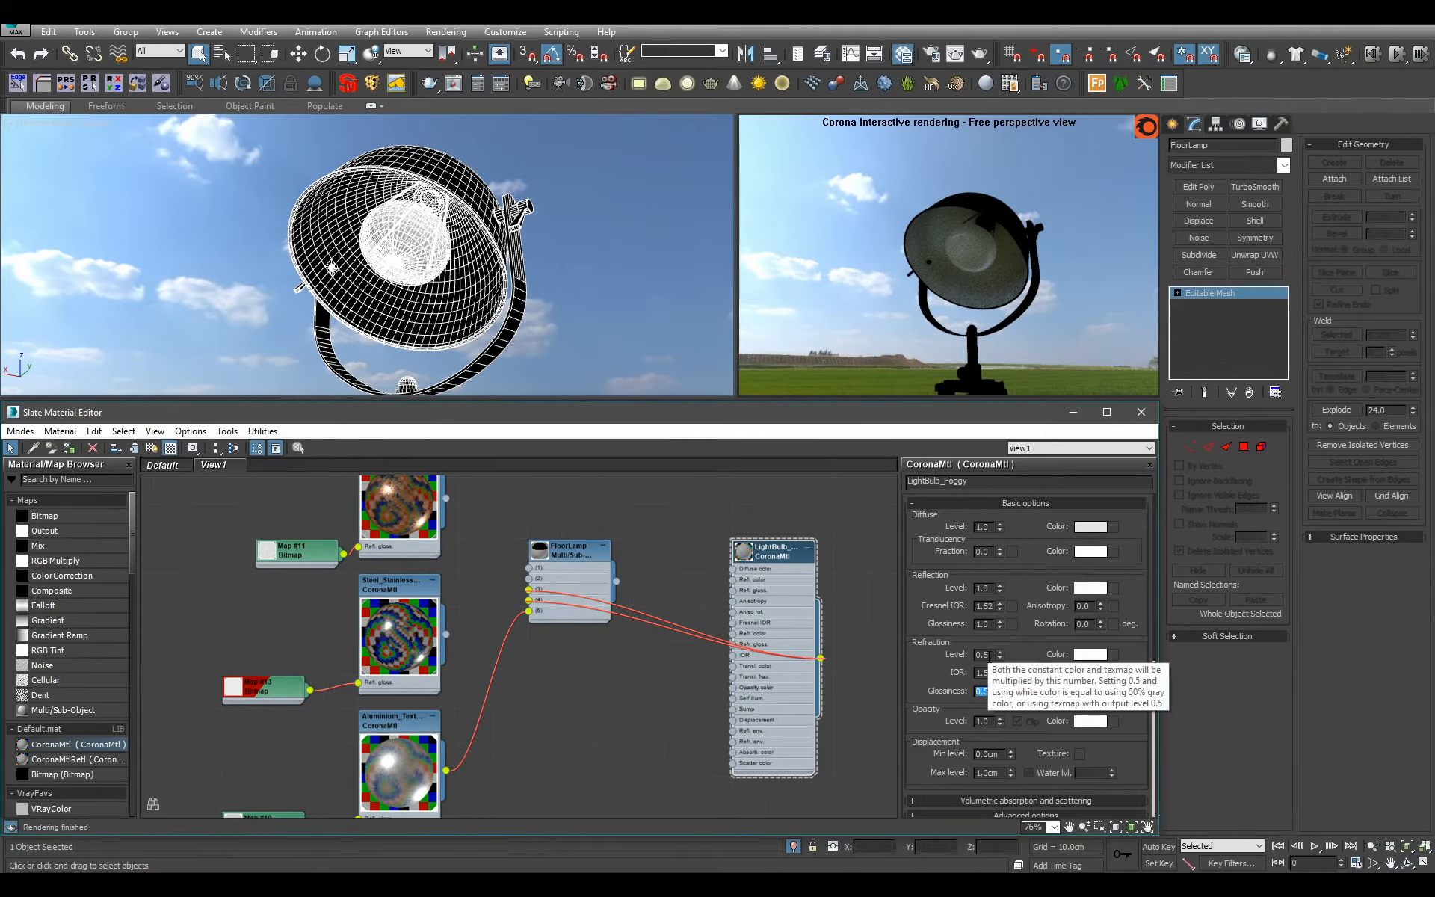
Select the lamp's faces by material ID 2 and examine which parts they cover.
mouse_move(558, 281)
alt+middle_down()
mouse_move(540, 268)
mouse_move(635, 271)
mouse_move(542, 275)
alt+middle_up()
double_click(586, 556)
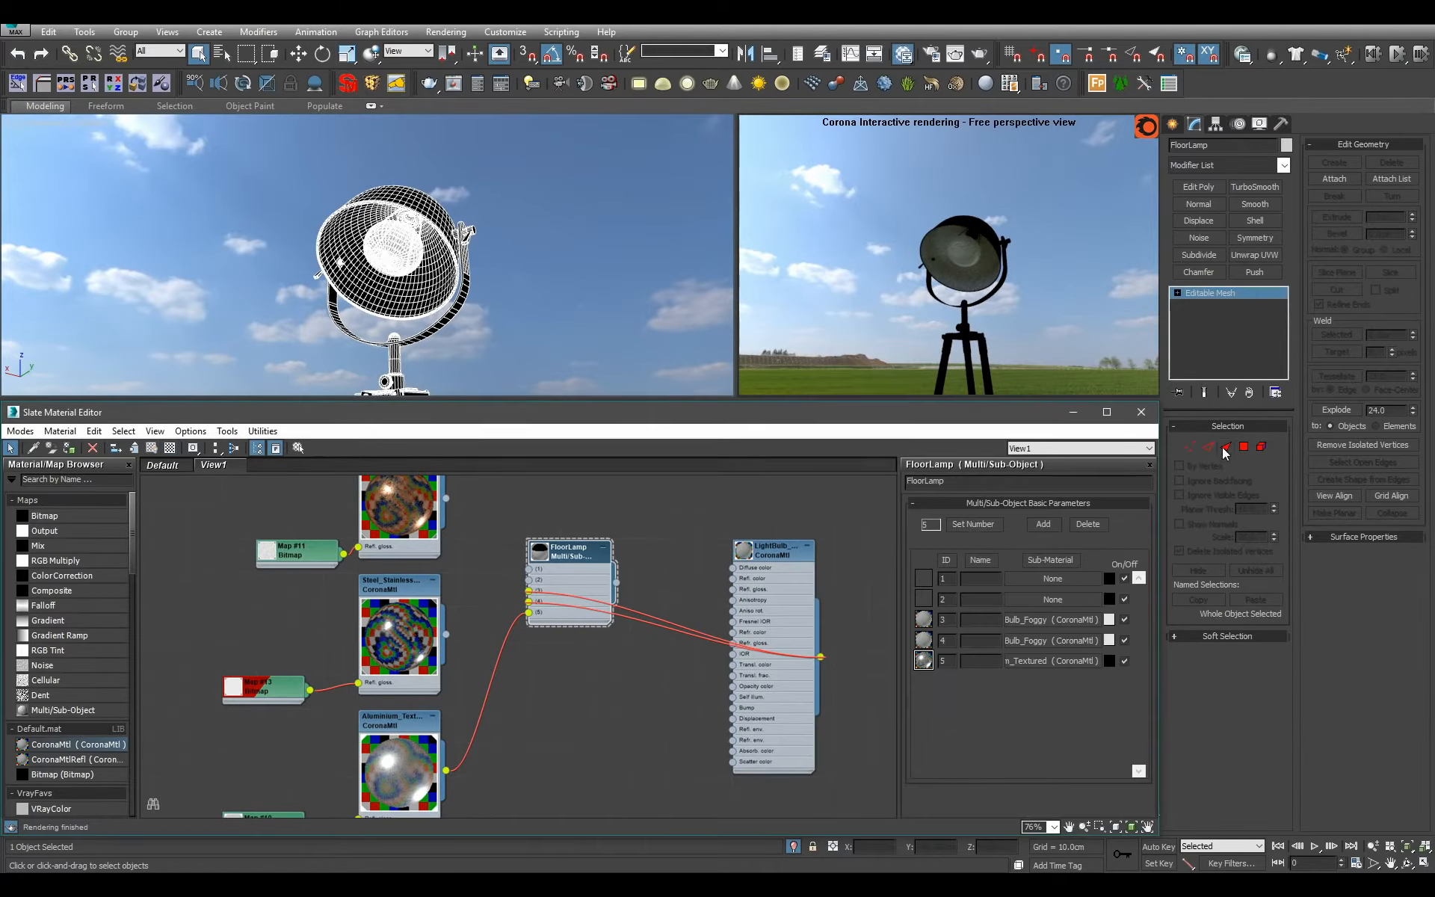
click(1244, 446)
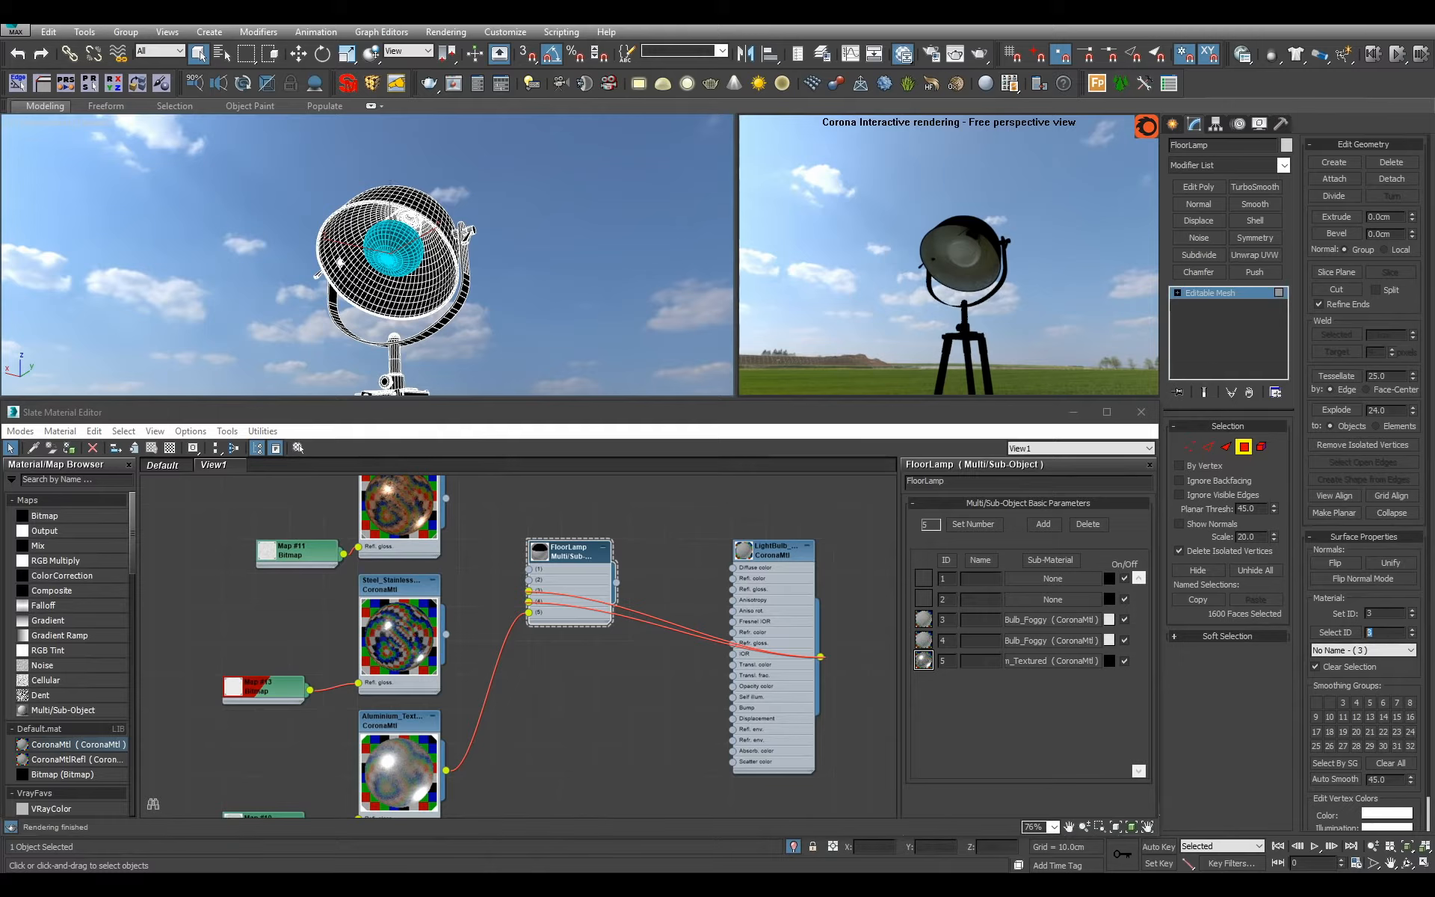
text(2)
key(Return)
scroll(553, 275, down, 5)
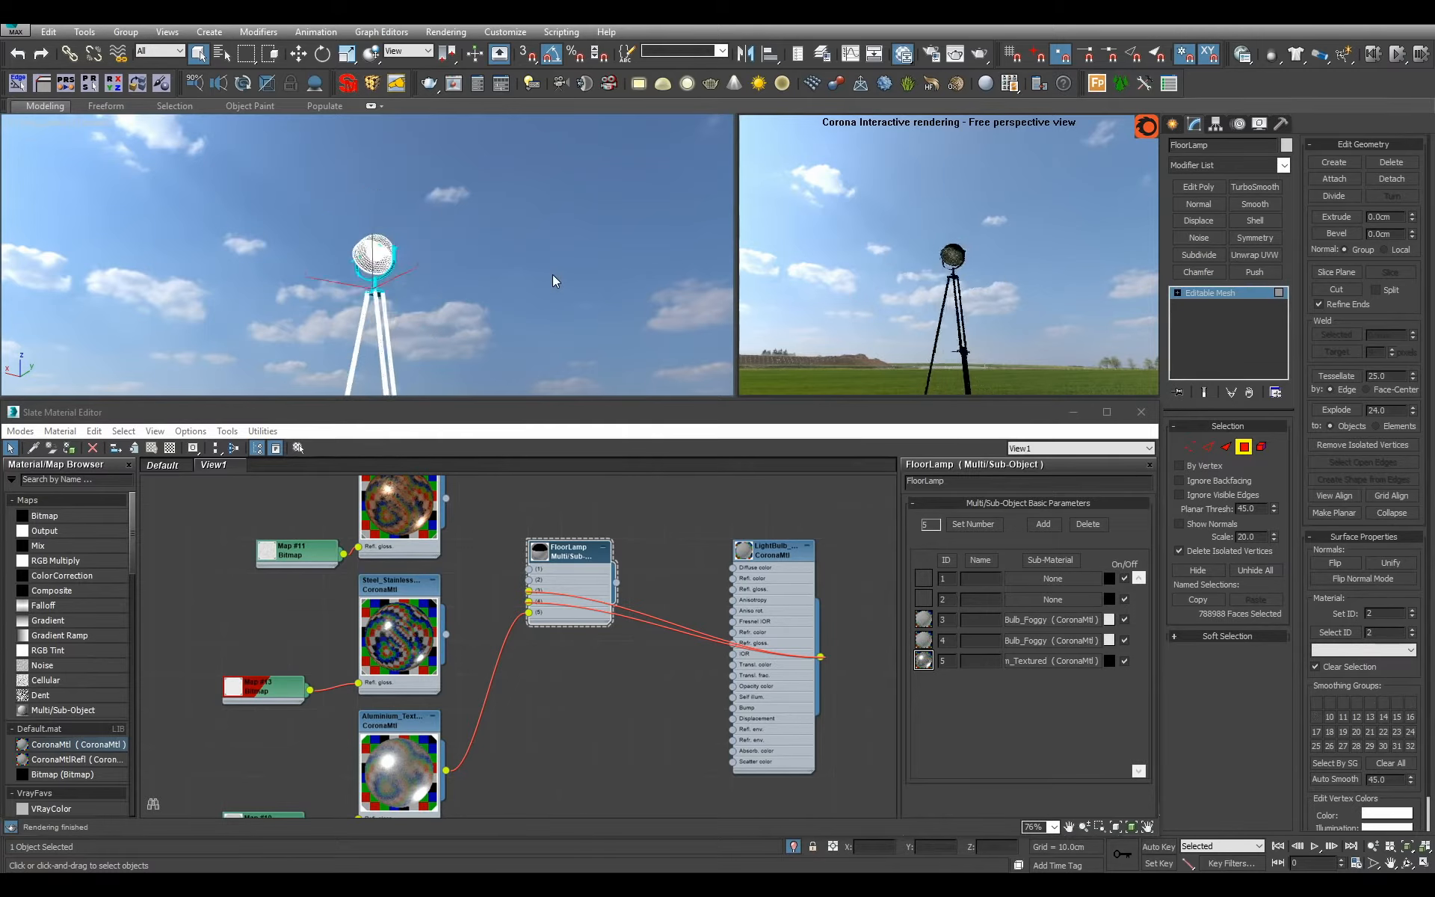
scroll(542, 276, up, 6)
middle_drag(484, 224, 523, 287)
middle_drag(523, 288, 486, 101)
alt+middle_drag(409, 203, 388, 120)
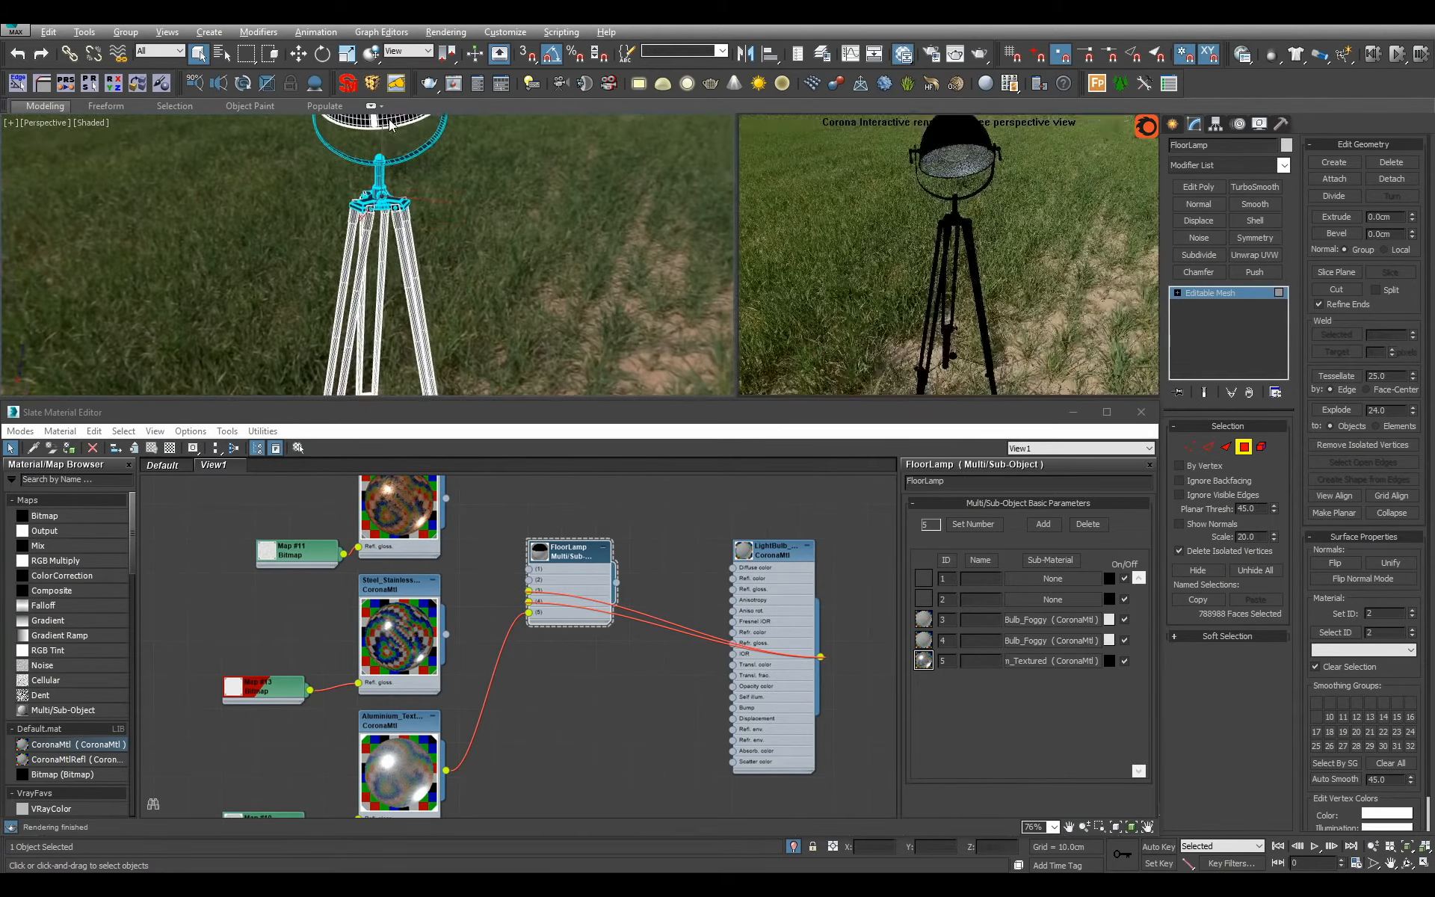
scroll(389, 125, down, 3)
click(1244, 296)
Connect the textured stainless steel material to slot 2 of FloorLamp.
scroll(745, 589, down, 3)
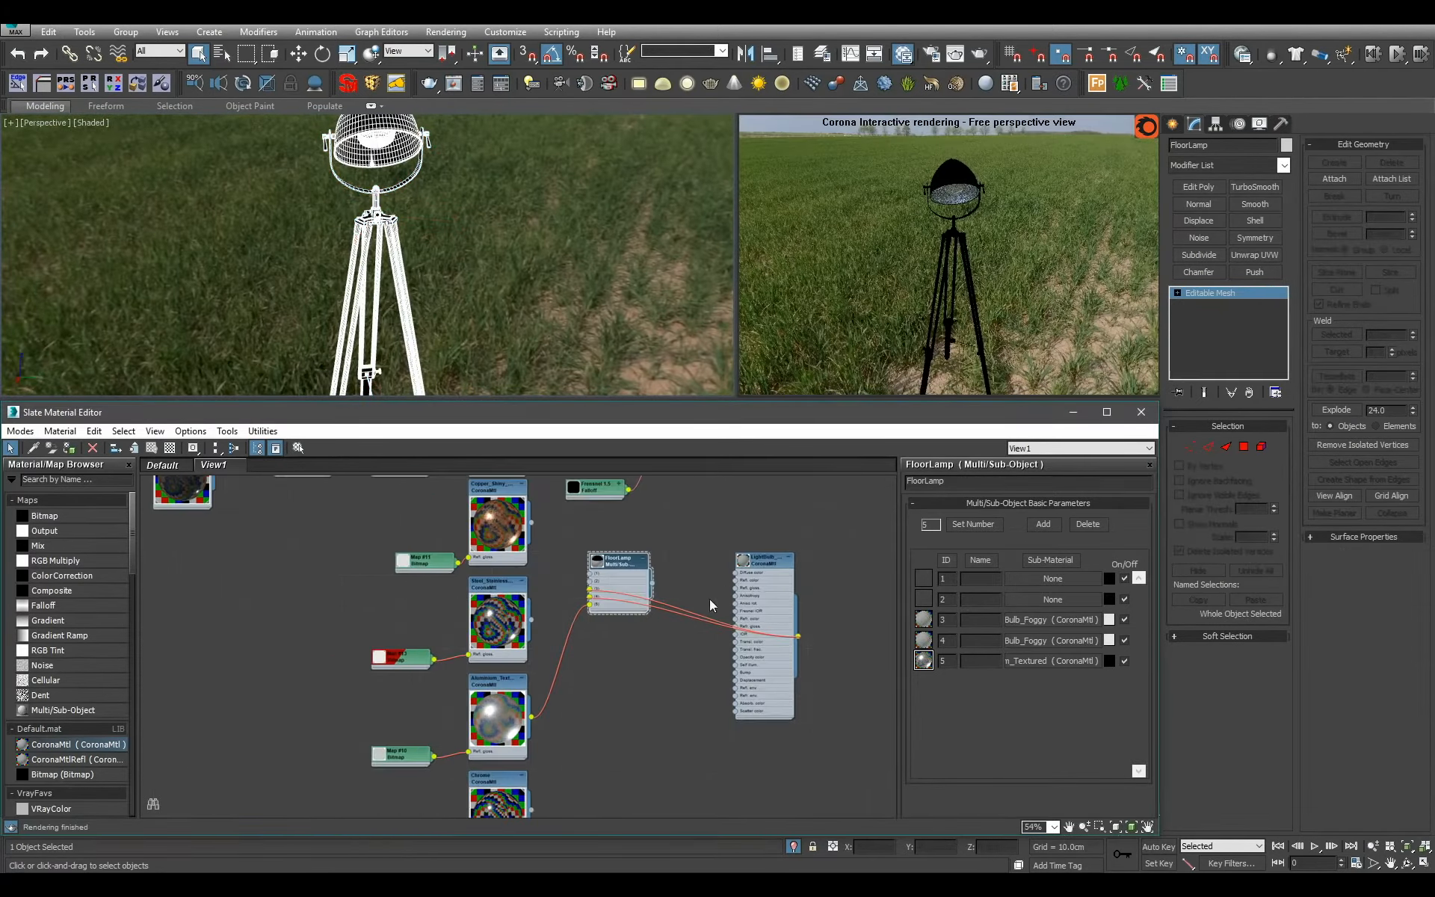
scroll(710, 606, up, 3)
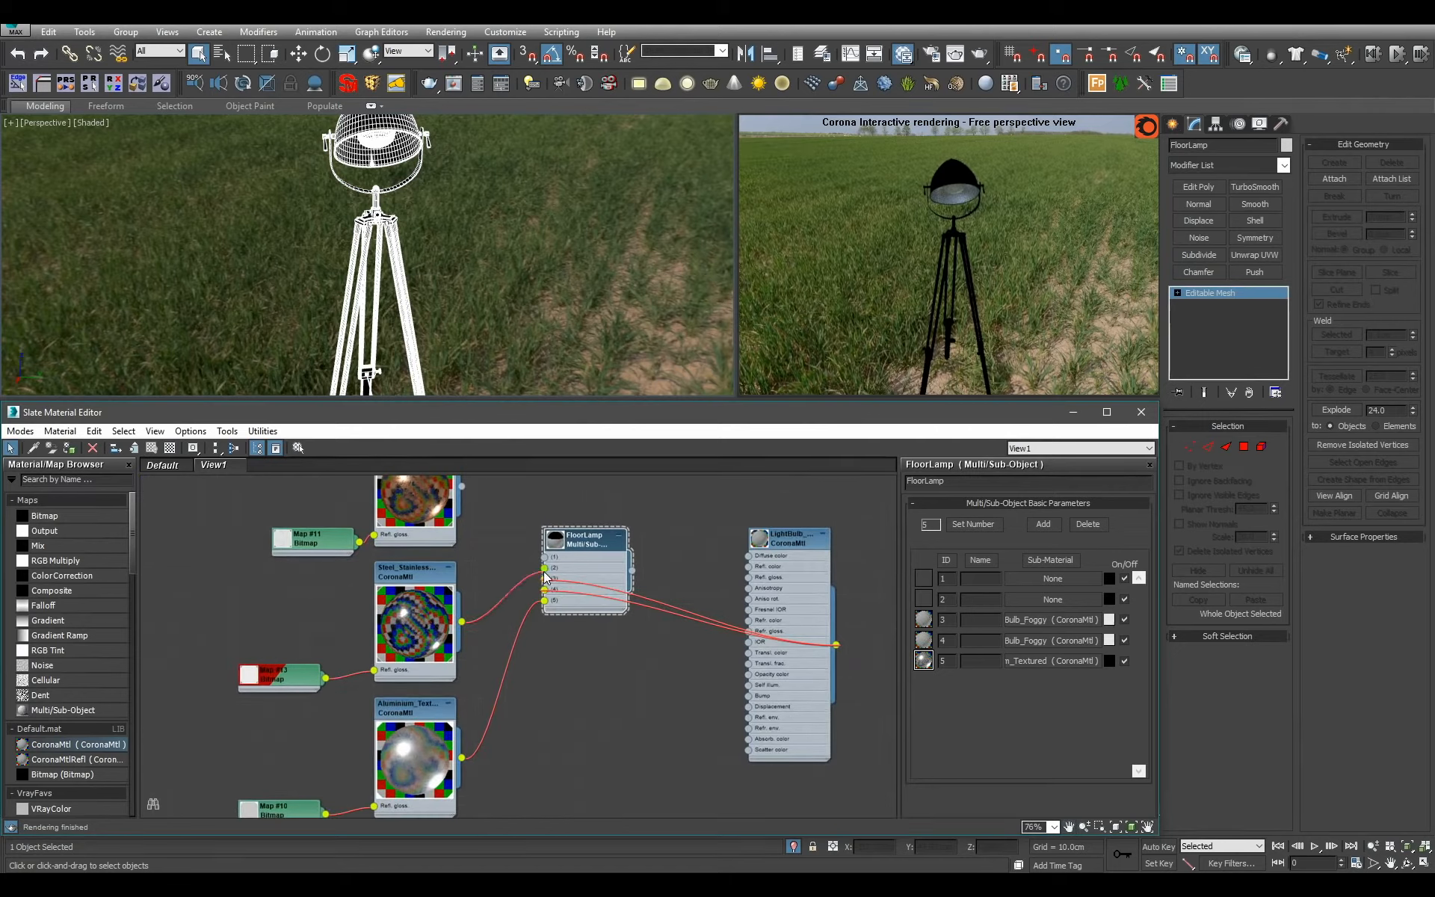
drag(546, 576, 545, 568)
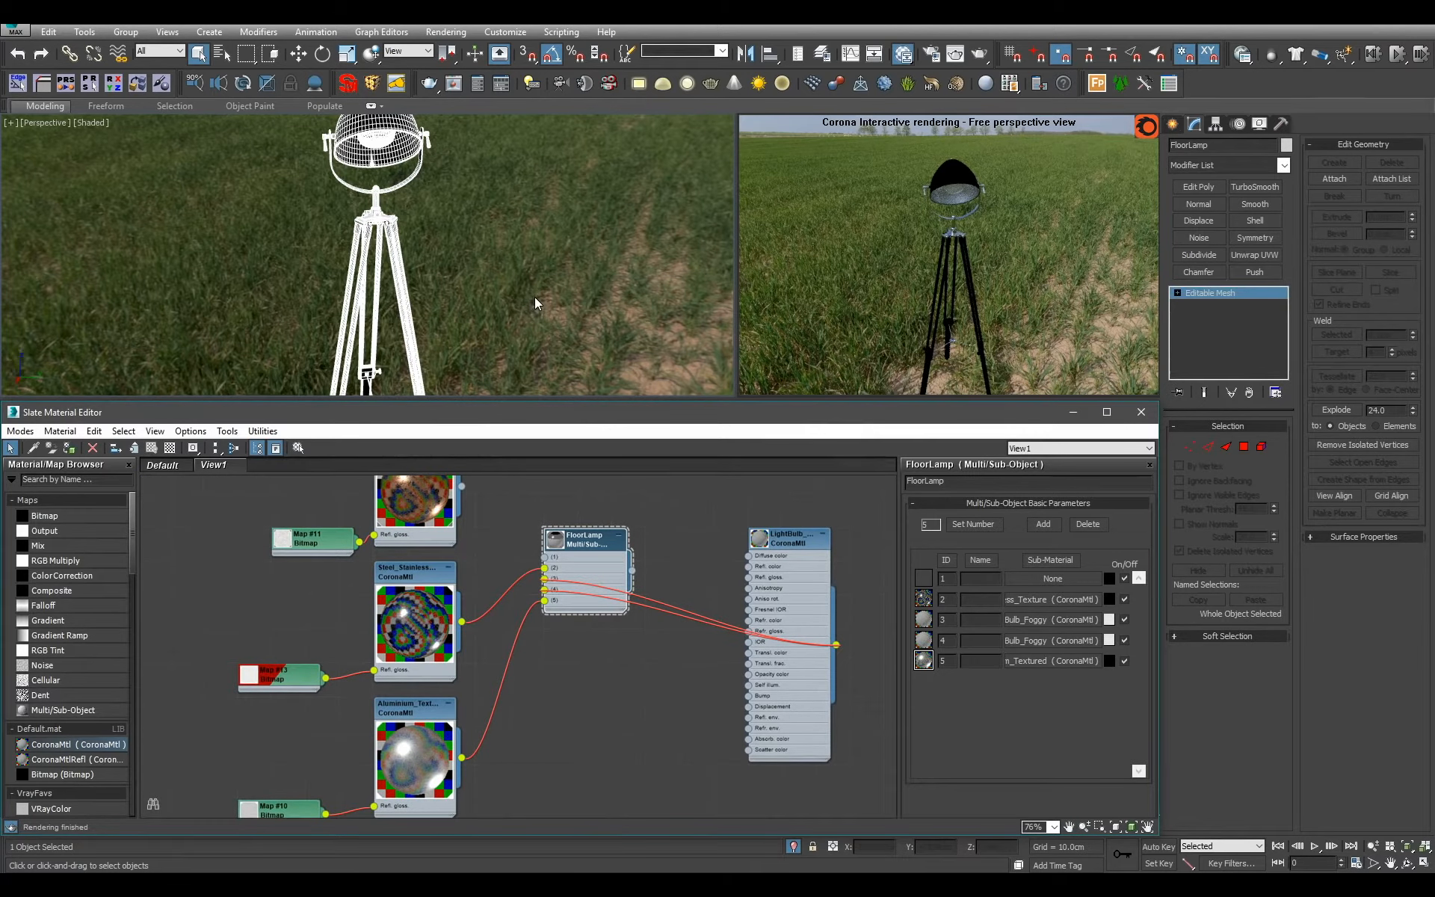
Move the FloorLamp material node up beside the wood materials.
scroll(541, 284, down, 3)
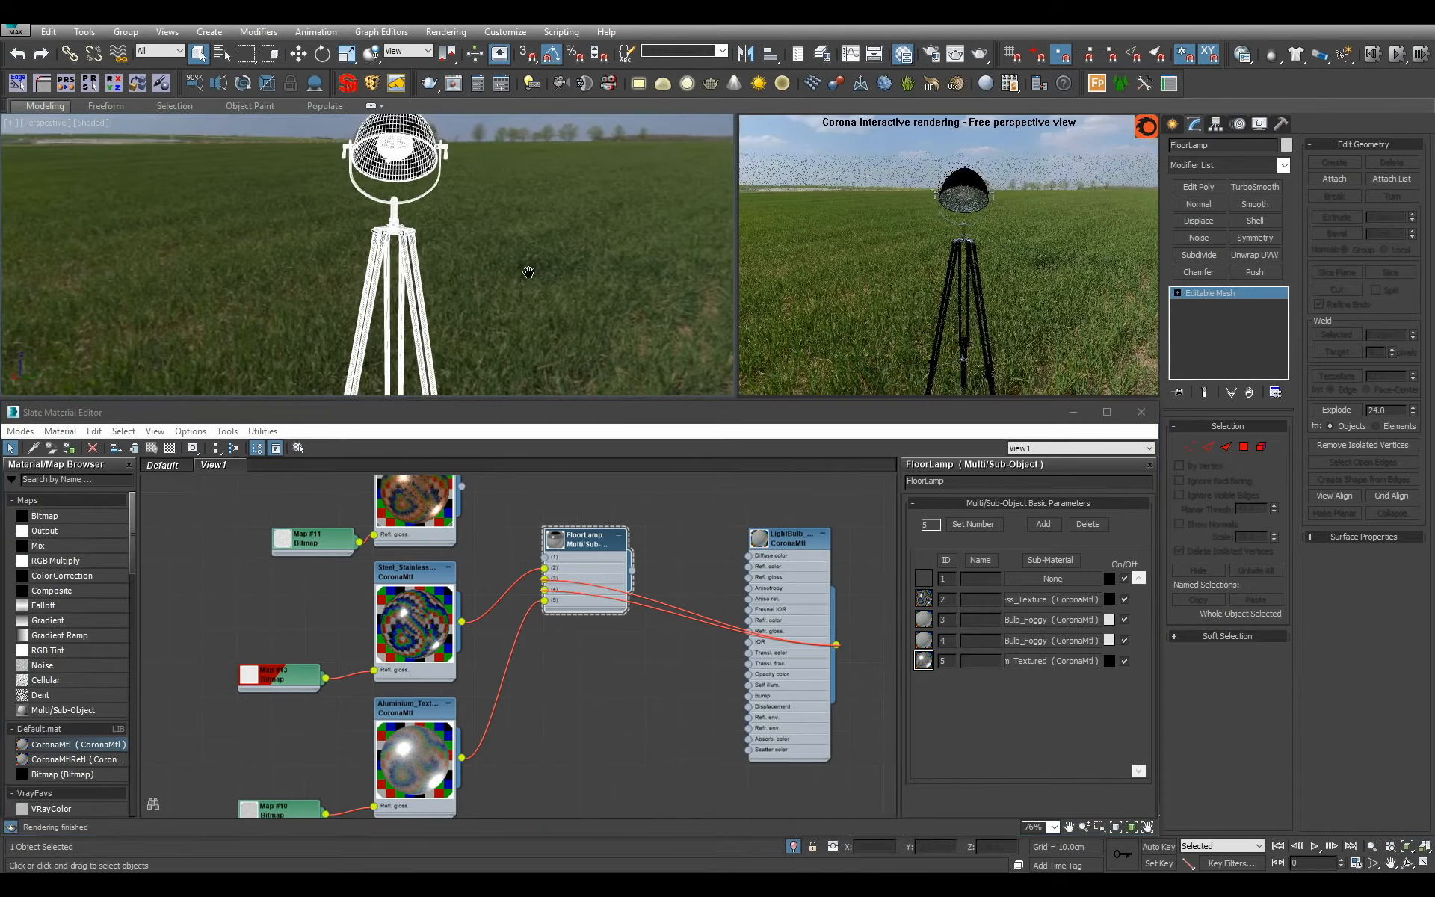
scroll(619, 632, down, 6)
scroll(619, 632, down, 5)
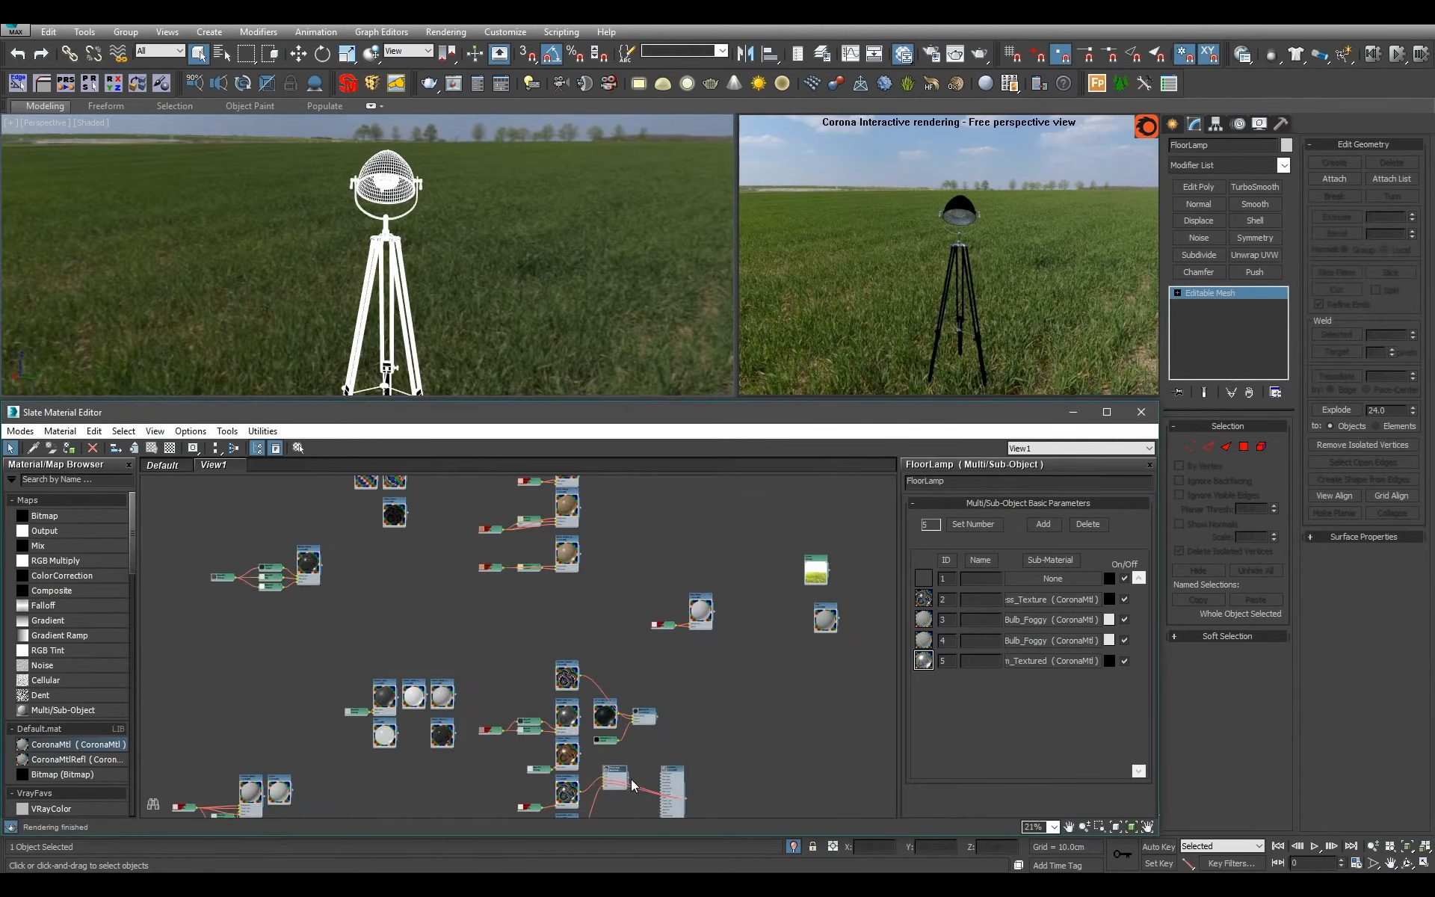
scroll(613, 732, up, 6)
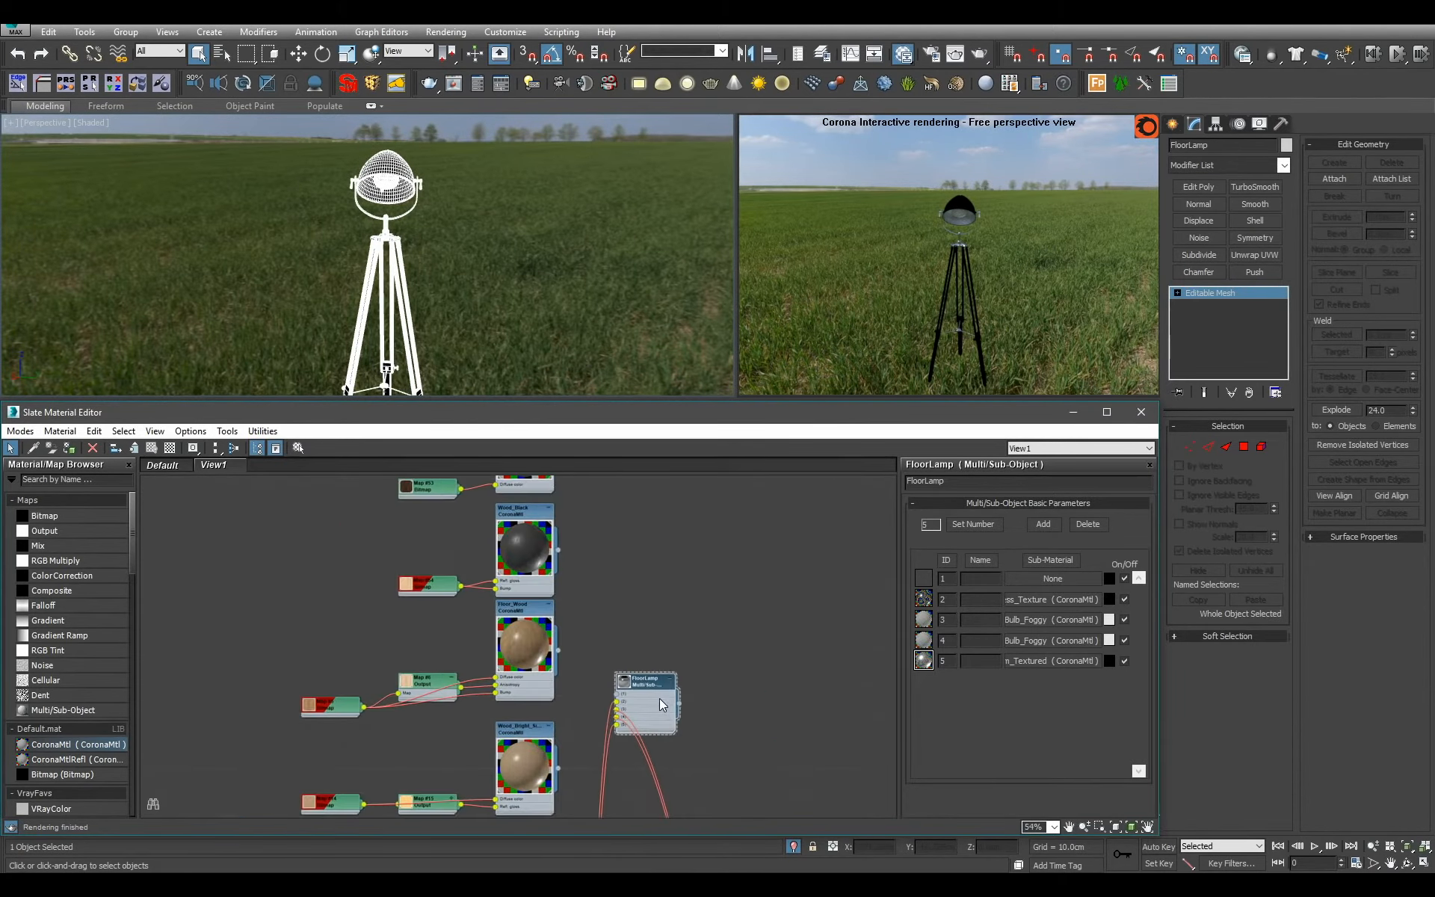
middle_drag(648, 606, 697, 519)
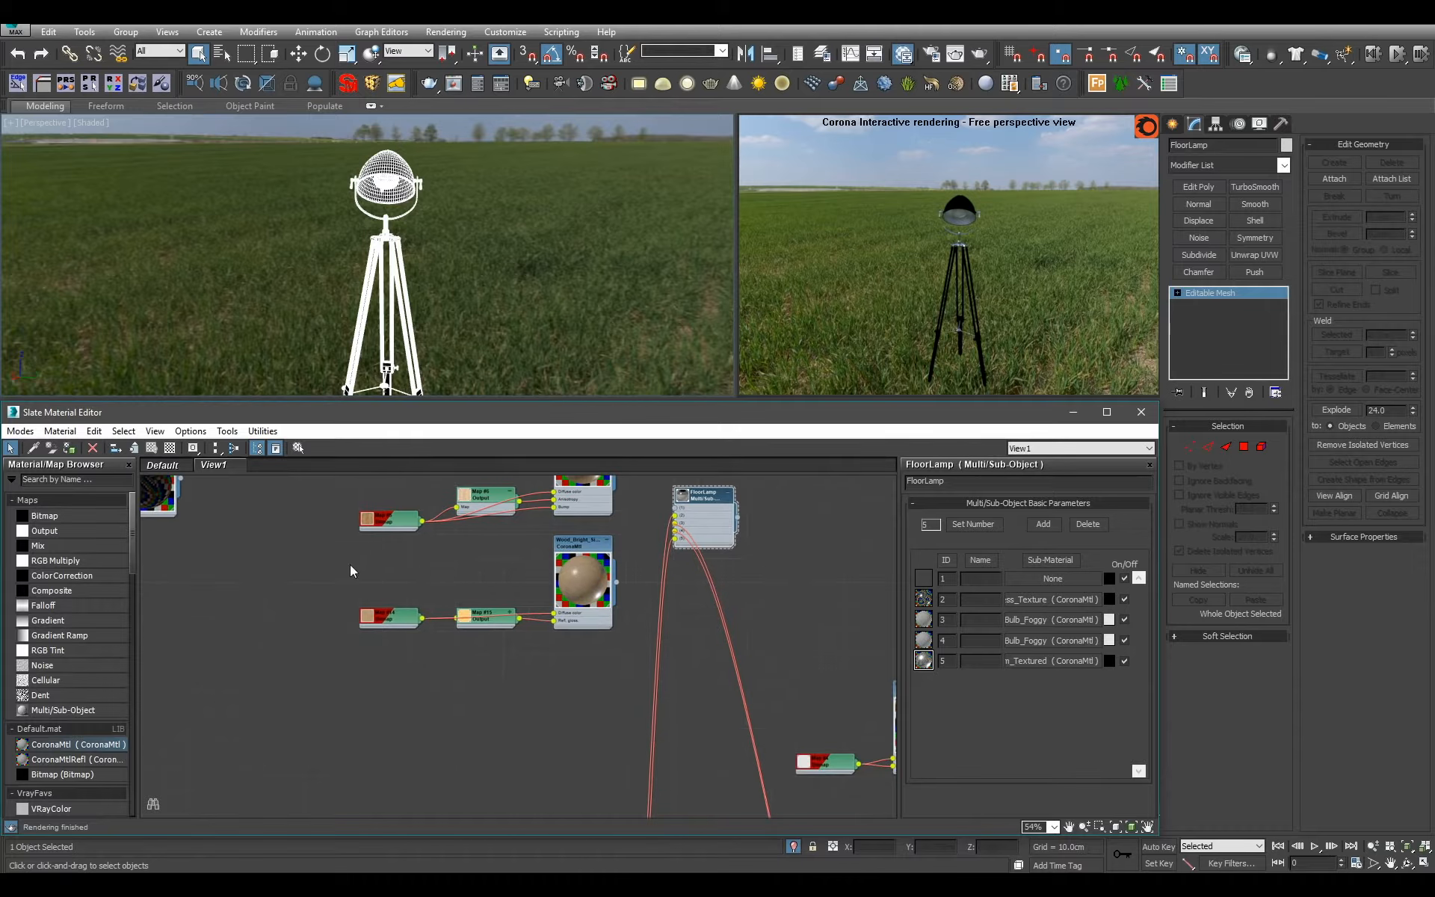
Duplicate the bright wood material with its maps below the original and name the copy Wood_Darker.
drag(353, 564, 562, 686)
middle_drag(567, 665, 611, 605)
scroll(611, 605, up, 1)
shift+drag(624, 555, 623, 688)
double_click(624, 684)
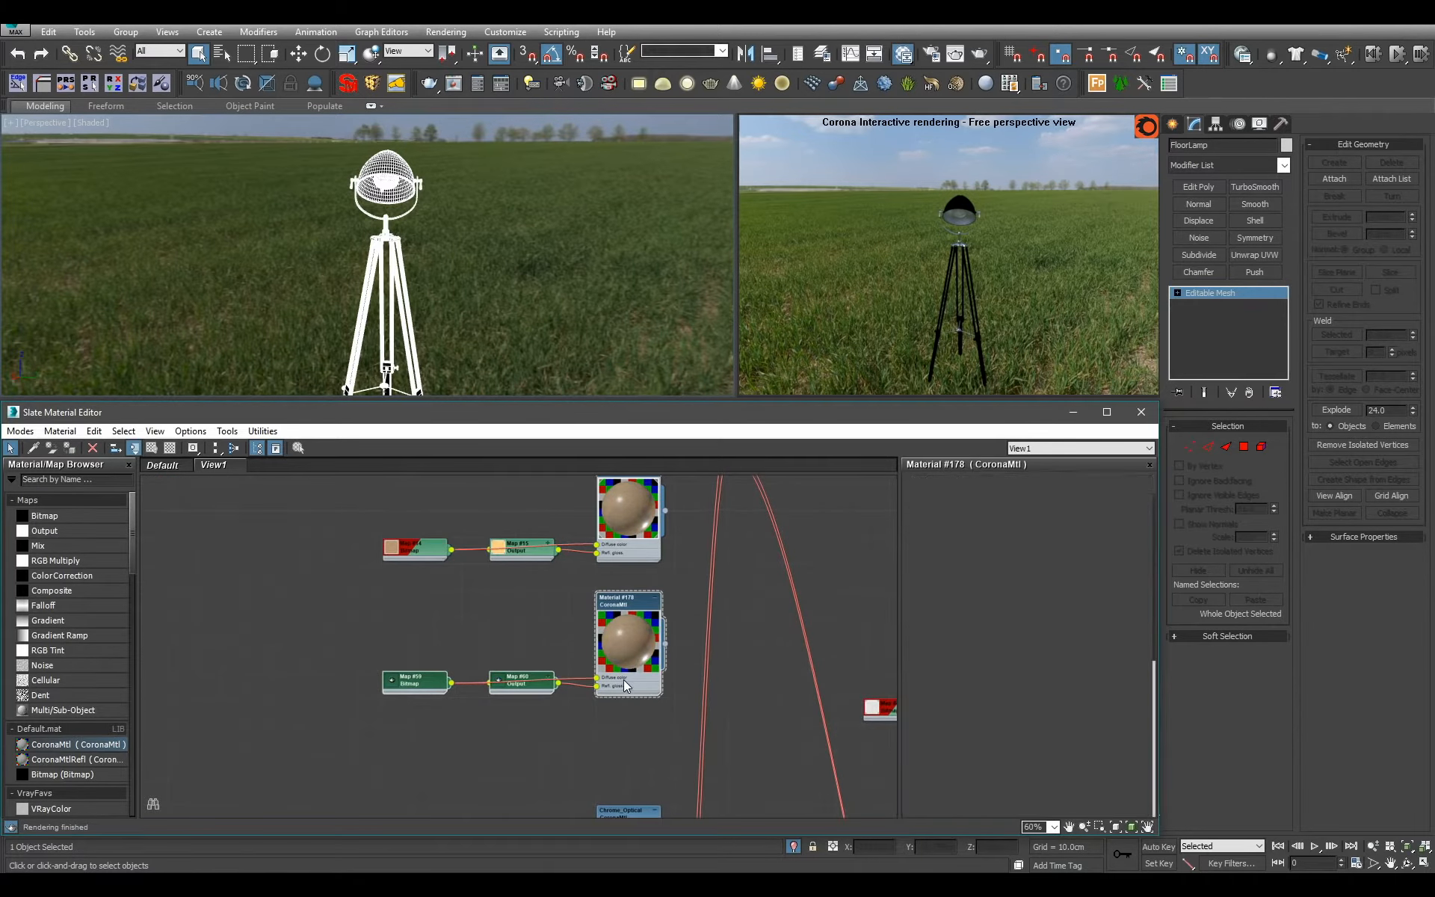
click(935, 480)
text(Wood_Darker)
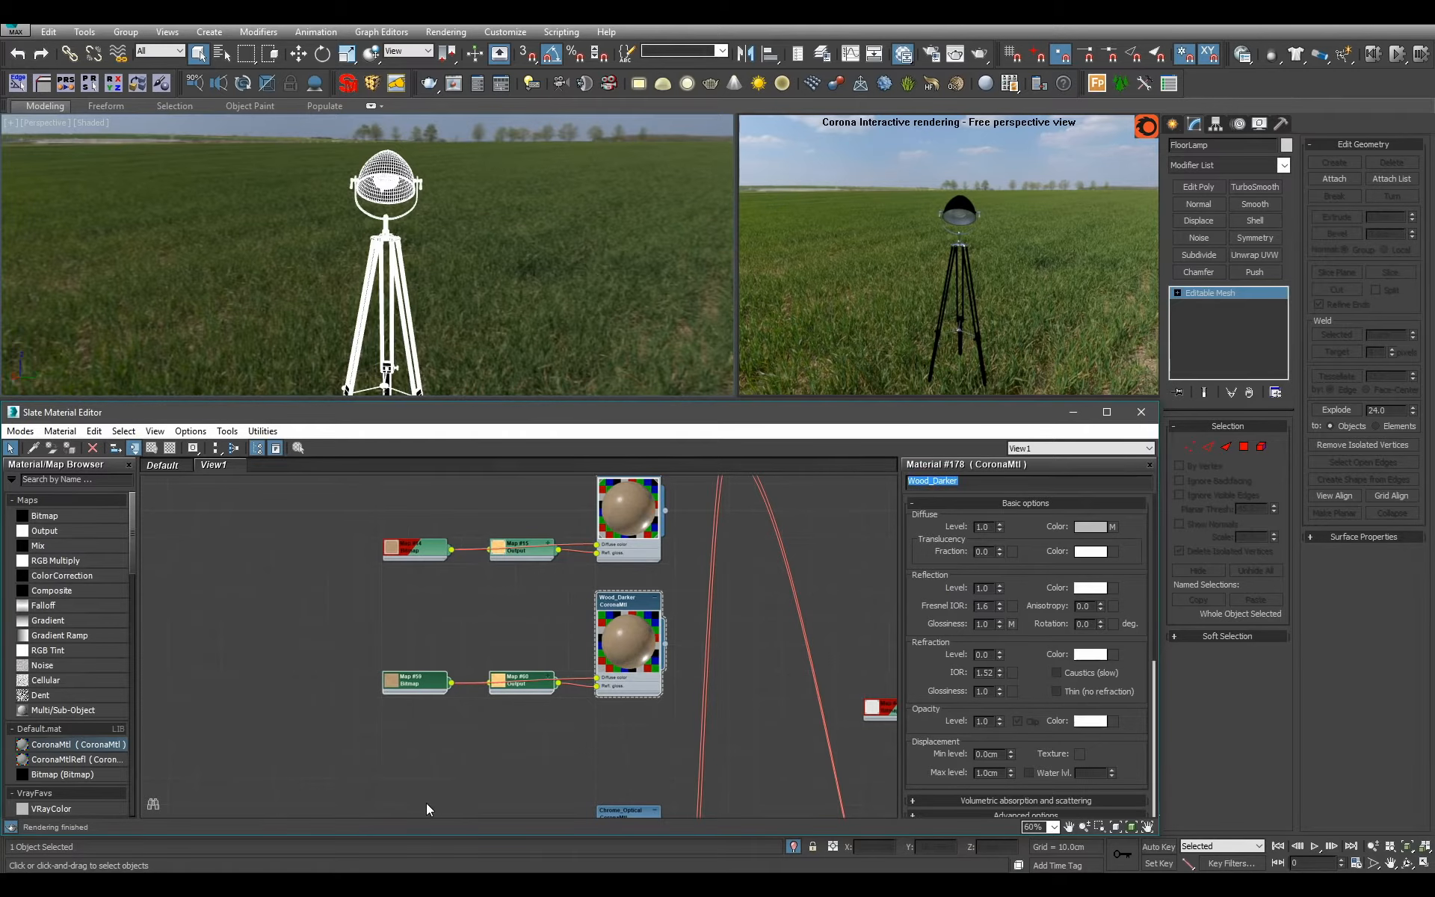
Replace the bitmap of Wood_Darker with Large_Older_Board.jpg from the wood textures.
double_click(415, 682)
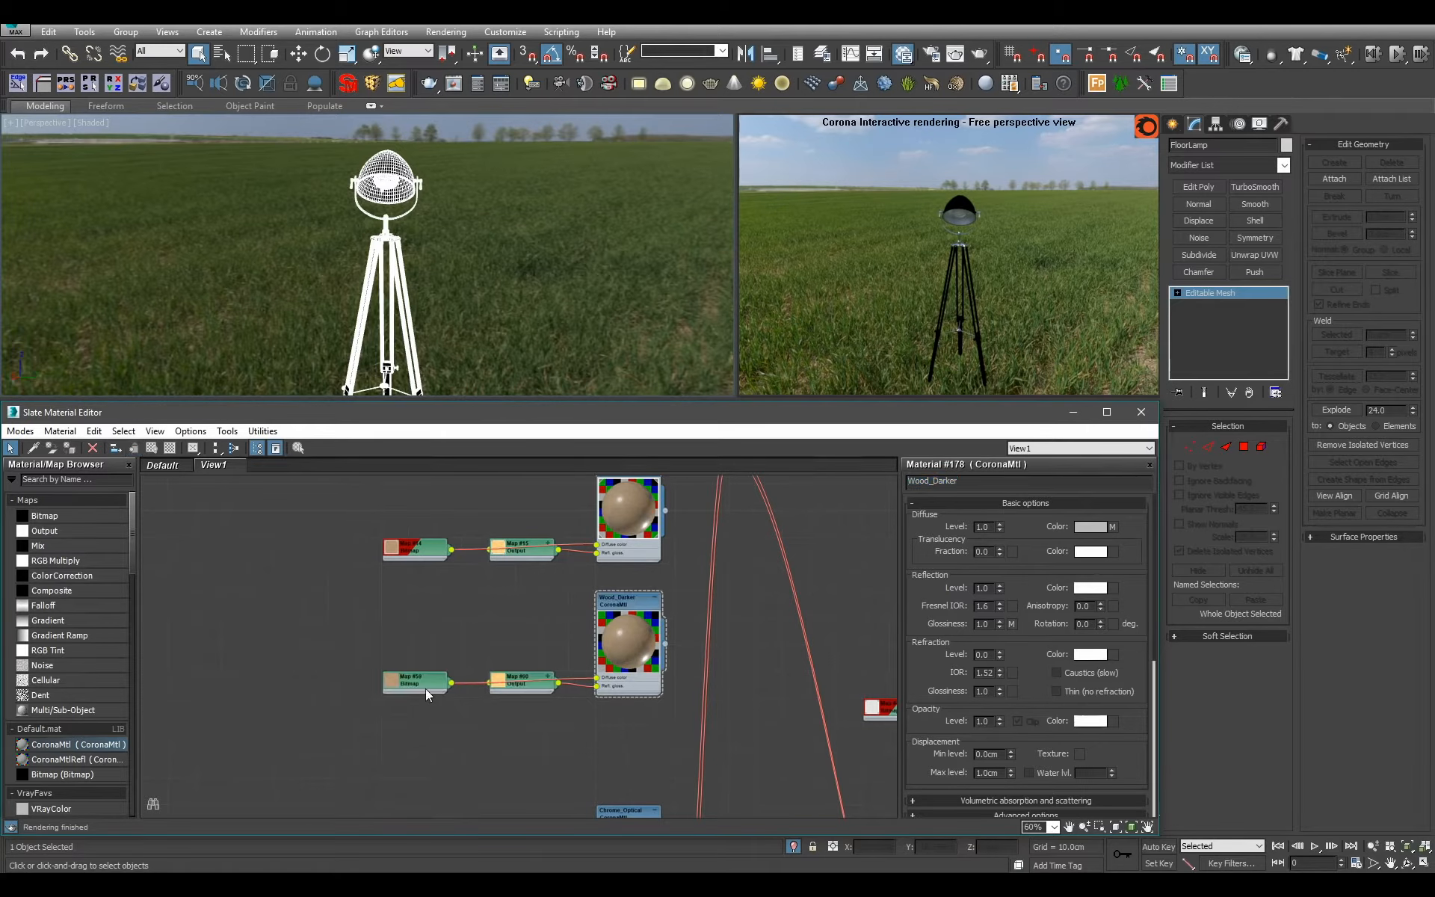
click(1015, 688)
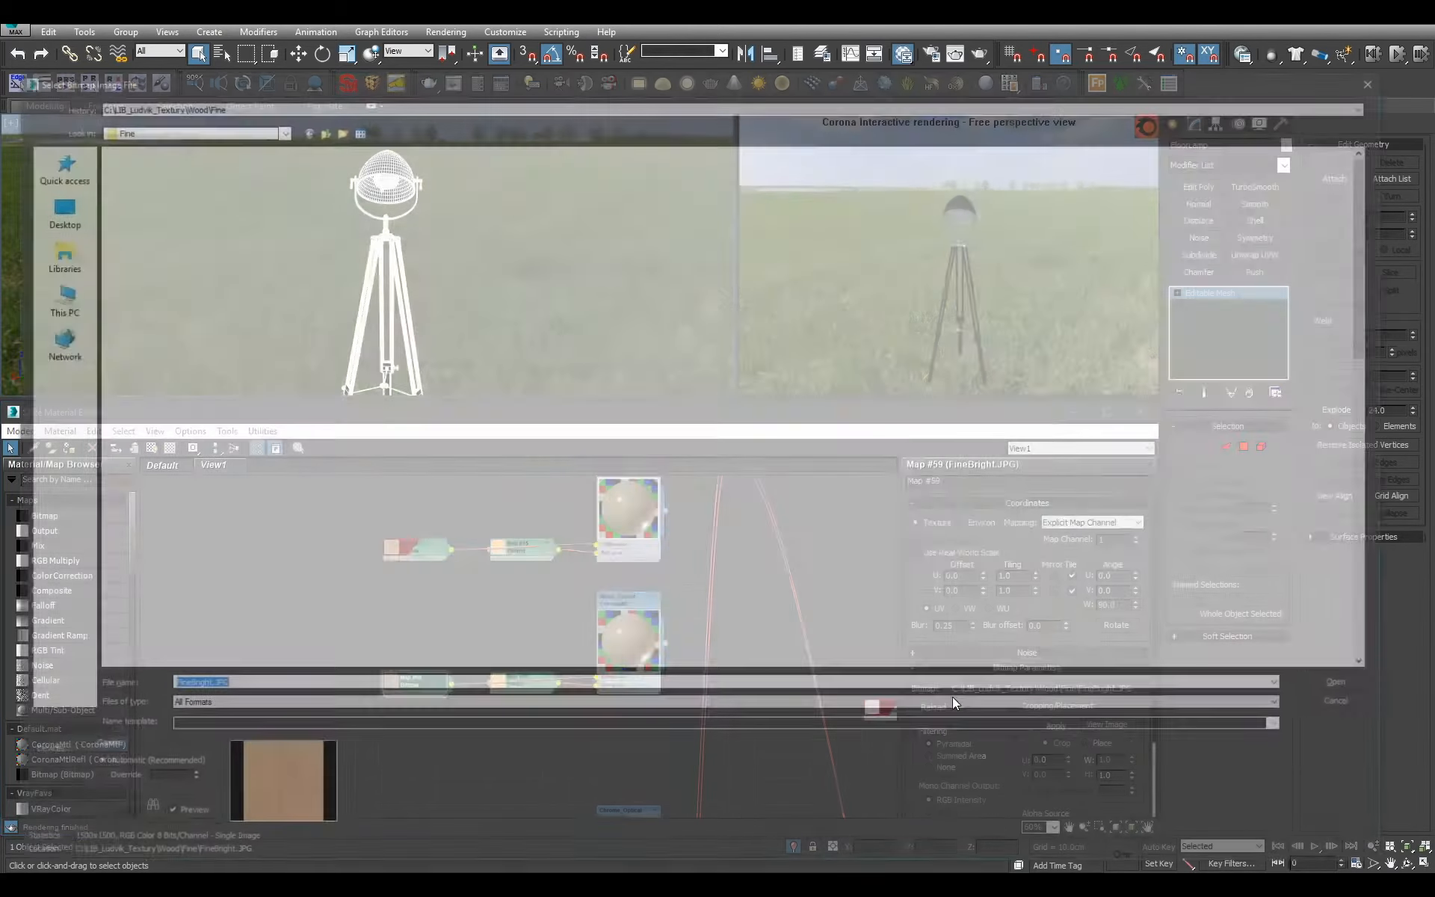
drag(1375, 239, 1365, 402)
double_click(622, 294)
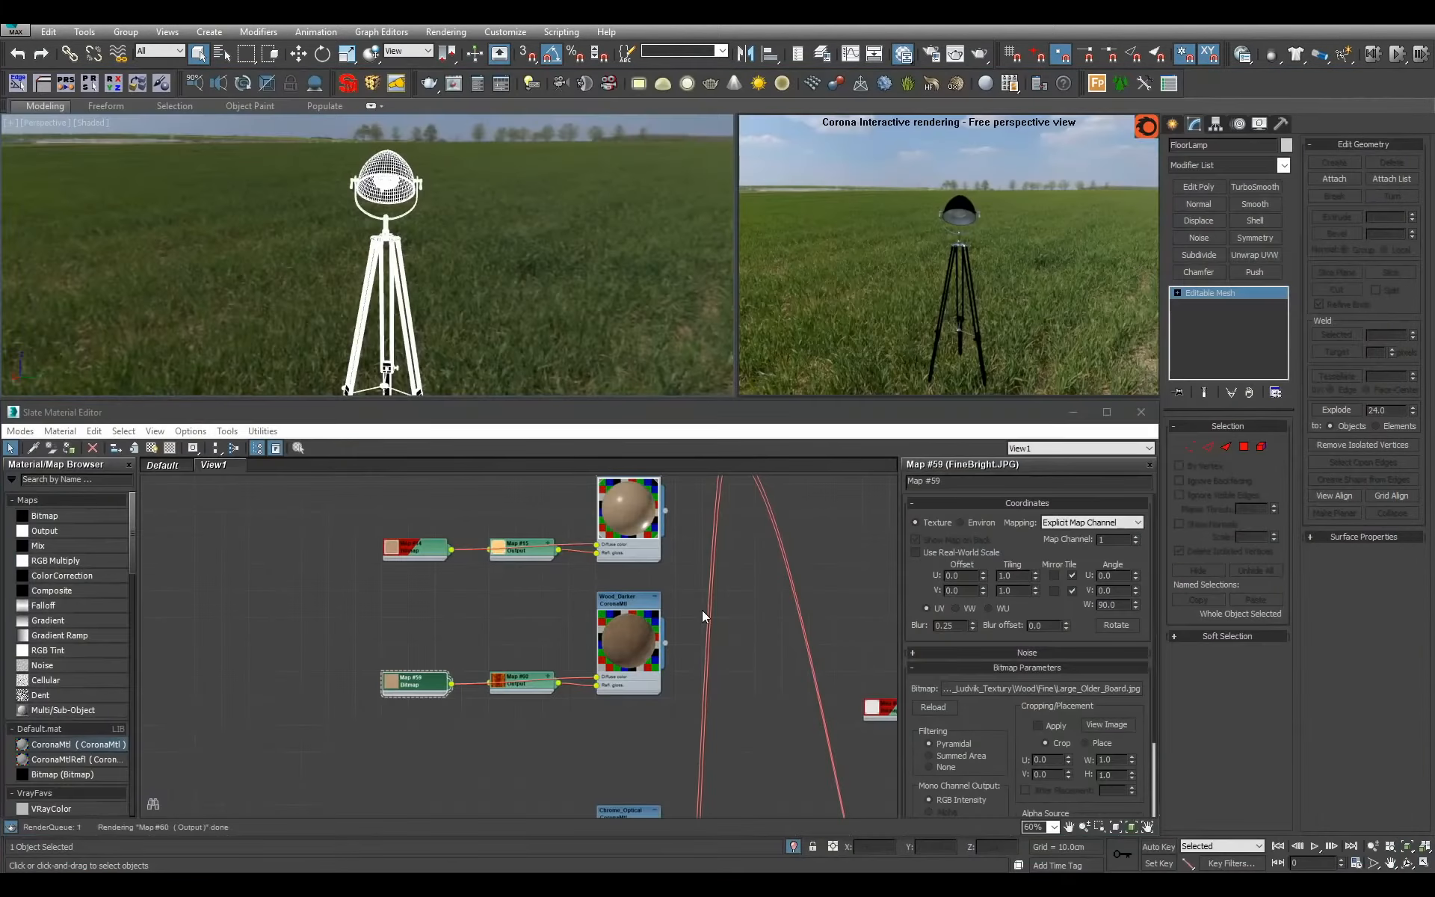
scroll(476, 684, up, 2)
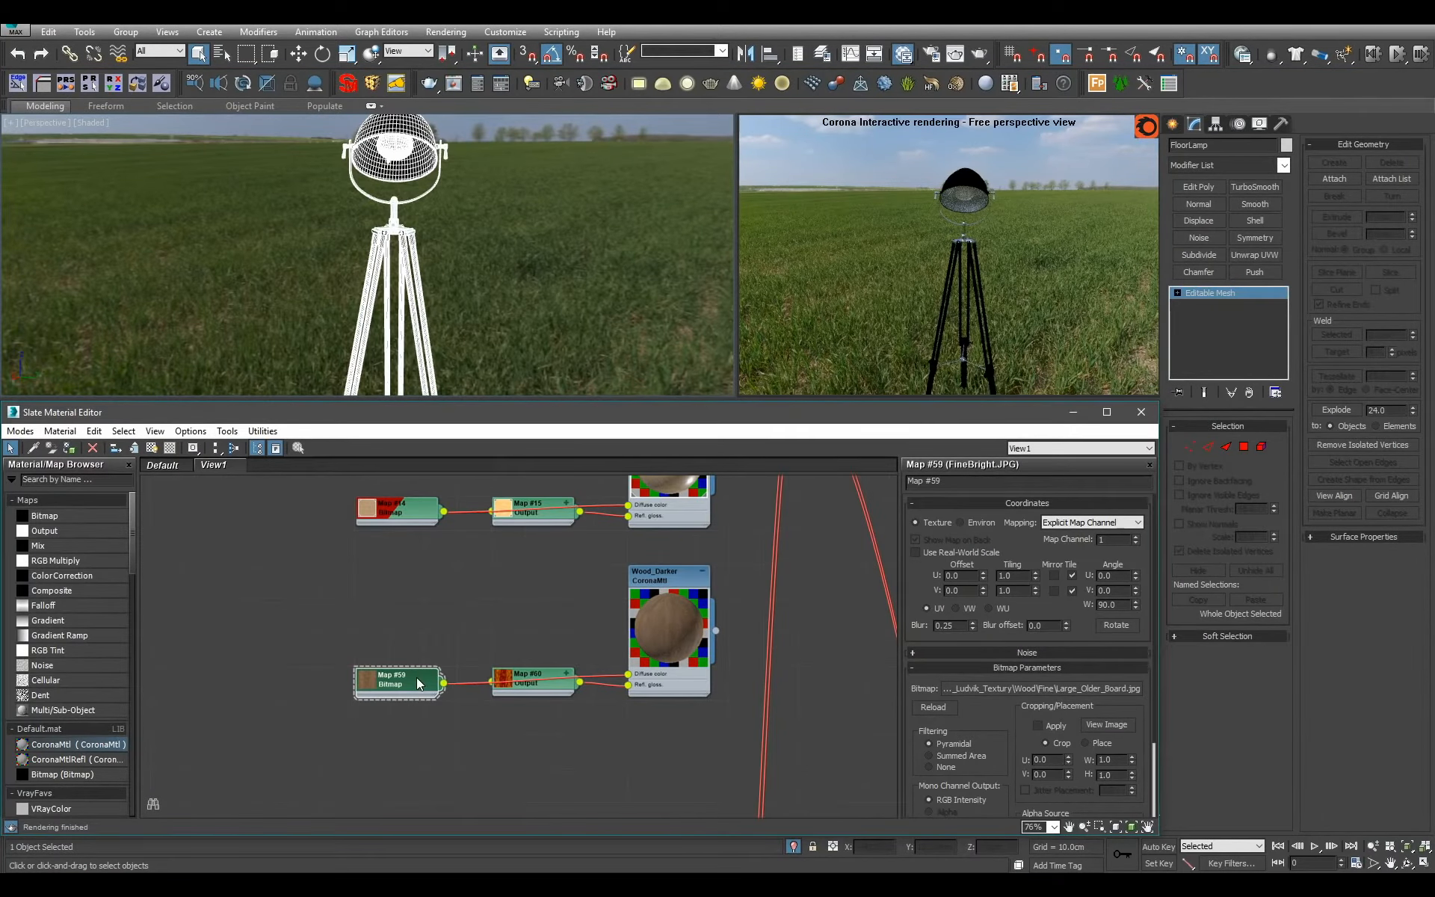
Move the LightBulb_Foggy node out of the metals area to sit beside the black material near the wood group.
scroll(528, 647, down, 5)
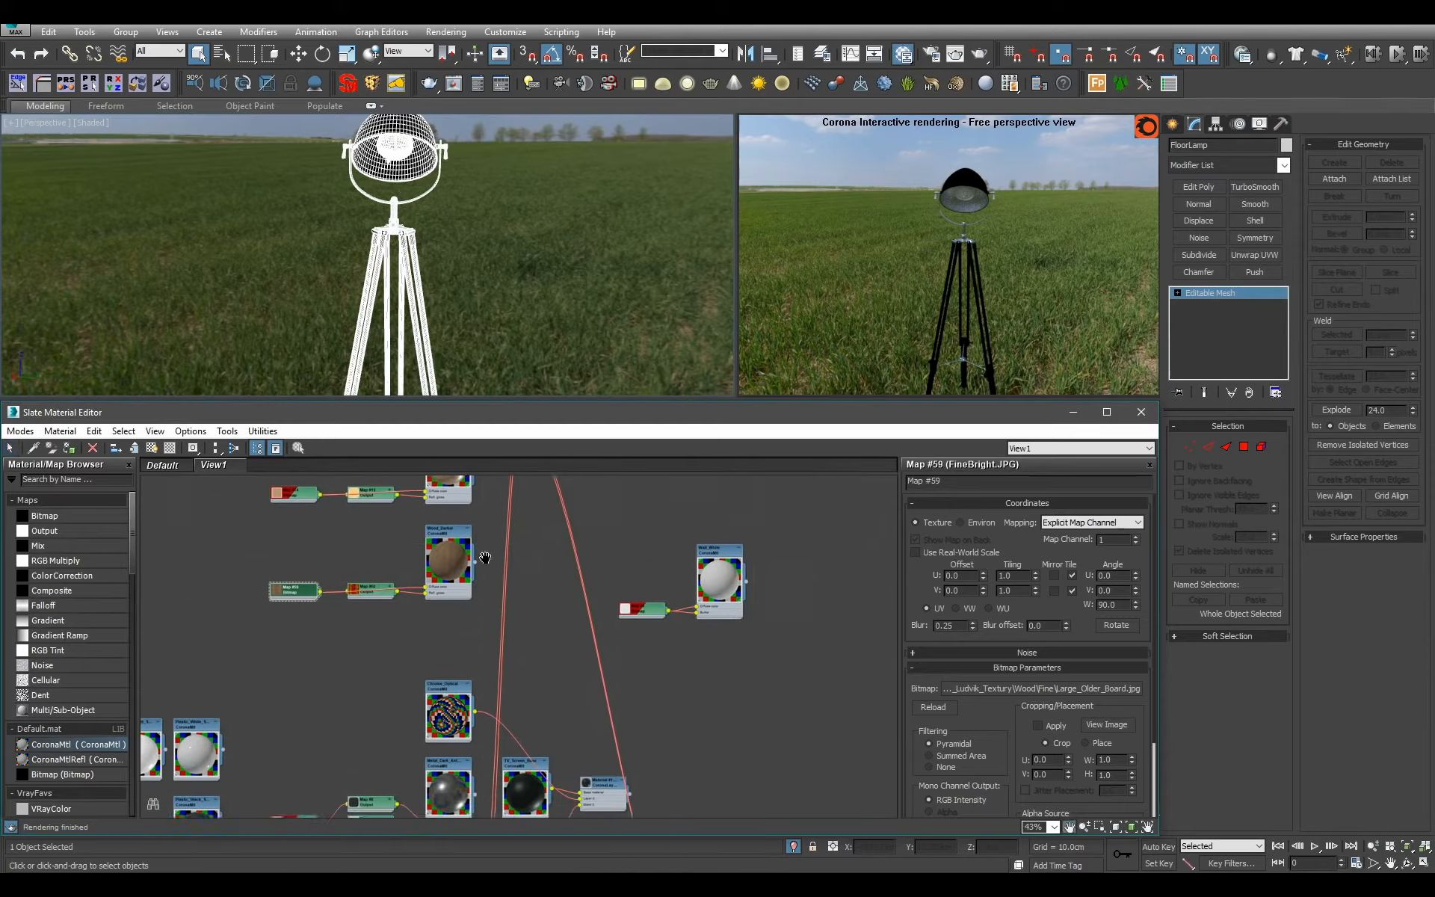
middle_drag(579, 664, 553, 584)
drag(613, 739, 528, 523)
middle_drag(528, 523, 564, 669)
scroll(560, 639, up, 3)
scroll(568, 665, down, 6)
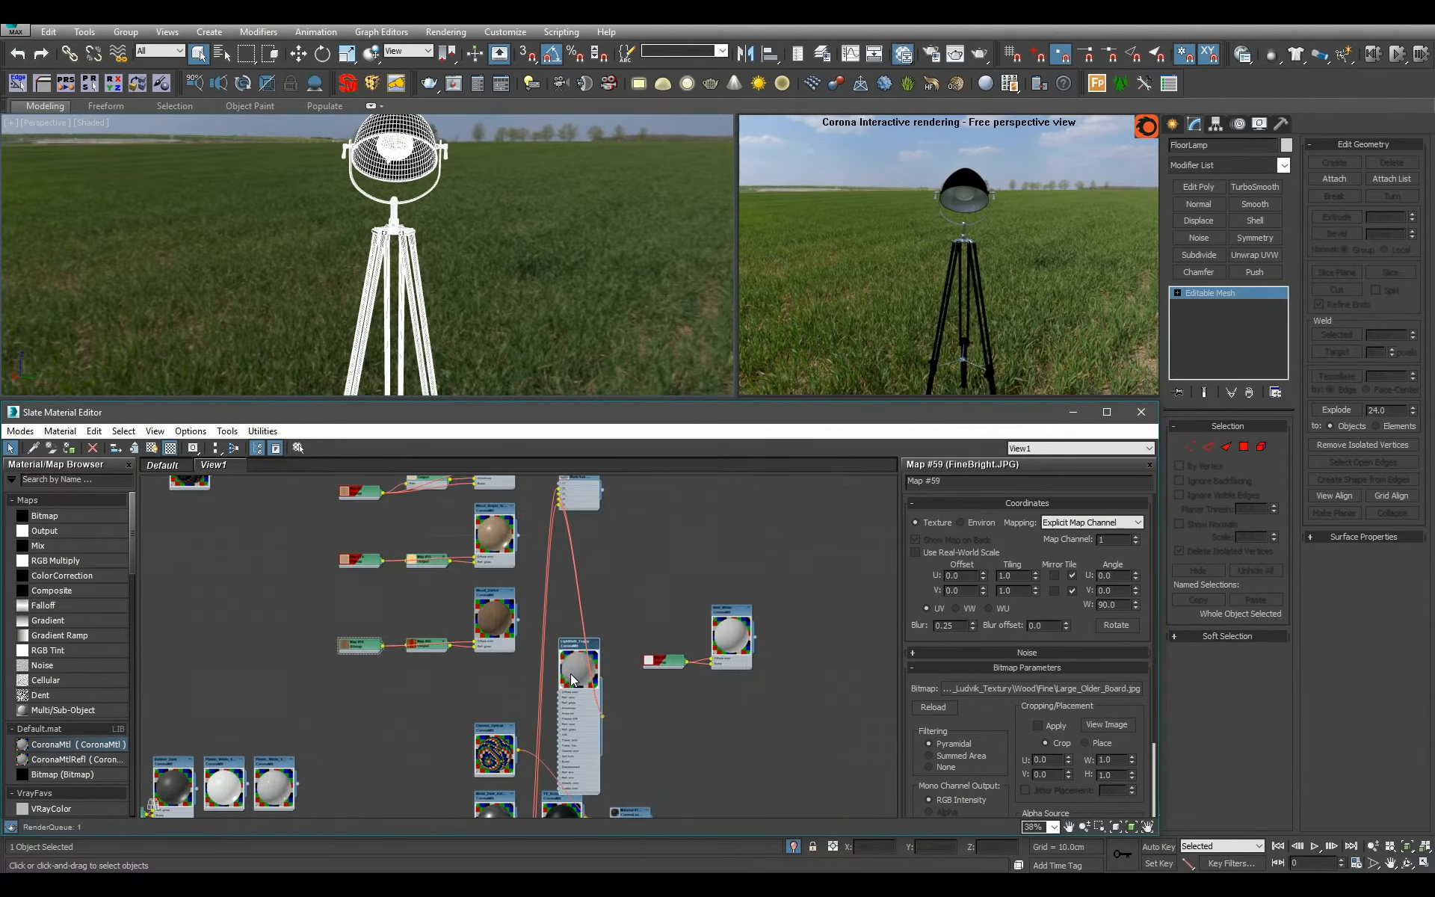
scroll(577, 676, down, 4)
scroll(577, 676, up, 7)
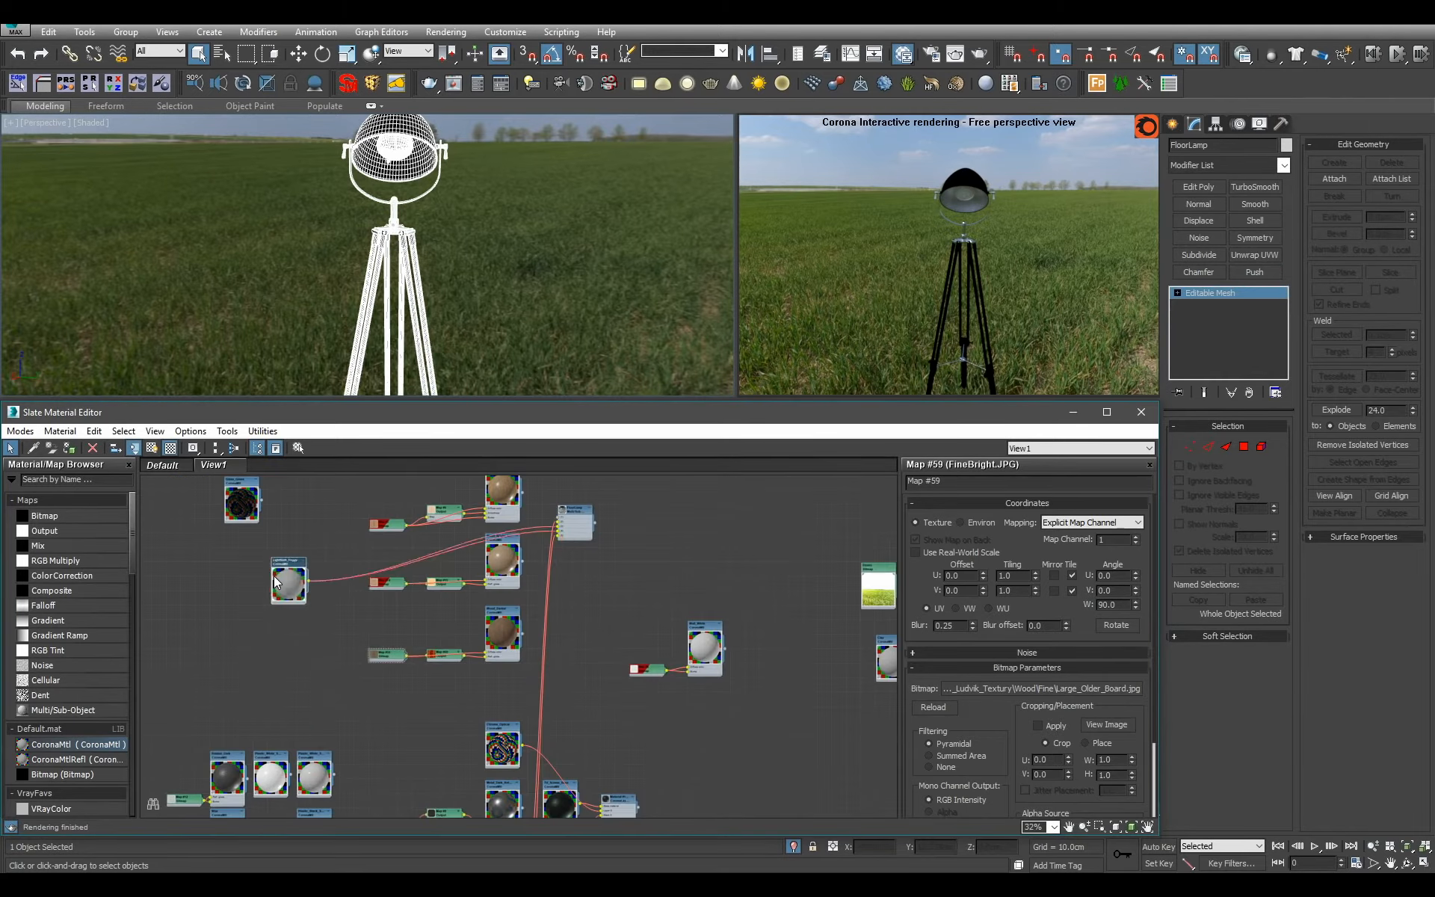
scroll(291, 643, down, 2)
scroll(505, 635, up, 5)
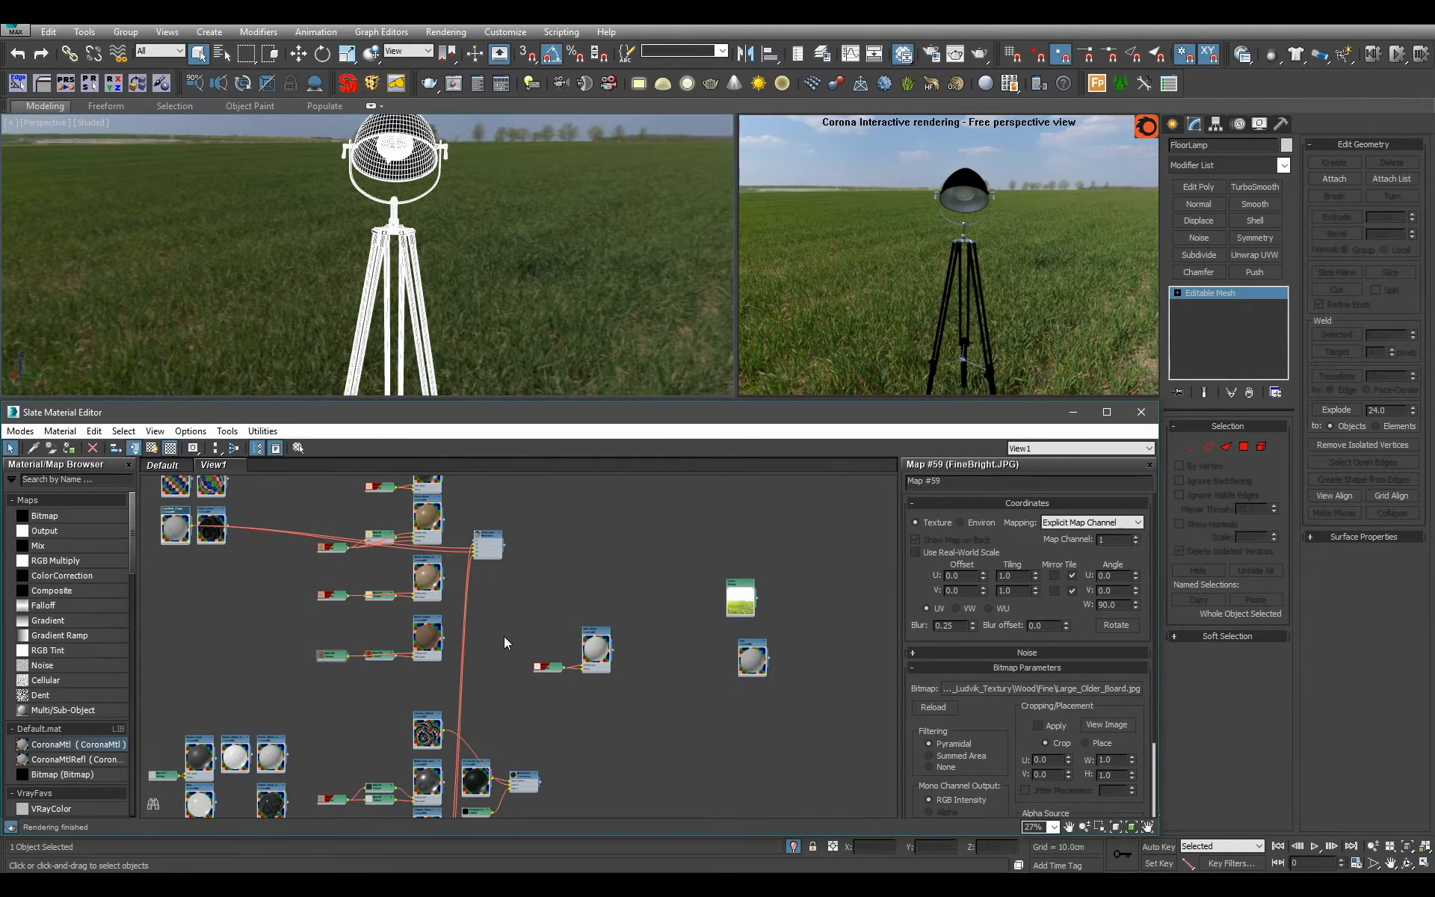
Connect the Wood_Darker material to slot 1 of FloorLamp.
scroll(624, 674, down, 6)
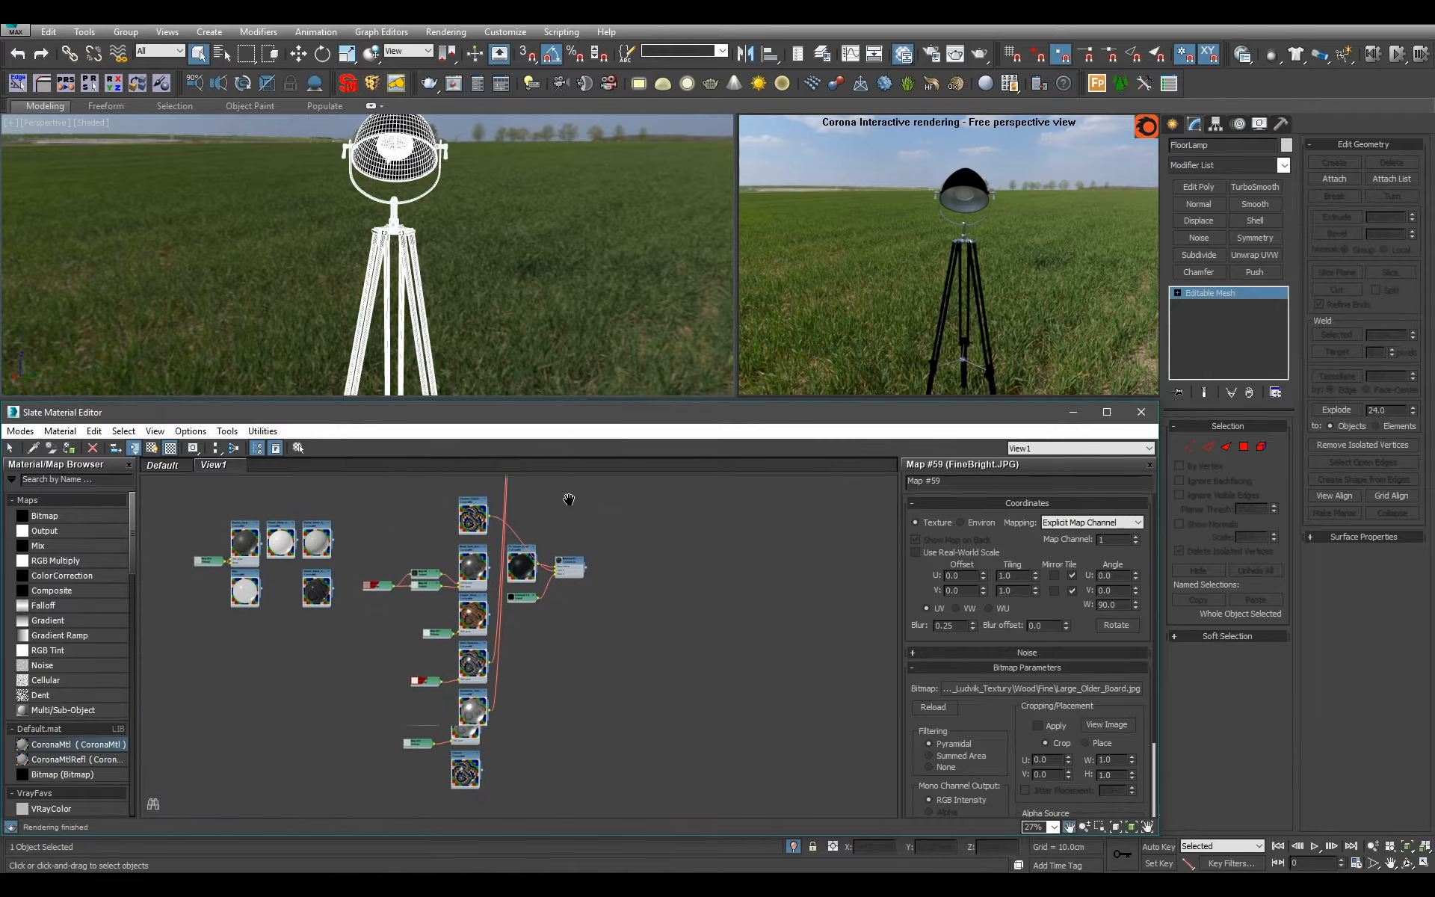
scroll(583, 602, up, 4)
scroll(562, 614, up, 2)
drag(588, 574, 629, 703)
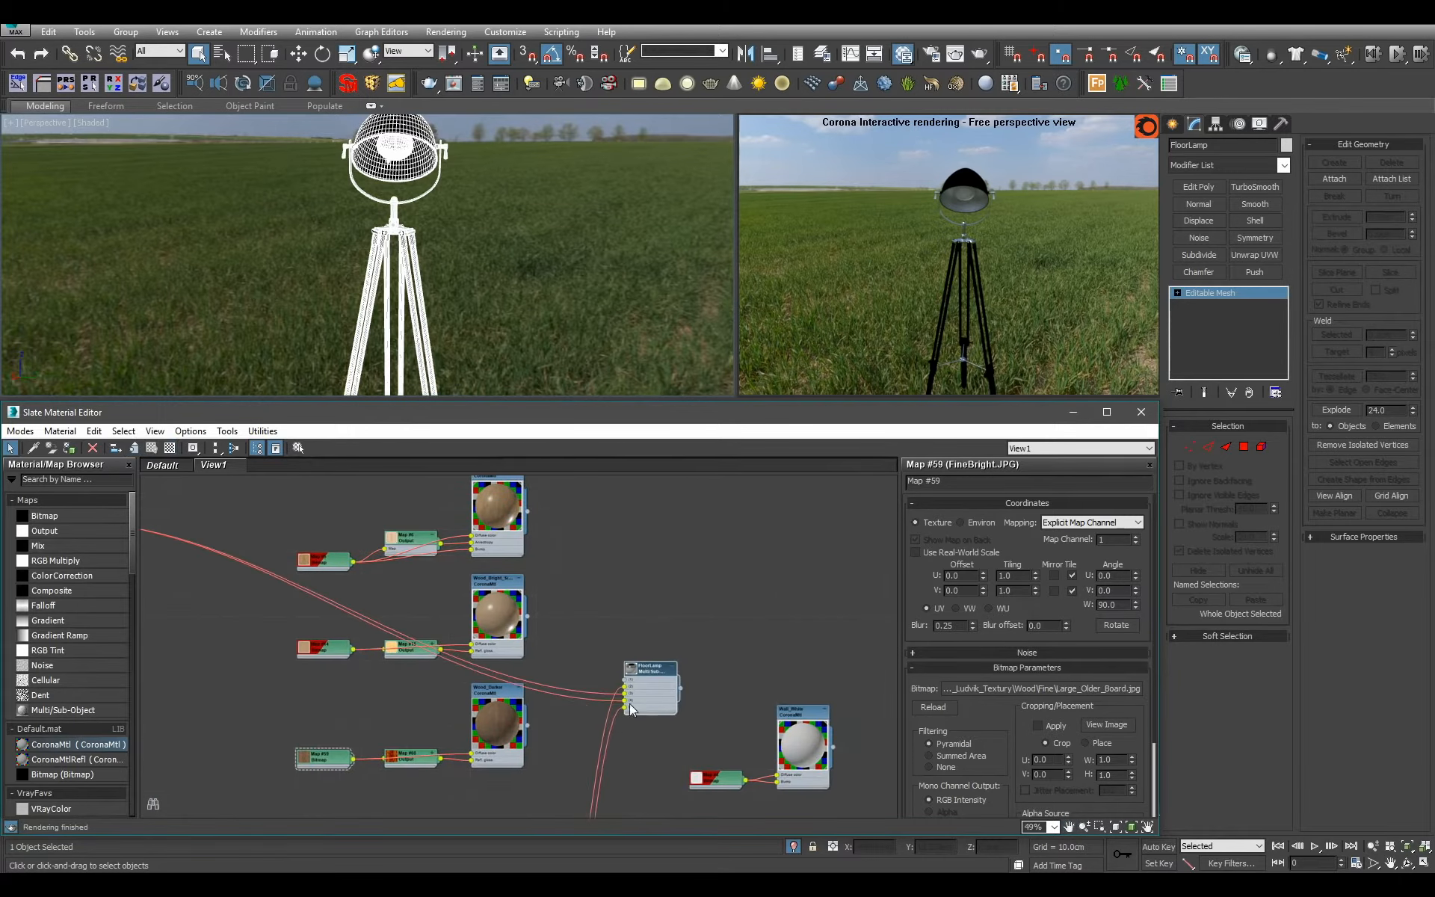
scroll(631, 707, up, 2)
middle_drag(634, 712, 710, 605)
drag(709, 604, 635, 547)
Examine the wood texture and fittings on the tripod legs up close, then review the Wood_Darker nodes.
scroll(616, 625, up, 1)
middle_drag(549, 342, 549, 241)
scroll(548, 241, up, 2)
alt+middle_drag(549, 299, 541, 127)
middle_drag(464, 224, 533, 95)
scroll(542, 254, up, 1)
alt+middle_drag(553, 284, 417, 253)
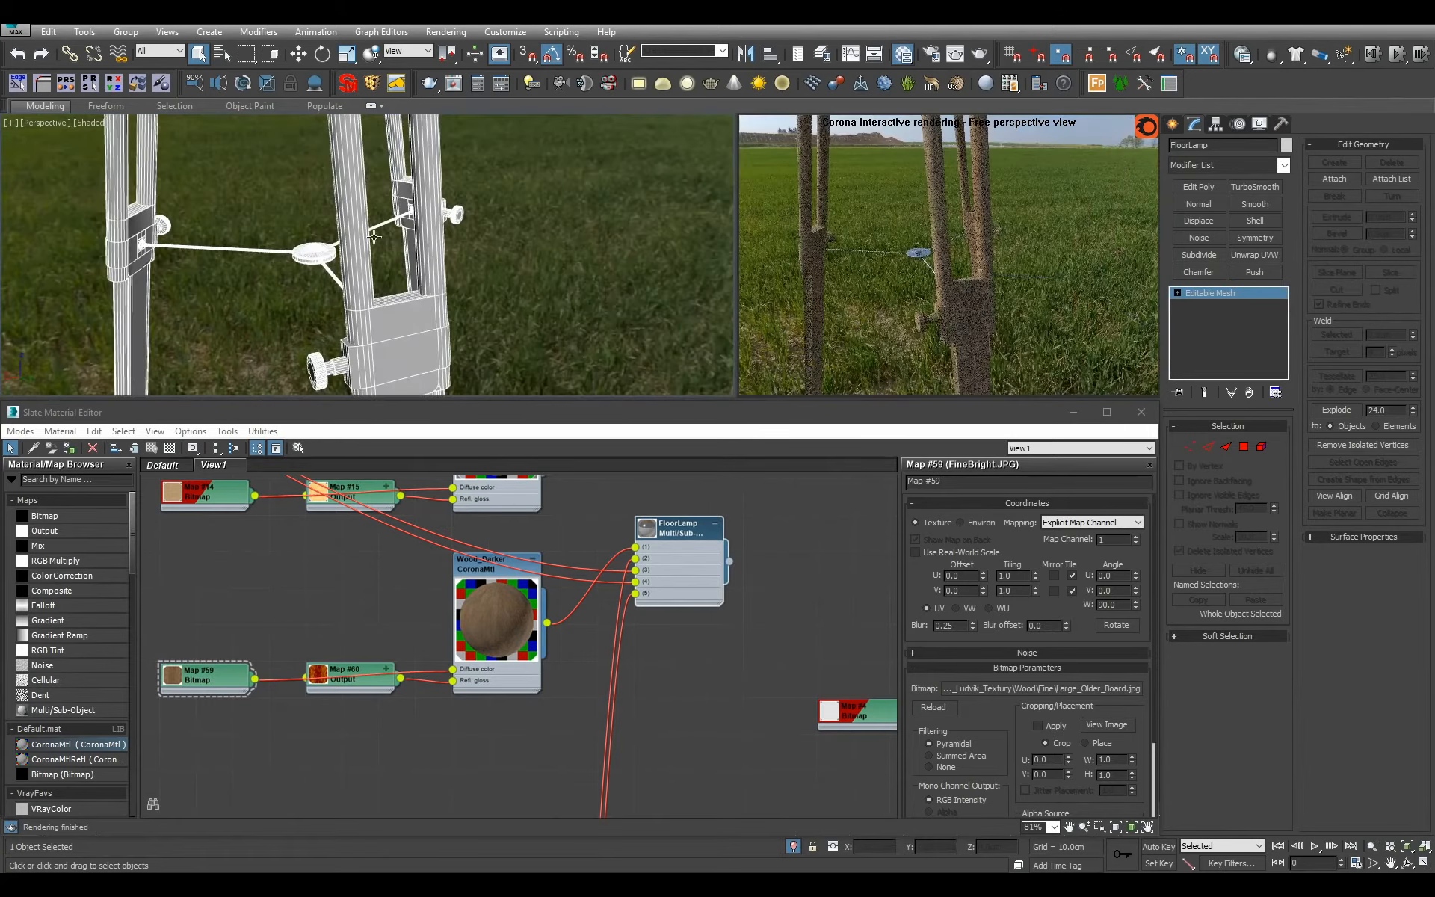
middle_drag(464, 654, 535, 693)
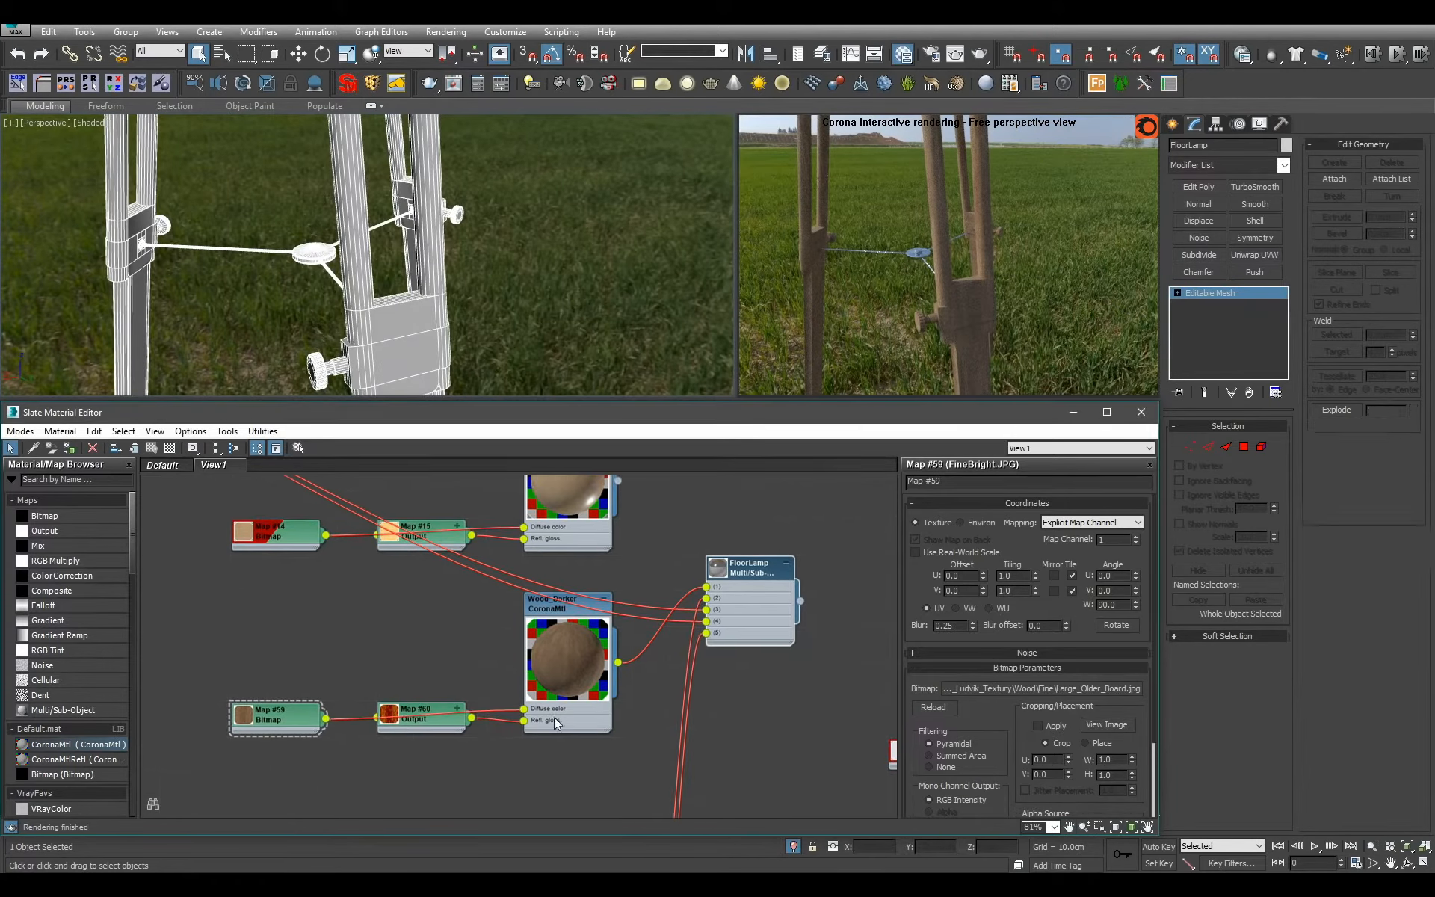
scroll(537, 697, down, 1)
drag(318, 664, 562, 769)
scroll(571, 743, down, 3)
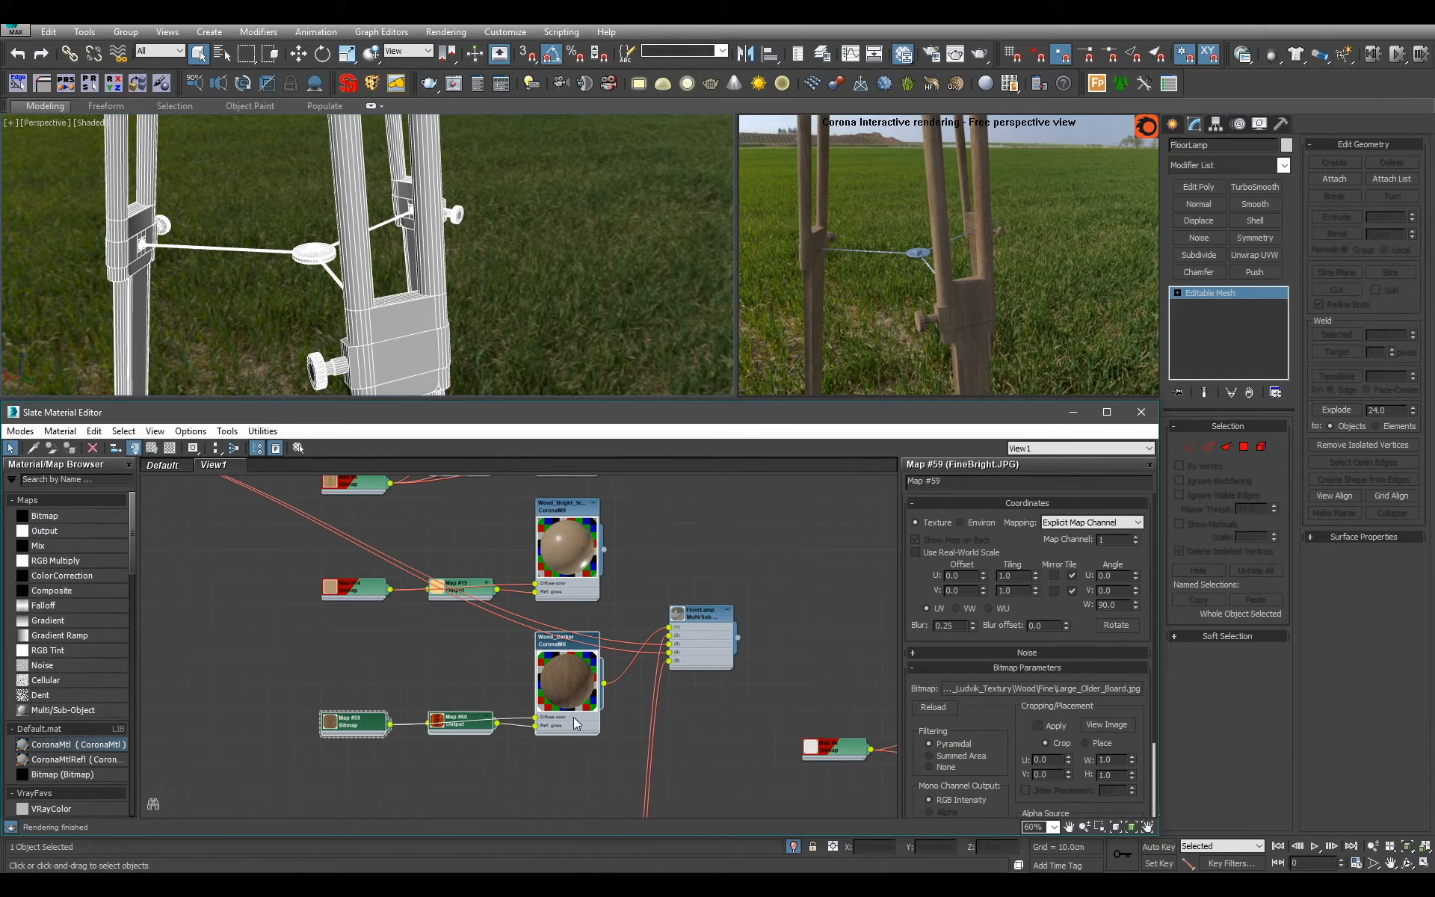
Connect the black plastic material to slot 1 of FloorLamp in place of Wood_Darker and review the whole lamp in the render.
scroll(419, 720, down, 3)
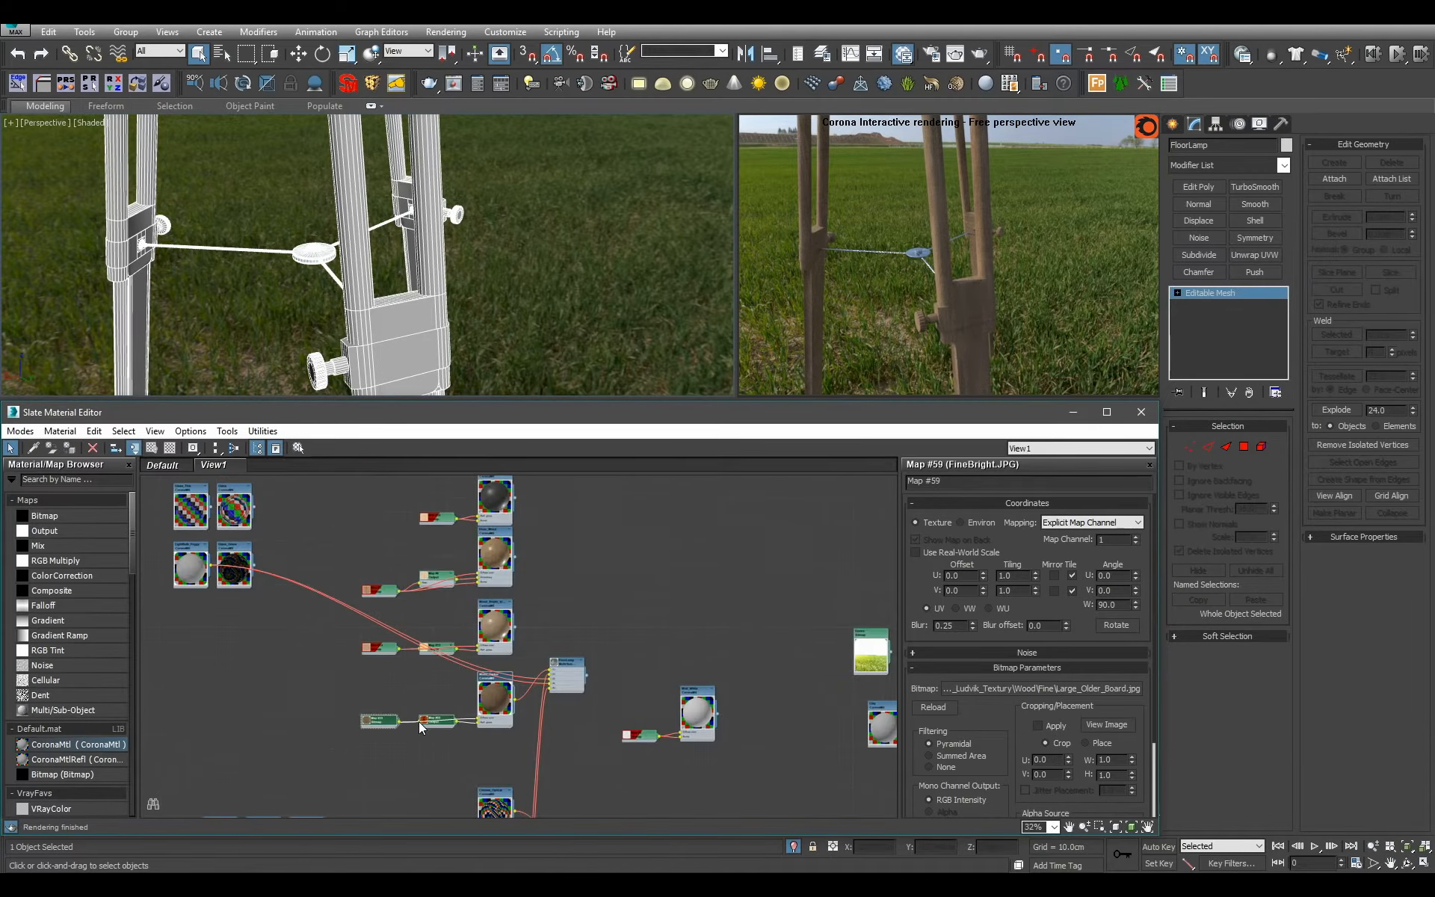
middle_drag(419, 721, 477, 563)
scroll(477, 564, up, 1)
scroll(478, 585, down, 2)
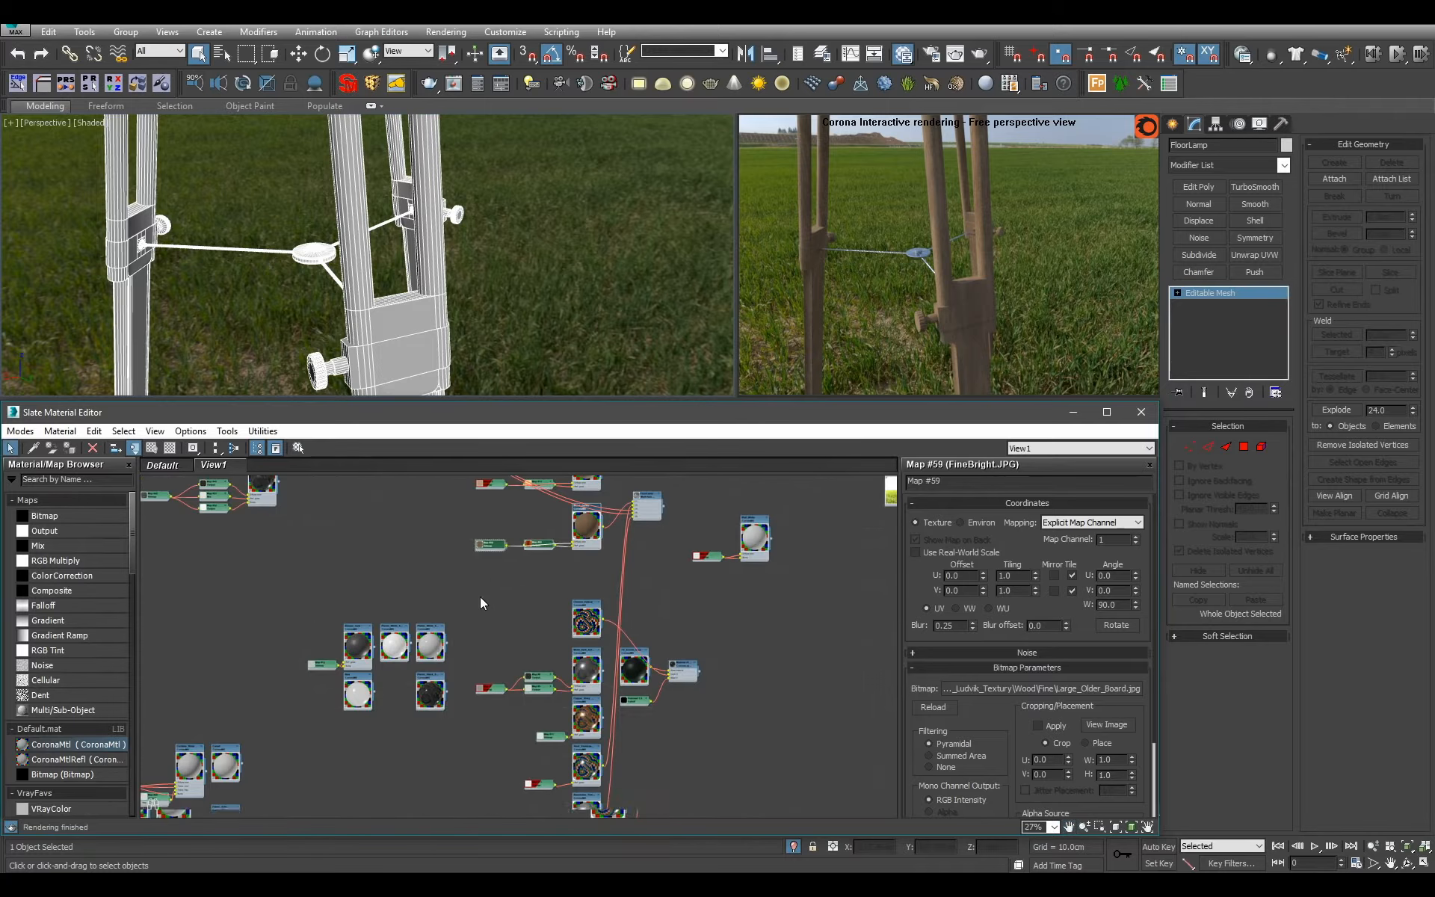
scroll(444, 684, up, 2)
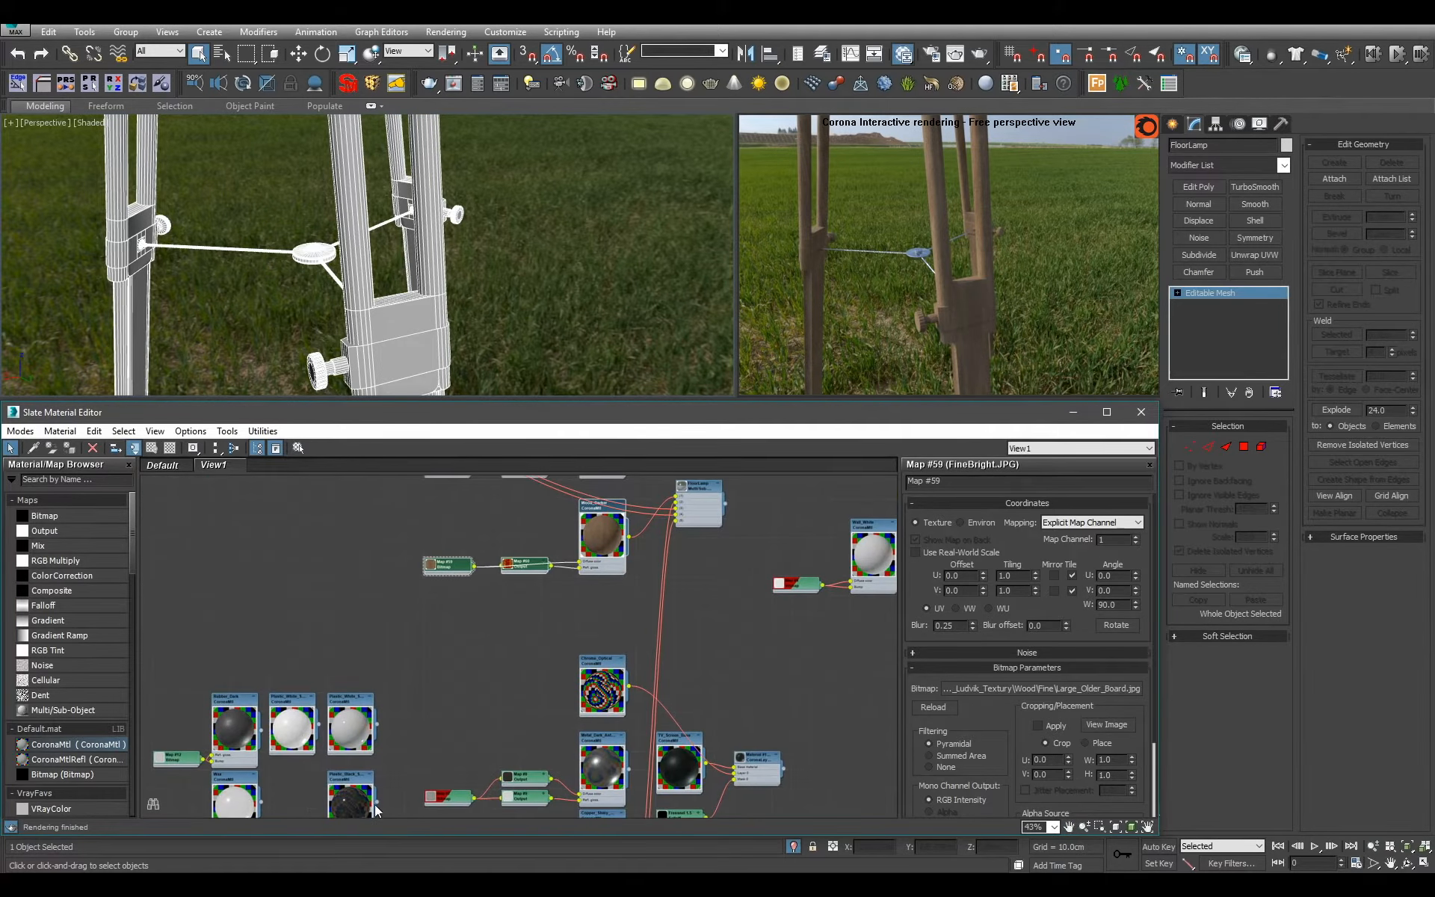
scroll(678, 499, up, 1)
middle_drag(679, 500, 674, 542)
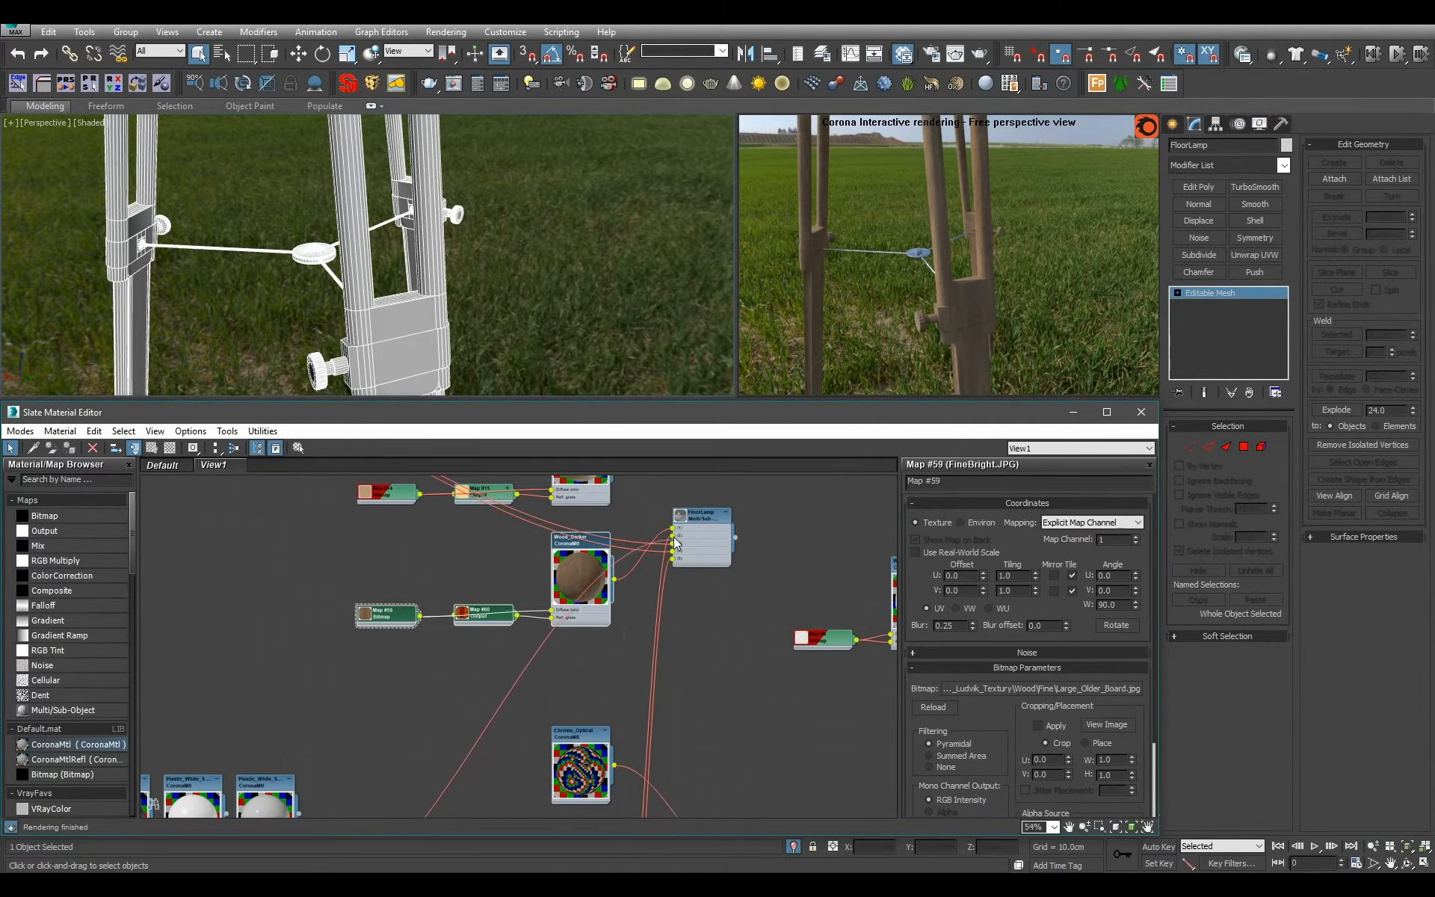
scroll(528, 276, down, 4)
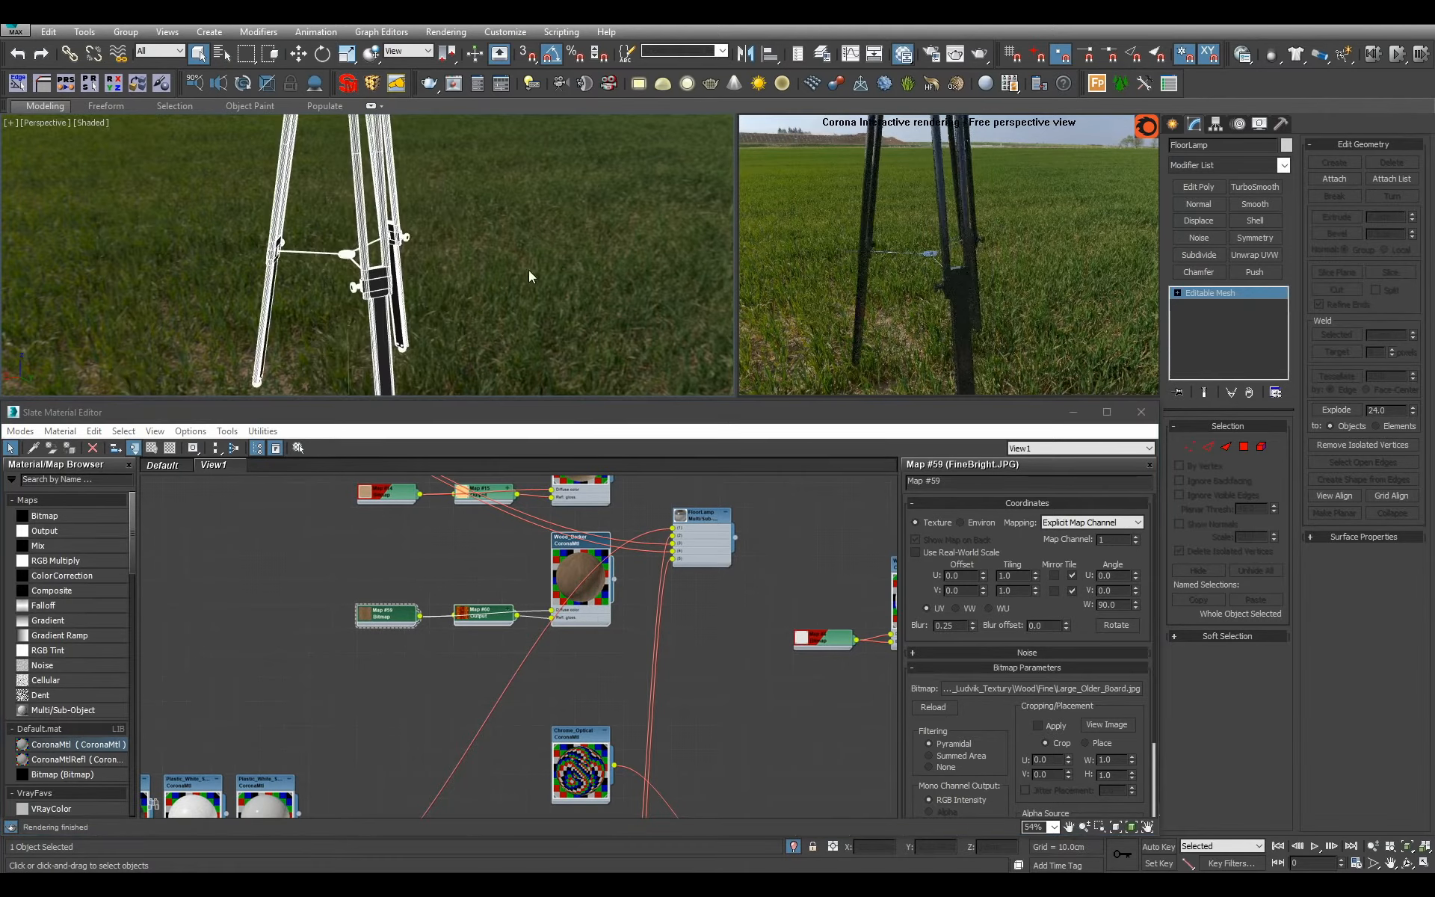
scroll(528, 272, down, 4)
middle_drag(464, 261, 423, 290)
scroll(474, 289, up, 2)
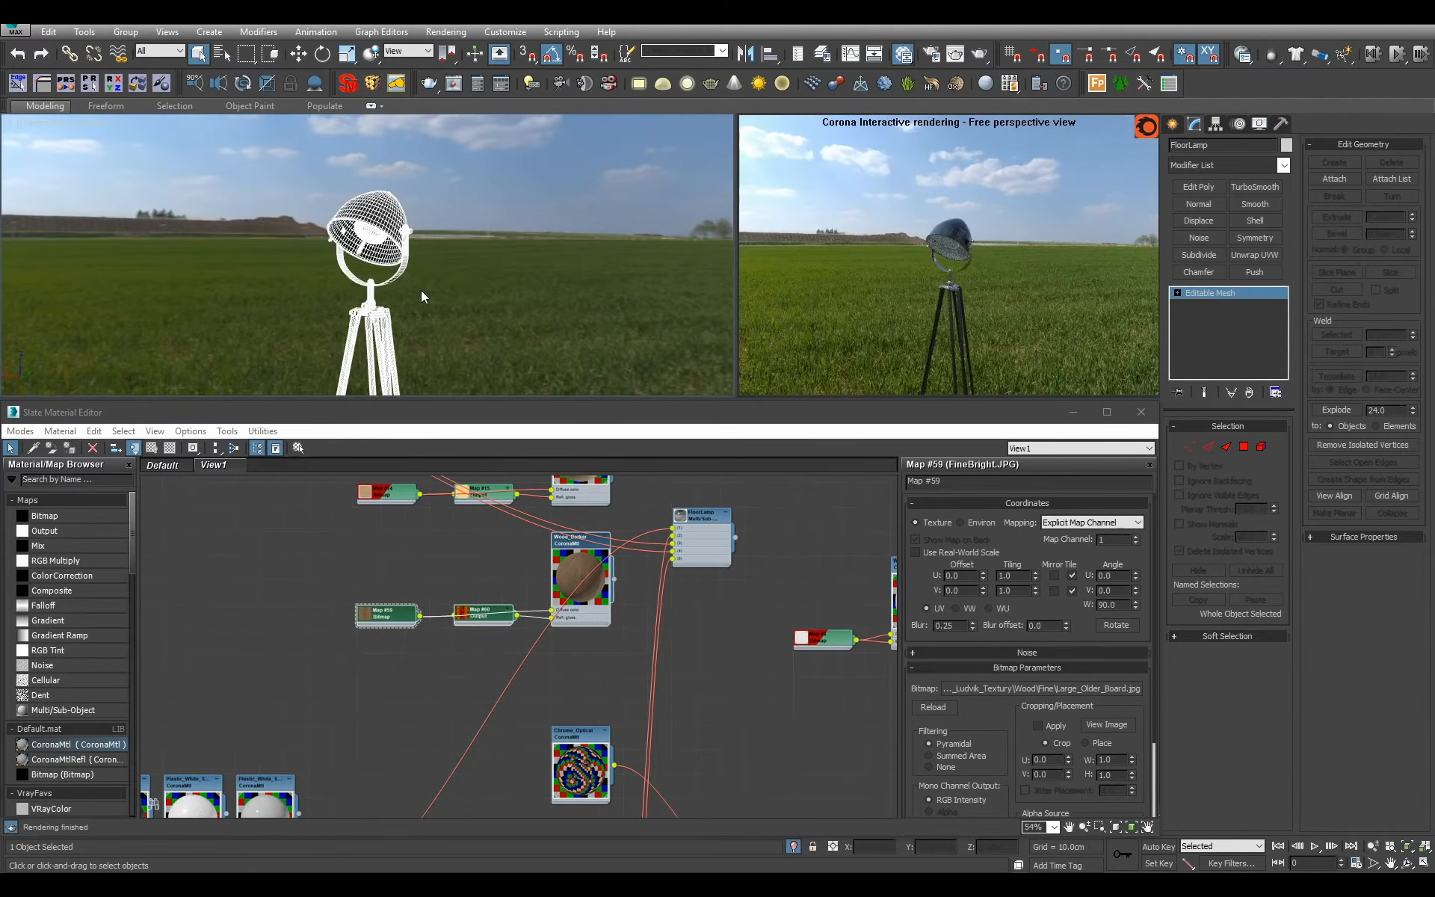
scroll(420, 290, up, 2)
Connect the greyer of the two white plastic materials to slot 1 of FloorLamp and review the lamp from head to legs.
middle_drag(337, 723, 368, 721)
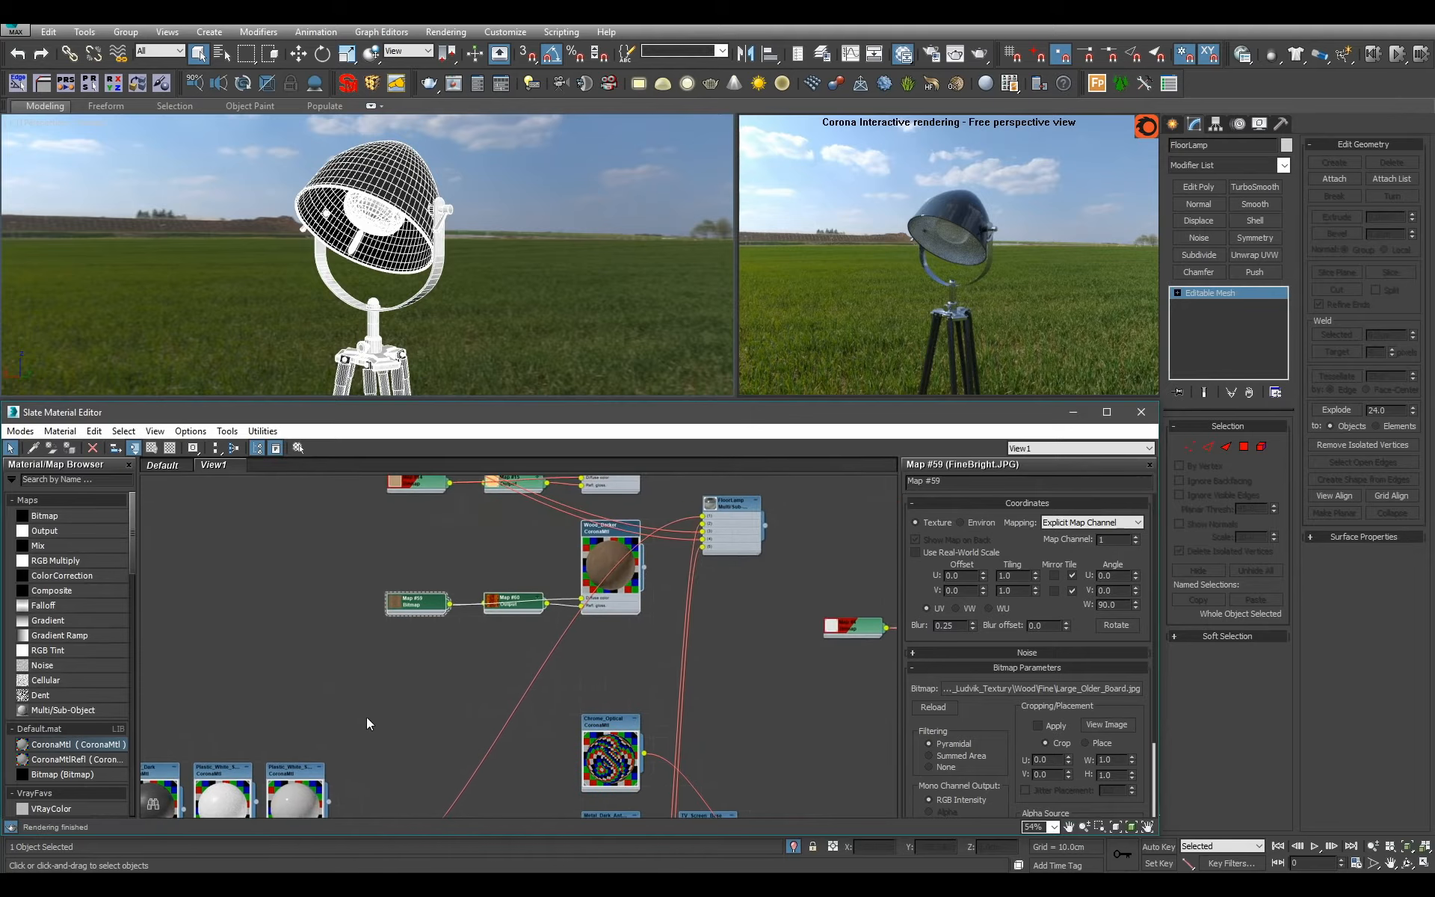
scroll(367, 726, down, 1)
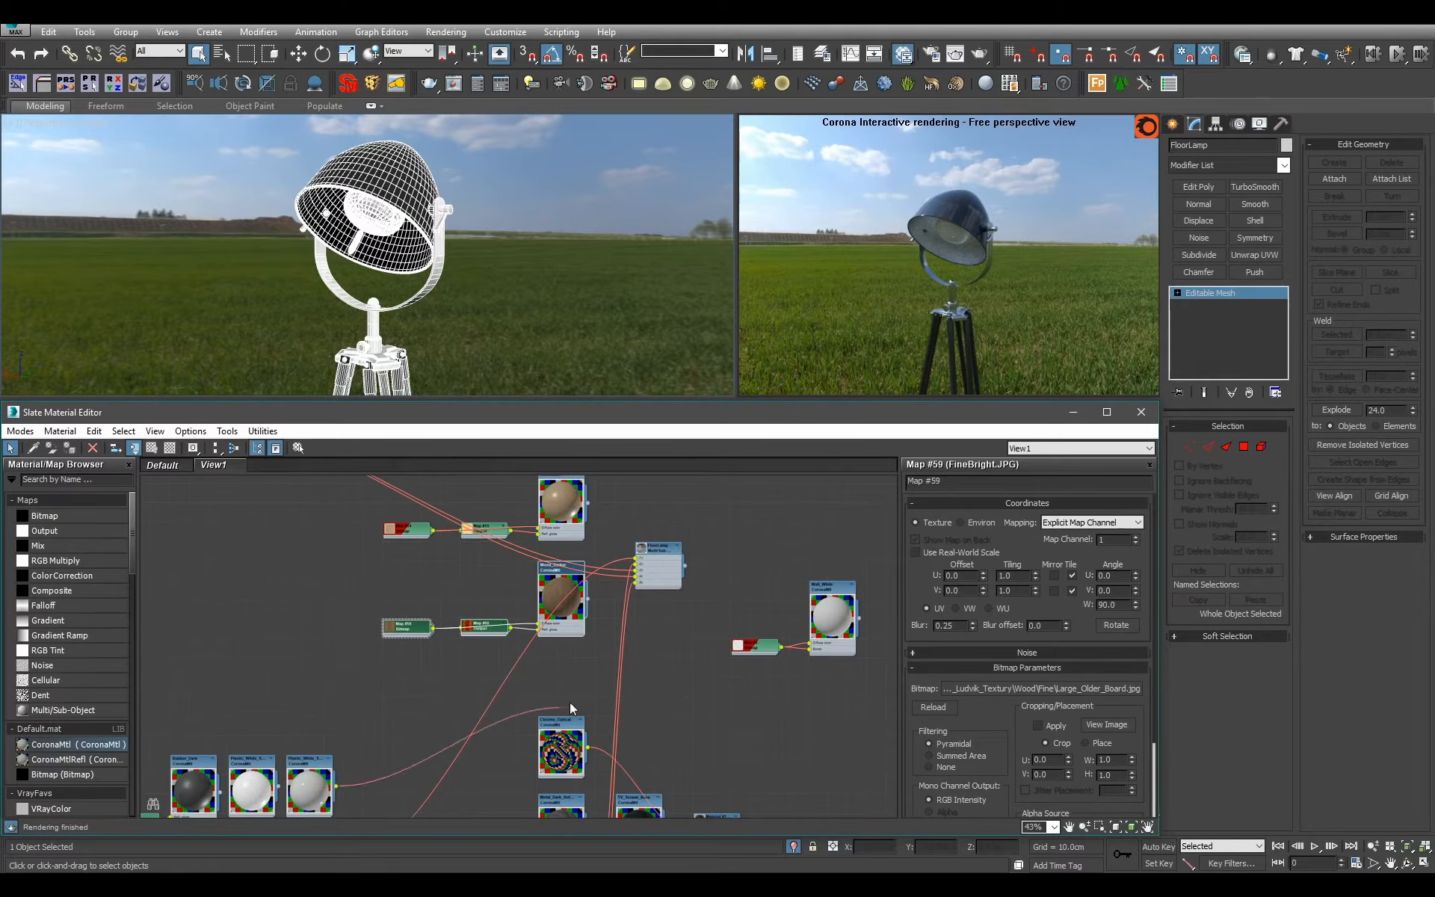
scroll(639, 594, up, 1)
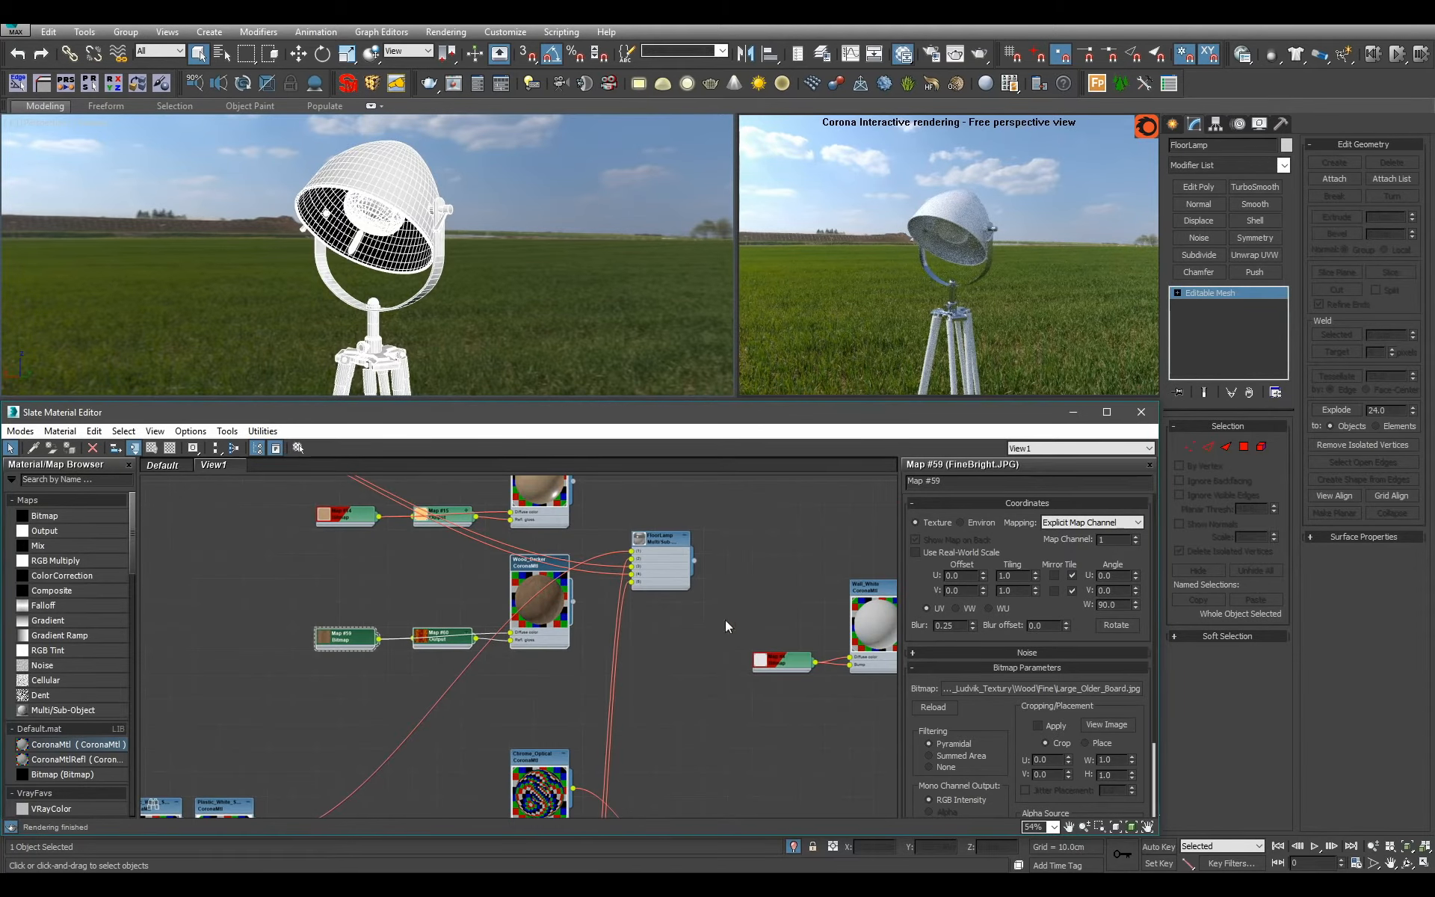
scroll(411, 308, down, 6)
scroll(420, 226, up, 6)
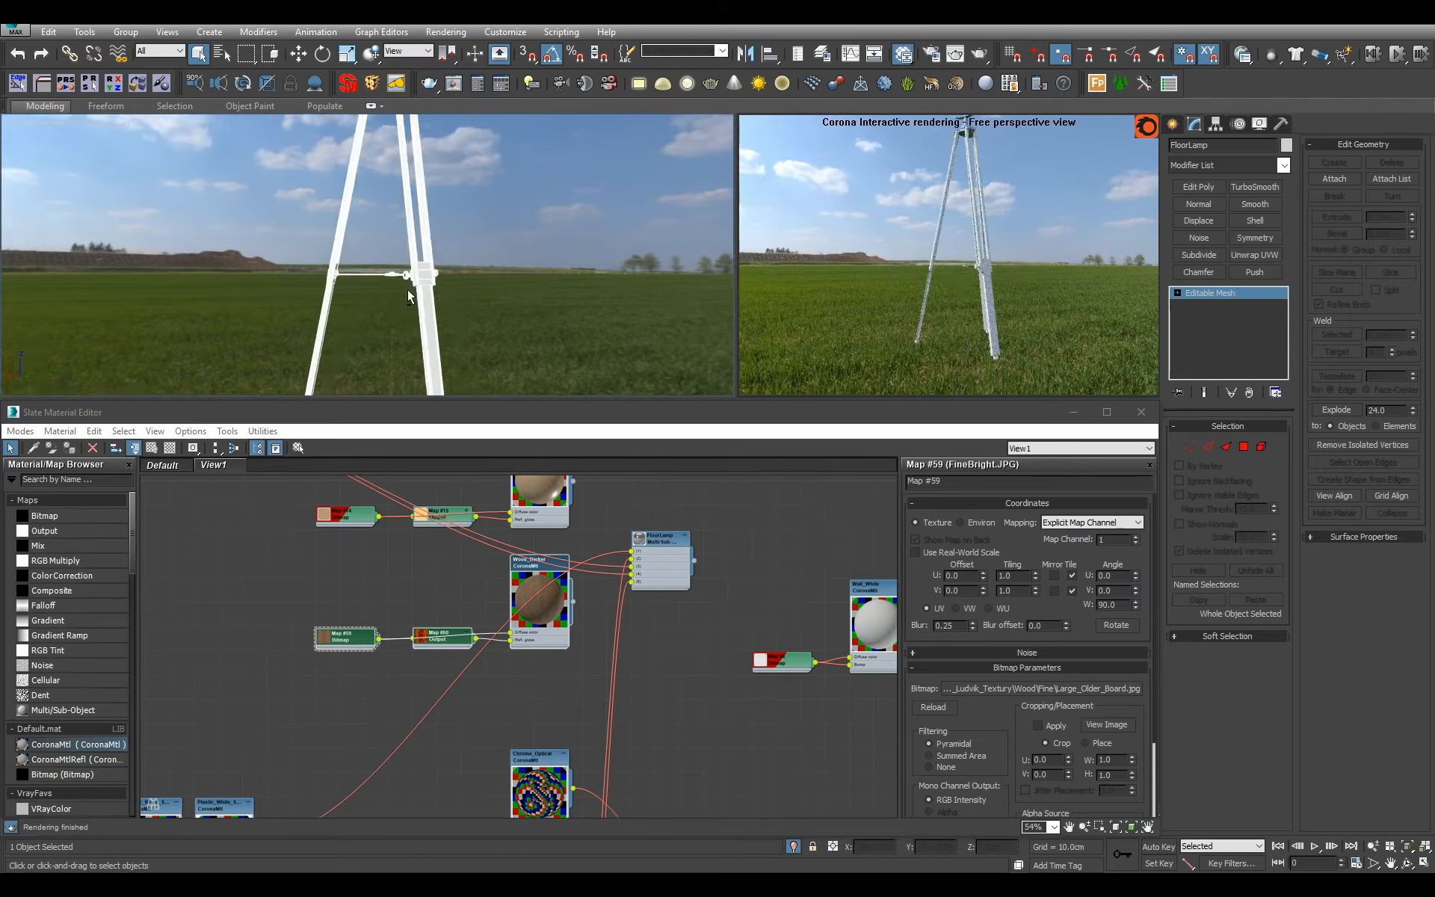
middle_drag(415, 295, 383, 276)
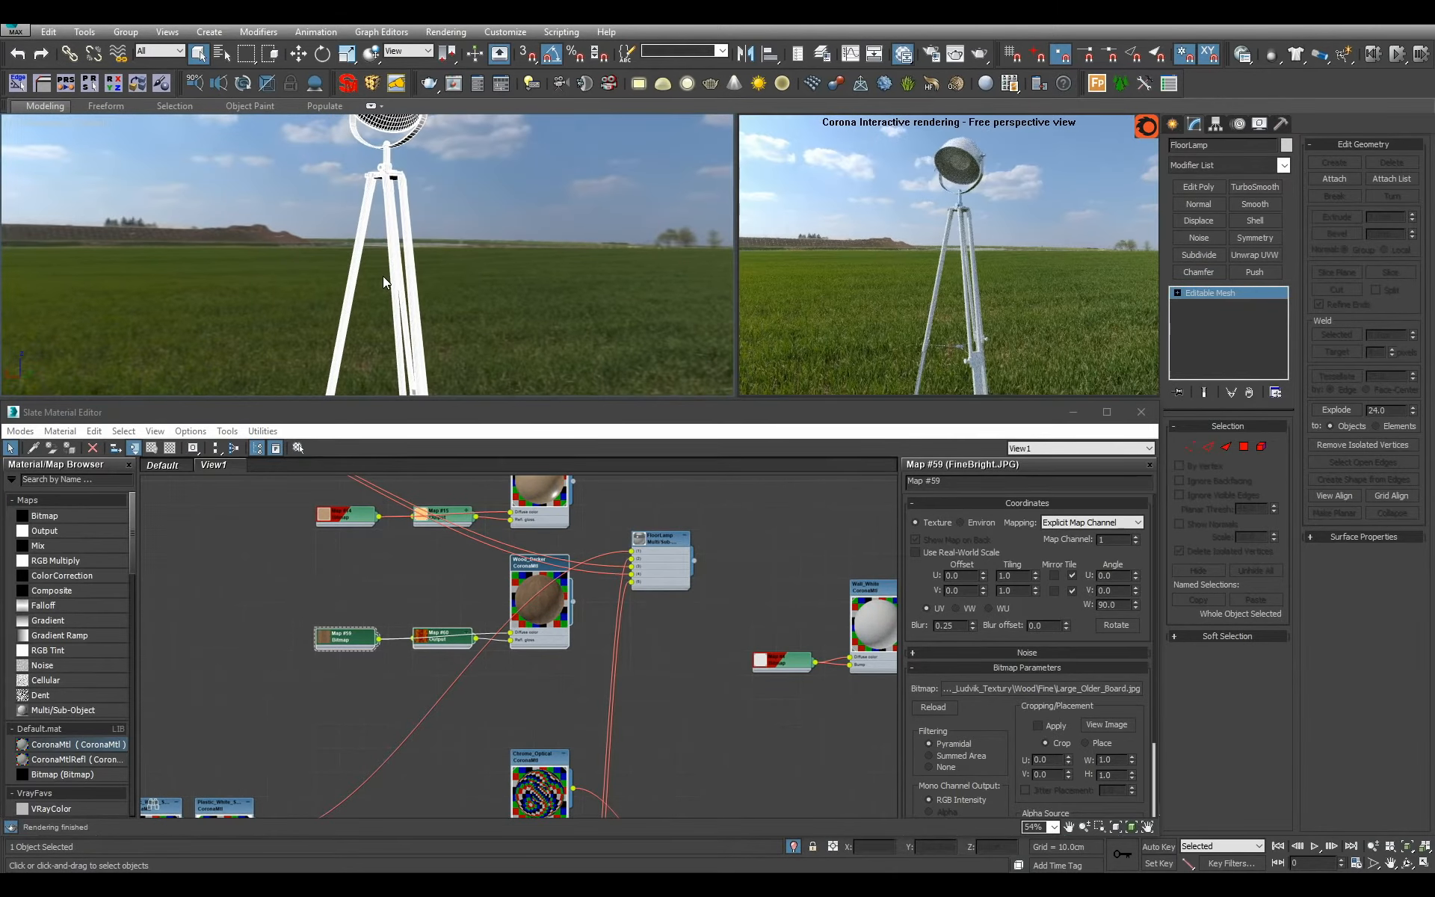
scroll(382, 282, down, 2)
scroll(669, 601, down, 2)
Delete the FloorLamp Multi/Sub-Object node from the material view and end the lamp's isolation.
click(666, 581)
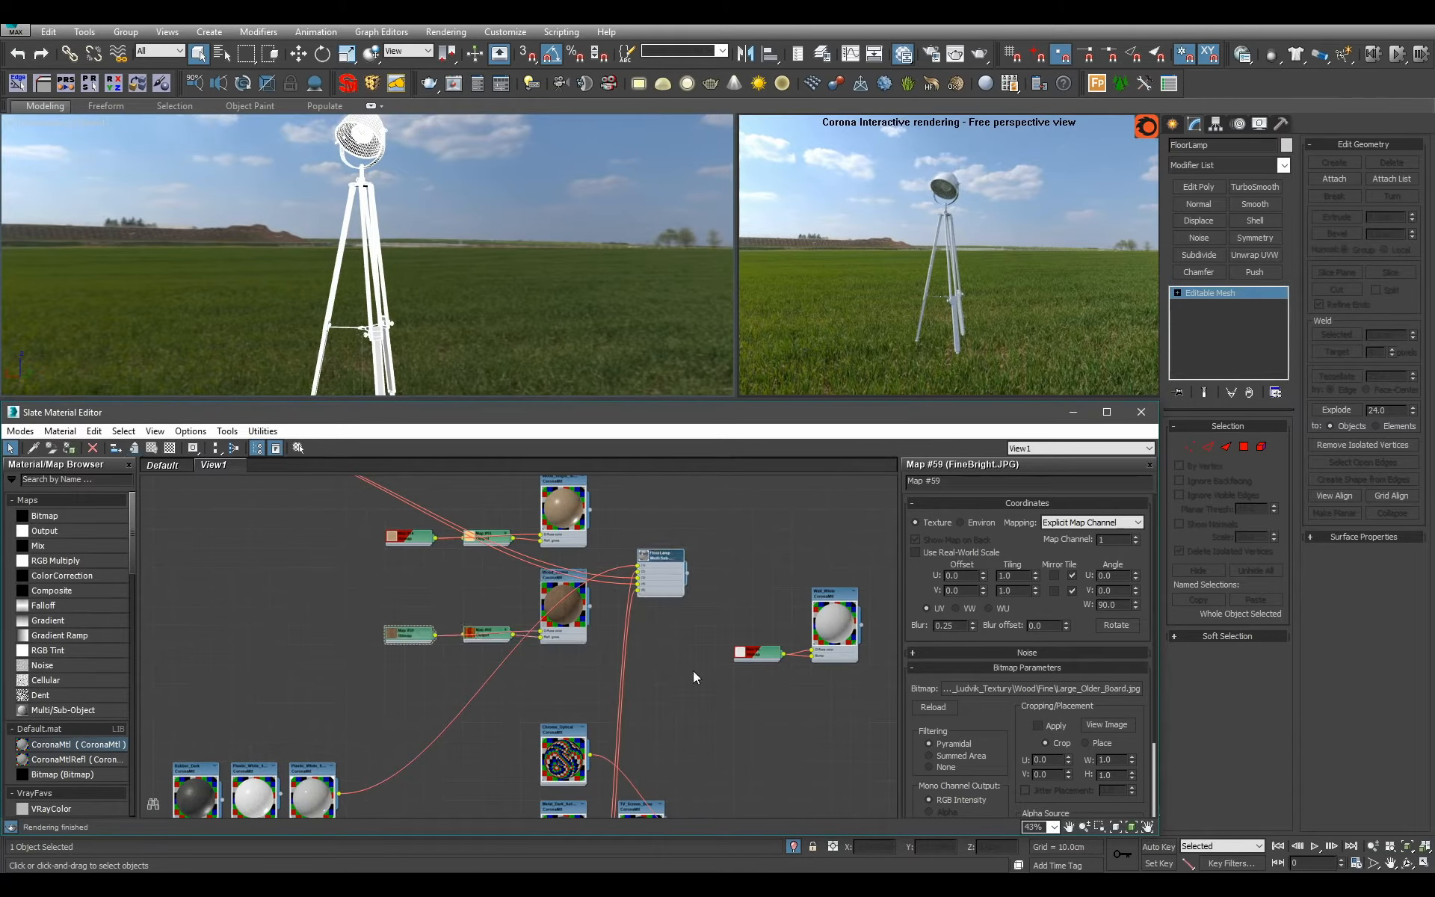
key(Delete)
scroll(588, 369, down, 2)
click(788, 849)
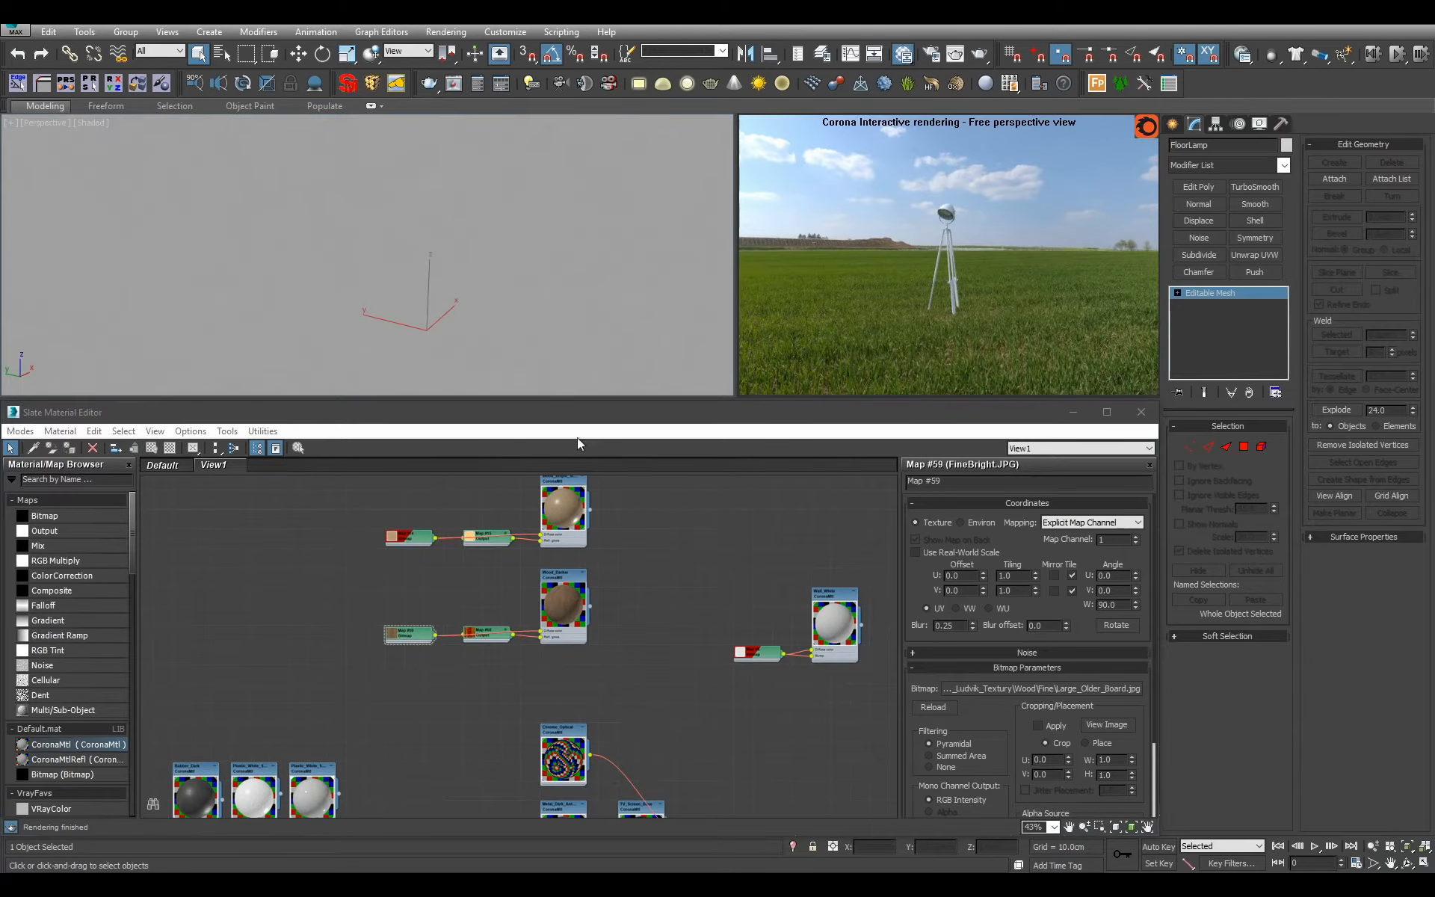
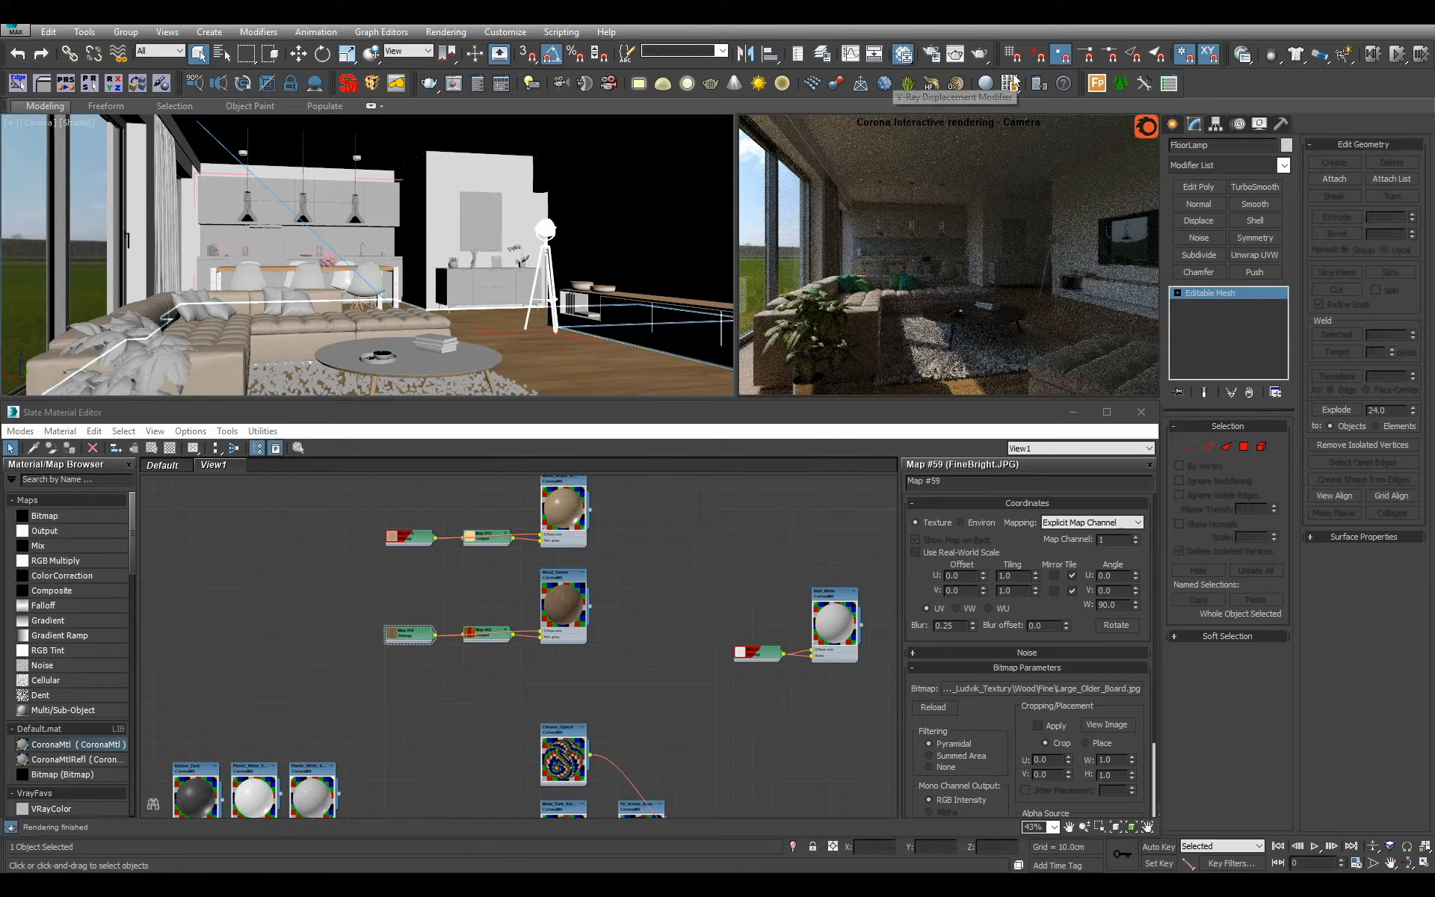
Set Corona's simple exposure to 0.35 EV for the full interior scene.
click(931, 58)
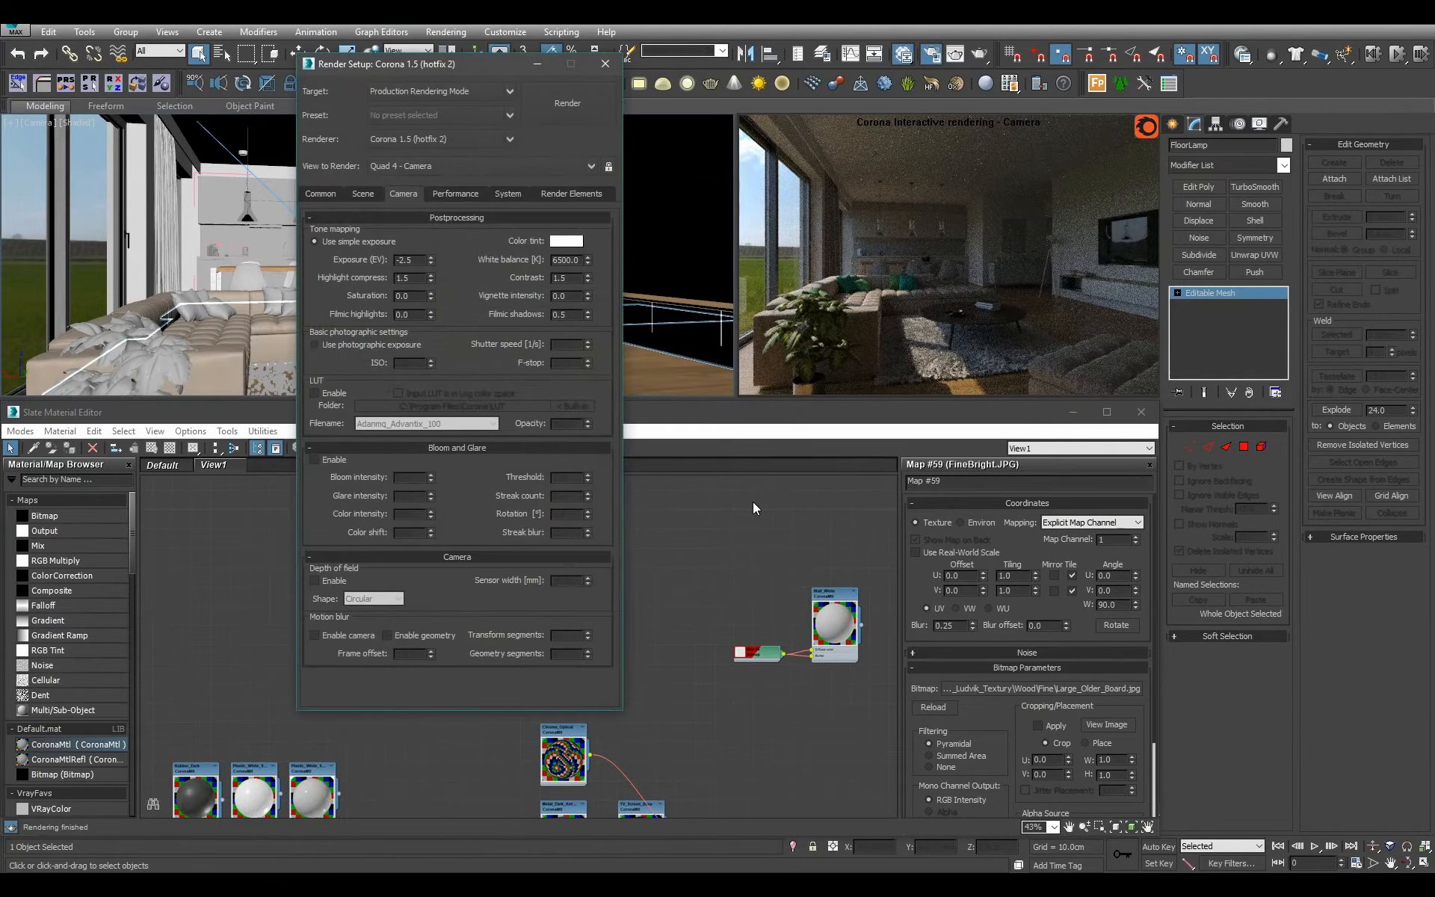
text(0.35)
key(Return)
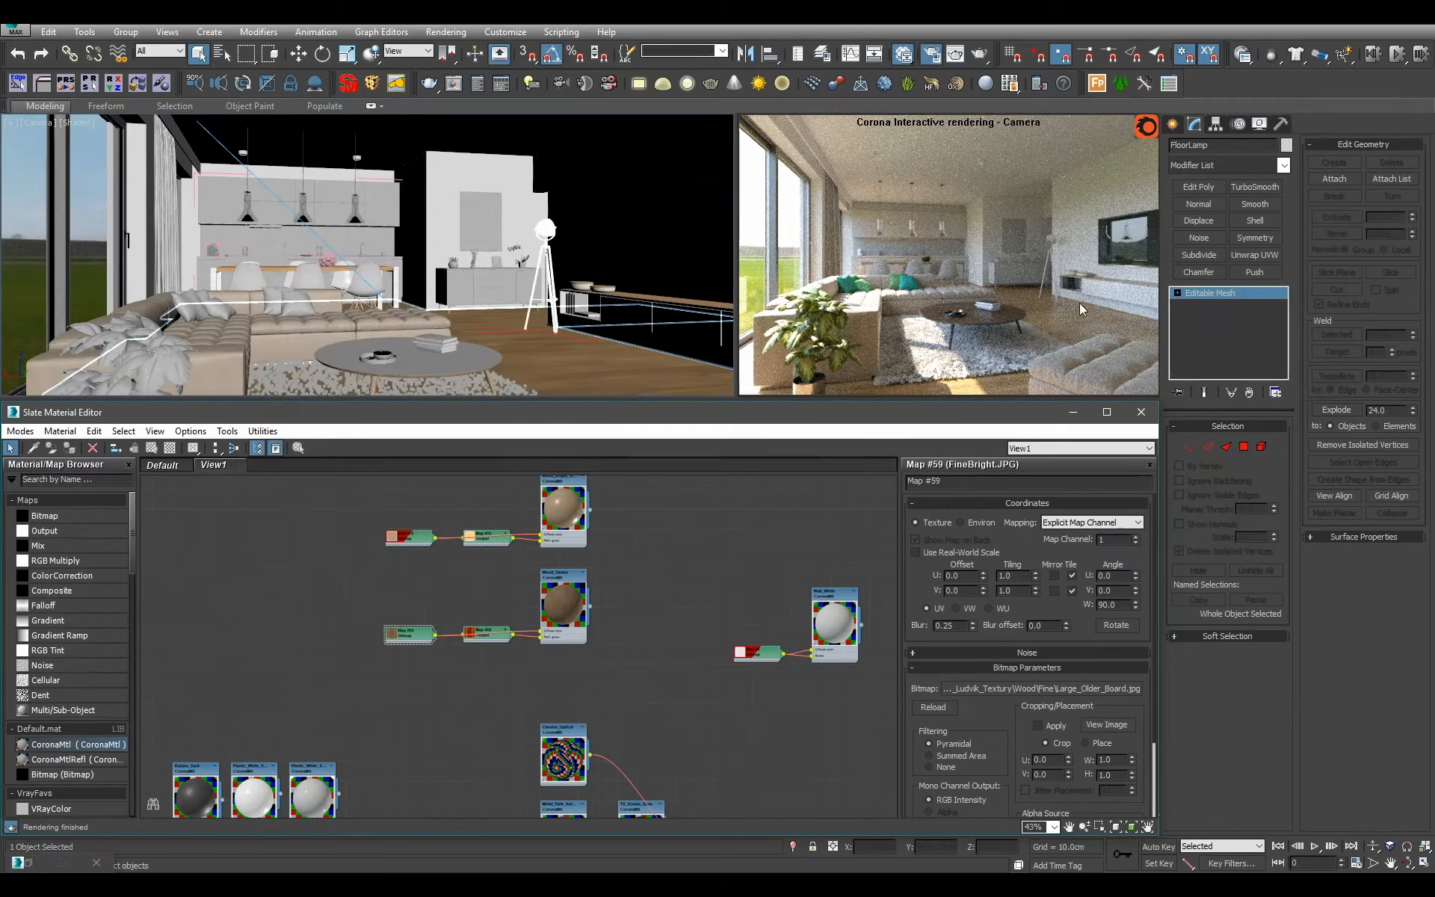
Select every object that uses the Clay material and isolate them in a free perspective view.
middle_drag(510, 477, 506, 534)
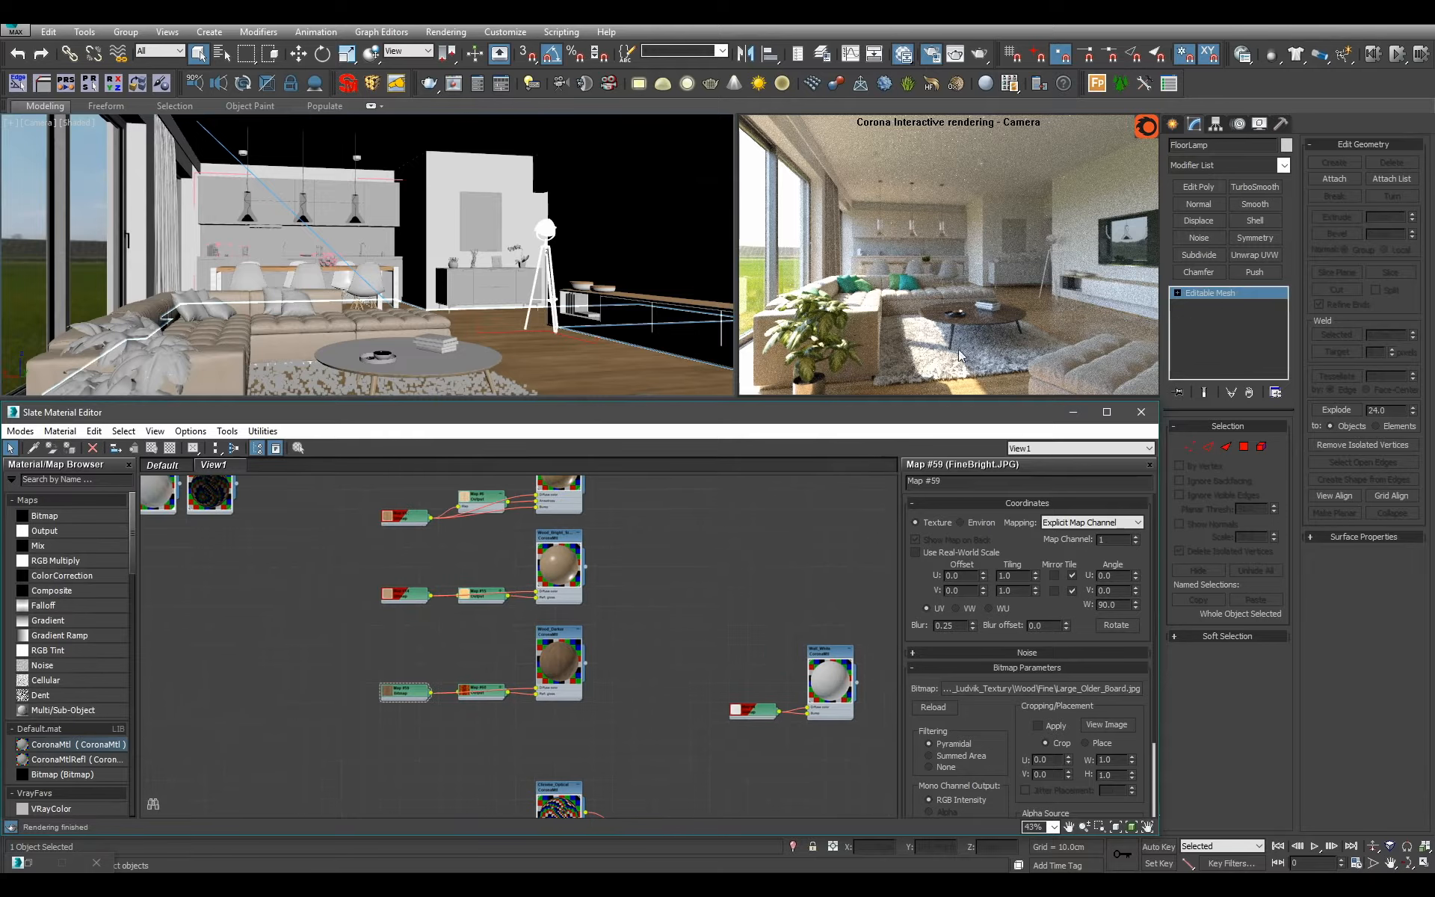
scroll(673, 627, down, 8)
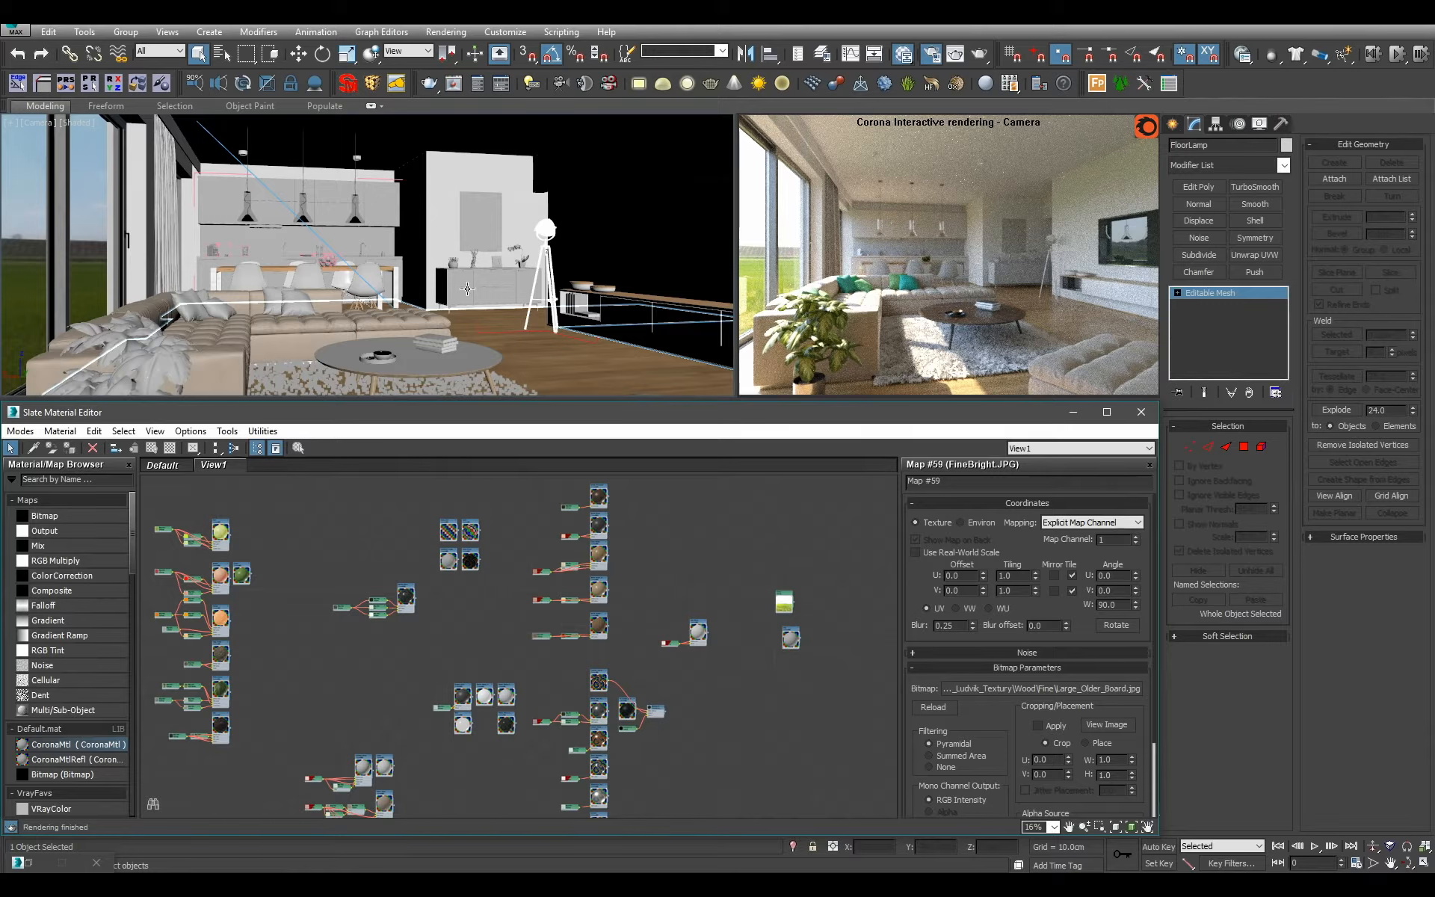
scroll(575, 606, up, 10)
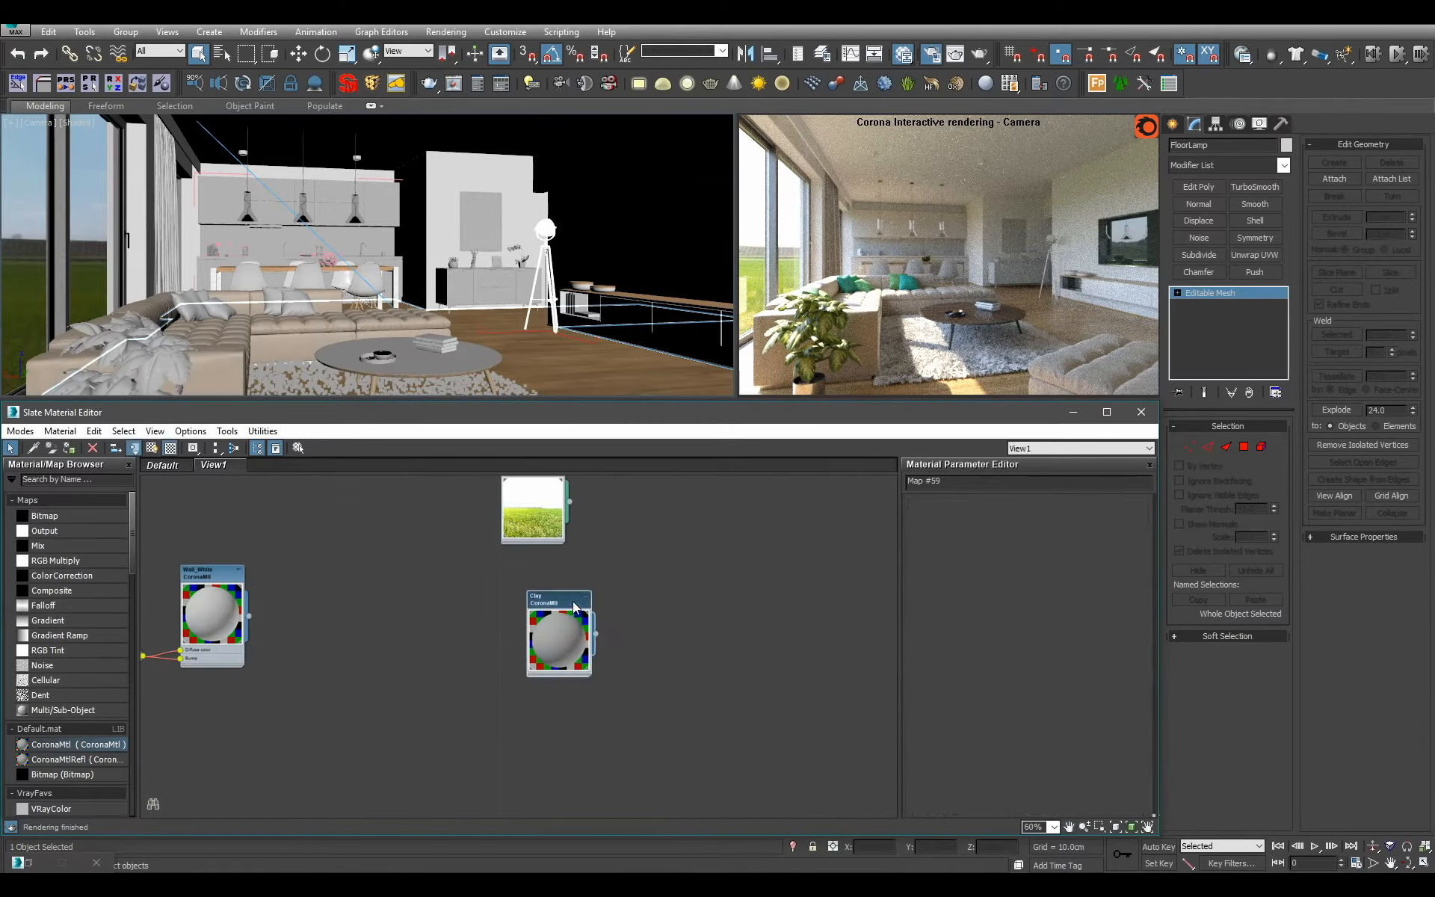
click(576, 607)
scroll(576, 607, down, 2)
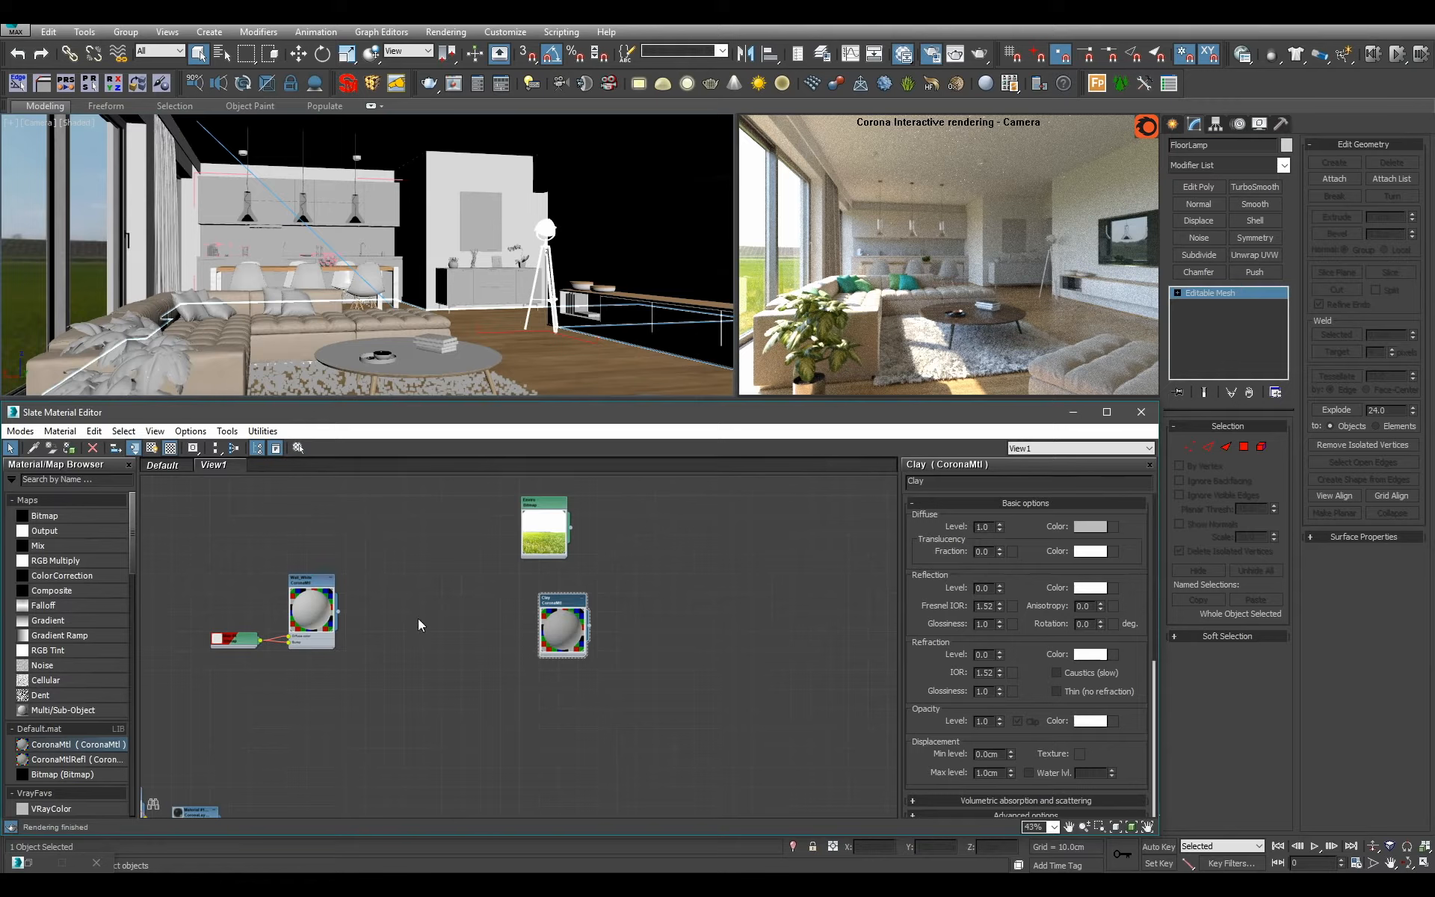
scroll(419, 615, down, 8)
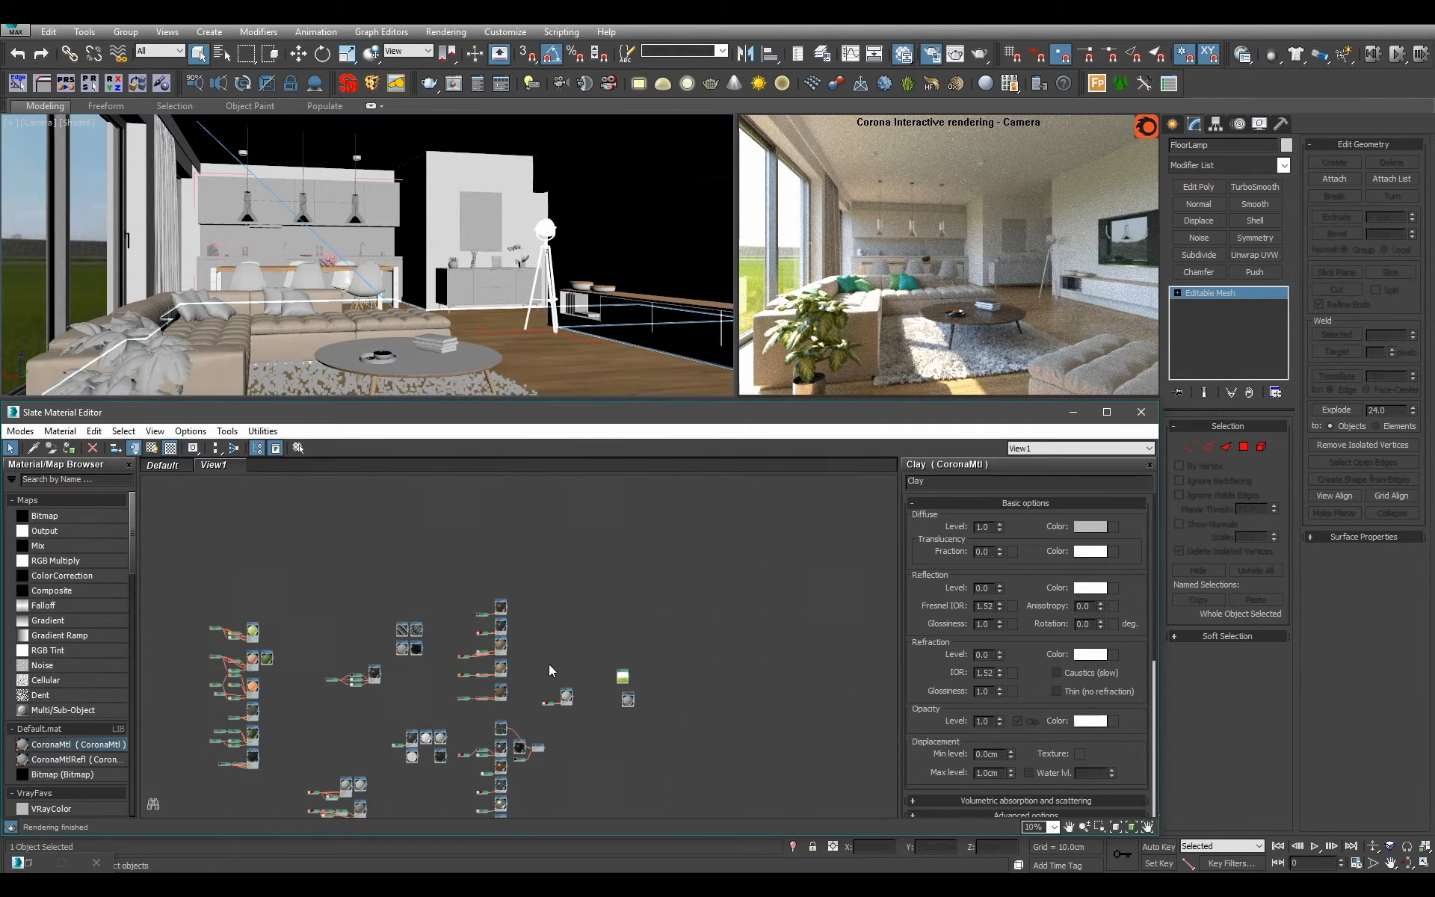
scroll(644, 595, up, 5)
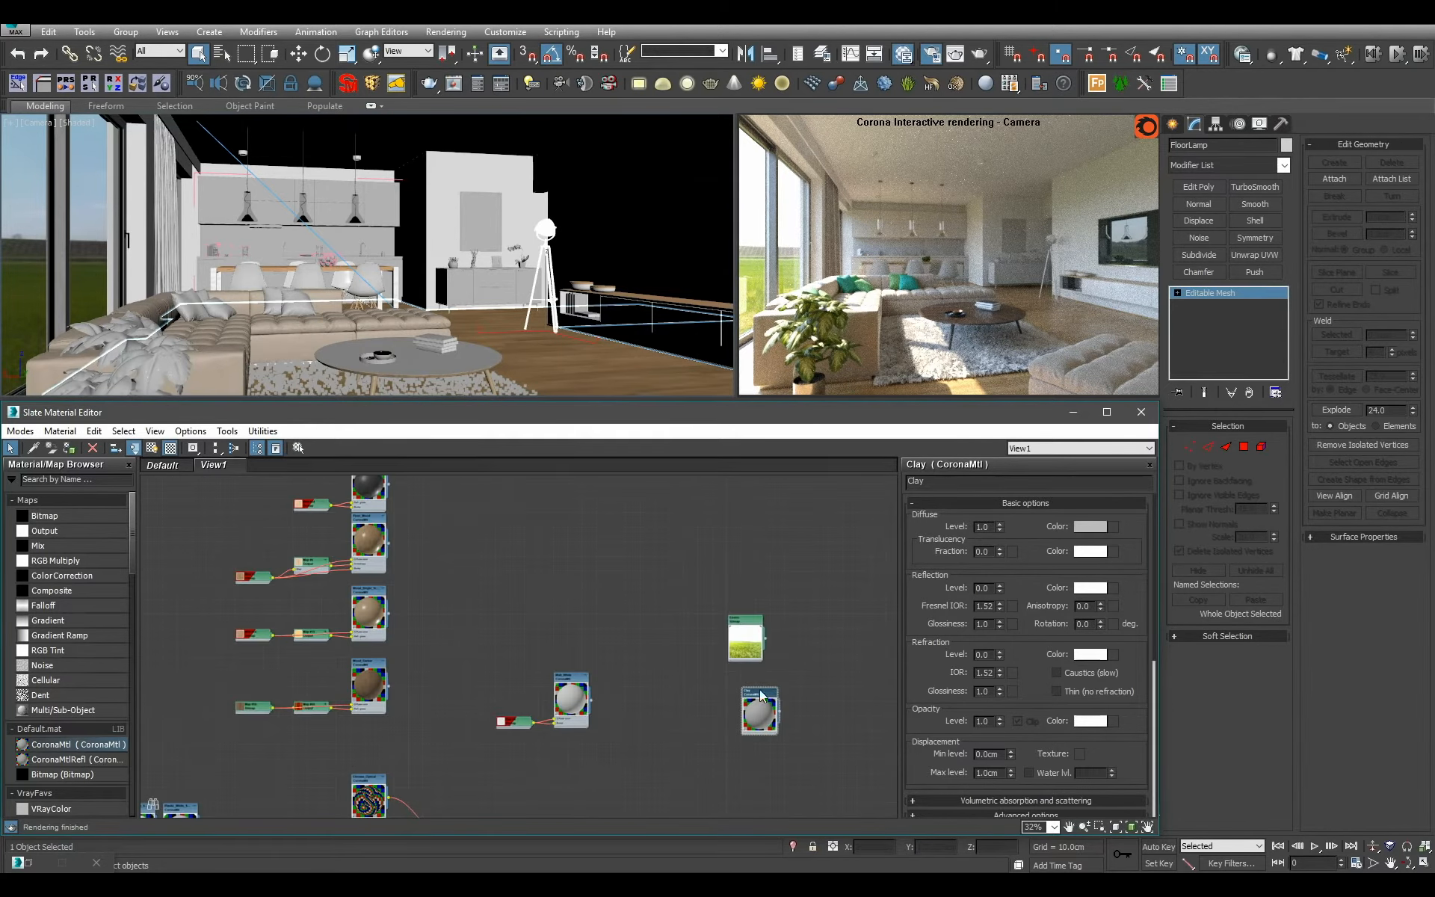
click(316, 83)
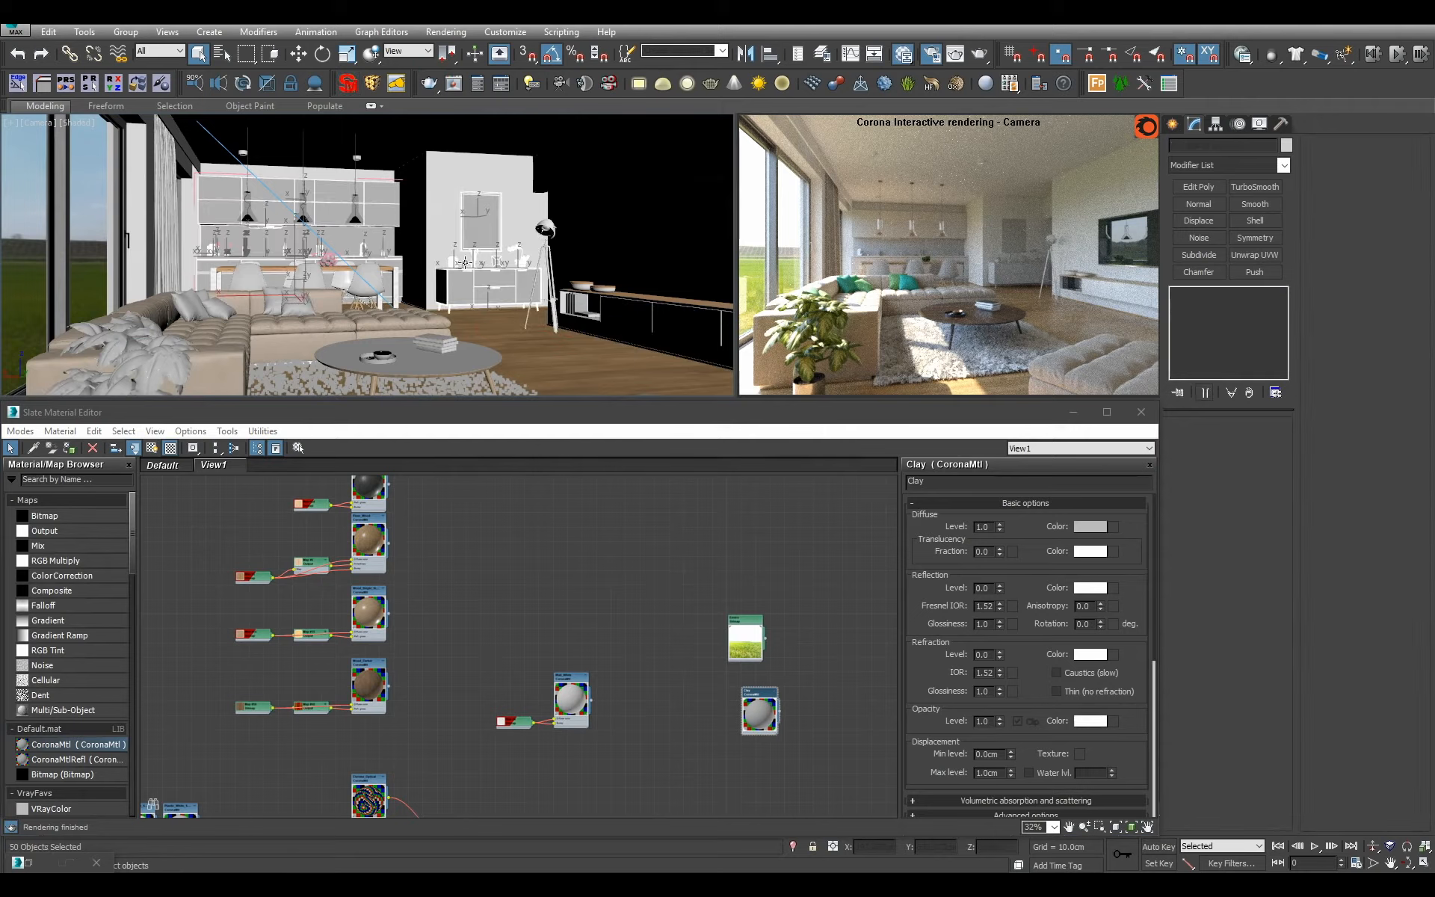
key(p)
key(alt+q)
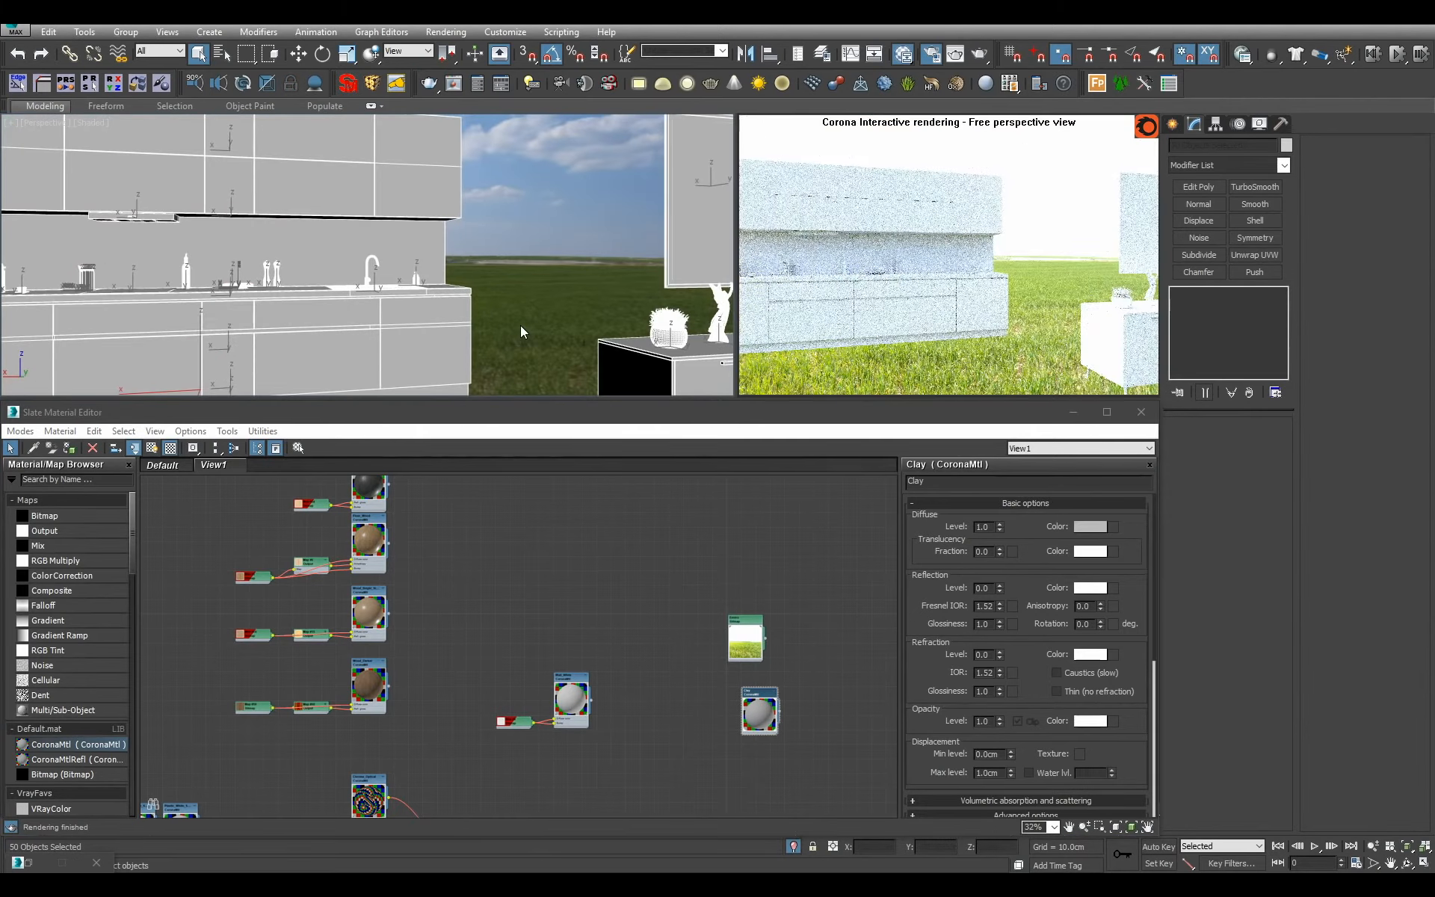
Set Corona's simple exposure to -2.5 EV for viewing the isolated kitchen and sideboard objects.
scroll(519, 325, down, 4)
scroll(520, 325, up, 3)
alt+middle_drag(520, 325, 544, 334)
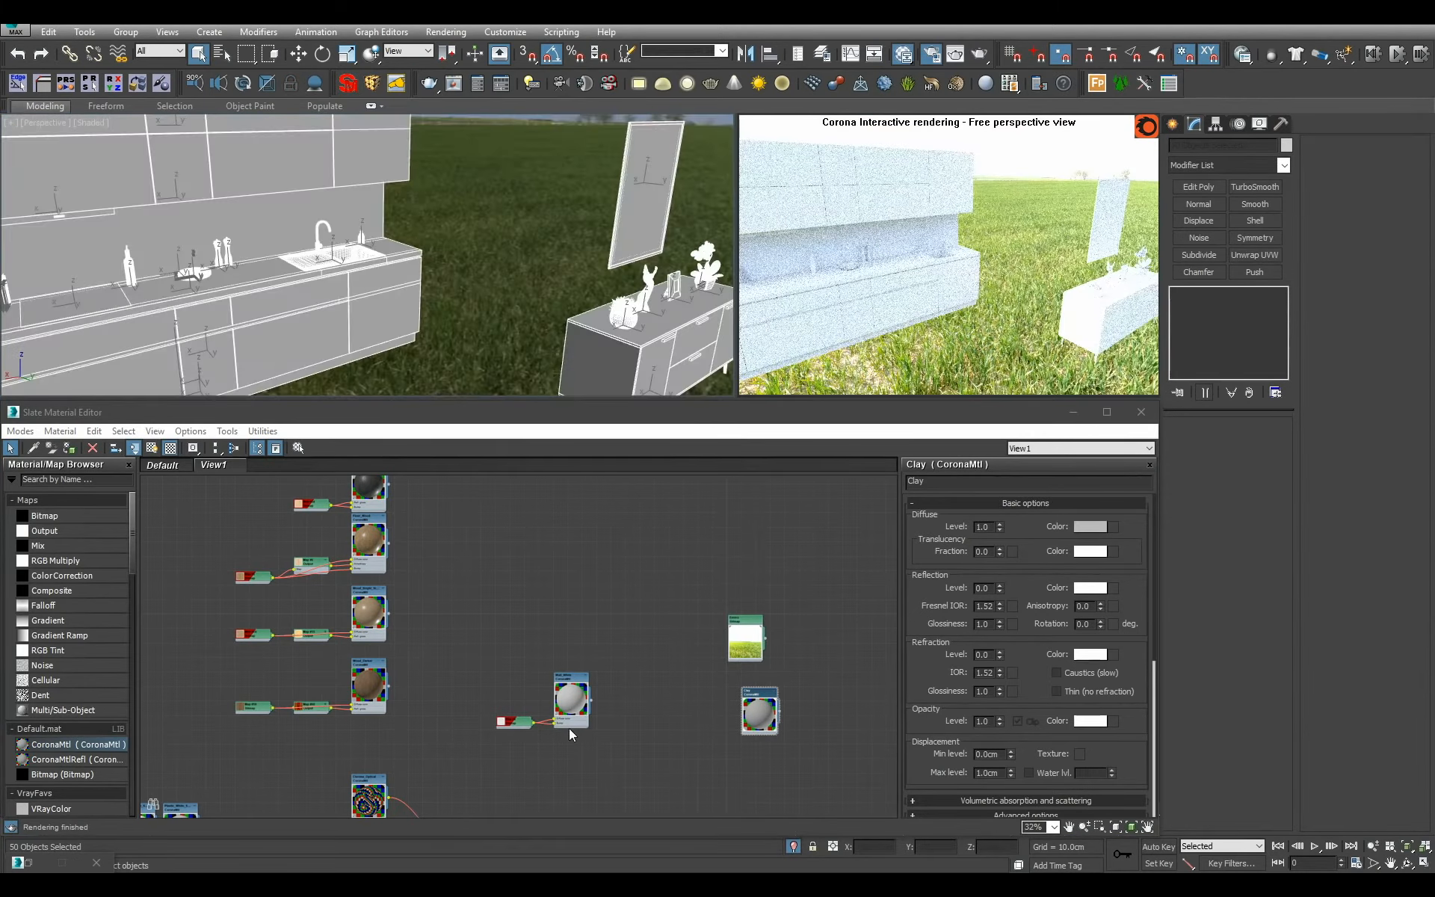
click(49, 867)
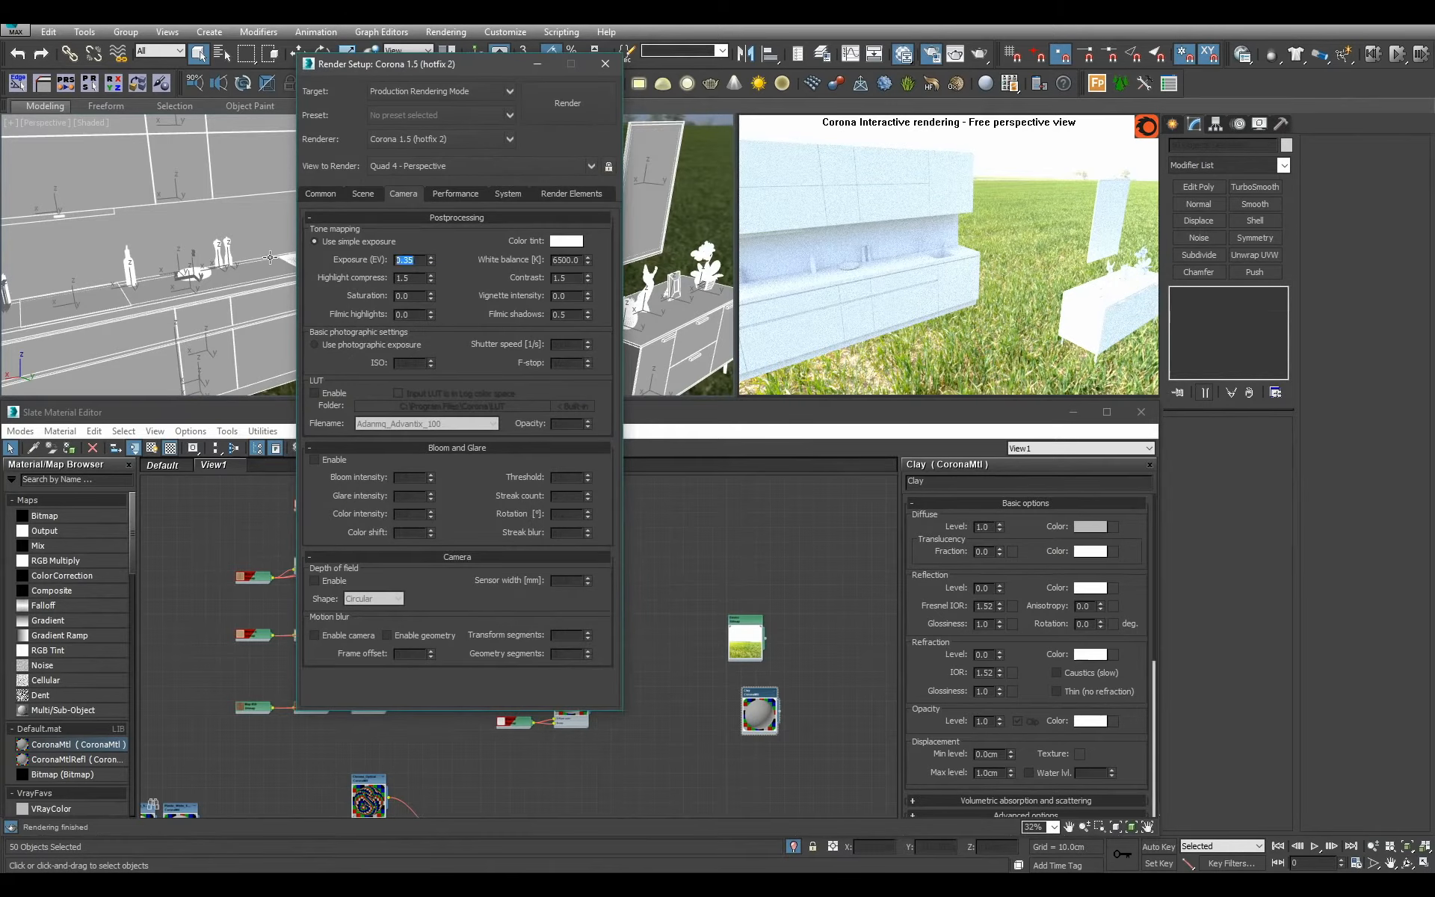
text(-2.5)
key(Return)
click(604, 64)
Select the sideboard below the picture and check which of its polygons use material ID 1.
click(567, 313)
alt+middle_drag(567, 313, 458, 323)
scroll(528, 302, up, 3)
click(459, 276)
scroll(503, 313, up, 4)
scroll(444, 280, down, 5)
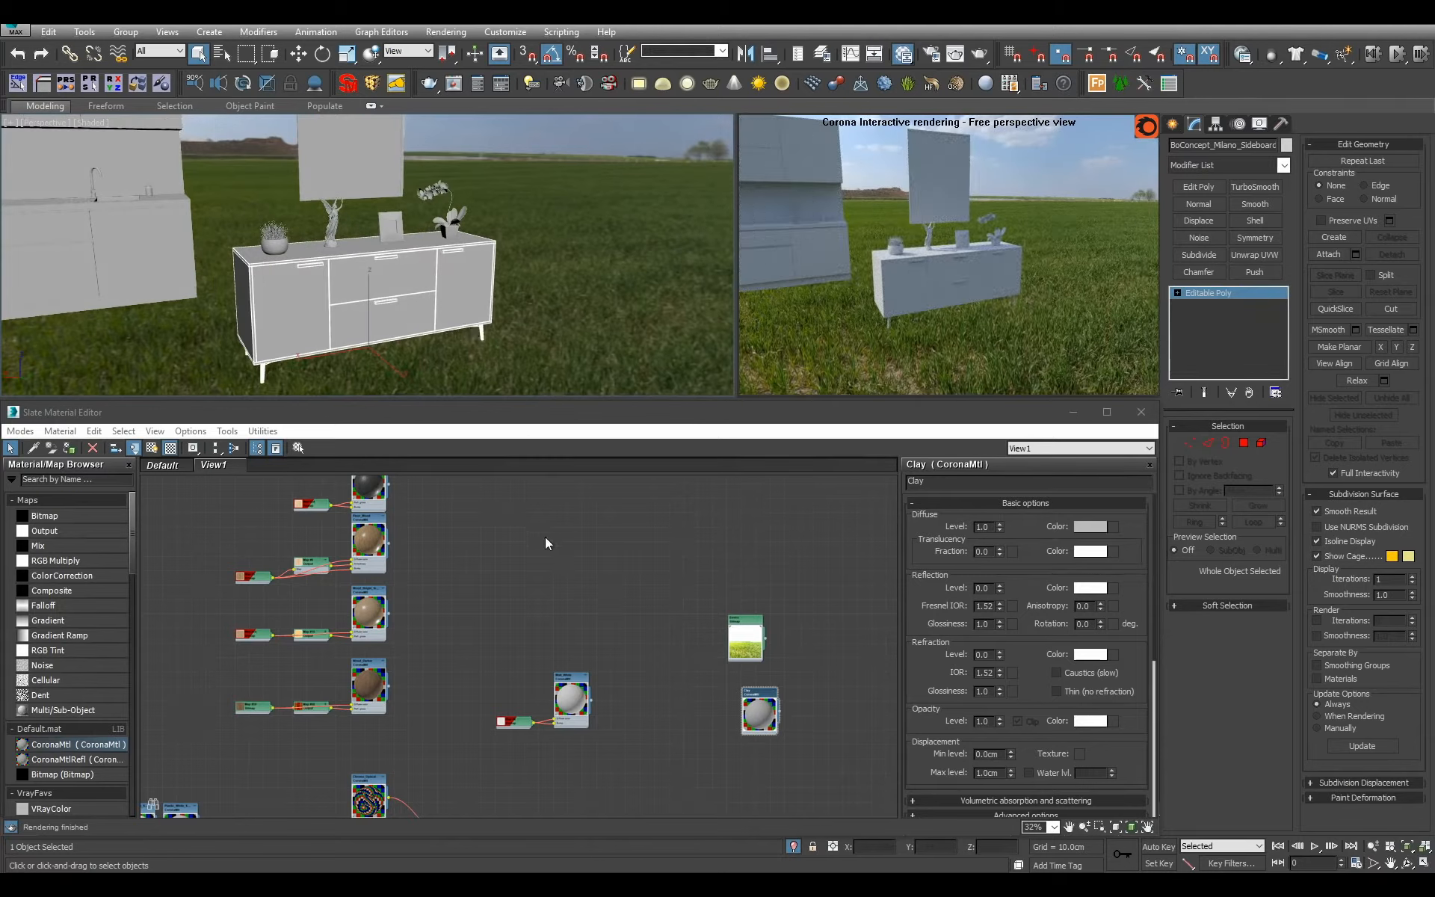
click(1244, 443)
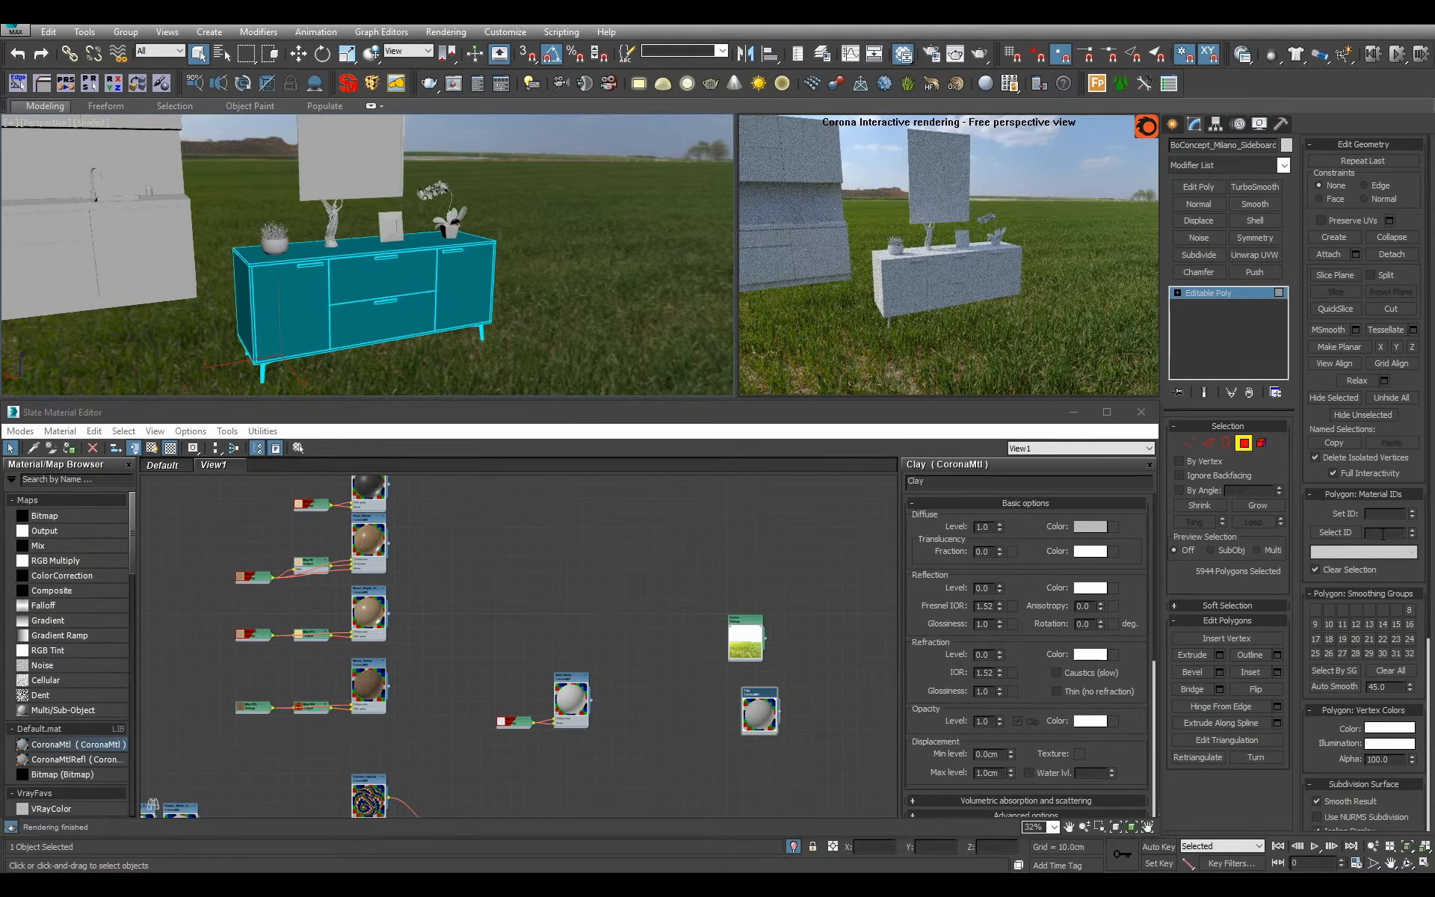
click(1338, 532)
click(1358, 533)
text(1)
click(1330, 532)
click(1267, 302)
Assign the Wood_Darker material to the sideboard and frame its front in the perspective view.
scroll(529, 636, down, 3)
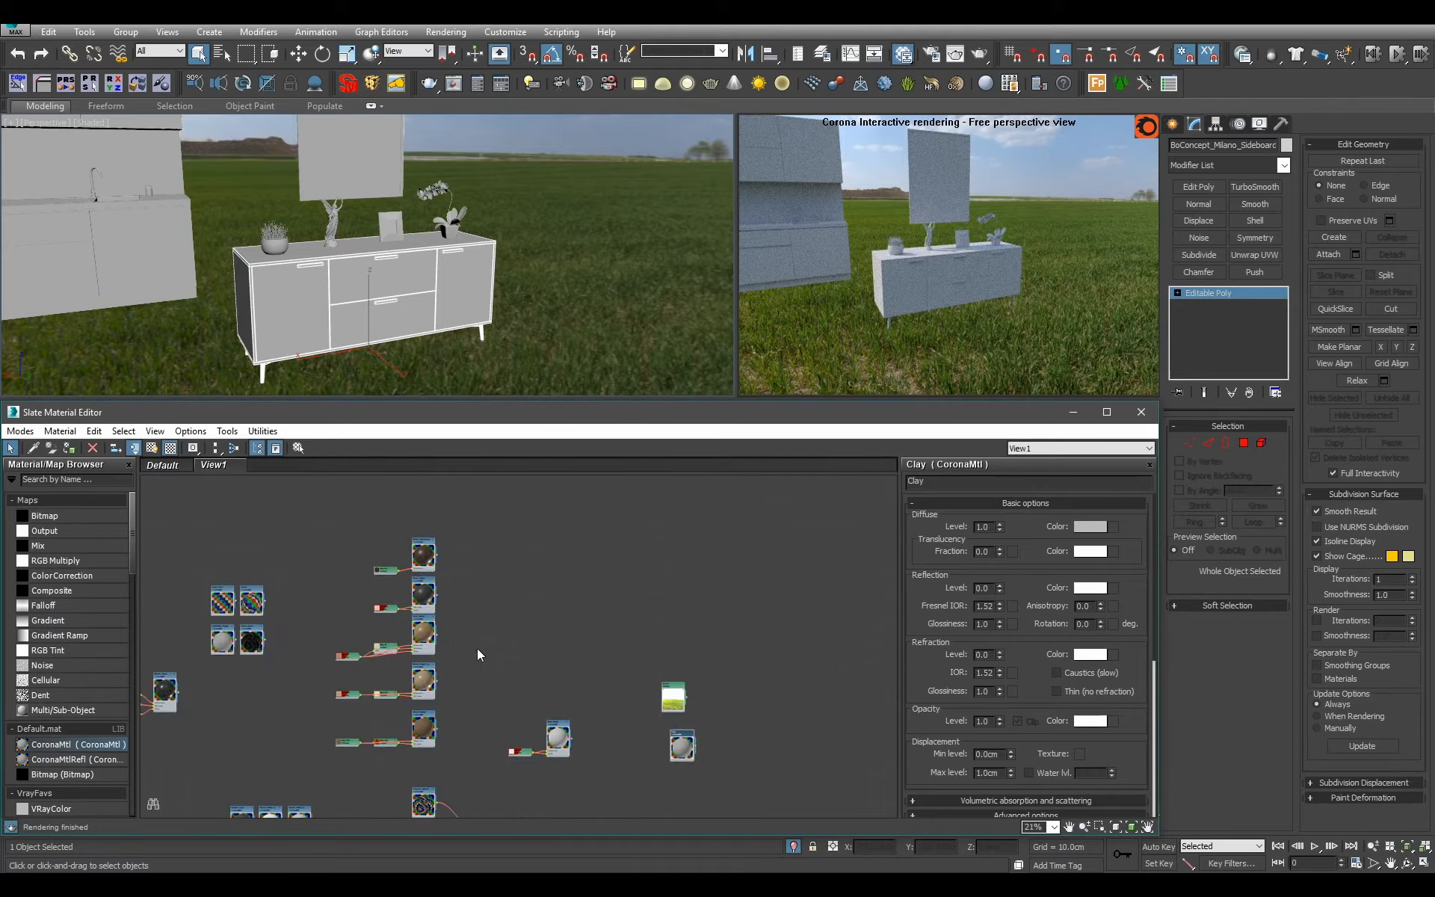
scroll(639, 595, up, 6)
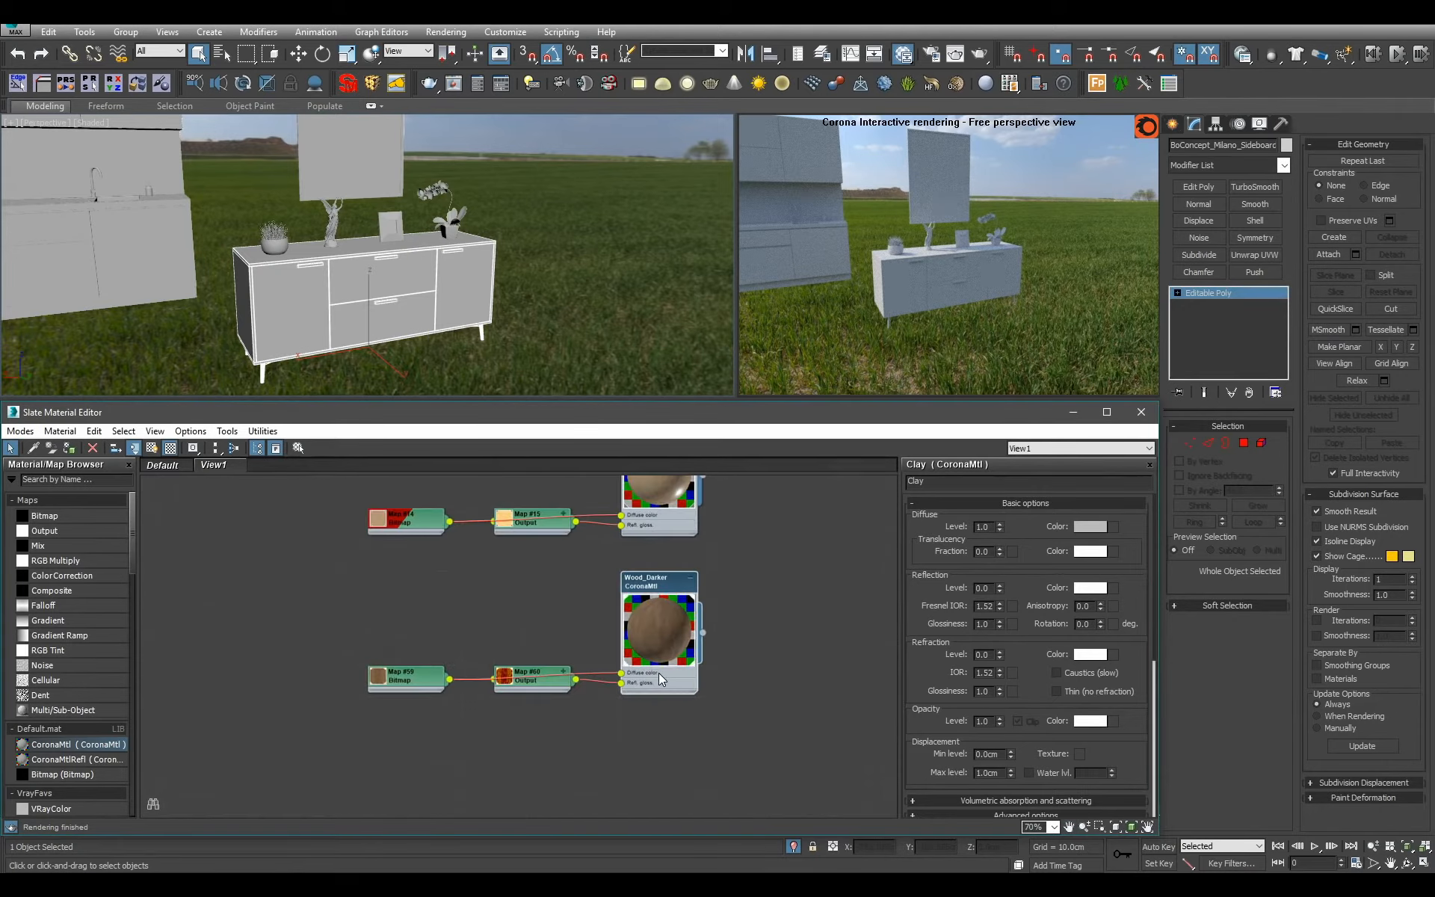
scroll(457, 232, up, 5)
alt+middle_drag(462, 243, 486, 261)
scroll(469, 205, down, 4)
scroll(487, 261, up, 3)
Set the tiling of the Wood_Darker bitmap to 2.0 in U and V and review the sideboard's front.
double_click(403, 677)
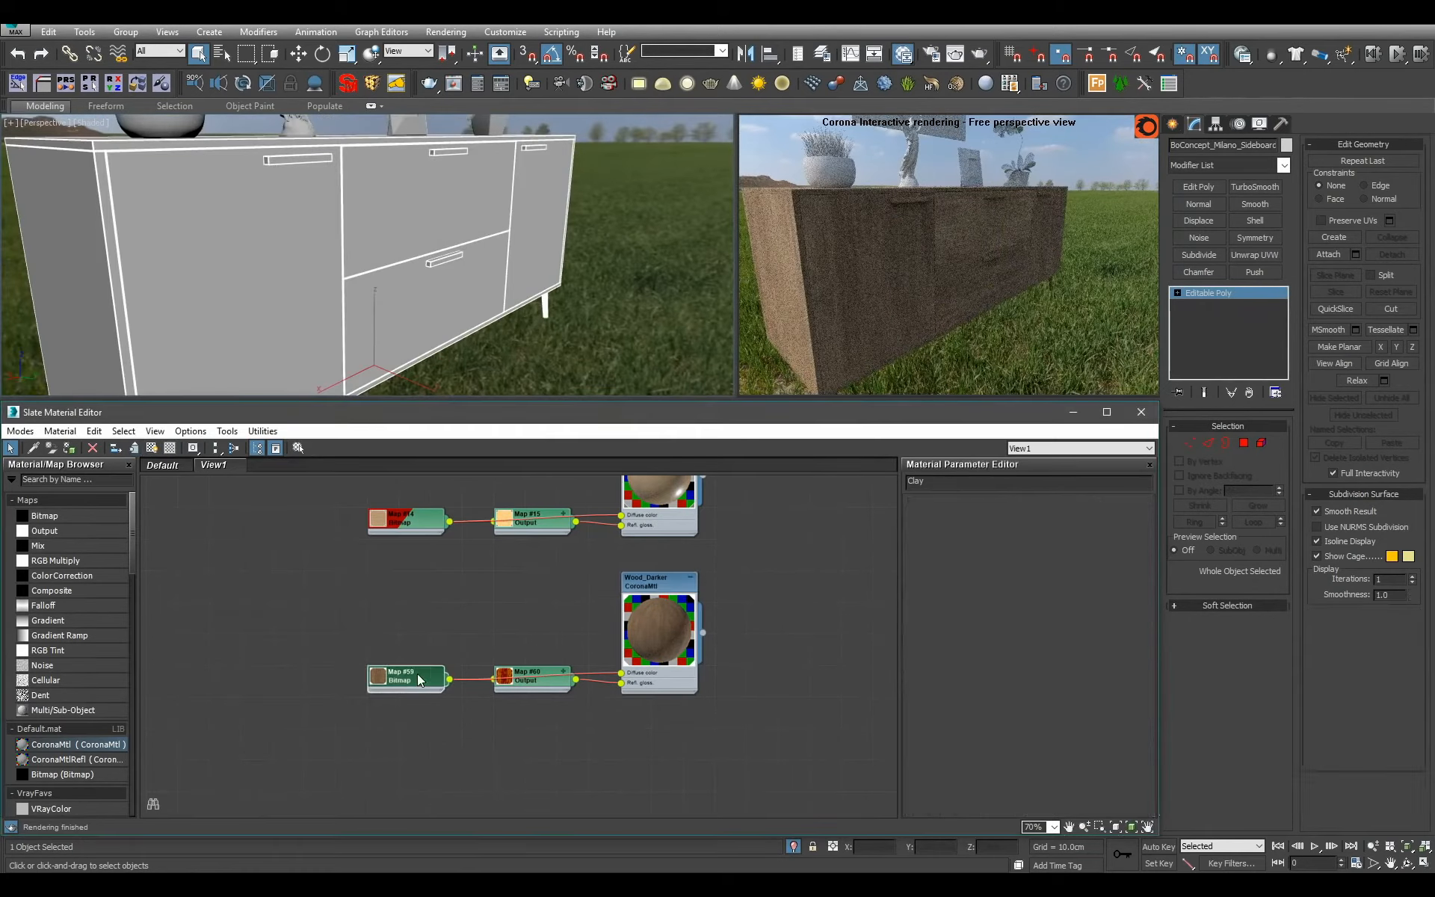
double_click(1016, 576)
text(2)
key(Tab)
text(2)
key(Return)
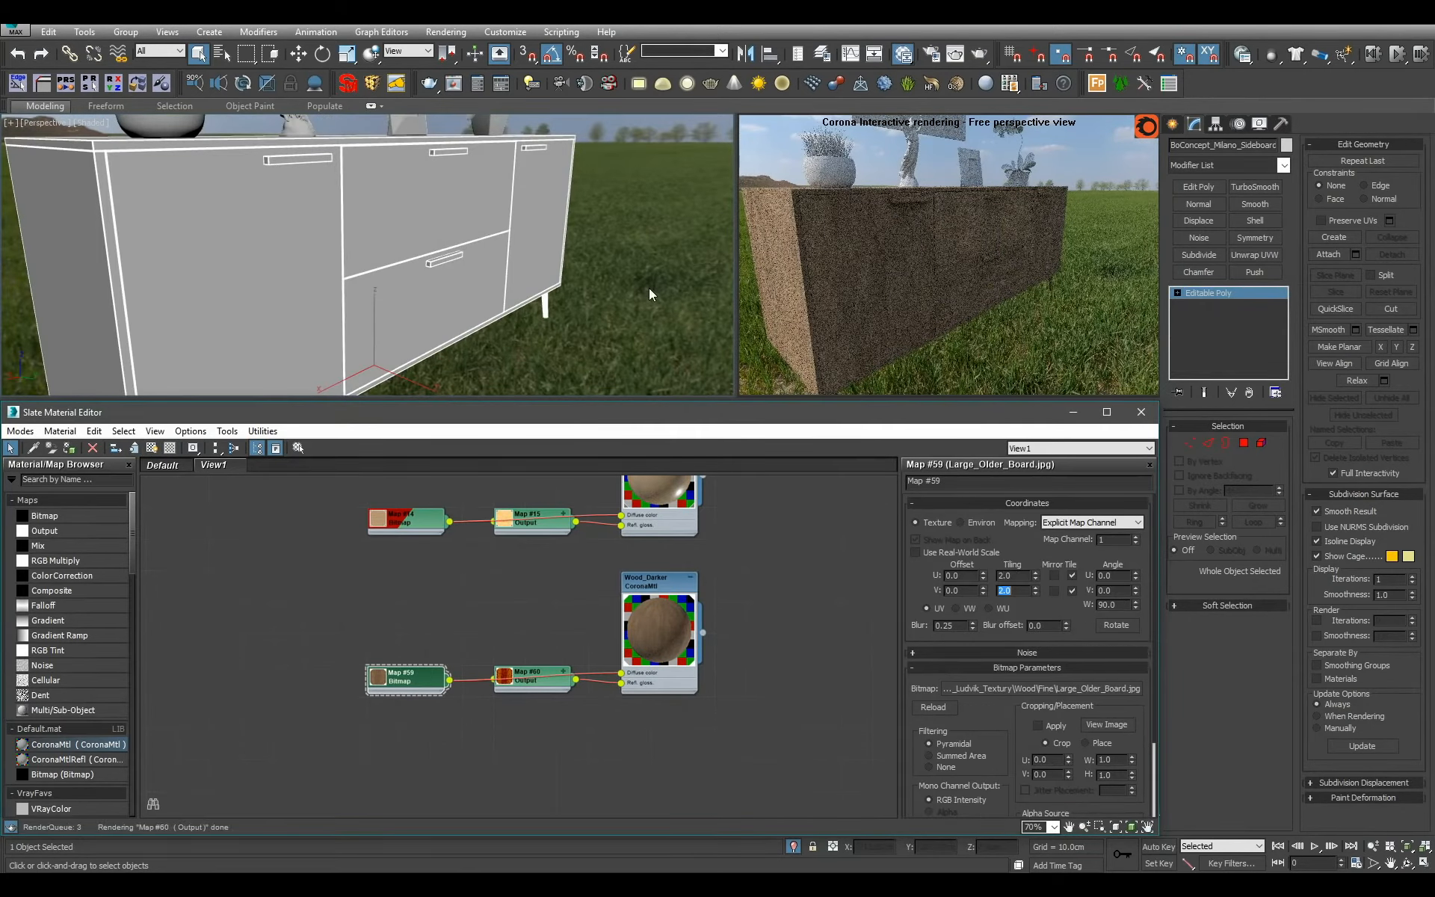
alt+middle_drag(649, 289, 573, 270)
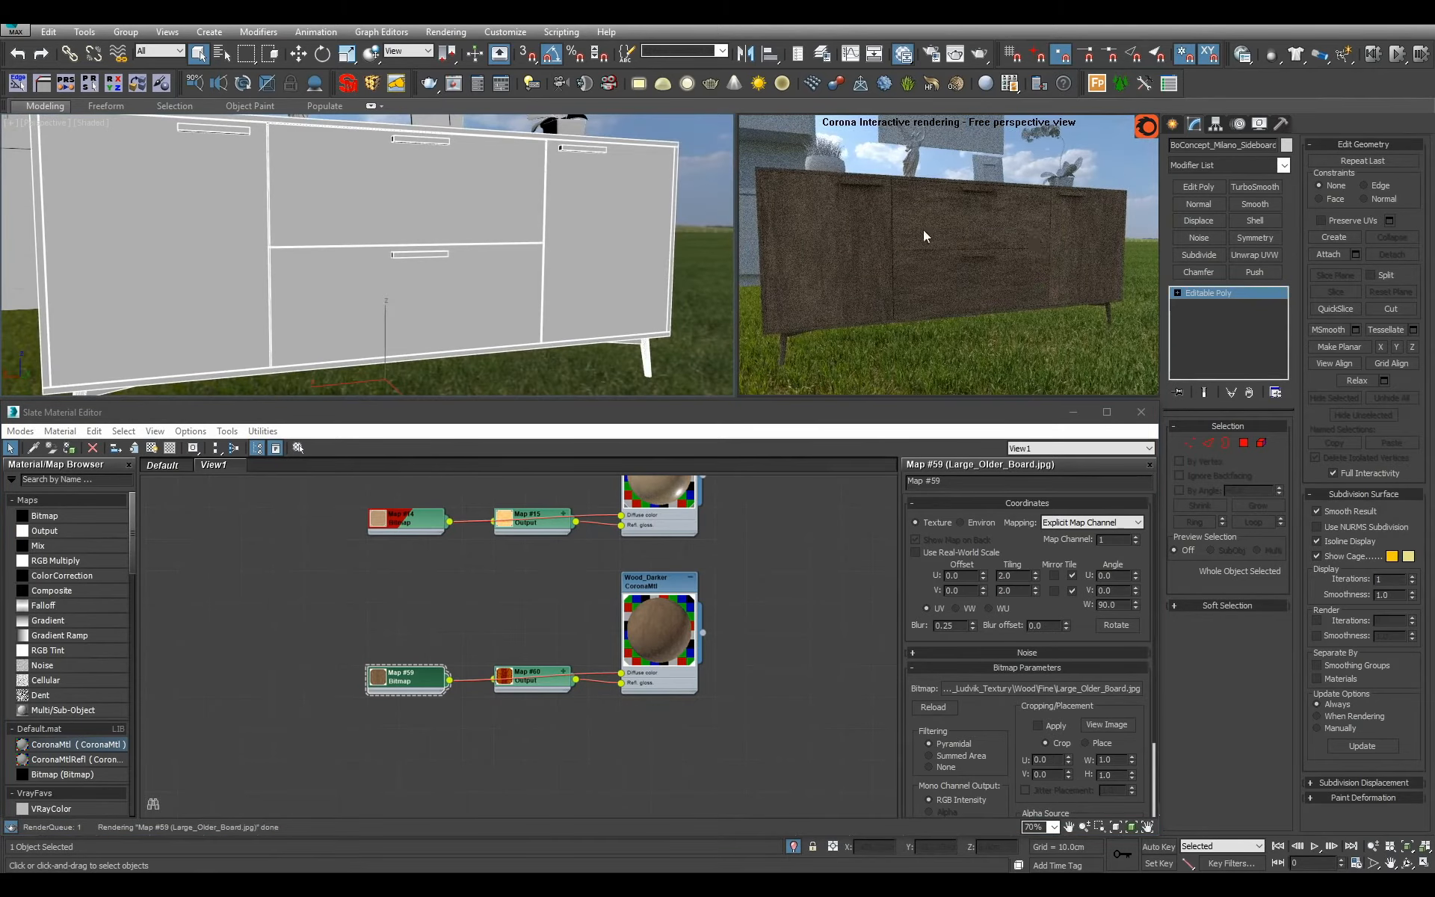
alt+middle_drag(472, 290, 529, 309)
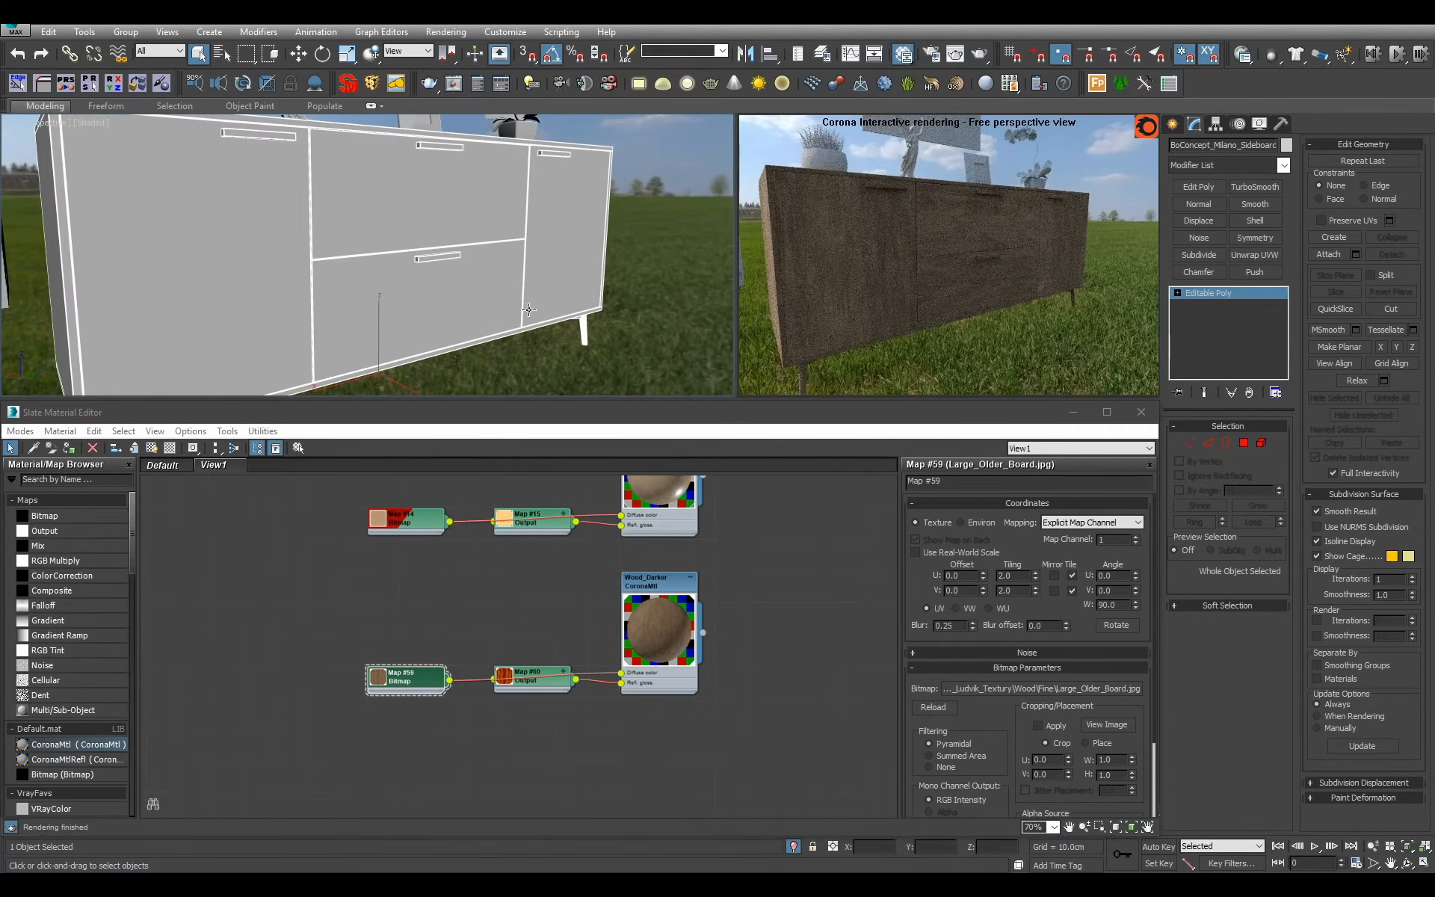
Try RGB levels of 2 and 10 in the Output map of Wood_Darker.
double_click(542, 683)
click(1047, 576)
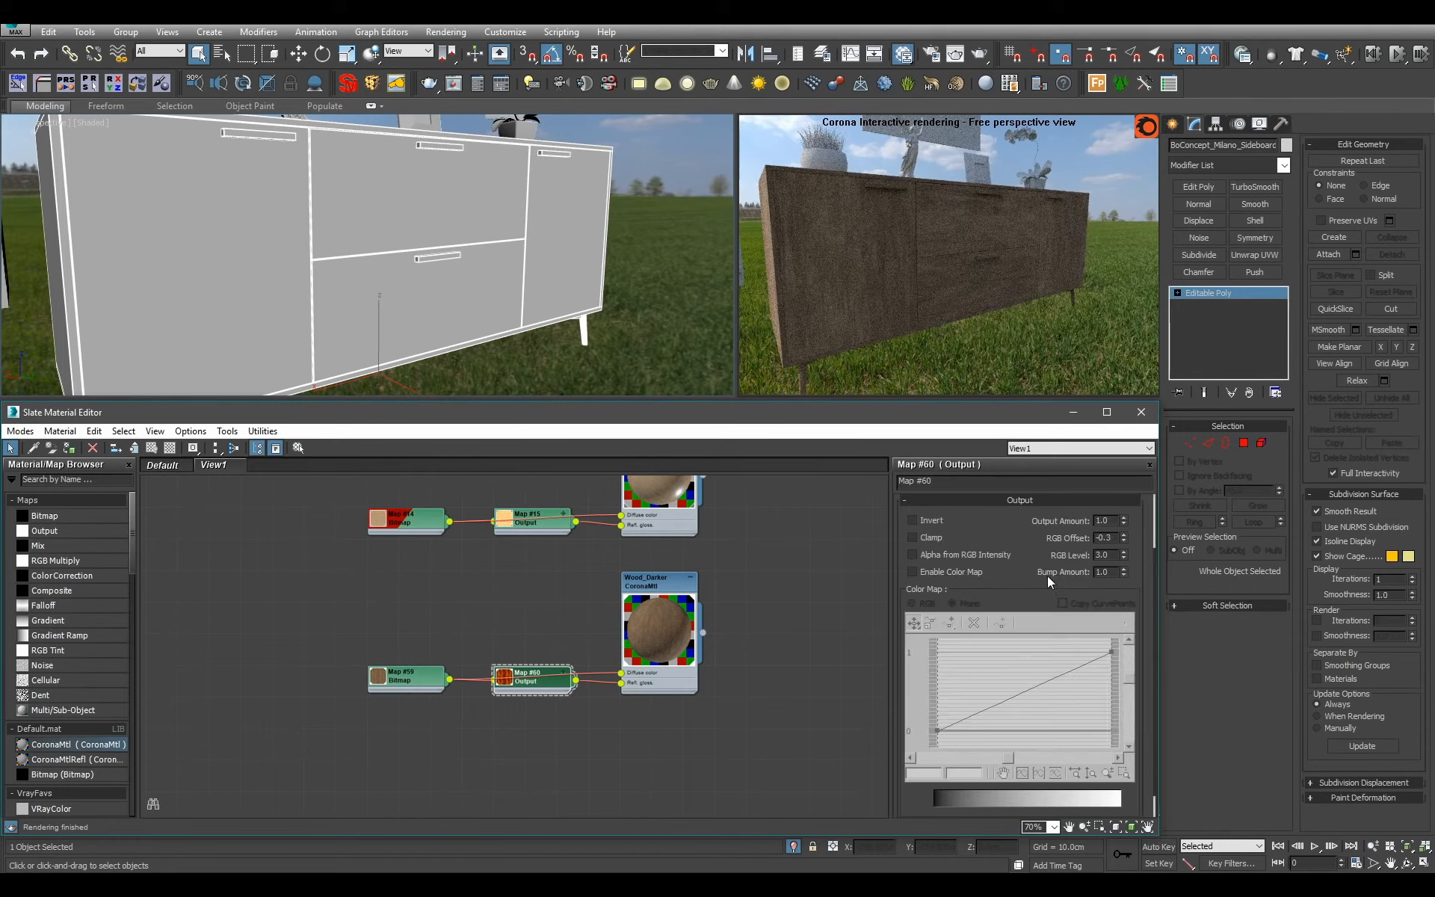
text(2)
key(Return)
text(10)
key(Return)
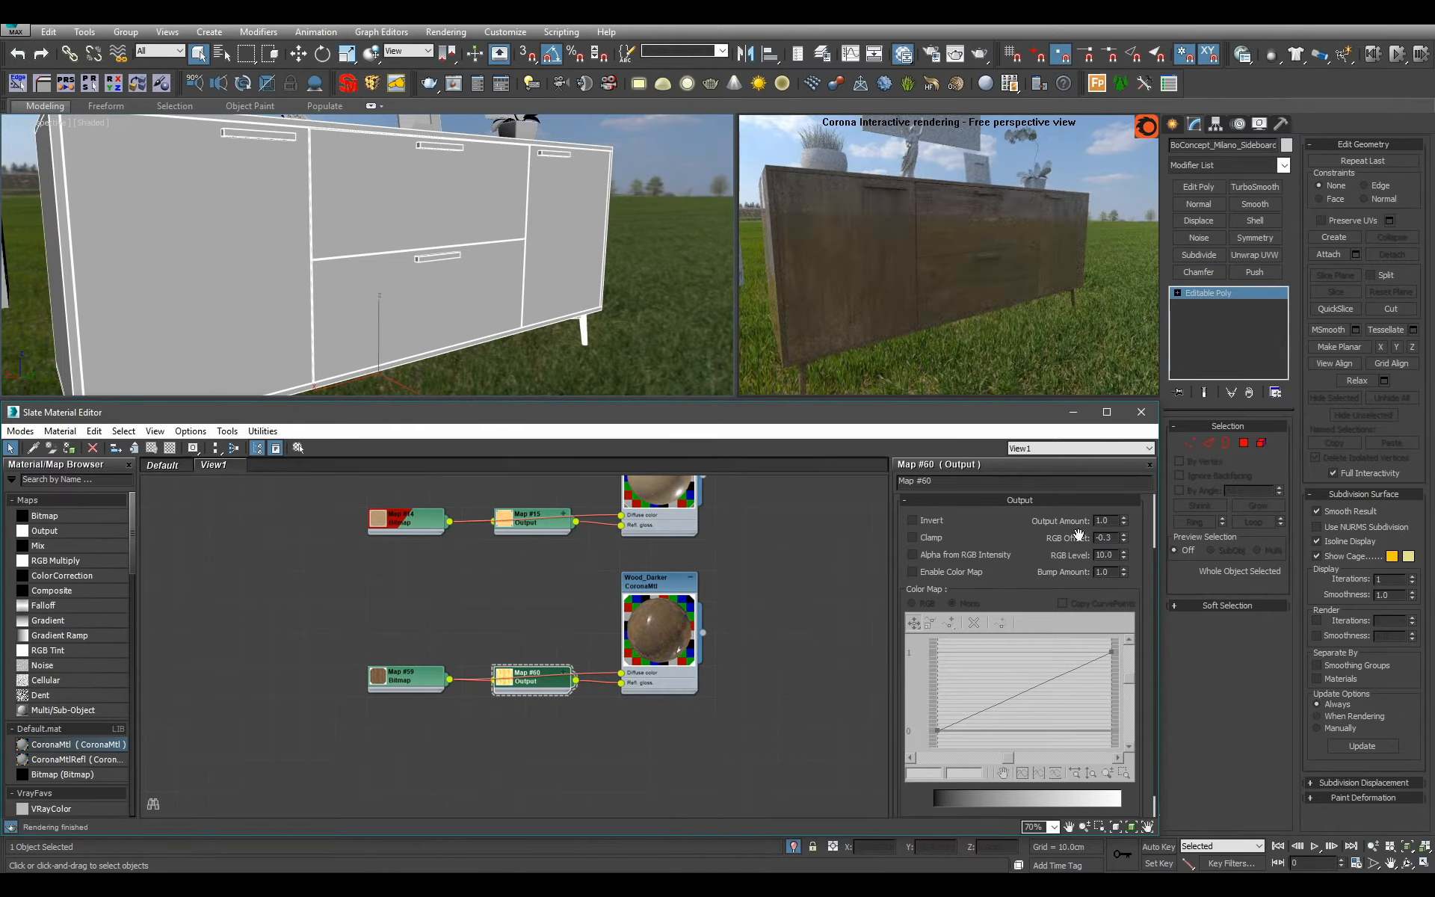
Set the Output map's RGB offset to 0 and try RGB levels of 8, 7 and 6.
drag(1115, 538, 1076, 542)
text(0)
key(Return)
text(8)
key(Return)
text(7)
key(Return)
text(6)
key(Return)
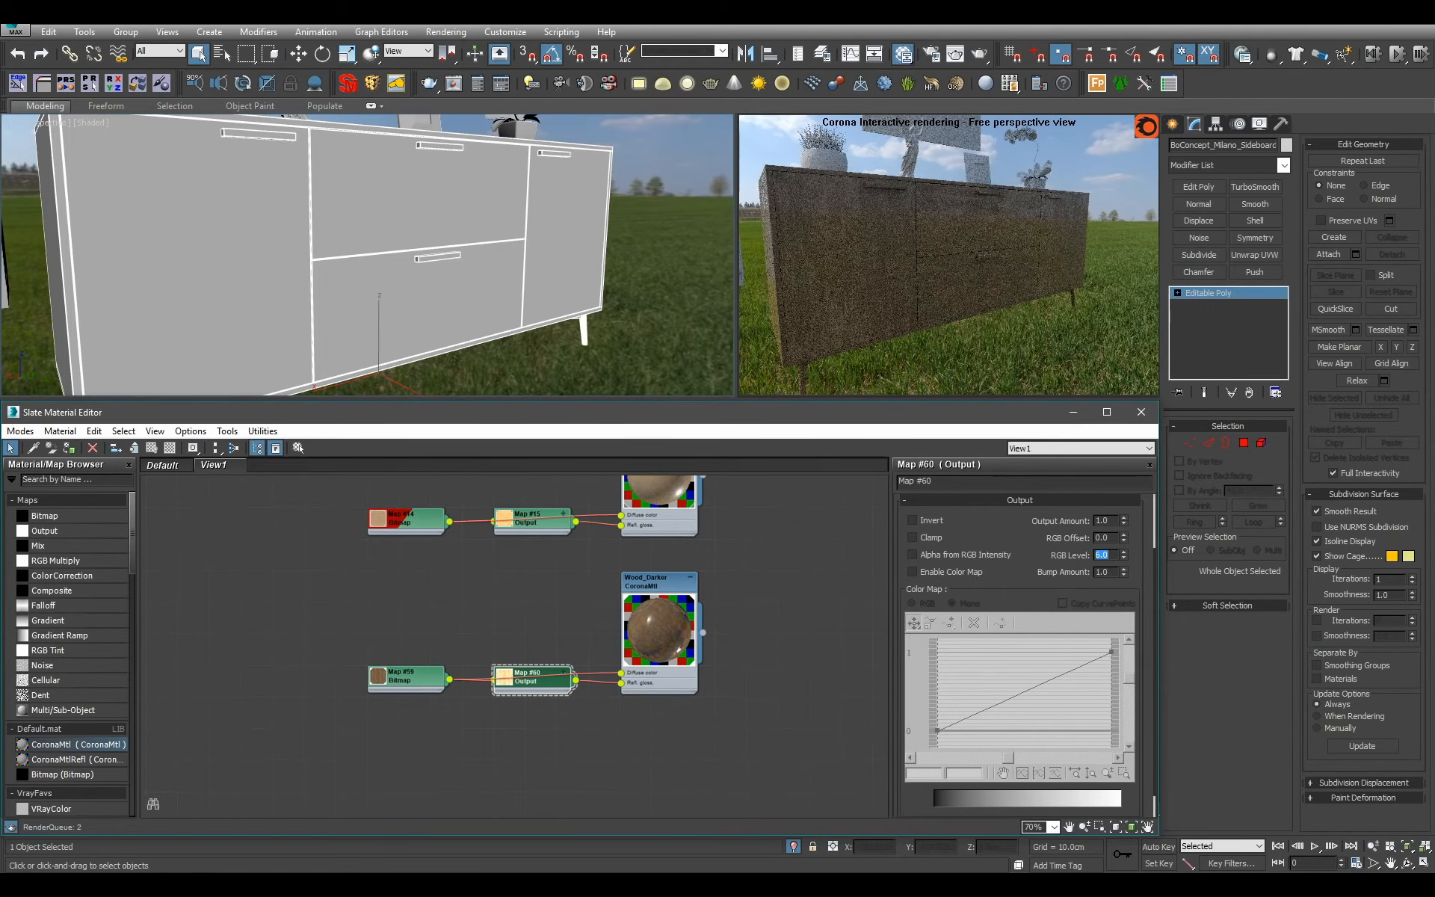
Inspect the reflections on the sideboard's top and set the Output map's RGB offset to 0.3.
scroll(464, 258, down, 4)
alt+middle_drag(463, 258, 362, 289)
scroll(345, 278, up, 4)
click(1102, 538)
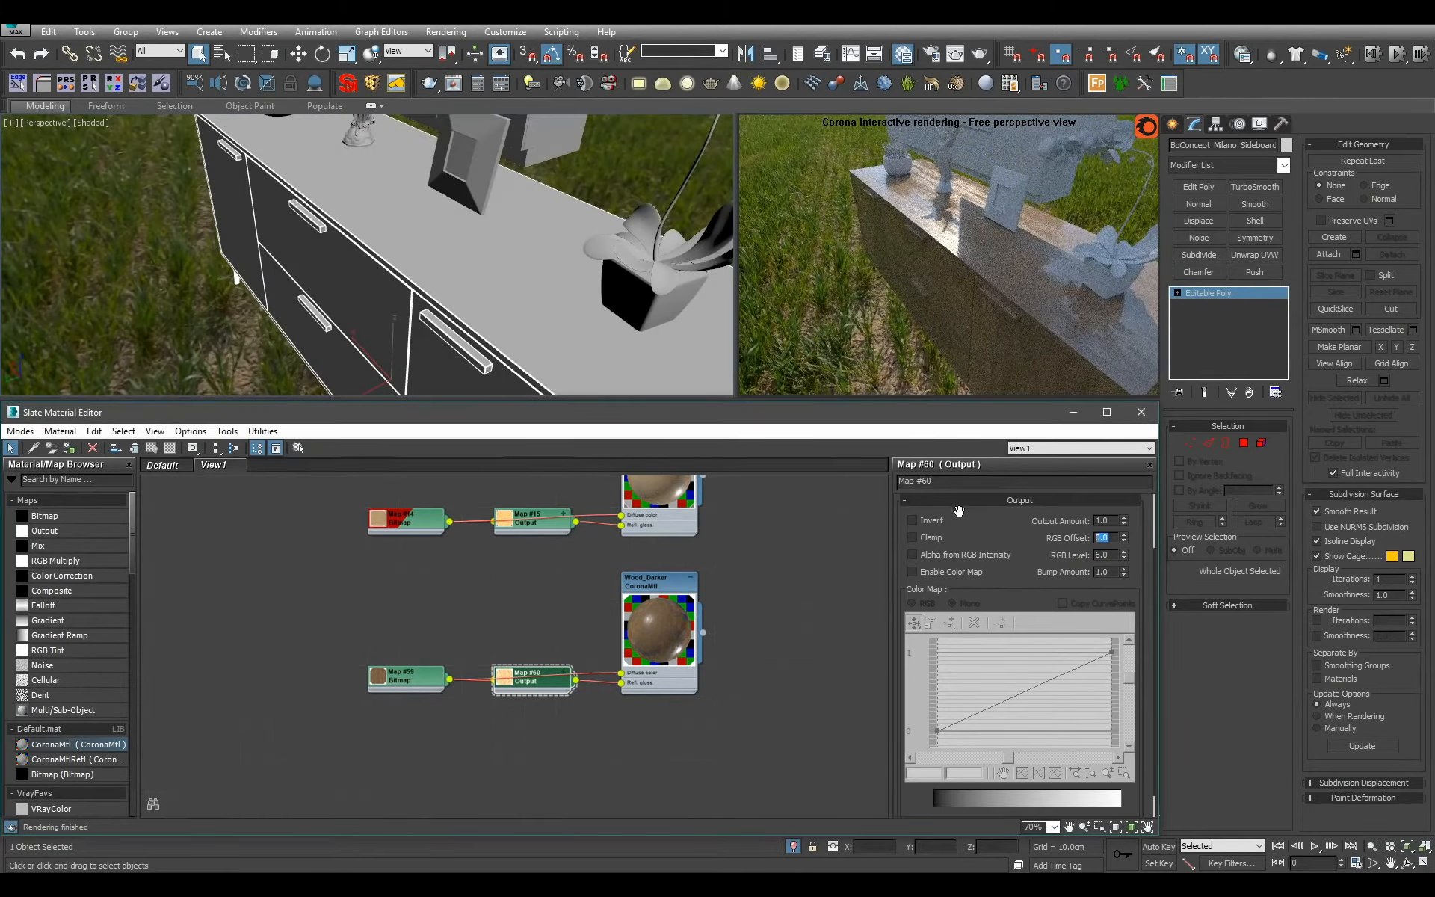
text(.3)
key(Tab)
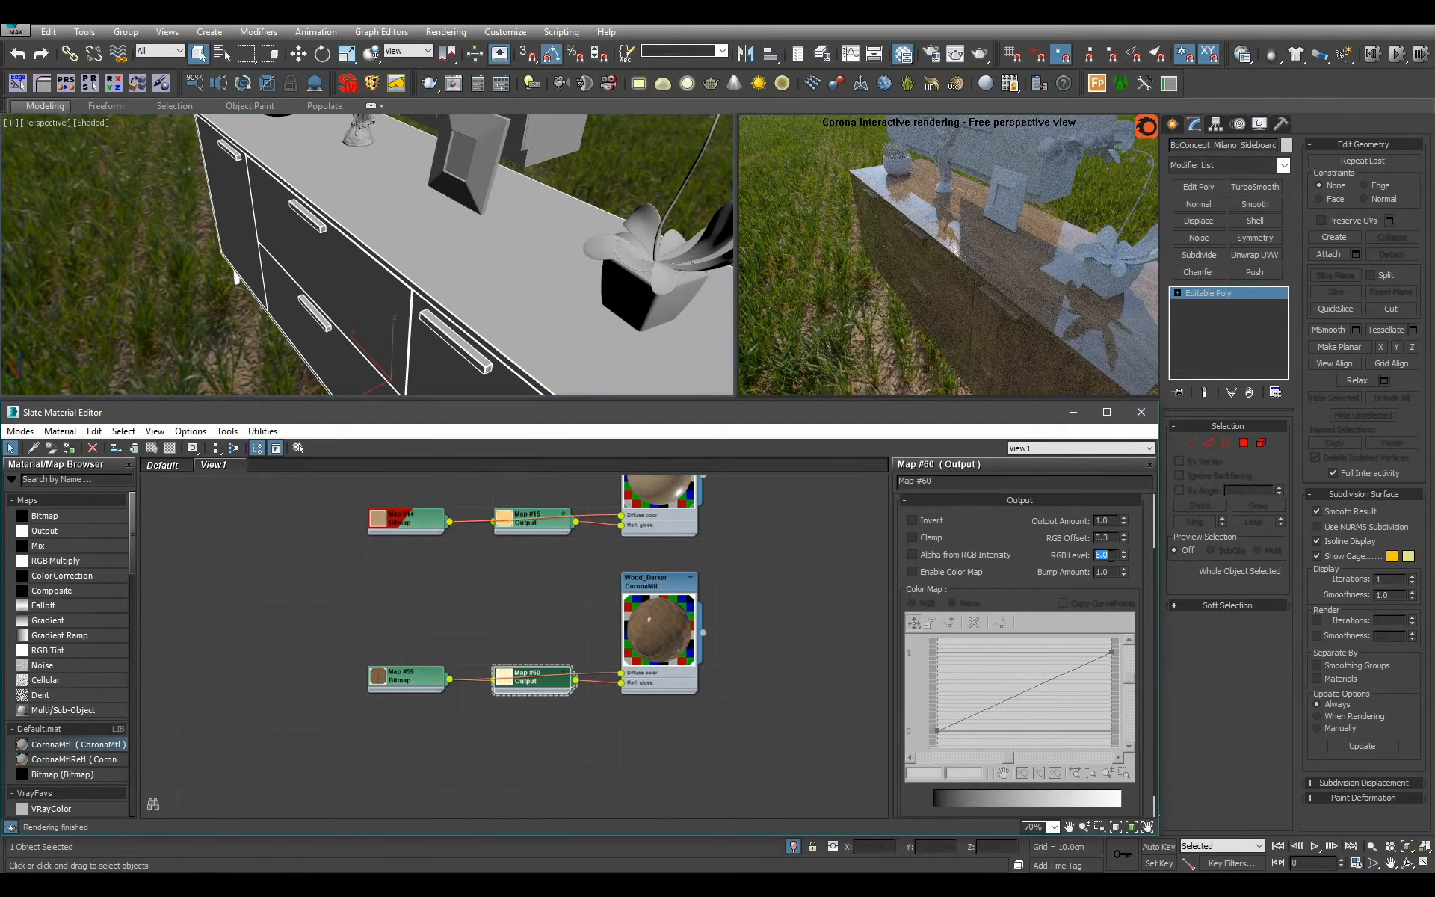
Try RGB levels of 4 and 2 in the Output map and settle on 2.5.
text(4)
key(Return)
text(2)
key(Return)
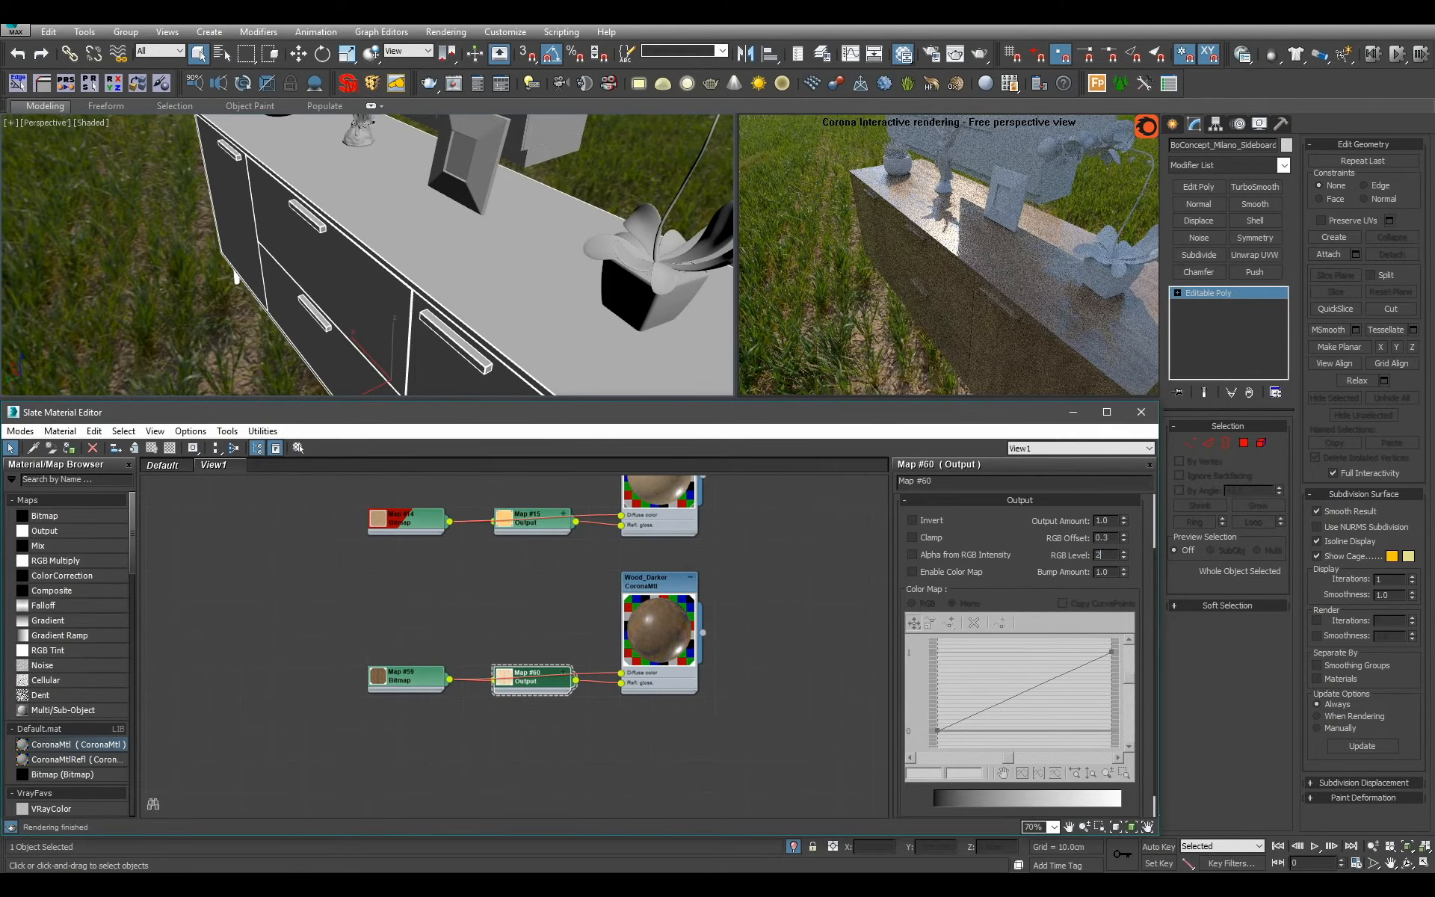
text(2.5)
key(Return)
scroll(635, 312, down, 4)
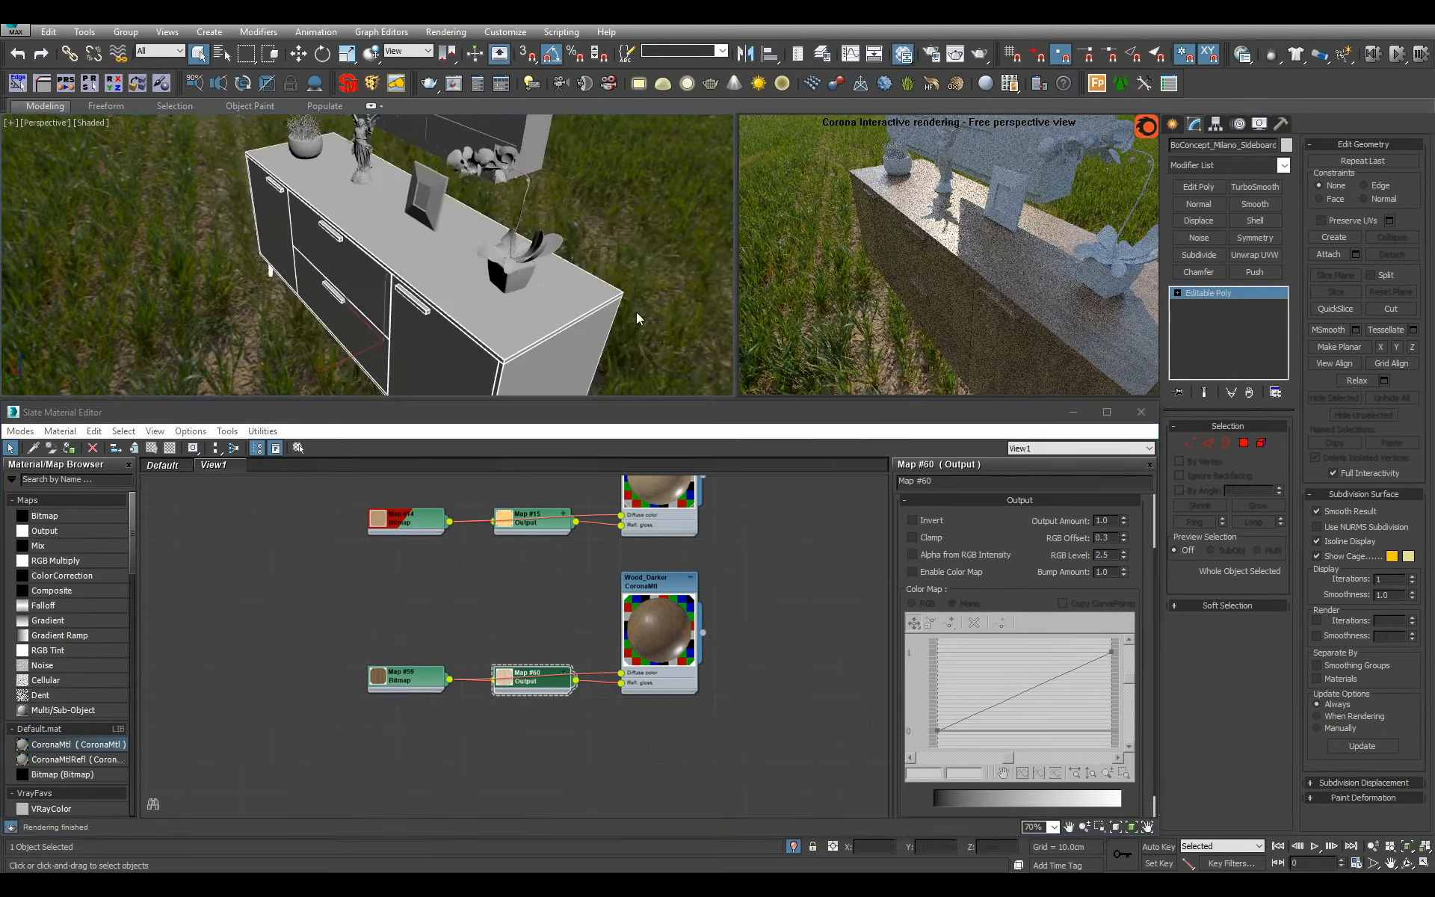
Review the sideboard's wood up close and check which material ID a drawer handle polygon uses.
alt+middle_drag(635, 311, 683, 271)
scroll(646, 264, up, 2)
scroll(431, 288, up, 6)
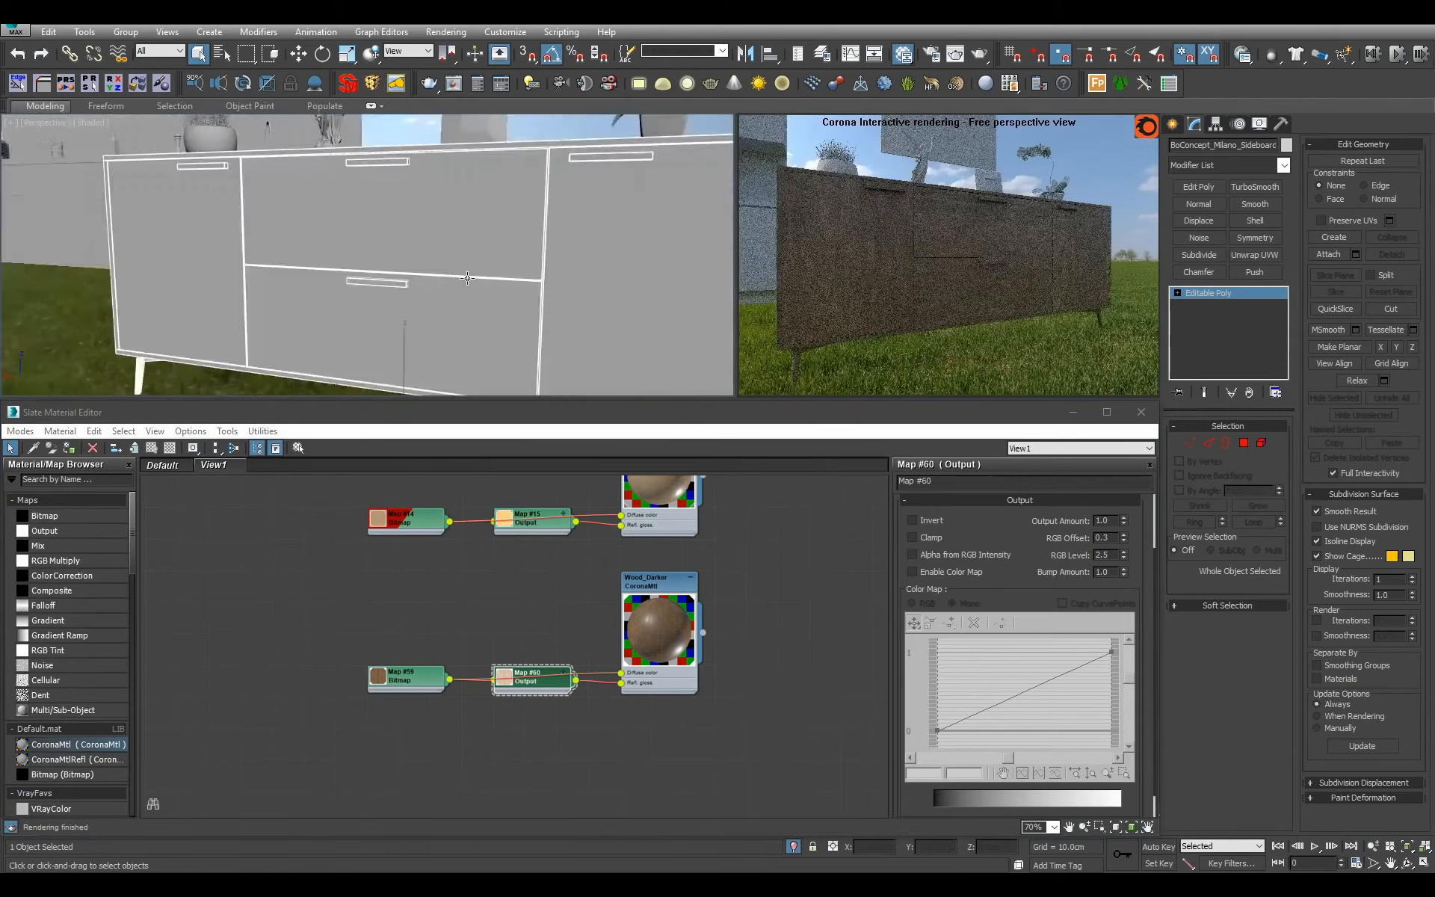
scroll(431, 288, up, 2)
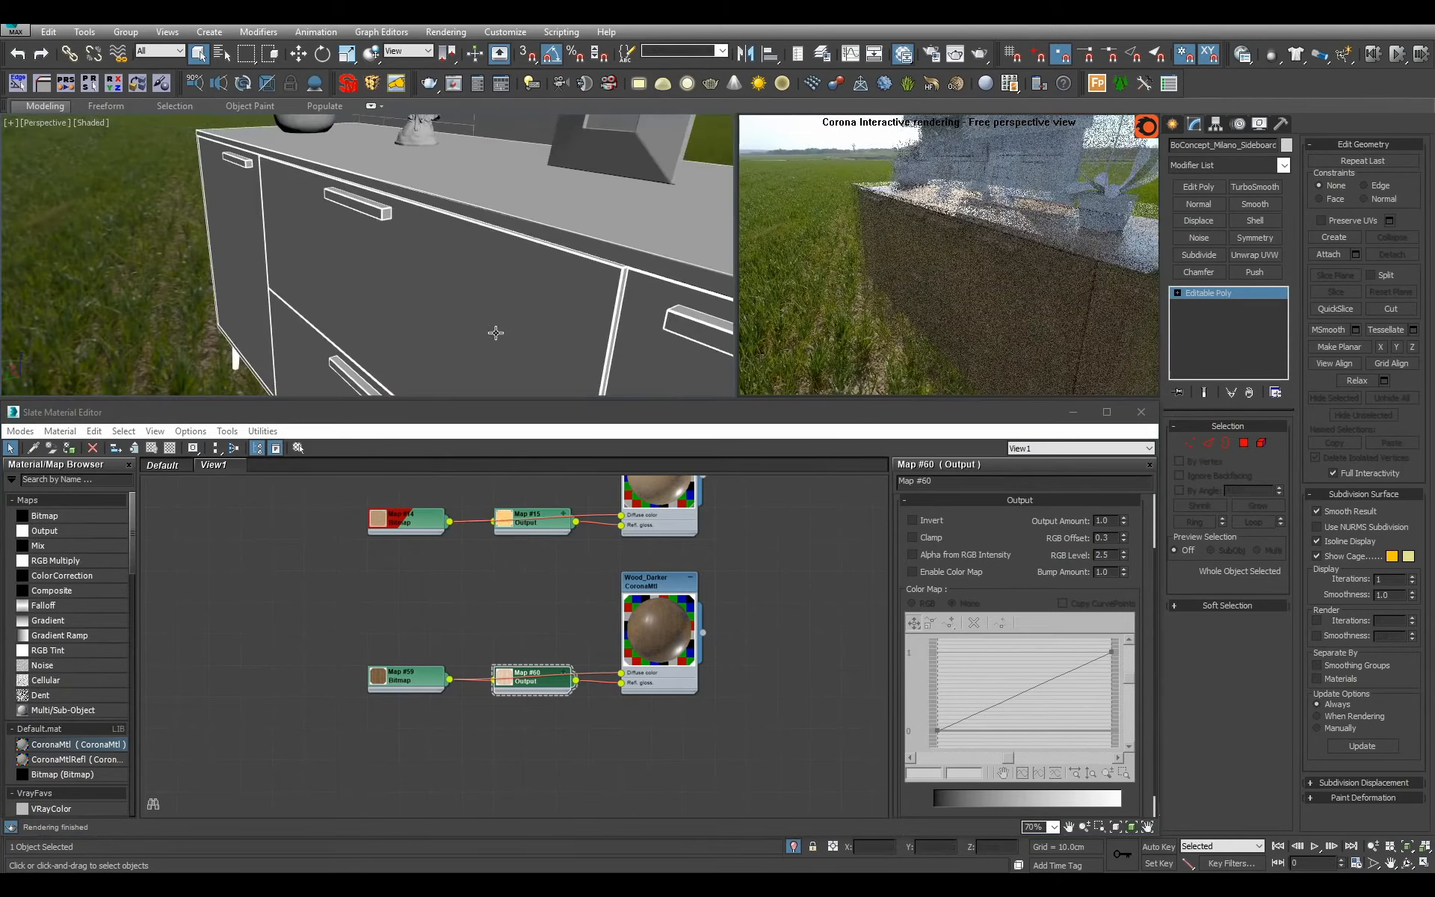
click(1244, 442)
click(727, 321)
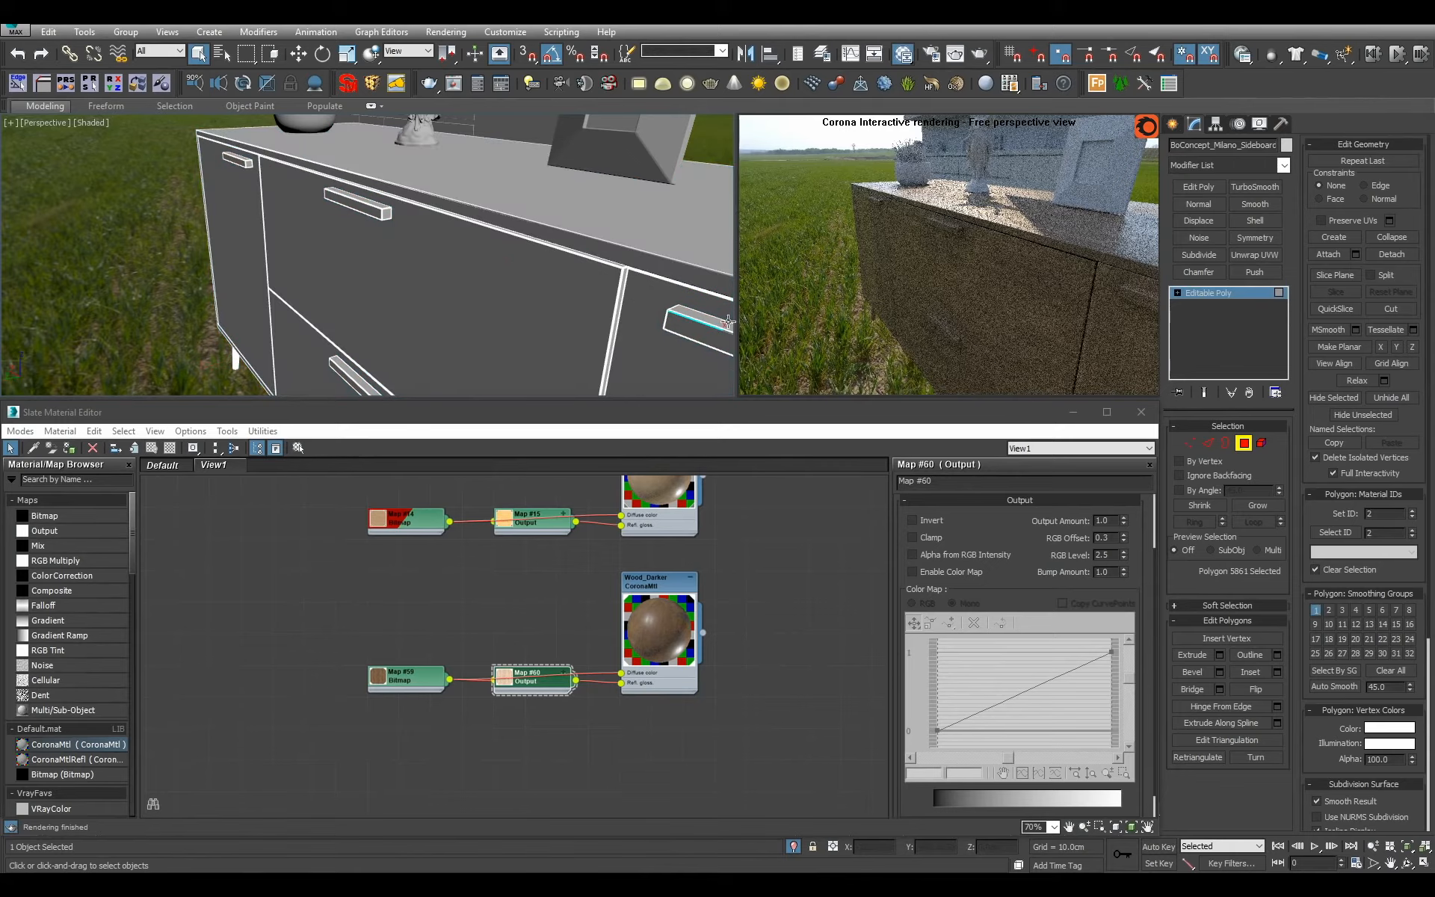
click(1210, 293)
Add a Multi/Sub-Object material beside Wood_Darker in the material view and name it Sideboard.
scroll(727, 680, down, 6)
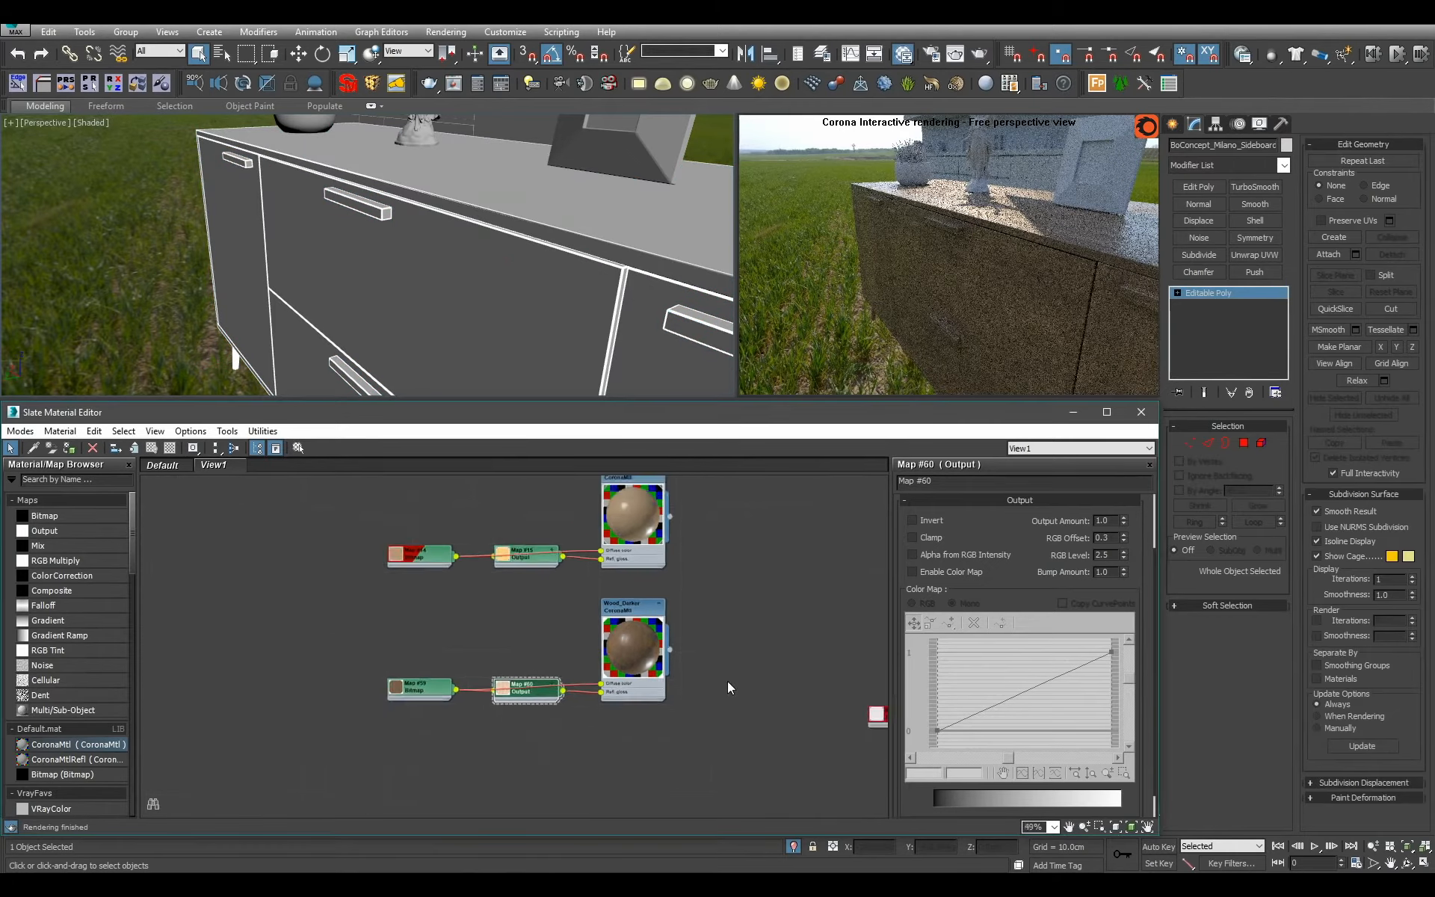
middle_drag(686, 673, 687, 478)
scroll(687, 479, up, 2)
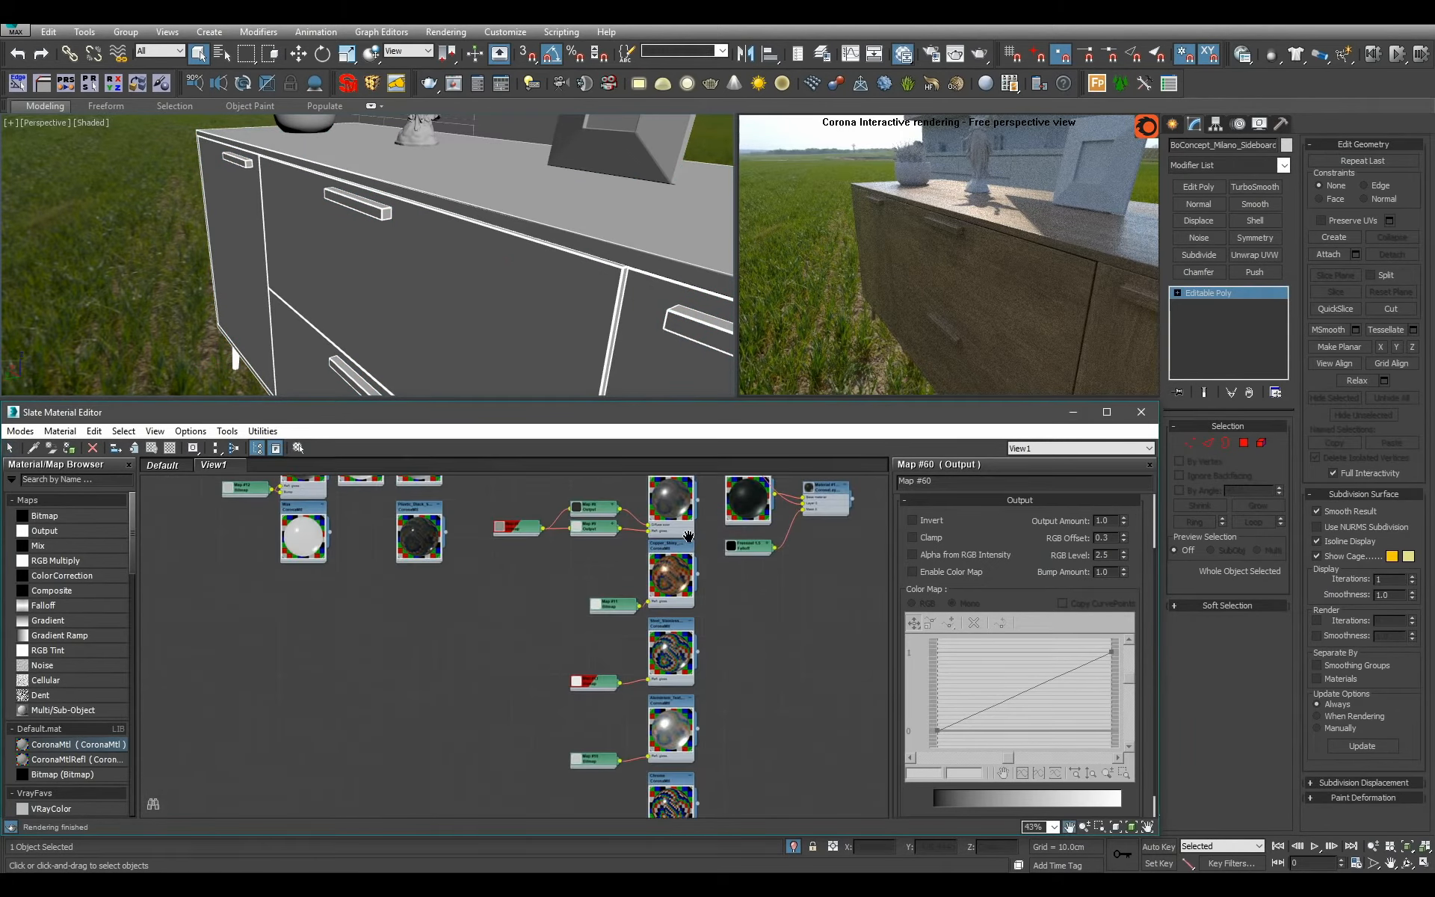
mouse_move(683, 544)
middle_down()
mouse_move(675, 441)
mouse_move(656, 553)
middle_up()
scroll(656, 651, down, 5)
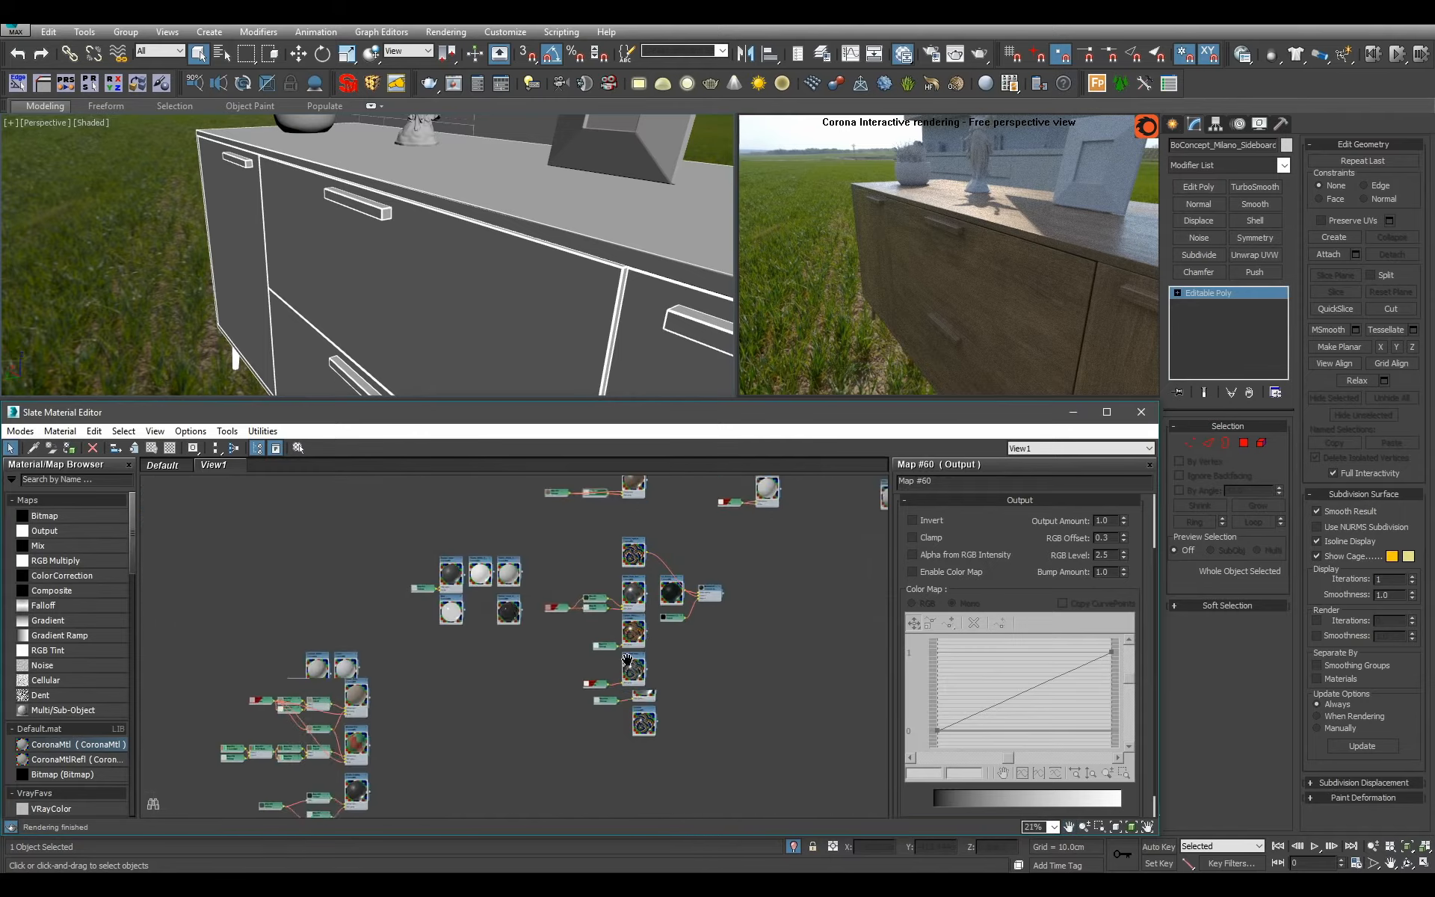
middle_drag(633, 496, 596, 604)
scroll(596, 602, up, 3)
drag(81, 719, 684, 564)
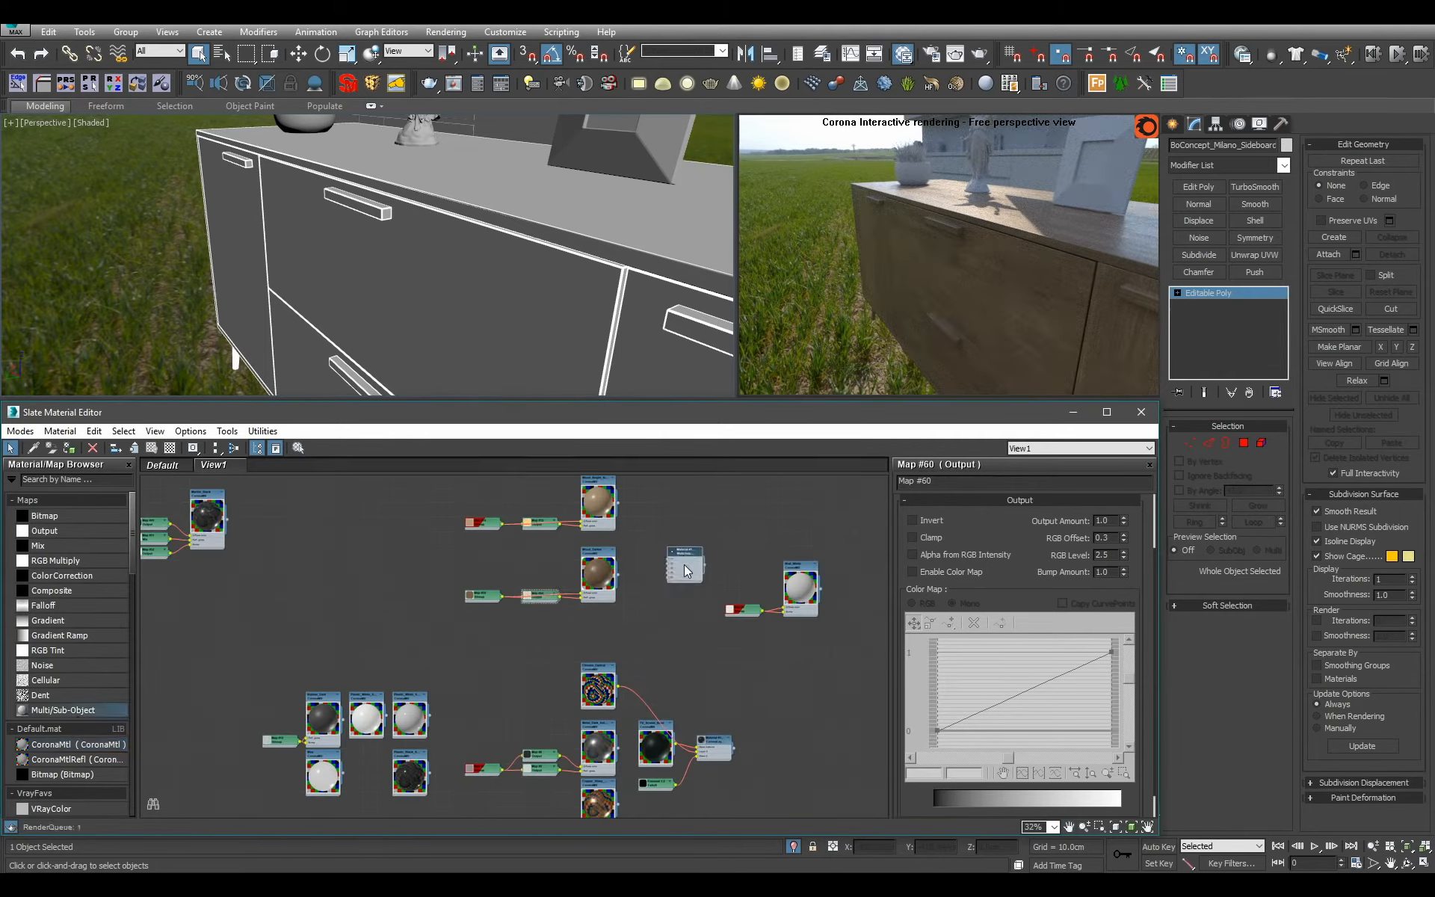
double_click(685, 564)
text(Sideboard)
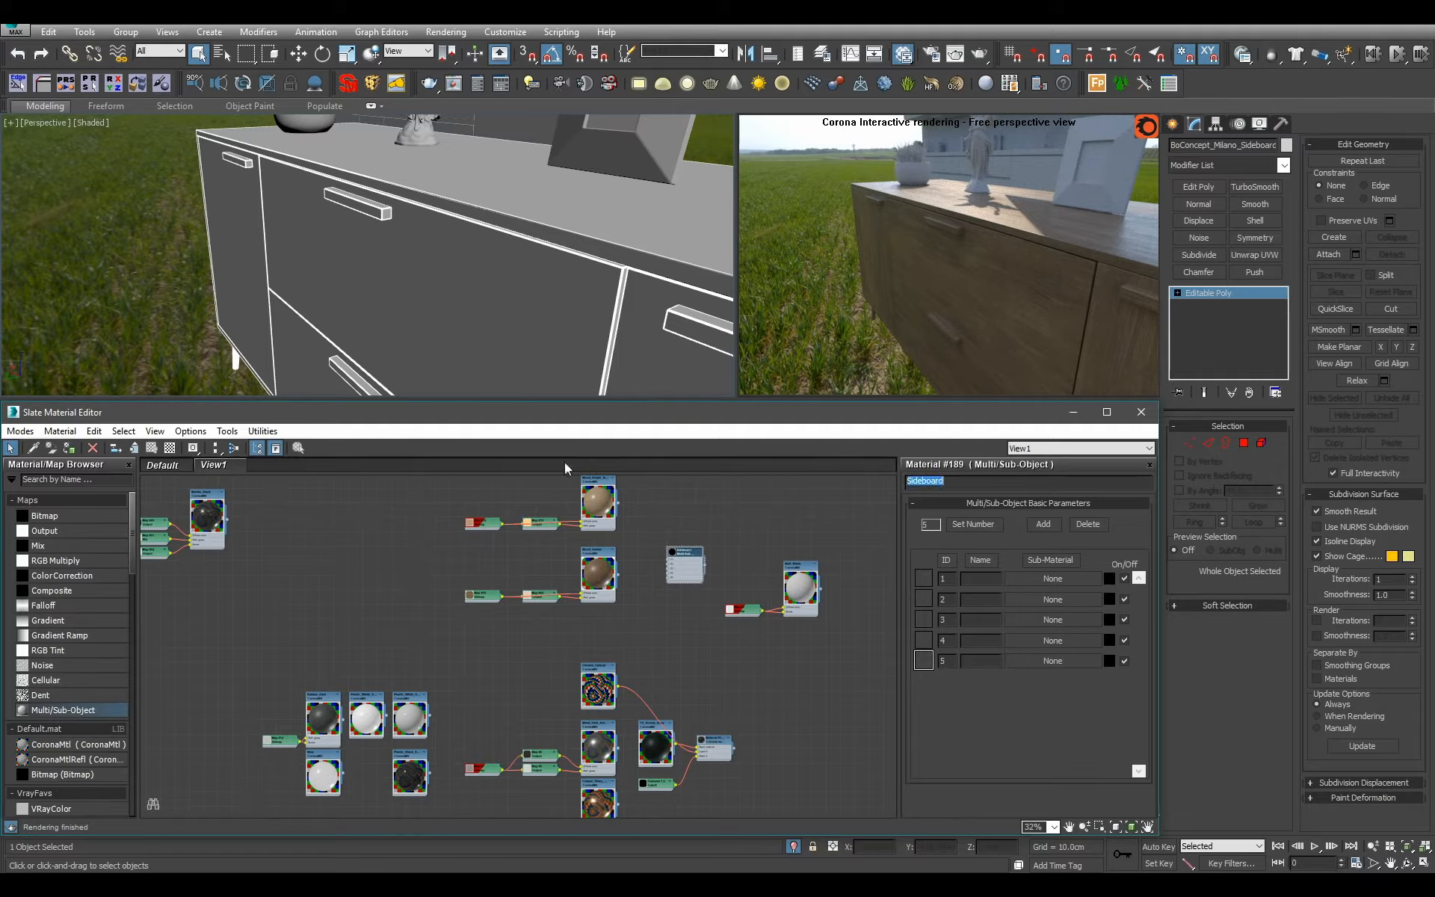
Reduce the Sideboard material to 2 sub-materials, connect Wood_Darker to ID 1 and assign the material to the sideboard.
click(962, 524)
text(2)
click(656, 618)
scroll(647, 626, up, 5)
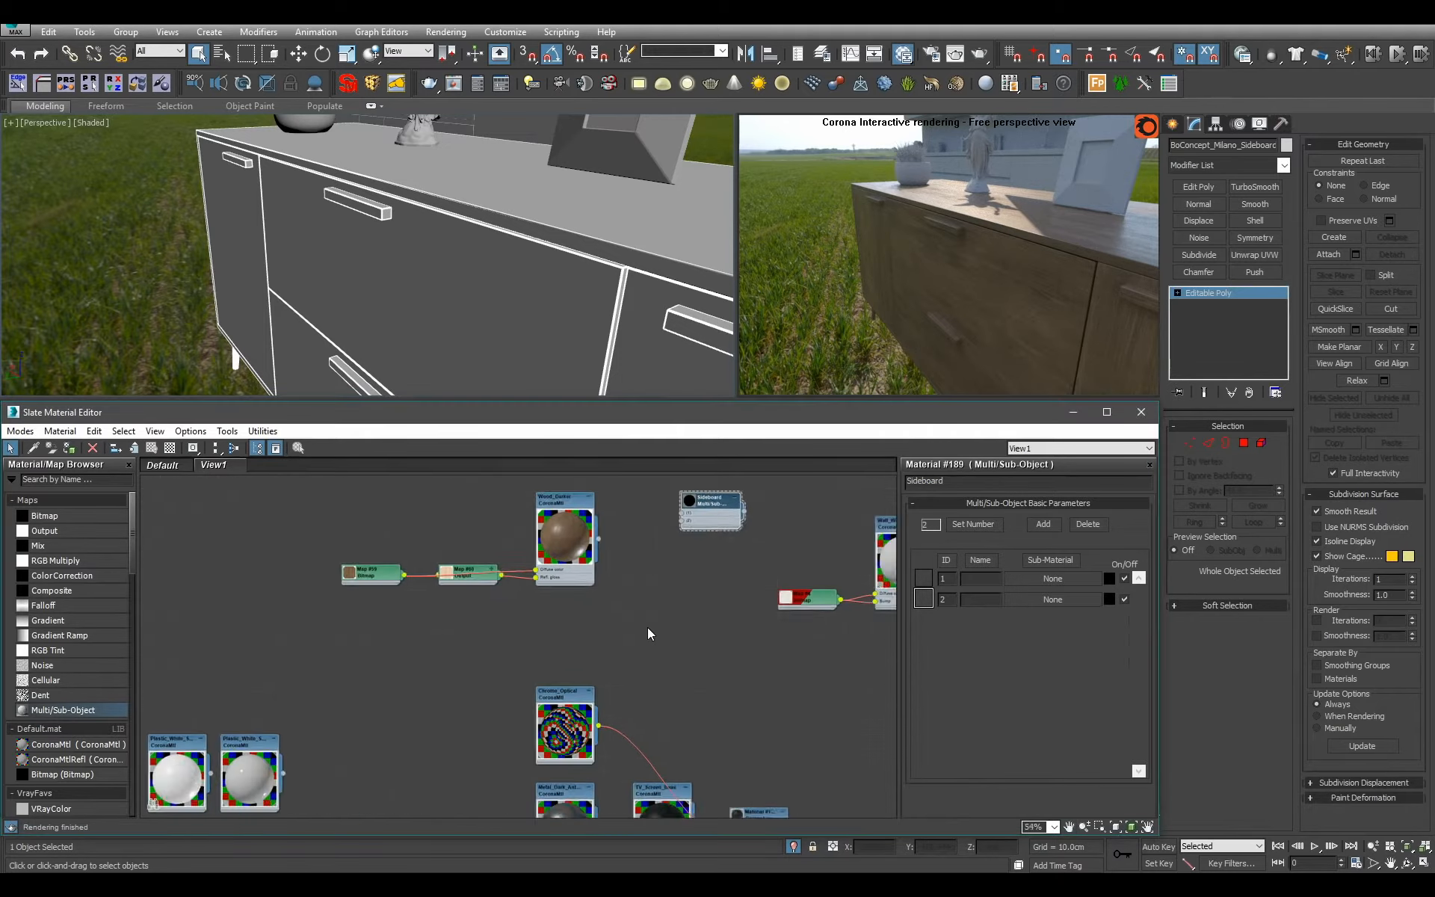
middle_drag(641, 546, 604, 603)
Move the Sideboard node next to the metal materials and connect the textured stainless steel material to its ID 2 slot.
drag(654, 559, 688, 775)
scroll(696, 579, down, 5)
middle_drag(688, 774, 709, 586)
scroll(709, 586, up, 2)
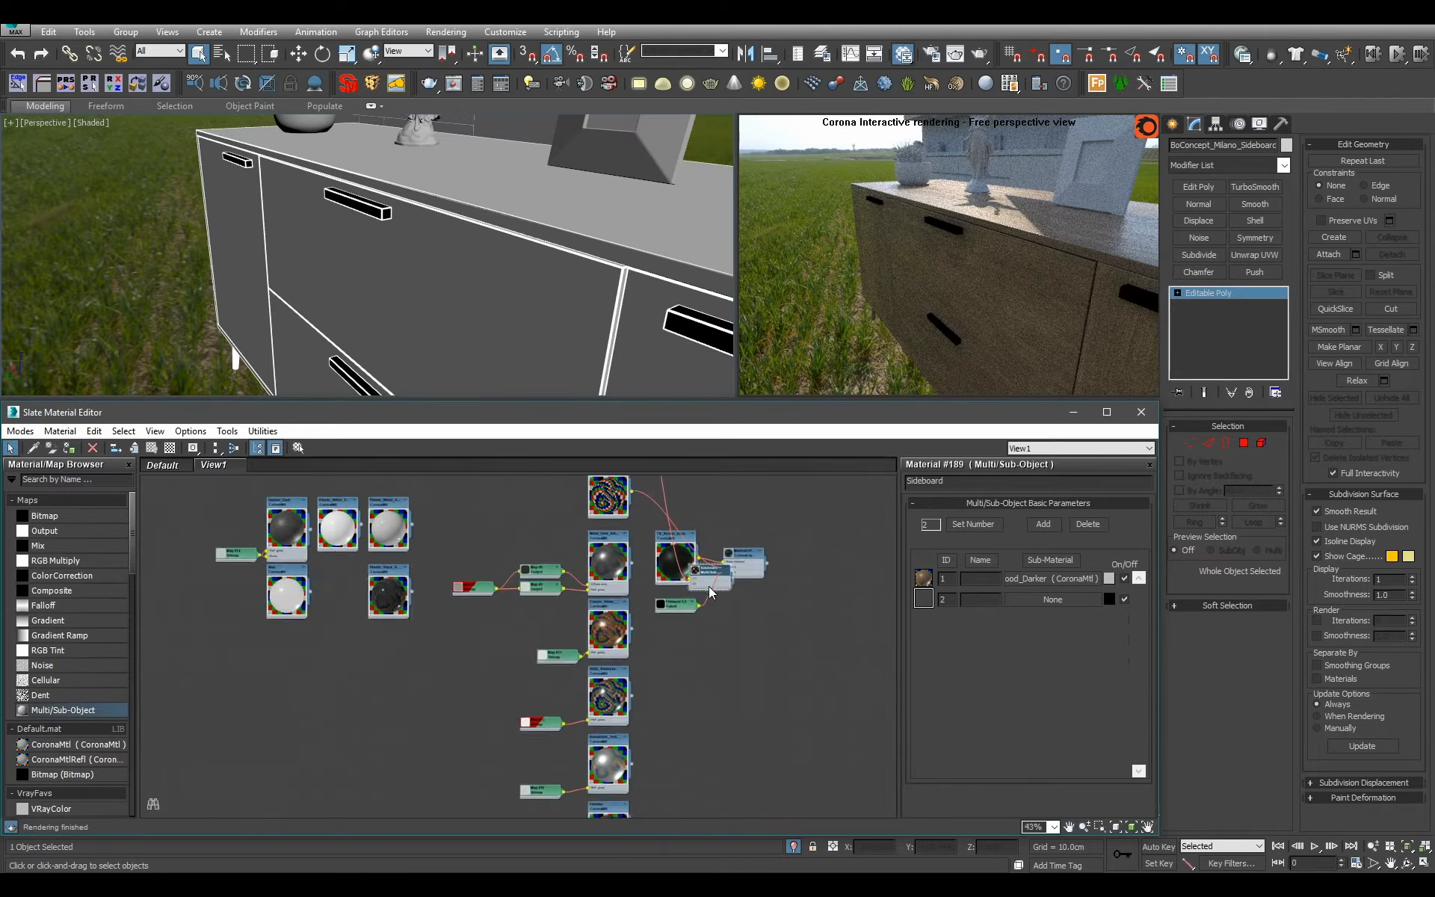
drag(708, 586, 666, 723)
scroll(688, 722, up, 2)
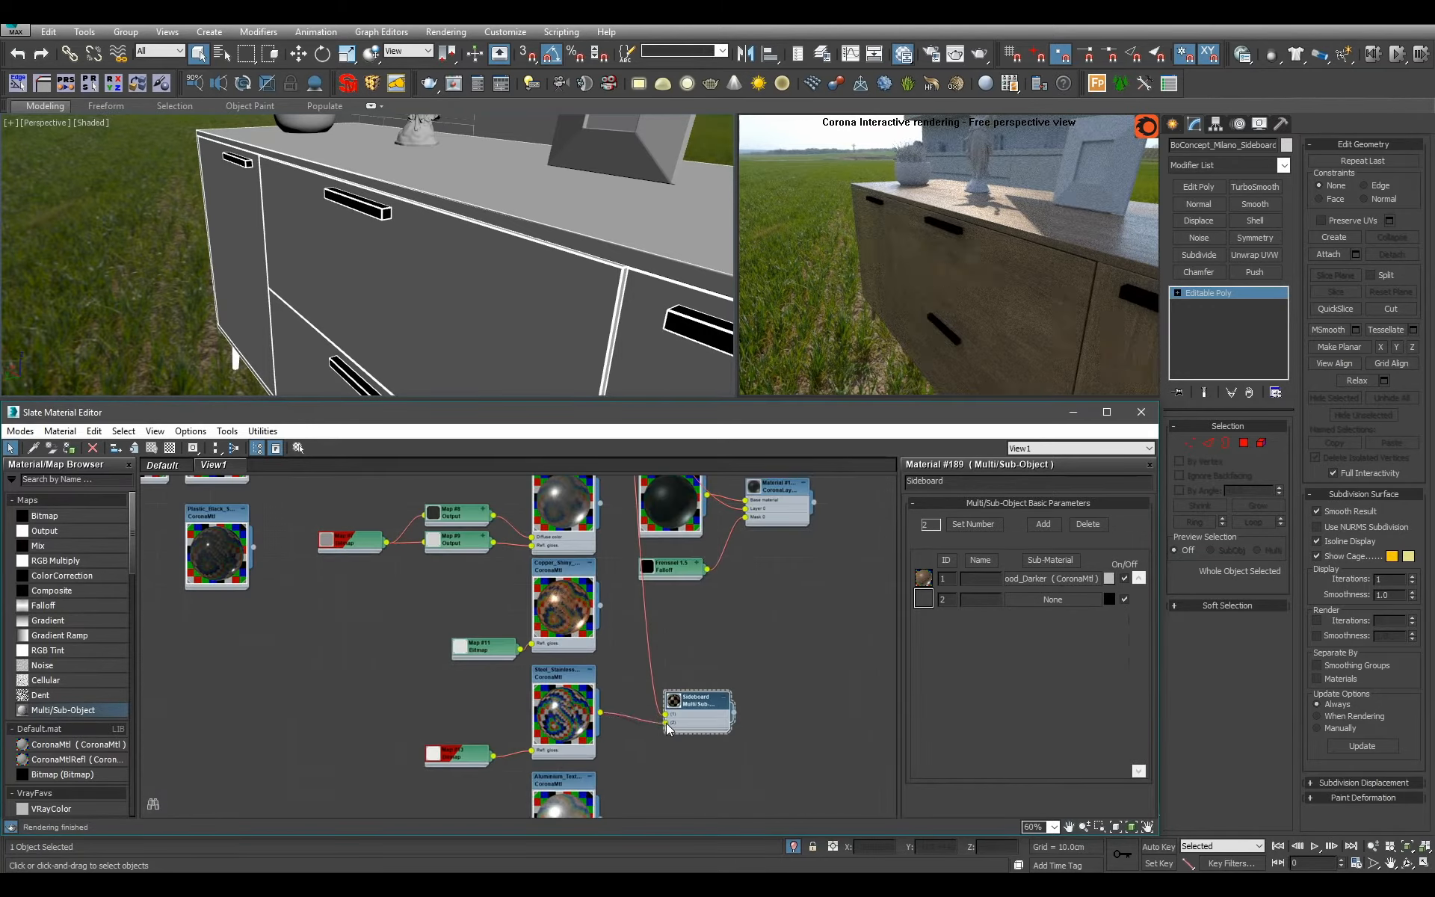
Check the sideboard from several angles and remove the Sideboard material node from the material view.
scroll(478, 246, down, 3)
alt+middle_drag(478, 246, 456, 271)
scroll(504, 269, up, 3)
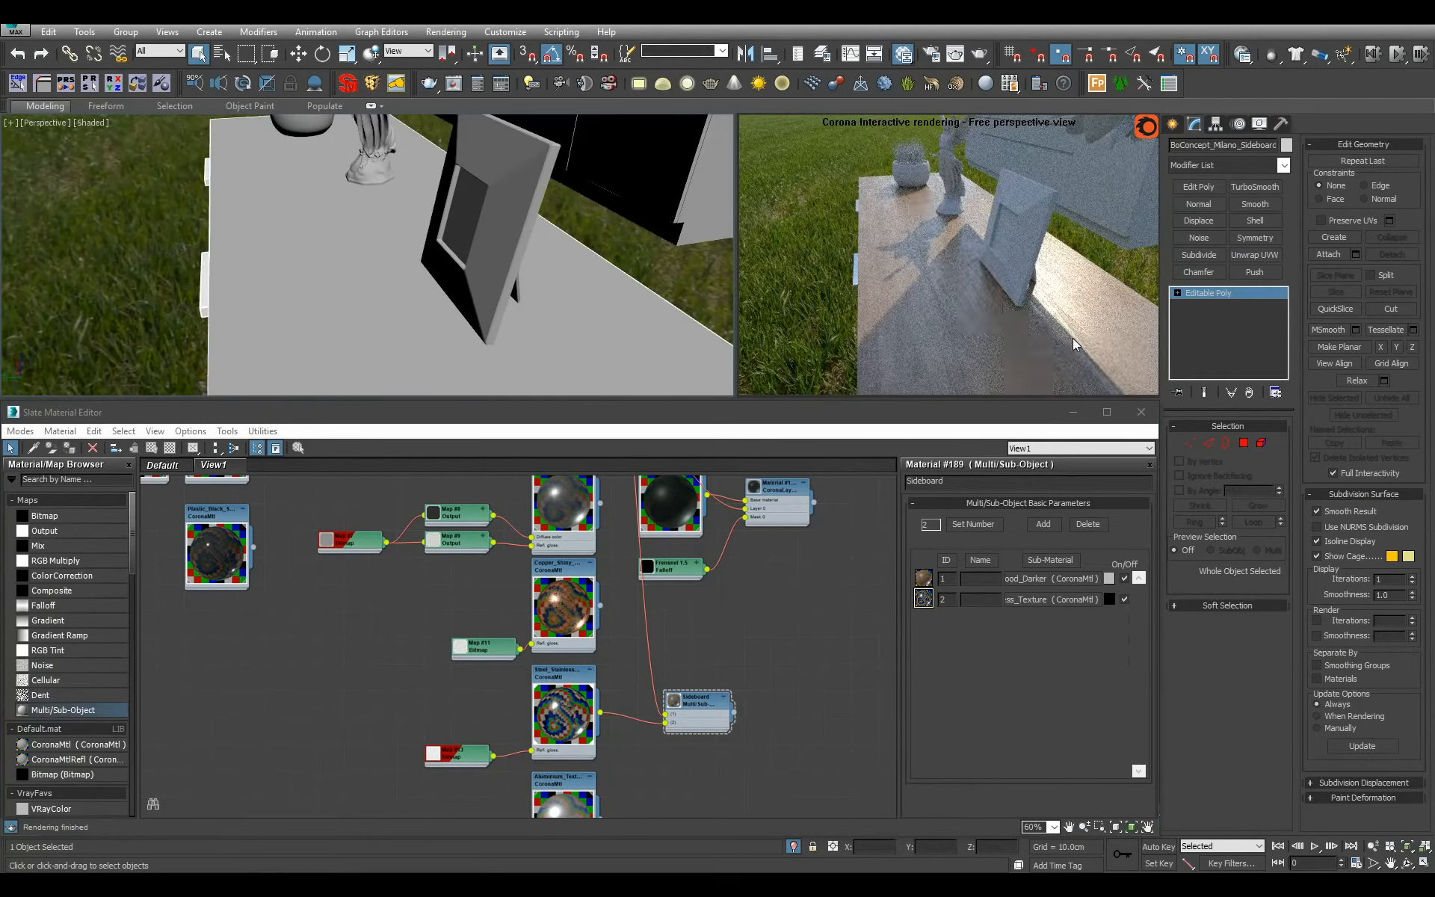
alt+middle_drag(362, 260, 465, 222)
scroll(465, 223, down, 6)
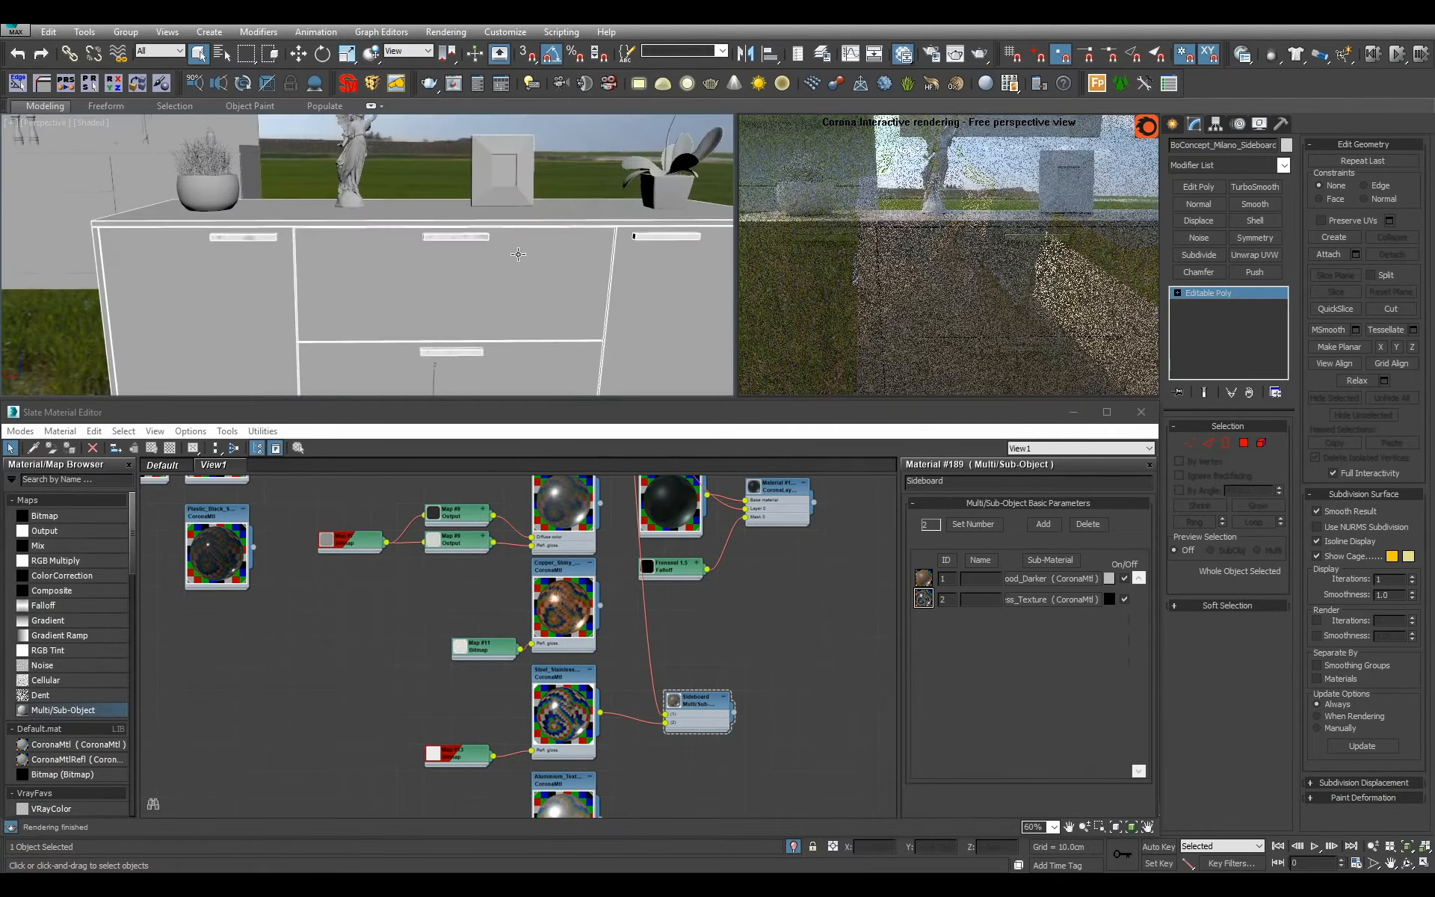
click(713, 717)
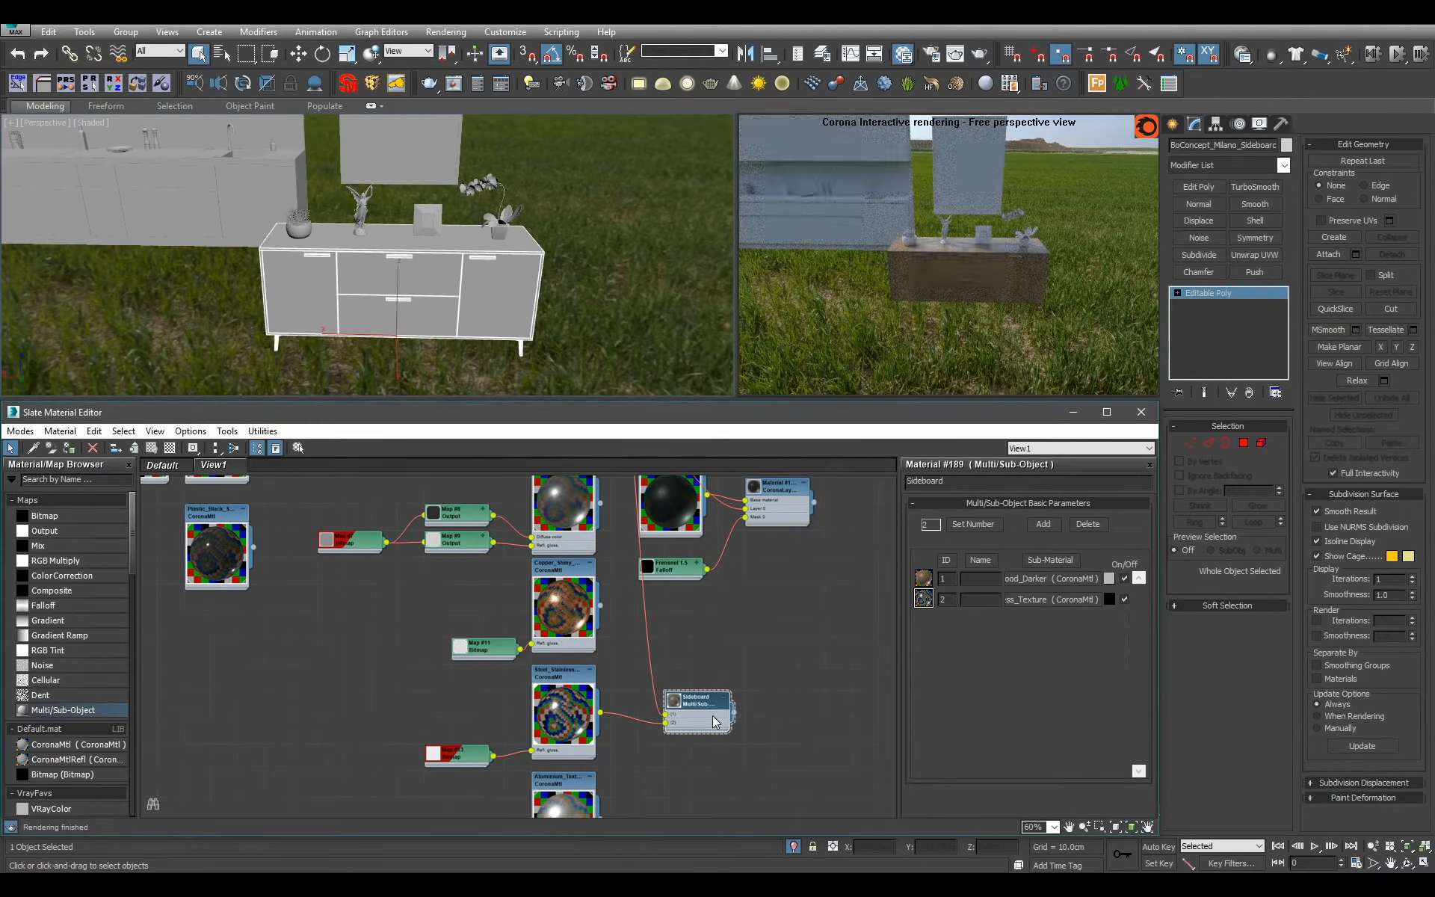
key(Delete)
Select the grass pot on the sideboard, frame it and check which polygons use each material ID up to 3.
mouse_move(471, 314)
alt+middle_down()
mouse_move(487, 250)
mouse_move(478, 304)
alt+middle_up()
key(z)
click(257, 262)
key(z)
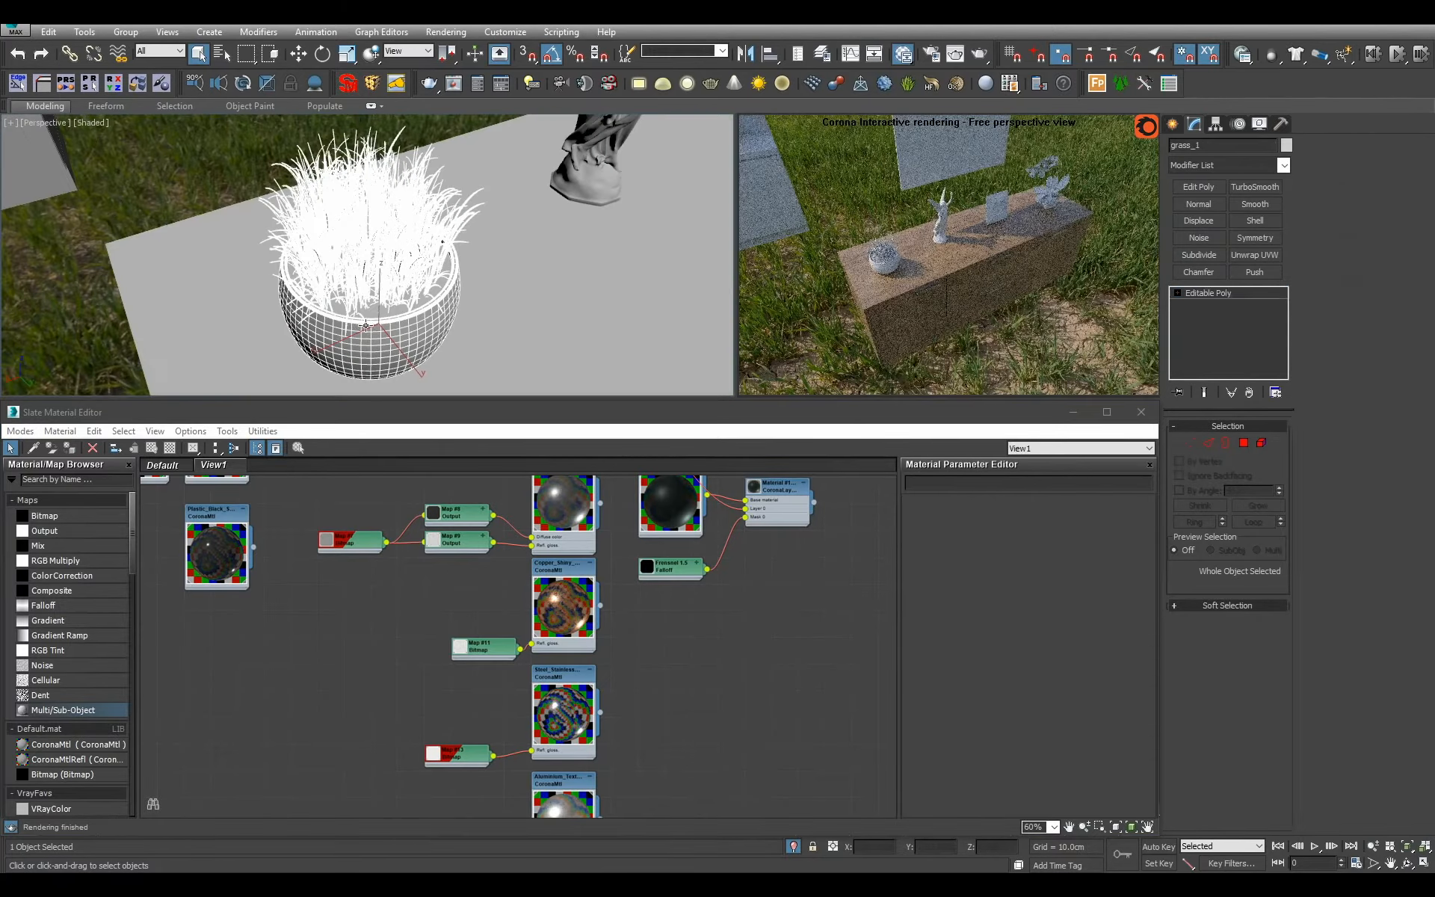
alt+middle_drag(511, 342, 523, 299)
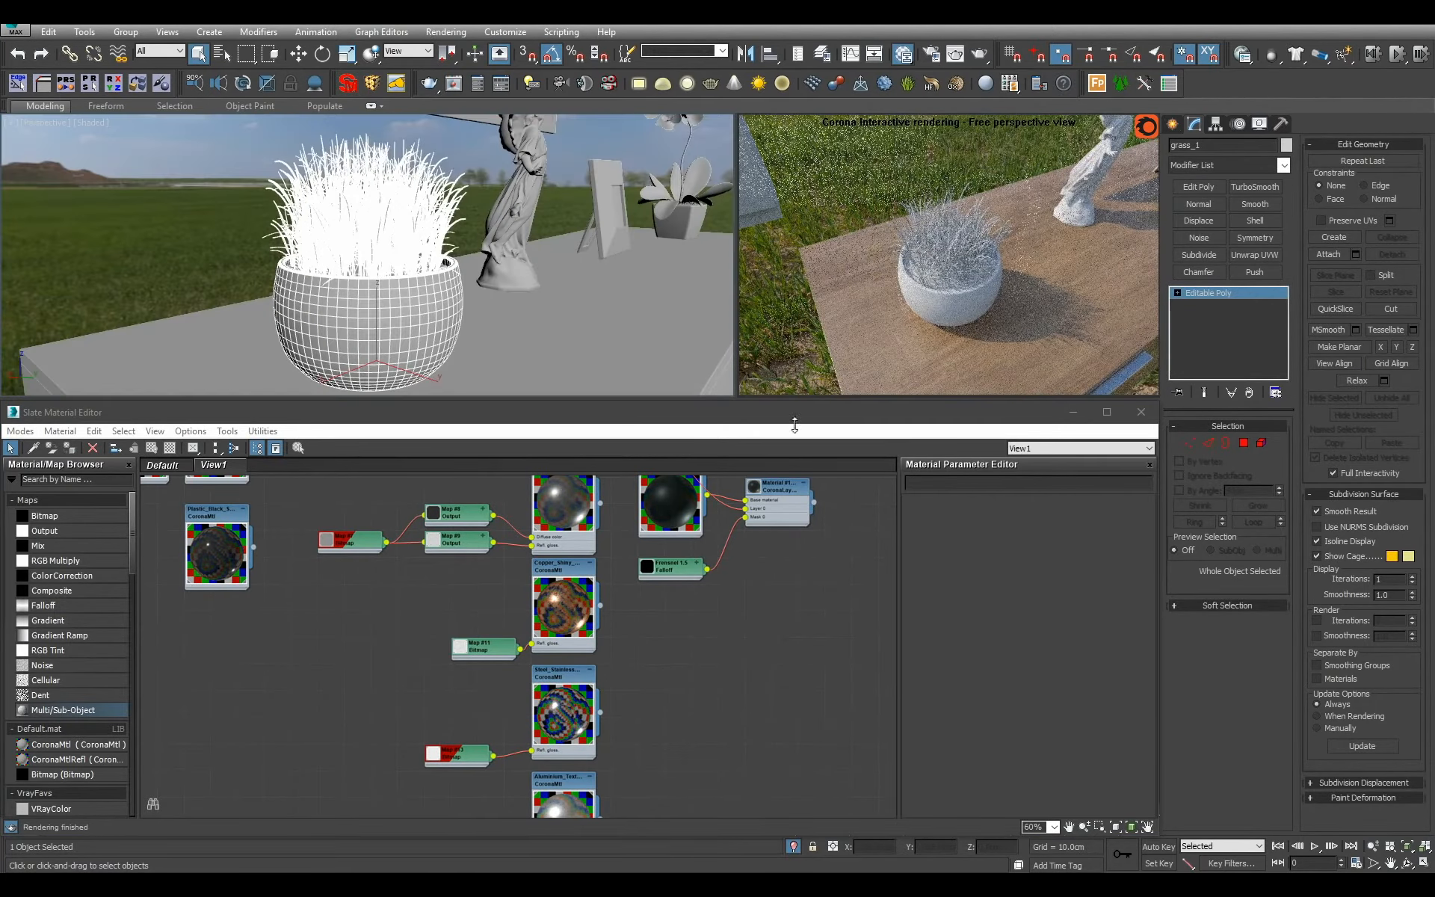
click(1248, 447)
click(1384, 532)
text(3)
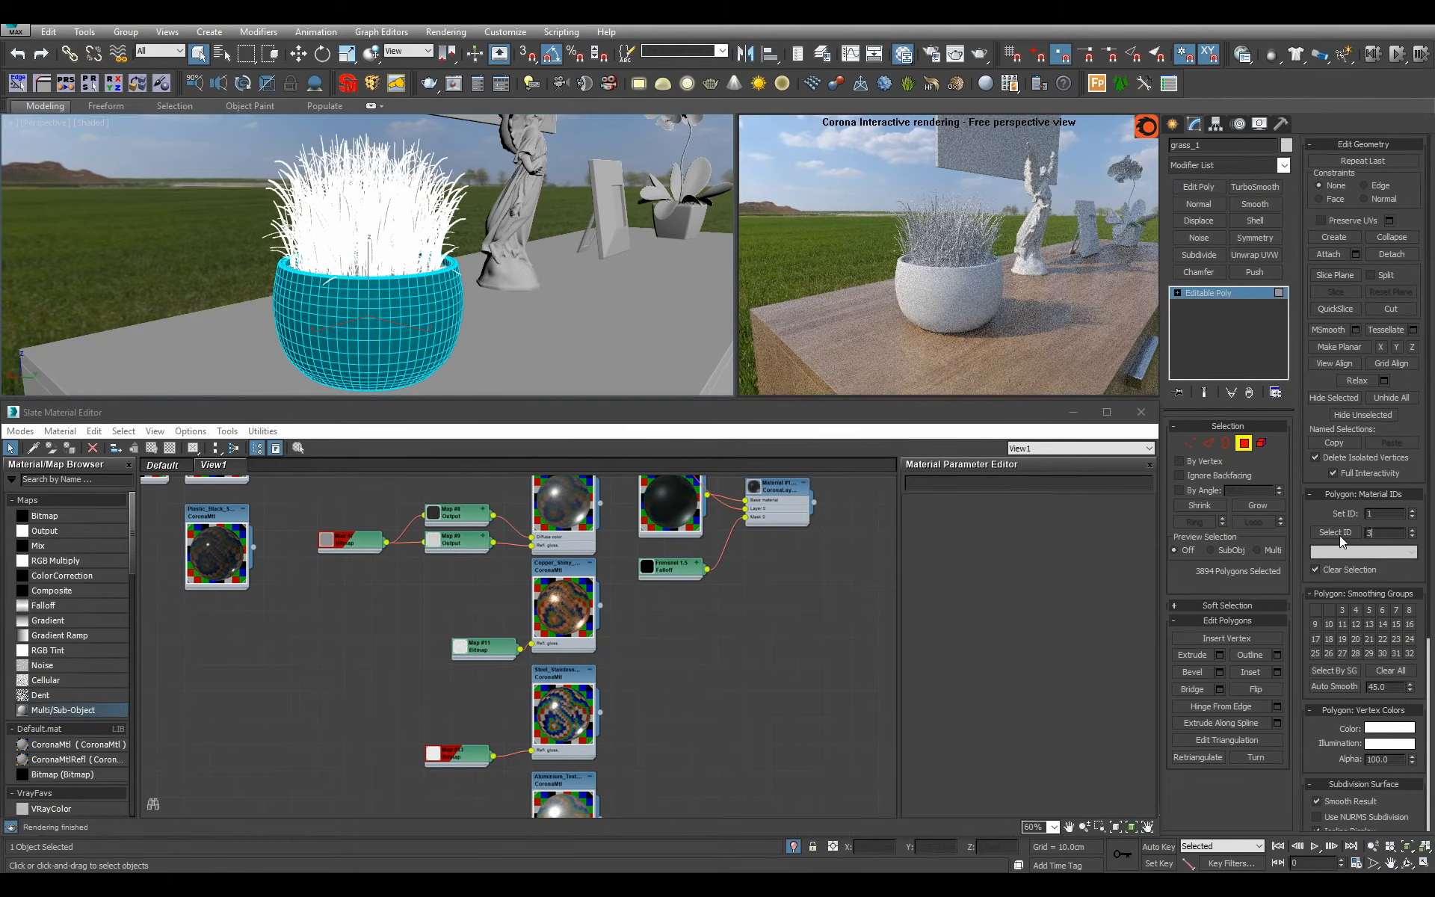
click(1339, 536)
click(1239, 292)
Add a Multi/Sub-Object material named Small_Grass_Pot and set its number of materials to 3.
middle_drag(630, 615, 480, 635)
drag(105, 712, 699, 701)
double_click(699, 701)
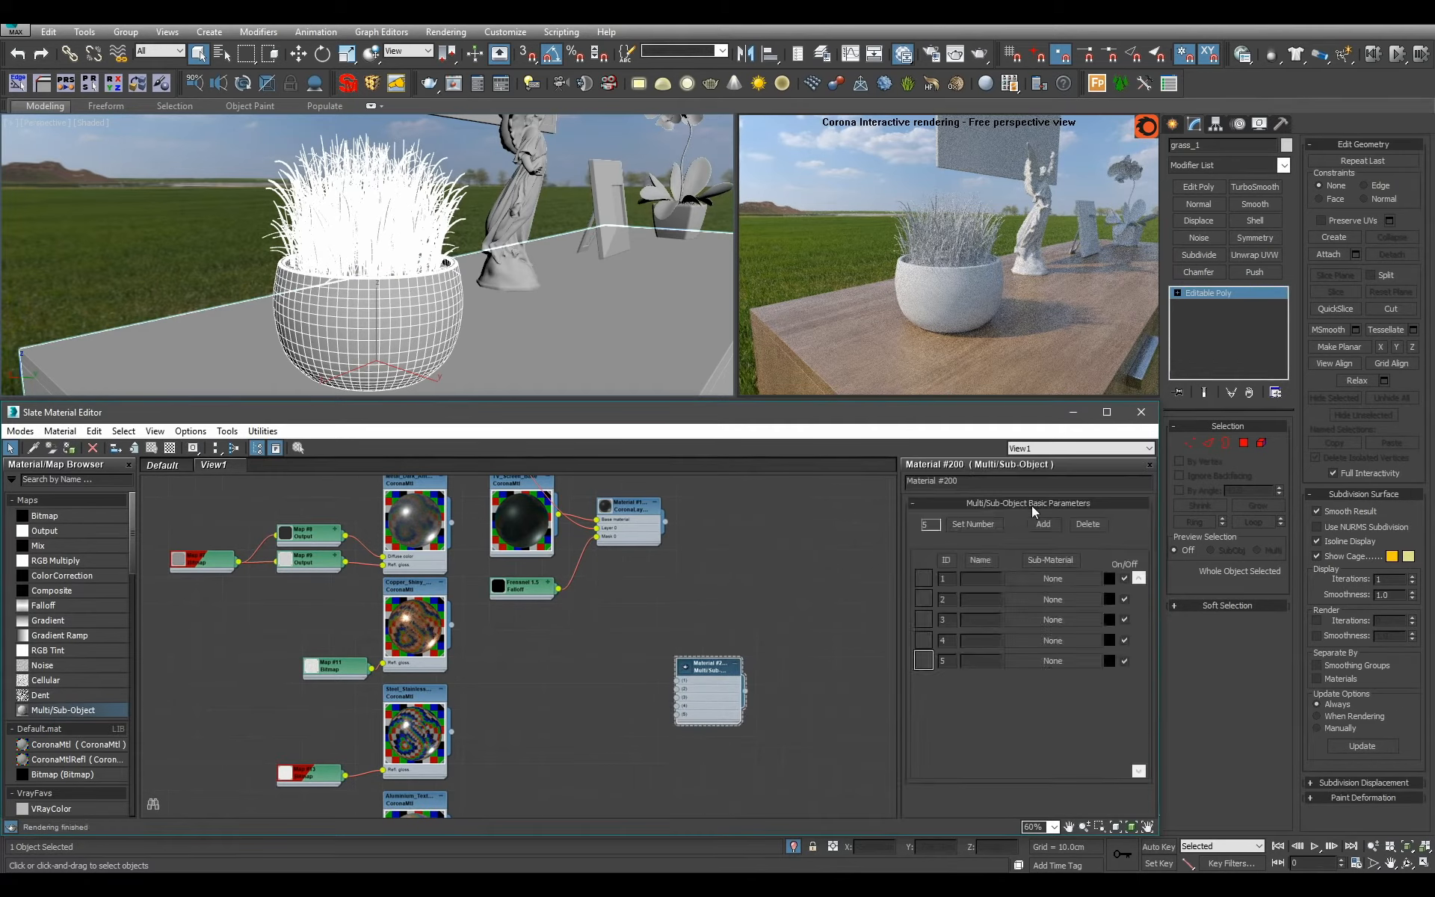
drag(1021, 482, 495, 424)
text(Small_Grass_Pot)
key(Return)
middle_drag(873, 633, 891, 640)
click(969, 526)
text(3)
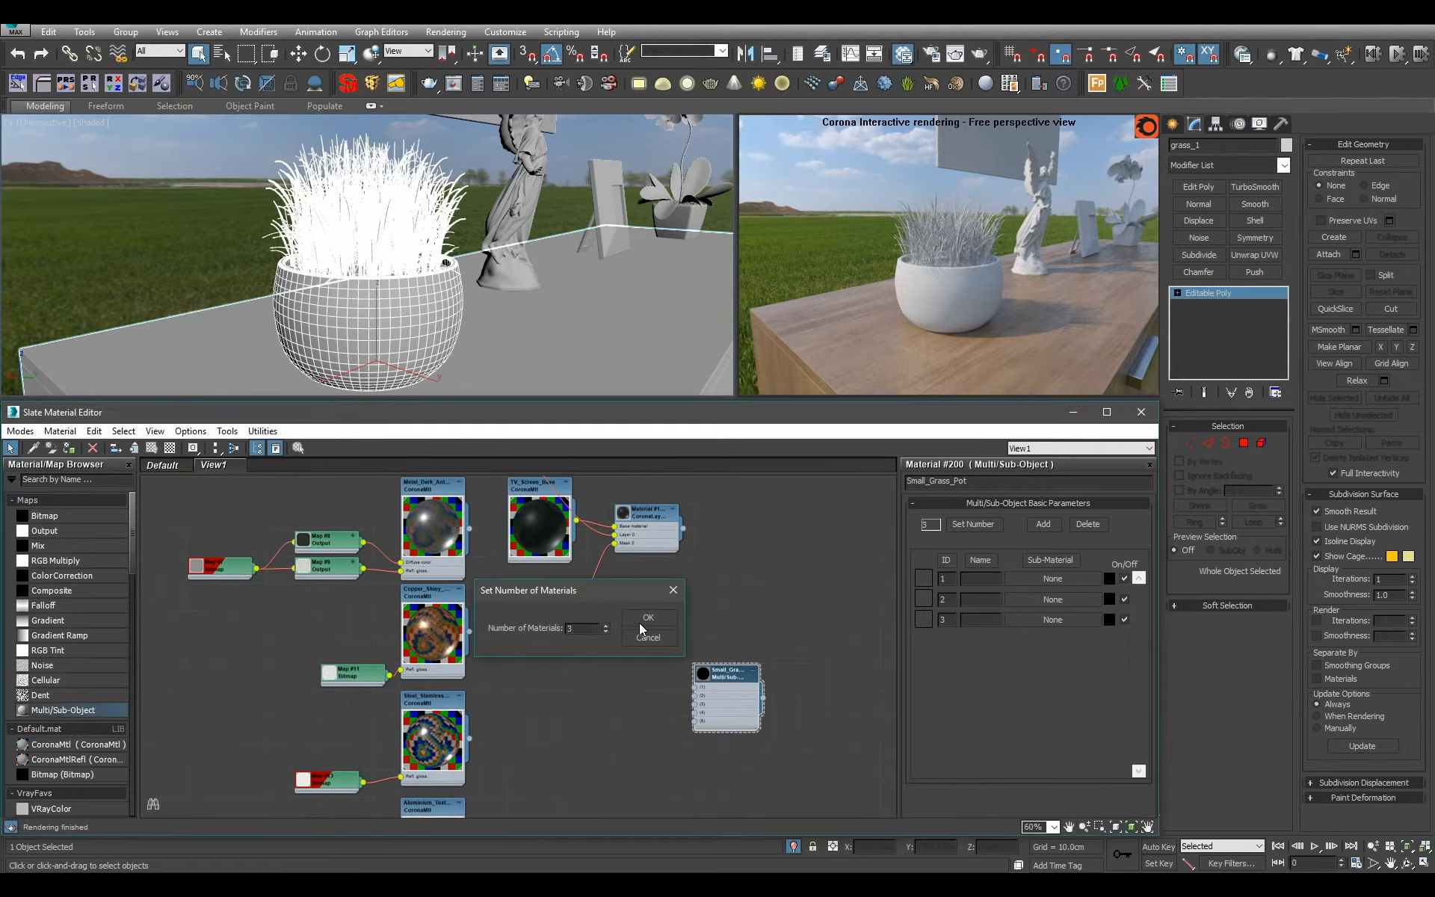
click(639, 622)
Check the pot's polygon ID, connect the simple shiny white material to ID 1 of Small_Grass_Pot and assign it to the grass pot.
scroll(667, 720, down, 4)
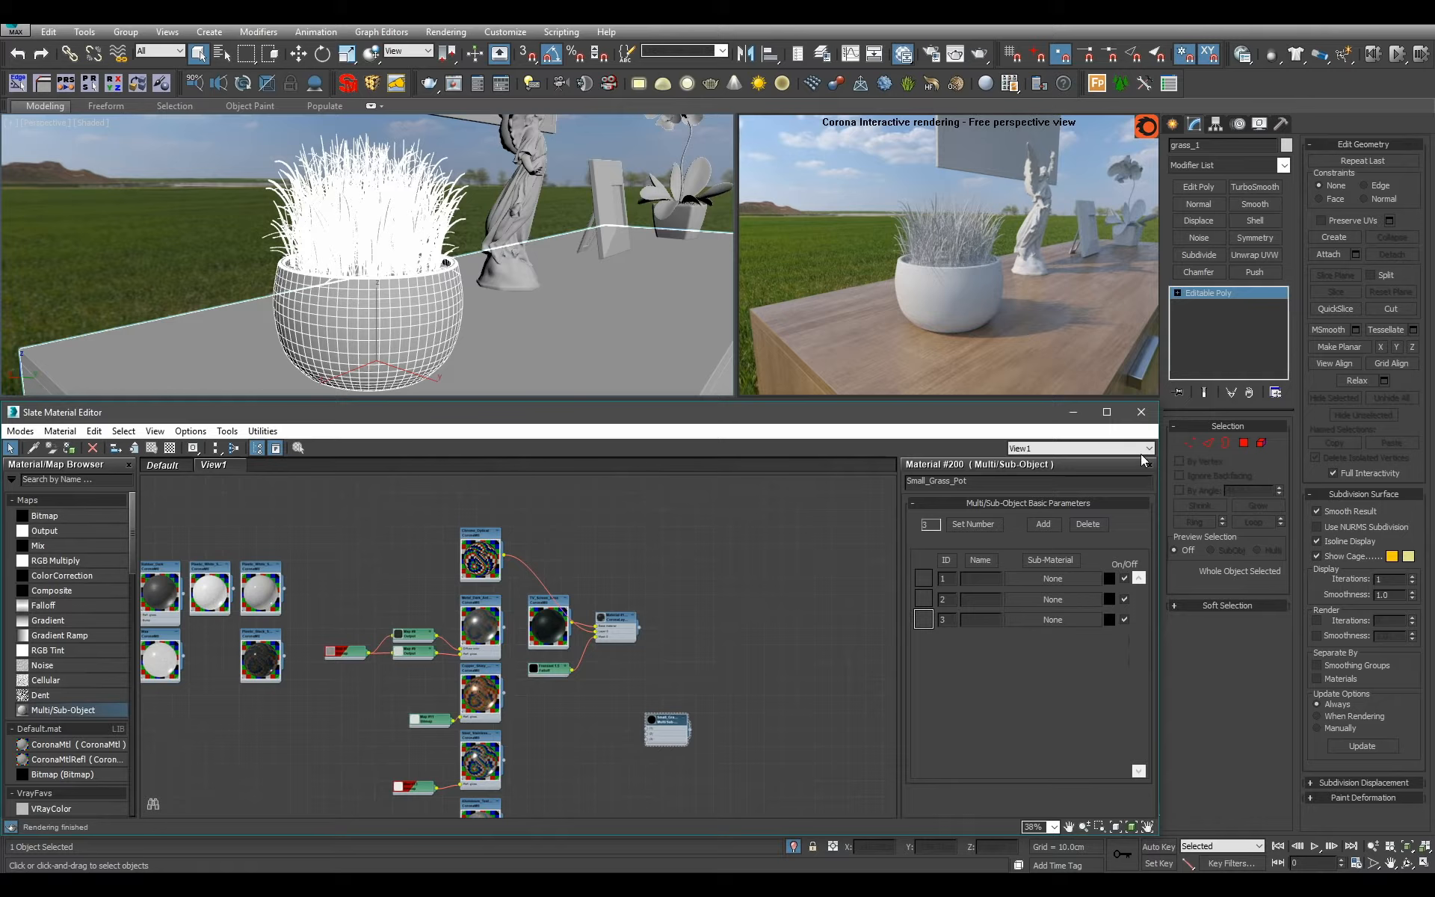
click(1243, 443)
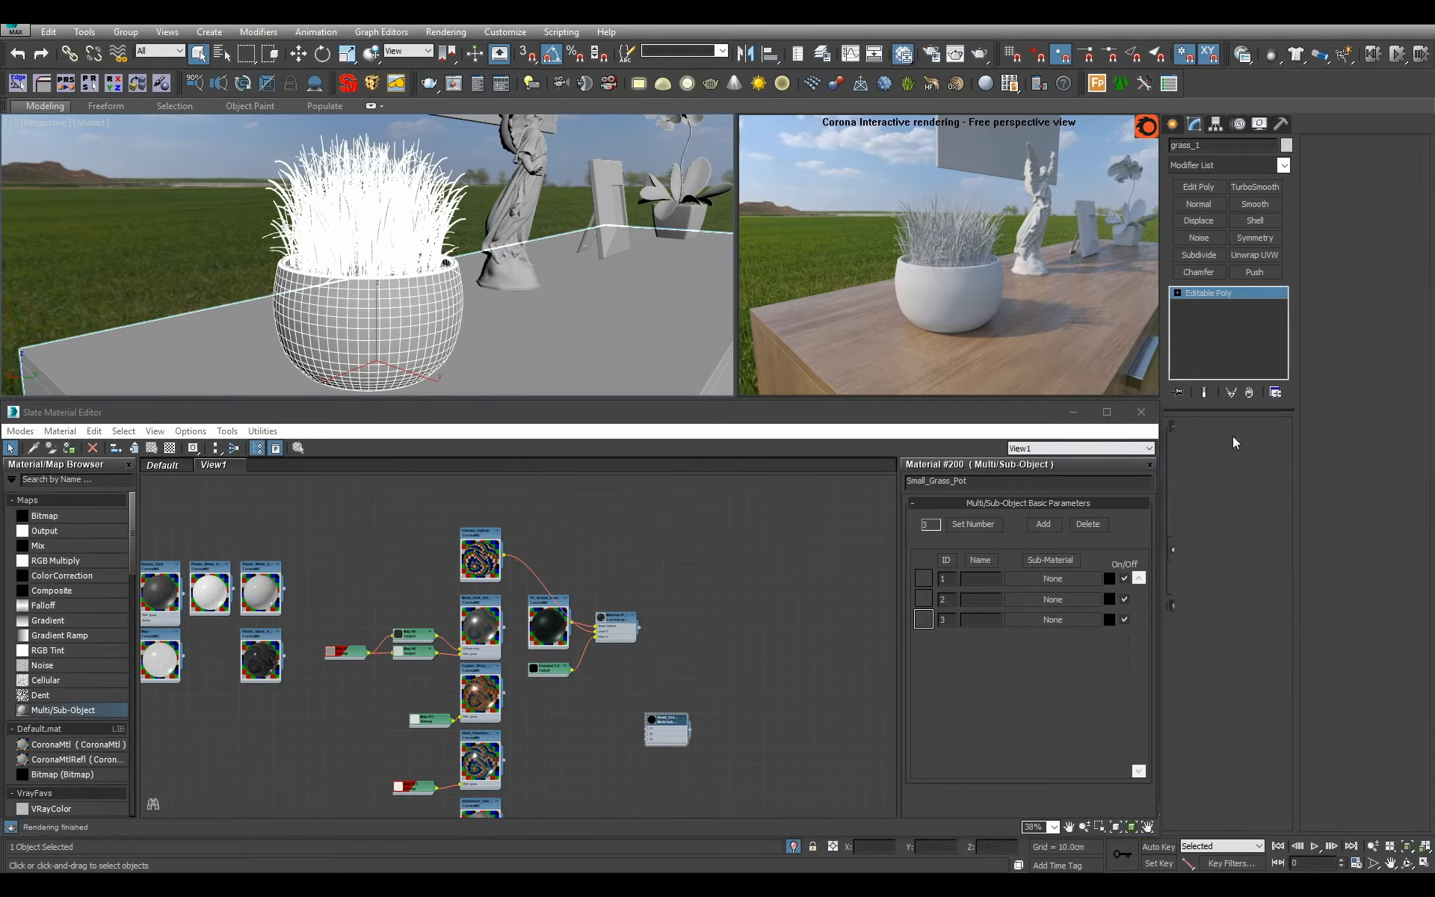
click(1230, 293)
scroll(654, 650, down, 1)
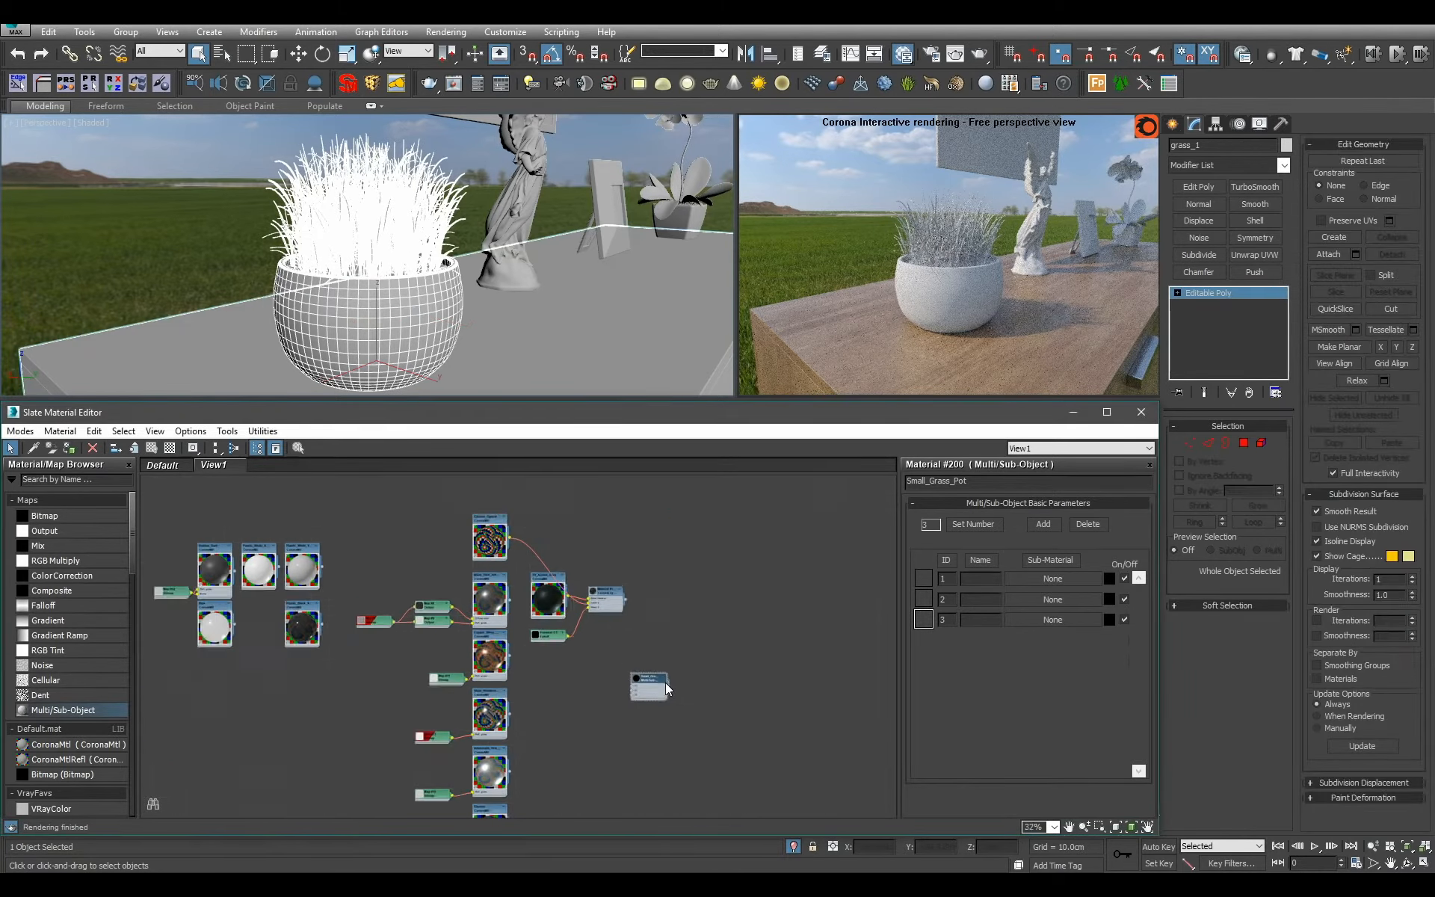
scroll(665, 683, up, 1)
drag(652, 679, 342, 528)
scroll(315, 546, up, 2)
scroll(387, 576, down, 5)
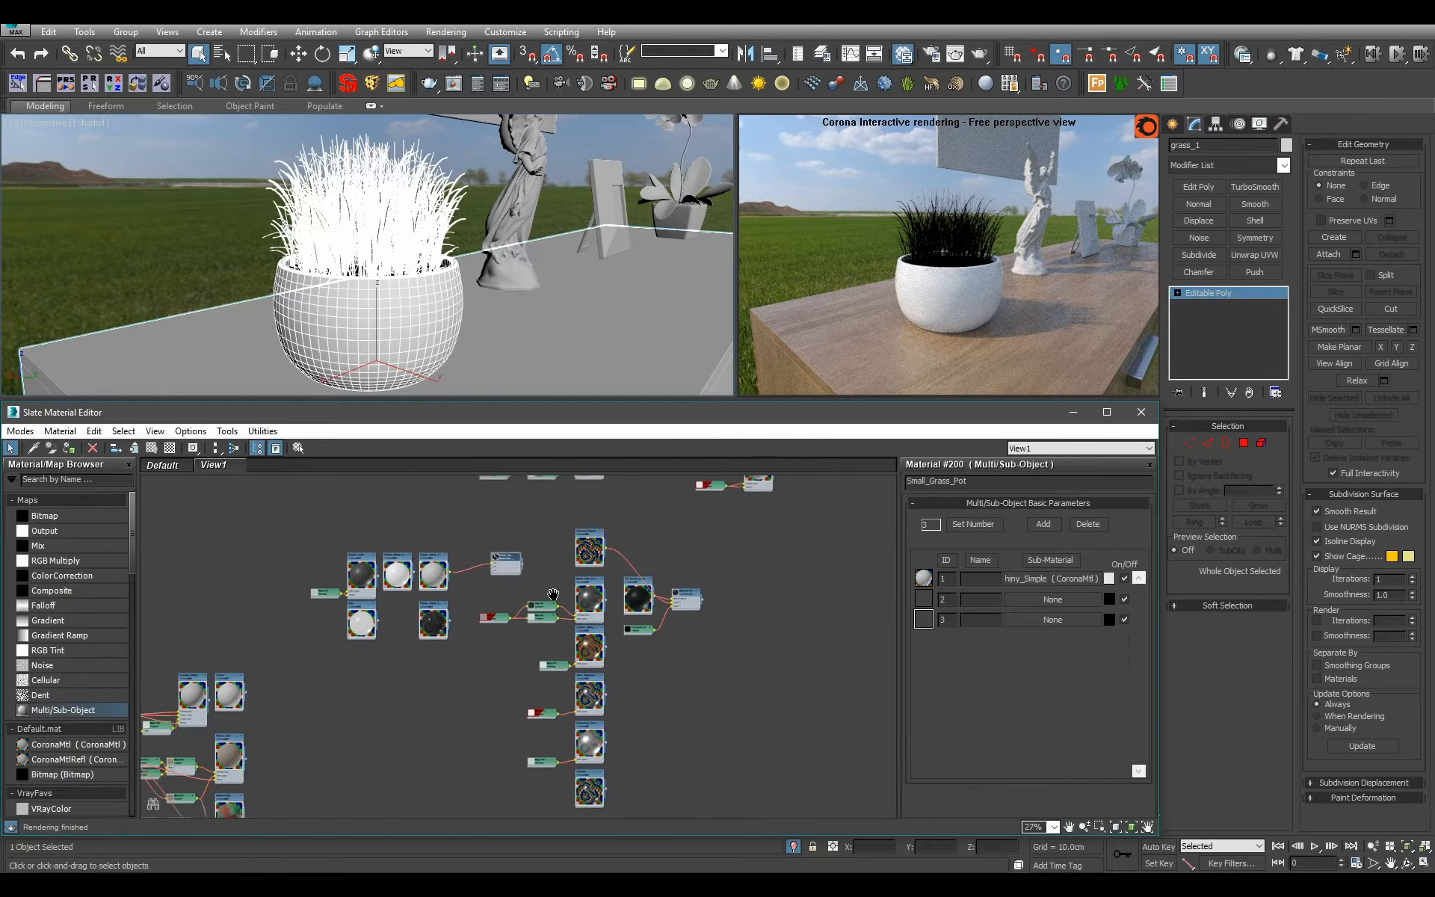
Move the Small_Grass_Pot node beside the plant materials and connect the green grass material to its ID 2 slot.
middle_drag(680, 621, 652, 707)
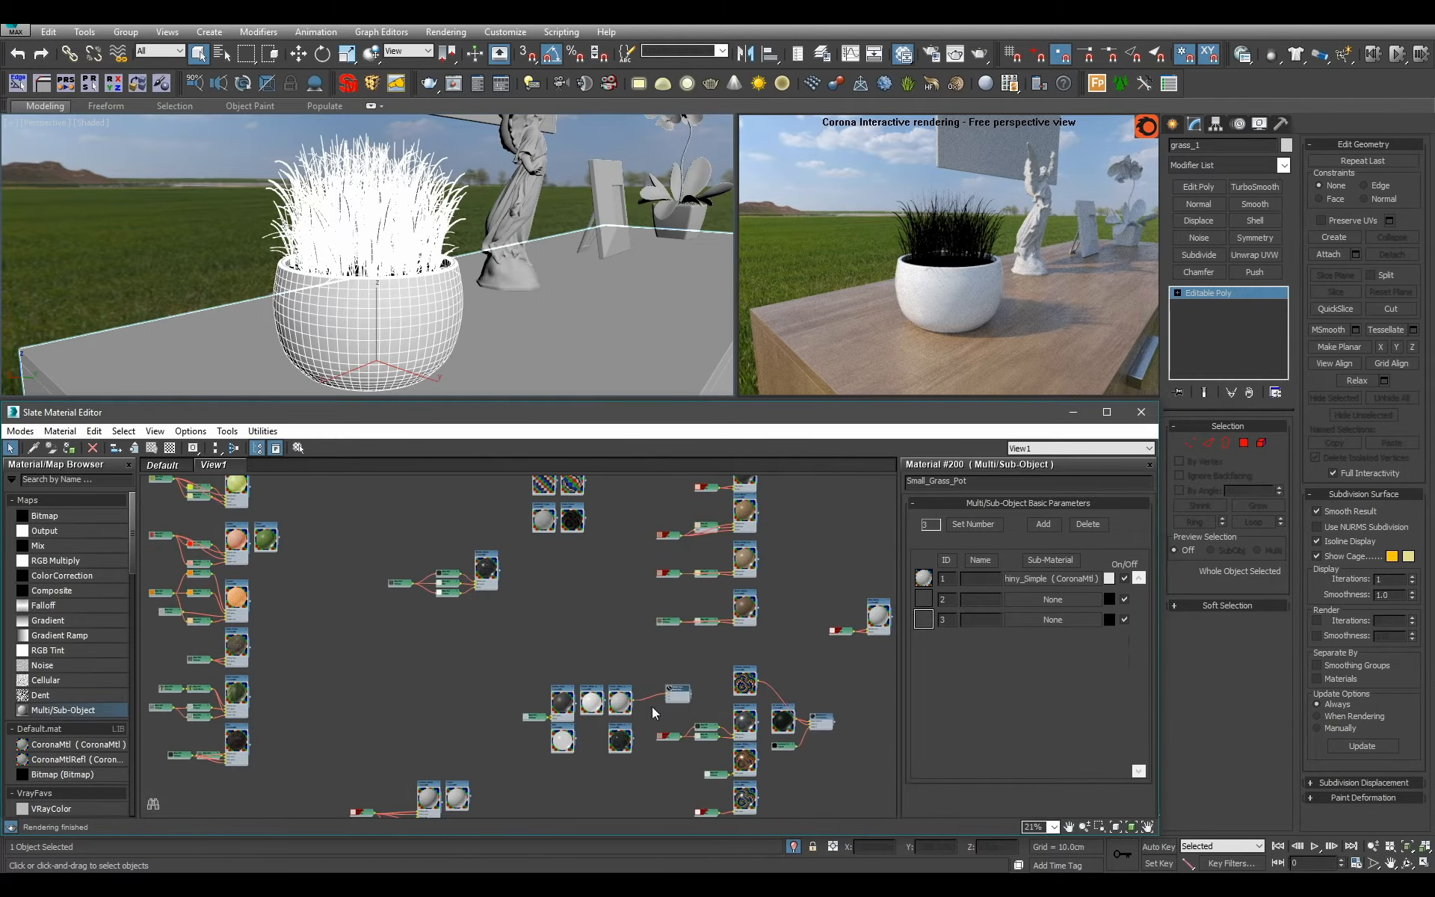
drag(681, 692, 322, 532)
scroll(326, 554, up, 5)
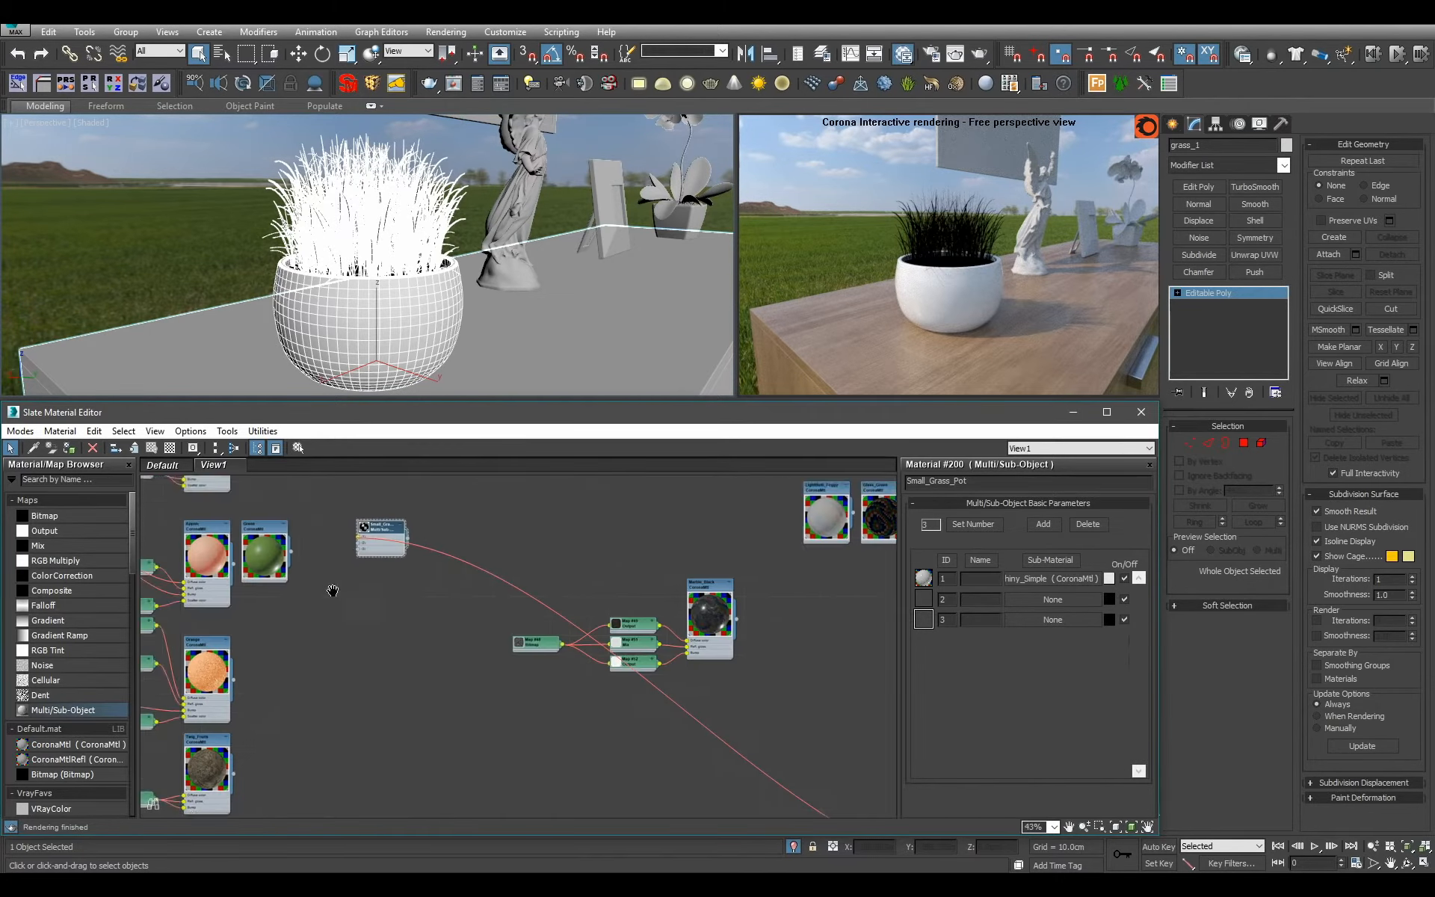
drag(504, 565, 508, 566)
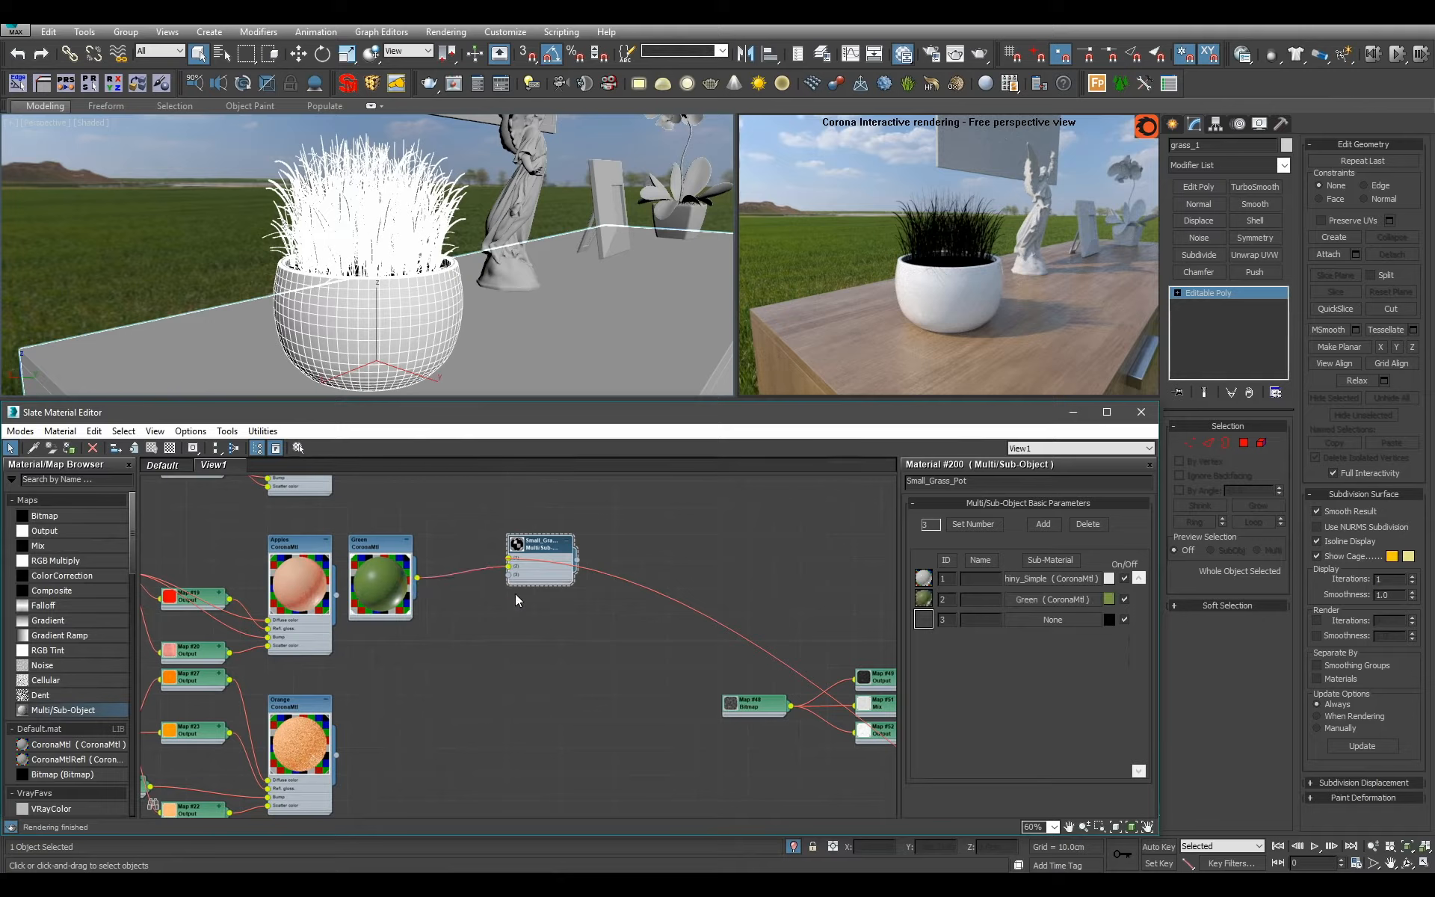
Move the Small_Grass_Pot node down to the Dirt material and connect Dirt to its ID 3 slot.
middle_drag(523, 613, 531, 546)
scroll(329, 644, down, 3)
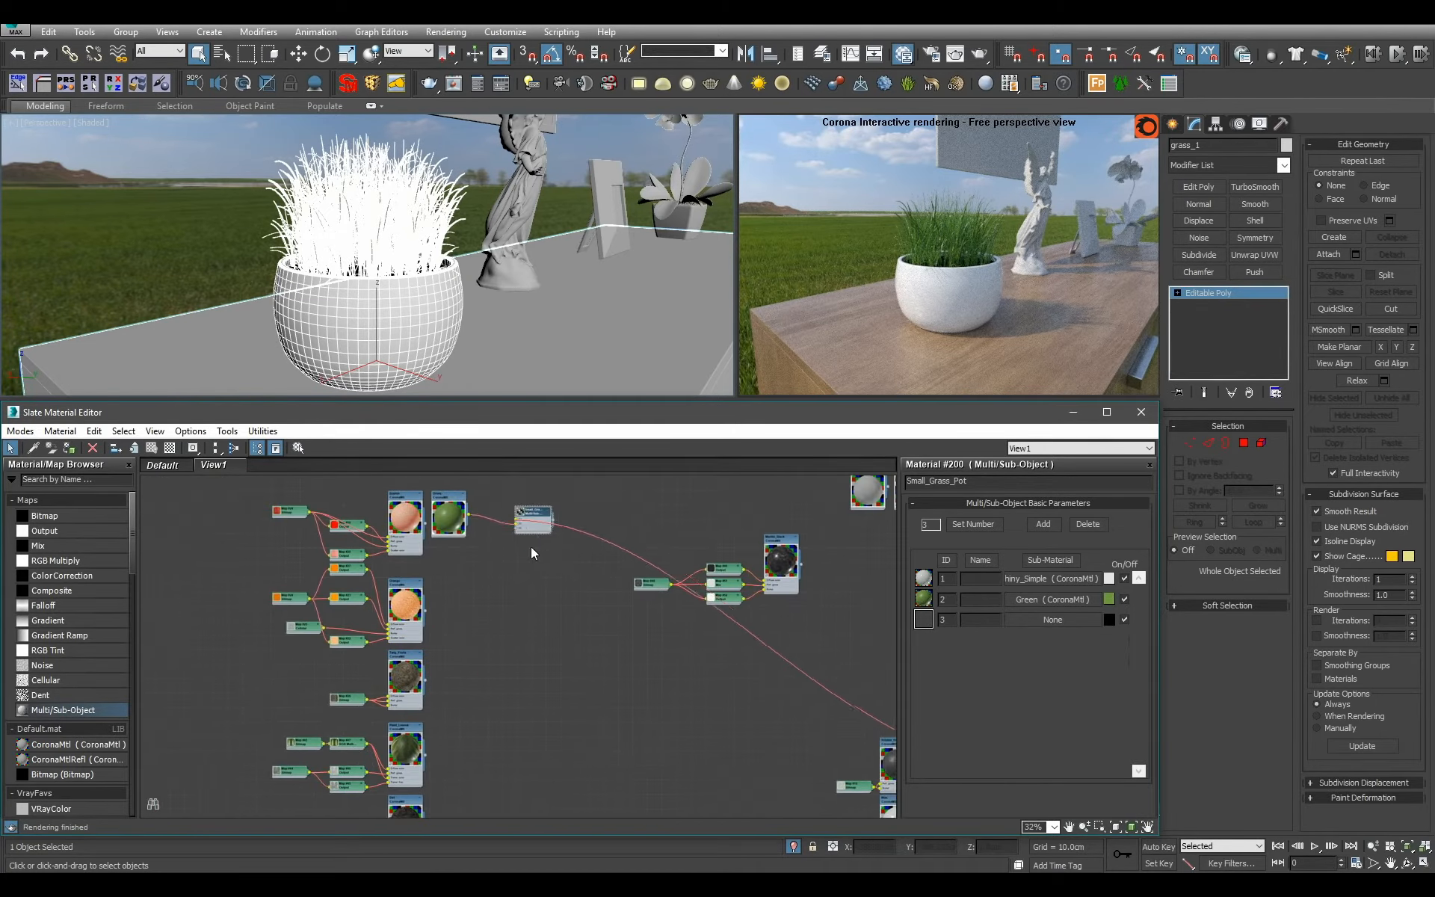
scroll(586, 556, up, 4)
drag(557, 572, 562, 540)
middle_drag(622, 595, 423, 632)
middle_drag(533, 655, 555, 685)
scroll(462, 630, down, 5)
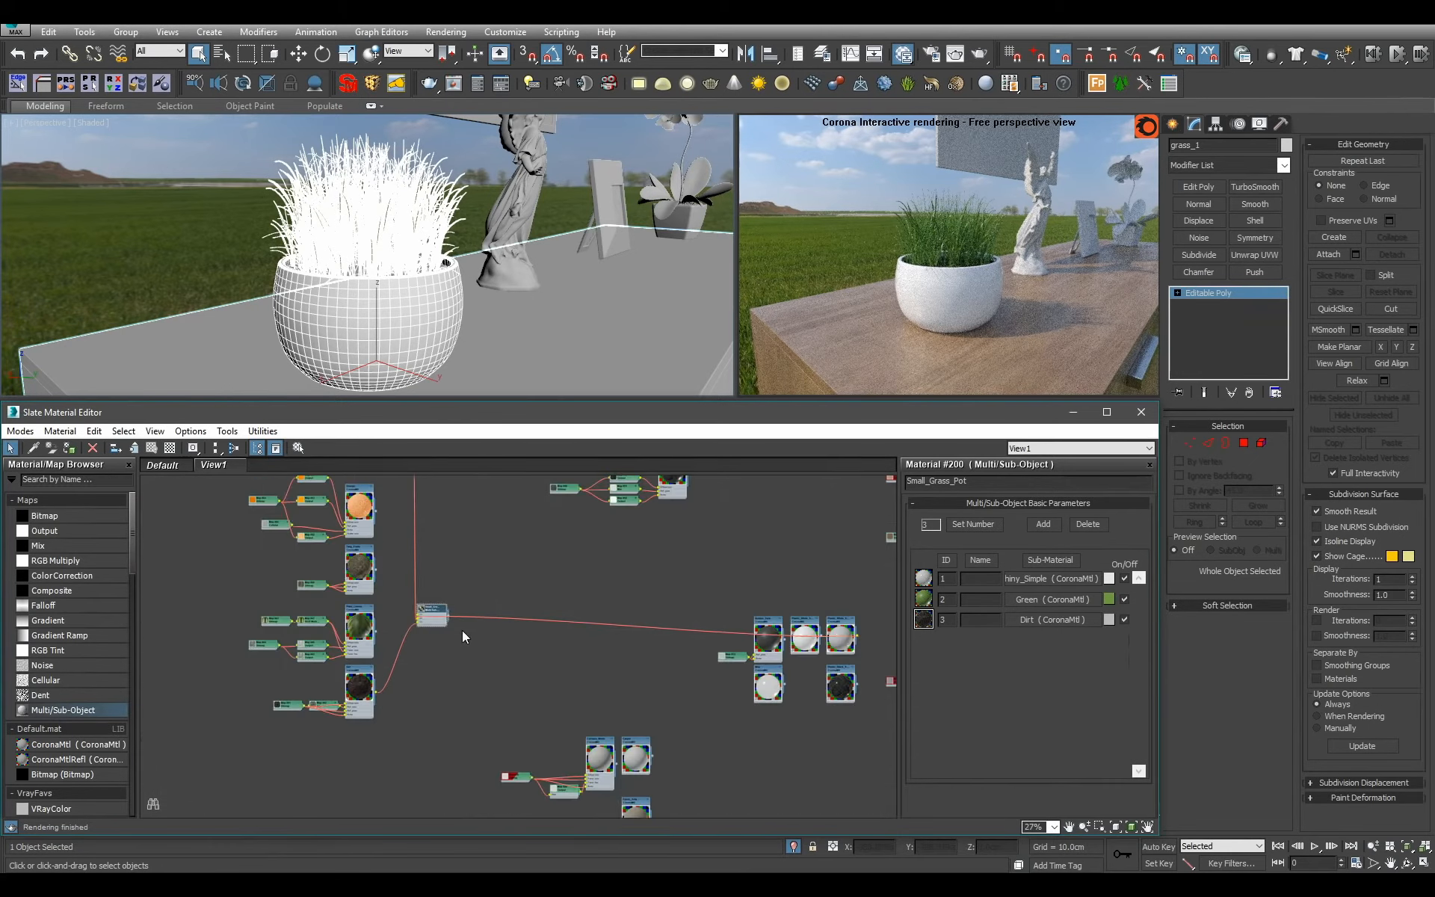
Remove the finished Small_Grass_Pot node from the material view.
scroll(465, 655, up, 4)
click(415, 603)
key(Delete)
Select the angel statue and assign it a new CoronaMtl named Jade_Glass.
click(544, 293)
key(z)
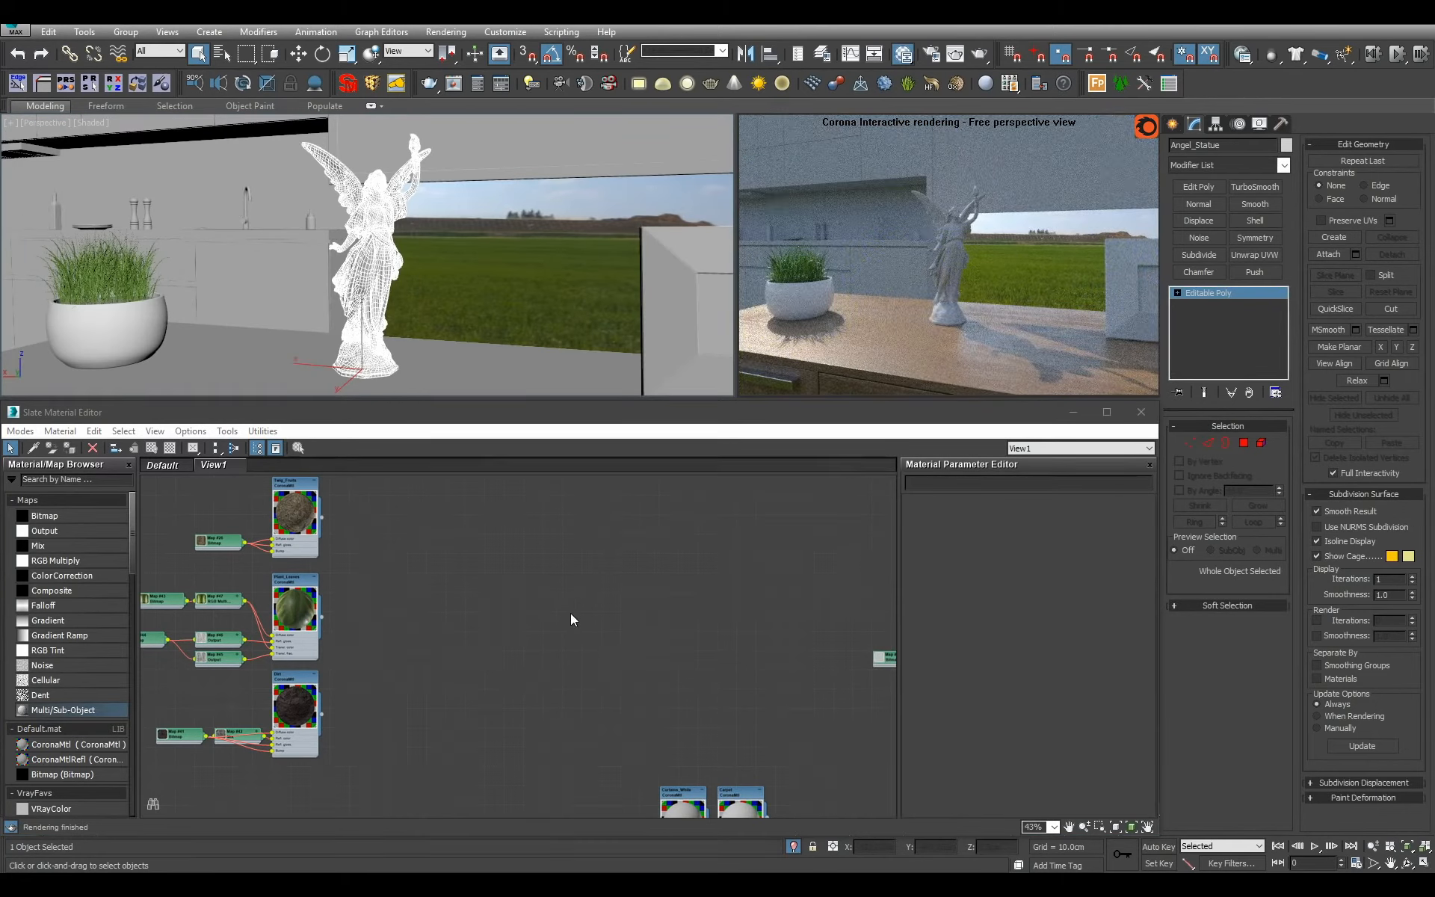
drag(100, 748, 600, 520)
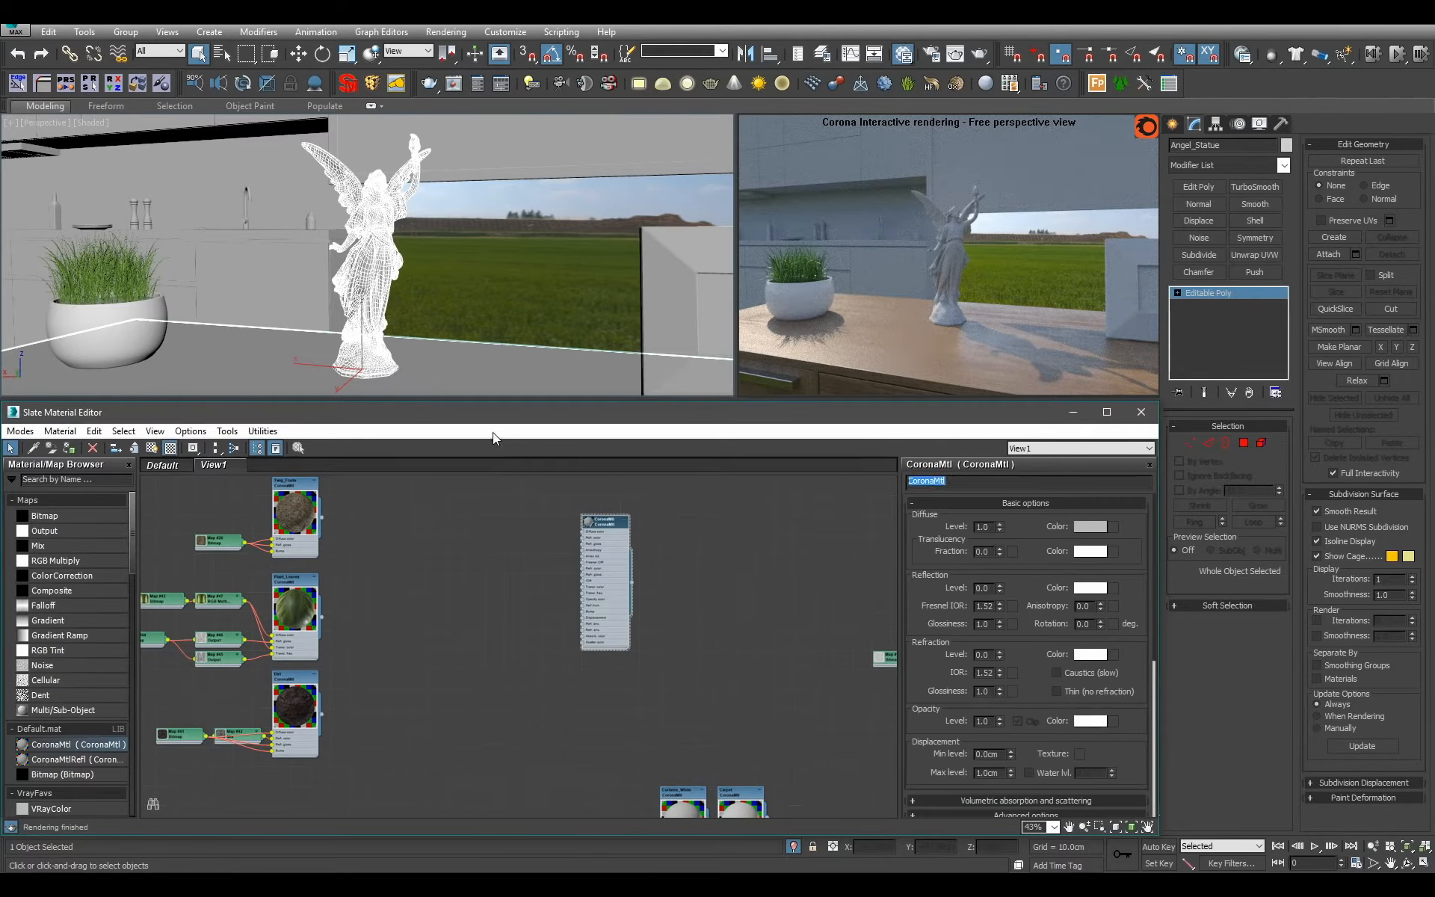
text(3)
text(ade_Glass)
key(Return)
key(z)
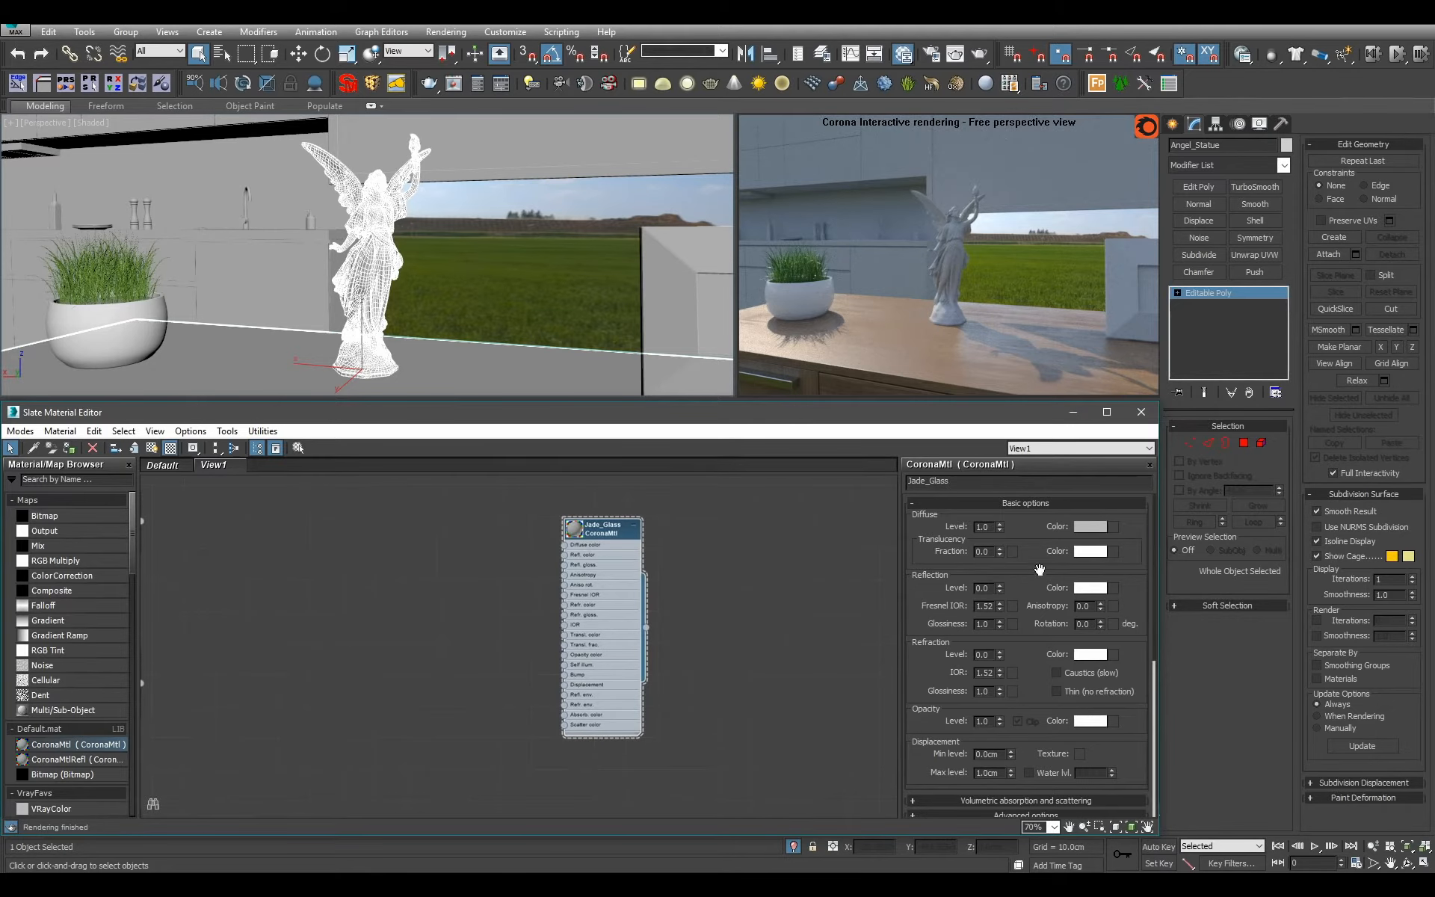
Set the Jade_Glass diffuse level to 0 and its reflection and refraction levels to 1.
right_click(1000, 527)
double_click(983, 588)
text(1)
key(Return)
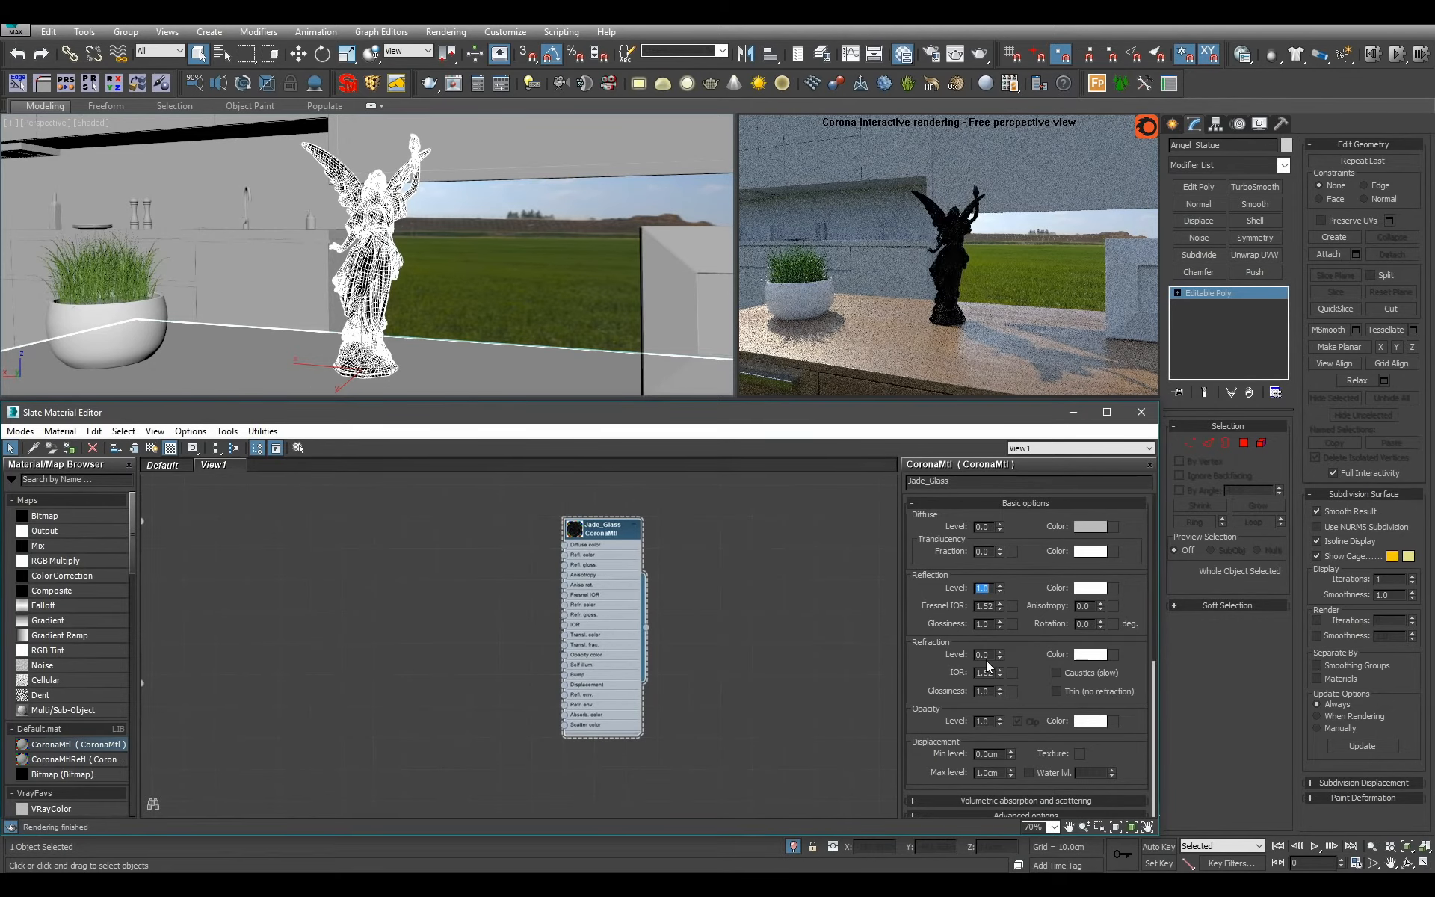
double_click(982, 654)
text(1)
key(Return)
Give Jade_Glass an absorption distance of 1 cm and an orange absorption color of RGB 212, 95, 8.
scroll(1024, 640, down, 3)
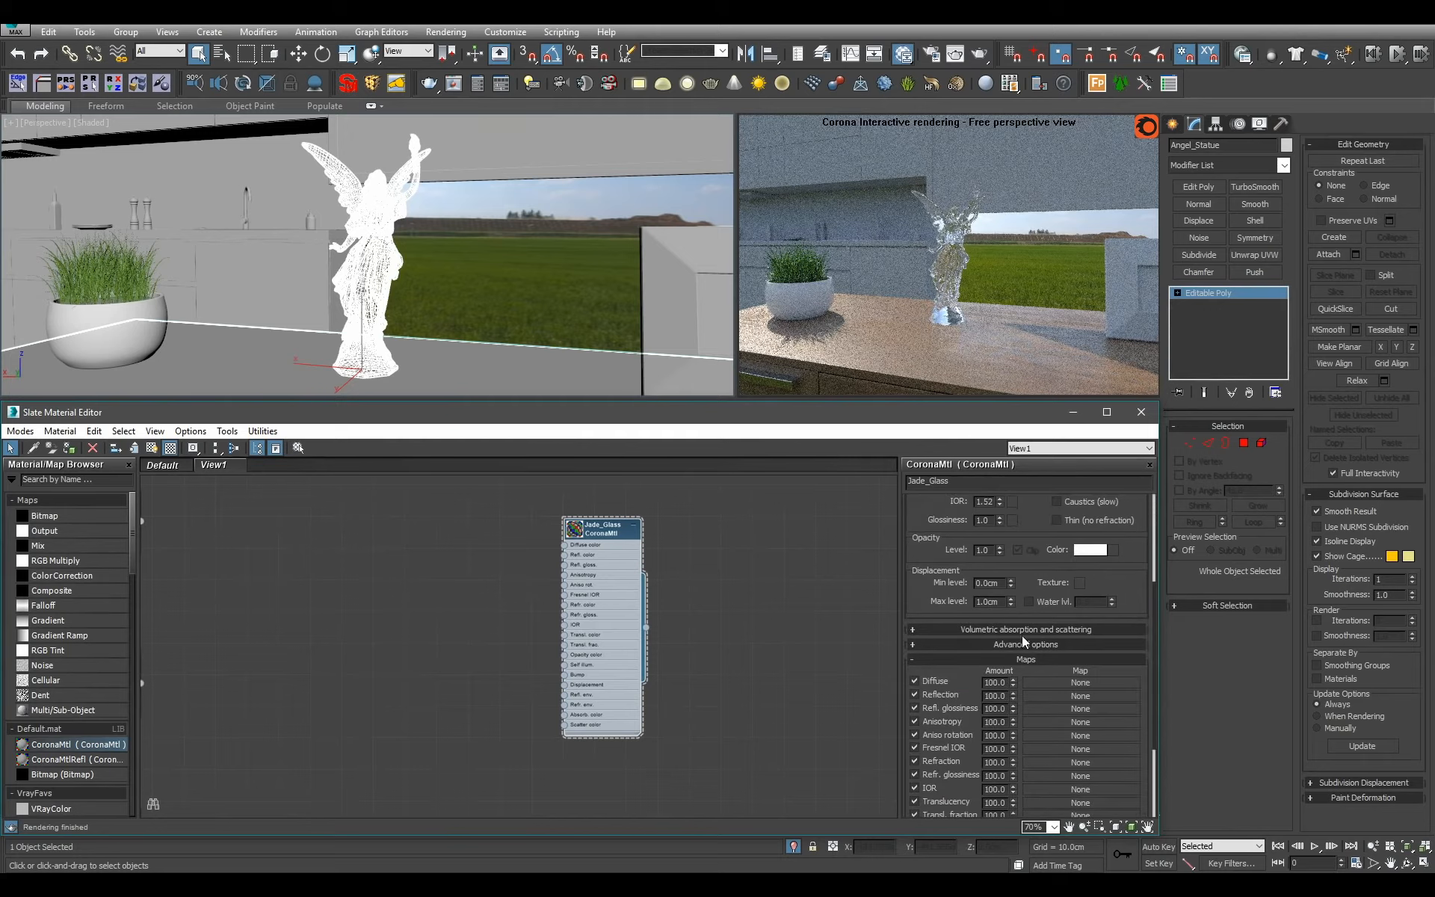
click(1028, 629)
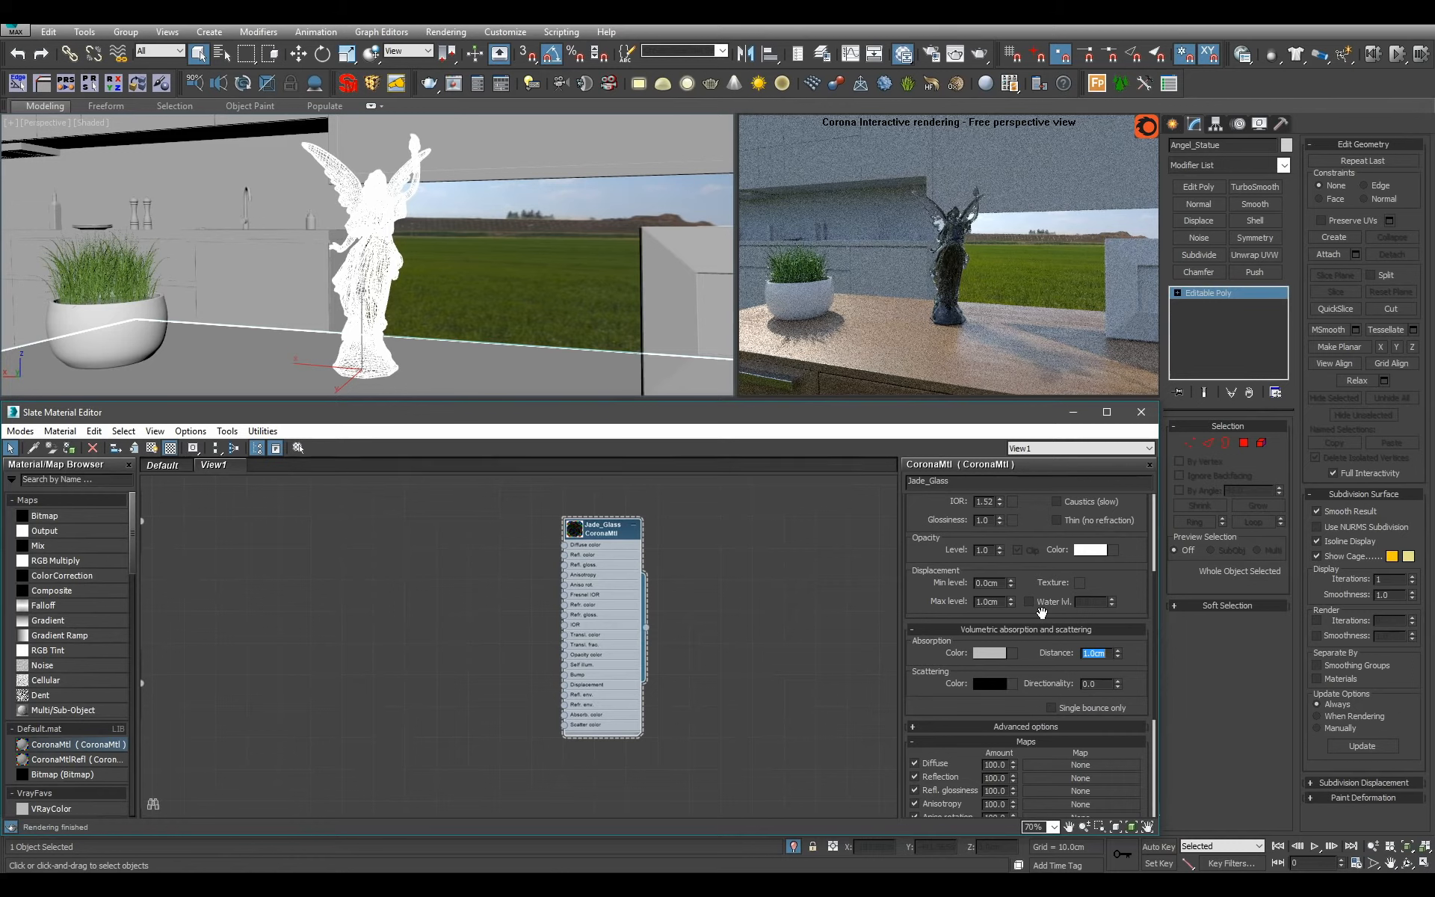
click(979, 652)
mouse_move(569, 164)
mouse_down()
mouse_move(482, 151)
mouse_move(571, 164)
mouse_move(548, 180)
mouse_move(568, 182)
mouse_up()
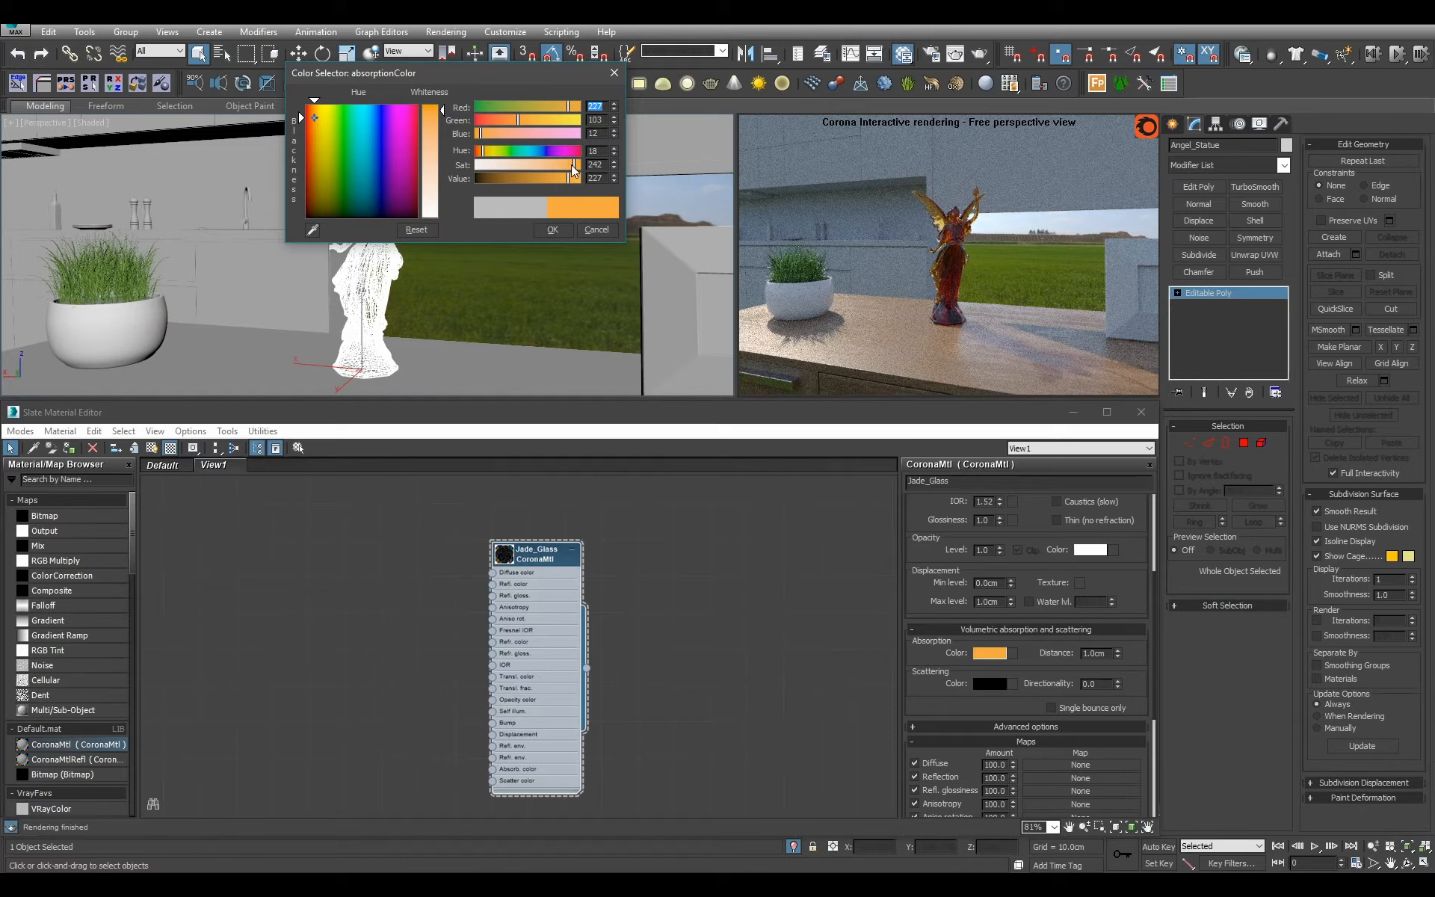
drag(572, 165, 556, 181)
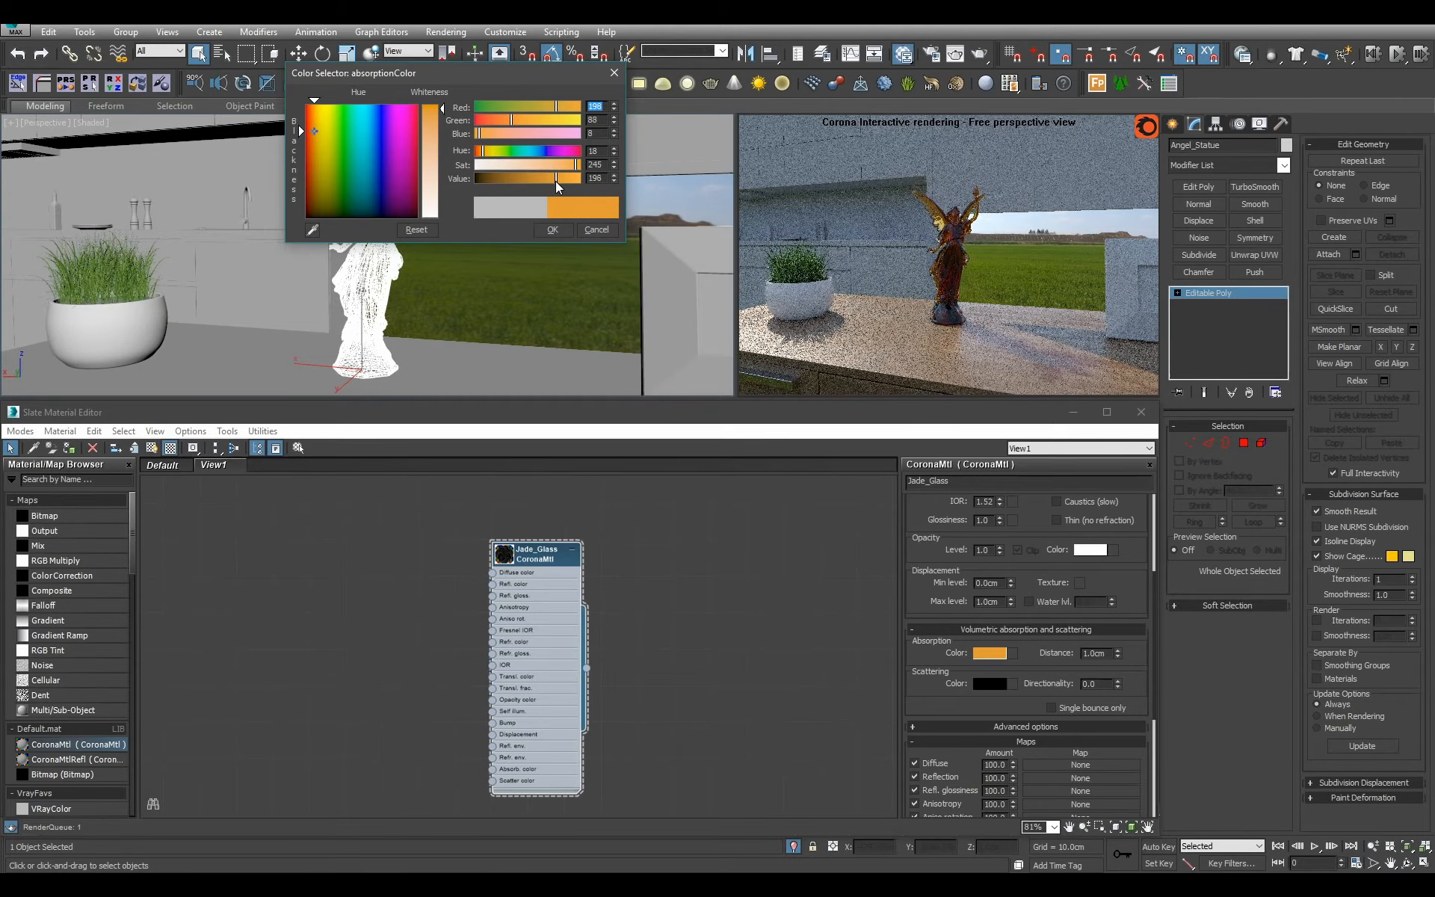
click(550, 231)
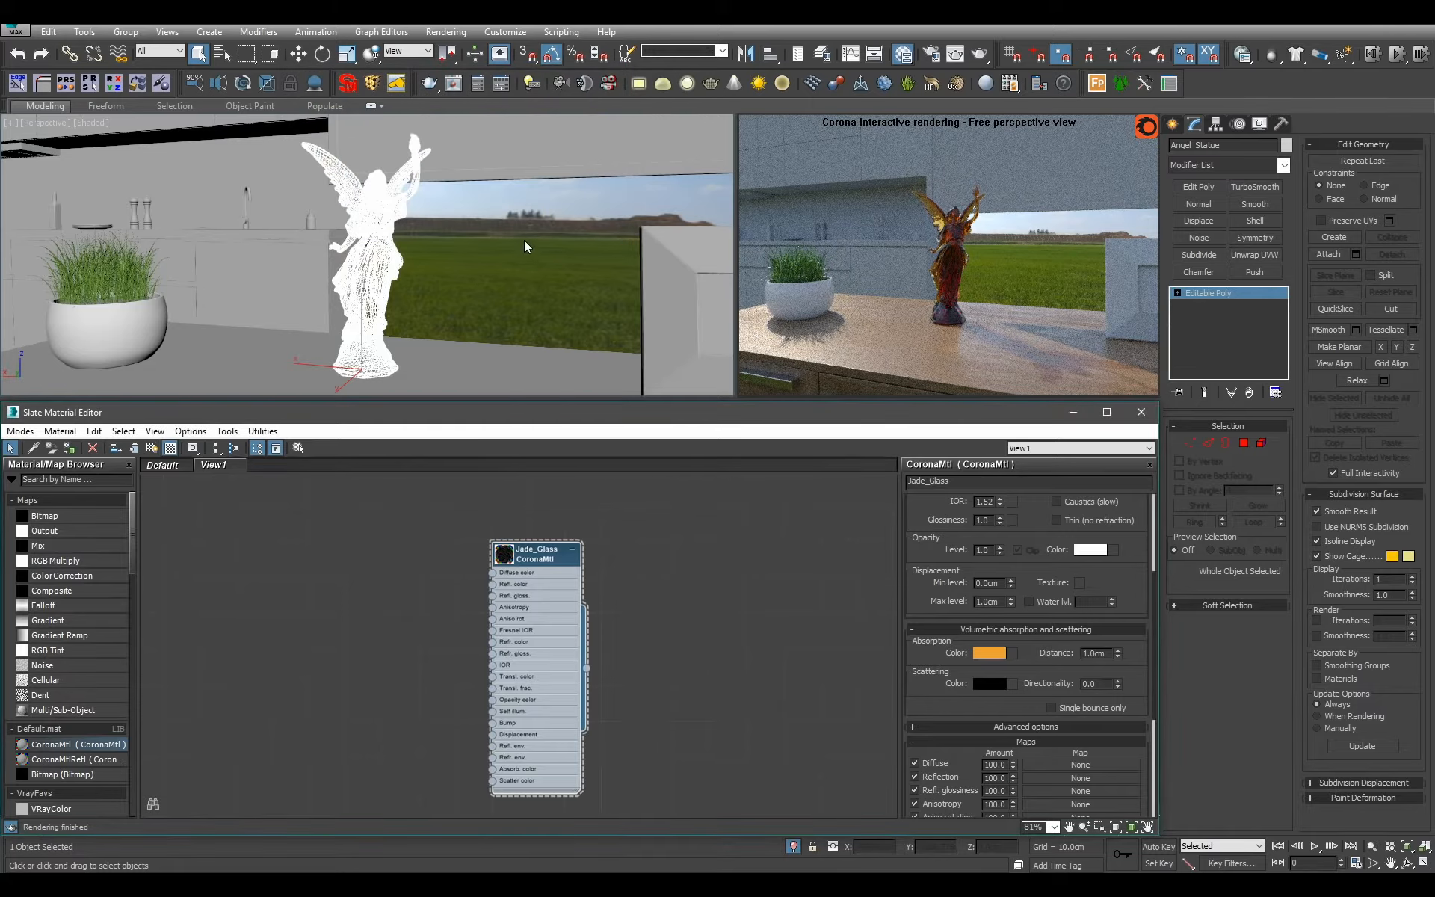
View the statue from a lower angle and shift its absorption color to yellow with a hue of 33.
mouse_move(525, 242)
alt+middle_down()
mouse_move(450, 254)
mouse_move(545, 280)
mouse_move(519, 261)
alt+middle_up()
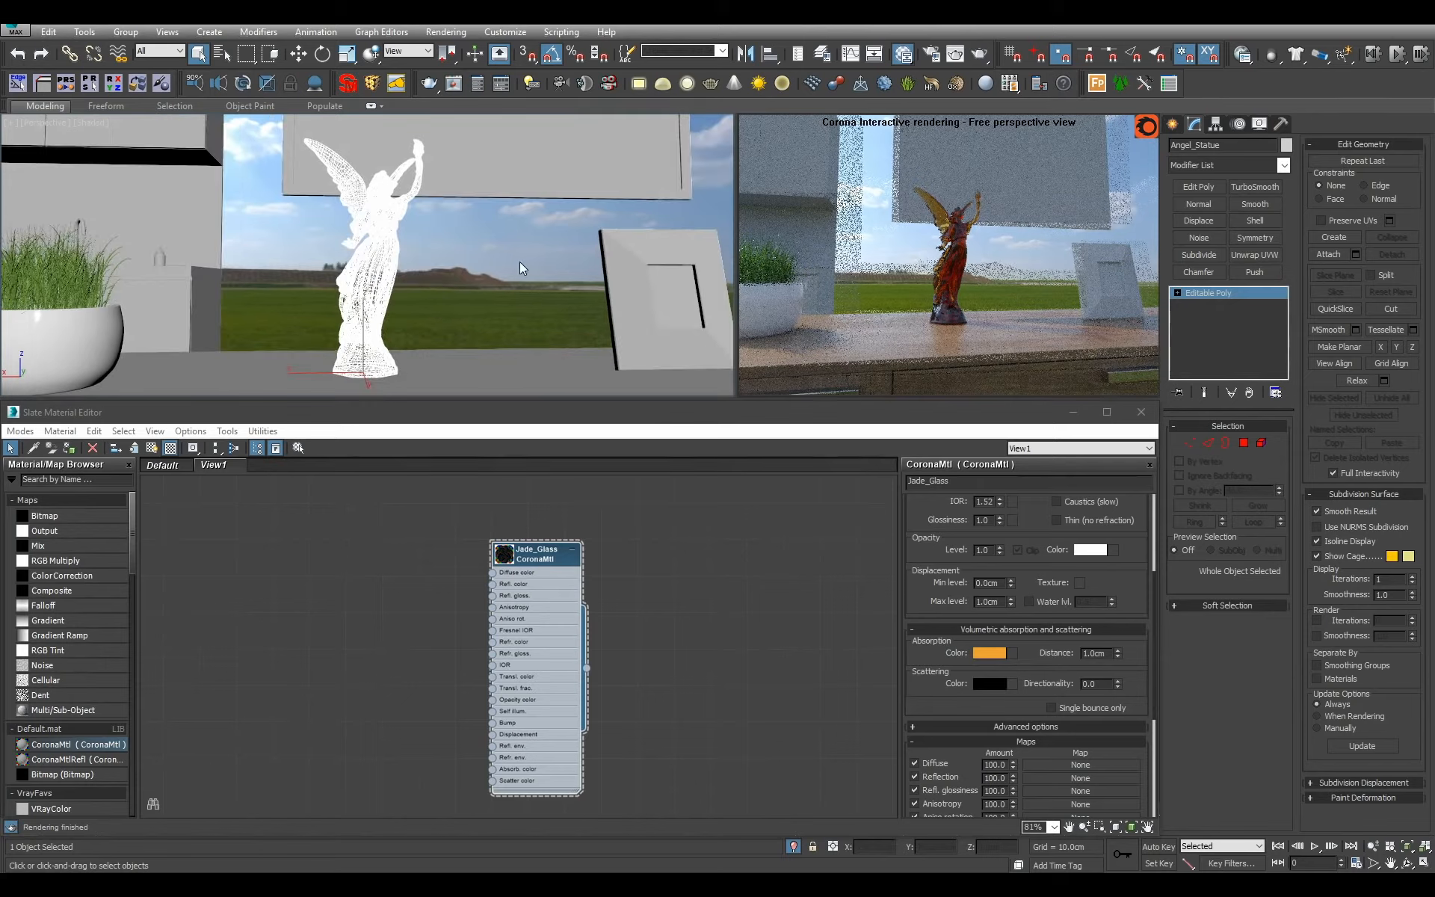
click(986, 654)
drag(486, 151, 487, 150)
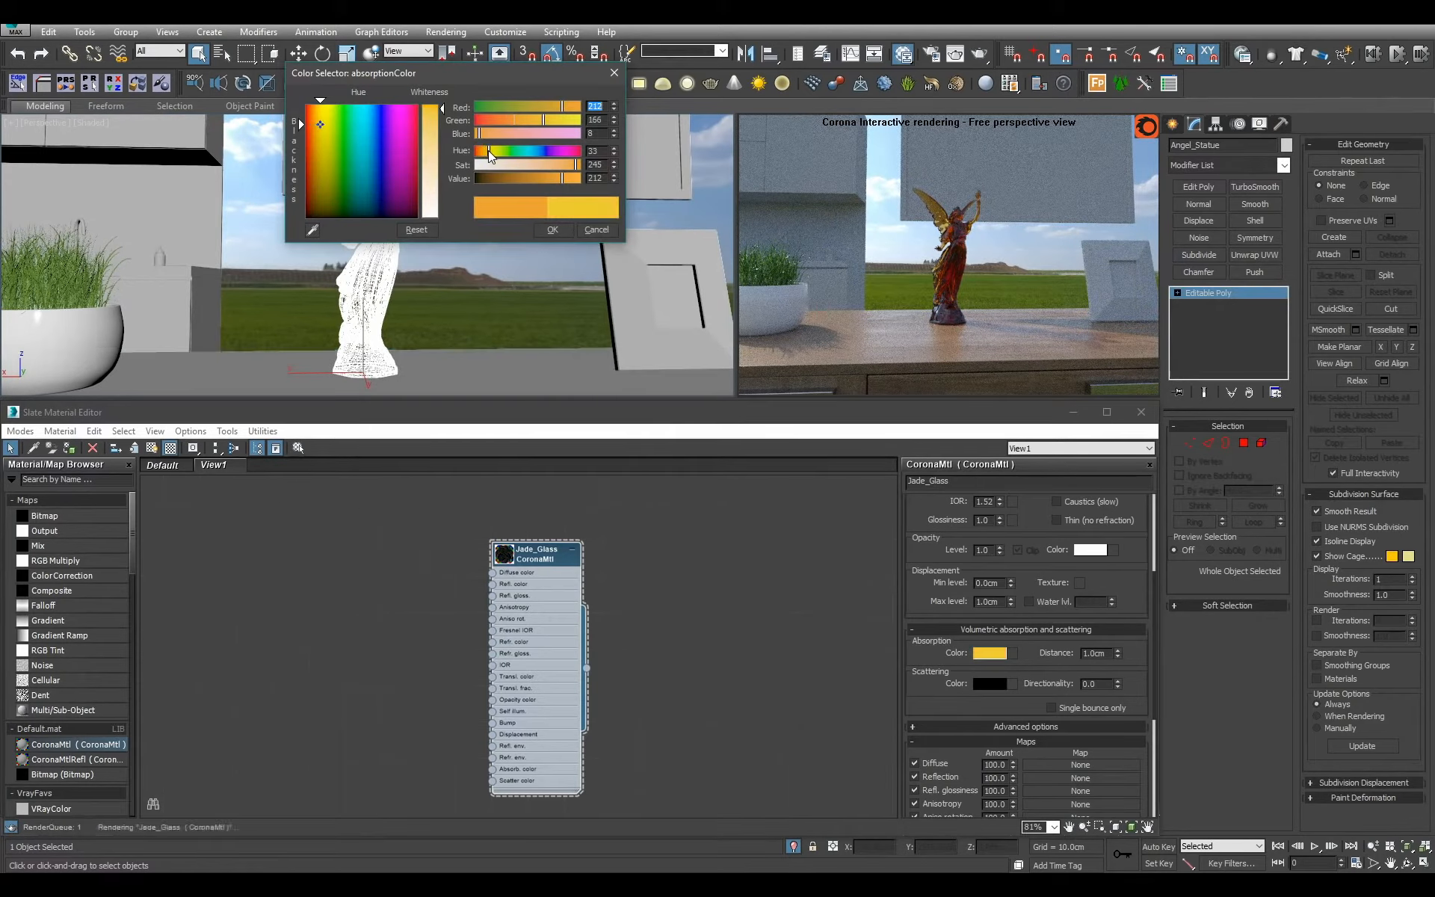
click(548, 234)
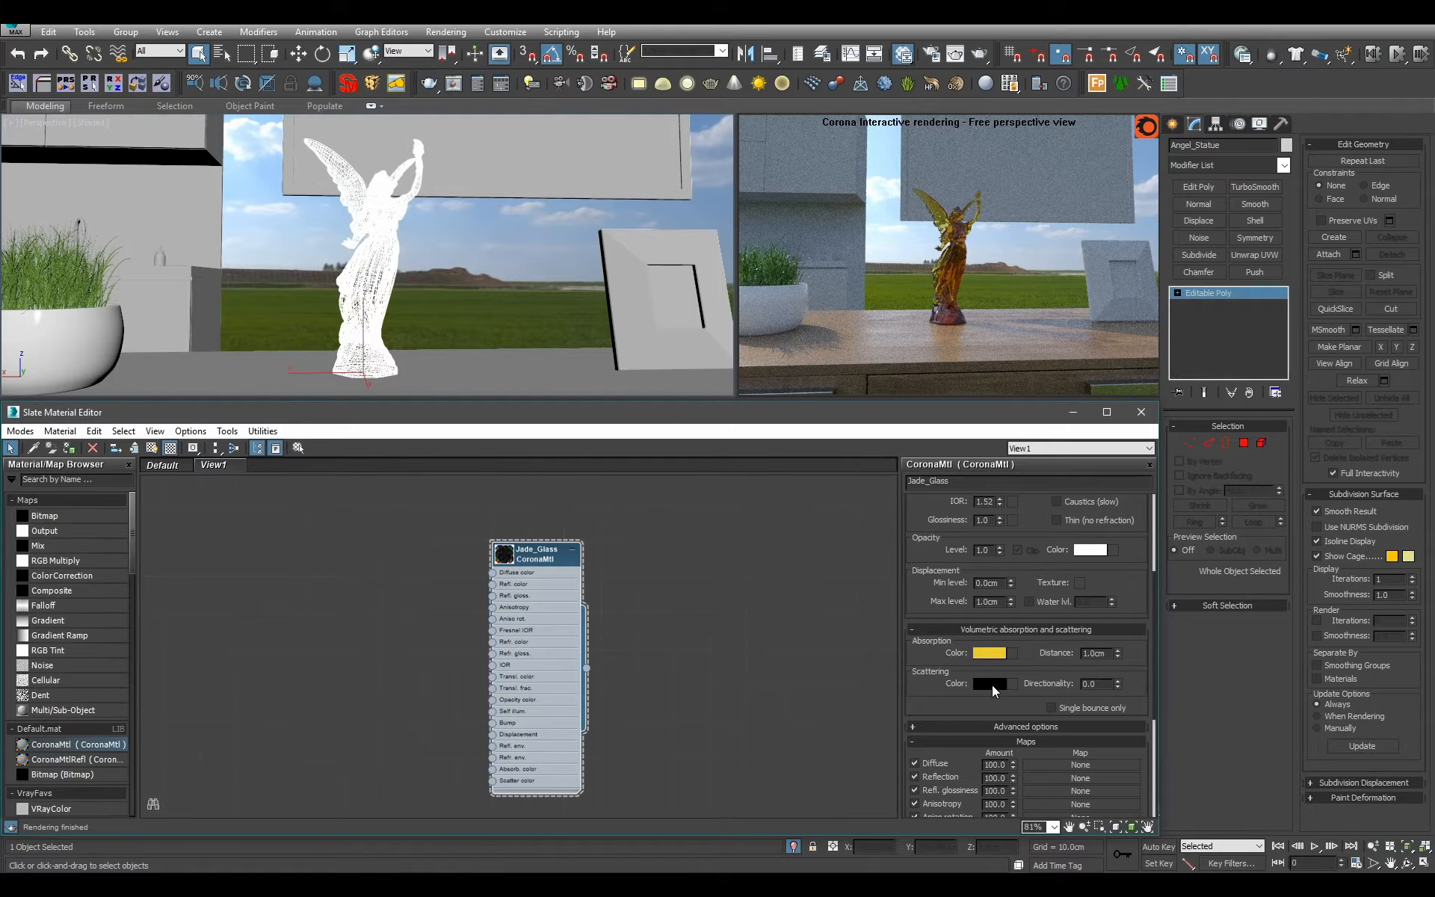
Set the Jade_Glass scattering color to dark red with a value of 15 and the absorption distance to 0.5 cm.
click(993, 685)
click(526, 107)
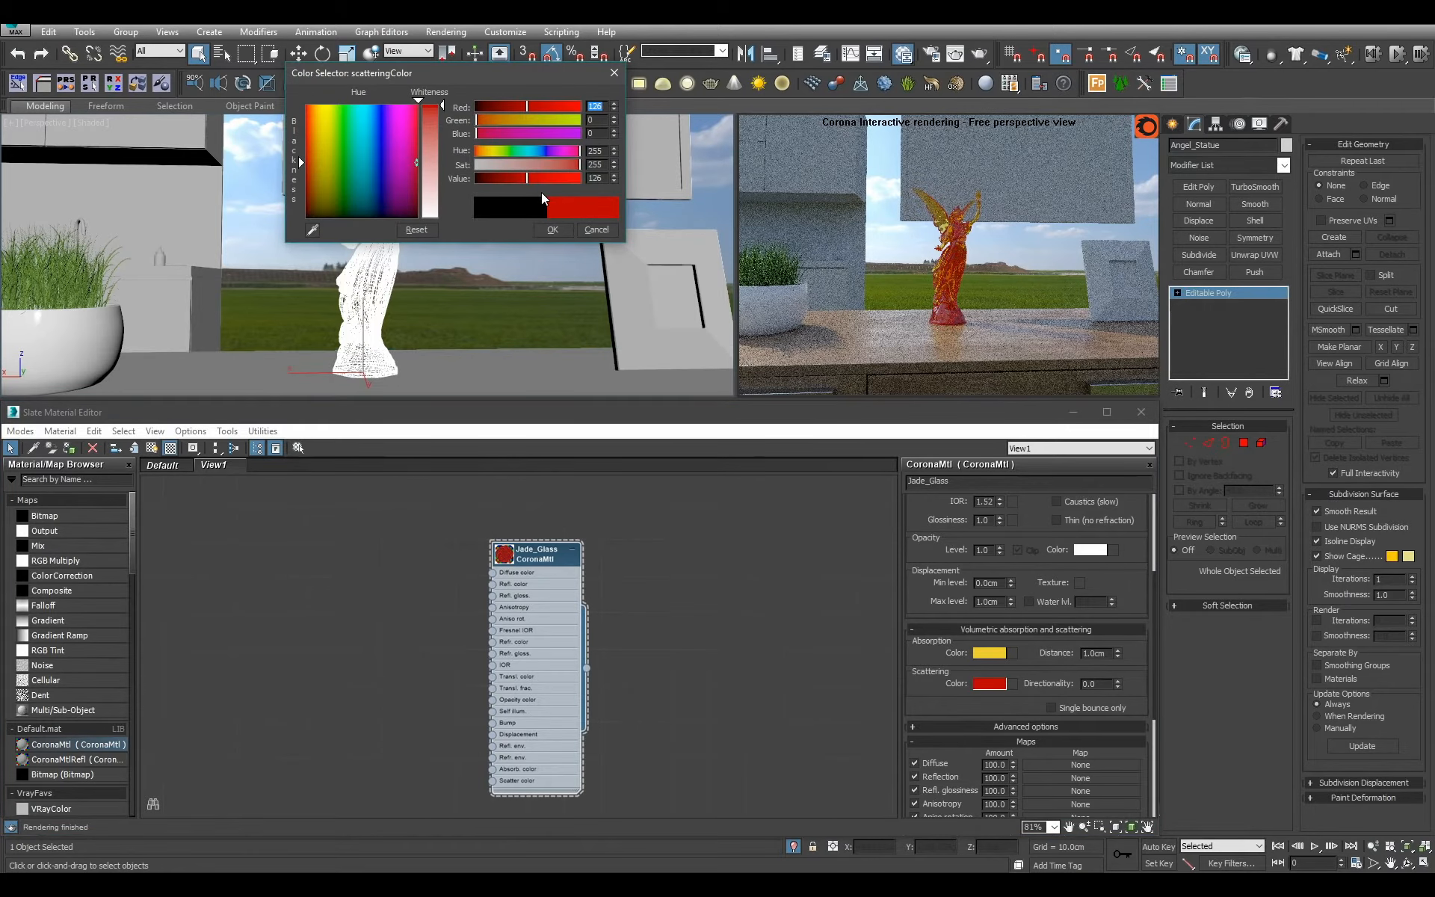
drag(528, 176, 486, 173)
double_click(593, 178)
text(1.)
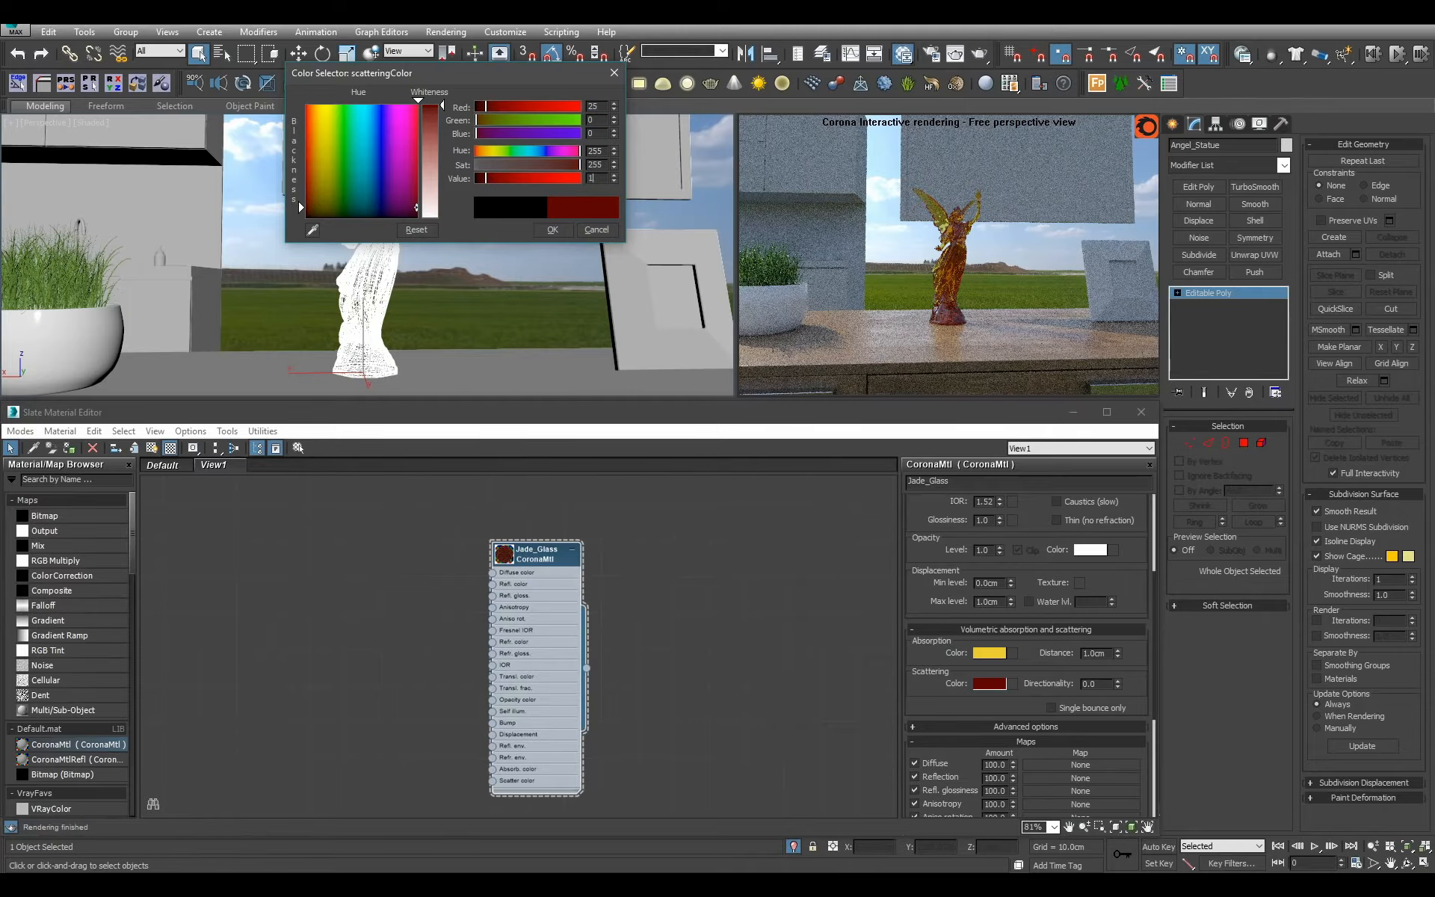
text(5)
click(554, 228)
mouse_move(526, 275)
alt+middle_down()
mouse_move(464, 298)
mouse_move(521, 279)
alt+middle_up()
scroll(464, 298, up, 2)
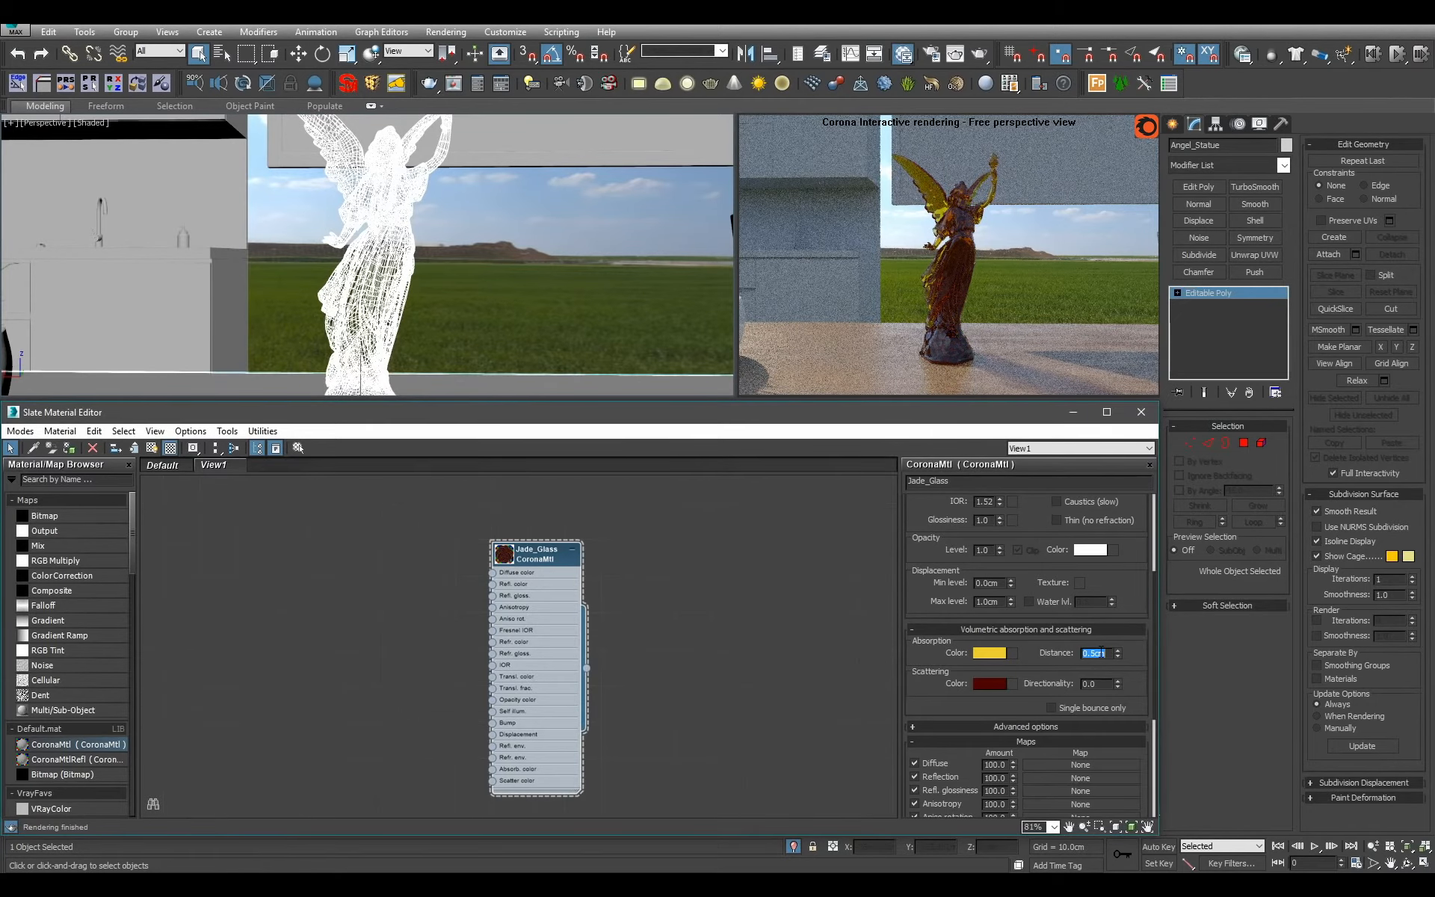
Review the Jade_Glass absorption color while viewing the statue from another angle.
alt+middle_drag(545, 235, 336, 266)
click(989, 652)
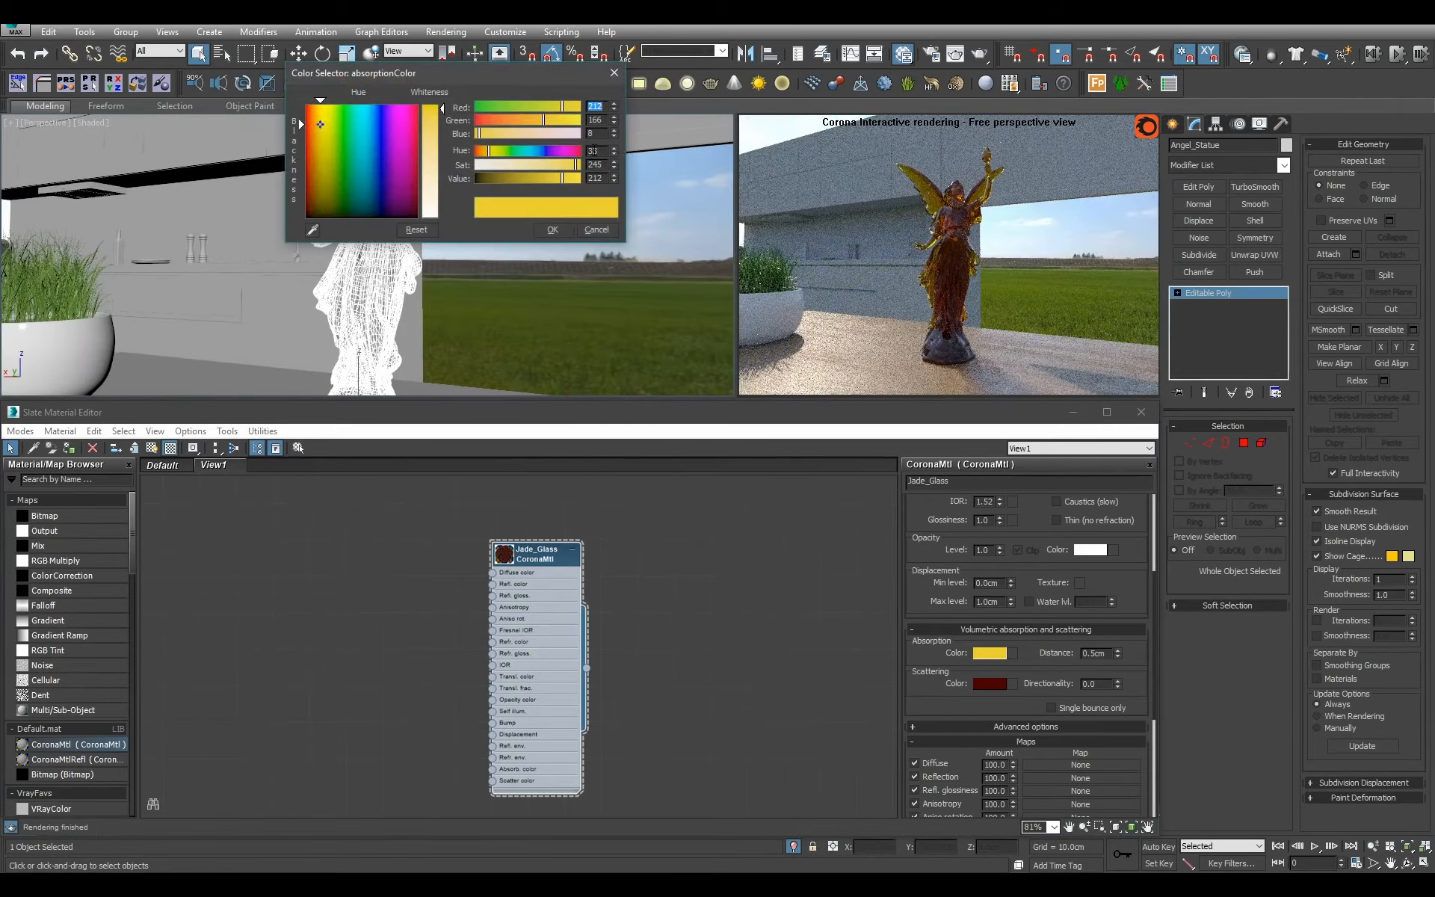
click(553, 230)
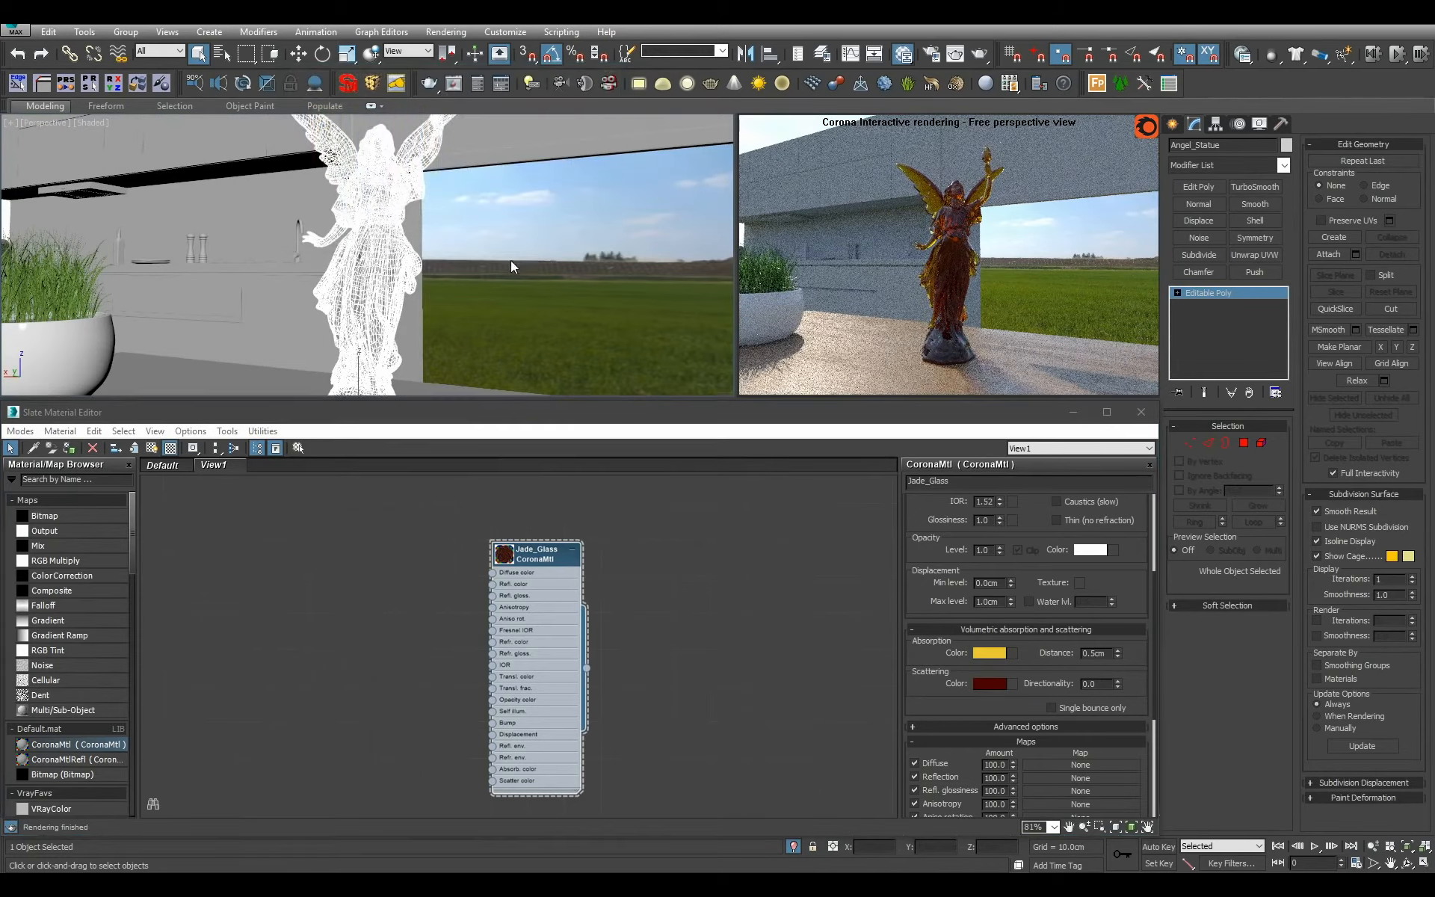
Select the small square picture frame on the sideboard and center the perspective view on it.
alt+middle_drag(510, 260, 411, 267)
scroll(564, 256, down, 5)
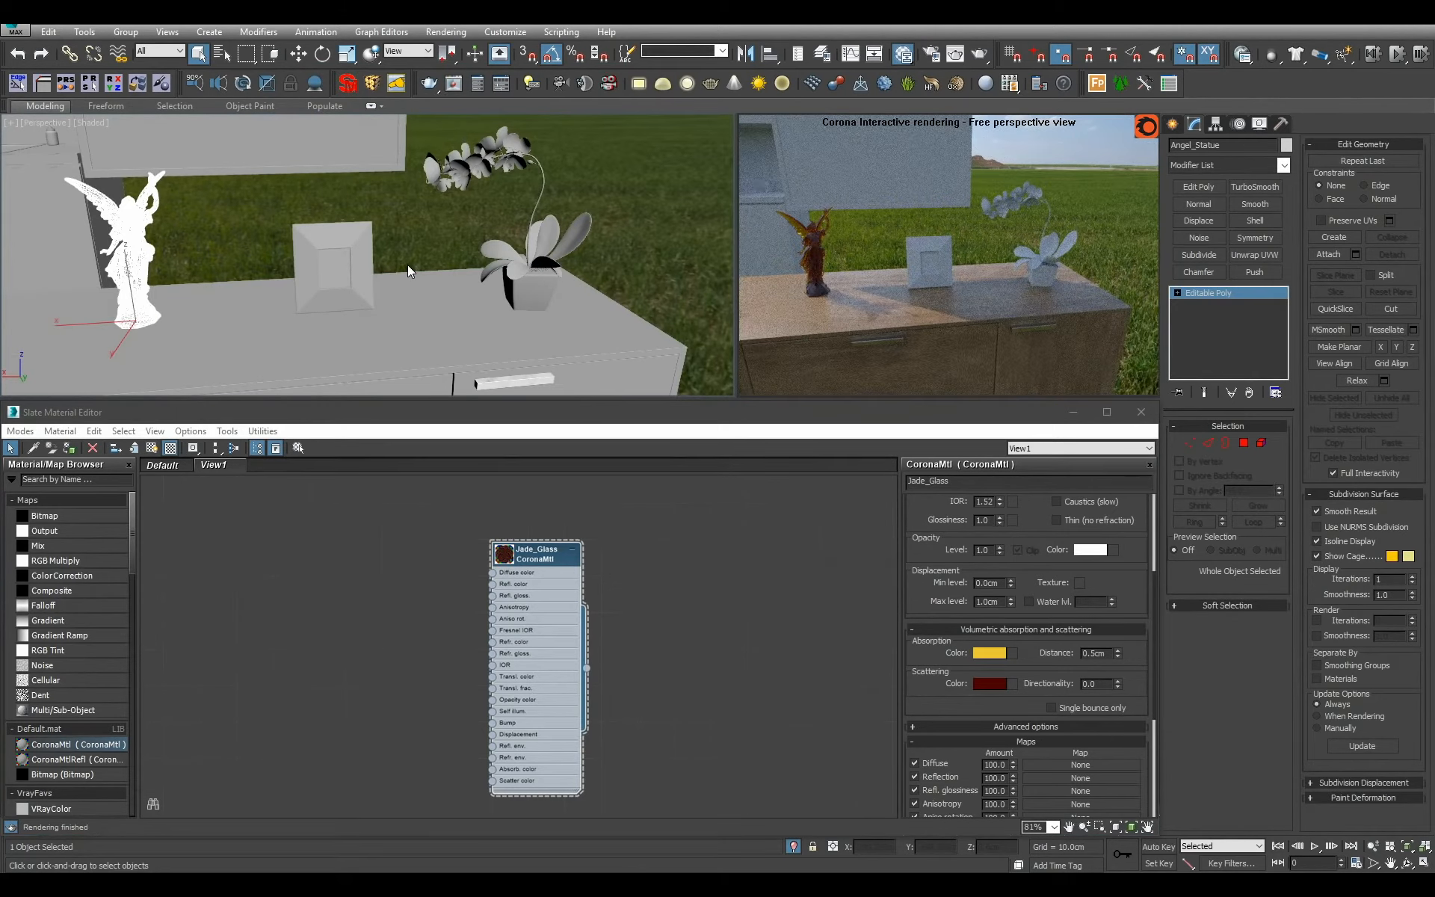
click(336, 275)
key(z)
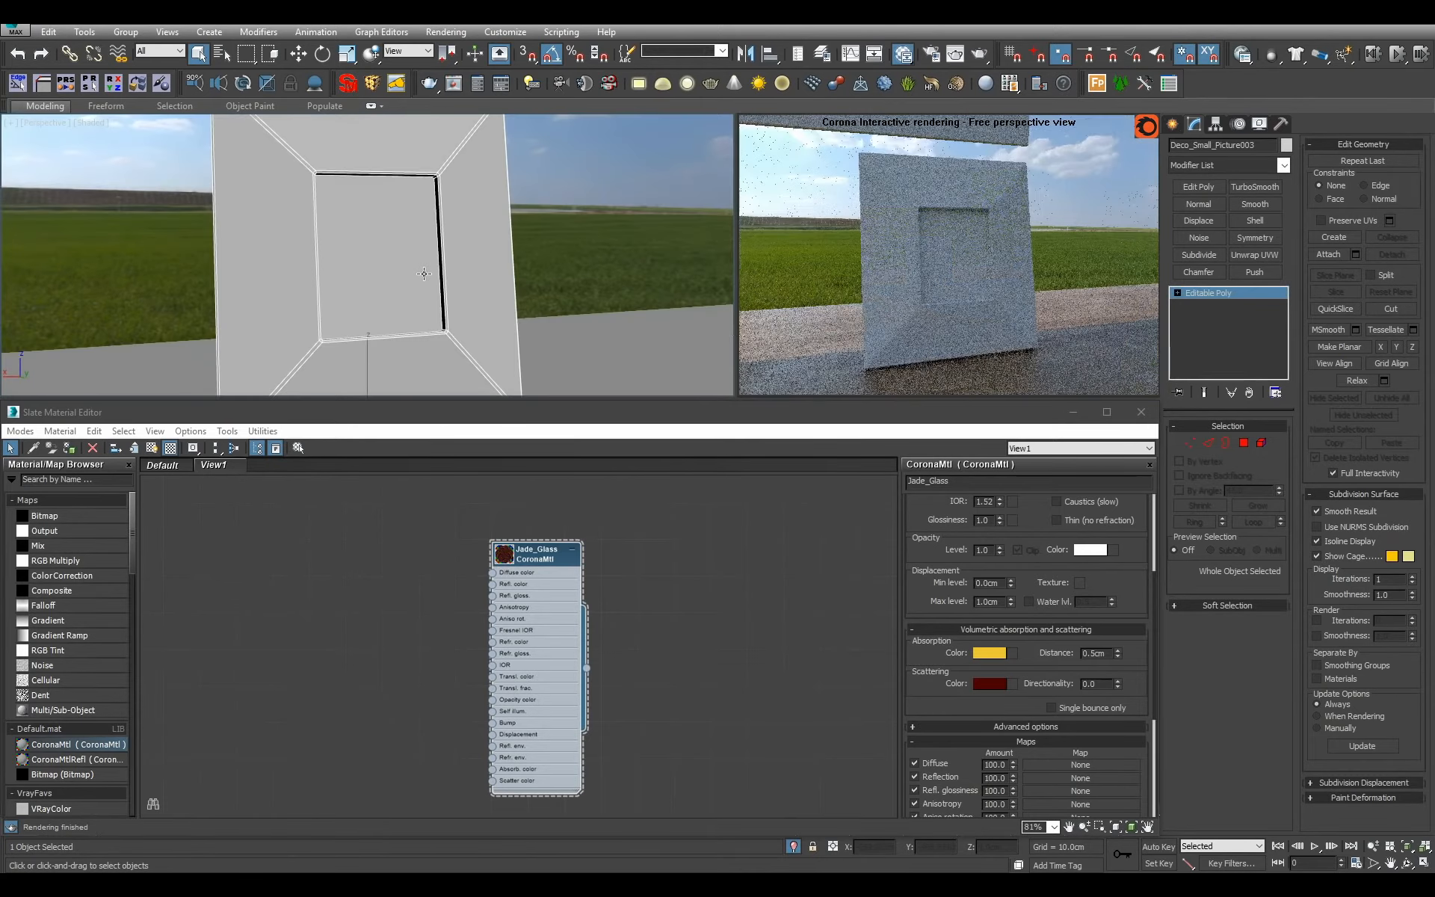
scroll(424, 273, down, 4)
scroll(558, 531, down, 2)
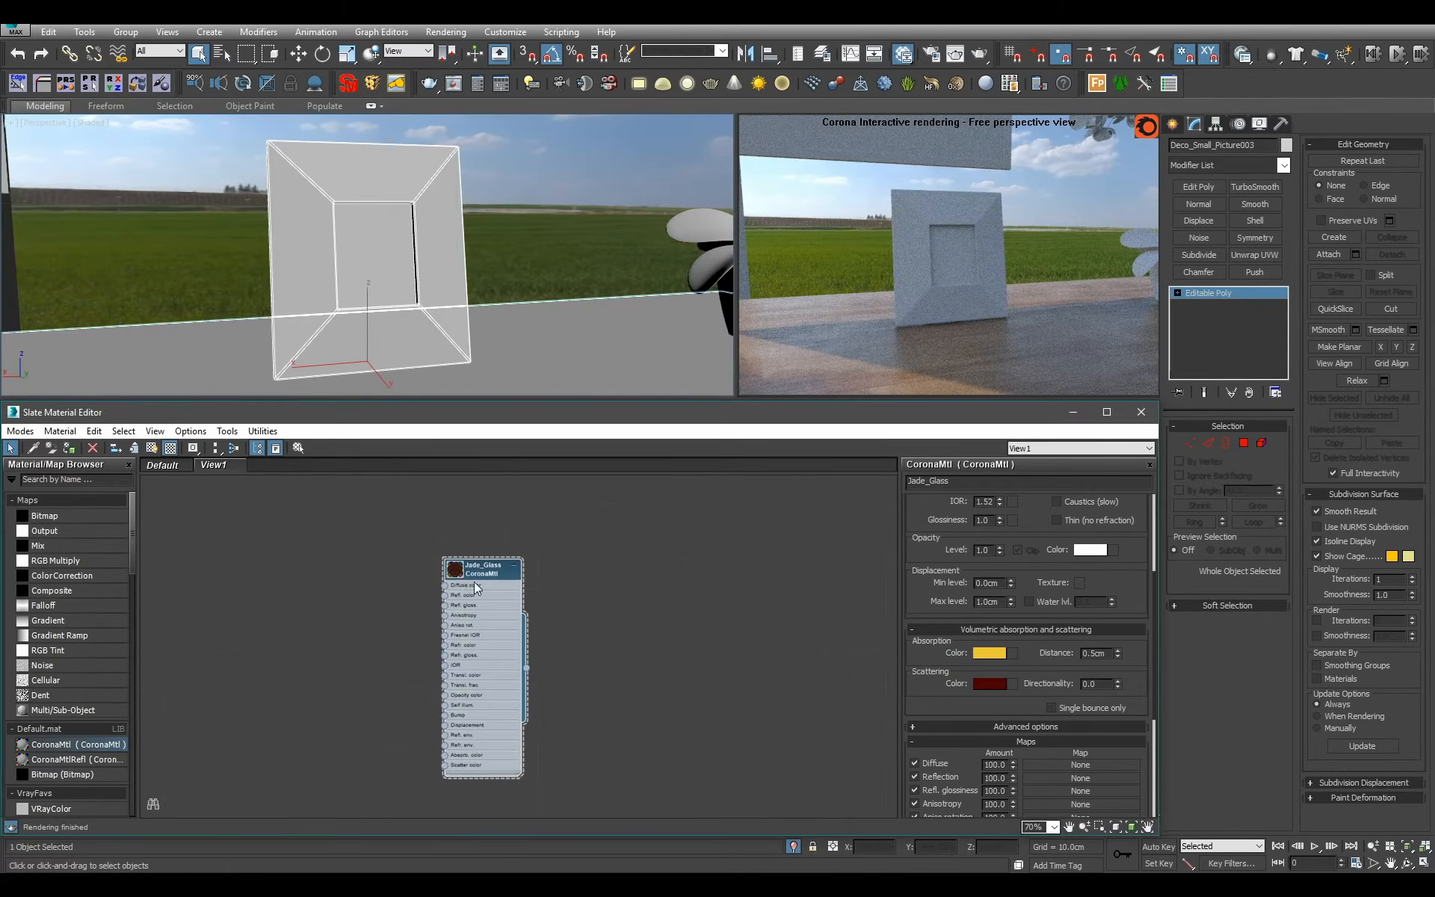
Place the Jade_Glass node beneath the nearby block of four material nodes in View1.
scroll(474, 582, down, 5)
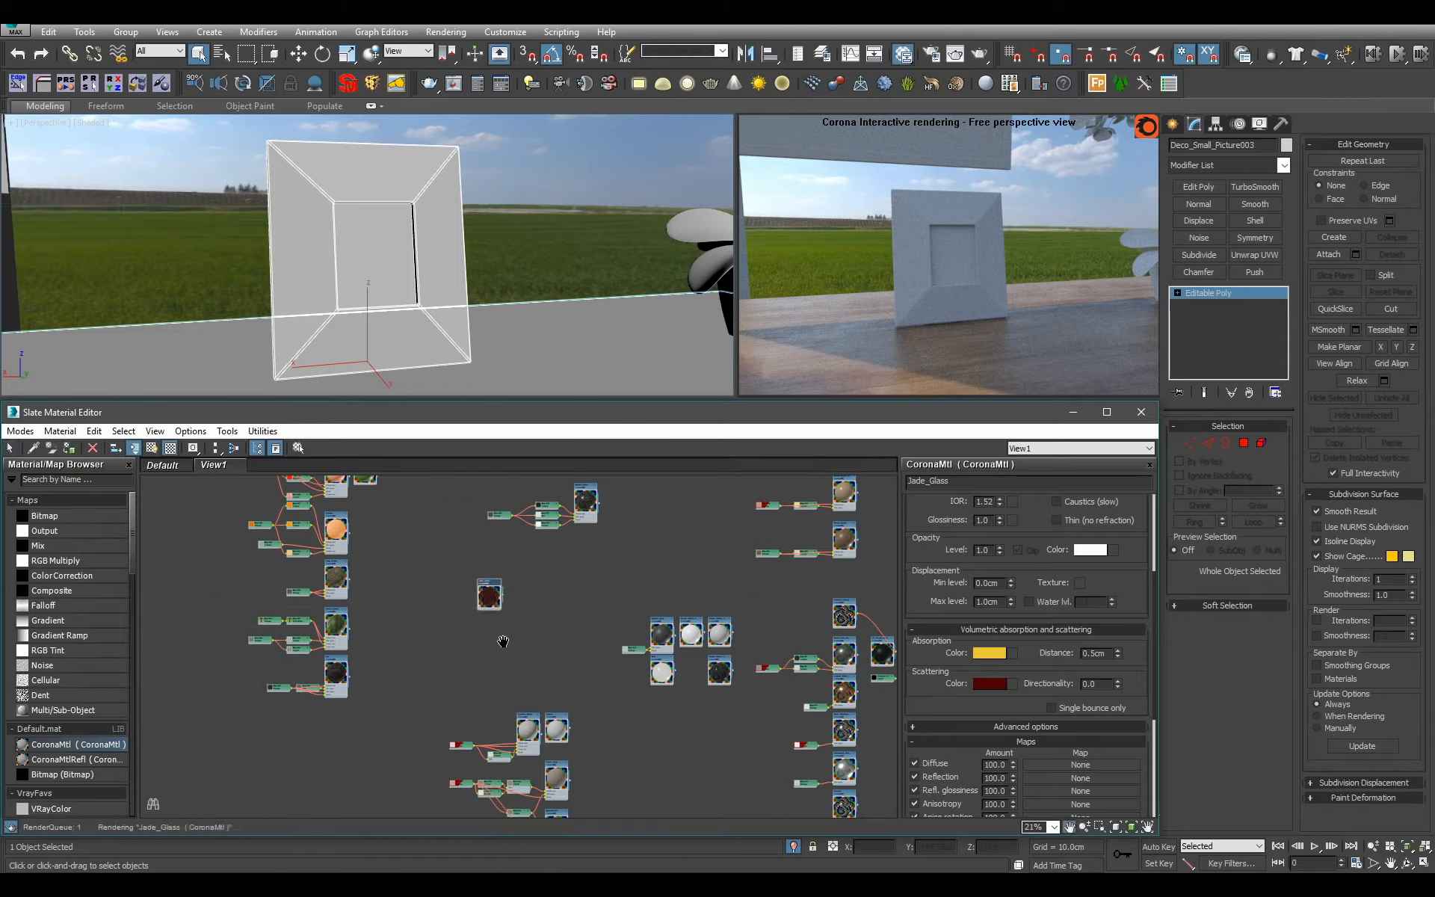
middle_drag(503, 642, 467, 705)
scroll(466, 706, up, 1)
scroll(467, 706, down, 1)
drag(449, 700, 631, 618)
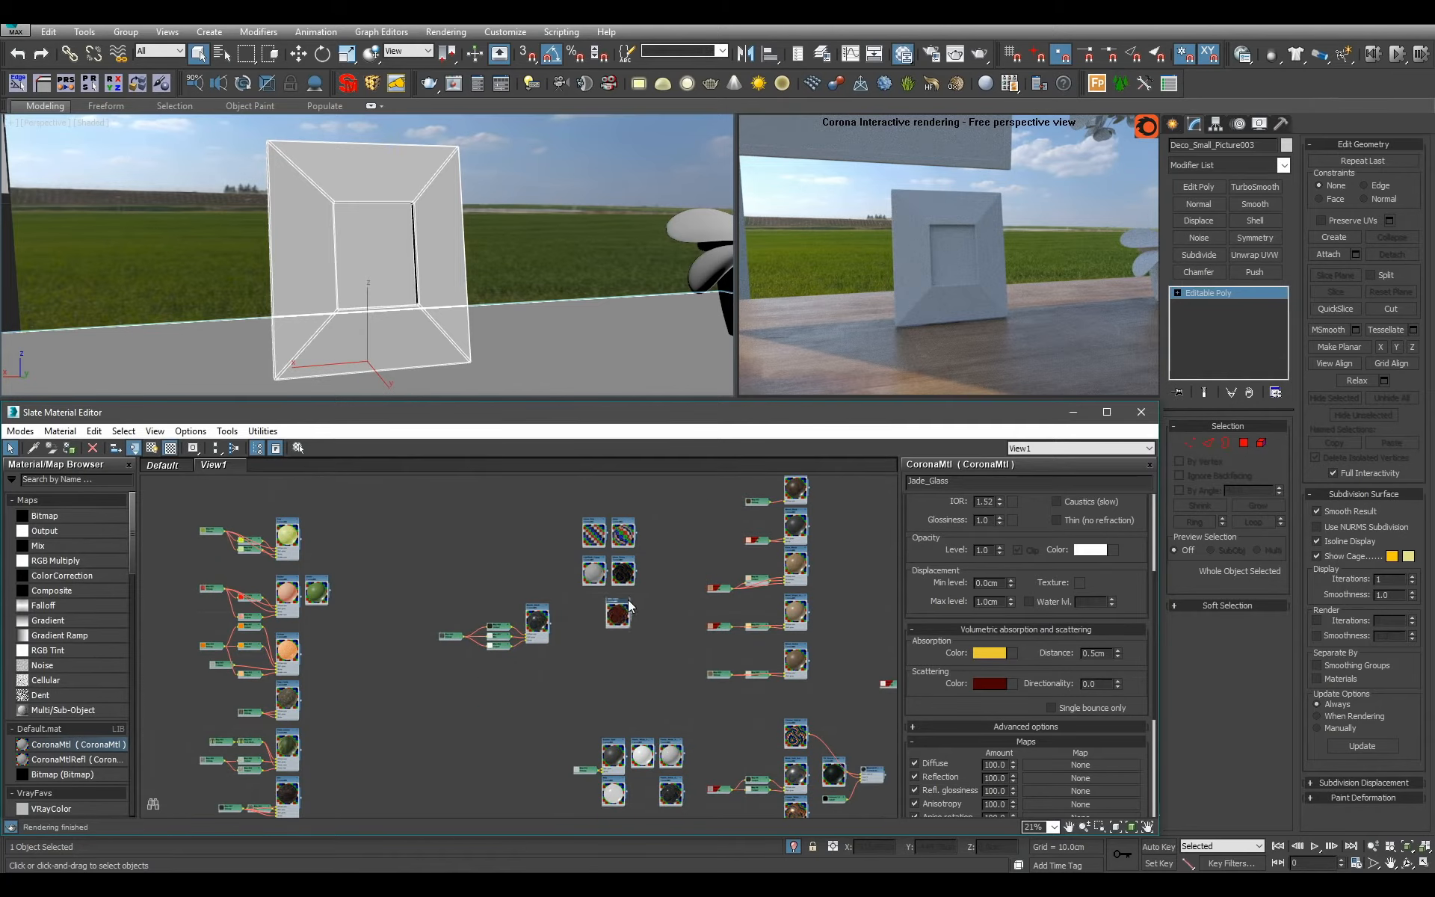
scroll(481, 566, up, 4)
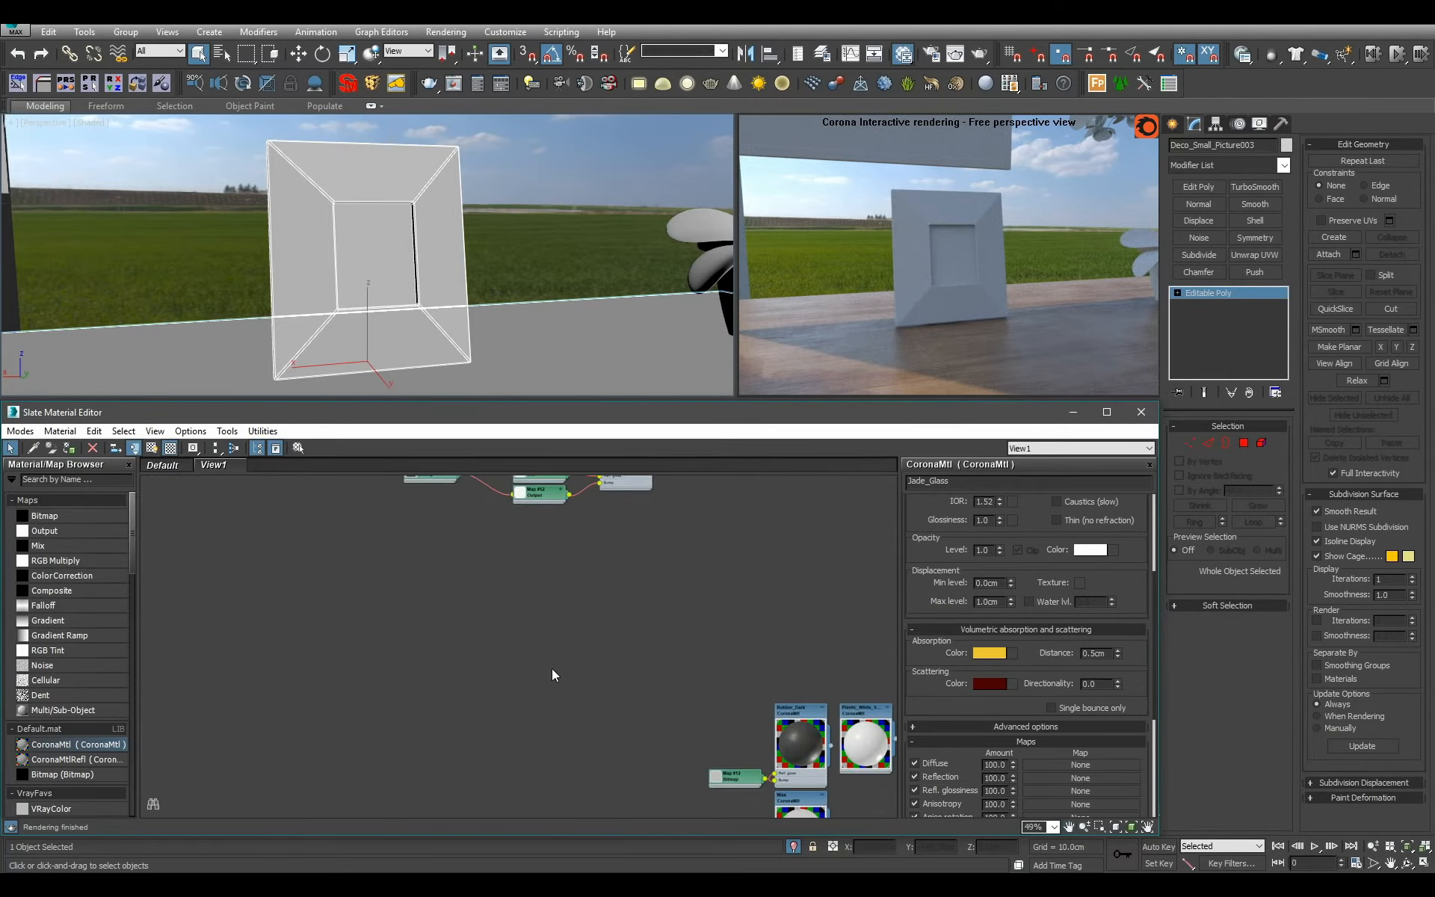
Check which polygons of the picture frame use material IDs 1, 2 and 3 by selecting them by ID.
click(1234, 443)
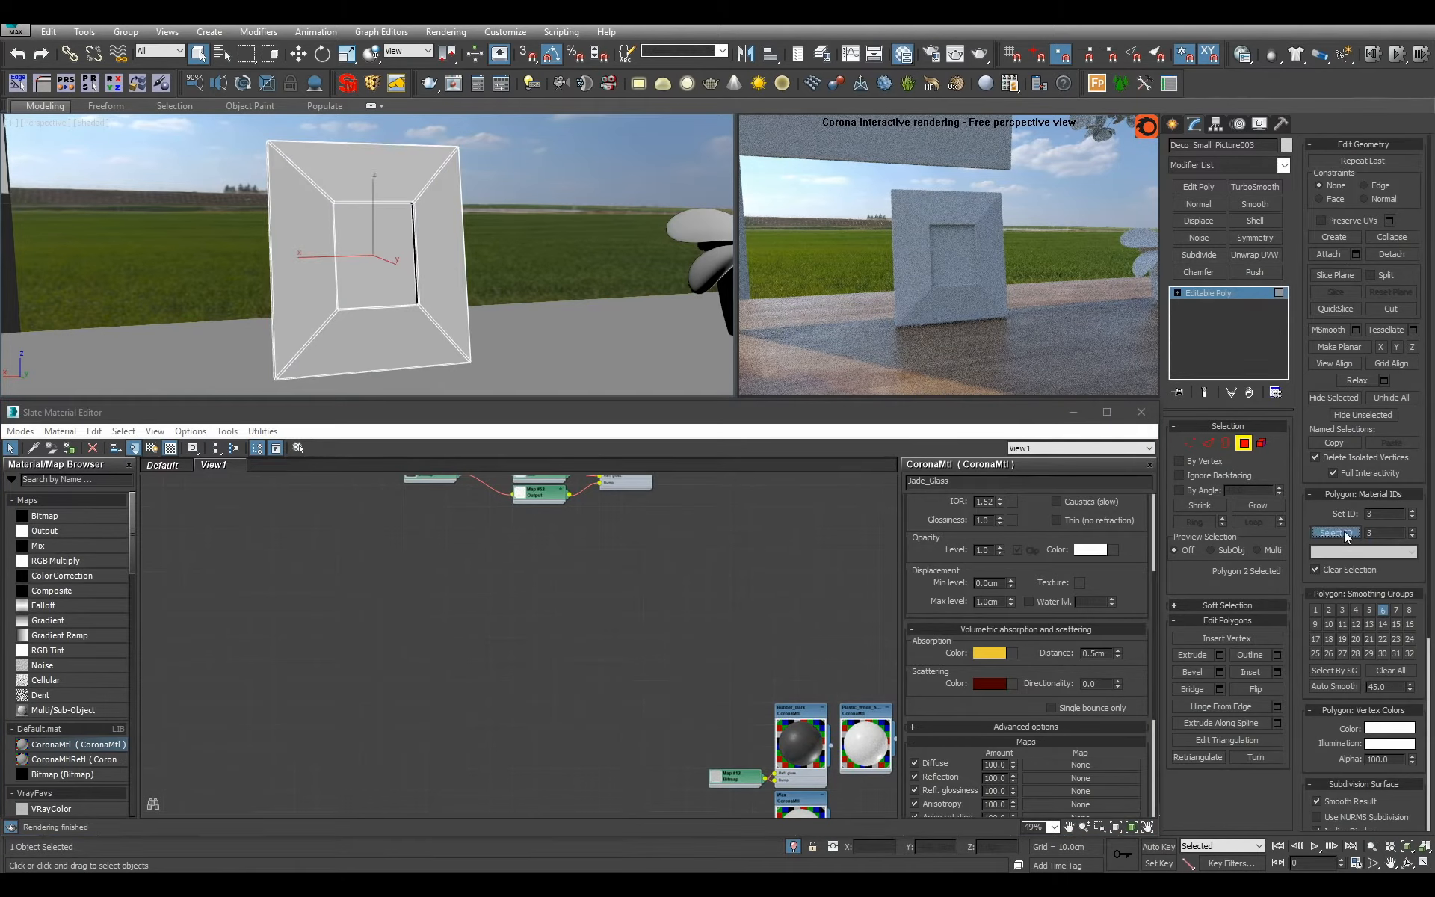
click(1332, 533)
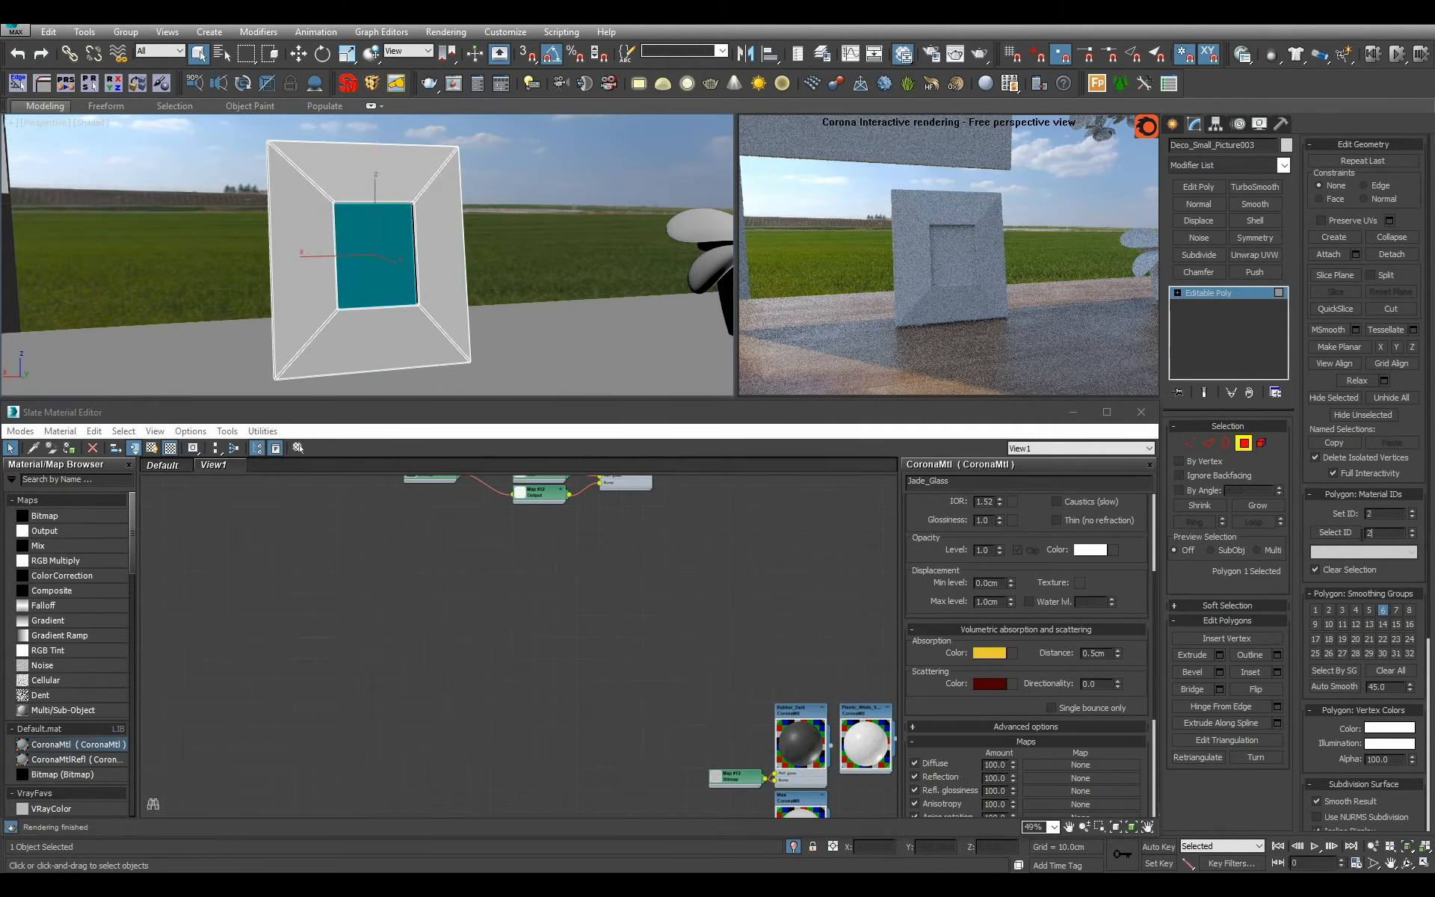
click(1343, 532)
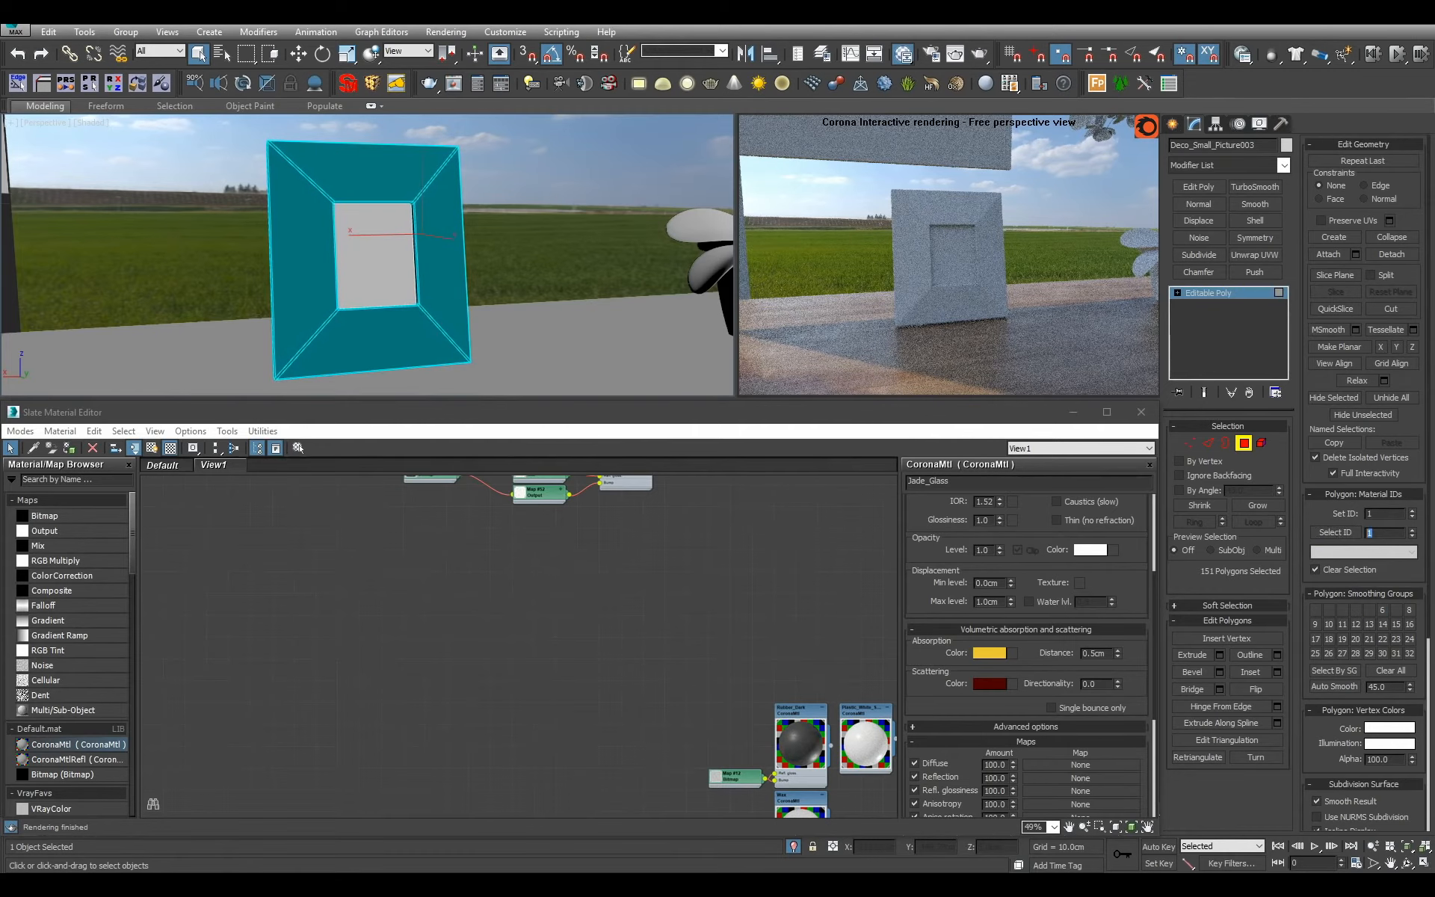
text(3)
click(1328, 532)
alt+middle_drag(621, 236, 557, 238)
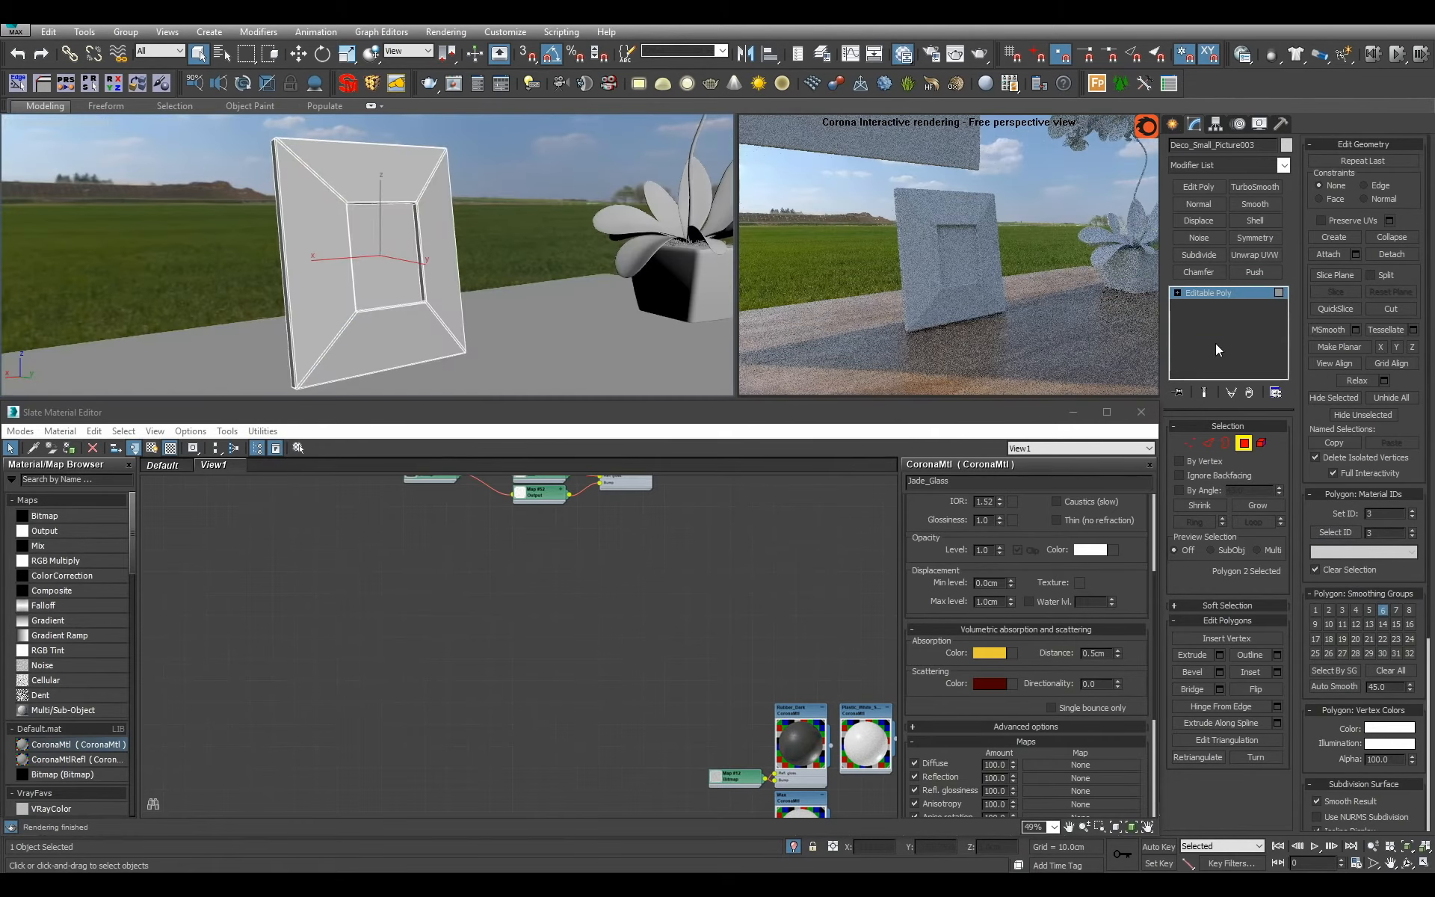
click(1215, 344)
Create a Multi/Sub-Object material named Metal_Frame with 3 sub-materials.
middle_drag(418, 538, 74, 626)
drag(71, 707, 555, 579)
double_click(984, 481)
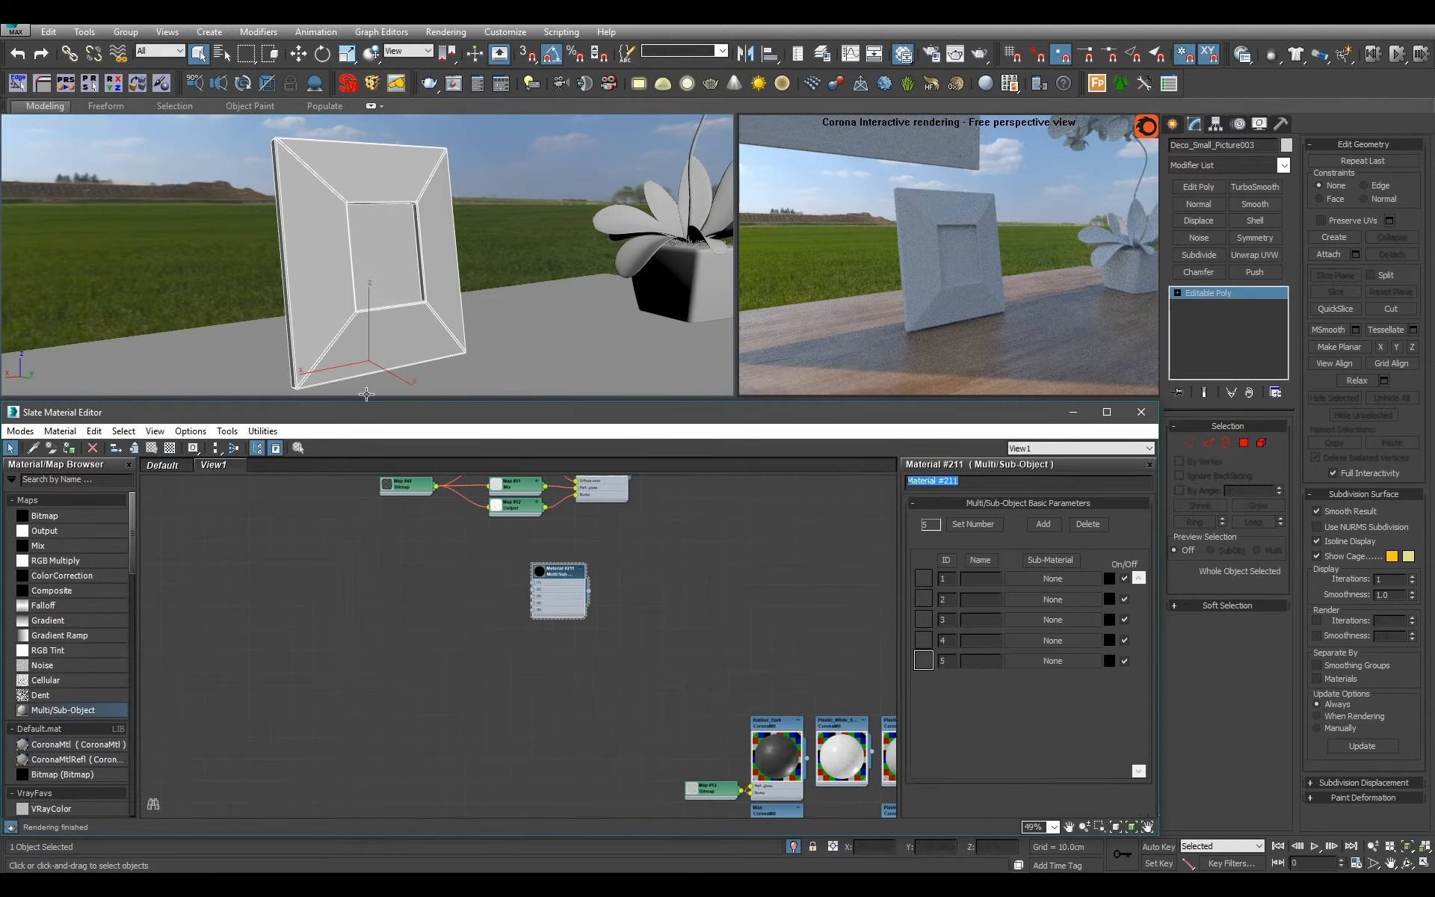
text(Metal_Frame)
click(973, 524)
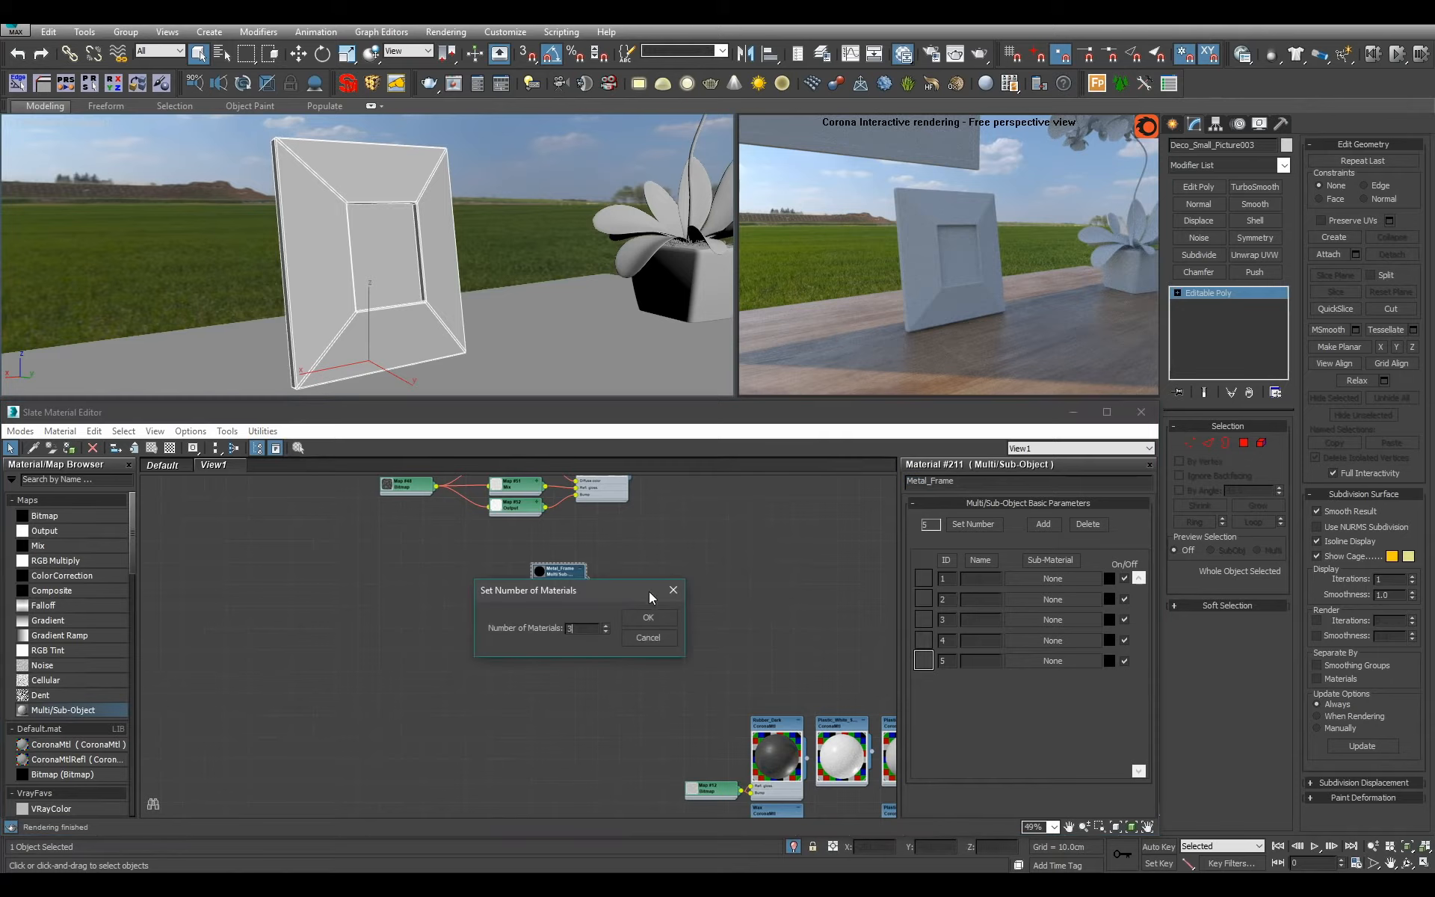
text(3)
click(643, 602)
Check the material ID of the polygon on the picture frame's lower front border.
click(1244, 441)
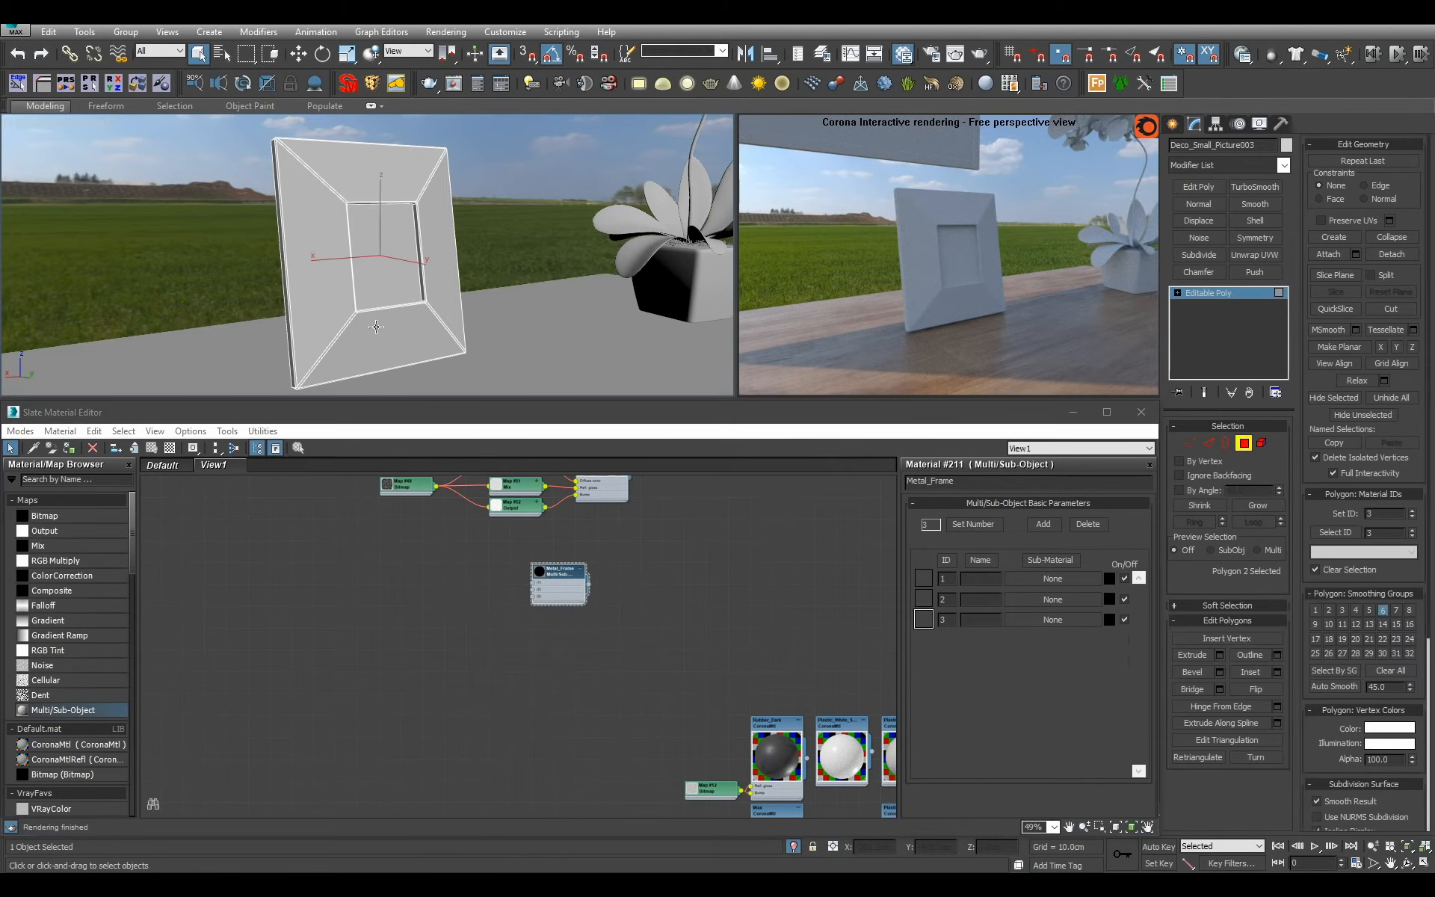
click(381, 345)
click(1256, 297)
Create a CoronaMtl beside the Metal_Frame node and name it Metal_Aniso_Circles.
middle_drag(520, 489, 544, 533)
scroll(538, 516, up, 3)
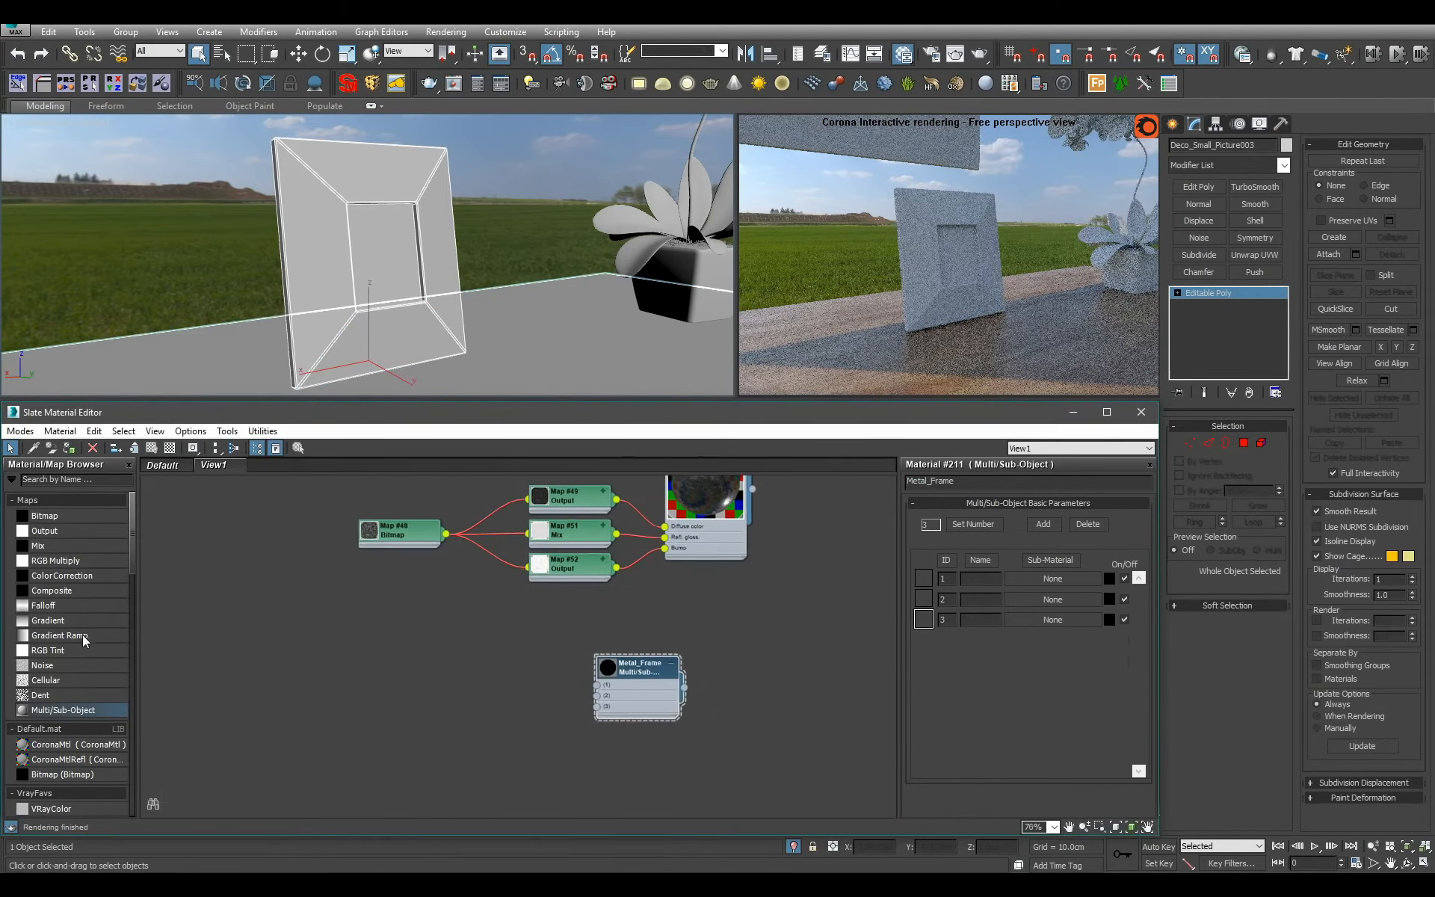
drag(101, 745, 530, 674)
double_click(530, 674)
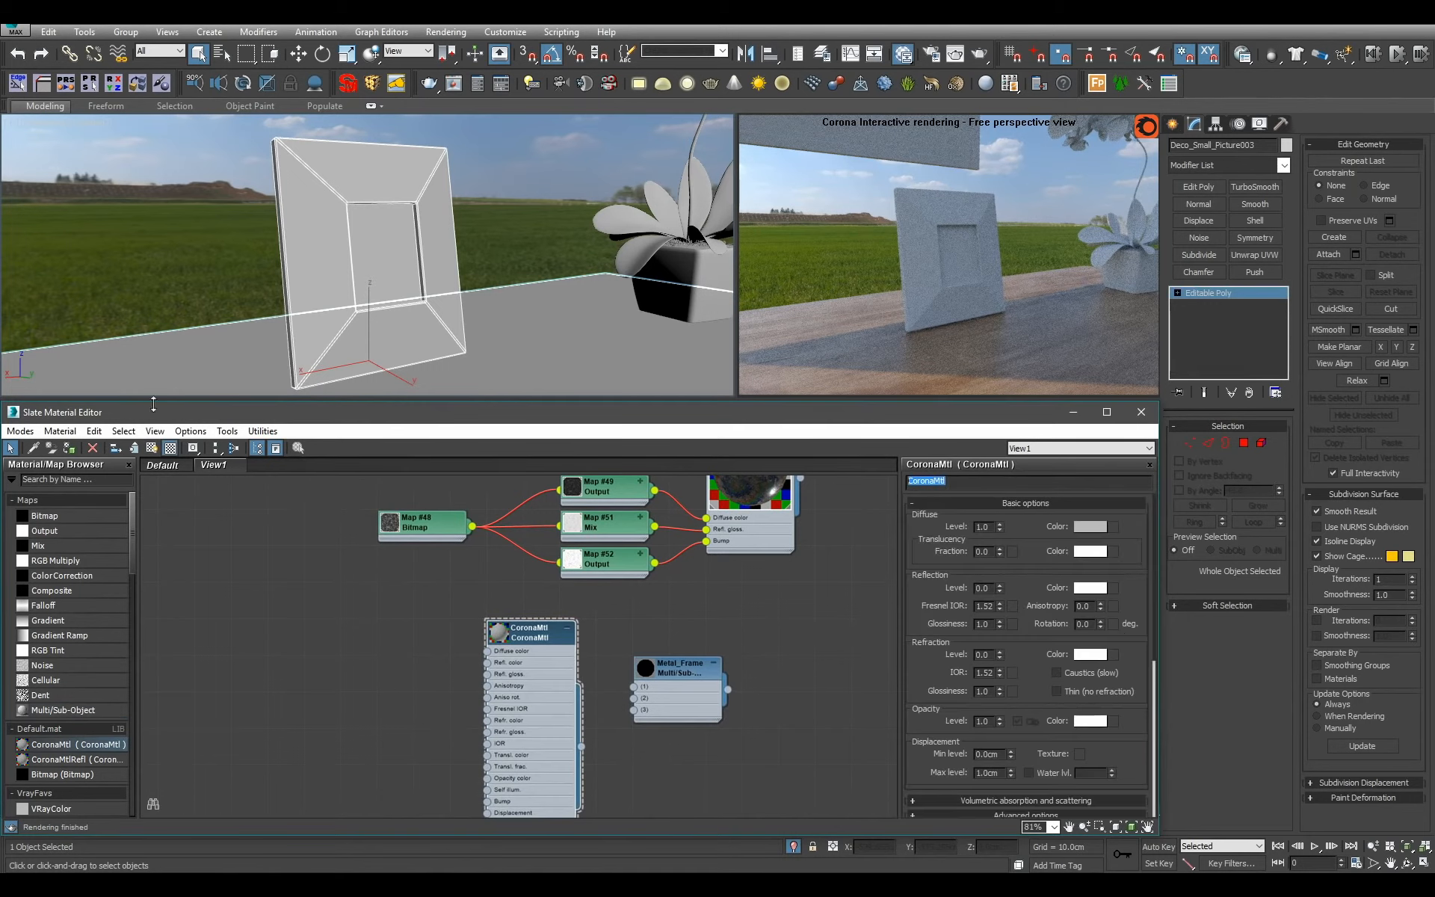
text(Metal_Aniso_Circles)
key(Return)
Set the Metal_Aniso_Circles diffuse level to 0, Fresnel IOR to 10 and reflection level to 1.
right_click(1000, 524)
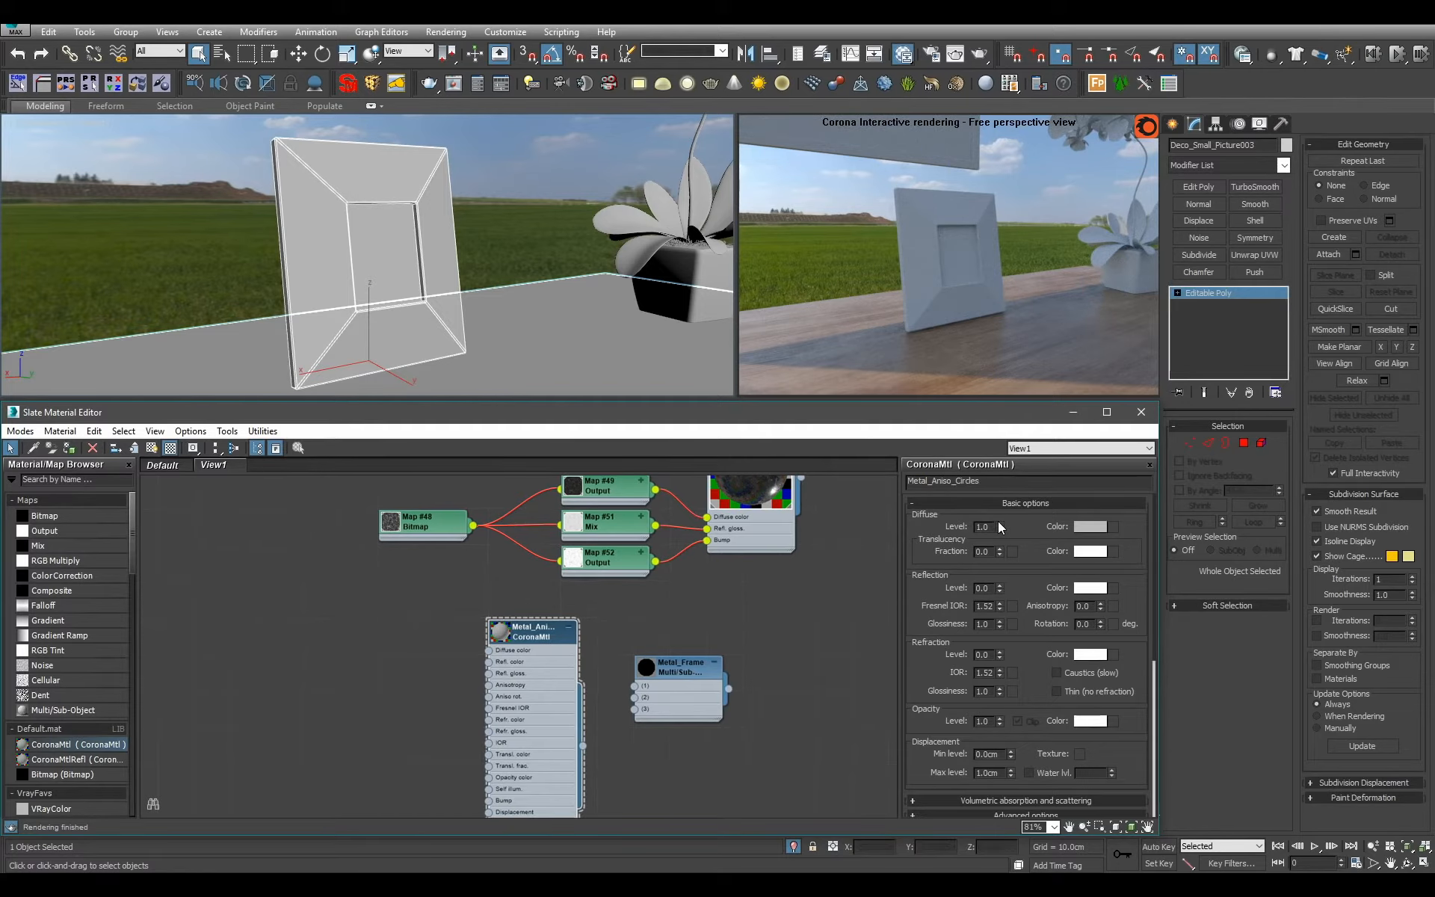
double_click(984, 589)
text(1)
key(Return)
Connect Metal_Aniso_Circles to sub-material slot 1 of Metal_Frame and assign Metal_Frame to the picture frame.
middle_drag(617, 695, 630, 665)
scroll(631, 665, up, 2)
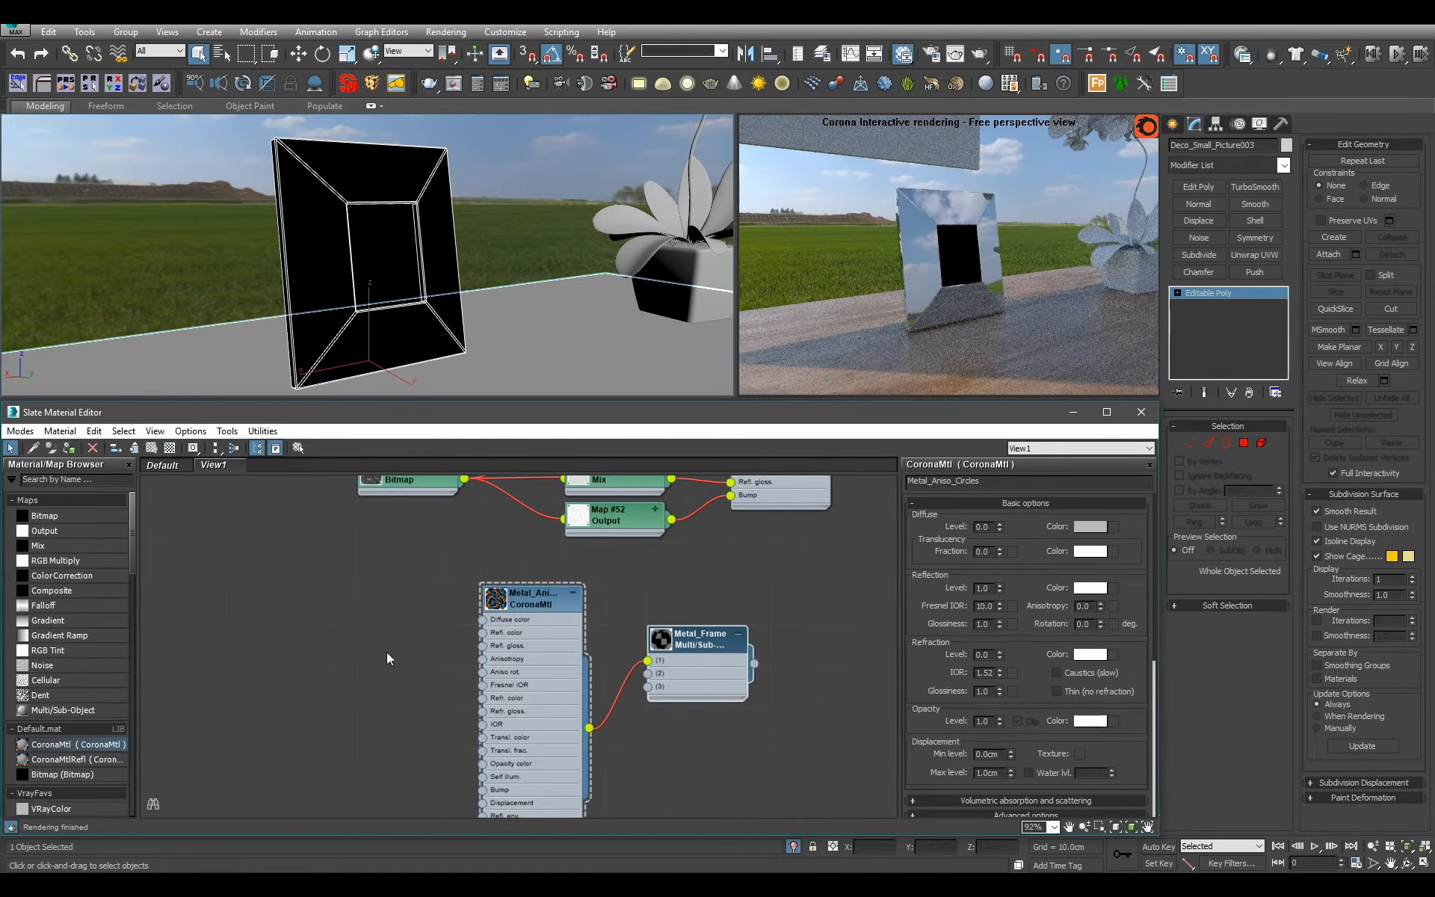
Add a Bitmap map that loads RadialAniso.png from the texture library's Patterns folder and bring its node into view.
drag(112, 516, 403, 635)
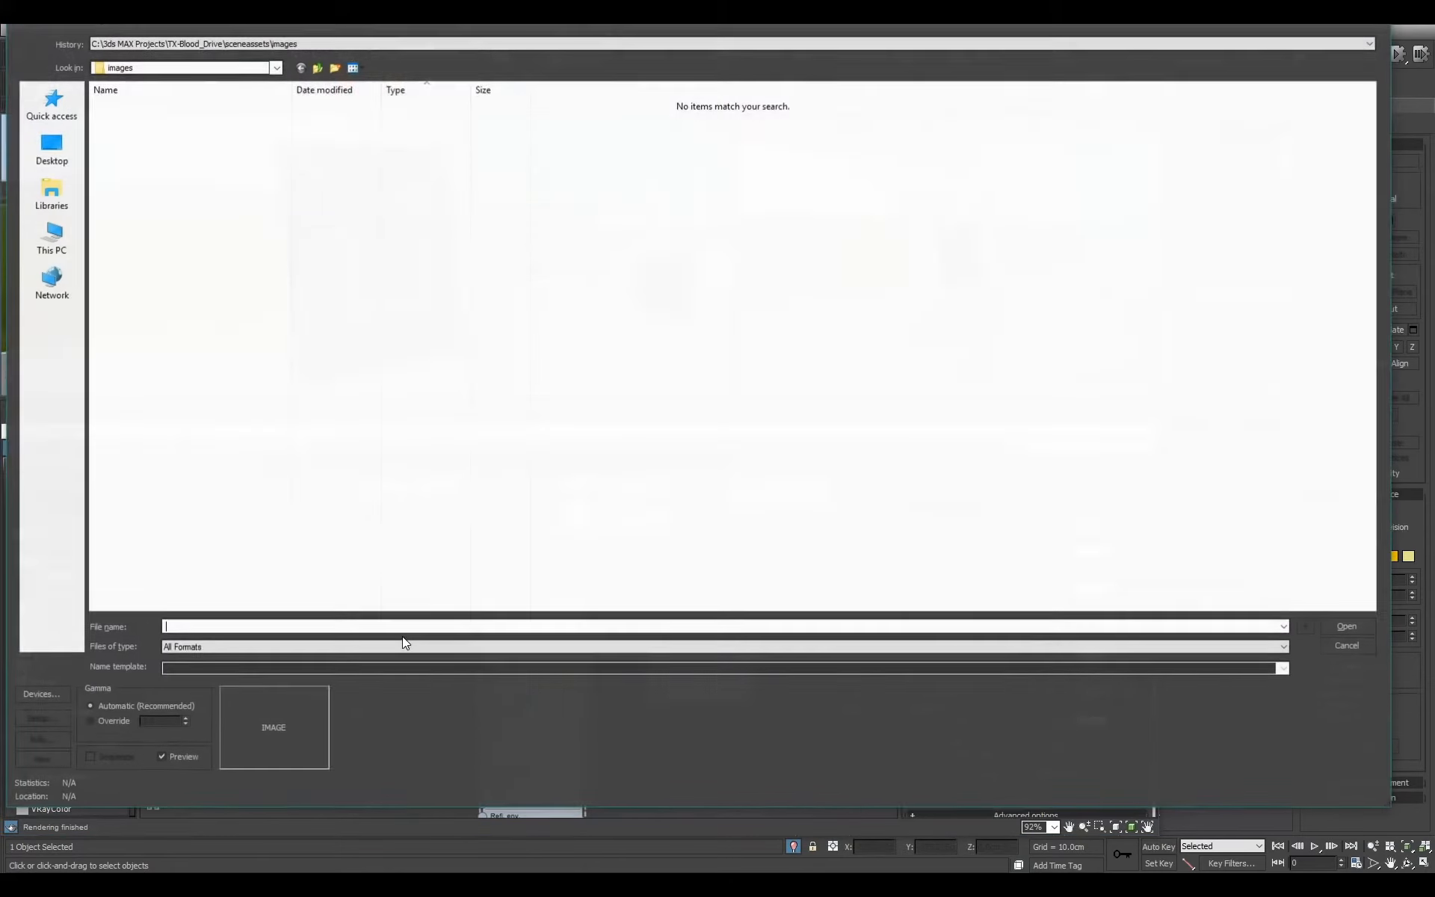
click(310, 42)
click(284, 75)
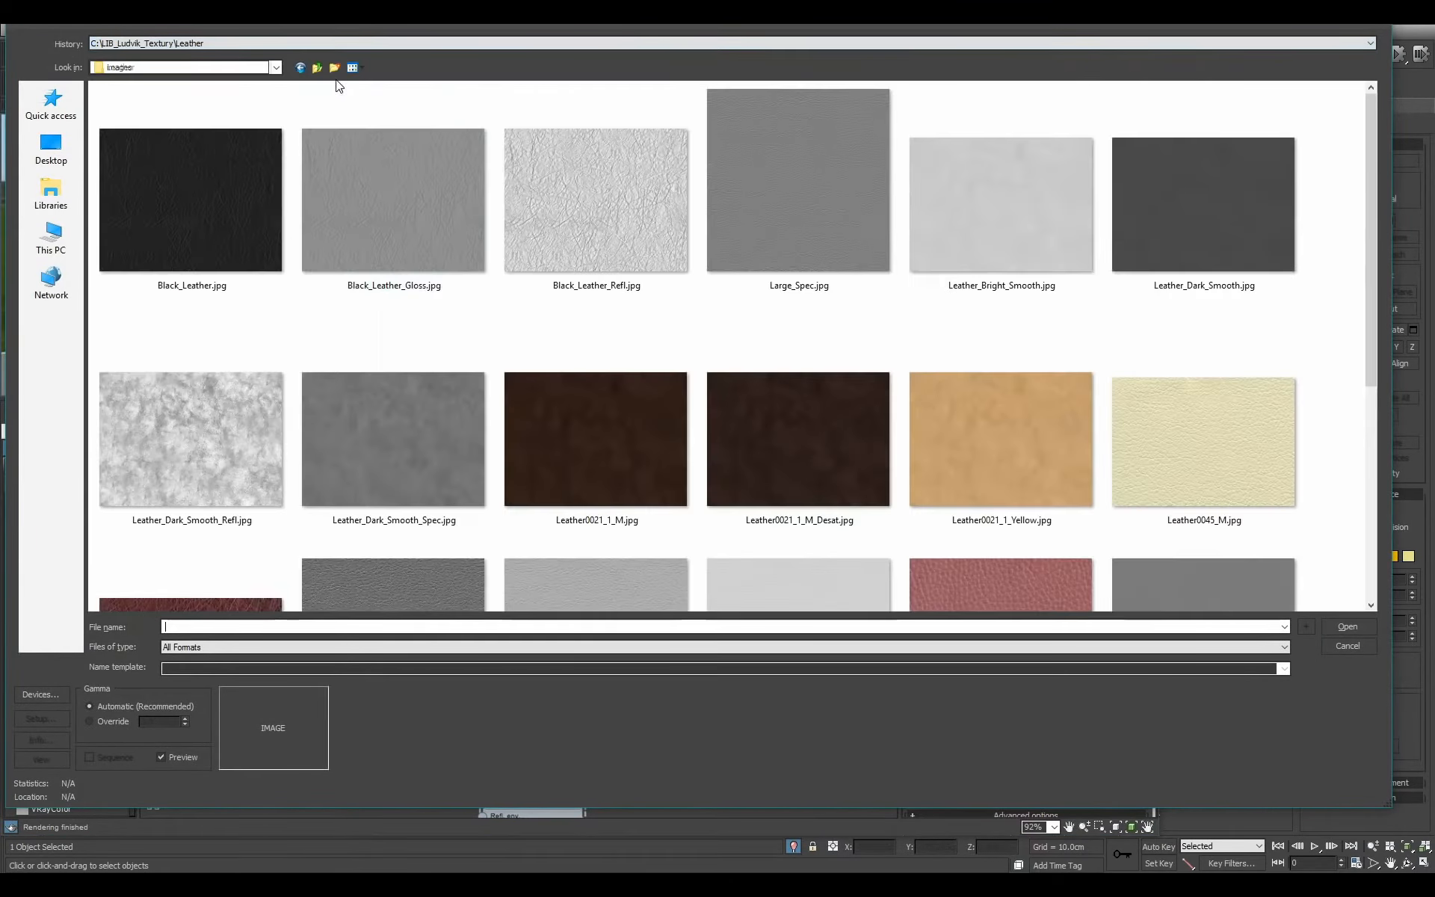
click(319, 70)
click(770, 221)
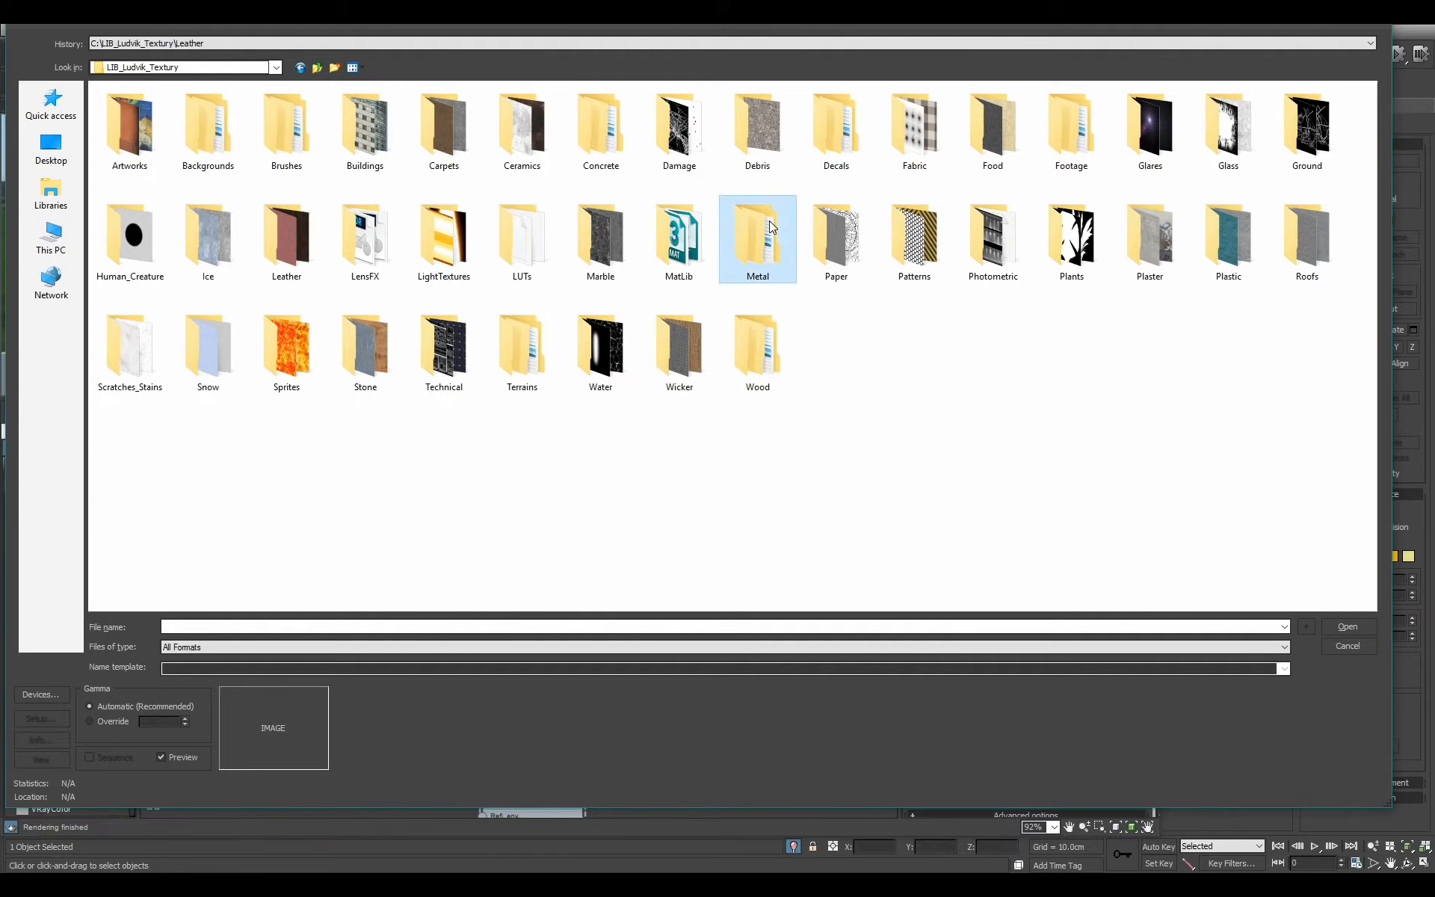
double_click(915, 238)
drag(1370, 249, 1356, 435)
double_click(679, 366)
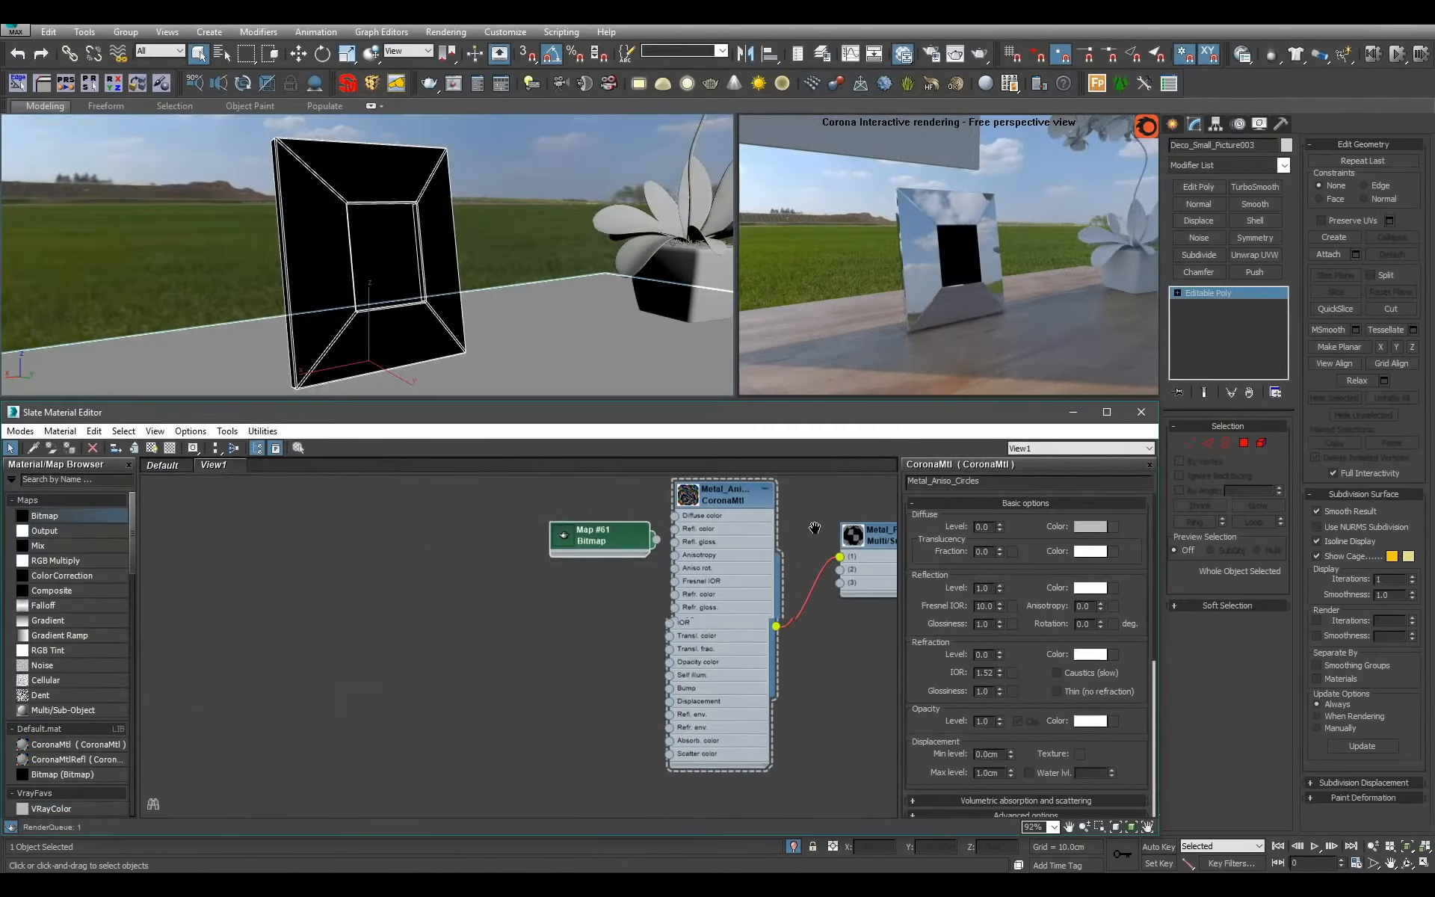
scroll(814, 528, up, 2)
drag(580, 531, 482, 573)
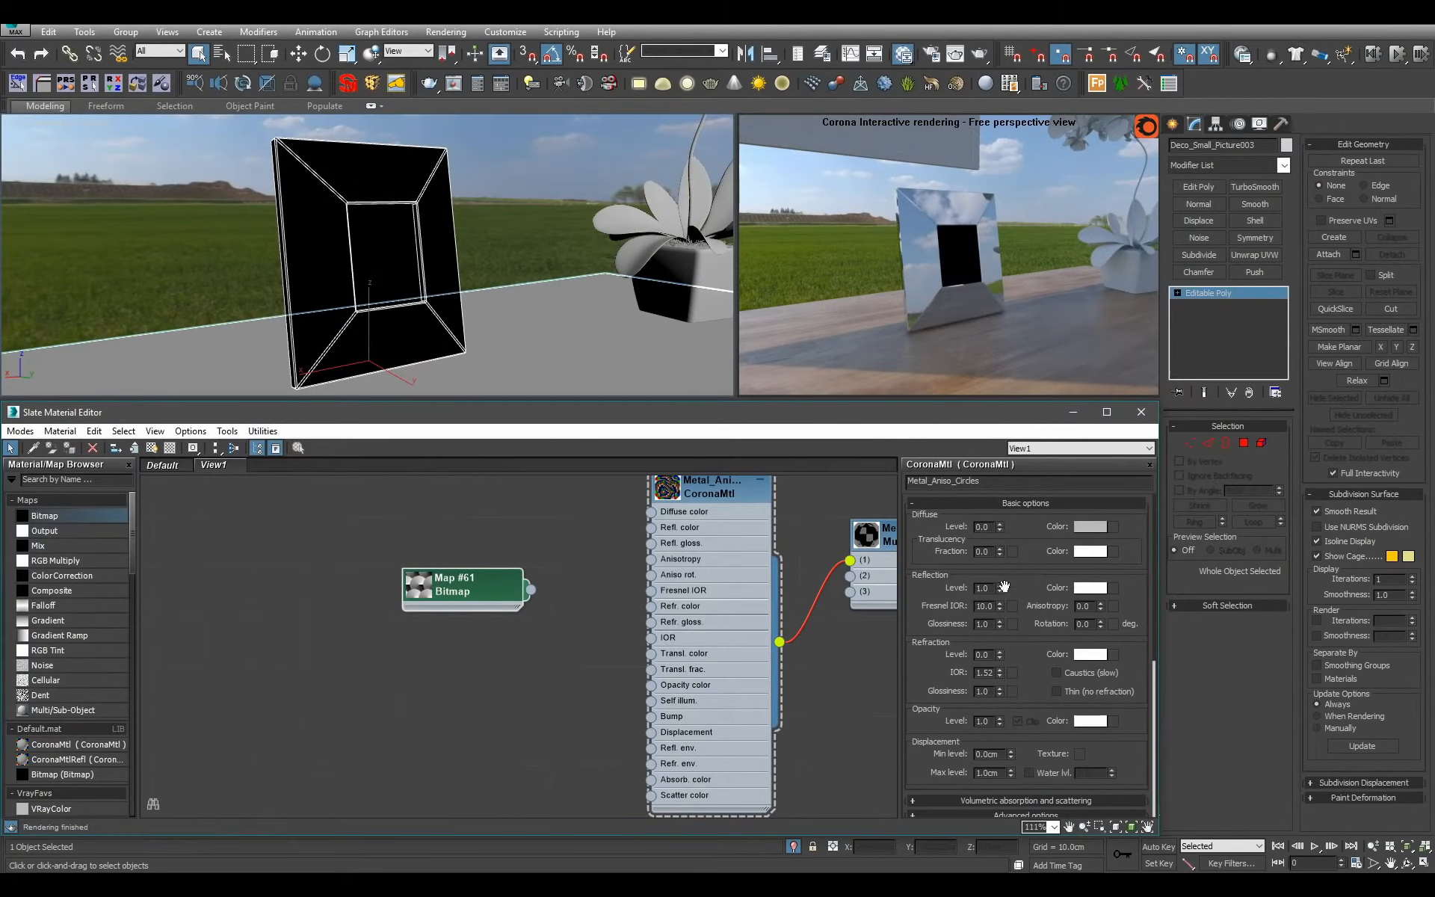
Try a reflection glossiness of 0.6 on Metal_Aniso_Circles and settle on 0.7.
click(985, 623)
text(.6)
key(Return)
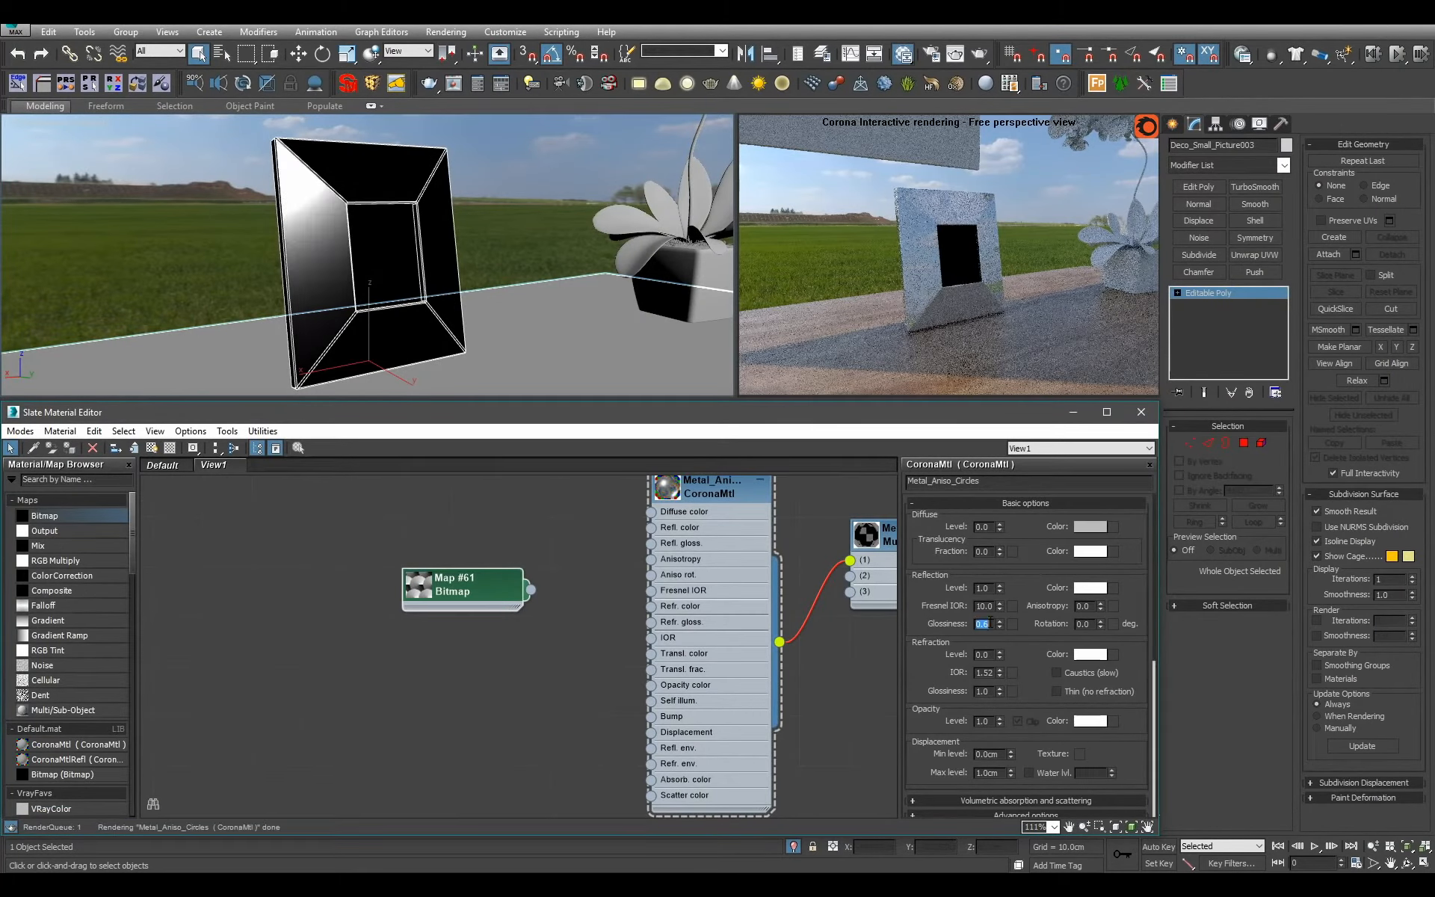
text(.7)
key(Return)
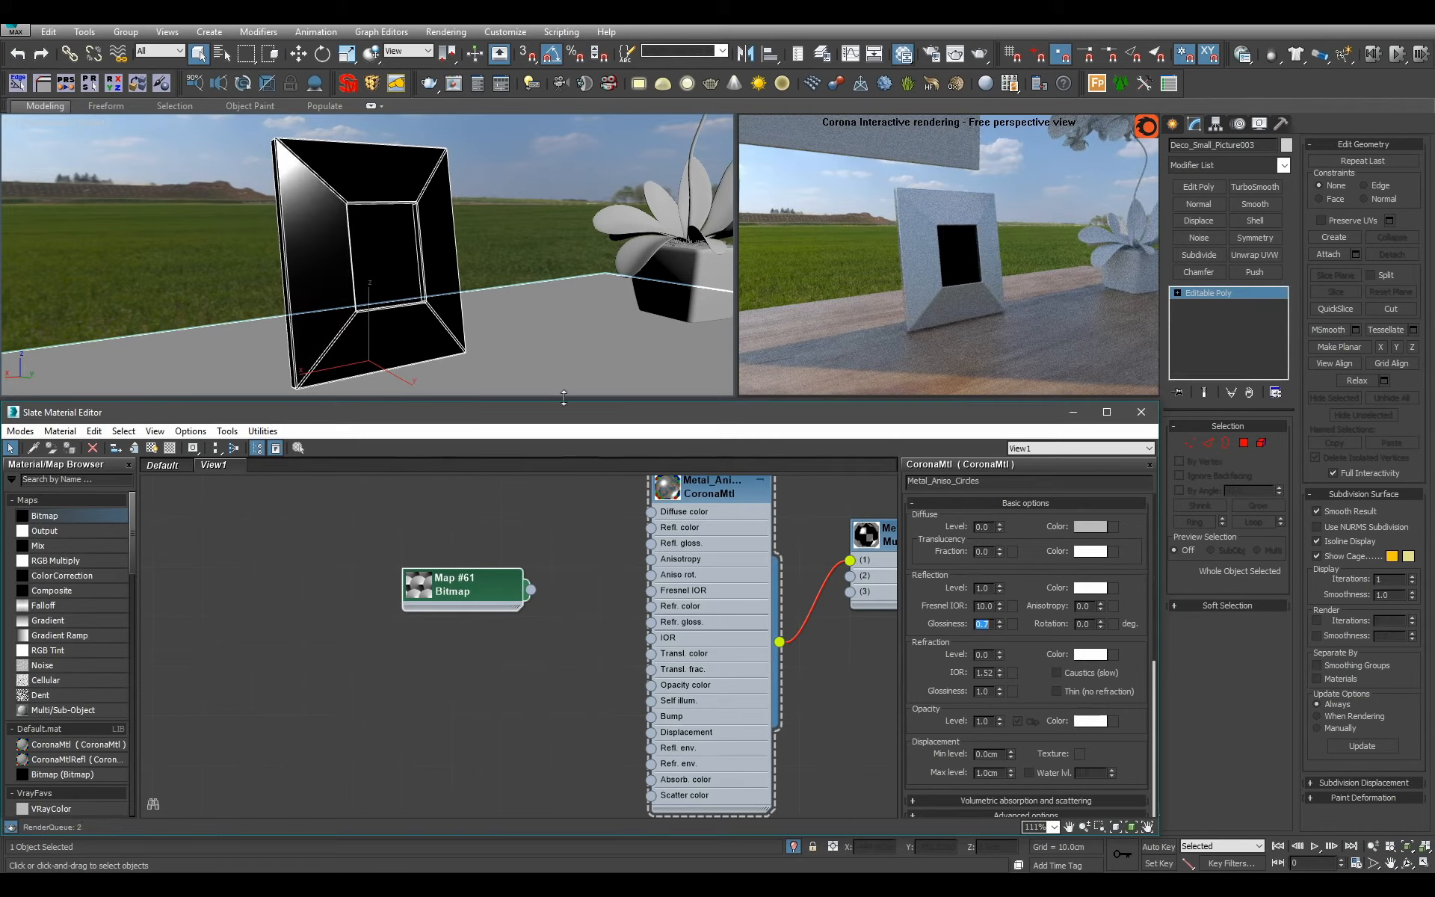
Connect the RadialAniso.png bitmap to the anisotropy rotation input of Metal_Aniso_Circles.
alt+middle_drag(560, 339, 492, 337)
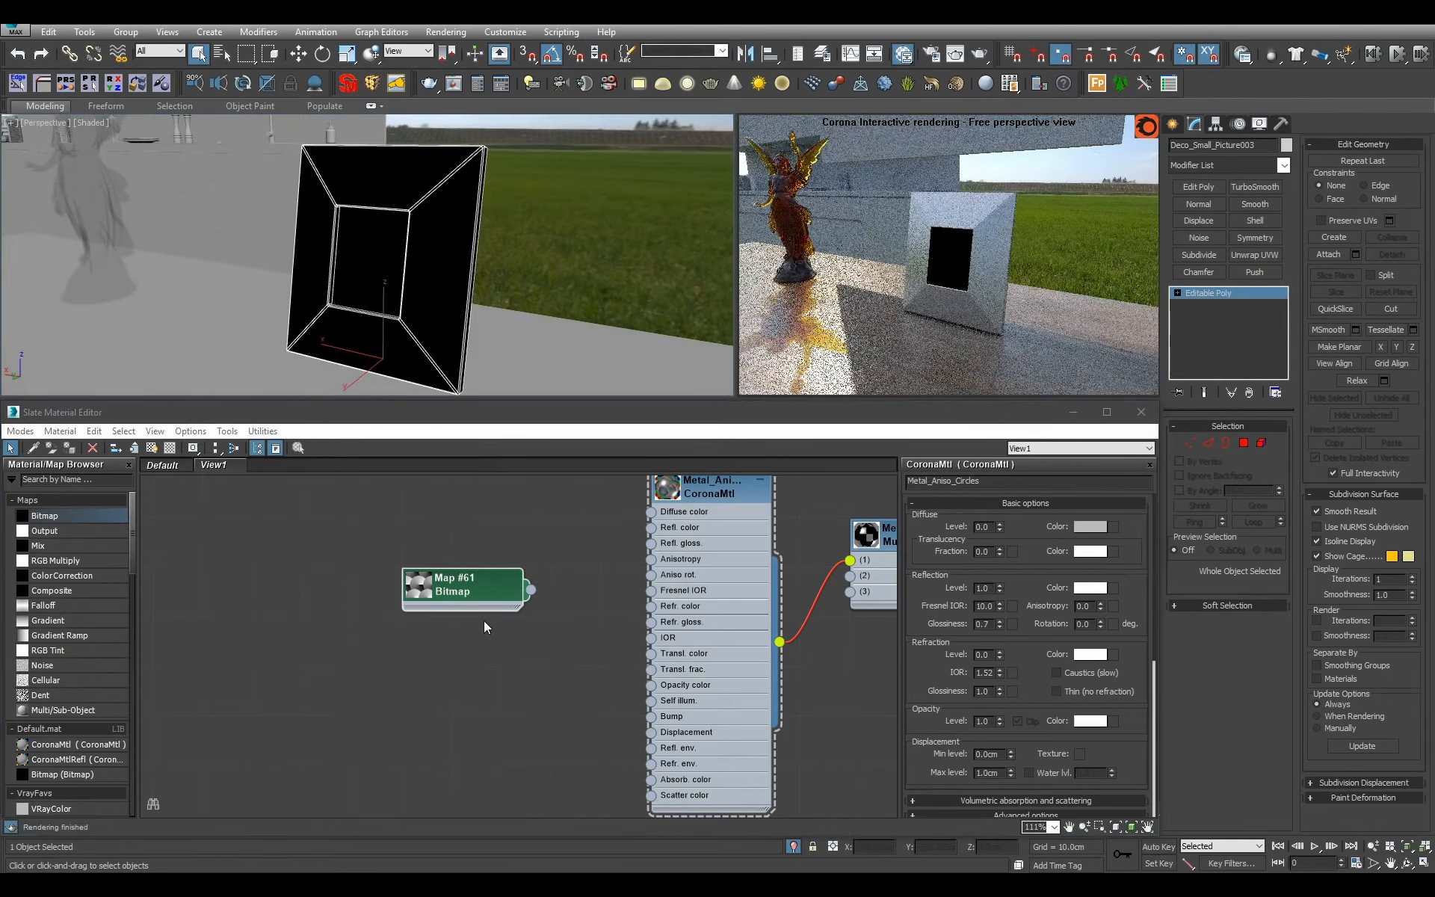
drag(522, 592, 664, 568)
scroll(528, 688, up, 1)
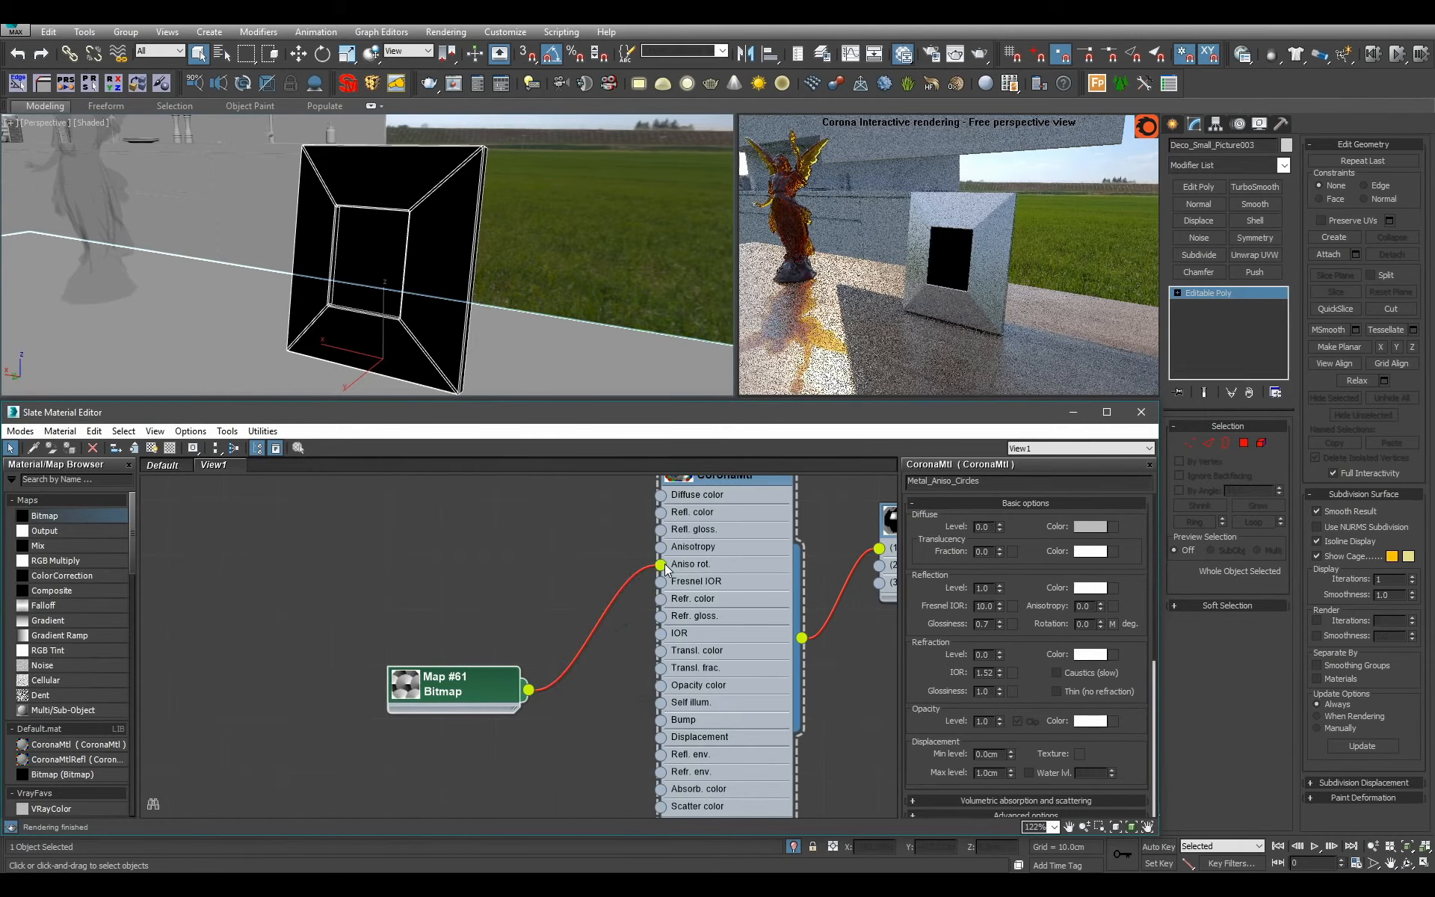
Show the RadialAniso.png map in the viewport on Metal_Aniso_Circles and inspect its mapping on the frame's front and back.
alt+middle_drag(345, 243, 438, 244)
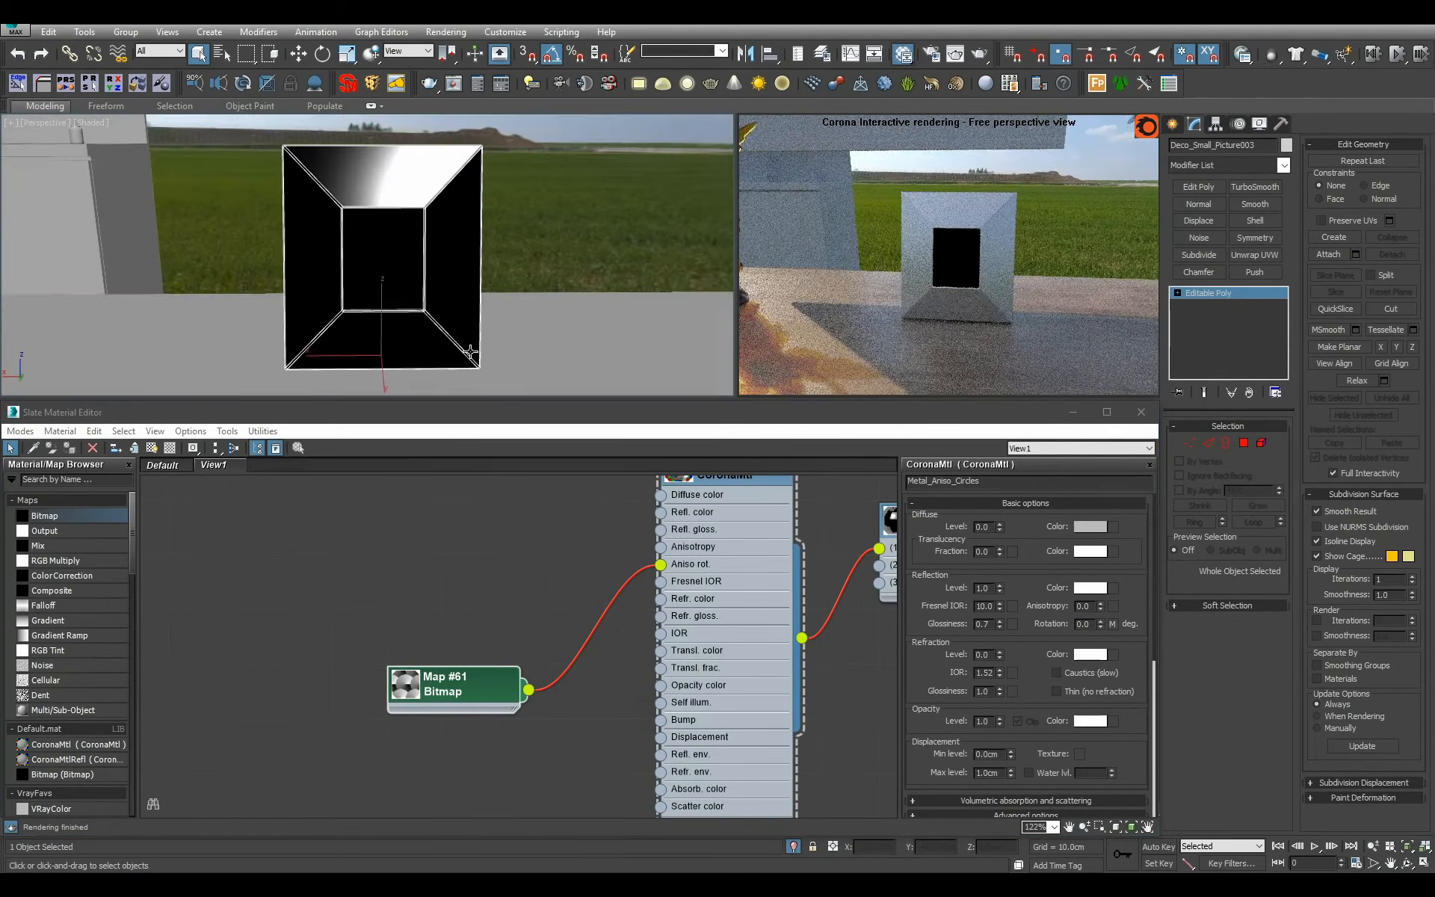
double_click(448, 684)
click(151, 447)
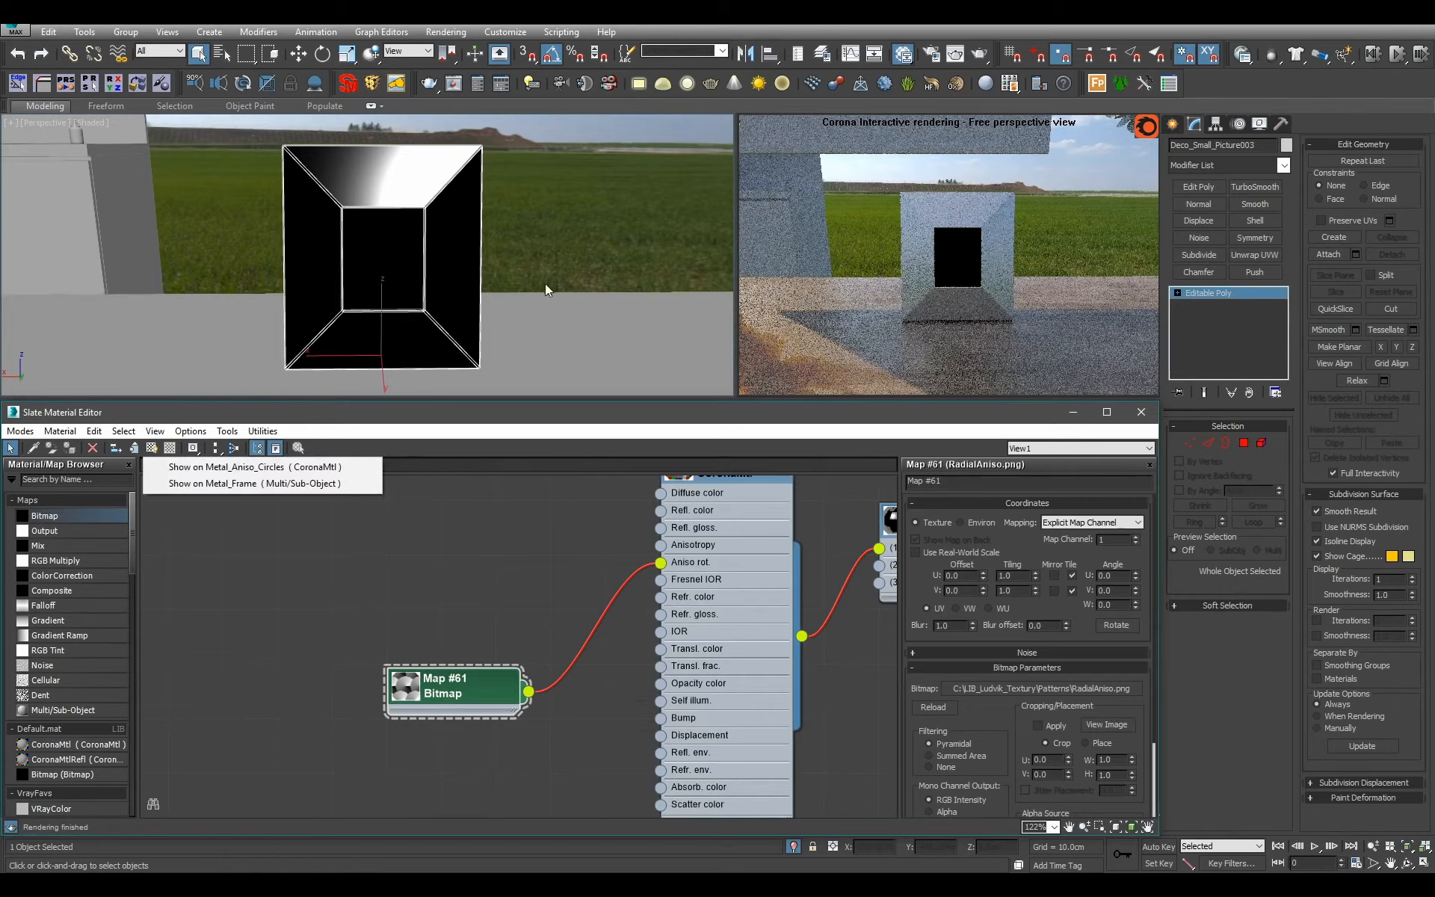
click(254, 466)
alt+middle_drag(523, 288, 314, 302)
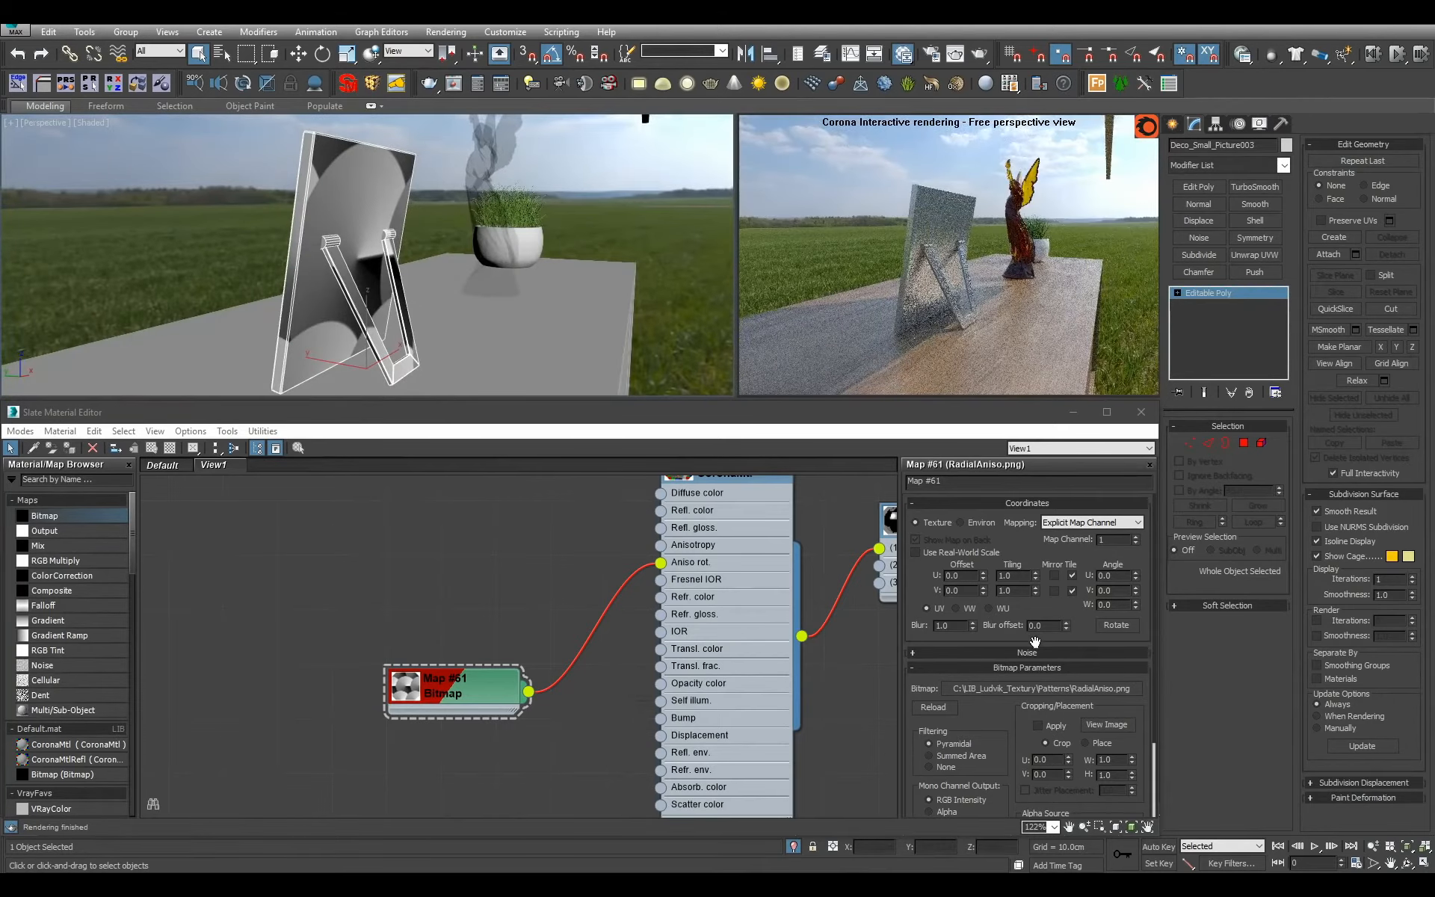
Set the reflection anisotropy of Metal_Aniso_Circles to 0.5.
double_click(739, 713)
alt+middle_drag(456, 340, 626, 357)
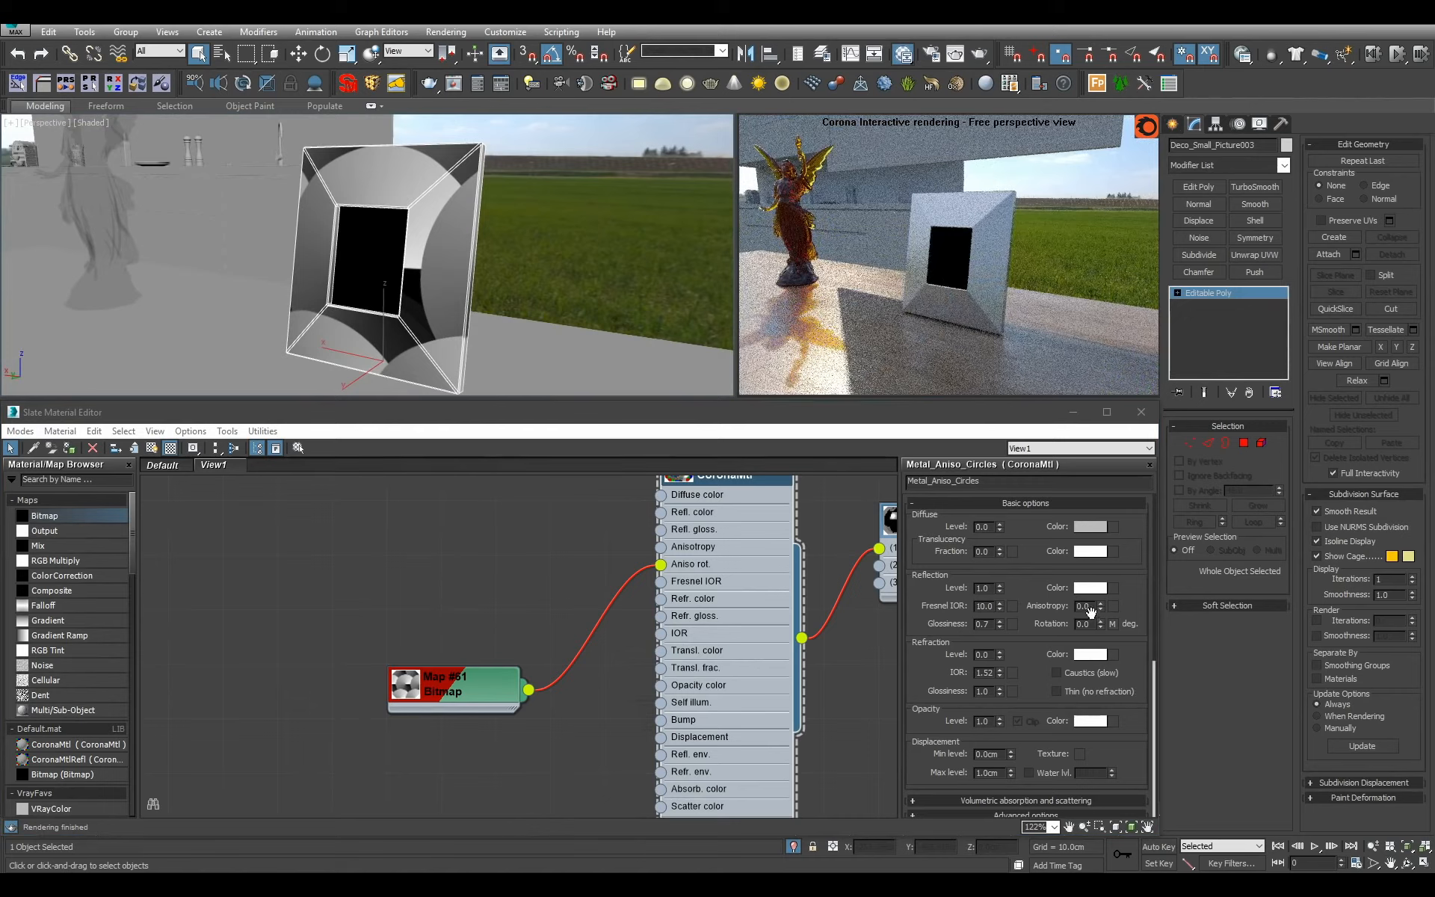
double_click(1085, 606)
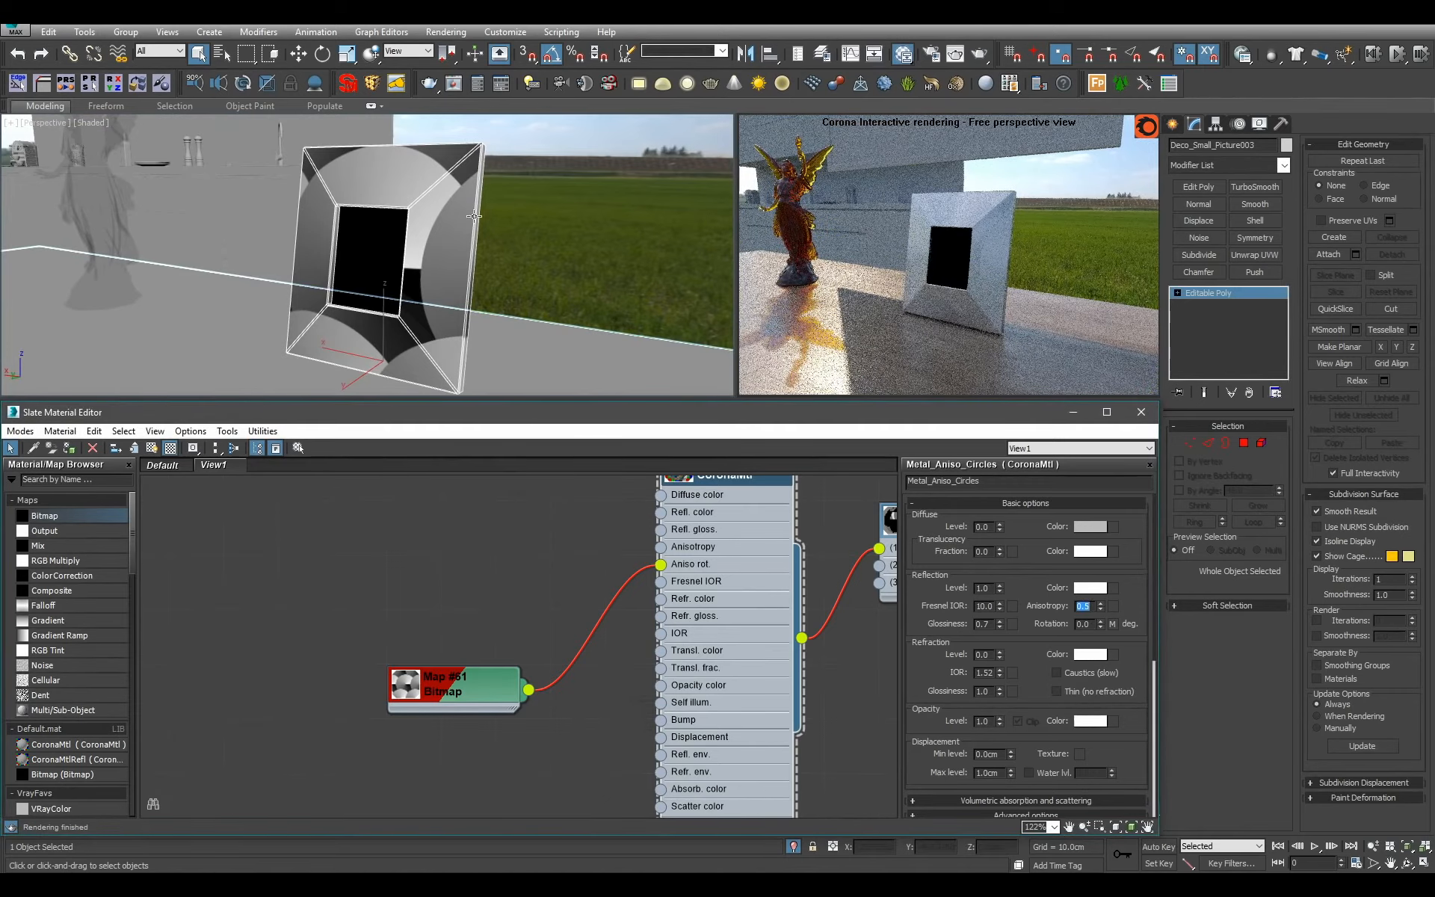
Try a U and V tiling of 5 on the RadialAniso.png bitmap and settle on 10 for both.
alt+middle_drag(431, 231, 482, 238)
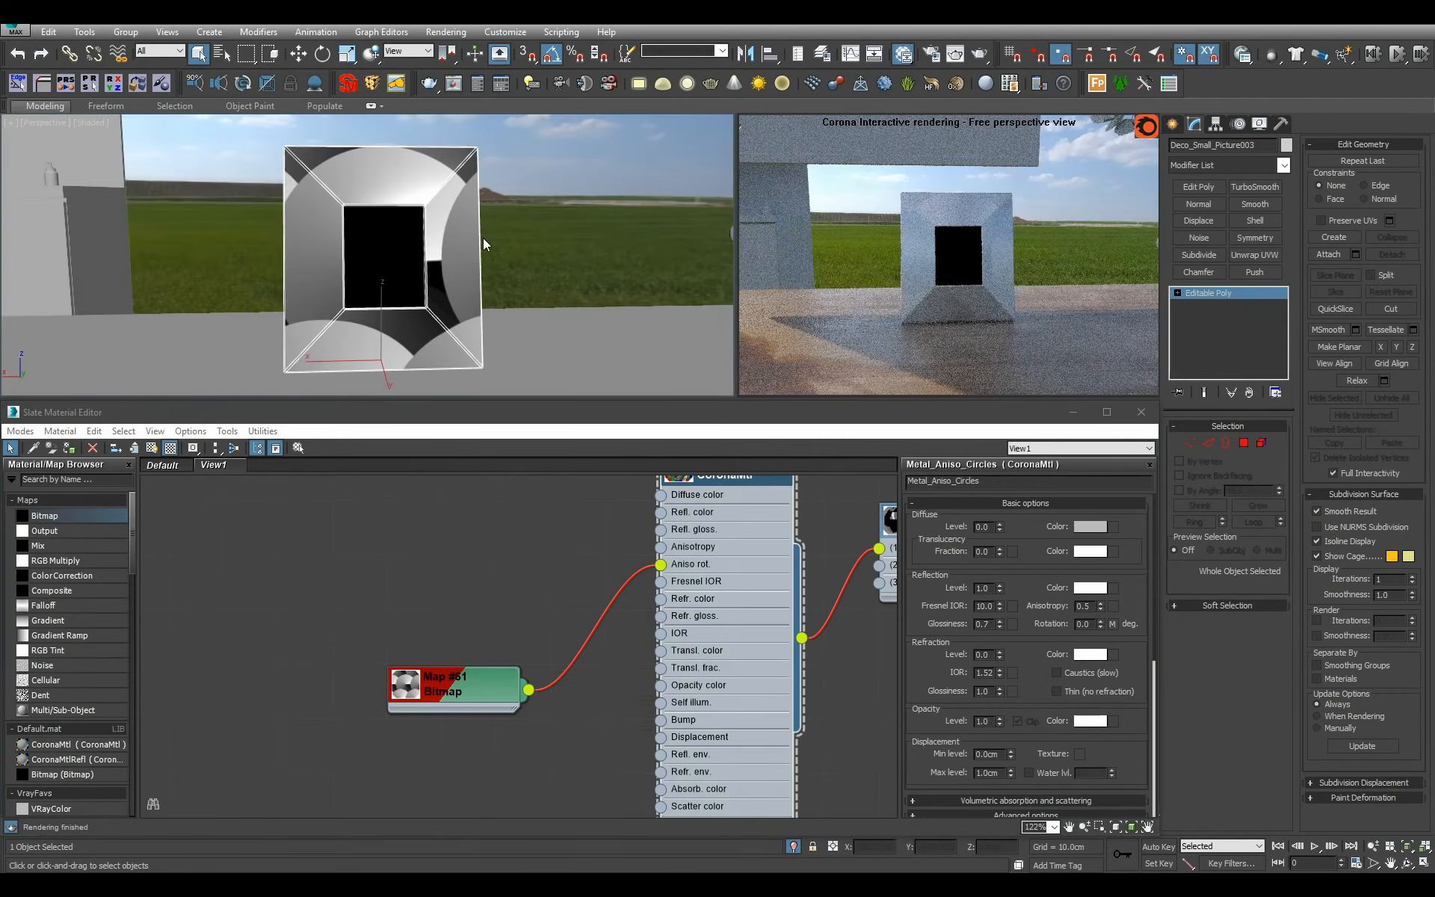
double_click(448, 684)
click(1021, 576)
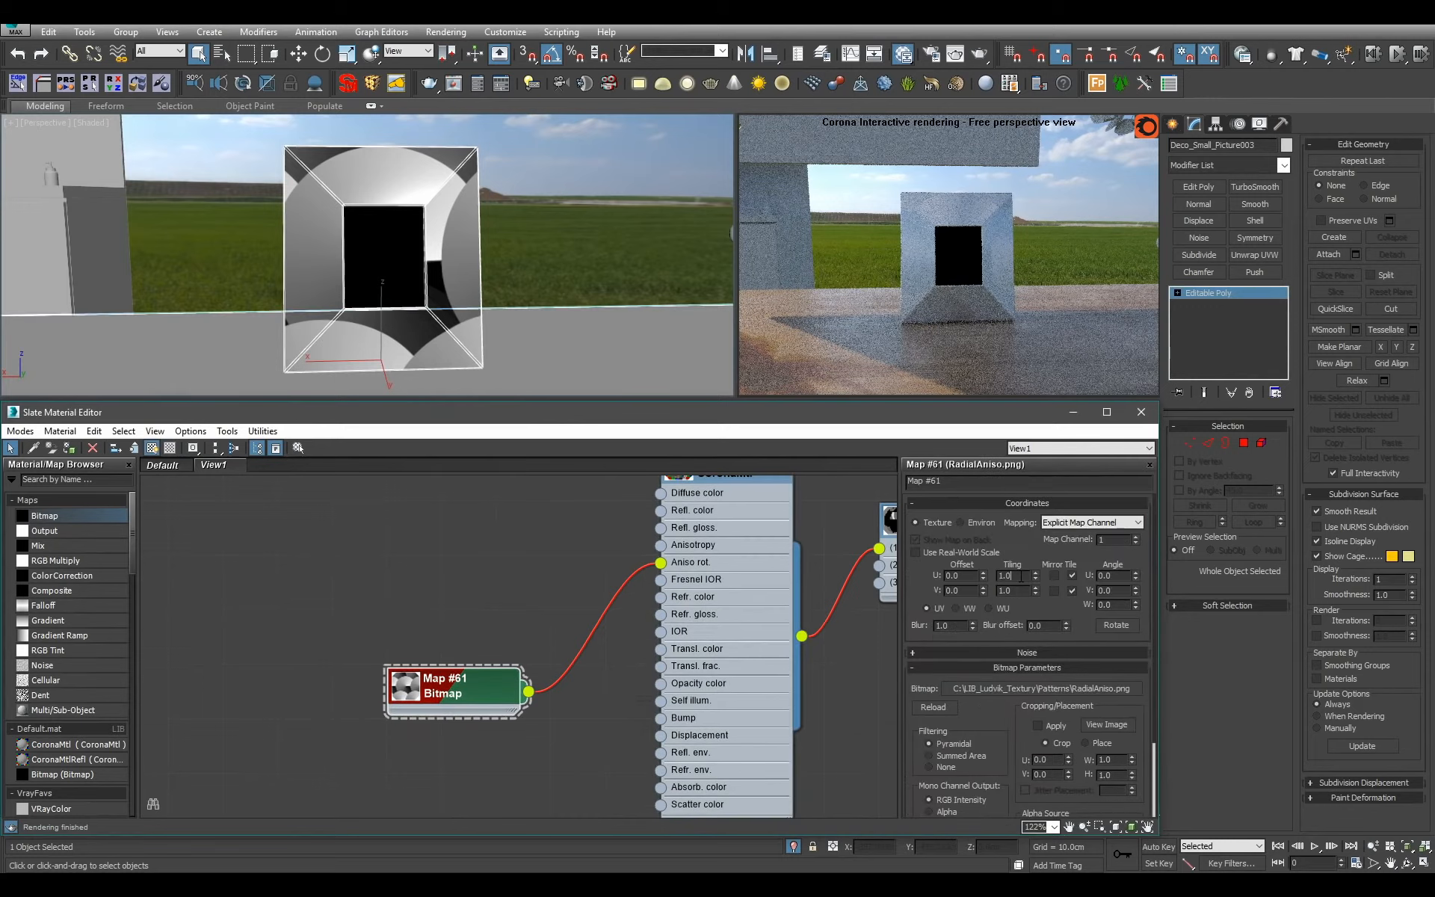
text(5)
key(Tab)
text(5)
key(Return)
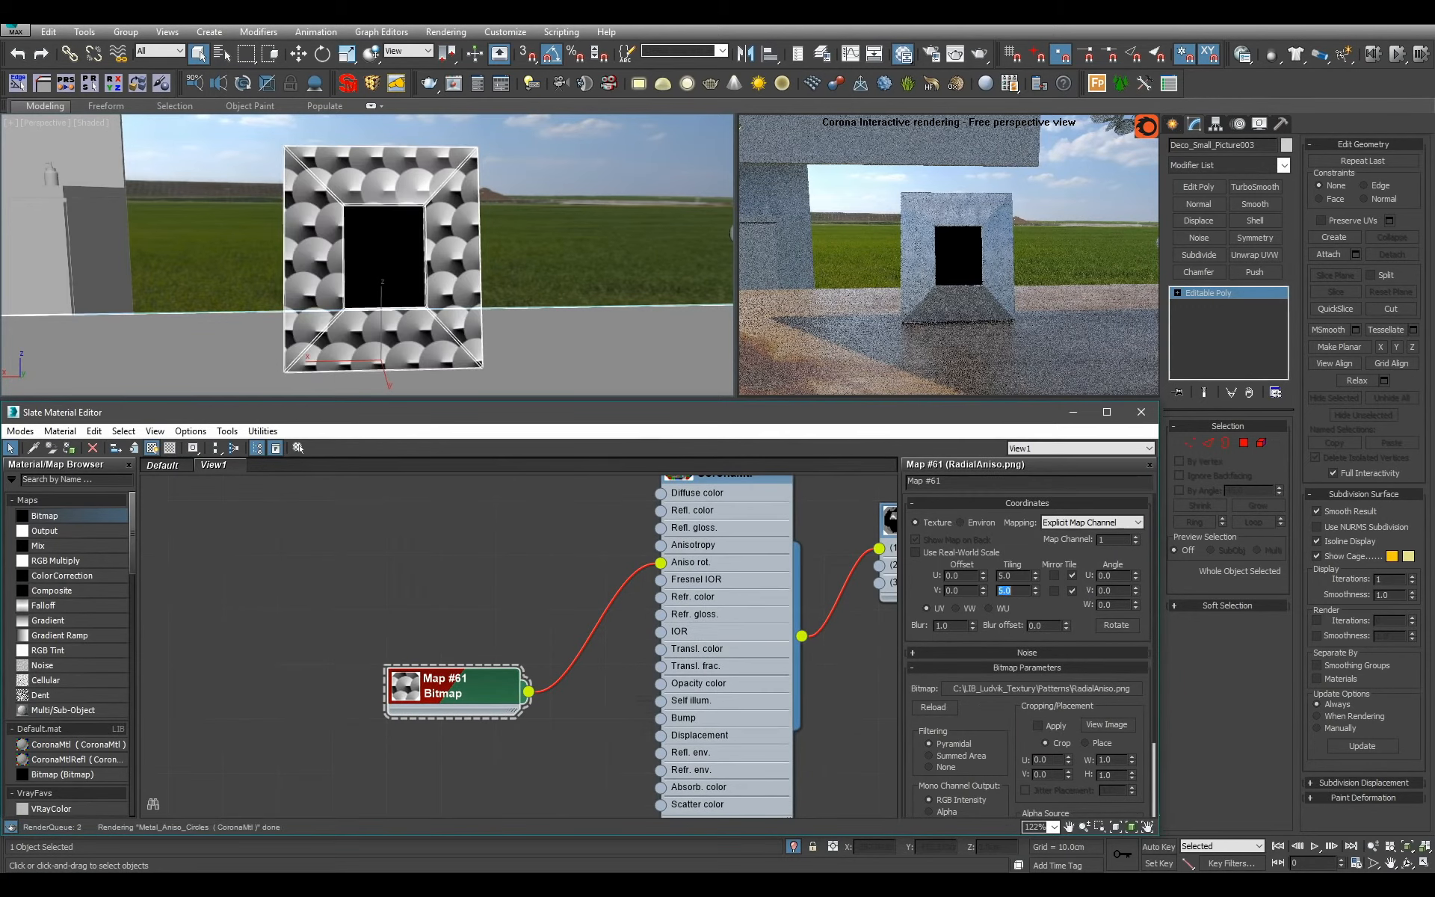
key(shift+Tab)
text(10)
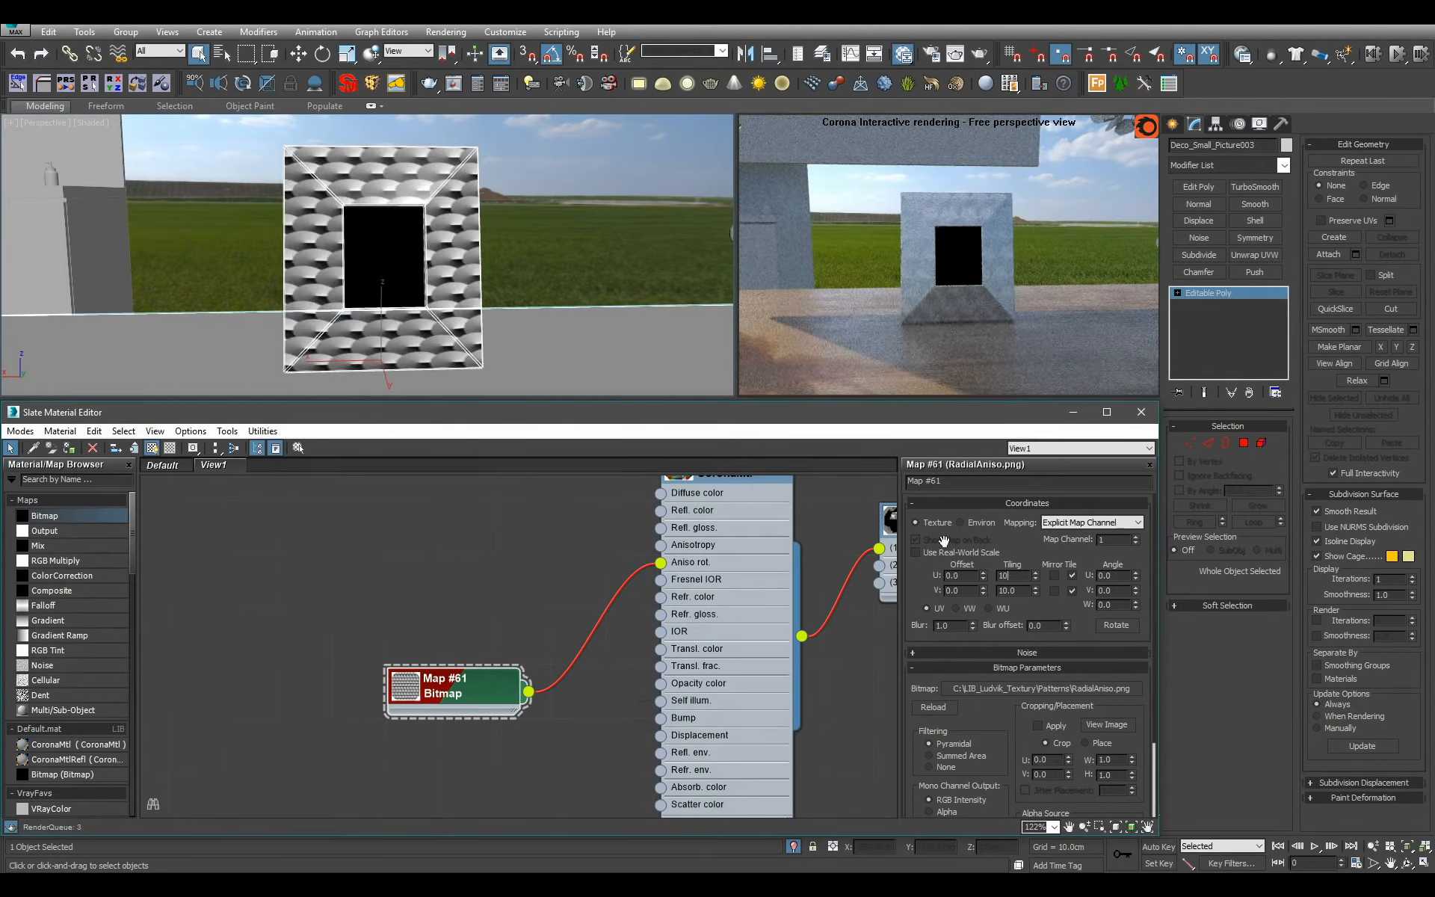
key(Return)
Inspect the tiled circular anisotropy on the picture frame's front and back in the interactive render.
alt+middle_drag(509, 256, 564, 255)
scroll(521, 315, up, 3)
scroll(513, 304, up, 3)
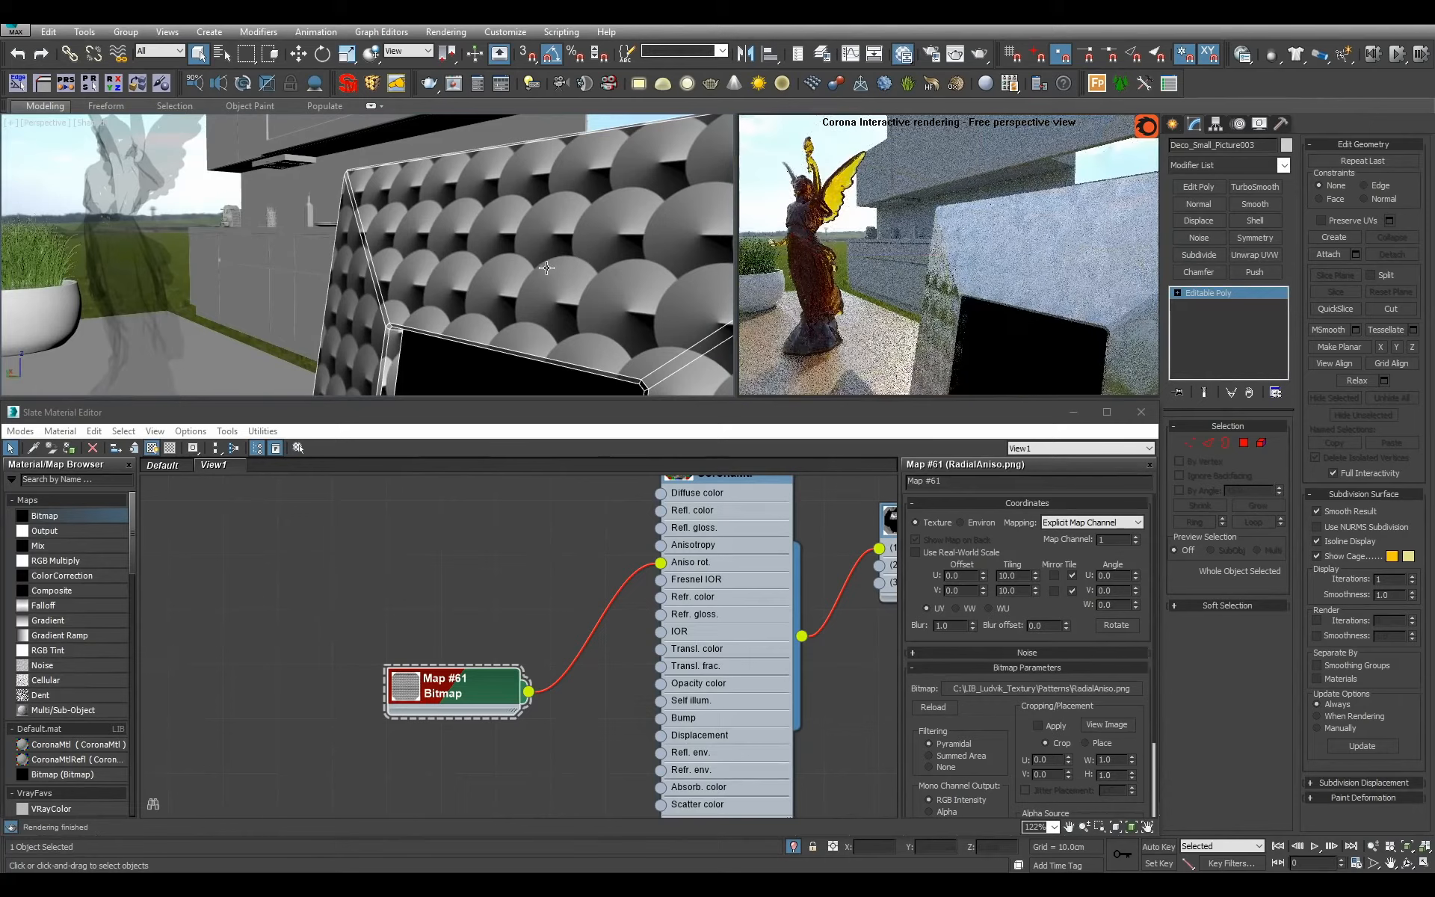
alt+middle_drag(663, 259, 514, 222)
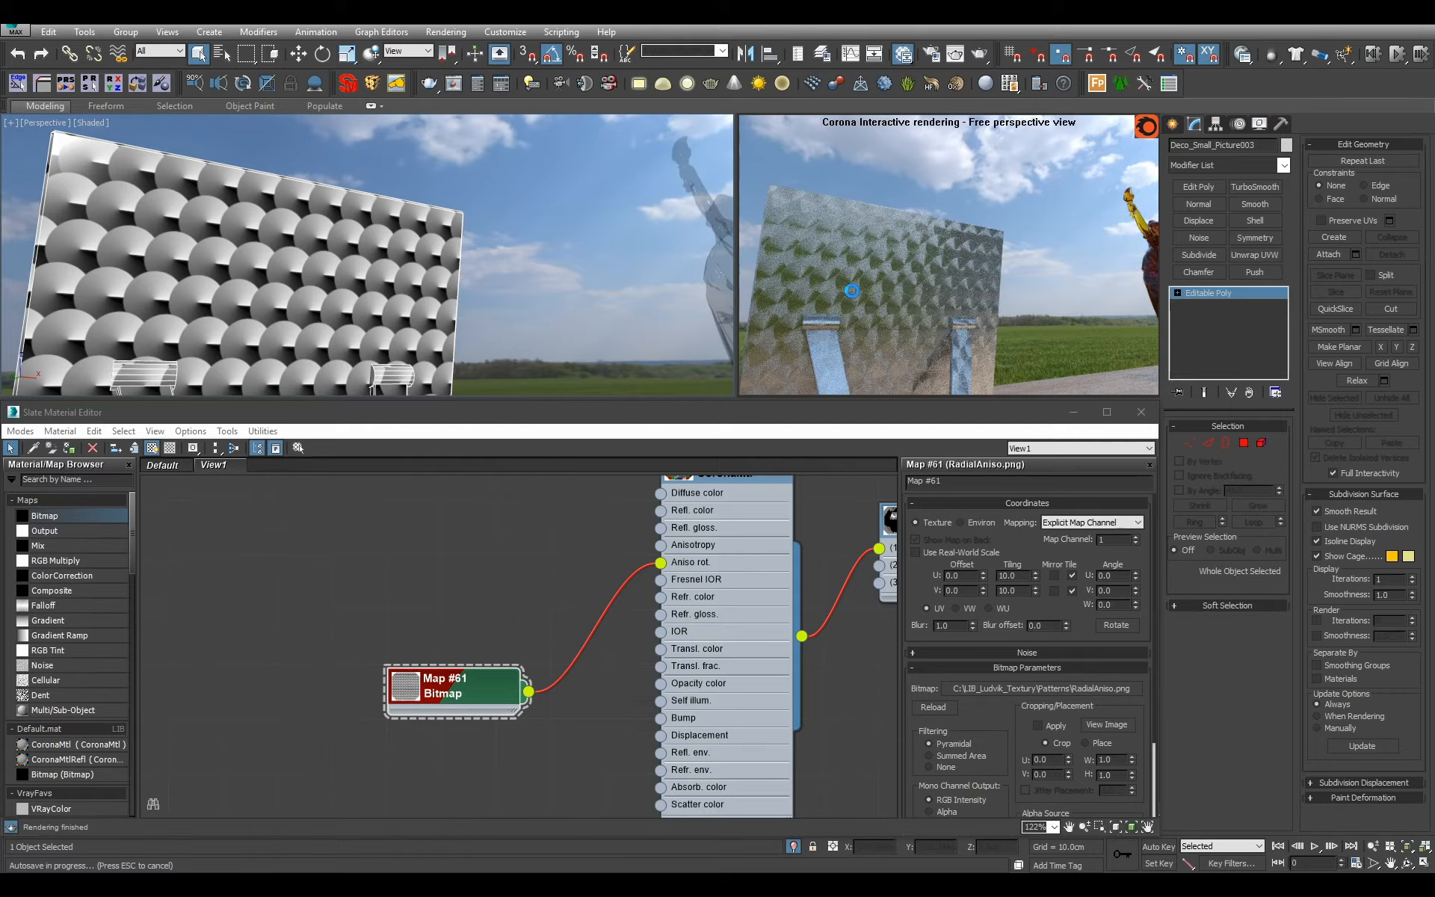
Enlarge the preview of the Metal_Aniso_Circles node and hide its unused slots.
scroll(679, 499, down, 1)
middle_drag(678, 499, 648, 575)
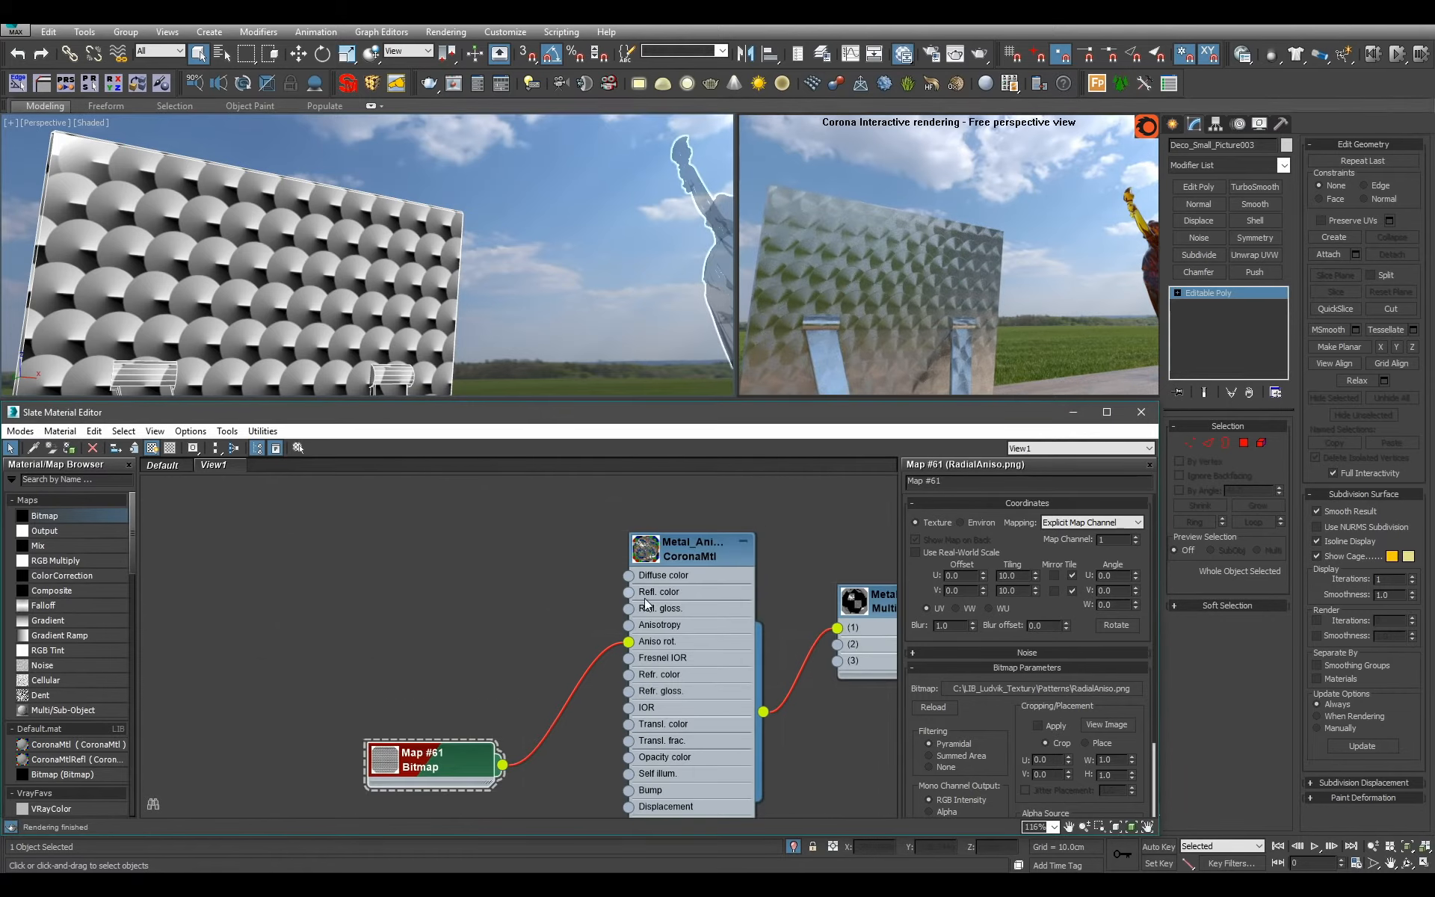
double_click(647, 553)
scroll(672, 605, down, 10)
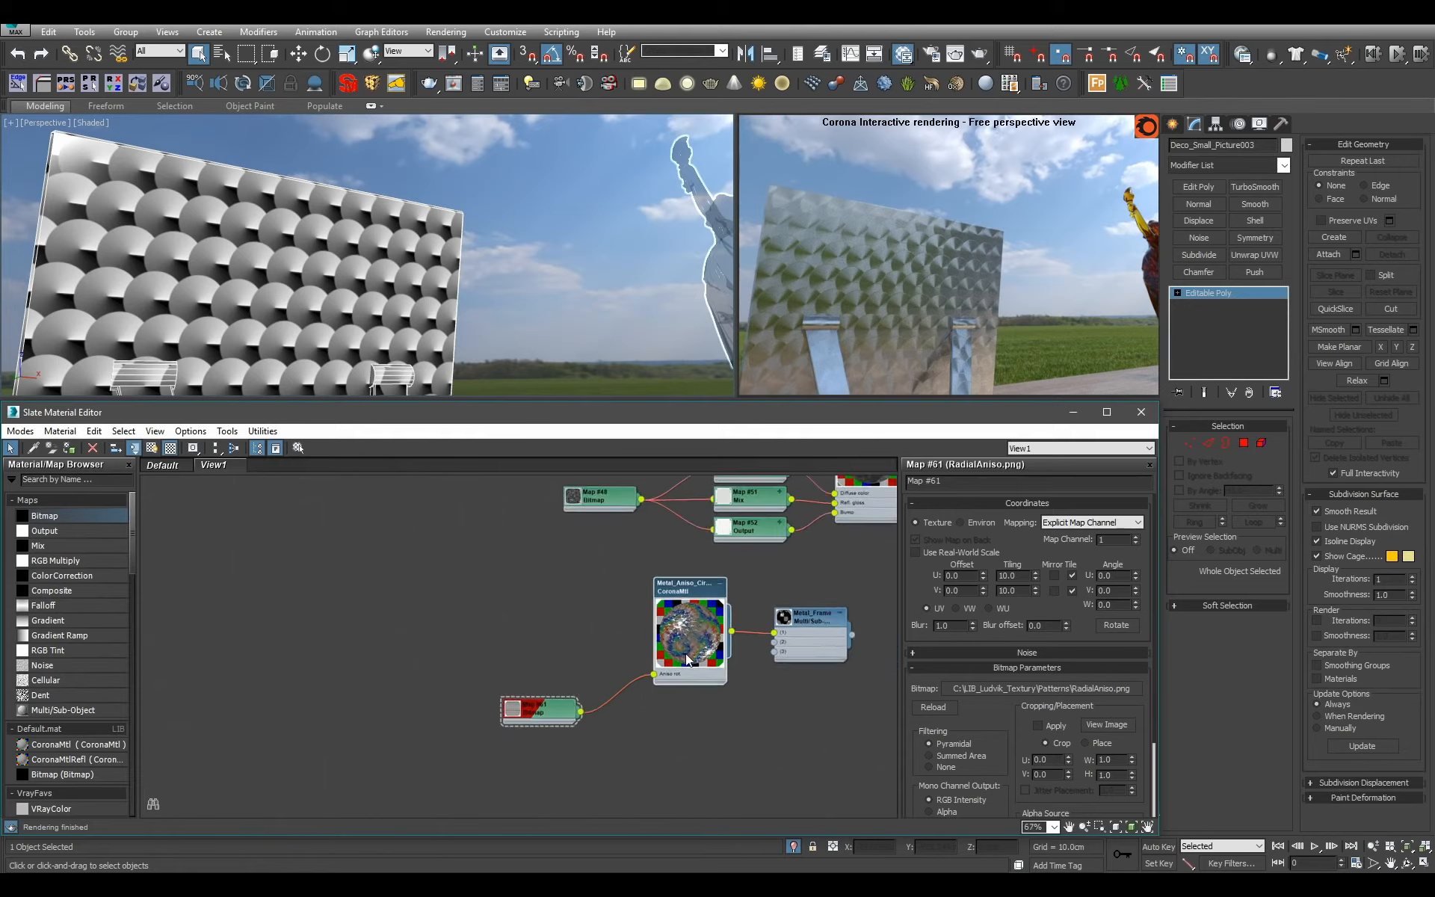
scroll(653, 641, up, 7)
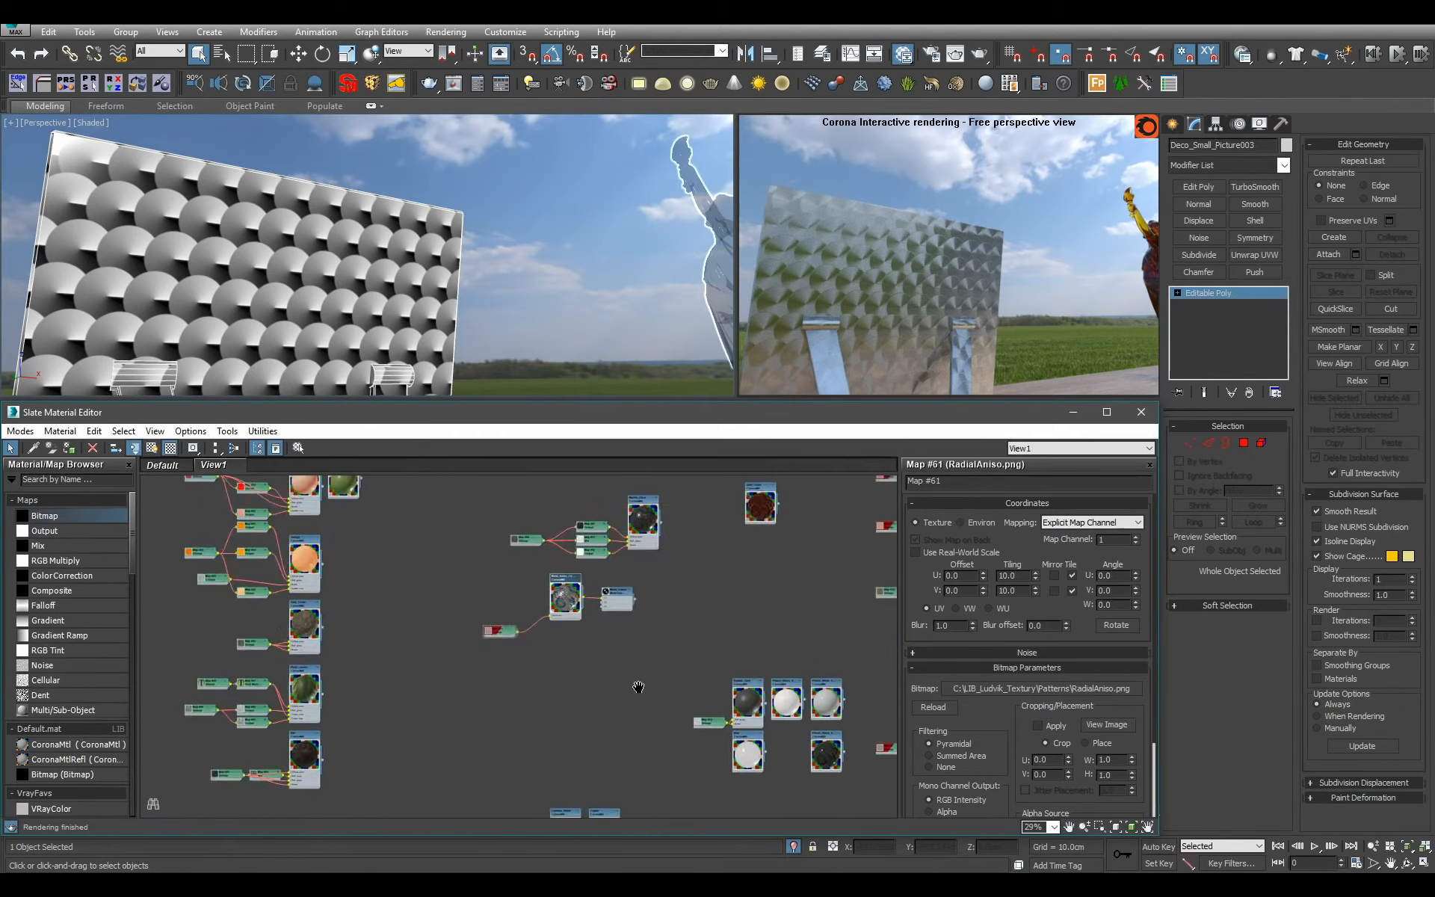
Connect an existing material from elsewhere in the graph to a free slot of the Metal_Frame multi-material.
alt+middle_drag(478, 310, 623, 322)
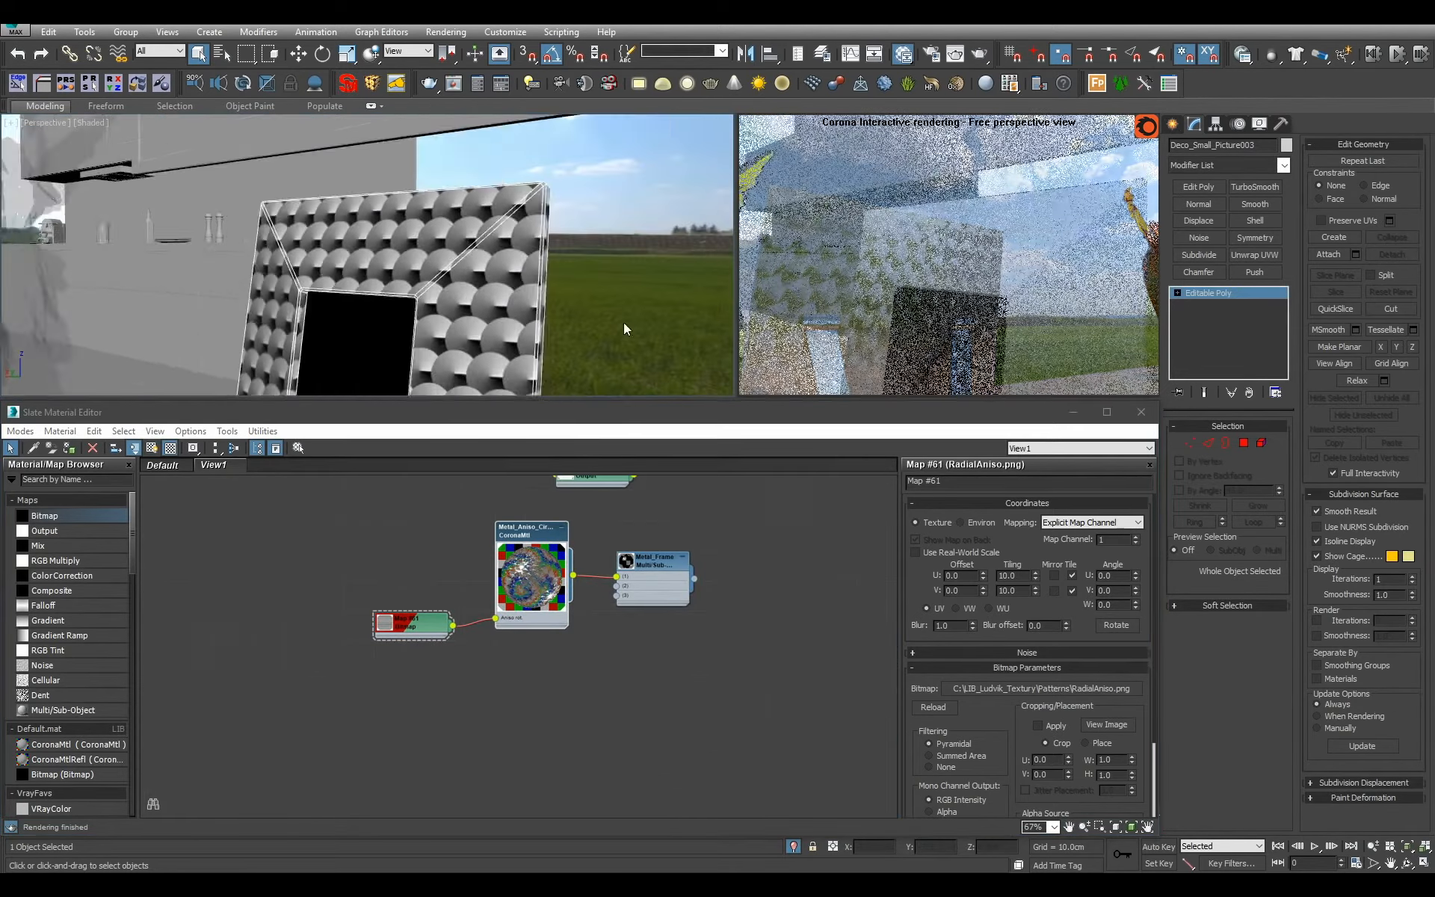
scroll(623, 321, down, 3)
scroll(671, 683, down, 3)
middle_drag(670, 593, 657, 750)
scroll(672, 683, down, 4)
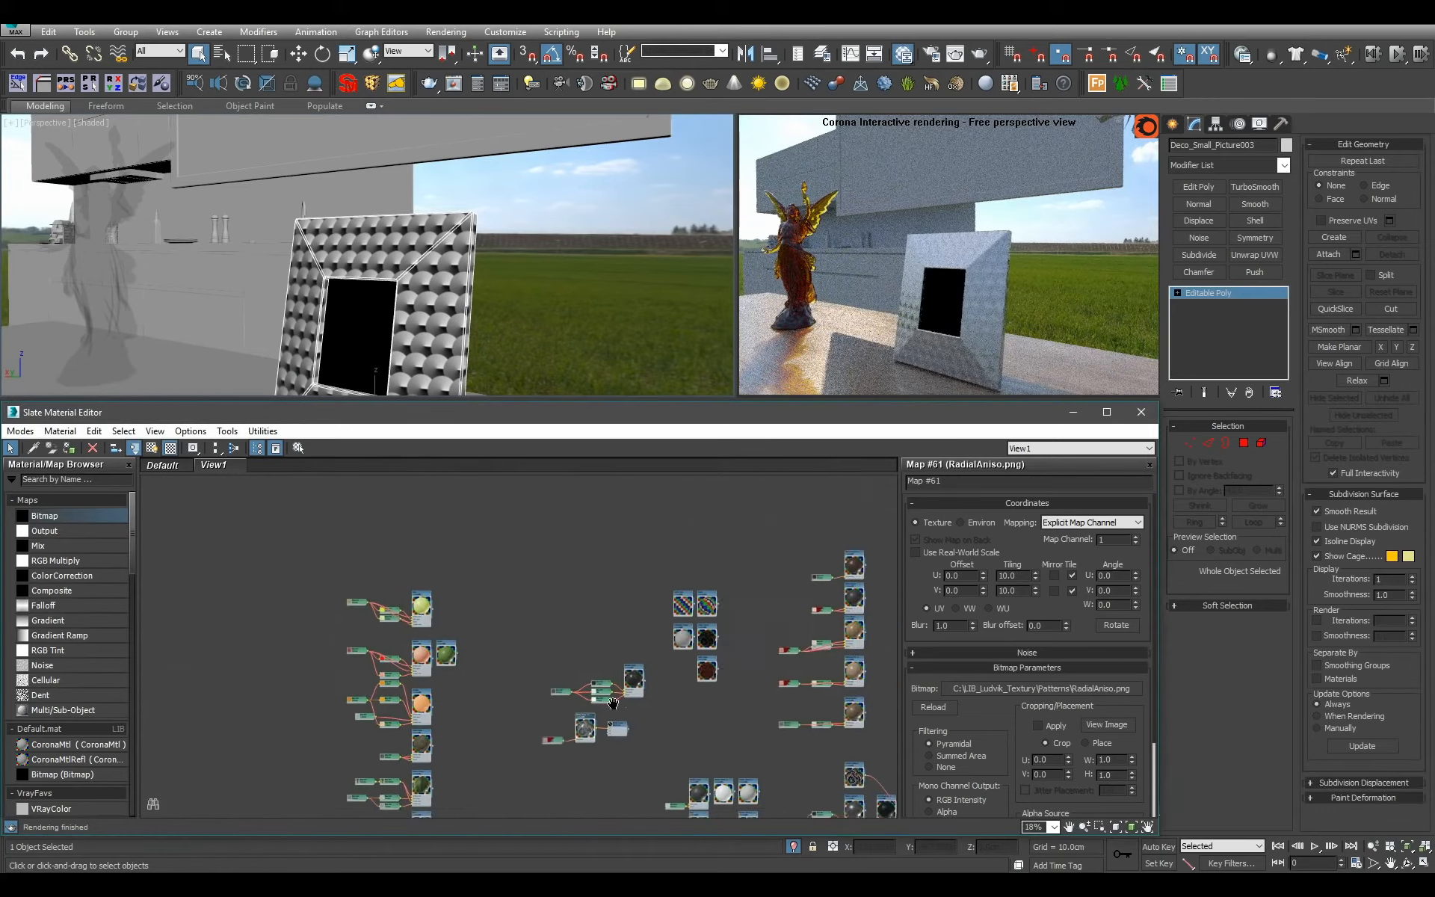
scroll(665, 752, up, 3)
scroll(576, 710, up, 3)
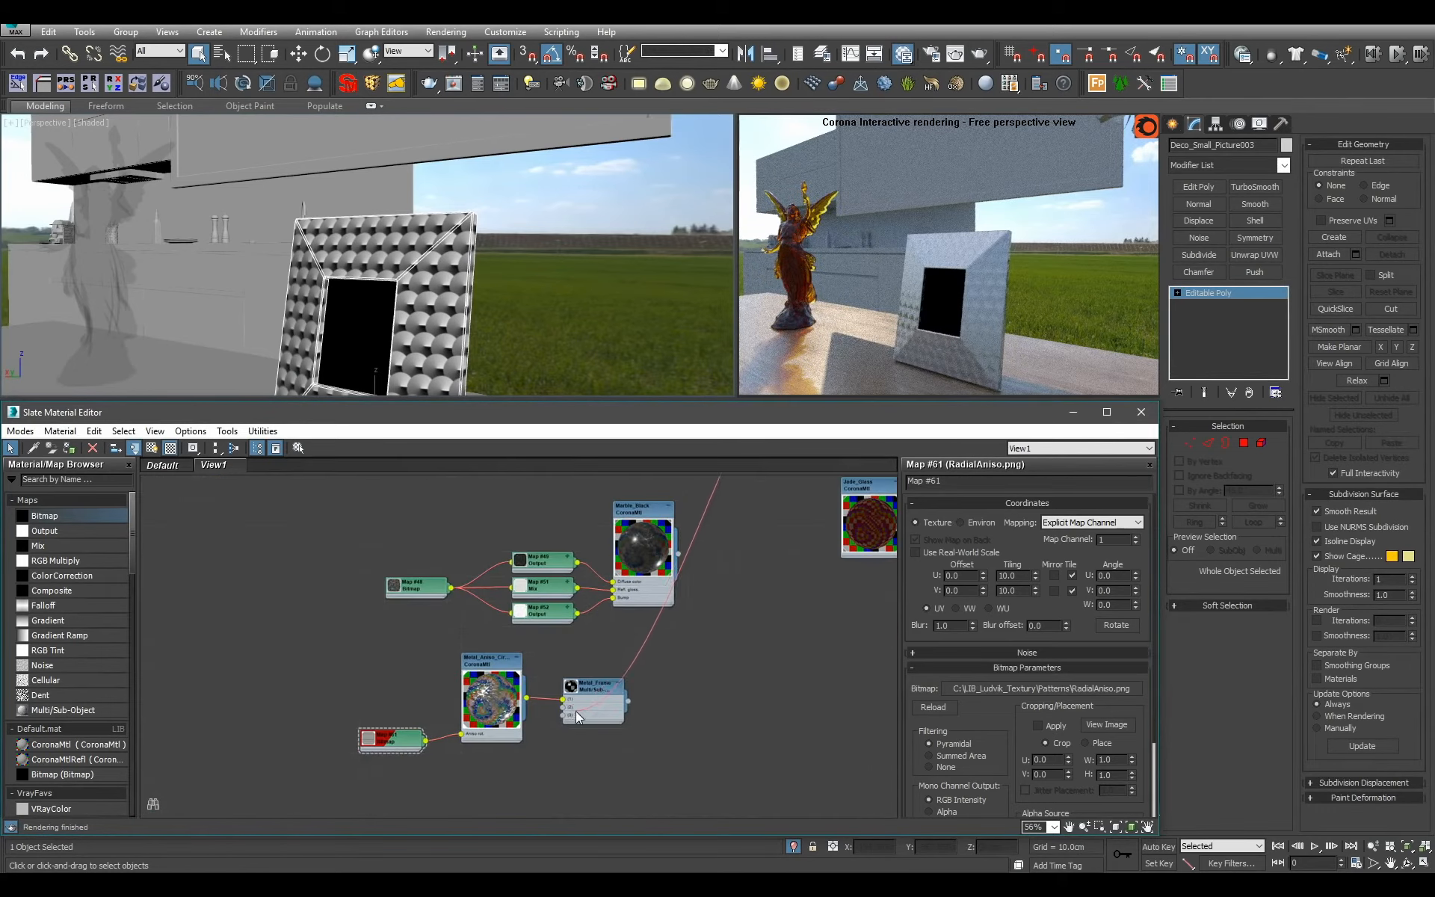
alt+middle_drag(411, 294, 478, 280)
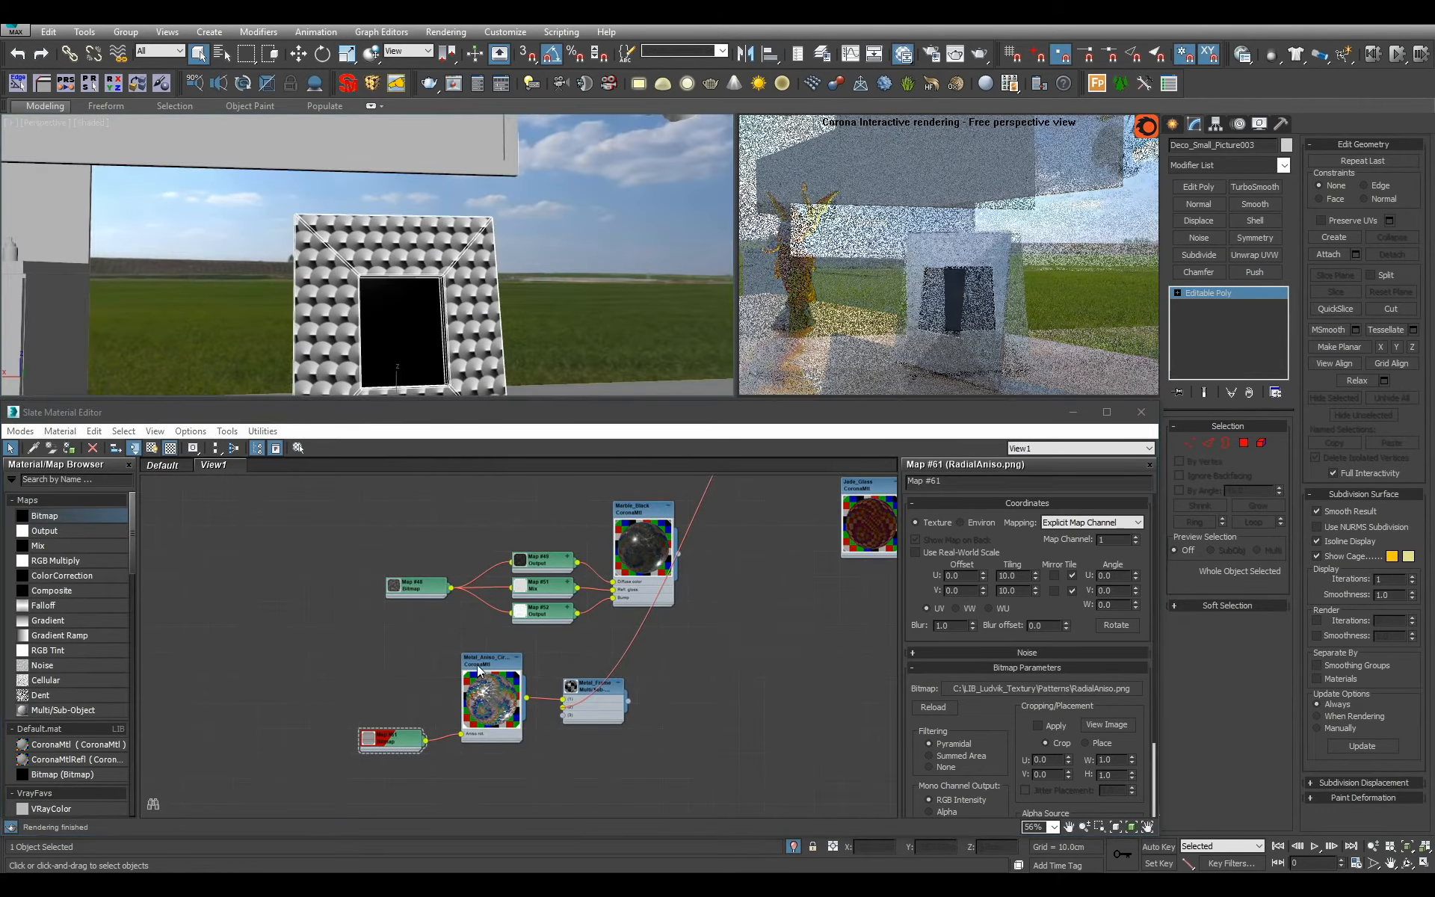
Create a new CoronaMtl below the Metal_Frame node and name it Keymaster.
middle_drag(559, 701, 589, 566)
scroll(554, 687, up, 1)
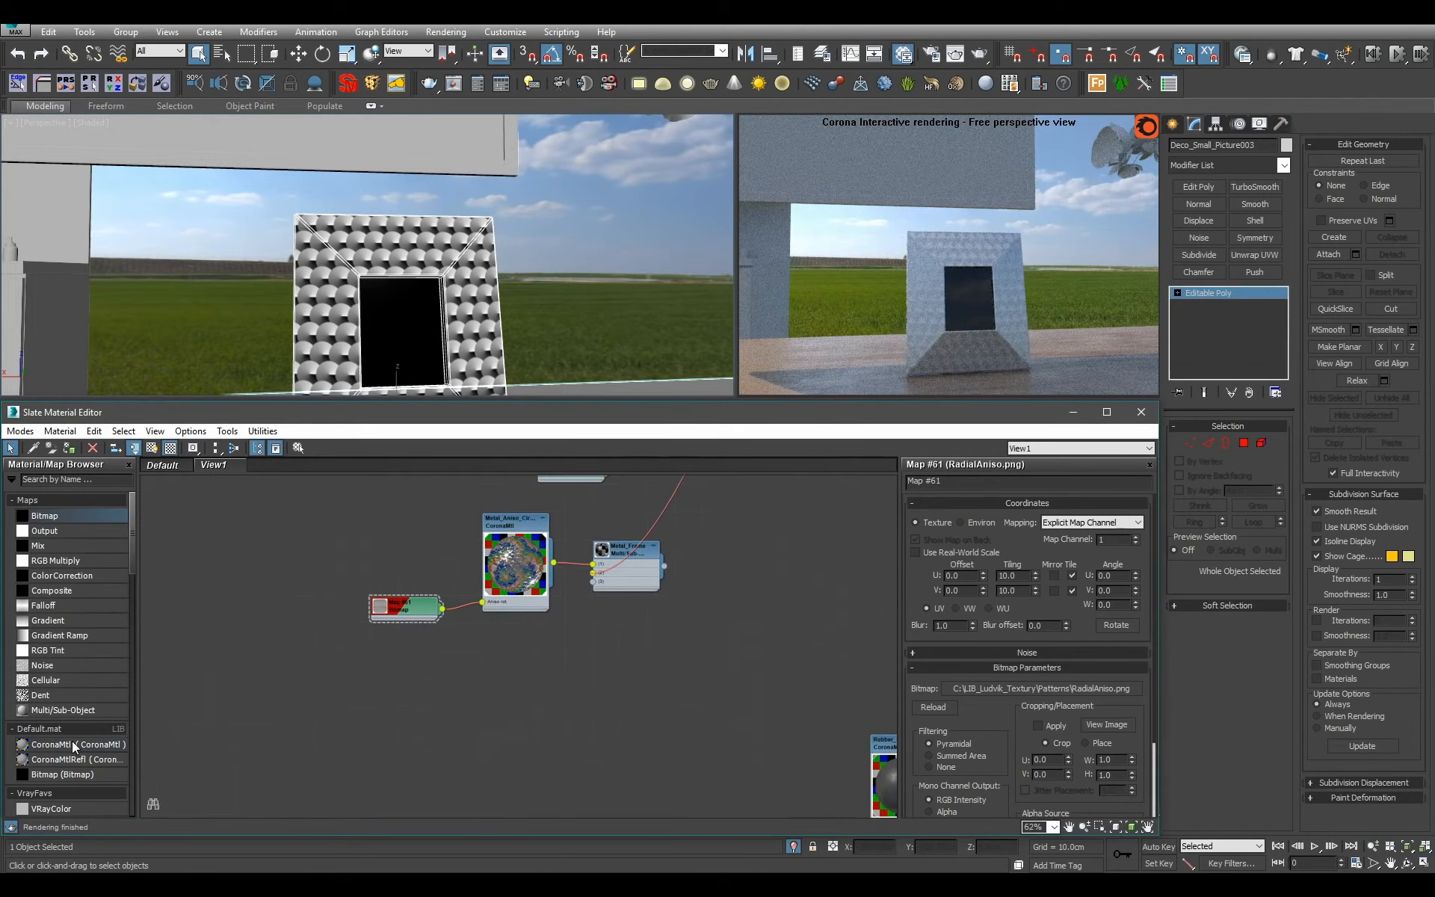
drag(79, 746, 610, 656)
double_click(610, 656)
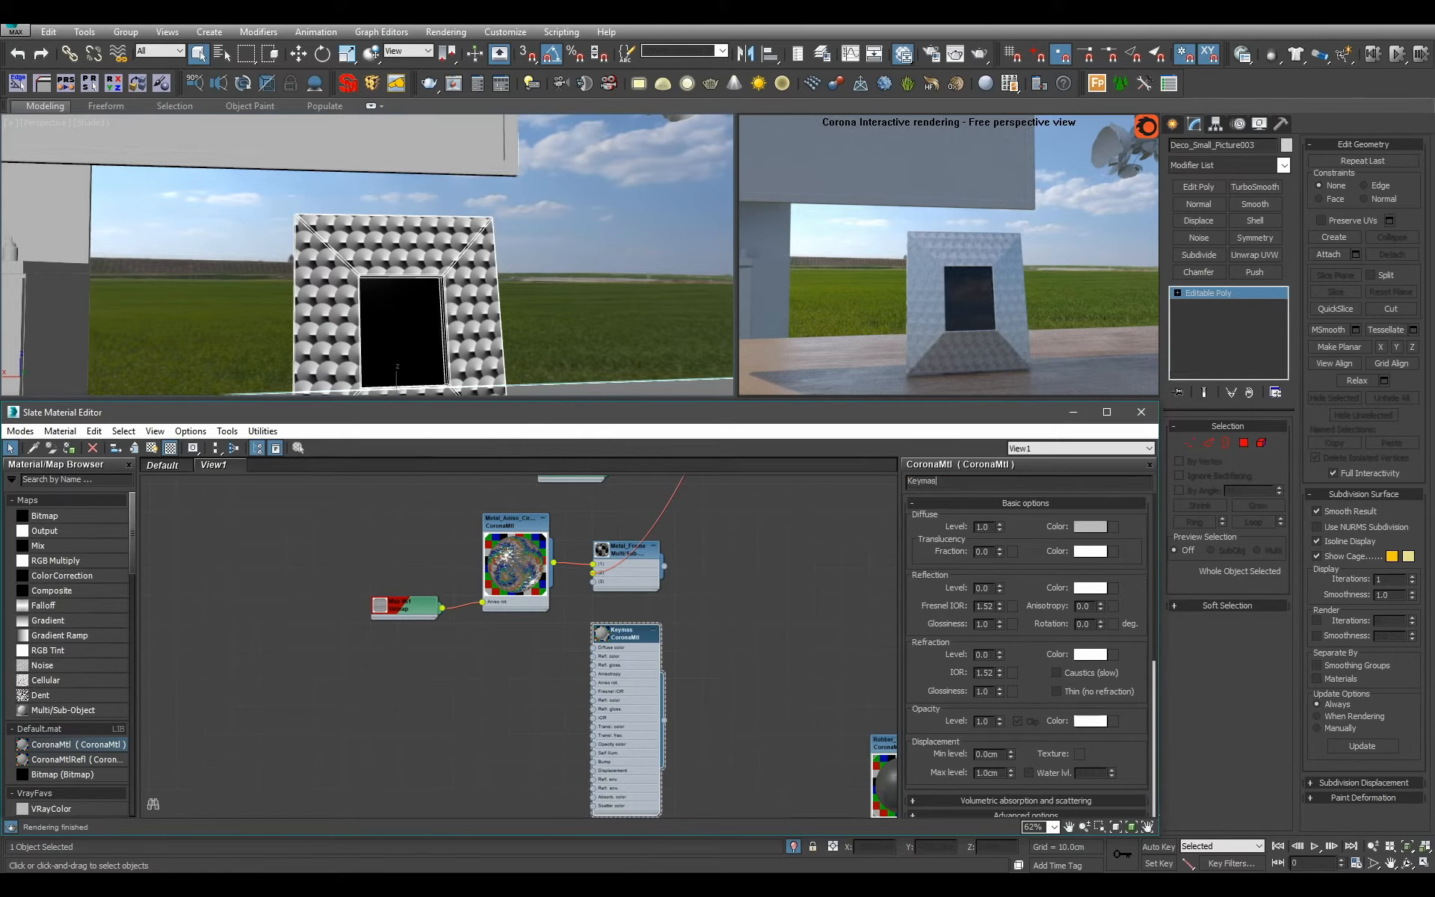
Start a Bitmap map beside Keymaster and browse the Artworks texture folder for a suitable picture.
drag(15, 521, 702, 652)
click(316, 69)
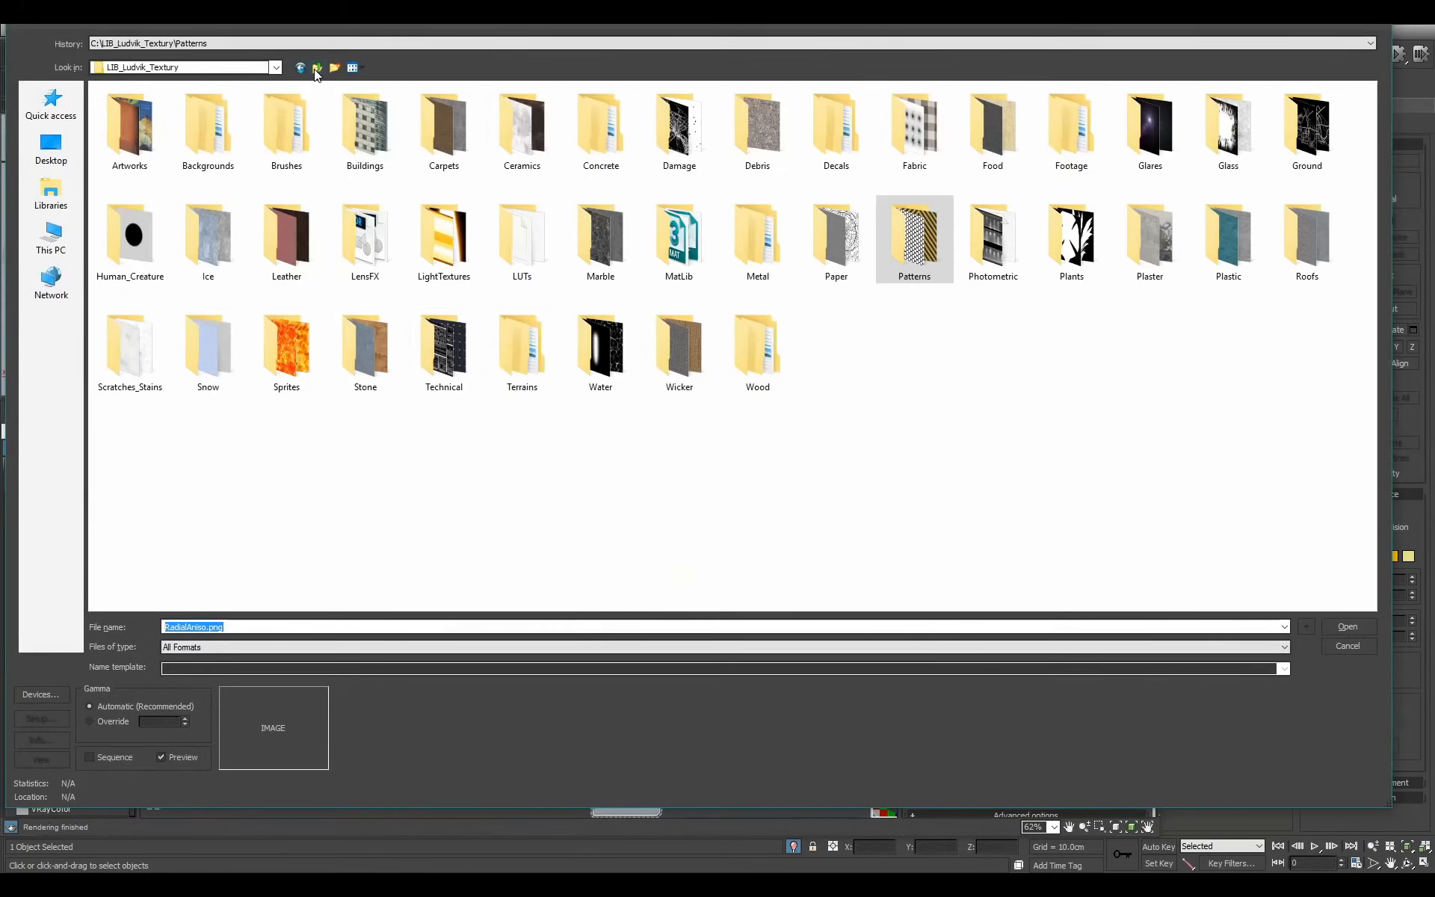
double_click(128, 124)
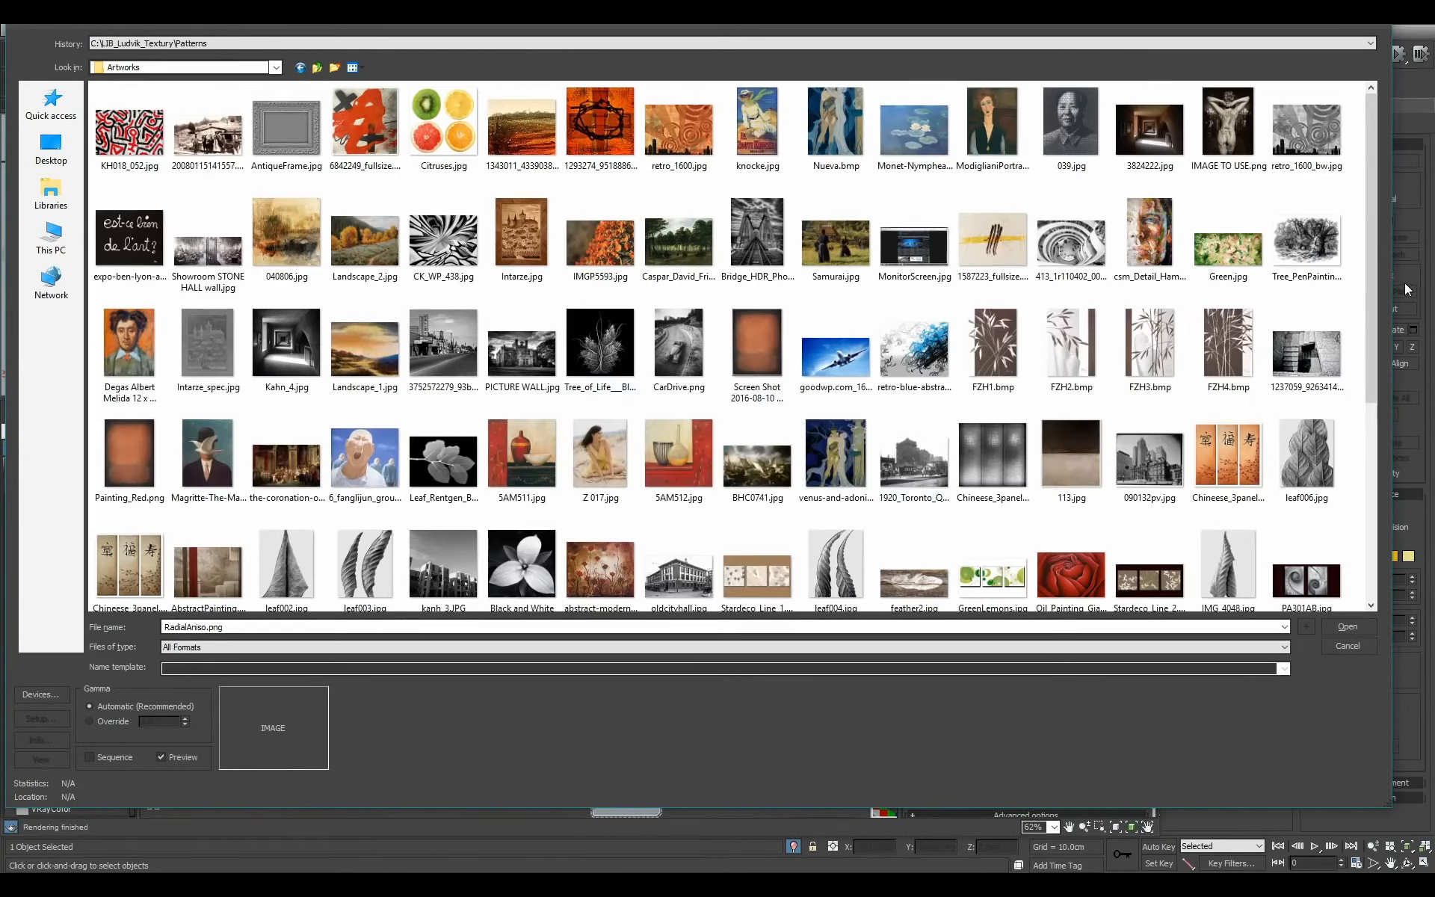
drag(1377, 334, 1370, 523)
scroll(1202, 567, up, 2)
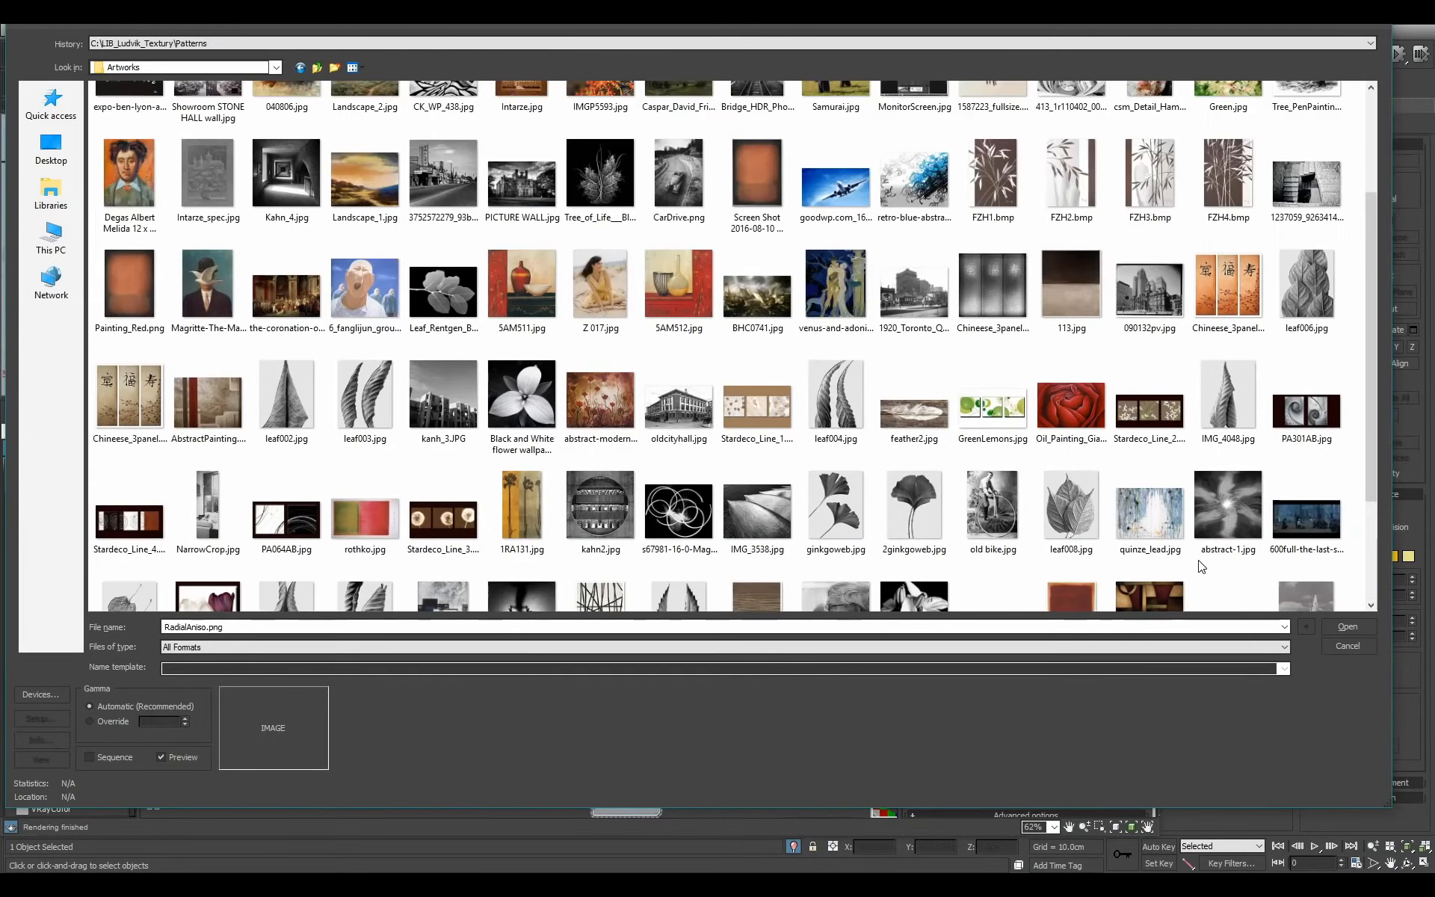
click(834, 314)
key(k)
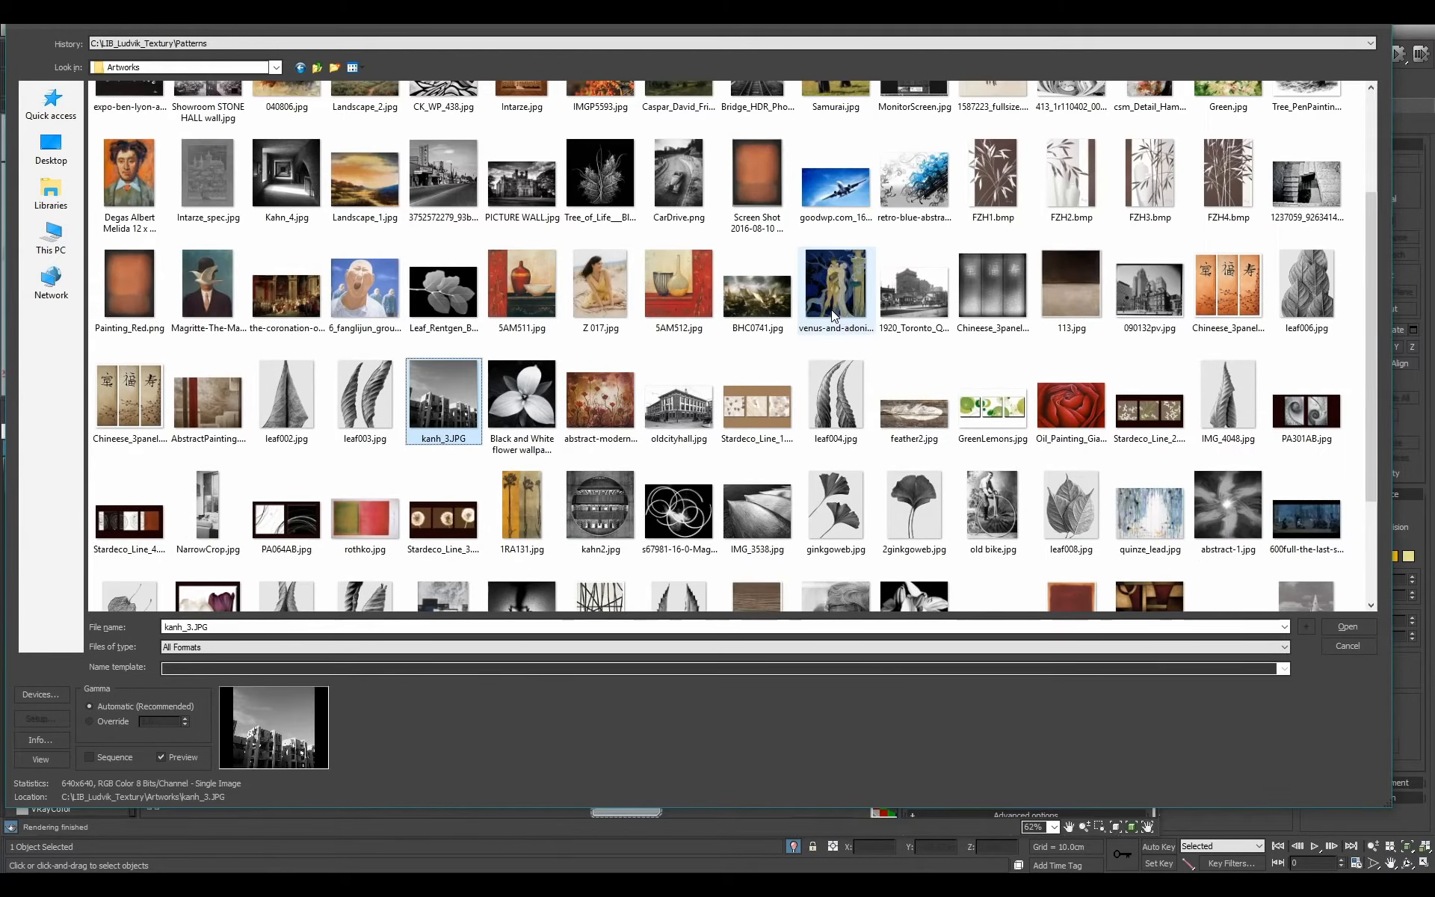
drag(1370, 392, 1365, 260)
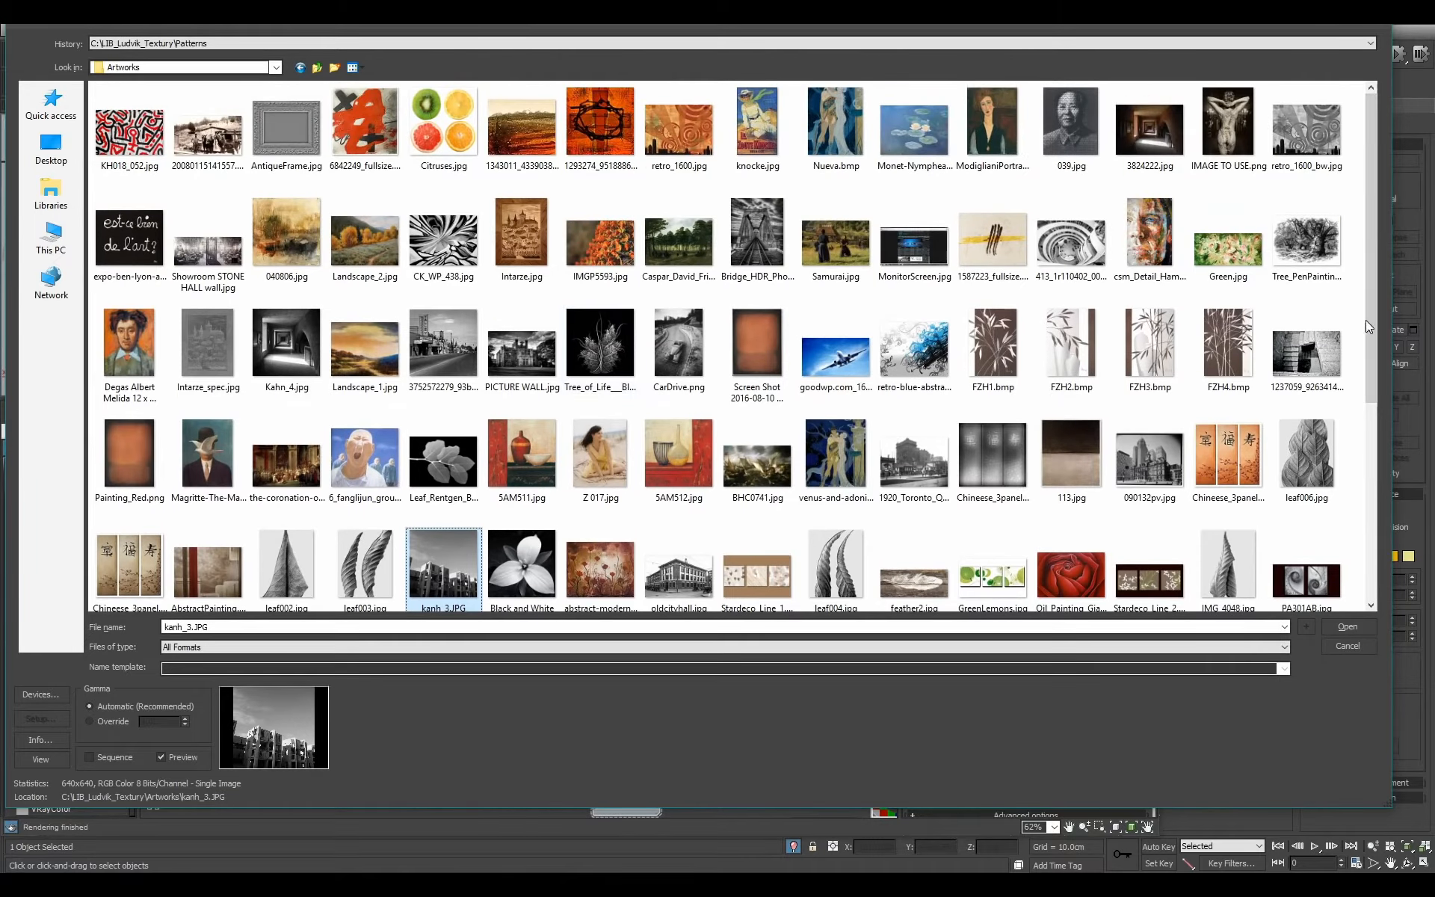
drag(1370, 317, 1361, 522)
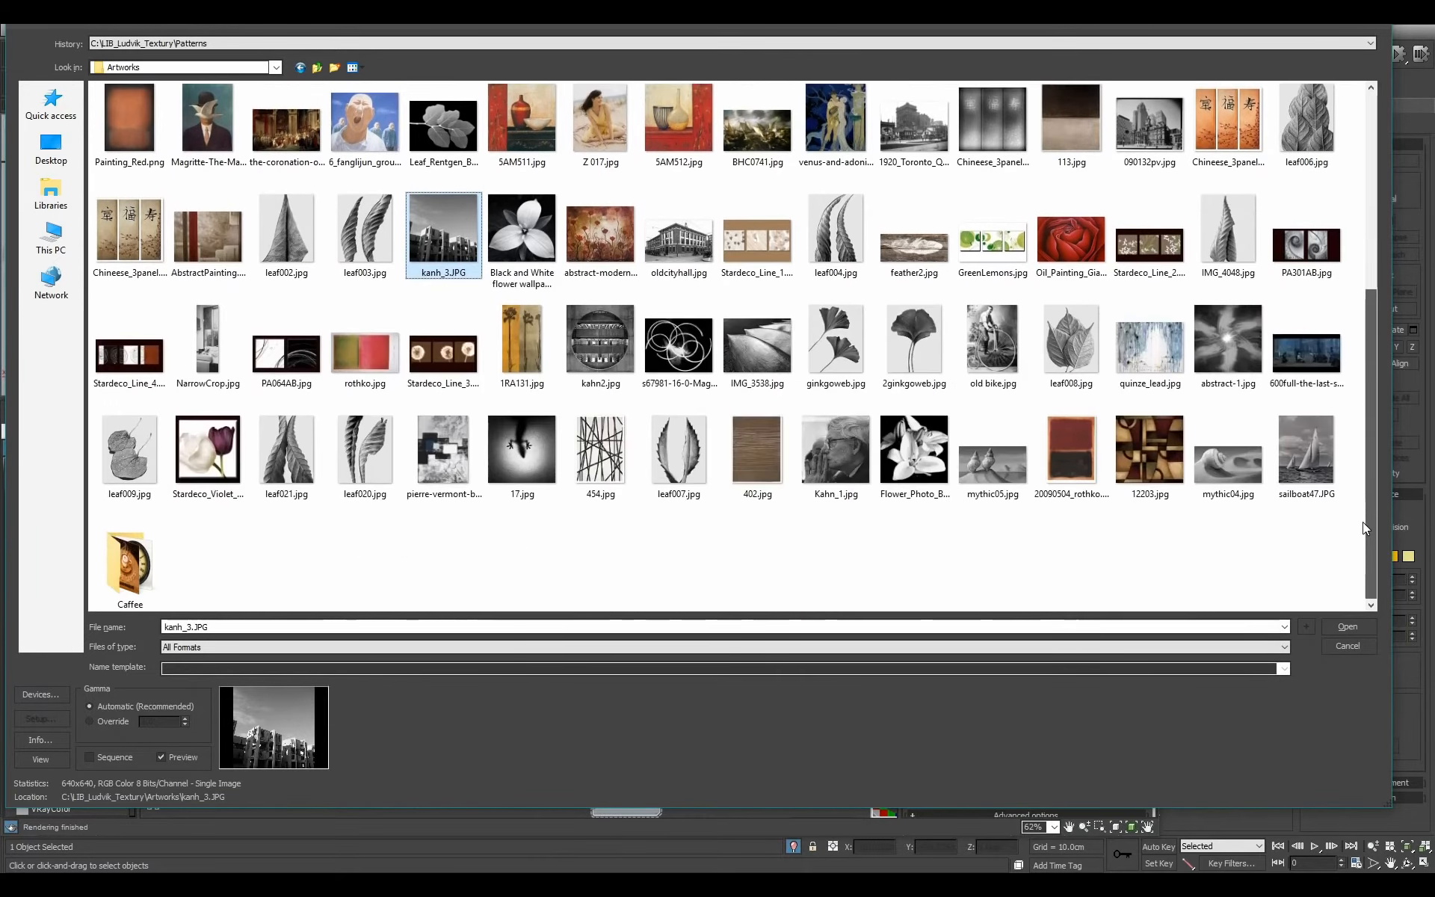
click(317, 67)
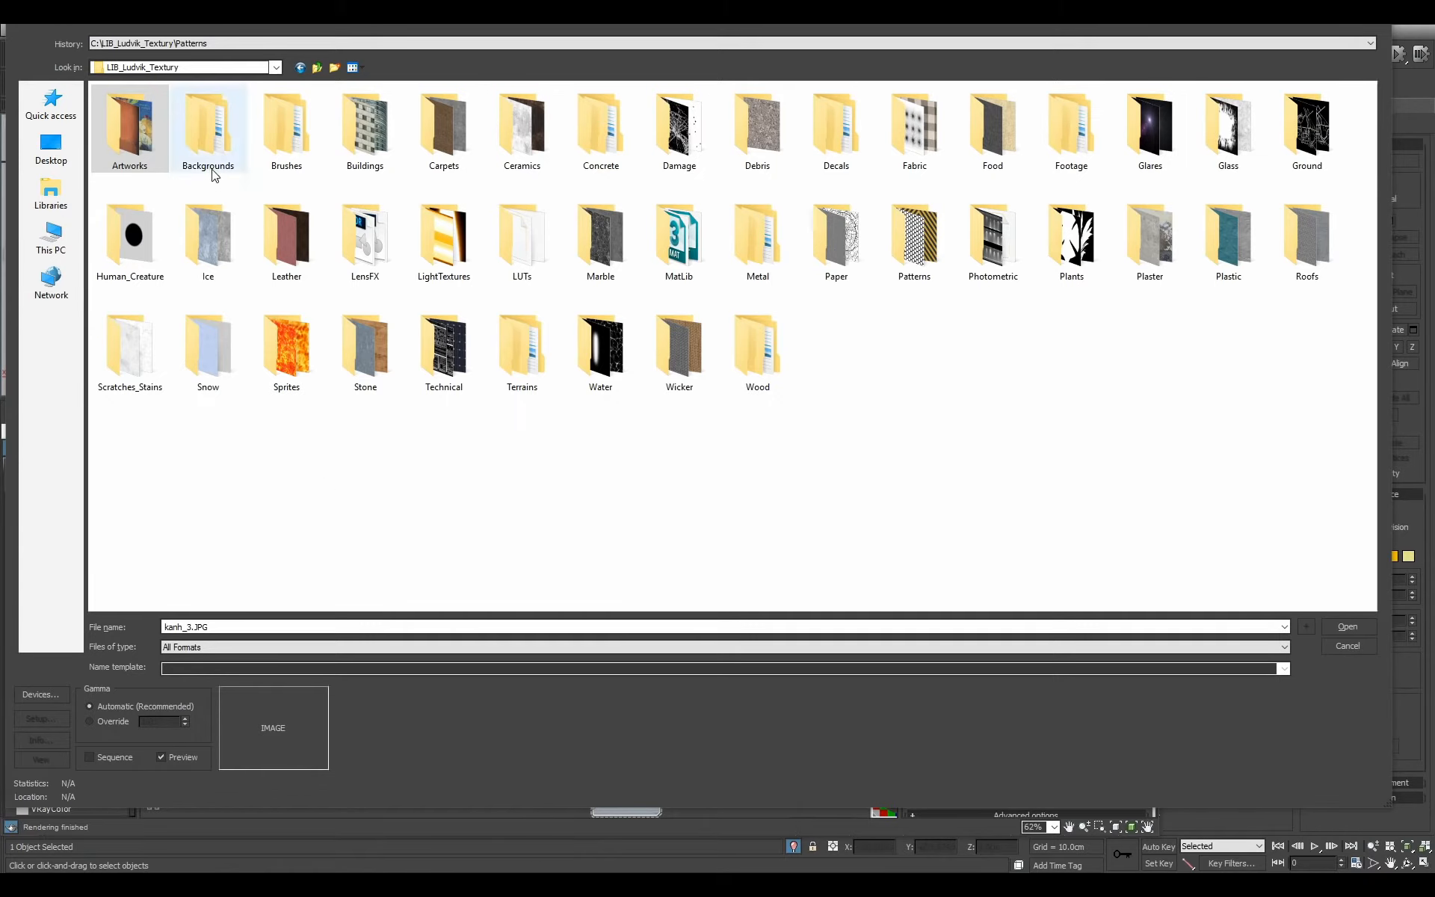
double_click(128, 129)
click(513, 366)
scroll(554, 321, down, 5)
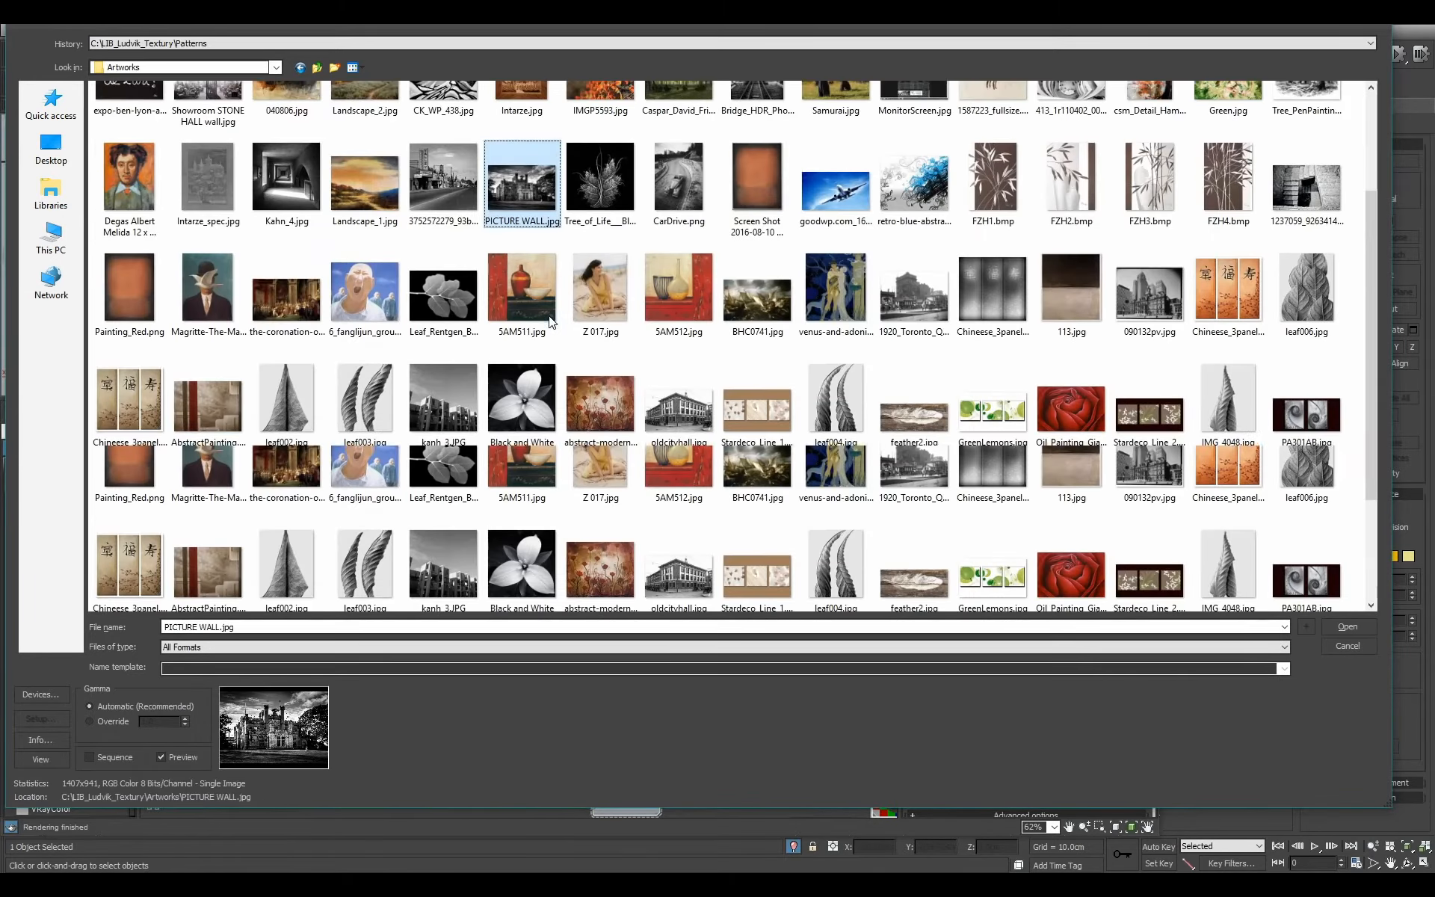
drag(1366, 528, 1358, 327)
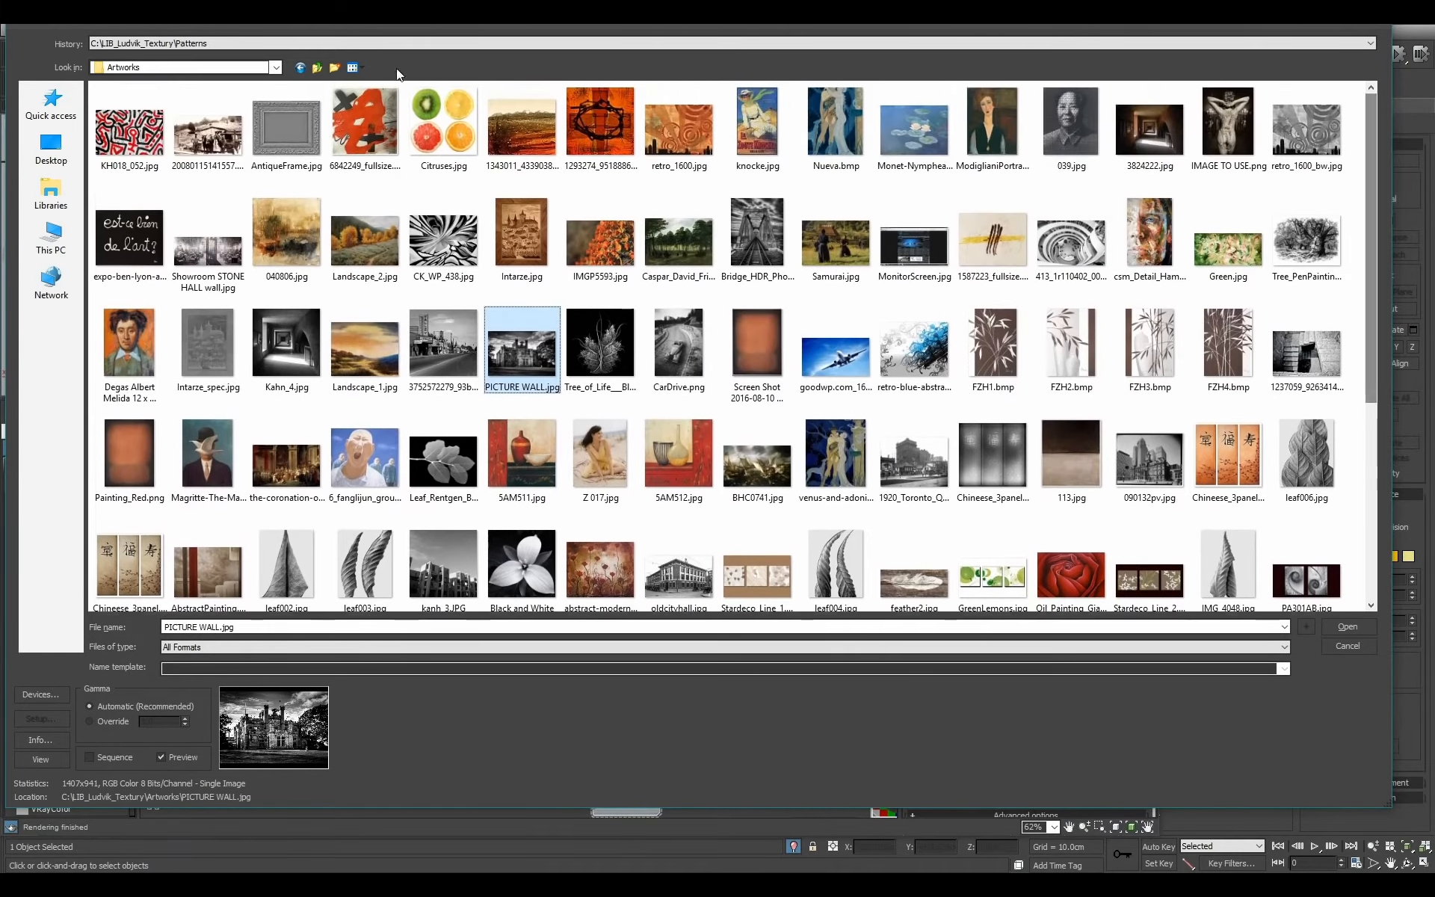
click(317, 68)
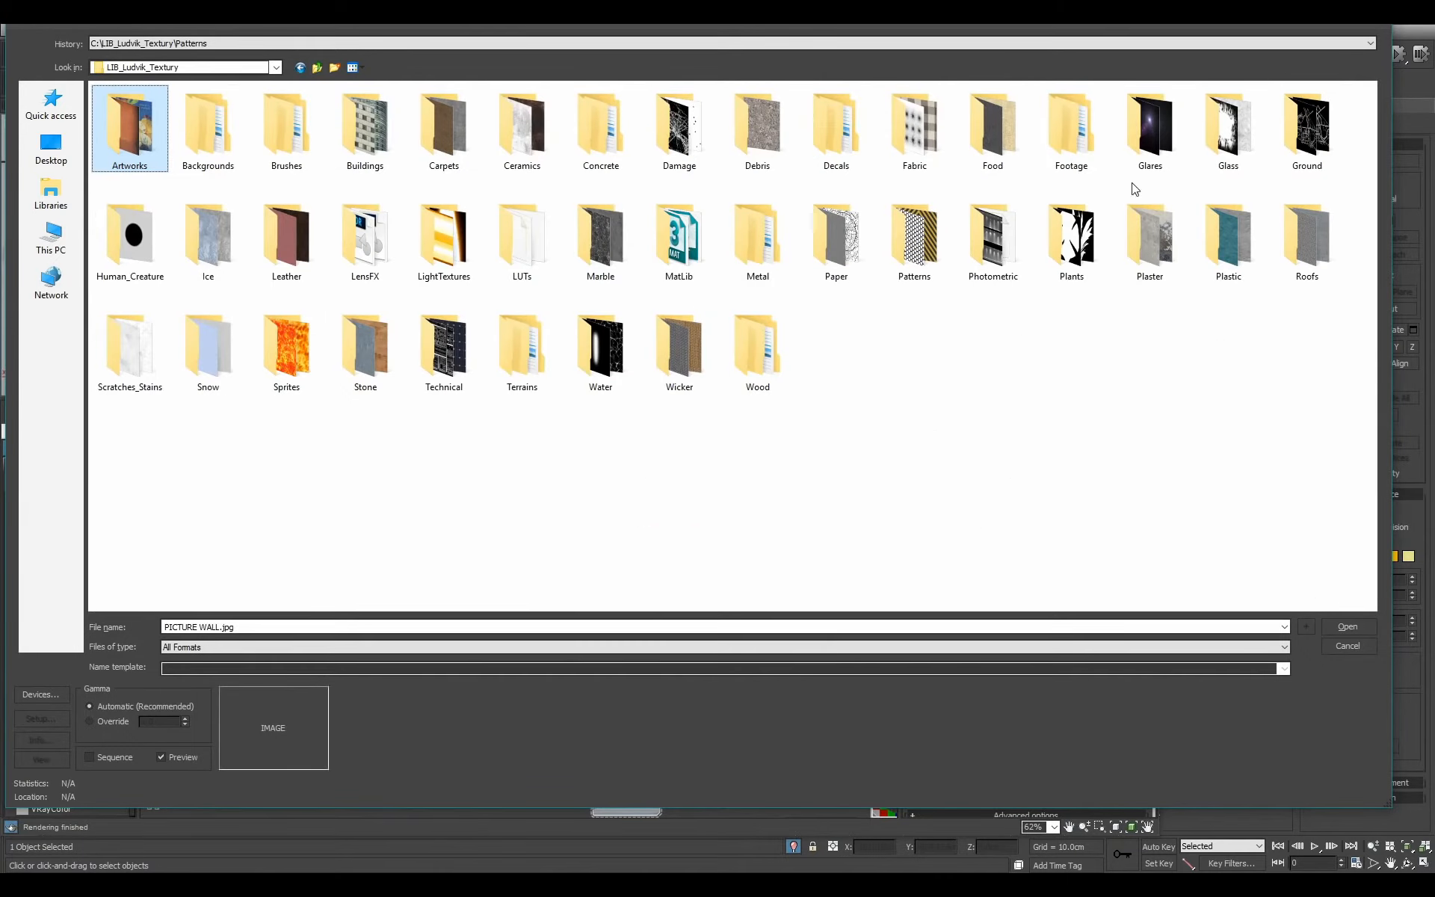
Load the cartoon portrait image from the Various subfolder of Decals into the new bitmap.
key(d)
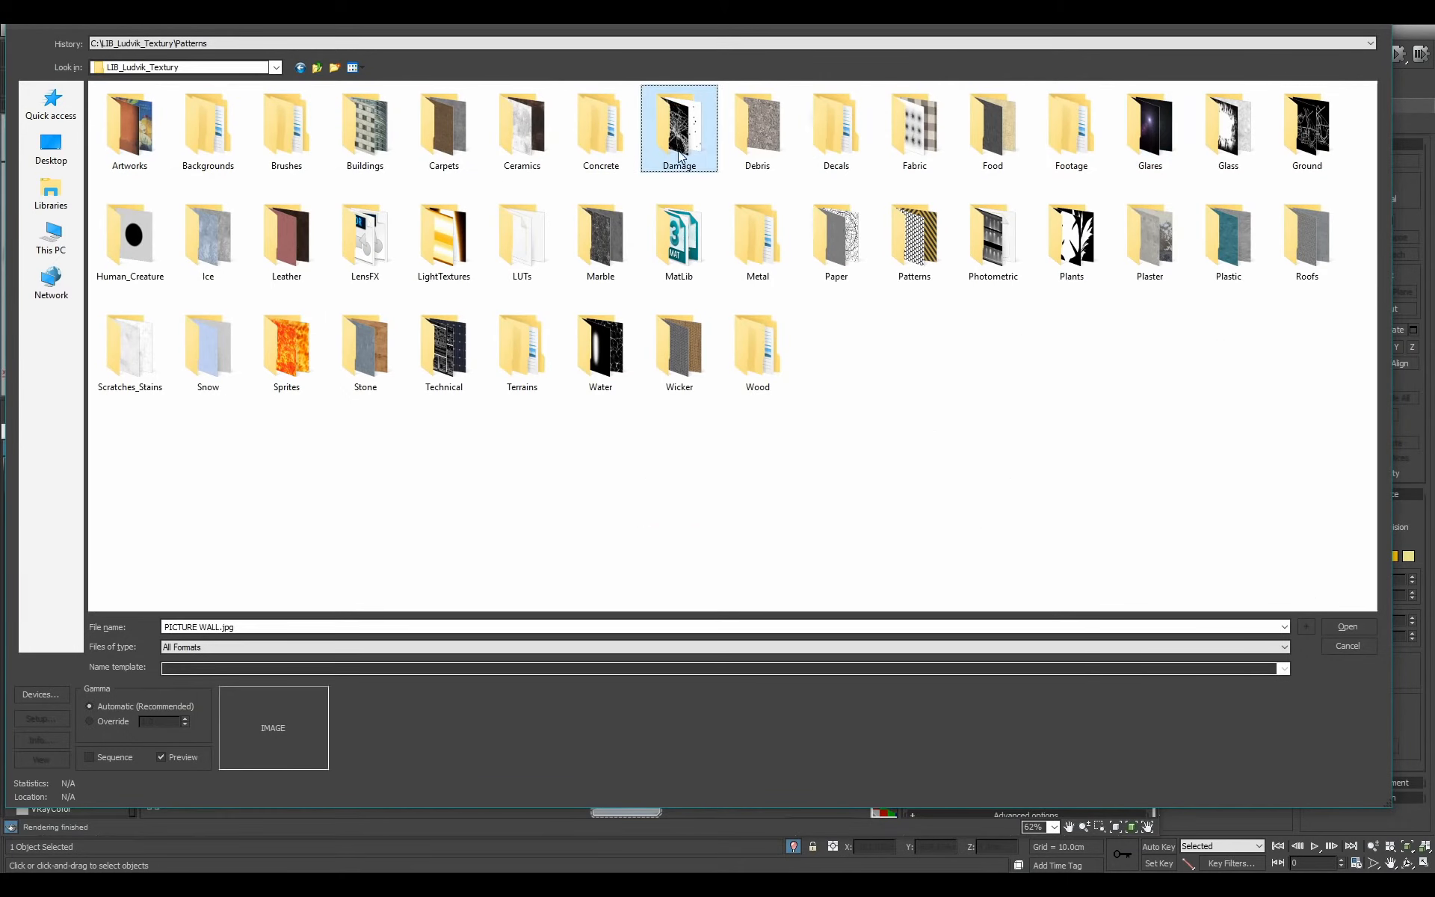
double_click(826, 135)
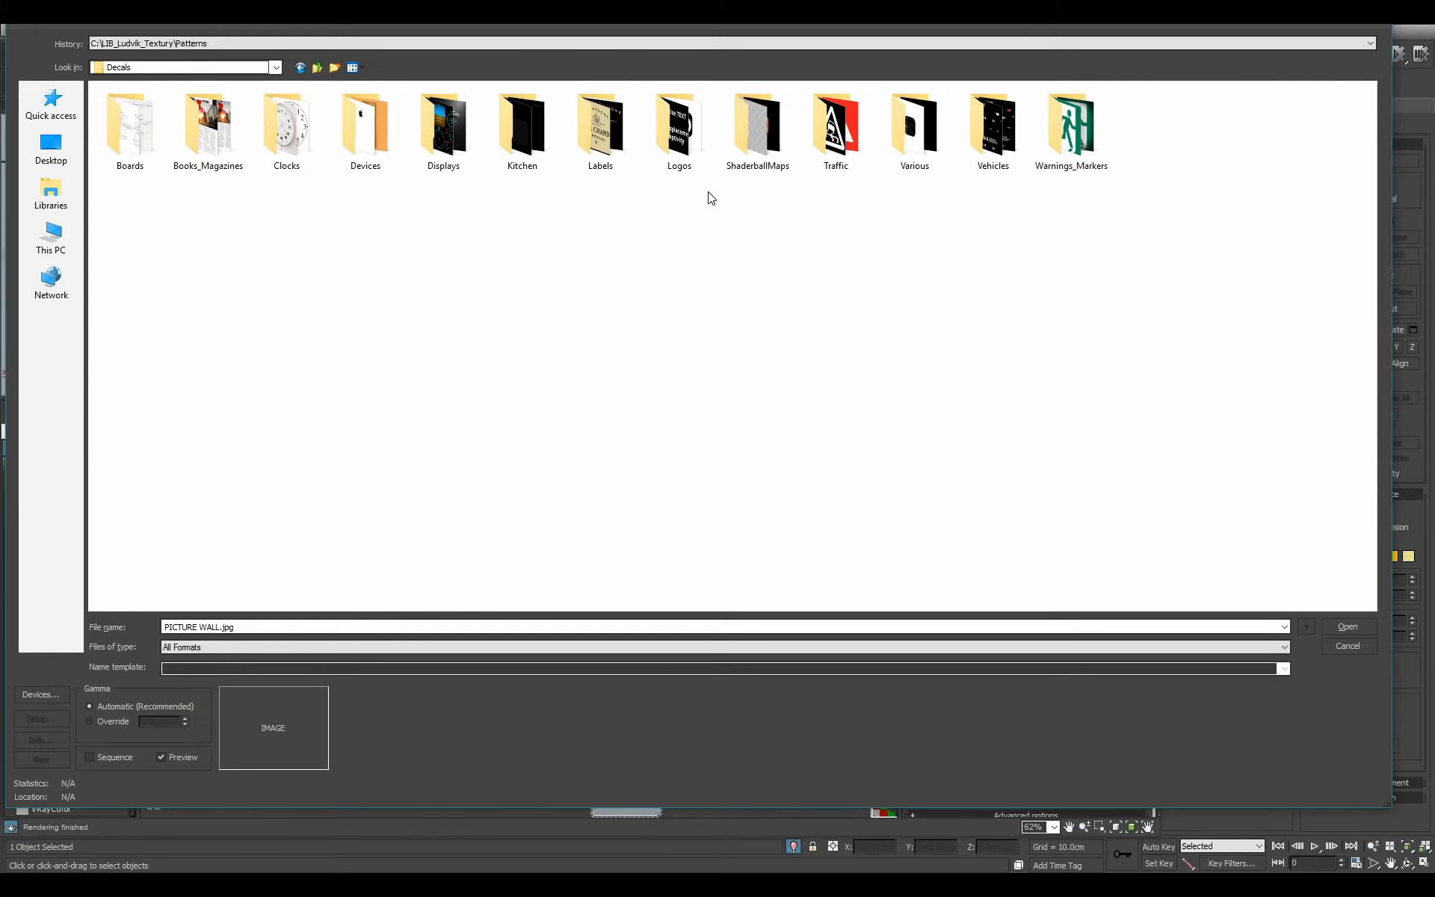
double_click(913, 129)
double_click(525, 128)
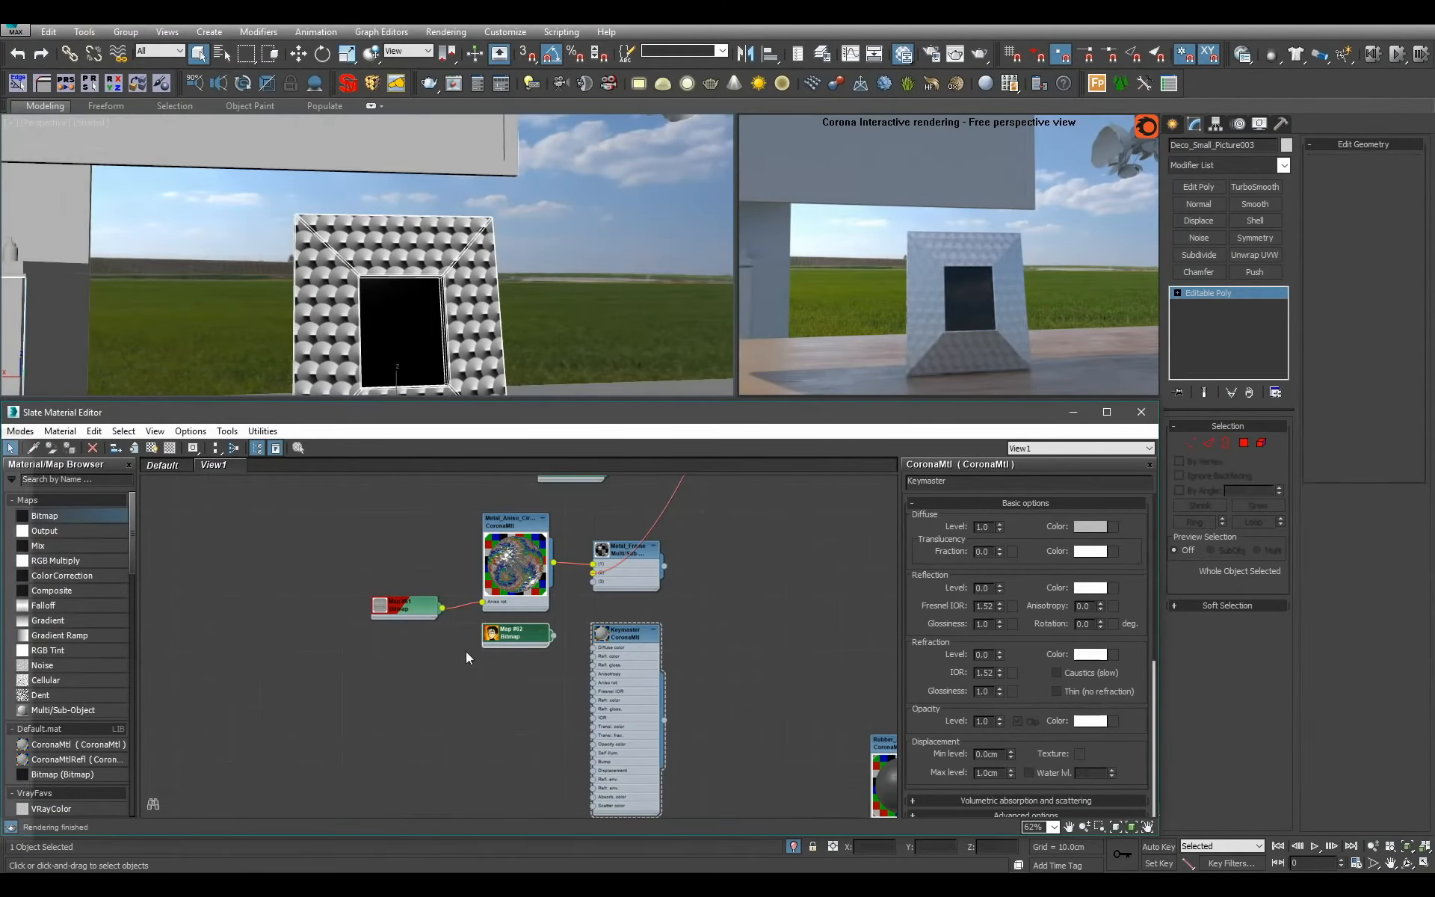
Connect the cartoon portrait bitmap to the diffuse color input of Keymaster.
scroll(393, 799, up, 2)
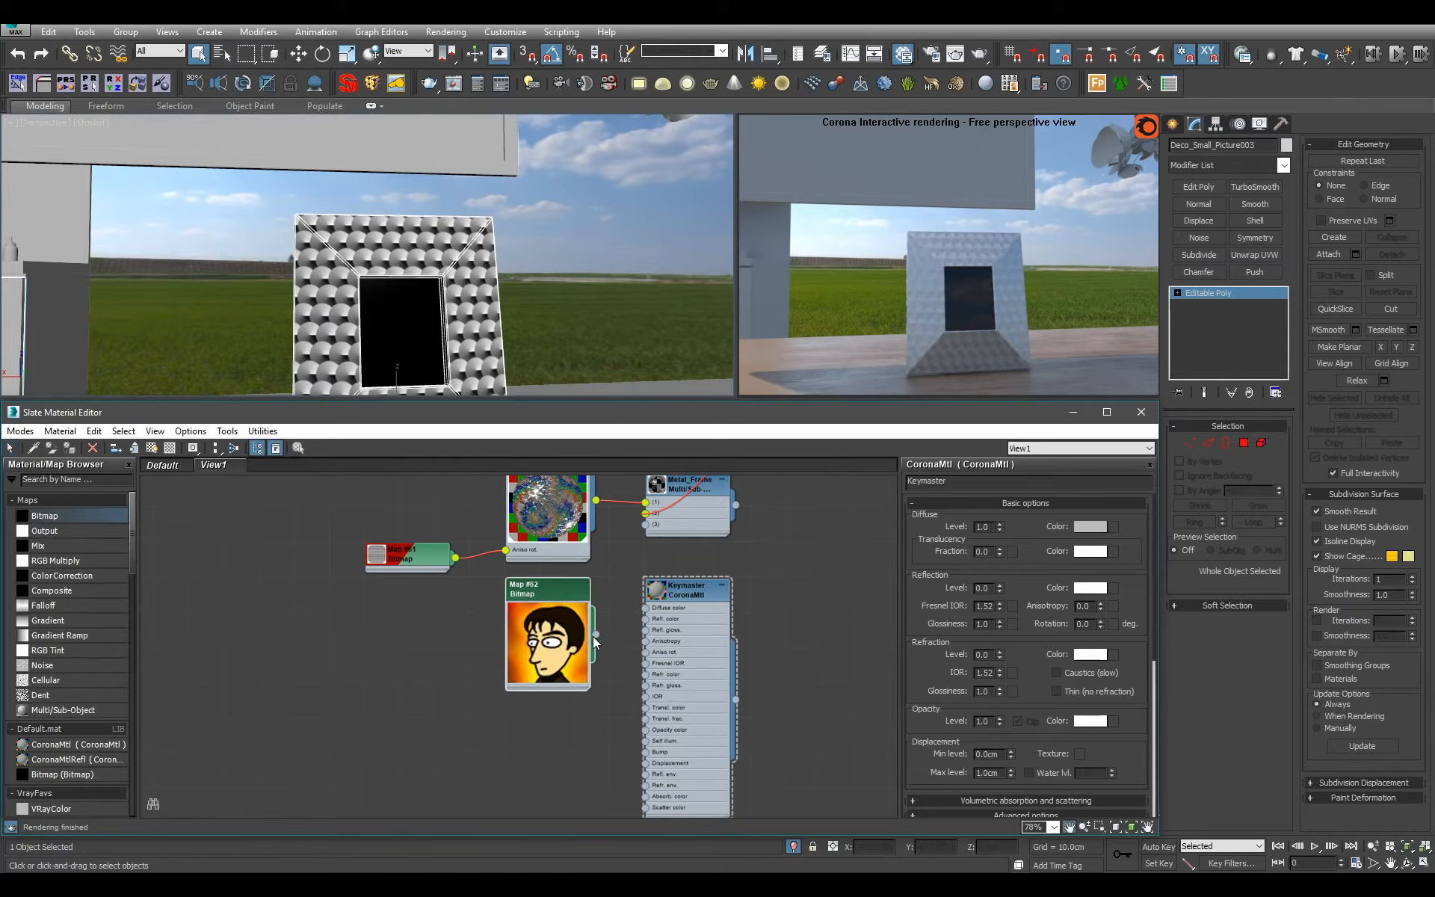
scroll(594, 636, up, 1)
drag(653, 608, 654, 607)
scroll(719, 631, down, 1)
Connect Keymaster to the Metal_Frame multi-material's picture slot, then enlarge its preview and hide its unused slots.
middle_drag(719, 632, 680, 725)
double_click(607, 662)
key(h)
scroll(684, 728, down, 3)
scroll(689, 735, up, 1)
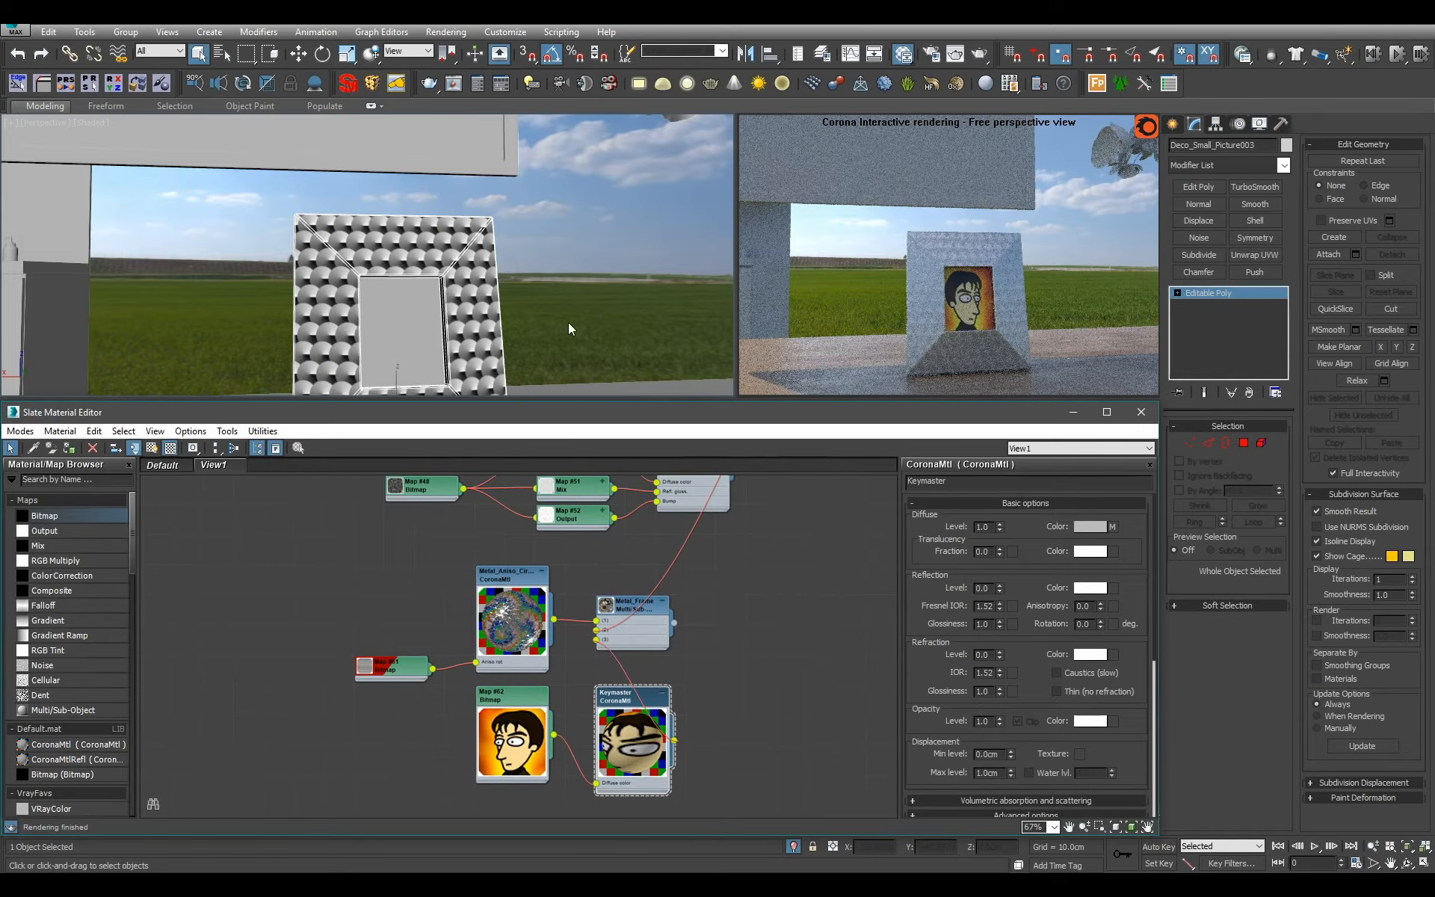
Check the framed portrait from another angle and in a wider view of the whole sideboard.
scroll(594, 308, down, 2)
scroll(655, 275, down, 5)
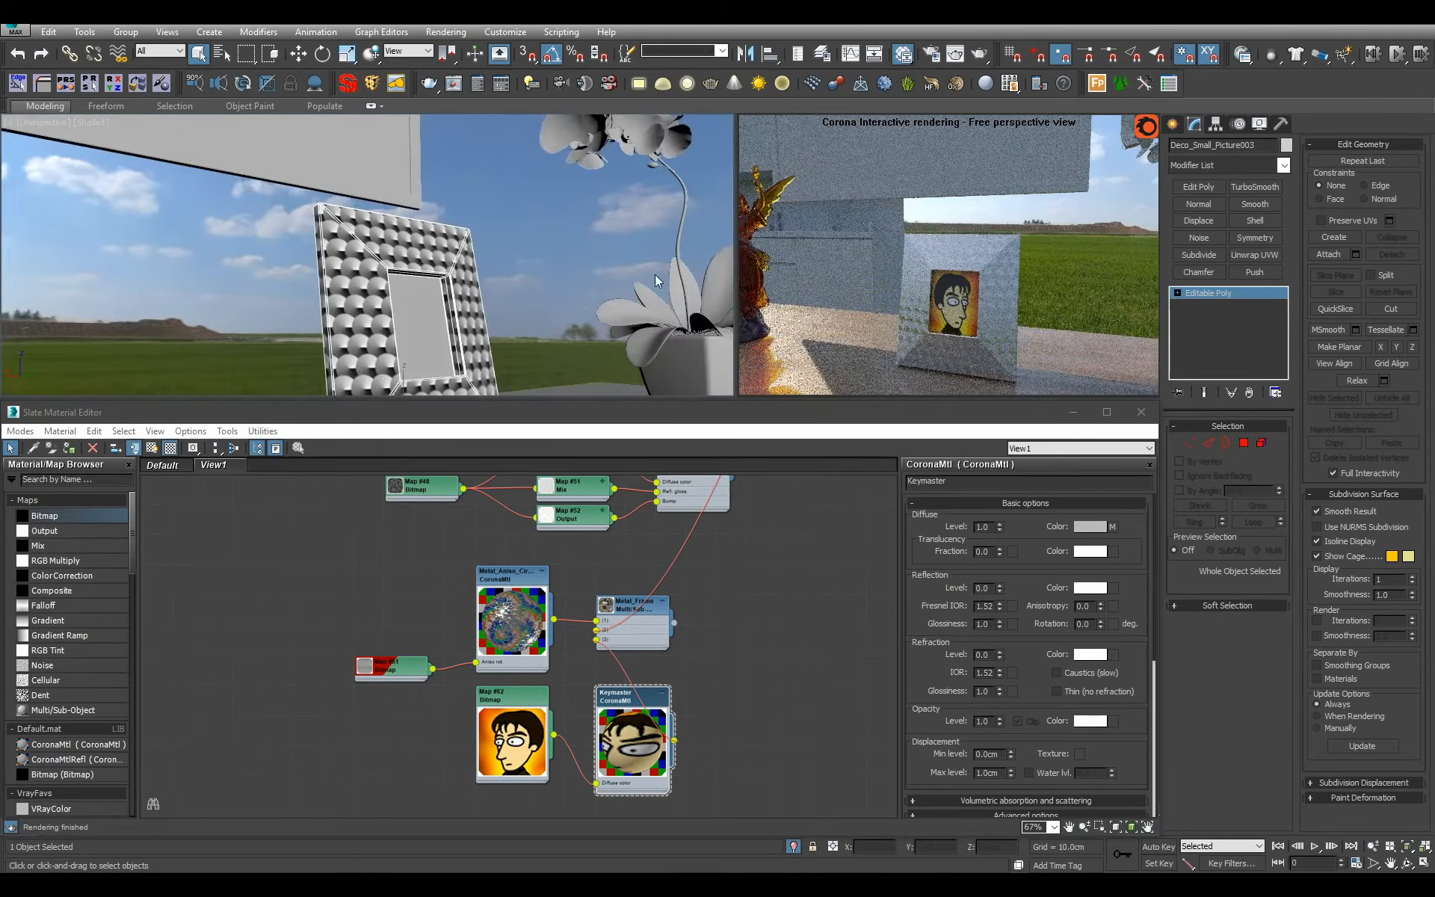
scroll(590, 267, down, 3)
scroll(564, 728, down, 1)
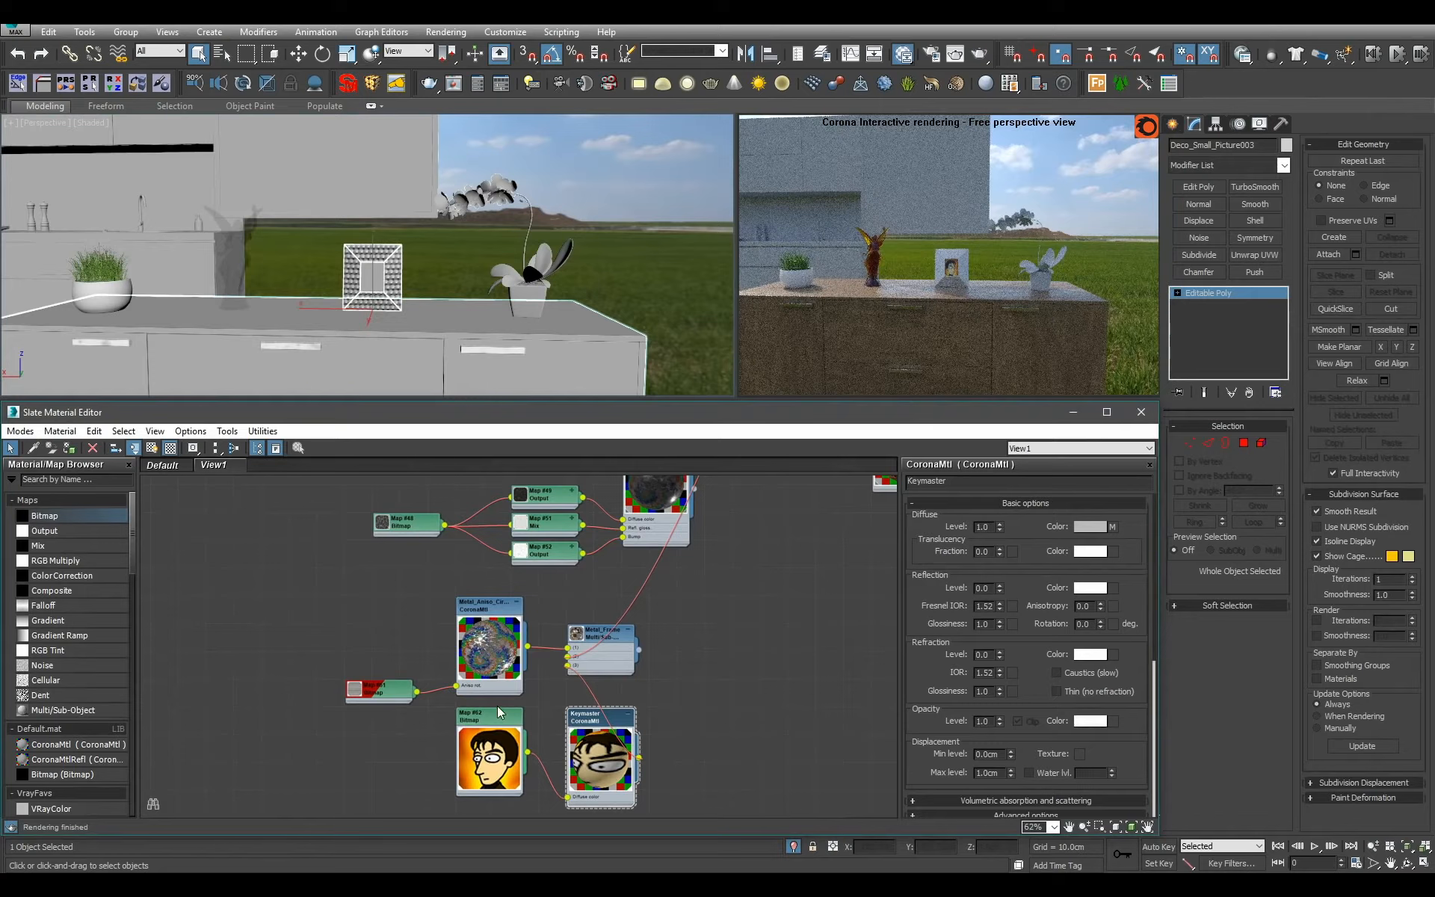
Remove the Metal_Frame multi-material from the graph and move Keymaster with its portrait bitmap below the separate white material at the graph's side.
scroll(568, 675, down, 2)
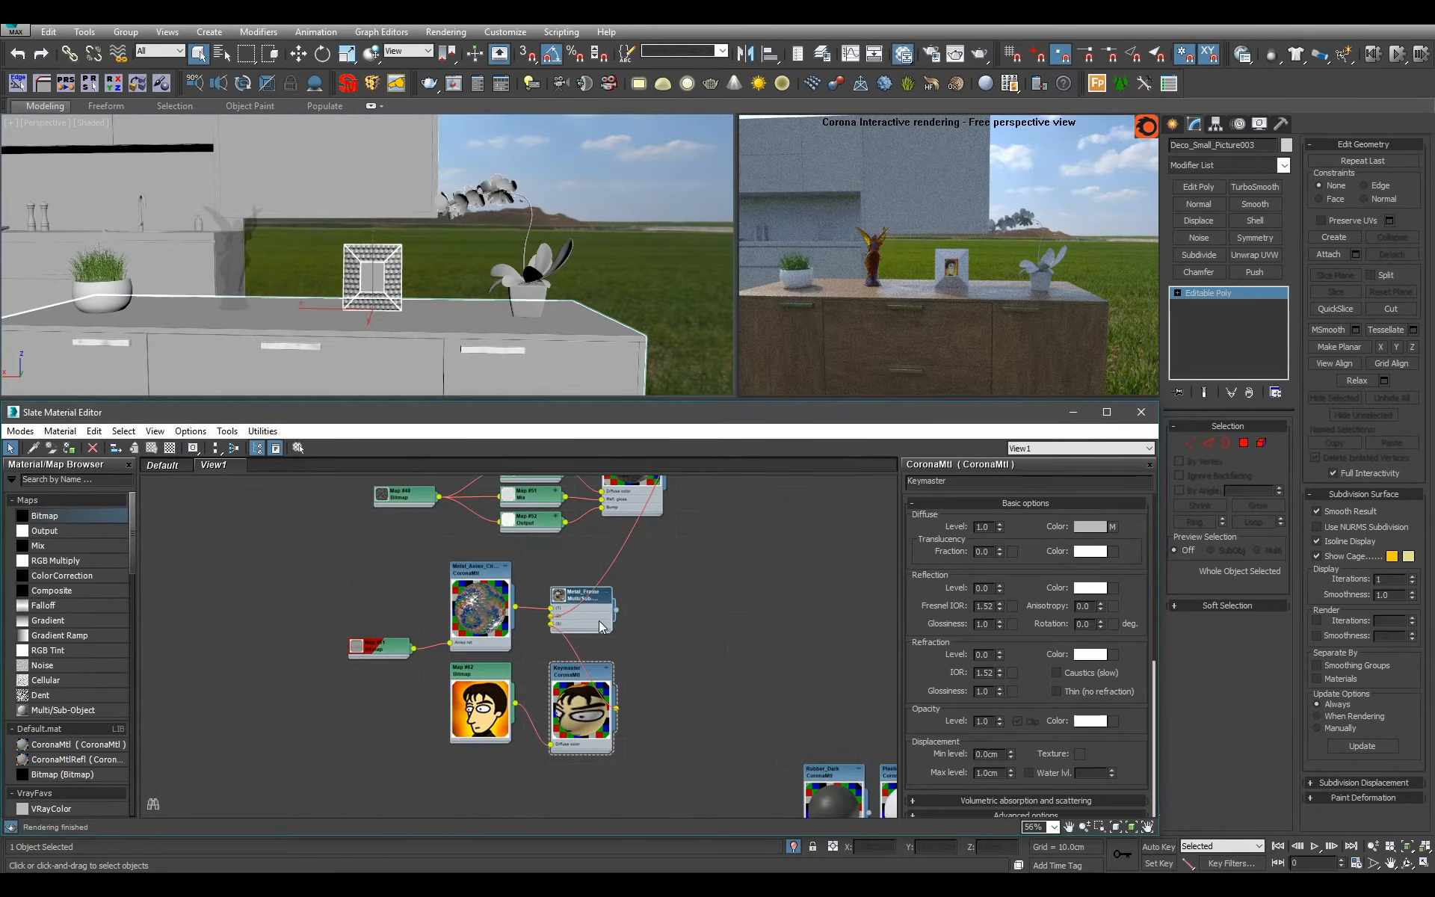
scroll(661, 642, down, 12)
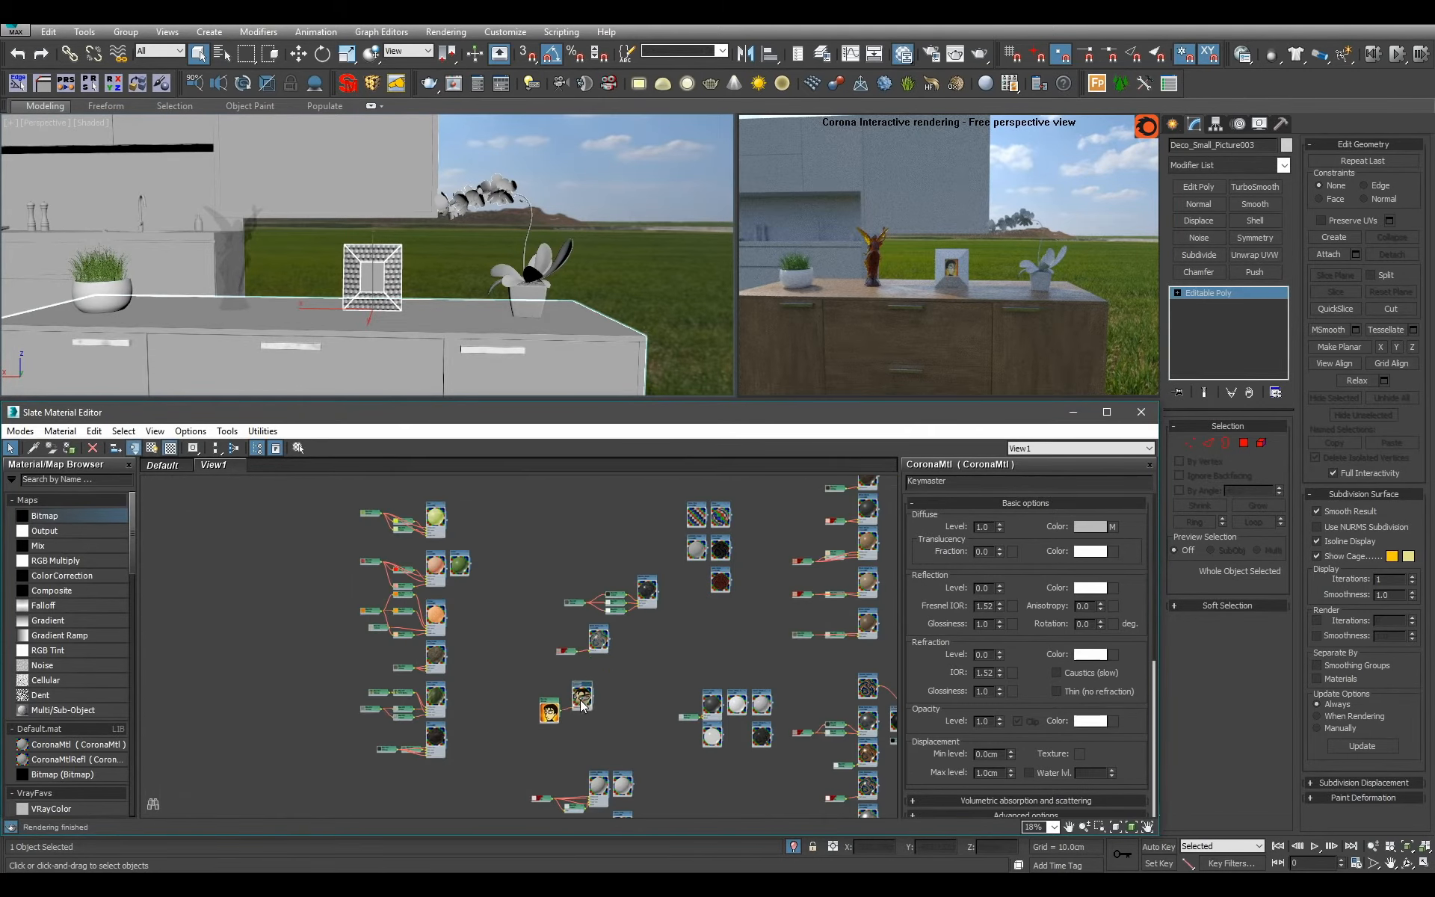
middle_drag(583, 703, 492, 625)
scroll(573, 549, down, 3)
double_click(543, 551)
drag(487, 621, 566, 578)
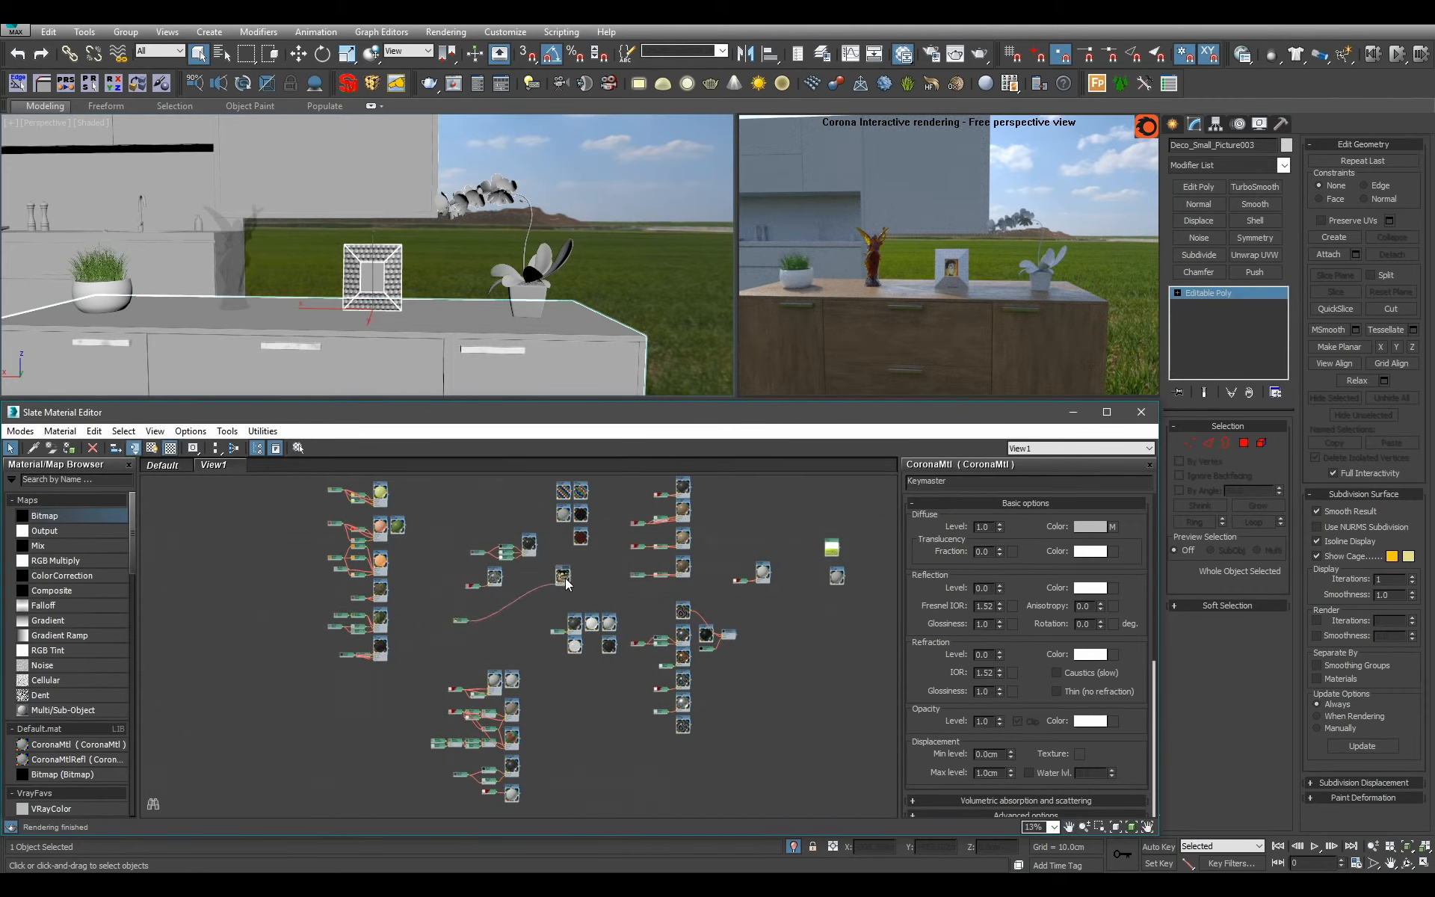
middle_drag(566, 578, 425, 617)
scroll(425, 617, up, 6)
drag(408, 626, 777, 622)
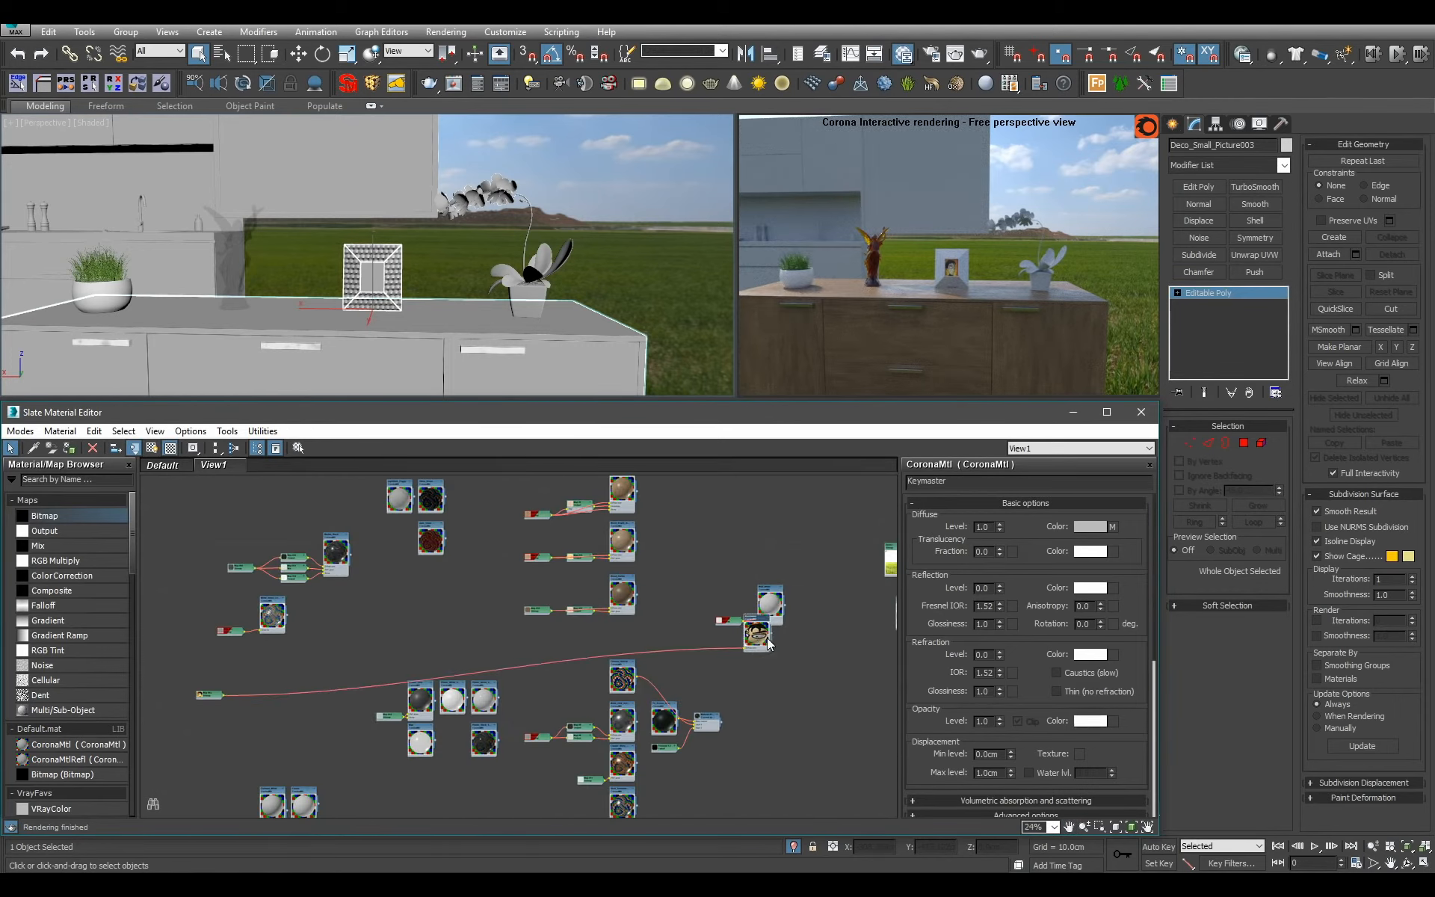
scroll(504, 656, up, 4)
middle_drag(301, 572, 546, 508)
scroll(546, 508, up, 1)
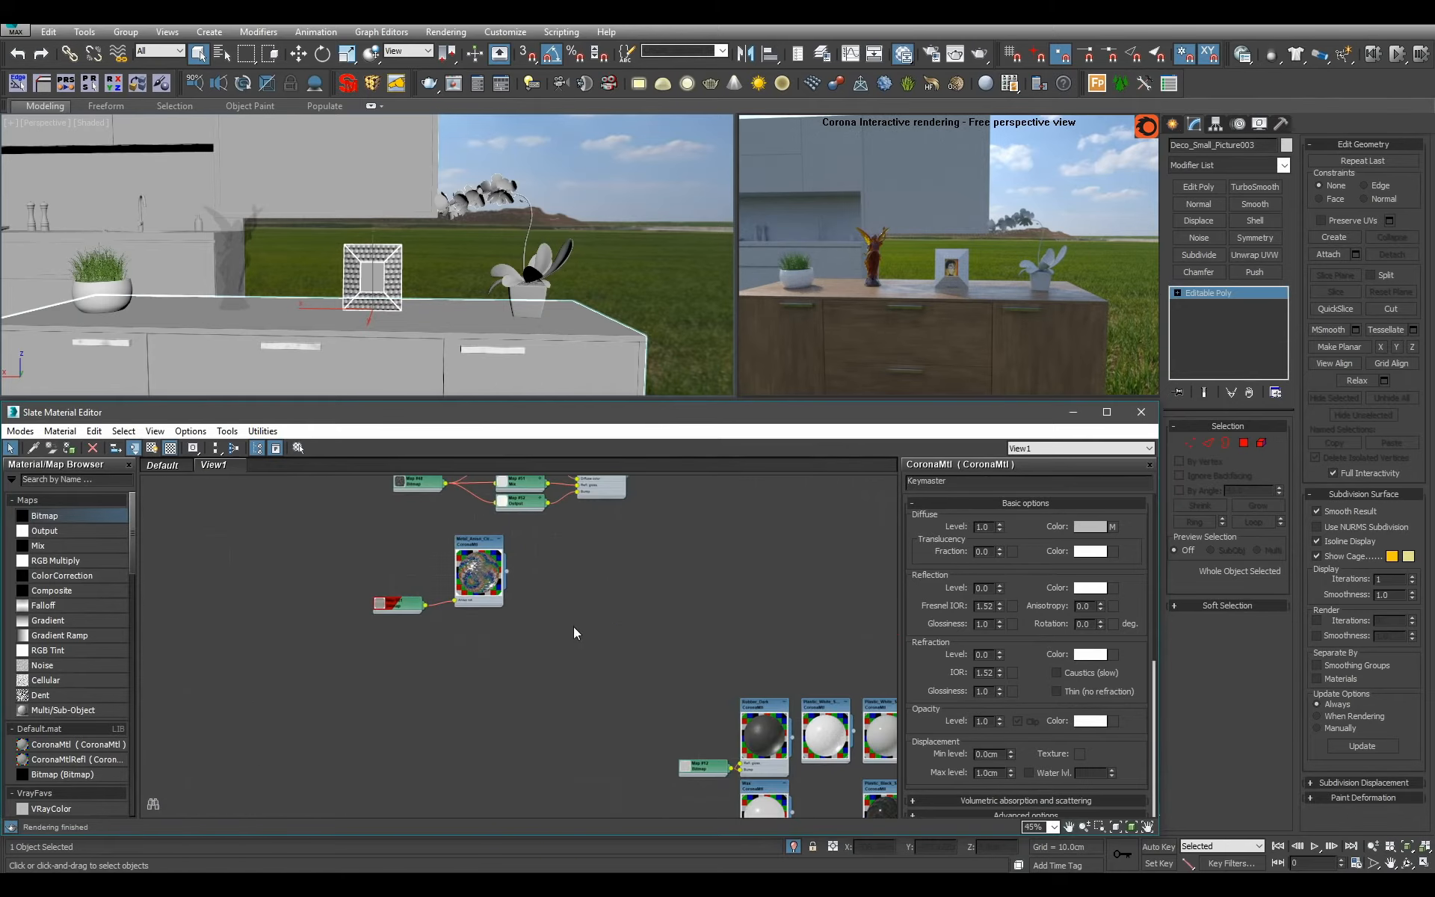
Move the frame's anisotropic metal material and its bitmap to the end of the metal materials column and line them up.
scroll(636, 632, down, 1)
middle_drag(657, 616, 494, 611)
scroll(493, 611, down, 1)
drag(407, 586, 610, 806)
middle_drag(610, 806, 493, 570)
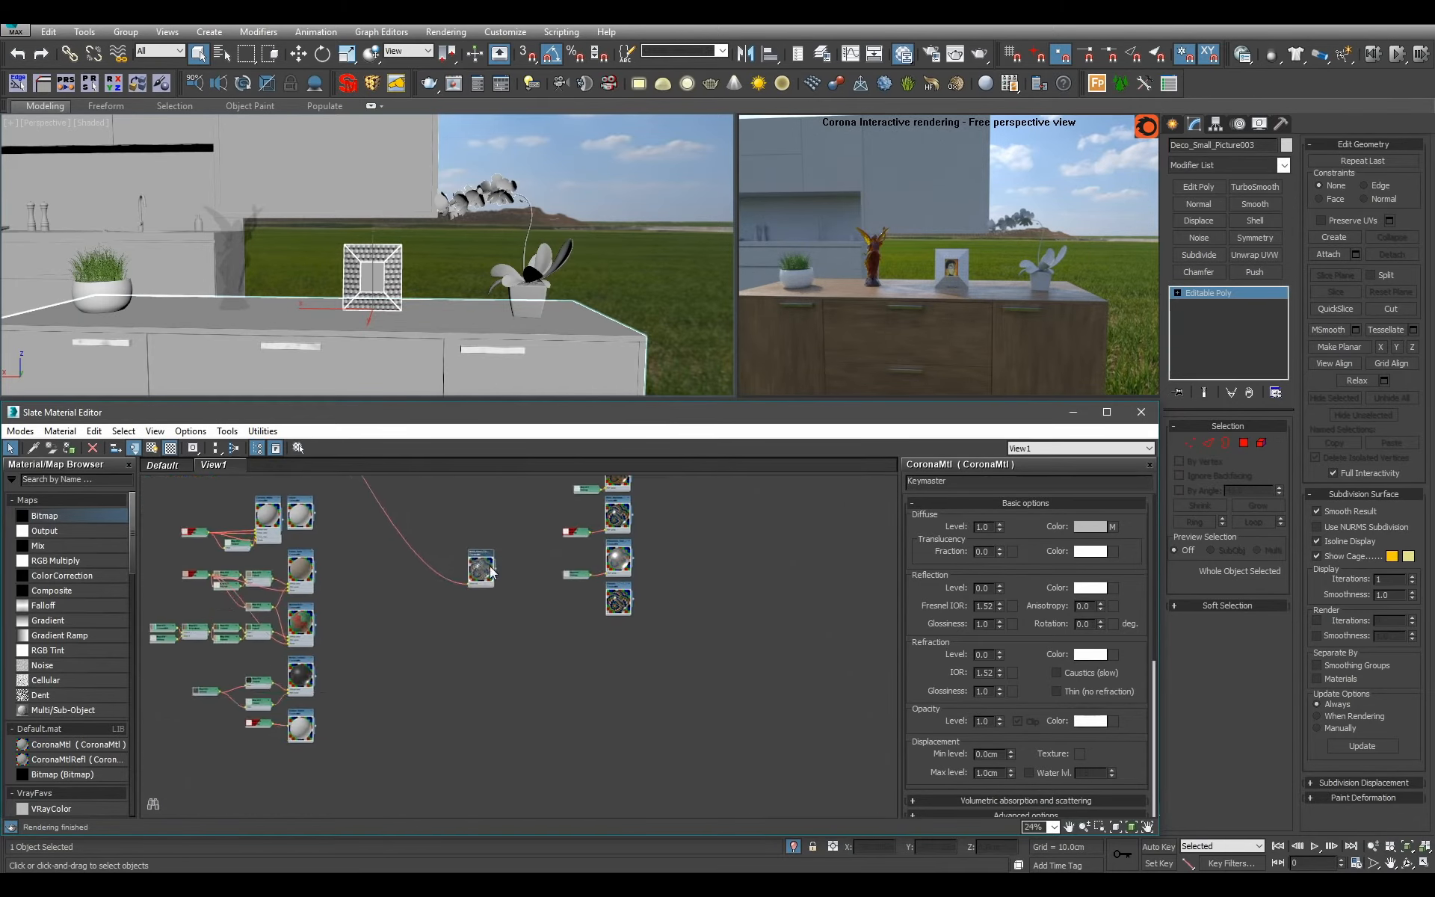
scroll(493, 571, up, 1)
drag(493, 570, 691, 681)
key(c)
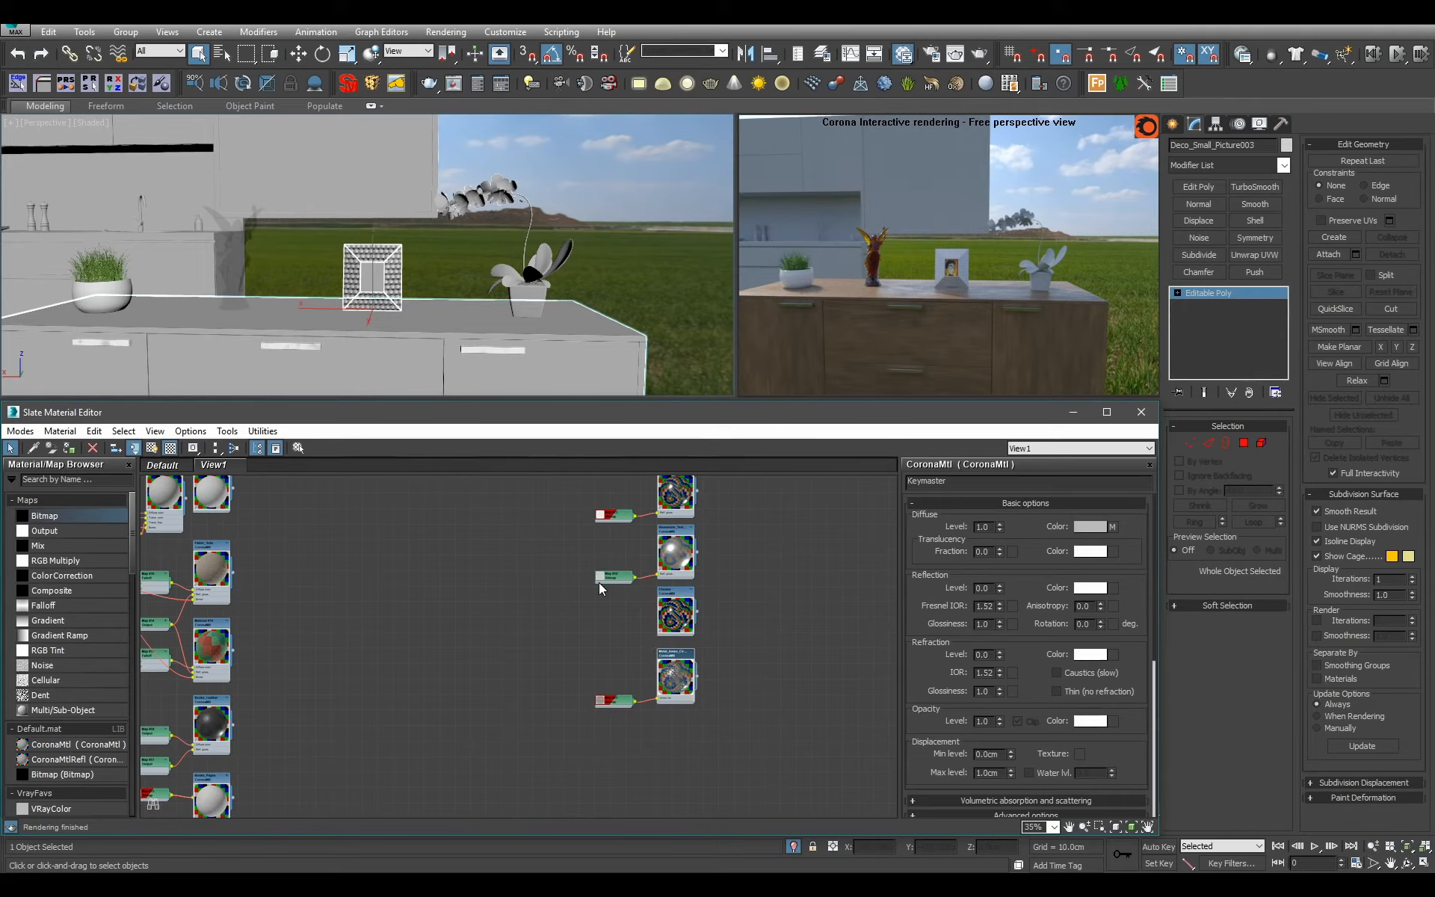
Select the potted orchid on the sideboard and enter its polygon editing level.
middle_drag(224, 497, 613, 777)
scroll(572, 710, down, 3)
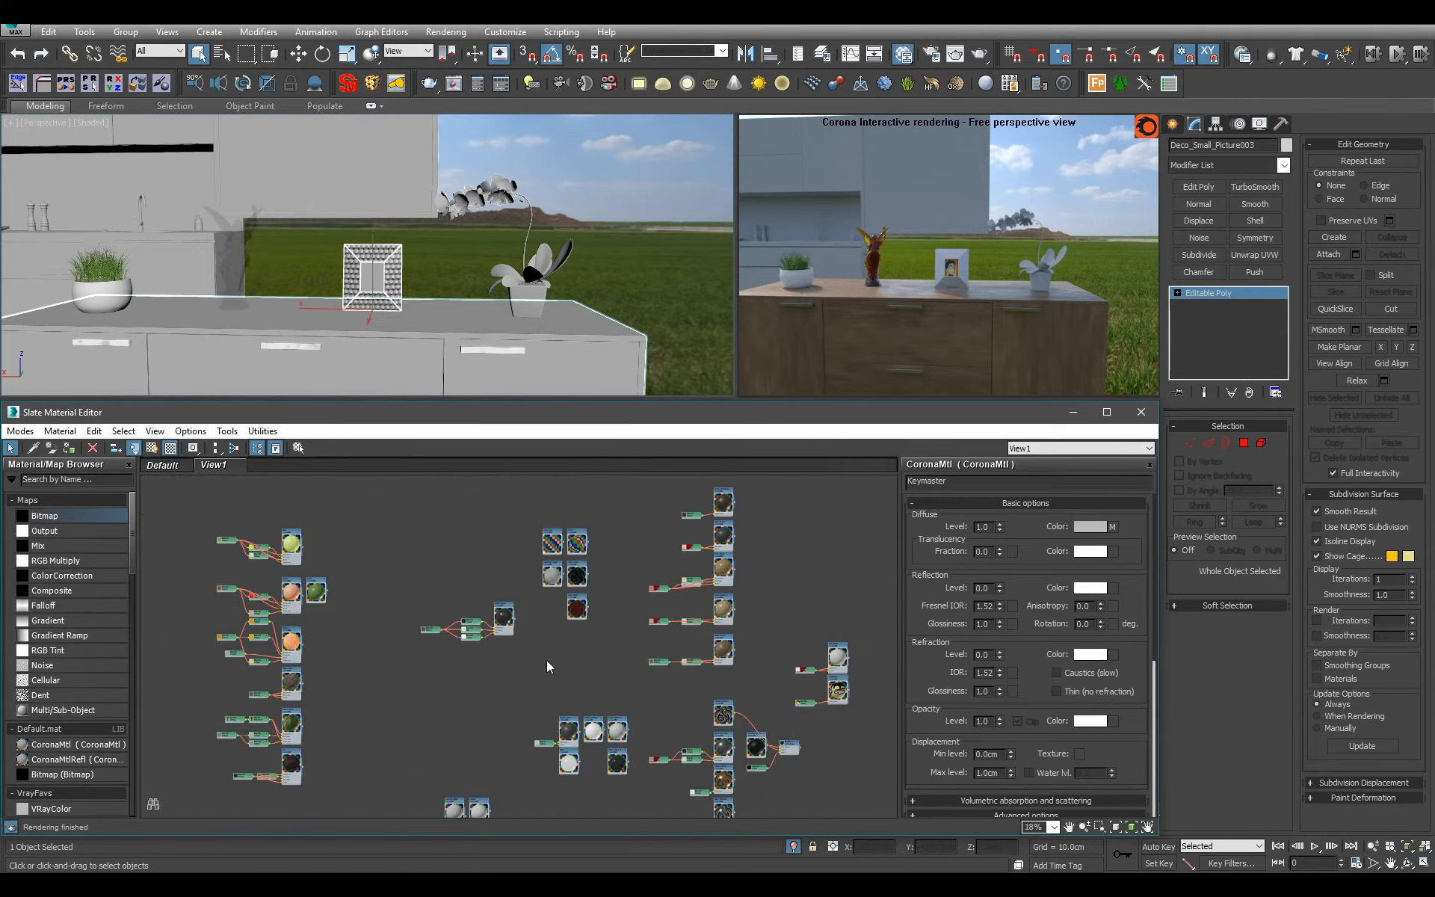
scroll(514, 633, up, 4)
scroll(514, 633, up, 1)
scroll(504, 708, down, 3)
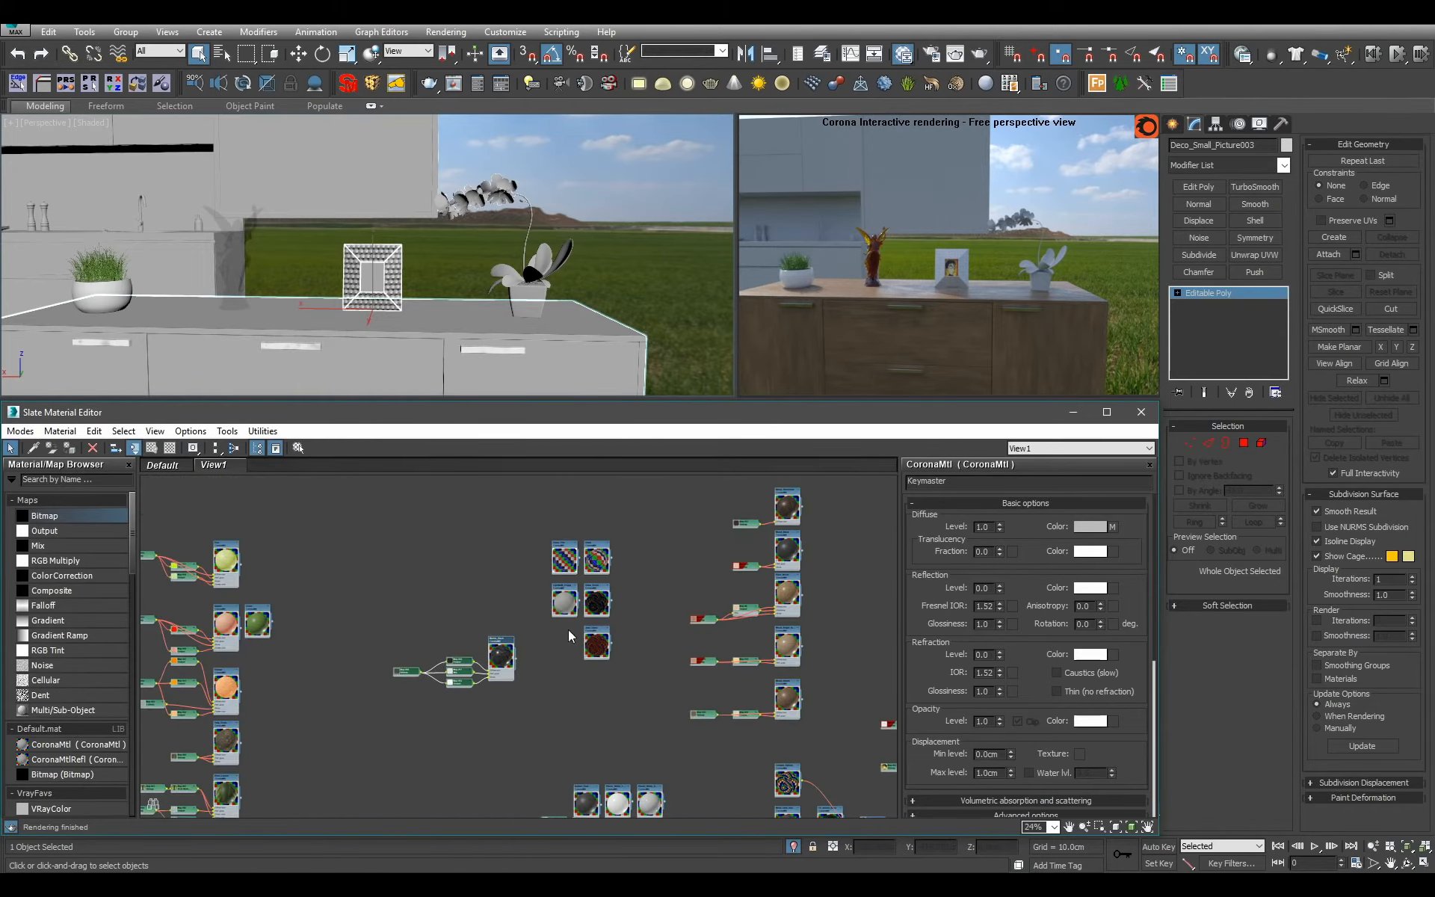
scroll(623, 337, up, 5)
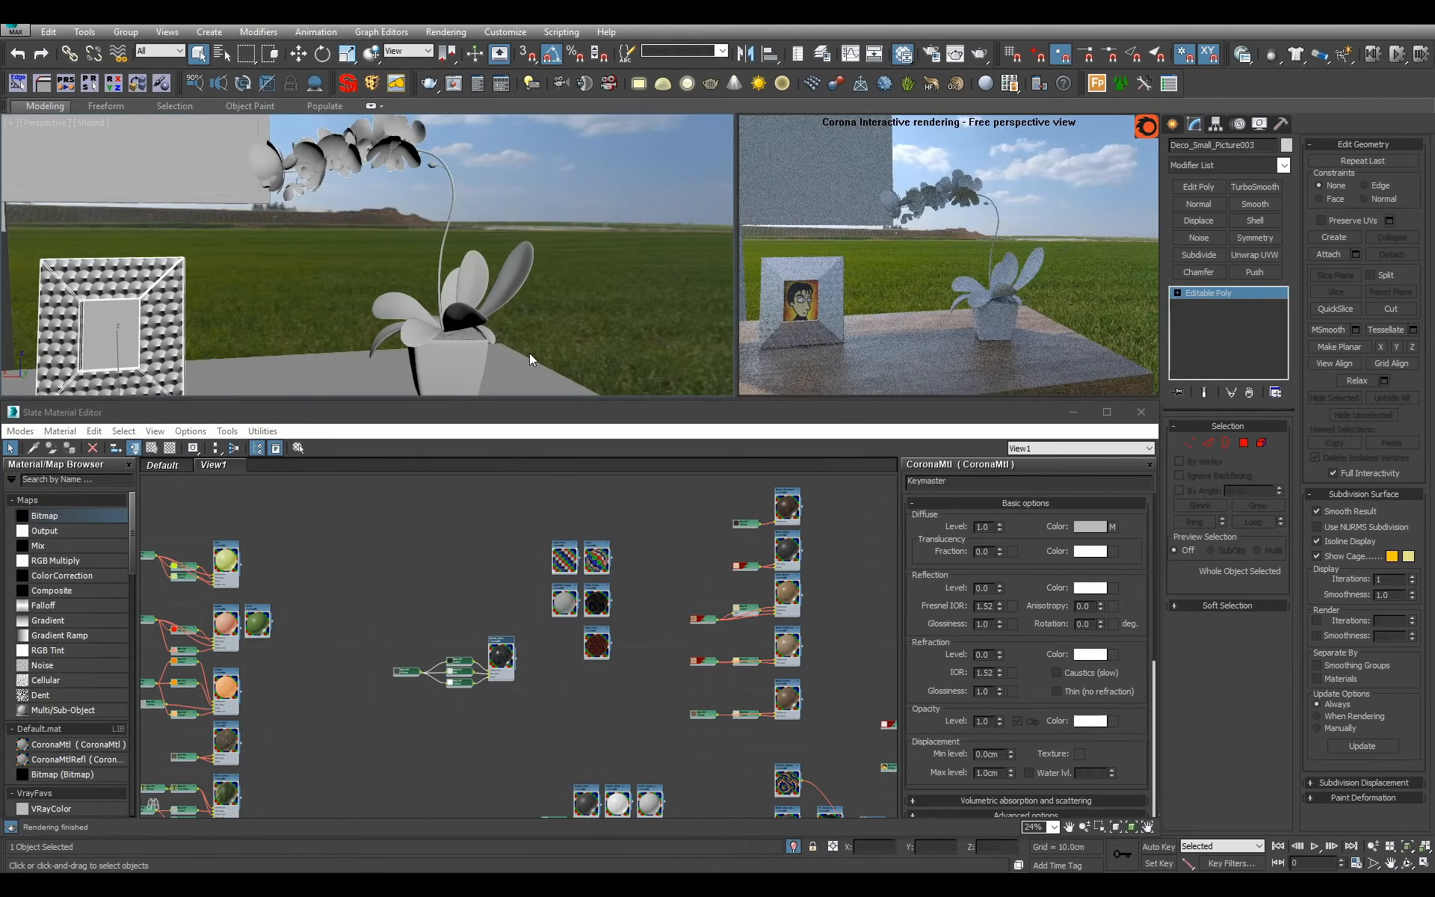
click(443, 344)
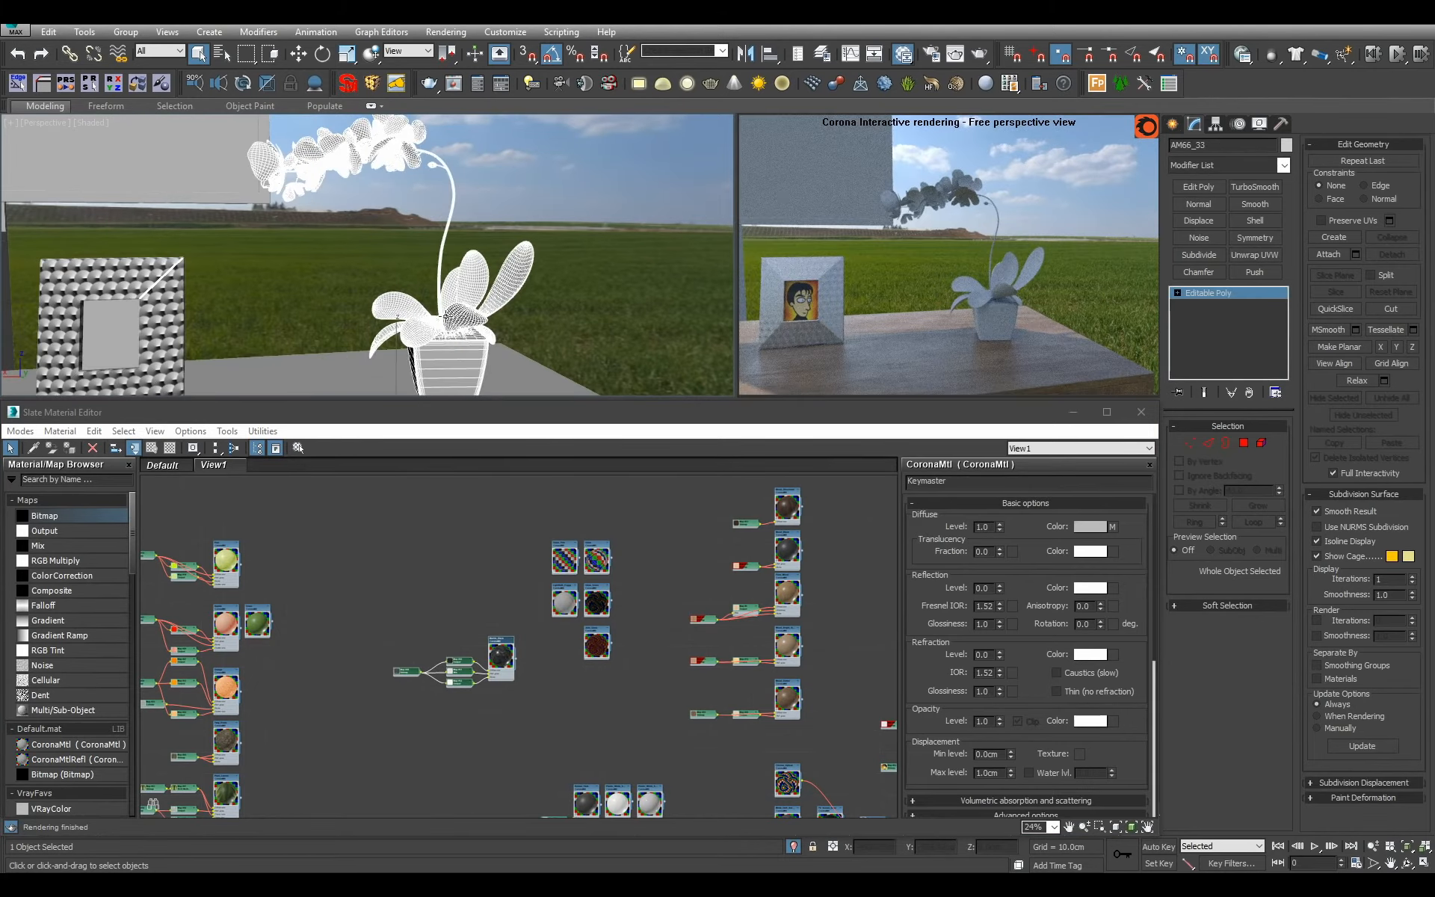
alt+middle_drag(443, 344, 478, 351)
middle_drag(478, 351, 402, 315)
key(4)
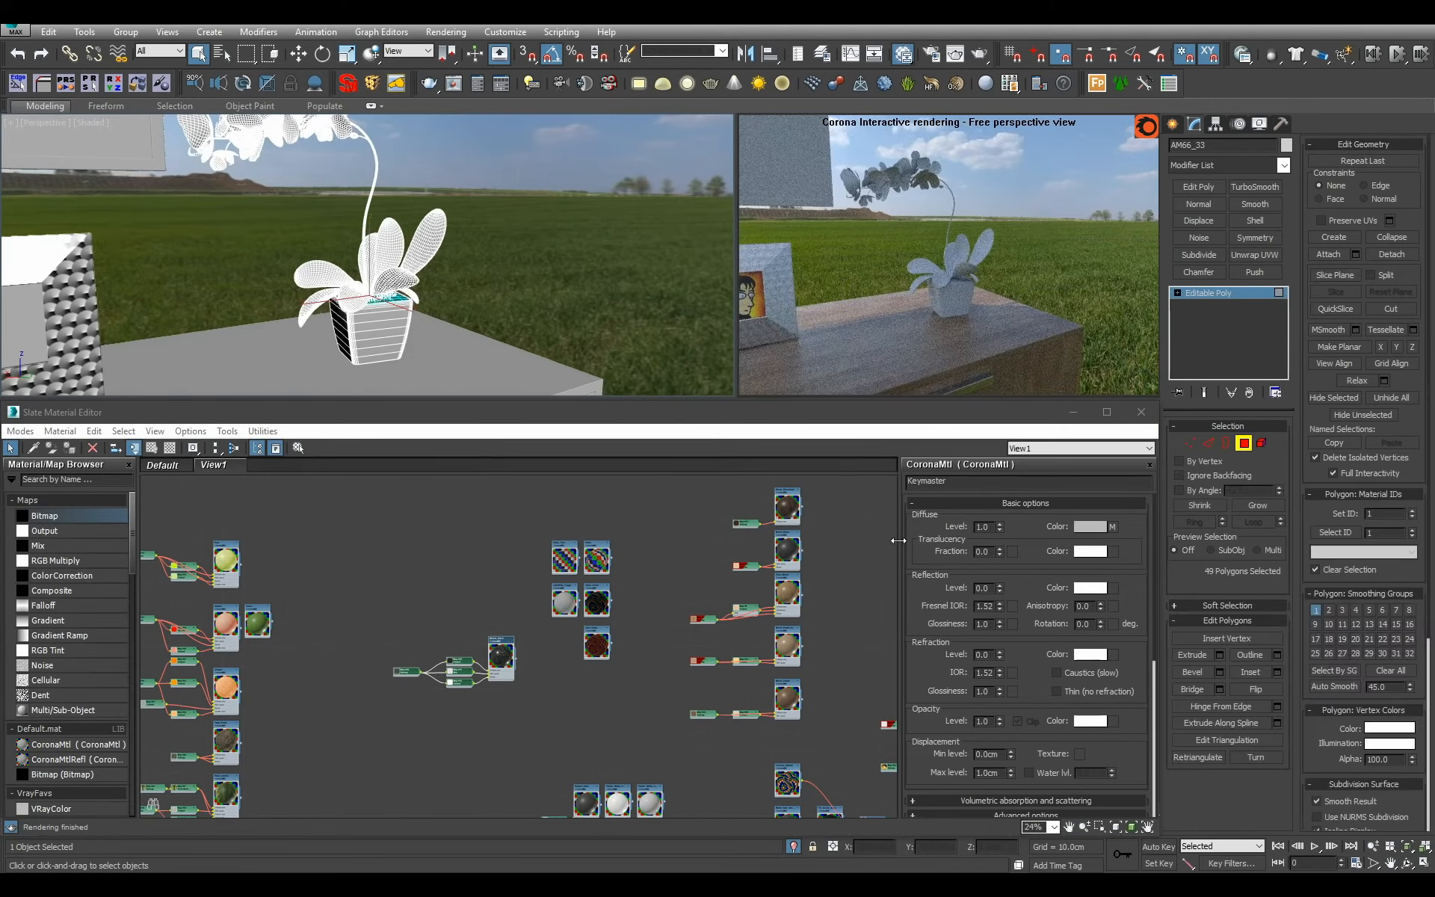
Check the orchid's polygons by material ID, including IDs 5 and 6, and leave polygon editing.
click(1336, 531)
click(1334, 533)
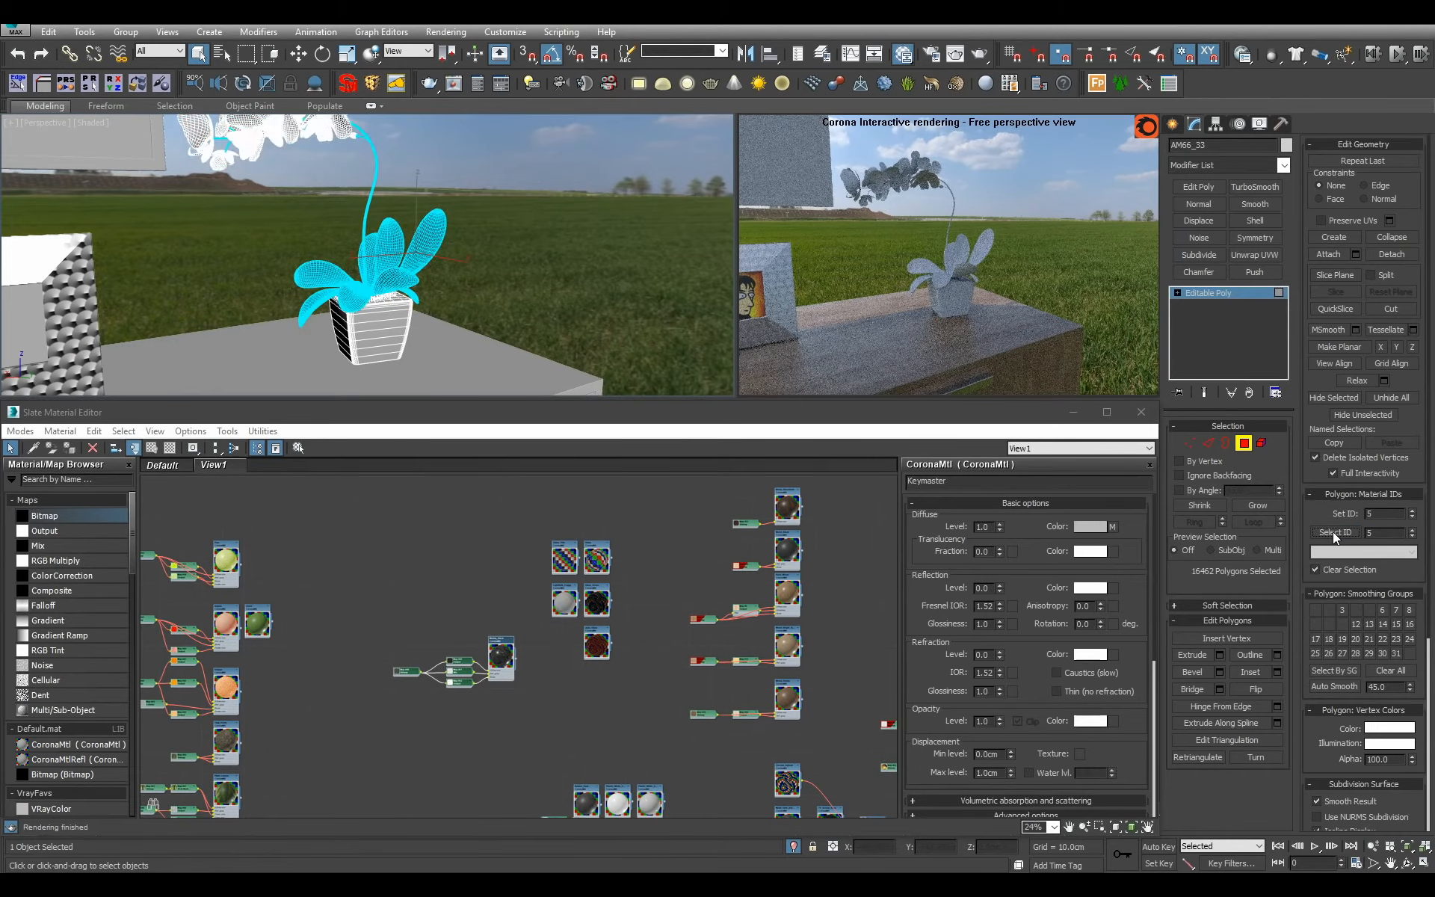
text(6)
click(1339, 536)
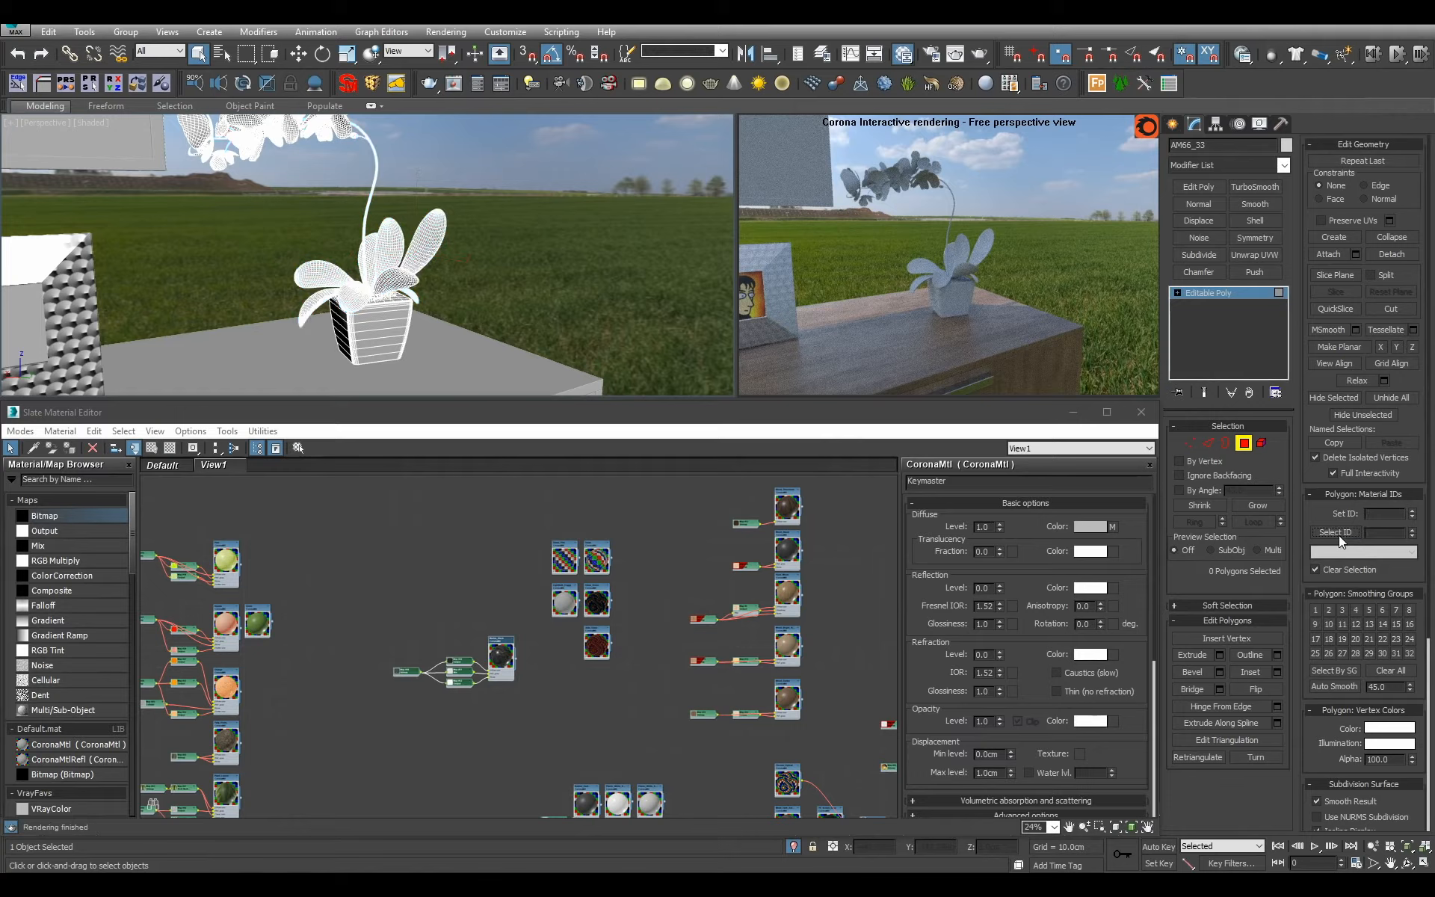
click(1237, 294)
Add a Multi/Sub-Object material in an empty area of the graph and name it Plant_Smaller.
scroll(554, 568, down, 2)
middle_drag(554, 569, 525, 580)
scroll(396, 632, up, 3)
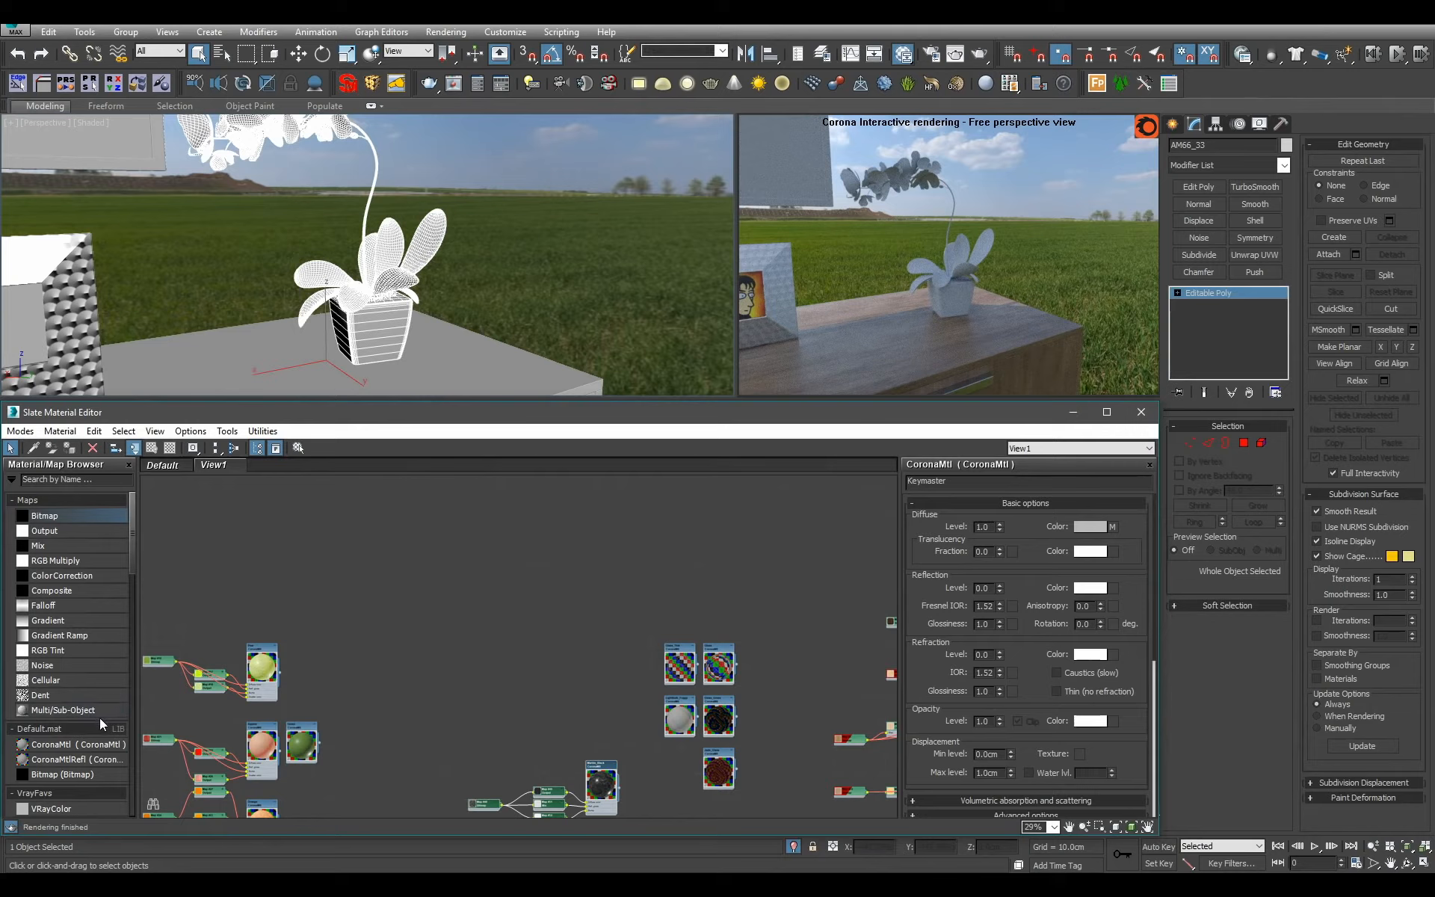
drag(101, 713, 560, 535)
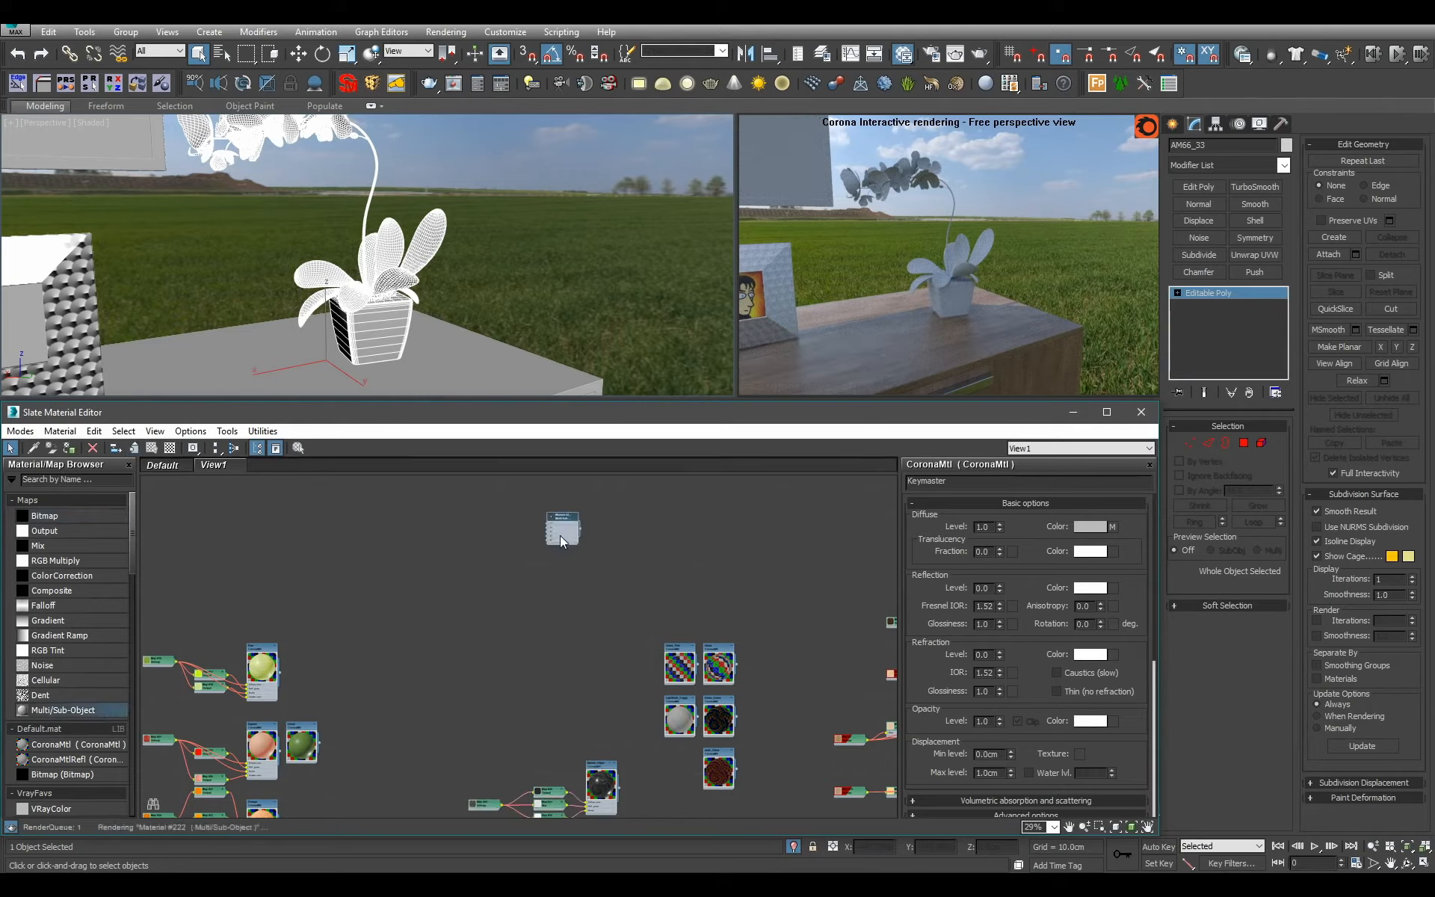
scroll(559, 535, up, 1)
double_click(567, 530)
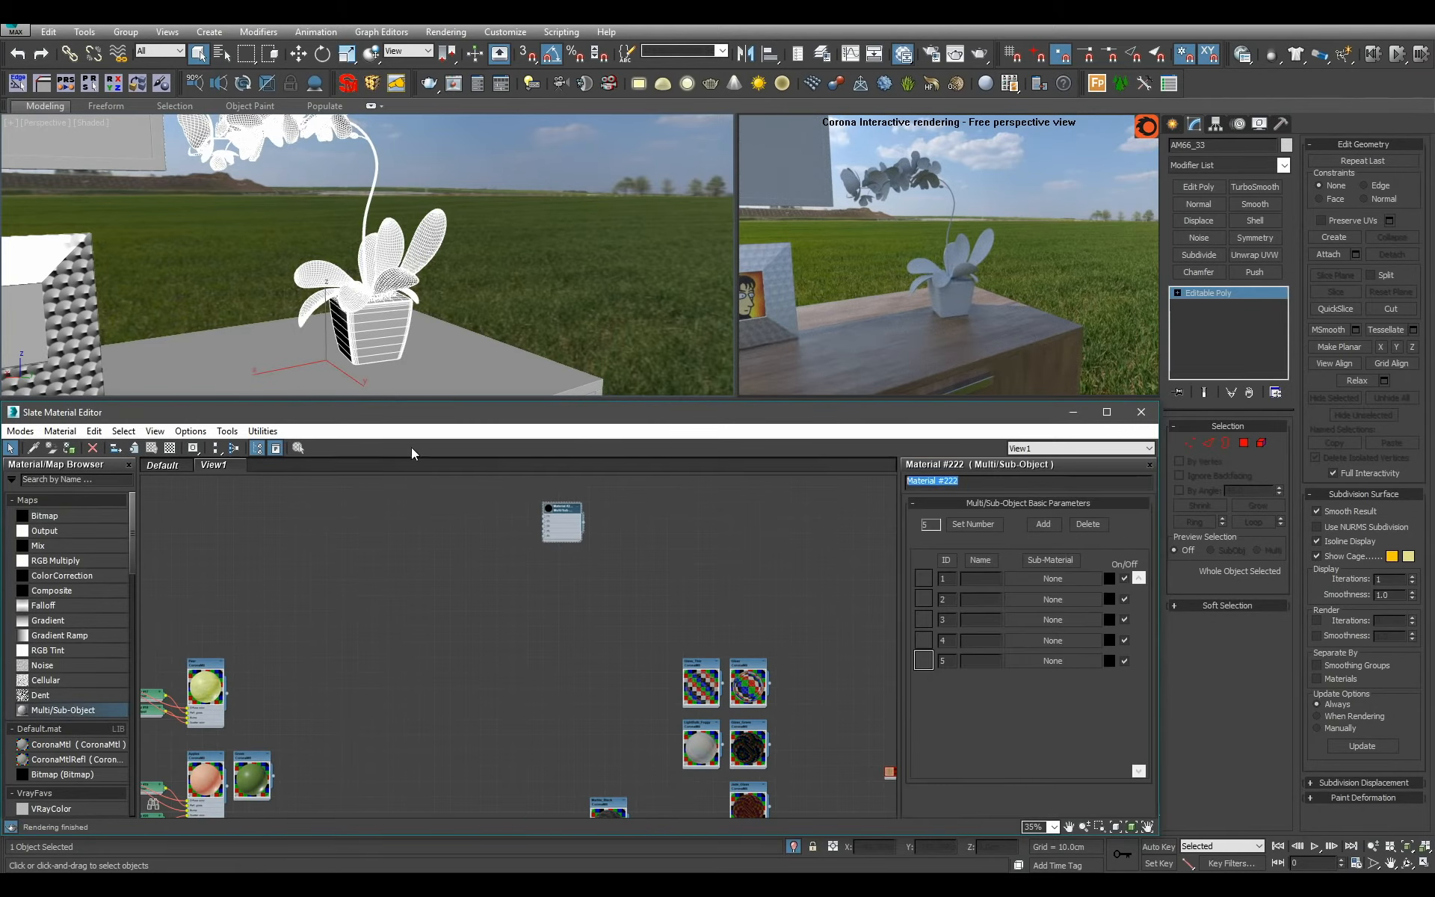
text(Pla)
middle_drag(853, 706, 733, 670)
scroll(448, 540, up, 4)
middle_drag(426, 519, 638, 707)
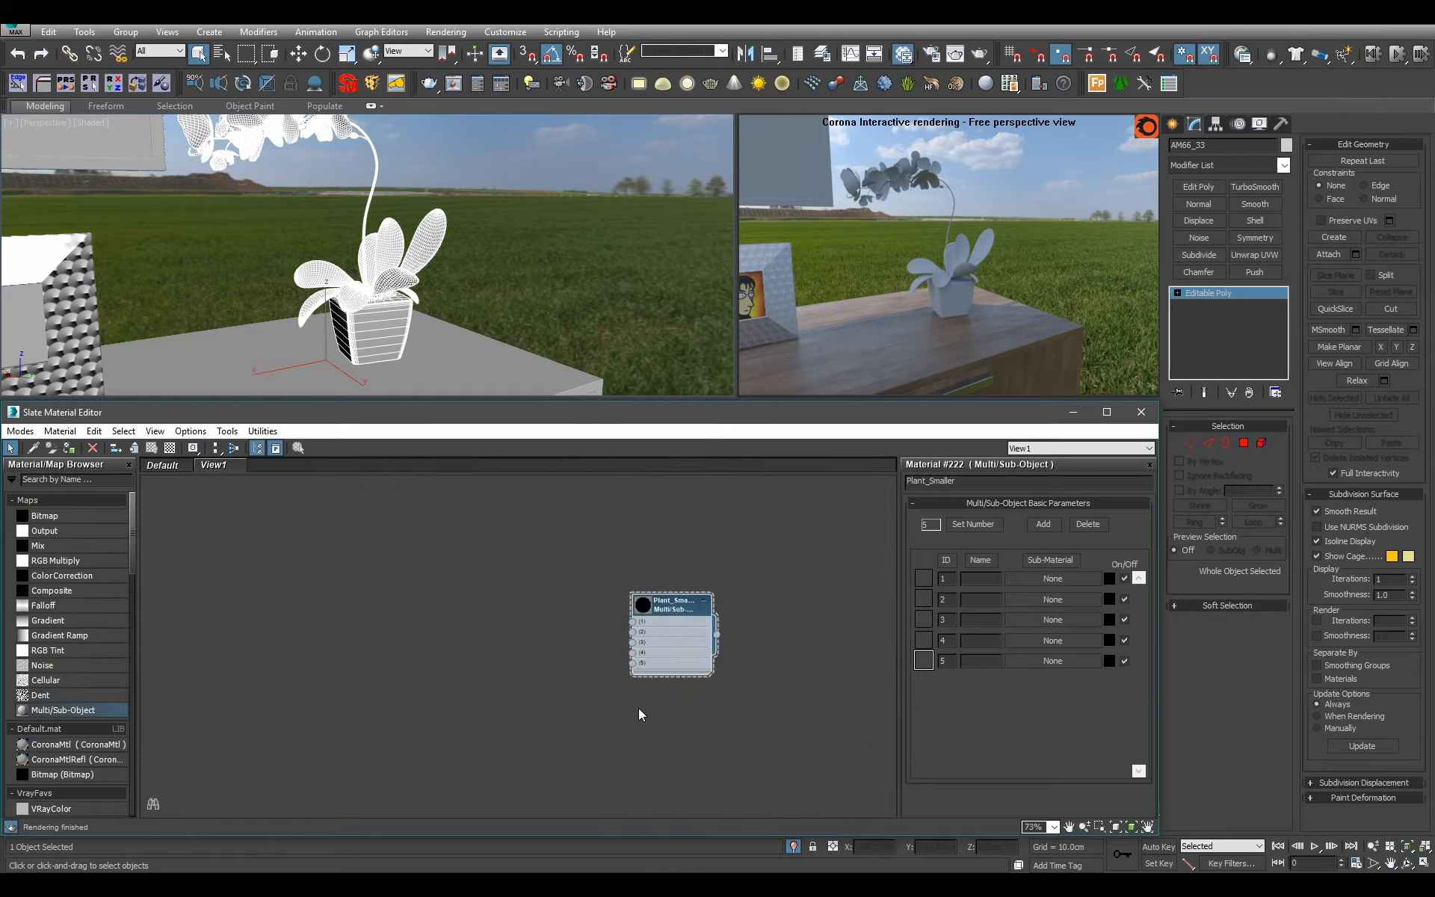
Check the orchid polygons with material ID 1 and connect the Dirt material to slot 1 of Plant_Smaller.
click(1244, 443)
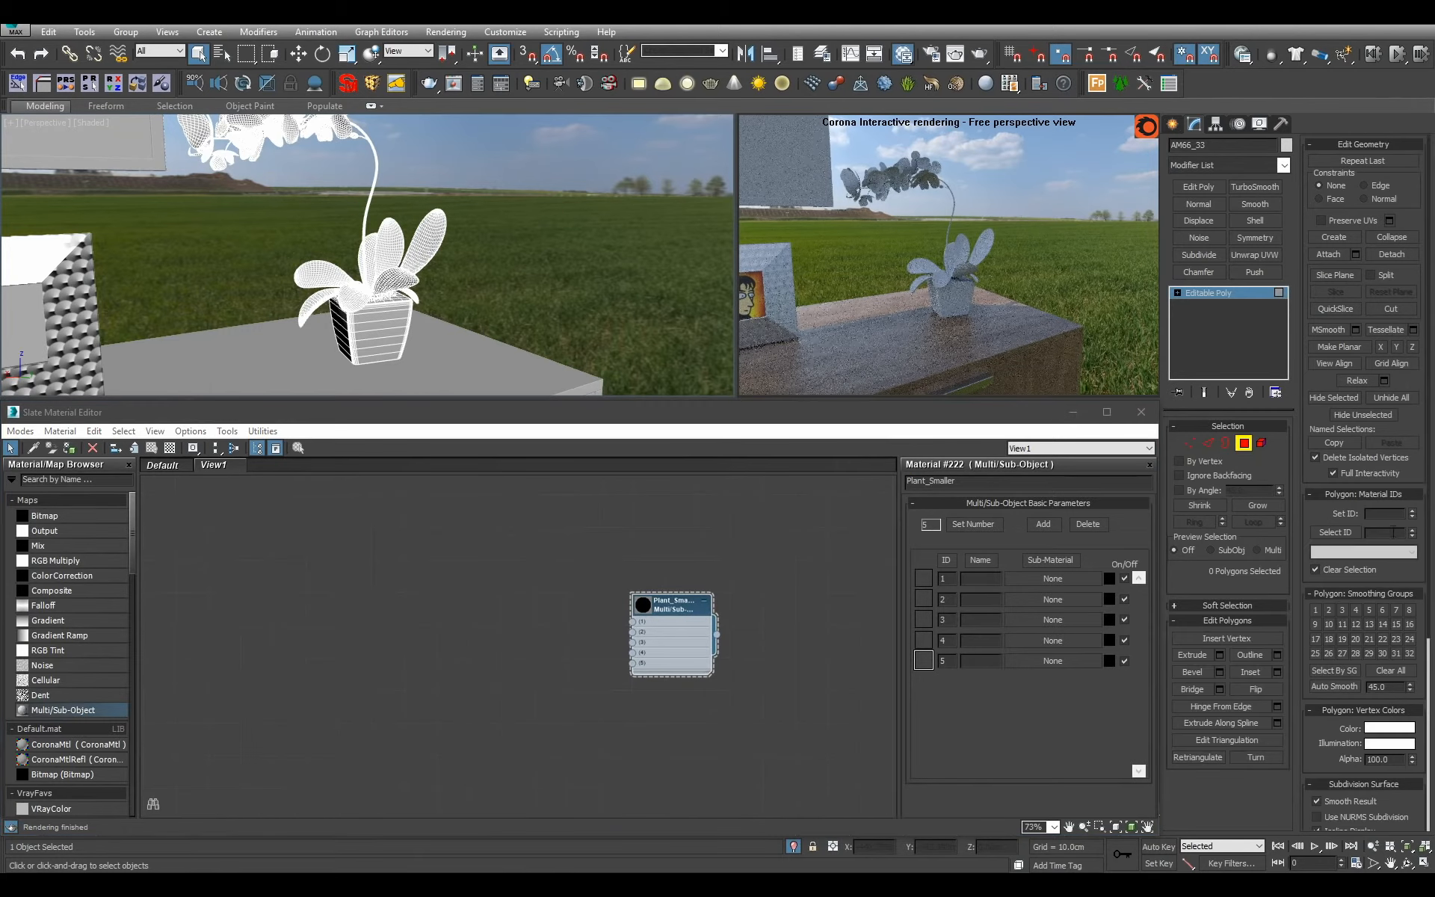
click(1335, 532)
click(1205, 296)
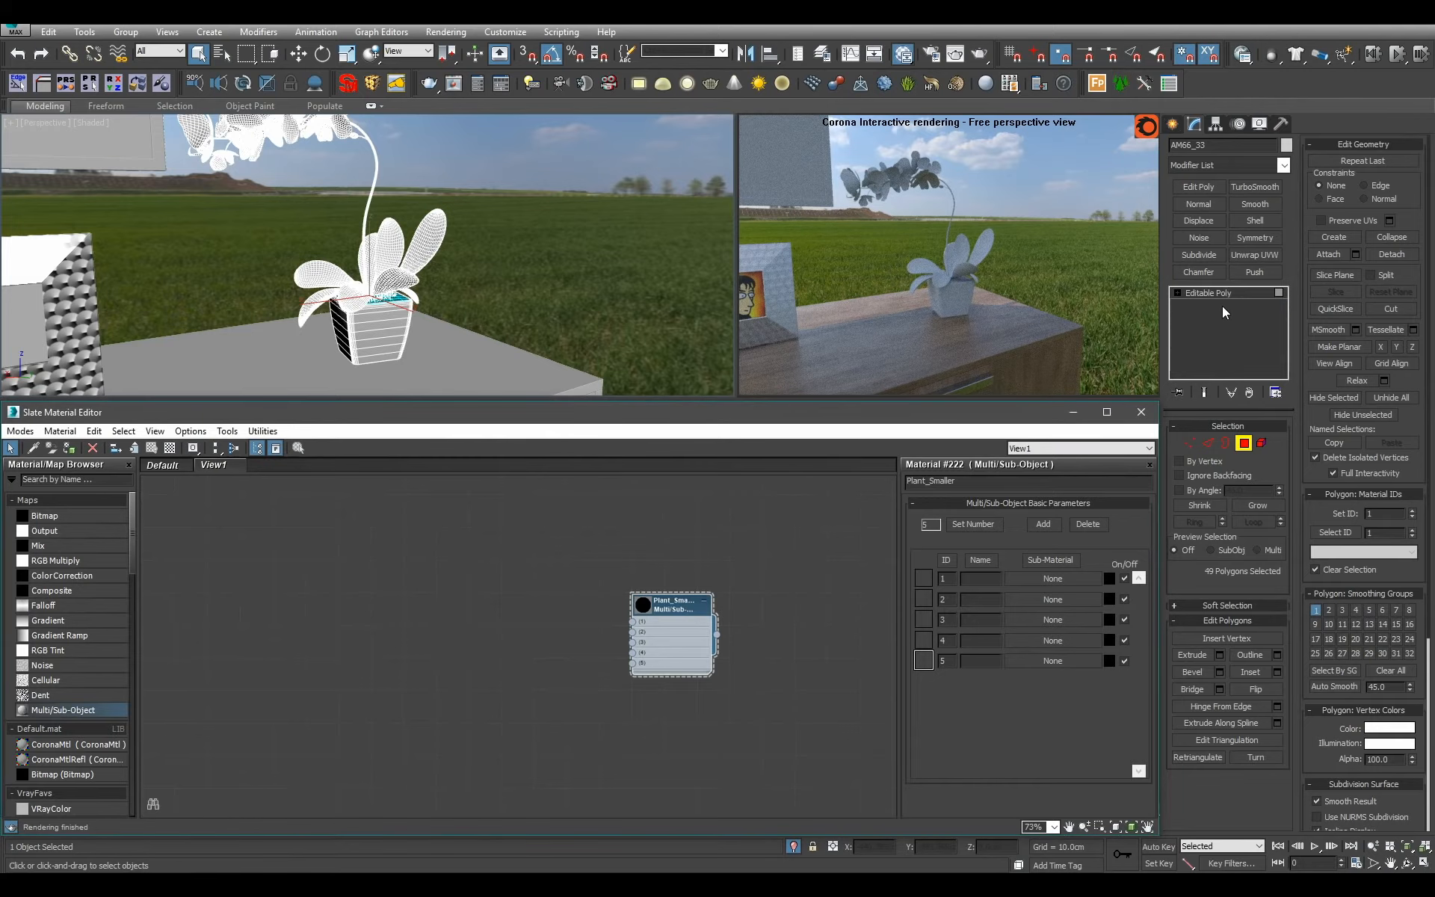
scroll(747, 634, down, 4)
scroll(740, 636, down, 8)
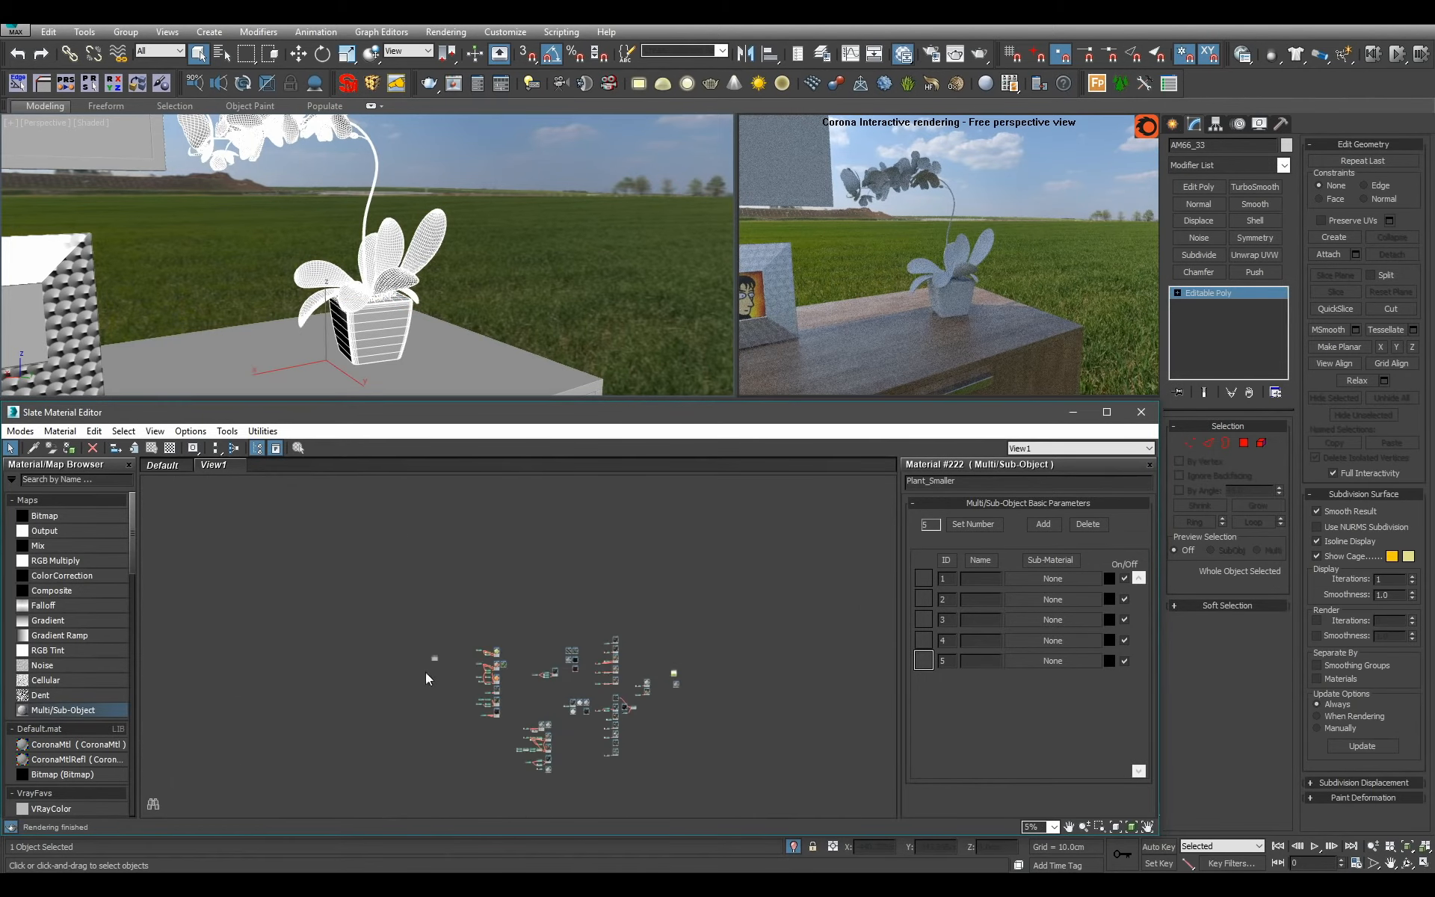
scroll(529, 698, up, 8)
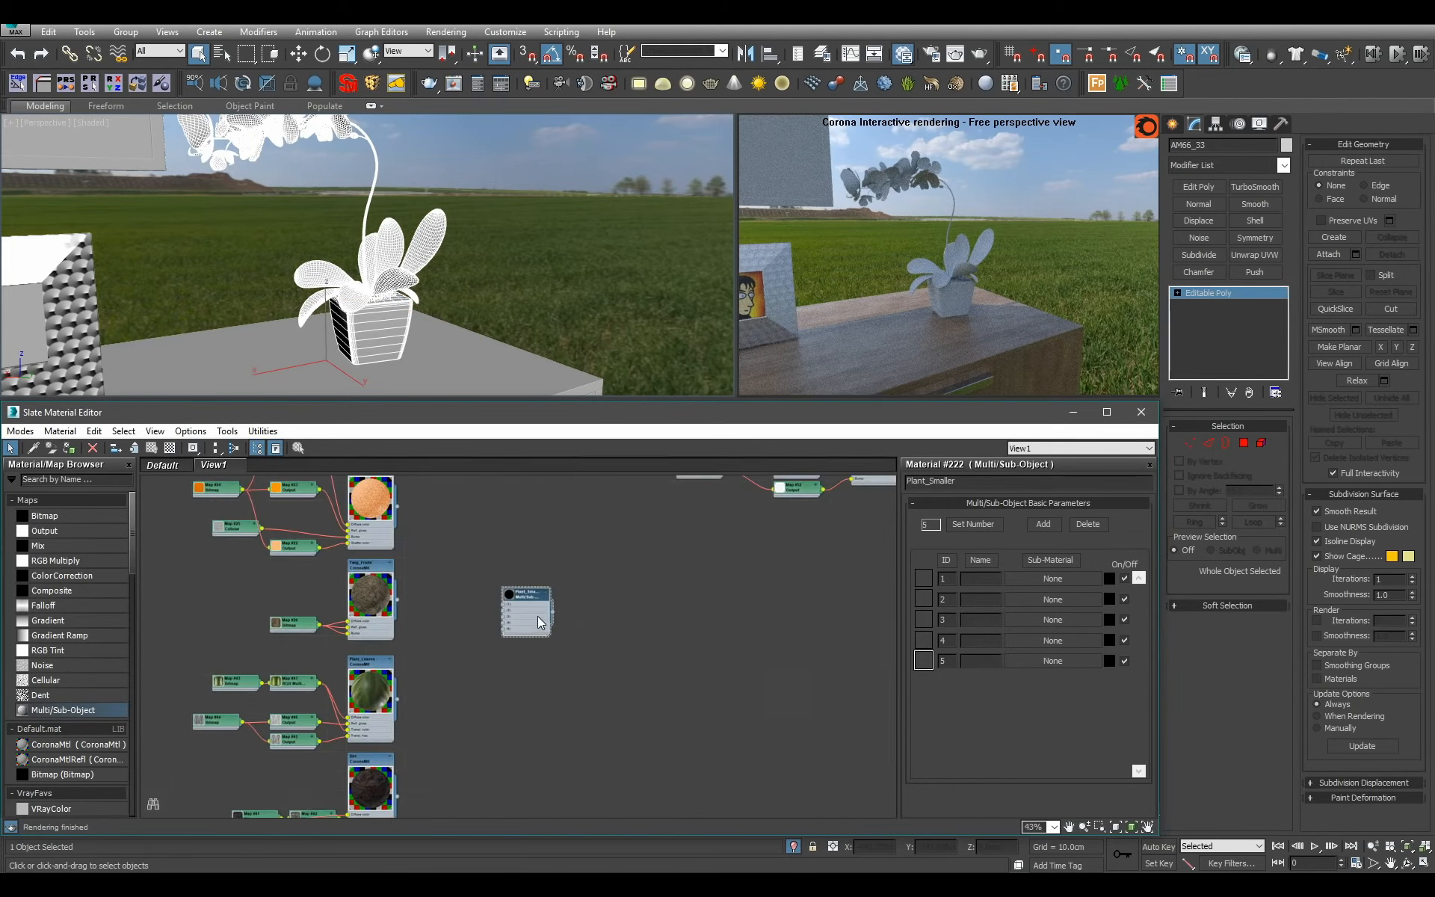
middle_drag(529, 619, 626, 554)
scroll(574, 715, up, 1)
drag(625, 555, 530, 699)
Check the polygons with material ID 2, connect Marble_Black to slot 2 of Plant_Smaller, and assign Plant_Smaller to the orchid.
click(1243, 442)
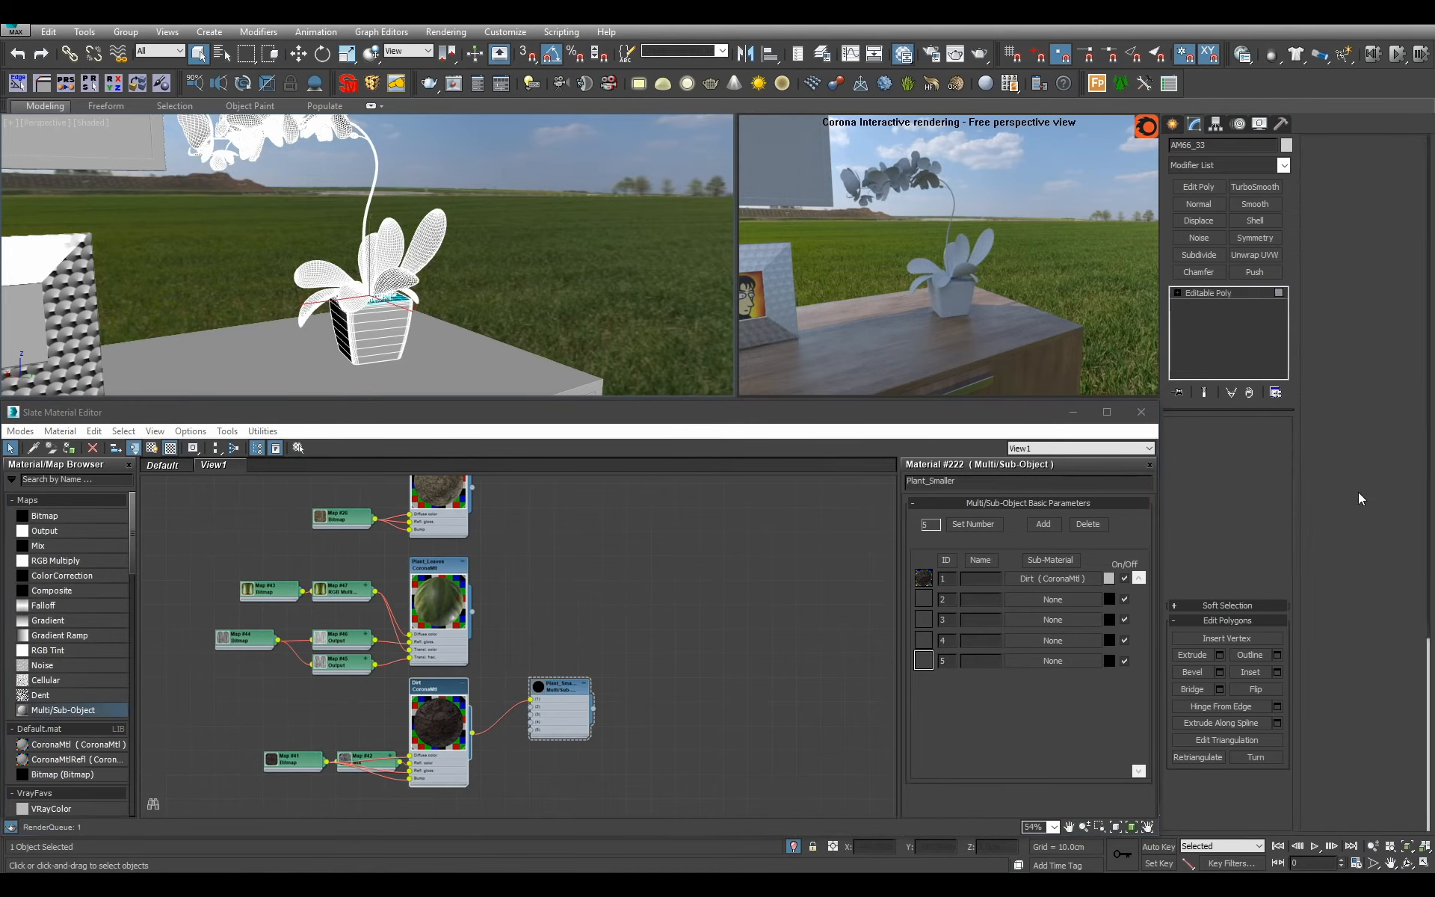
key(BackSpace)
text(2)
key(Return)
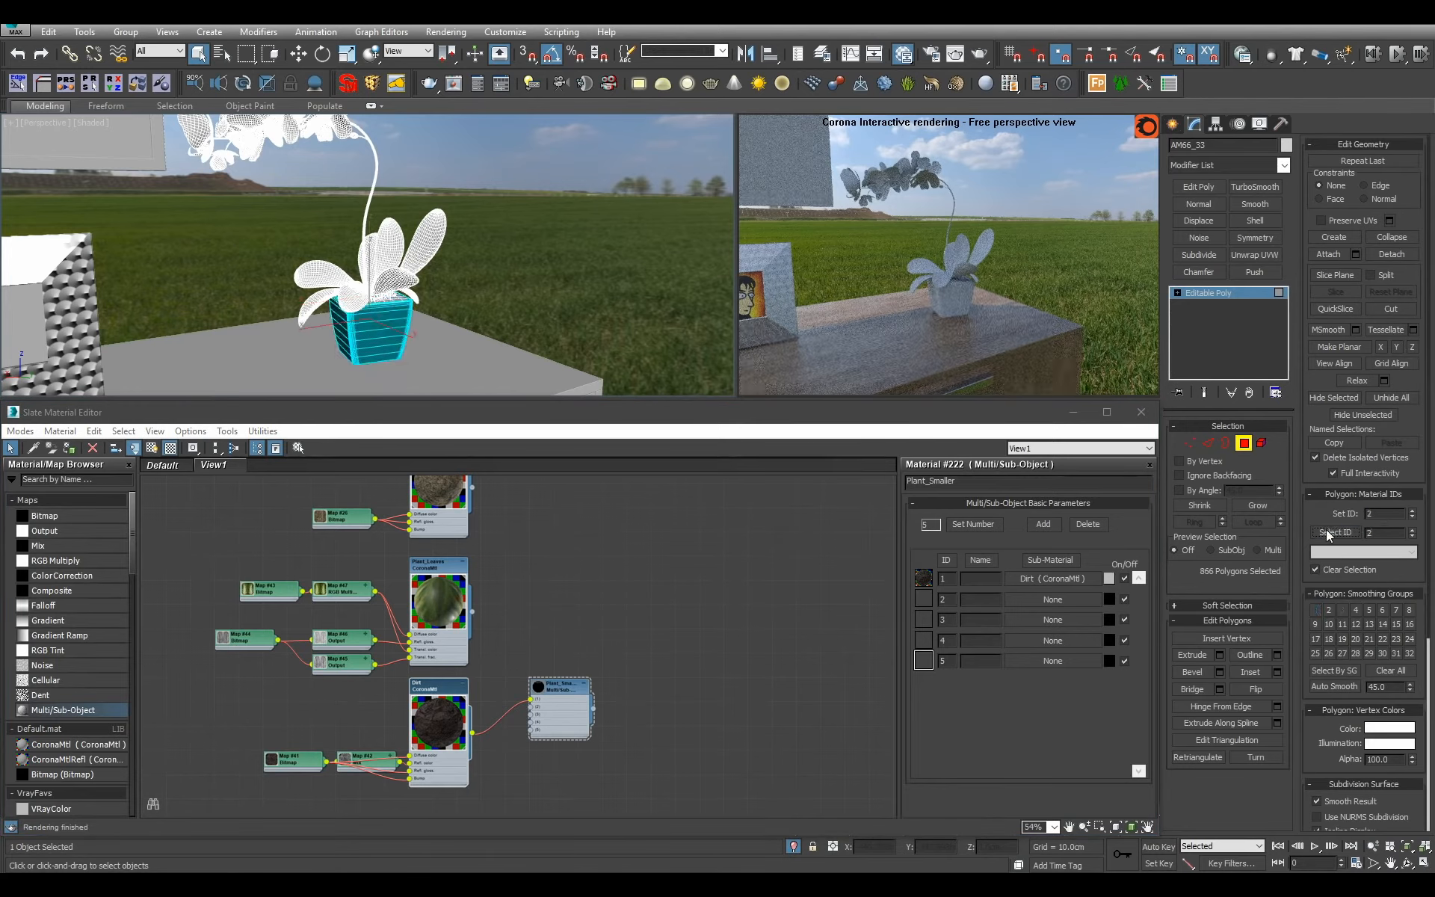
click(1269, 297)
scroll(536, 680, down, 5)
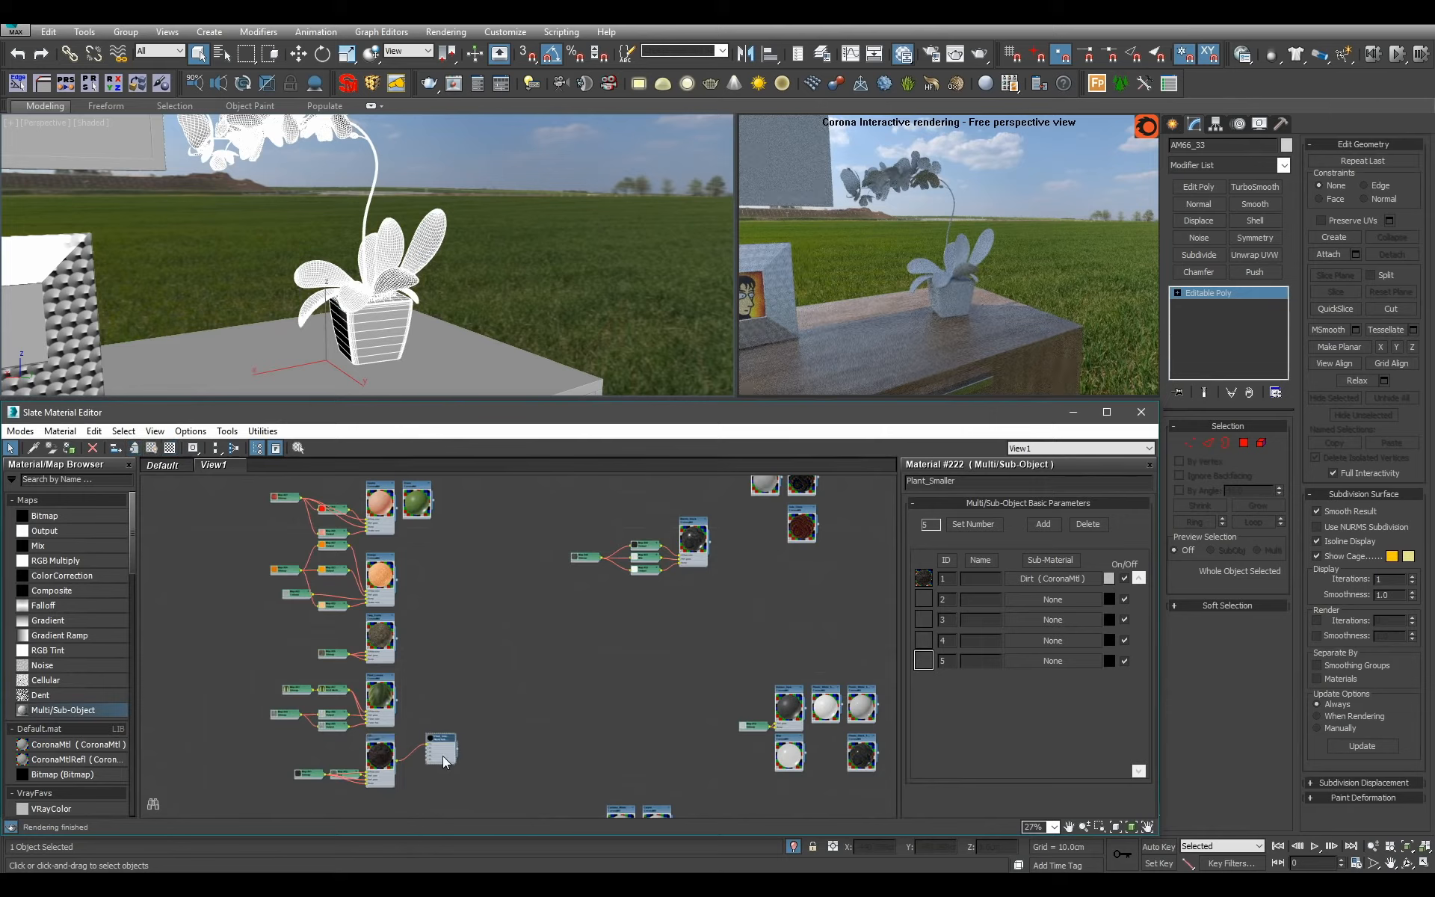
drag(443, 755, 722, 535)
scroll(736, 556, up, 6)
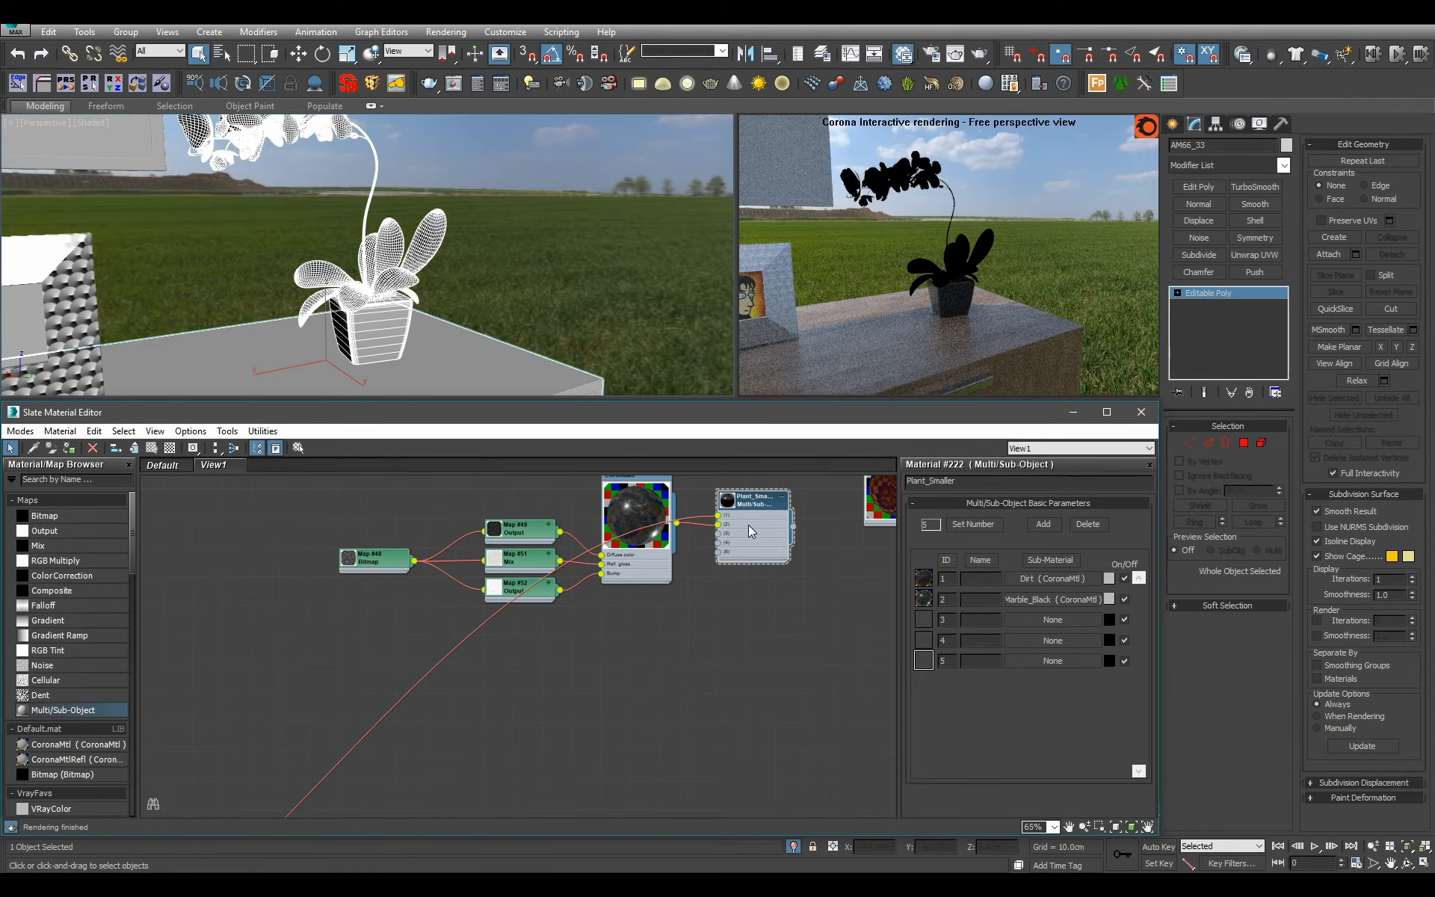
Select the orchid polygons with material ID 3, frame them up close, and leave polygon editing.
click(1245, 443)
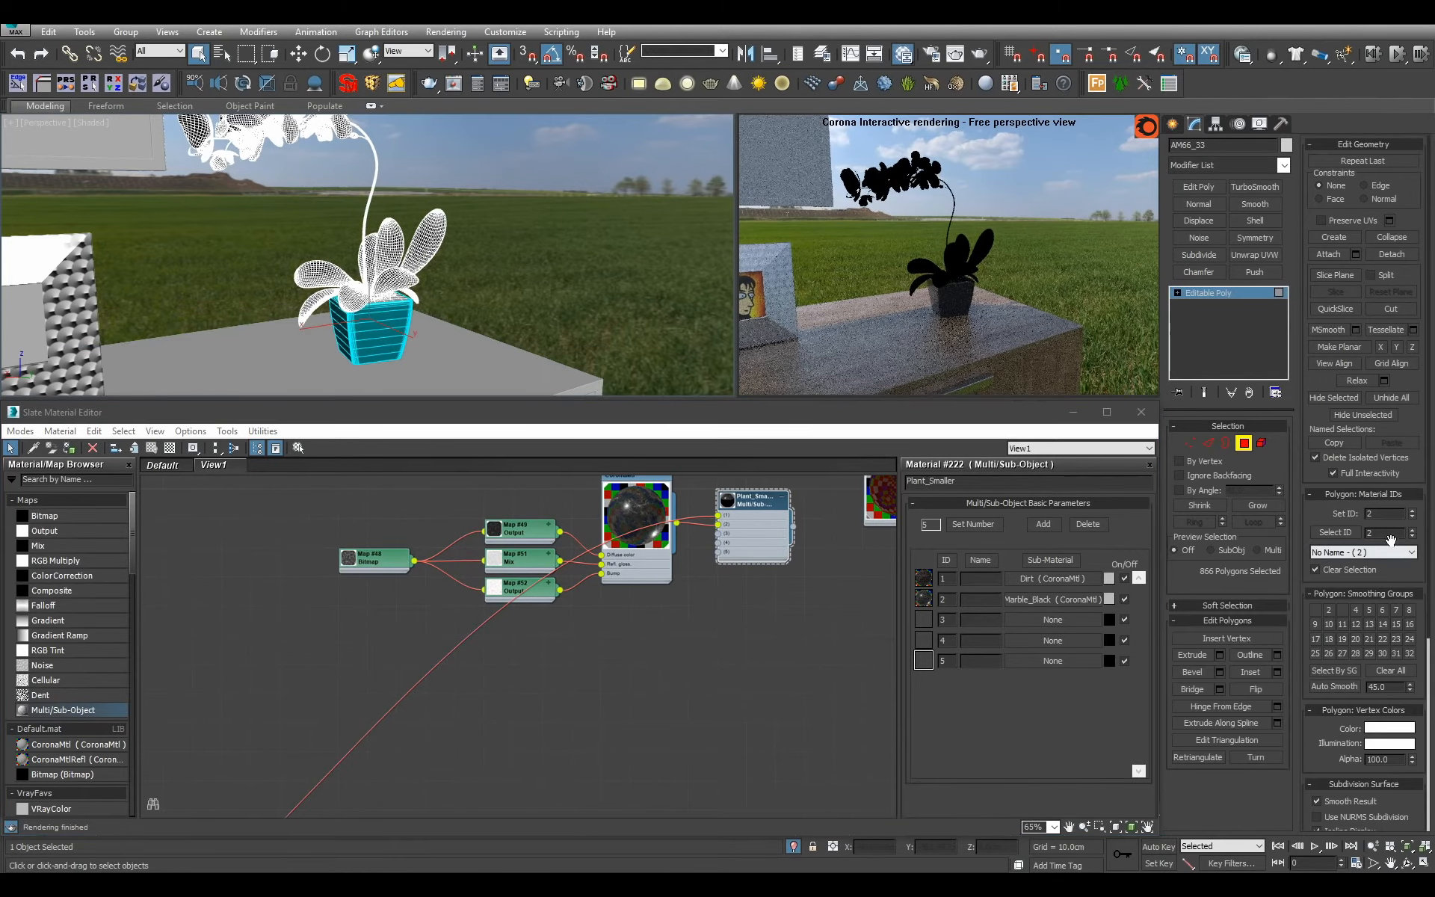
text(3)
click(1327, 532)
key(z)
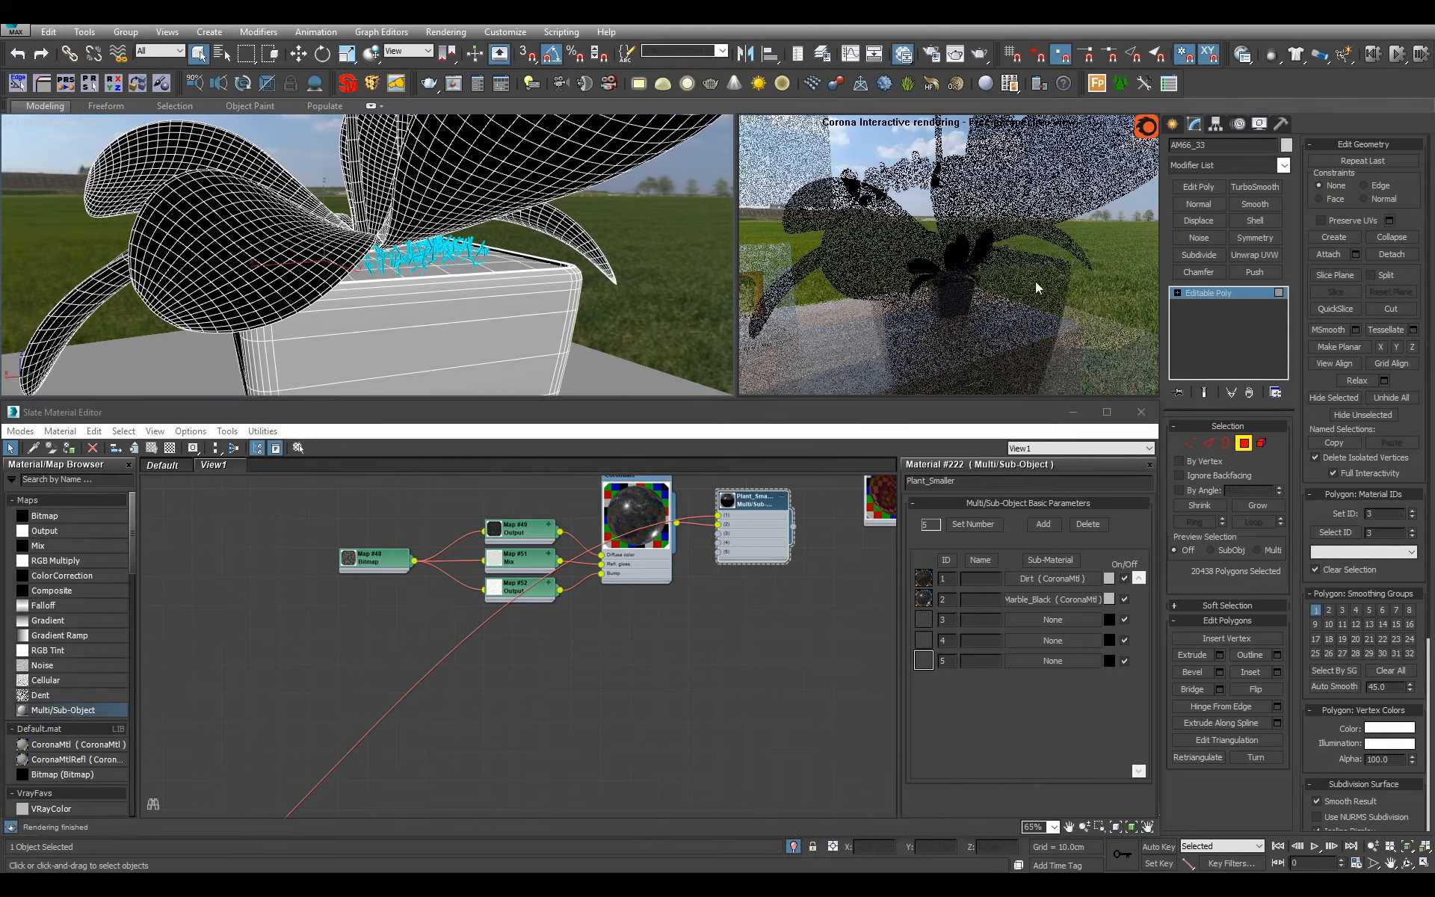
click(1205, 292)
Add a new CoronaMtl below Plant_Smaller and name it Twigs.
middle_drag(725, 581, 588, 615)
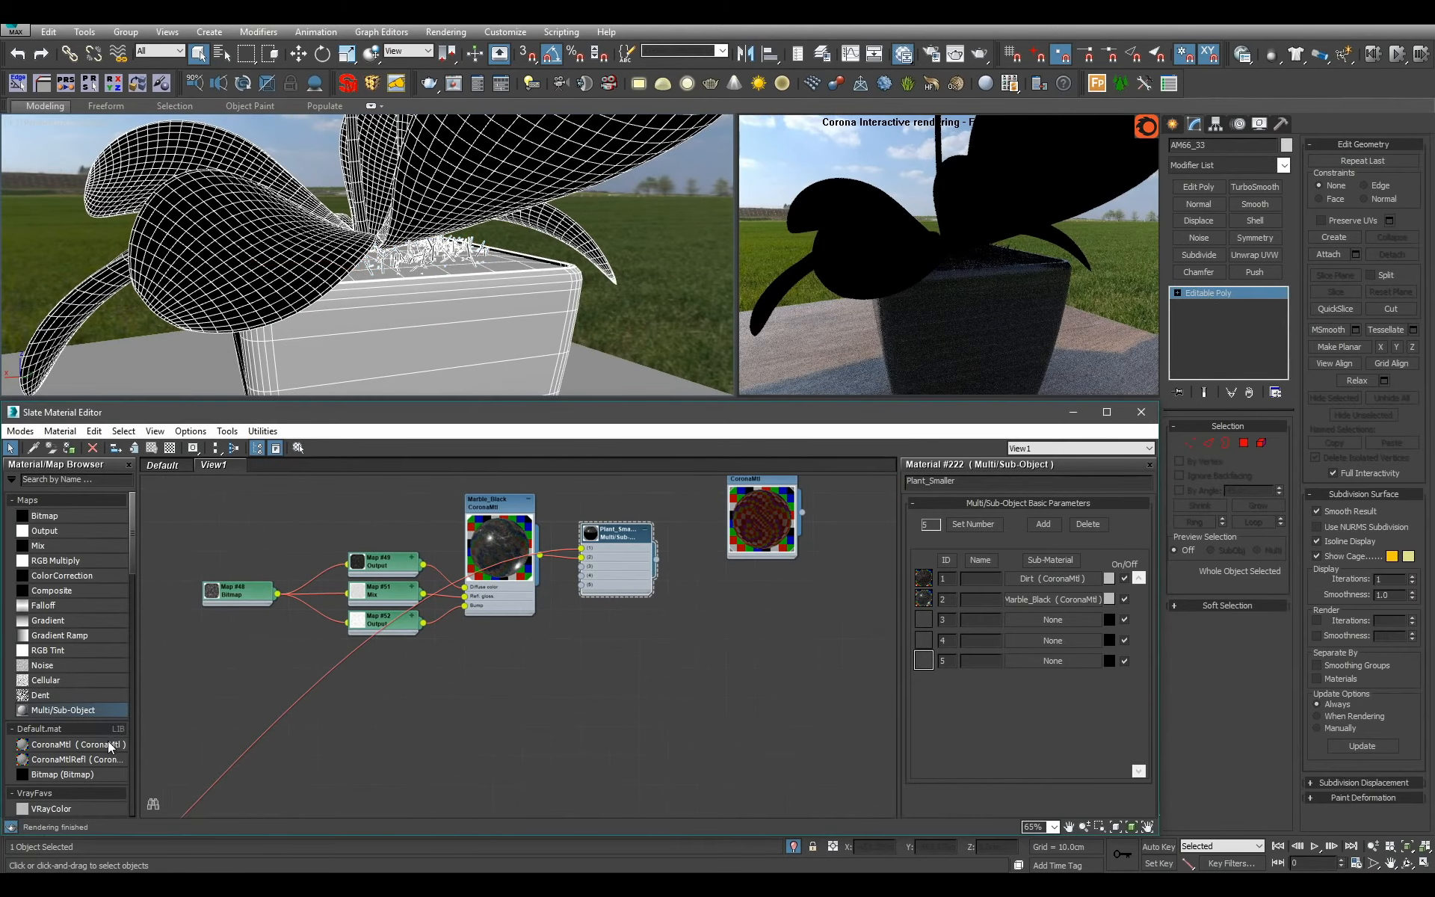
drag(108, 742, 580, 631)
double_click(581, 631)
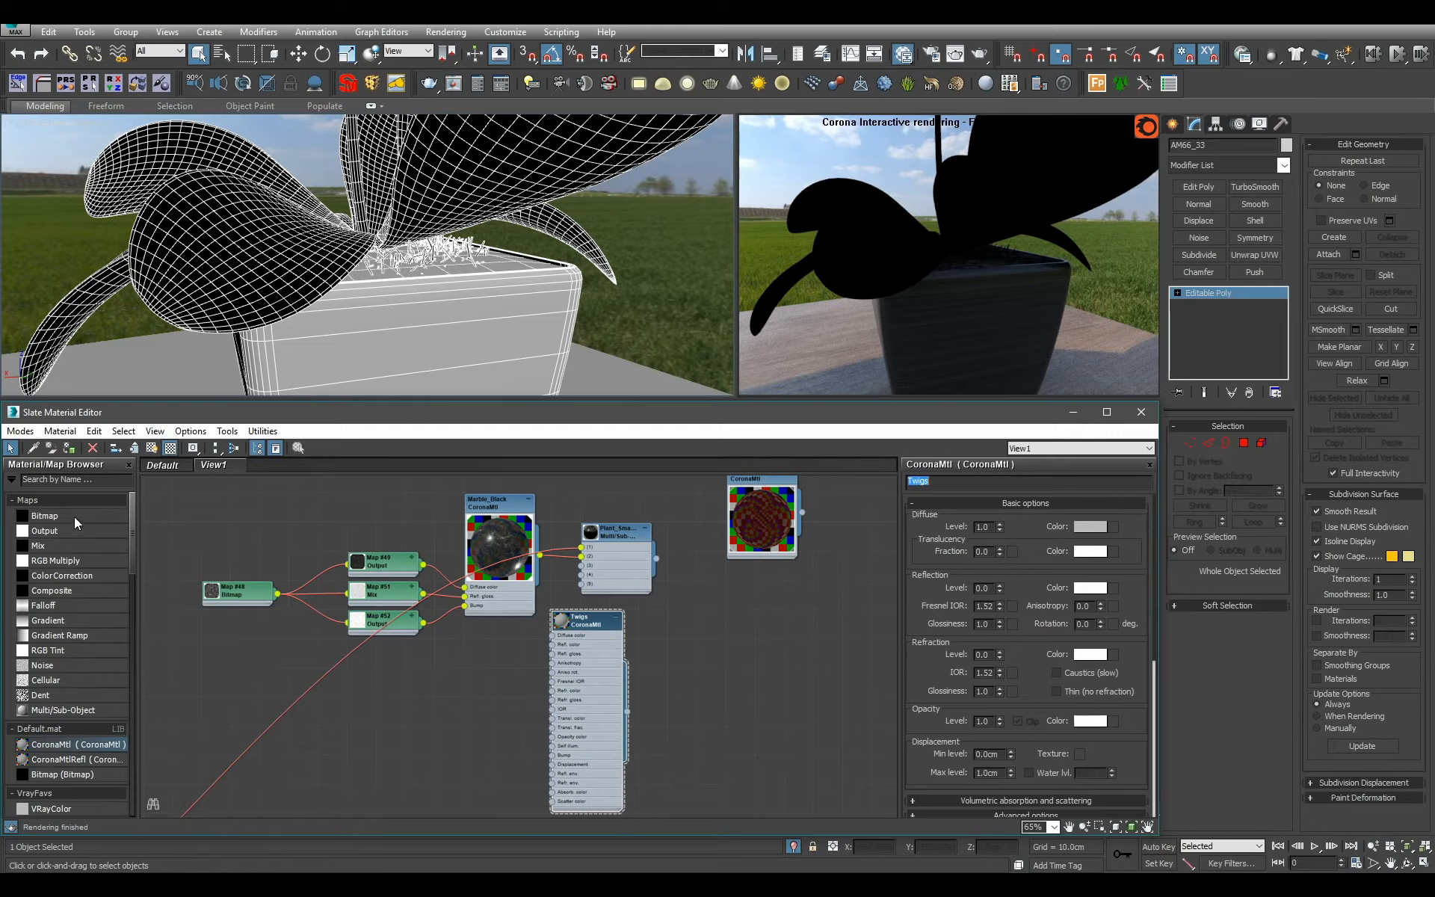
Load a brown plant texture from the Plants\Evermotion folder into a new bitmap placed beside the Twigs material.
drag(74, 517, 520, 688)
click(397, 43)
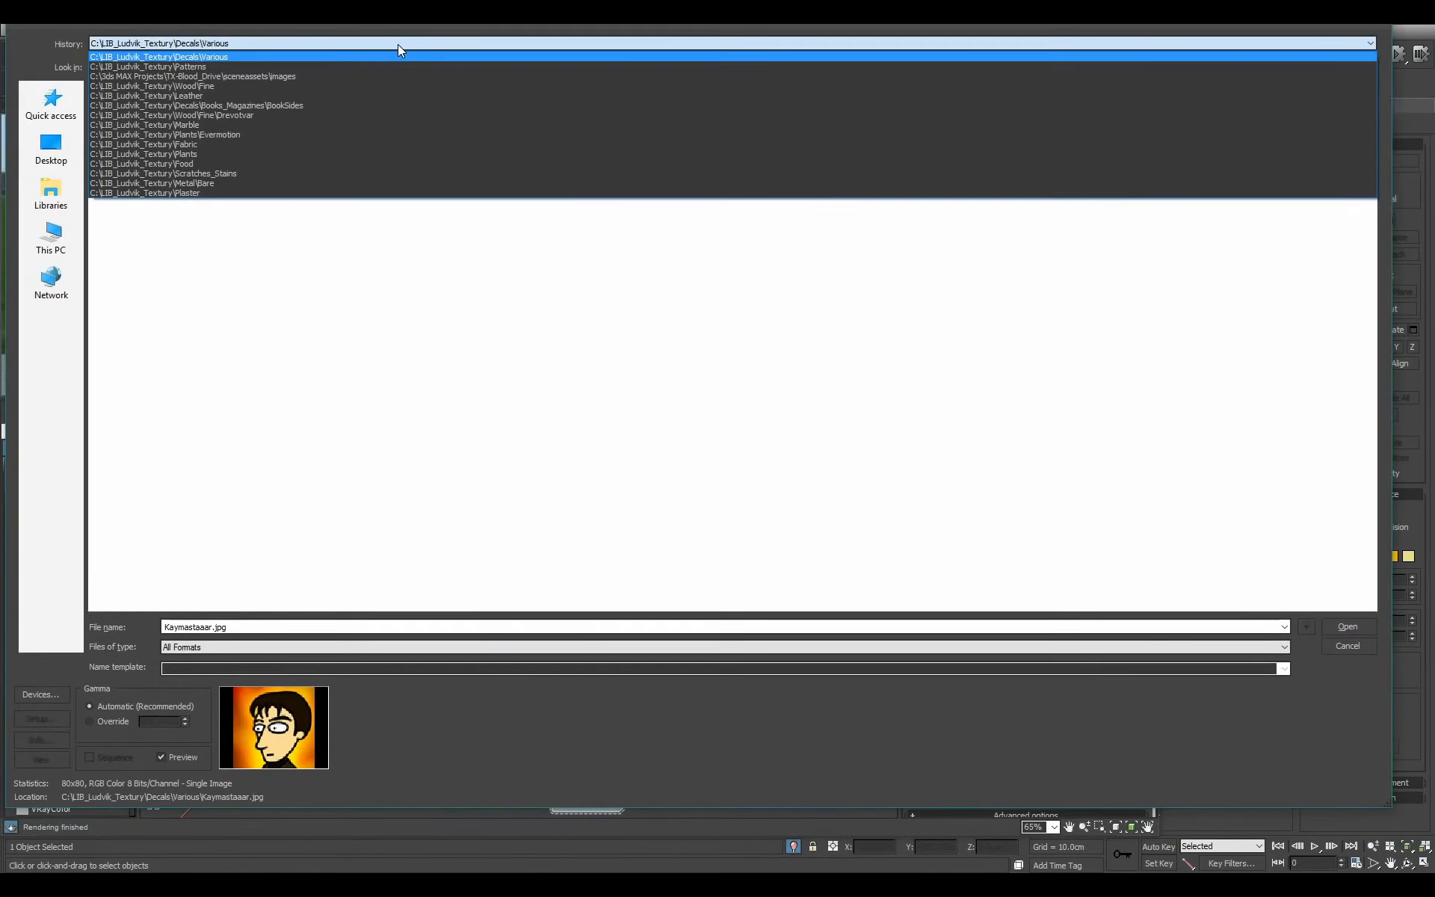
click(339, 134)
double_click(595, 135)
scroll(503, 695, up, 3)
middle_drag(504, 694, 449, 667)
scroll(554, 571, up, 2)
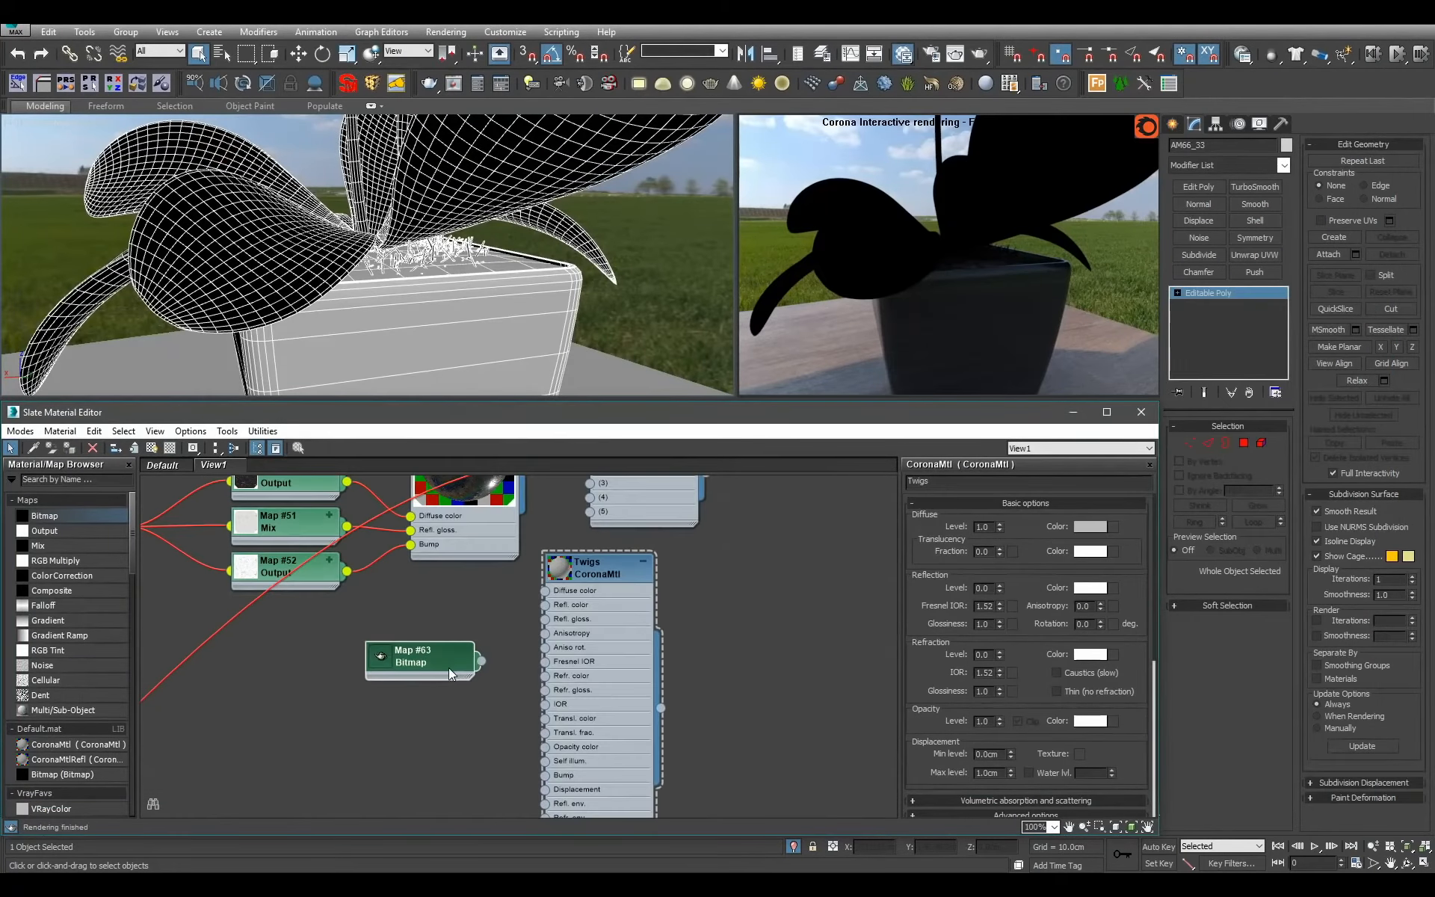
Connect the bitmap to the diffuse color, reflection glossiness and bump of Twigs, then enlarge its preview and hide its unused slots.
drag(503, 635, 547, 619)
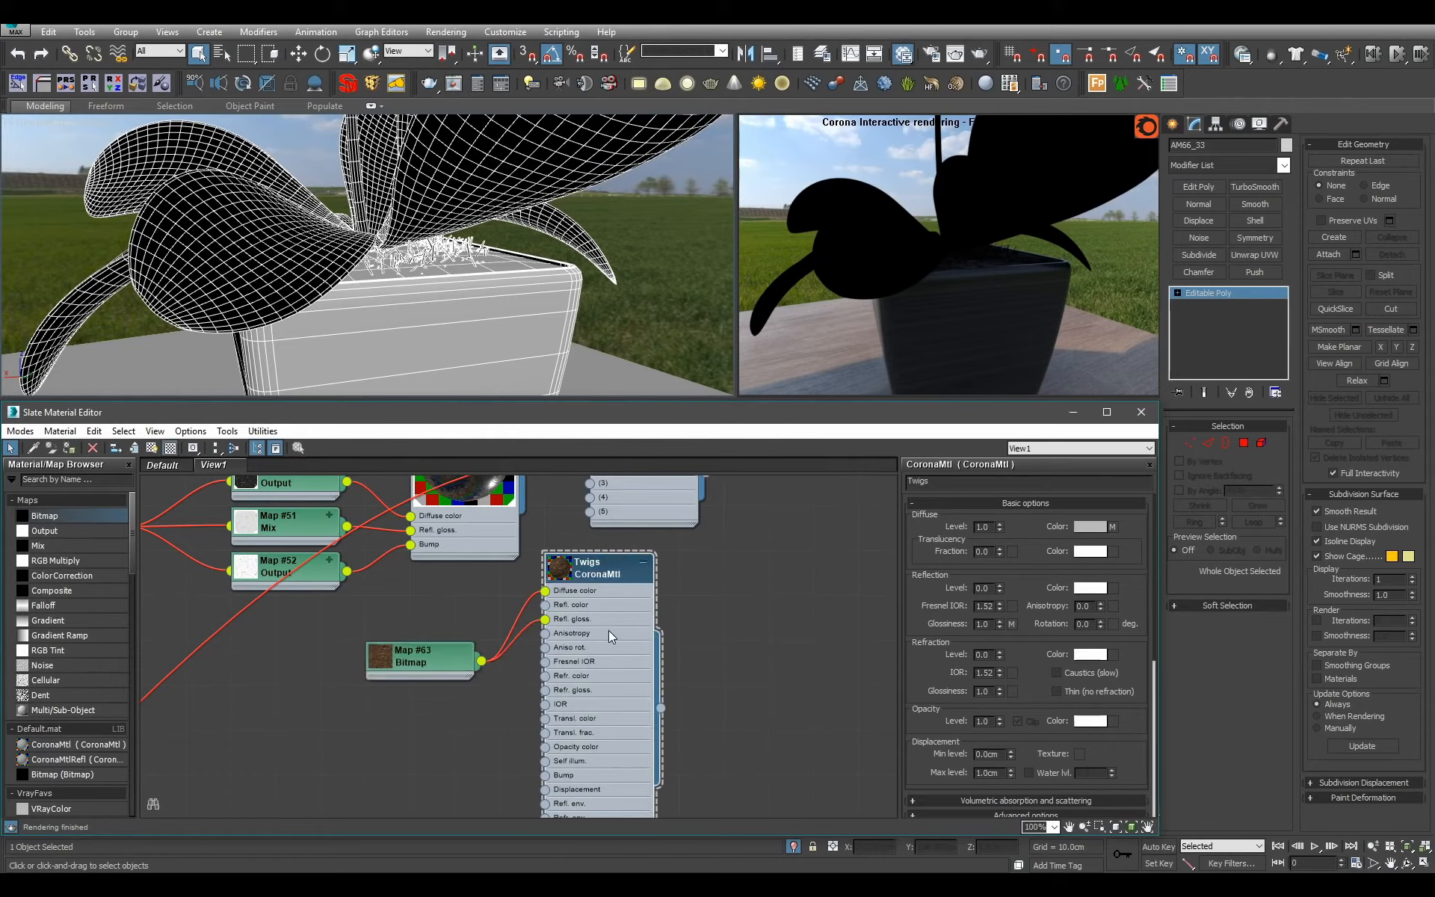
middle_drag(515, 680, 538, 617)
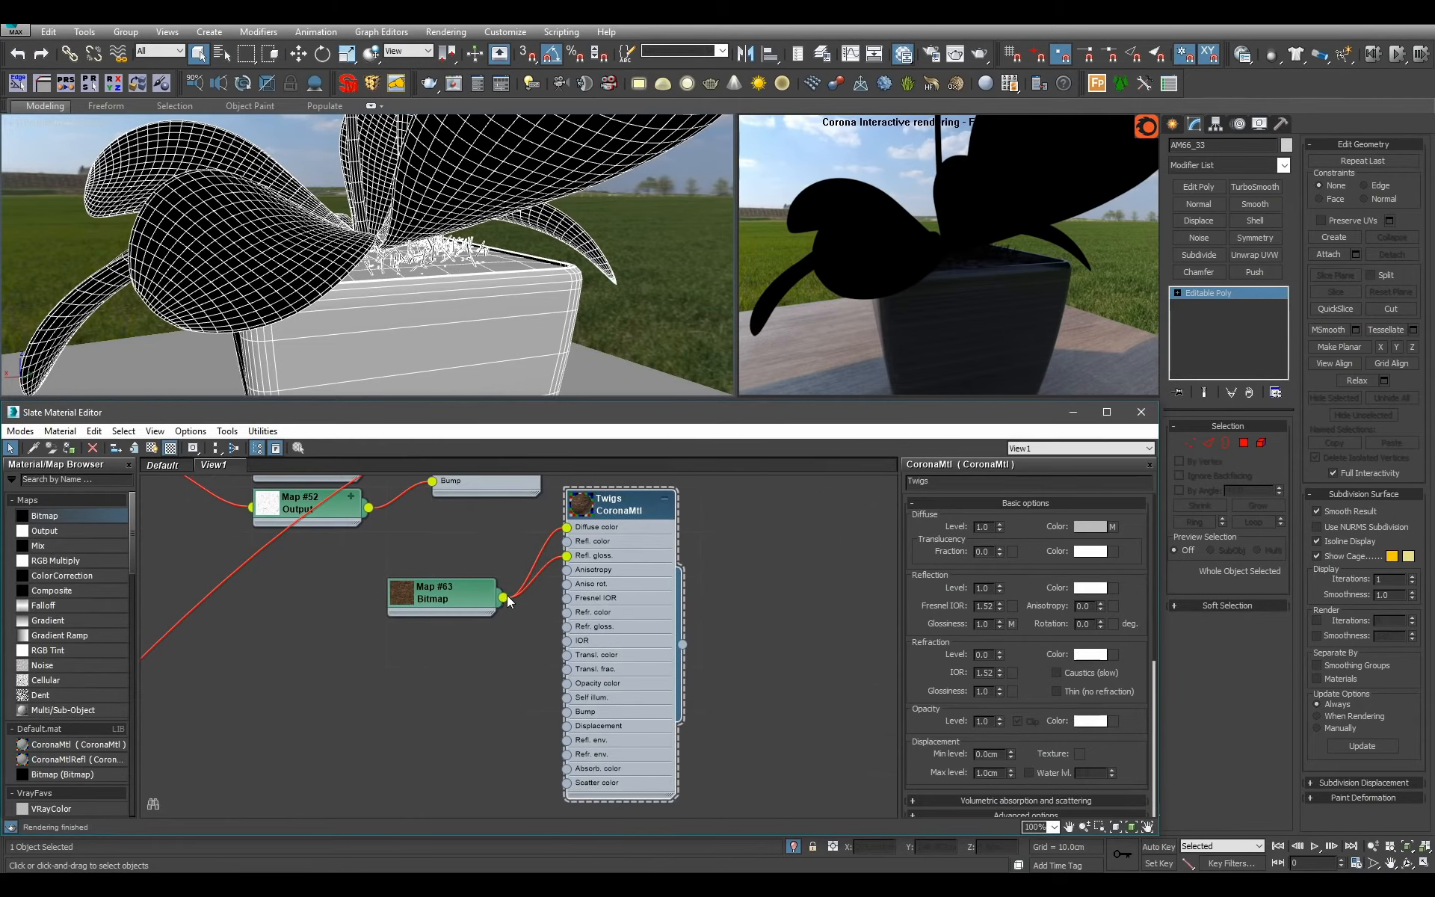
drag(503, 598, 571, 712)
double_click(581, 509)
key(h)
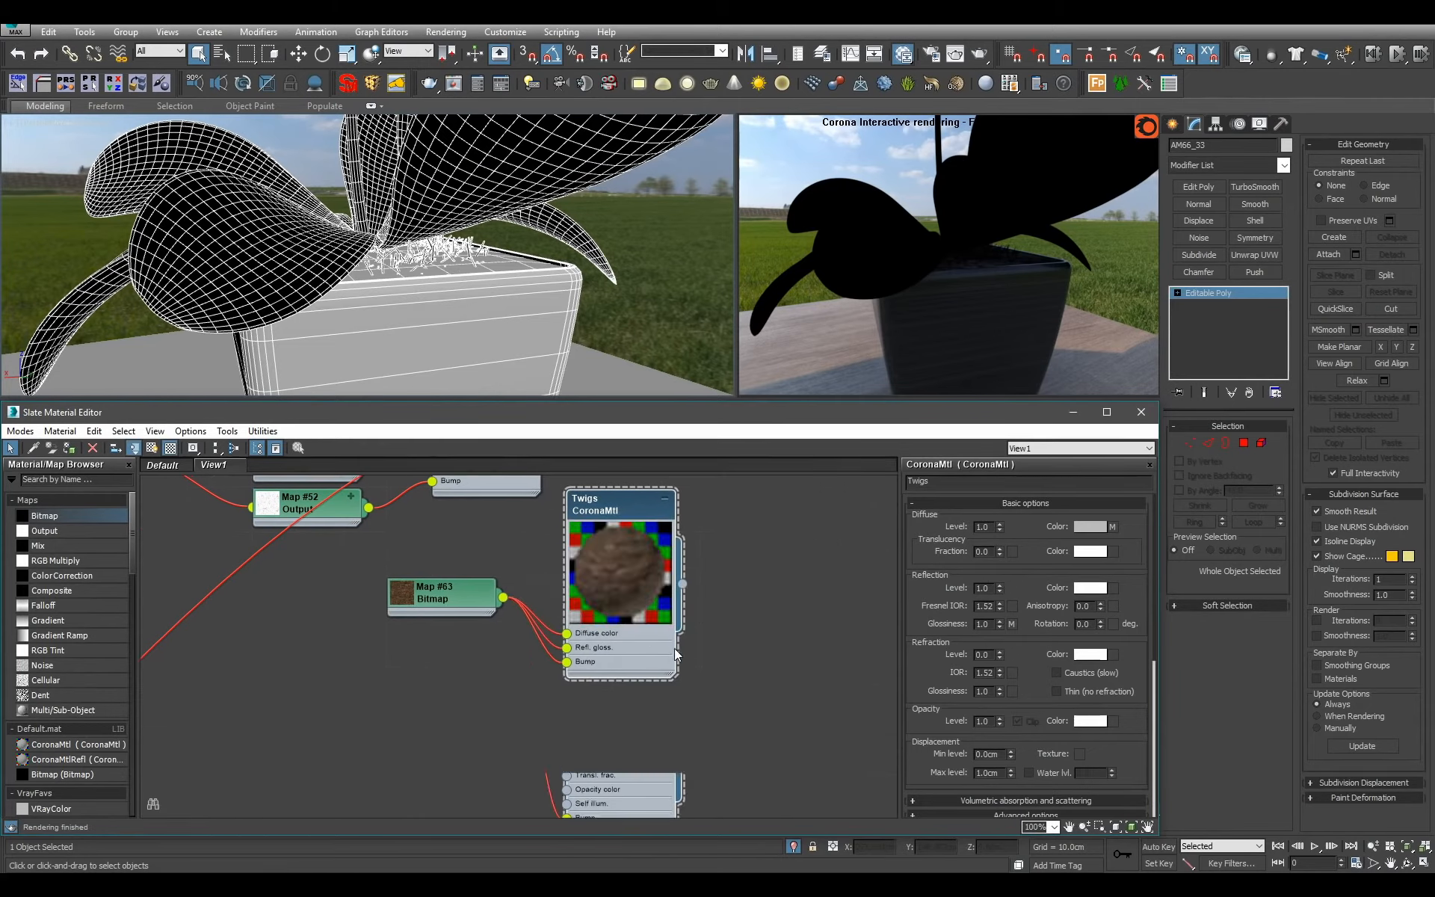
Collapse the Twigs node view around Plant_Smaller and connect the Twigs material to slot 3 of the Plant_Smaller multi-material.
middle_drag(577, 587, 576, 628)
scroll(575, 628, down, 2)
drag(651, 618, 521, 684)
key(c)
middle_drag(521, 689, 528, 783)
scroll(528, 783, up, 1)
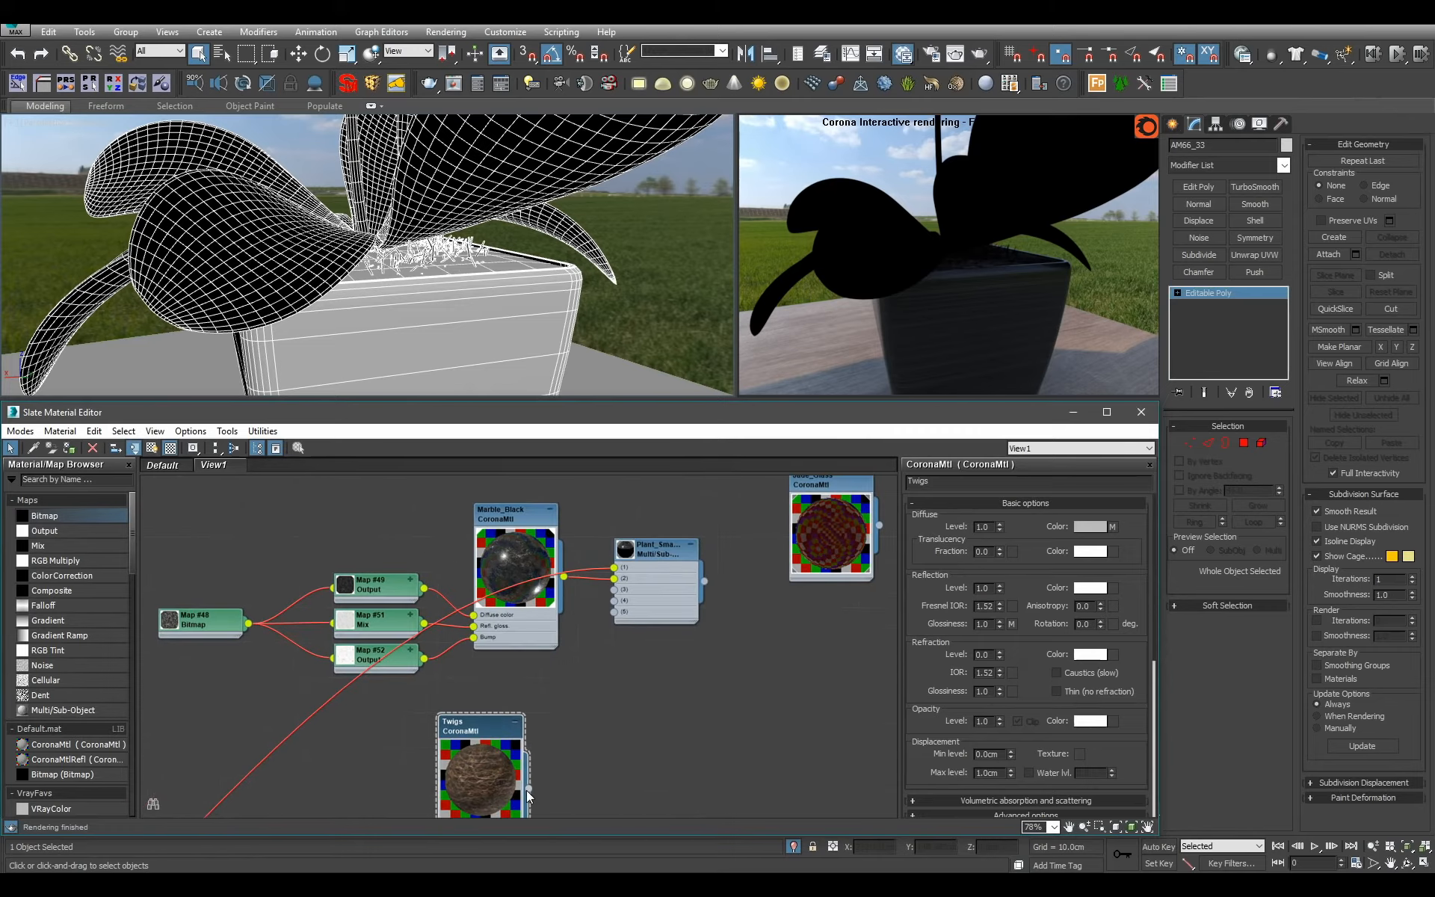
drag(616, 591, 613, 589)
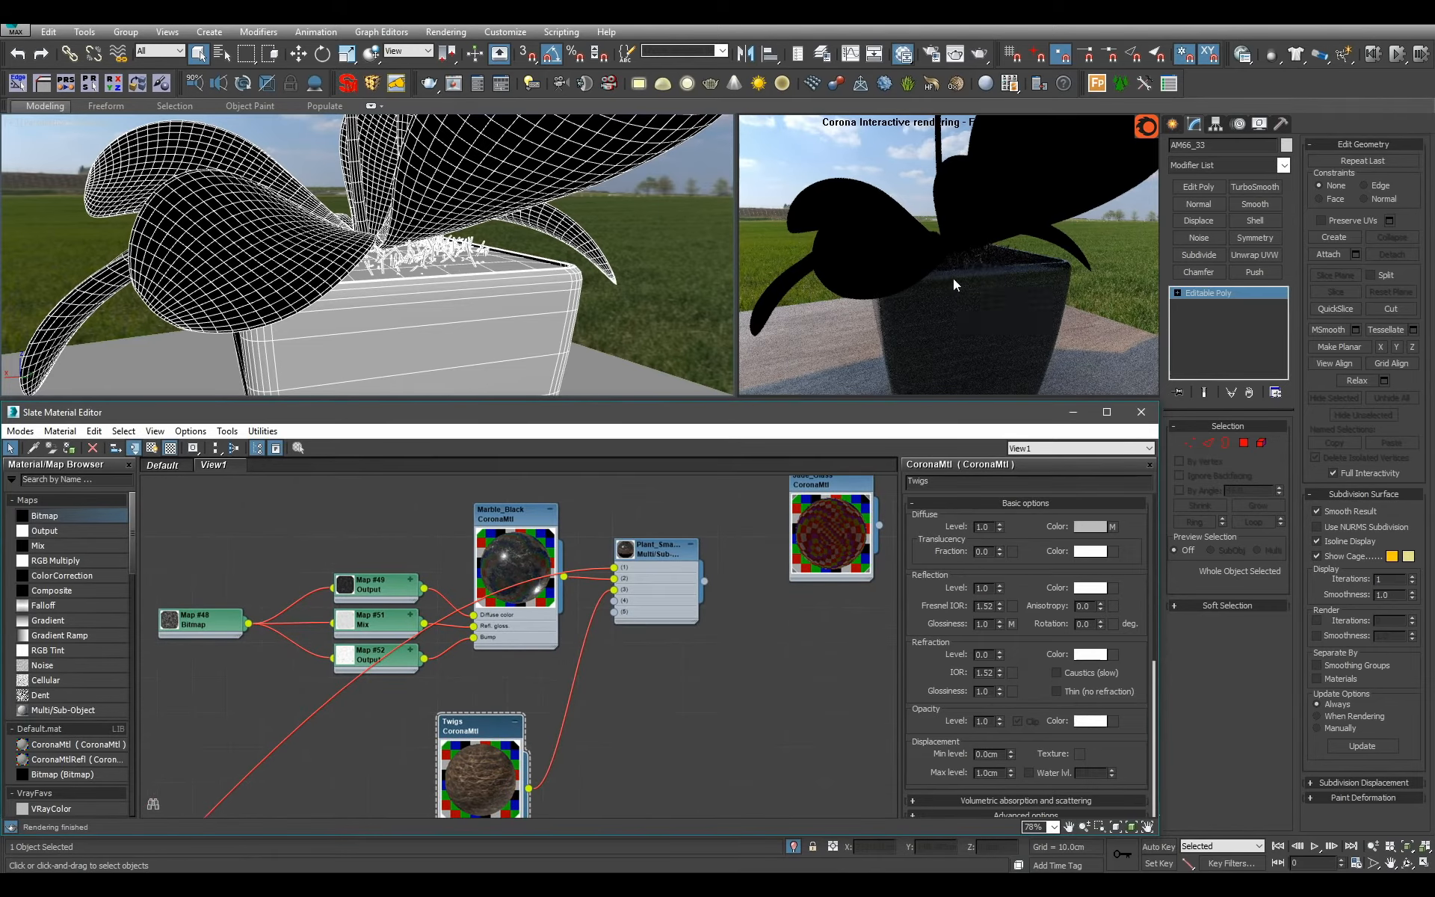
Move the Twigs material and its bitmap directly beneath the Marble_Black material.
alt+middle_drag(620, 230, 490, 218)
scroll(570, 682, down, 4)
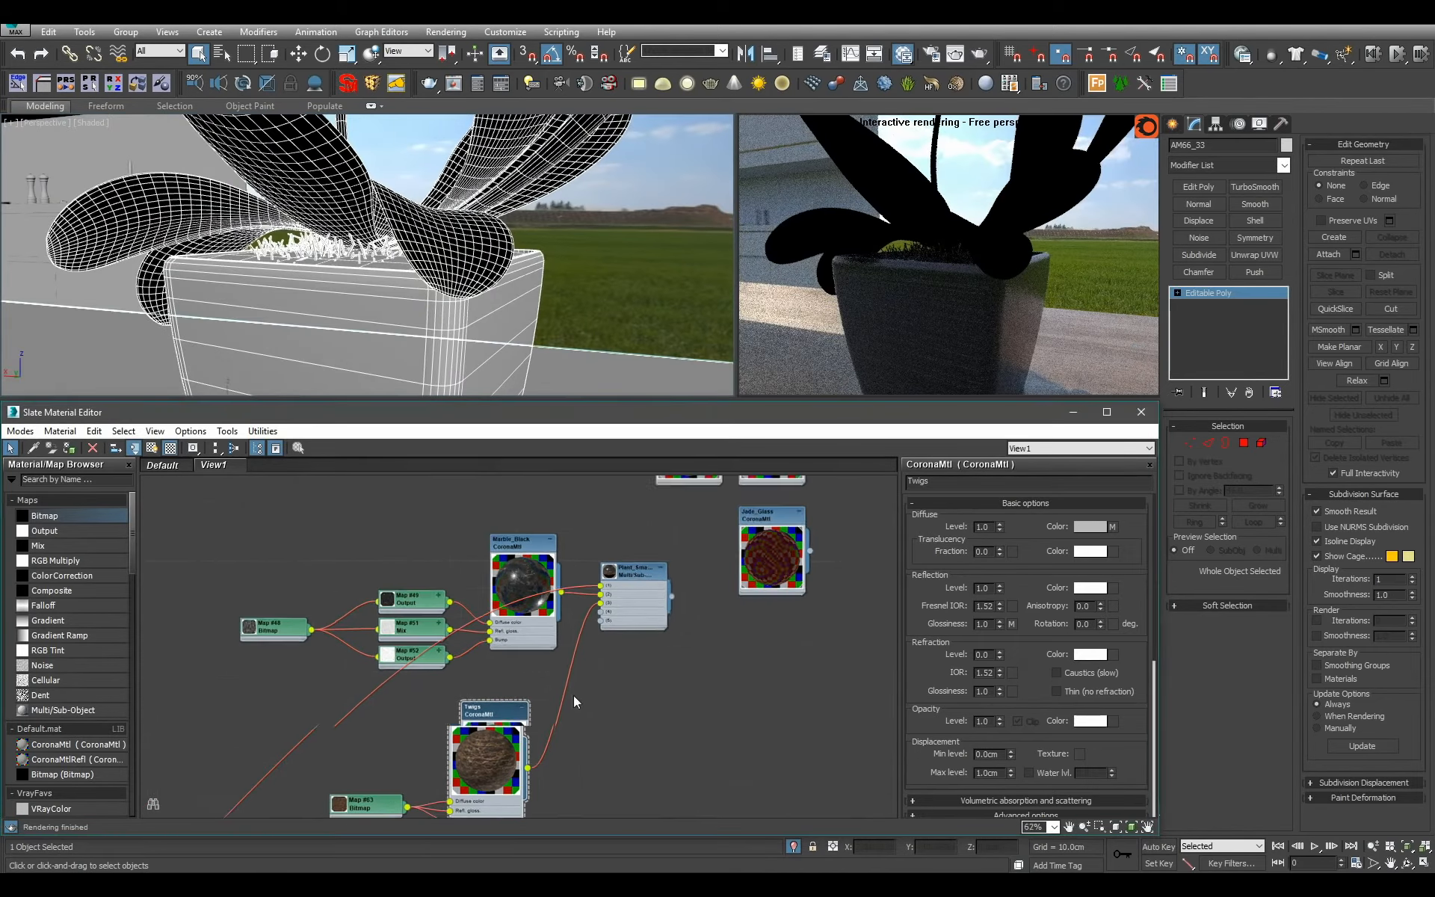
drag(521, 737, 544, 695)
drag(419, 774, 441, 729)
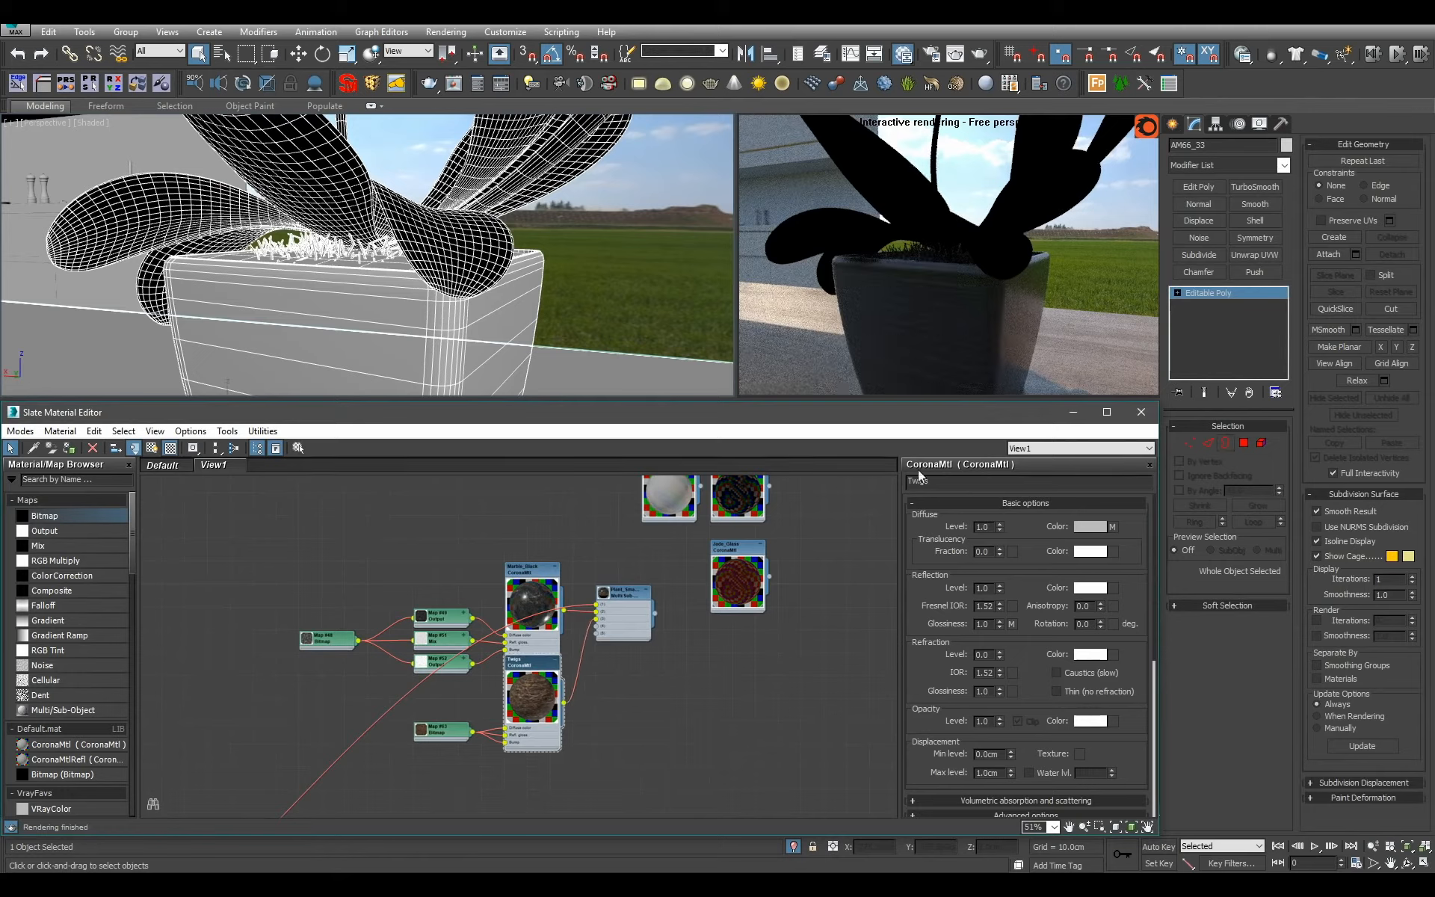
Select the orchid's pot element and apply a UVW Map with box mapping to that selection only.
alt+middle_drag(441, 340, 519, 321)
scroll(518, 321, down, 3)
click(1261, 443)
click(460, 322)
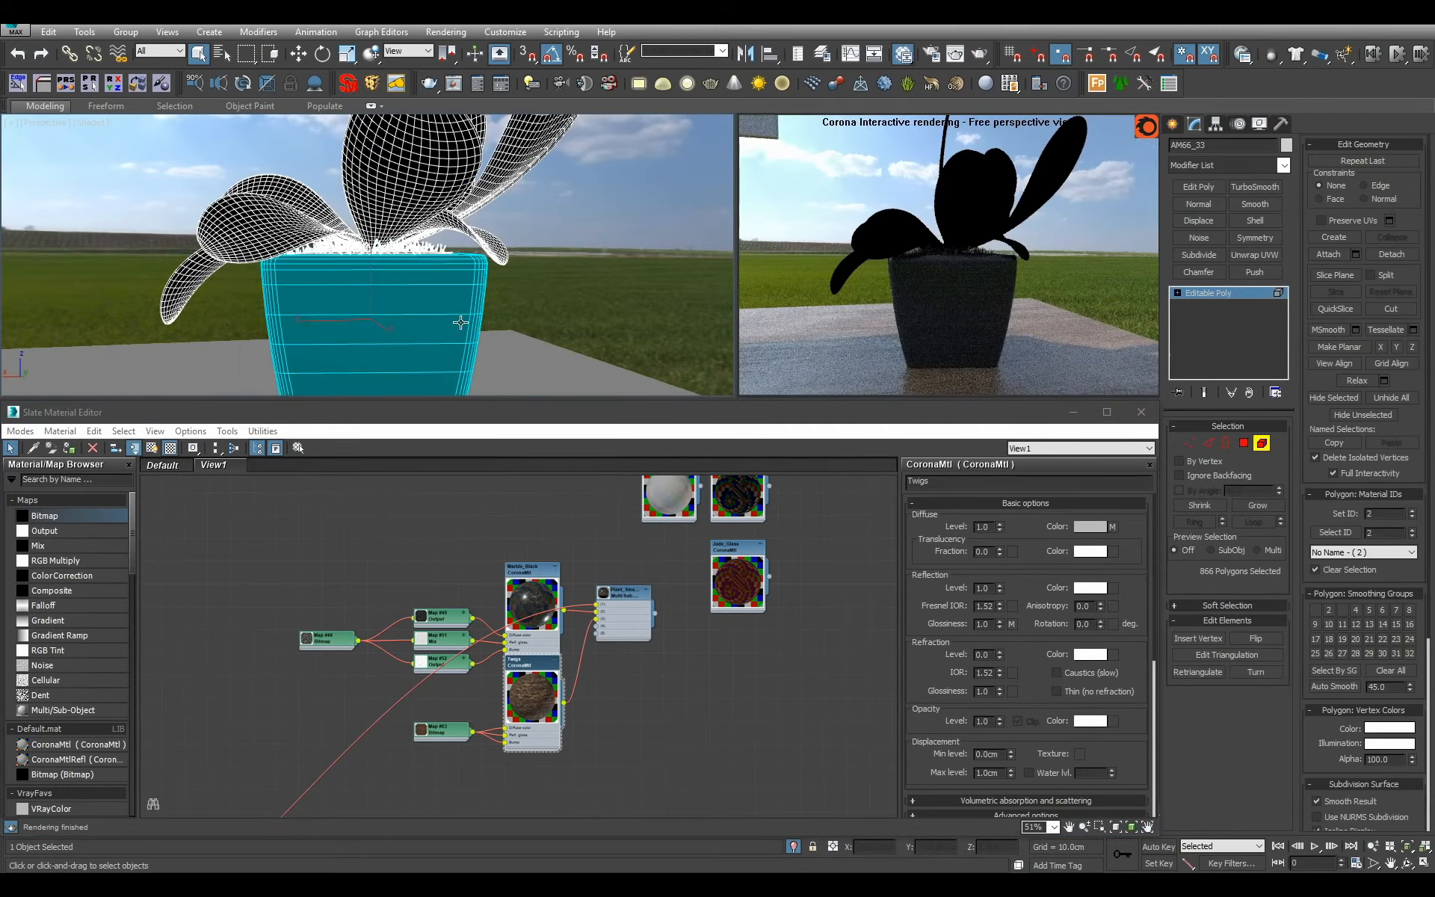
key(ctrl+u)
scroll(467, 321, down, 3)
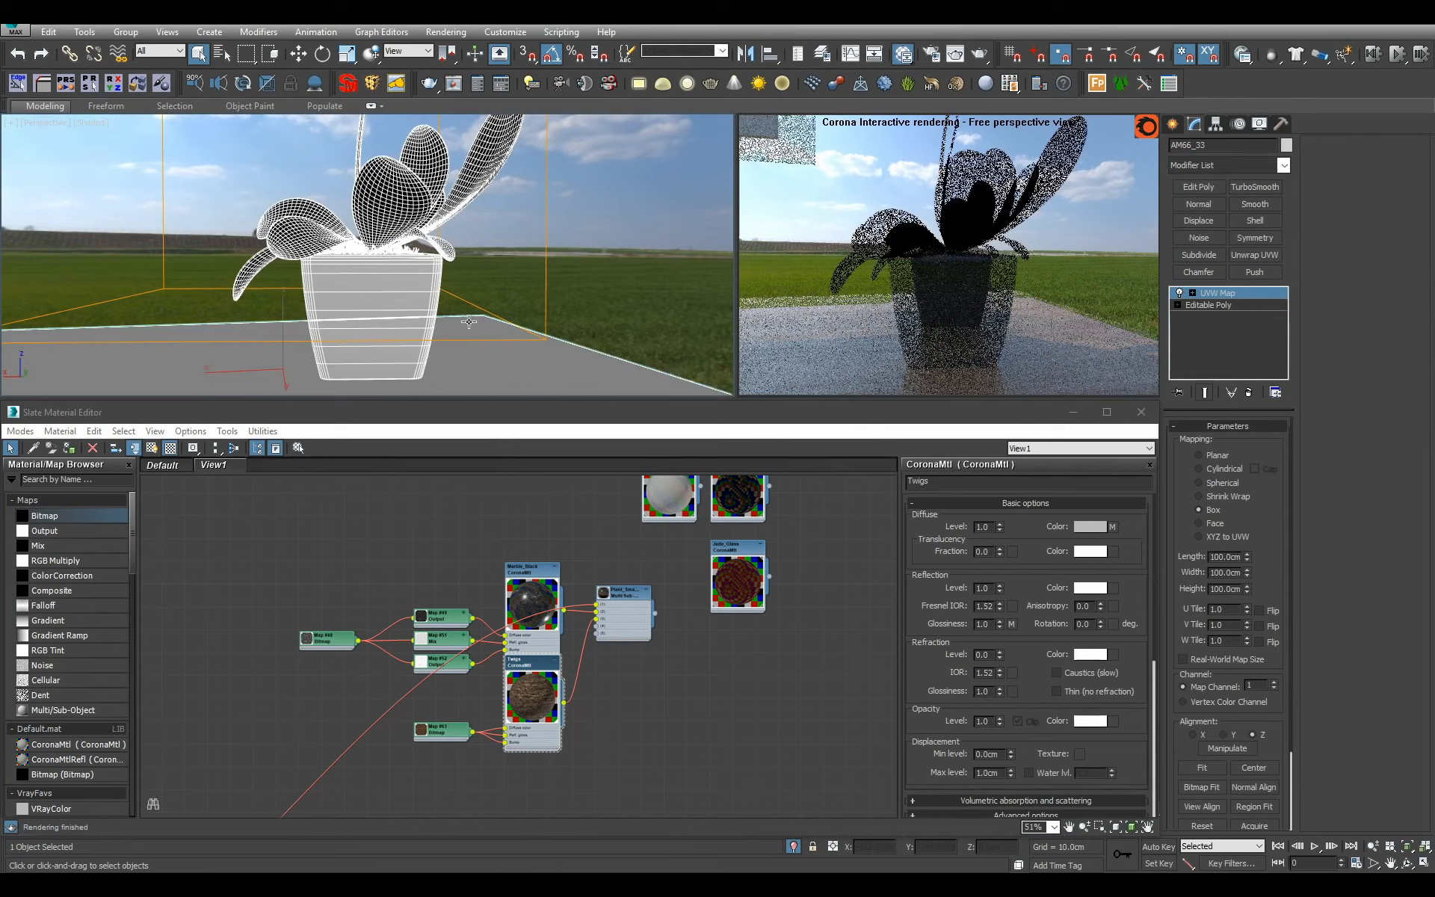
click(1206, 307)
click(1261, 442)
click(1240, 294)
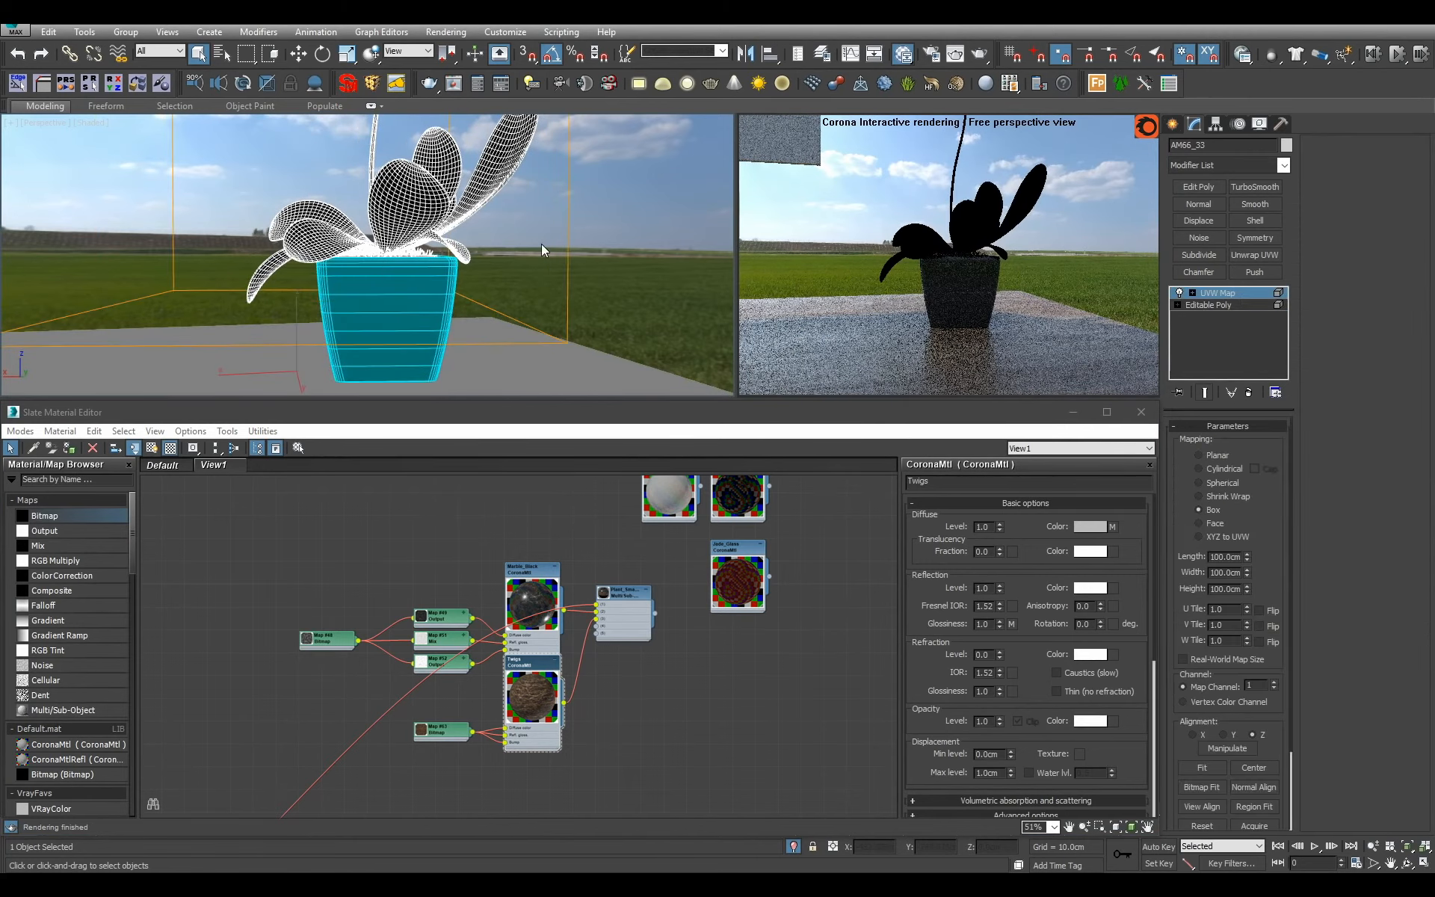
Scale the pot's box mapping gizmo and move it down toward the pot, then collapse the orchid's whole modifier stack.
scroll(564, 250, down, 3)
alt+middle_drag(544, 275, 491, 306)
key(w)
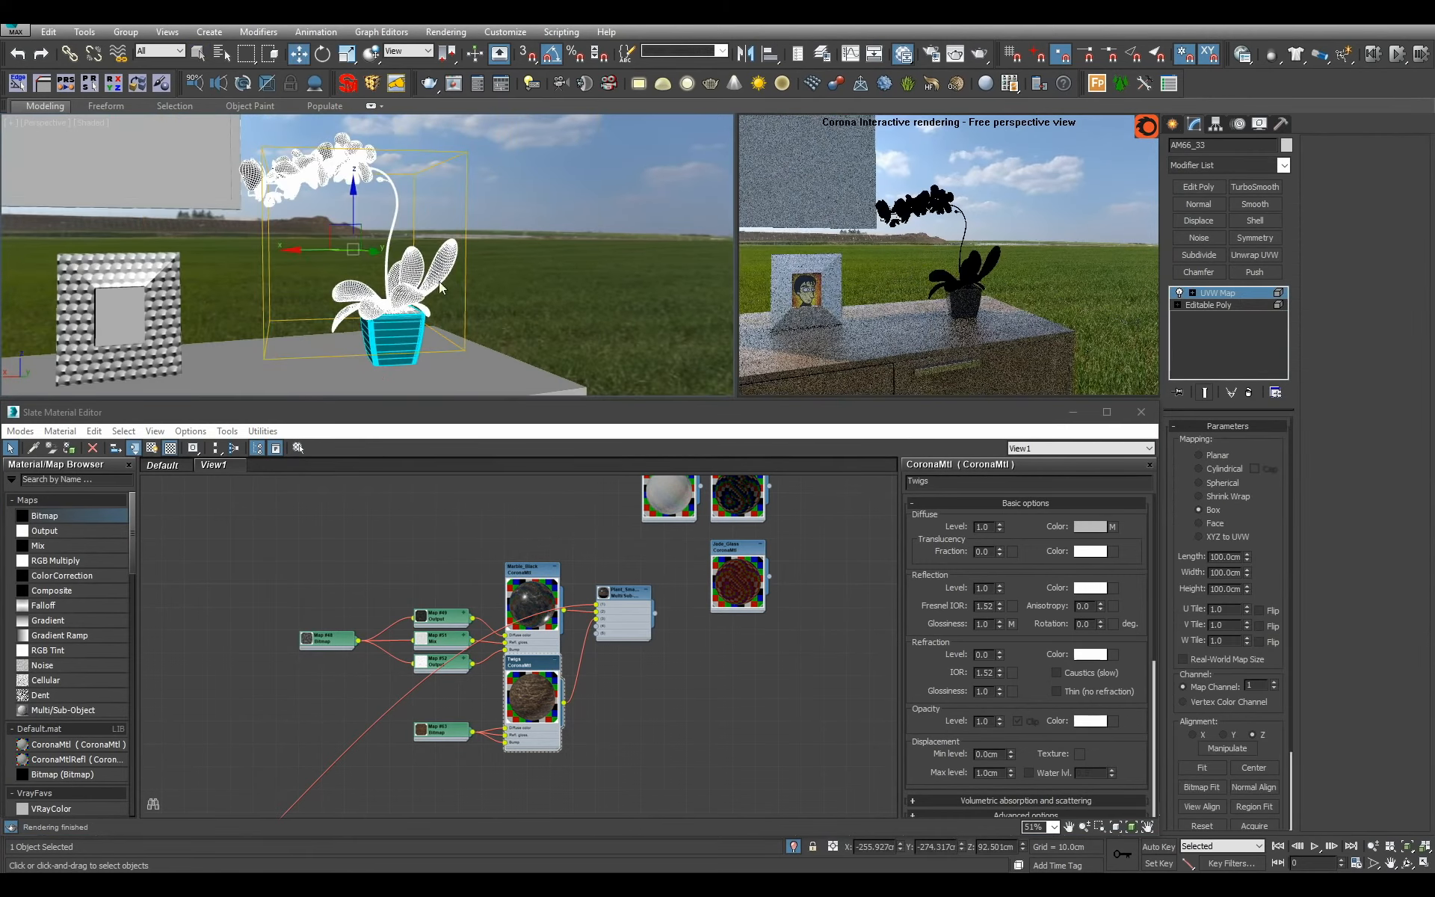
key(1)
key(r)
drag(349, 242, 365, 309)
key(w)
drag(347, 238, 389, 327)
right_click(1197, 347)
click(1251, 498)
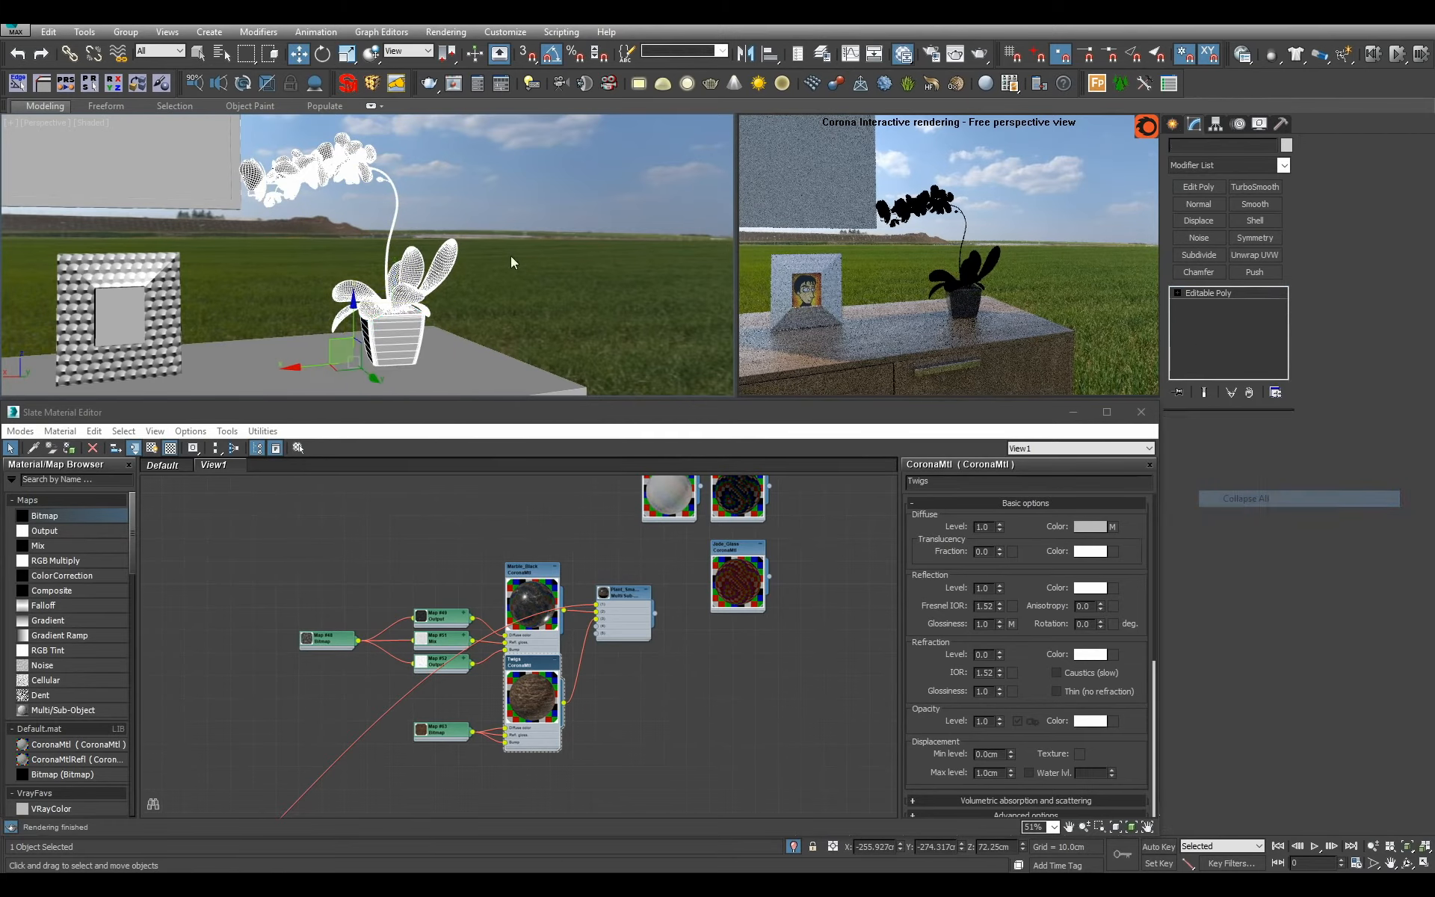
Open the Plant_Smaller parameters, select the orchid polygons with material ID 4 for inspection, and leave polygon editing.
scroll(512, 260, up, 8)
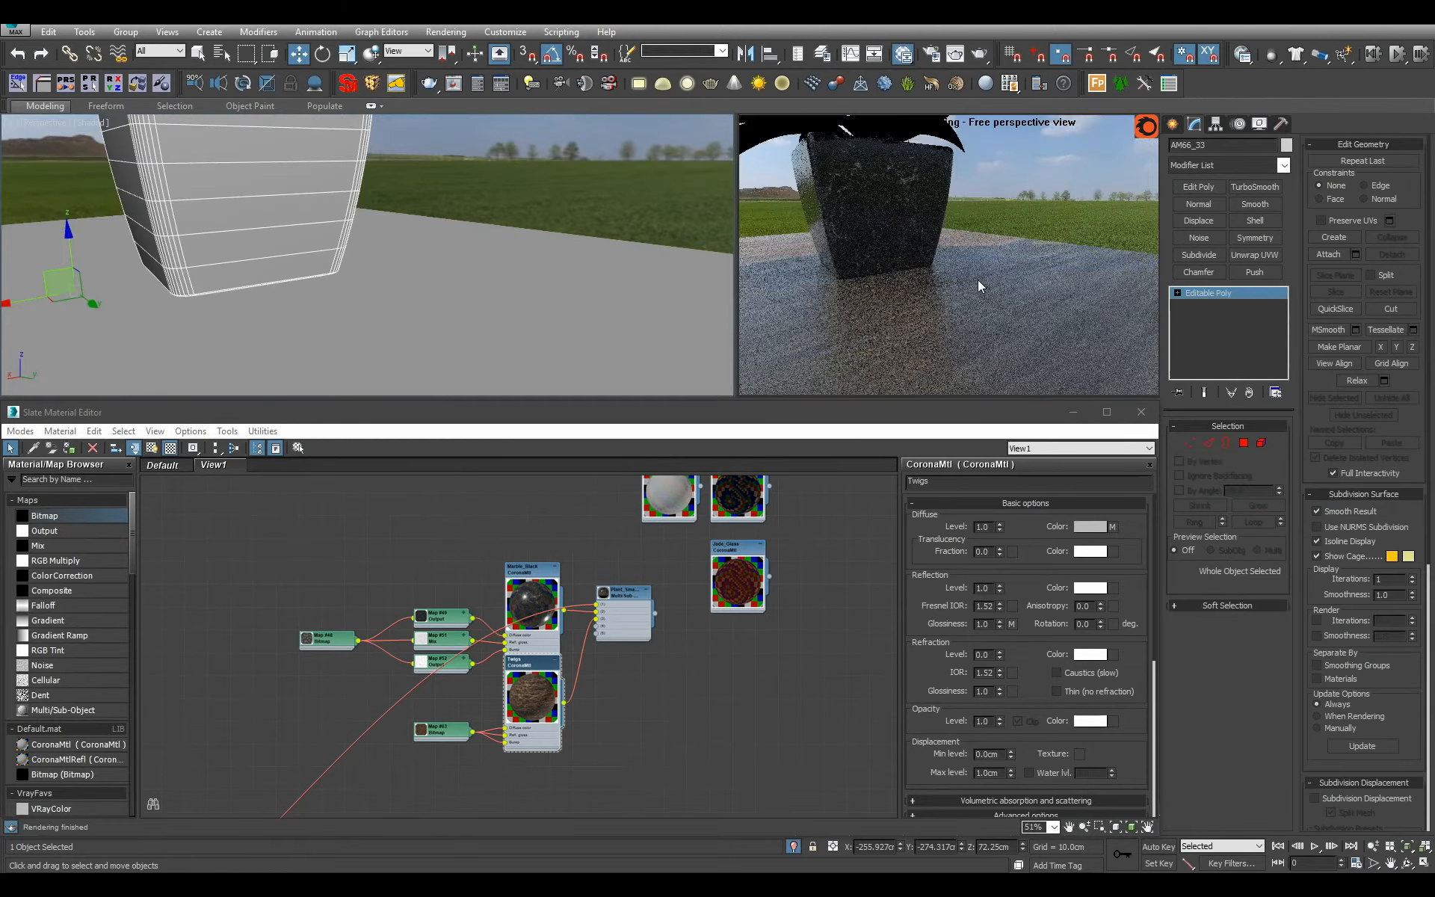
middle_drag(573, 665, 616, 707)
double_click(662, 667)
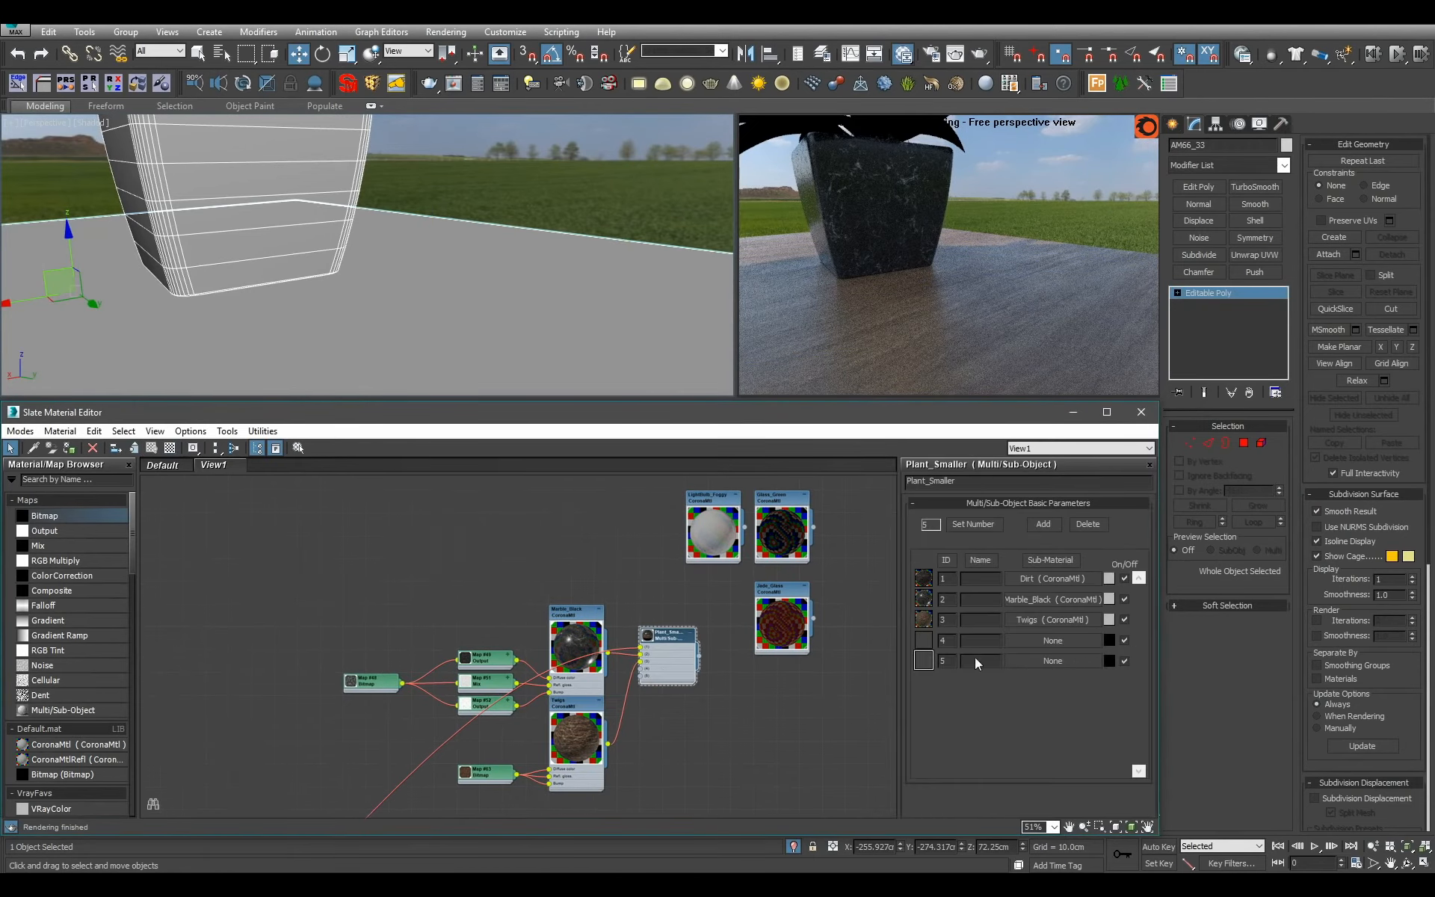
click(1245, 444)
key(ctrl+a)
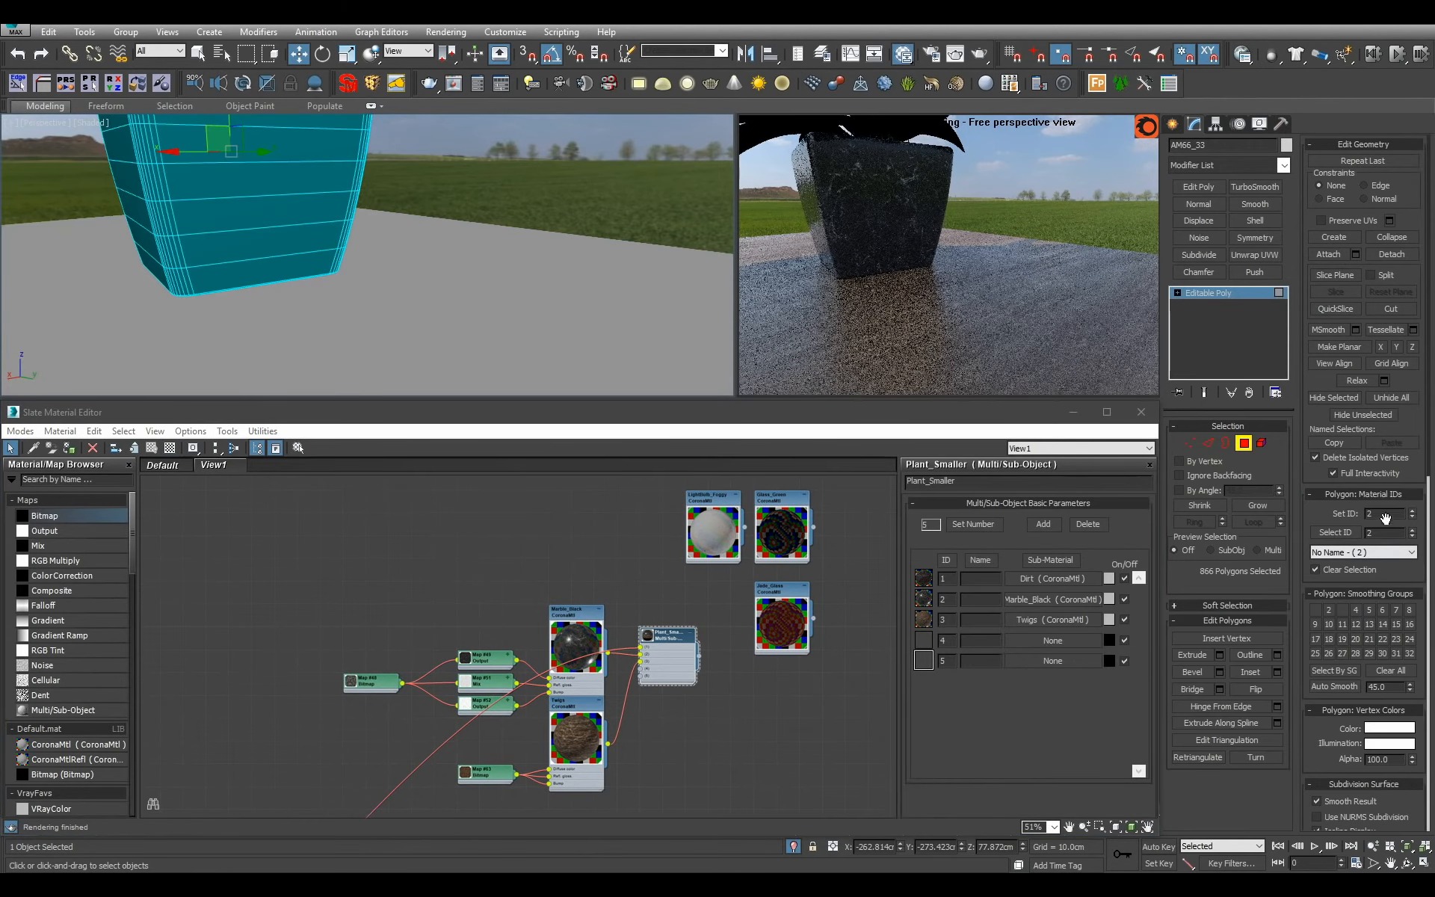
double_click(1387, 533)
text(4)
click(1343, 532)
scroll(550, 235, down, 2)
middle_drag(550, 234, 673, 464)
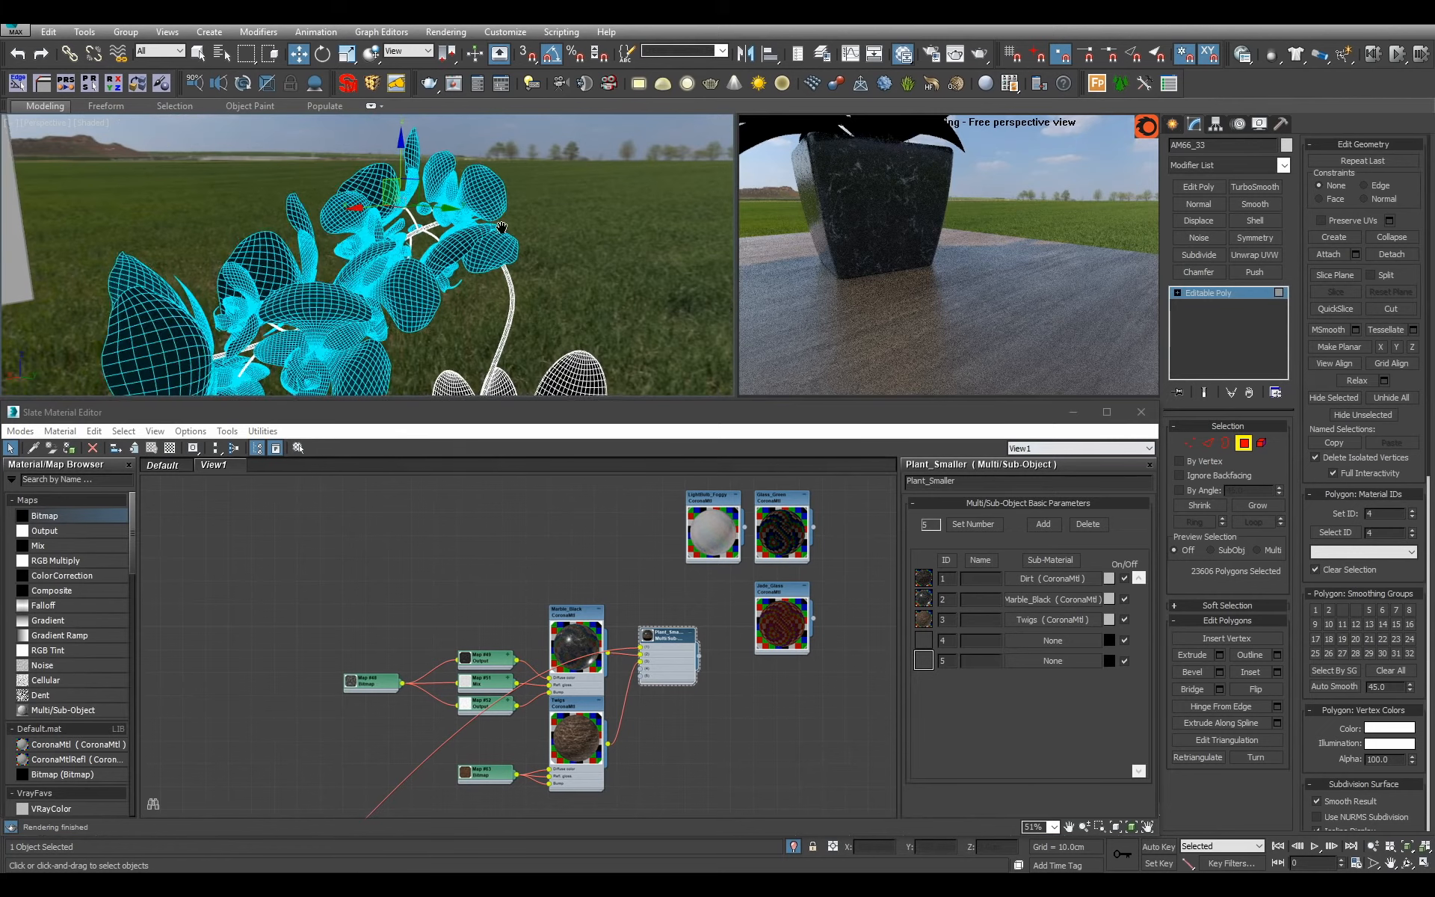
click(1196, 296)
Add a new CoronaMtl below Plant_Smaller, name it Flower_Petals and set its reflection level to 1.
scroll(647, 592, down, 2)
scroll(647, 593, up, 1)
middle_drag(647, 593, 647, 509)
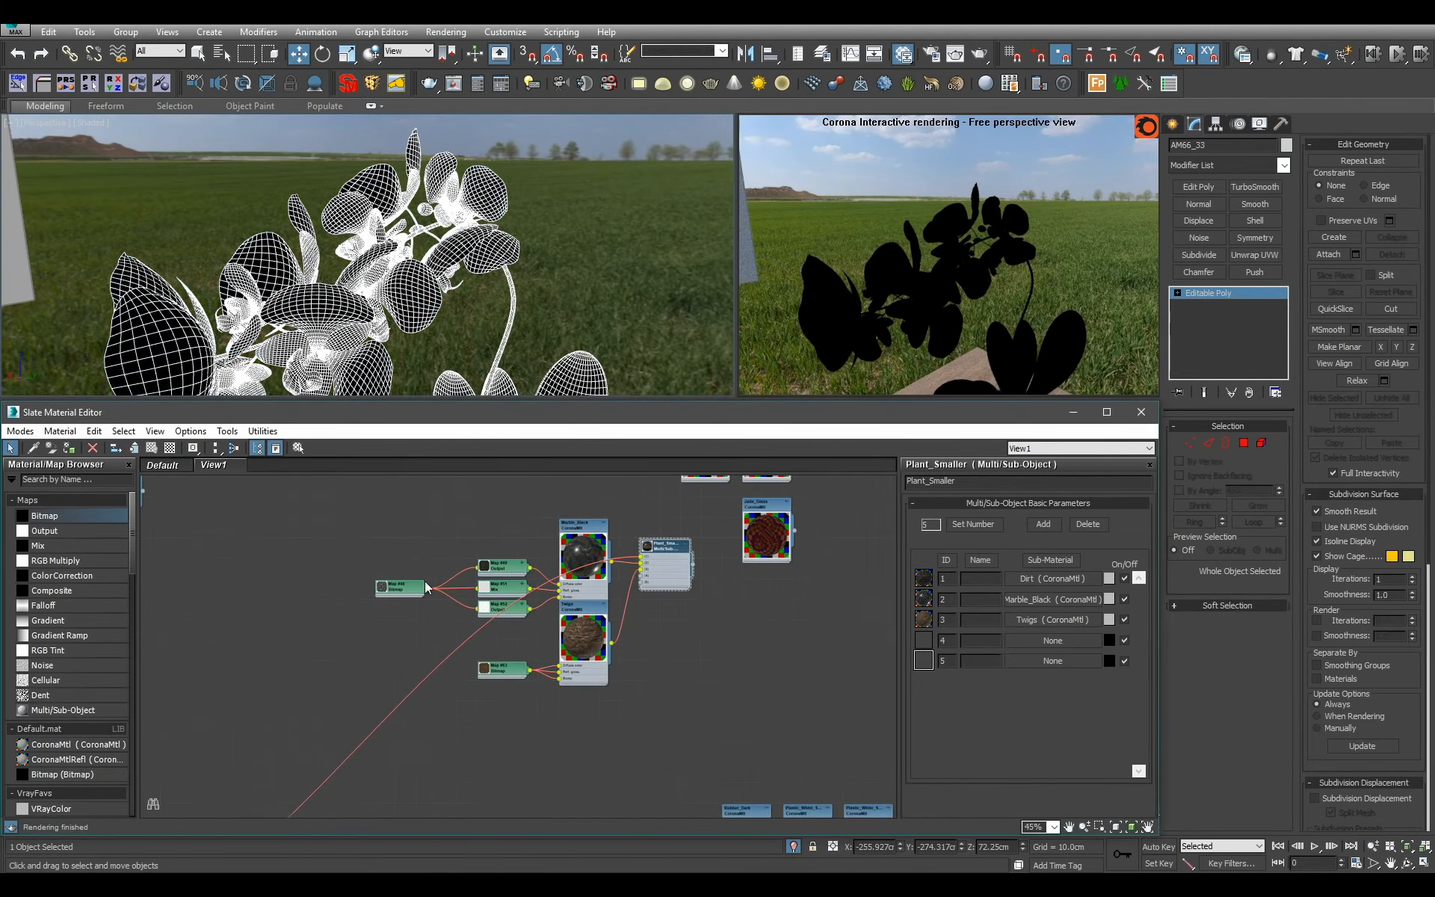
drag(77, 742, 707, 664)
double_click(707, 650)
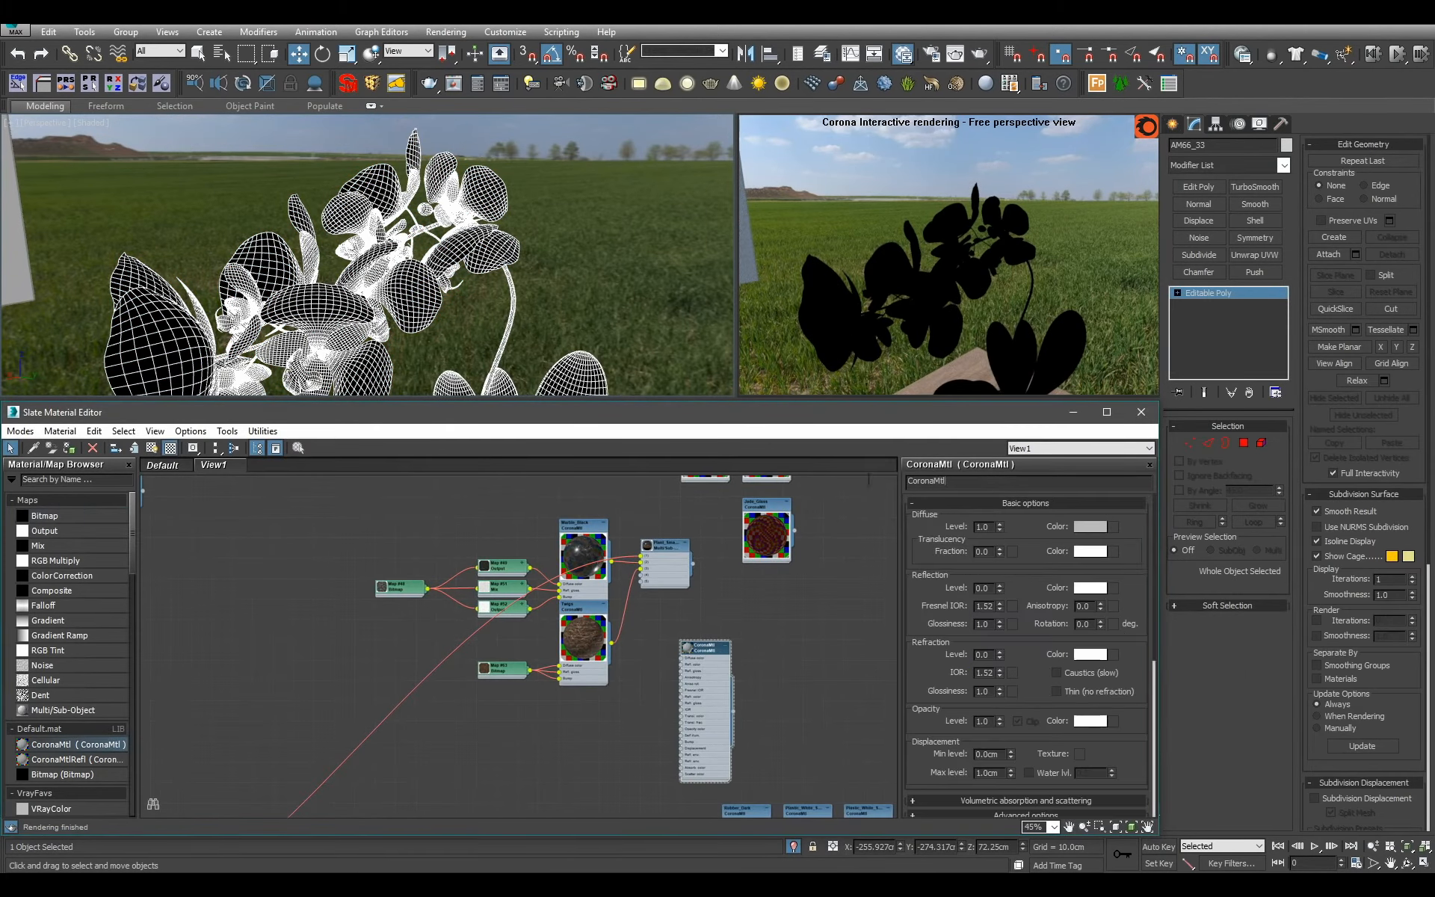
drag(958, 483, 480, 460)
text(F)
double_click(982, 588)
text(1)
key(Return)
Place Flower_Petals below Twigs and load the Archmodels66_flower_12.jpg texture into a new bitmap beside it.
middle_drag(689, 744, 717, 687)
scroll(705, 660, up, 1)
drag(715, 657, 554, 704)
drag(99, 519, 440, 678)
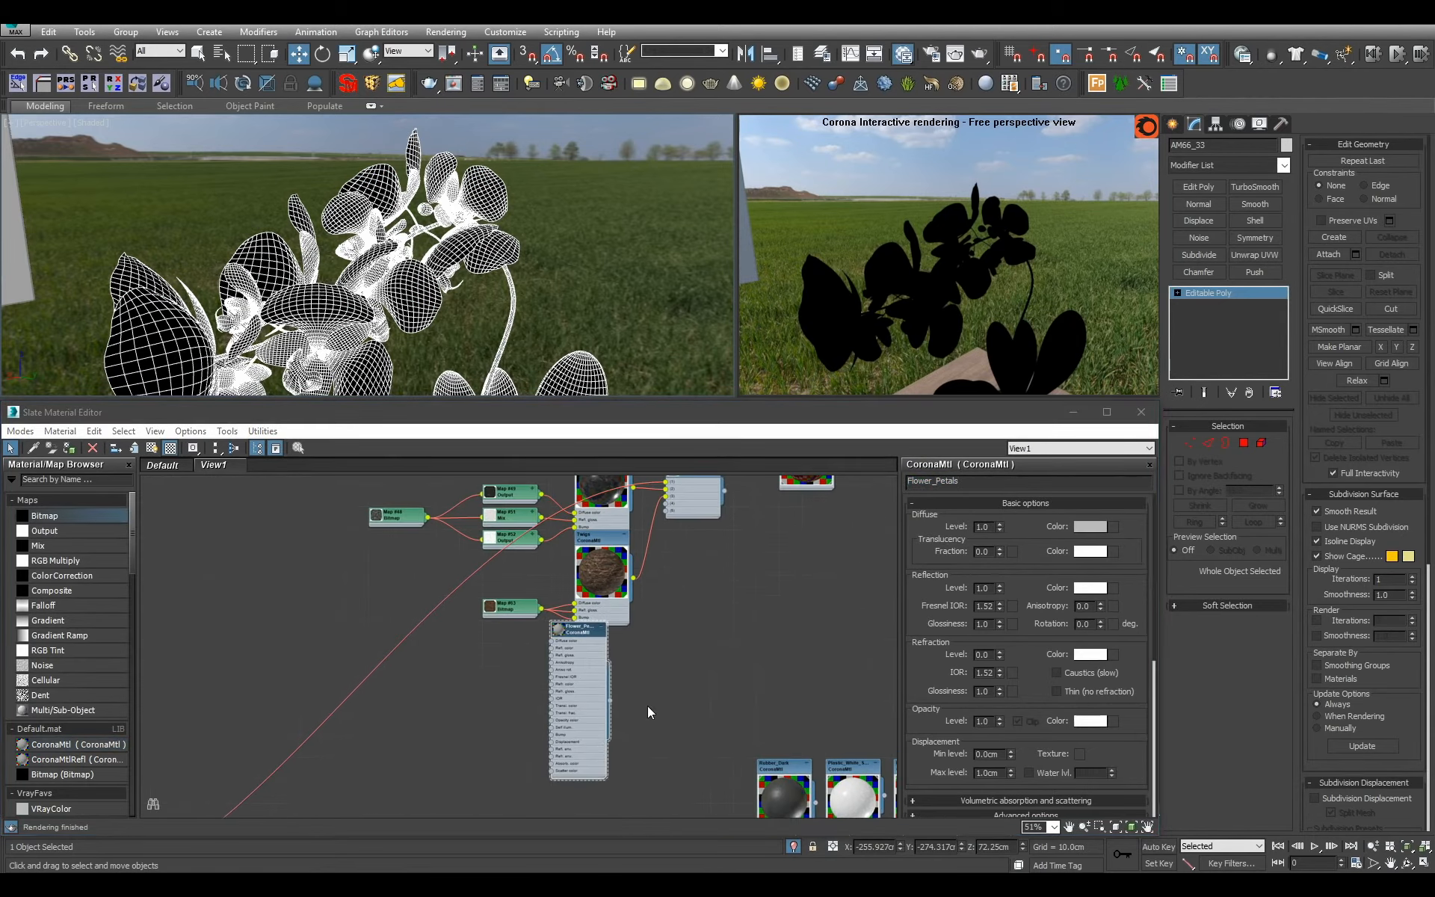
double_click(217, 142)
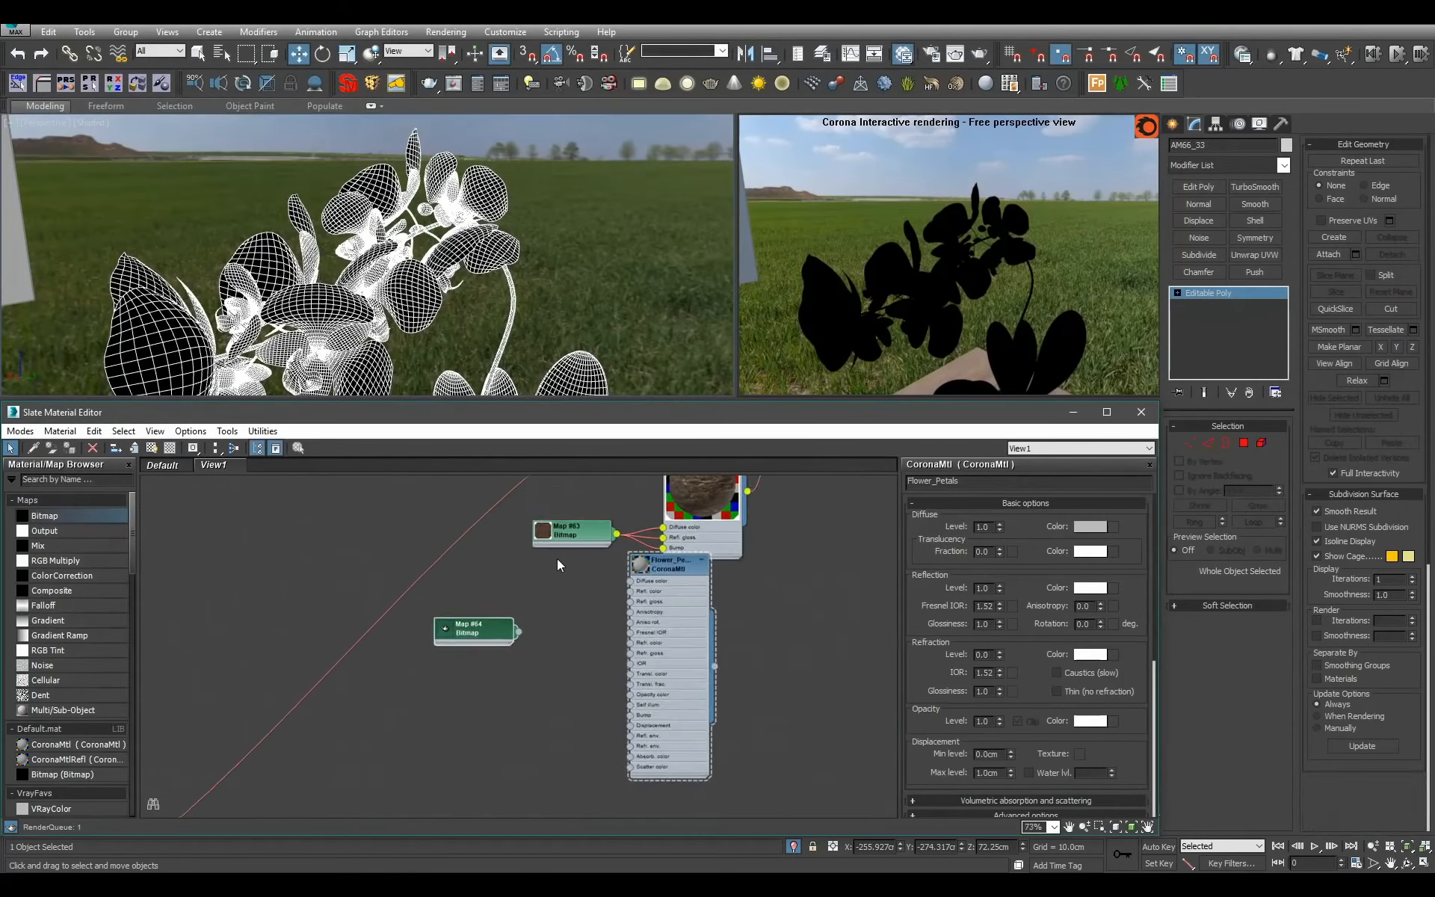
scroll(558, 560, up, 3)
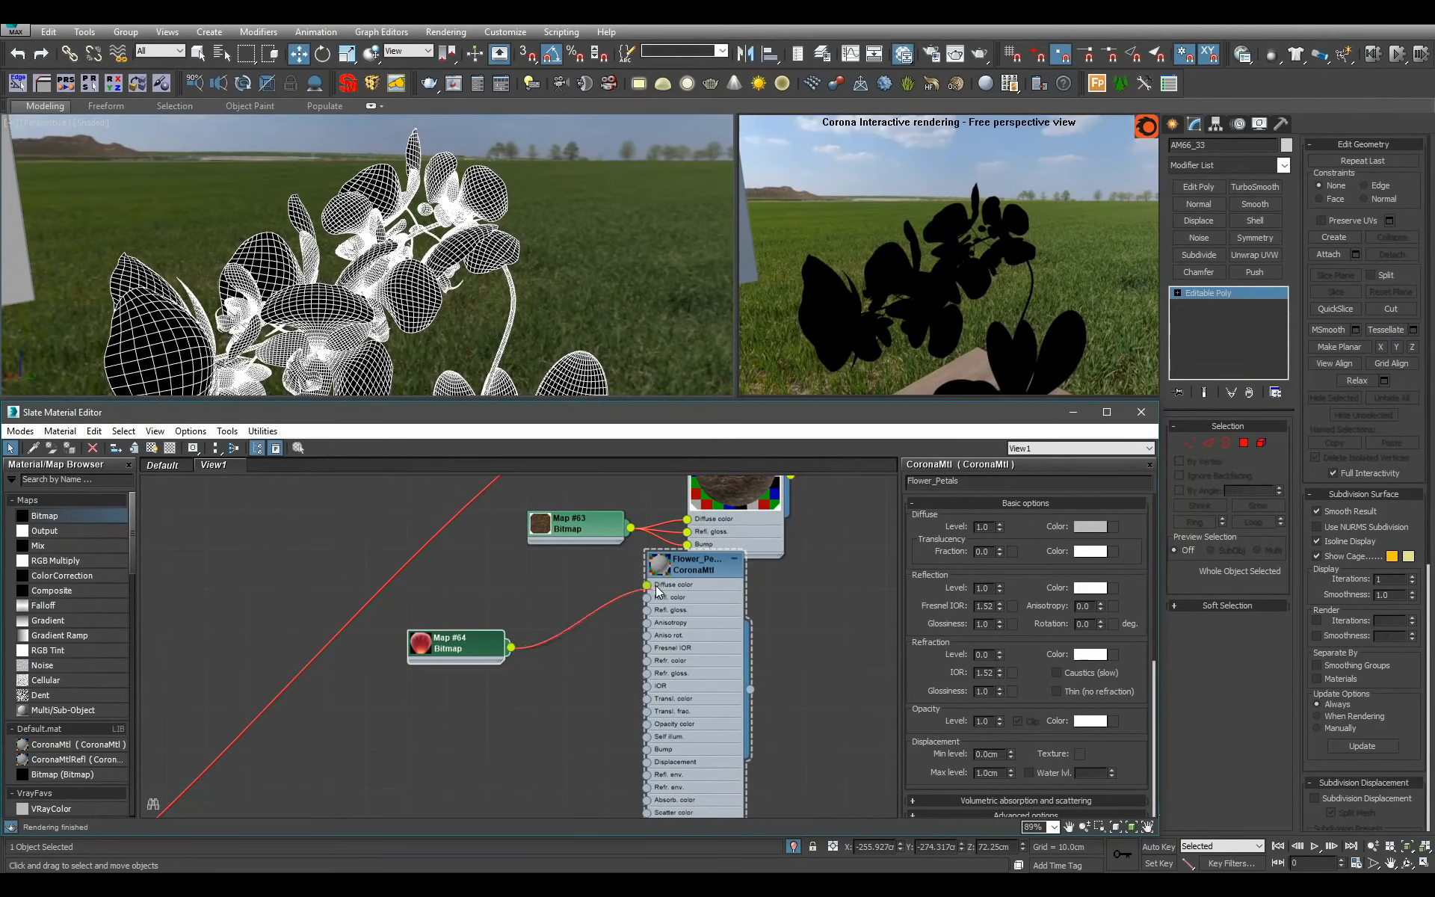
Connect the flower bitmap to the diffuse color and translucency color of Flower_Petals and enlarge the material's preview.
drag(656, 586, 648, 585)
drag(512, 648, 647, 698)
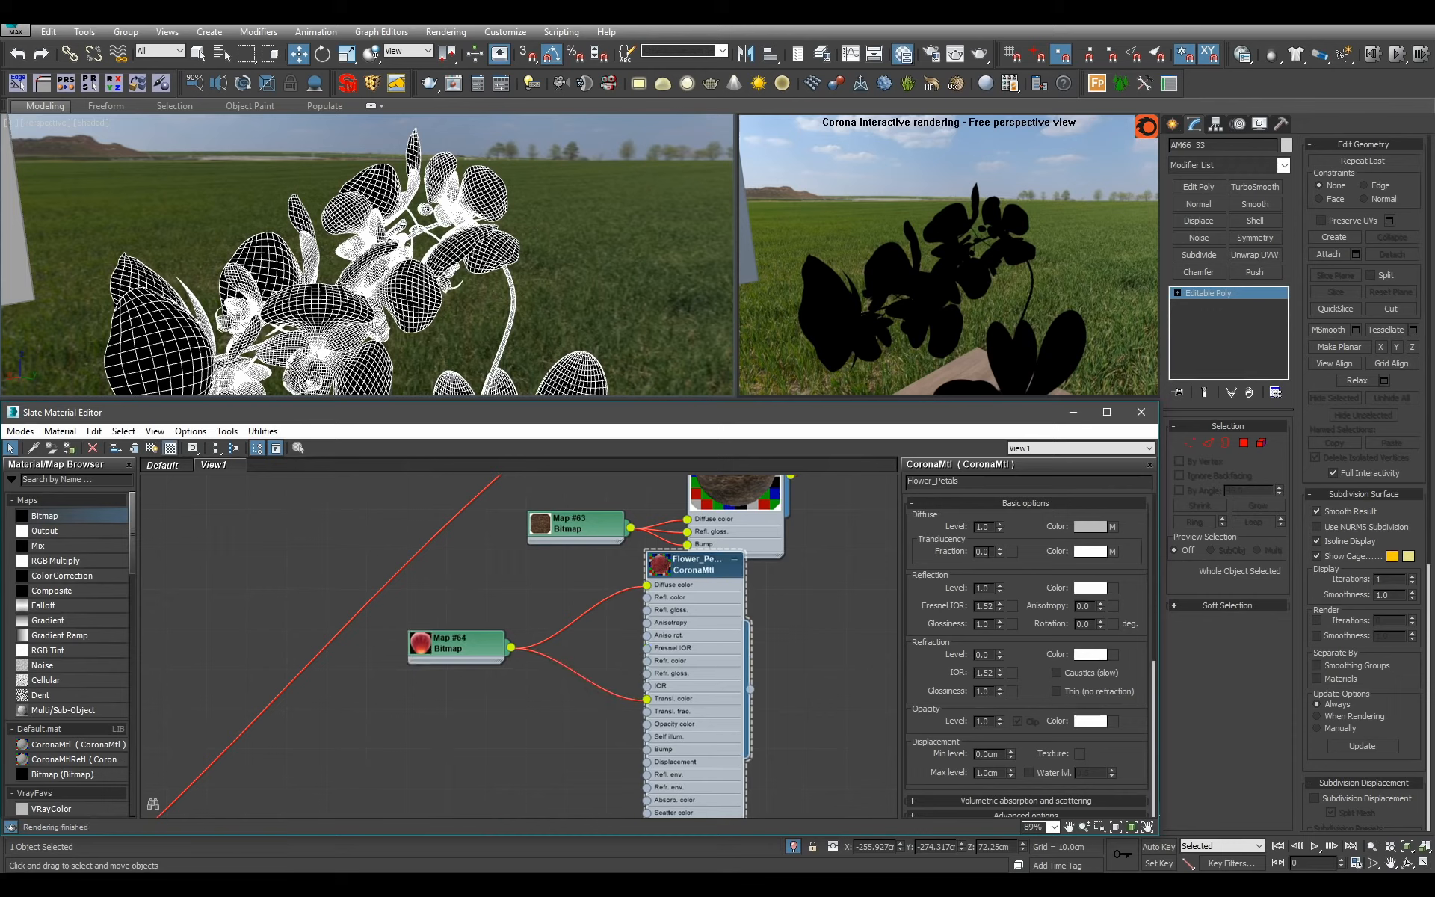
double_click(661, 566)
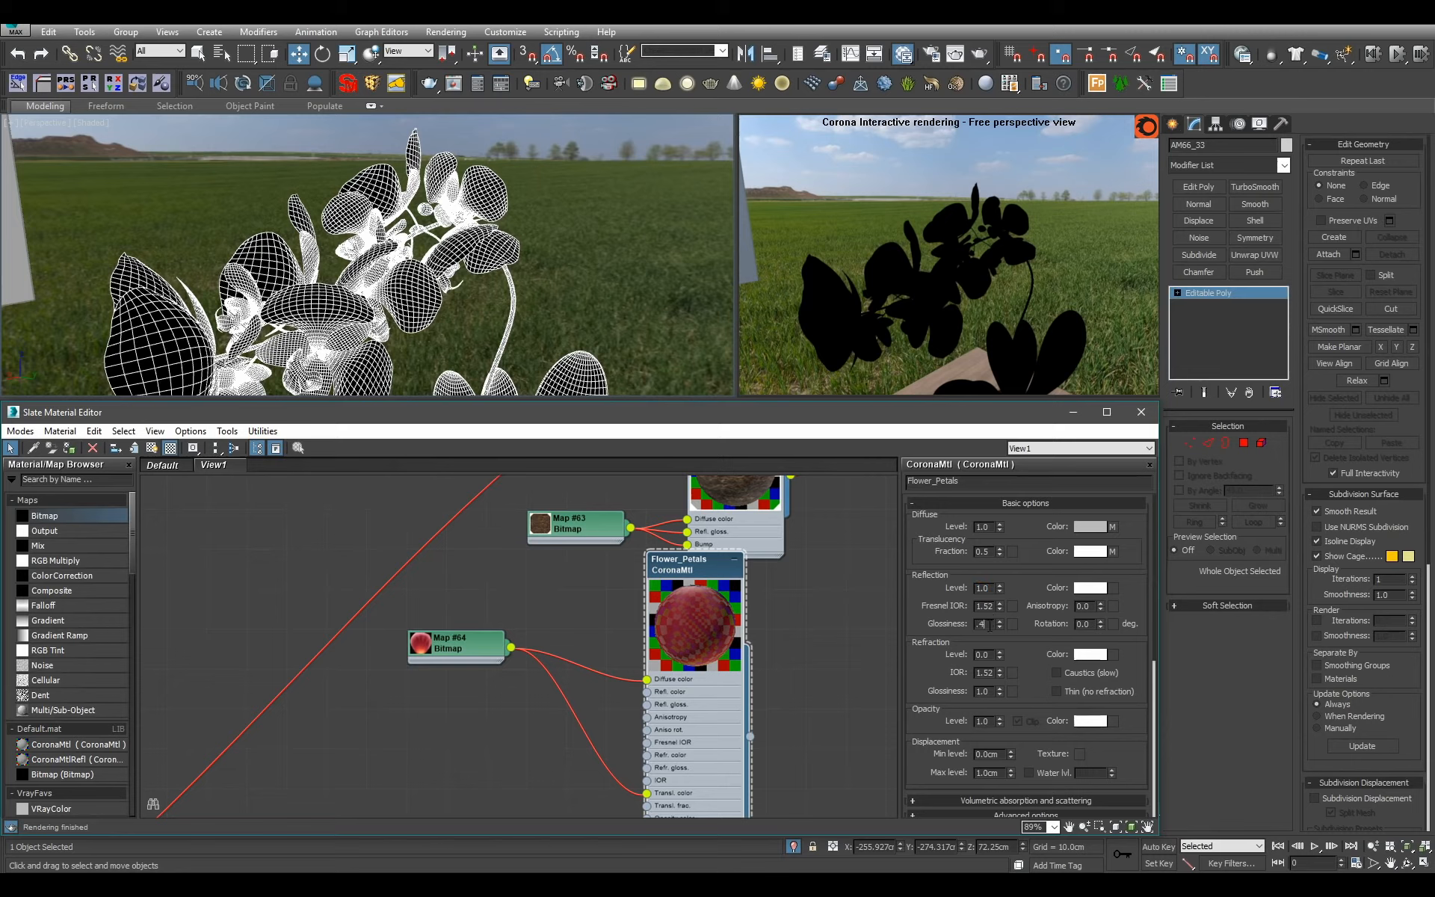
Set the Flower_Petals translucency fraction to 0.5 and reflection glossiness to 0.55, and hide its unused slots.
key(Return)
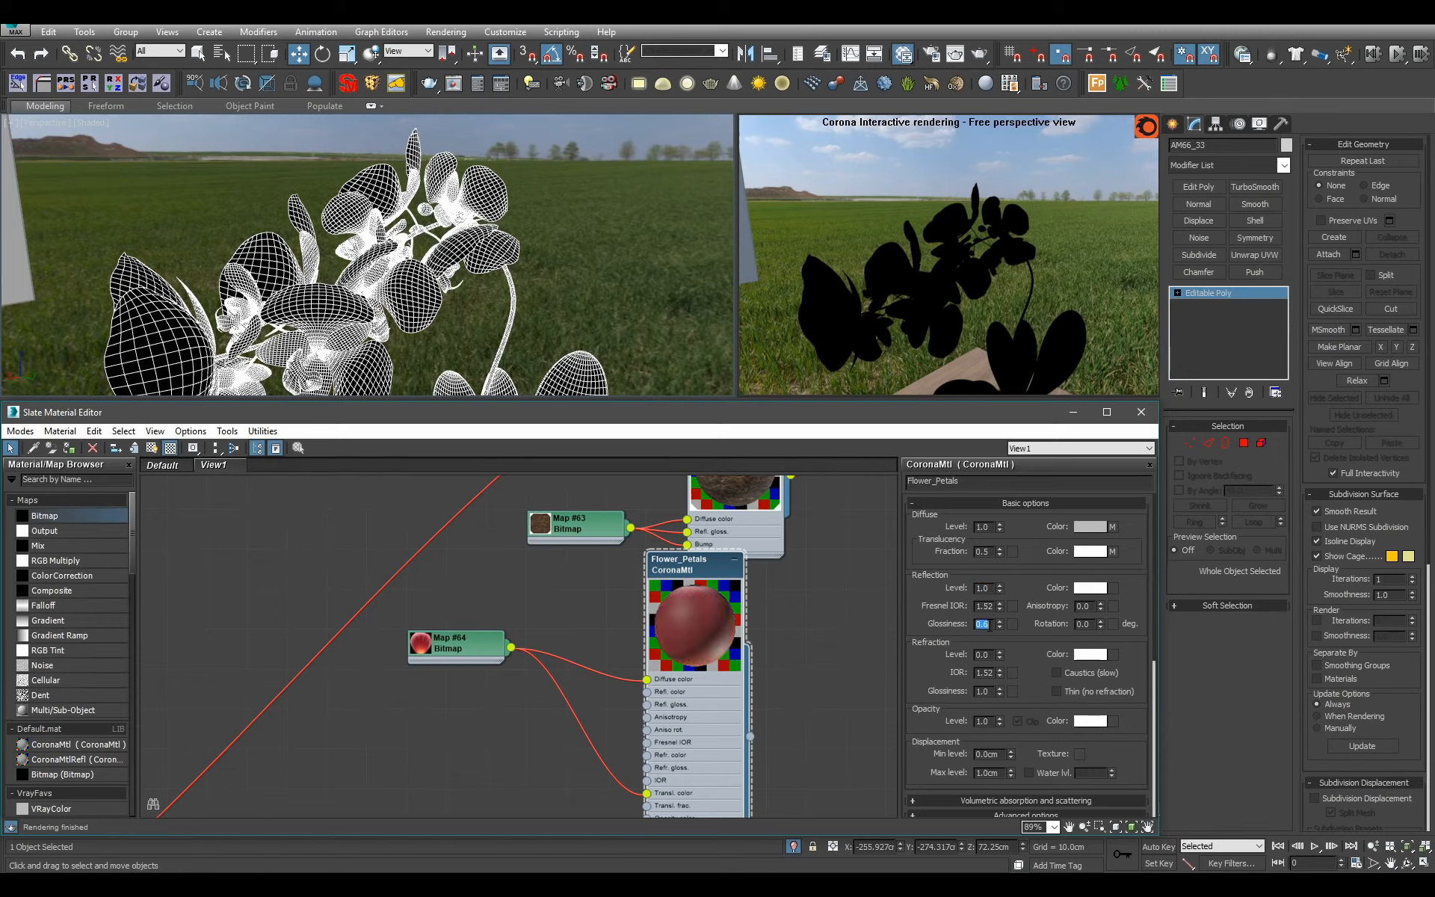
text(5)
key(Return)
middle_drag(782, 700, 789, 703)
scroll(789, 703, down, 1)
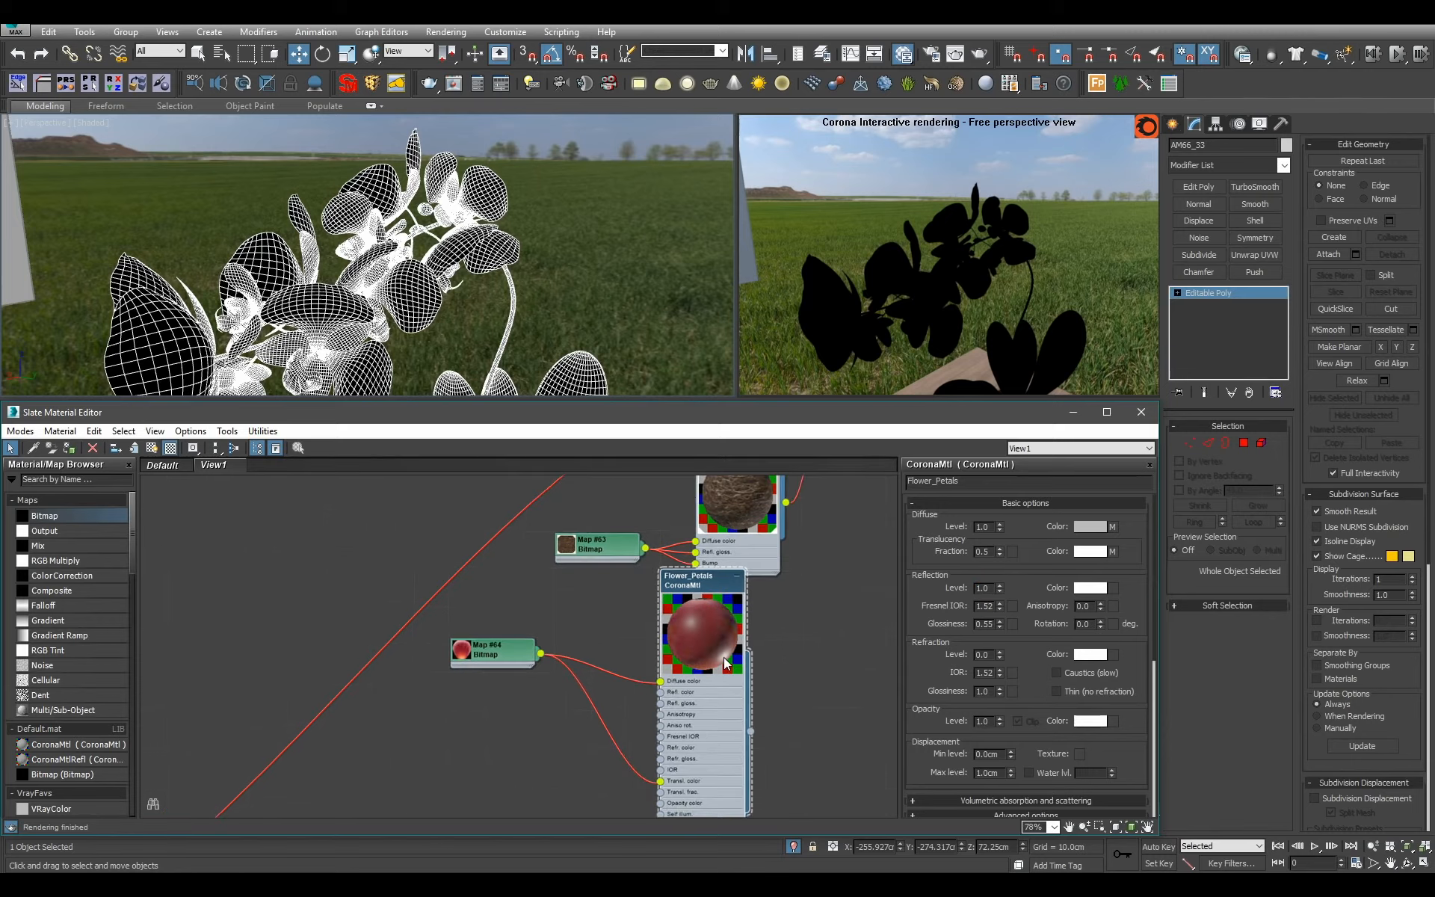
key(h)
Connect Flower_Petals to slot 4 of Plant_Smaller and set its translucency fraction to 0.6.
middle_drag(728, 634, 630, 701)
scroll(633, 702, down, 2)
drag(651, 710, 725, 494)
alt+middle_drag(553, 279, 478, 246)
double_click(982, 550)
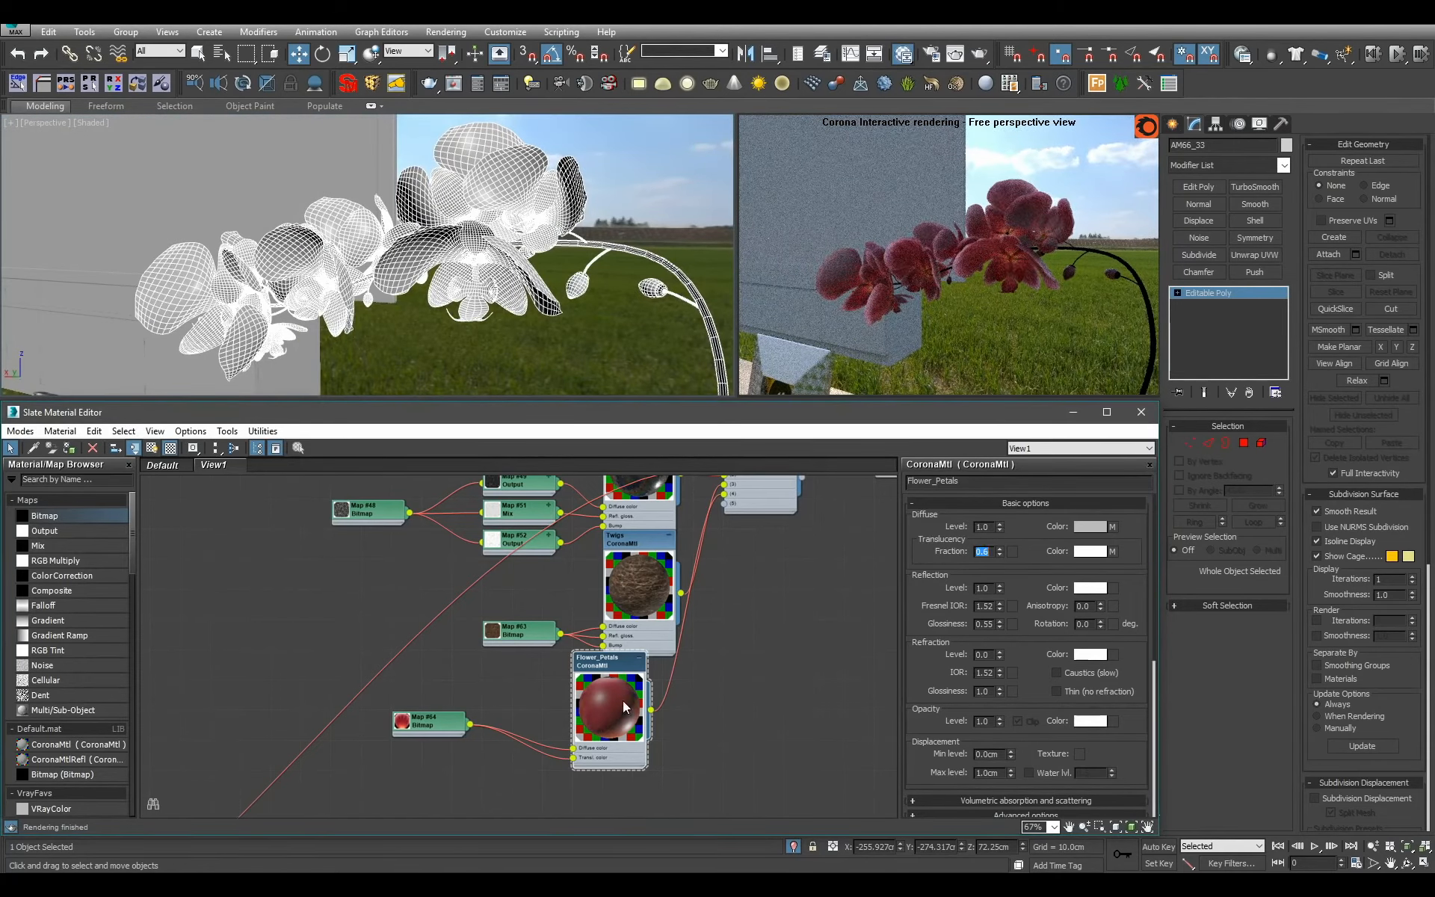
Move the Twigs and Flower_Petals materials with their bitmaps to the end of the existing plant materials column.
scroll(625, 707, down, 6)
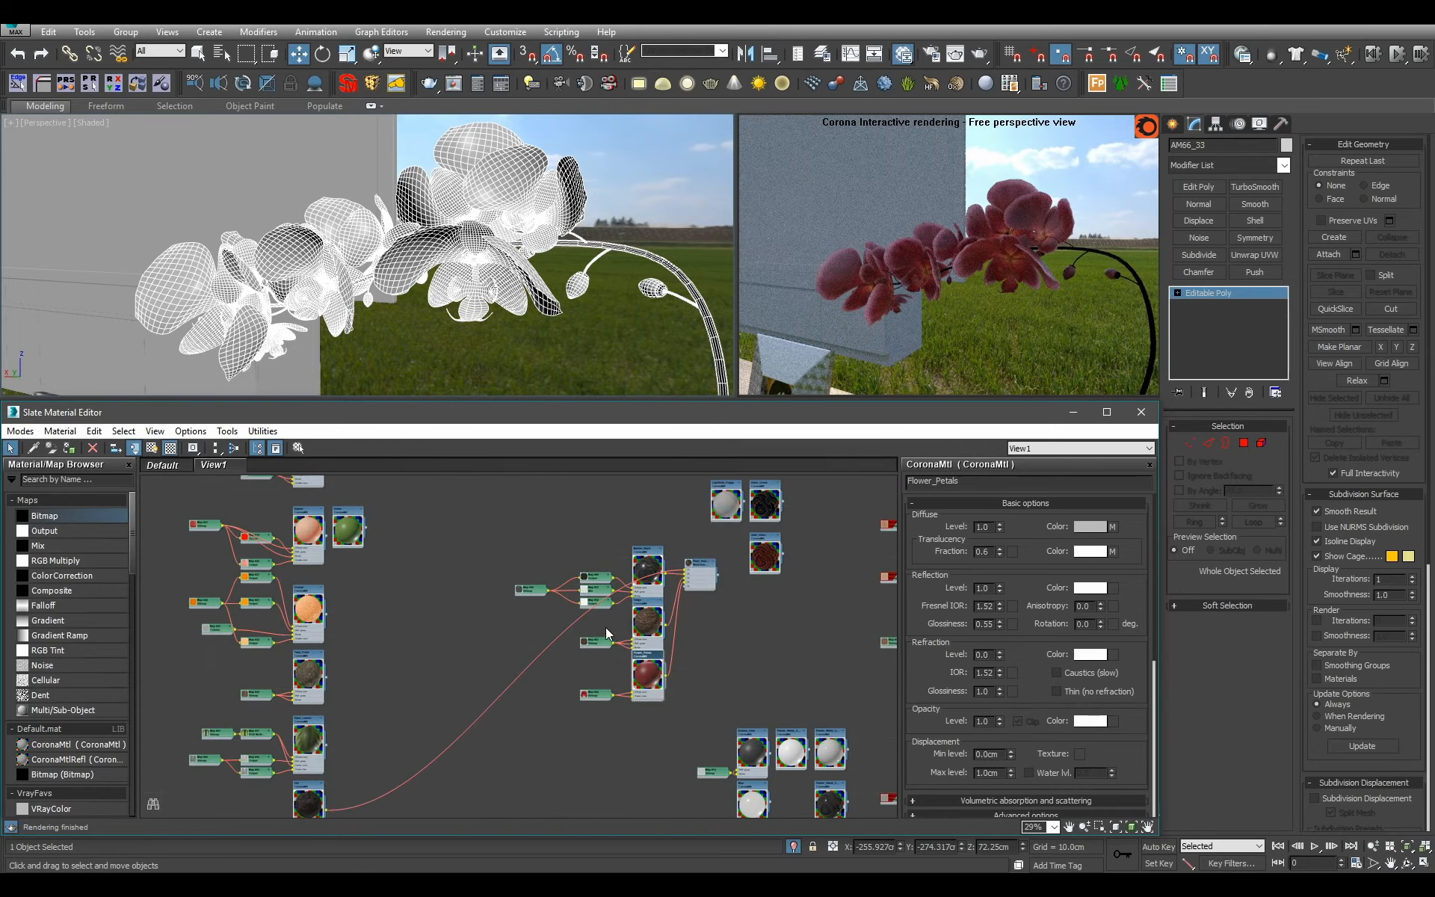
scroll(657, 705, down, 5)
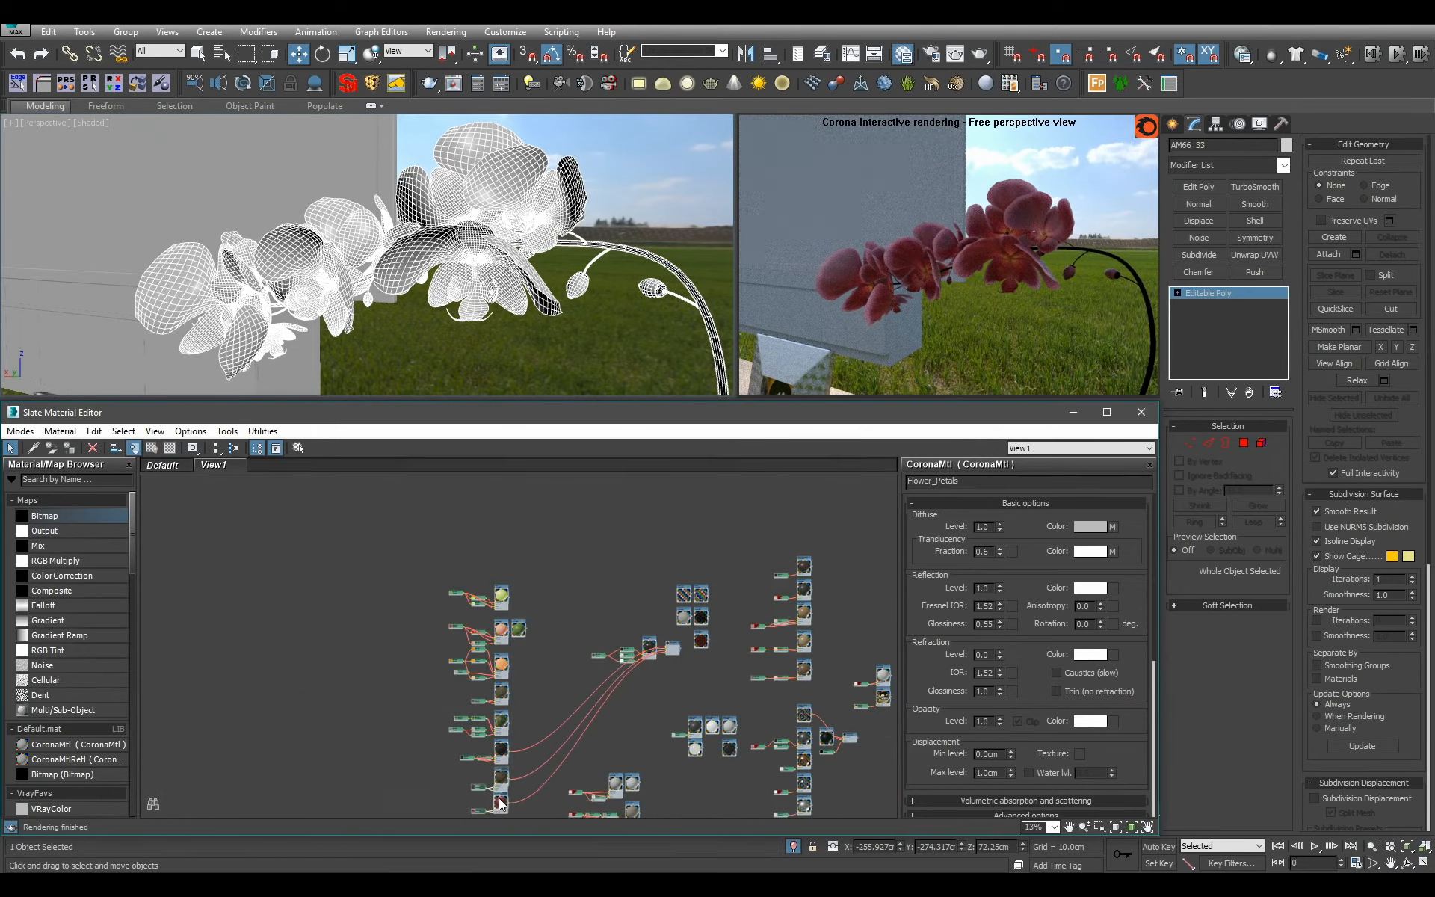
scroll(662, 666, up, 6)
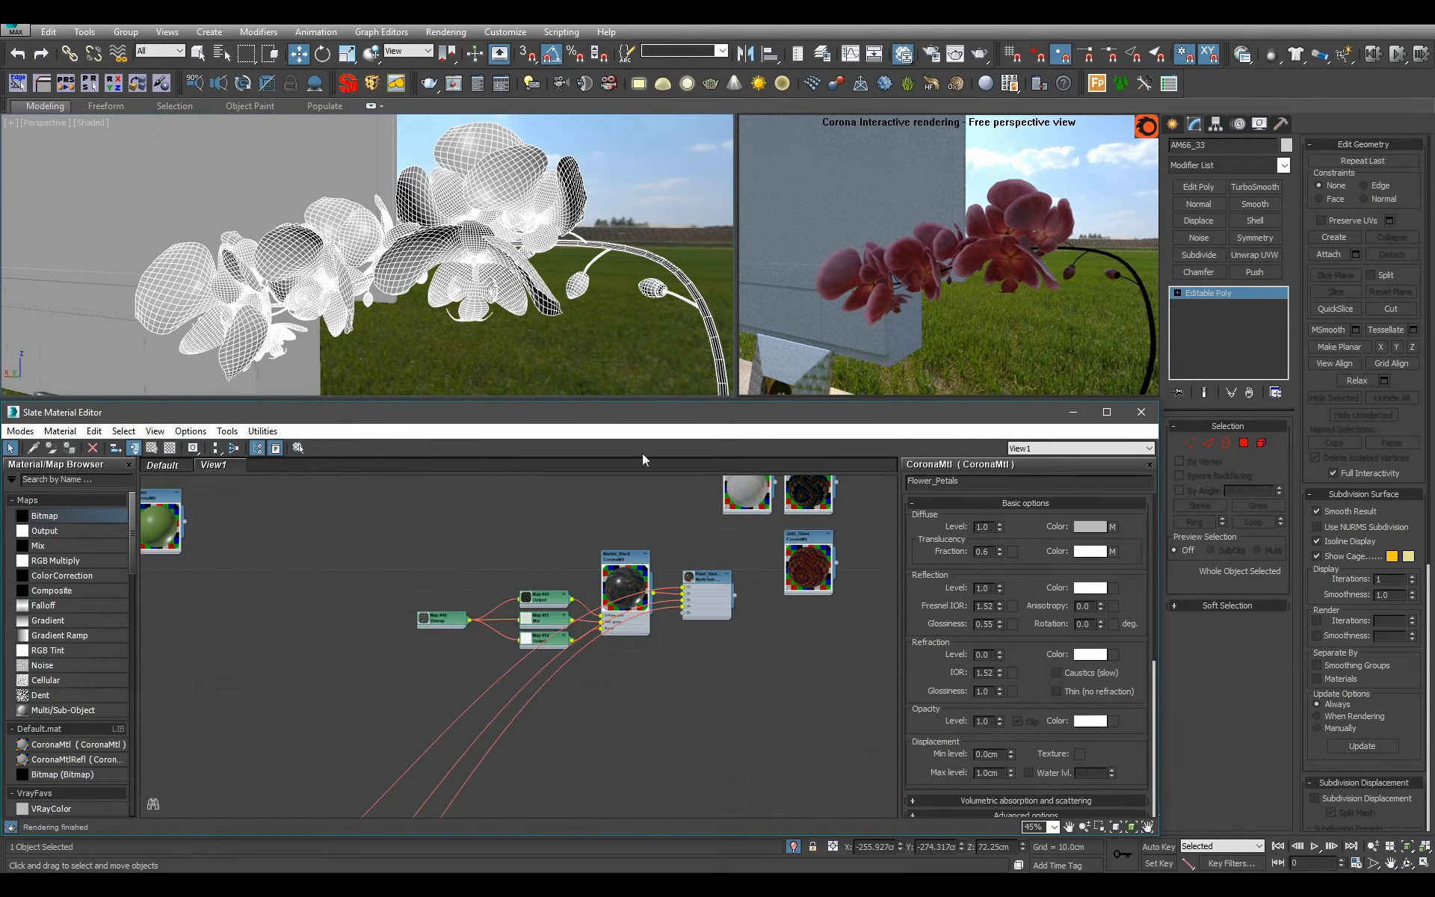
Add a new CoronaMtl below Plant_Smaller, name it Leaves_Smaller_Plant and connect it to slot 5 of Plant_Smaller.
alt+middle_drag(590, 275, 456, 149)
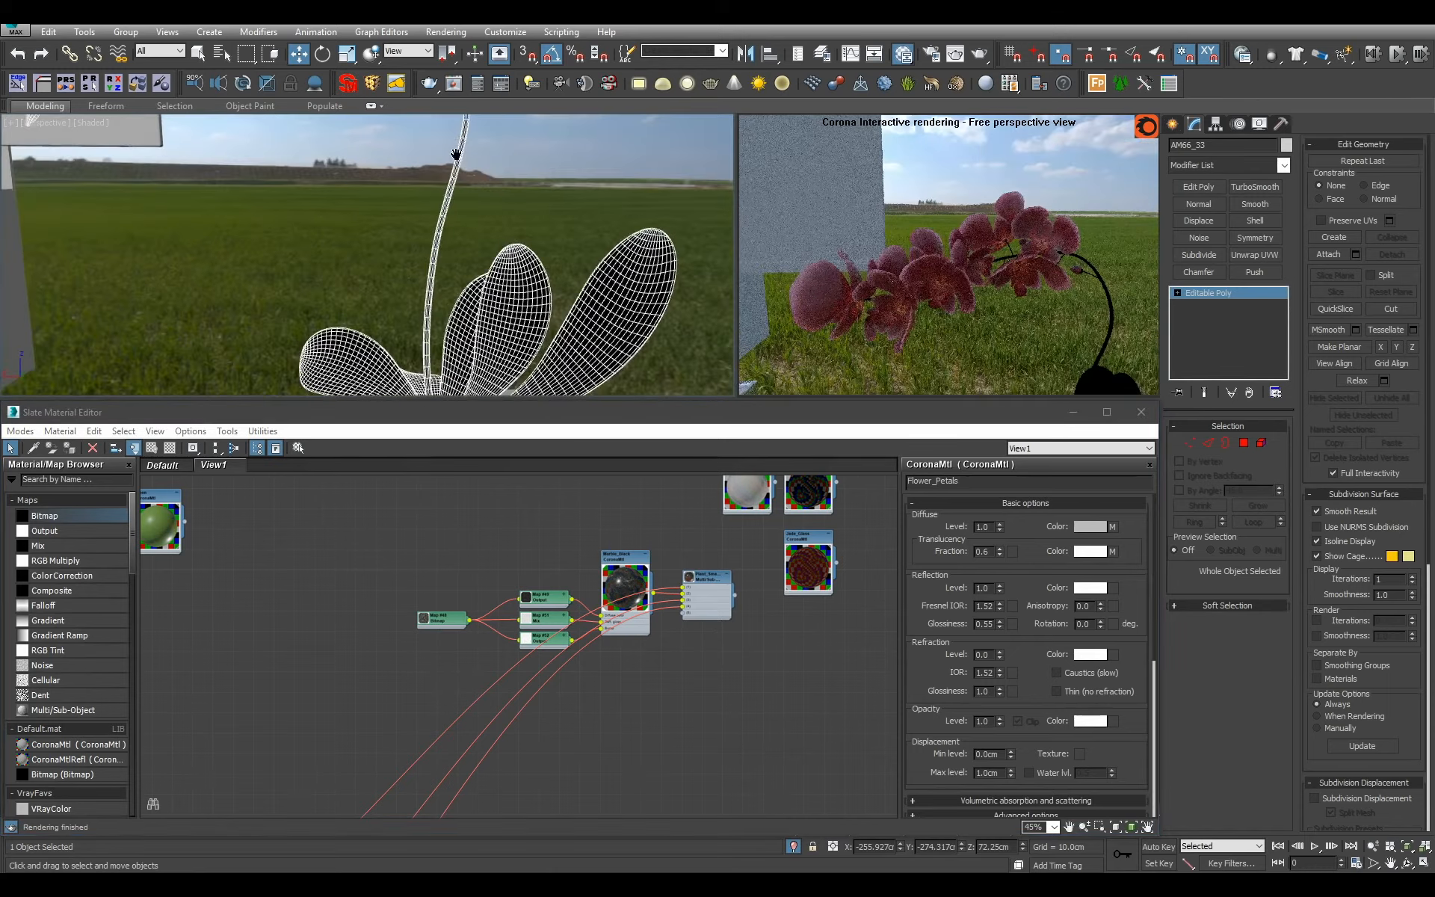
alt+middle_drag(418, 261, 458, 281)
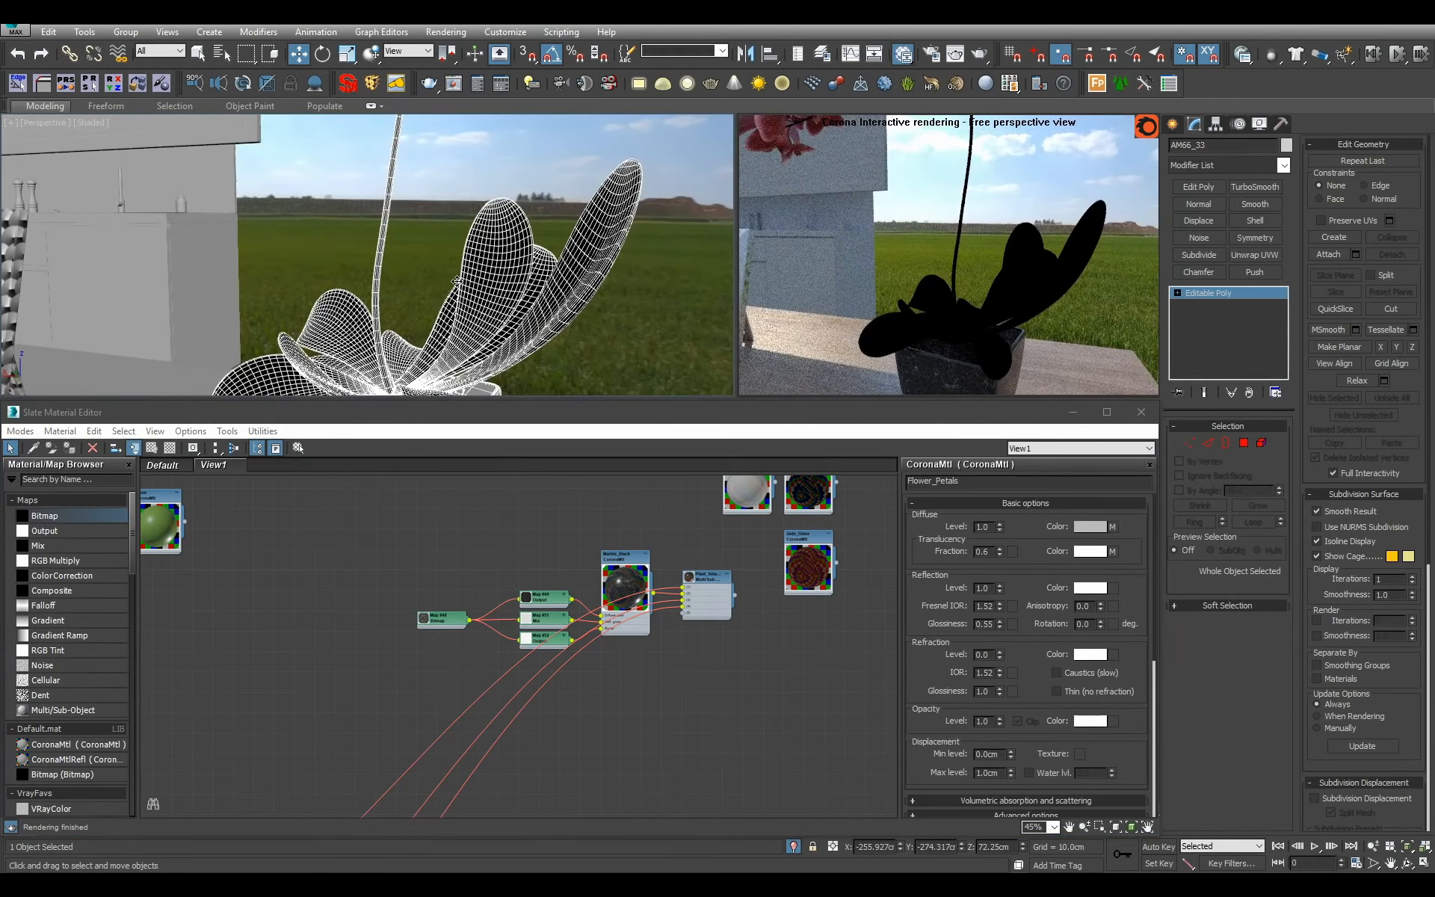
scroll(441, 662, up, 2)
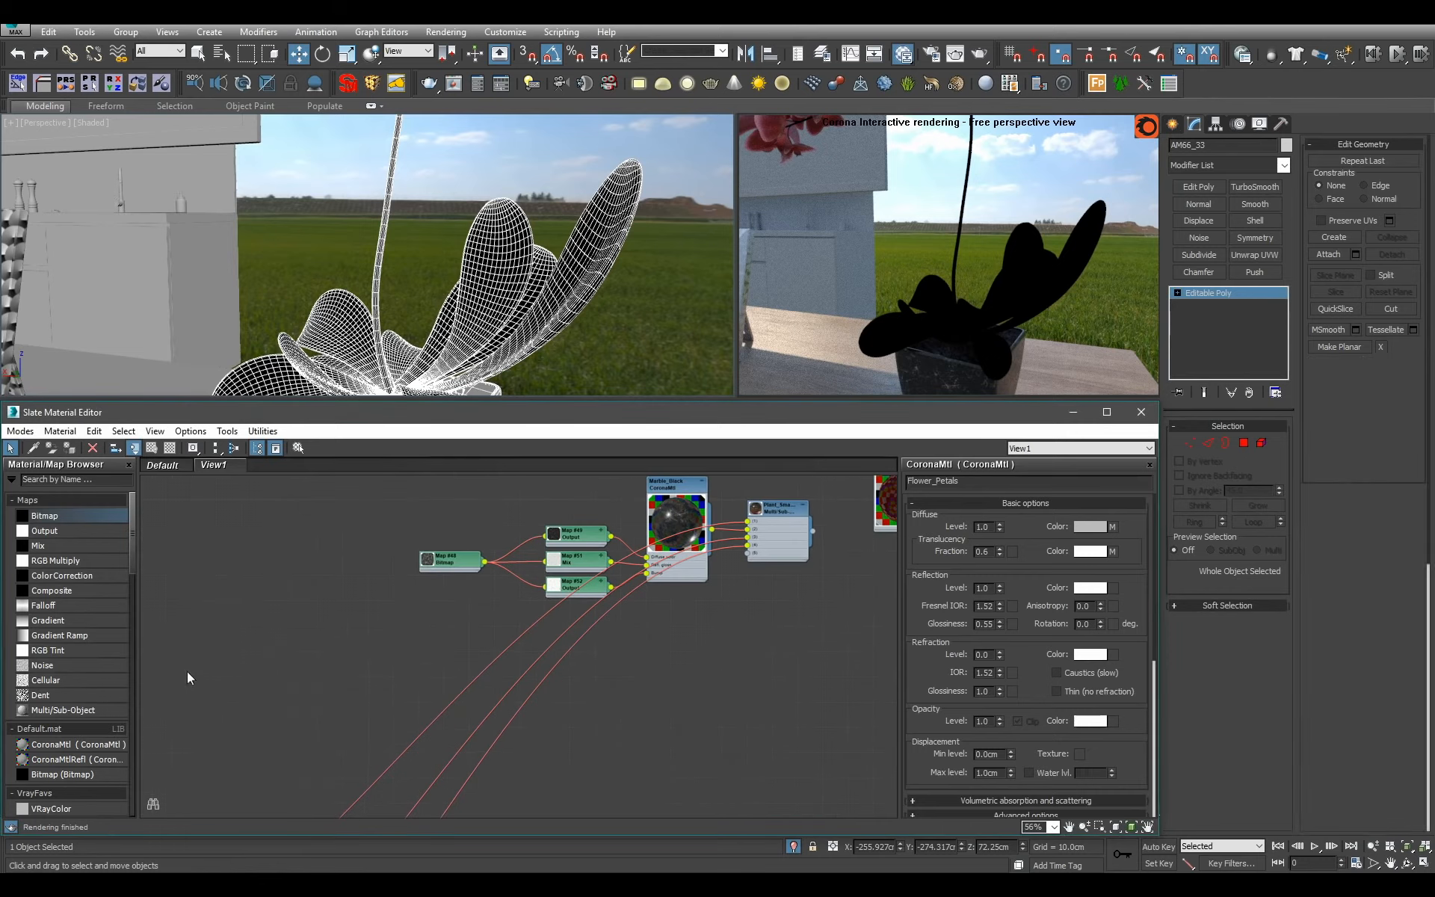
drag(117, 743, 685, 680)
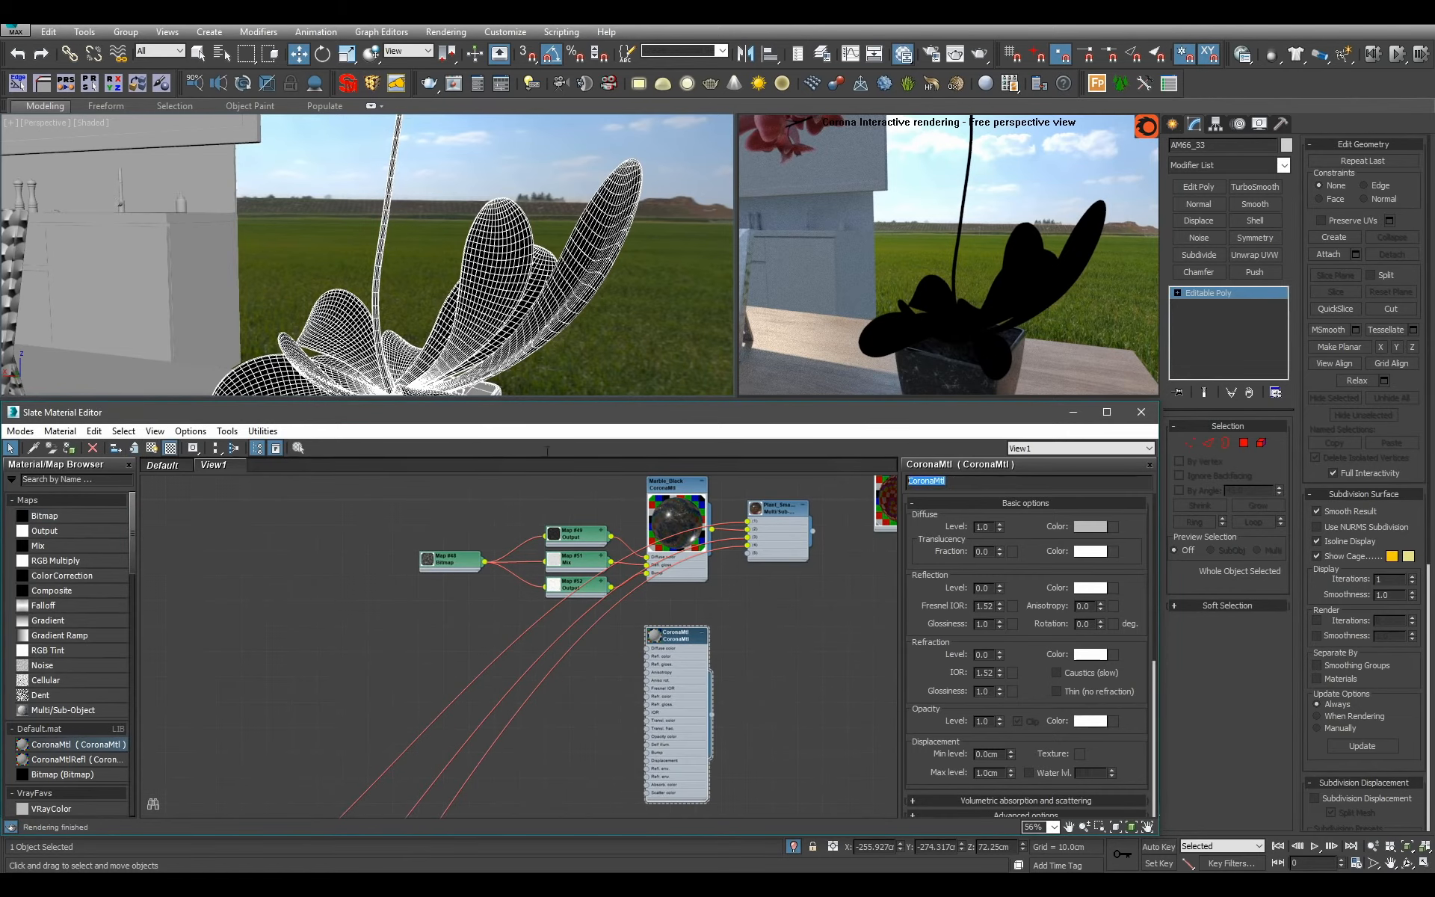
text(Leaves_Smaller_Plant)
key(Return)
drag(711, 716, 747, 552)
middle_drag(784, 625, 766, 578)
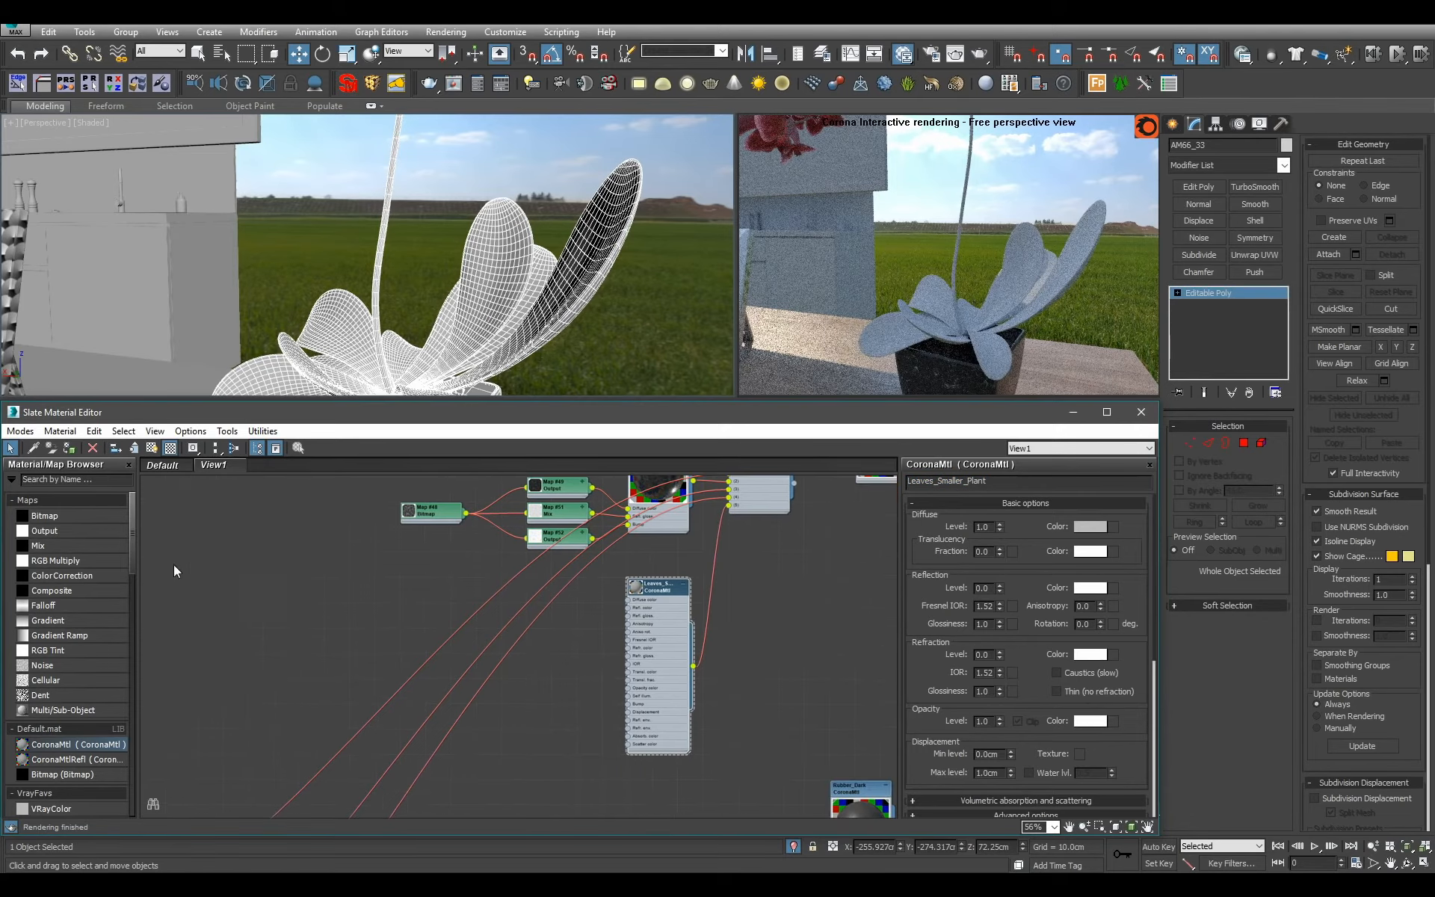
Load the single green leaf texture from the Evermotion folder into a new bitmap and connect it to the Leaves_Smaller_Plant diffuse color.
drag(88, 518, 486, 604)
click(447, 145)
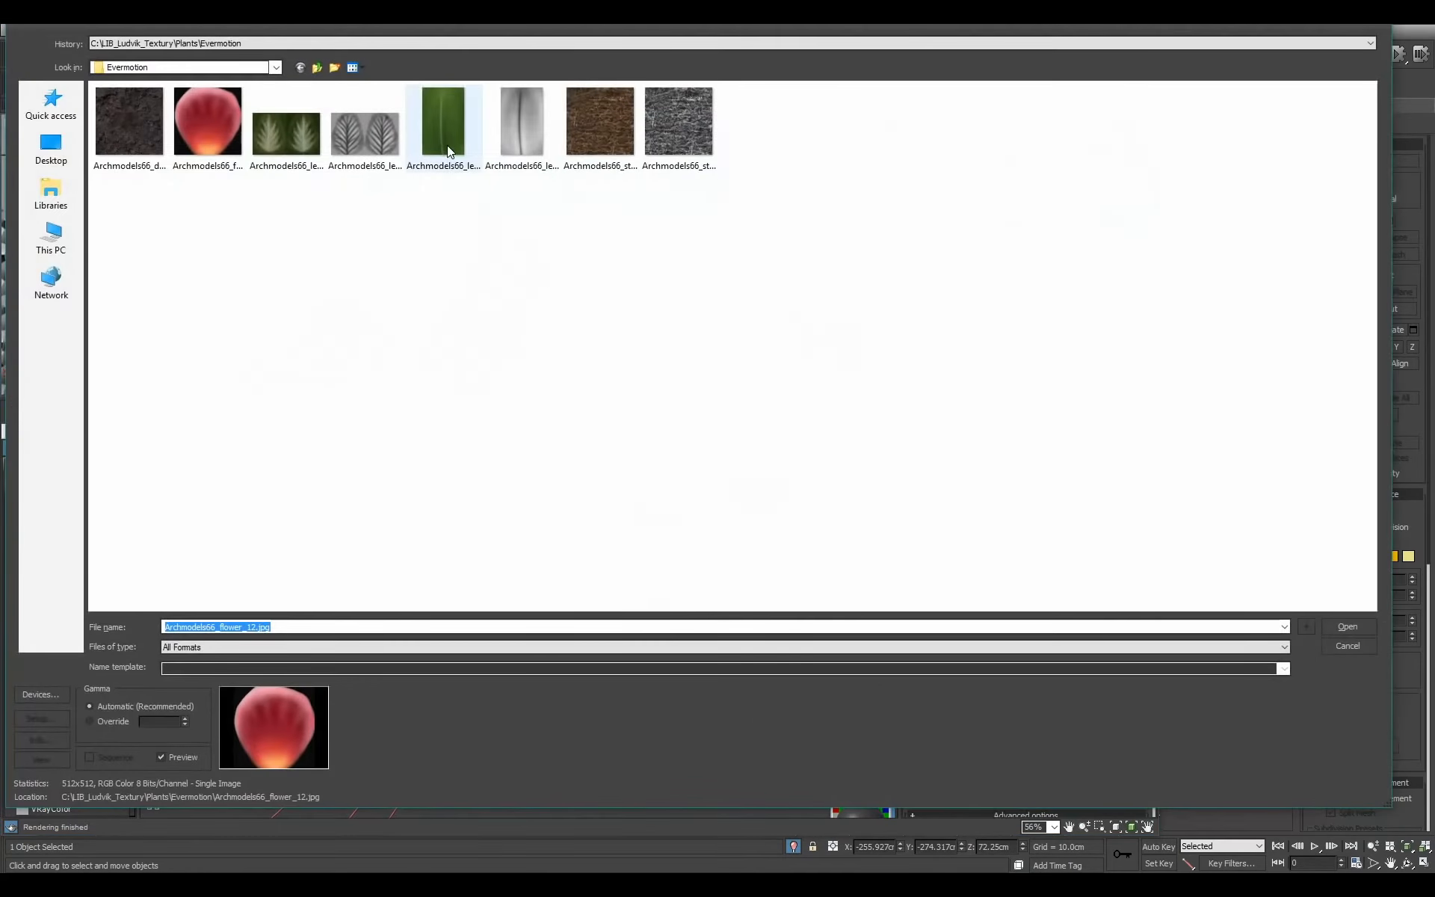
double_click(447, 145)
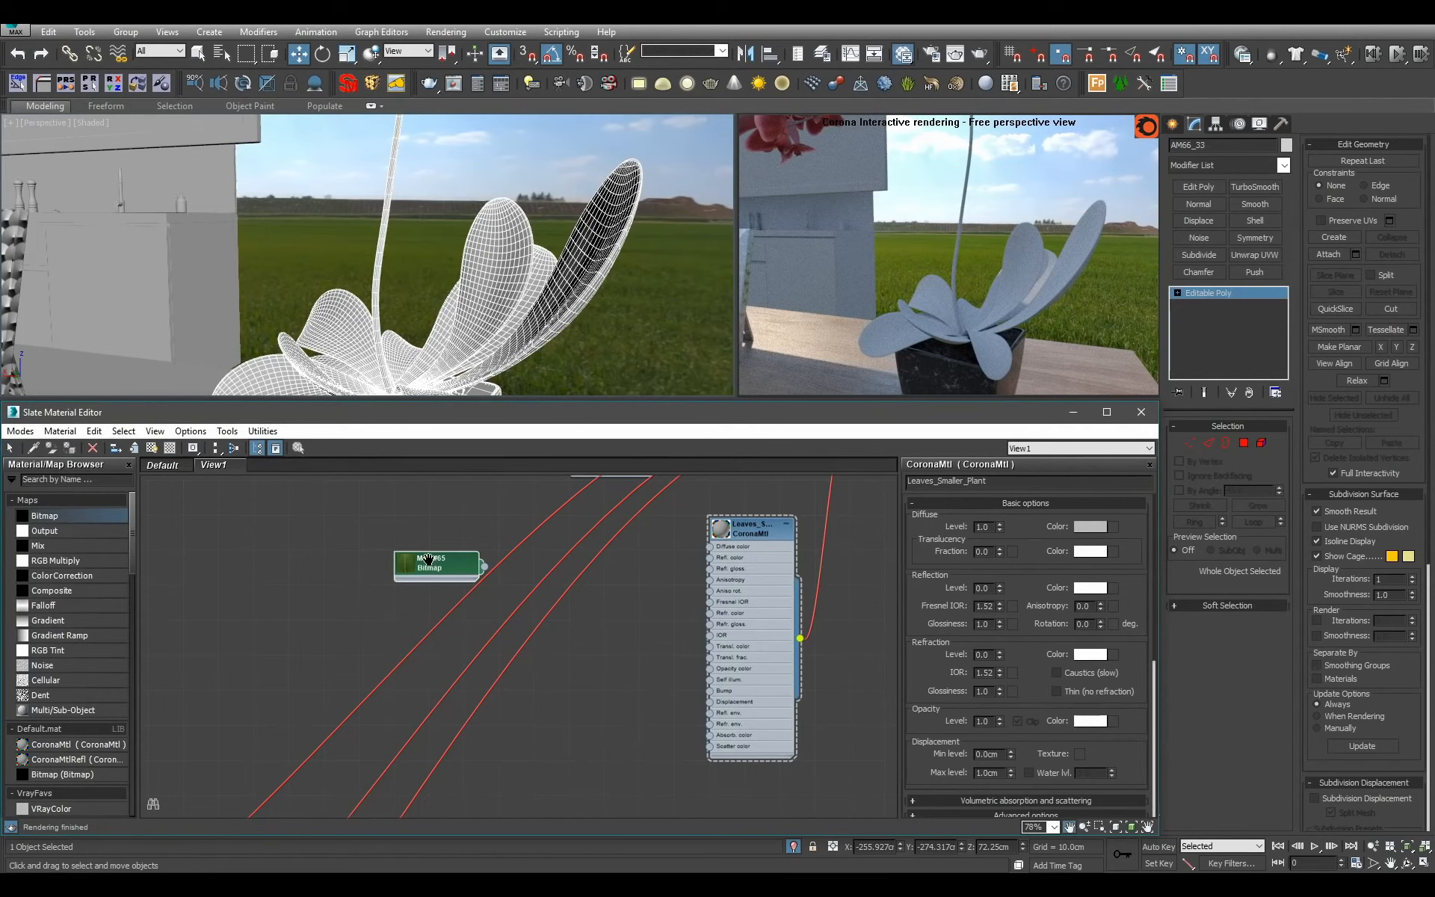
drag(436, 566, 597, 566)
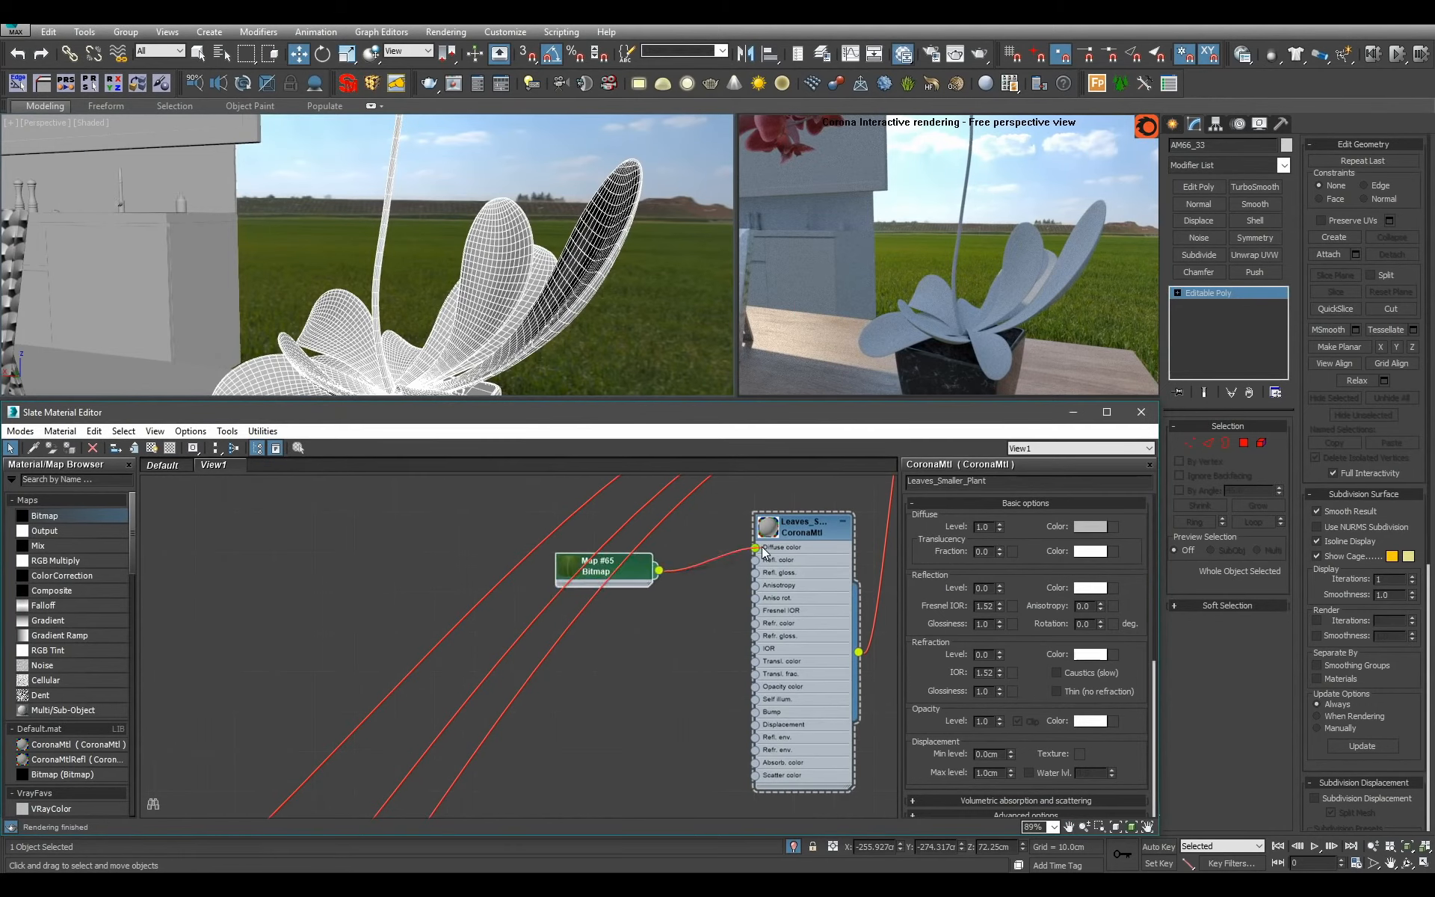
drag(761, 546, 762, 547)
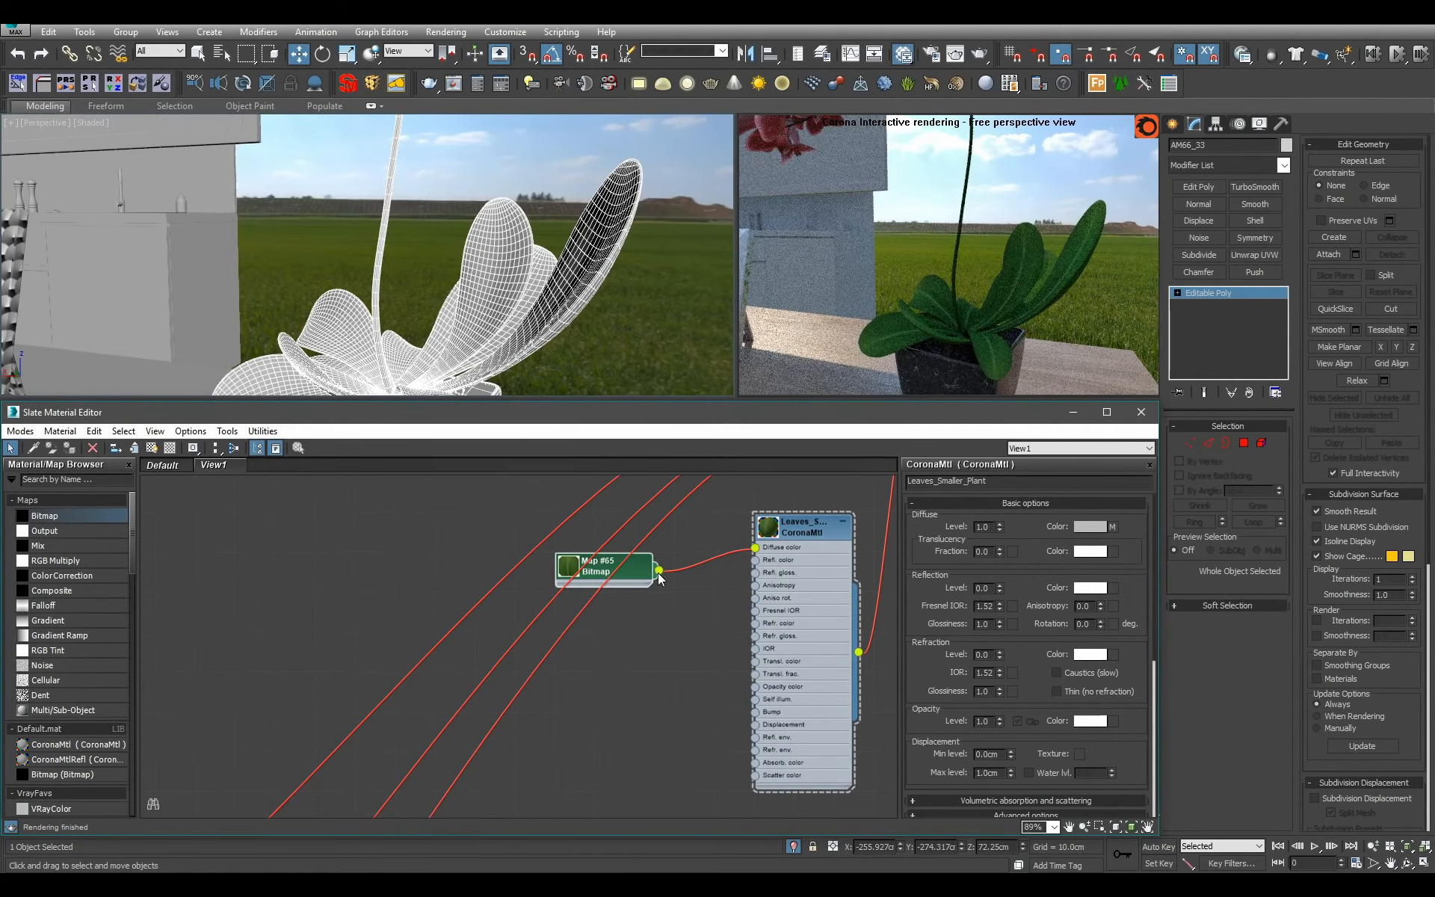
Connect the leaf bitmap to the scatter color of Leaves_Smaller_Plant through a new Output map placed between them.
drag(658, 571, 755, 775)
drag(683, 653, 692, 657)
double_click(692, 656)
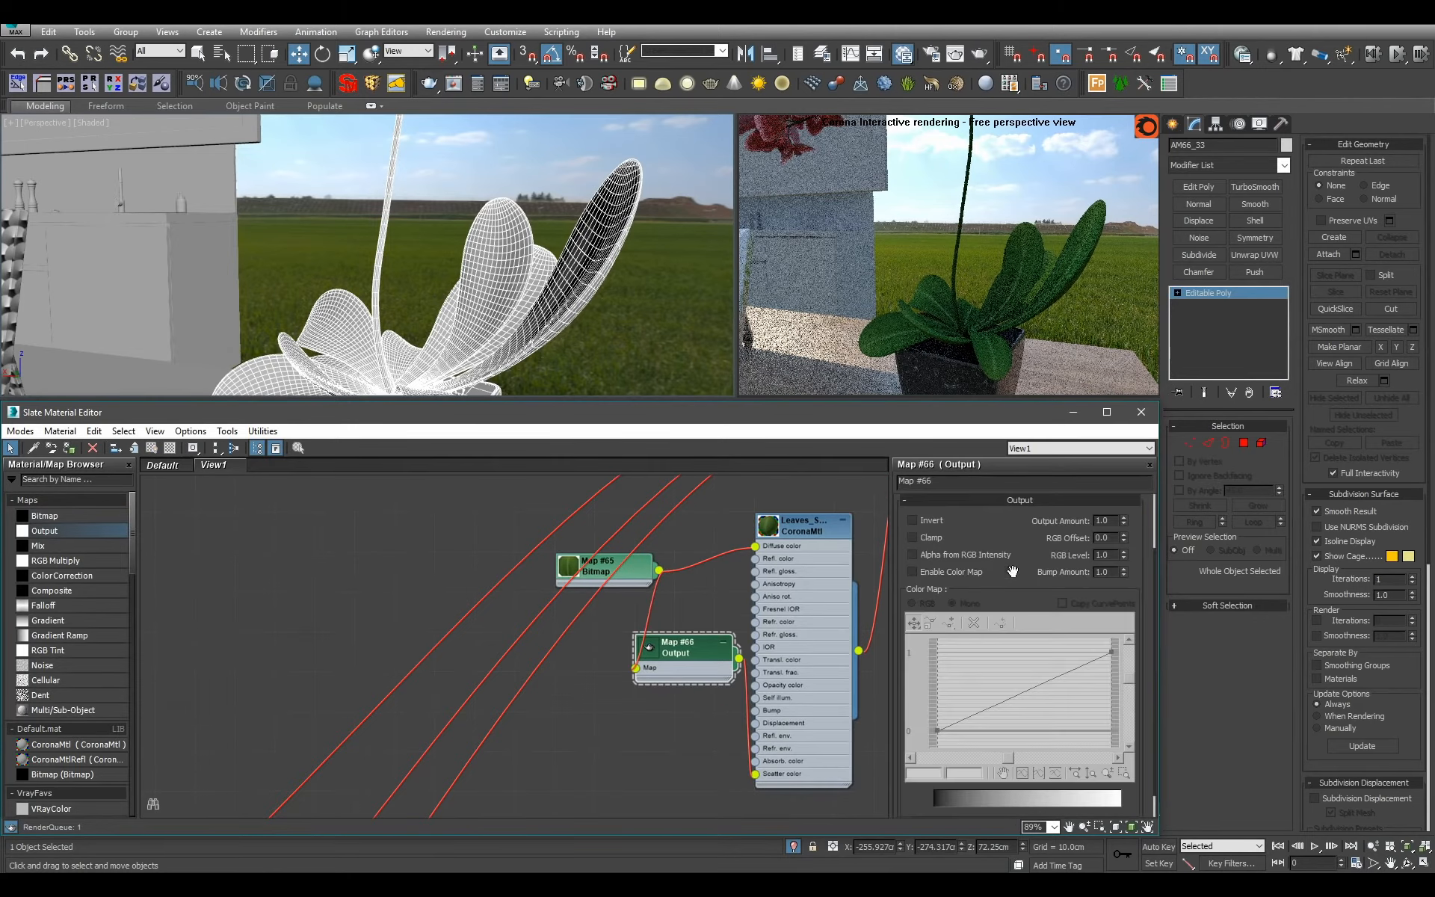
Enable the Output map's color map, bend its curve upward from a Bezier-Corner end point, and move the leaf bitmap farther from it.
click(959, 573)
right_click(1111, 653)
click(1121, 695)
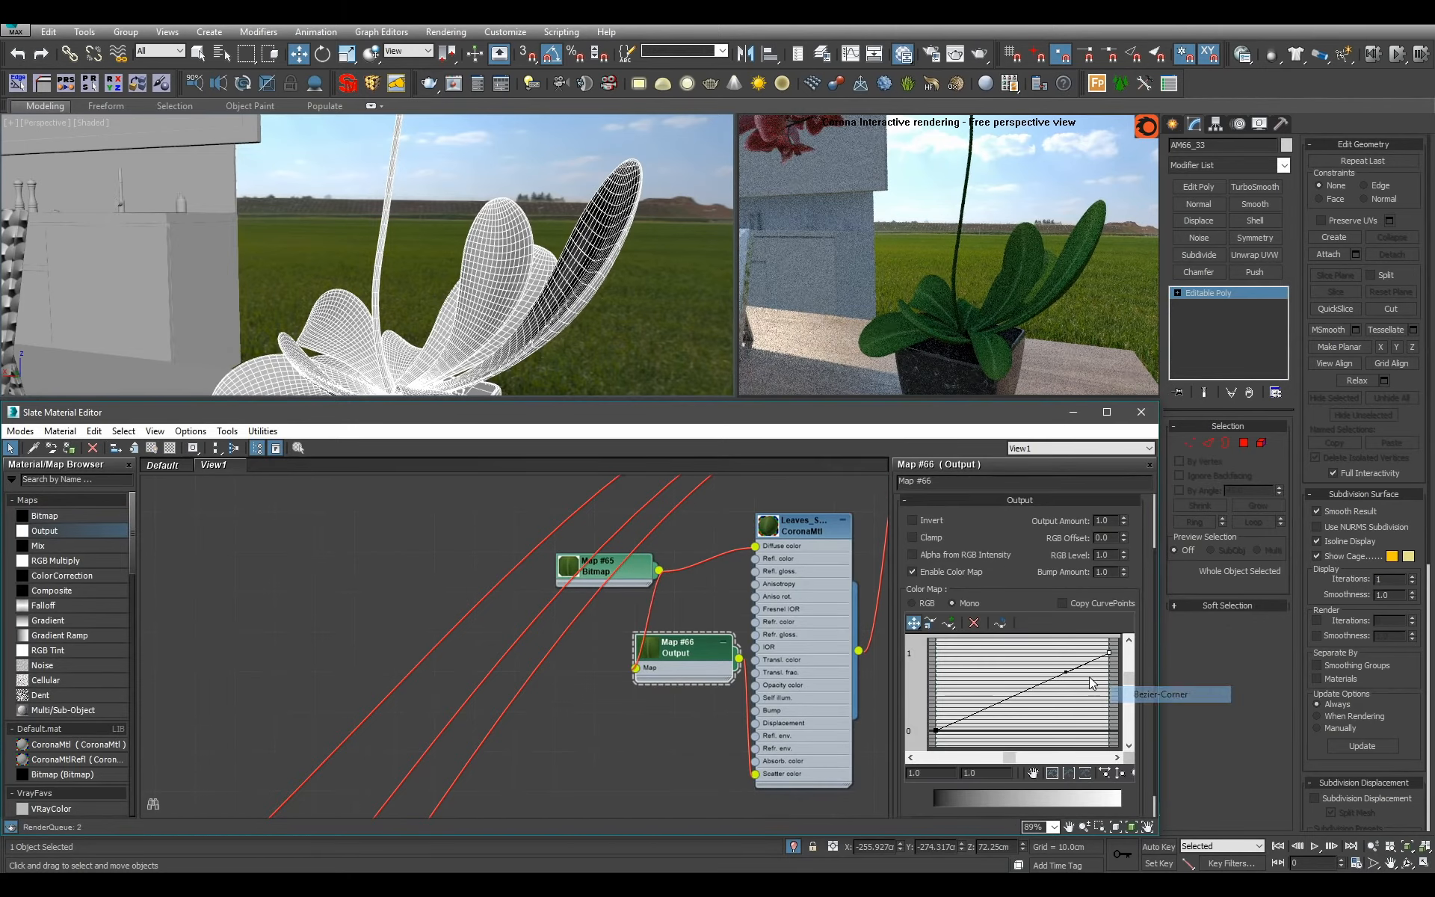
drag(1067, 672, 1003, 670)
double_click(808, 604)
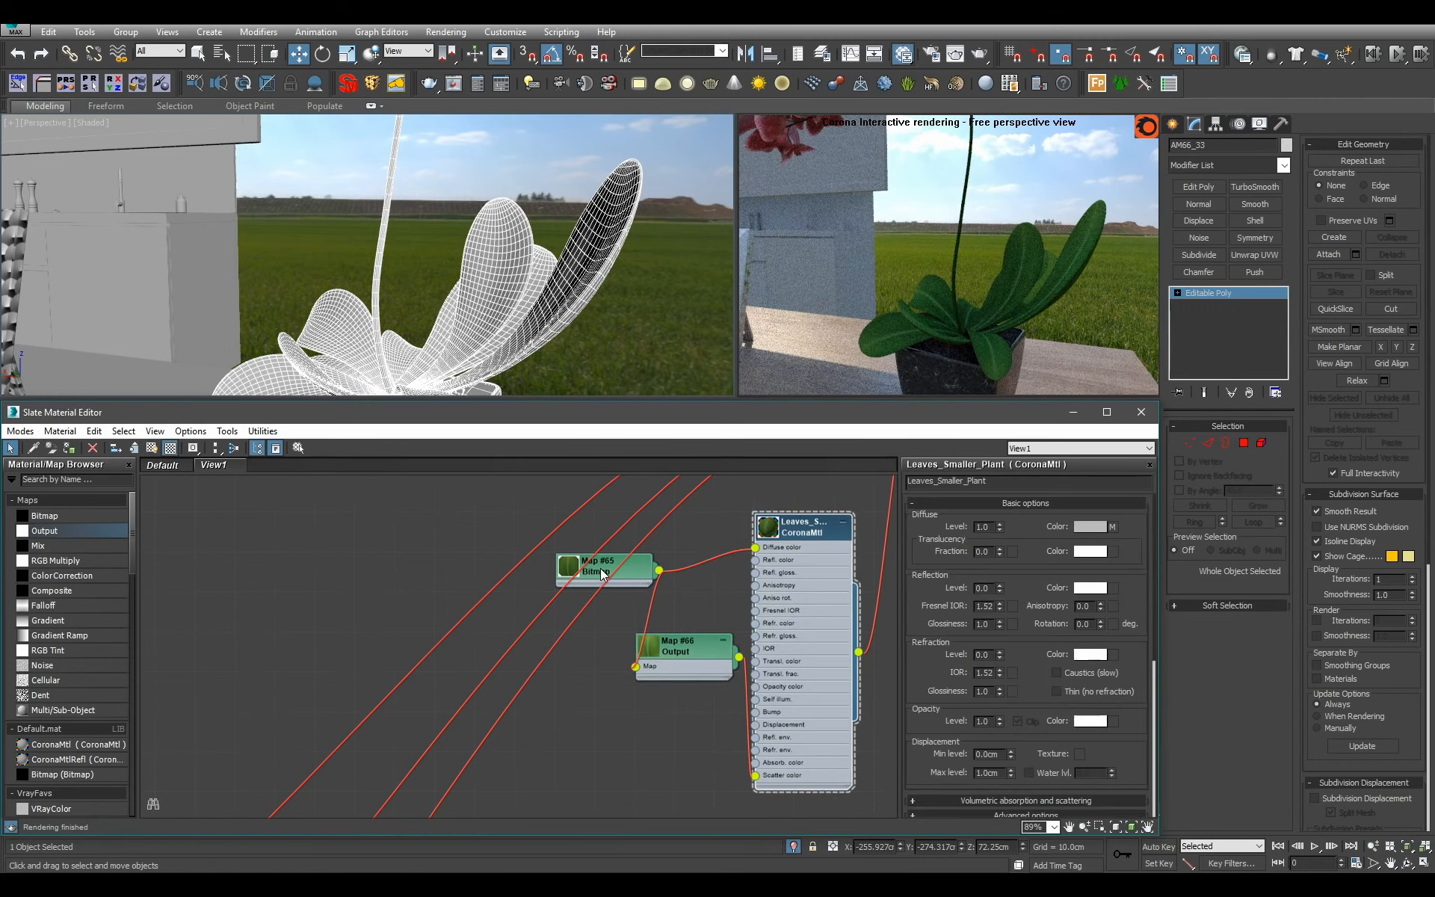
drag(600, 568, 512, 570)
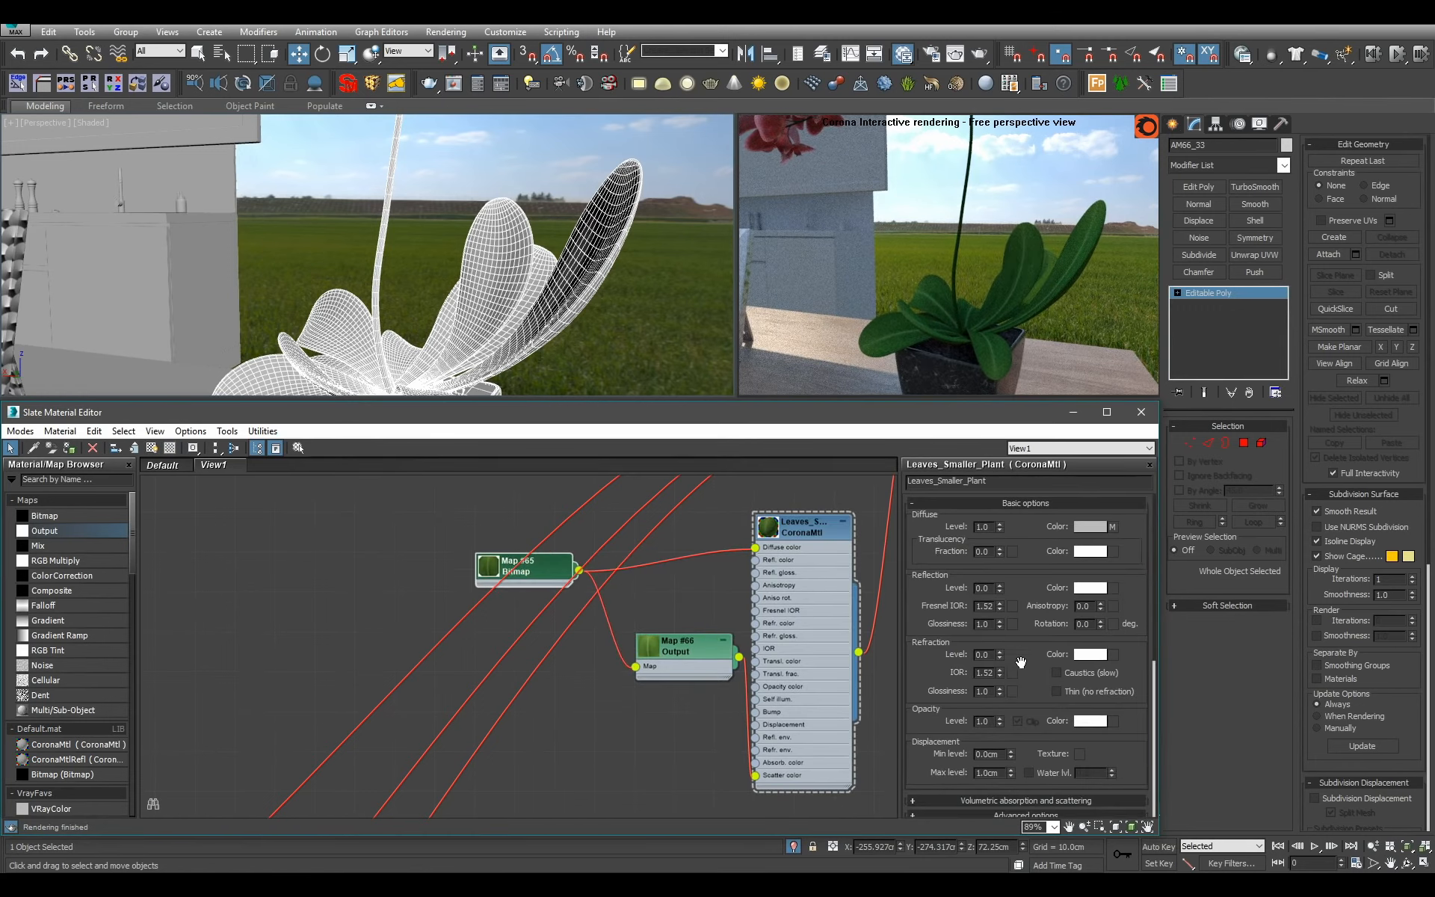
Try an absorption distance of 0.1 cm for Leaves_Smaller_Plant and settle on 0.05 cm.
right_click(1000, 723)
scroll(1031, 663, down, 3)
click(1027, 621)
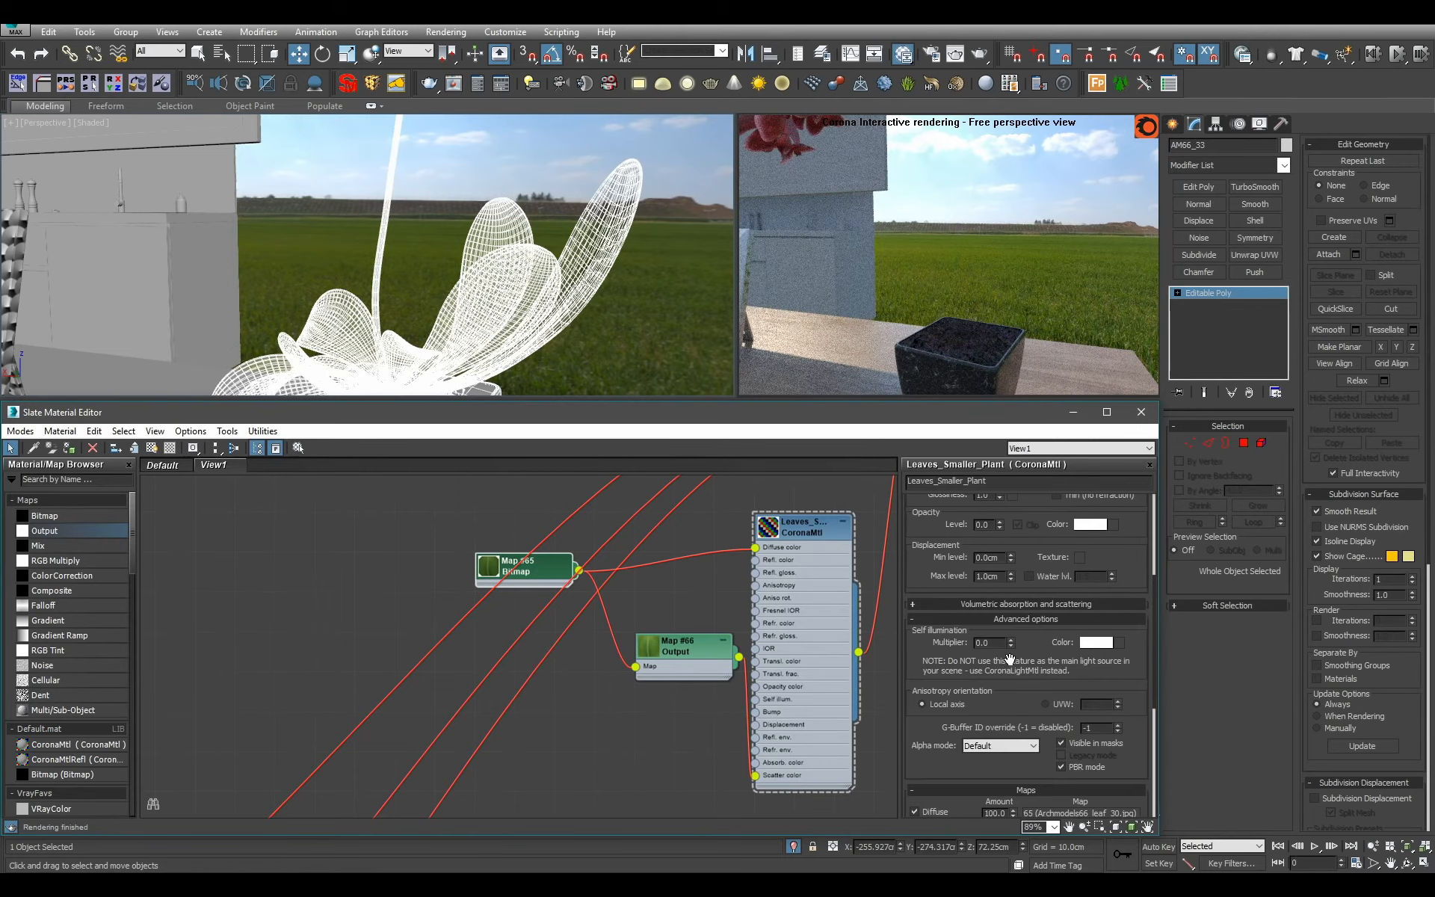
click(1030, 619)
click(1030, 606)
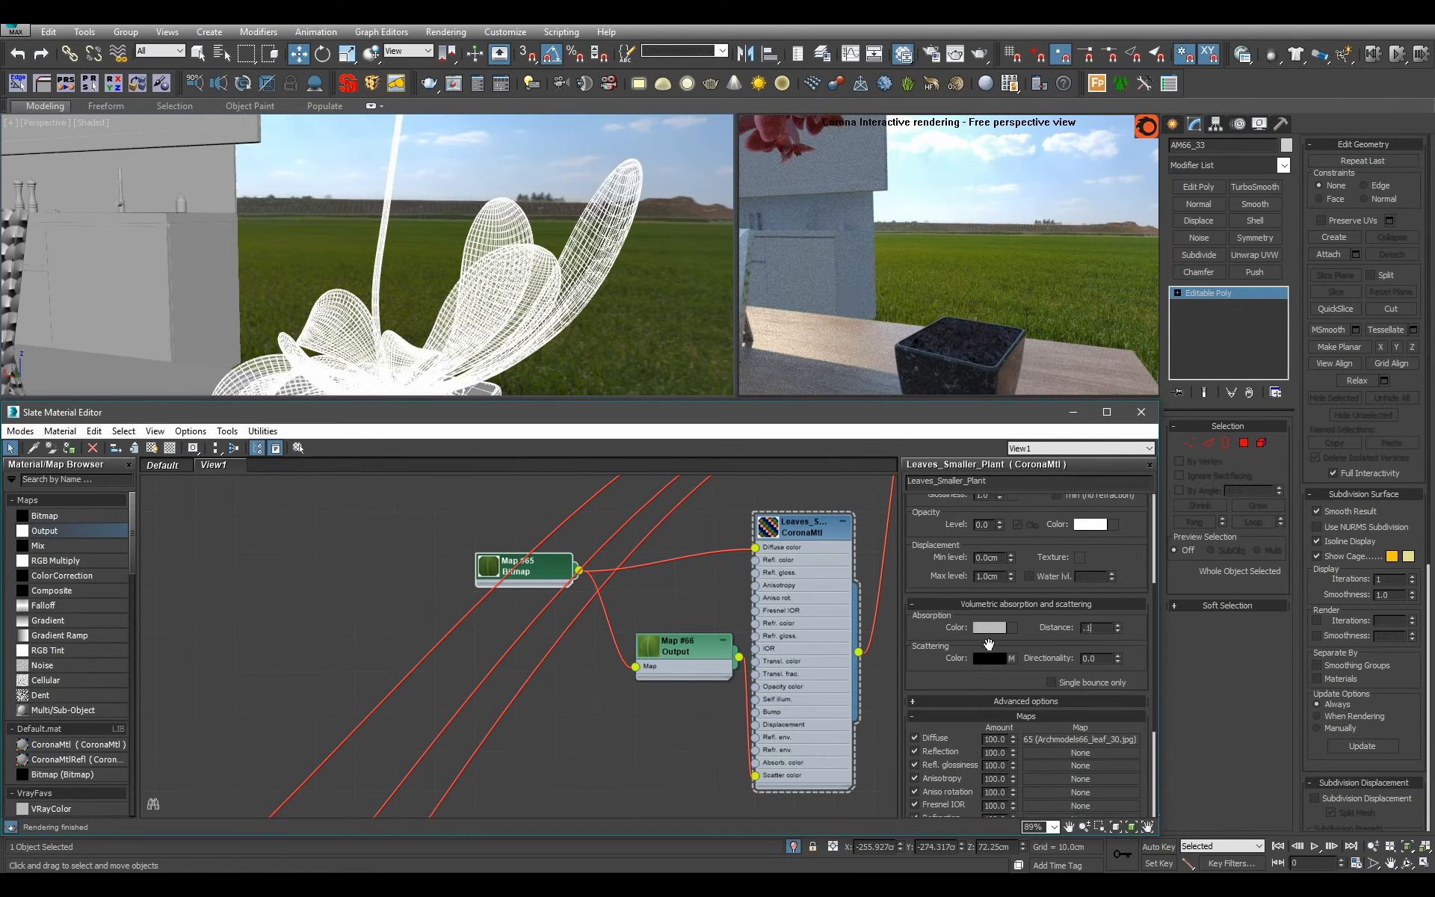
text(.1)
key(Return)
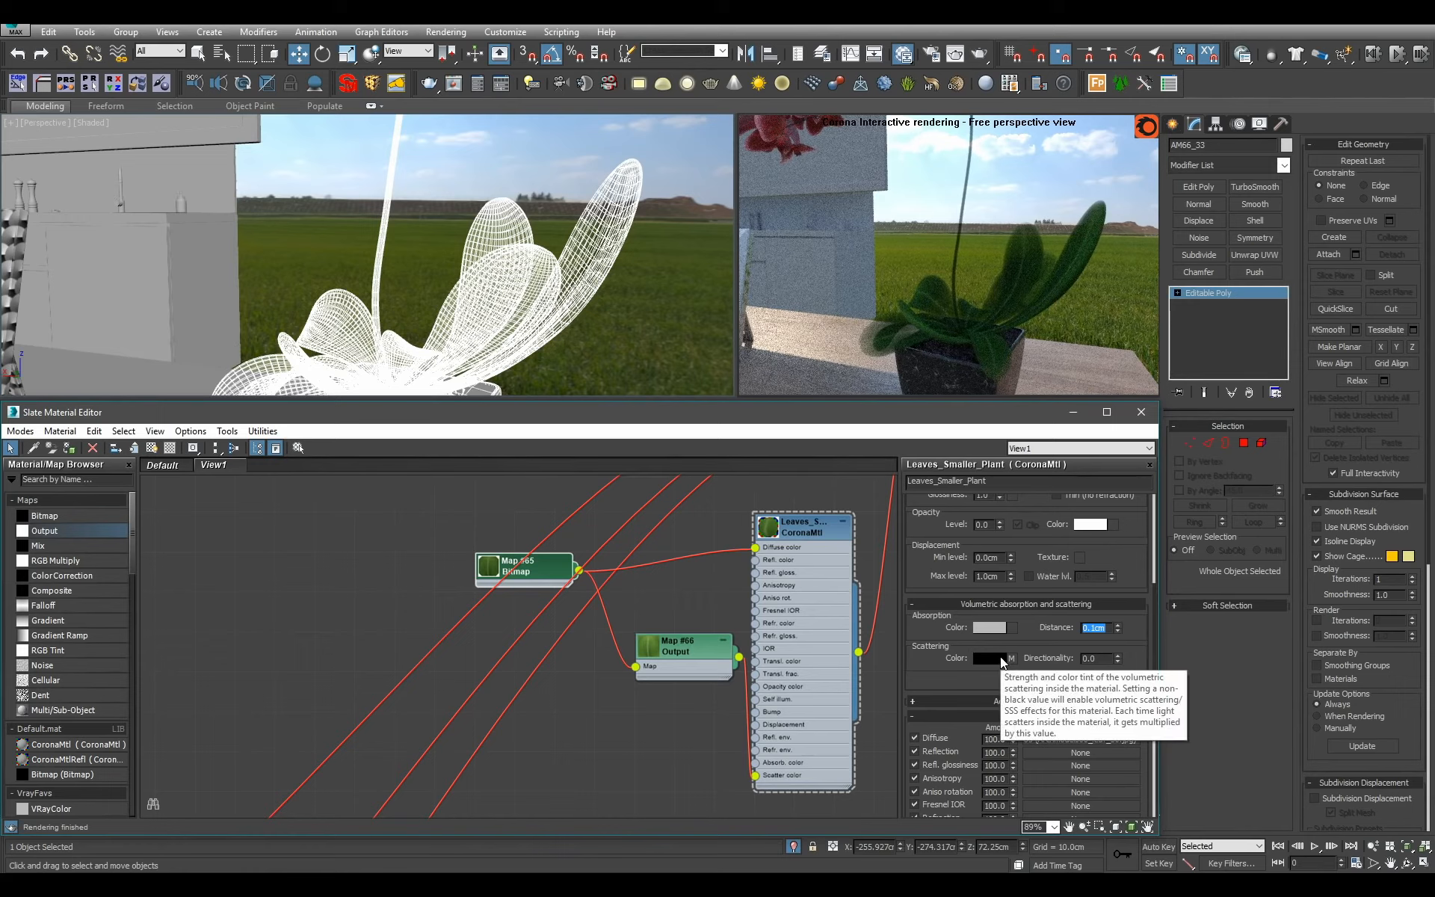
mouse_move(614, 261)
alt+middle_down()
mouse_move(611, 233)
mouse_move(336, 220)
mouse_move(604, 263)
alt+middle_up()
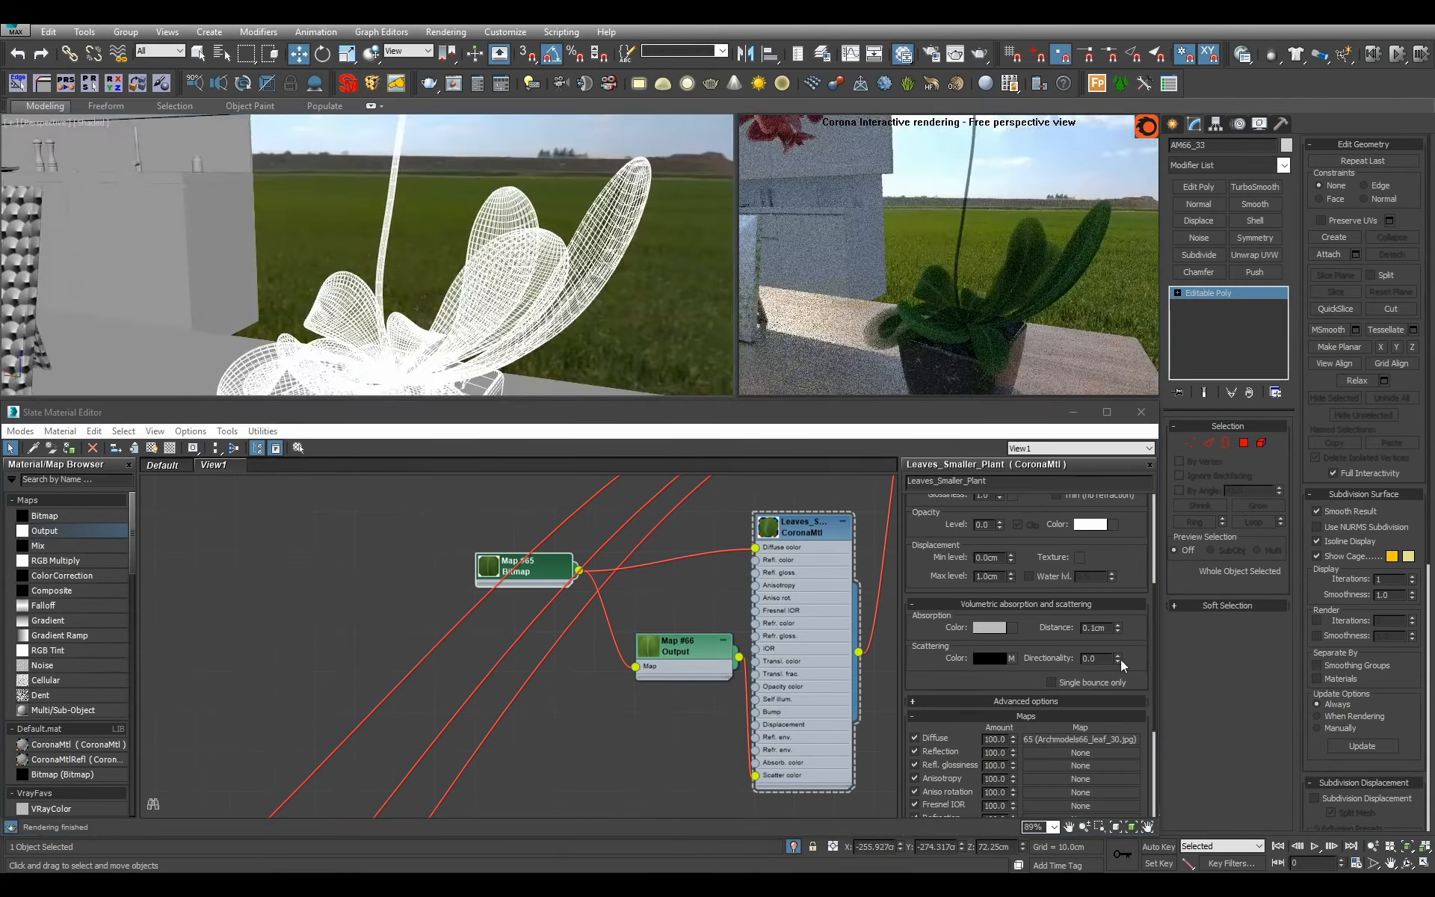
click(1103, 628)
key(Return)
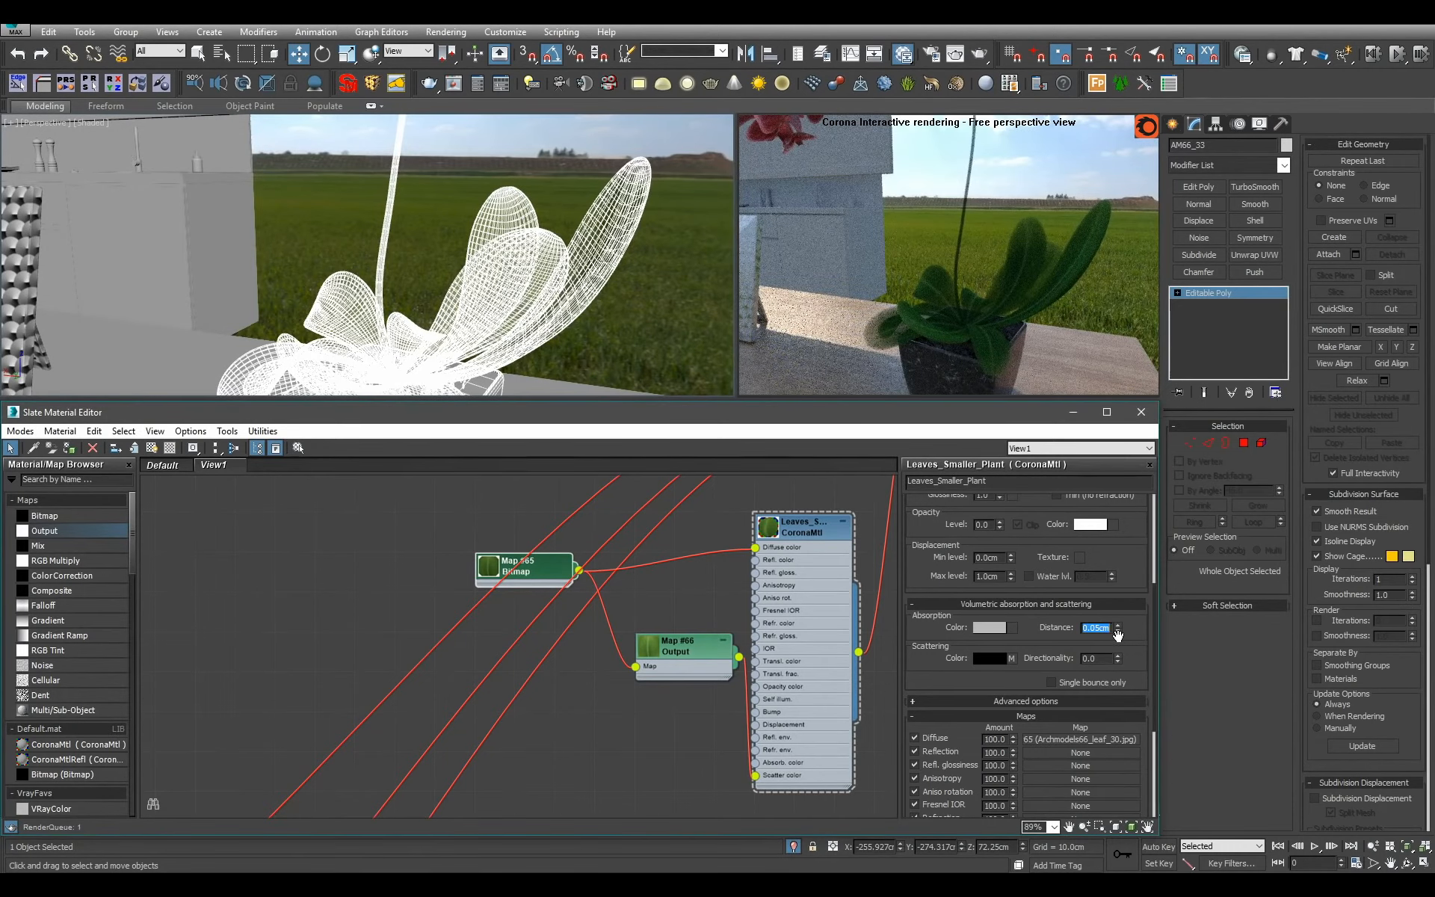
Bend the color map curve of the scatter color's Output map further upward.
double_click(707, 666)
drag(994, 740, 969, 727)
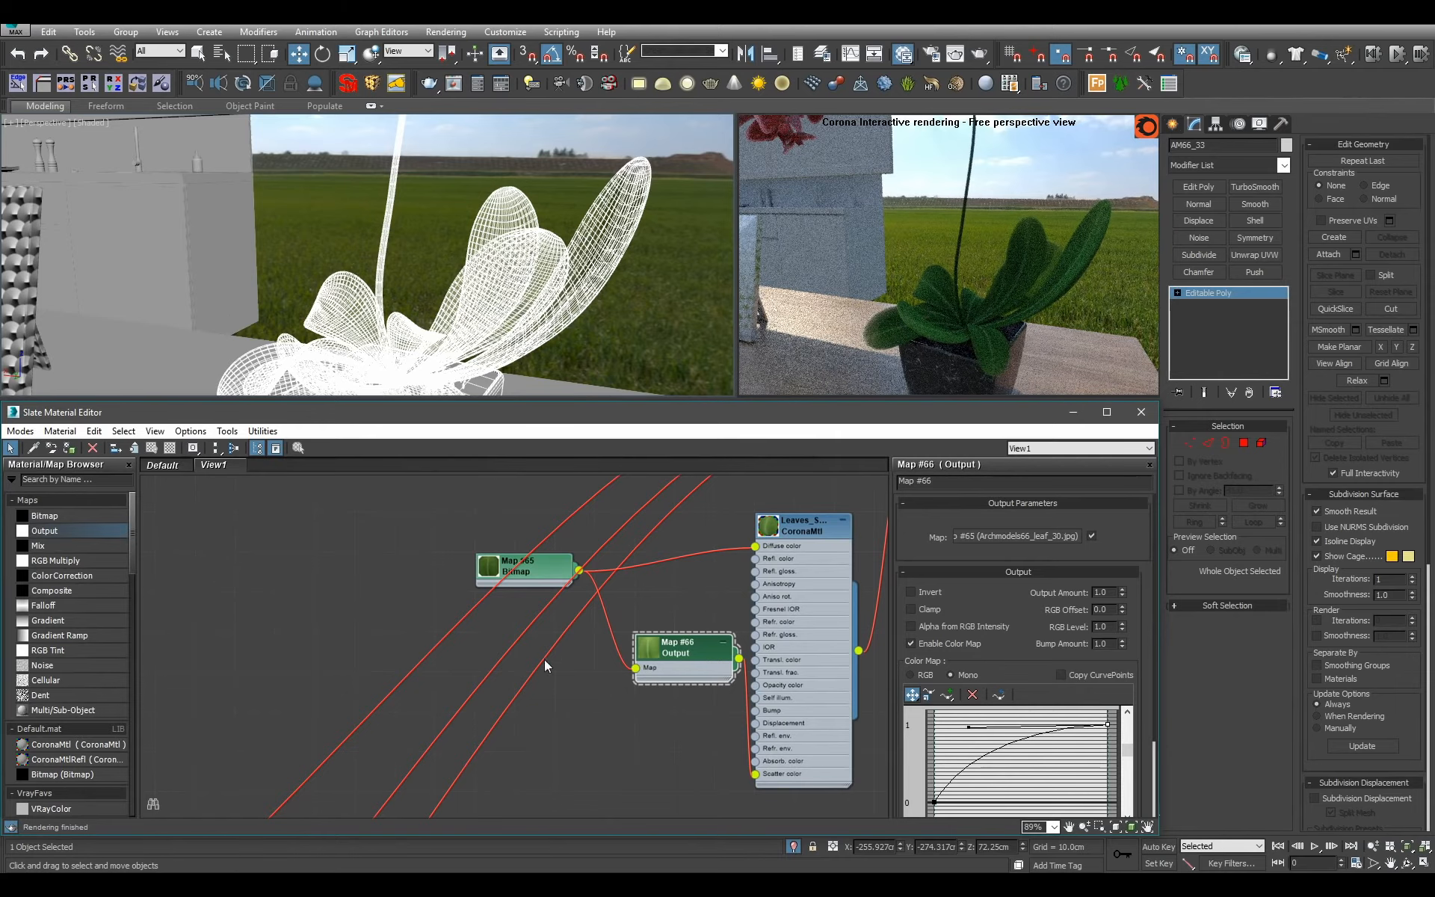
Restore the opacity level of Leaves_Smaller_Plant to 1.0 and set its translucency fraction to 0.6.
double_click(779, 611)
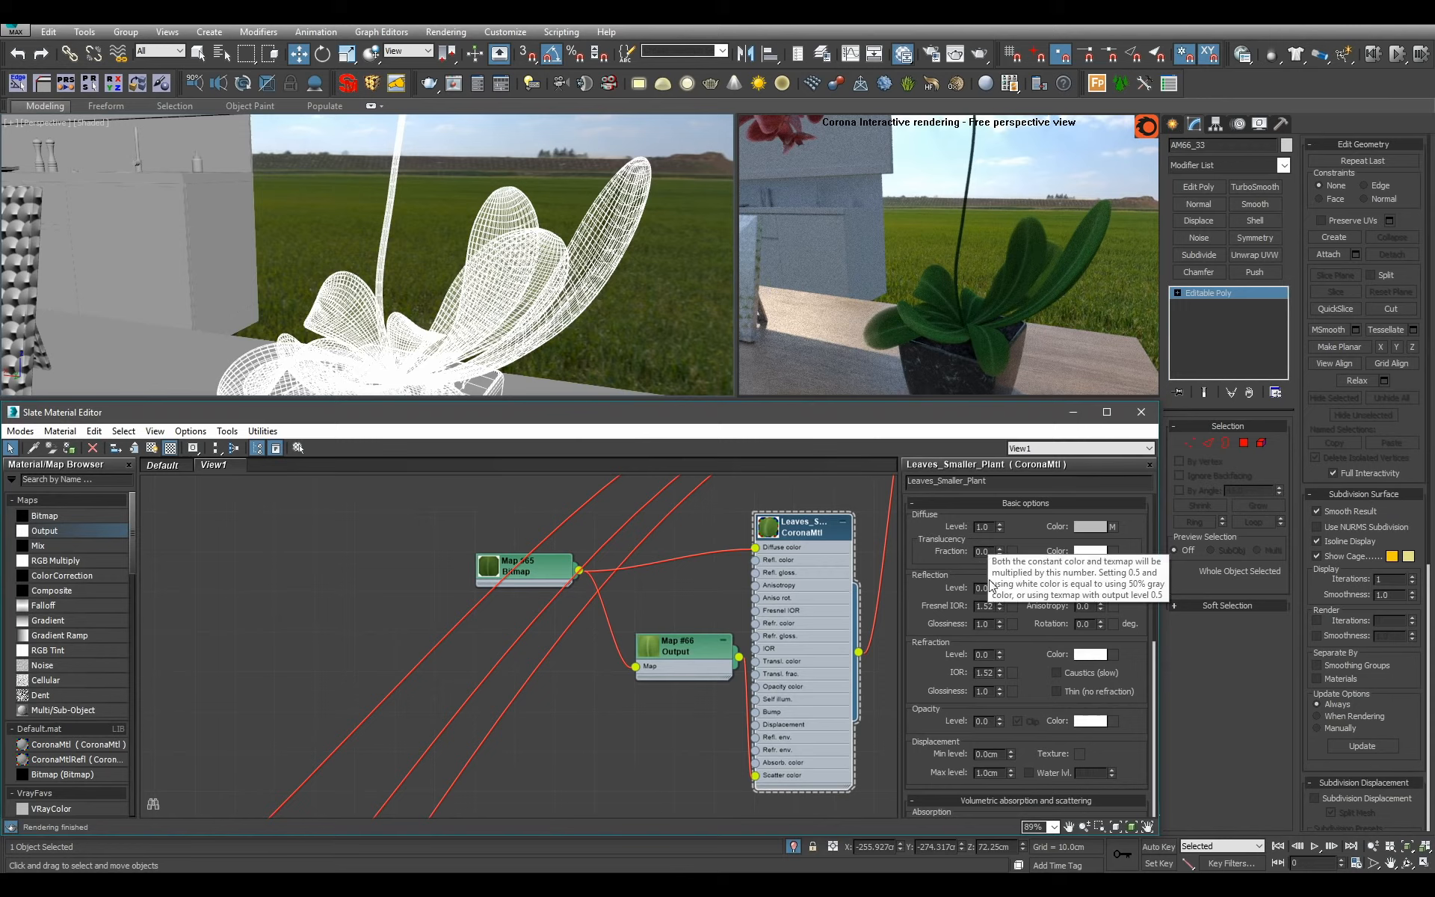
key(Return)
double_click(988, 552)
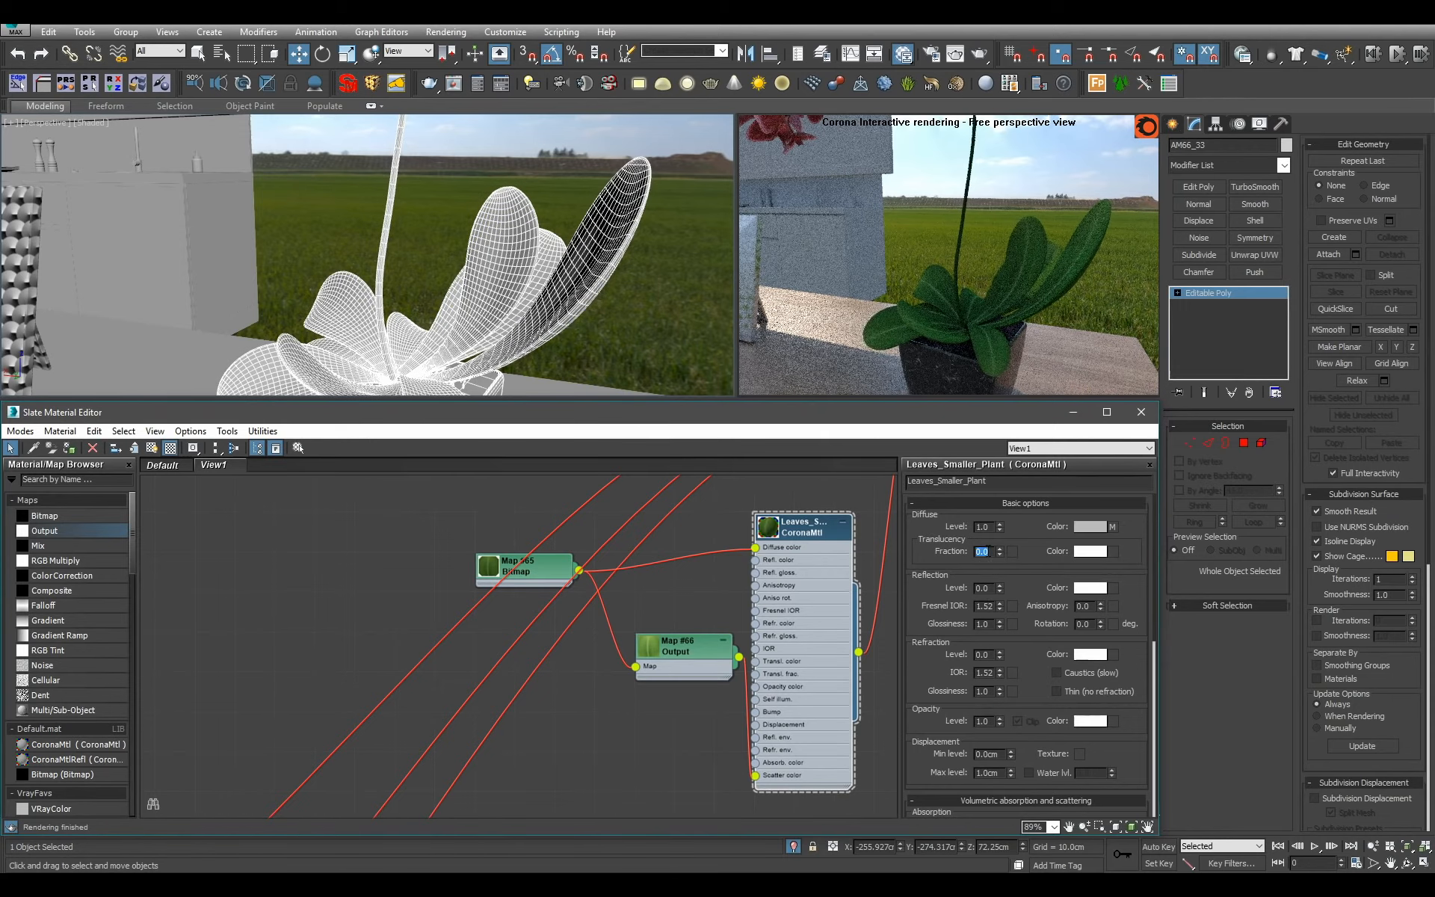
text(0.6)
key(Return)
alt+middle_drag(678, 353, 538, 314)
Set the blur of the green leaf bitmap used for the diffuse color to 0.01.
double_click(523, 566)
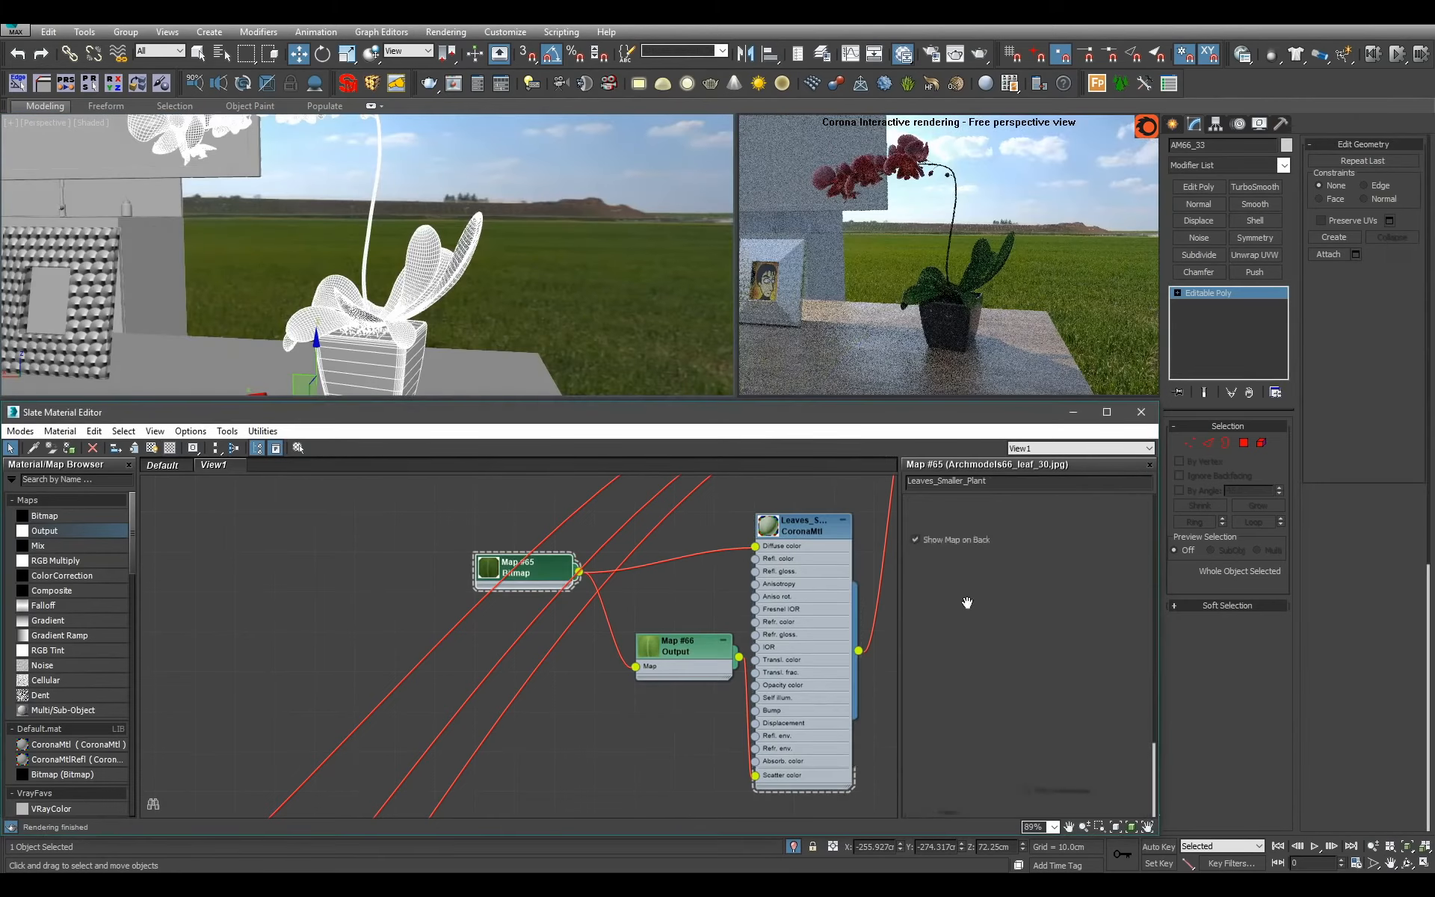
text(.)
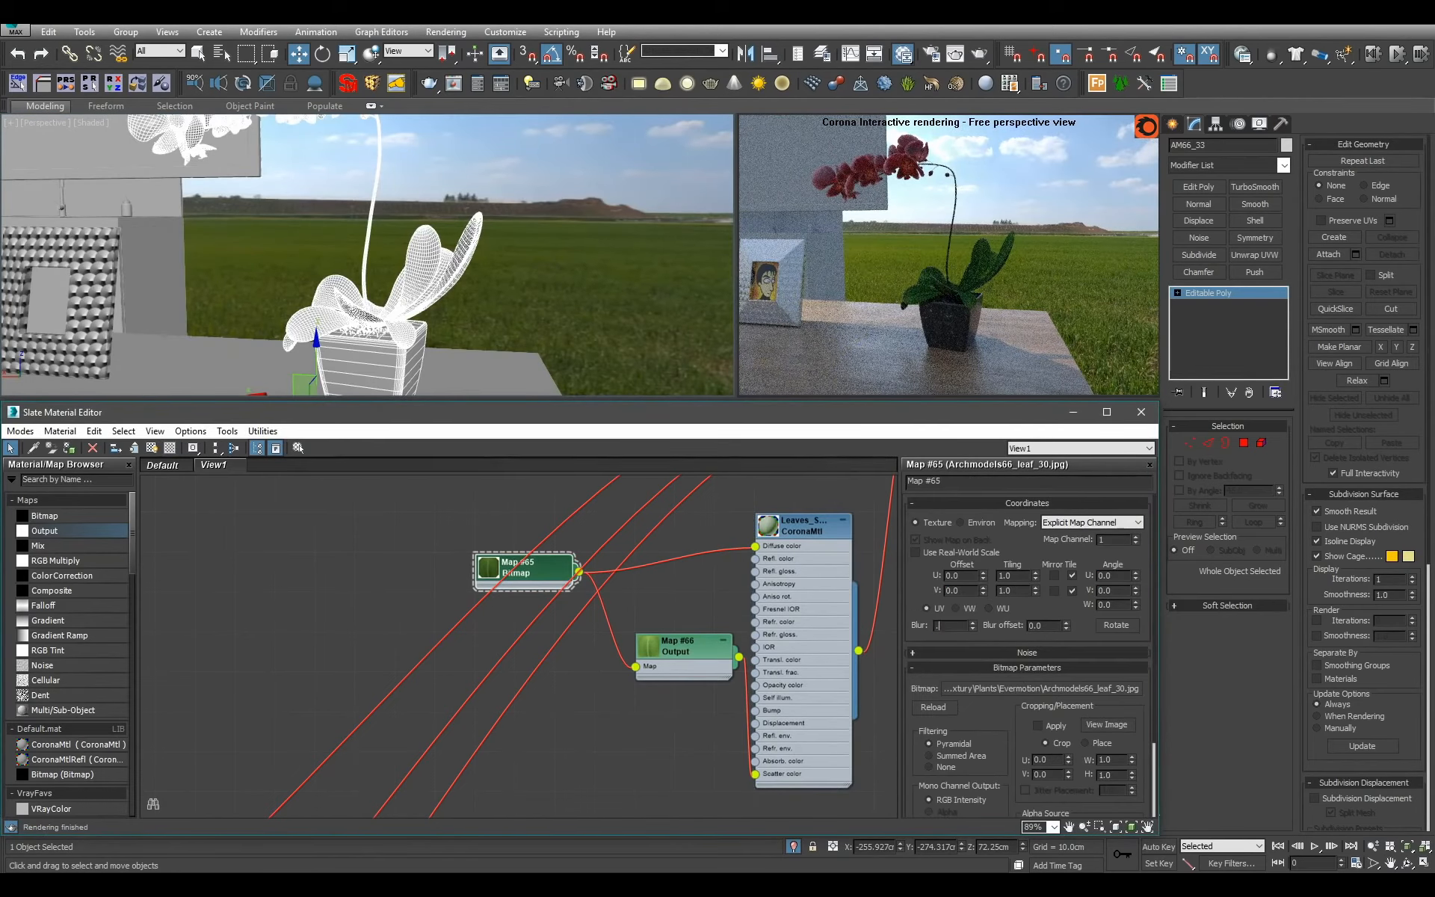
text(01)
key(Return)
Enable the color map in the leaf bitmap's output and bend its curve upward from a Bezier-Corner end point.
click(1033, 669)
click(1059, 698)
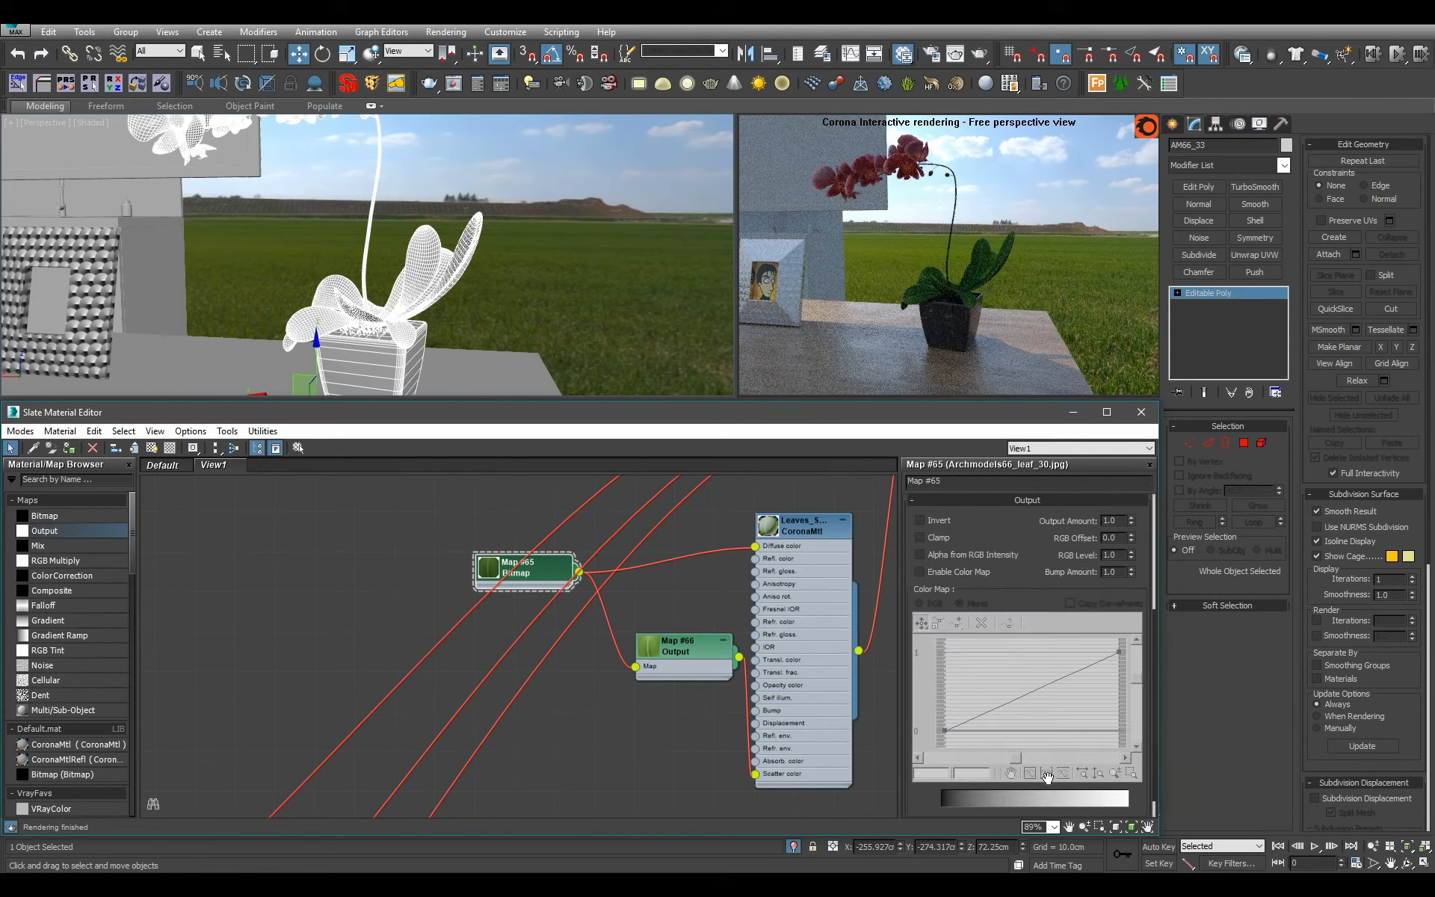
click(972, 577)
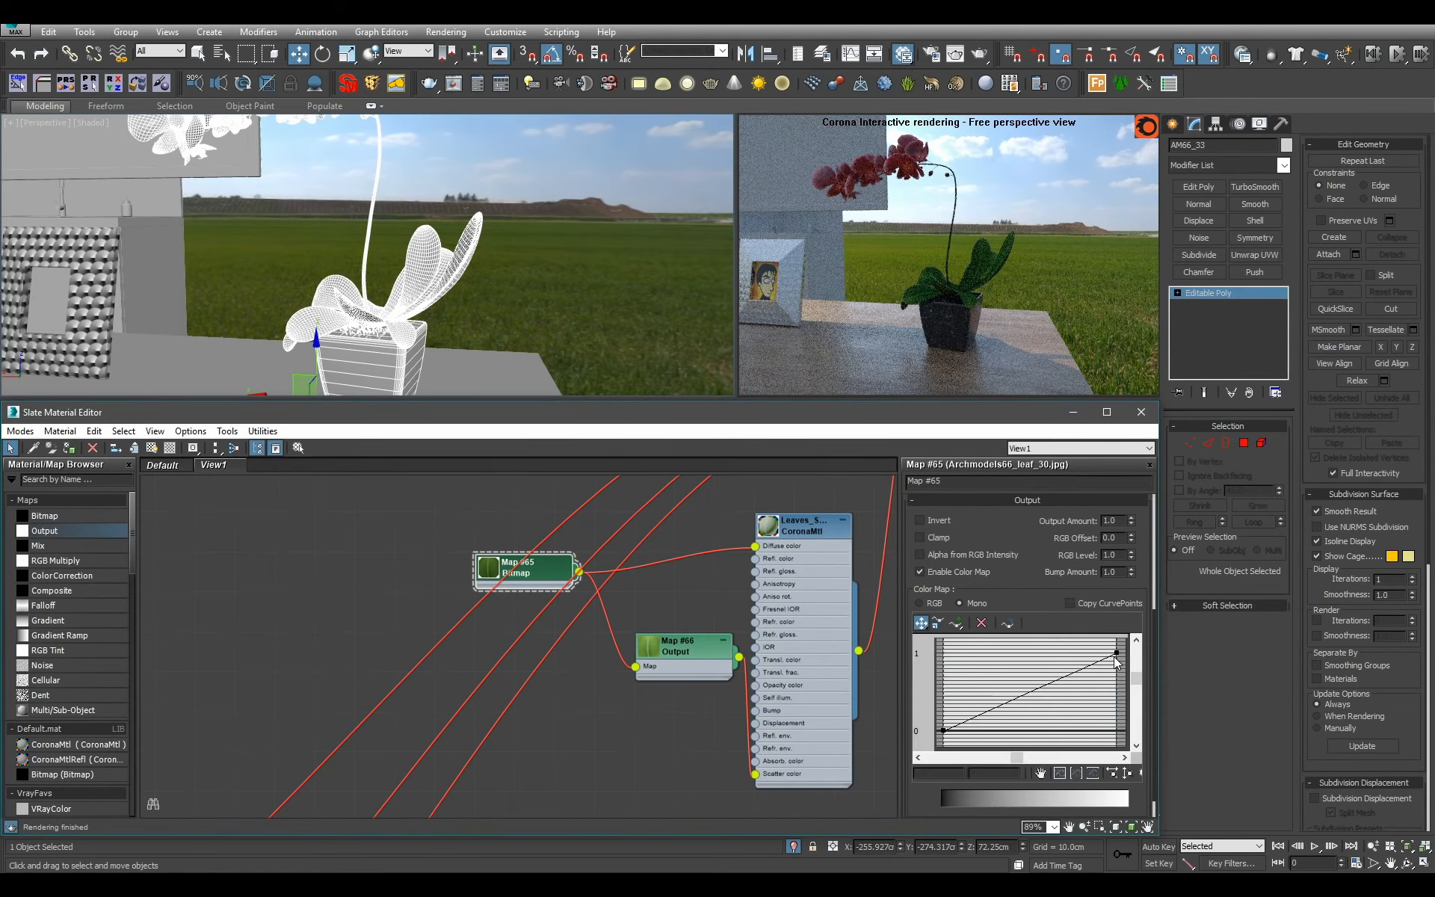
right_click(1117, 654)
click(1153, 696)
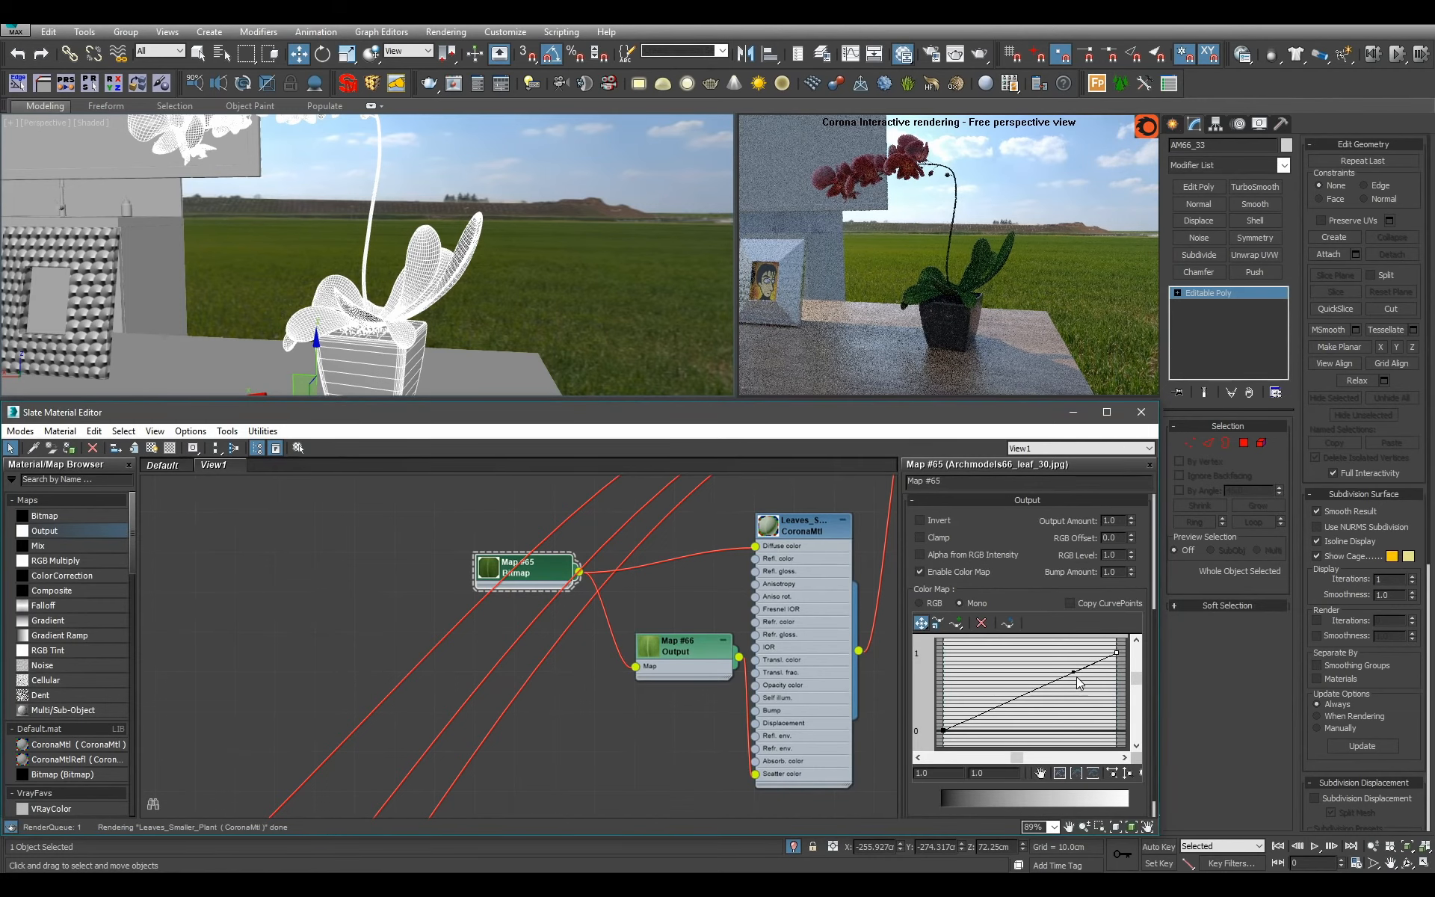
drag(1075, 674, 1003, 672)
alt+middle_drag(478, 262, 549, 274)
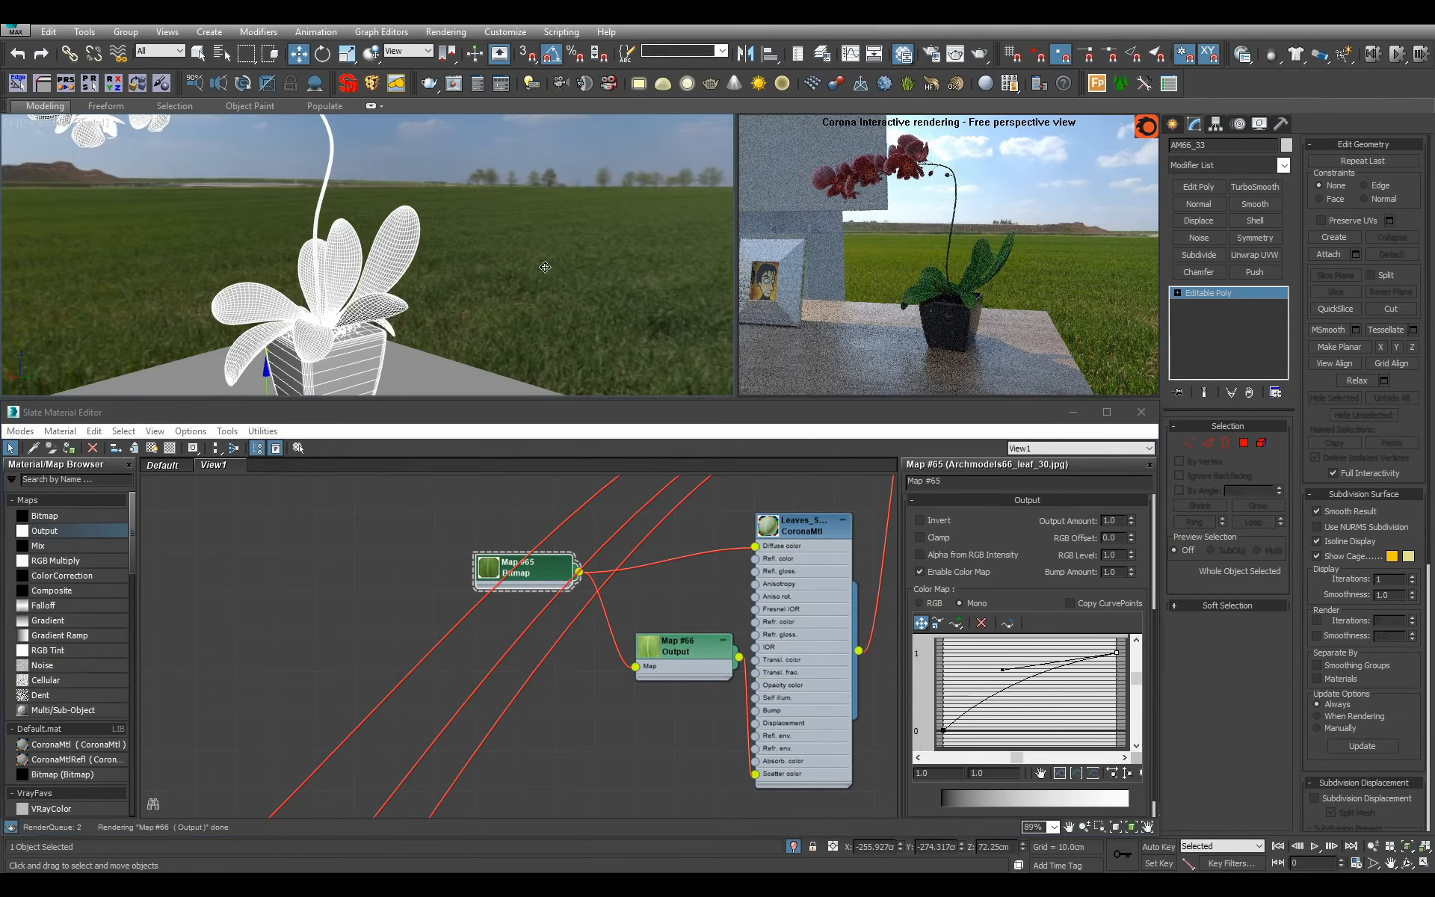
Set the reflection level of Leaves_Smaller_Plant to 1.
double_click(814, 613)
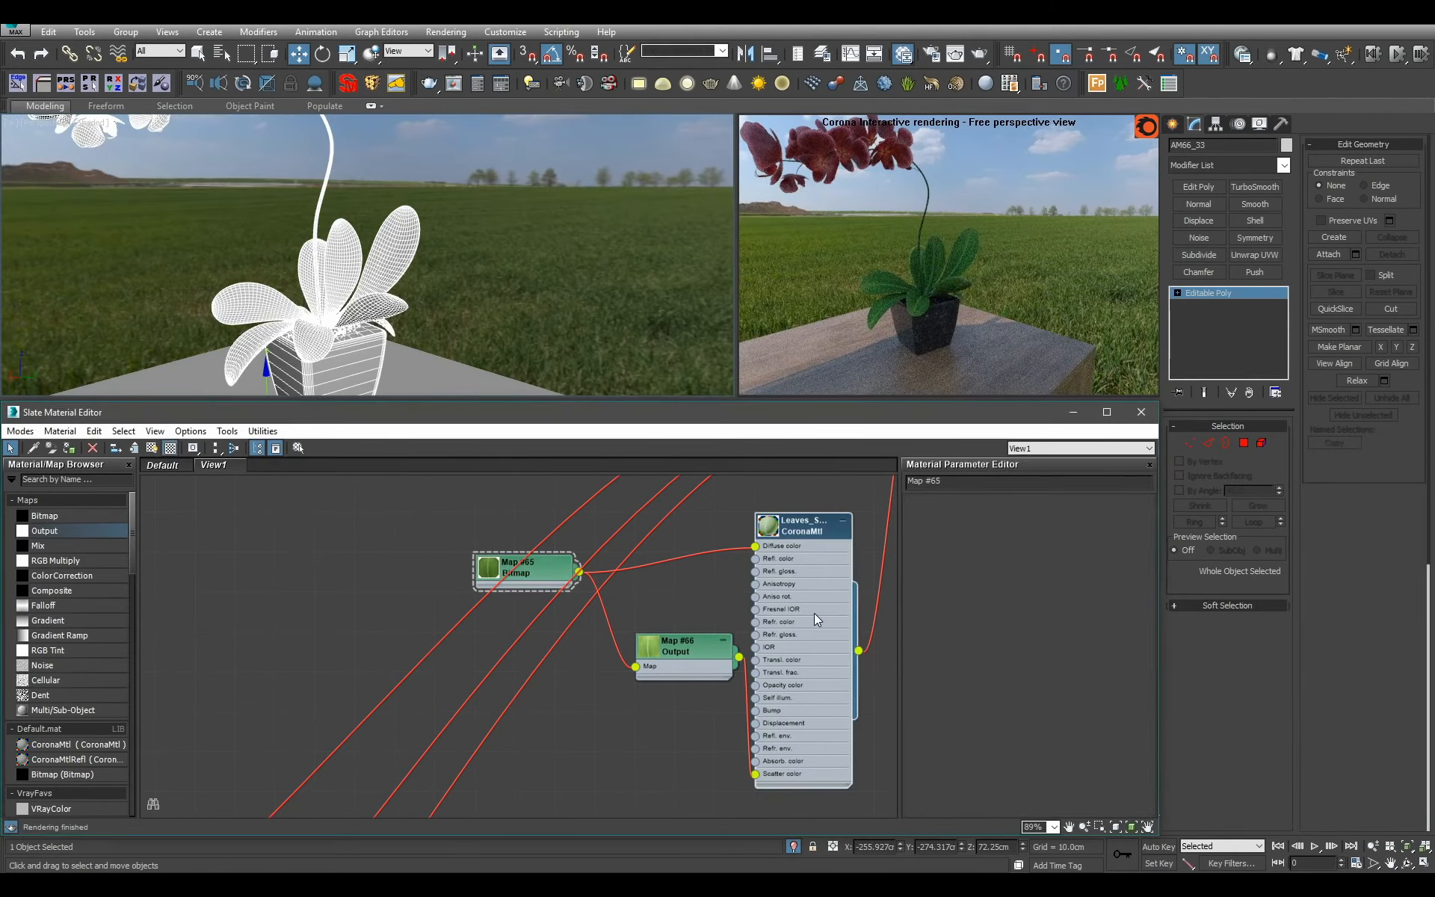
alt+middle_drag(627, 296, 478, 344)
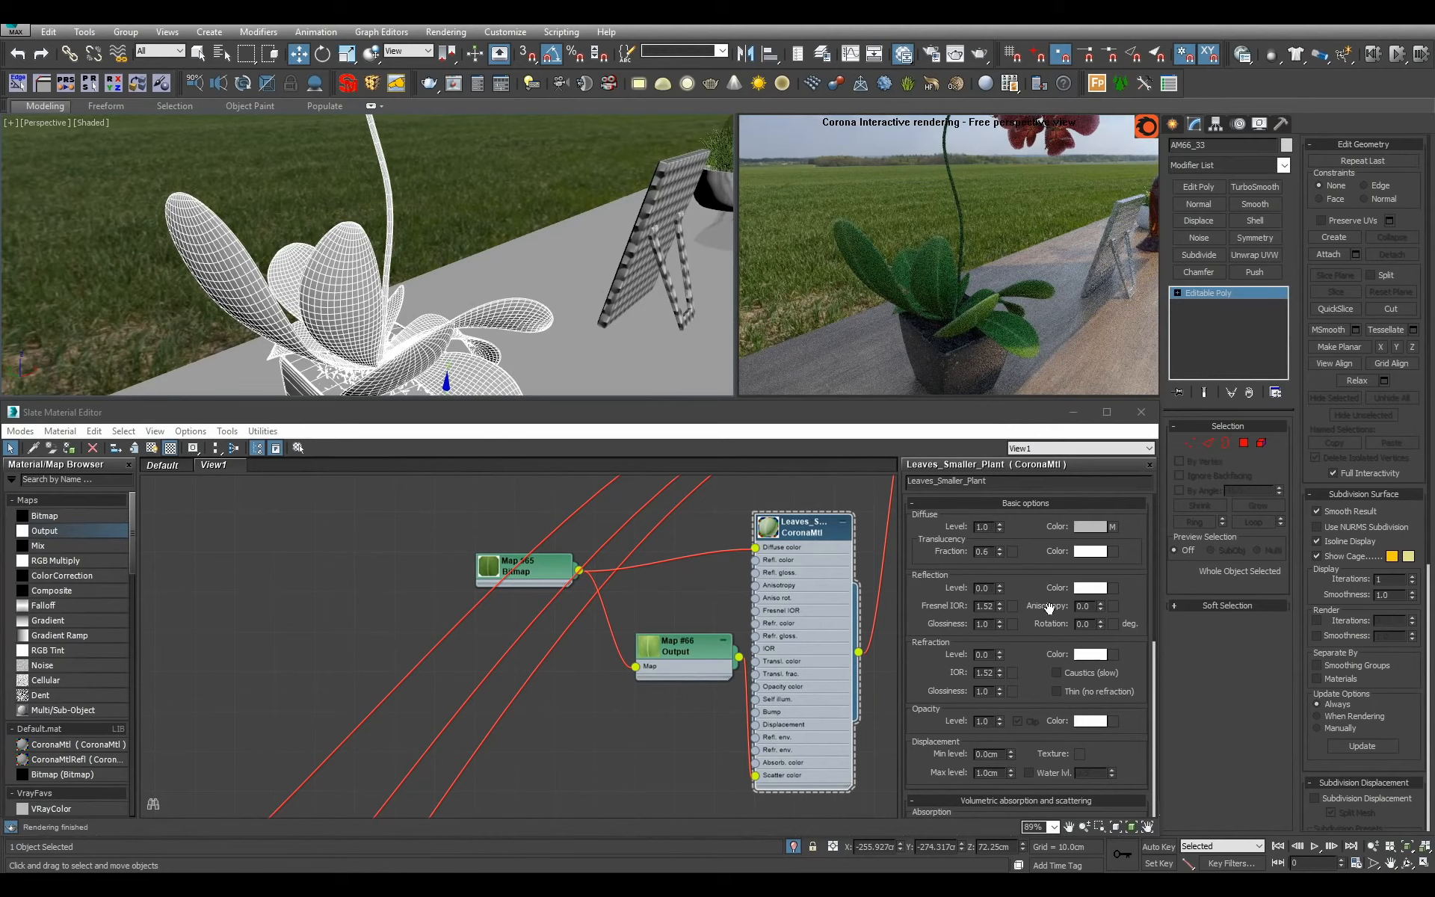
double_click(983, 589)
text(1)
key(Return)
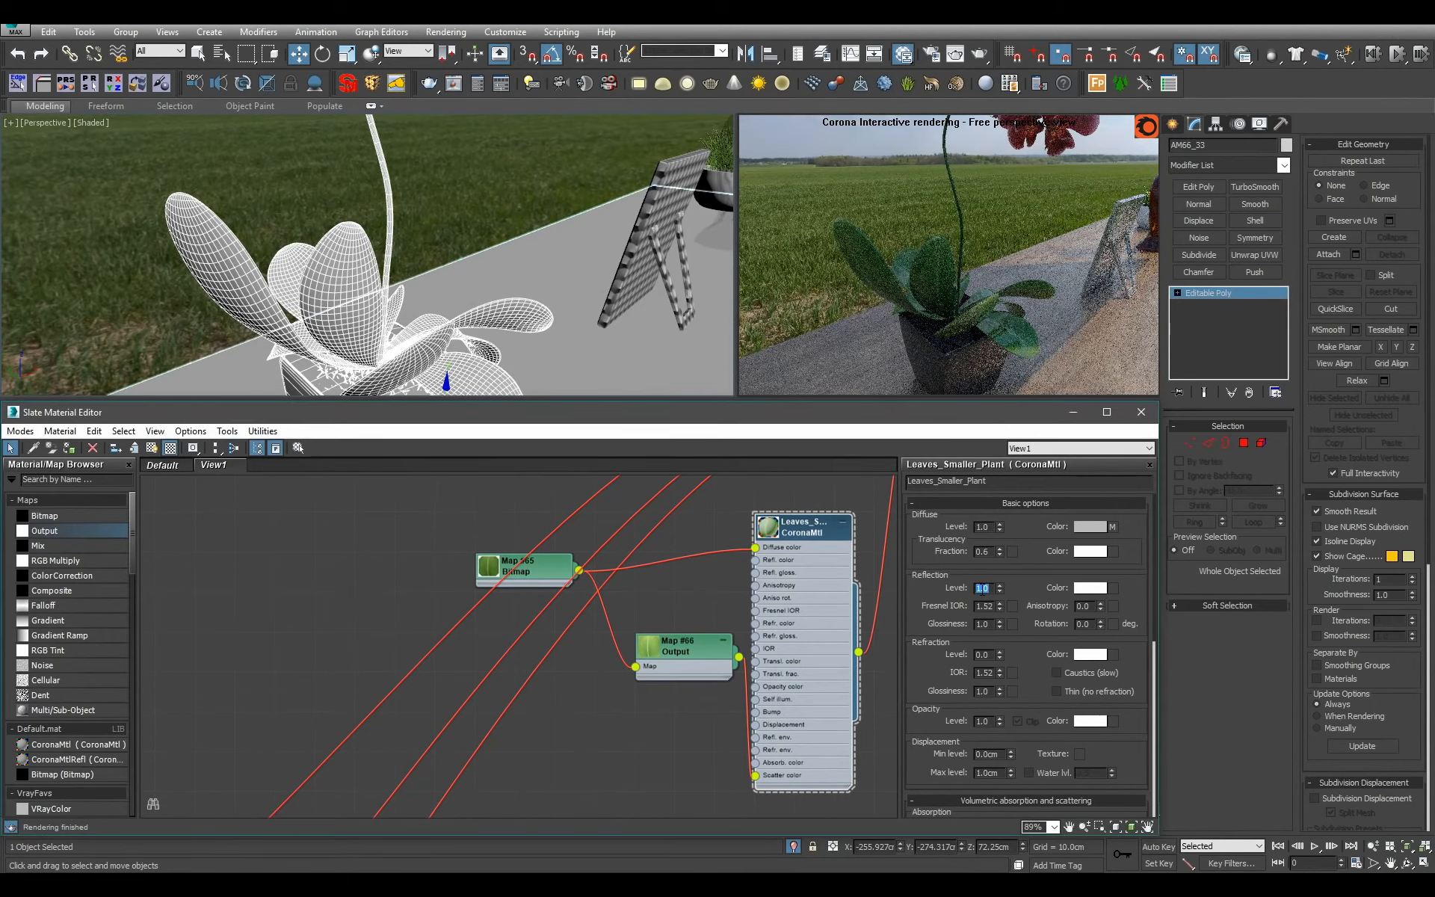
Load Archmodels66_leaf_30_bump.jpg into a new bitmap with blur 0.25 and connect it to the reflection glossiness of Leaves_Smaller_Plant.
drag(116, 516, 624, 724)
double_click(522, 124)
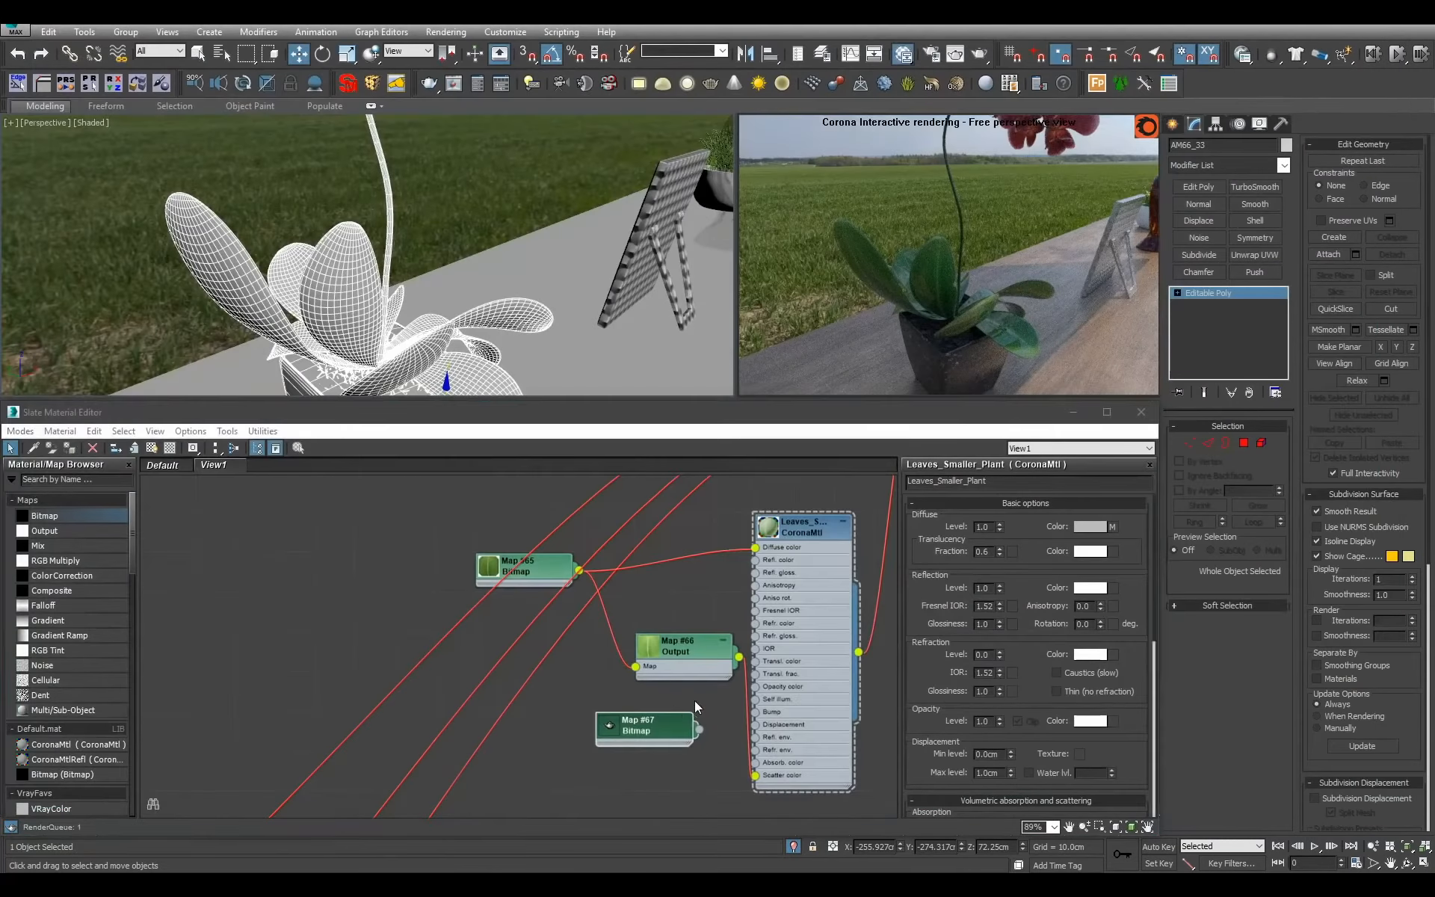
middle_drag(508, 724, 465, 775)
click(465, 776)
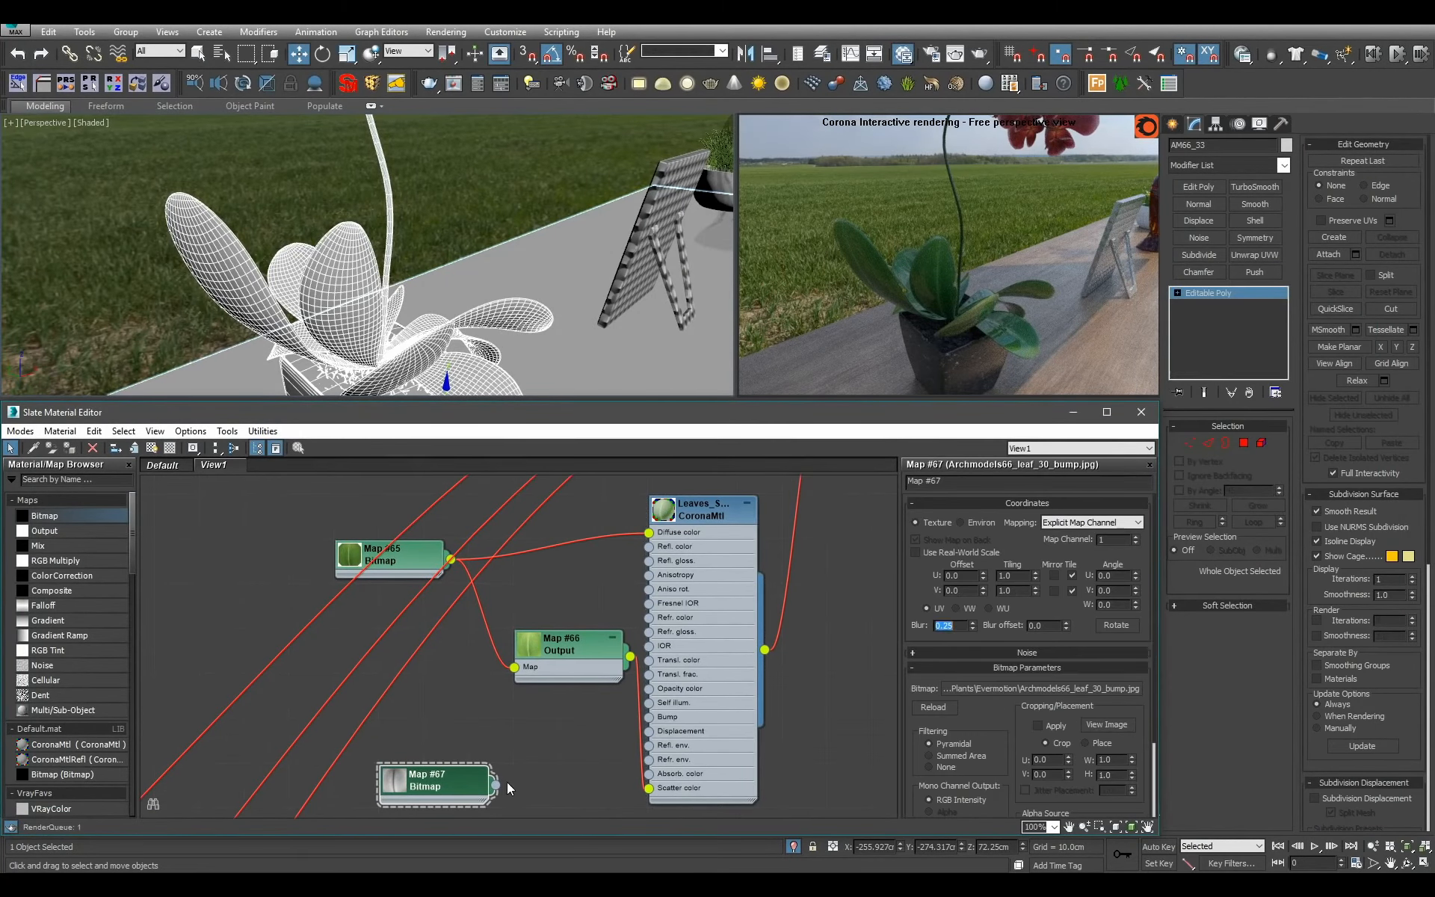
drag(496, 785, 653, 566)
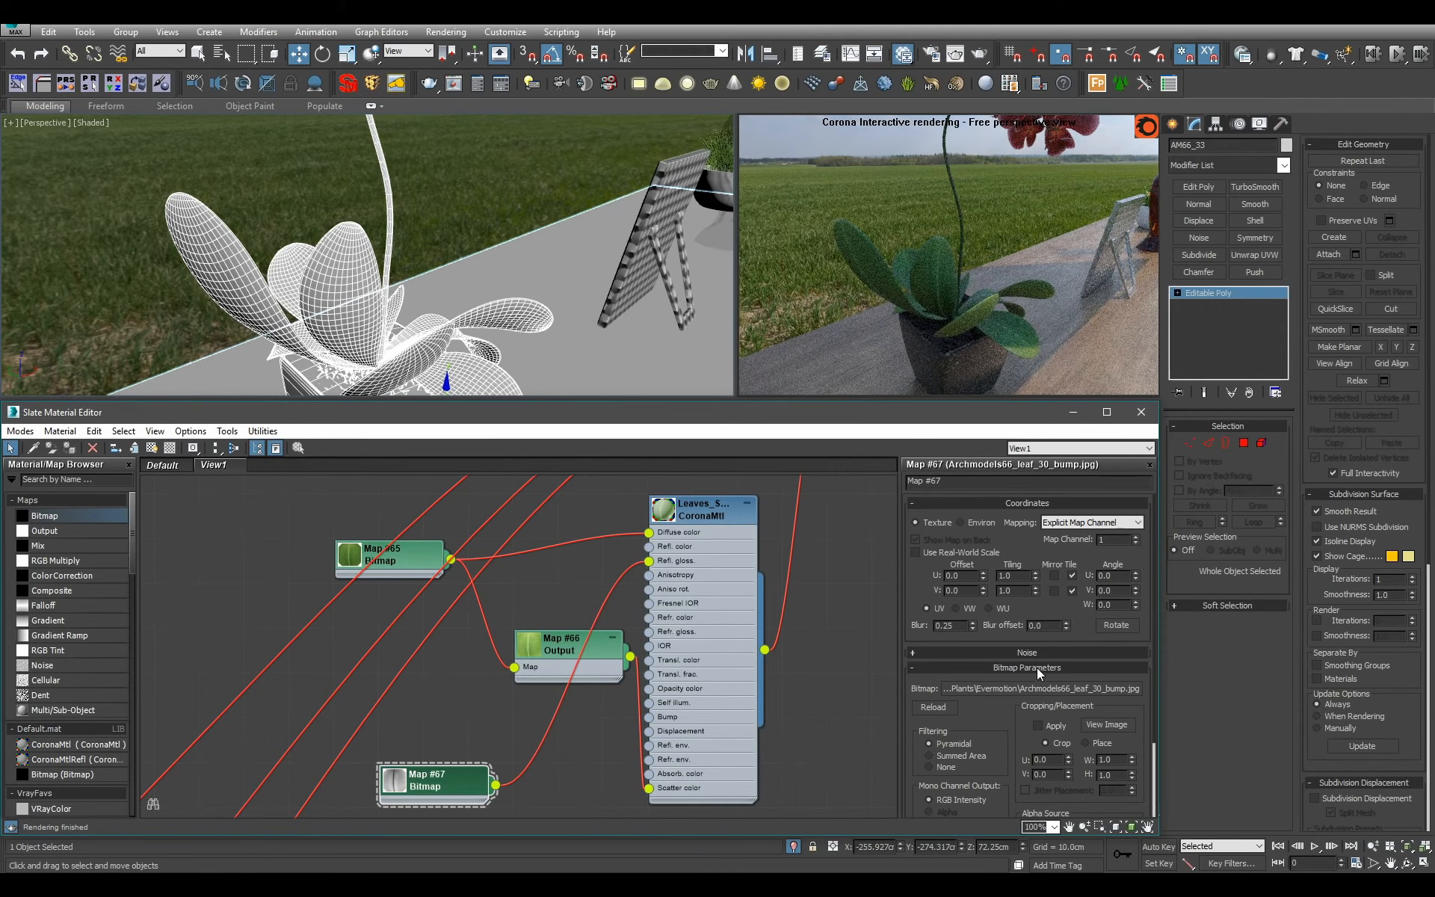
Try an output RGB level of 1.5 on the leaf bump bitmap and settle on 1.3.
scroll(1014, 633, down, 3)
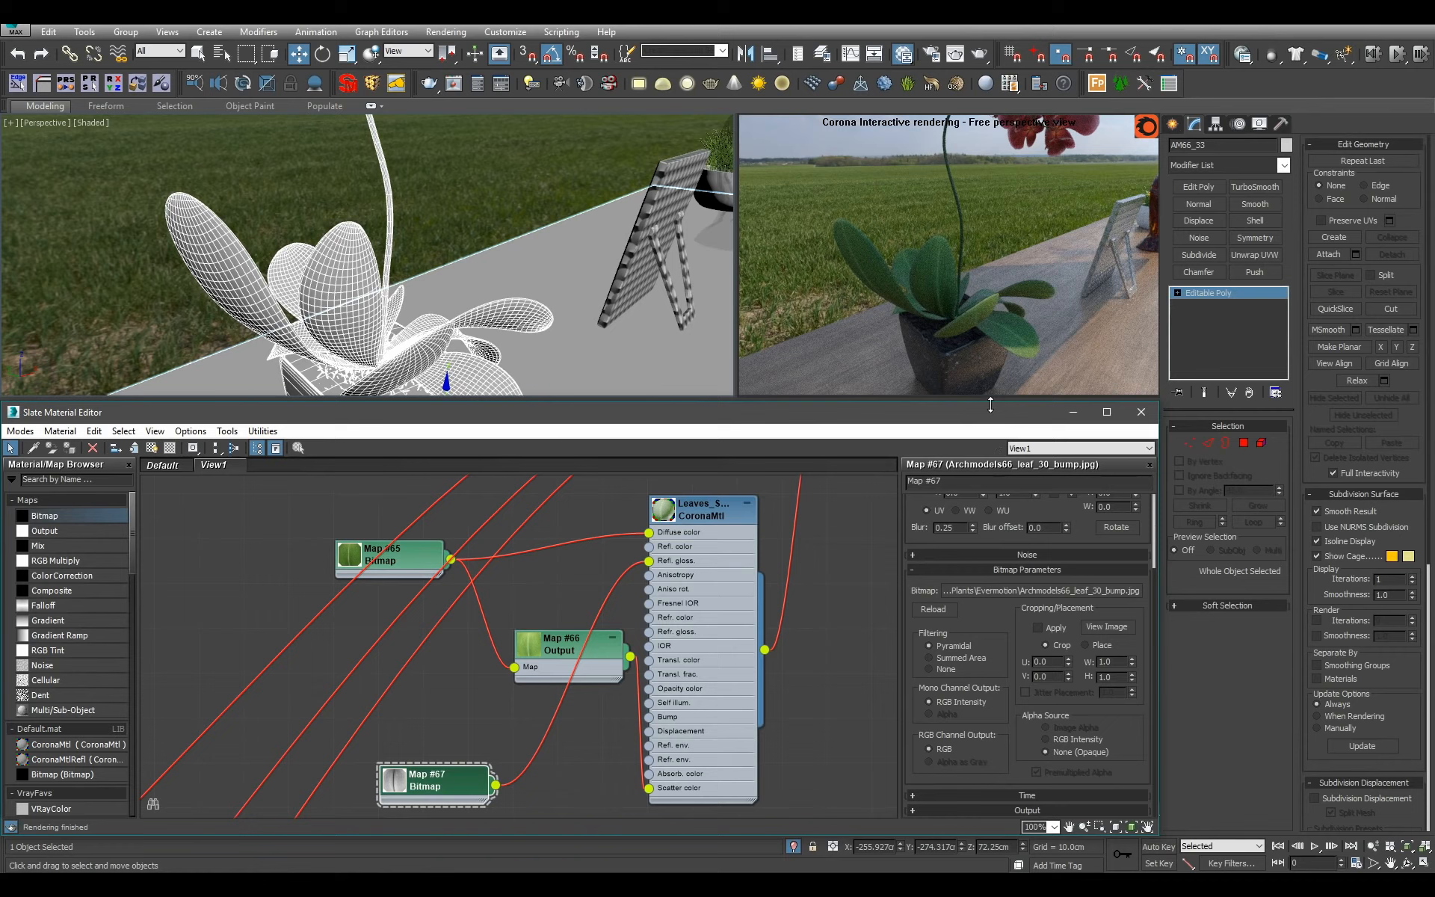
click(1027, 810)
key(Return)
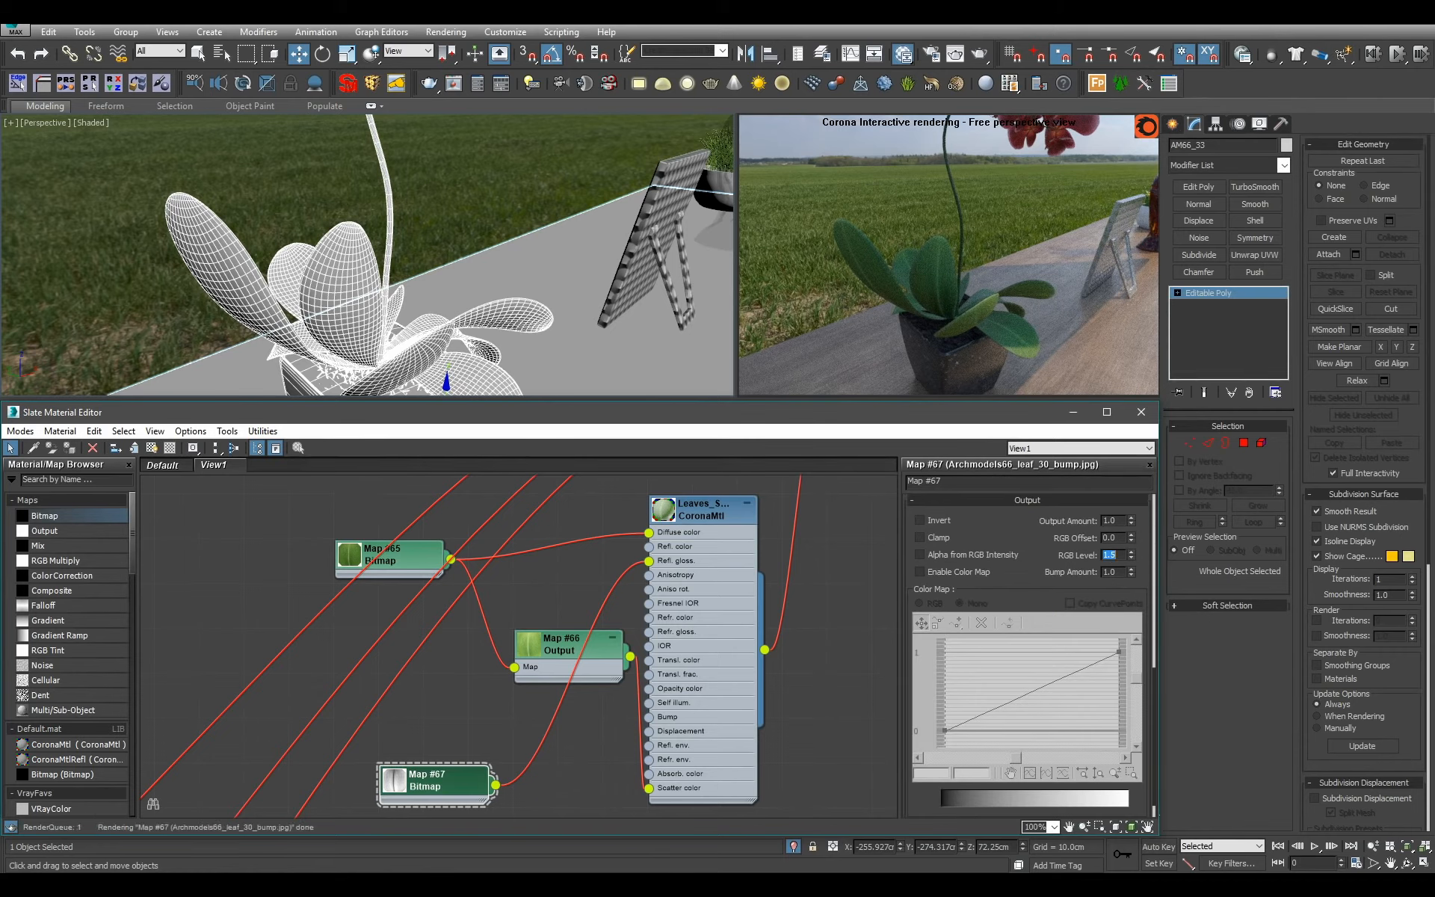
alt+middle_drag(554, 242, 346, 230)
scroll(408, 278, up, 8)
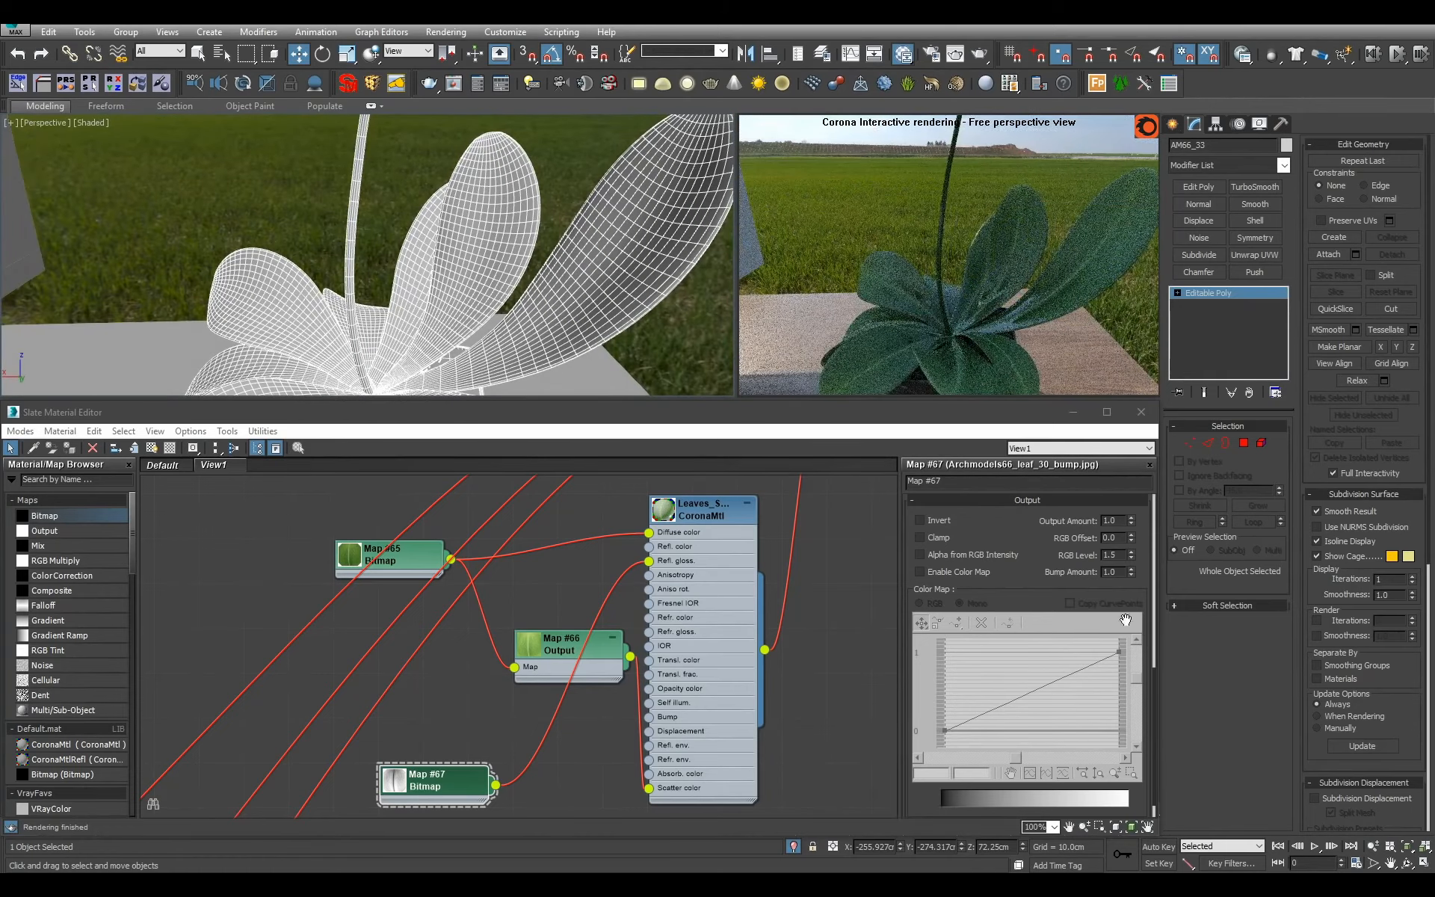
double_click(1123, 555)
text(1)
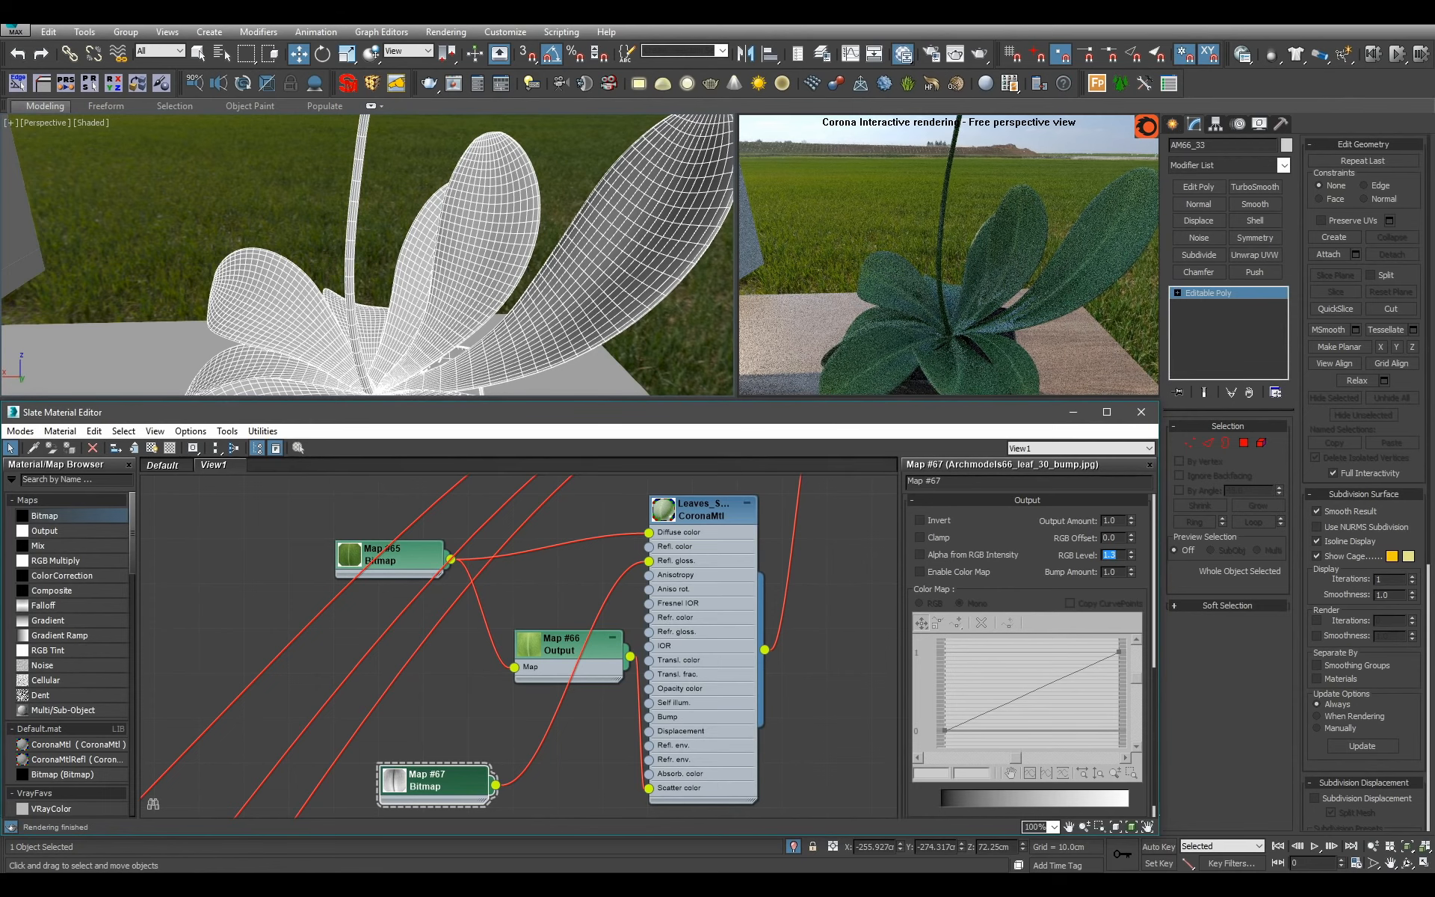
scroll(602, 268, down, 8)
alt+middle_drag(596, 276, 568, 307)
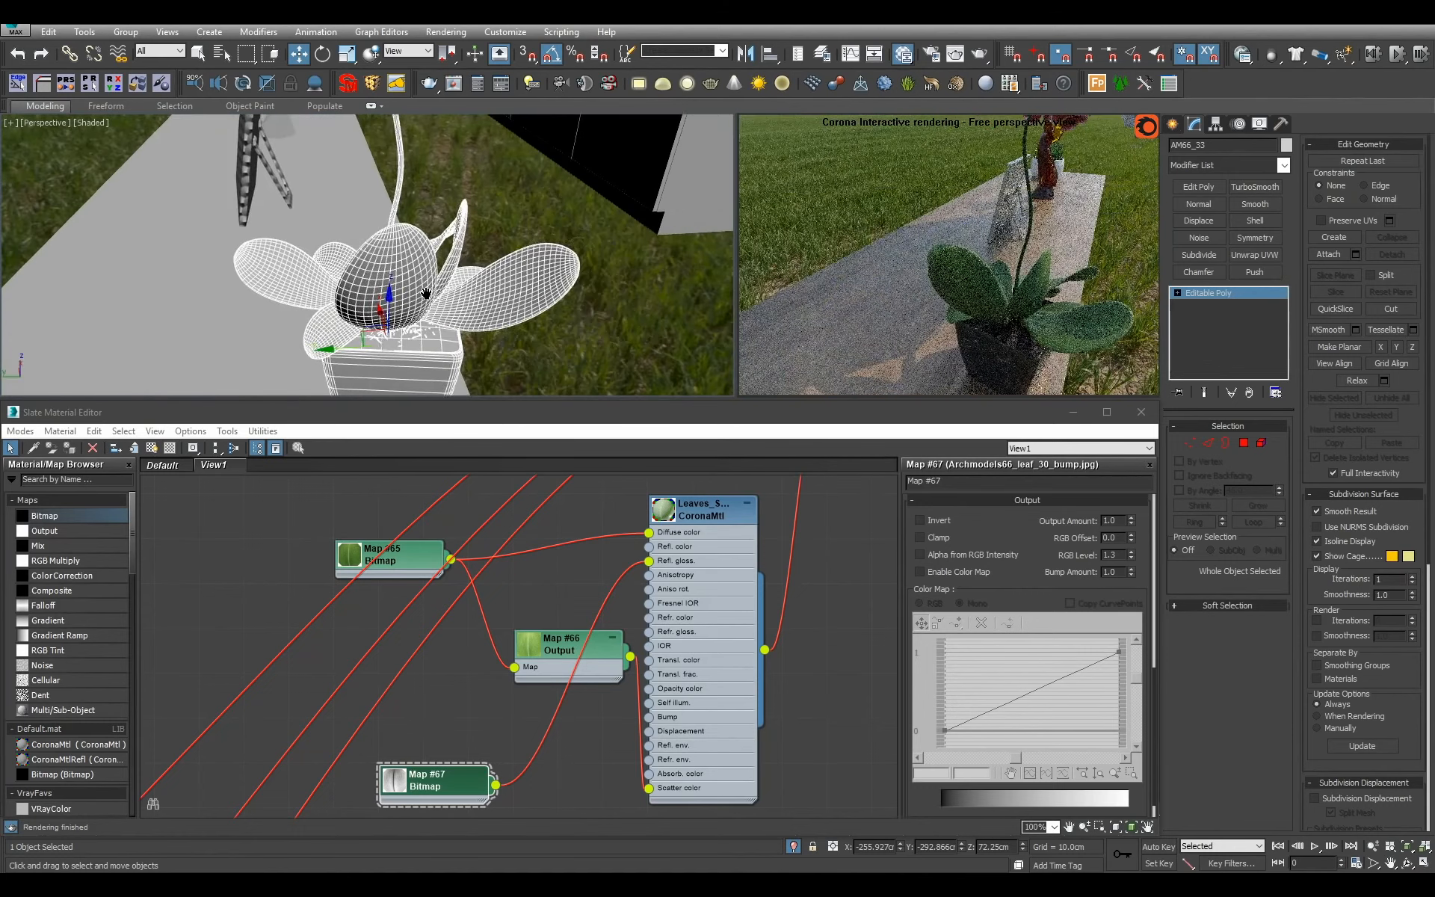
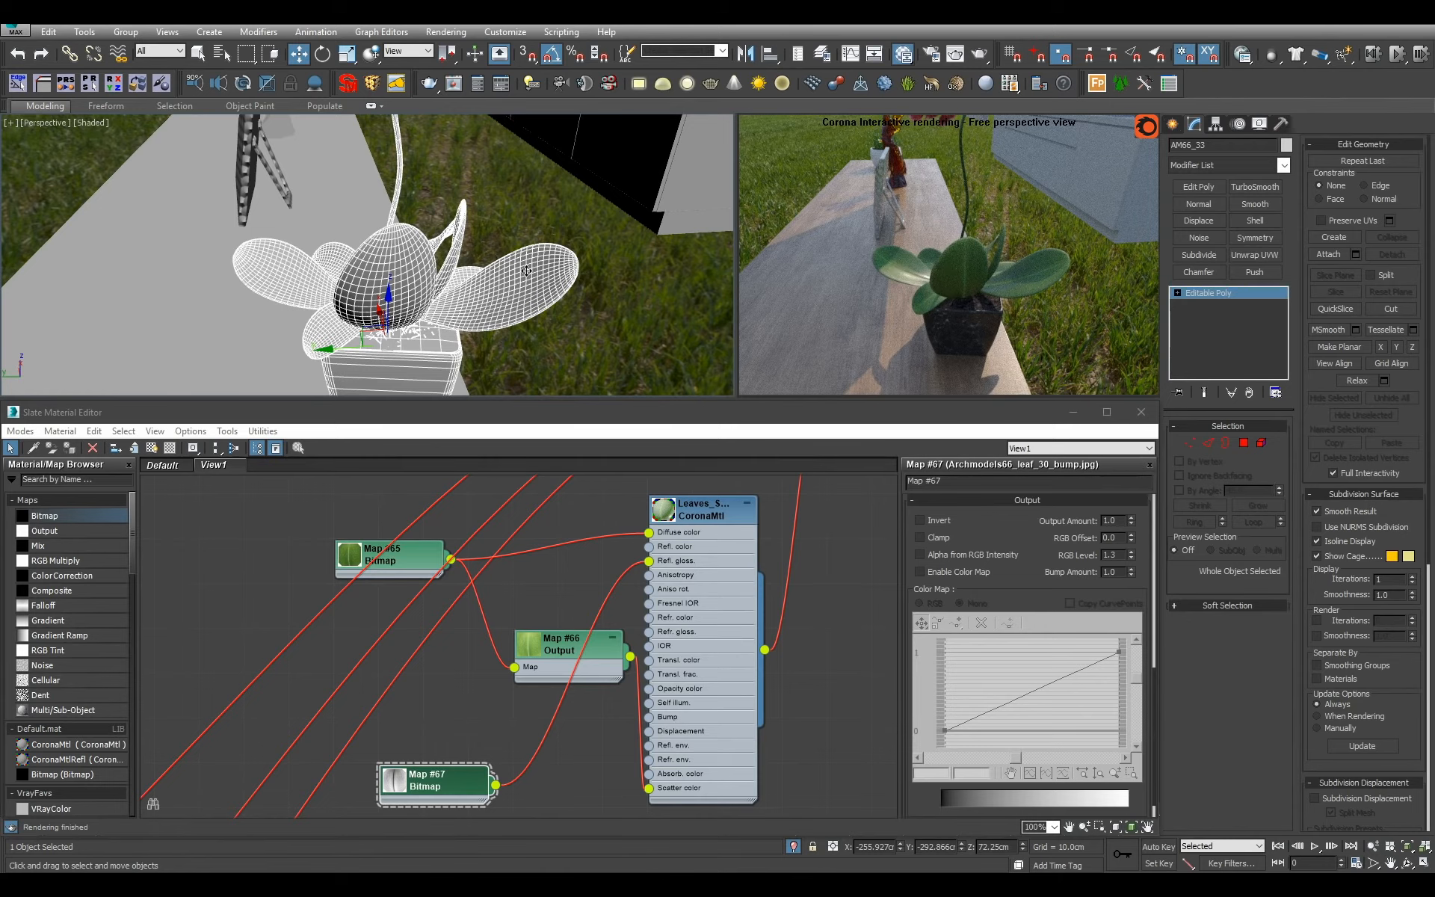
Deselect the plant and move the green leaf material with its maps to the end of the material column in View1.
key(ctrl+z)
scroll(516, 271, down, 4)
mouse_move(515, 272)
alt+middle_down()
mouse_move(553, 277)
mouse_move(549, 258)
mouse_move(531, 263)
alt+middle_up()
scroll(549, 258, down, 3)
click(548, 259)
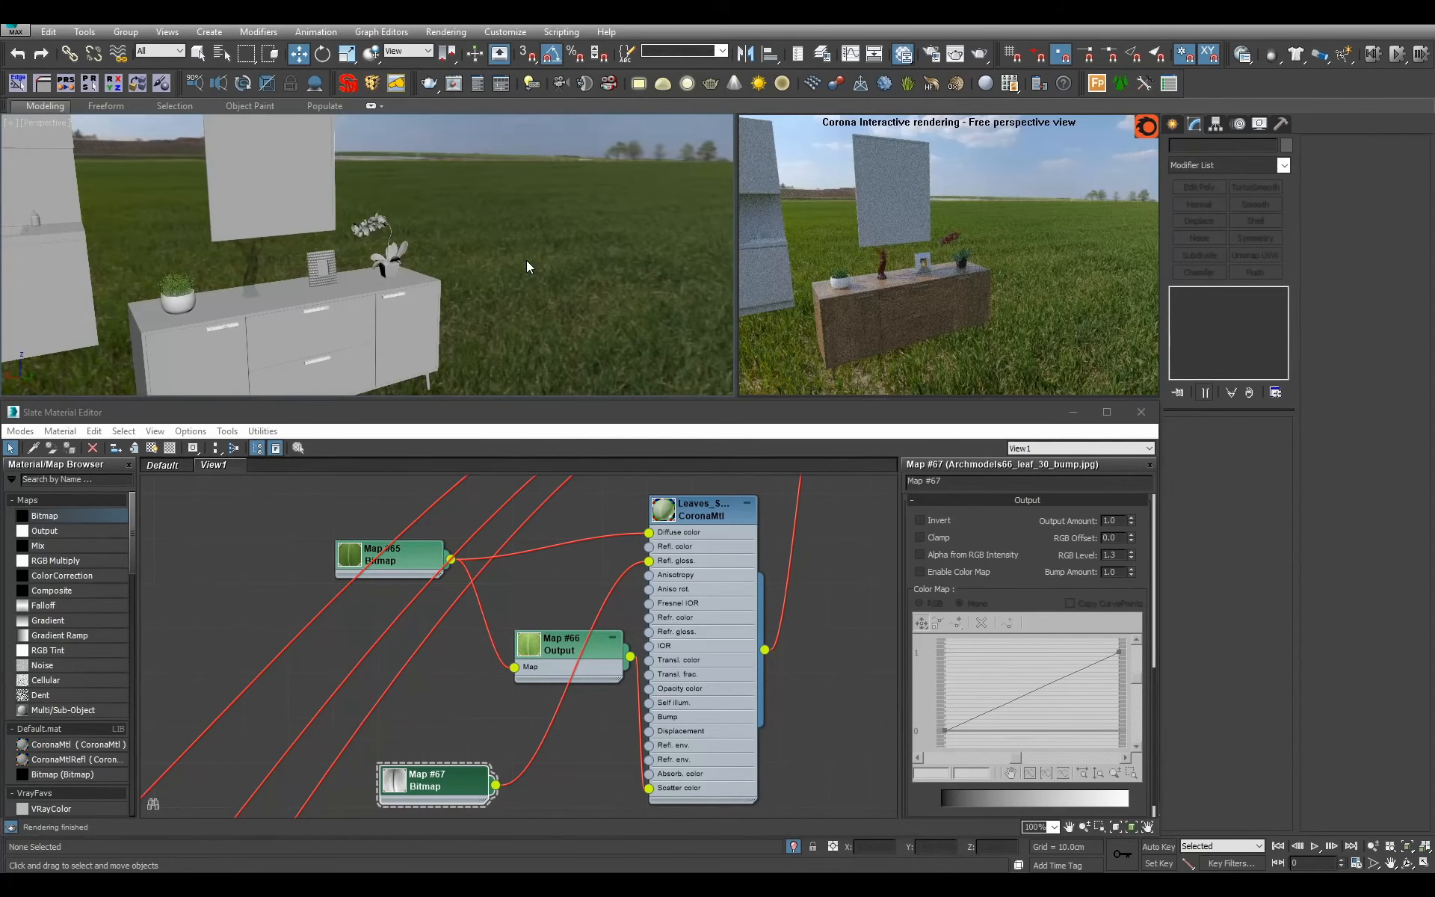
scroll(454, 199, down, 3)
scroll(655, 611, down, 2)
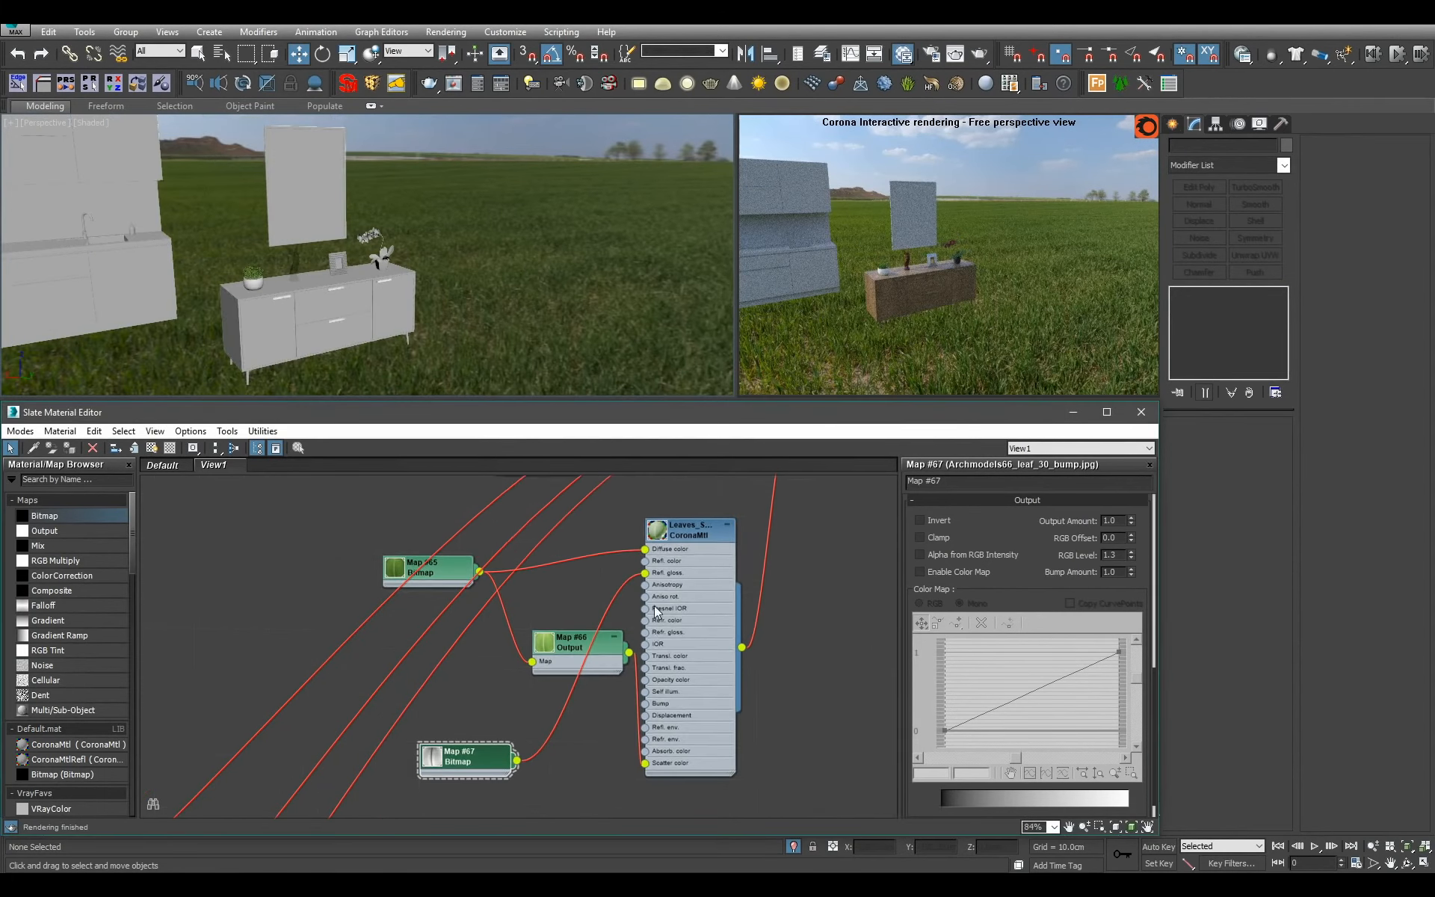
scroll(655, 611, down, 10)
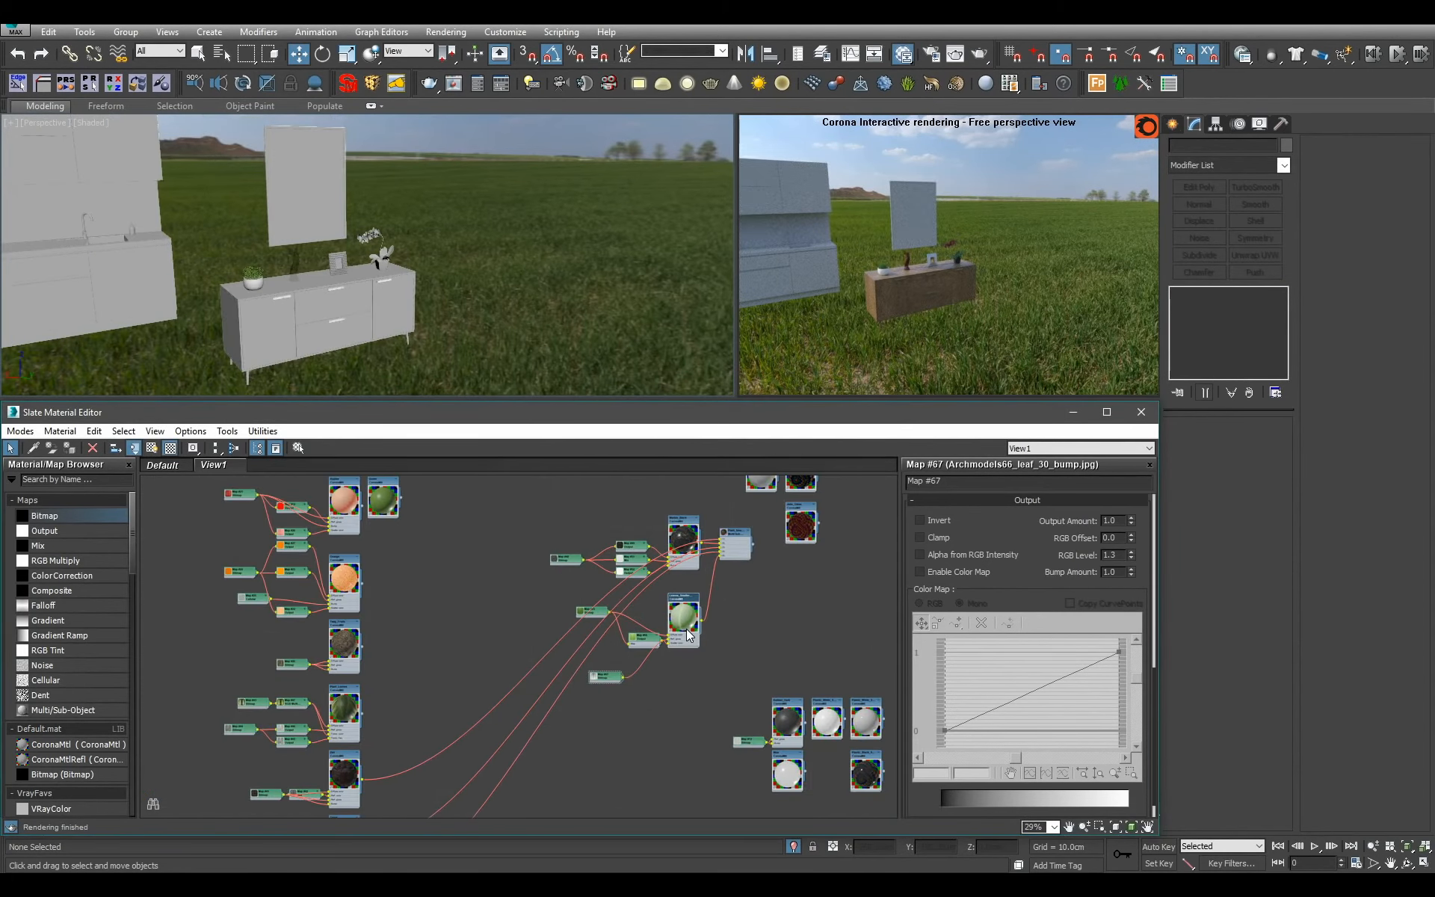
scroll(688, 634, down, 5)
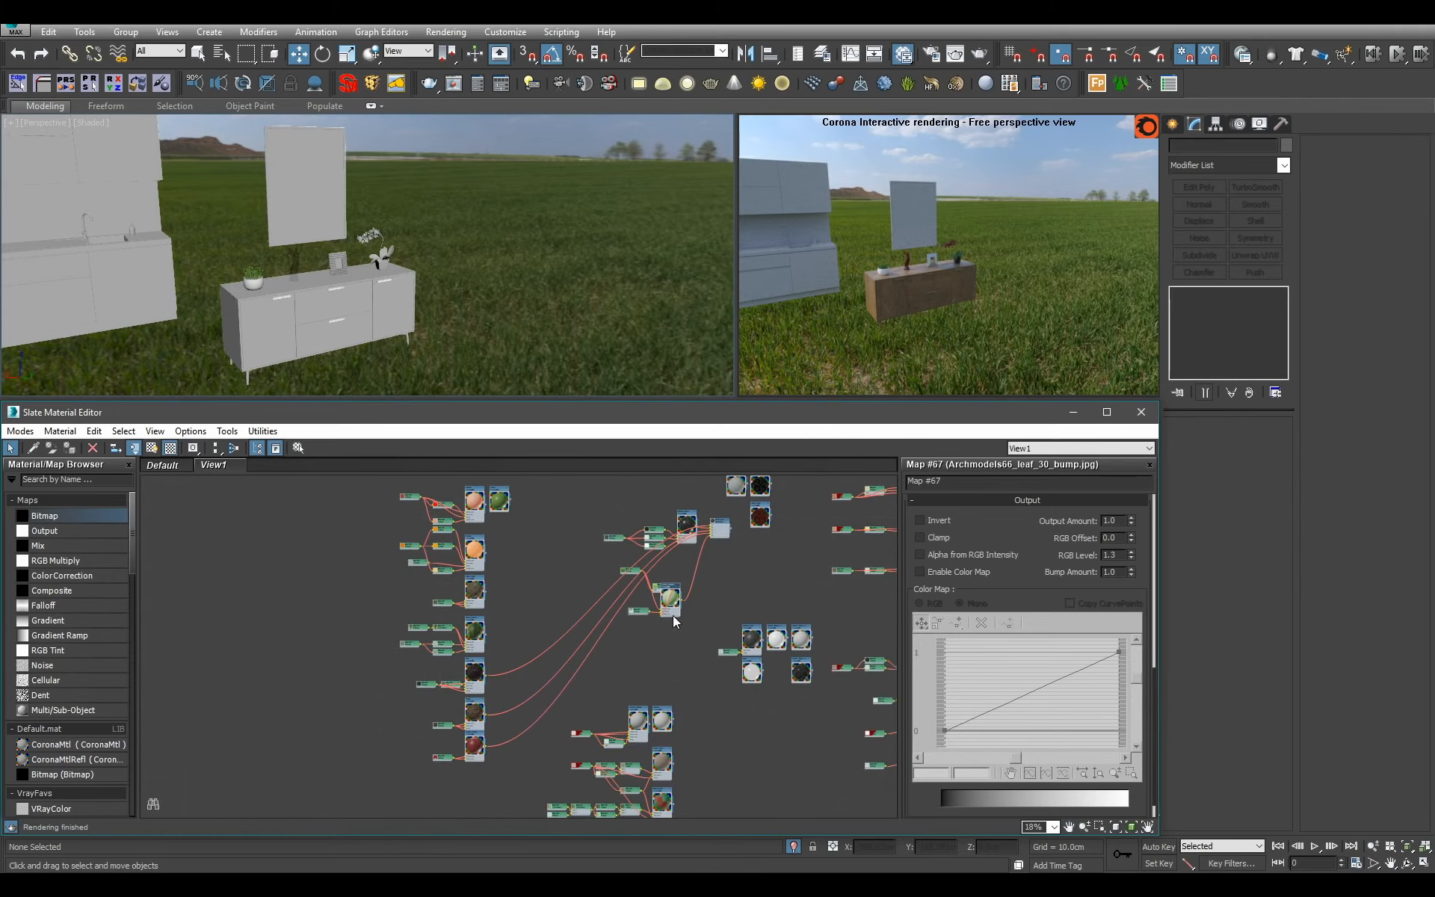
drag(673, 617, 473, 797)
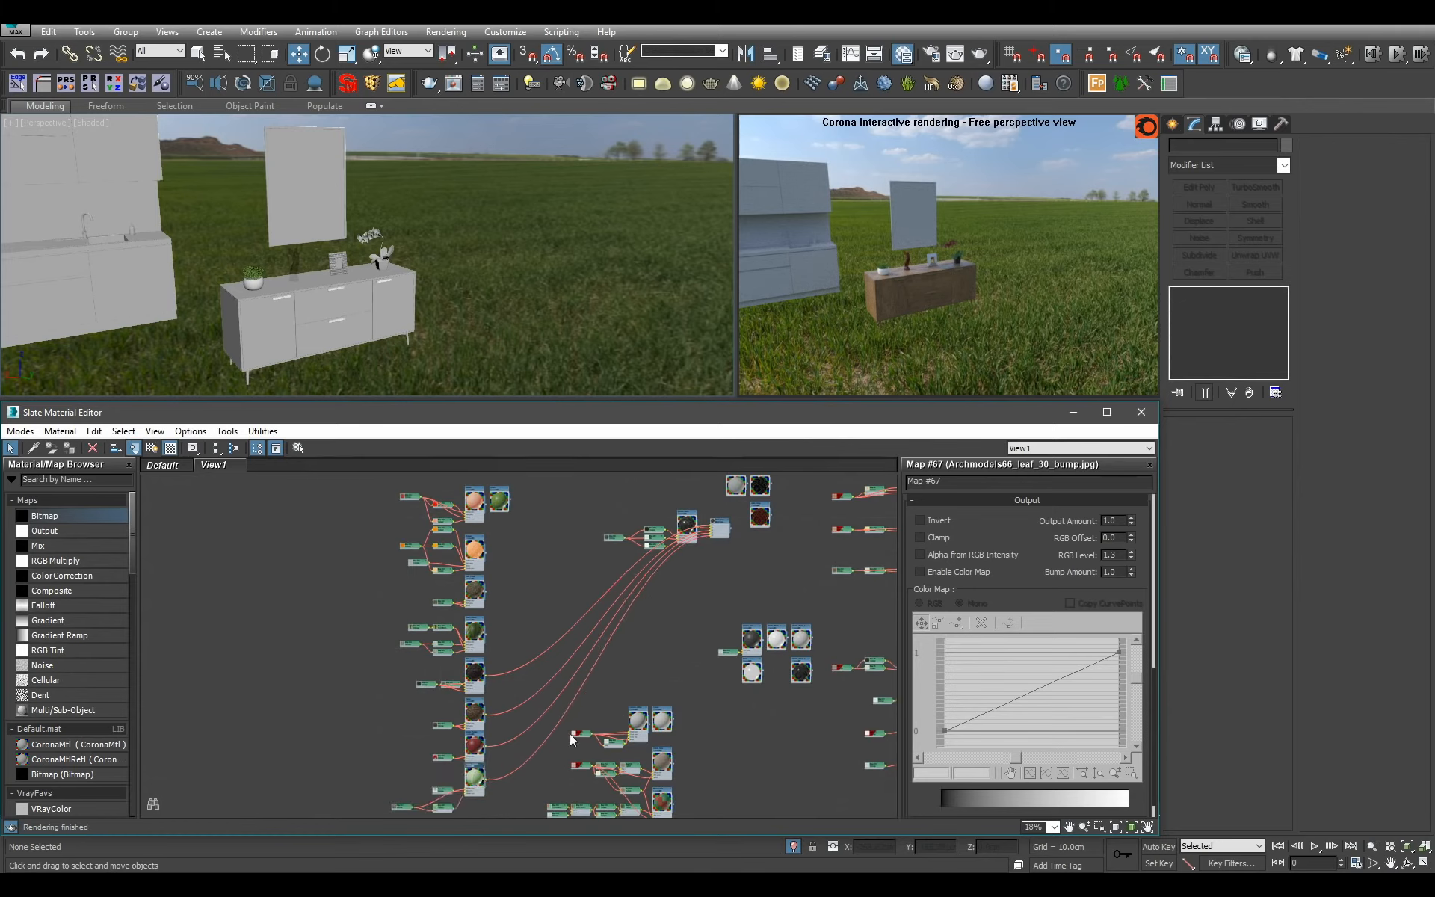
Delete the plant's Multi/Sub-Object node beside Marble_Black from the node view.
scroll(631, 602, up, 9)
middle_drag(674, 608, 671, 692)
scroll(671, 692, up, 3)
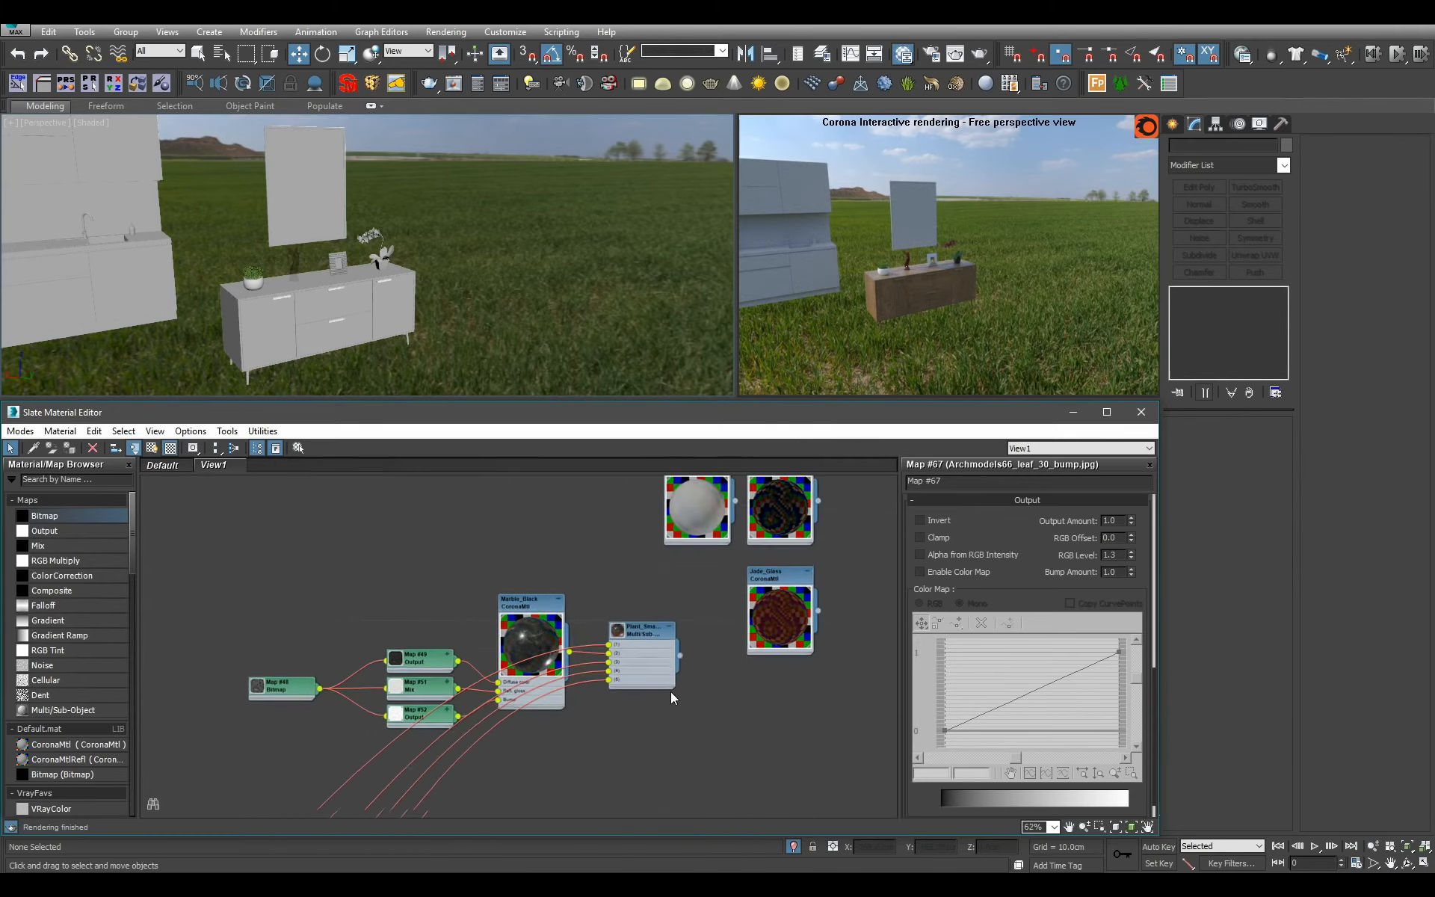
drag(694, 728, 653, 657)
key(Delete)
Select the large Picture object above the sideboard and frame it closely.
click(554, 289)
scroll(554, 289, down, 4)
alt+middle_drag(552, 289, 447, 314)
scroll(441, 285, up, 4)
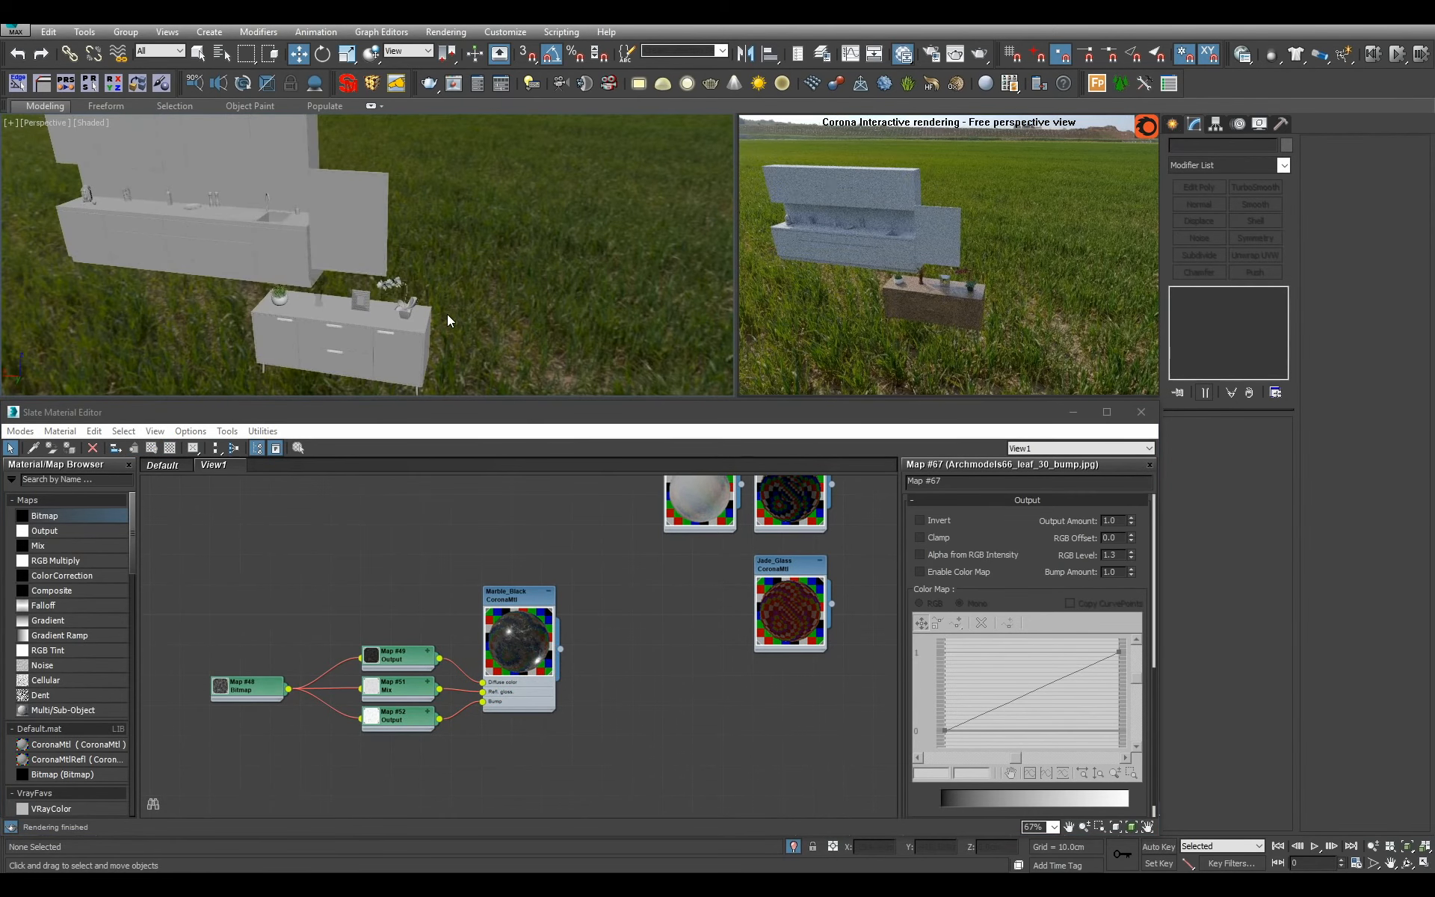
click(636, 541)
scroll(629, 537, down, 4)
middle_drag(350, 244, 465, 261)
key(q)
click(396, 325)
scroll(395, 325, up, 5)
Check the picture's material IDs at polygon level by selecting its polygons by ID, including IDs 2 and 1.
click(1248, 392)
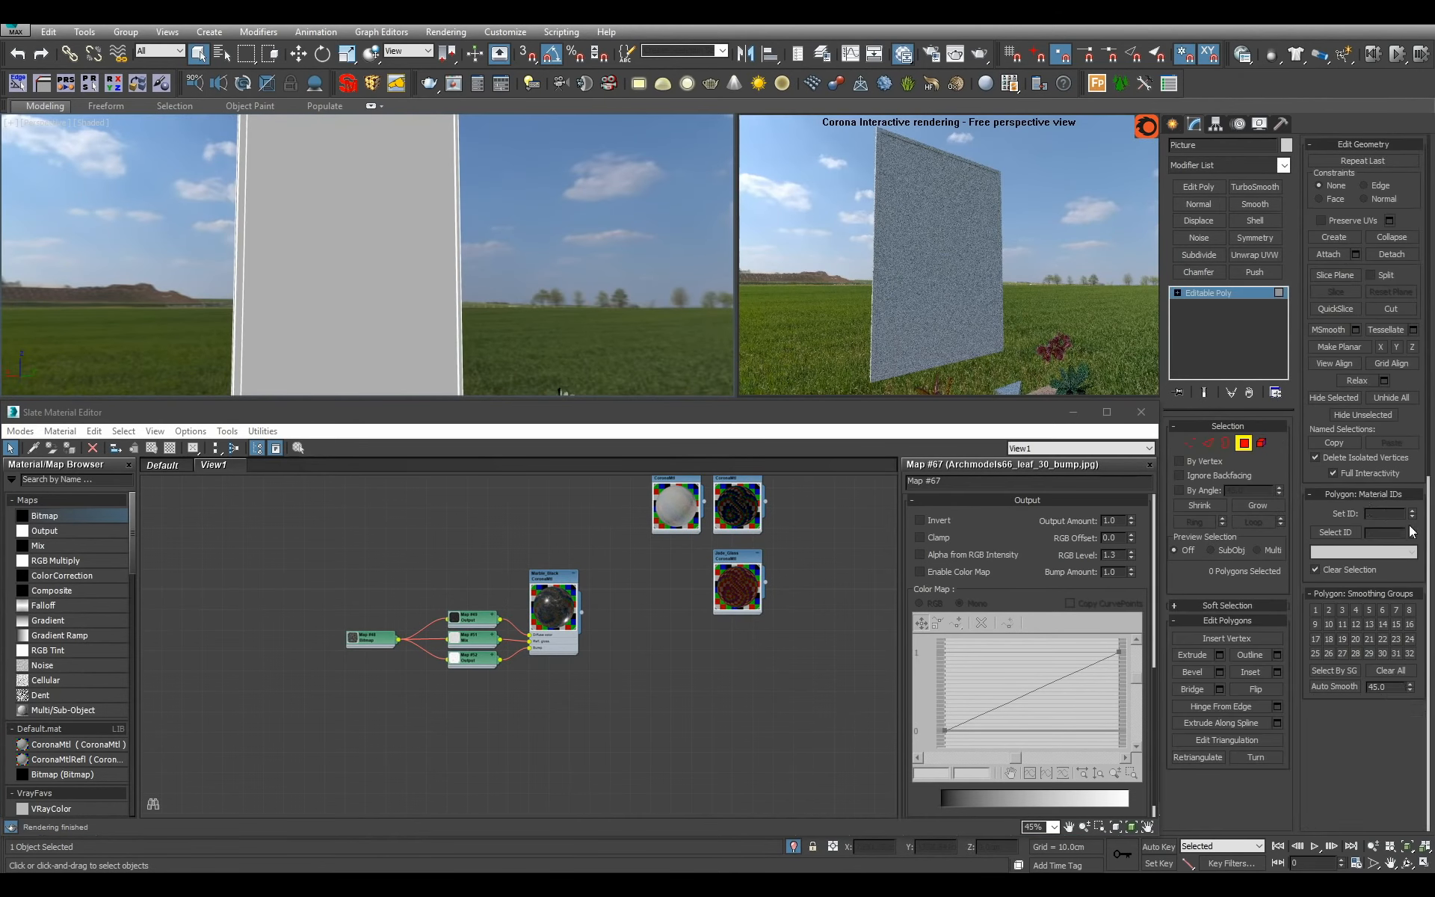
click(1353, 533)
double_click(1383, 533)
text(2)
click(1349, 535)
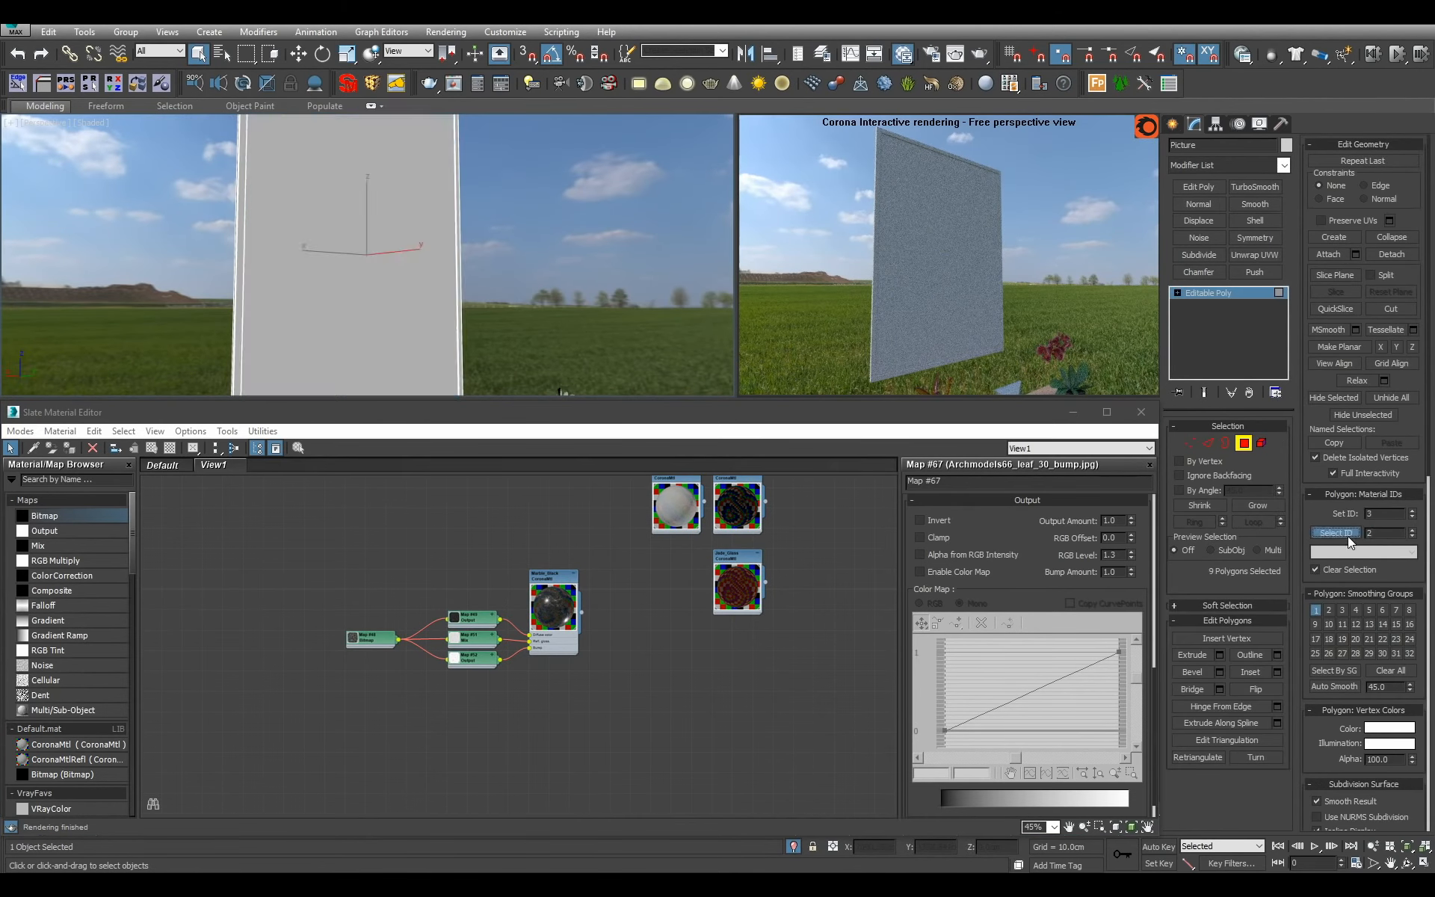
double_click(1382, 533)
text(1)
click(1332, 532)
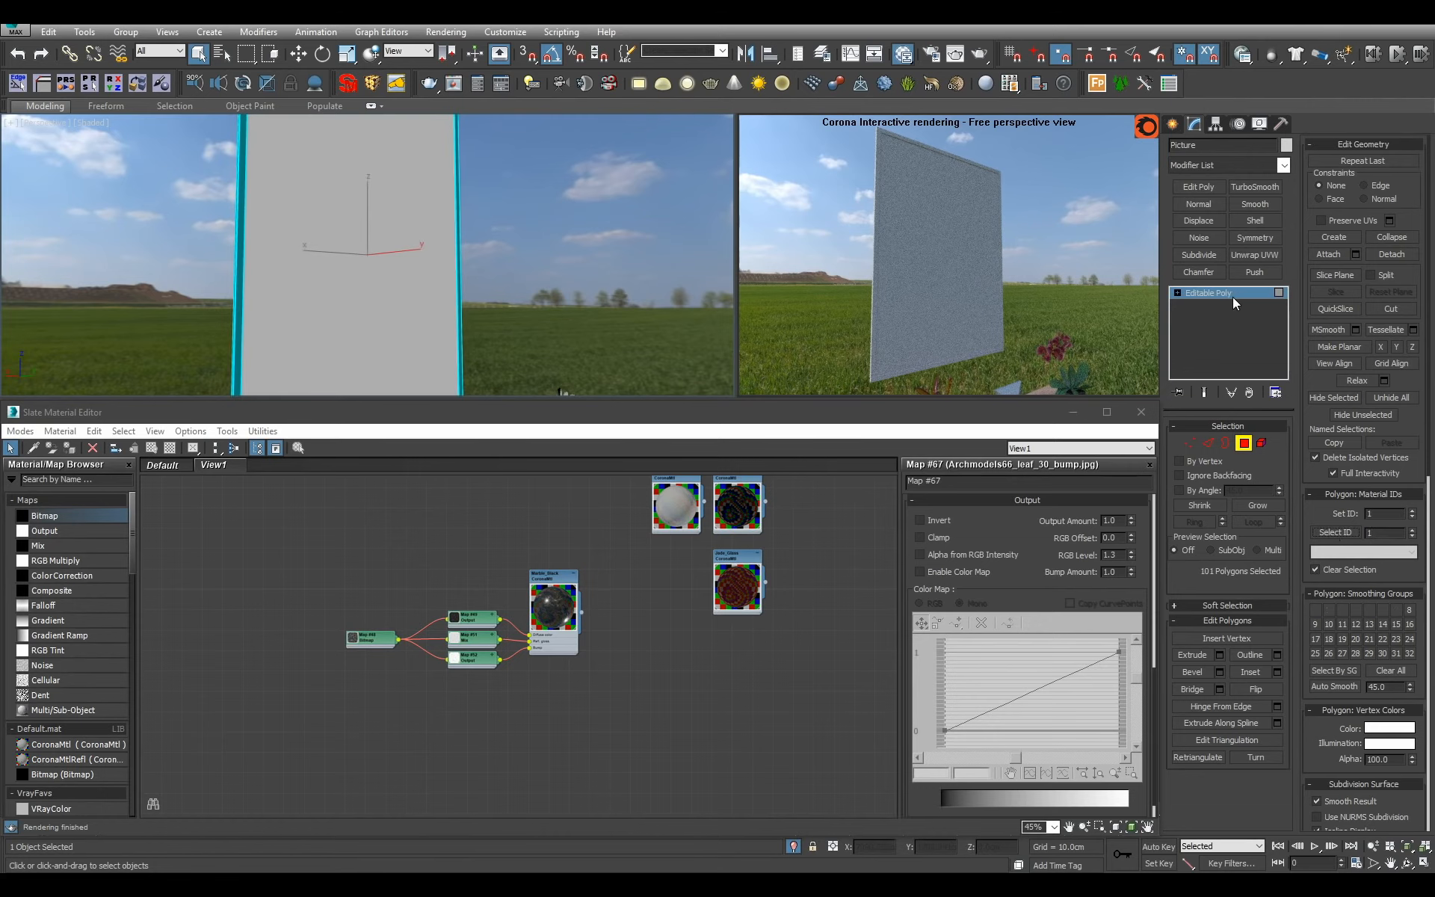
click(1232, 297)
Add a Multi/Sub-Object material named Picture_Large with 3 sub-material slots.
middle_drag(486, 581, 495, 636)
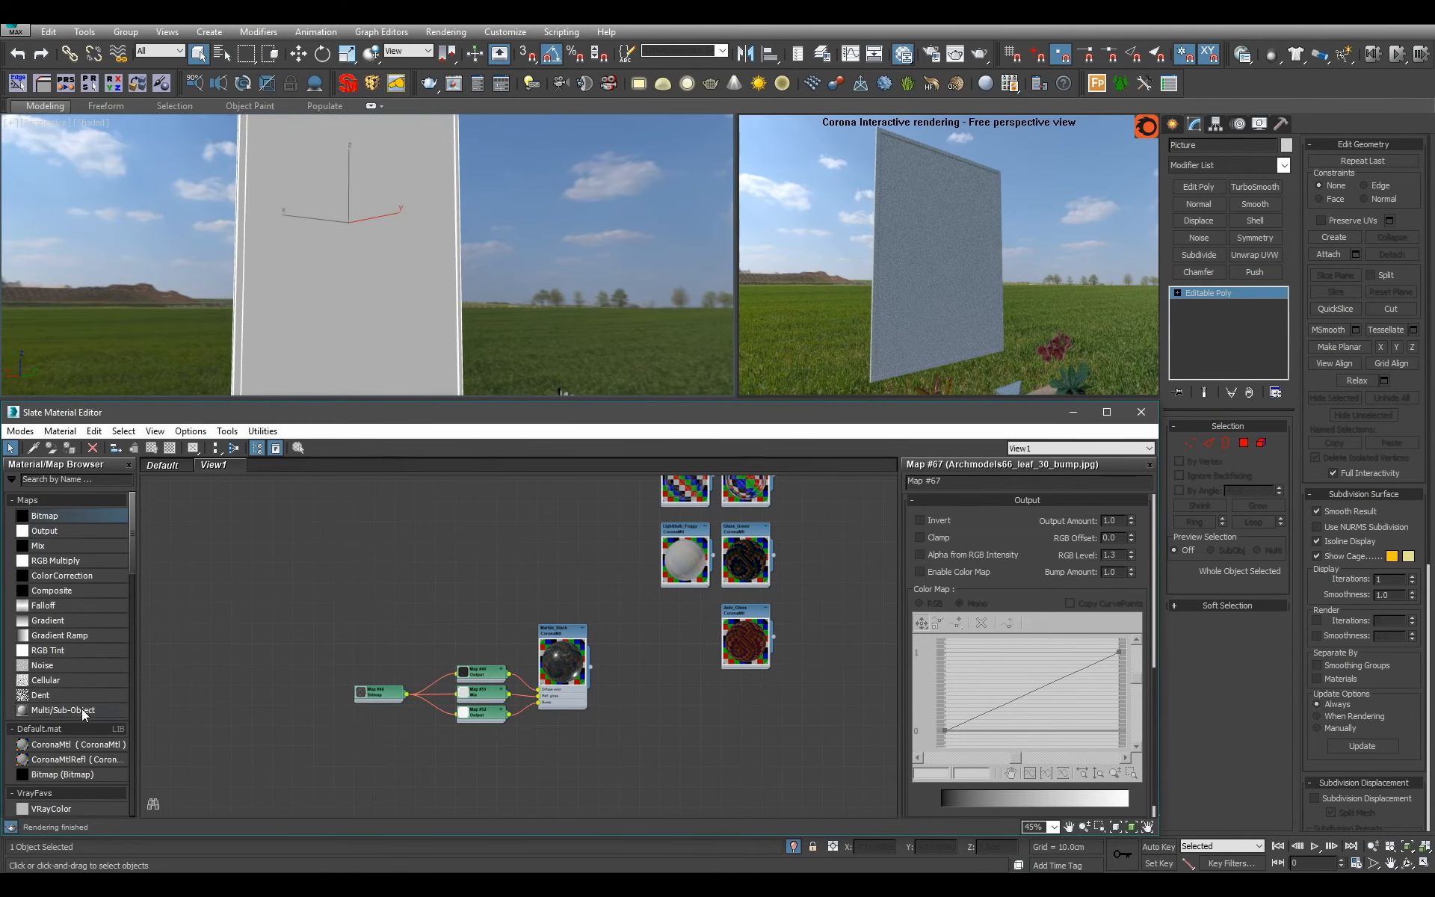
drag(82, 709, 410, 541)
double_click(400, 523)
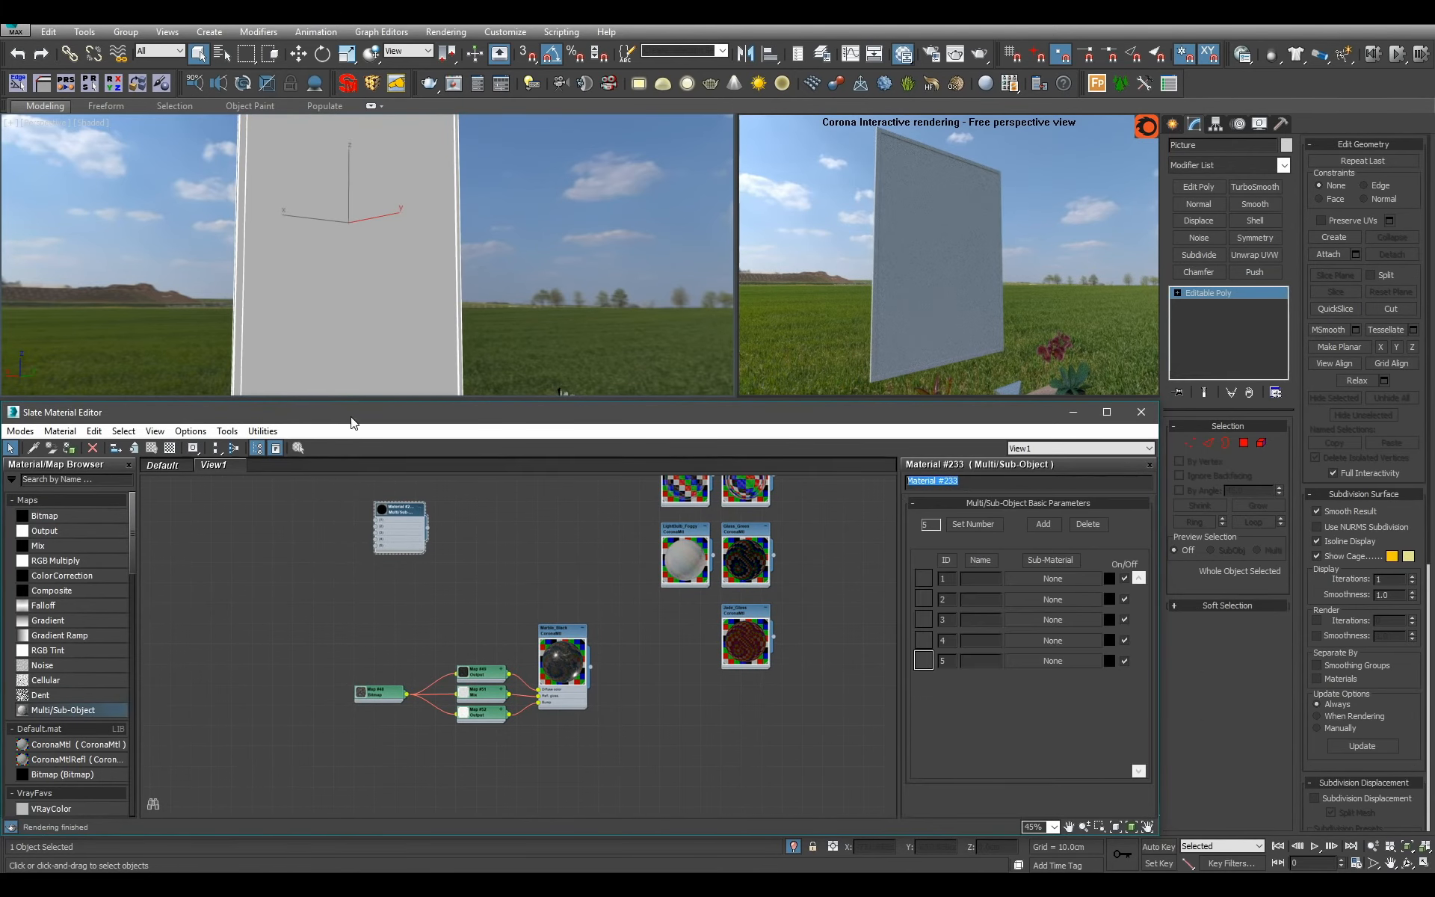
text(Picture_Large)
key(Return)
click(973, 524)
text(3)
click(649, 616)
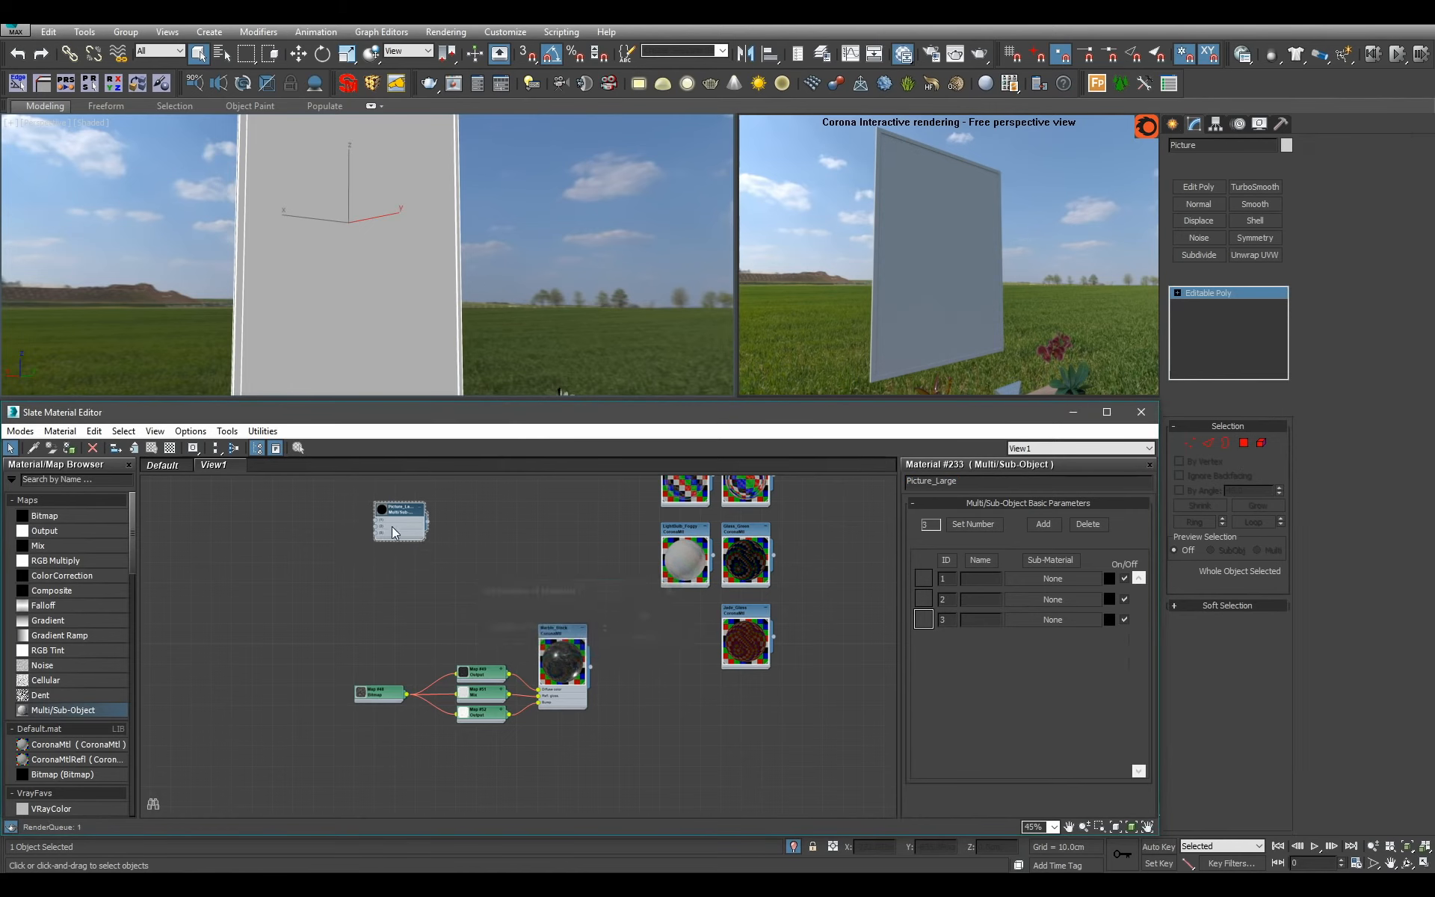
Add a CoronaMtl beside Picture_Large and name it Black_Glossy.
scroll(367, 503, up, 2)
middle_drag(366, 503, 548, 631)
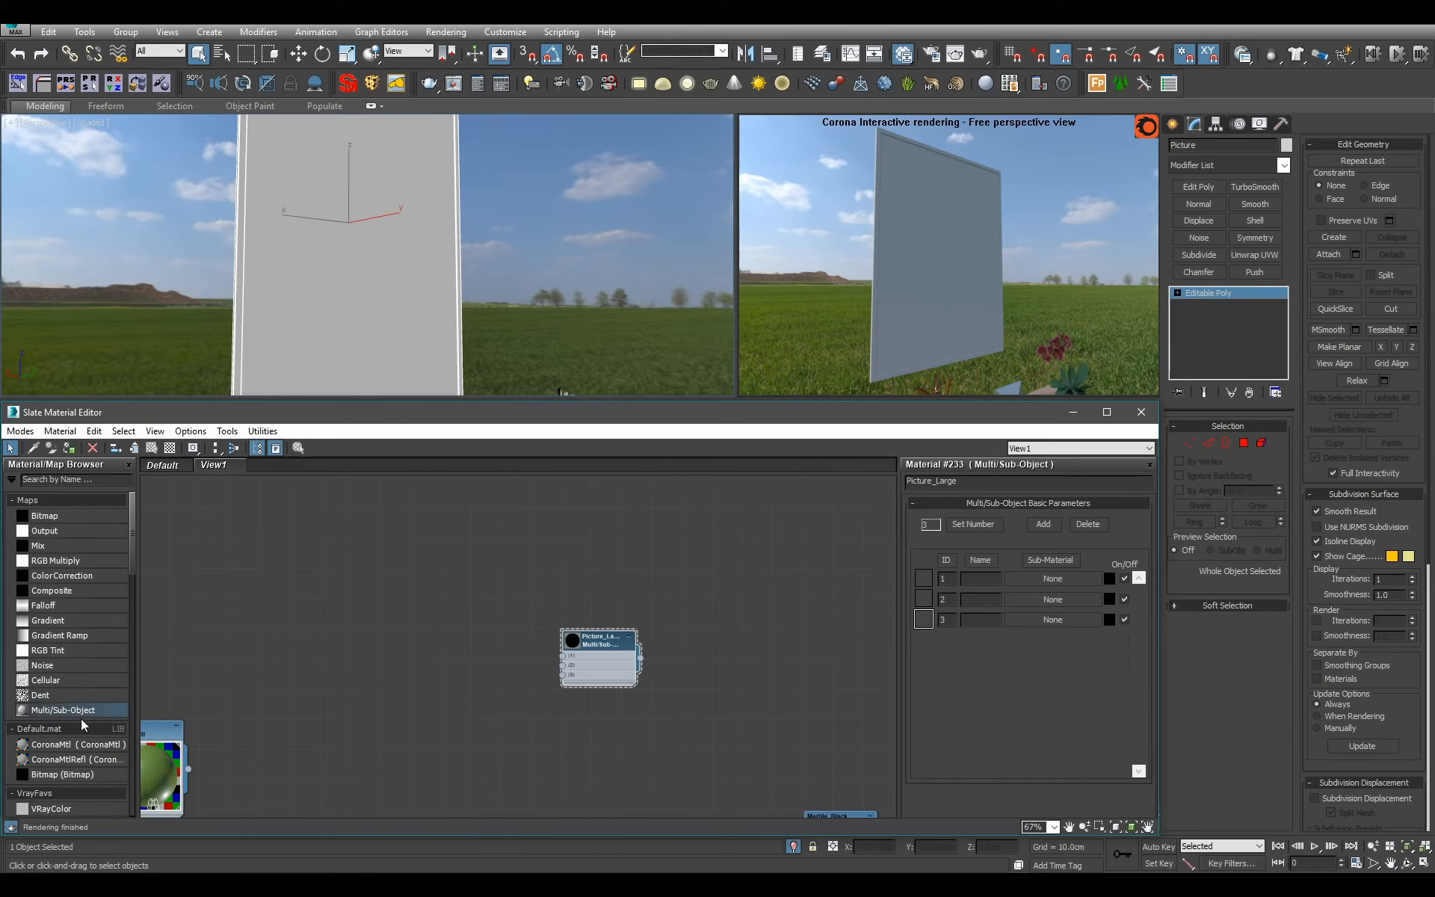
drag(77, 746, 348, 606)
double_click(347, 607)
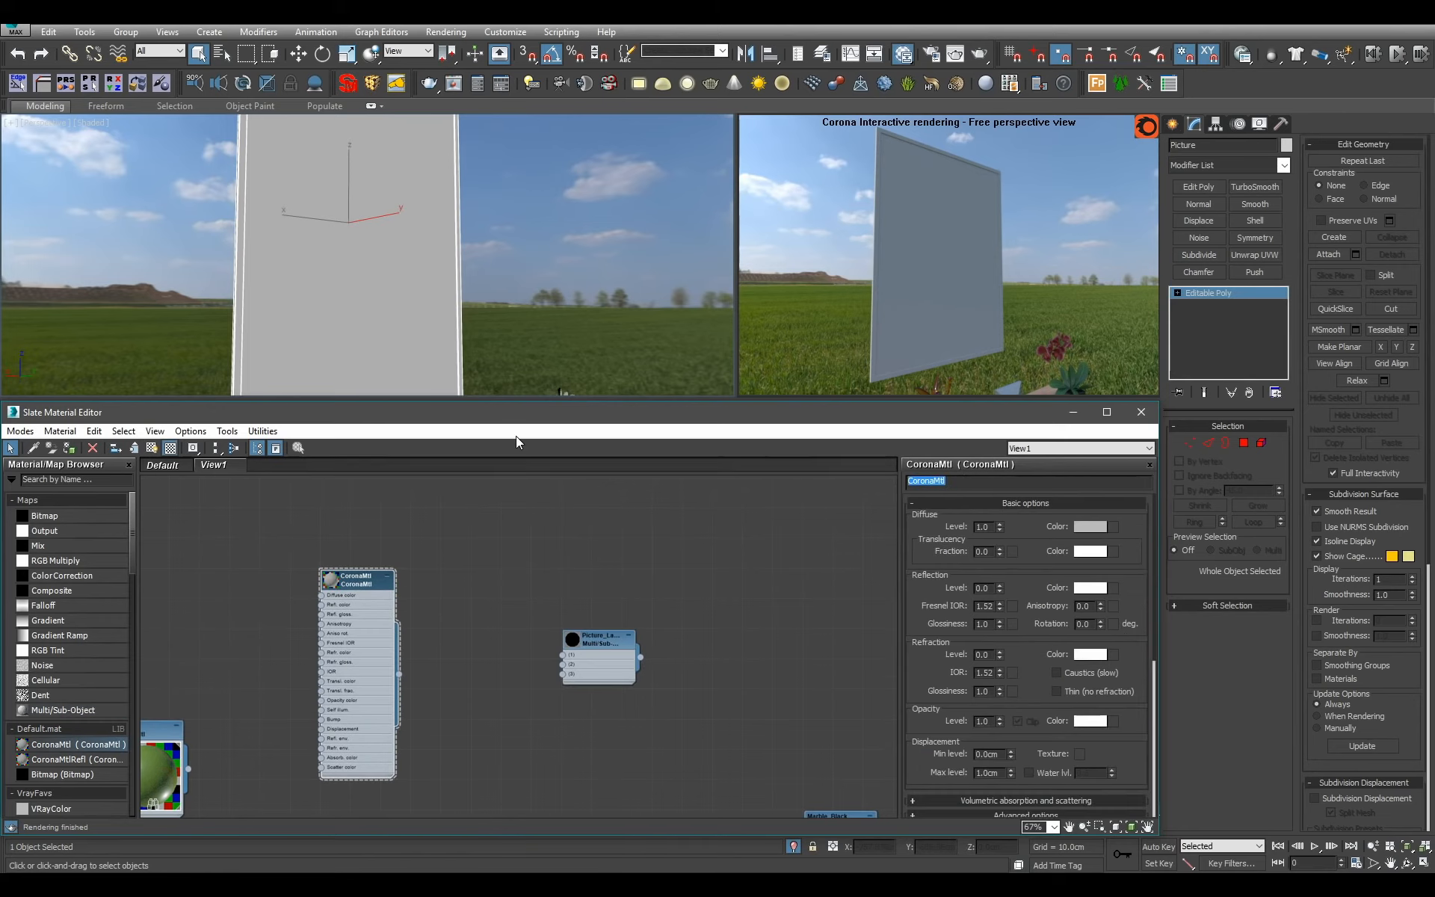
text(Black_Glossy)
key(Return)
Set Black_Glossy's diffuse colour to near black with a value of 5.
click(1080, 532)
double_click(597, 178)
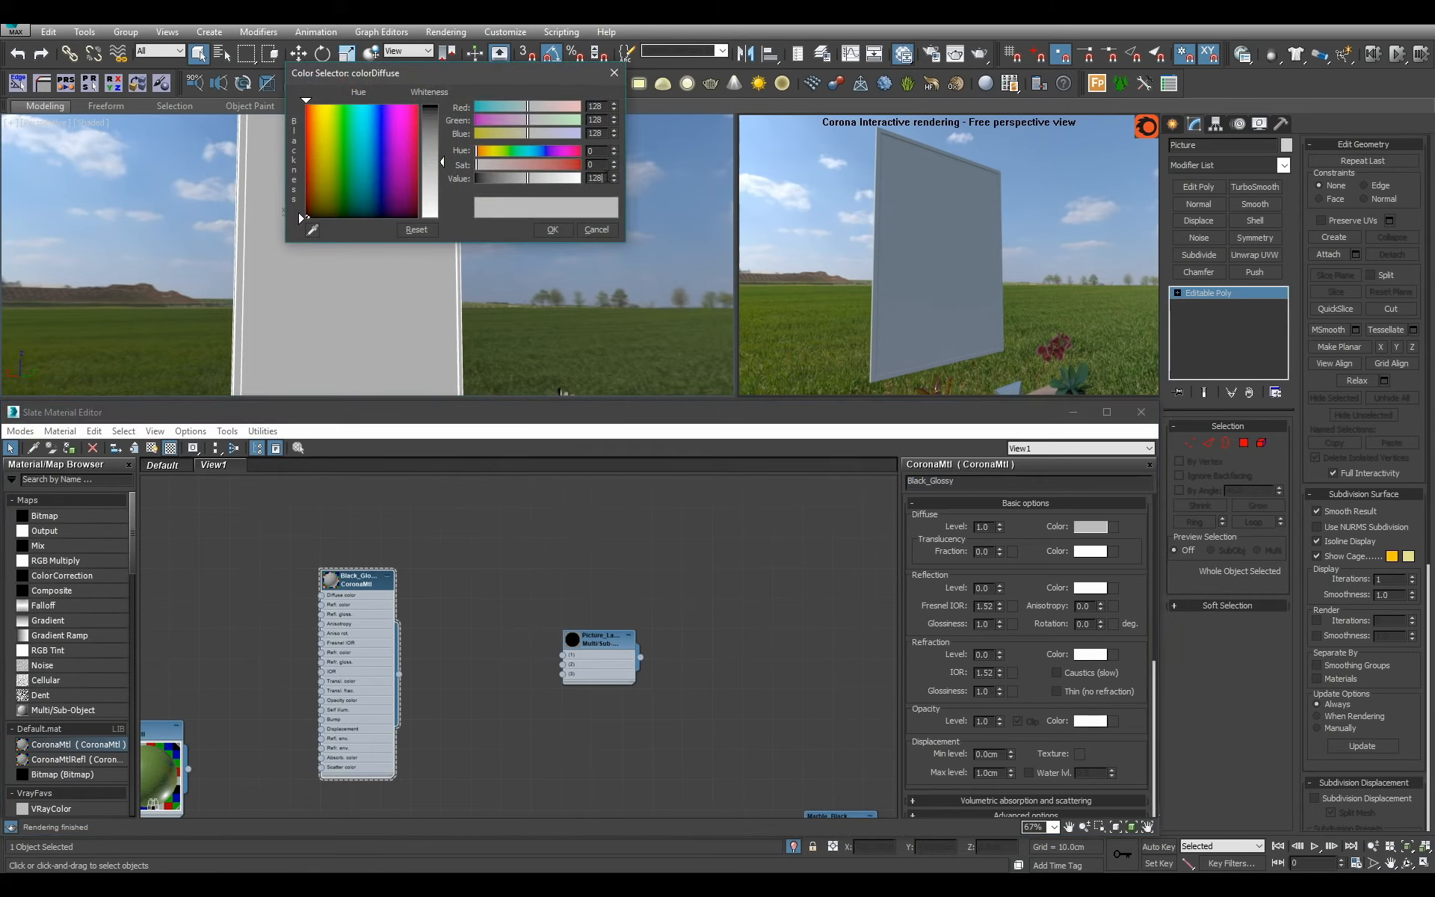
text(5)
key(Return)
click(555, 231)
Connect Black_Glossy to slot 1 of Picture_Large and hide its unused input slots.
drag(400, 677, 749, 607)
drag(390, 628, 661, 628)
scroll(661, 628, up, 2)
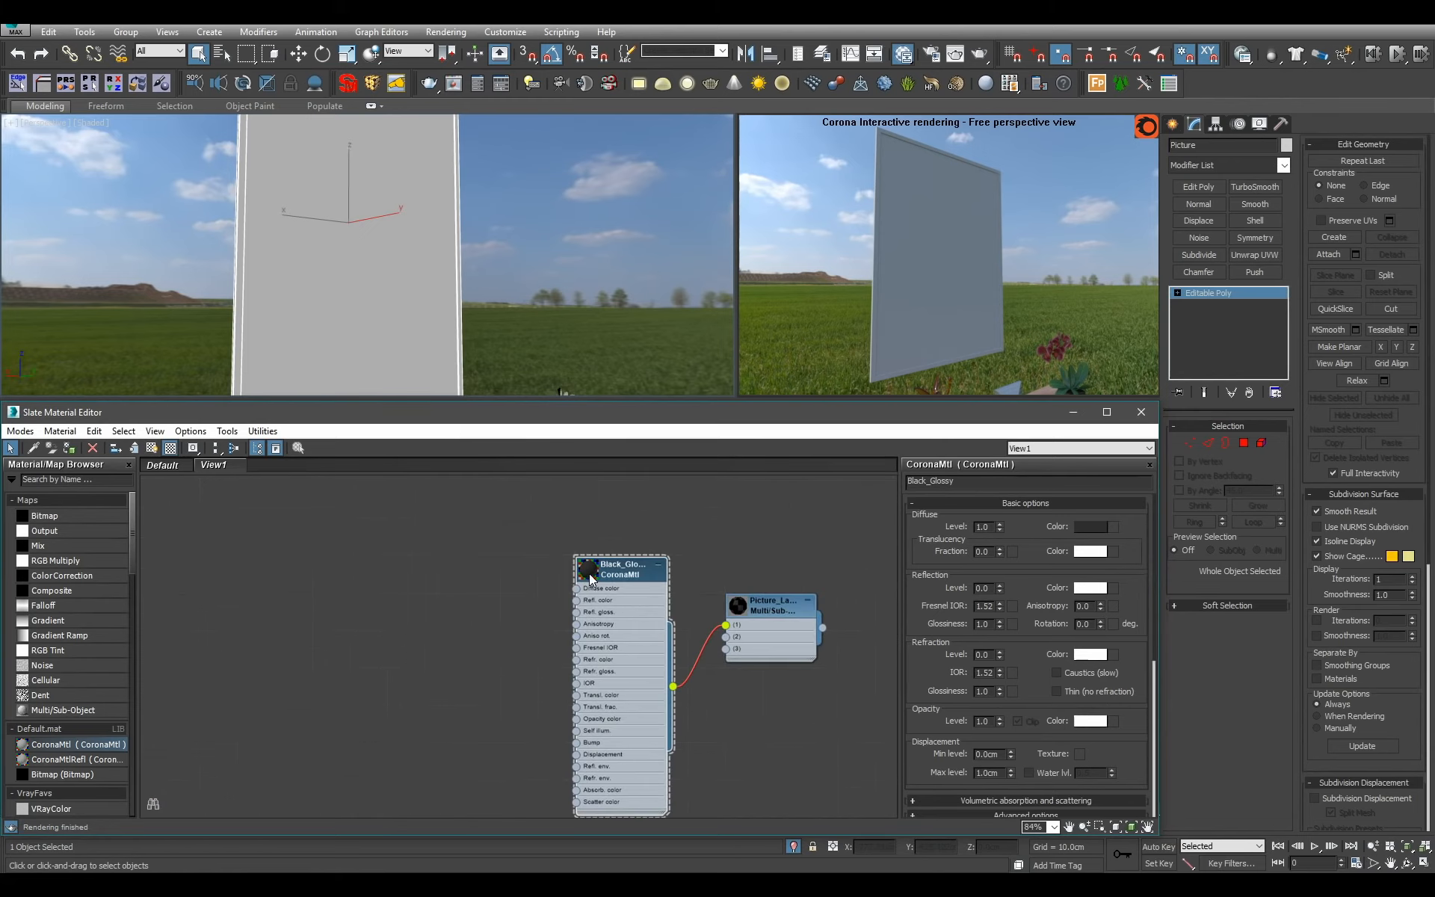
text(h)
text(1)
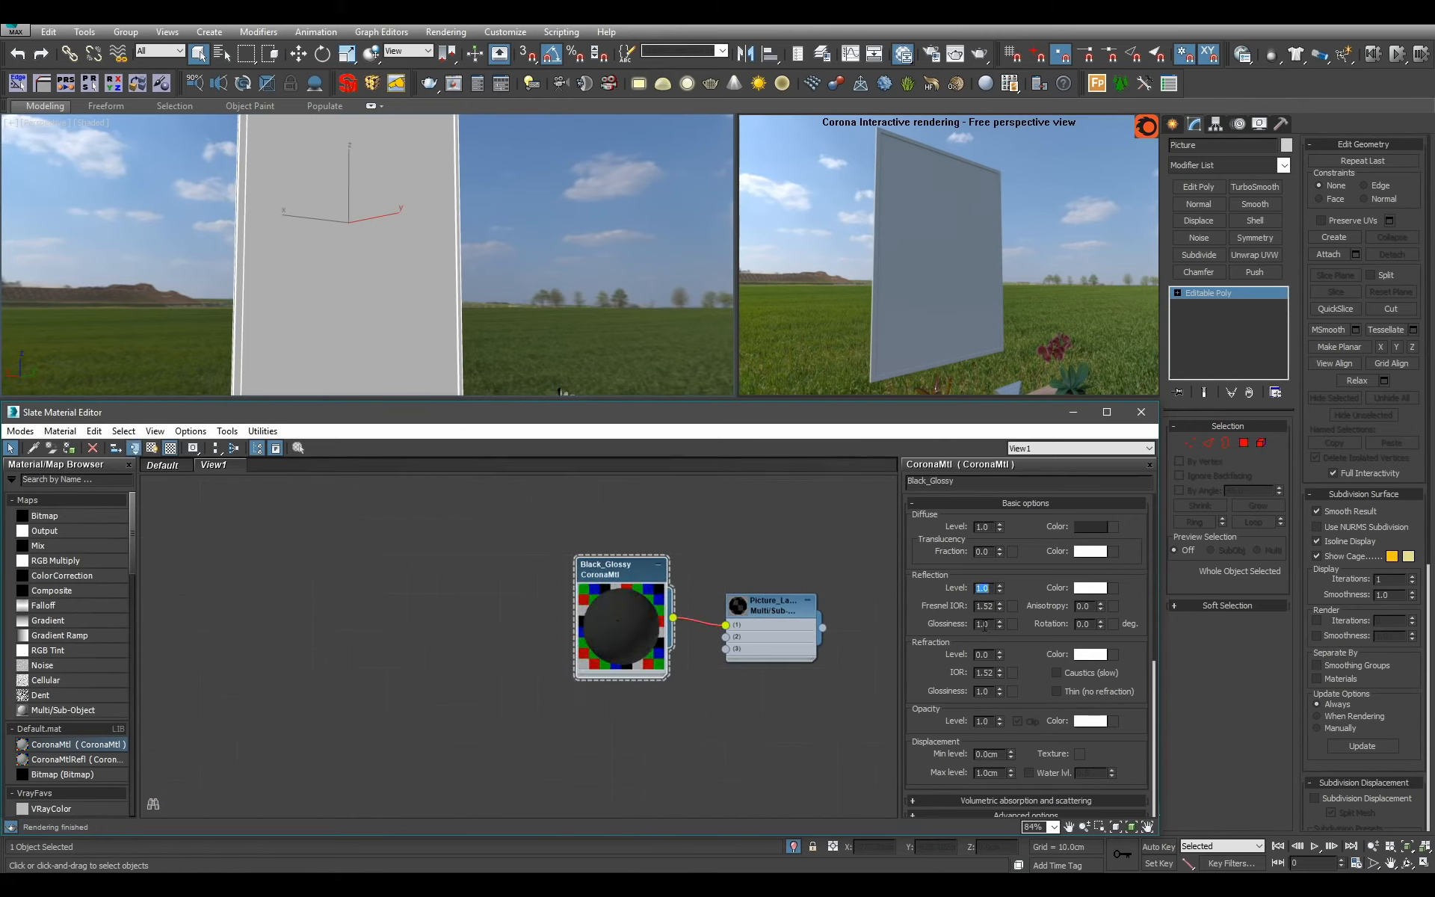
Set Black_Glossy's reflection level to 1.0 and its reflection glossiness to 0.6.
key(Tab)
text(0.6)
key(Return)
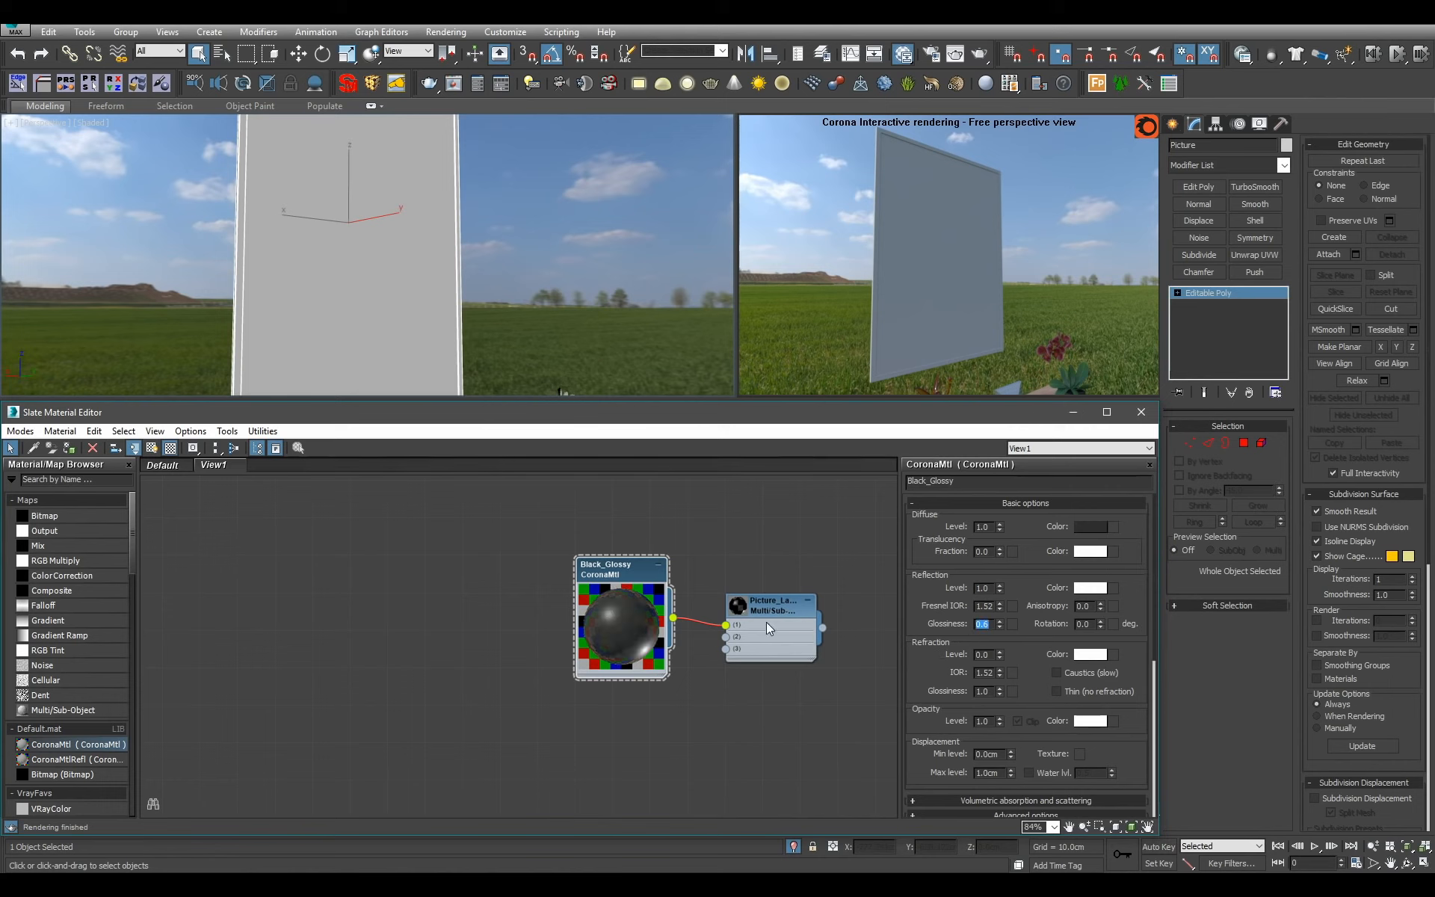
Assign the Picture_Large material to the selected picture.
click(768, 607)
key(a)
alt+middle_drag(570, 200, 604, 215)
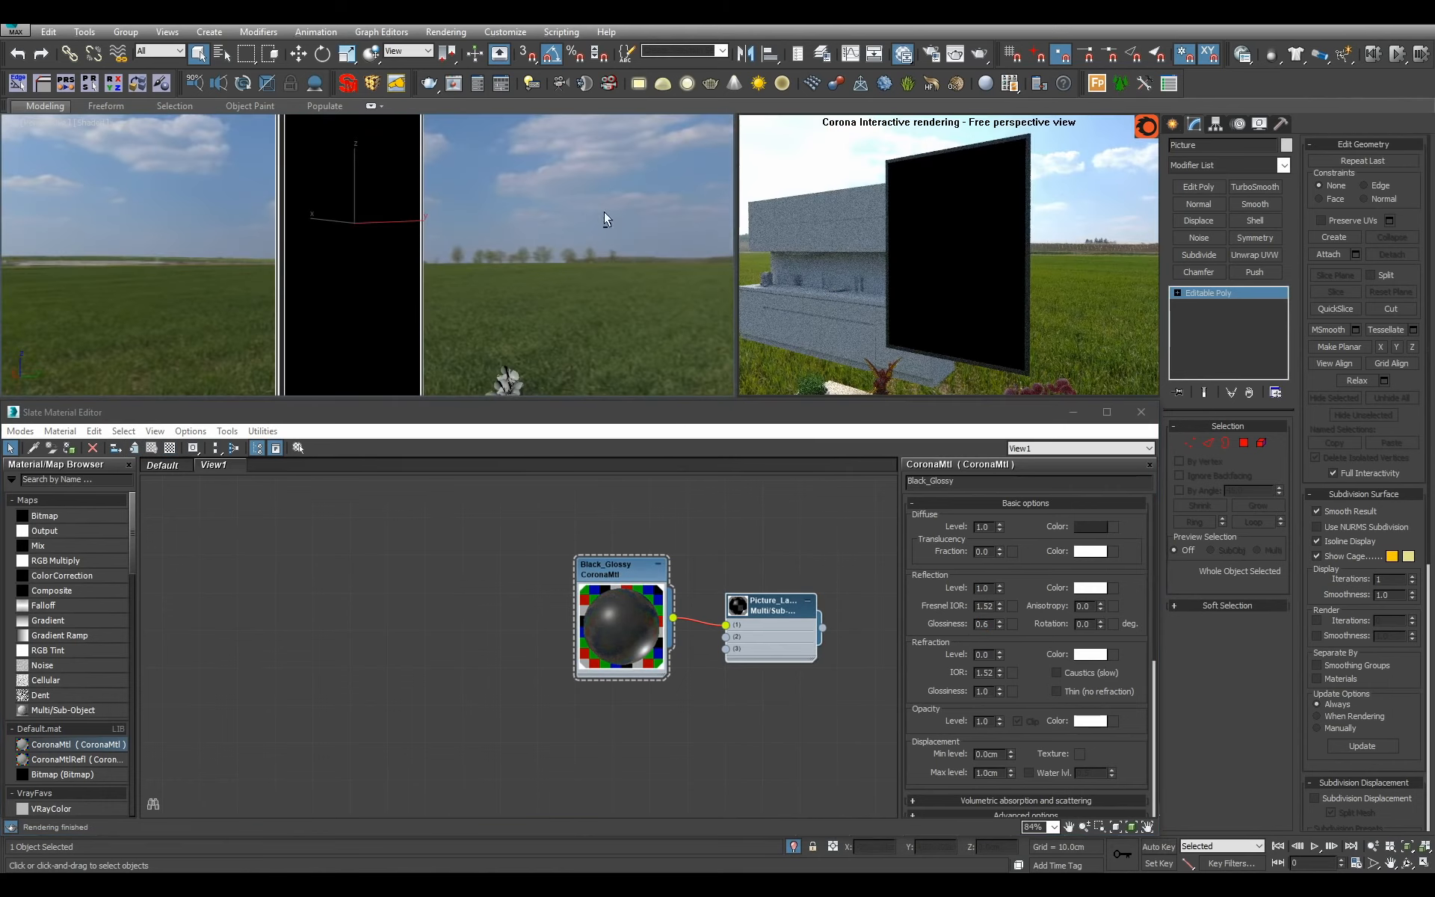
Shrink Black_Glossy's node preview and connect the existing Glass_Thin material to slot 3 of Picture_Large.
drag(624, 627, 549, 589)
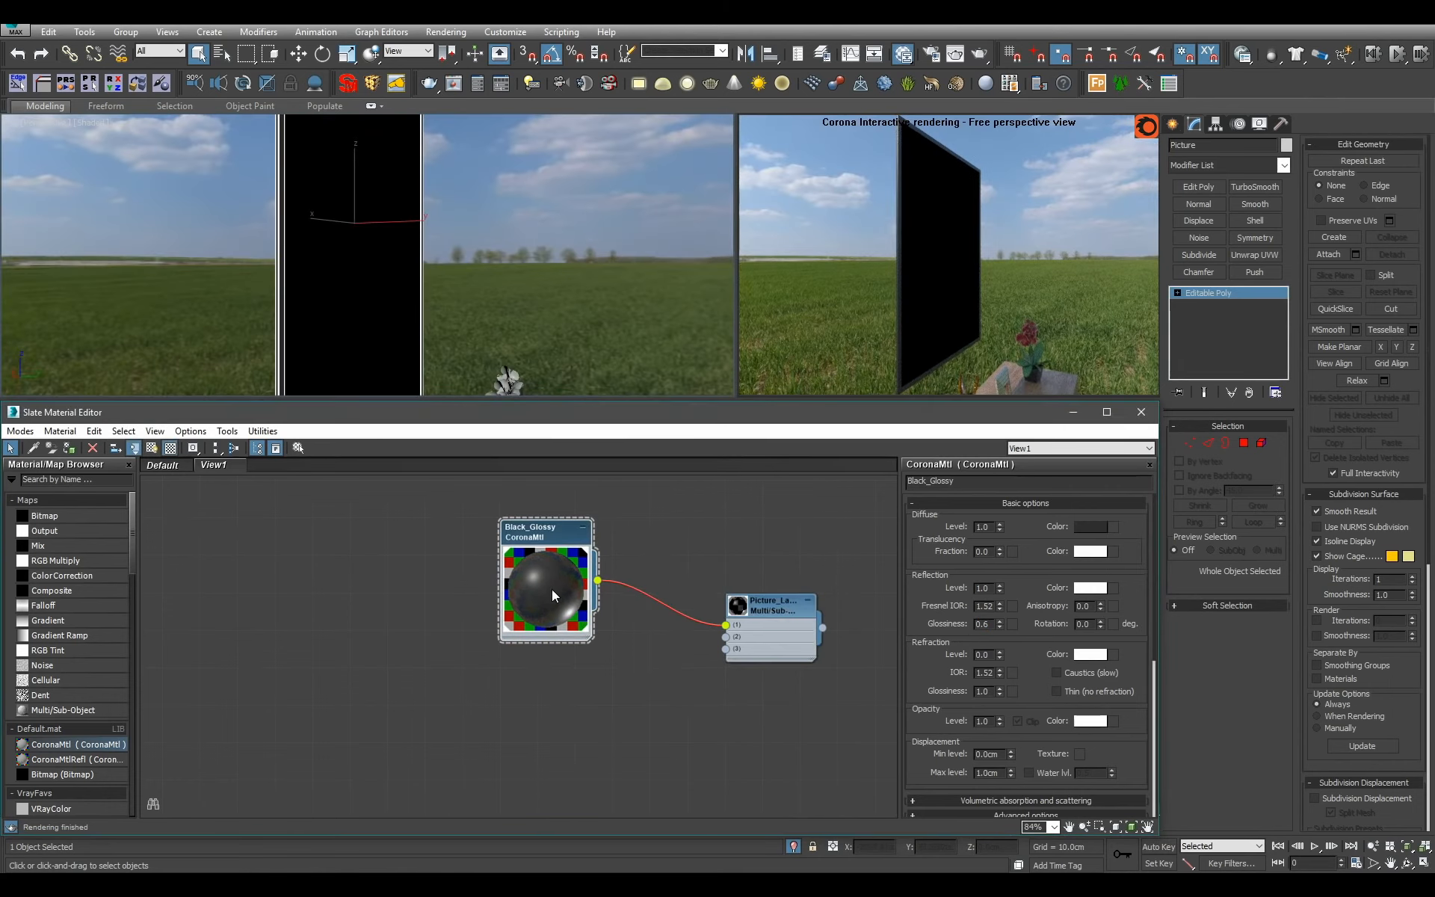
double_click(549, 589)
scroll(521, 671, down, 5)
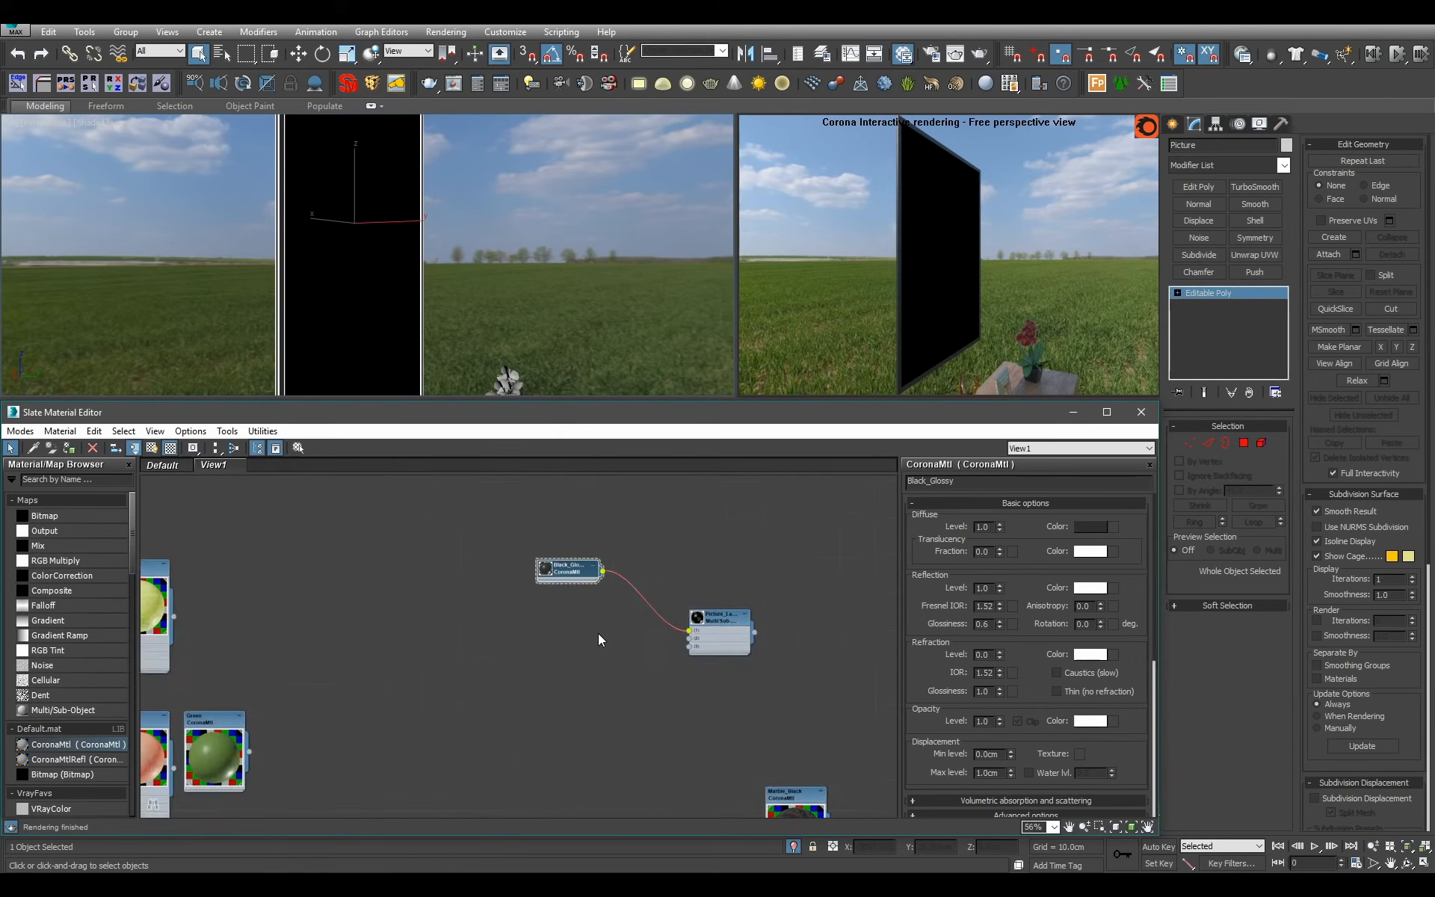
scroll(701, 617, up, 3)
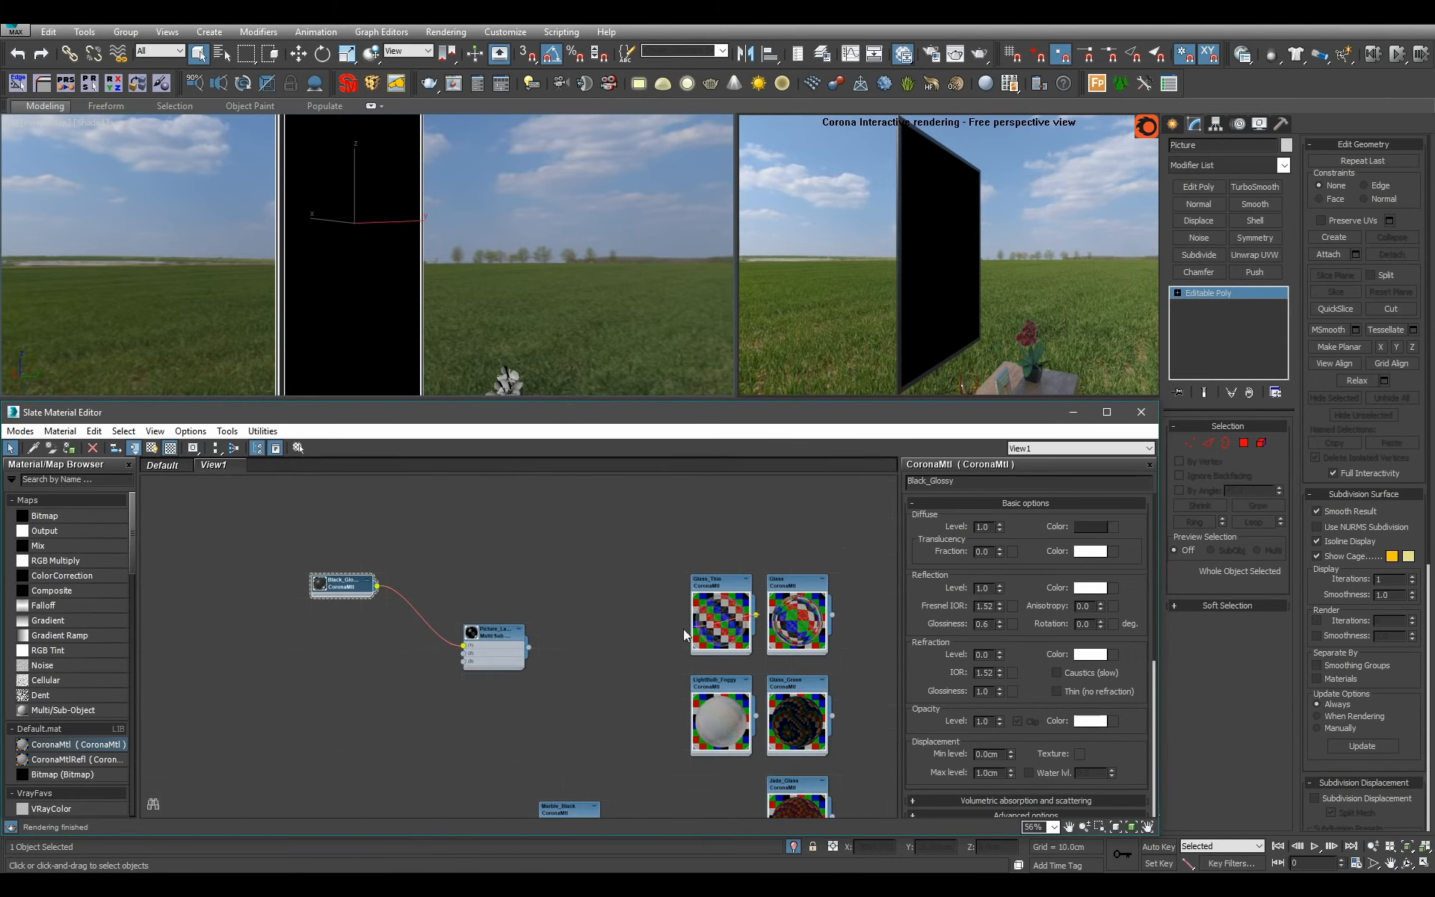
drag(685, 634, 469, 663)
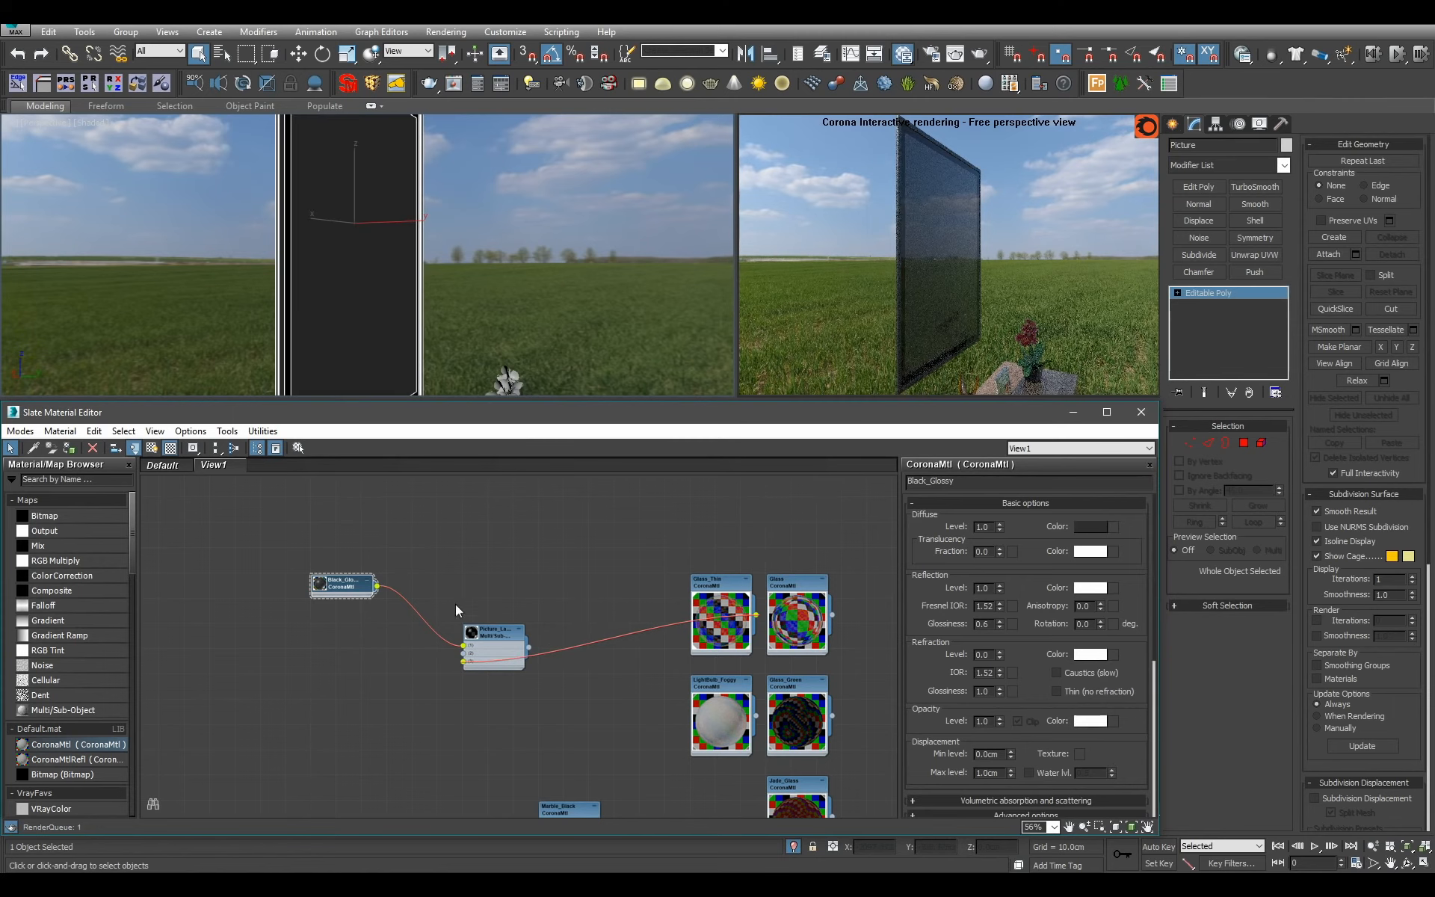
alt+middle_drag(483, 300, 388, 296)
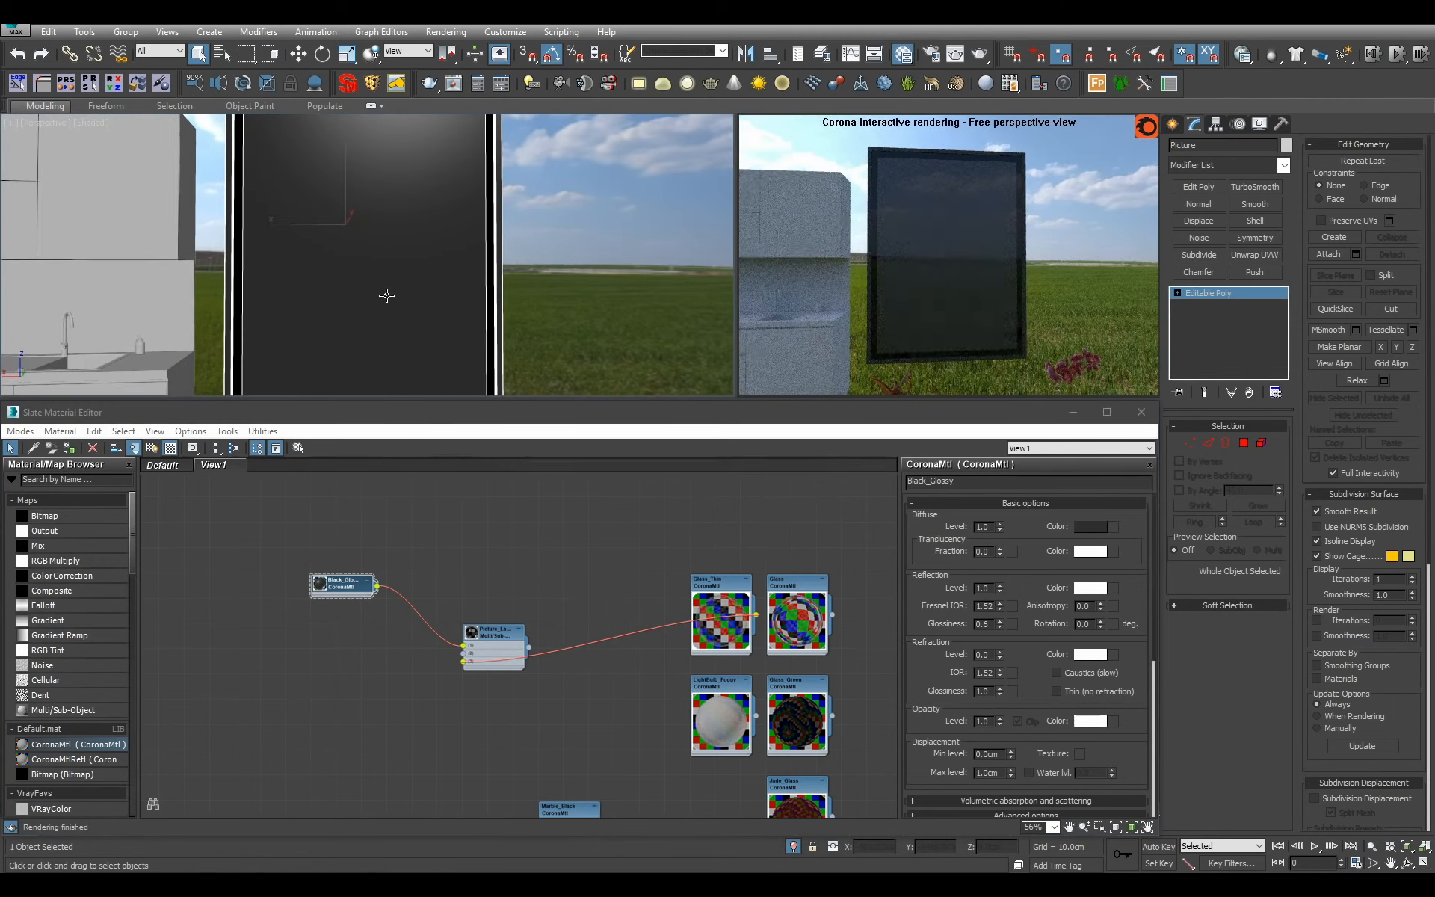
Add a Bitmap map using pierre-vermont-black-and-white-abstract-with-blue-box.jpg from the Artworks texture folder.
drag(86, 516, 254, 613)
click(334, 45)
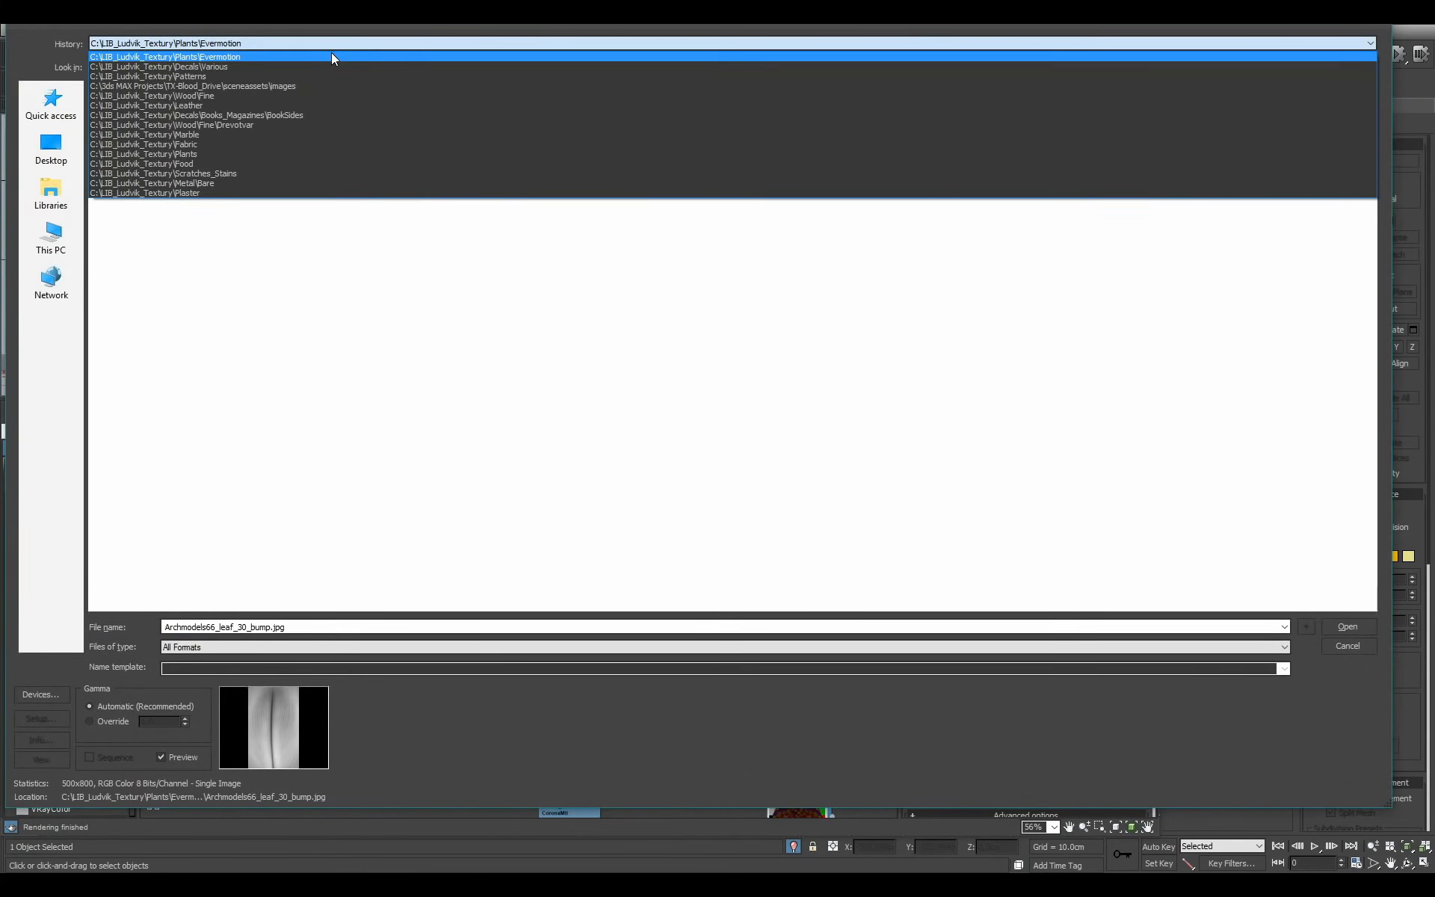
click(332, 57)
click(318, 67)
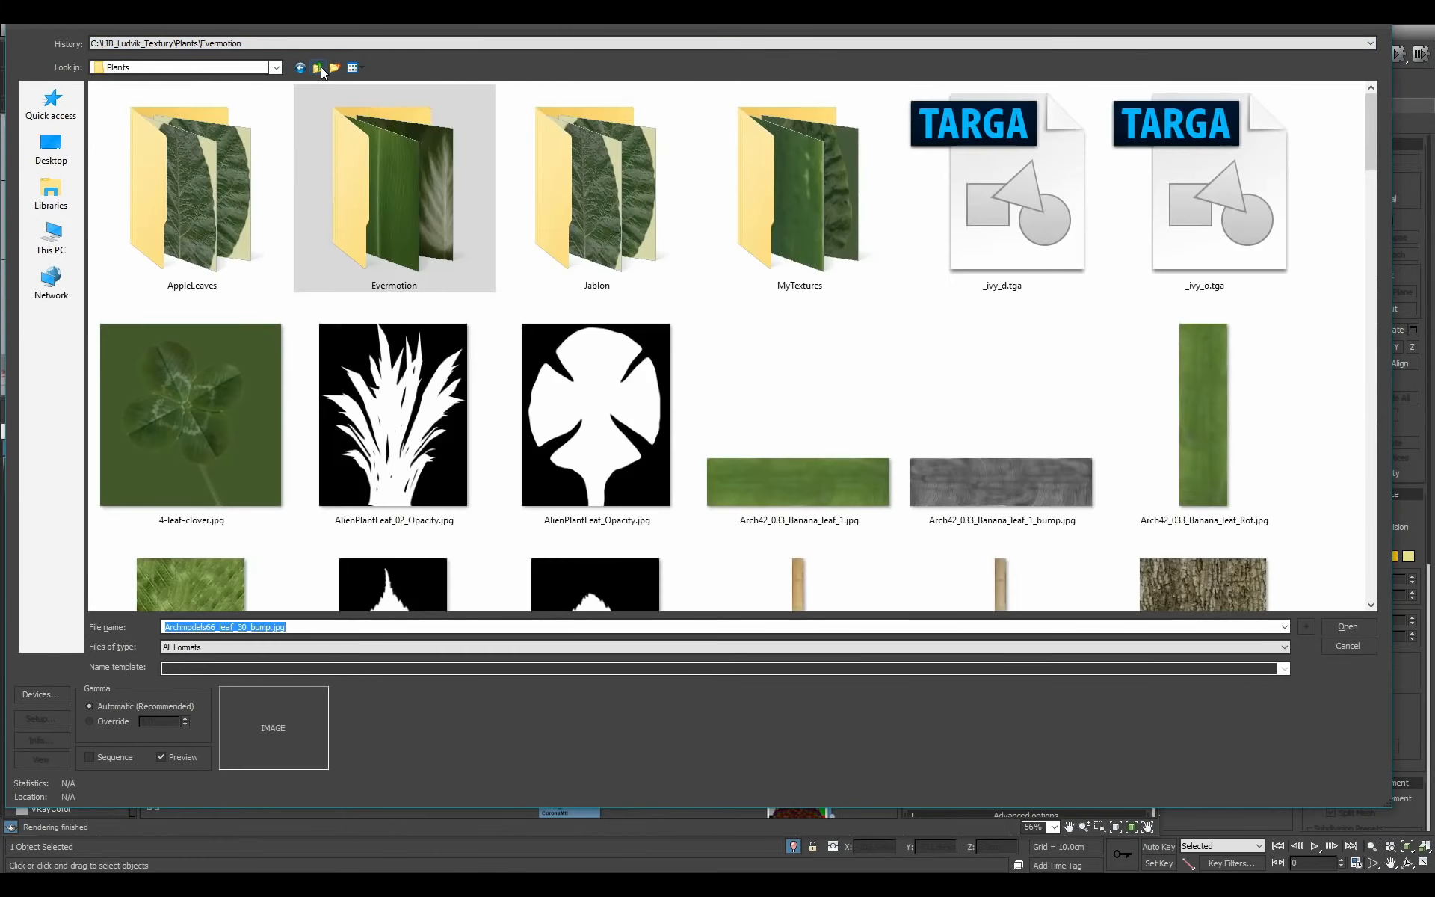
click(320, 67)
double_click(146, 141)
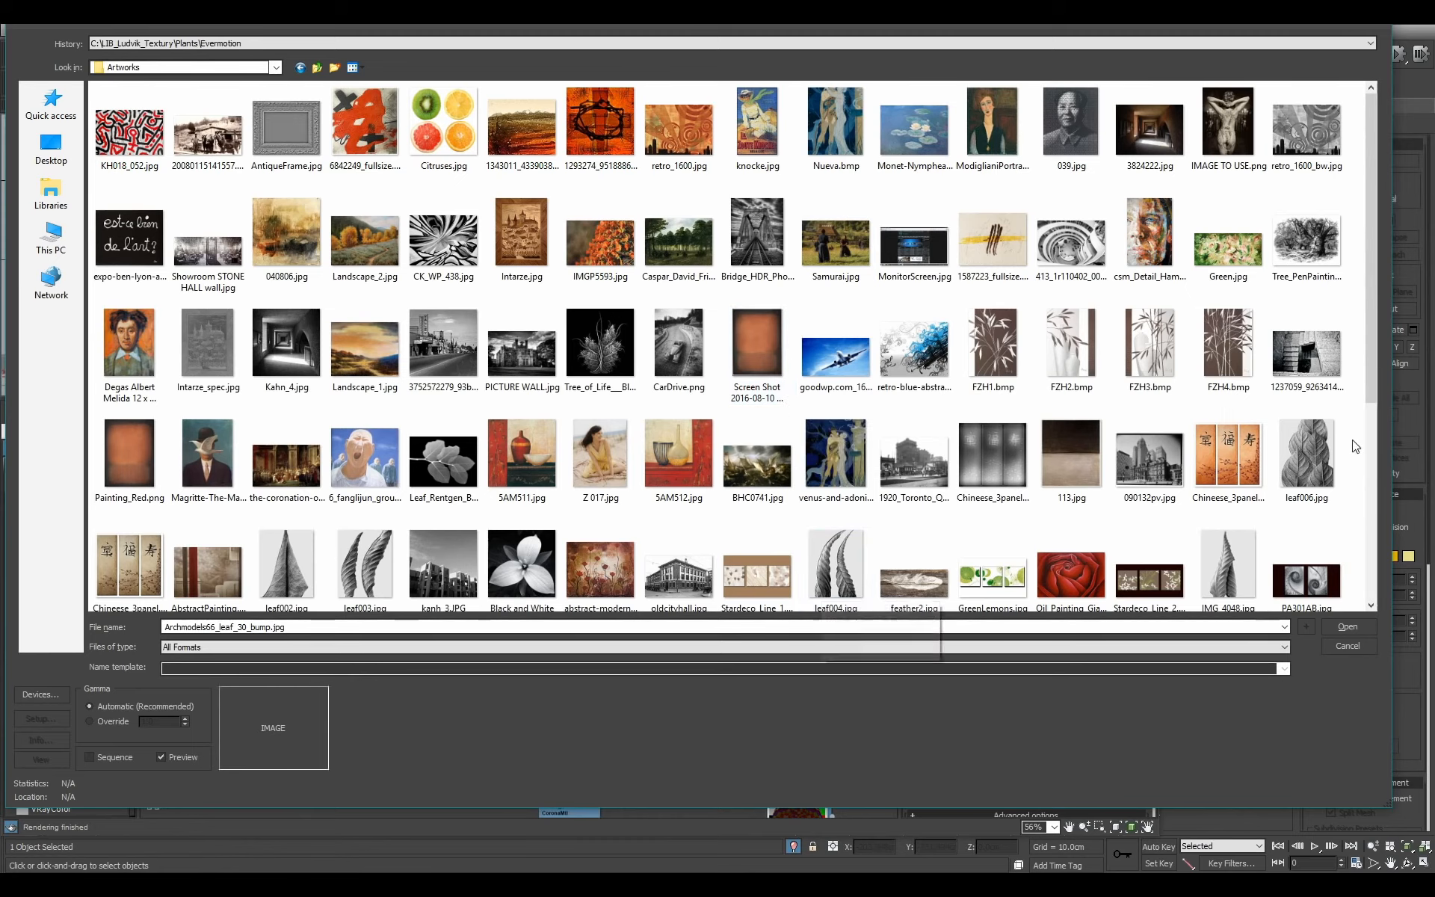
scroll(1354, 486, down, 3)
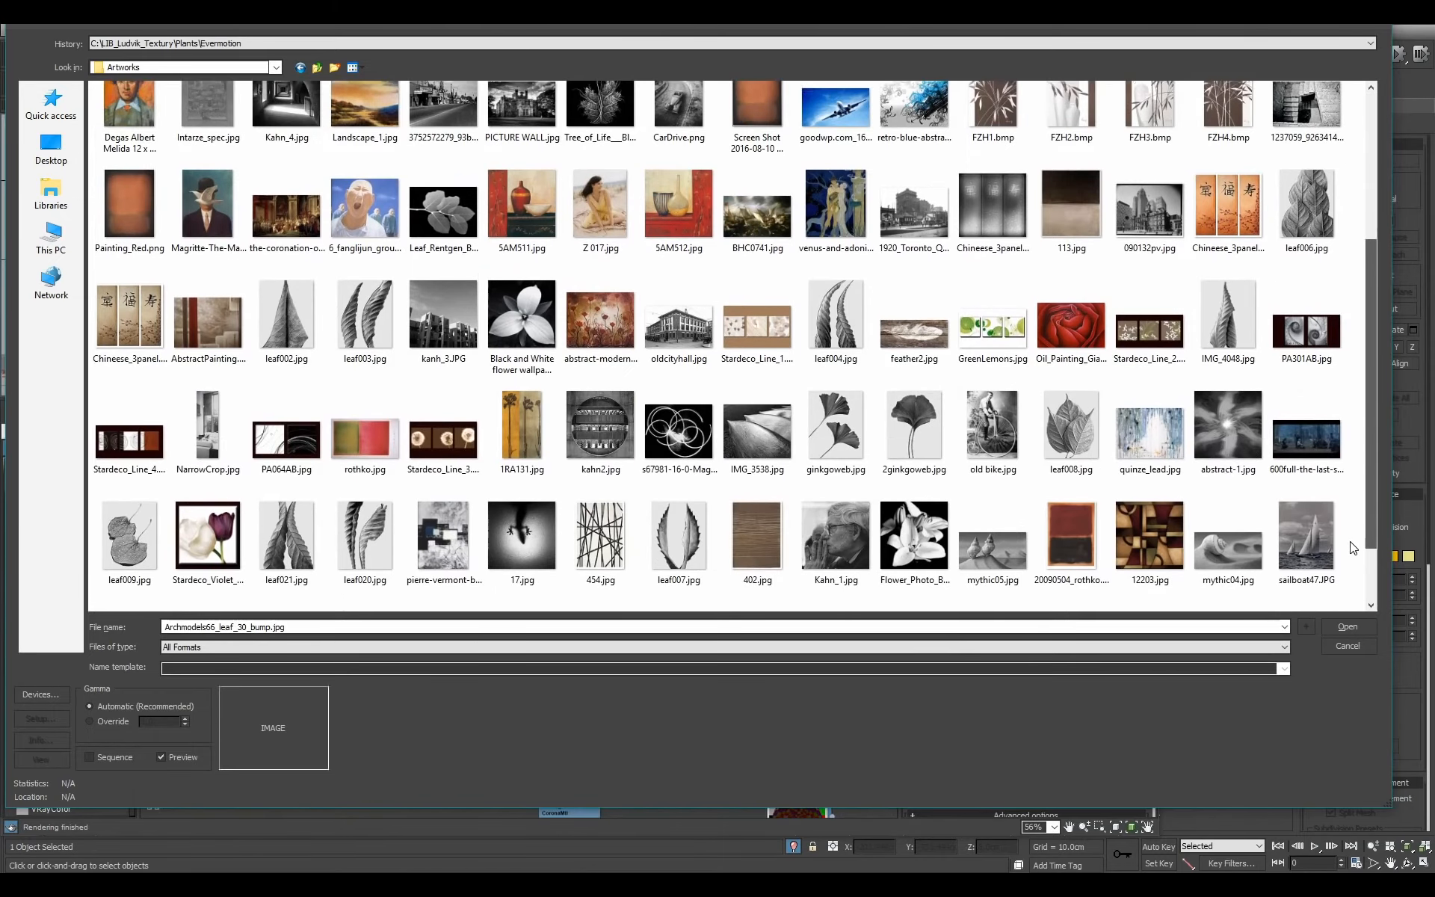
scroll(1354, 553, down, 1)
double_click(443, 471)
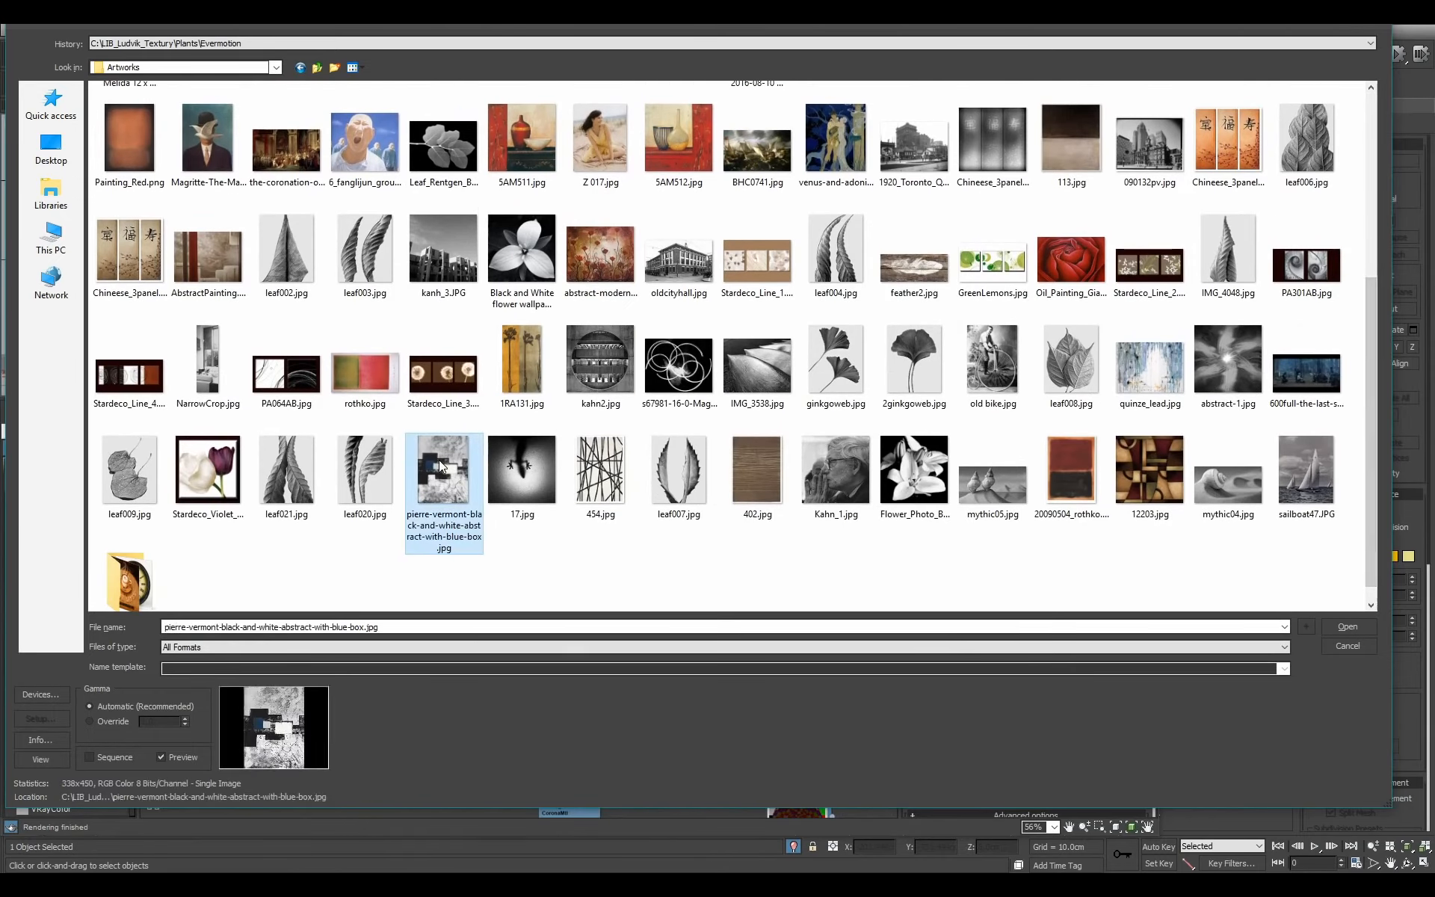
Set the artwork bitmap's blur to 0.1 and move its node away from Picture_Large to free space between them.
drag(357, 715, 384, 640)
scroll(384, 640, up, 1)
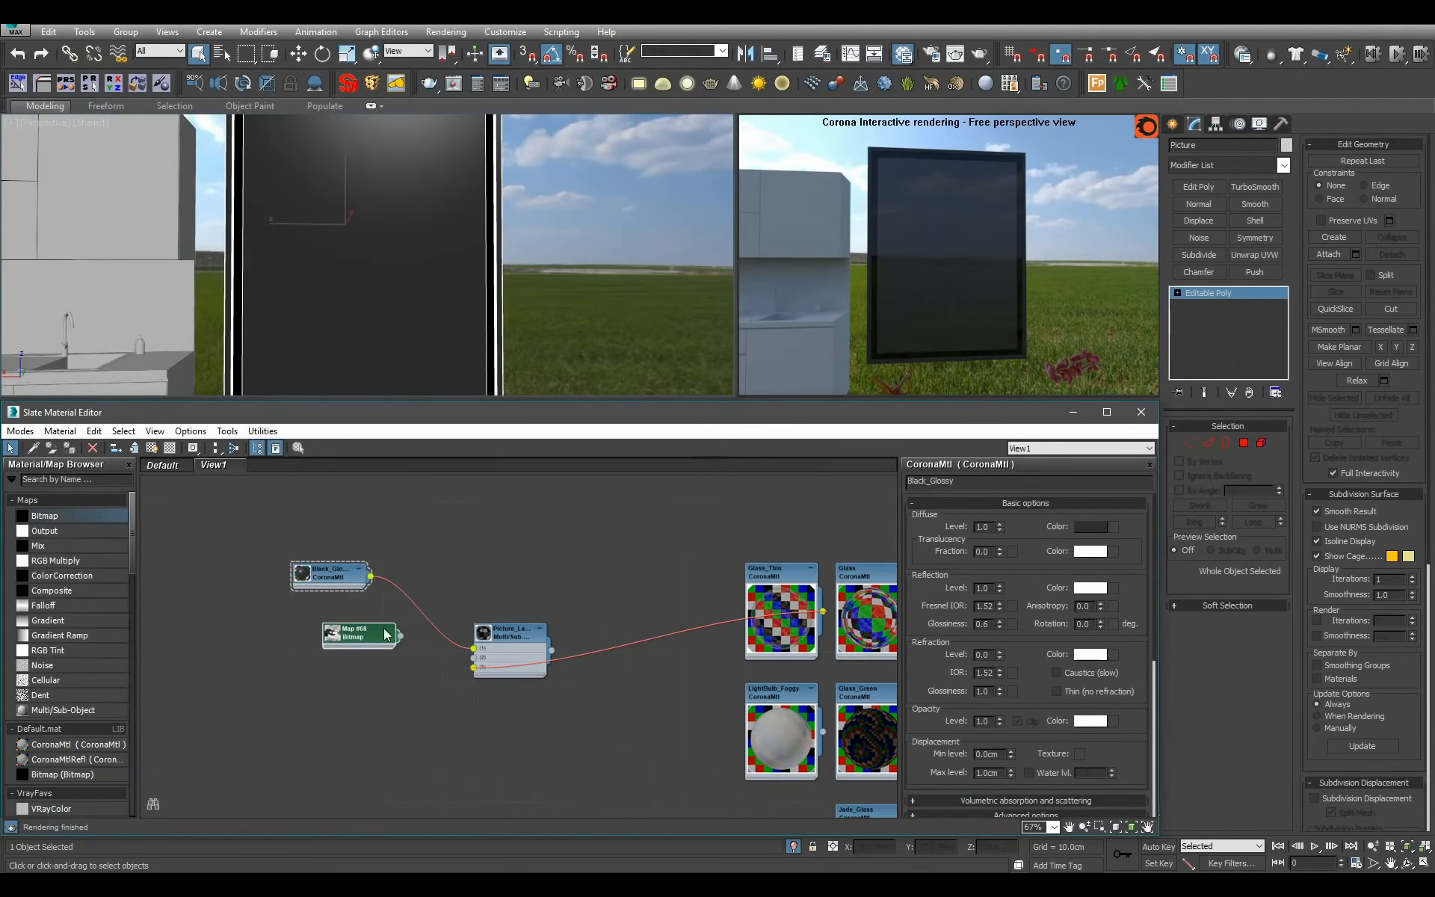
double_click(376, 635)
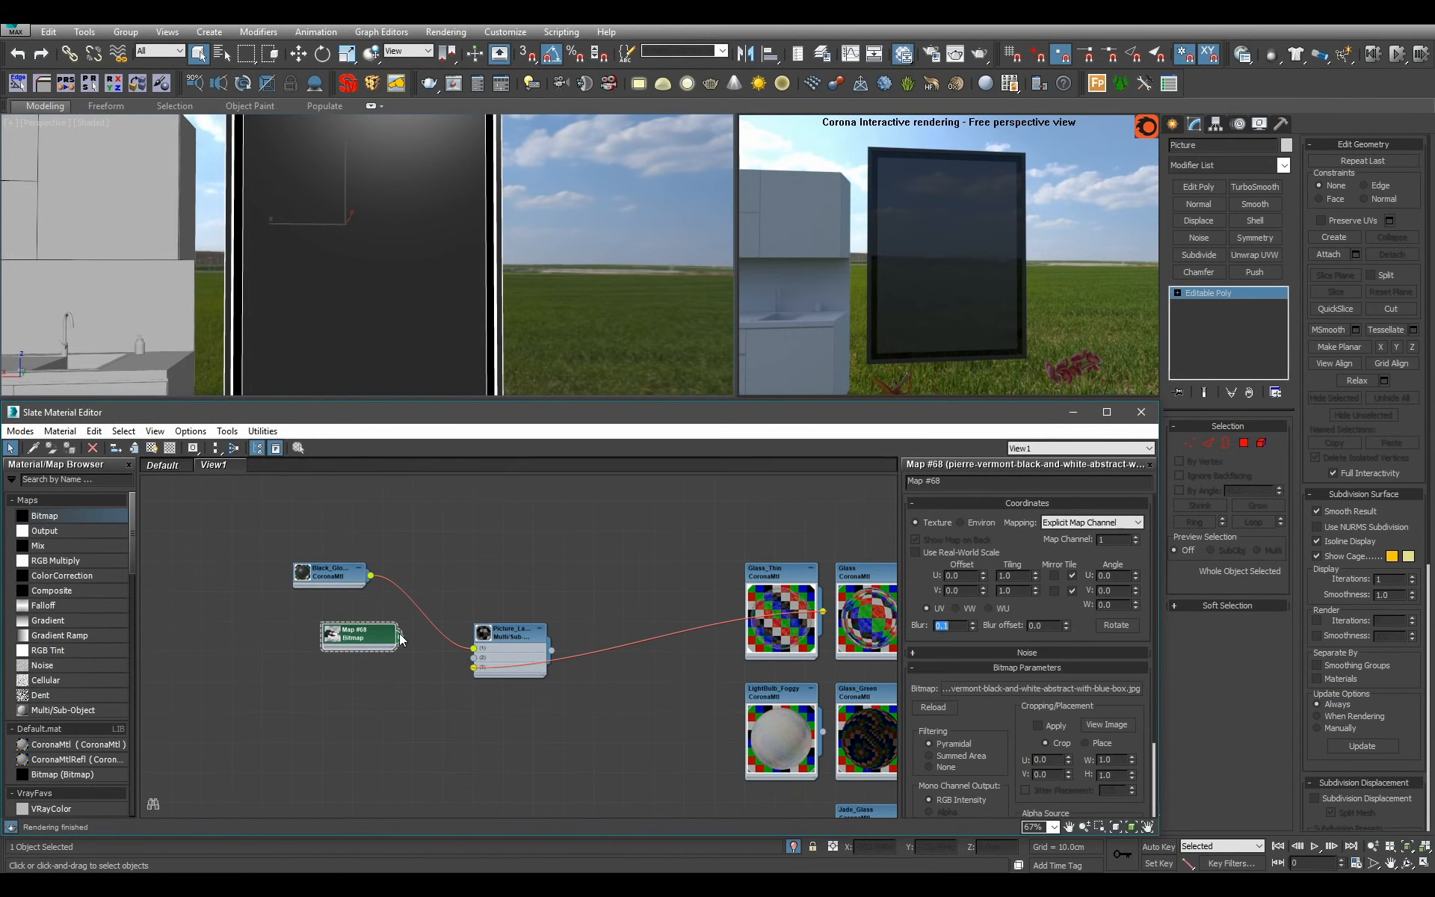
drag(468, 656, 473, 659)
drag(335, 638, 215, 639)
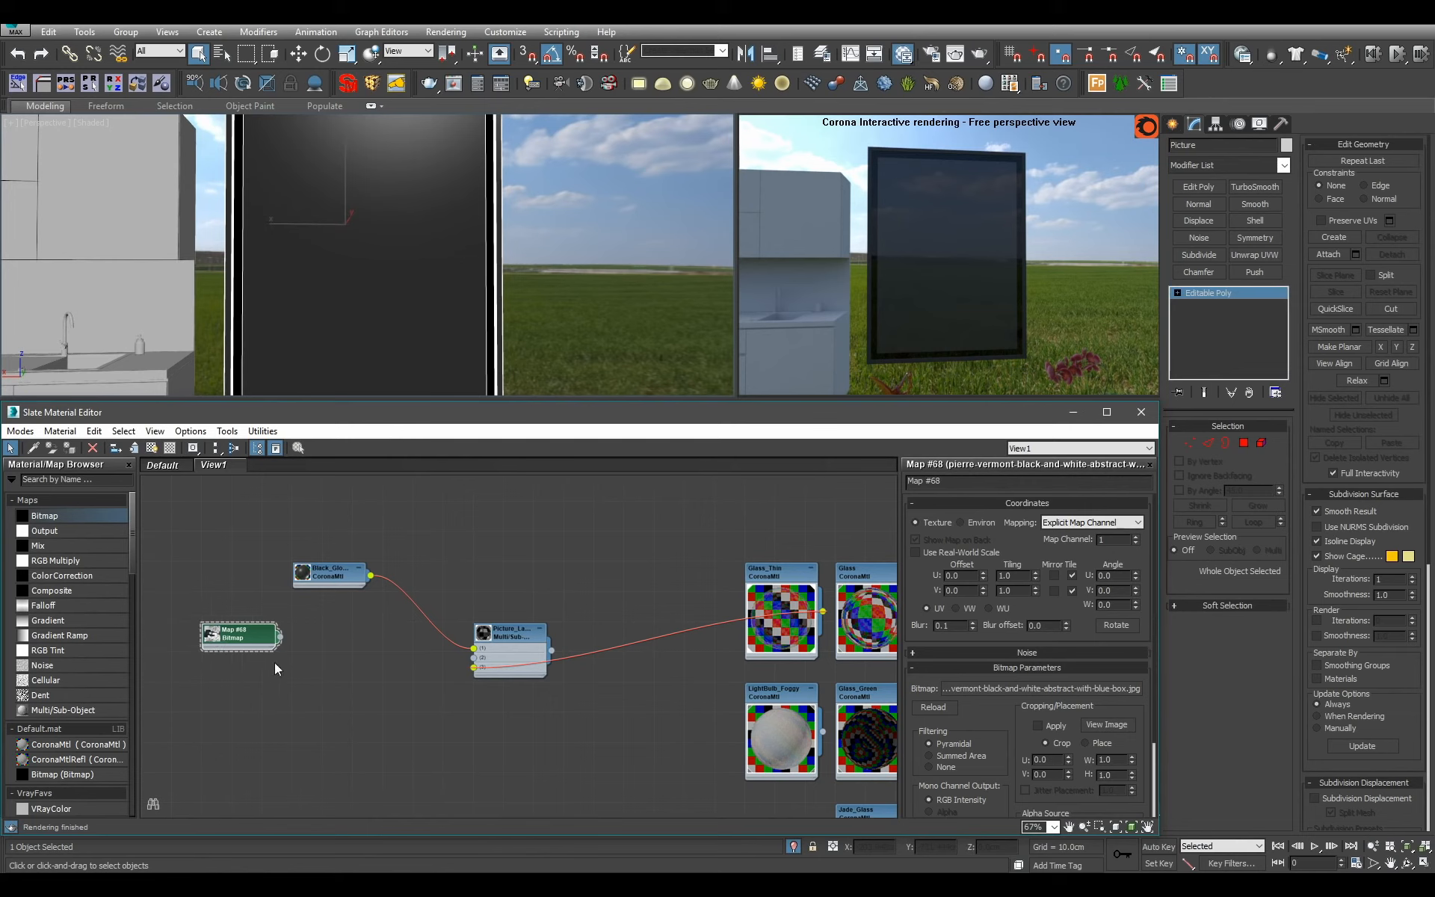
Add a CoronaMtl between the artwork bitmap and Picture_Large and connect the bitmap to its diffuse color.
scroll(320, 658, up, 1)
scroll(377, 644, up, 1)
drag(83, 744, 360, 649)
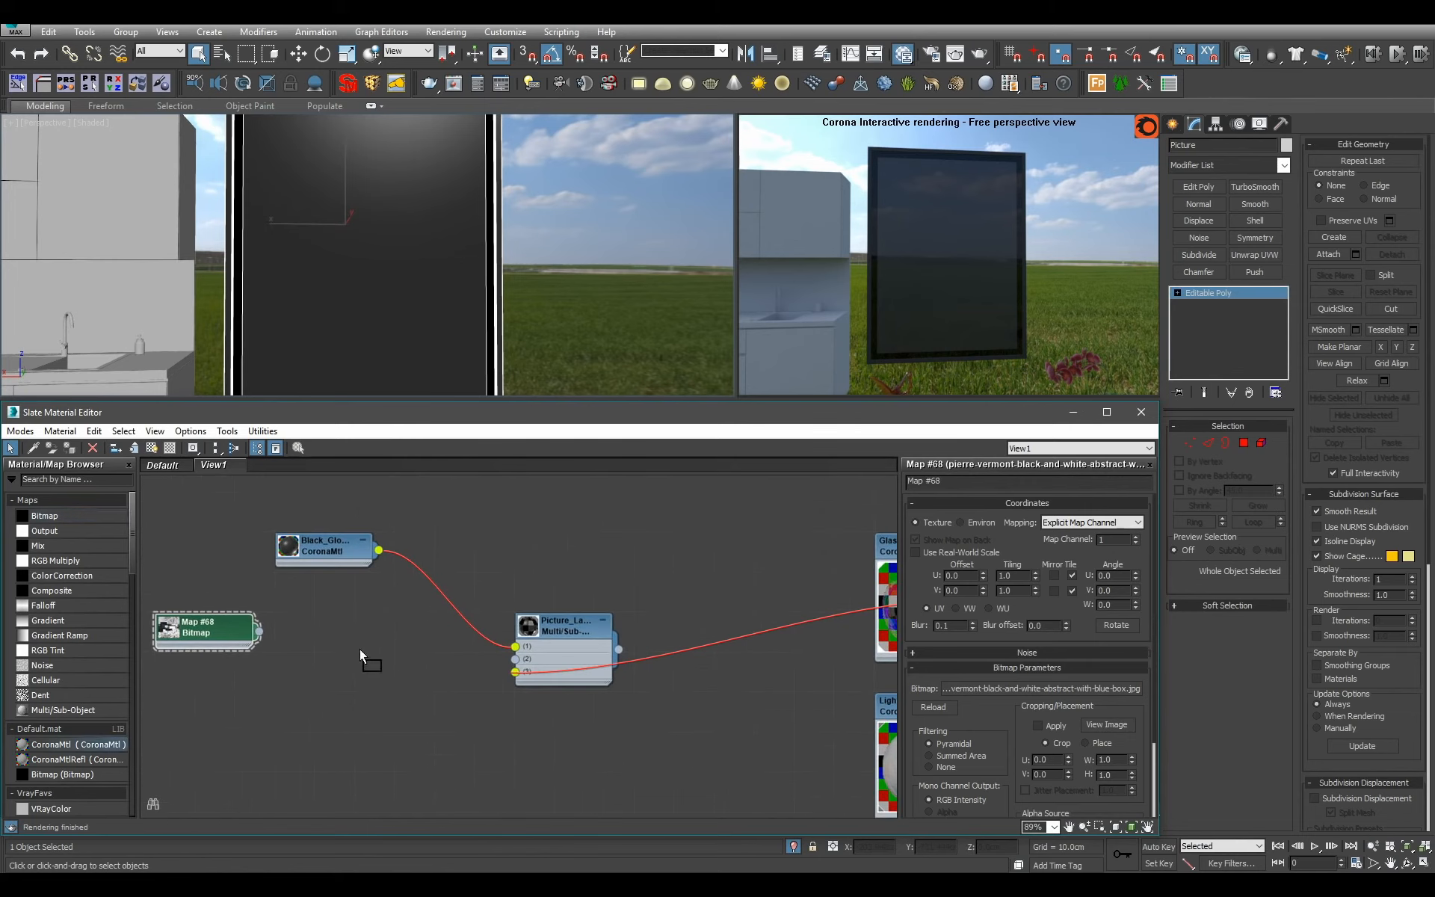
drag(258, 630, 338, 666)
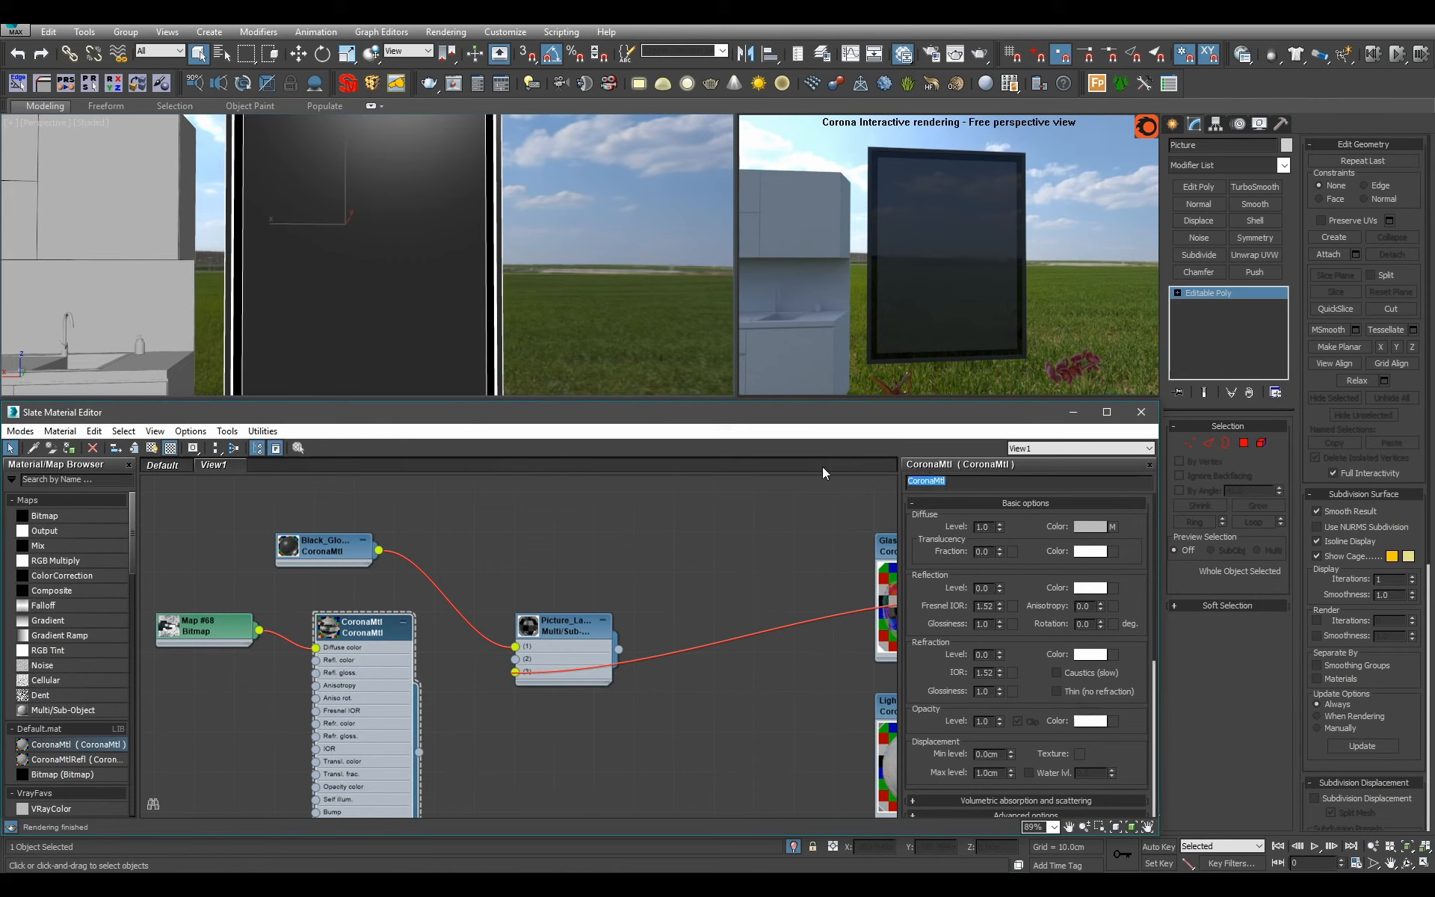
Name the new CoronaMtl Artwork, enlarging its node preview, and connect it to slot 2 of Picture_Large.
text(Artwork)
double_click(343, 641)
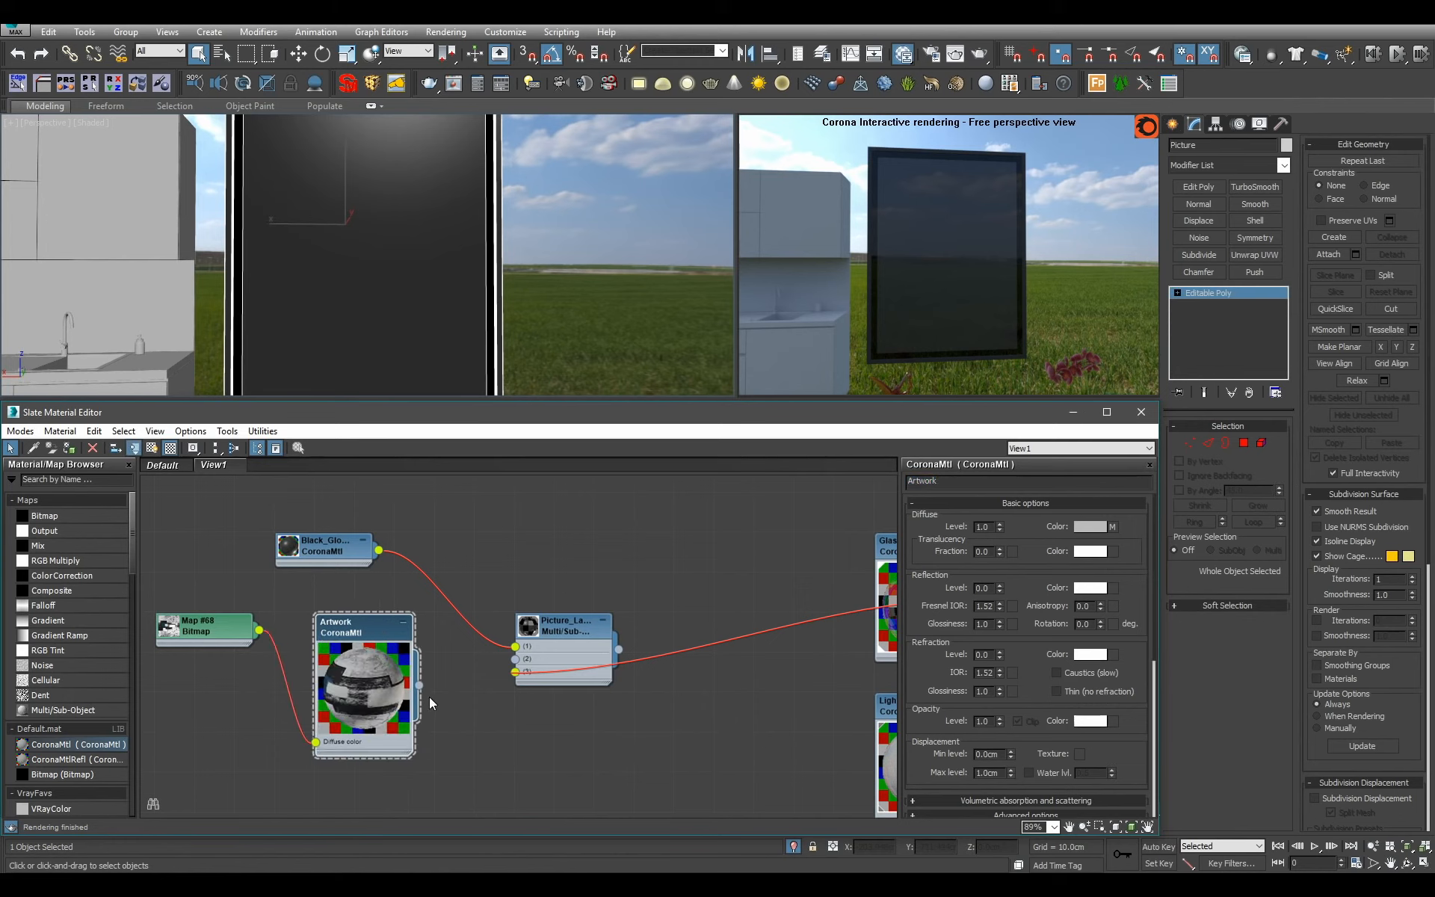
drag(420, 684, 519, 662)
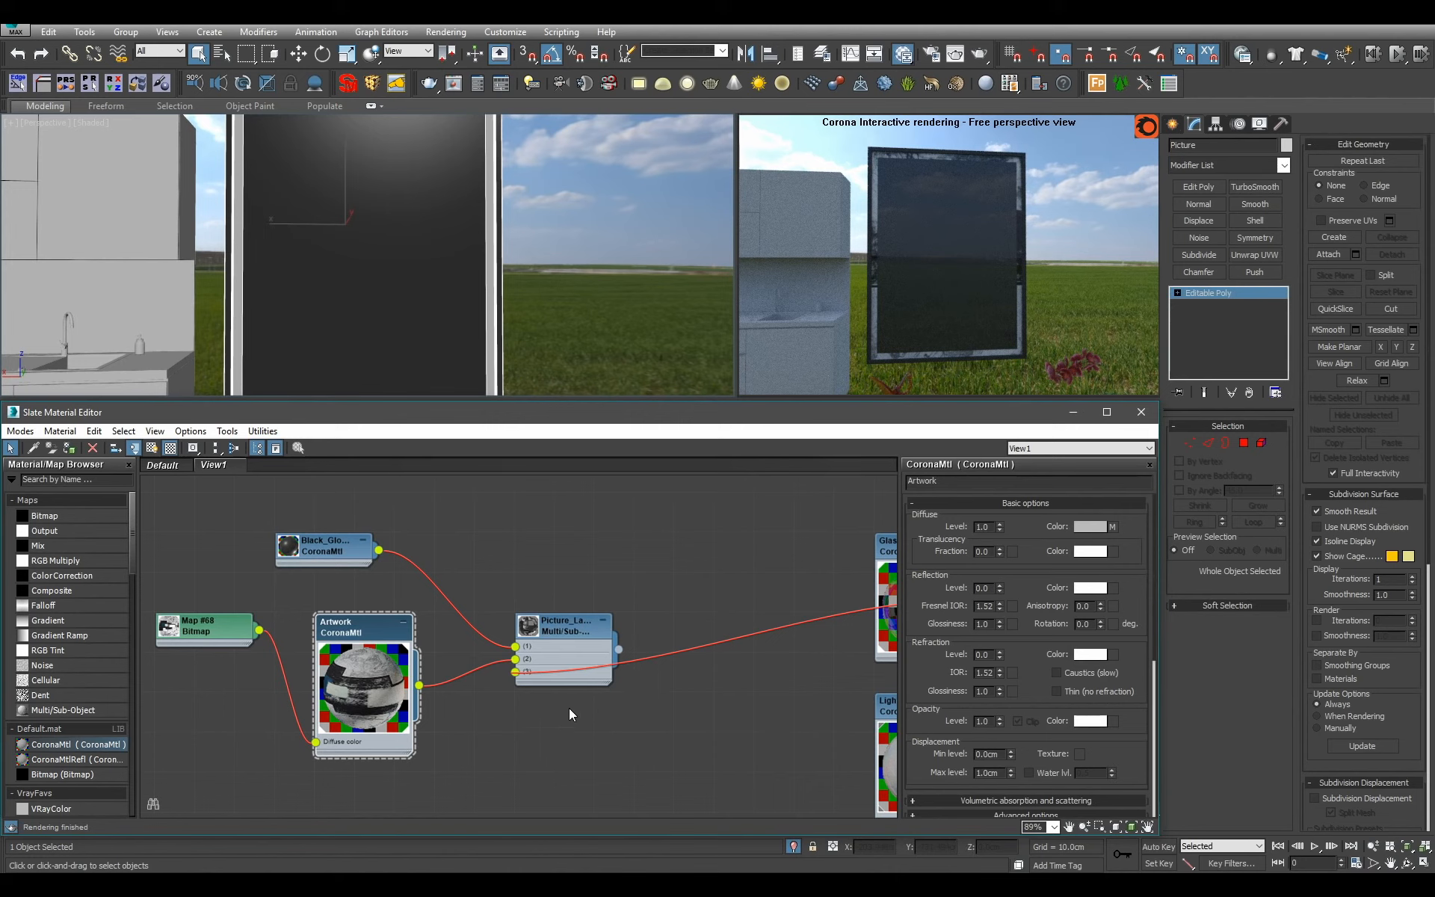
Replace Artwork in slot 2 of Picture_Large with the existing Carpet material from the node group below.
scroll(561, 695, down, 4)
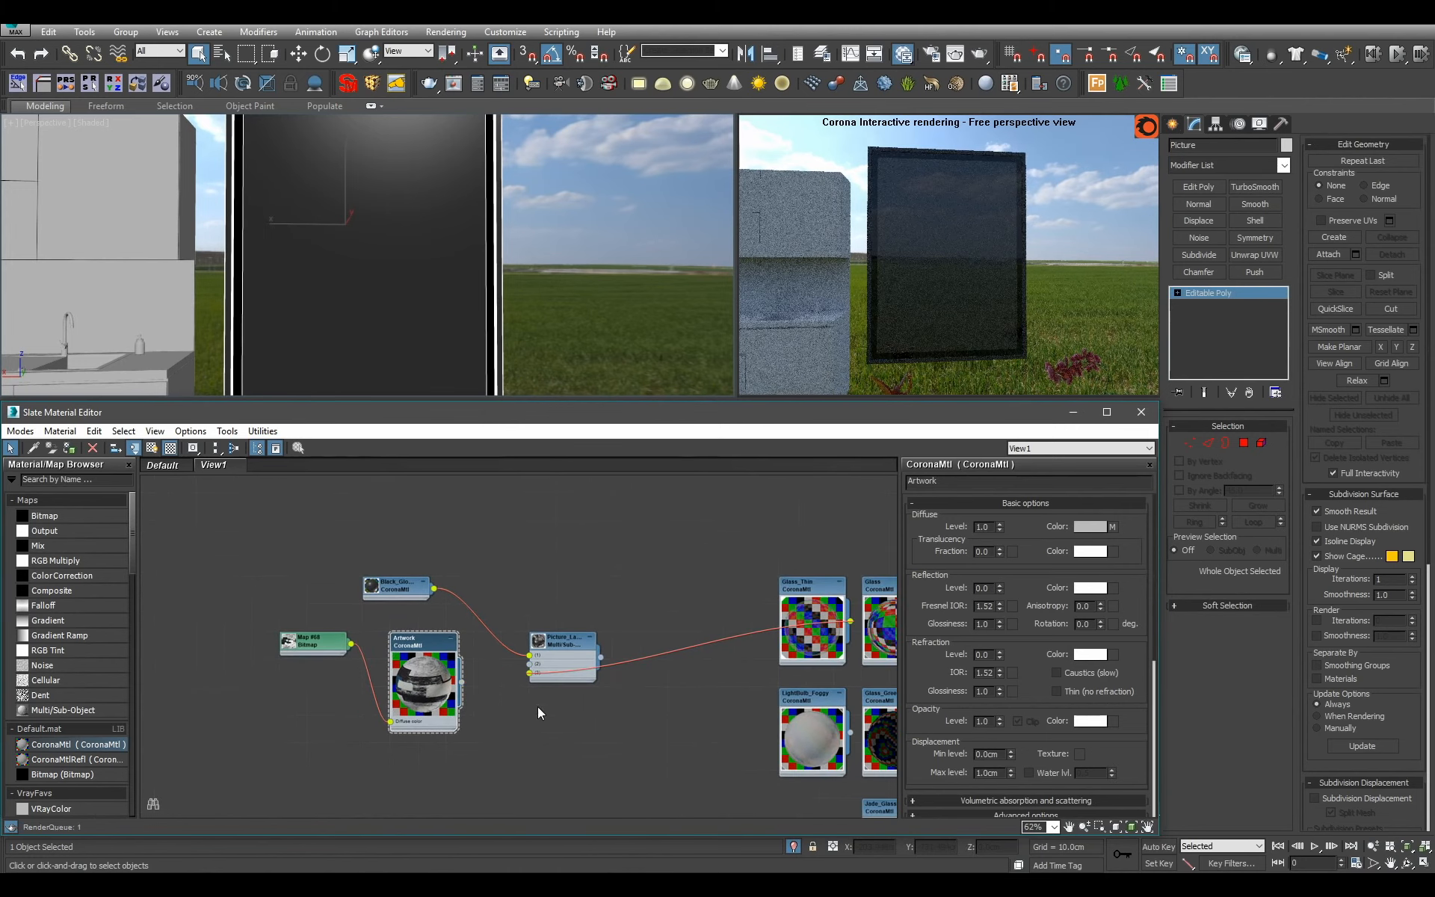
scroll(538, 707, down, 10)
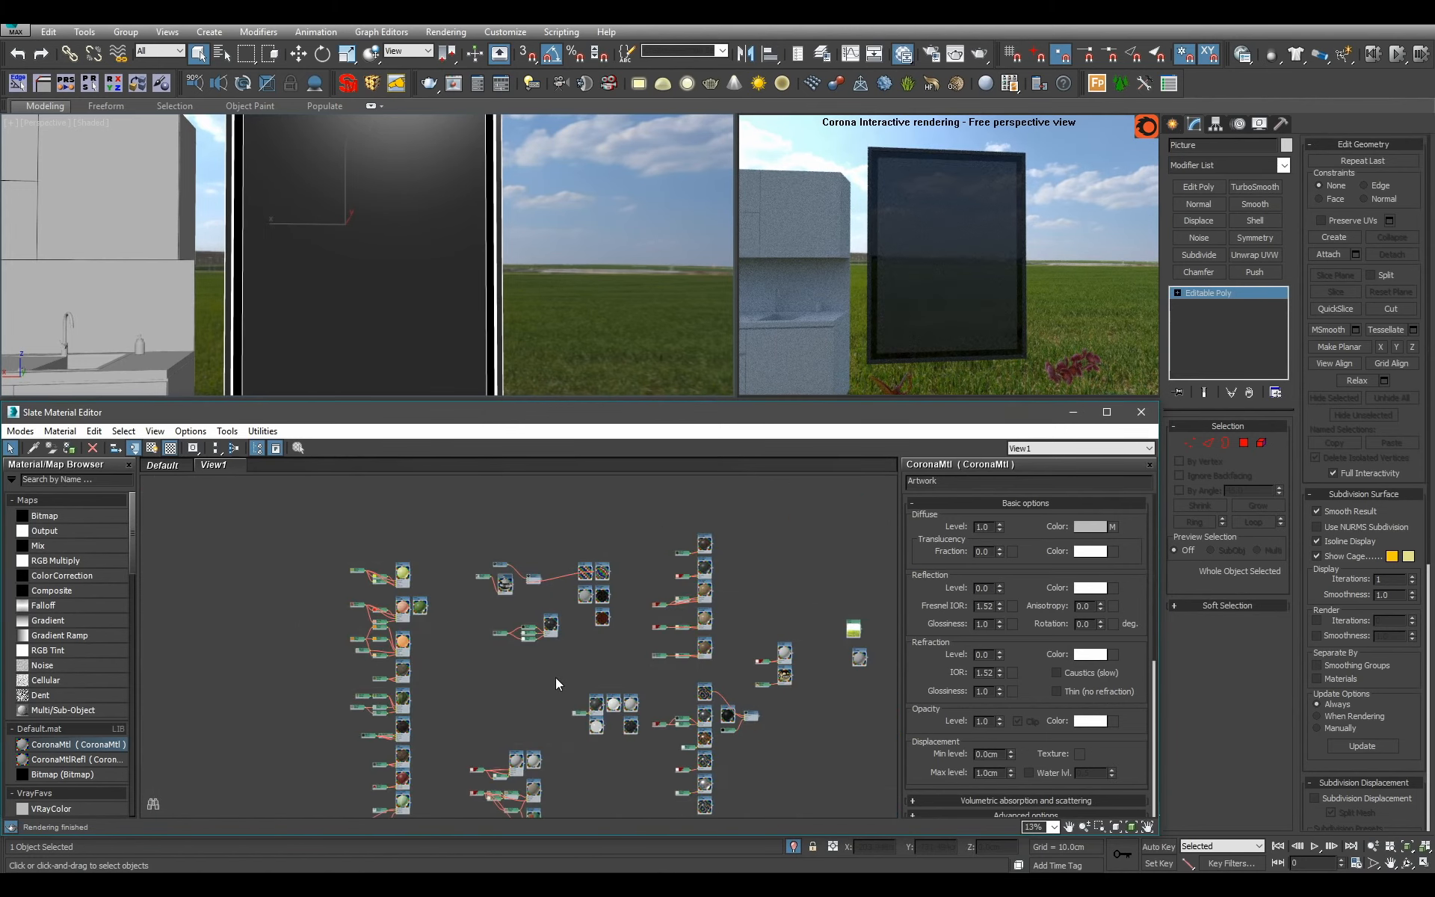
scroll(554, 677, up, 2)
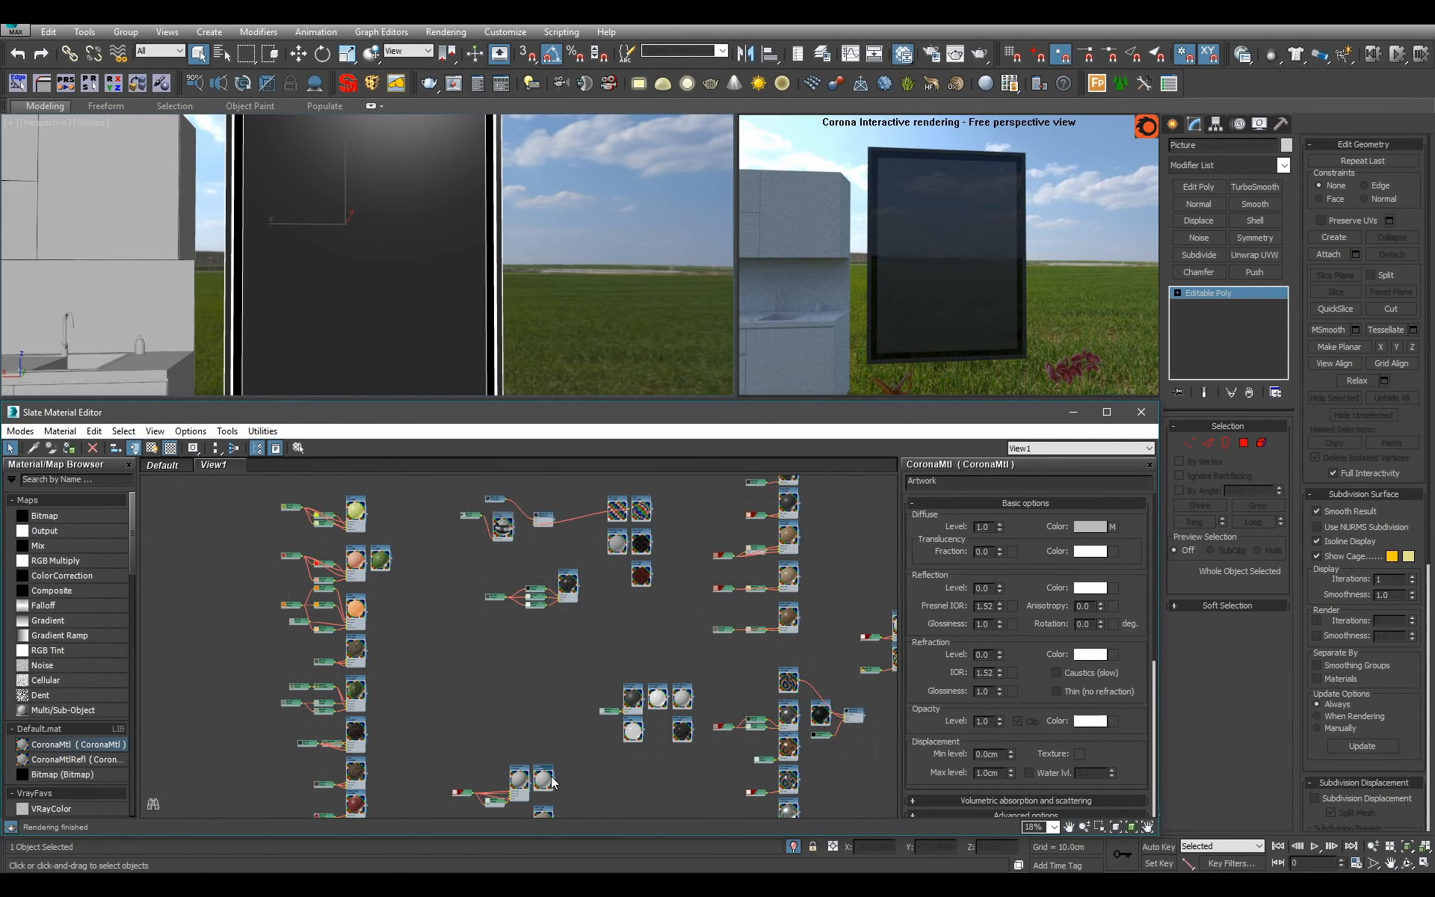
scroll(534, 516, up, 6)
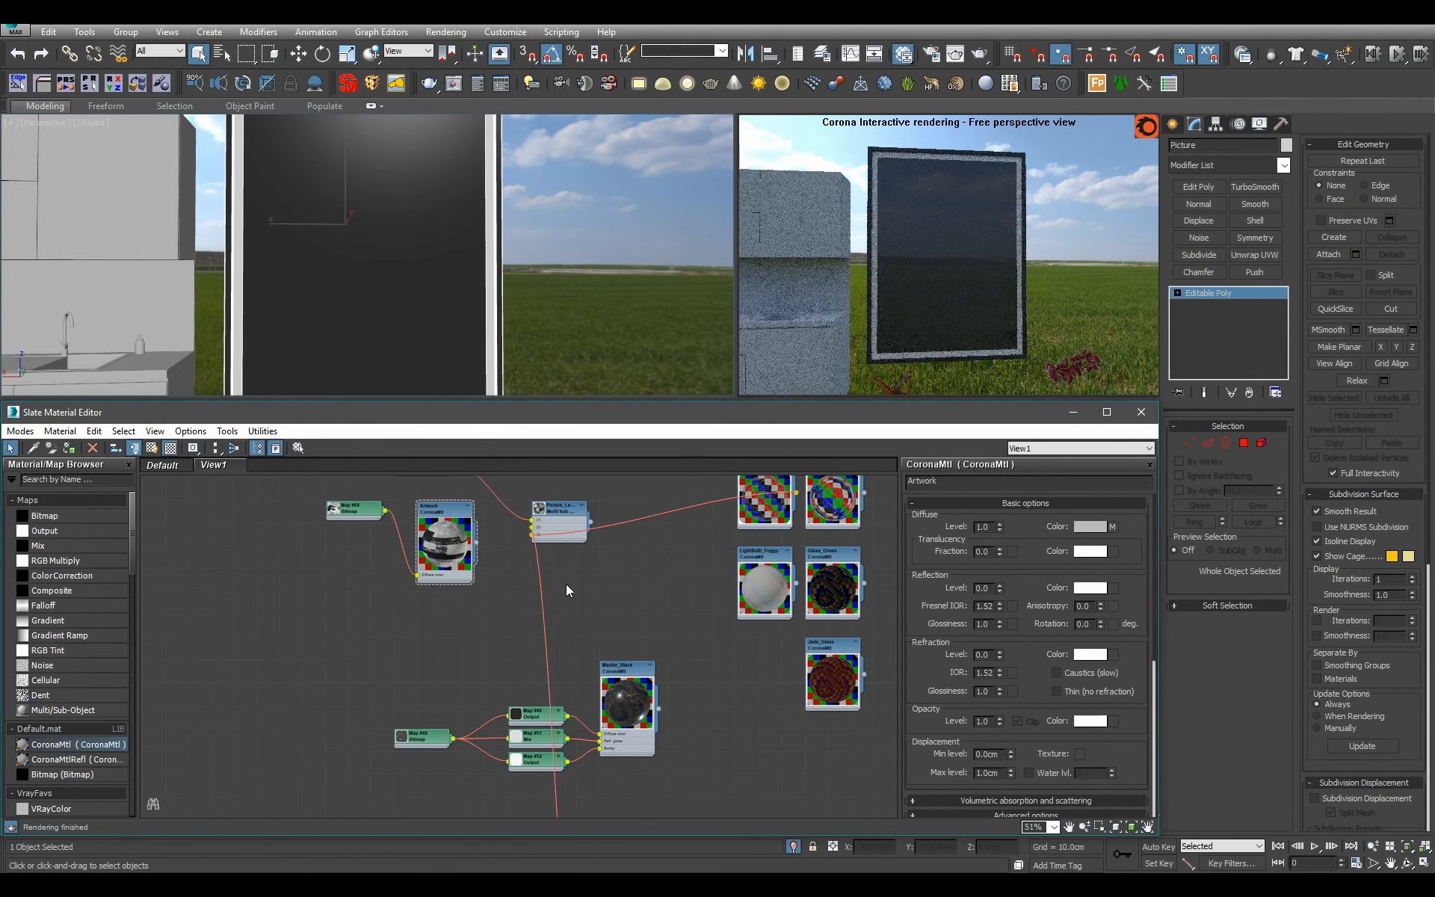
Set the number of materials in Picture_Large to 4 and connect the Artwork material to slot 4.
double_click(563, 523)
click(974, 524)
text(4)
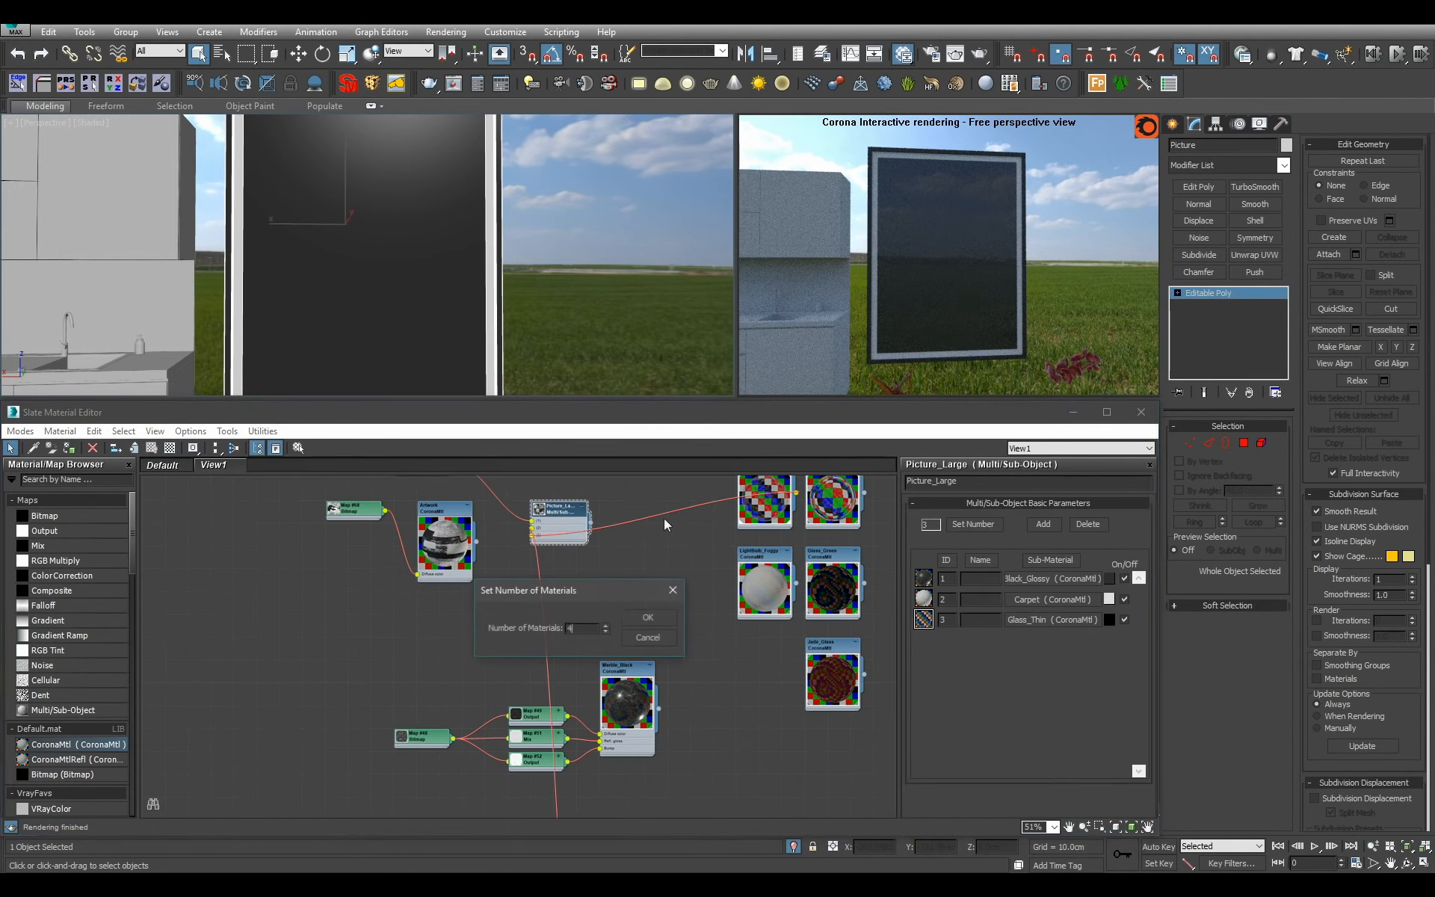
click(646, 615)
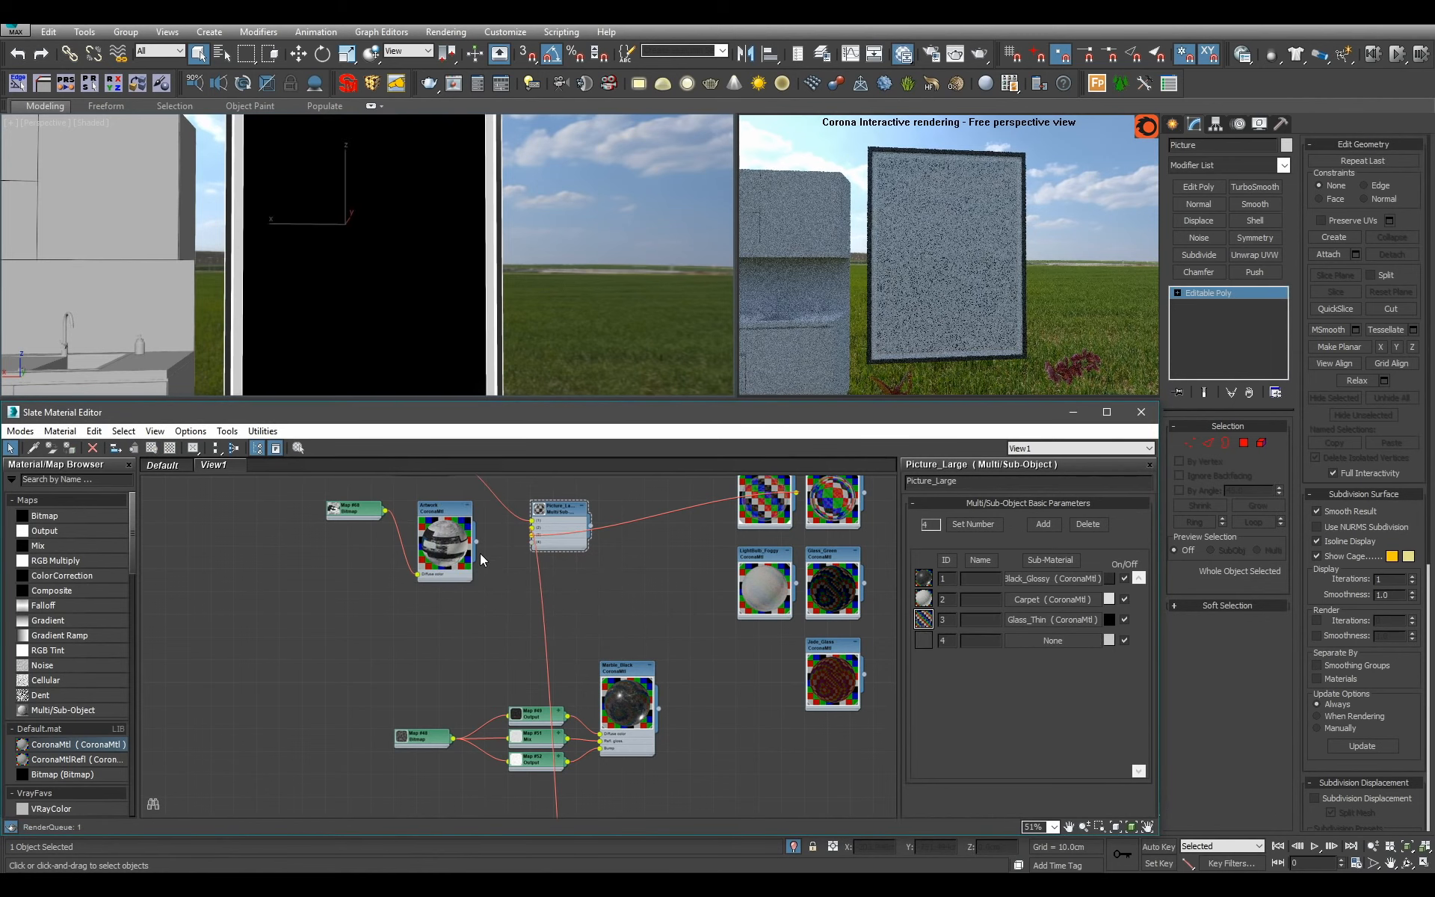
mouse_move(529, 548)
mouse_down()
mouse_move(483, 546)
mouse_move(531, 540)
mouse_up()
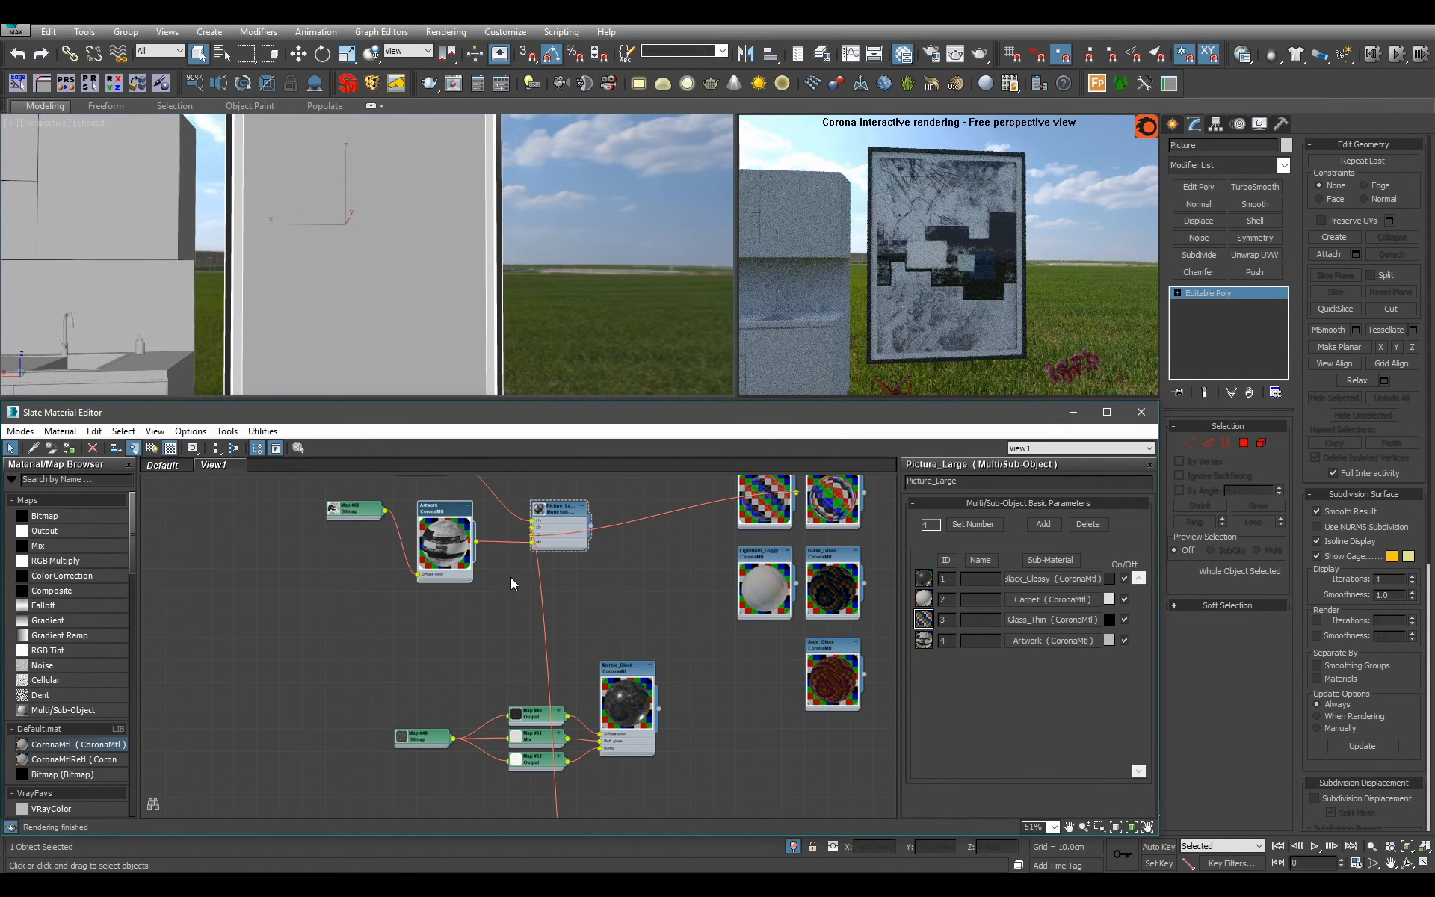
Remove the Picture_Large node from the node view.
scroll(436, 541, up, 1)
middle_drag(436, 541, 443, 574)
click(585, 544)
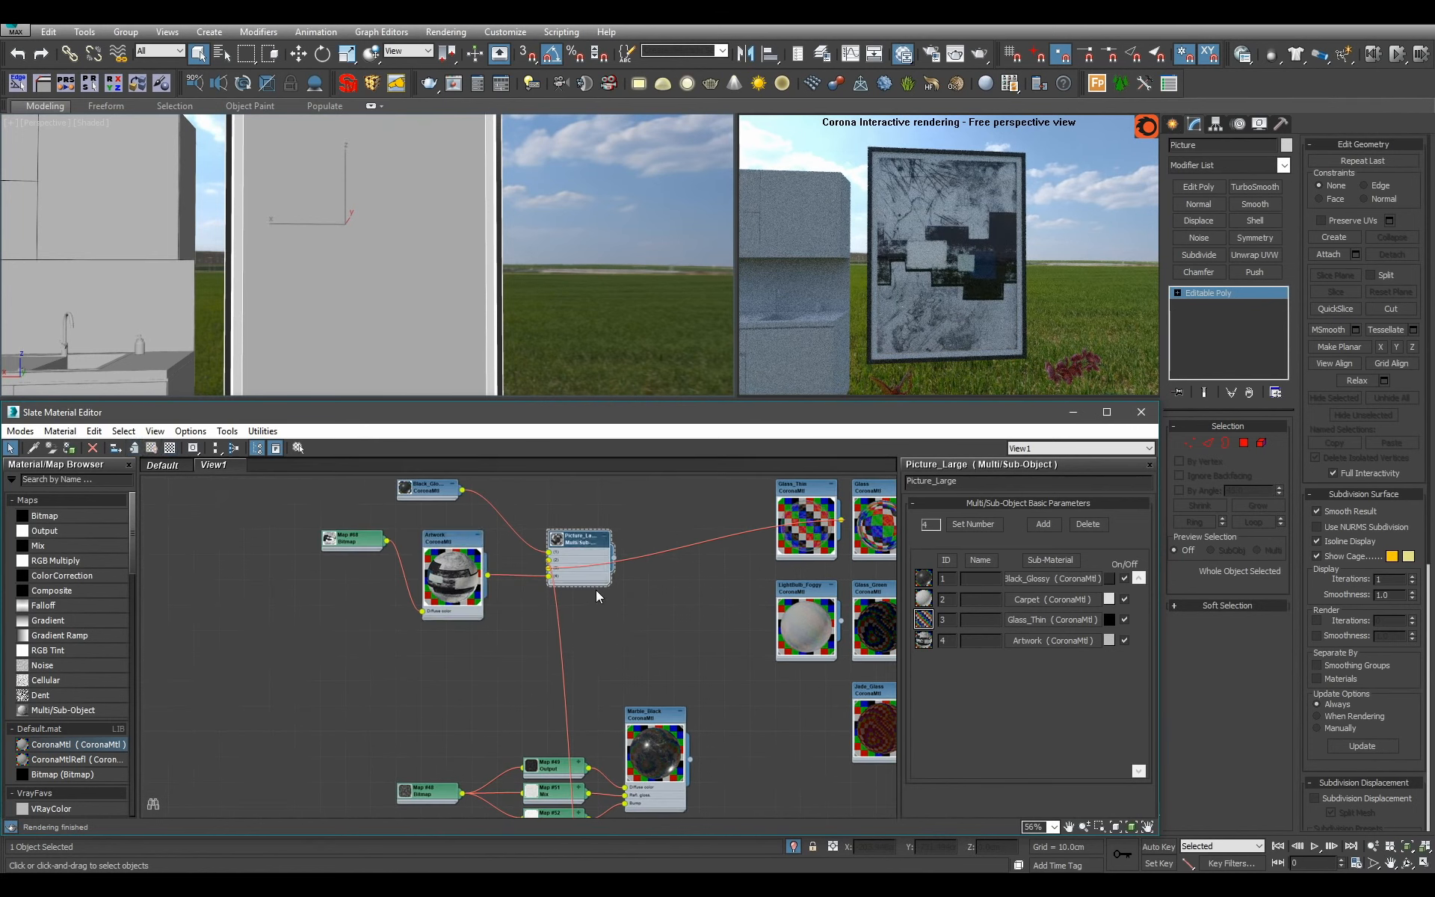
key(Delete)
Enlarge the Black_Glossy node preview and move the node into the group of plain materials below.
double_click(405, 489)
scroll(477, 557, down, 7)
drag(452, 529, 563, 652)
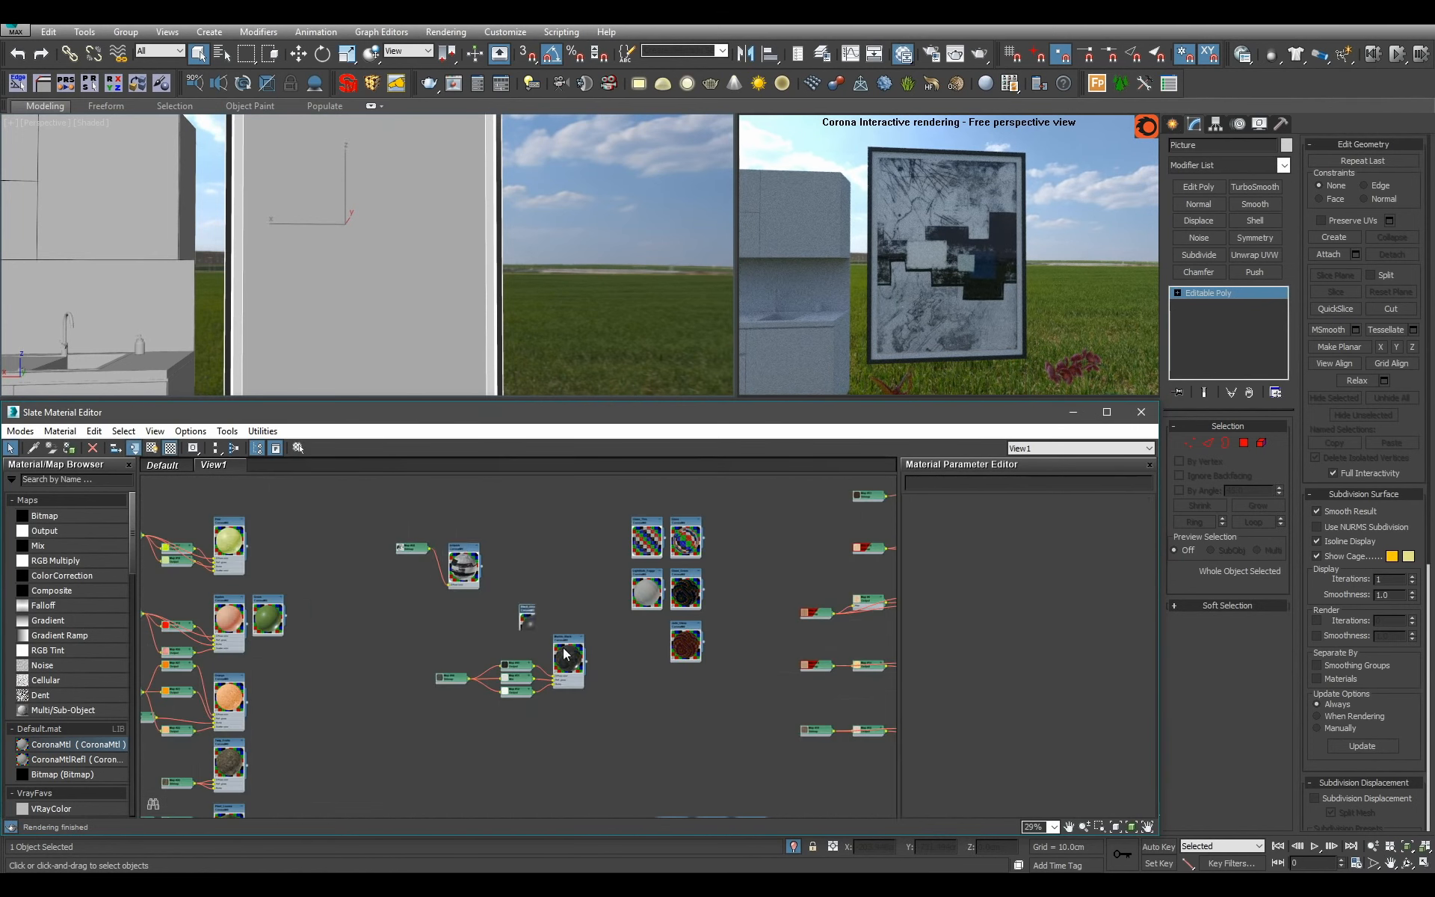
middle_drag(566, 655, 551, 722)
scroll(460, 615, up, 3)
Move the Artwork material and its bitmap beneath the two separate bitmap-based materials beside the multi-material group.
scroll(508, 601, down, 8)
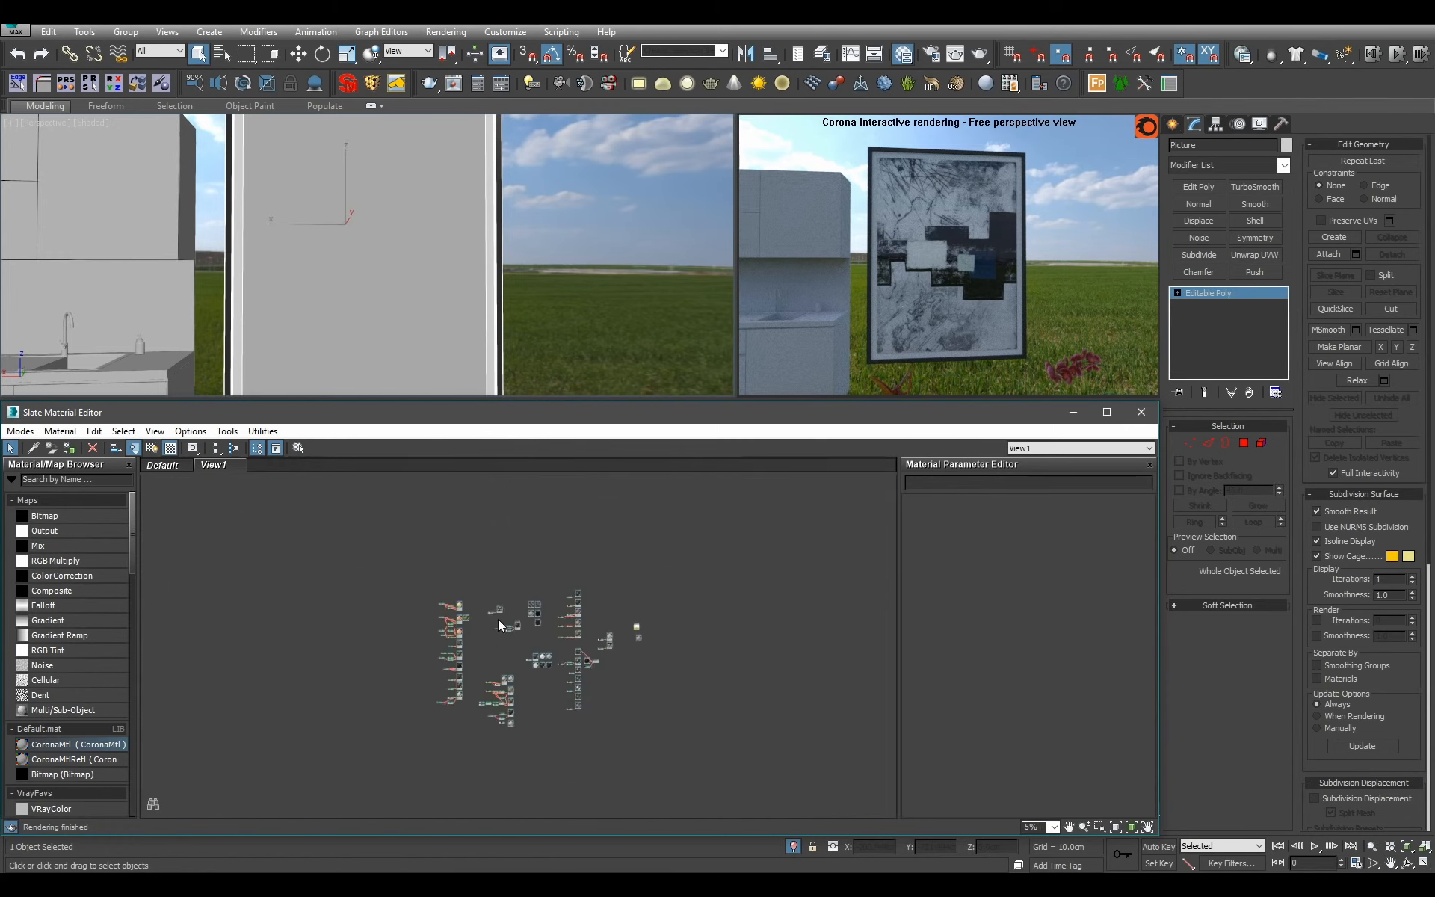
scroll(501, 567, up, 3)
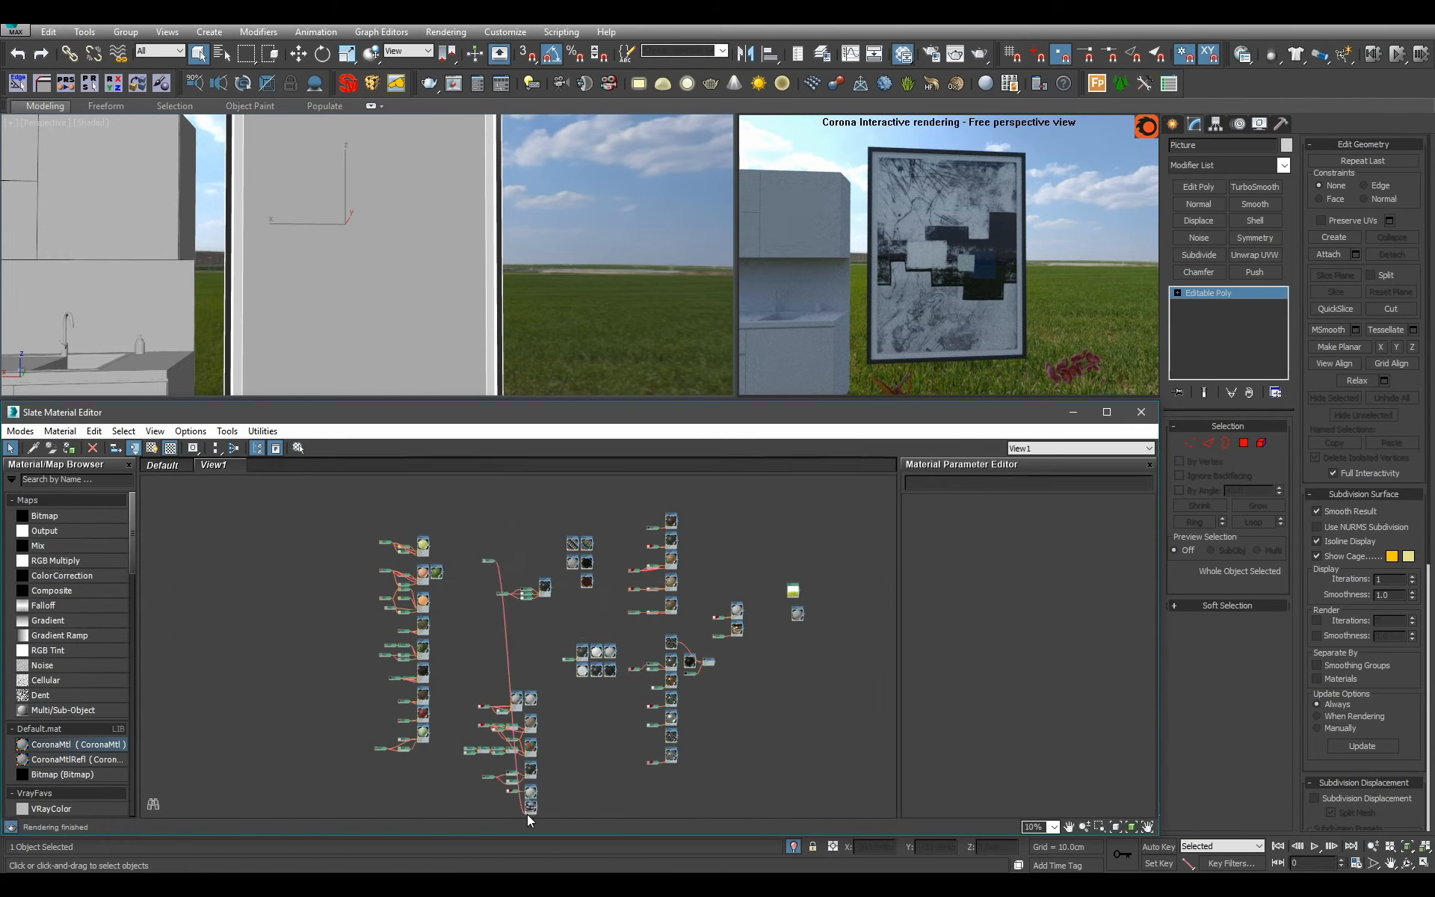
scroll(527, 803, up, 3)
middle_drag(534, 744, 445, 805)
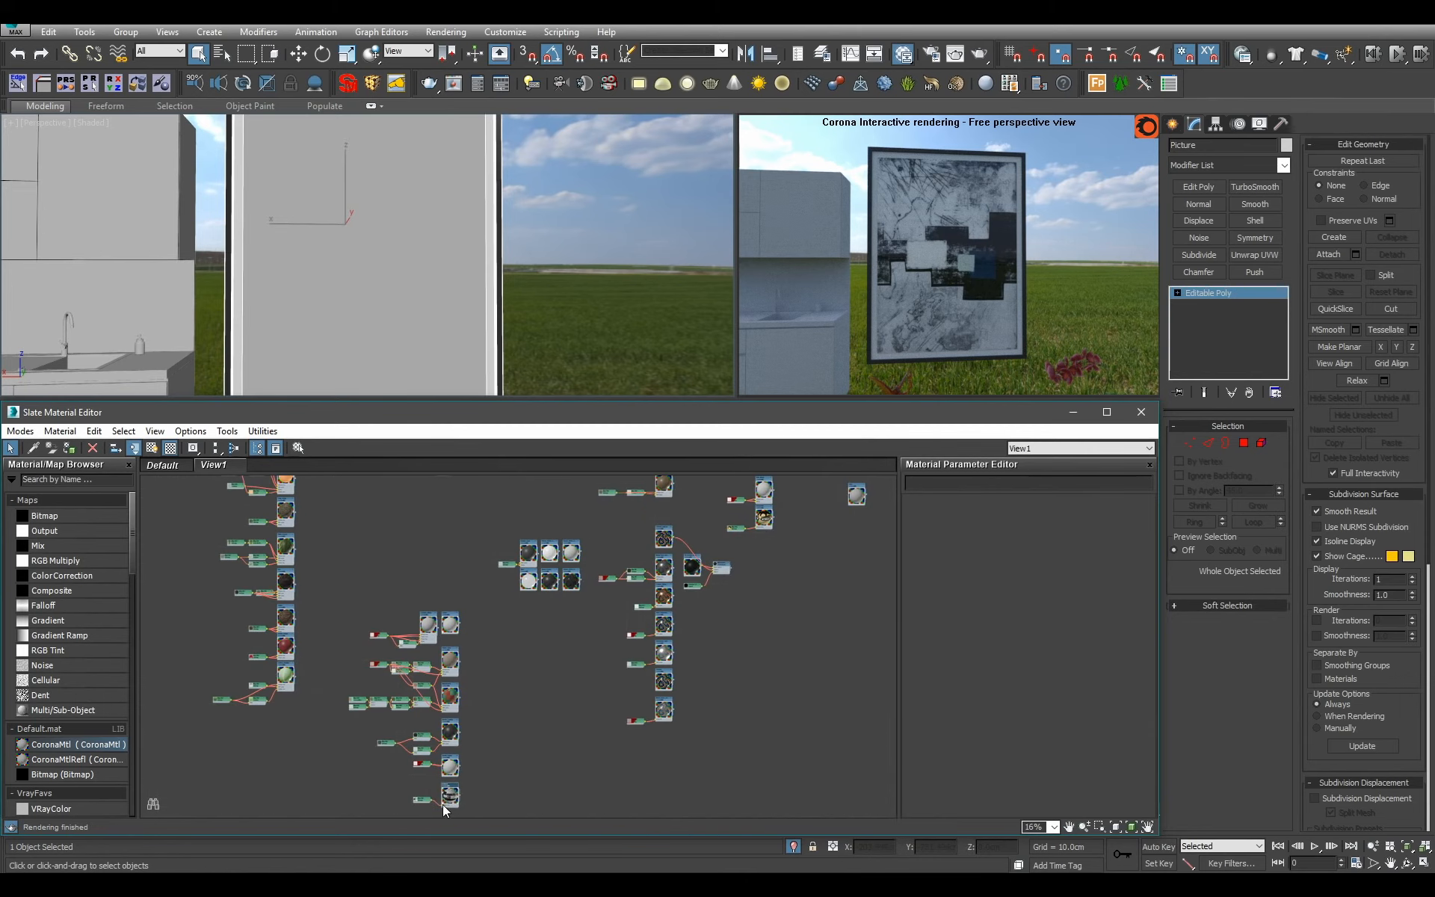
drag(445, 805, 764, 549)
key(c)
middle_drag(764, 550, 723, 656)
scroll(723, 656, up, 3)
middle_drag(485, 591, 545, 653)
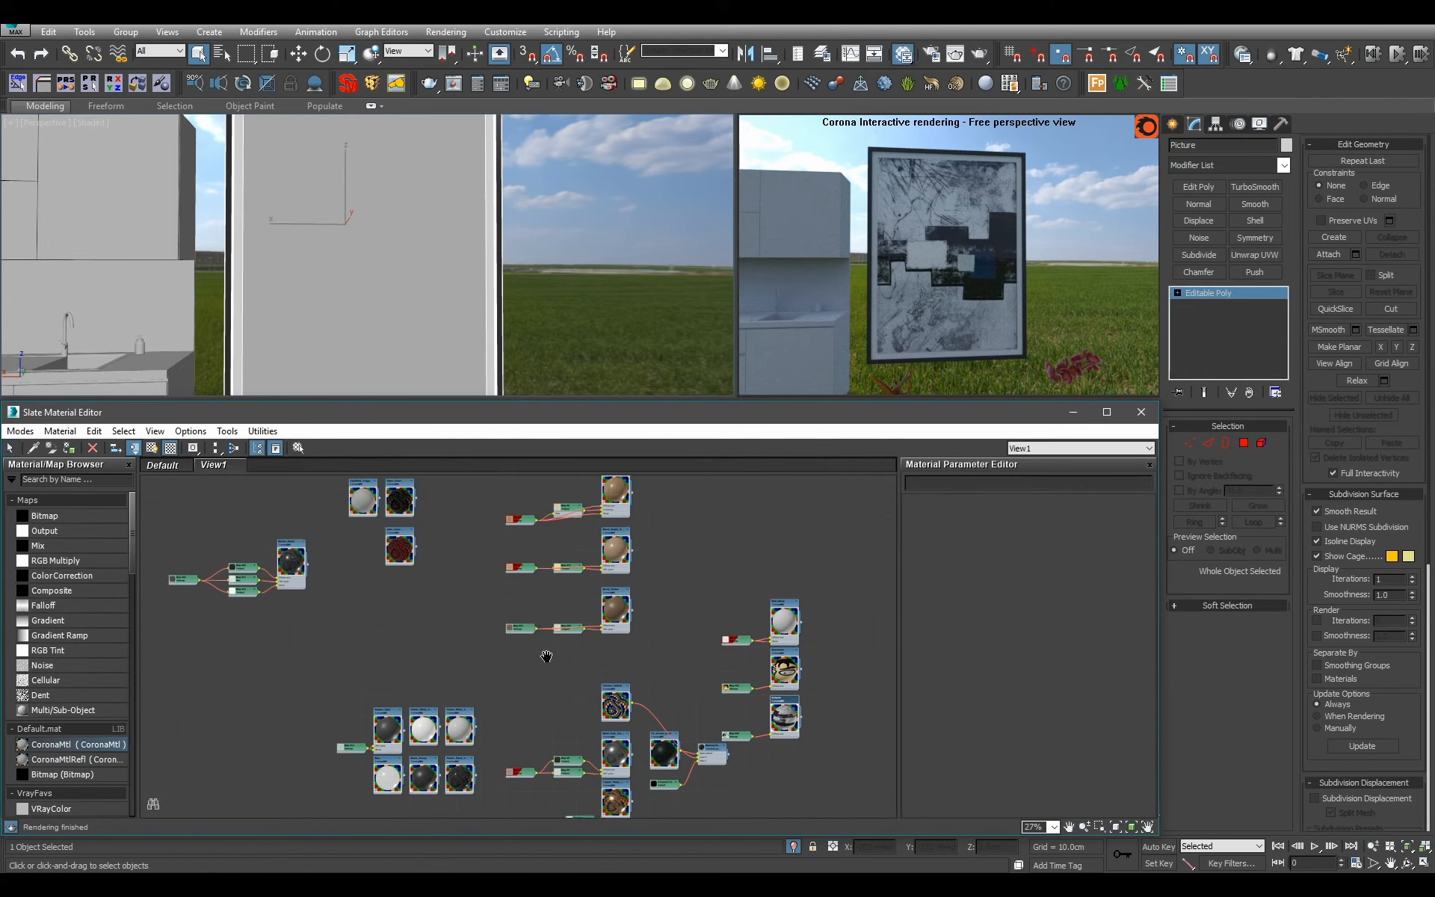
middle_drag(336, 571, 510, 631)
Examine the finished picture above the sideboard and the kitchen's lower cabinet fronts in the perspective view.
scroll(577, 302, down, 4)
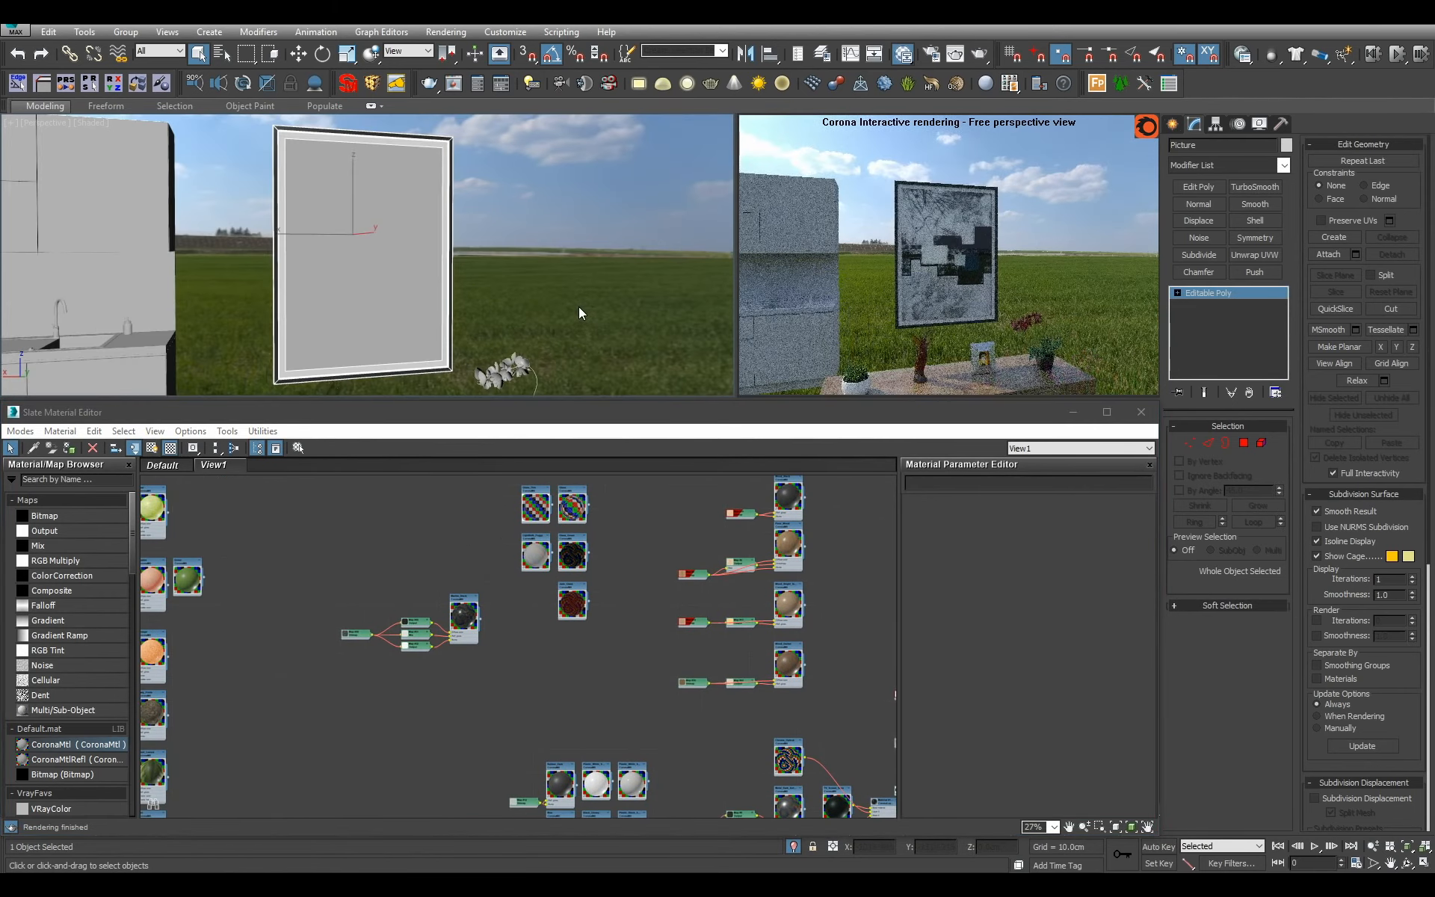
scroll(578, 306, down, 4)
alt+middle_drag(579, 306, 609, 281)
scroll(563, 311, down, 4)
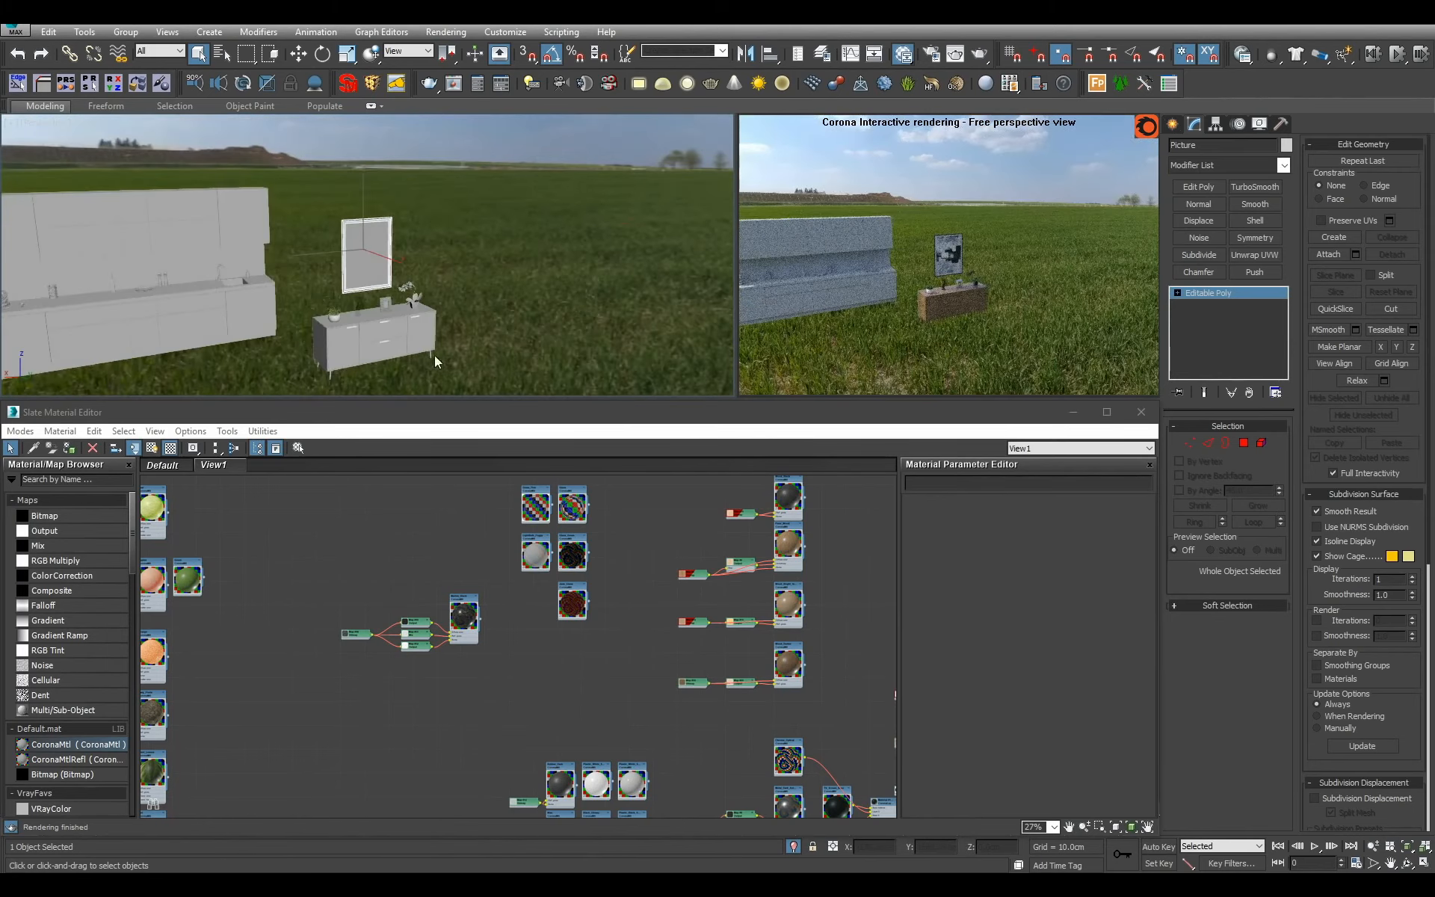
middle_drag(435, 357, 624, 322)
scroll(598, 323, down, 3)
click(388, 276)
key(z)
alt+middle_drag(402, 297, 524, 348)
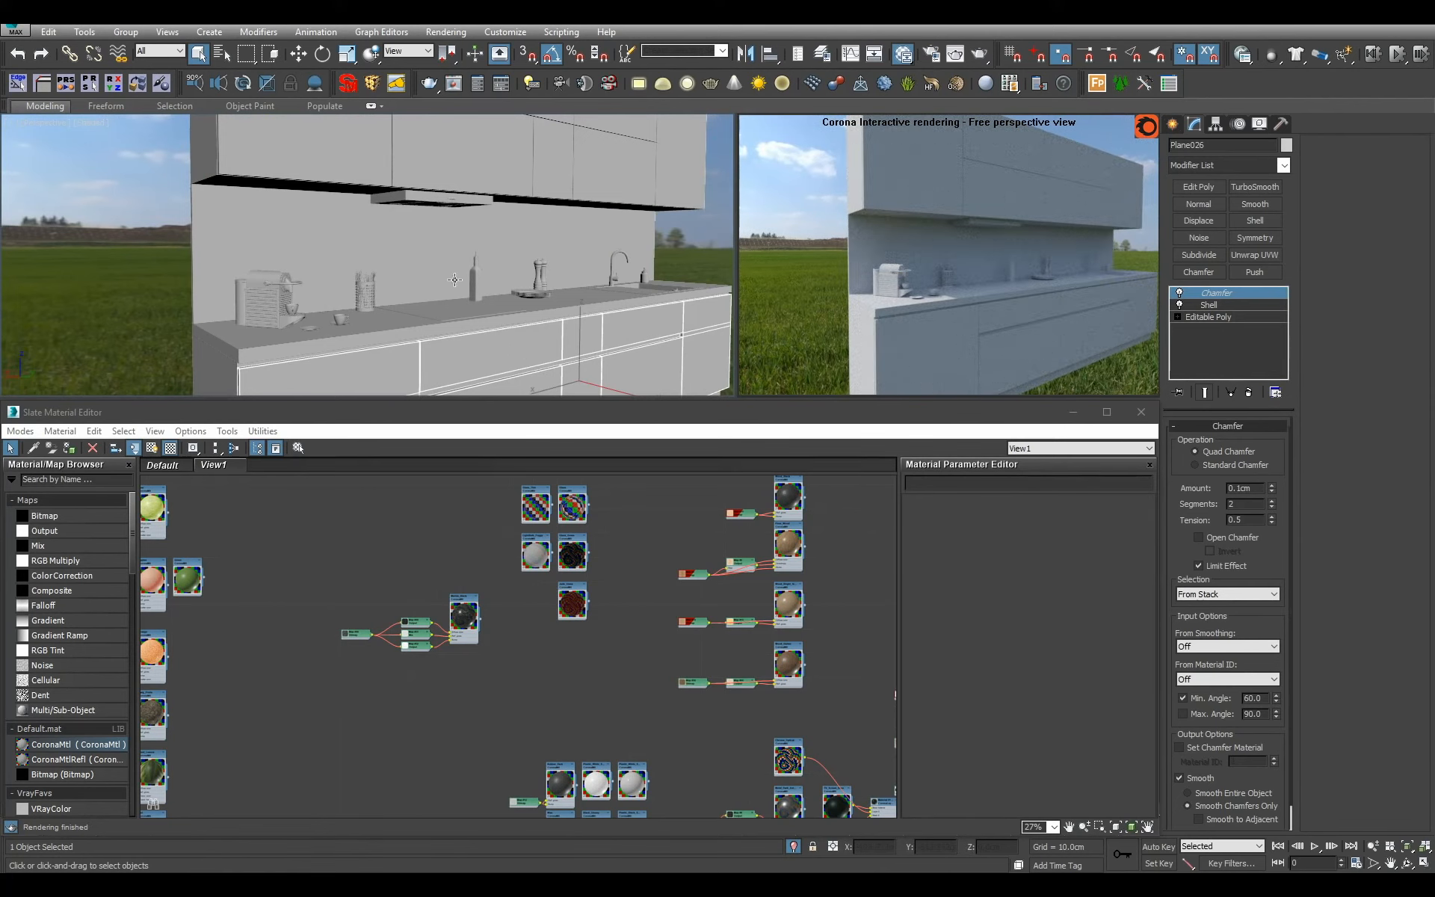
mouse_move(454, 280)
alt+middle_down()
mouse_move(418, 336)
mouse_move(430, 280)
mouse_move(467, 299)
alt+middle_up()
middle_drag(467, 299, 134, 261)
Examine the coffee machine and the worktop items along to the sink, and clear the selection with the whole kitchen in view.
scroll(389, 225, up, 4)
click(106, 215)
key(z)
scroll(407, 271, down, 4)
scroll(225, 269, down, 3)
alt+middle_drag(299, 276, 358, 261)
middle_drag(463, 276, 239, 272)
middle_drag(605, 318, 240, 260)
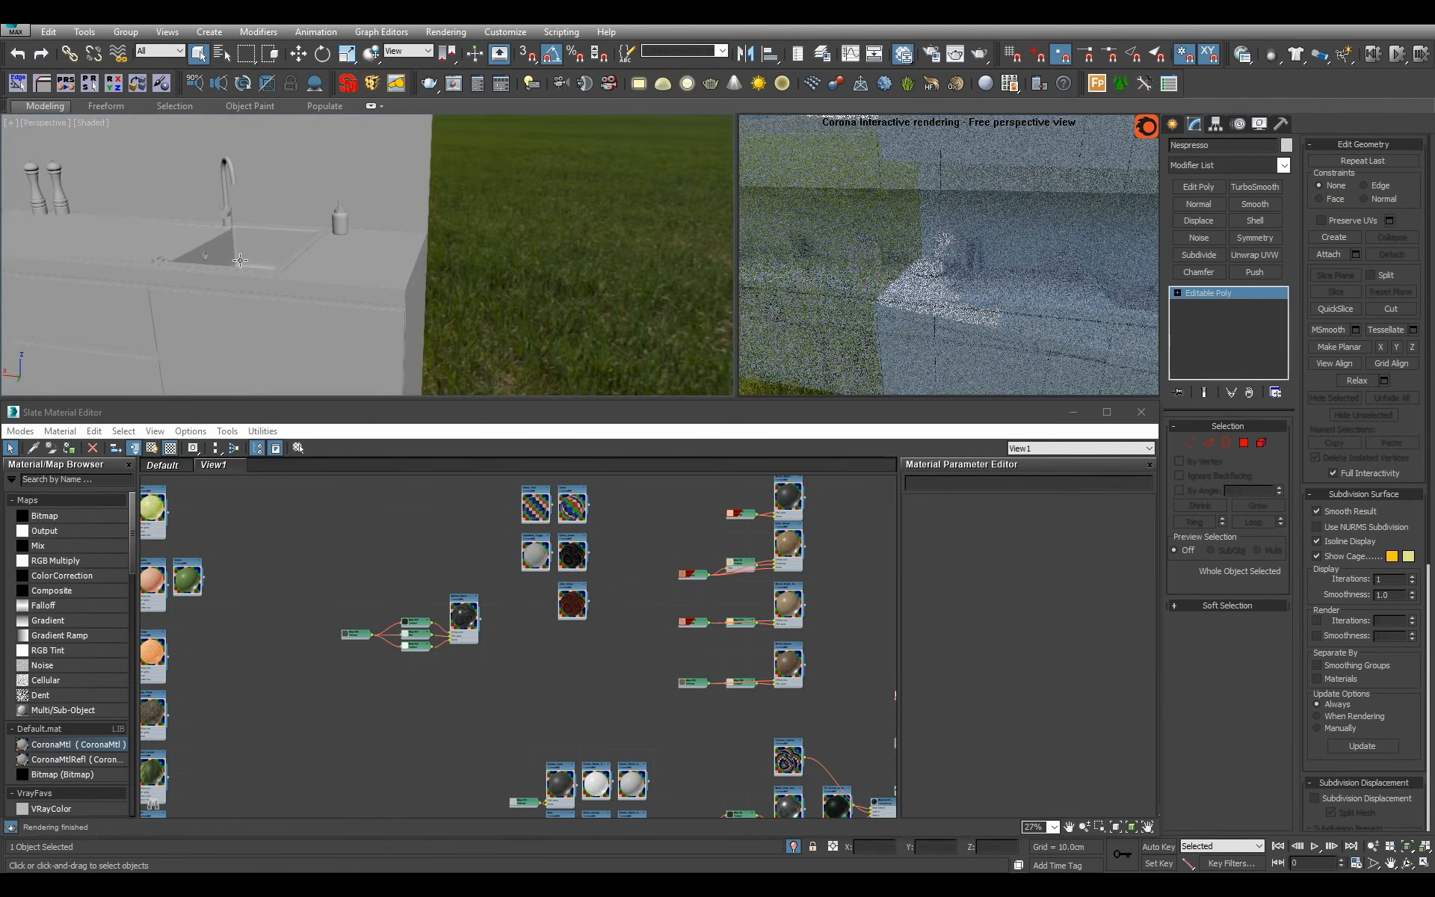
scroll(366, 275, down, 4)
alt+middle_drag(366, 275, 440, 291)
scroll(328, 292, down, 3)
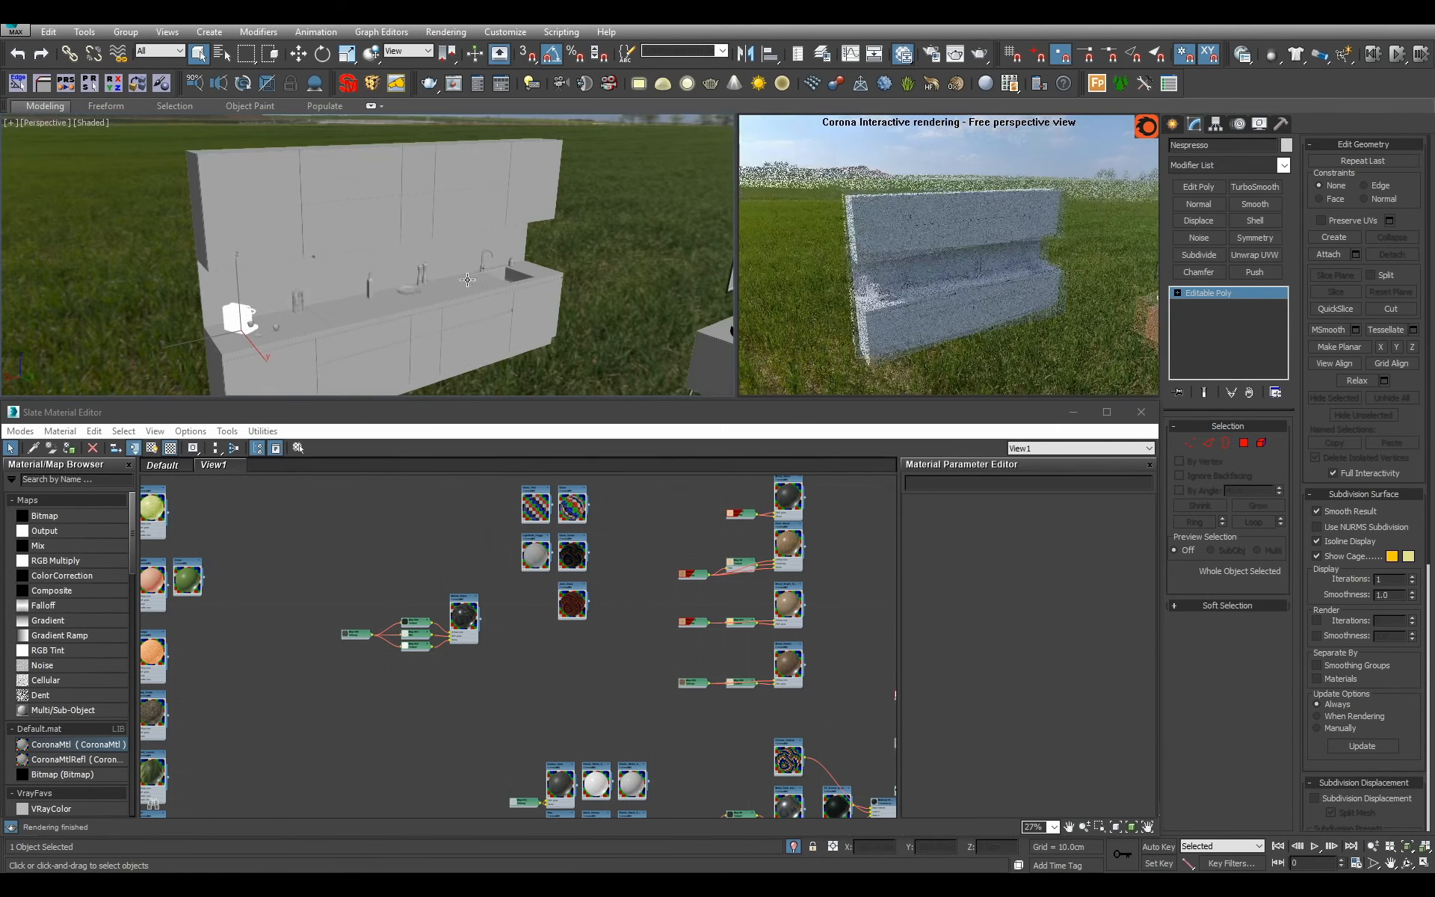
middle_drag(658, 348, 437, 275)
scroll(436, 275, down, 3)
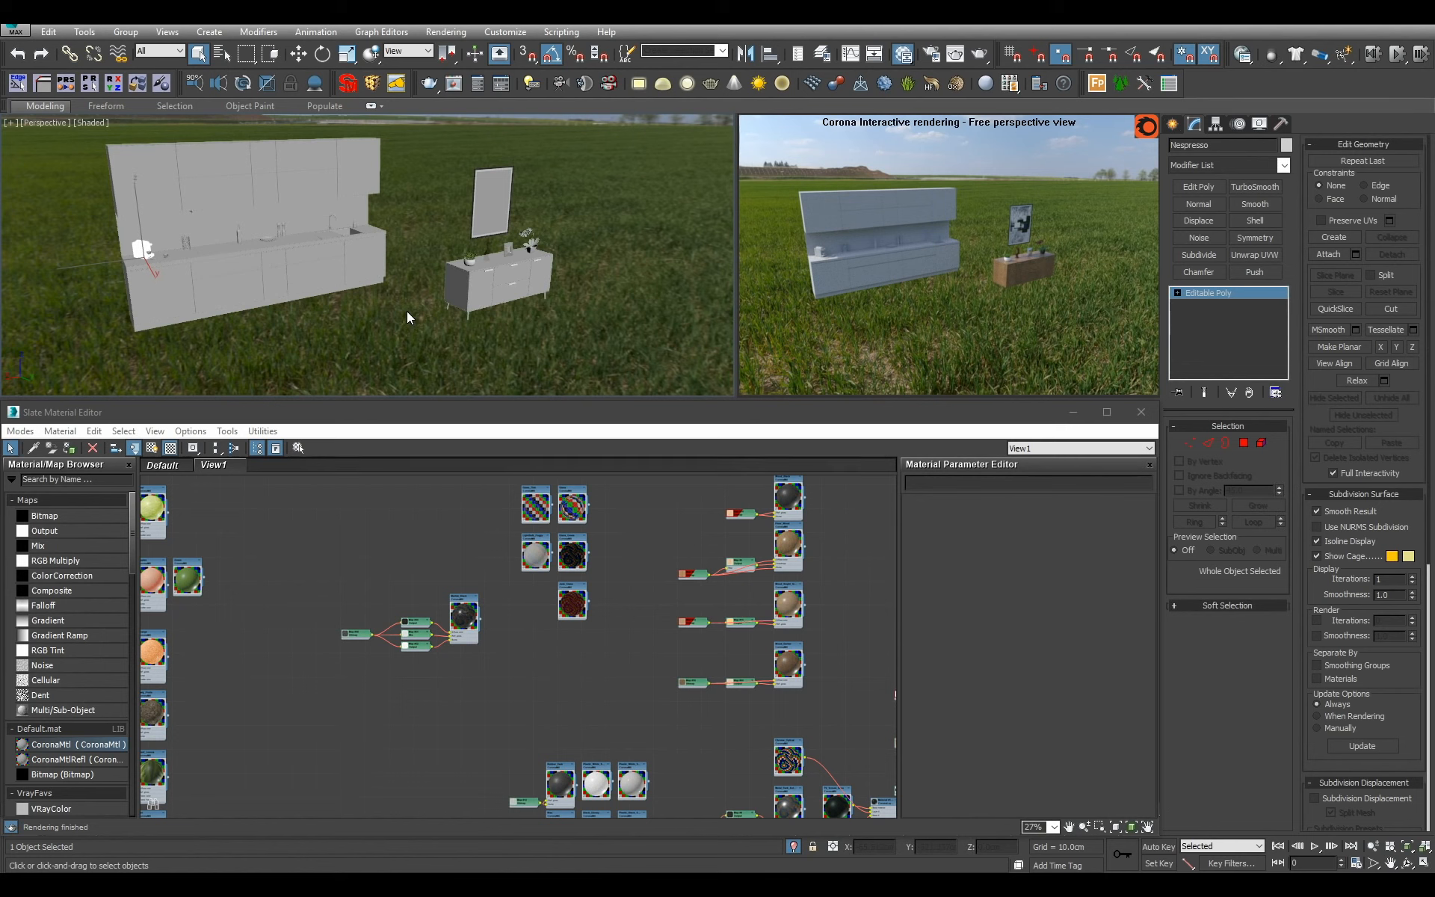
click(362, 307)
scroll(404, 299, up, 5)
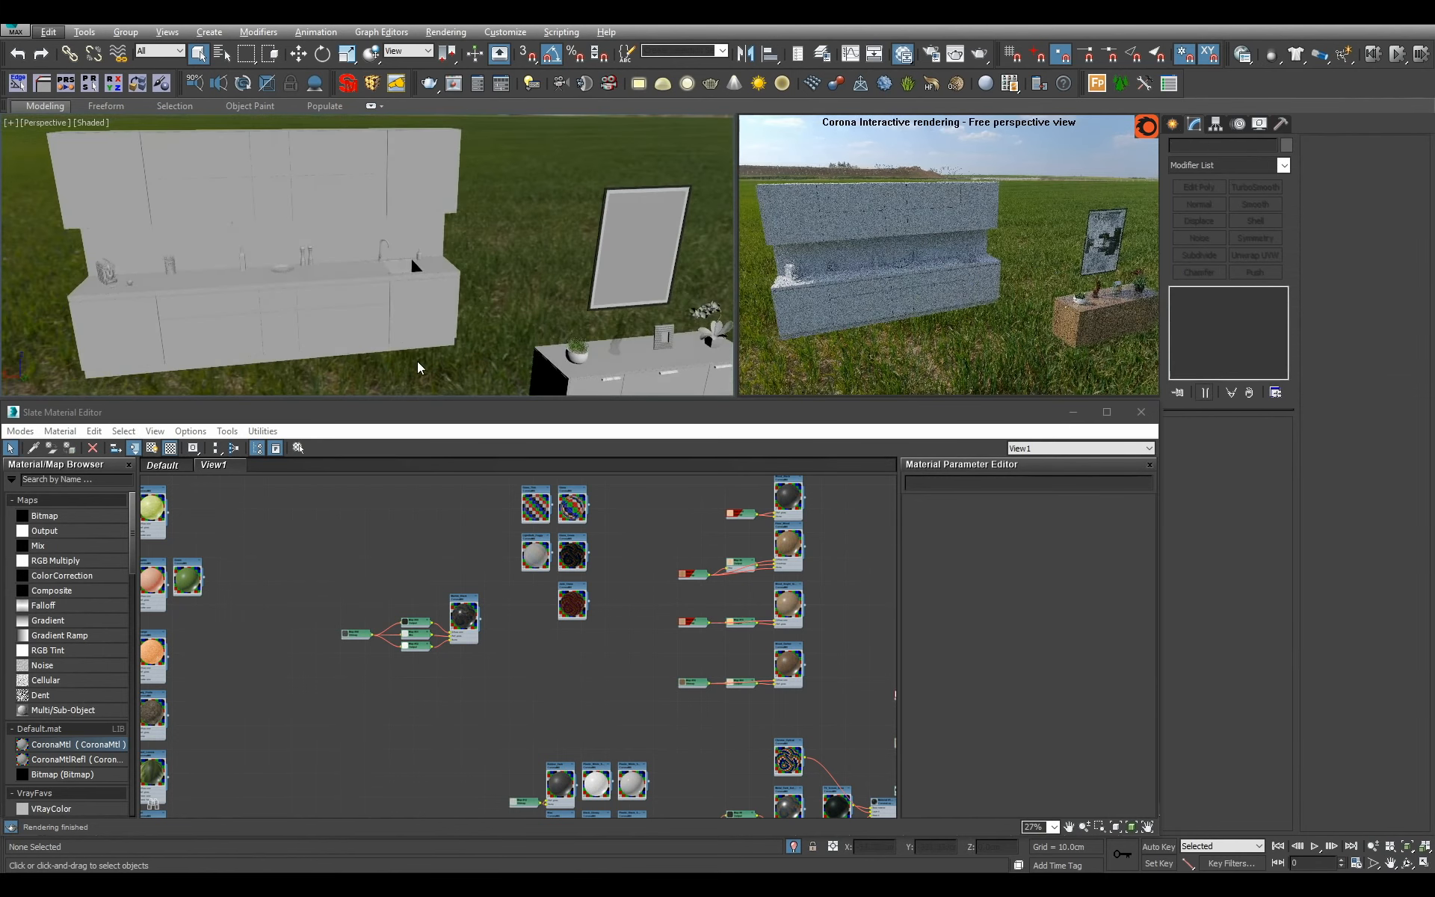
scroll(445, 358, down, 1)
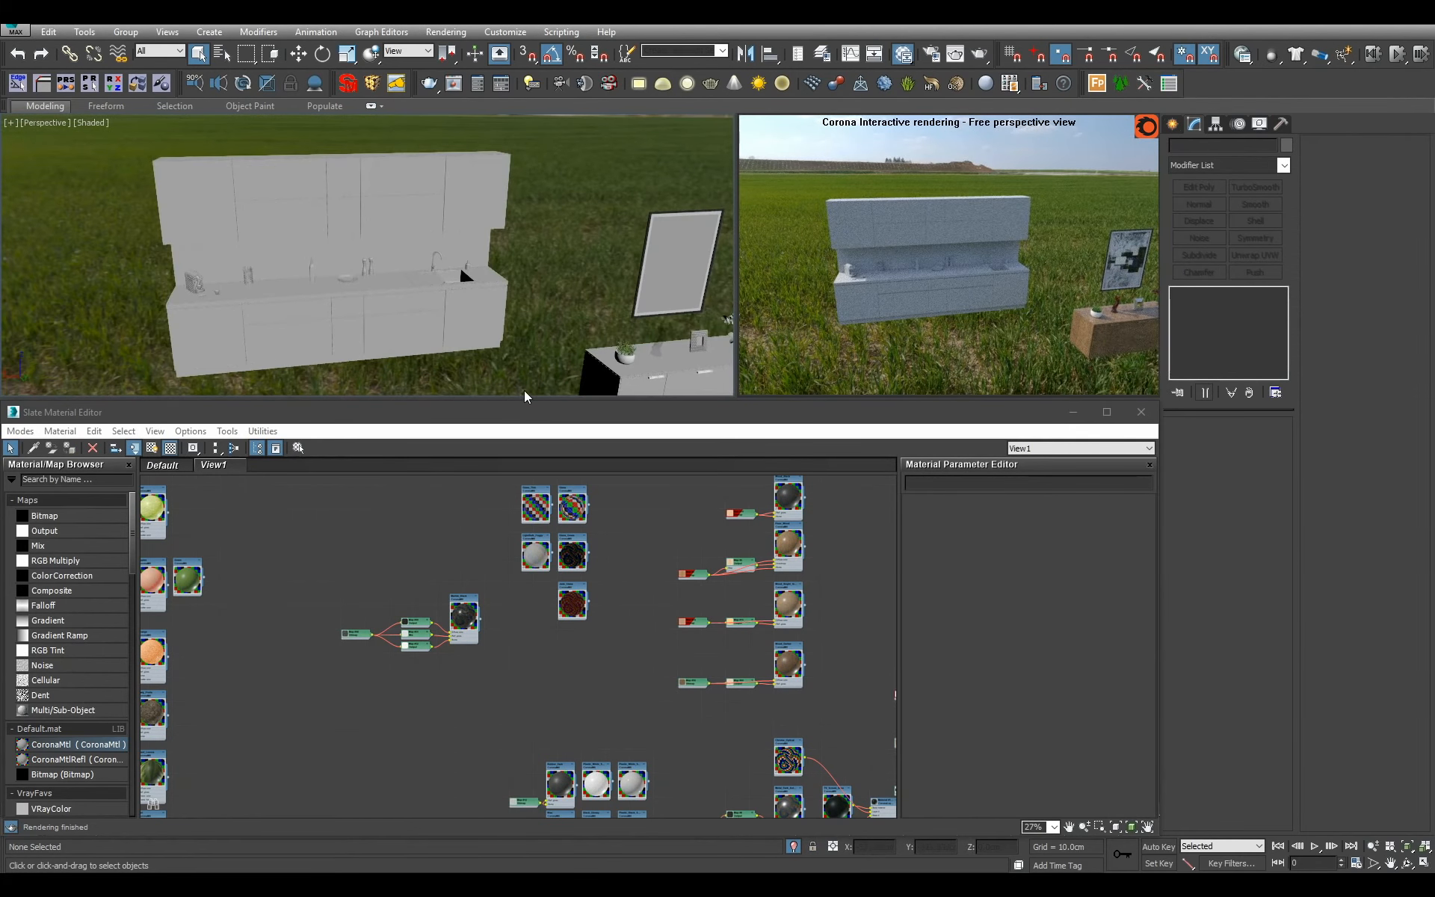